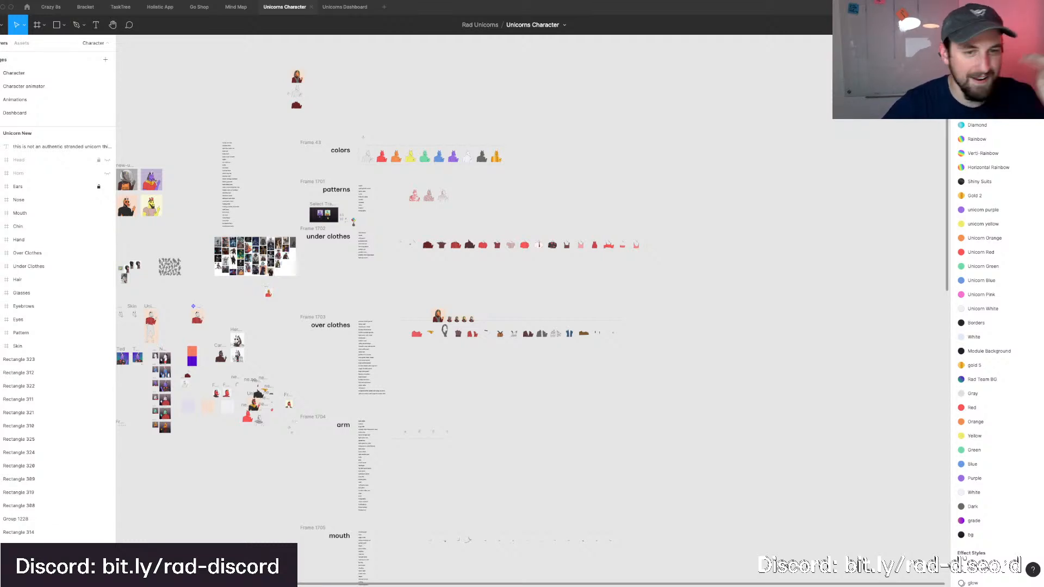
Survey the unicorn trait rows on the canvas, from colors to eyes, looking closely at the over clothes variants.
scroll(548, 366, left, 5)
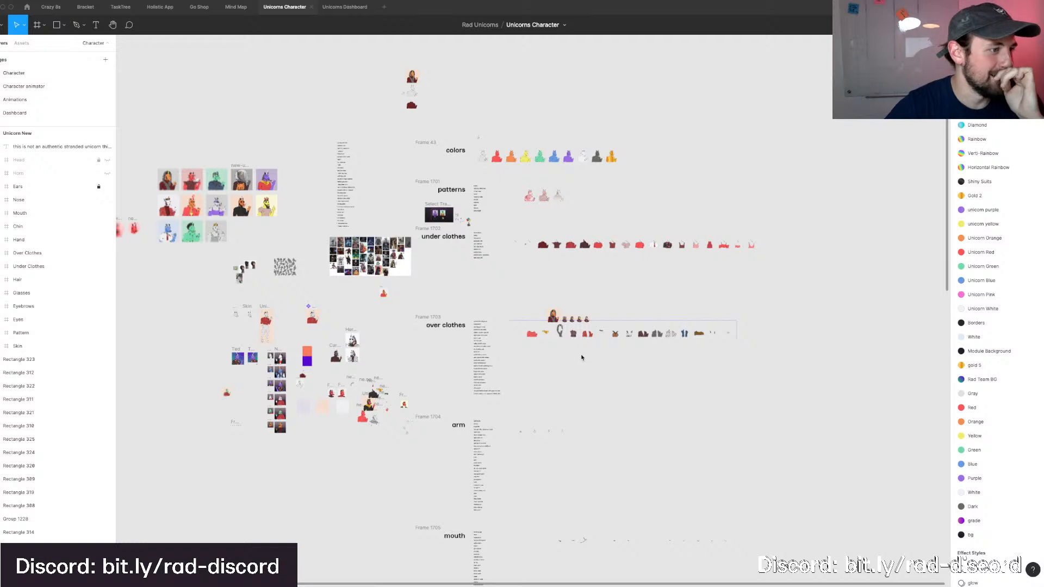
scroll(582, 358, right, 4)
scroll(582, 358, down, 2)
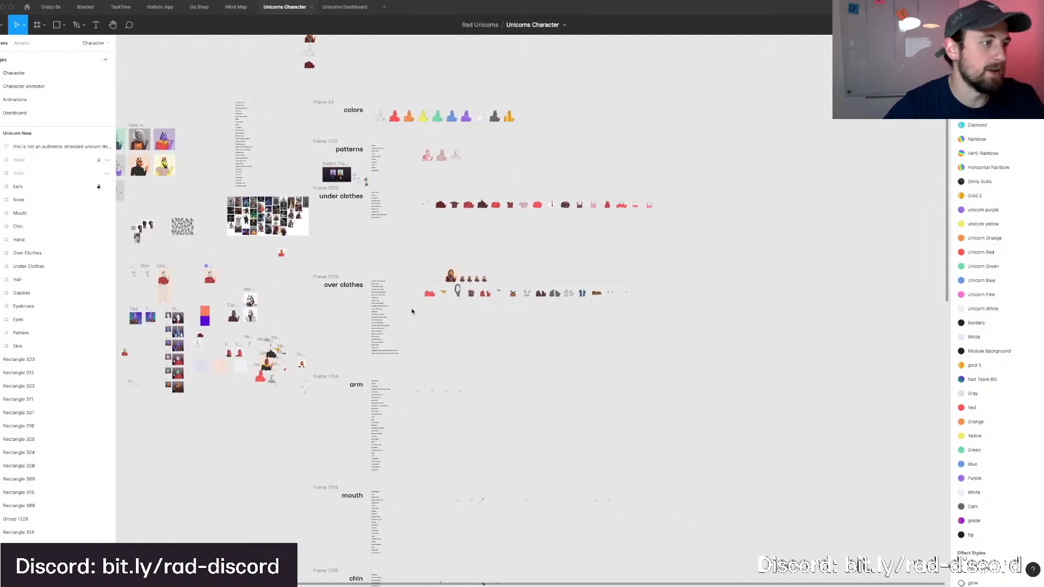
scroll(412, 311, right, 1)
scroll(412, 310, down, 5)
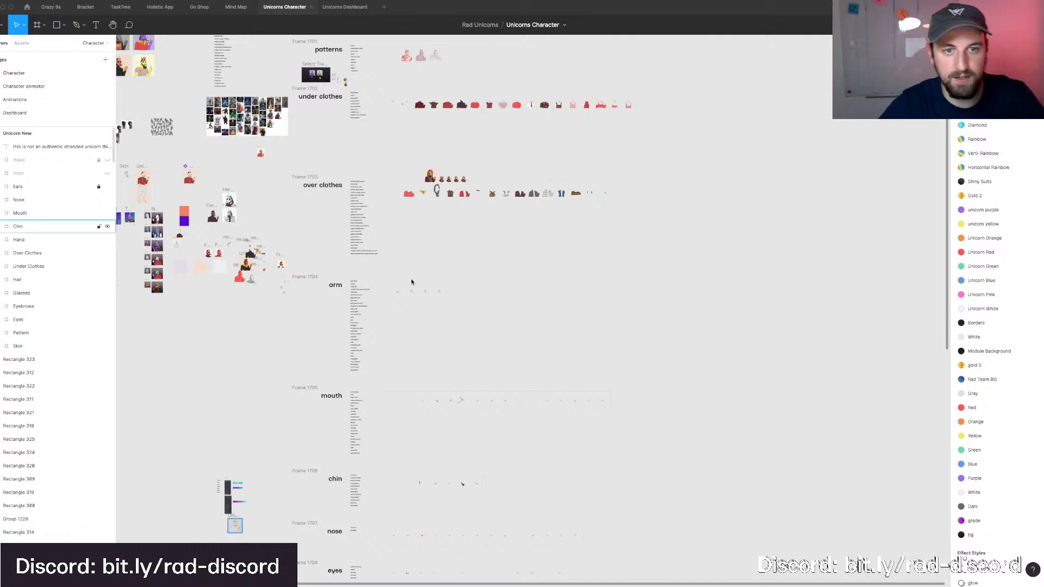
scroll(428, 261, up, 2)
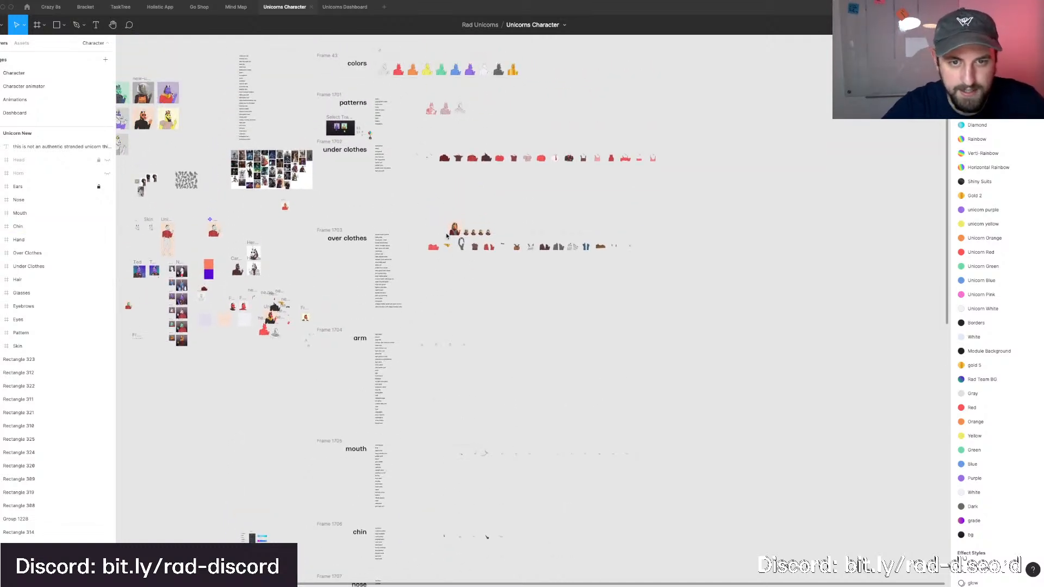
scroll(459, 226, up, 10)
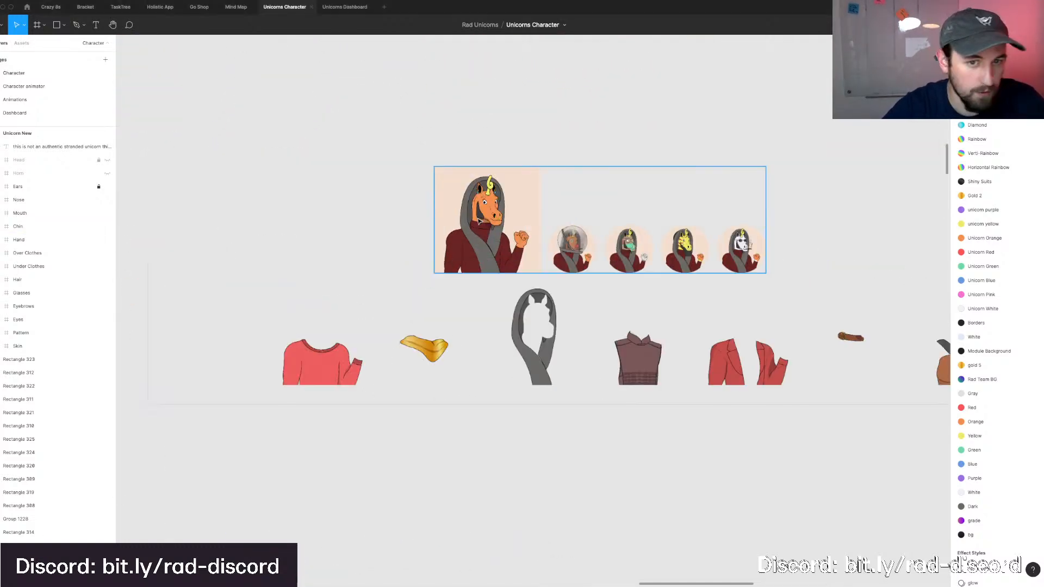
scroll(478, 220, down, 5)
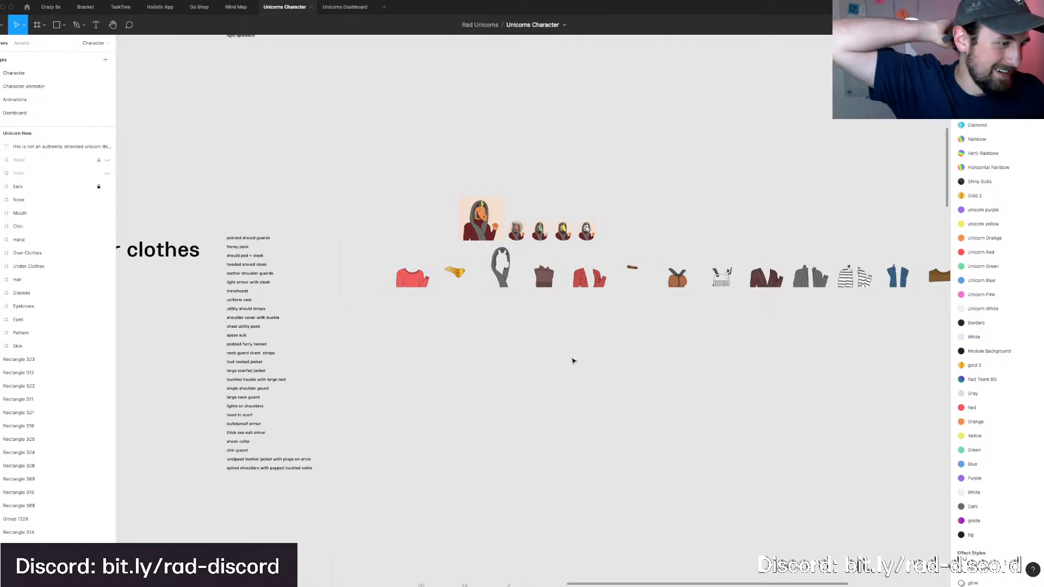
scroll(565, 353, right, 2)
scroll(566, 353, right, 10)
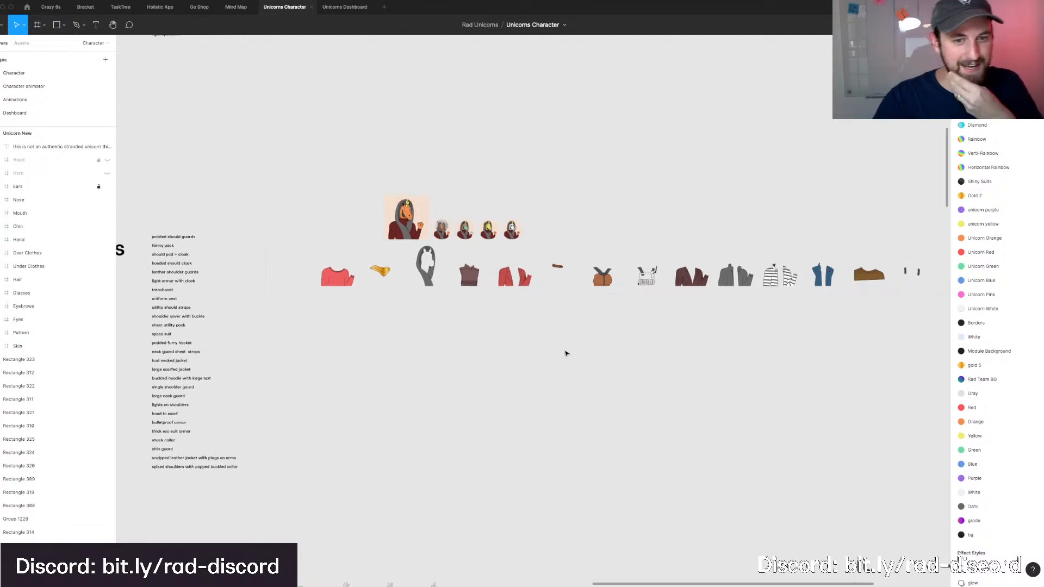
scroll(559, 350, left, 5)
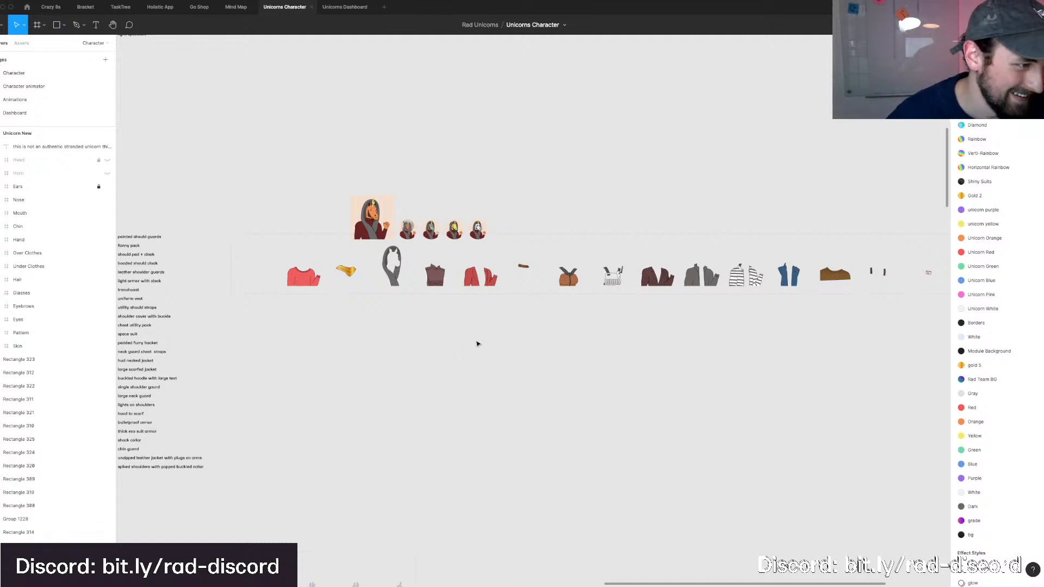
scroll(472, 343, down, 5)
ctrl+scroll(426, 302, down, 3)
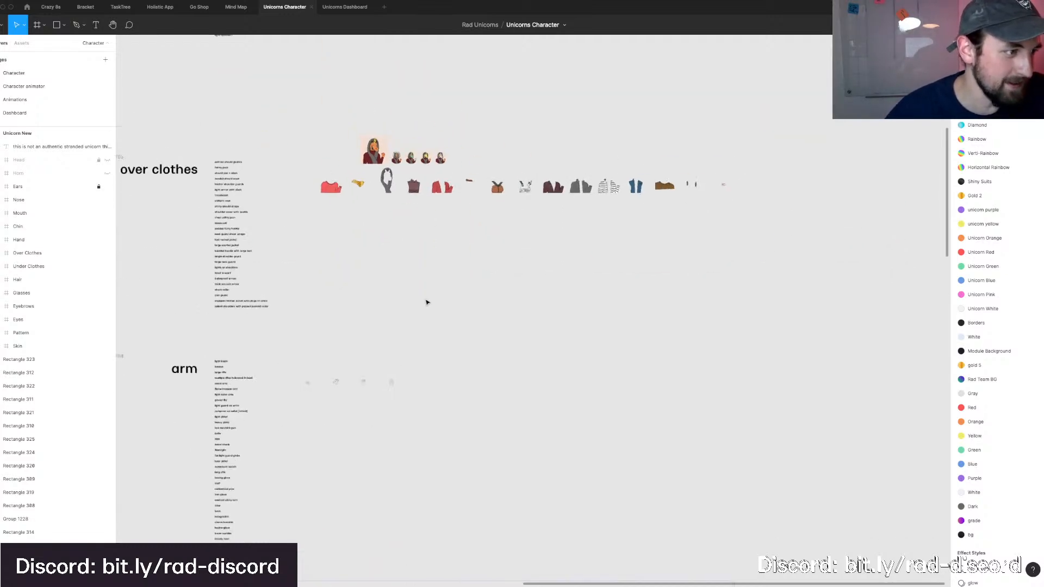
scroll(425, 299, up, 3)
scroll(429, 302, down, 3)
scroll(442, 307, down, 1)
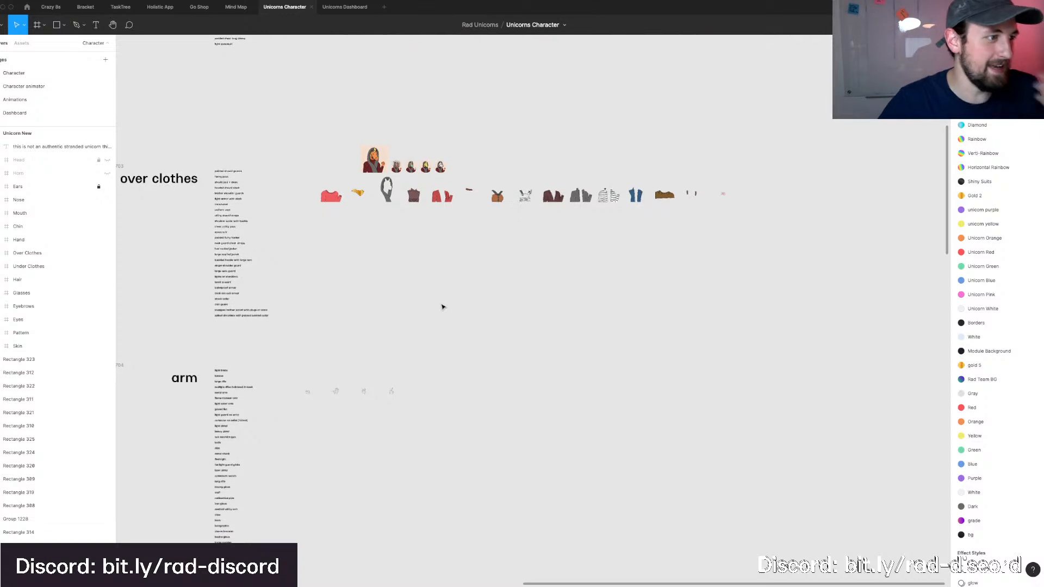
scroll(443, 307, up, 5)
scroll(443, 307, left, 2)
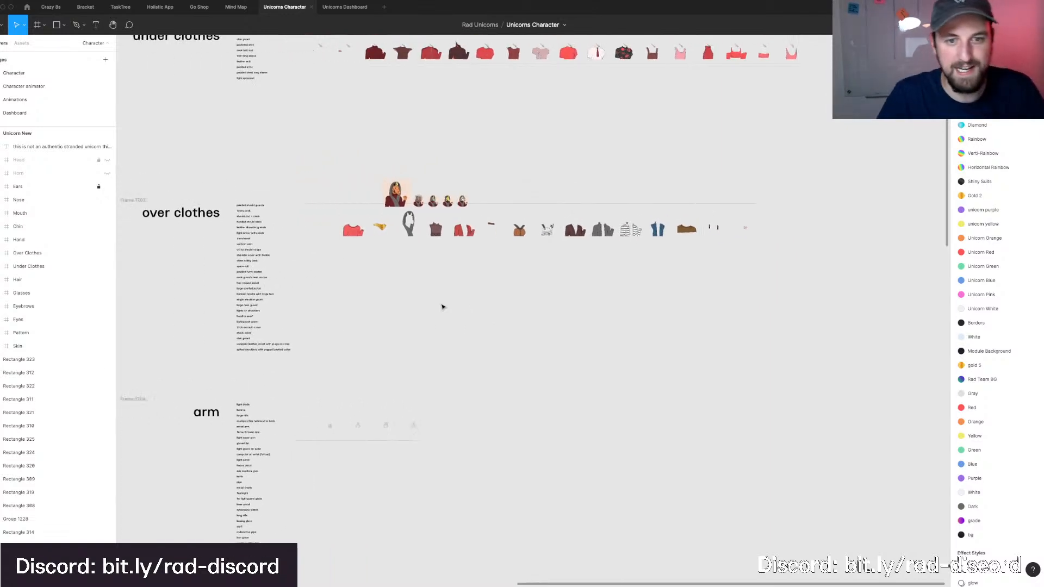
Examine the large orange unicorn character and the outline of its gray hood scarf up close.
ctrl+scroll(459, 318, up, 10)
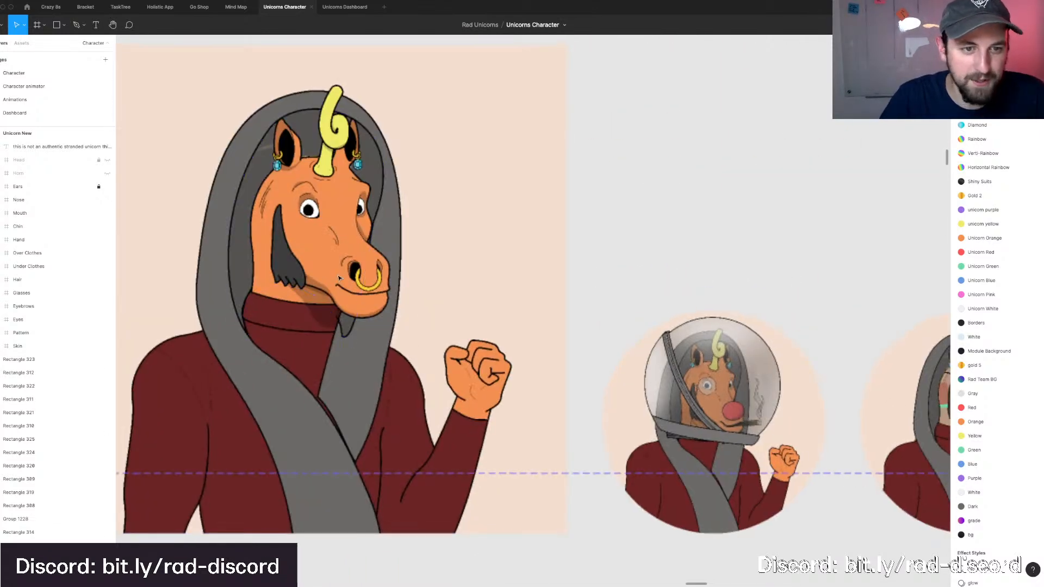
ctrl+scroll(443, 319, down, 2)
scroll(338, 277, left, 3)
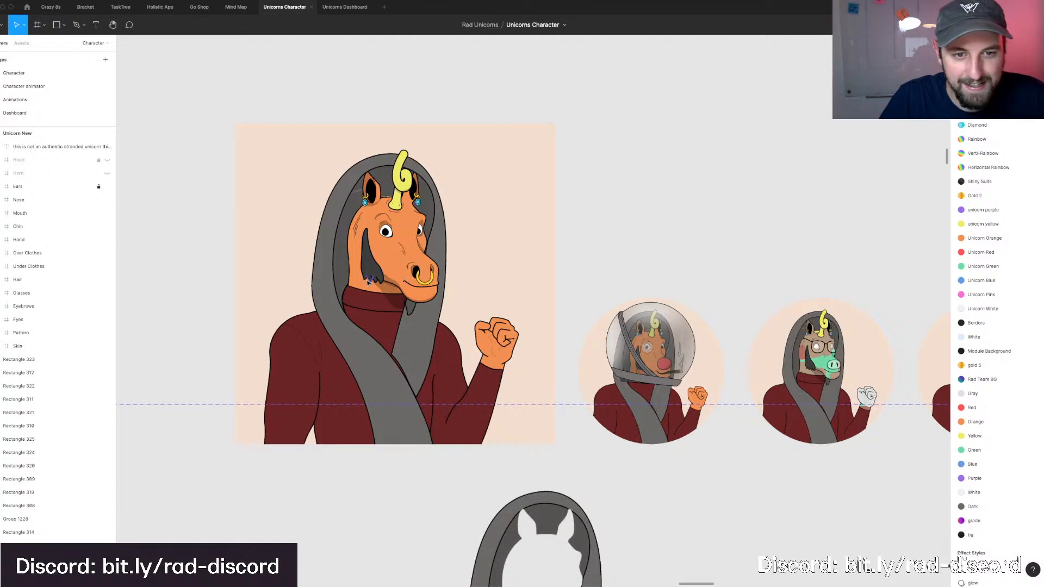
ctrl+scroll(348, 280, up, 2)
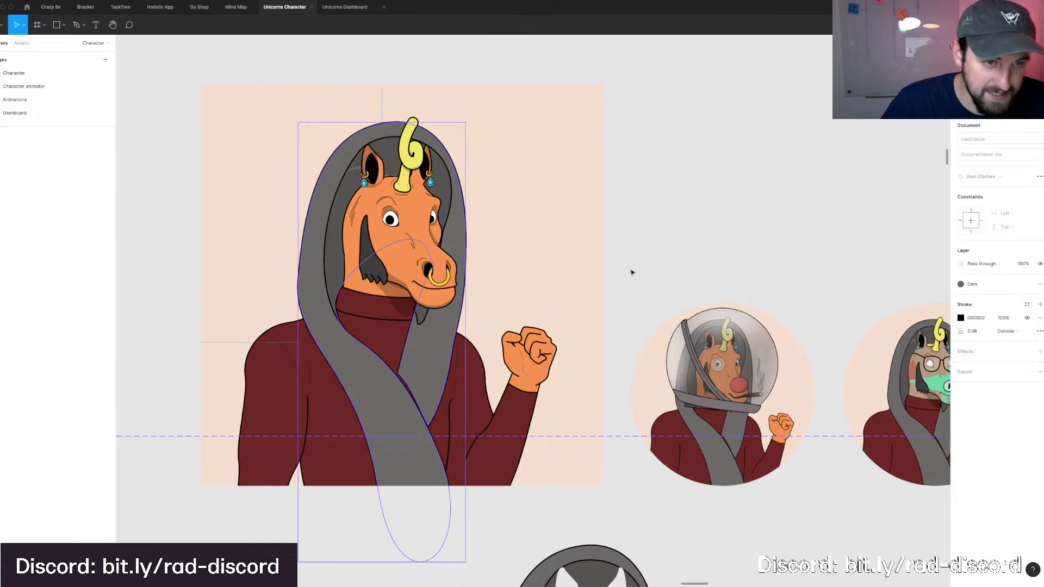
scroll(586, 270, down, 5)
click(587, 271)
scroll(587, 271, down, 2)
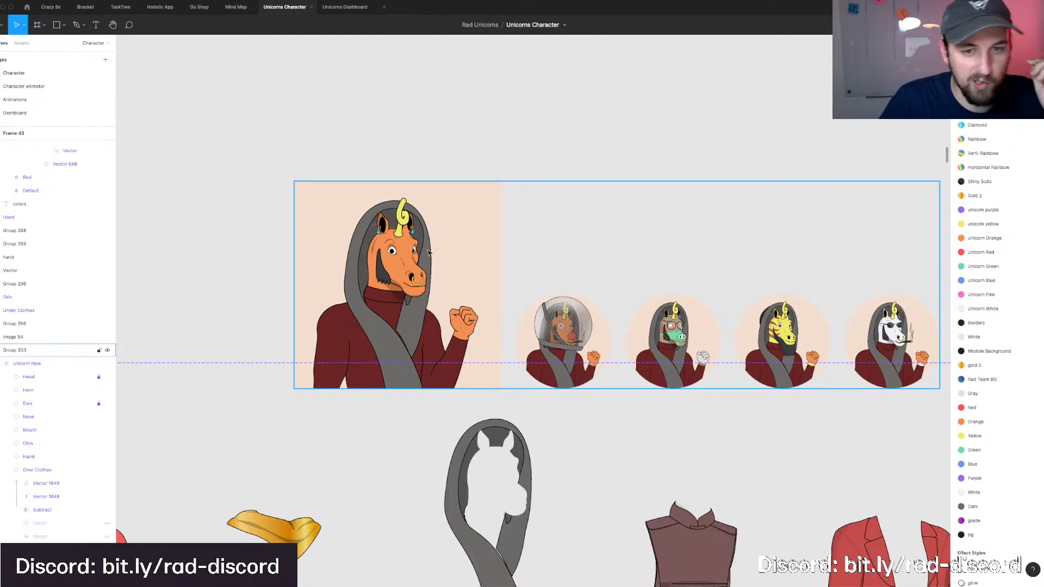
Inspect the small white unicorn avatar with sunglasses, selecting its scarf vector and the parent Over Clothes instance.
scroll(427, 252, up, 1)
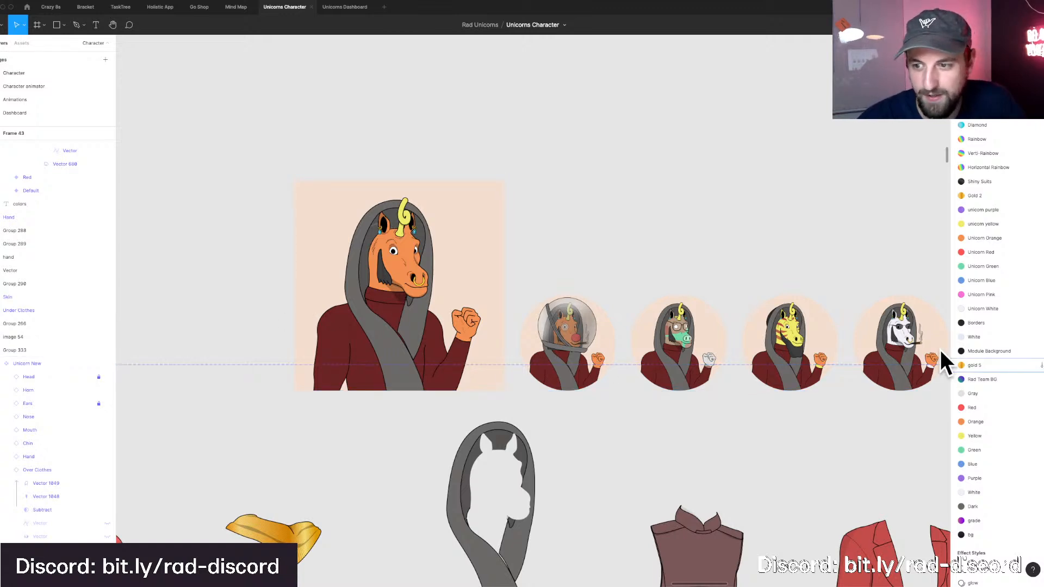
scroll(941, 350, right, 4)
scroll(828, 351, up, 5)
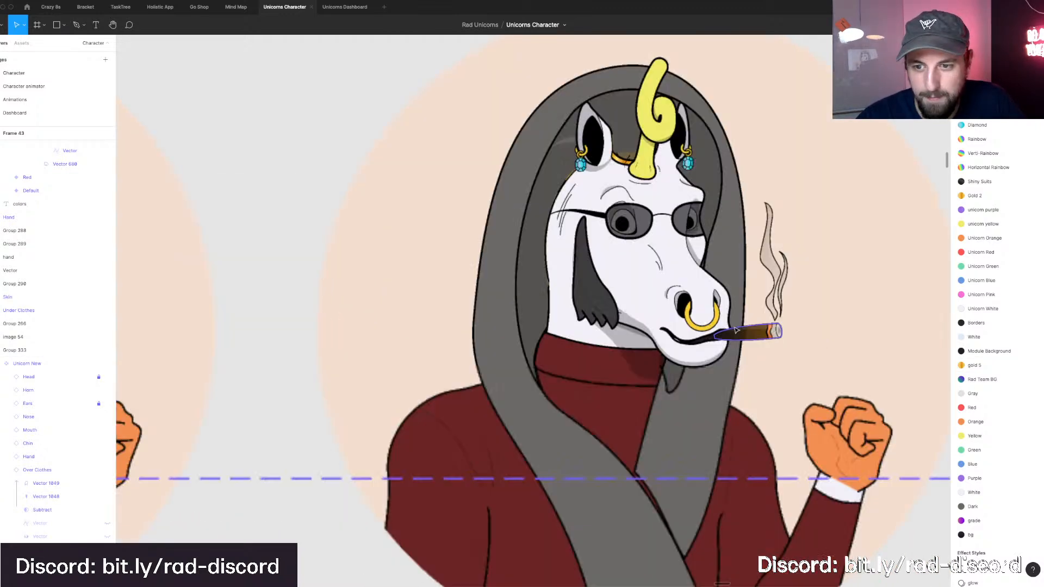
click(702, 404)
scroll(659, 353, down, 5)
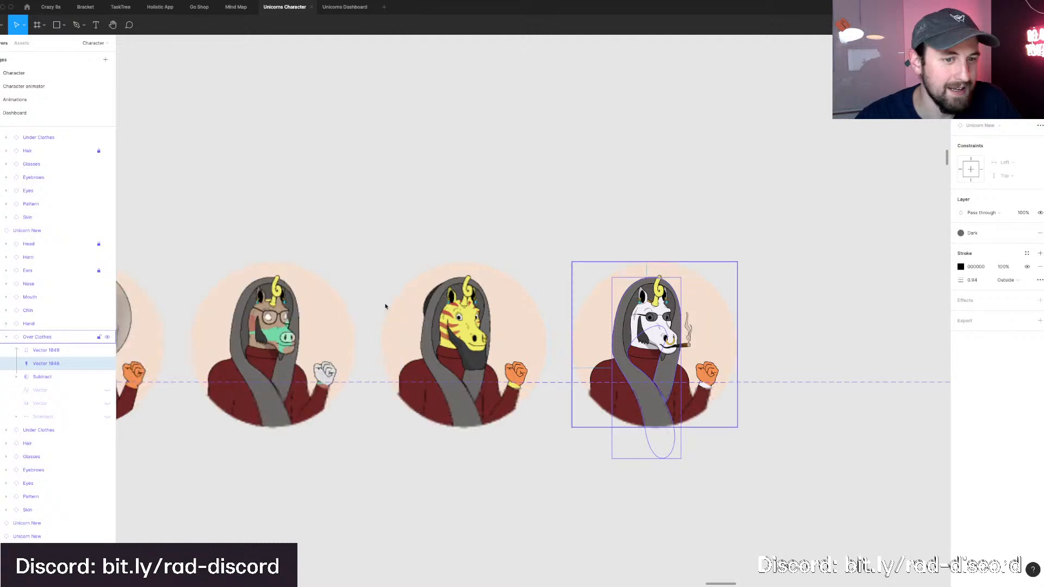
key(Escape)
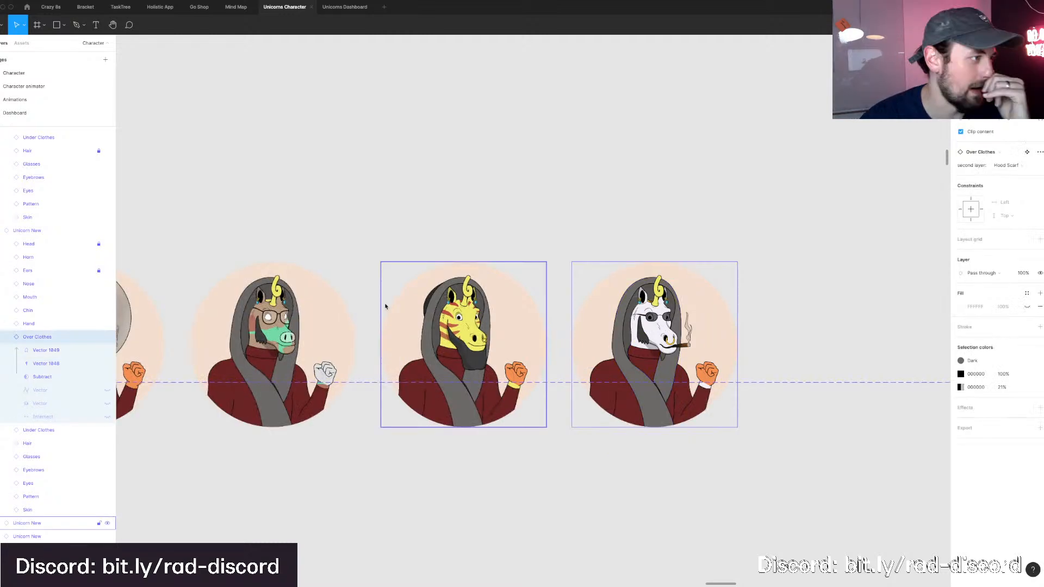
scroll(383, 304, down, 3)
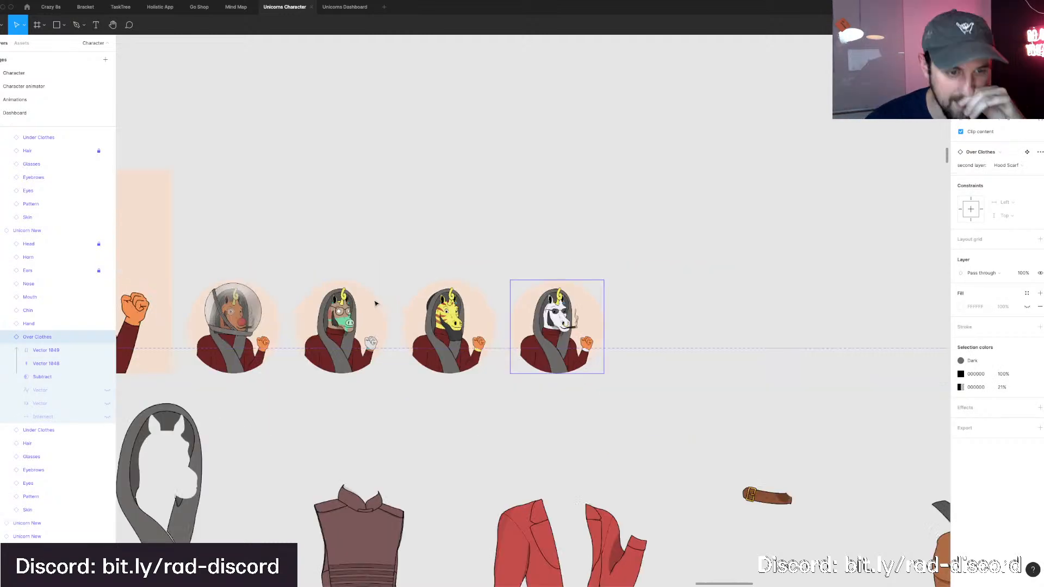
scroll(375, 304, left, 6)
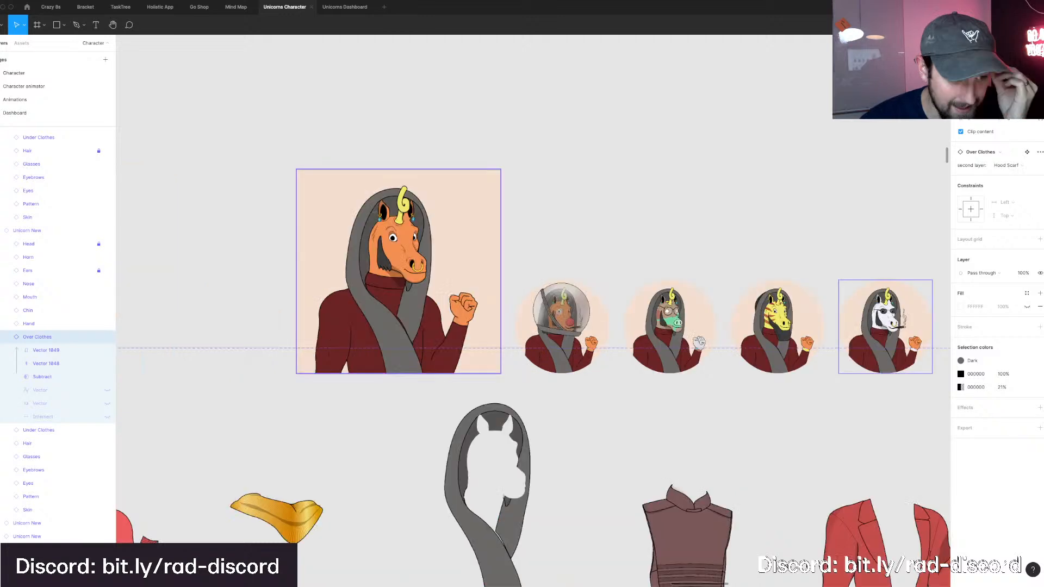
scroll(9, 339, down, 5)
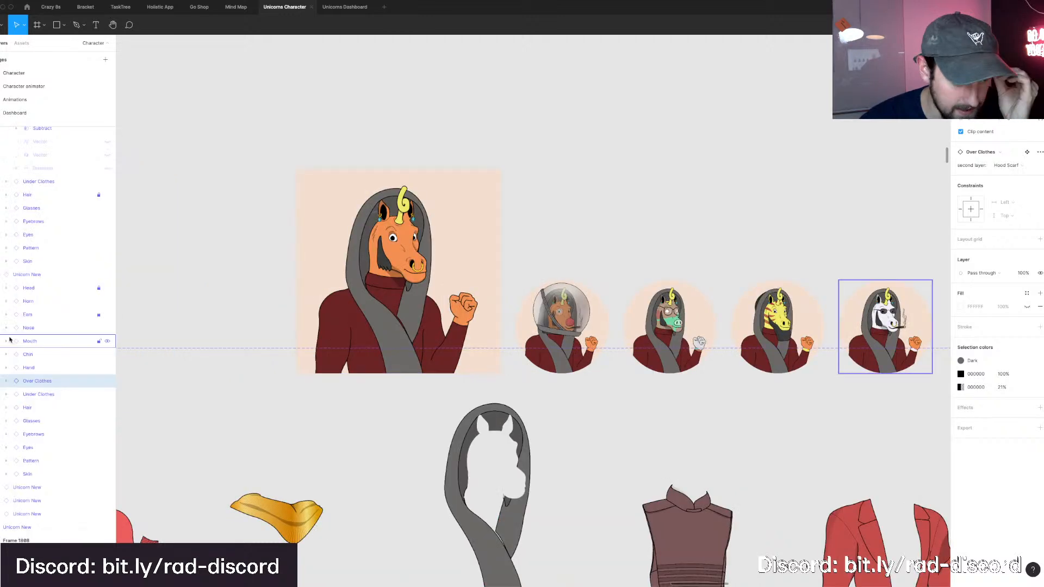
scroll(456, 330, up, 1)
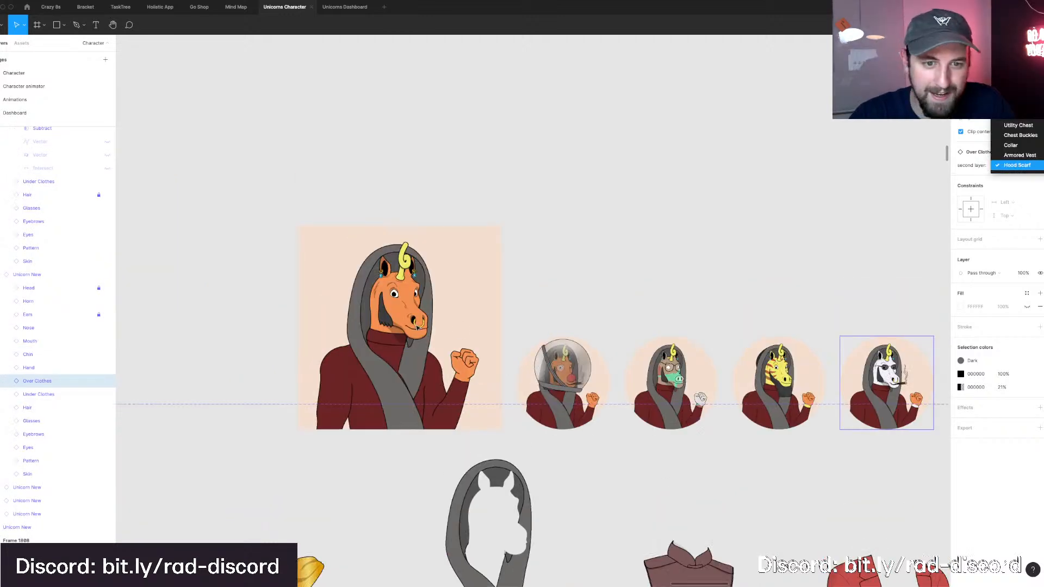
Select the large Unicorn New component and inspect its Skin and Over Clothes layers.
click(417, 326)
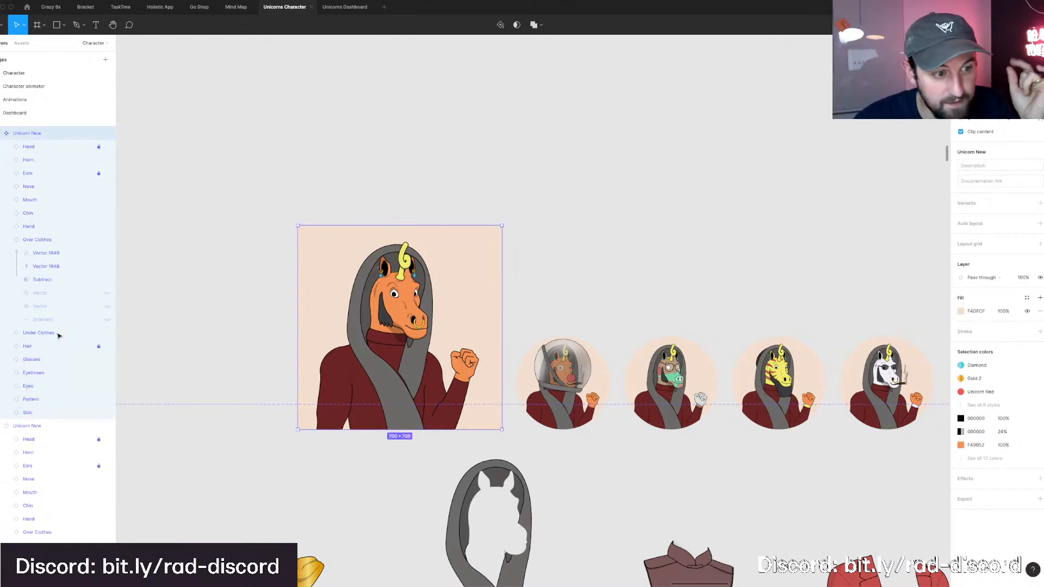
click(36, 406)
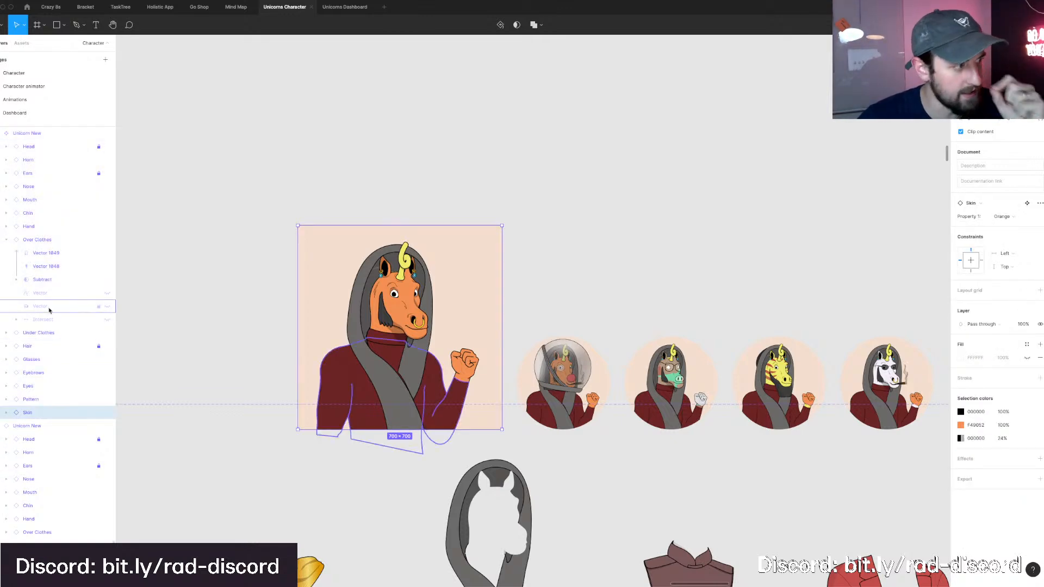
click(42, 241)
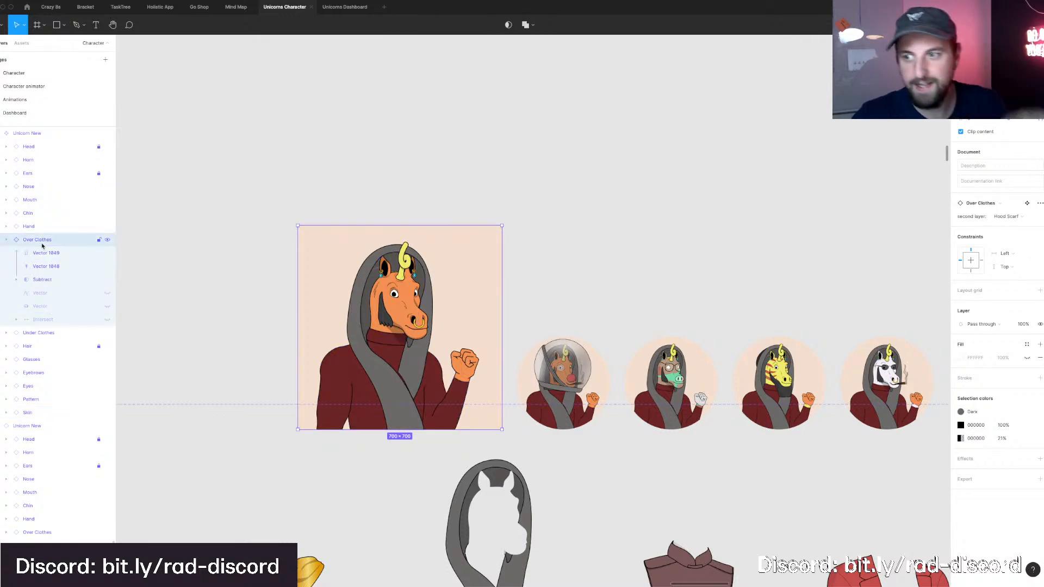
scroll(512, 327, up, 2)
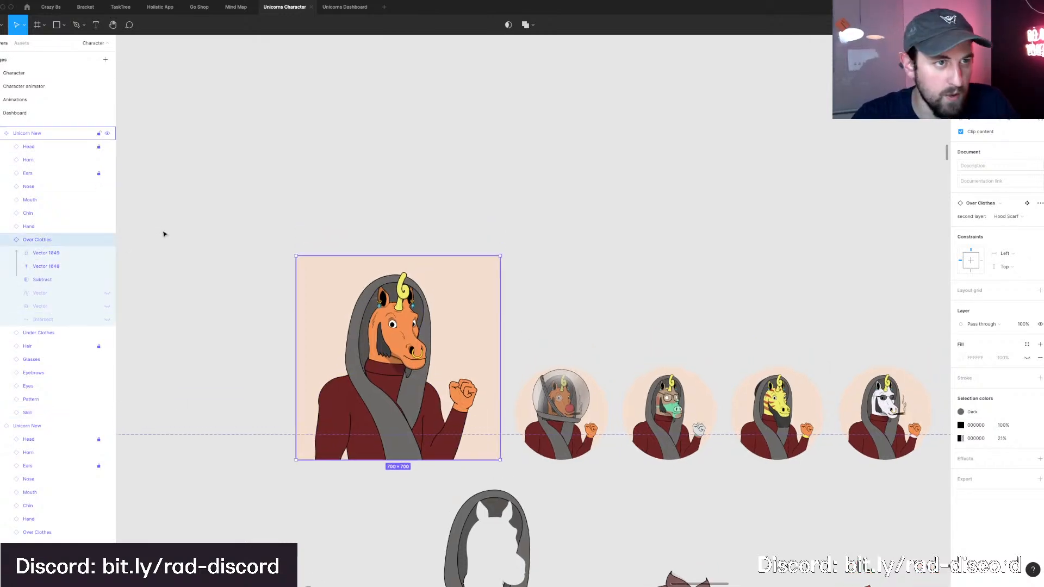
scroll(161, 234, down, 2)
scroll(161, 233, left, 1)
Examine the leaderboard dashboard screens in the Unicorns Dashboard file and return to the Unicorns Character file.
click(343, 9)
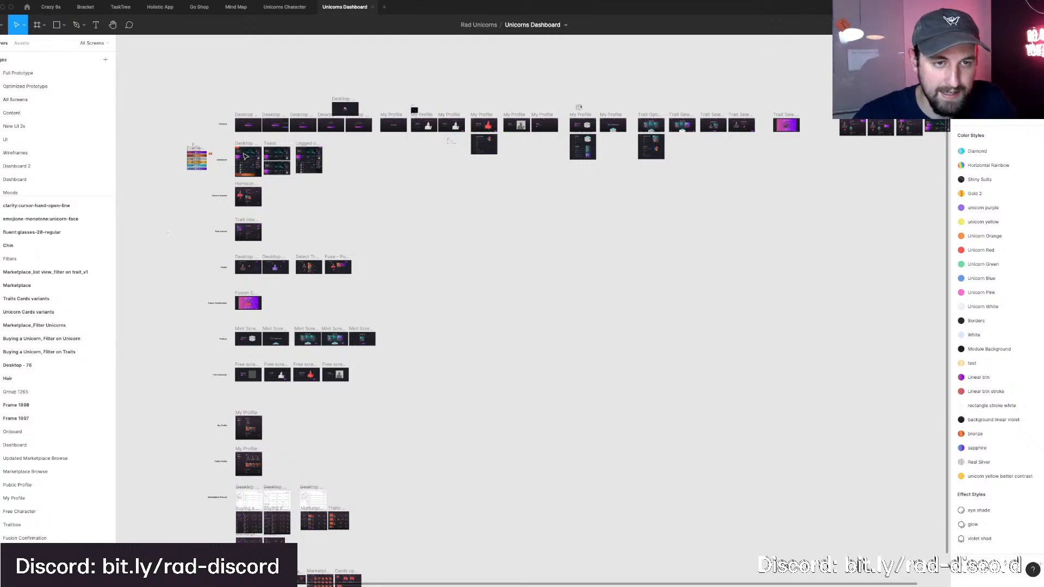
drag(244, 155, 270, 186)
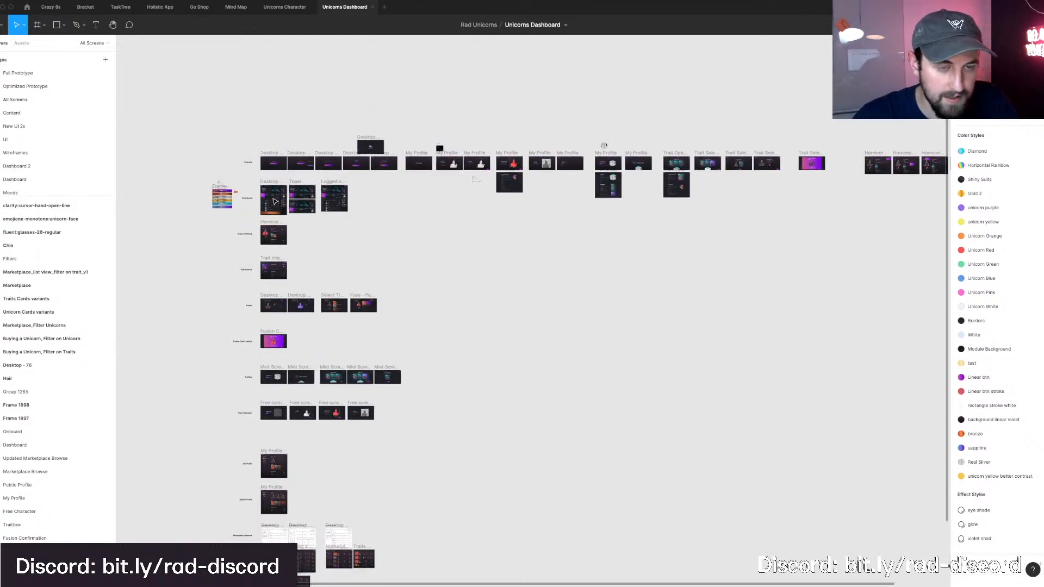
scroll(277, 202, down, 5)
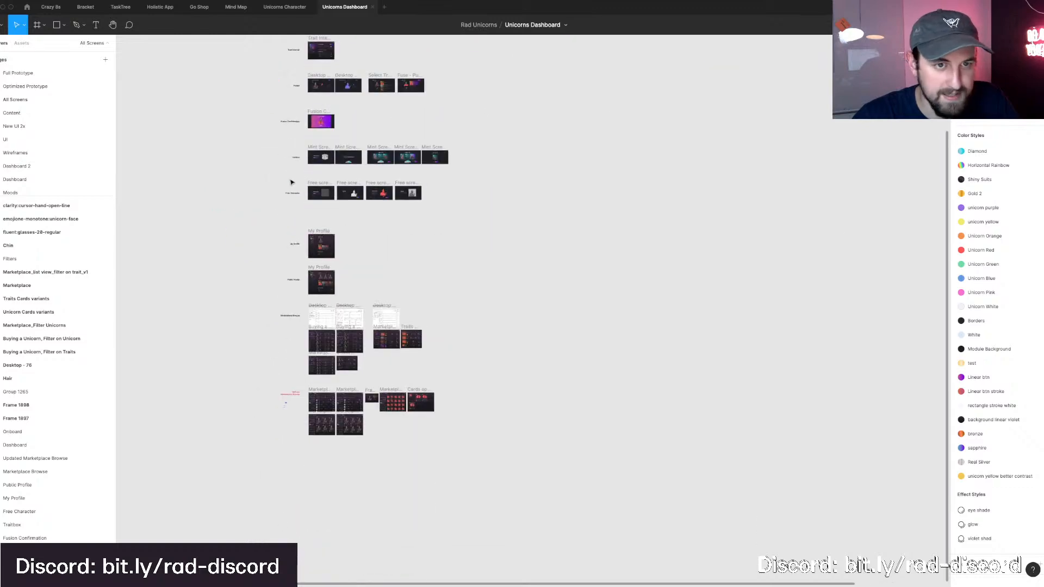
scroll(300, 151, up, 5)
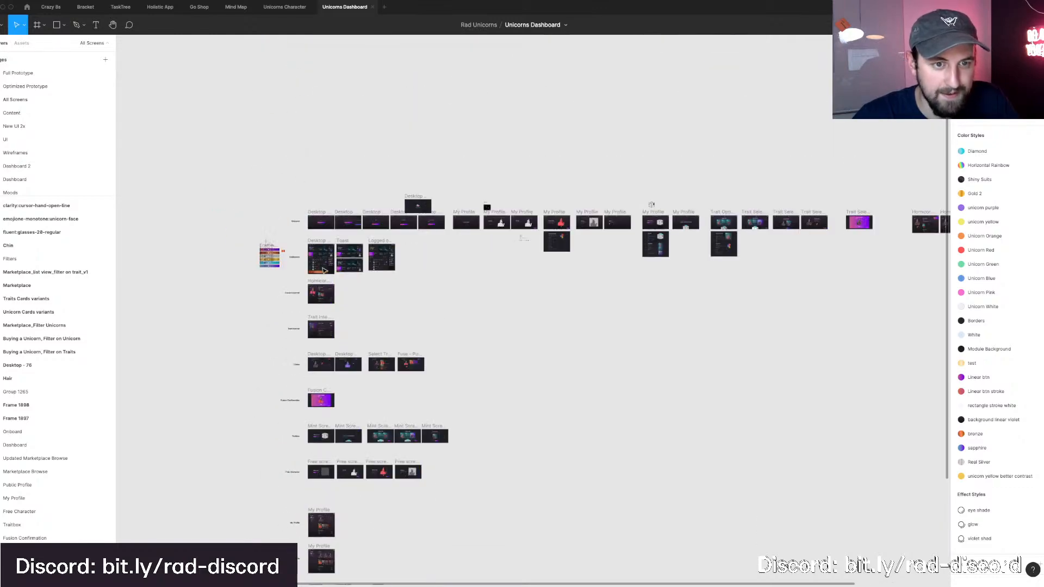
scroll(318, 264, up, 10)
scroll(314, 257, up, 5)
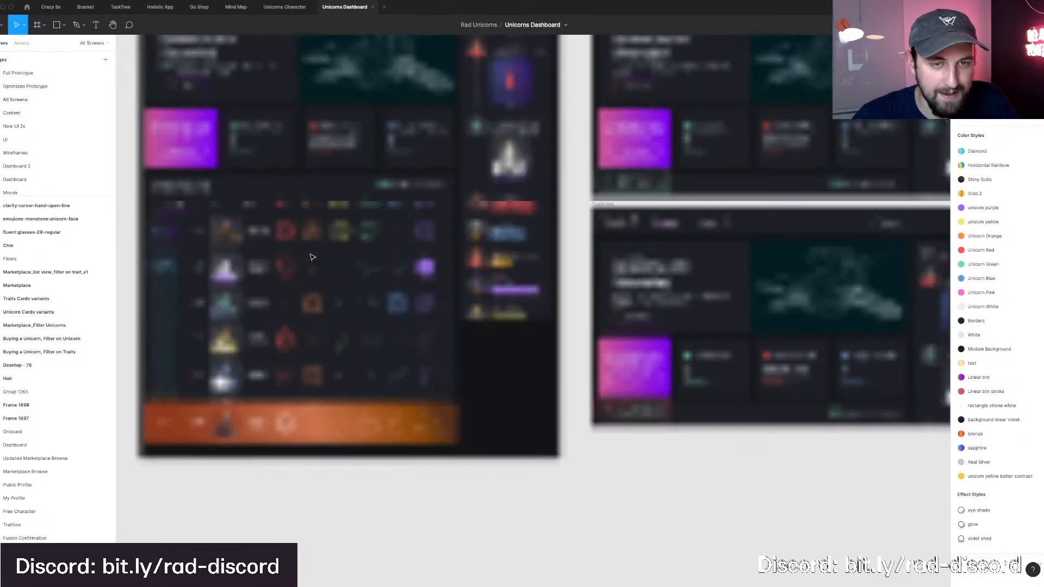
scroll(312, 257, up, 1)
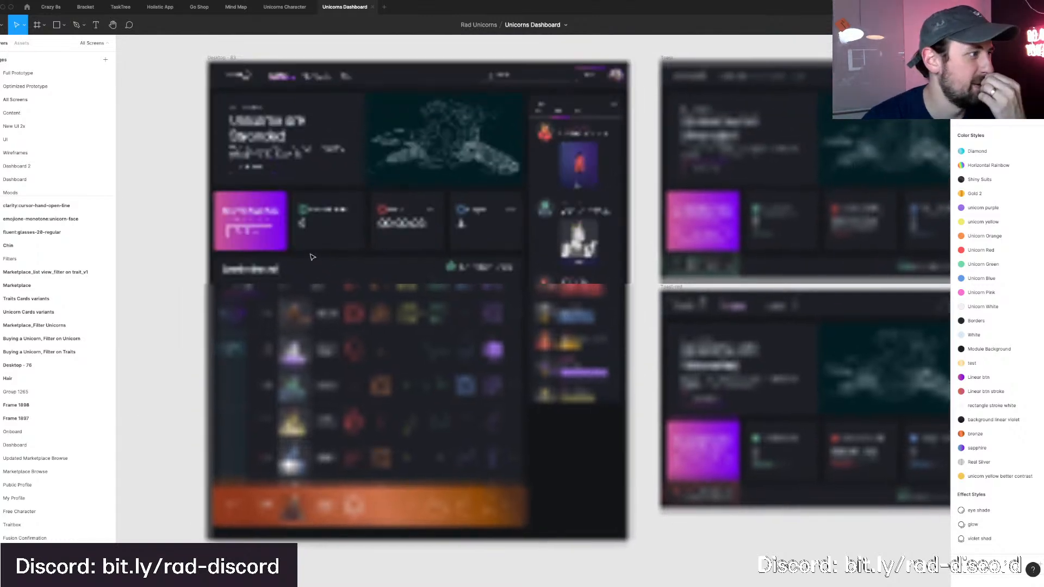
scroll(414, 207, up, 1)
scroll(414, 207, left, 1)
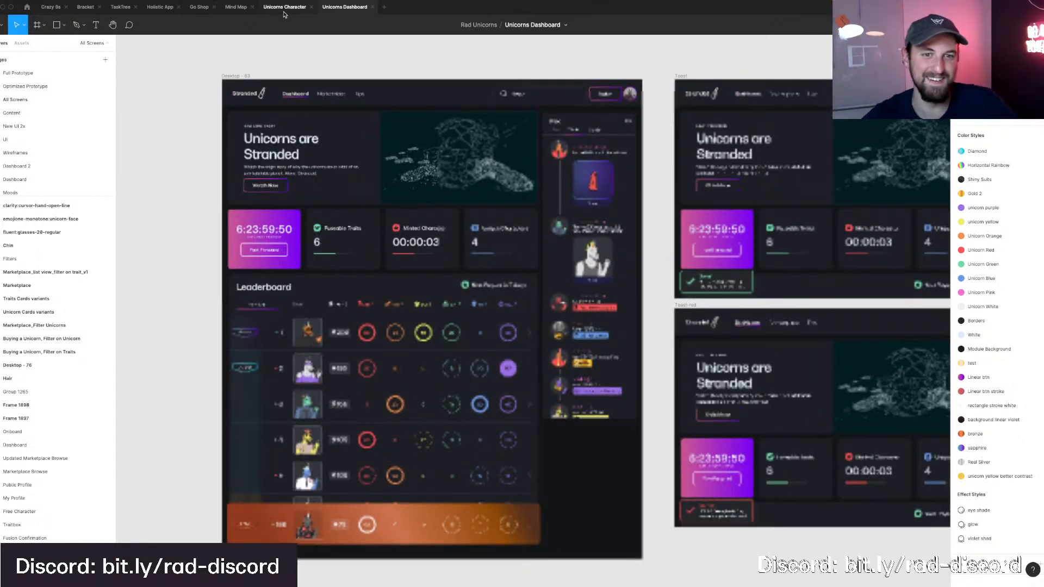
click(284, 8)
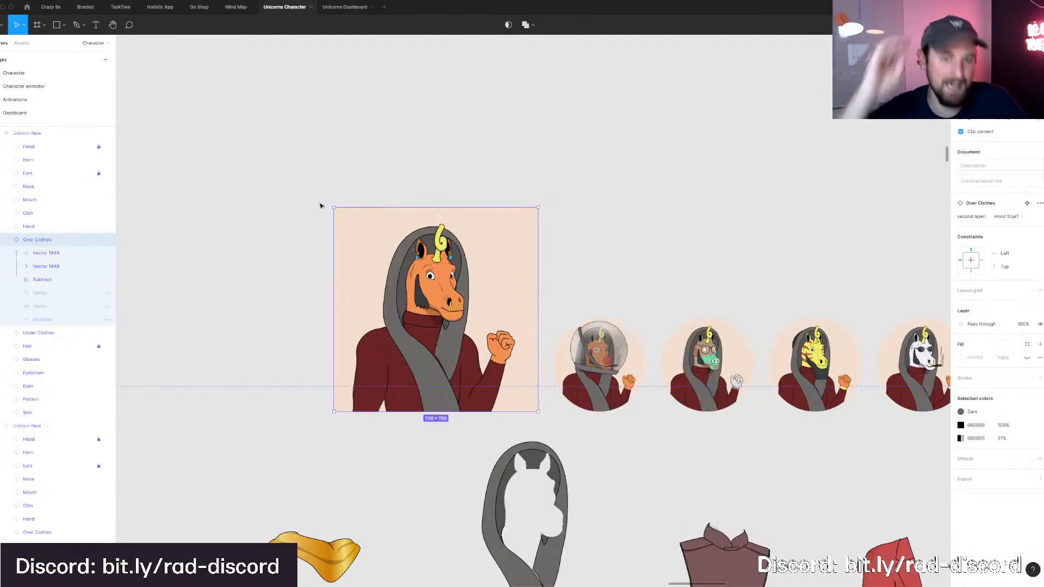
Collapse the Over Clothes layer, switch to the Rarity Trait Chart spreadsheet in Google Sheets and enlarge its window.
click(7, 240)
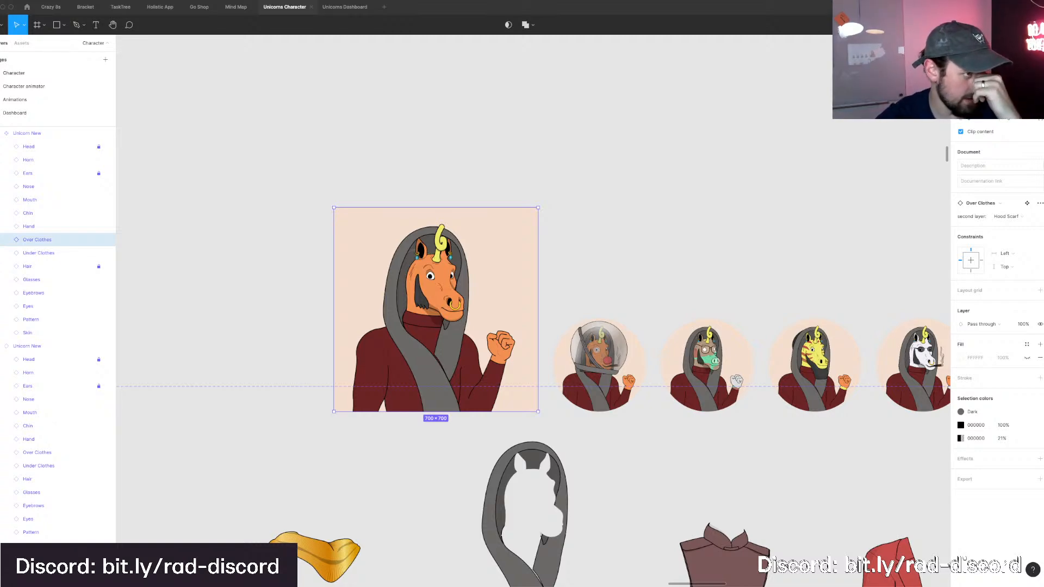
drag(0, 283, 578, 3)
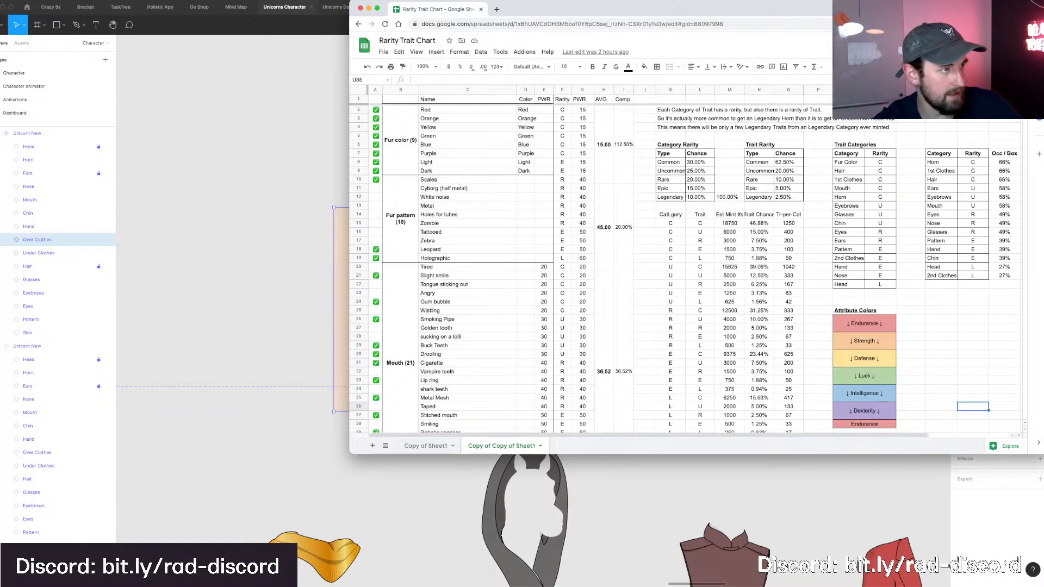
click(272, 256)
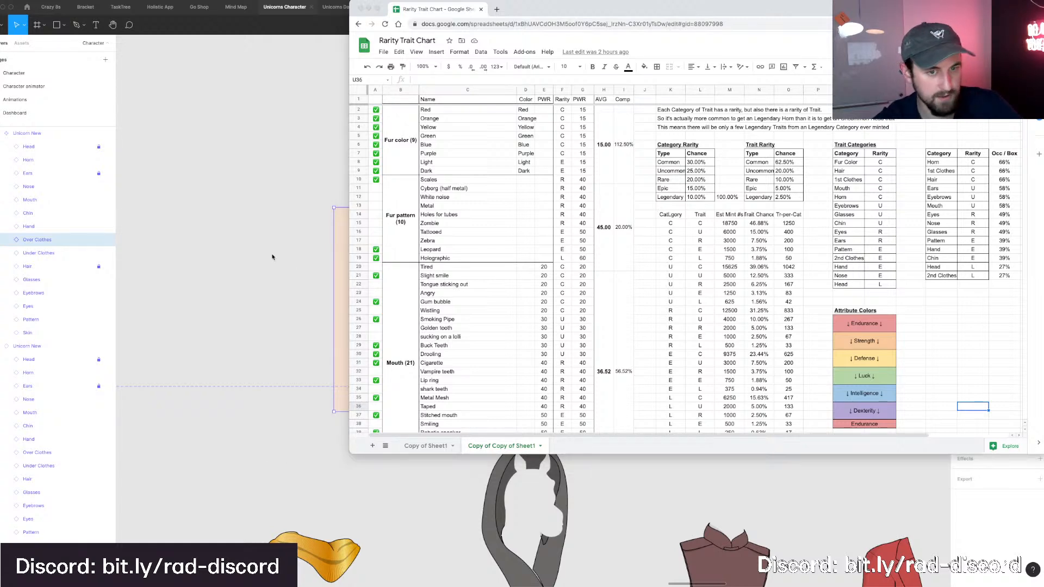
click(468, 451)
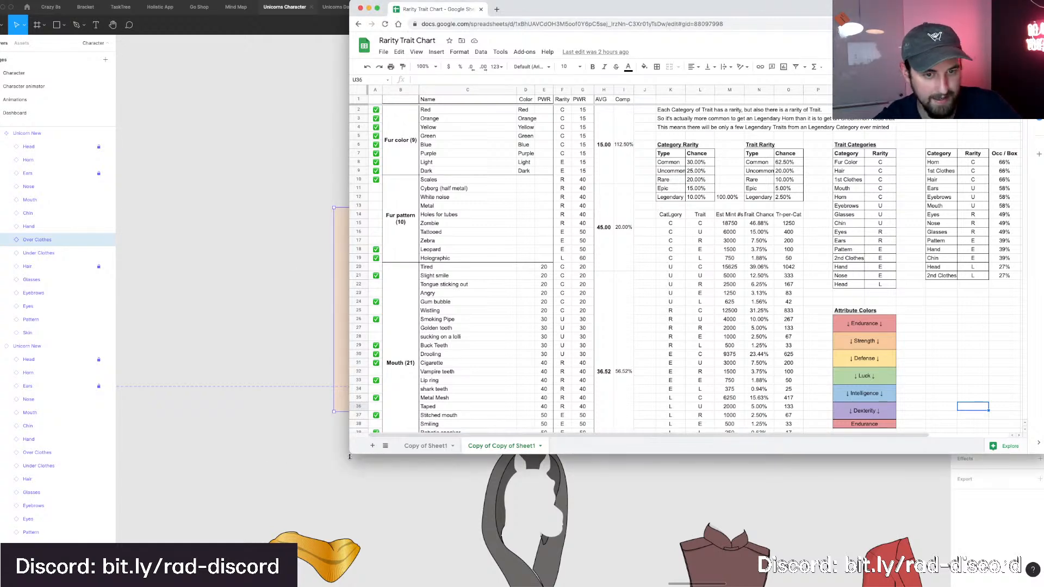
drag(349, 456, 337, 521)
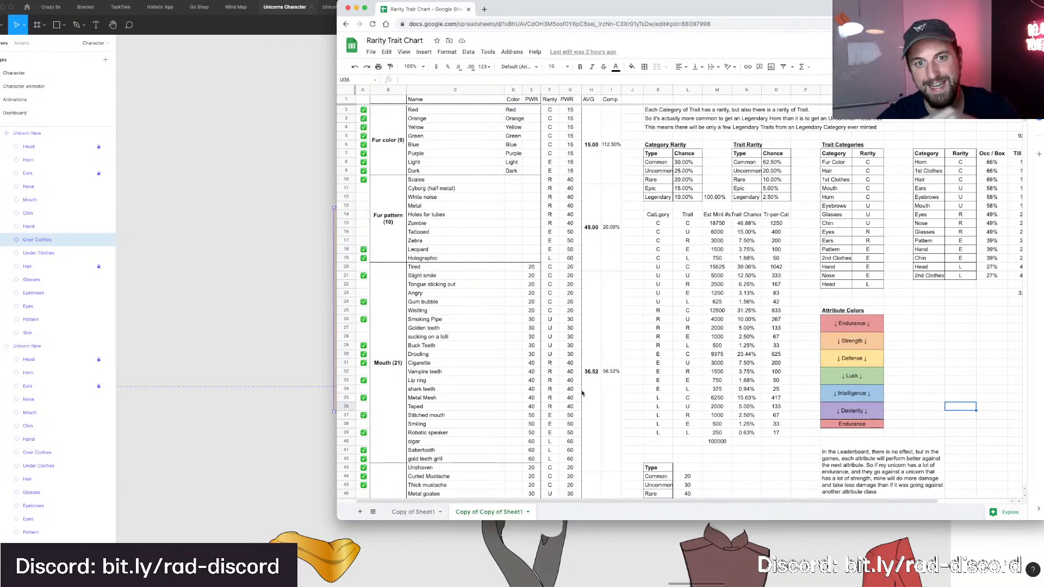
Skim the trait chart's categories with their rarity and power columns, from fur color through to the glasses and horn traits.
scroll(582, 392, down, 7)
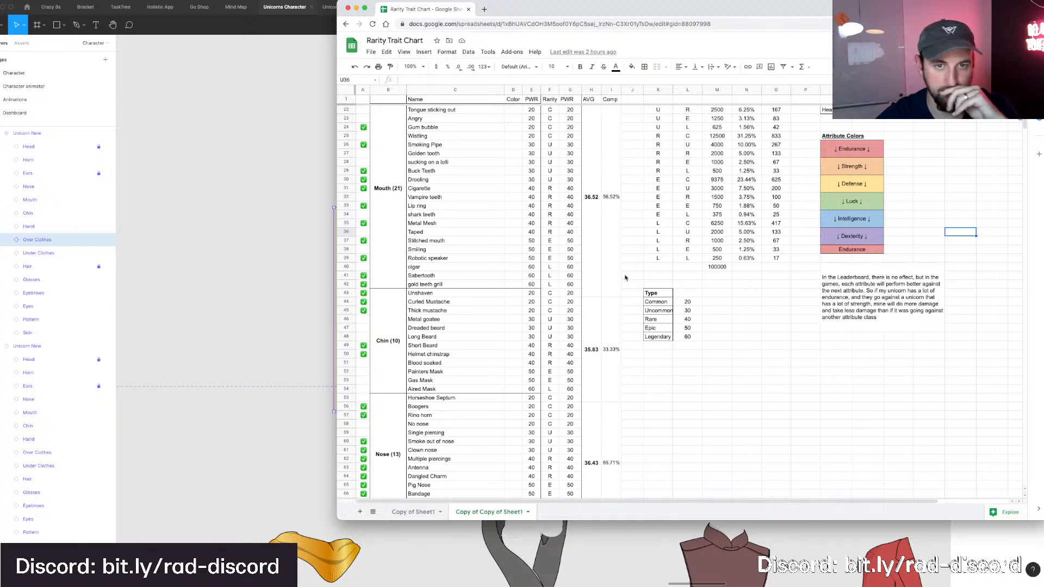
scroll(587, 301, up, 4)
scroll(587, 295, up, 1)
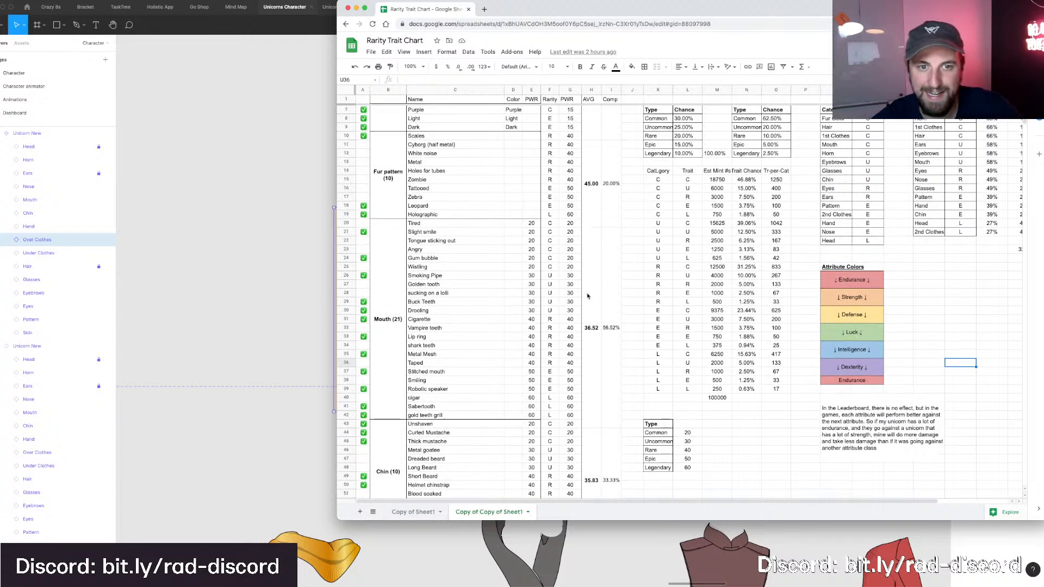
scroll(587, 296, up, 2)
scroll(517, 294, down, 20)
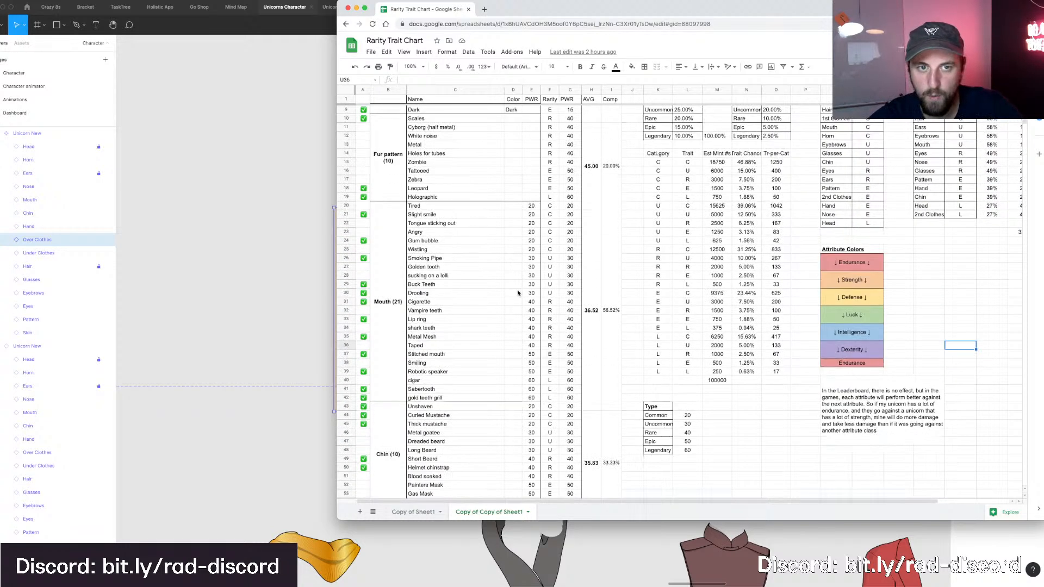
scroll(497, 291, down, 20)
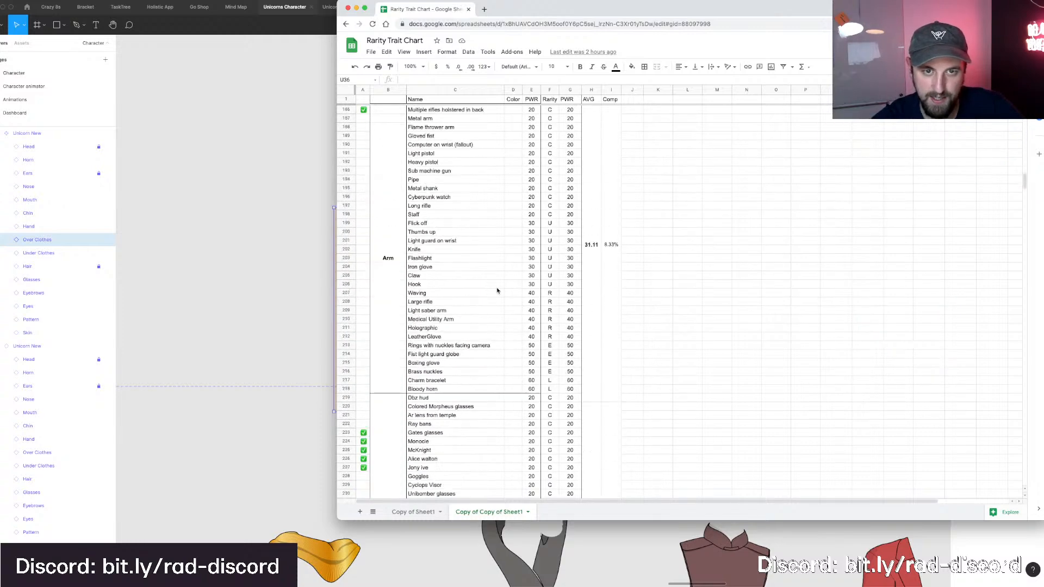
scroll(497, 291, up, 10)
scroll(497, 291, up, 20)
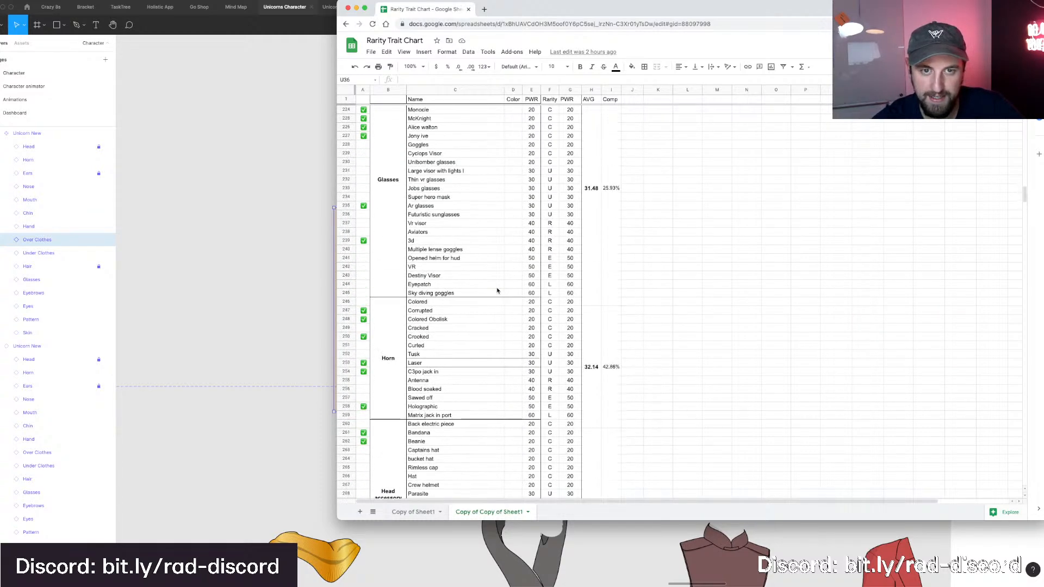
Review the chart's under clothes, over clothes, hair, eyebrows and arm trait lists beside the unicorn artwork.
scroll(497, 291, down, 20)
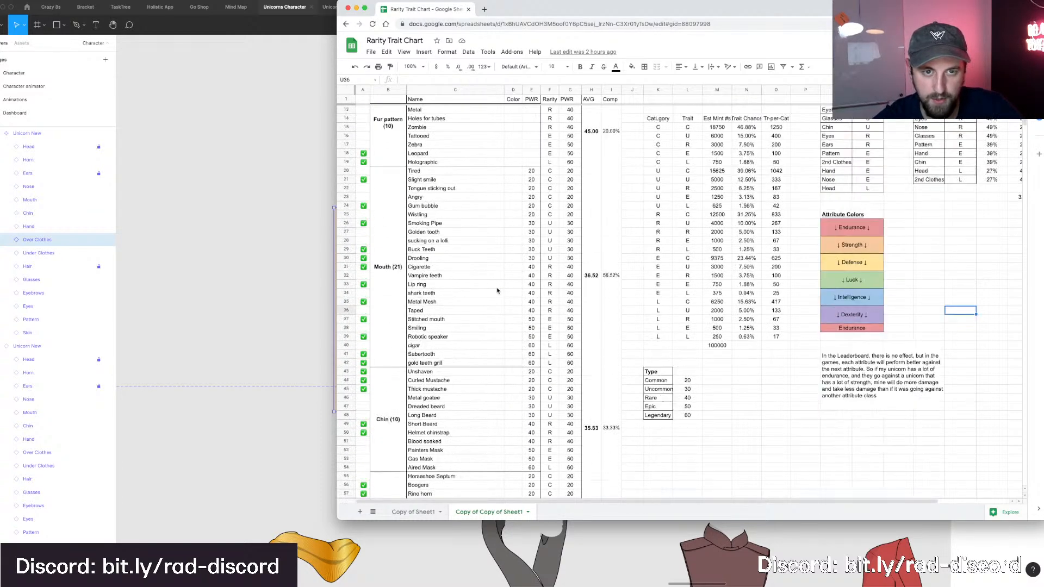
scroll(497, 291, down, 2)
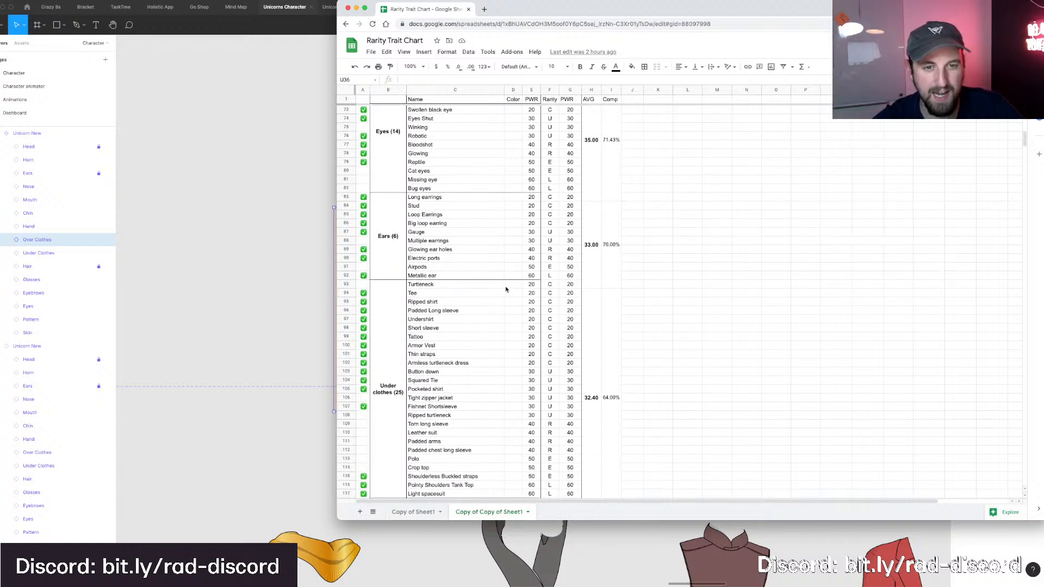
scroll(506, 290, down, 4)
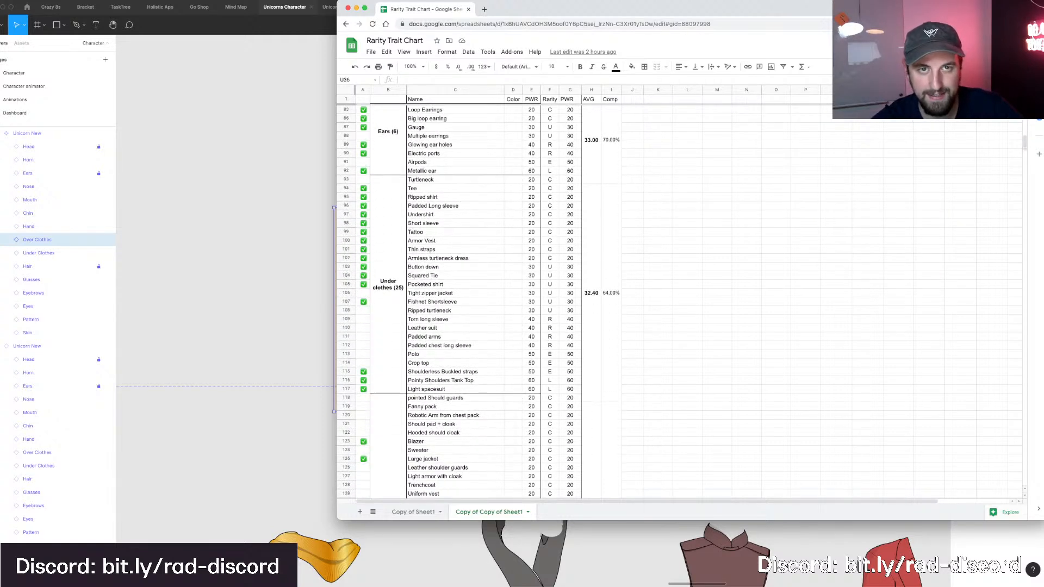
scroll(669, 349, down, 4)
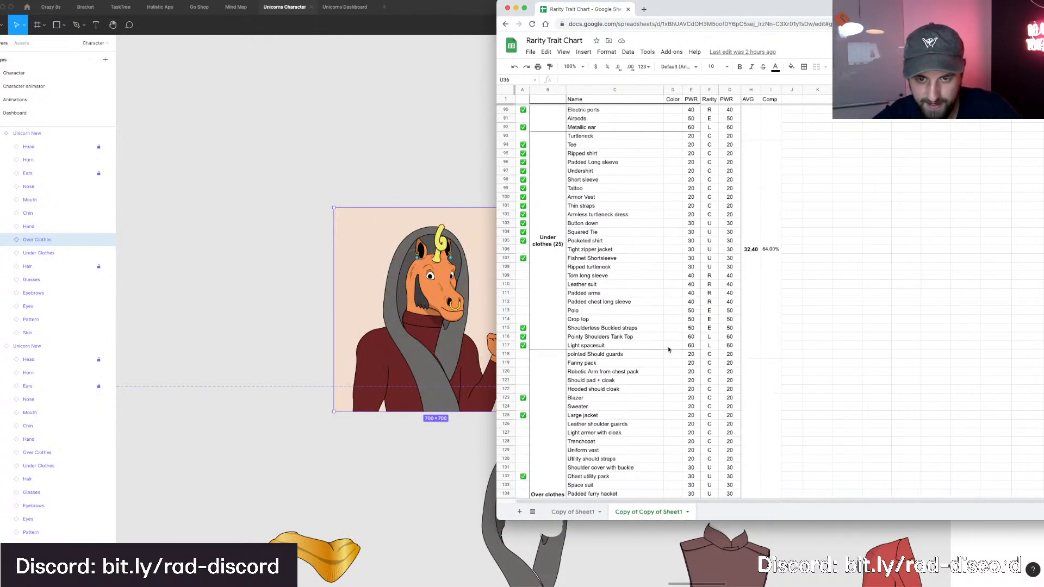
scroll(668, 349, down, 18)
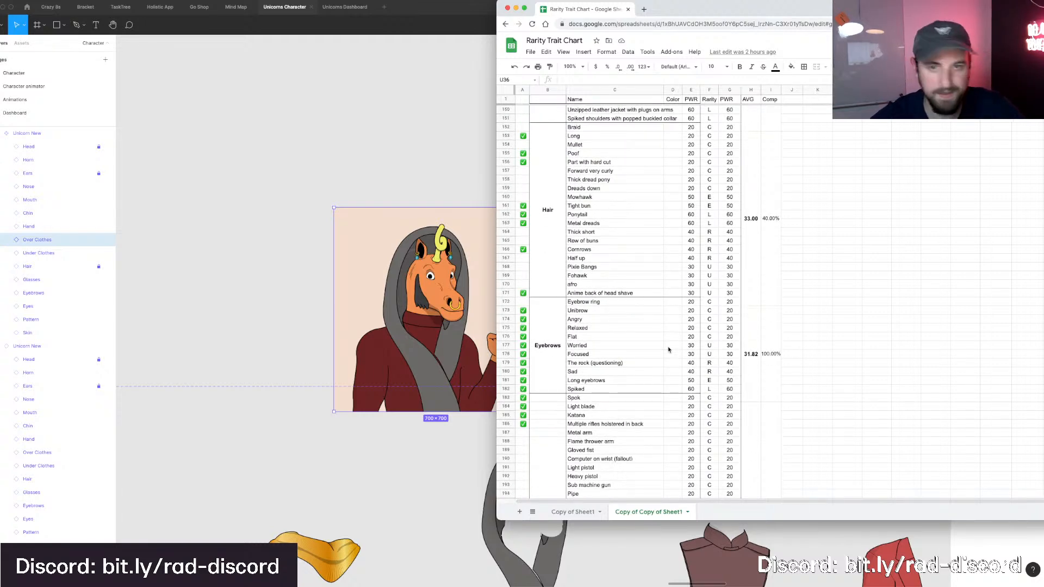
scroll(626, 308, down, 13)
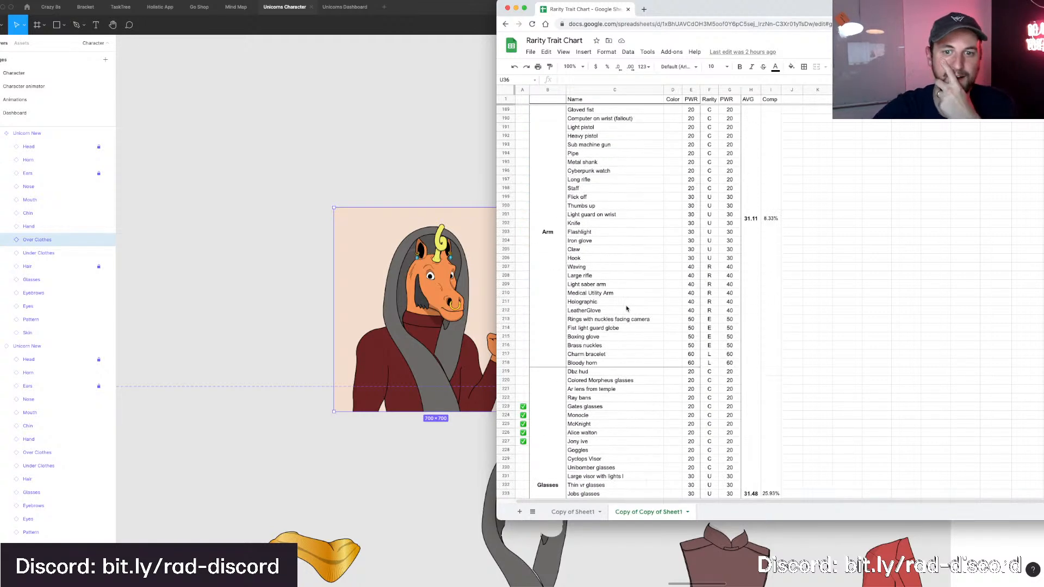
scroll(626, 308, up, 3)
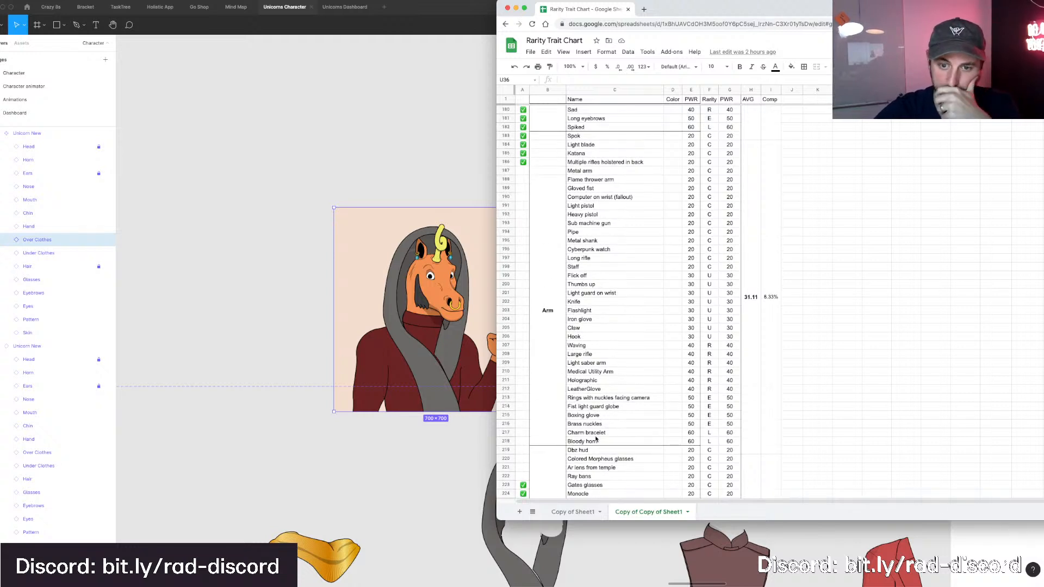
Highlight the arm traits from Katana to Charm bracelet, and select the Metal shank, Flick off and Spok entries individually.
drag(596, 433, 603, 155)
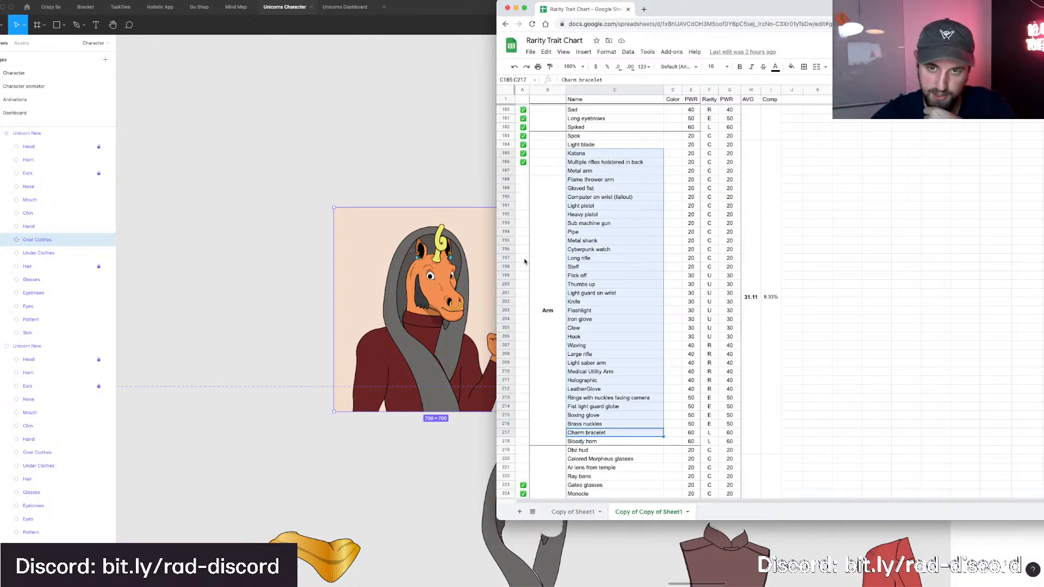
click(798, 290)
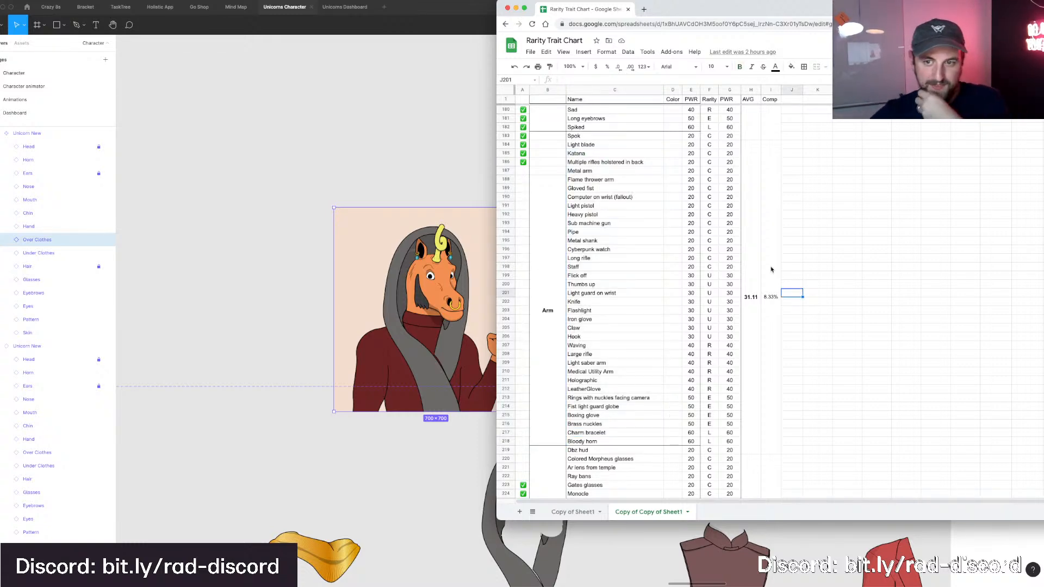
click(658, 241)
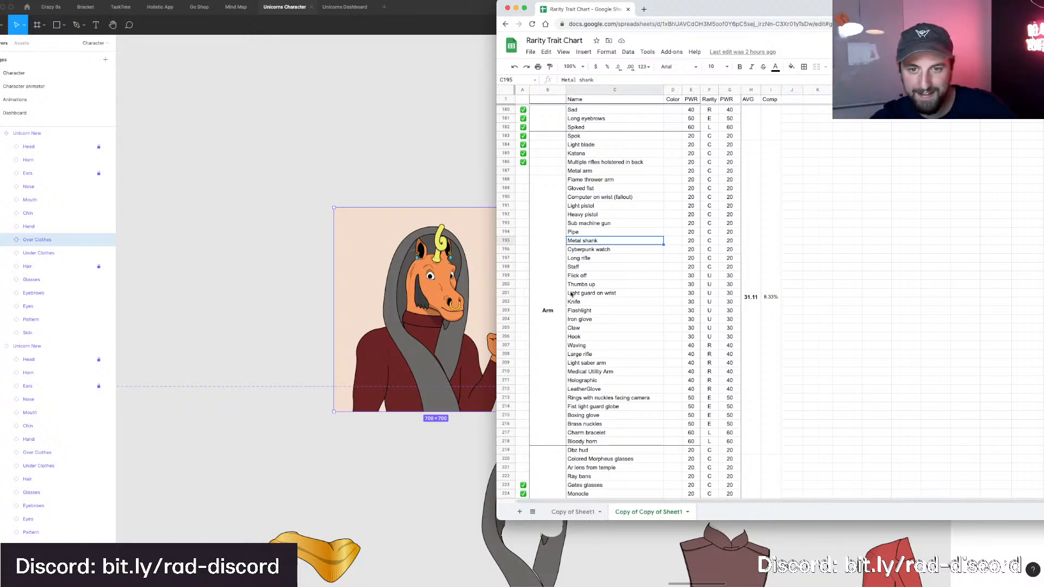
click(585, 278)
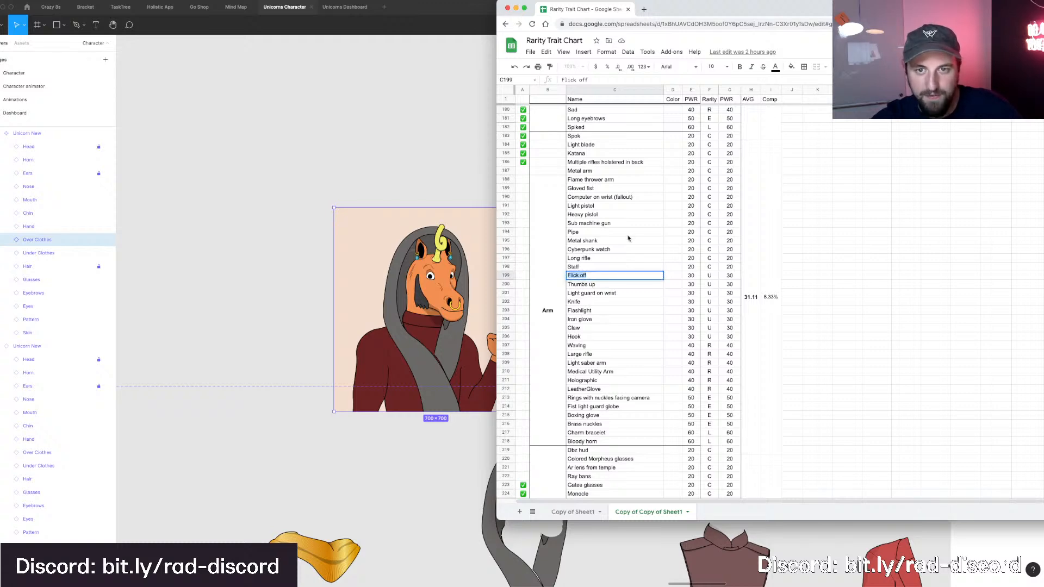
click(580, 137)
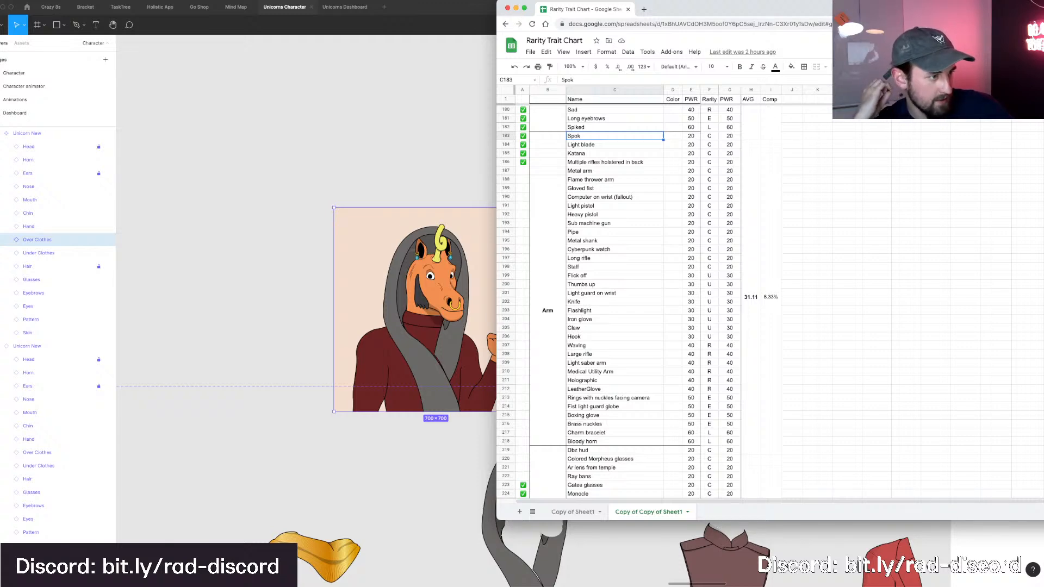
Switch back to the Unicorns Character design and examine the hooded orange unicorn's head and the clothing variants around it.
key(super+Tab)
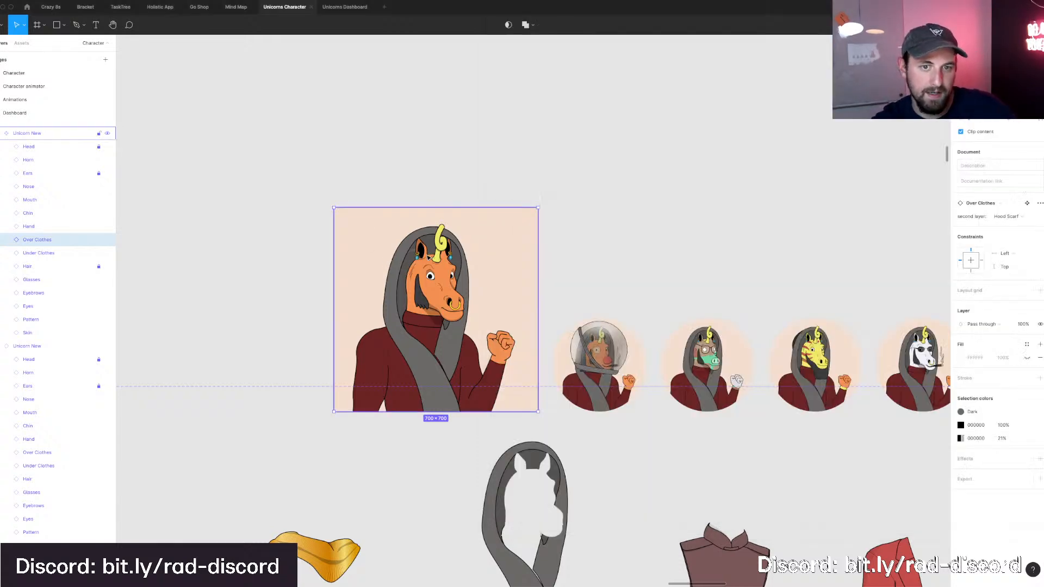
scroll(426, 246, up, 8)
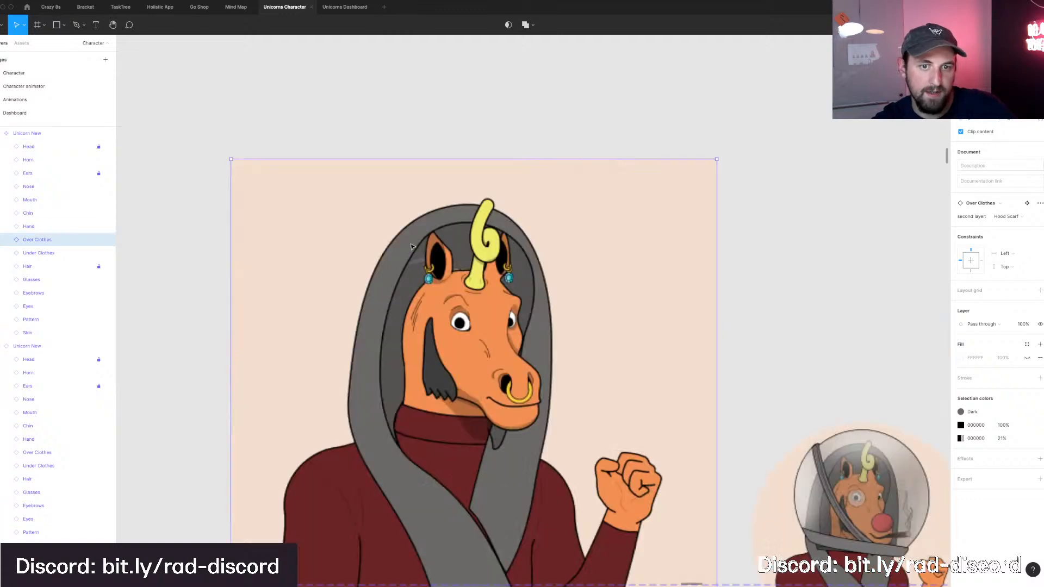
scroll(425, 245, up, 3)
scroll(434, 253, down, 10)
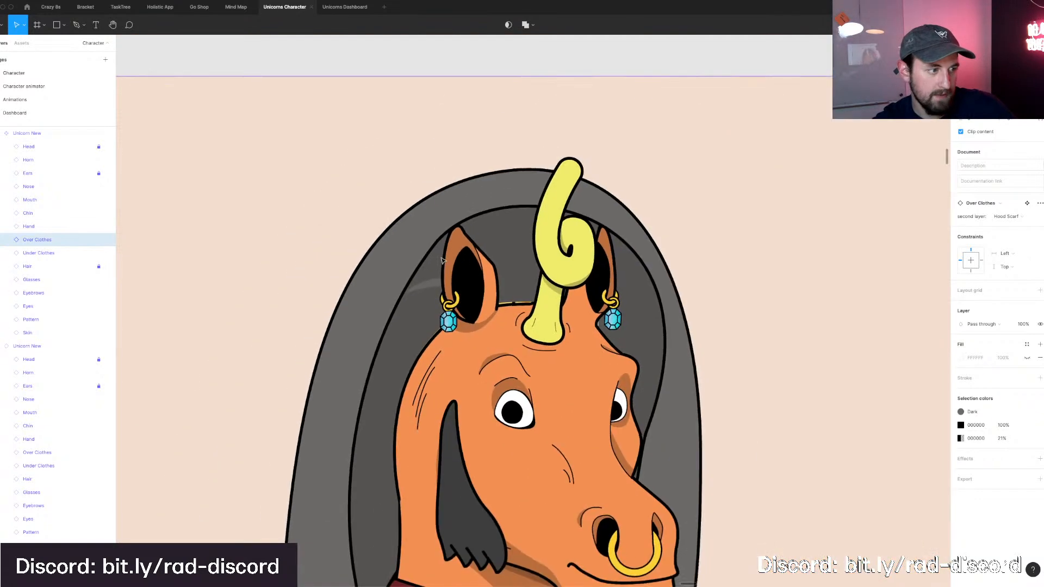
scroll(443, 258, down, 8)
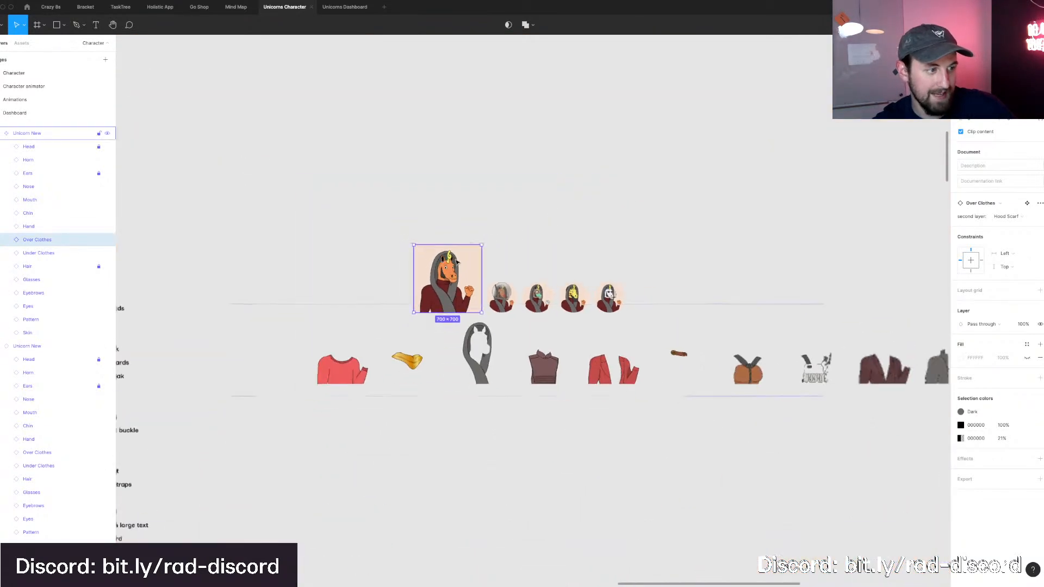
scroll(469, 275, up, 5)
scroll(468, 275, down, 2)
scroll(492, 429, down, 1)
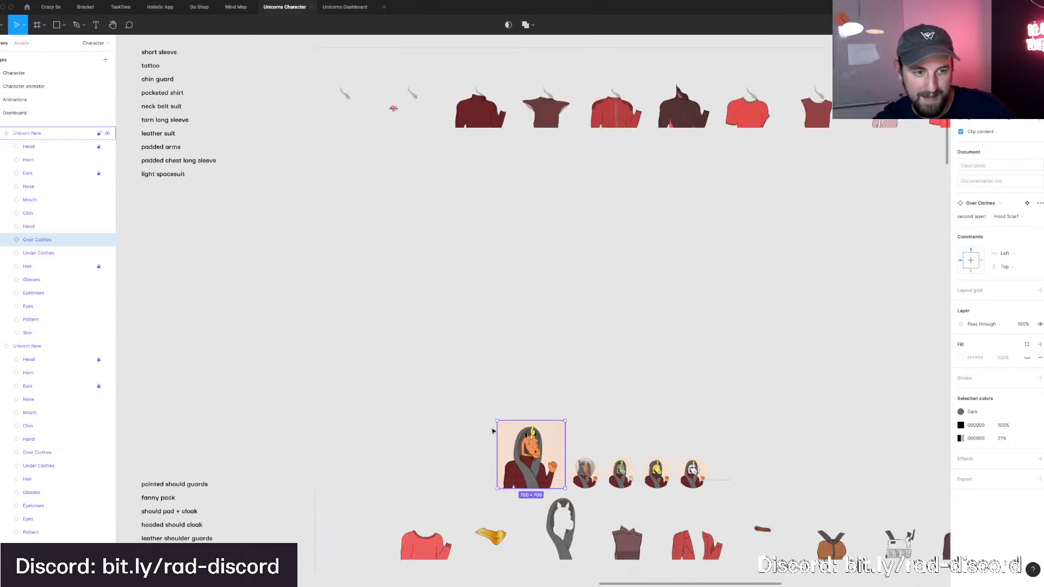
Set the Over Clothes second layer of the laser-horned orange unicorn, uni-07, to None.
scroll(463, 399, left, 5)
scroll(463, 399, left, 8)
scroll(462, 398, left, 6)
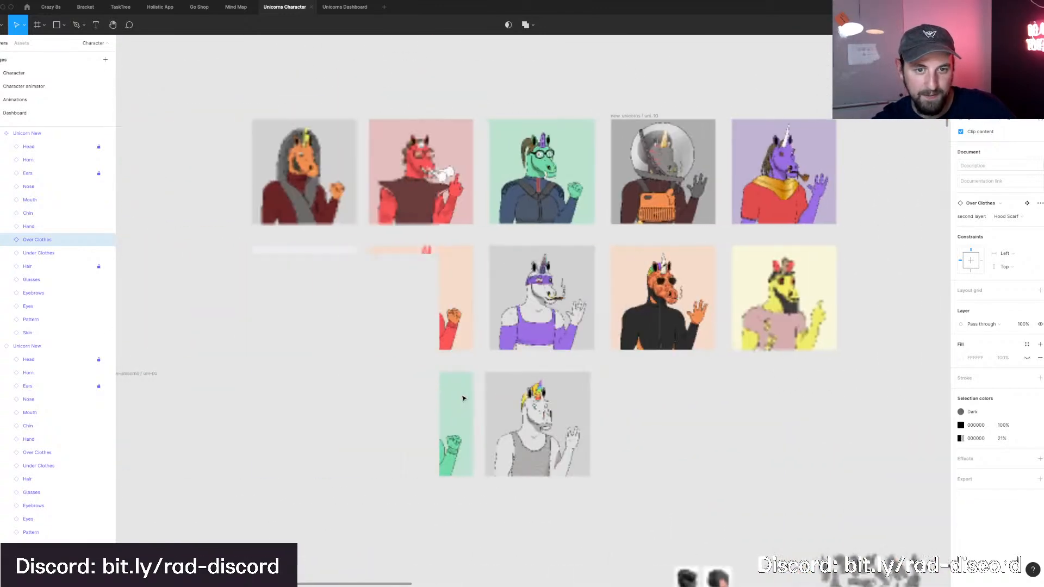
scroll(452, 321, up, 5)
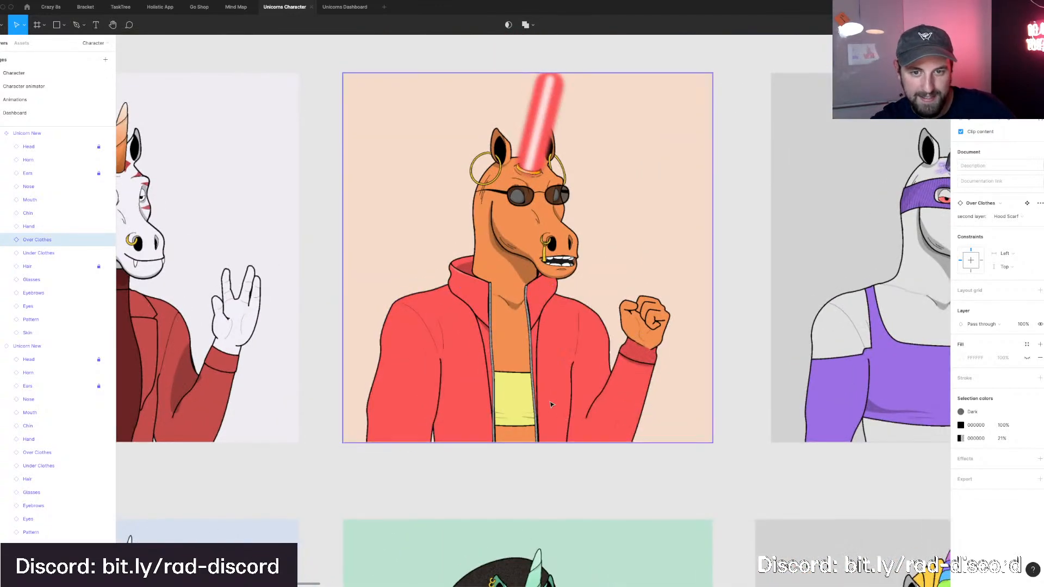
scroll(587, 446, up, 2)
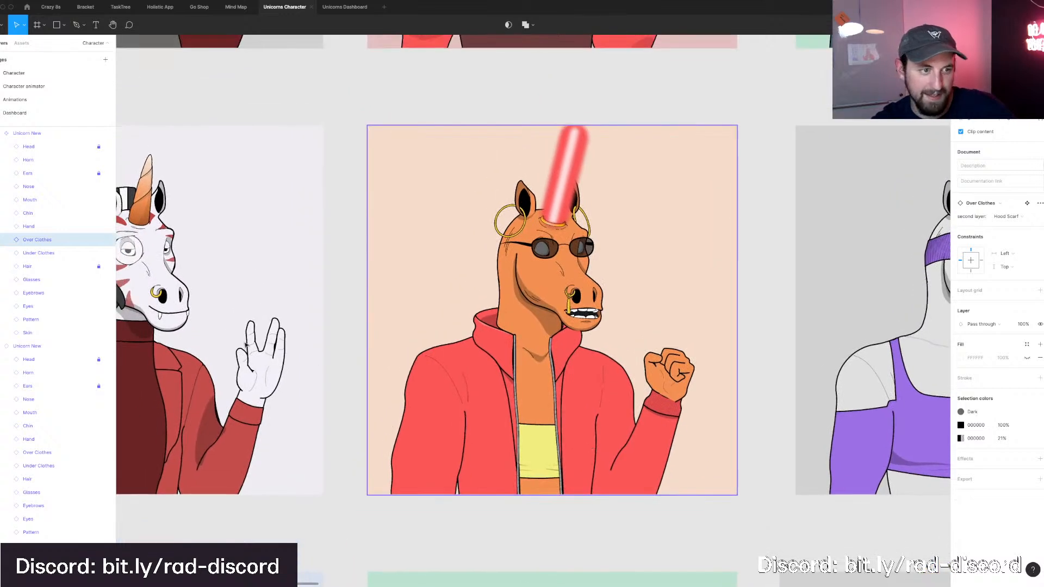
click(144, 234)
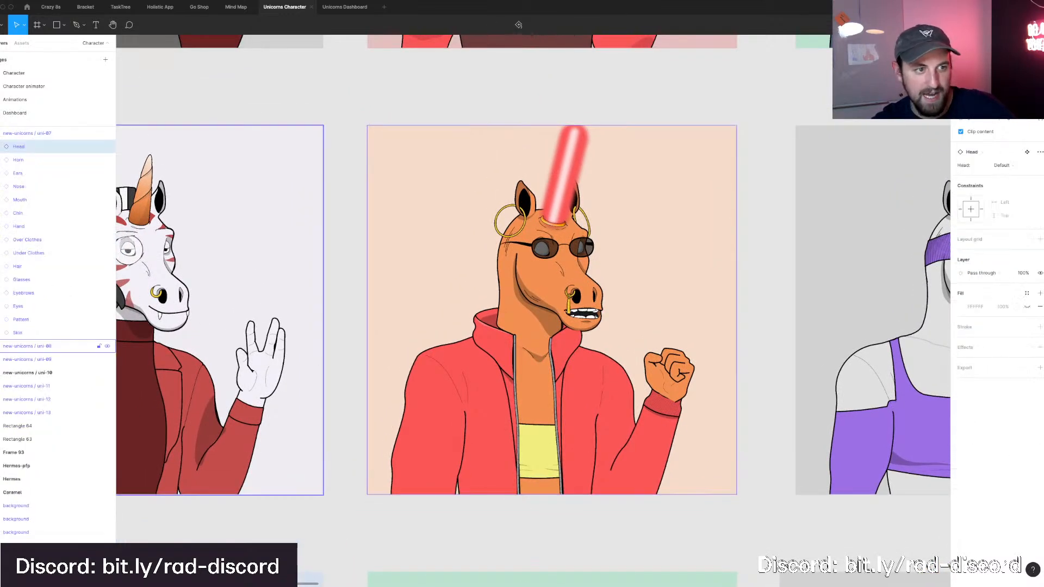
click(26, 240)
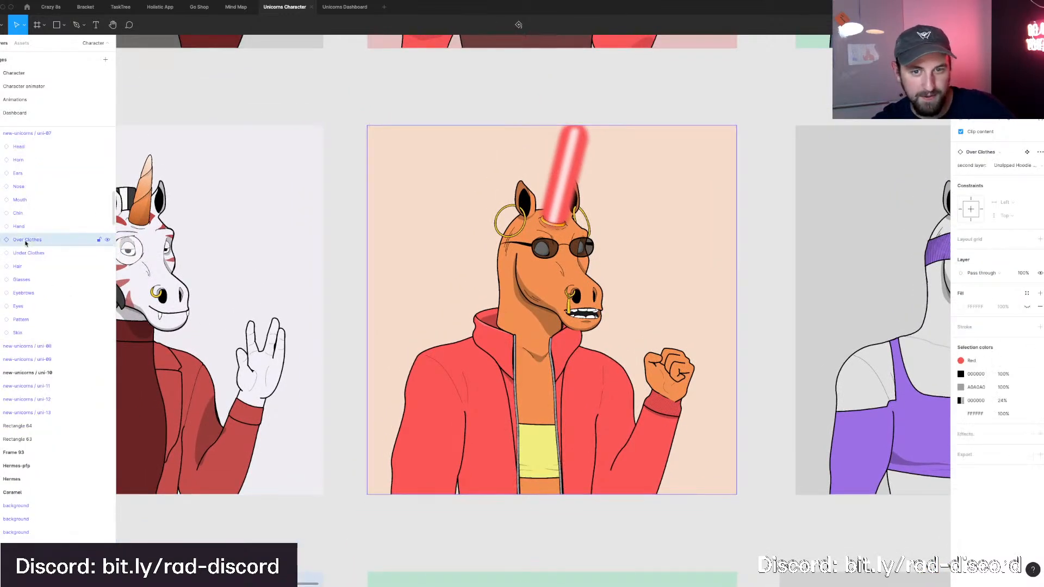
click(1005, 166)
click(1010, 136)
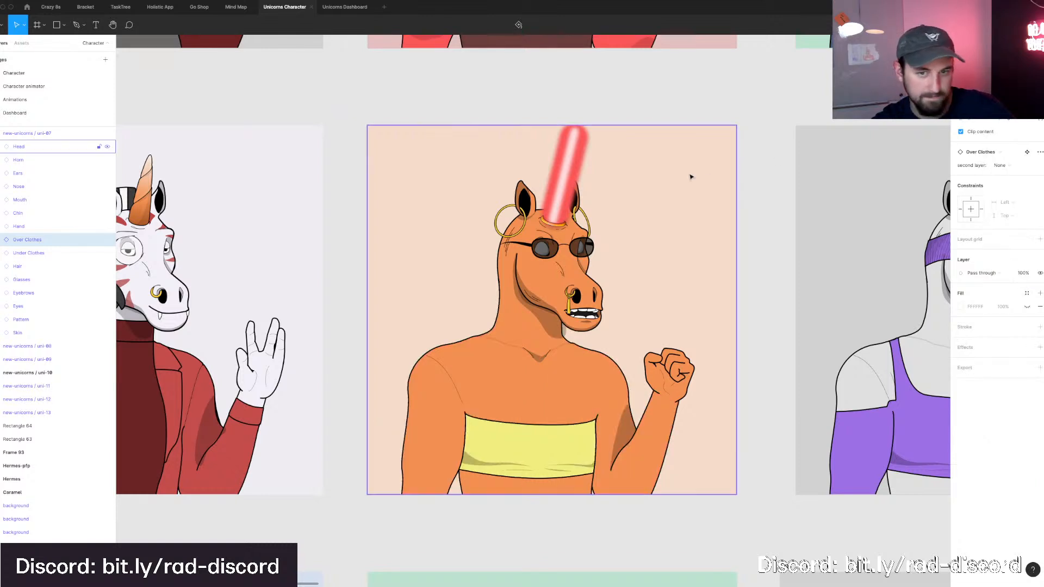
Select the whole uni-07 unicorn and view it beside the neighbouring unicorn in the purple mask.
scroll(759, 259, right, 2)
click(692, 263)
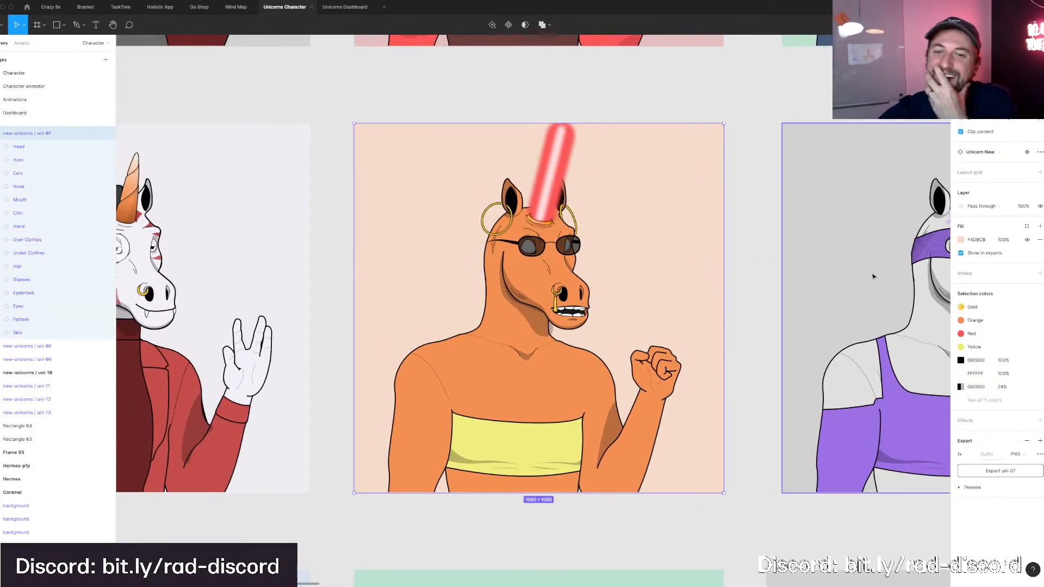
scroll(686, 294, right, 15)
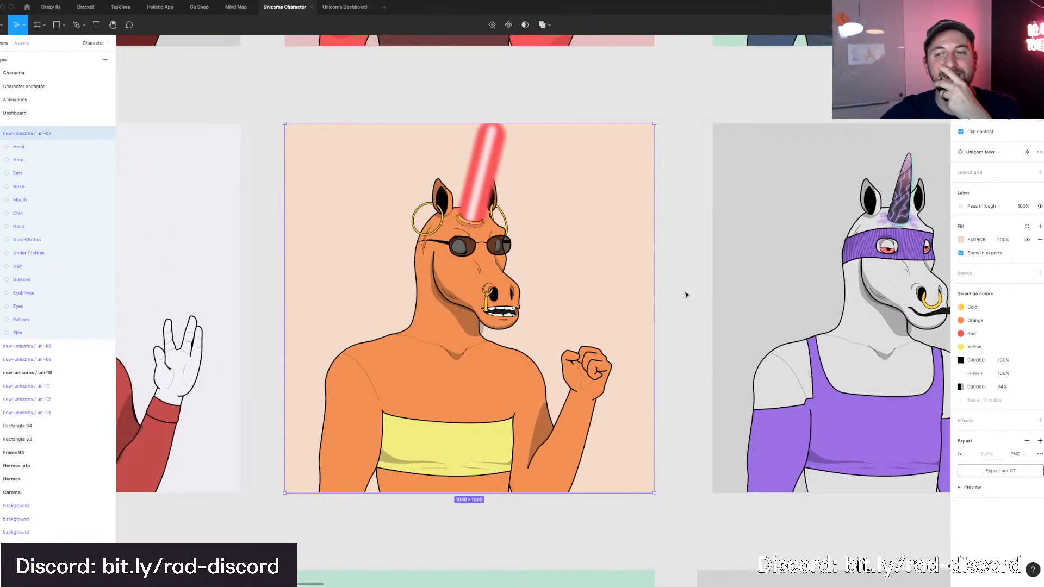
Examine the leopard-patterned unicorn, then compare the red and green unicorns in the row above and inspect the green one's tusks up close.
scroll(698, 292, right, 9)
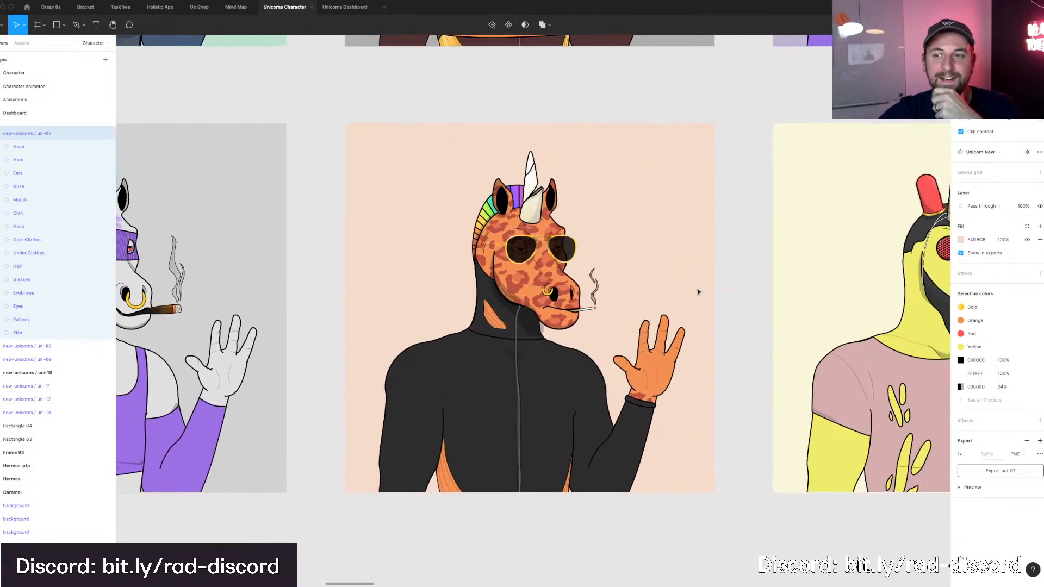
scroll(699, 291, up, 9)
scroll(698, 292, left, 17)
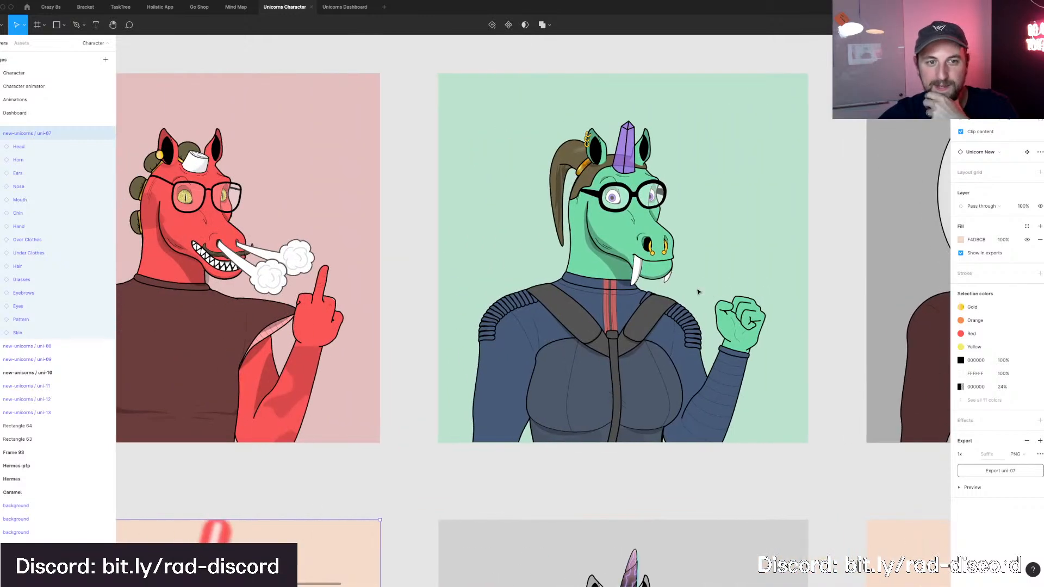
scroll(698, 292, left, 9)
scroll(698, 292, right, 7)
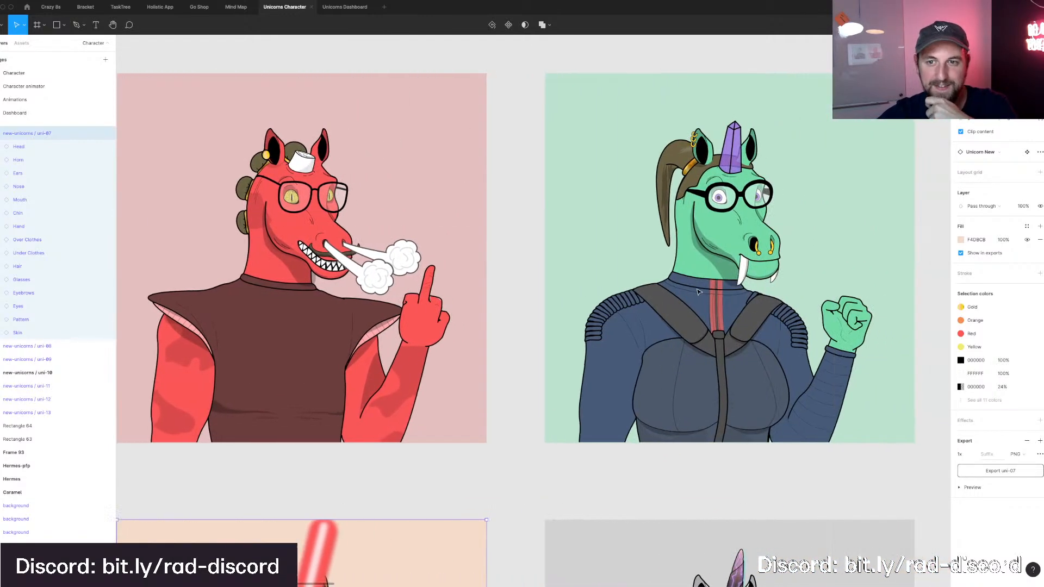
scroll(698, 292, right, 9)
scroll(699, 292, left, 3)
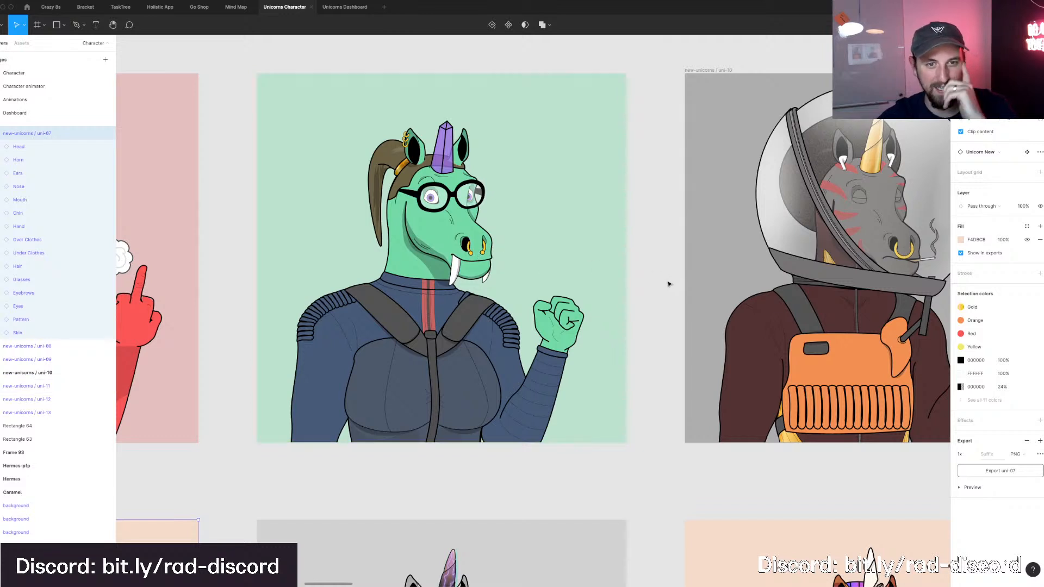
scroll(668, 284, left, 2)
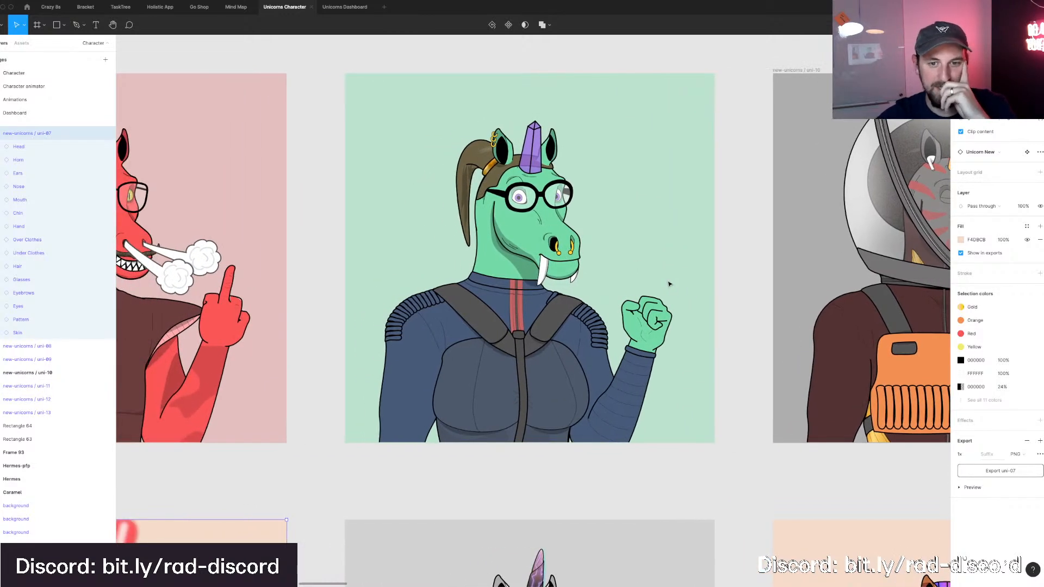
scroll(668, 283, left, 2)
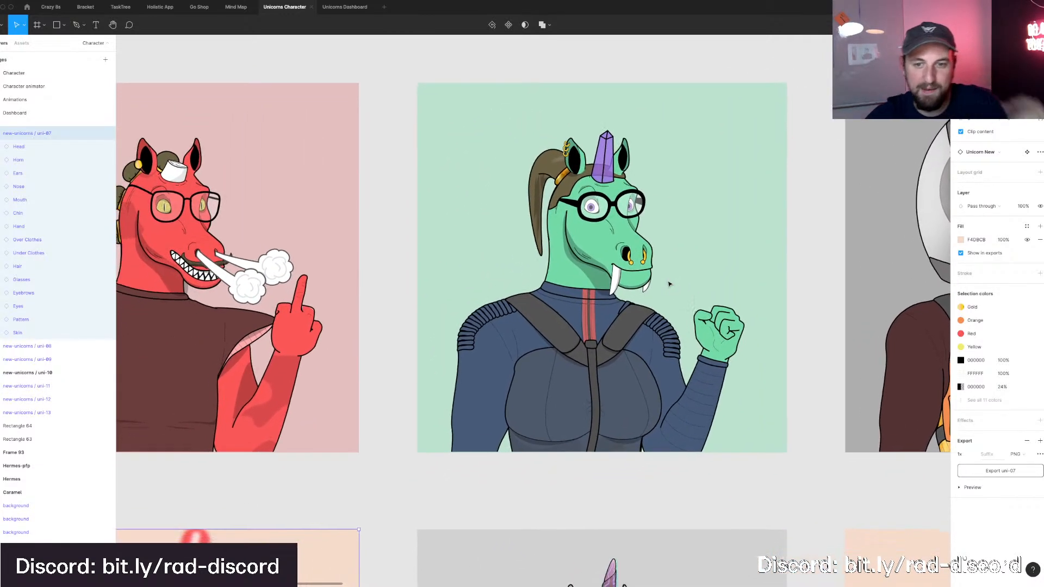
scroll(669, 283, down, 2)
scroll(652, 255, up, 5)
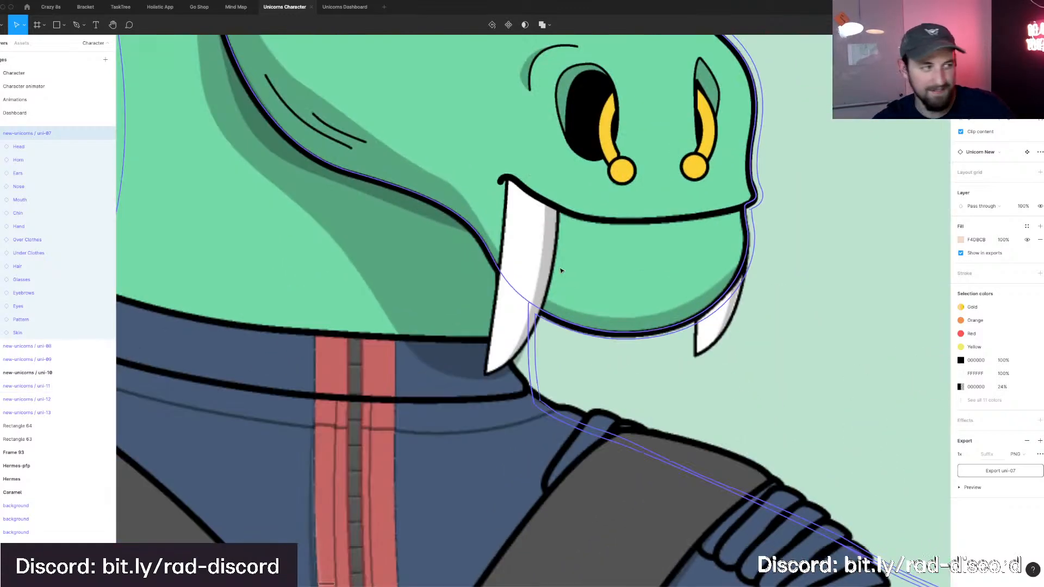
scroll(562, 270, down, 5)
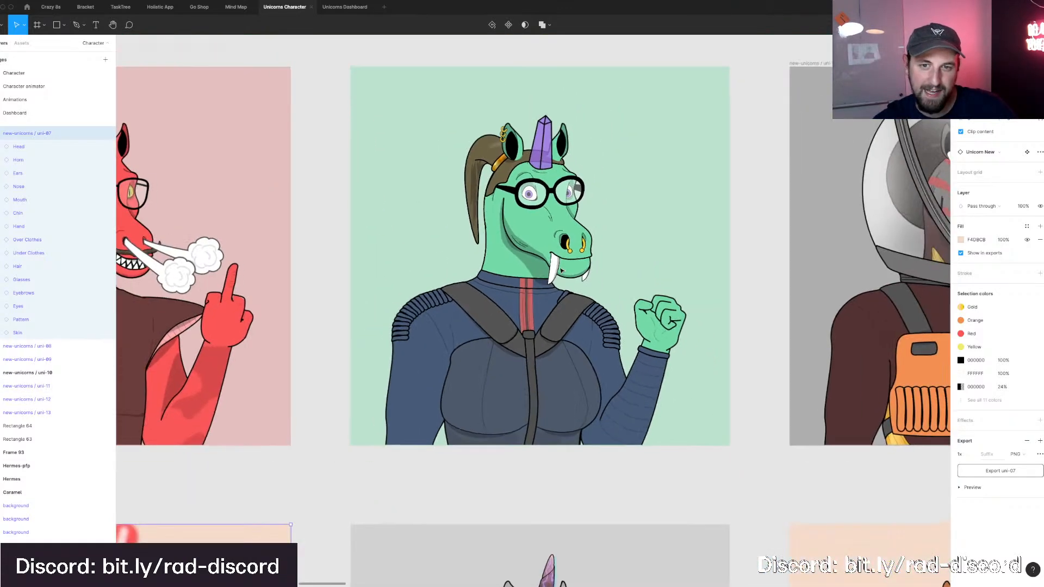
Examine the white striped unicorn in the red jacket, then survey the whole grid of finished unicorns.
scroll(562, 270, left, 3)
scroll(561, 270, up, 3)
scroll(561, 270, down, 5)
scroll(562, 270, left, 2)
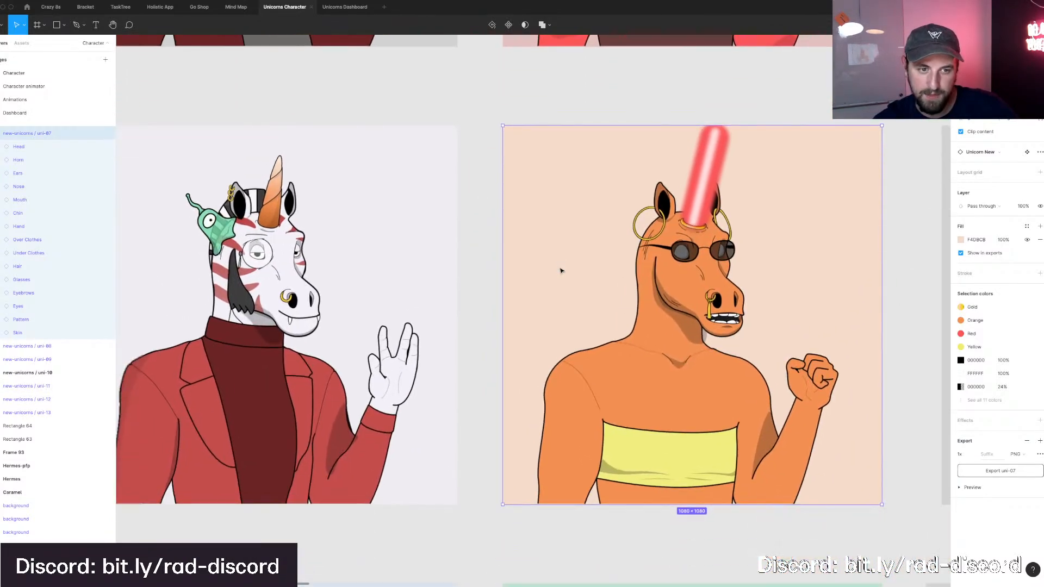
scroll(562, 270, down, 1)
scroll(561, 270, left, 5)
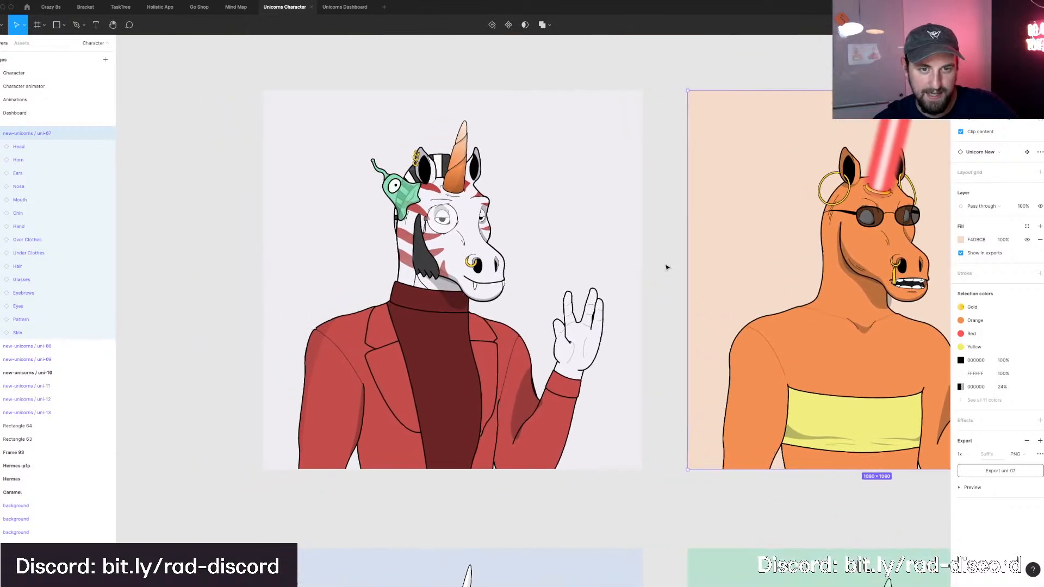
scroll(686, 272, up, 2)
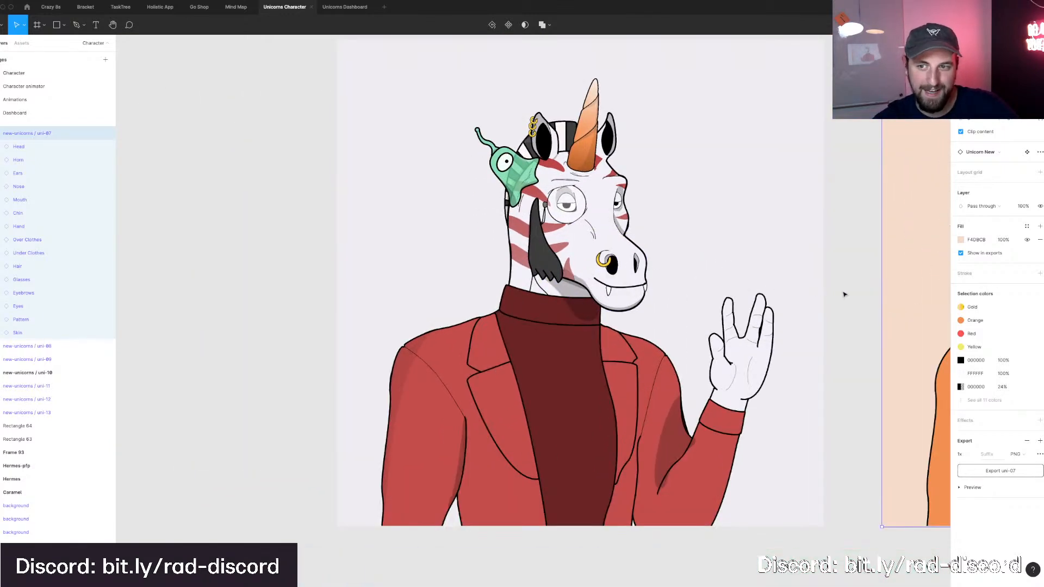
scroll(844, 294, up, 1)
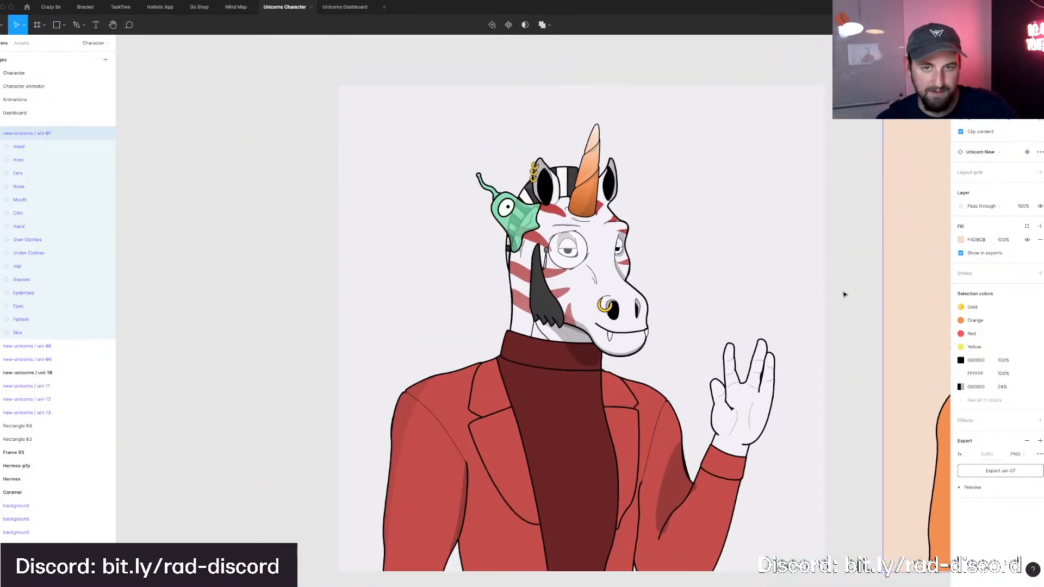
scroll(843, 294, right, 2)
scroll(490, 274, down, 5)
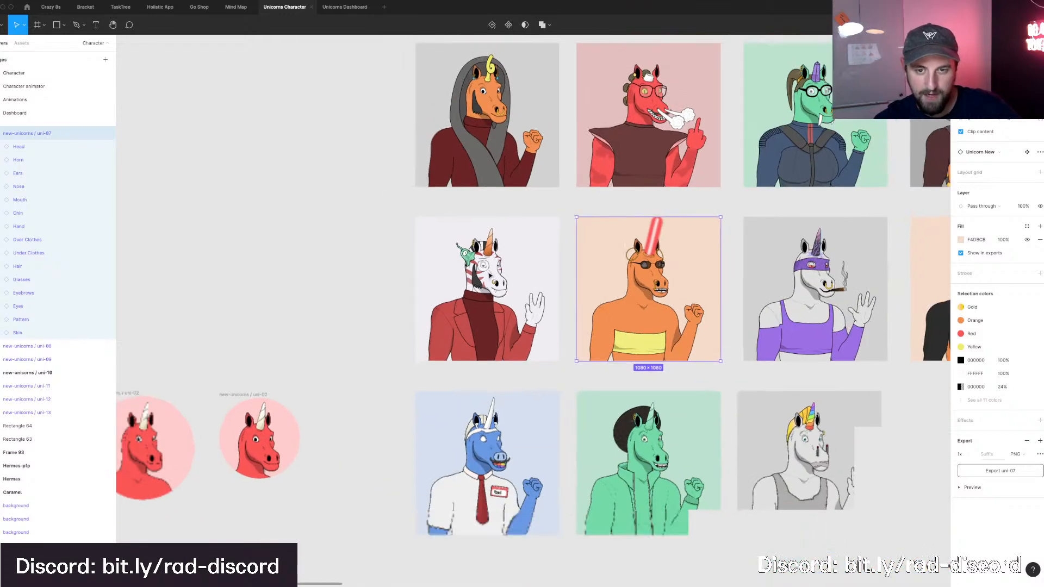
scroll(490, 275, right, 10)
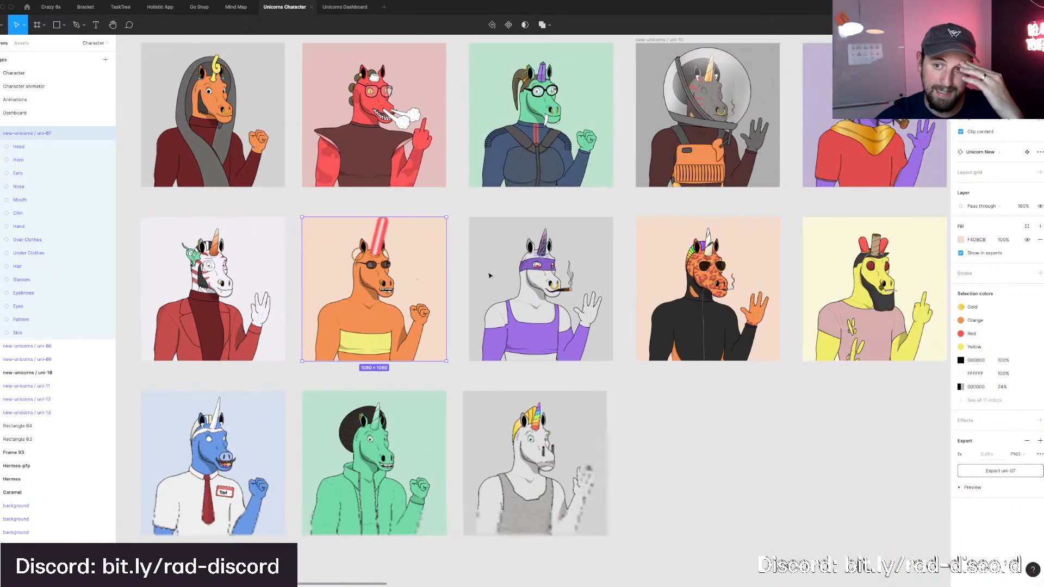
scroll(487, 275, right, 2)
scroll(488, 275, down, 2)
scroll(488, 275, left, 1)
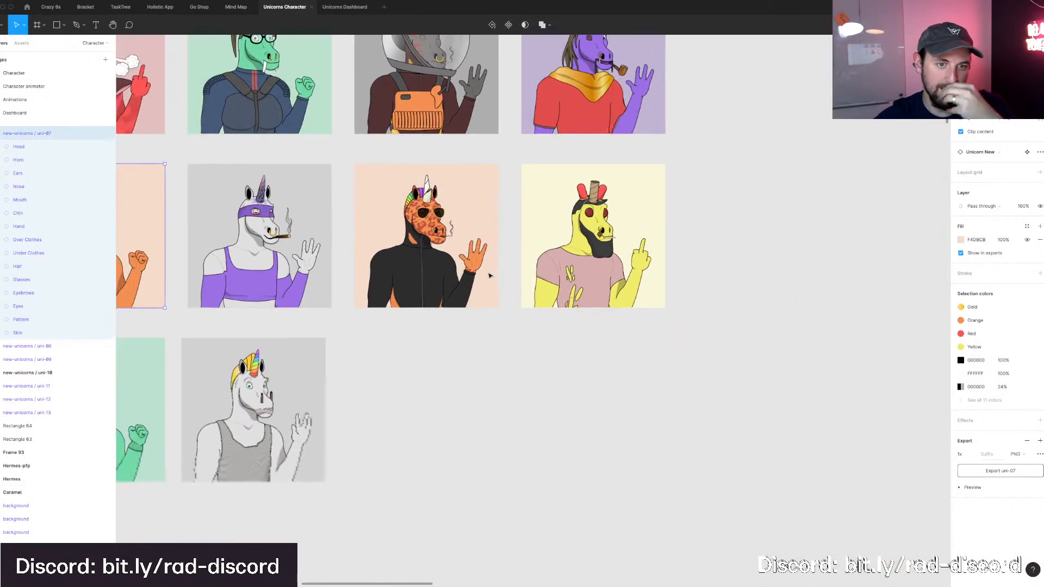
Find the Select Trait - Red frame near the patterns section and view its A or B unicorn comparison.
scroll(489, 274, right, 8)
scroll(431, 271, down, 4)
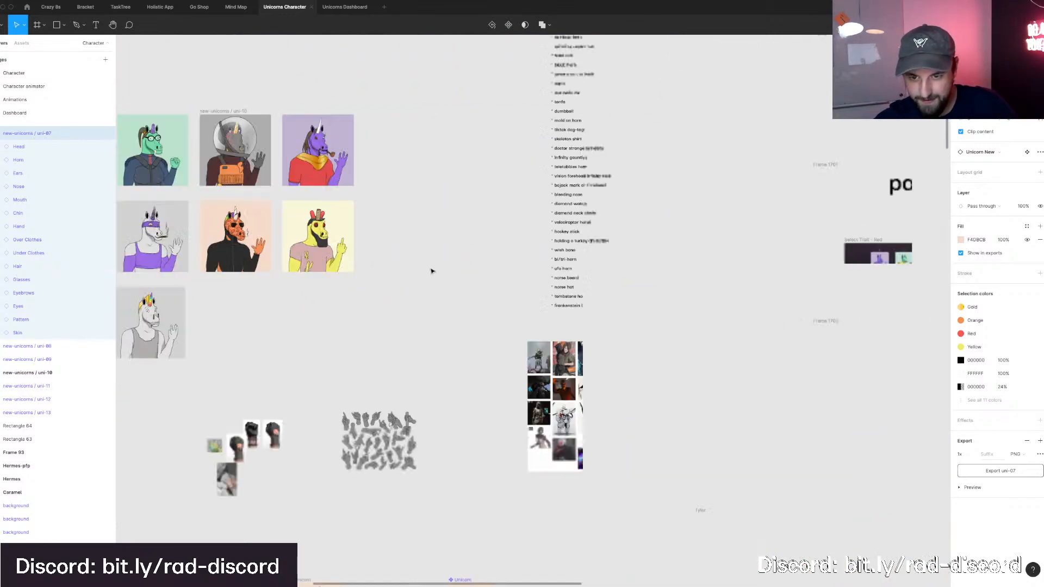
scroll(432, 270, right, 10)
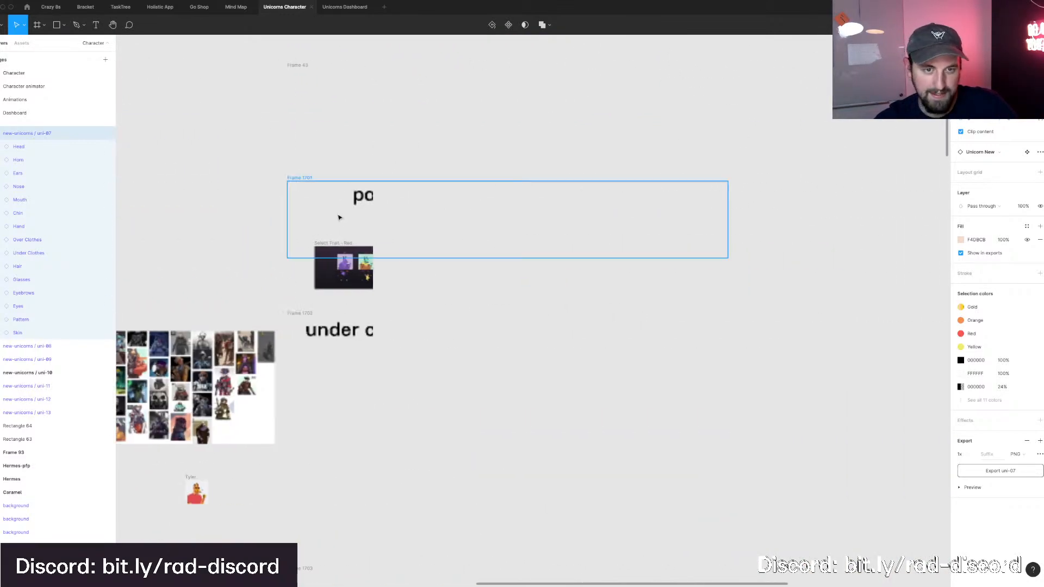
scroll(342, 198, up, 3)
scroll(496, 244, right, 2)
scroll(536, 251, left, 1)
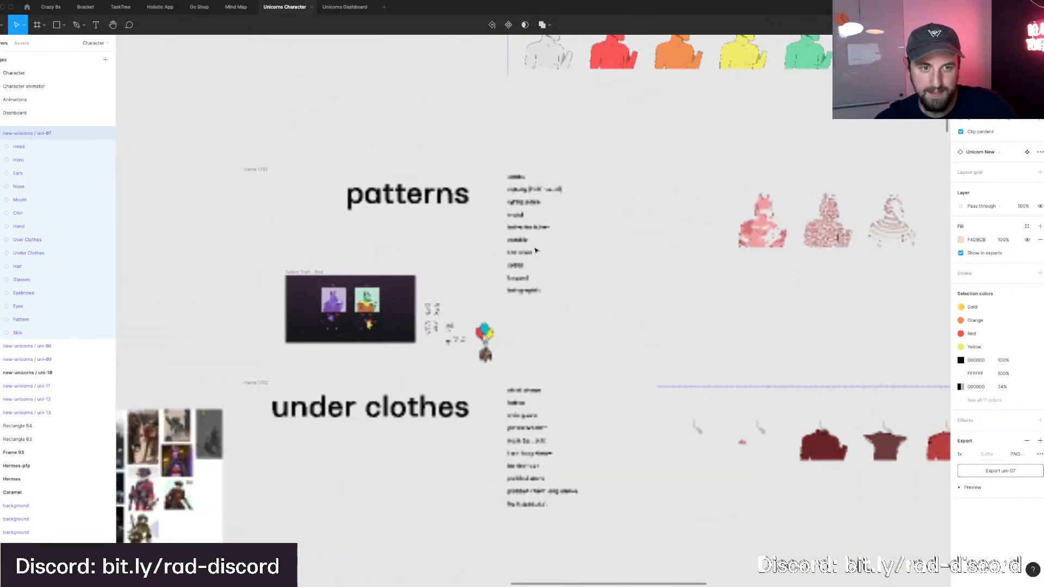
scroll(304, 307, up, 10)
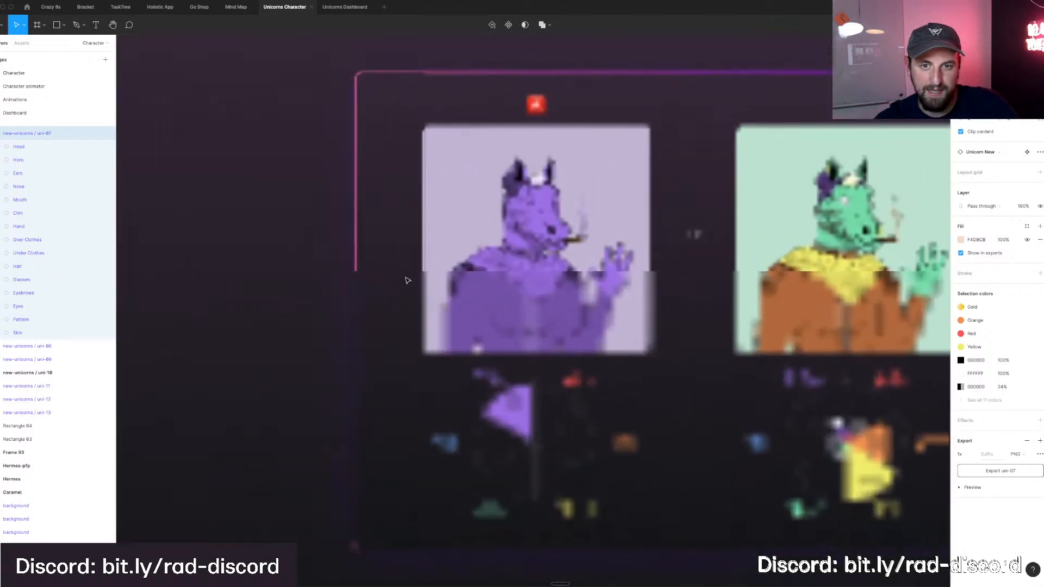
scroll(406, 281, right, 5)
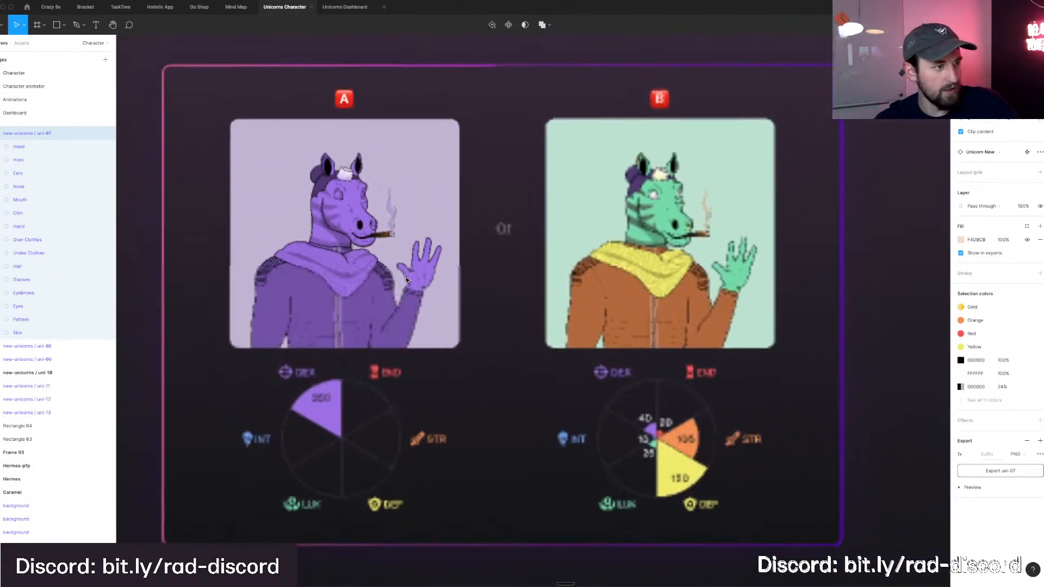
scroll(407, 281, down, 1)
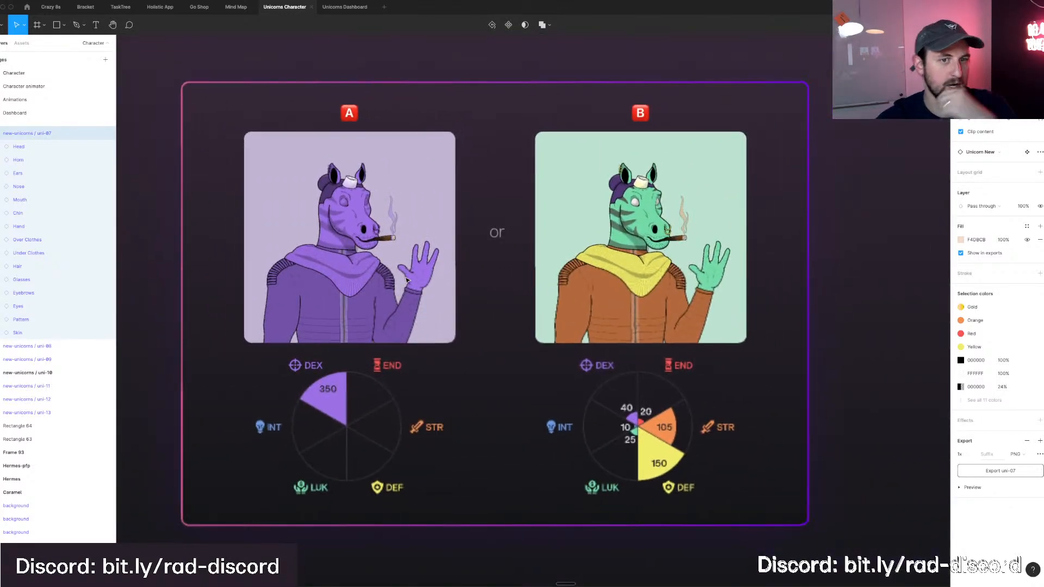
scroll(686, 317, left, 2)
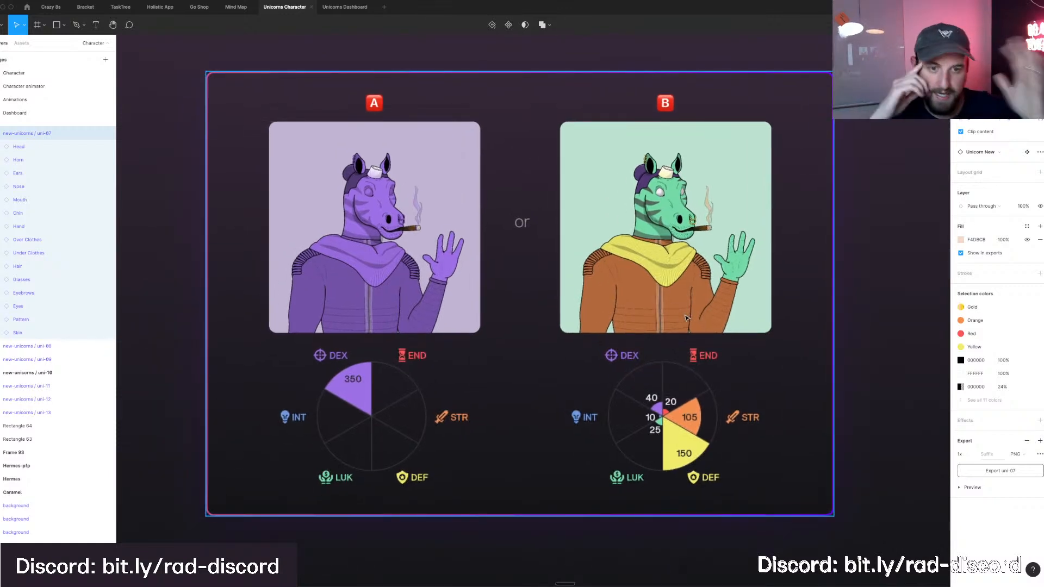
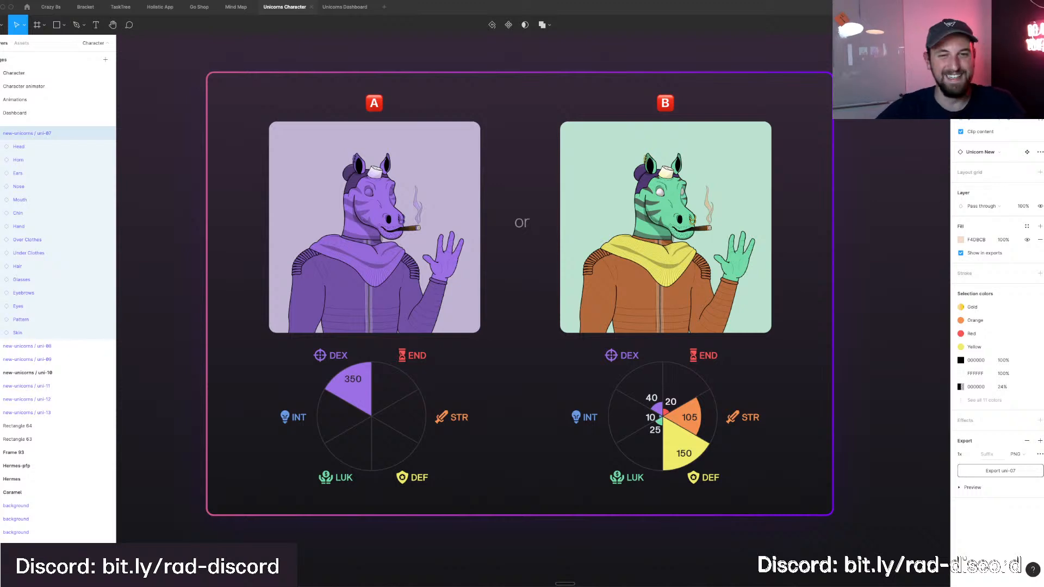
Compare unicorns A and B and their DEX, END, STR, DEF, LUK and INT stat charts in the Select Trait frame.
scroll(496, 240, up, 1)
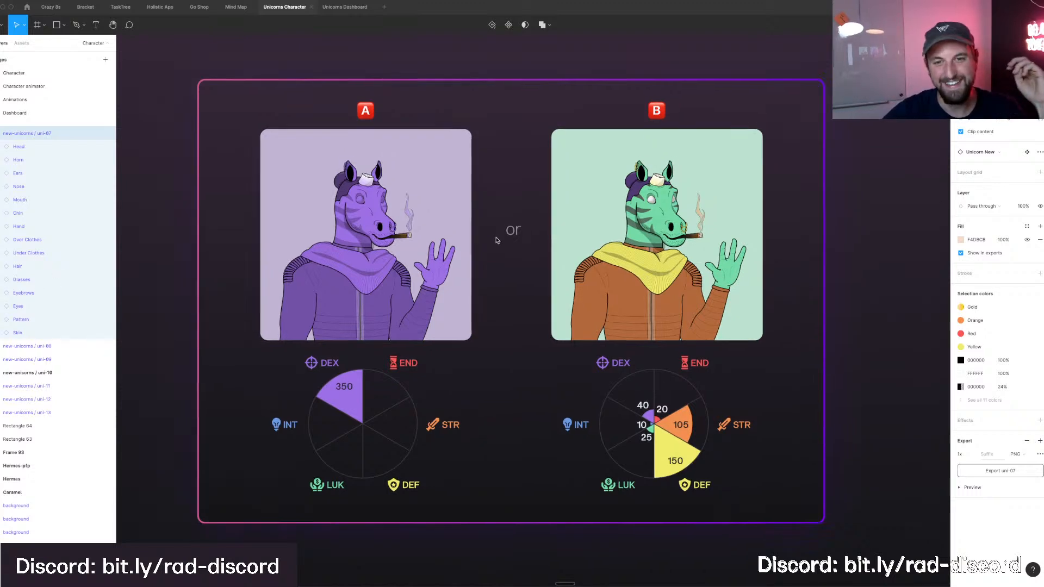
scroll(496, 239, down, 5)
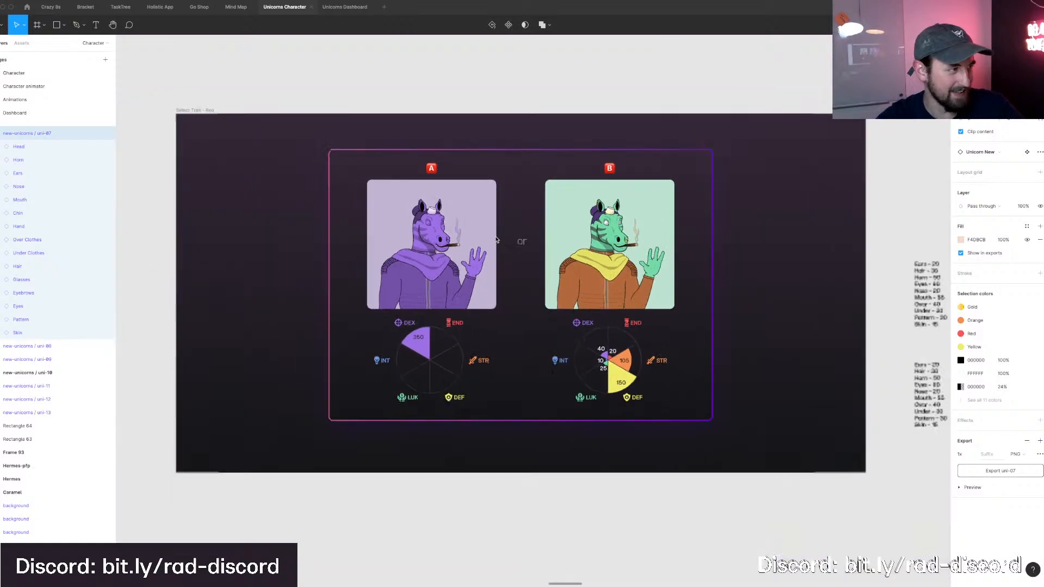
scroll(496, 240, right, 2)
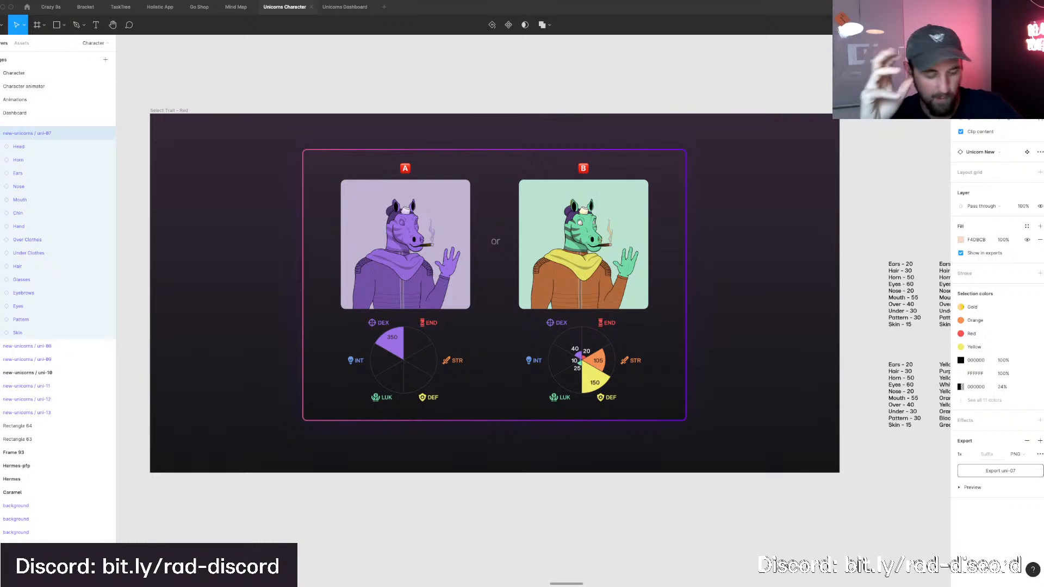
scroll(469, 299, up, 3)
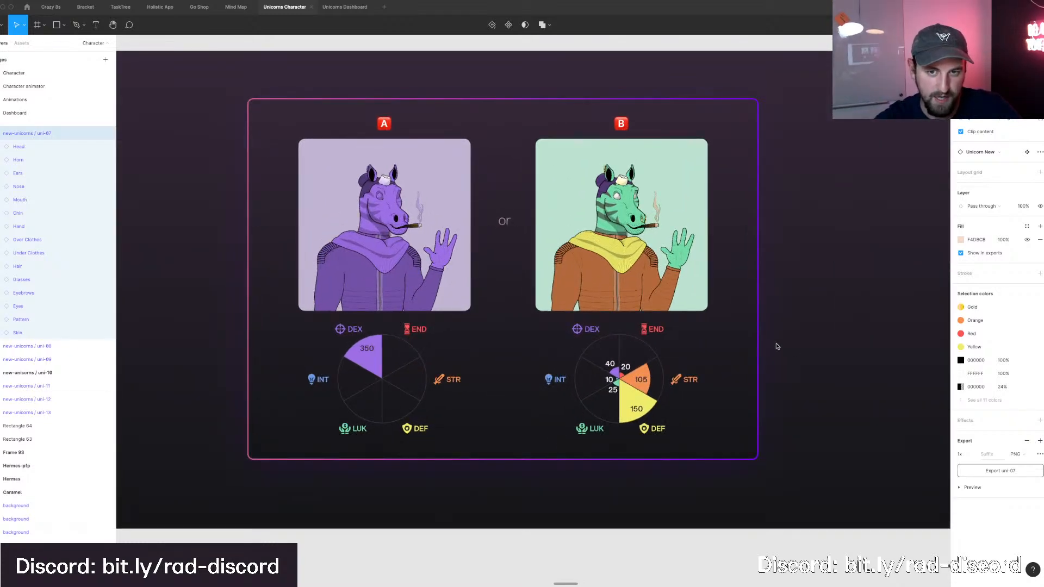
scroll(611, 271, up, 3)
scroll(196, 172, left, 2)
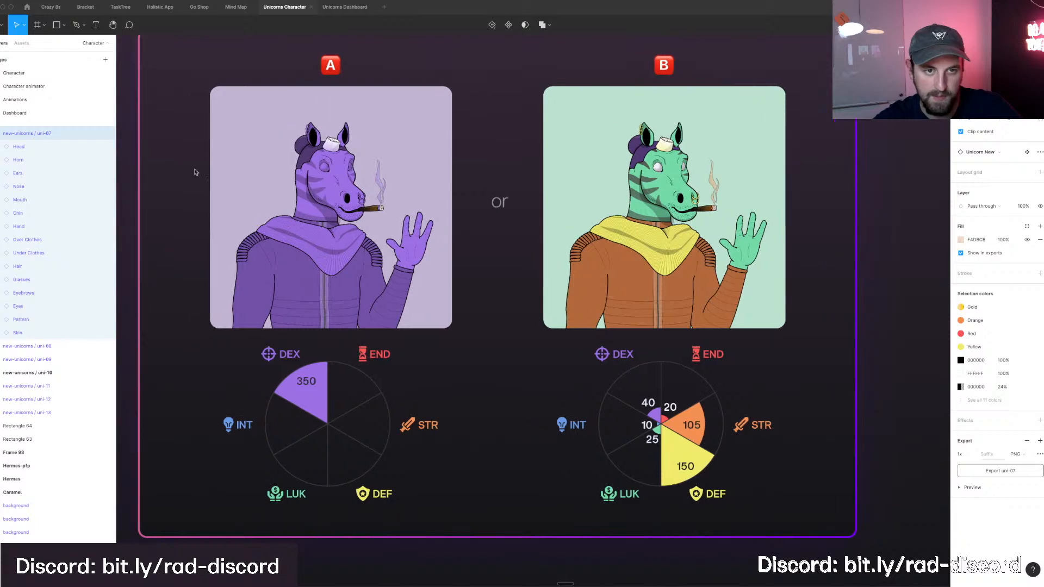
scroll(315, 179, up, 2)
scroll(353, 238, down, 2)
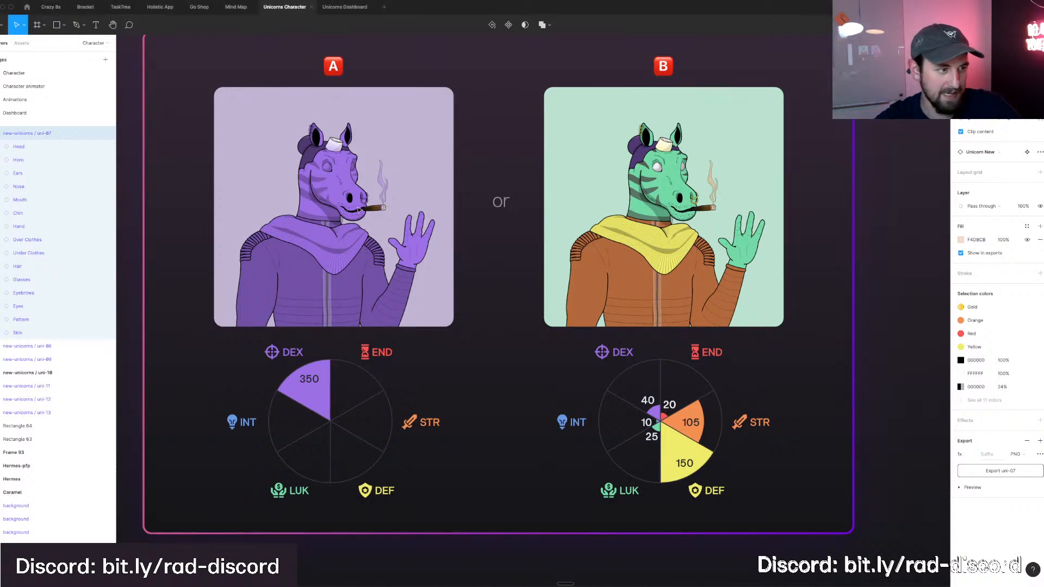
Select unicorn A in the comparison and replace its Purple selection color with the Unicorn Red color style.
click(360, 208)
scroll(353, 209, left, 2)
double_click(399, 217)
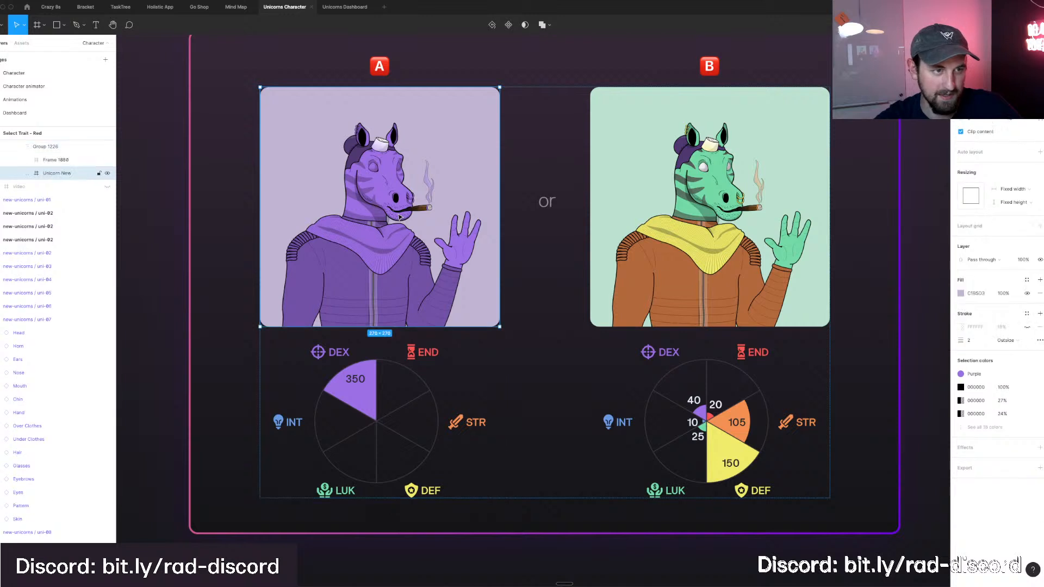
click(960, 373)
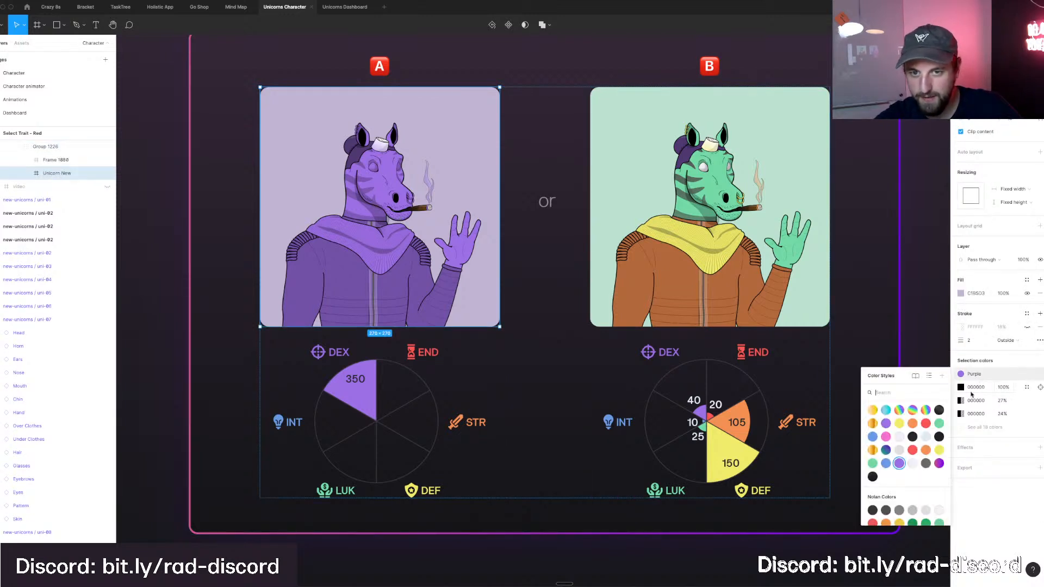
click(924, 424)
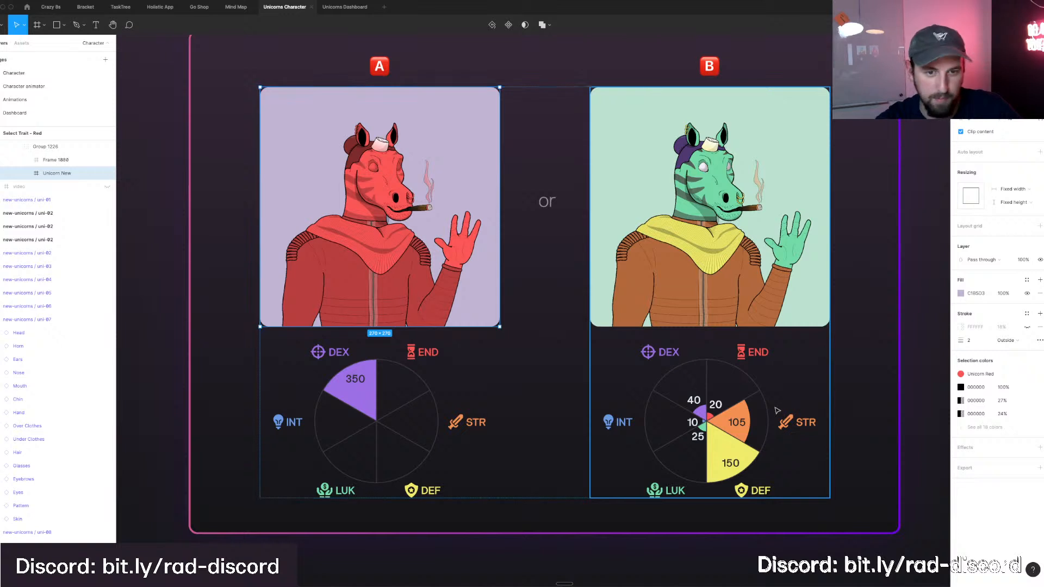
Change unicorn A's main selection color to the Unicorn Orange color style and view it beside unicorn B.
click(961, 374)
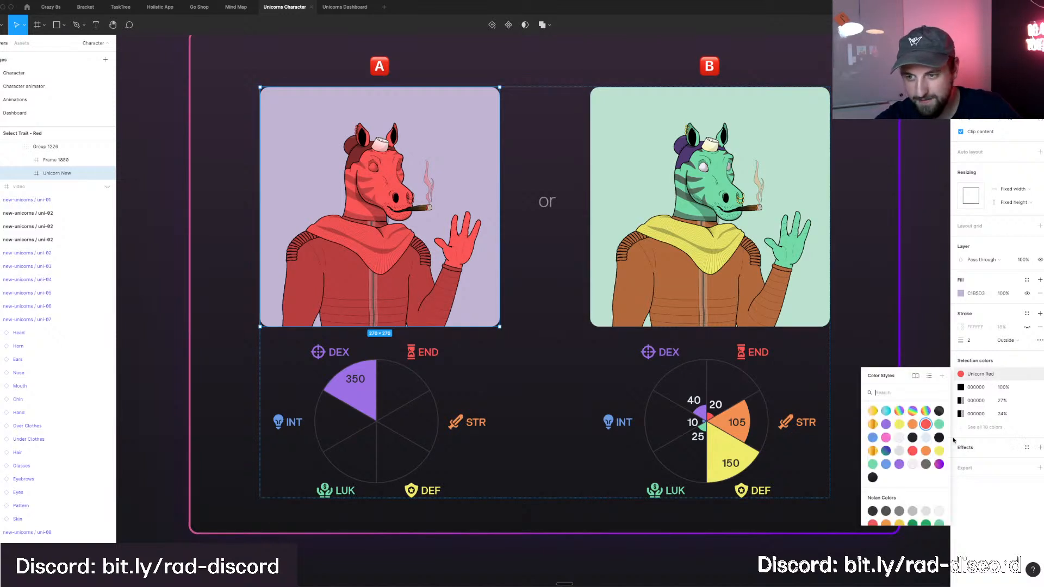
click(912, 424)
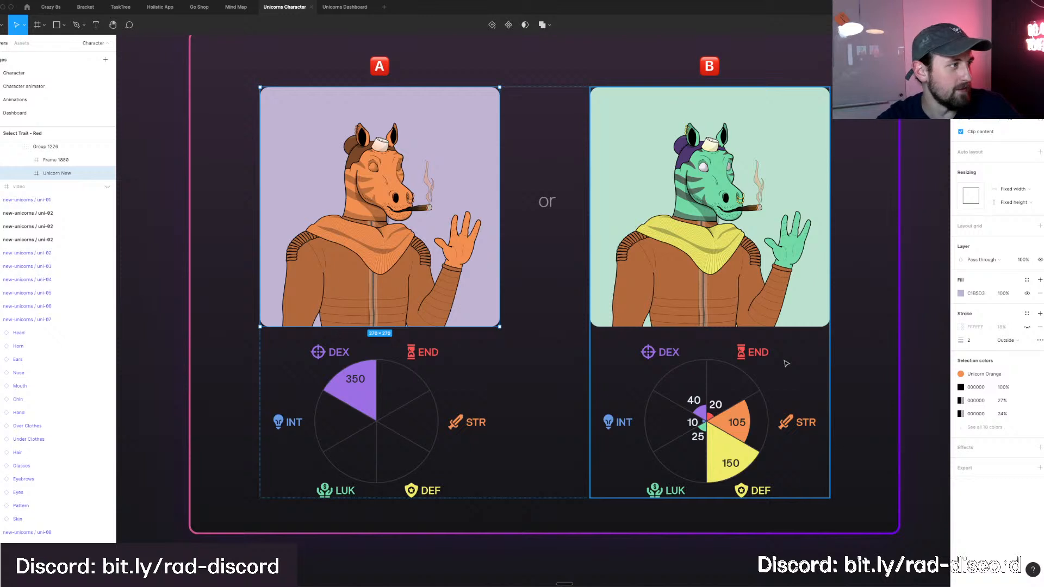
scroll(750, 309, right, 2)
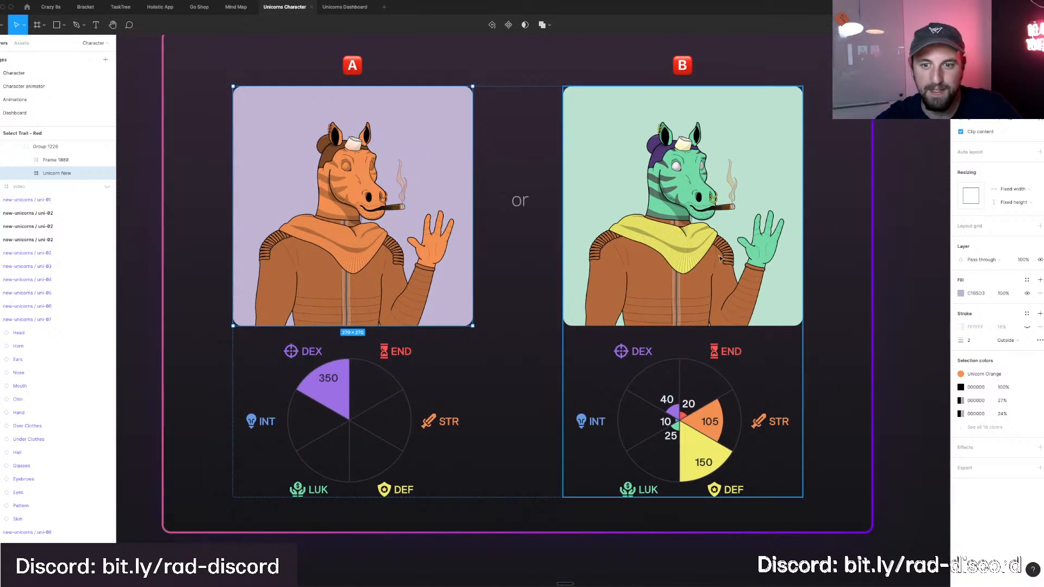
Undo the color style changes made to unicorn A and clear the selection.
scroll(702, 201, up, 1)
click(705, 202)
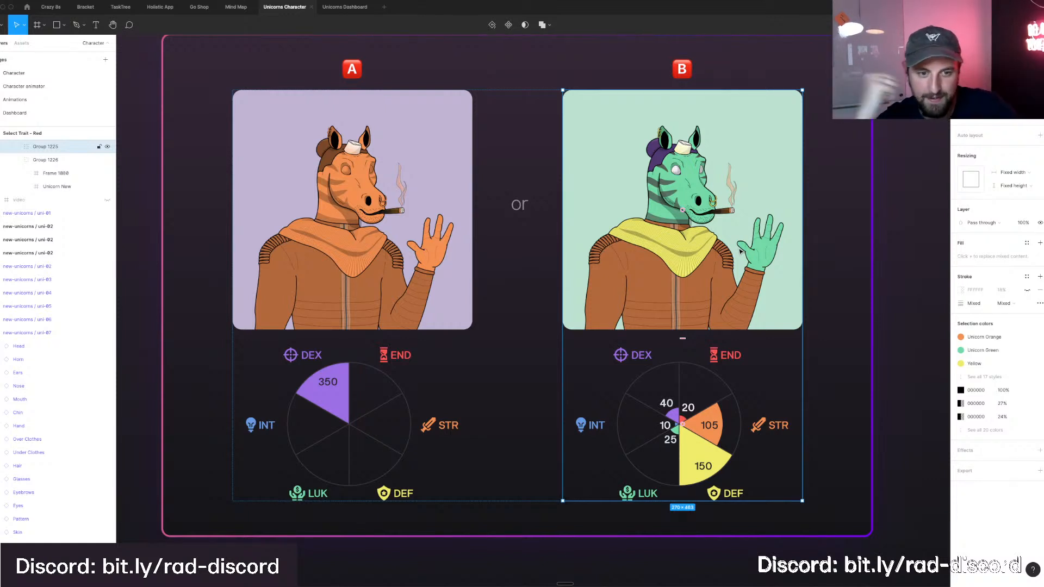
key(super+z)
key(super+z)
key(super+z)
key(super+z)
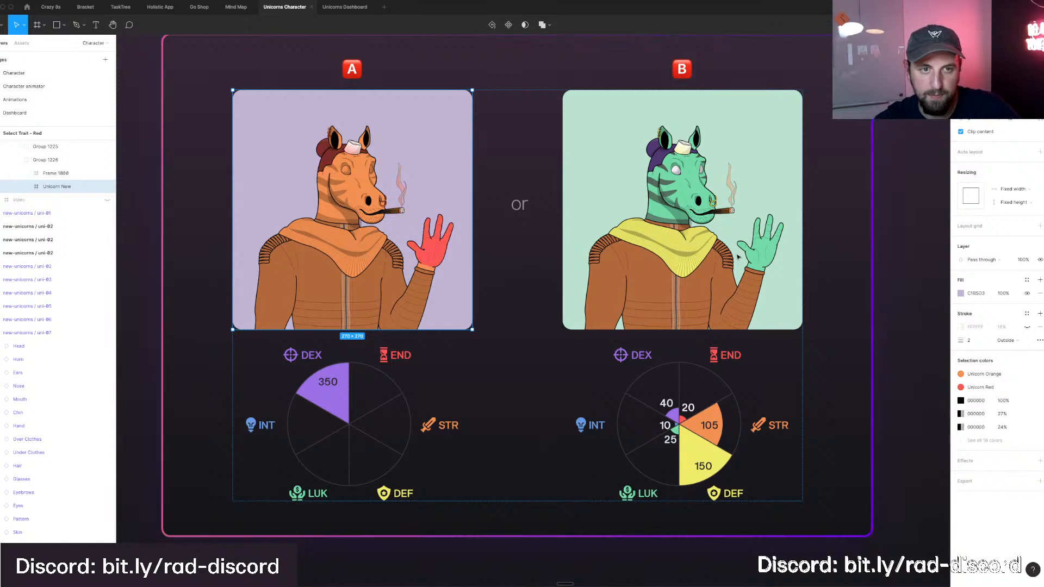
scroll(785, 263, down, 5)
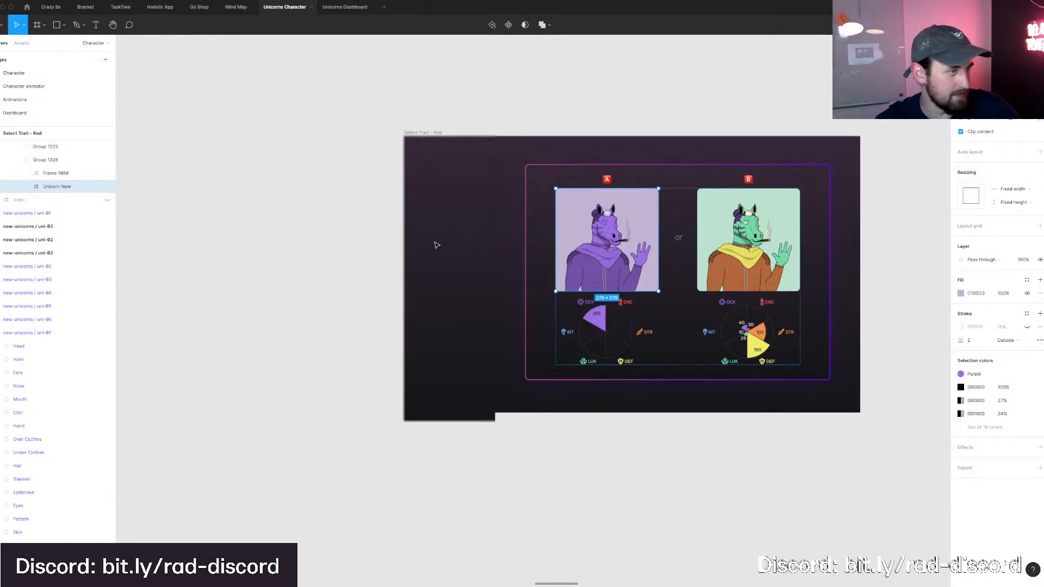
key(Escape)
Look over the grid of finished unicorn variants, examining how their colors, clothes, horns and accessories are combined.
scroll(423, 233, down, 5)
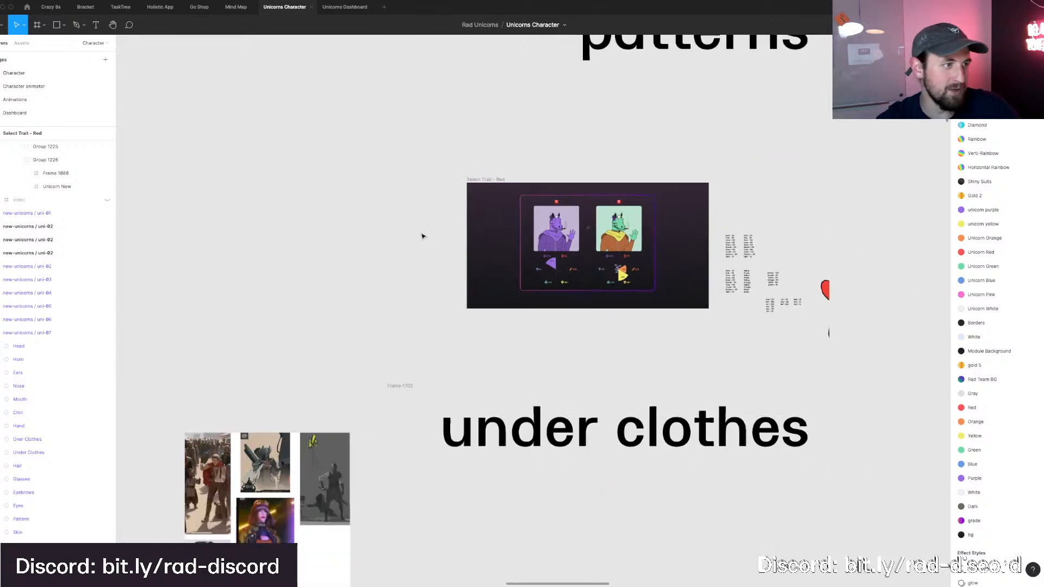
scroll(422, 236, up, 10)
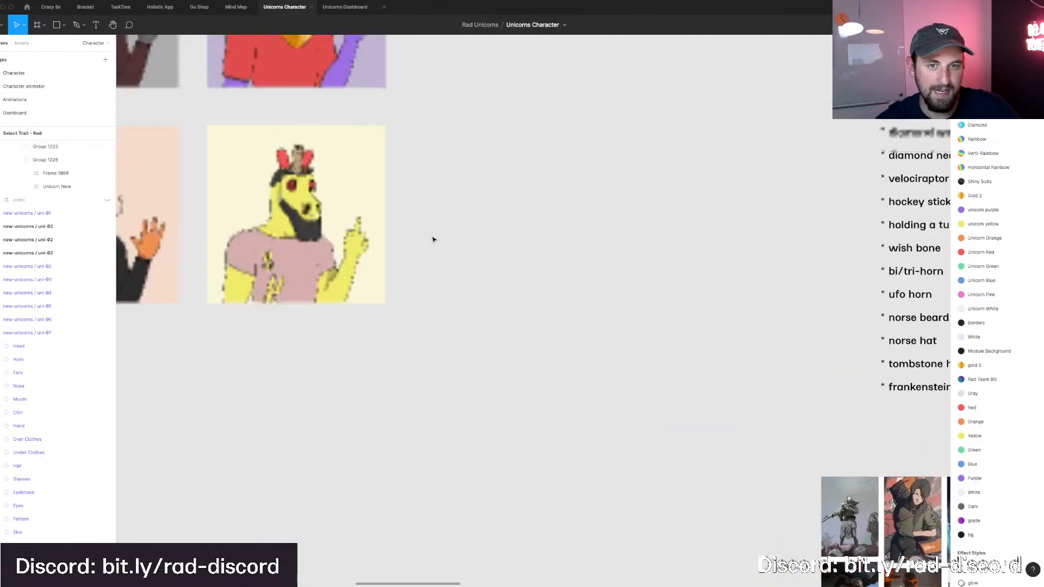
scroll(433, 239, up, 3)
scroll(433, 240, left, 12)
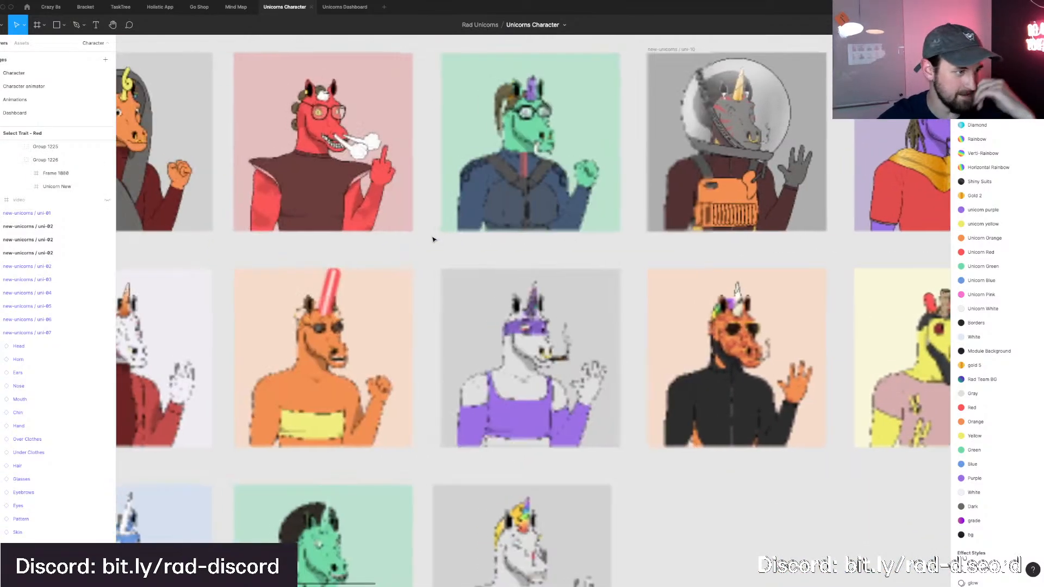
scroll(434, 239, left, 15)
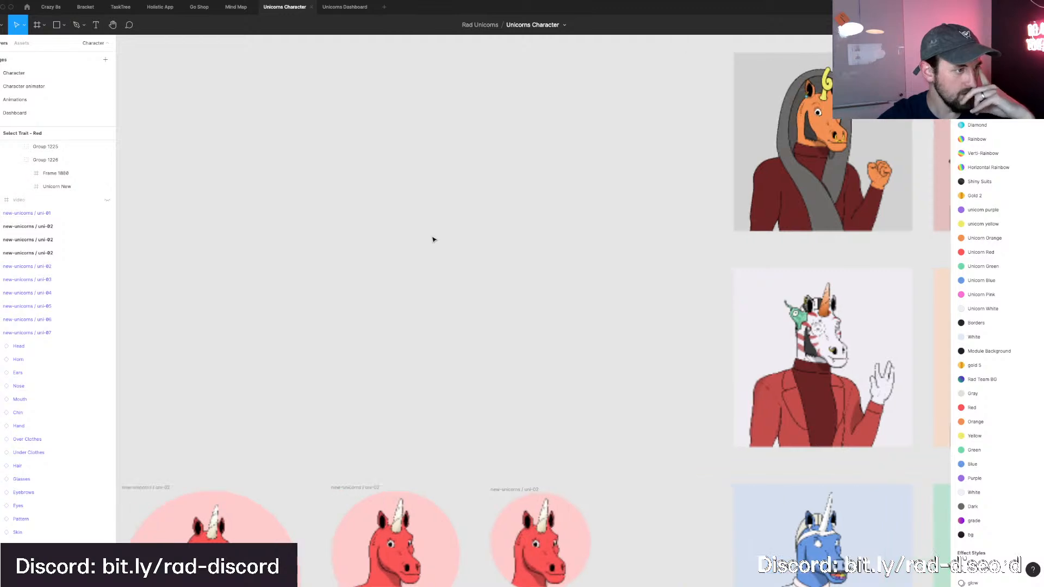
scroll(433, 240, right, 3)
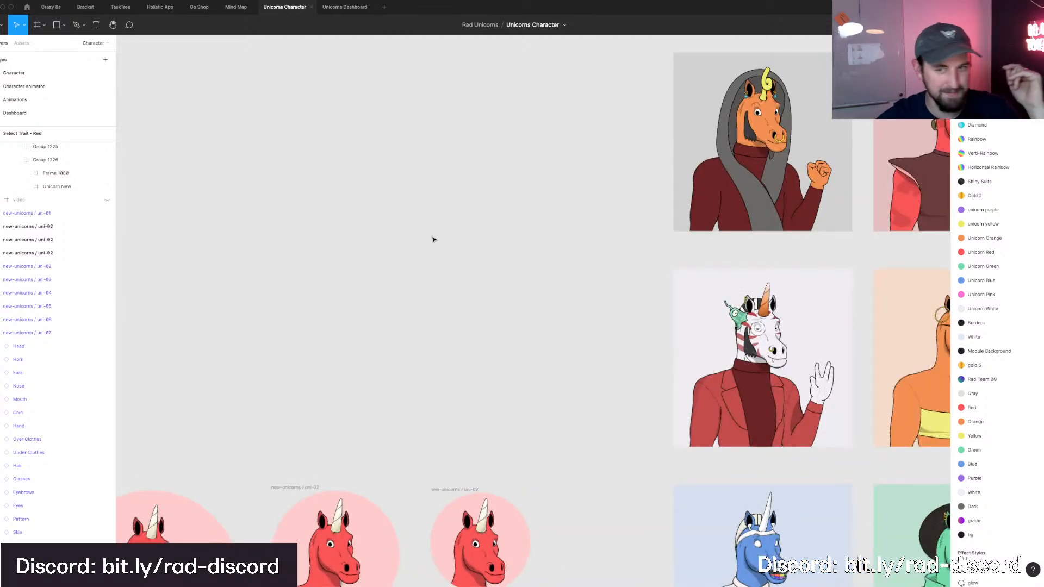
scroll(426, 238, right, 3)
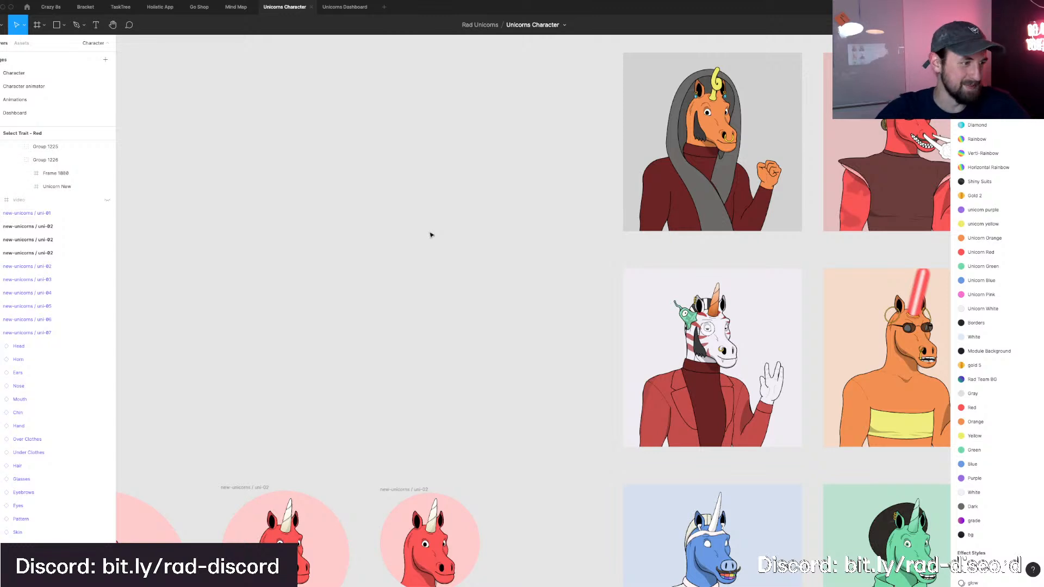
scroll(433, 235, right, 10)
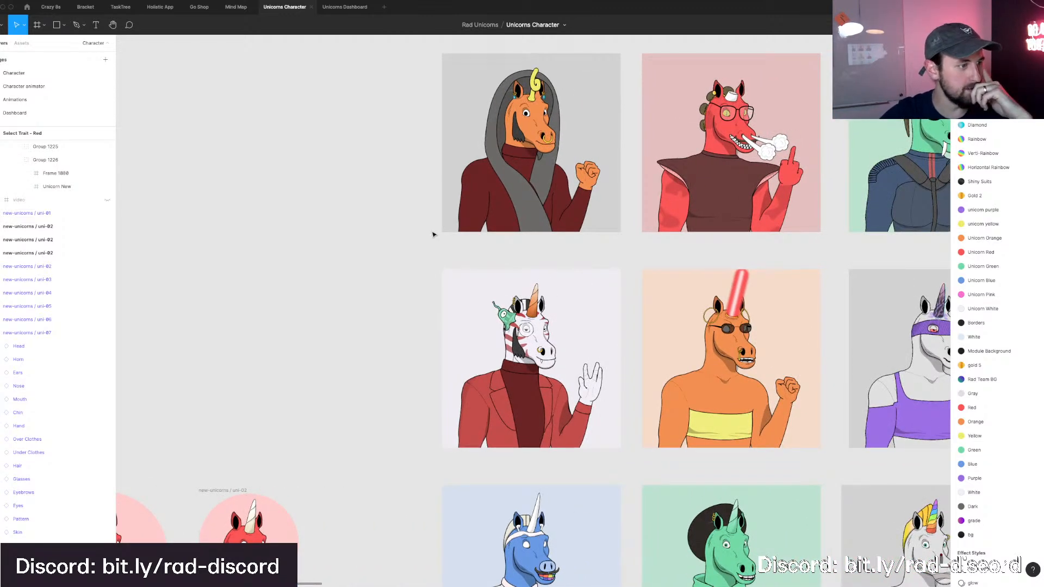
scroll(433, 234, right, 6)
scroll(434, 234, right, 15)
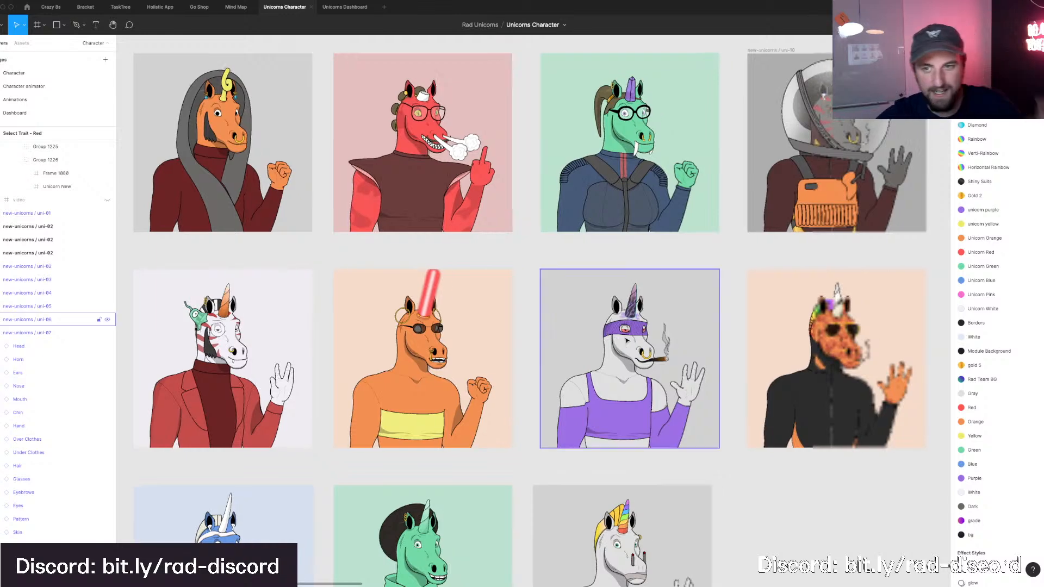
Move the hooded unicorn preview group from above the over clothes row to just above the pattern samples.
scroll(440, 233, down, 6)
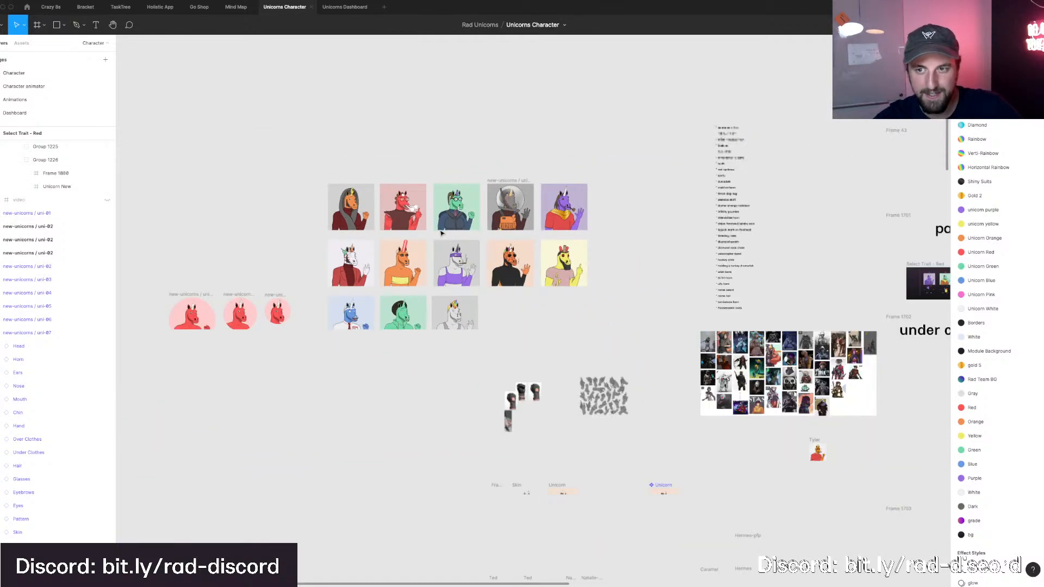
scroll(440, 233, right, 20)
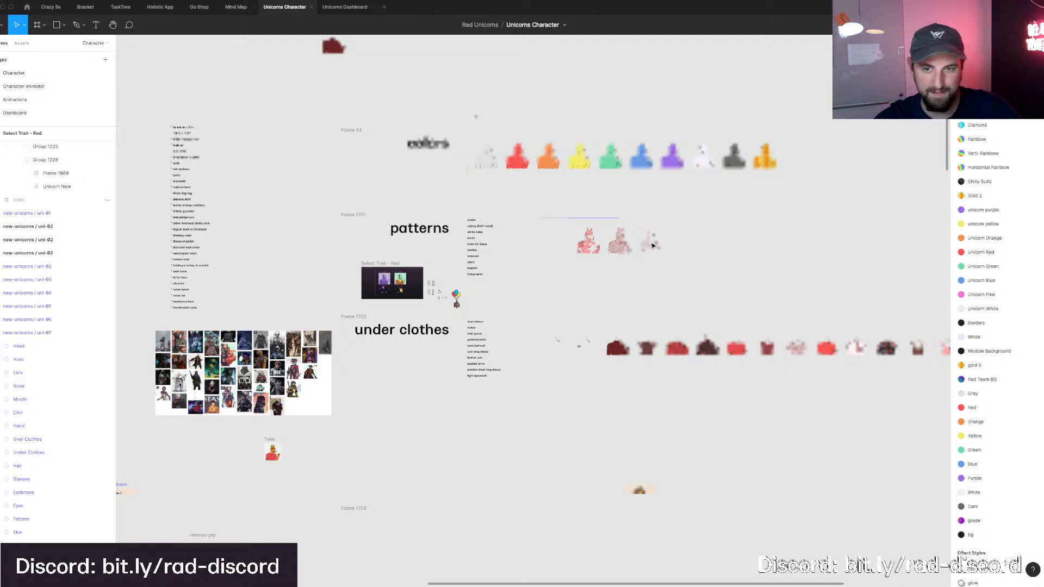
scroll(650, 245, right, 2)
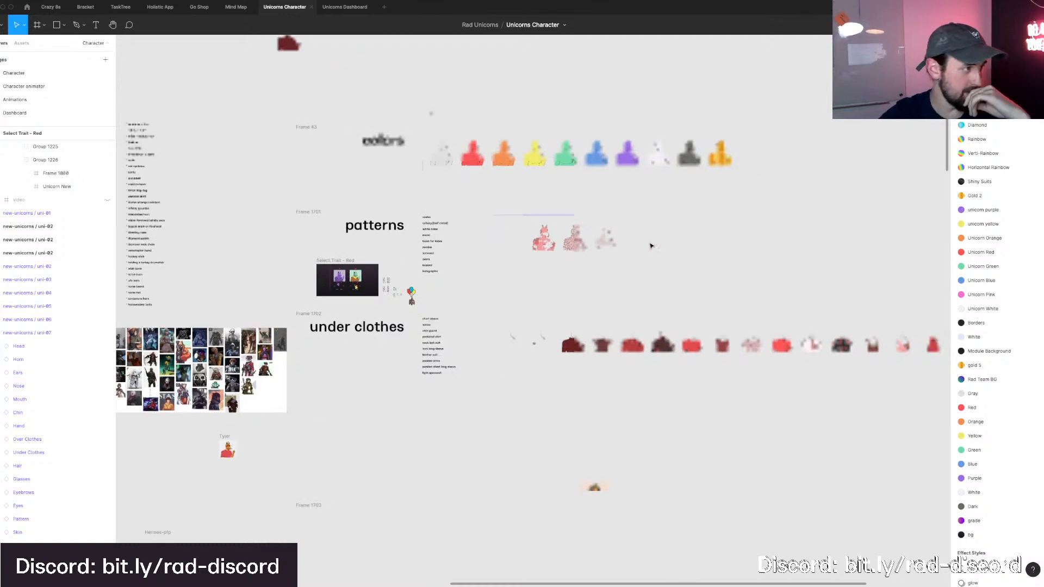
scroll(651, 246, up, 5)
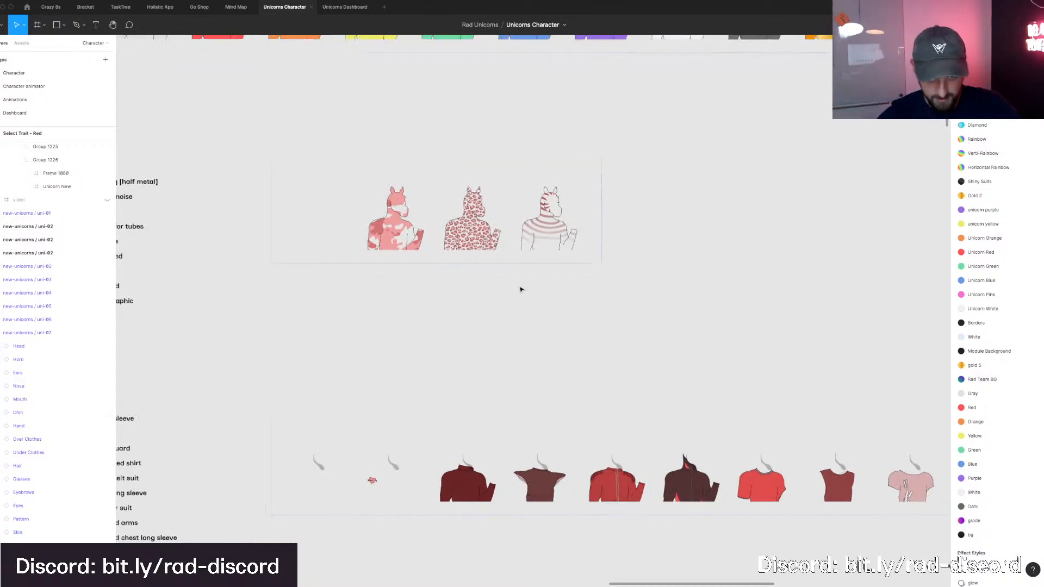
scroll(520, 289, down, 3)
scroll(543, 309, down, 2)
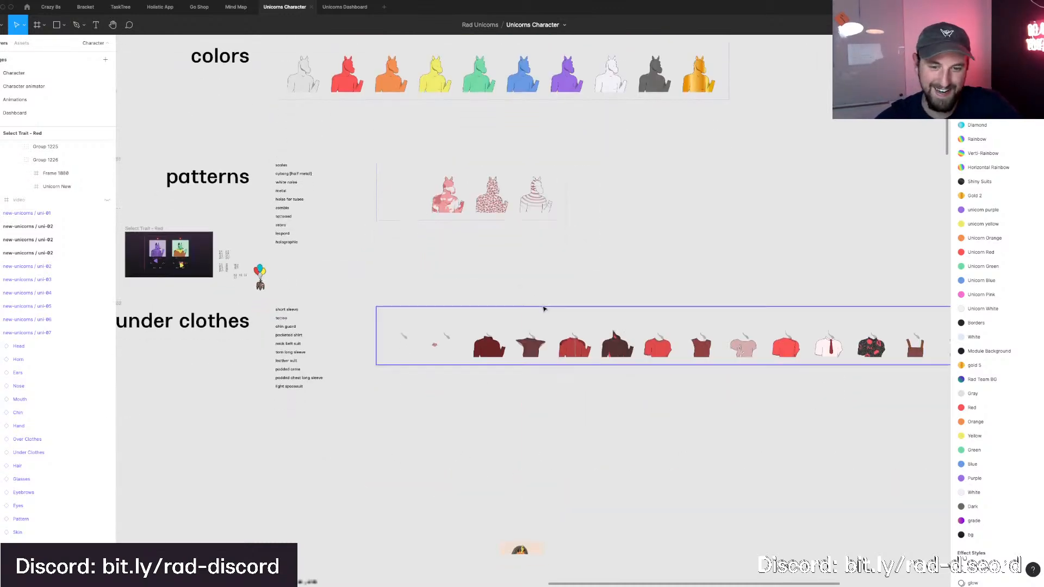
scroll(526, 482, down, 3)
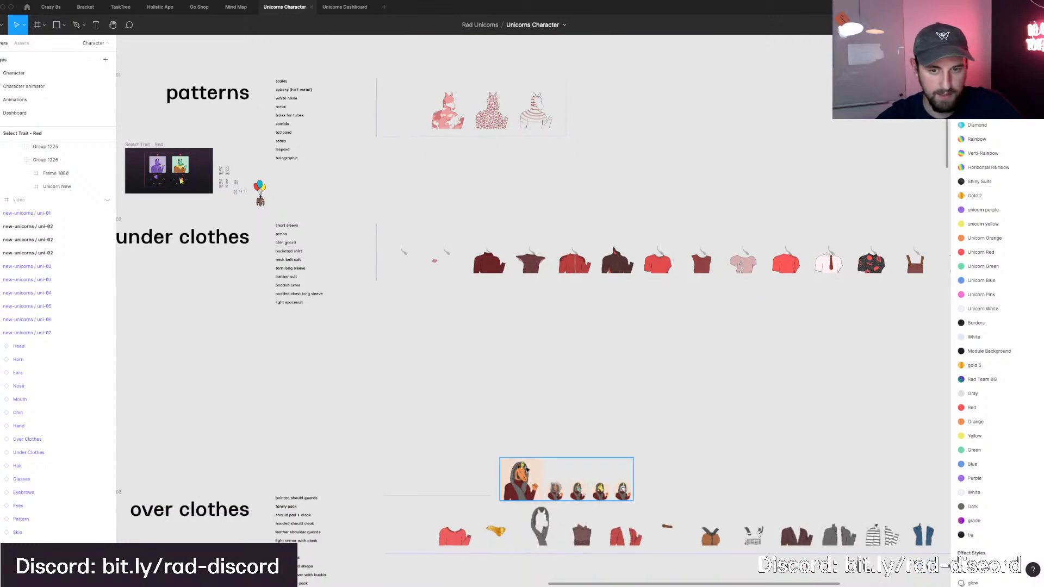
click(528, 471)
drag(443, 145, 441, 53)
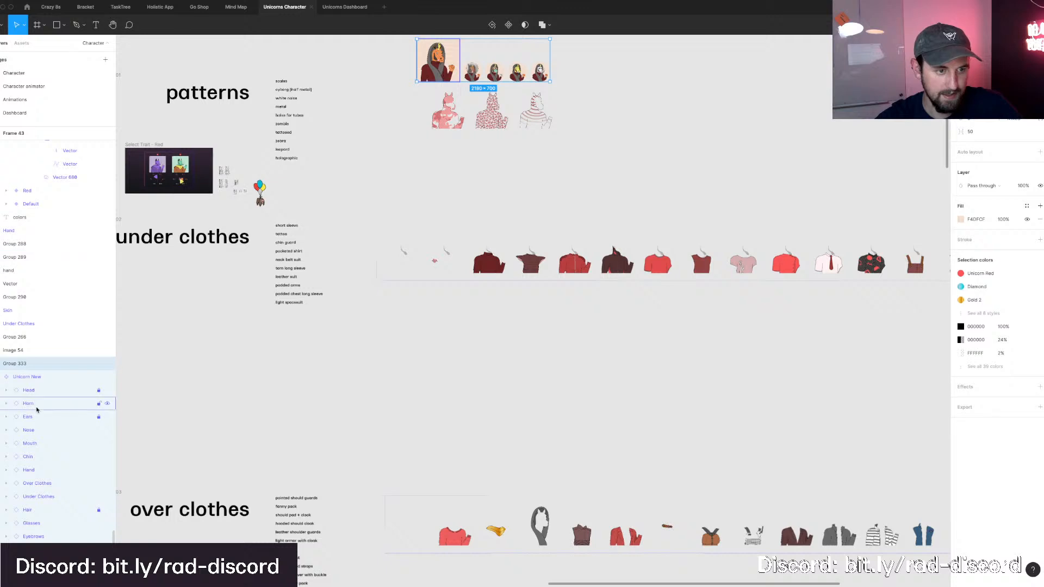
Set the Over Clothes layer of the large preview unicorn to None.
scroll(31, 443, down, 3)
click(32, 425)
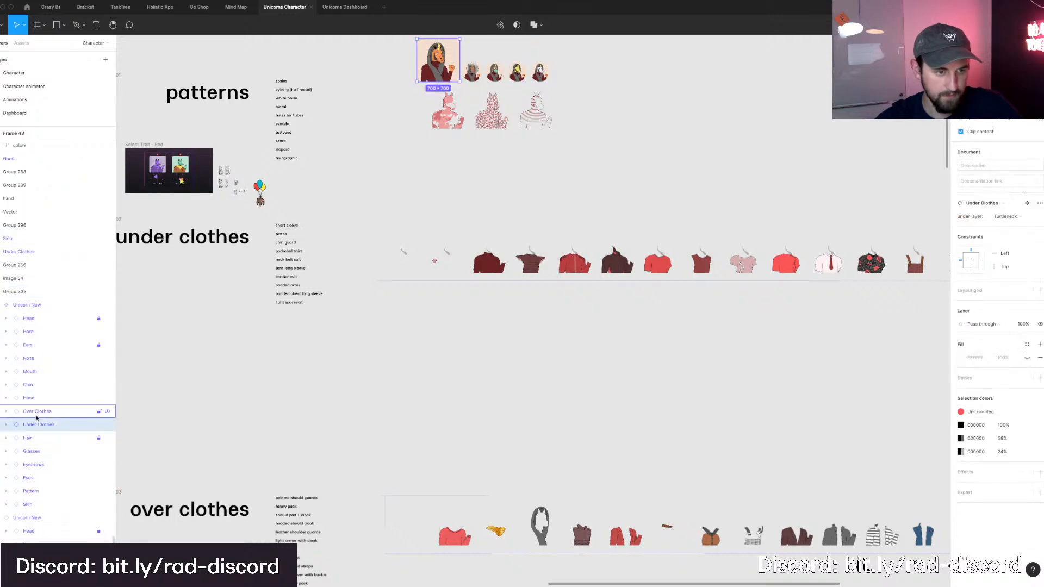
click(37, 411)
click(1017, 218)
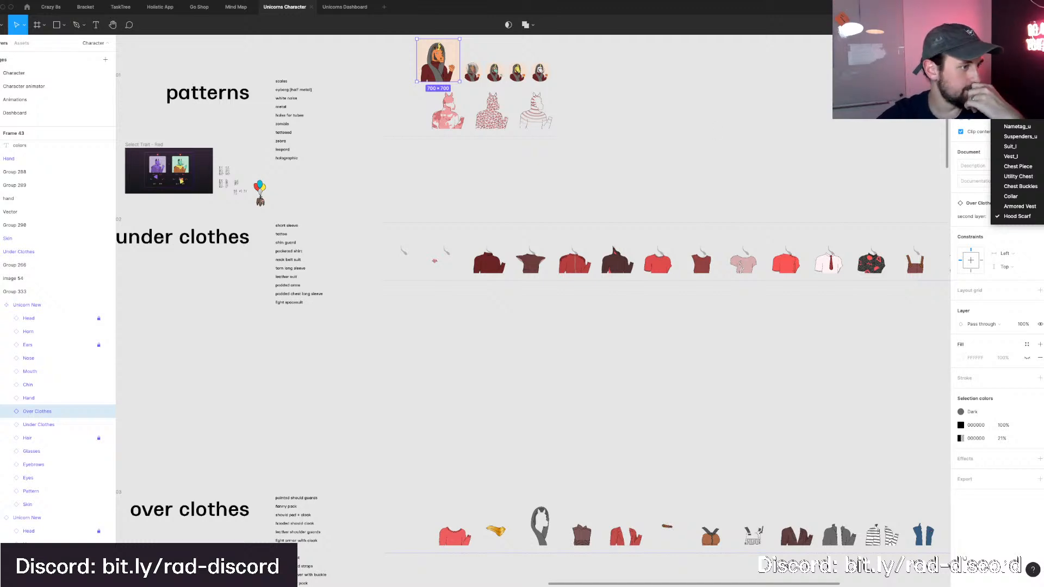
click(1010, 70)
scroll(891, 97, up, 1)
scroll(530, 350, up, 3)
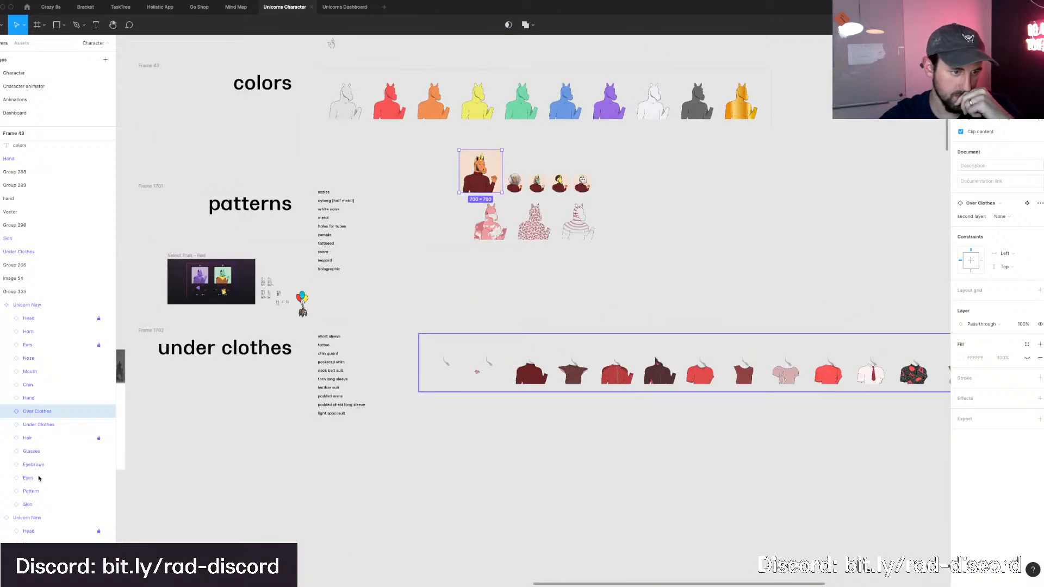
Select the preview unicorn's Pattern layer and view the unicorn close up beside the pattern samples.
scroll(37, 489, up, 2)
click(38, 492)
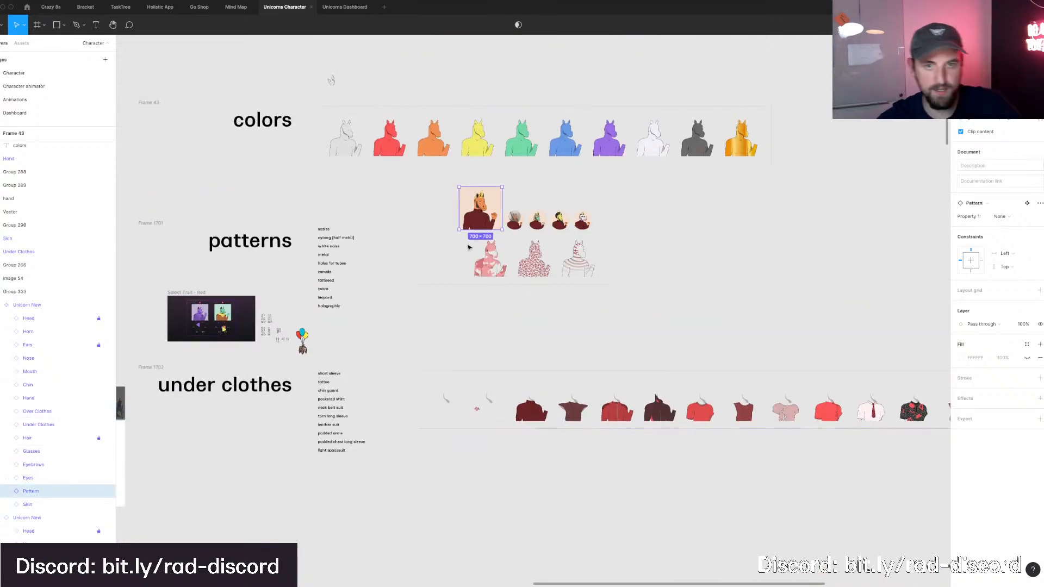
scroll(509, 232, up, 5)
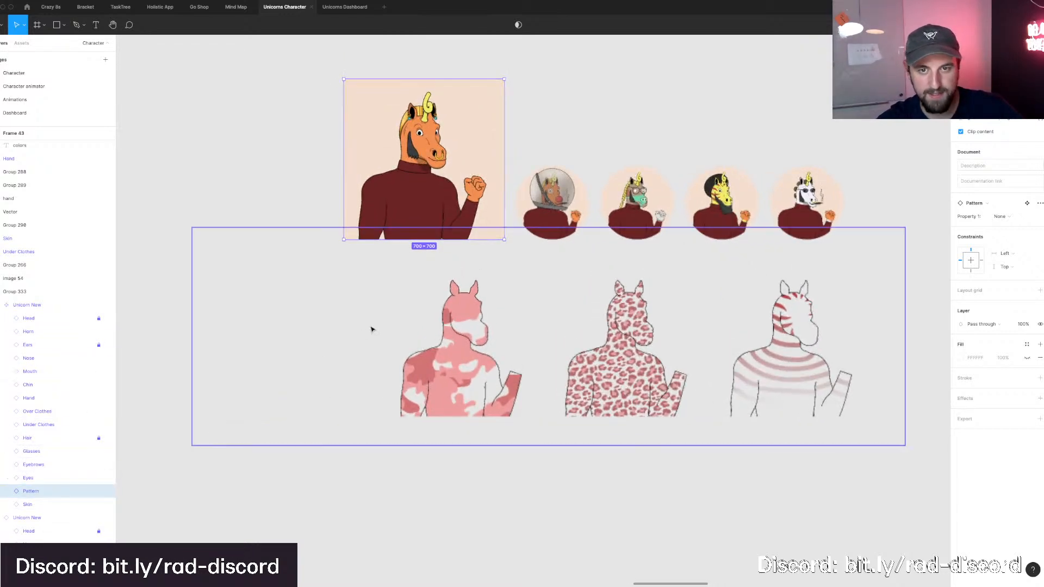
scroll(415, 357, up, 1)
scroll(428, 401, up, 2)
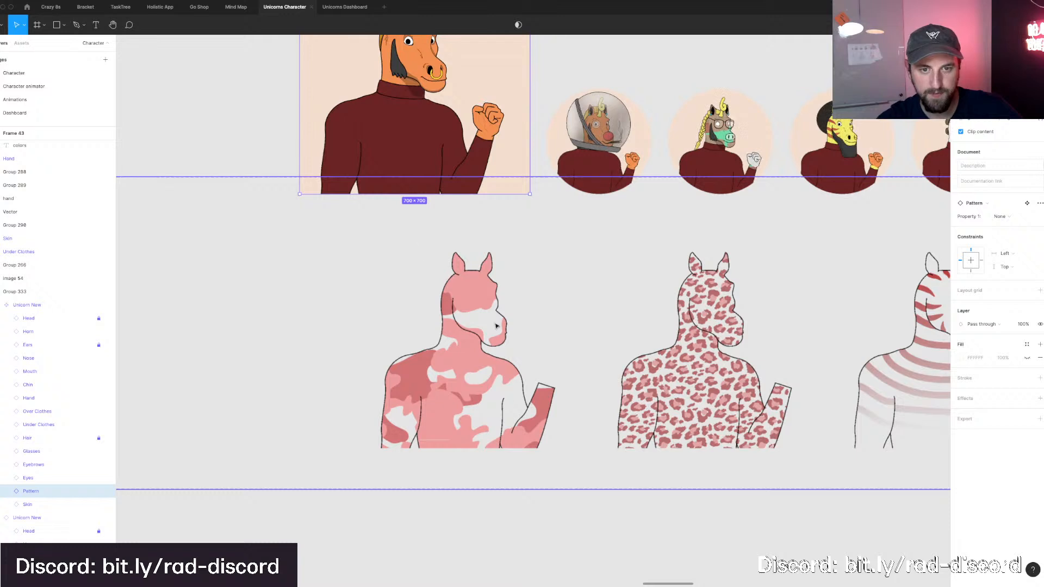
scroll(493, 357, up, 5)
scroll(493, 358, left, 3)
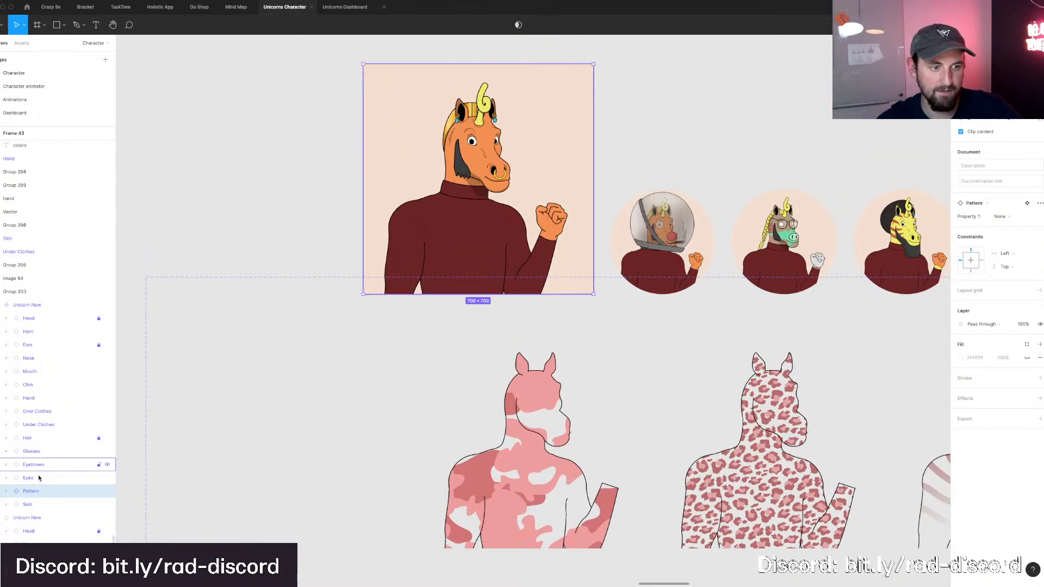
Set the preview unicorn's Pattern property to Camo.
click(1013, 218)
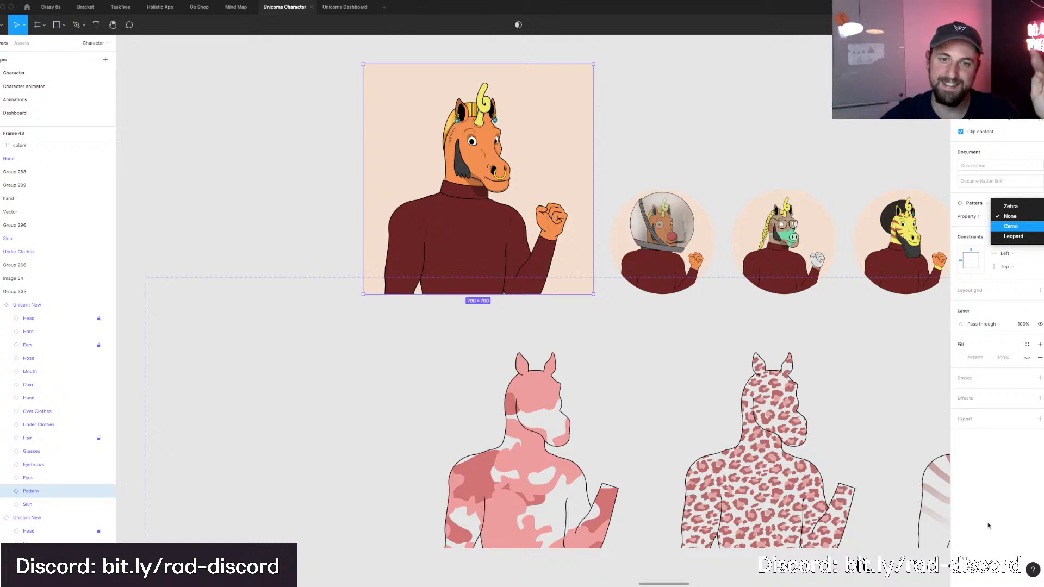
key(Return)
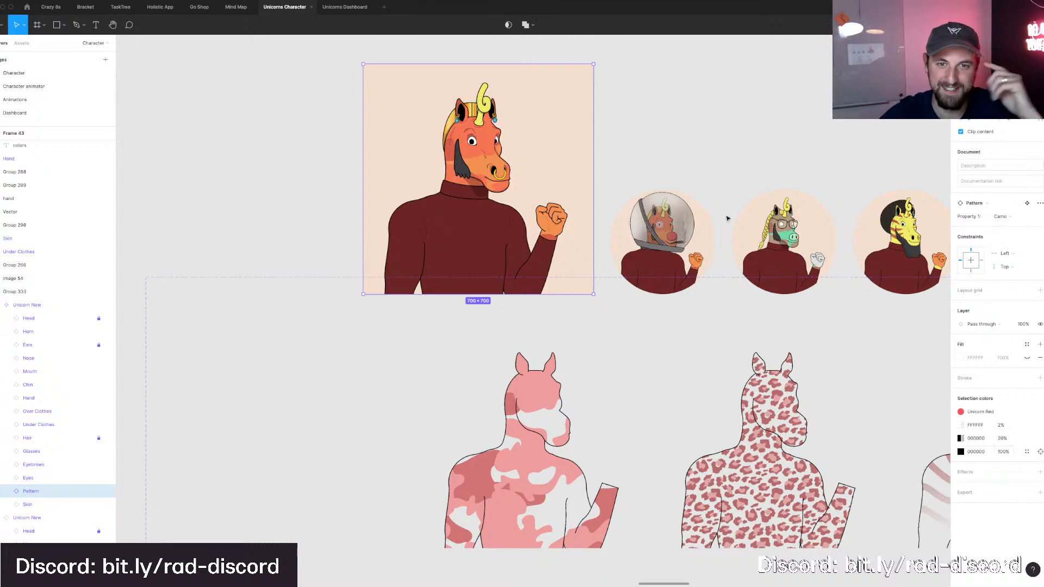
scroll(501, 151, up, 2)
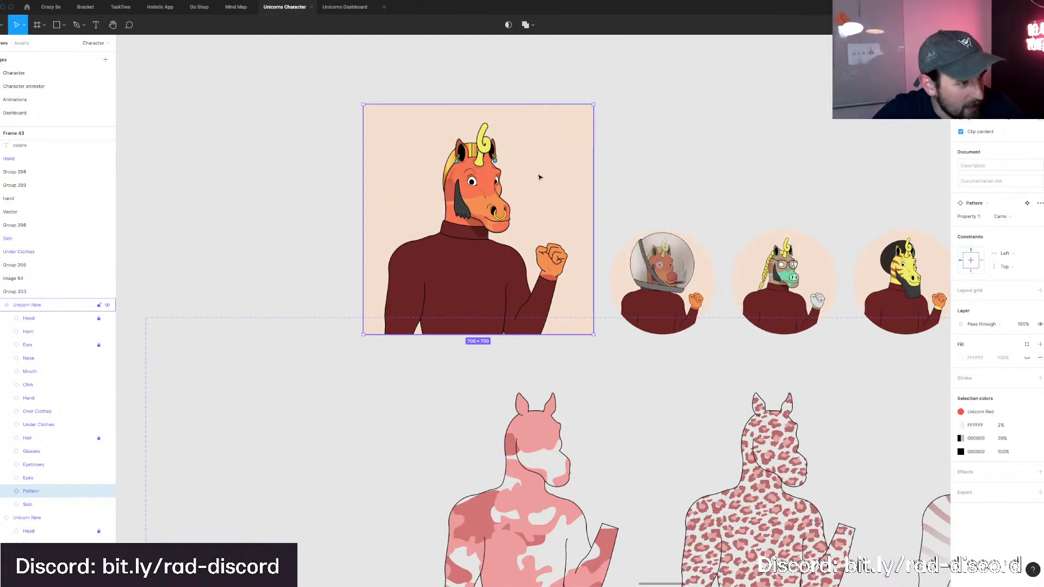
Set the preview unicorn's Pattern property to Zebra.
click(1006, 216)
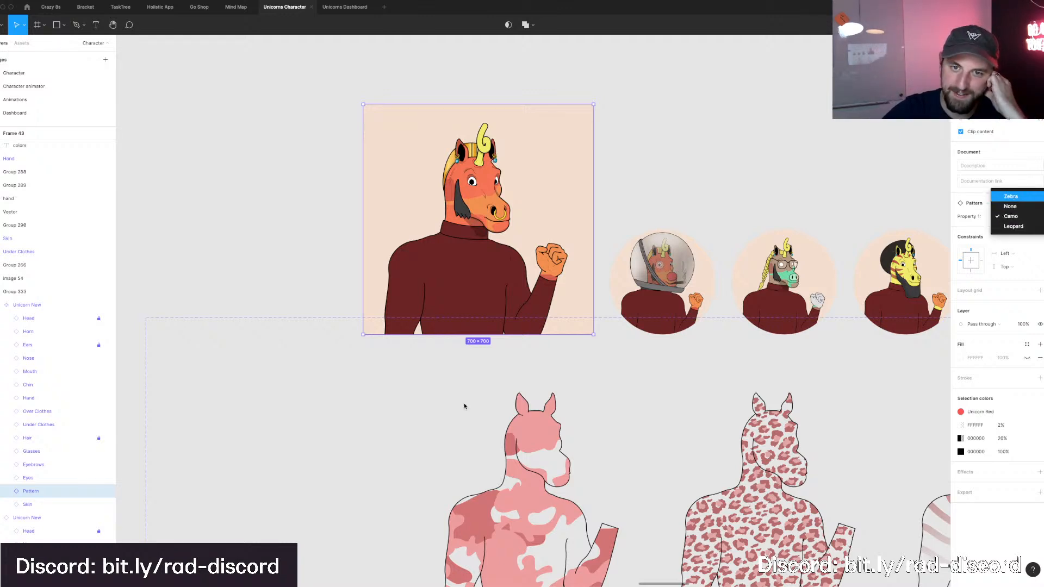
key(Return)
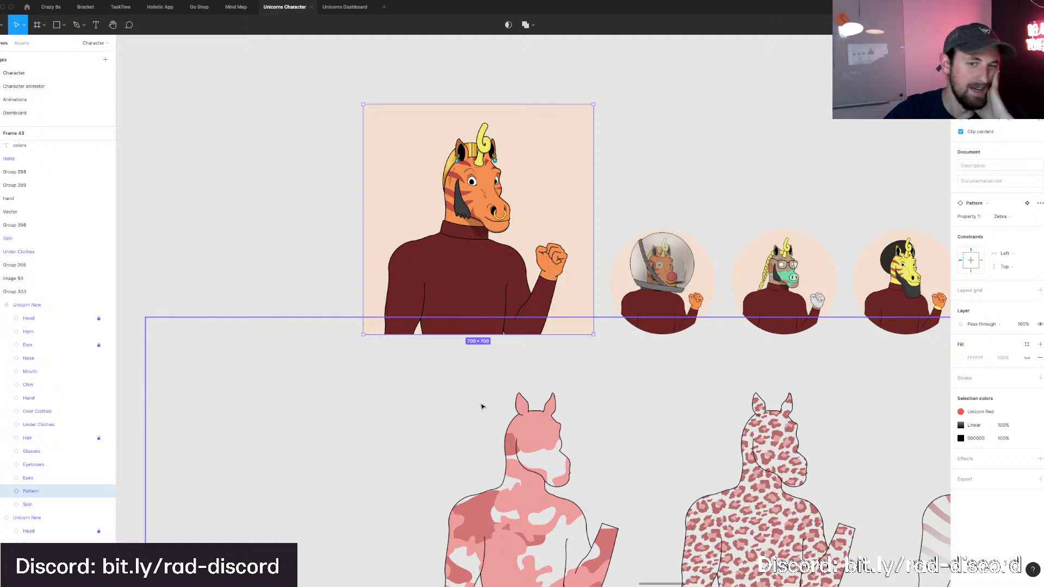
scroll(481, 406, down, 2)
scroll(489, 408, right, 2)
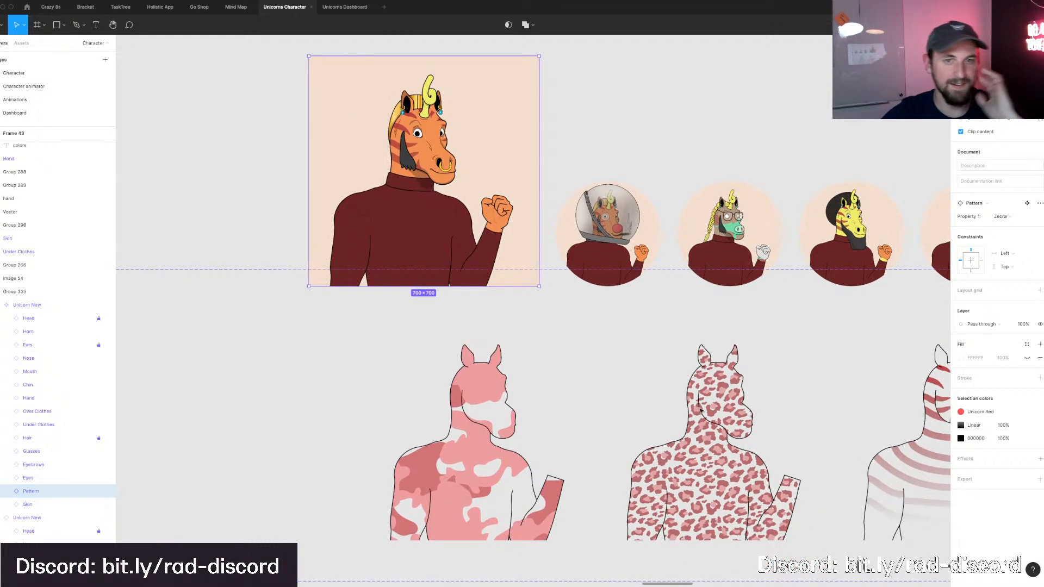
Duplicate the Zebra variant in the Pattern set and name the copy's property value Dwayne Johnson's Tattoos.
click(876, 421)
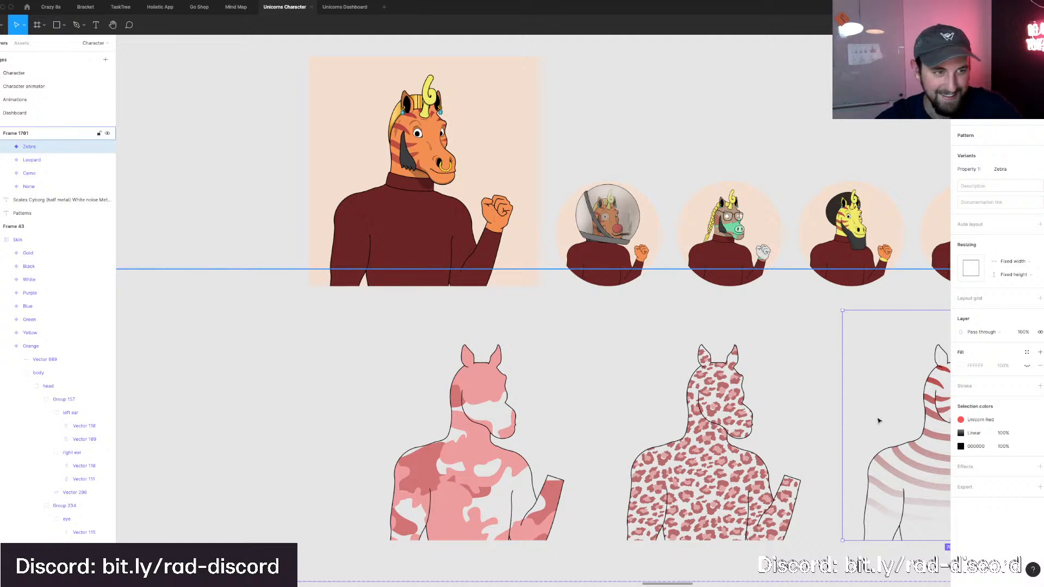
key(ctrl+d)
click(1003, 169)
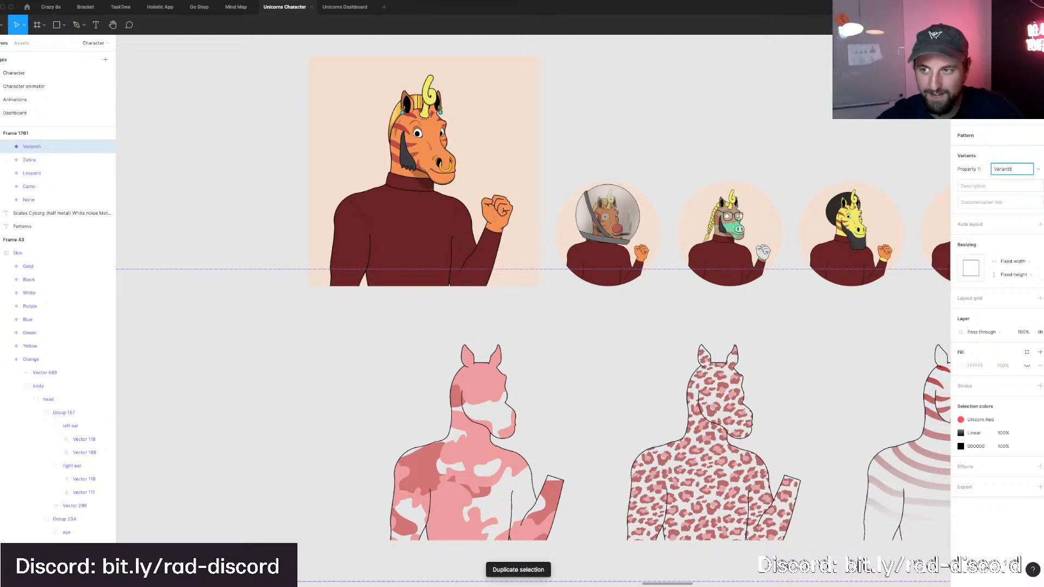
text(Red)
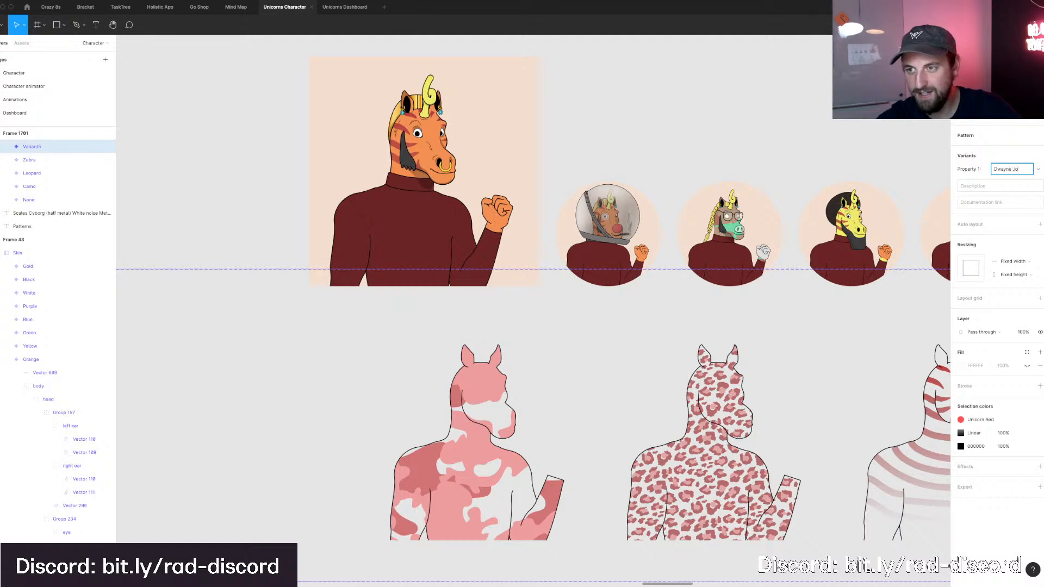
text(on's)
text( Tattoo)
text(s)
key(Return)
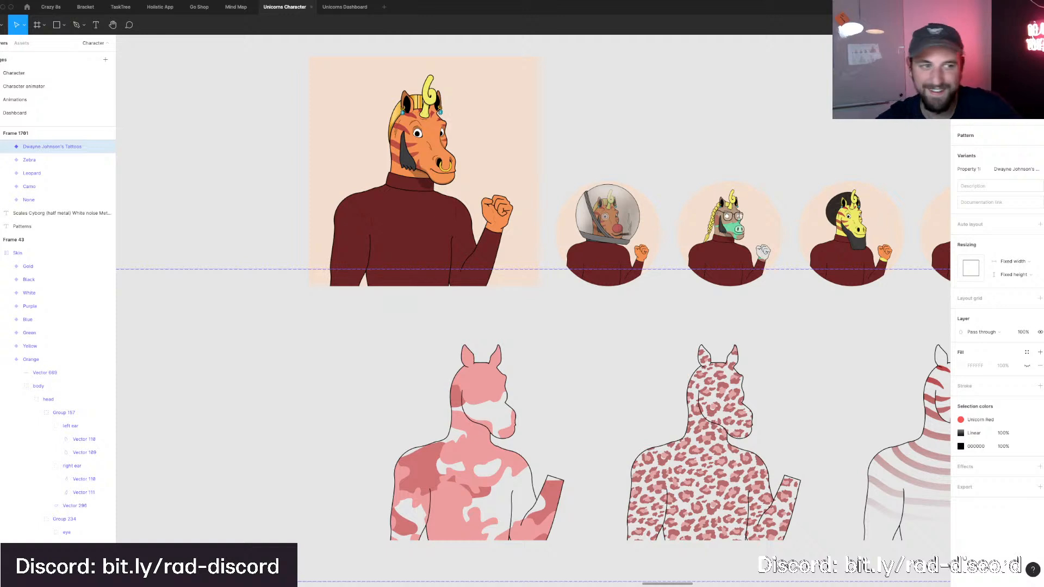
Move the Dwayne Johnson's Tattoos variant three places earlier in the Pattern set, directly ahead of Camo.
key(Left)
key(Left)
key(Left)
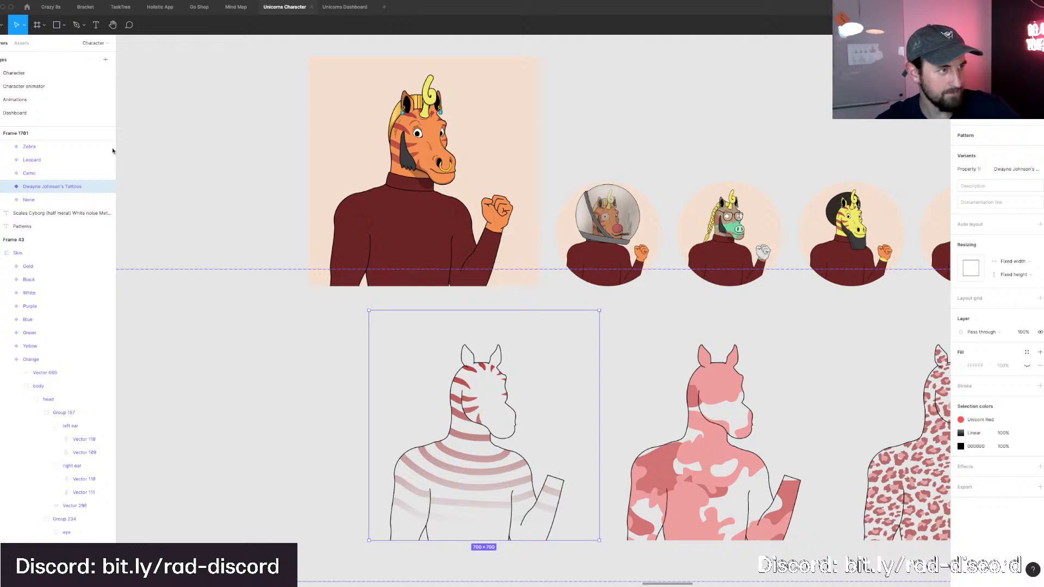
Switch to a new browser window and search Google for "Dwayne johnson tattoos".
drag(112, 150, 712, 74)
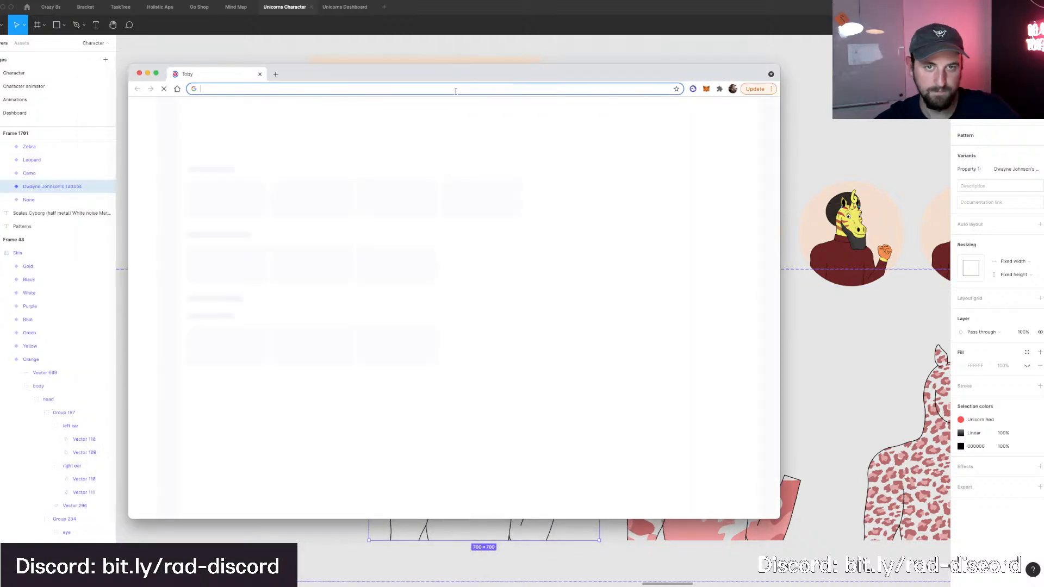
text(d)
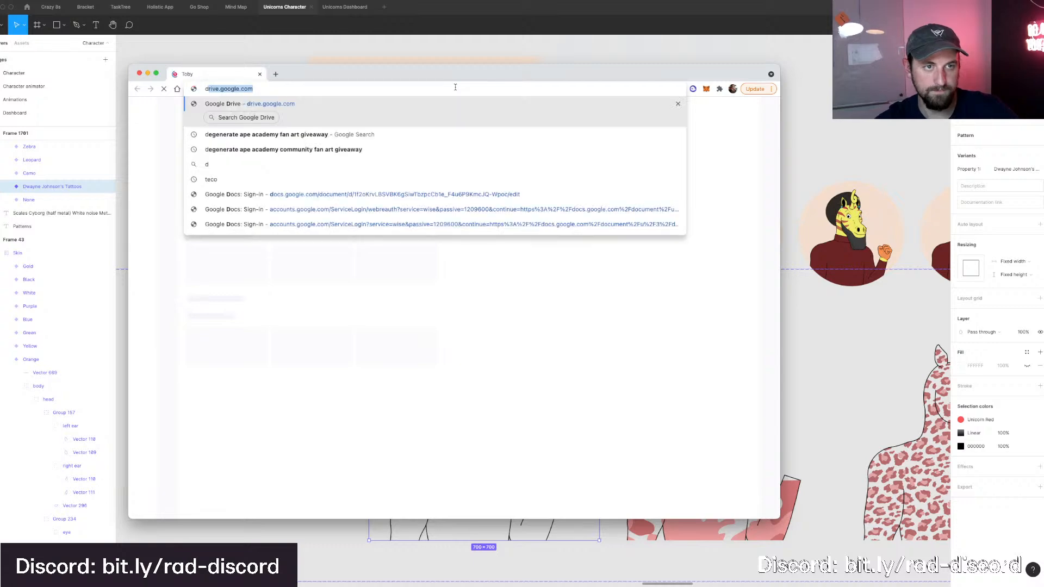
text(yan j)
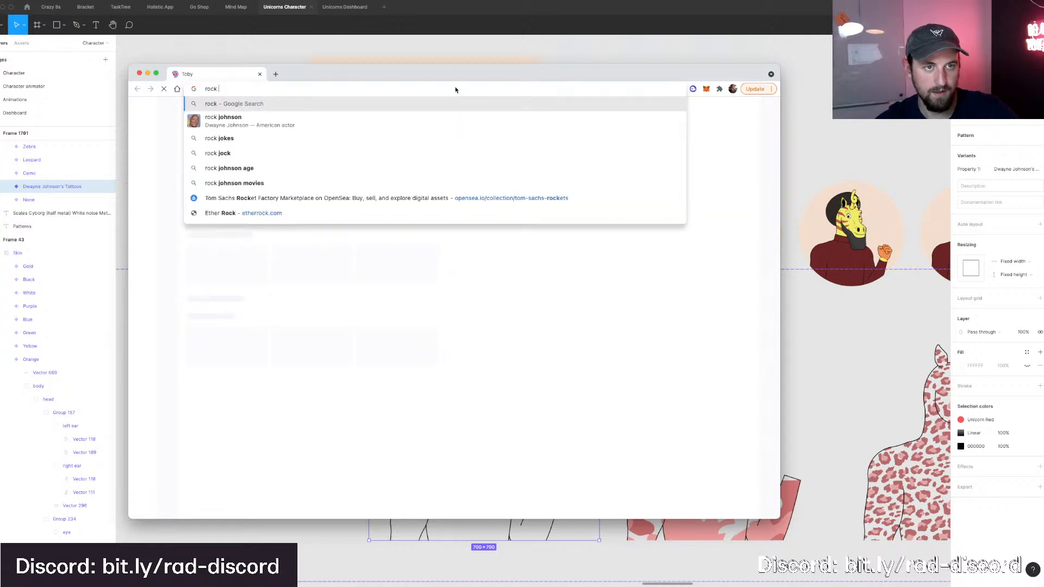
text(Dwan)
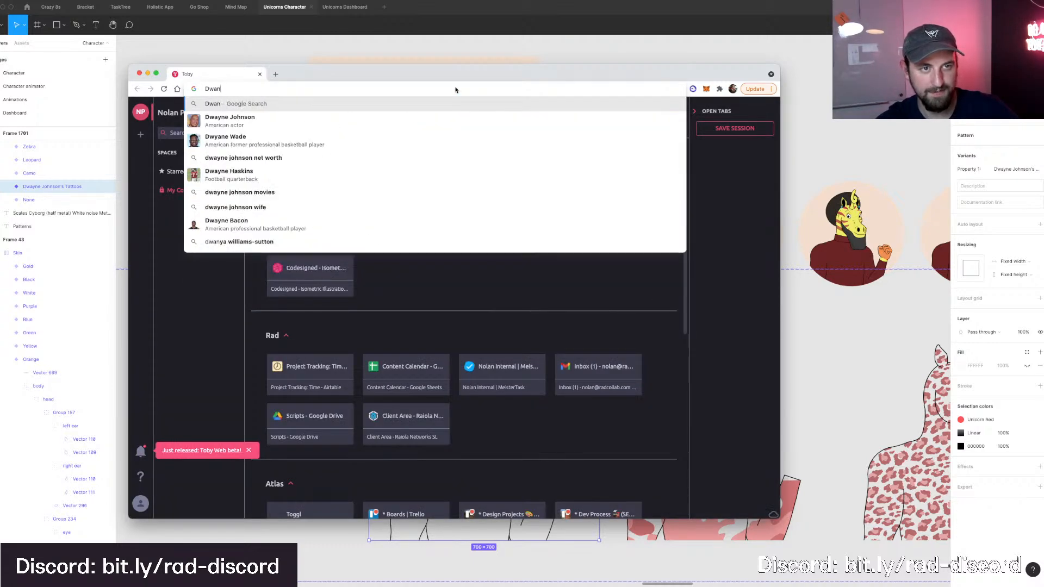
key(BackSpace)
text(yne johnson)
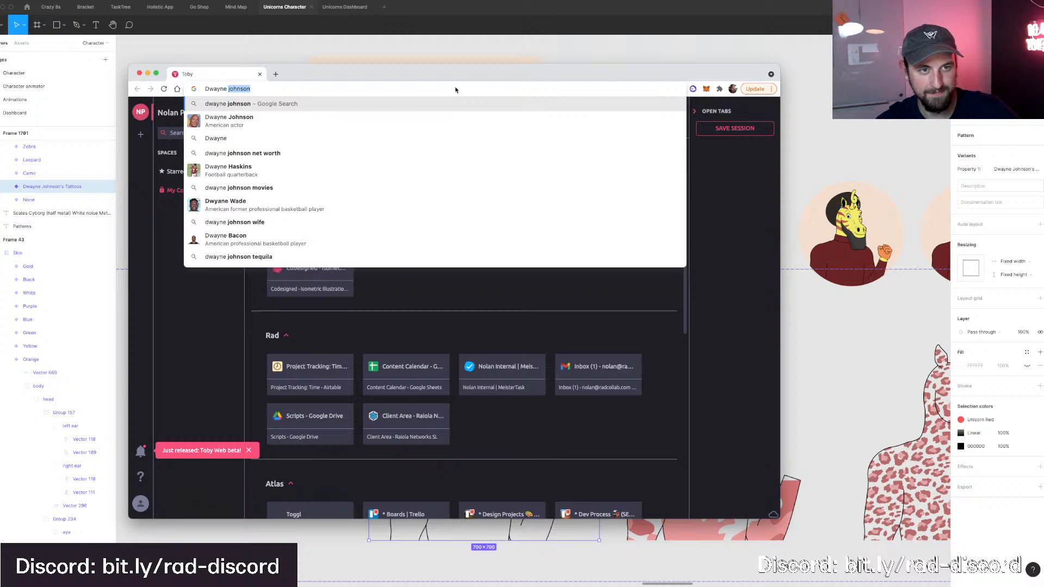
text(attoos)
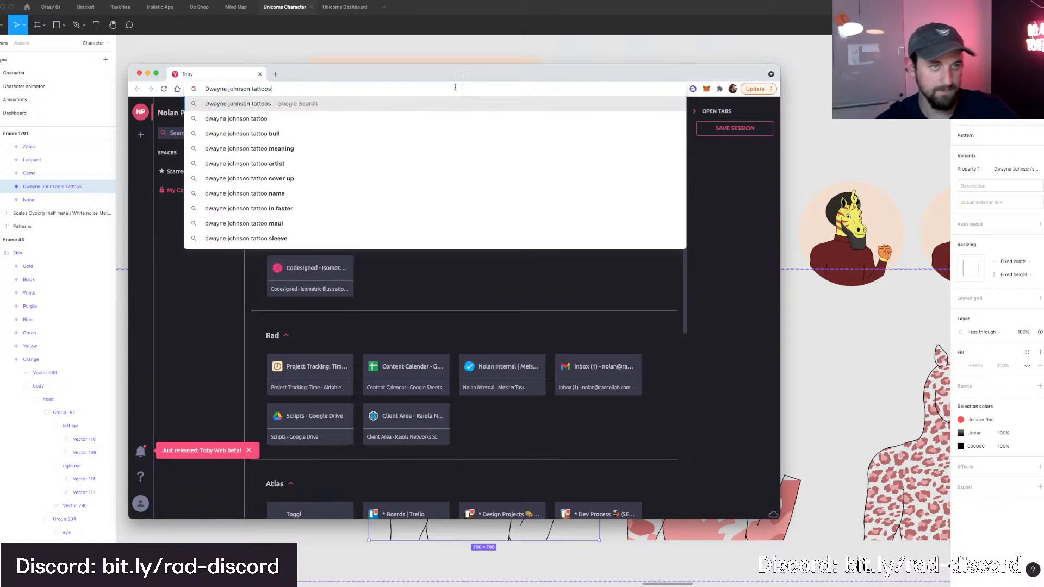
key(Return)
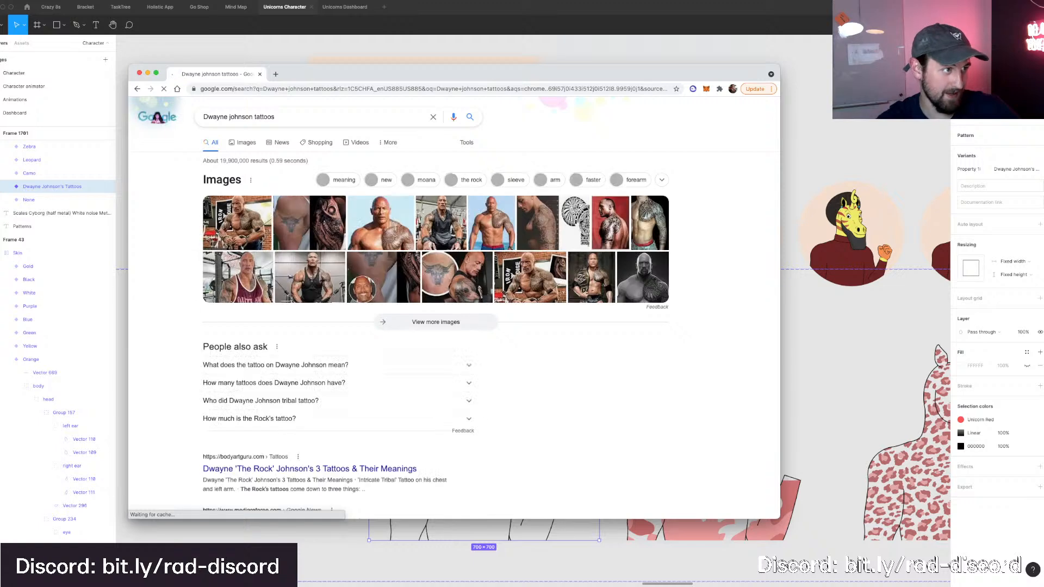
Show the image results for the tattoo search and move the browser window clear of the pattern variants.
key(super+Tab)
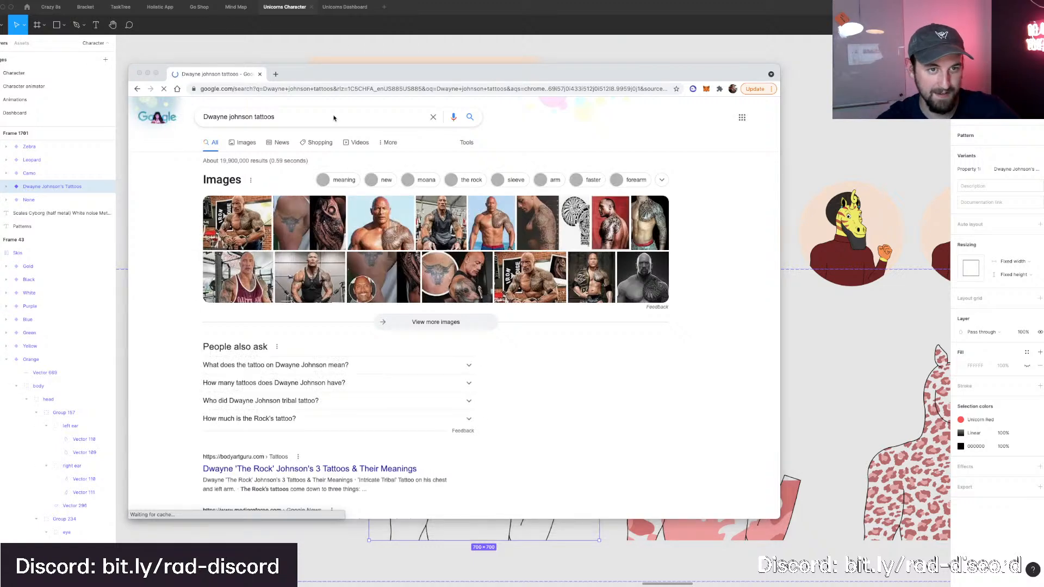
click(359, 164)
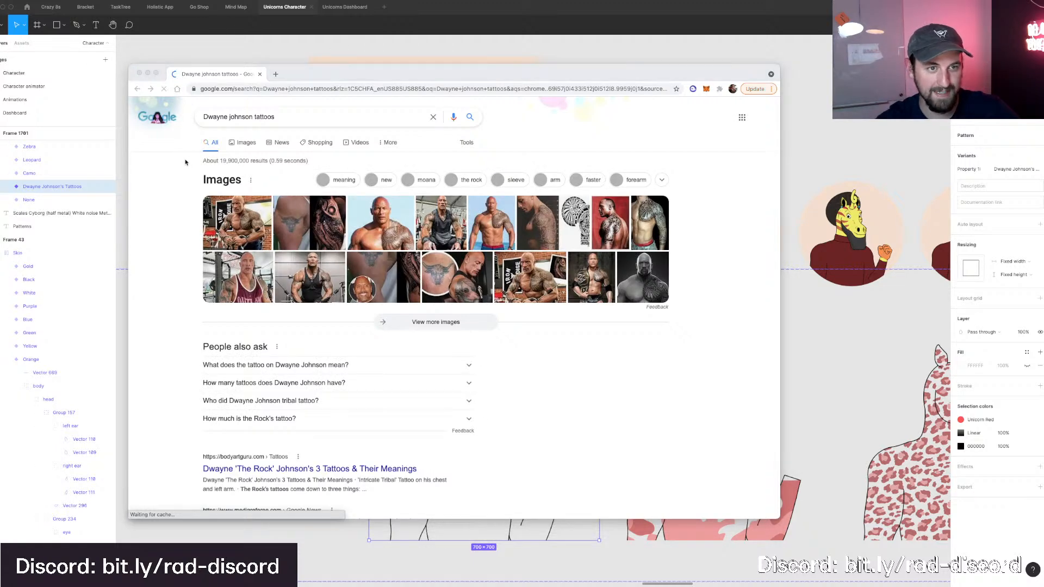
click(254, 147)
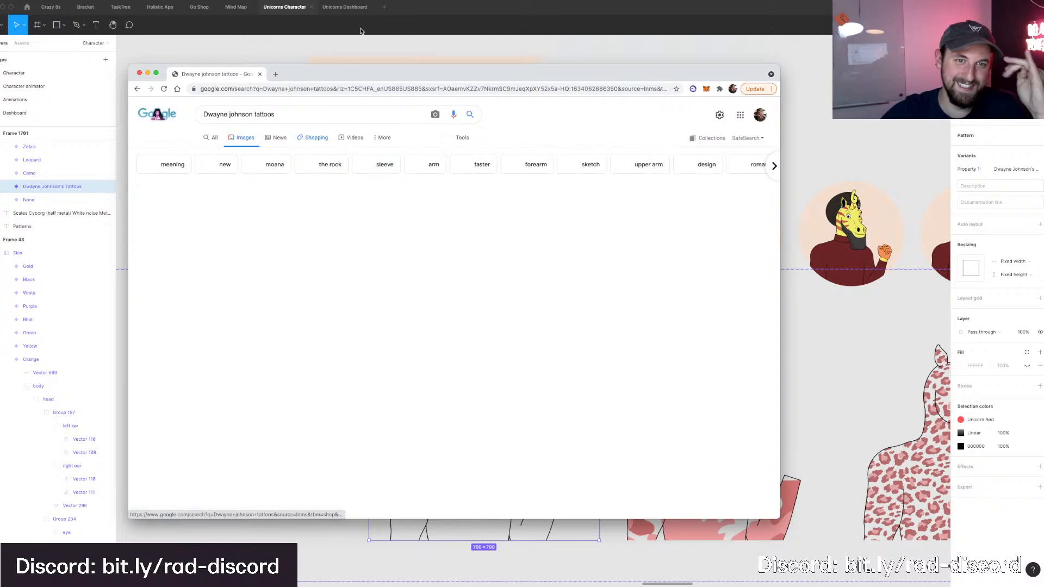
drag(339, 70, 269, 6)
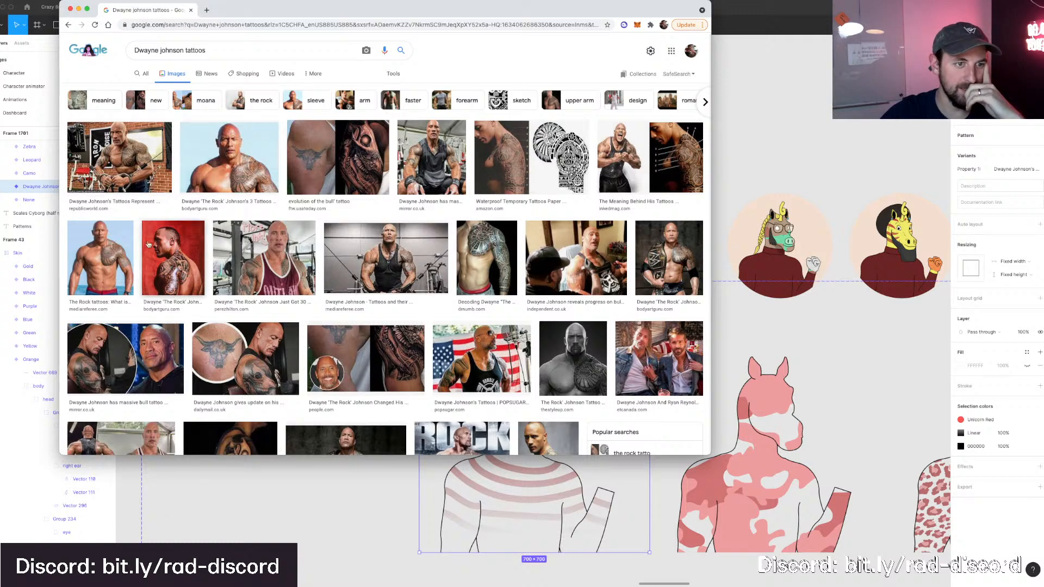
Enlarge the Media Referee beach photo showing the chest and shoulder tattoo, and copy the image.
click(101, 255)
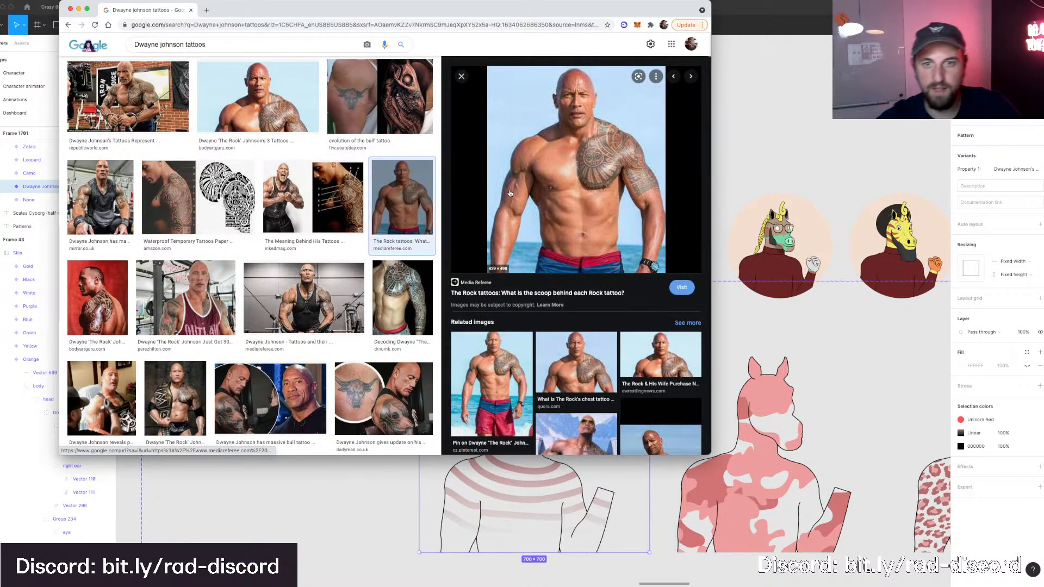
scroll(568, 483, up, 2)
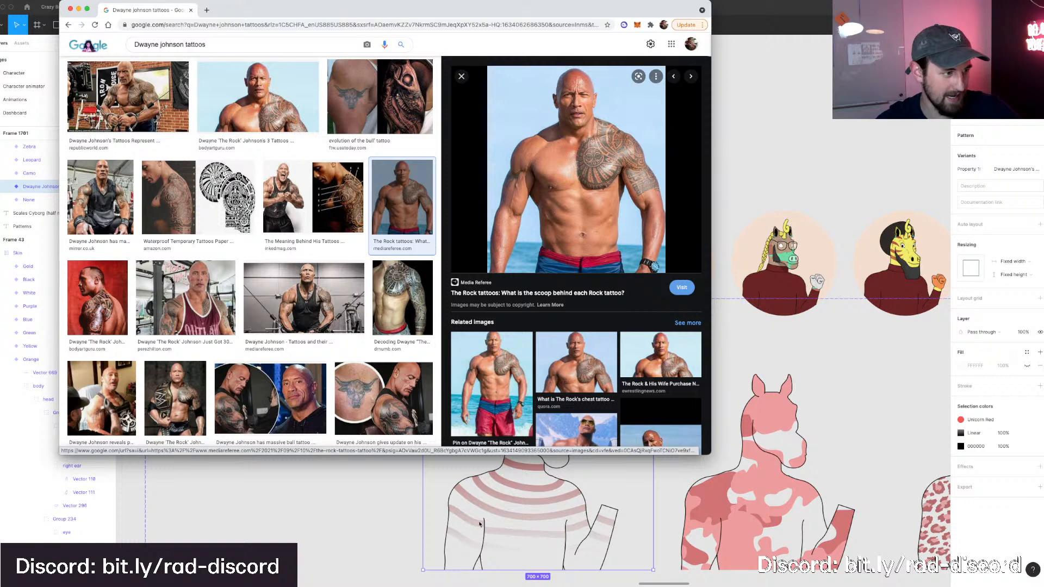
scroll(789, 288, left, 2)
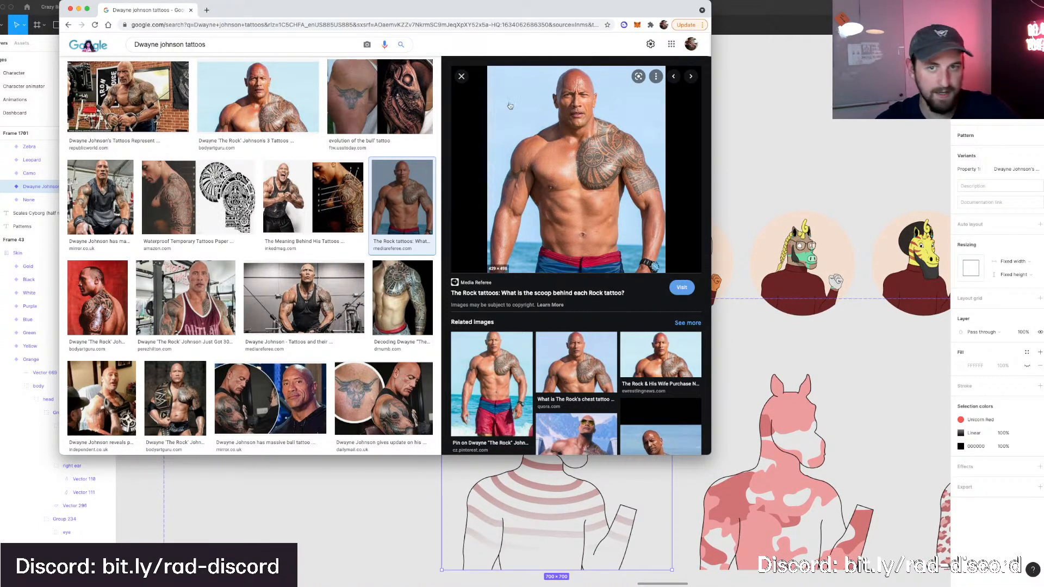
right_click(575, 166)
click(618, 257)
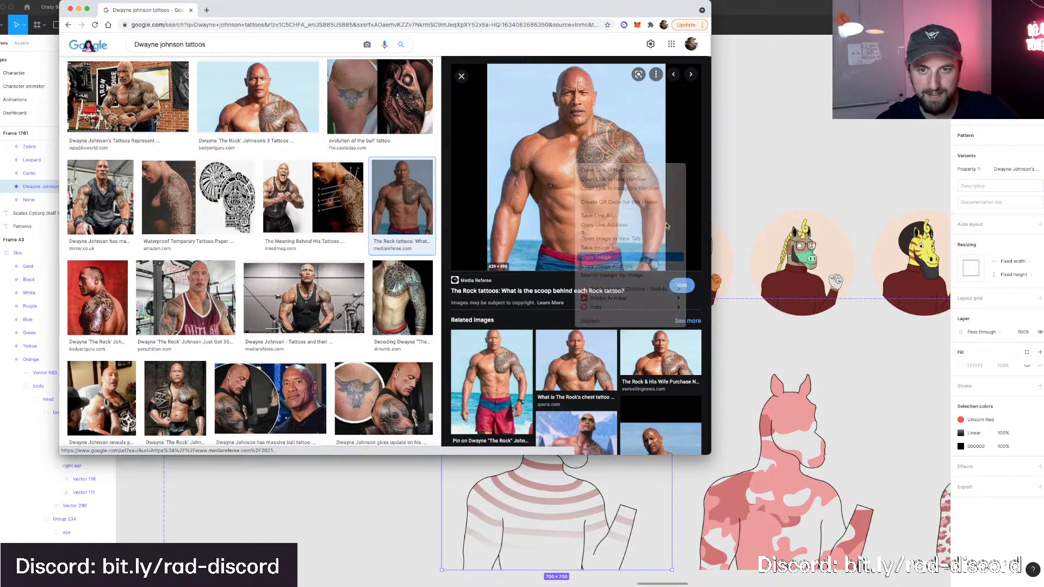
Switch back to Figma and paste the copied photo onto the canvas near the large preview unicorn.
click(753, 135)
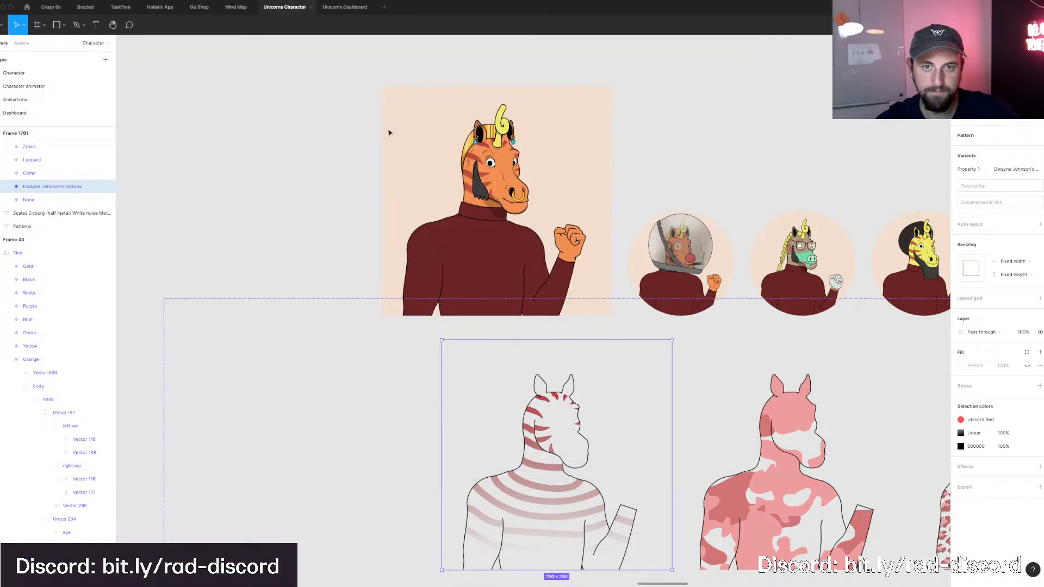
click(371, 146)
scroll(371, 146, left, 4)
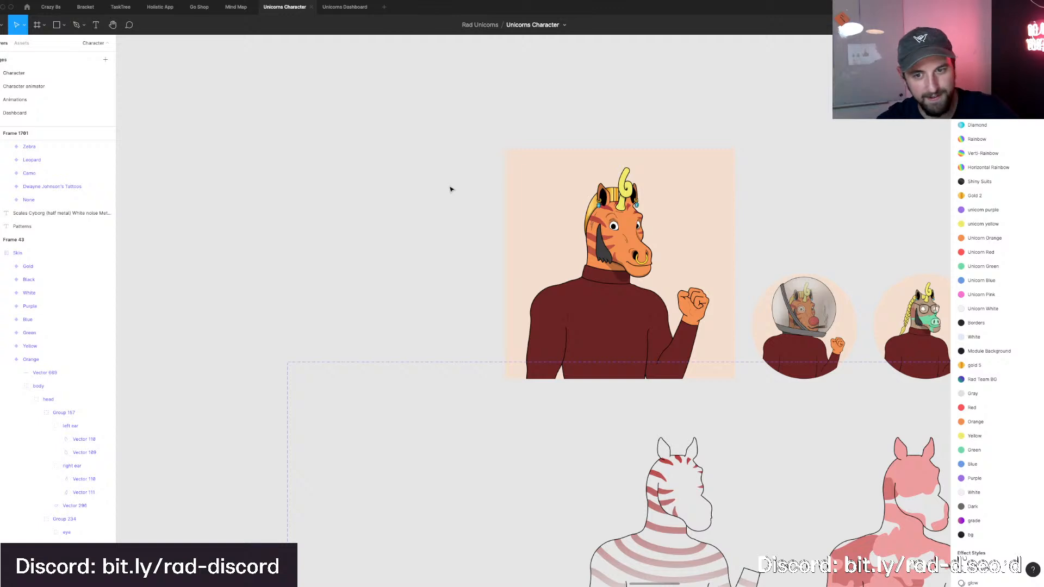
key(super+v)
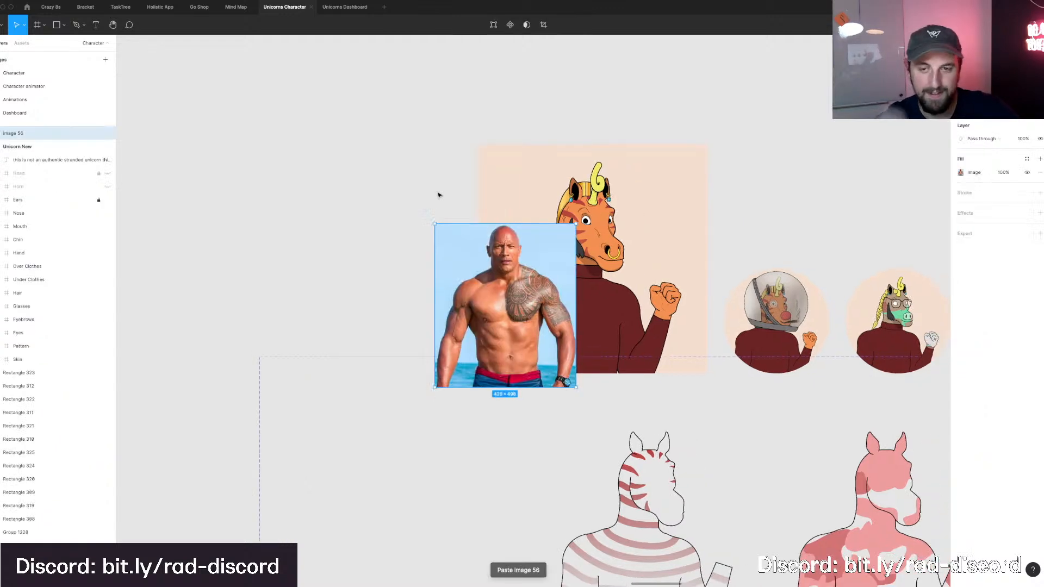
Crop the pasted photo to the tattooed chest and shoulder, about 225 × 237.
scroll(431, 316, up, 1)
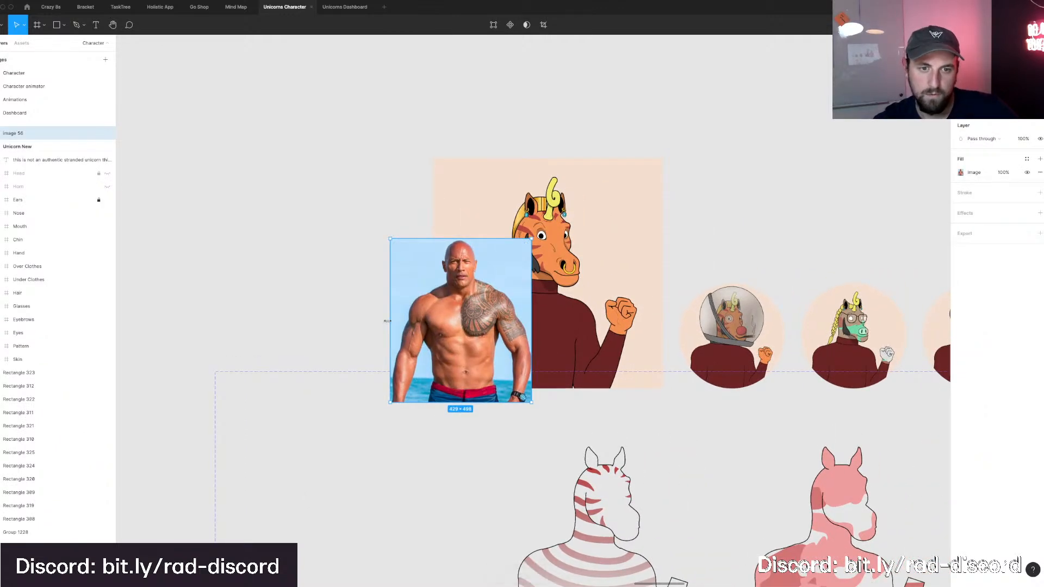
drag(391, 325, 457, 326)
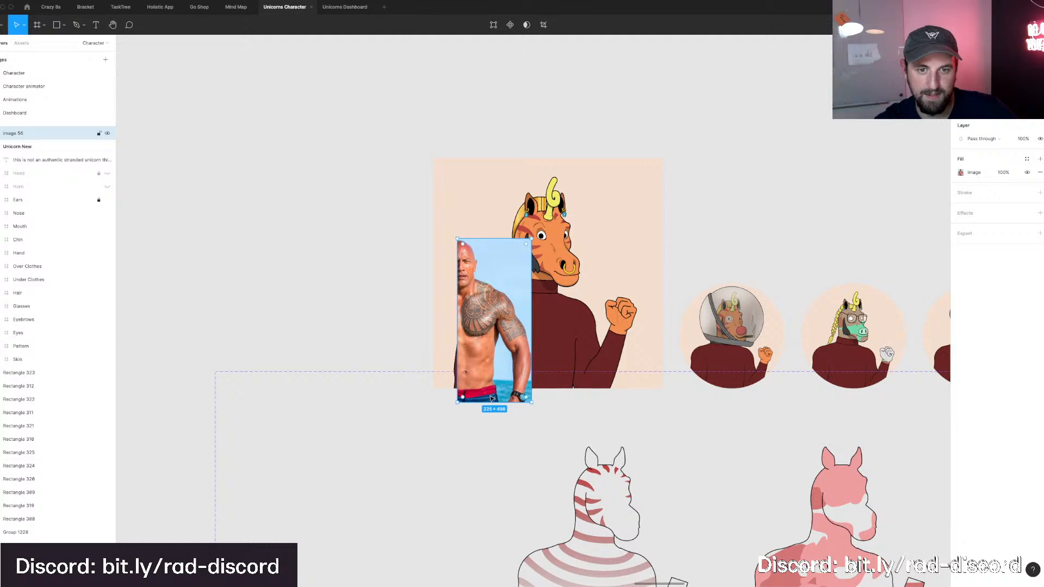
drag(487, 402, 482, 353)
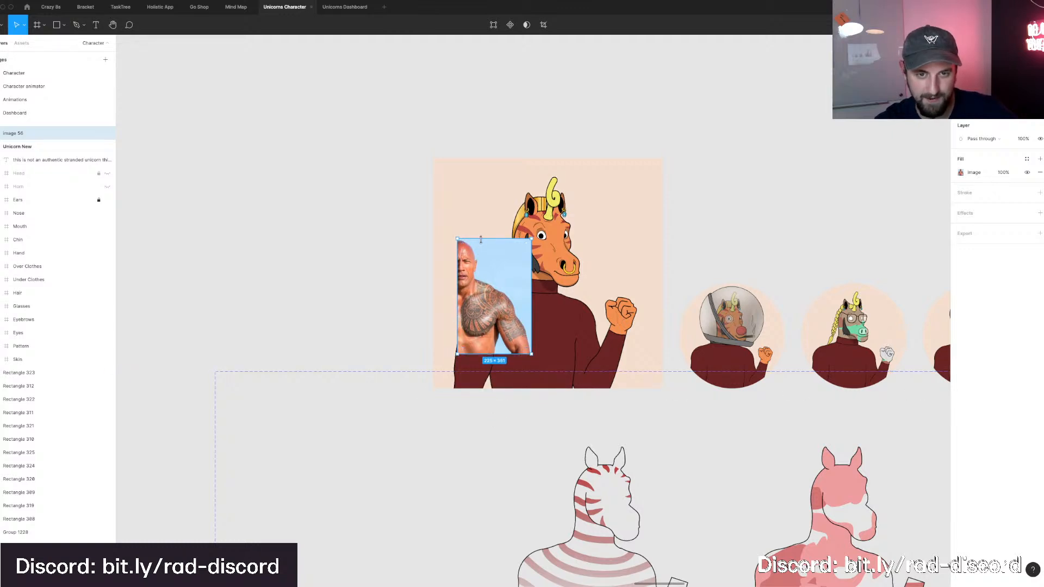
drag(481, 240, 485, 276)
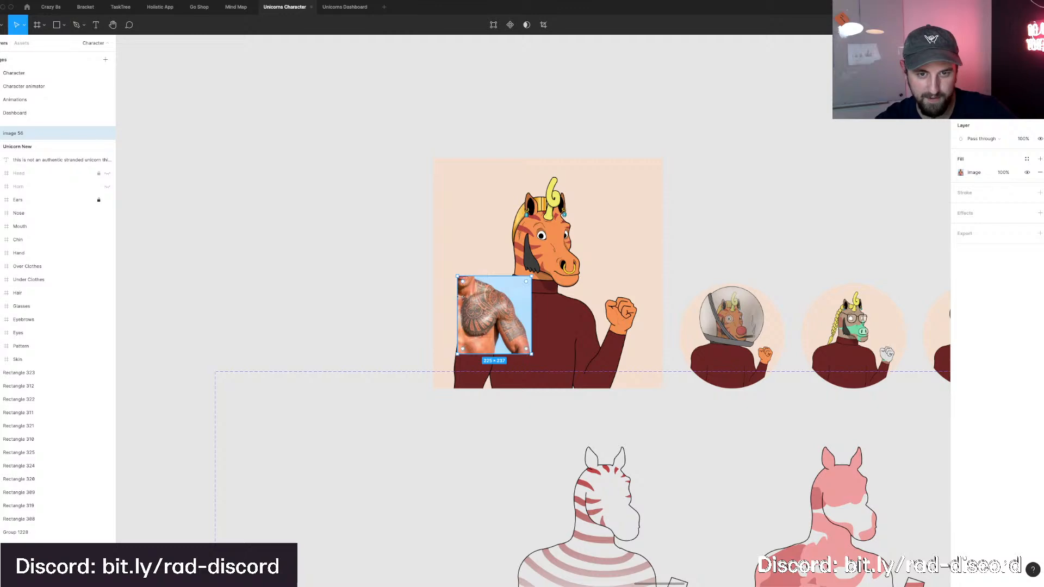
Move the cropped tattoo photo into the Dwayne Johnson's Tattoos variant, beside the unicorn's head.
scroll(469, 314, up, 3)
scroll(475, 315, down, 3)
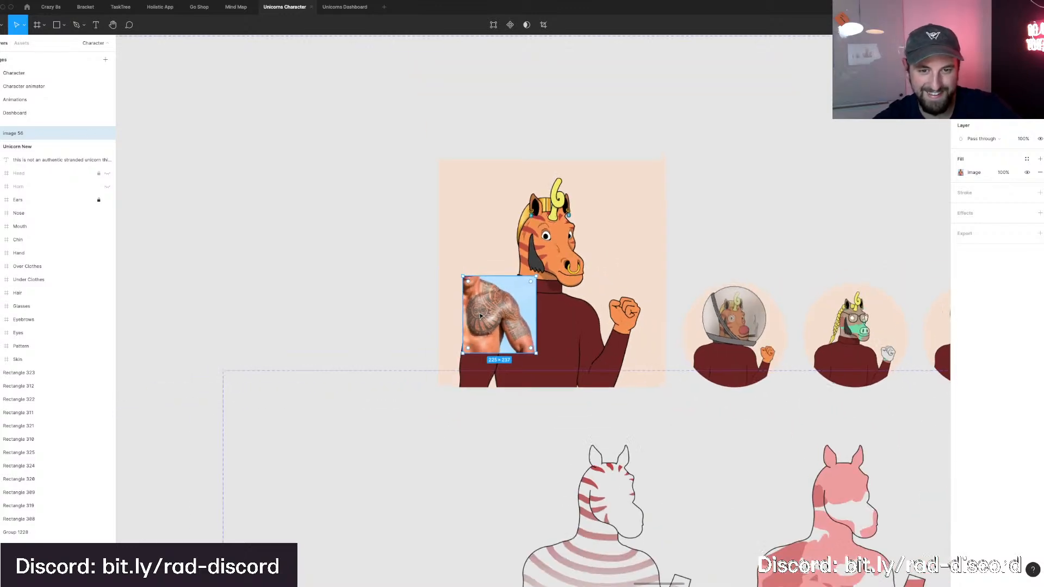
drag(480, 315, 337, 322)
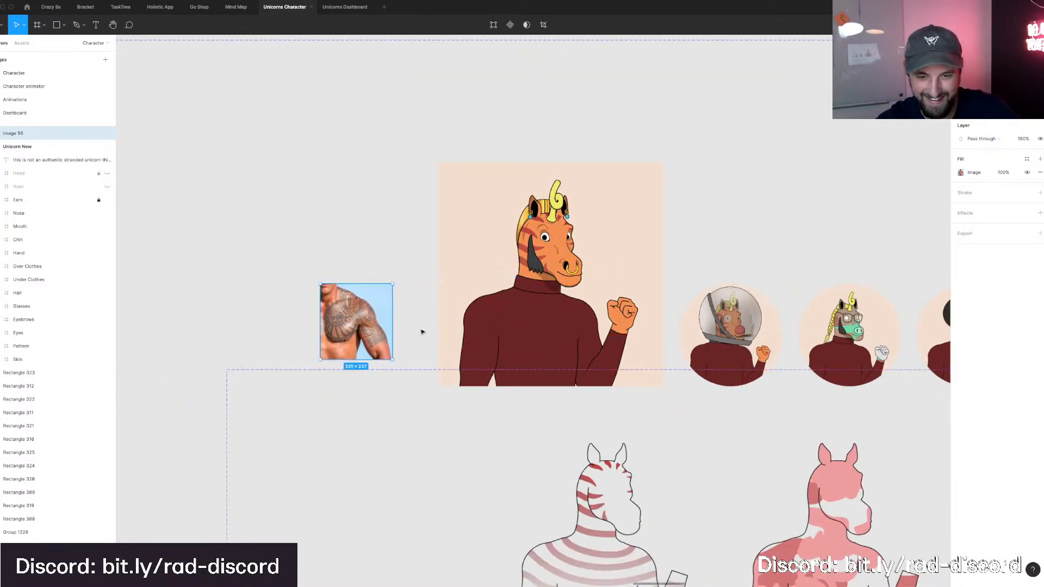
scroll(421, 331, down, 3)
drag(348, 255, 528, 419)
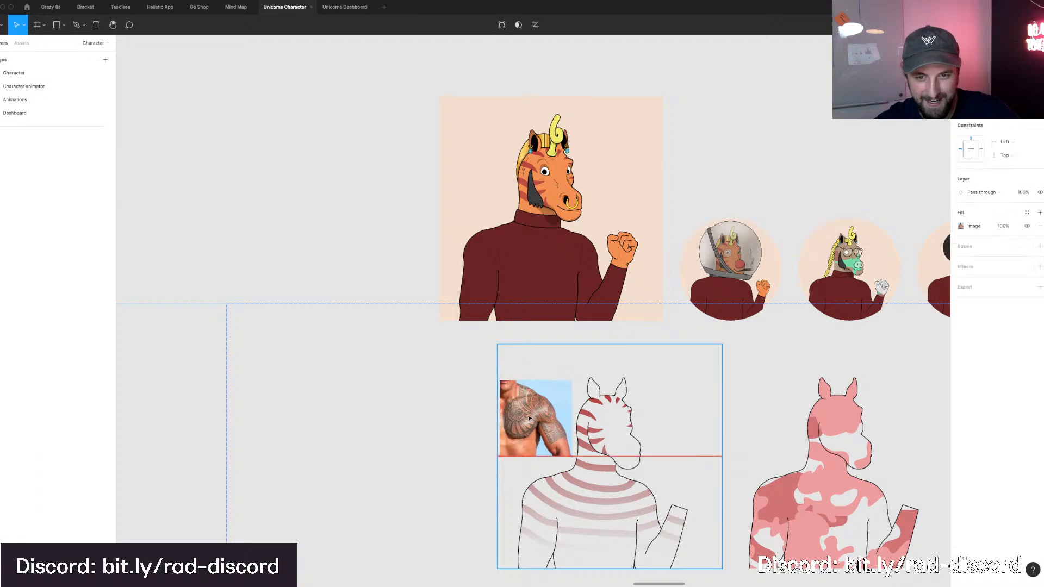
scroll(528, 419, down, 1)
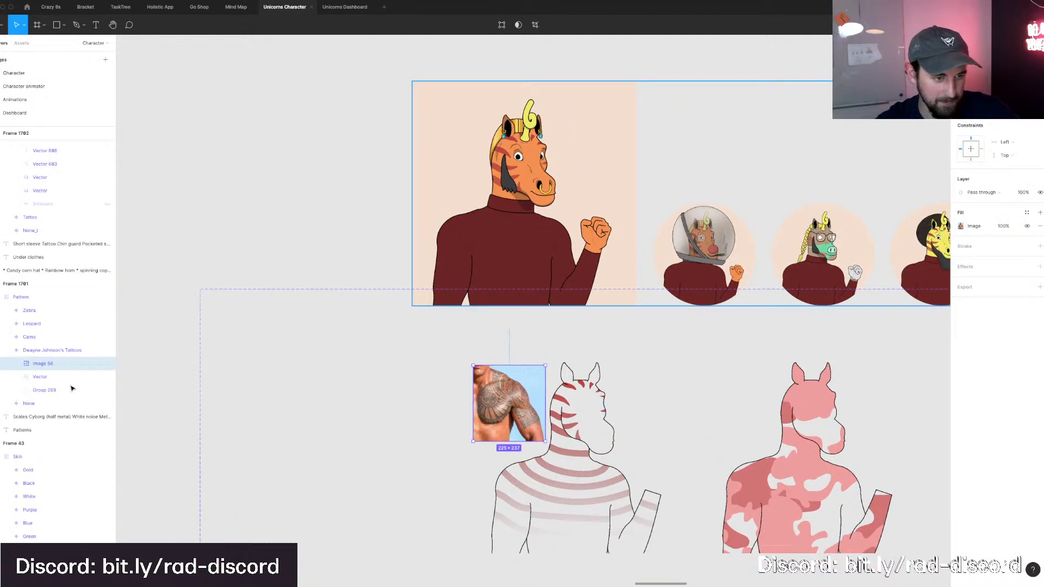
Set the Pattern property of the main Unicorn New component to Dwayne Johnson's Tattoos and view the unicorn previews.
scroll(36, 428, down, 4)
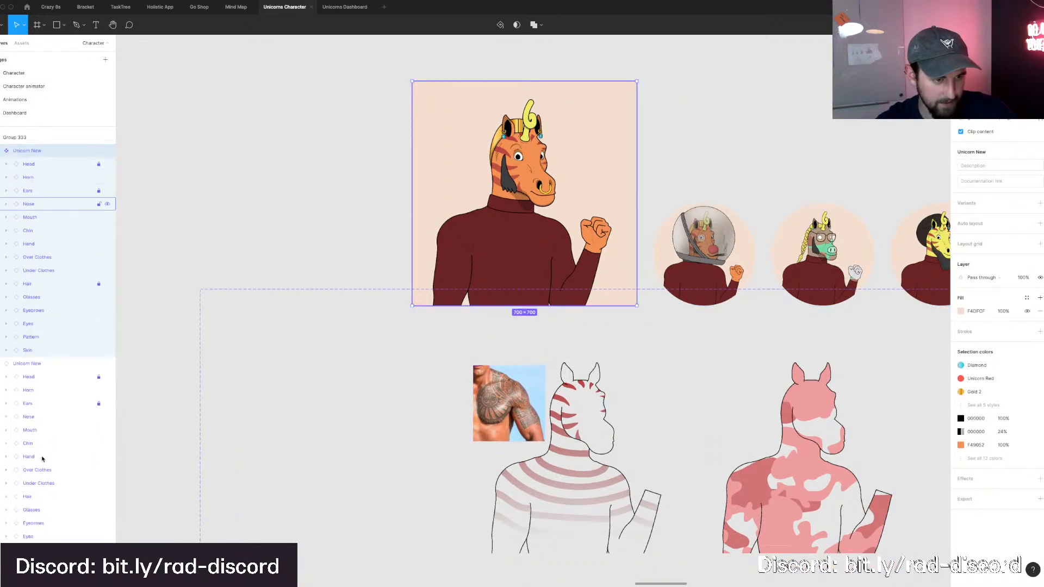
click(32, 336)
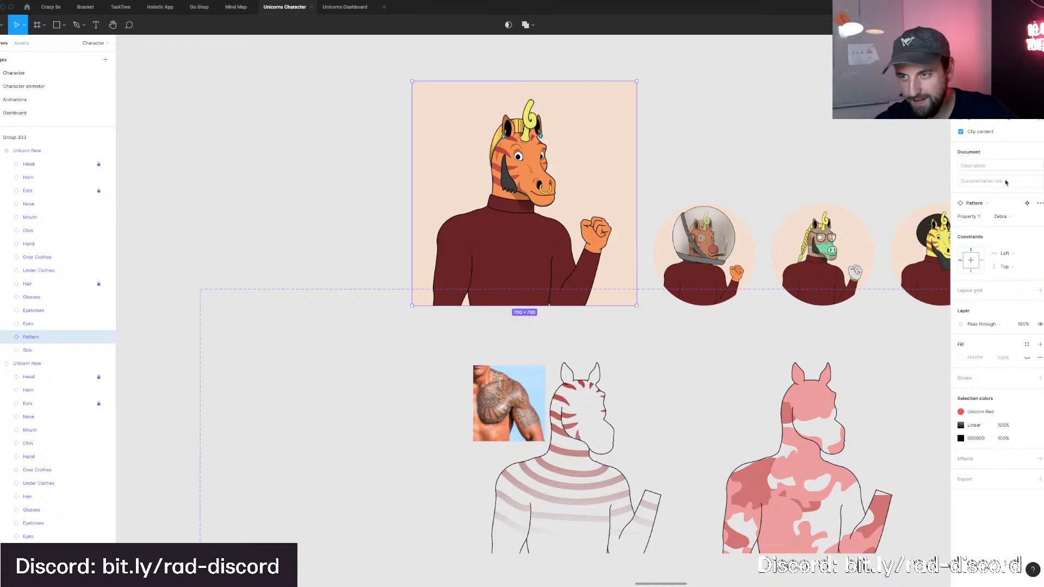
click(1013, 218)
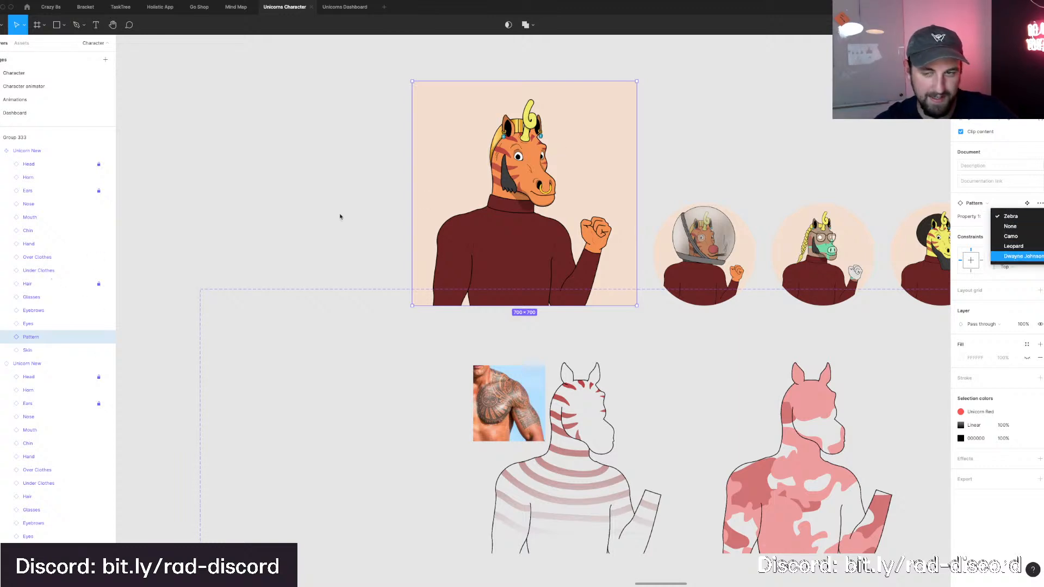
click(1023, 256)
scroll(460, 205, right, 1)
click(460, 205)
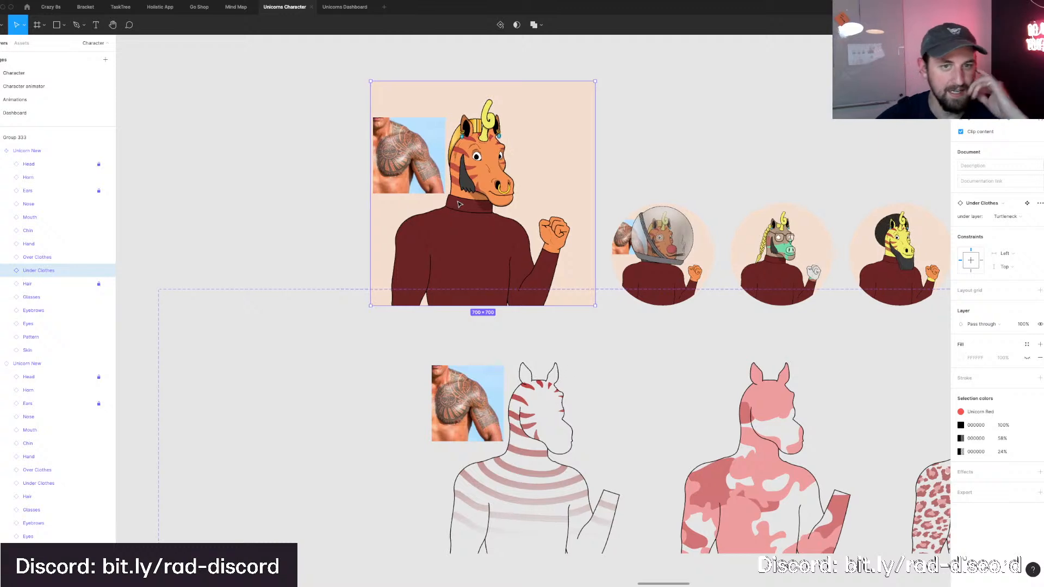
scroll(337, 234, right, 3)
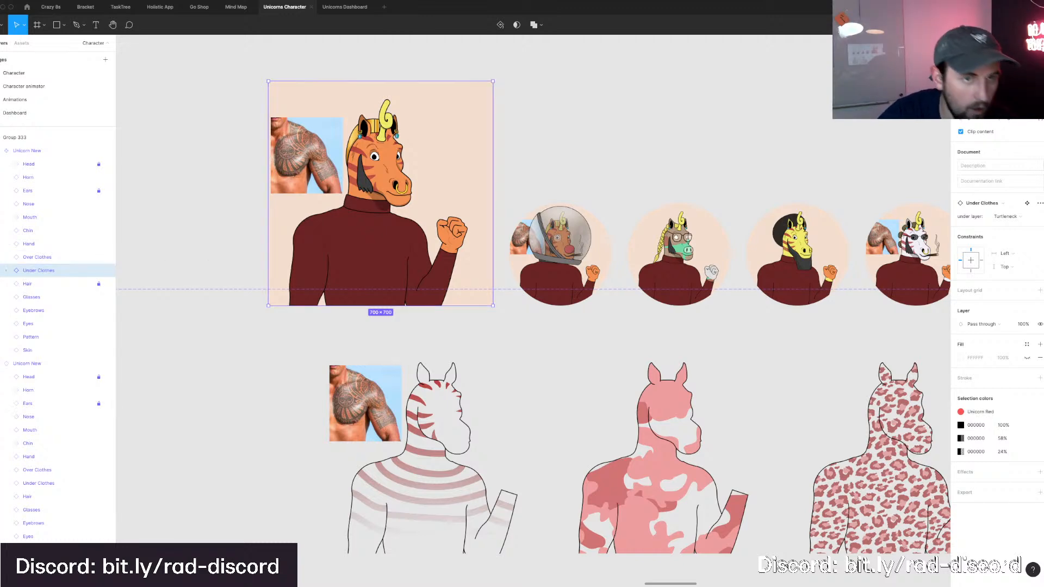
Return to the browser's image results, enlarge the Amazon temporary tattoo paper picture and copy the image.
click(637, 574)
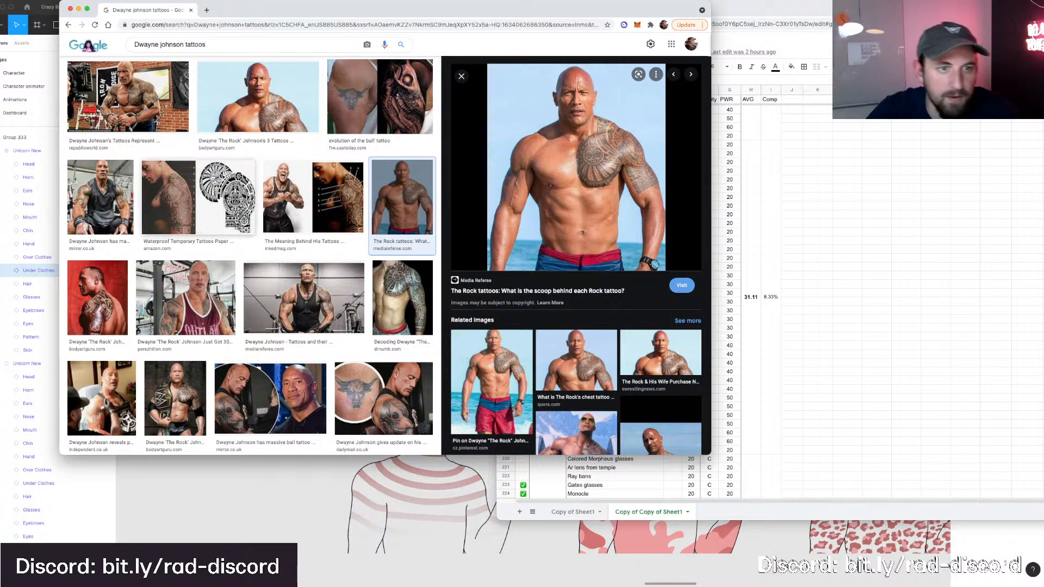
click(198, 196)
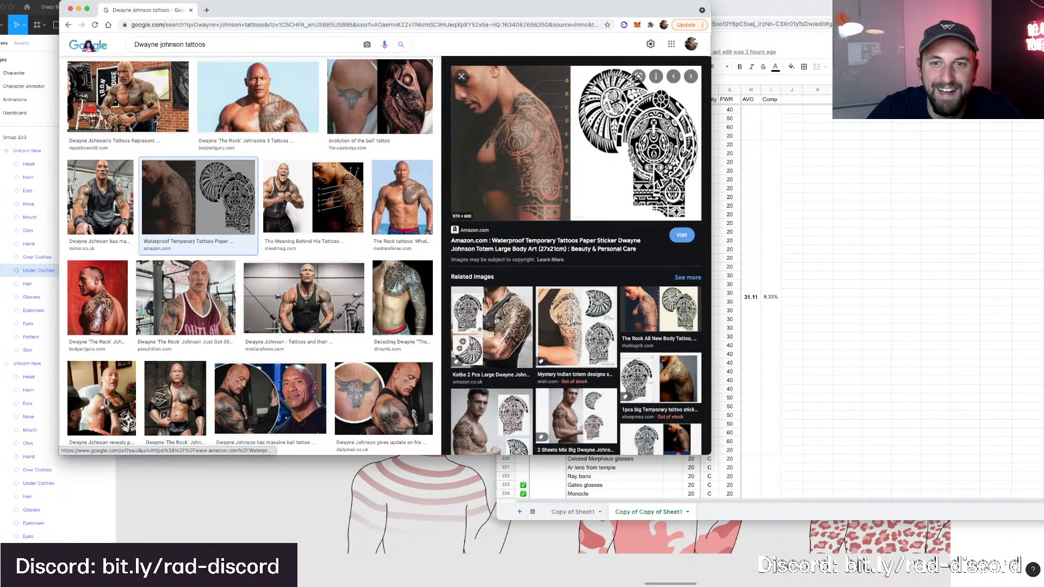
right_click(653, 166)
click(676, 260)
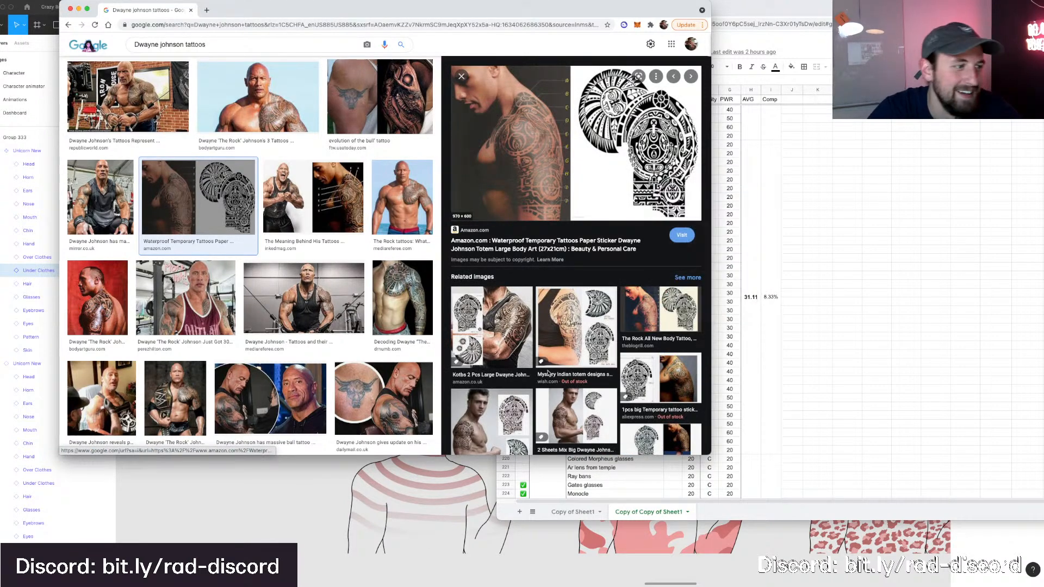
Switch back to the Figma file and shift the chest tattoo photo up to the top edge of the Dwayne Johnson's Tattoos variant.
click(333, 507)
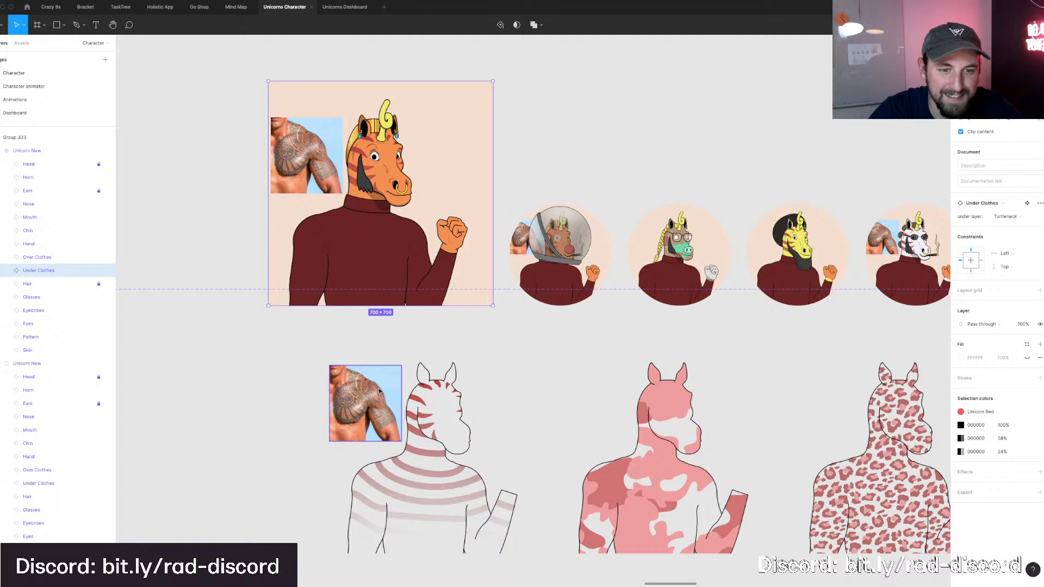
click(375, 411)
key(shift+Up)
key(shift+Up)
key(shift+Up)
key(shift+Up)
key(shift+Up)
key(shift+Up)
key(shift+Up)
key(shift+Up)
key(shift+Up)
key(shift+Up)
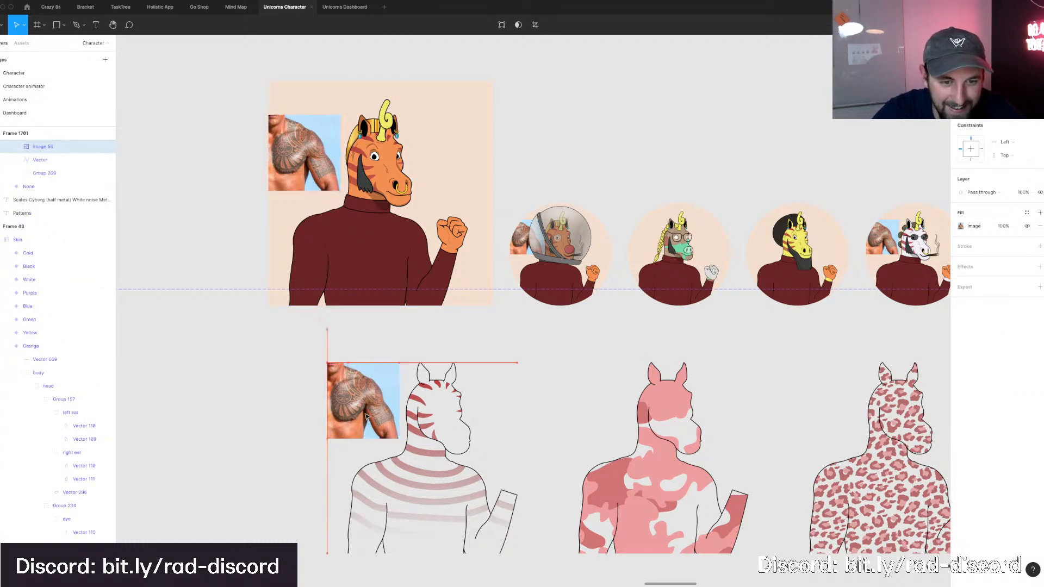
Paste the copied tattoo paper image into the Dwayne Johnson's Tattoos variant and scale it down to about 418 × 259.
click(368, 438)
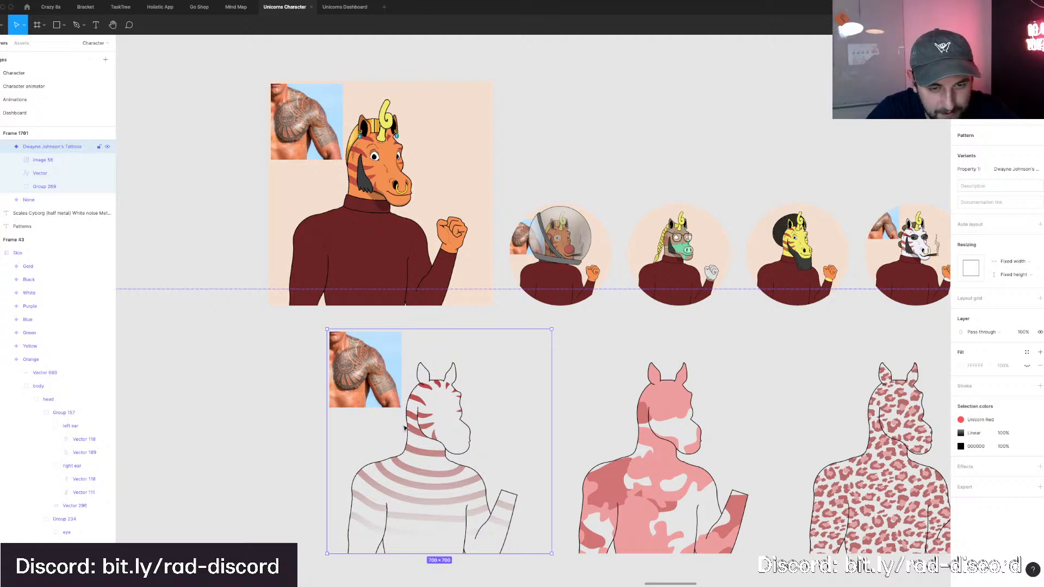
key(ctrl+v)
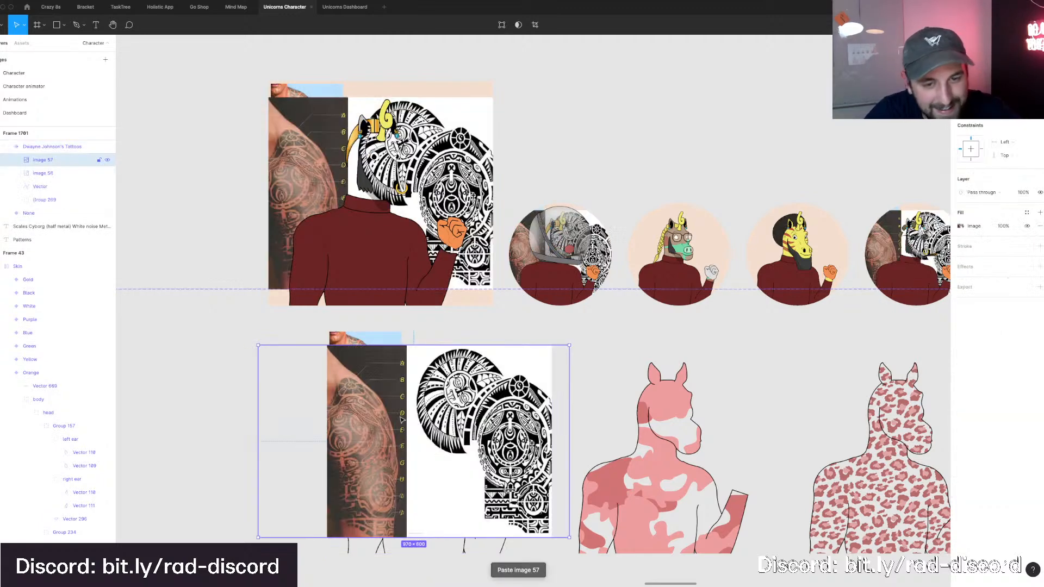
scroll(401, 420, down, 2)
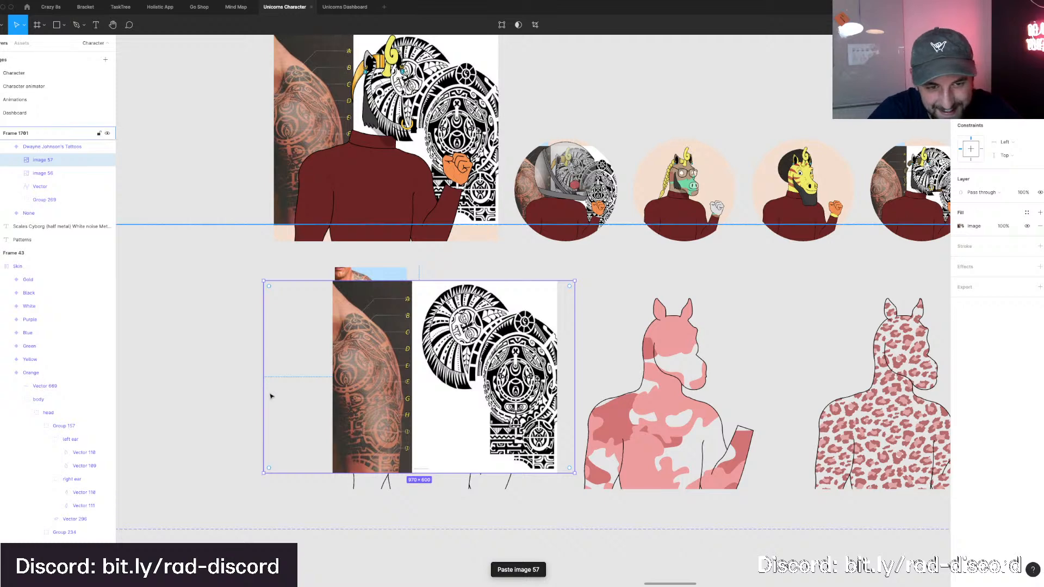
drag(504, 388, 569, 375)
key(alt)
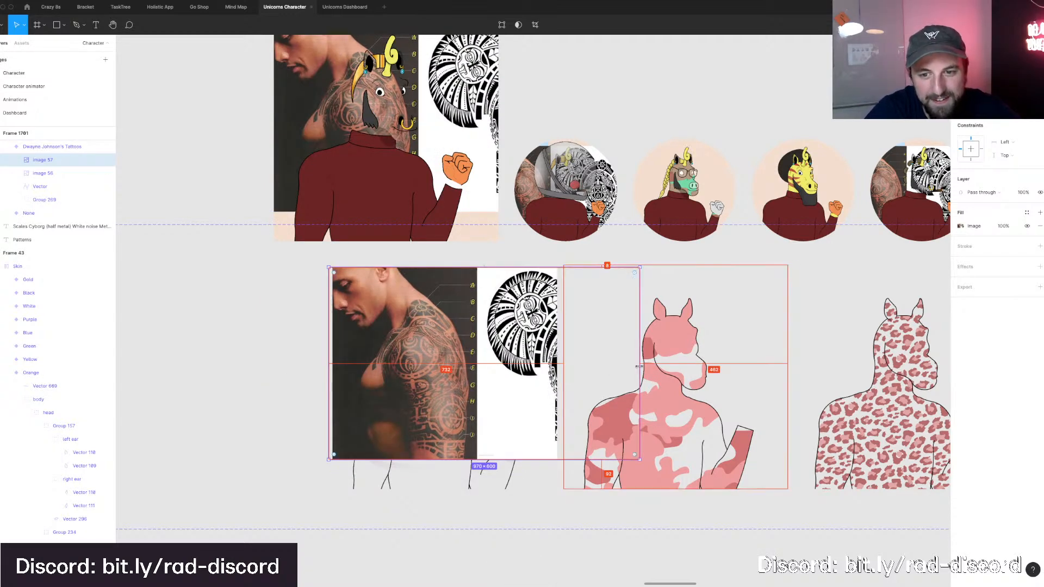
drag(639, 364, 551, 363)
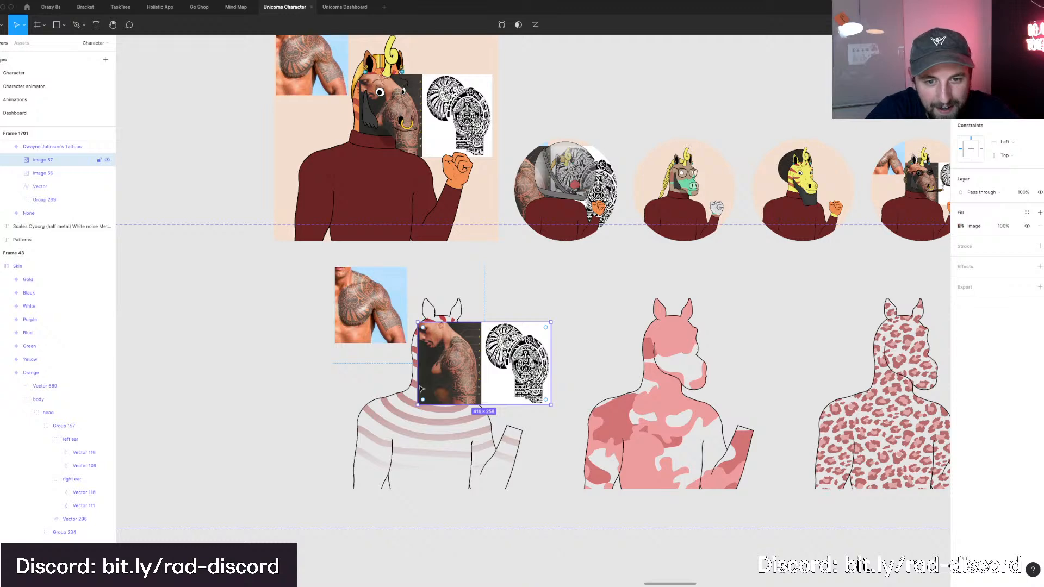
Move the pasted tattoo artwork below the chest photo and enlarge it to about 722 × 448.
drag(421, 388, 258, 416)
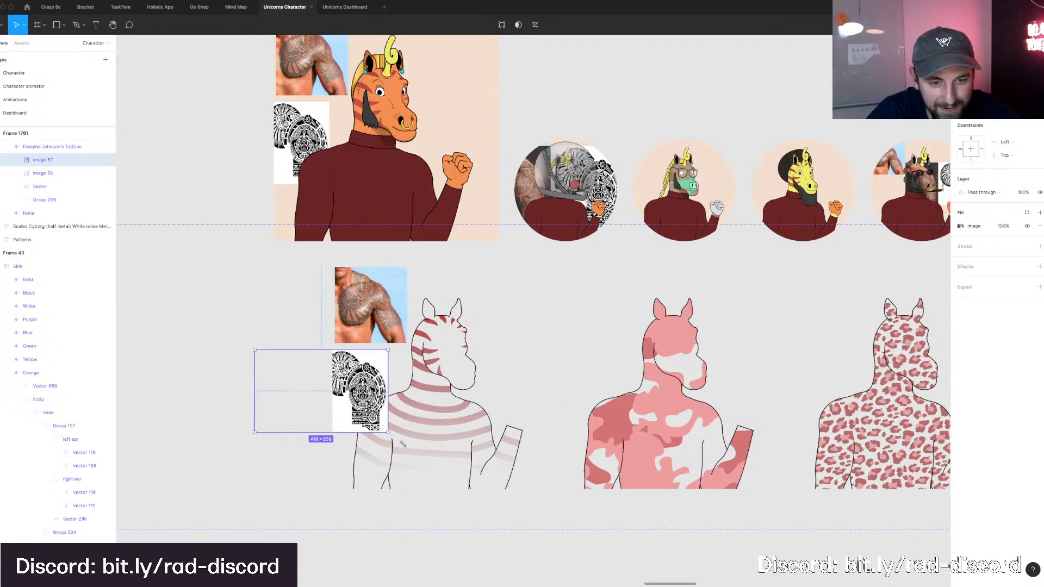
drag(389, 432, 436, 463)
drag(381, 399, 372, 436)
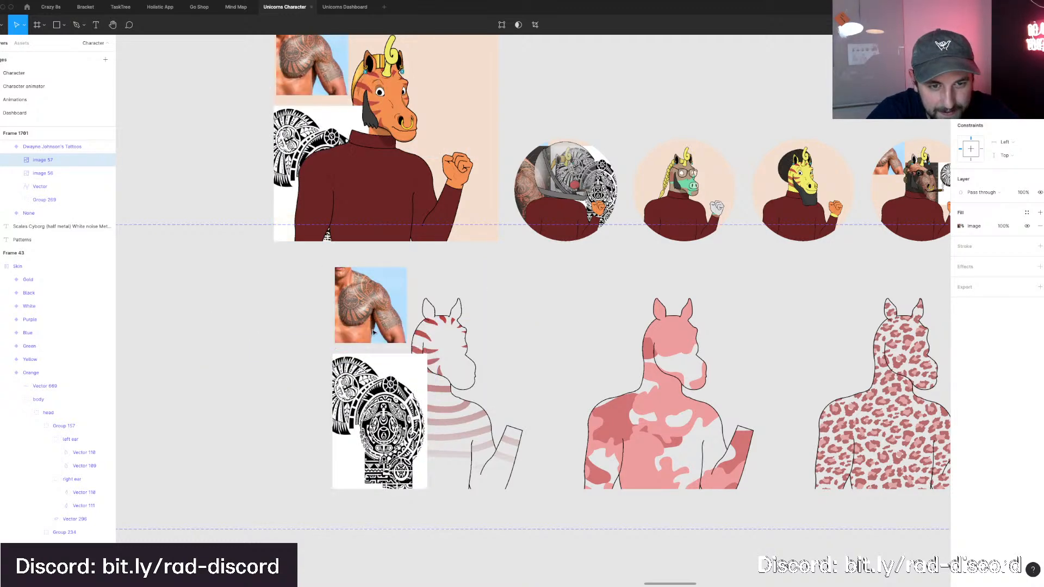
Move the tattoo artwork to the other side of the unicorn's head and flip both it and the chest photo horizontally.
drag(372, 332, 480, 325)
scroll(381, 312, left, 1)
key(shift+h)
key(super+z)
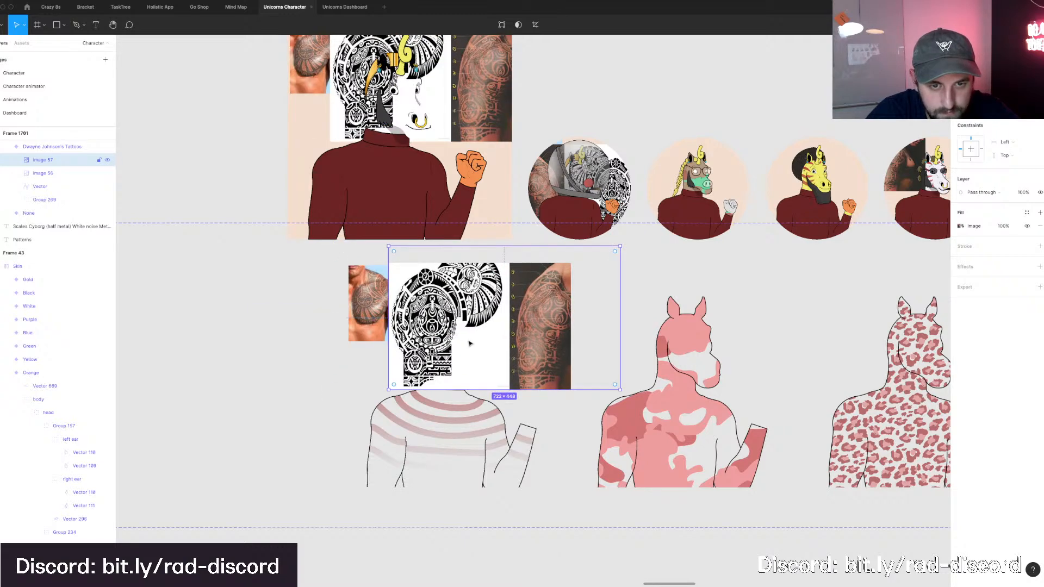
key(super+z)
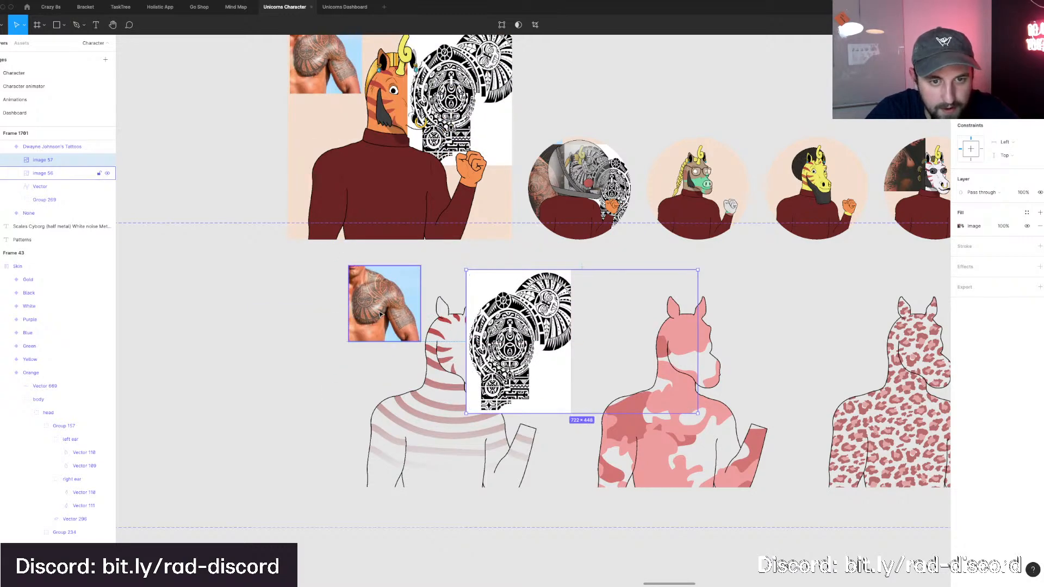
key(super+z)
click(416, 314)
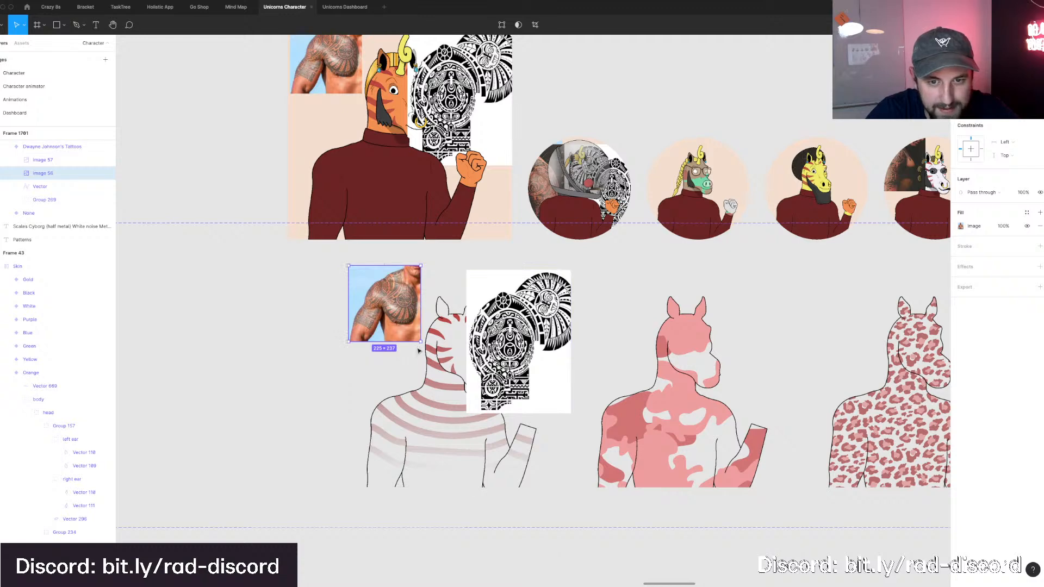
Set the under layer property of the main unicorn's Under Clothes to None_l.
scroll(416, 347, up, 3)
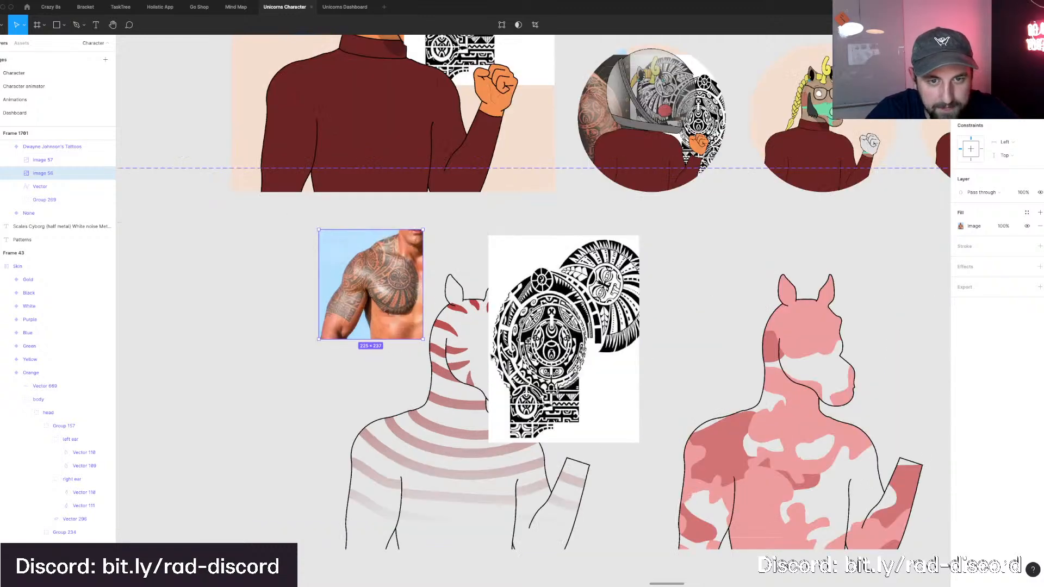
super+click(363, 136)
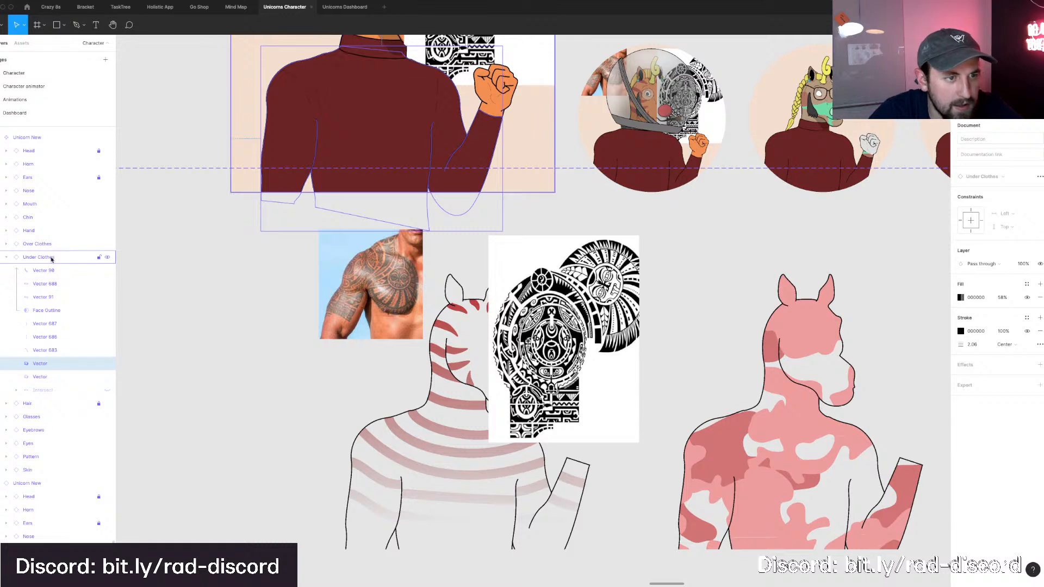
click(38, 257)
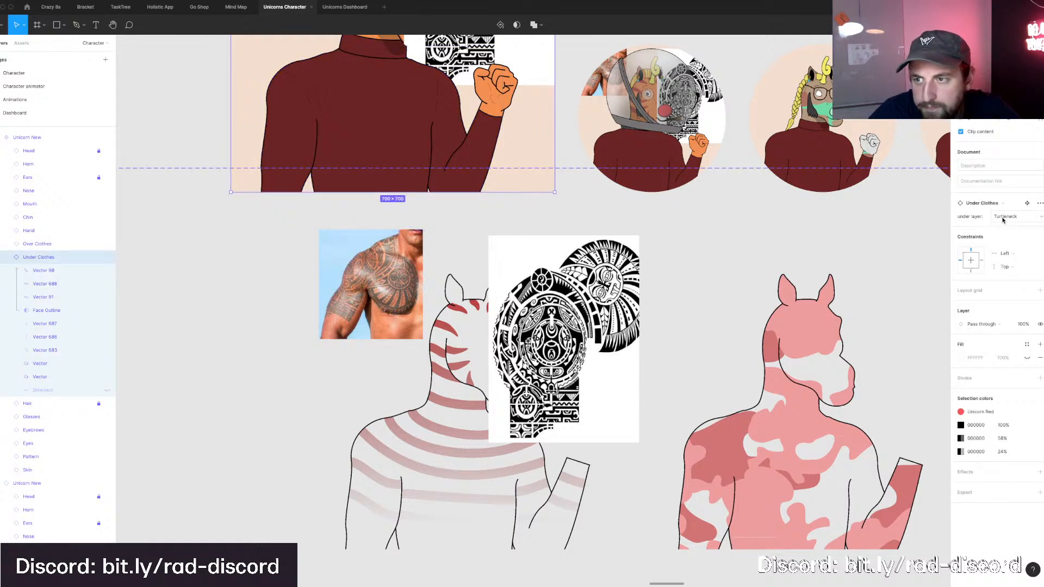
click(1004, 218)
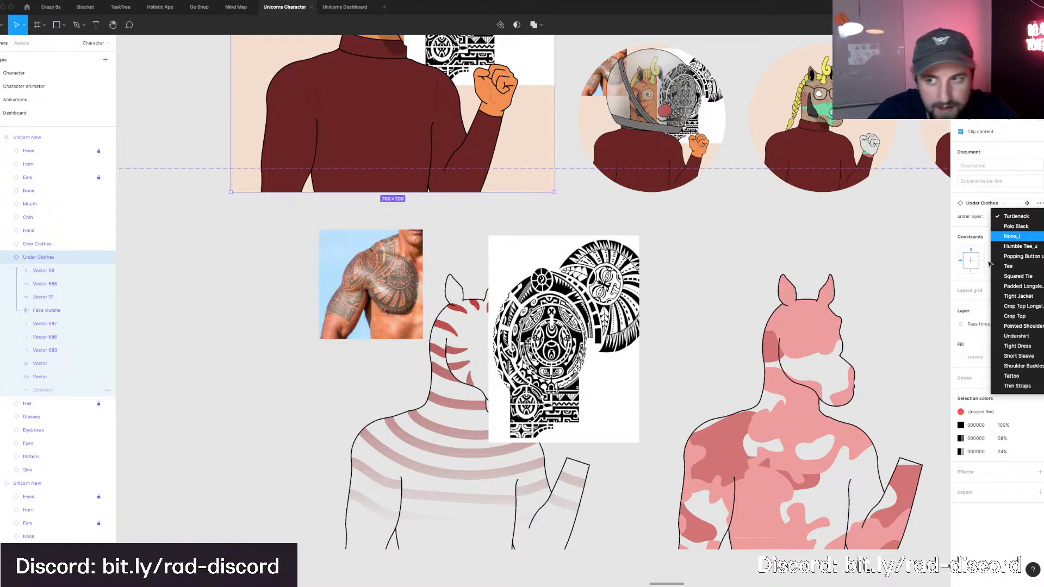
key(Return)
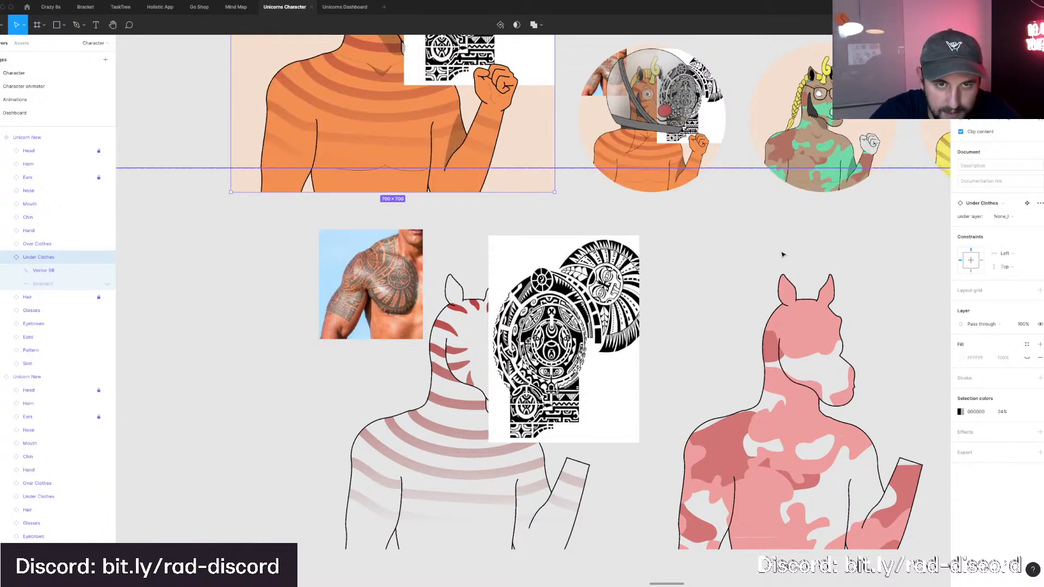
click(611, 227)
Scale the tattoo artwork to about 557 × 346 and place it next to the unicorn's face inside the variant.
scroll(611, 226, down, 5)
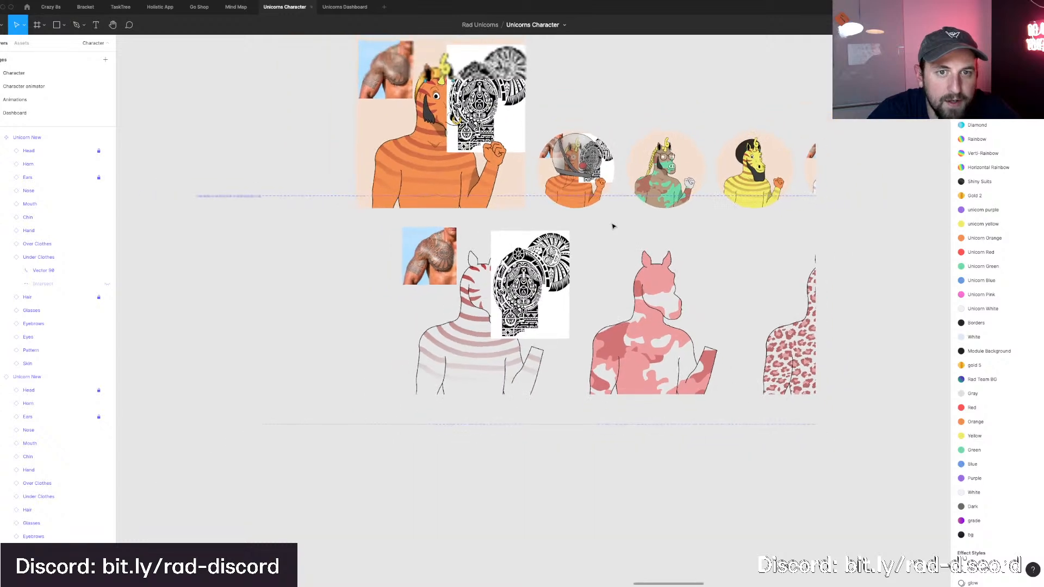
scroll(613, 226, up, 1)
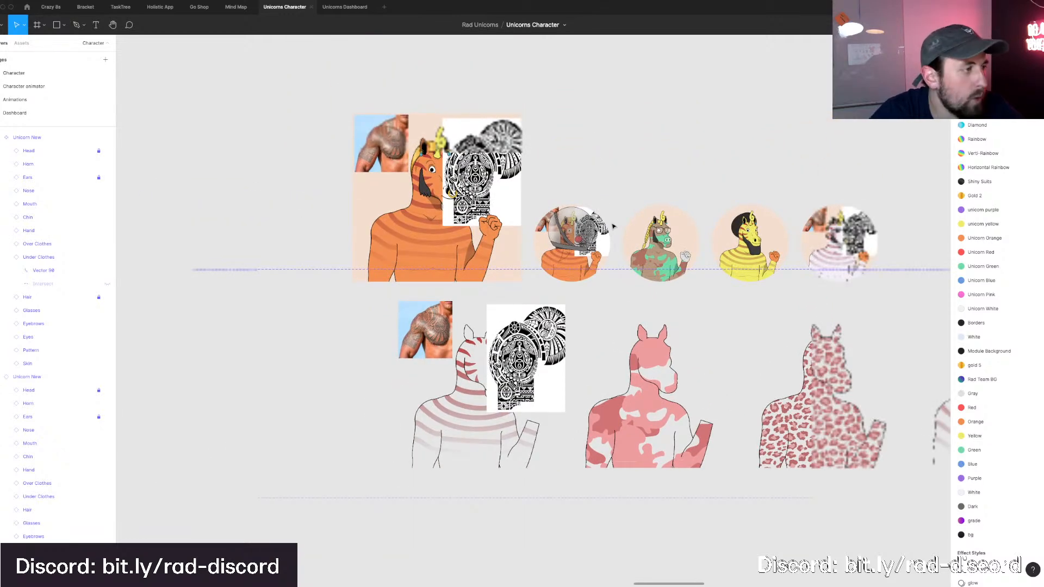
click(525, 242)
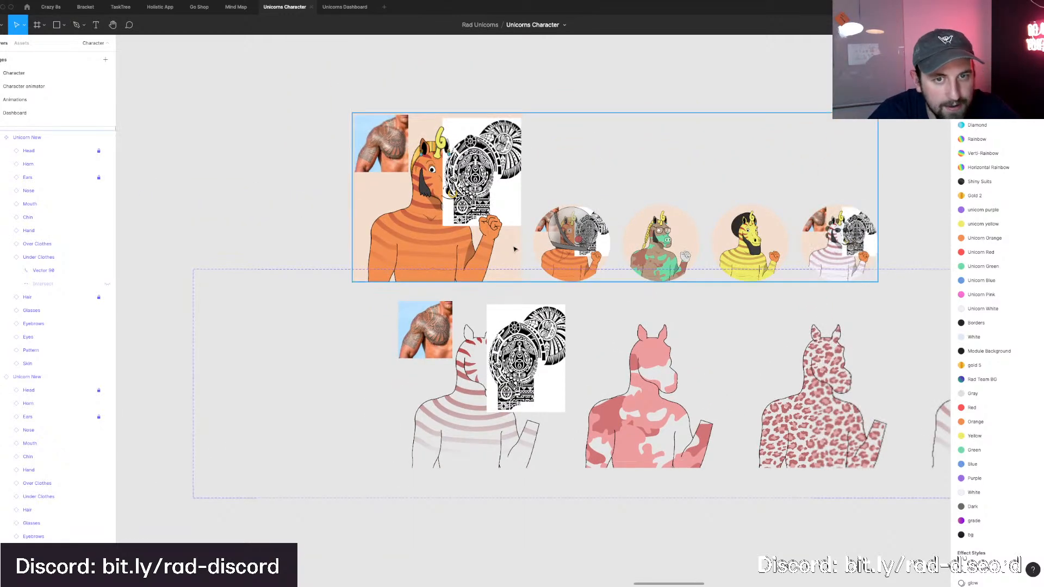
click(488, 303)
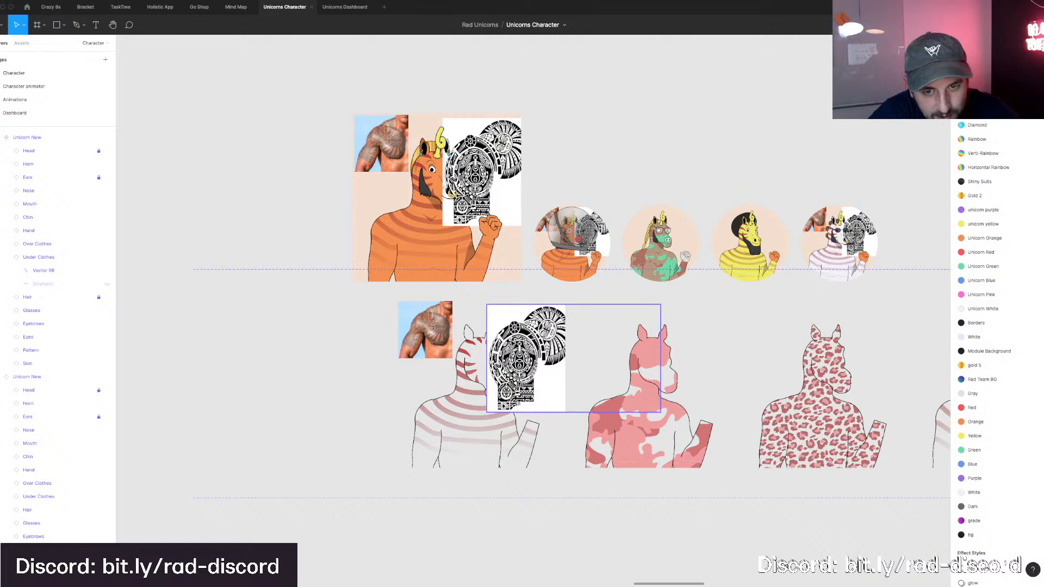
super+click(526, 358)
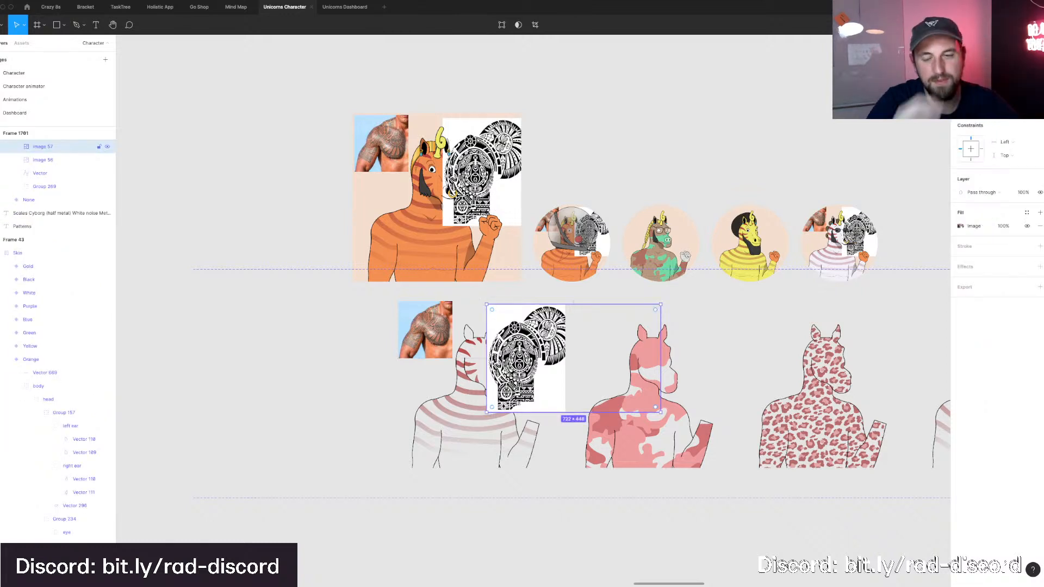
drag(526, 358, 547, 361)
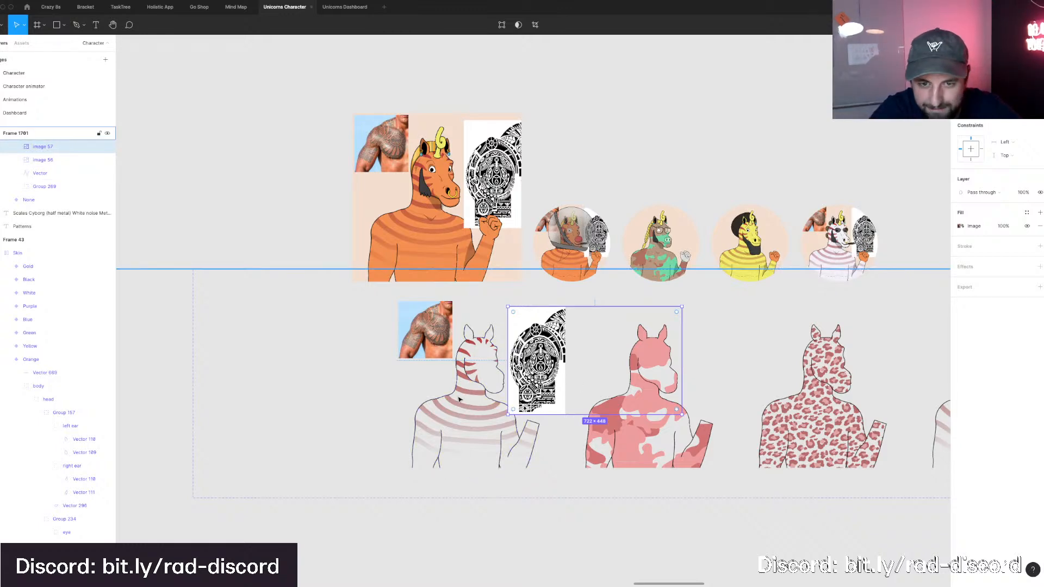
scroll(531, 405, up, 3)
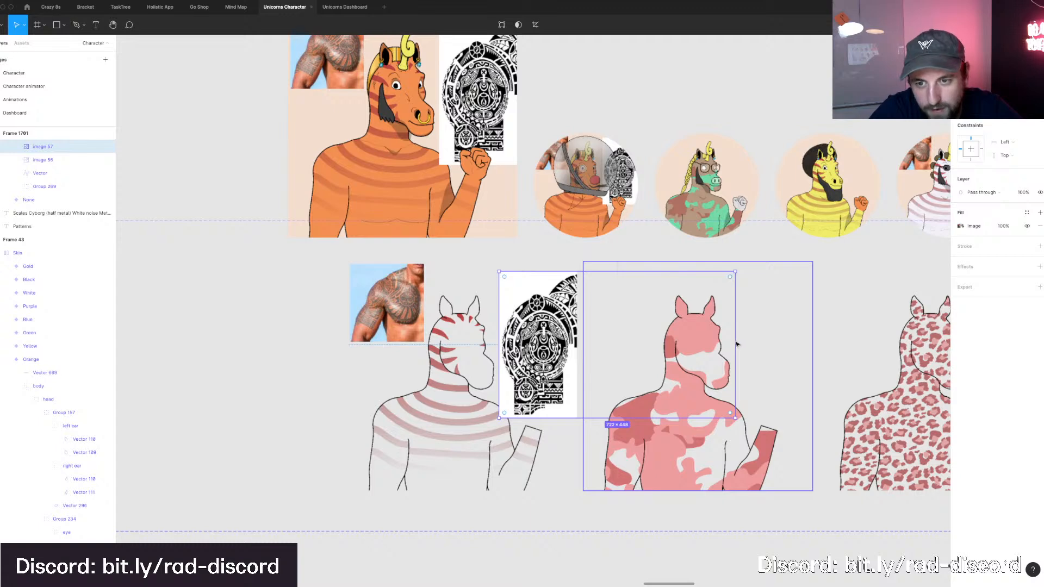
drag(734, 342, 680, 344)
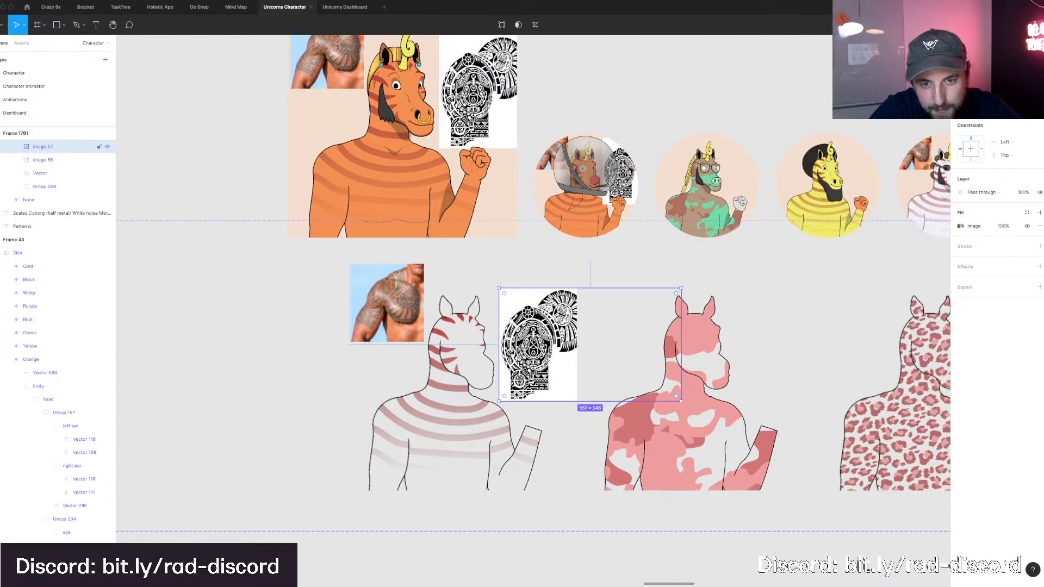
drag(536, 373, 511, 375)
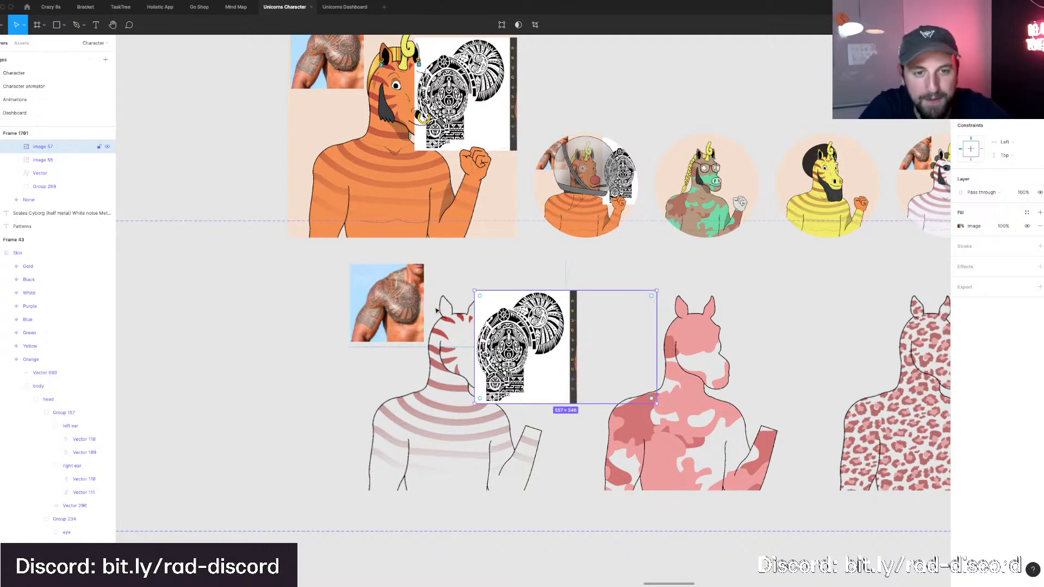
Adjust the tattoo artwork's vertical position so that it sits beside the striped unicorn's head, above the raised arm.
scroll(531, 344, down, 2)
drag(531, 343, 531, 313)
key(Down)
key(Down)
key(Down)
key(Down)
key(Down)
key(Down)
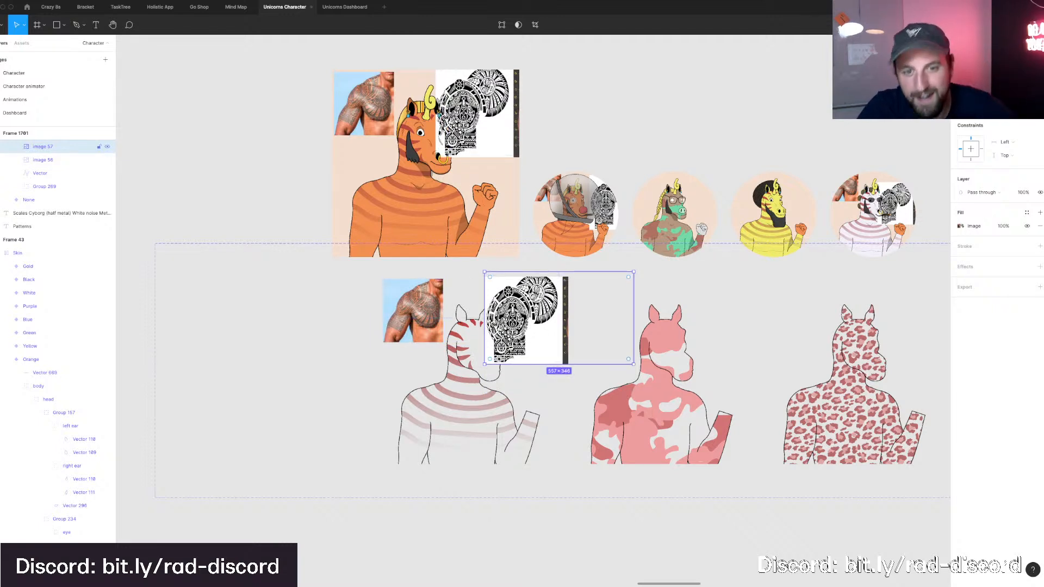
key(shift+Down)
key(shift+Down)
key(shift+Down)
key(shift+Down)
key(shift+Down)
key(shift+Down)
key(shift+Down)
key(shift+Down)
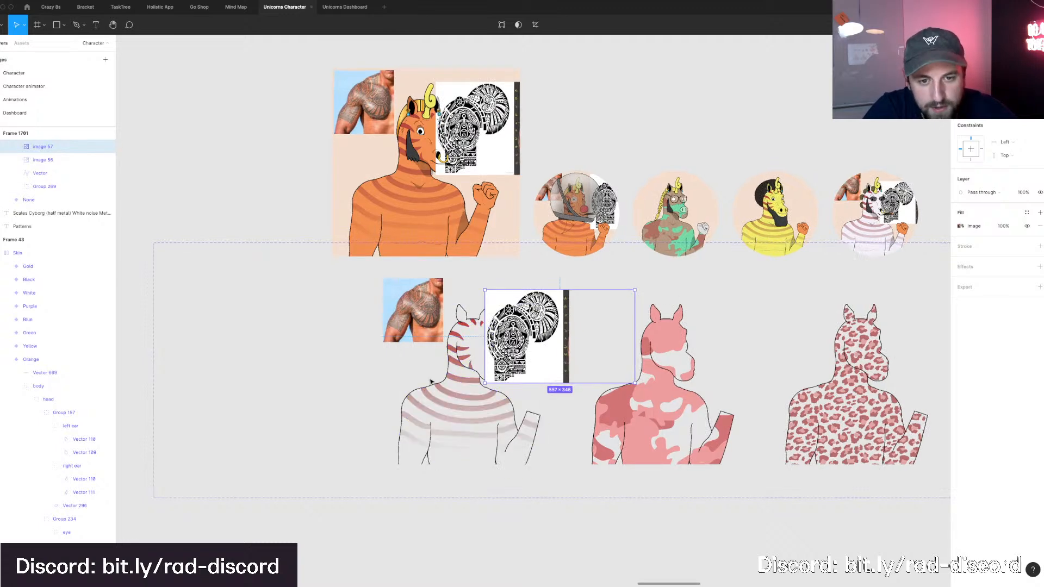
Select the stripe pattern on the unicorn's body and collapse its parent group in the layer list.
scroll(430, 380, up, 3)
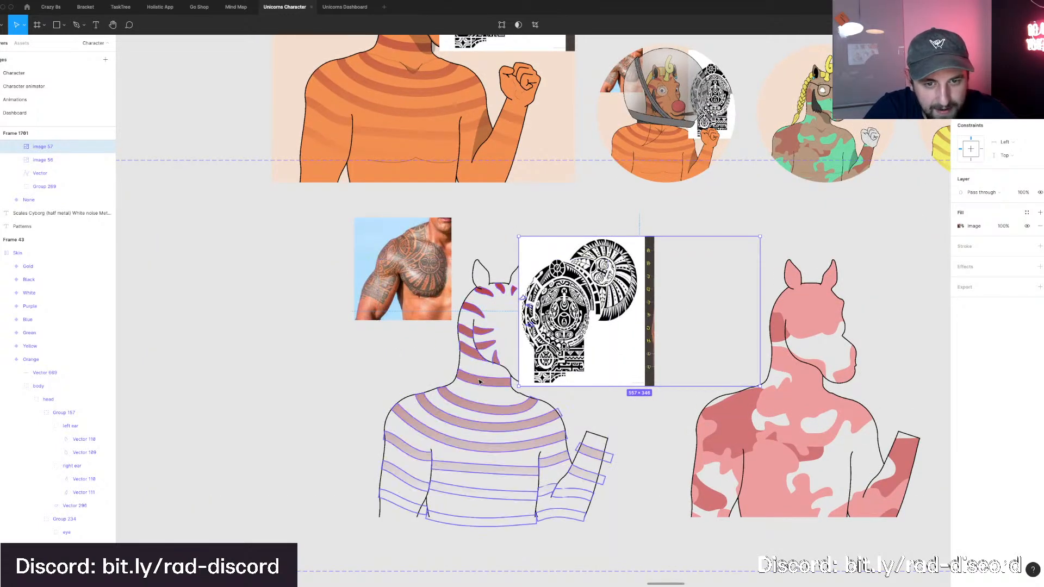
super+click(479, 382)
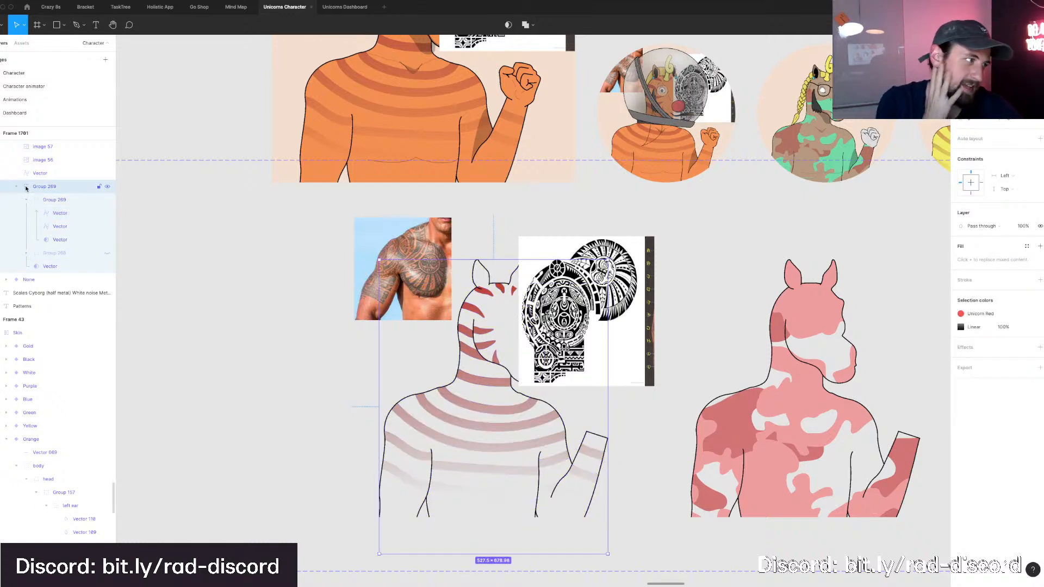
click(25, 187)
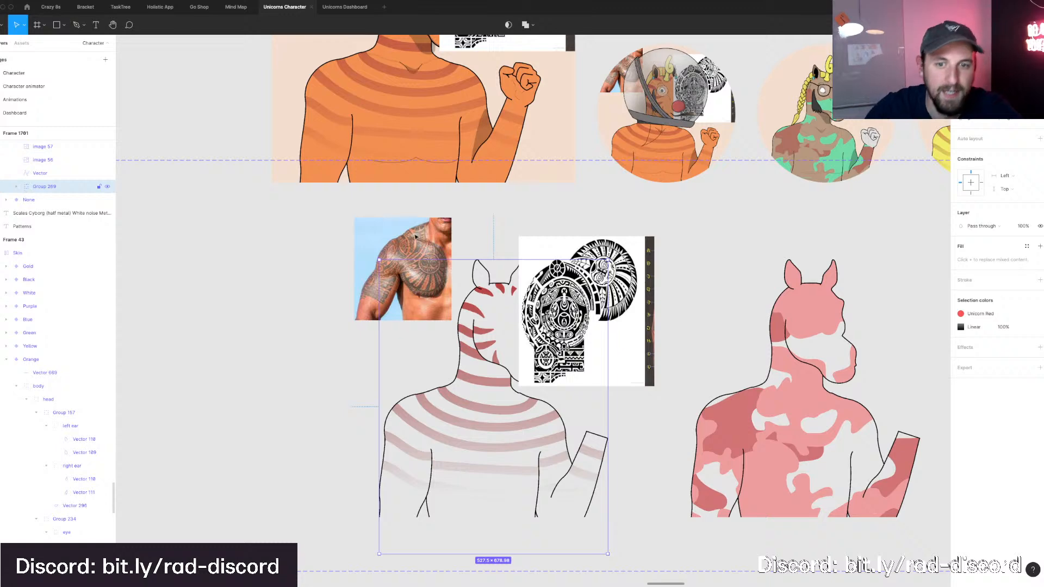
Examine the two tattoo references against the striped unicorn body and select the chest photo.
scroll(626, 285, up, 3)
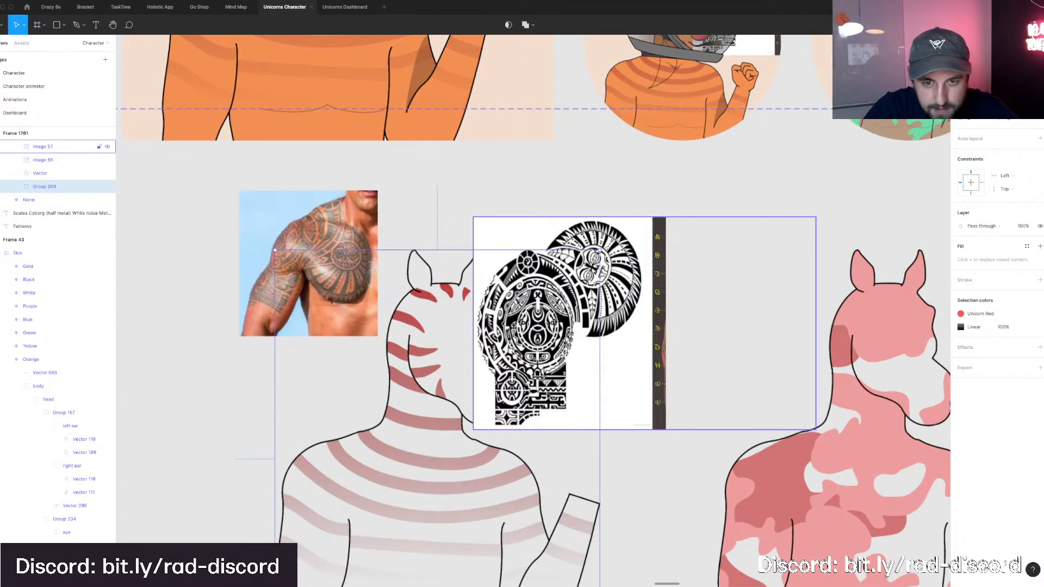
scroll(543, 326, down, 4)
scroll(544, 326, left, 1)
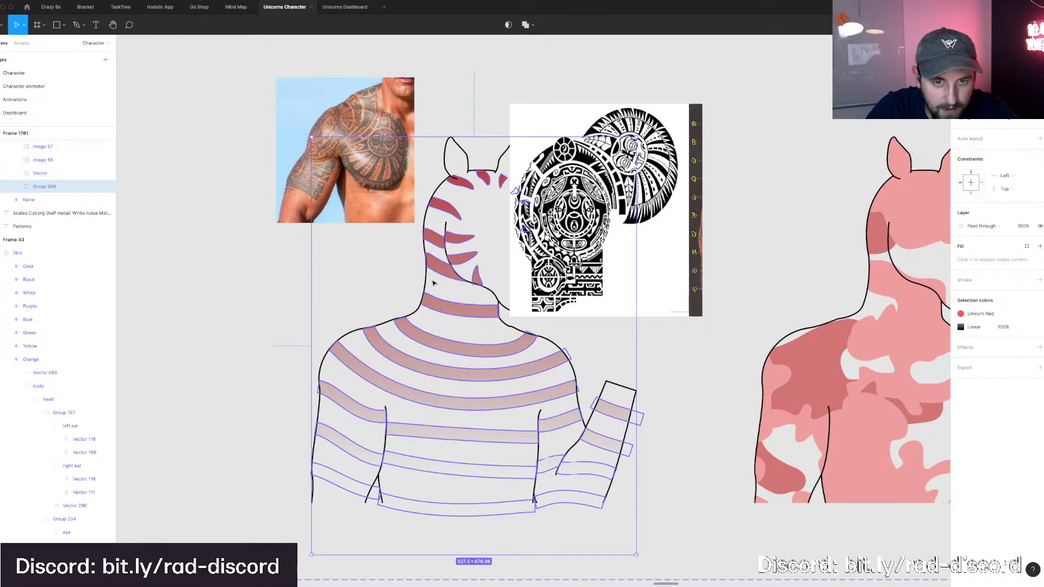
scroll(448, 303, down, 2)
scroll(447, 303, up, 1)
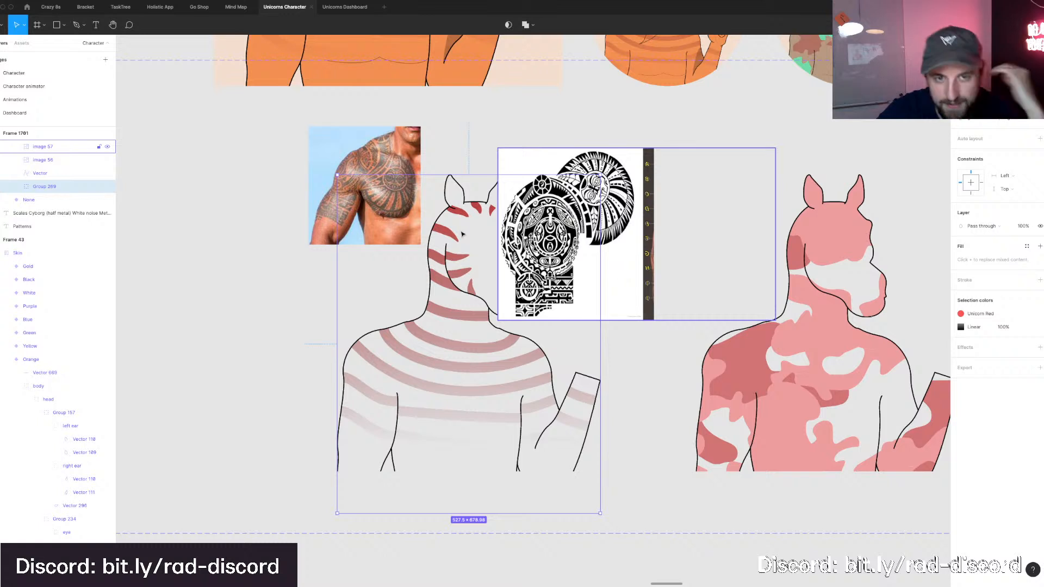
click(618, 278)
click(365, 164)
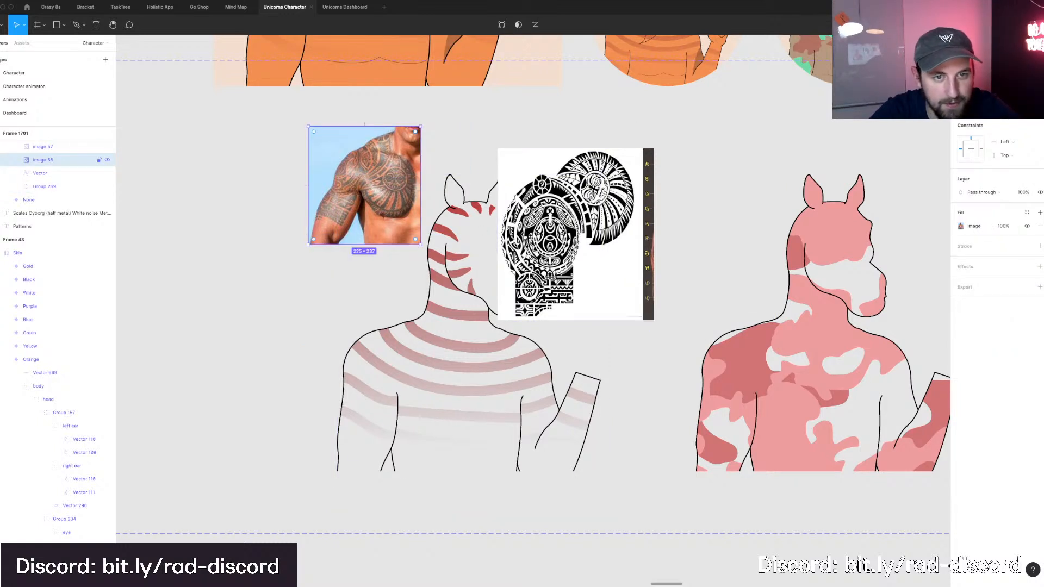
Delete the darker gradient stripe layer from the unicorn's body in the Dwayne Johnson's Tattoos variant.
click(579, 266)
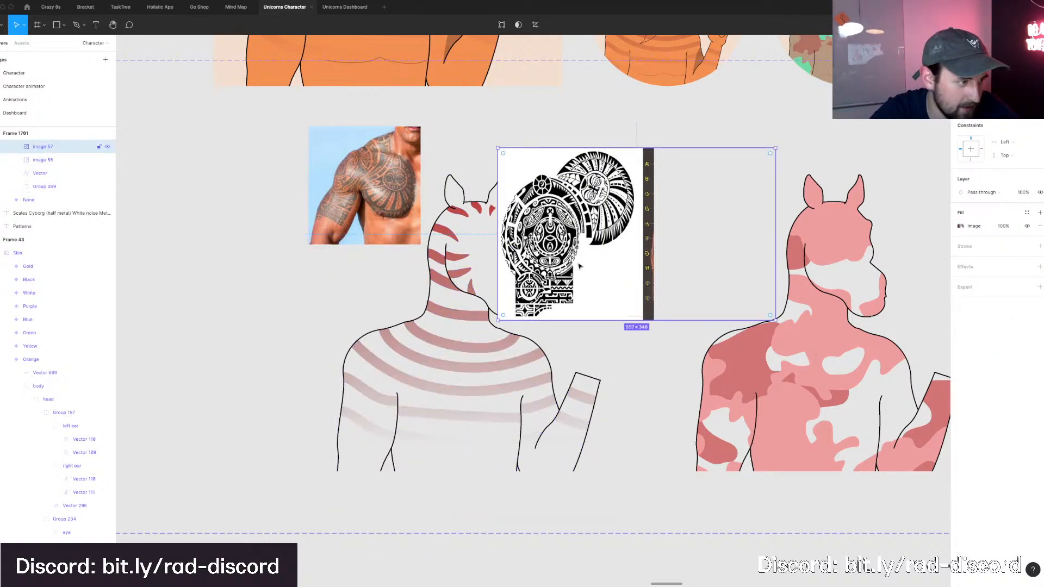
scroll(579, 266, up, 2)
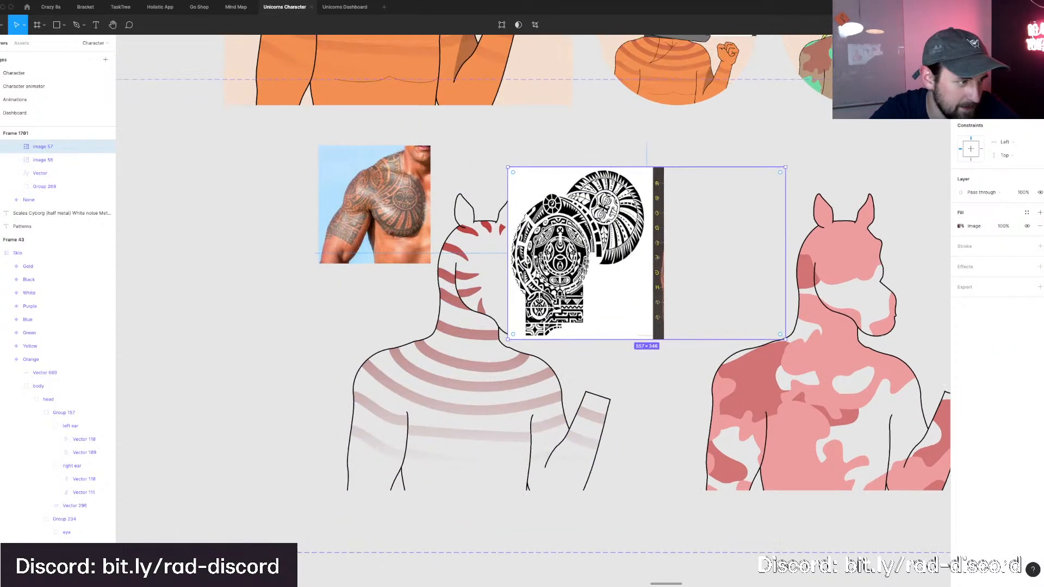
click(457, 369)
double_click(456, 367)
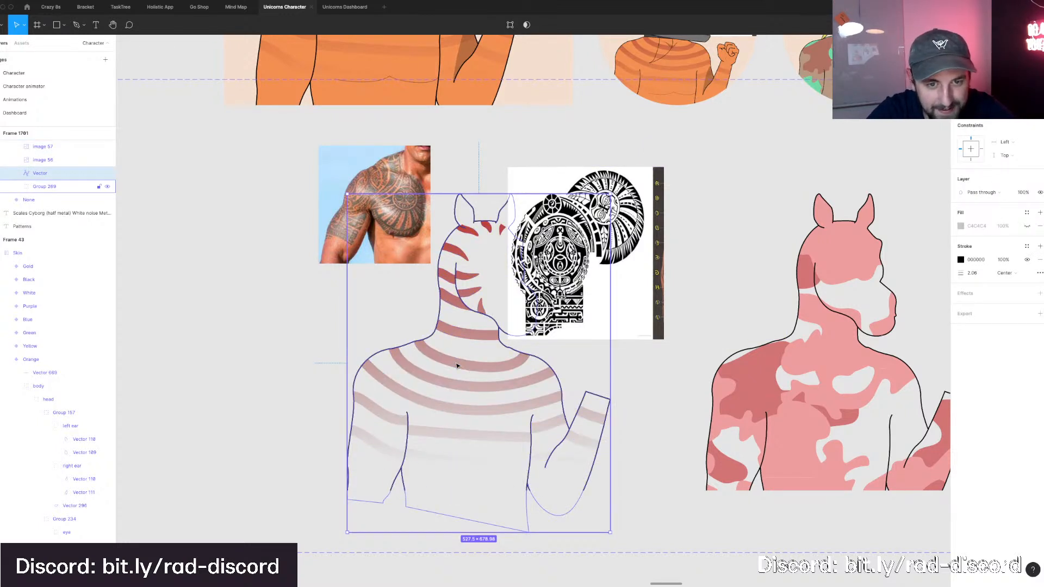
double_click(492, 372)
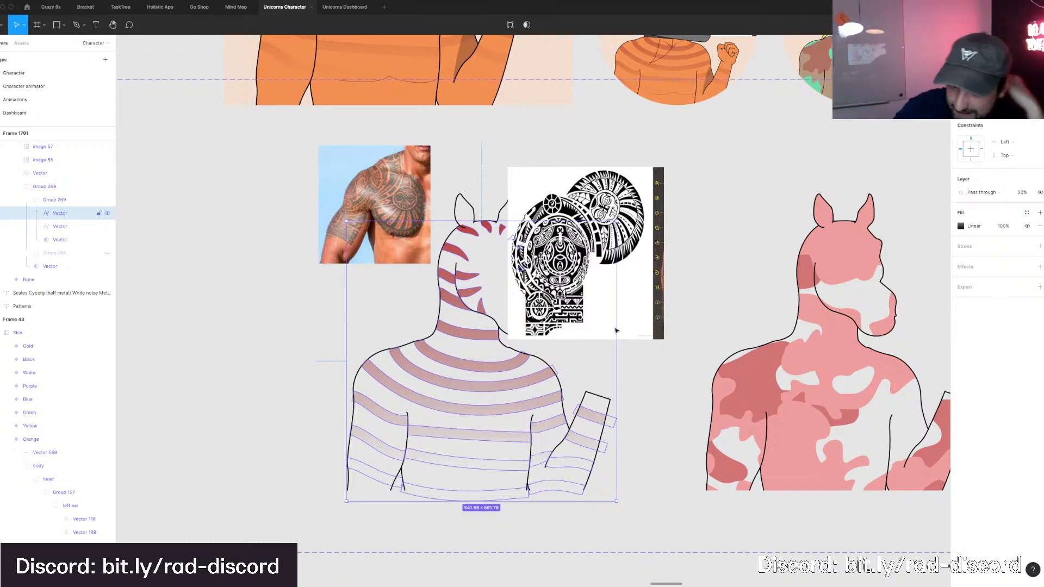
key(Delete)
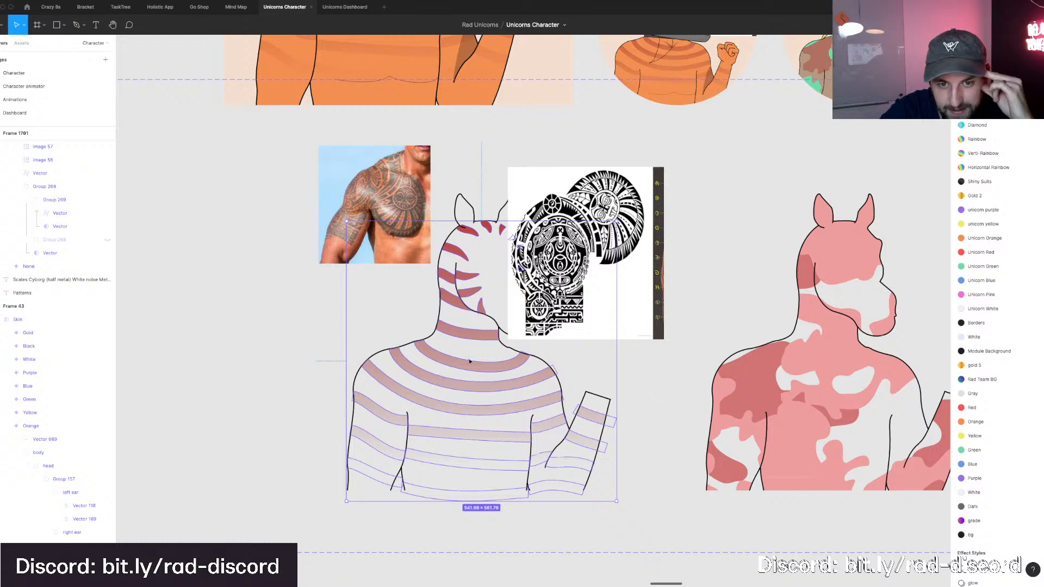
key(Escape)
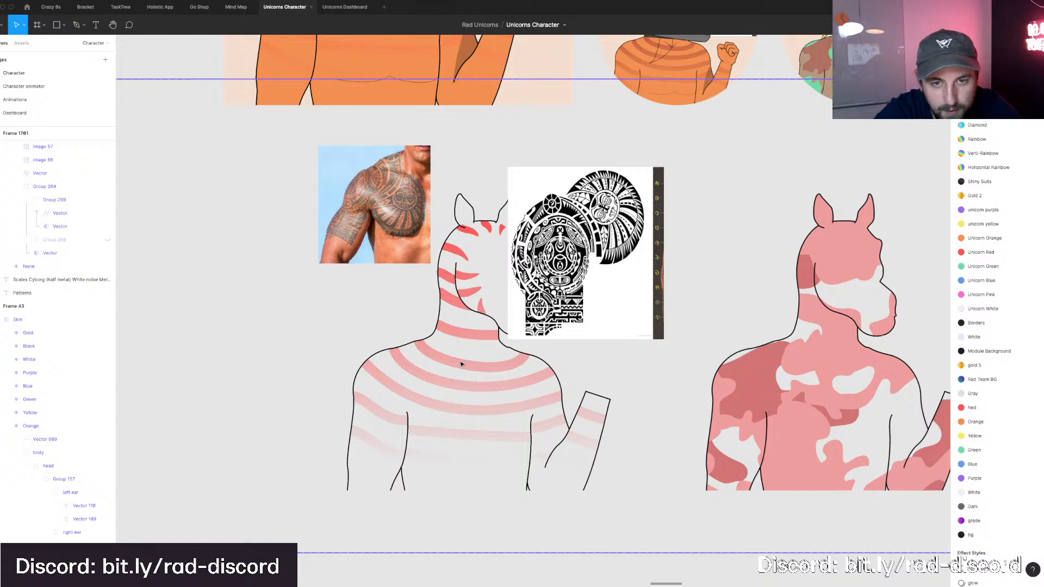
Examine the outline and mask layers around the unicorn's remaining red stripes.
scroll(462, 363, up, 1)
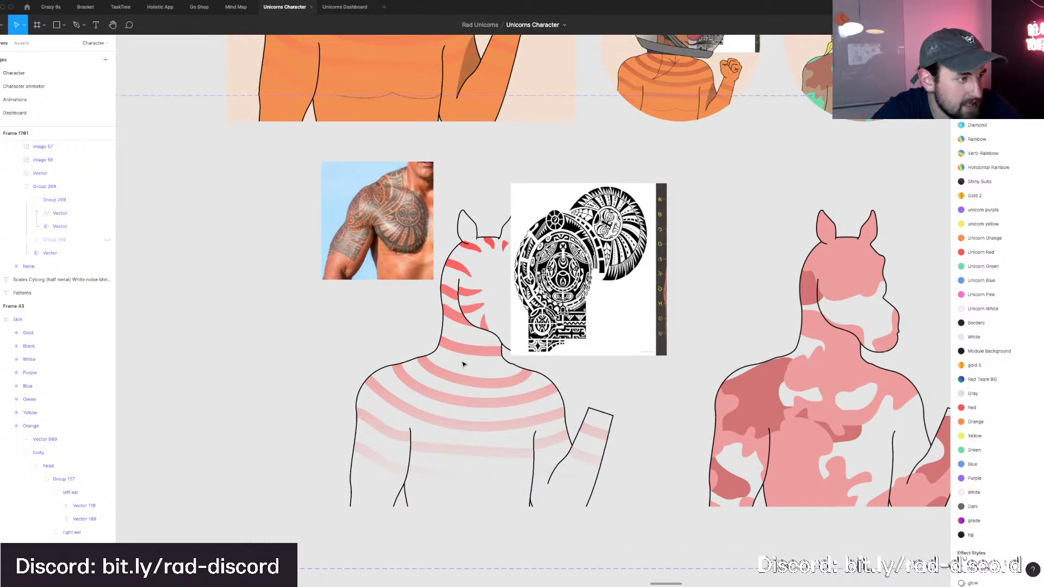
scroll(462, 363, up, 1)
click(462, 363)
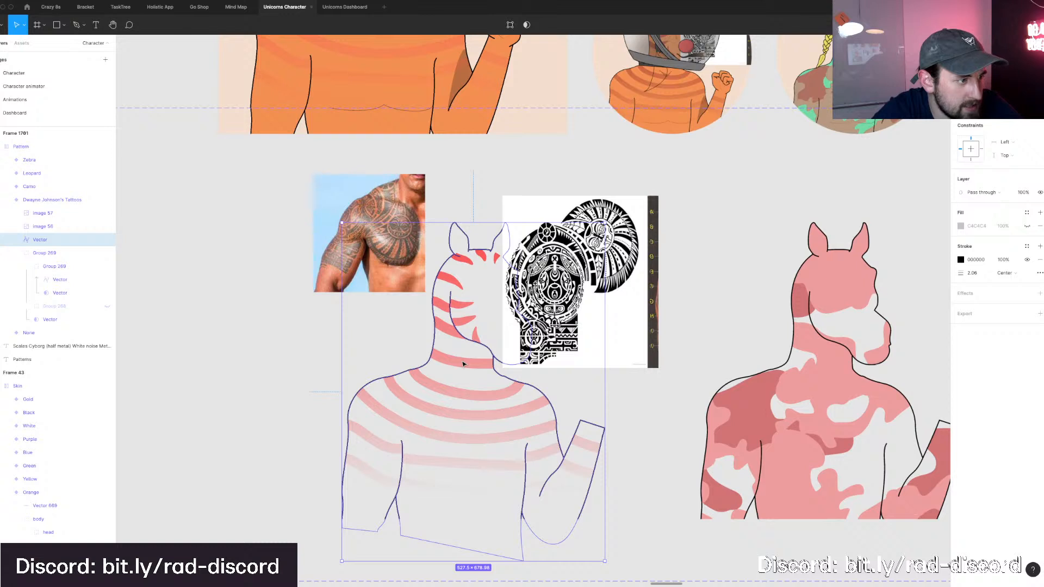
scroll(463, 363, up, 1)
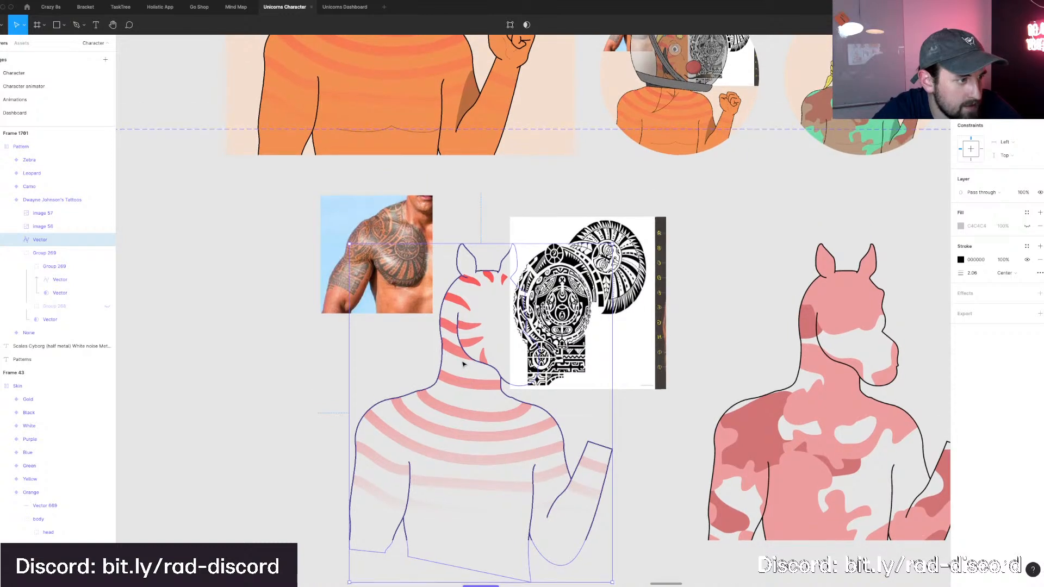
scroll(464, 367, down, 1)
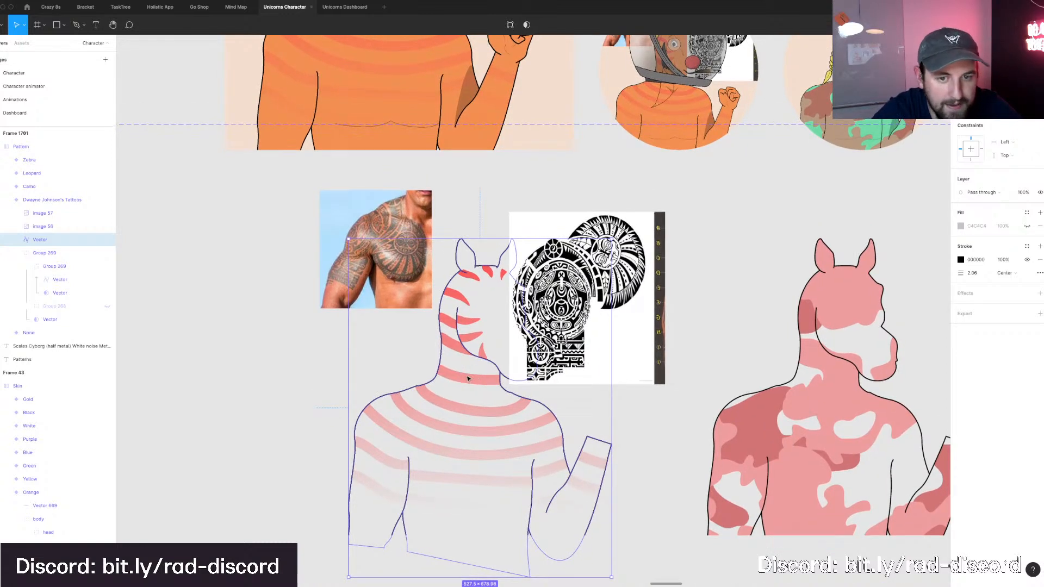
scroll(466, 381, down, 2)
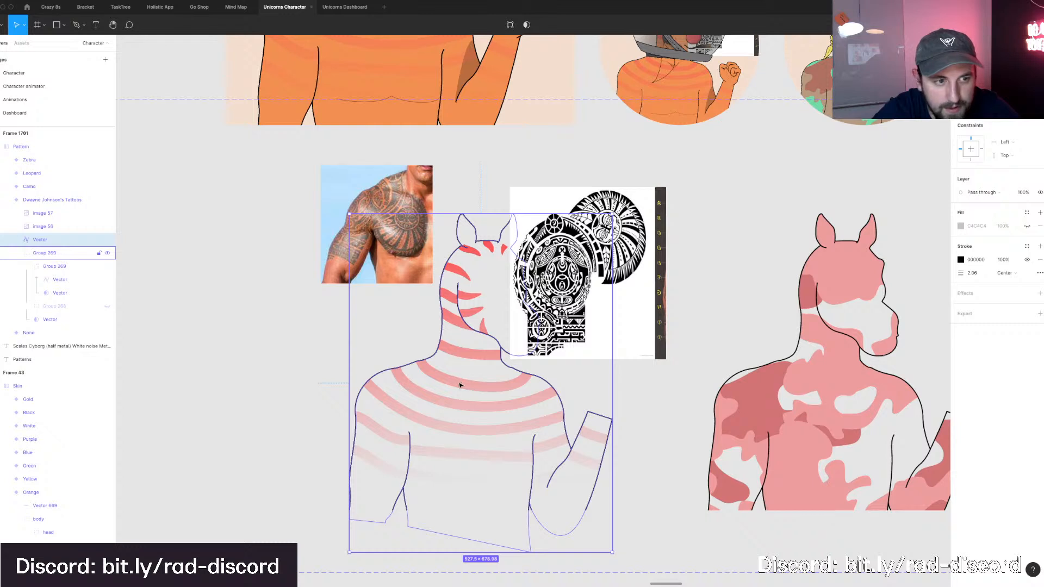
click(459, 384)
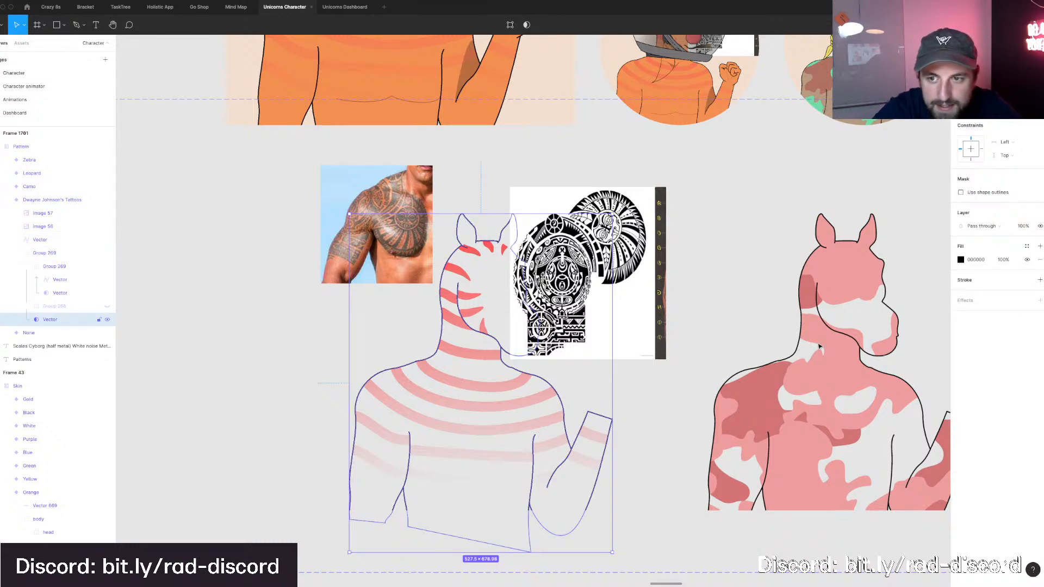
click(460, 385)
Hide the Camo, Leopard and Zebra variants of the Pattern component.
click(87, 186)
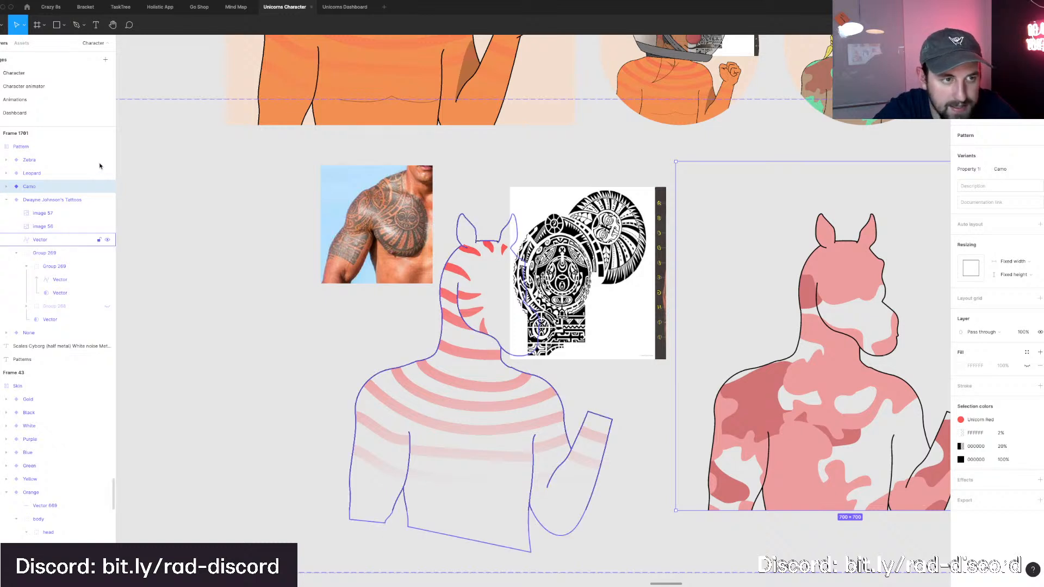
key(super+shift+h)
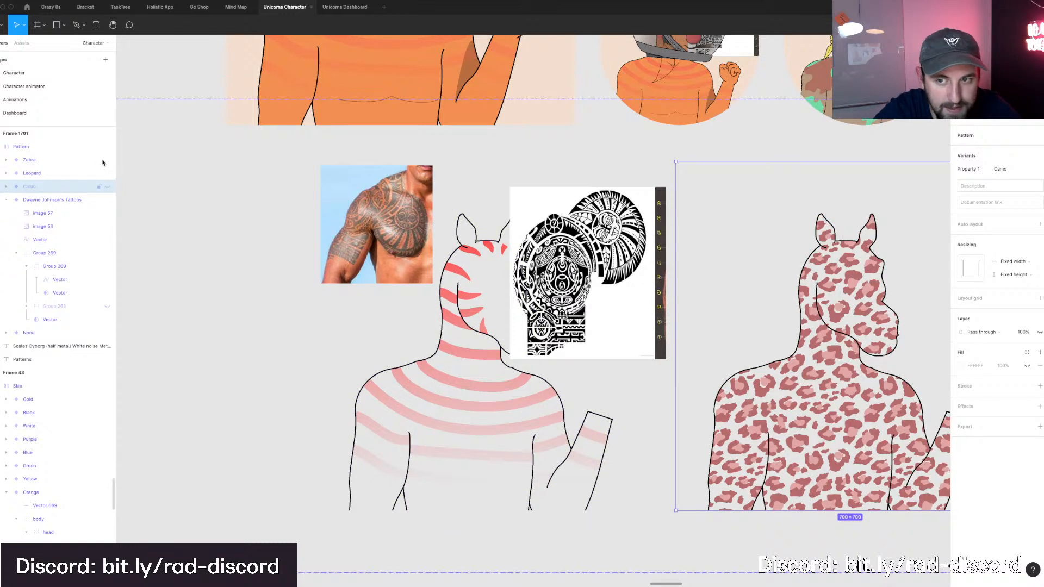
click(102, 161)
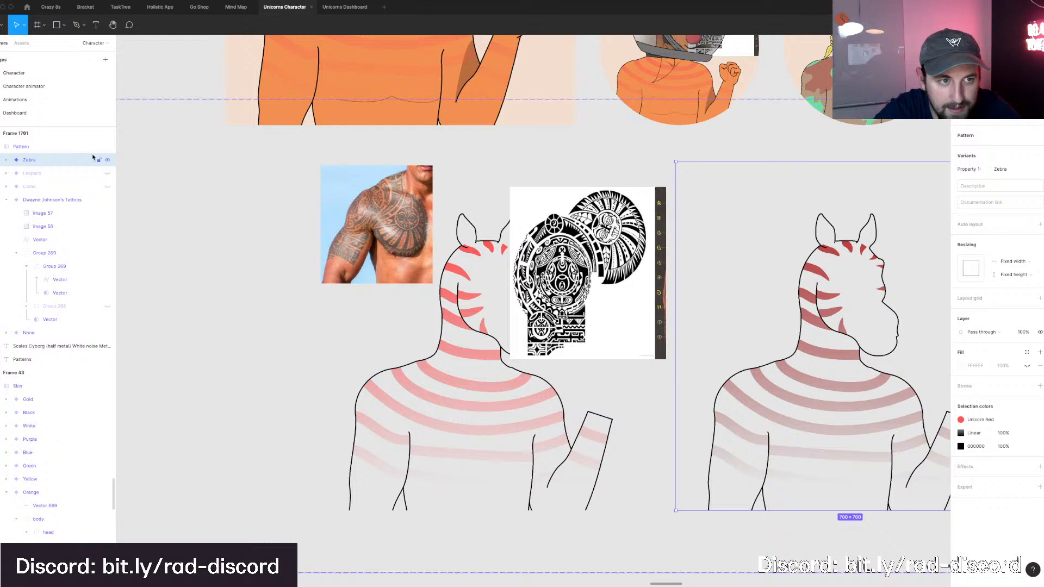
click(107, 161)
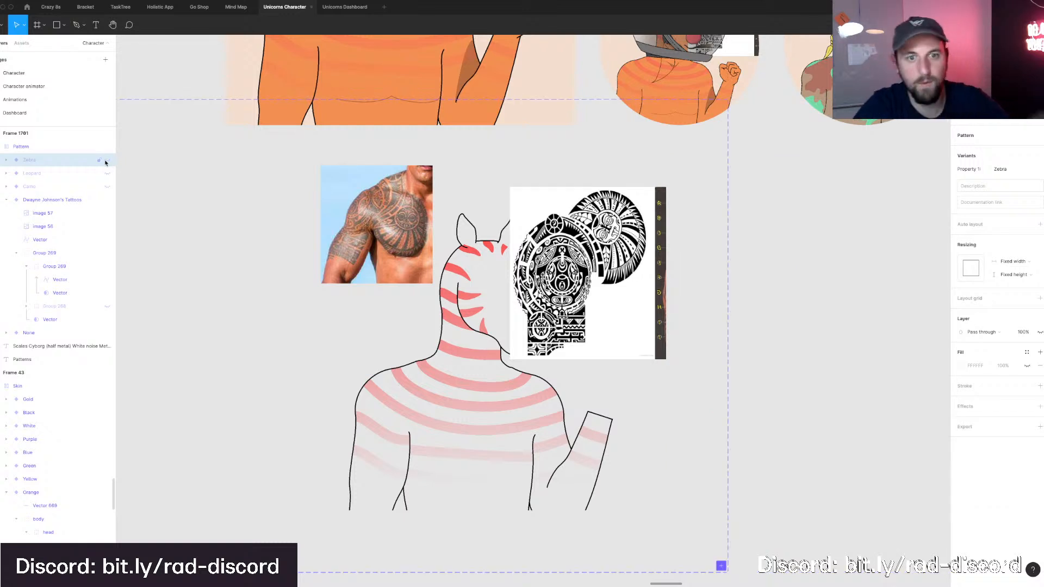
Delete the remaining Unicorn Red stripe layer so that the tattoo variant keeps only the body outline.
click(465, 385)
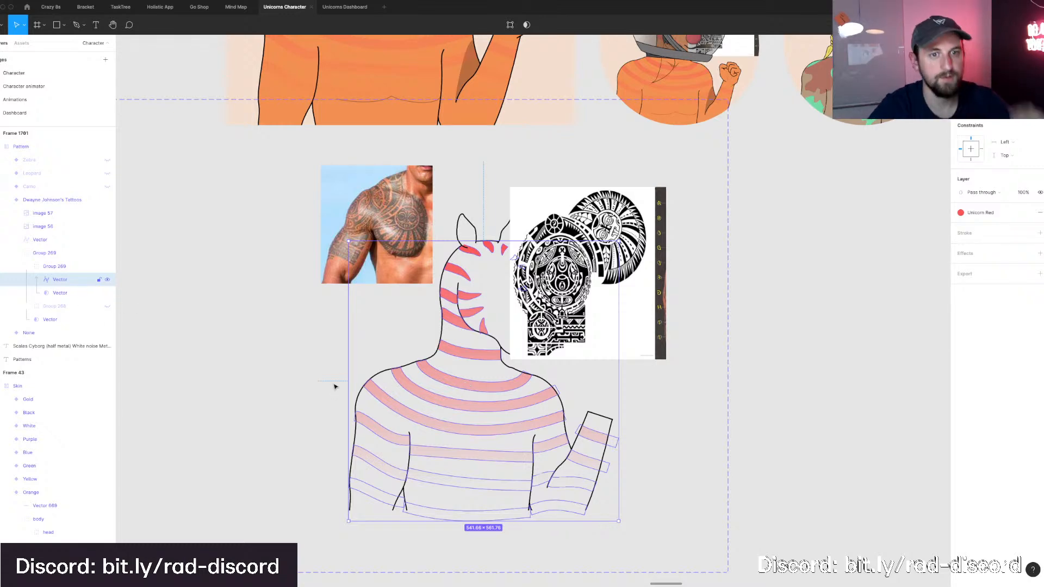
key(Delete)
scroll(334, 386, up, 2)
scroll(334, 386, left, 1)
mouse_move(505, 577)
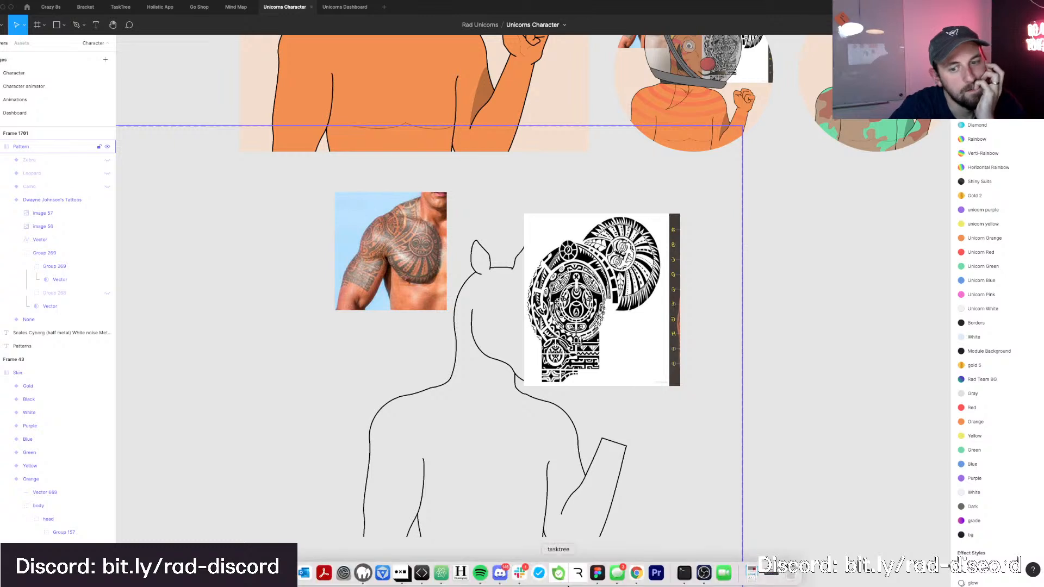
scroll(233, 328, down, 2)
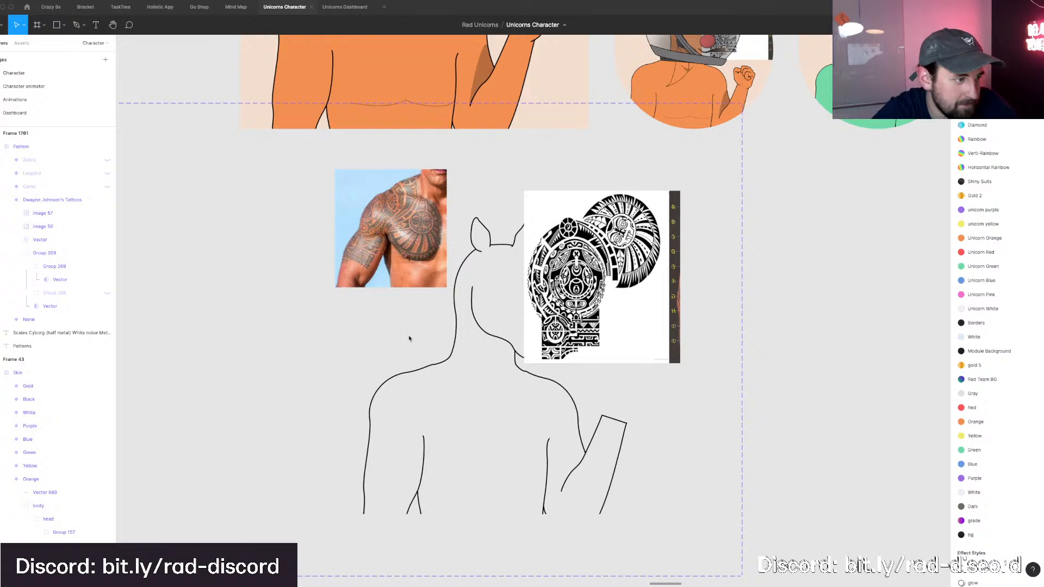
click(588, 296)
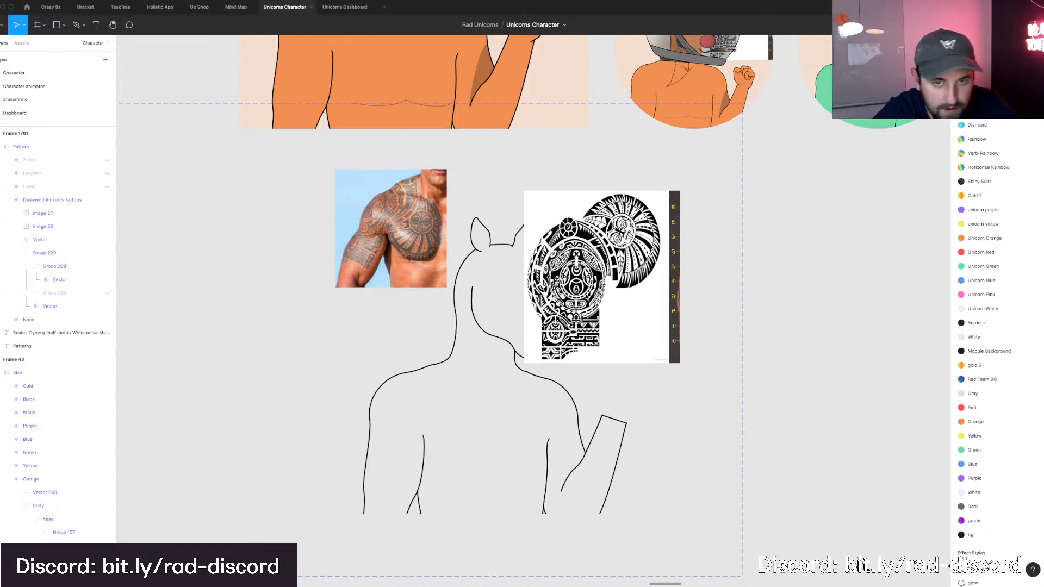
super+click(588, 297)
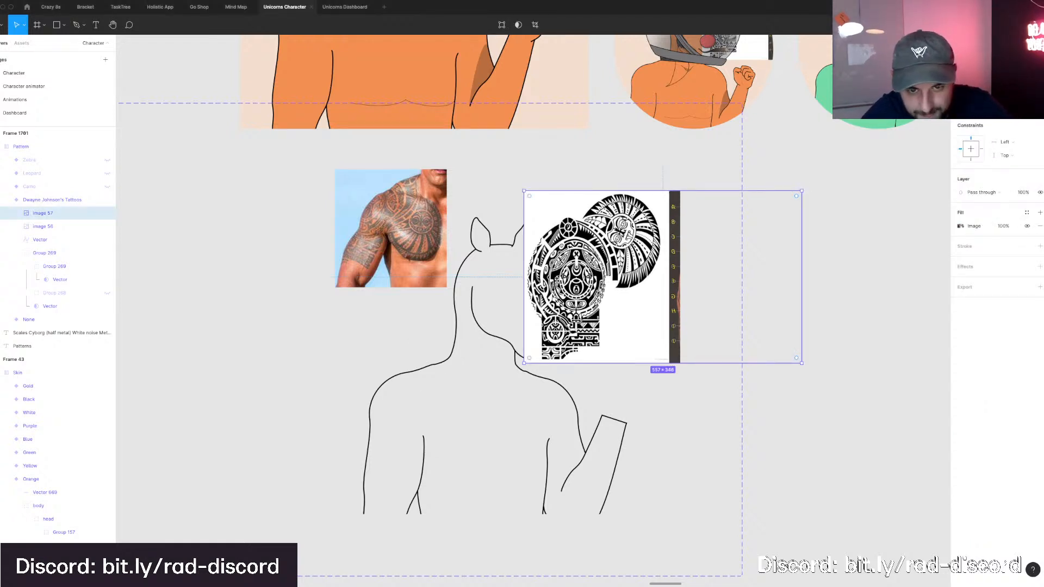
key(p)
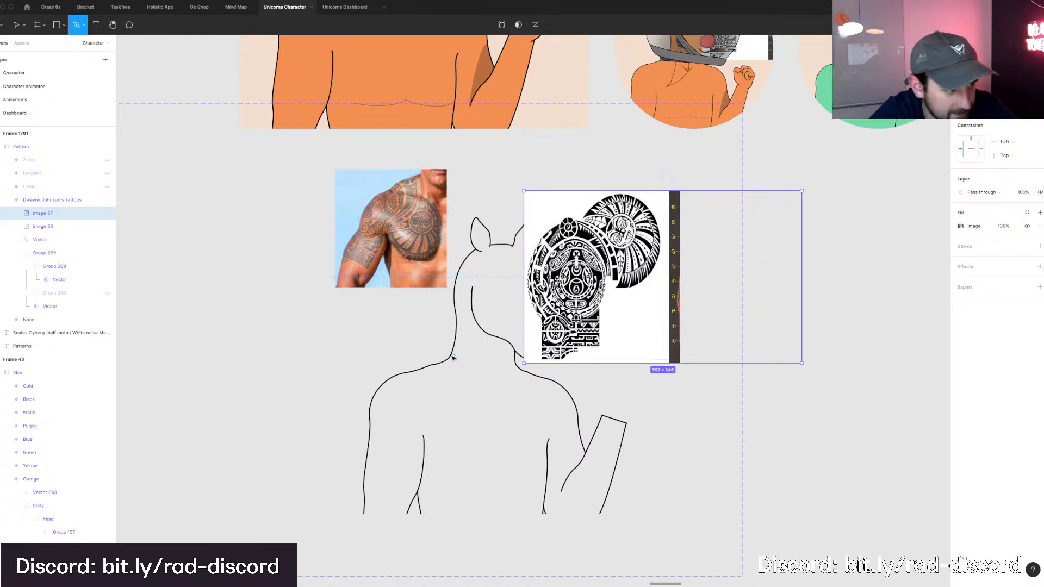
click(455, 360)
key(Escape)
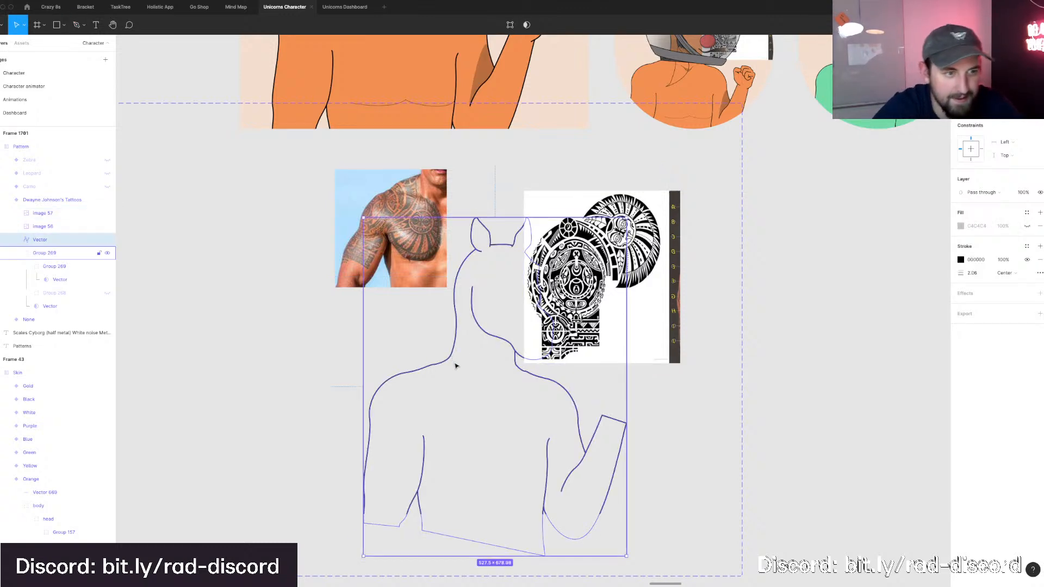
key(p)
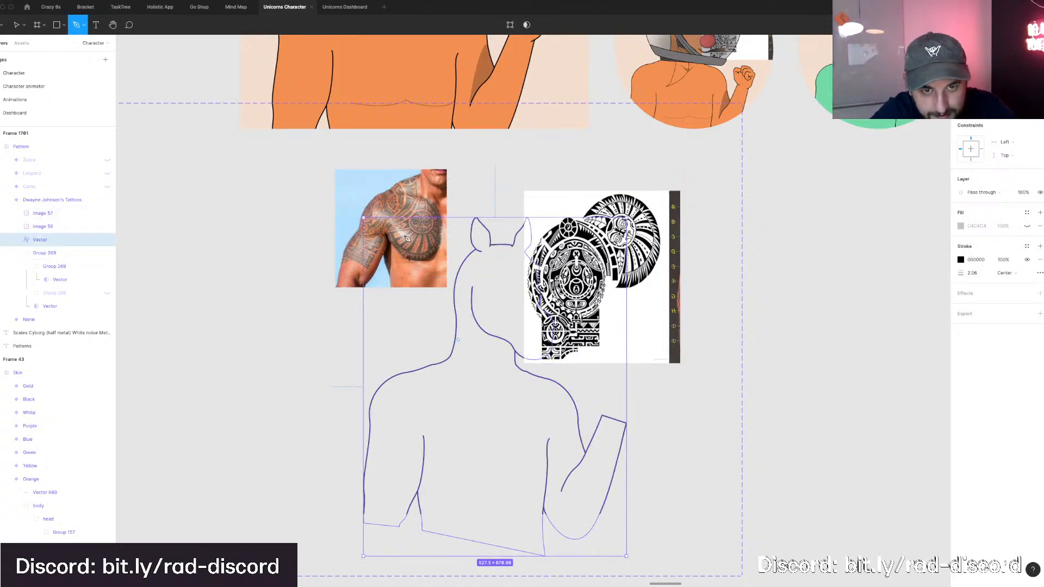
scroll(519, 274, up, 3)
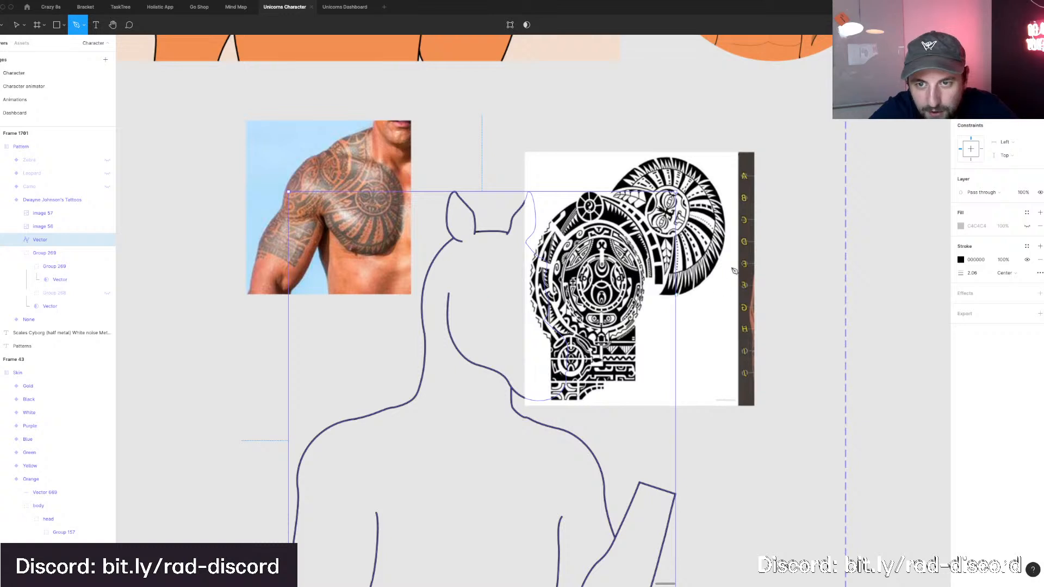
scroll(706, 266, right, 2)
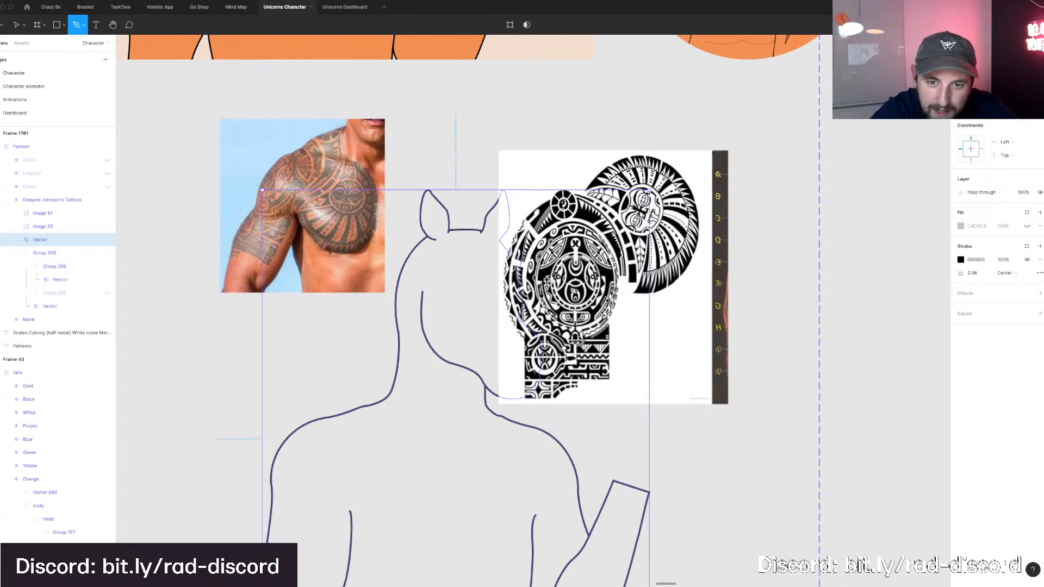
key(v)
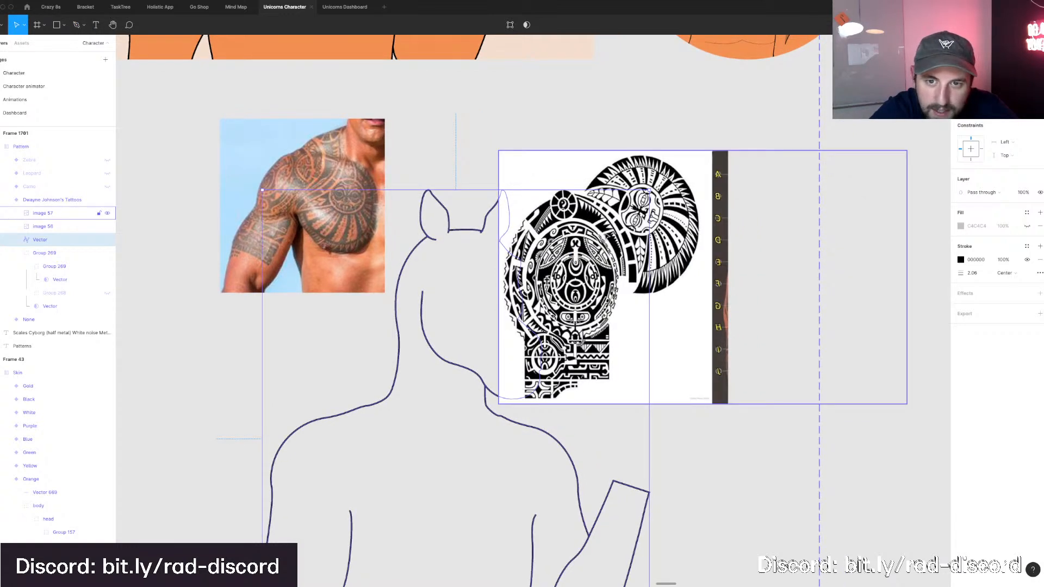
Try to crop a duplicate of the tattoo artwork to a strip about 112 wide, and discard the duplicate.
click(602, 238)
key(ctrl+d)
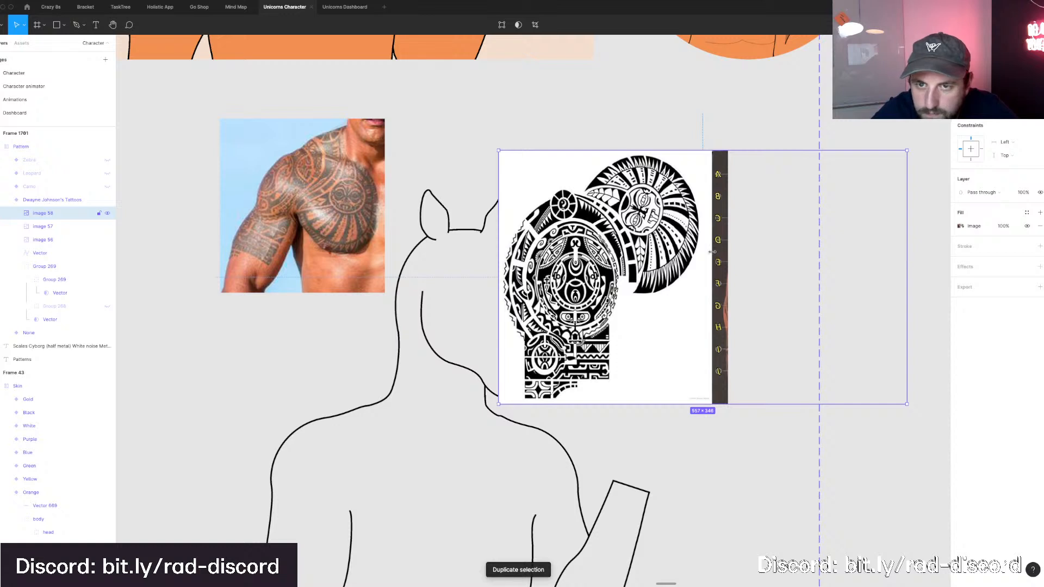
drag(906, 277, 581, 266)
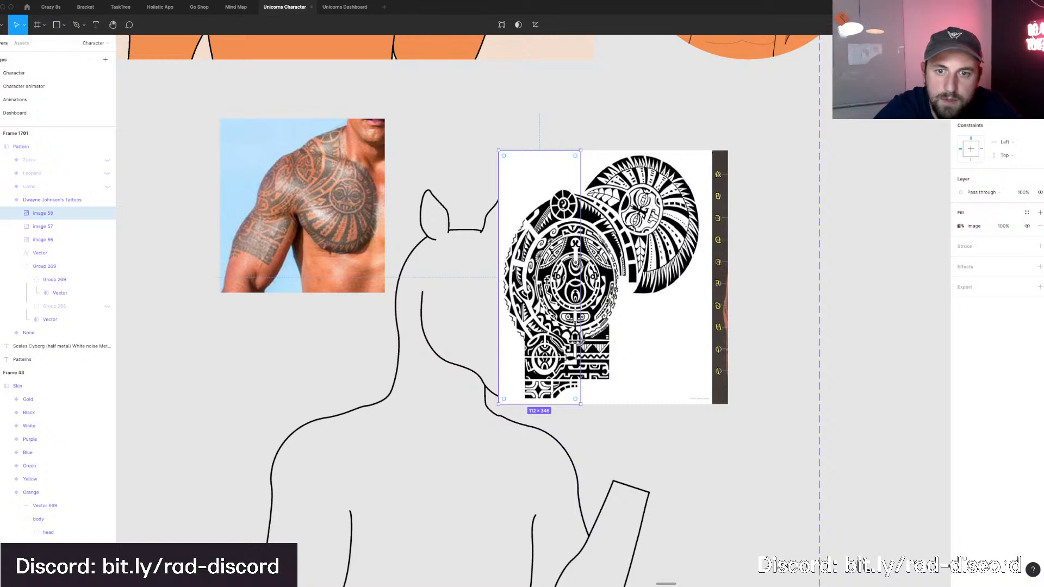
key(Return)
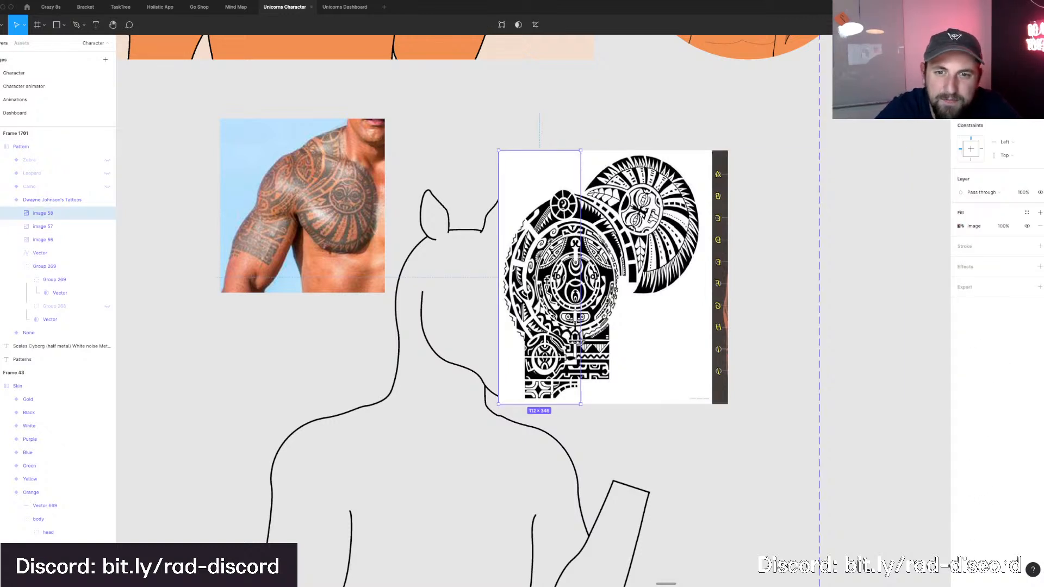
key(Delete)
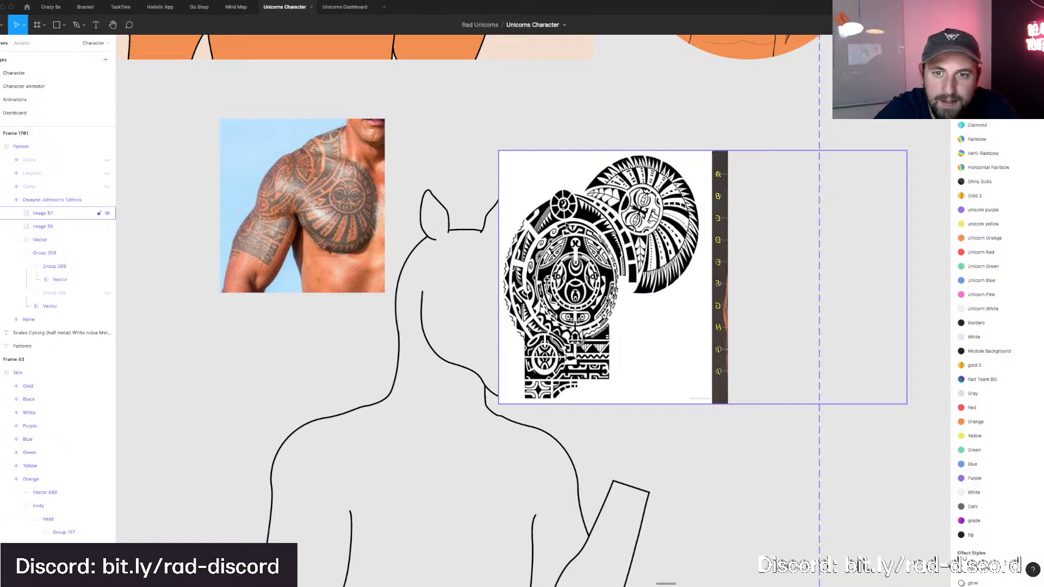
Try to resize the tattoo artwork from its corner to about 568 × 149, and undo the resize.
click(859, 159)
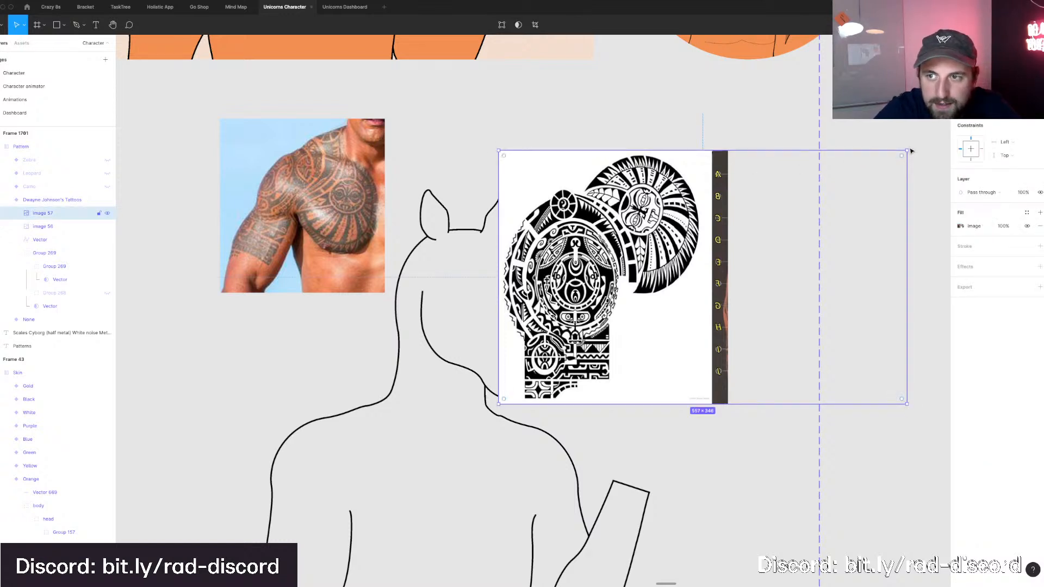
click(921, 304)
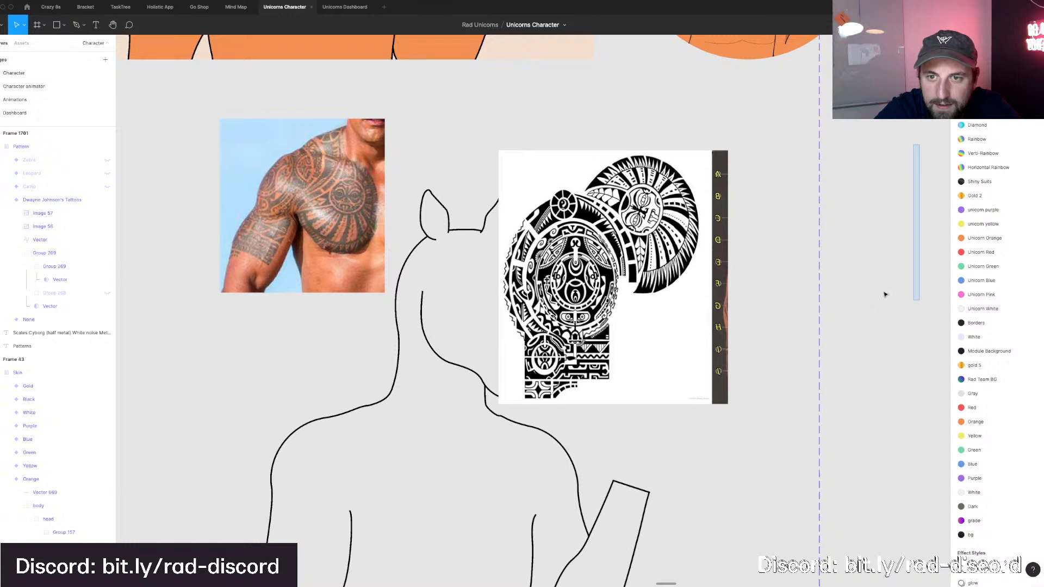
click(718, 174)
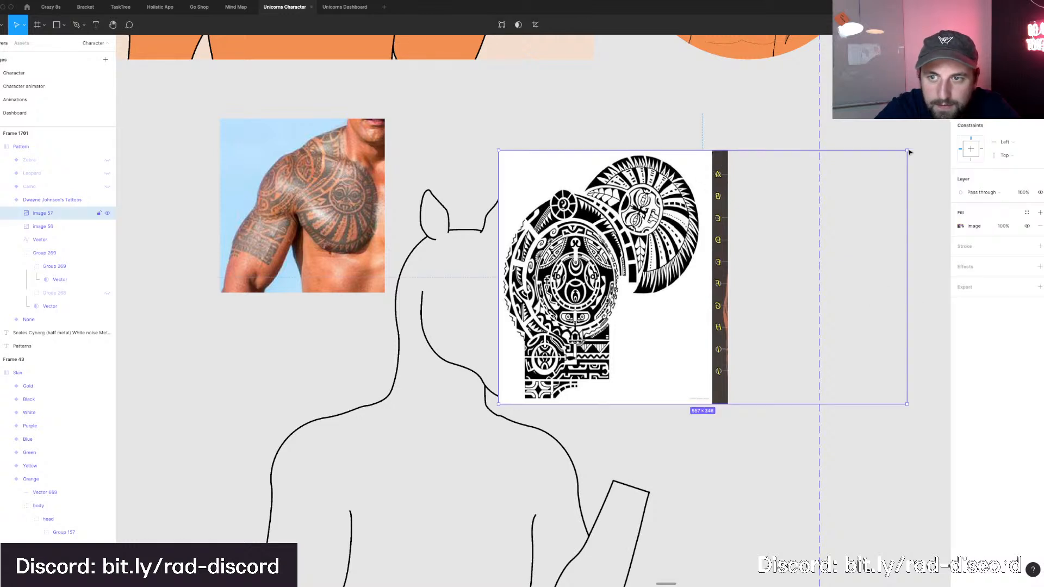
drag(907, 151, 903, 337)
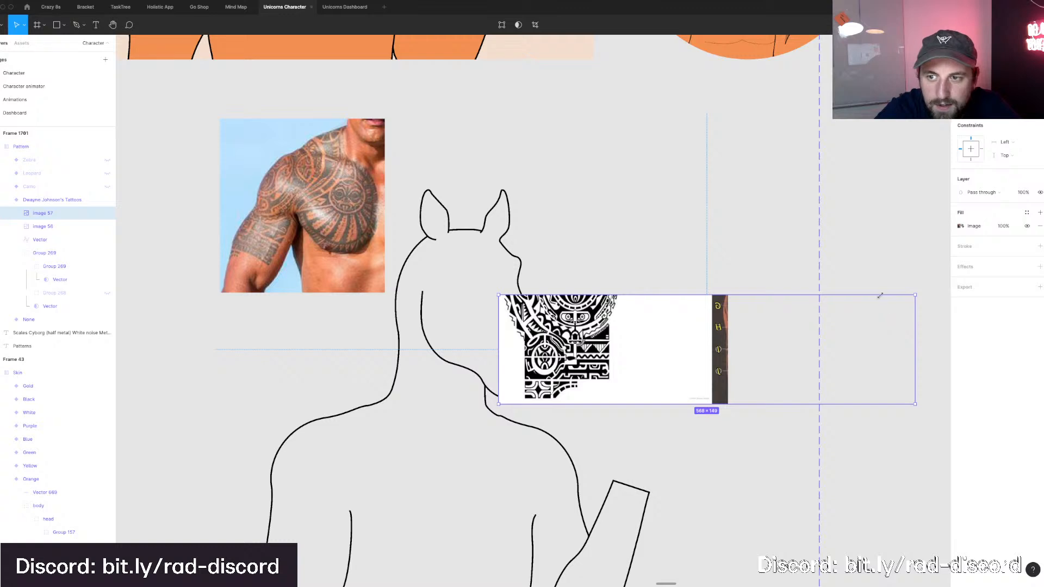
key(ctrl+z)
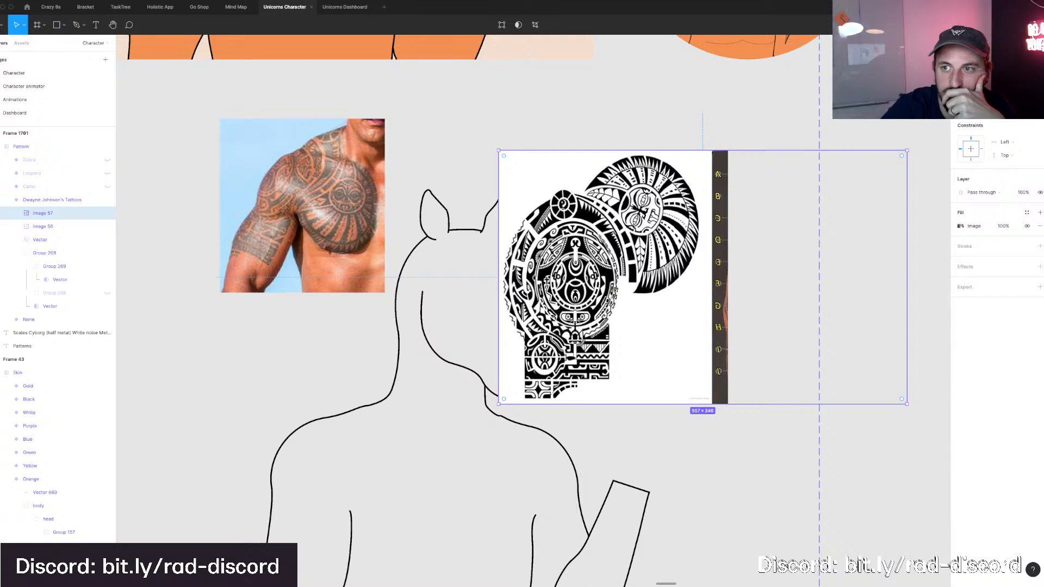
Rotate the tattoo artwork clockwise and nudge it slightly towards the unicorn's head outline.
key(shift+Up)
key(shift+Up)
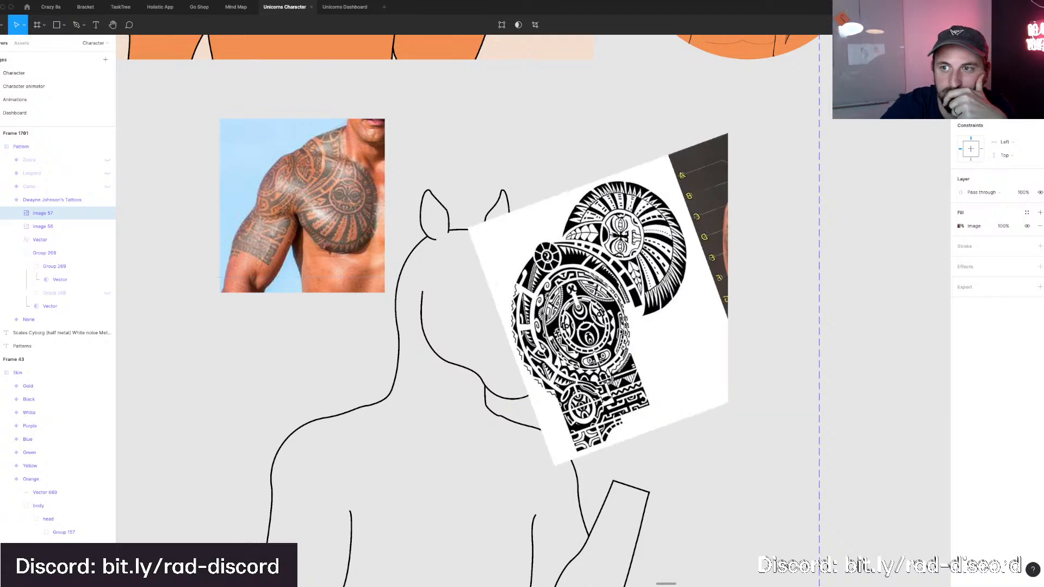
key(shift+Down)
key(shift+Down)
key(shift+Down)
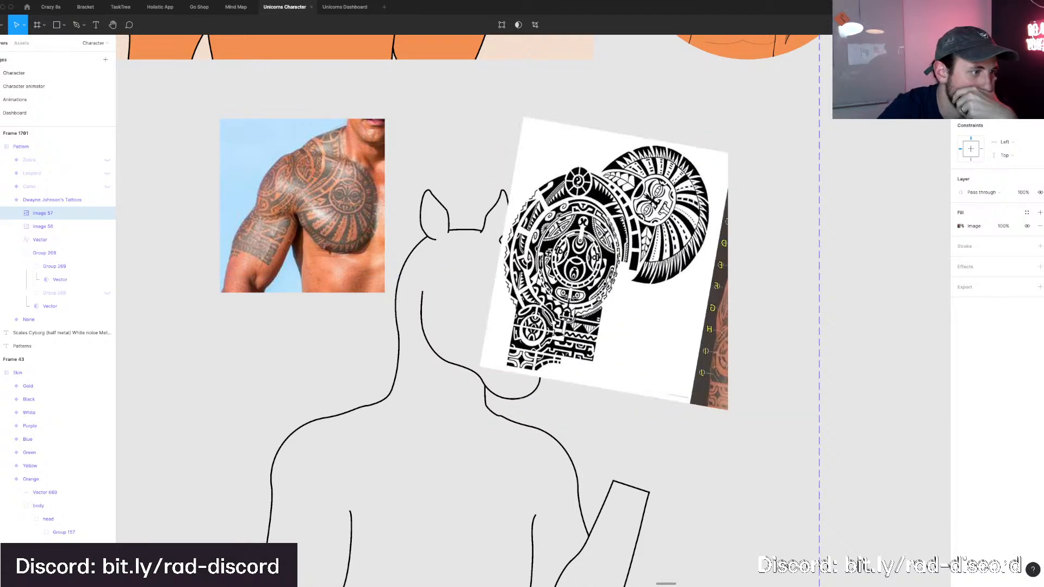
key(shift+Down)
key(shift+Down)
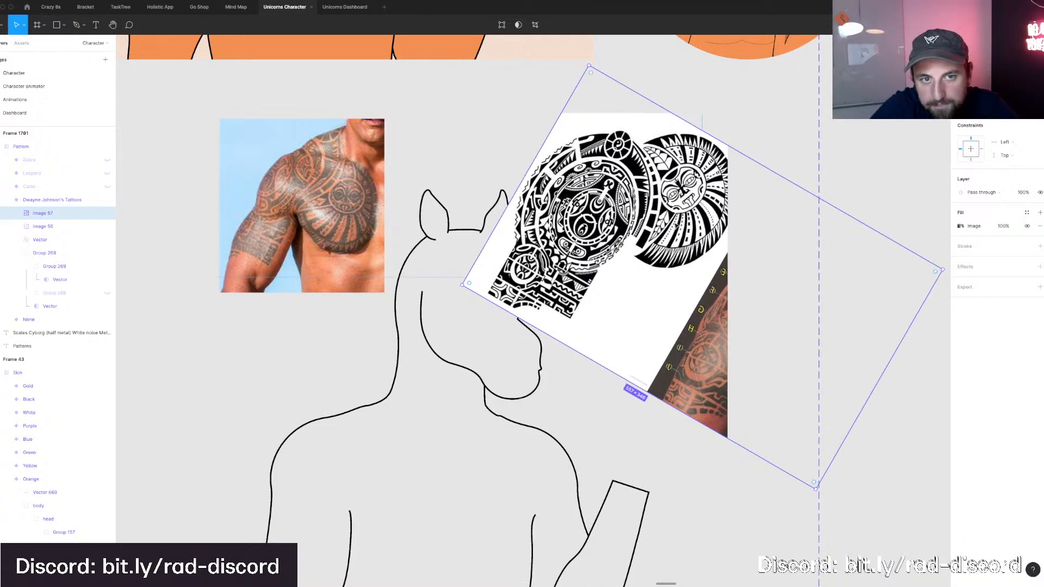
drag(669, 224, 656, 232)
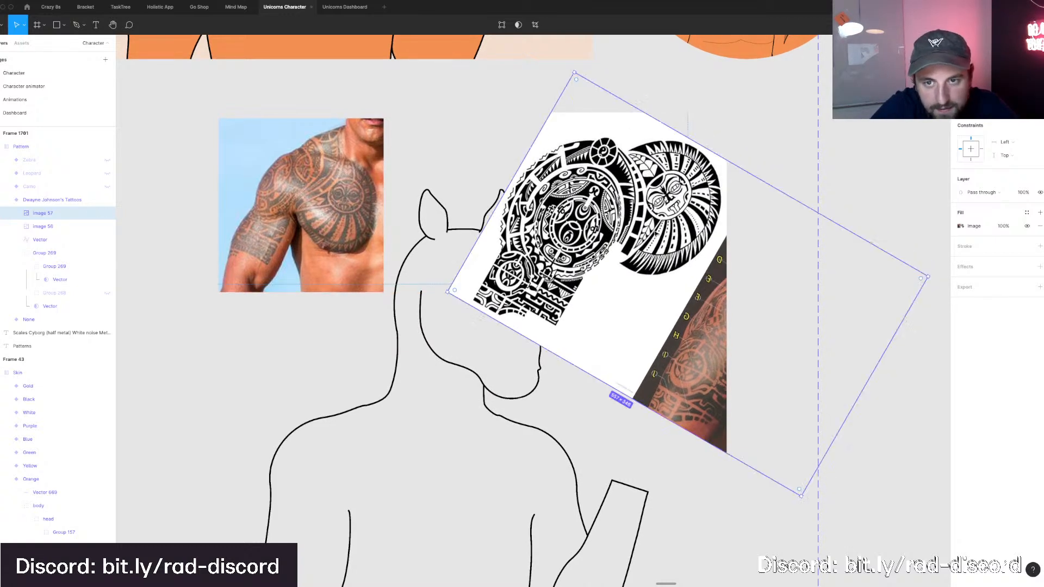
scroll(527, 310, up, 1)
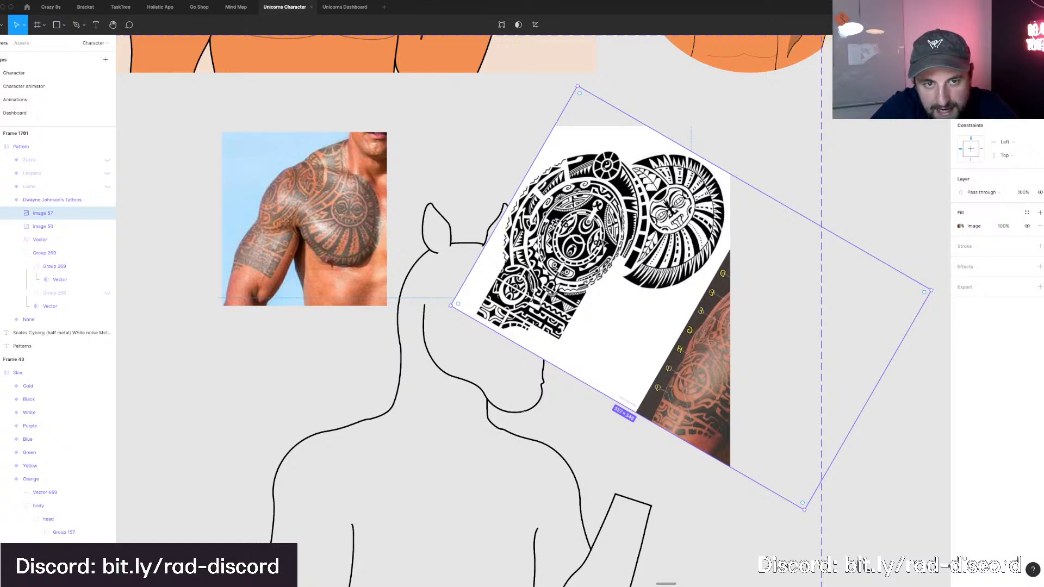
scroll(598, 238, down, 2)
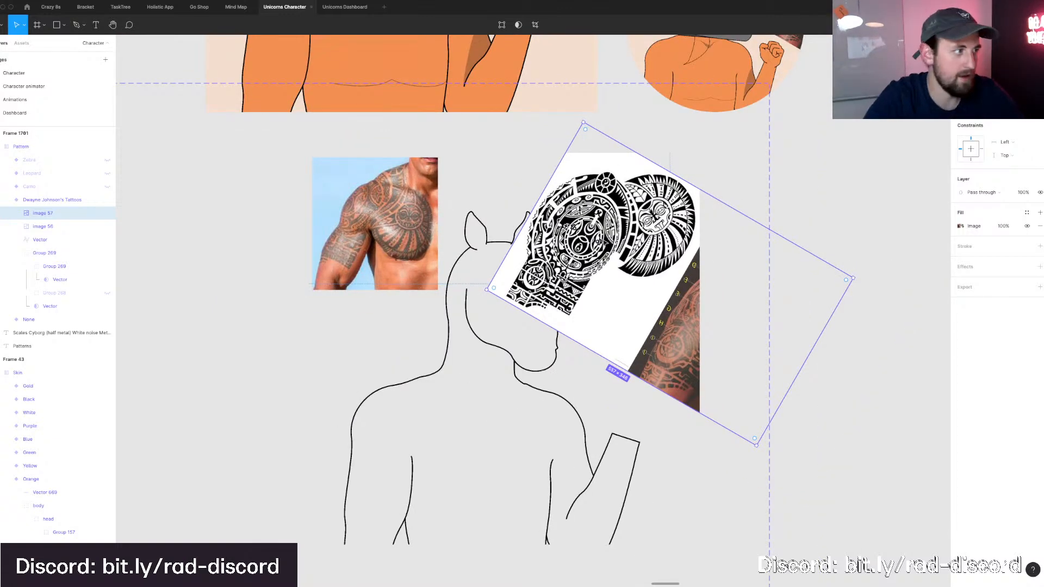
Delete the leftover stripe vector and the remaining mask group from the Dwayne Johnson's Tattoos variant.
click(461, 360)
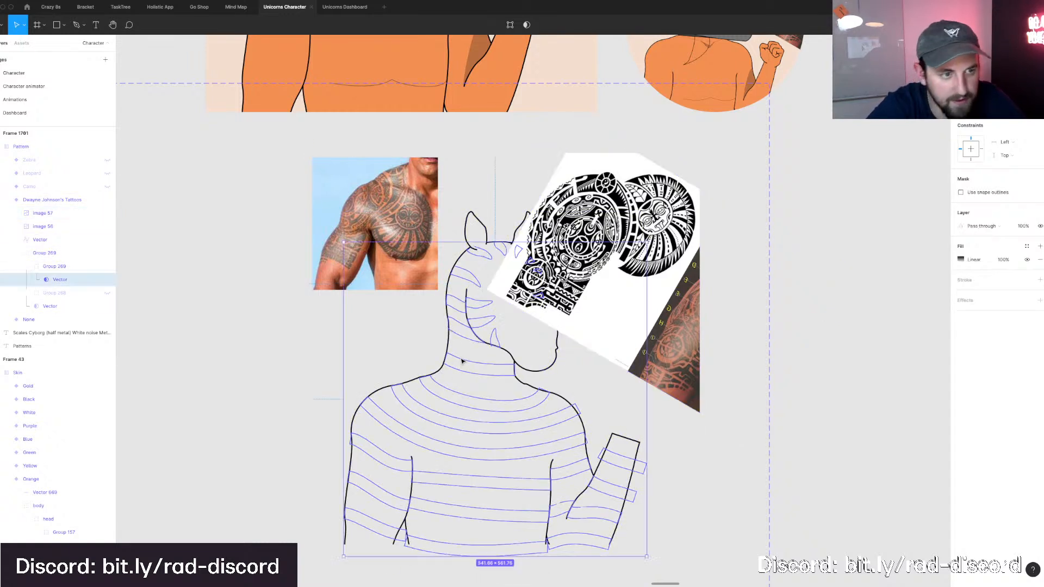
key(Delete)
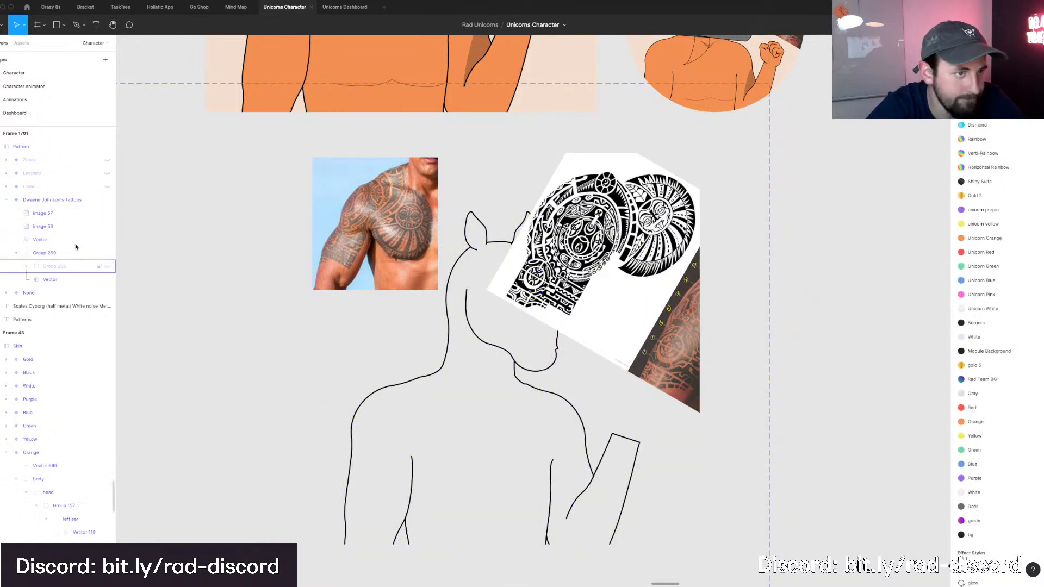
click(64, 254)
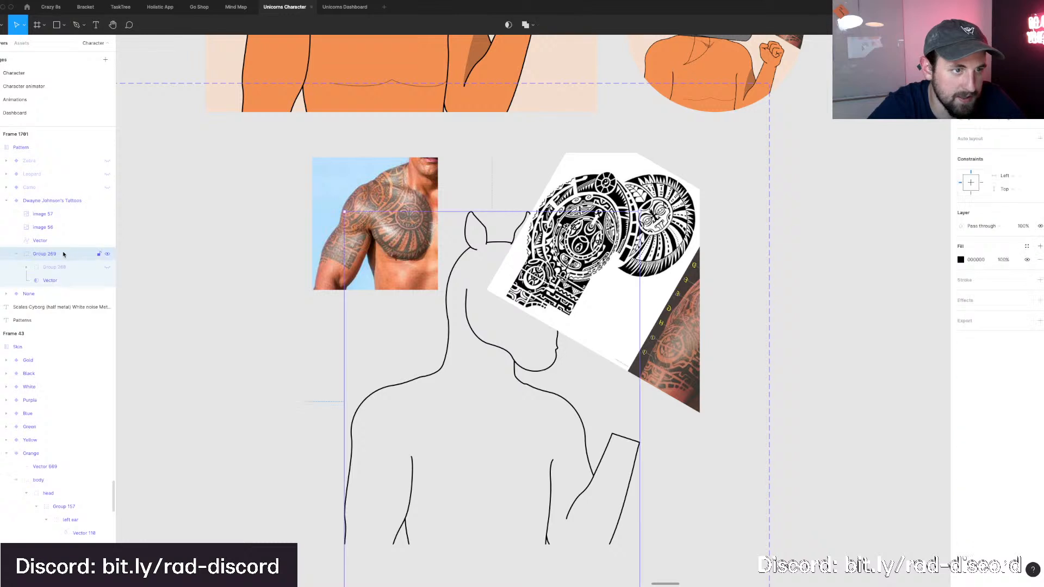
key(Delete)
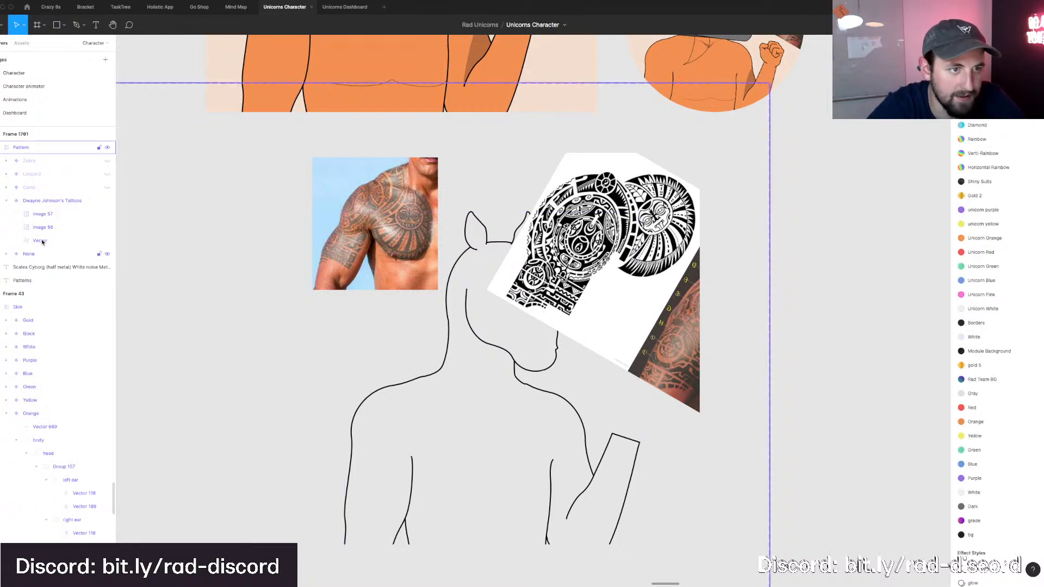
Try to draw a Pen curve from the back of the neck along the jaw to the throat, and undo its last edits.
click(49, 227)
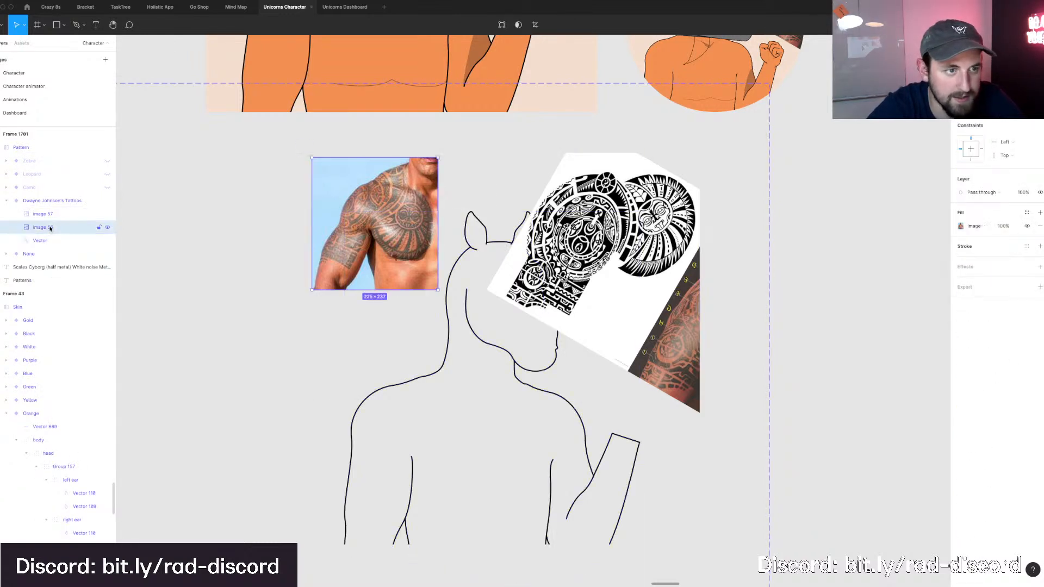
click(420, 382)
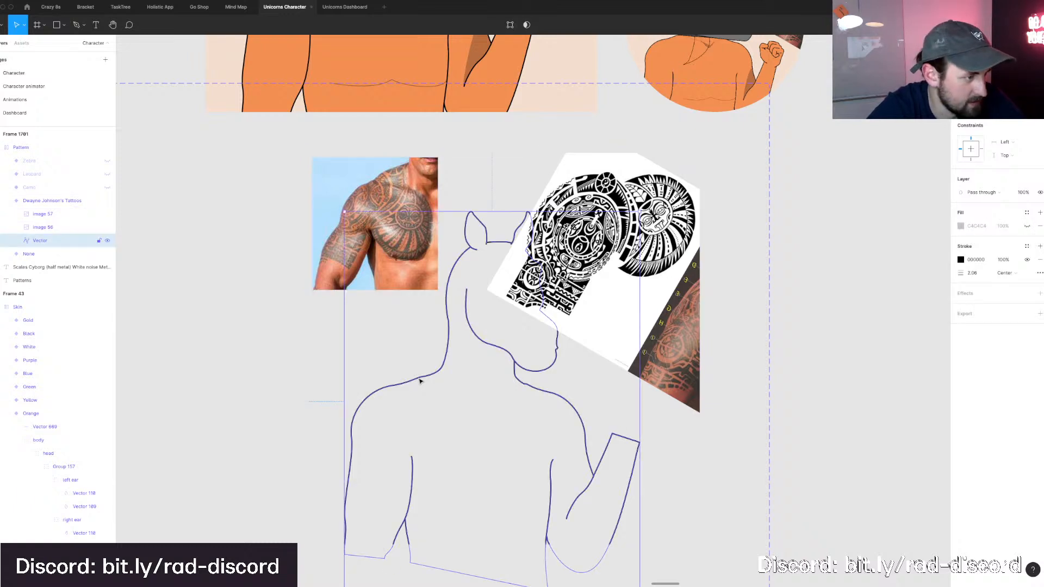
key(p)
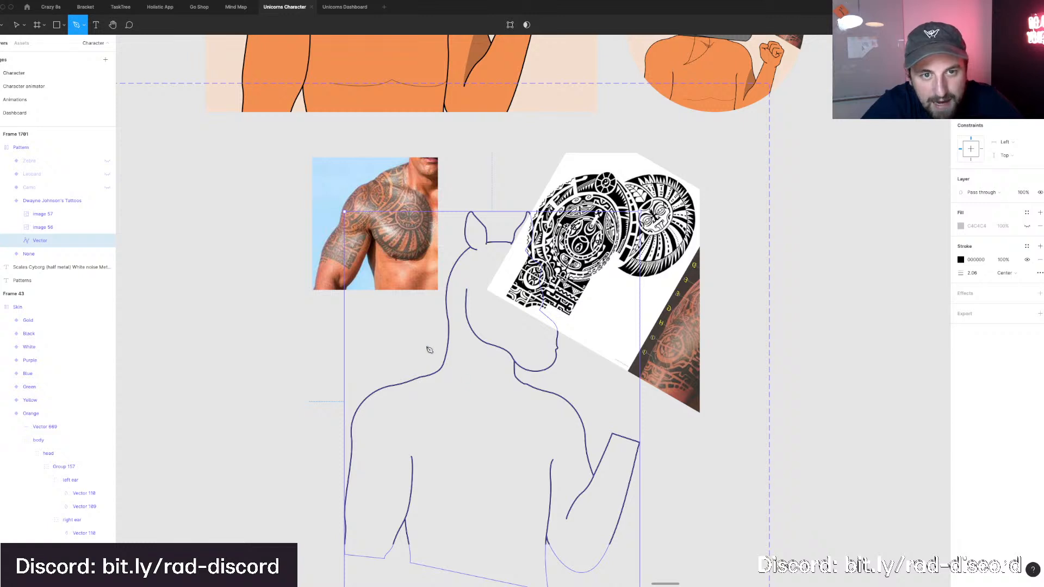
scroll(453, 401, up, 2)
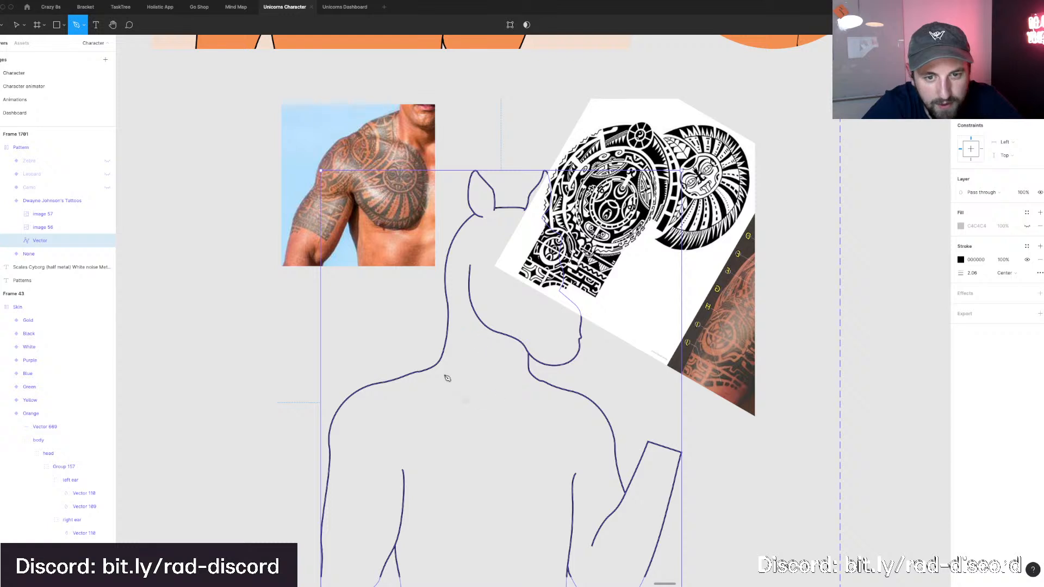
scroll(456, 316, up, 2)
scroll(435, 326, right, 2)
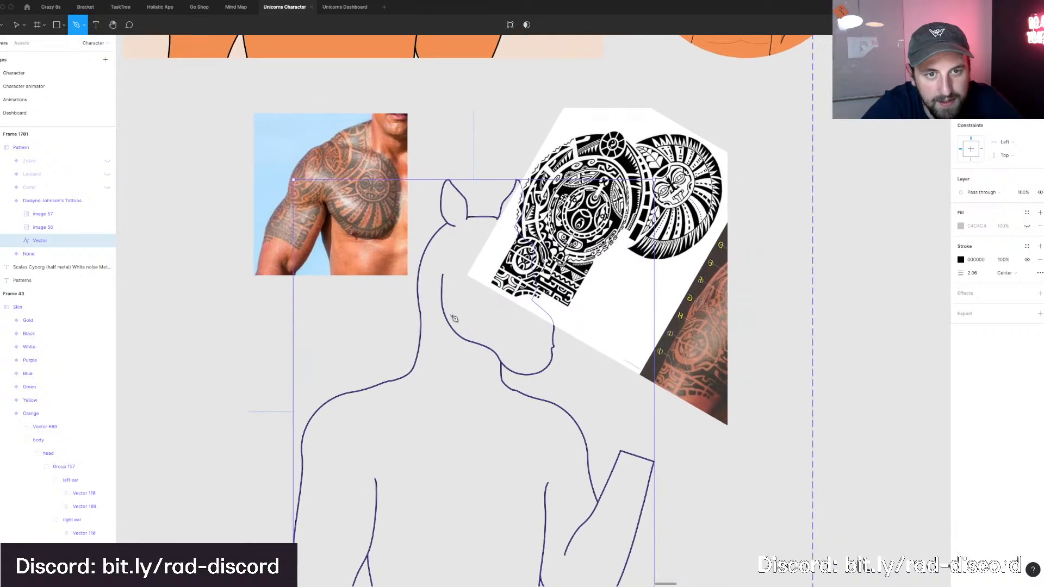
drag(419, 316, 429, 327)
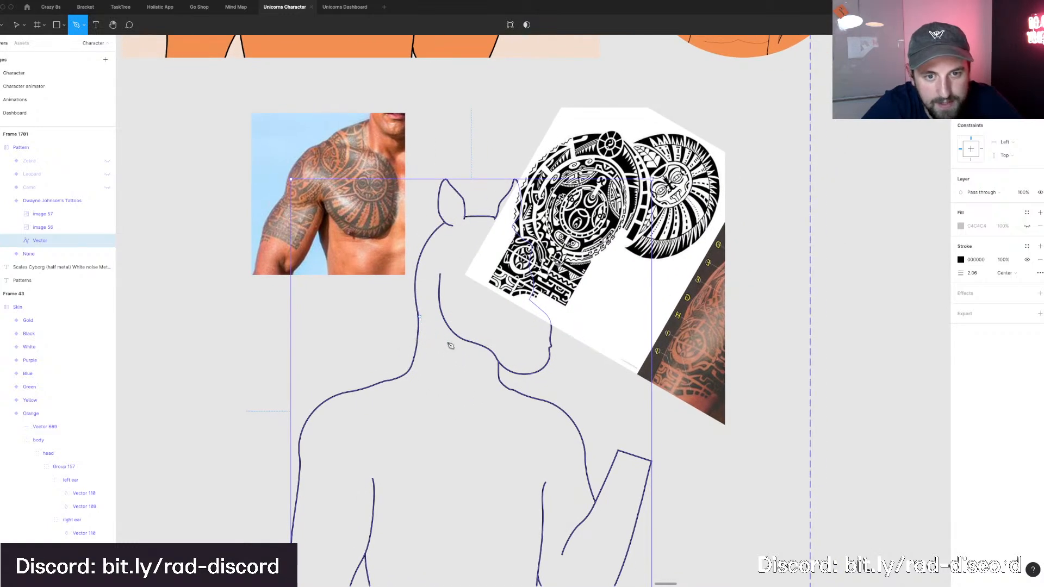
click(492, 357)
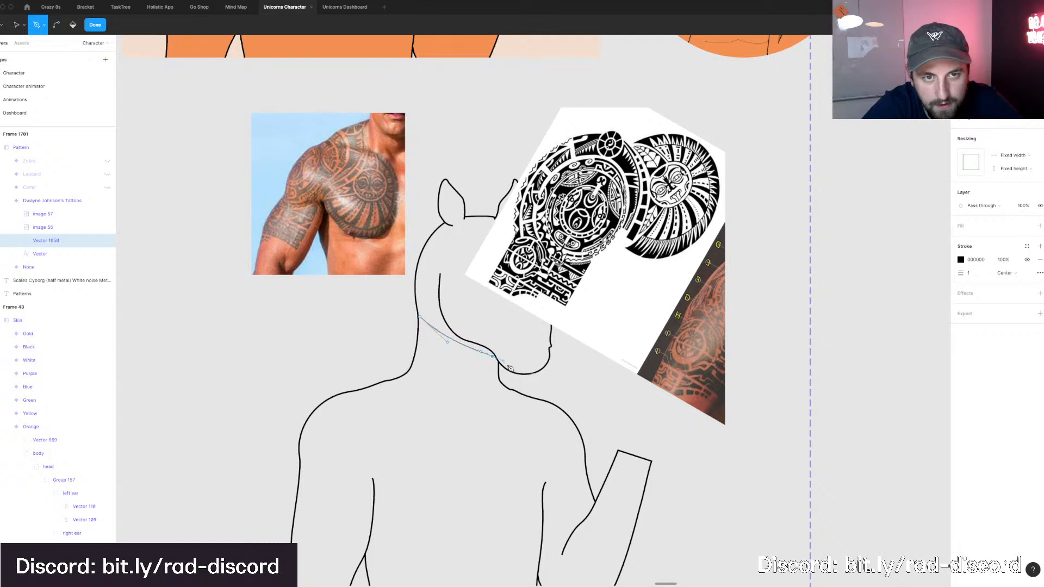
drag(509, 368, 511, 372)
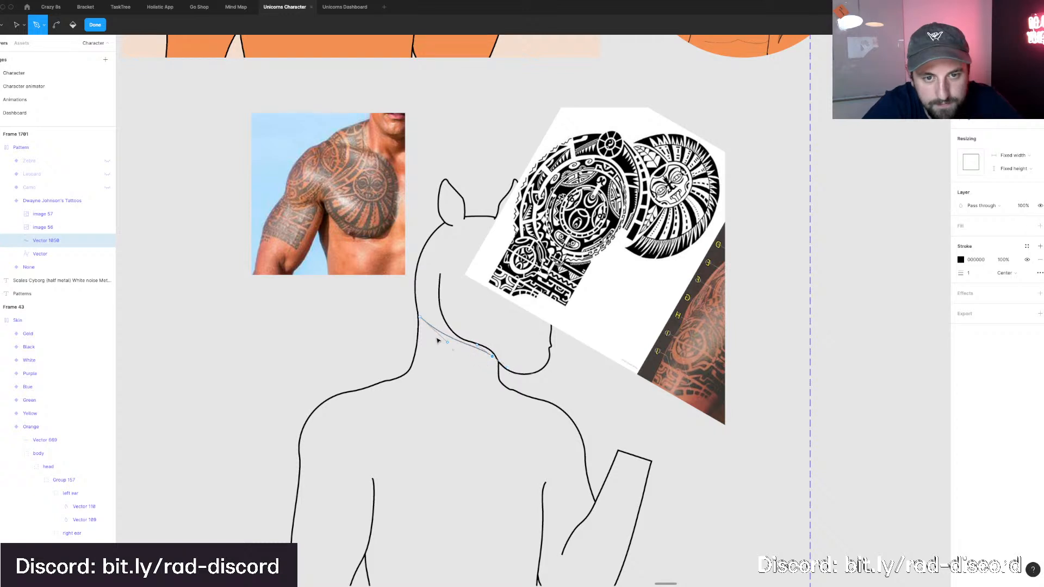
key(super+z)
key(super+z)
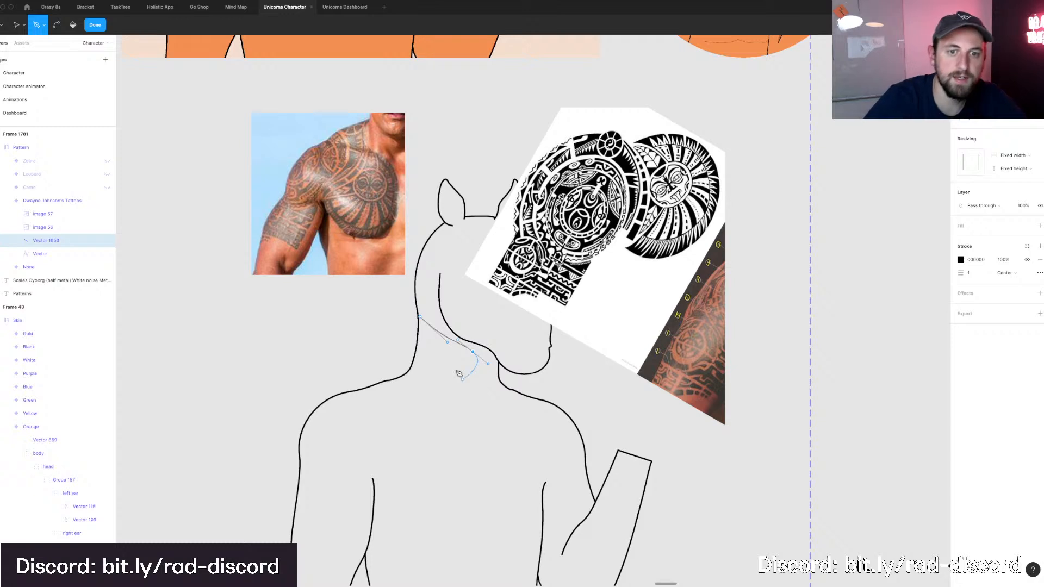
Extend the neck curve to the throat at about 115 × 66, and delete the whole curve.
click(488, 364)
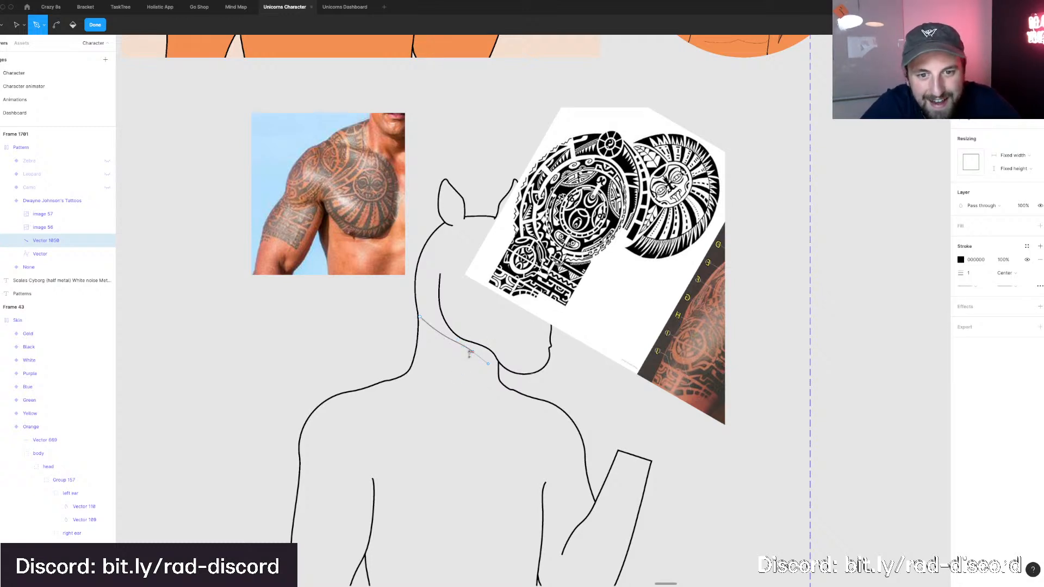
key(Escape)
drag(474, 355, 507, 373)
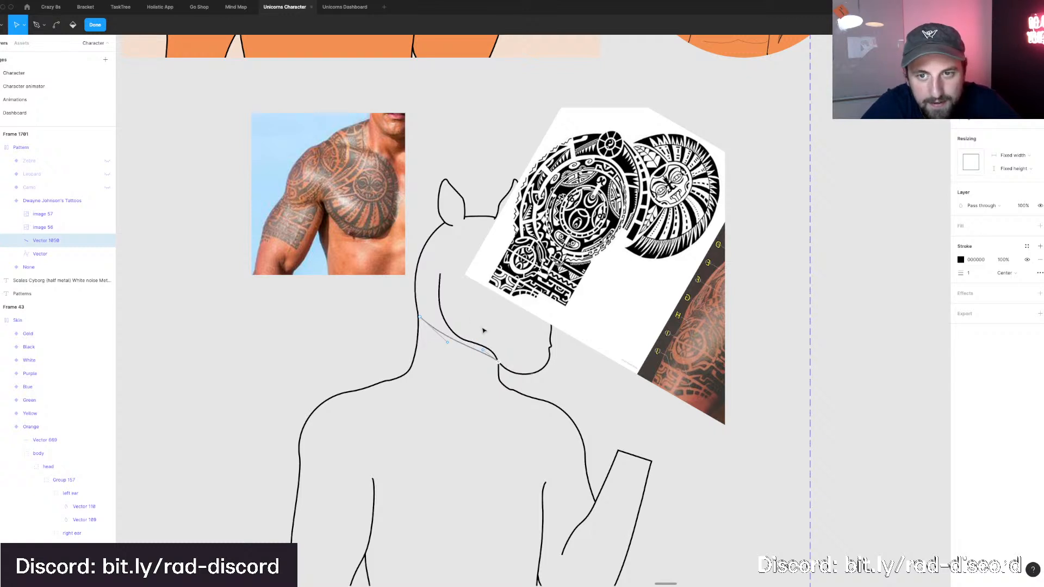
key(super)
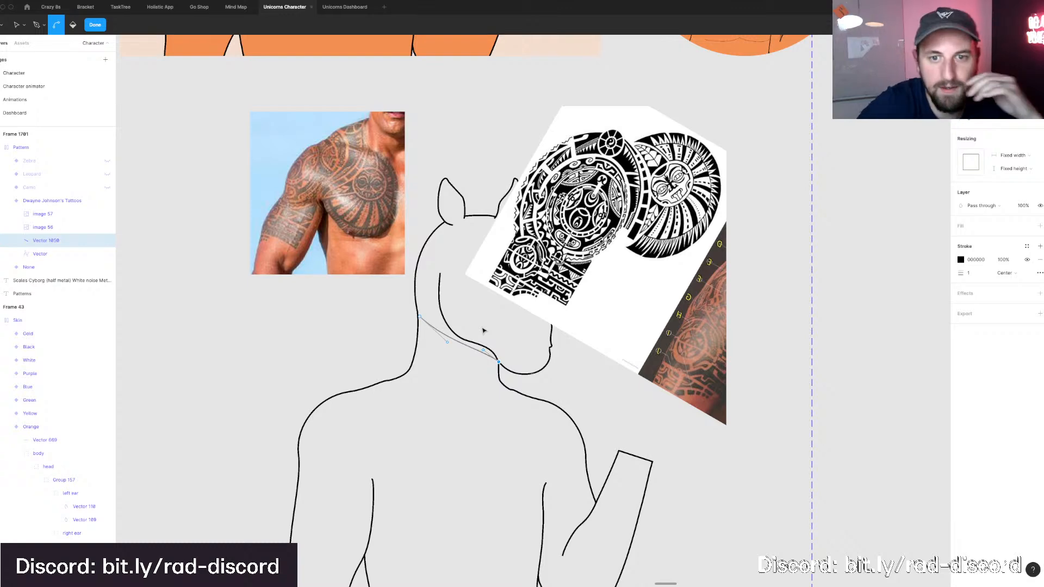
scroll(483, 330, up, 2)
scroll(483, 331, up, 3)
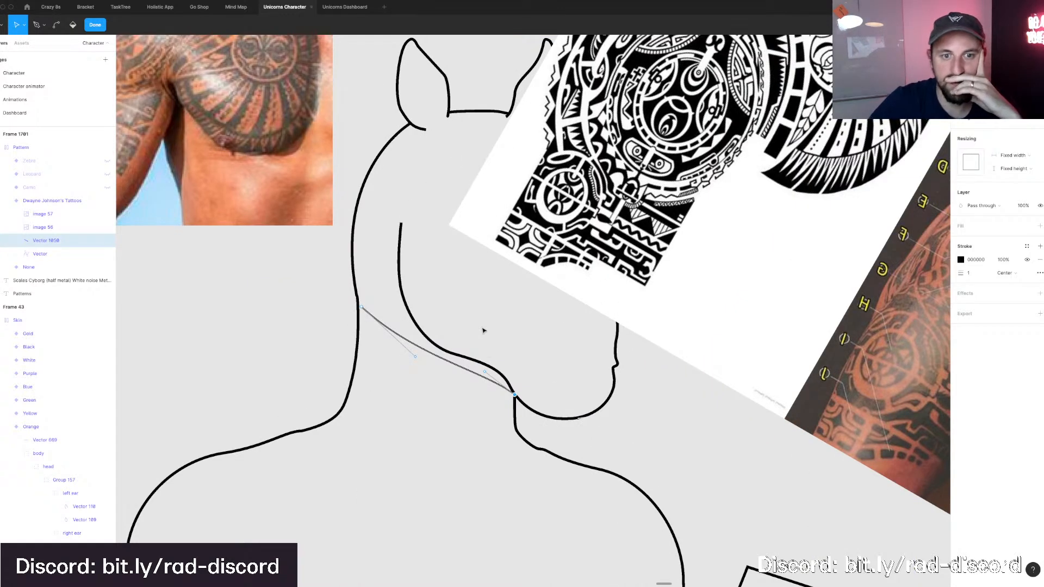
scroll(494, 322, up, 1)
click(433, 405)
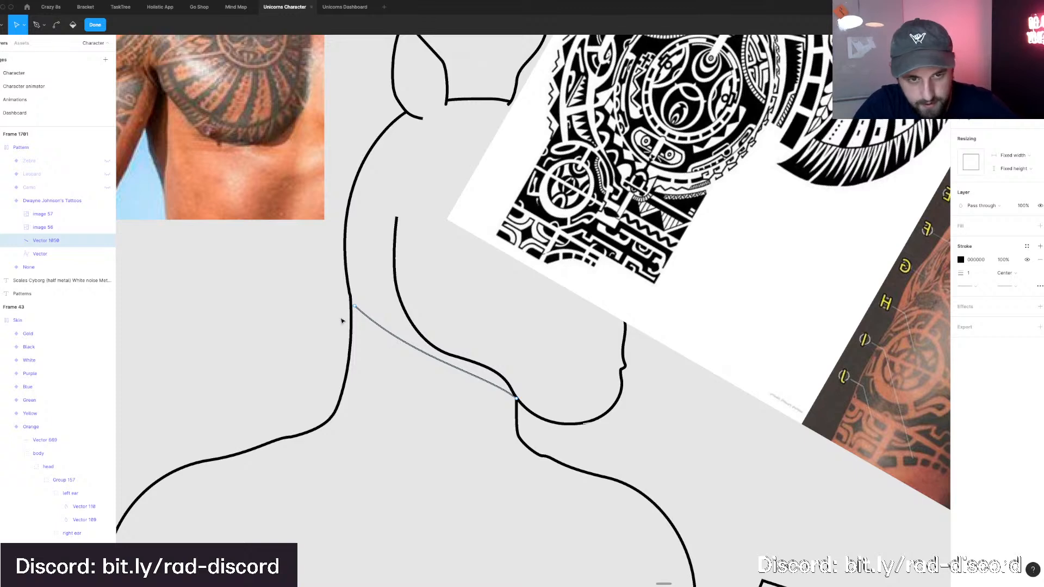
key(Escape)
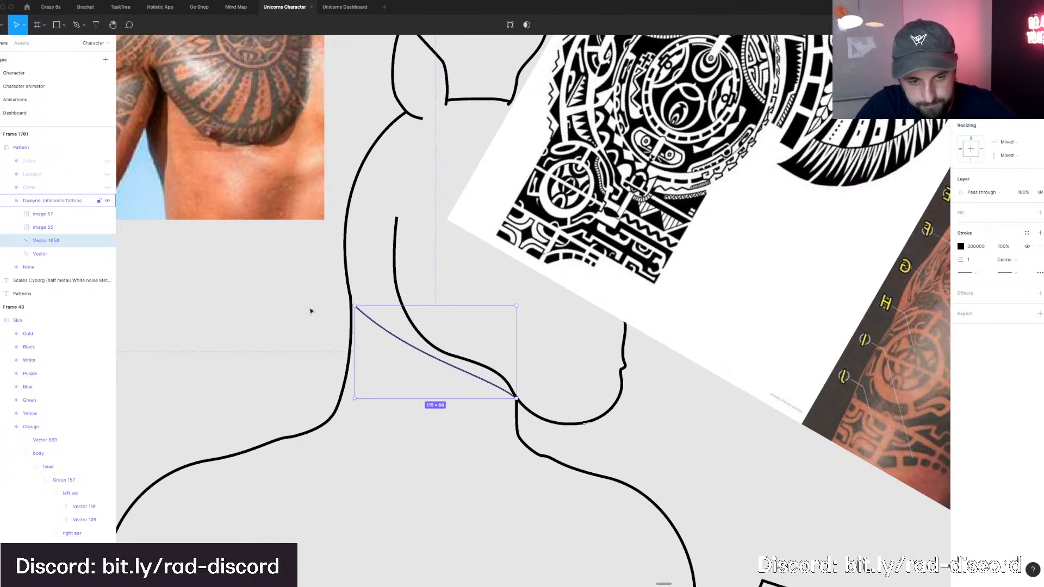
key(Delete)
Try to start a new Pen path on the back of the neck outline, and discard it.
key(p)
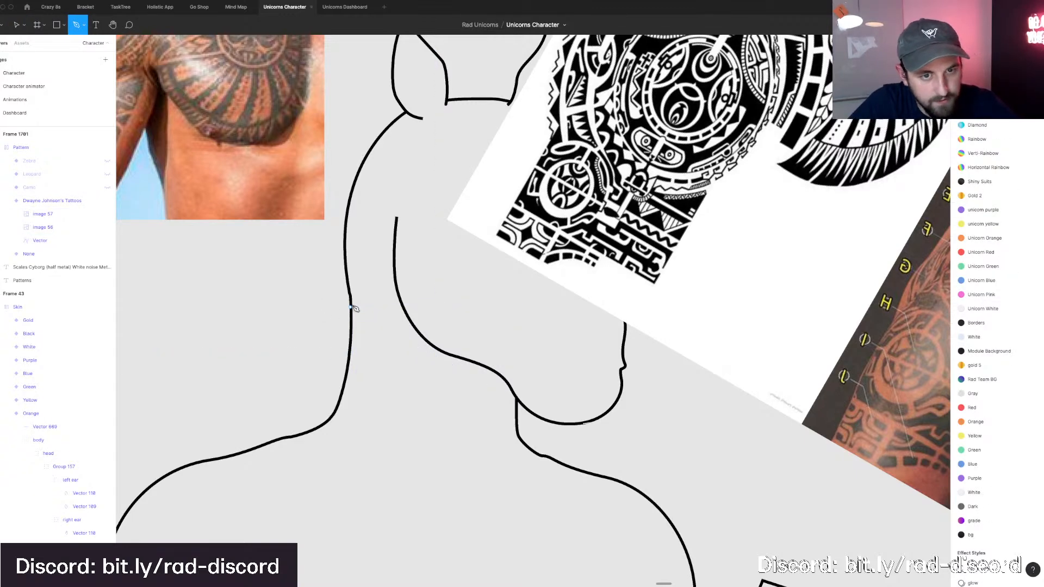
click(351, 306)
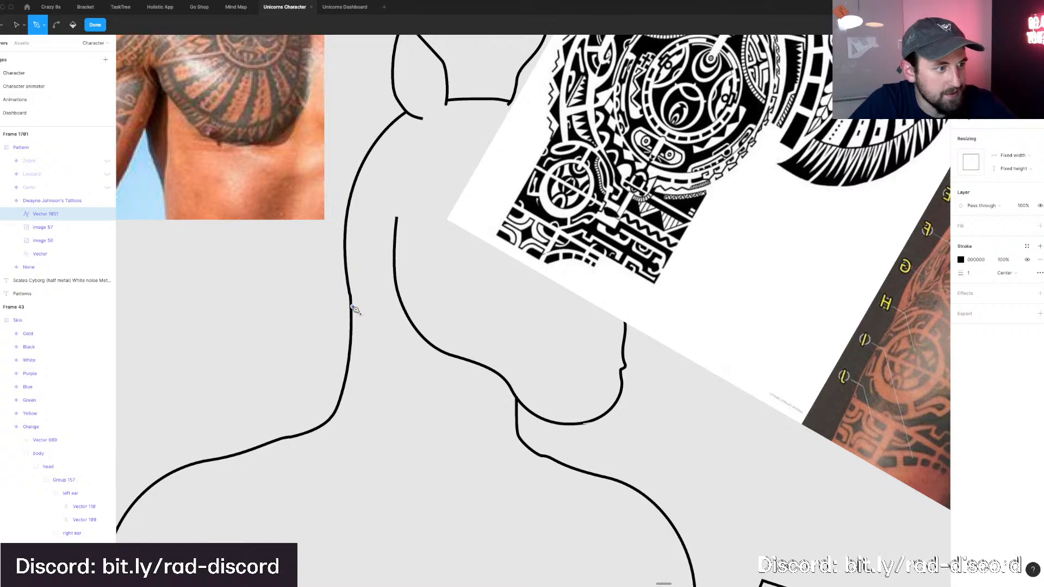
click(207, 281)
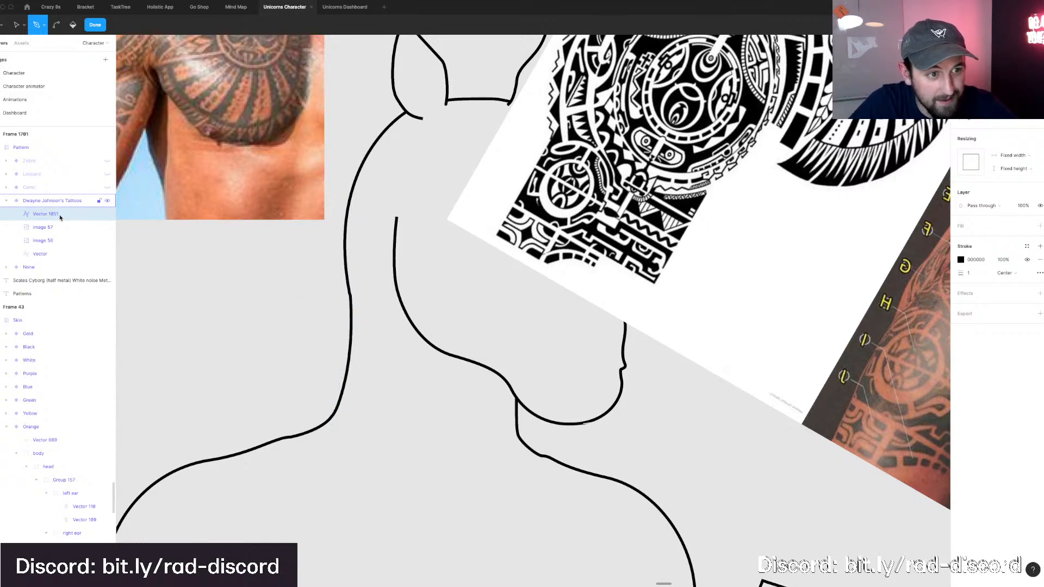
key(Escape)
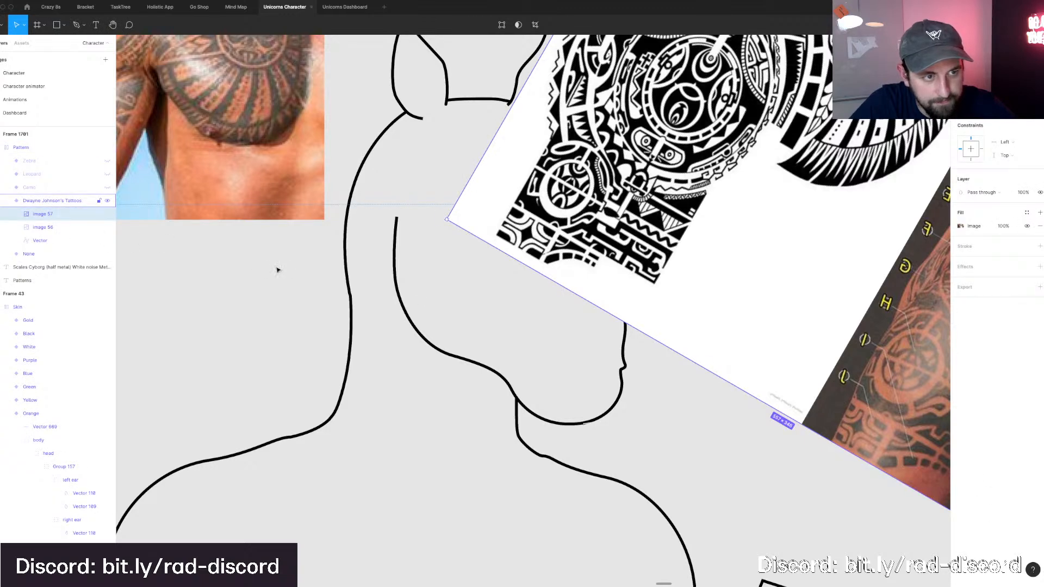
key(super+z)
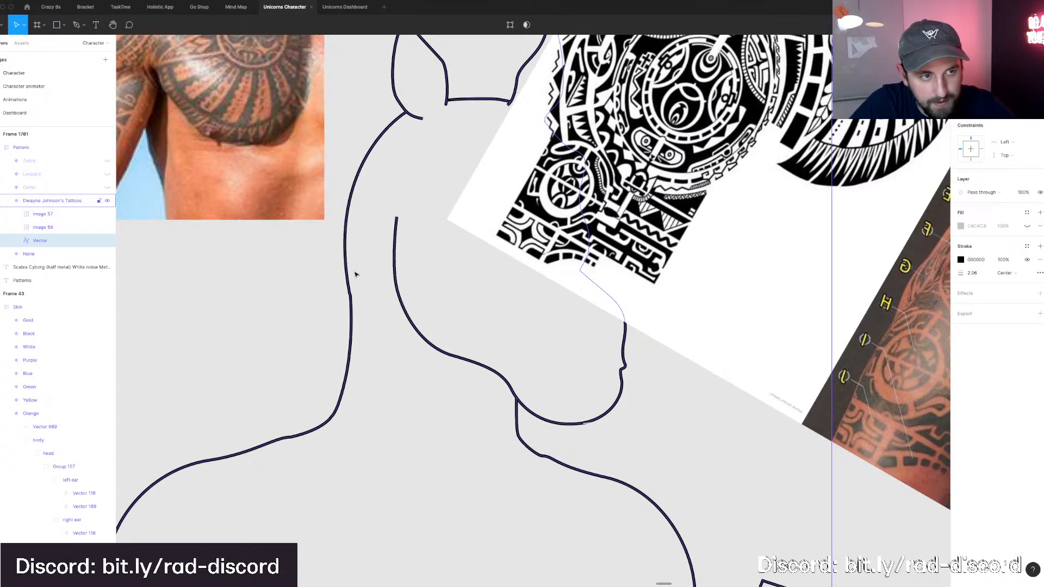
Duplicate the body outline vector, show its C4C4C4 fill, and open the copy for point editing.
key(super+d)
scroll(354, 273, down, 2)
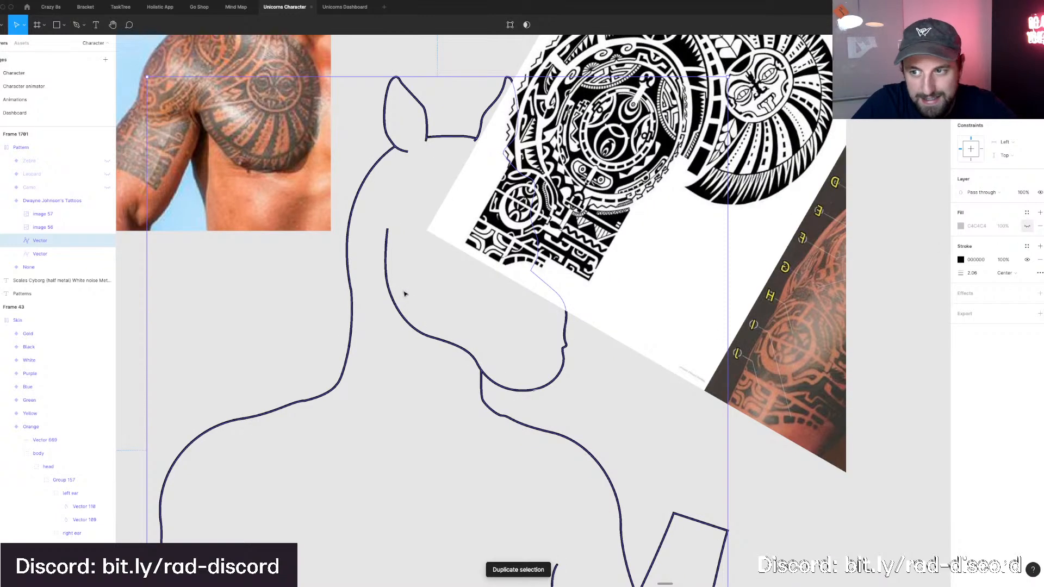
key(super+z)
double_click(488, 297)
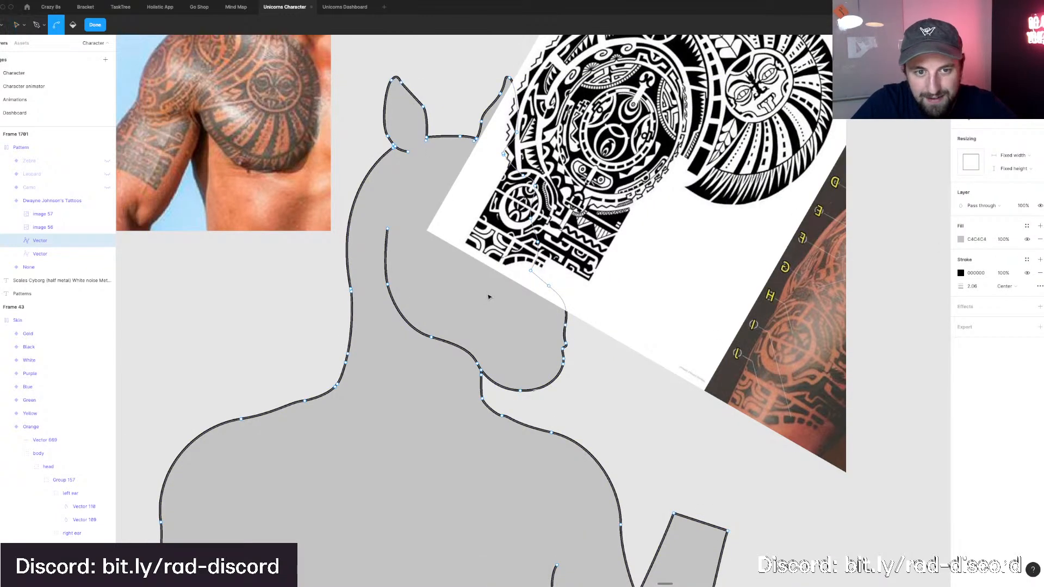
Delete the duplicate outline's points around the ears, upper head and muzzle.
scroll(490, 297, down, 5)
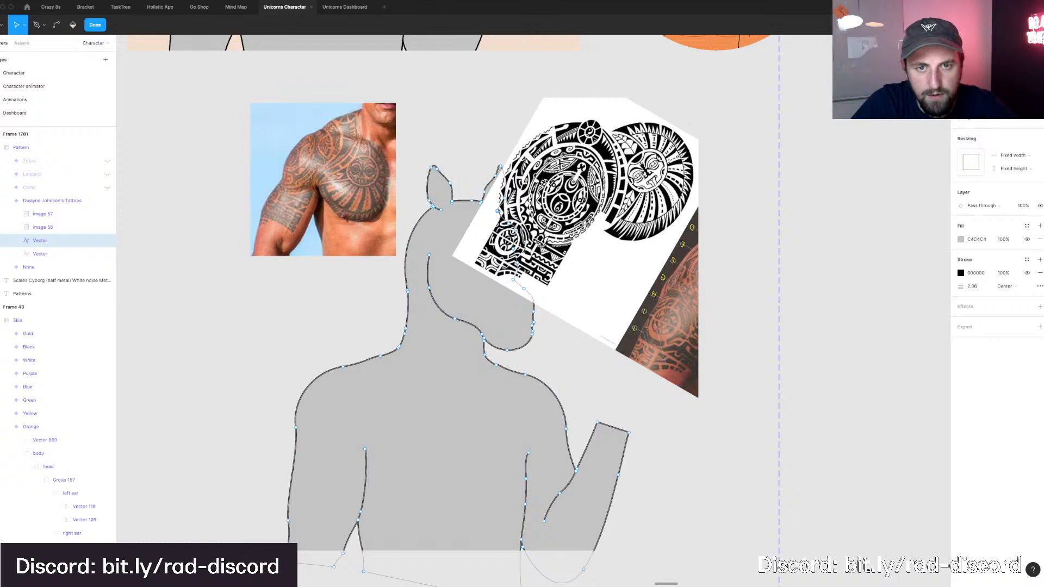
drag(592, 135, 394, 275)
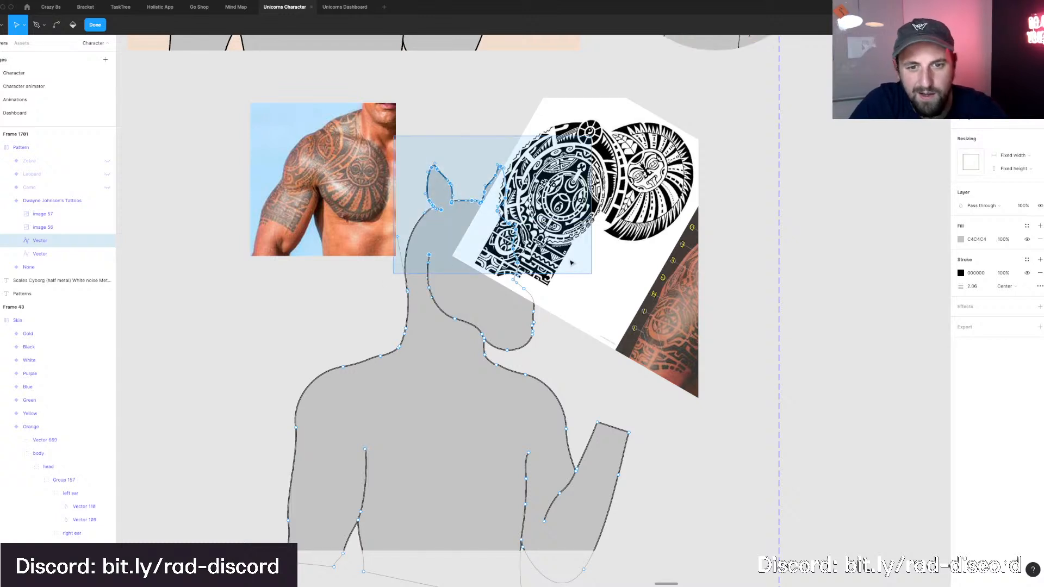
key(Delete)
drag(598, 208, 510, 359)
key(Delete)
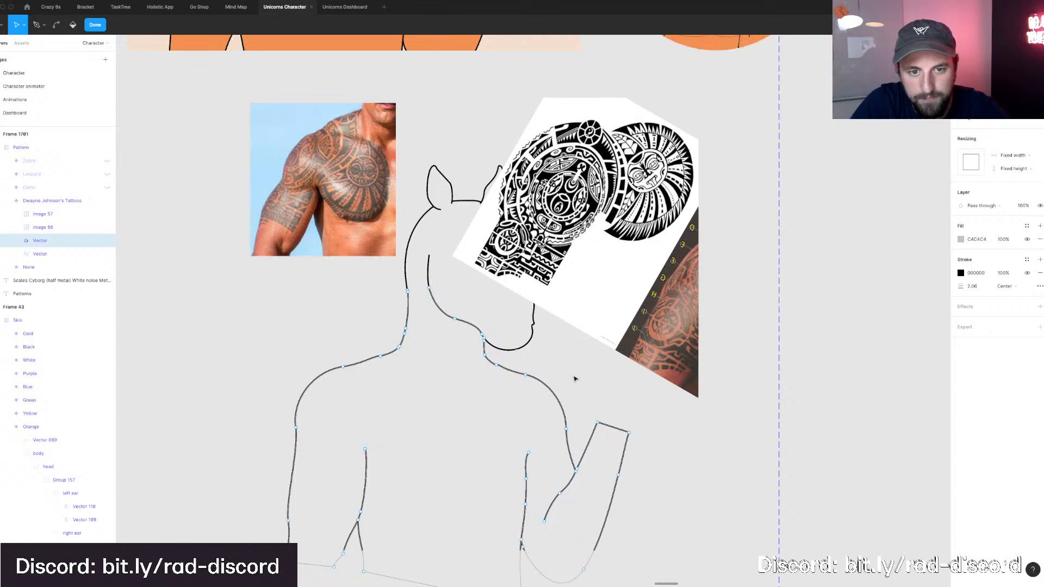
Delete the duplicate outline's points along the raised arm, its outer shoulder and the torso, keeping the neck and lowered arm.
scroll(575, 379, down, 2)
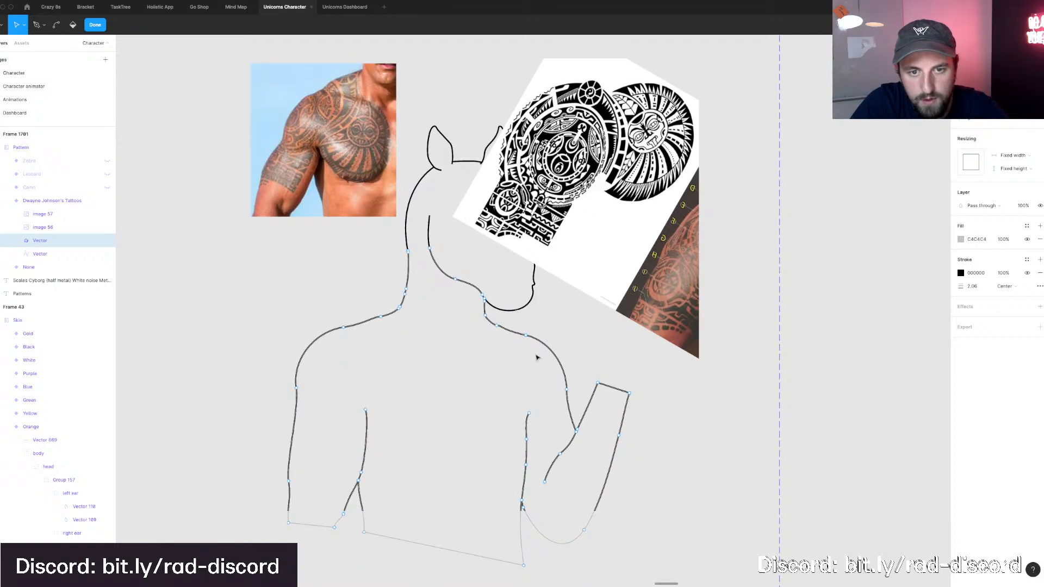
drag(537, 324, 606, 462)
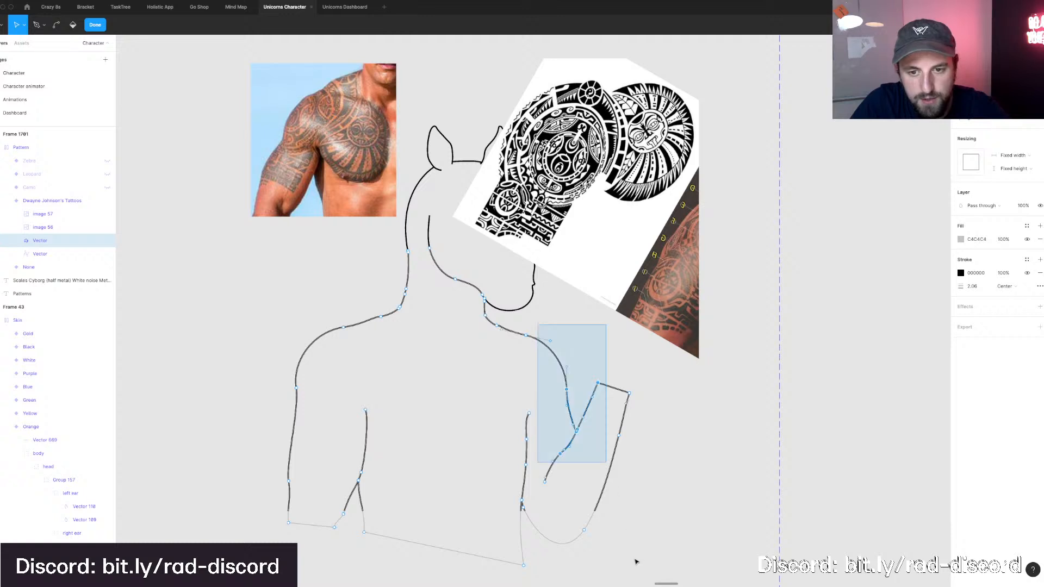
drag(646, 569, 646, 569)
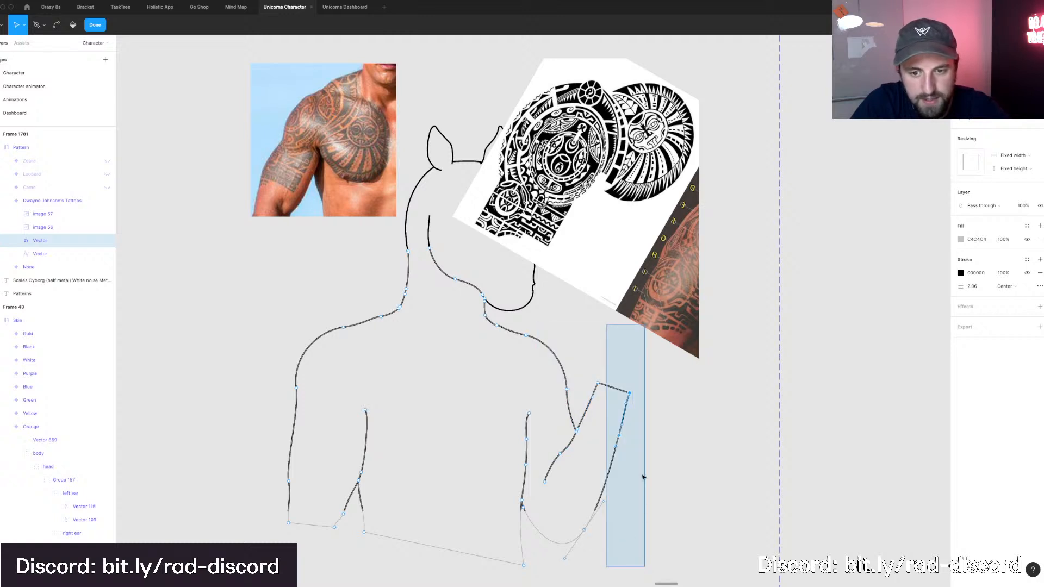
key(Delete)
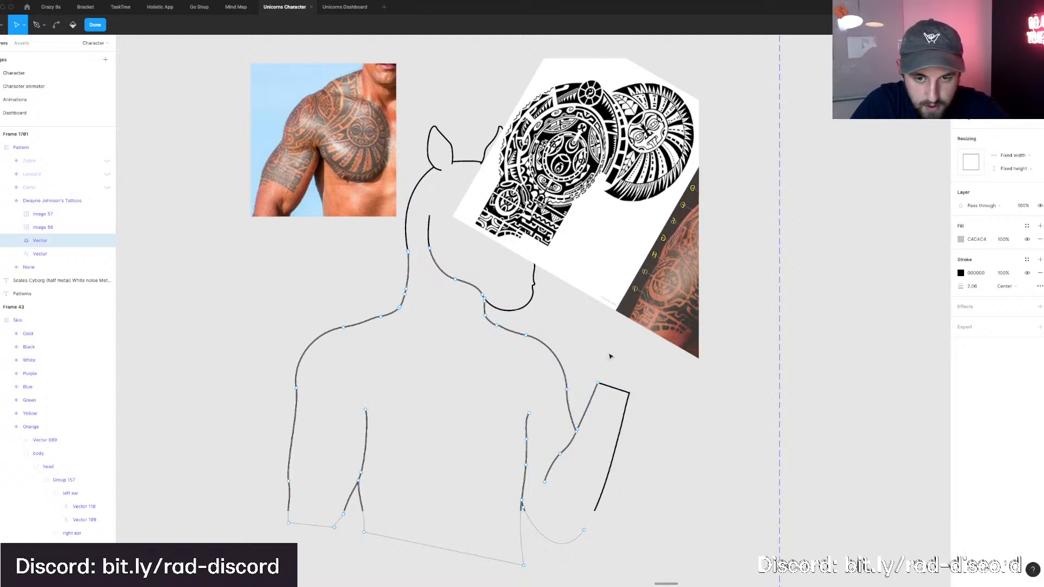
drag(620, 331, 425, 376)
key(Delete)
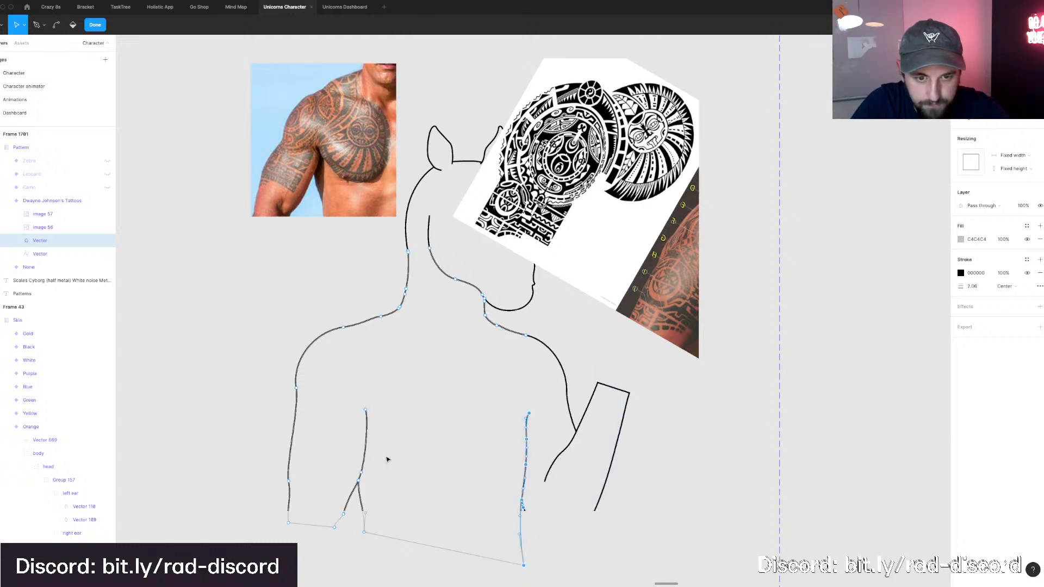
key(Delete)
key(Delete)
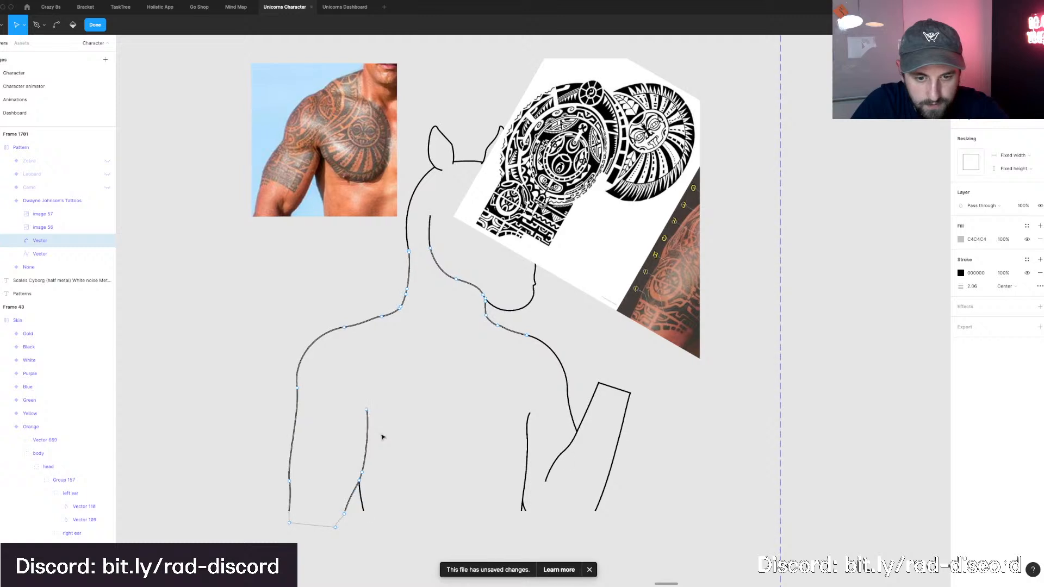
Draw a Pen curve from the lowered arm's armpit across the chest and up to the opposite shoulder line.
click(366, 410)
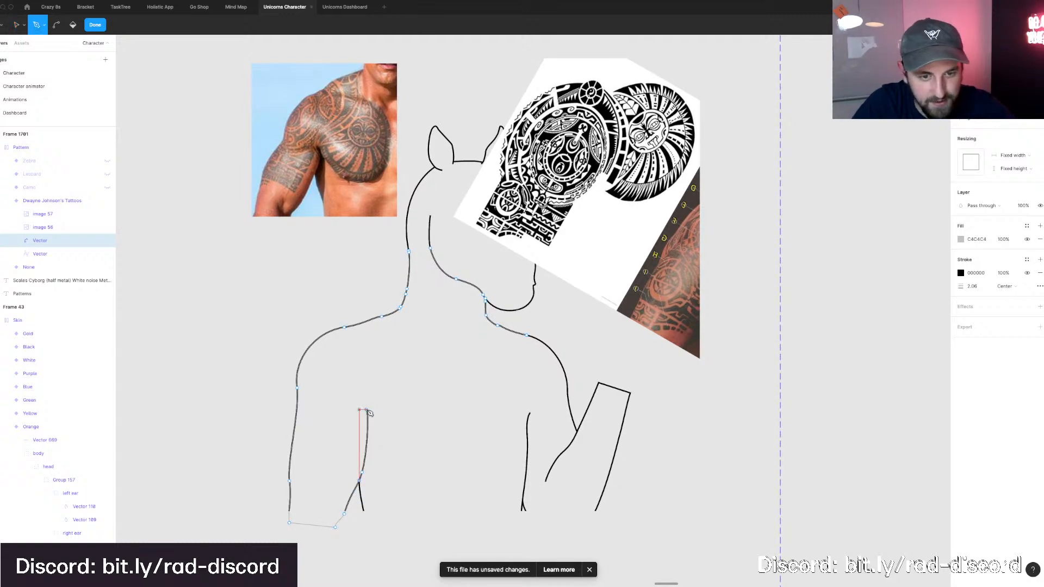
key(p)
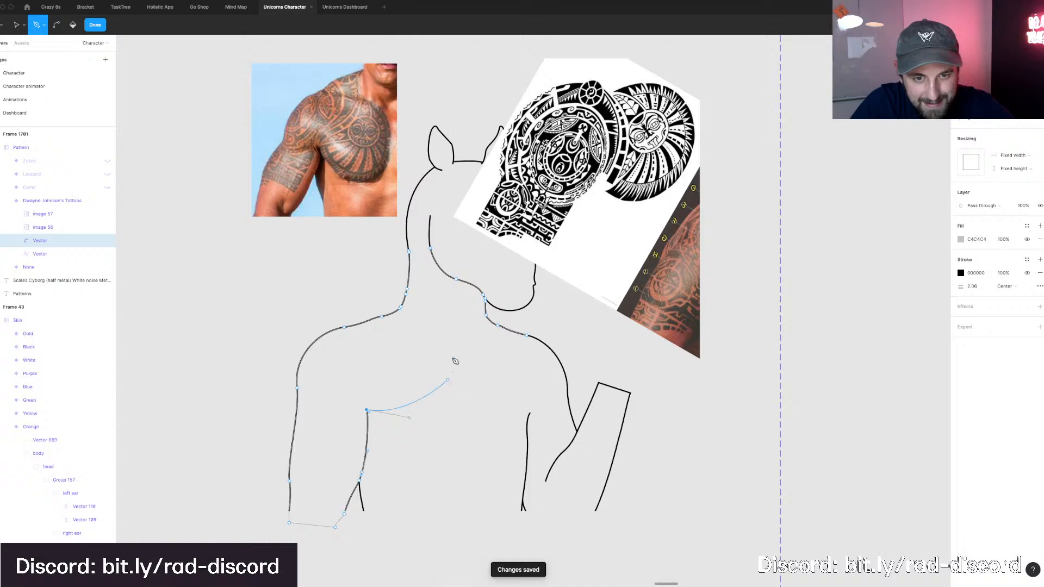
drag(447, 379, 445, 334)
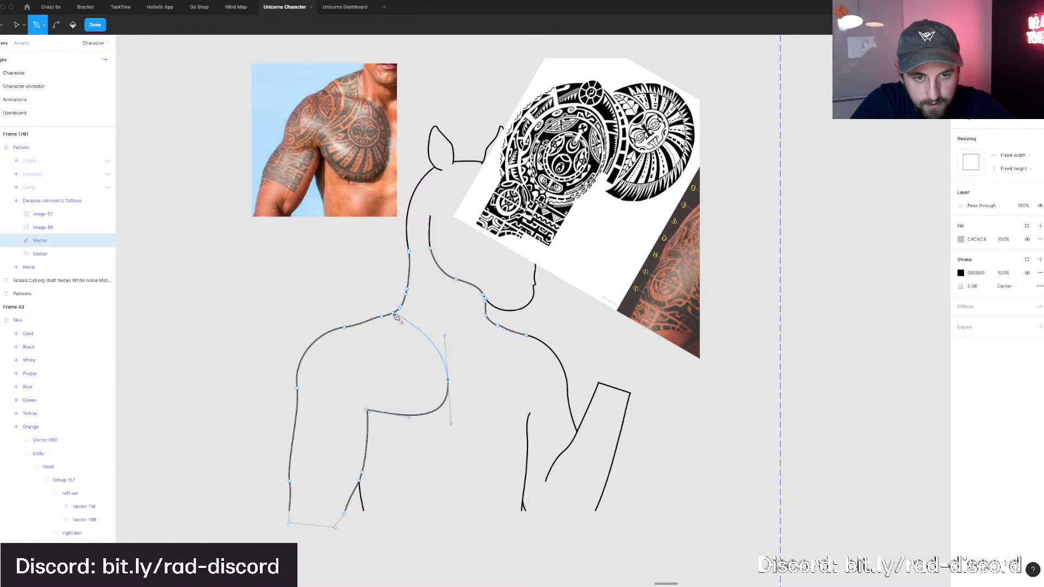
click(523, 336)
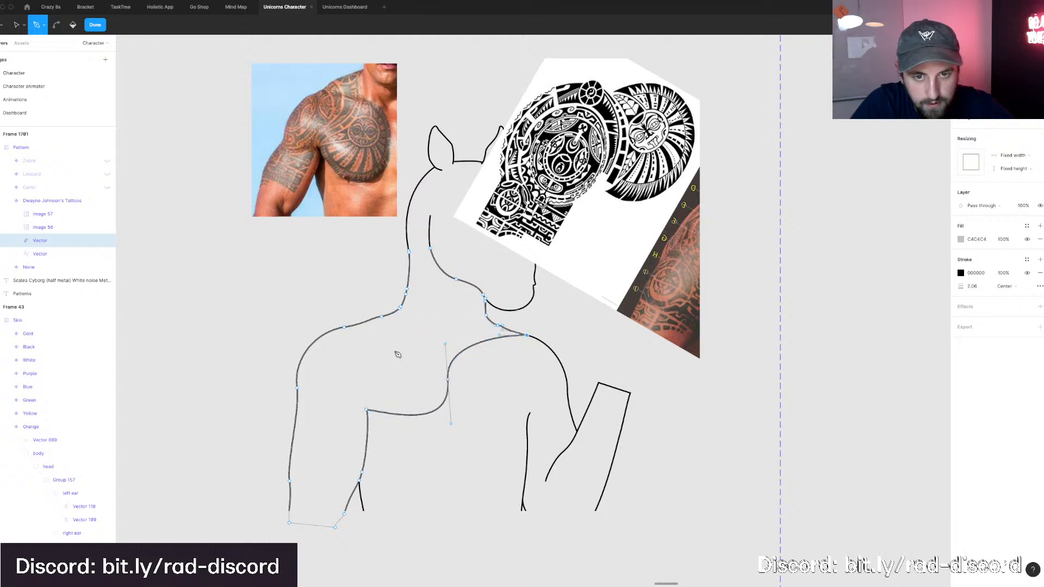
Close the tattoo base shape with a segment across the neck from the jaw line to the back of the neck.
scroll(563, 337, up, 2)
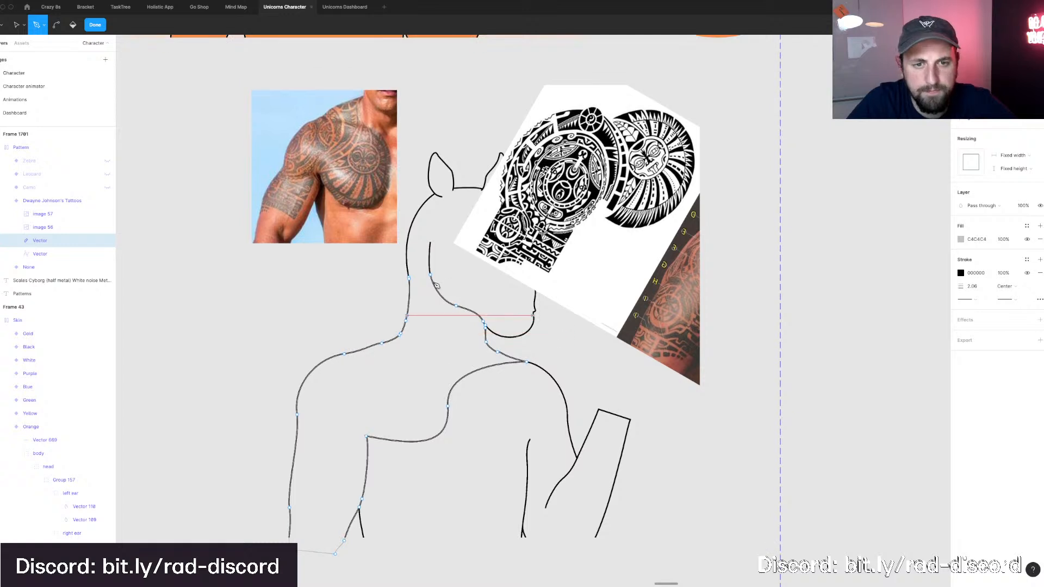
click(431, 275)
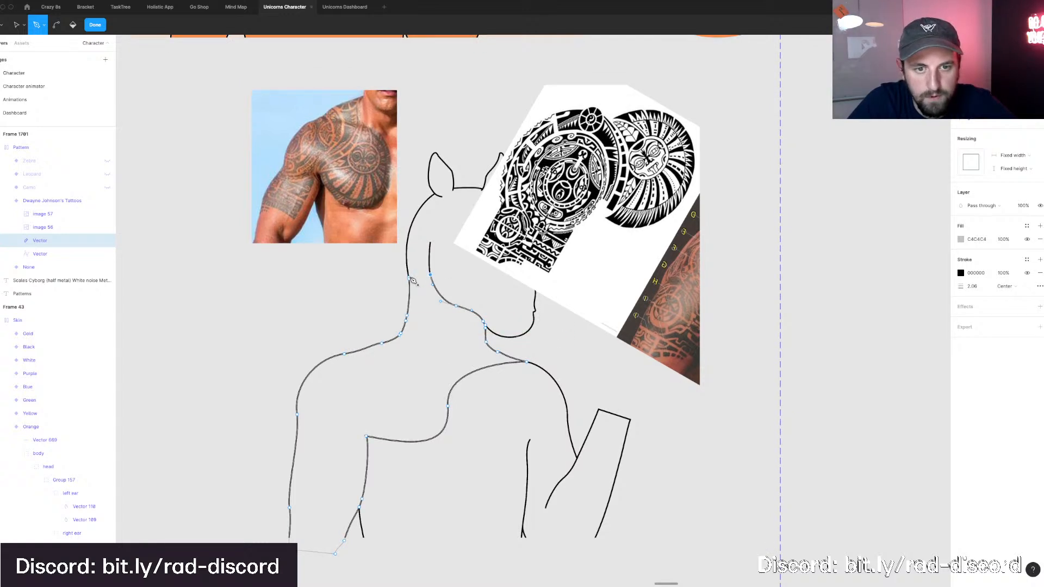
click(410, 279)
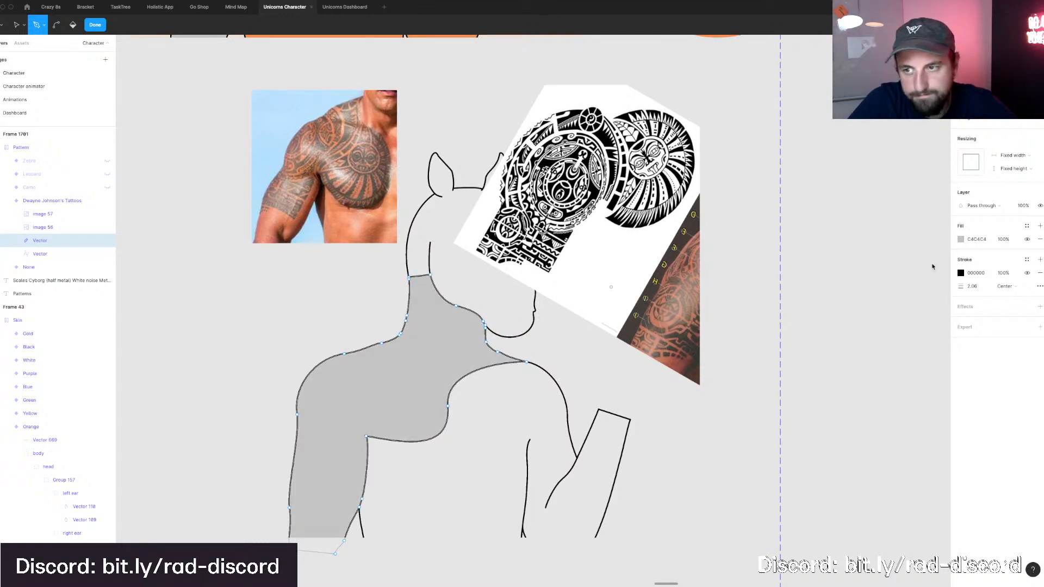
key(Escape)
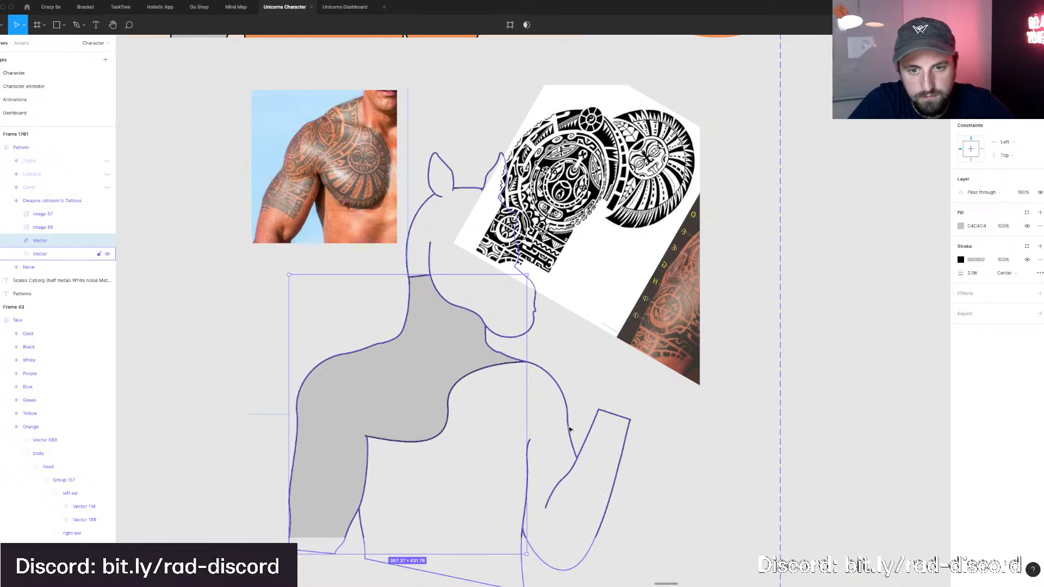
Set the full body outline vector's opacity to 10%.
click(570, 430)
key(Escape)
key(1)
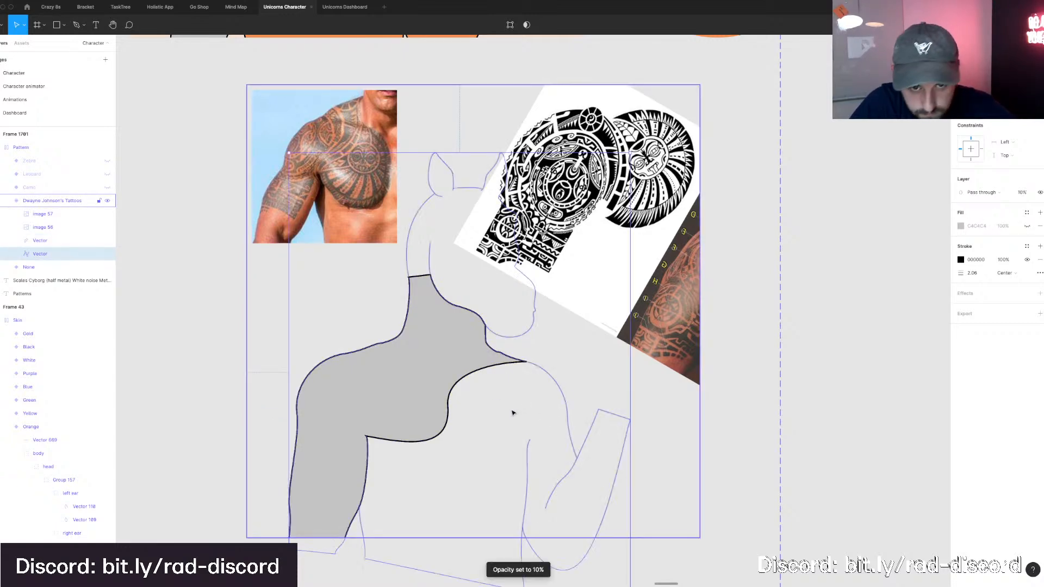
Examine how the grey tattoo base shape sits on the large character's neck, chest and arm compared with the reference artwork.
scroll(459, 368, up, 2)
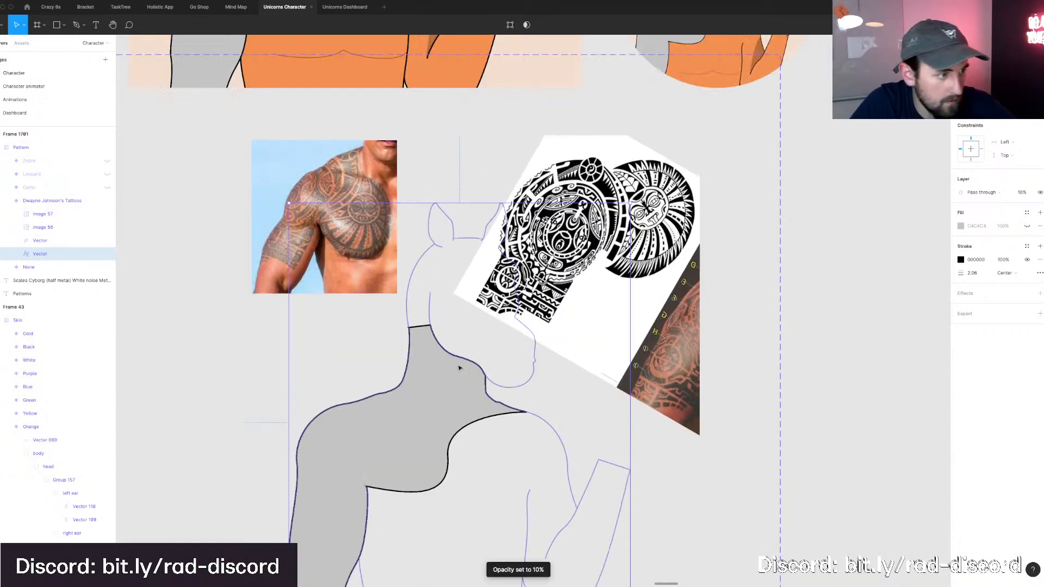
scroll(460, 368, up, 2)
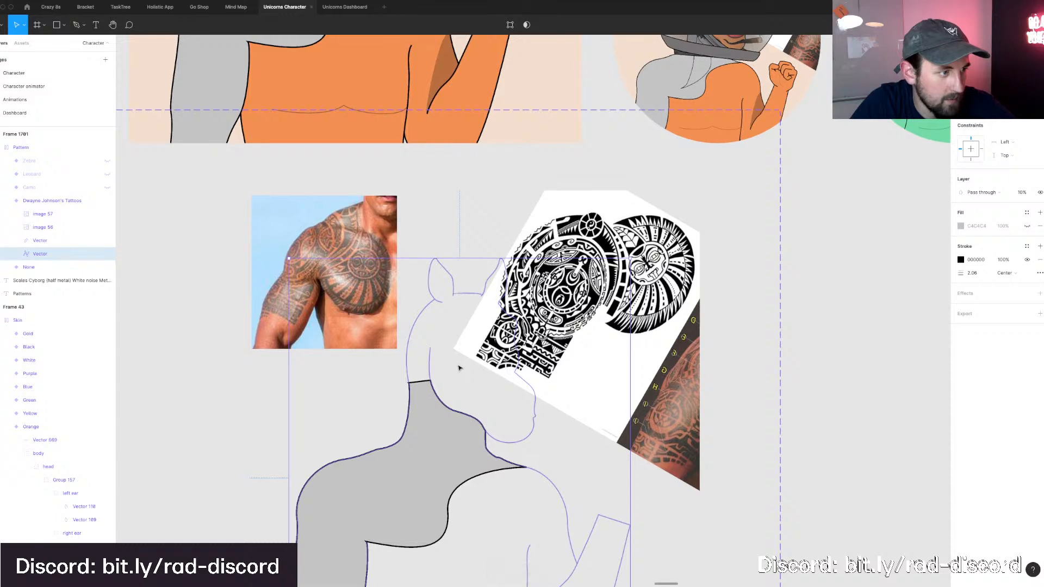
scroll(459, 368, up, 4)
scroll(460, 368, up, 1)
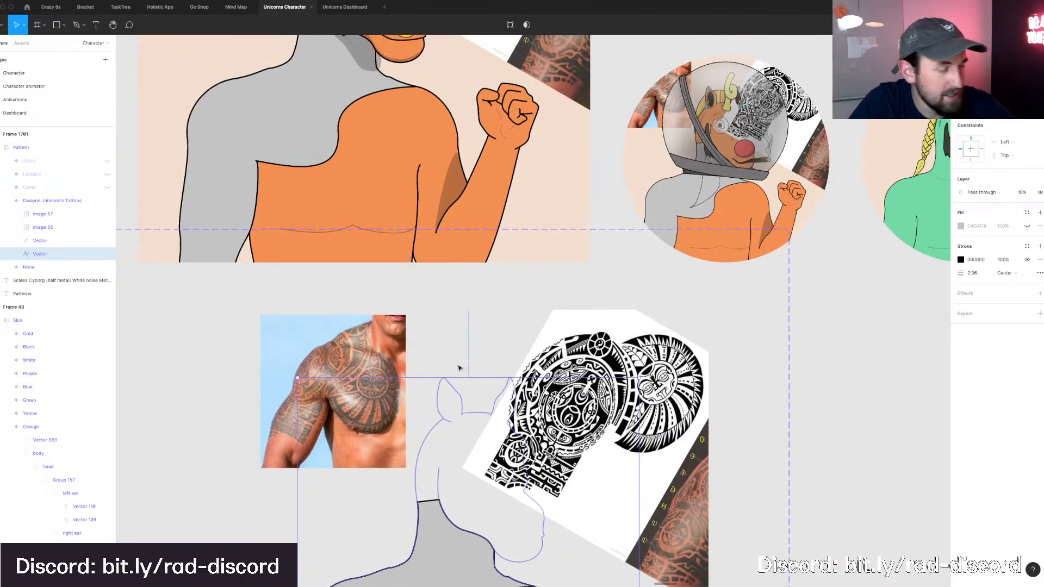
scroll(459, 368, down, 3)
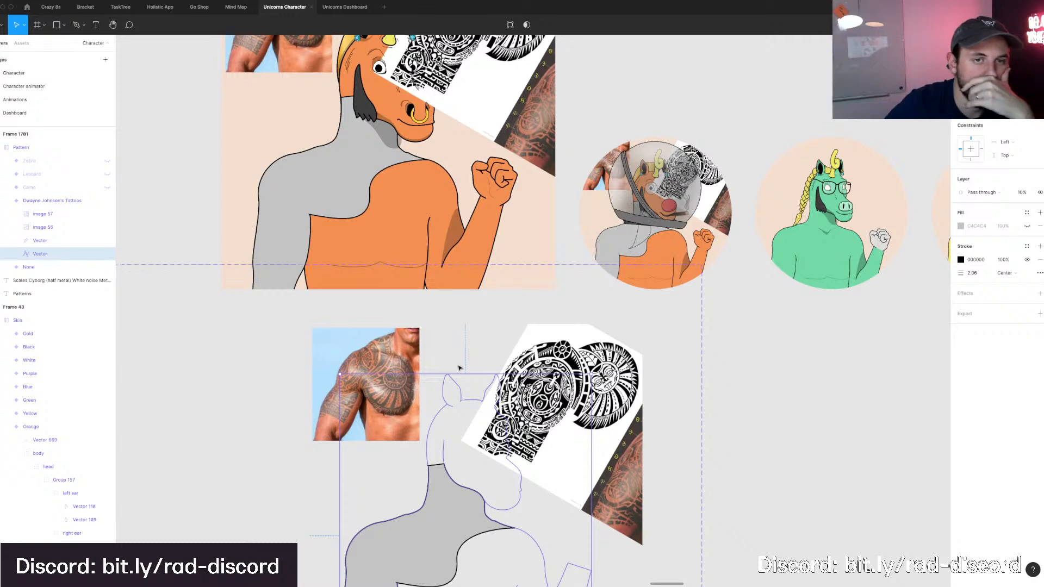
scroll(459, 368, down, 3)
scroll(459, 368, down, 2)
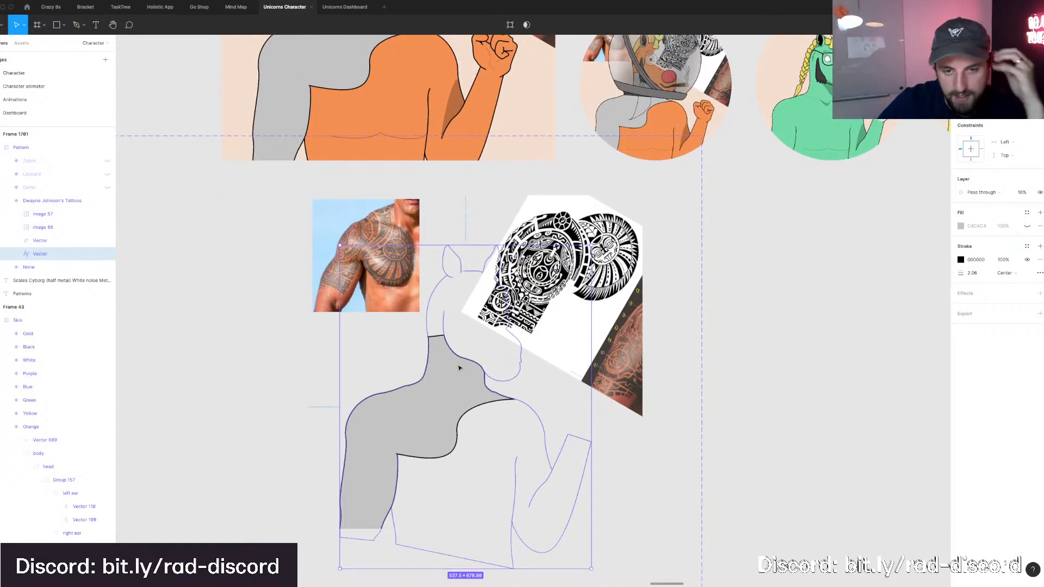
click(452, 391)
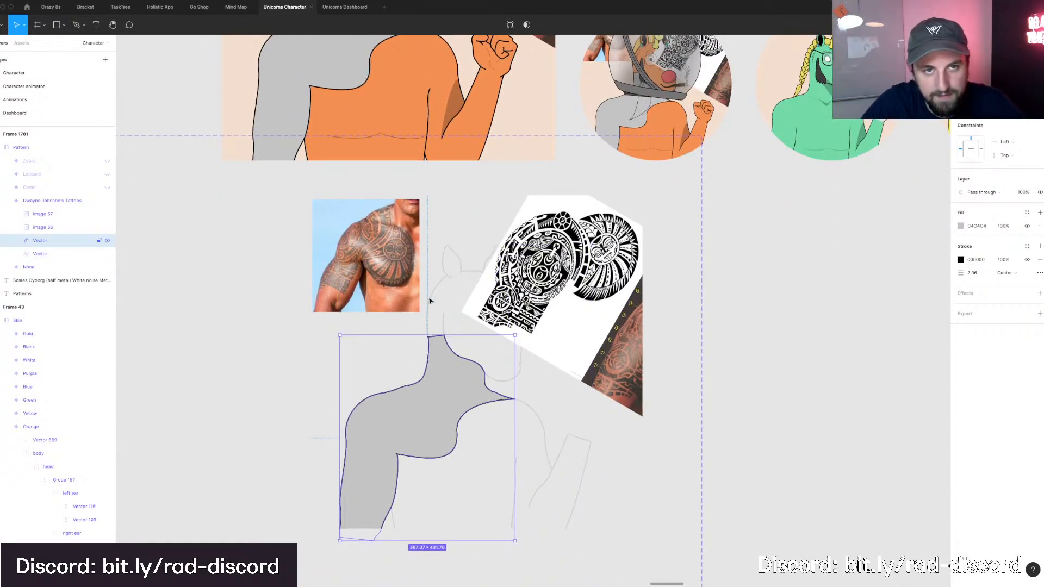
scroll(429, 300, up, 3)
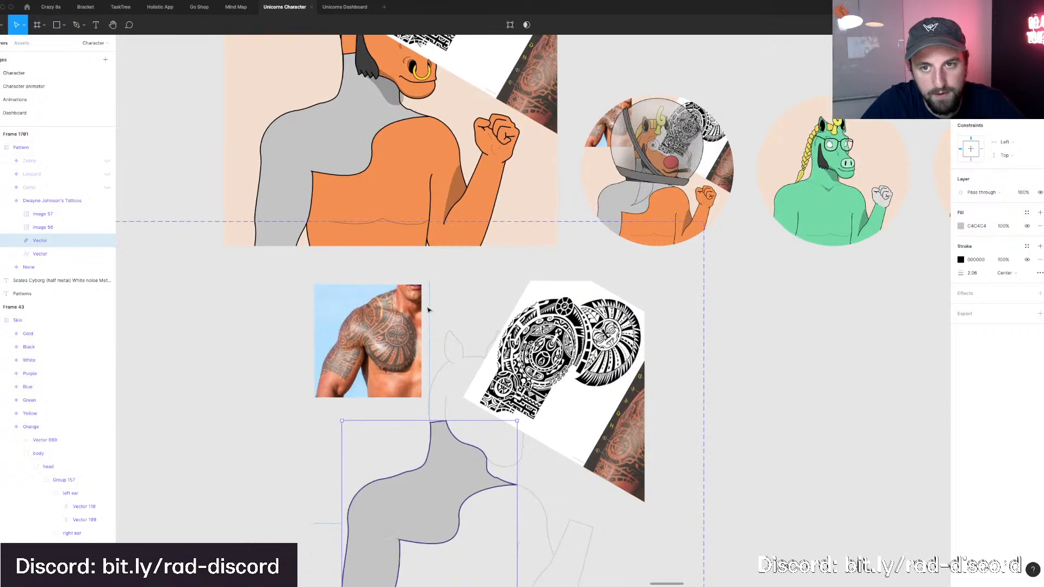
scroll(428, 309, down, 4)
scroll(438, 350, up, 6)
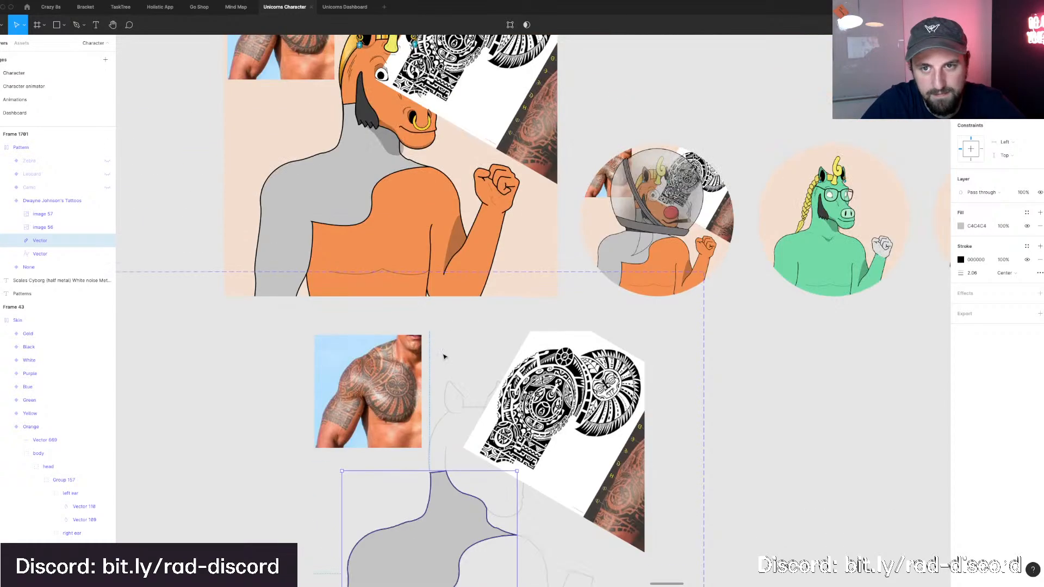
scroll(449, 354, down, 1)
scroll(451, 350, up, 1)
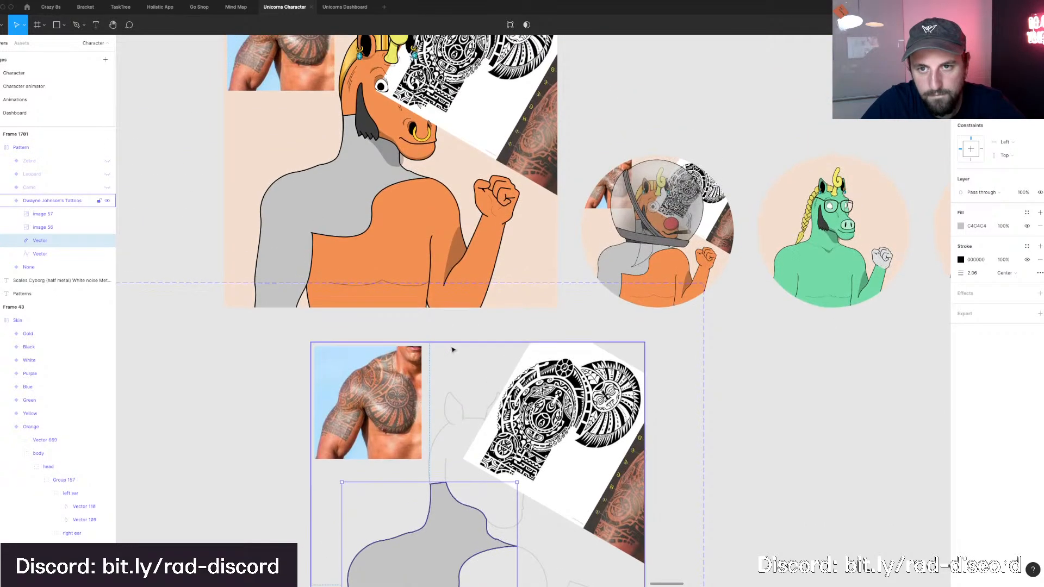
scroll(451, 350, up, 1)
Inspect the row of circular unicorn previews and the green unicorn's horn component.
scroll(573, 296, right, 10)
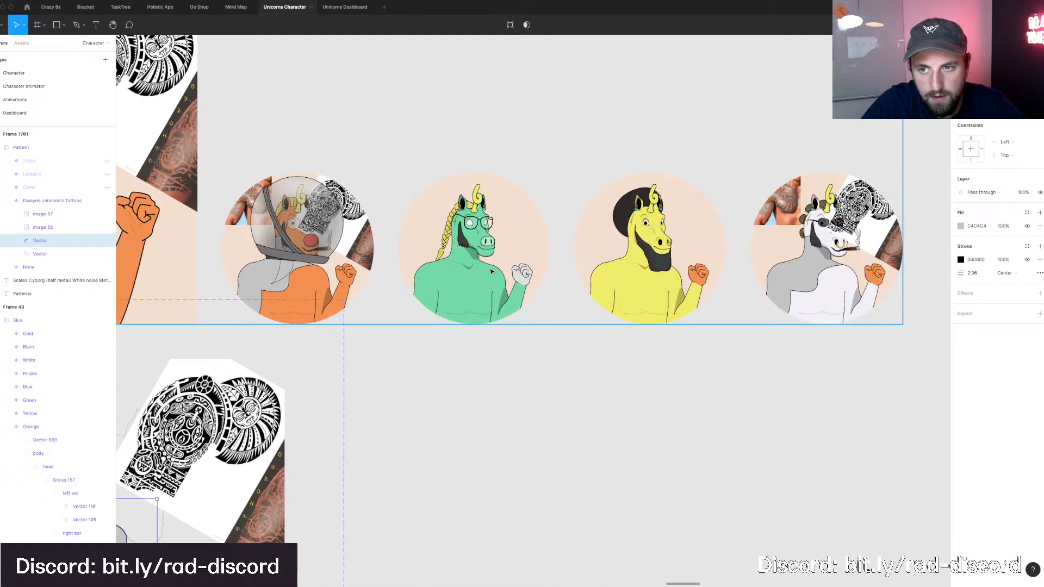
click(489, 271)
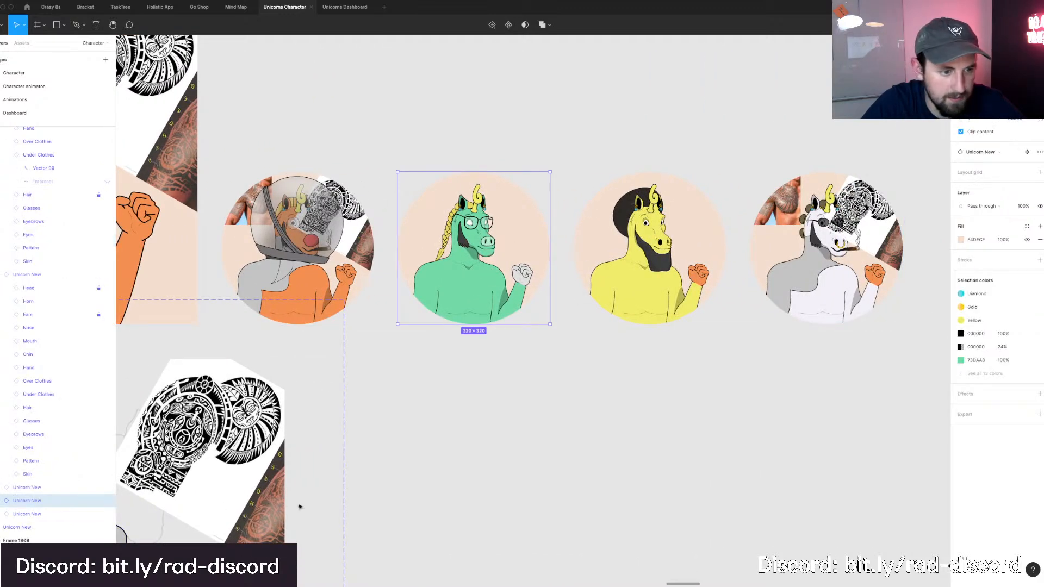
double_click(459, 274)
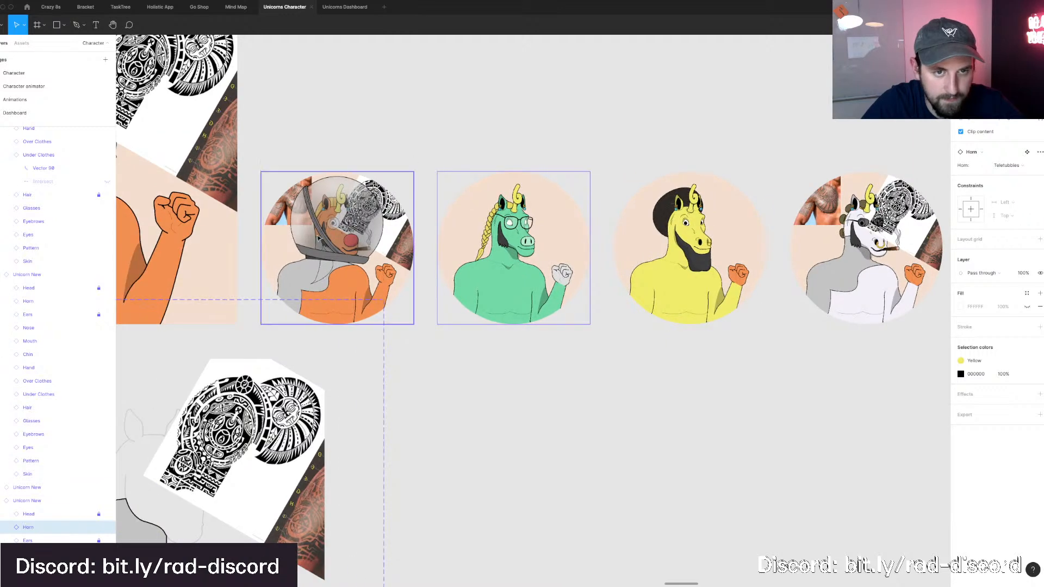
scroll(293, 354, down, 5)
scroll(294, 353, left, 6)
scroll(312, 382, down, 2)
scroll(312, 382, left, 5)
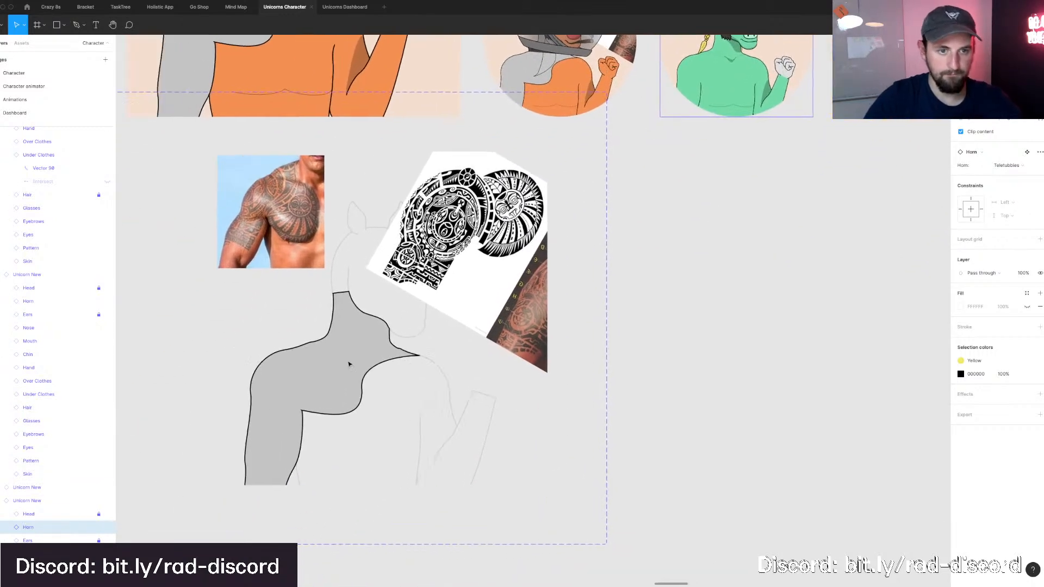
Set the tattoo base shape's fill to solid black (000000).
click(465, 387)
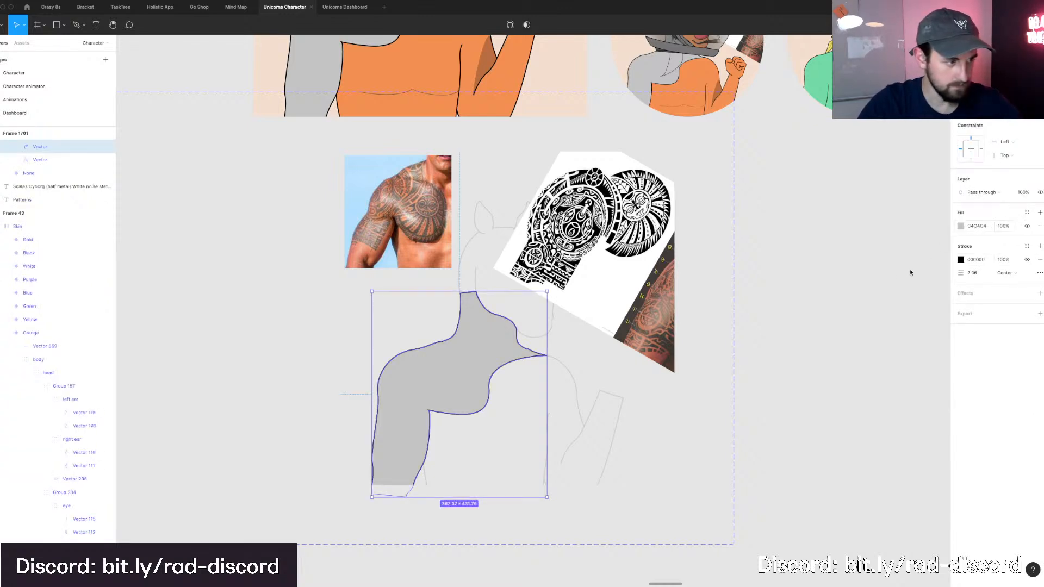
click(960, 226)
drag(892, 291, 992, 406)
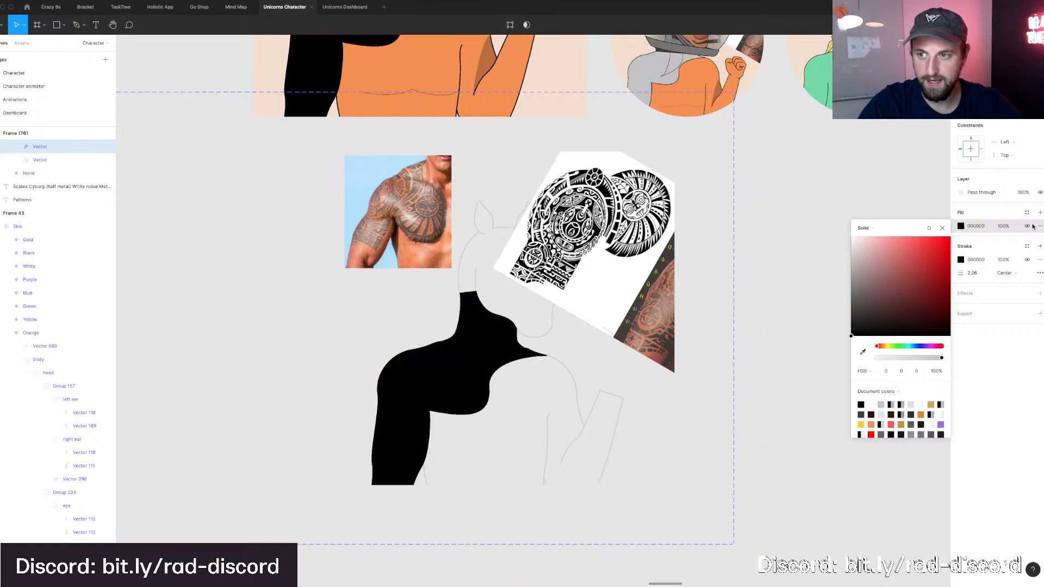
Remove the tattoo base shape's stroke and set its layer opacity to 80%.
click(1041, 260)
click(1041, 261)
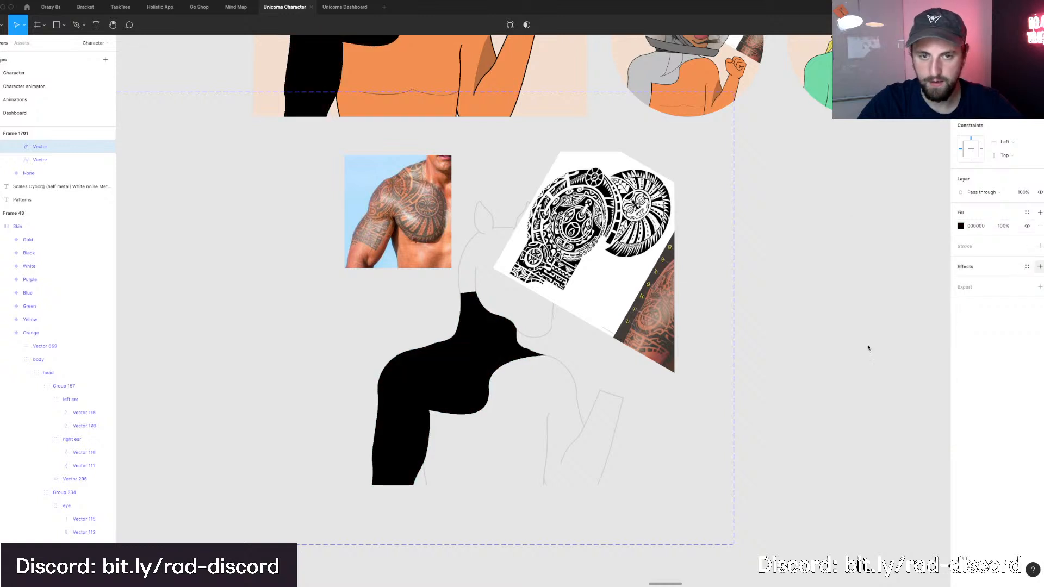
key(2)
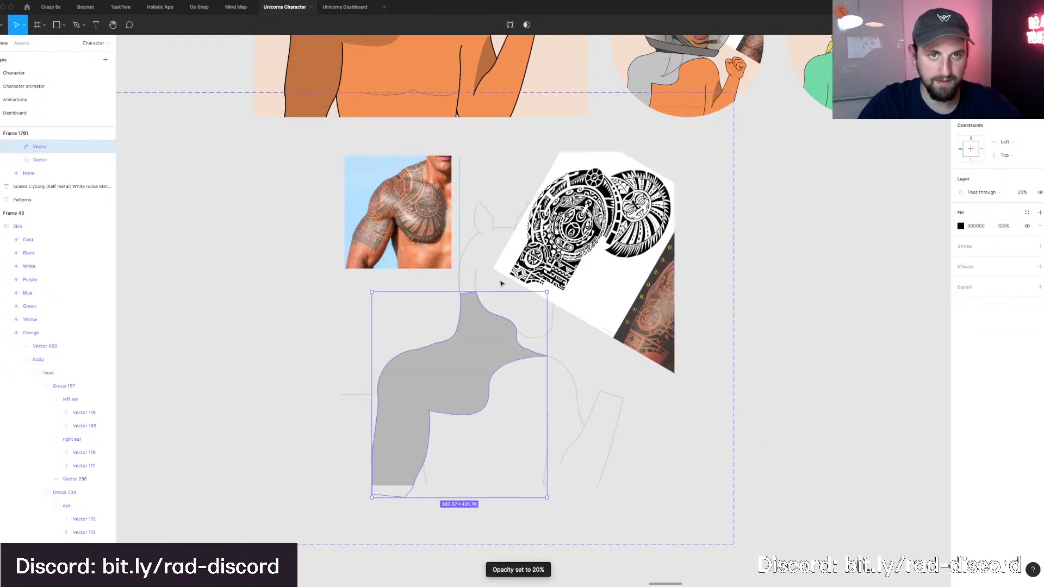
scroll(501, 283, up, 2)
key(8)
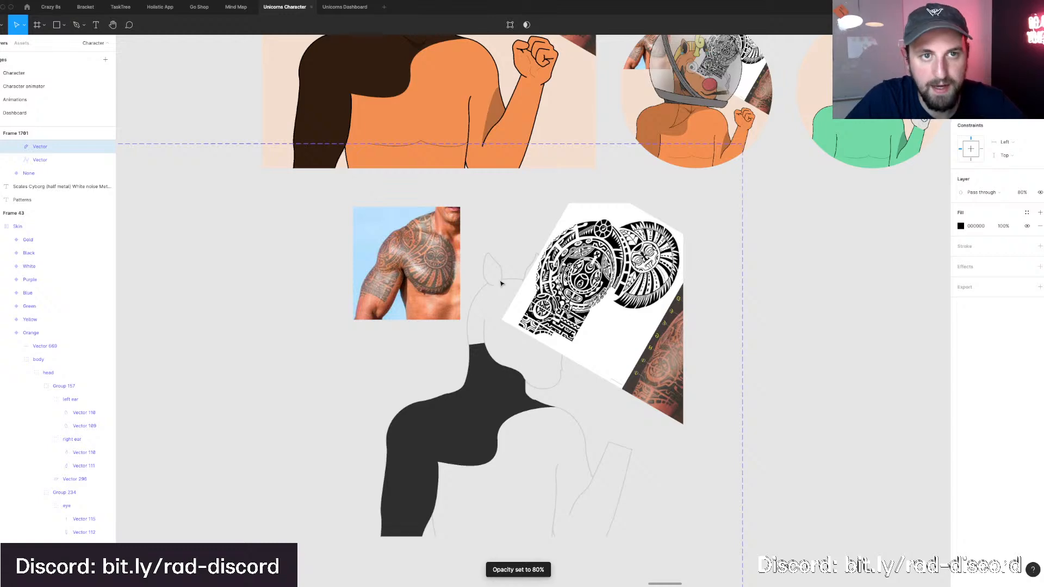
key(7)
key(8)
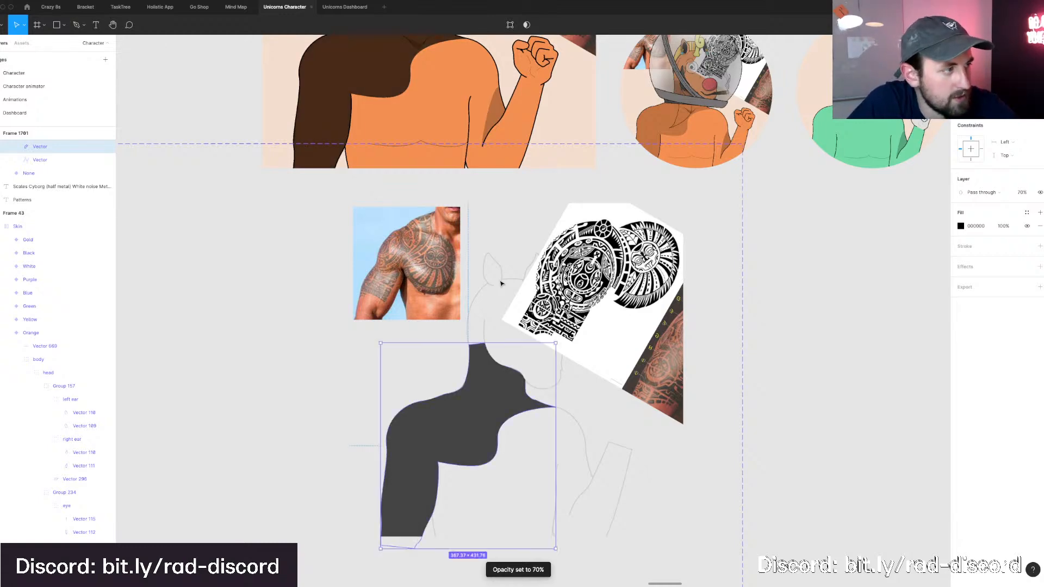
Extend the tattoo base shape with a curved path from the chest edge down to the torso's bottom and back to the inner arm.
scroll(512, 283, up, 2)
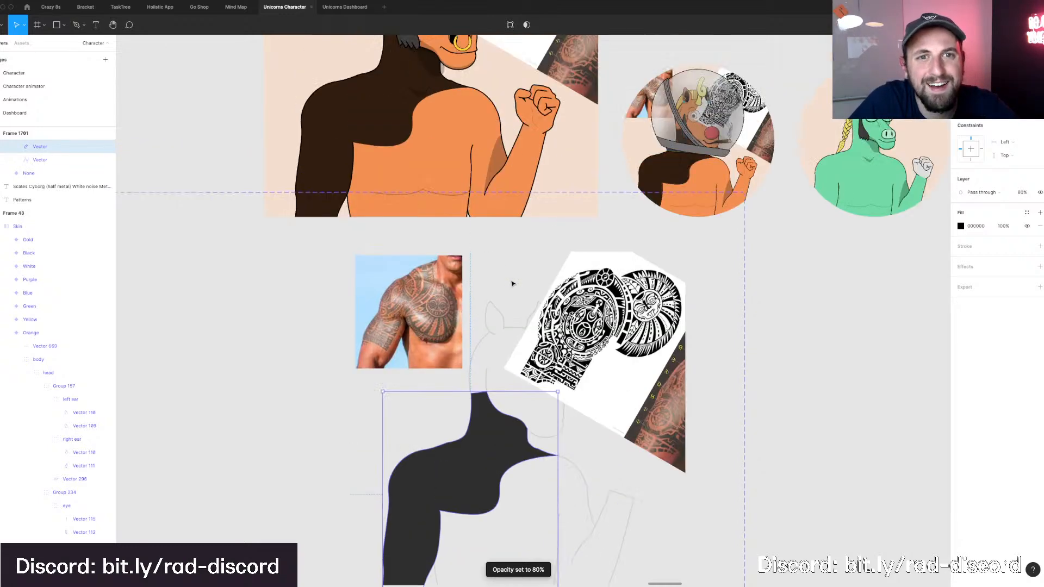
scroll(512, 283, up, 2)
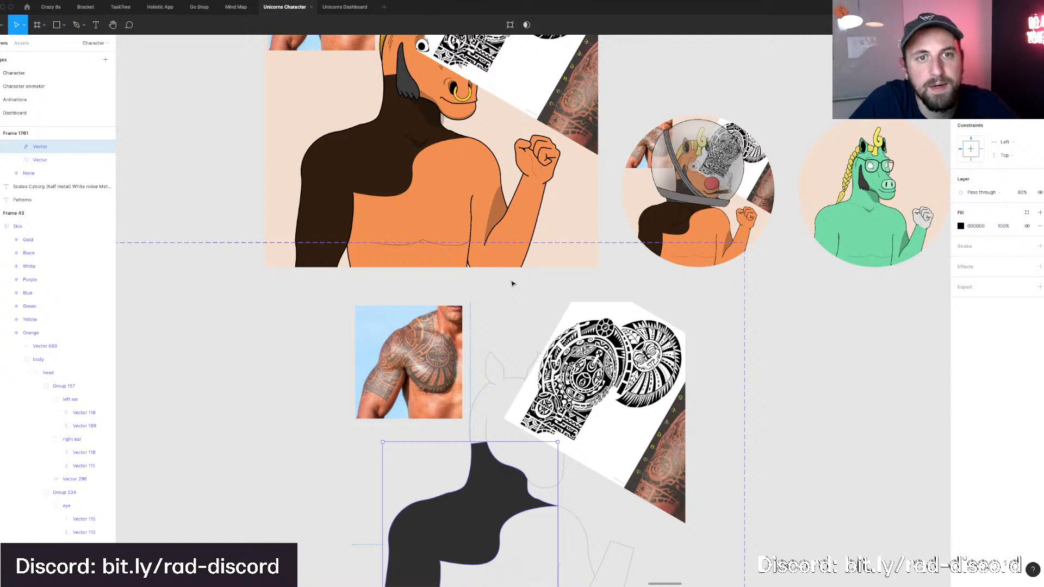
scroll(512, 283, up, 9)
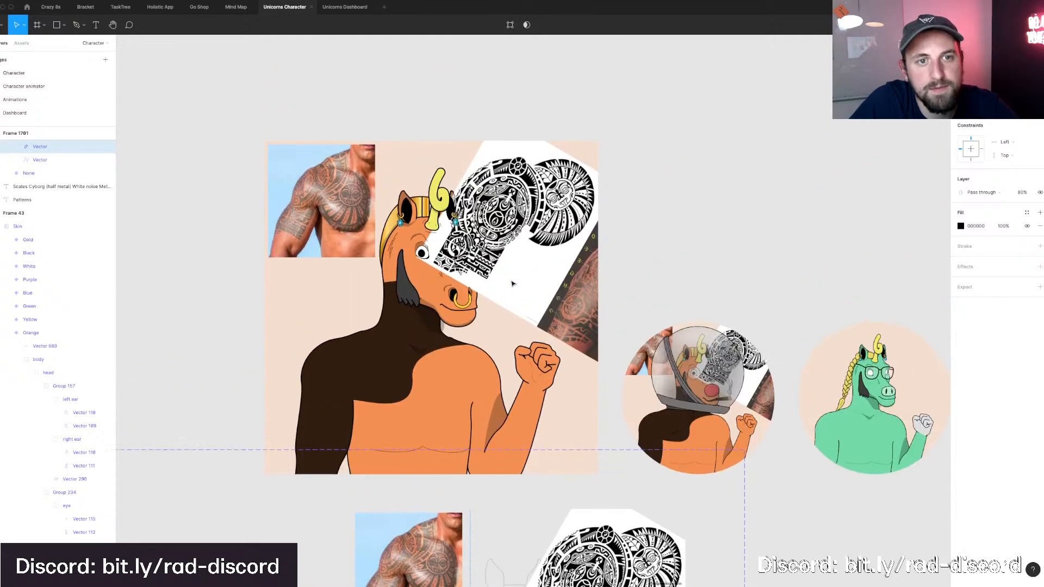
scroll(512, 283, down, 20)
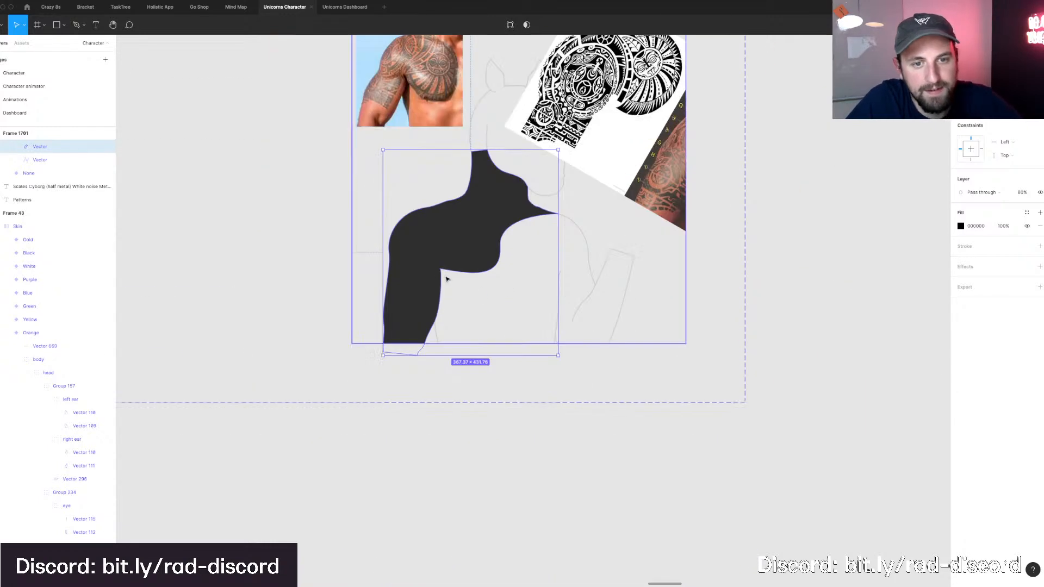
scroll(444, 280, up, 2)
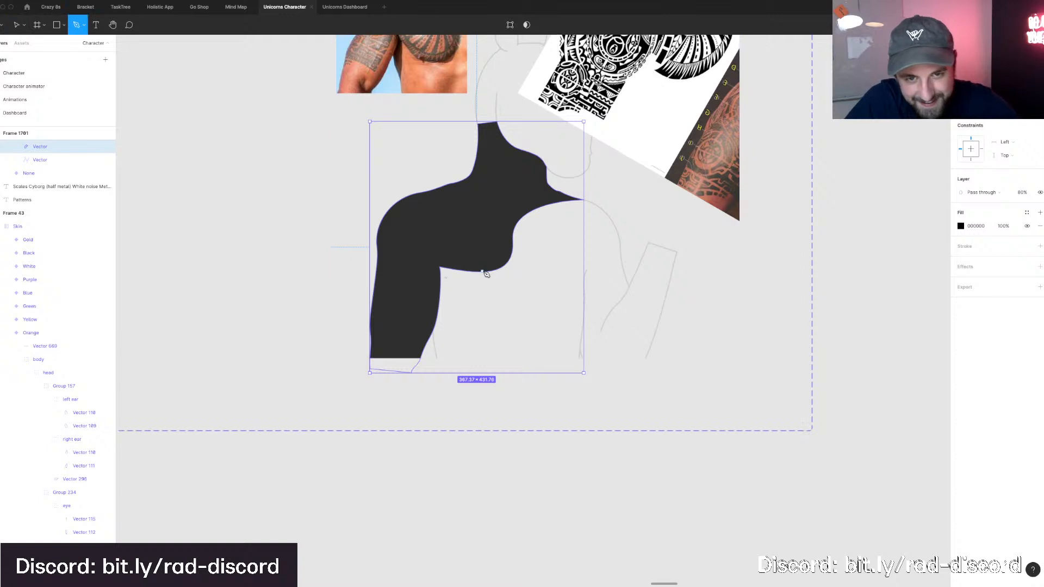
double_click(485, 274)
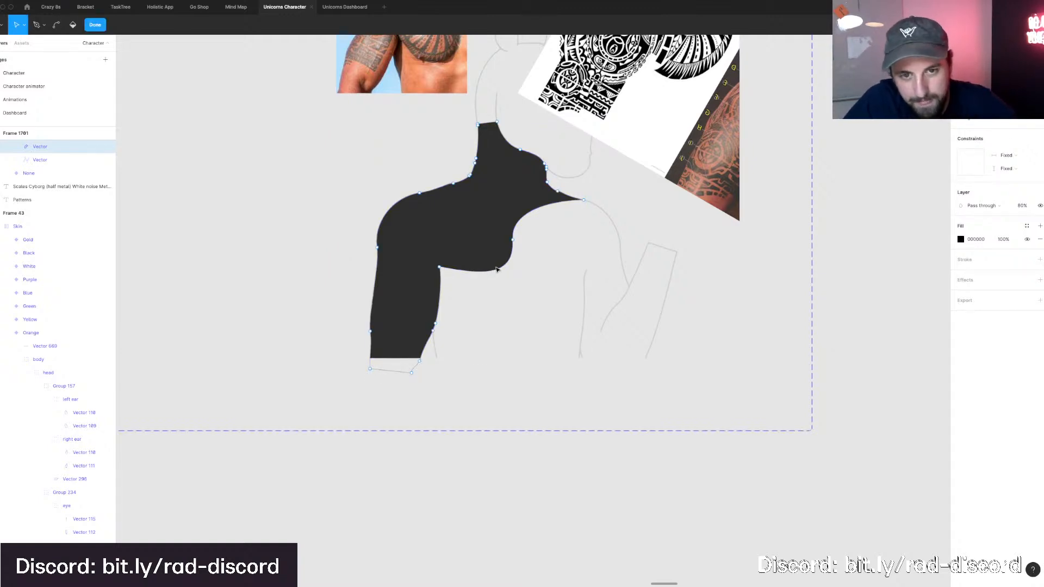
key(p)
drag(512, 239, 506, 317)
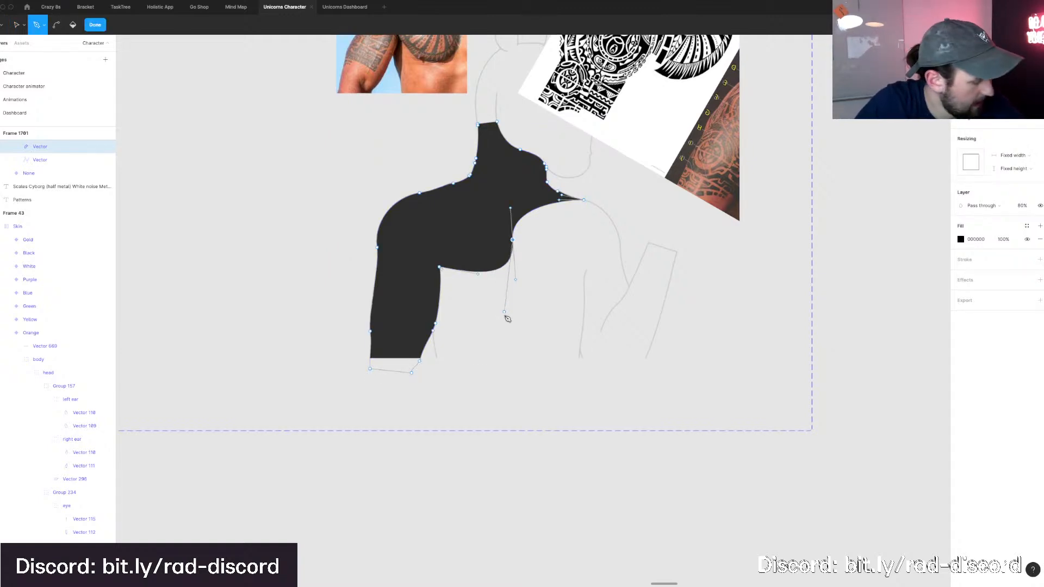
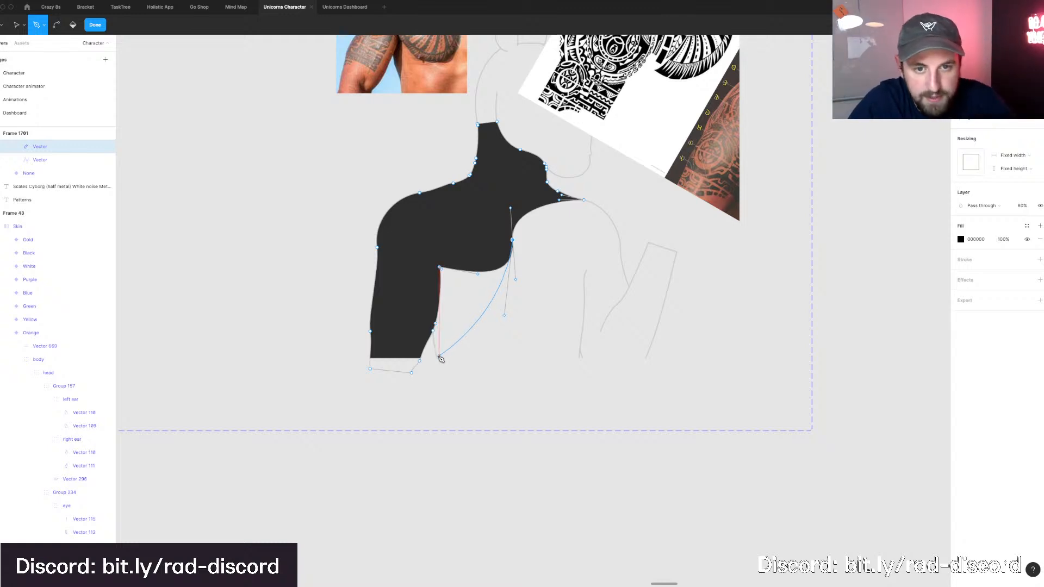
drag(439, 355, 431, 314)
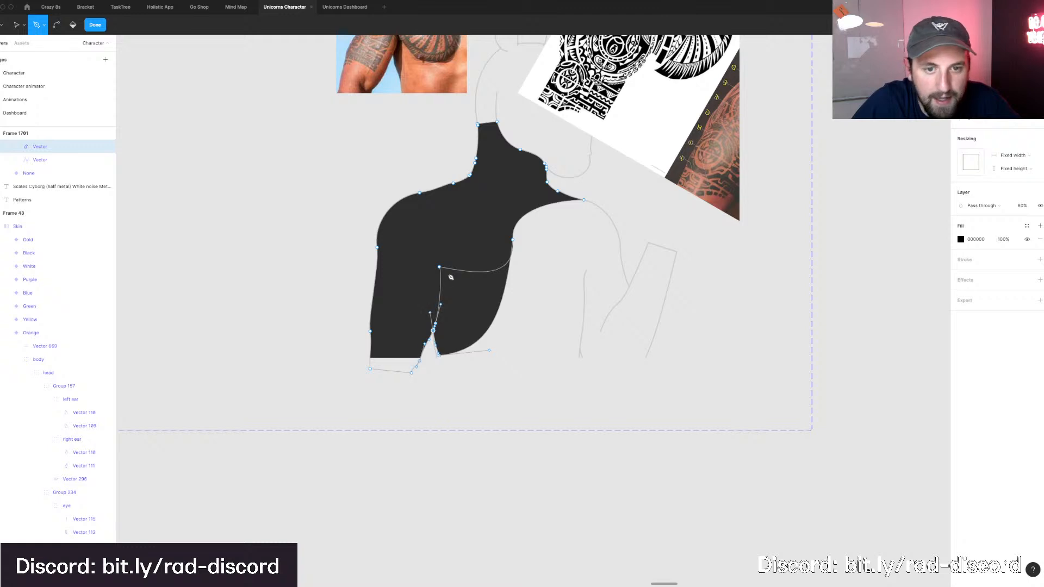
Lower the new torso point to just below the frame's edge and delete the armpit point inside the tattoo base shape.
key(Escape)
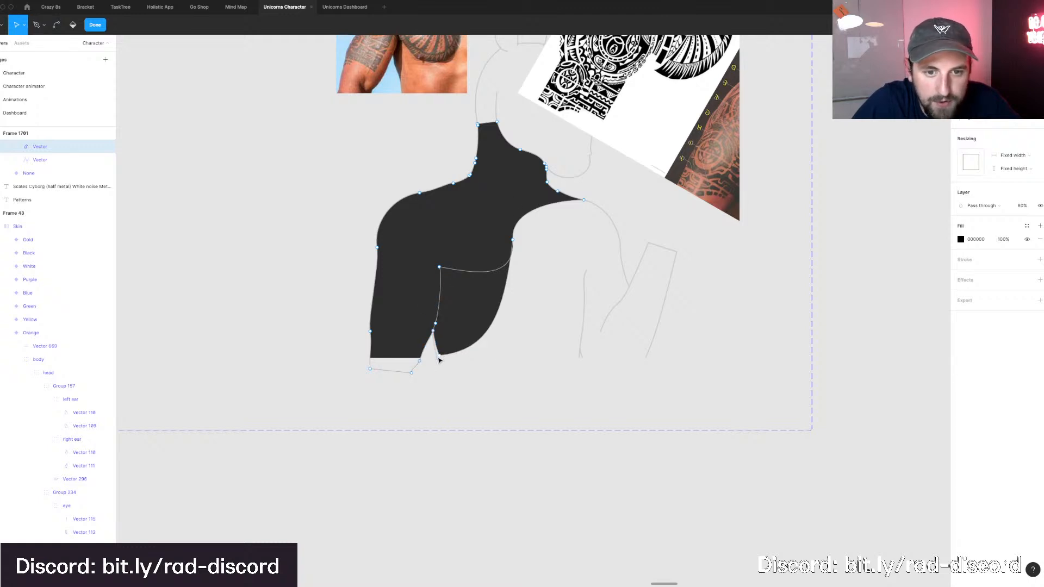
drag(439, 359, 441, 359)
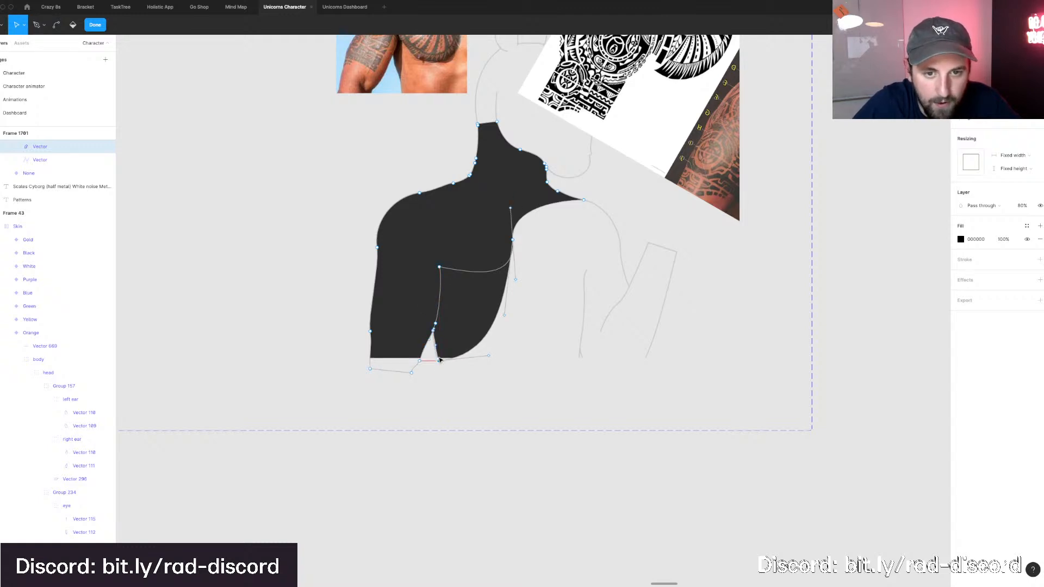
click(439, 268)
key(Delete)
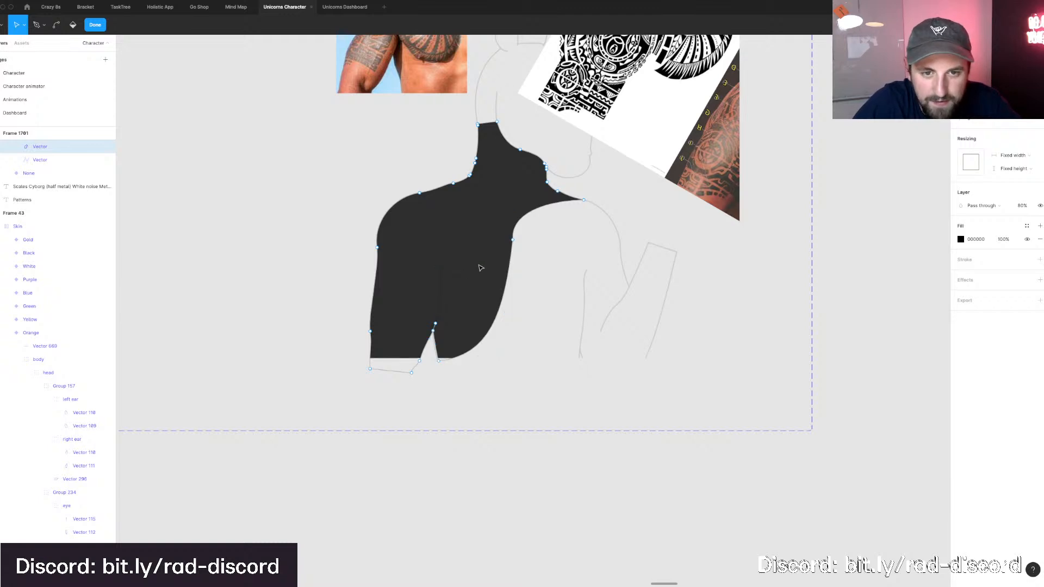
scroll(481, 267, up, 2)
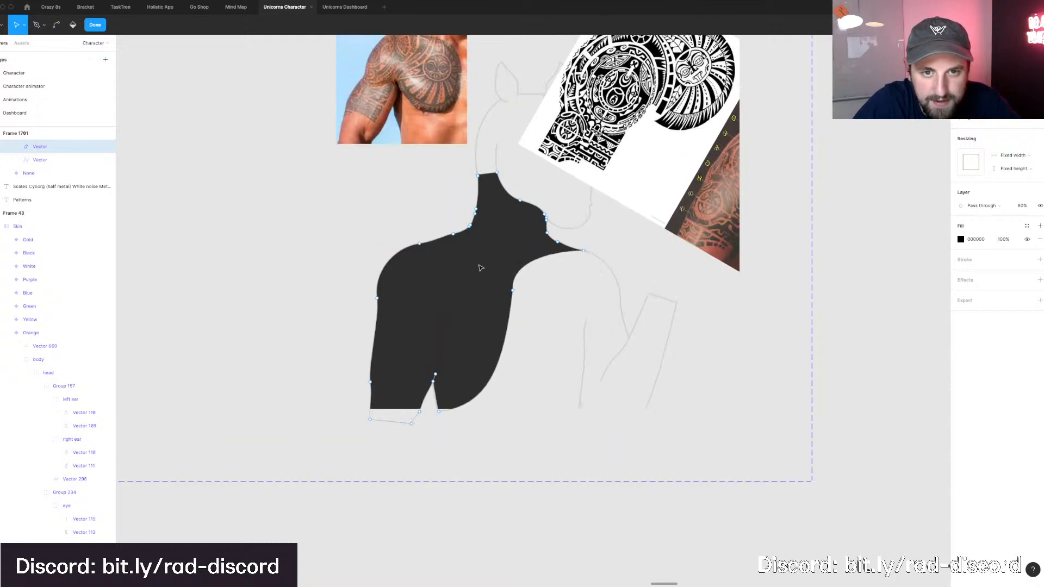
key(Escape)
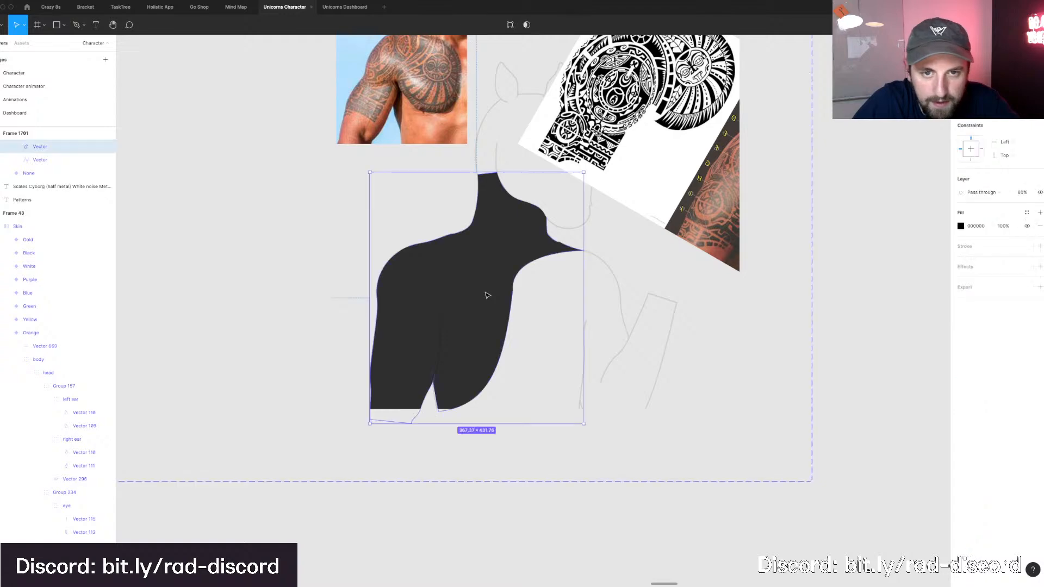
Examine how the extended tattoo base shape covers the large character's torso and arm compared with the reference artwork.
scroll(487, 295, up, 1)
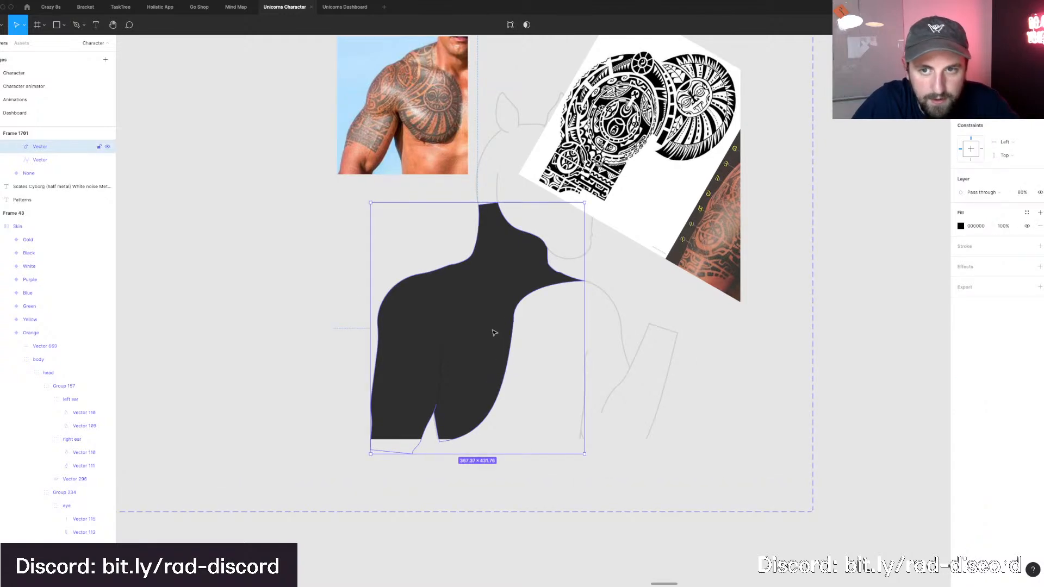
key(p)
scroll(505, 318, up, 12)
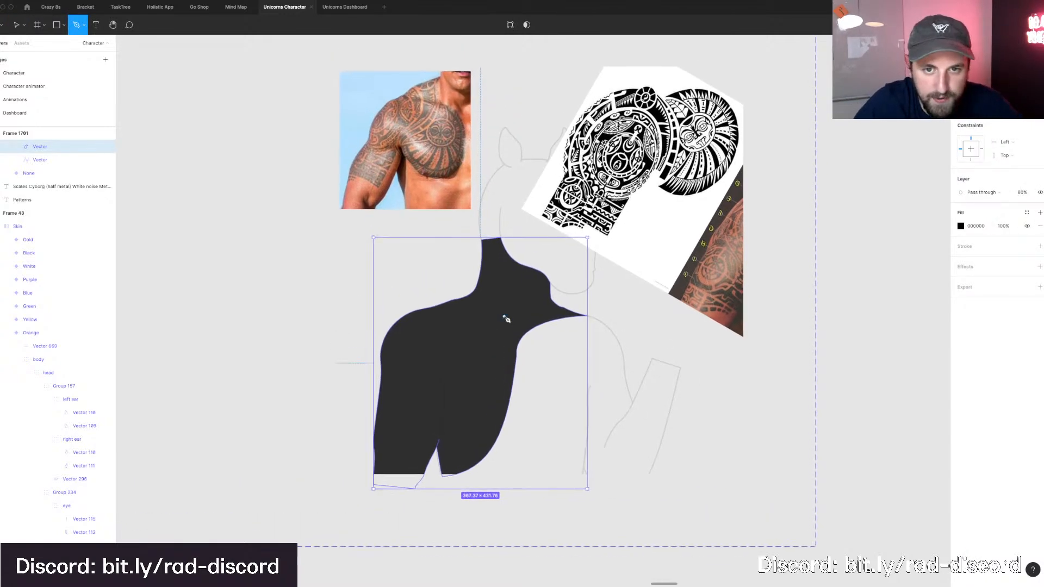
scroll(505, 318, up, 5)
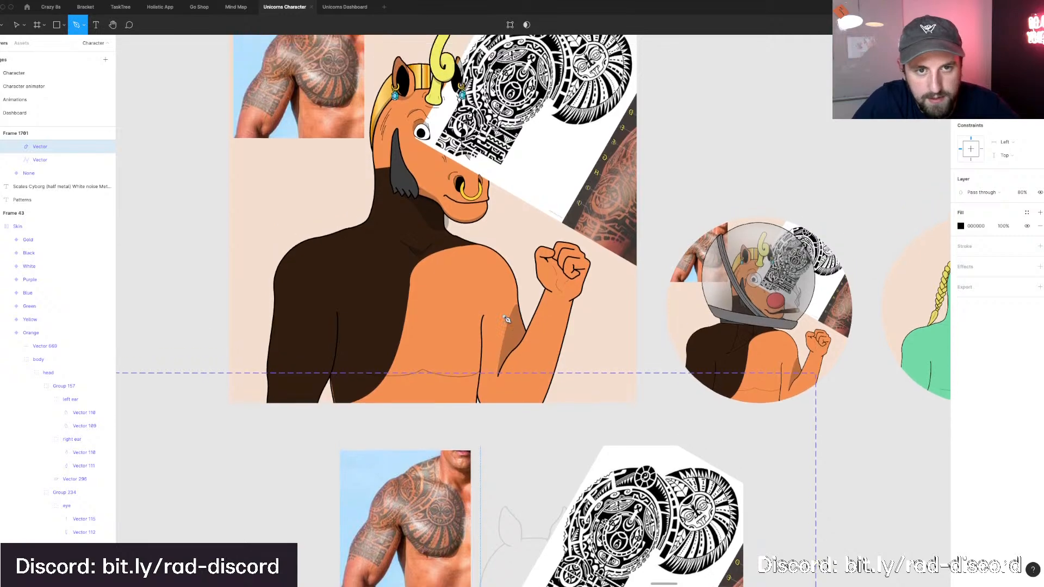
scroll(506, 319, down, 12)
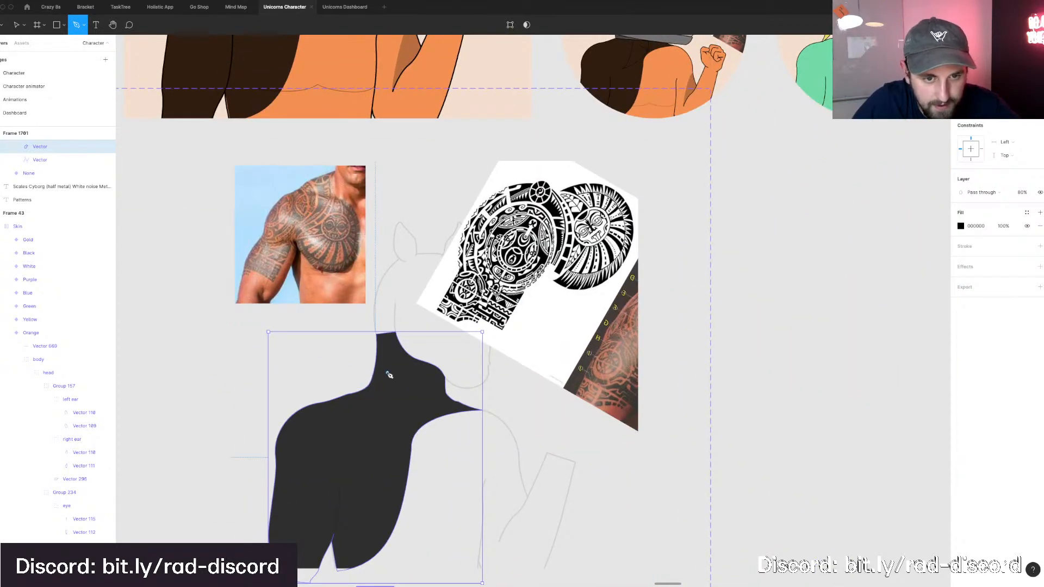
scroll(401, 421, down, 2)
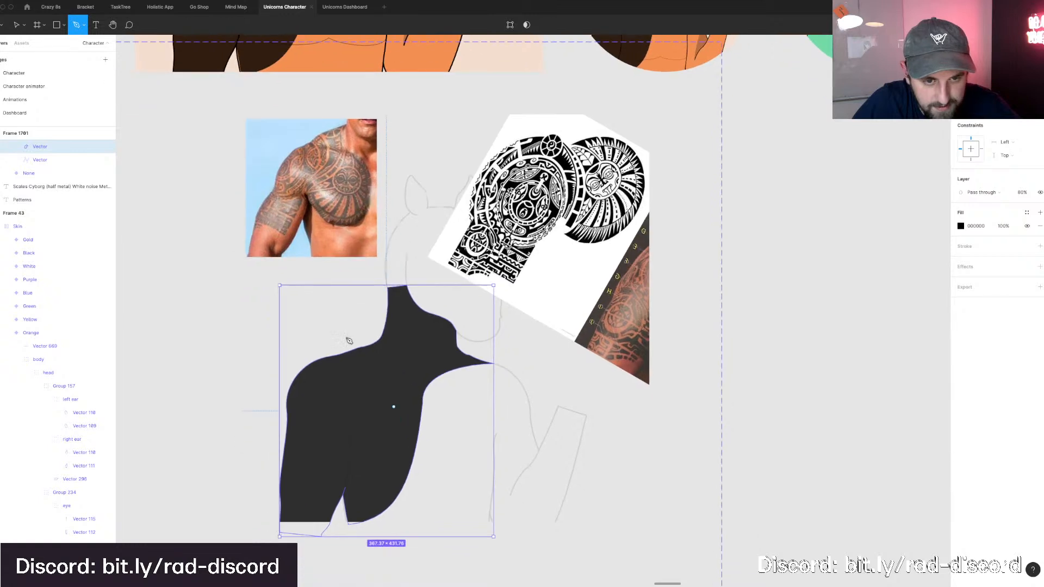
scroll(268, 299, left, 2)
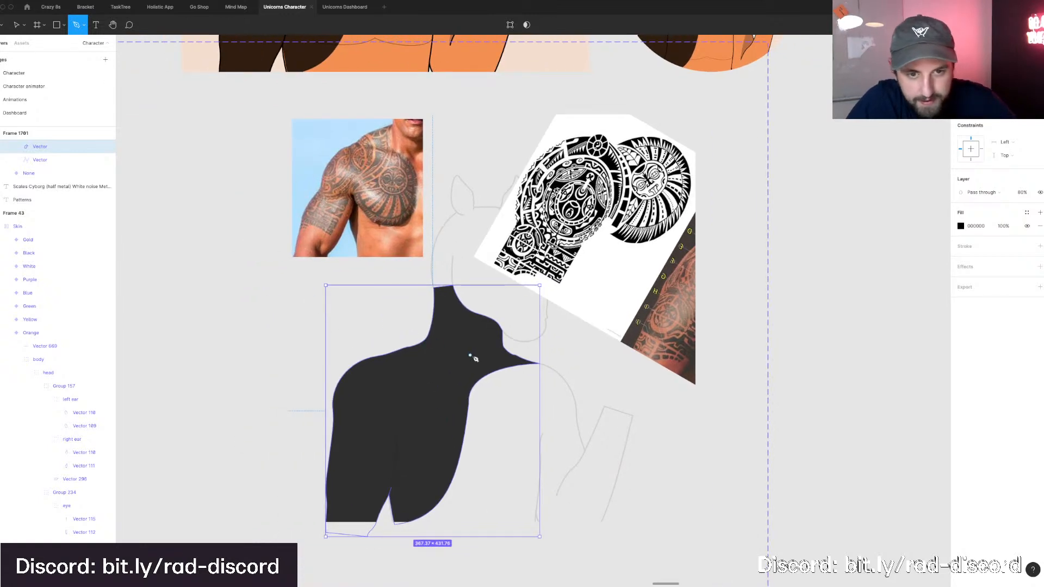
key(v)
key(Escape)
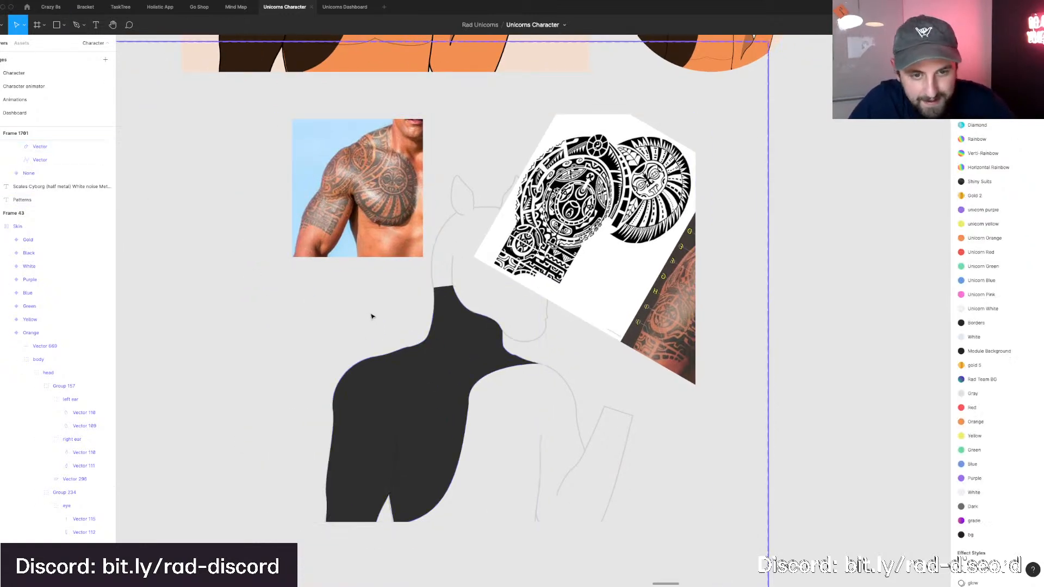
Draw a closed curved band about 146 × 132 across the shoulder and neck base, and swap its black stroke to a fill.
key(p)
click(421, 357)
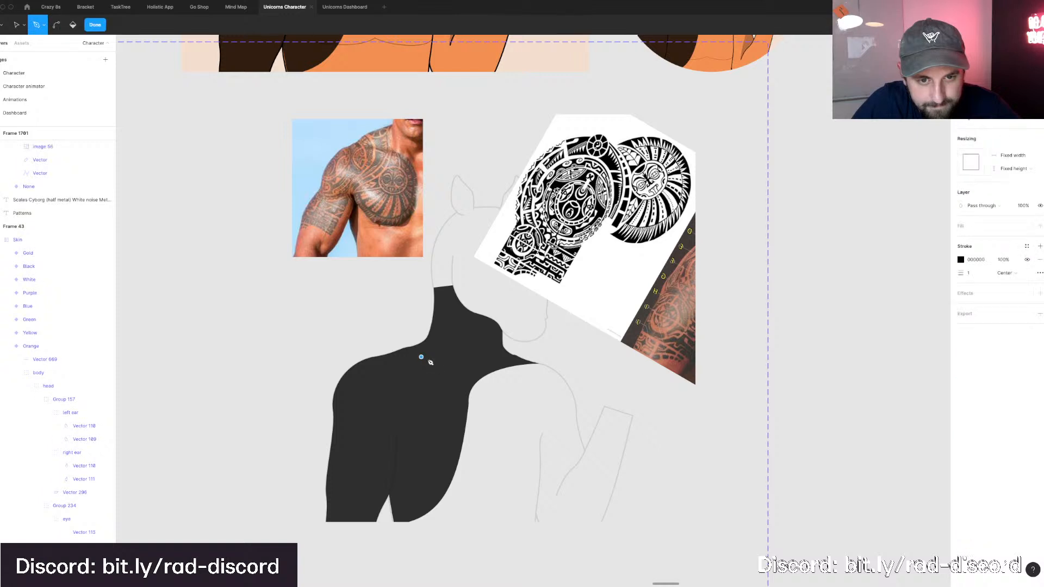
click(471, 397)
drag(483, 421, 483, 428)
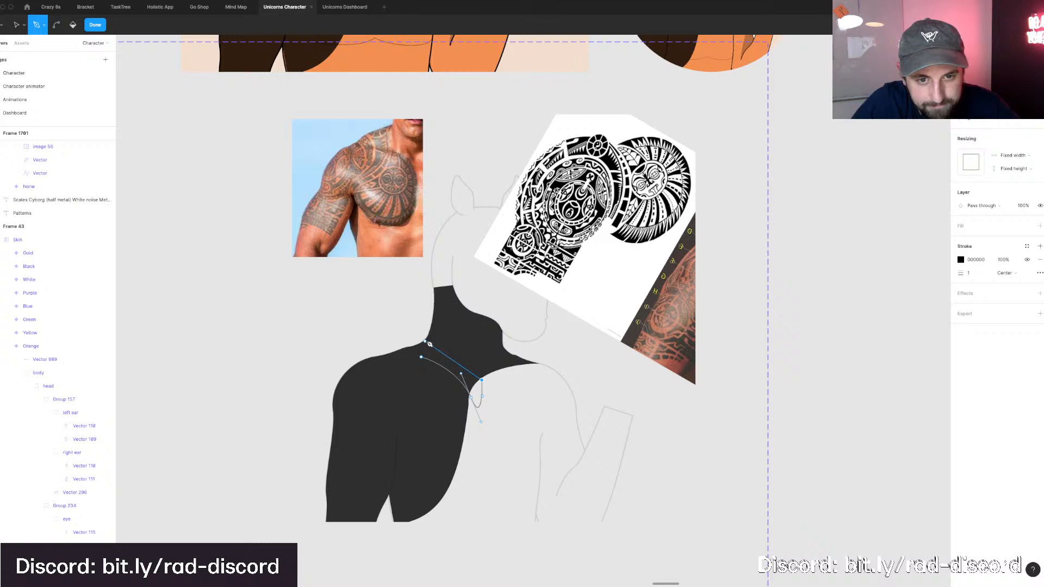
drag(426, 340, 397, 337)
click(406, 331)
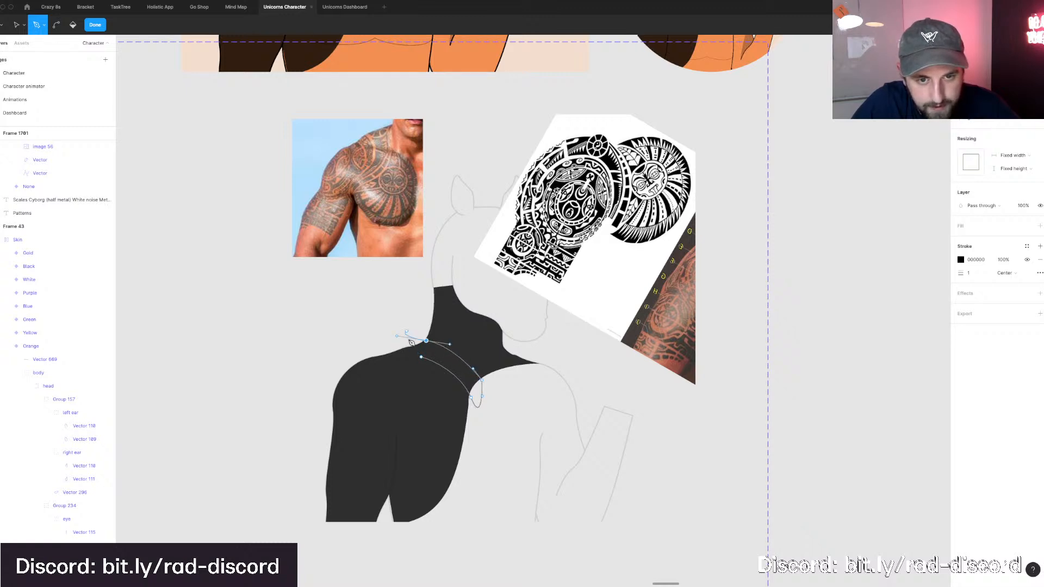
mouse_move(422, 358)
mouse_down()
mouse_move(467, 374)
mouse_move(456, 372)
mouse_up()
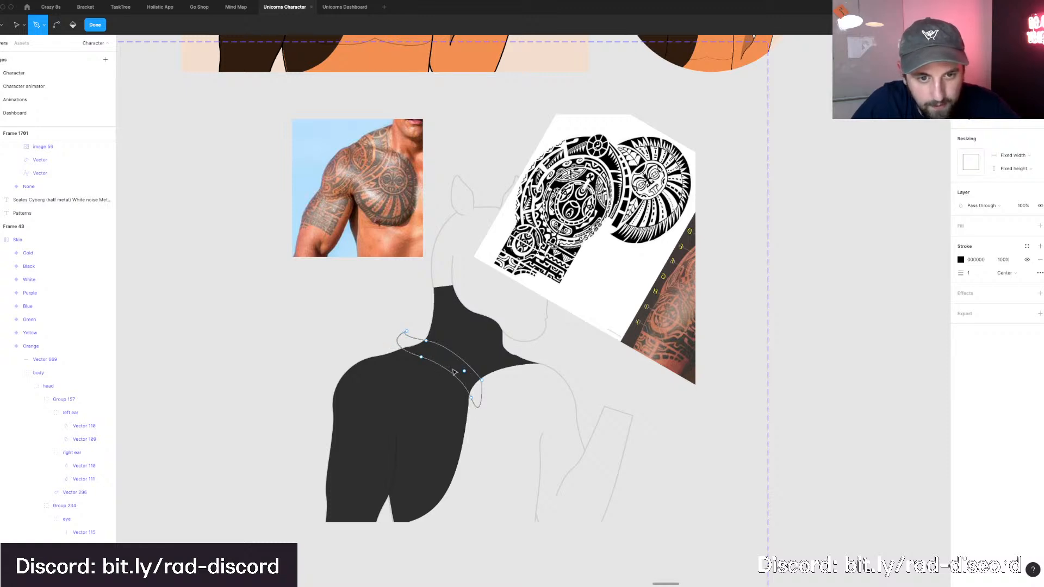
key(Return)
key(shift+x)
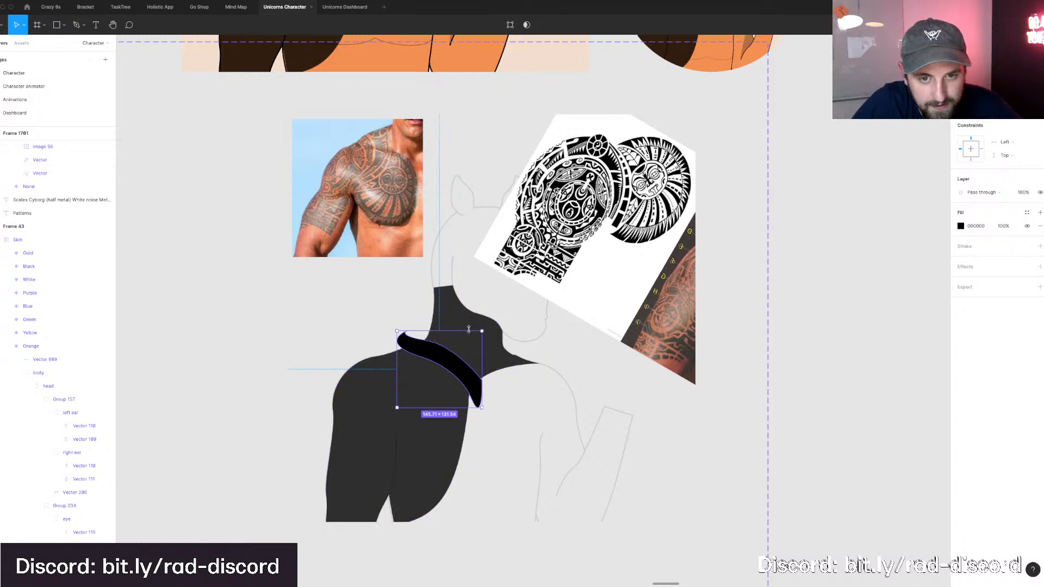
Try to intersect the curved shoulder band with the tattoo base shape.
shift+click(474, 326)
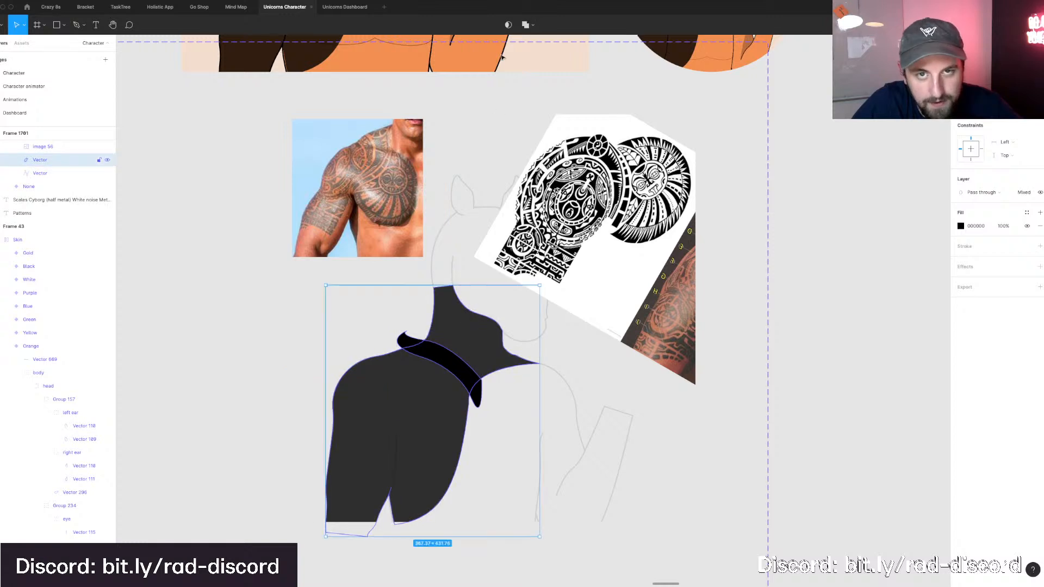
click(533, 25)
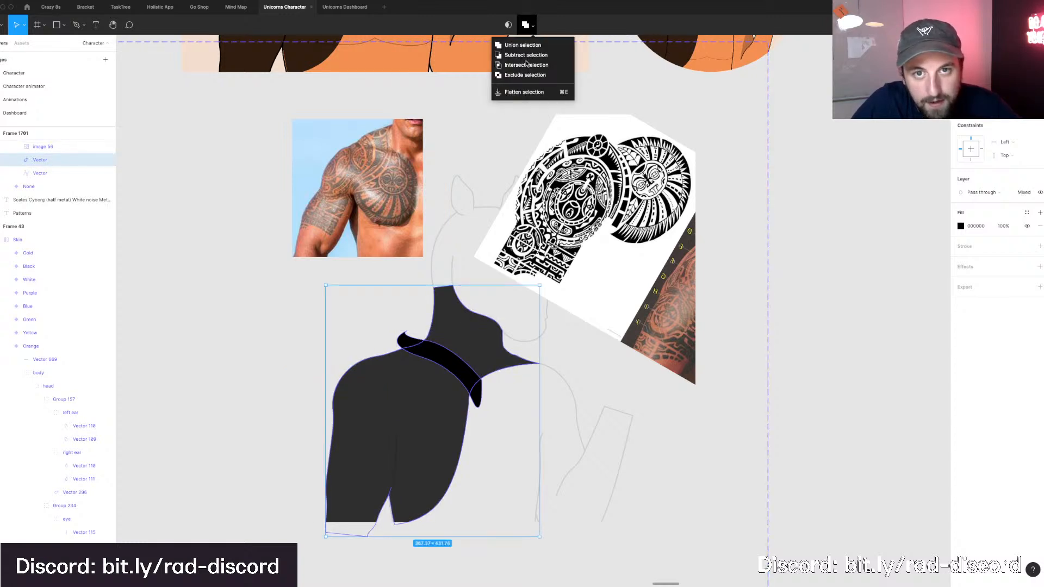
click(526, 64)
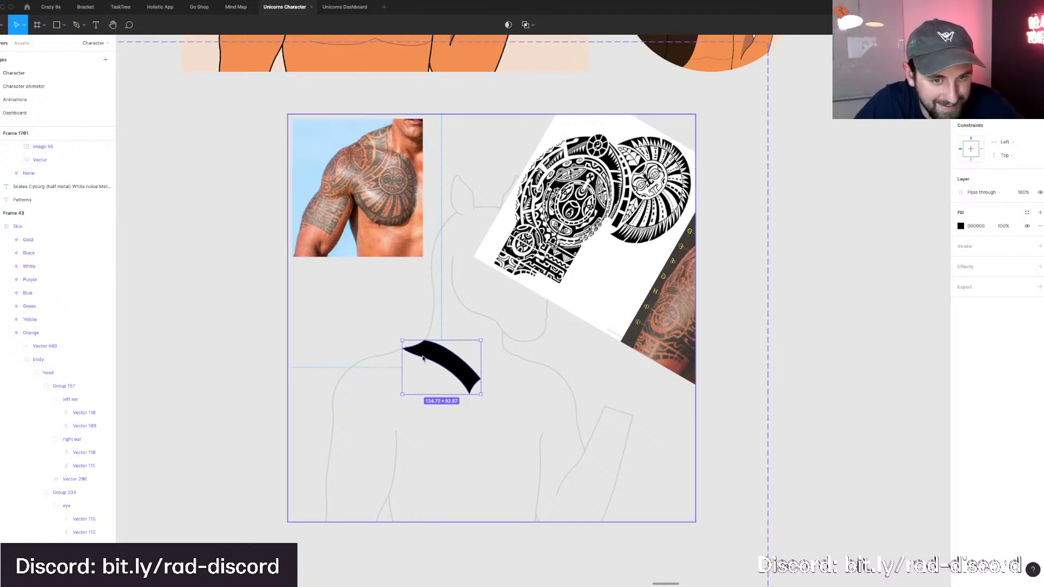
key(super+z)
Subtract the curved shoulder band from the tattoo base shape, cutting a gap between neck and shoulder.
click(487, 355)
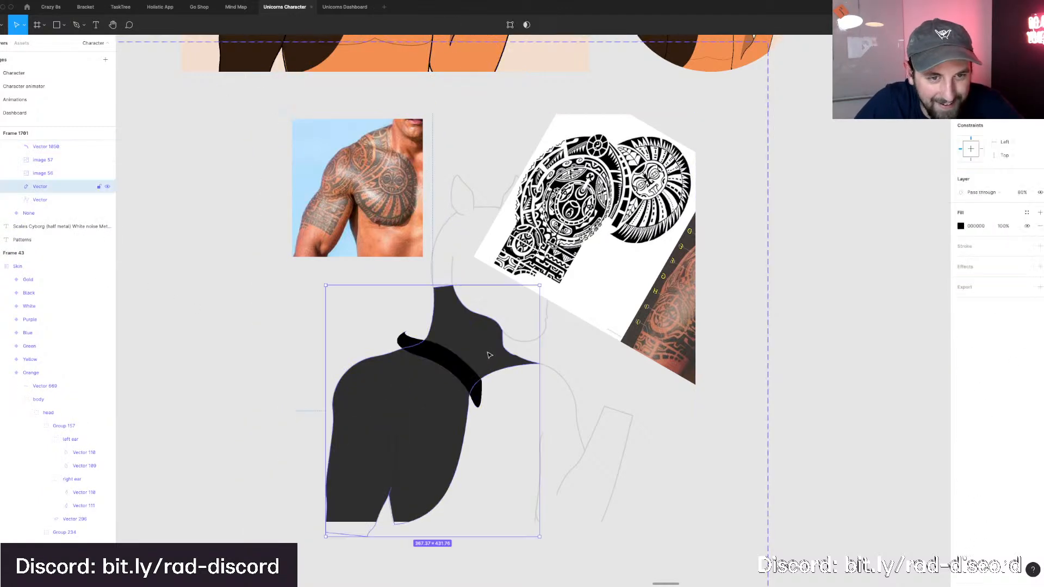
click(462, 370)
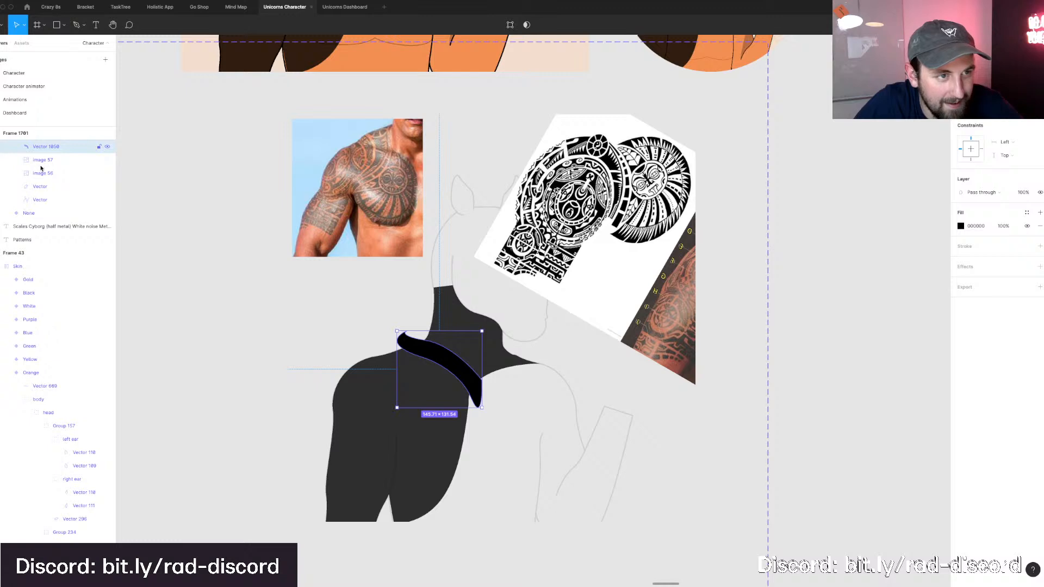
shift+click(33, 190)
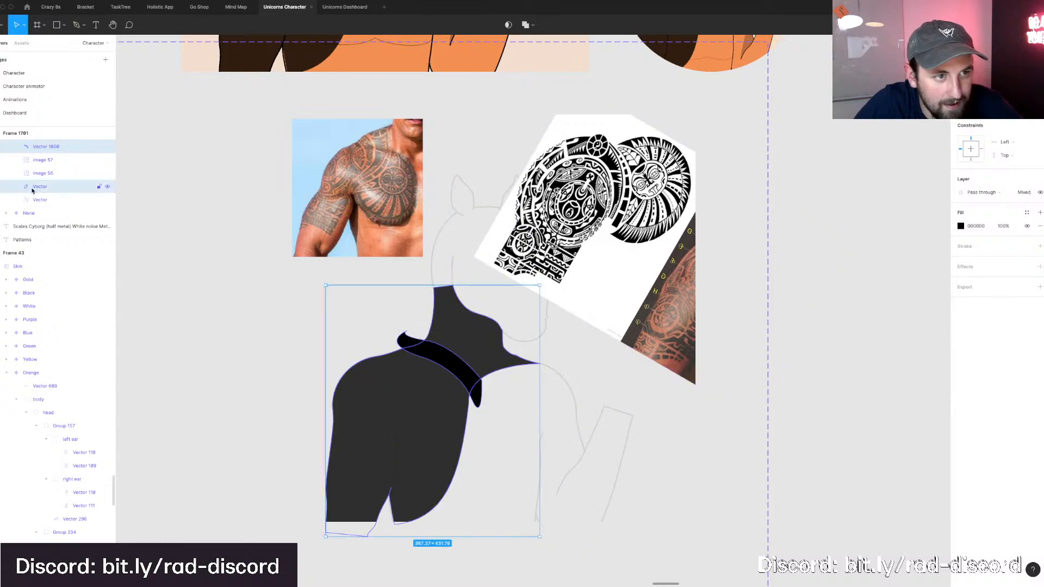
click(533, 25)
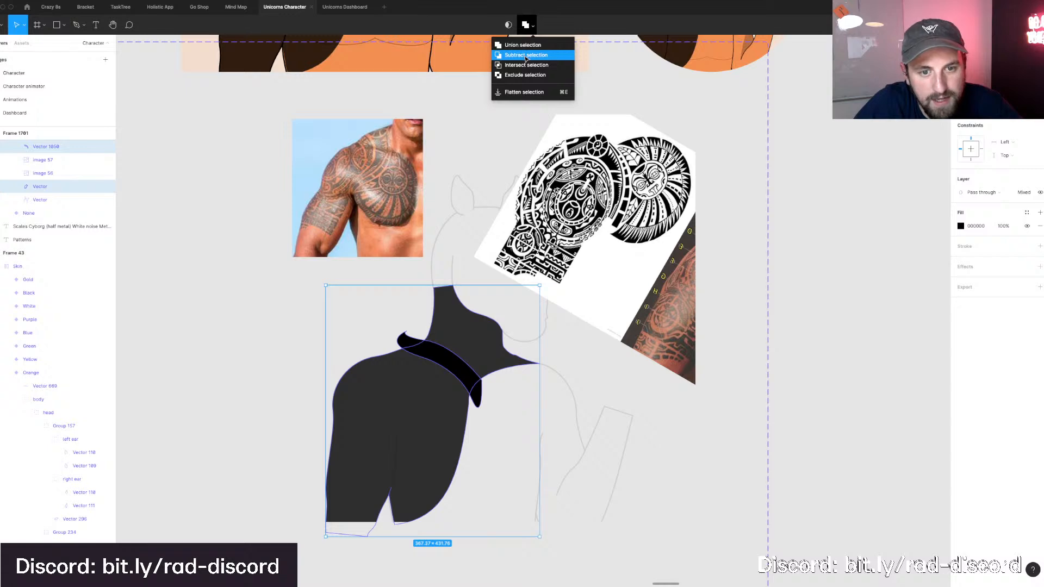
click(526, 56)
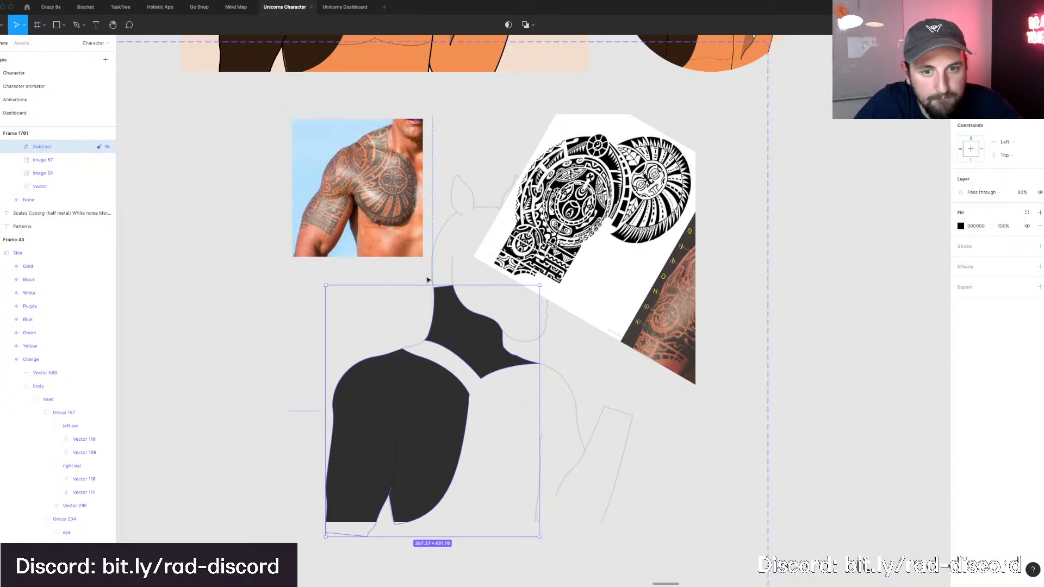
Examine the layout of the shoulder, chest and arm tattoos in the reference photo up close.
scroll(427, 280, up, 2)
scroll(427, 280, up, 2)
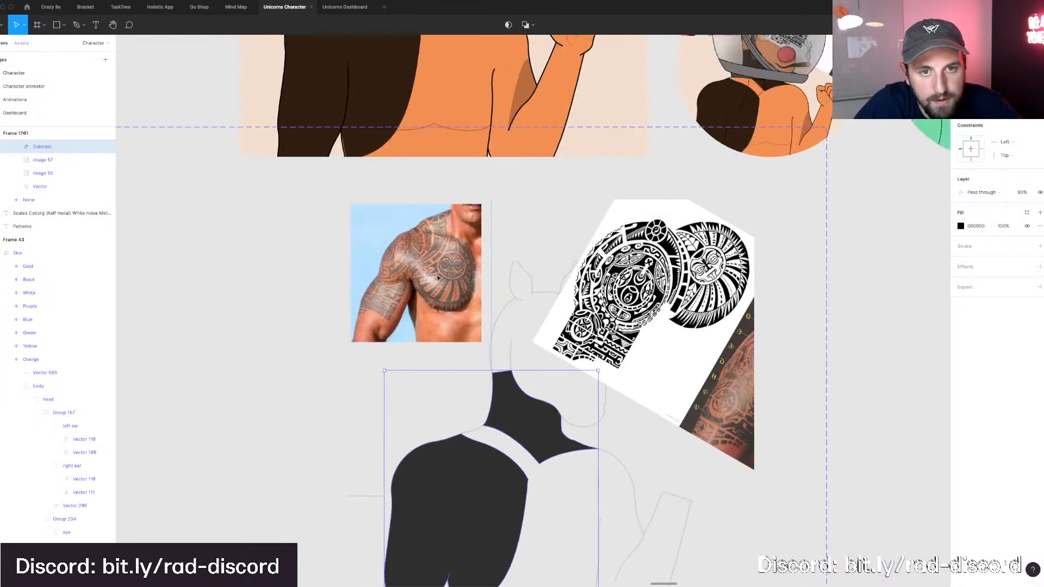
scroll(433, 222, up, 5)
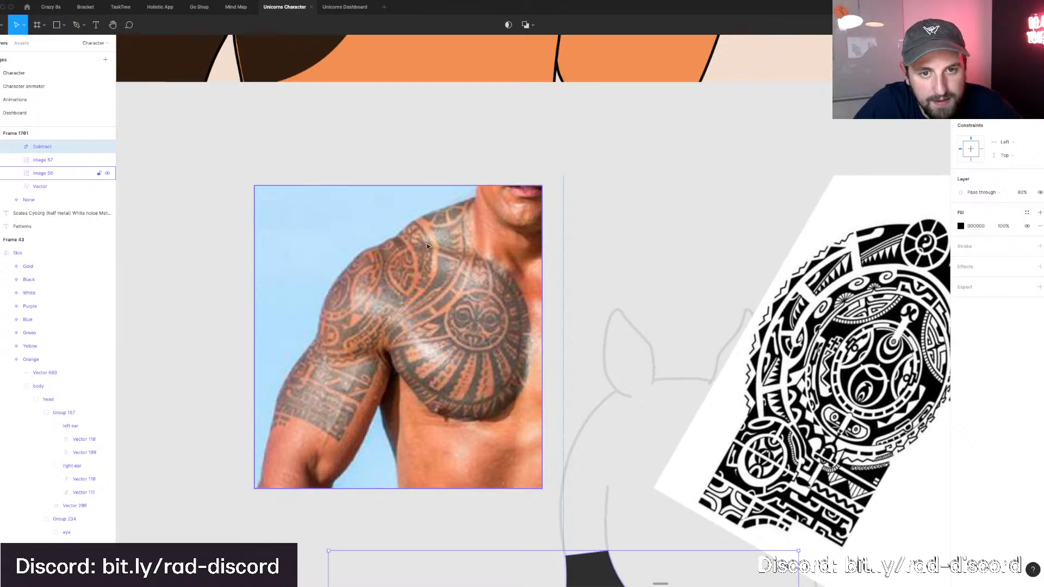
click(384, 345)
scroll(389, 353, up, 2)
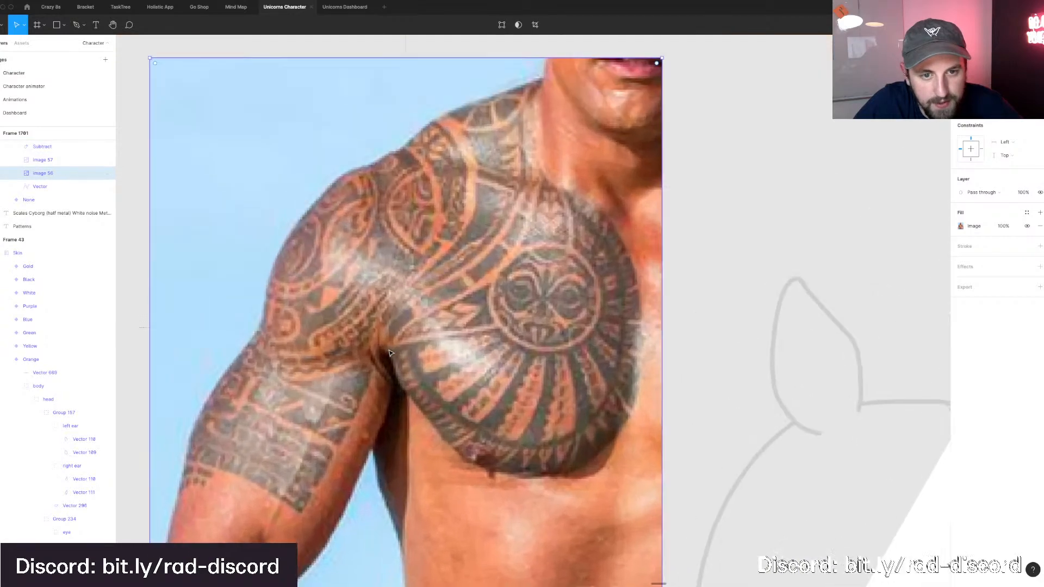
scroll(424, 418, down, 8)
scroll(458, 483, up, 4)
scroll(460, 483, up, 1)
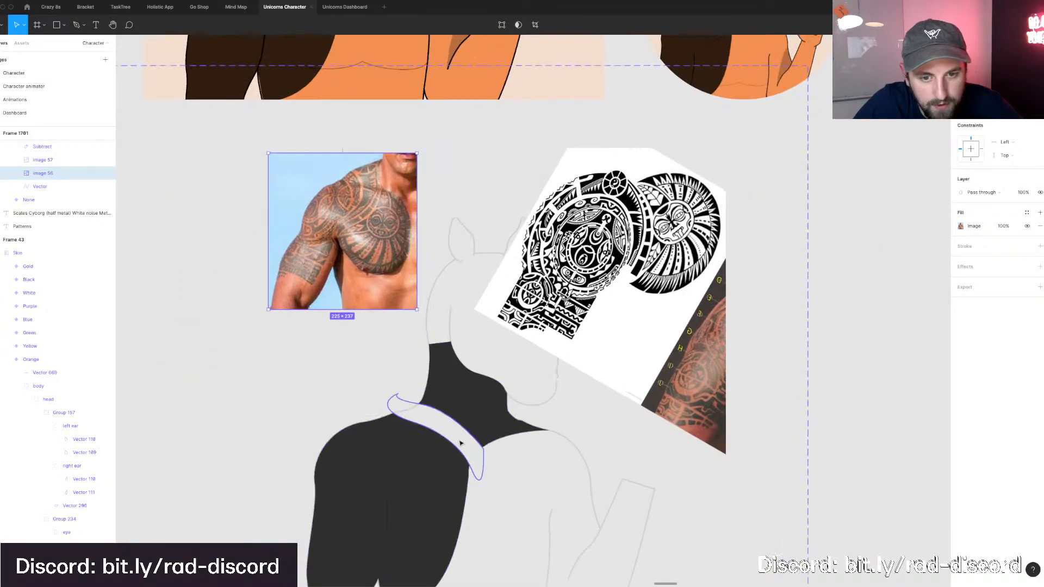
Delete the pointed tip's anchor point at the far collarbone inside the subtracted tattoo base shape.
double_click(493, 439)
key(Return)
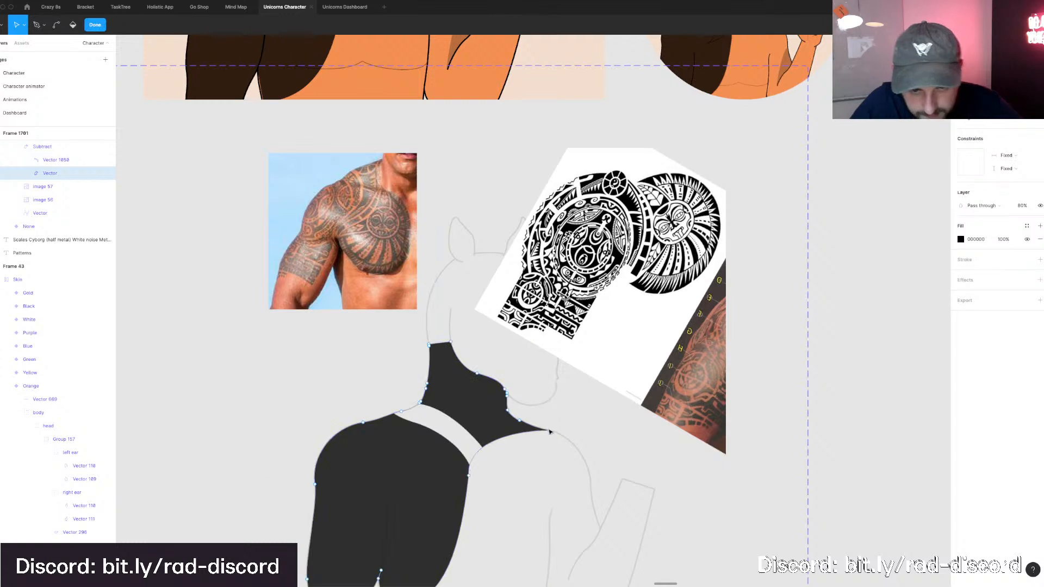
click(548, 430)
key(p)
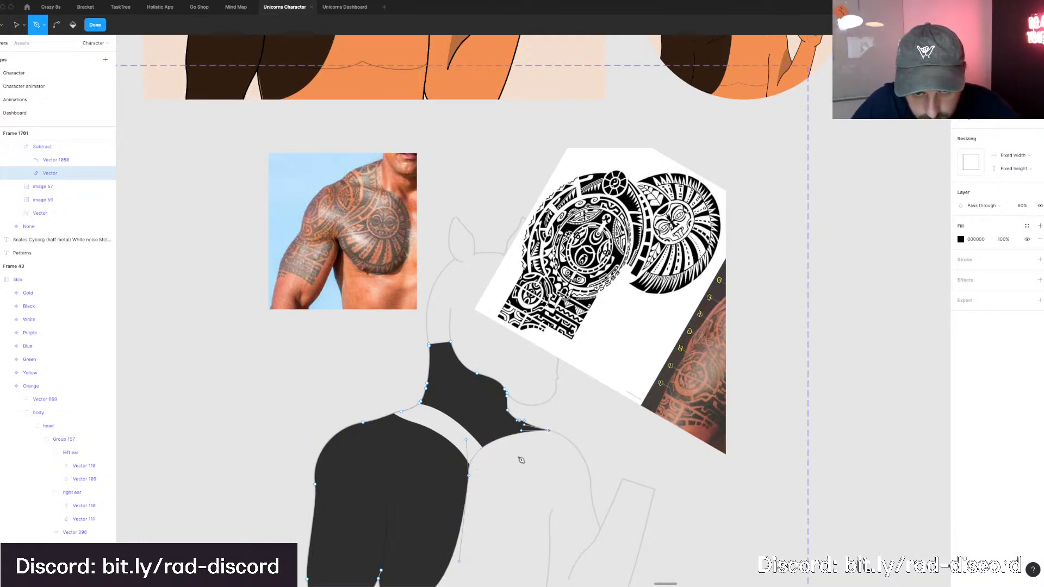
click(536, 438)
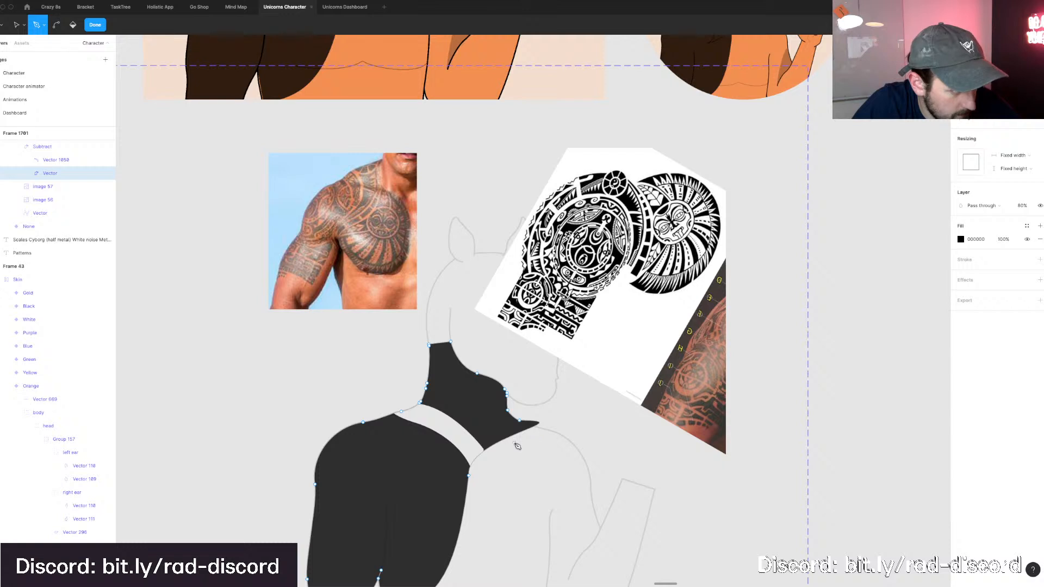
key(Escape)
scroll(511, 444, down, 2)
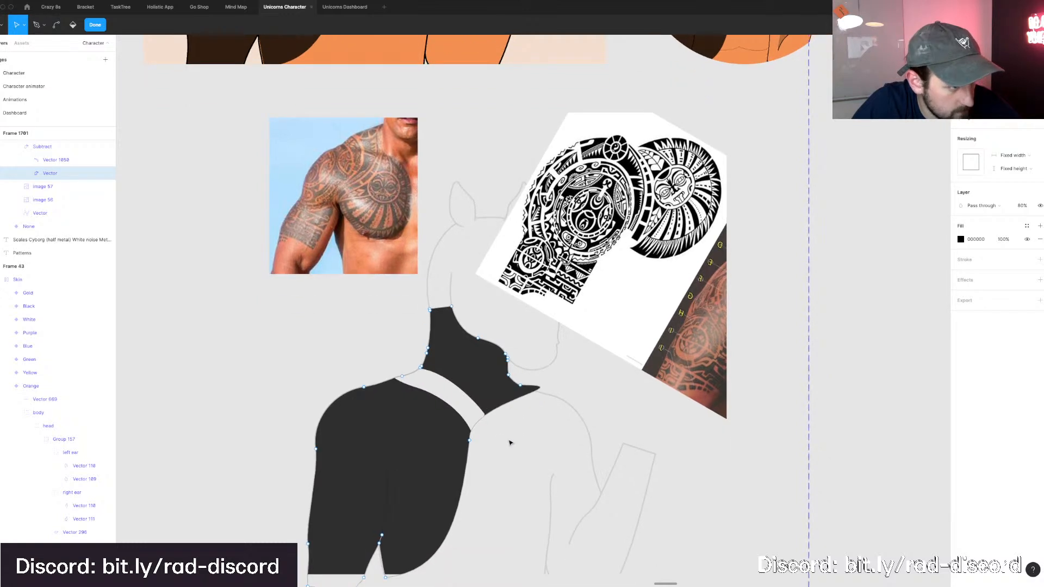
scroll(506, 440, down, 1)
scroll(506, 440, right, 1)
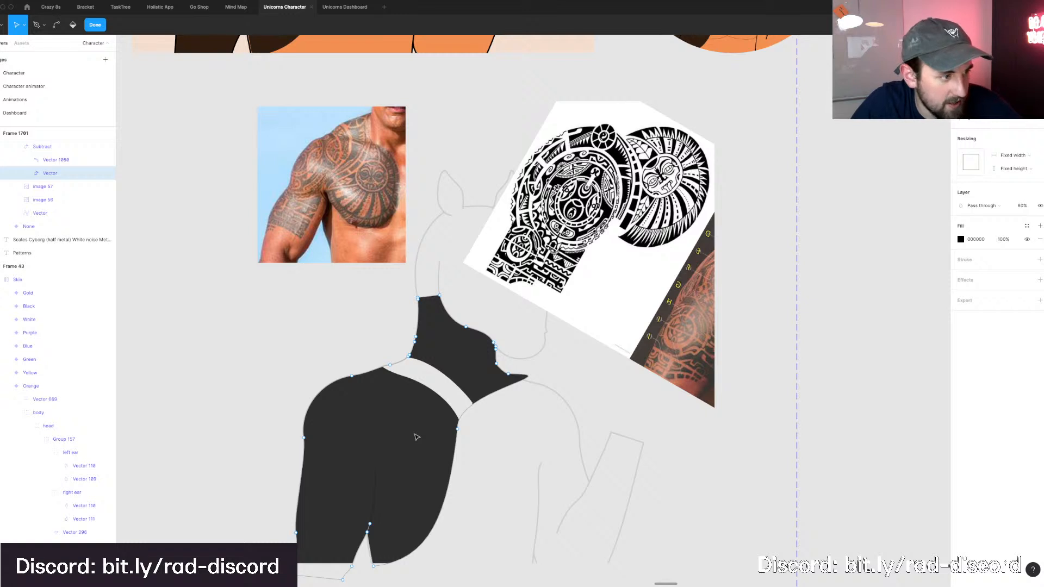
Round the chest edge of the tattoo base by bending and shifting its side point, and retract the collarbone point's outer handle.
click(458, 430)
key(super)
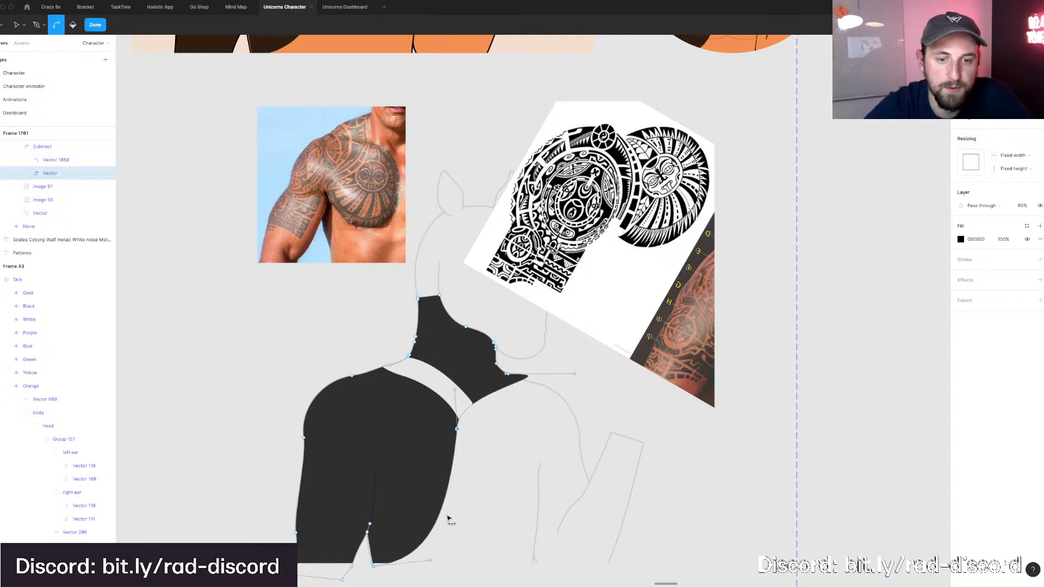
drag(460, 530, 477, 503)
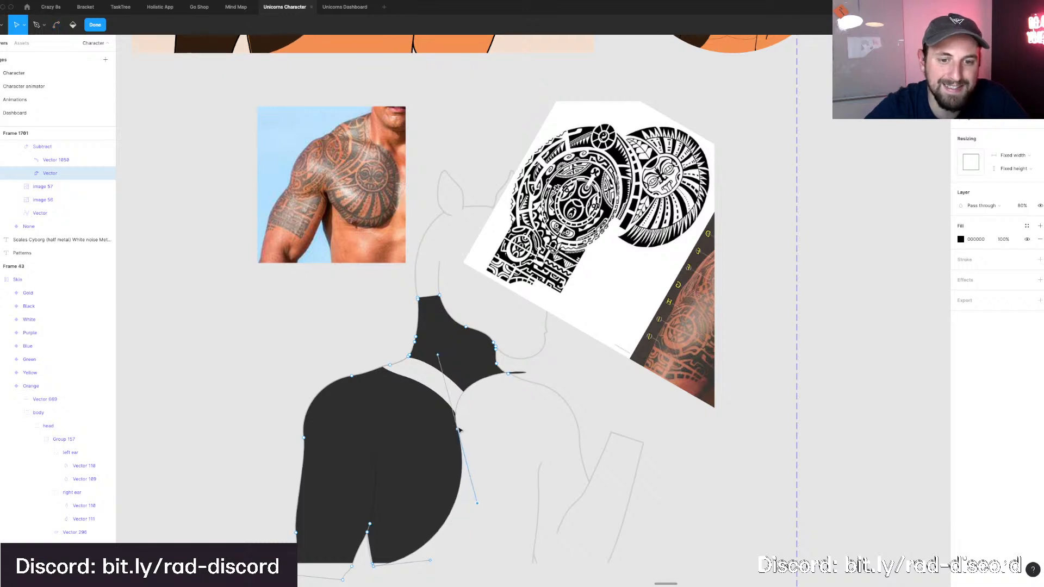
drag(461, 427, 466, 418)
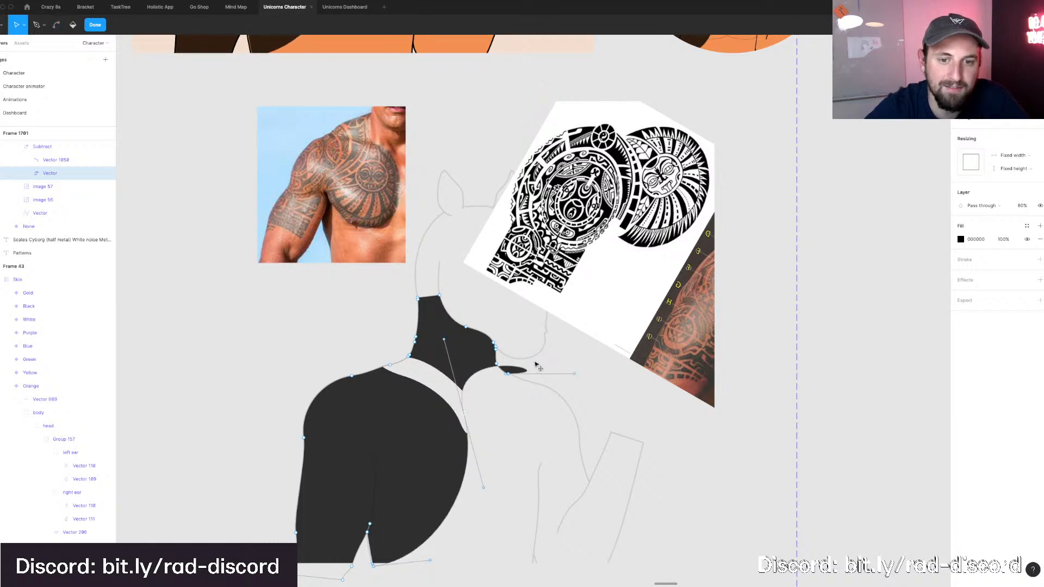
drag(574, 374, 503, 375)
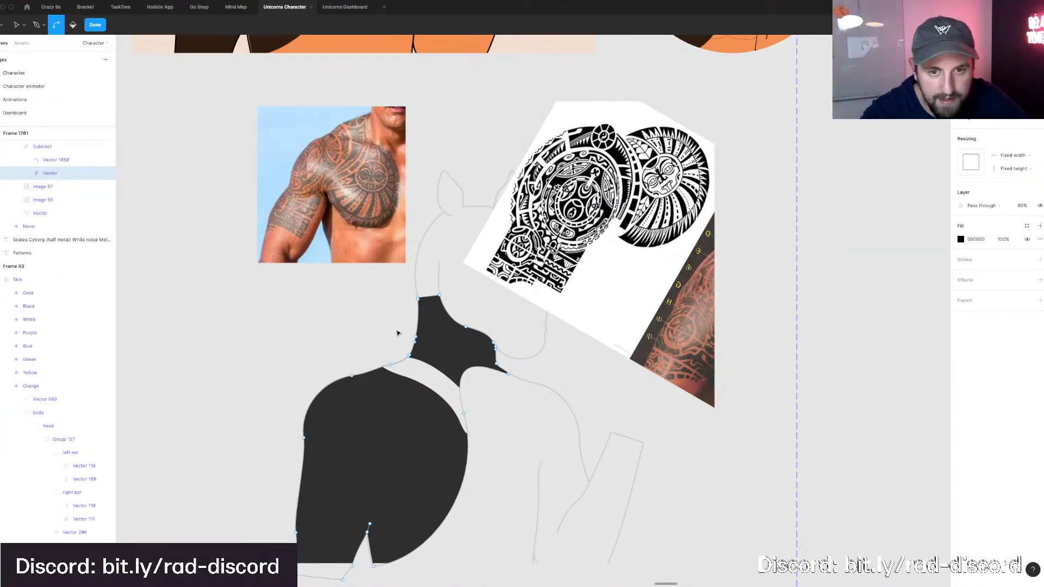
key(Escape)
key(Escape)
Raise the tattoo base's lower torso point to the armpit line and bend its curve into a rounded lower chest edge.
scroll(399, 336, up, 2)
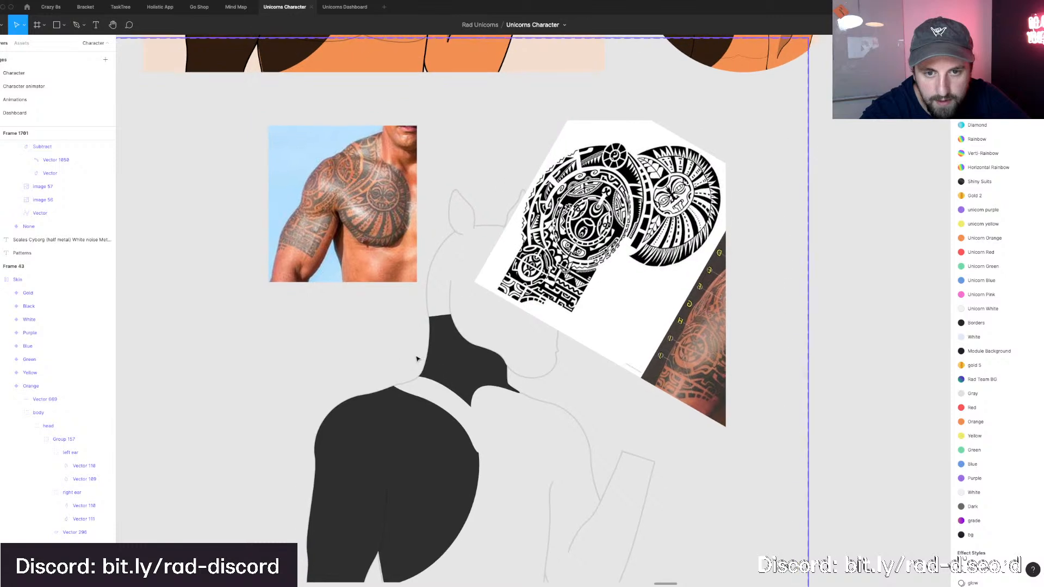
click(469, 368)
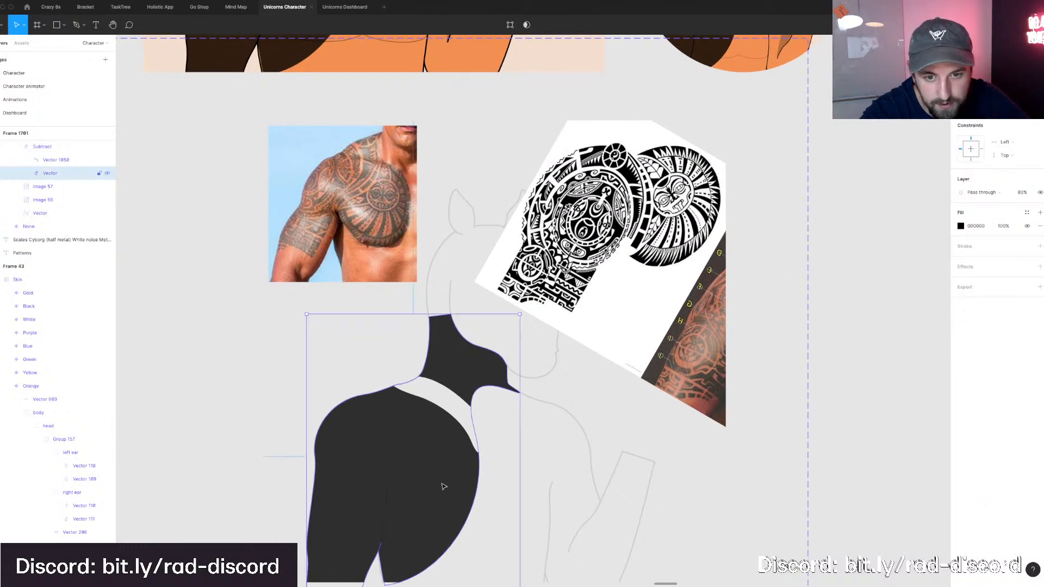
double_click(415, 489)
scroll(415, 489, down, 3)
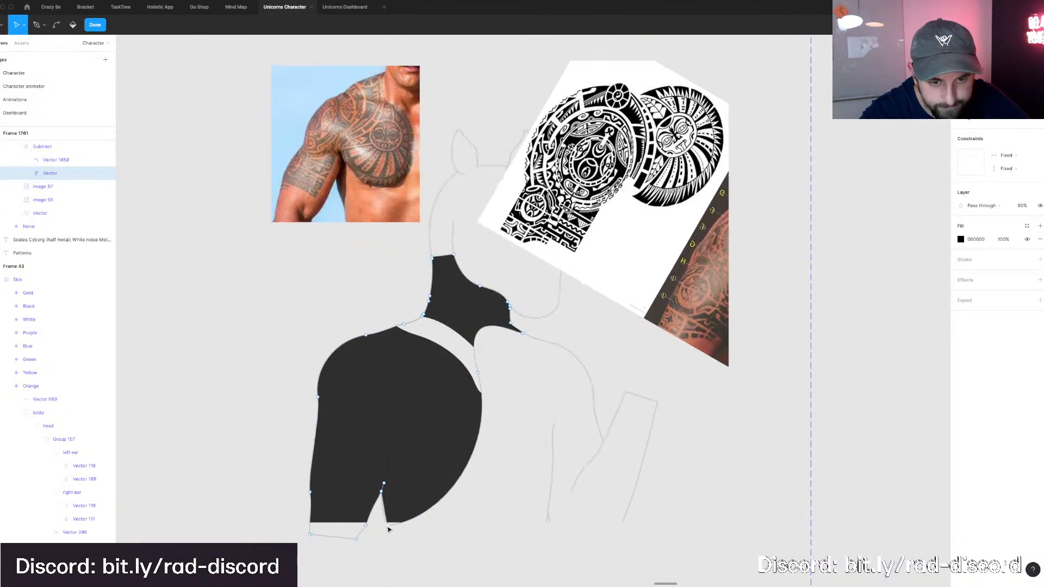
drag(388, 528, 386, 506)
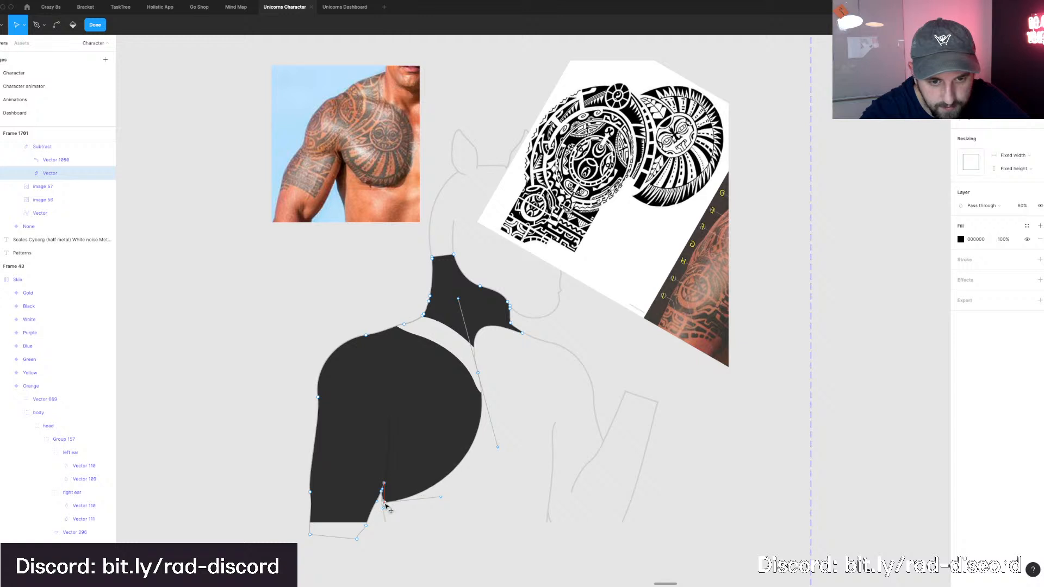
drag(451, 512, 462, 520)
click(385, 503)
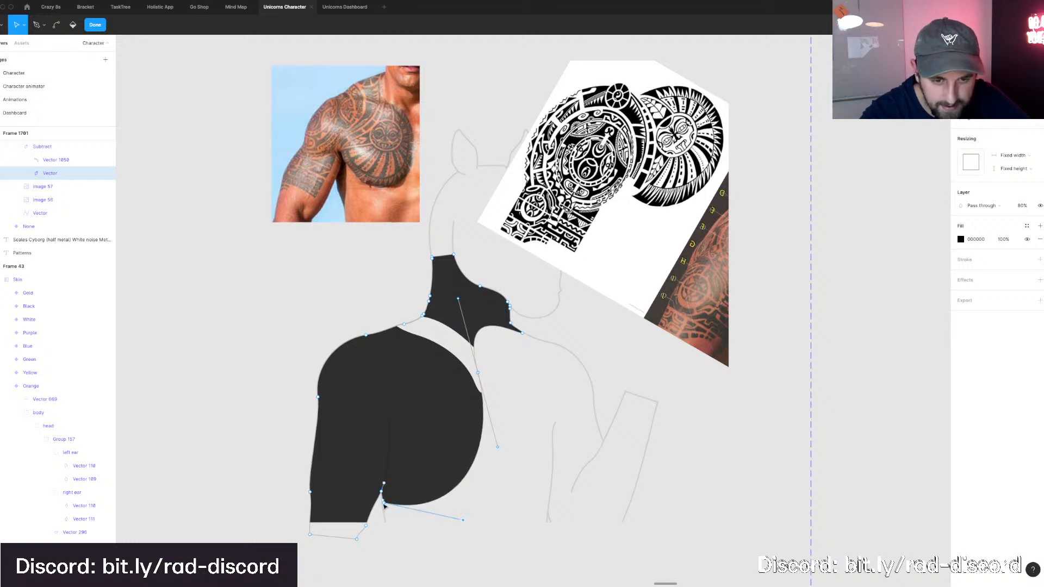
drag(384, 501, 389, 462)
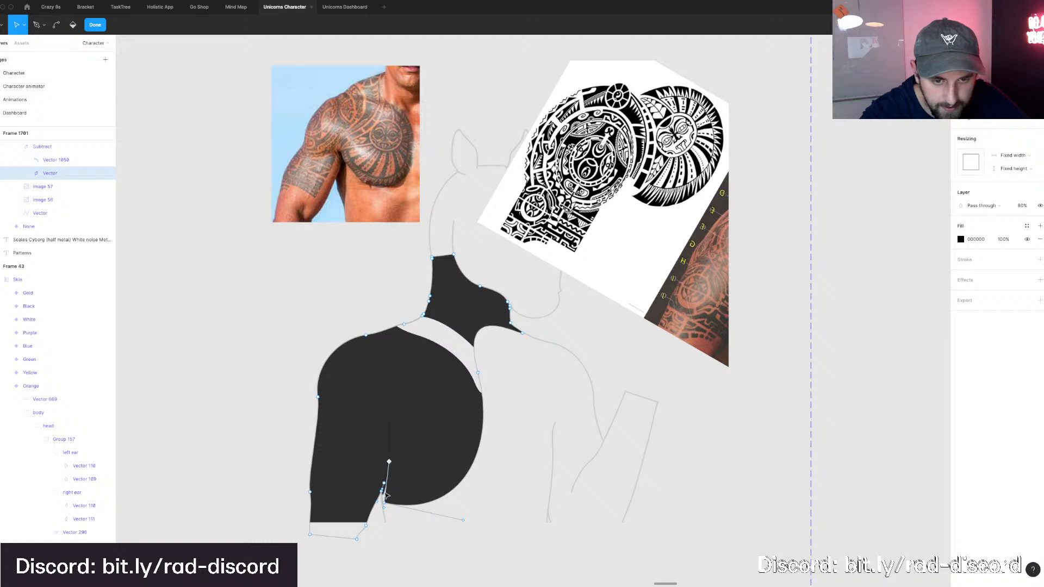
click(382, 503)
drag(388, 501, 401, 461)
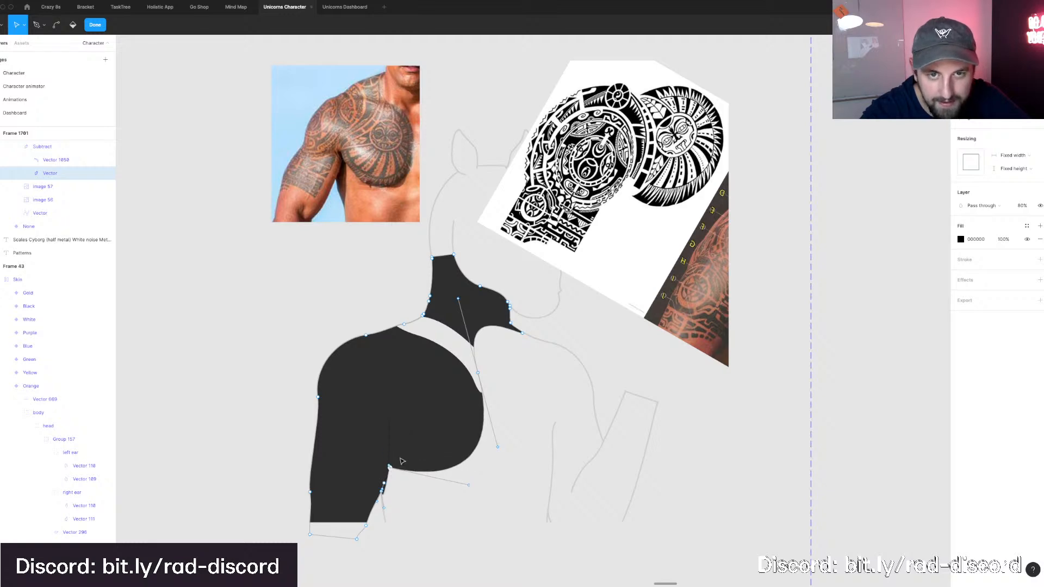
Nudge the lower chest point of the tattoo base down and inward from the armpit to sit beneath the chest.
scroll(402, 461, down, 3)
scroll(401, 461, down, 2)
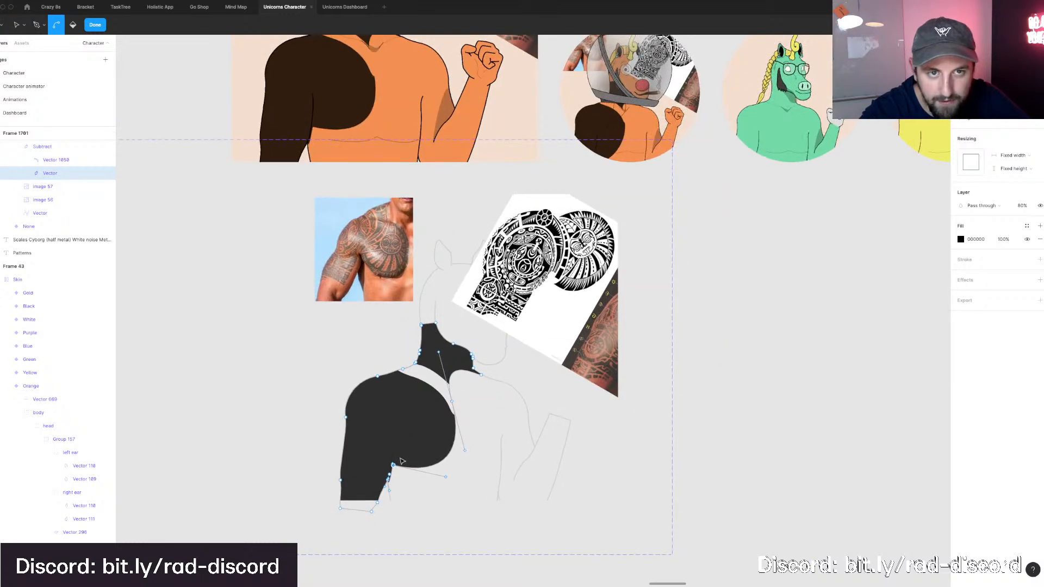
click(396, 474)
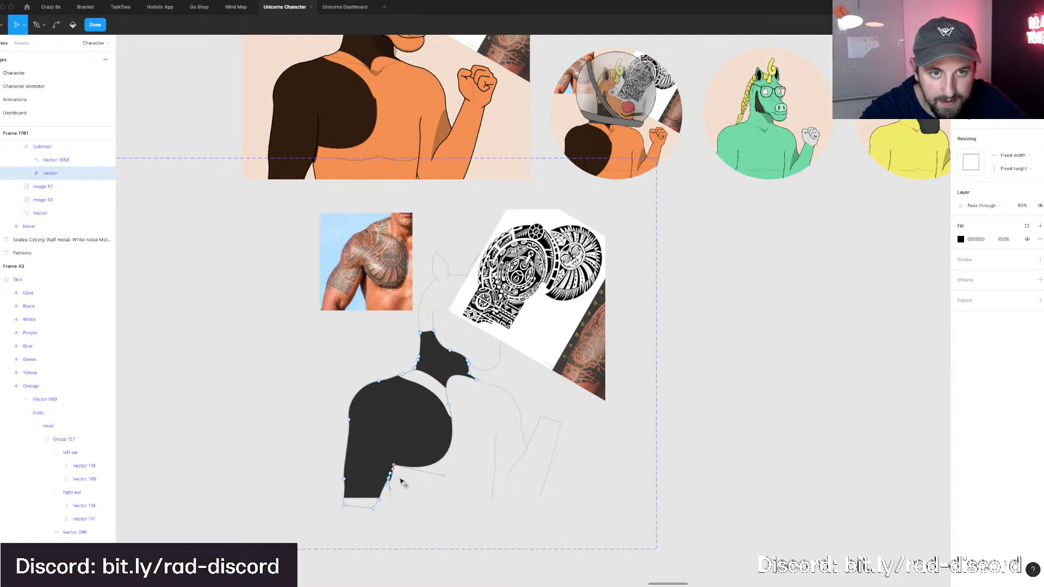
click(394, 465)
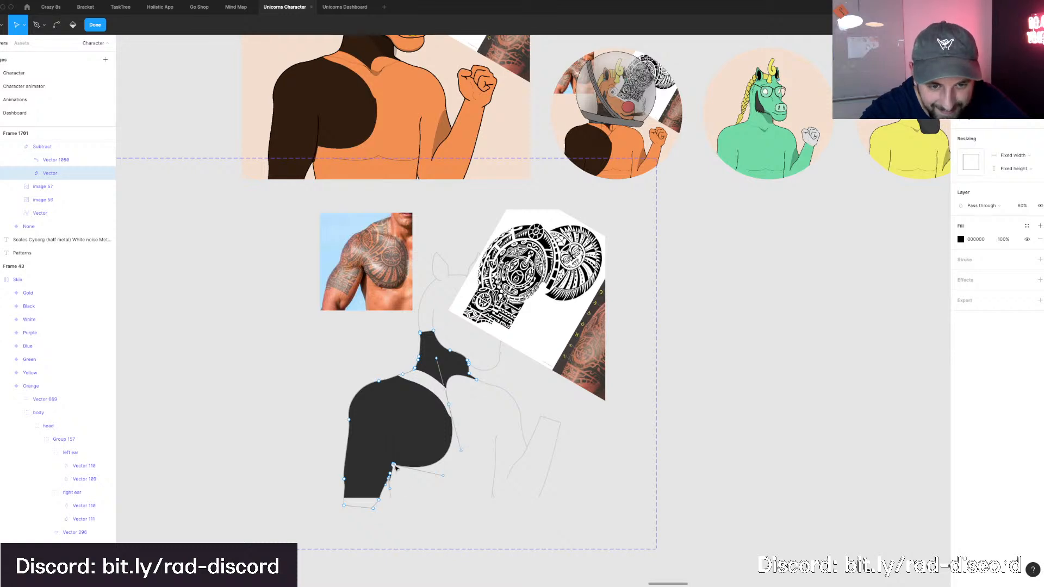
click(394, 465)
click(394, 466)
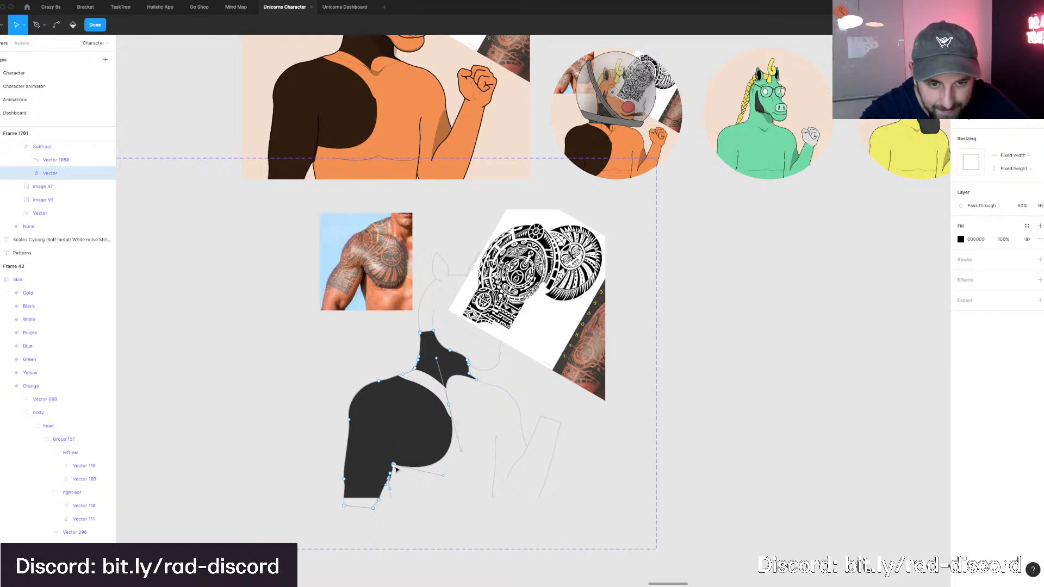
key(shift+Down)
key(shift+Down)
key(shift+Right)
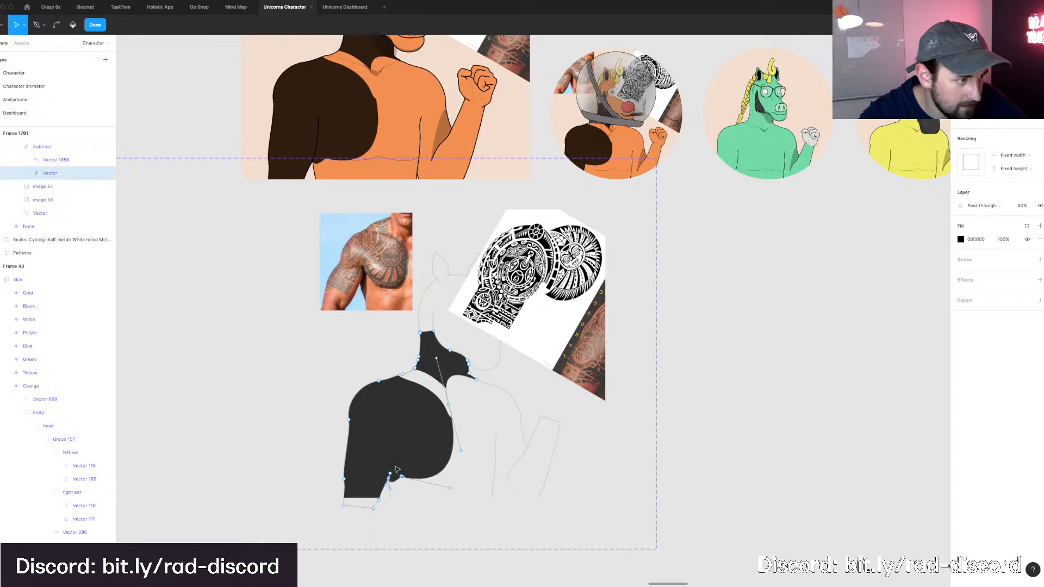
key(shift+Down)
key(shift+Down)
key(shift+Right)
key(shift+Right)
key(shift+Down)
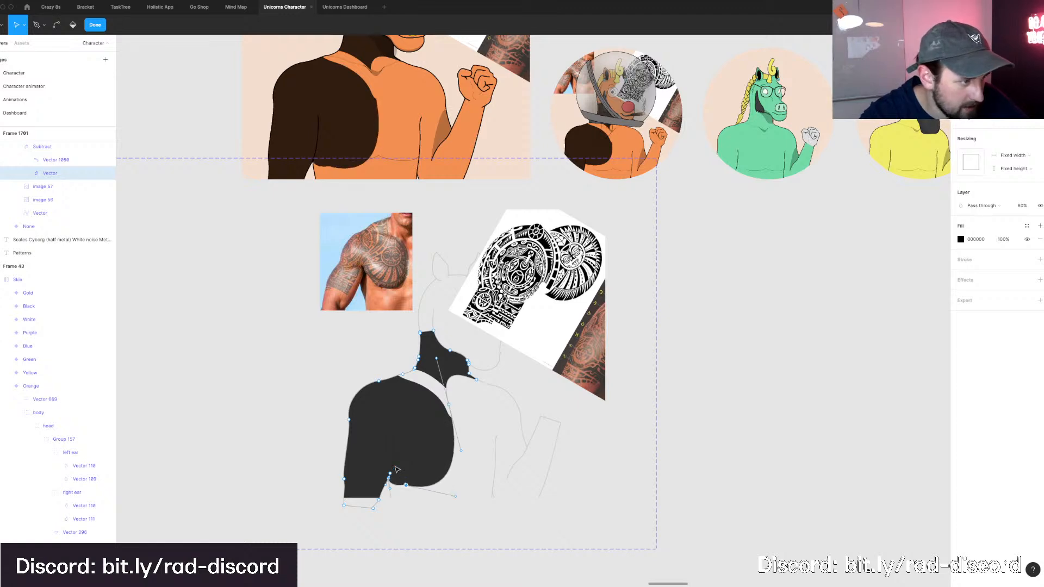
key(shift+Right)
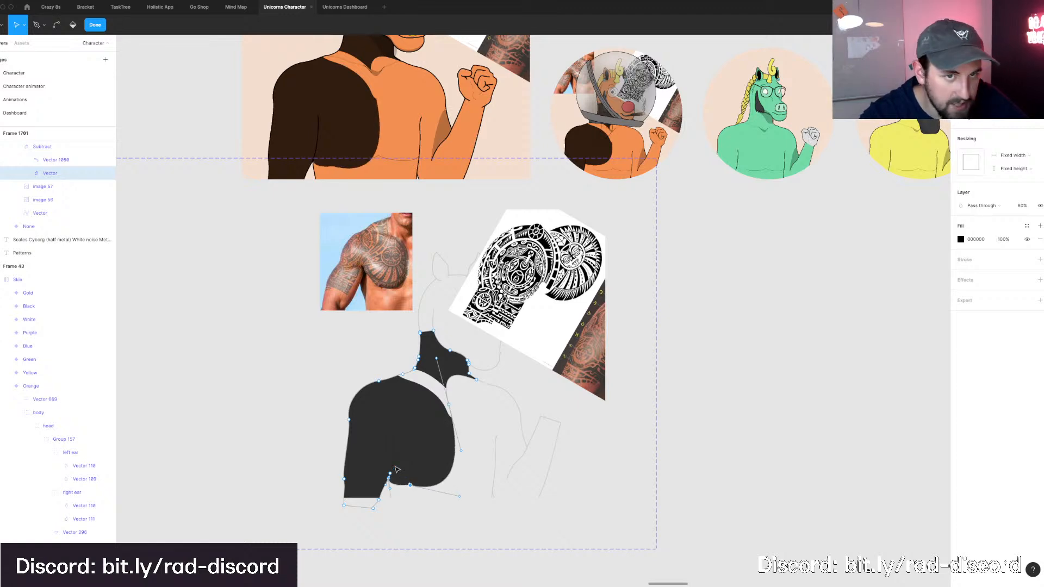
key(shift+Up)
key(shift+Up)
key(shift+Right)
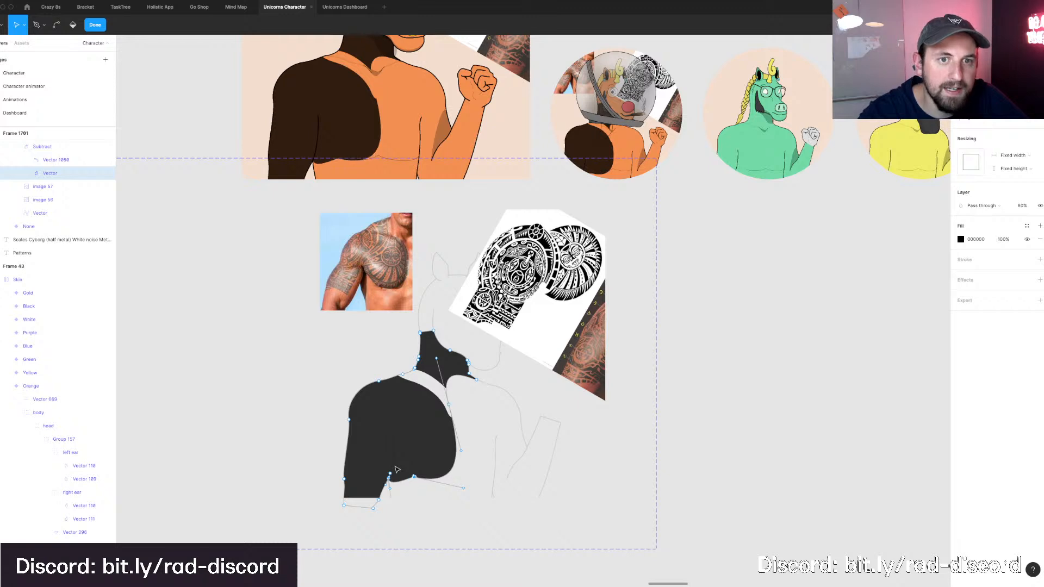
Bend the lower chest point's handles on both sides so the chest's underside sweeps smoothly from the armpit.
super+click(464, 488)
scroll(465, 492, right, 1)
drag(462, 489, 457, 479)
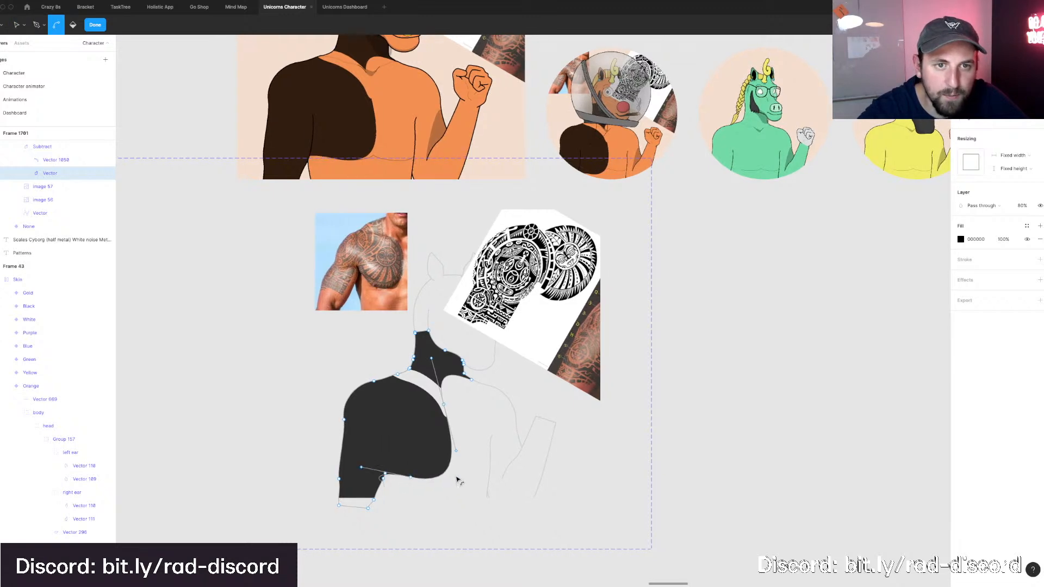
super+click(412, 478)
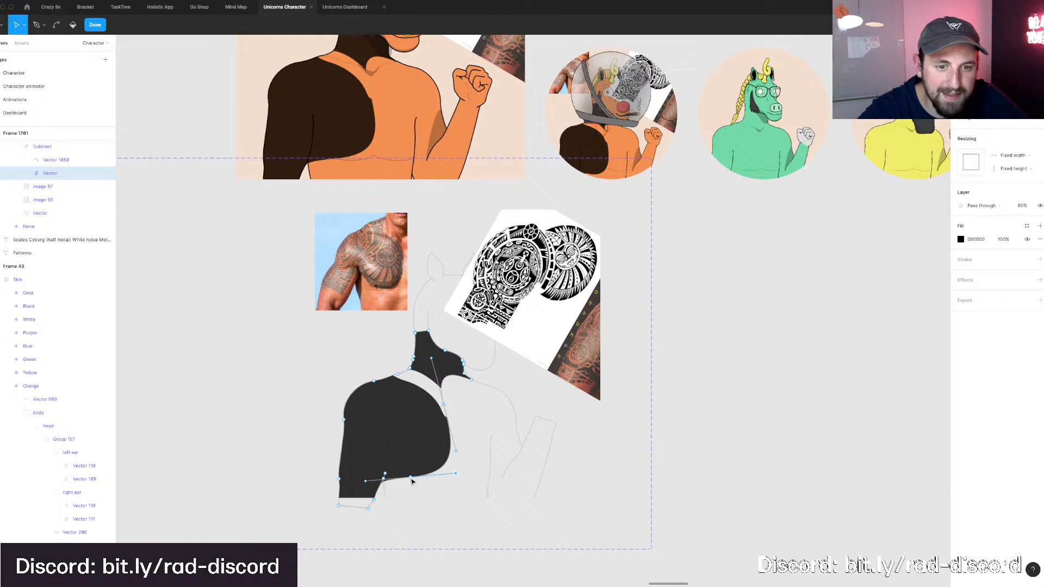
Shift the tattoo base's lower chest point along the chest's underside and rework its handles for a fuller outer corner.
drag(411, 478, 392, 491)
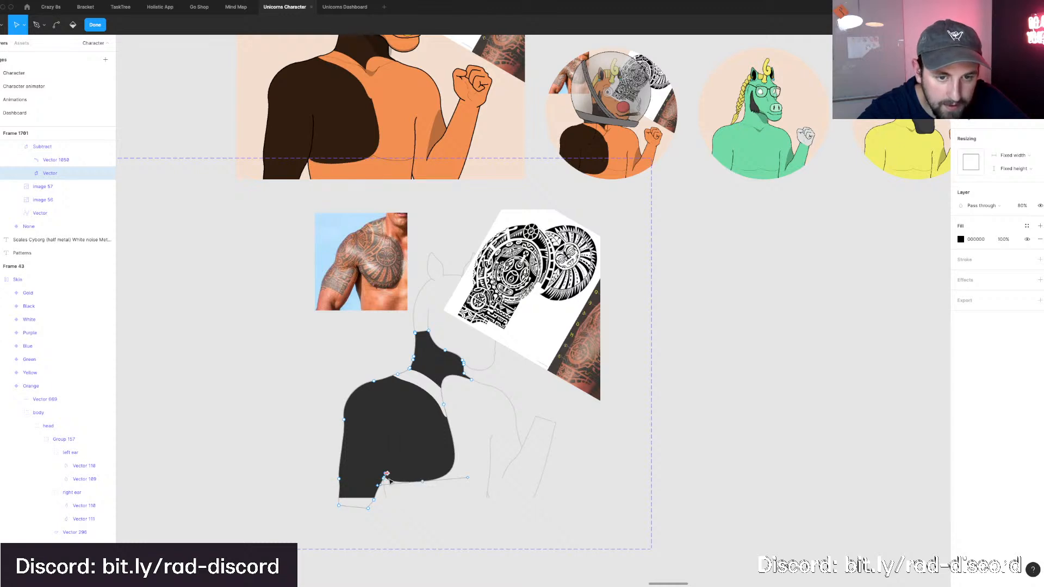
click(386, 474)
key(super)
key(super)
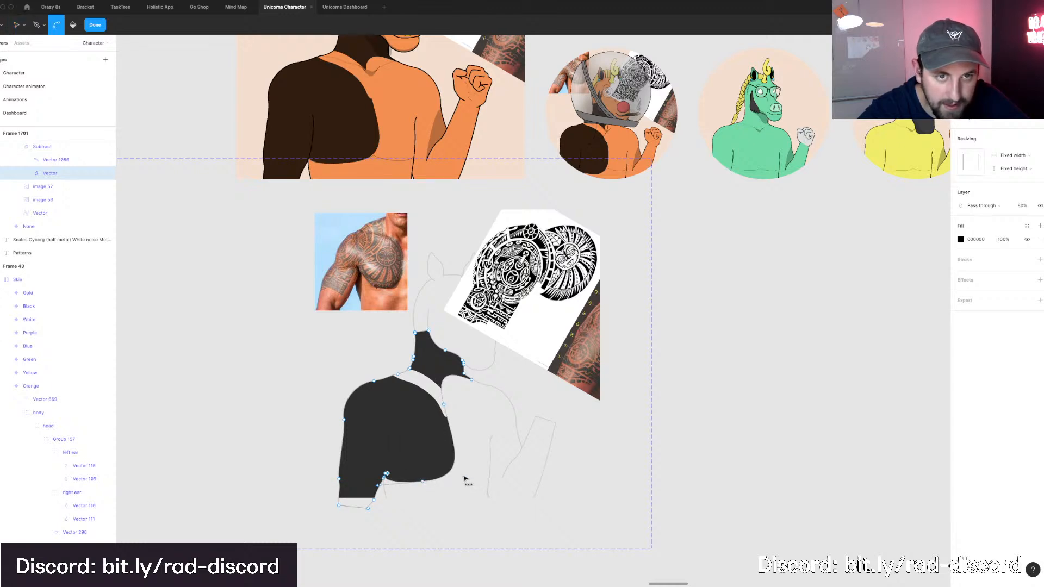
mouse_move(466, 479)
mouse_down()
mouse_move(426, 484)
mouse_move(449, 479)
mouse_up()
key(super)
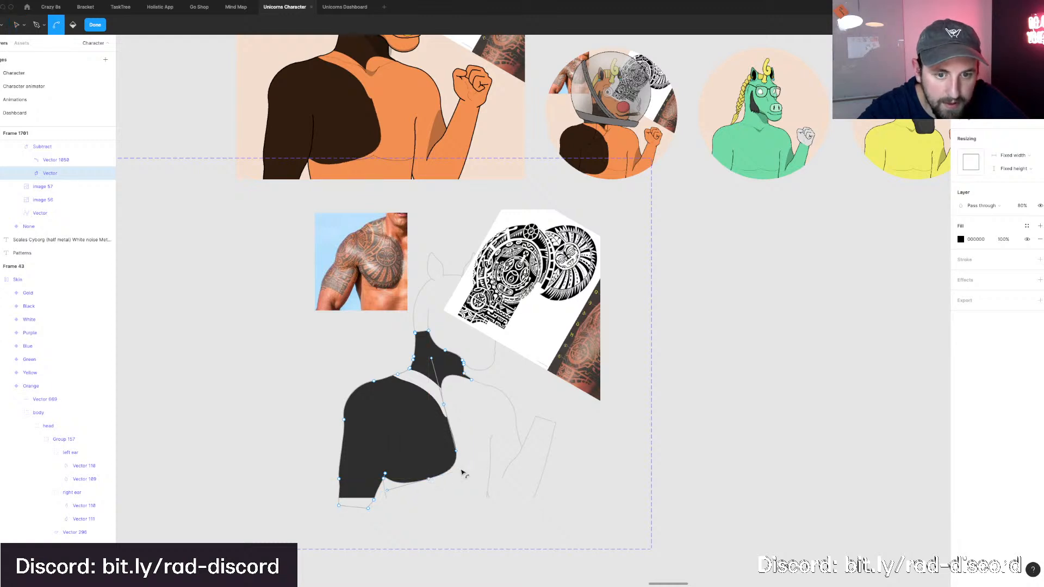
Rebalance the lower chest point's handles and nudge the point to smooth the chest's underside, then finish editing the tattoo base.
click(429, 479)
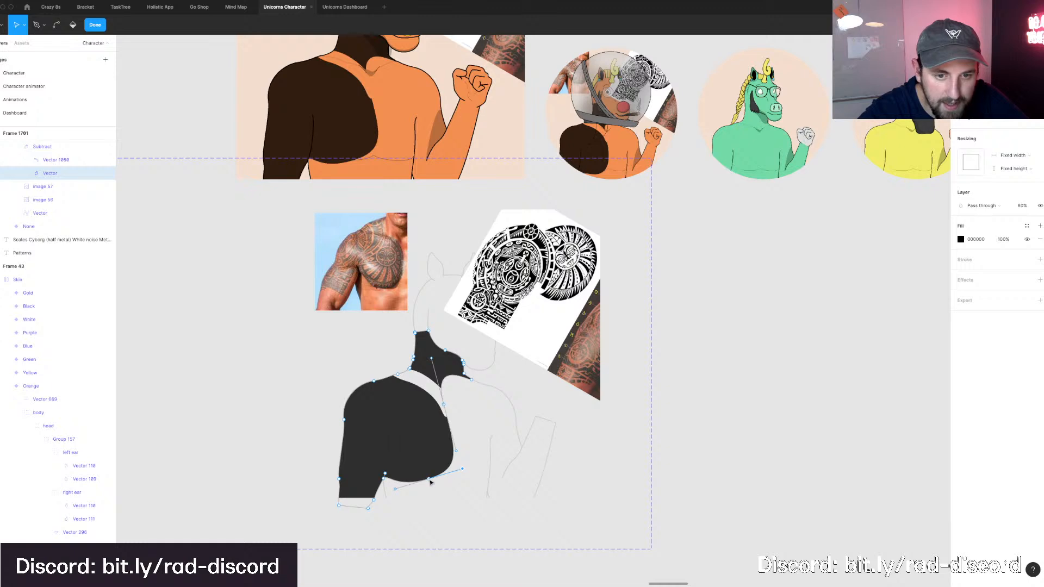
drag(430, 481, 462, 473)
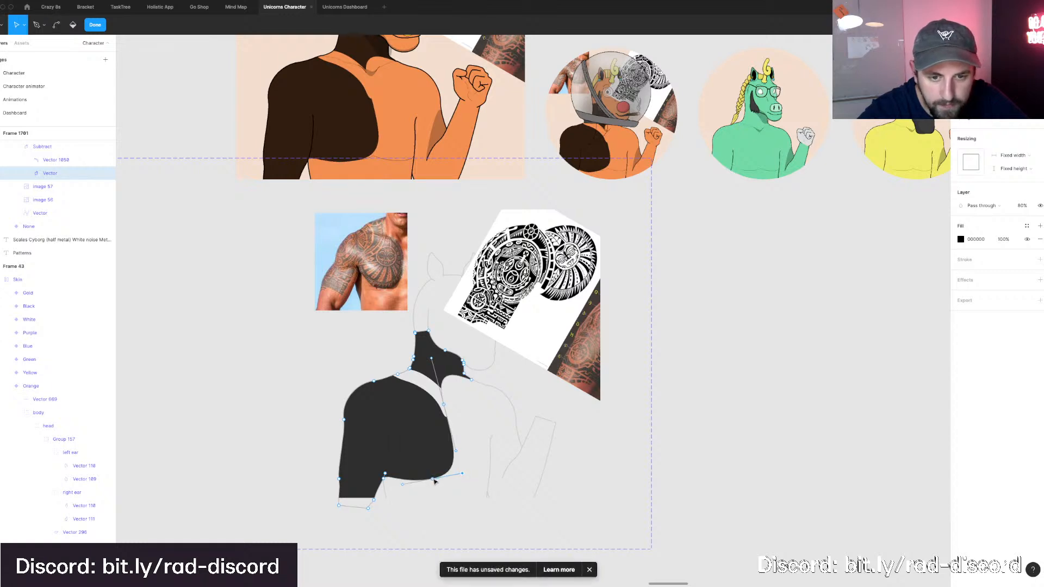
drag(436, 481, 436, 482)
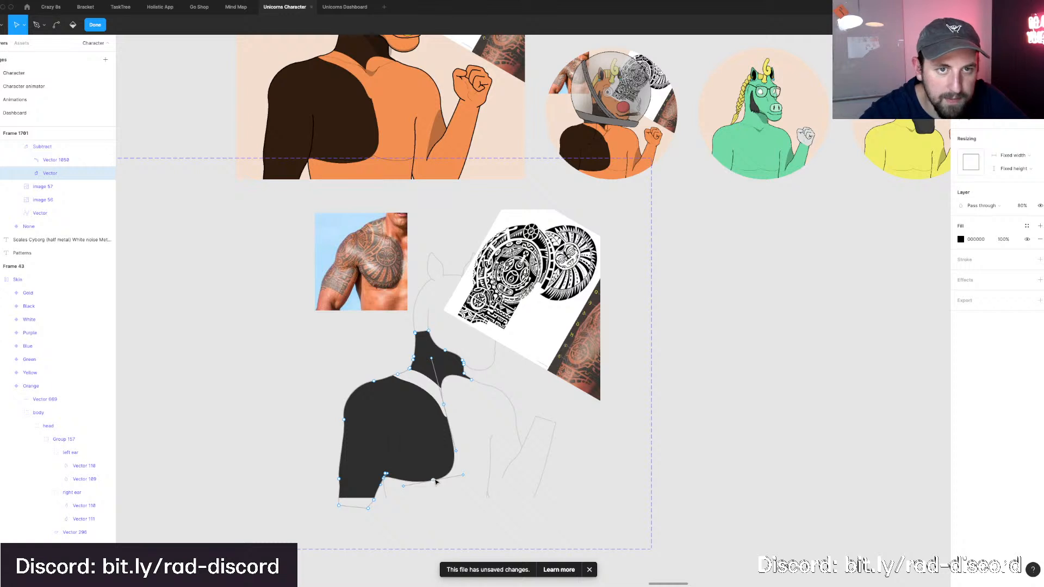
scroll(483, 423, up, 1)
scroll(484, 424, left, 1)
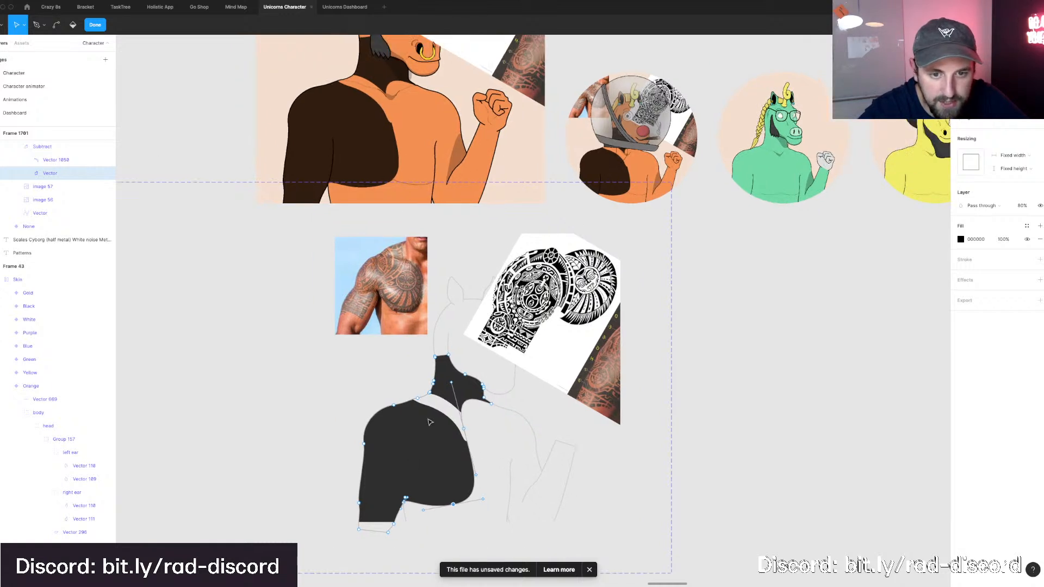
key(Escape)
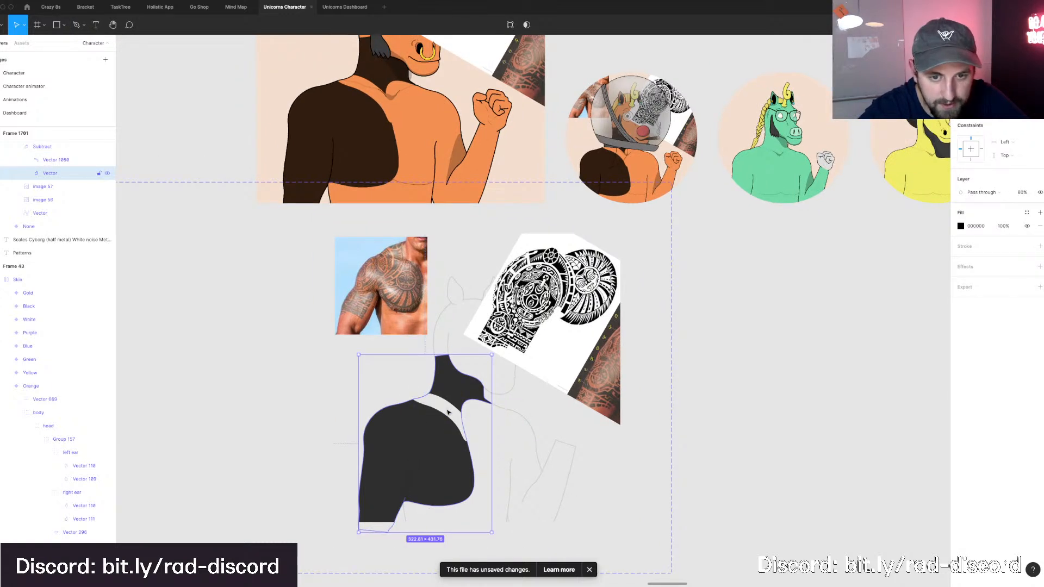
Open the collarbone band cutout for point editing and pull its lower chest end slightly upward.
click(448, 412)
double_click(467, 437)
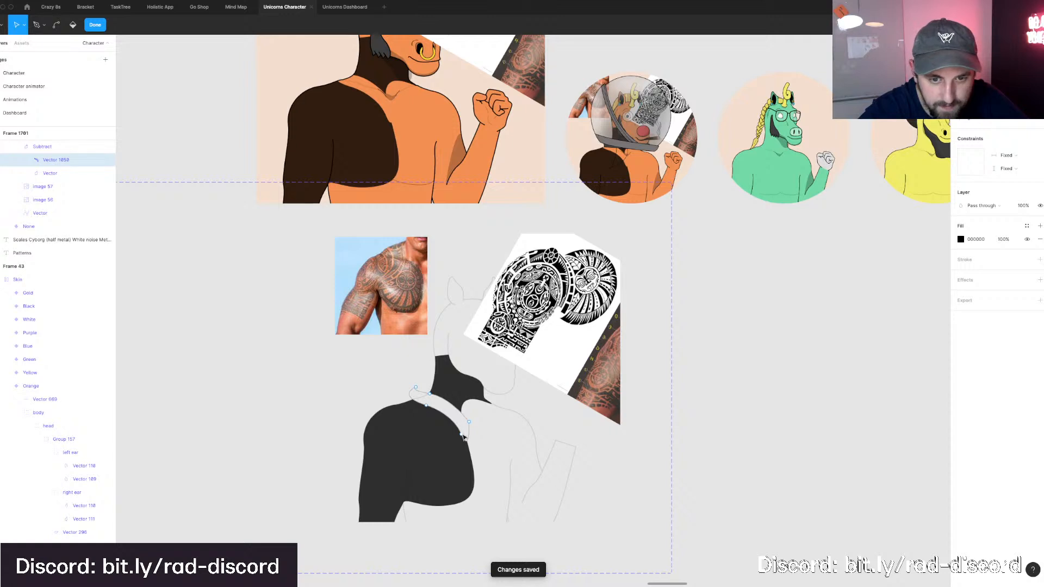
click(467, 436)
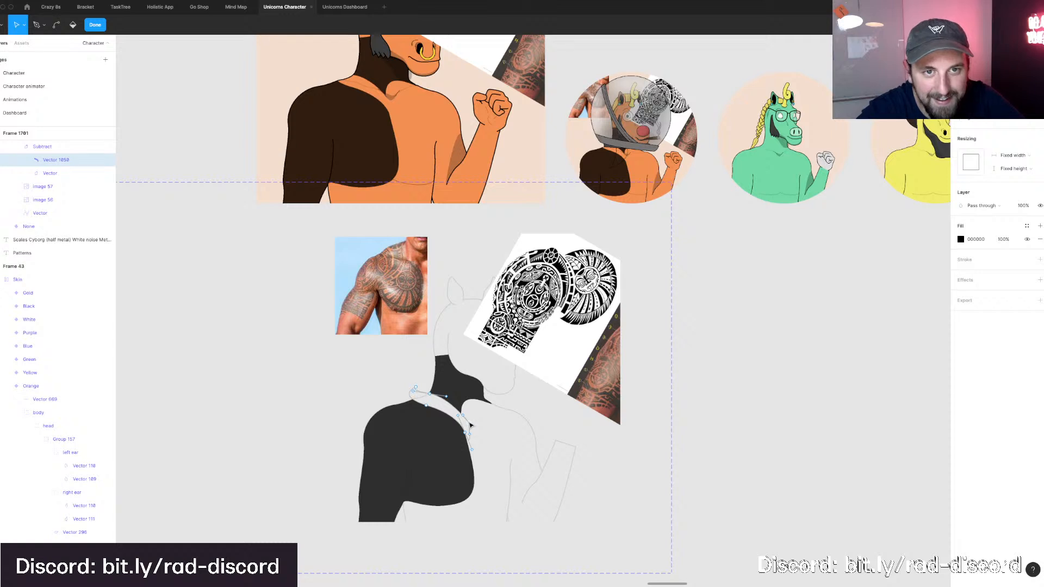
Nudge the upper edge of the collarbone band cutout downward near the neck to narrow the gap, and select its chest-side point.
scroll(467, 386, up, 1)
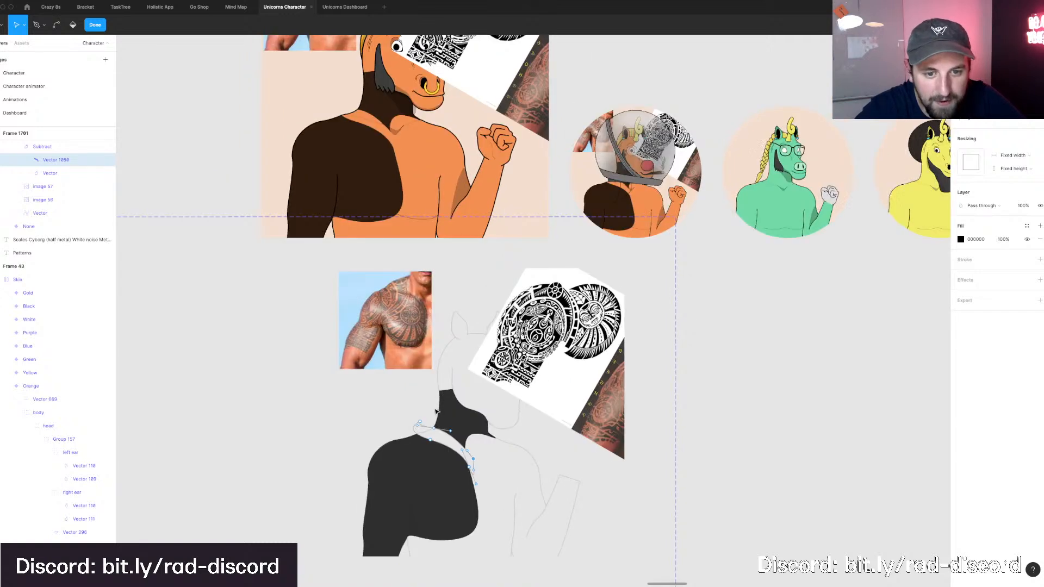
drag(443, 435, 447, 433)
key(Down)
key(Down)
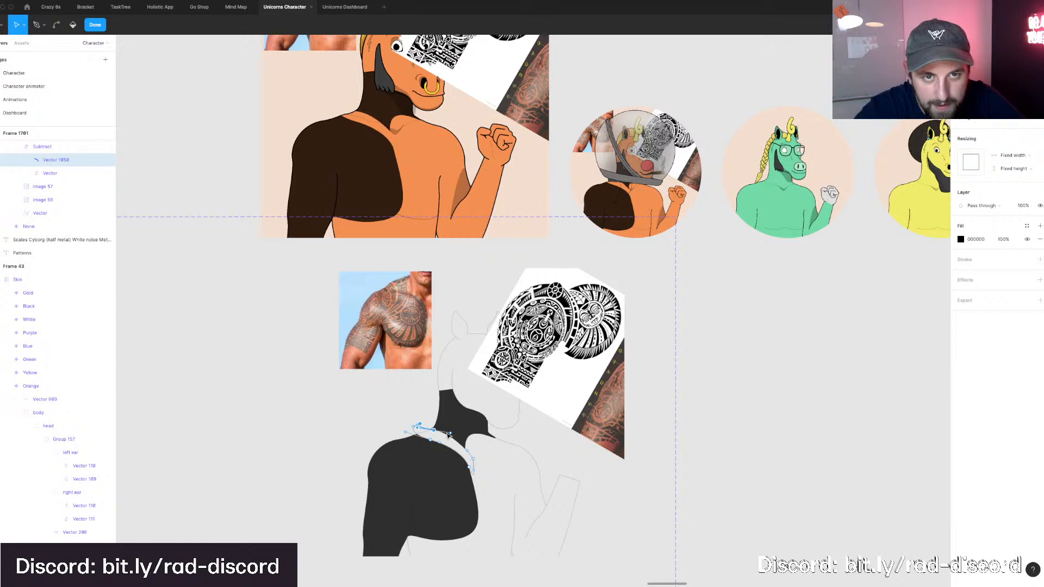
key(Down)
key(Down)
key(Down)
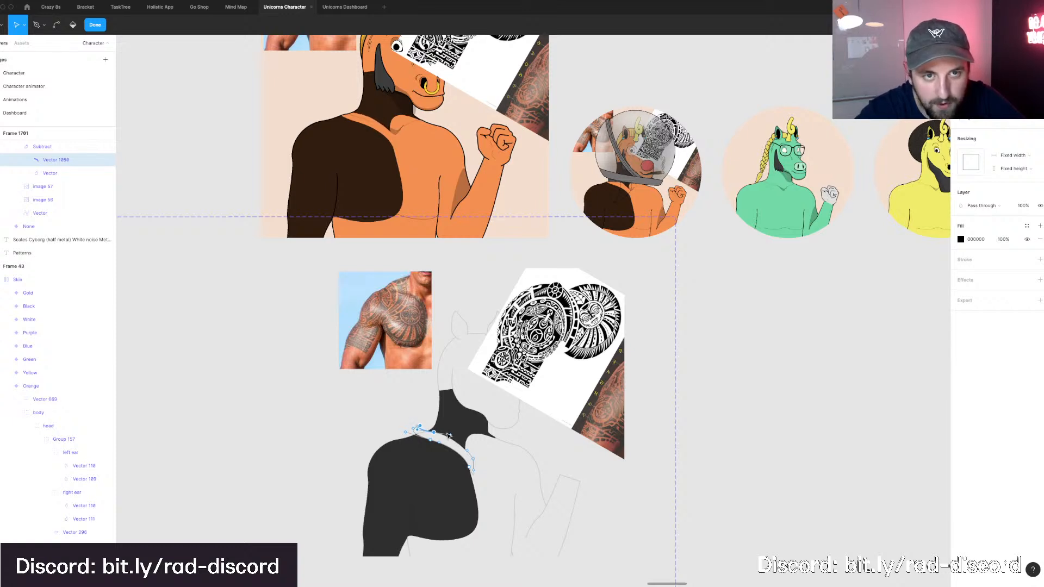
key(Down)
key(Down)
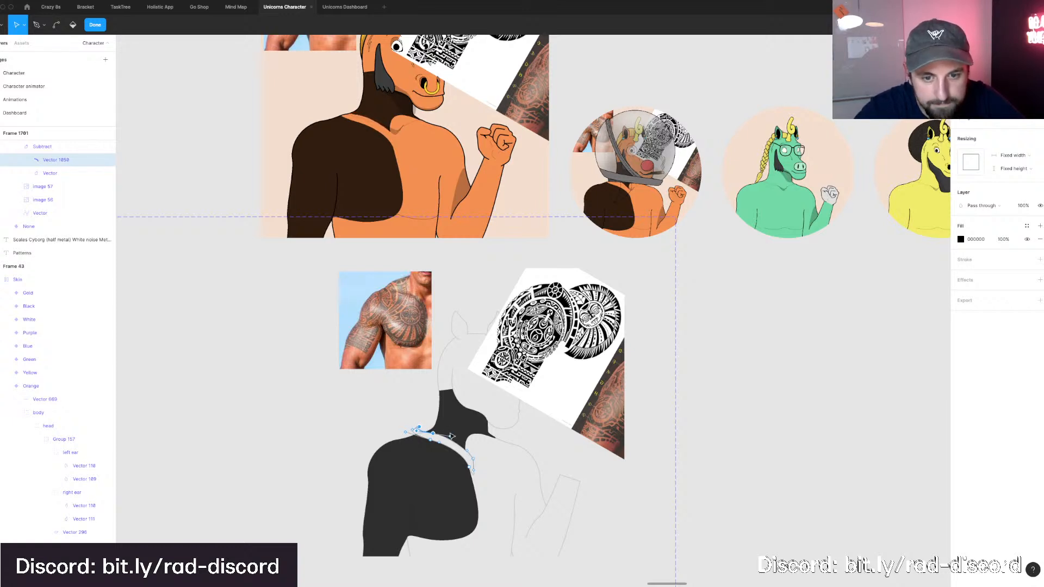
click(475, 460)
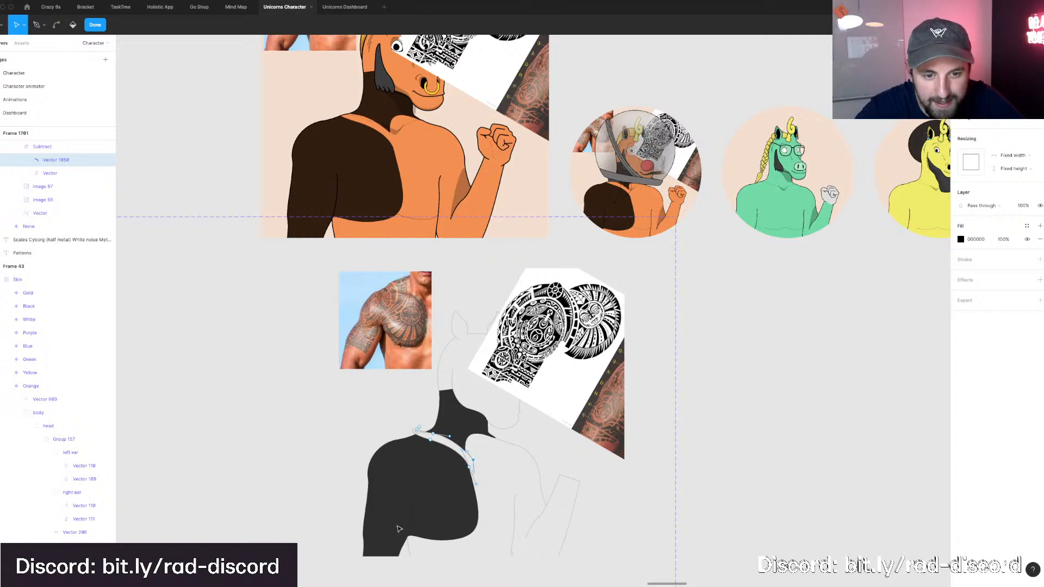
Open the black body silhouette for vector editing and delete the anchor points around the lower arm.
key(Escape)
key(Escape)
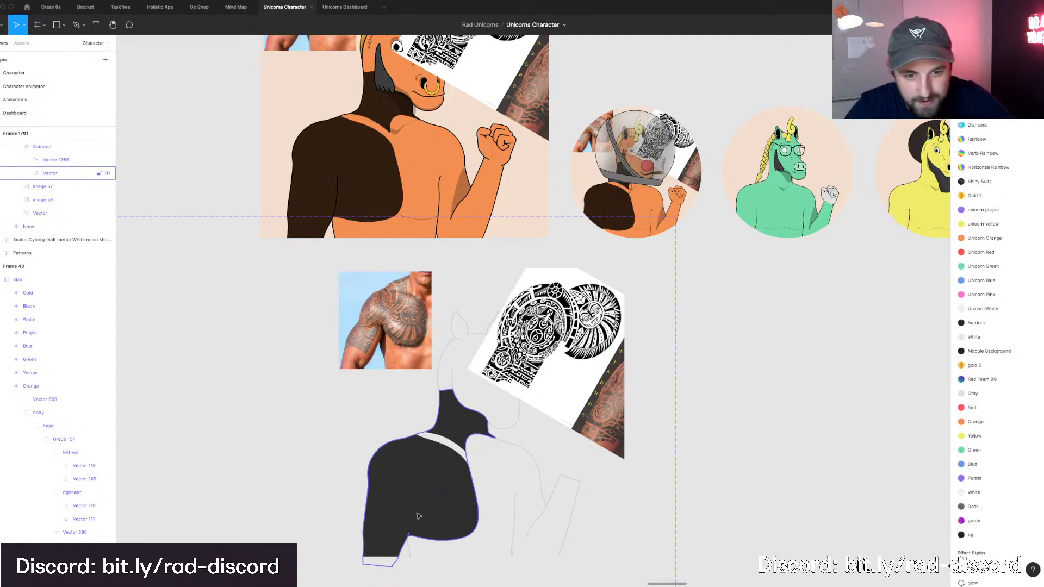
double_click(418, 516)
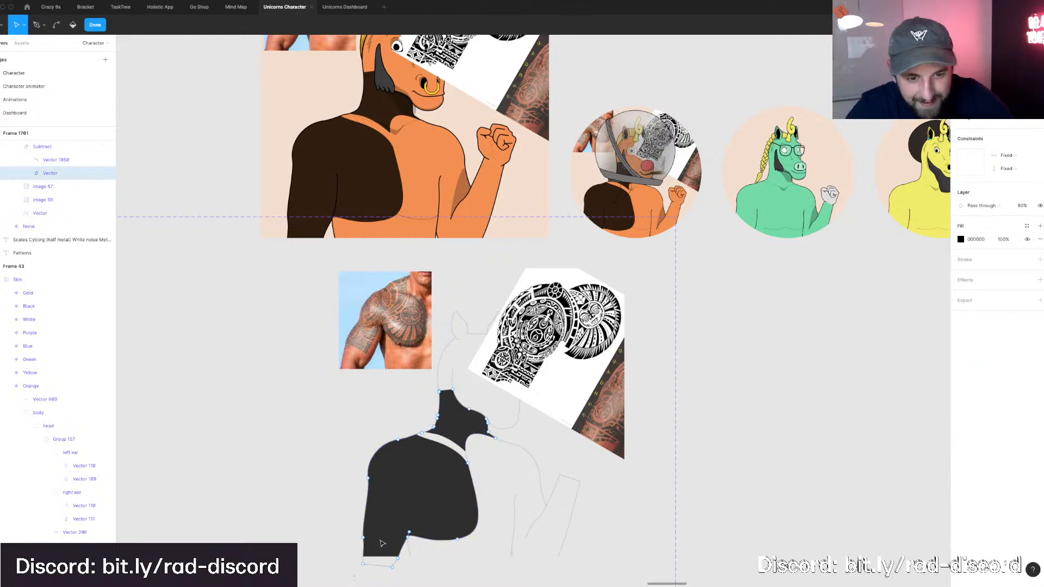
drag(356, 575, 403, 519)
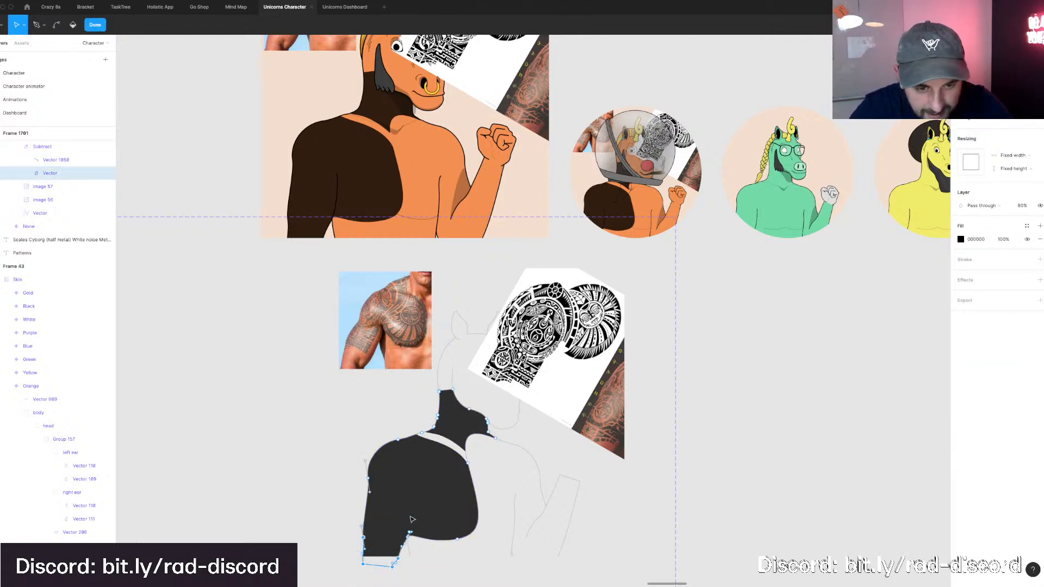
key(Delete)
Redraw the arm with the Pen tool from the armpit down its inner edge, across the bottom and up to the shoulder, closing the silhouette.
key(p)
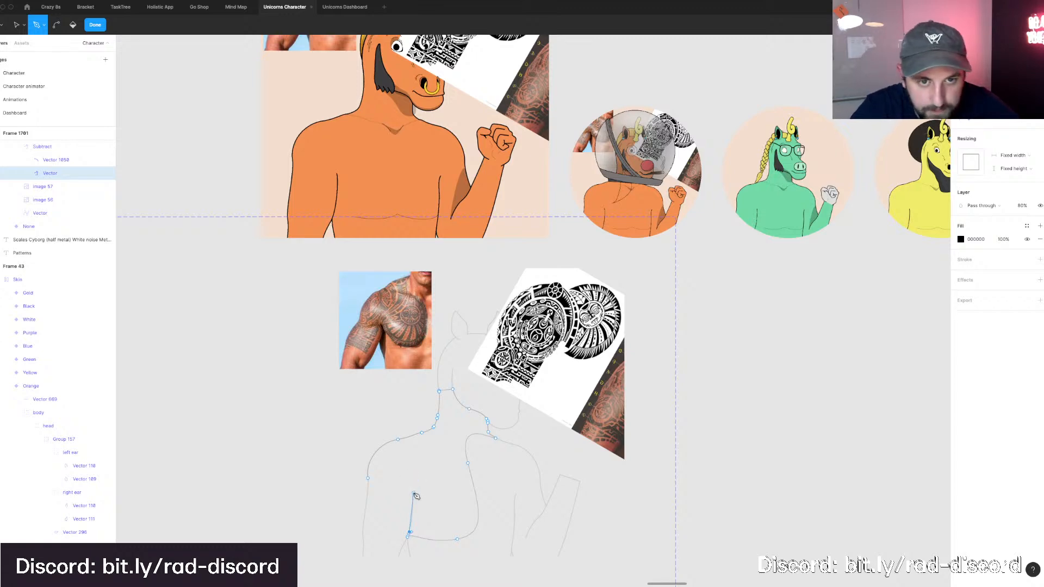
scroll(416, 496, up, 2)
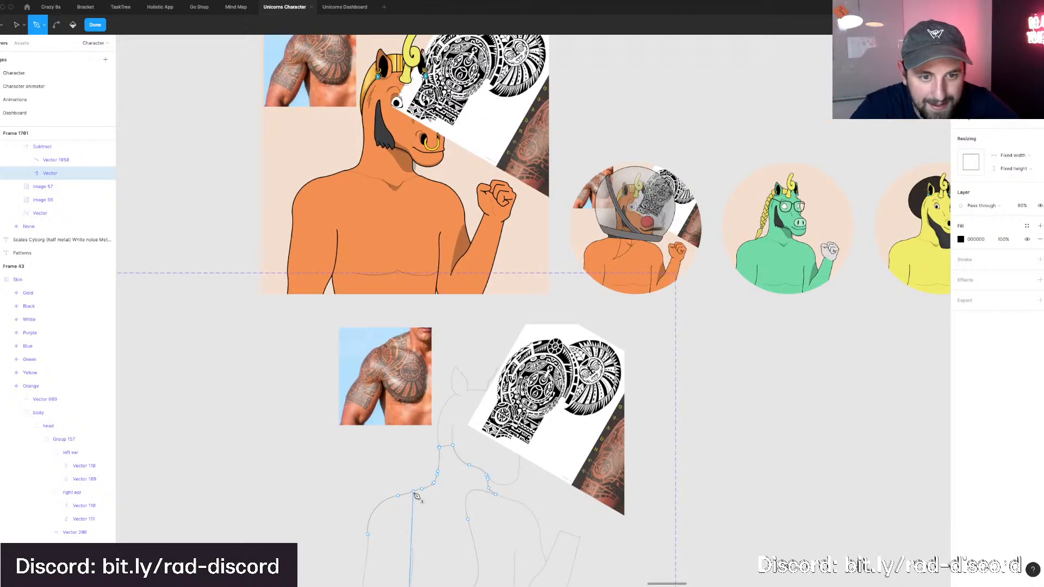
scroll(416, 496, down, 2)
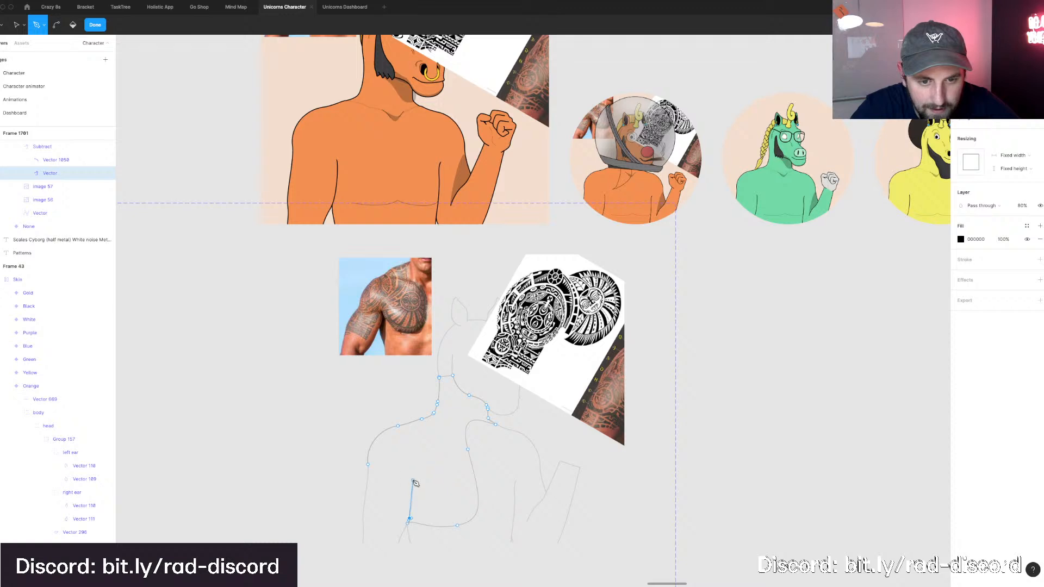
click(412, 479)
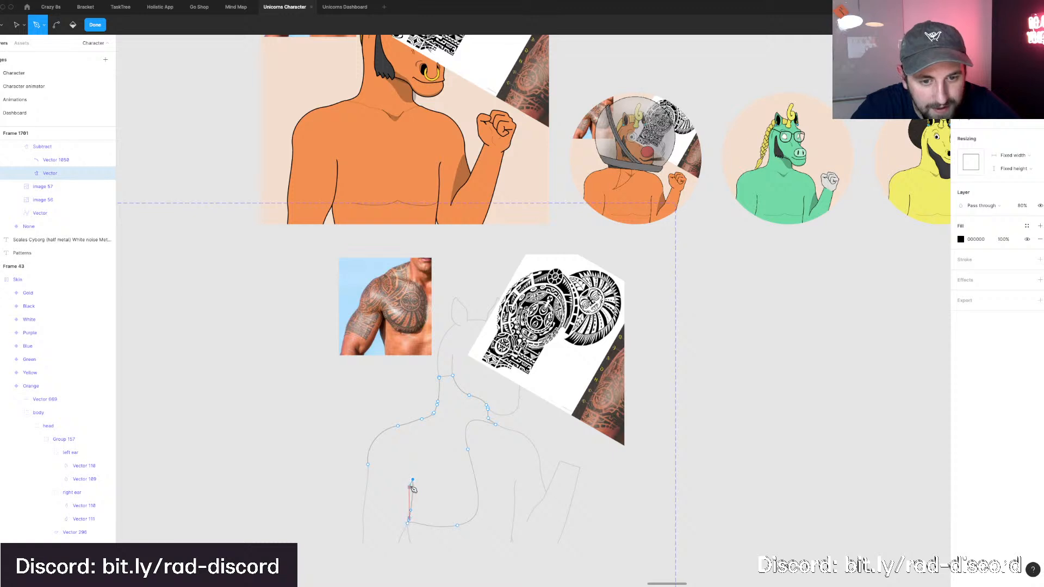
drag(409, 484, 408, 494)
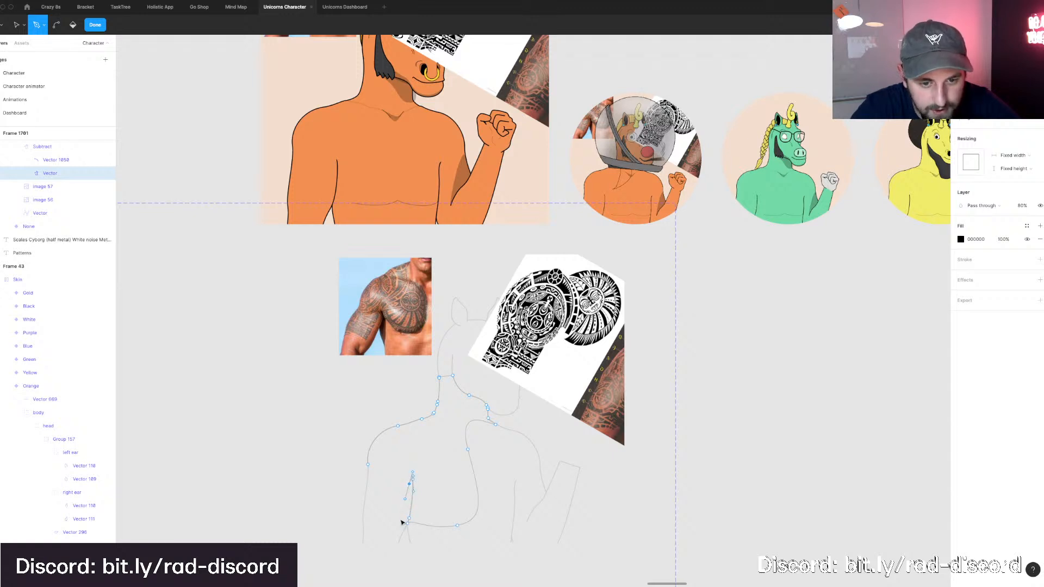
click(395, 534)
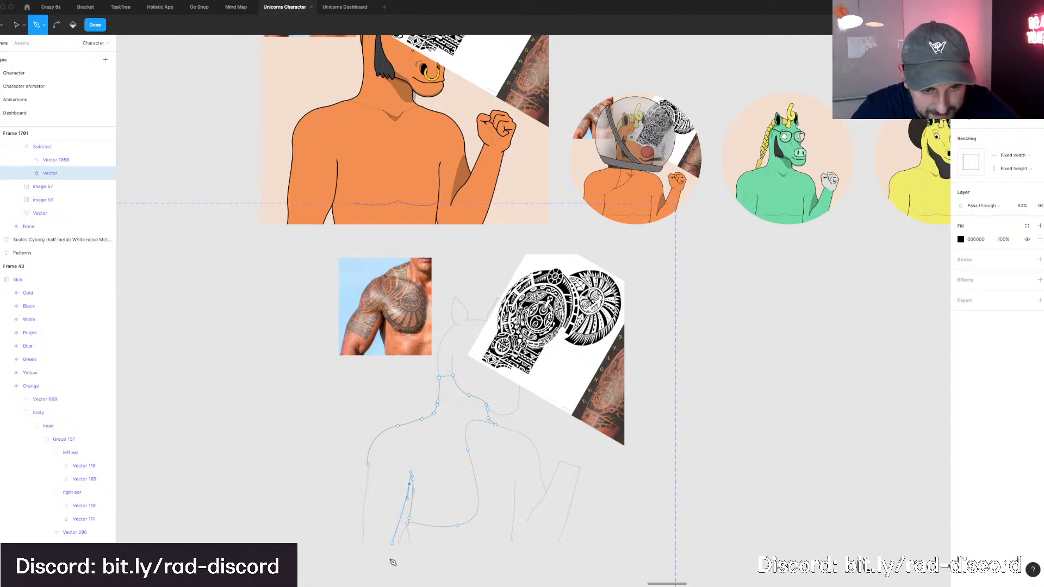
drag(390, 559, 390, 557)
click(363, 544)
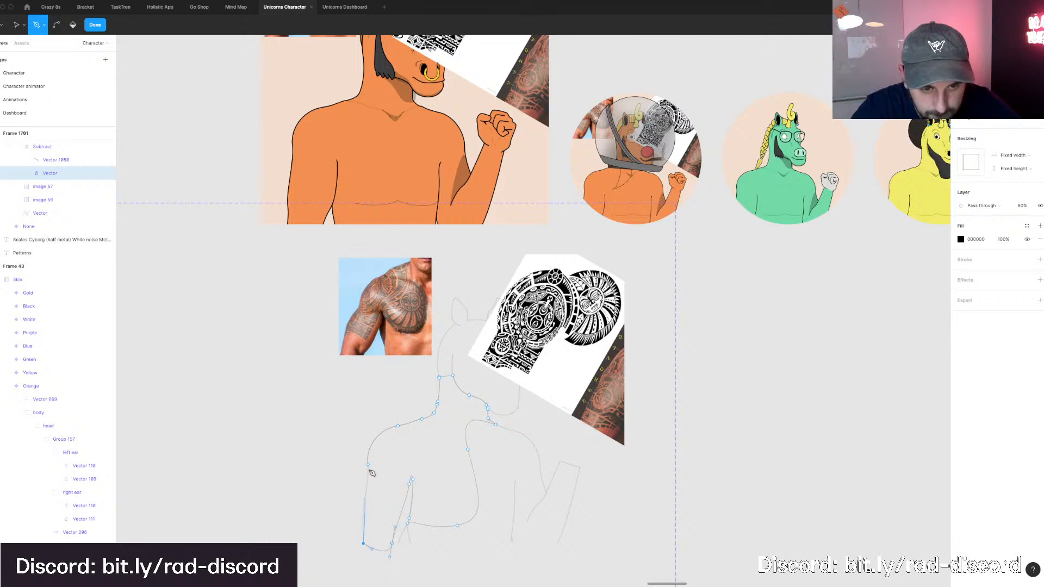
click(368, 465)
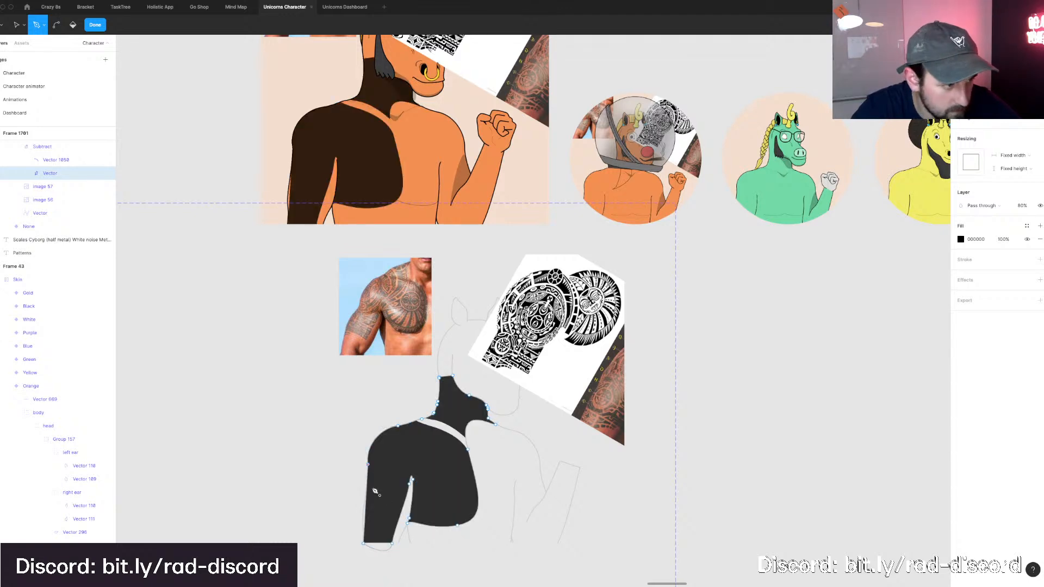
Adjust the anchor points and curvature along the arm's outer edge to follow the character's outline.
drag(368, 465, 372, 447)
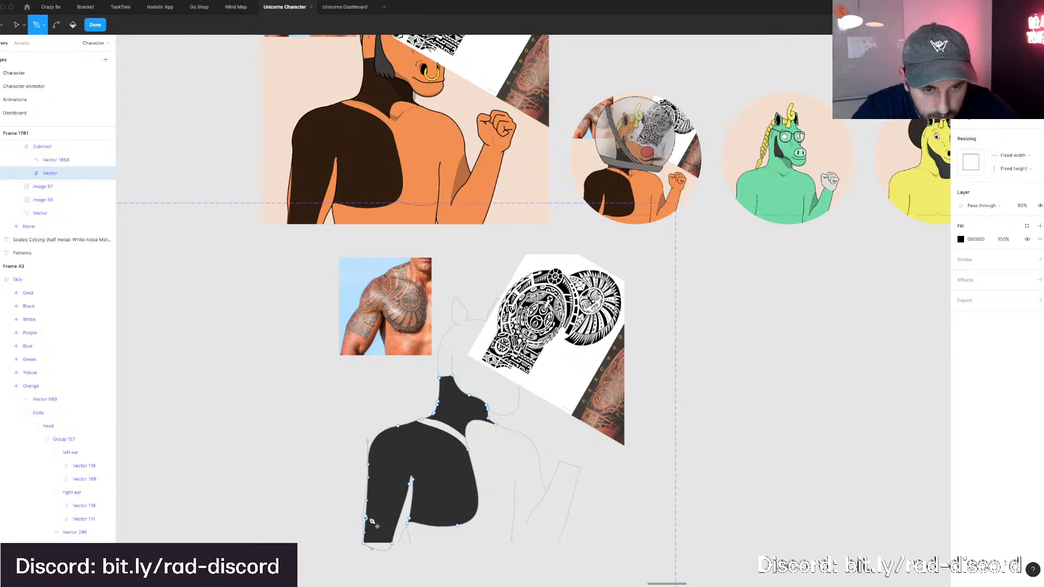
key(Escape)
drag(365, 518, 363, 518)
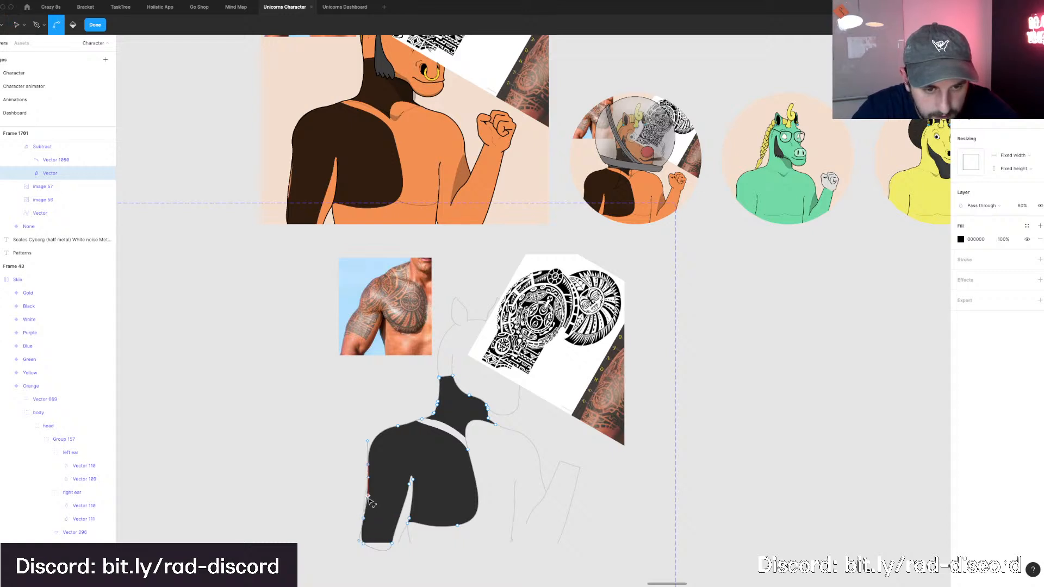
click(368, 499)
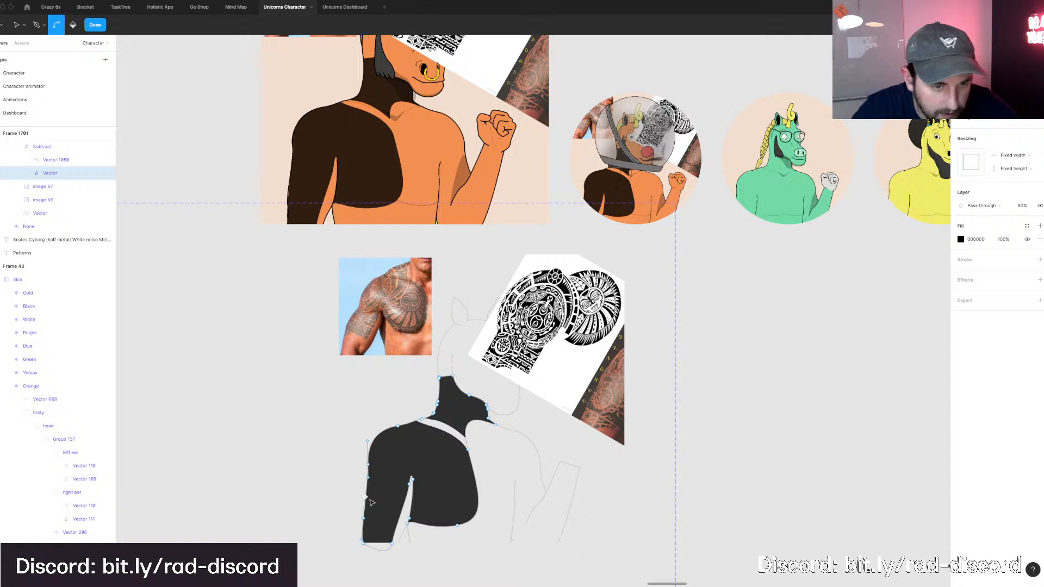
key(v)
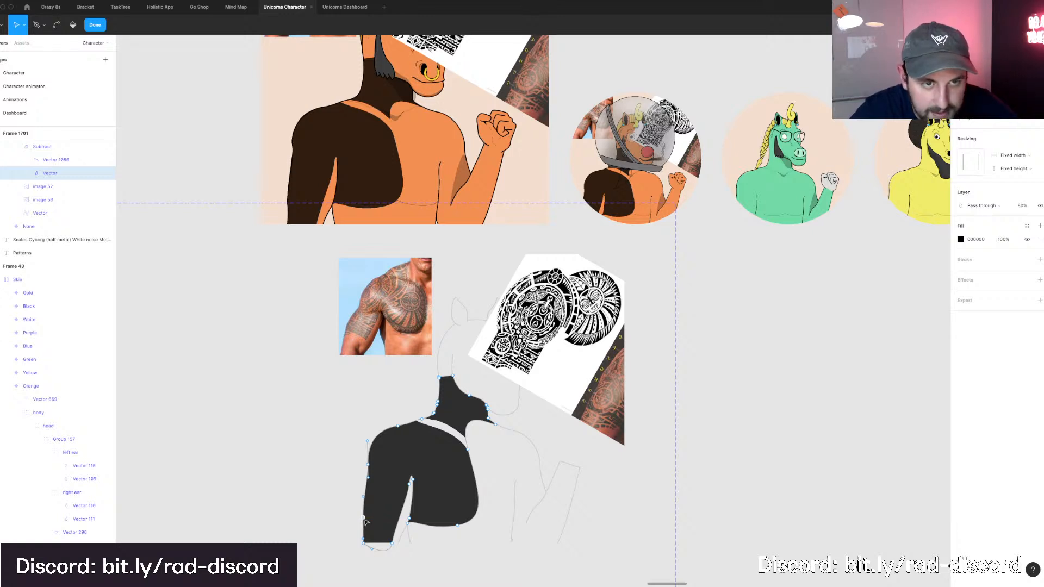
click(411, 479)
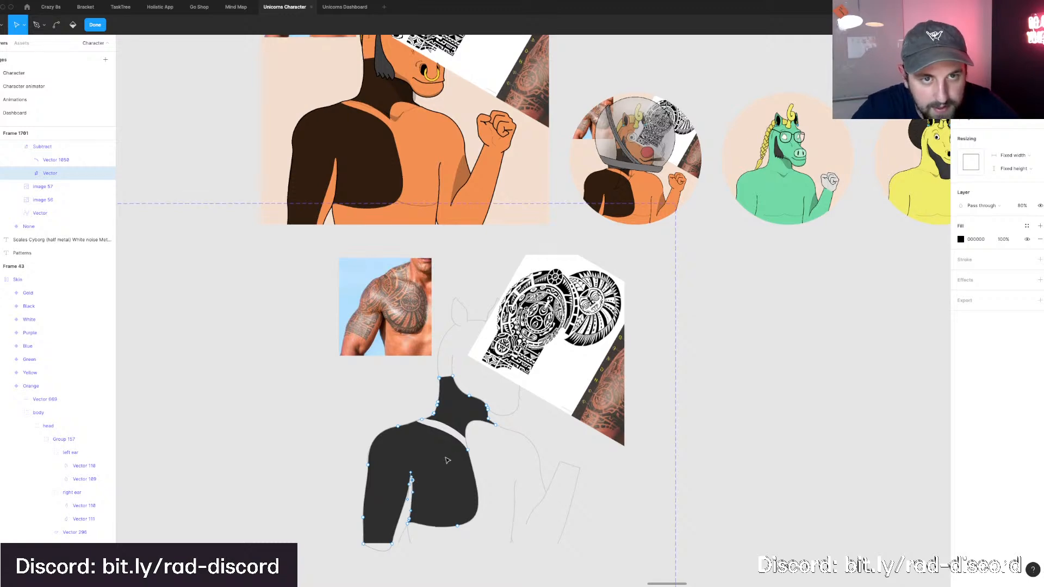
Draw a curved Pen line across the upper arm, from its inner edge to its outer edge.
scroll(449, 450, up, 3)
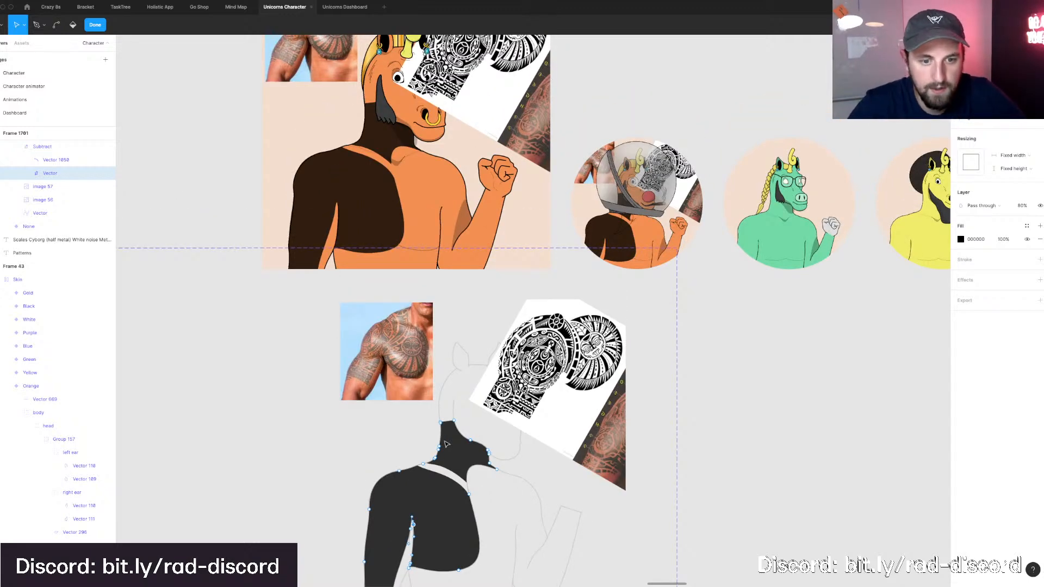
scroll(446, 445, down, 5)
key(p)
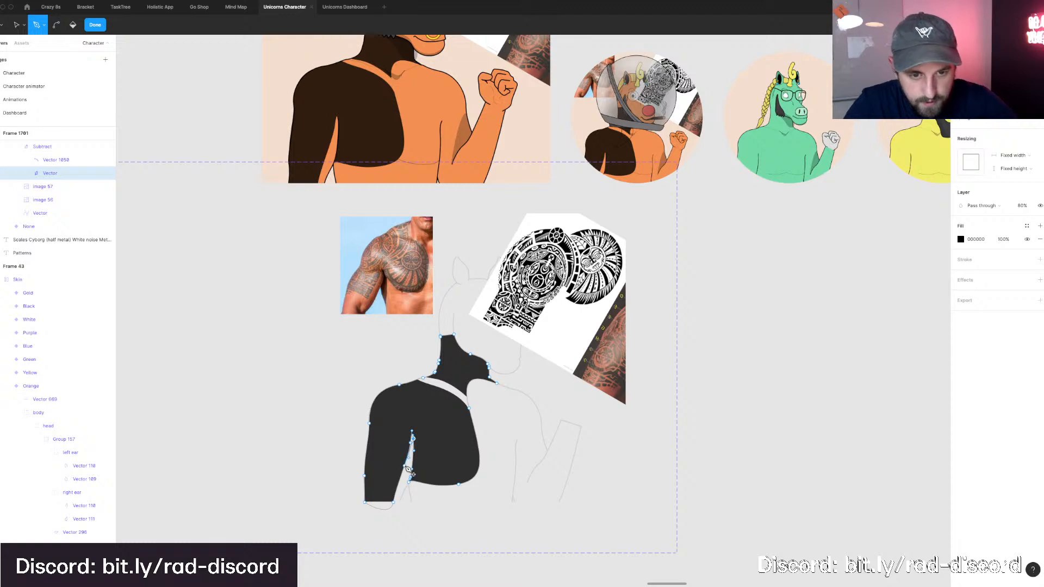
click(405, 464)
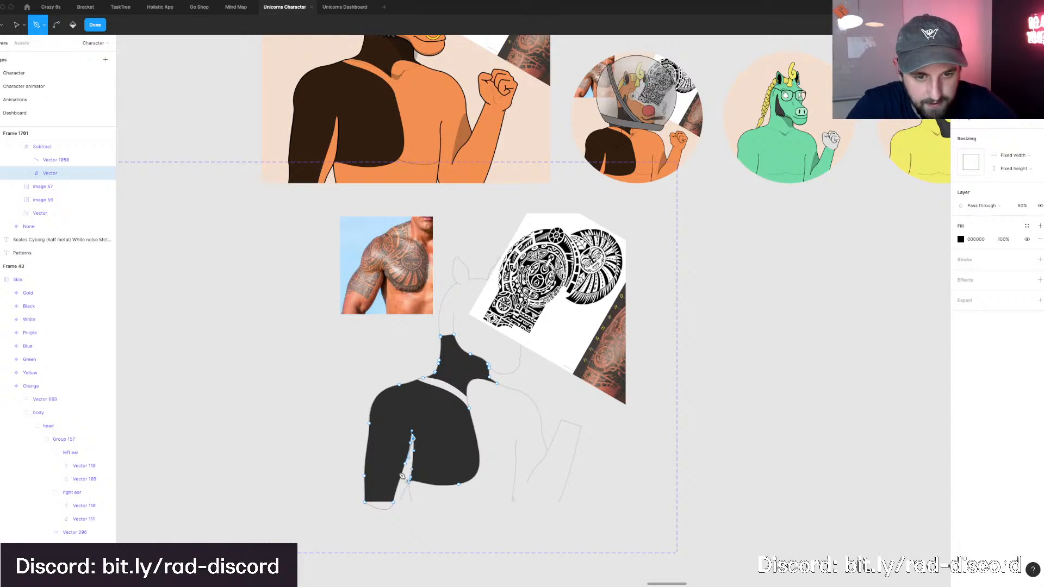
click(389, 466)
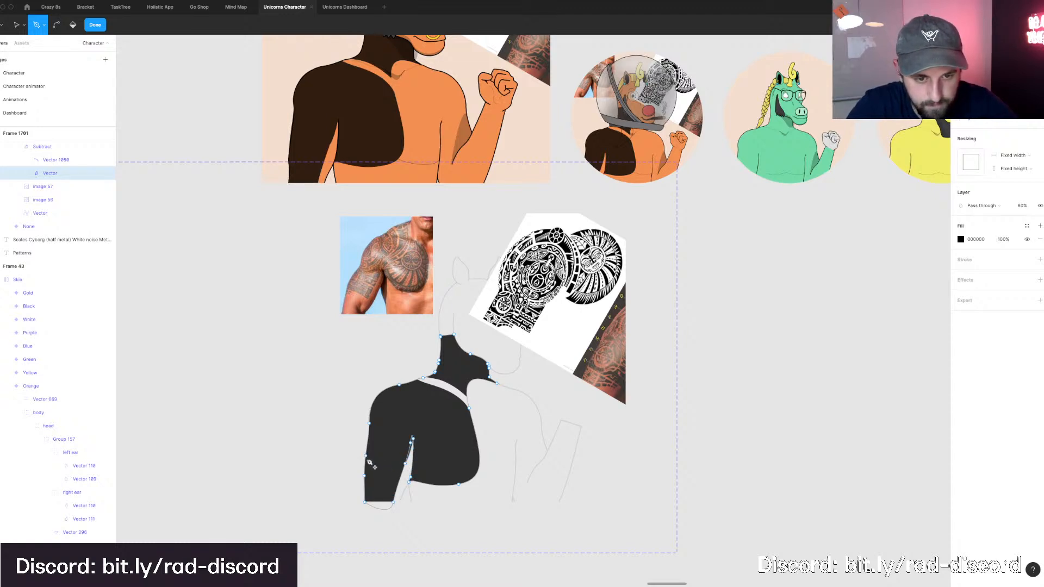
click(407, 465)
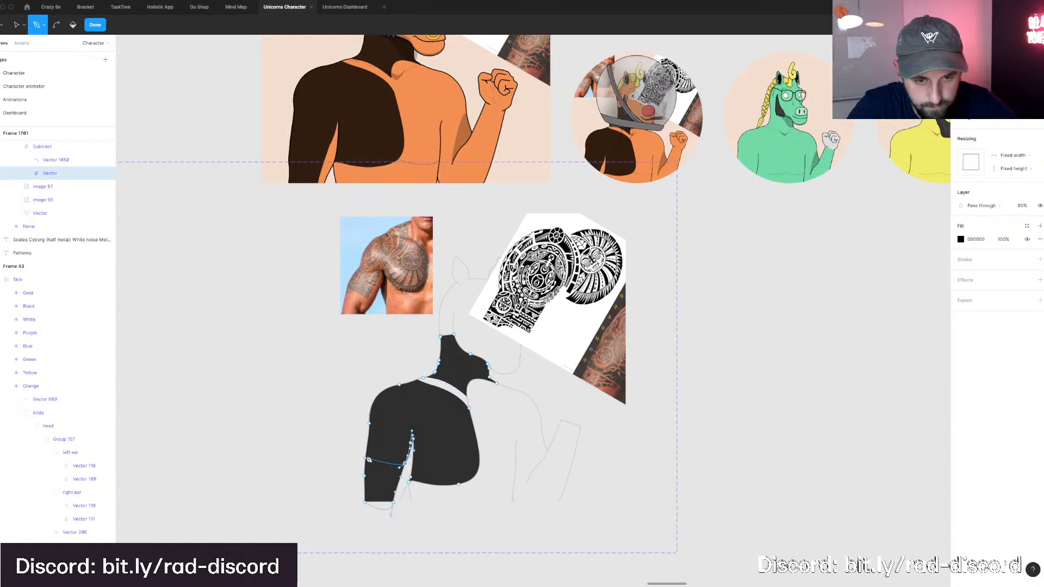
click(365, 460)
key(Escape)
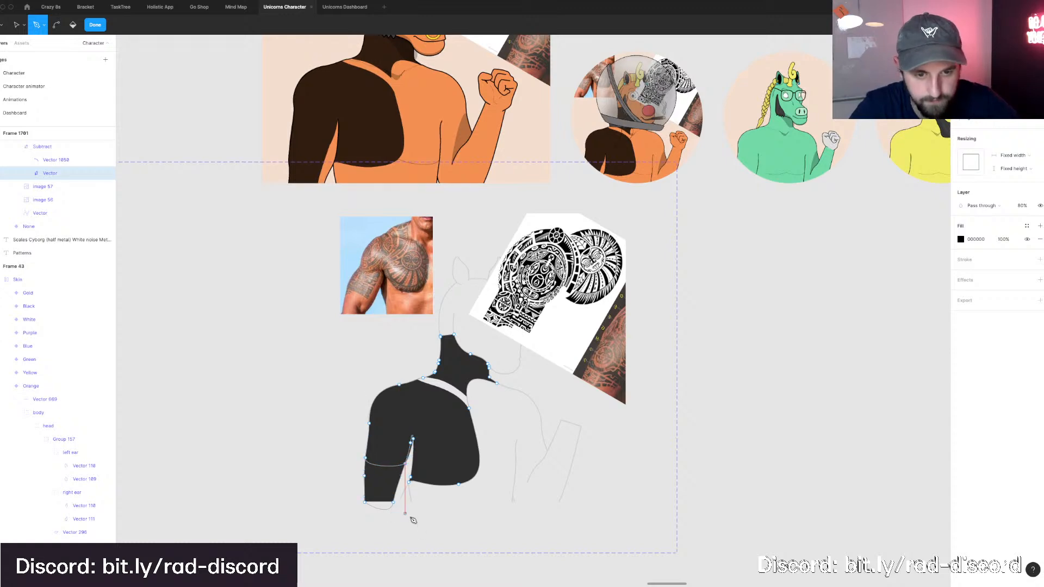
Delete the arm's anchor points below the curved line so the black shape ends at the upper arm.
key(v)
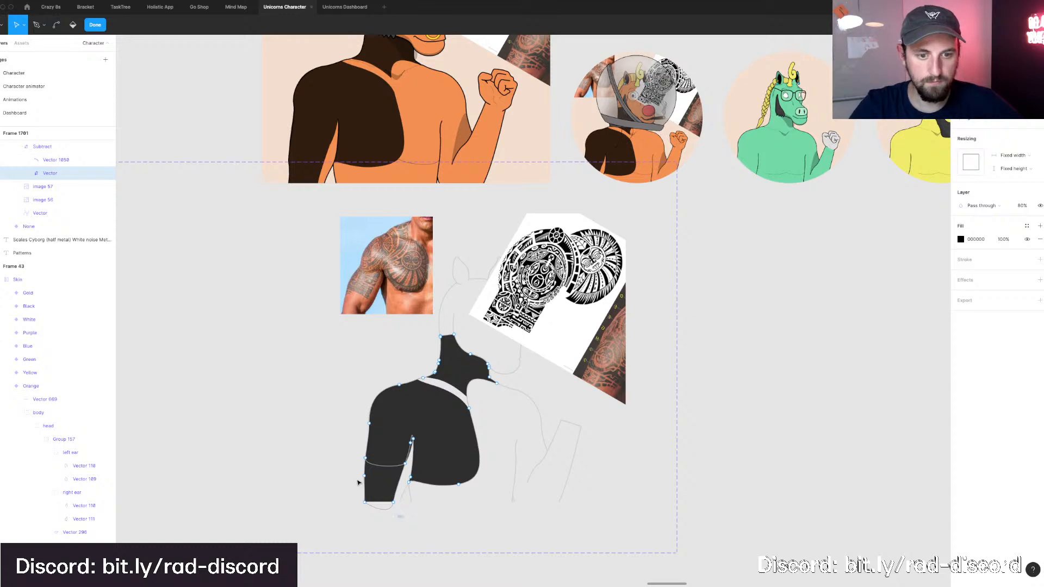
drag(402, 518, 360, 478)
key(Delete)
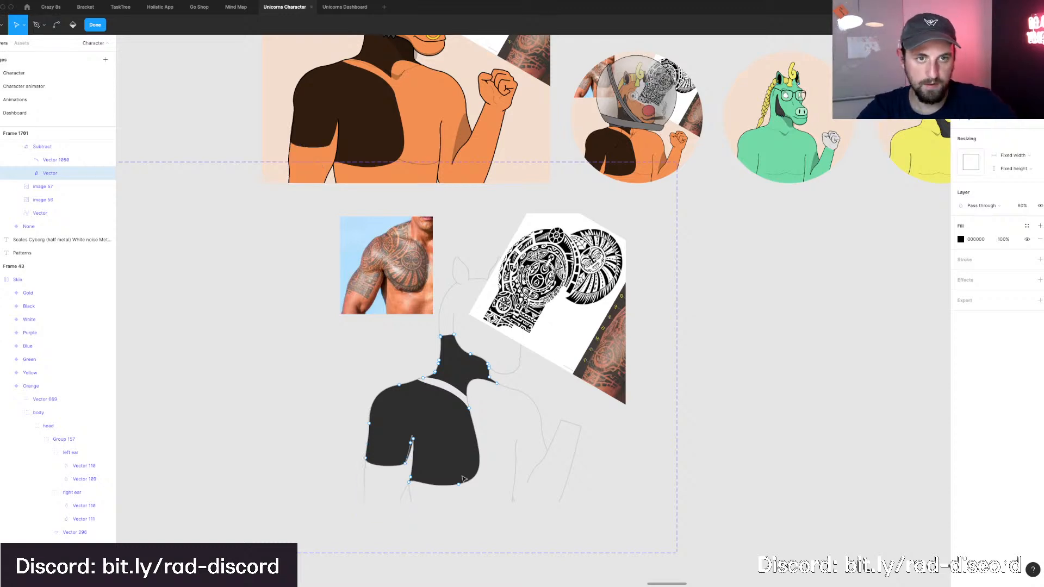
Remove the chest's lower inner corner and redraw that edge as a curve from the chest's lowest point to the armpit.
scroll(462, 478, up, 1)
scroll(435, 486, right, 1)
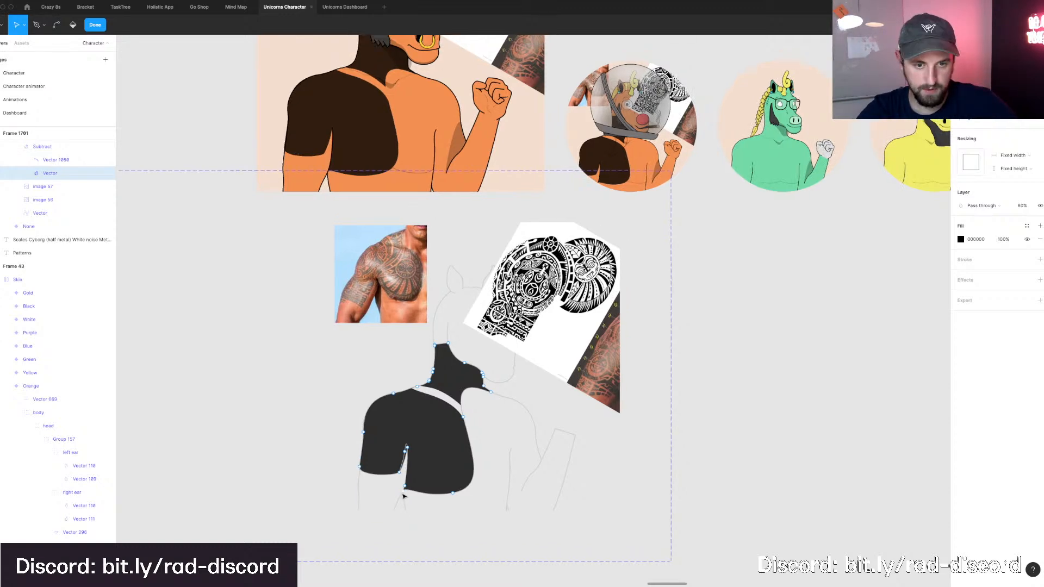
click(450, 493)
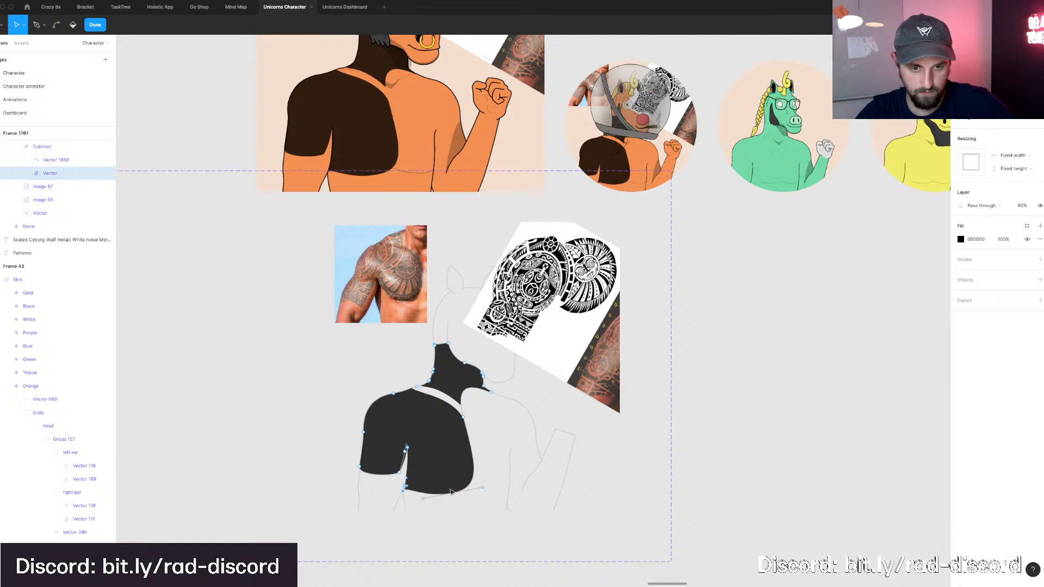
key(Delete)
key(p)
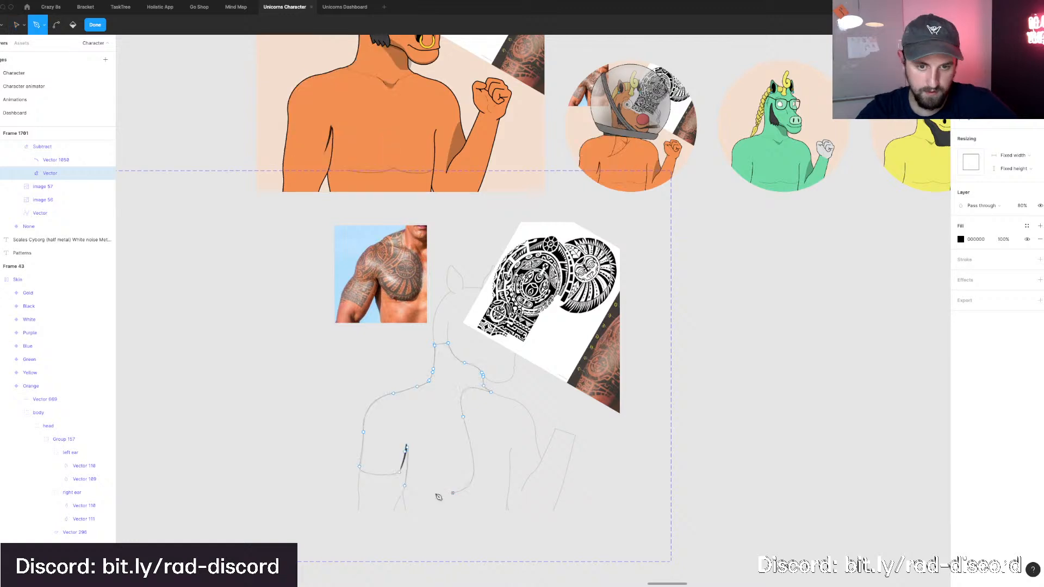
click(452, 493)
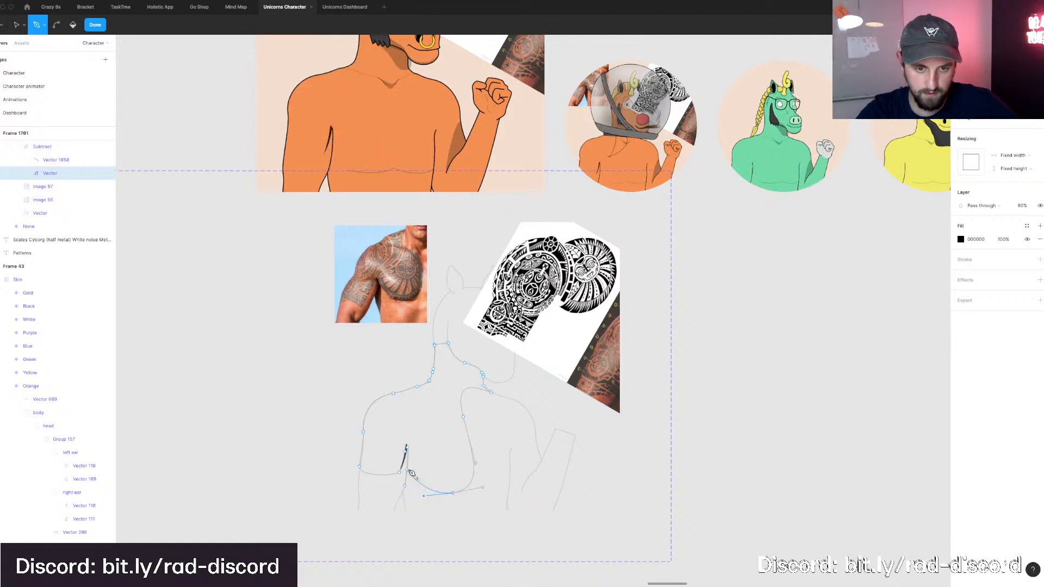
click(407, 449)
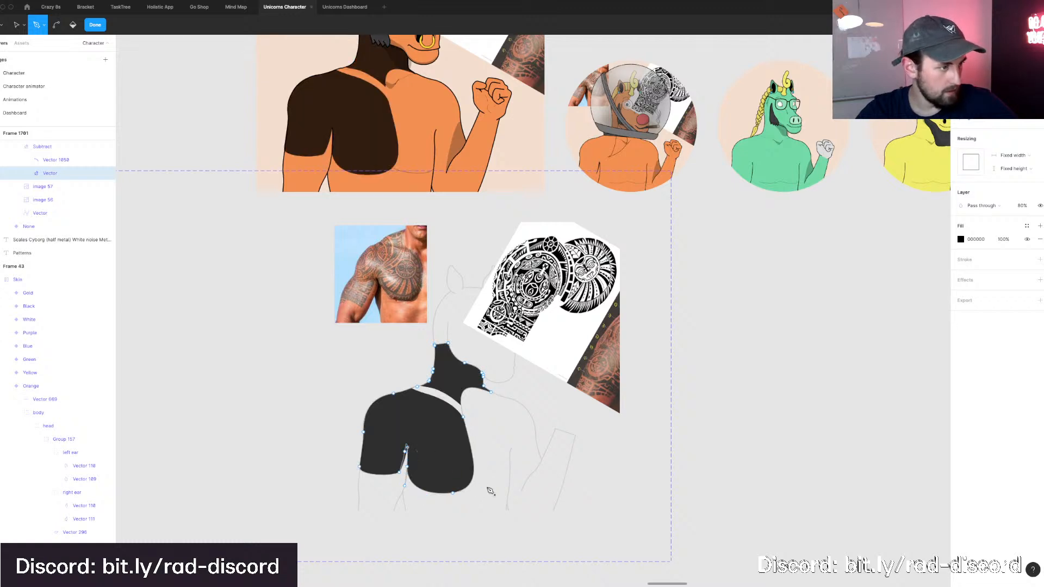
Reshape the top of the black neck area into a point extending up the back of the neck.
scroll(490, 490, right, 2)
scroll(489, 491, up, 1)
key(v)
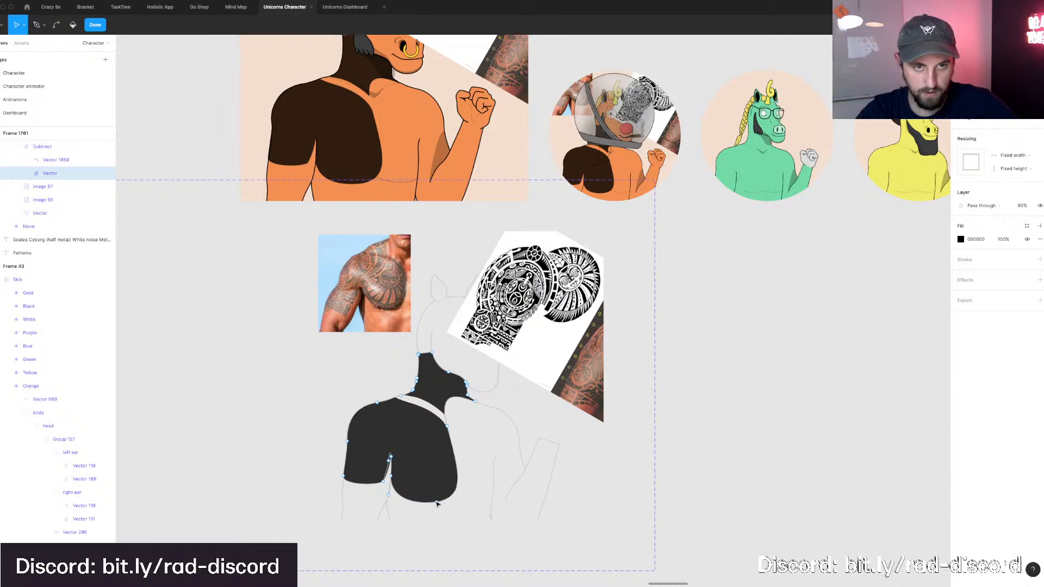
scroll(437, 489, up, 4)
scroll(437, 467, left, 2)
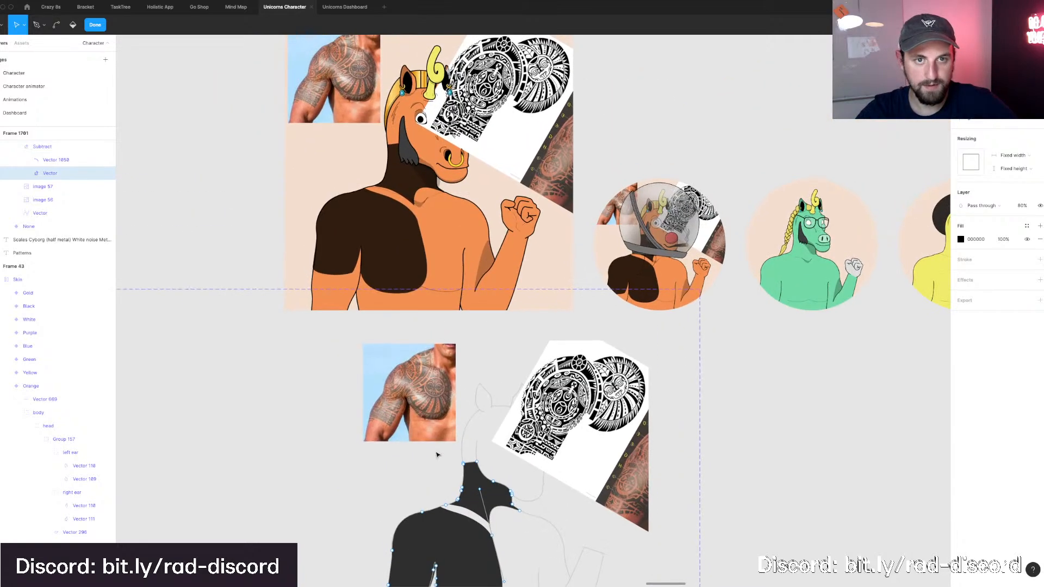
scroll(436, 455, up, 1)
scroll(437, 454, down, 2)
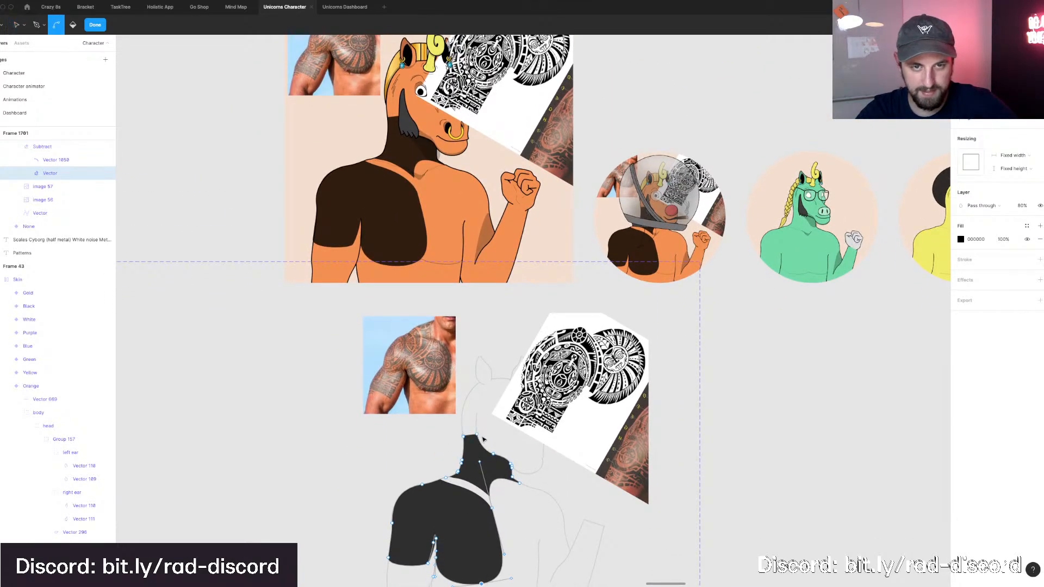
scroll(481, 440, up, 3)
scroll(488, 440, right, 1)
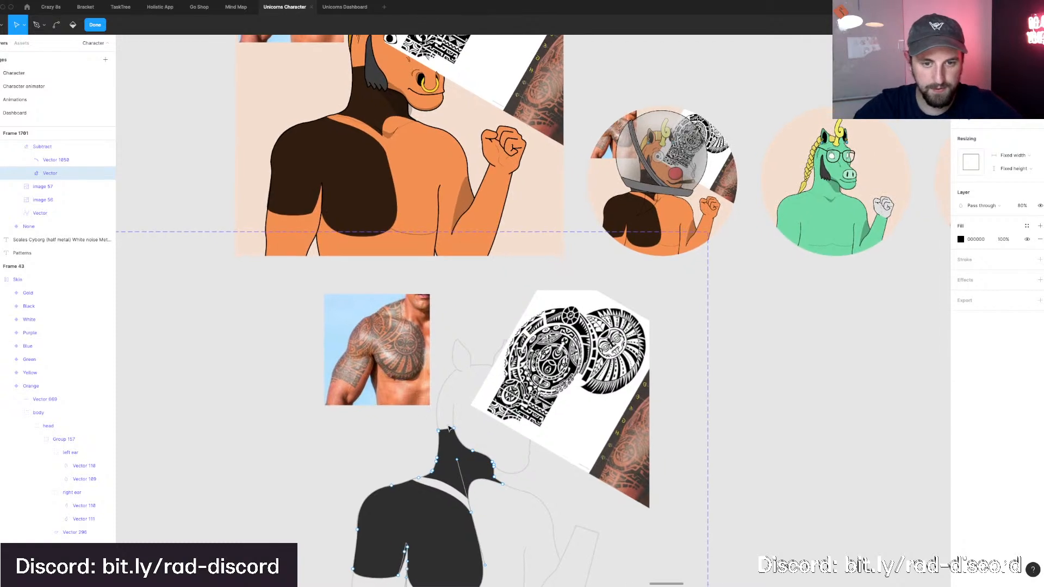
drag(453, 429, 442, 420)
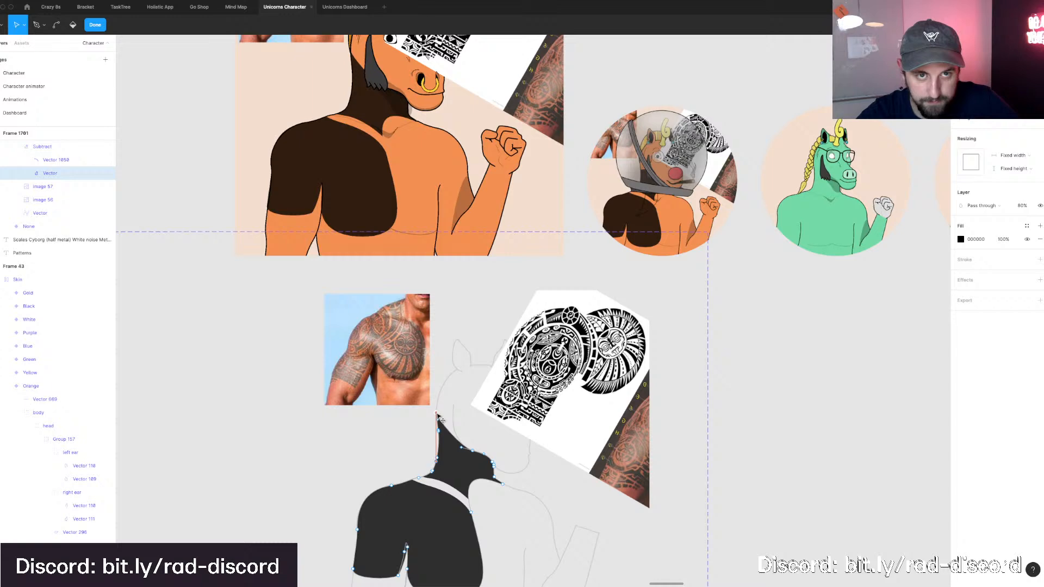
scroll(442, 424, up, 2)
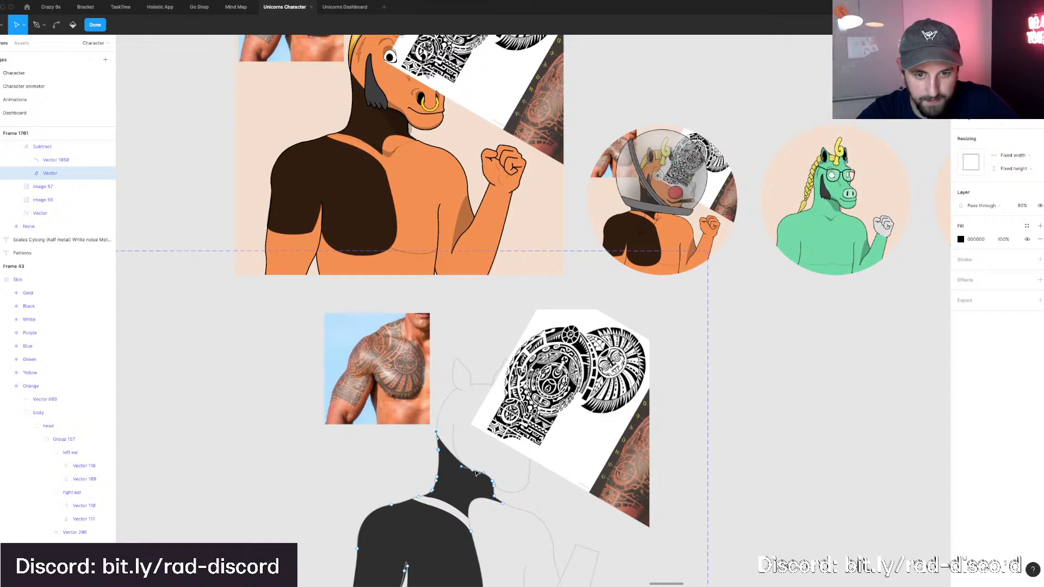
Finish editing the black shape and examine the tattoo reference images and the orange unicorn for the tattoo's main dividing lines.
scroll(481, 472, up, 3)
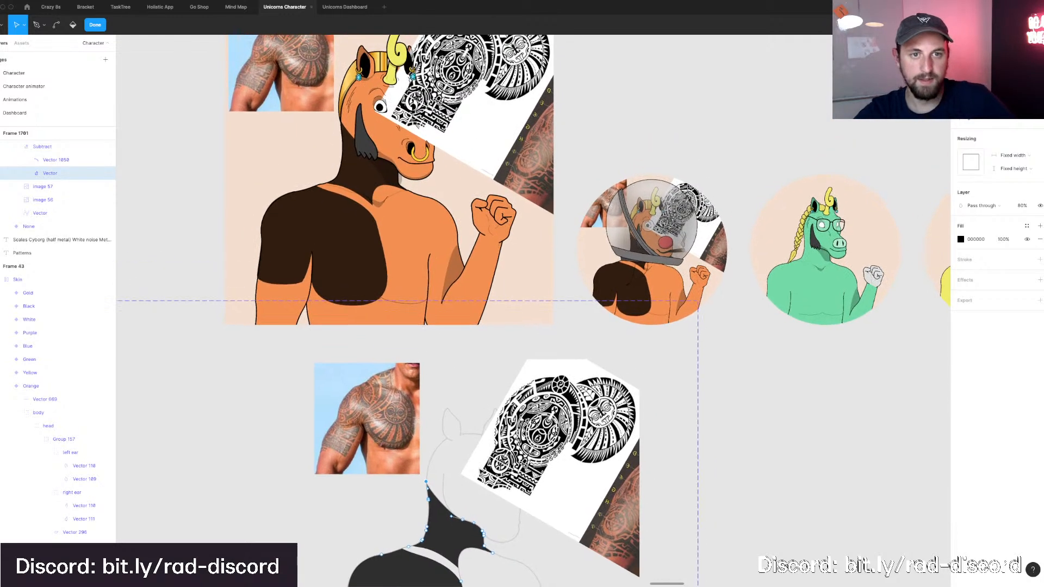
scroll(468, 473, down, 6)
key(Escape)
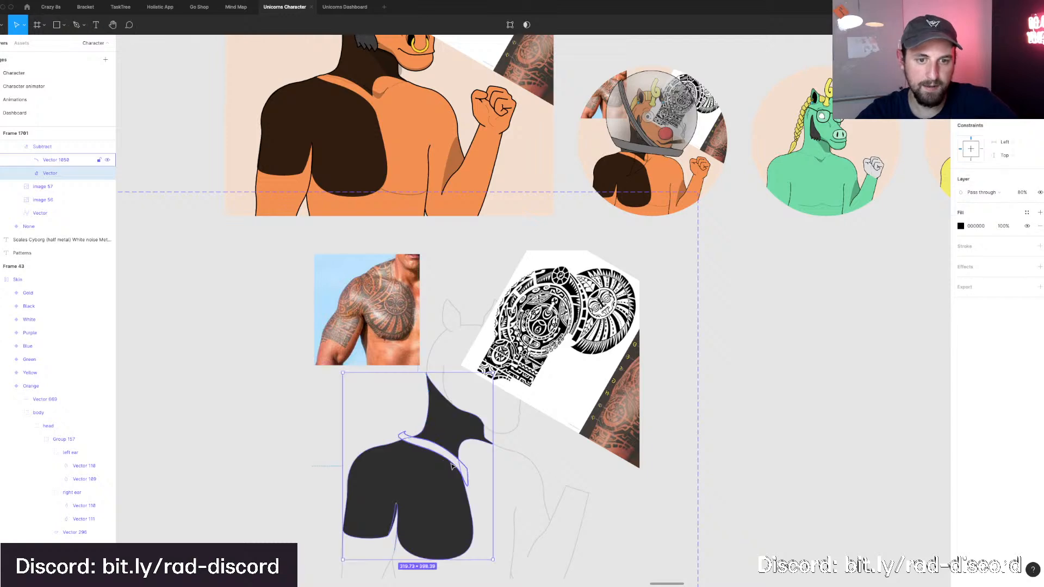
key(Escape)
scroll(513, 467, up, 1)
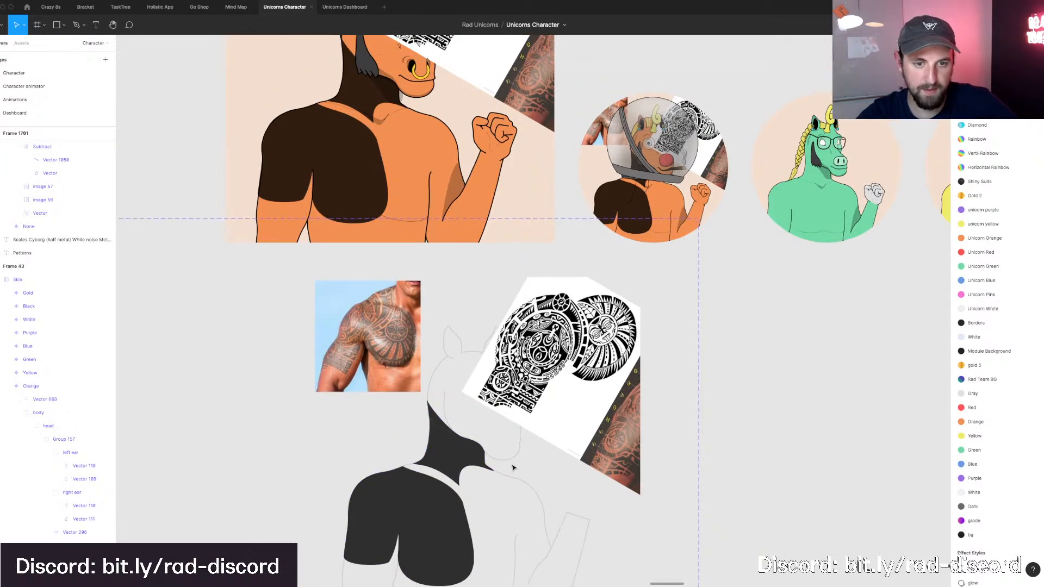
click(375, 343)
scroll(375, 342, up, 5)
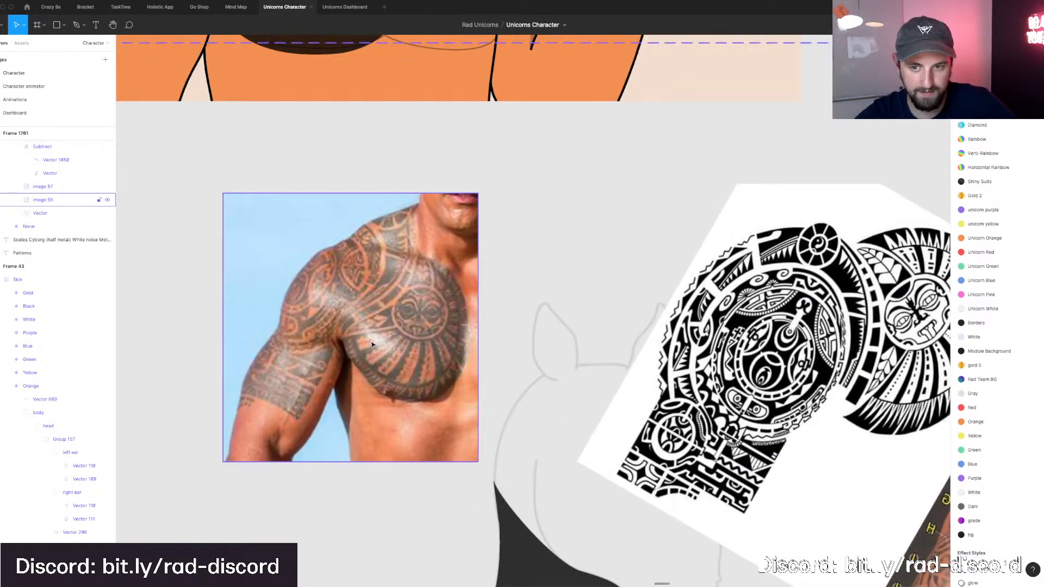
scroll(372, 344, down, 3)
key(Escape)
scroll(661, 374, down, 3)
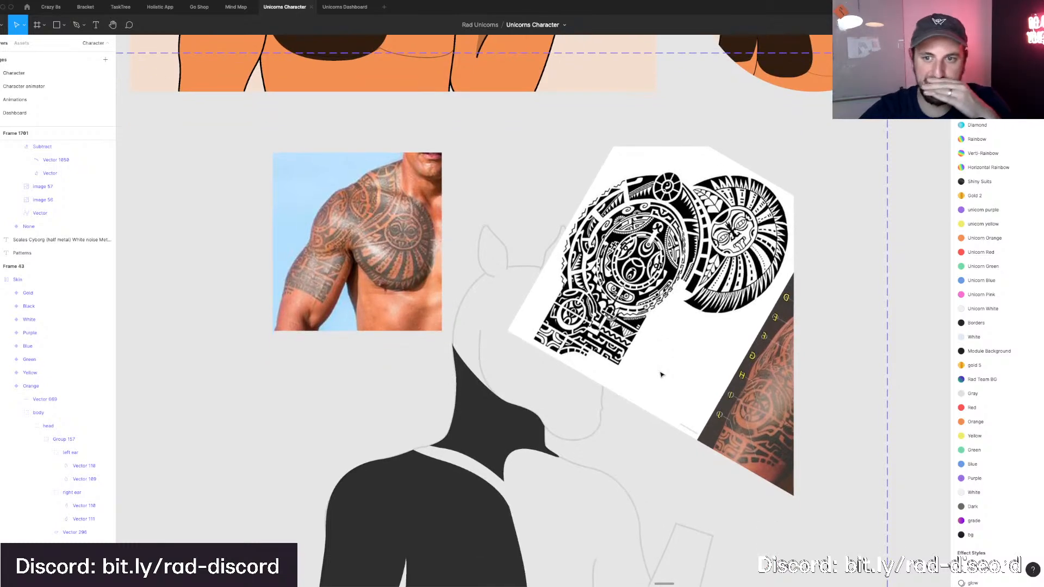
scroll(661, 374, down, 1)
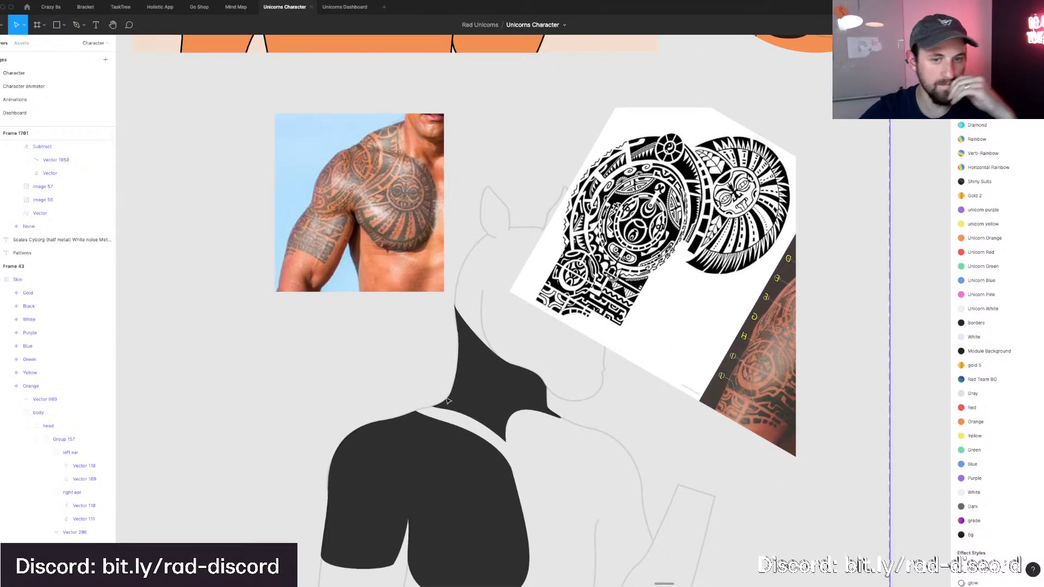
scroll(508, 409, down, 2)
Draw a curved Pen line inside the black shape, from below the collarbone around the chest and up over the shoulder.
click(483, 472)
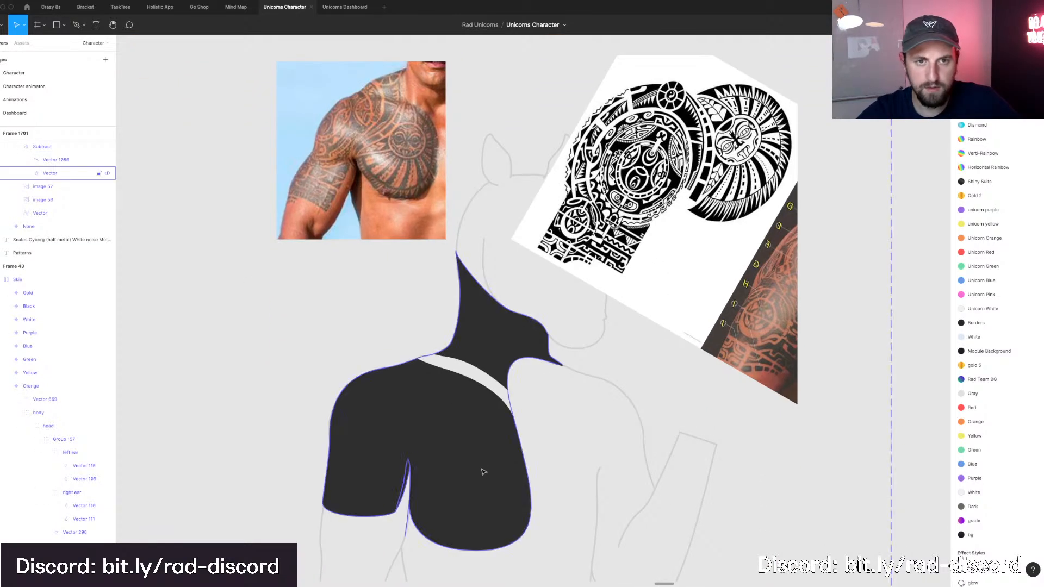
click(483, 472)
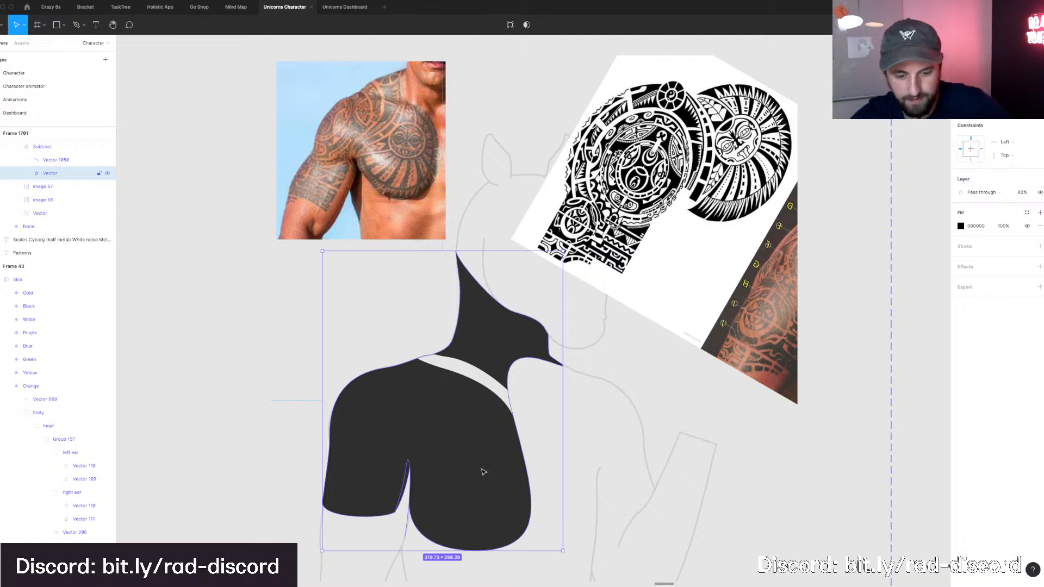
key(p)
drag(473, 395, 502, 423)
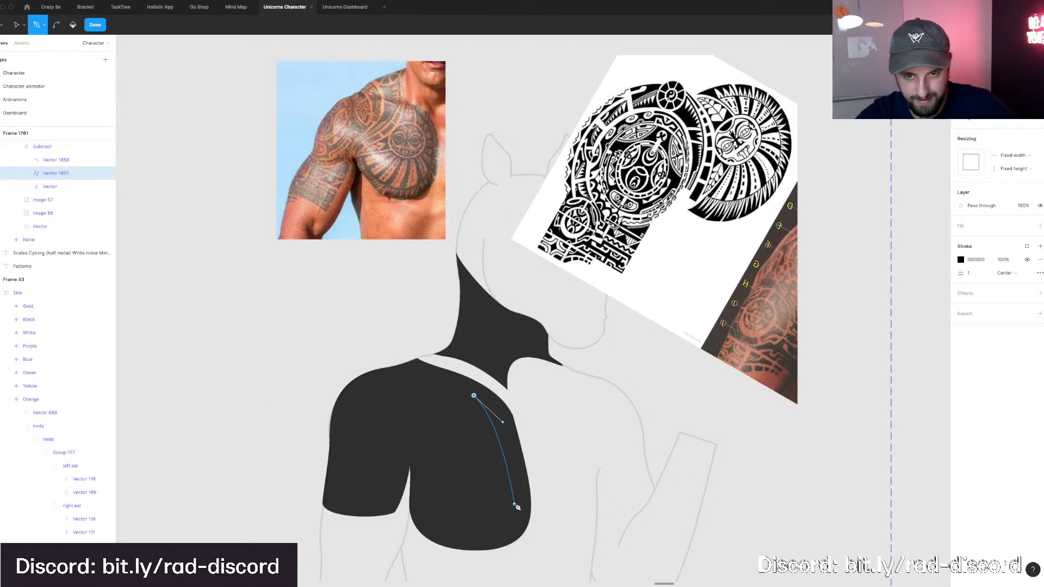
drag(514, 504, 511, 535)
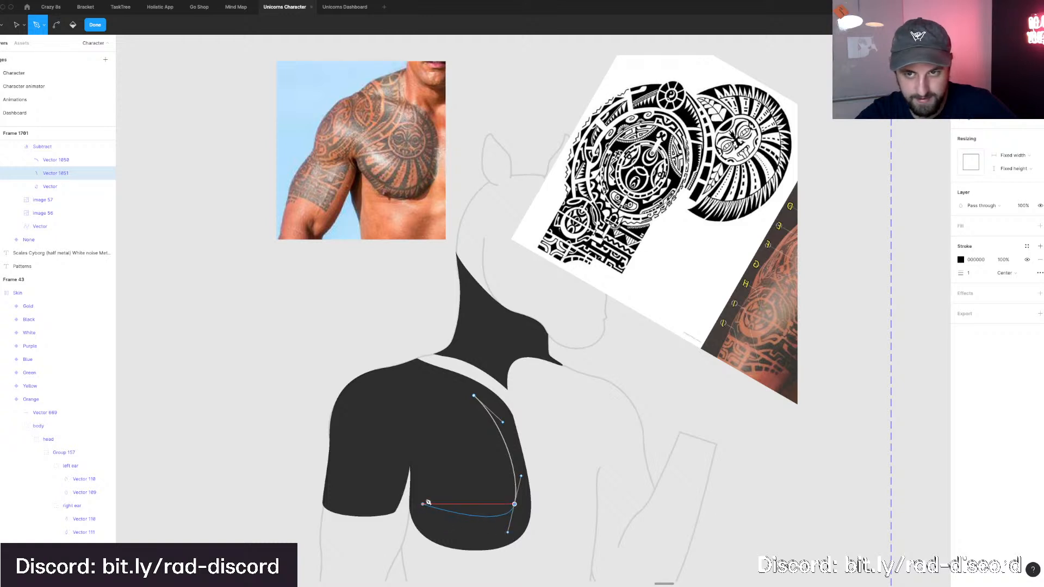
drag(425, 497, 418, 461)
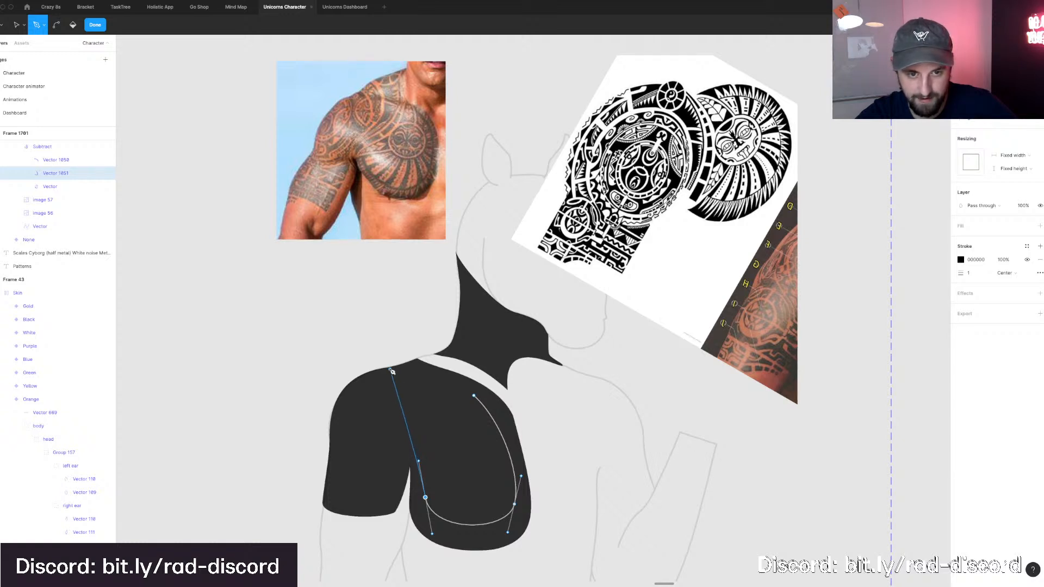
drag(389, 369, 363, 338)
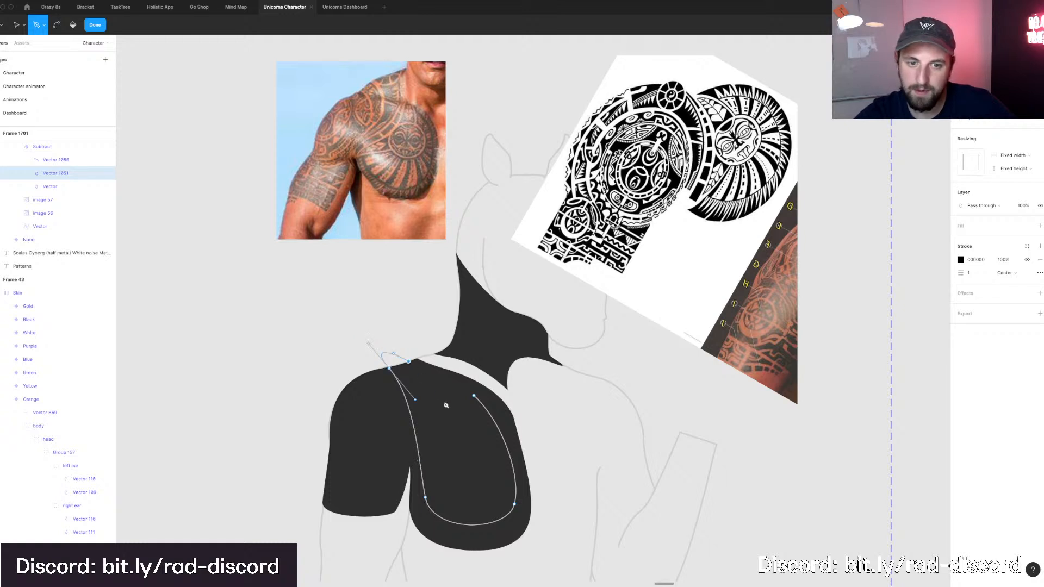
drag(409, 361, 456, 388)
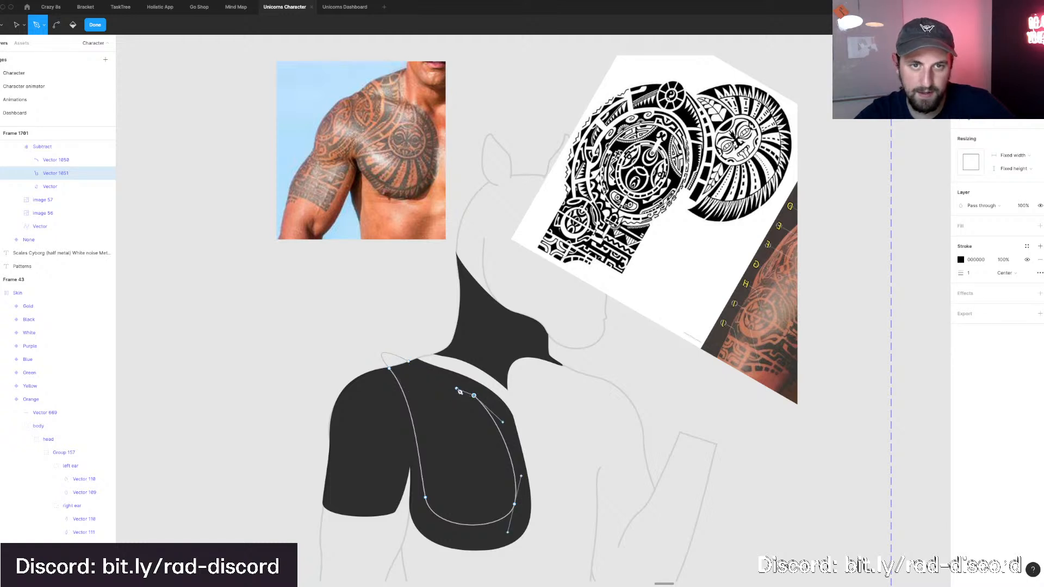
Shift the chest line's starting point slightly down, round the curve leaving it, and nudge the lower inner point to match.
key(v)
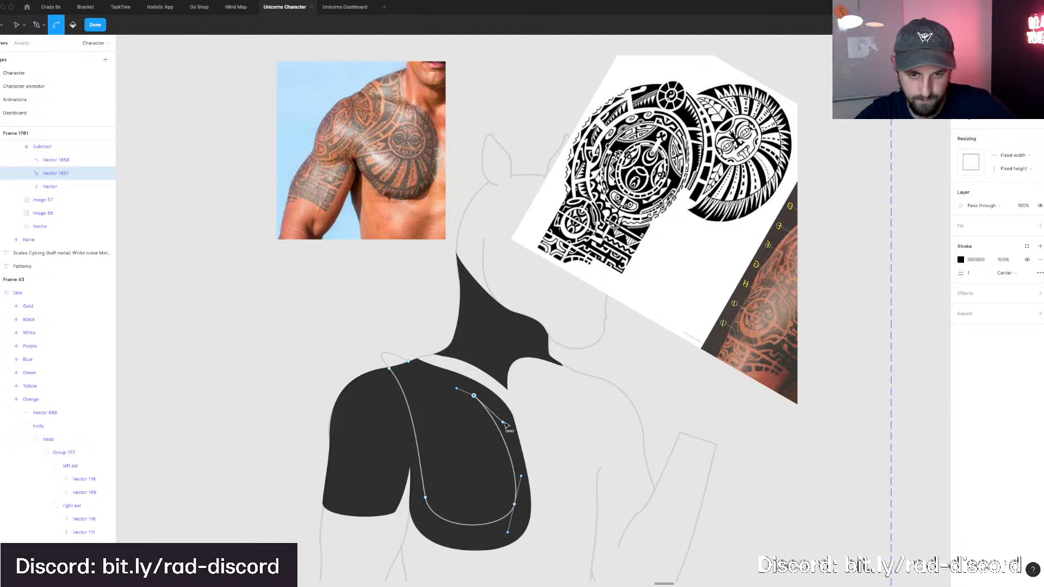
drag(502, 422, 466, 408)
key(v)
drag(515, 506, 513, 508)
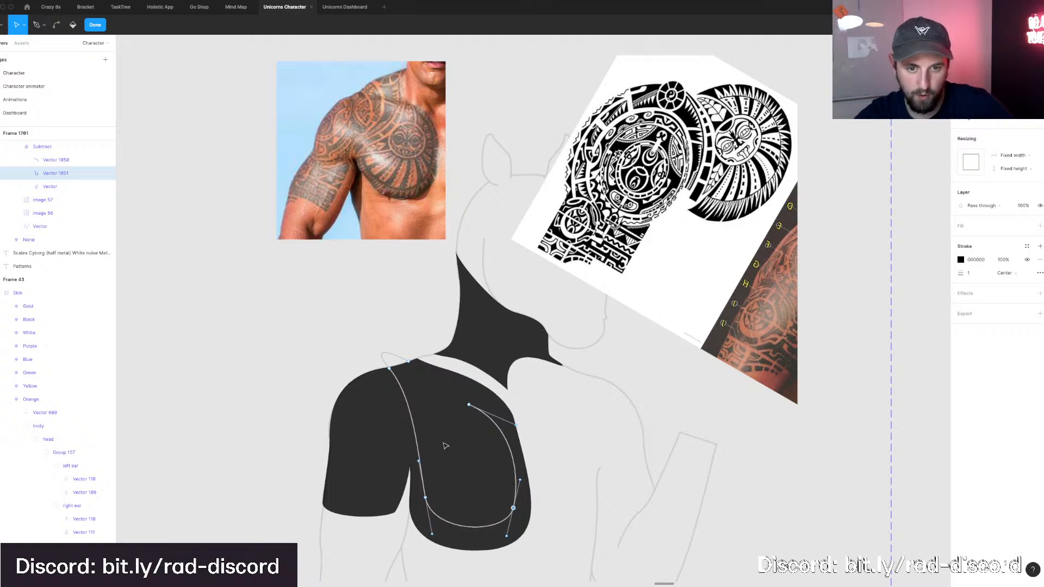
Extend the line with a curve from its upper chest point to the armpit and set the stroke width to 16.
key(p)
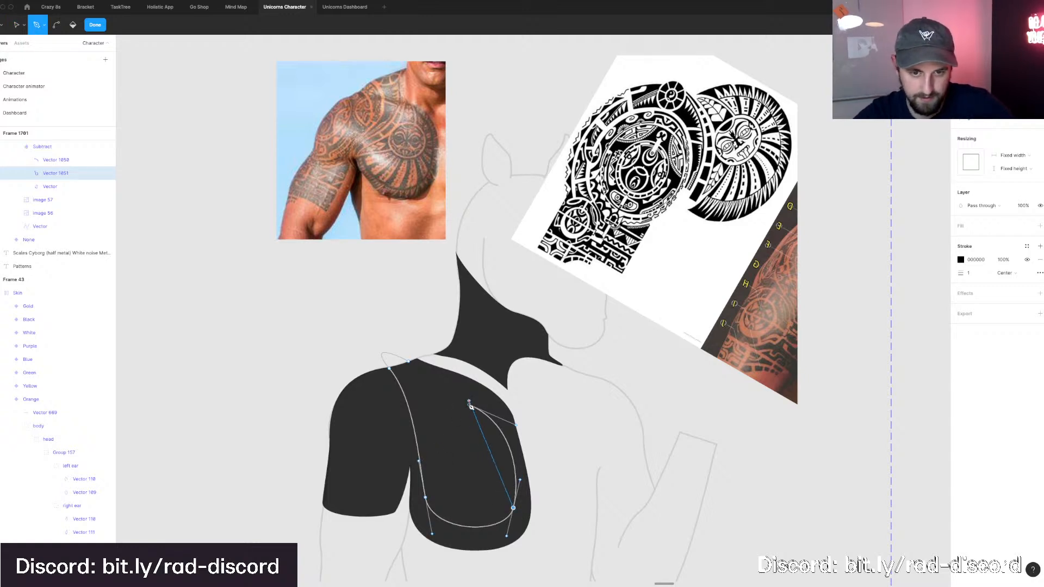
click(470, 405)
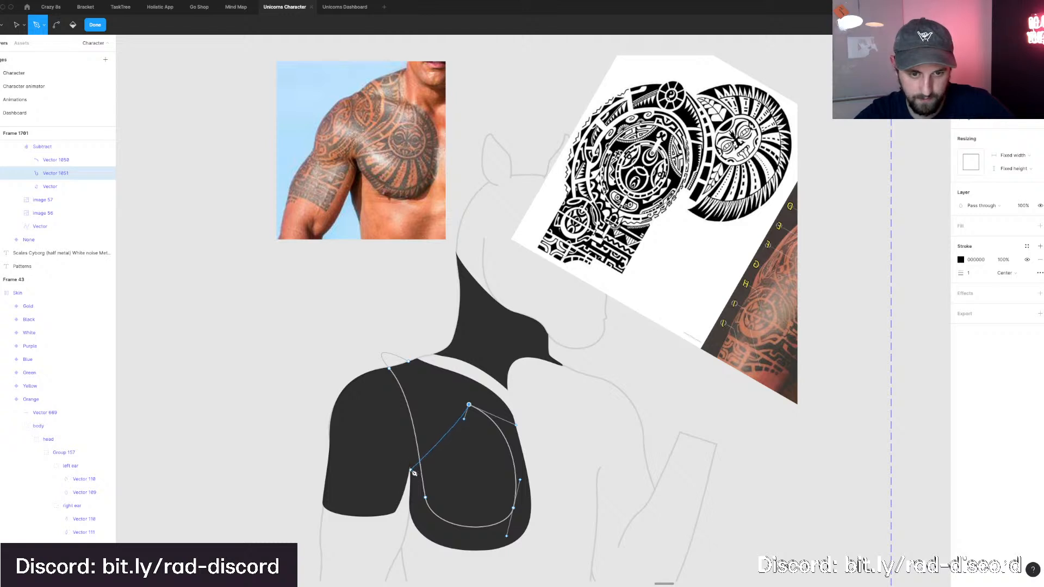
drag(409, 469, 367, 492)
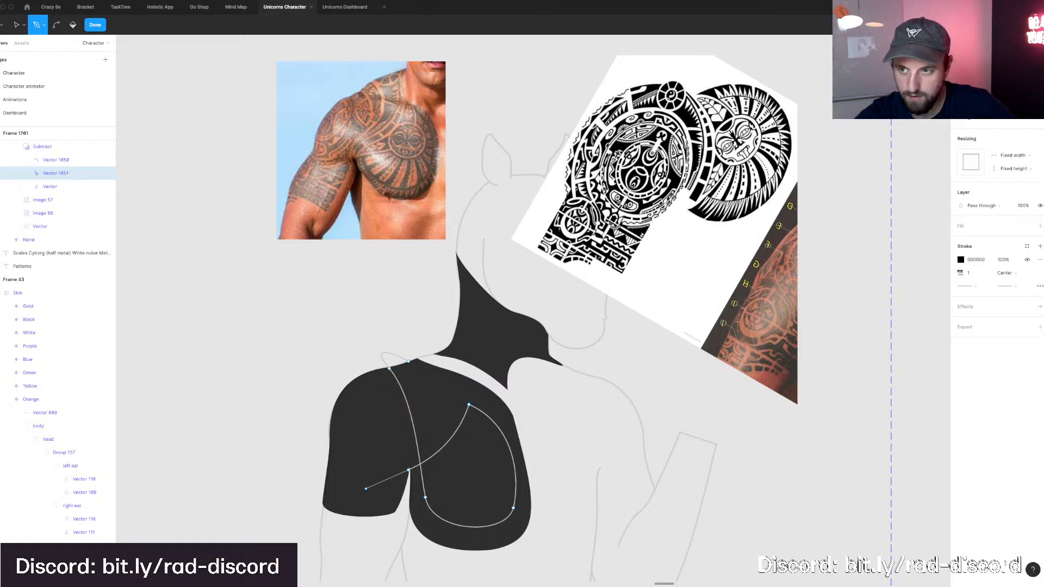
drag(960, 272, 962, 273)
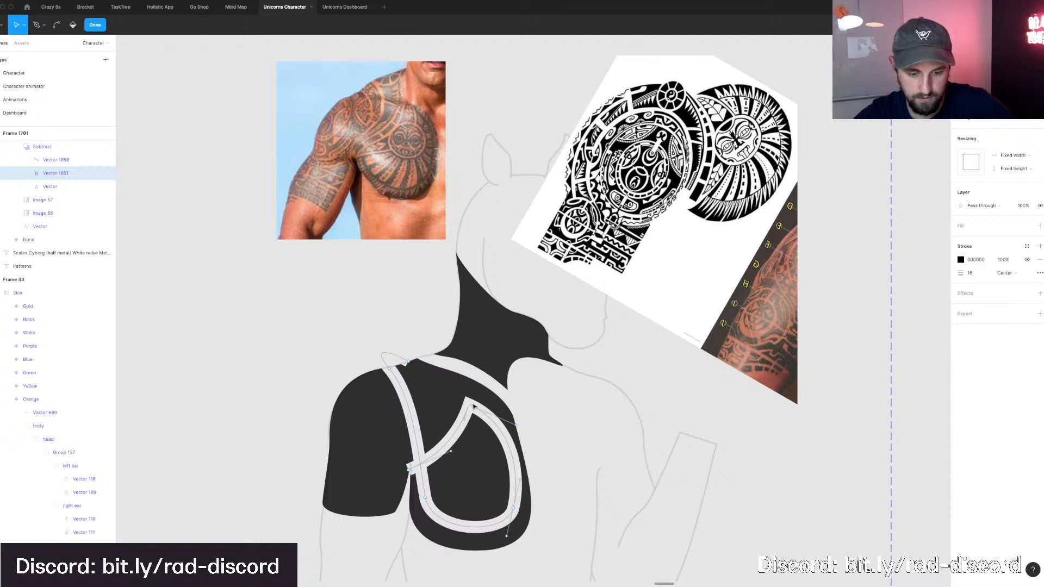
Add a short branch from the chest line's upper junction to the collarbone gap and bend it slightly.
key(p)
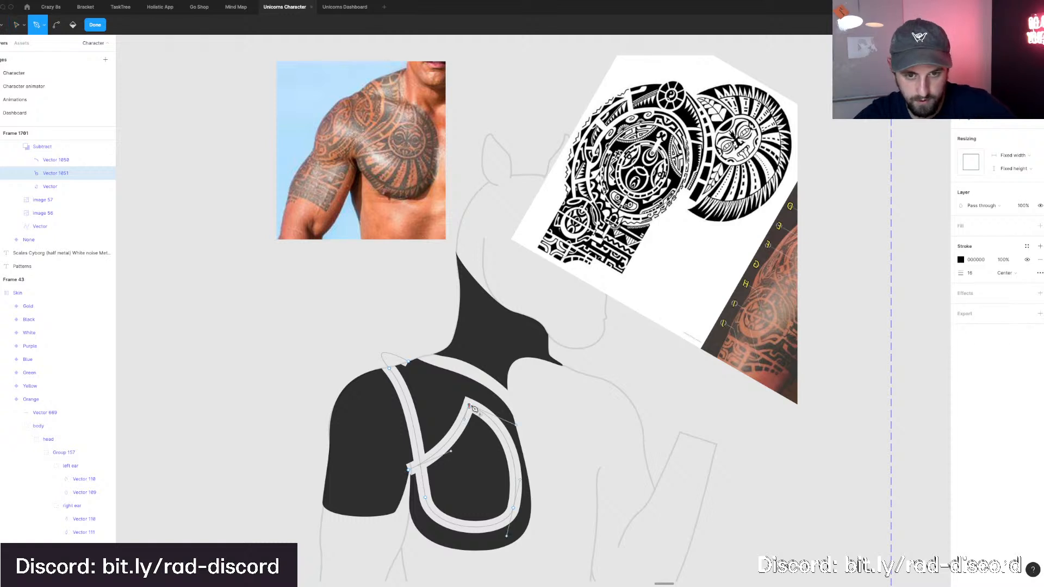
click(474, 373)
key(Escape)
click(472, 403)
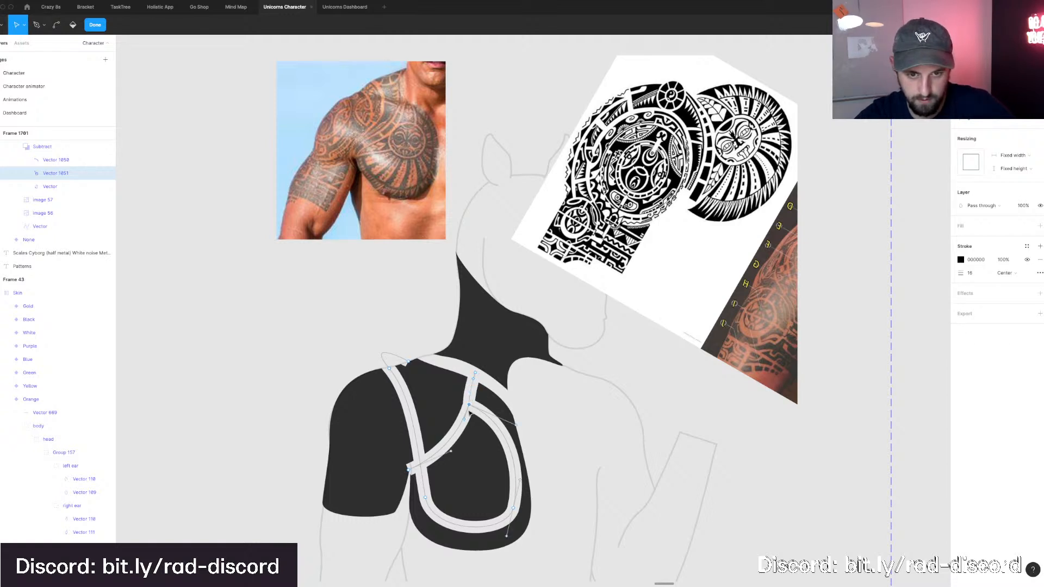
key(super)
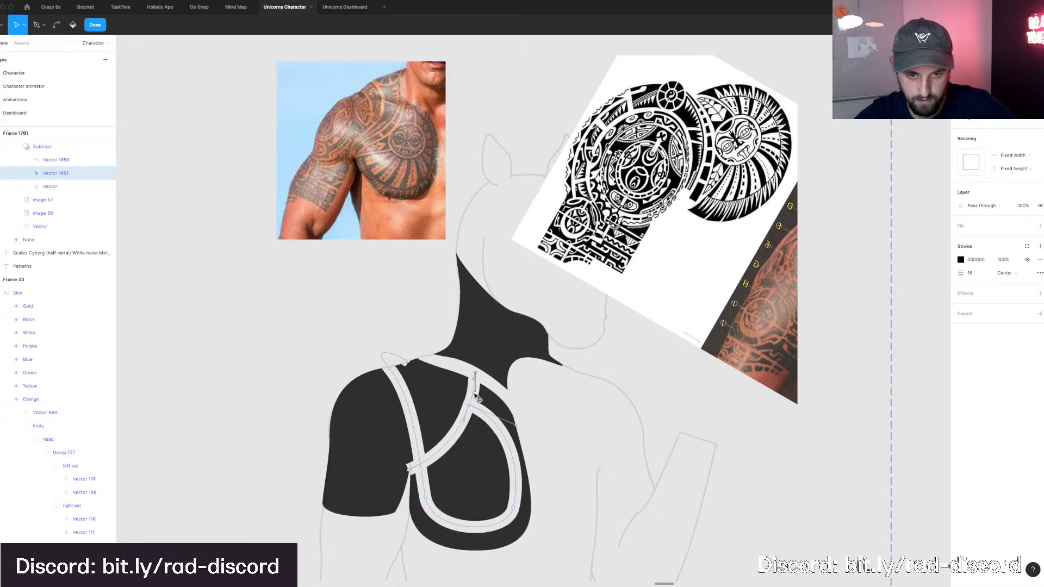
click(477, 396)
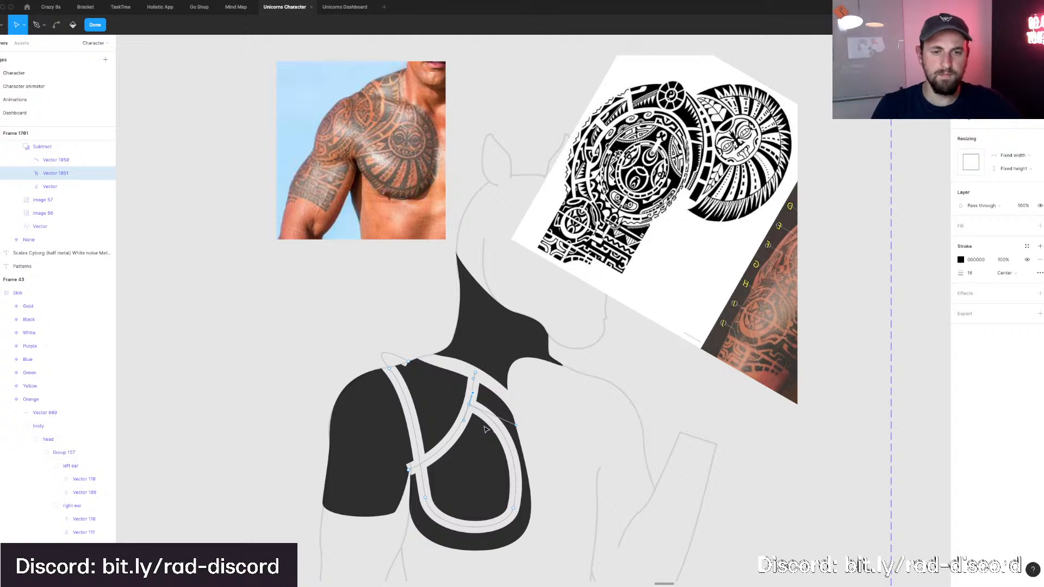
Check how the new chest and shoulder lines look on the orange unicorn, compared with the tattoo references.
scroll(485, 428, up, 3)
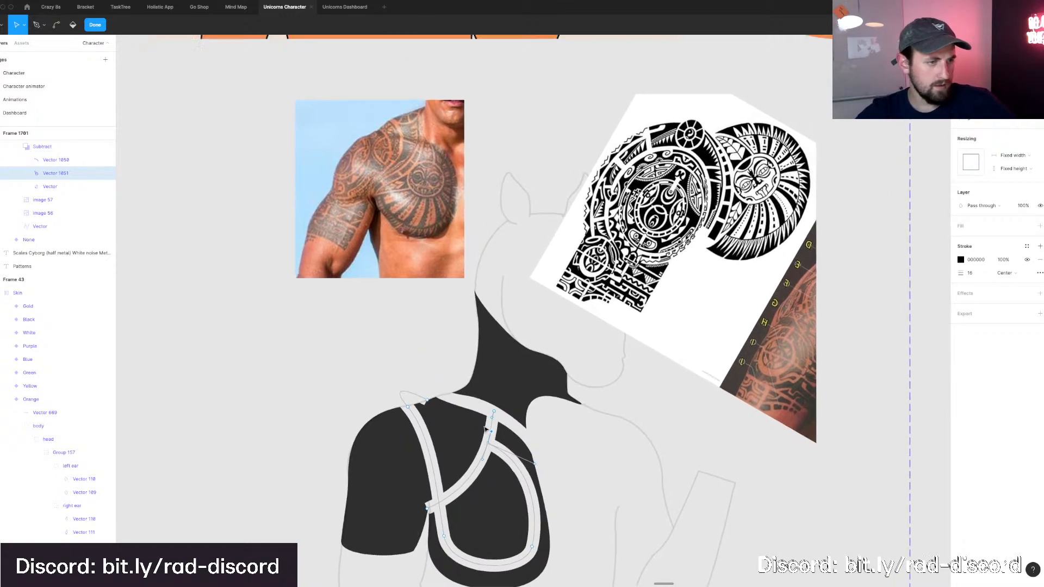
scroll(429, 376, down, 4)
scroll(429, 377, up, 10)
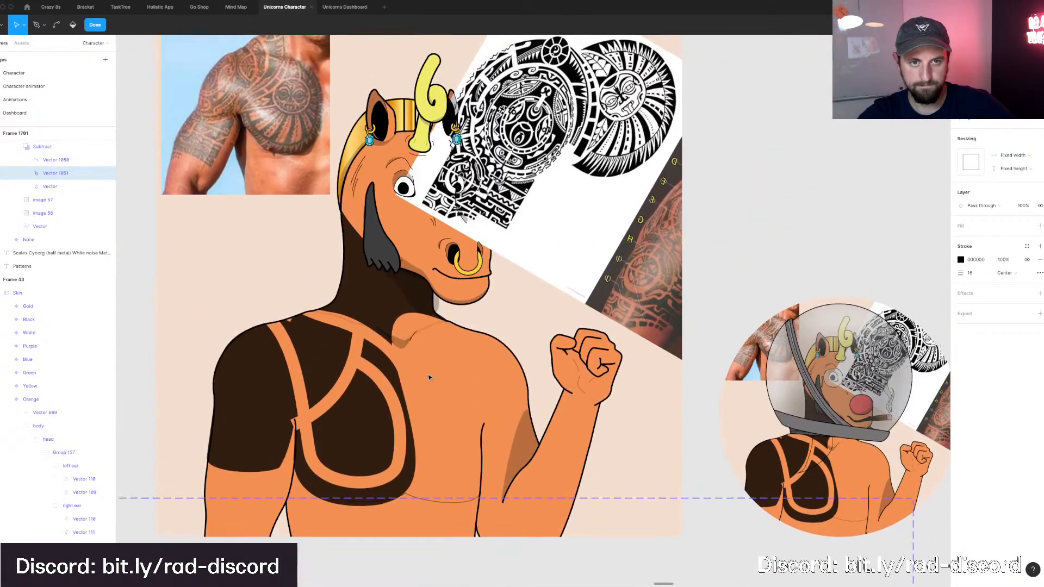
scroll(571, 439, left, 2)
scroll(571, 439, up, 1)
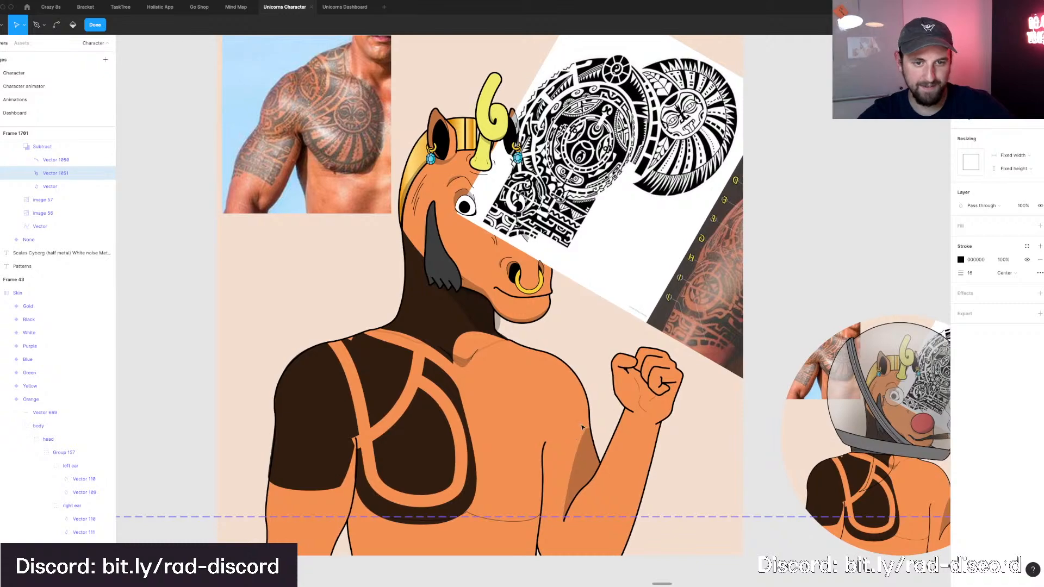
scroll(581, 428, down, 1)
scroll(590, 427, down, 9)
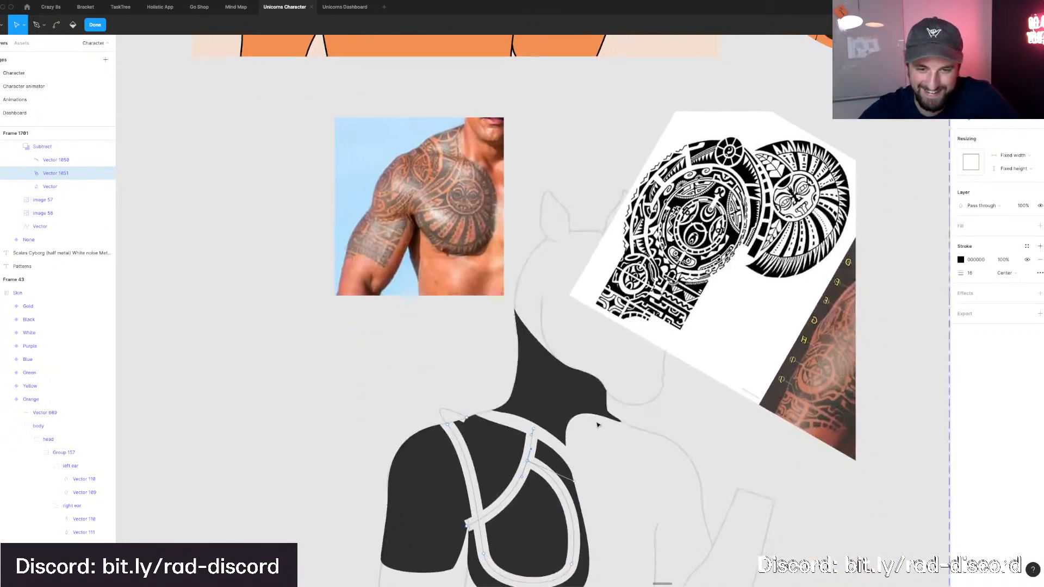
scroll(597, 425, down, 3)
scroll(596, 425, right, 1)
key(Escape)
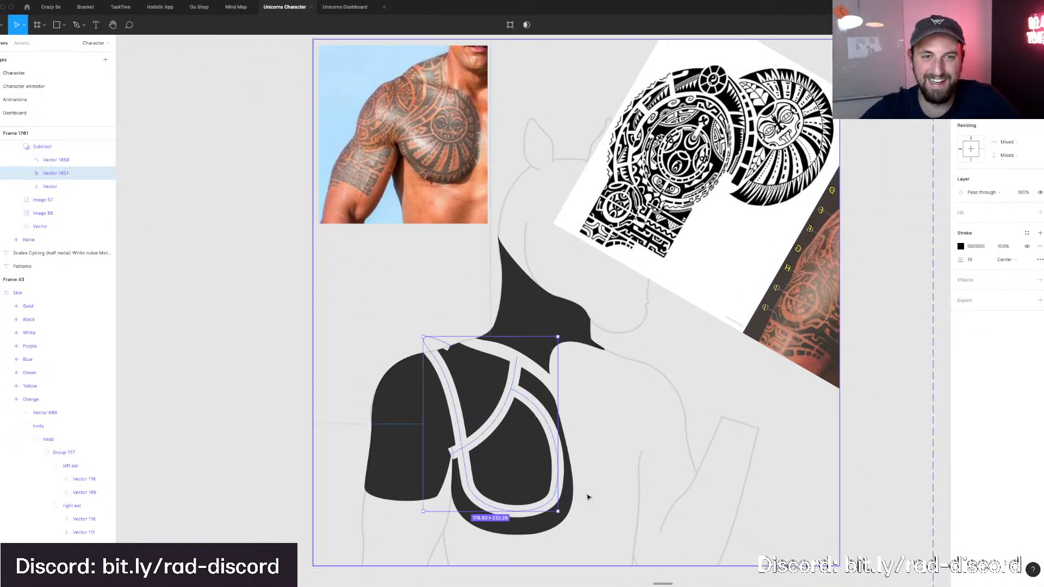
double_click(471, 509)
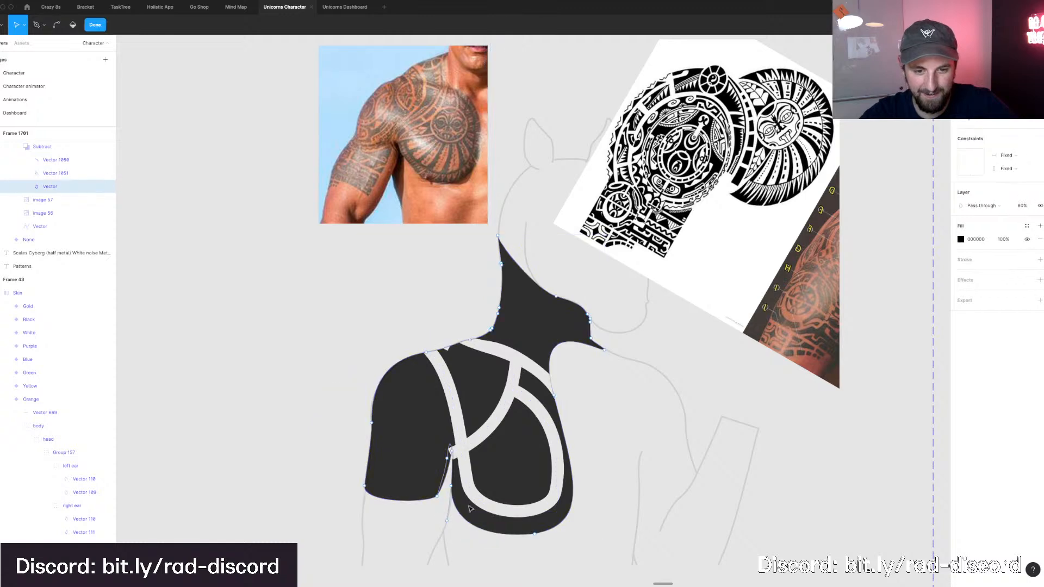
click(457, 483)
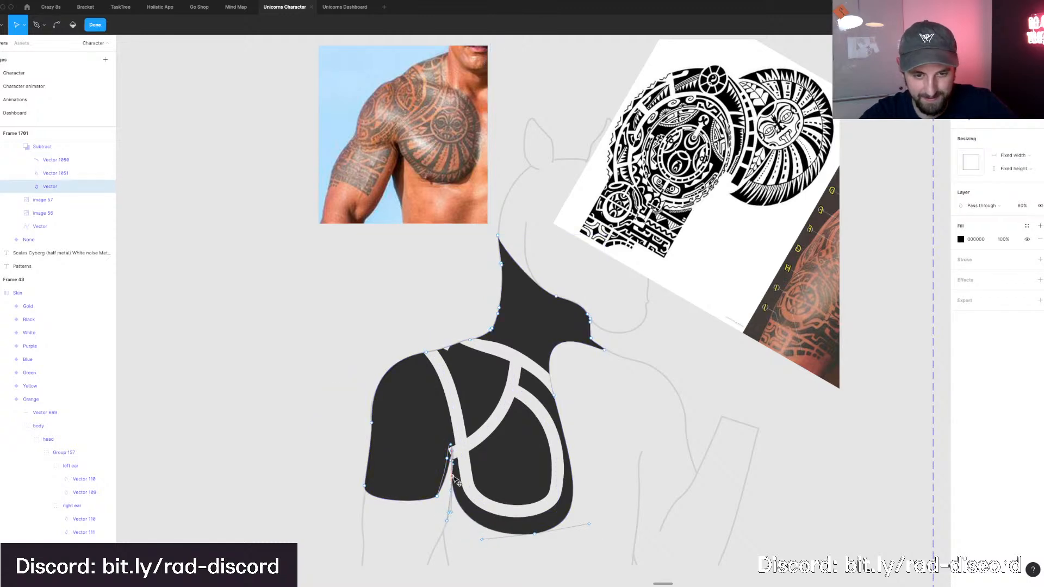
key(Escape)
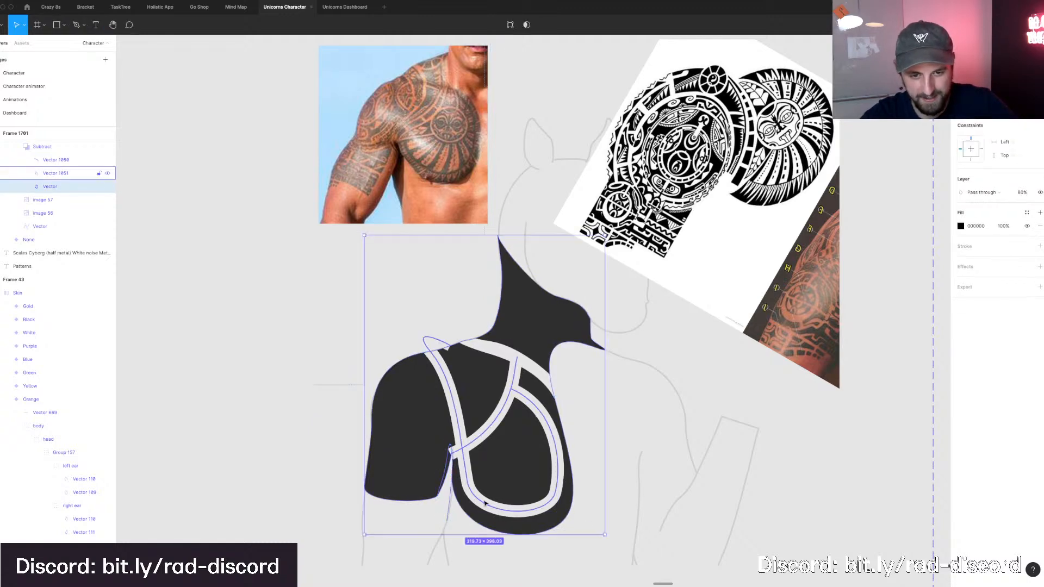
key(Escape)
Narrow the chest loop's lower curve and reposition the diagonal branch, with its armpit end on the shoulder line and its upper junction lower.
double_click(485, 503)
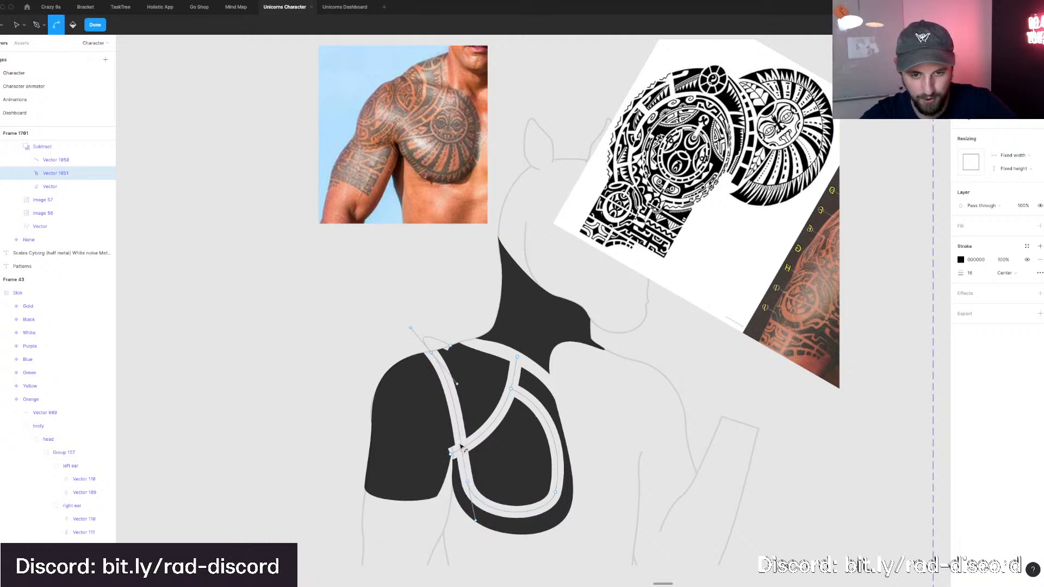
key(v)
drag(554, 494, 556, 459)
key(super)
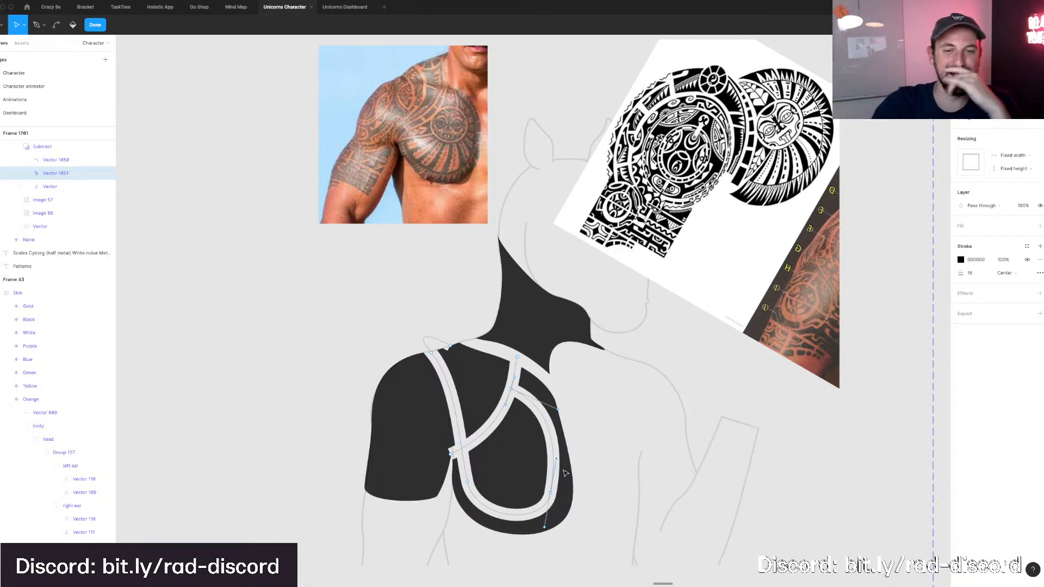
scroll(576, 487, right, 2)
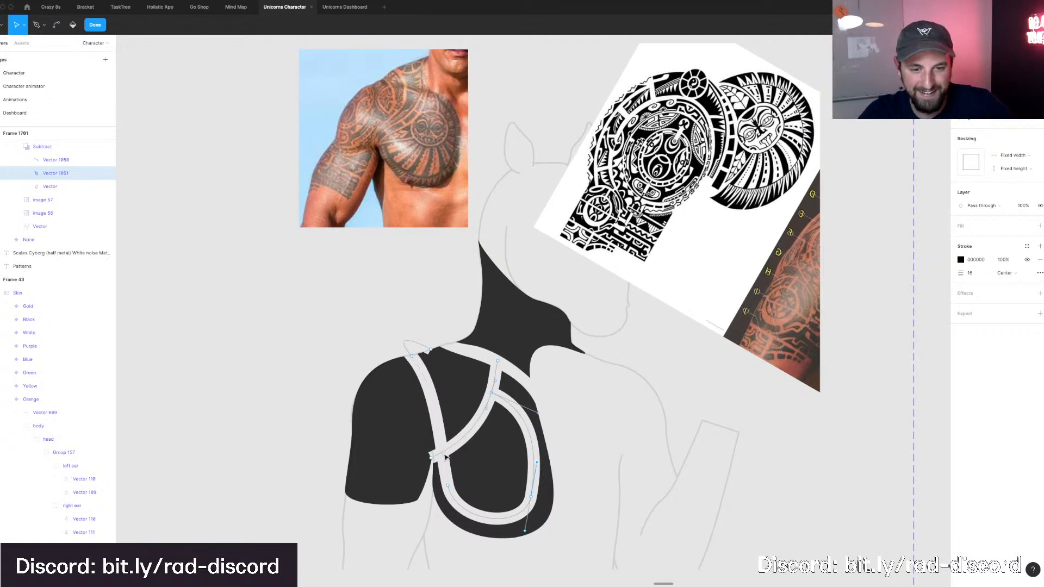
drag(431, 457, 493, 411)
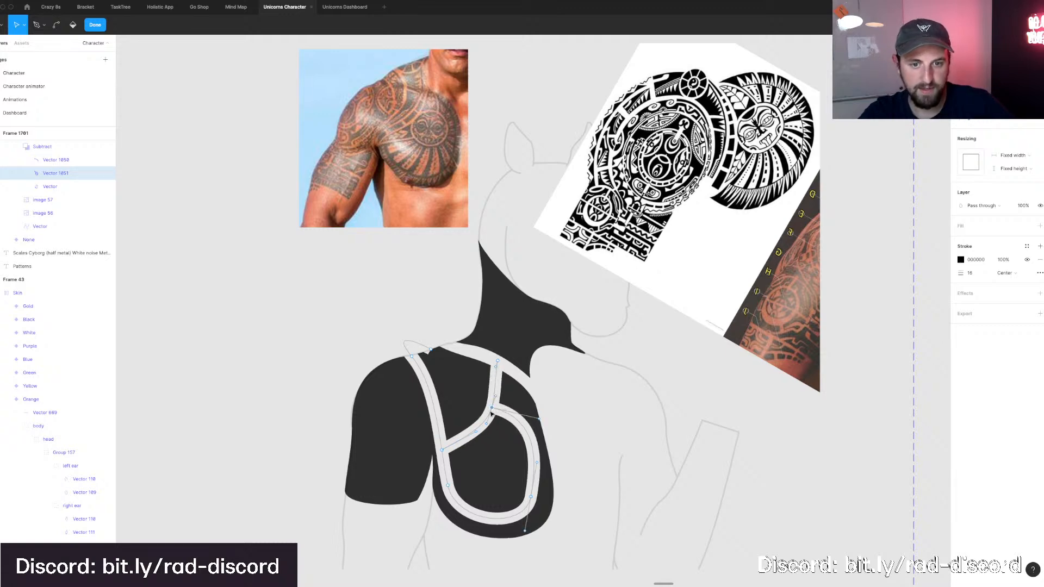
Fine-tune the chest loop's two lower corners and their curve handles to make the bottom curve slightly shallower.
click(468, 442)
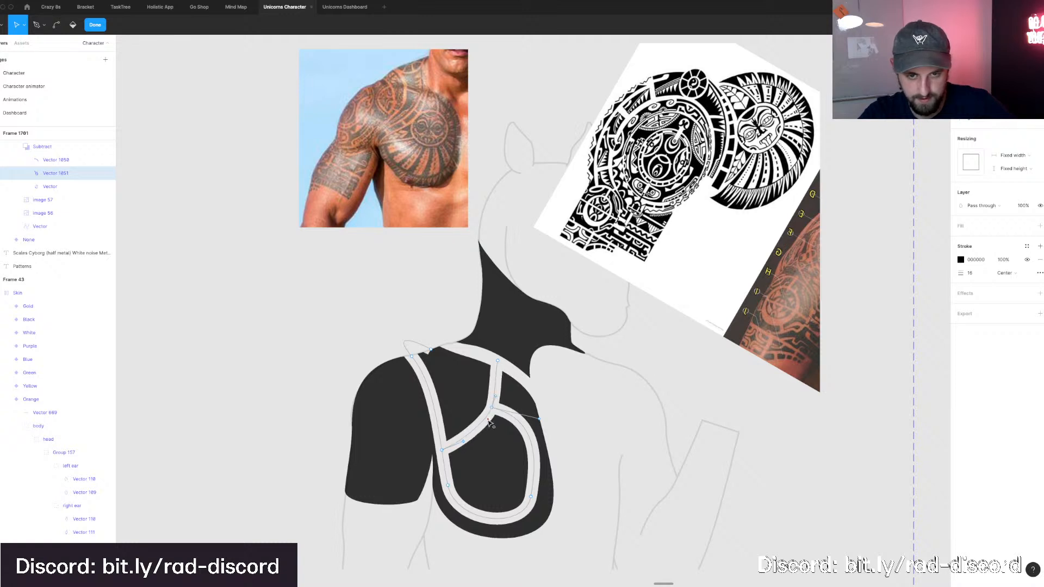
key(Escape)
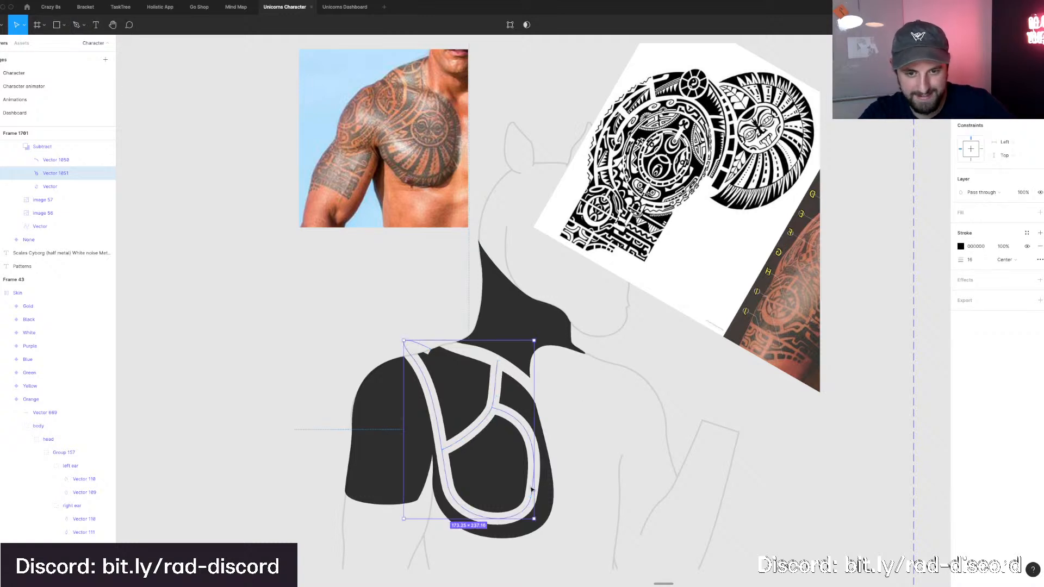
key(Escape)
click(533, 490)
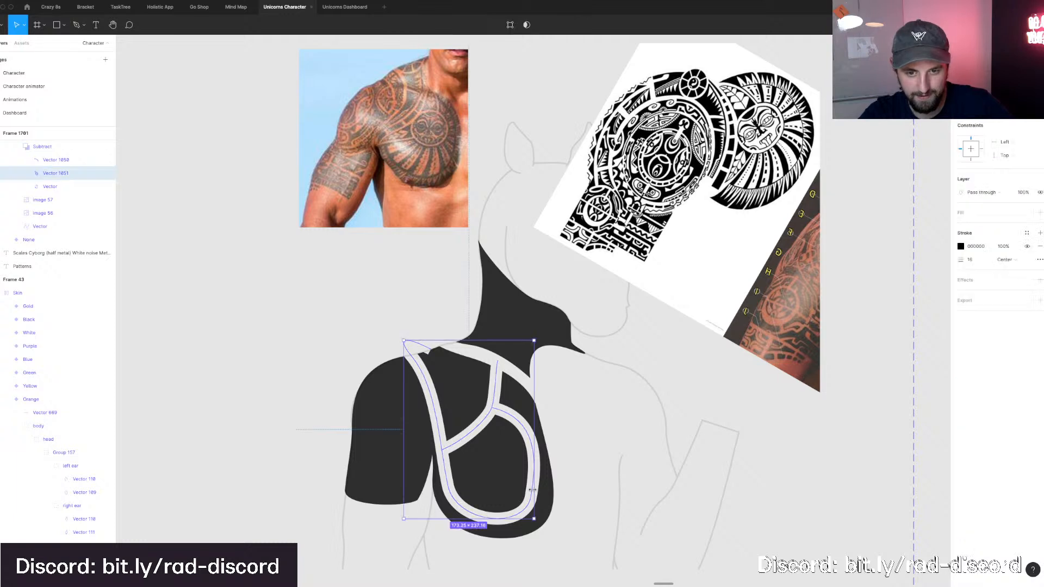
double_click(532, 494)
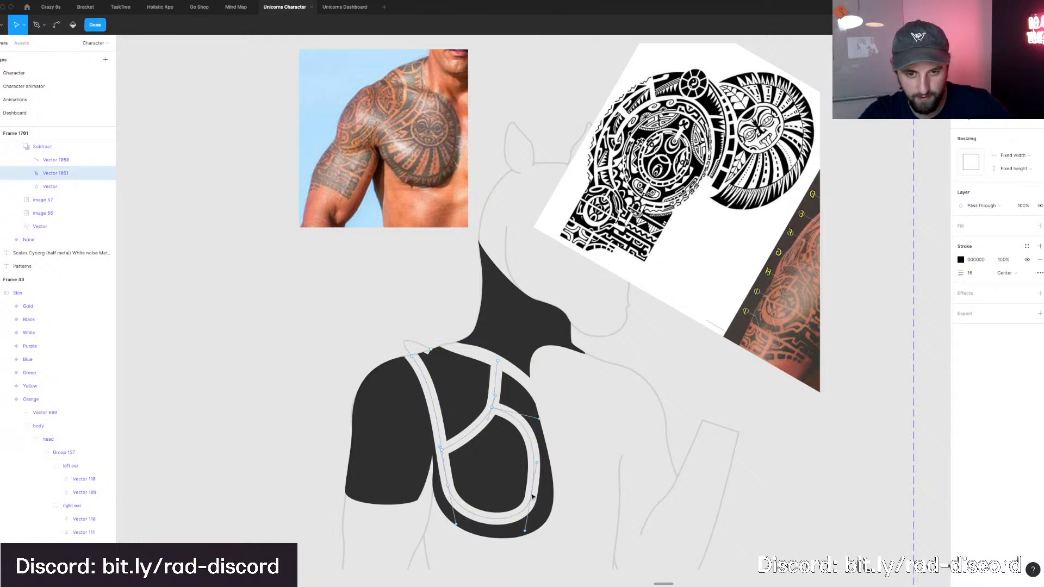
drag(532, 495, 530, 492)
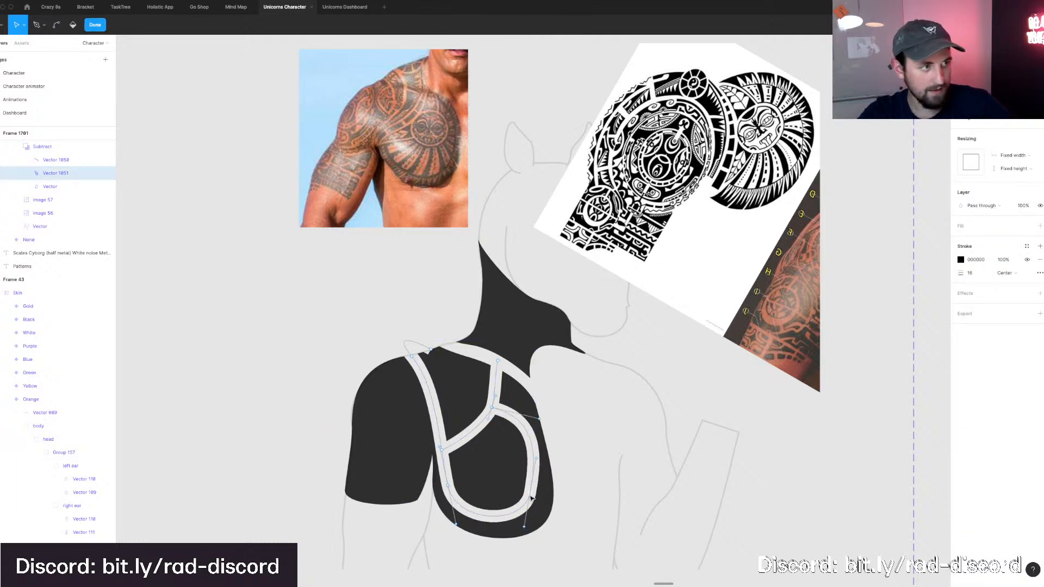
click(447, 486)
key(super)
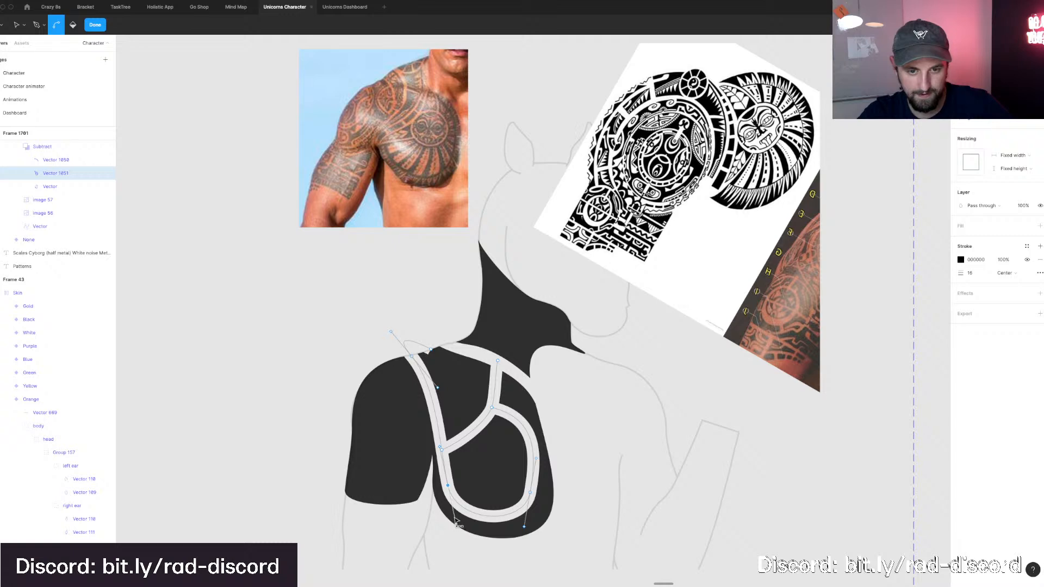
drag(455, 521, 448, 488)
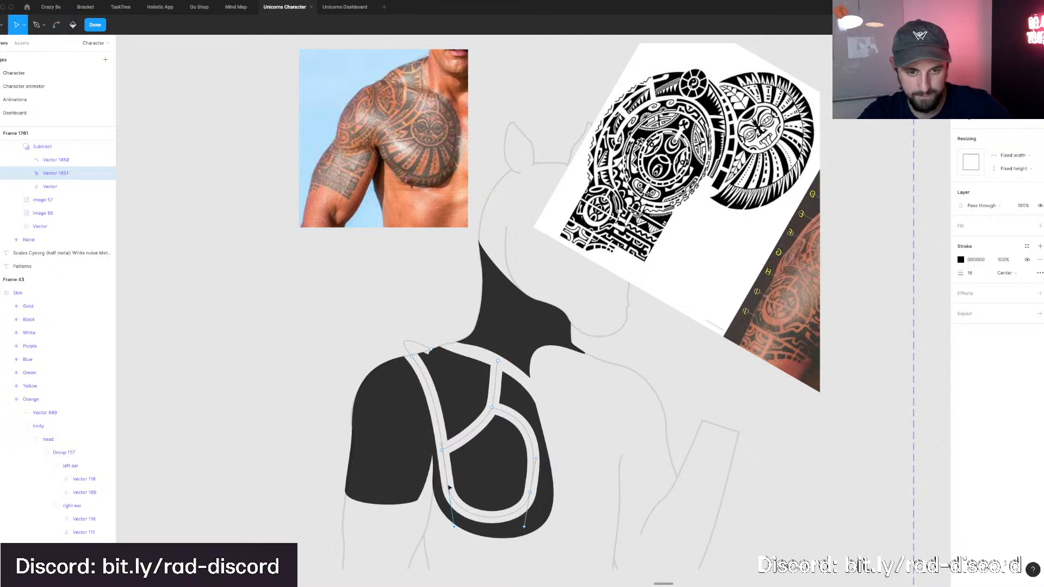
click(449, 488)
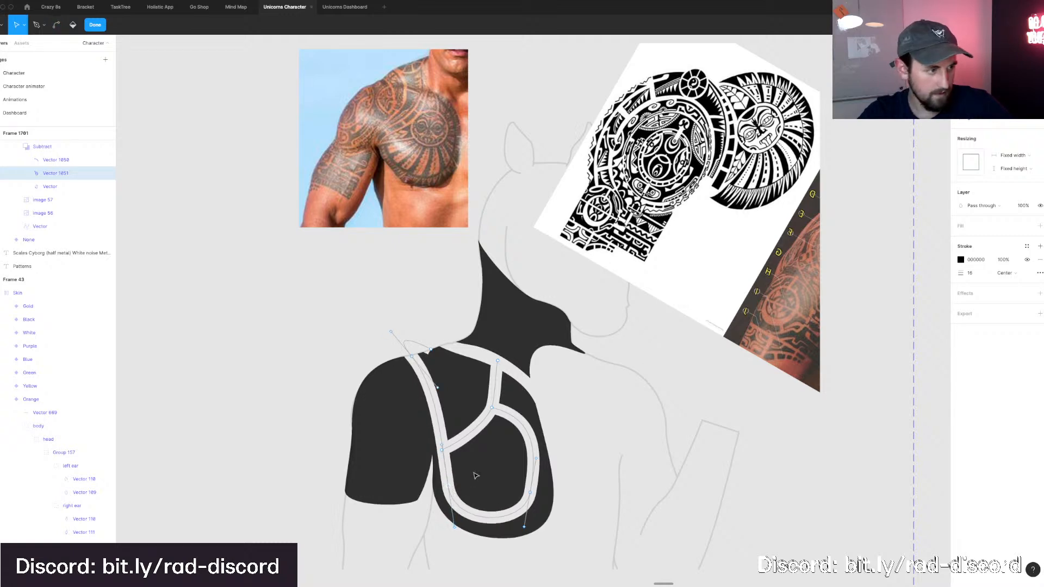
Remove the stray loop at the shoulder and delete the shoulder line down to the chest loop's armpit side.
scroll(550, 445, down, 1)
scroll(550, 445, right, 1)
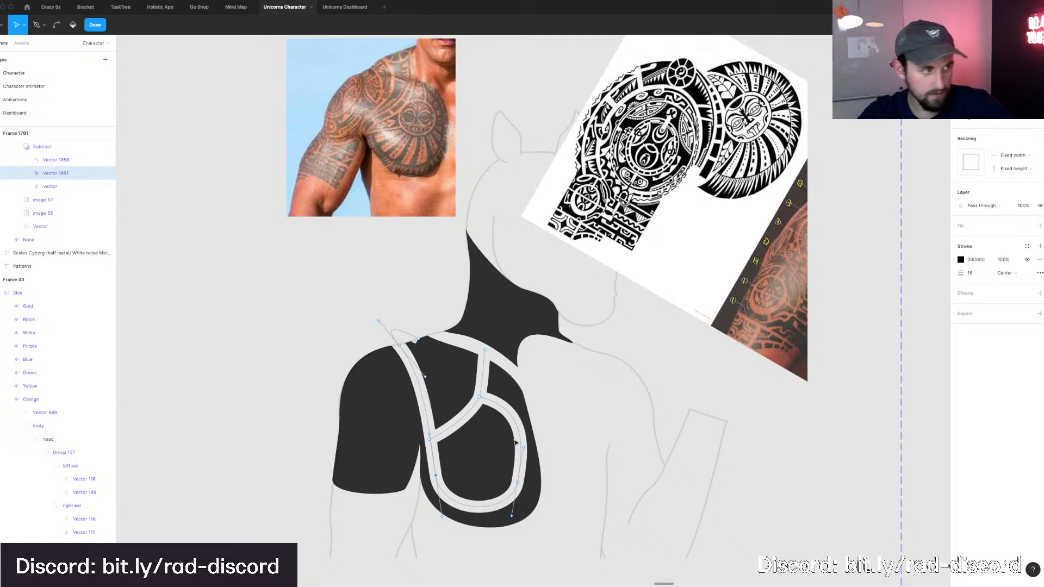
scroll(515, 442, up, 2)
click(451, 401)
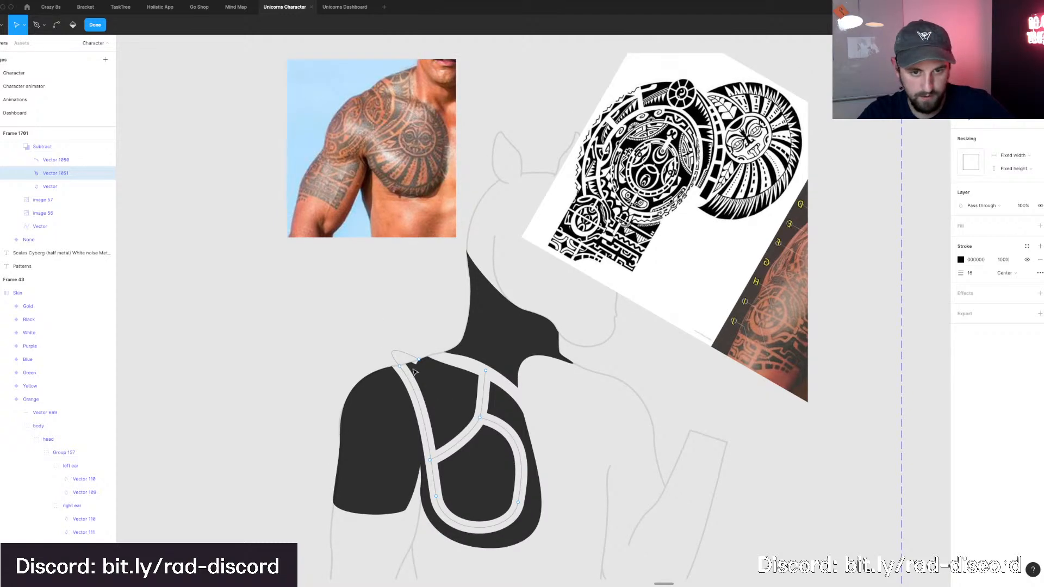
drag(413, 371, 413, 350)
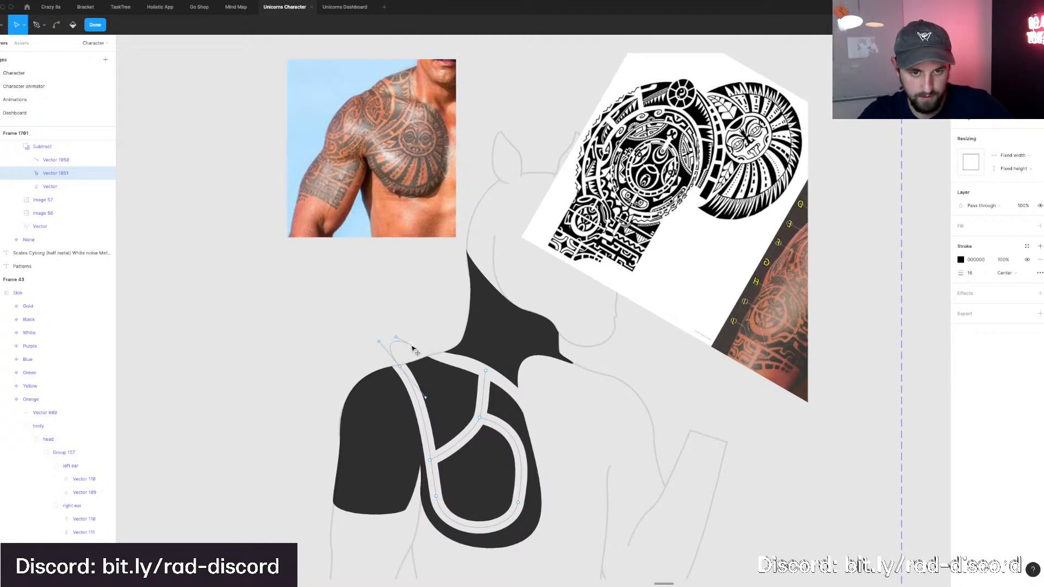
key(ctrl+z)
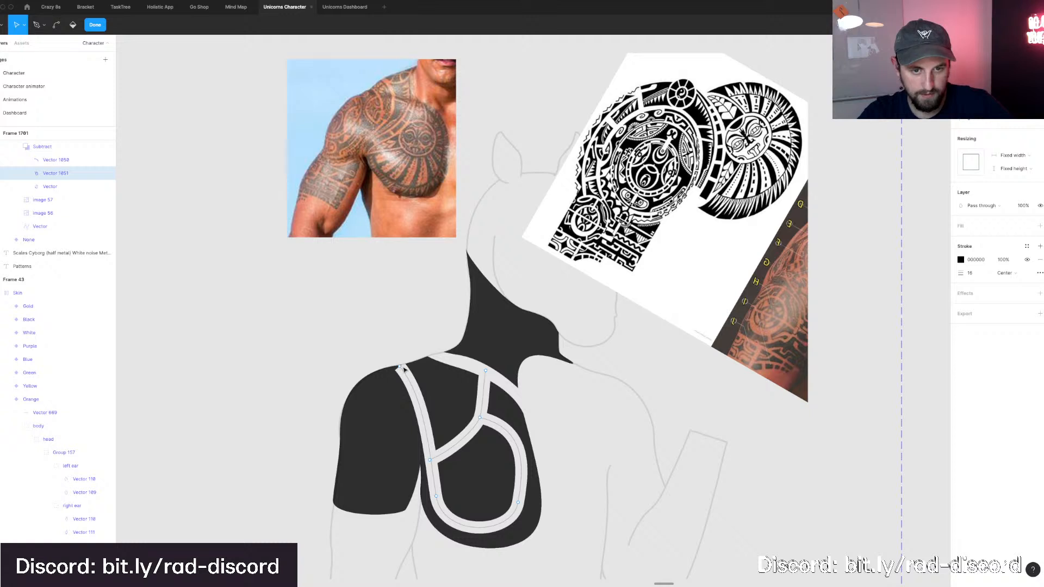
click(400, 367)
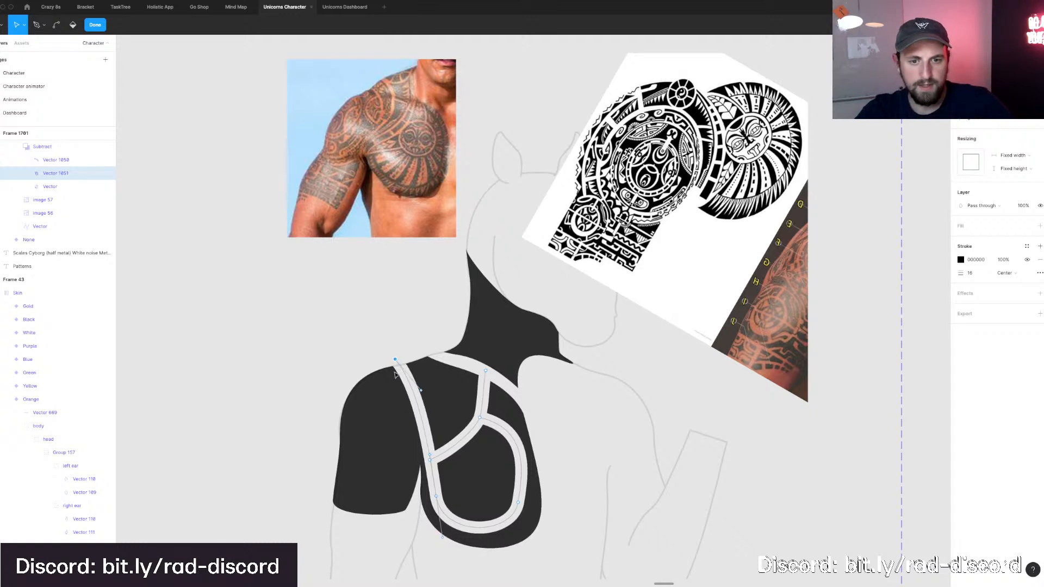
key(BackSpace)
Close the chest loop by connecting its open lower end to the diagonal branch's armpit end.
key(p)
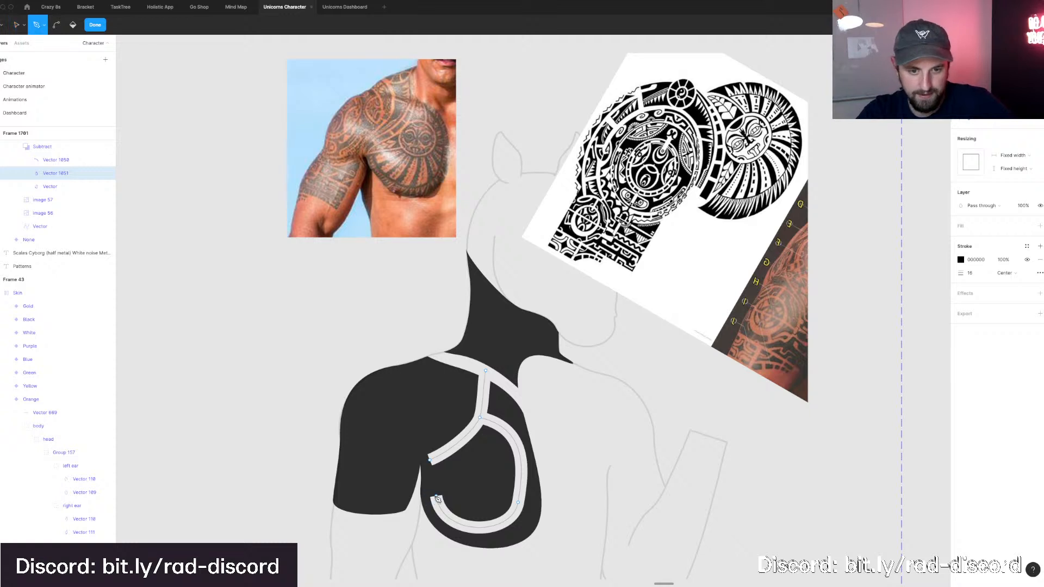
click(435, 496)
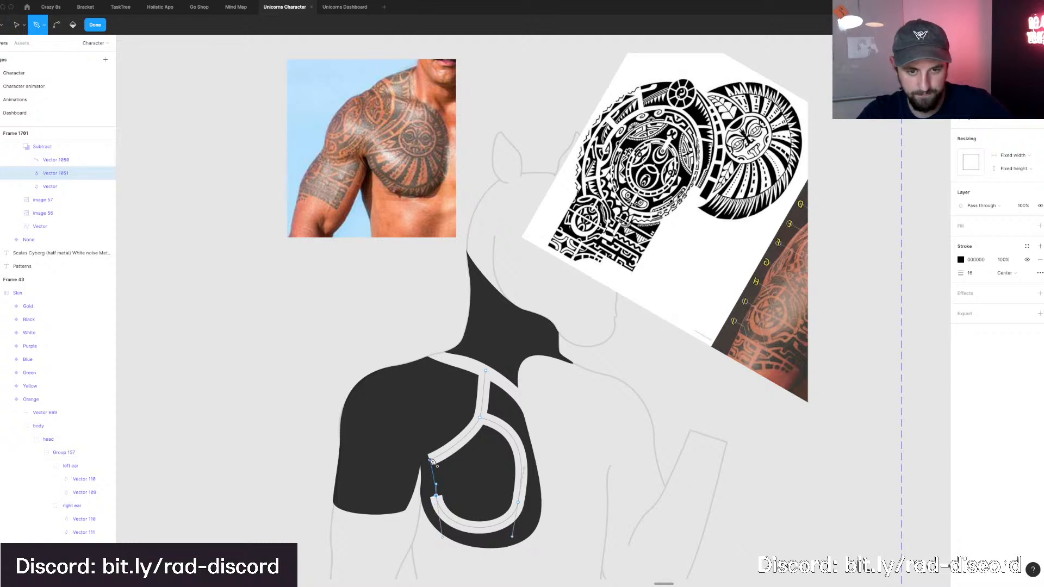
click(432, 461)
key(v)
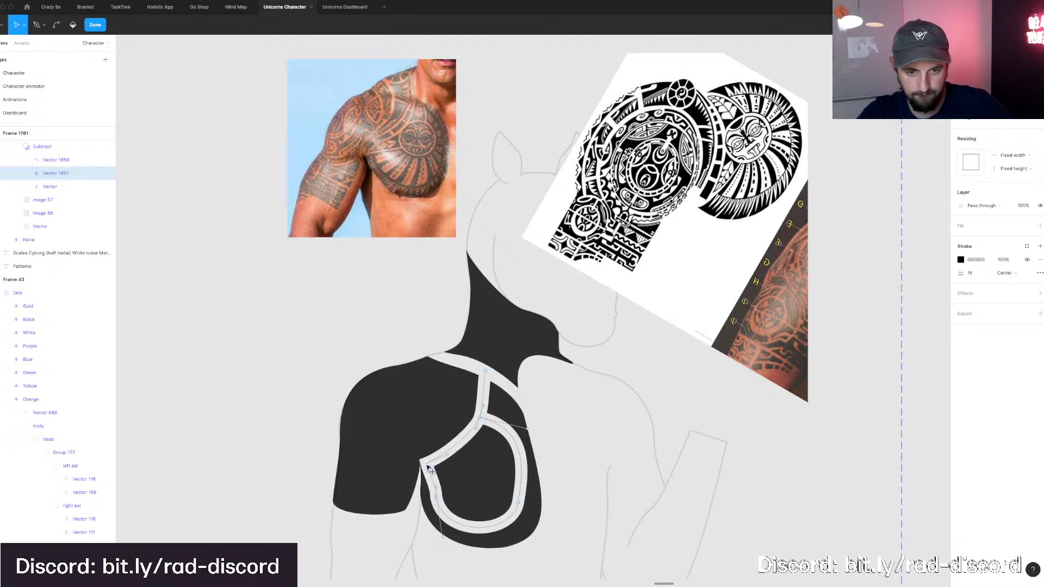
Position the loop's corner at the armpit and bend the diagonal branch above it into a soft S-curve.
drag(427, 464, 429, 465)
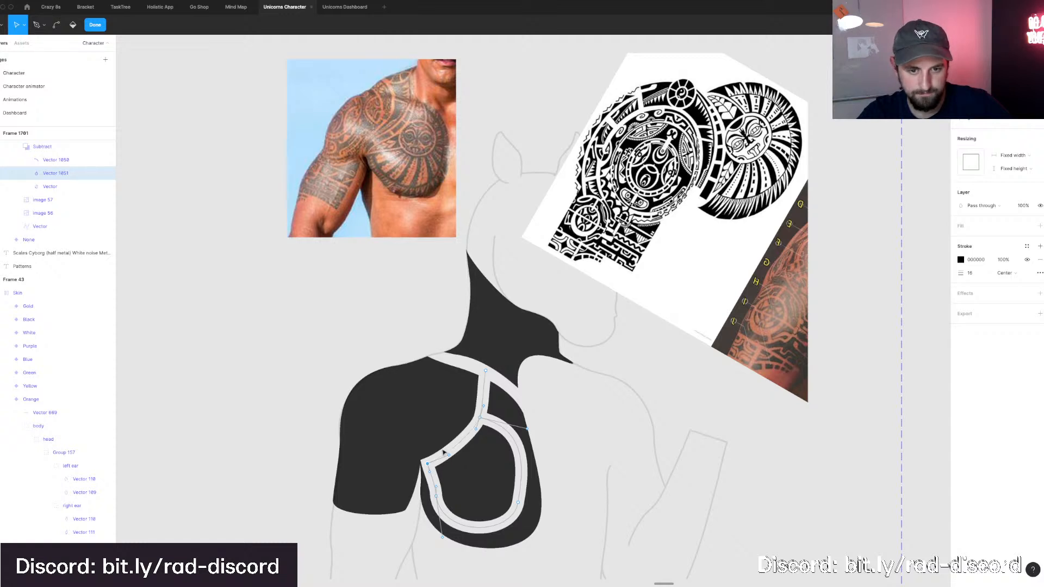
drag(443, 452, 468, 451)
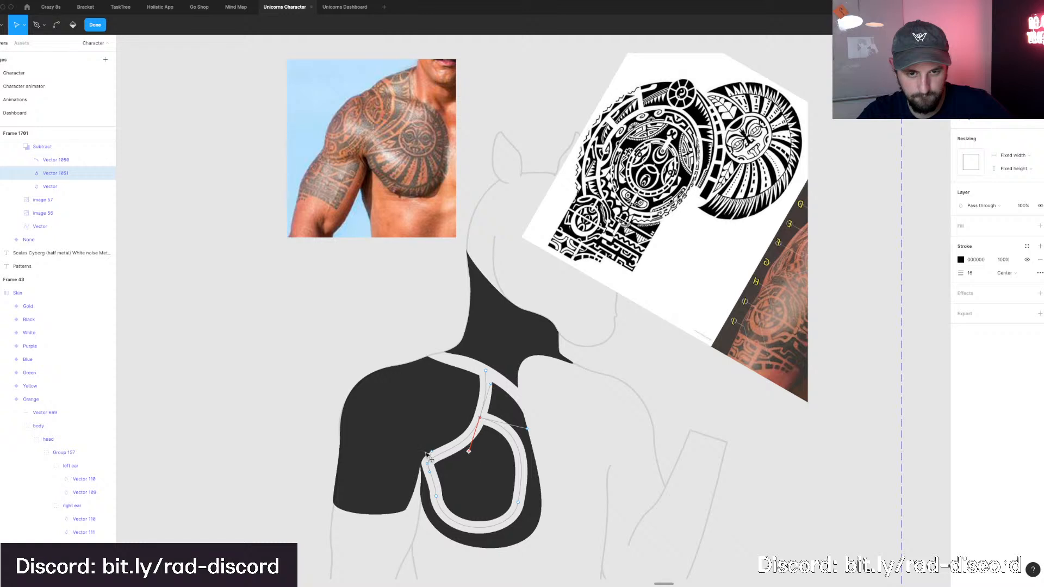
click(432, 447)
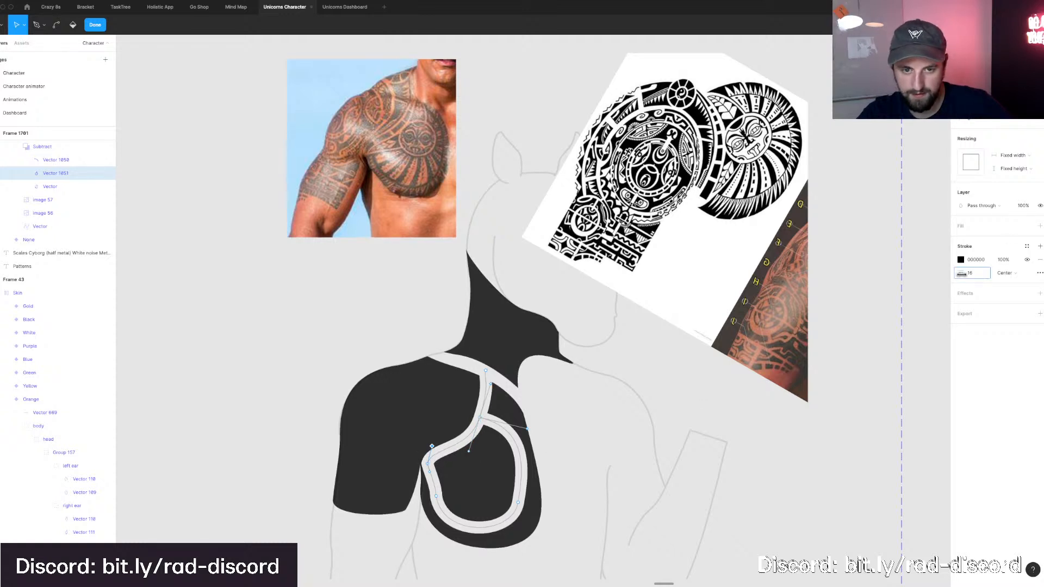
Set the chest line's stroke width to 7.
drag(961, 273, 969, 276)
click(973, 273)
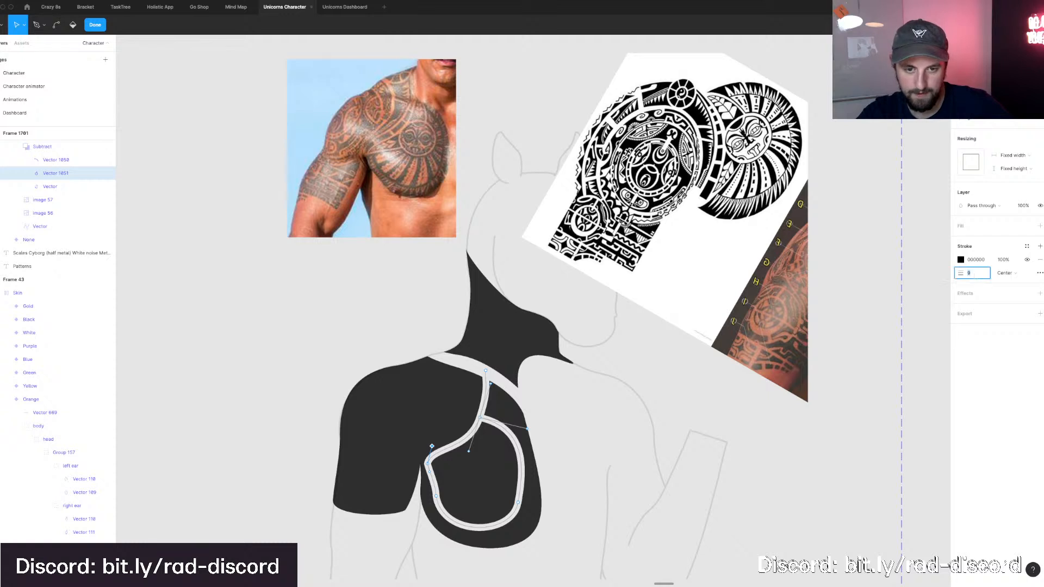
text(010)
key(Return)
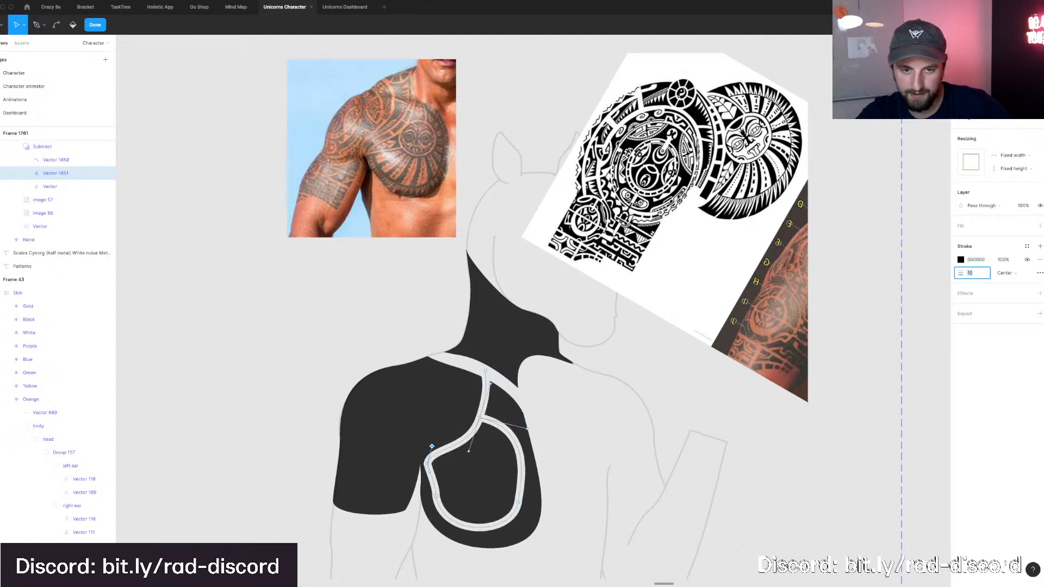
key(Down)
key(Down)
key(Down)
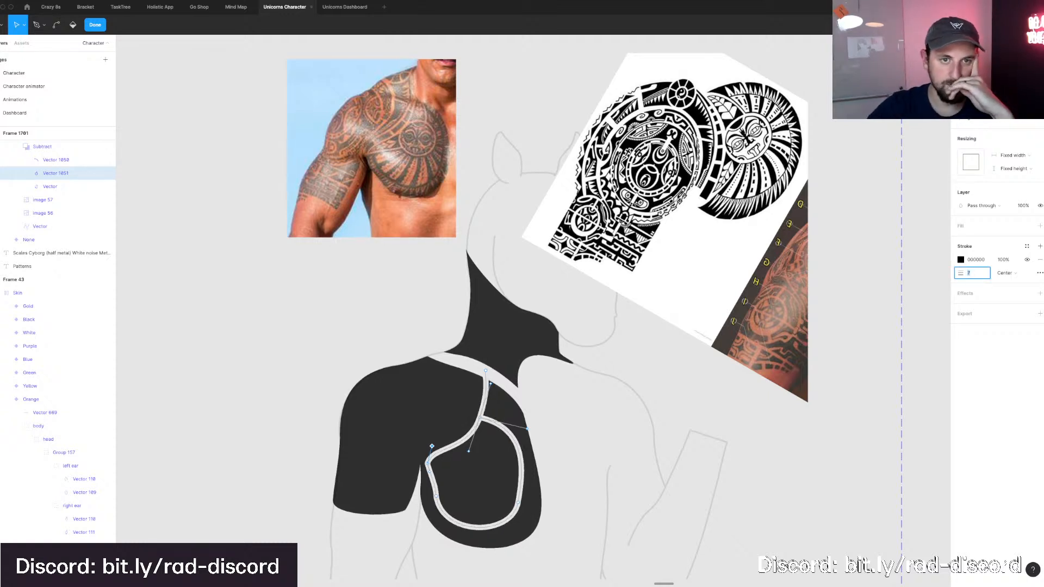
key(Down)
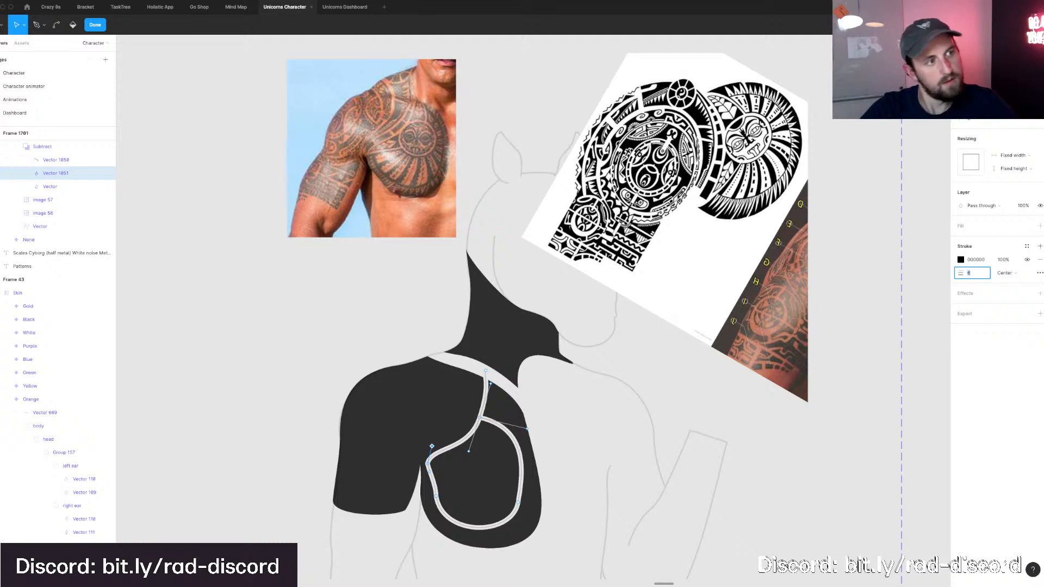
key(Up)
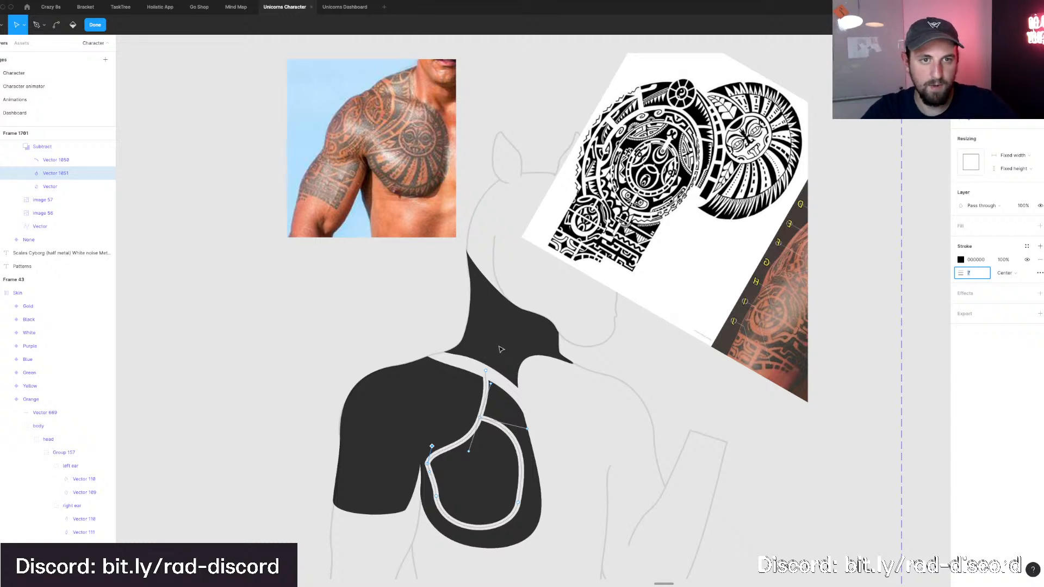
Examine the round sun-face motif on the photo reference's chest and compare it with the empty chest loop.
scroll(364, 125, up, 5)
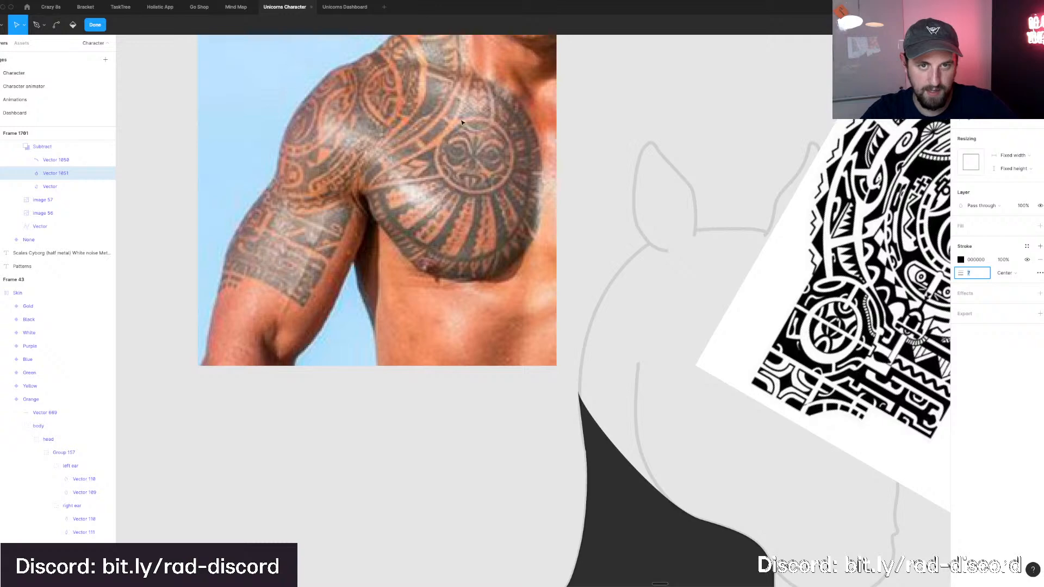
scroll(461, 123, down, 2)
scroll(525, 244, down, 6)
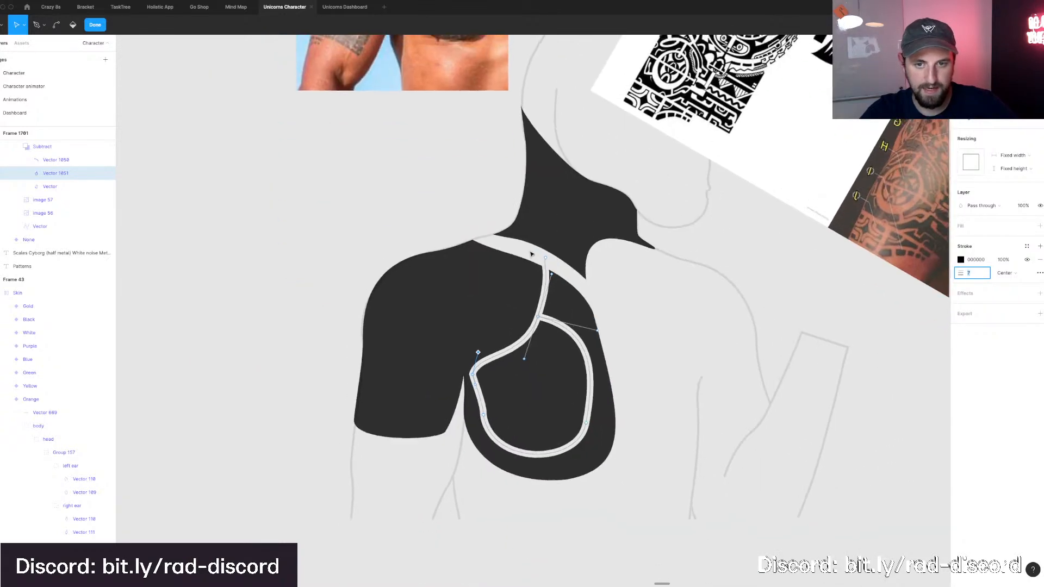
scroll(532, 254, up, 2)
click(584, 376)
key(Escape)
scroll(584, 376, right, 1)
scroll(450, 410, down, 2)
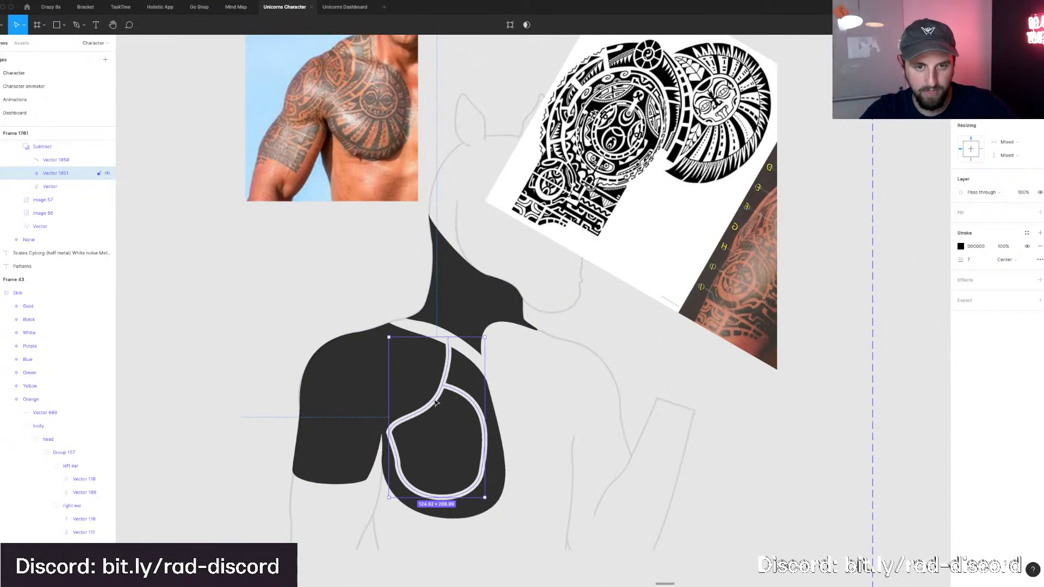
double_click(436, 402)
key(Escape)
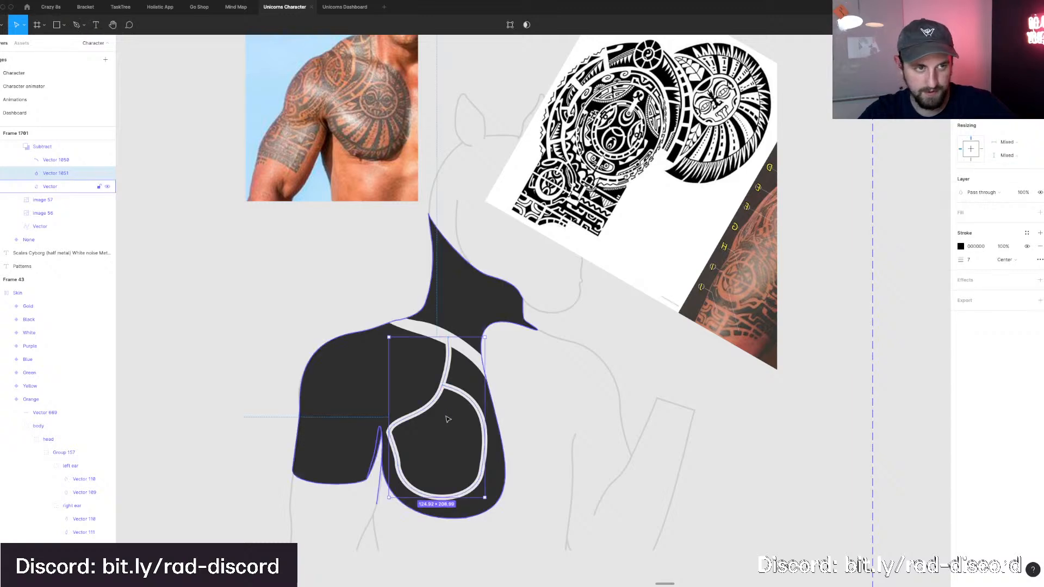
key(Escape)
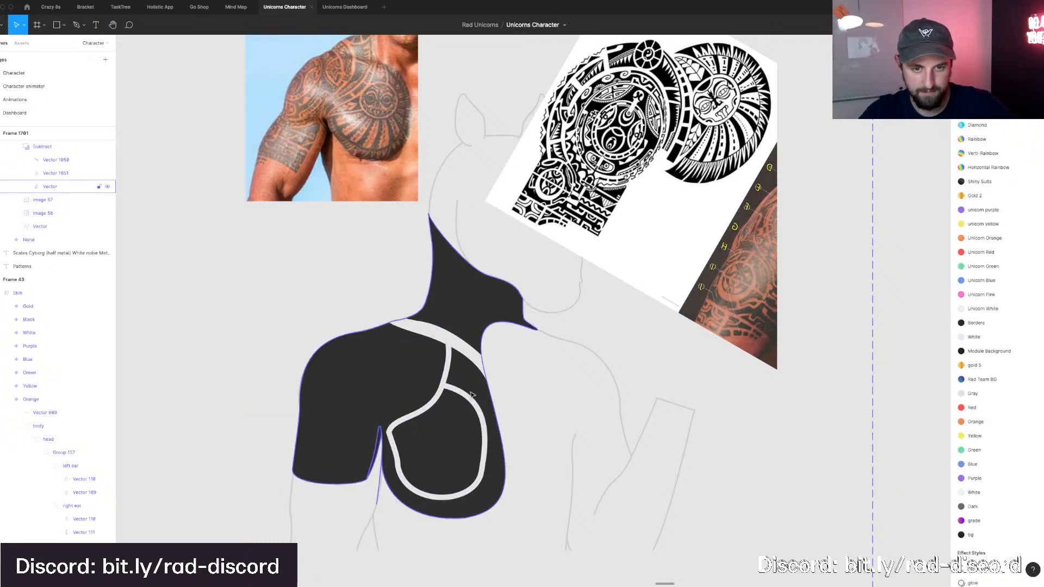
click(469, 400)
double_click(458, 400)
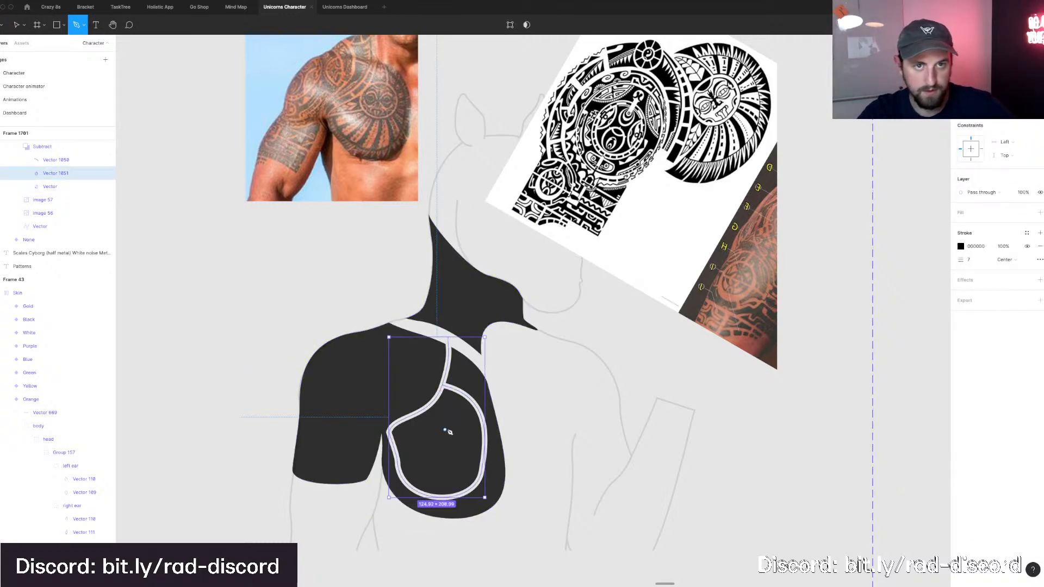
Draw a slightly tilted ellipse about 63 × 58 inside the chest loop and turn its fill into a thick outline.
key(o)
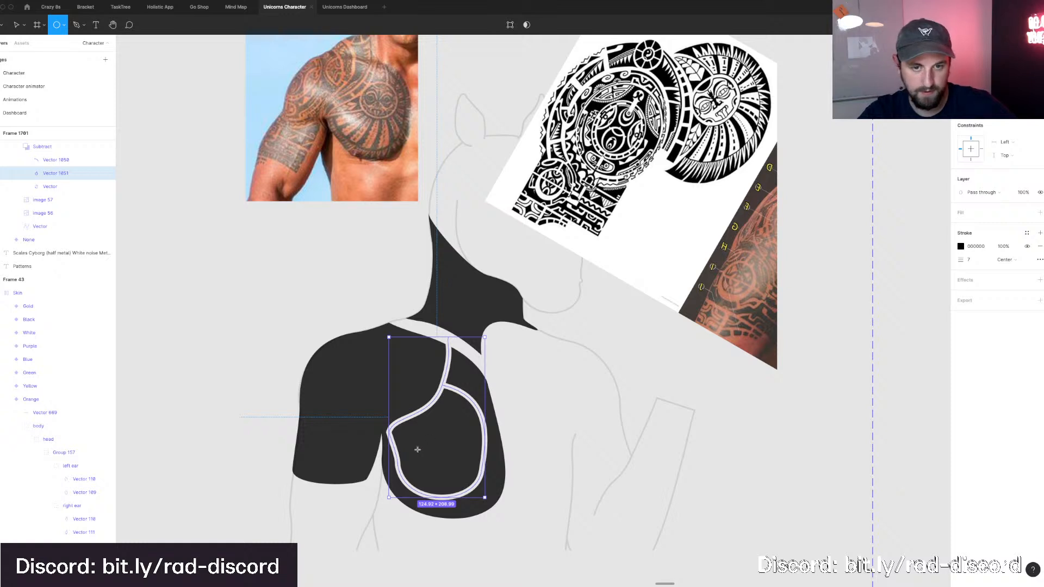
mouse_move(418, 449)
mouse_down()
mouse_move(457, 407)
mouse_move(444, 437)
mouse_move(464, 438)
mouse_move(438, 441)
mouse_move(459, 412)
mouse_up()
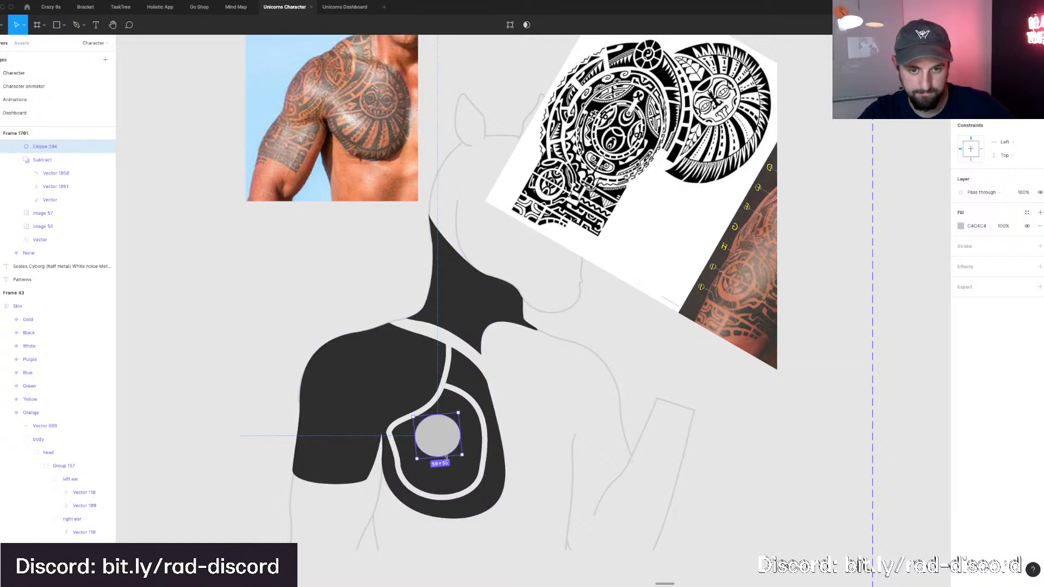
drag(463, 454, 464, 455)
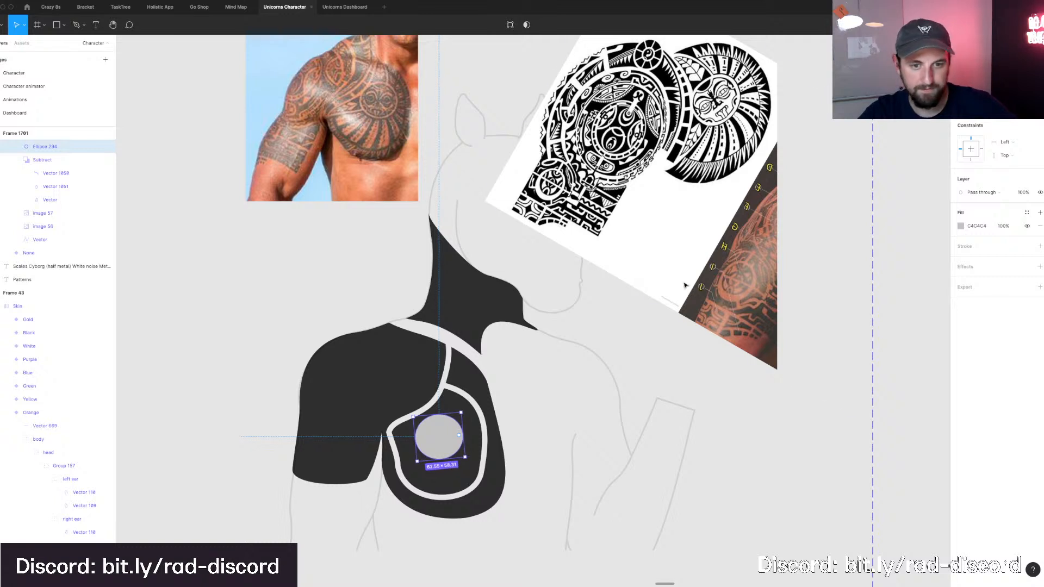
key(shift+x)
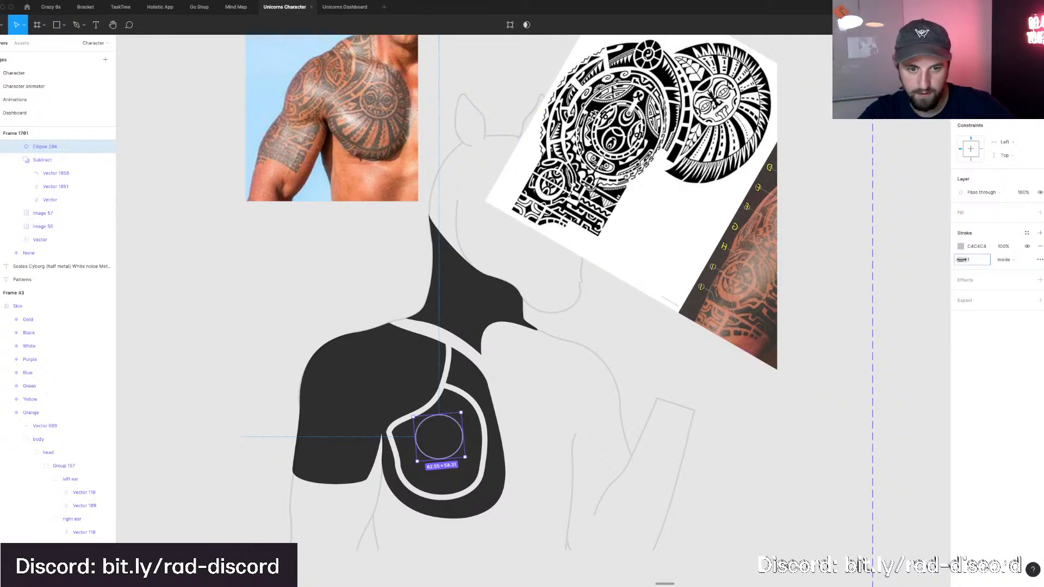
drag(961, 259, 965, 259)
Move the black-and-white tattoo reference image down beside the chest, close to the new ring.
drag(695, 149, 592, 271)
scroll(476, 416, up, 1)
scroll(476, 416, up, 3)
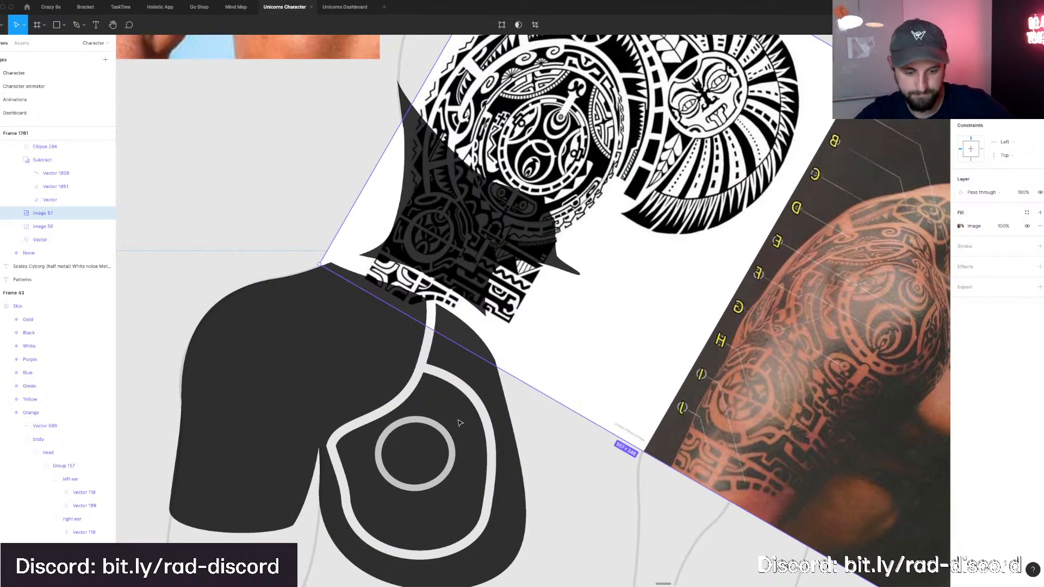
key(o)
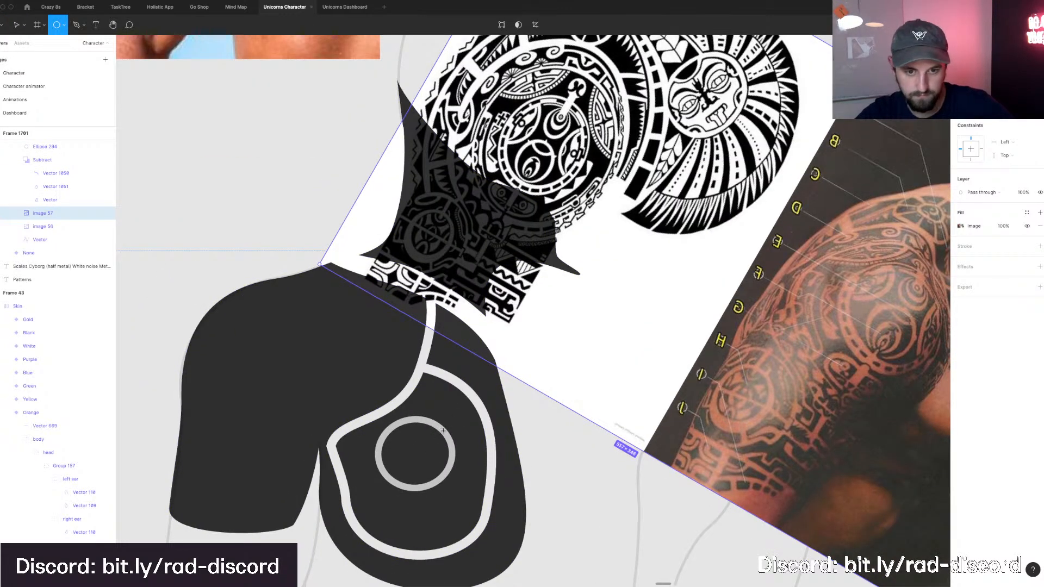
click(443, 429)
key(Delete)
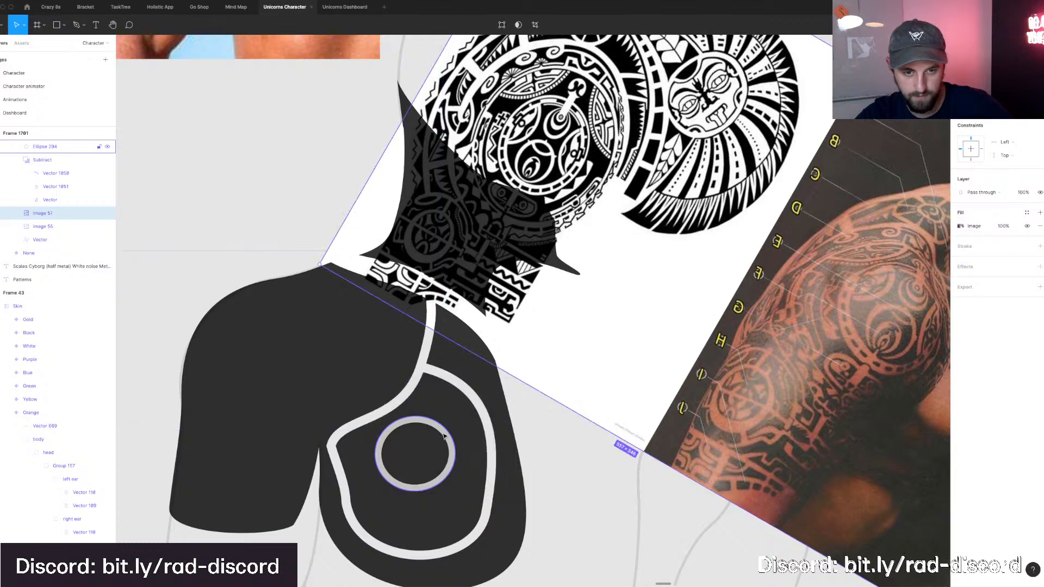
Draw a short curved path sagging inward across the upper edge of the chest ring with the Pen tool.
click(444, 435)
key(p)
click(435, 417)
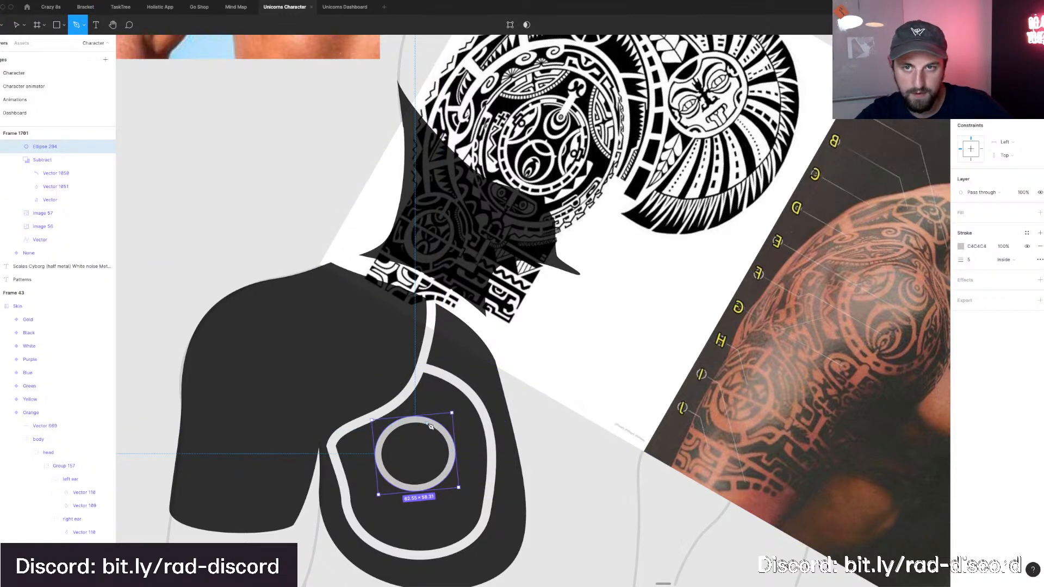
click(429, 423)
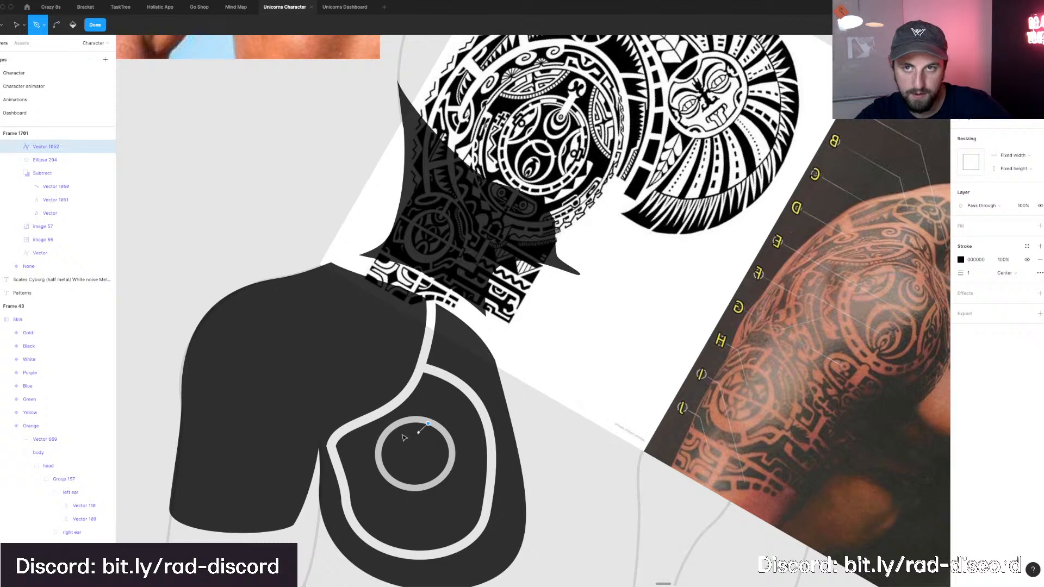
click(396, 431)
drag(397, 431, 382, 419)
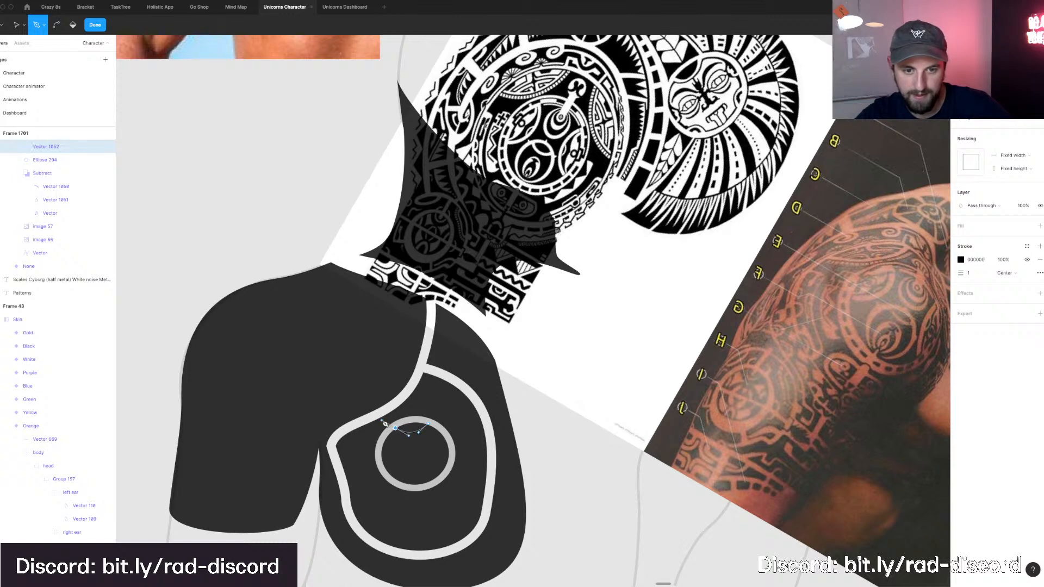
Set the new curve's stroke width to 7 and its stroke colour to red FF0000.
click(968, 272)
text(7)
key(Return)
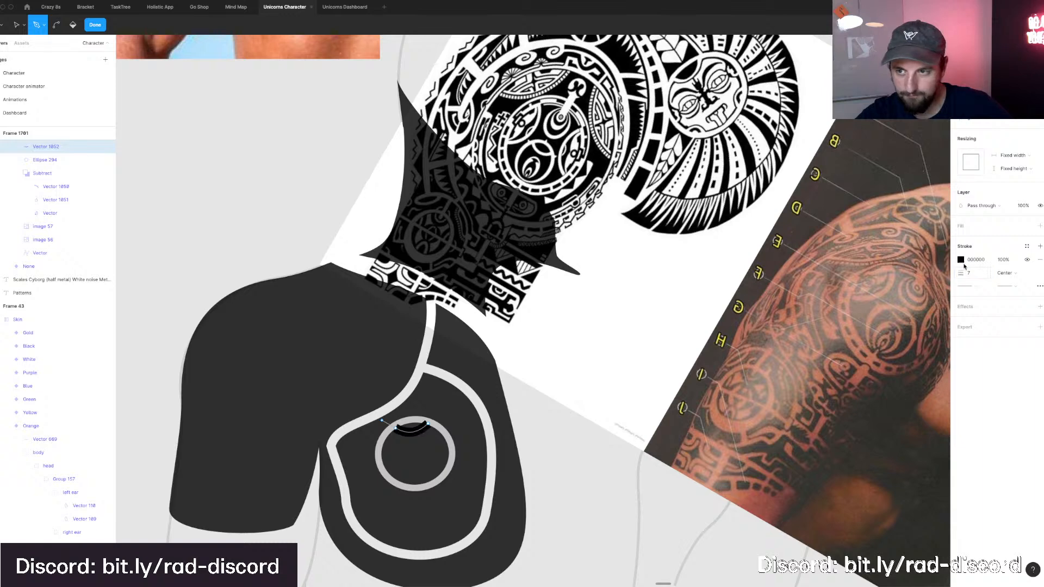
click(961, 260)
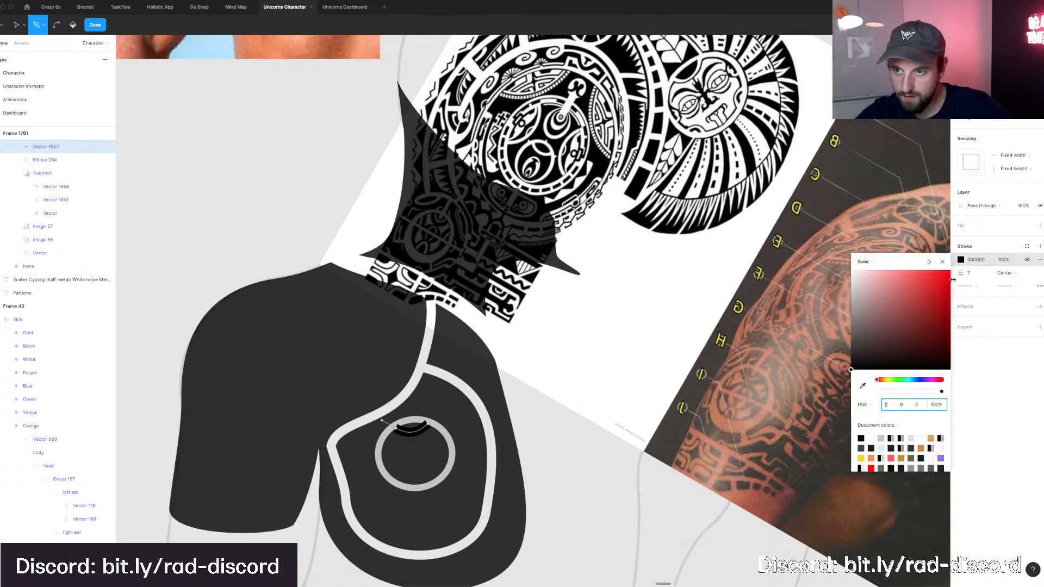
click(871, 468)
click(504, 381)
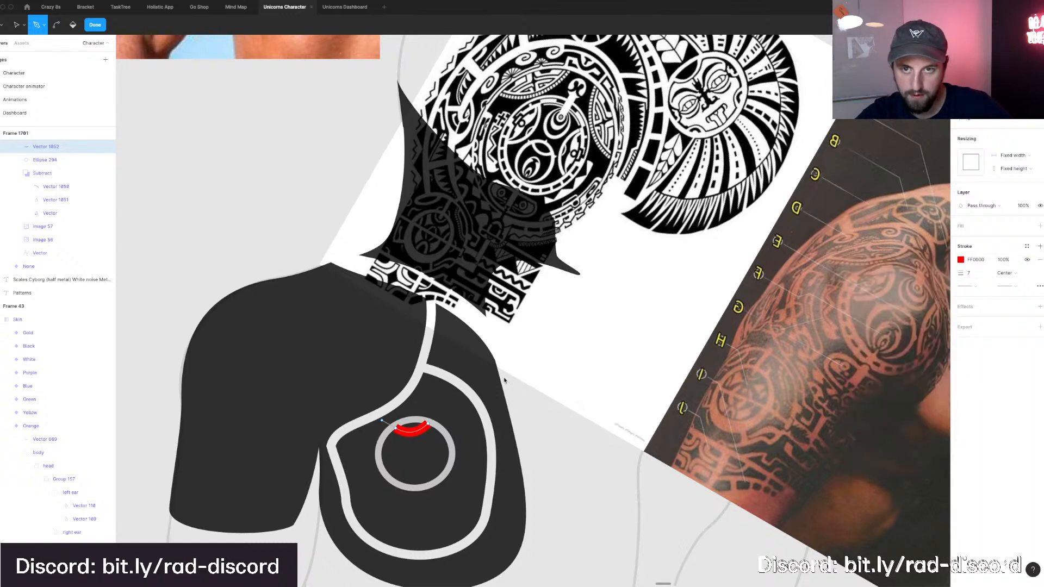
Extend the red path from its upper-right endpoint down the ring's right side with inward-curving scallops.
key(Return)
key(p)
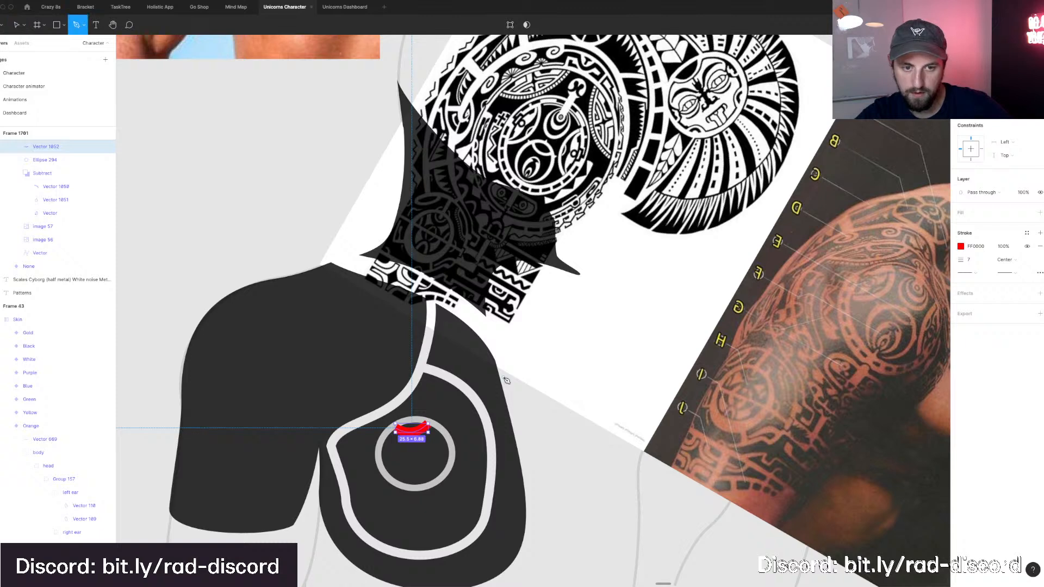
key(Return)
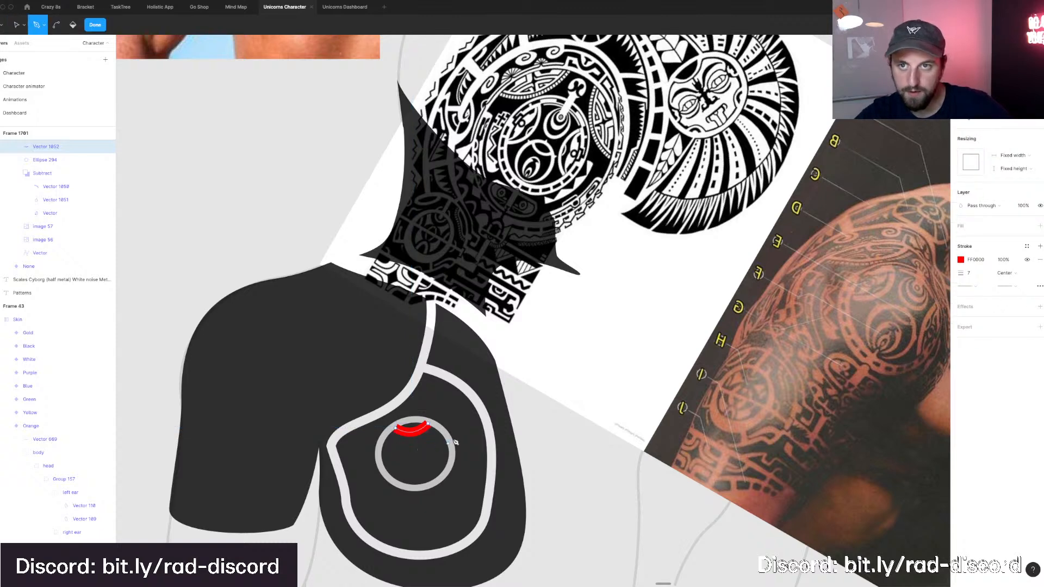
click(428, 424)
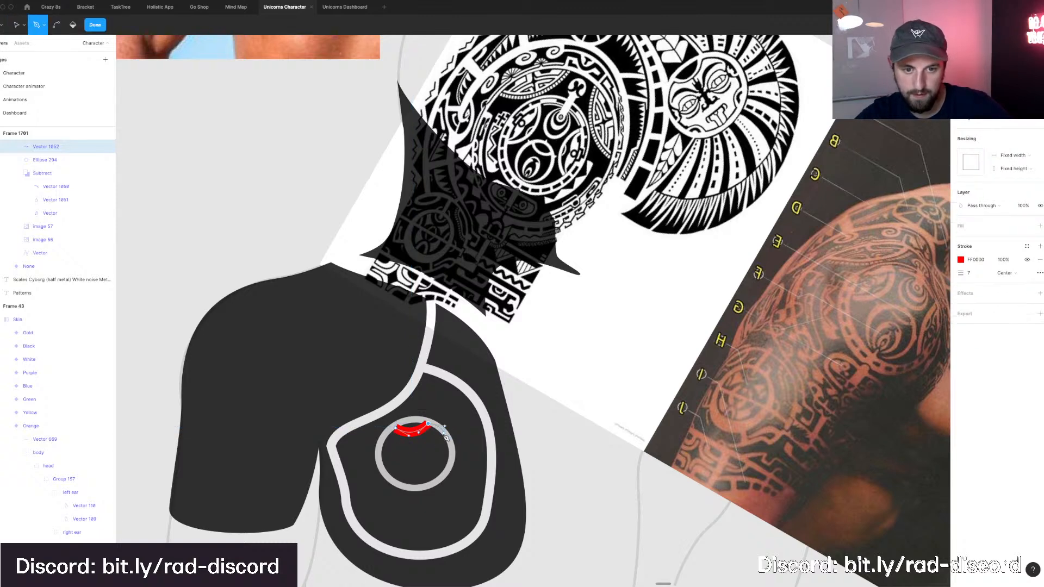
drag(443, 433, 450, 455)
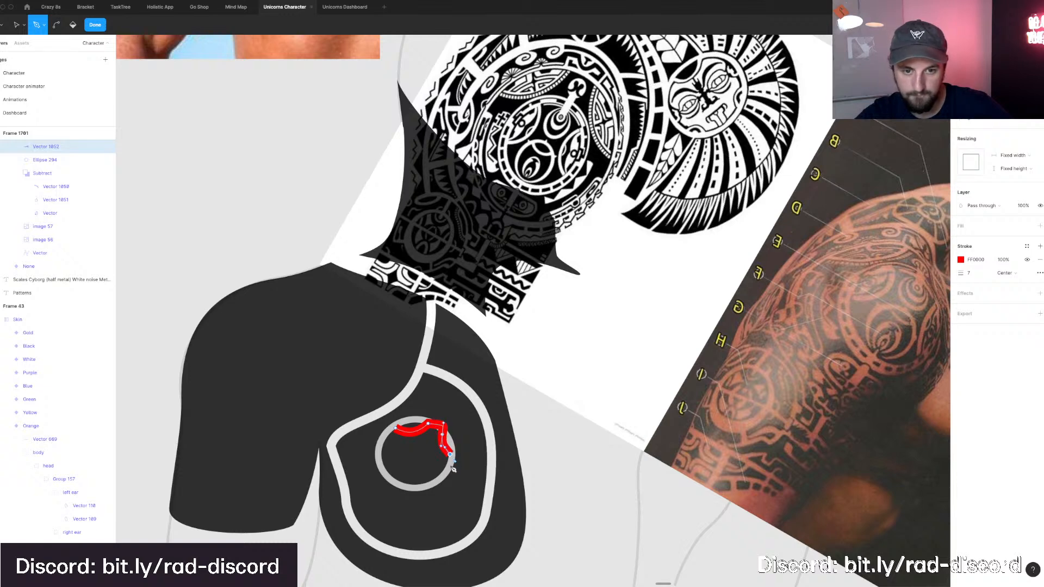
click(451, 455)
drag(437, 475, 438, 499)
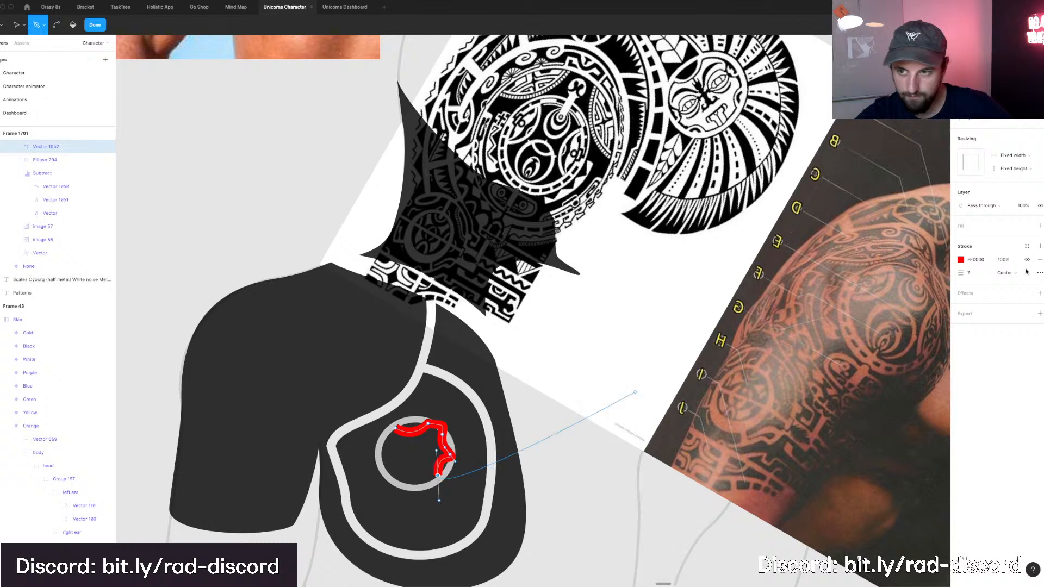
Set the red path's stroke width to 2 and continue it around the ring's lower and left sides until it closes.
drag(962, 273, 958, 273)
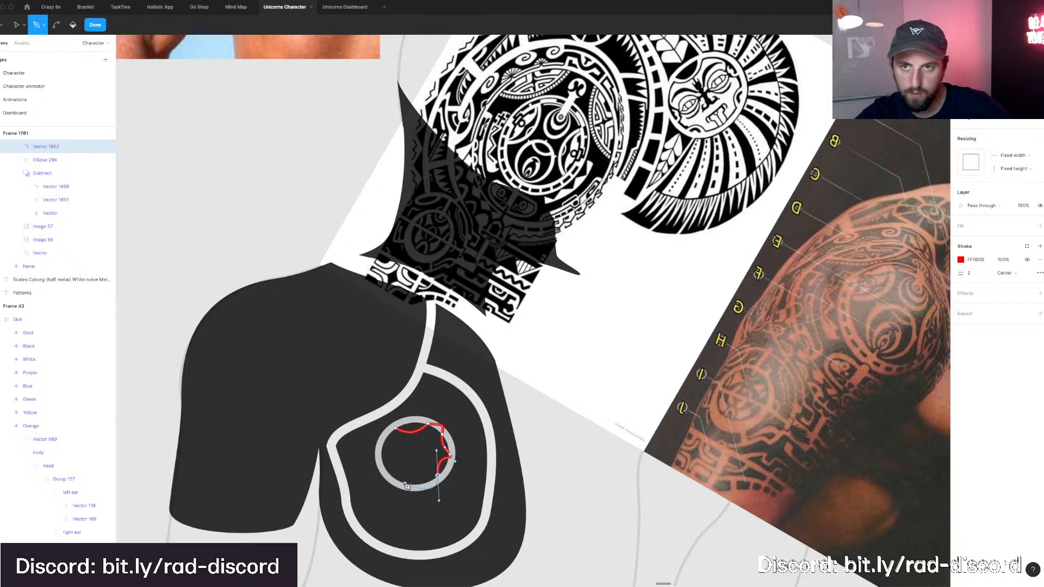
drag(400, 483, 360, 461)
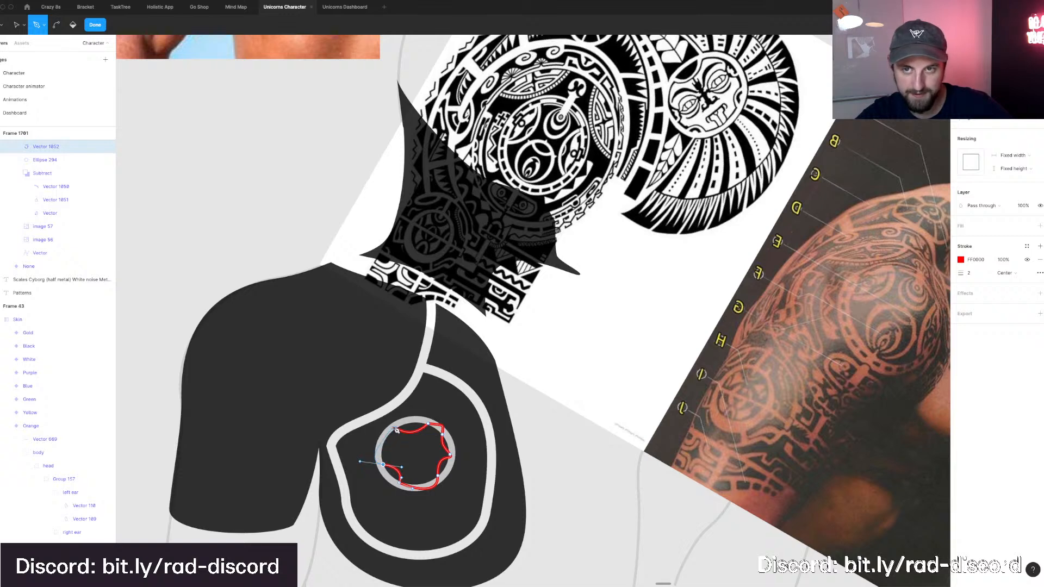
drag(401, 432, 408, 435)
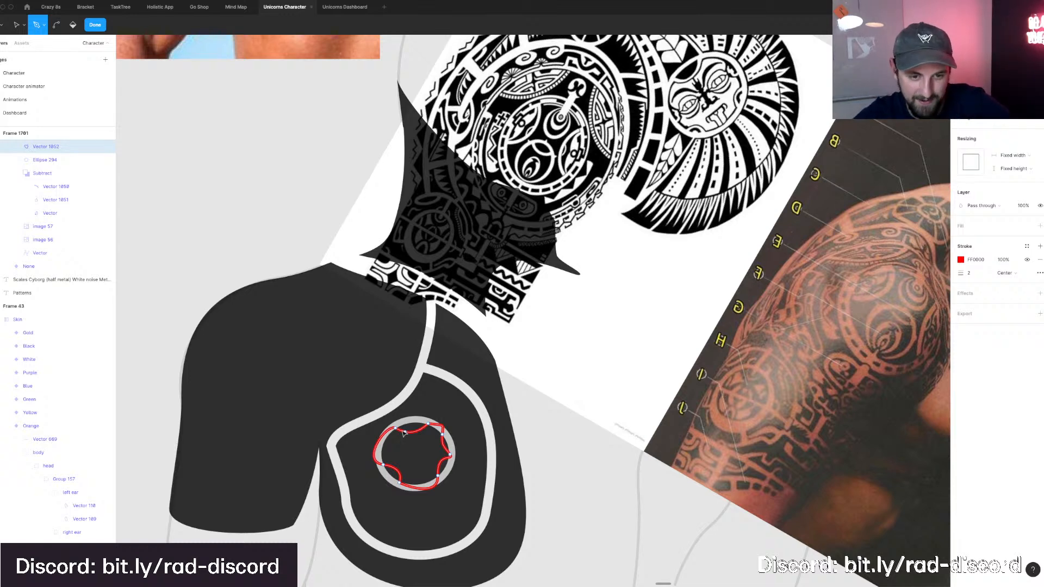
Adjust the closed red shape's curve handles and points so its left arc and upper scallop follow the ring more closely.
key(Escape)
drag(386, 467, 369, 466)
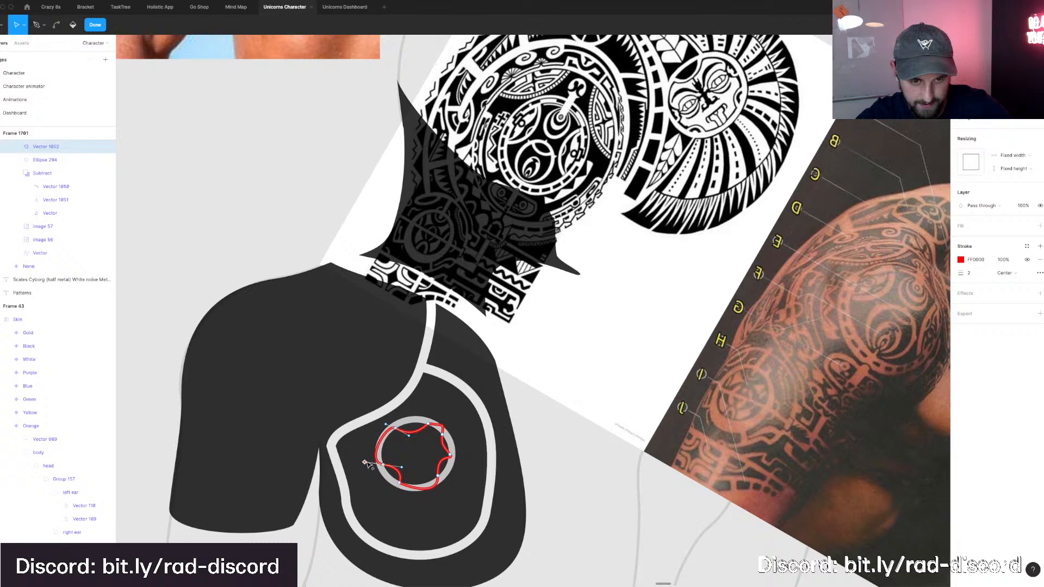
click(527, 430)
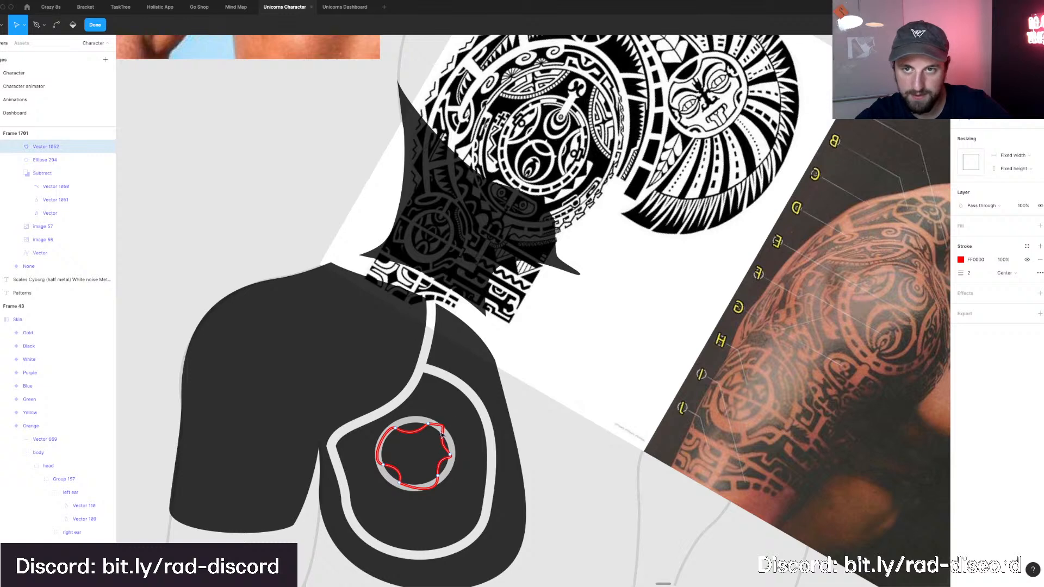
click(420, 433)
mouse_move(420, 433)
mouse_down()
mouse_move(425, 442)
mouse_move(425, 430)
mouse_up()
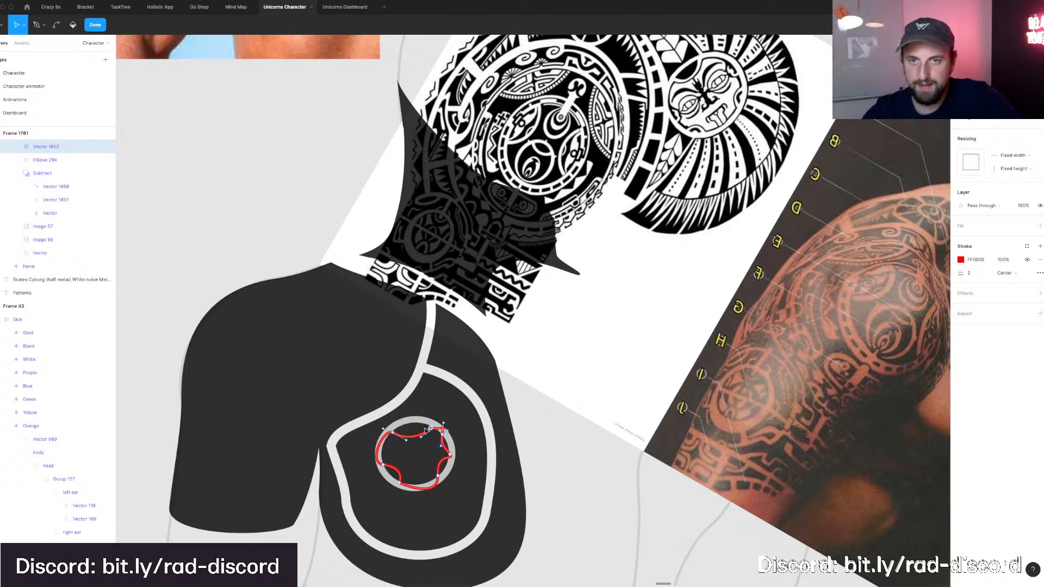
click(434, 490)
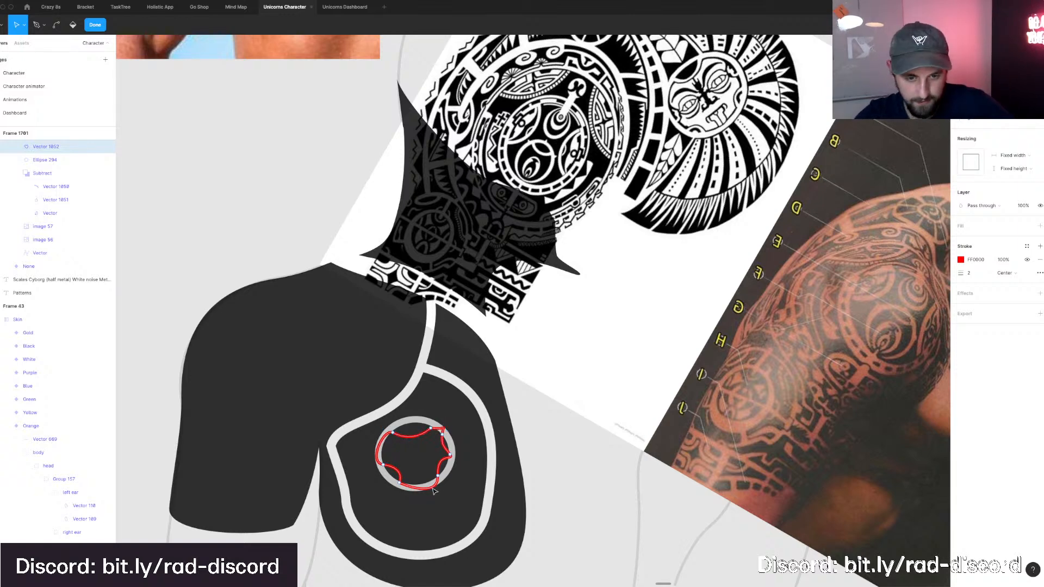
key(Escape)
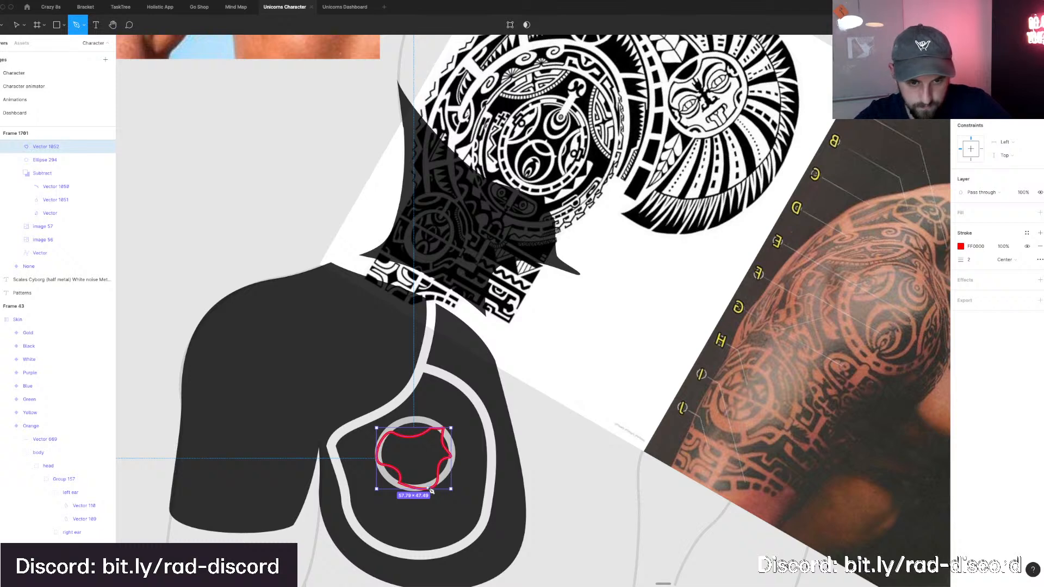
drag(428, 488, 424, 463)
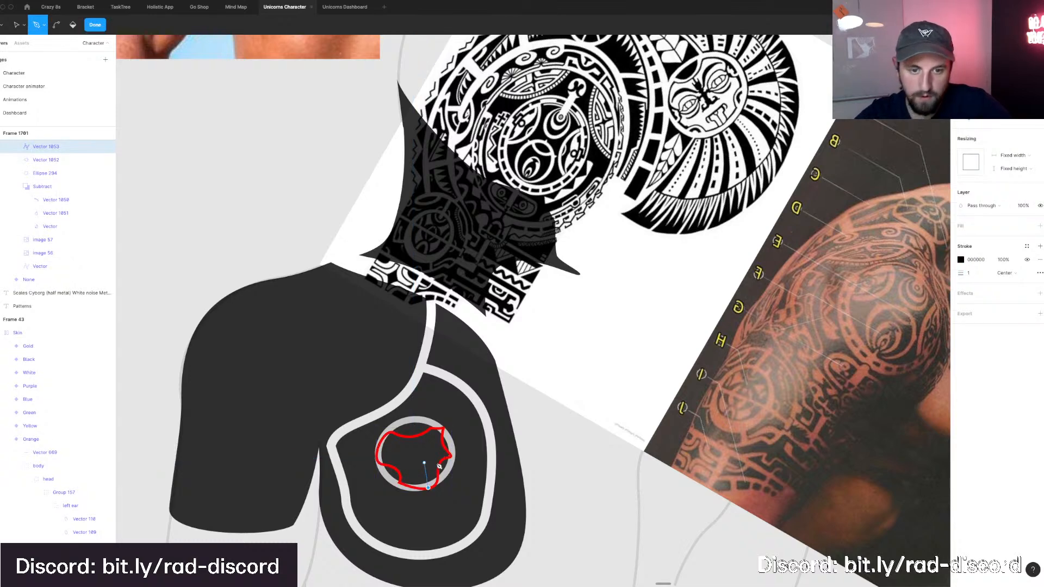
key(super+z)
key(super+z)
key(super+z)
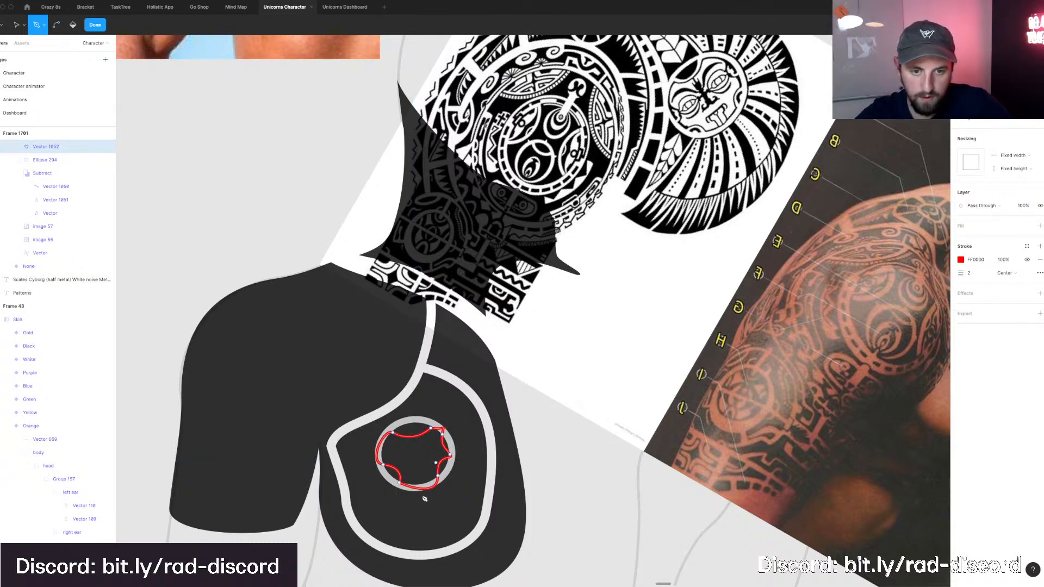
Draw a key-shaped notch rising from the red shape's bottom edge, with a narrow stem and a wider angular head.
click(428, 488)
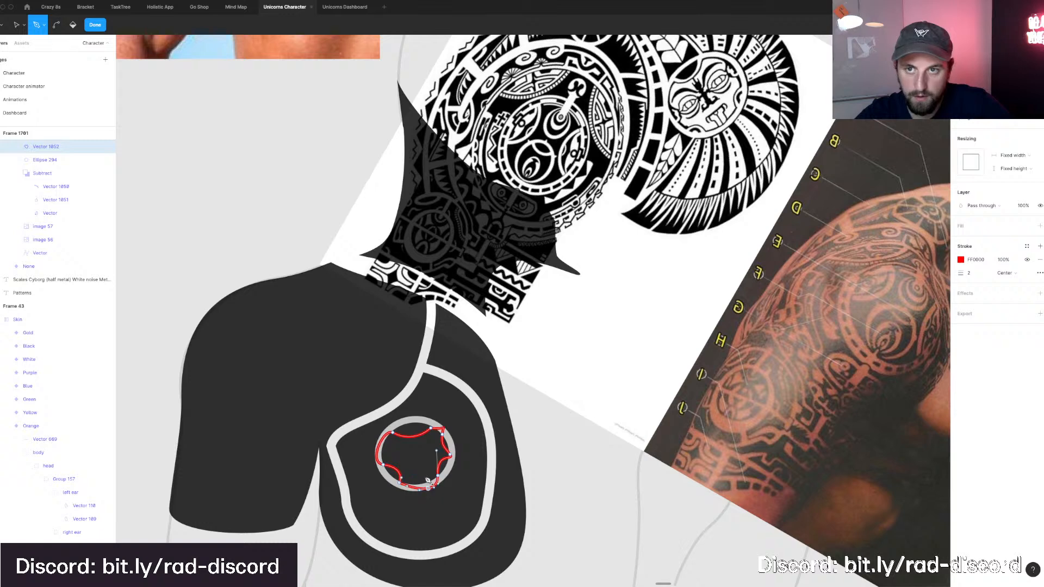
click(425, 471)
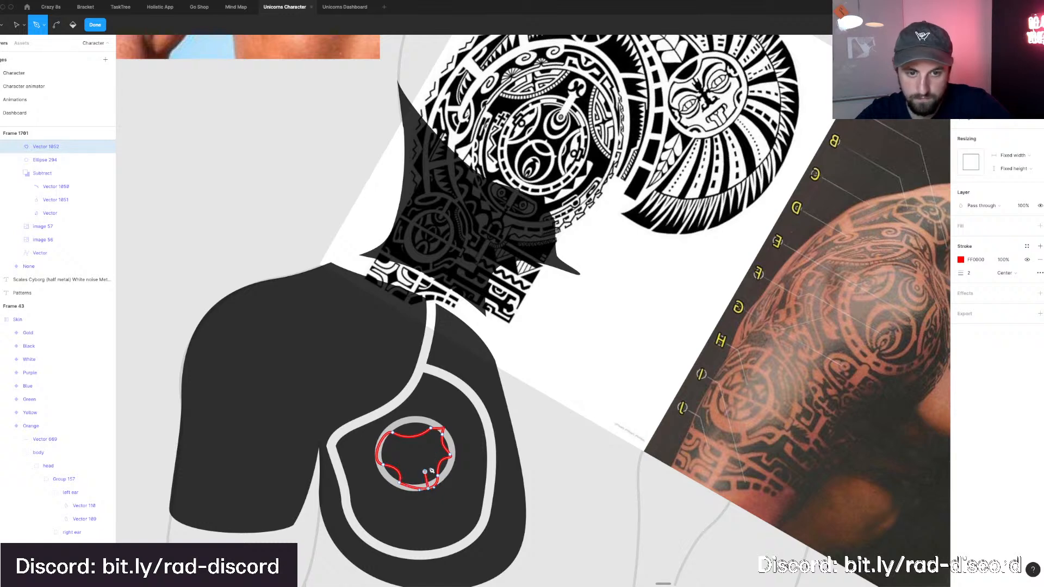
click(427, 467)
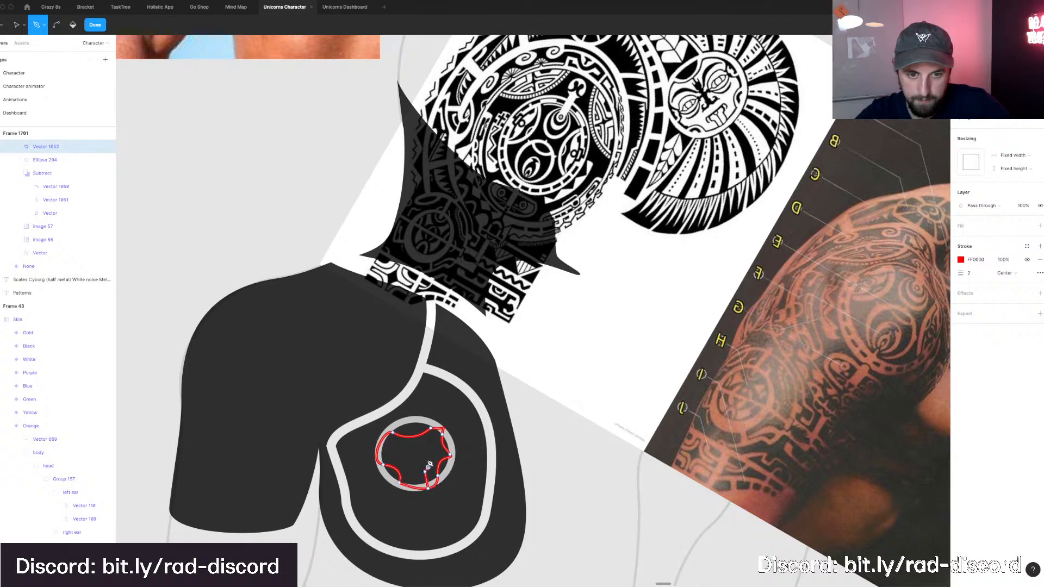
click(424, 457)
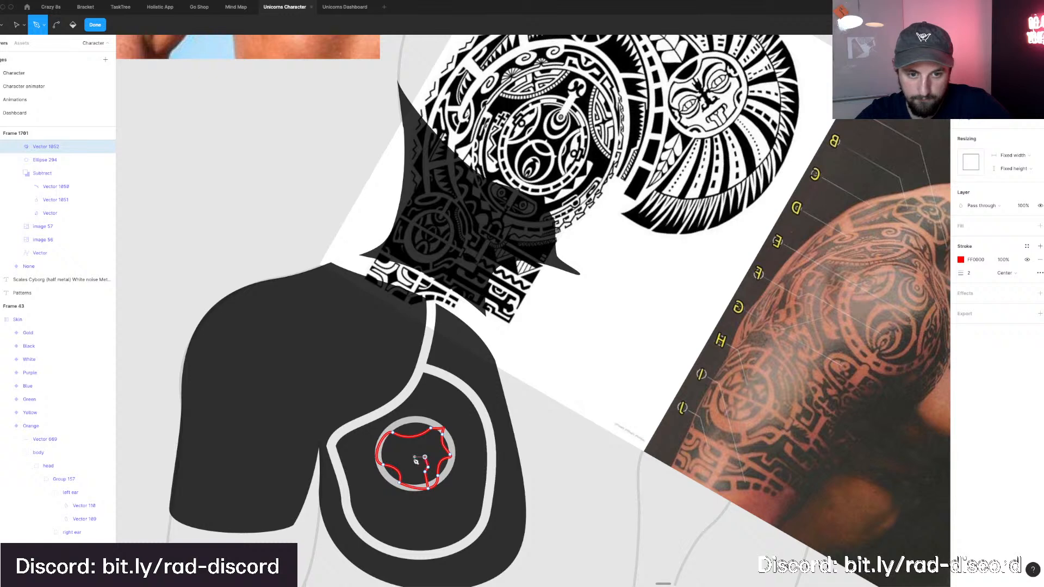
click(410, 460)
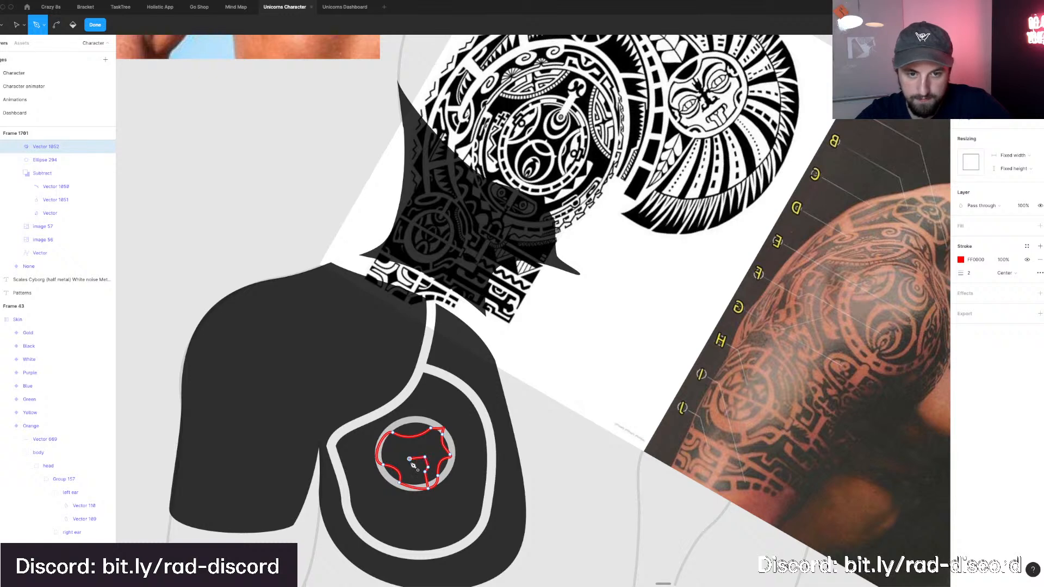
click(410, 466)
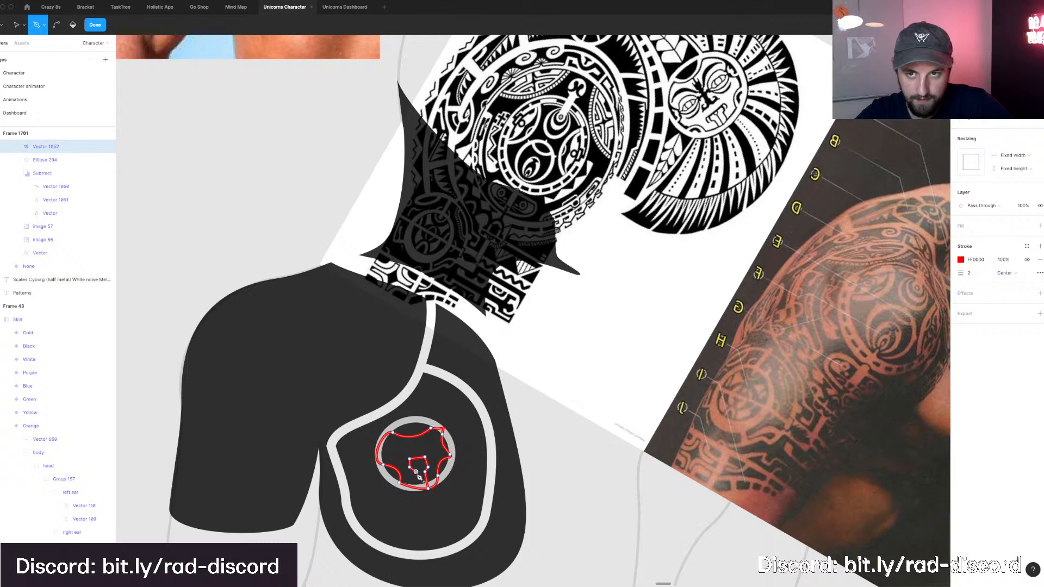
click(417, 488)
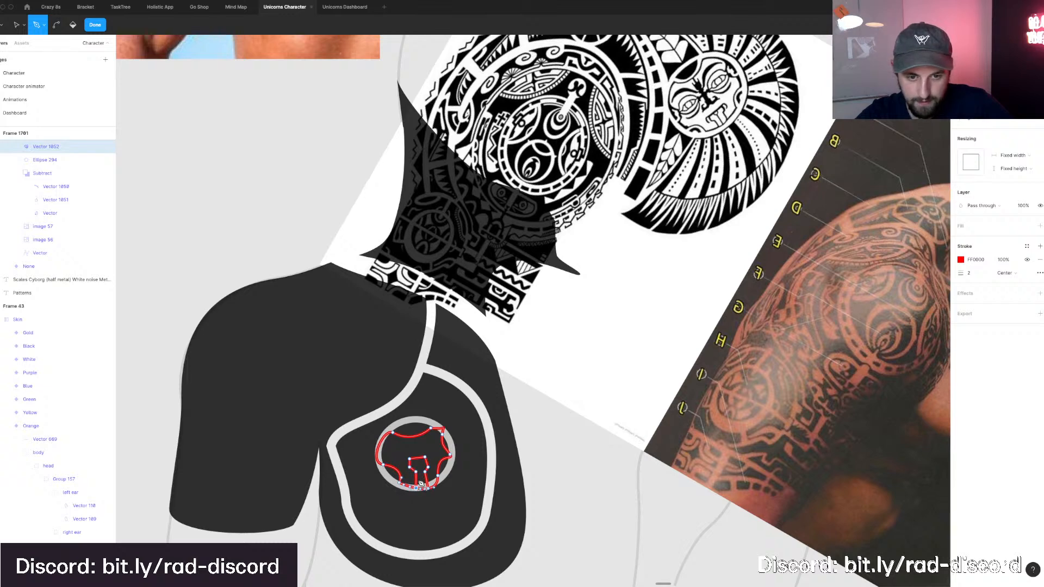
Select the points of the notch's head and nudge them slightly down toward the ring's lower edge.
scroll(414, 472, up, 3)
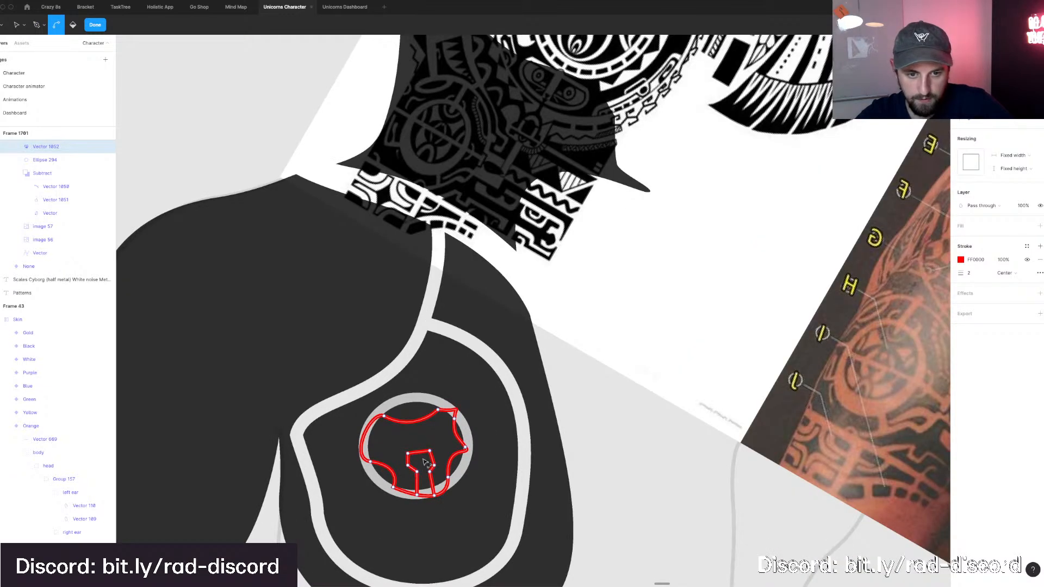
scroll(427, 457, up, 2)
key(v)
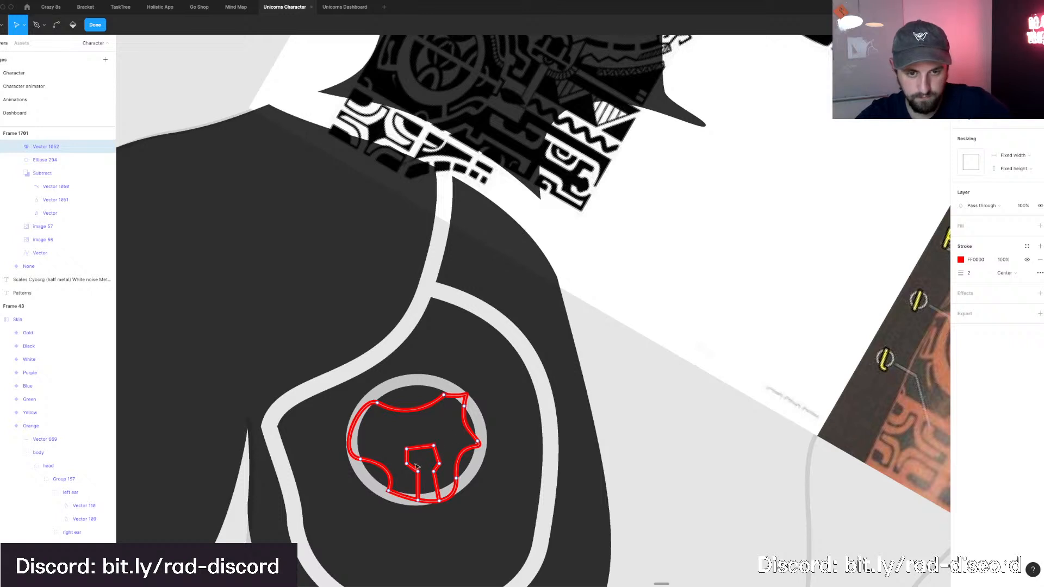
drag(446, 430, 403, 484)
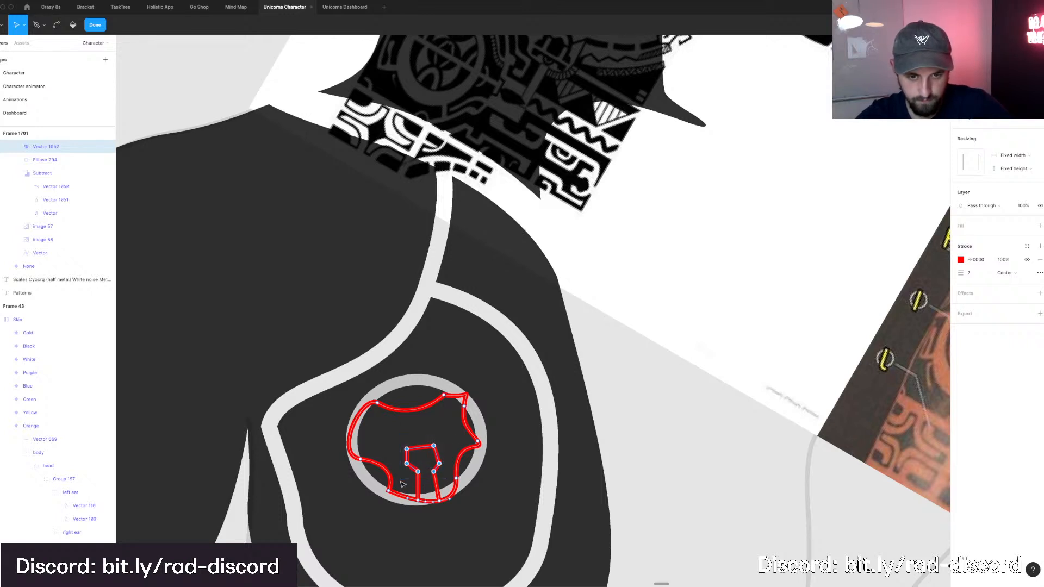
key(Down)
key(Down)
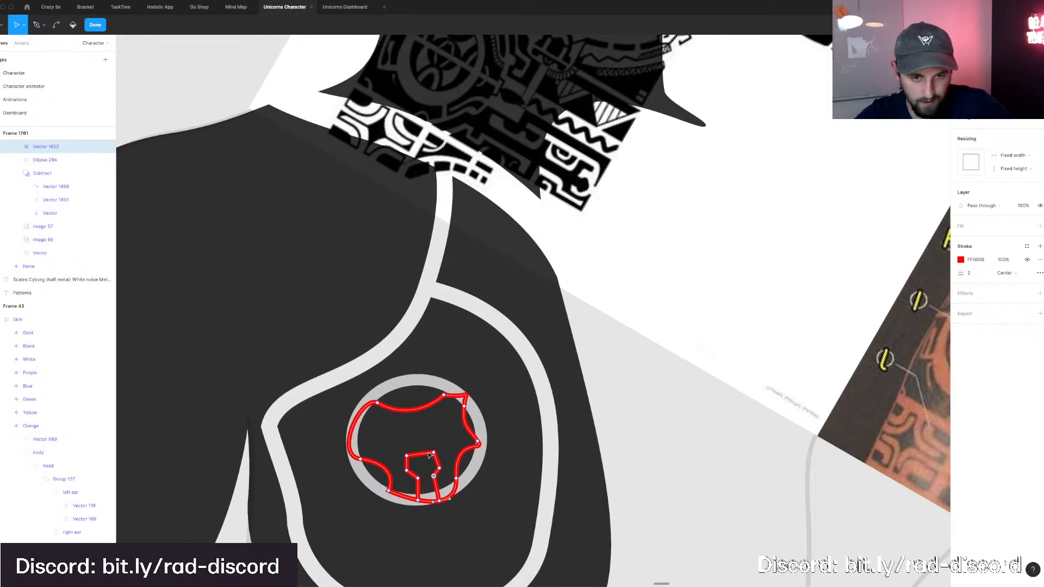
Select the points of the notch's head, then shift the red shape's upper-right scallop point slightly outward toward the ring.
drag(441, 442, 397, 492)
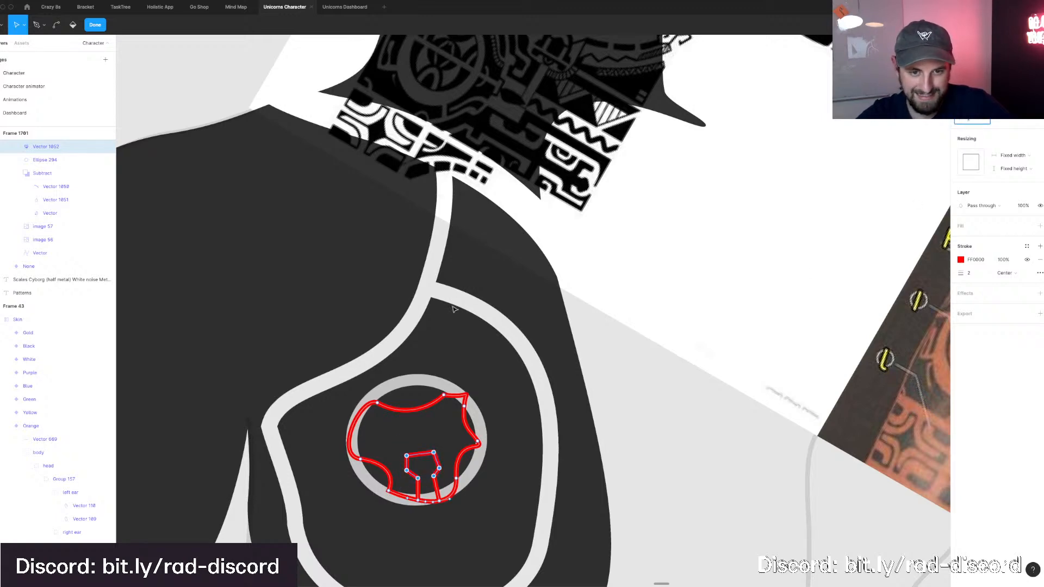
key(Escape)
key(Escape)
click(448, 398)
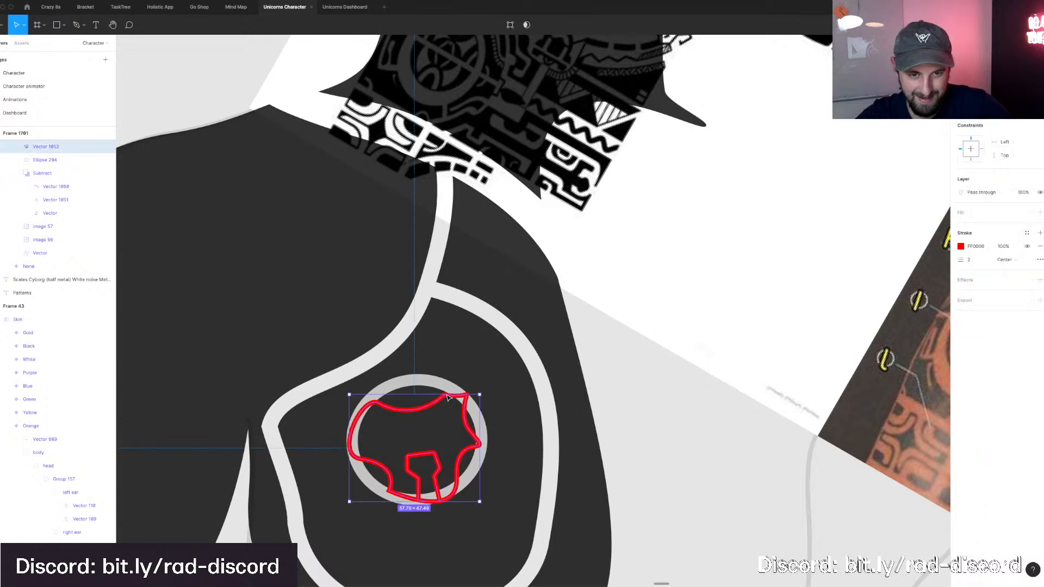
double_click(446, 398)
drag(448, 396, 450, 395)
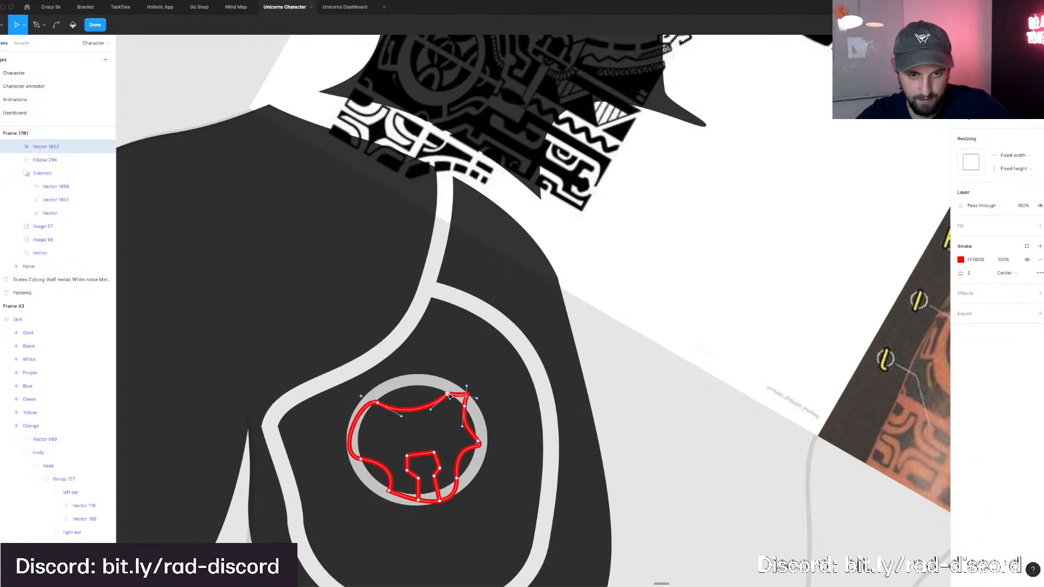
Draw a centre line down the notch, from the top edge of its head to the red shape's bottom edge.
scroll(451, 398, down, 5)
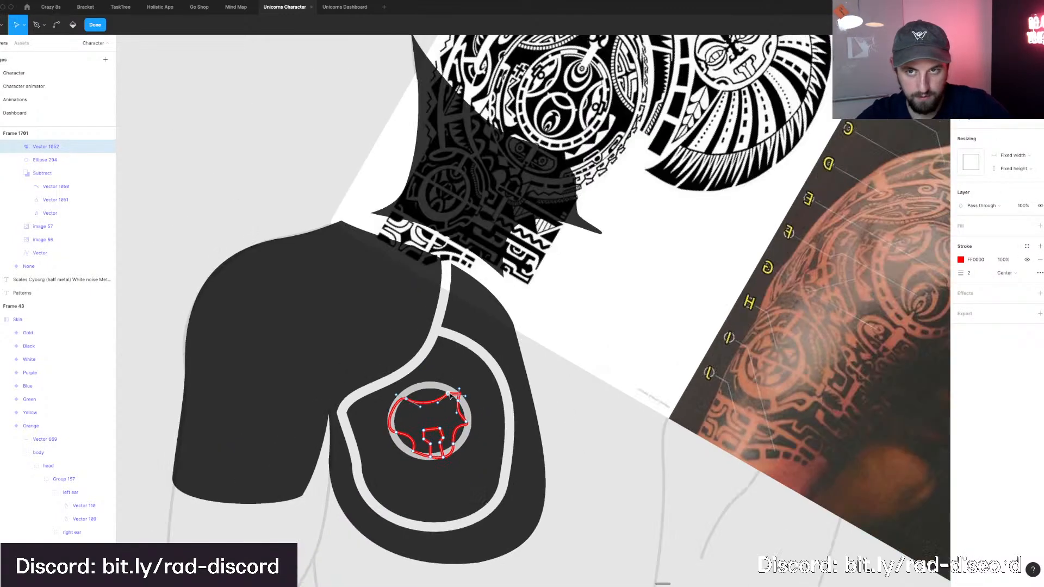
scroll(451, 398, right, 2)
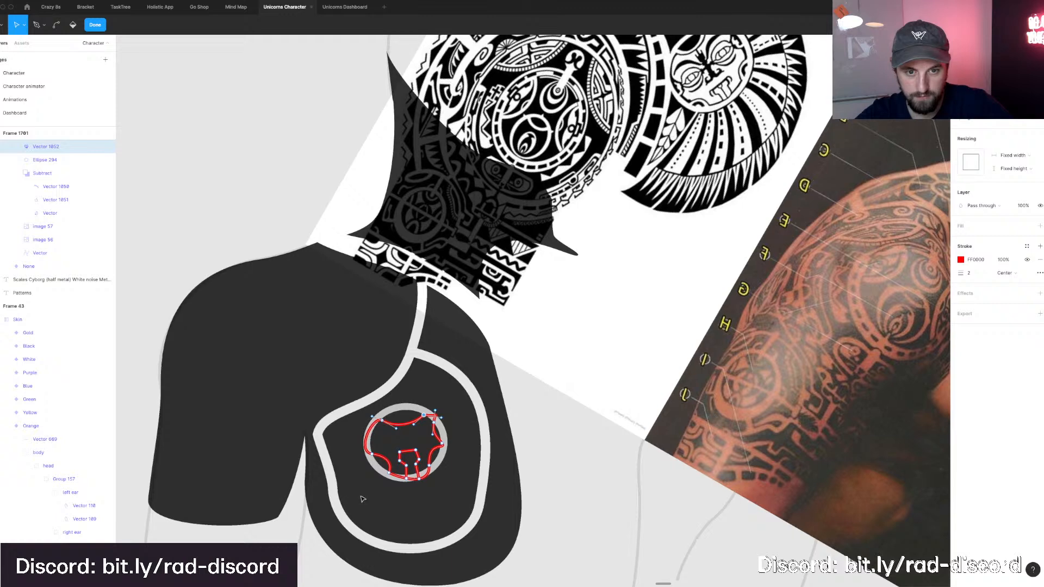
key(p)
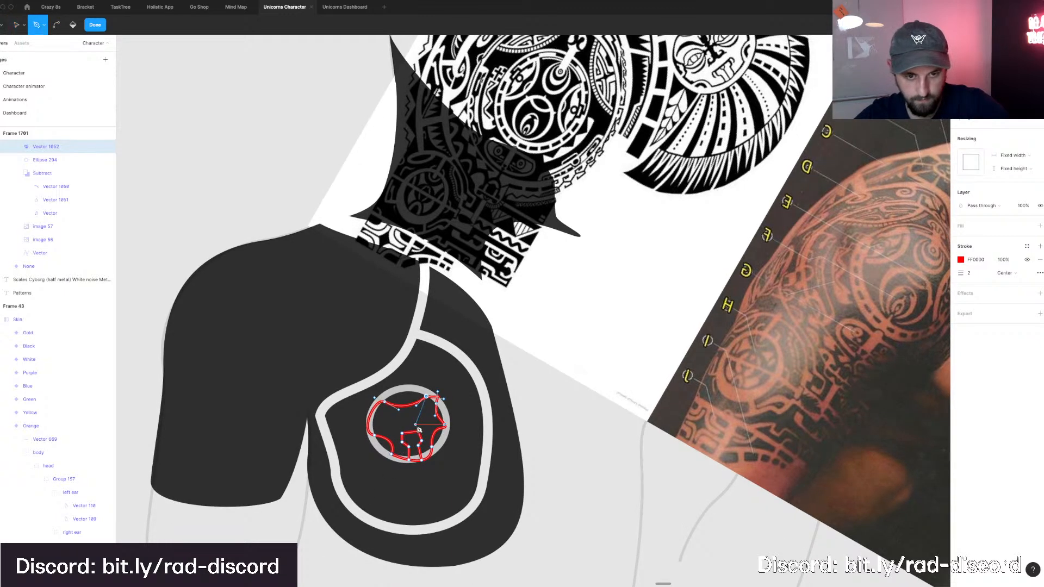
key(Escape)
click(411, 433)
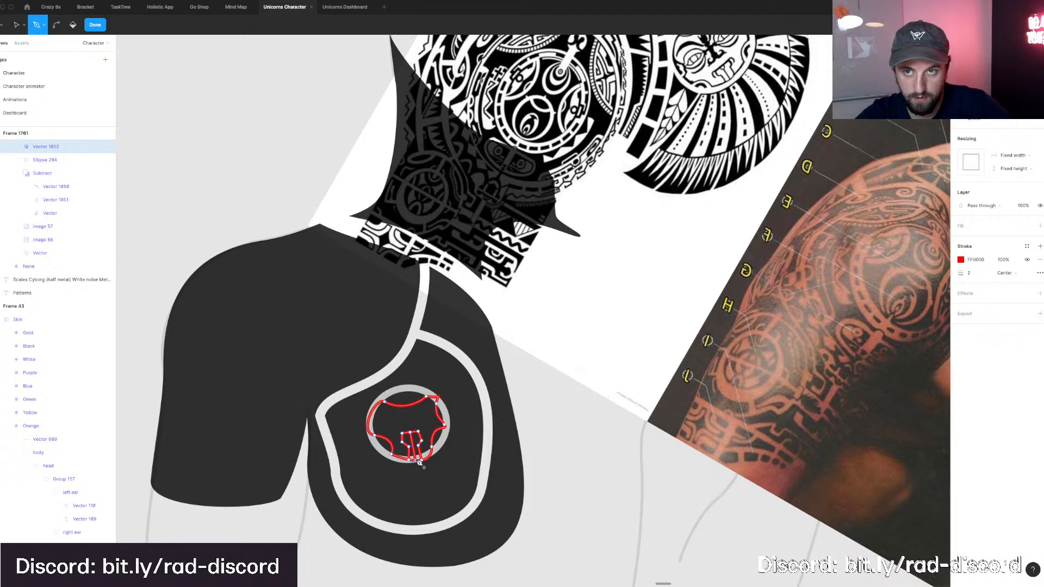
key(ctrl)
Add a small U-shaped curve hanging from the notch head's top edge and meeting the upper end of the centre line.
scroll(406, 437, up, 3)
scroll(409, 437, up, 2)
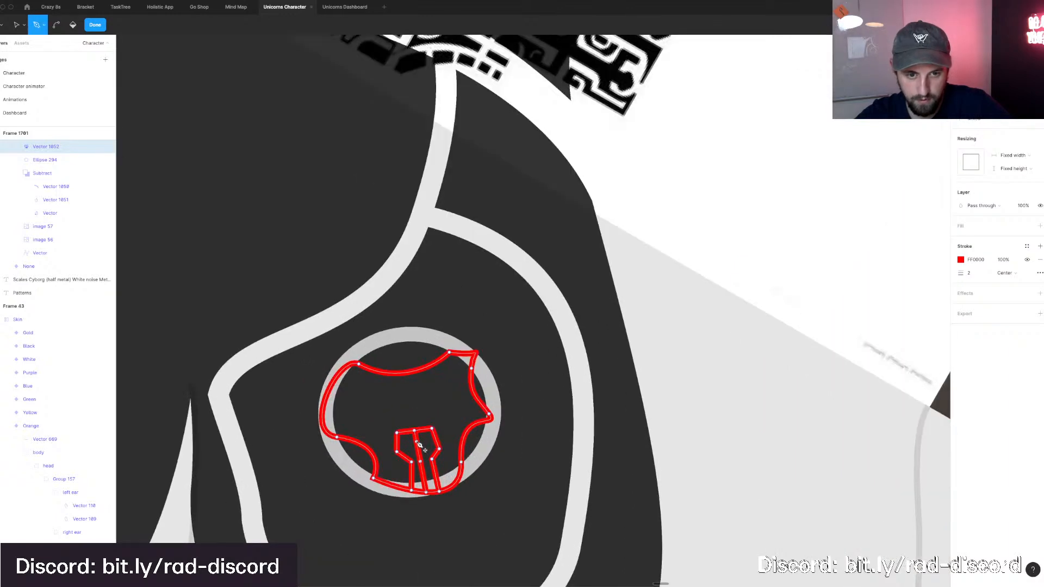
click(411, 443)
drag(424, 439, 420, 439)
key(Escape)
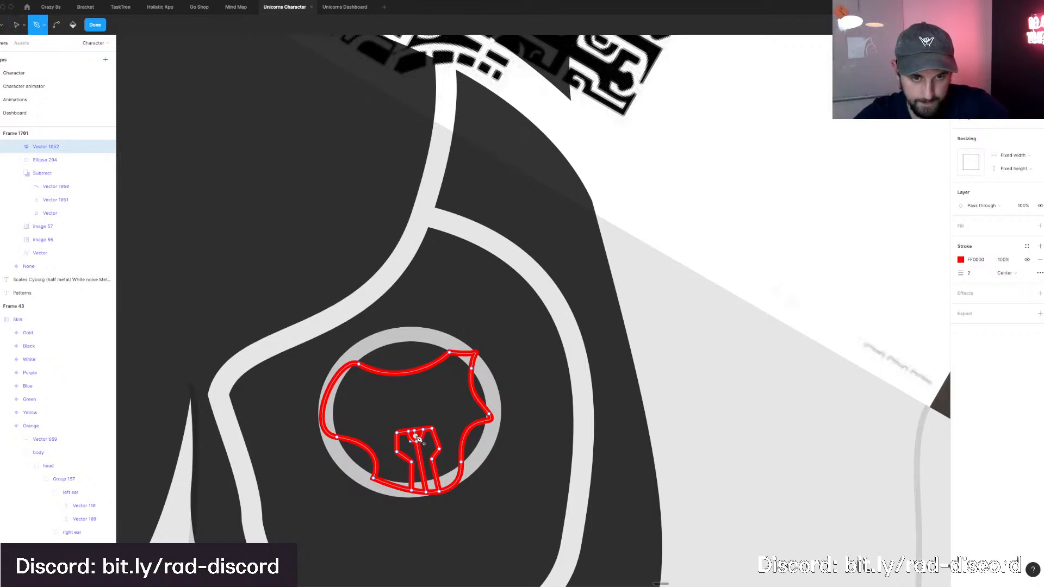
key(super)
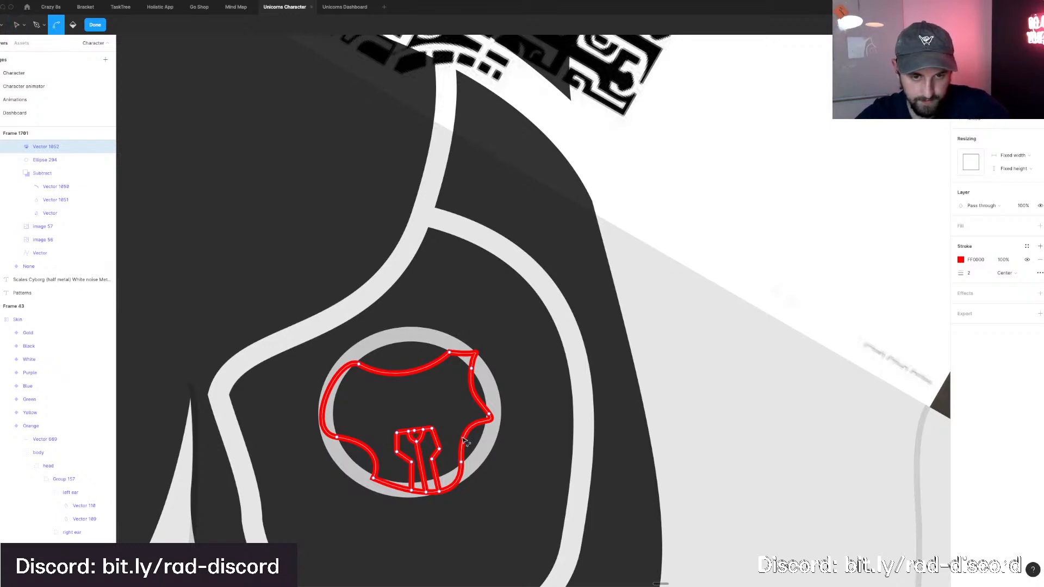
scroll(465, 440, down, 3)
scroll(464, 441, down, 3)
key(Escape)
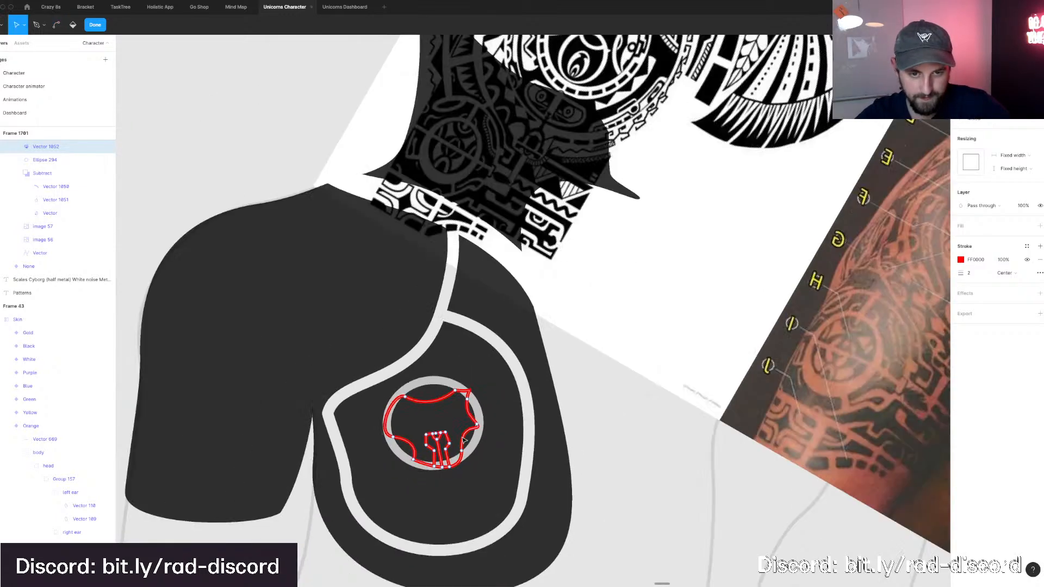
key(Escape)
Widen the notch's angular head by moving the points of its left and right sides outward.
scroll(400, 420, down, 3)
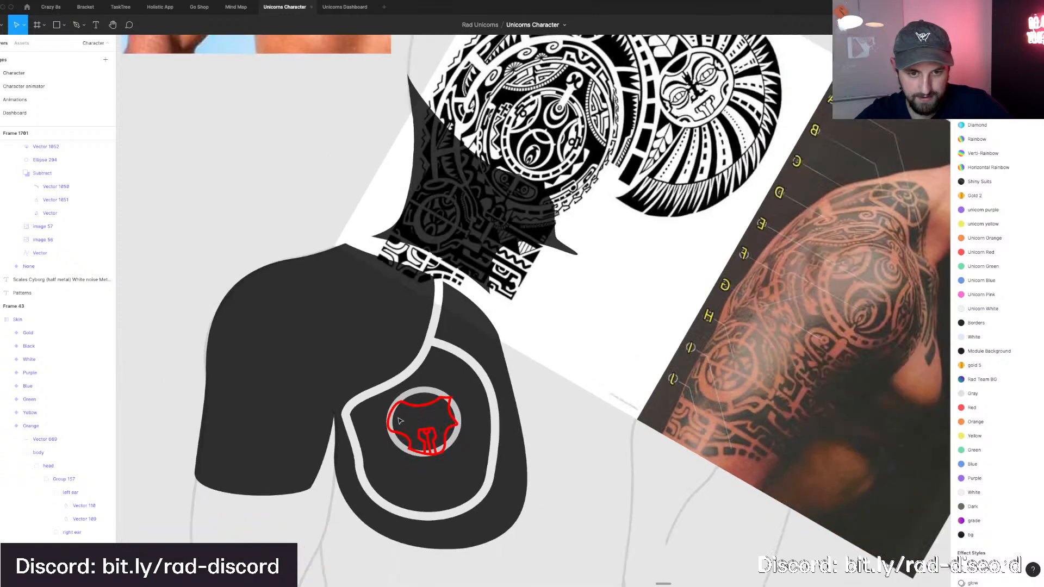
scroll(396, 482, up, 5)
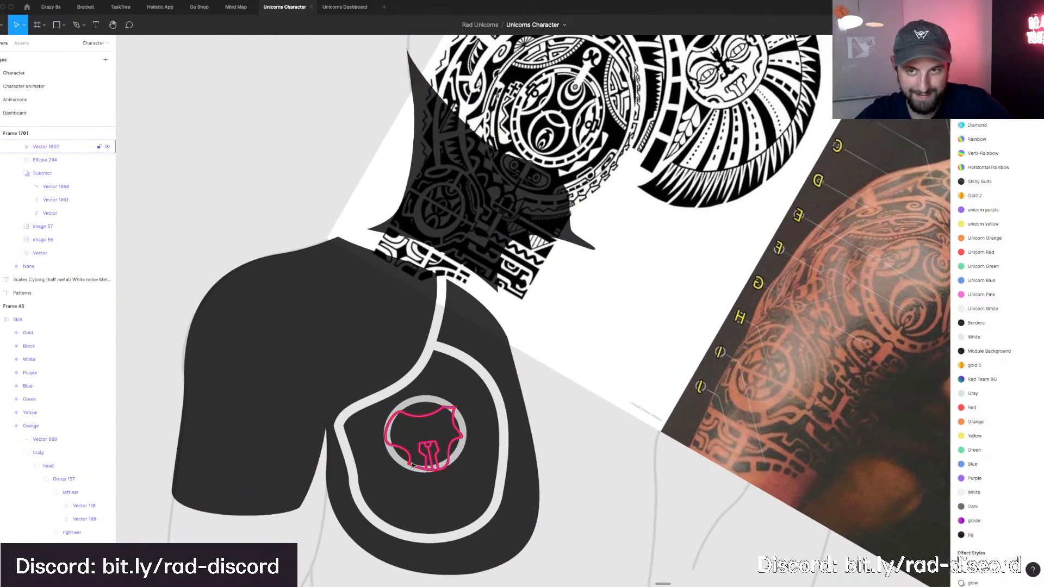
scroll(426, 451, up, 2)
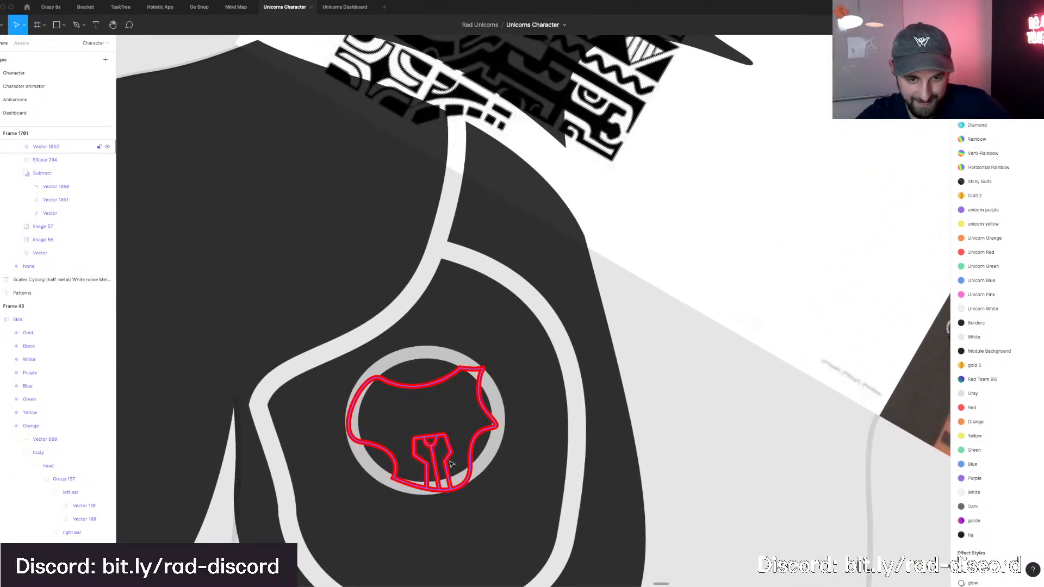
double_click(451, 463)
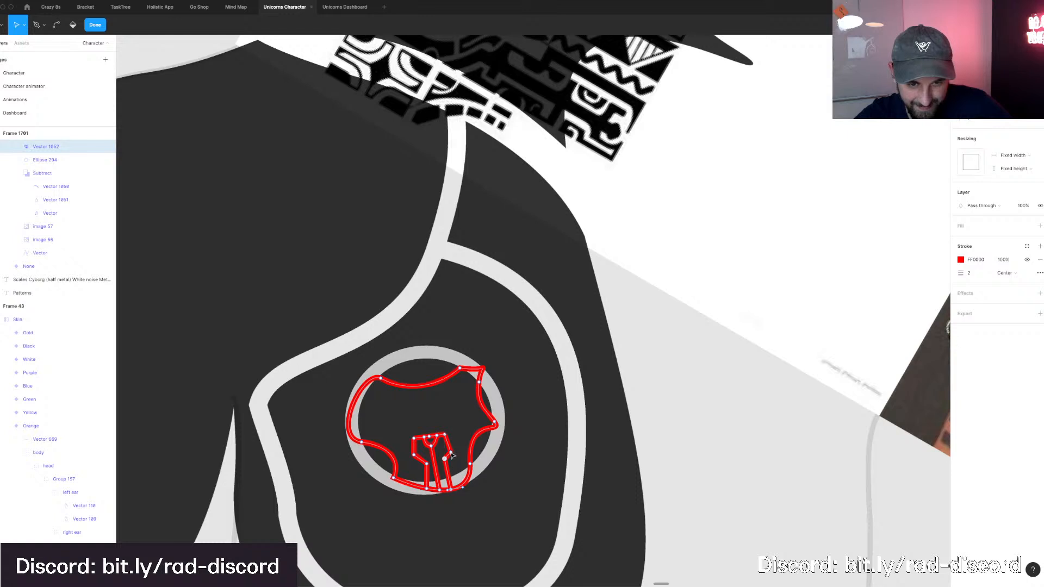
drag(454, 446, 411, 451)
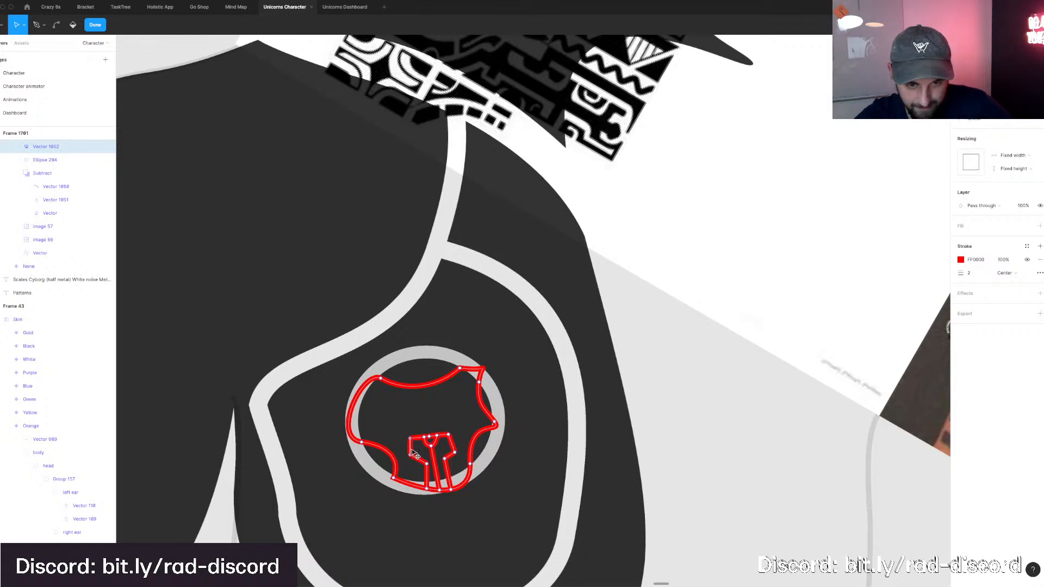
Draw a short downward-curving hook outward from each upper corner of the notch's head.
key(p)
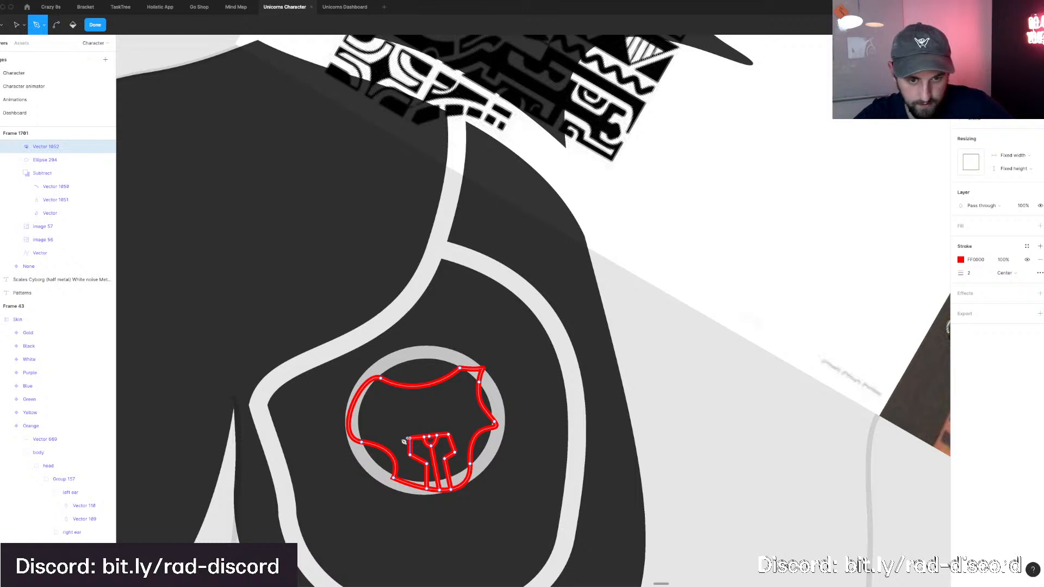
click(396, 446)
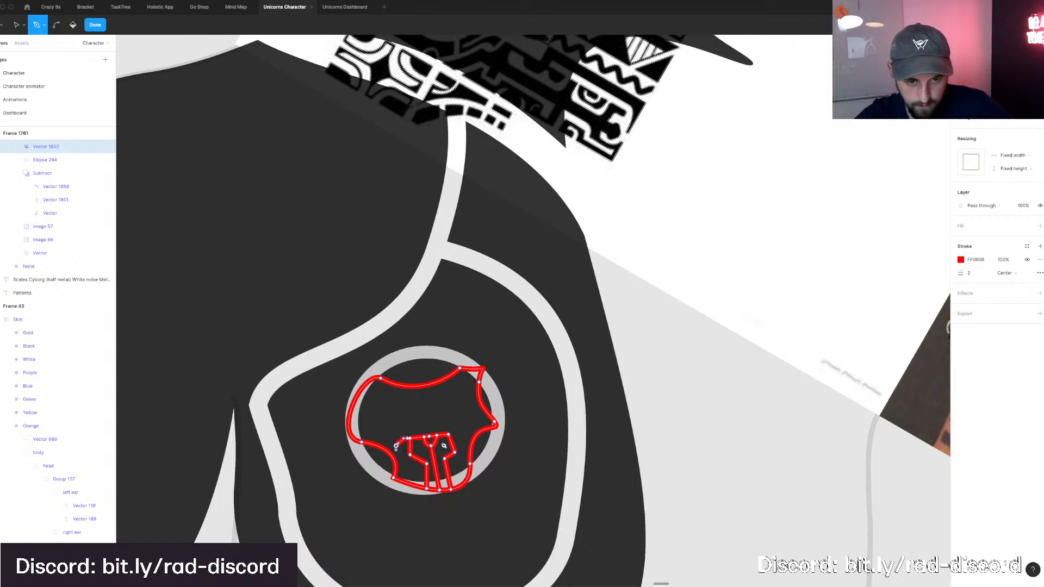
drag(448, 435, 460, 437)
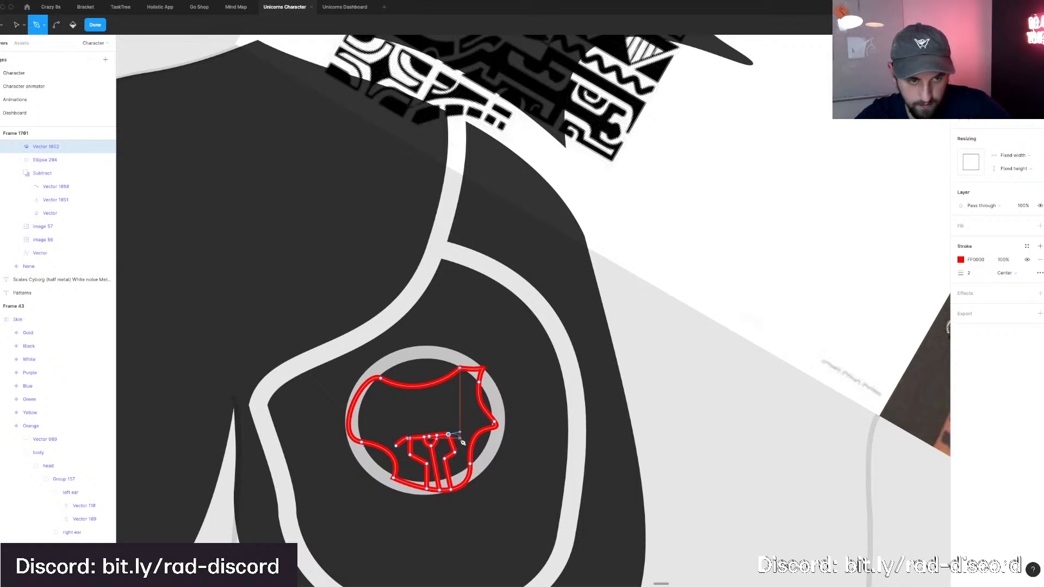
click(460, 438)
key(Escape)
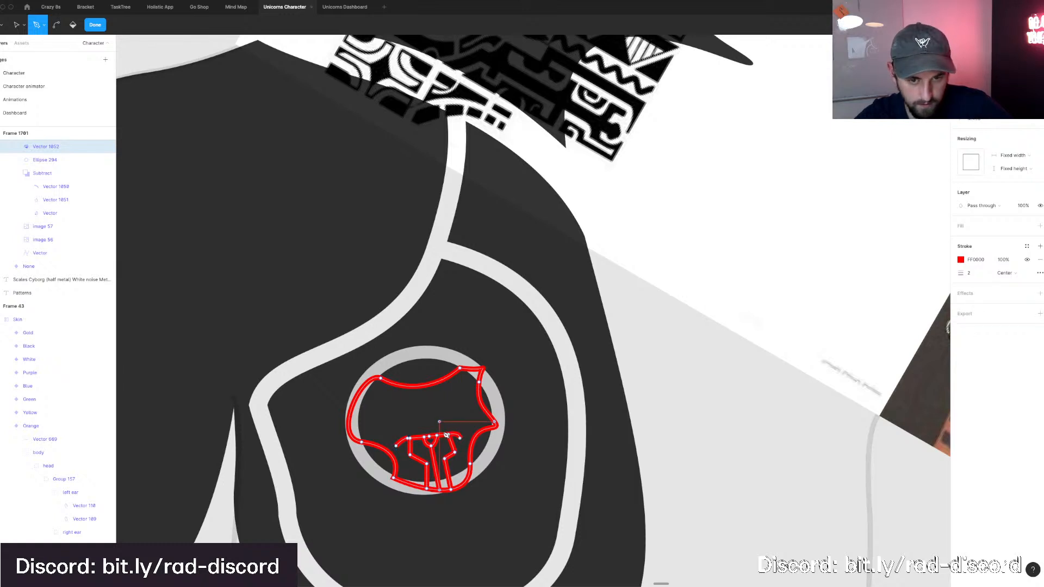
Delete the detached left hook and redraw it as a curve starting at the head's upper-left corner.
key(v)
scroll(407, 442, up, 10)
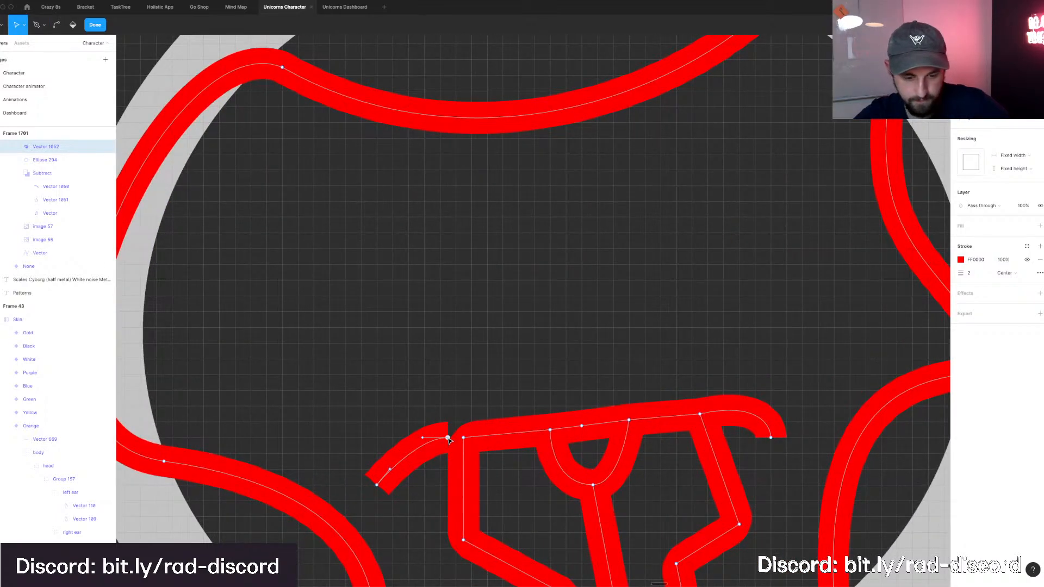
key(Delete)
key(p)
click(463, 439)
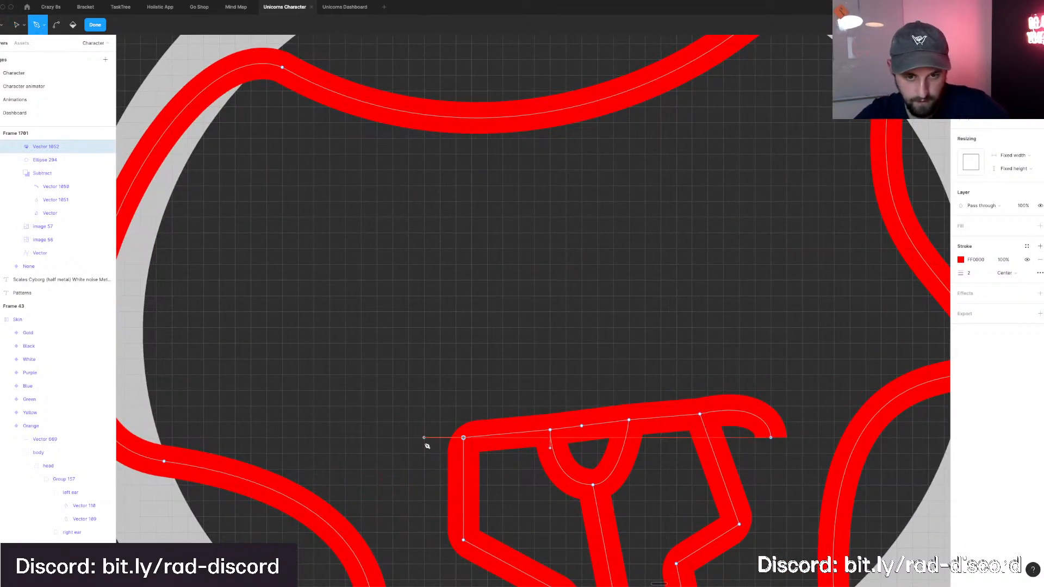
drag(416, 462, 422, 466)
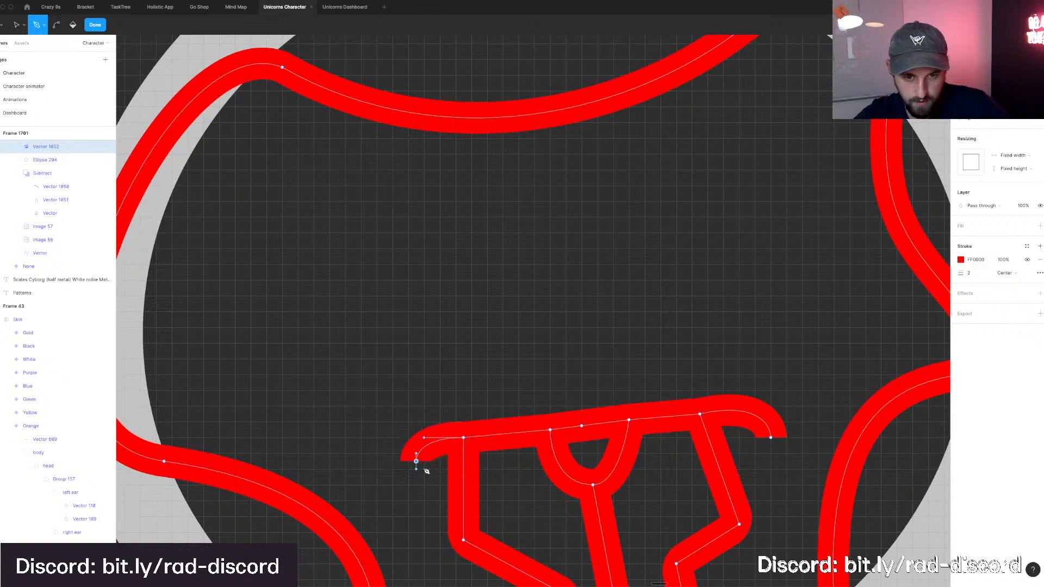
scroll(556, 446, down, 5)
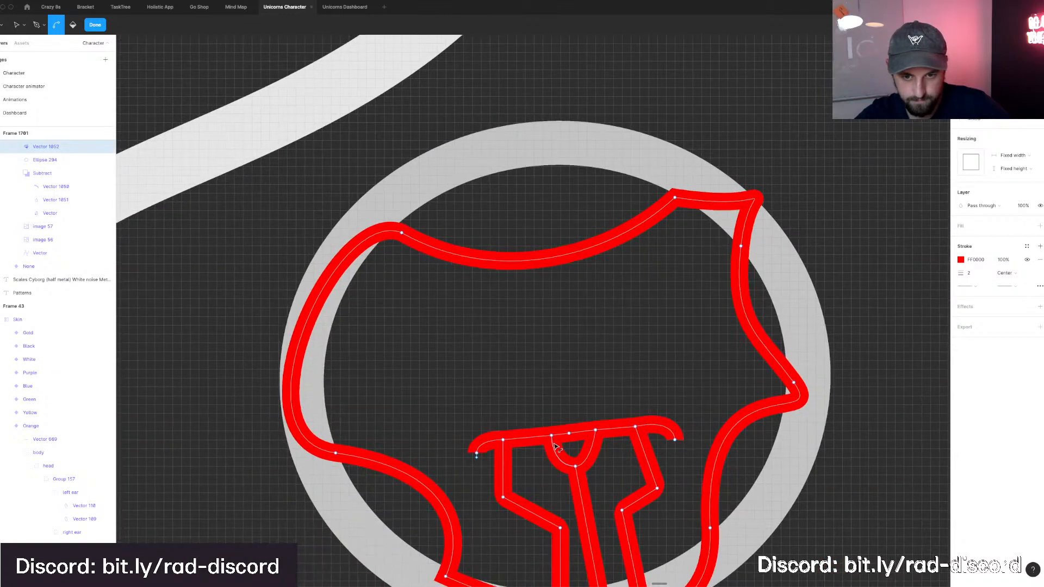
scroll(555, 445, down, 3)
key(Escape)
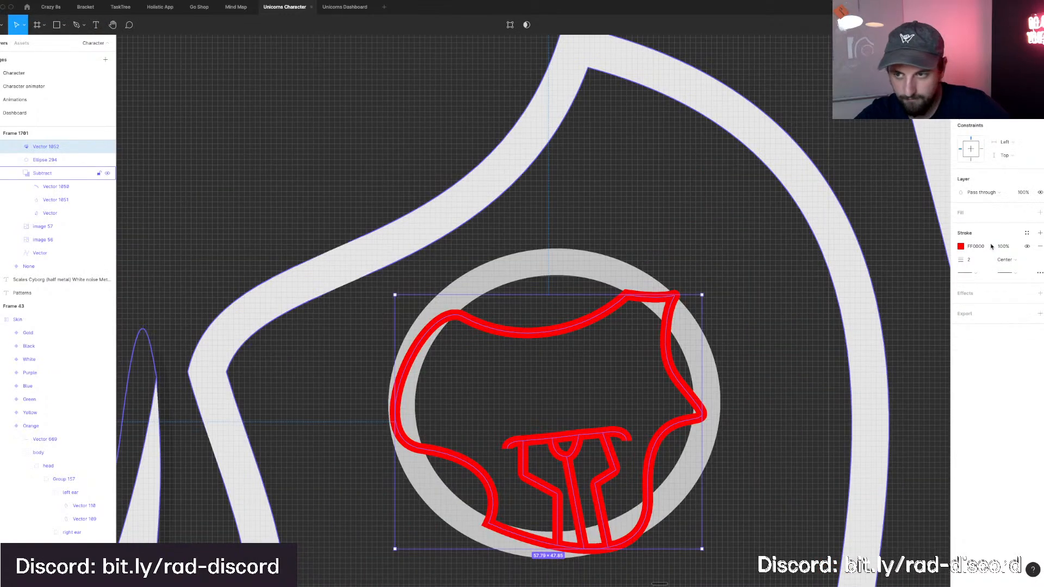
Set the end caps of the red shape's stroke to Round.
click(1017, 274)
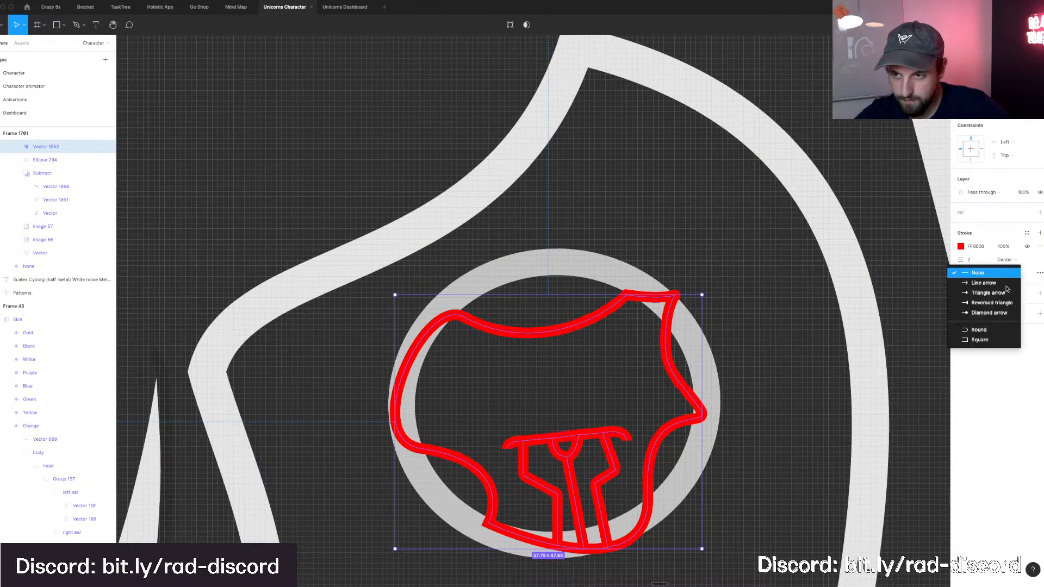
click(637, 392)
scroll(638, 372, right, 5)
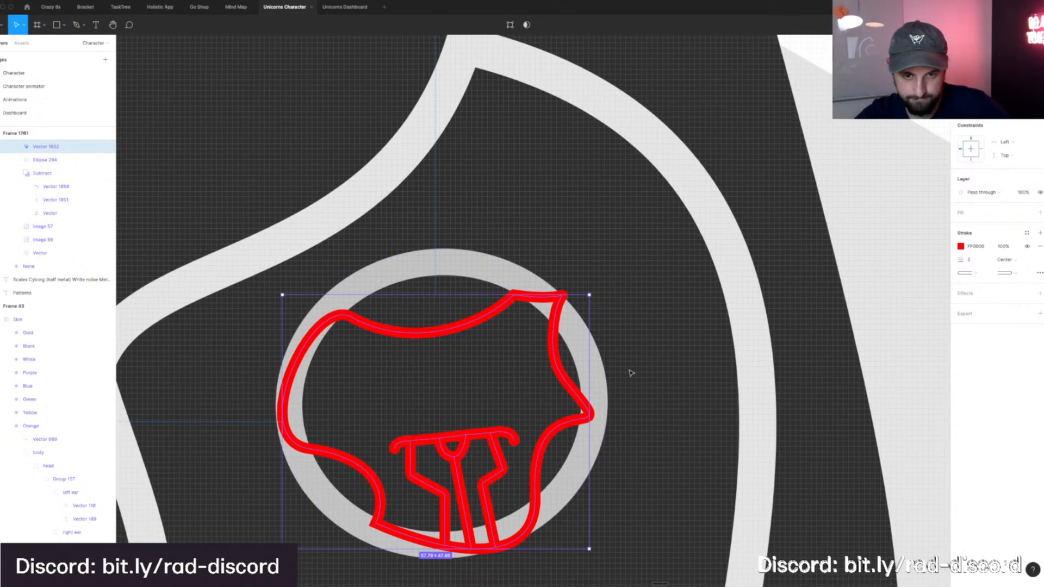
scroll(631, 373, up, 3)
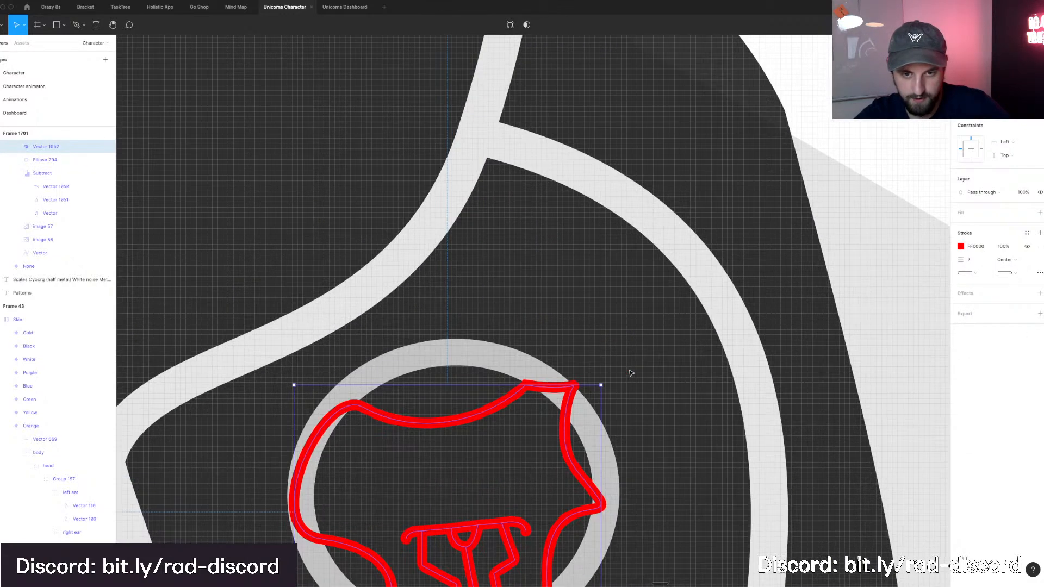
key(Escape)
scroll(630, 373, down, 2)
scroll(618, 370, down, 5)
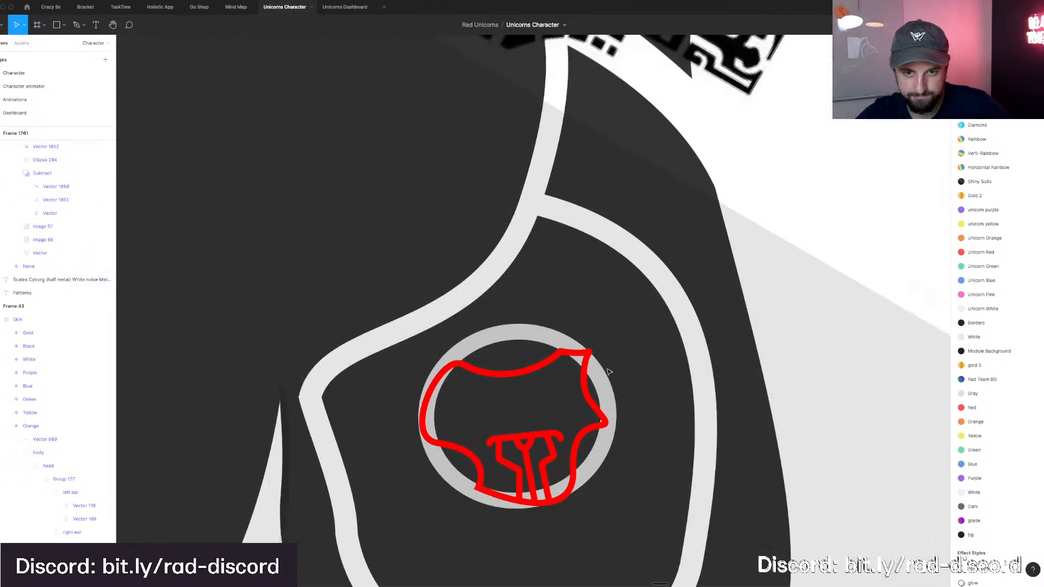
Select the red motif together with the grey ring and recolour both of them white (FFFFFF).
scroll(609, 371, down, 2)
click(600, 378)
shift+click(603, 379)
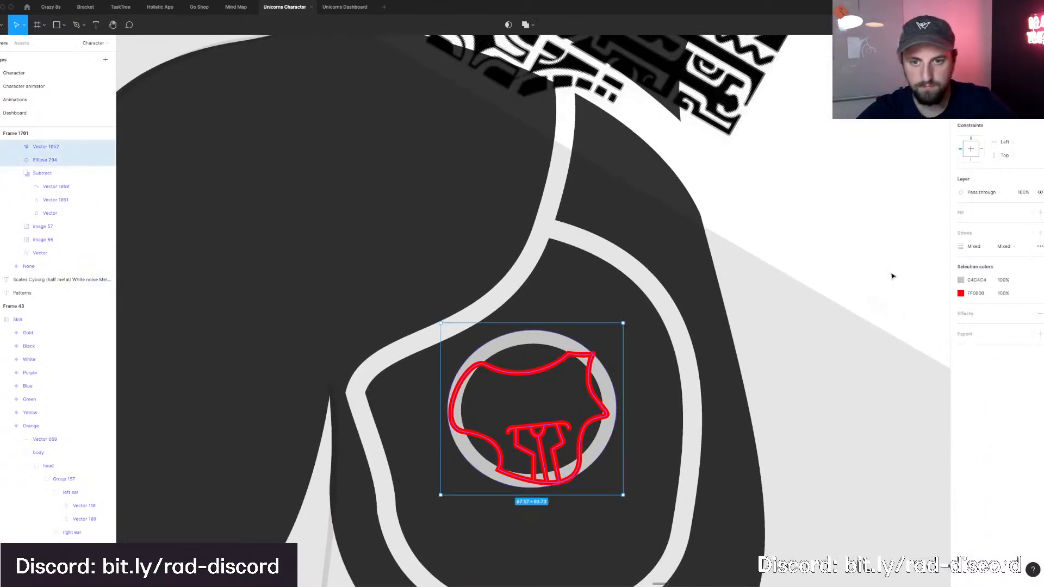
click(960, 294)
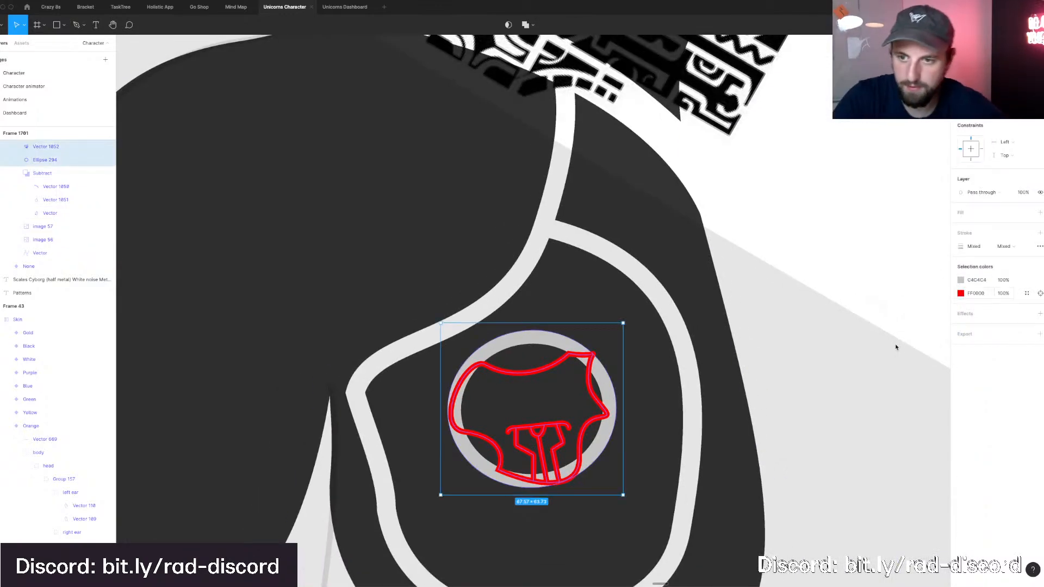
click(852, 305)
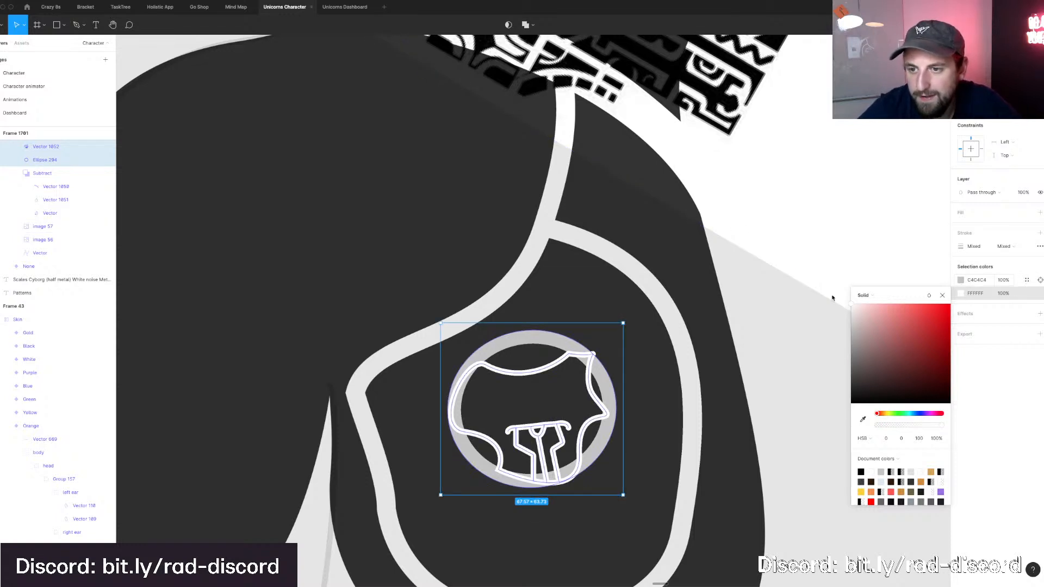
click(960, 280)
click(852, 292)
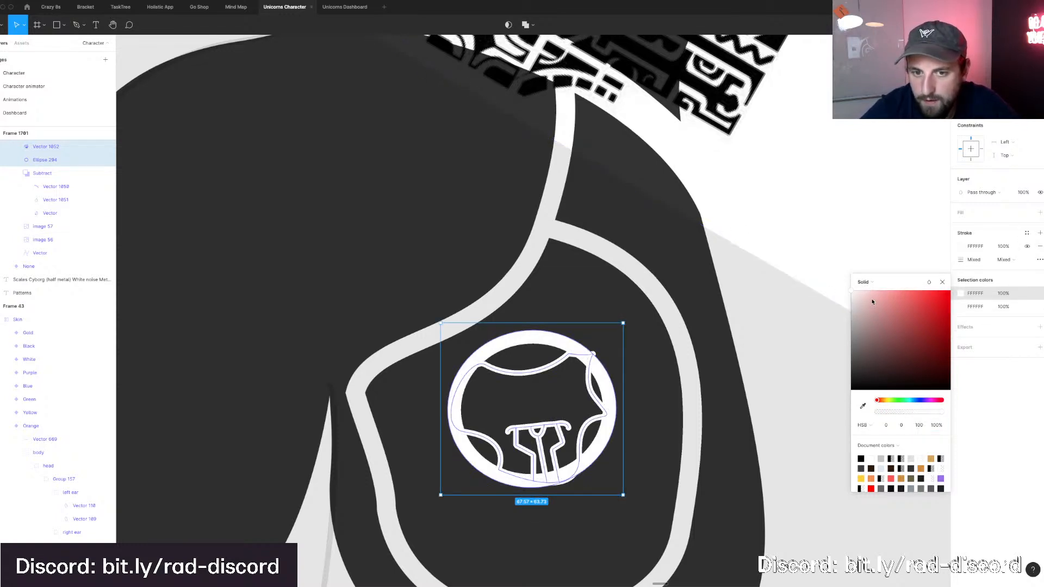
click(706, 274)
key(Escape)
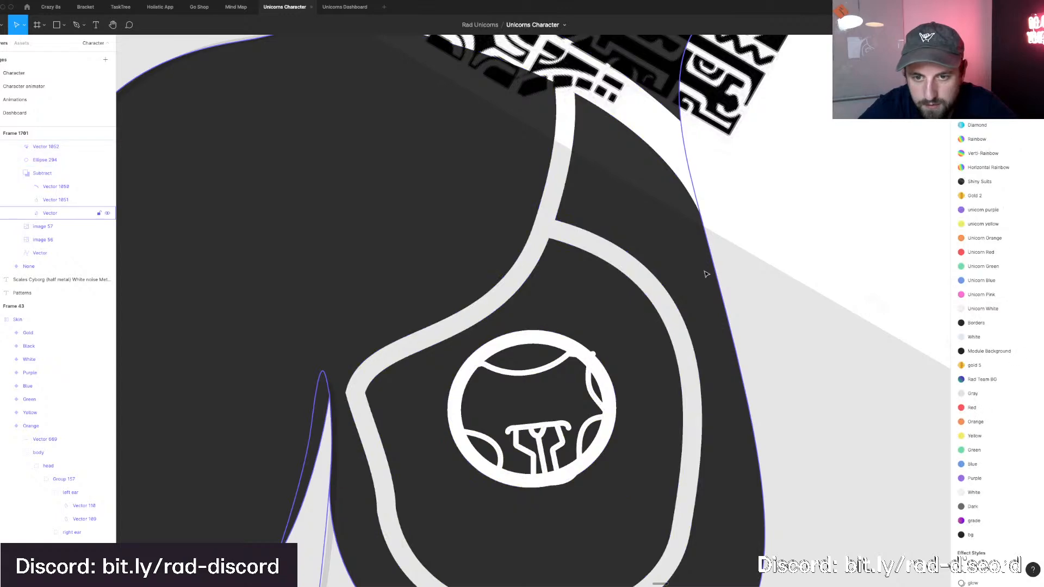
scroll(706, 274, down, 3)
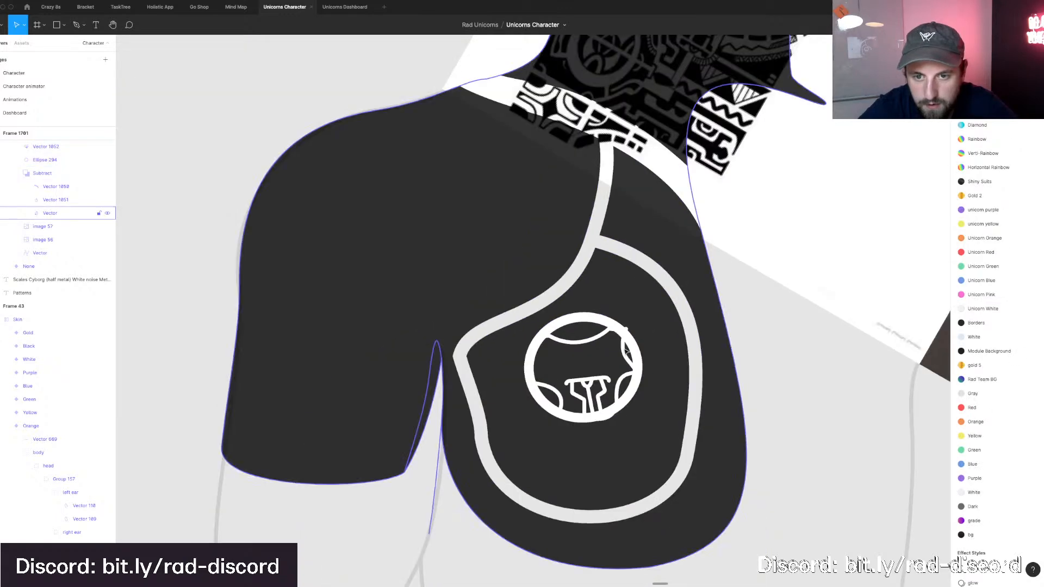
Pull the curve handle at the white motif's upper-right corner inward so the outline stays within the ring.
double_click(627, 333)
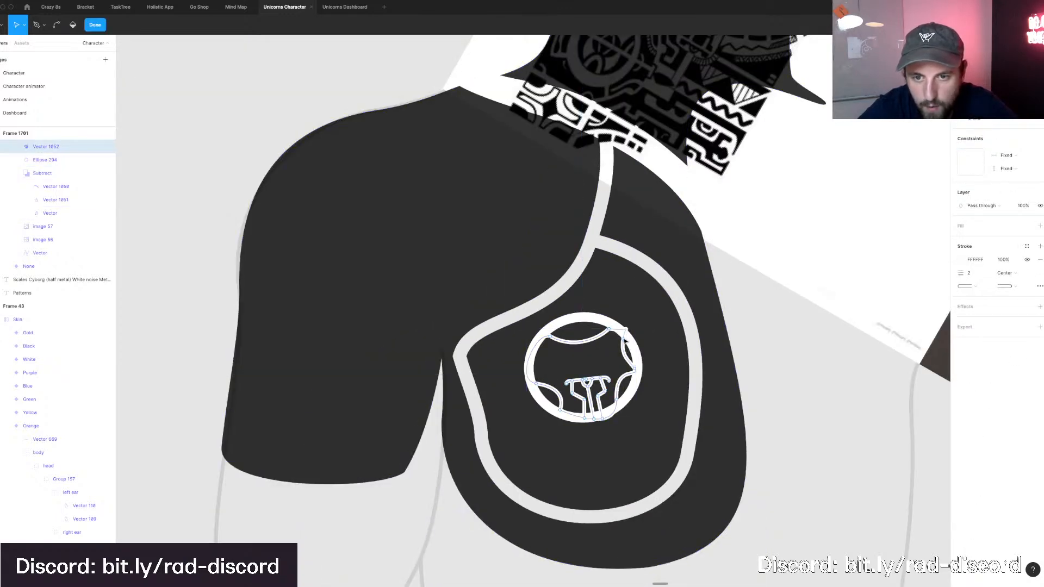
scroll(625, 331, up, 5)
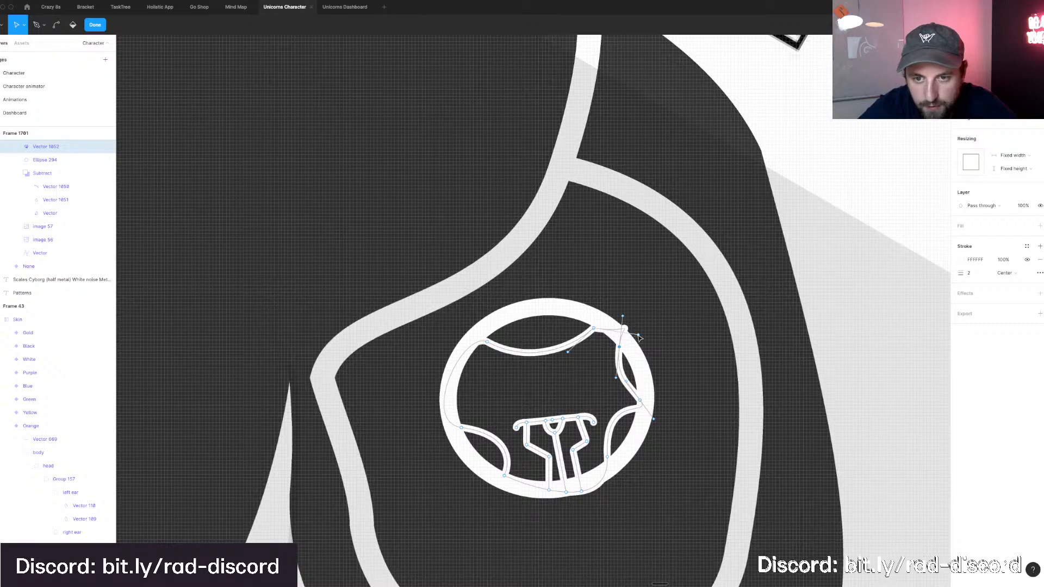
drag(637, 335, 615, 334)
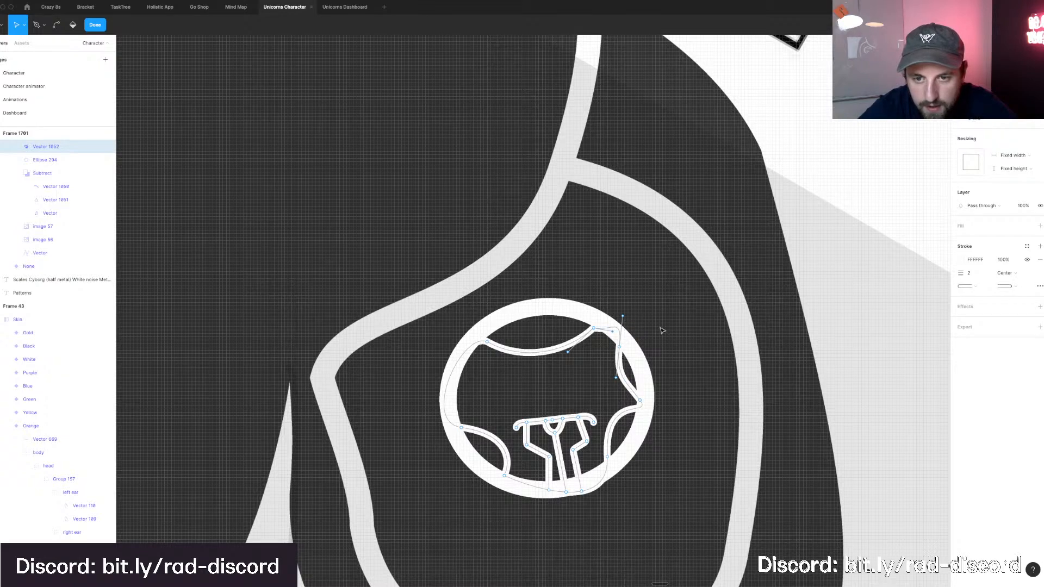
click(650, 352)
key(Escape)
key(Escape)
Examine the chest tattoo, the orange character preview and the tribal tattoo reference images for the face design.
scroll(653, 344, down, 3)
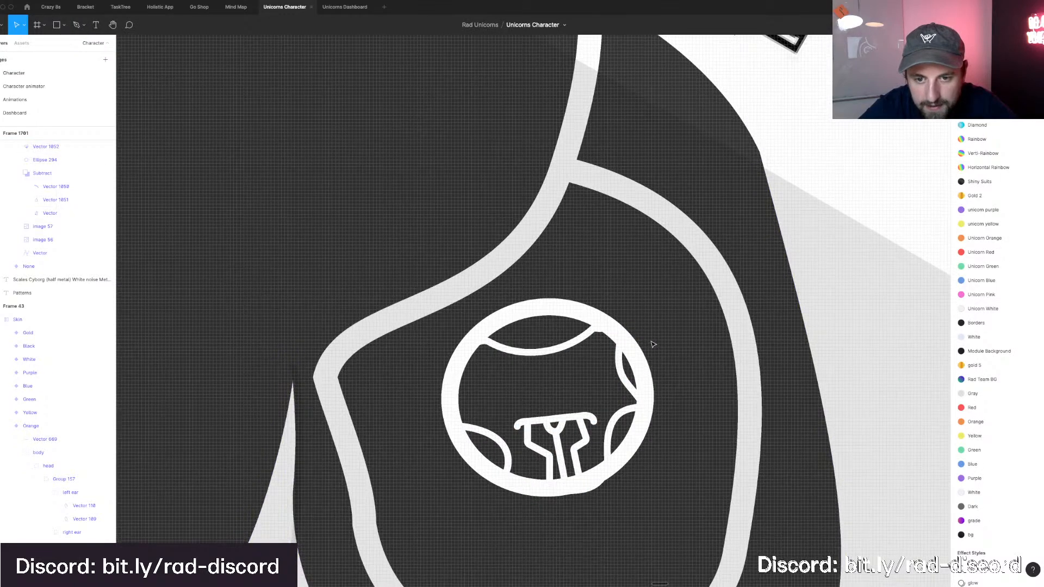
scroll(652, 344, down, 5)
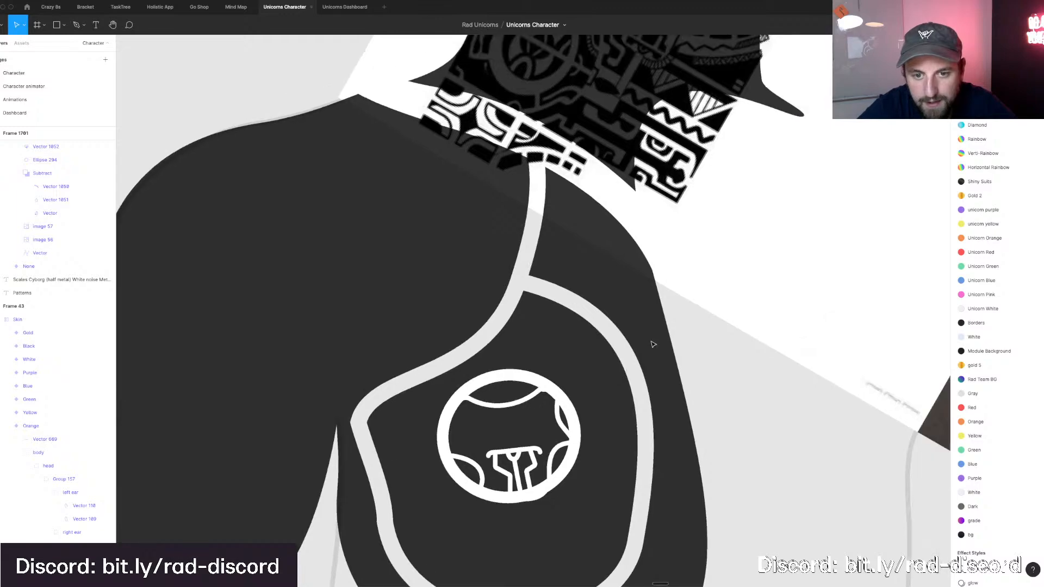
scroll(652, 344, up, 10)
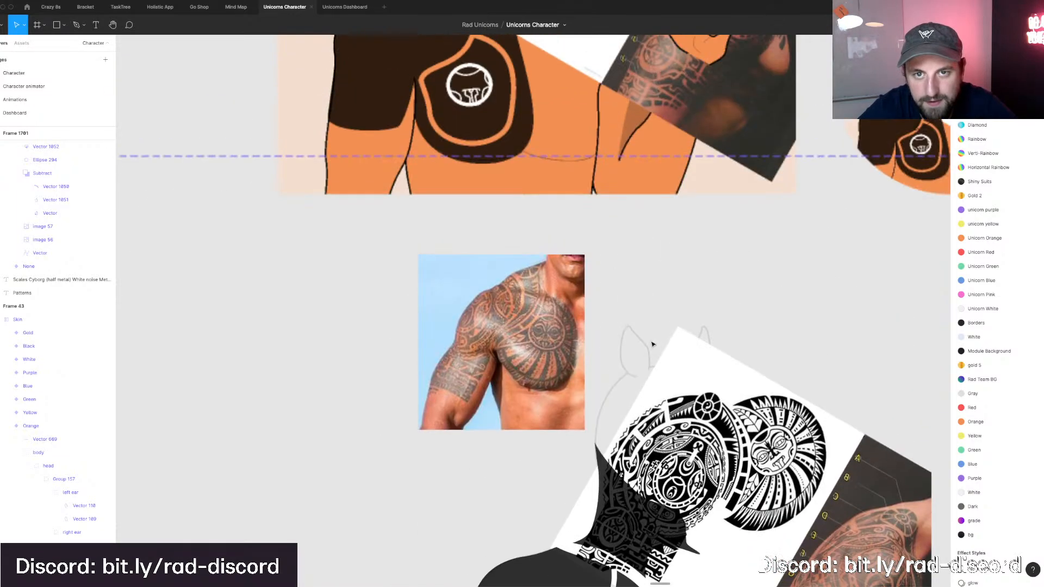
scroll(653, 344, down, 6)
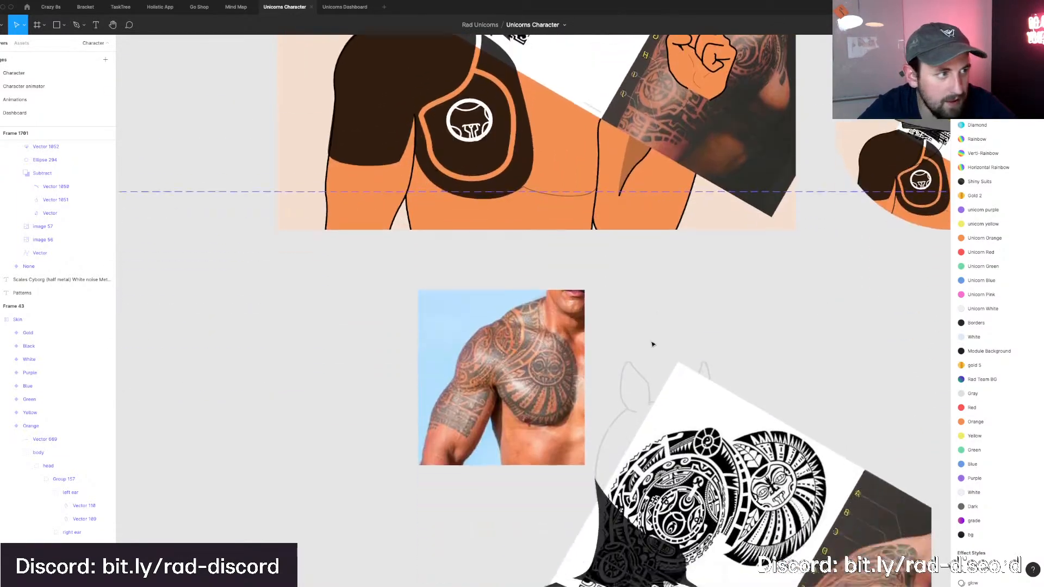
scroll(653, 344, down, 4)
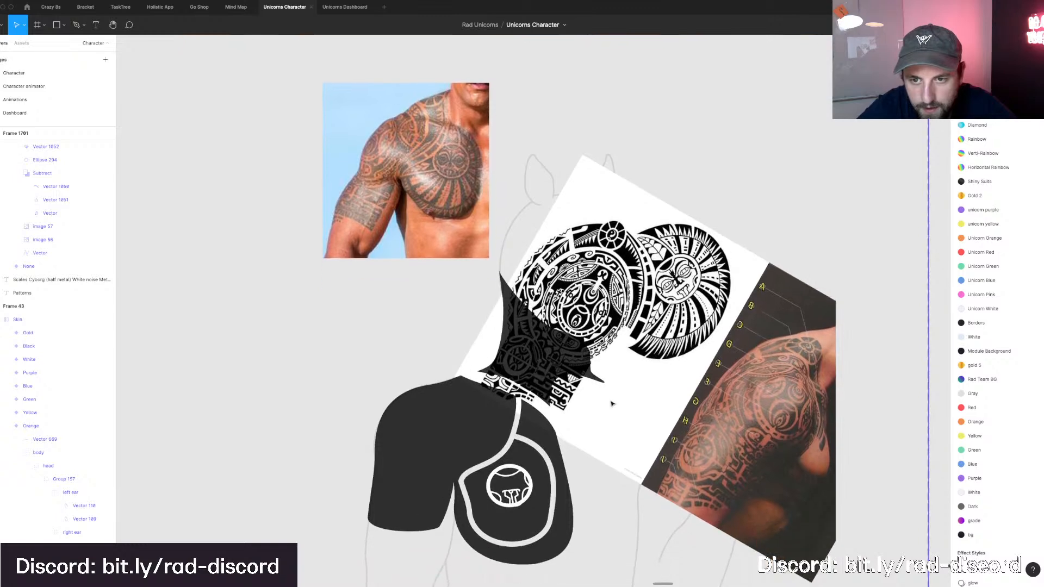
scroll(558, 495, up, 3)
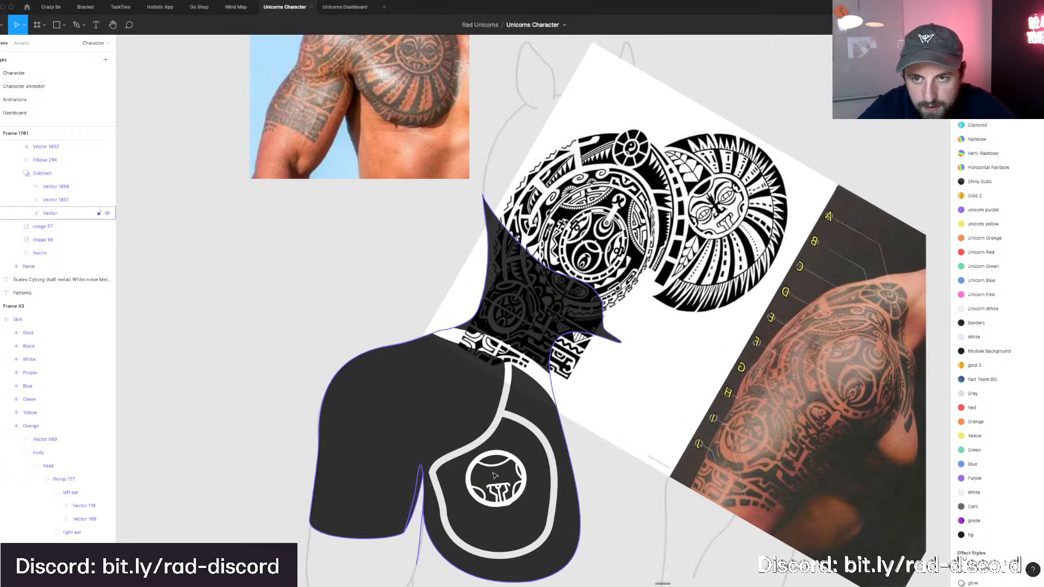
scroll(494, 476, up, 3)
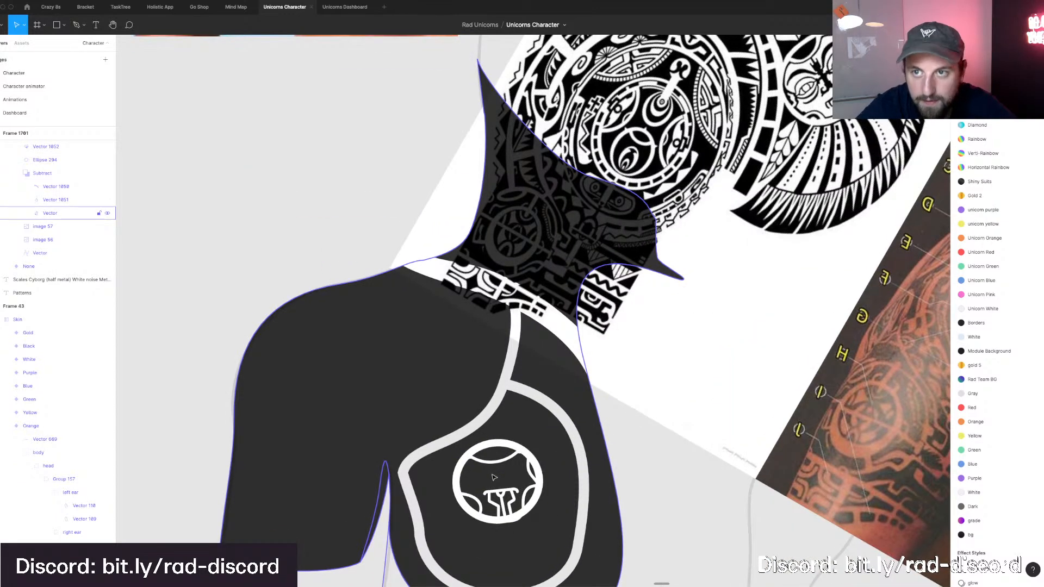
scroll(494, 477, down, 2)
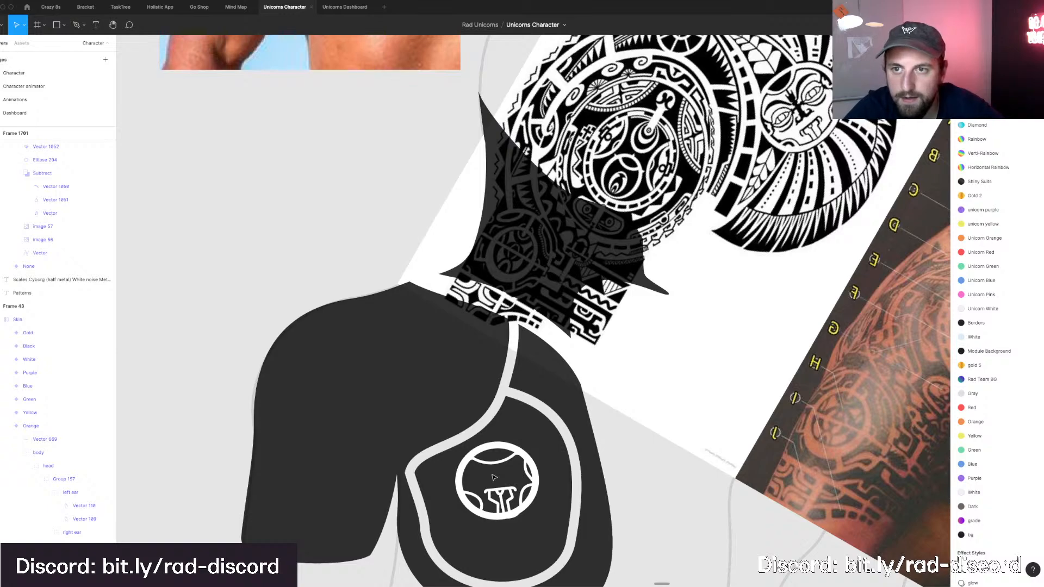
scroll(493, 476, up, 3)
Draw a closed leaf-shaped eye with the Pen tool, about 16 px wide, above and right of the notch inside the ring.
key(p)
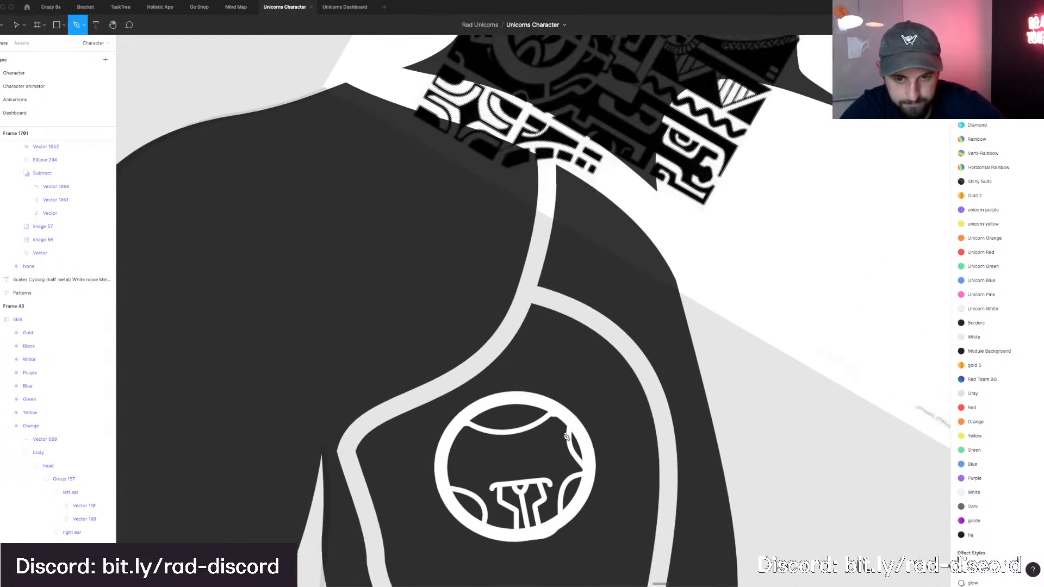
scroll(557, 444, down, 5)
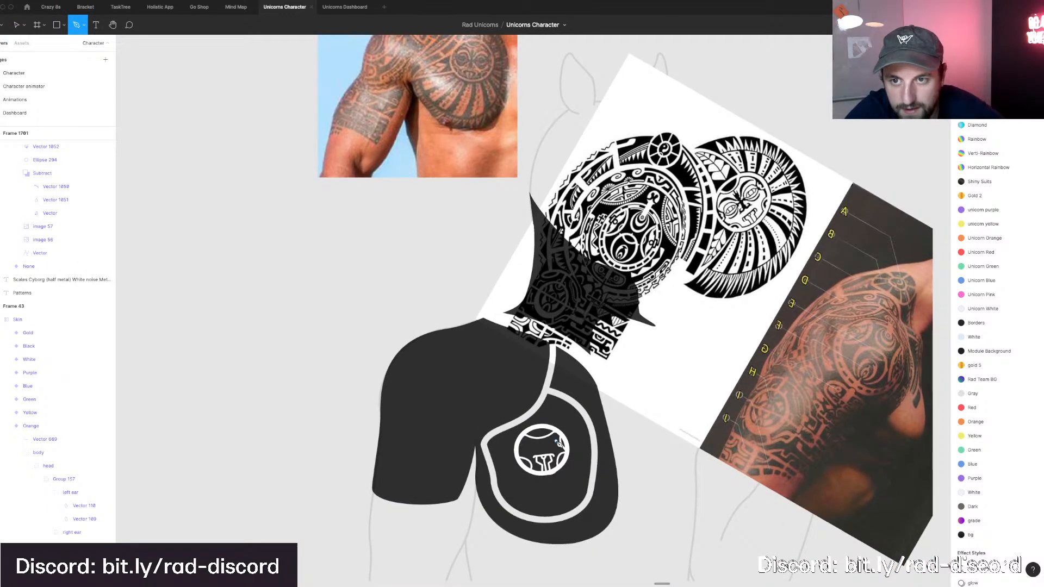
scroll(557, 444, up, 5)
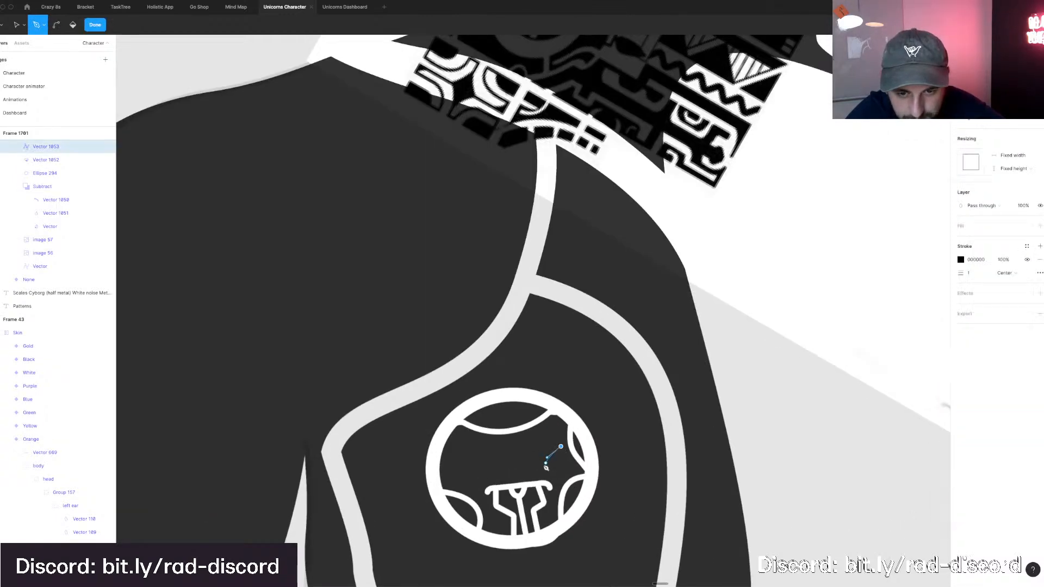
drag(541, 464, 531, 468)
drag(528, 469, 525, 464)
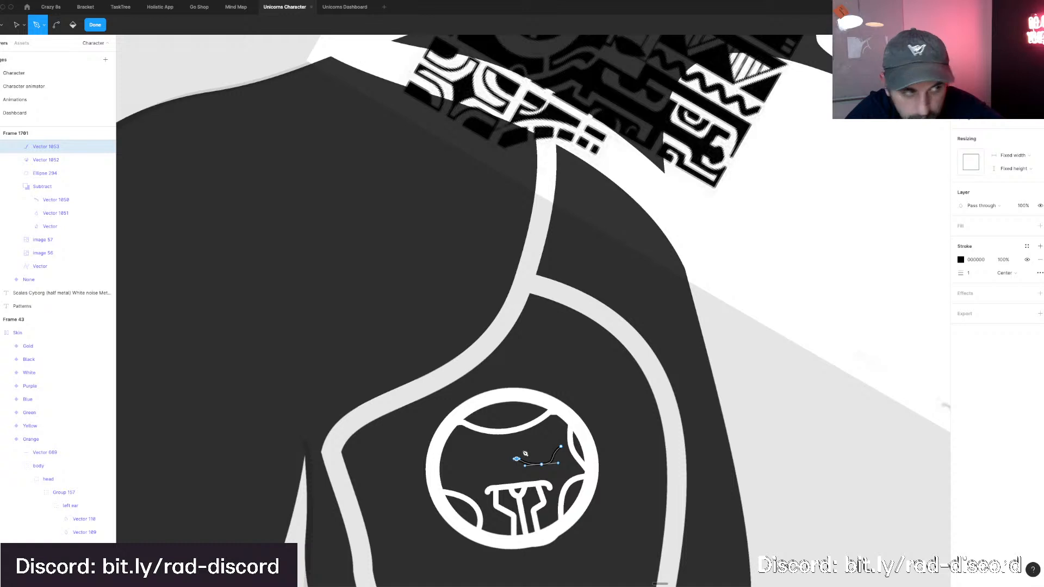
drag(528, 450, 530, 446)
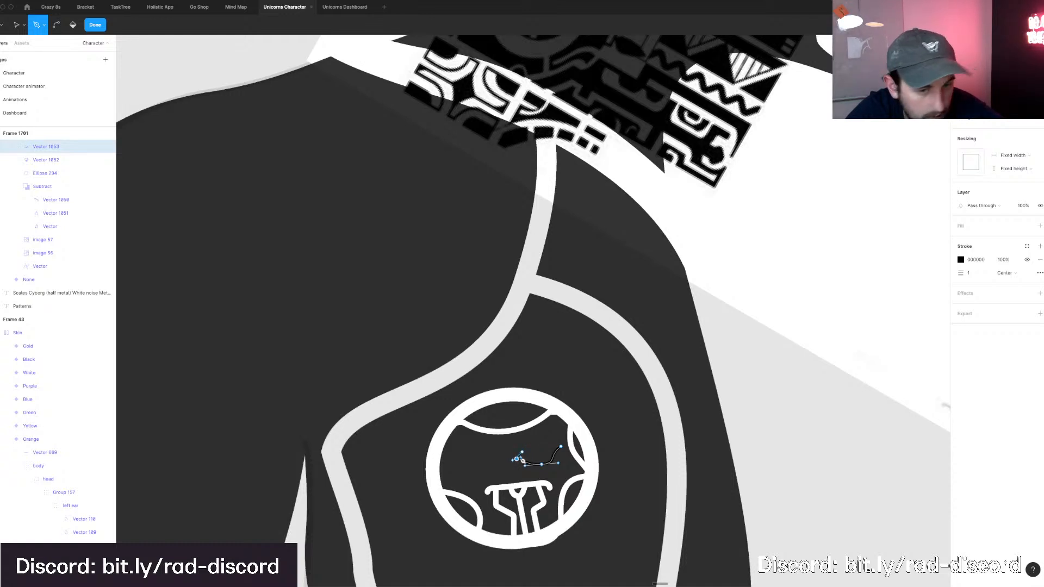
click(518, 461)
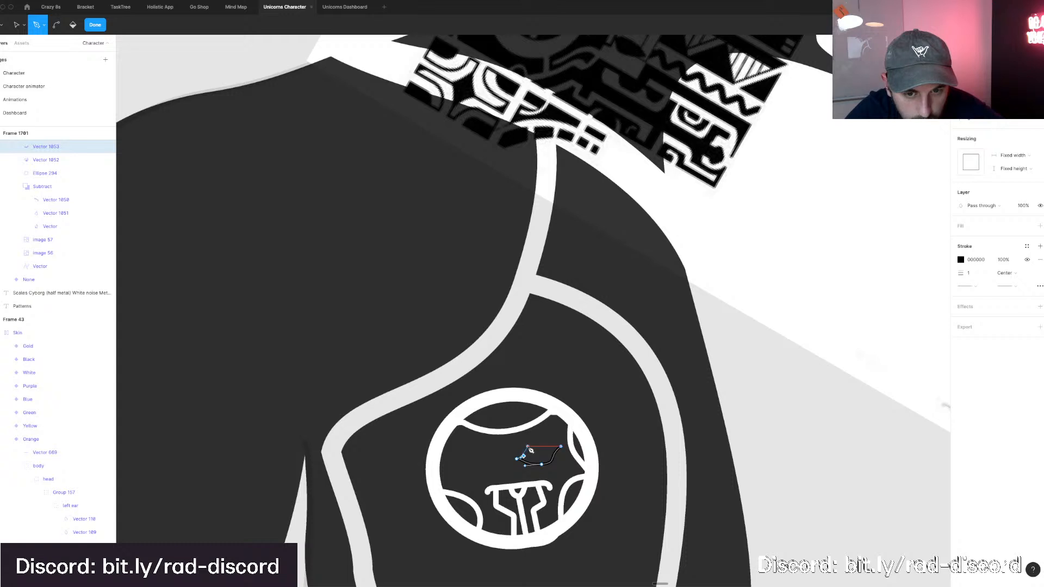
drag(529, 446, 576, 450)
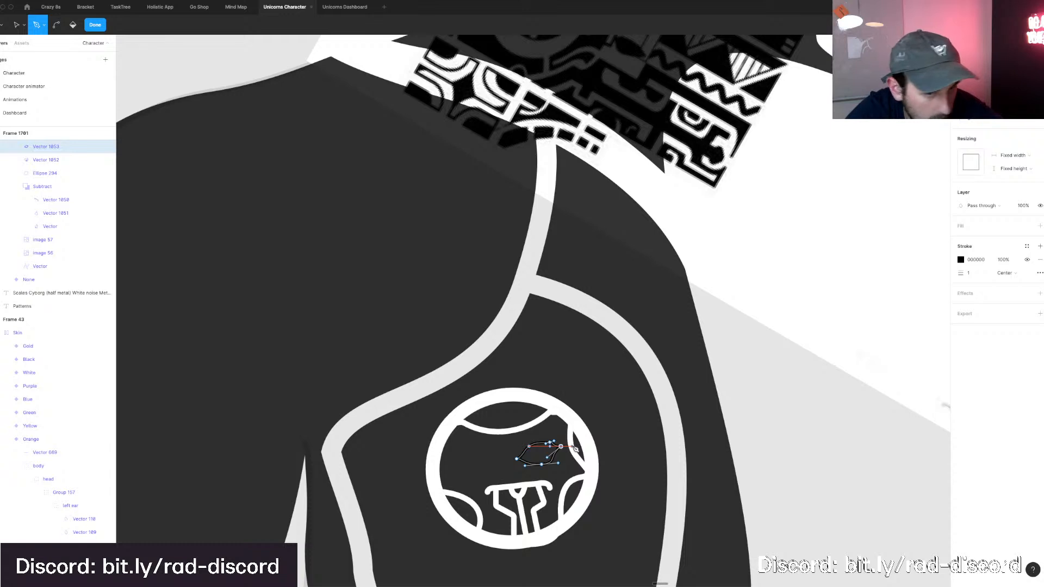
key(Escape)
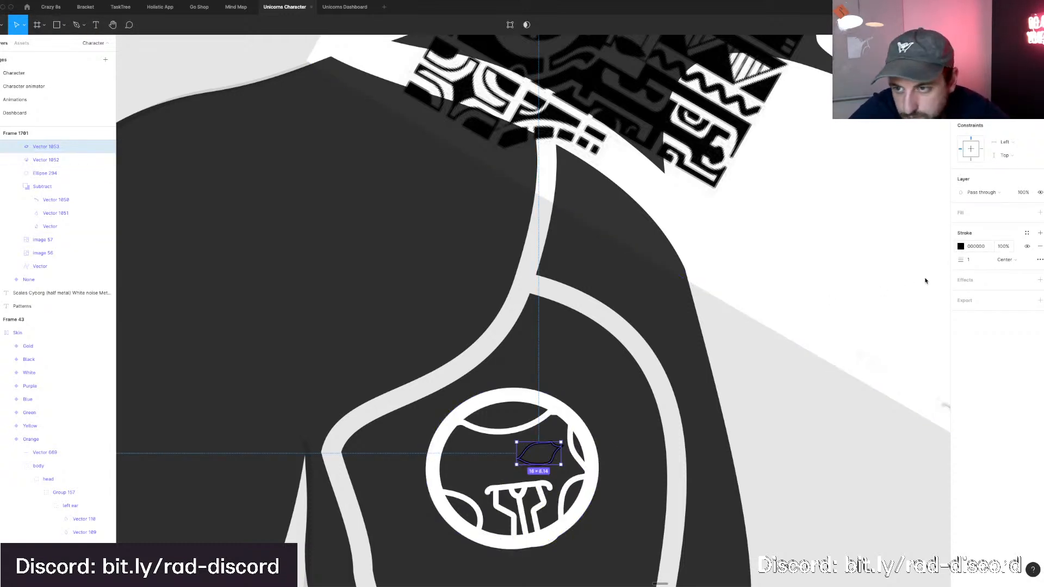
Recolour the eye shape's stroke white (FFFFFF) by sampling the white reference background.
click(960, 246)
key(i)
click(806, 235)
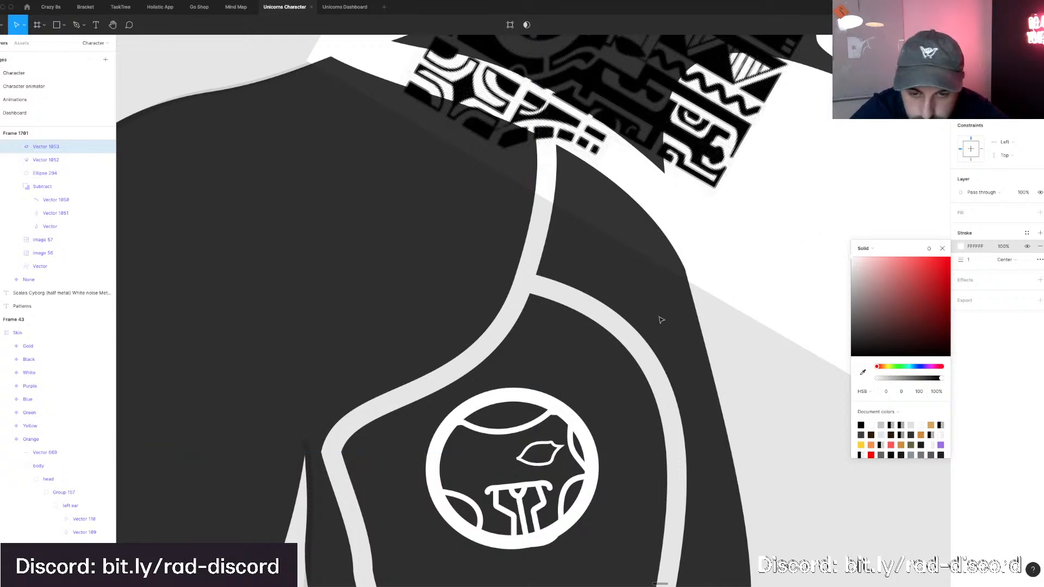
Edit the eye shape's points and pull its right tip slightly inward, adjusting the tip's upper curve handle.
click(558, 447)
double_click(554, 453)
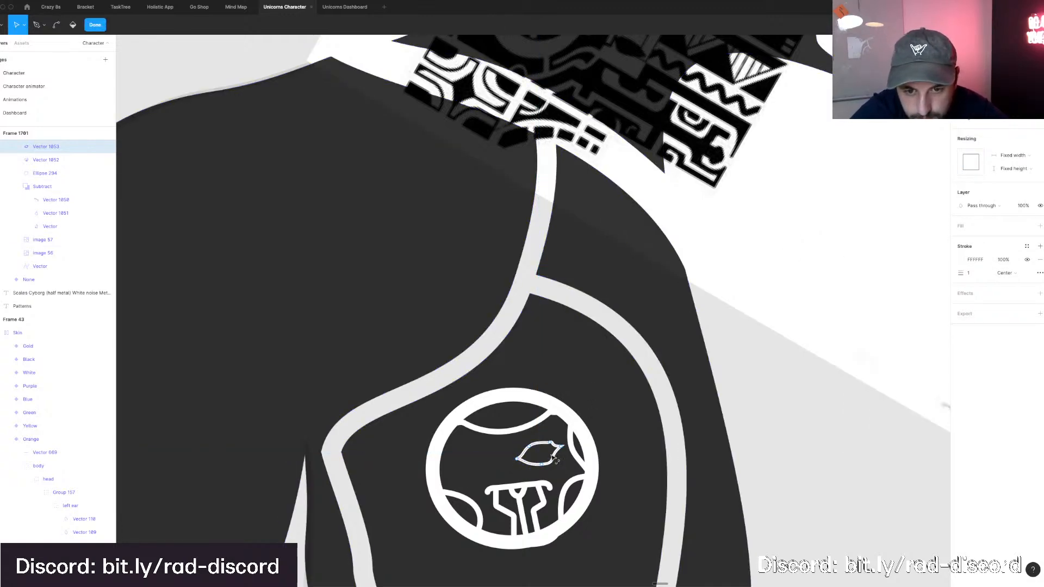
scroll(556, 460, up, 5)
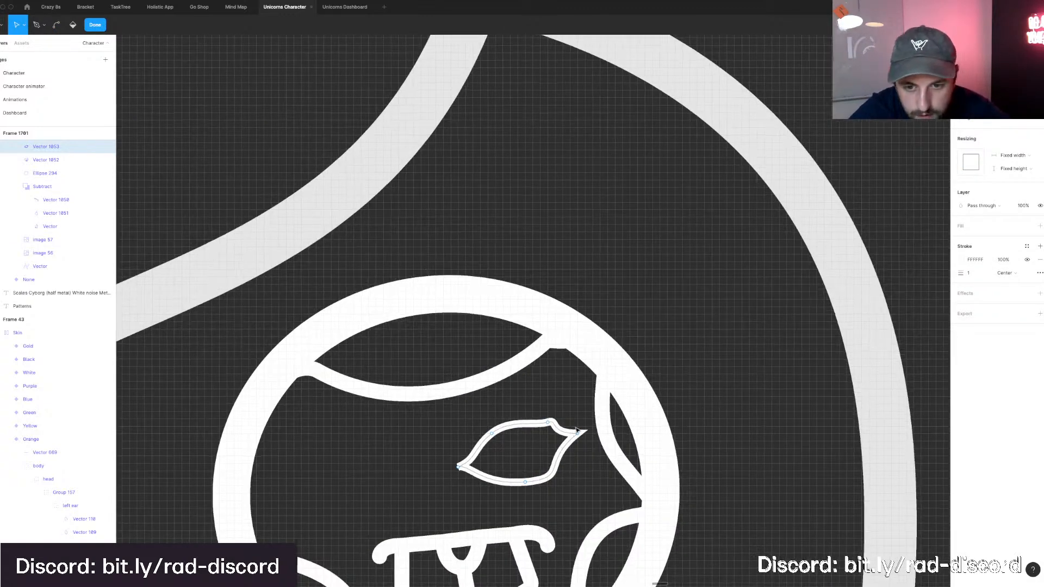
scroll(578, 431, up, 3)
click(586, 434)
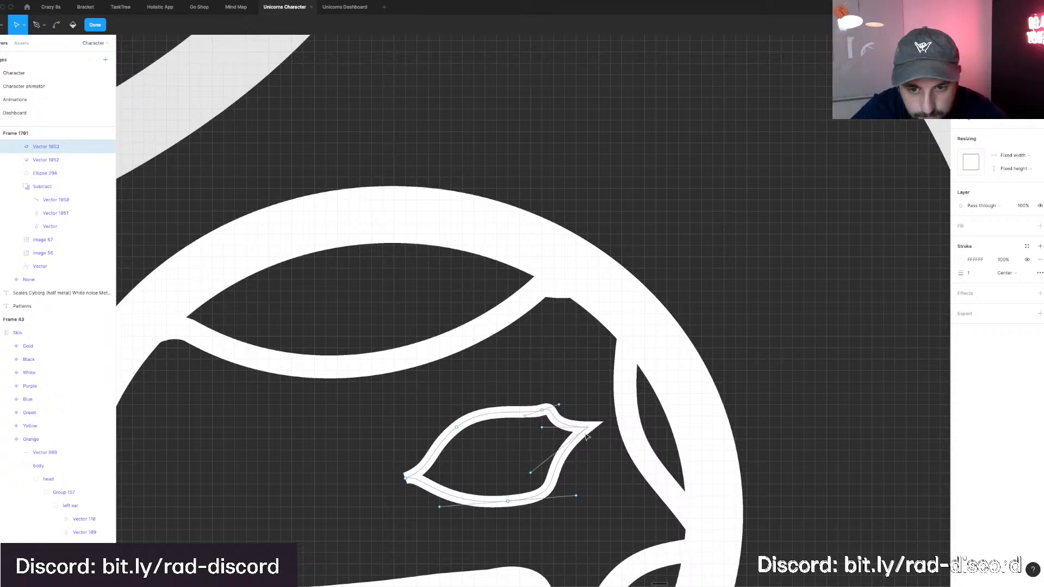
drag(588, 442, 558, 433)
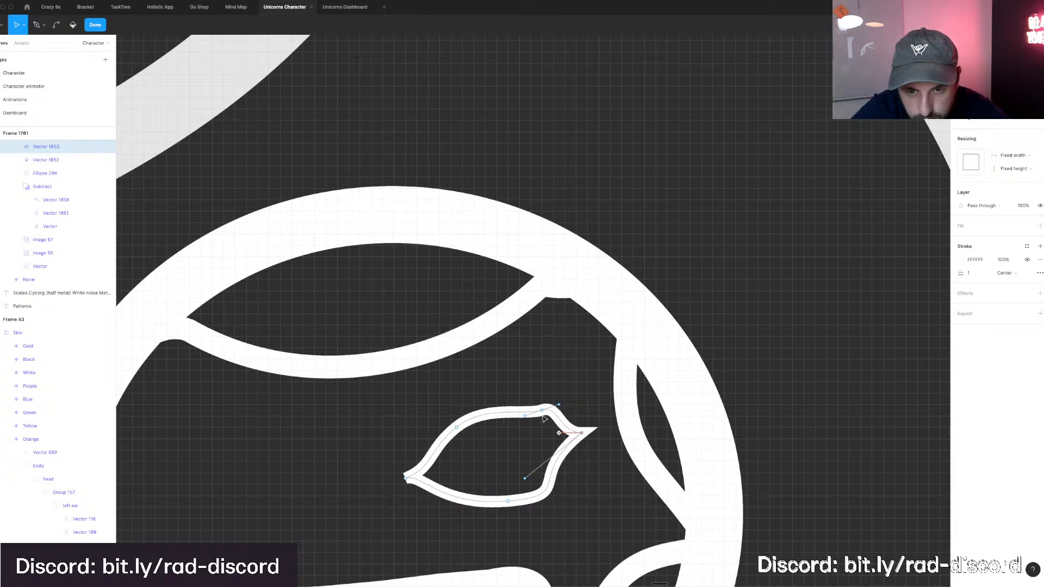
Nudge the eye's upper-right point to the left and level its curve handle to smooth the upper edge.
click(541, 411)
key(Left)
key(Left)
key(super)
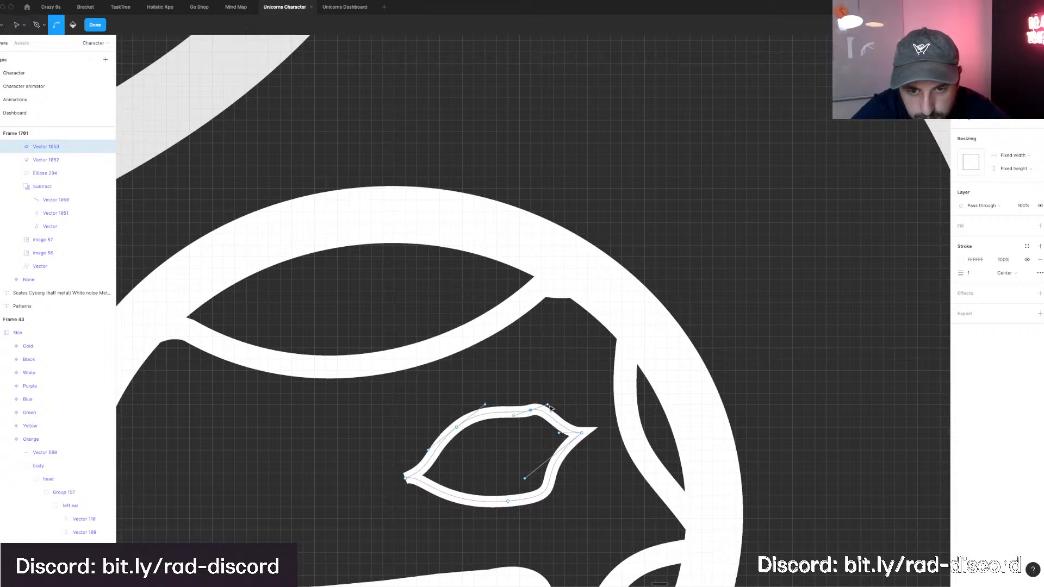
drag(547, 405, 549, 412)
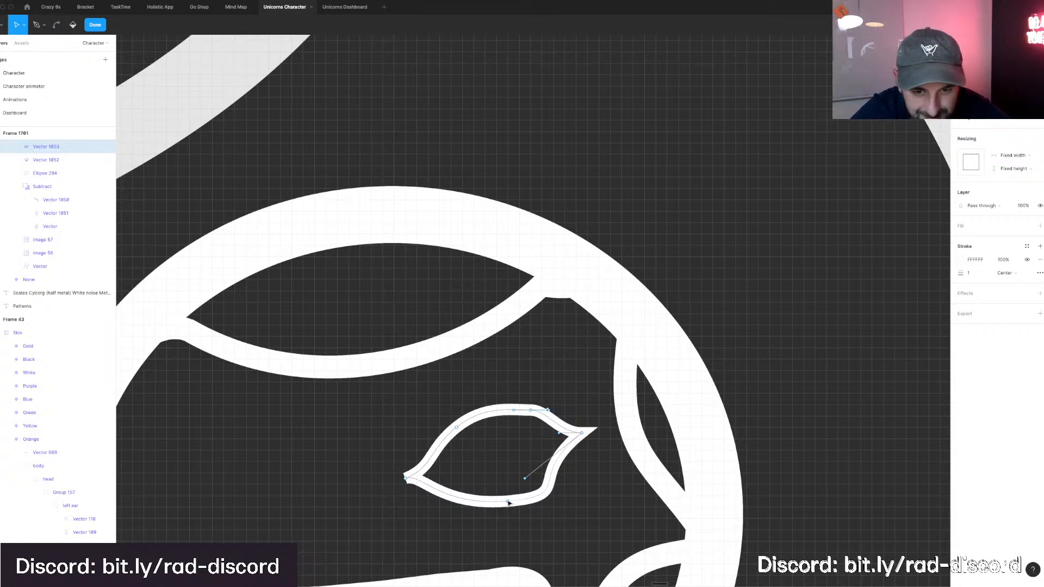
Raise the eye's bottom point slightly and curve the outline's lower edge near the left tip.
drag(508, 502, 504, 496)
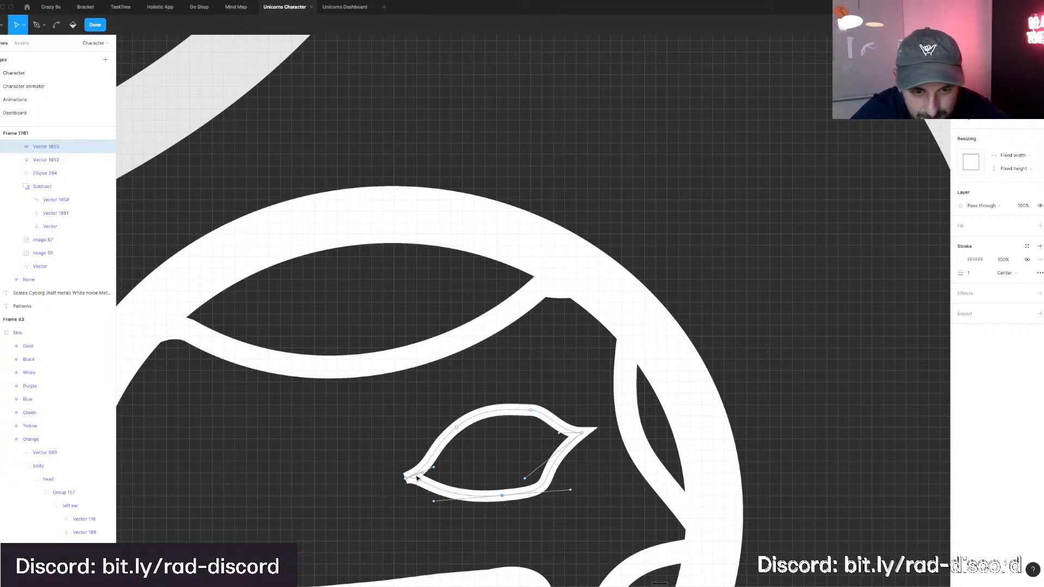
drag(429, 481, 457, 479)
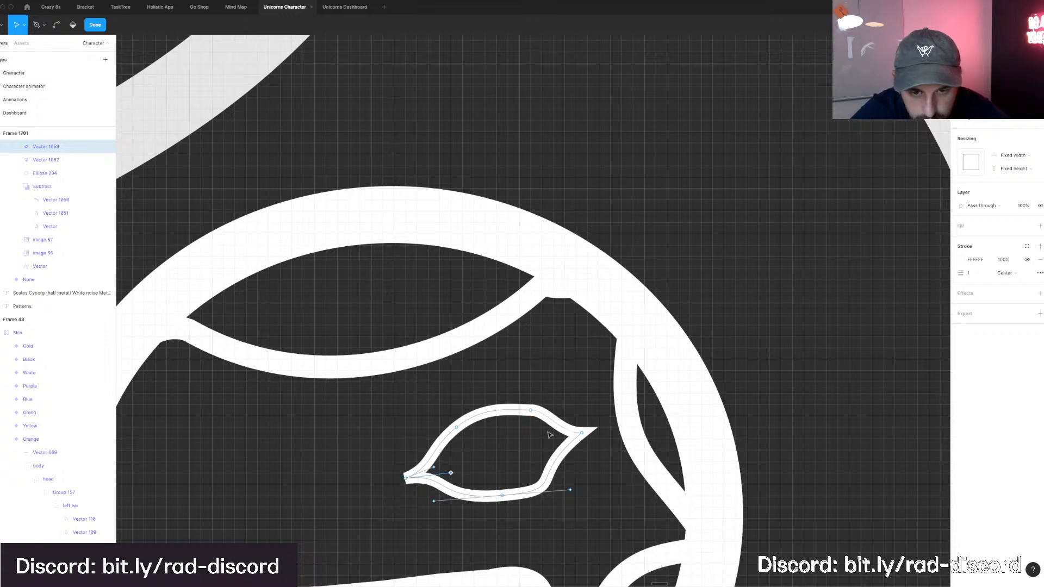
click(589, 436)
click(583, 434)
scroll(563, 435, down, 10)
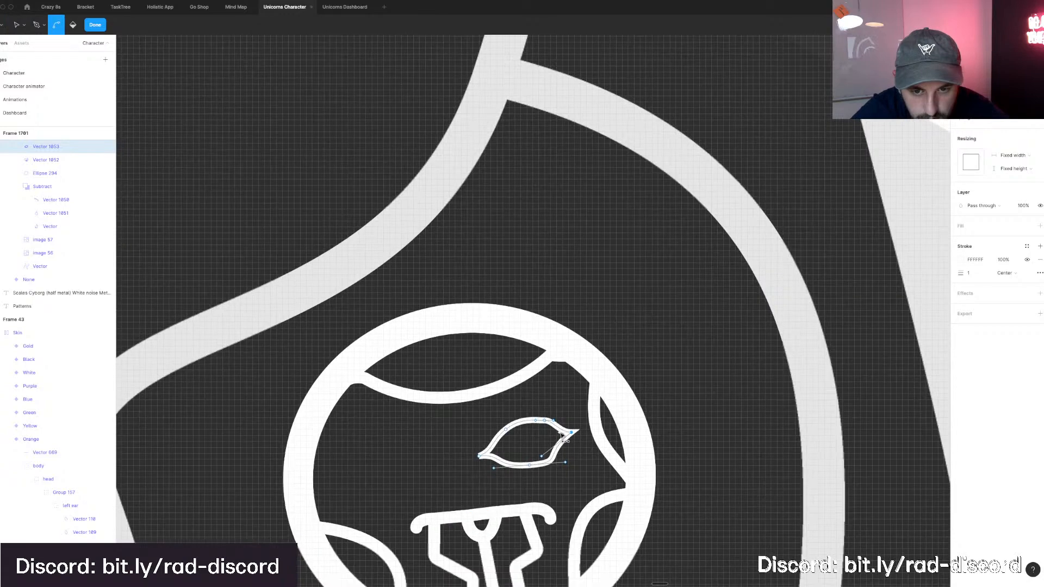
scroll(640, 437, right, 2)
scroll(619, 416, down, 4)
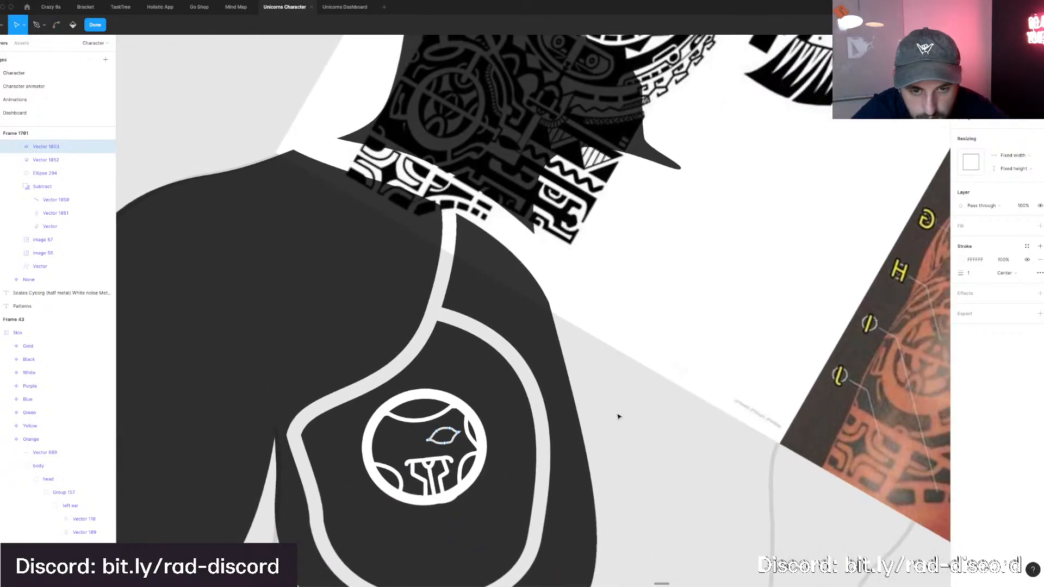
key(Escape)
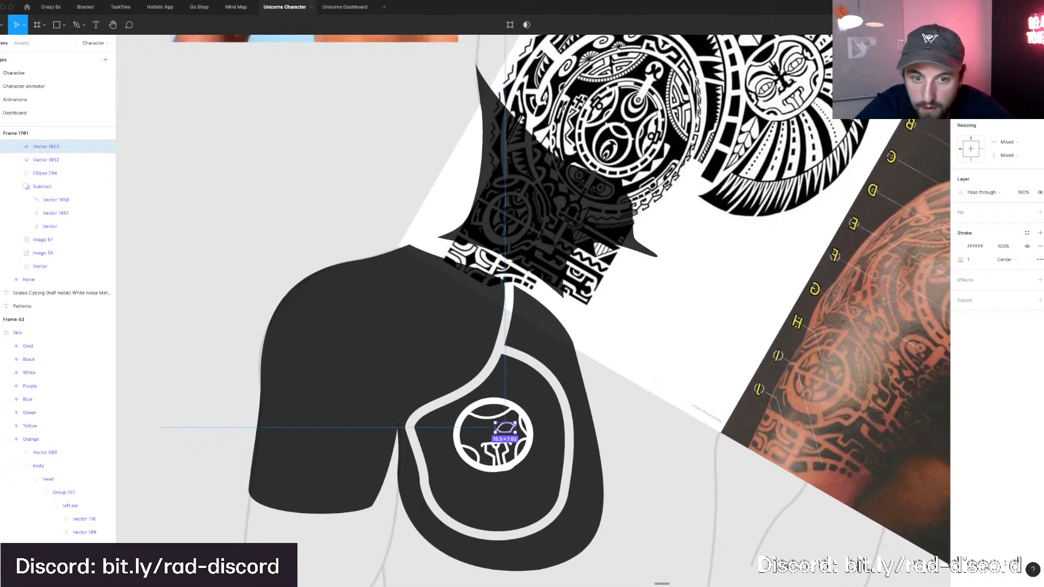
Try a corner radius of 10 on the eye shape and view its advanced stroke settings.
click(1005, 105)
text(10)
key(Return)
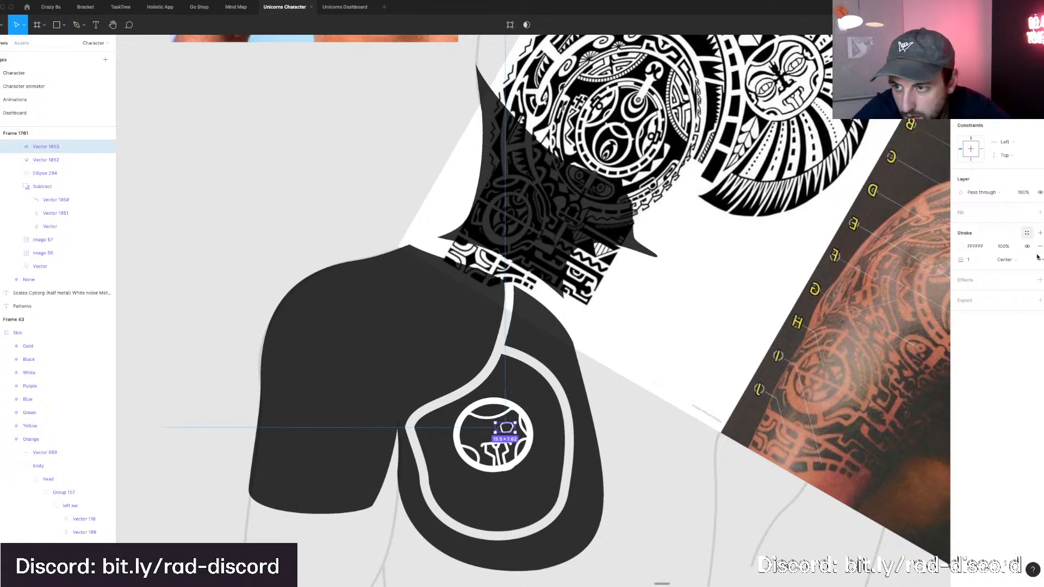
click(1038, 260)
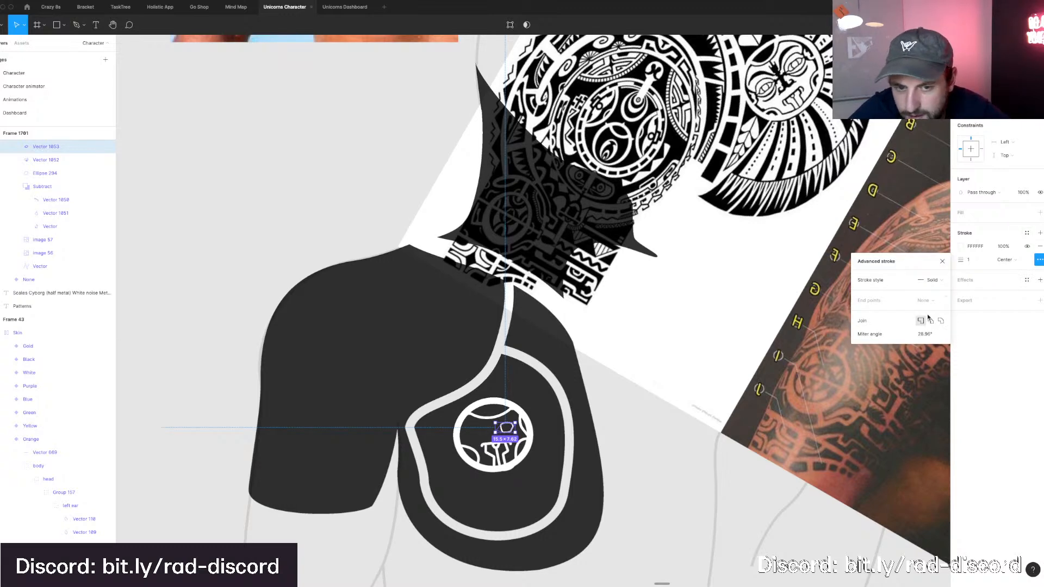
click(1000, 240)
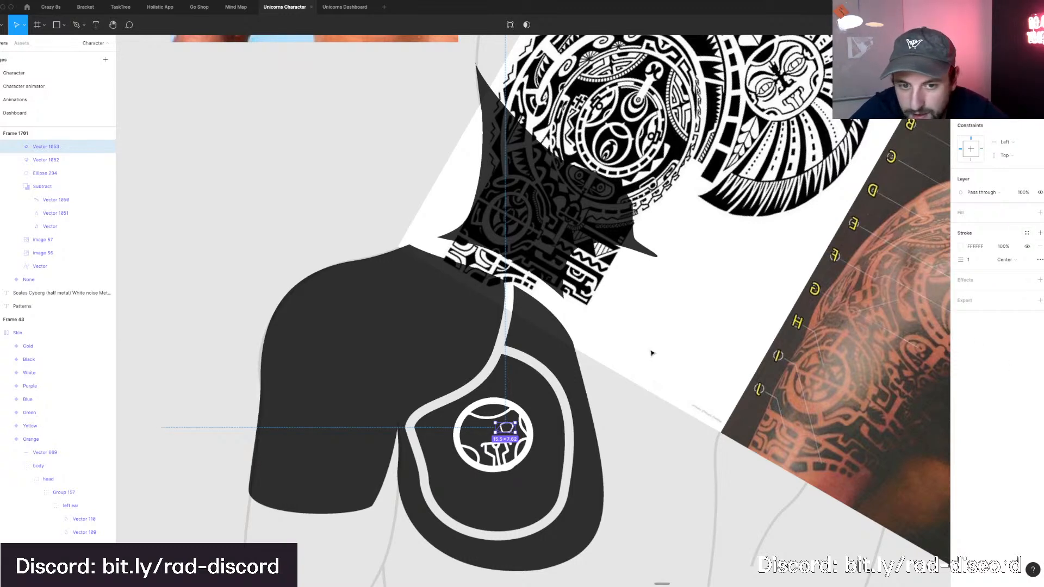
Try a horizontally mirrored copy of the eye on the other side of the face motif and remove it.
key(ctrl+d)
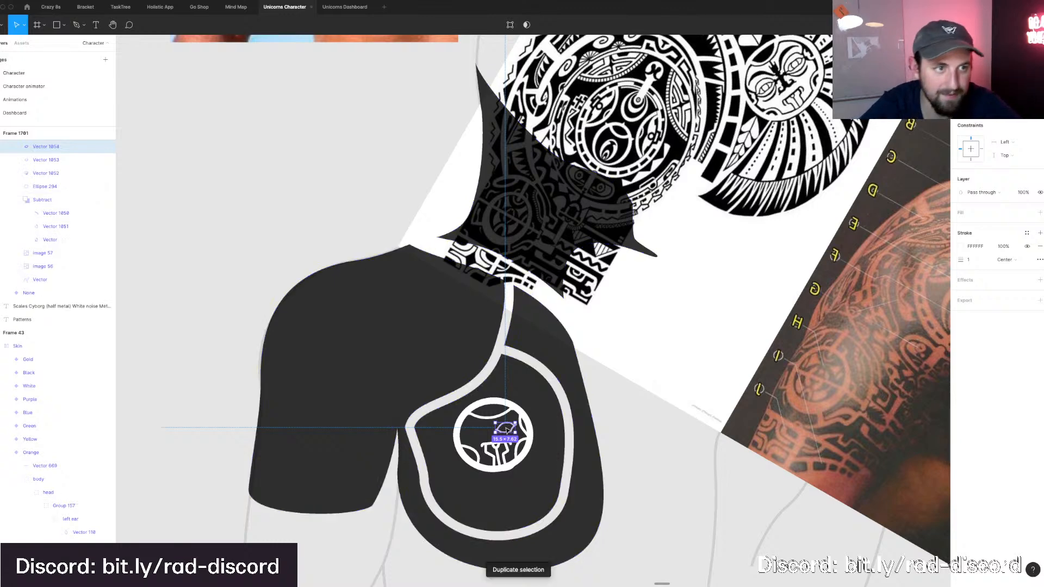
key(shift+h)
key(shift+Left)
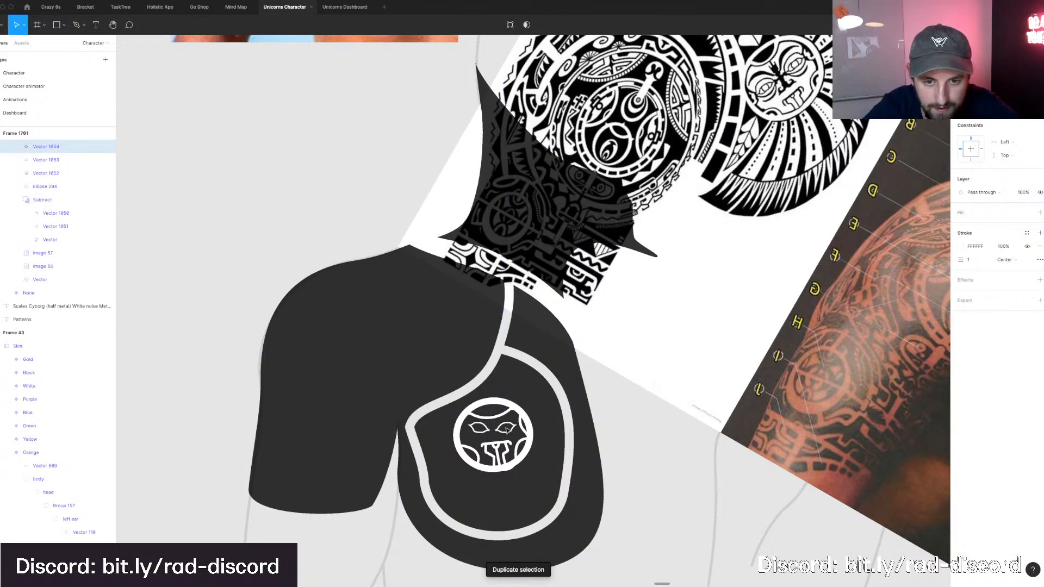
key(Down)
key(Down)
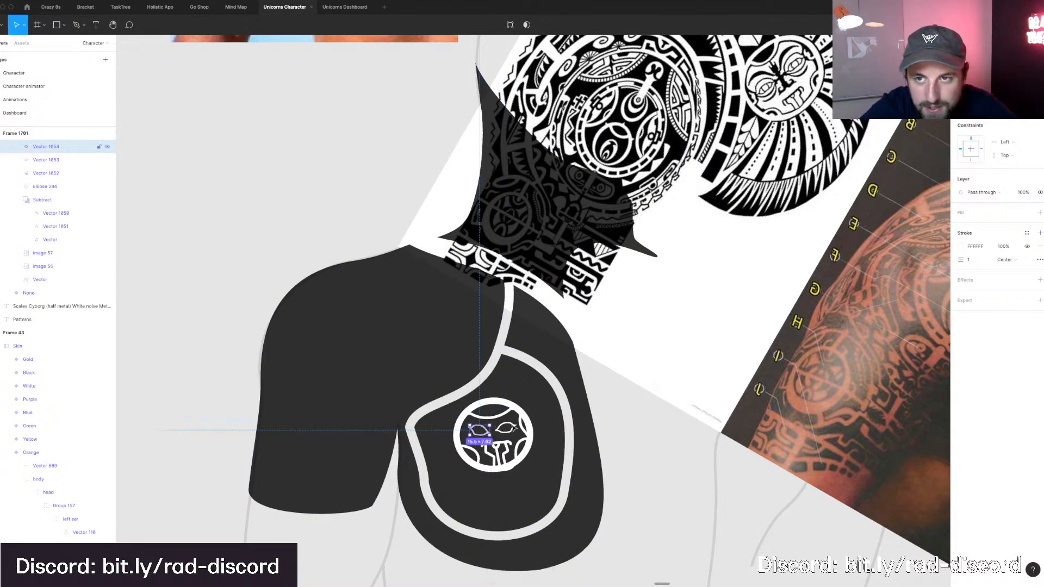
shift+click(512, 428)
key(Delete)
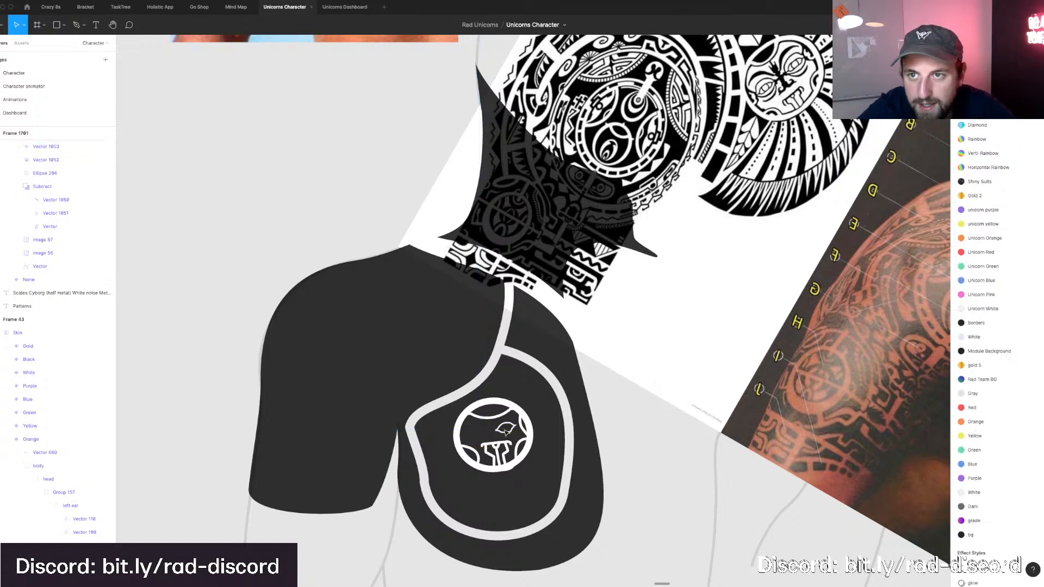
Make the eye rounder by raising its upper edge, lowering its bottom point and adjusting the lower curve's handle.
scroll(506, 428, up, 2)
scroll(505, 428, up, 5)
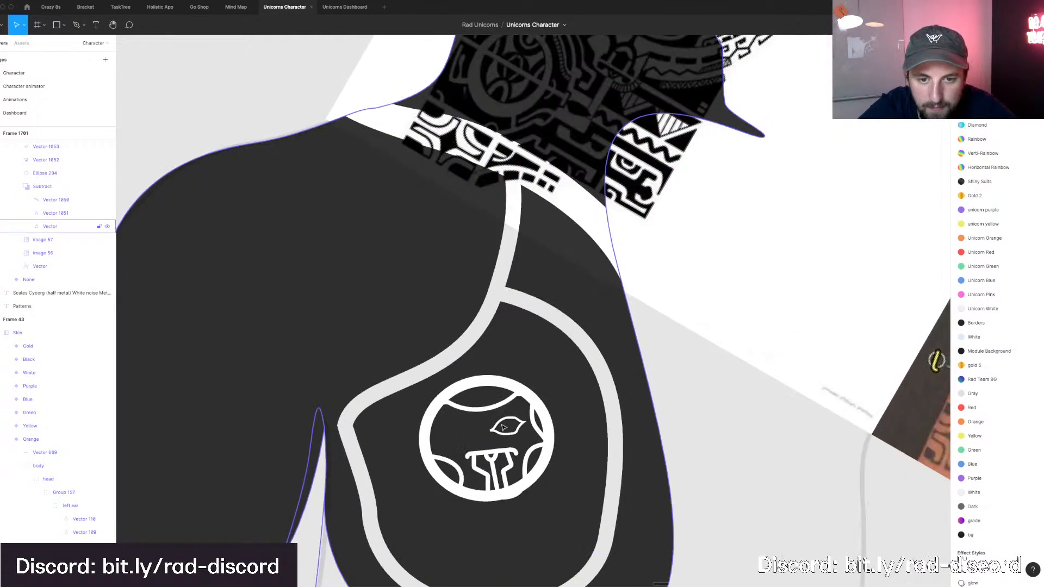
double_click(508, 414)
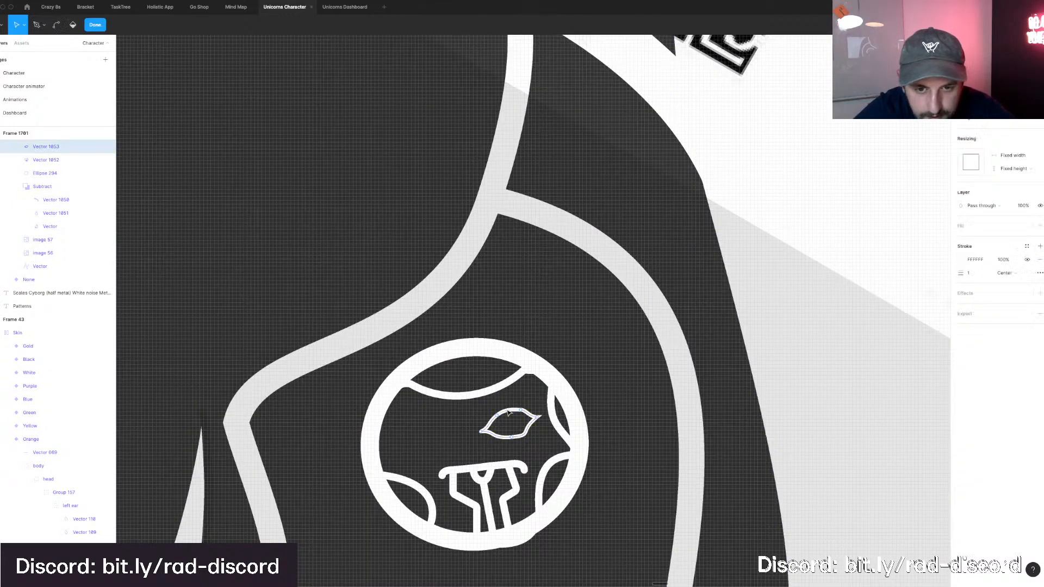
drag(526, 403, 496, 412)
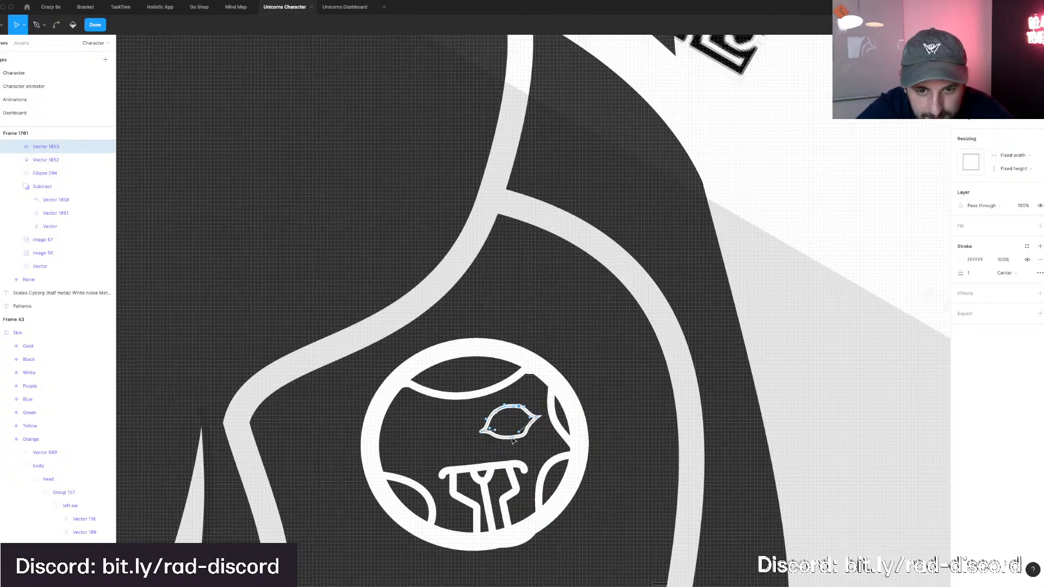
click(511, 438)
click(512, 442)
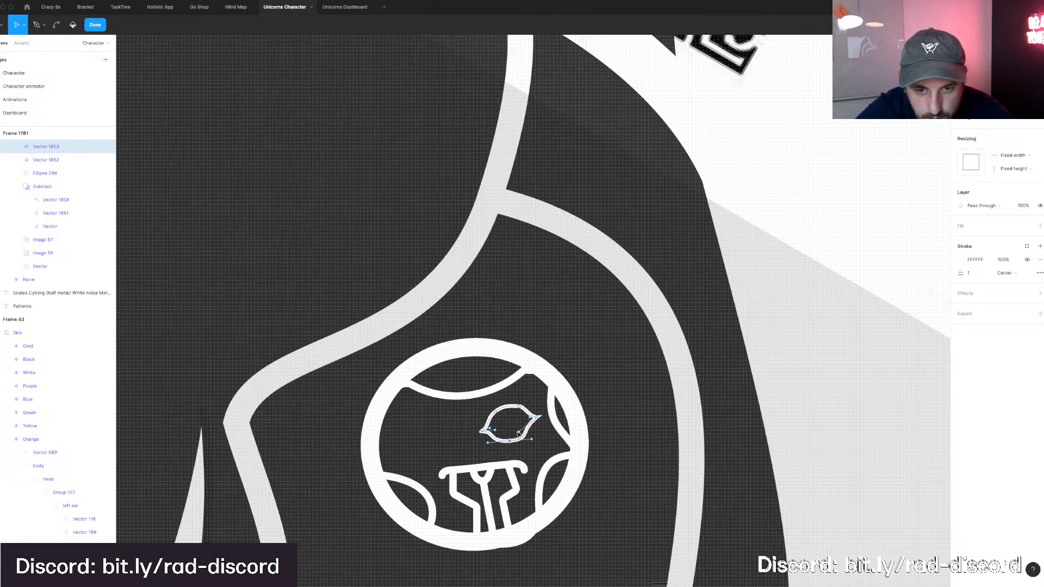
drag(525, 433, 531, 436)
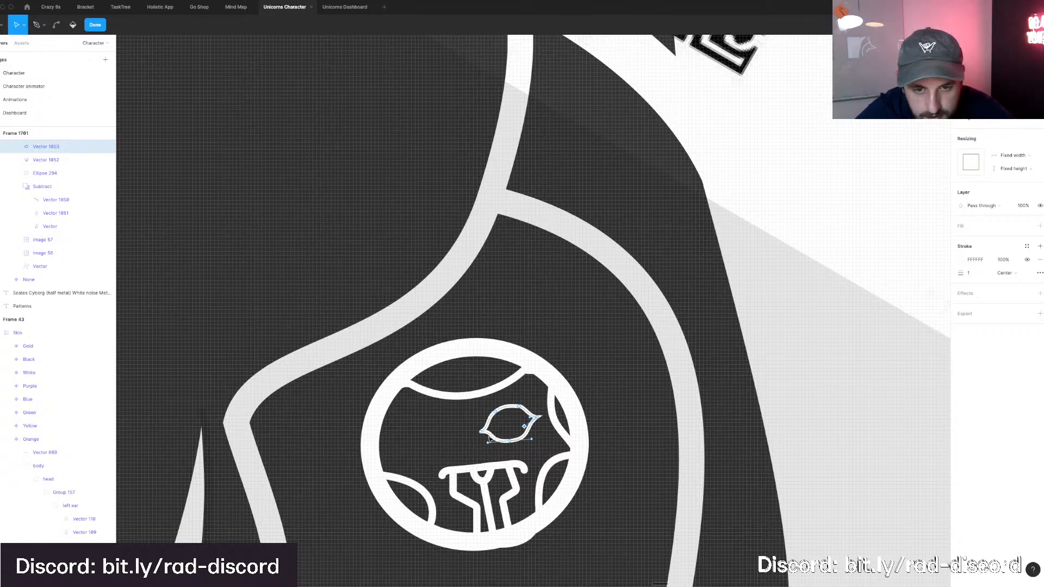
key(Escape)
click(492, 422)
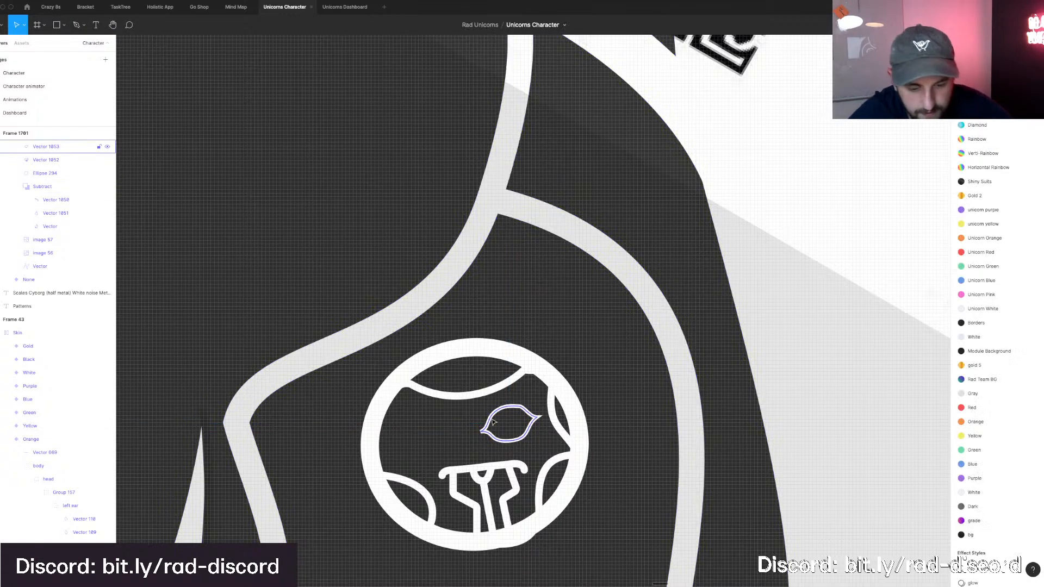
Duplicate the reshaped eye, flip the copy horizontally and place it on the empty left side of the face motif.
click(514, 421)
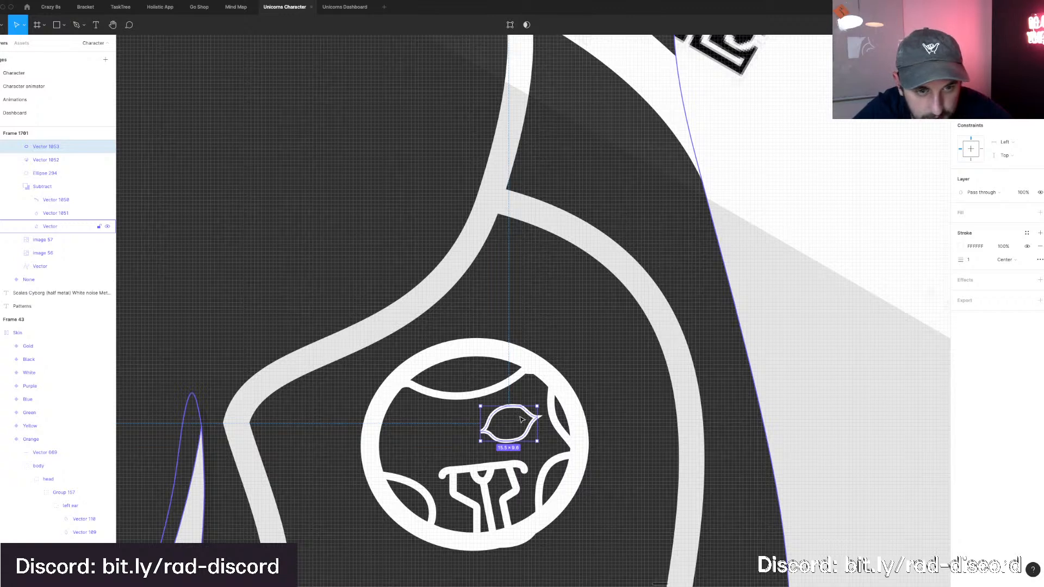
key(ctrl+d)
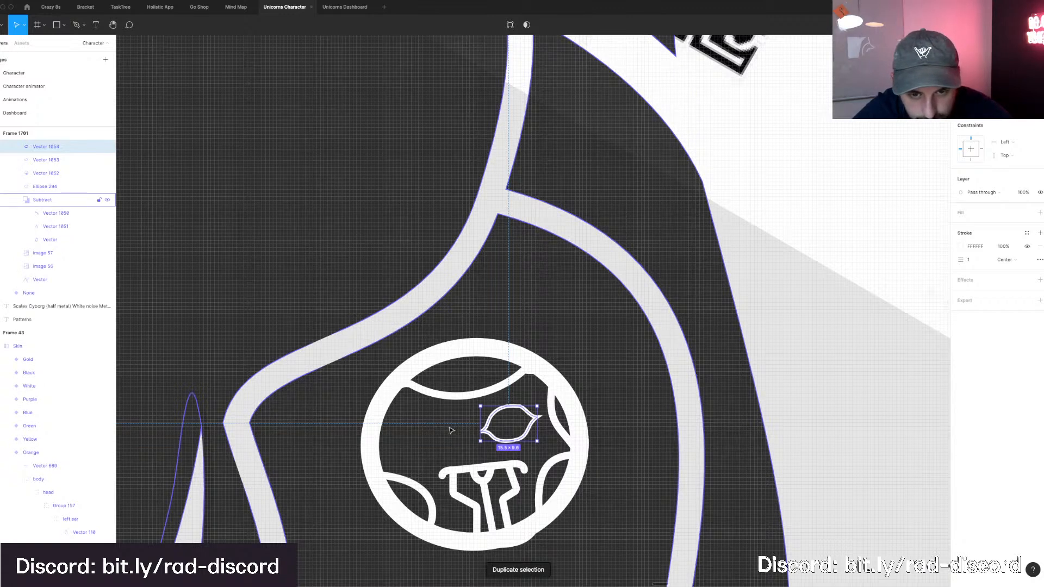
key(shift+h)
drag(527, 418, 457, 427)
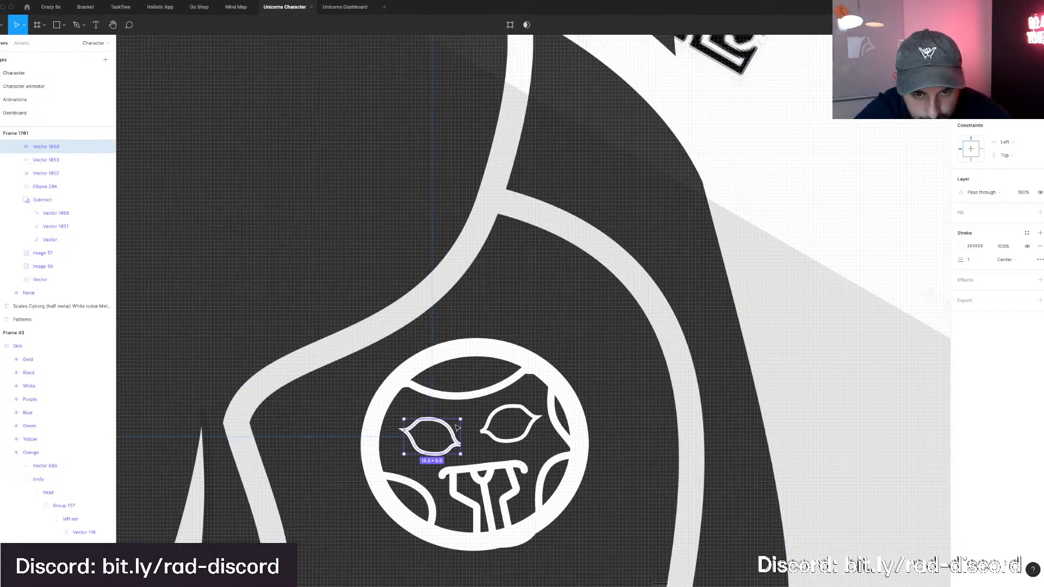
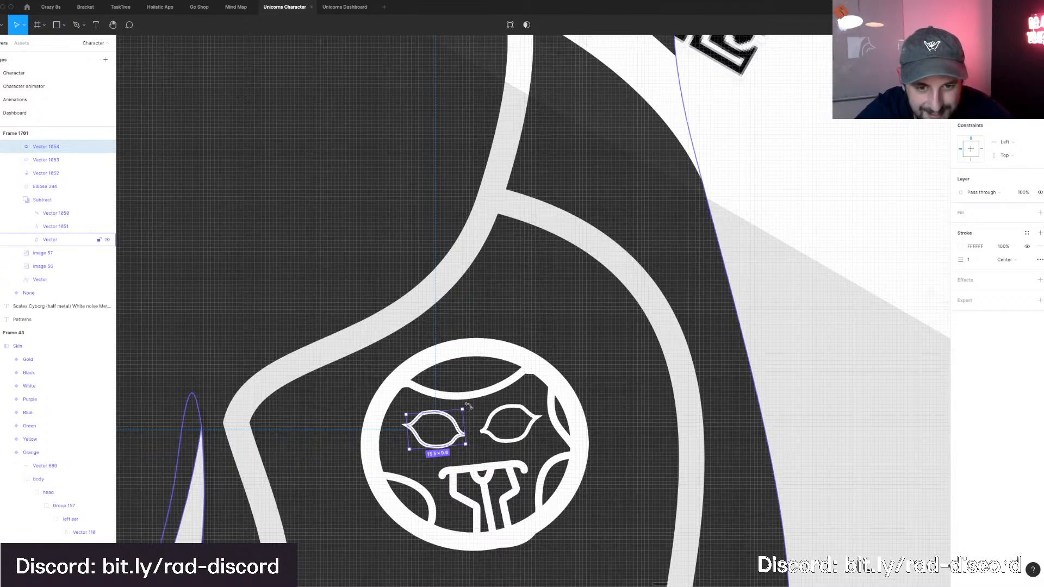
Rotate the copied eye slightly counterclockwise and nudge it down and right to balance it with the other eye.
drag(468, 406, 472, 406)
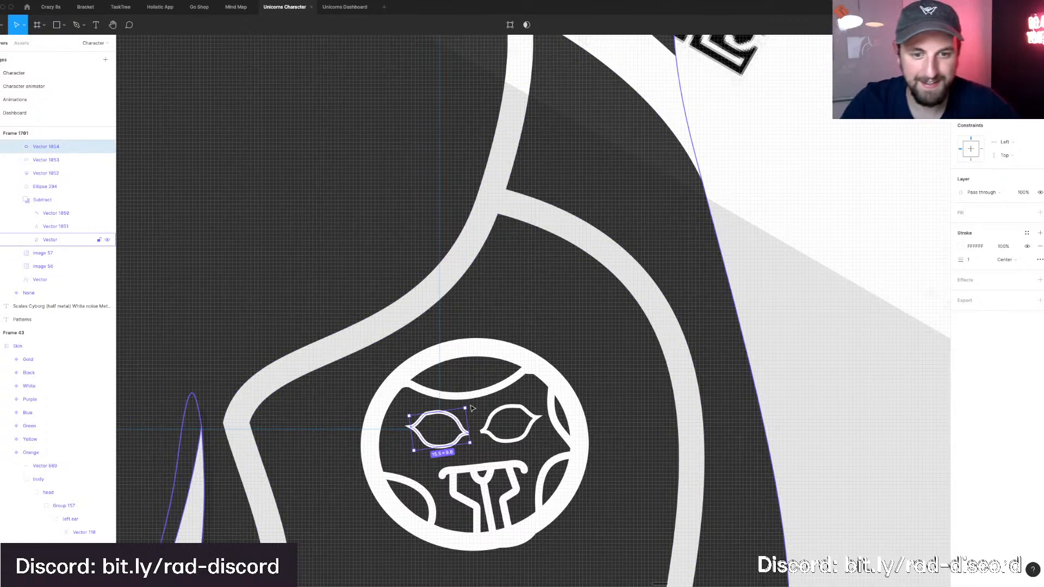
drag(468, 401, 468, 399)
key(Down)
key(Up)
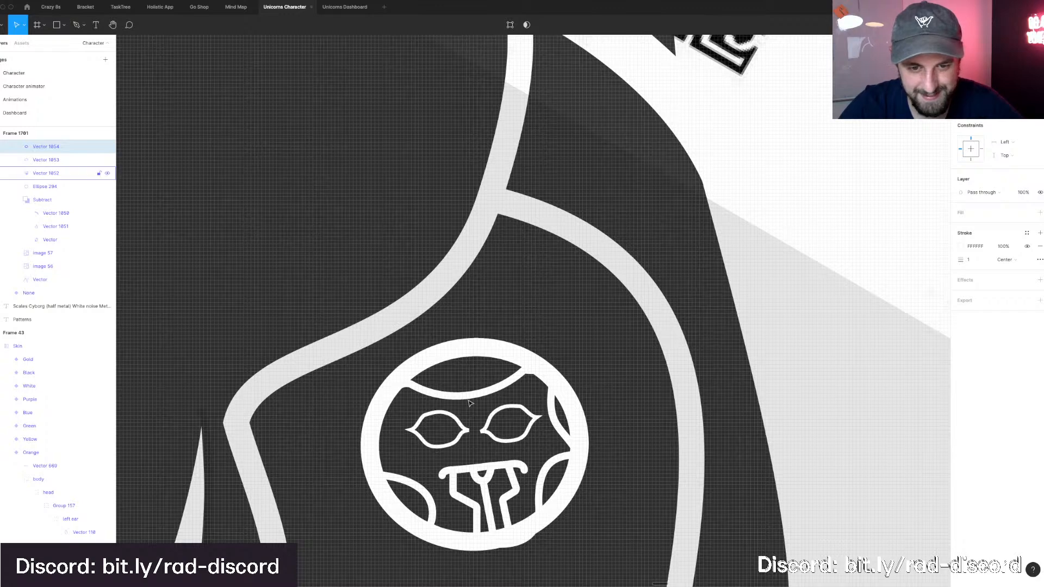
key(Down)
key(Right)
Examine how the chest face motif looks on the full orange unicorn and beside the tattoo references.
scroll(470, 402, down, 6)
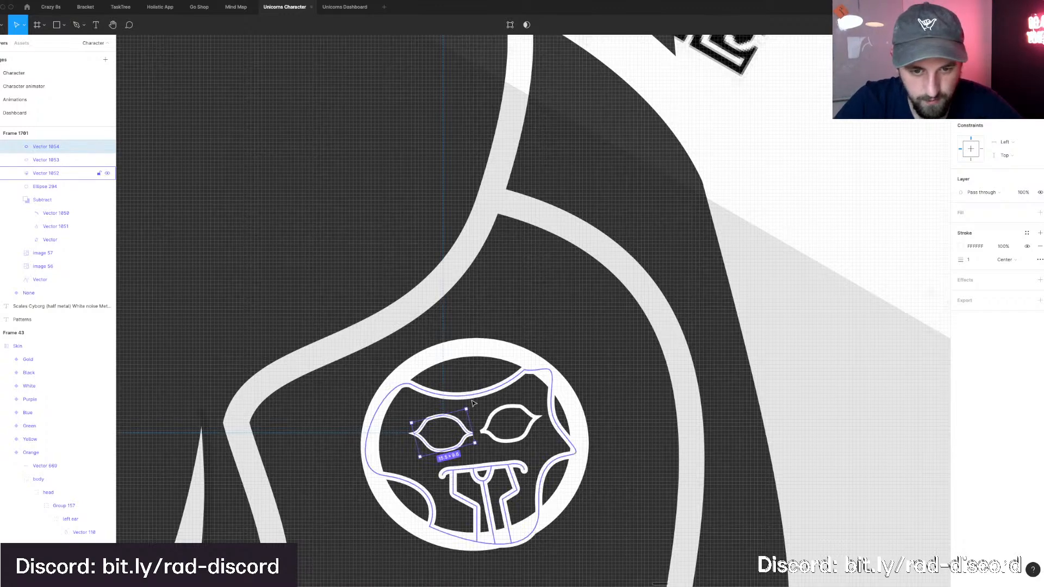
scroll(471, 403, down, 2)
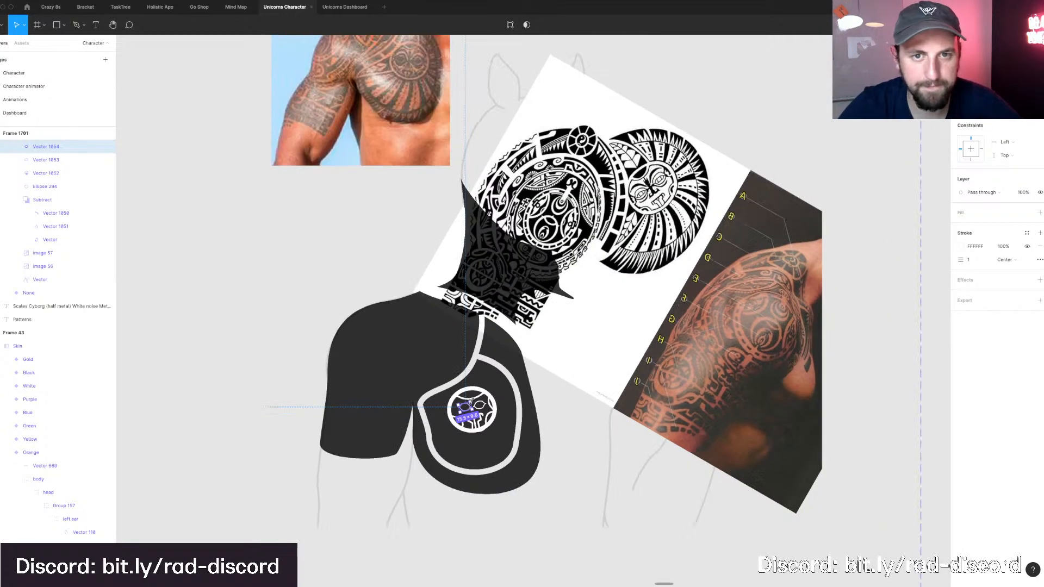
scroll(471, 403, down, 2)
scroll(498, 401, down, 6)
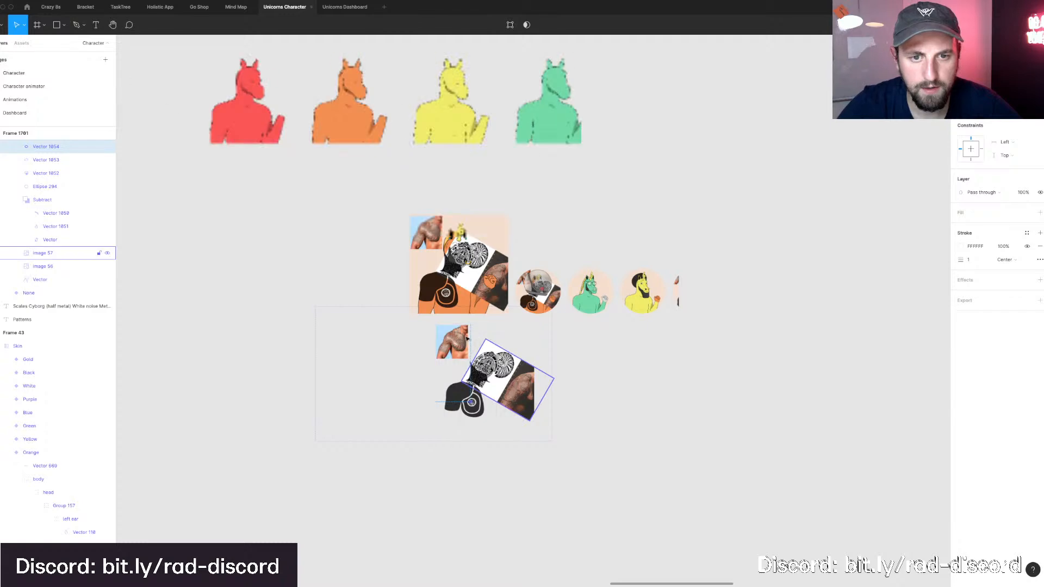
scroll(451, 291, up, 3)
scroll(440, 296, up, 6)
scroll(442, 304, down, 4)
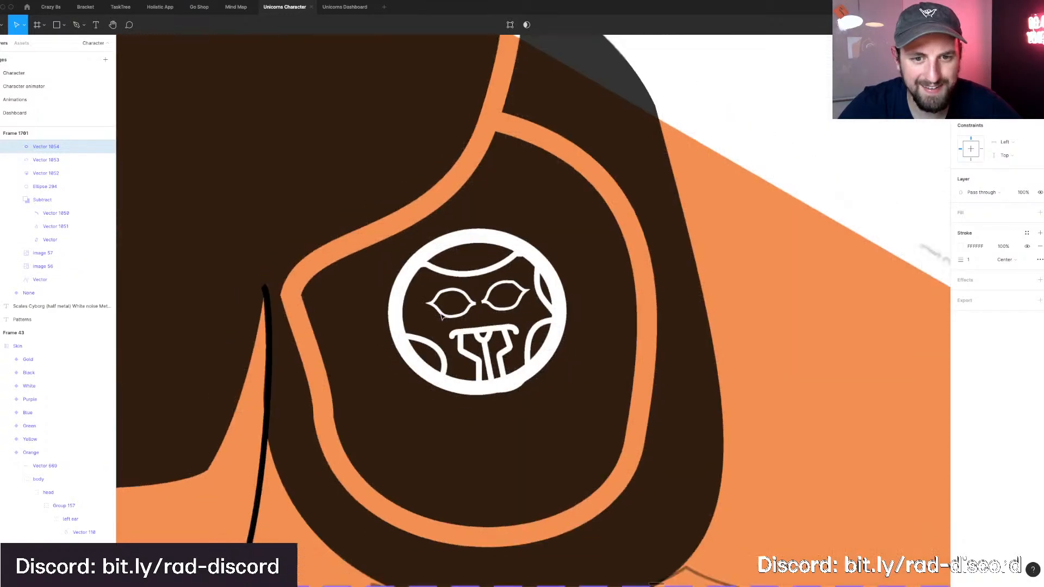
scroll(443, 314, up, 2)
scroll(443, 315, down, 8)
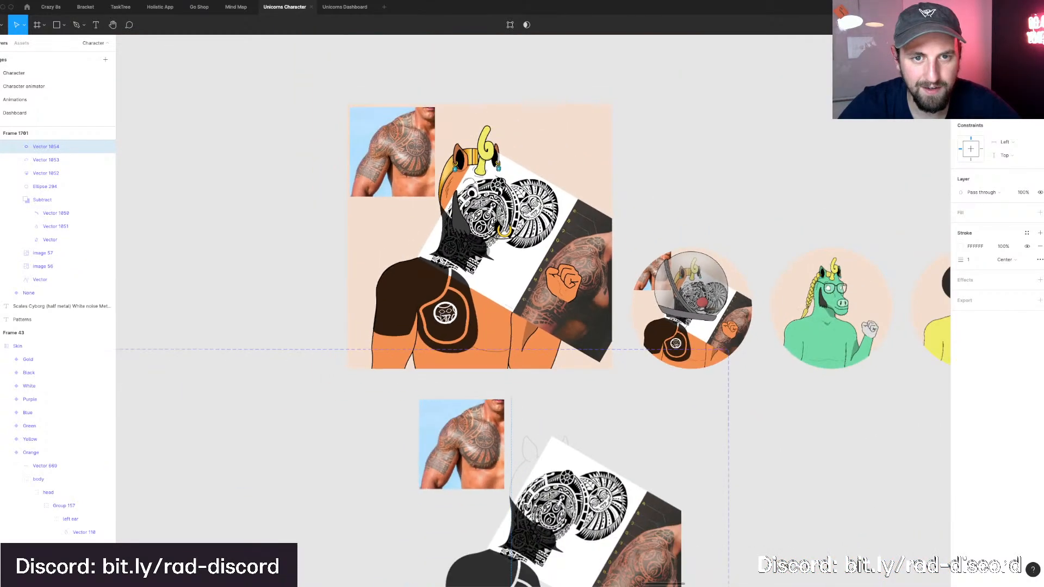
scroll(506, 413, down, 4)
scroll(509, 369, up, 4)
scroll(510, 370, up, 6)
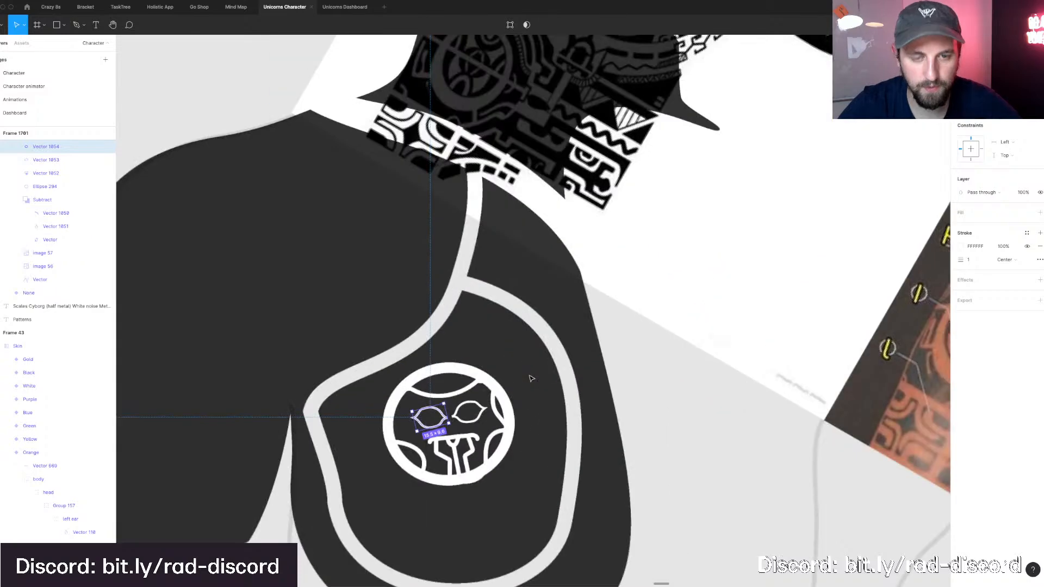
scroll(531, 375, down, 2)
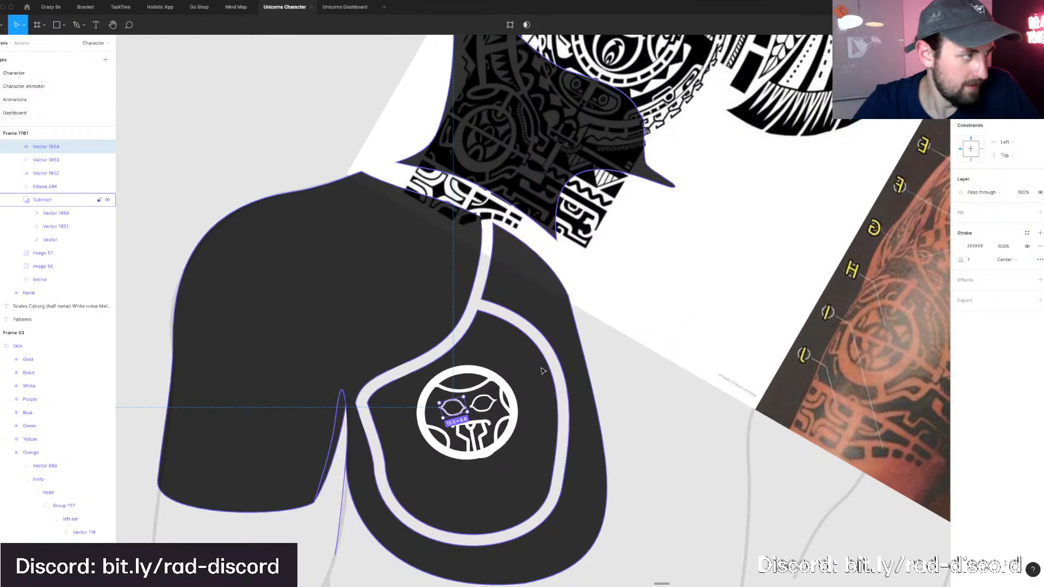
Inside the Subtract group, begin a Pen path with a curved spike rising from the chest outline's upper-right edge.
double_click(538, 338)
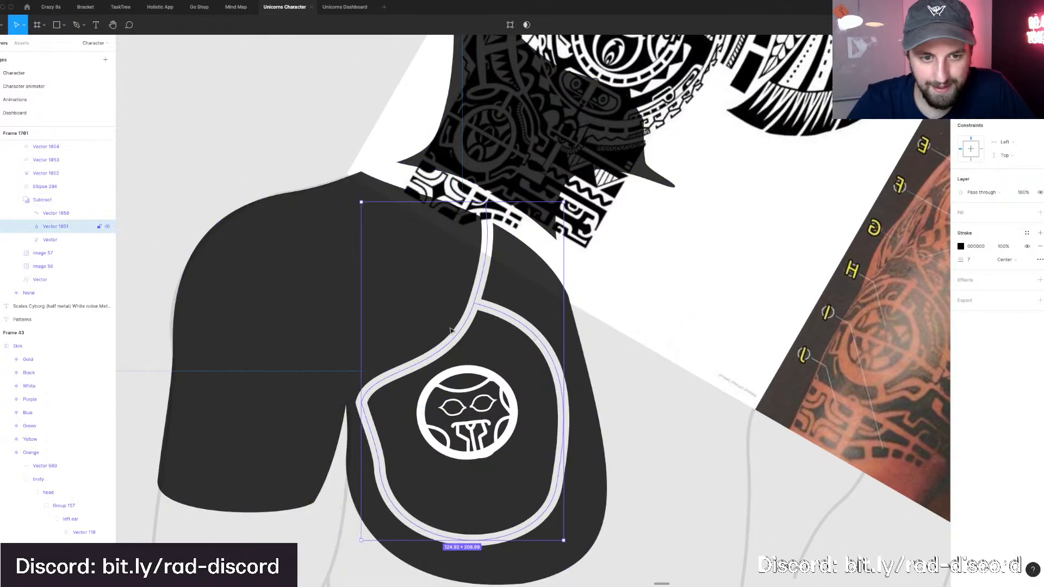
scroll(451, 332, up, 3)
scroll(447, 333, up, 4)
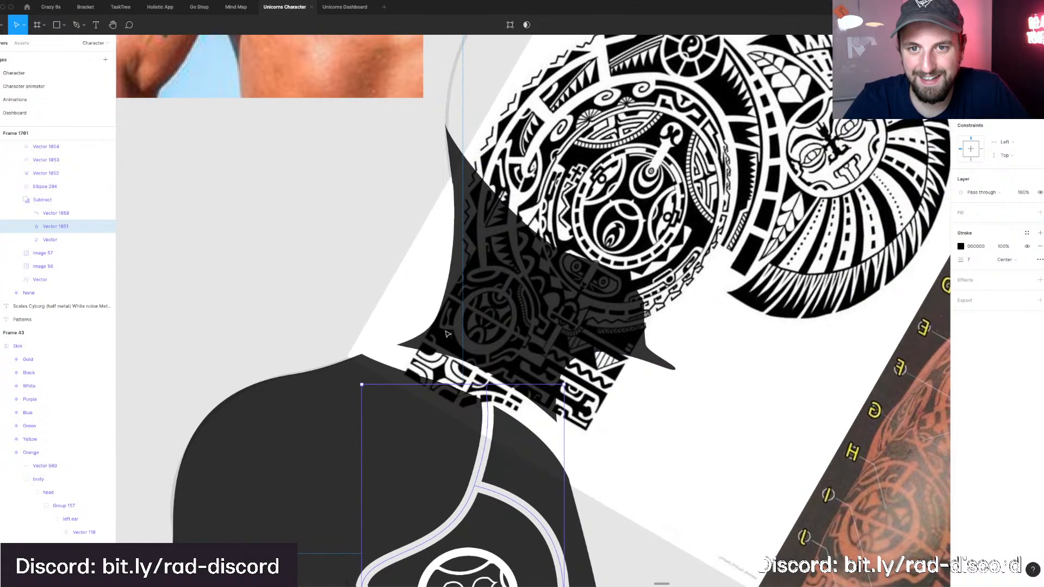
scroll(448, 333, down, 5)
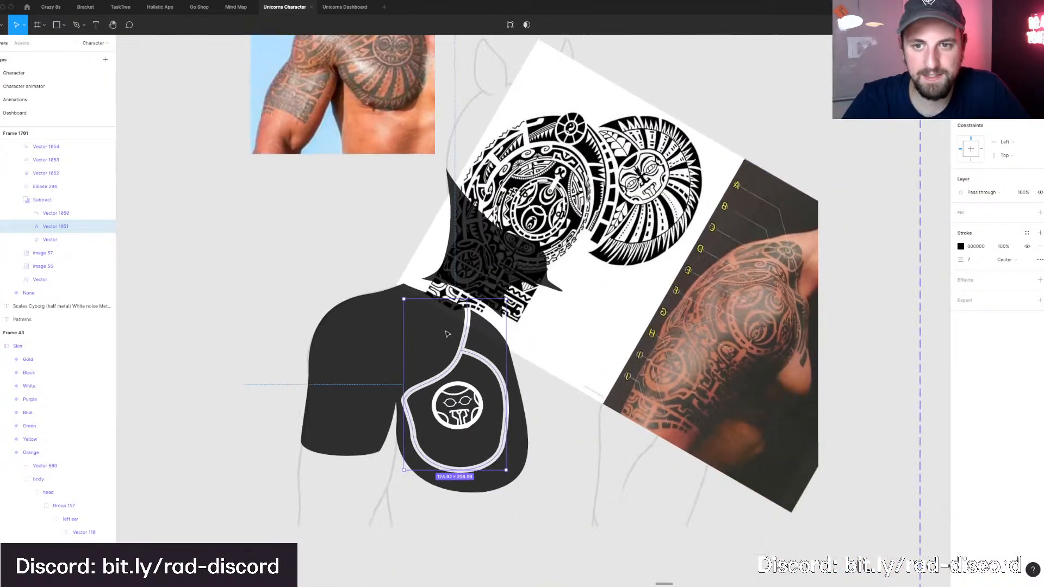
scroll(448, 334, up, 2)
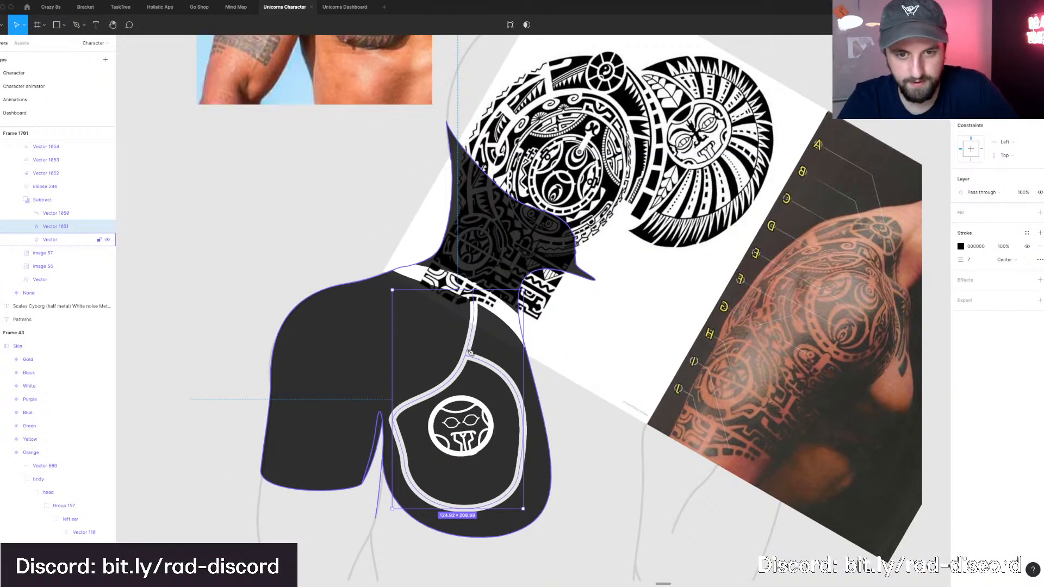
key(p)
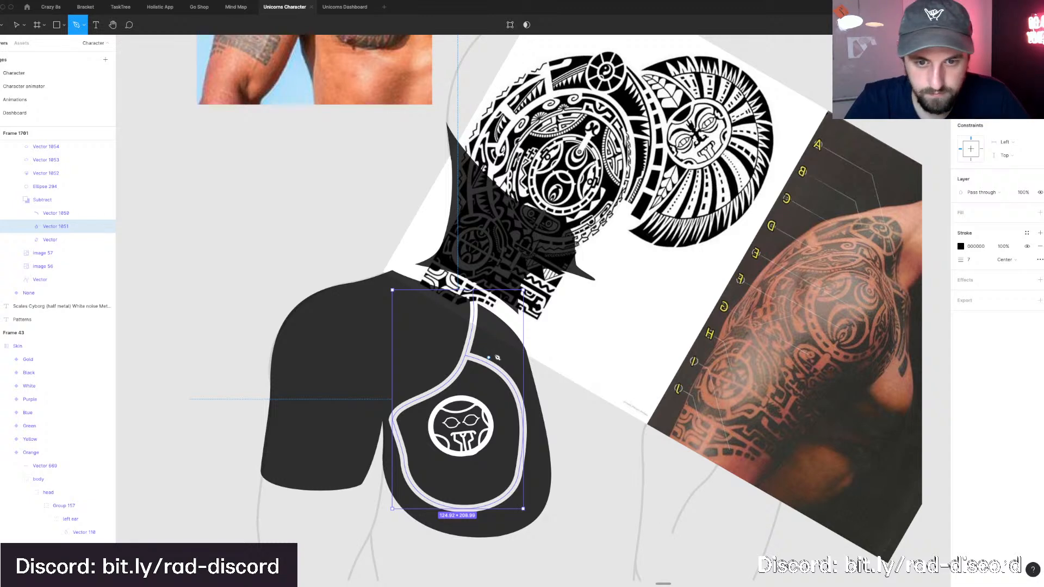
click(488, 358)
drag(509, 351, 502, 370)
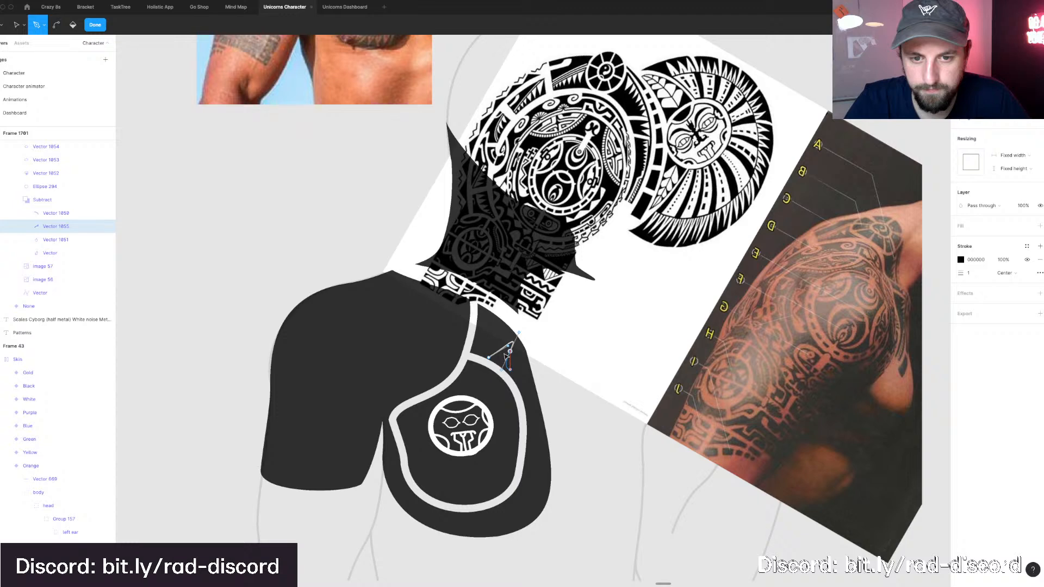
key(super+z)
drag(508, 332, 511, 334)
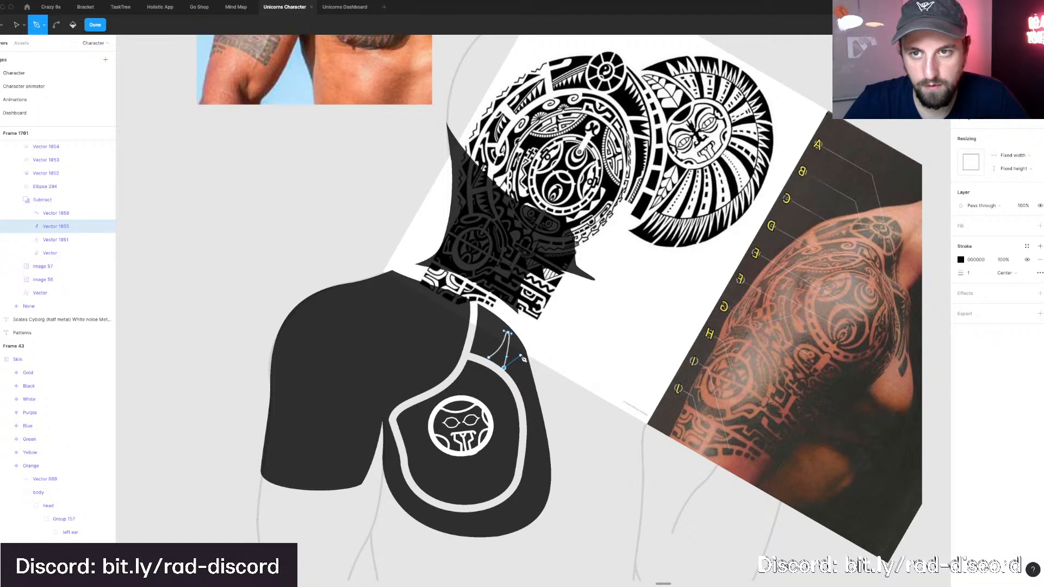
Continue the Pen path with a row of small curved spikes down the upper-right side of the chest ring.
click(513, 375)
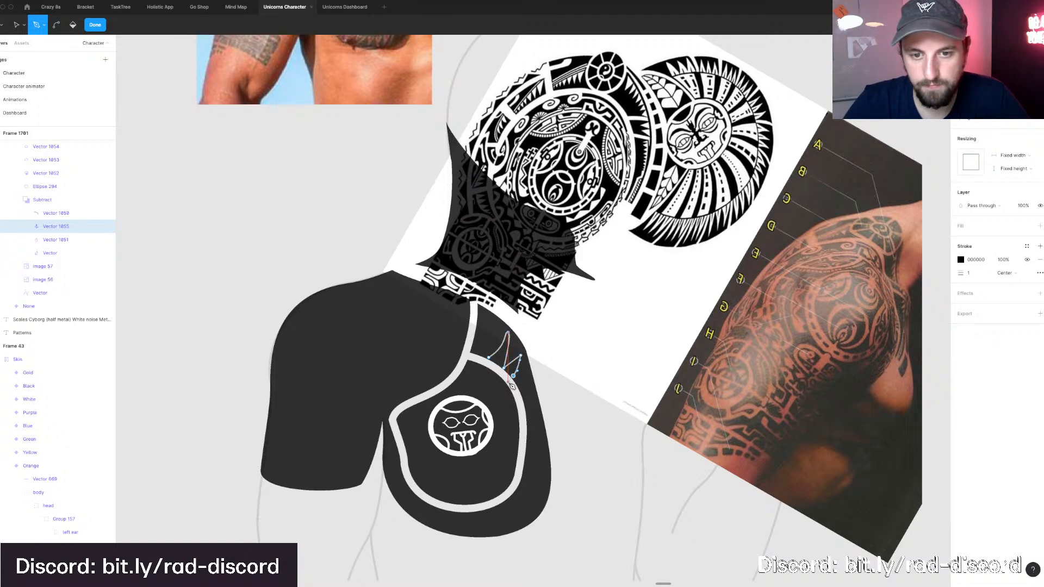
drag(511, 385, 532, 375)
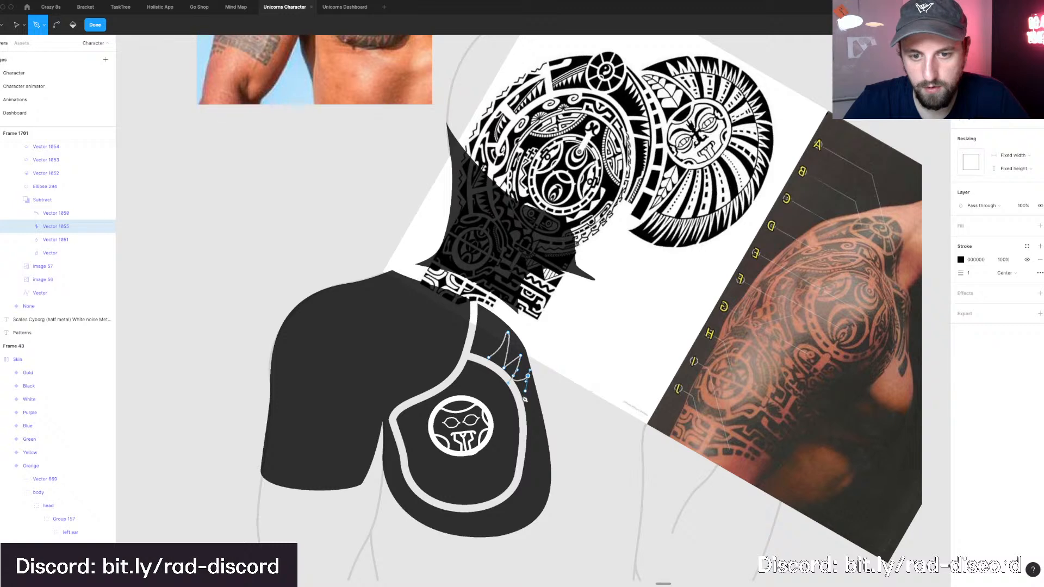
click(527, 389)
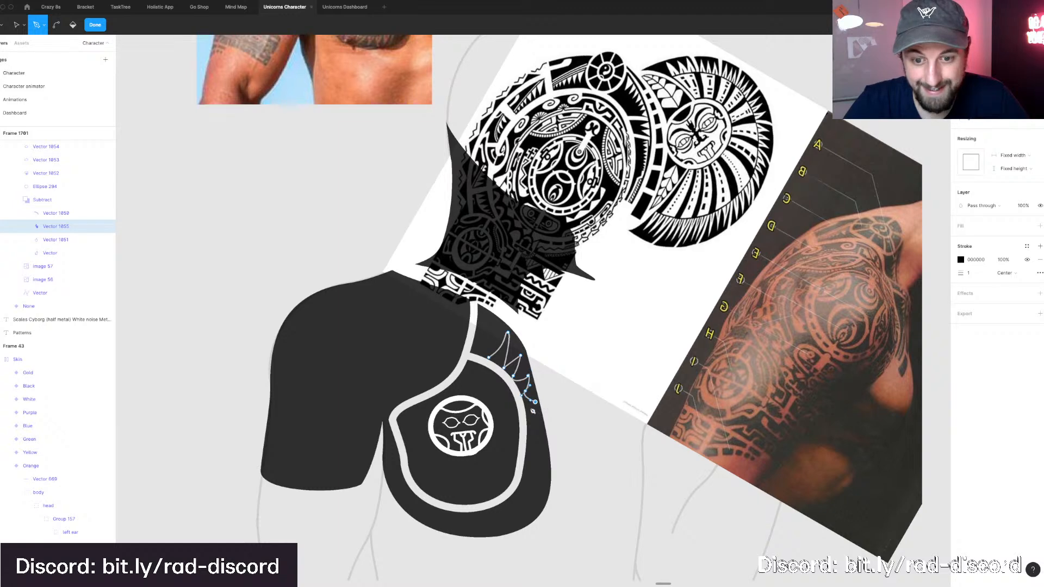
key(super+z)
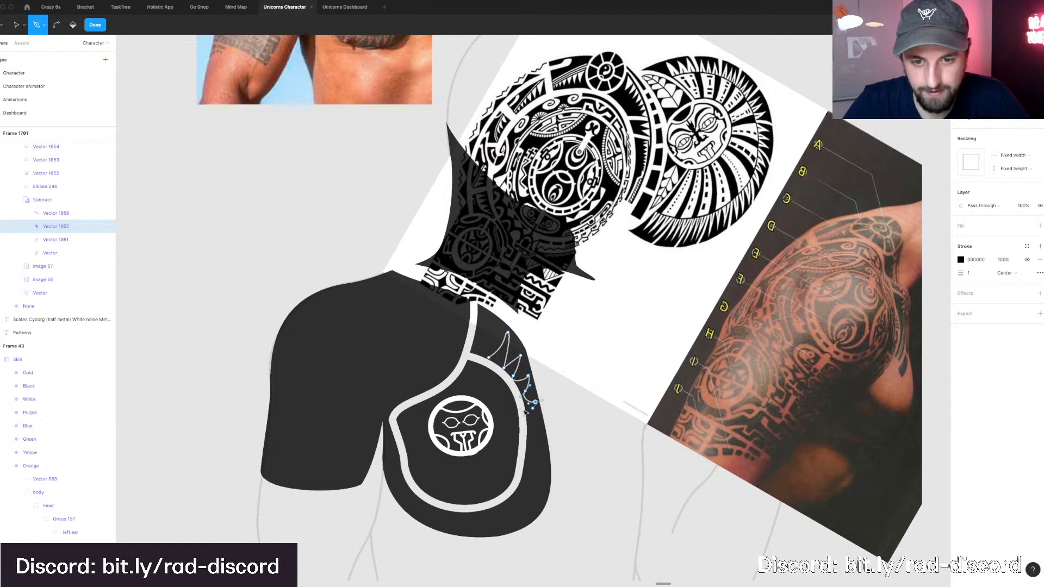
drag(527, 407, 521, 407)
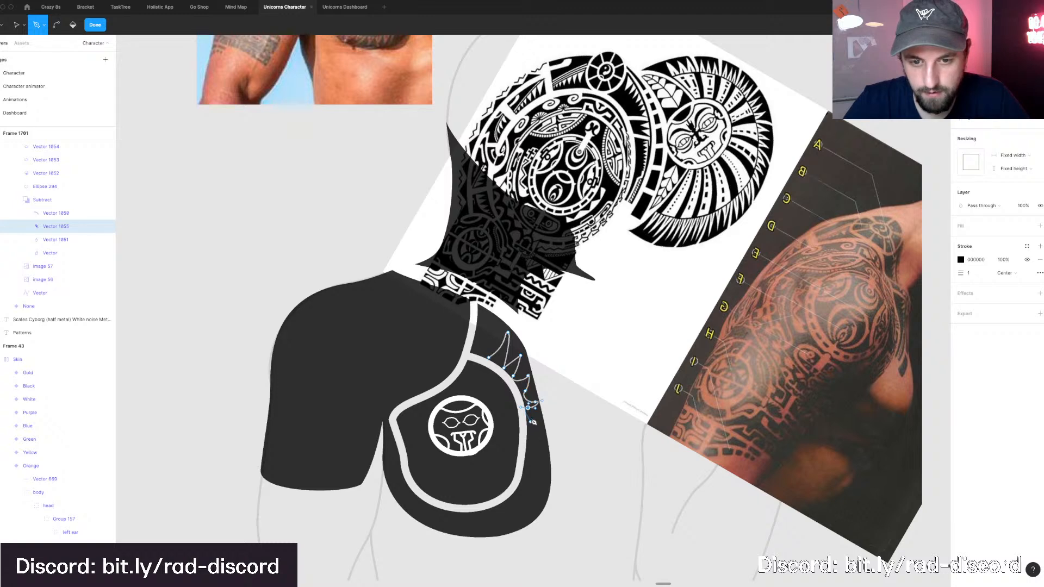
mouse_move(535, 420)
mouse_down()
mouse_move(547, 425)
mouse_move(520, 426)
mouse_up()
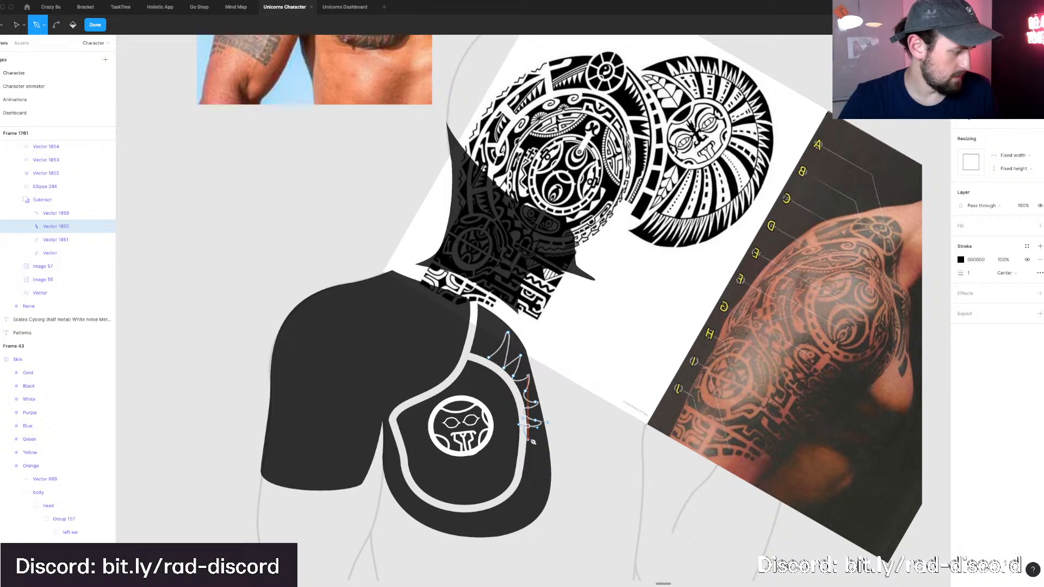
Extend the spike path down the ring's lower-right side, redoing the misplaced tip and pointing the spikes outward to the chest edge.
drag(535, 445, 547, 451)
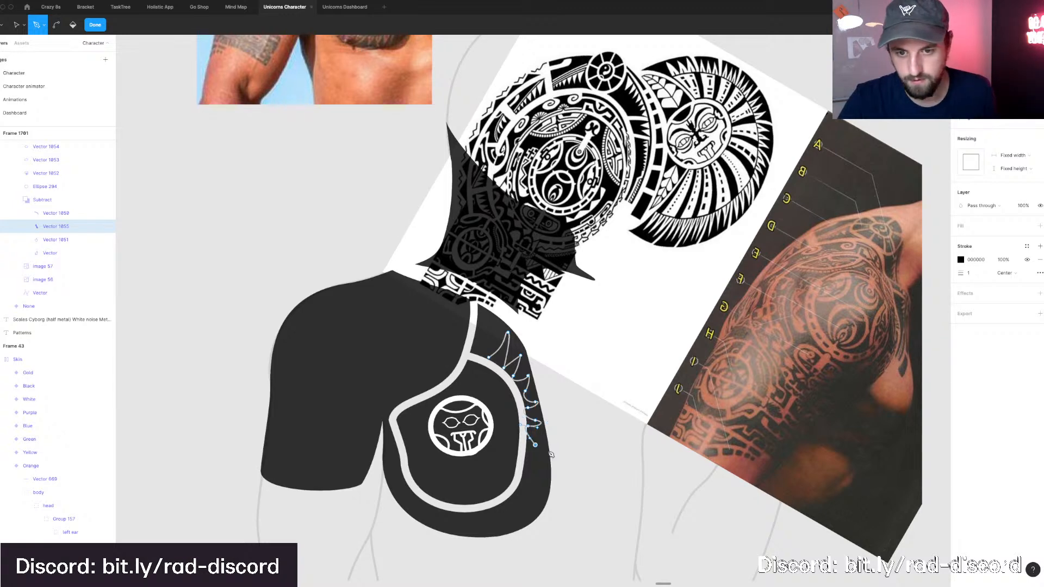
key(super+z)
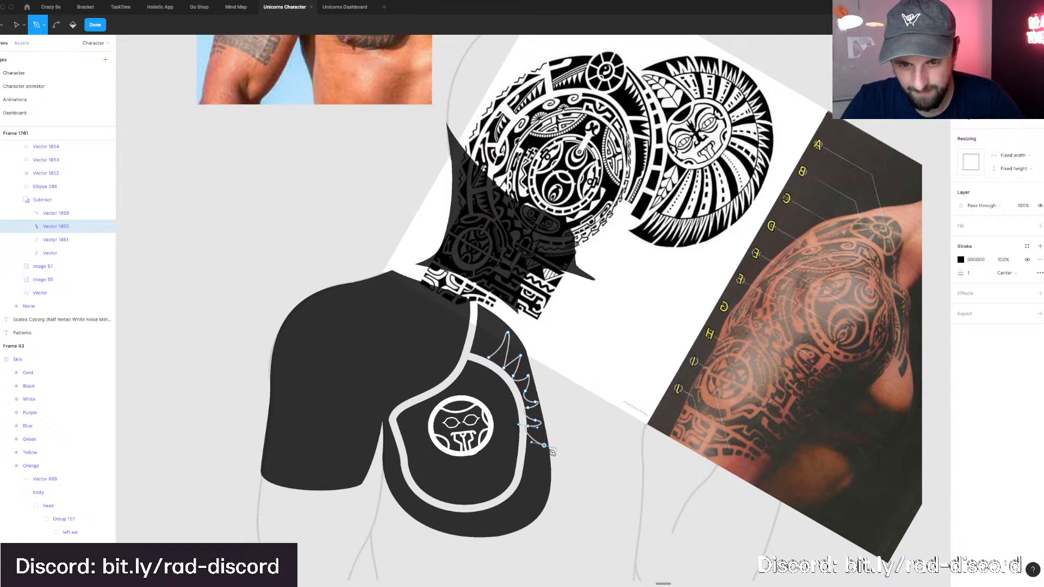
drag(543, 445, 531, 450)
click(528, 448)
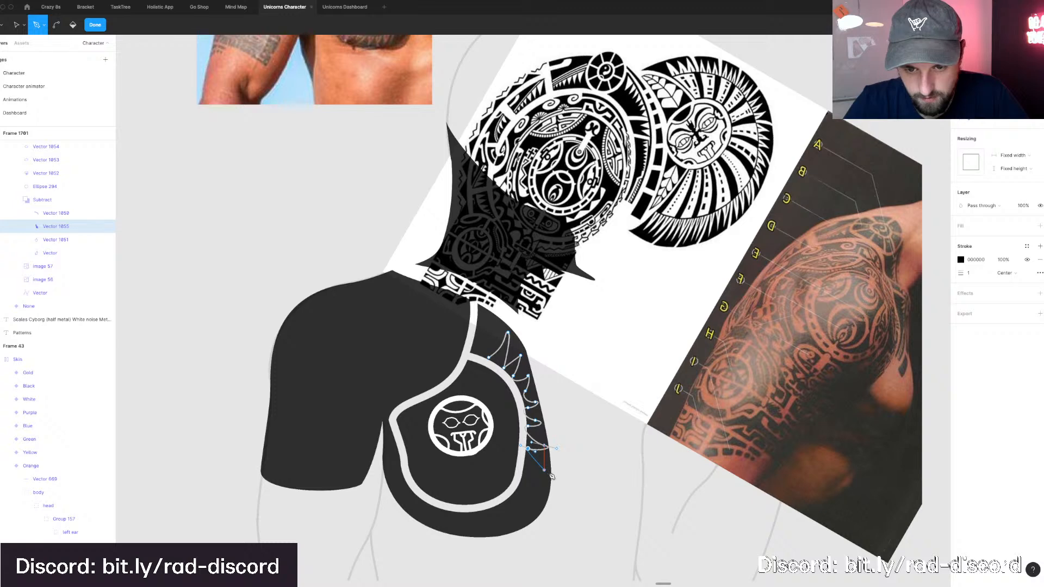
click(544, 469)
drag(539, 484, 550, 496)
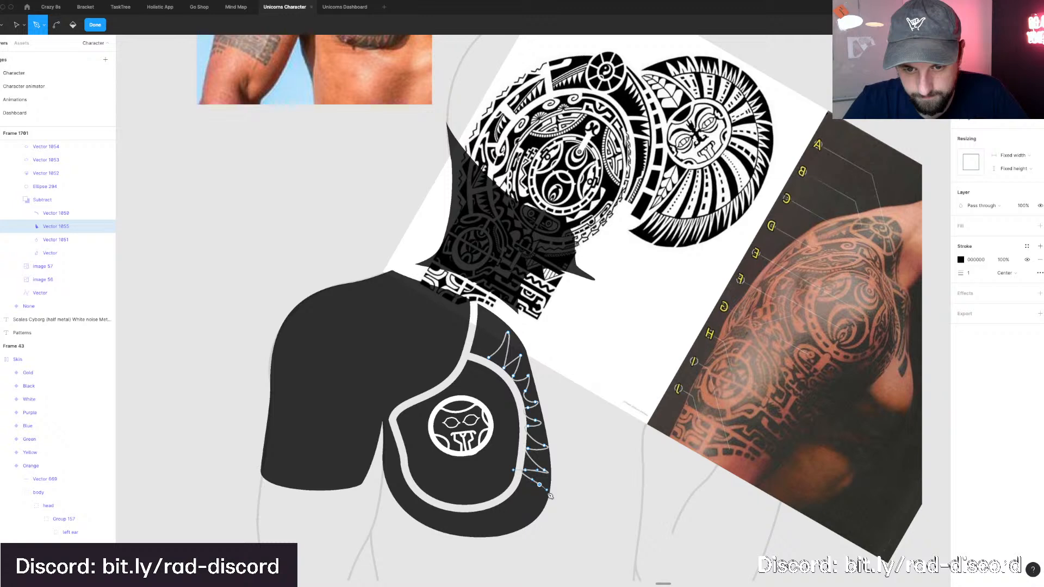
click(520, 490)
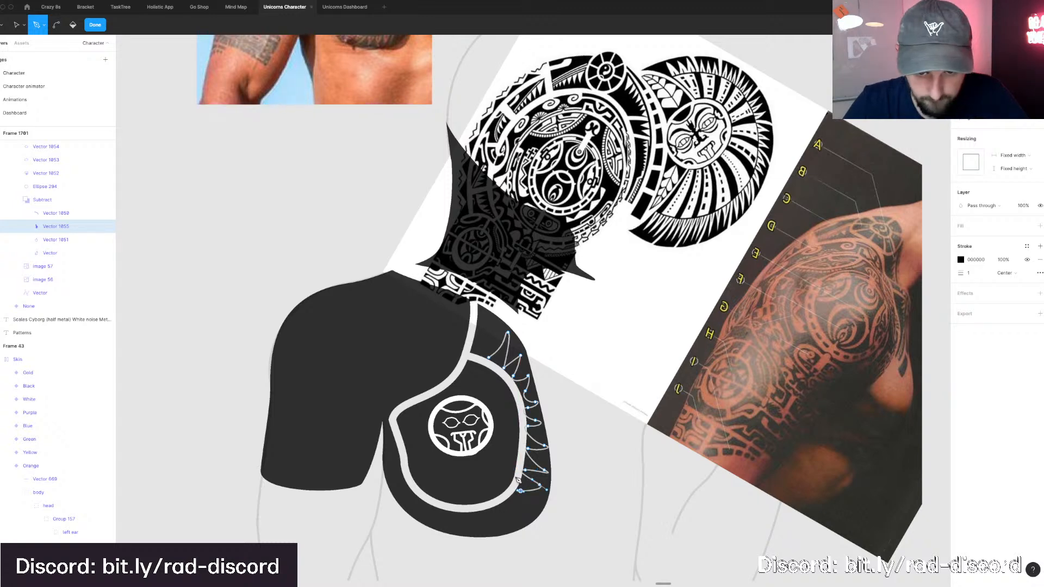
Carry the spike path around the ring's bottom-right curve with three spikes reaching the chest shape's lower edge.
scroll(519, 481, down, 2)
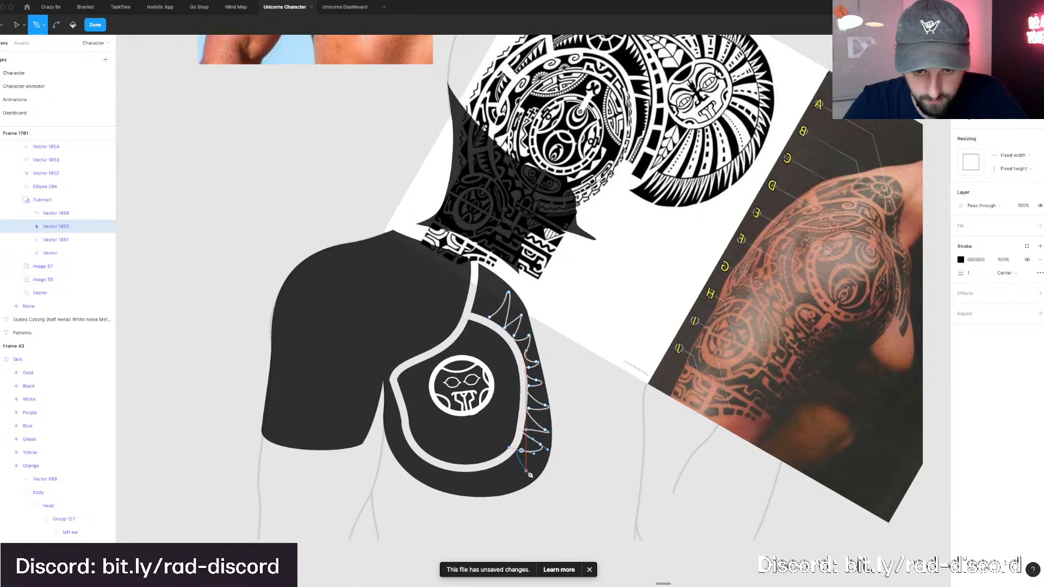
click(531, 479)
click(511, 463)
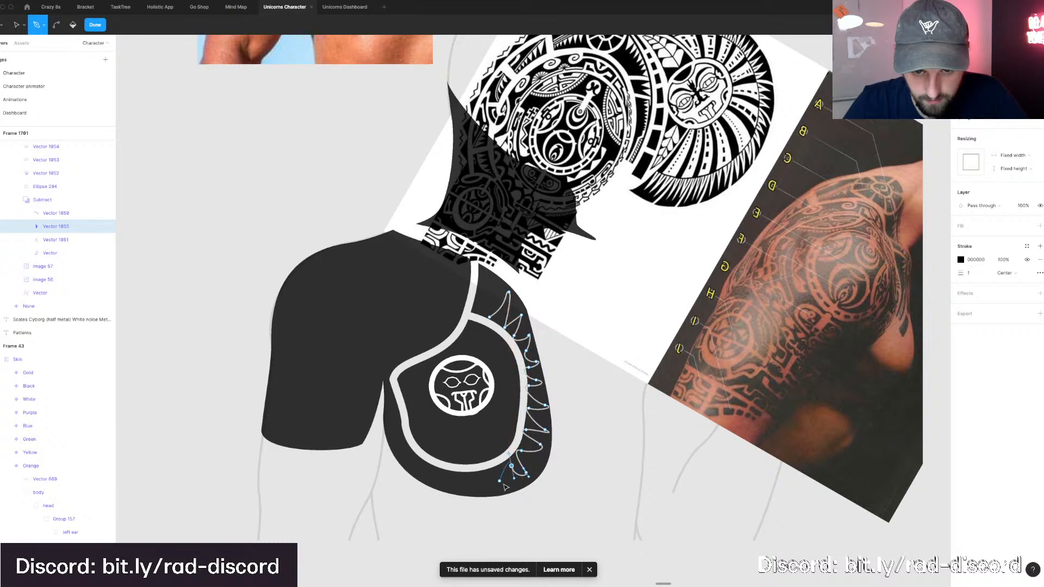
drag(501, 486, 505, 494)
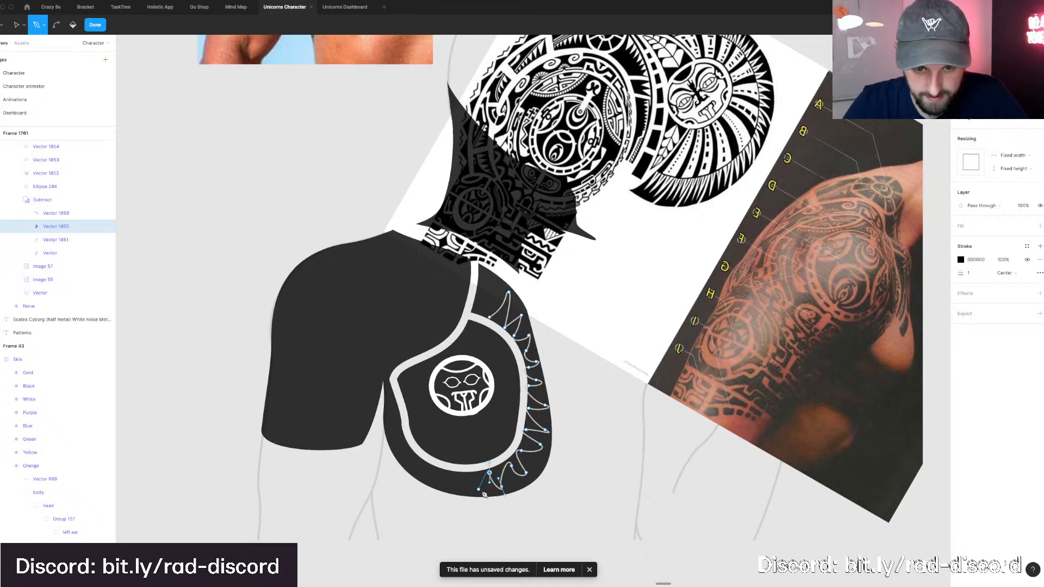
drag(481, 492, 484, 505)
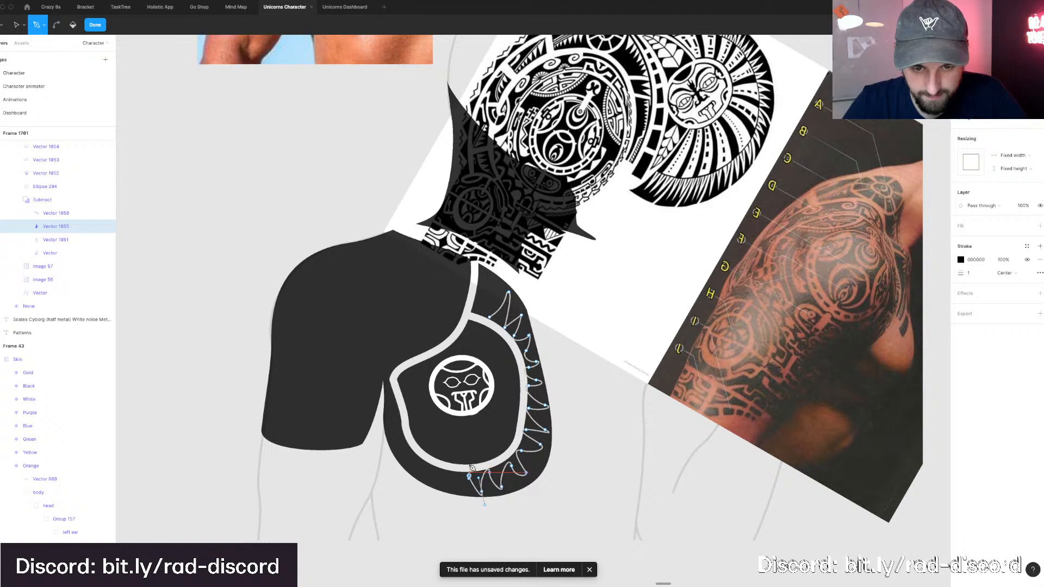
click(469, 476)
Continue the curved spikes along the ring's bottom and around its lower-left curve to the chest shape's left edge.
drag(461, 490, 462, 499)
click(455, 476)
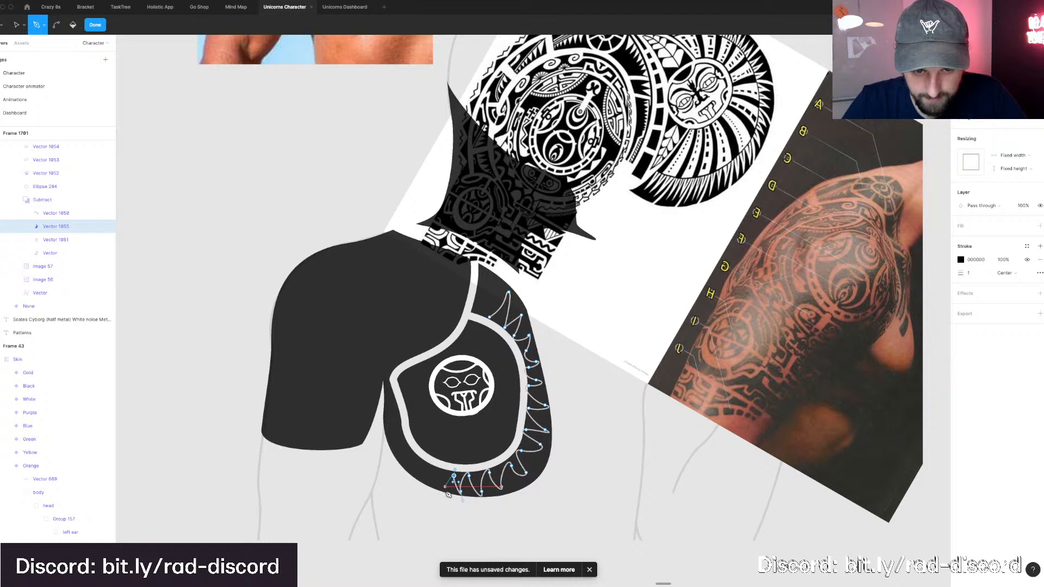
drag(444, 486, 445, 495)
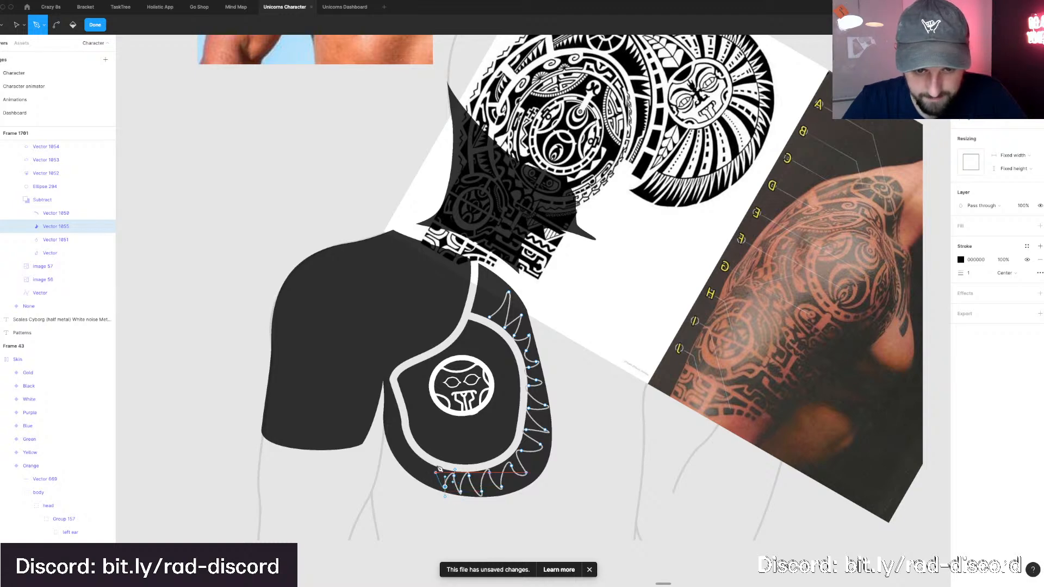
drag(423, 471, 425, 485)
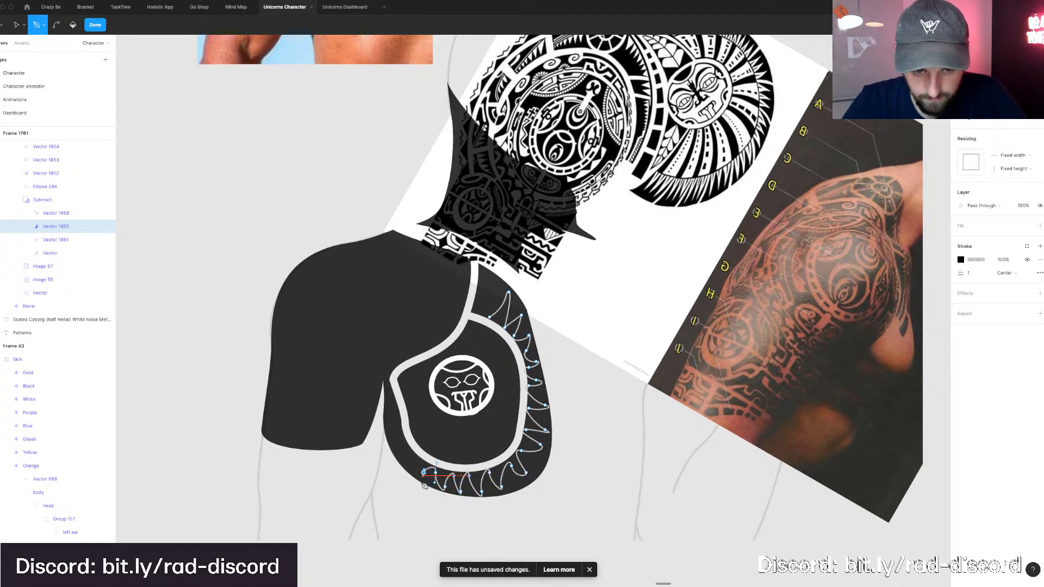
click(416, 459)
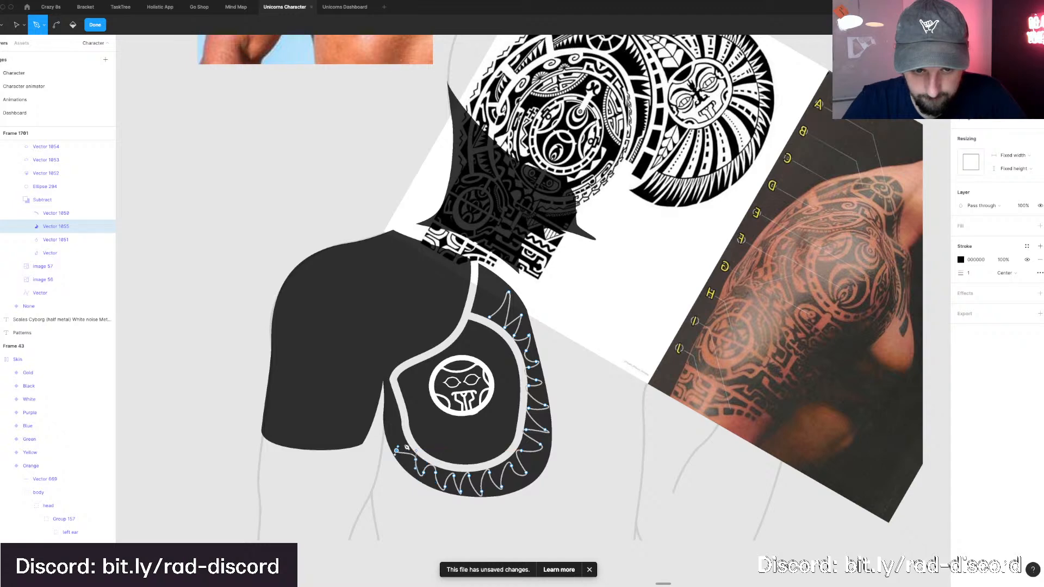
mouse_move(396, 450)
mouse_down()
mouse_move(407, 447)
mouse_move(400, 420)
mouse_move(391, 436)
mouse_up()
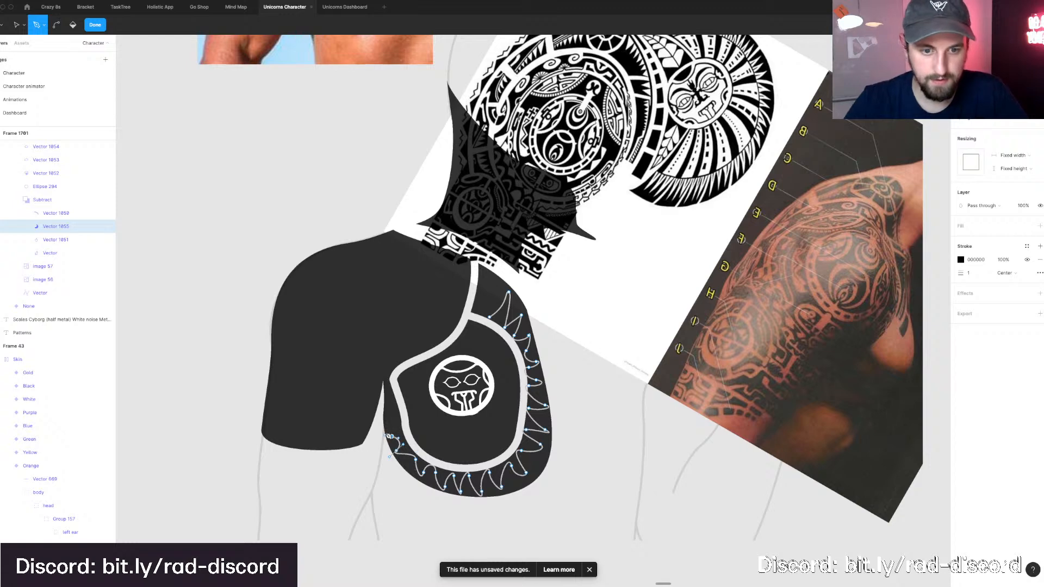
click(396, 423)
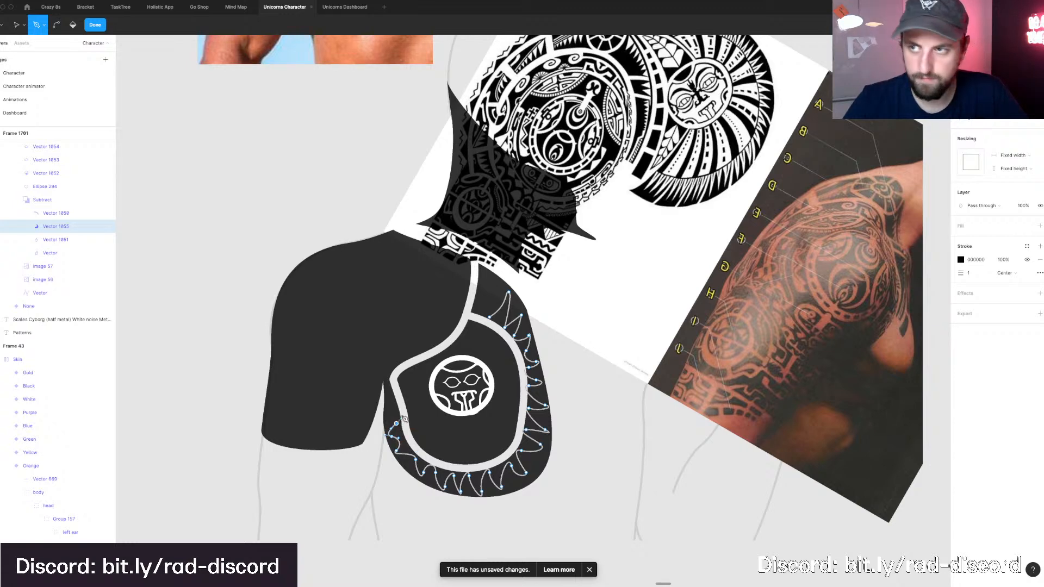
key(Escape)
key(p)
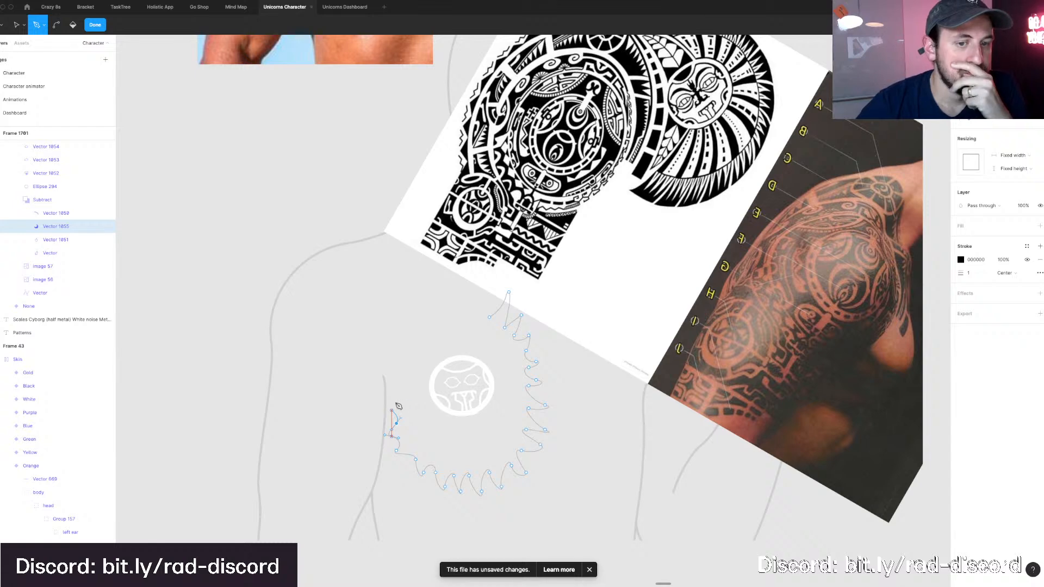
click(396, 403)
click(427, 414)
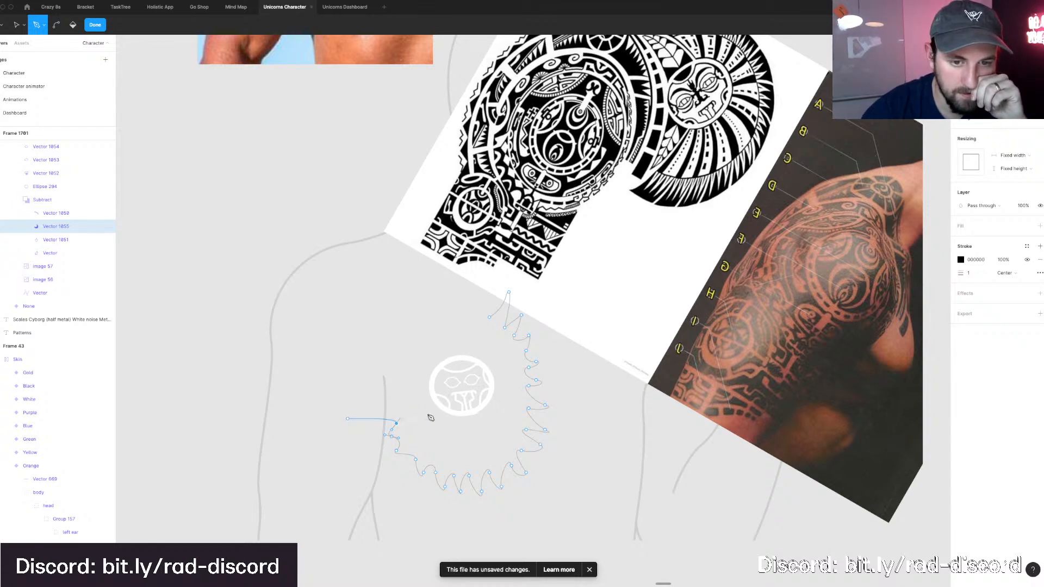
scroll(512, 315, left, 1)
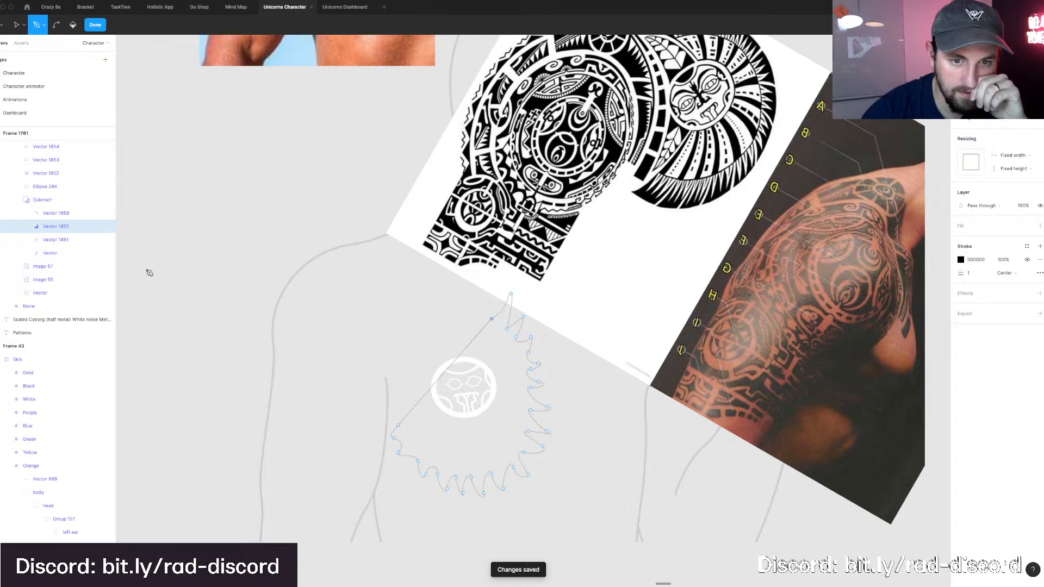
Move the spike path out of the Subtract group and delete its straight closing segment across the face motif.
drag(41, 214, 38, 198)
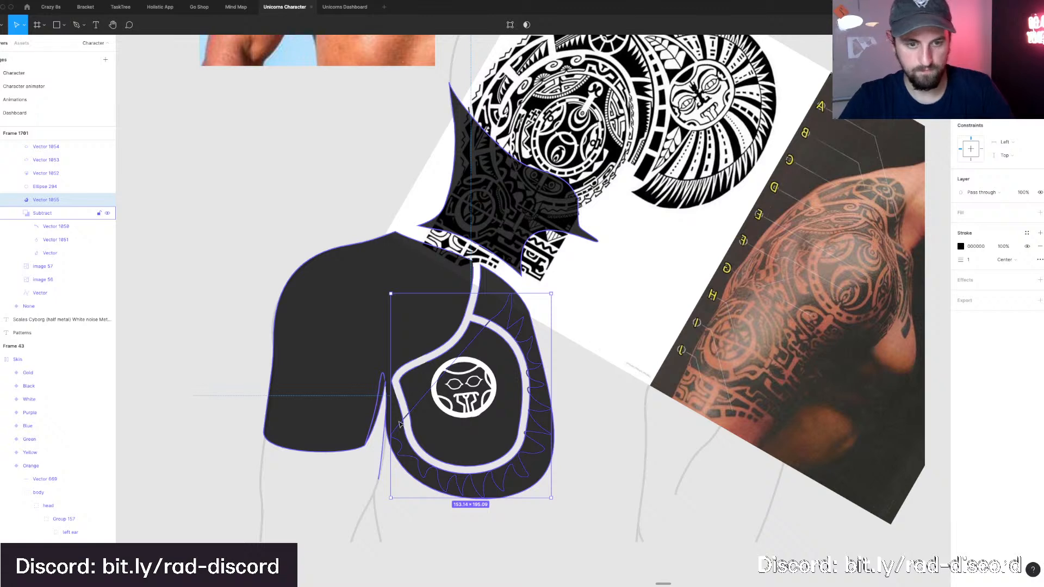
key(Return)
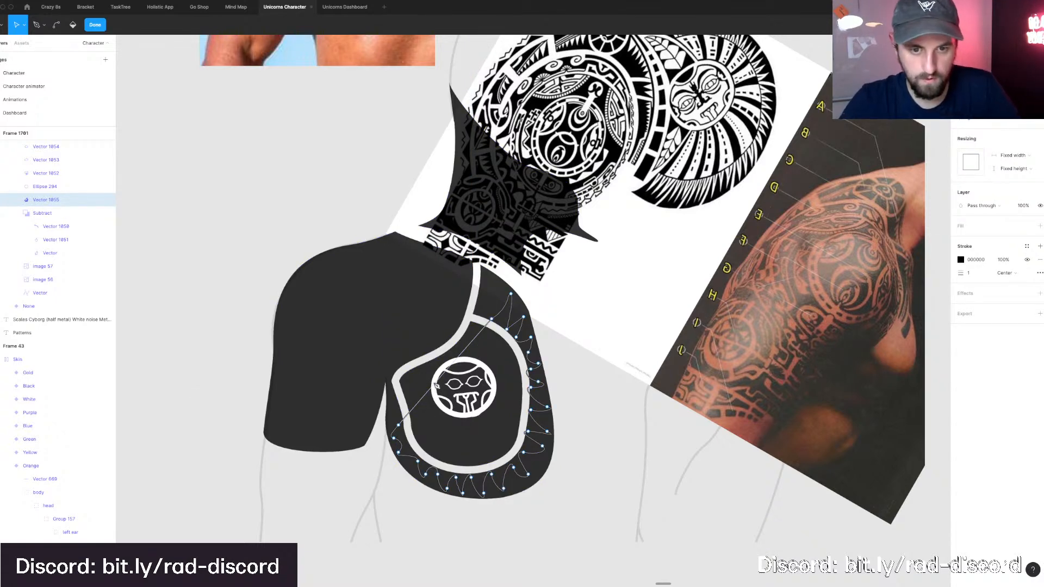
key(p)
key(v)
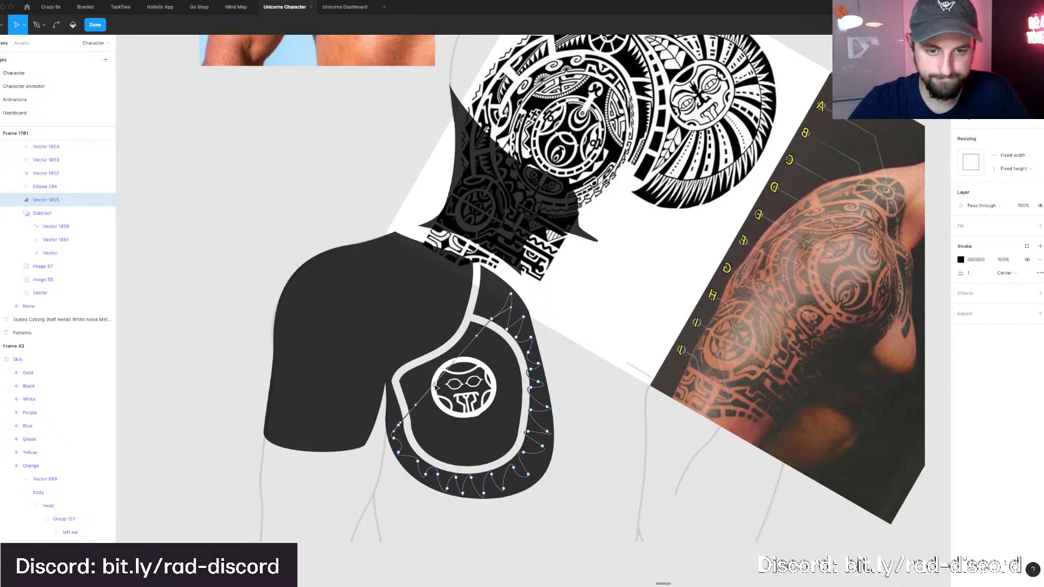
key(Delete)
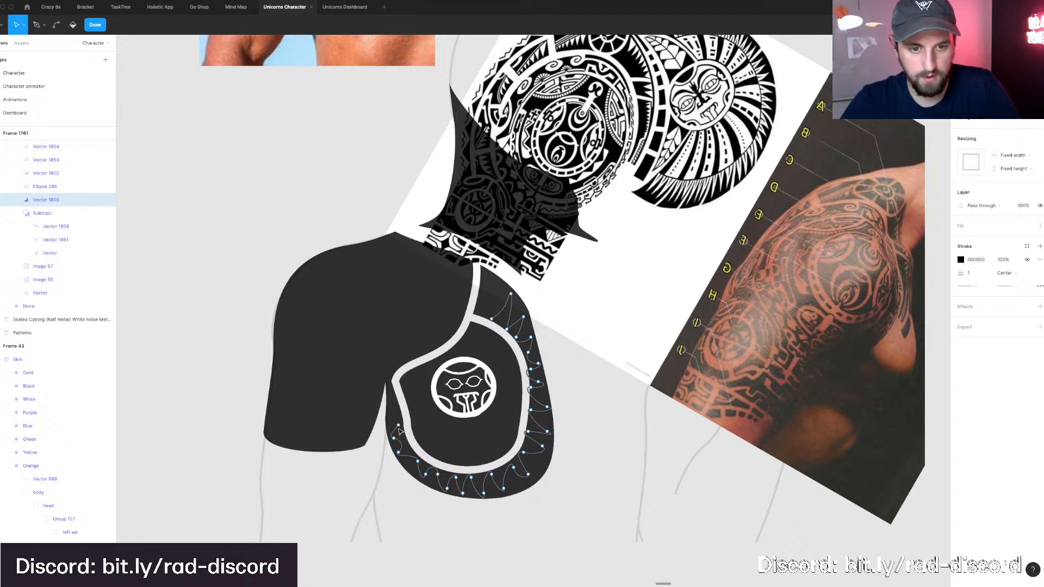
Resume the Pen path from its open left end and add small spikes up the chest shape's left edge to the armpit.
key(p)
click(399, 424)
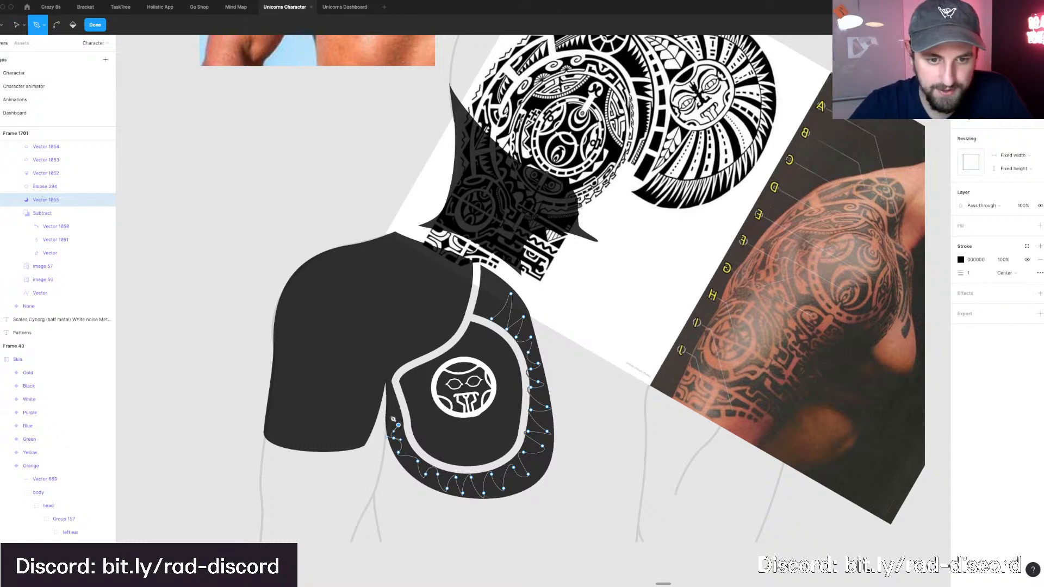
click(388, 415)
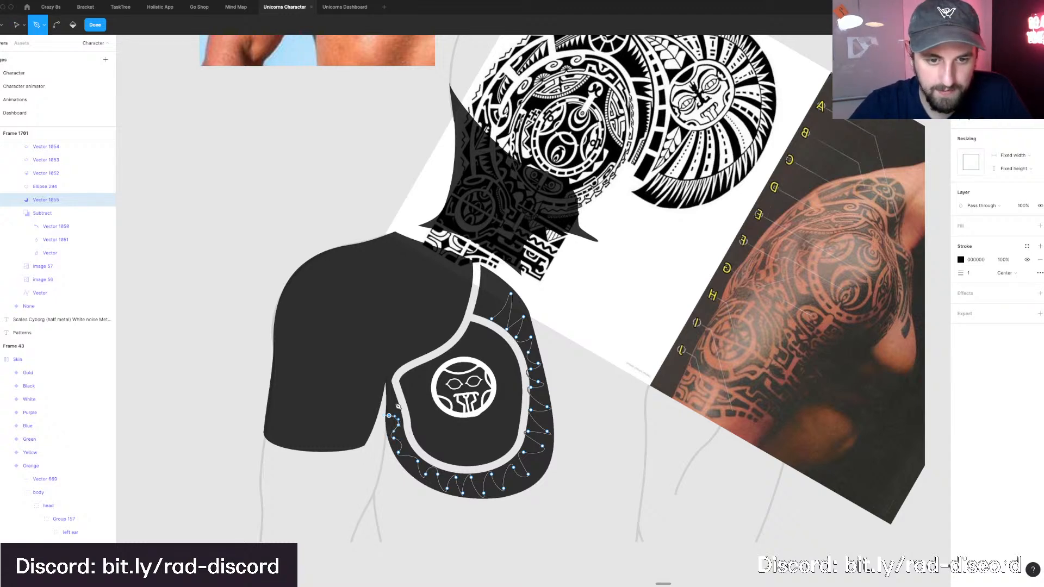
click(393, 402)
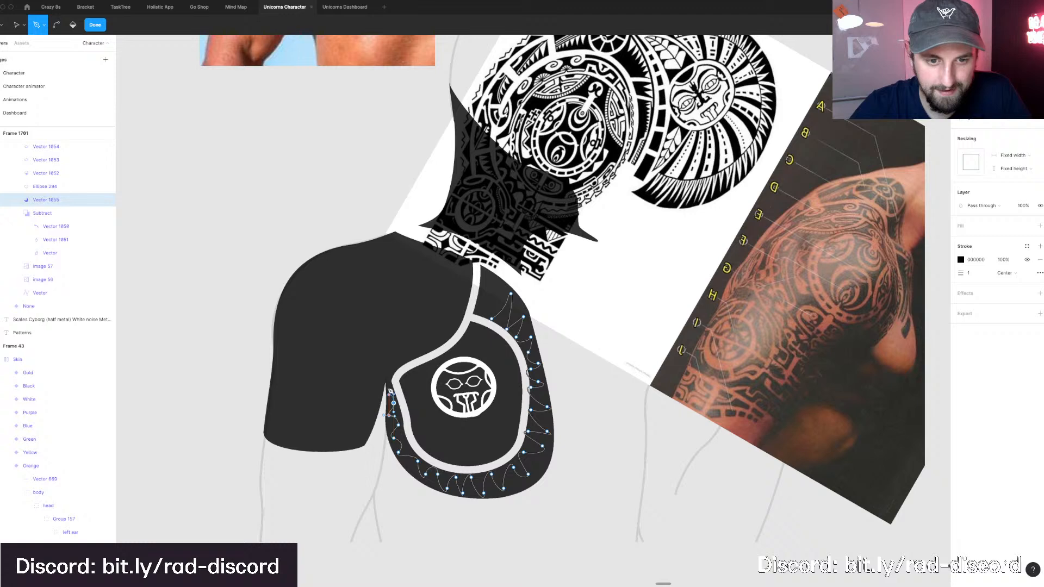
drag(387, 387, 388, 382)
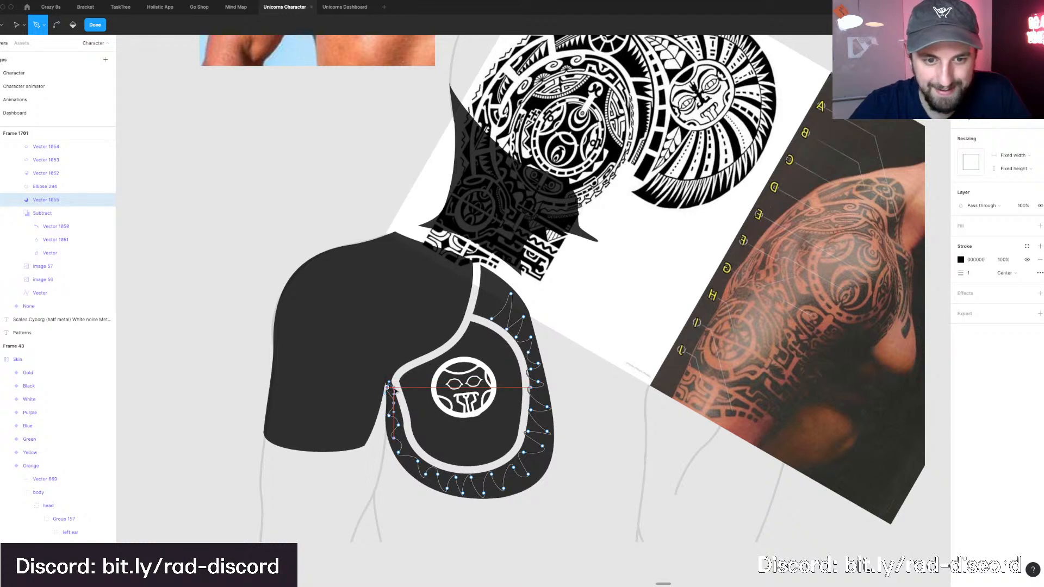
Close the spike path with a curve following the ring back to the first spike, and replace its stroke with a solid 000000 fill.
click(394, 388)
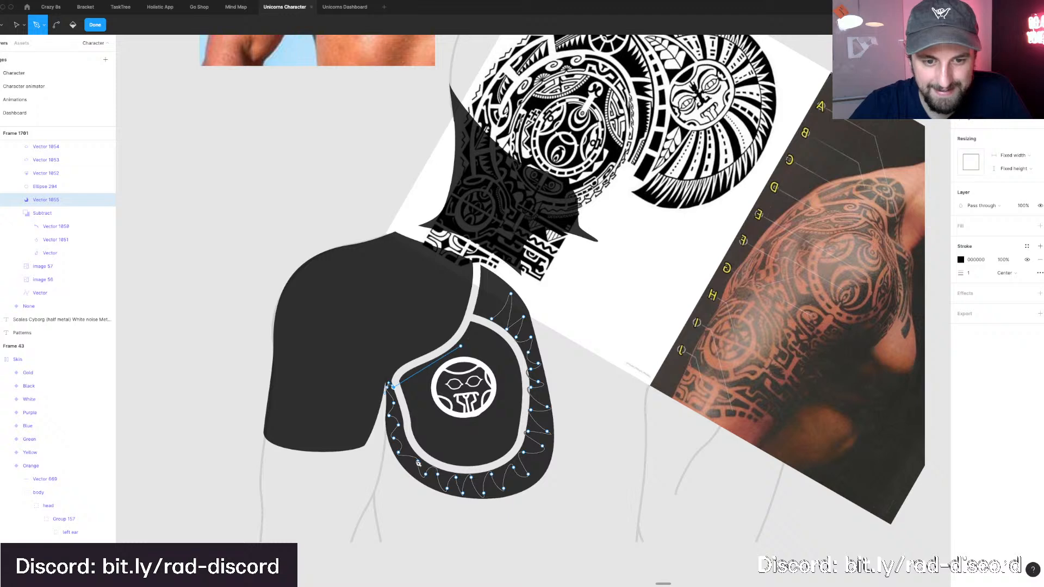
drag(495, 471, 584, 435)
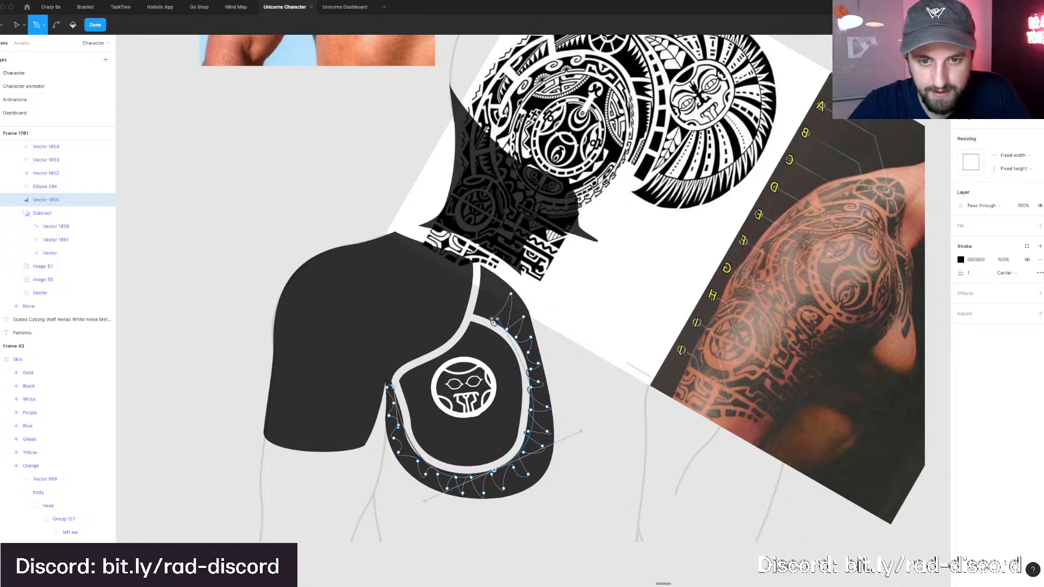
click(464, 308)
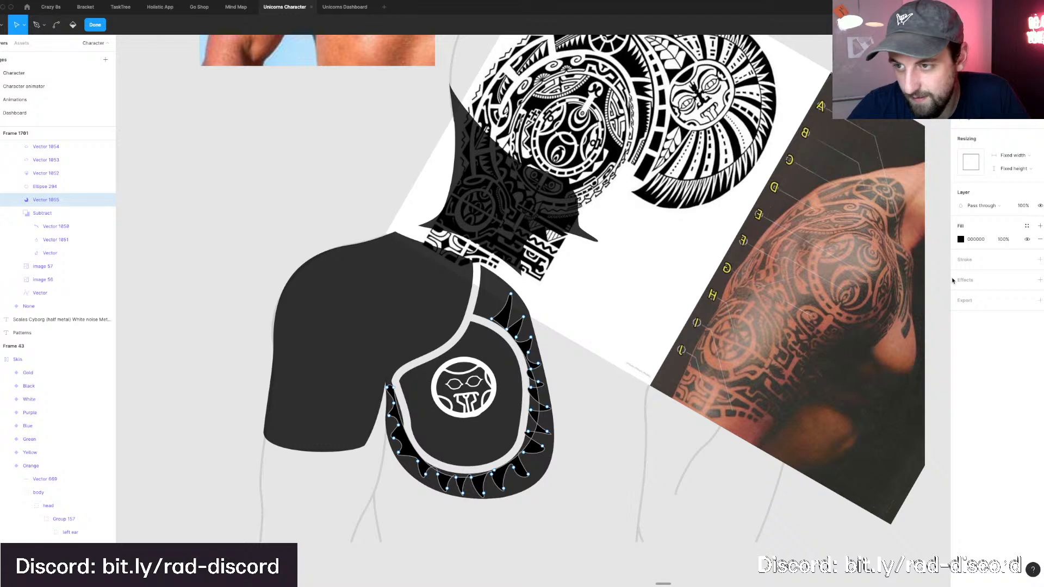
Change the spike shape's solid fill to white FFFFFF and leave vector editing.
click(960, 240)
click(960, 240)
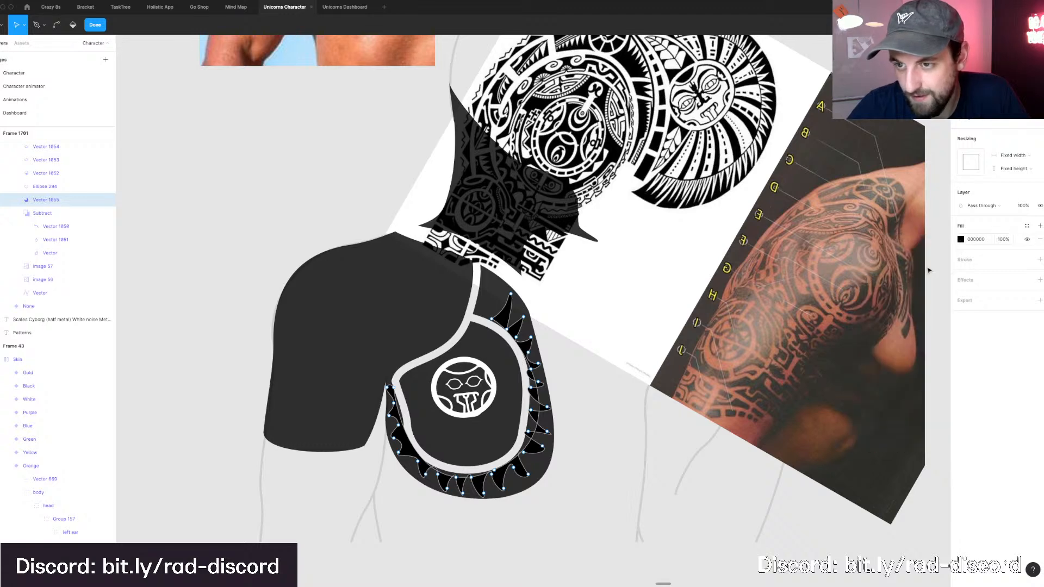
click(959, 240)
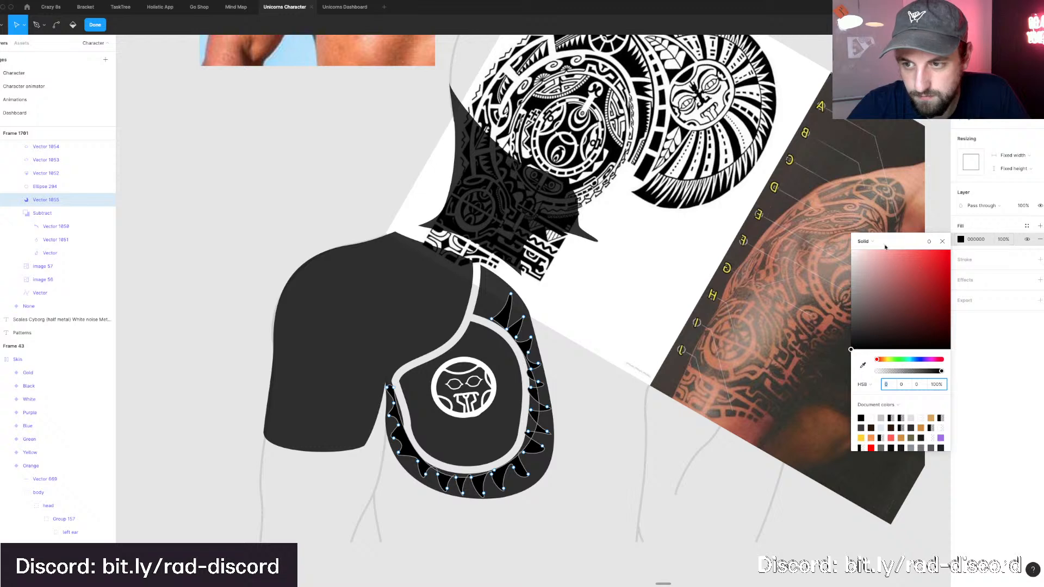
drag(885, 251, 849, 250)
key(Escape)
key(Escape)
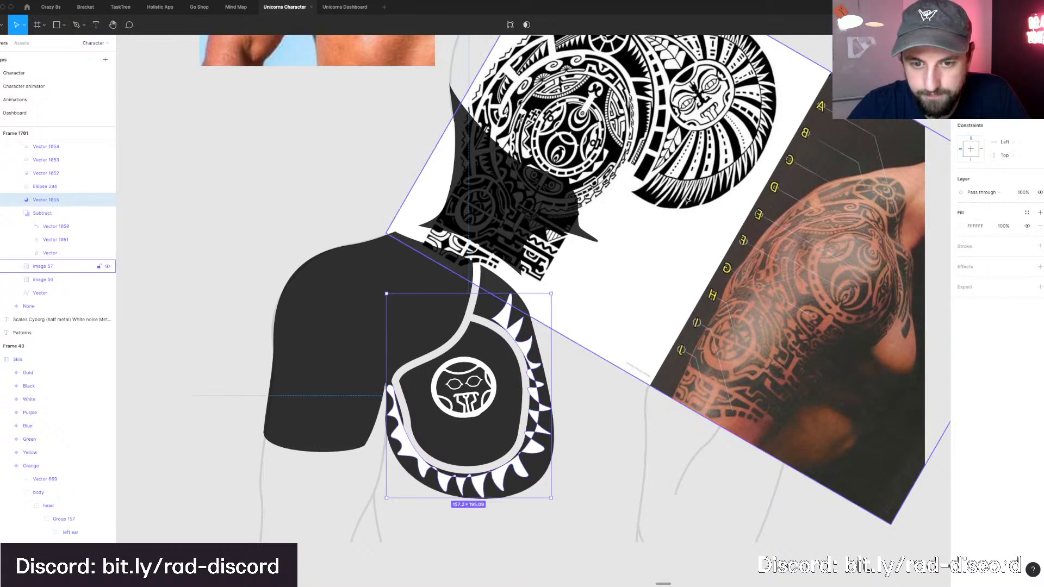
key(Escape)
Open the white spike shape for vector editing and bend its inner closing curve along the chest ring's lower-right edge.
scroll(687, 200, down, 3)
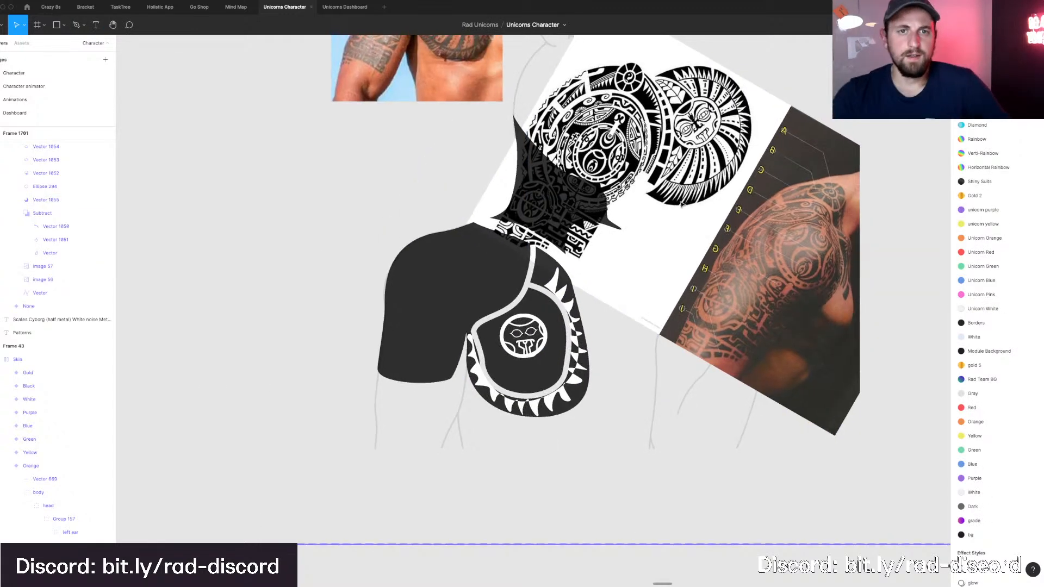
scroll(681, 203, down, 5)
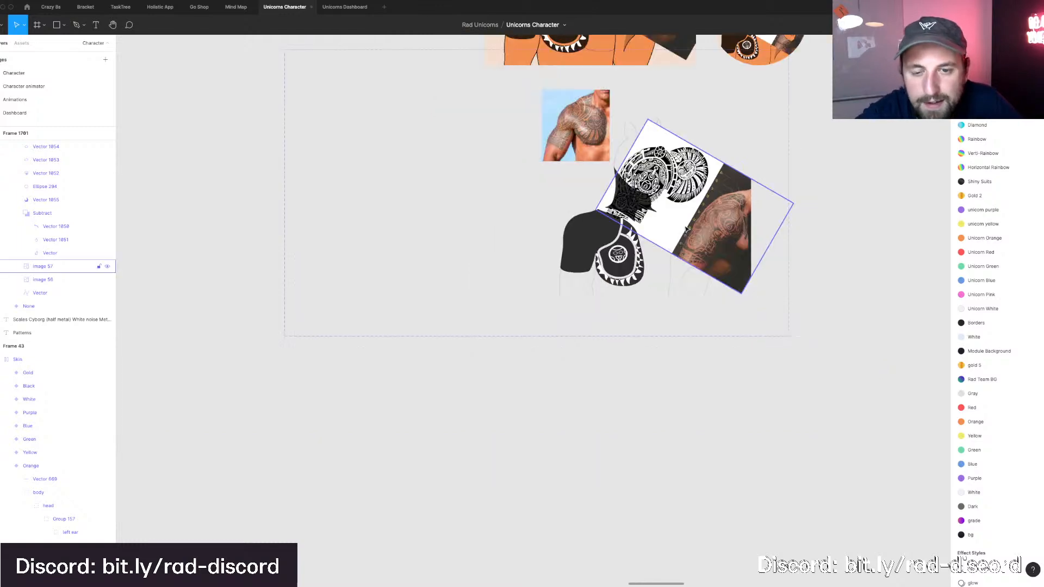
scroll(684, 228, up, 3)
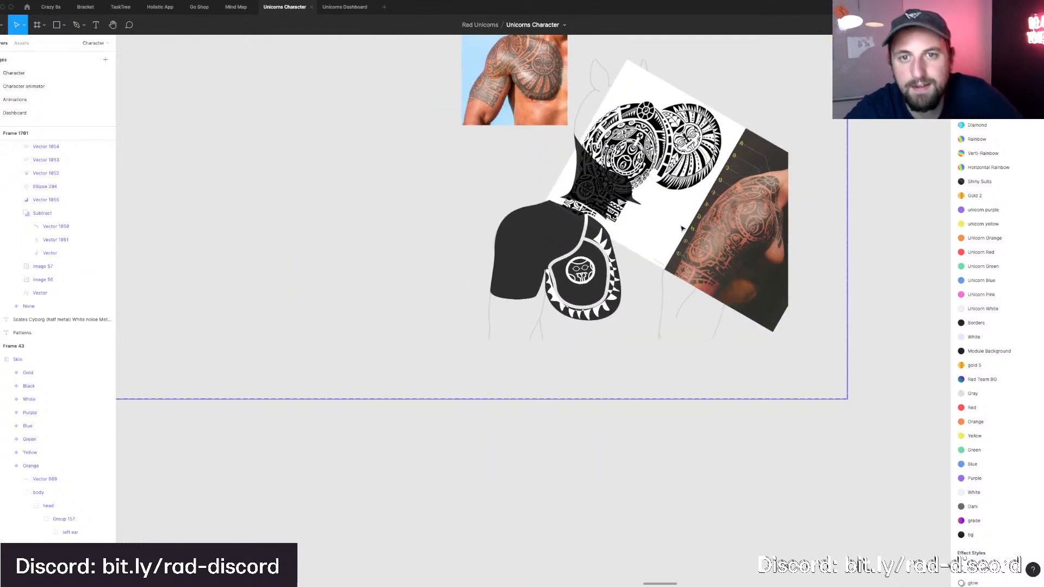
scroll(682, 228, up, 5)
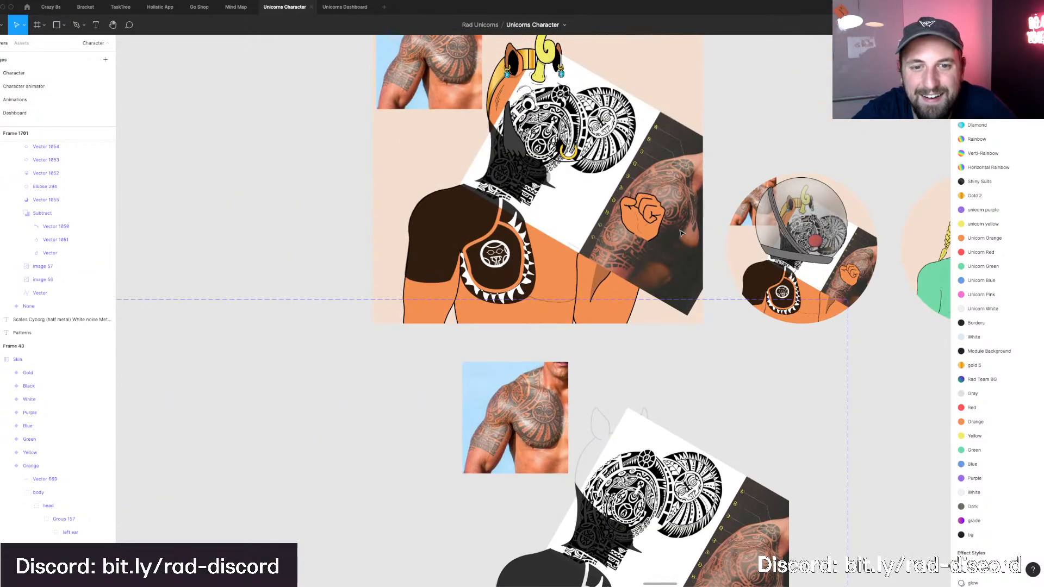
scroll(683, 267, down, 5)
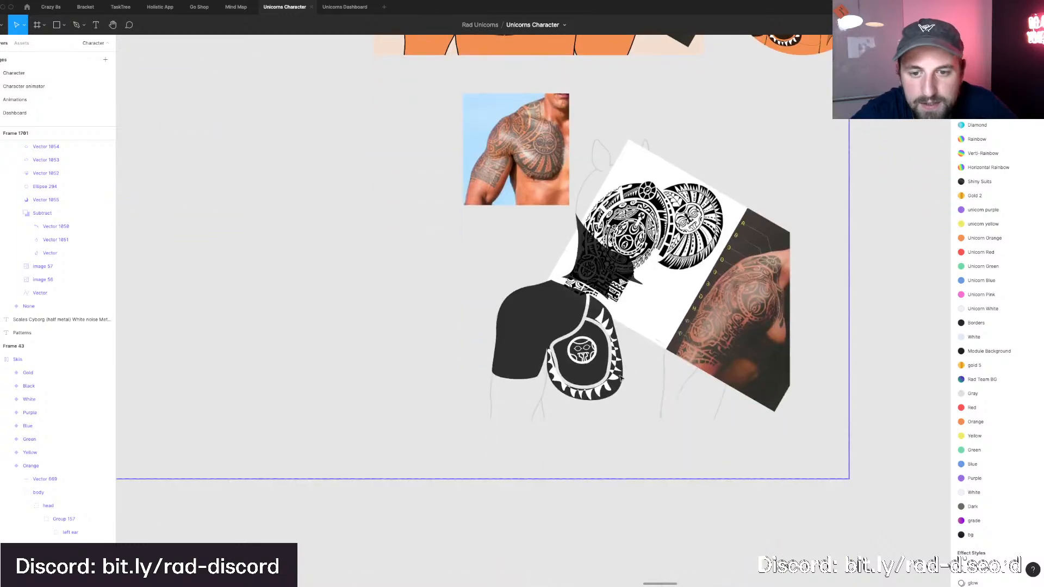
scroll(623, 367, up, 5)
scroll(622, 367, up, 2)
click(598, 352)
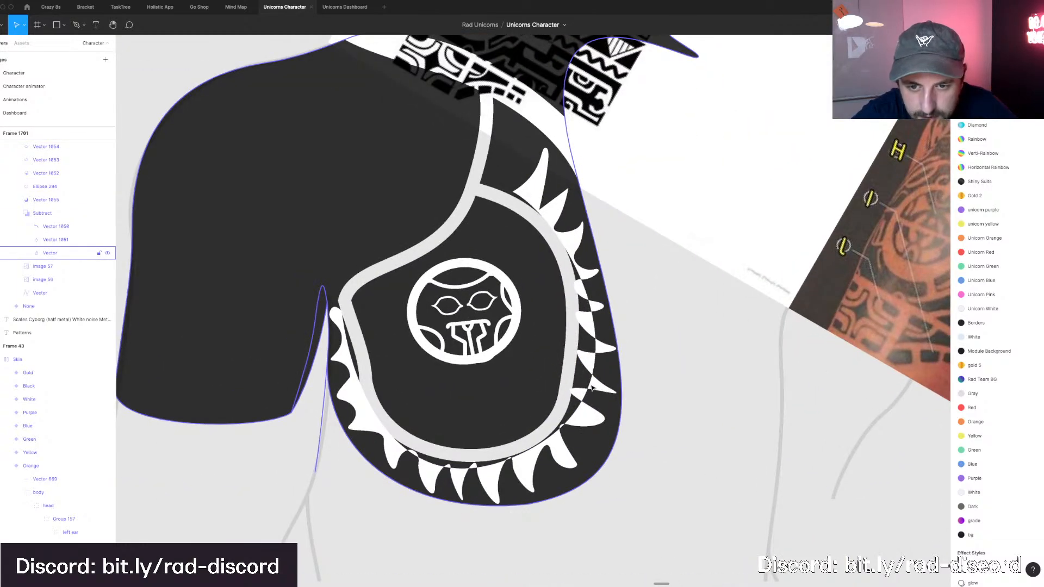
click(591, 387)
double_click(590, 389)
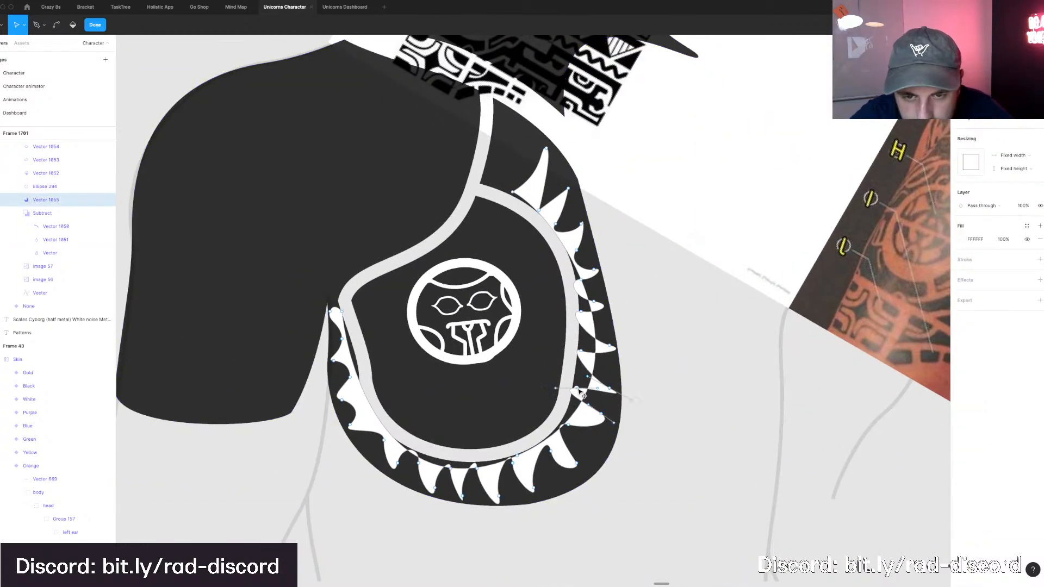
drag(582, 396, 630, 422)
Add a point to the spike shape's inner curve at the ring's right side and adjust its handles to follow the ring.
key(p)
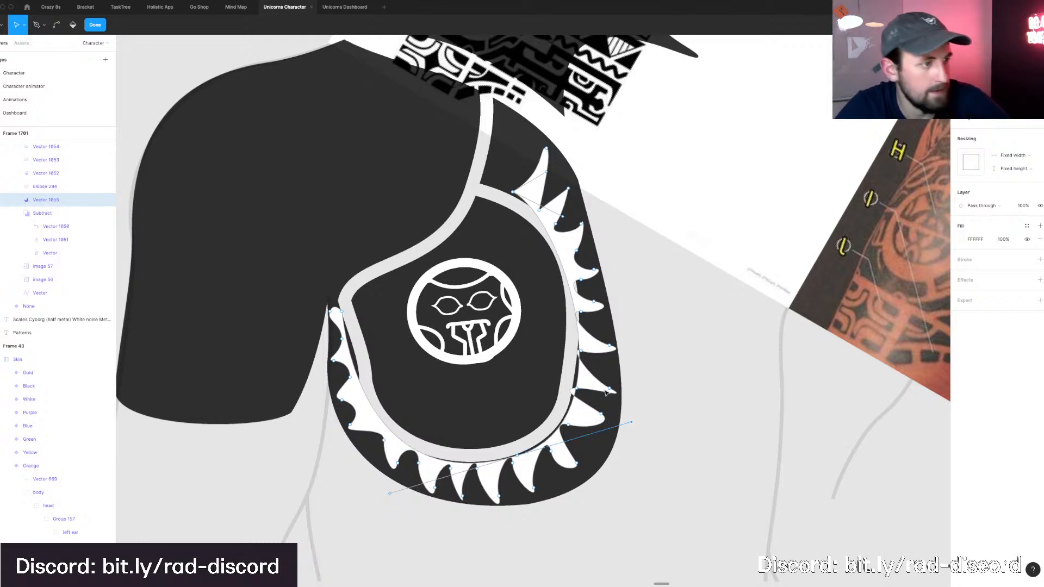
click(577, 327)
key(v)
drag(579, 328, 582, 308)
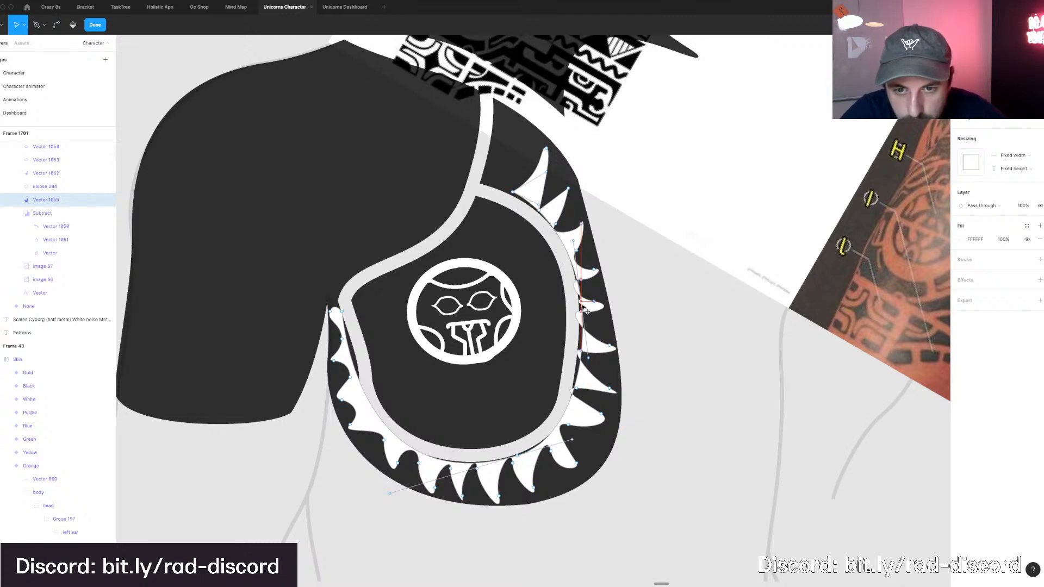
super+click(587, 361)
drag(587, 360, 585, 360)
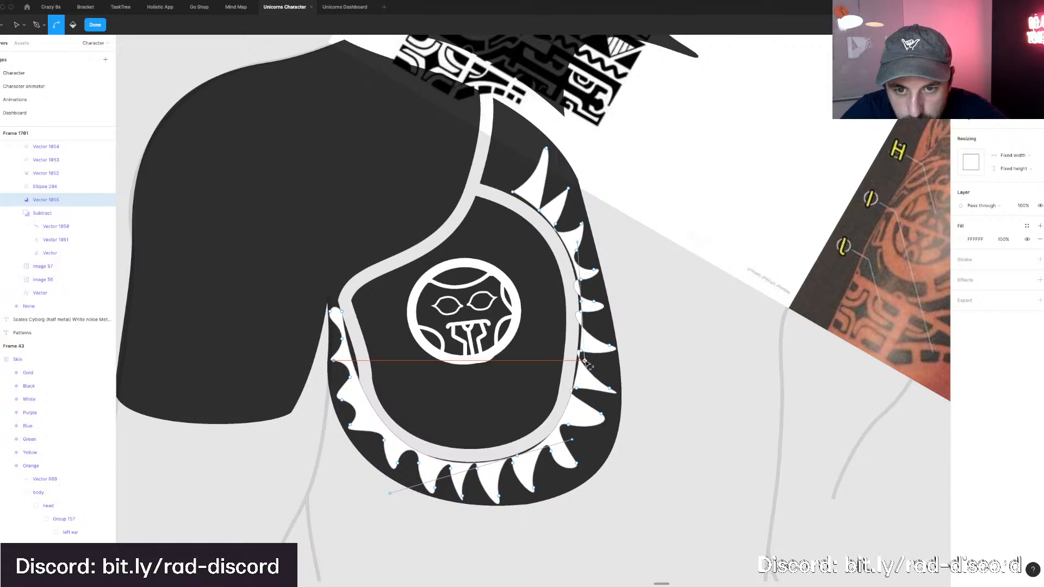
drag(573, 442, 579, 433)
drag(584, 362, 587, 313)
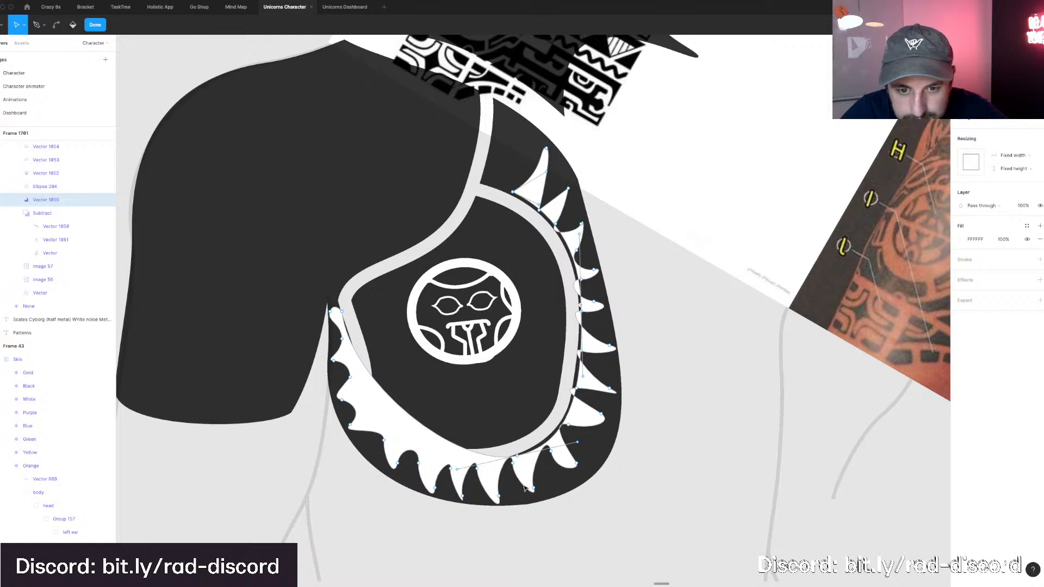
Add a point to the inner curve at the ring's lower left, move it outward off the ring, and fine-tune the neighbouring lower-right handle.
key(p)
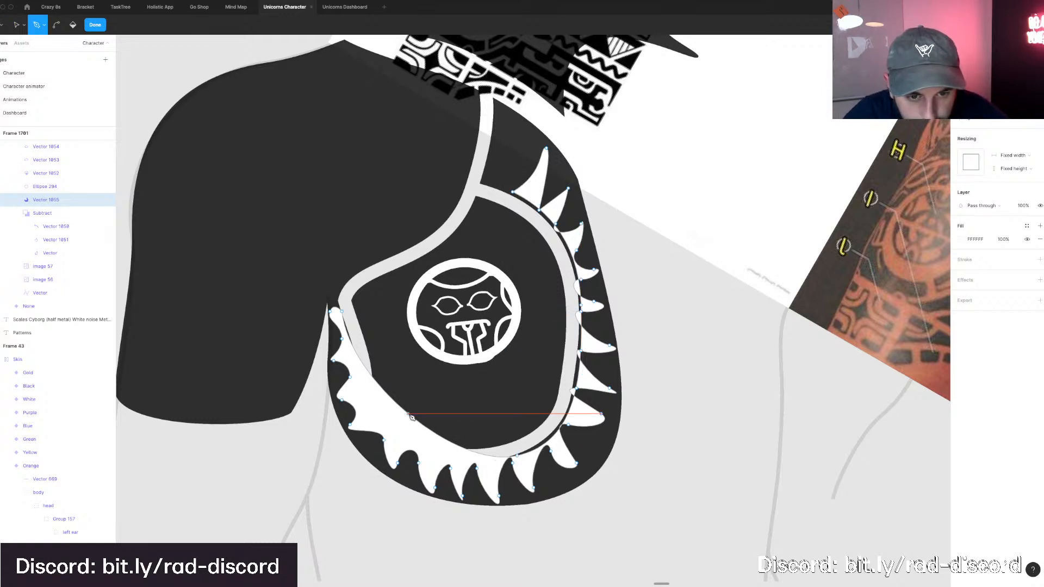
click(409, 414)
key(v)
drag(405, 424, 399, 449)
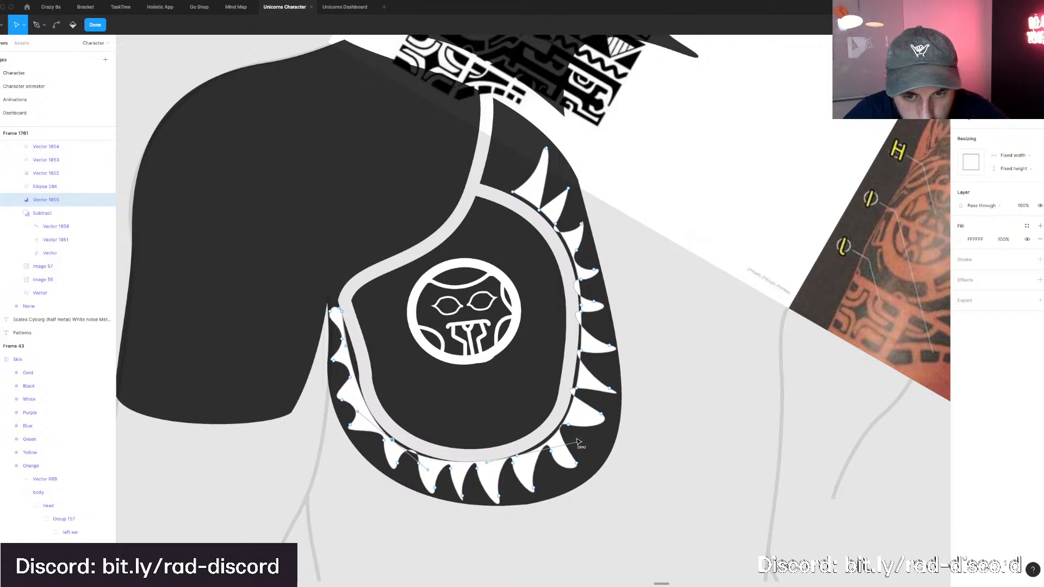
key(super)
drag(577, 439, 576, 443)
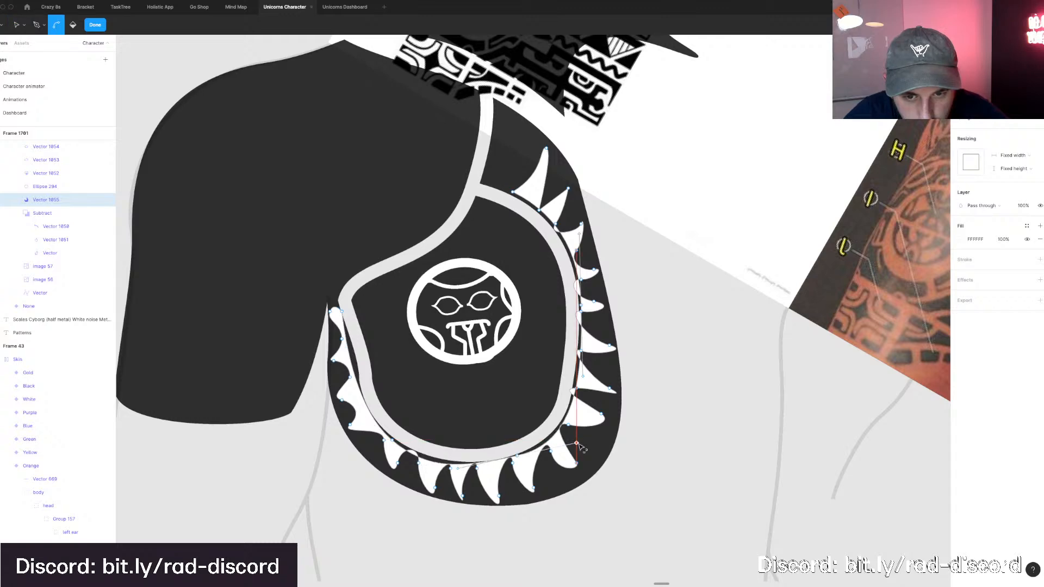
click(516, 460)
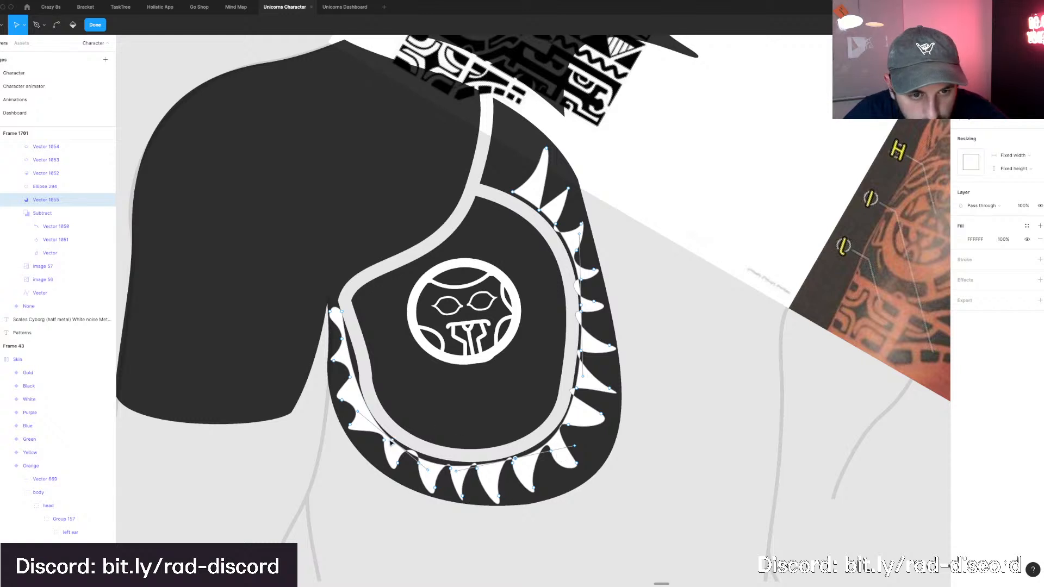
Adjust the inner curve's upper-left end near the armpit so it follows the ring's outer edge.
right_click(349, 346)
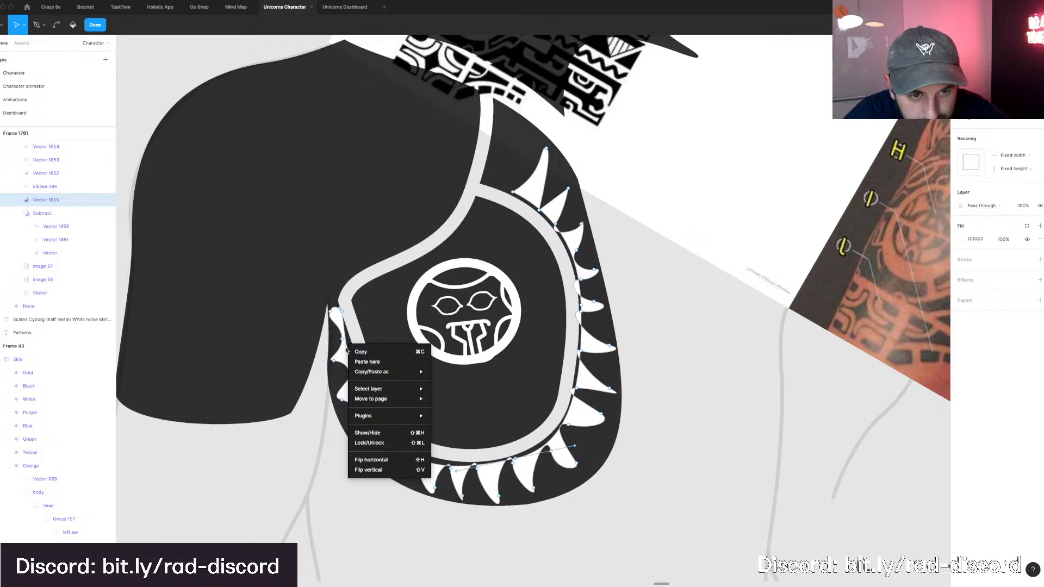
click(348, 350)
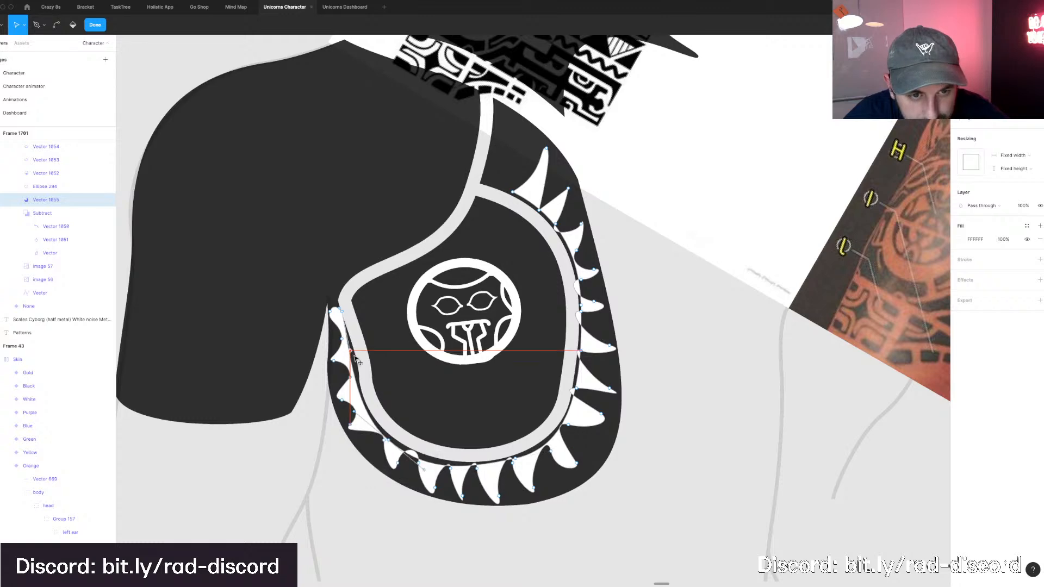
click(342, 311)
drag(340, 315, 344, 320)
click(419, 500)
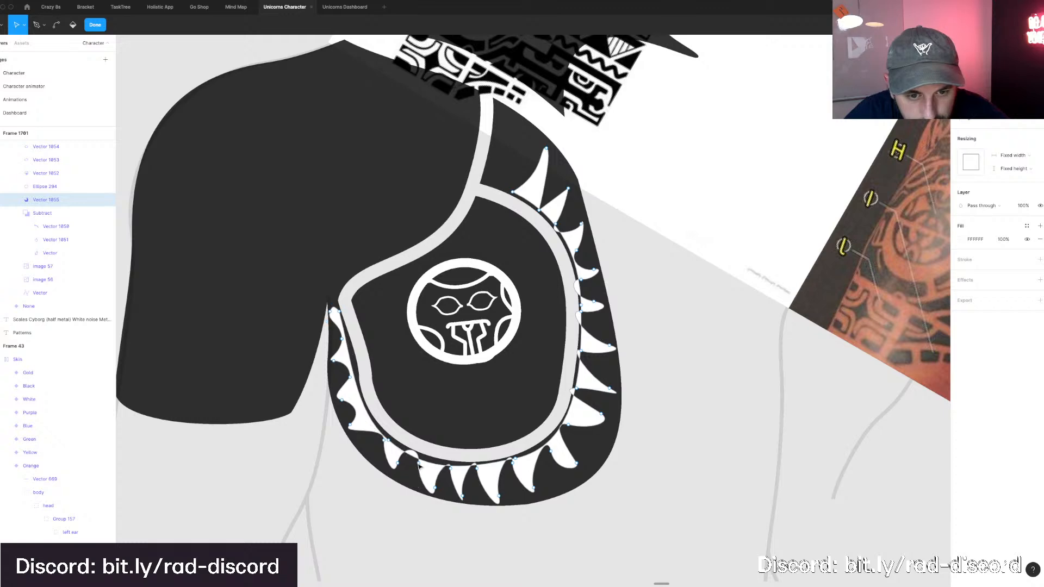
Remove the curve handles from the spikes' base points along the ring's bottom and lower-right side, and finish vector editing.
click(419, 465)
super+click(419, 464)
scroll(528, 471, down, 1)
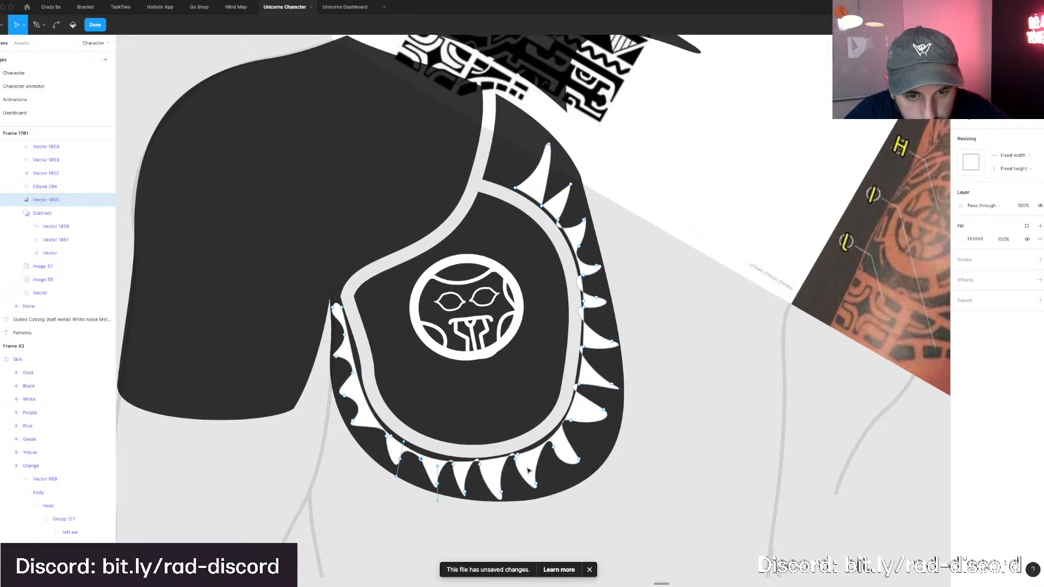
super+click(452, 464)
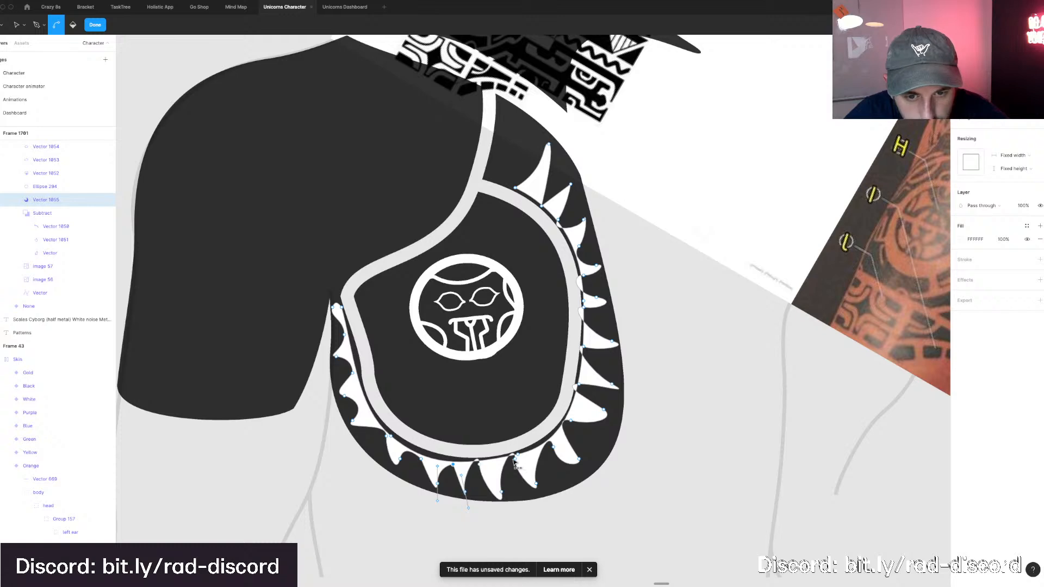
super+click(479, 465)
super+click(515, 460)
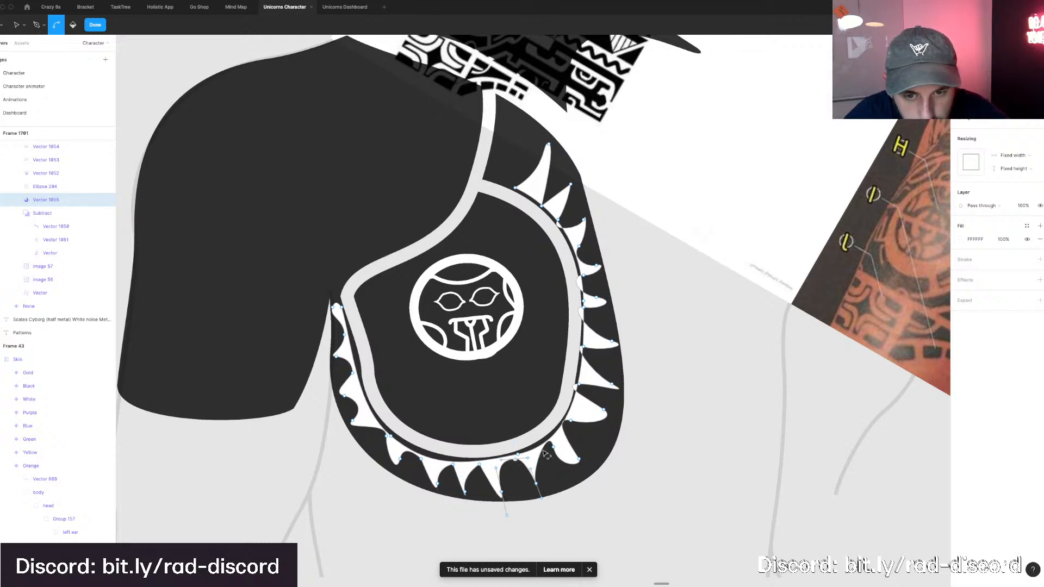
super+click(554, 449)
super+click(571, 420)
super+click(577, 386)
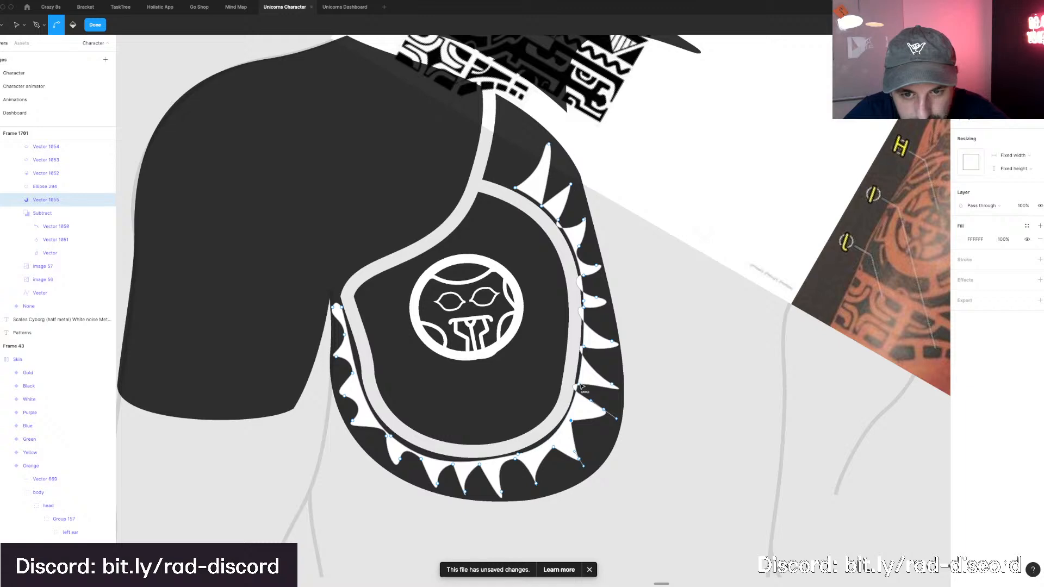
key(Escape)
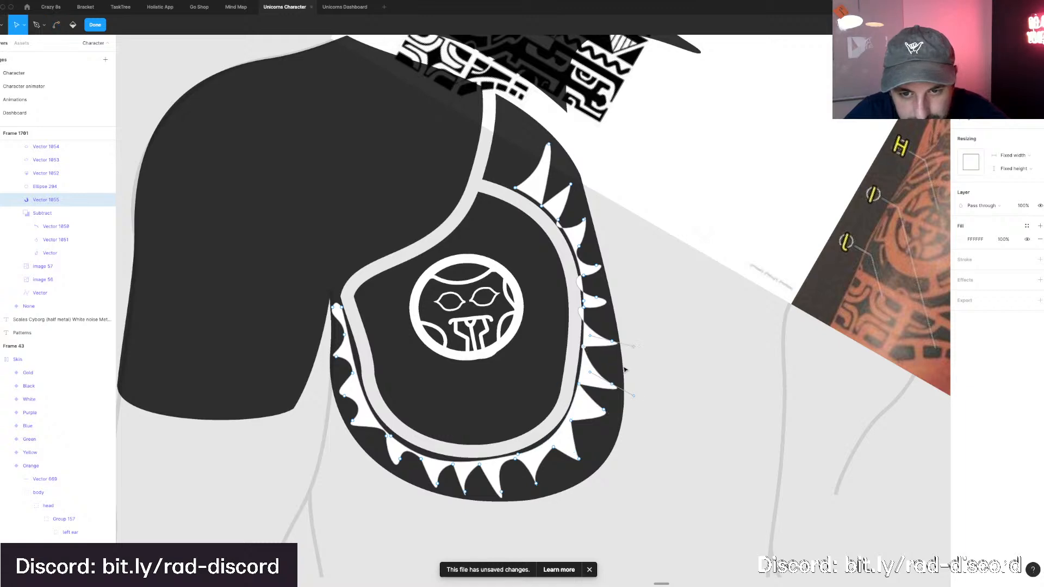
key(Escape)
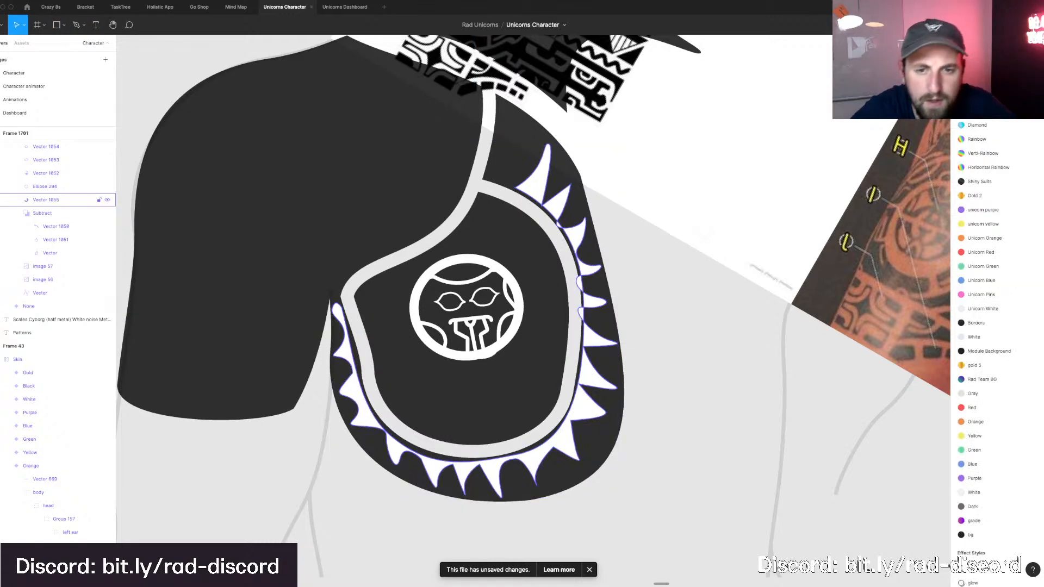
Group the spike shape together with the face motif's circle and its three detail vectors.
scroll(592, 377, down, 3)
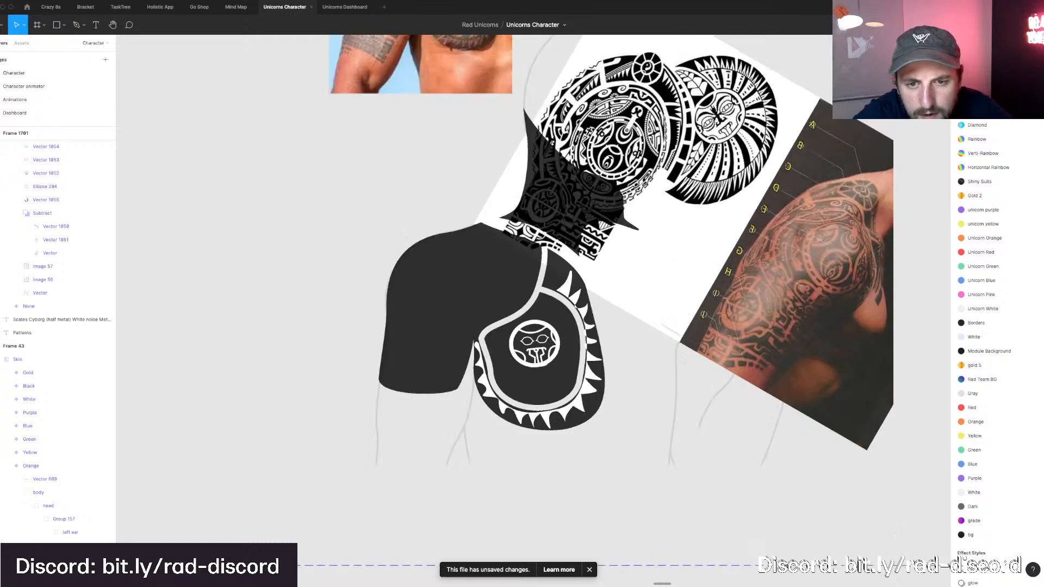
scroll(563, 374, down, 5)
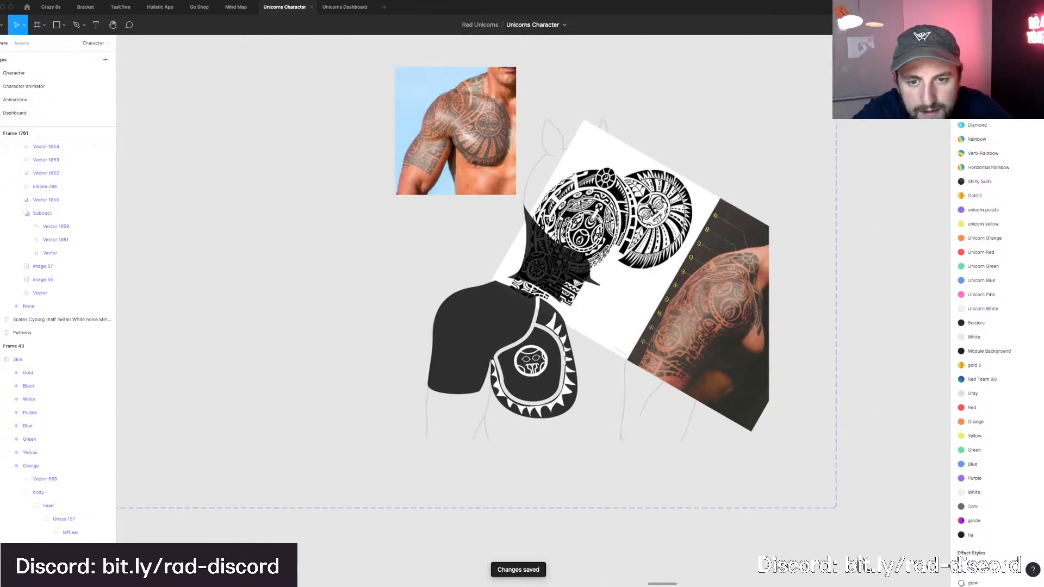
click(518, 375)
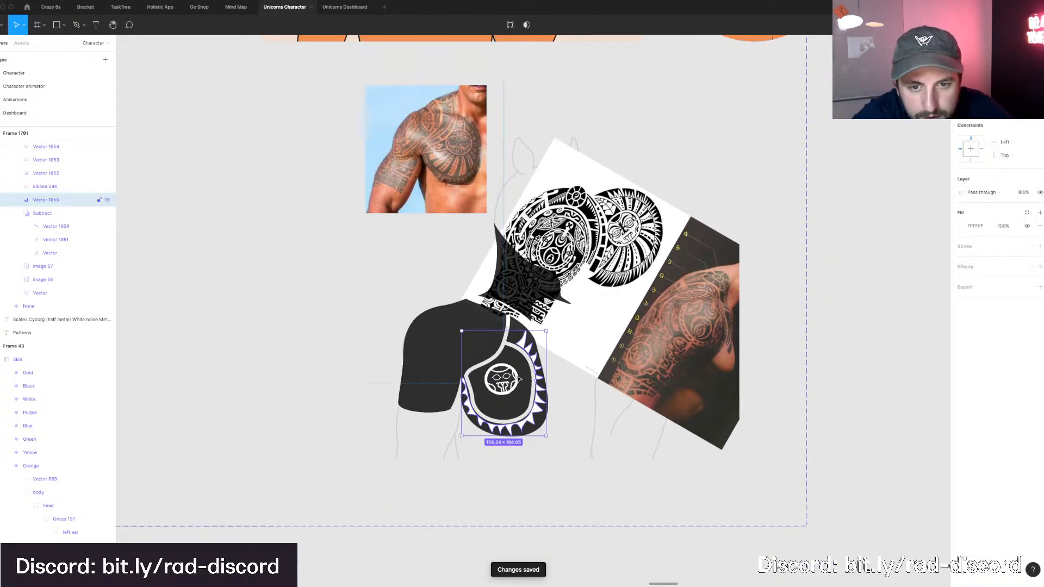
click(32, 173)
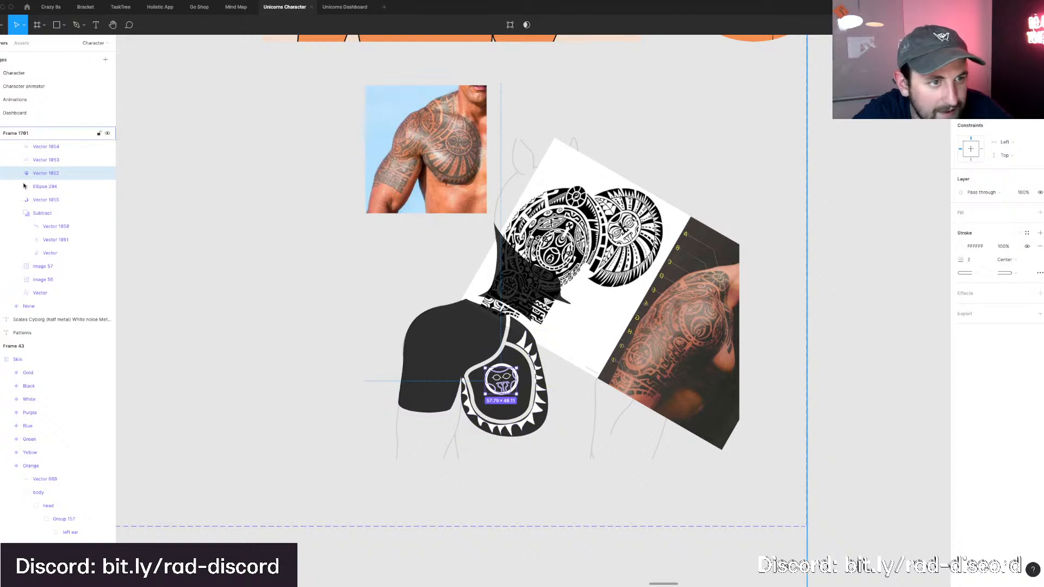
click(45, 146)
scroll(47, 174, up, 2)
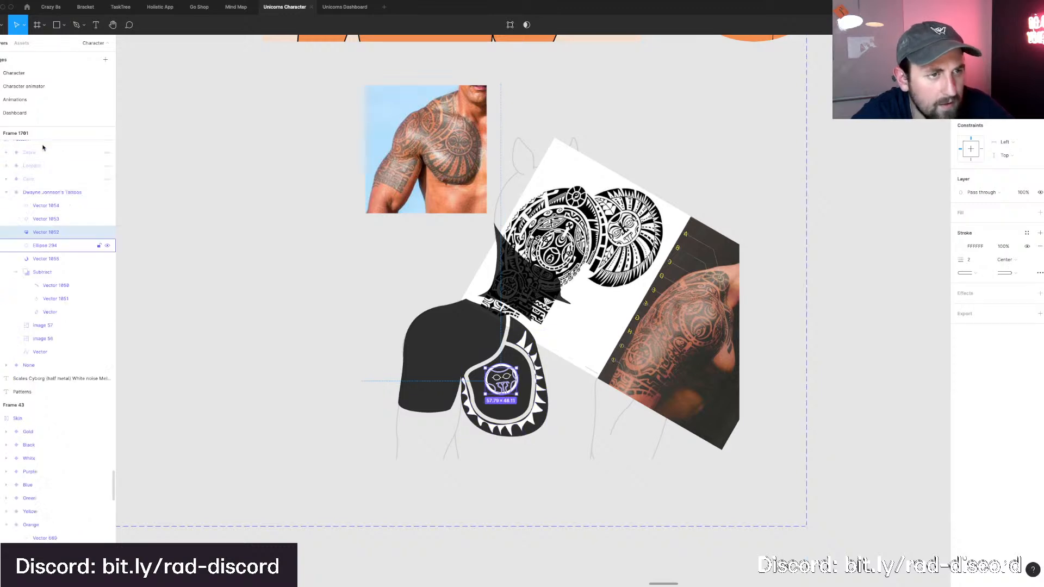
shift+click(55, 247)
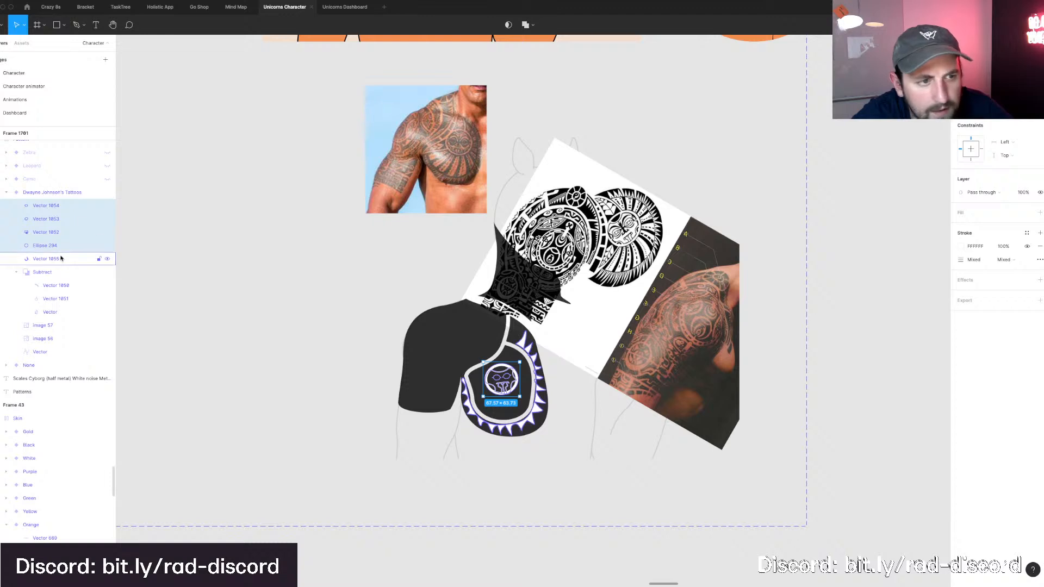
key(super+g)
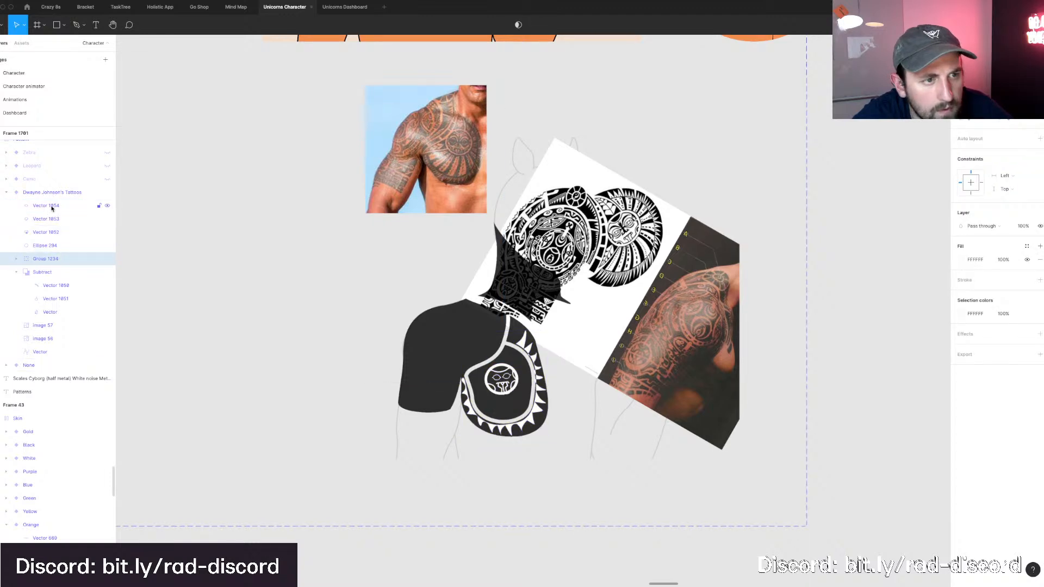
key(super+e)
shift+click(53, 207)
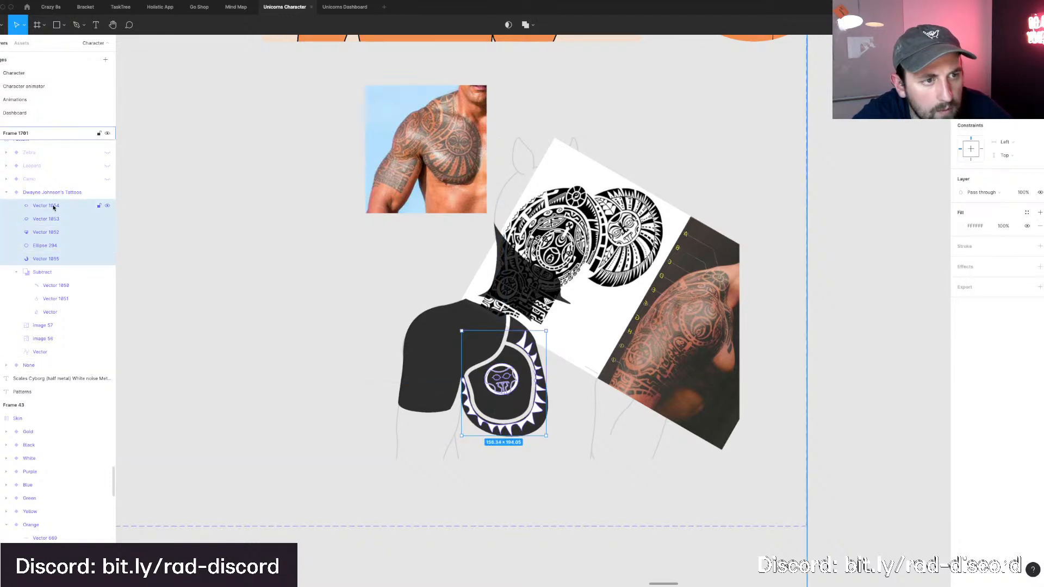
key(super+g)
Move the face-and-spikes group into the tattoo's Subtract shape so it is cut out, and inspect the result on the orange unicorn.
click(56, 221)
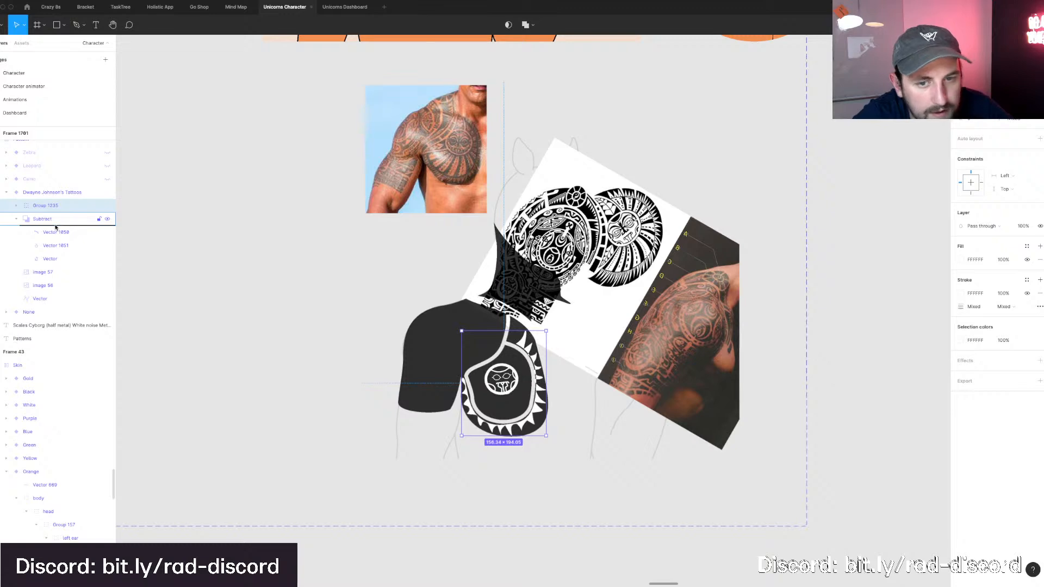
drag(56, 227, 57, 224)
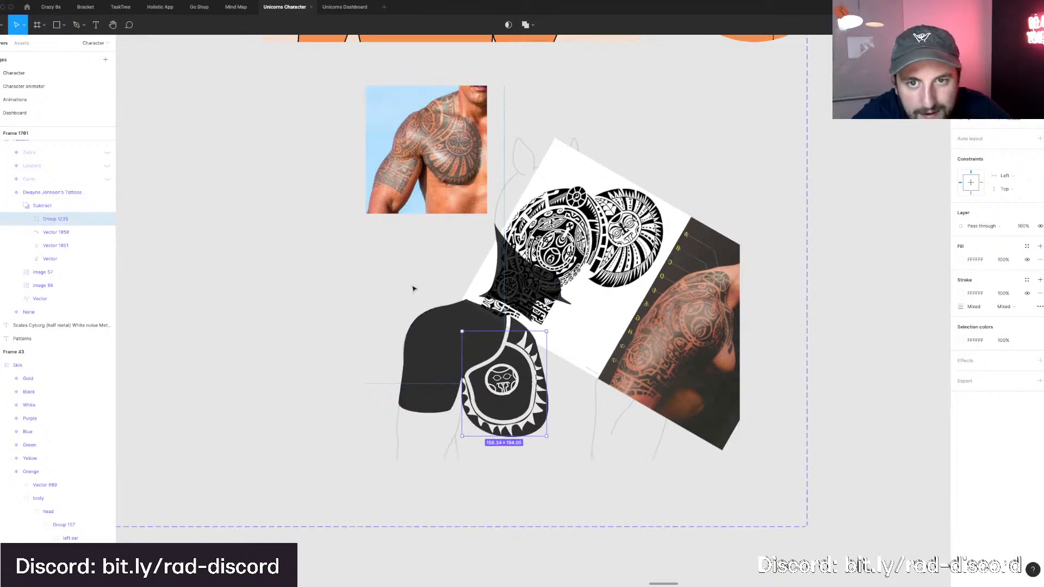
scroll(413, 288, up, 4)
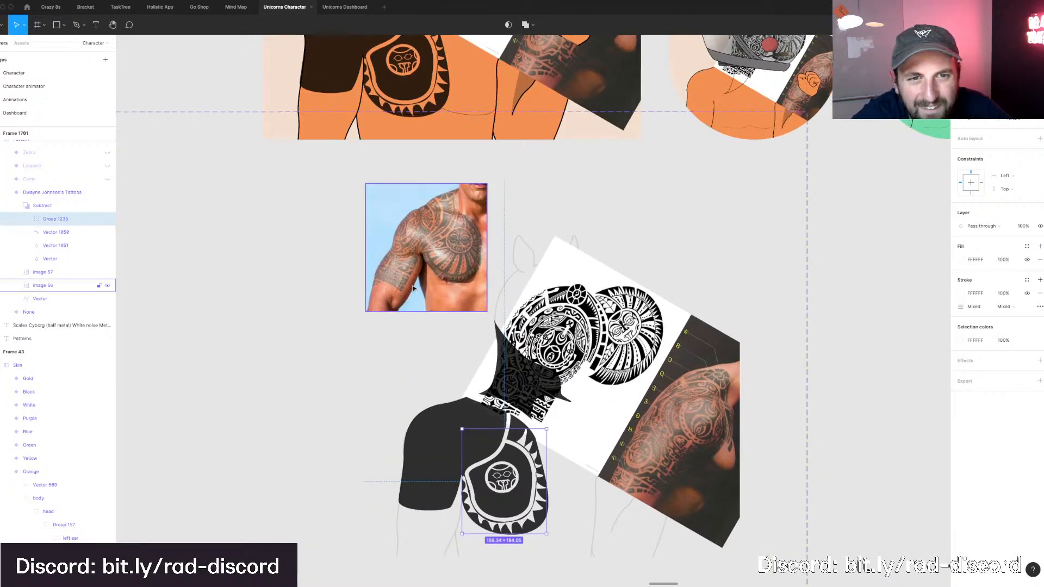
scroll(413, 288, up, 4)
scroll(413, 288, up, 4)
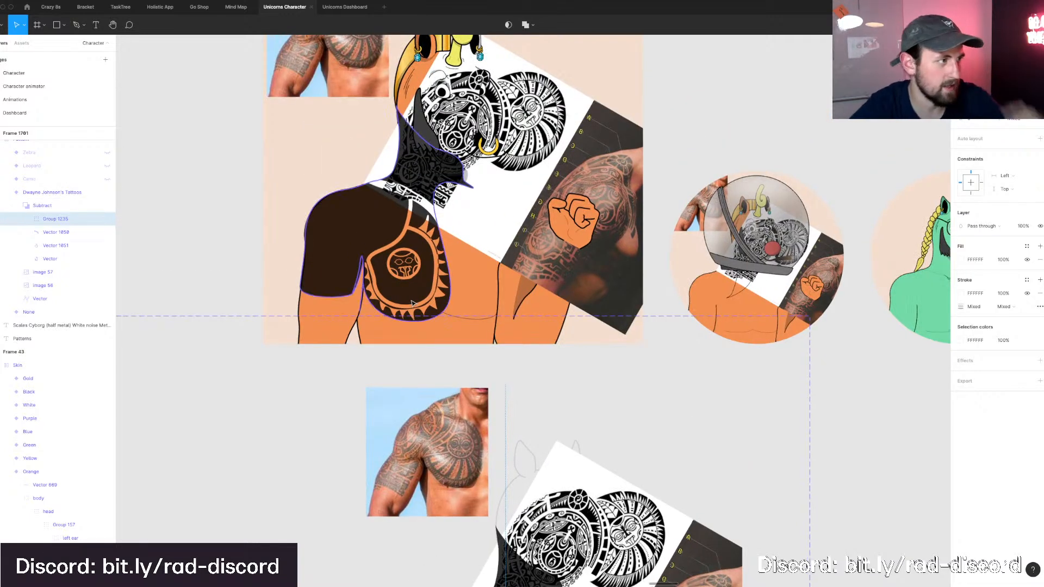
scroll(411, 303, up, 3)
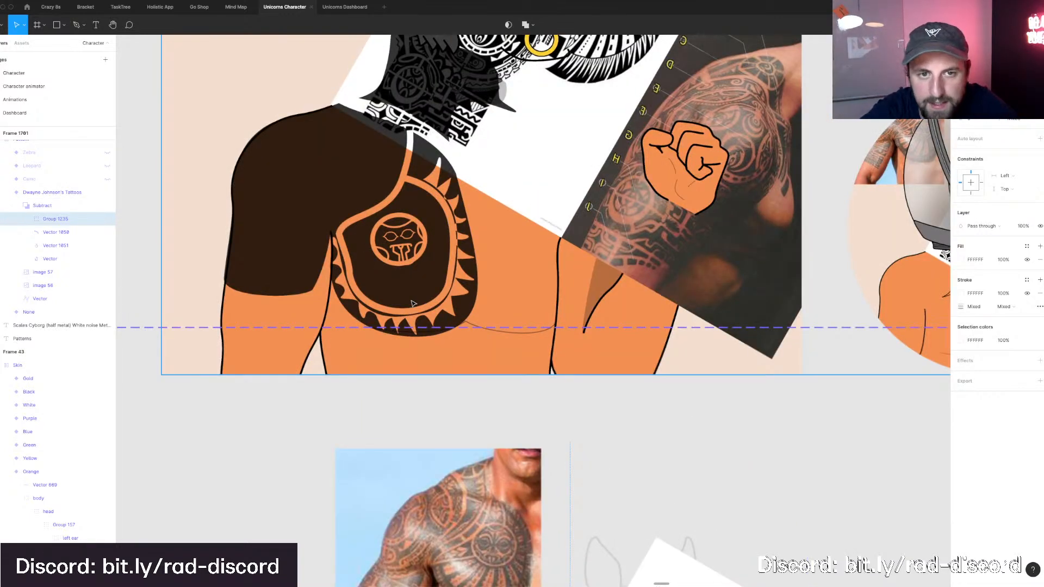
scroll(412, 303, down, 5)
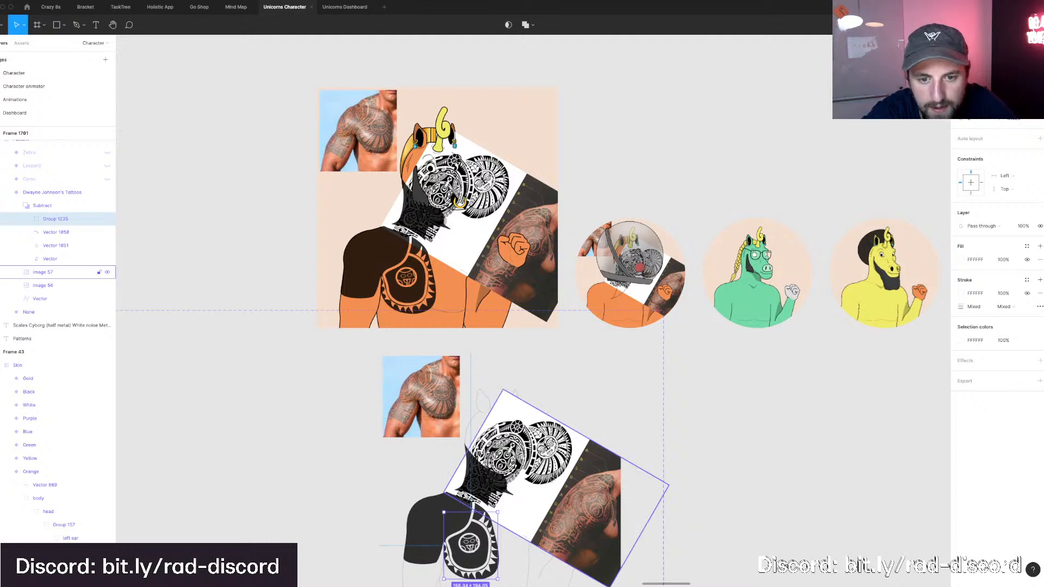
Move the rotated tattoo pattern reference image up and away from the unicorn's neck.
drag(556, 482, 572, 469)
scroll(572, 469, down, 2)
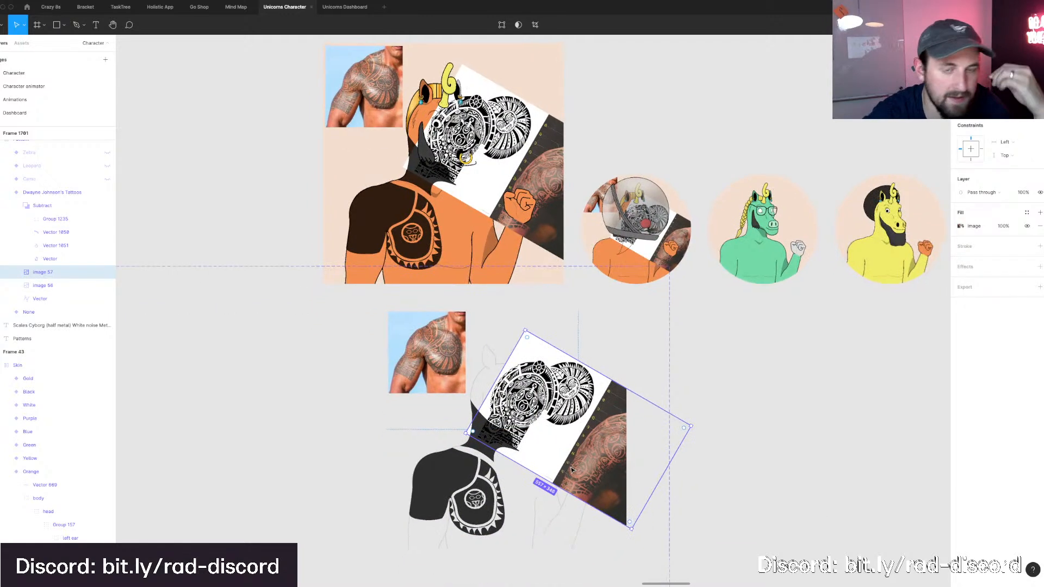
scroll(544, 457, down, 2)
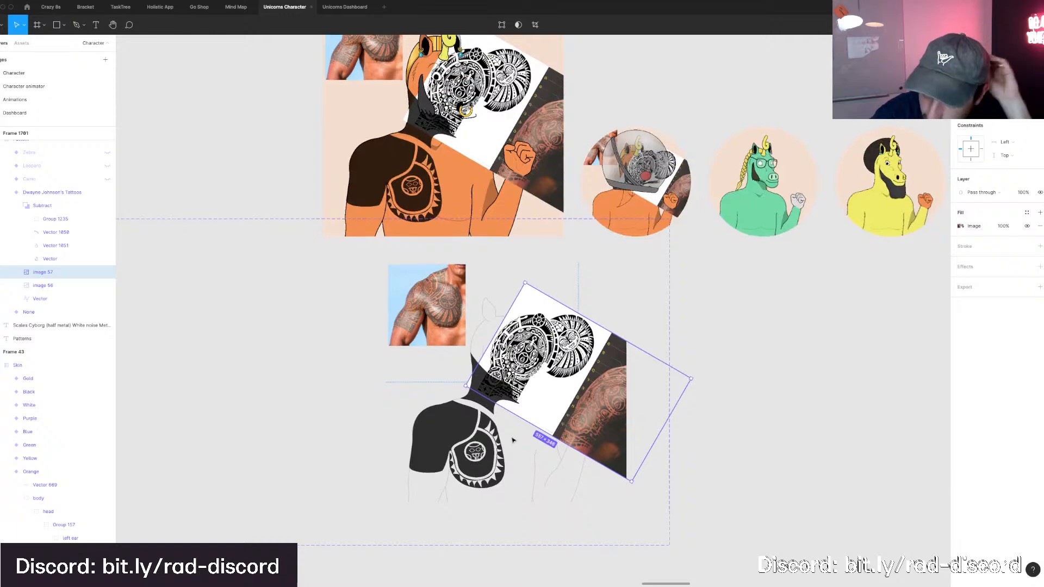
scroll(480, 420, down, 2)
drag(554, 353, 575, 356)
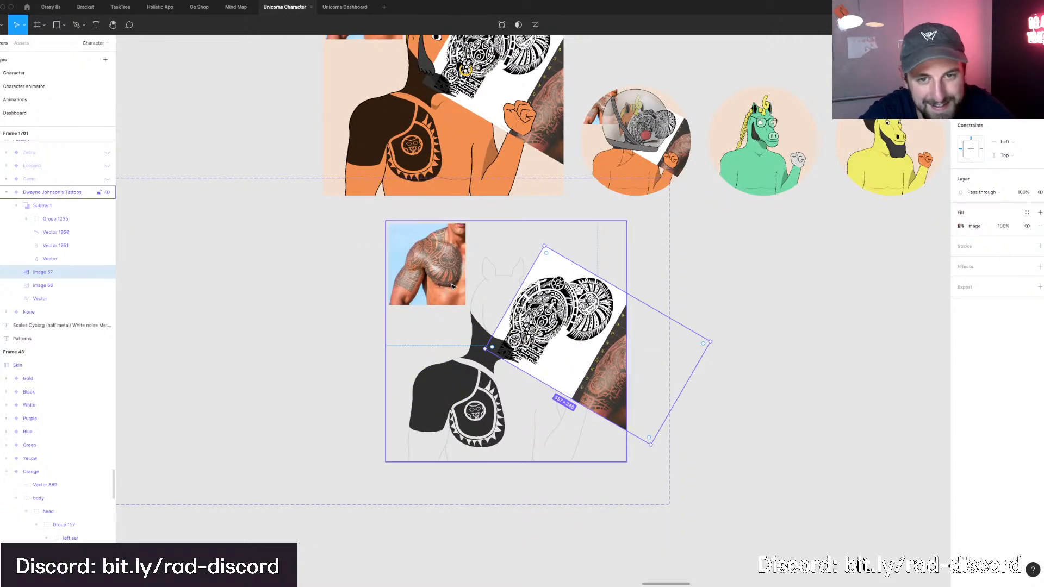
Hide the rotated tattoo pattern reference image.
scroll(45, 191, up, 1)
scroll(451, 286, right, 2)
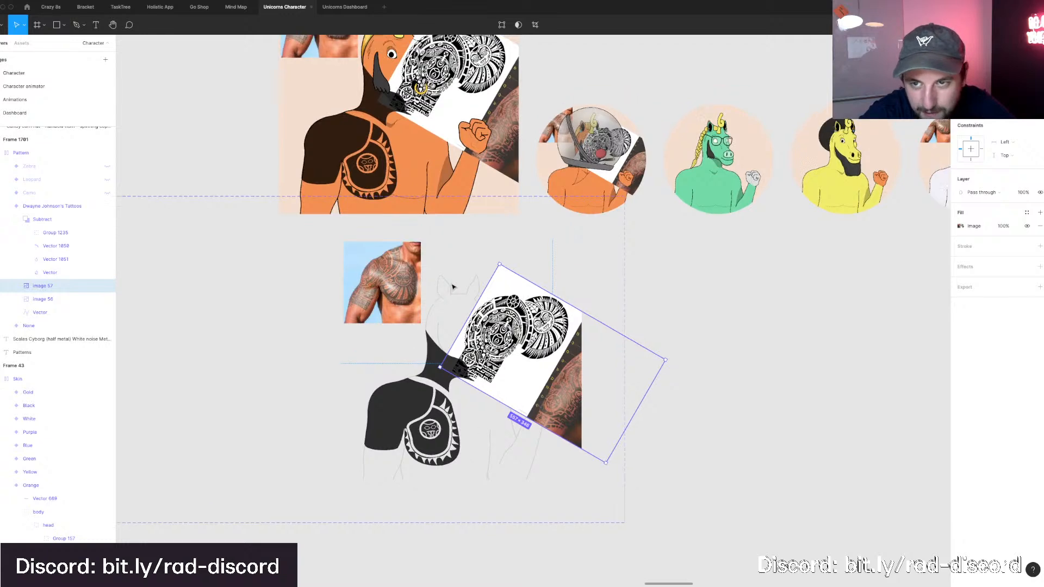
scroll(452, 287, up, 4)
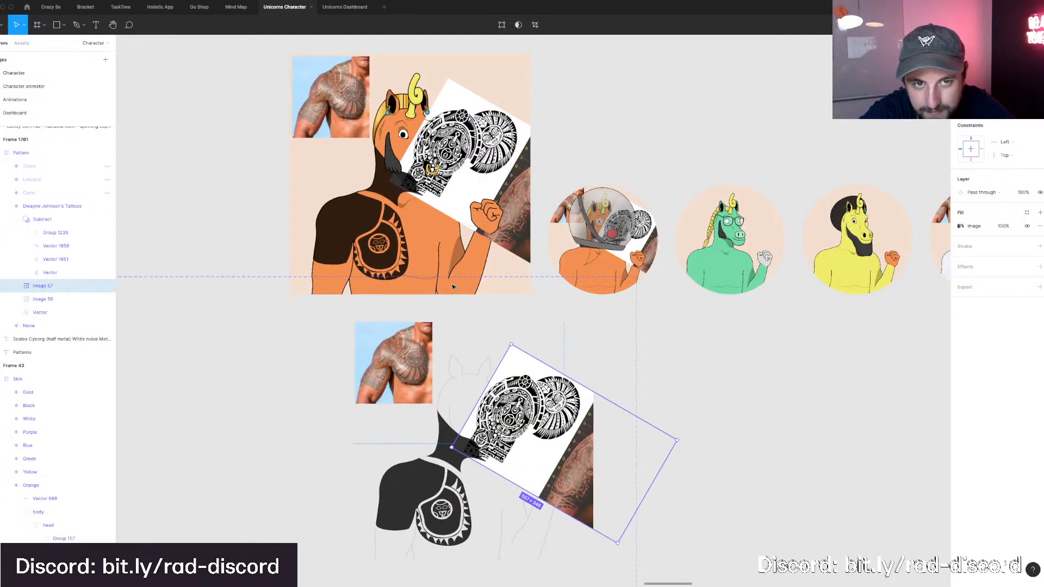
scroll(451, 286, up, 12)
scroll(452, 286, down, 8)
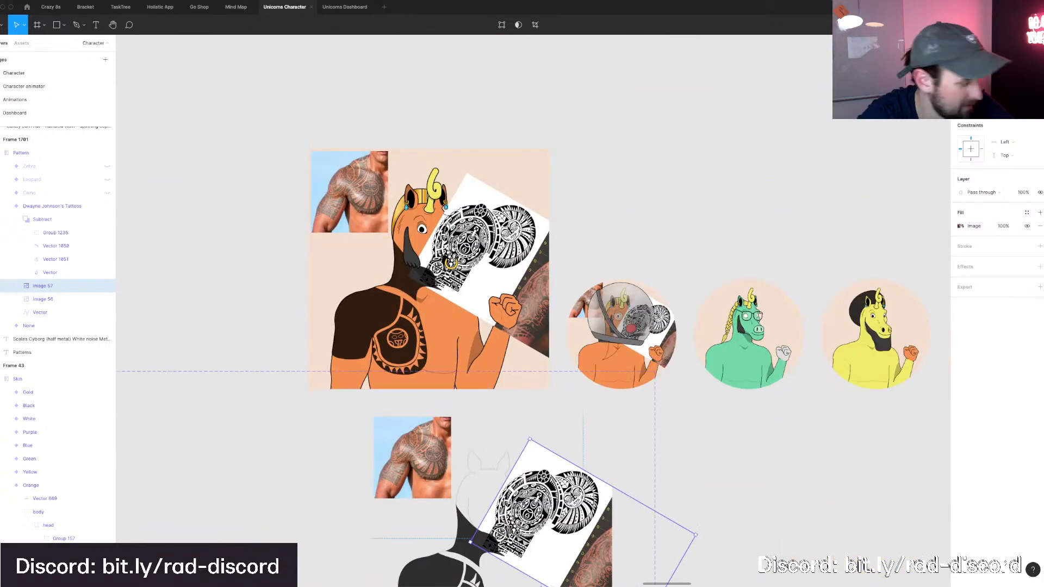
scroll(468, 309, down, 10)
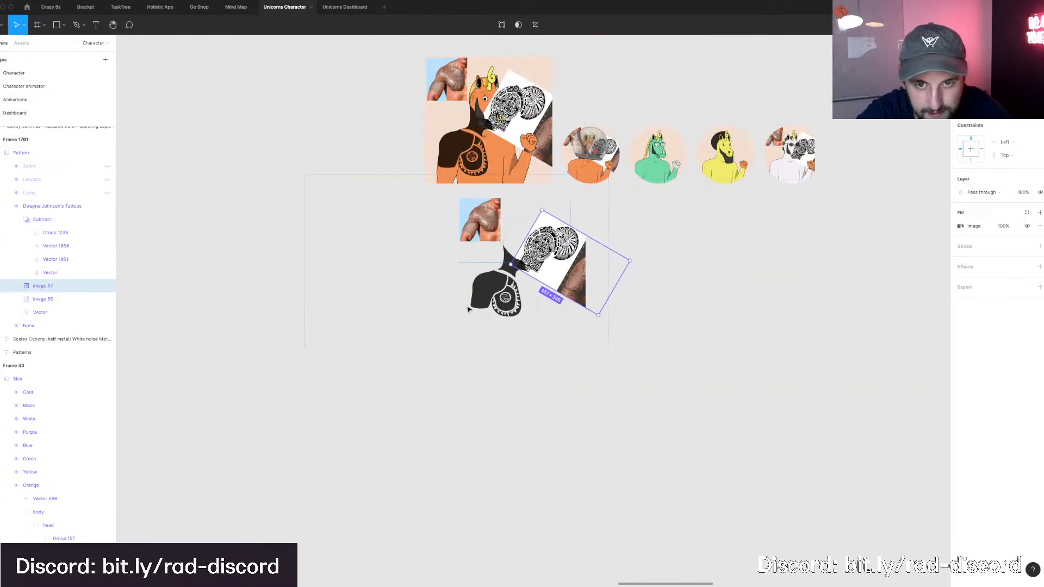
scroll(468, 308, up, 5)
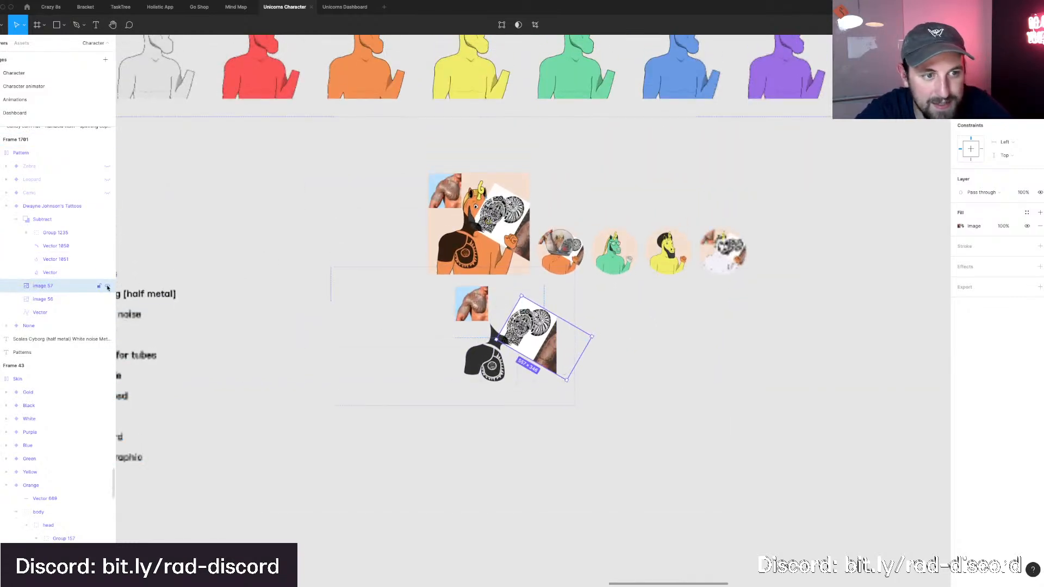
click(107, 288)
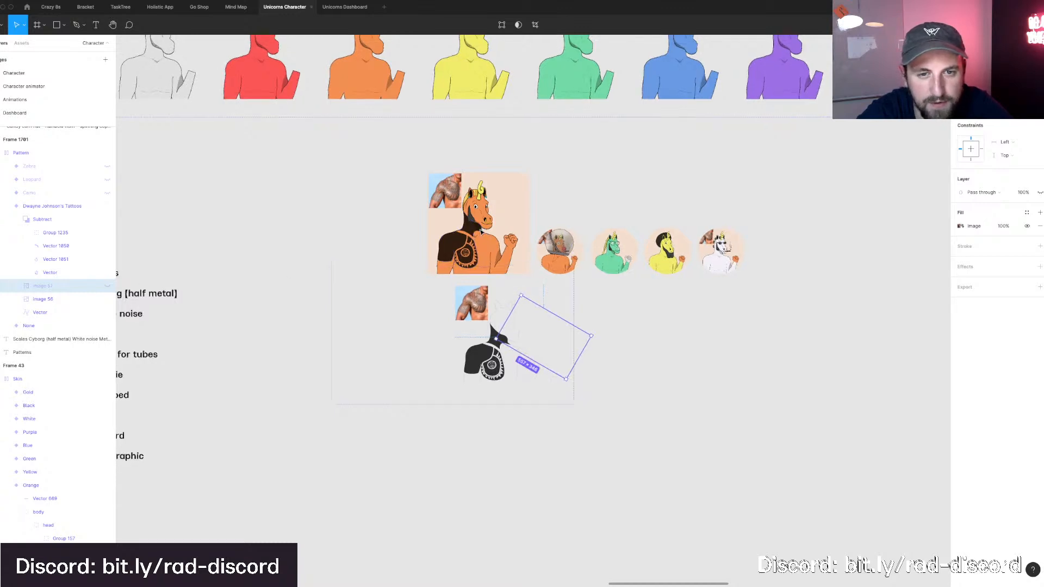
Examine the tattoo on the character previews at several sizes, with the pattern reference image shown and hidden.
scroll(514, 233, down, 3)
scroll(478, 236, up, 3)
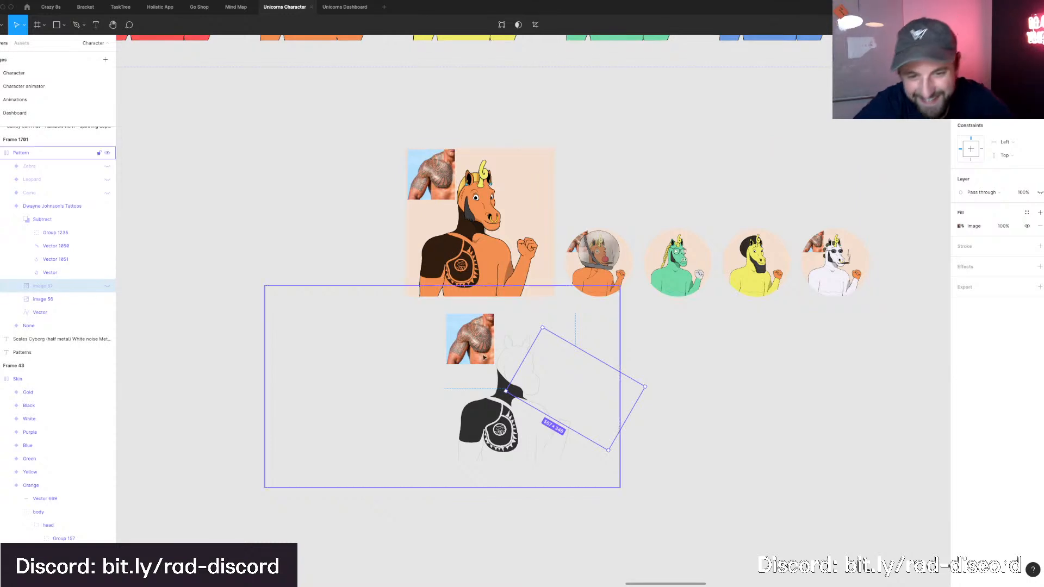
scroll(487, 418, up, 2)
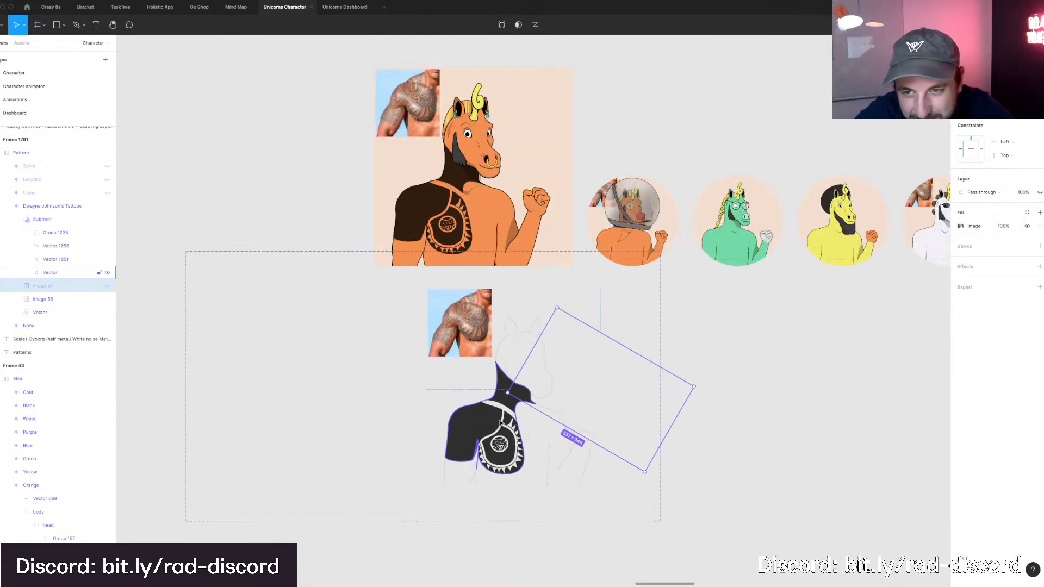
scroll(486, 418, down, 3)
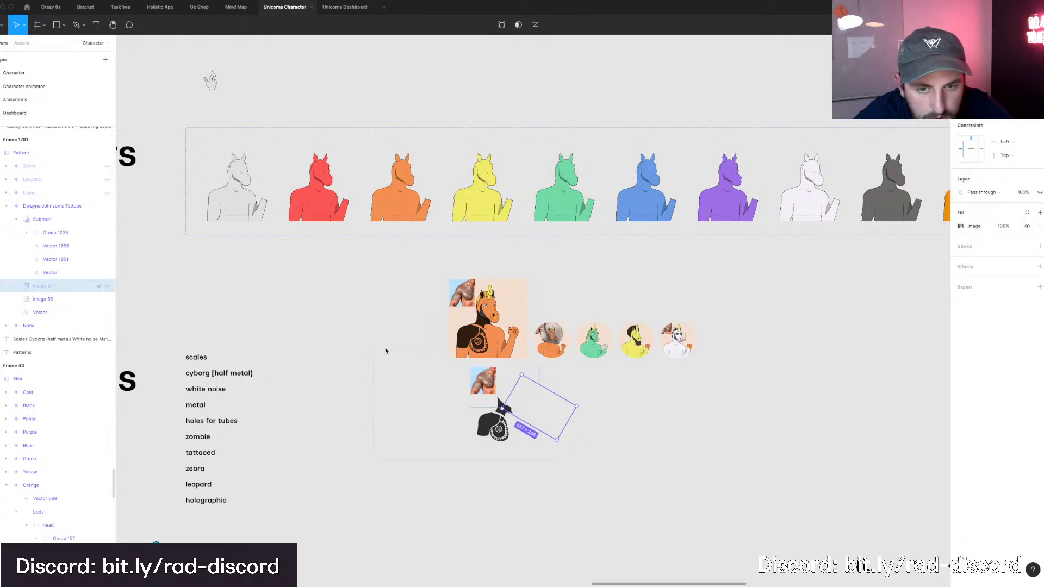
scroll(409, 351, down, 5)
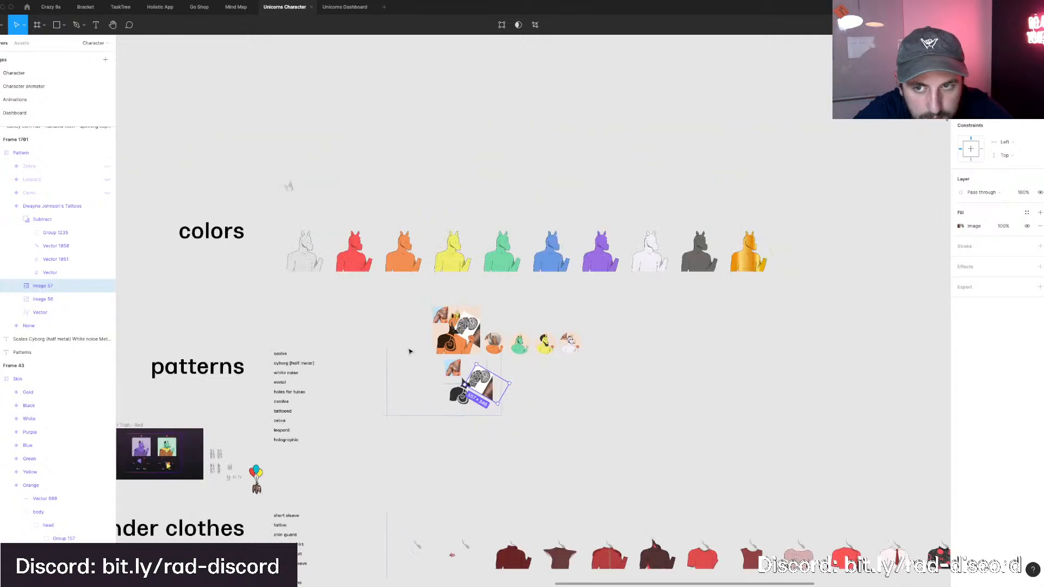
key(ctrl+shift+h)
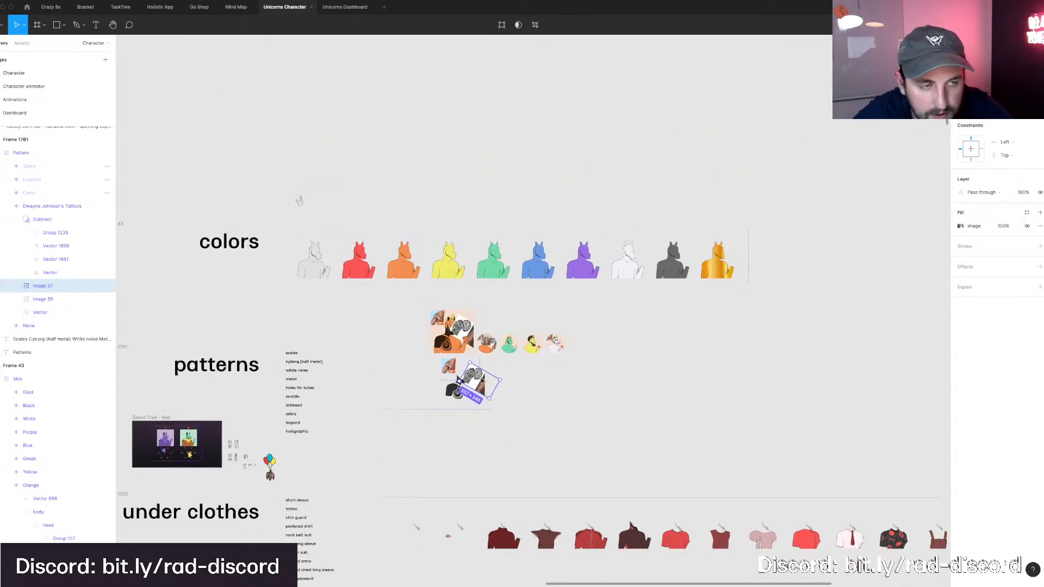
scroll(484, 381, up, 5)
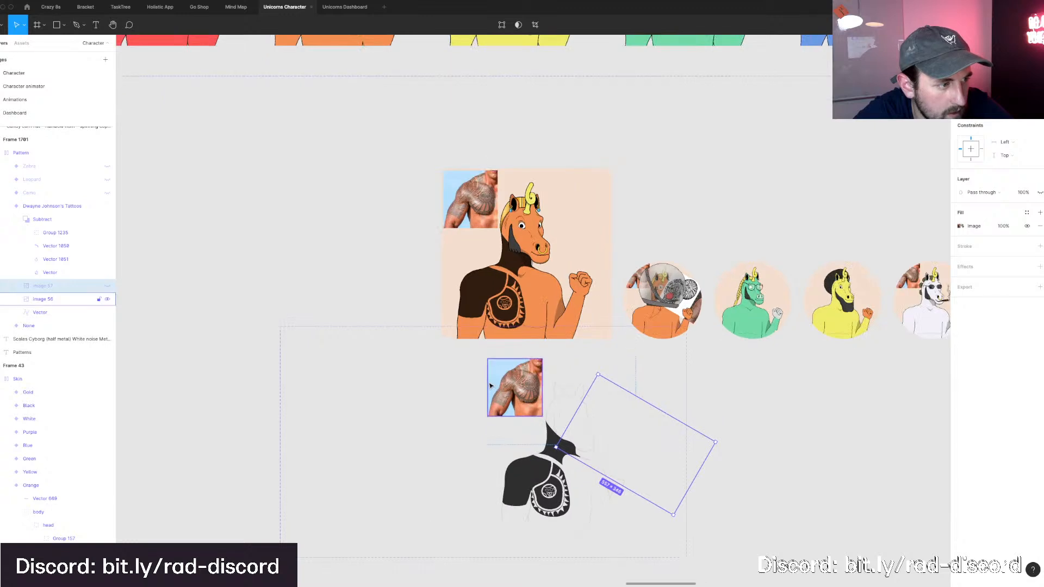
scroll(490, 385, down, 2)
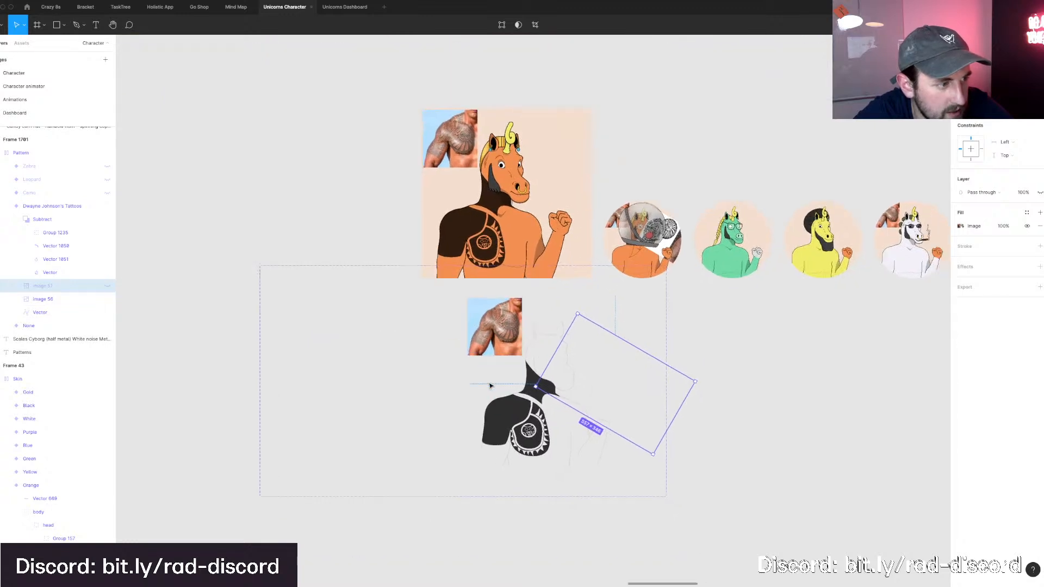
scroll(489, 386, down, 1)
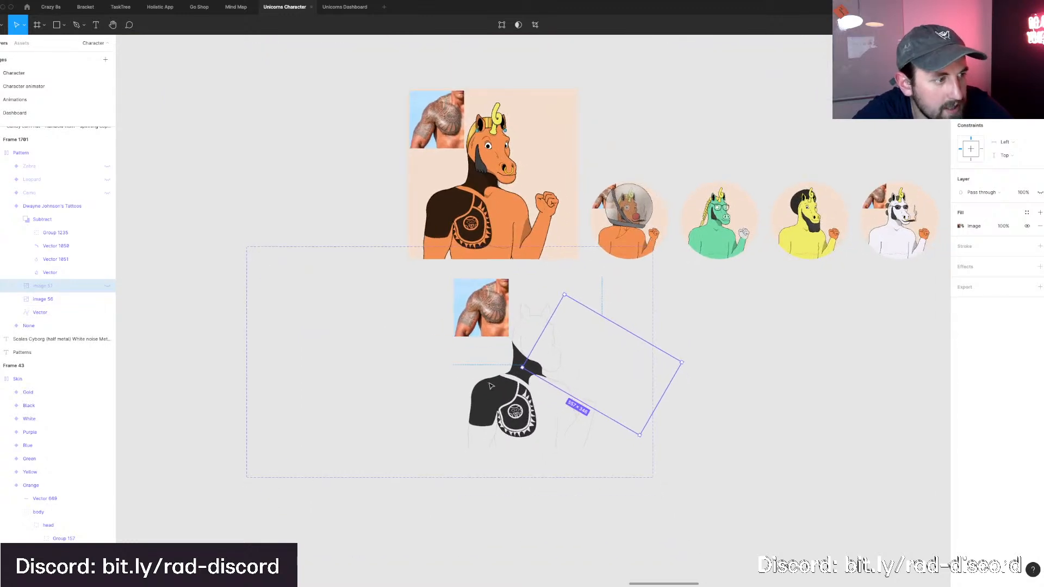
scroll(491, 385, right, 3)
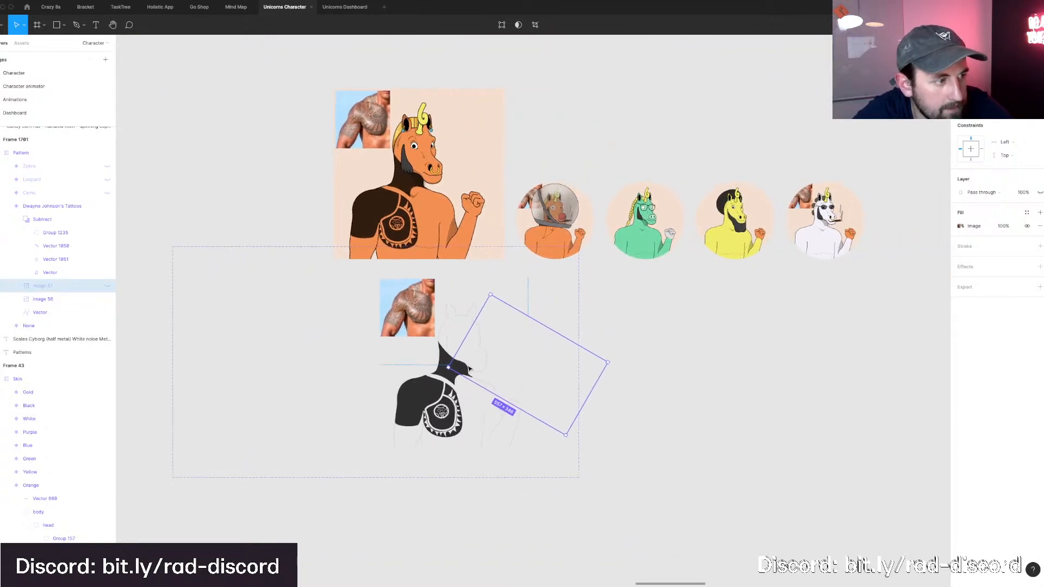
Check the black base vector by toggling its visibility, then collapse the tattoo's Subtract layer and select it.
click(428, 391)
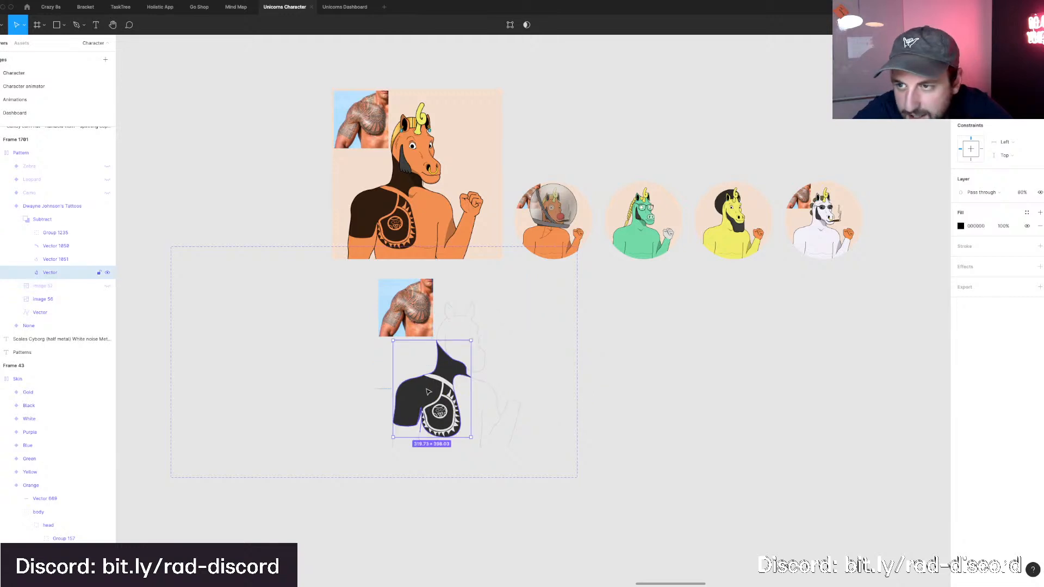
click(107, 274)
click(107, 274)
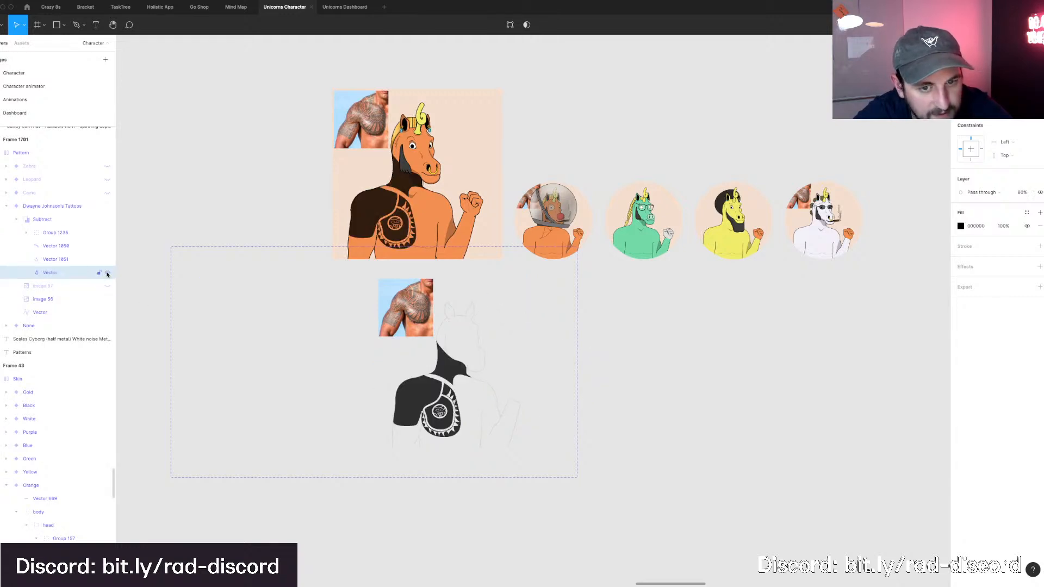
click(20, 219)
click(35, 221)
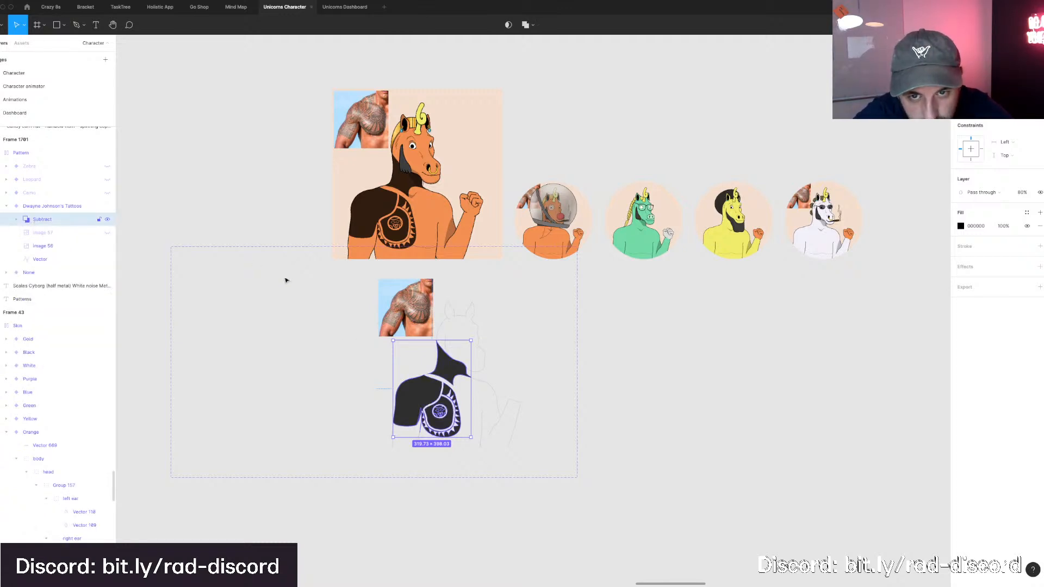
Examine the black tattoo shape against the chest reference photo and the character previews.
double_click(424, 391)
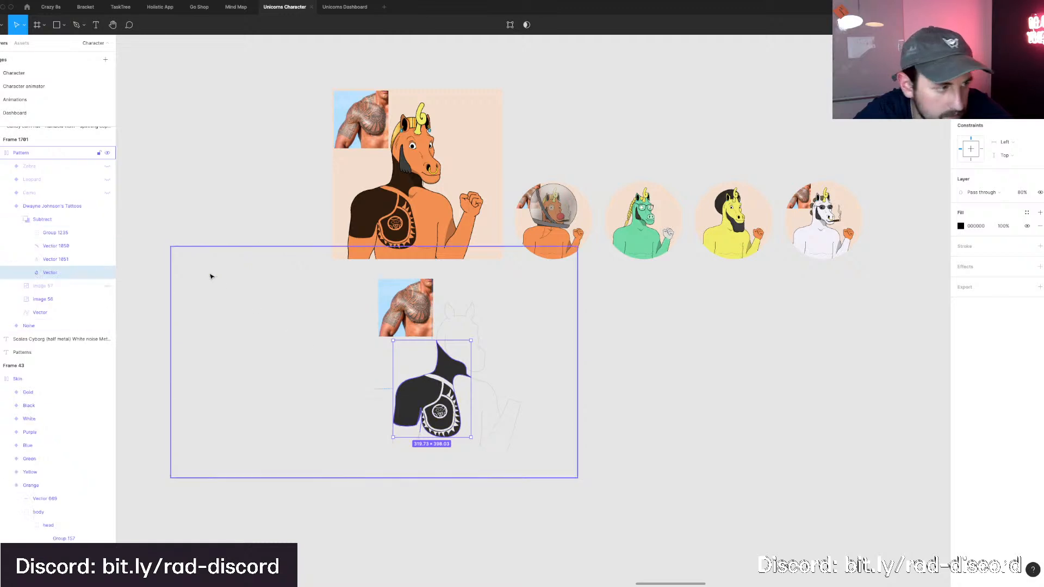
drag(211, 276, 373, 447)
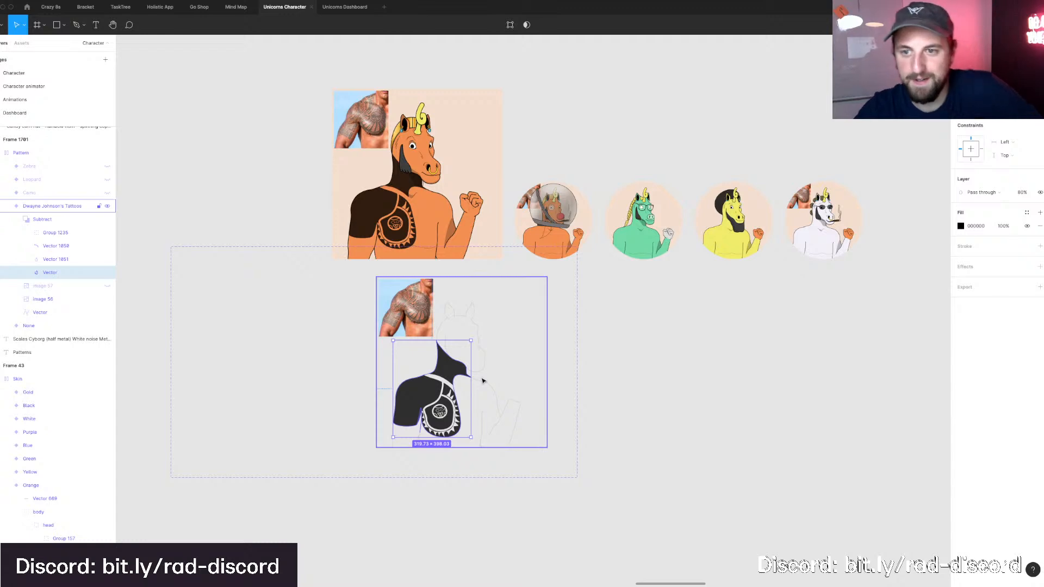
scroll(483, 380, down, 1)
scroll(483, 380, left, 1)
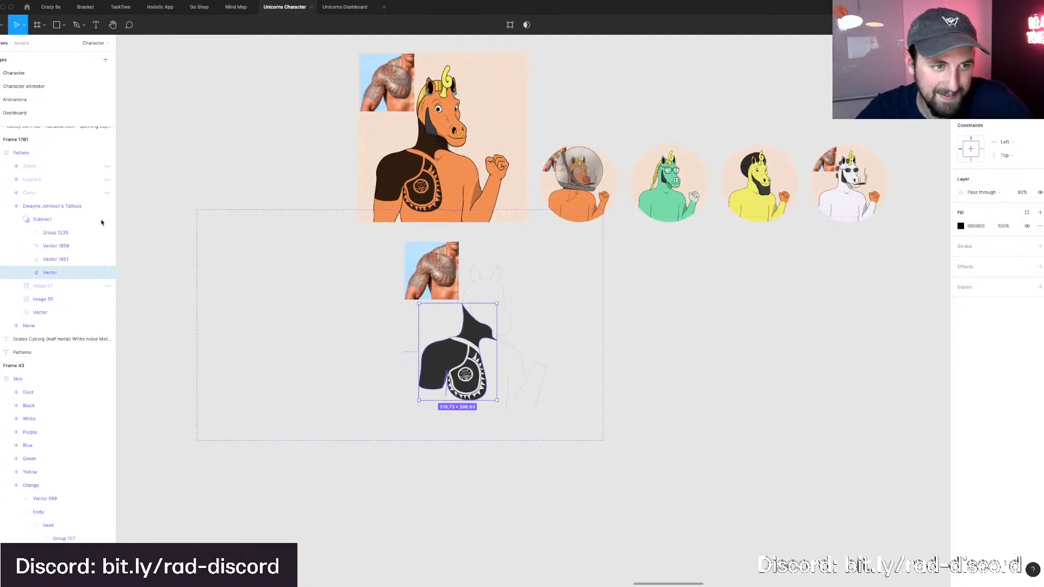
scroll(448, 354, up, 2)
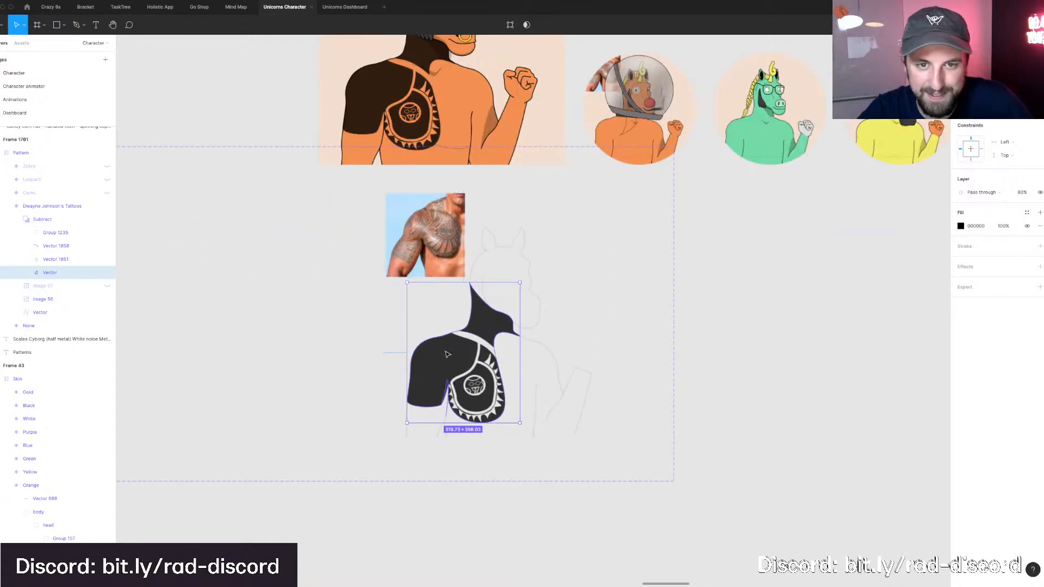
scroll(447, 354, down, 1)
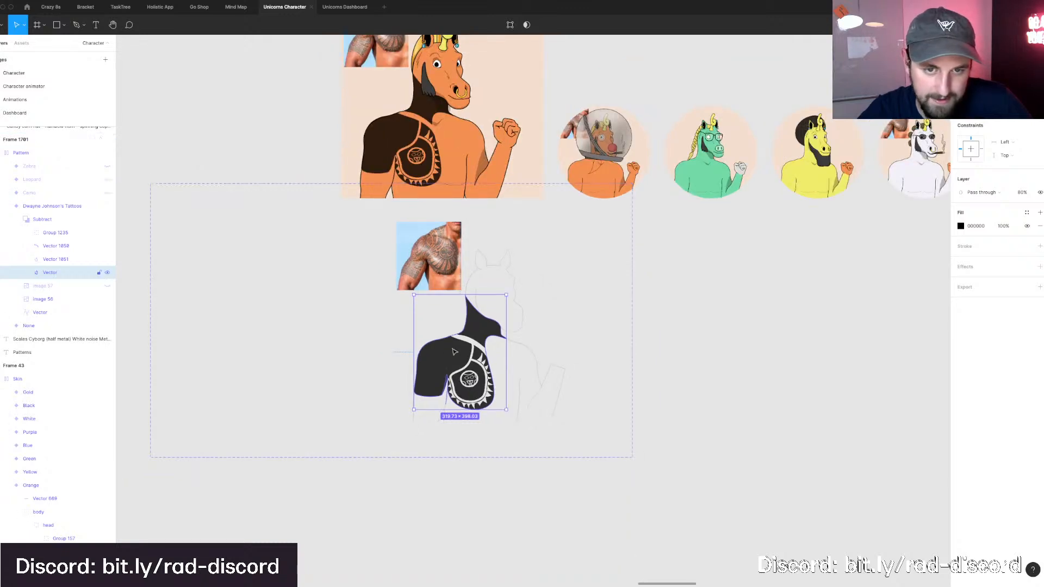
scroll(454, 352, up, 1)
scroll(454, 352, up, 2)
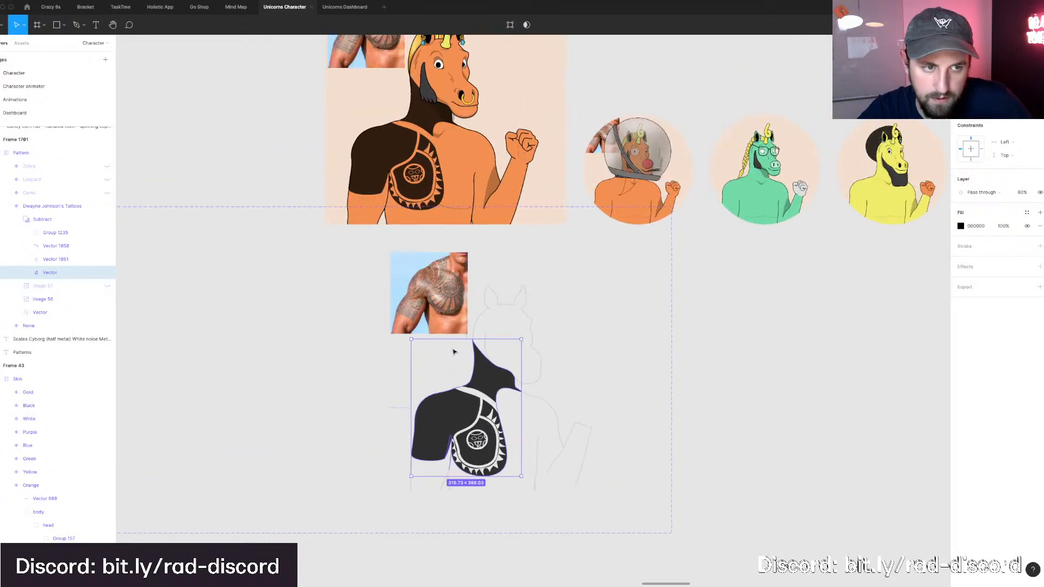
Duplicate the tattoo's Subtract shape and fill the lower copy with the Unicorn Red colour style.
click(17, 221)
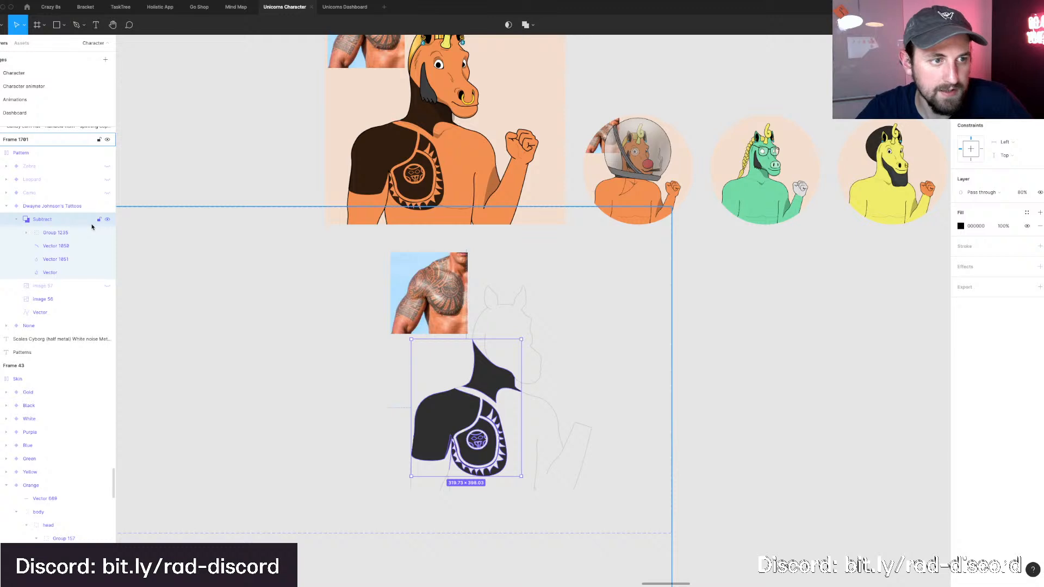
key(super+d)
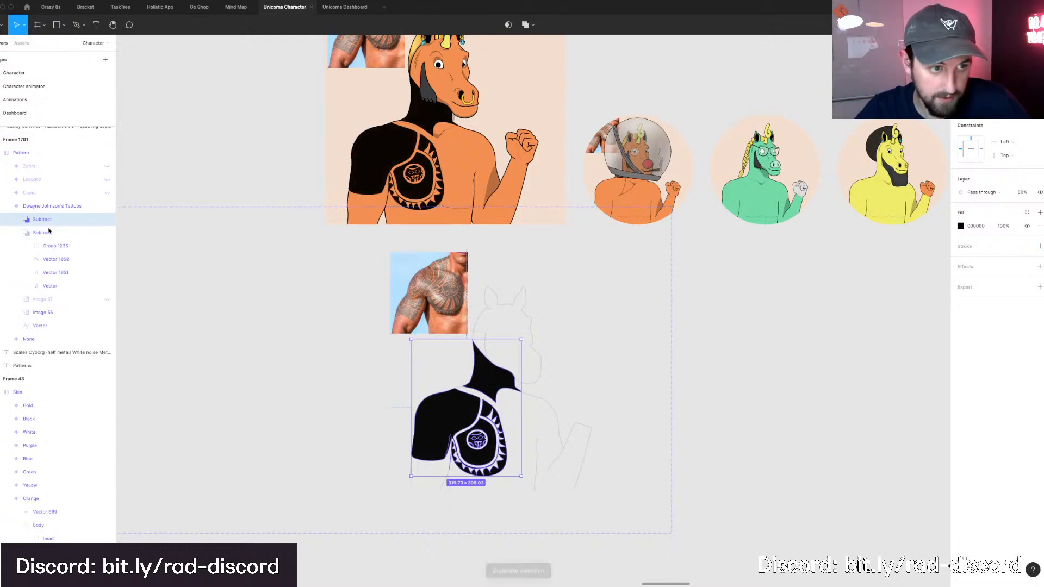
key(Tab)
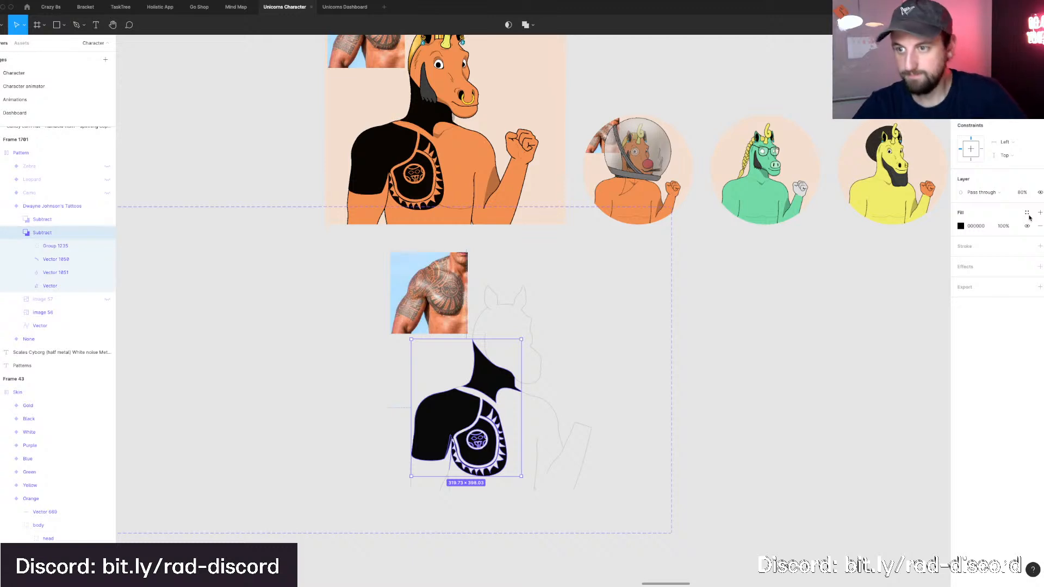
click(1027, 214)
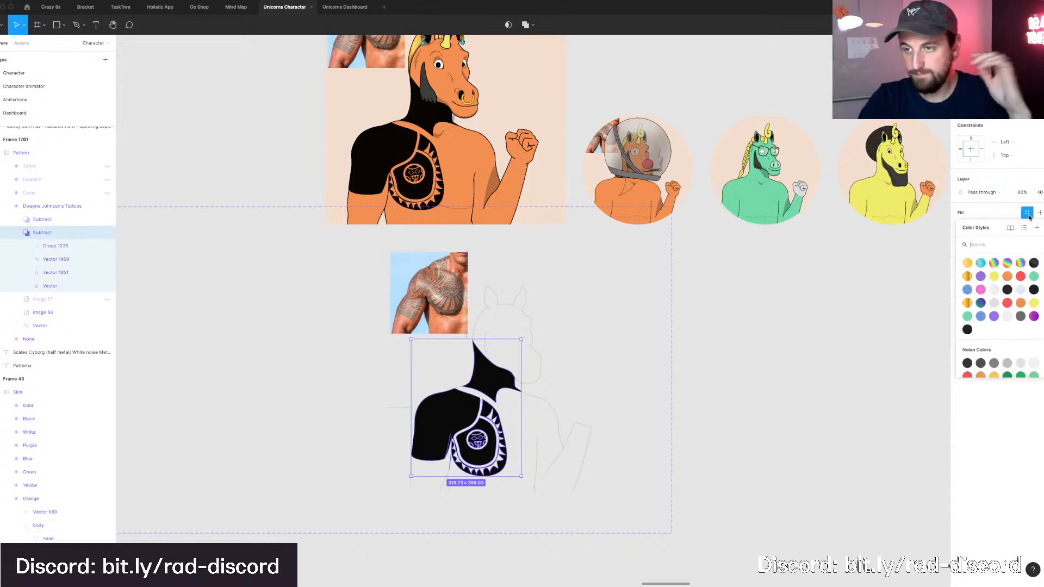
click(1021, 277)
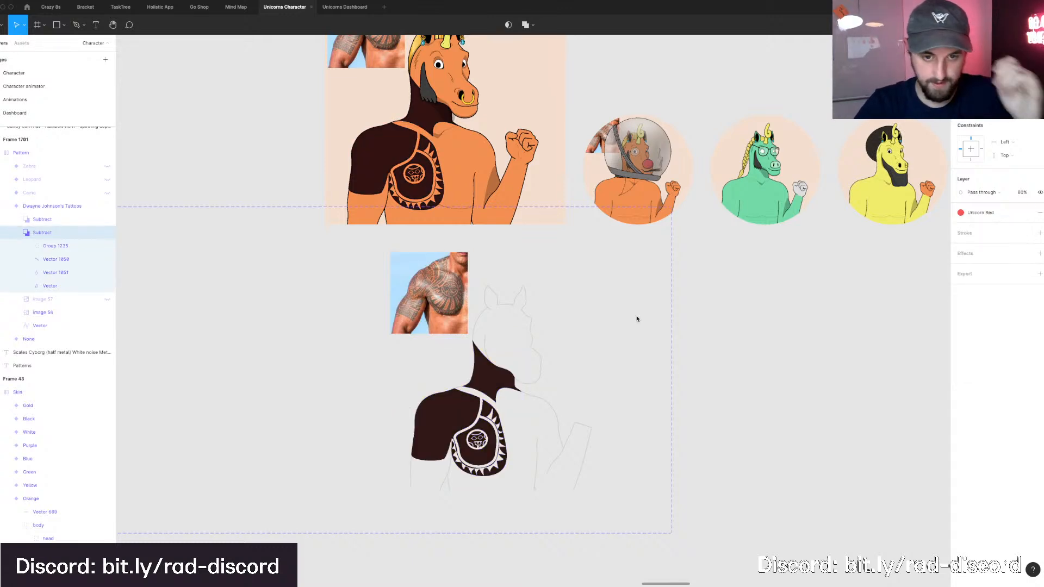
Set the red Subtract copy's opacity to 100% and group it with the black copy above it.
click(66, 219)
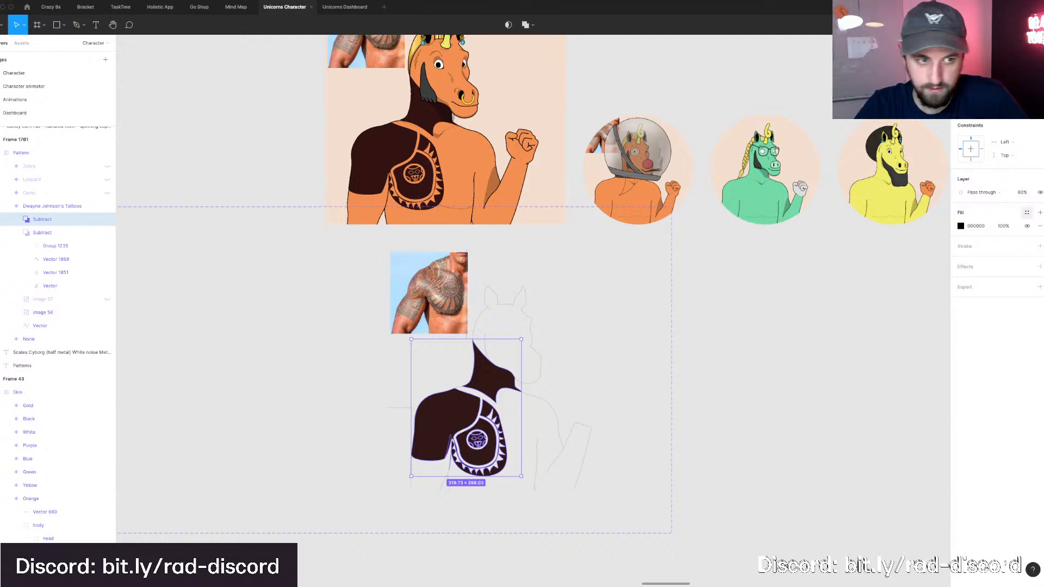
click(67, 233)
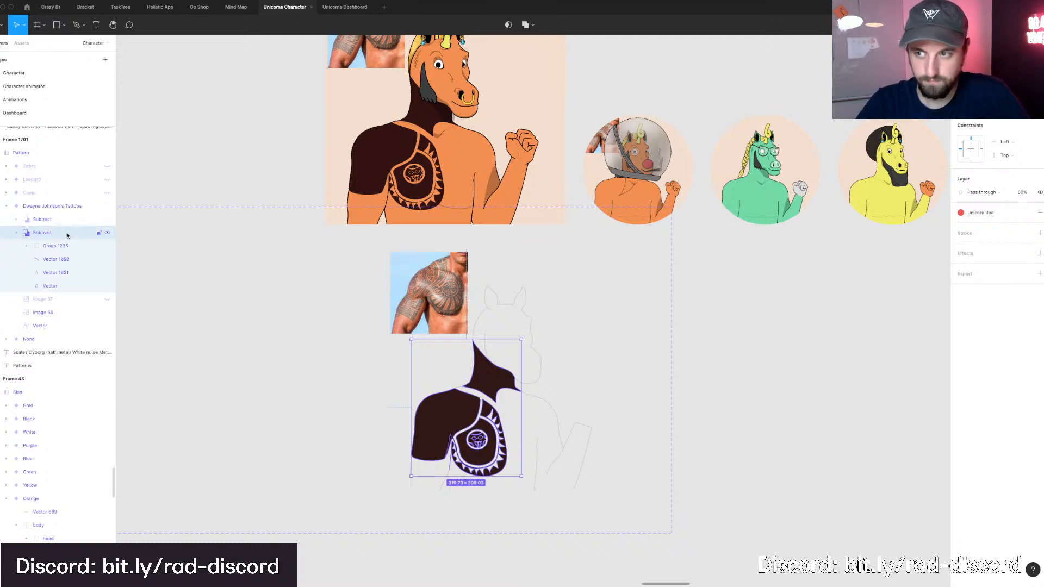
key(0)
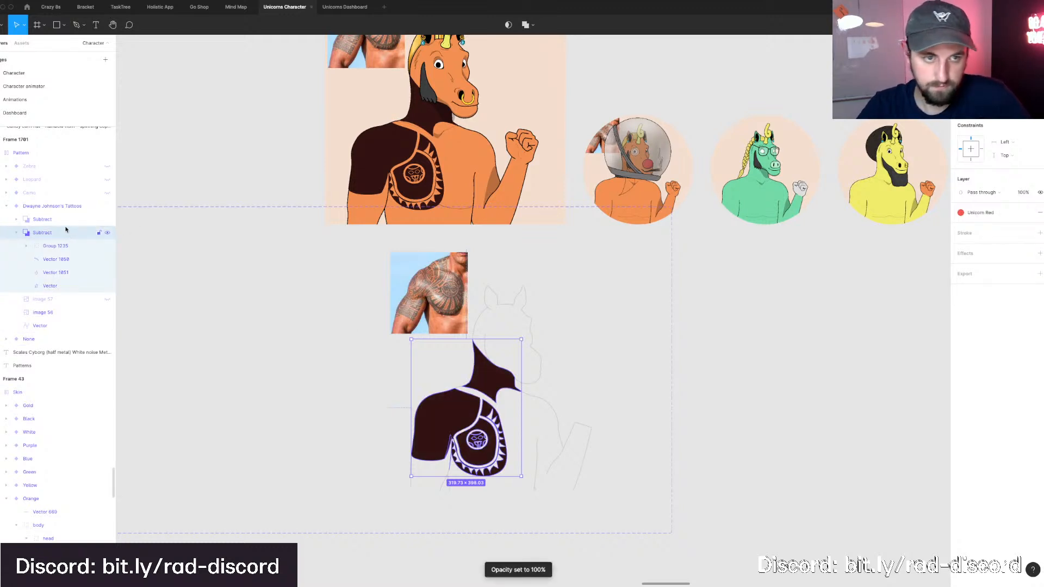
shift+click(59, 220)
key(super+g)
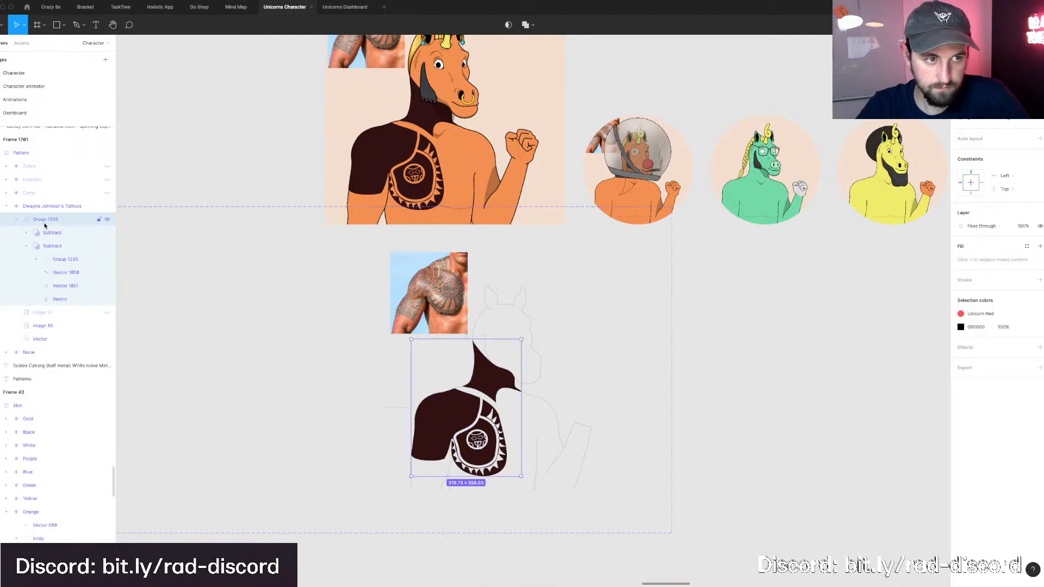
Try 70% and 60% opacity on the black Subtract copy inside the tattoo group.
click(53, 233)
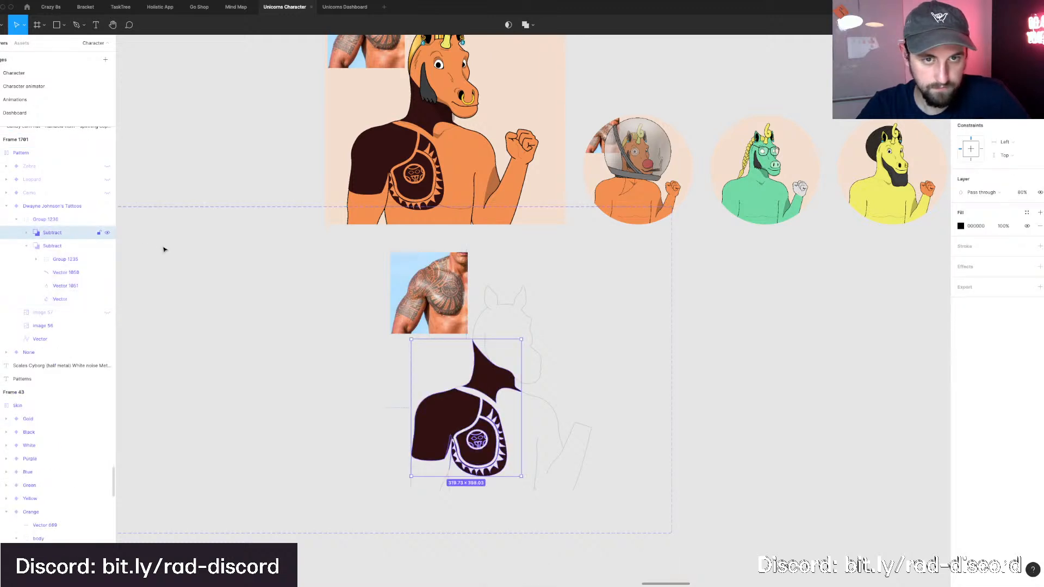
key(7)
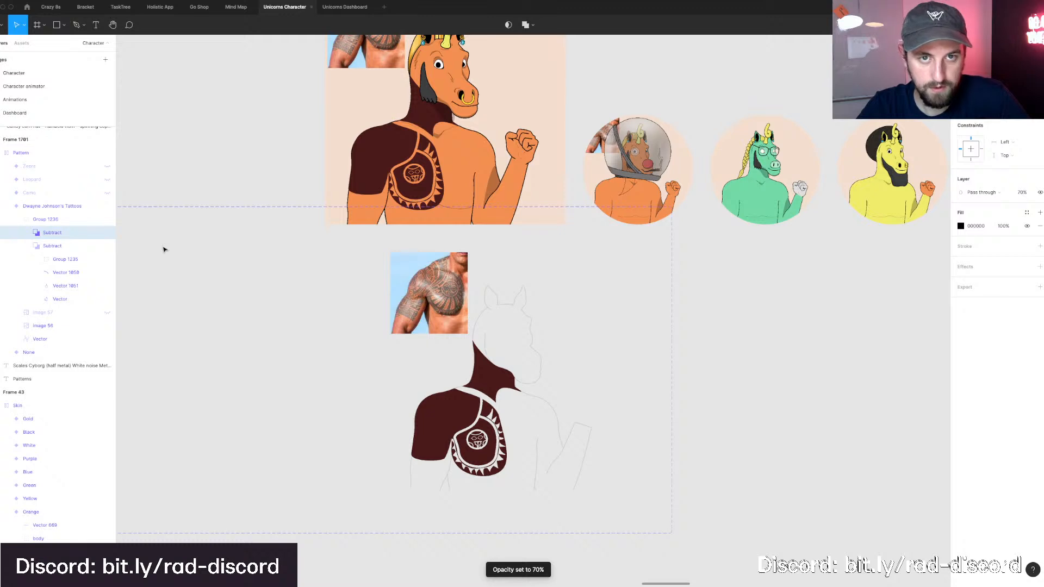
key(6)
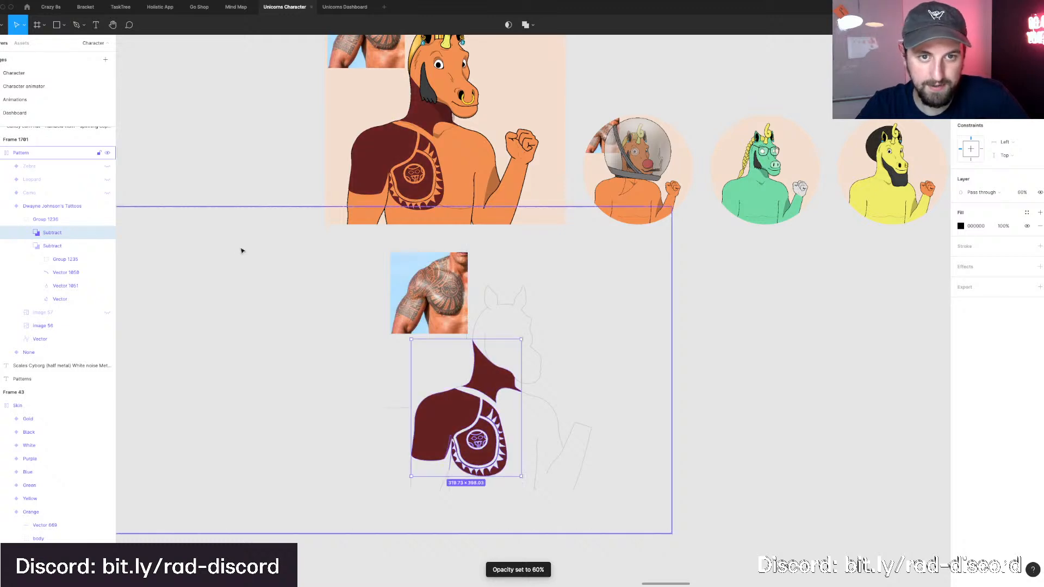
scroll(223, 250, up, 1)
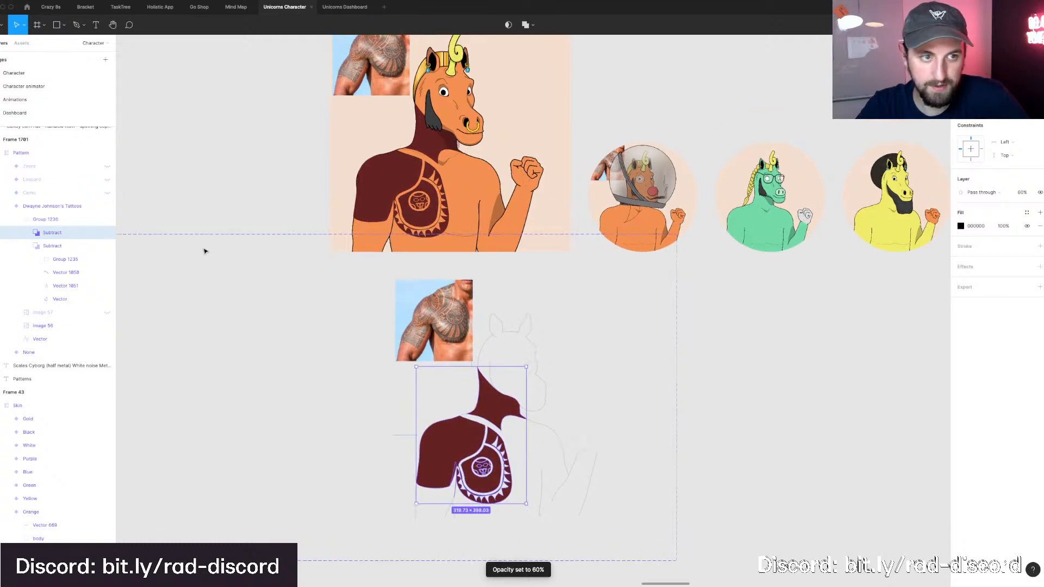
Try the unicorn yellow and Unicorn Green styles in place of red on the tattoo group.
click(37, 218)
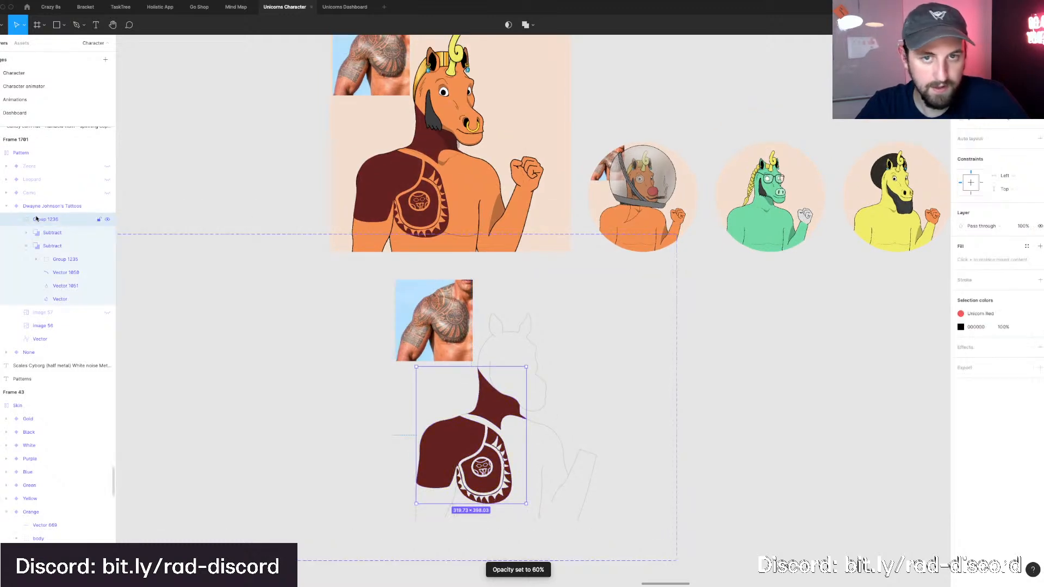
click(984, 314)
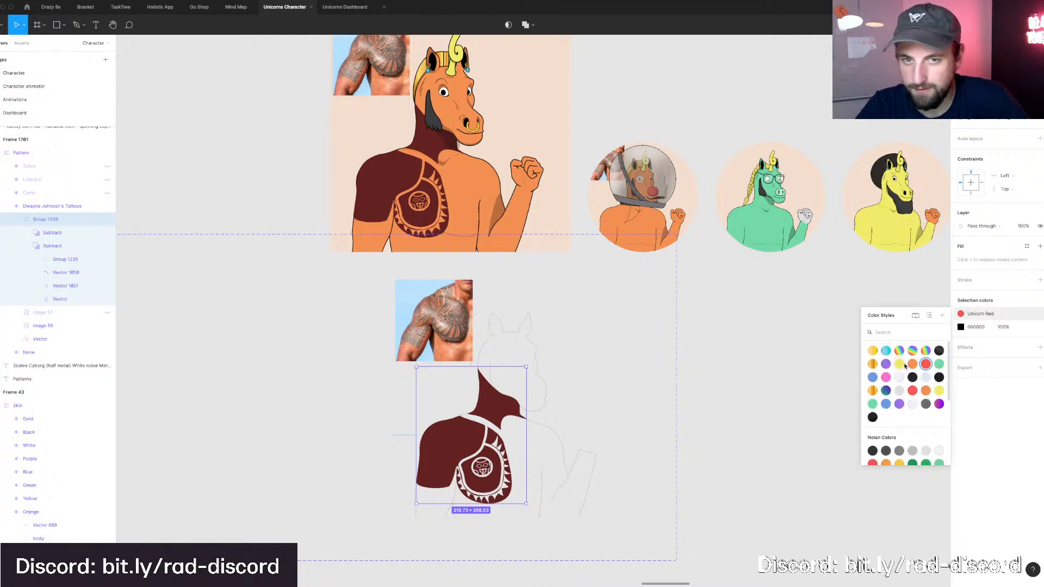
click(900, 363)
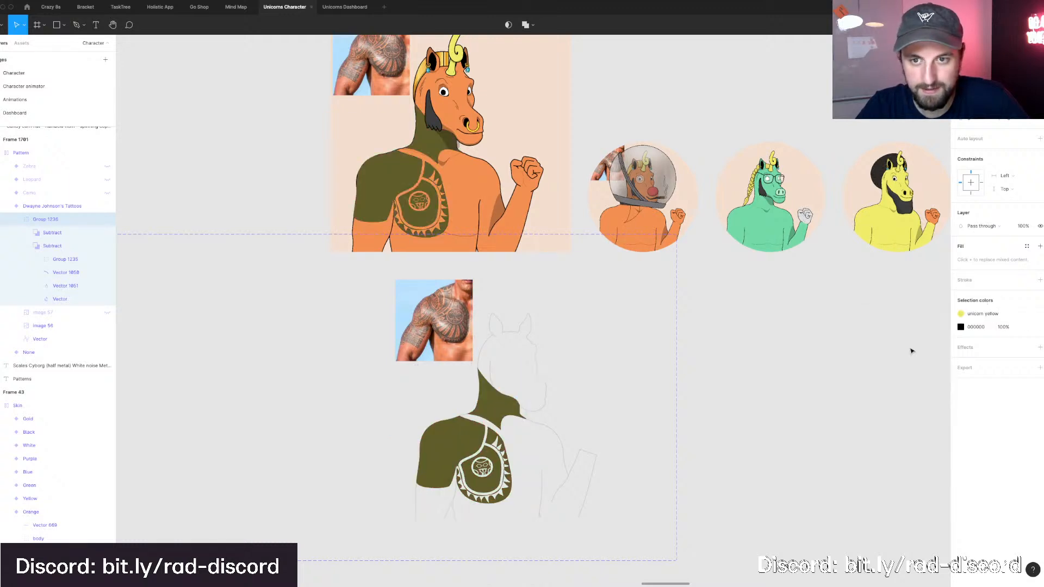
click(976, 316)
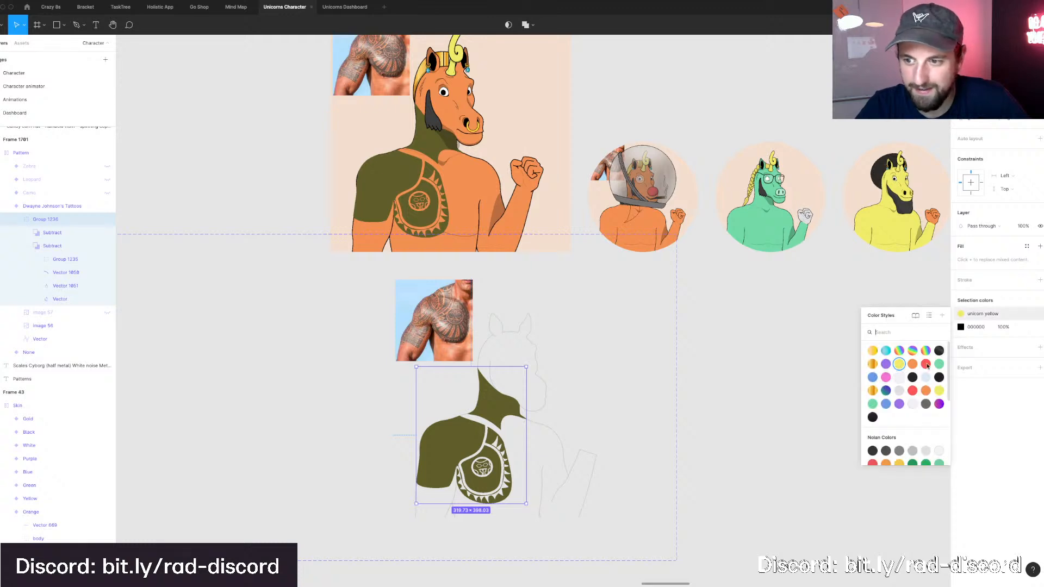
click(938, 364)
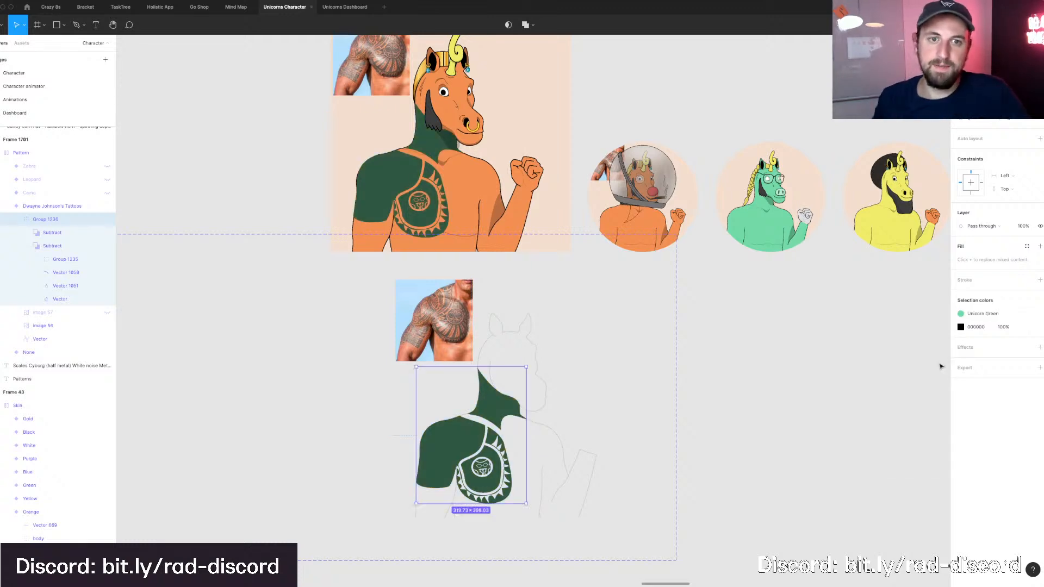
Change the tattoo group's green colour to the Unicorn Blue style.
click(963, 319)
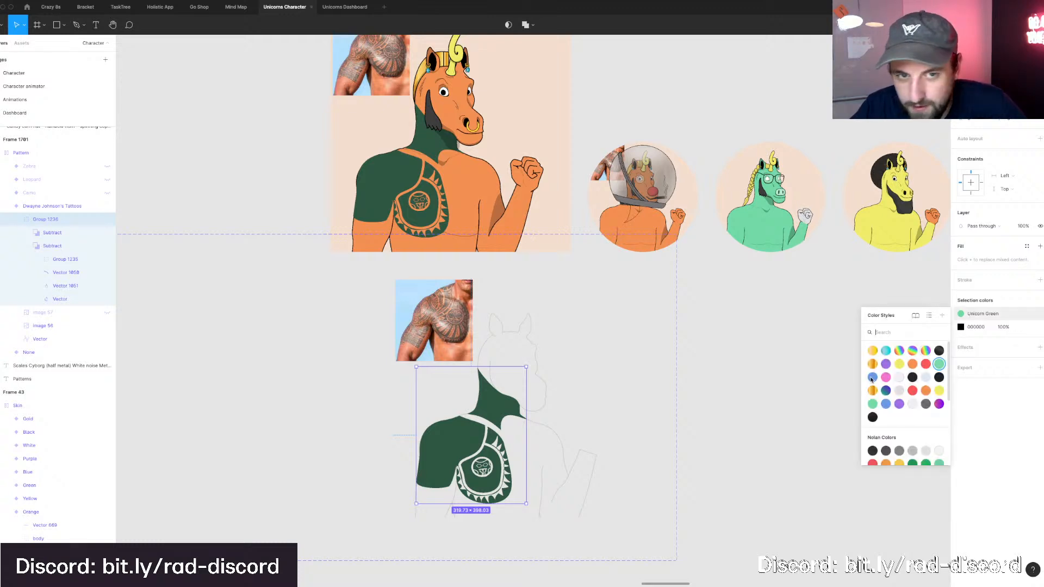
click(871, 378)
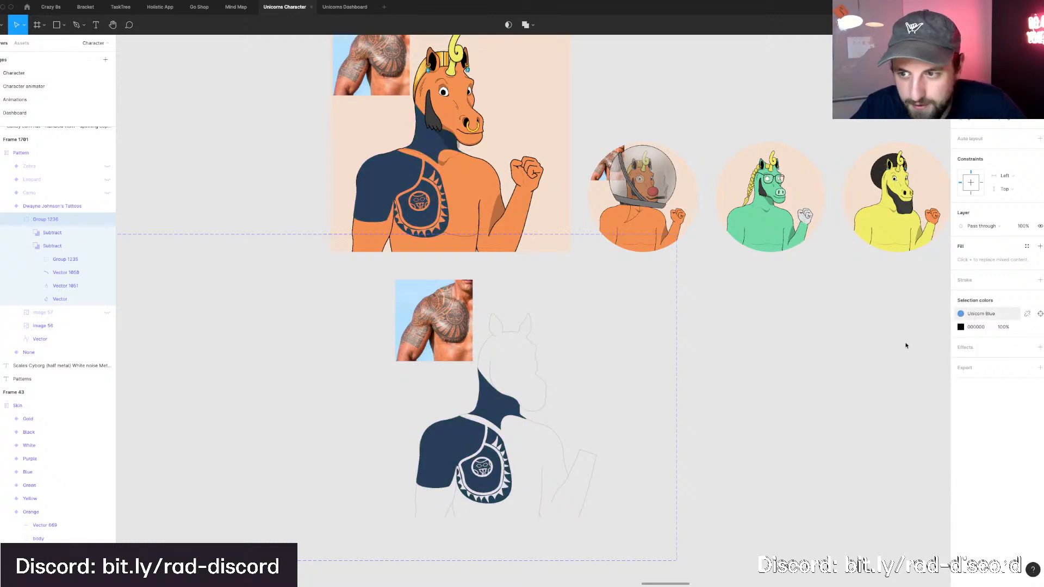
click(960, 313)
key(Escape)
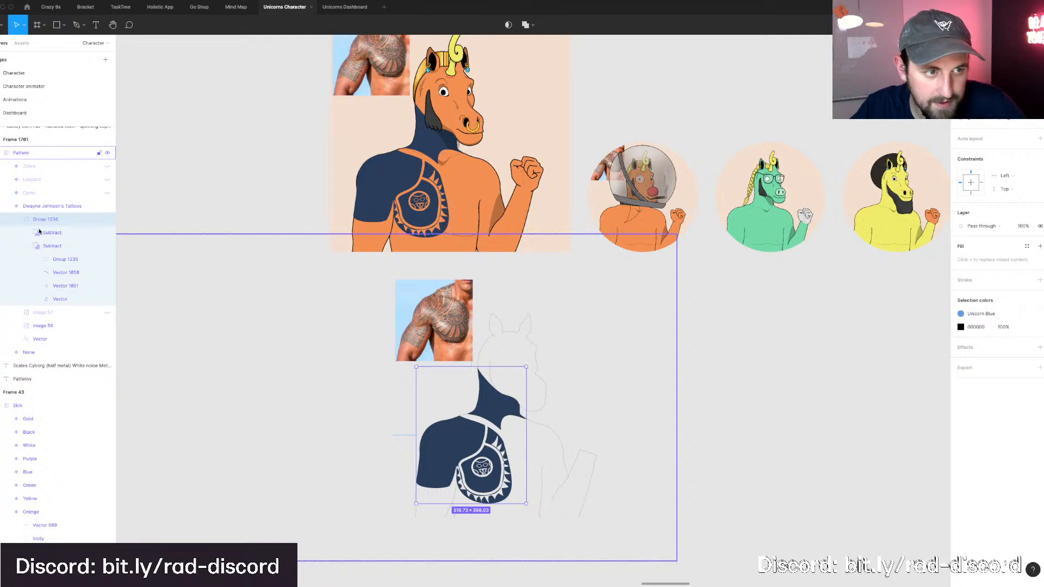
Try the black Subtract overlay at 80% opacity and settle on 70%.
click(39, 232)
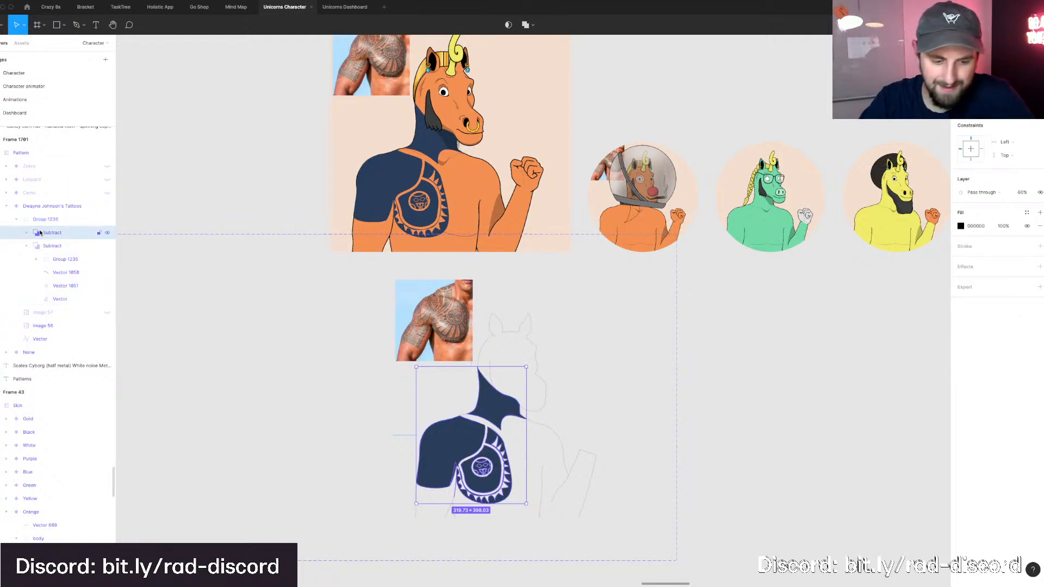
key(8)
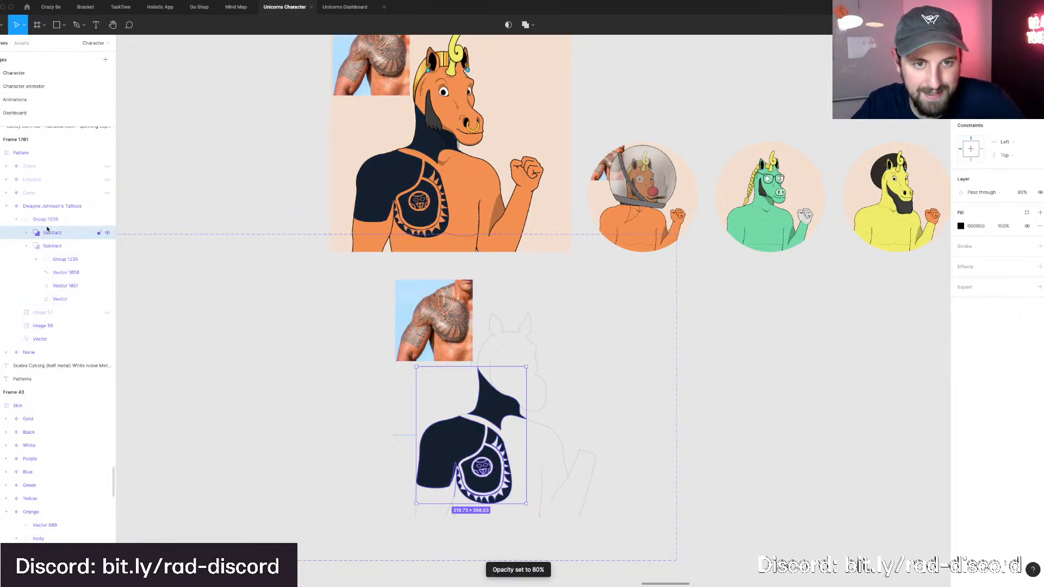
key(7)
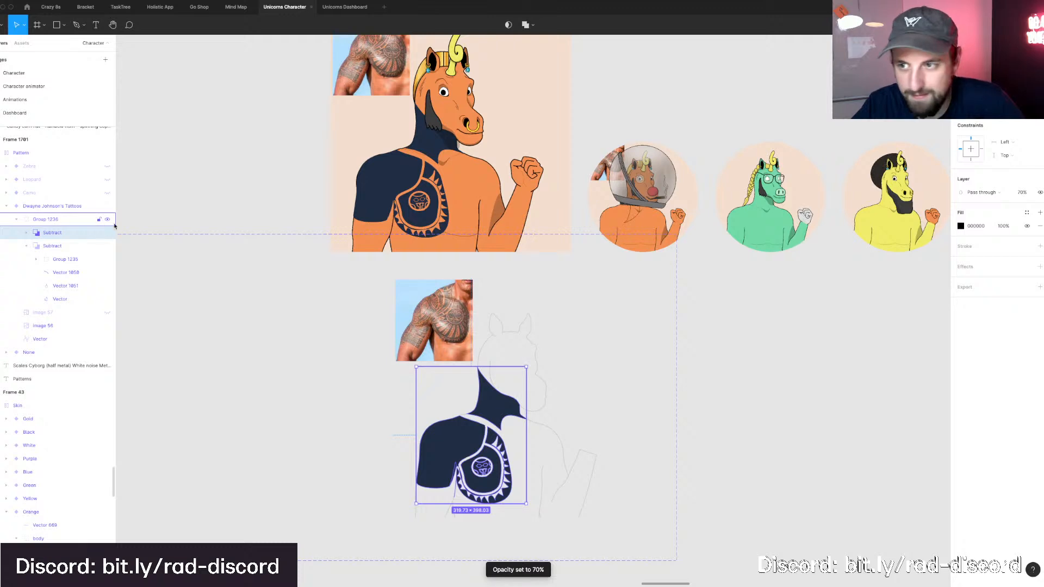
Set the whole tattoo group's opacity to 80% after trying 60% and 70%.
click(112, 220)
key(6)
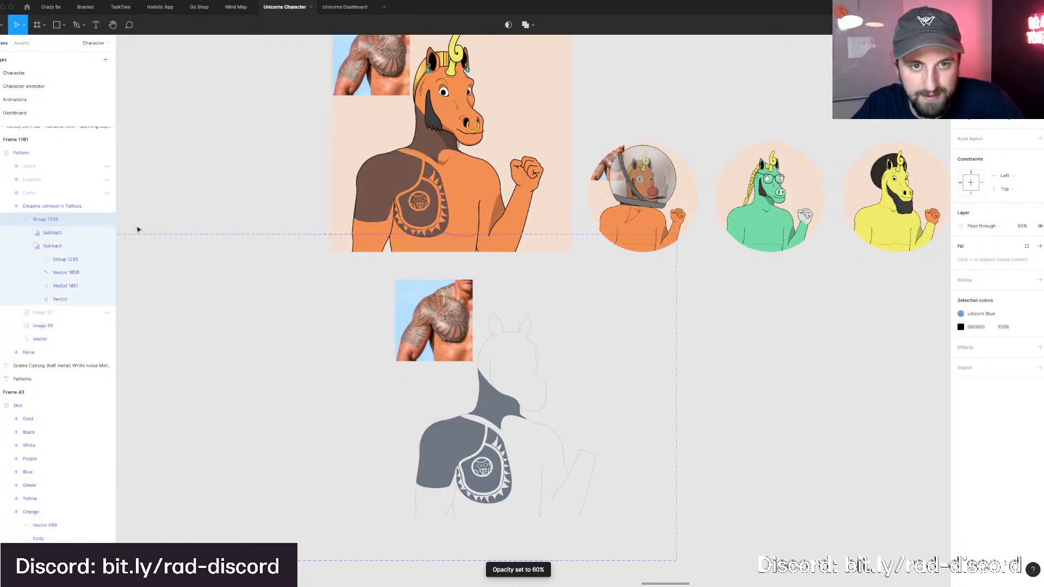
key(7)
key(8)
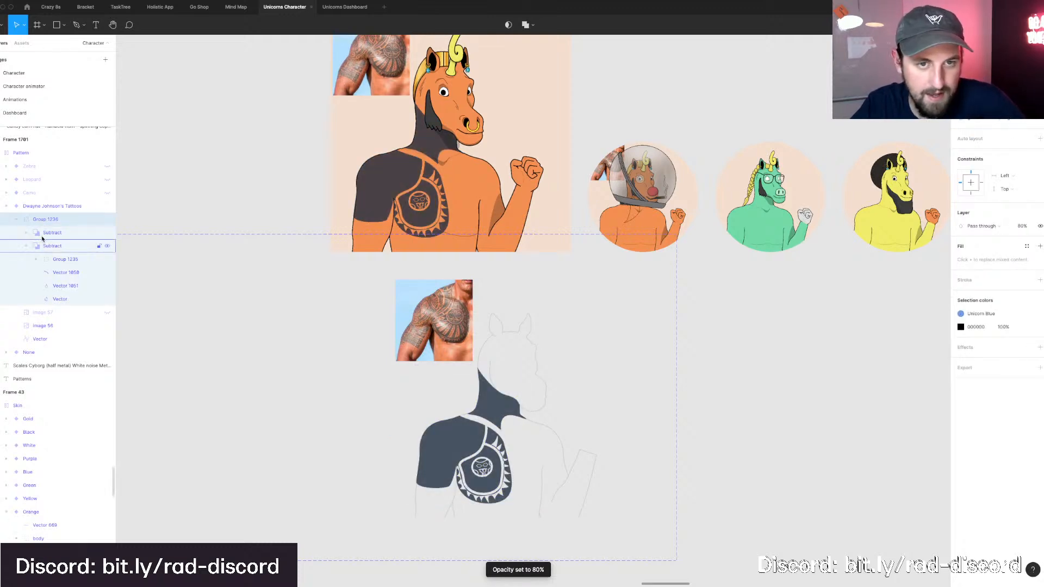
Compare the black Subtract overlay at 80% opacity, then return it to 70%.
click(42, 235)
key(8)
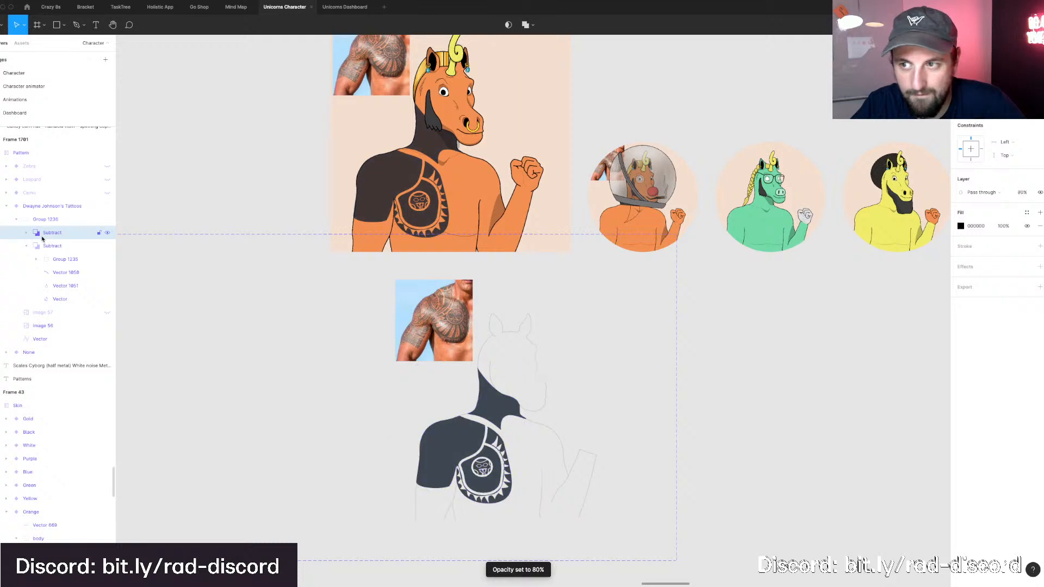
key(7)
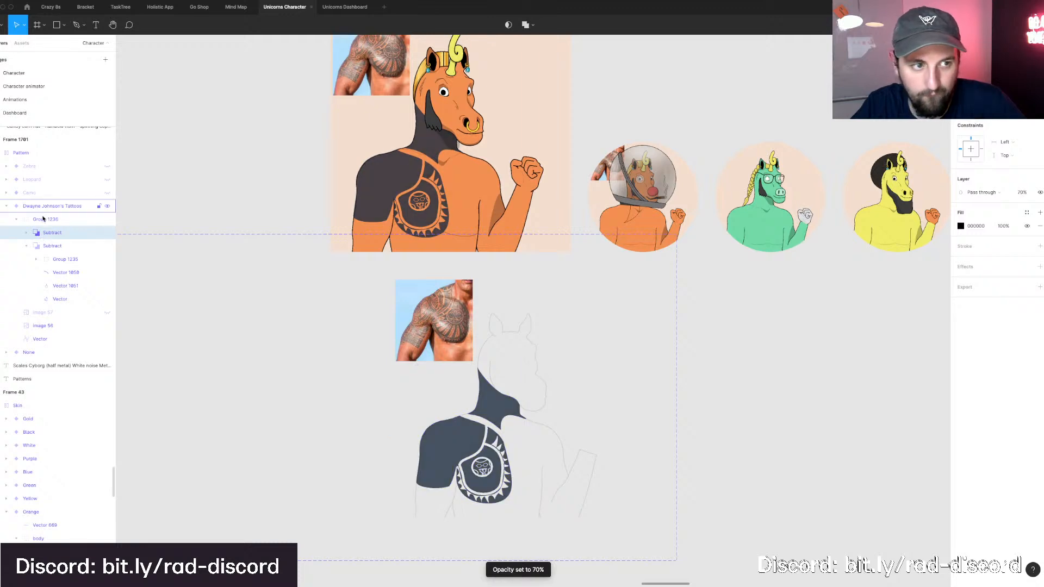
Try the Unicorn Orange, Red, Yellow and Green styles on the tattoo group's tint, then return it to Unicorn Blue.
key(shift+Return)
click(989, 313)
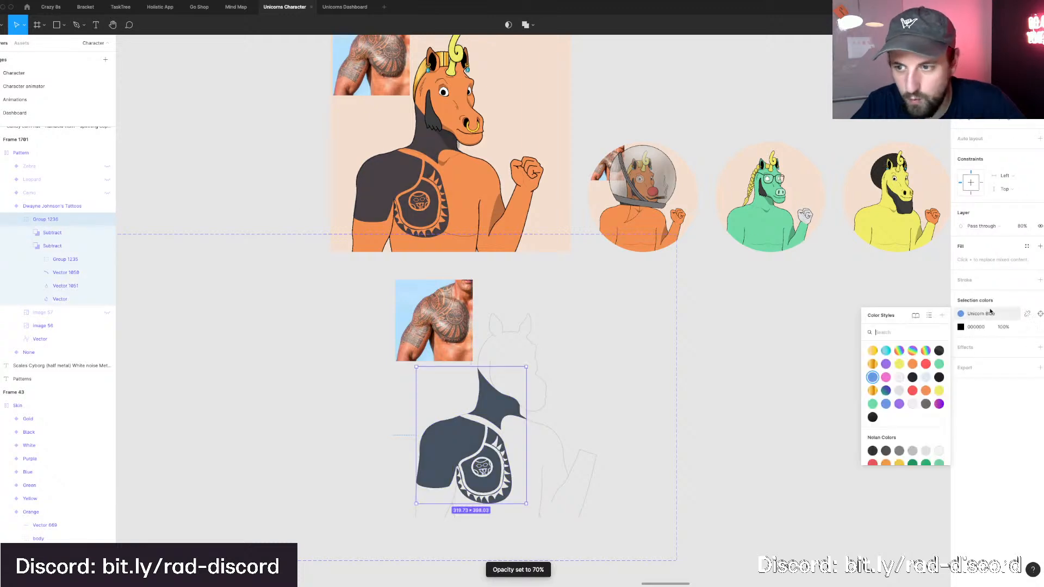
click(912, 364)
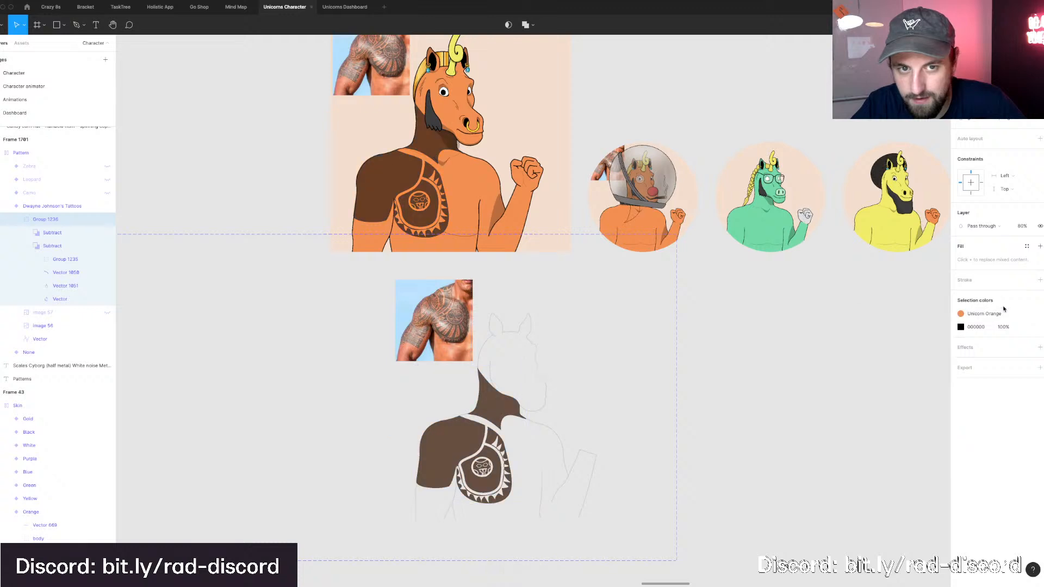
click(994, 313)
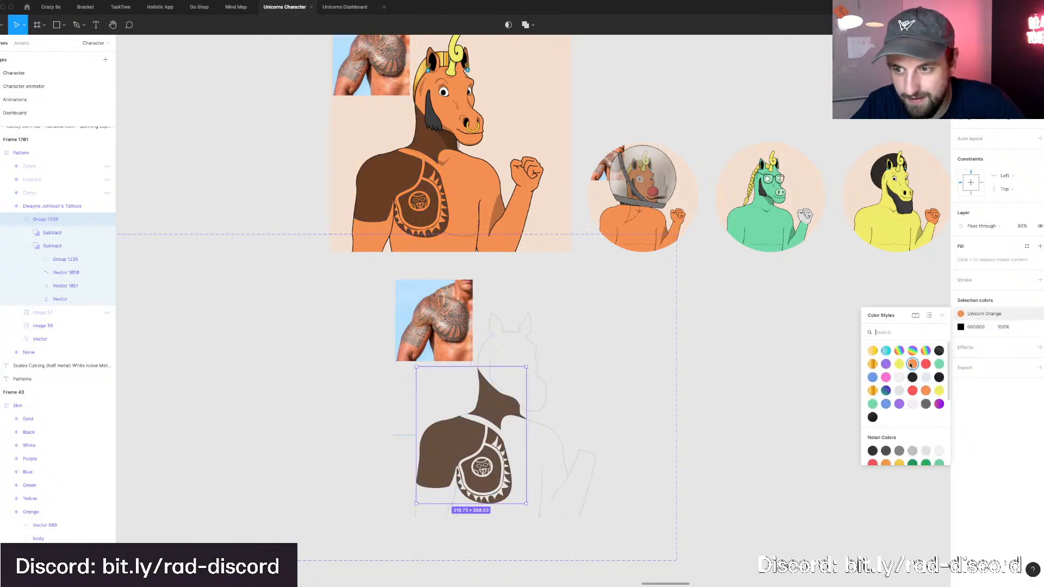
click(926, 364)
click(987, 314)
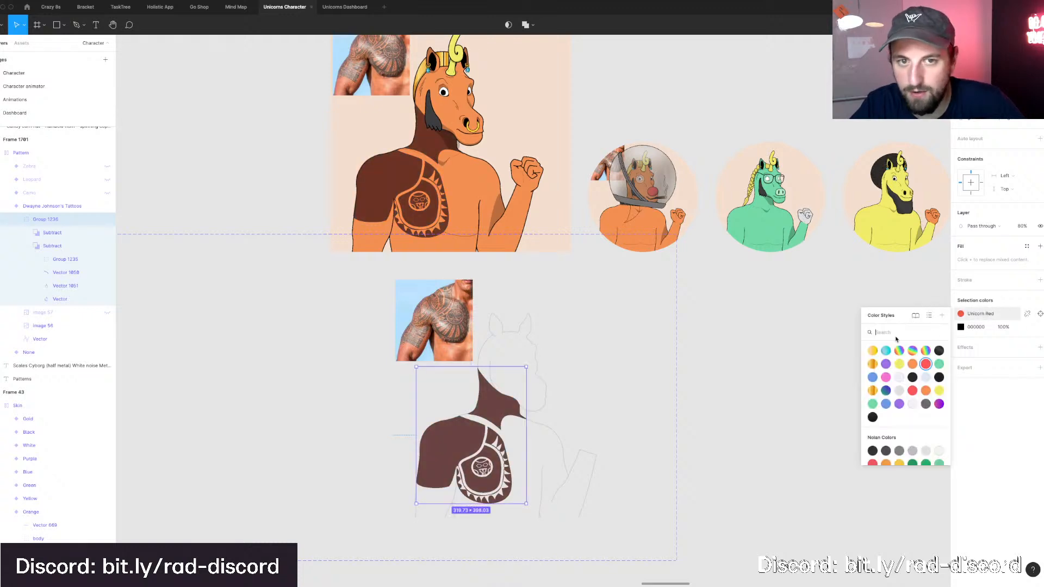
click(899, 365)
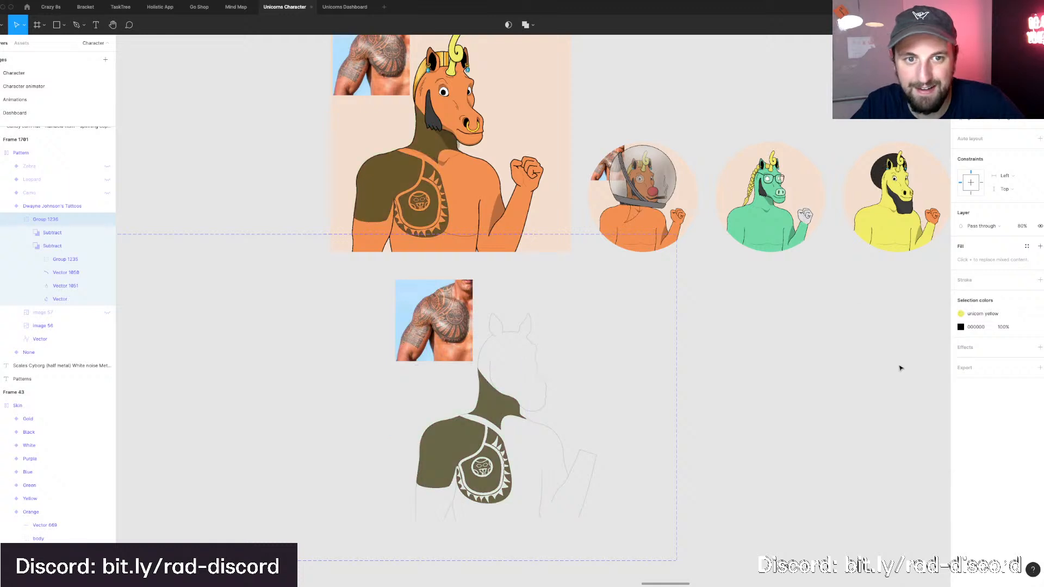
click(974, 314)
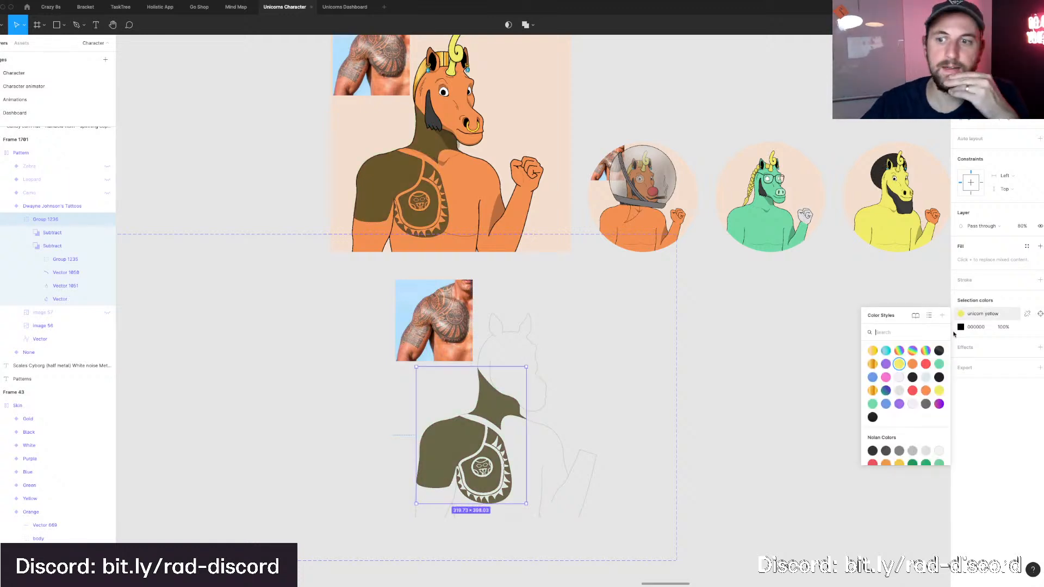
click(939, 365)
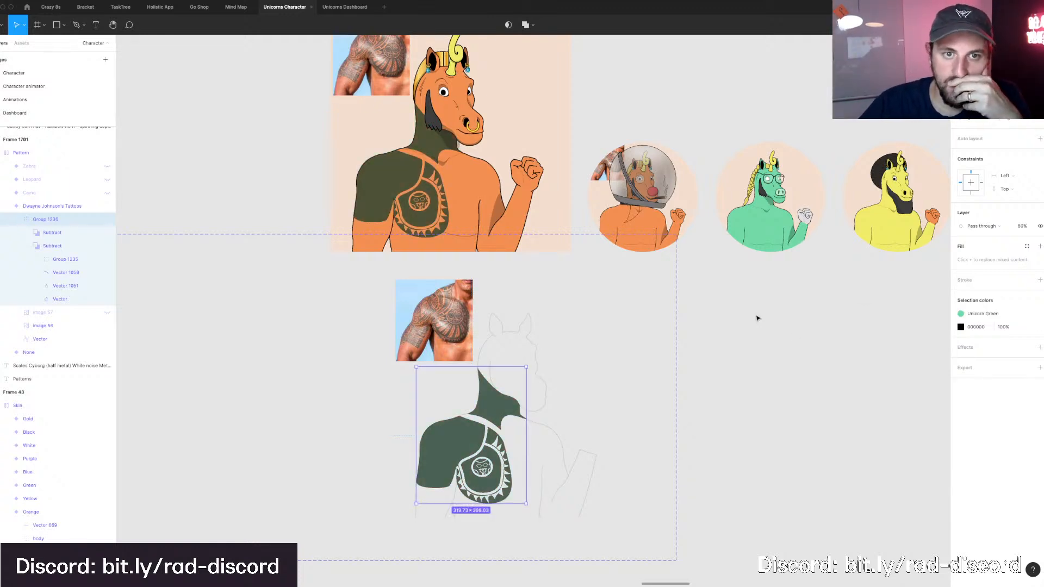
click(981, 316)
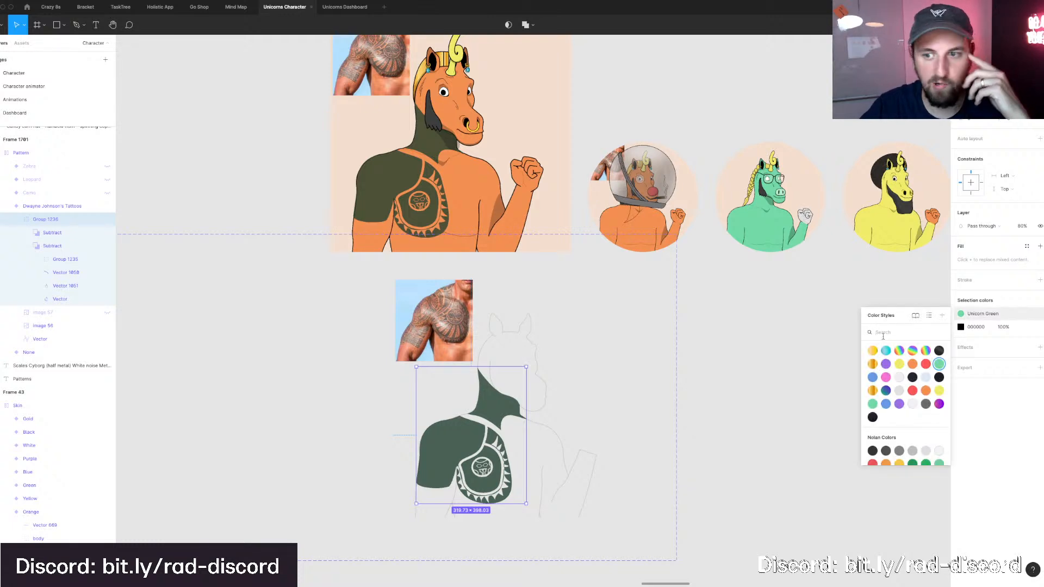
click(885, 390)
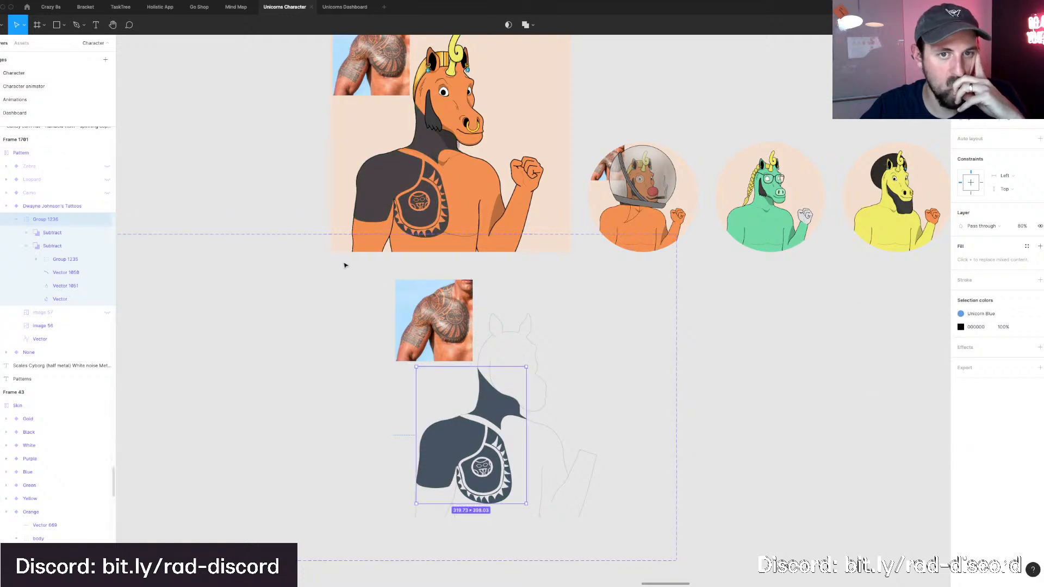
Try the black Subtract overlay at 80% and 58% opacity, then set it to 85%.
click(52, 233)
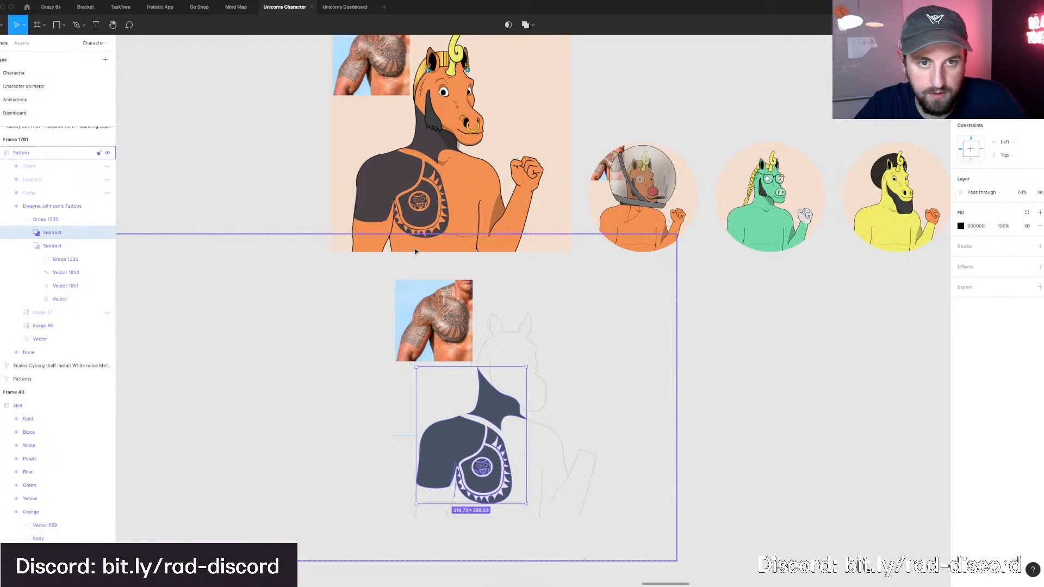
key(8)
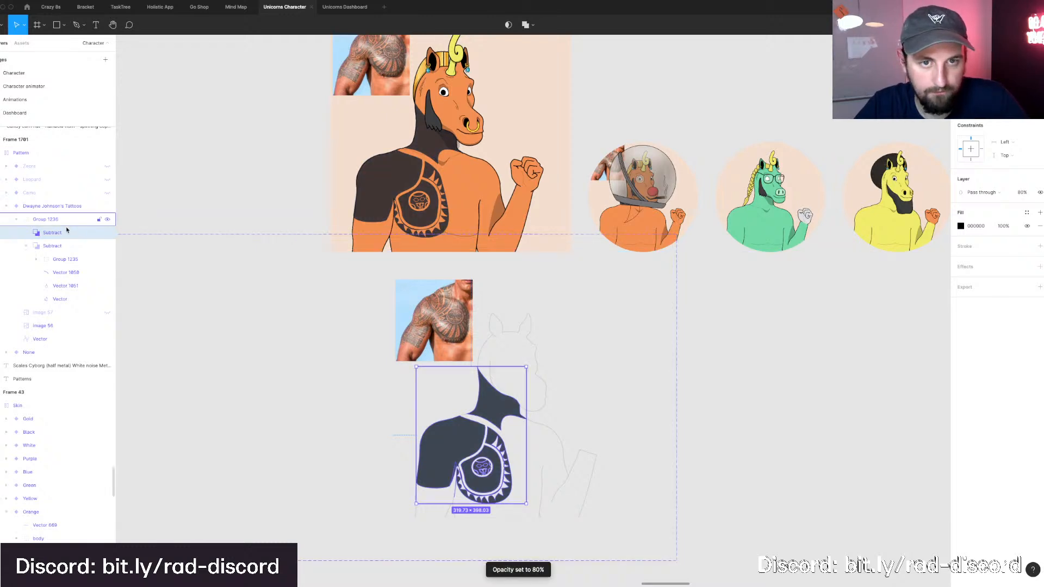
key(9)
key(8)
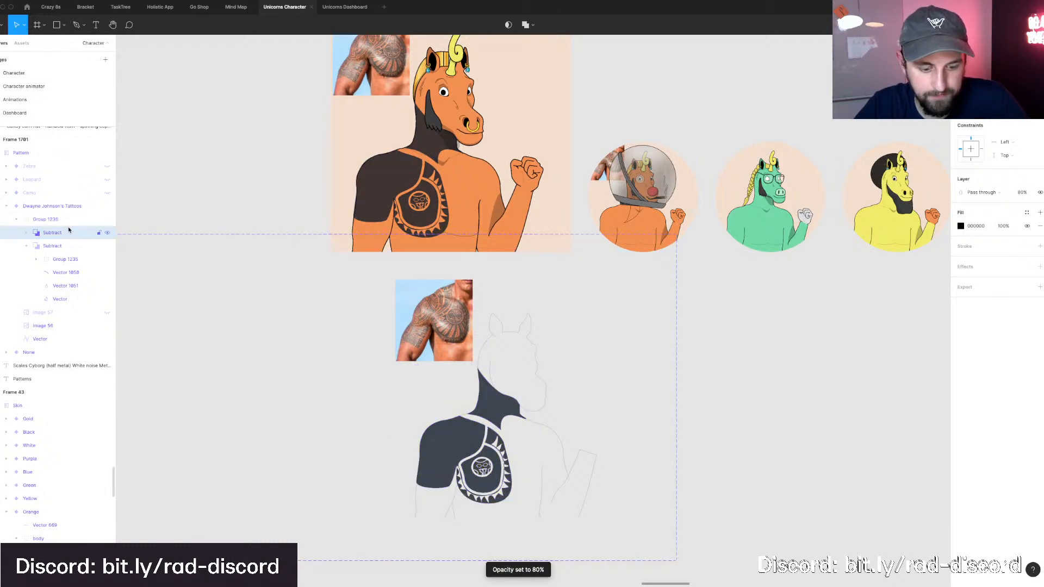
key(6)
key(5)
key(8)
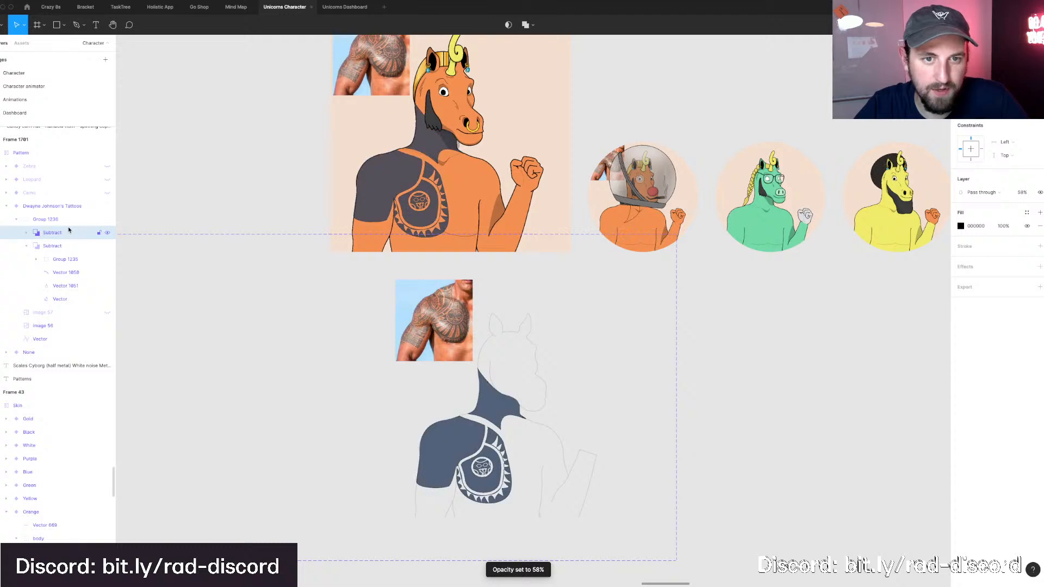
key(8)
key(5)
Set the whole tattoo group's opacity to 80% and try its tint in Unicorn Yellow, Green, Red and Orange.
click(46, 219)
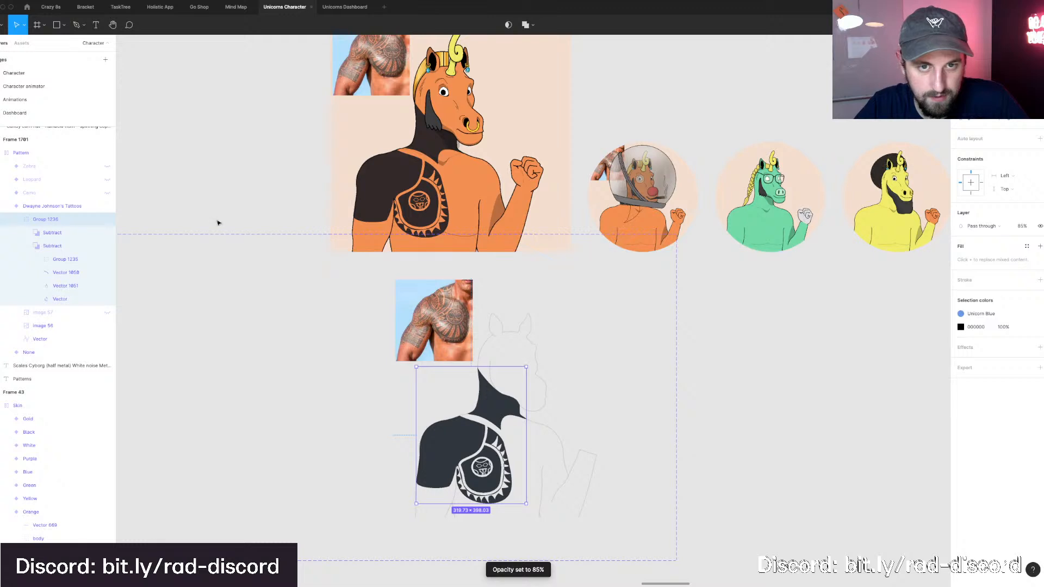
key(8)
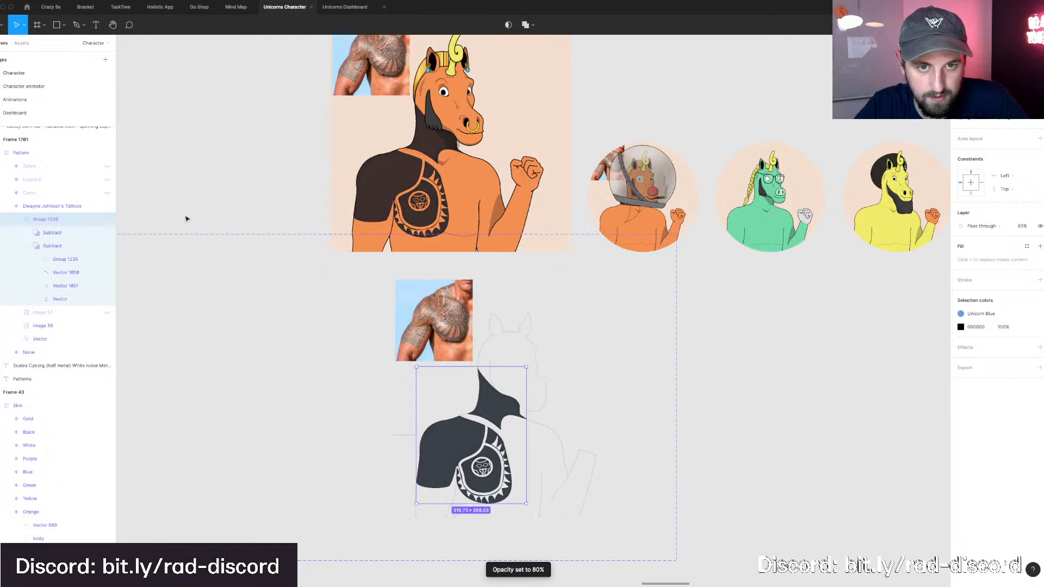
click(972, 314)
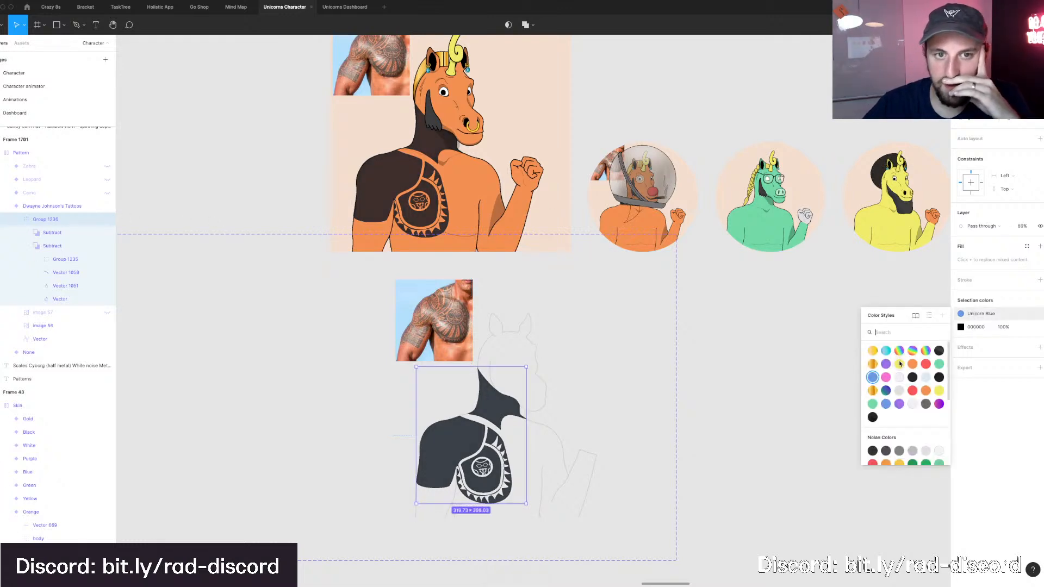
click(898, 364)
click(960, 314)
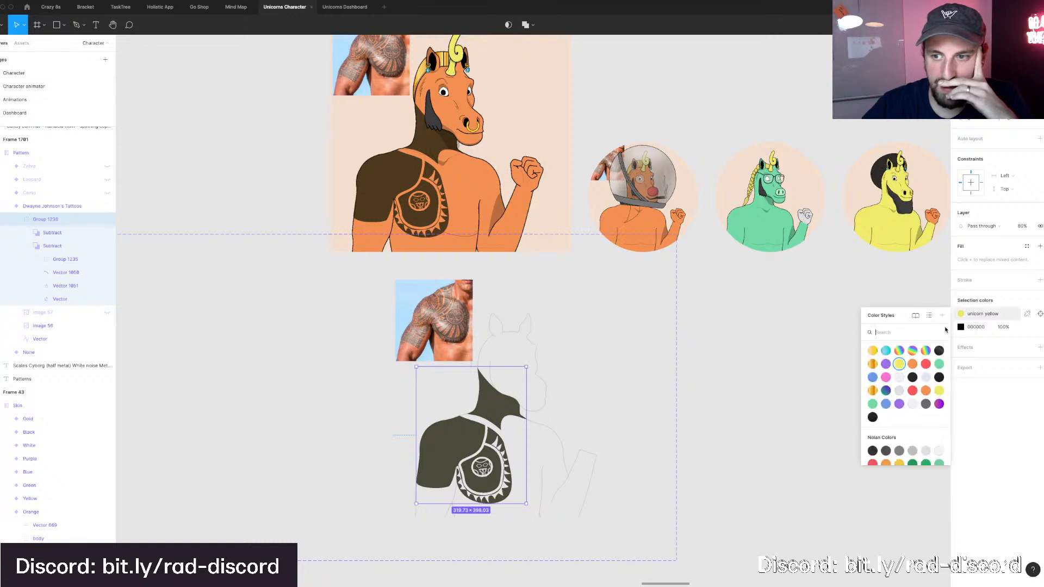
click(937, 370)
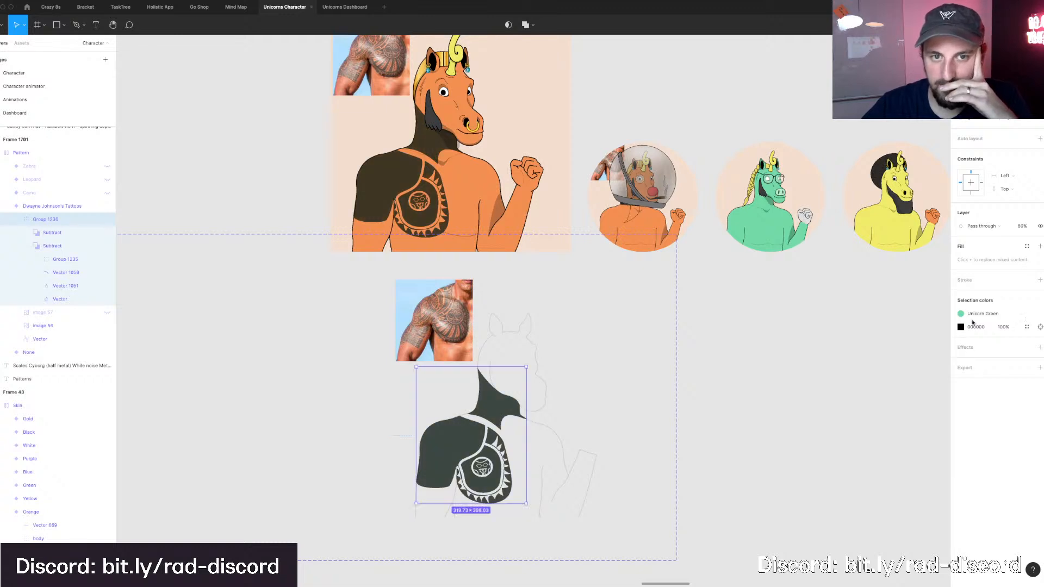
click(961, 313)
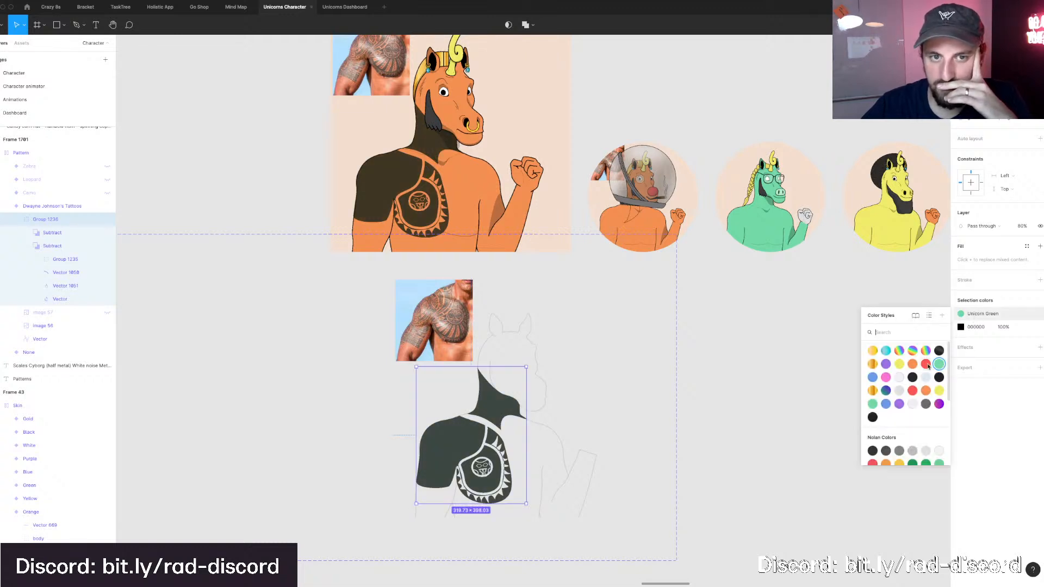
click(926, 364)
click(960, 314)
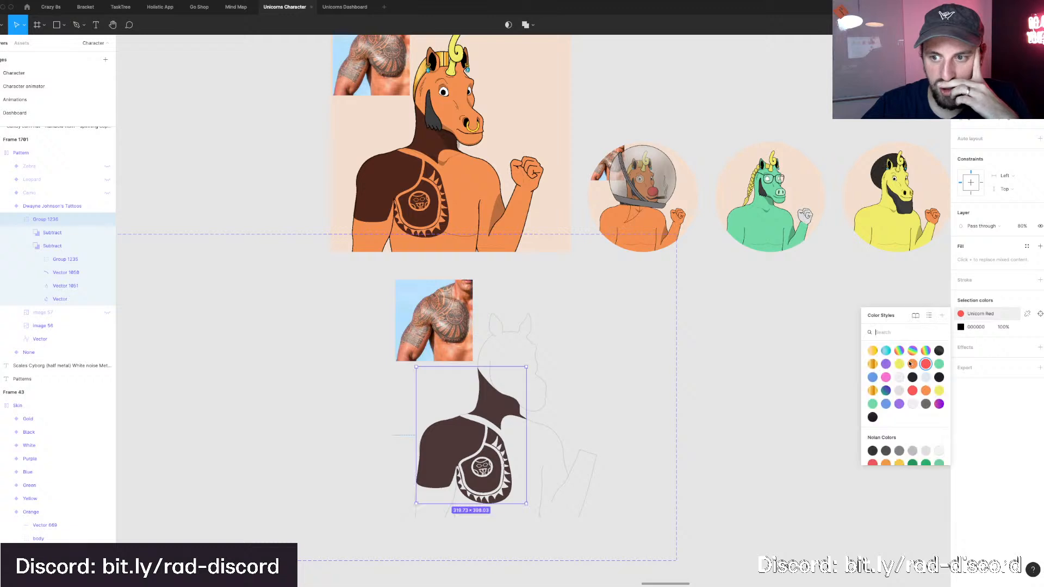
click(912, 364)
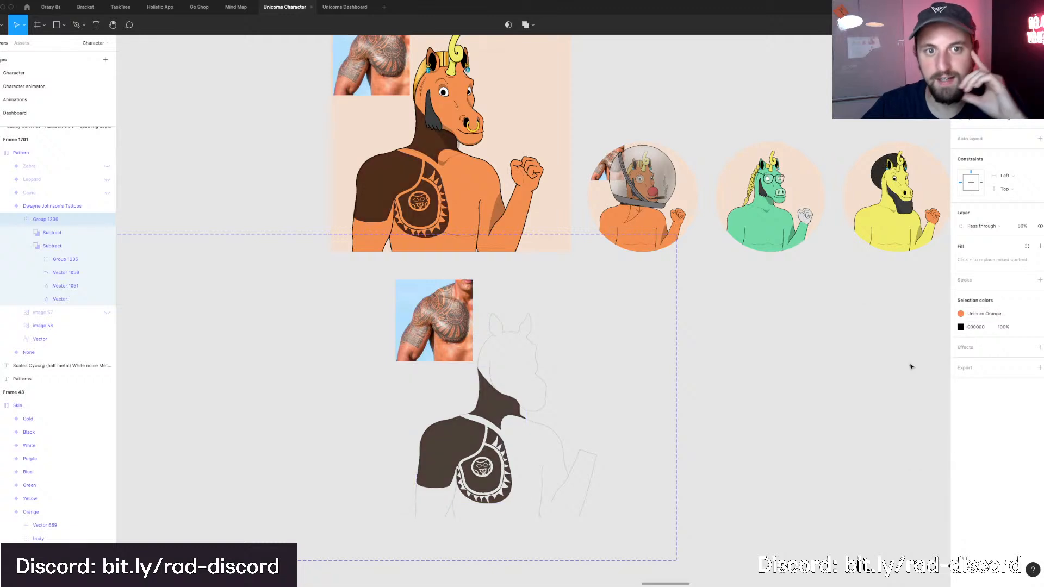
Change the tattoo group's tint to the unicorn purple style and set the black Subtract overlay to 70% opacity.
click(961, 314)
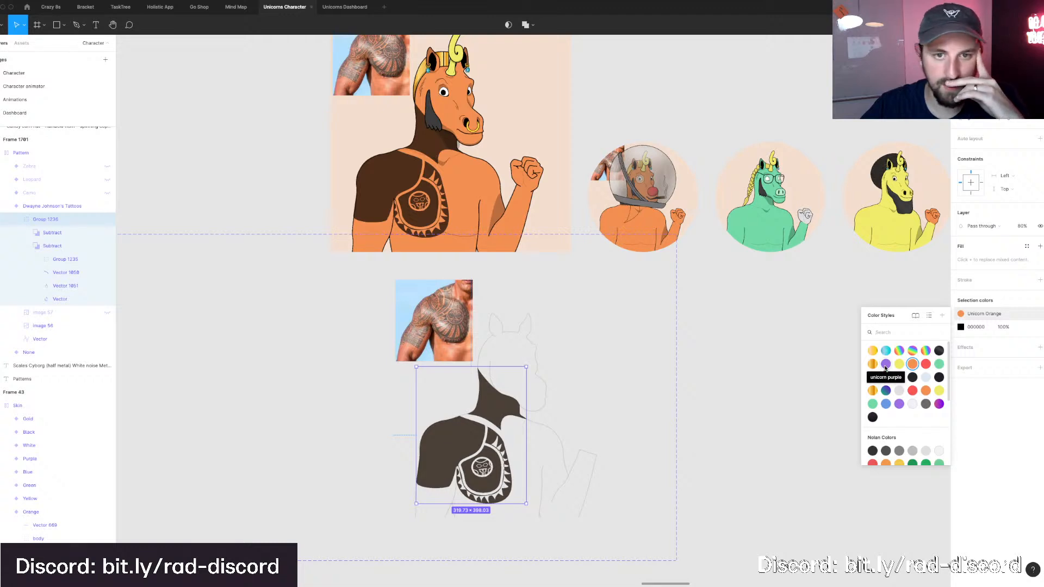
click(885, 364)
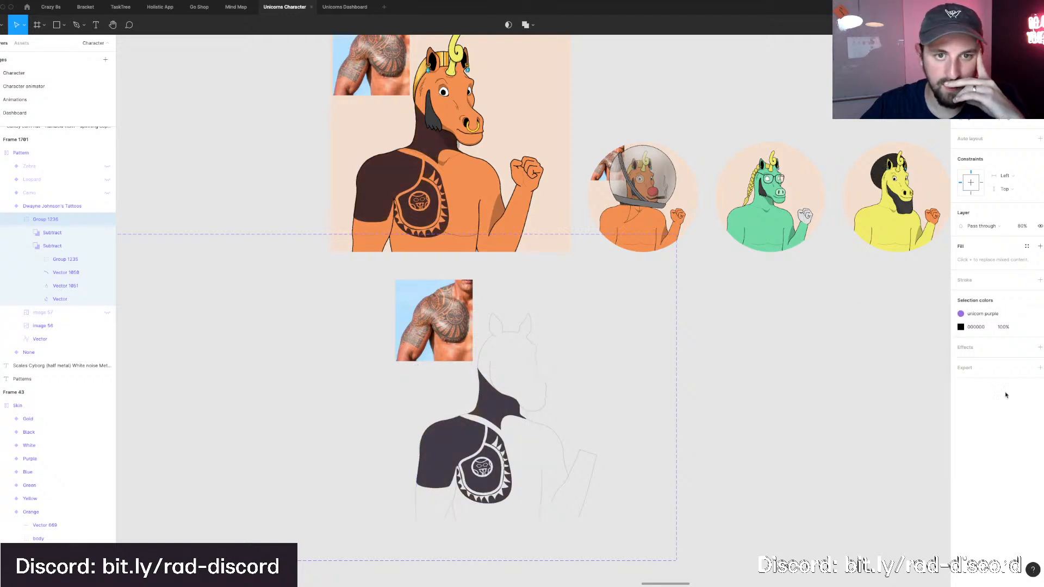
click(63, 234)
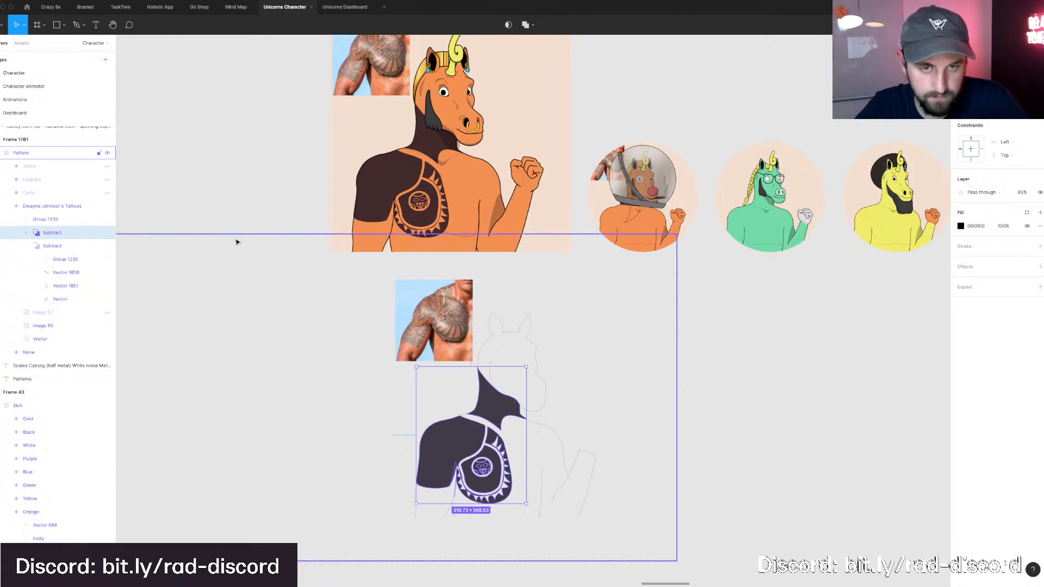
key(7)
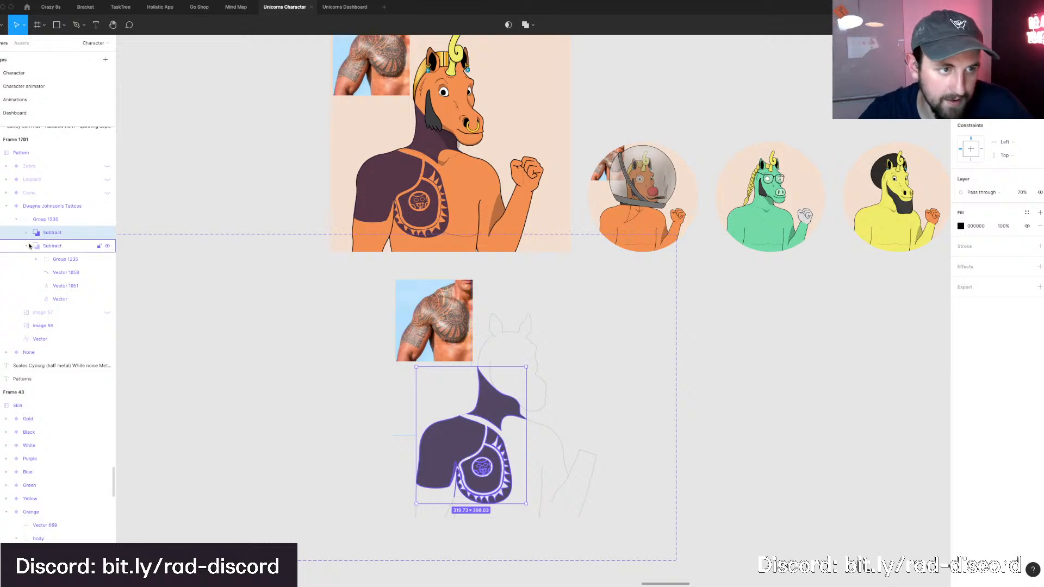
Apply the Unicorn Orange color style to the lower Subtract shape of Dwayne Johnson's Tattoos.
click(26, 246)
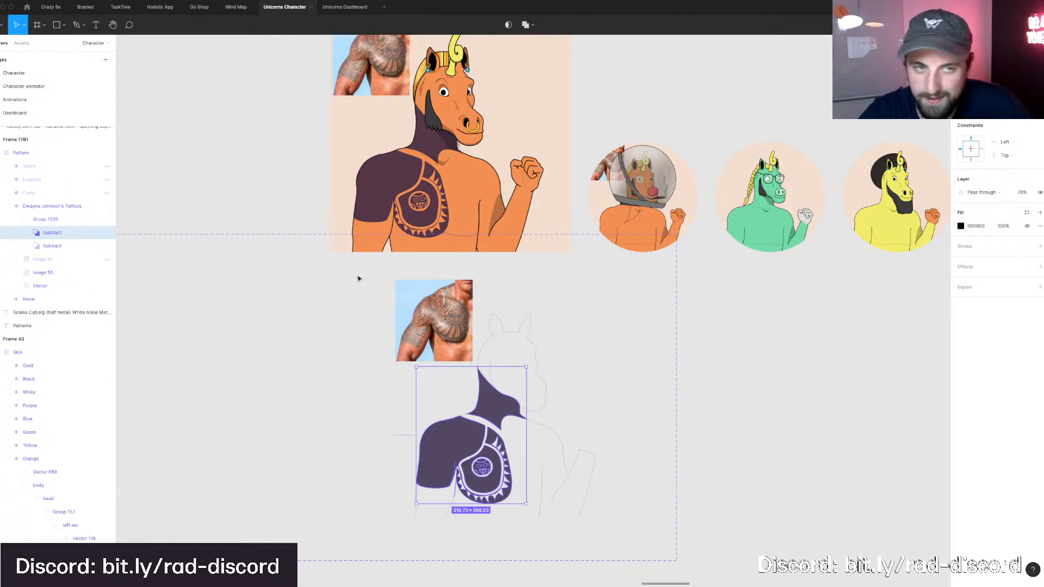
click(52, 246)
click(999, 218)
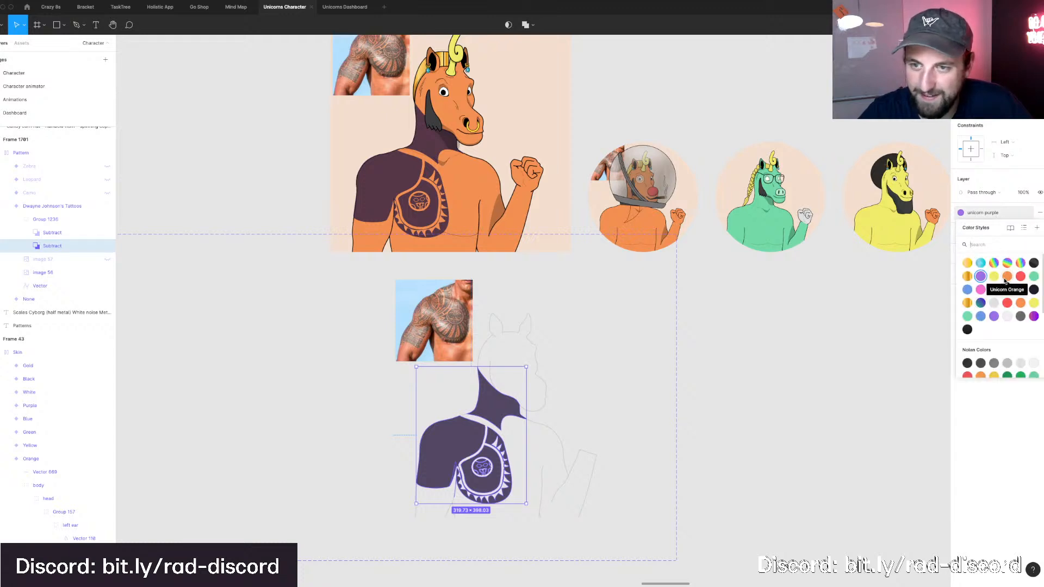
click(1005, 278)
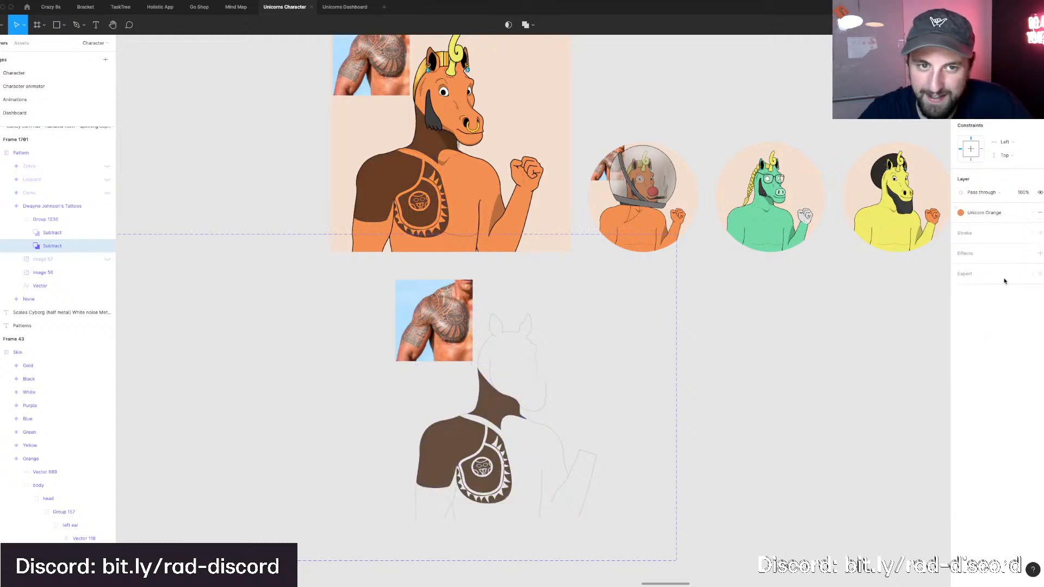
Try 80% and 90% opacity on the upper black Subtract shape and return it to 70%.
click(77, 237)
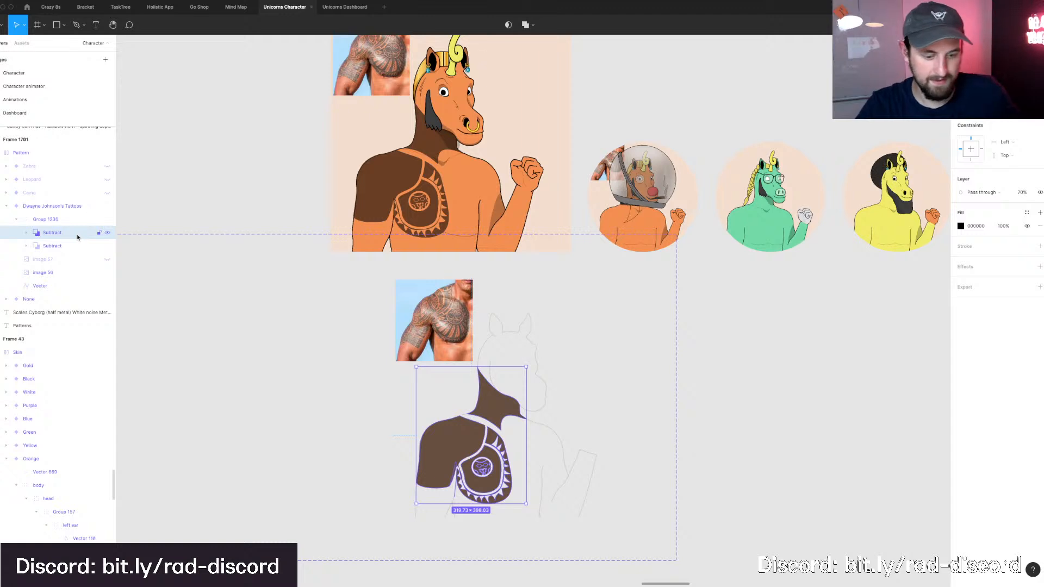
key(8)
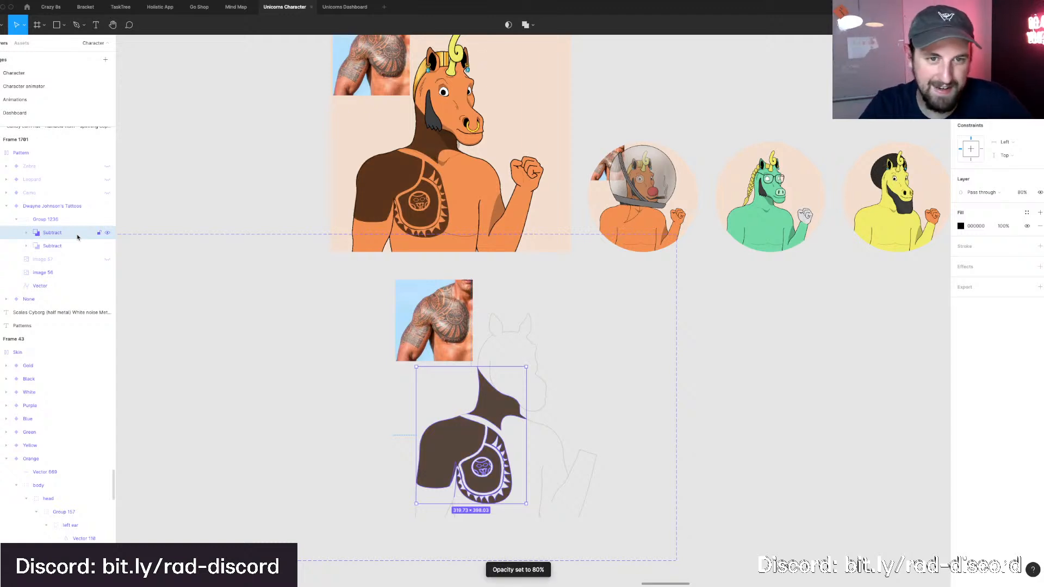
key(9)
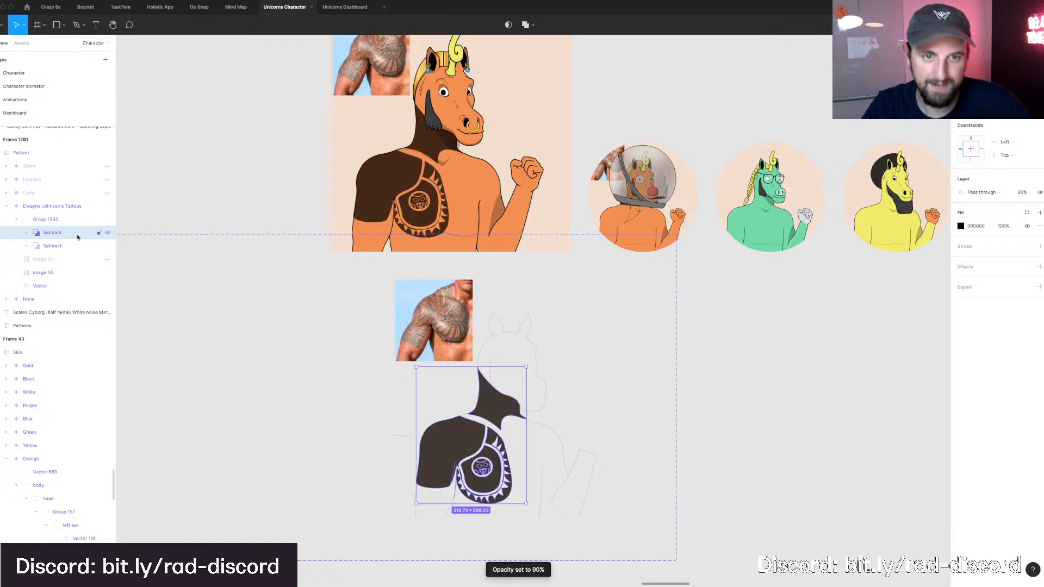
key(7)
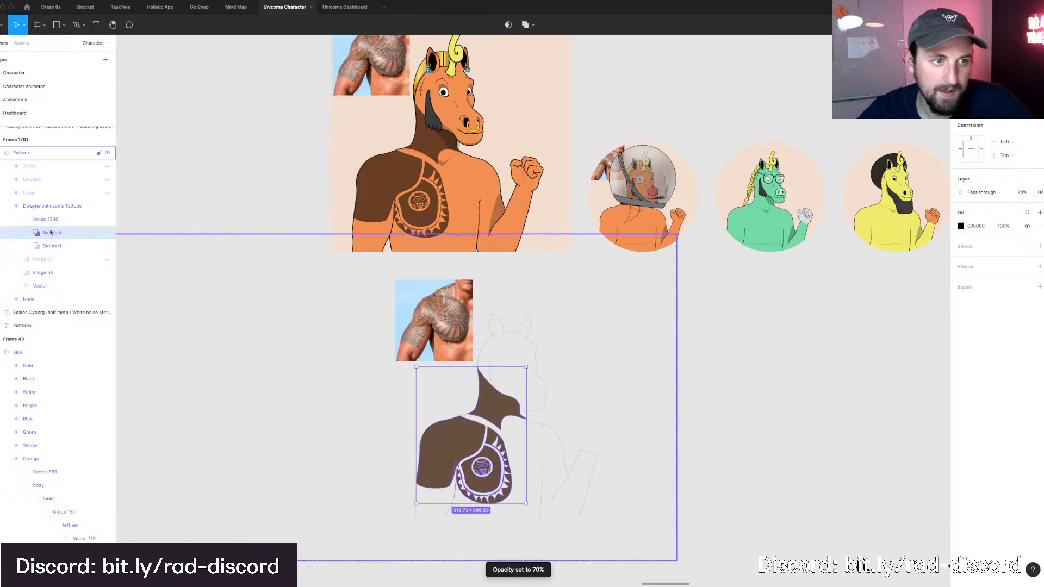
Rename the upper Subtract shape "70 for warm colors", duplicate it and hide the original beneath the copy.
double_click(53, 232)
text(70 for warm colors)
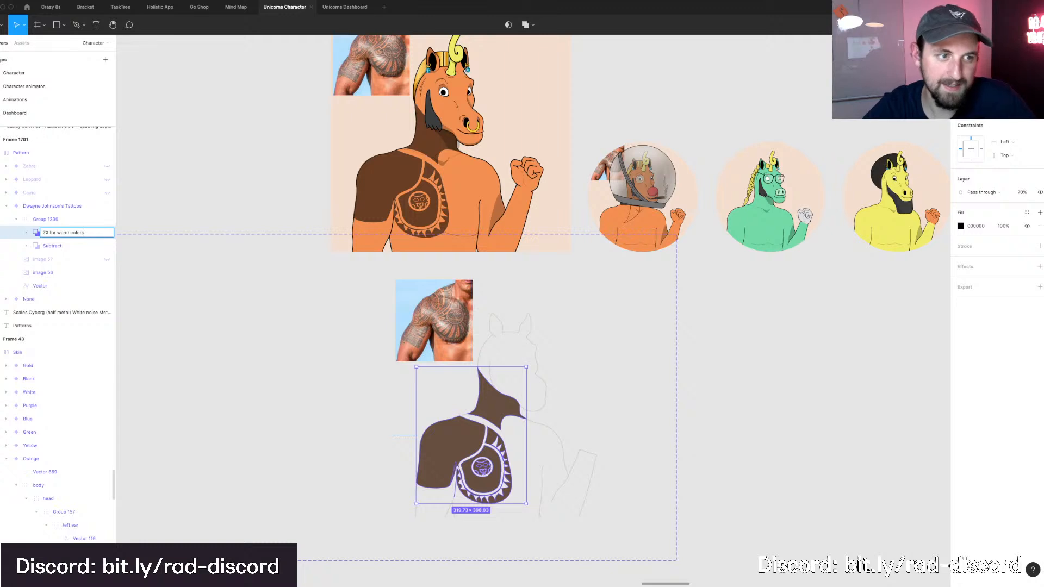
key(Return)
key(super+d)
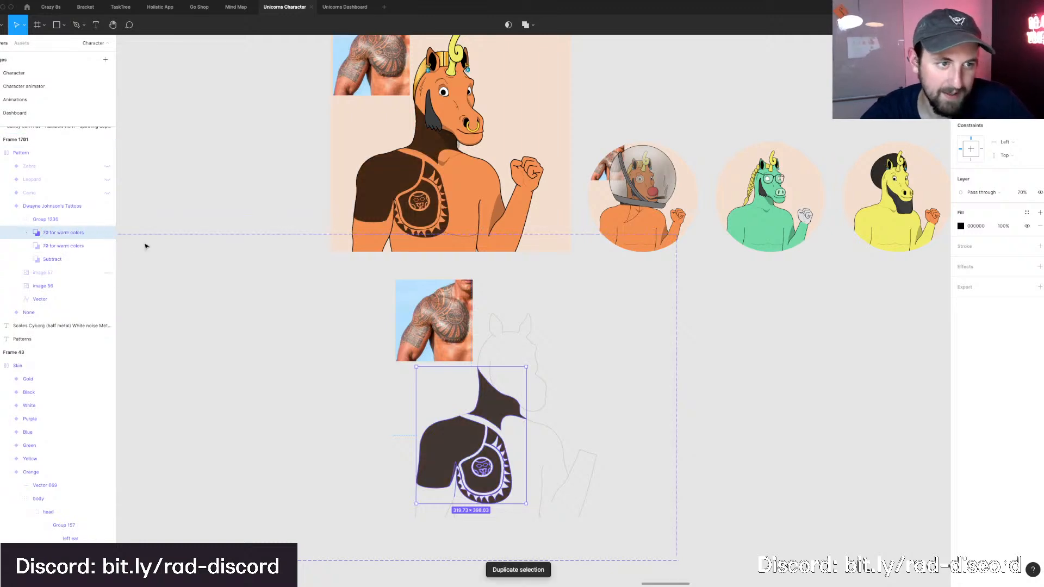
click(108, 246)
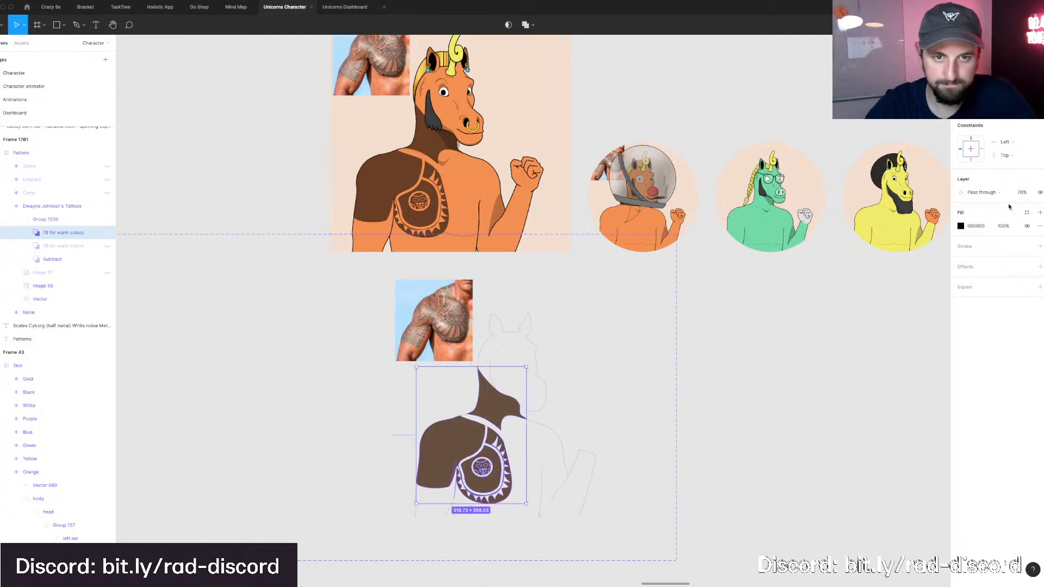
Set the visible copy's opacity to 90% and rename it "90 for cool colors".
key(9)
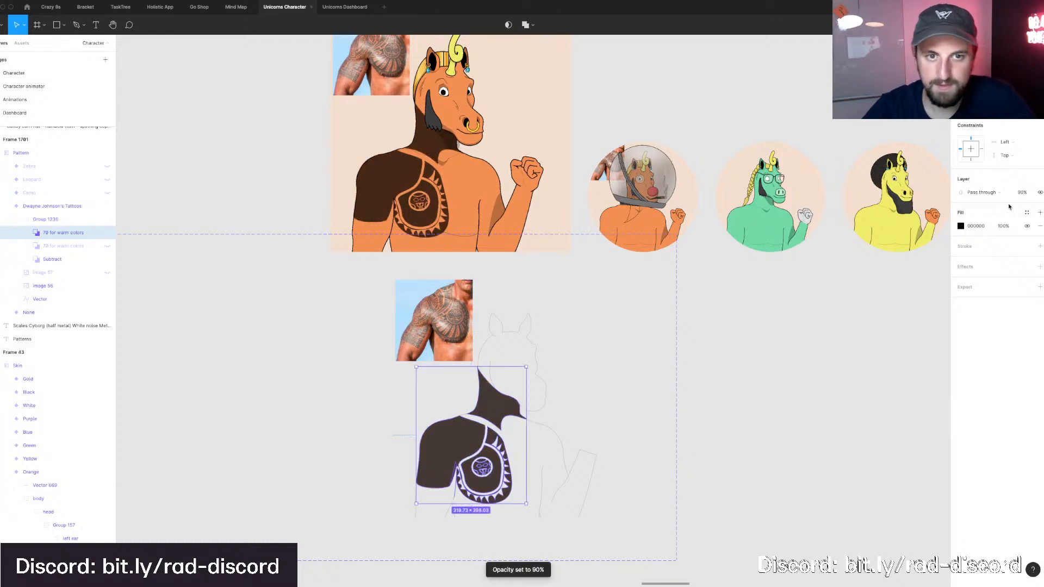
double_click(42, 234)
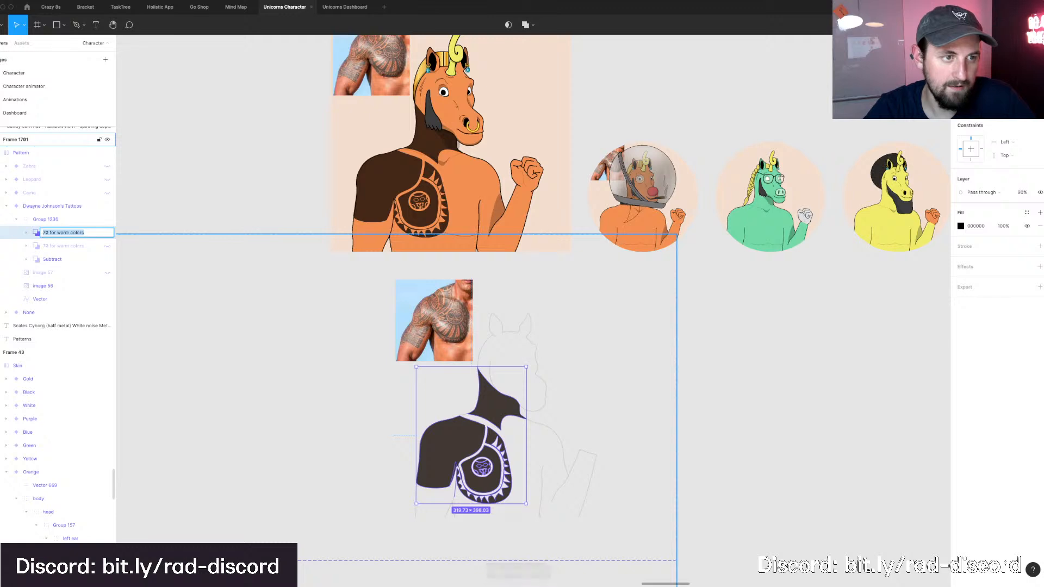
text(90 fo)
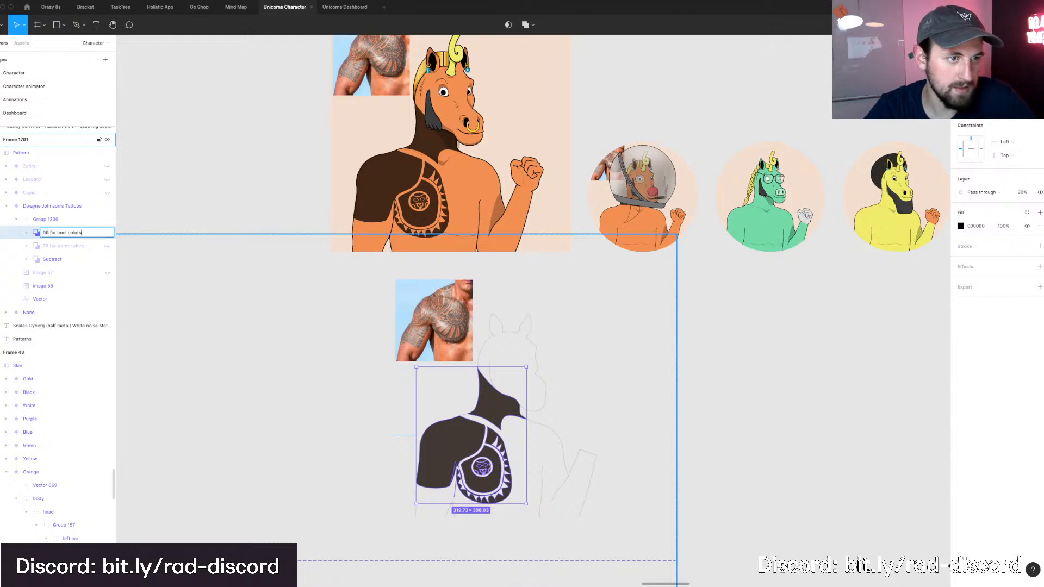
text(r cool colors)
key(Return)
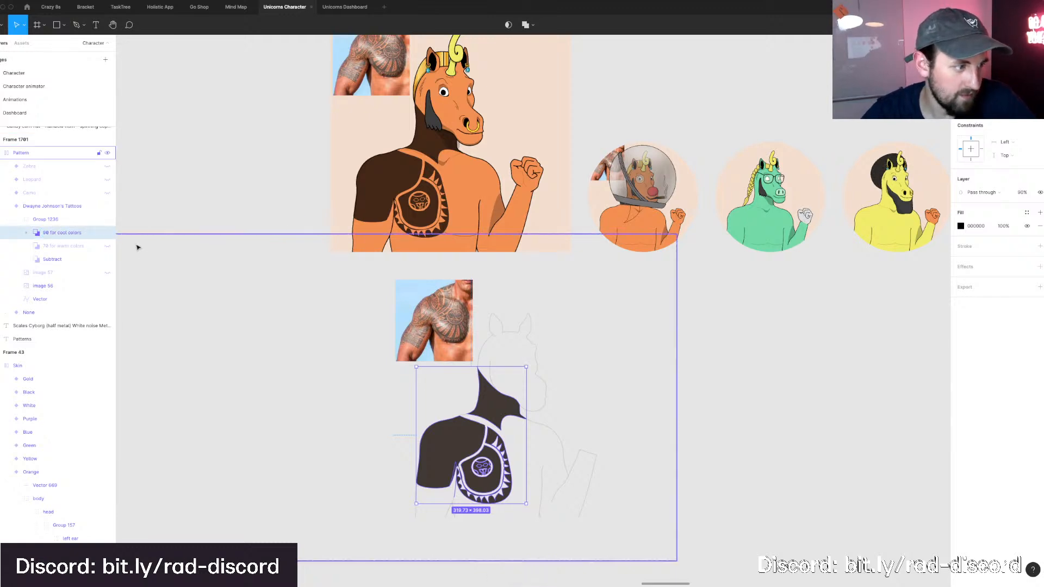
Draw a rectangle of about 323 × 403 covering the whole tattoo and place it beneath the tattoo group.
click(32, 218)
click(47, 260)
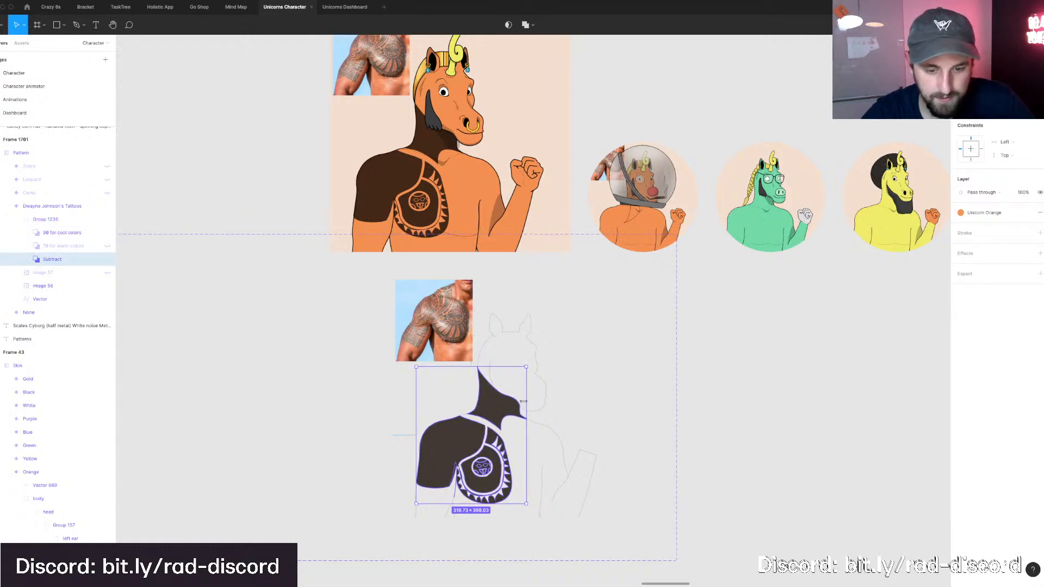
key(r)
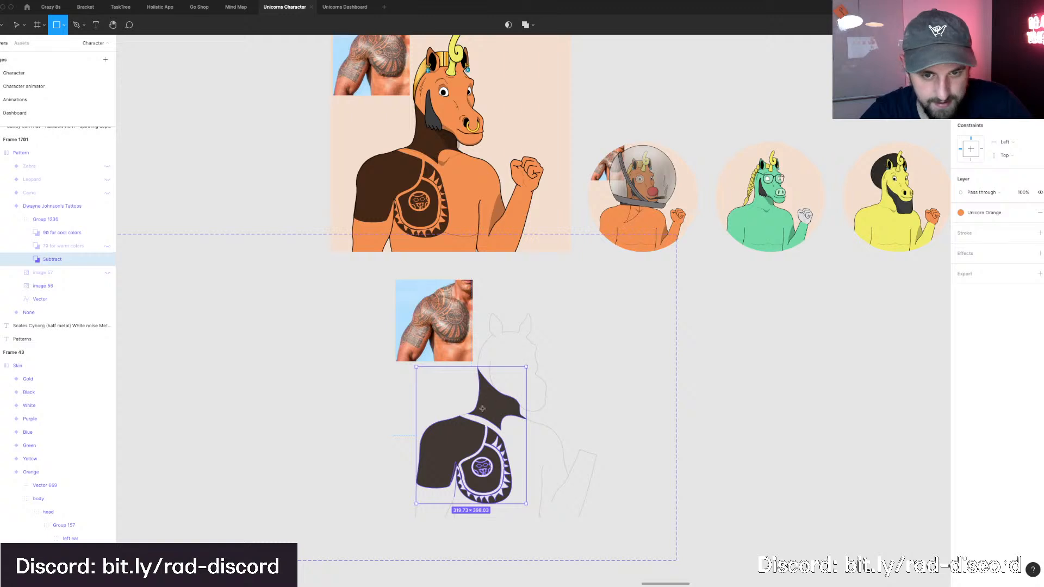
drag(526, 365, 415, 504)
key(ctrl+[)
Change the rectangle's fill to black and turn it into a linear gradient.
click(960, 226)
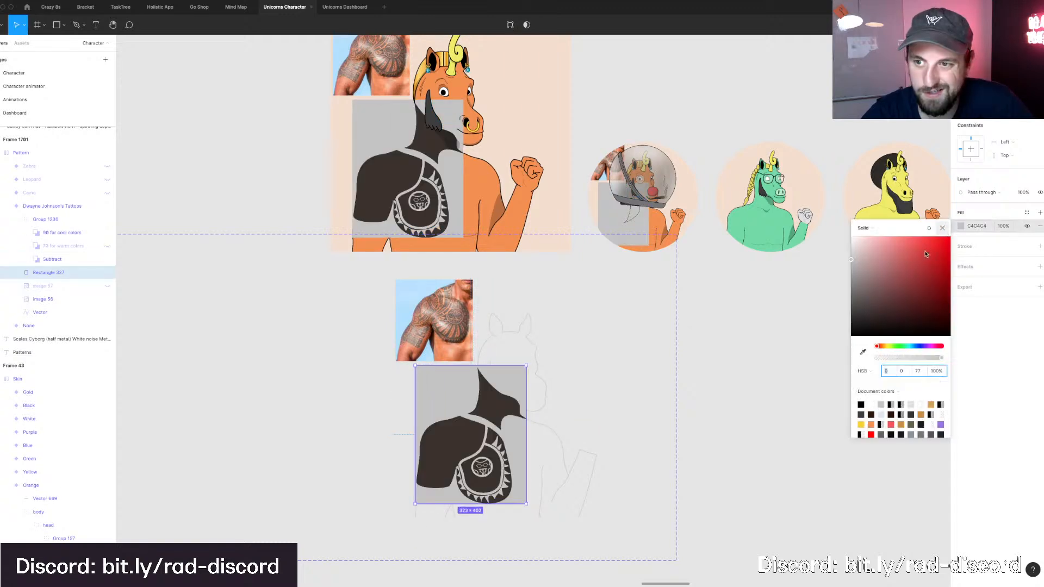
drag(926, 253, 786, 381)
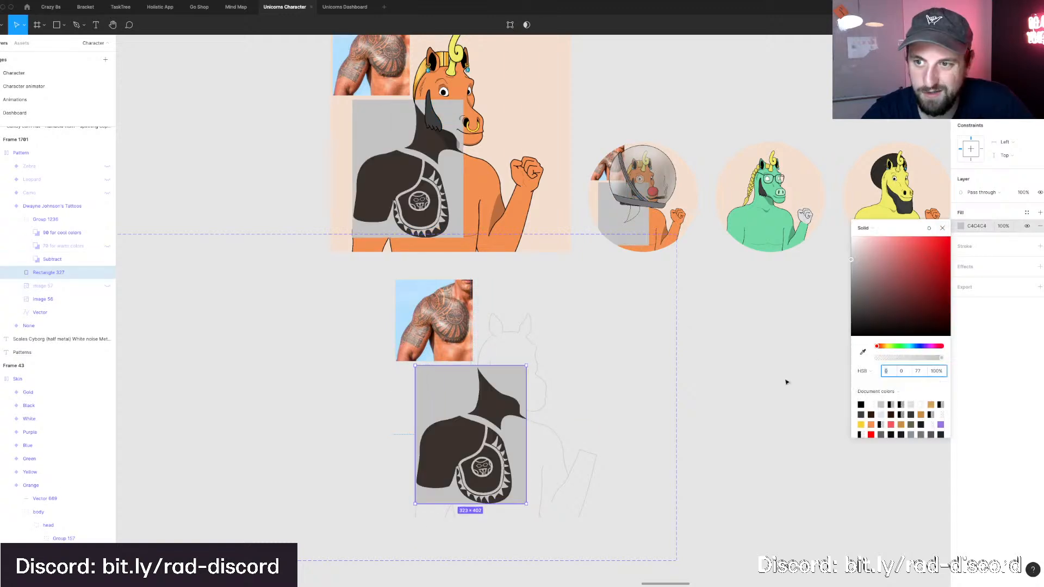
click(873, 230)
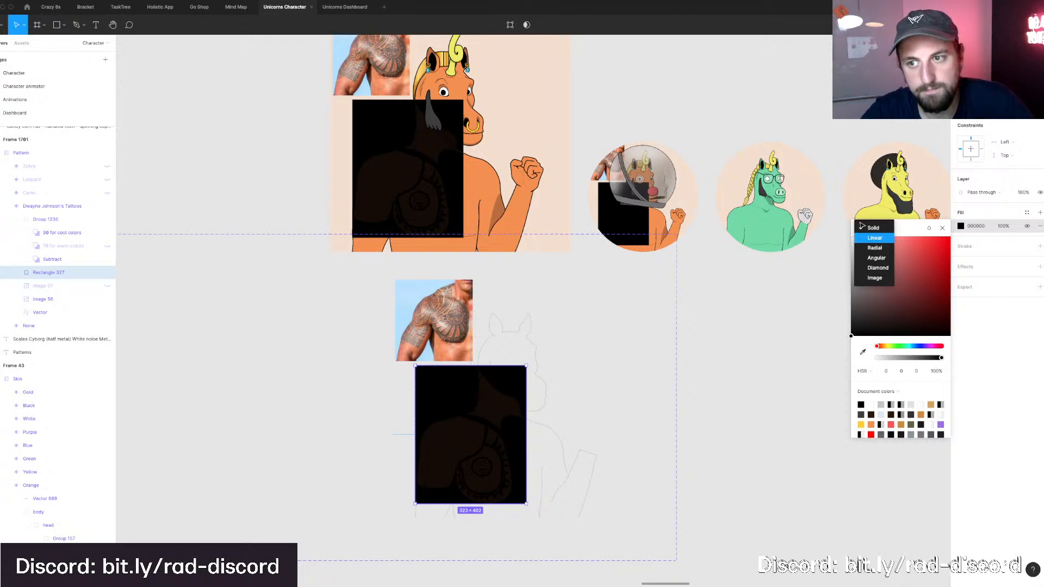
click(874, 238)
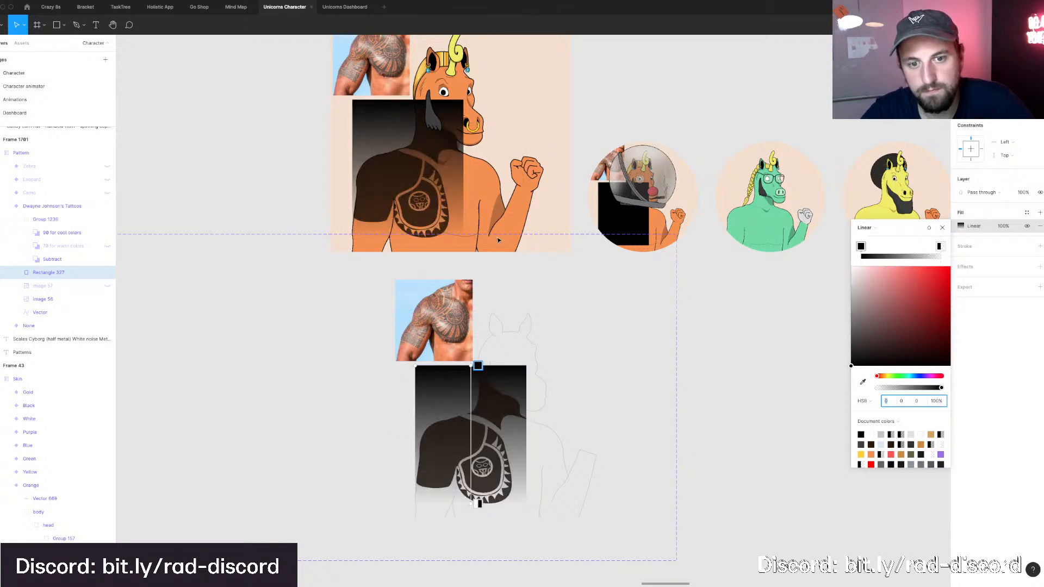
Tilt the gradient slightly off vertical and set its end stop's opacity to 75%.
drag(478, 365, 499, 369)
drag(471, 504, 460, 501)
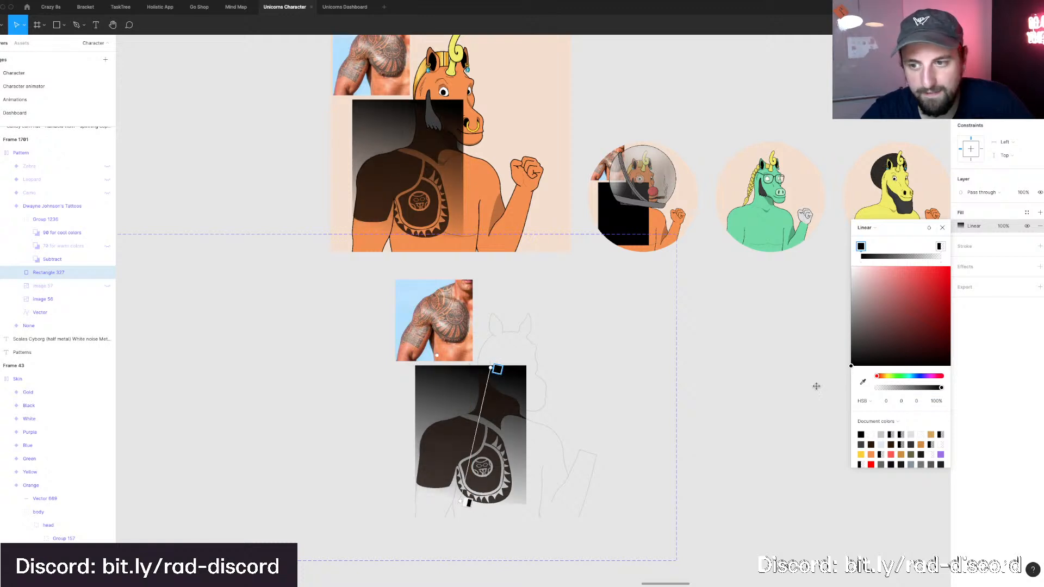
click(941, 247)
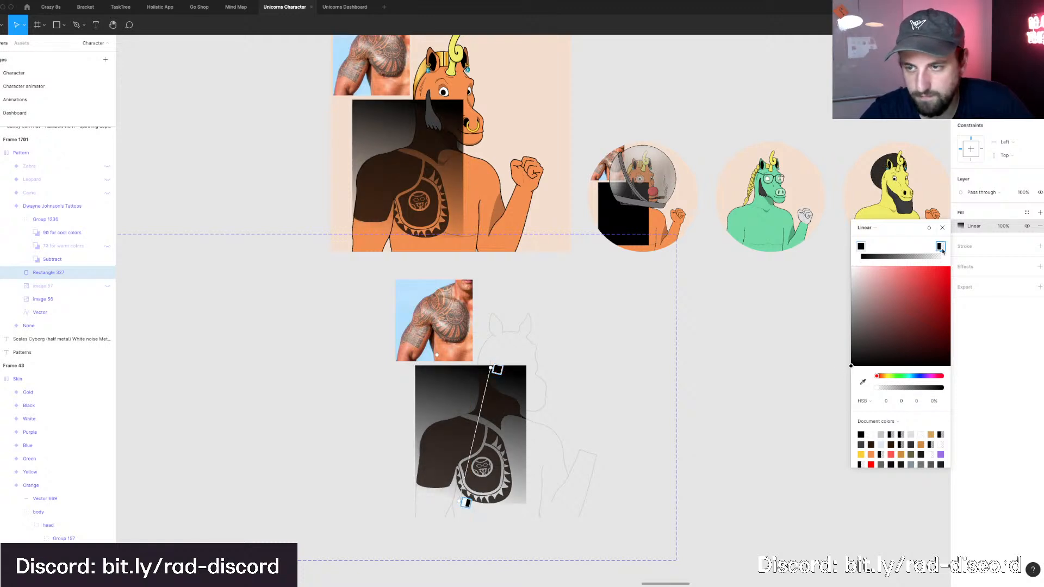
drag(905, 390, 925, 389)
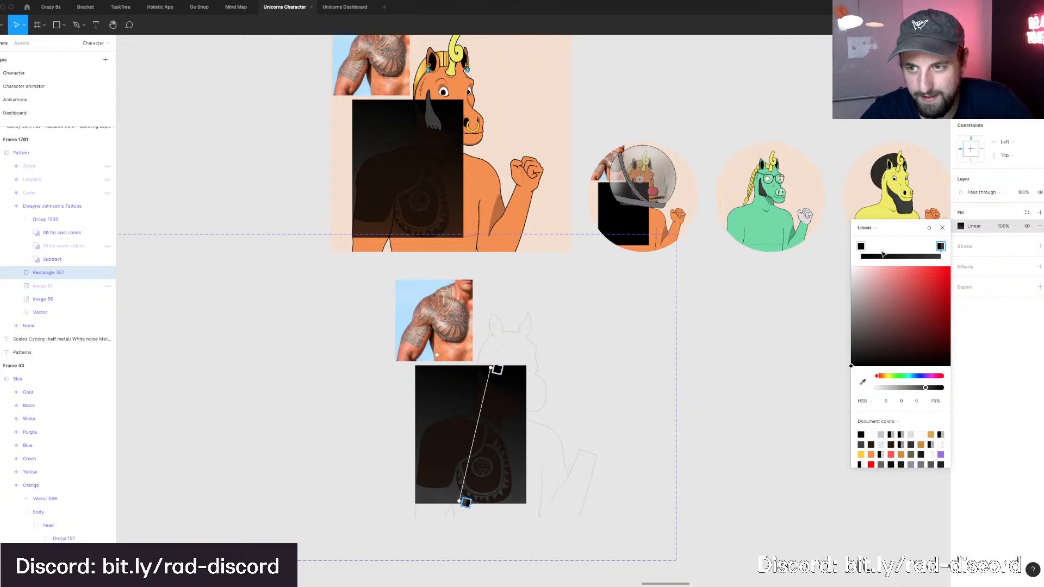
drag(940, 246, 899, 250)
key(super+z)
key(super+z)
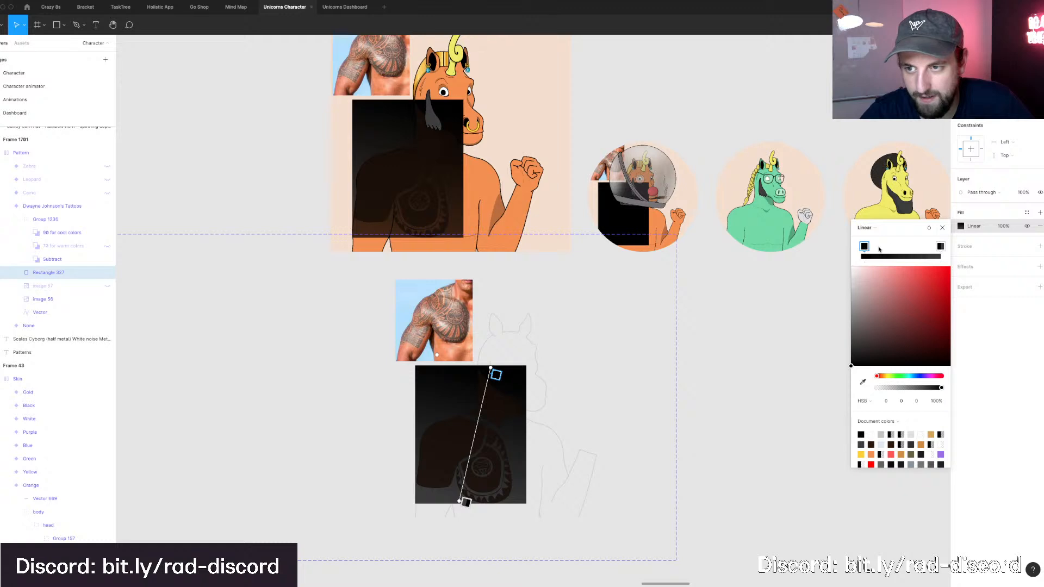
Add a third color stop near the gradient's start, keeping the 75% stop at the far end.
click(879, 256)
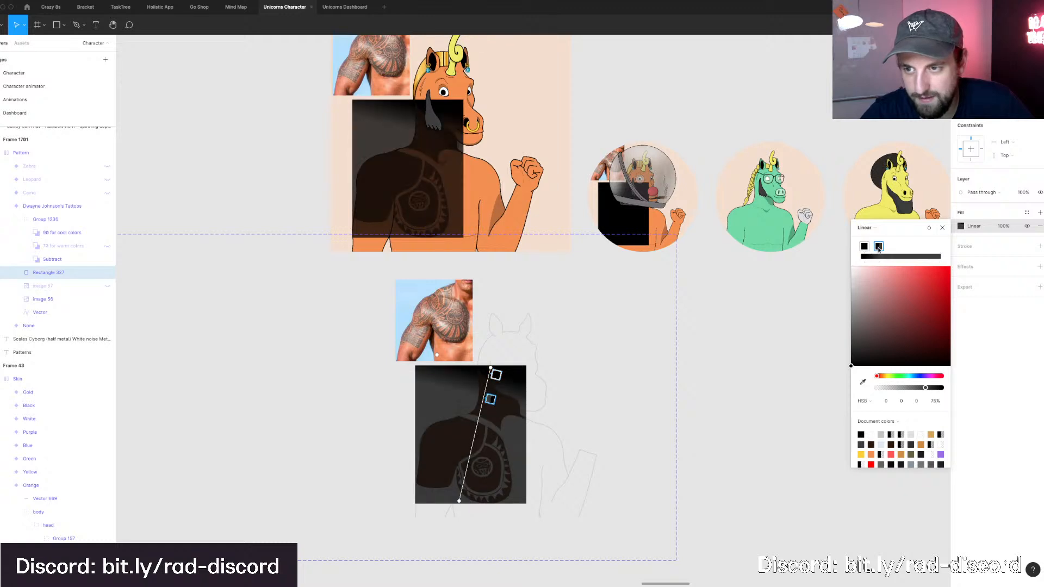
drag(878, 246, 967, 252)
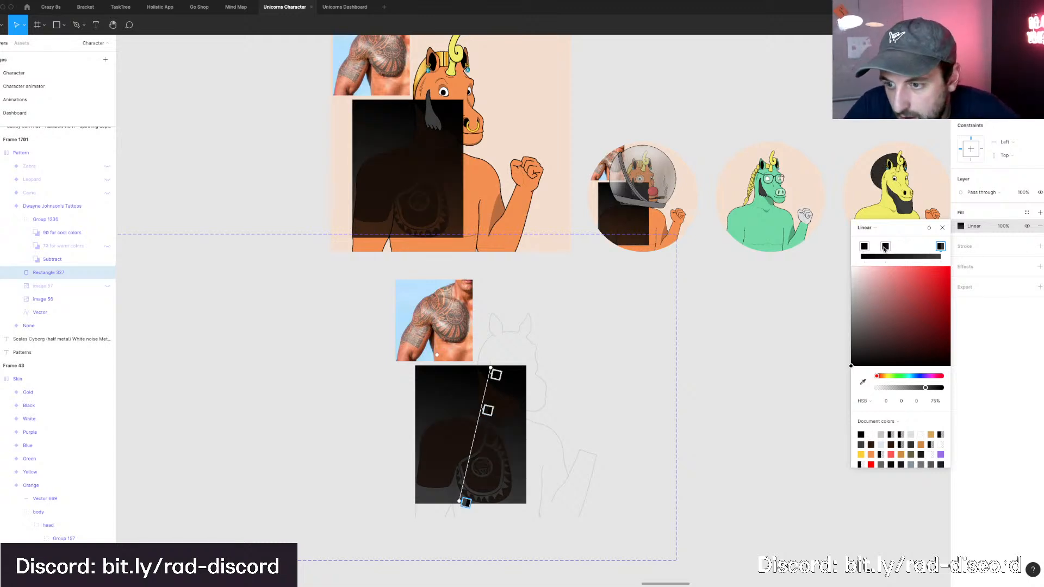
click(884, 247)
Lower the first stop's opacity to about 83% and move the added stop to the middle of the gradient.
click(865, 246)
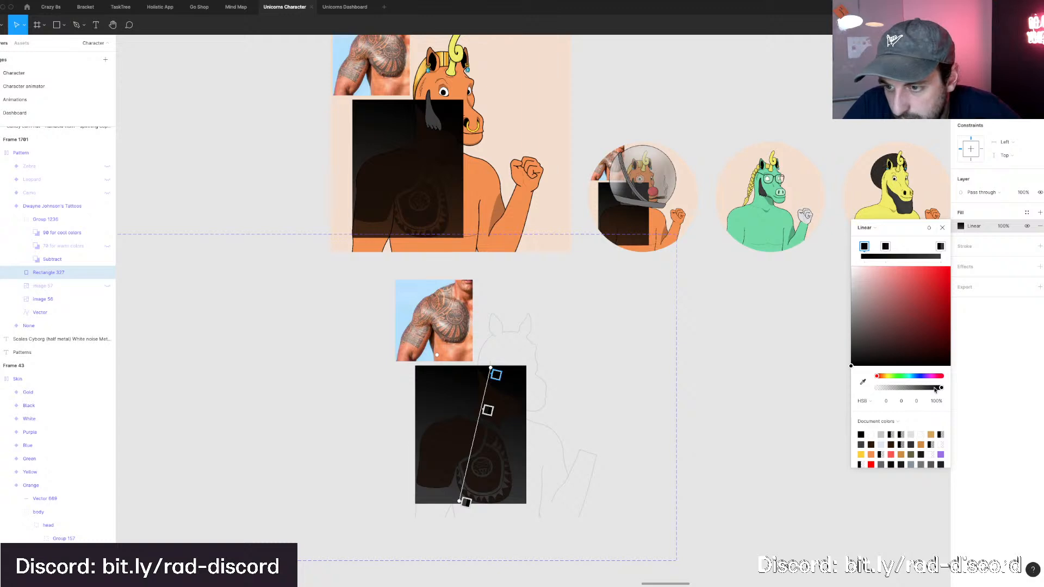
drag(935, 389, 921, 388)
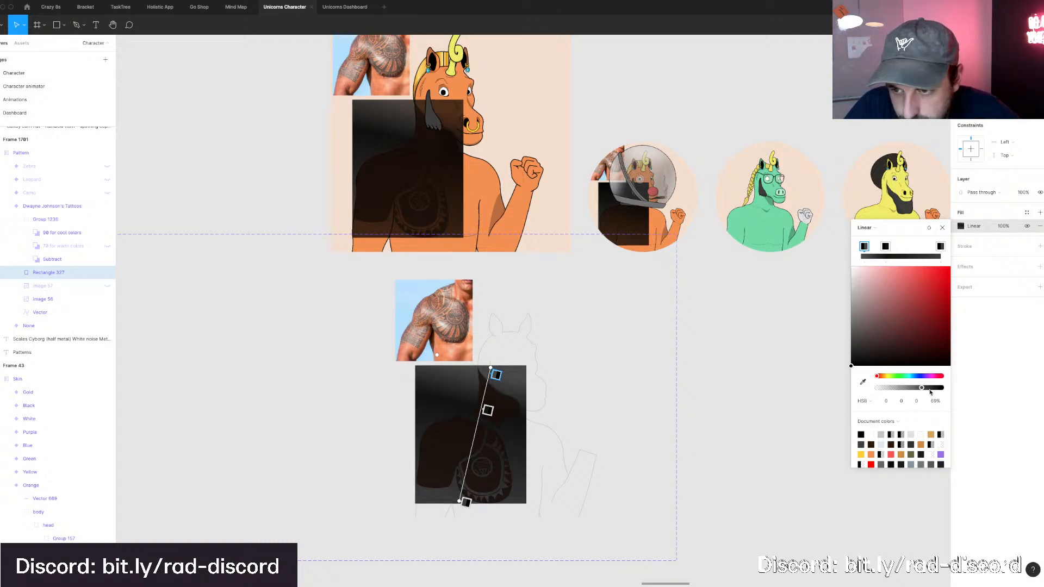
click(930, 389)
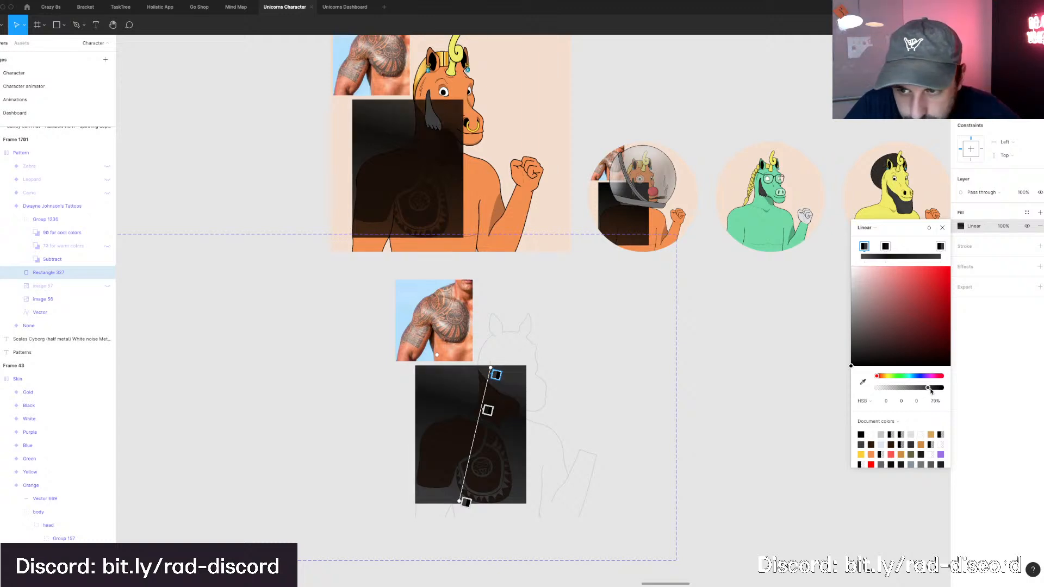
click(885, 247)
drag(905, 249, 904, 247)
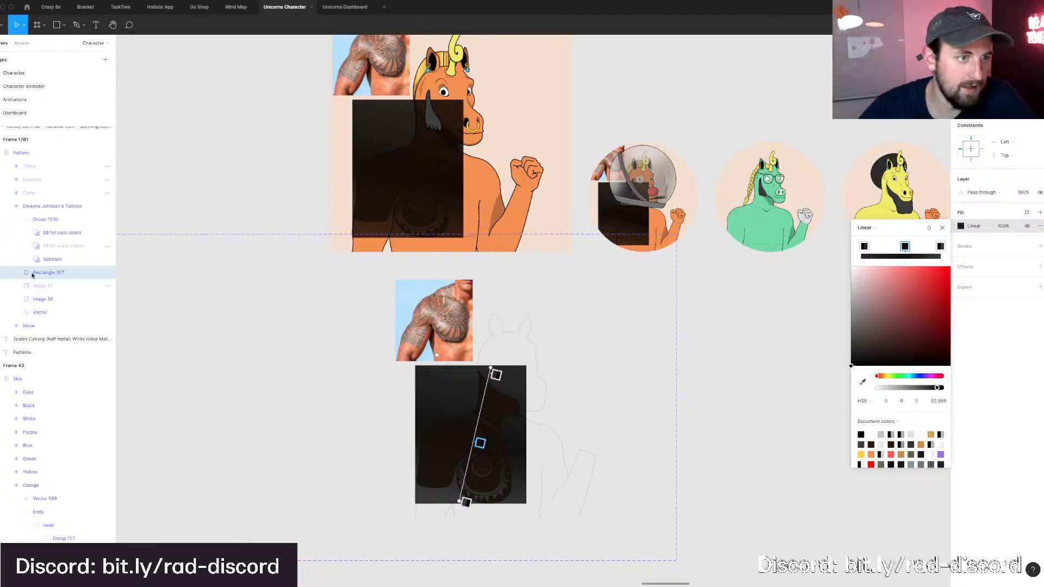
Use the gradient rectangle as a mask for the tattoo and set its end stop's opacity to about 77%.
key(Escape)
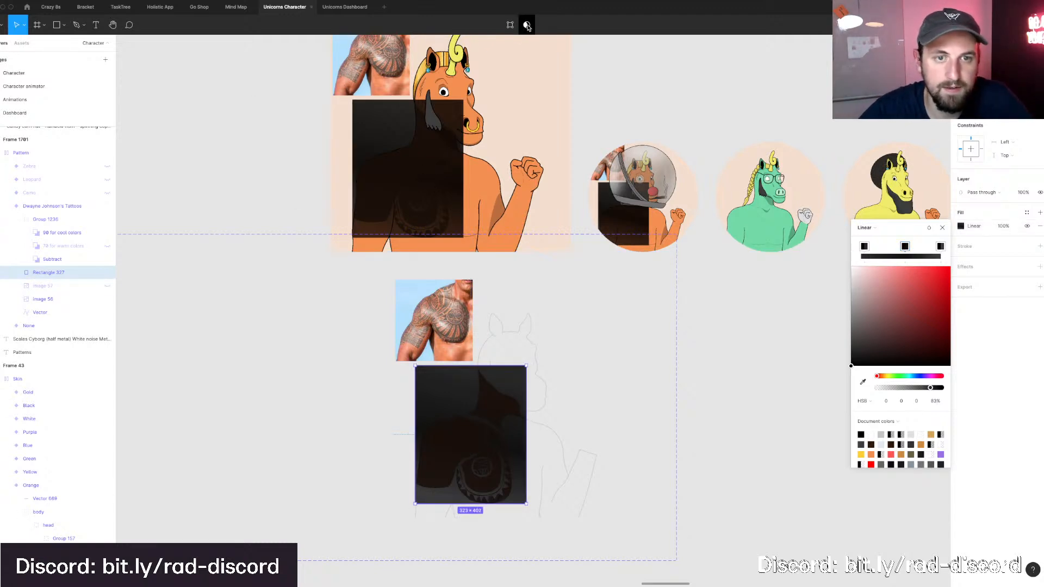
key(super+alt+m)
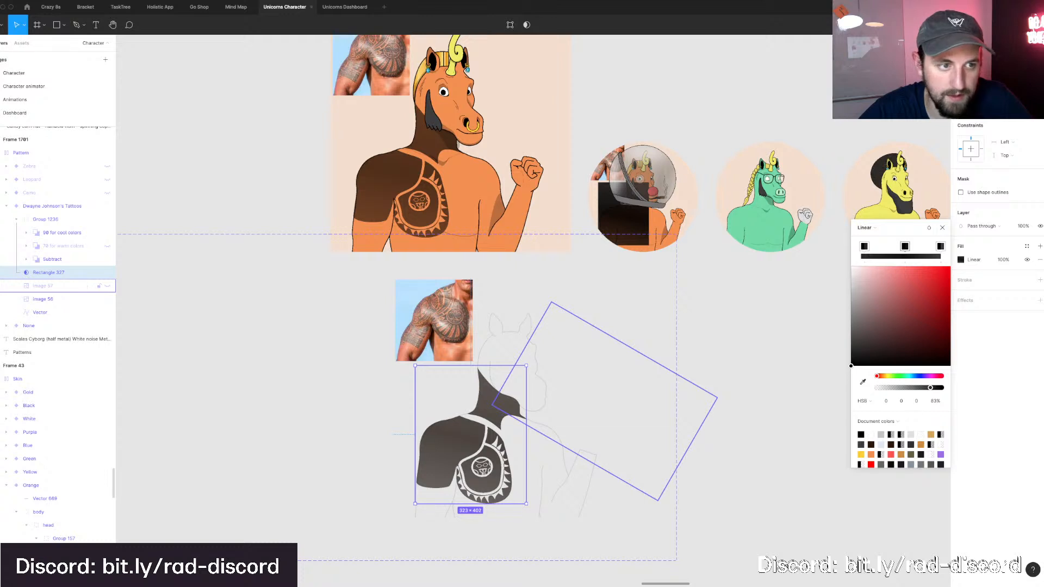
click(939, 248)
drag(930, 388, 929, 388)
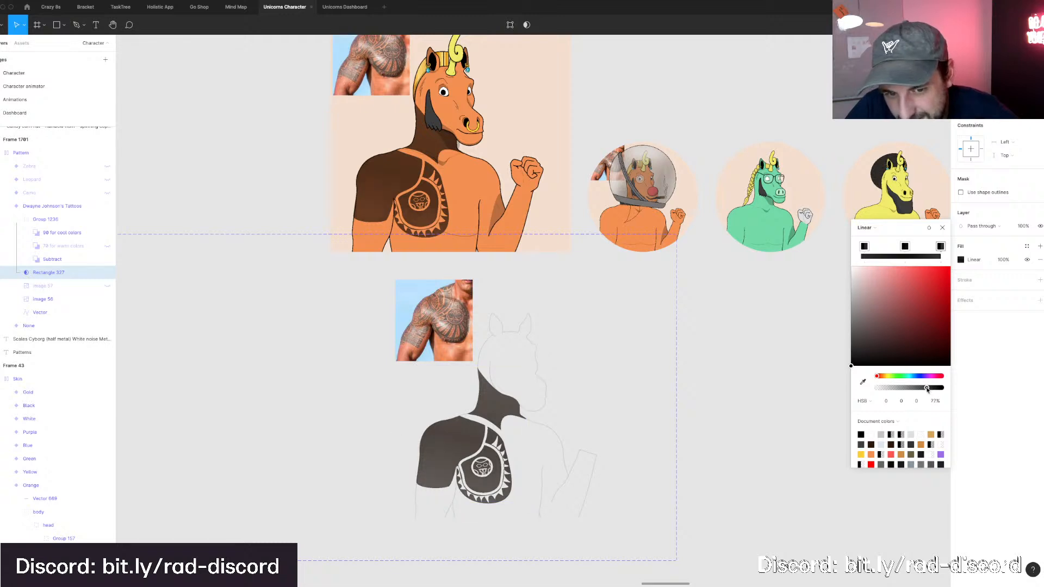
Shift the gradient's middle stop slightly toward the start and raise its opacity to the maximum.
click(904, 248)
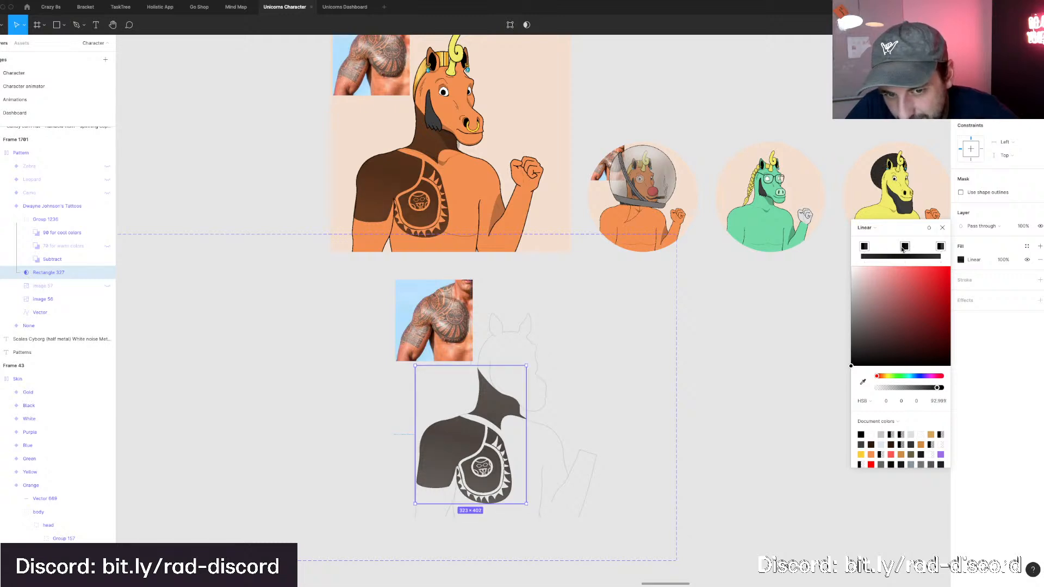
drag(904, 249, 901, 249)
drag(938, 390, 948, 384)
click(865, 248)
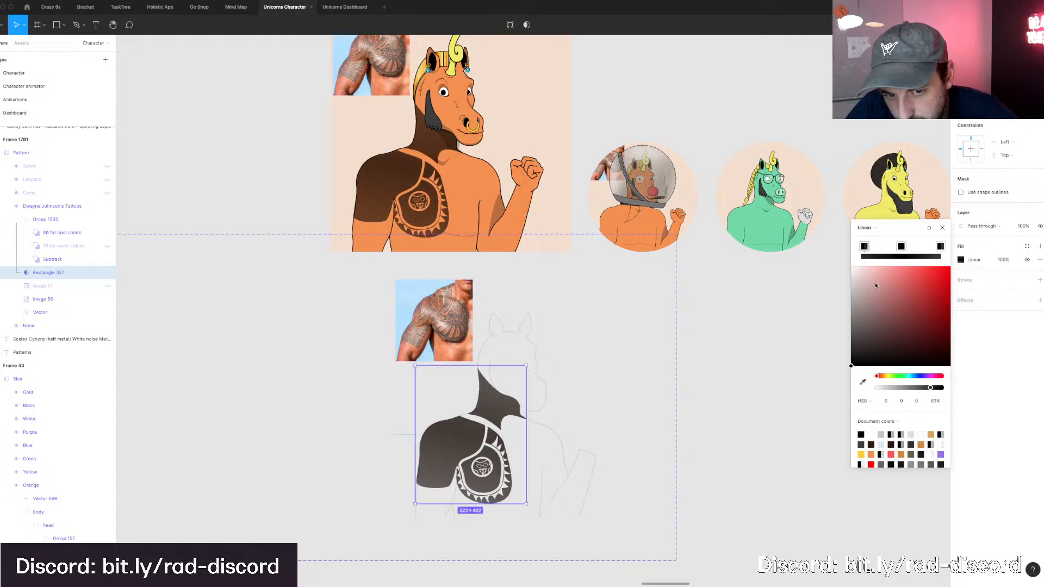
Set the opacity of the mask gradient's first and end stops to about 86%.
drag(932, 390, 932, 391)
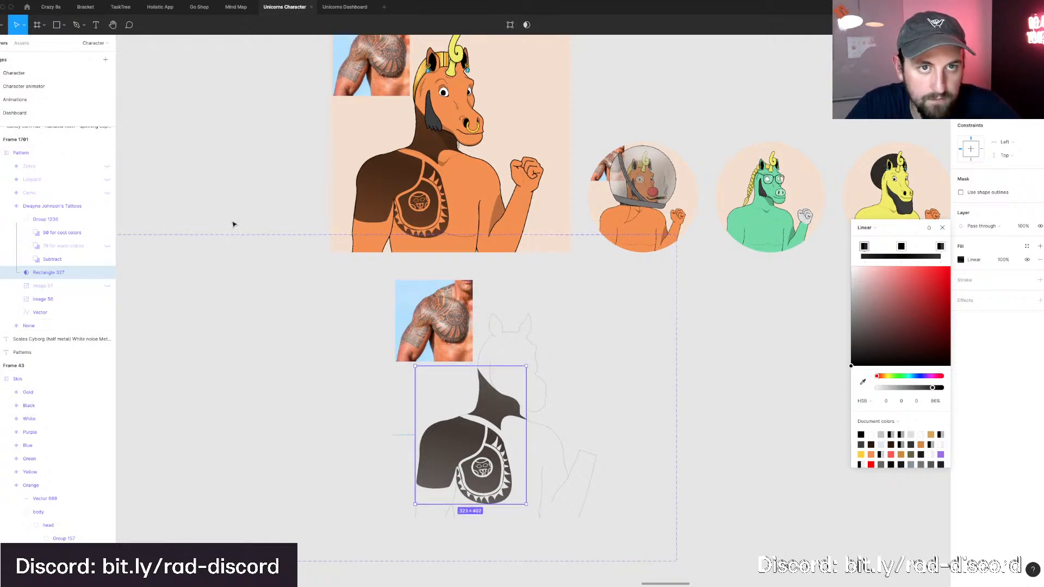
scroll(233, 224, up, 3)
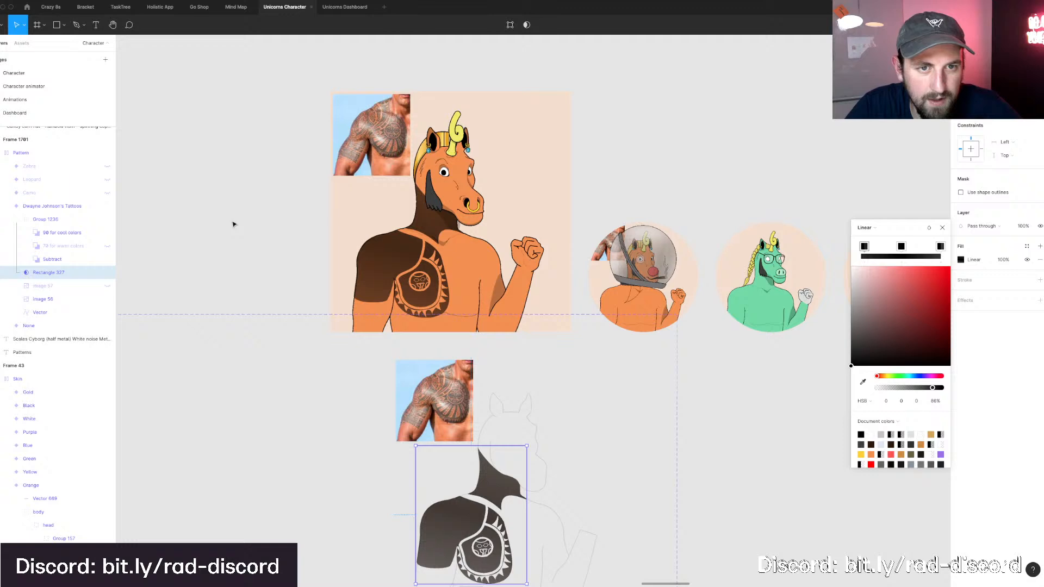
scroll(233, 224, down, 1)
scroll(233, 224, down, 3)
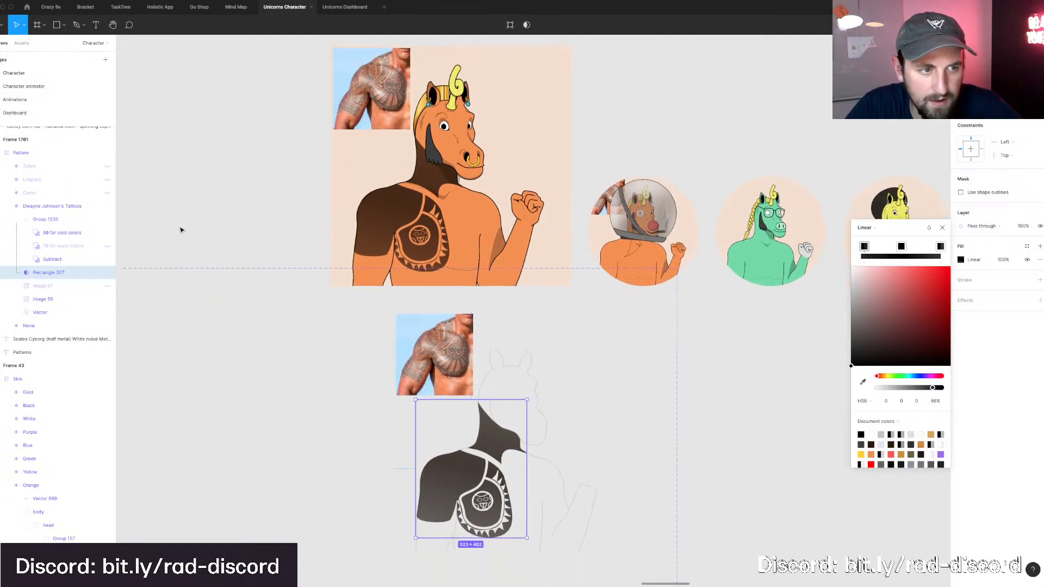
click(940, 246)
click(933, 388)
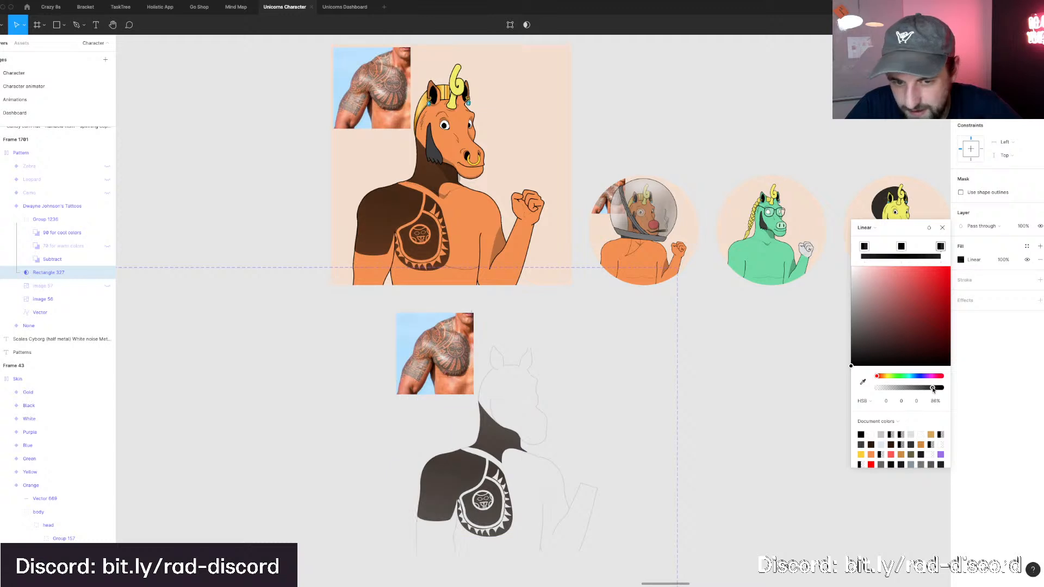
Try several opacities on the tattoo group above the gradient mask, settling on 65%.
click(53, 218)
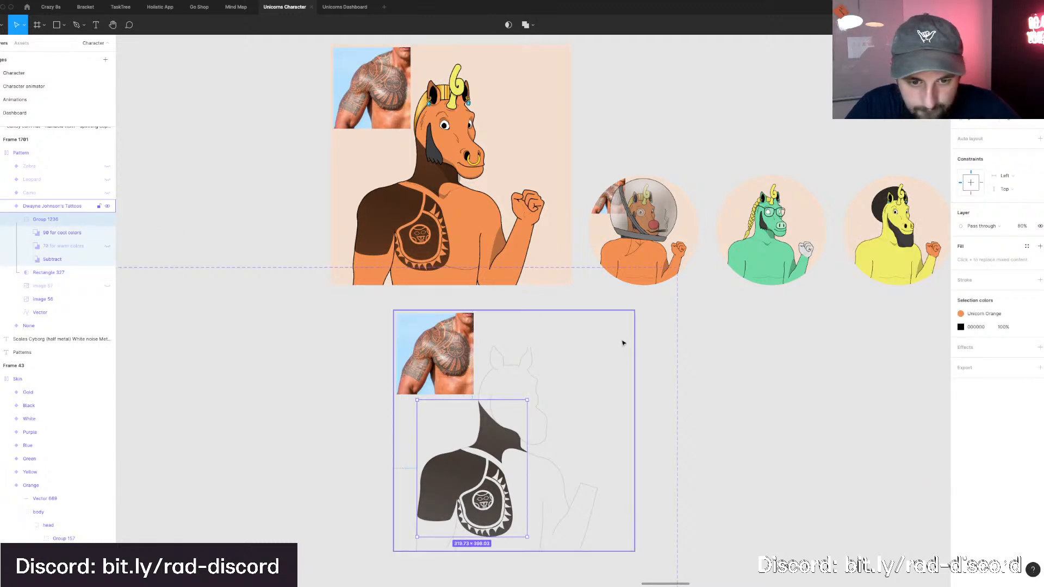
key(5)
key(6)
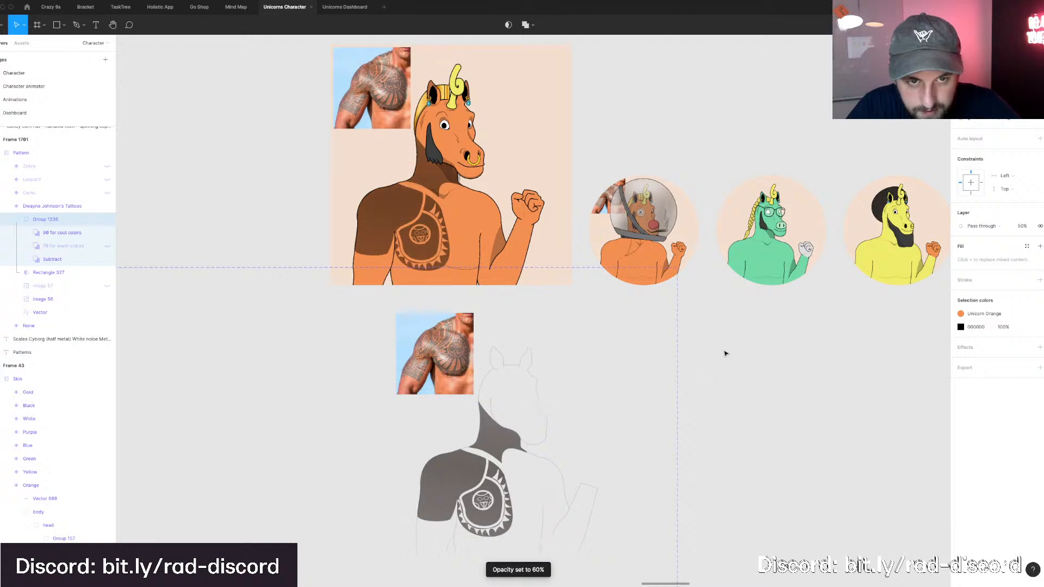
key(7)
key(6)
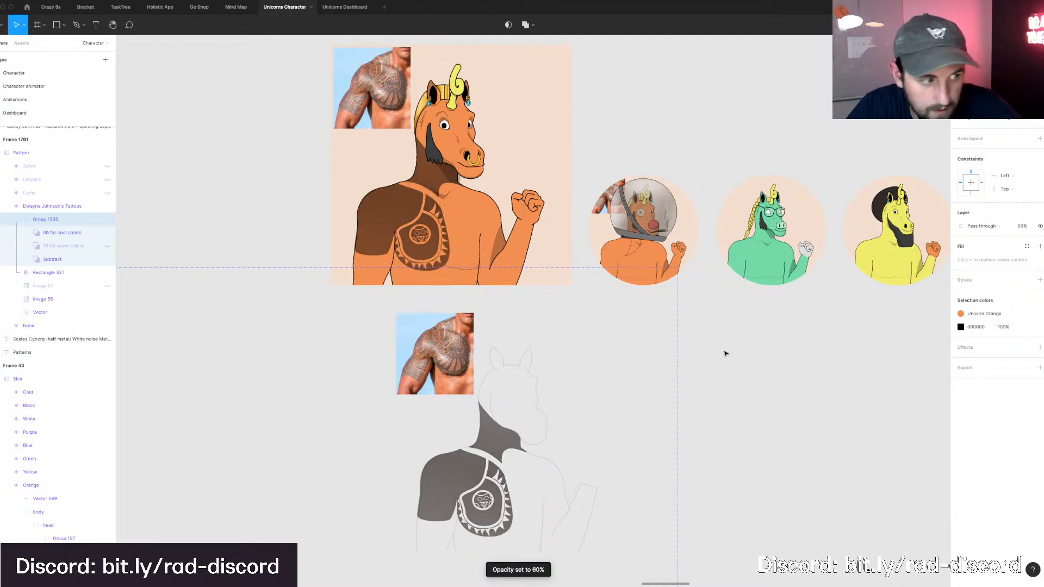
key(6)
key(5)
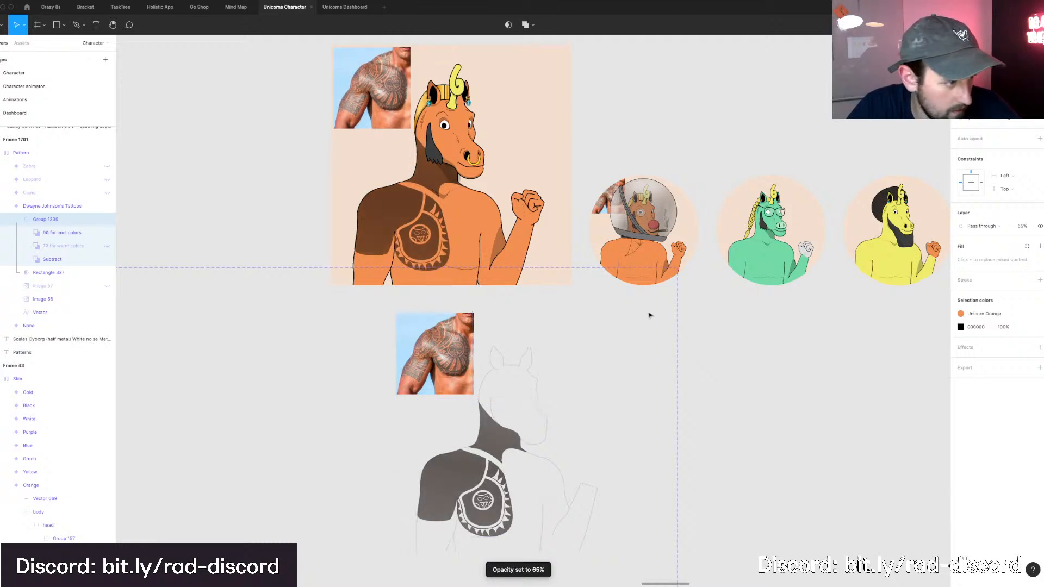
Try the unicorn yellow, Unicorn Green and unicorn purple color styles in place of the tattoo group's Unicorn Orange.
scroll(622, 304, down, 3)
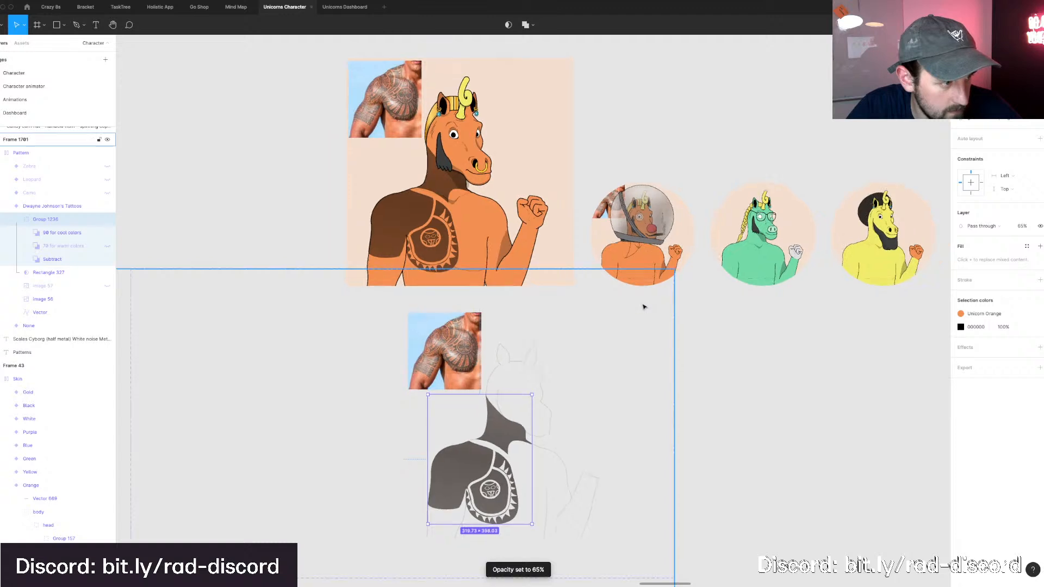
scroll(643, 307, down, 1)
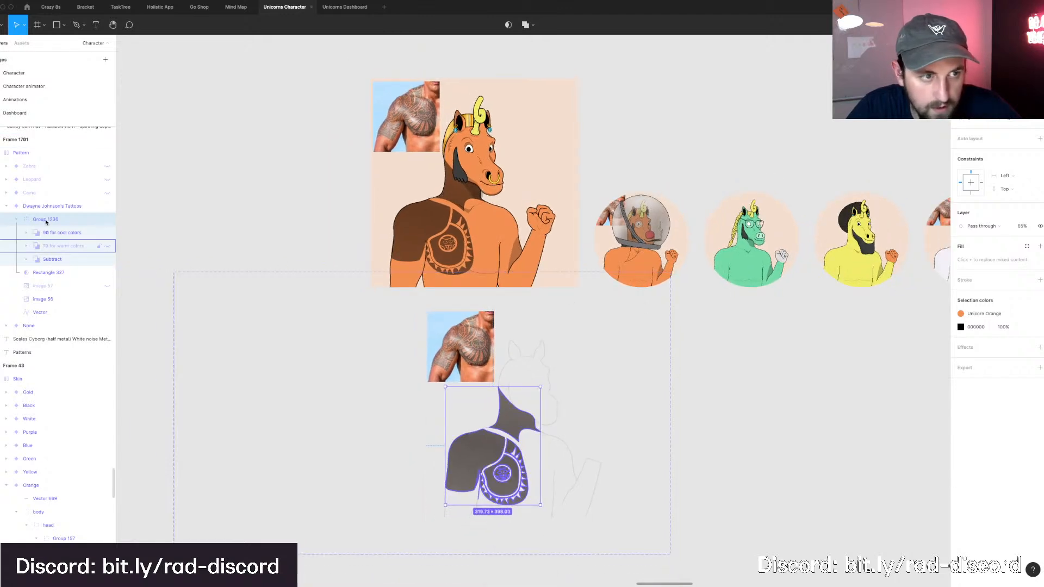
click(981, 313)
click(899, 365)
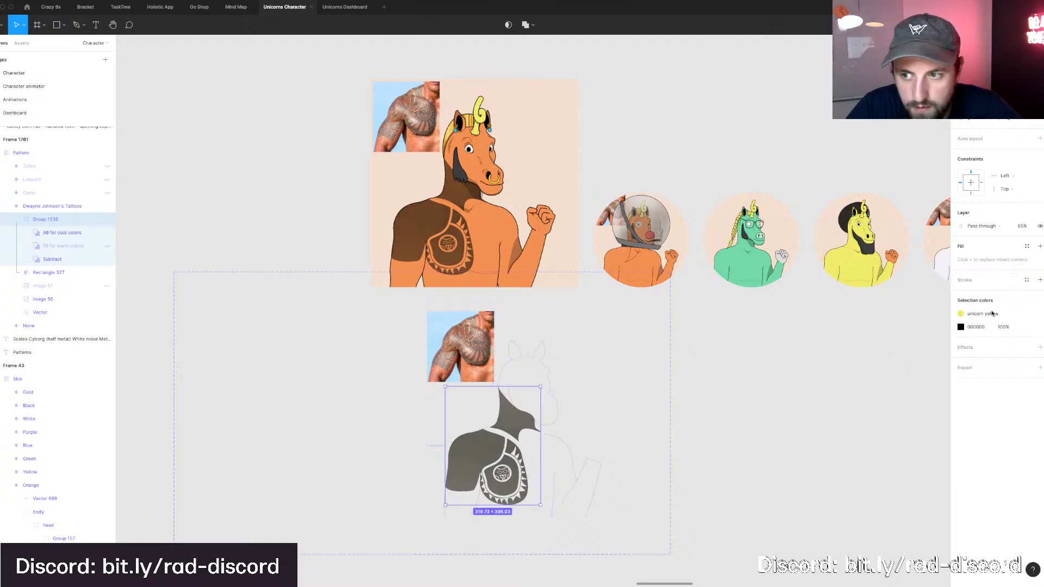
click(990, 314)
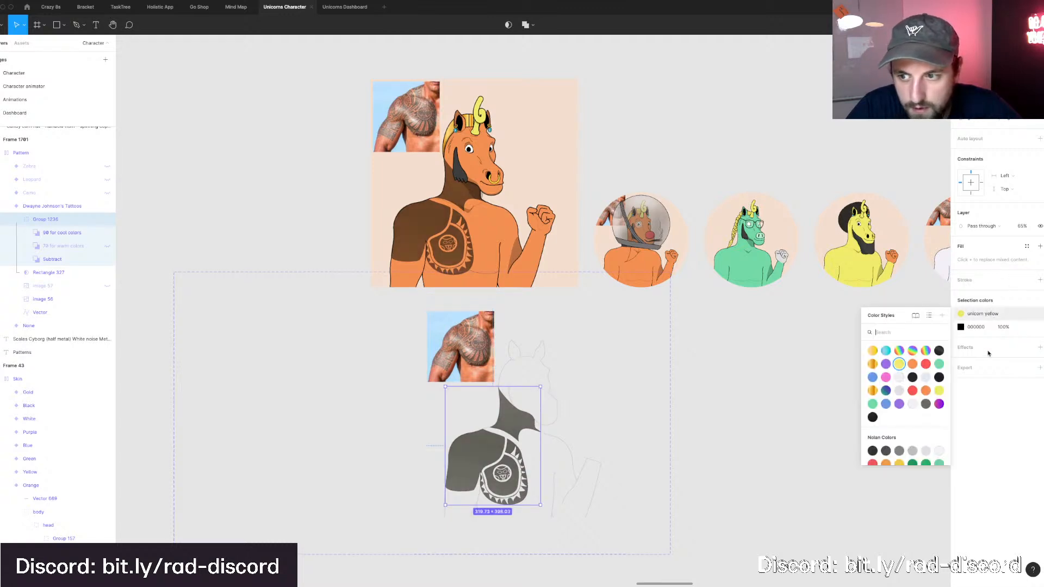
click(938, 364)
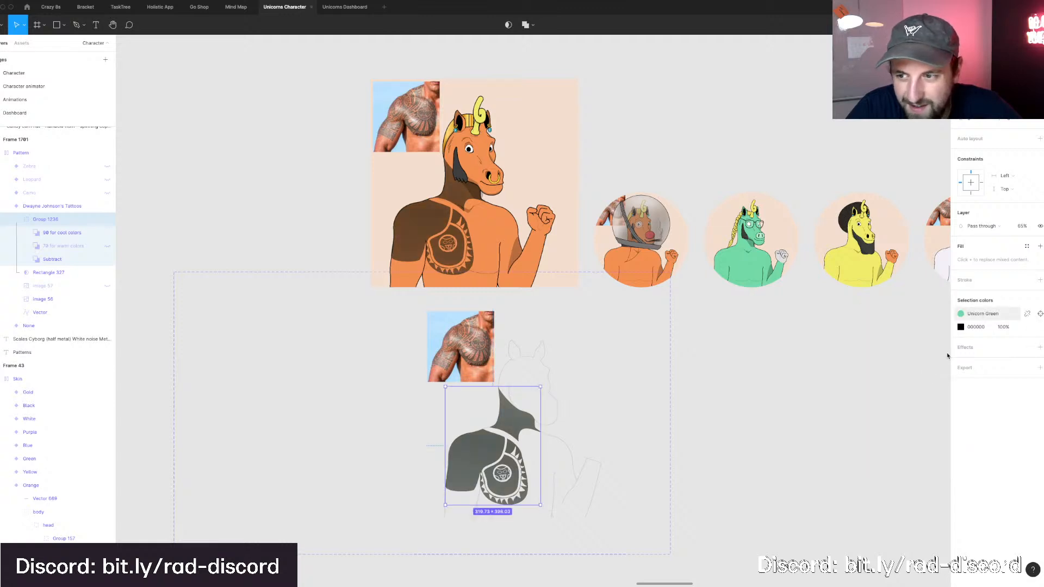
click(982, 314)
key(Escape)
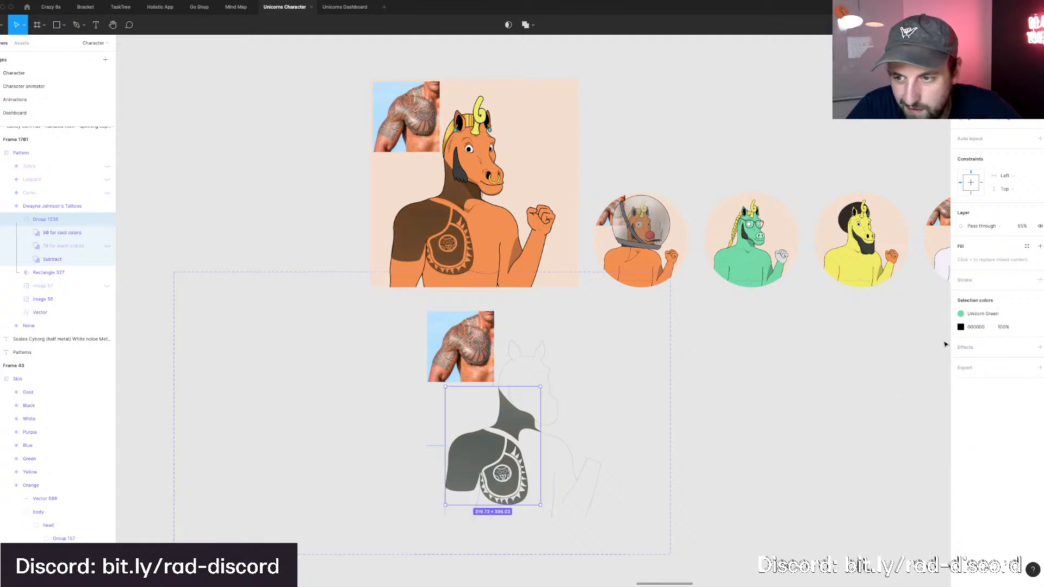
click(966, 318)
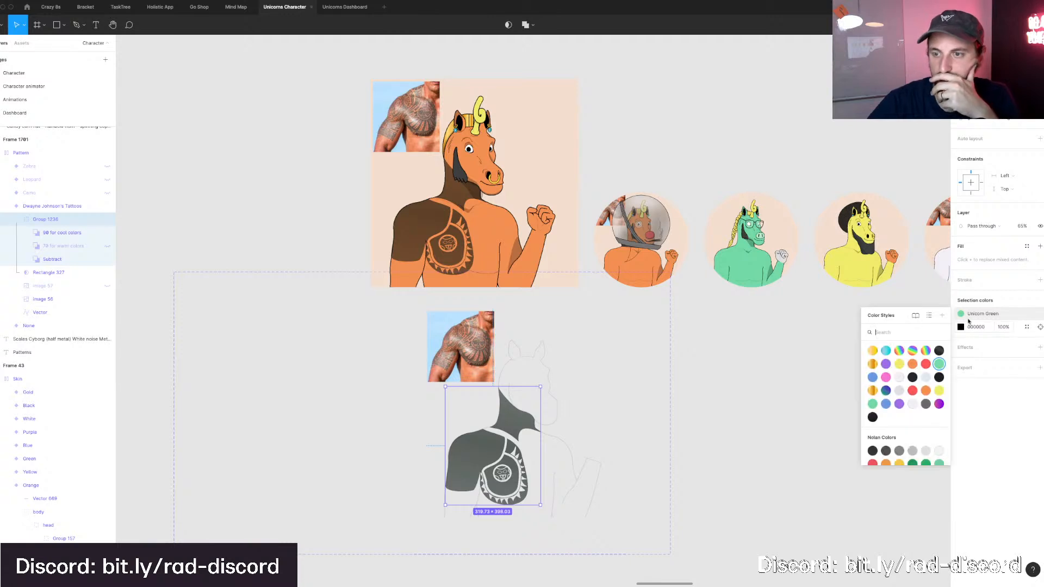
click(886, 364)
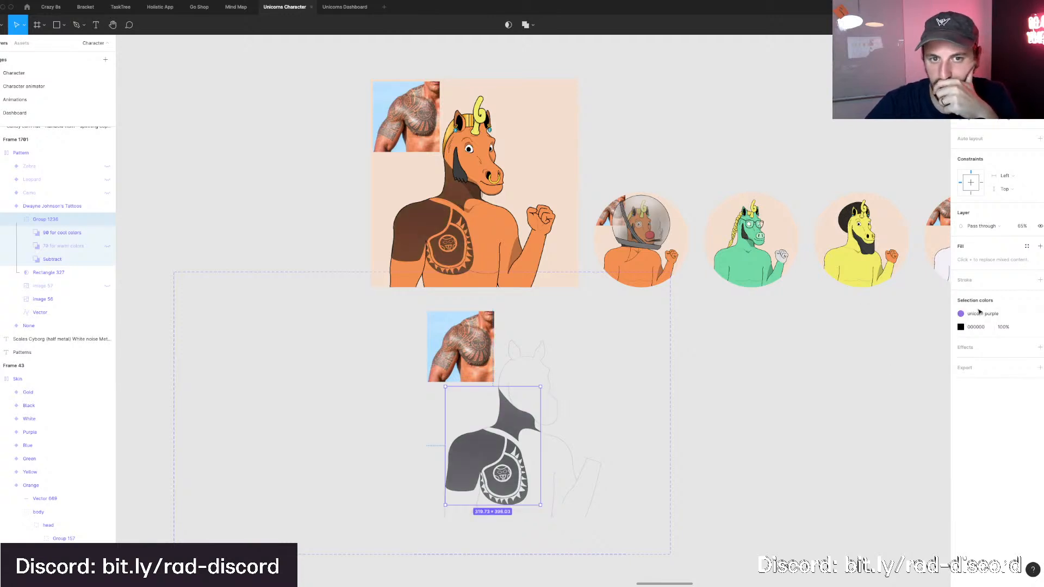
Set the tattoo group's underlying color to Unicorn Blue, and show the warm-colors layer instead of the cool-colors one.
click(983, 313)
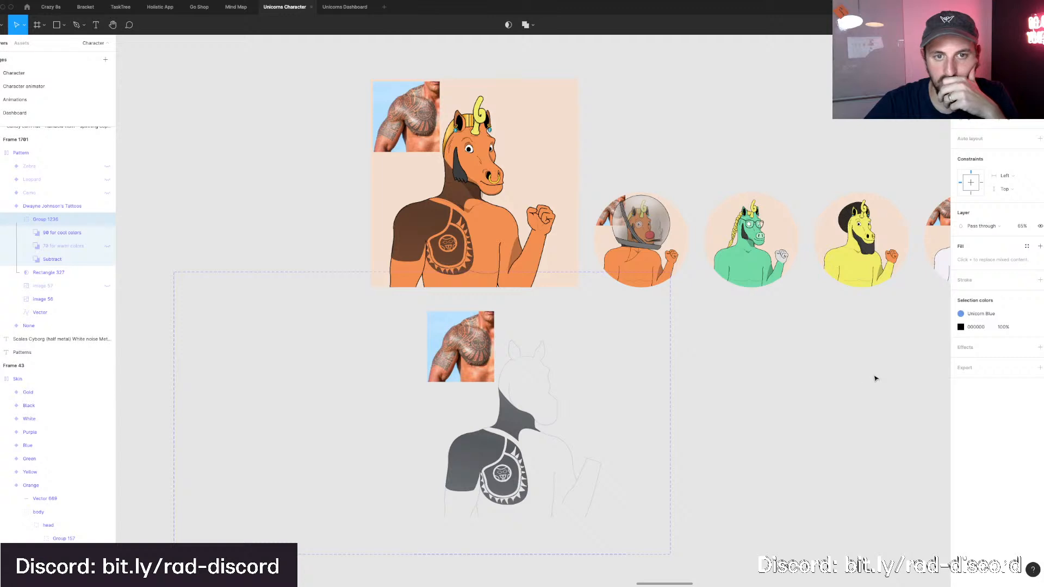
click(107, 232)
click(107, 246)
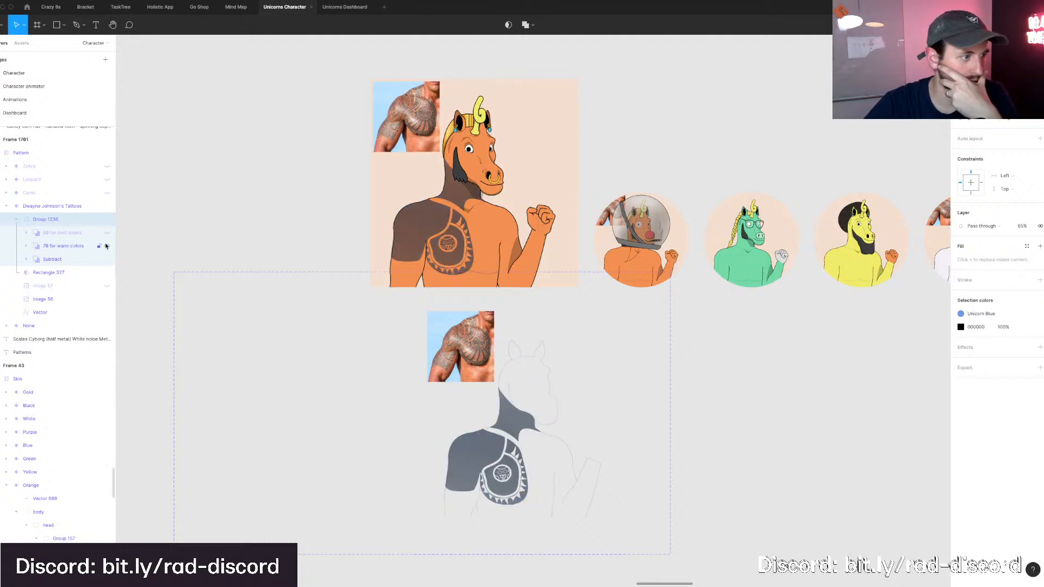
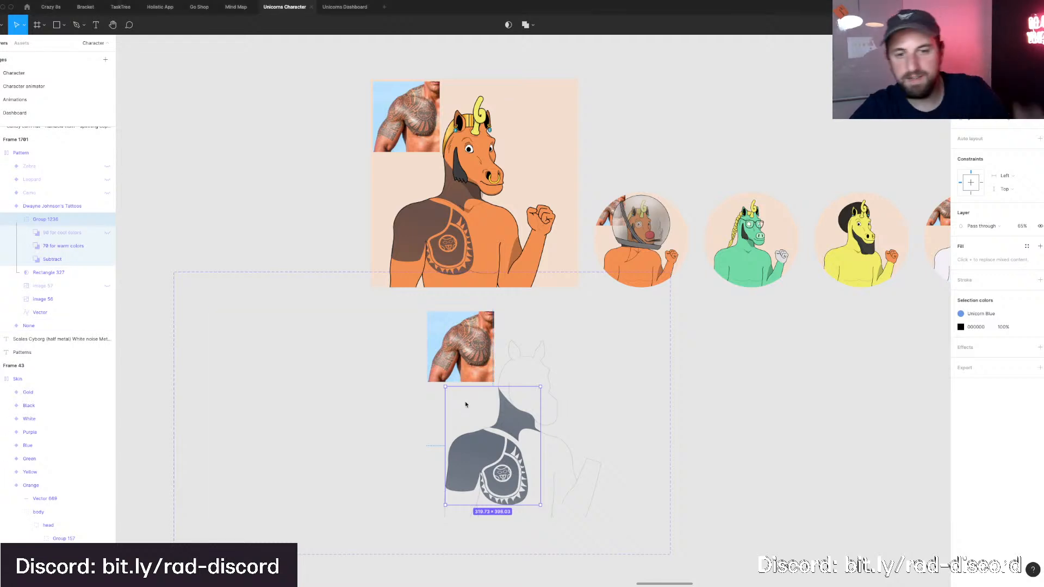
Examine the tattooed character at overview scale beside the skin color lineup and the other trait rows.
scroll(600, 378, up, 2)
scroll(382, 282, down, 2)
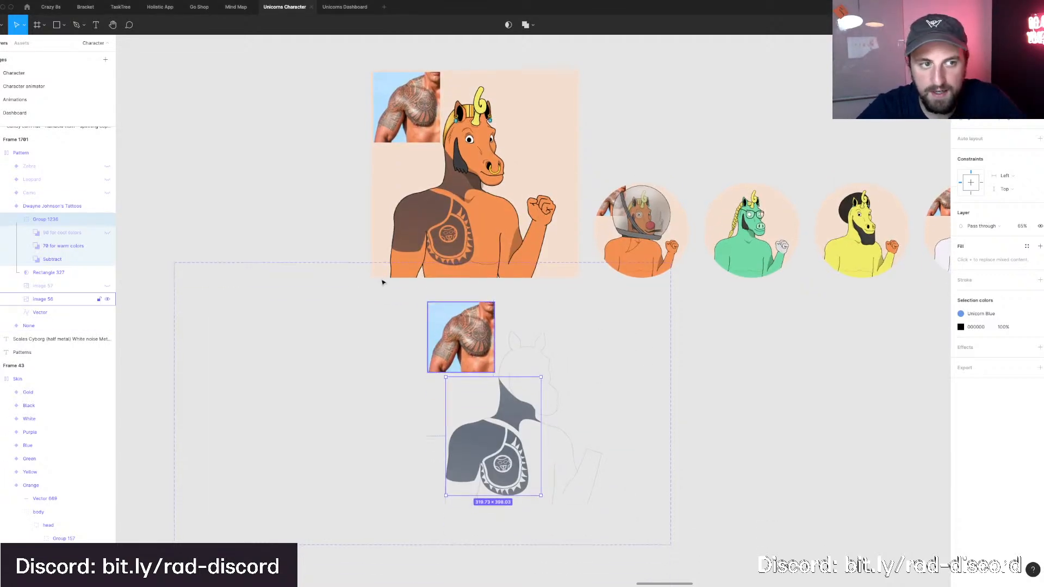
ctrl+scroll(382, 281, down, 3)
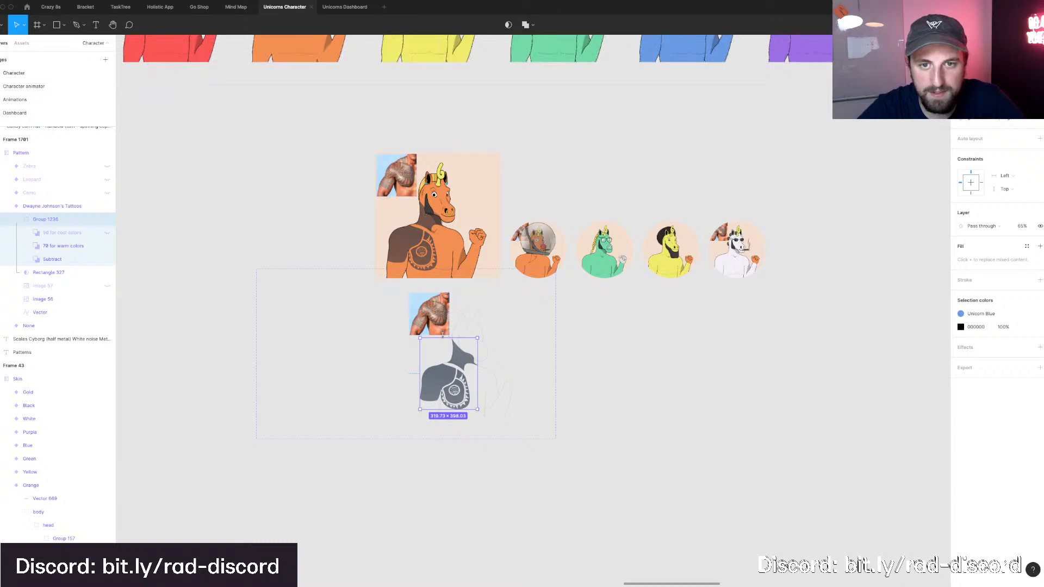
ctrl+scroll(419, 320, down, 2)
ctrl+scroll(421, 321, down, 3)
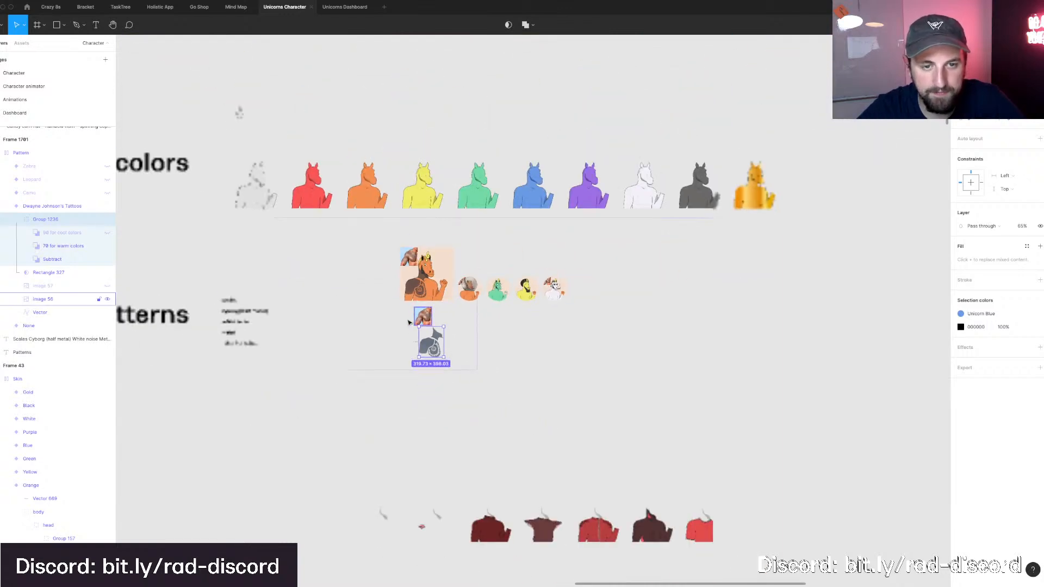
ctrl+scroll(424, 331, up, 5)
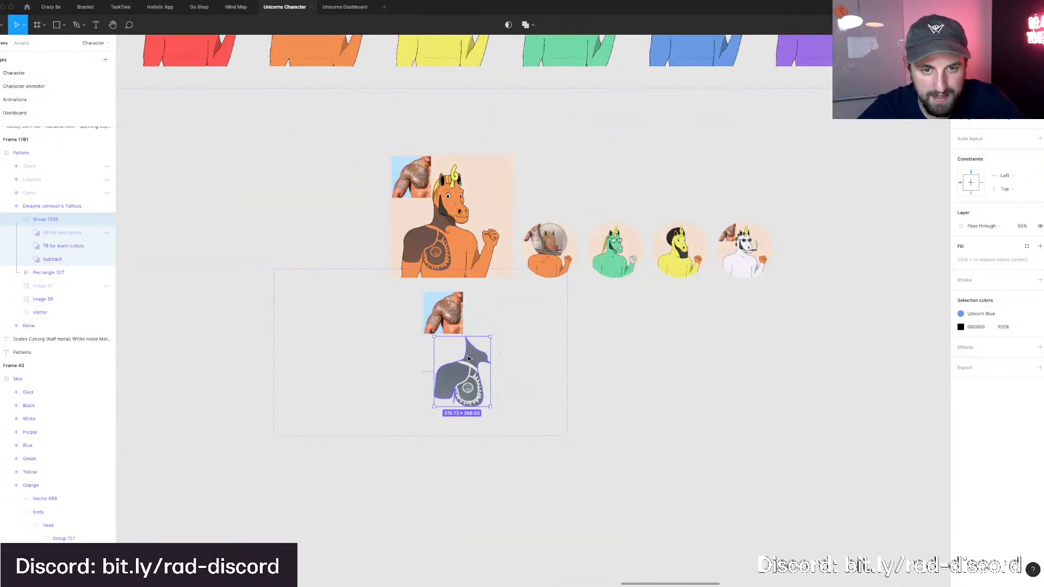
ctrl+scroll(466, 361, down, 5)
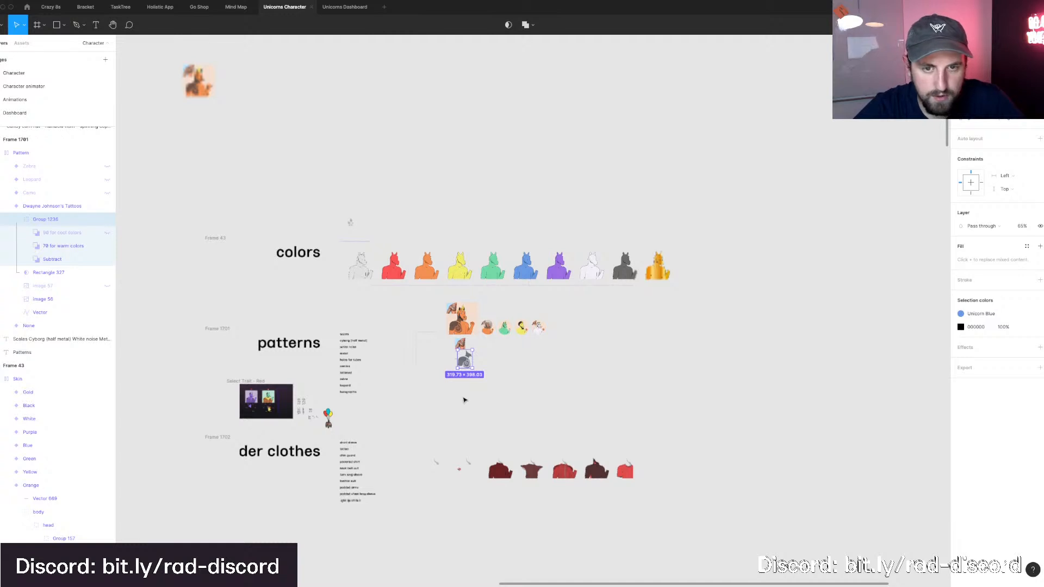
scroll(463, 320, down, 1)
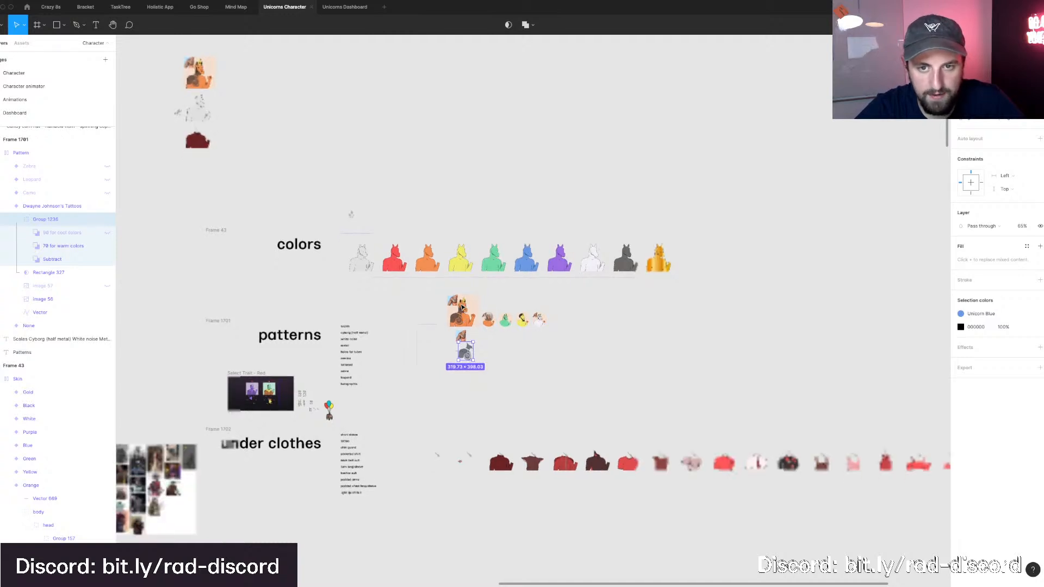
scroll(462, 307, down, 3)
key(Escape)
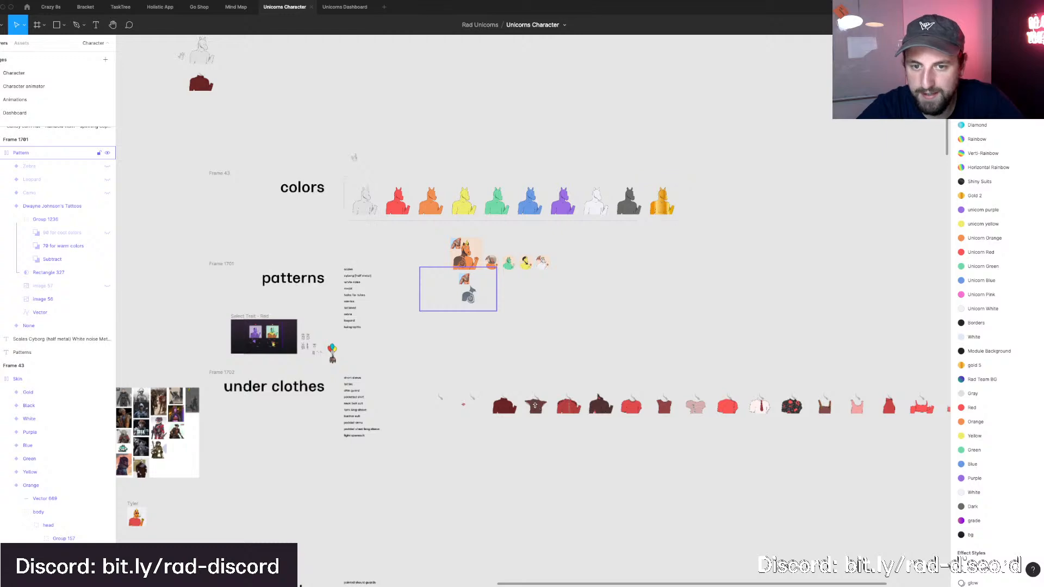
scroll(534, 405, right, 5)
scroll(535, 405, left, 7)
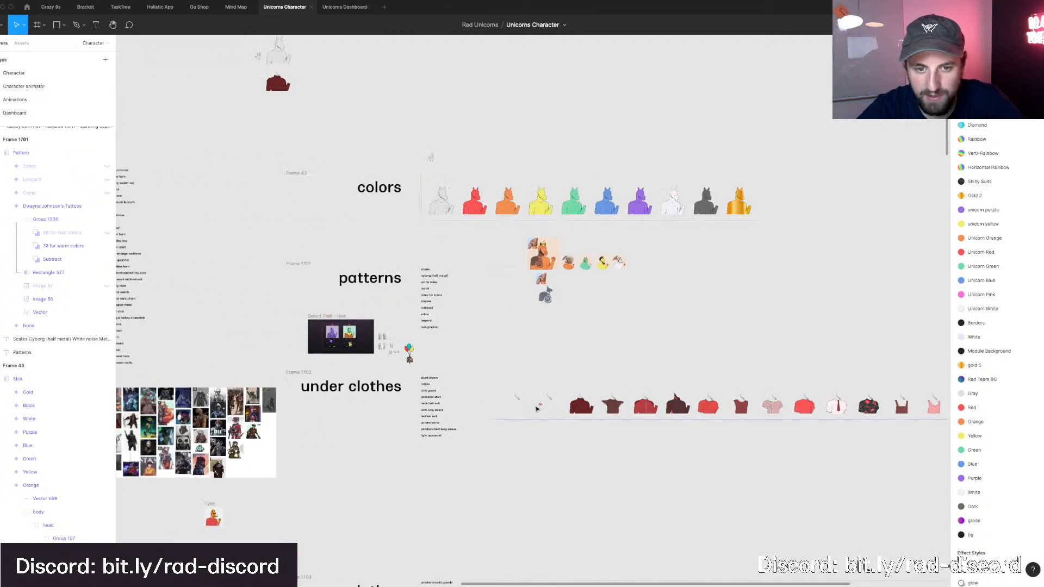
Look through the trait sections from over clothes, arm and mouth down to chin, nose, eyes, eyebrows and glasses.
scroll(536, 409, down, 7)
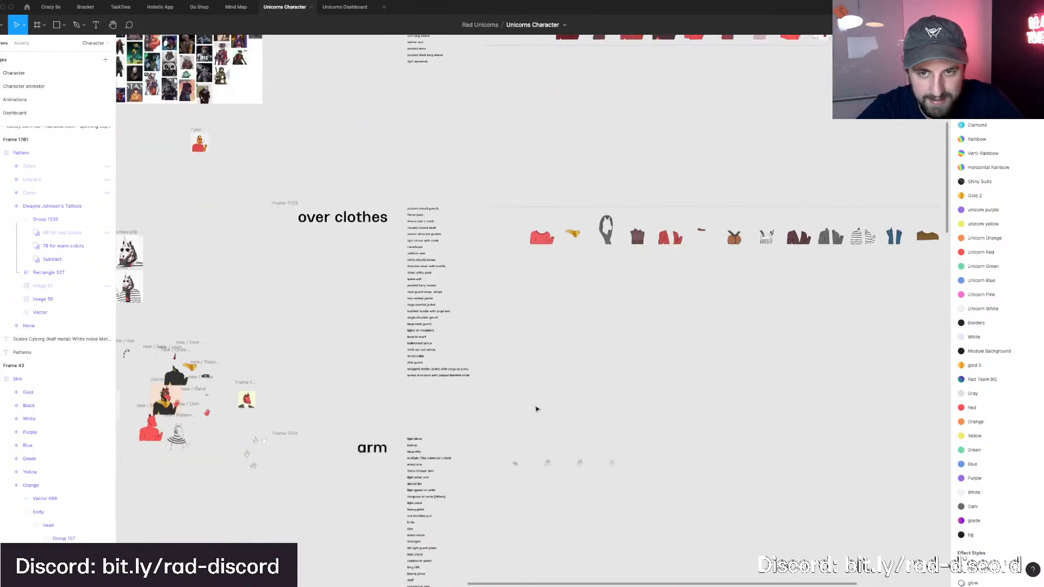
scroll(536, 409, down, 2)
scroll(530, 413, right, 2)
scroll(524, 421, down, 4)
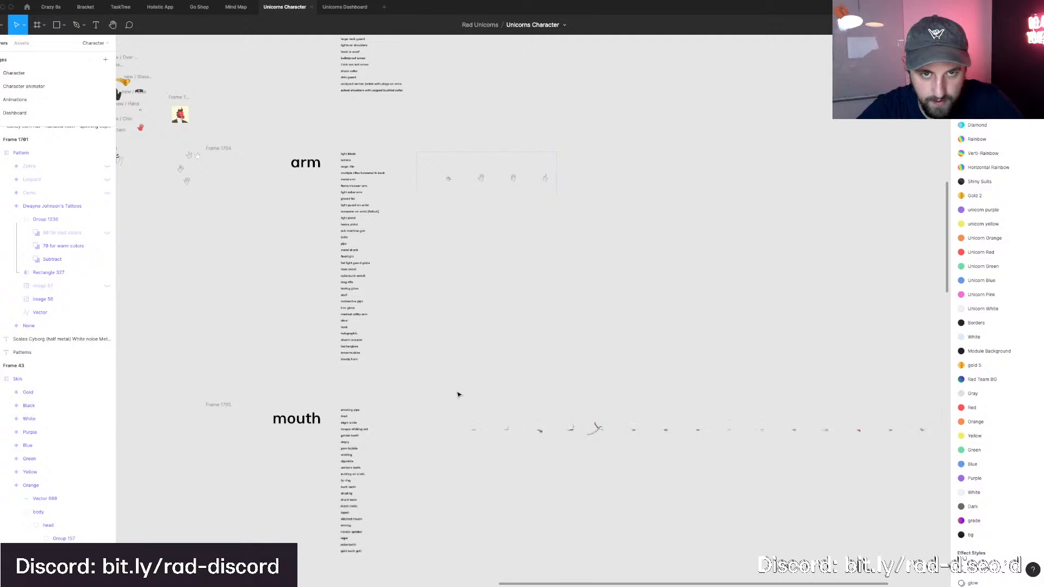
scroll(508, 341, up, 1)
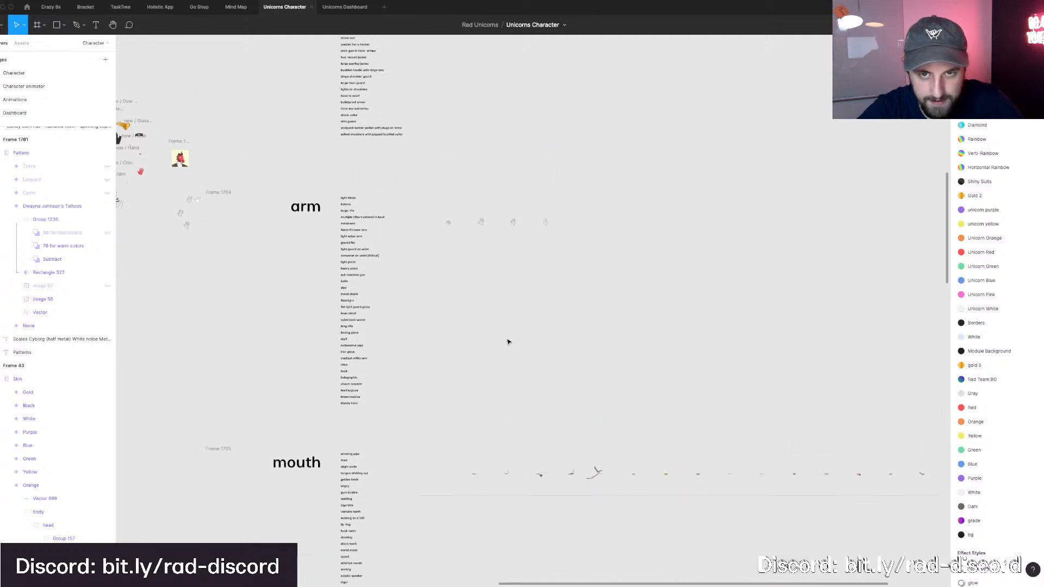
scroll(507, 341, up, 1)
scroll(507, 342, down, 7)
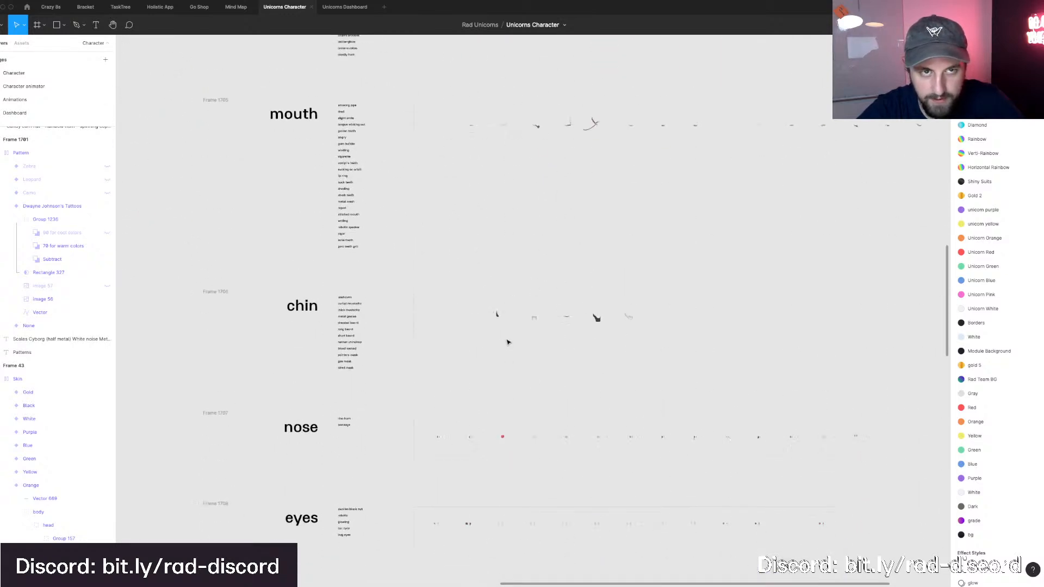
scroll(508, 342, up, 3)
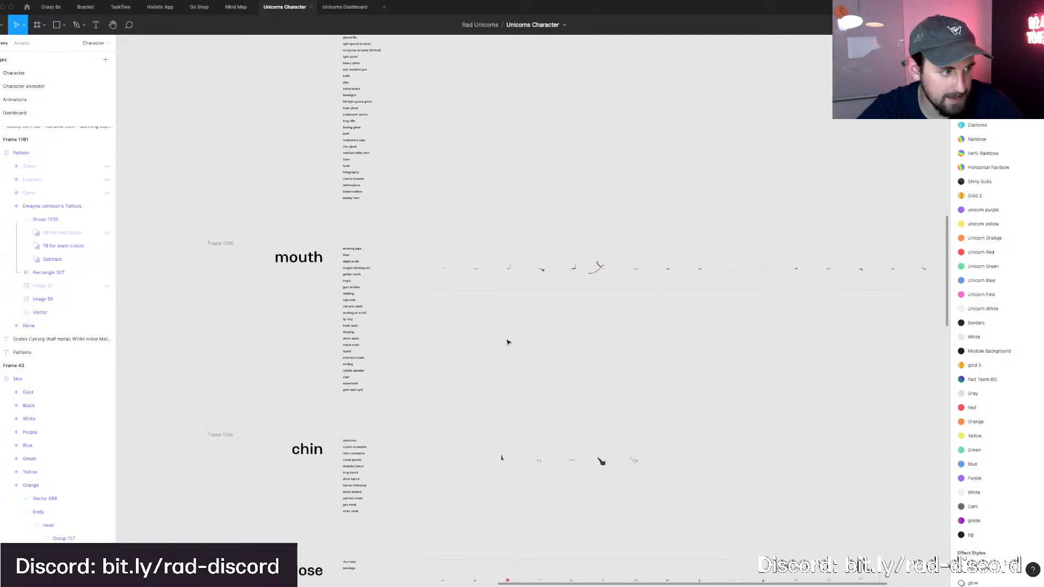
scroll(508, 341, up, 1)
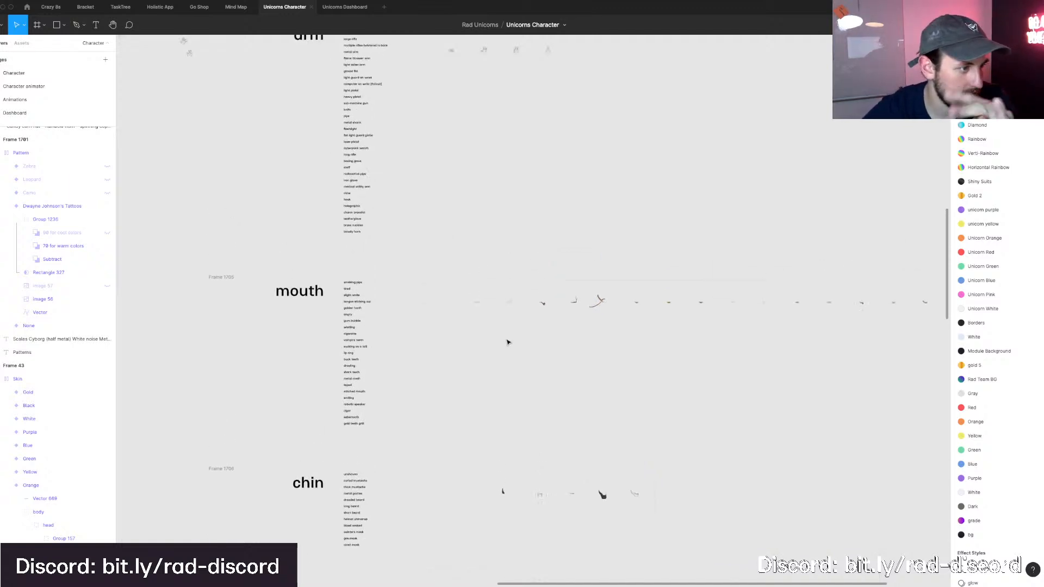
scroll(508, 341, up, 2)
scroll(502, 339, down, 3)
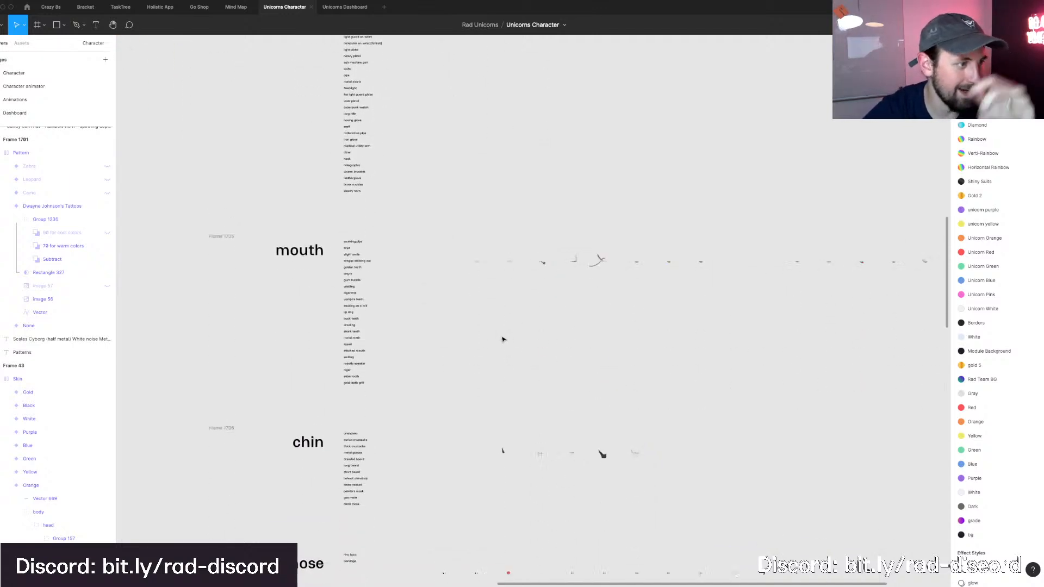
scroll(503, 339, down, 13)
scroll(504, 339, up, 4)
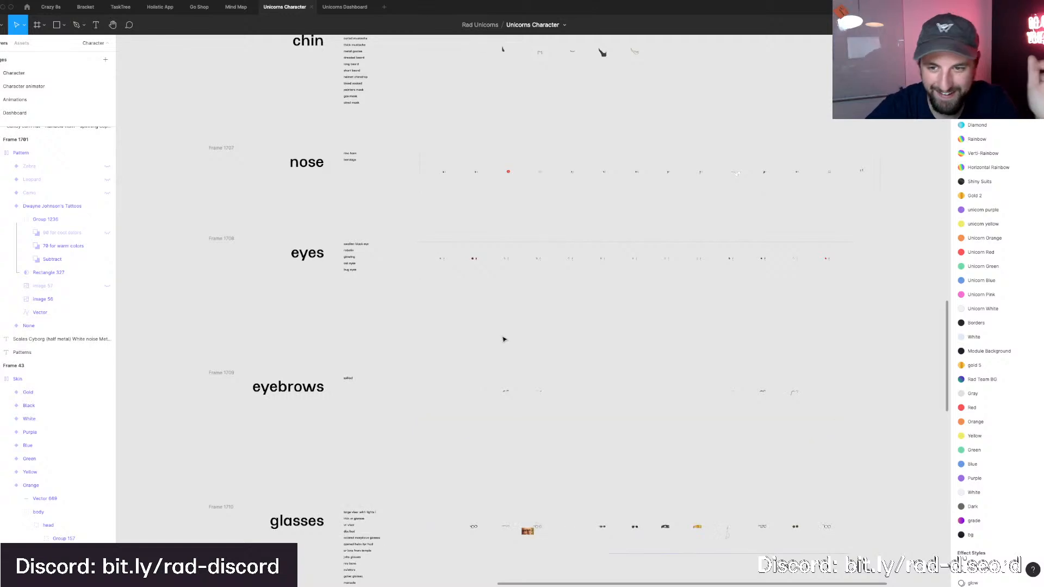
Review the trait rows from mouth and chin to nose, eyes, eyebrows and glasses.
scroll(503, 339, up, 2)
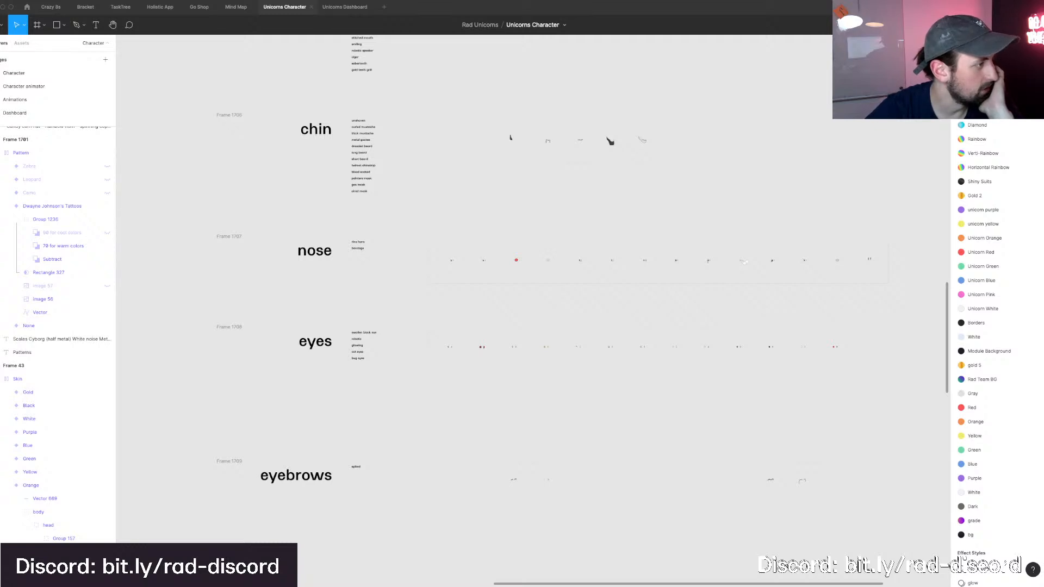
scroll(545, 356, down, 4)
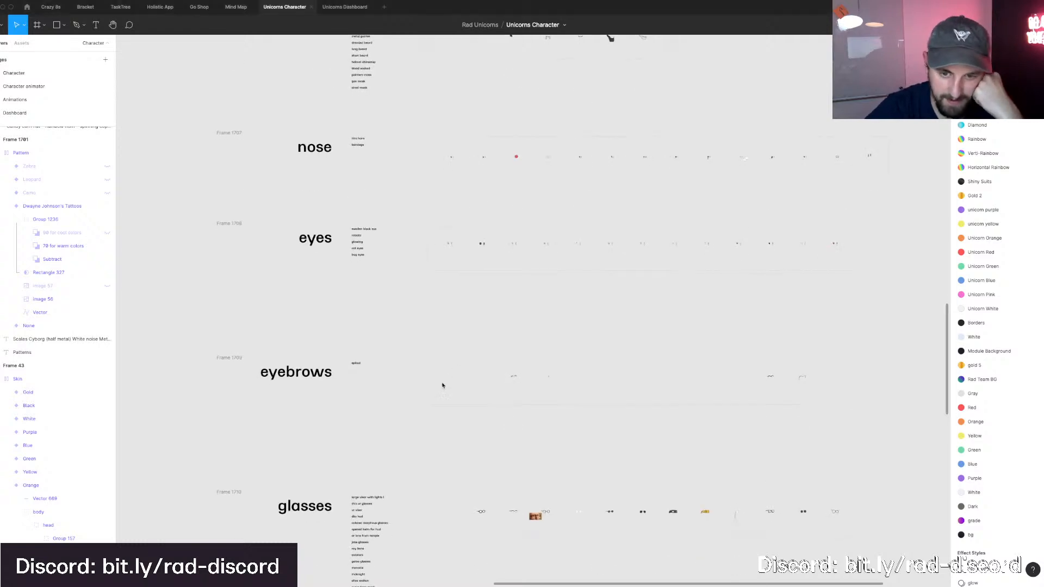
scroll(451, 392, down, 2)
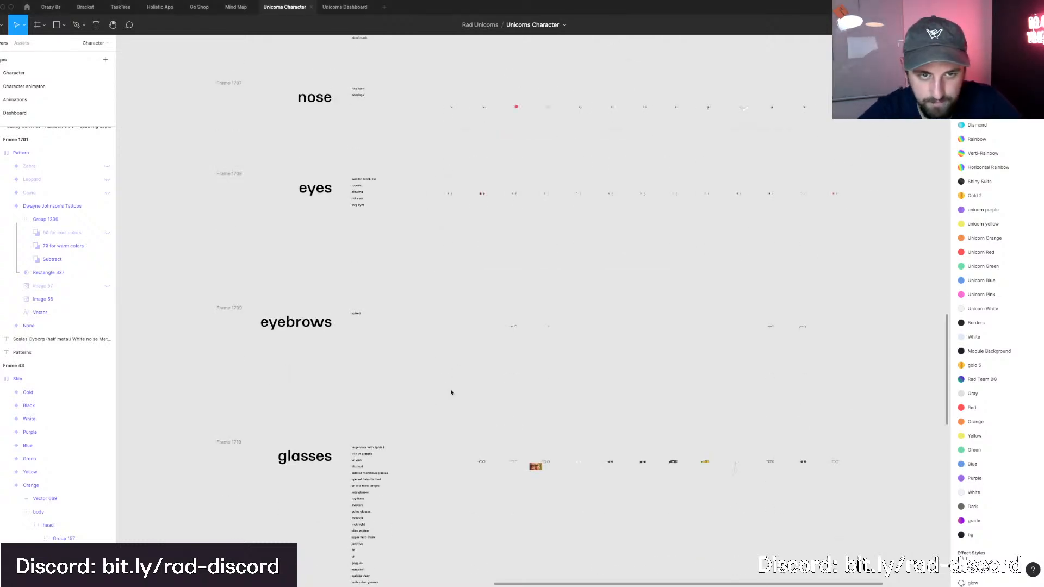
scroll(451, 392, up, 1)
scroll(452, 393, up, 10)
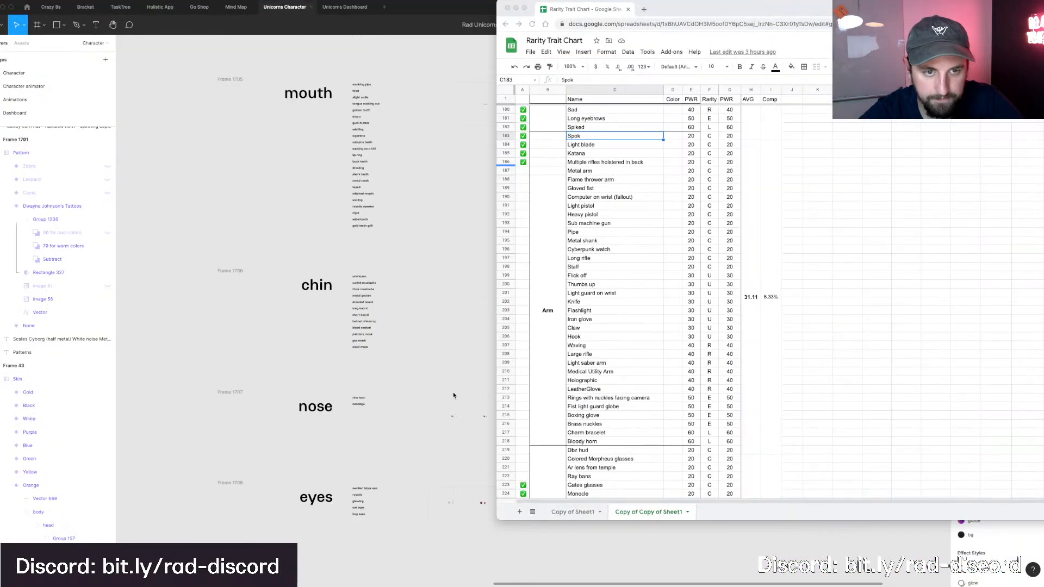
Switch to the Rarity Trait Chart spreadsheet and check the Arm traits, including Staff and Pipe.
scroll(620, 272, up, 2)
scroll(614, 271, up, 2)
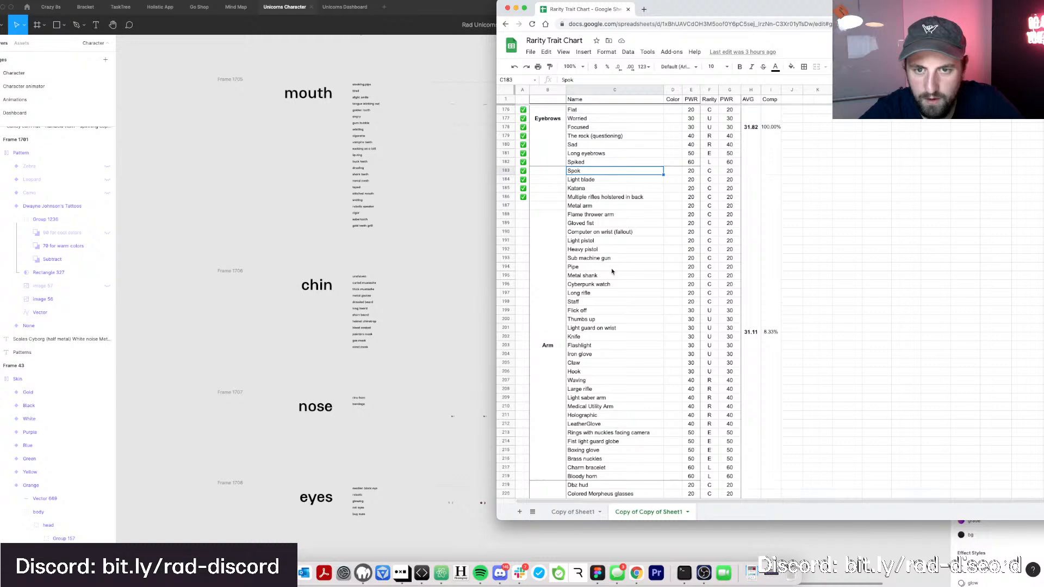
click(577, 301)
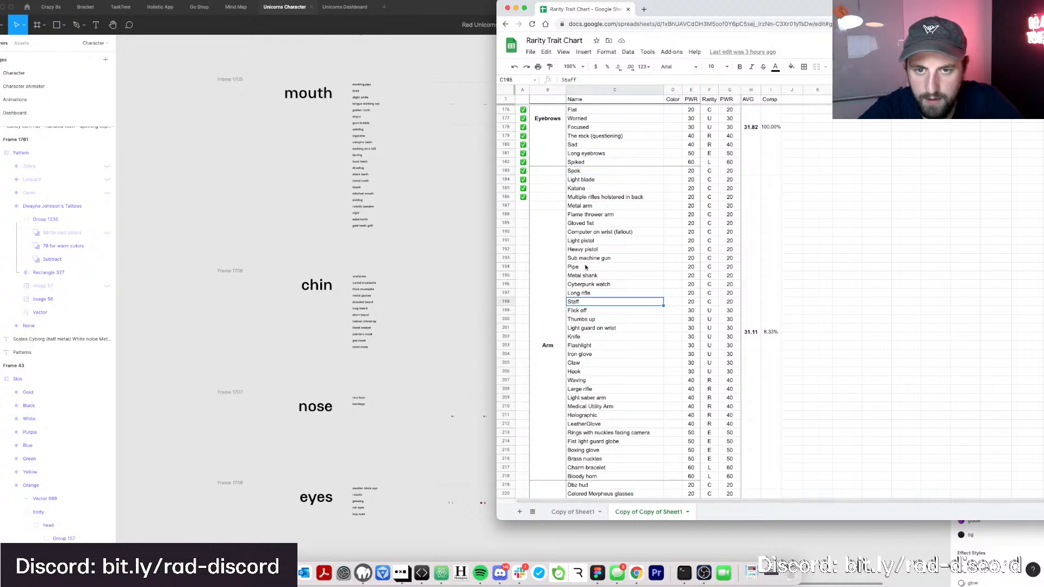
click(577, 266)
Return to the Figma character file and move the character preview group from the patterns row to just above the arm row's hands.
click(410, 252)
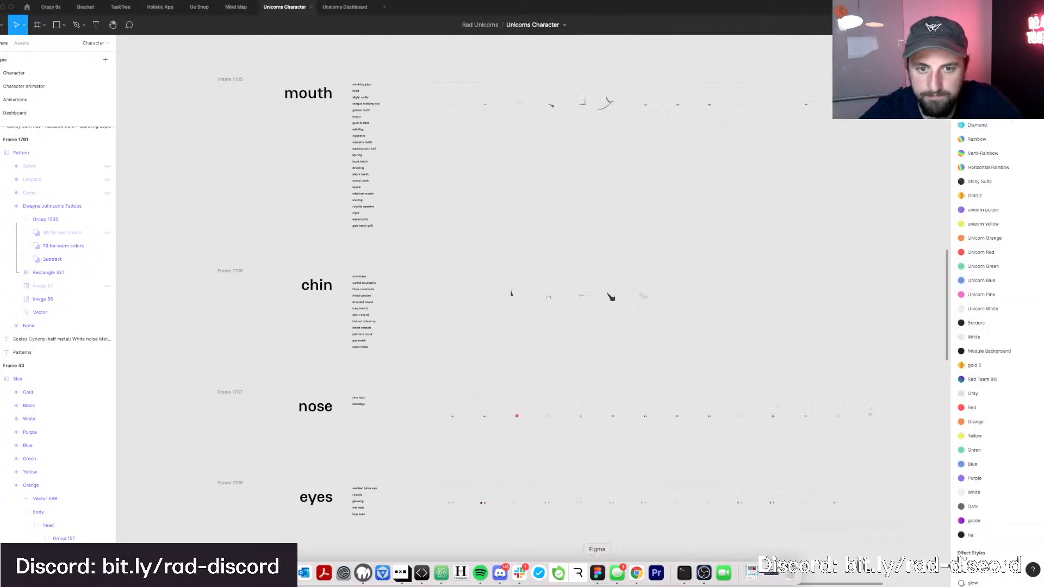
scroll(595, 284, up, 3)
scroll(595, 283, up, 10)
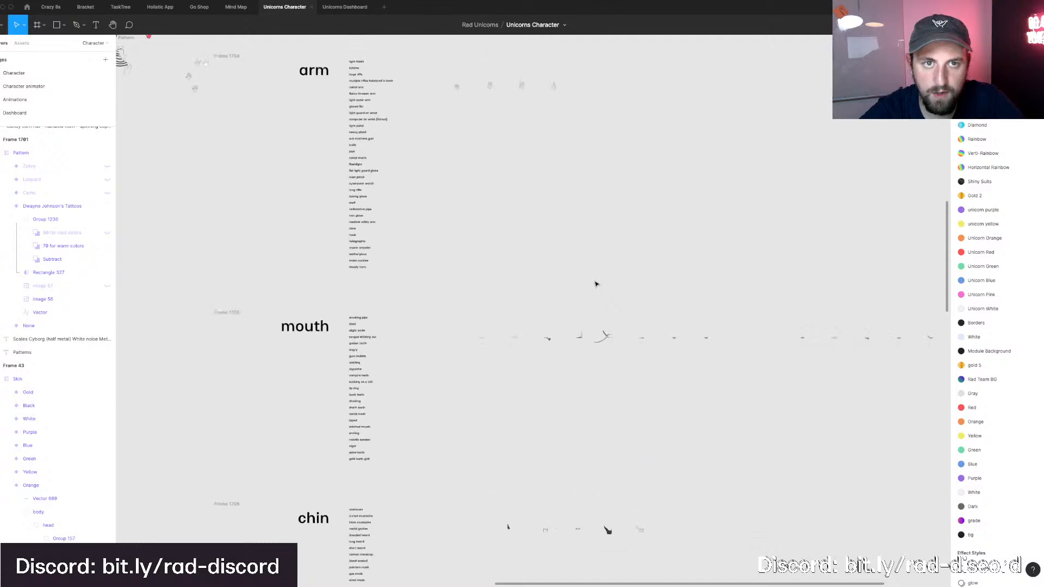
scroll(595, 284, up, 3)
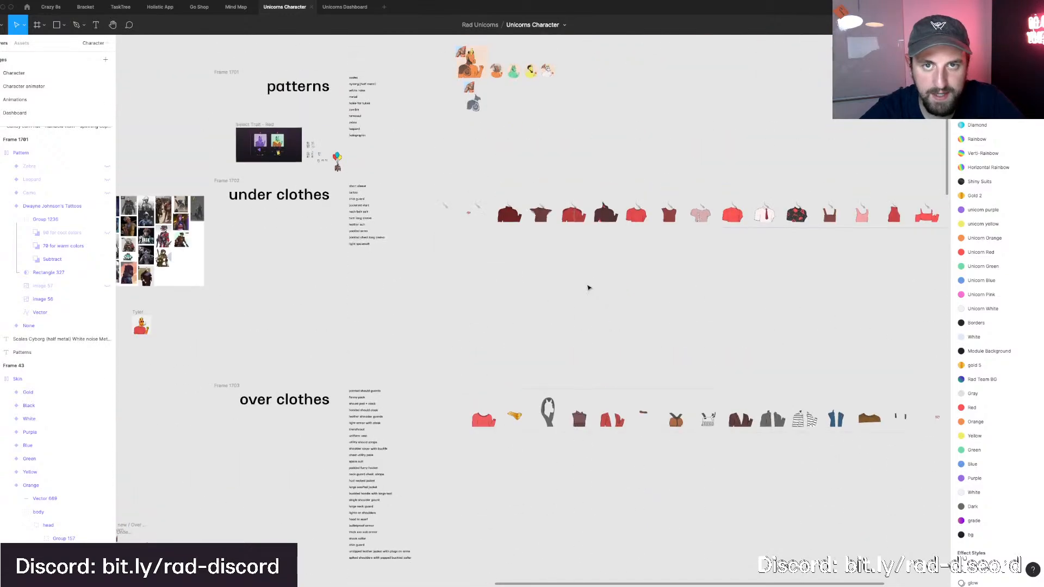
ctrl+scroll(595, 284, down, 2)
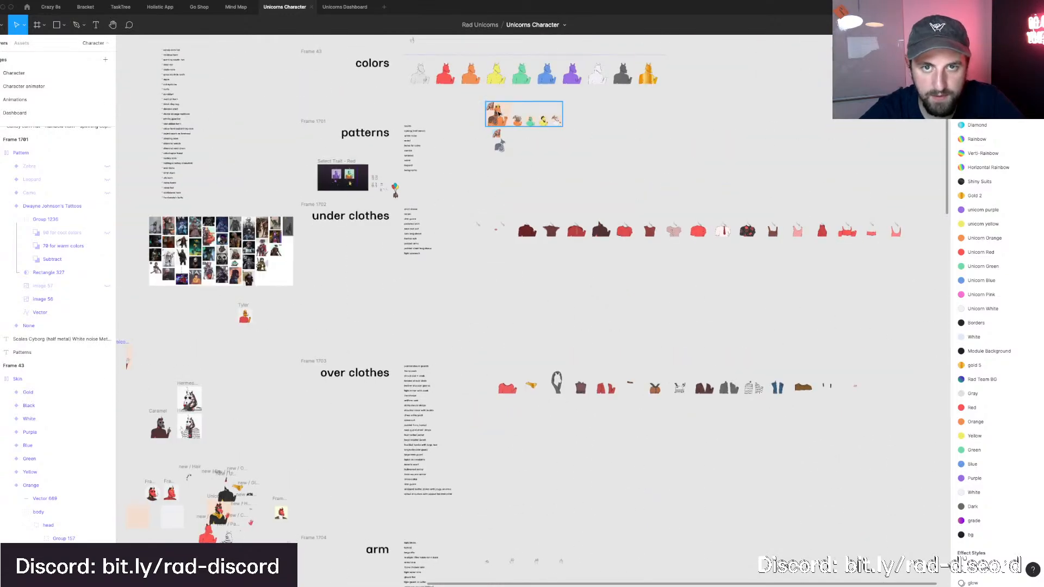
drag(499, 113, 459, 408)
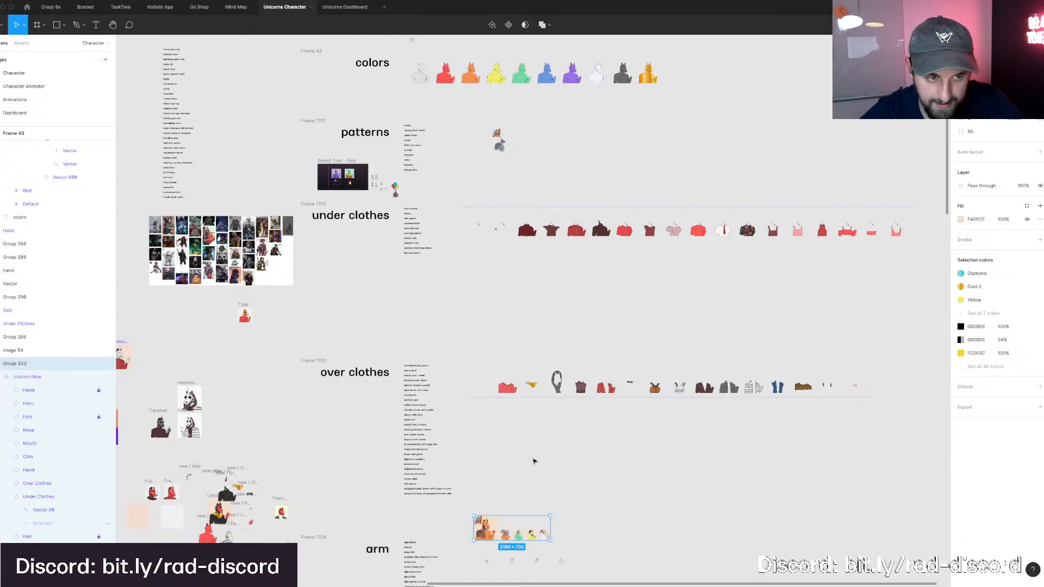
scroll(533, 461, down, 5)
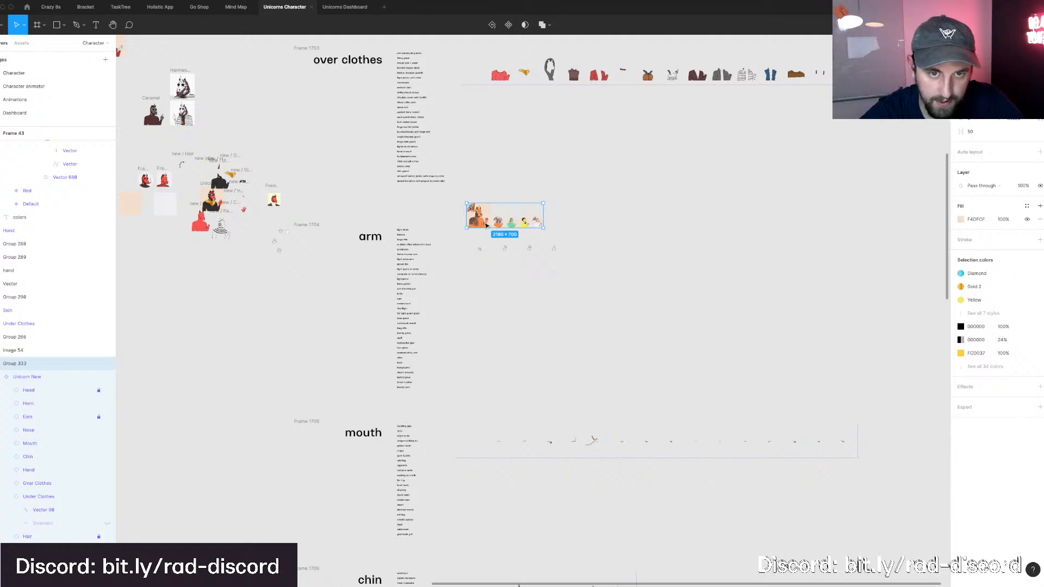
scroll(487, 226, up, 5)
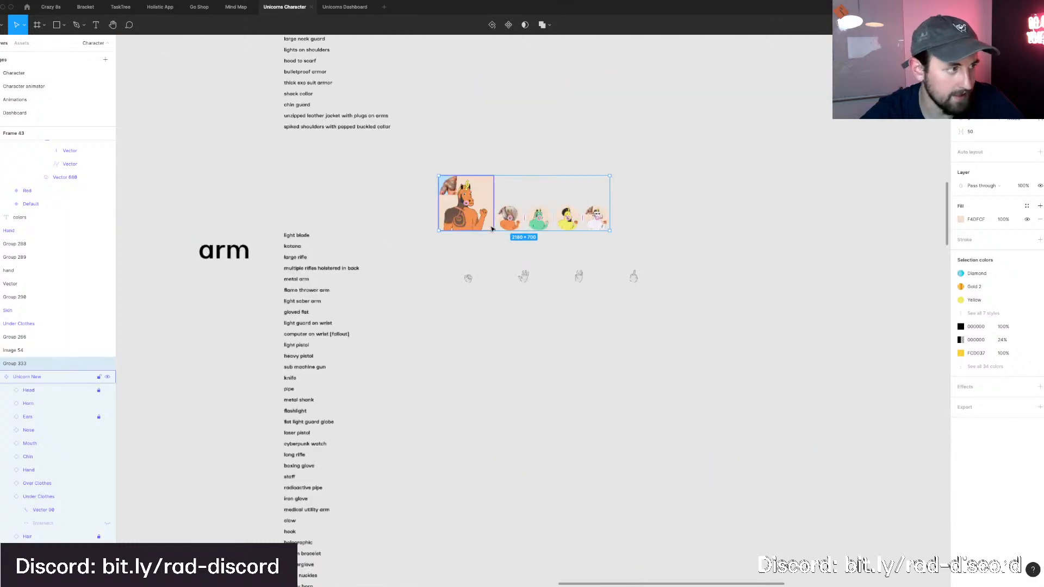
scroll(472, 223, up, 3)
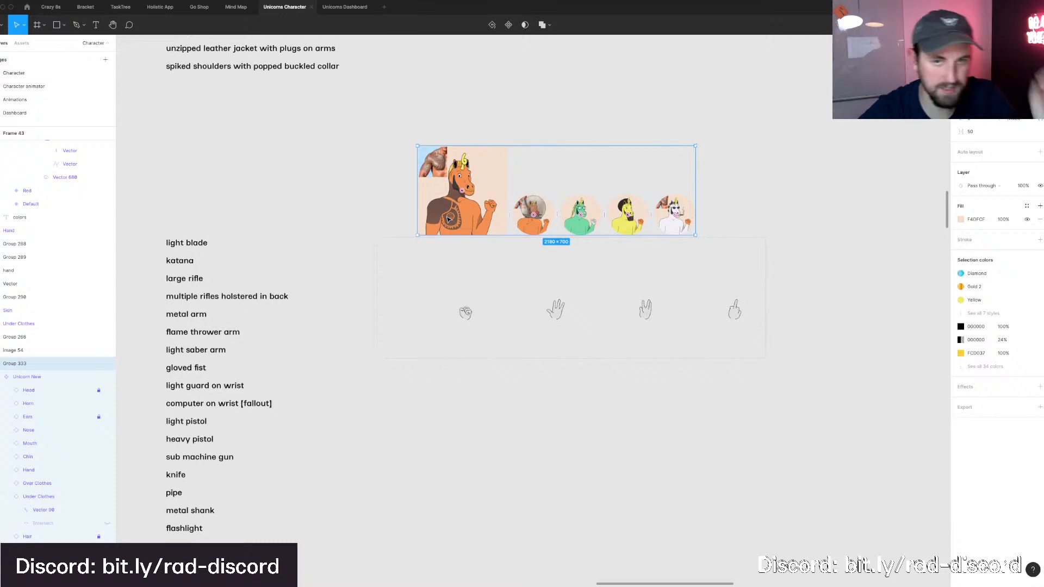
drag(448, 219, 481, 240)
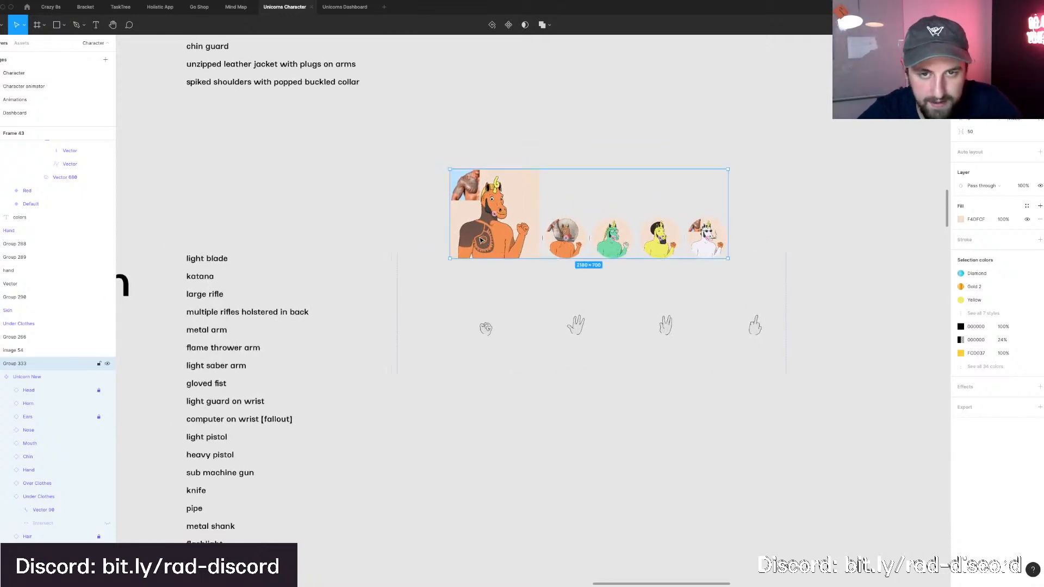
scroll(481, 240, up, 2)
scroll(481, 241, right, 2)
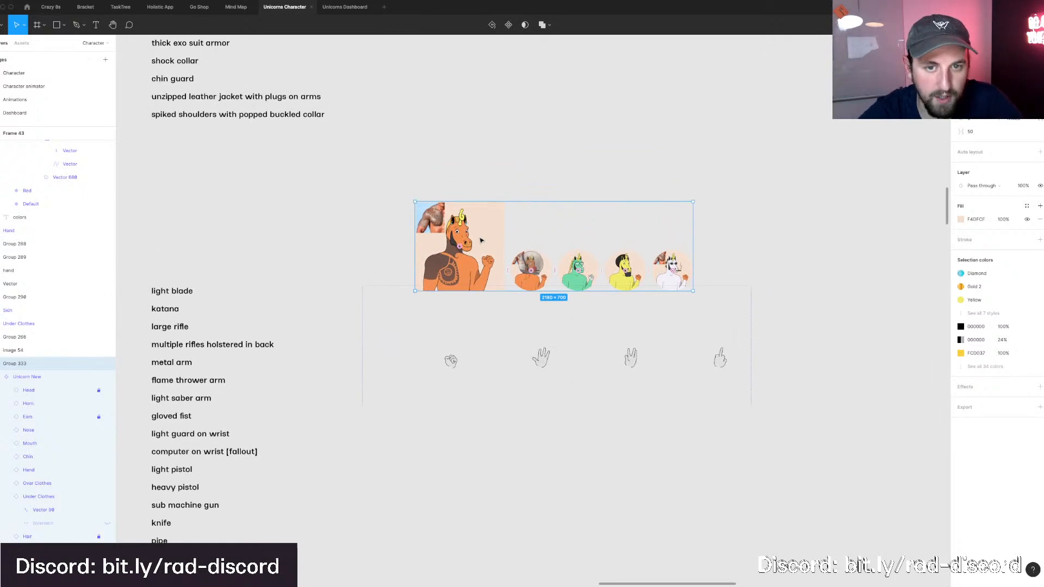
Set the Pattern property of the Unicorn New character to None.
click(47, 377)
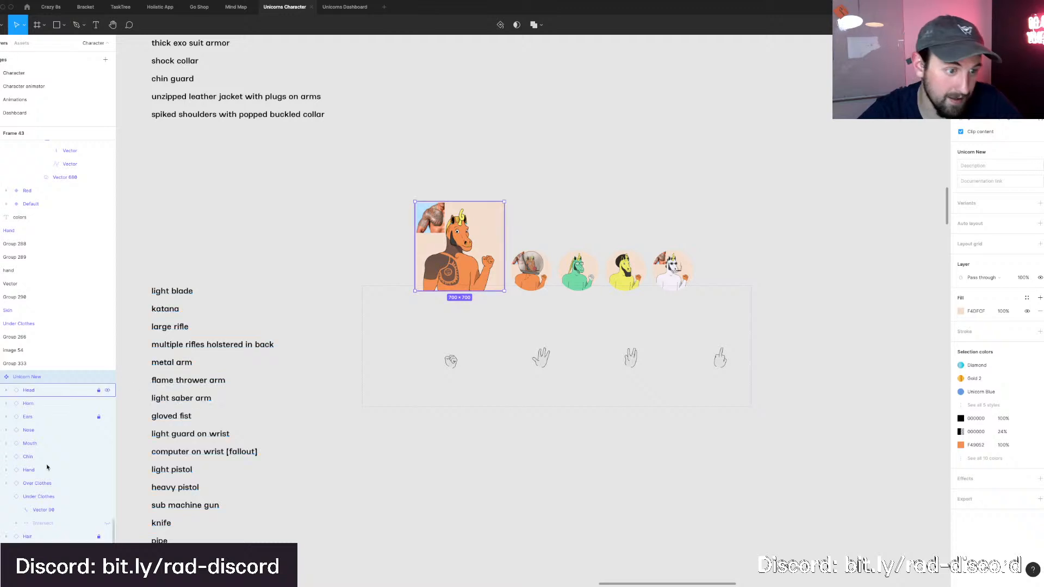
scroll(47, 490, down, 1)
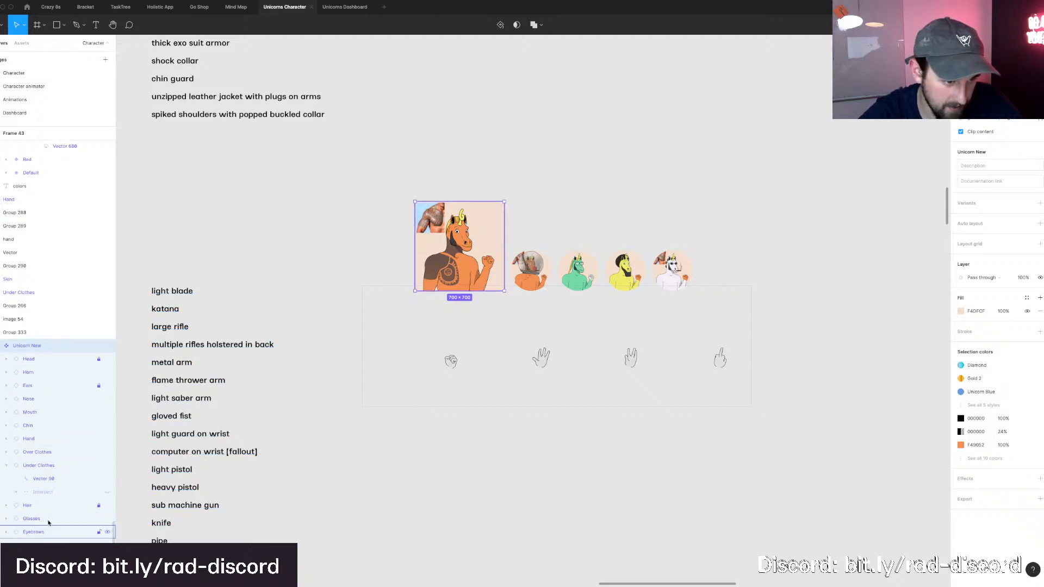
click(1009, 217)
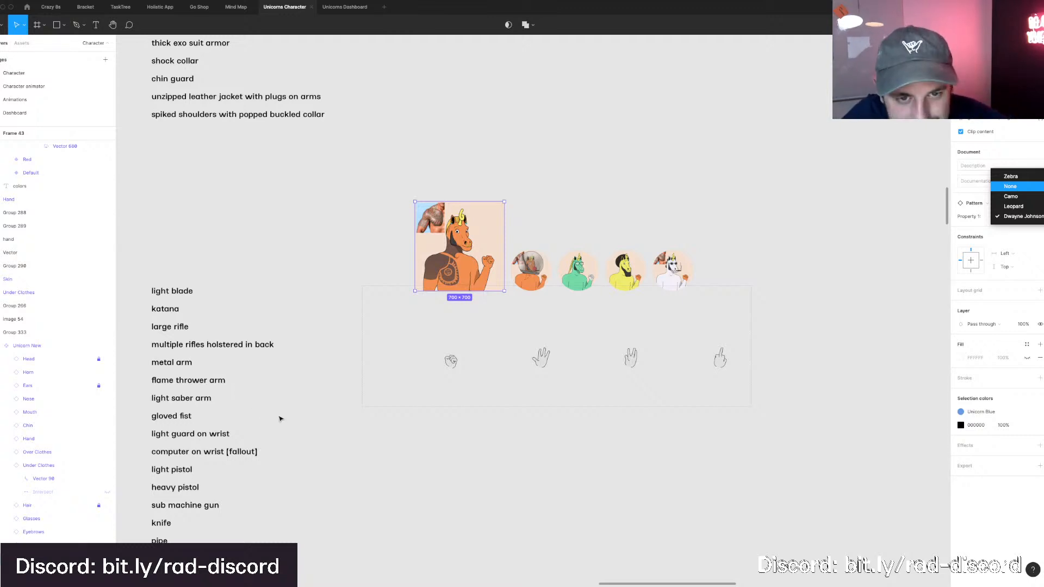
key(Return)
scroll(438, 392, right, 3)
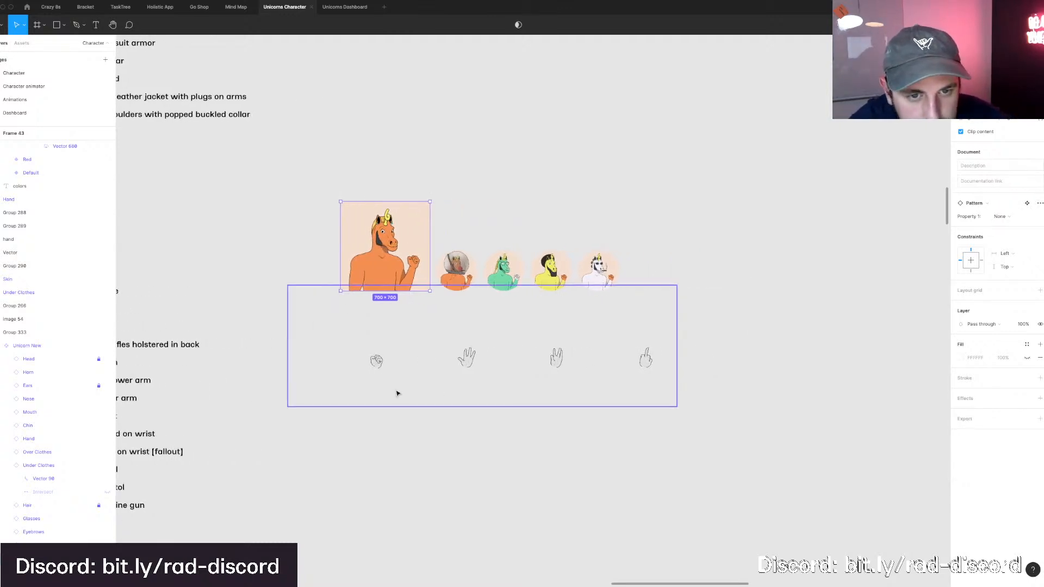
scroll(365, 248, up, 2)
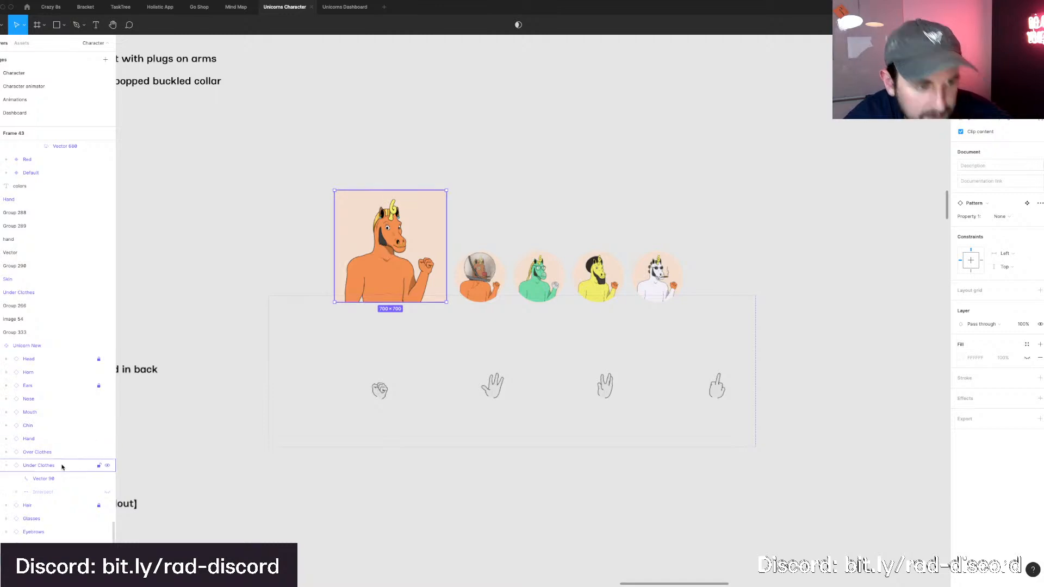
Set the under layer of the character's Under Clothes to Tee.
click(62, 466)
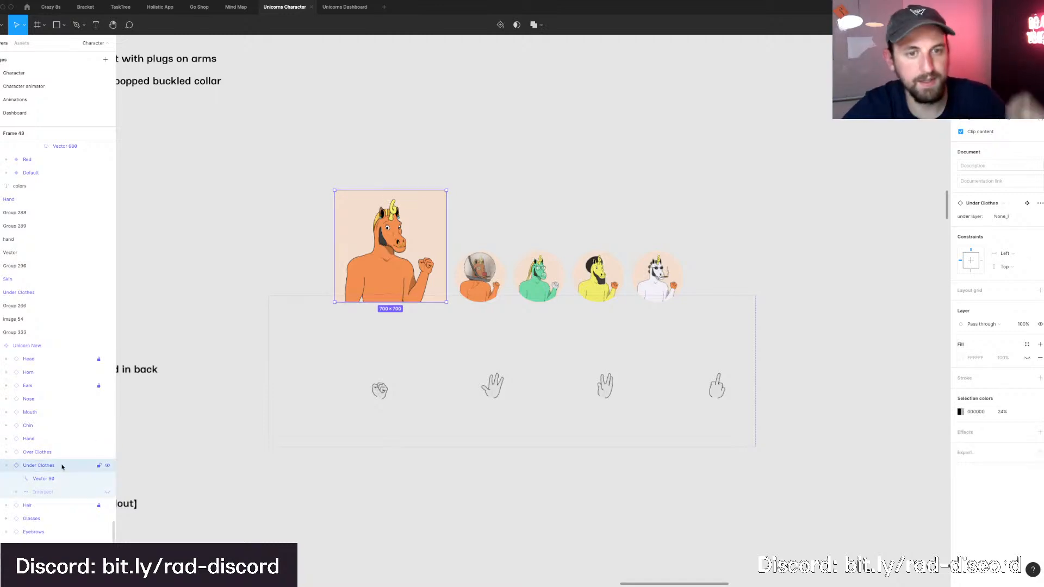
click(1005, 217)
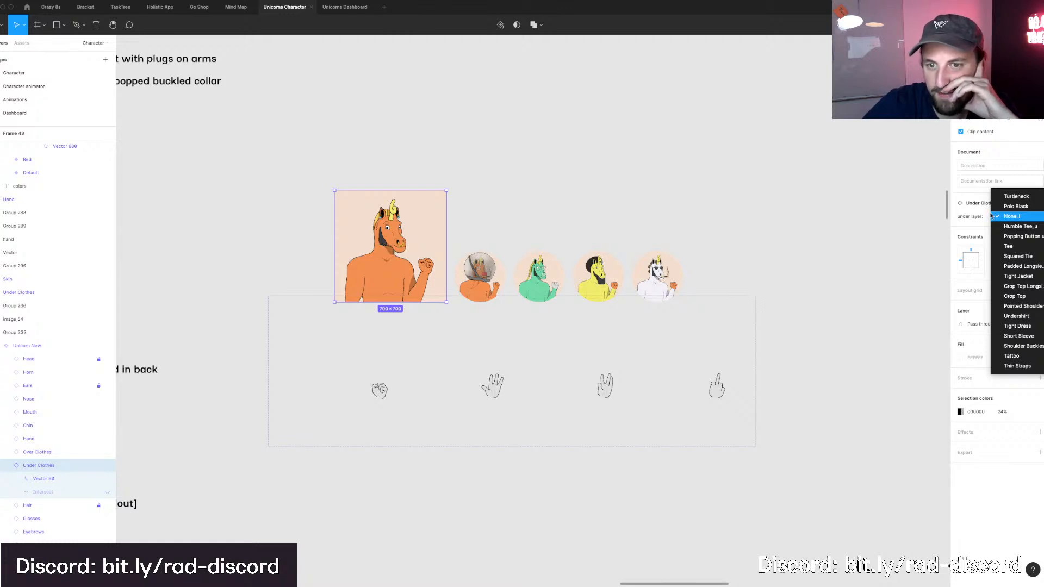
click(1004, 248)
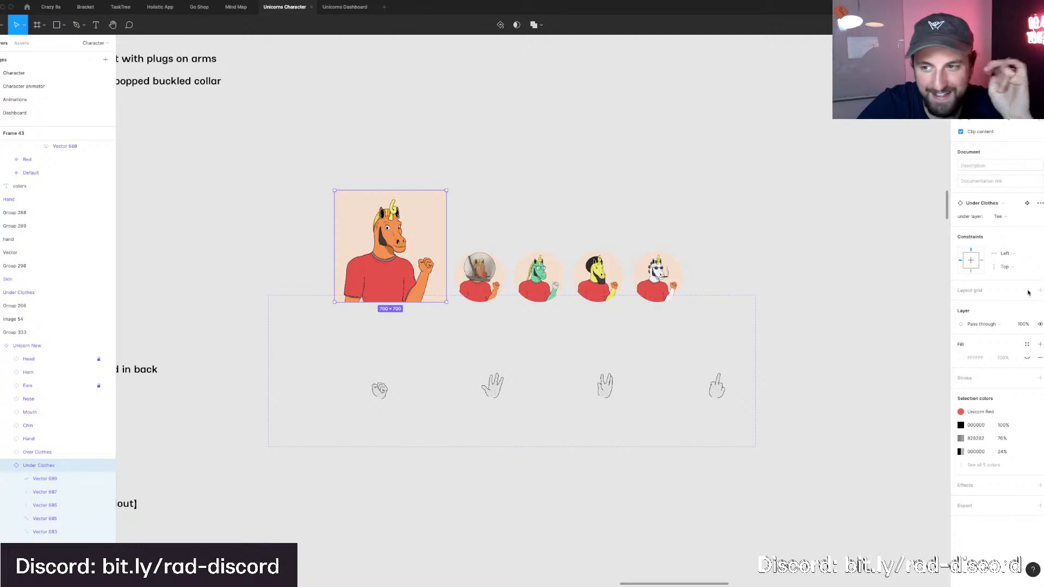
Recolor the character's tee with the Dark color style.
click(974, 416)
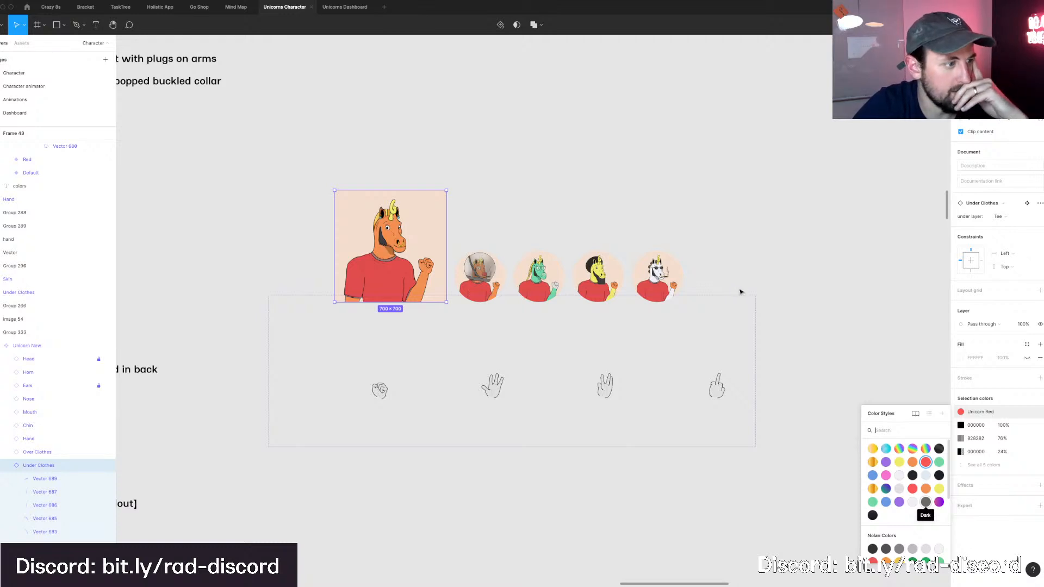
scroll(740, 292, up, 1)
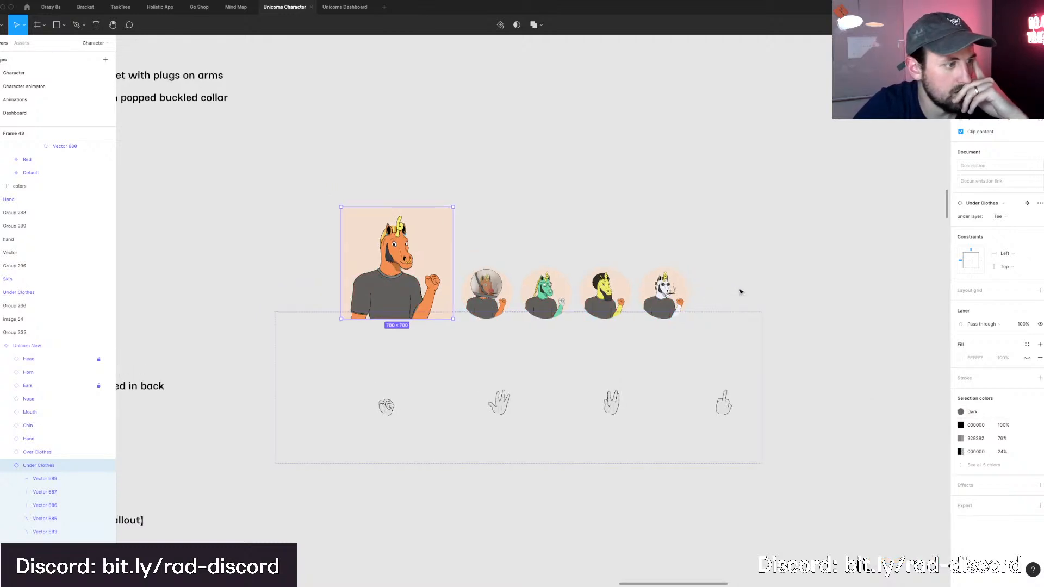
scroll(740, 292, right, 5)
scroll(741, 291, down, 2)
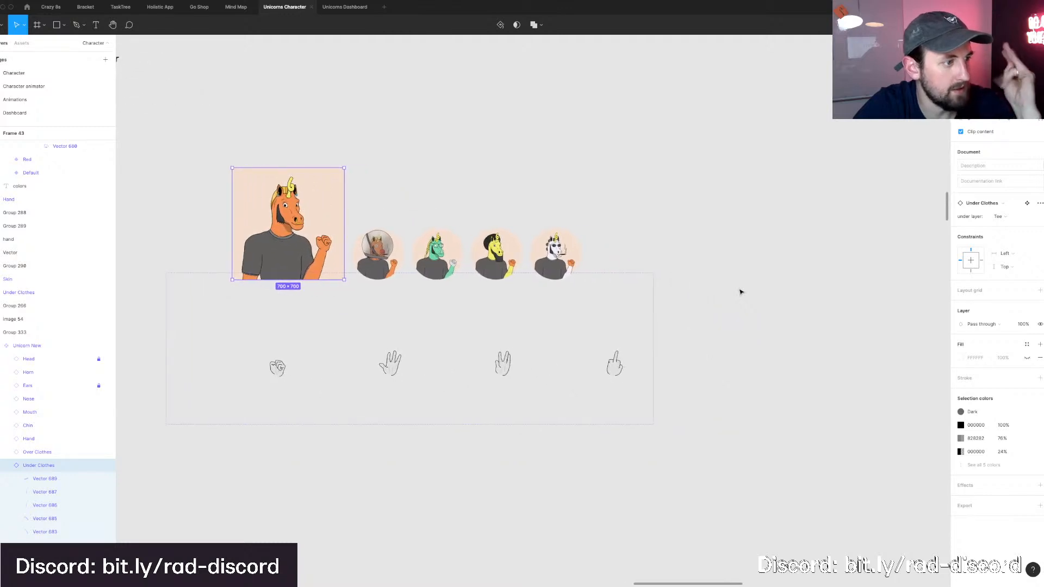
scroll(740, 292, up, 1)
scroll(740, 292, left, 1)
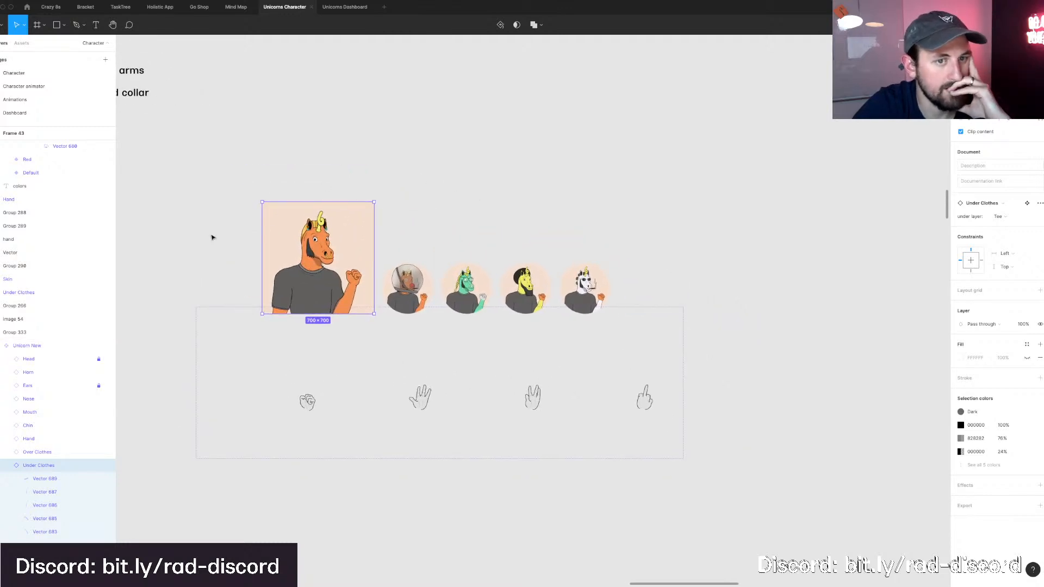
Move the character preview group from the arm row down to just beneath the eyebrows label.
click(331, 271)
scroll(334, 250, down, 2)
scroll(335, 249, left, 1)
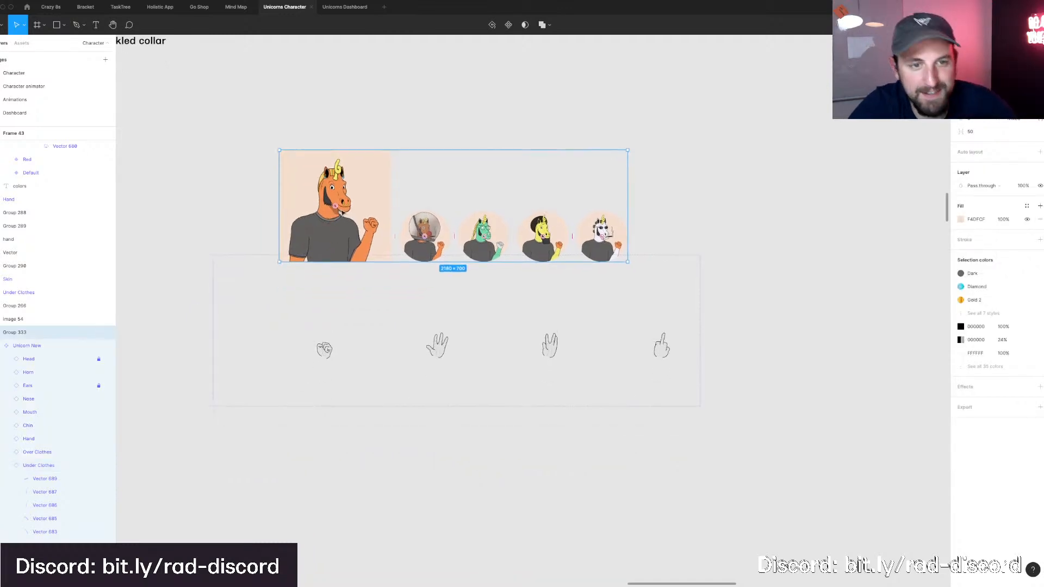
scroll(341, 214, up, 2)
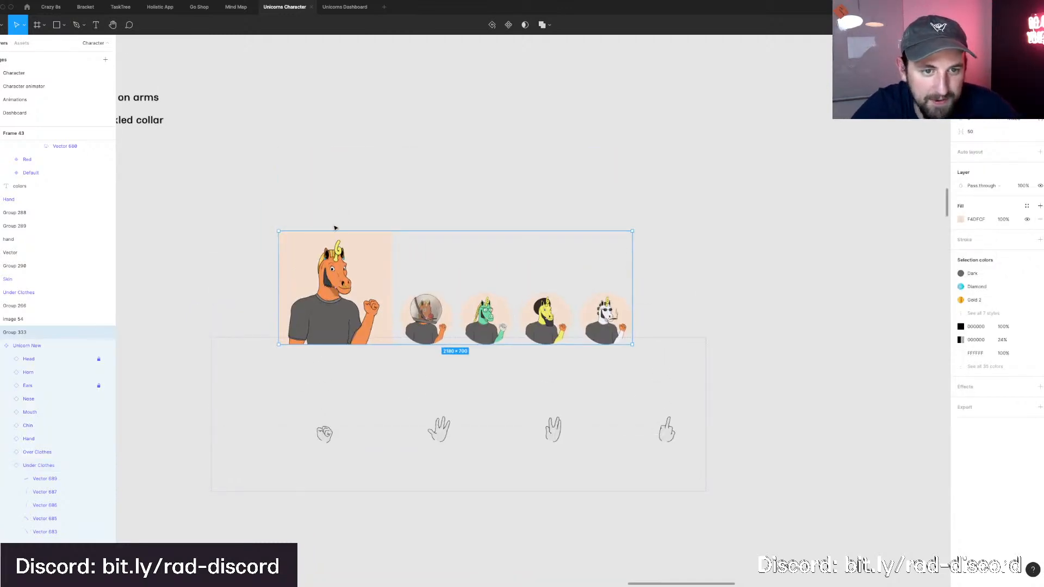
scroll(334, 227, down, 10)
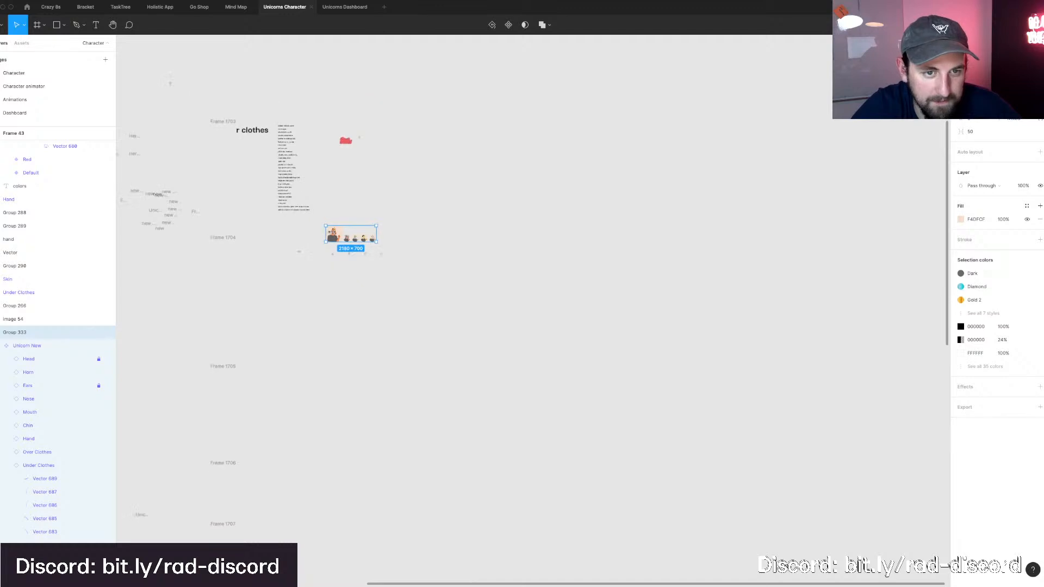
drag(334, 232, 201, 519)
scroll(202, 518, down, 5)
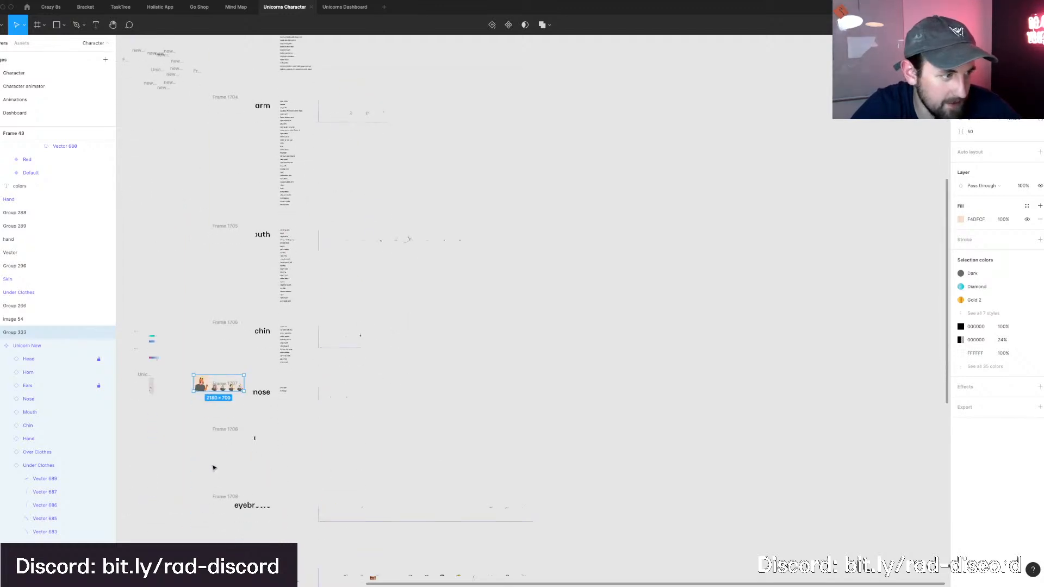
scroll(213, 467, up, 3)
scroll(196, 327, down, 2)
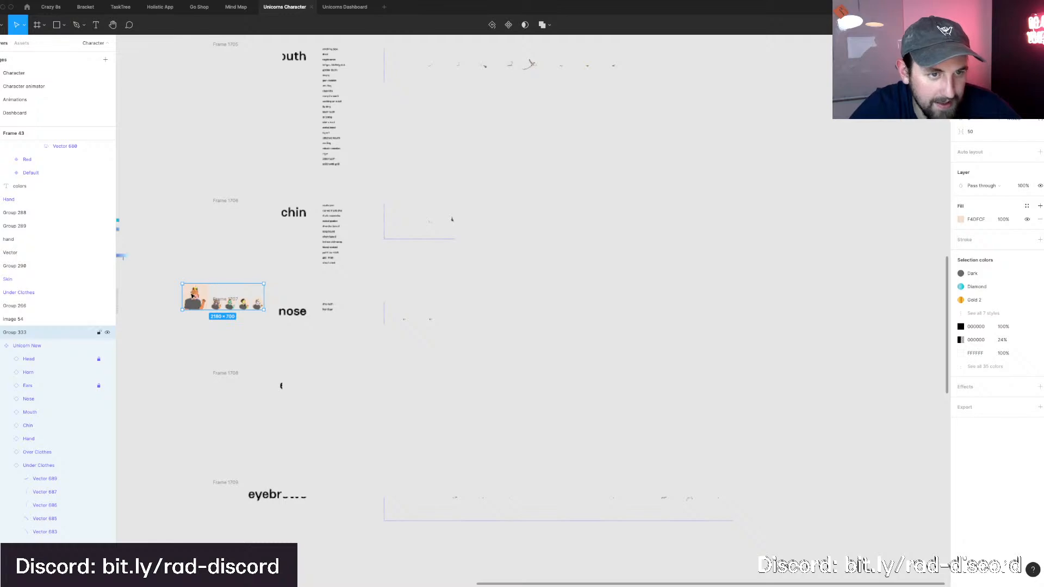
drag(194, 293, 196, 511)
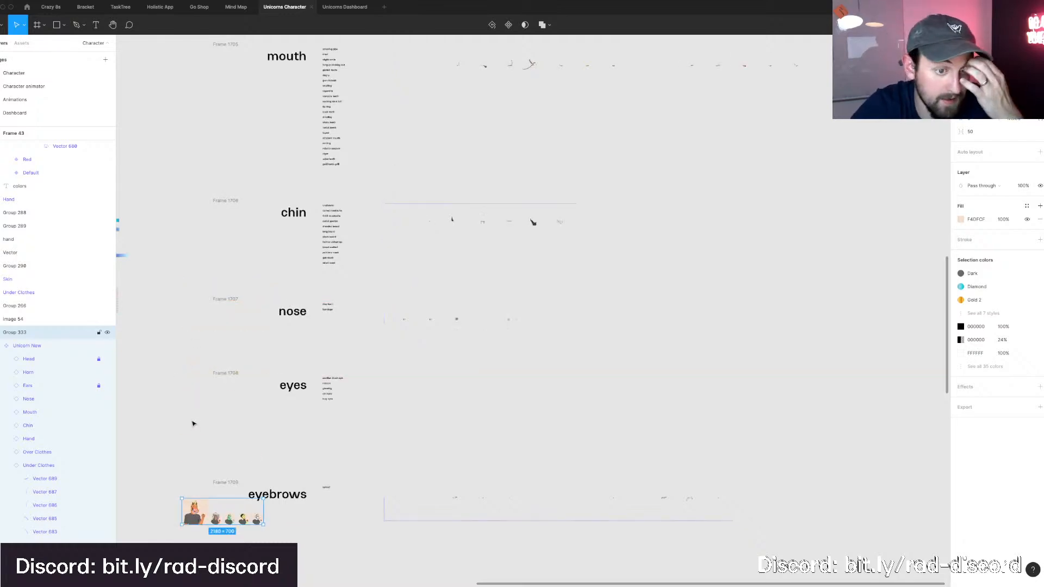
scroll(219, 402, down, 5)
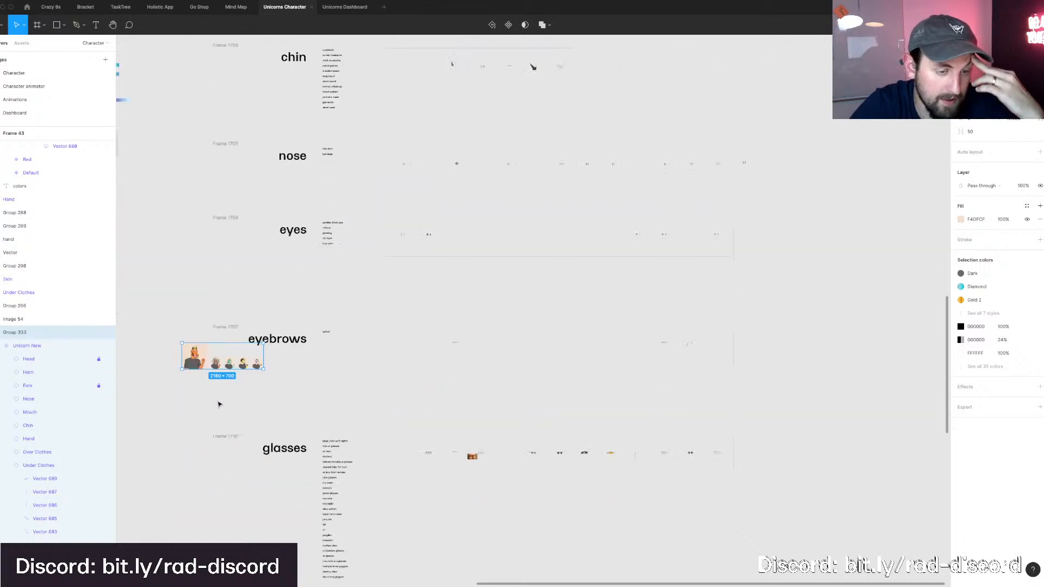
Move the character preview group from beneath the eyebrows label down to just above the row of horn variants.
drag(200, 277, 417, 530)
scroll(409, 507, down, 4)
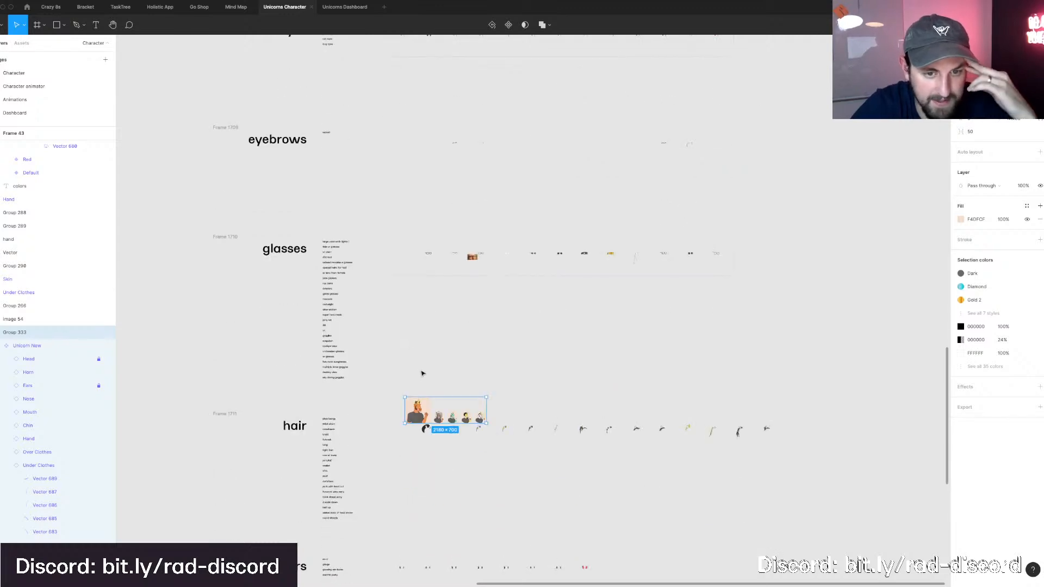
scroll(419, 373, down, 5)
scroll(419, 373, down, 2)
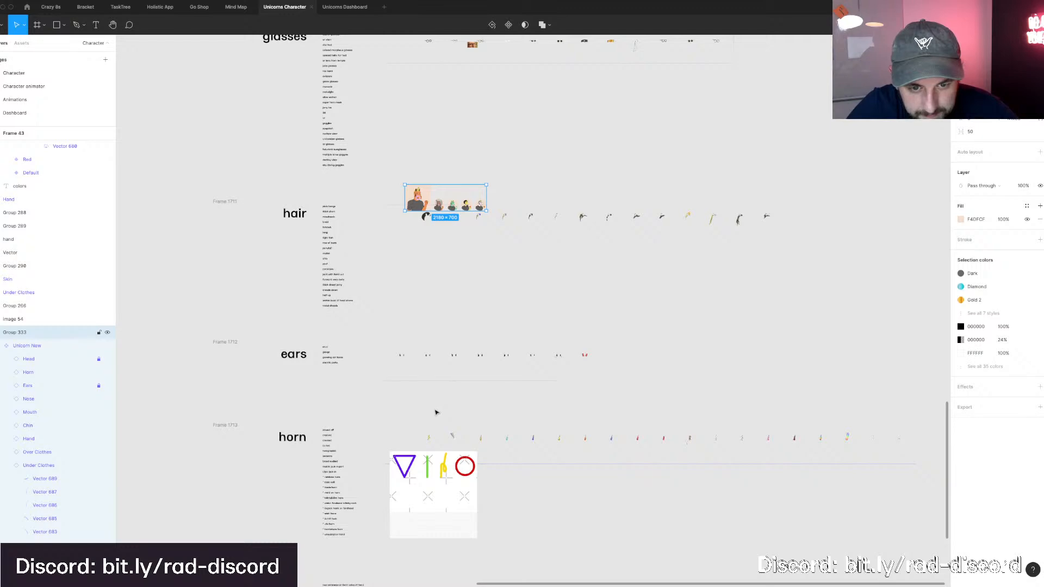
drag(434, 412, 450, 469)
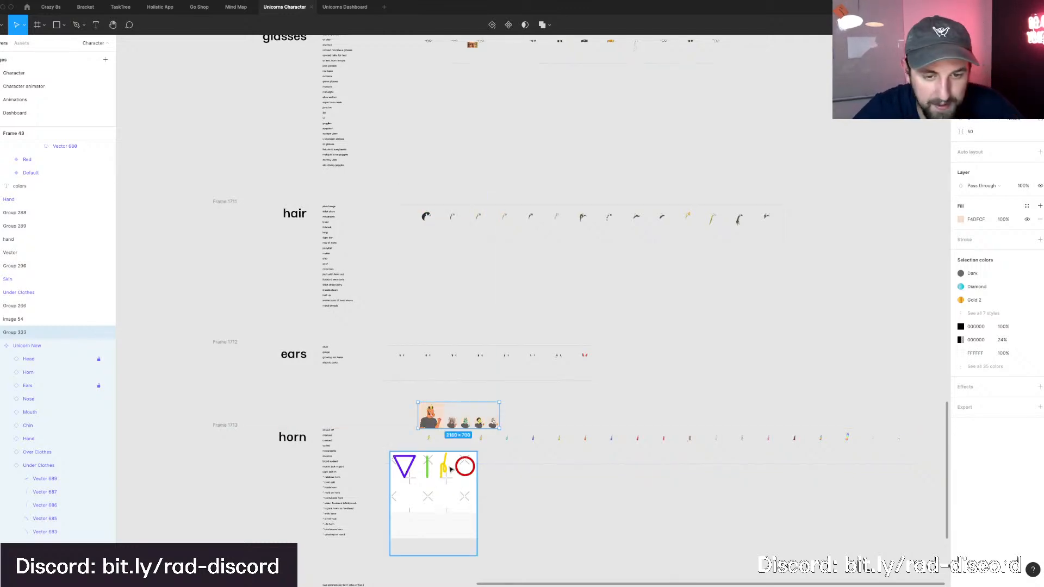
click(495, 506)
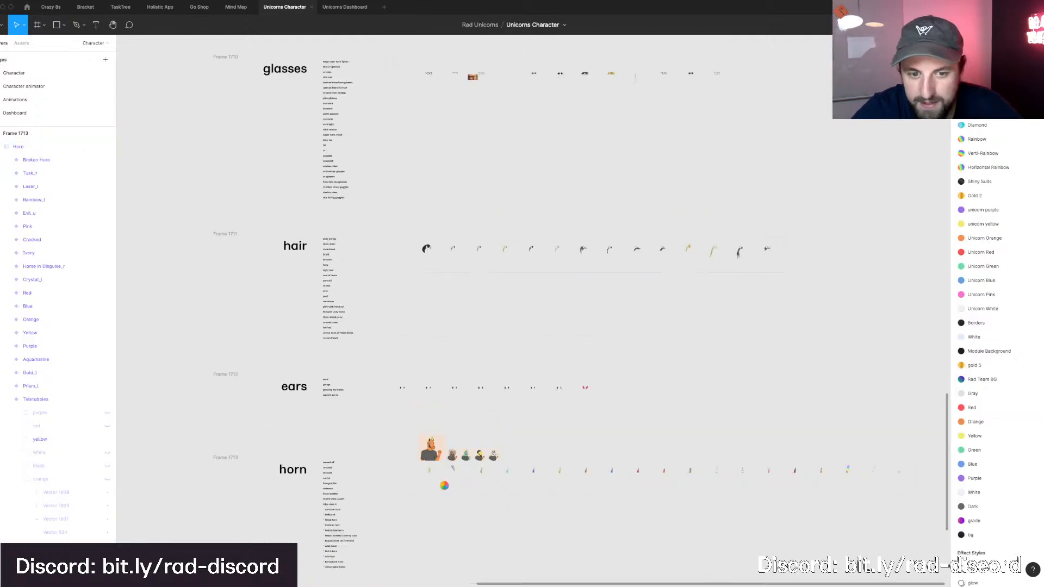
Duplicate the Aquamarine variant in the Horn component set to add another horn variant beside it.
scroll(431, 490, down, 1)
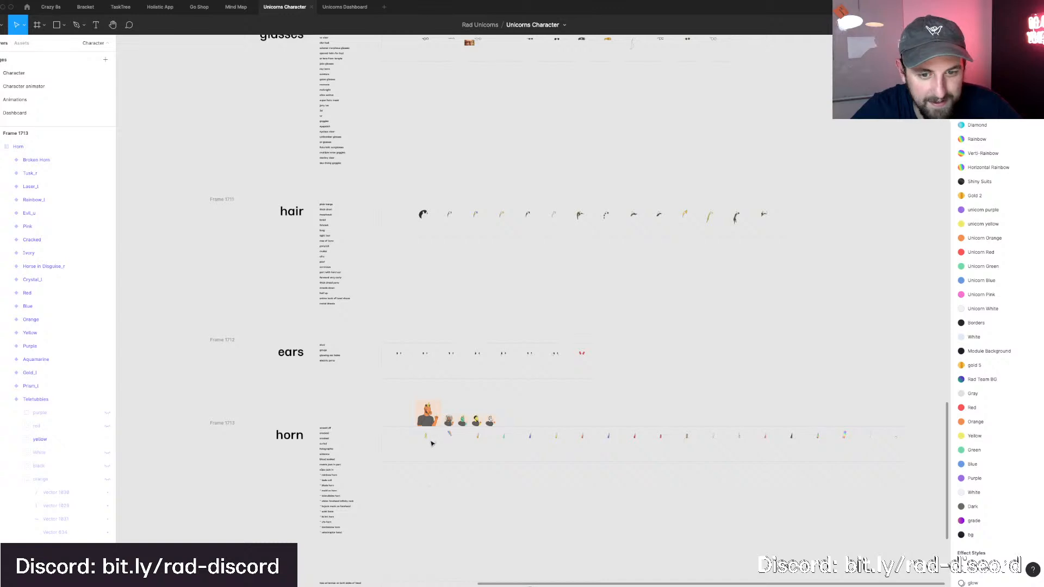
scroll(432, 443, up, 1)
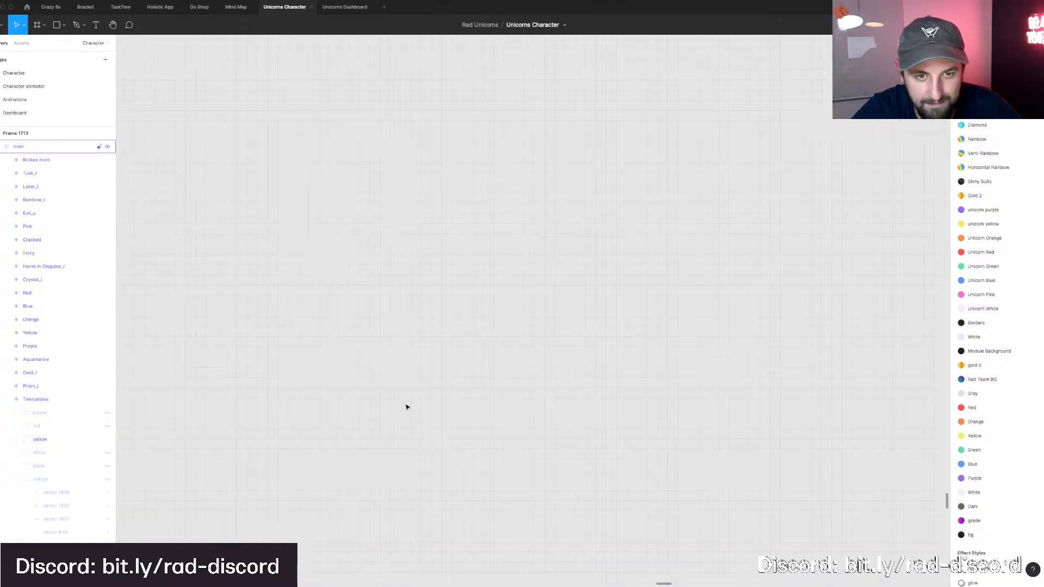
scroll(406, 407, down, 10)
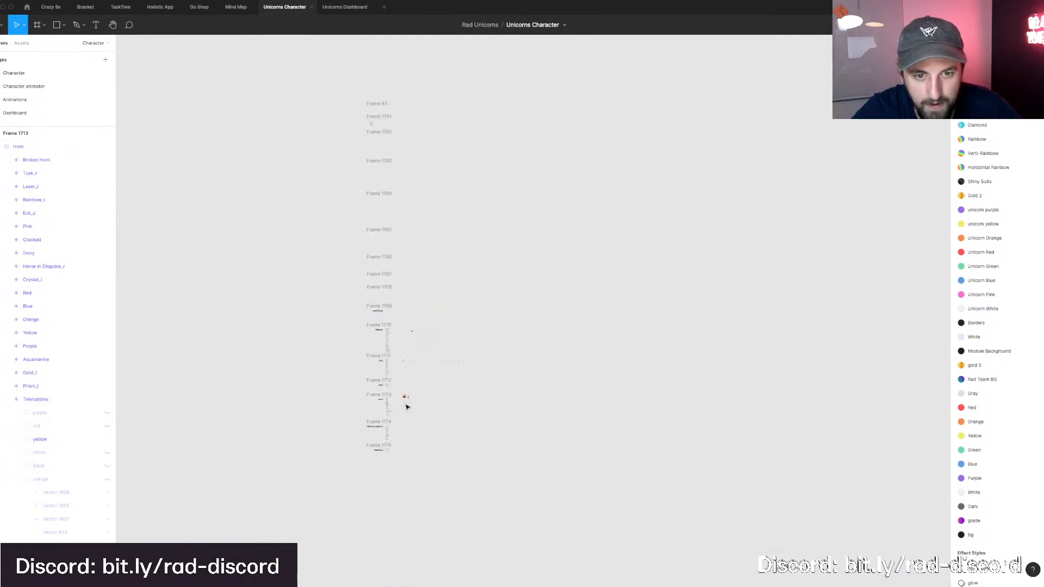
scroll(407, 407, up, 5)
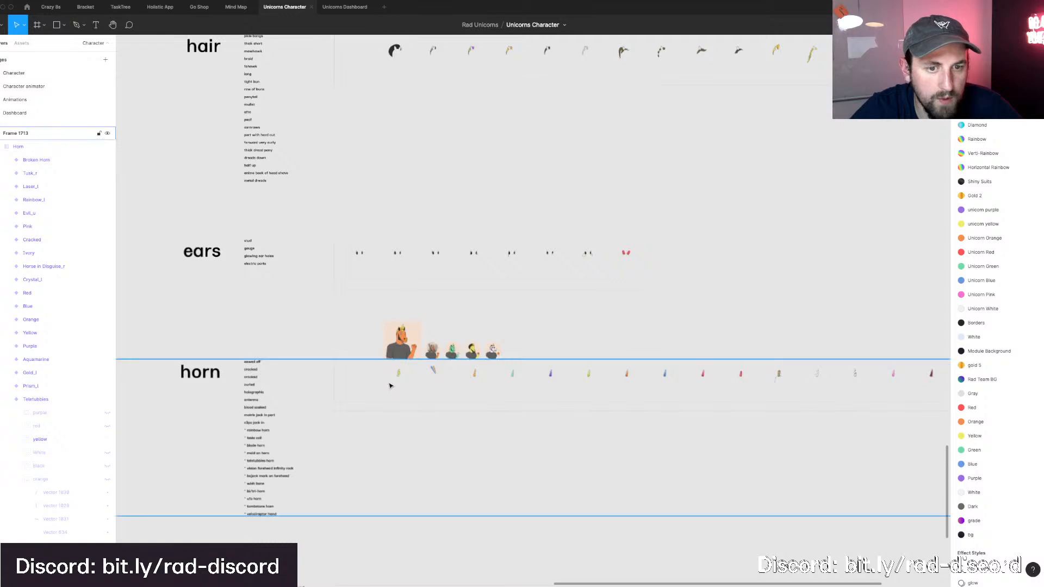
scroll(406, 405, up, 3)
scroll(403, 386, up, 2)
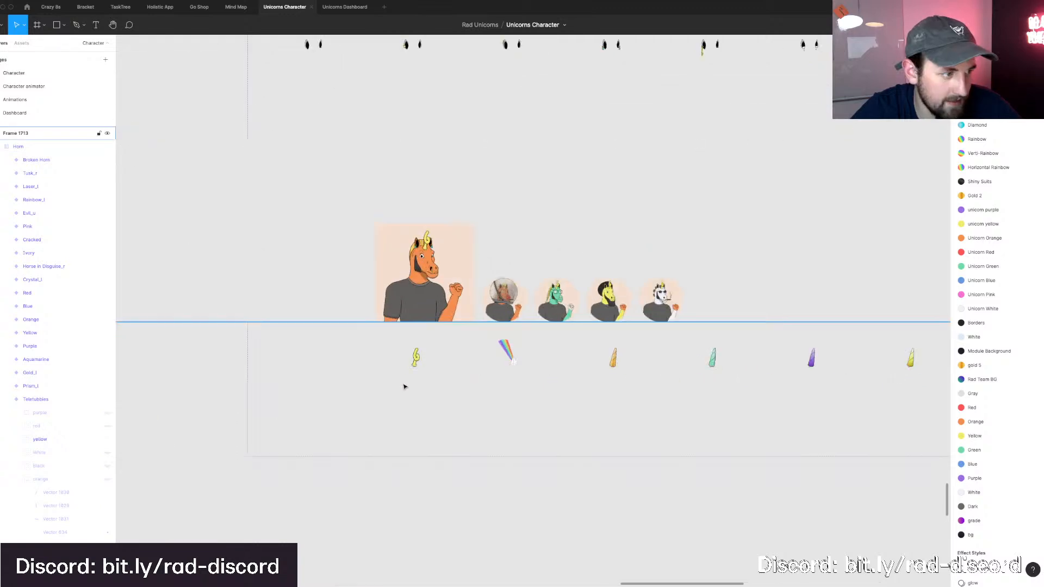
scroll(403, 387, up, 2)
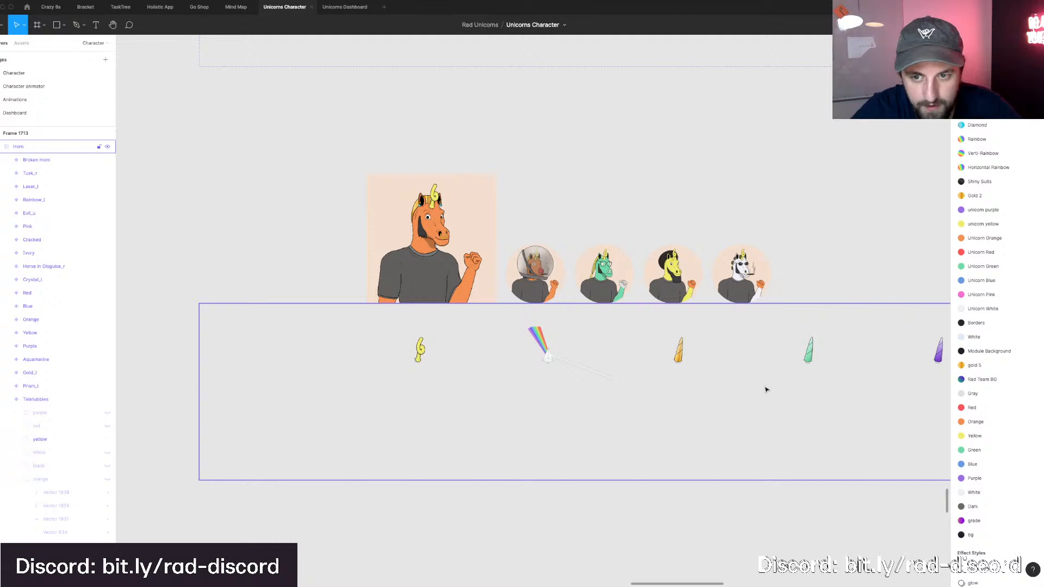
double_click(806, 385)
click(808, 385)
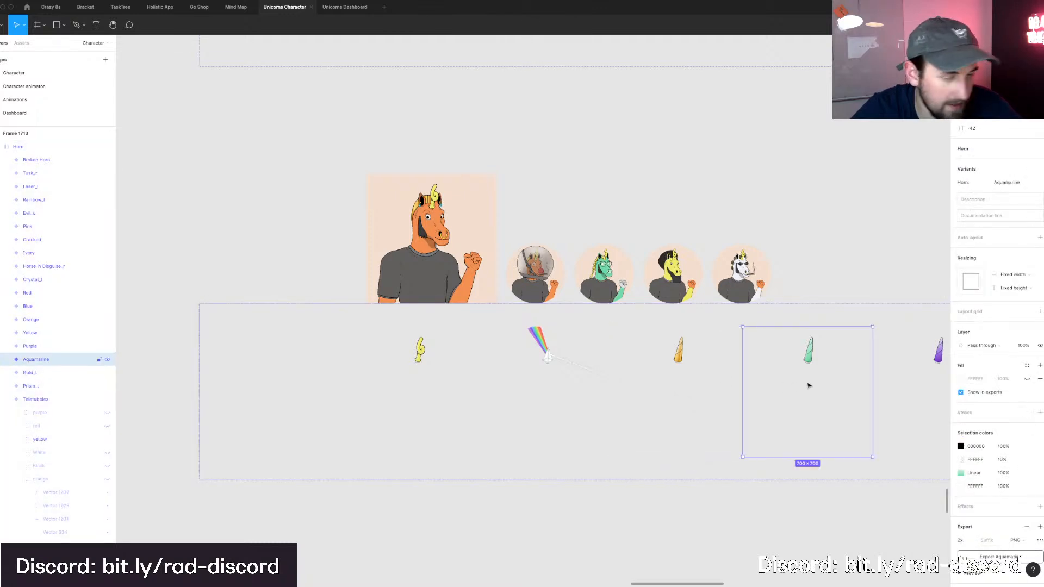
key(super+d)
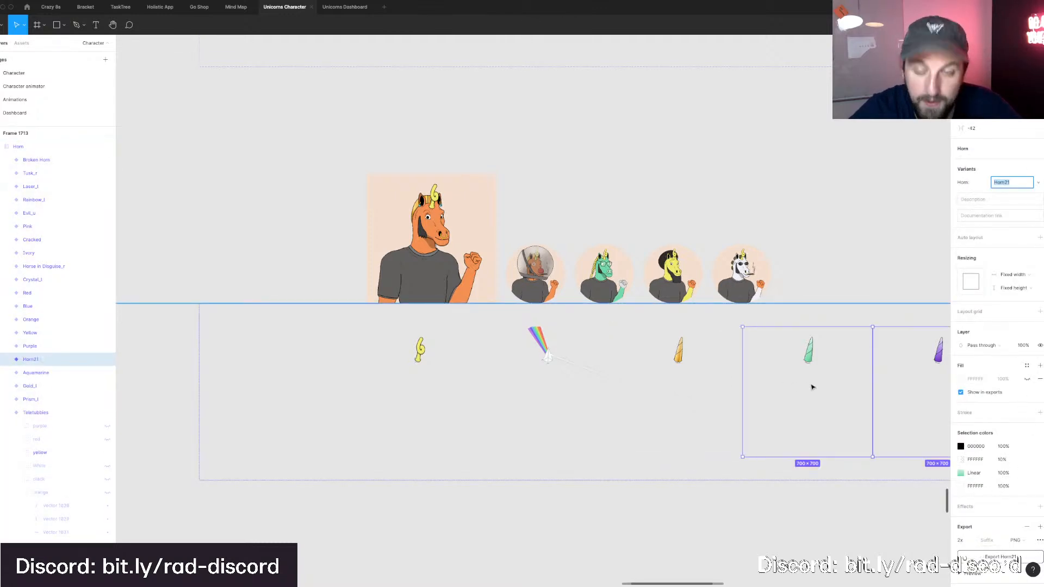
Name the duplicated horn variant Blade in its Horn property.
key(super+a)
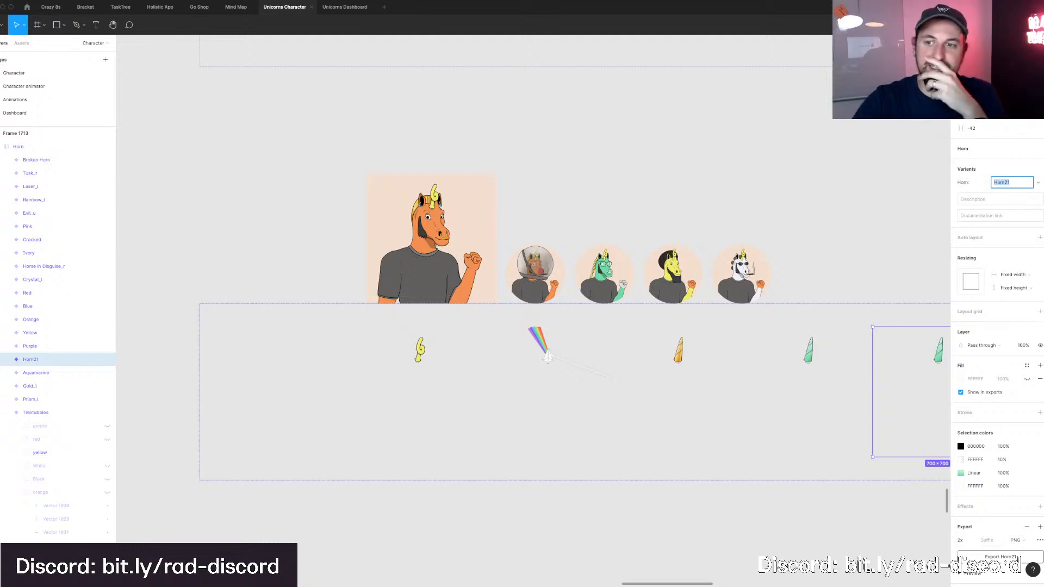
scroll(870, 365, right, 2)
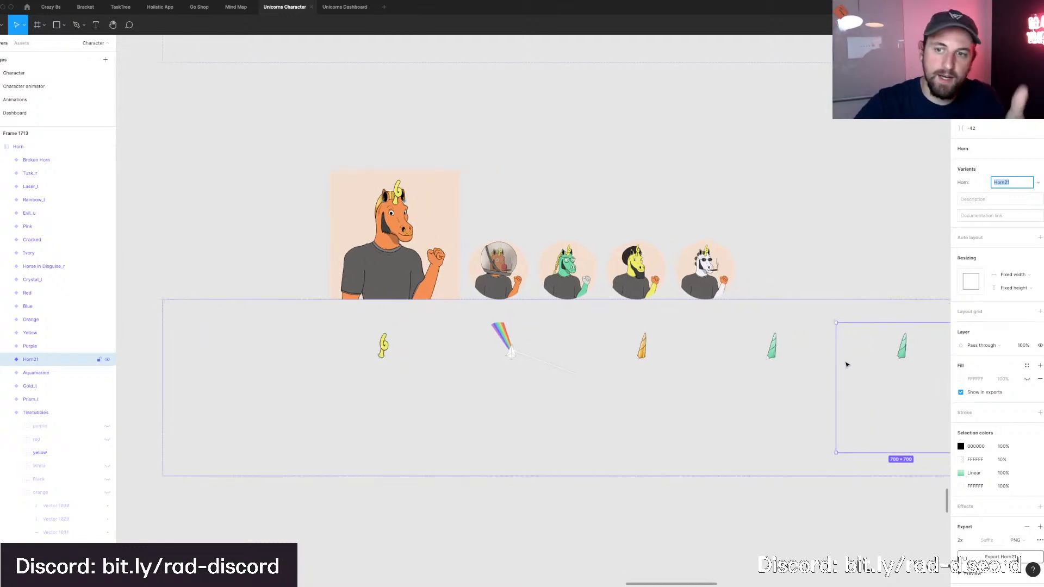
scroll(846, 364, right, 5)
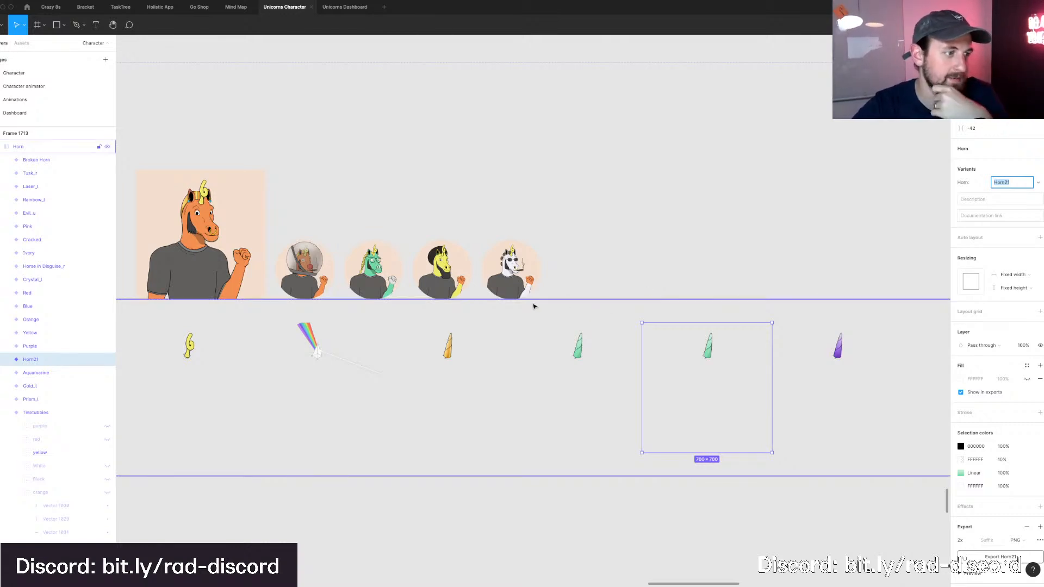
scroll(533, 306, left, 2)
scroll(533, 306, left, 4)
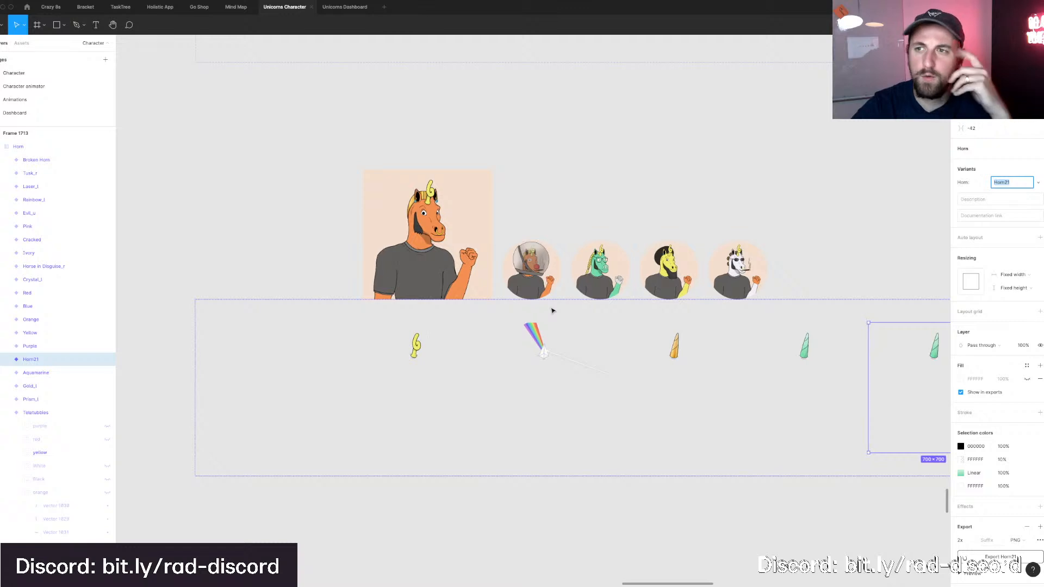
scroll(551, 310, right, 2)
key(BackSpace)
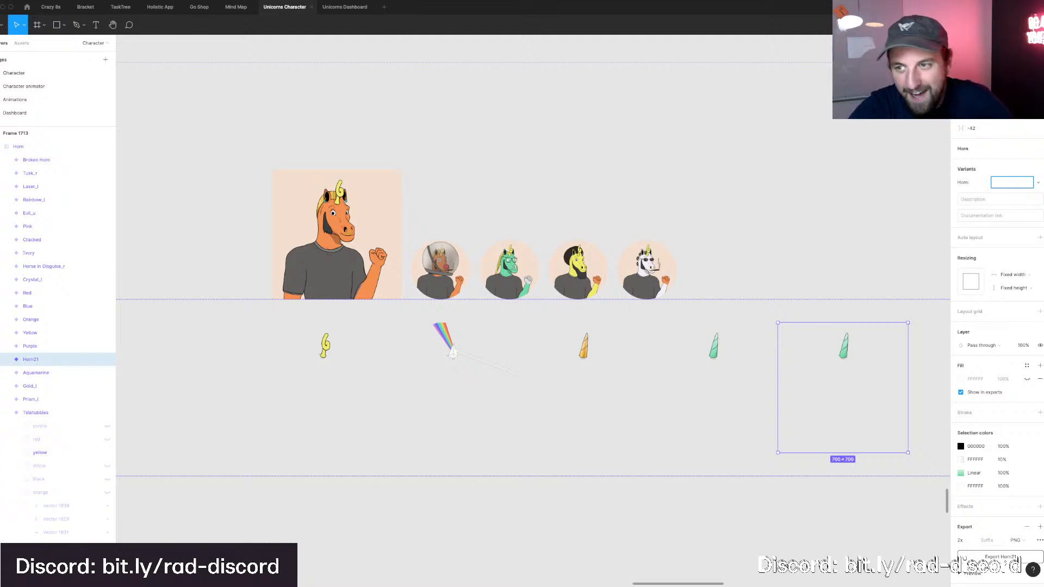
text(Blade)
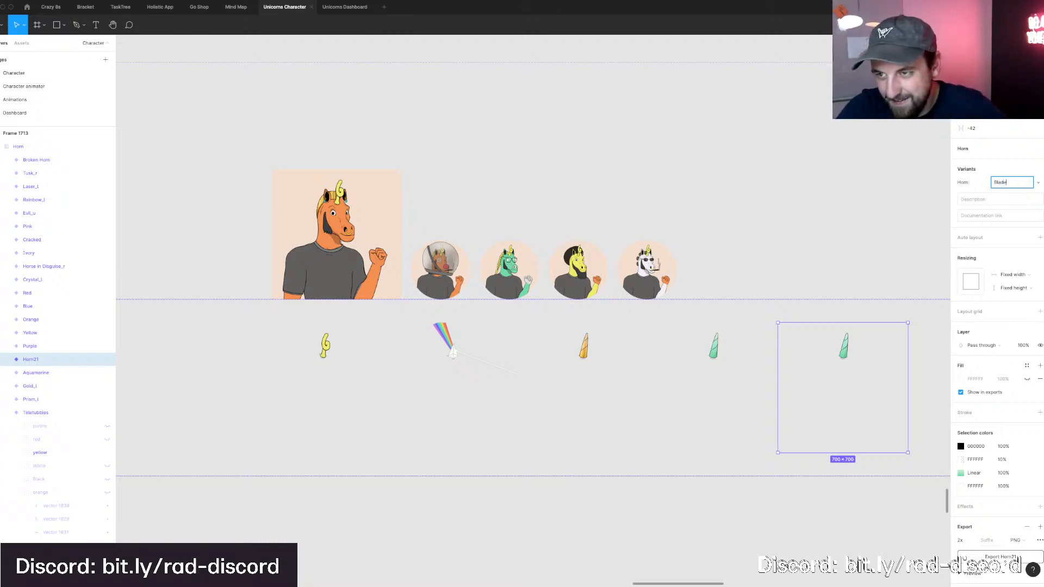
key(Return)
Move the character preview group along the horn row so it sits above the Blade variant.
scroll(298, 315, right, 5)
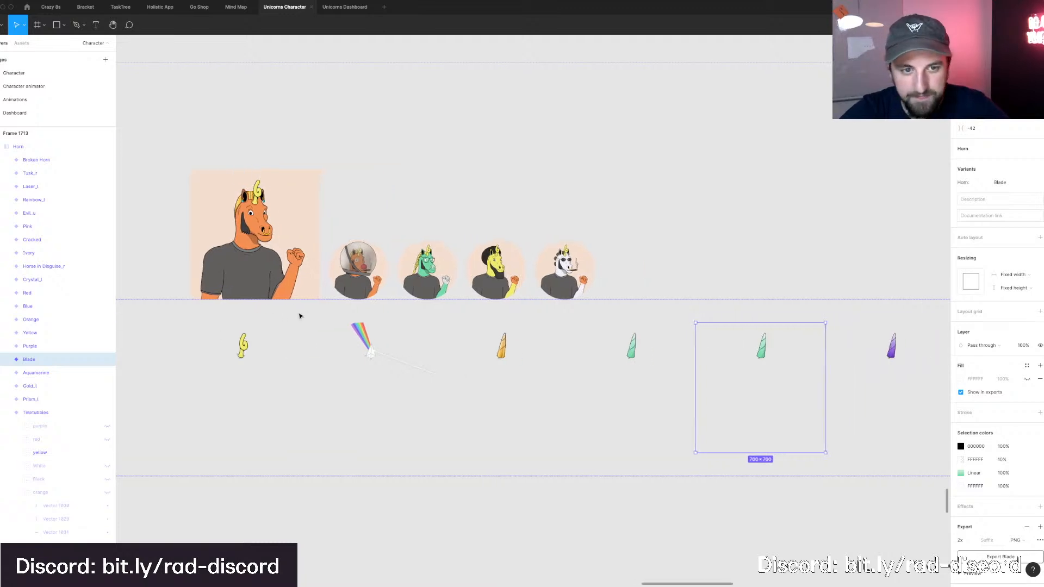
scroll(204, 279, right, 1)
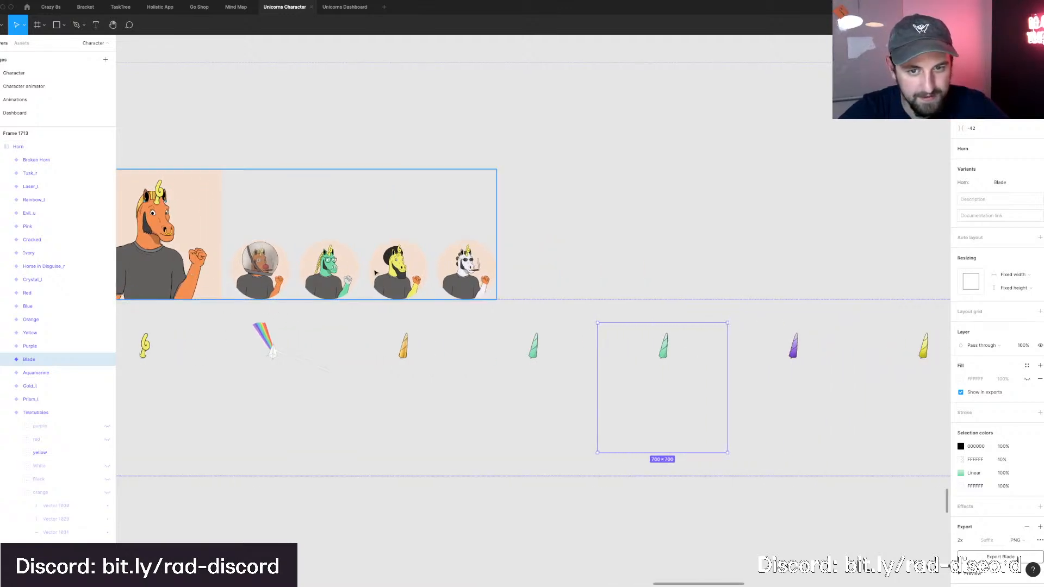
click(563, 279)
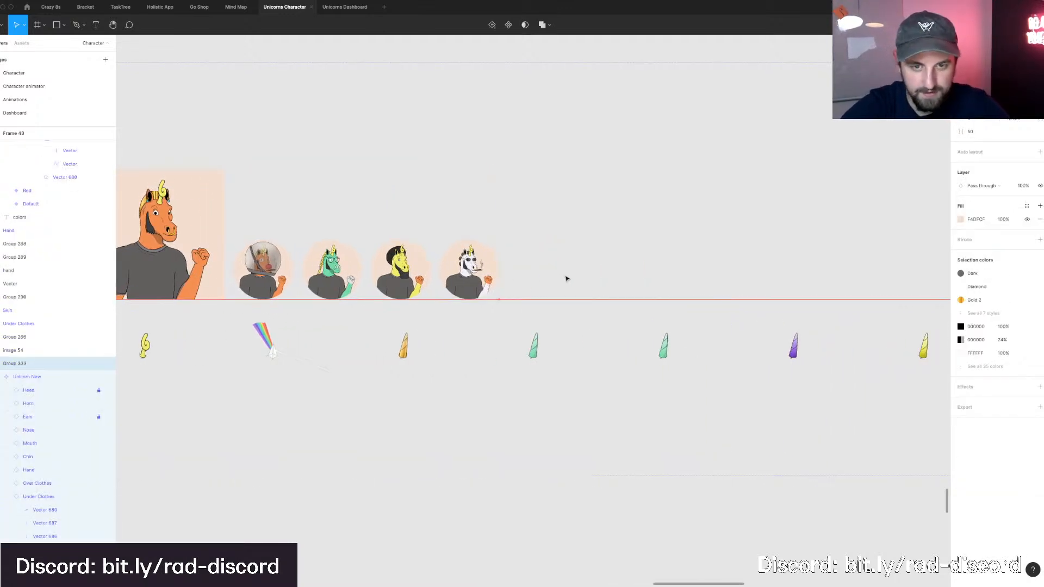
drag(565, 278, 567, 279)
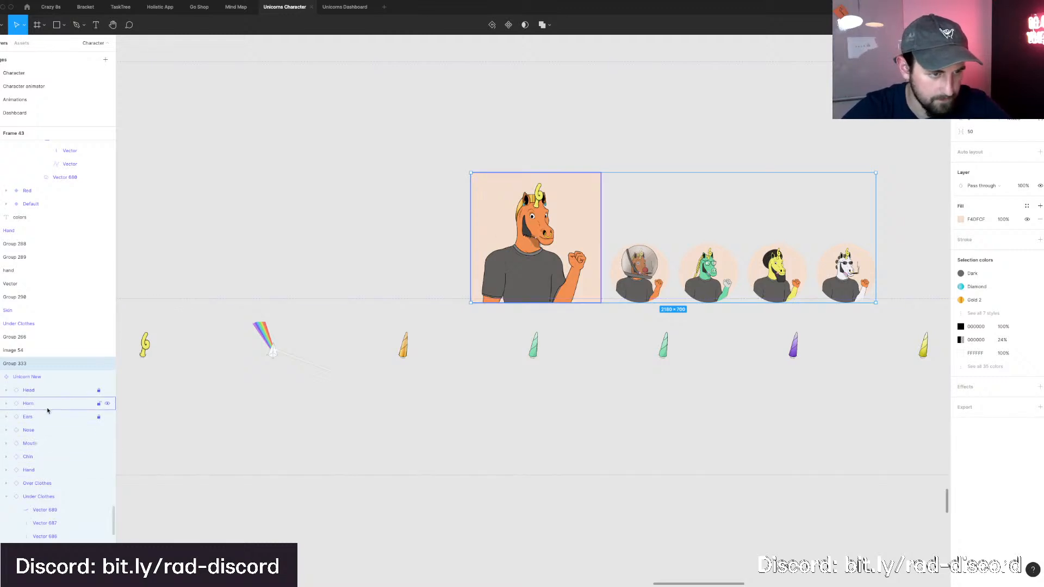
Switch the Horn property of the Unicorn New character's horn layer to Blade and clear the selection.
click(28, 403)
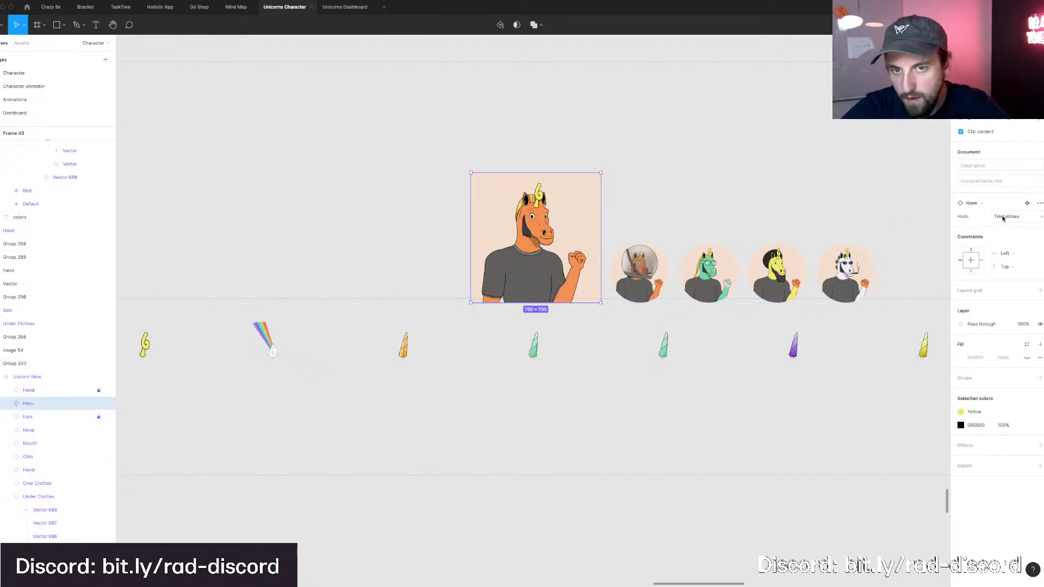
click(1000, 216)
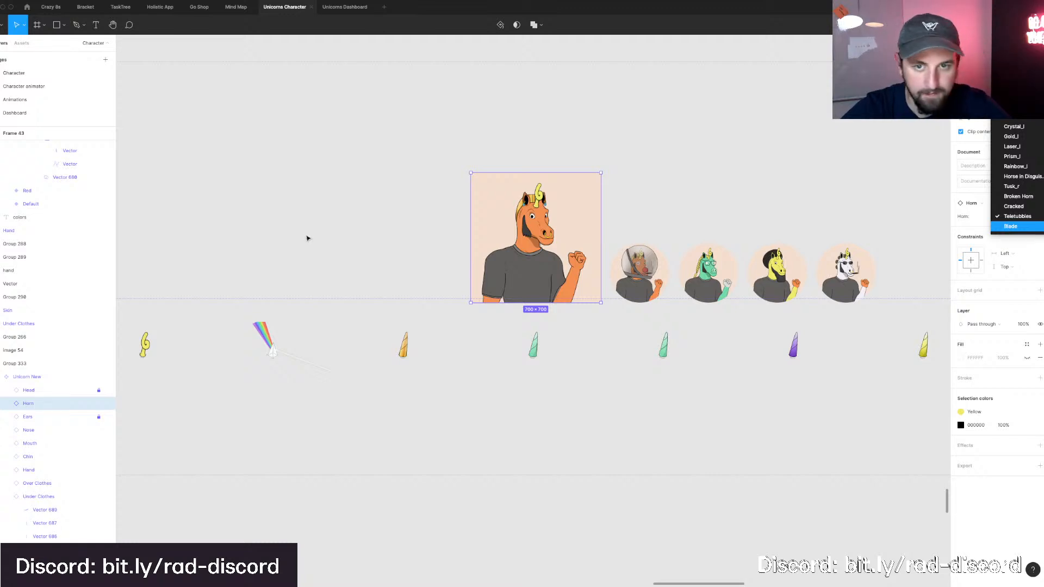
key(Return)
scroll(353, 236, right, 3)
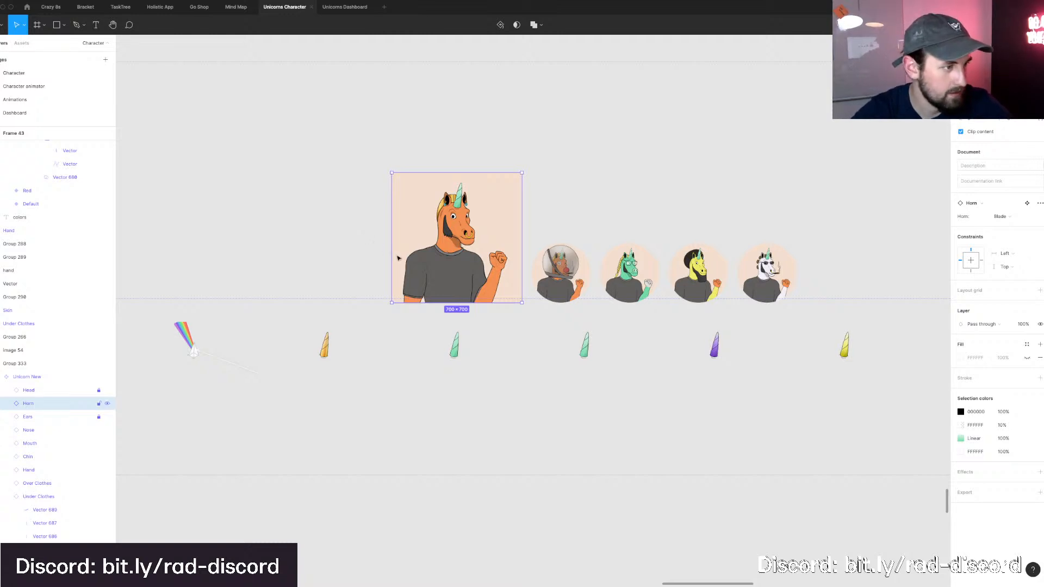
scroll(350, 247, up, 1)
click(350, 247)
Check the Blade variant in the horn row and shift the character preview group slightly farther along above it.
scroll(351, 247, down, 2)
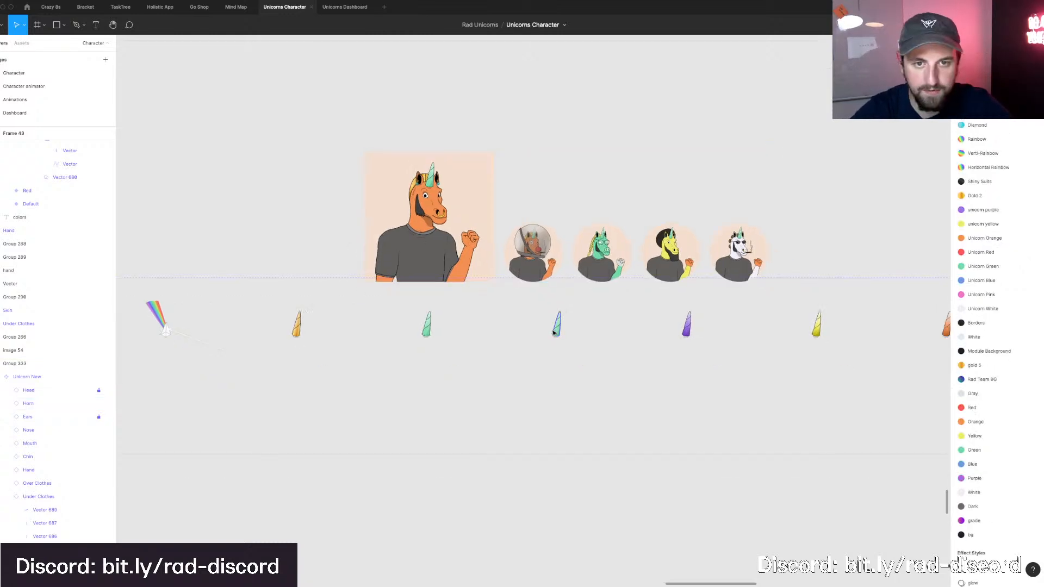
scroll(606, 361, up, 3)
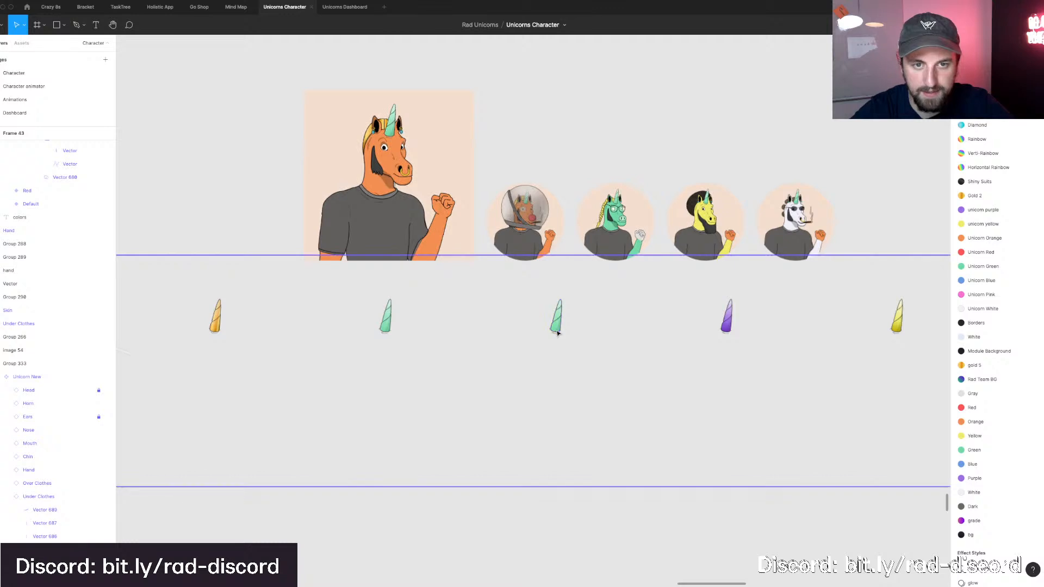
click(552, 325)
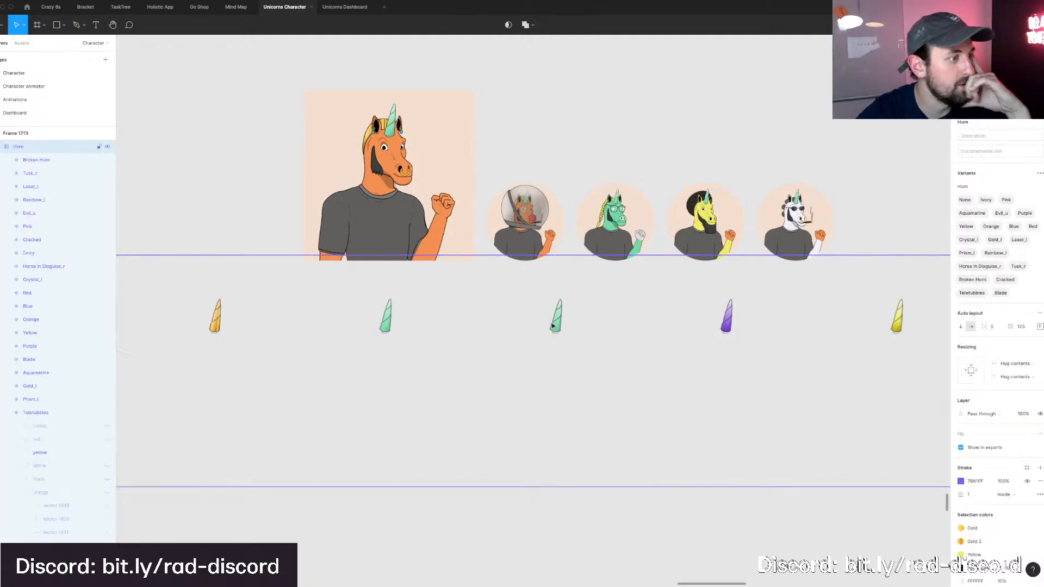
click(552, 325)
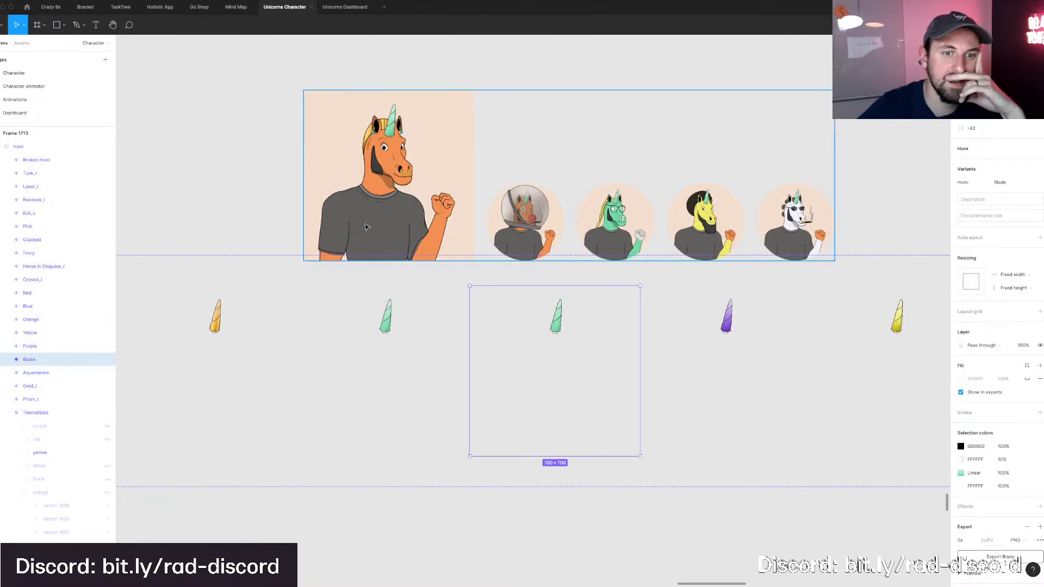
drag(418, 228, 477, 235)
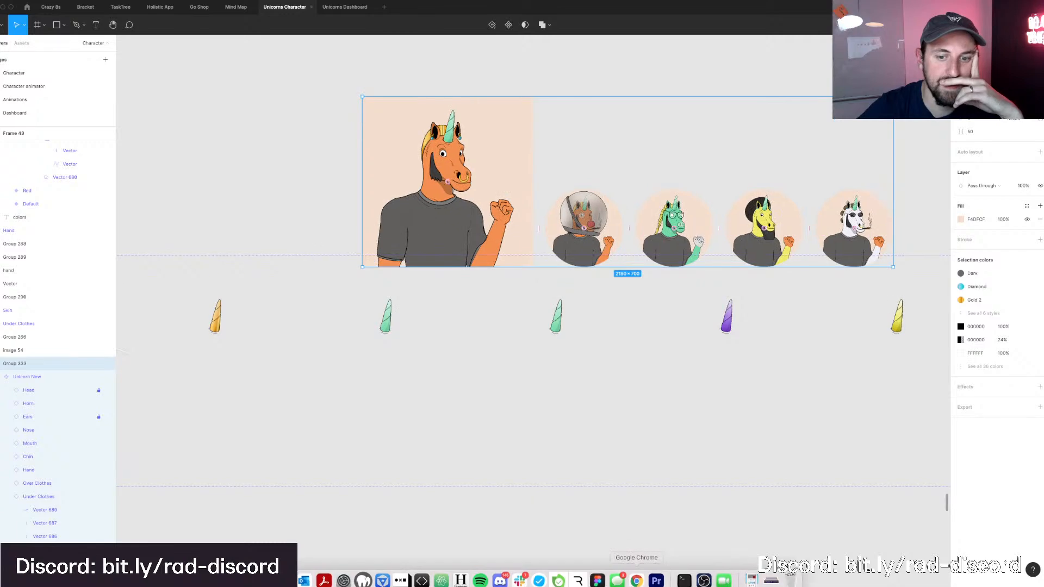
Switch to the Rarity Trait Chart in Chrome and examine the Category Rarity and Trait Rarity chances from Common to Legendary.
click(636, 574)
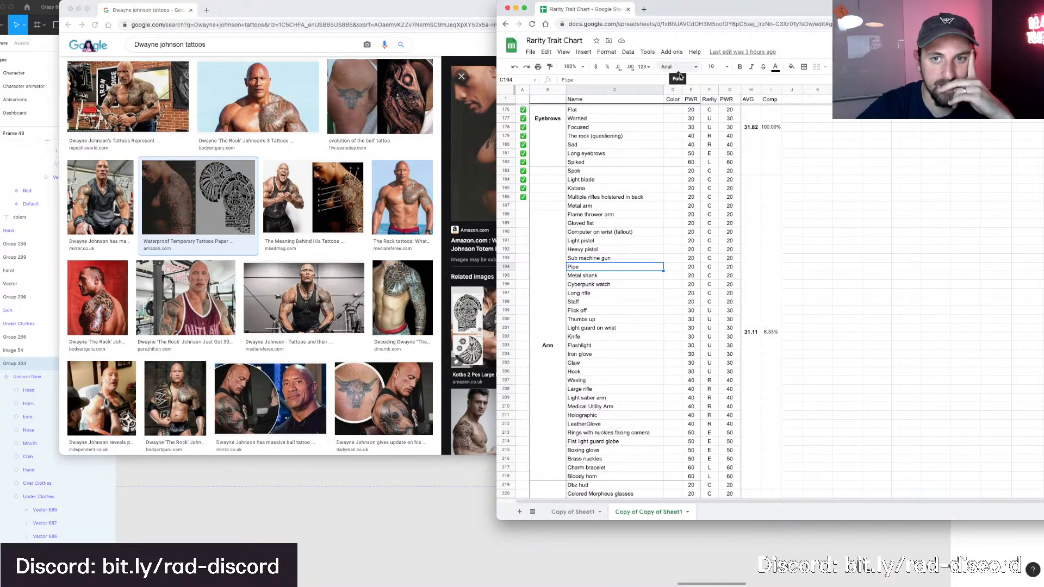
scroll(686, 183, up, 20)
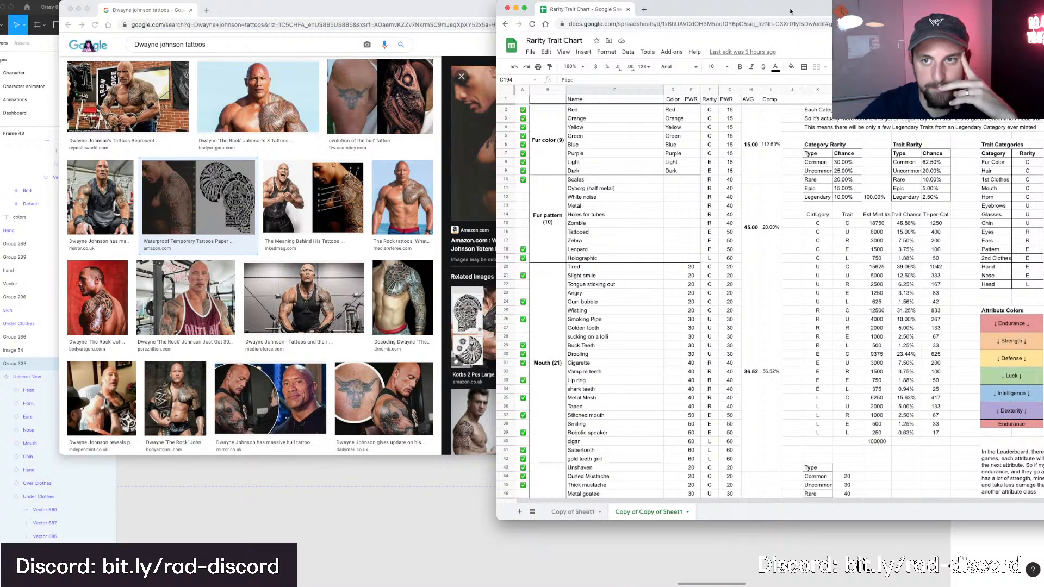
drag(790, 11, 658, 5)
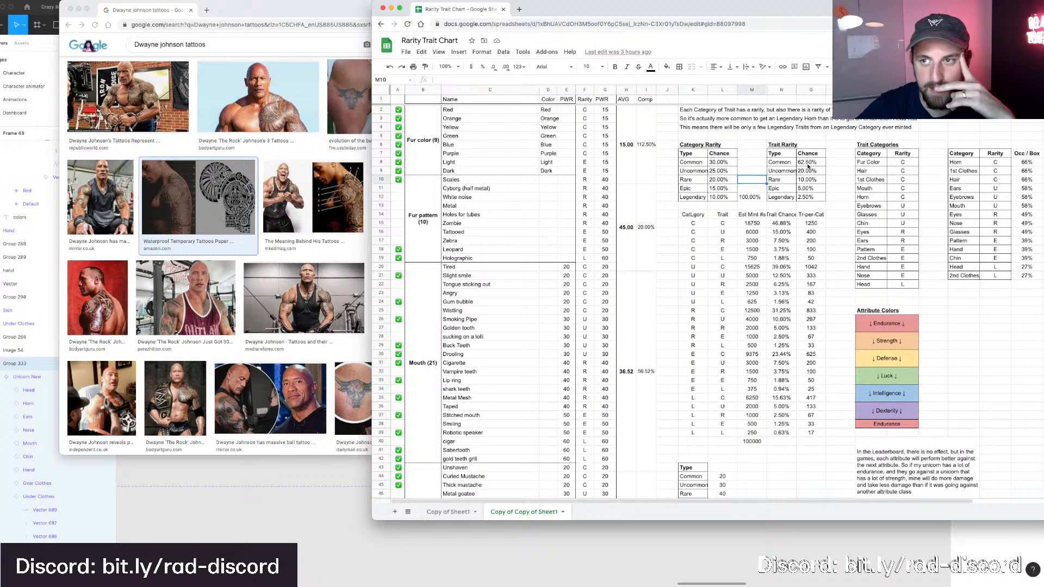
click(808, 197)
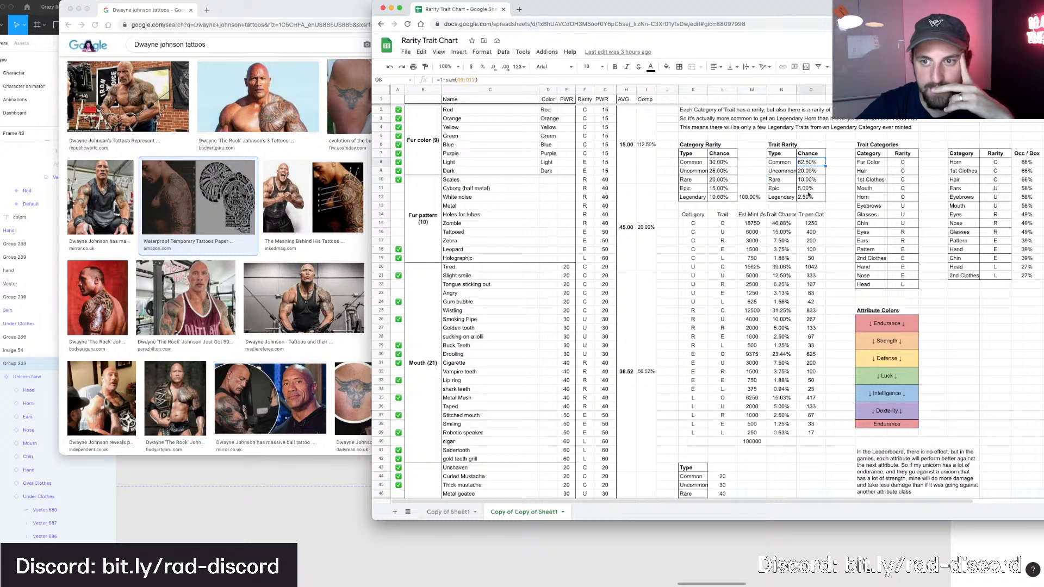
click(725, 198)
drag(718, 162, 692, 162)
click(720, 199)
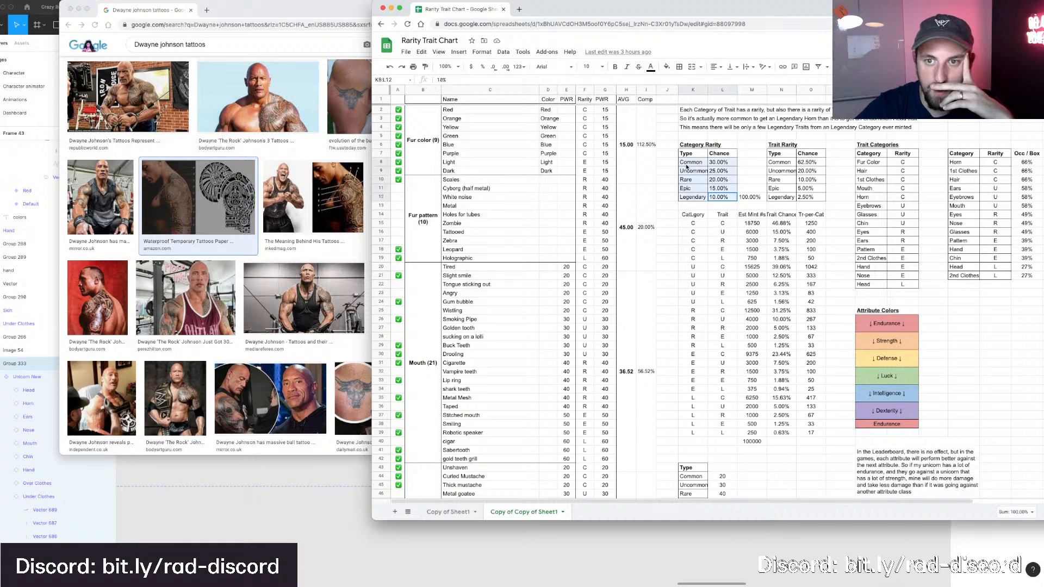
Compare the Legendary chances in the Category Rarity and Trait Rarity tables, including the rarity of the Nose category.
scroll(576, 203, right, 4)
click(572, 201)
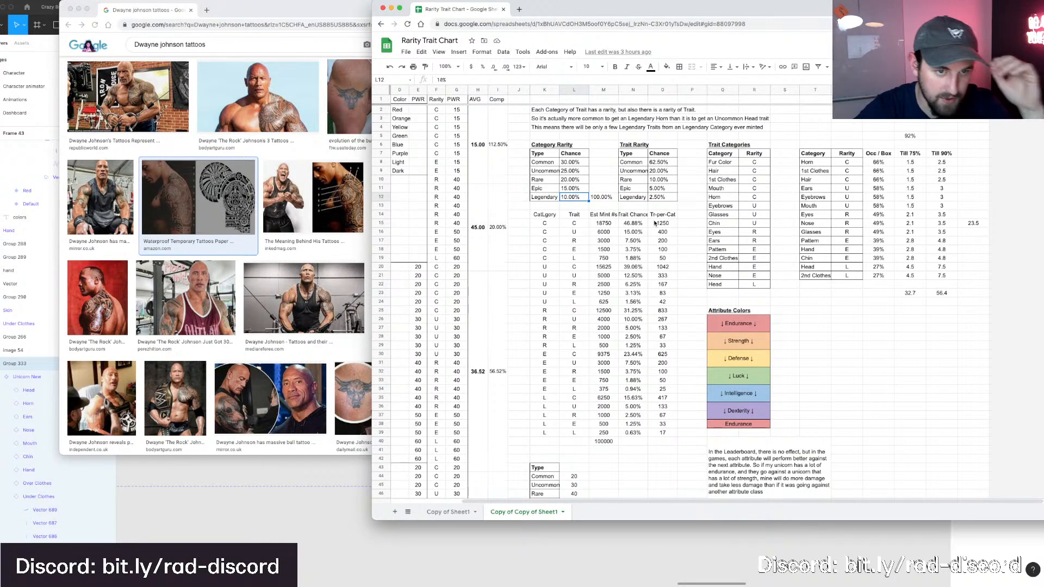
click(544, 198)
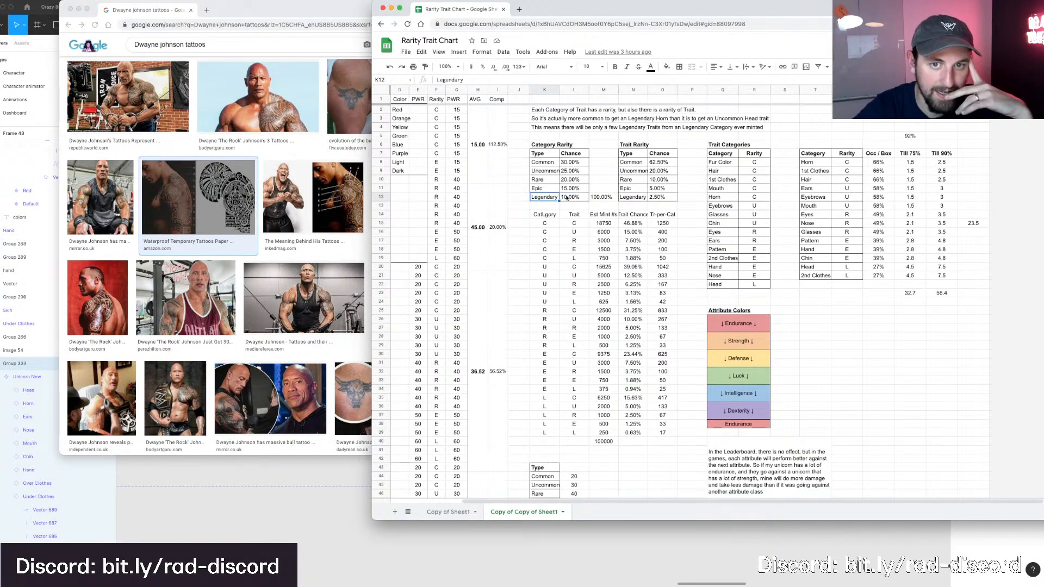
click(566, 198)
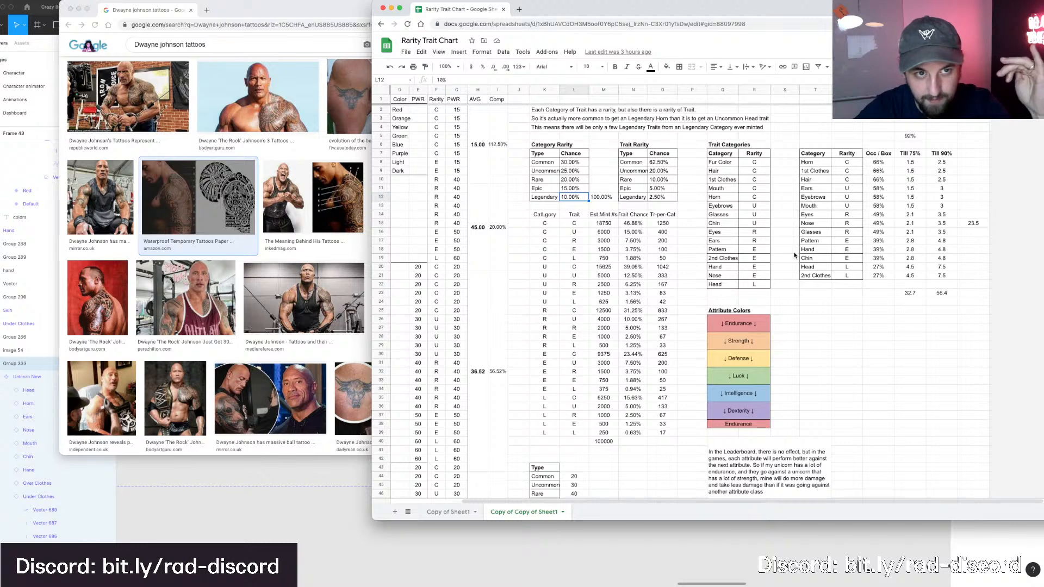
drag(632, 197, 664, 199)
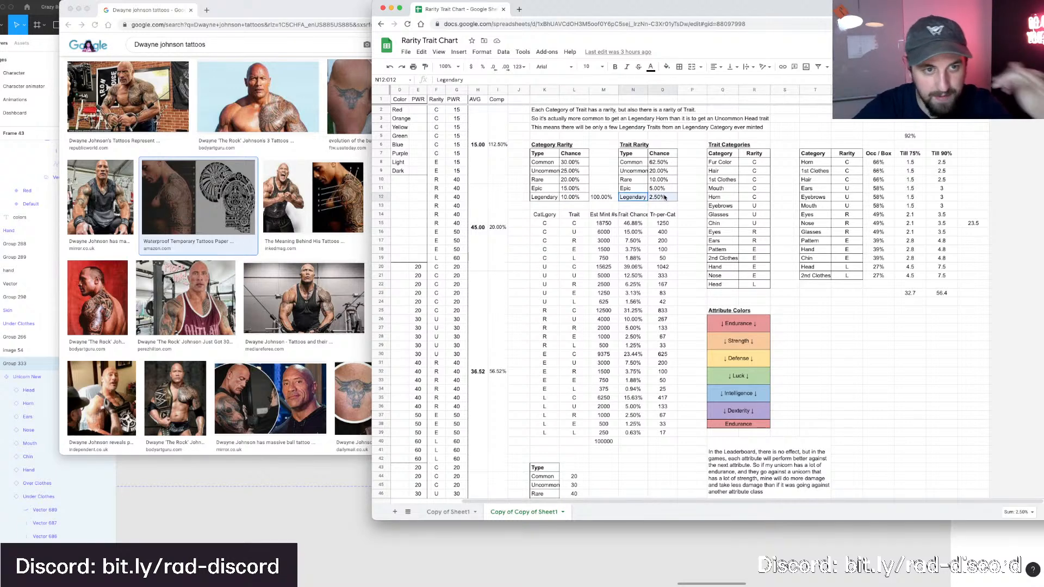
click(686, 277)
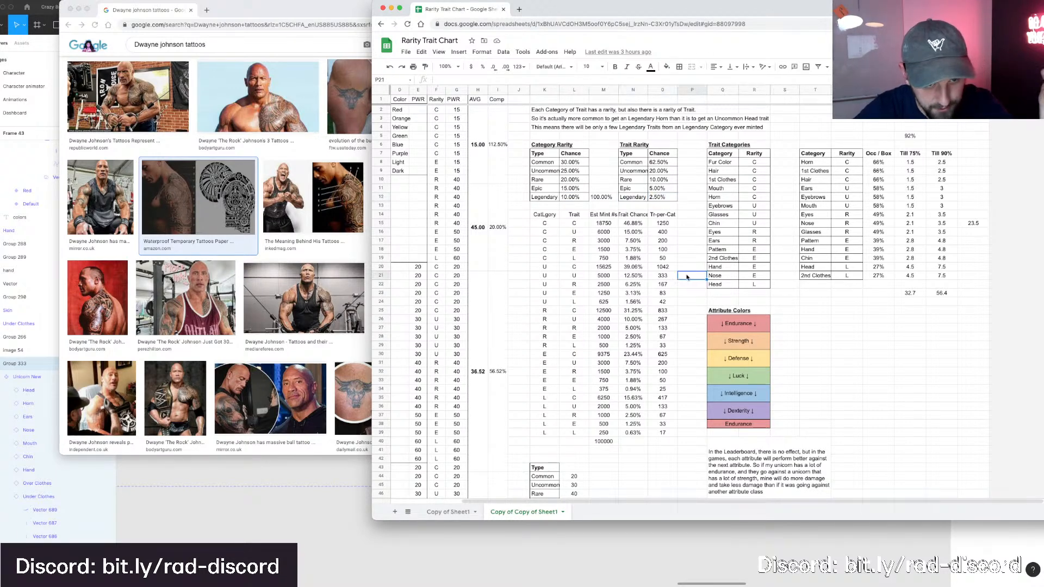
click(746, 278)
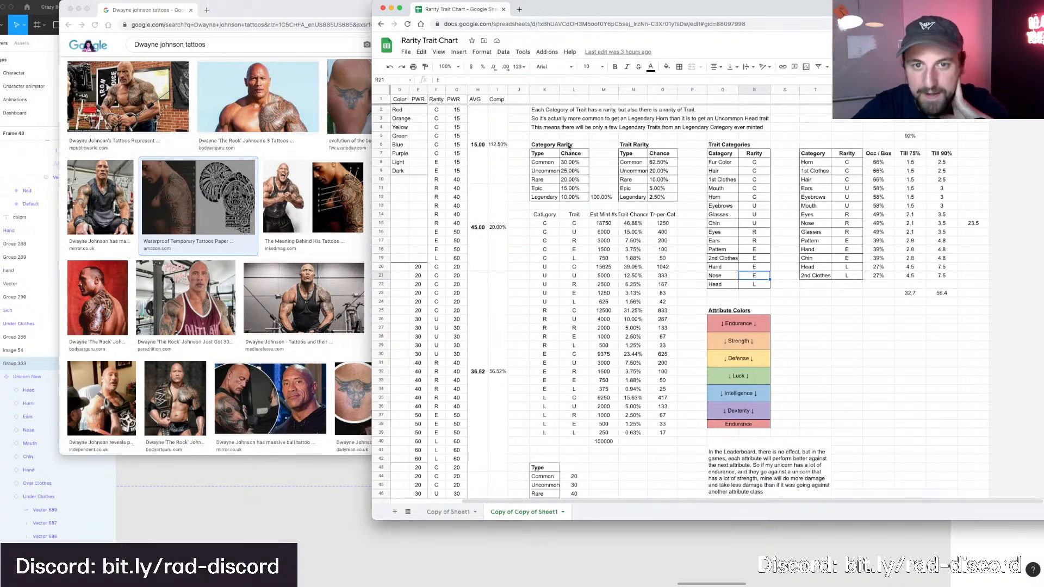
drag(541, 146, 572, 199)
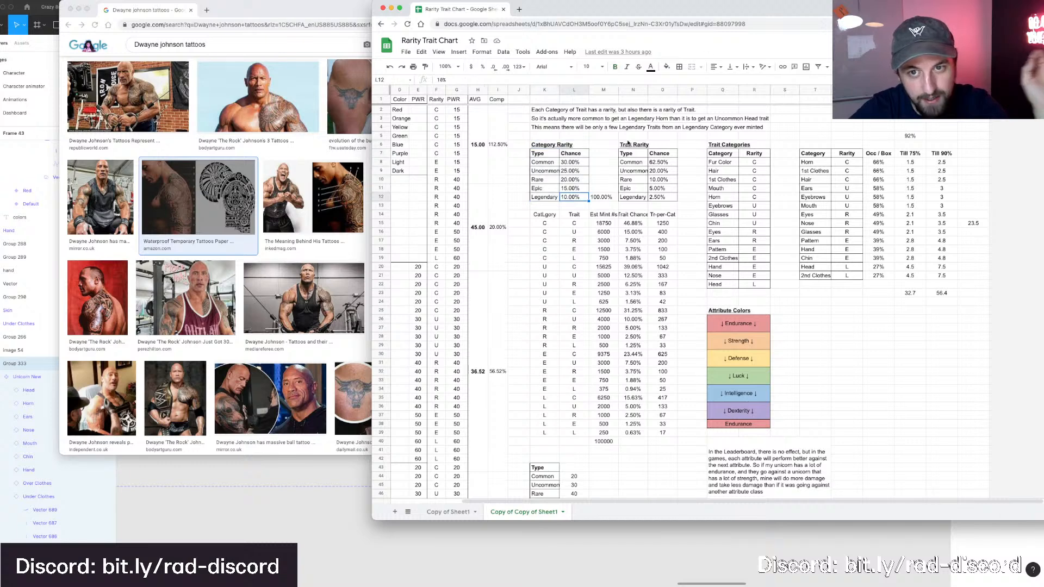
drag(627, 145, 674, 202)
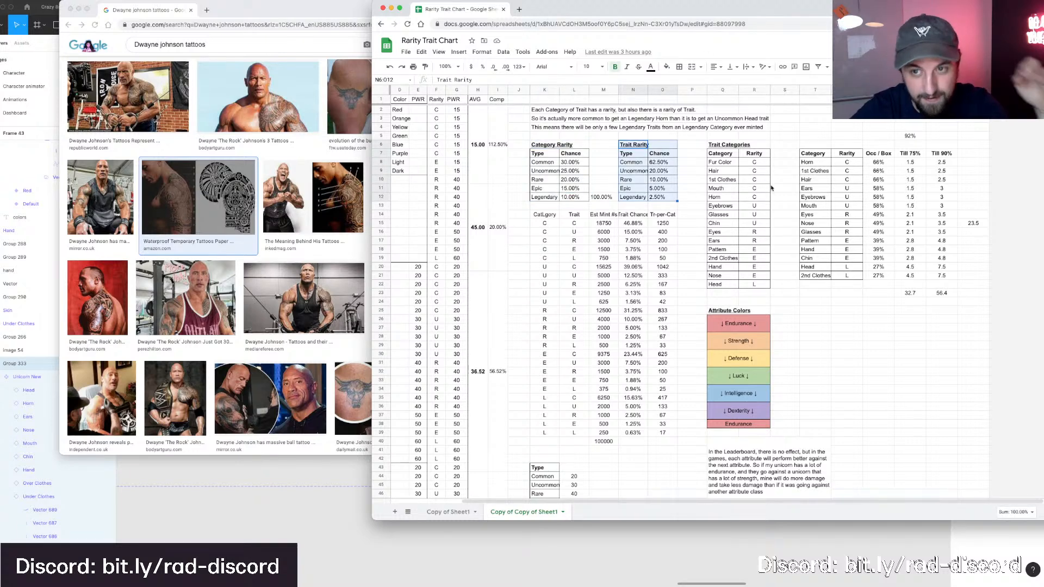
Review the category list with the Occ / Box column, from the Epic and Legendary categories up to the Common Horn.
click(814, 197)
click(816, 267)
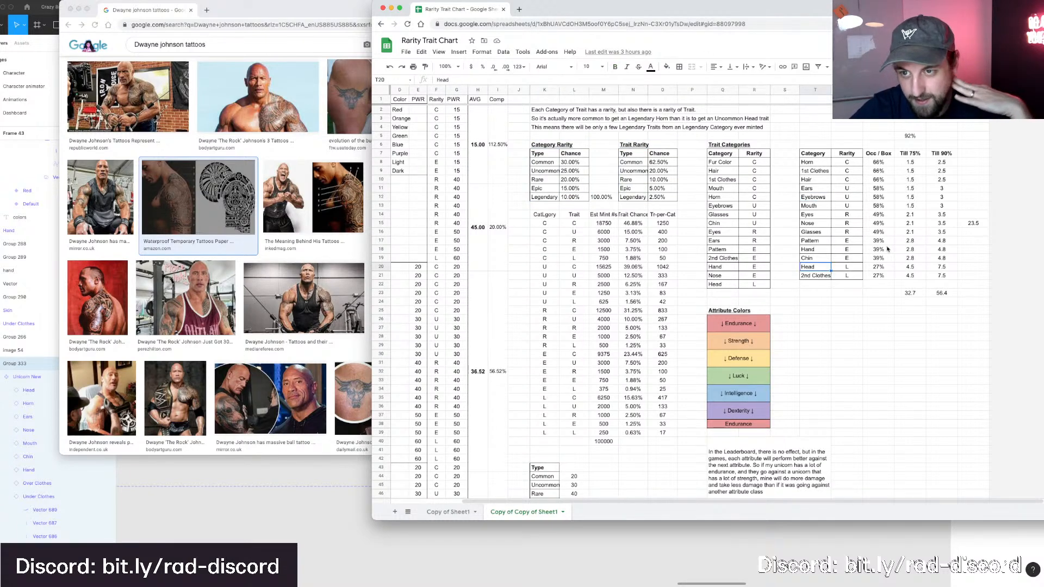
drag(819, 164, 819, 259)
click(815, 256)
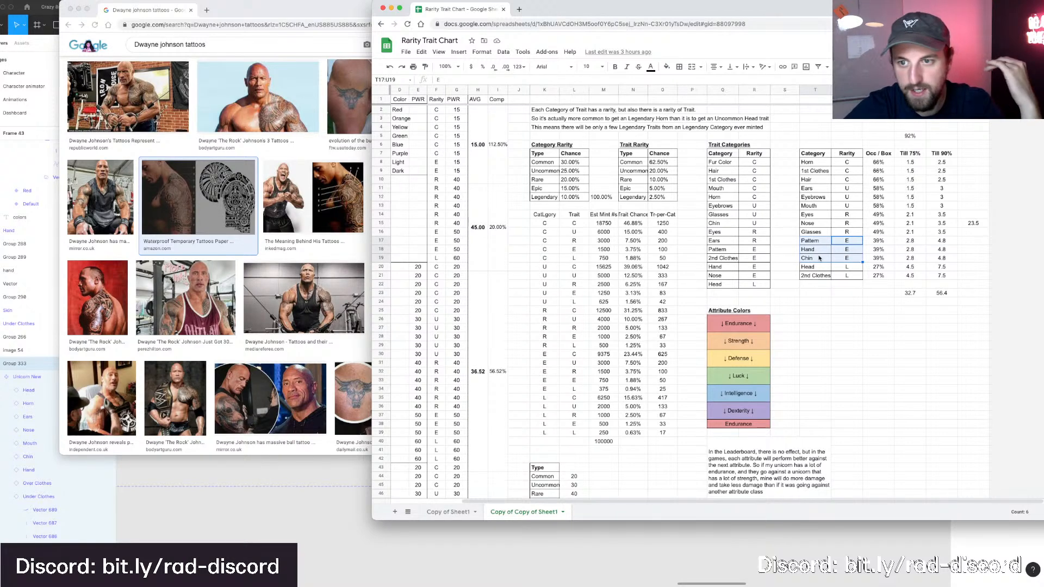
click(818, 259)
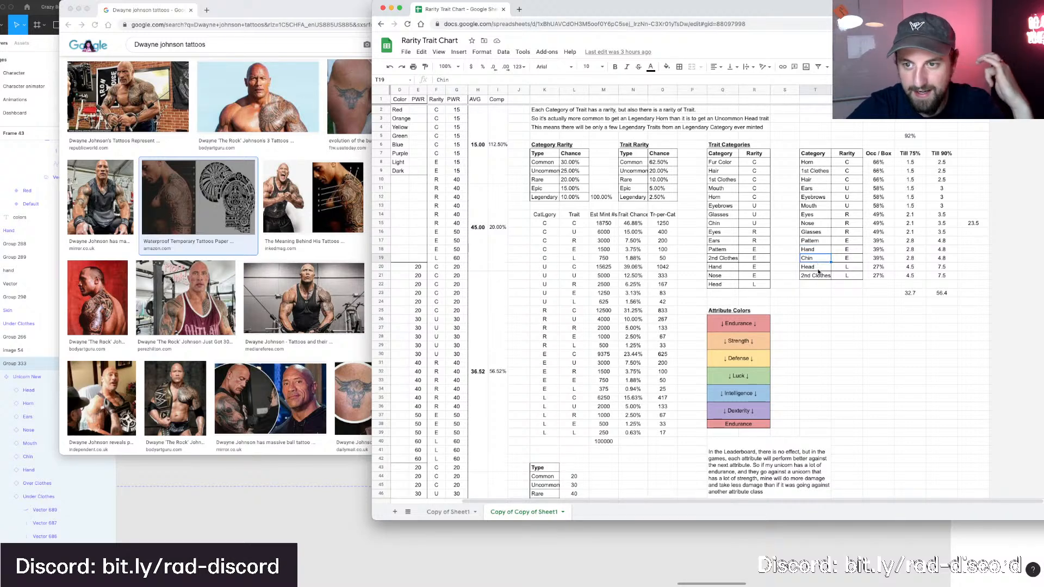
click(817, 269)
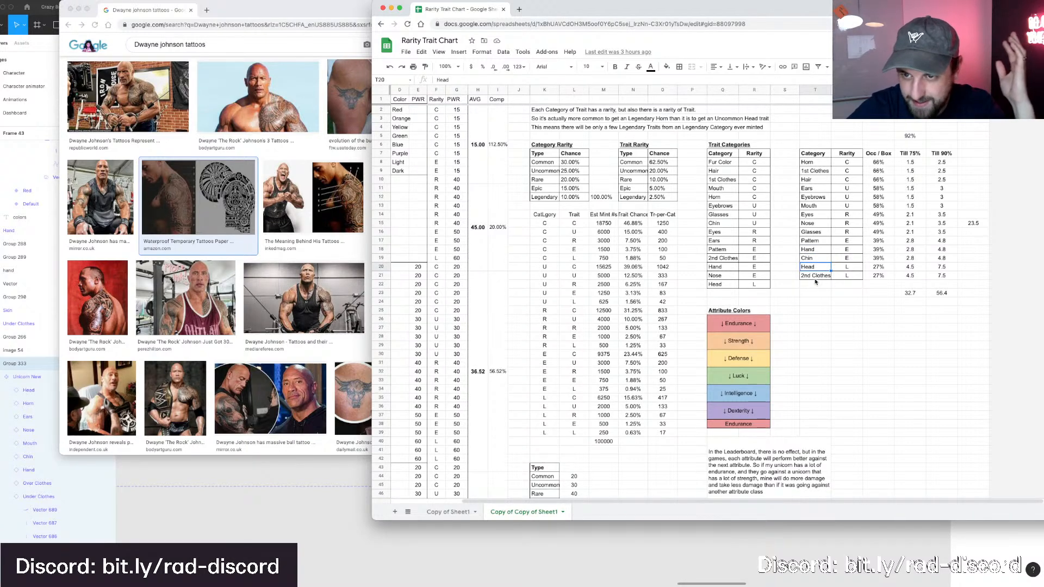
click(817, 277)
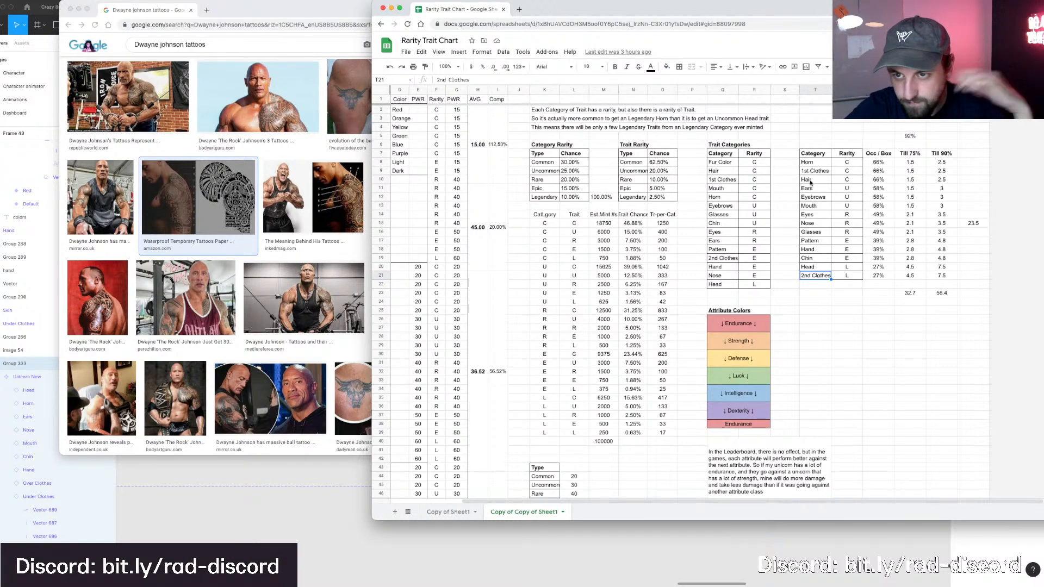
click(842, 180)
click(847, 163)
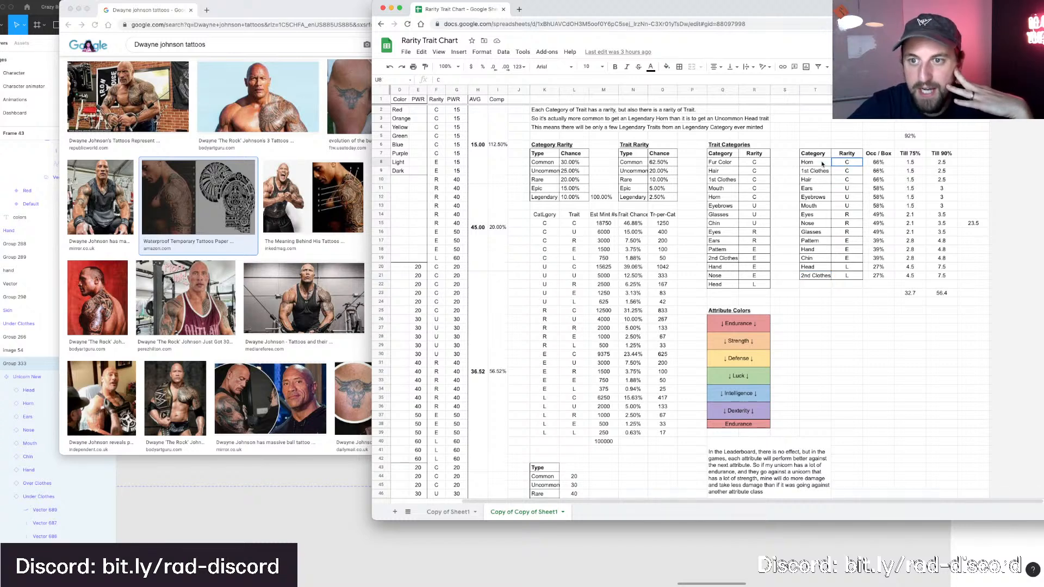
shift+click(817, 163)
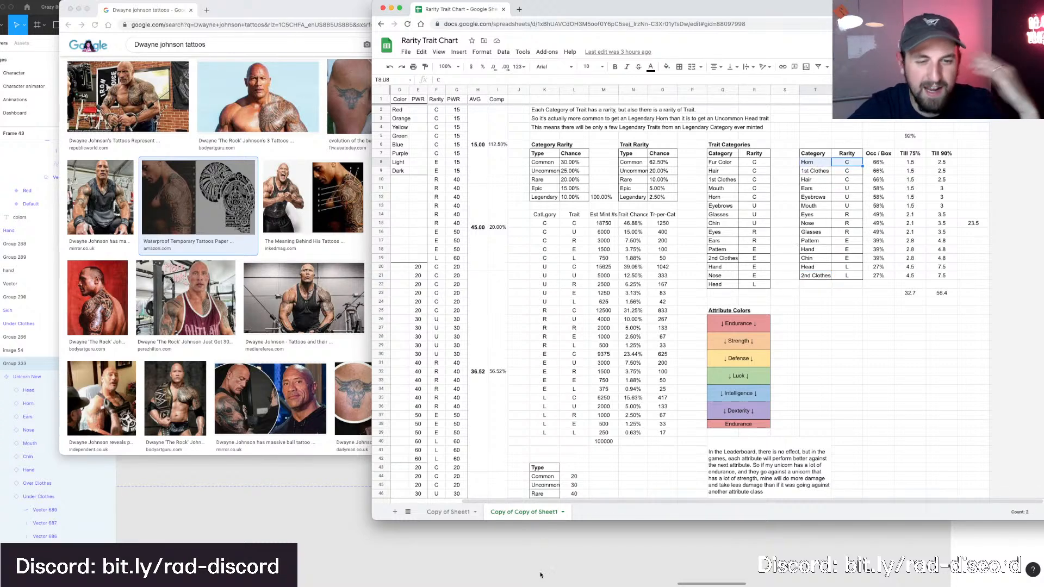
Switch back to the Unicorns Character file in Figma and check the character preview above the horn row.
click(570, 554)
scroll(389, 198, up, 2)
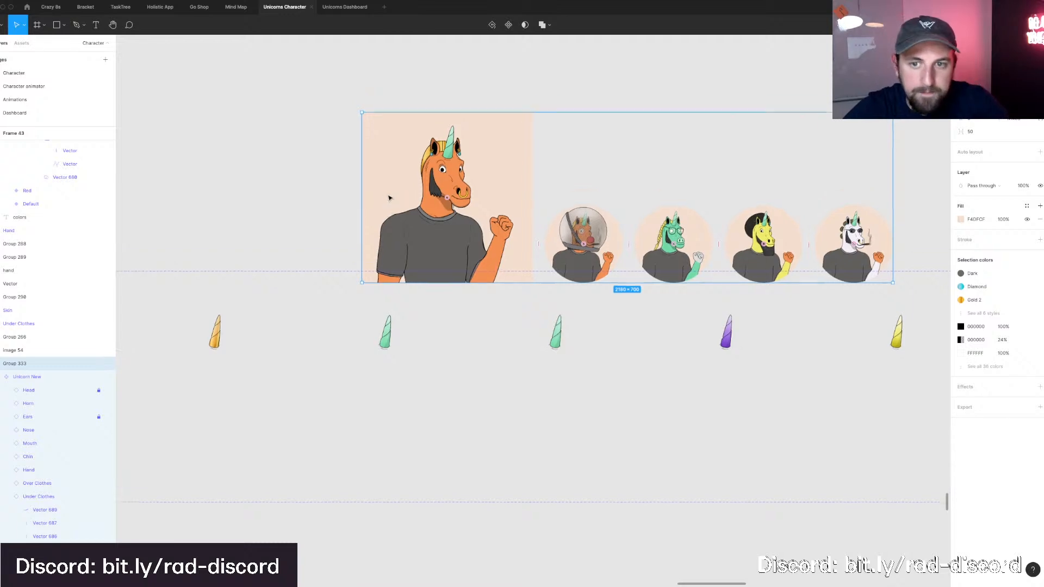
scroll(389, 198, right, 1)
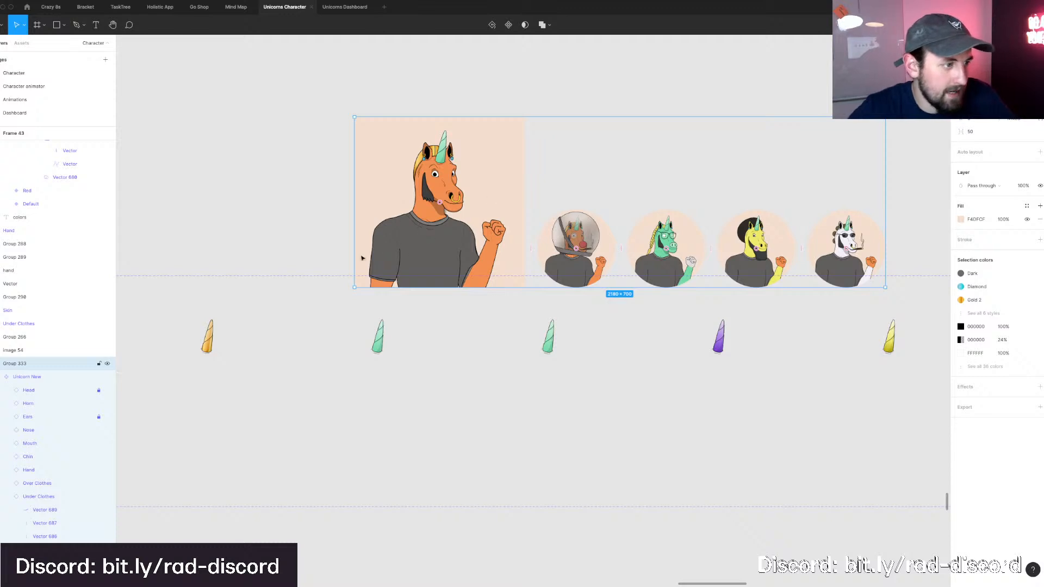
scroll(253, 247, up, 2)
scroll(254, 247, up, 3)
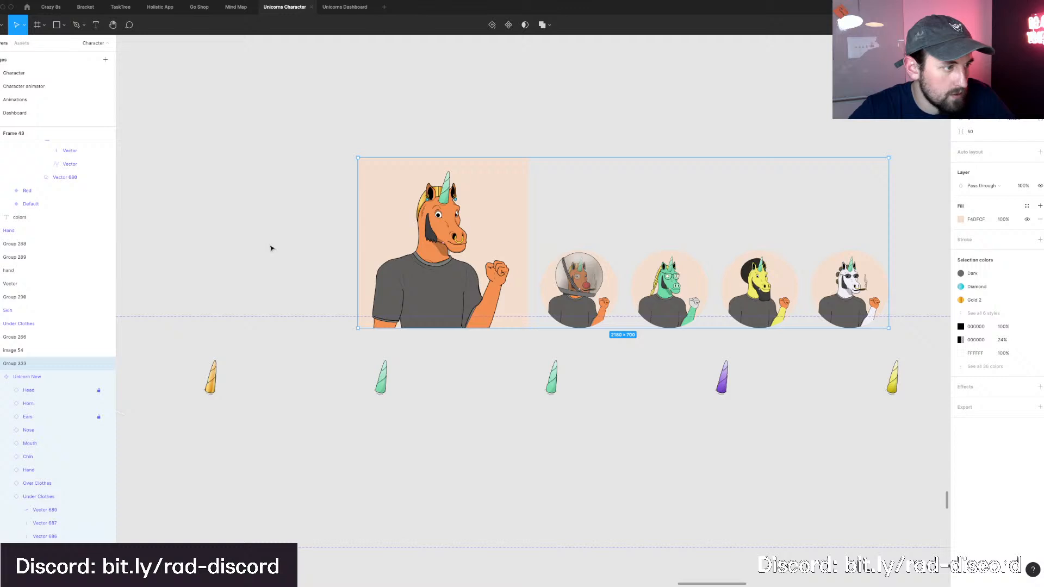
scroll(271, 248, up, 6)
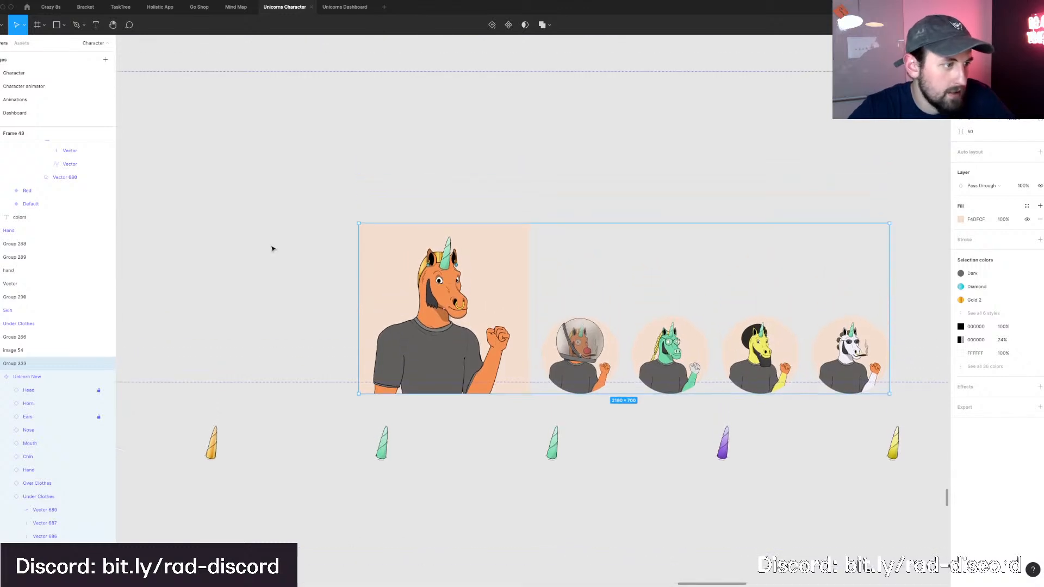
scroll(272, 248, down, 4)
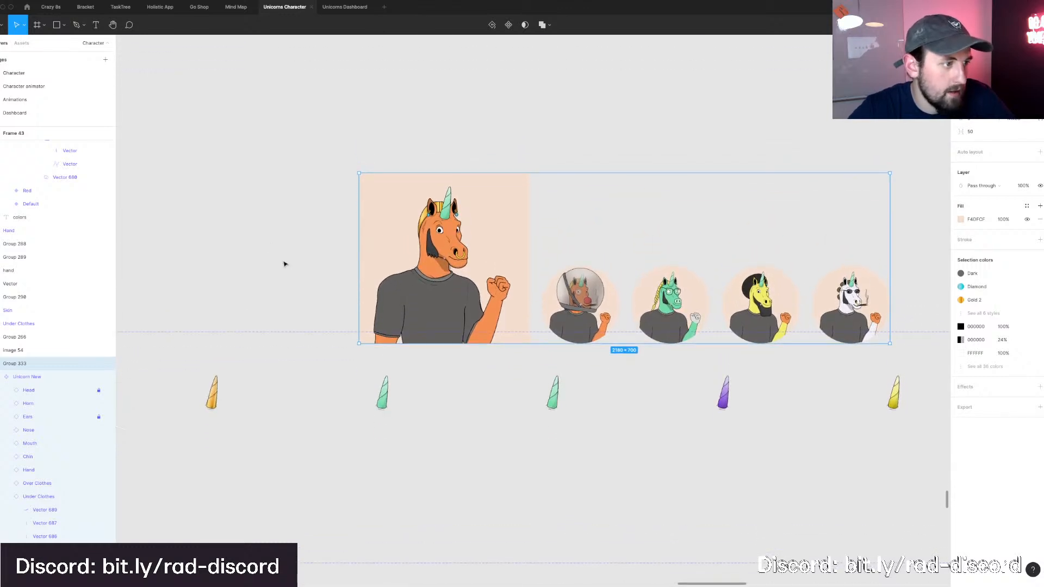
click(284, 264)
scroll(285, 263, right, 2)
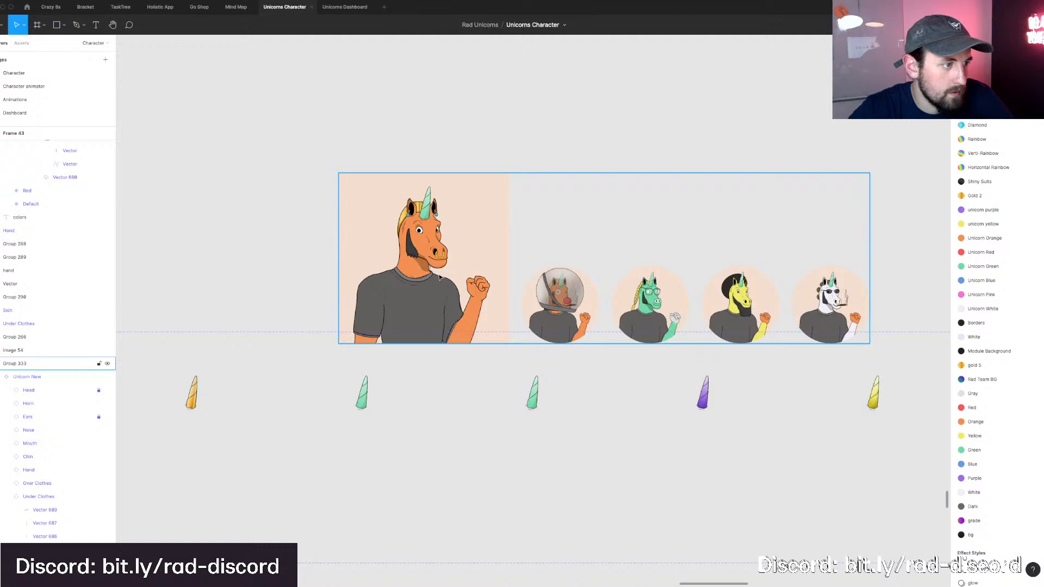
double_click(439, 277)
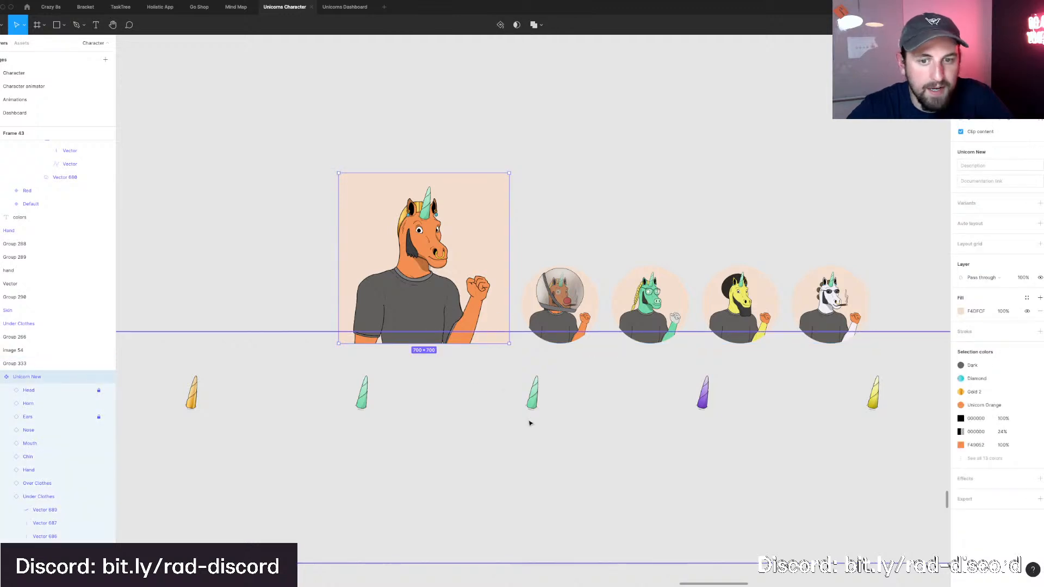
Delete the dark shading shape and all spiral line vectors above Rectangle 37 inside the Blade horn's frame.
double_click(535, 404)
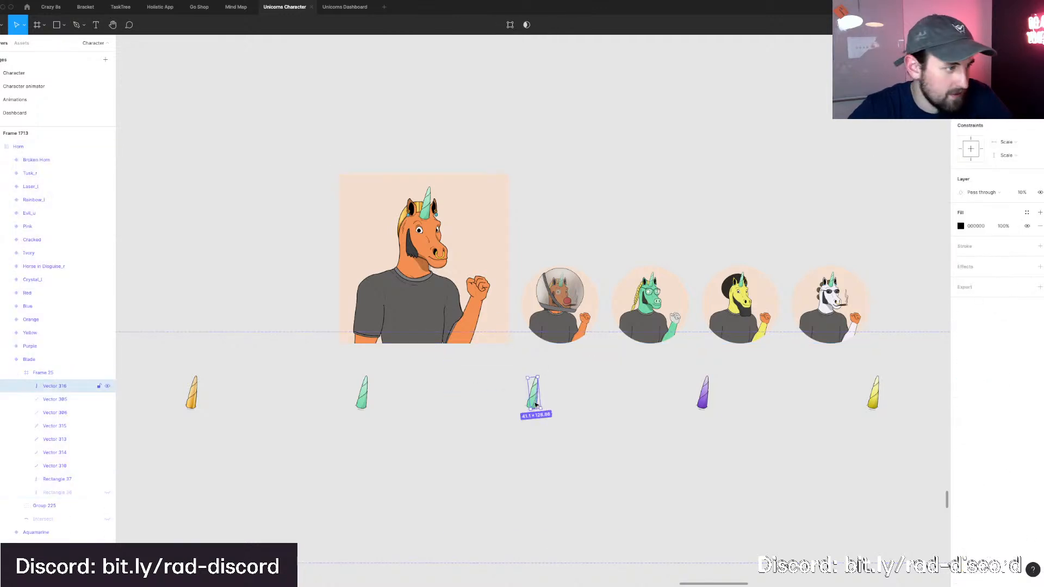
key(Delete)
click(52, 385)
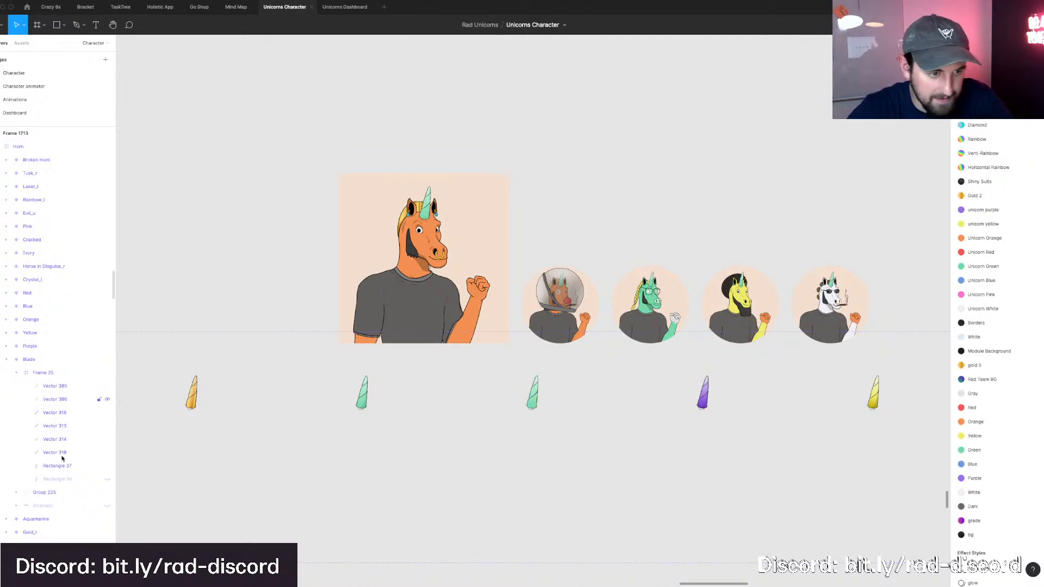
shift+click(60, 452)
key(Delete)
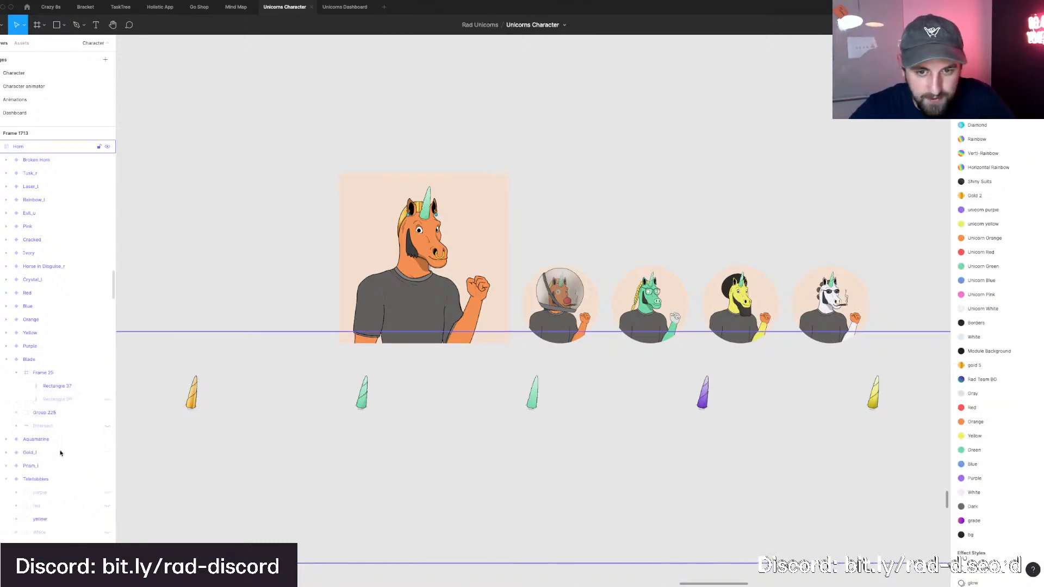
Open the Blade horn's Rectangle 37 outline for vector editing and remove the extra anchor points along its right edge to smooth it.
click(48, 386)
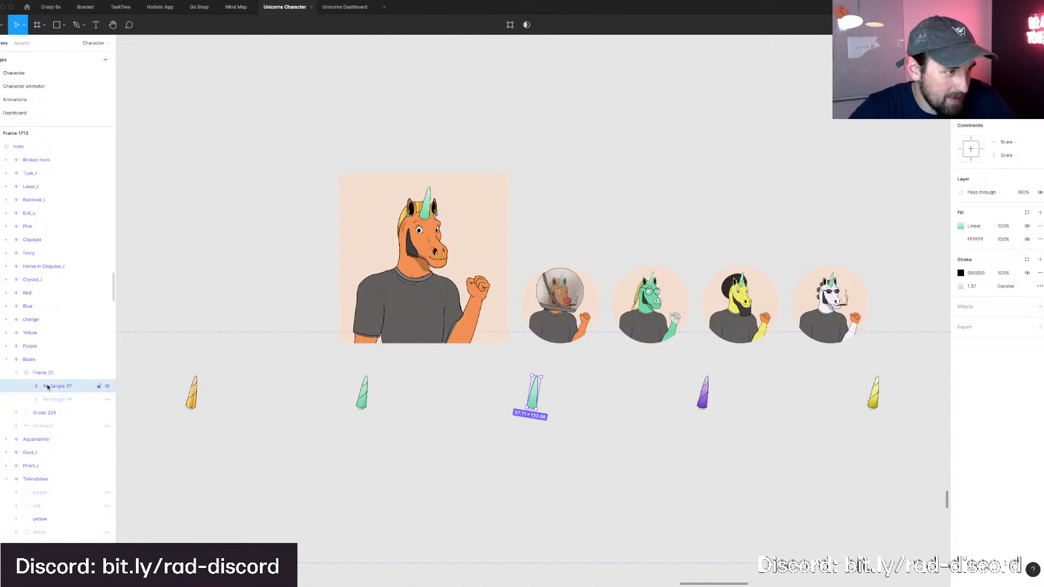
scroll(524, 433, up, 5)
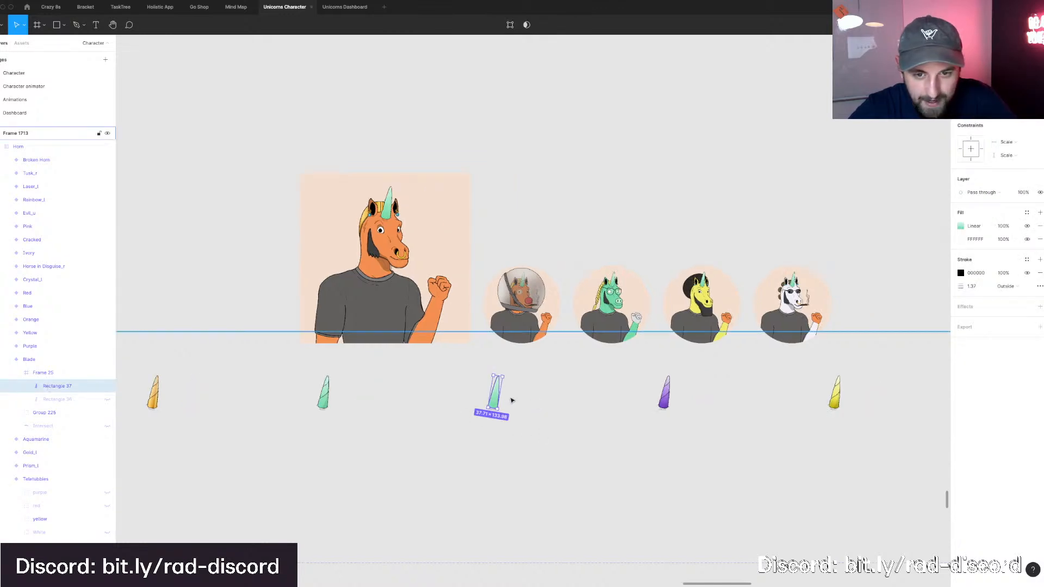
scroll(487, 401, up, 2)
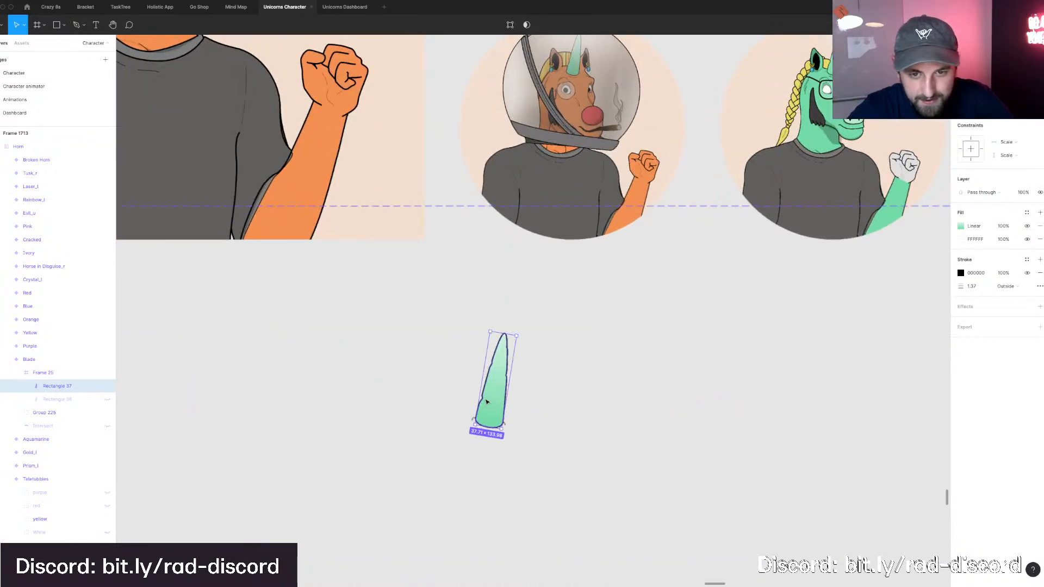
double_click(504, 385)
scroll(504, 383, up, 3)
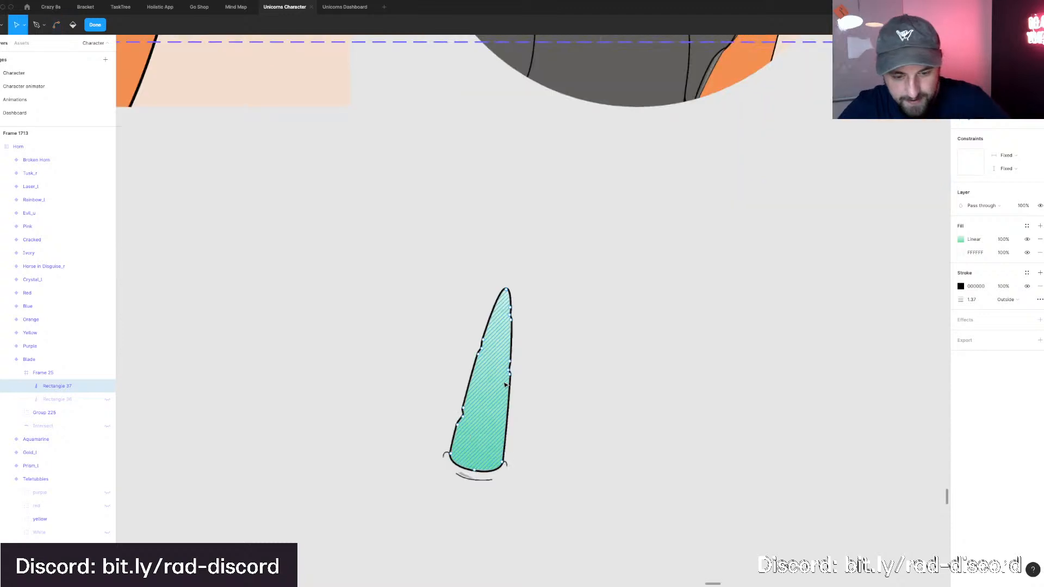
key(p)
click(509, 372)
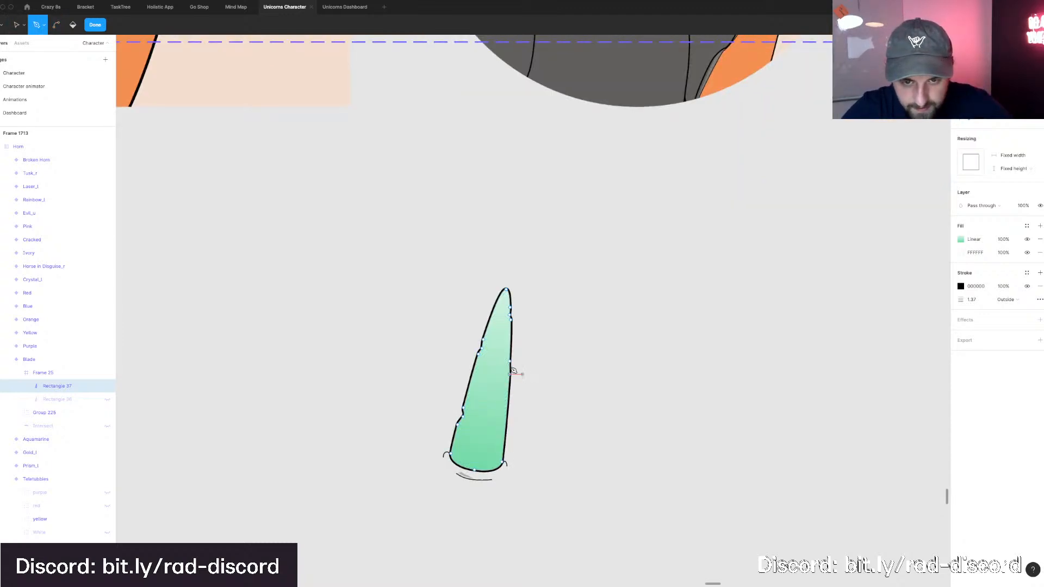
alt+click(511, 320)
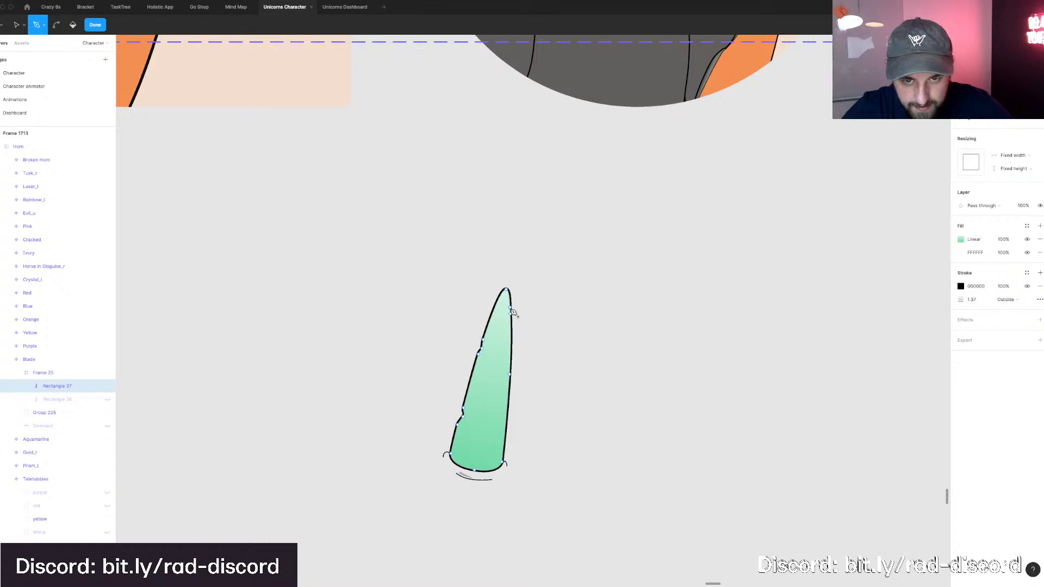
alt+click(510, 308)
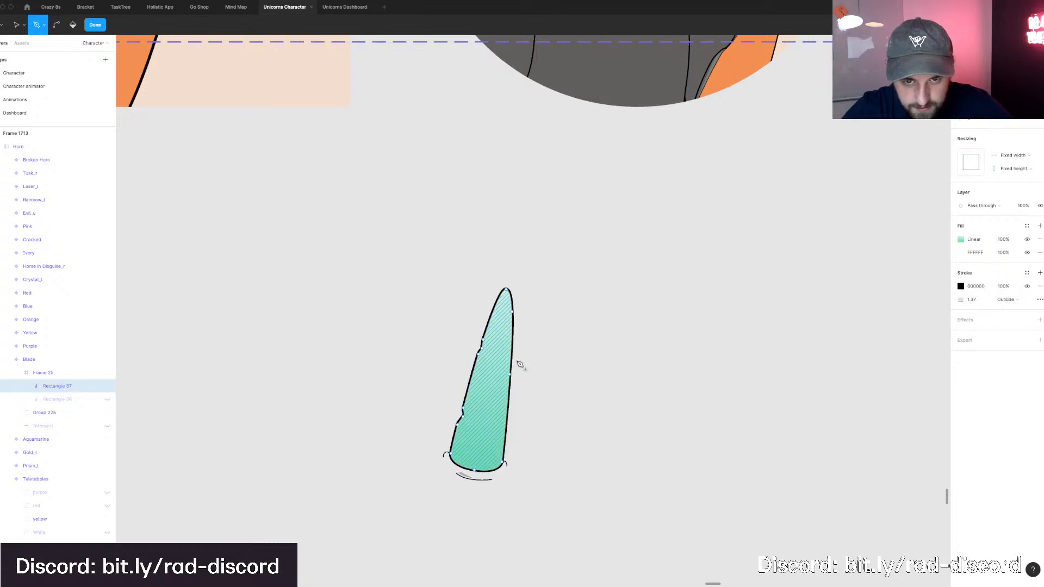
Remove the extra anchor points along the left edge of the Blade horn's Rectangle 37 outline to smooth it.
click(481, 343)
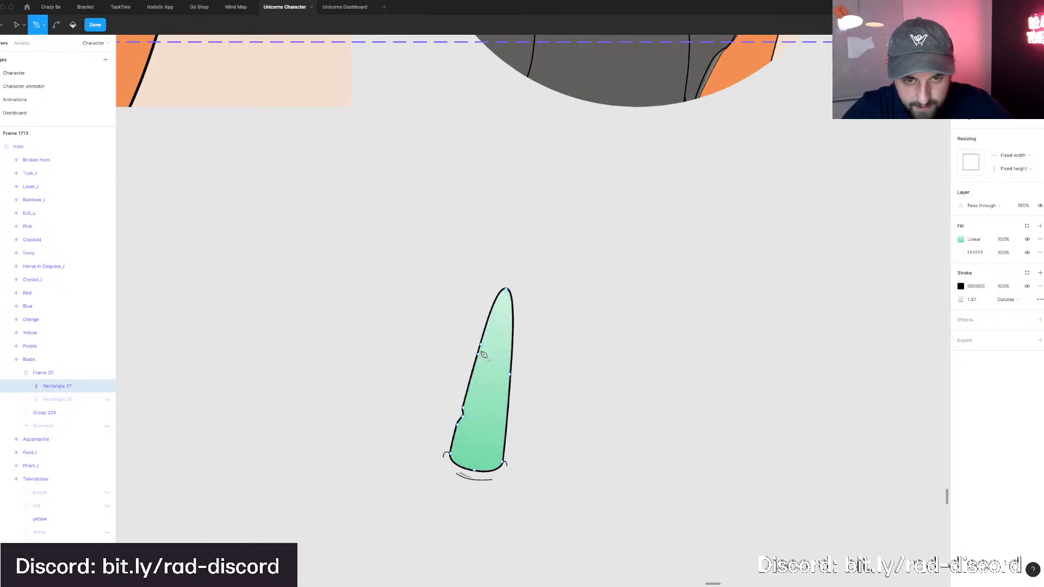
click(463, 408)
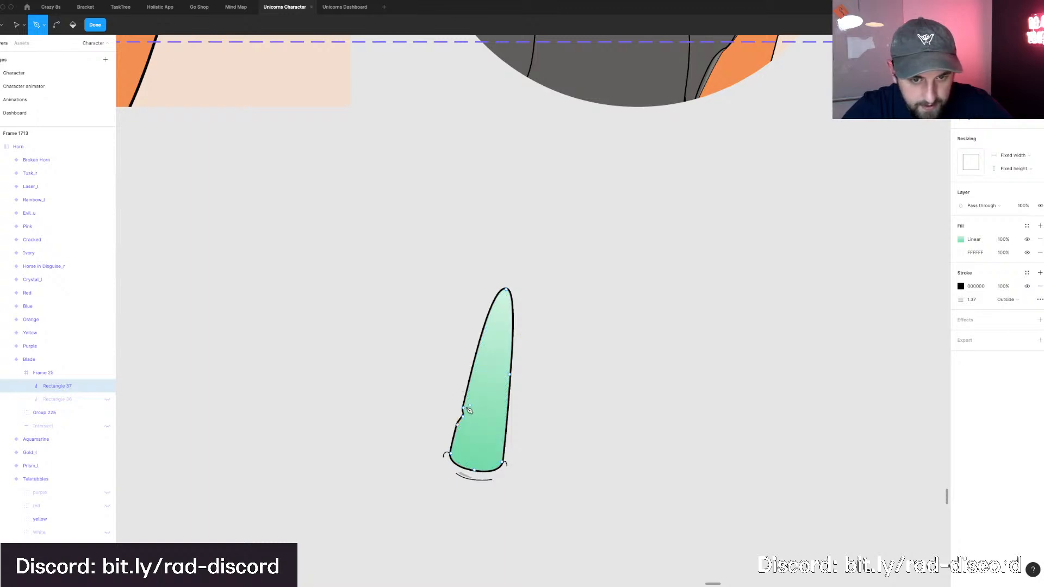
key(super+z)
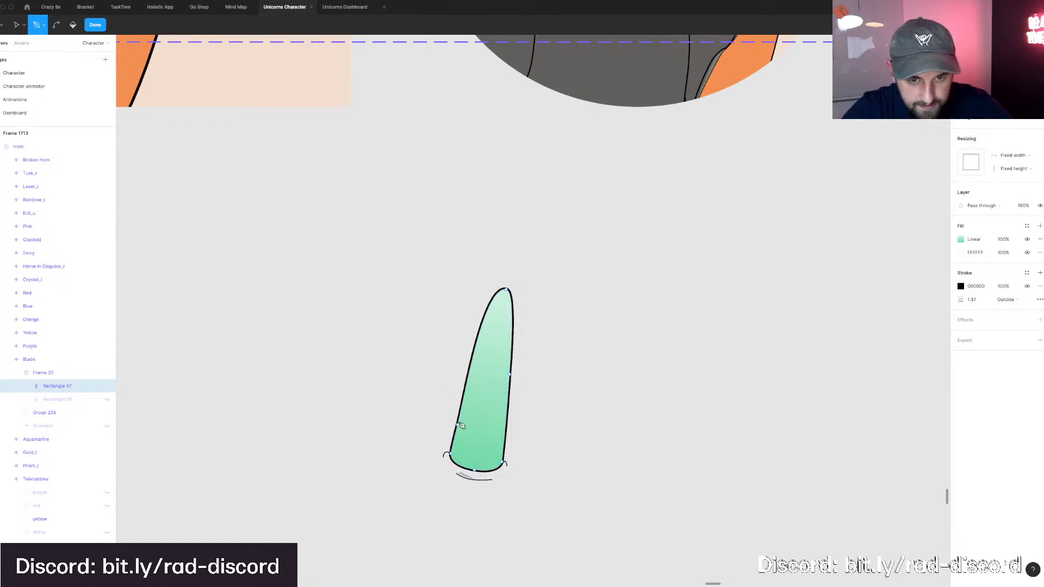
Adjust the curve handles of the anchor at the horn's tip to make the point narrower.
key(v)
click(503, 290)
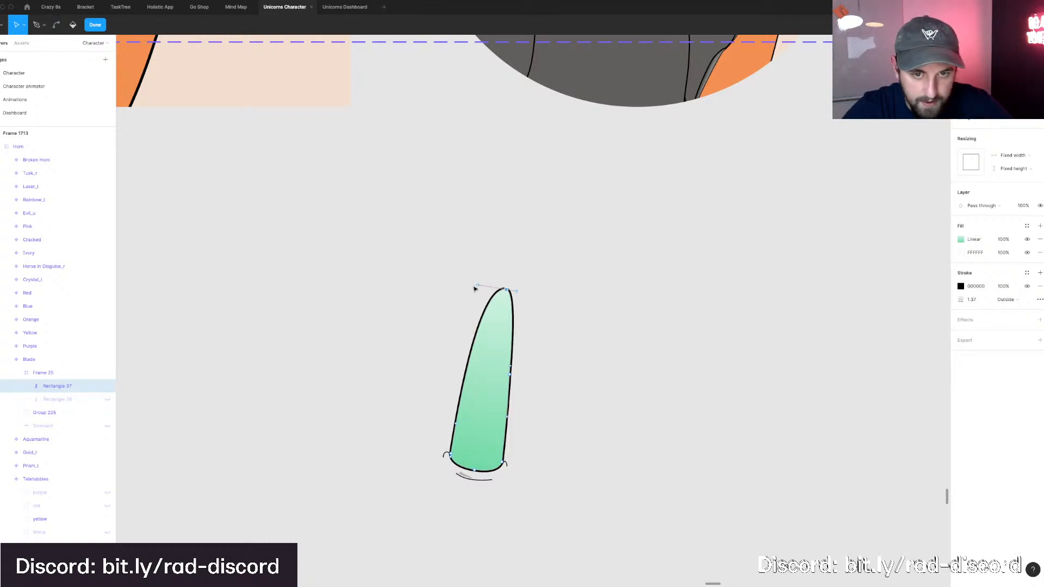
drag(515, 292, 521, 293)
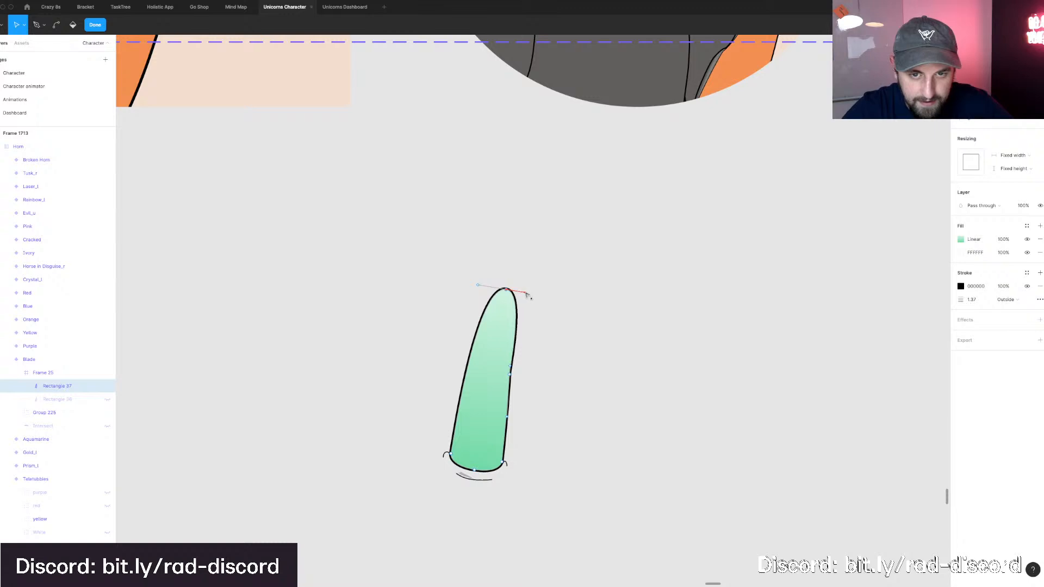
key(super)
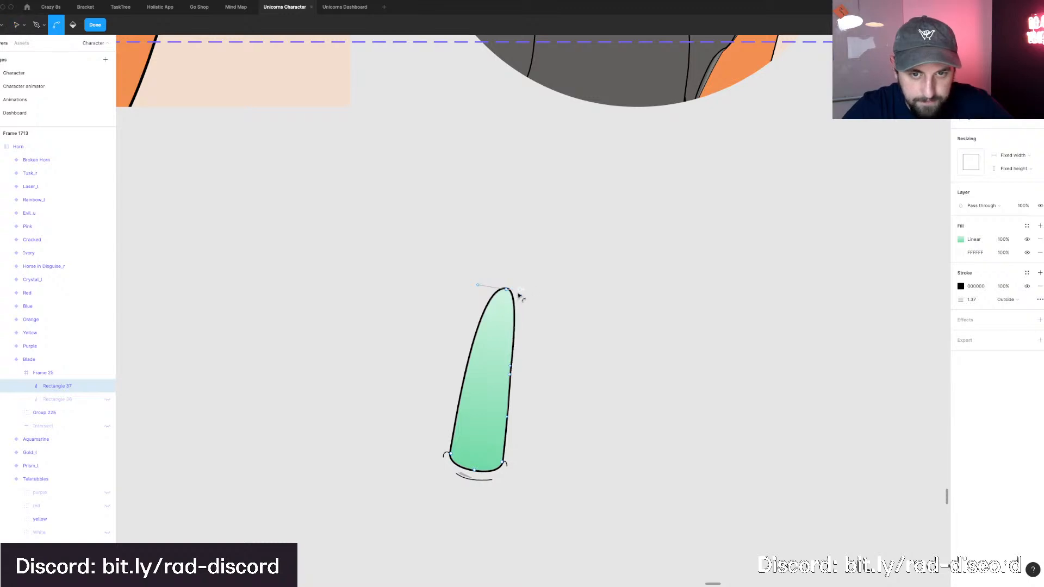
drag(518, 293, 518, 293)
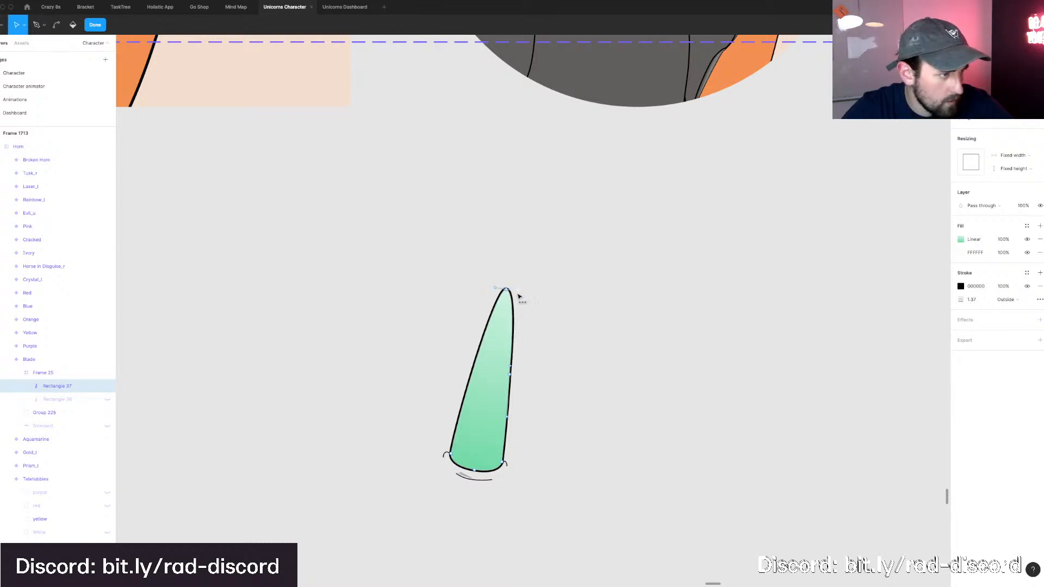
scroll(516, 319, down, 2)
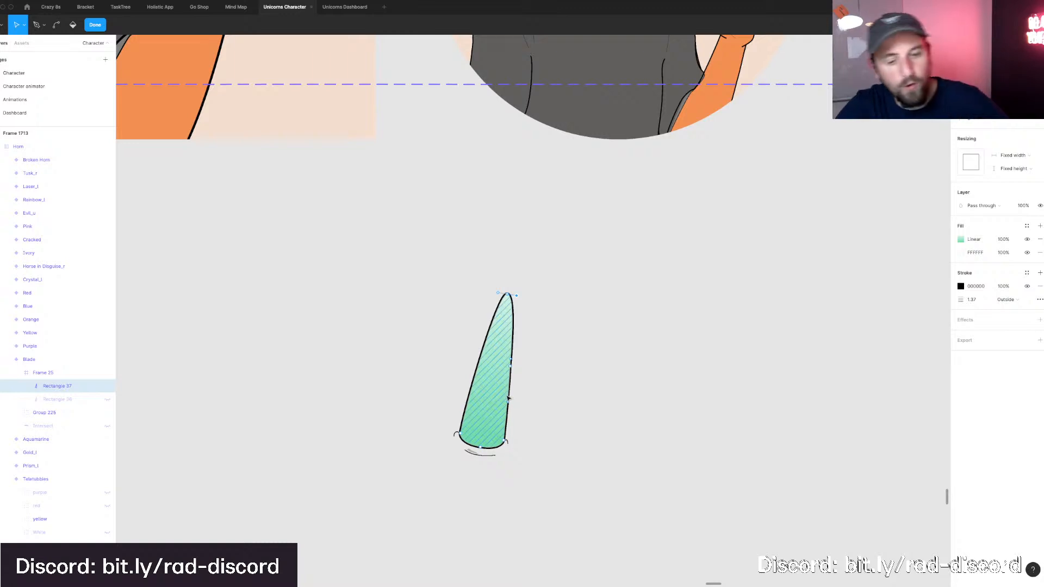
click(488, 347)
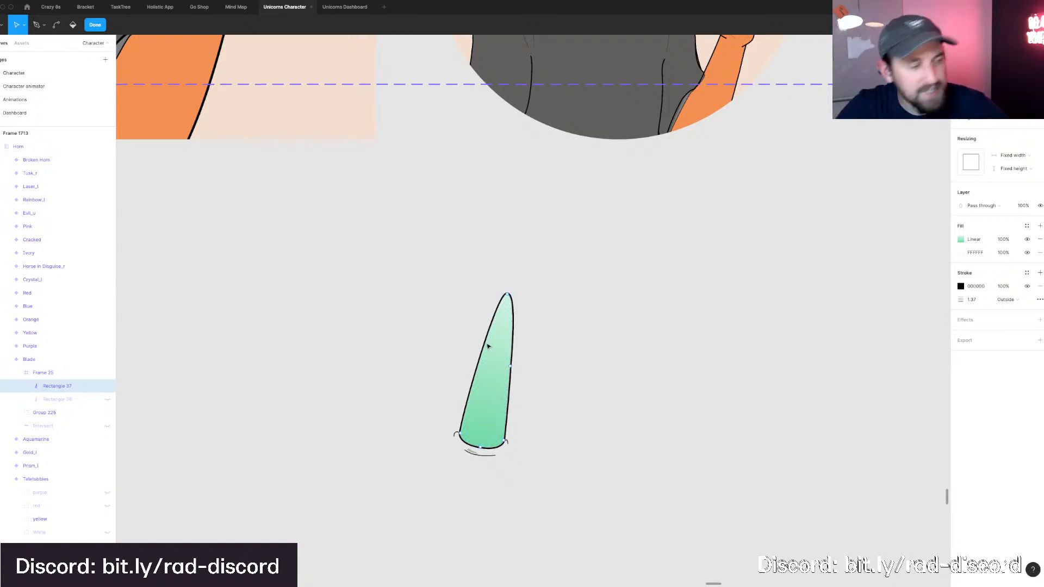
Compare the smoothed Blade horn with the neighbouring spiral horns and the character previews, and leave vector editing.
scroll(487, 346, down, 5)
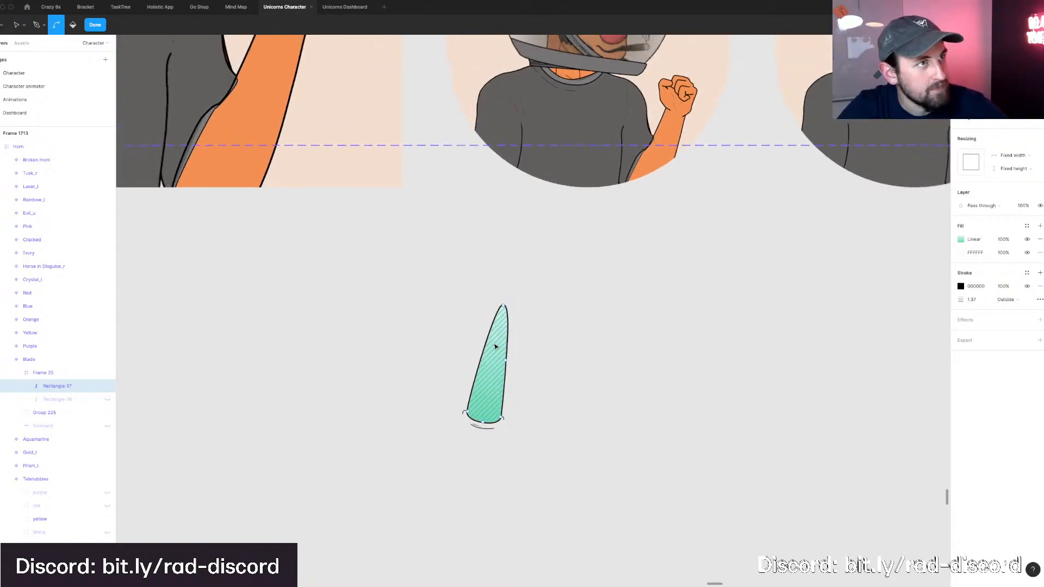
scroll(495, 346, left, 5)
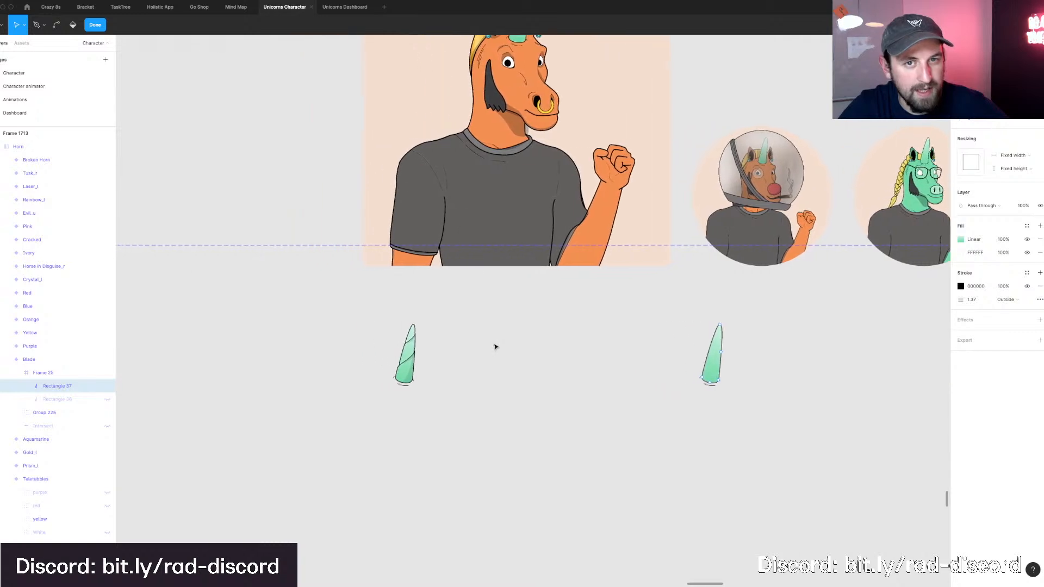
scroll(495, 346, up, 2)
scroll(495, 347, down, 2)
scroll(512, 345, right, 5)
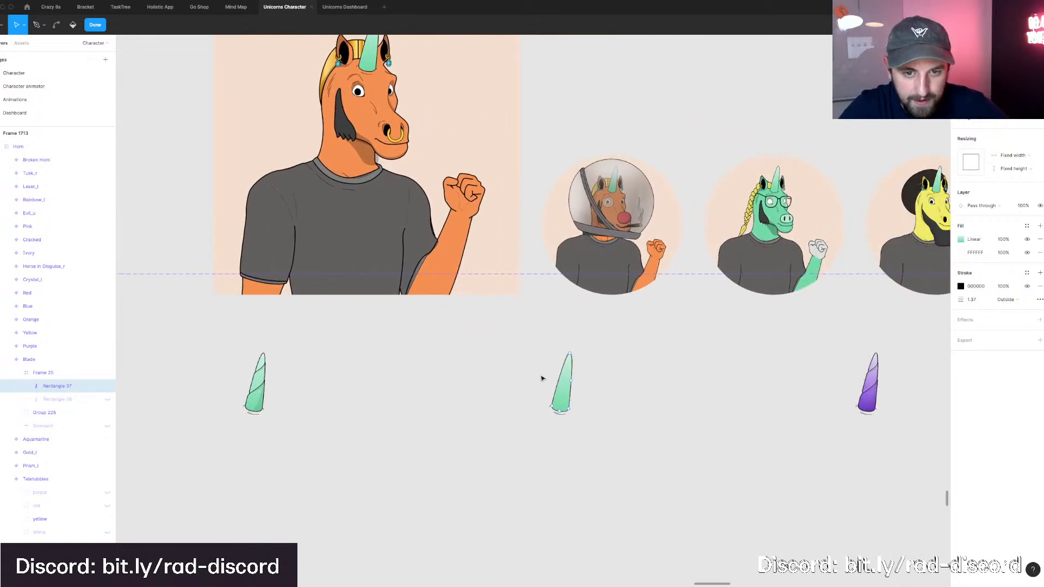
scroll(233, 408, up, 5)
scroll(380, 380, left, 3)
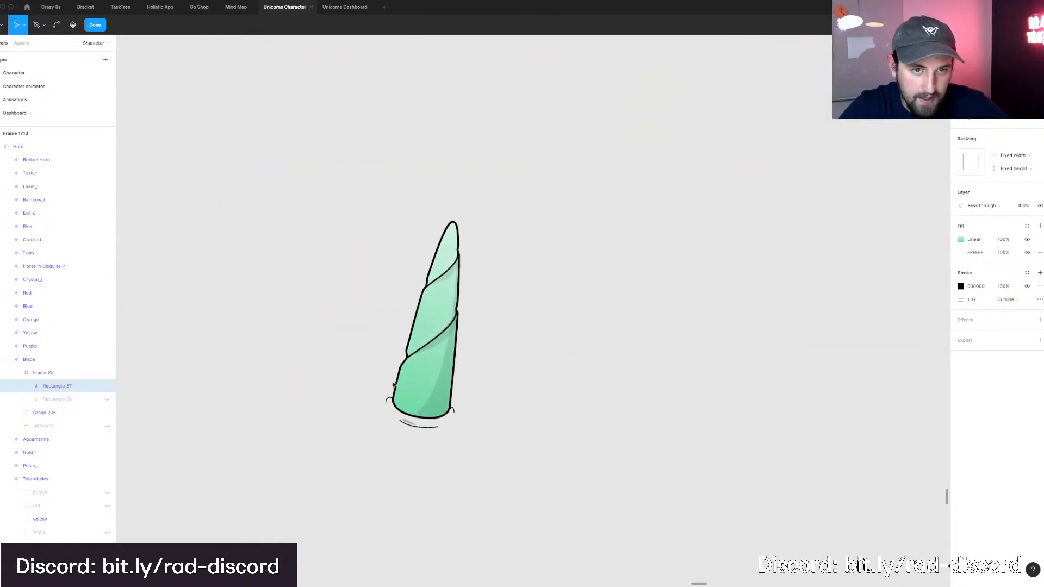
scroll(441, 375, down, 5)
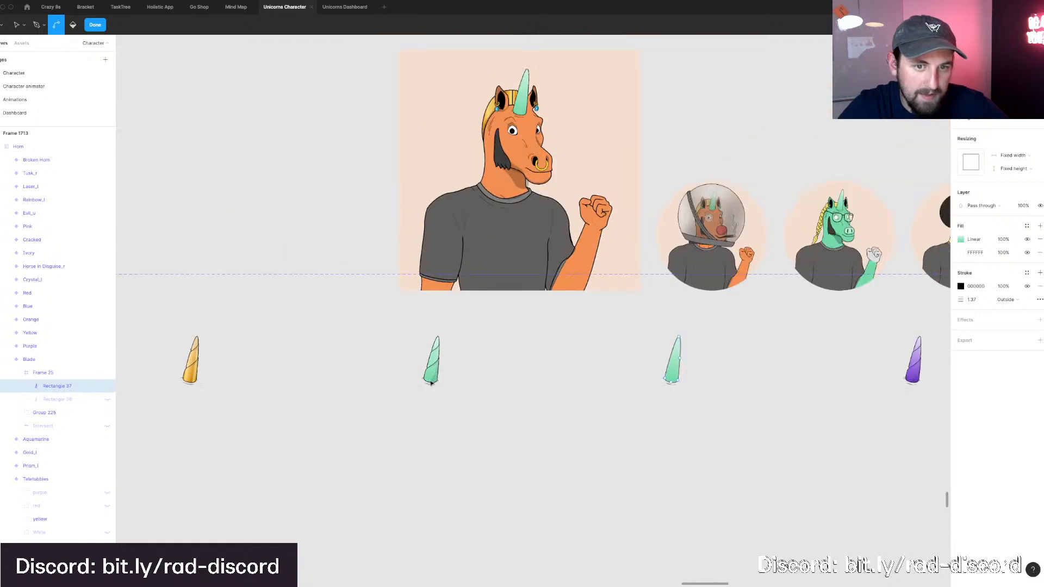
key(v)
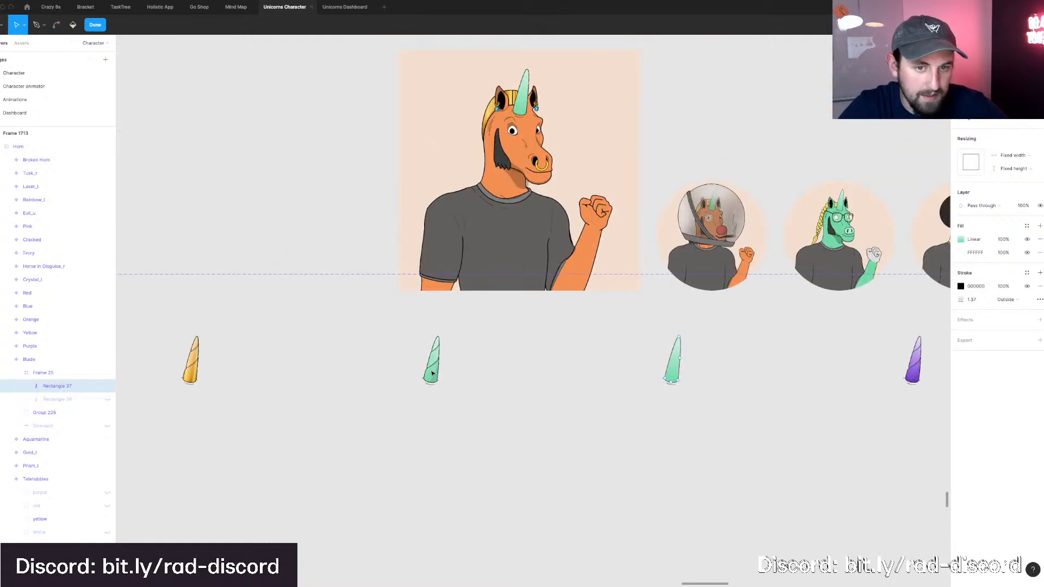
scroll(432, 372, right, 5)
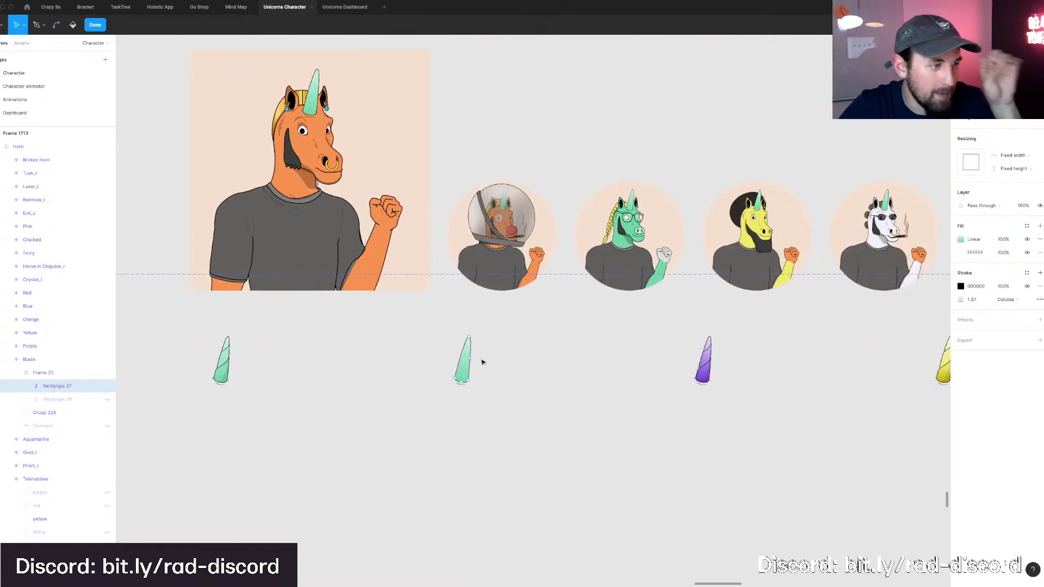
key(Escape)
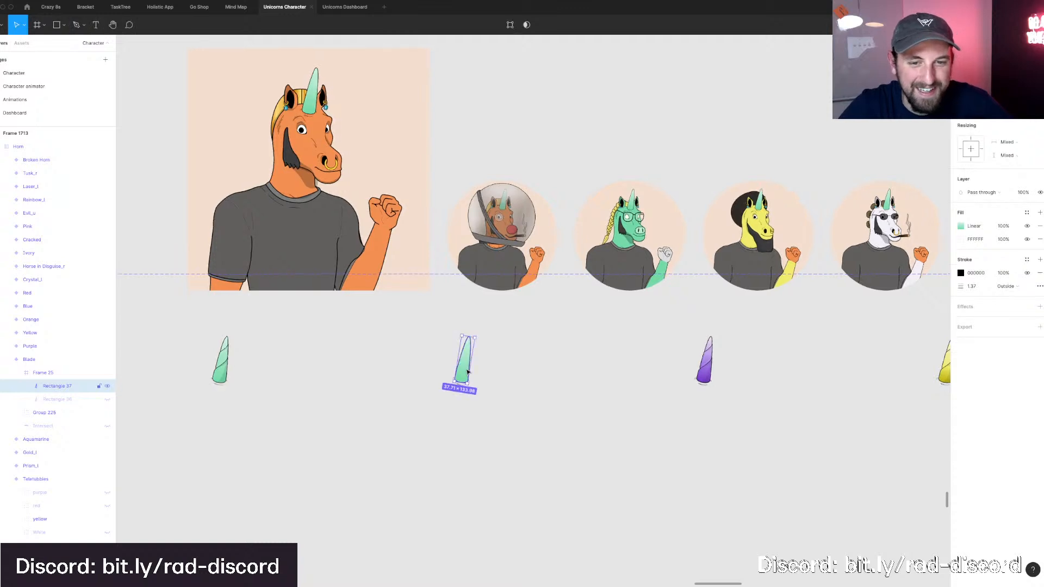
Reopen the Blade horn's Rectangle 37 outline for vector editing and remove the middle anchor point on its right edge.
scroll(465, 371, up, 5)
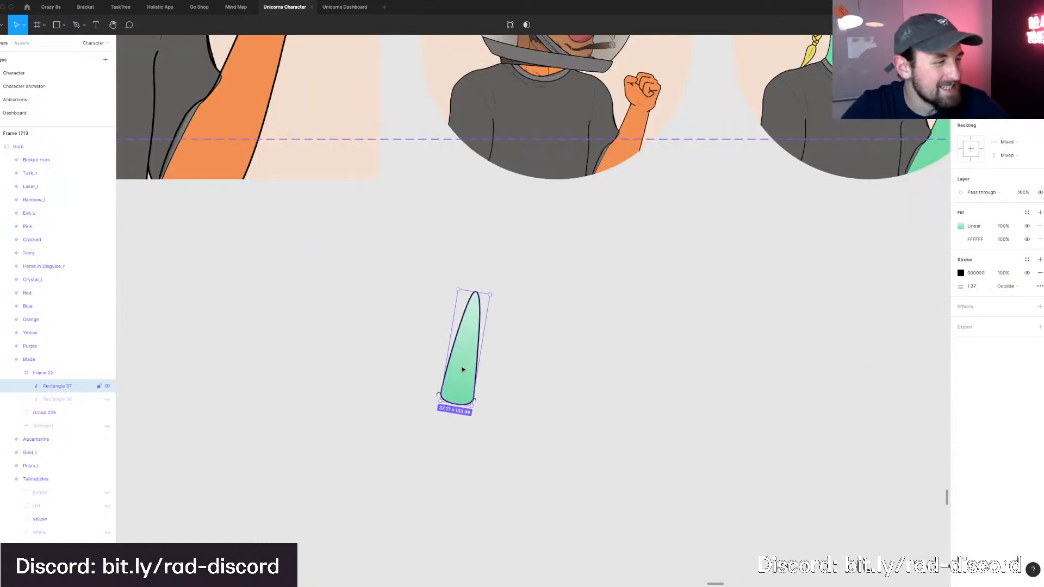
double_click(462, 370)
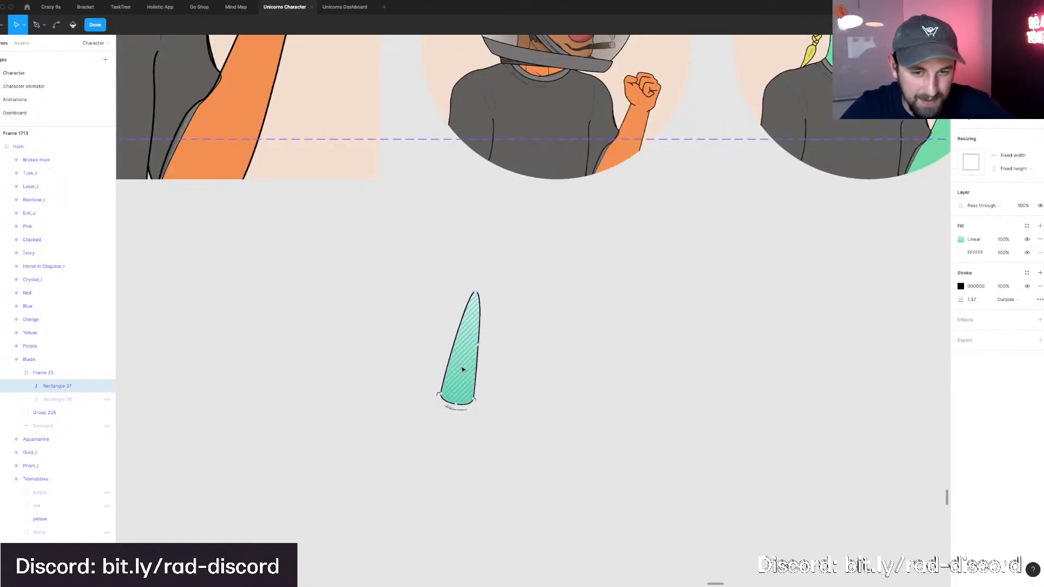
key(p)
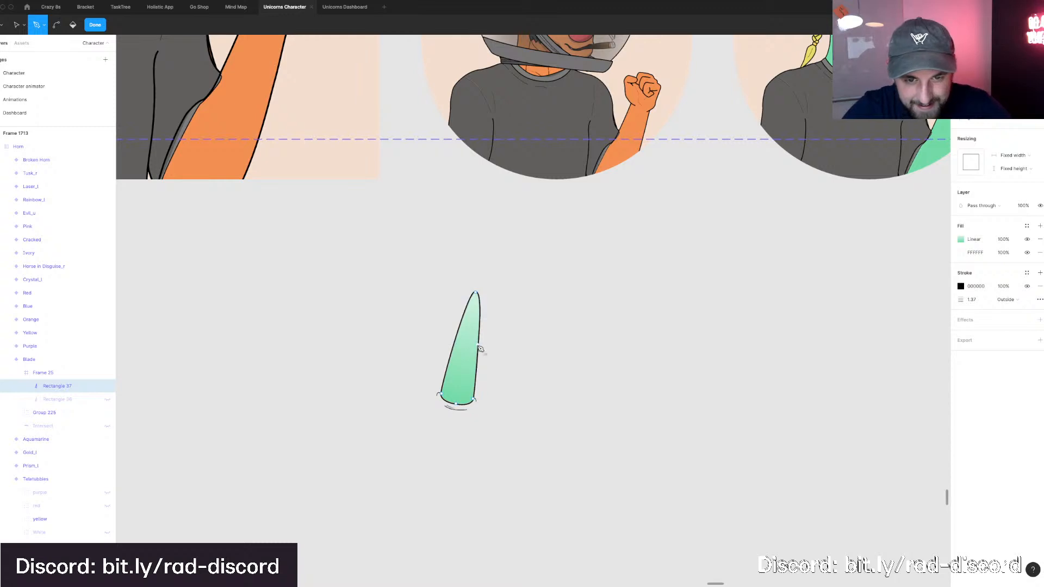
click(479, 347)
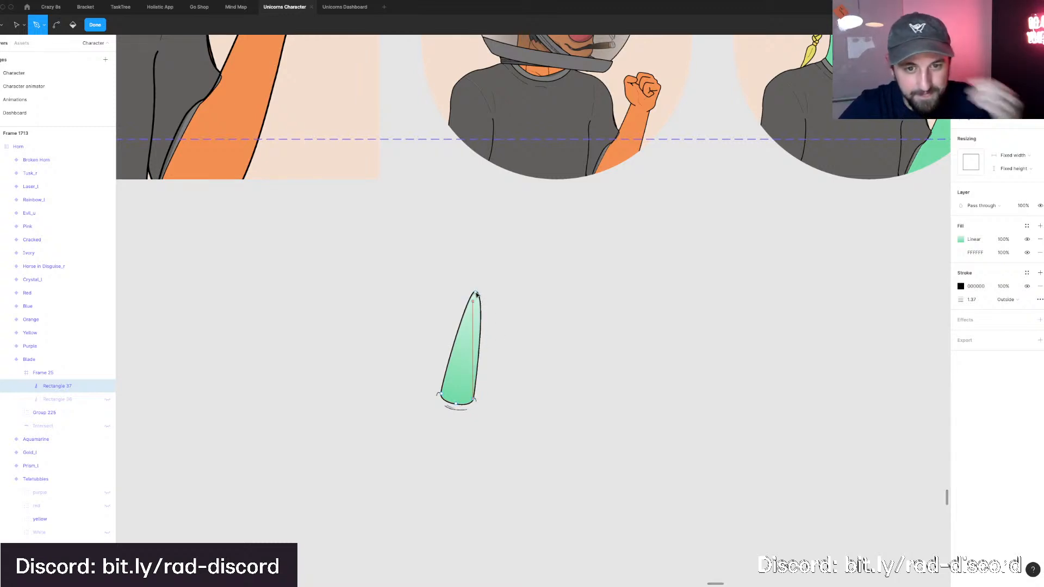
key(v)
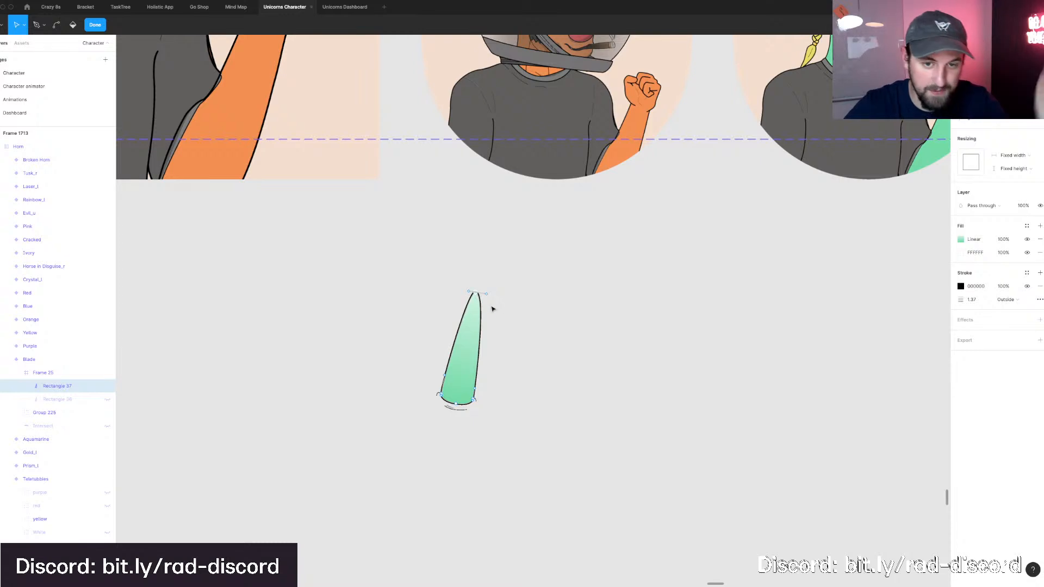
Move the anchor at the horn's tip slightly down and to the left.
scroll(499, 319, up, 1)
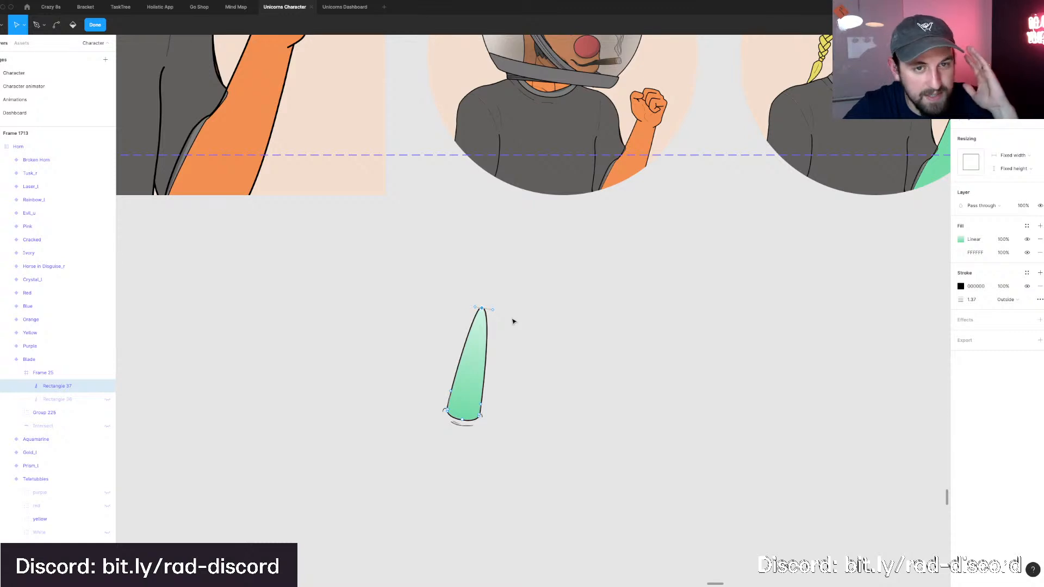
click(482, 309)
drag(481, 314, 475, 315)
scroll(452, 392, up, 3)
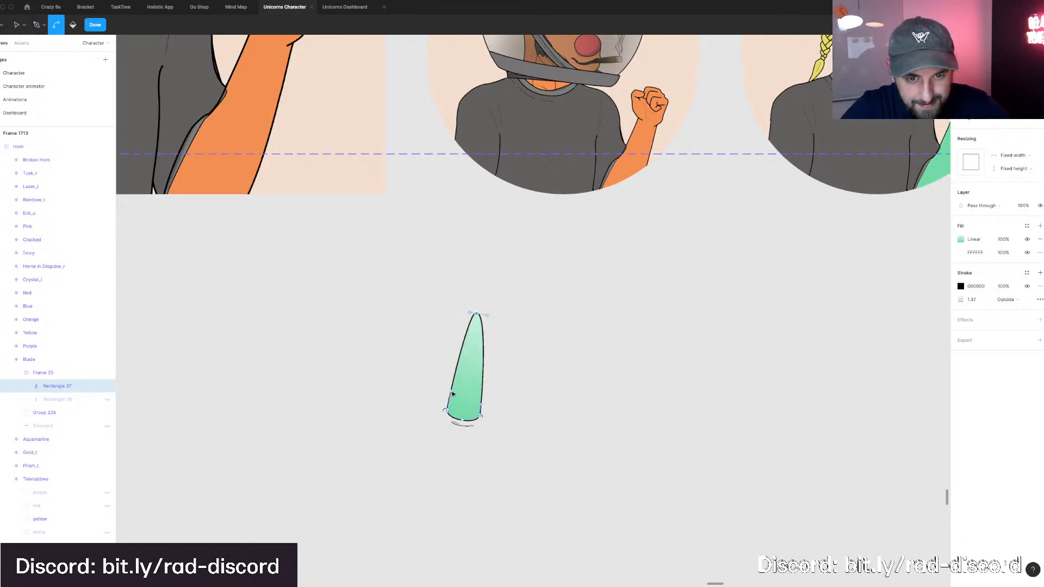
scroll(452, 392, up, 1)
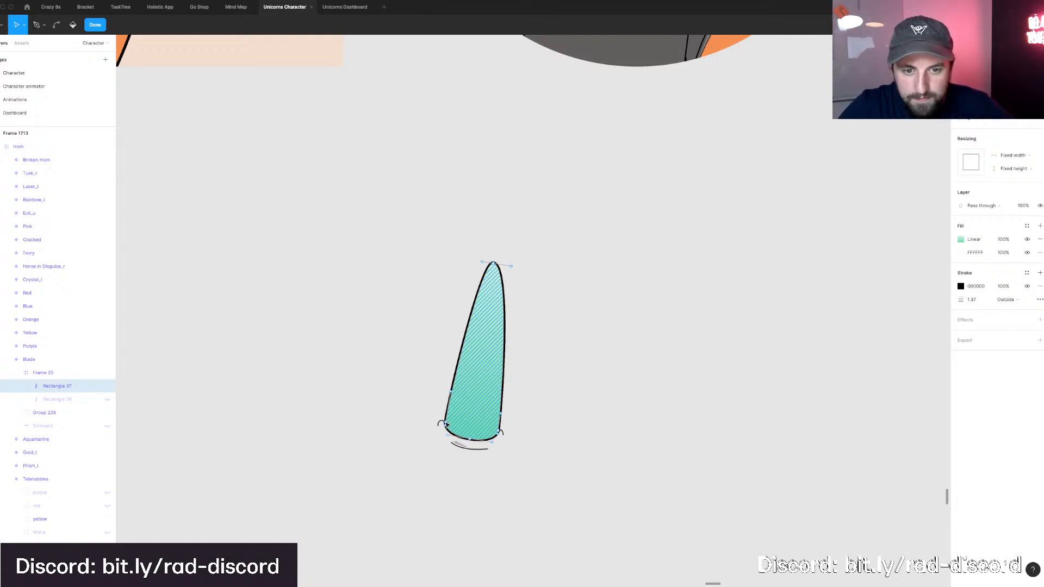
Straighten the horn's left edge by removing the curve handles at its lower-left anchor and at the tip.
click(446, 423)
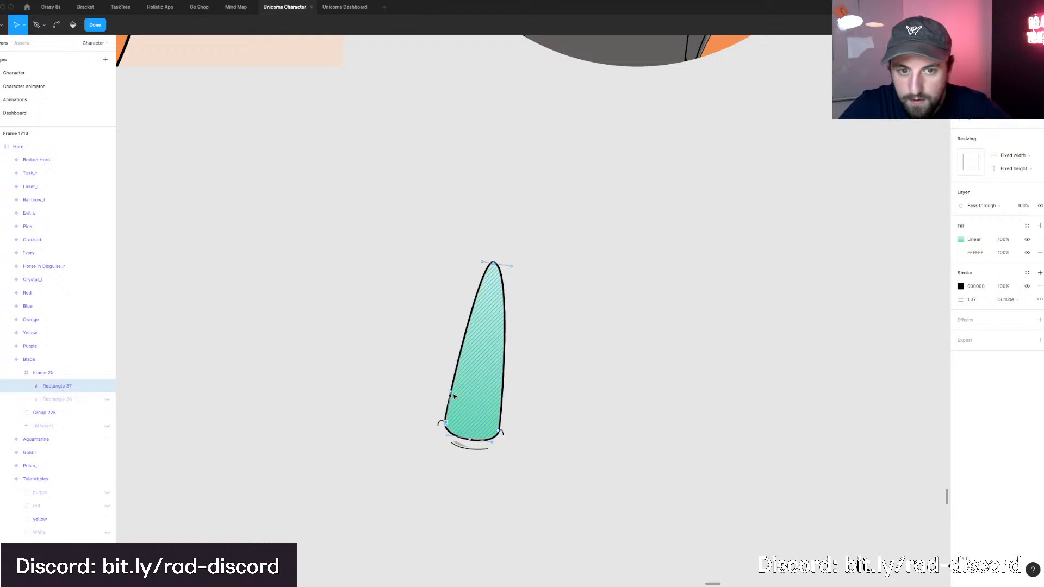
click(448, 426)
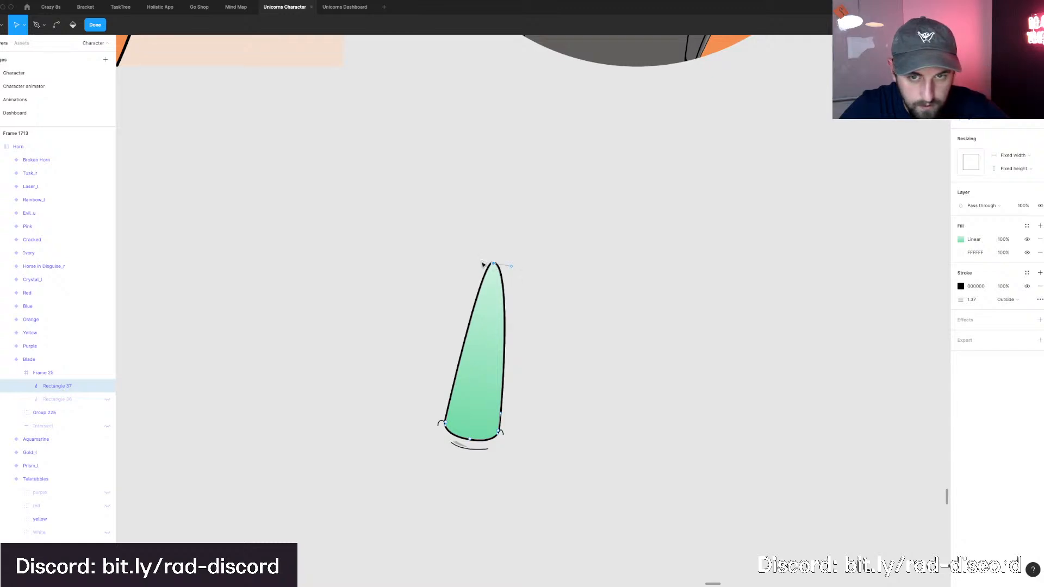
double_click(494, 265)
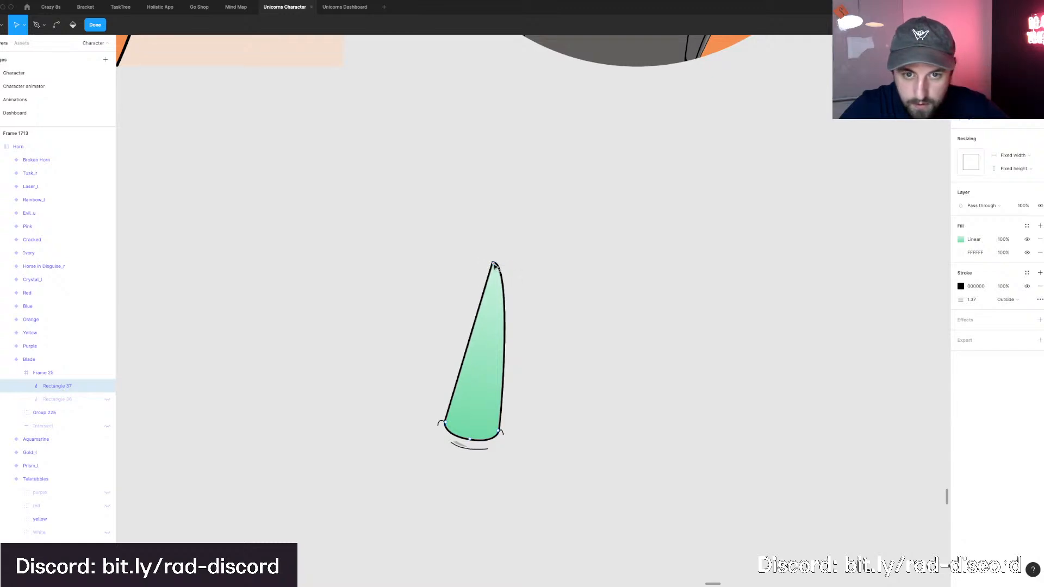
double_click(494, 265)
Reshape the tip and the curve handles of the right edge so that it bulges outward like a blade.
mouse_move(517, 267)
mouse_down()
mouse_move(498, 274)
mouse_move(520, 302)
mouse_move(525, 279)
mouse_up()
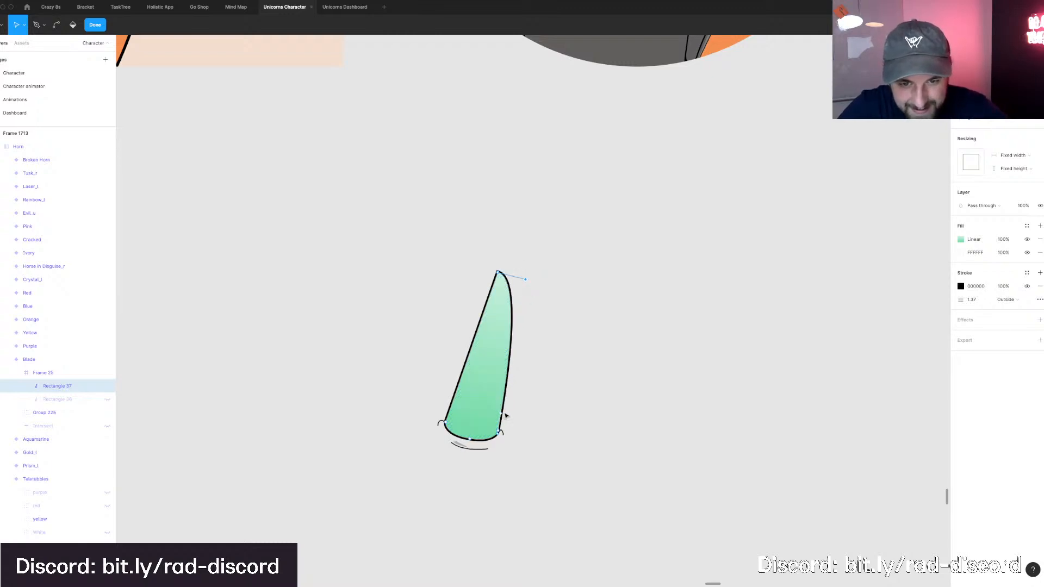
drag(512, 415, 513, 373)
key(super)
Move the blade outline's lower-right anchor inward to narrow the base and fine-tune it until it lines up vertically with the tip.
scroll(577, 301, down, 5)
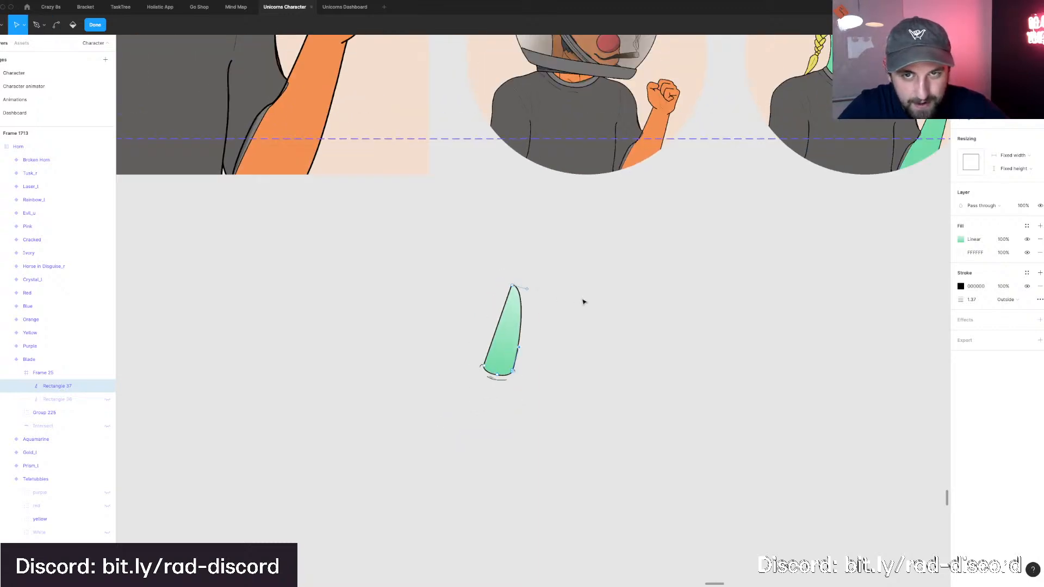
scroll(583, 302, up, 2)
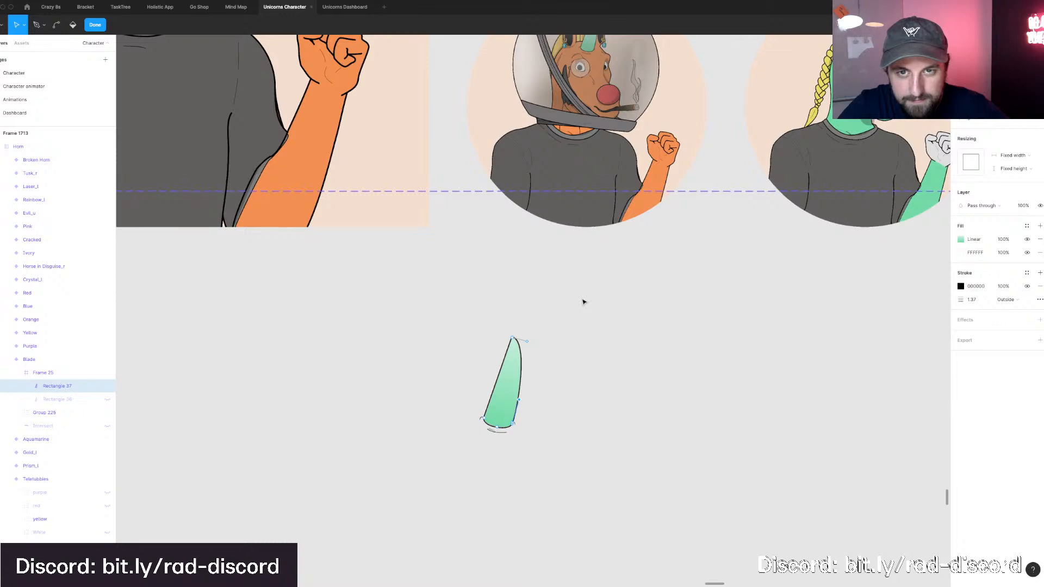
scroll(583, 302, up, 3)
scroll(583, 302, up, 4)
scroll(583, 302, left, 2)
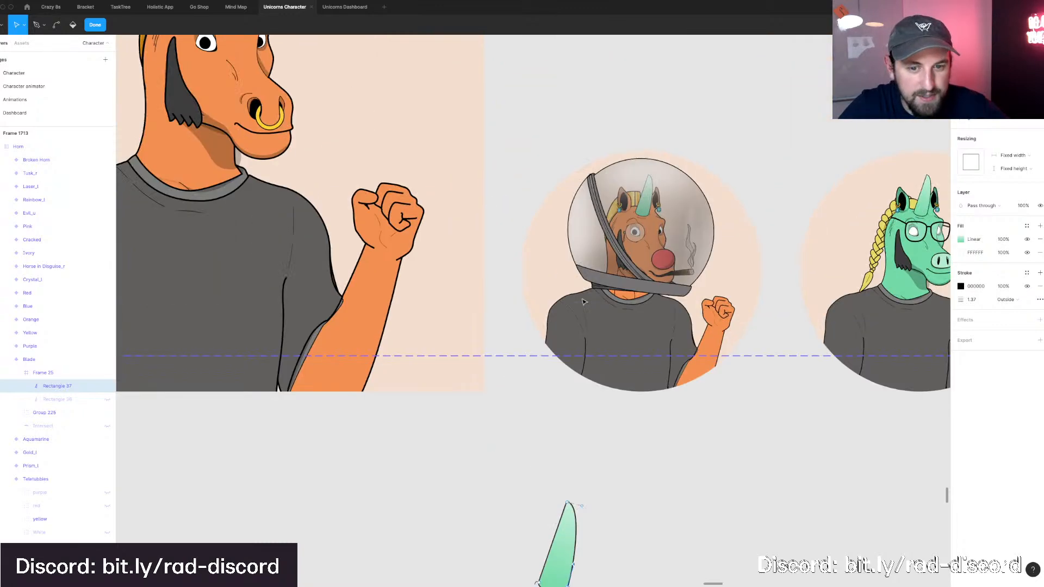
scroll(583, 302, down, 7)
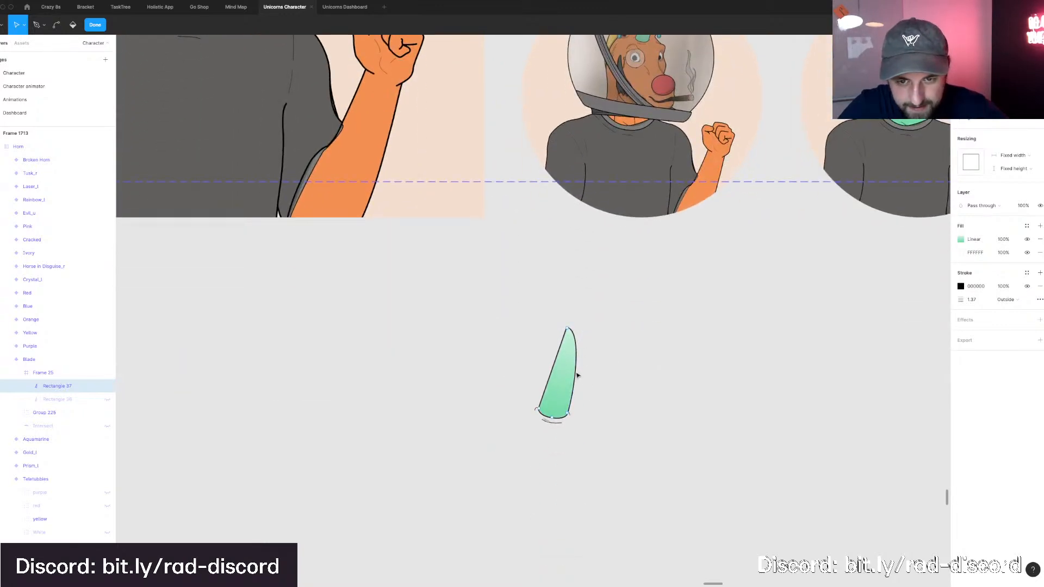
drag(572, 375, 566, 378)
scroll(571, 383, up, 5)
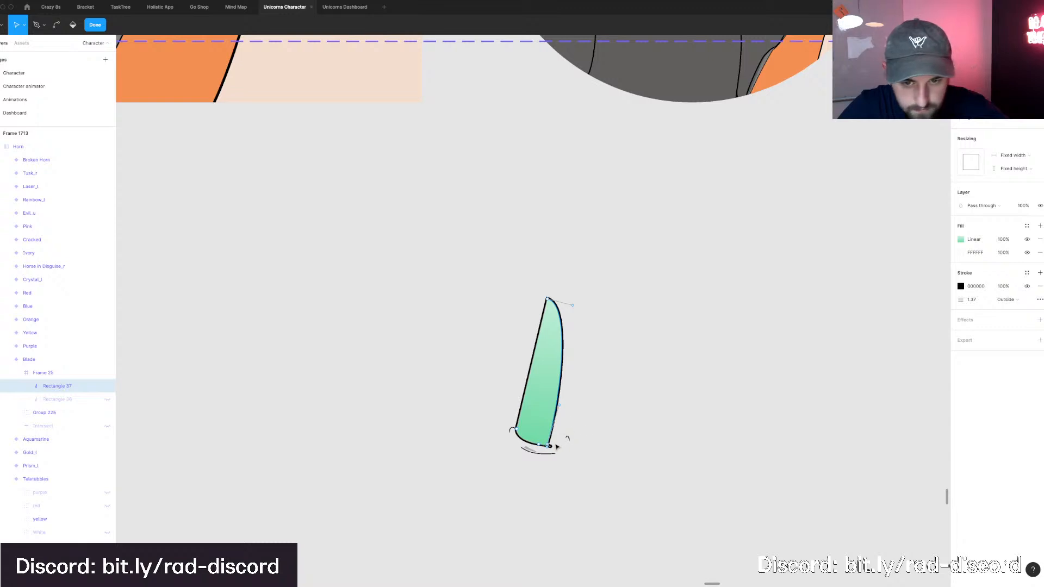
click(549, 445)
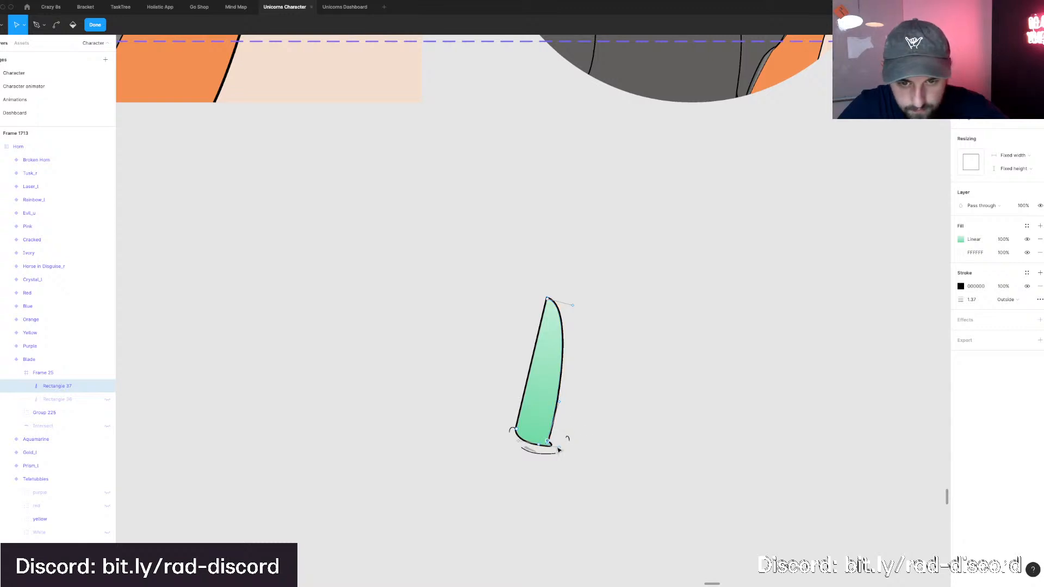
click(553, 451)
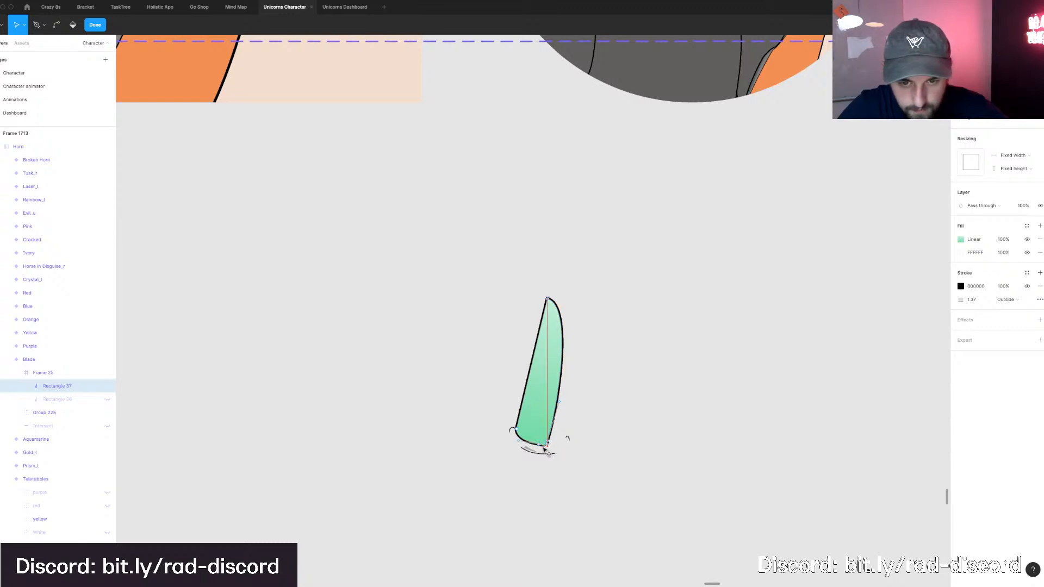
click(543, 371)
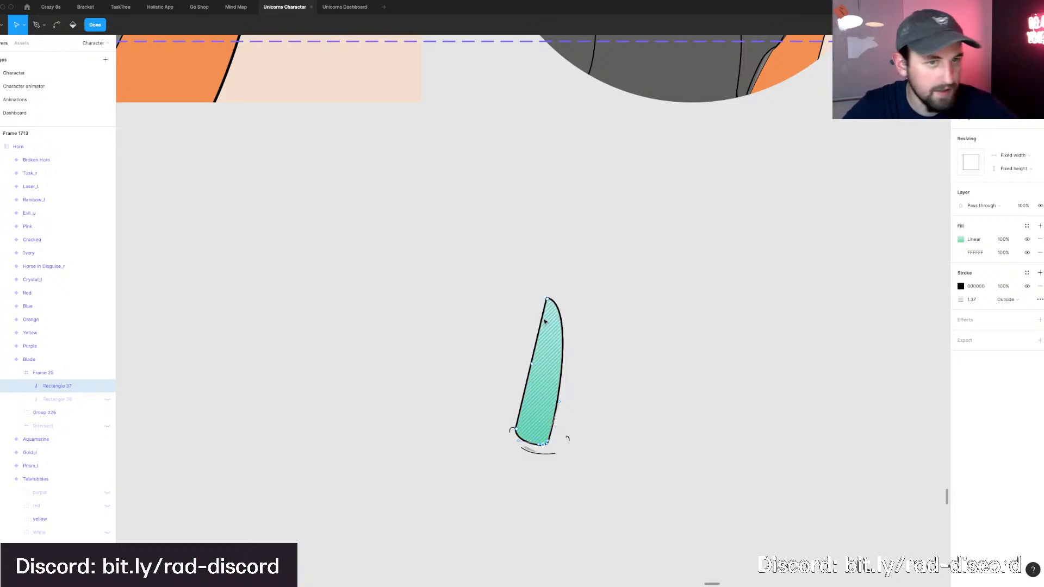
click(545, 321)
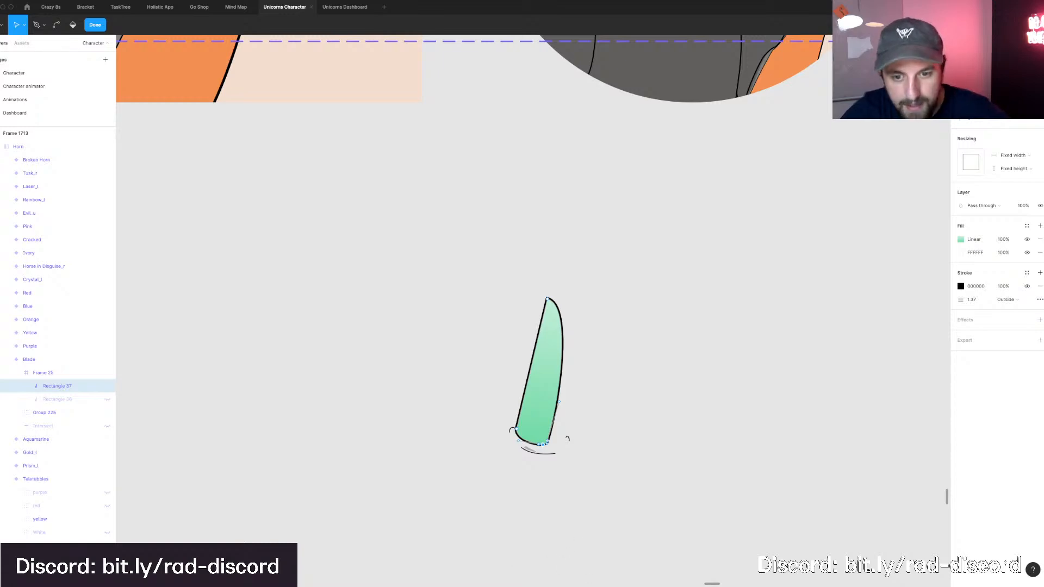
Switch to Google Chrome and search Google Images for "damascus steel blade".
click(637, 574)
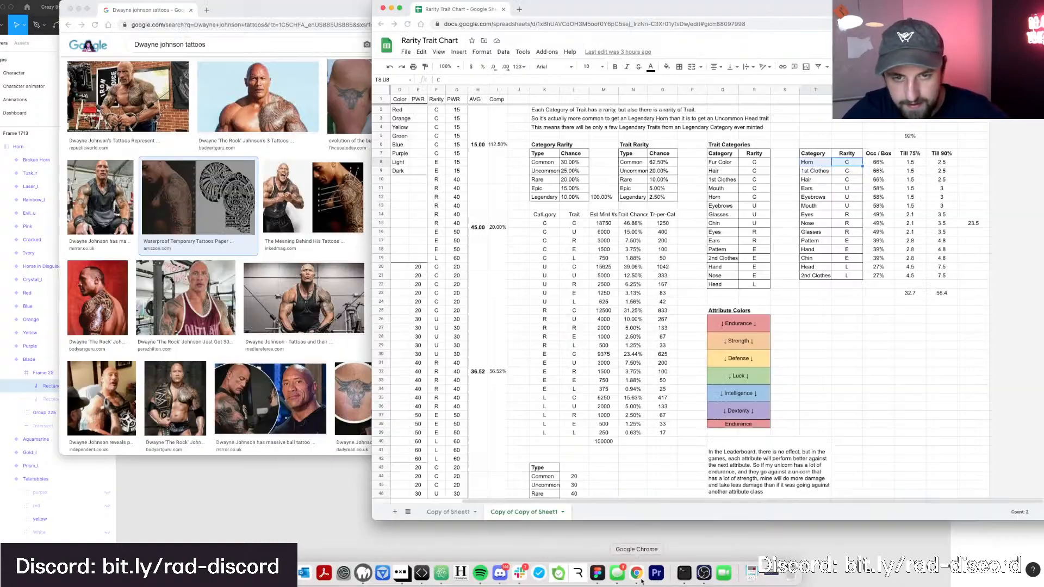
click(176, 37)
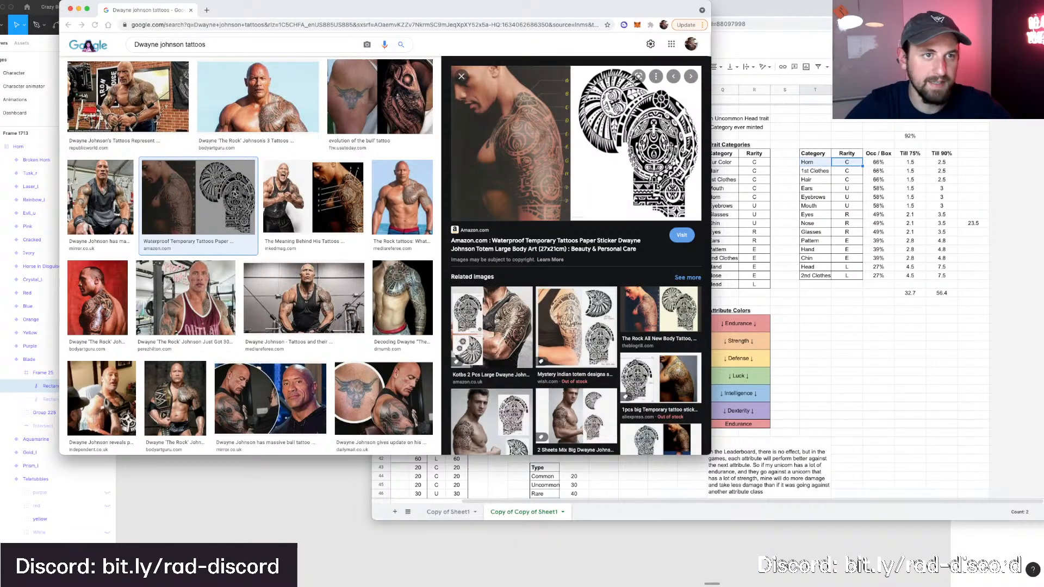
click(176, 37)
text(a)
key(super+a)
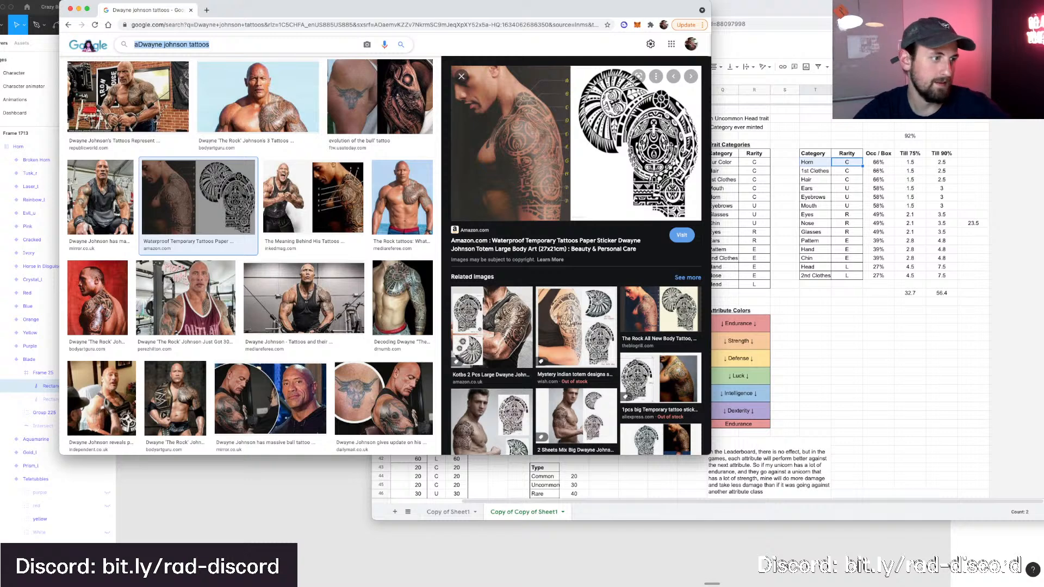
text(knife p)
key(BackSpace)
key(BackSpace)
key(BackSpace)
key(BackSpace)
key(BackSpace)
key(BackSpace)
key(BackSpace)
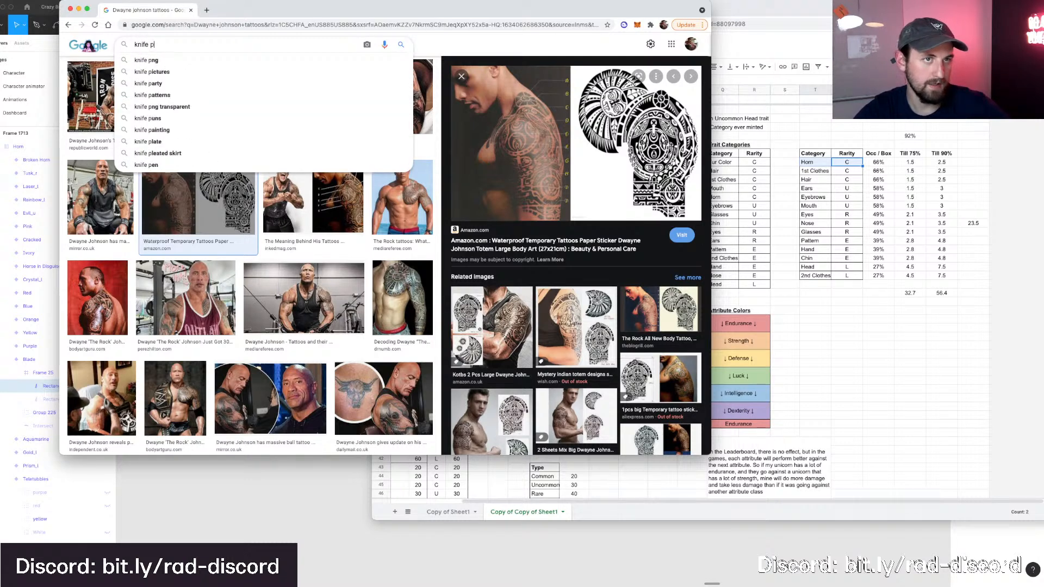
text(damasc)
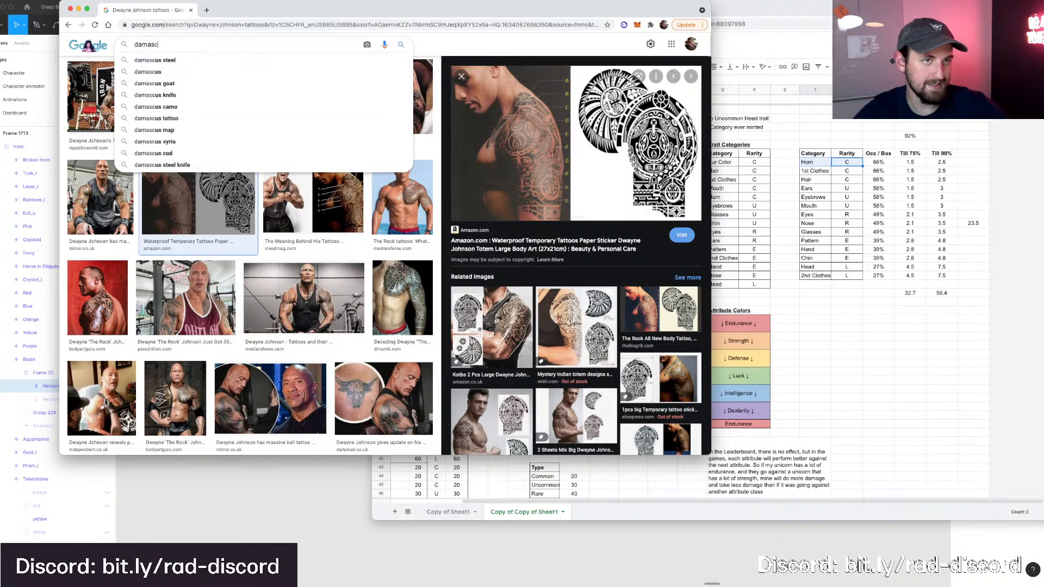
text(us steel blade)
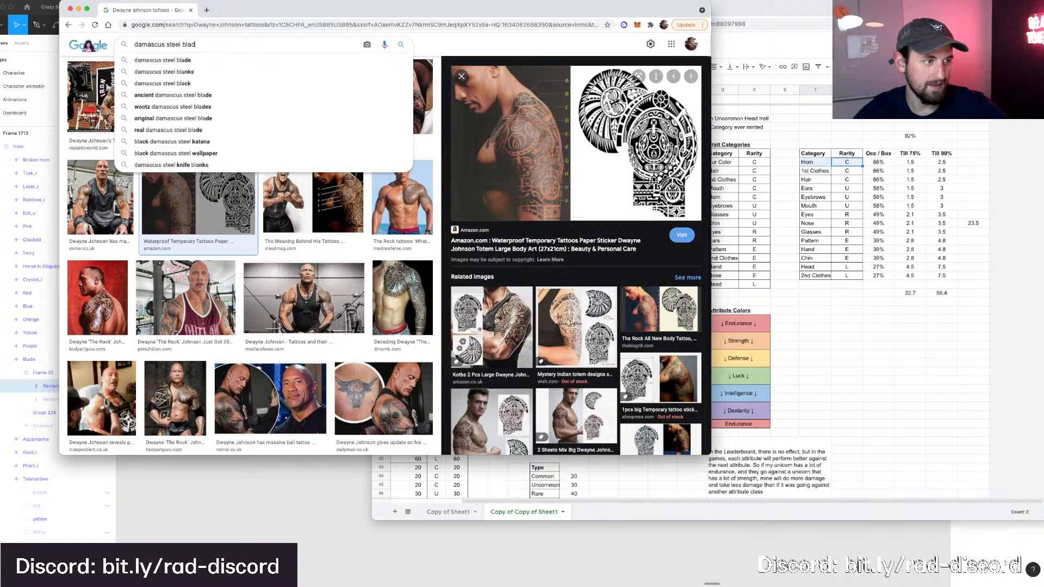
key(Return)
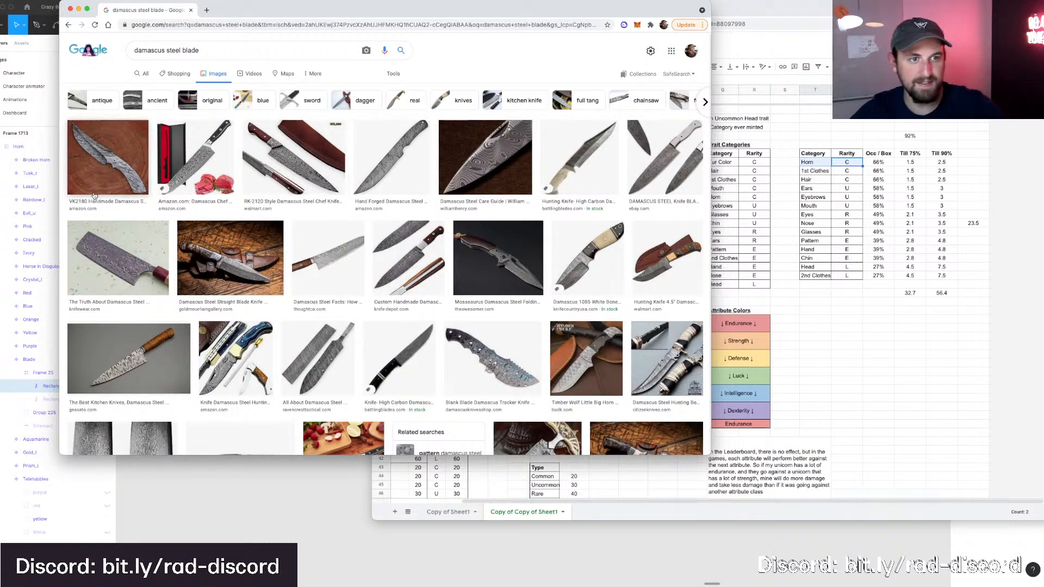
Browse the damascus steel results and preview several knives, examining their blade shapes and steel patterns as references for the horn.
click(95, 159)
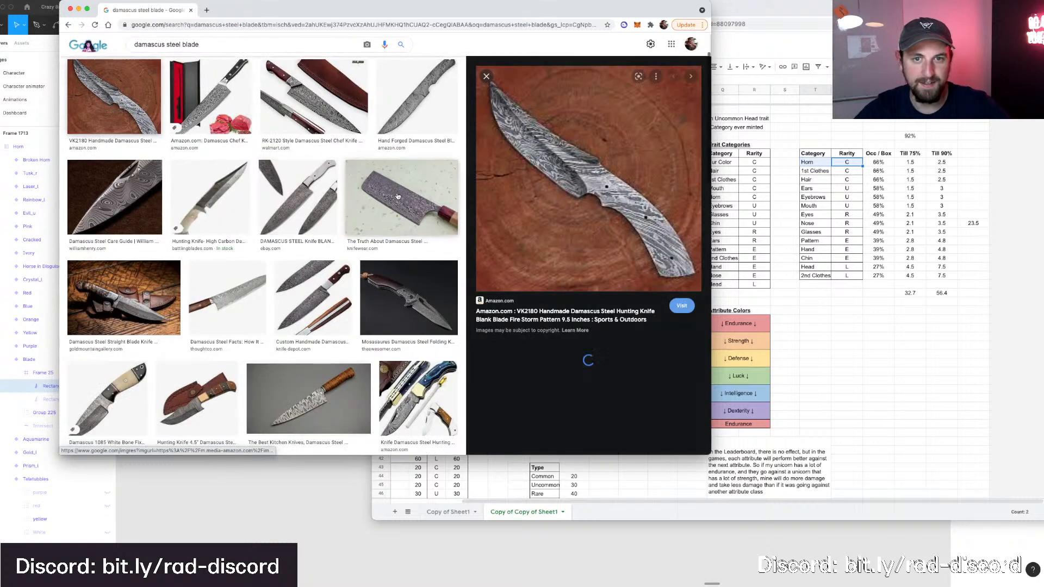
scroll(391, 197, up, 1)
scroll(390, 198, down, 1)
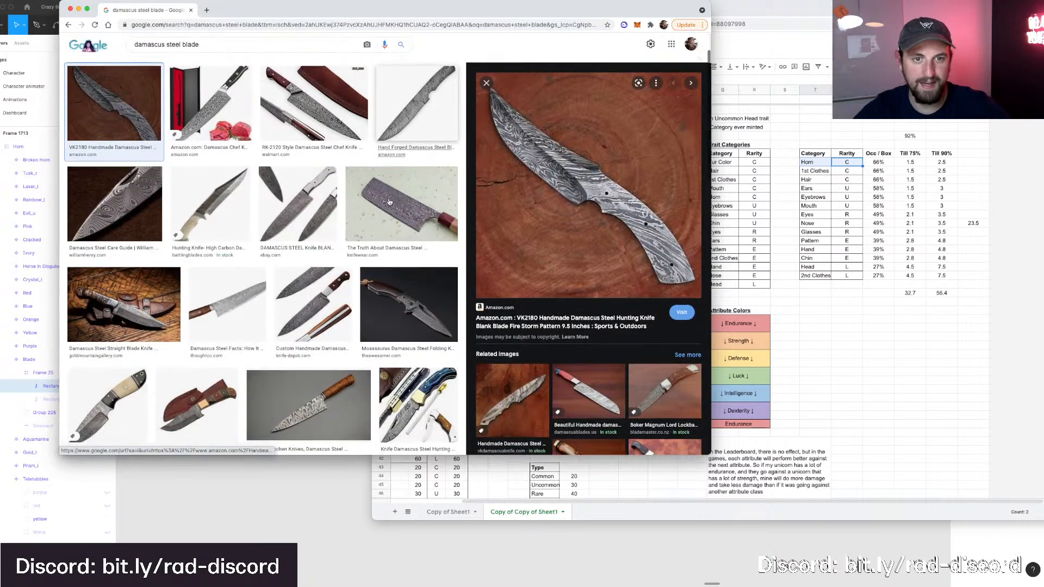
scroll(375, 204, up, 1)
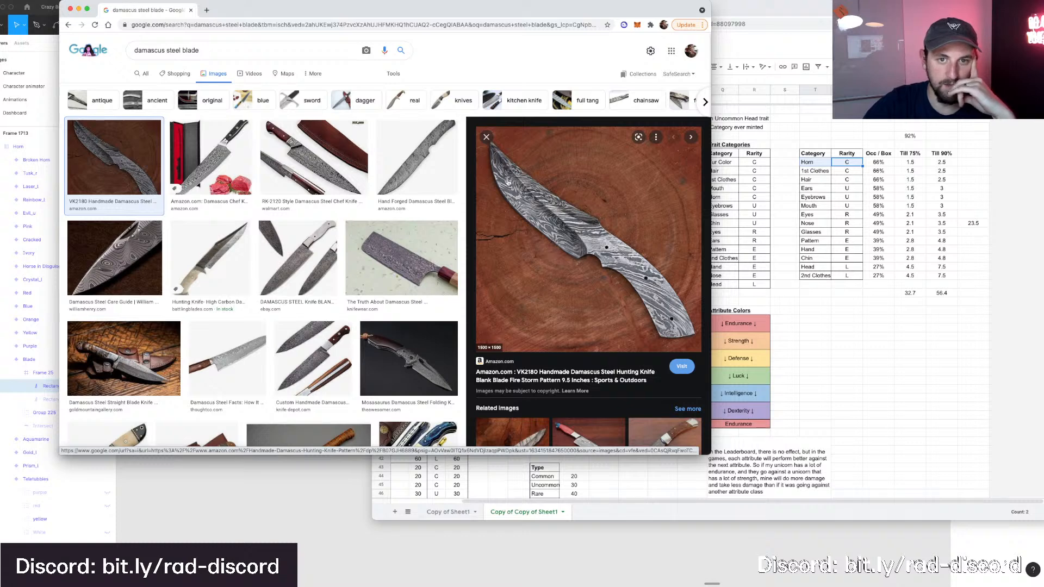
scroll(395, 169, down, 3)
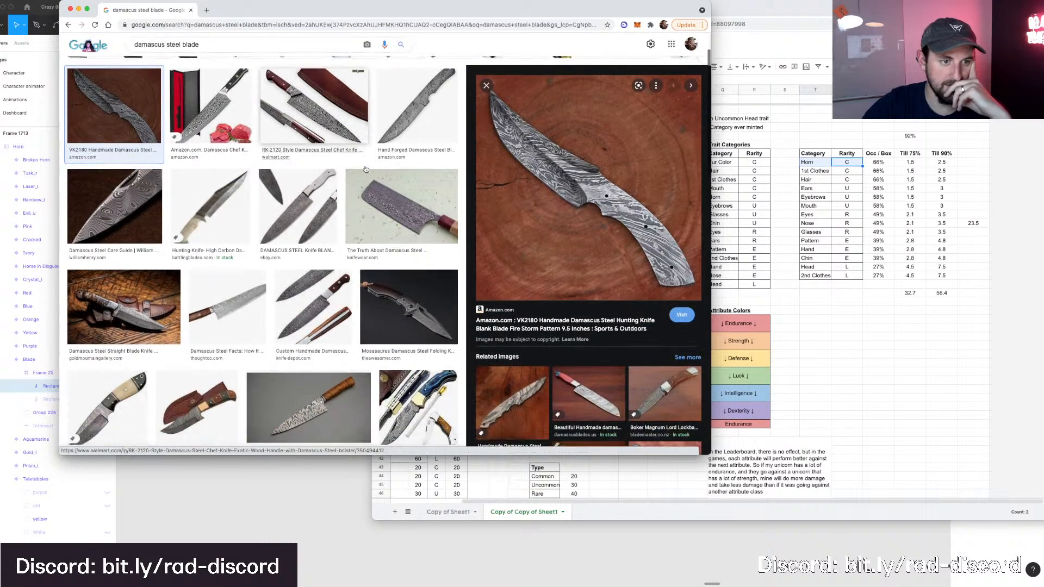
click(130, 294)
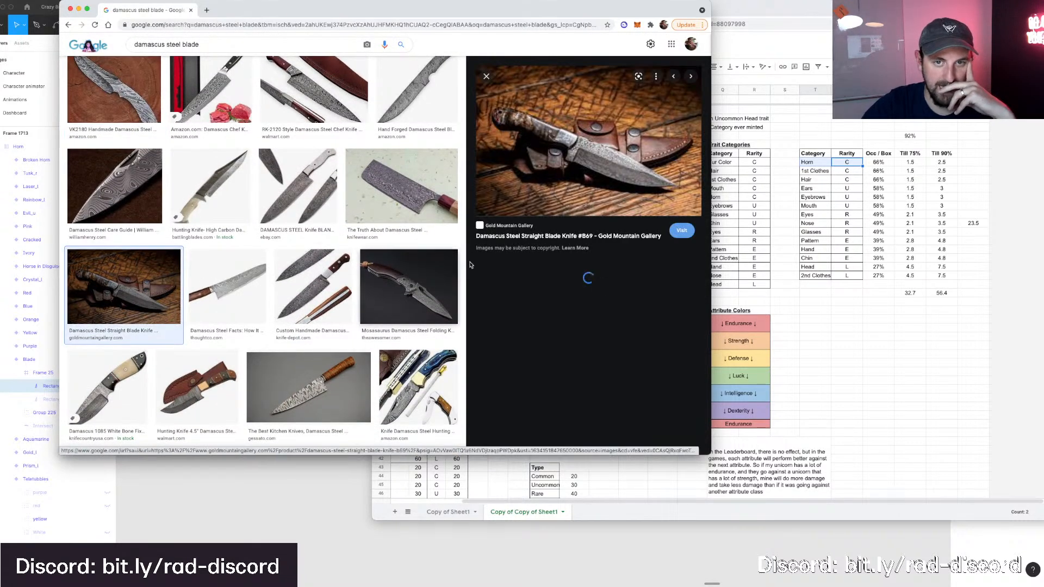
scroll(674, 237, up, 3)
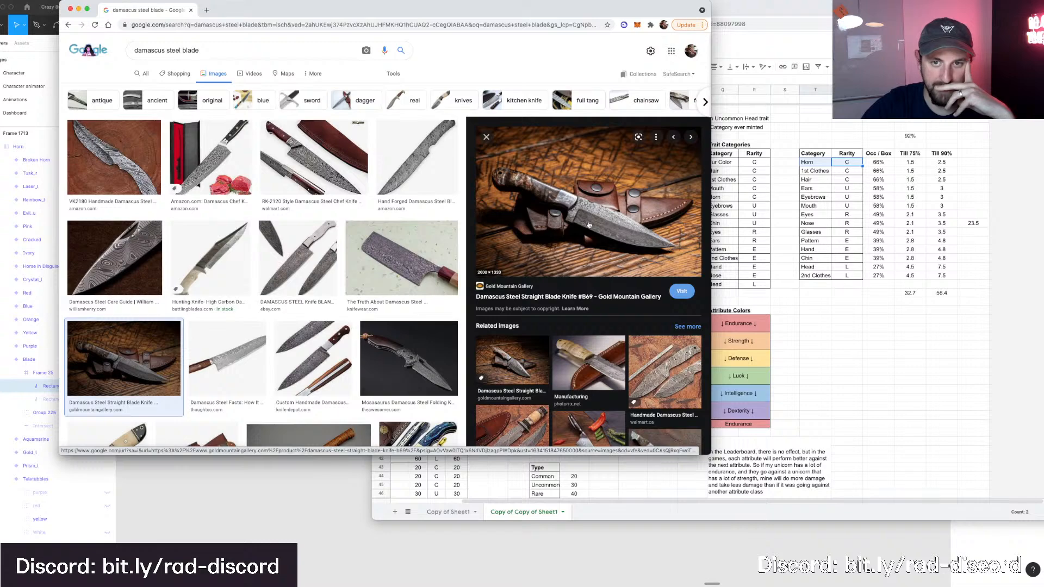
scroll(568, 212, down, 5)
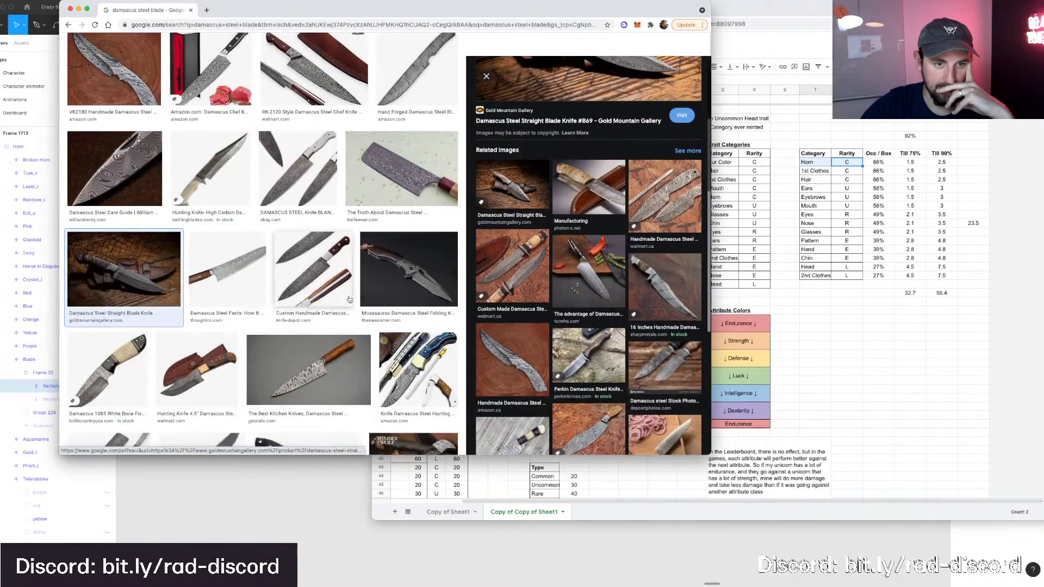
scroll(344, 296, down, 3)
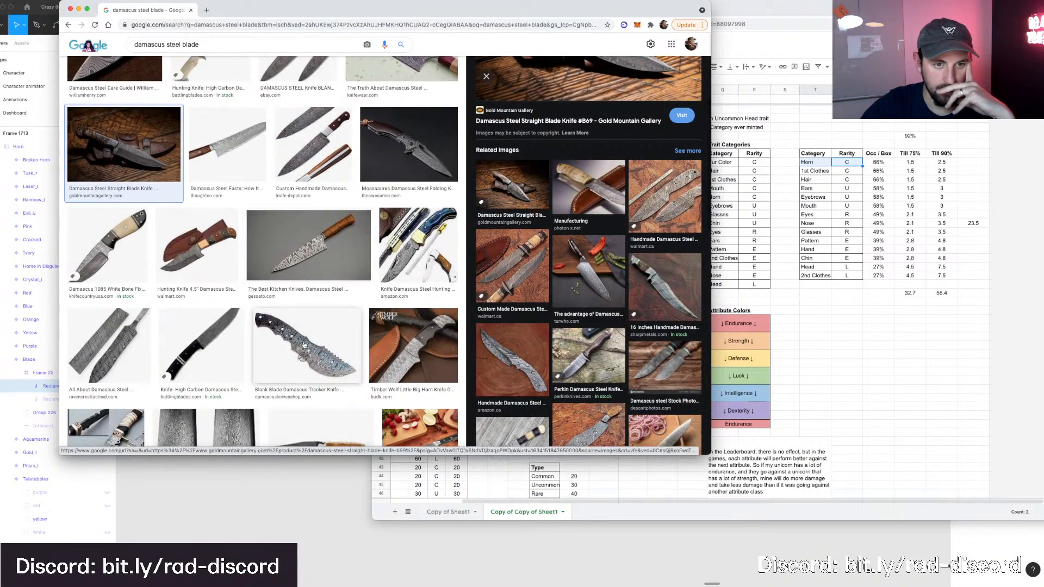
click(307, 344)
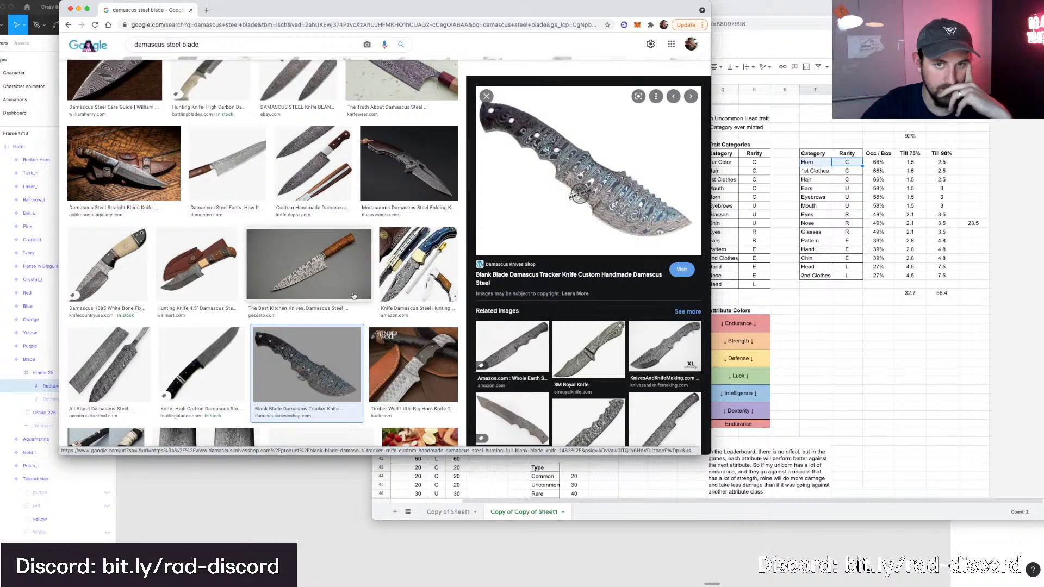
scroll(353, 296, up, 3)
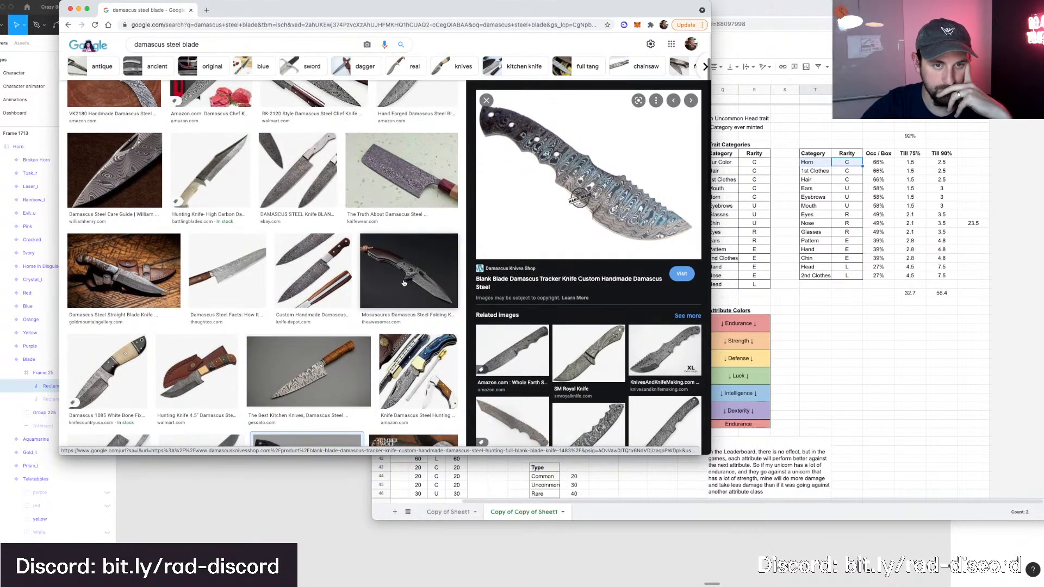
click(404, 282)
scroll(404, 282, down, 2)
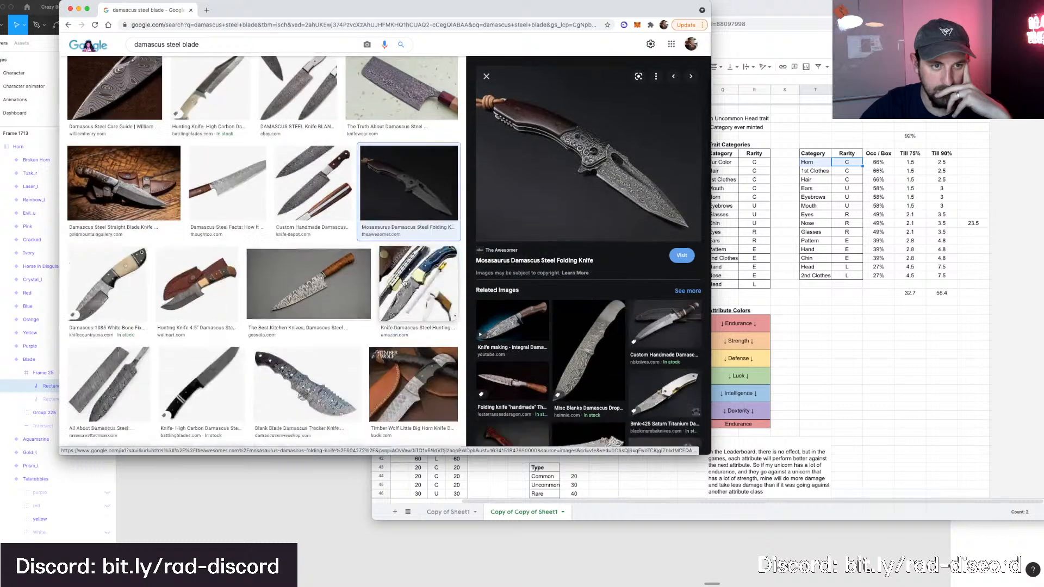
scroll(404, 282, down, 6)
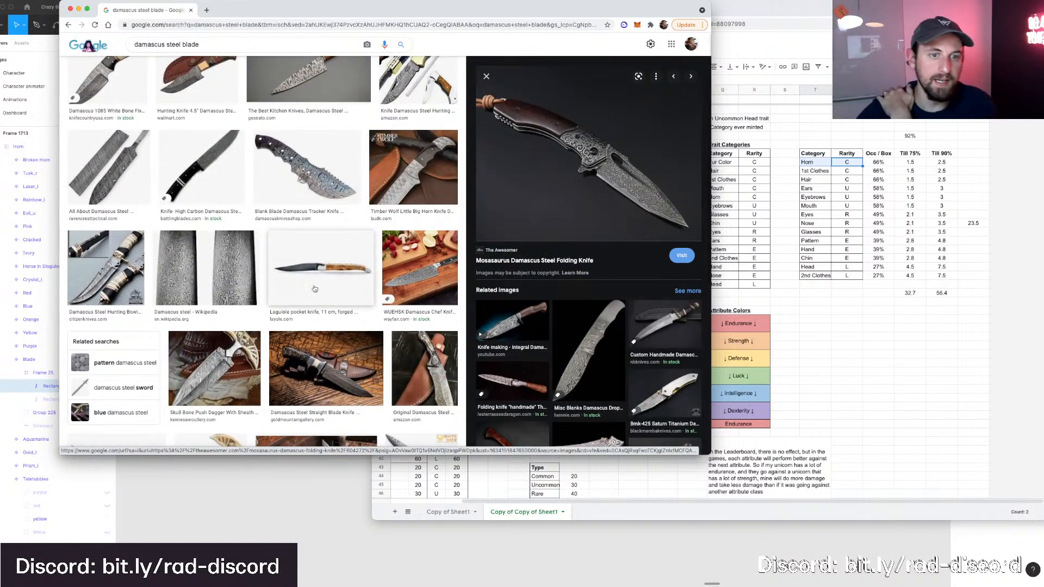
click(314, 288)
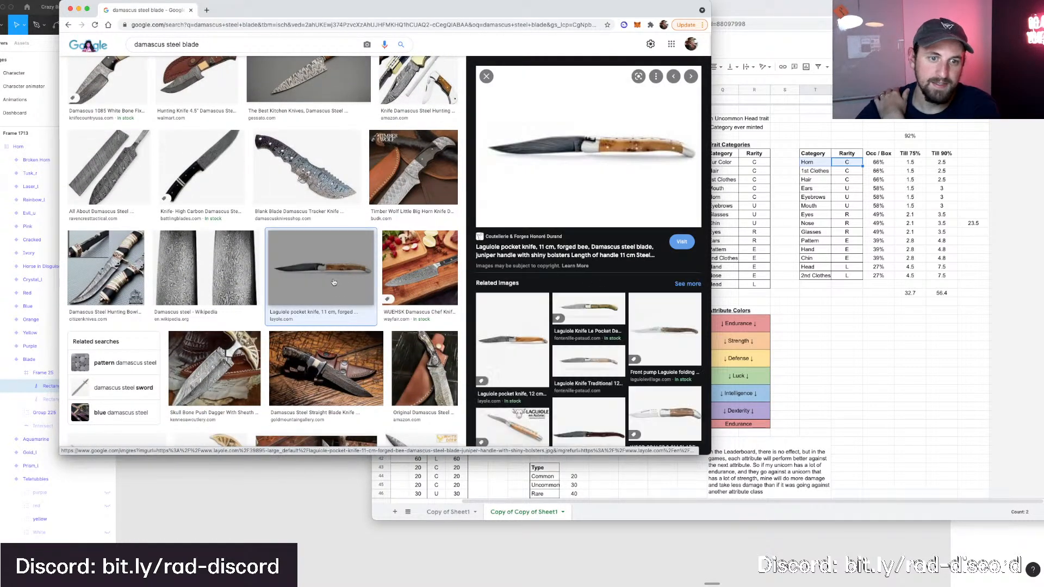
scroll(334, 282, up, 5)
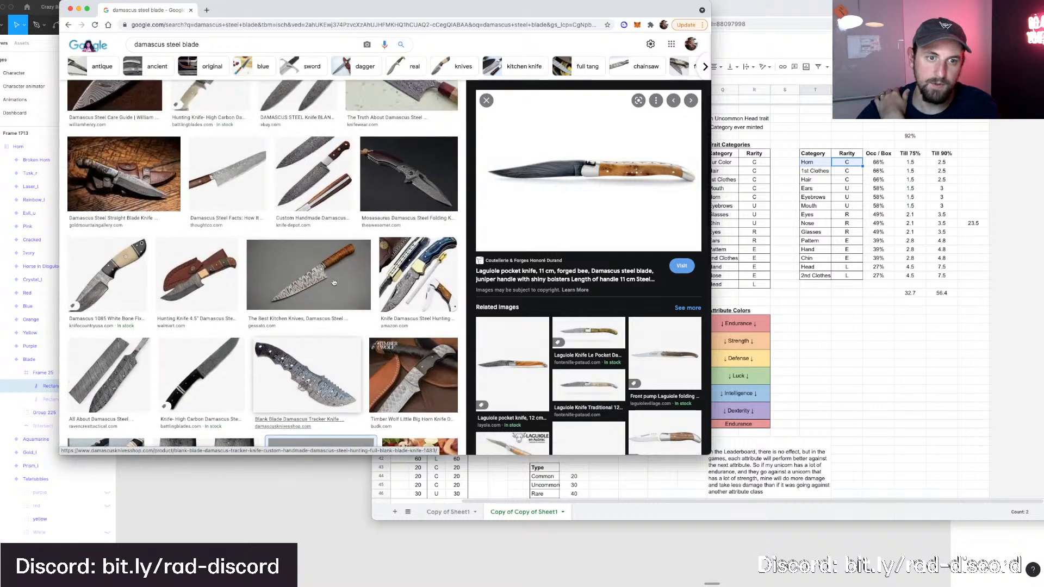
scroll(334, 282, up, 5)
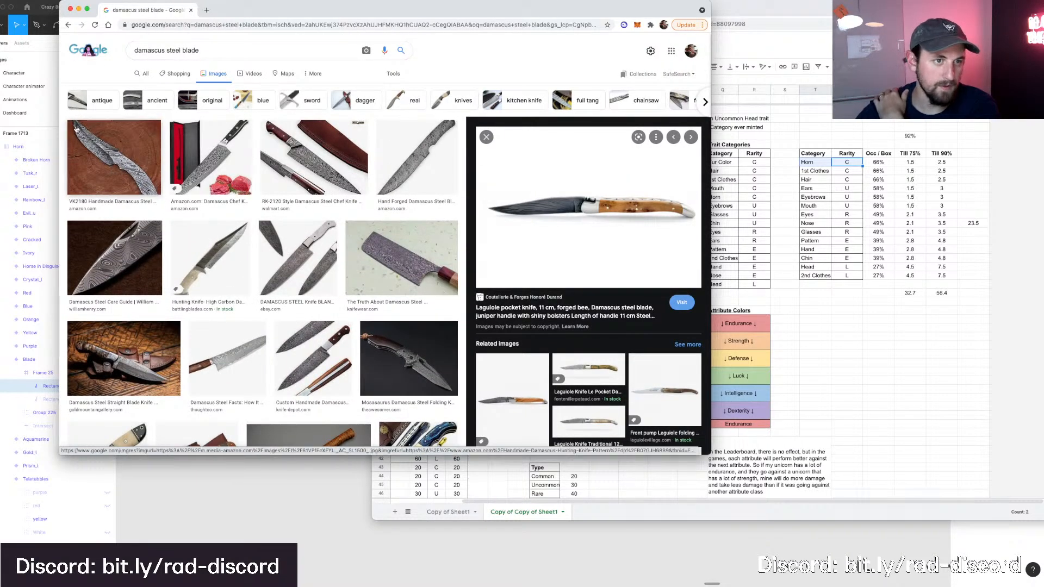
Open the Battling Blades Hunting Knife picture, copy the image, and switch back to the Figma file.
click(212, 262)
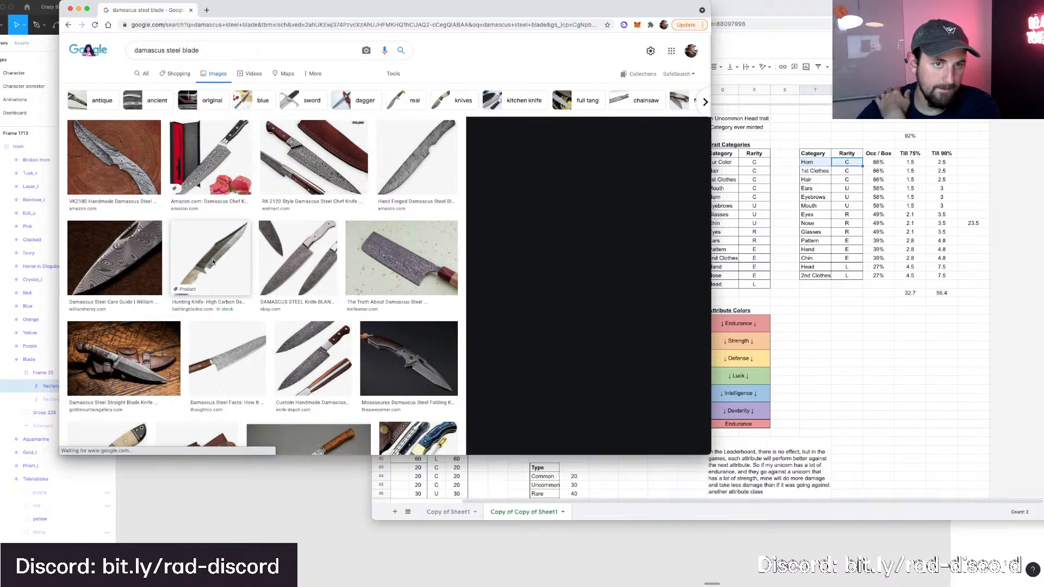
scroll(592, 246, up, 2)
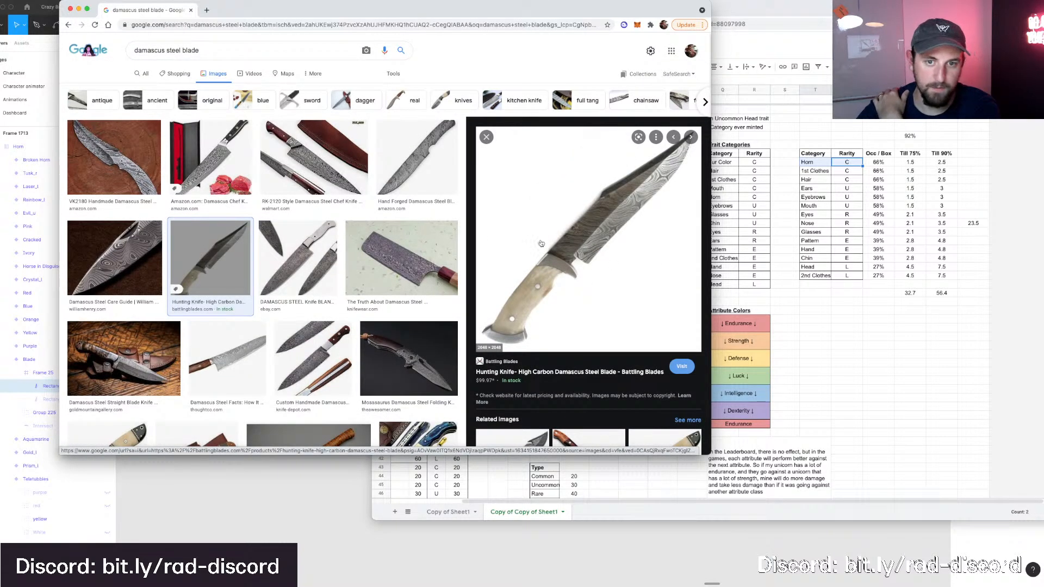
right_click(582, 253)
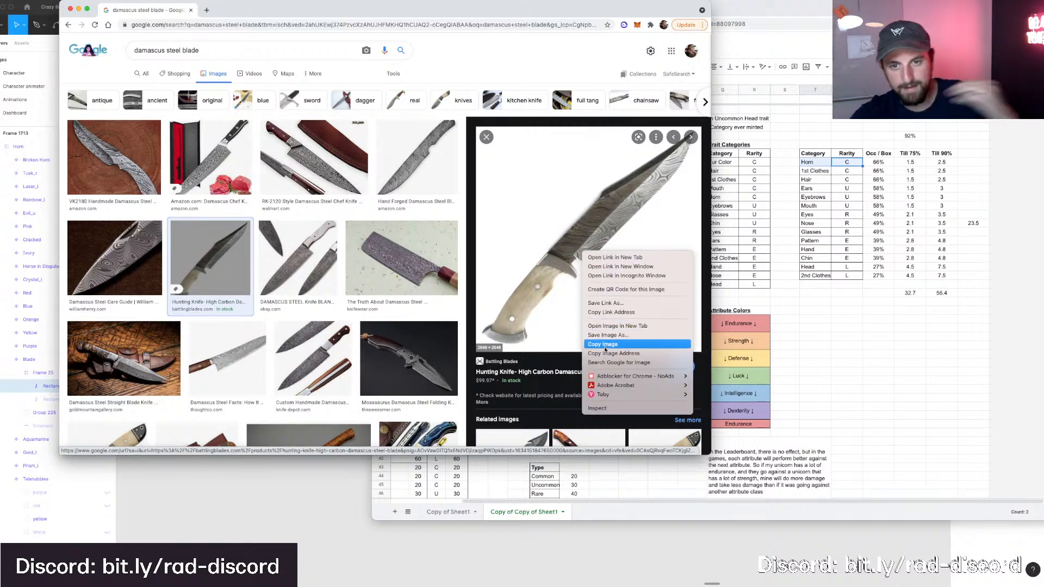
click(606, 344)
key(super+Tab)
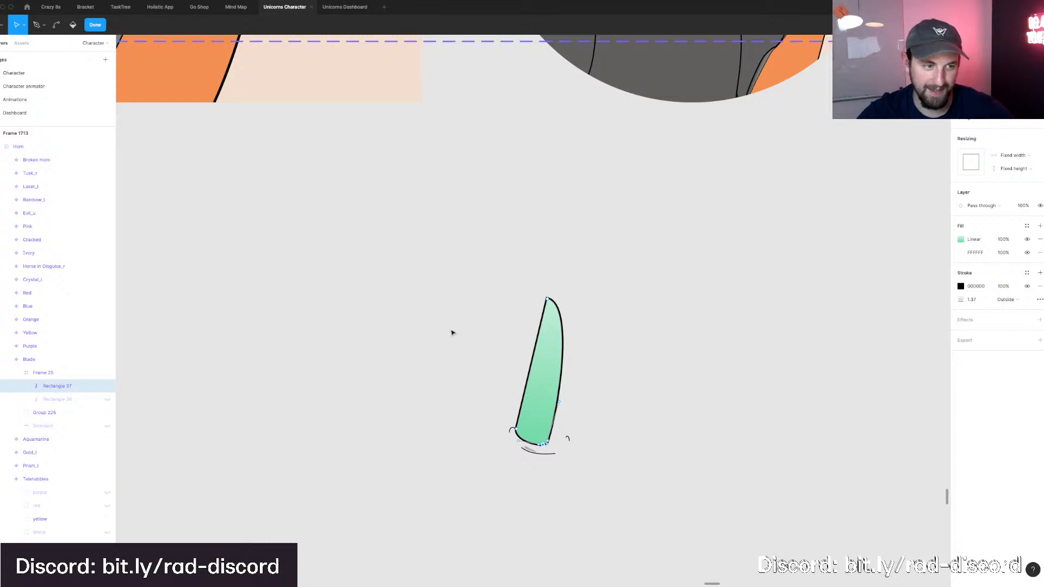
Try to paste the copied knife image onto the blade shape, undo the paste, and select the whole Blade variant.
scroll(487, 351, down, 5)
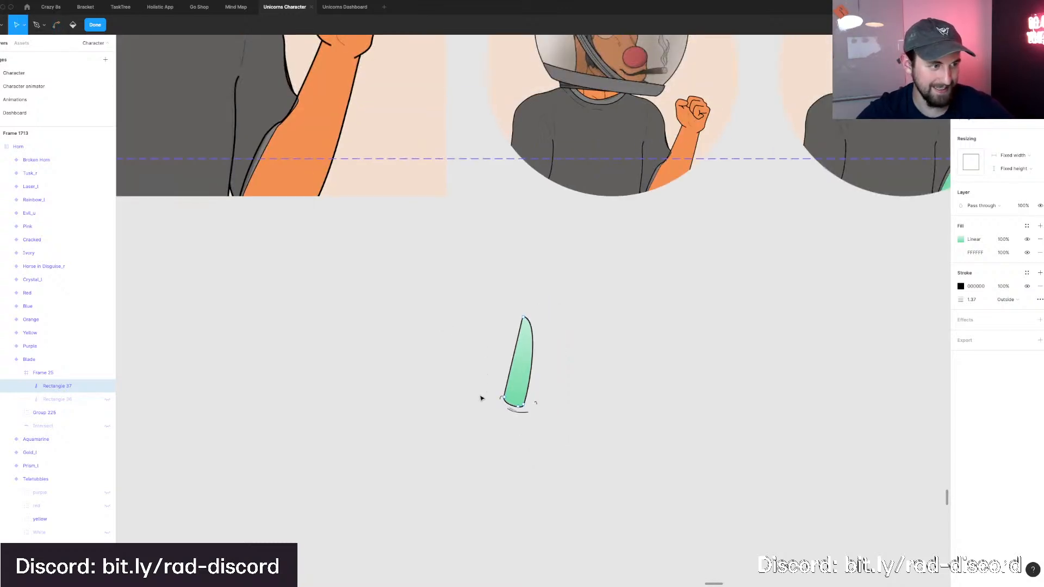
key(Escape)
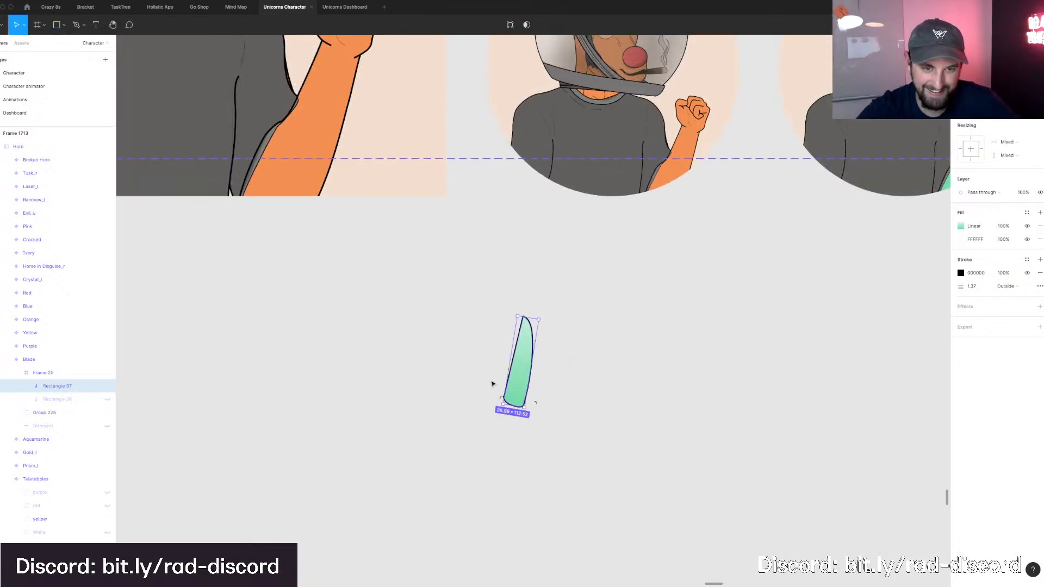
click(493, 385)
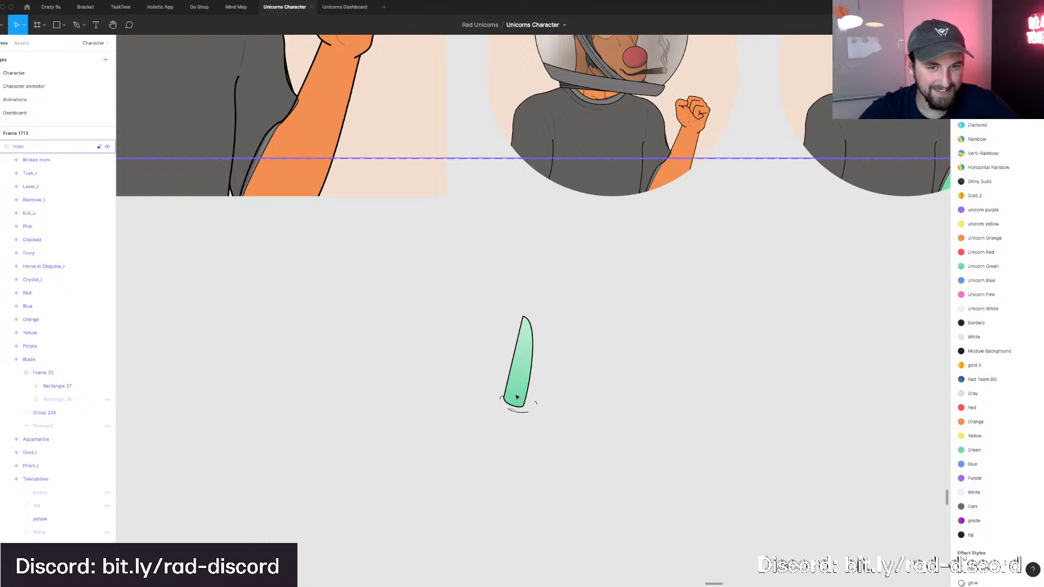
click(518, 397)
double_click(520, 395)
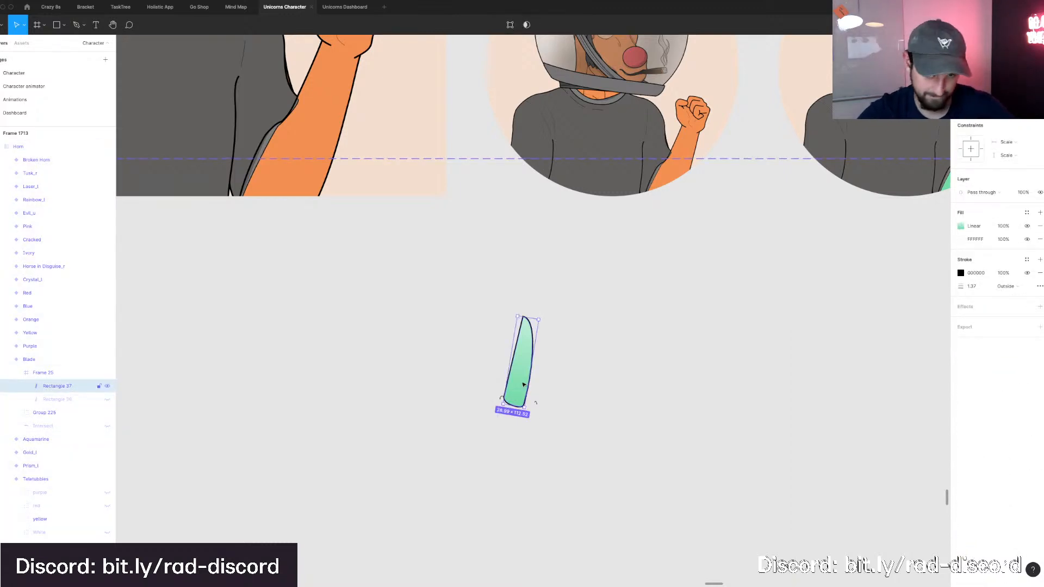
key(super+v)
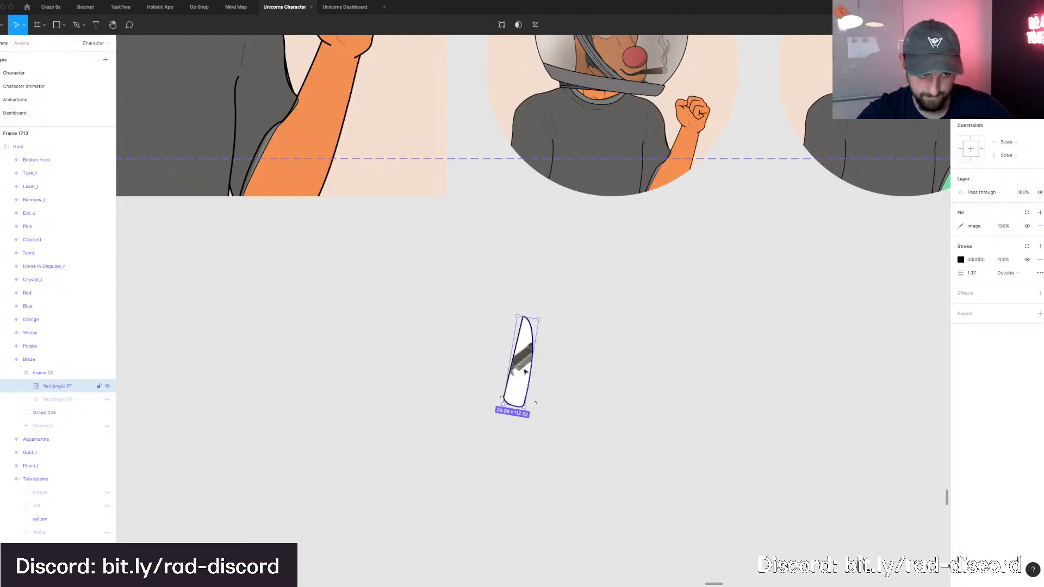
key(super+z)
key(Escape)
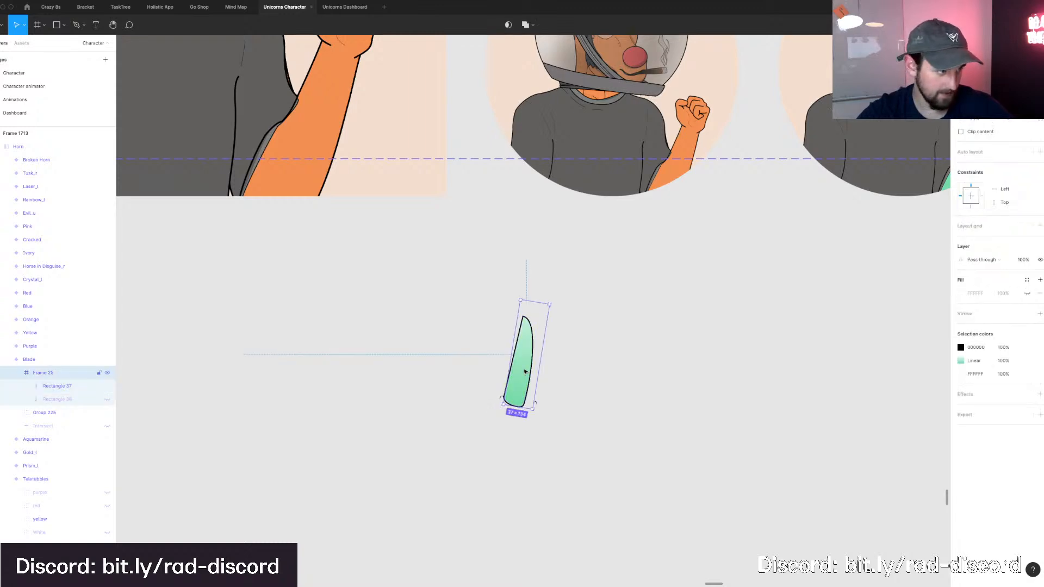
key(Escape)
Switch to Google Chrome, search Google Images for "bowie knife" to look at blade shapes, and return to the Figma file.
mouse_move(566, 579)
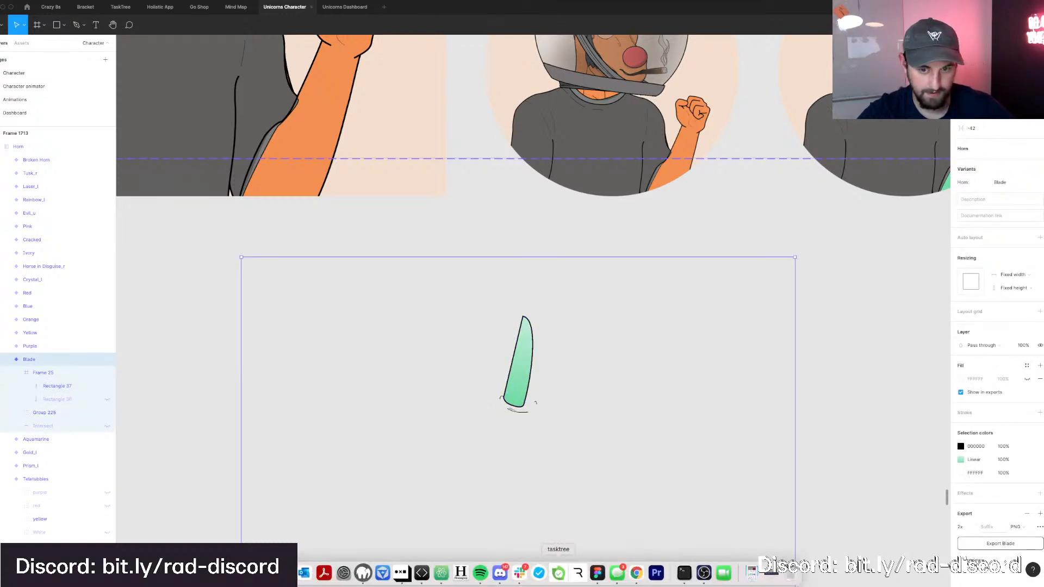
click(635, 573)
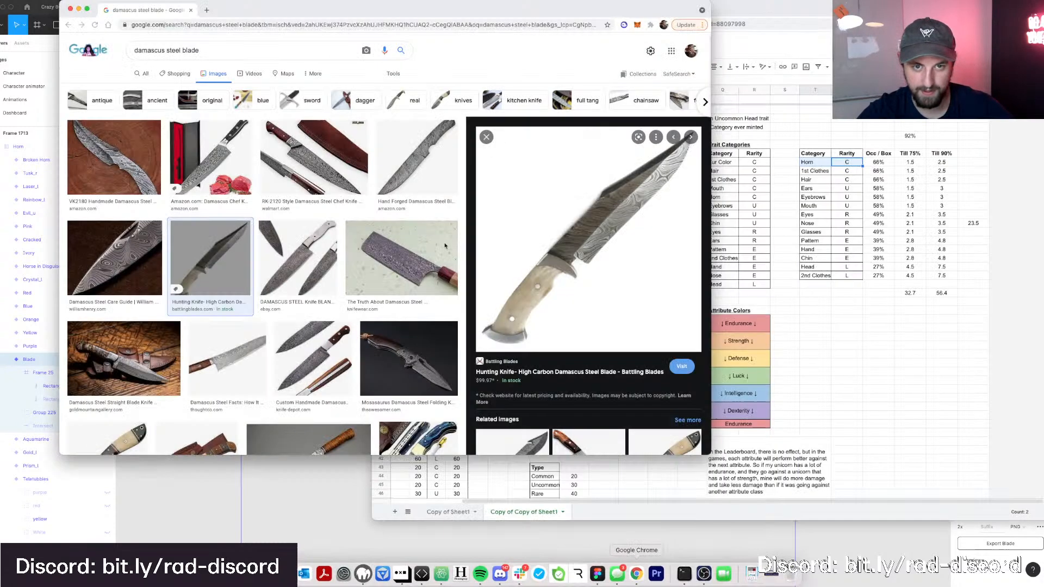
triple_click(277, 50)
text(bowi)
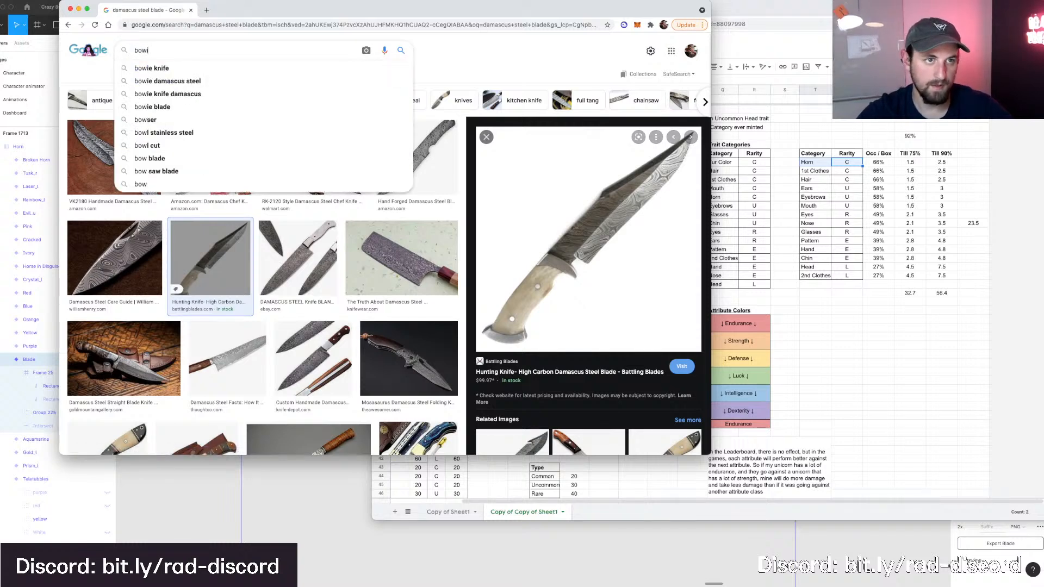
text(e knife)
key(Return)
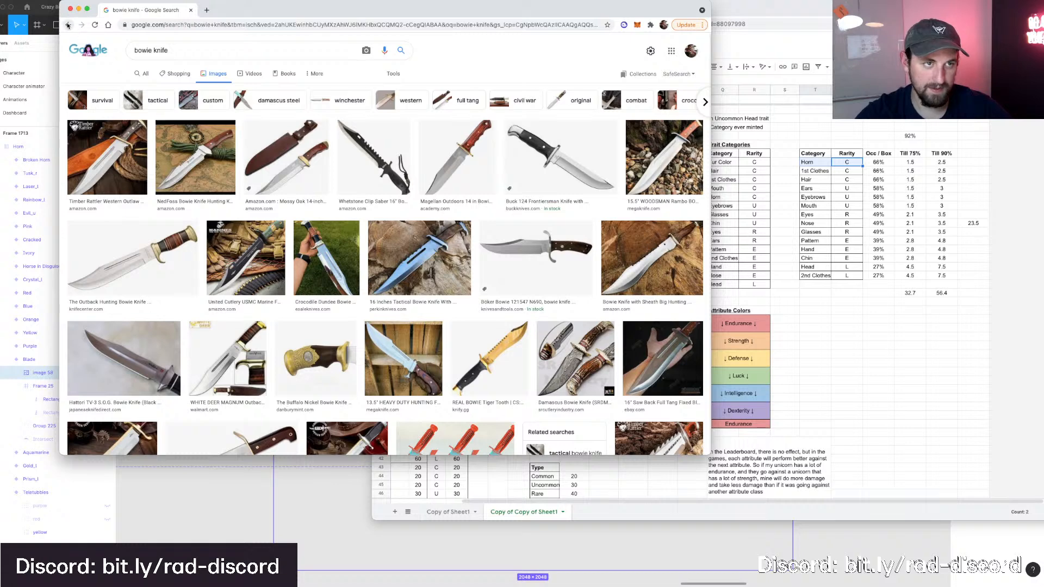
click(217, 488)
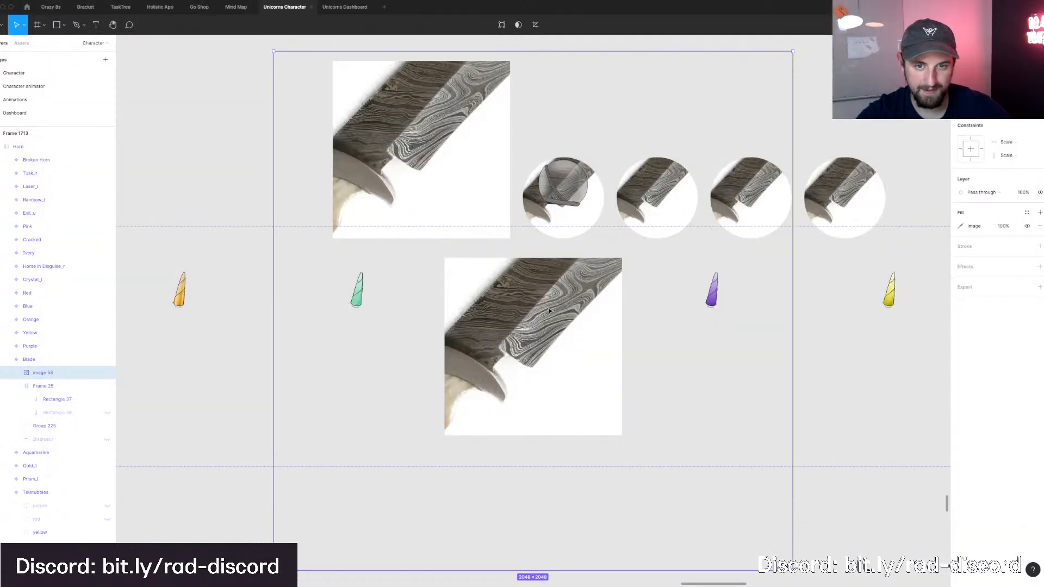
Scale the oversized knife image in the Blade variant down to about 271 × 270 and place it beside the blade horn.
key(alt)
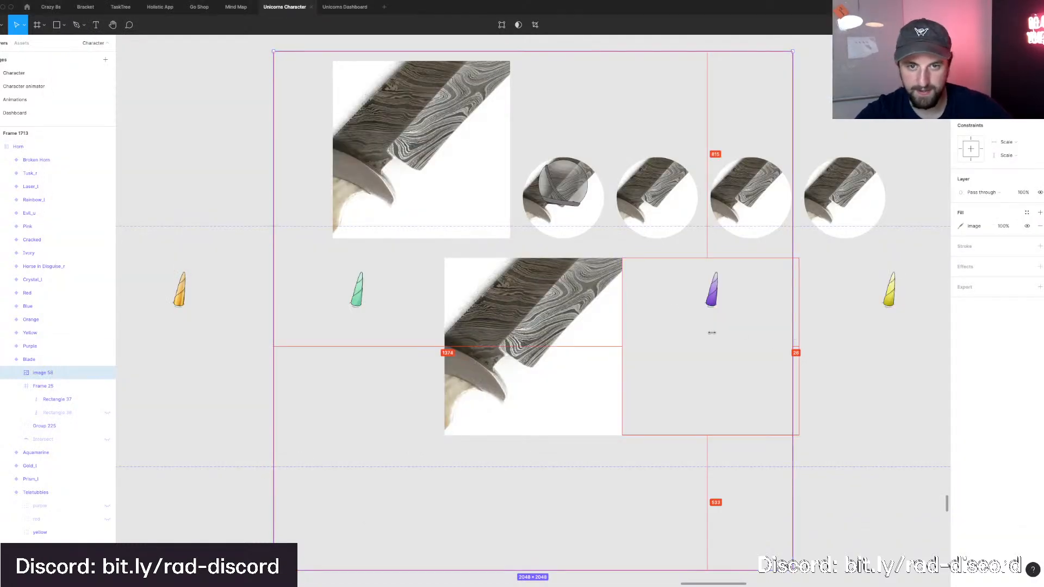
drag(711, 332, 529, 306)
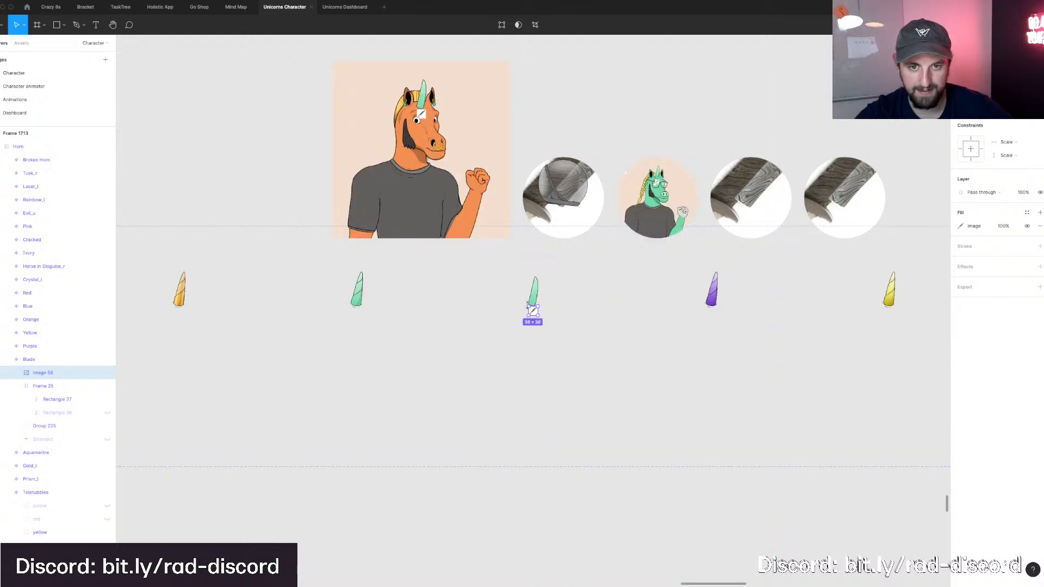
scroll(530, 307, up, 3)
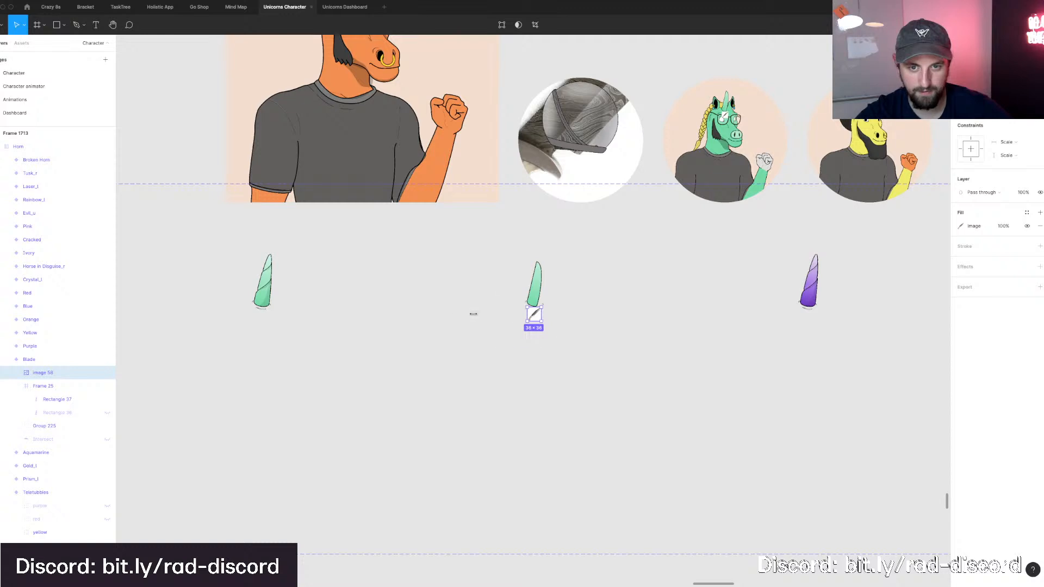
drag(473, 314, 449, 333)
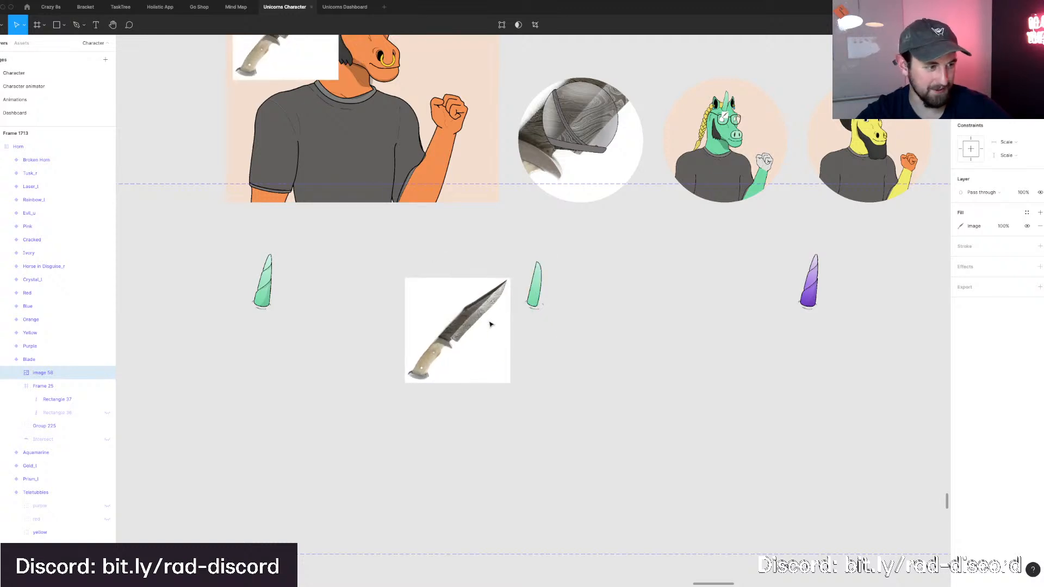
Move the knife image directly below the blade horn as a reference and select the green blade shape.
scroll(491, 323, up, 3)
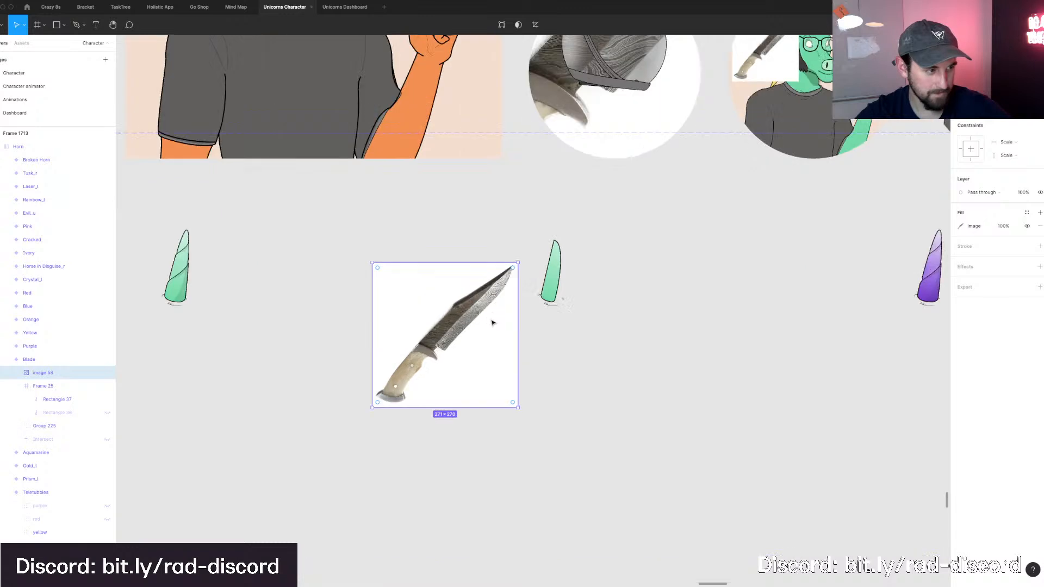
scroll(505, 327, up, 1)
scroll(505, 326, left, 1)
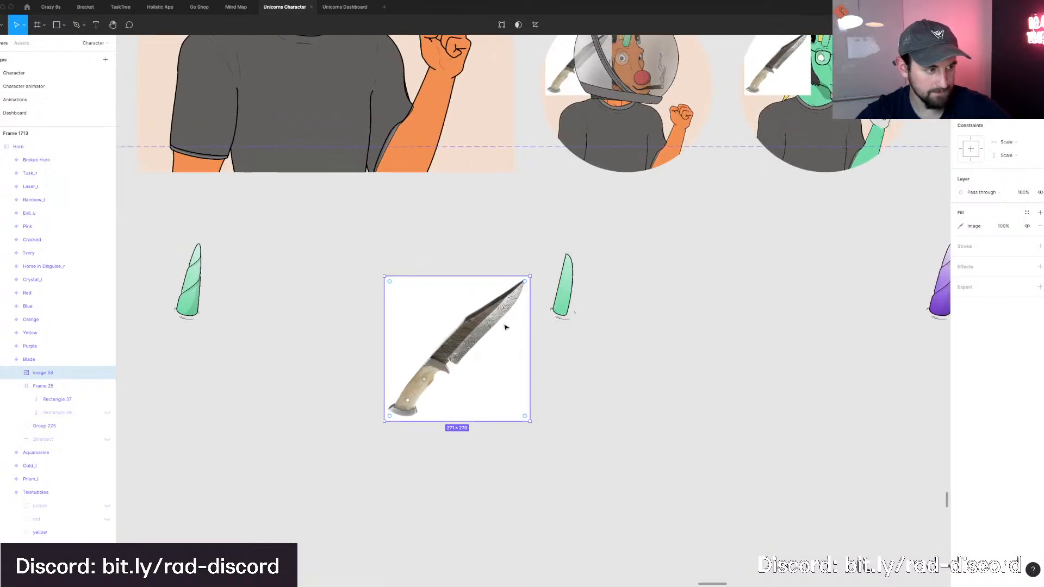
drag(515, 322, 578, 364)
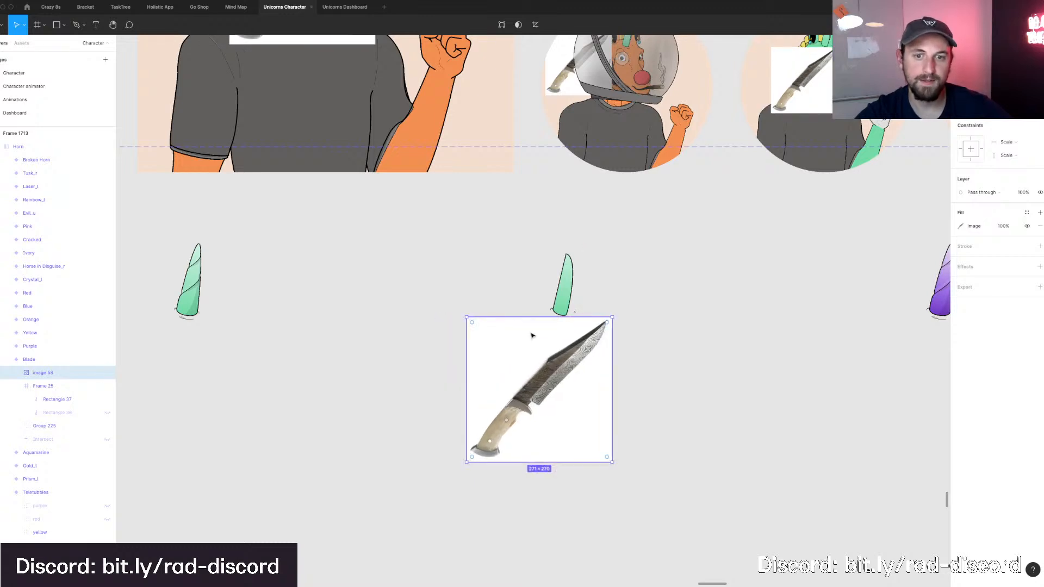
scroll(564, 340, up, 3)
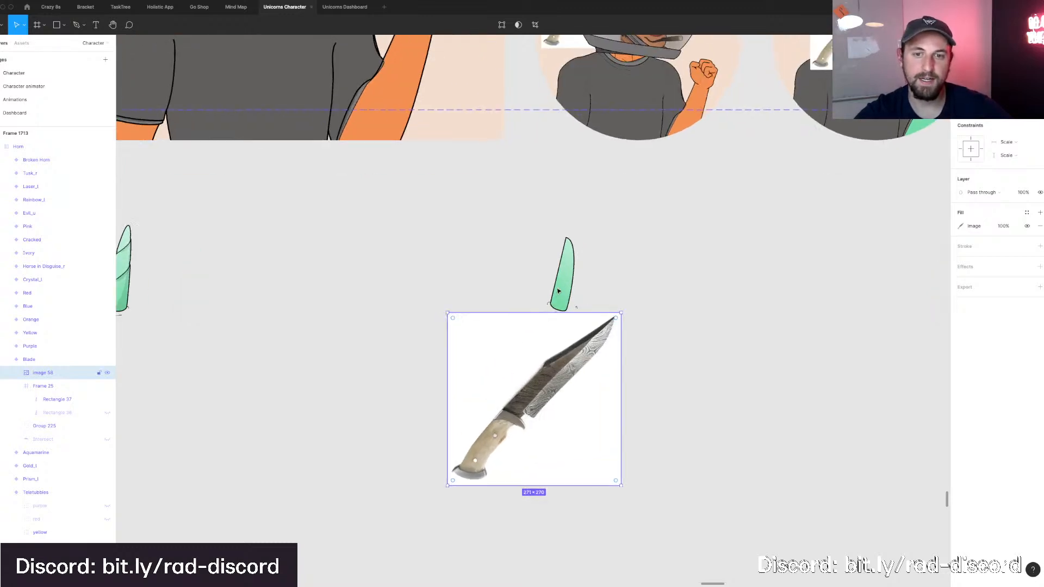
click(561, 292)
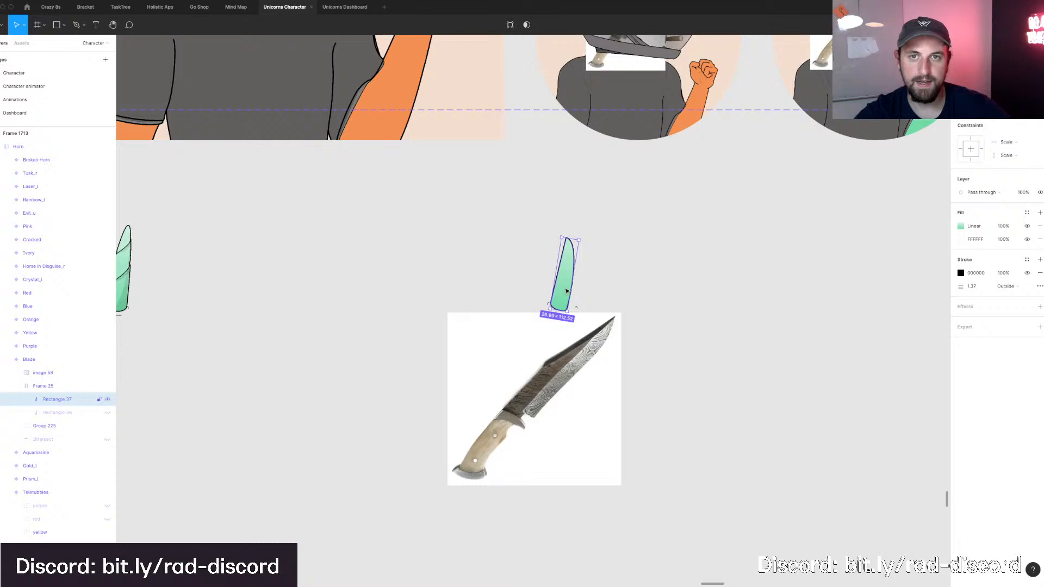
scroll(566, 291, right, 2)
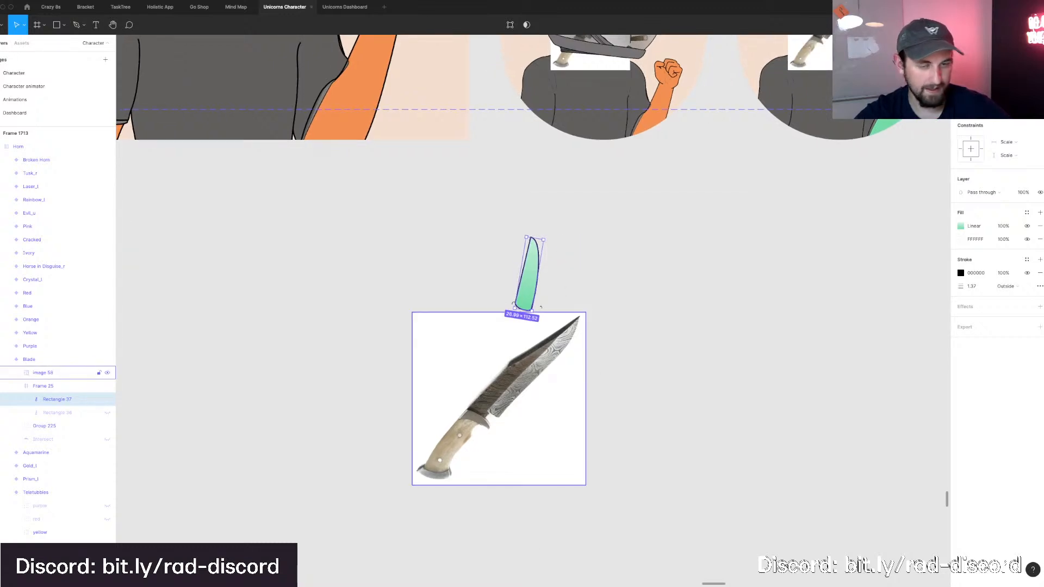
Switch to Google Chrome, search Google Images for "sai knife", look over the results, and return to the Figma file.
mouse_move(538, 584)
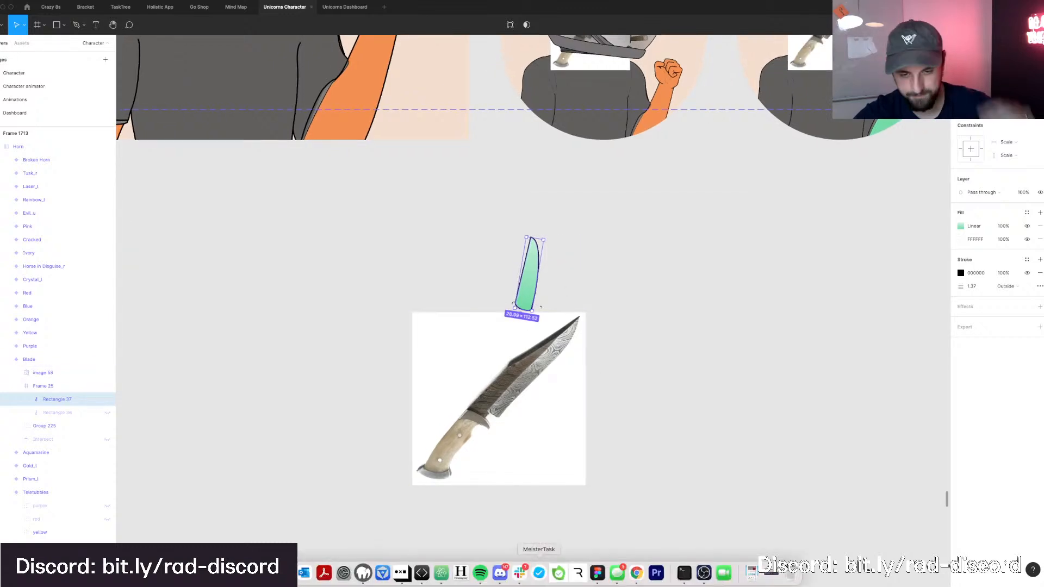
click(635, 574)
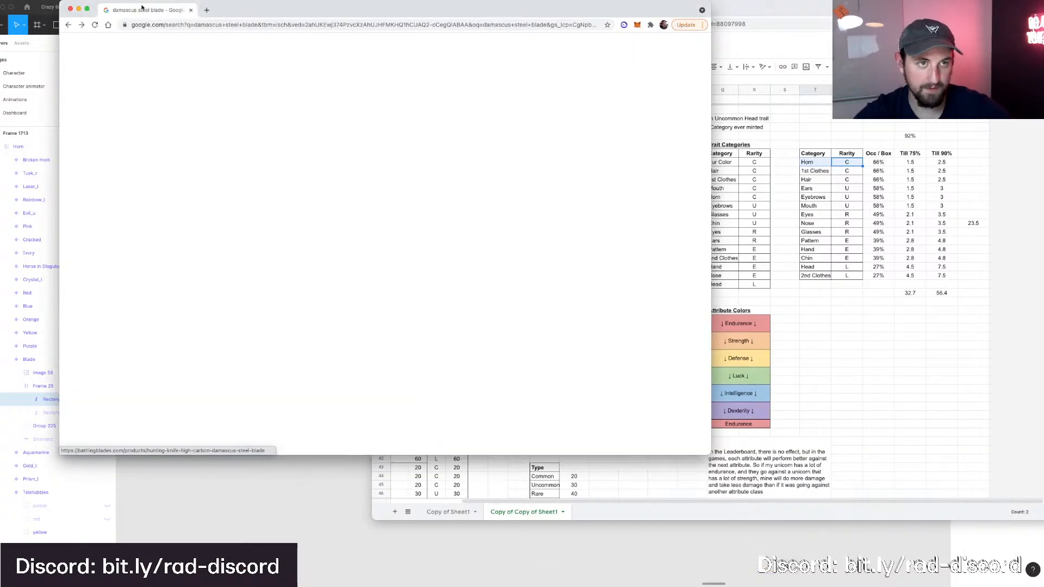
click(164, 24)
text(said knife)
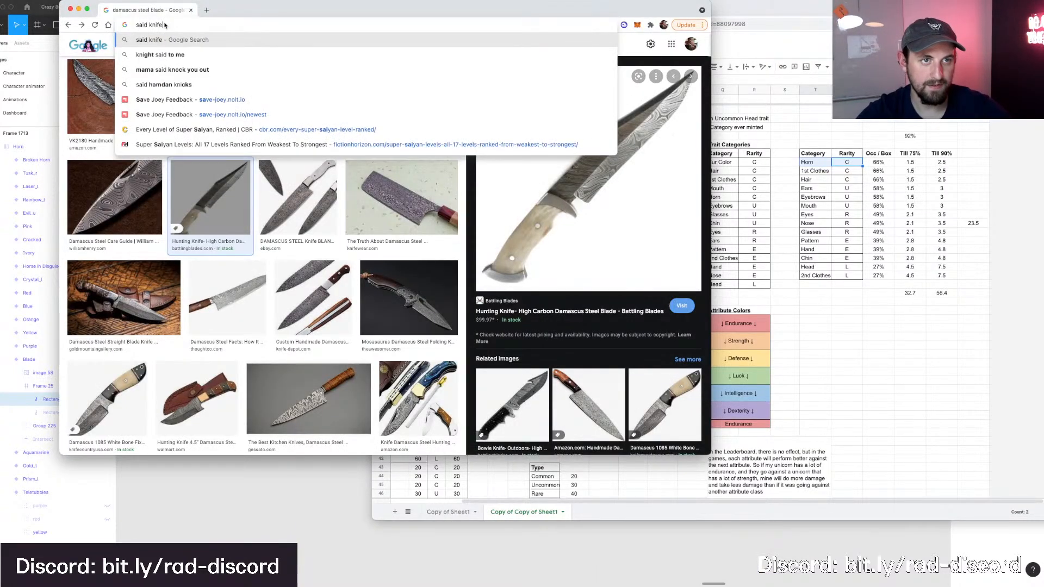
key(Return)
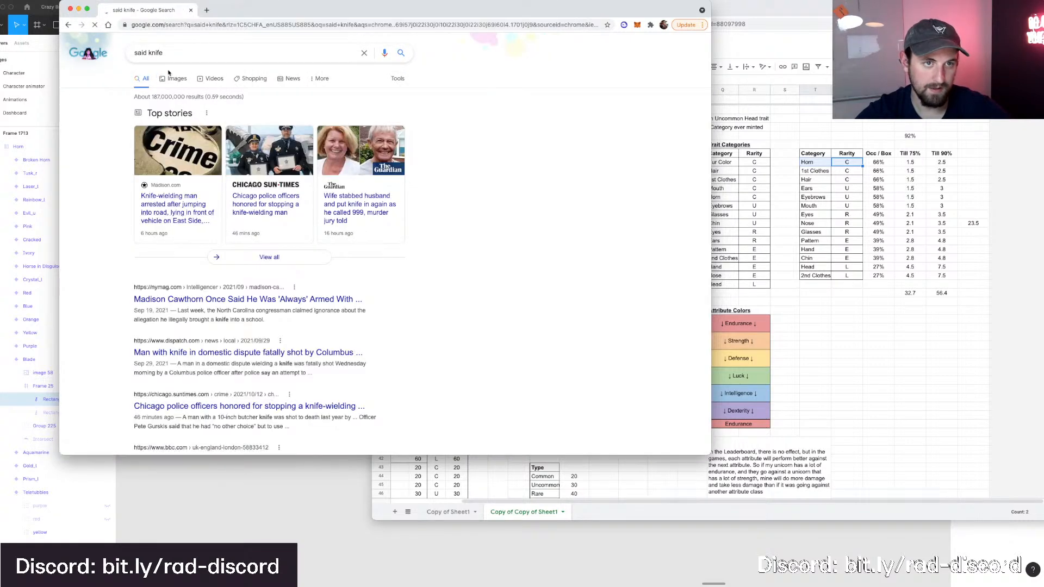
click(185, 81)
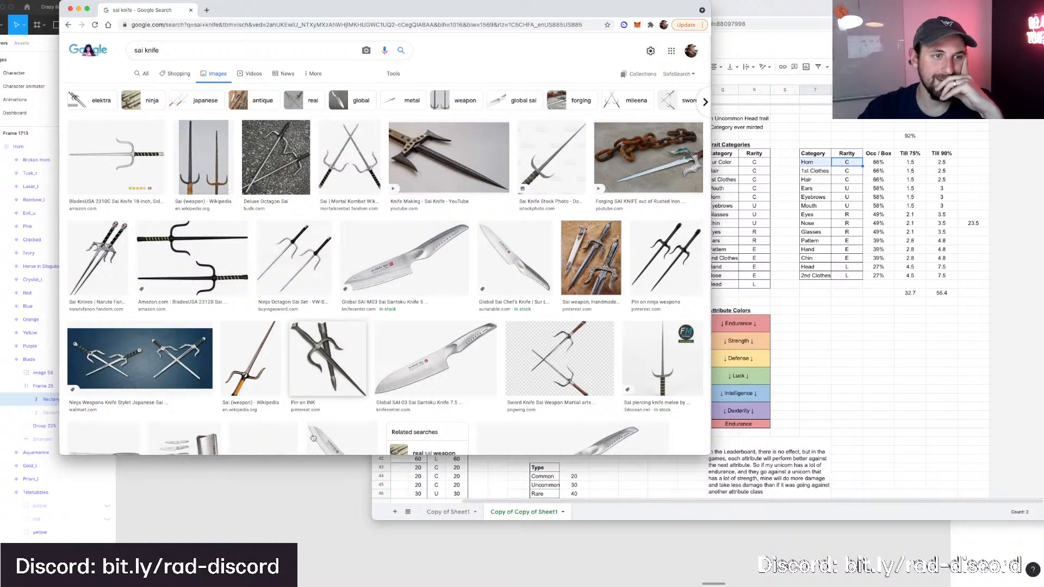
click(308, 495)
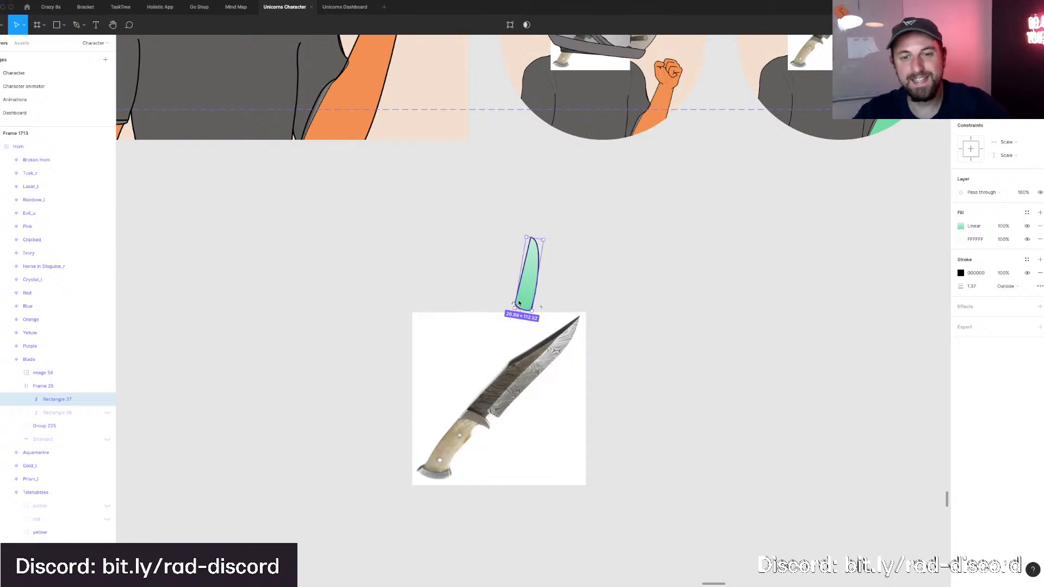
Open the blade shape's outline for editing and add an anchor point partway up its straight left edge with the Pen tool.
scroll(519, 304, up, 5)
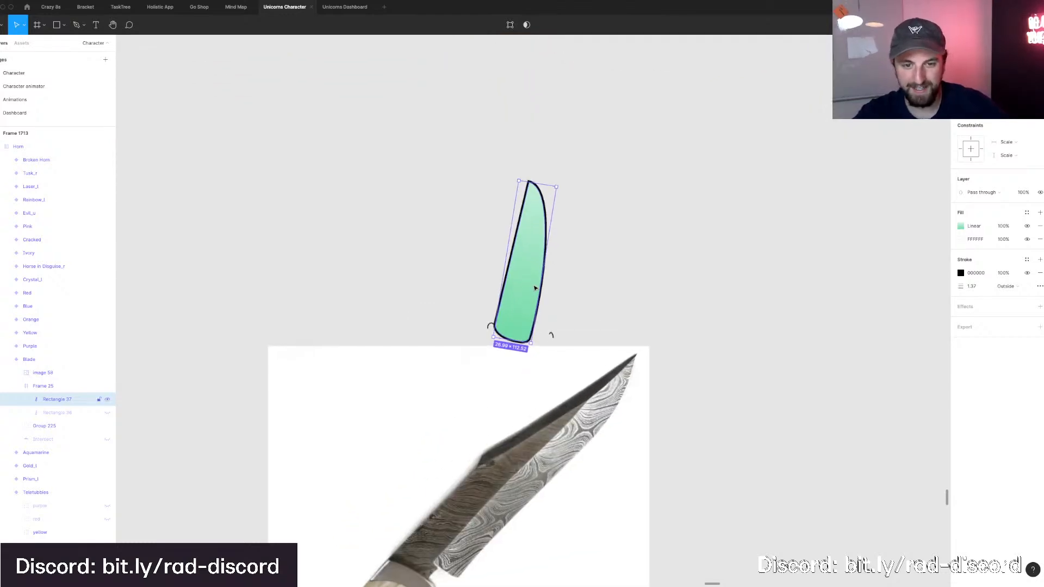
scroll(535, 288, down, 2)
scroll(490, 271, right, 2)
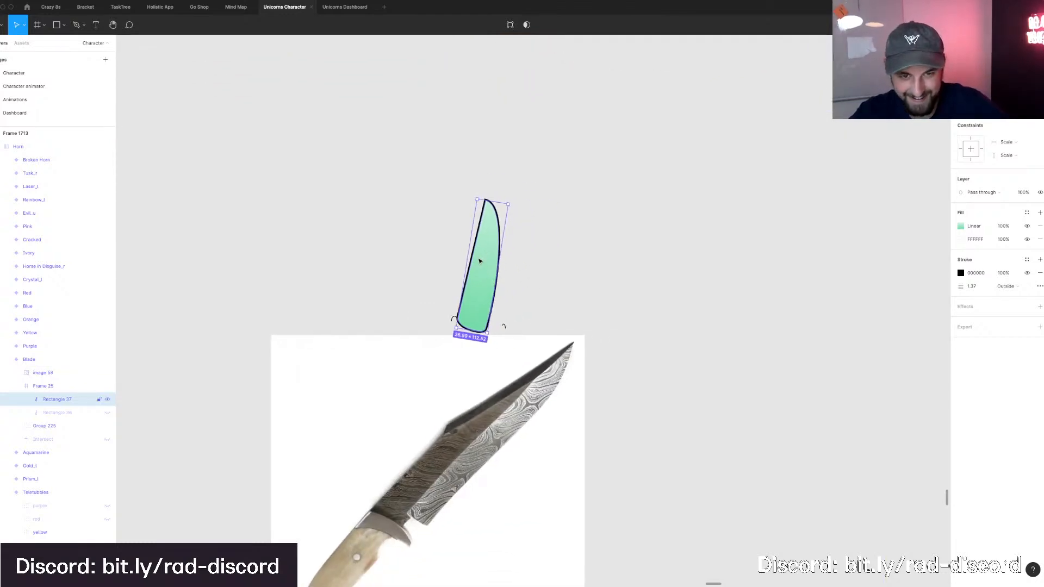
double_click(476, 266)
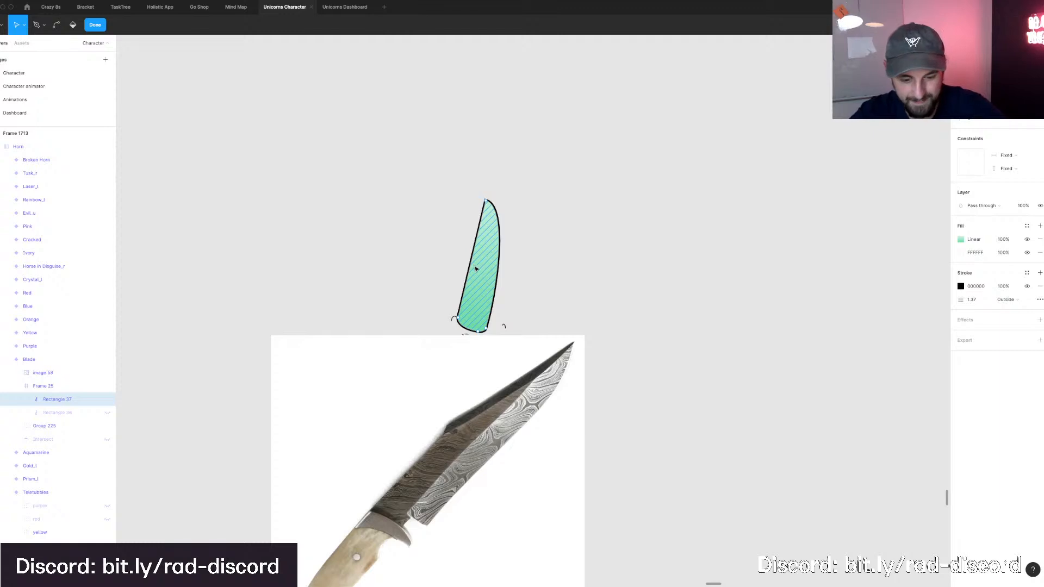
key(p)
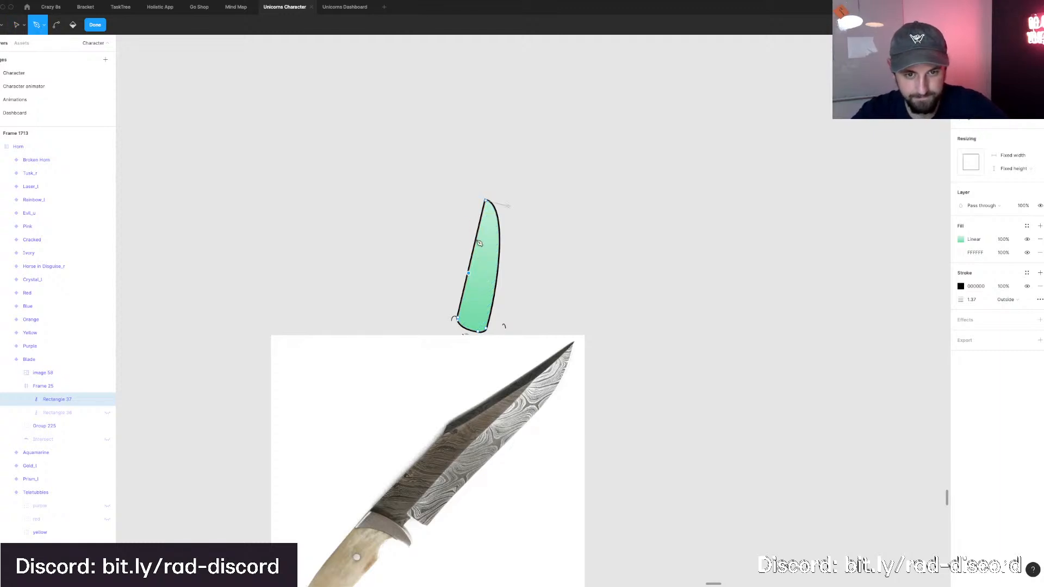
Shift the blade's tip anchor to the right and nudge it slightly upward so the upper edge leans like the reference knife.
key(v)
click(487, 203)
drag(486, 203, 497, 204)
key(Up)
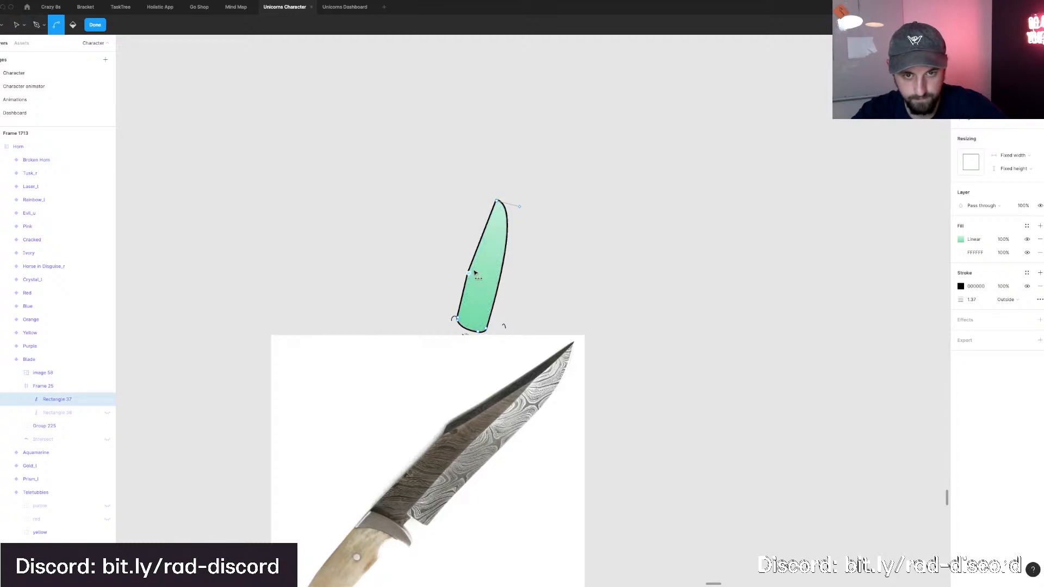
Bend the blade's left edge between the new anchor and the tip into a concave clip-point curve.
drag(469, 274, 474, 277)
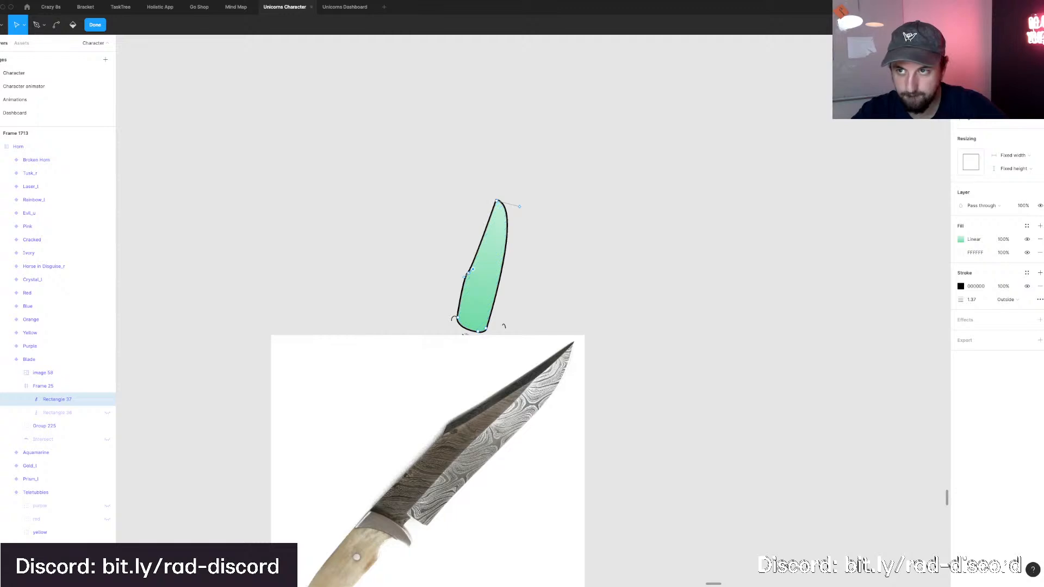
click(468, 276)
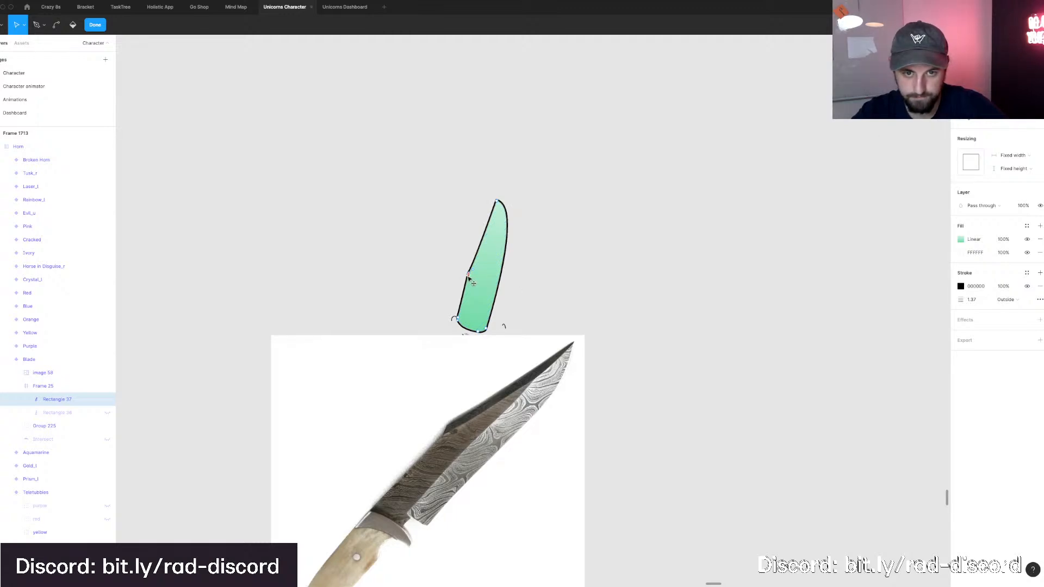
drag(468, 275, 481, 268)
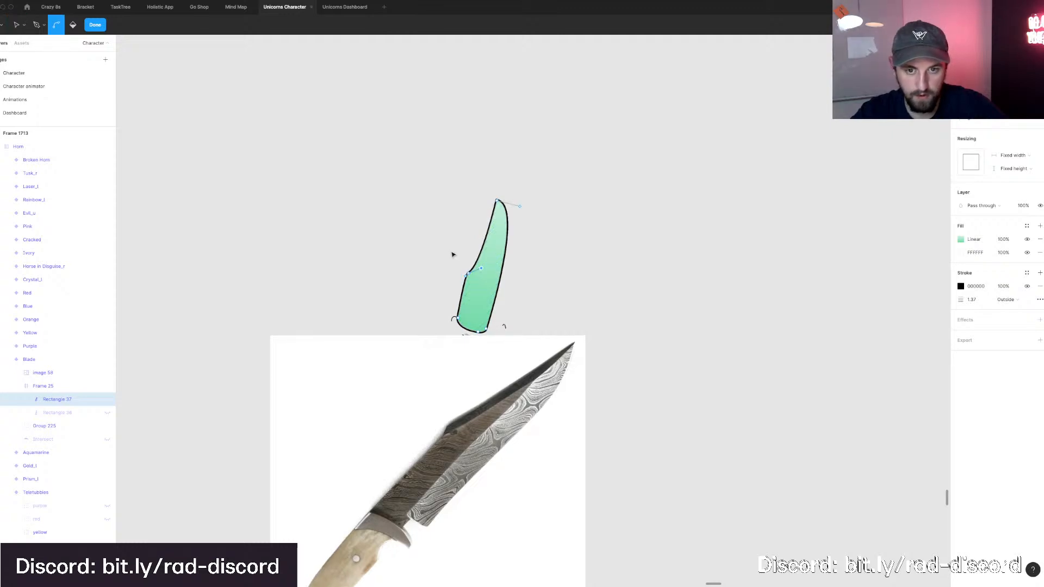
Pull in the curve handle at the blade's tip so the right cutting edge bulges less and the point becomes slimmer.
scroll(453, 253, up, 3)
drag(503, 278, 519, 239)
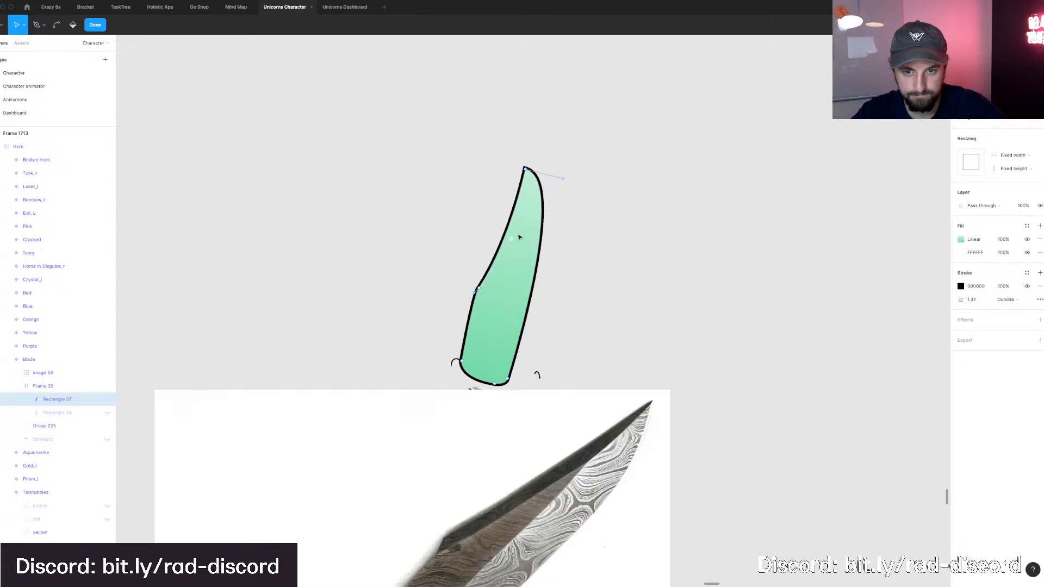
drag(564, 179, 543, 182)
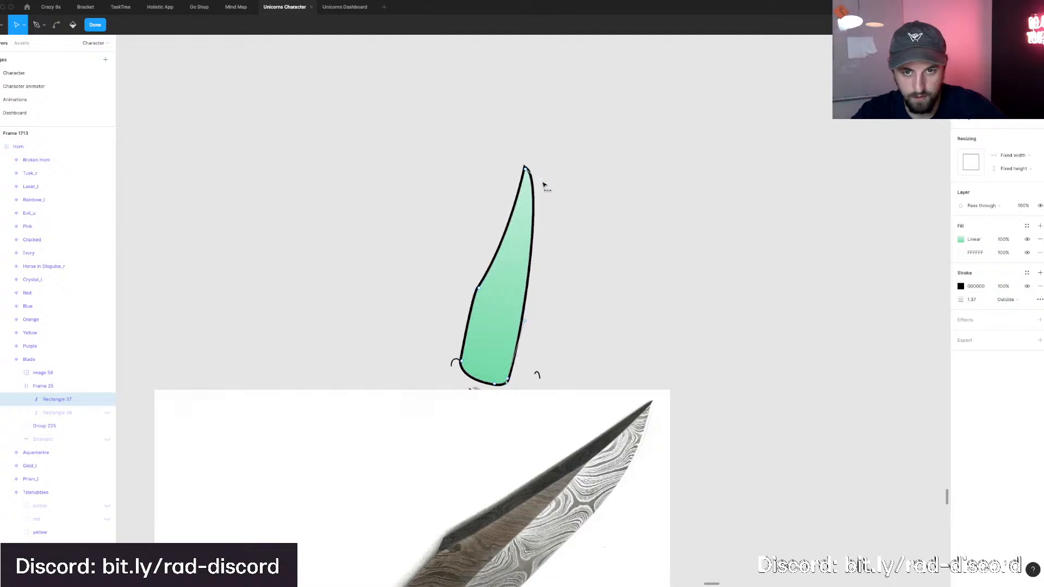
ctrl+scroll(542, 188, down, 3)
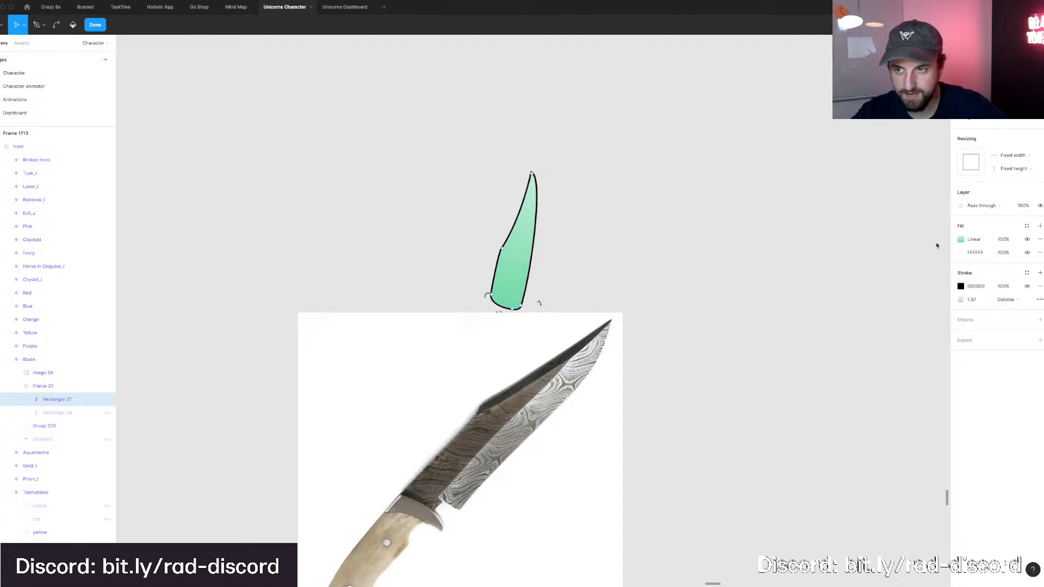
Finish editing the blade's outline and remove its green linear gradient fill, keeping only the FFFFFF fill.
key(Escape)
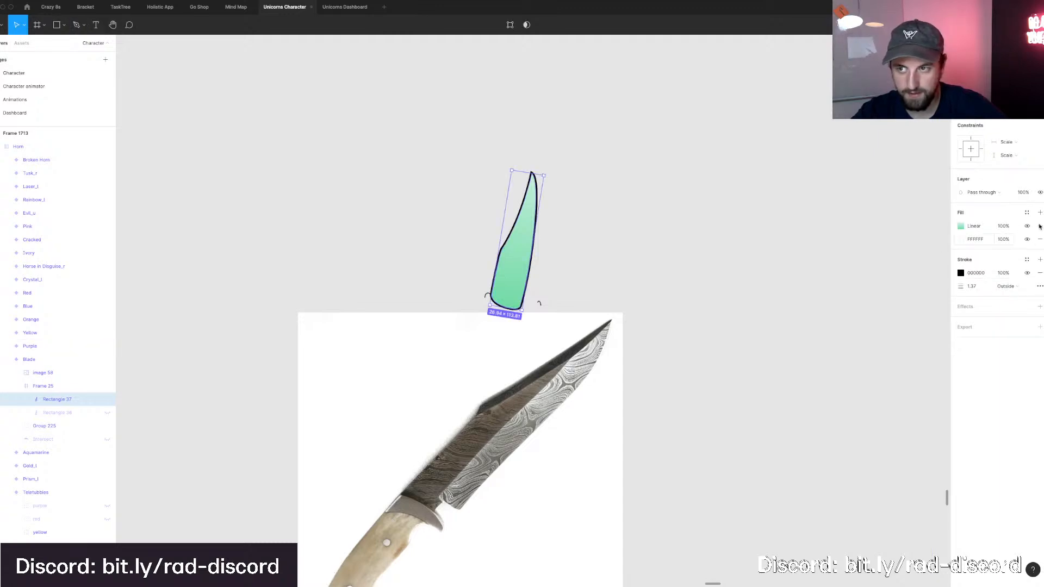
click(1039, 226)
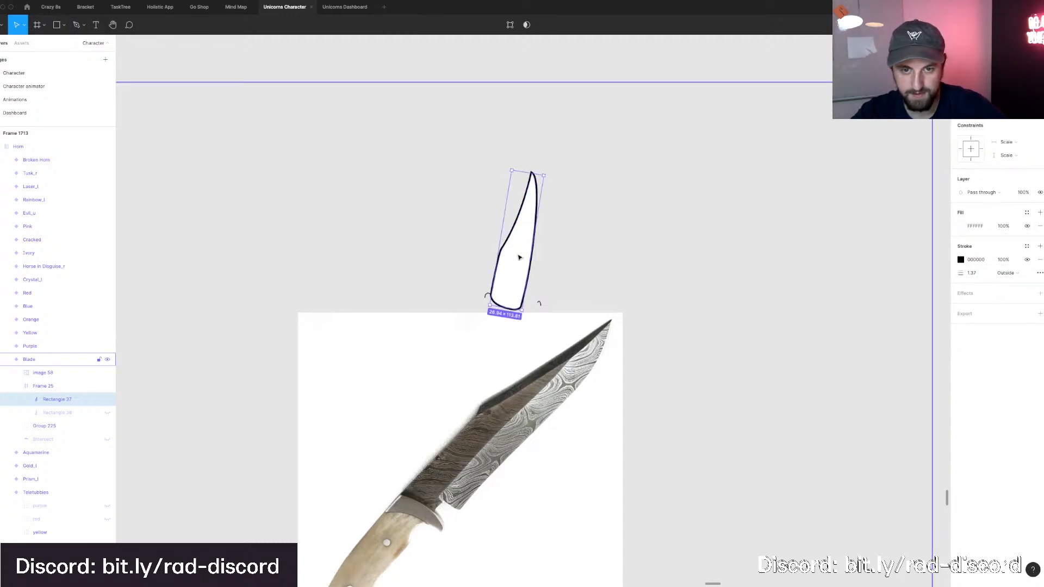
scroll(524, 262, up, 3)
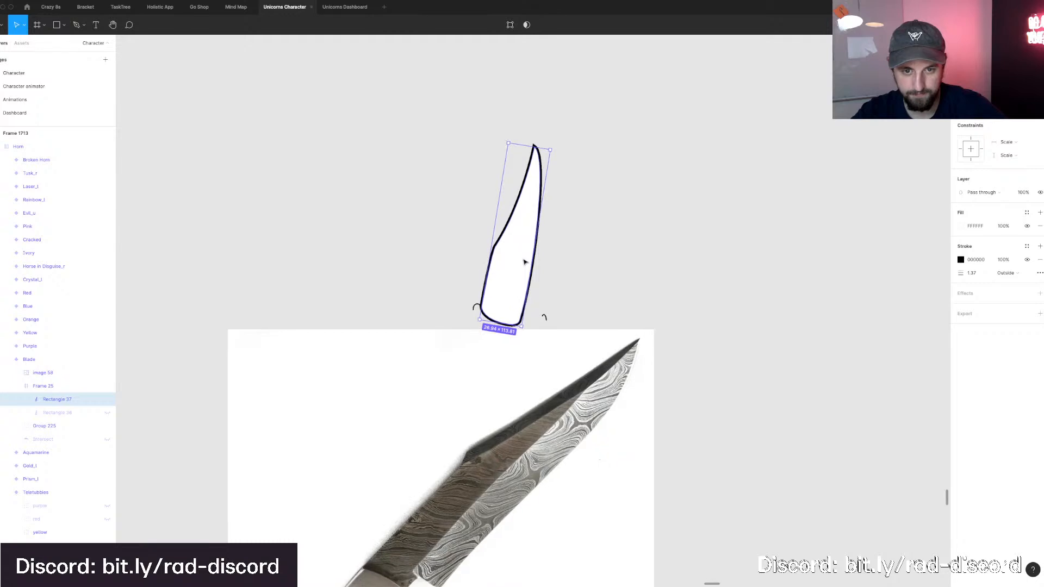
scroll(523, 262, down, 1)
scroll(521, 261, down, 1)
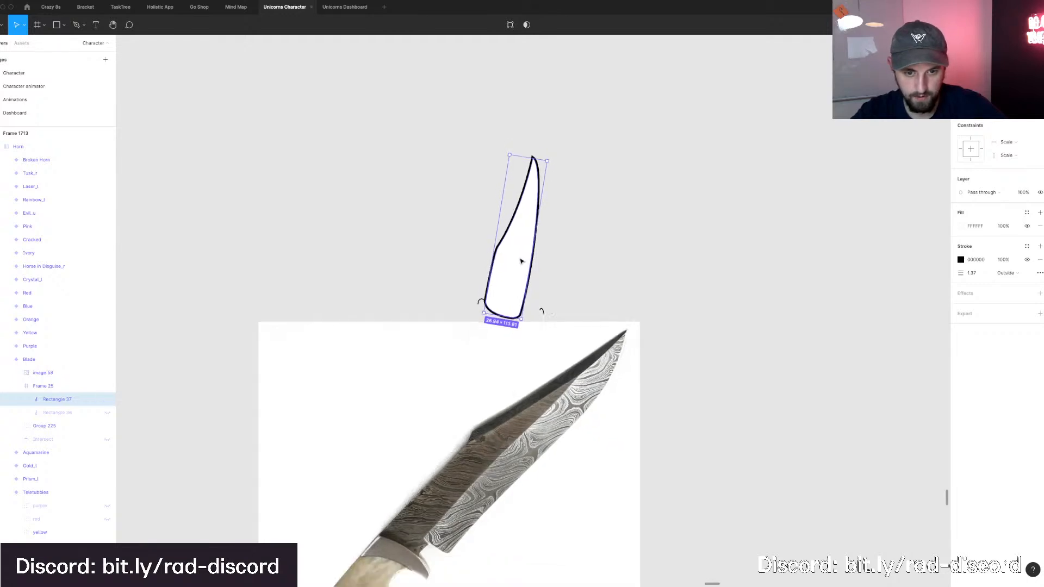
Add an anchor point low on the blade's right edge with the Pen tool and pull it outward to form a notch above the base.
double_click(517, 260)
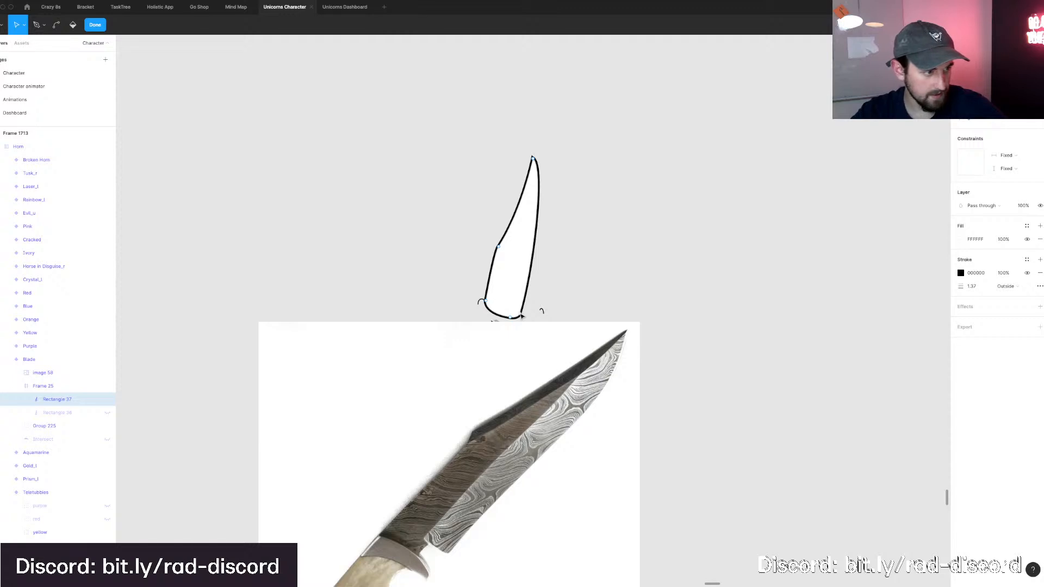
click(521, 315)
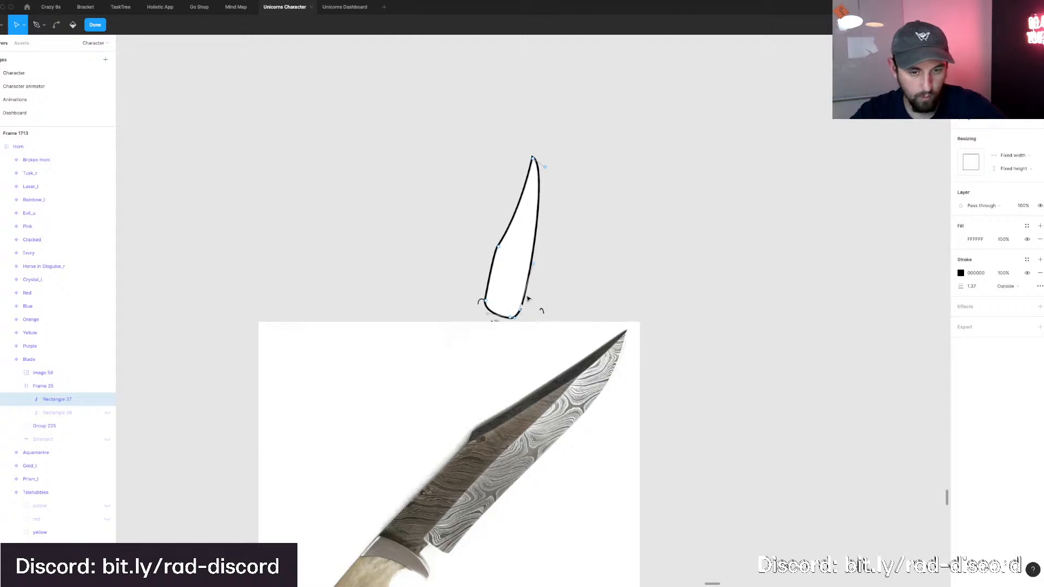
key(p)
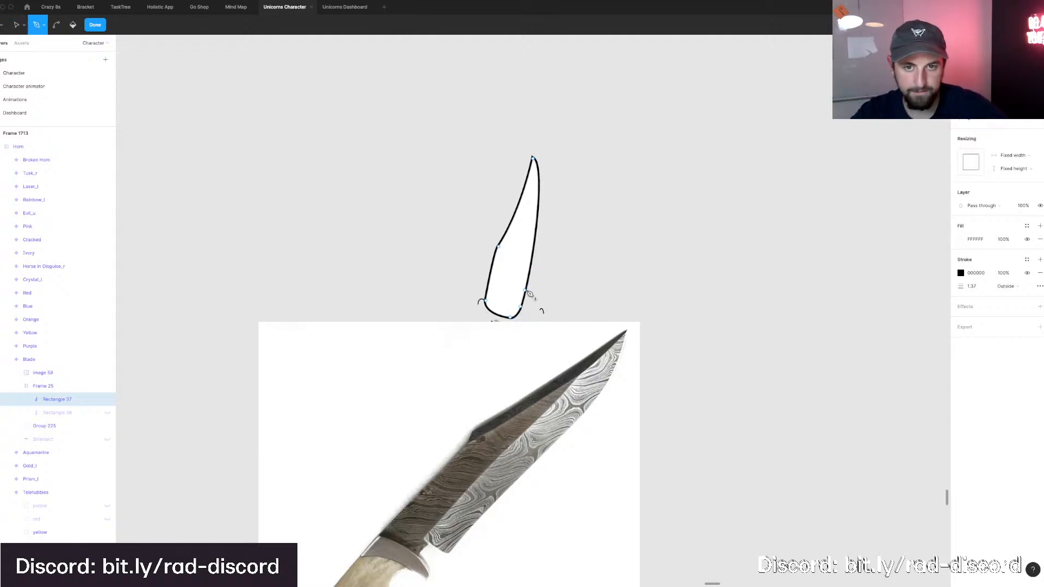
click(527, 291)
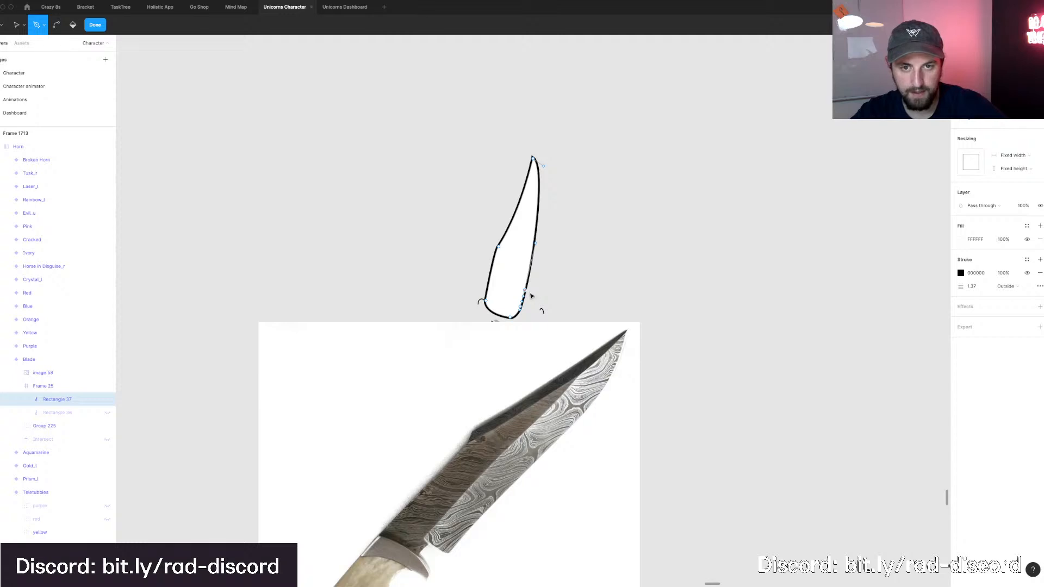
drag(531, 295, 535, 301)
key(super)
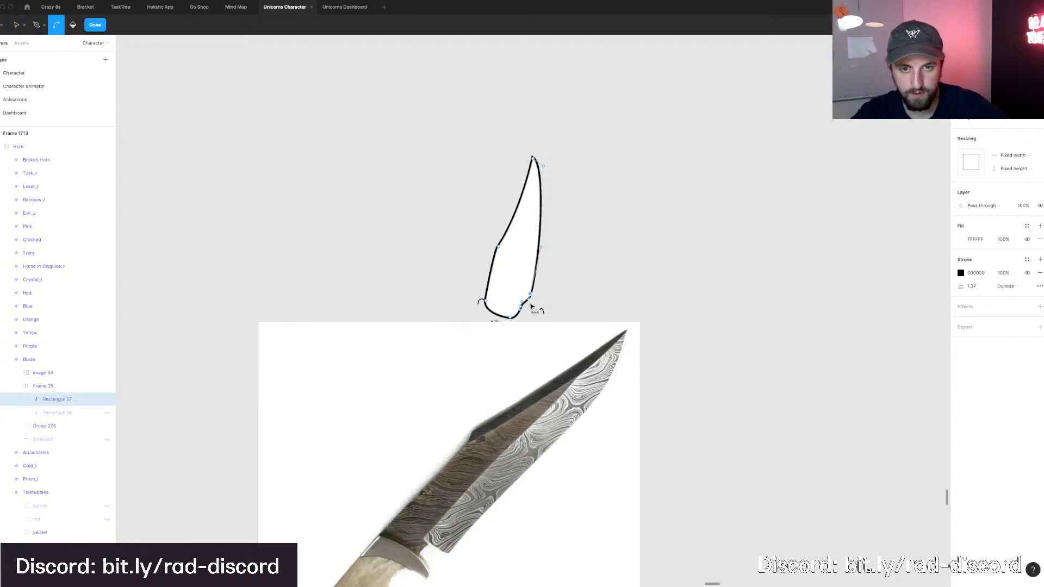
Make the notch near the base shallower by shifting its anchor points, and bow the blade's right edge slightly outward.
scroll(531, 306, up, 3)
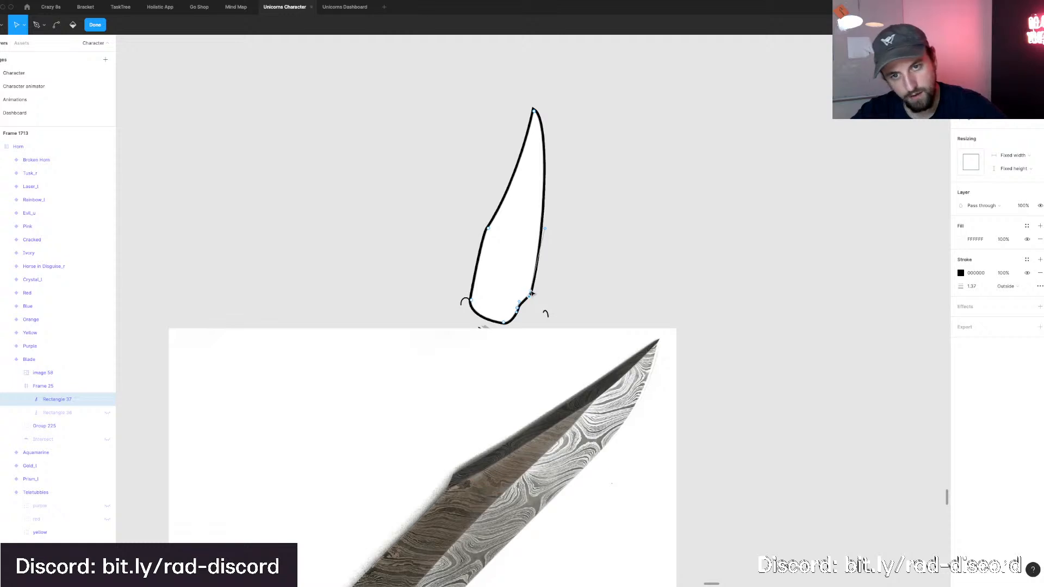
drag(531, 299, 525, 316)
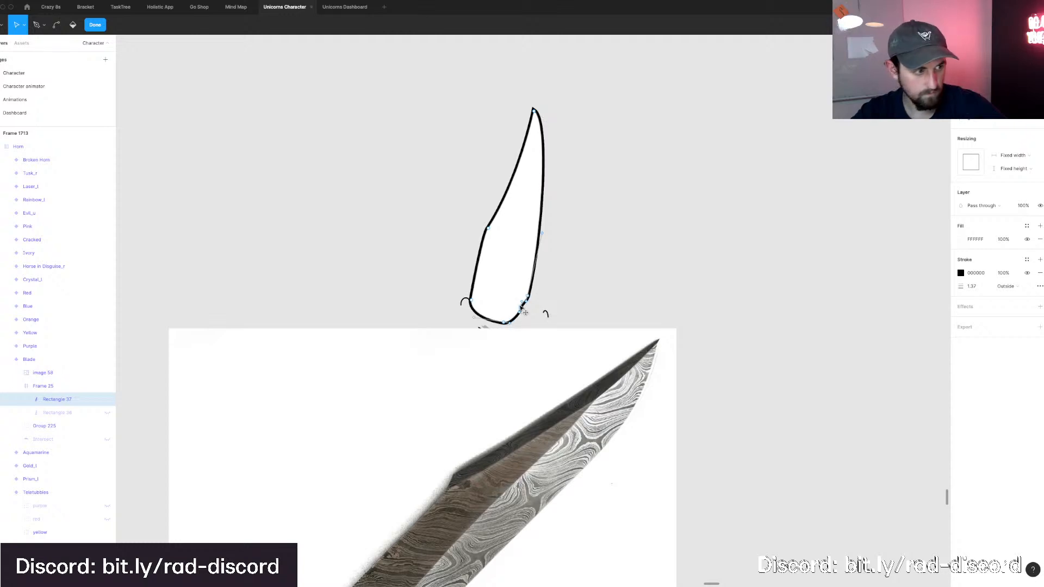
scroll(523, 311, down, 2)
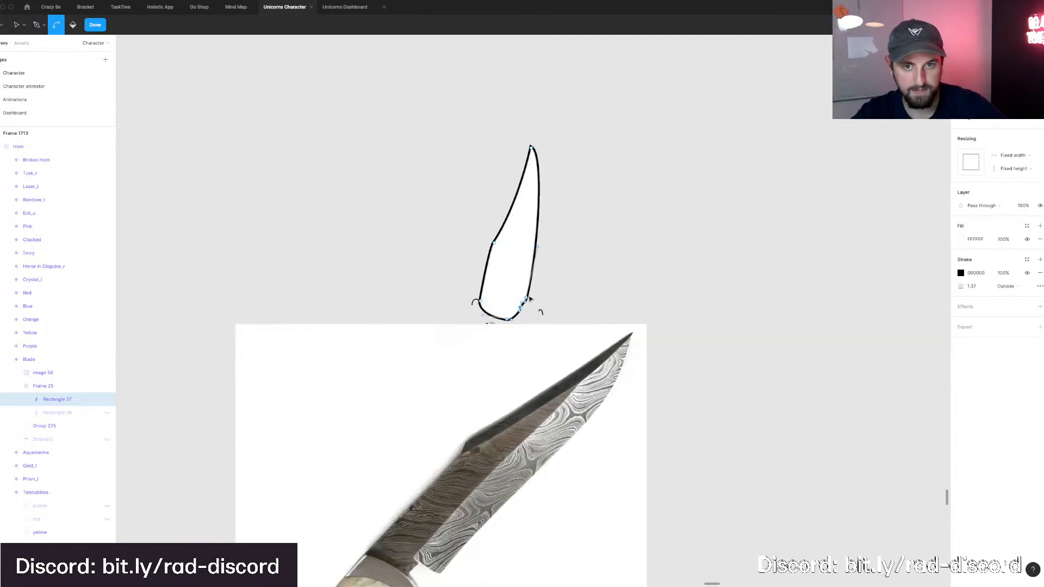
scroll(527, 305, down, 2)
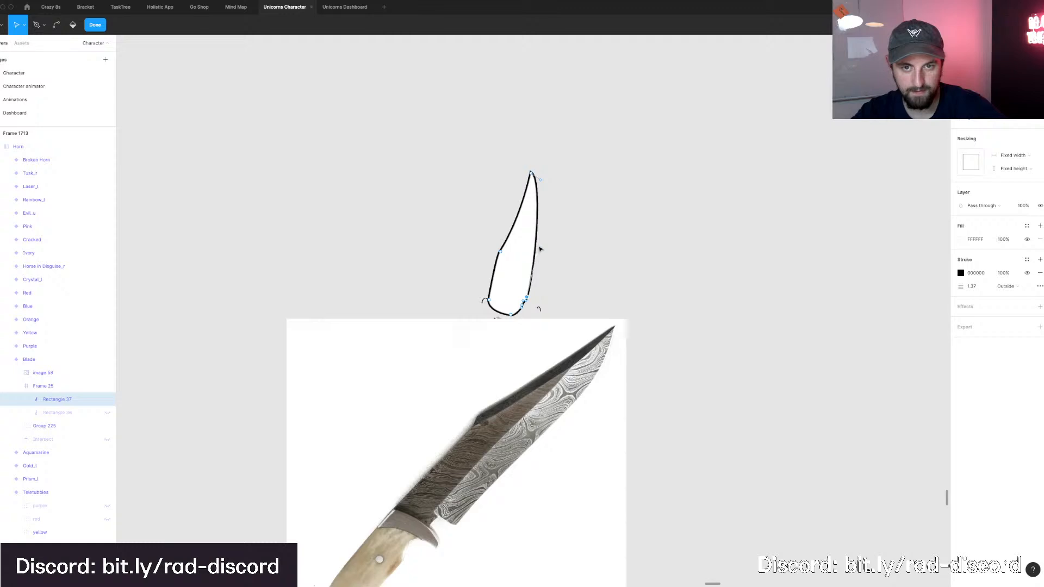
drag(541, 242, 547, 239)
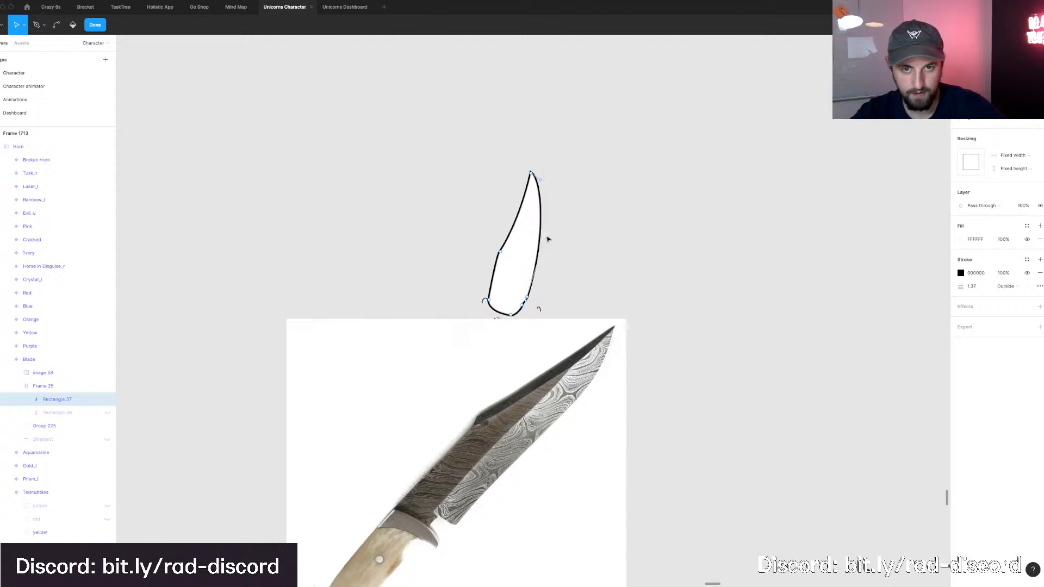
Draw a narrow closed bevel shape with the Pen tool from the blade's tip along the concave upper-left edge to its corner and back.
scroll(524, 237, up, 2)
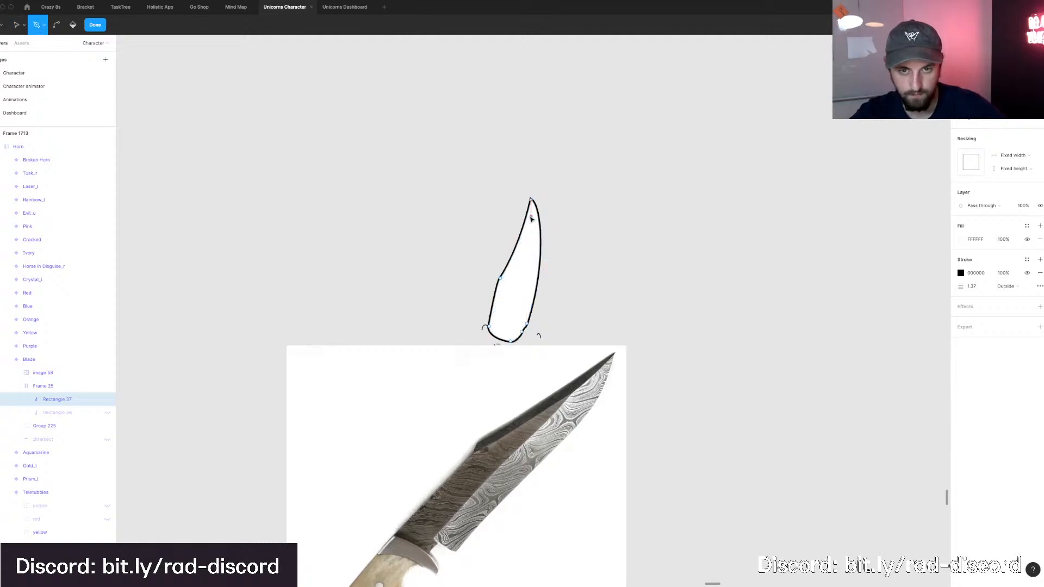
key(Escape)
key(p)
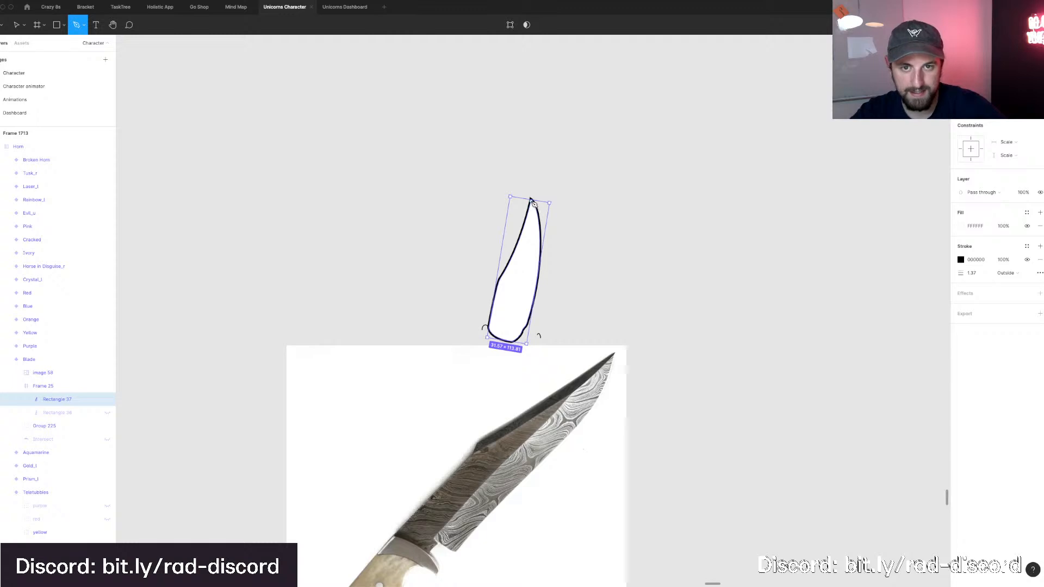
click(531, 201)
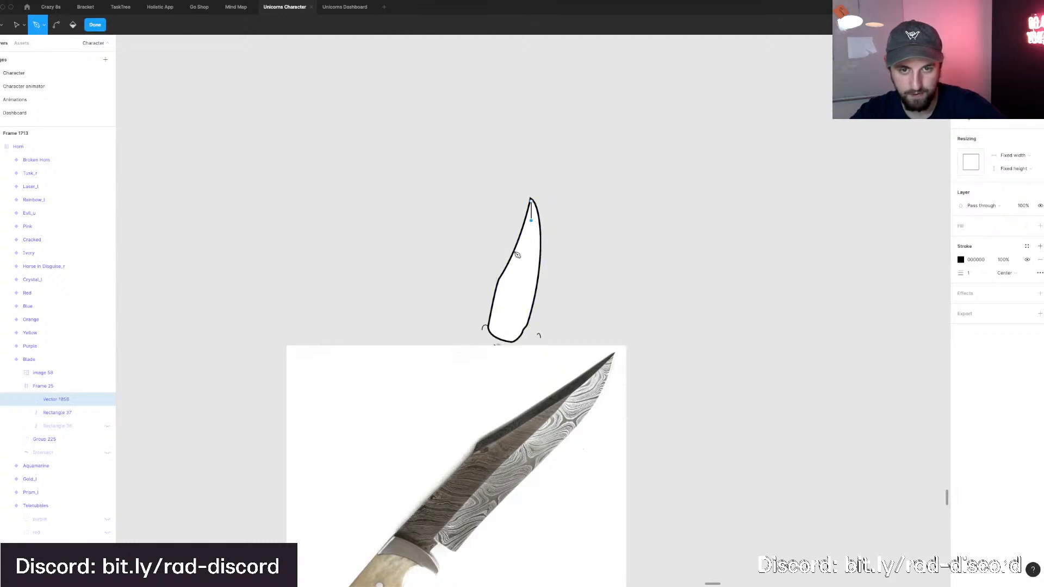
click(531, 220)
click(501, 279)
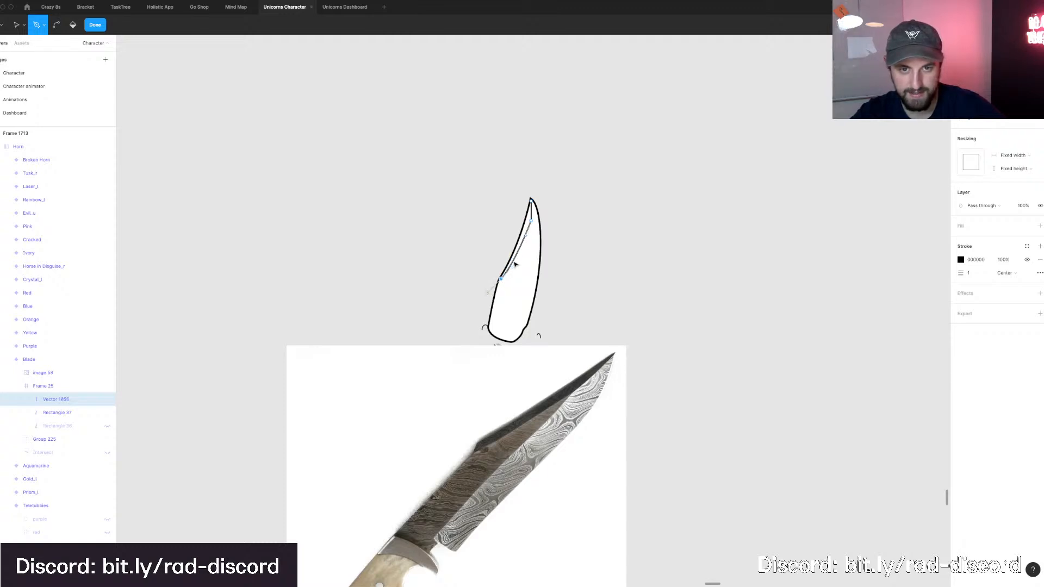
click(501, 279)
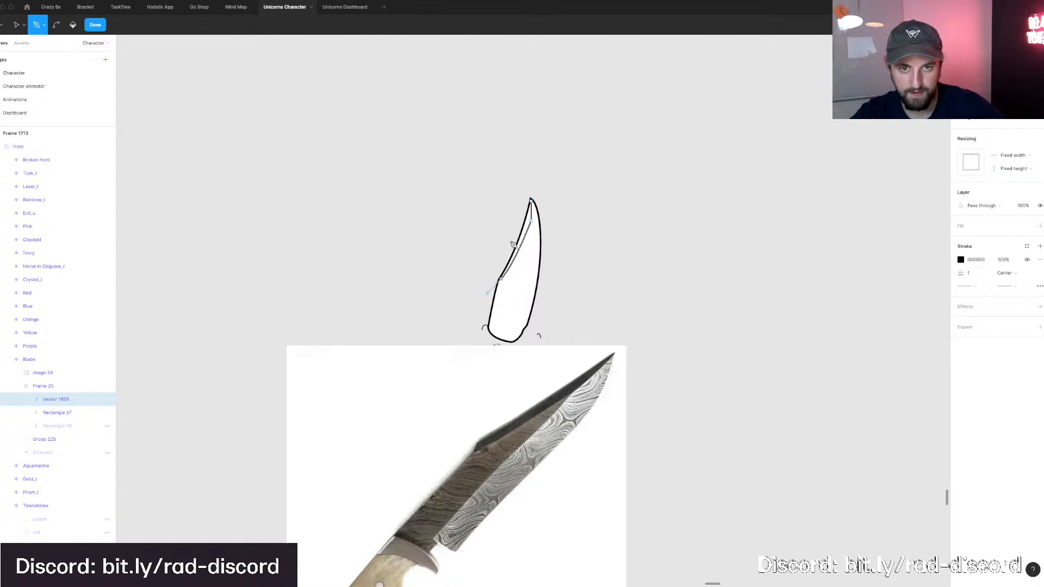
click(531, 201)
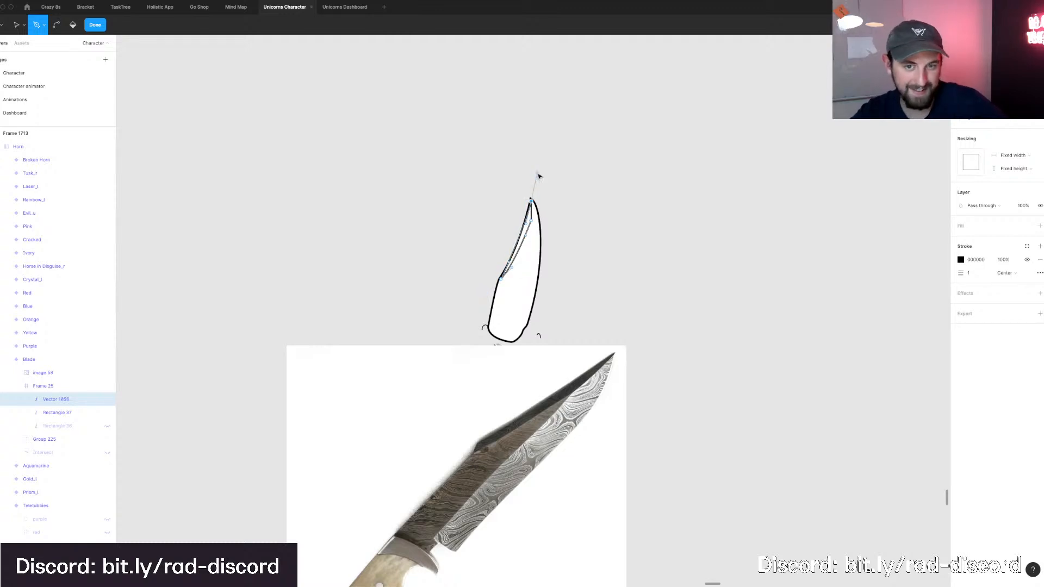
Swap the bevel shape's black stroke for a fill and set its layer opacity to 24%.
key(Escape)
key(shift+x)
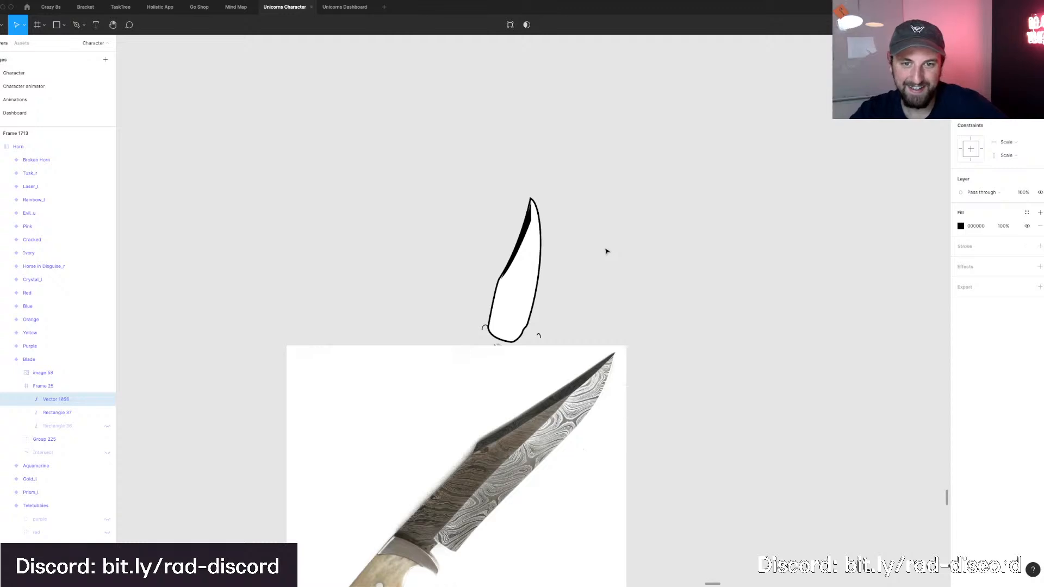
key(2)
key(4)
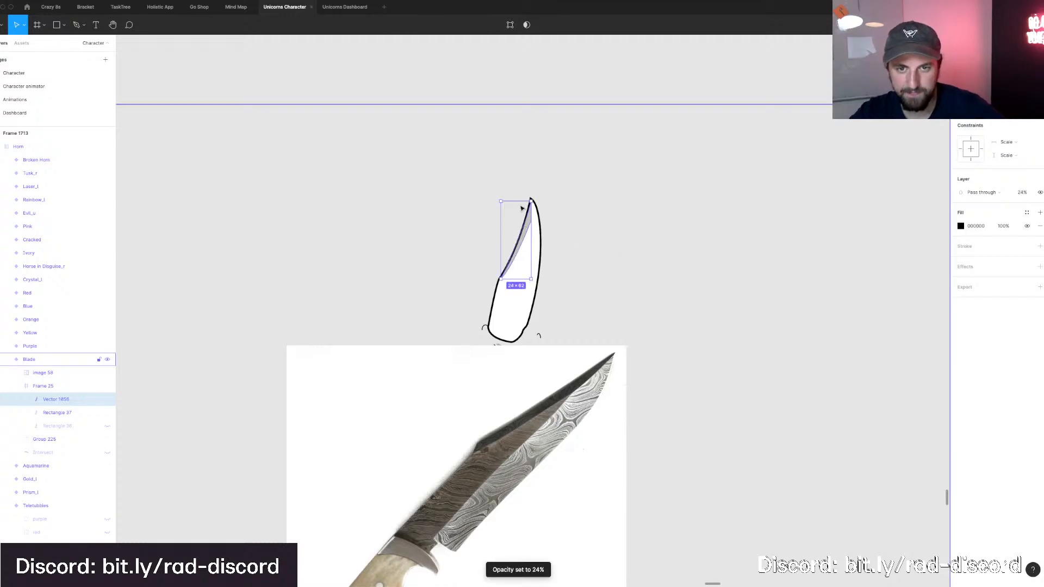
Open the bevel shading's outline for editing and adjust its curve near the blade's tip with the Bend tool.
scroll(522, 208, up, 3)
key(Return)
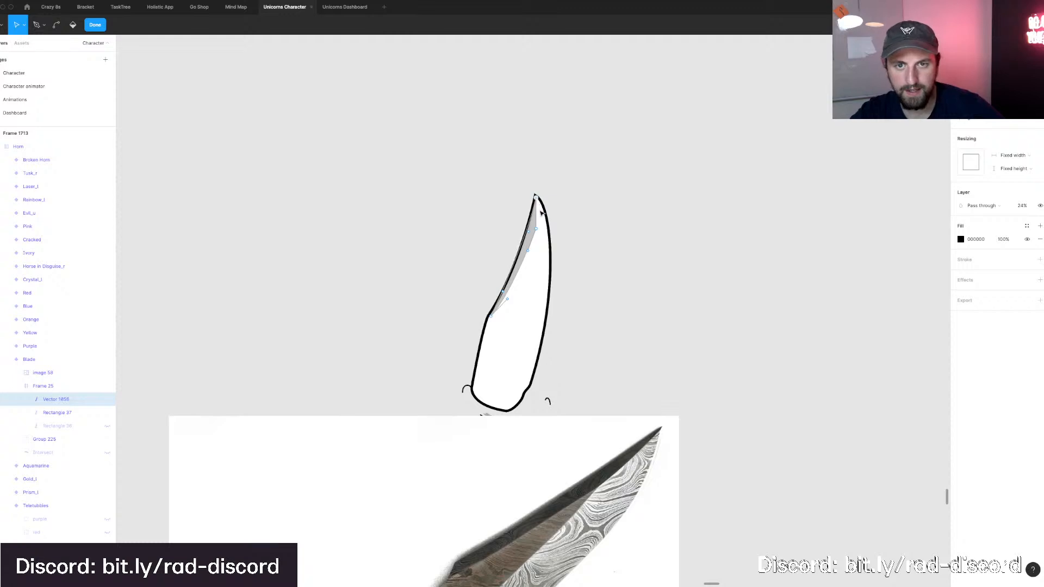
click(545, 250)
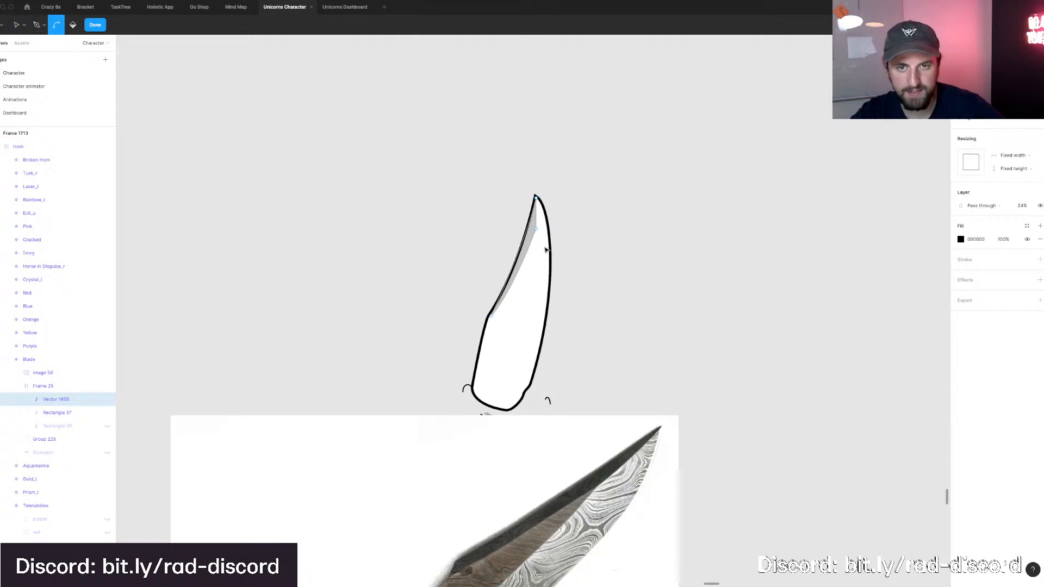
scroll(545, 249, down, 2)
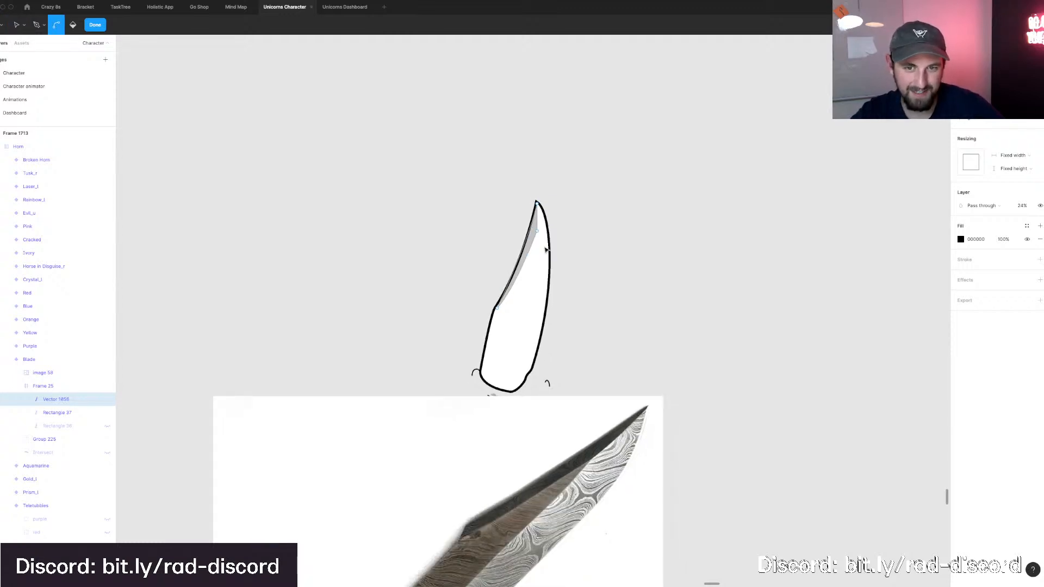
scroll(544, 248, down, 2)
key(Escape)
Duplicate the bevel shading shape in place.
click(534, 239)
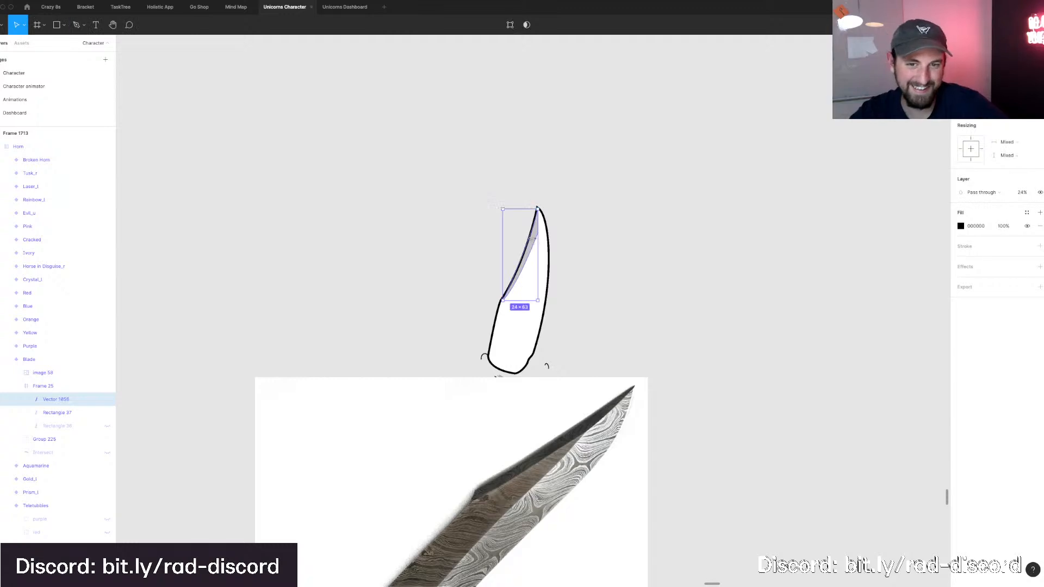
key(ctrl+d)
key(Return)
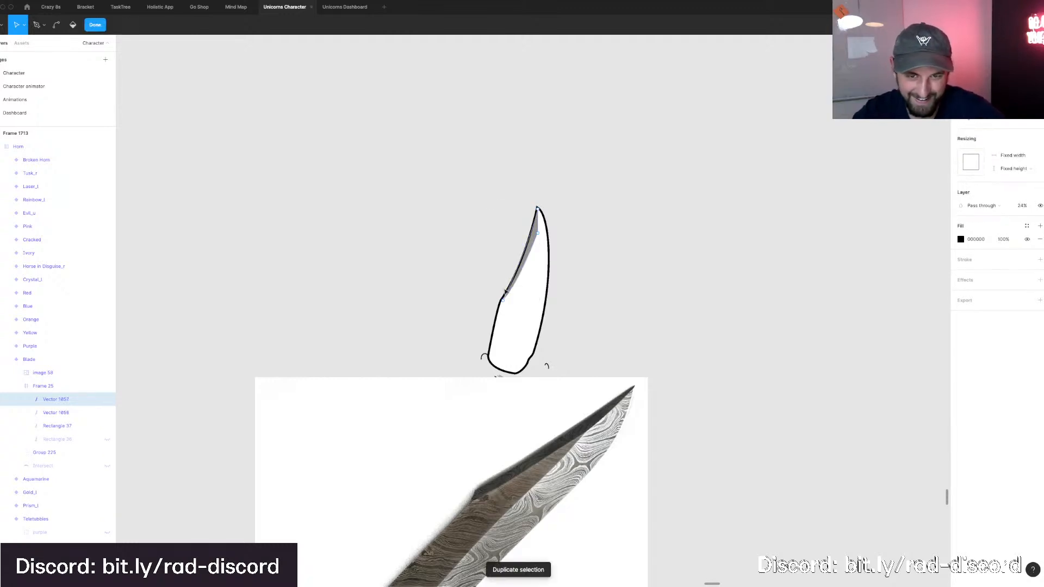
key(Escape)
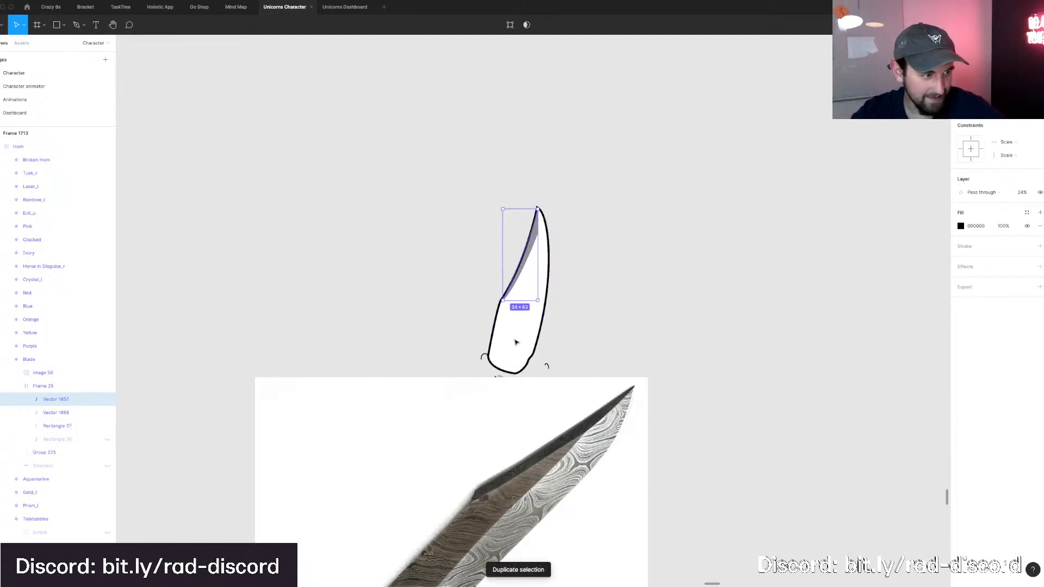
Apply a pale lavender colour style to the blade's fill.
click(487, 350)
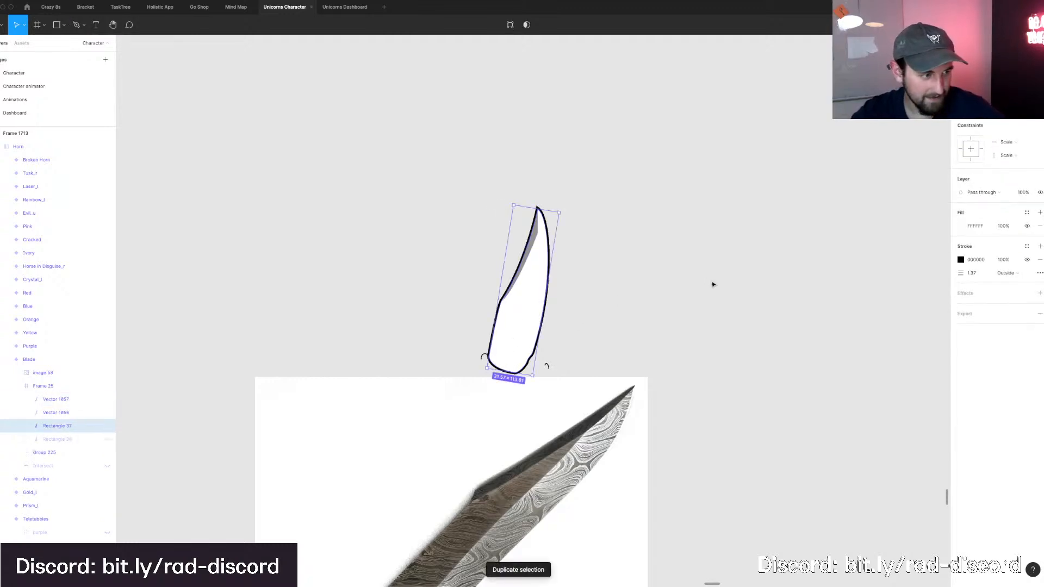
click(1026, 246)
click(1026, 213)
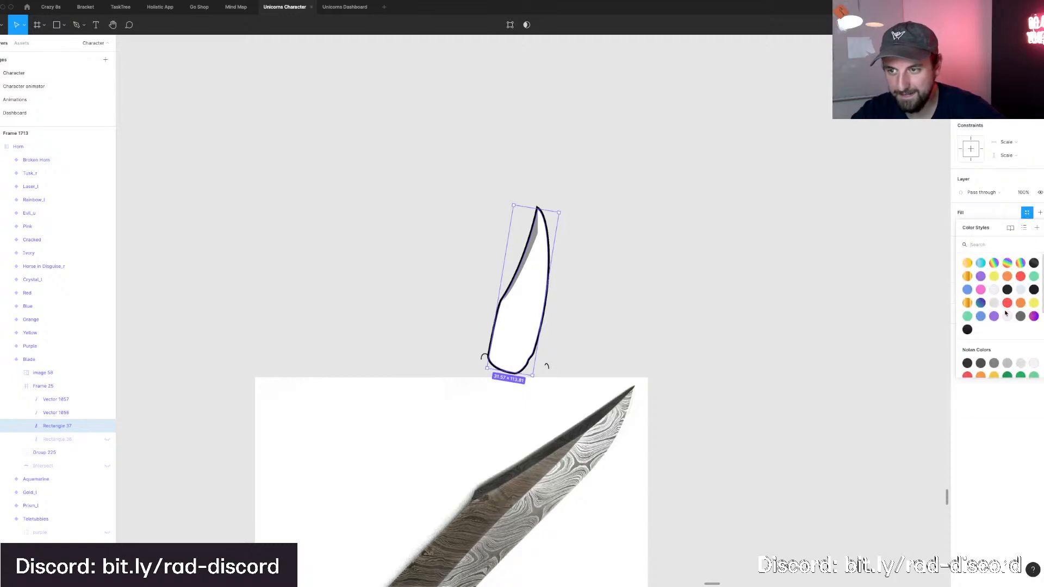
Edit the duplicated bevel shading and move its lower anchor point down to the blade's base to form a long central ridge.
click(532, 247)
double_click(531, 247)
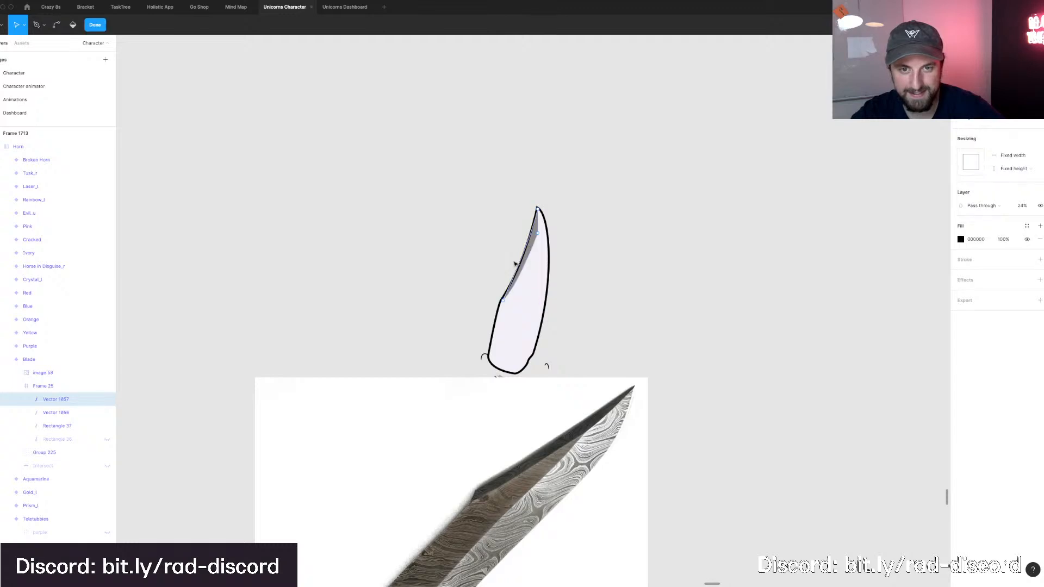
drag(505, 304, 521, 376)
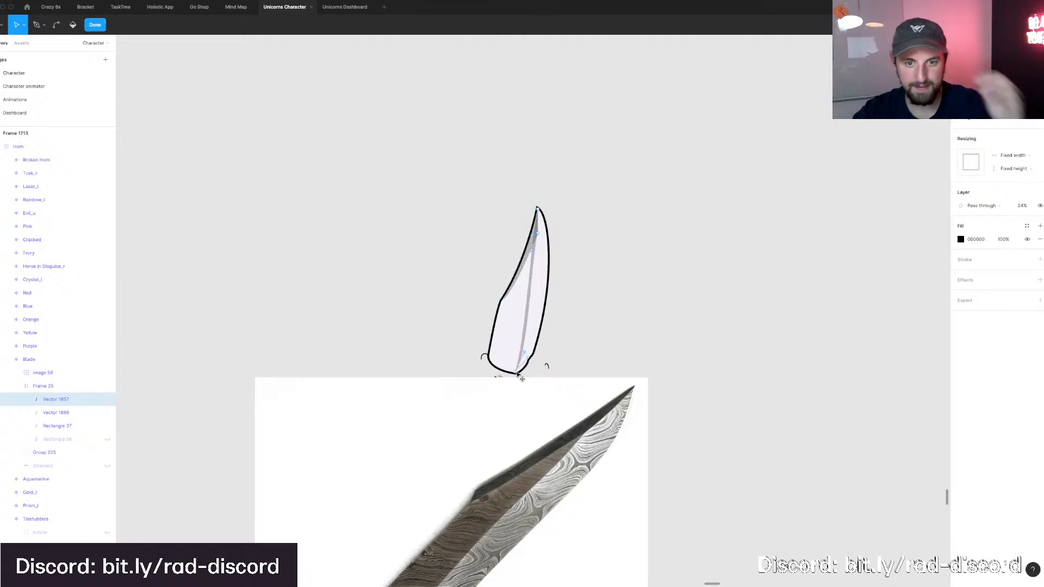
Adjust the curve handles of the duplicated ridge shading at the blade's tip and base, undoing one handle change along the way.
scroll(536, 324, down, 2)
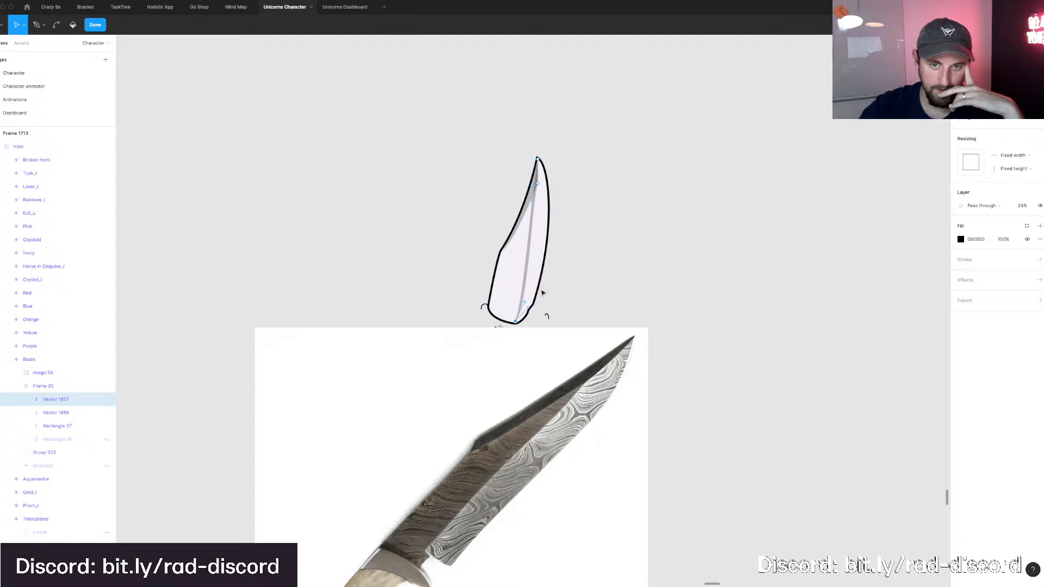
drag(532, 187, 551, 196)
click(538, 184)
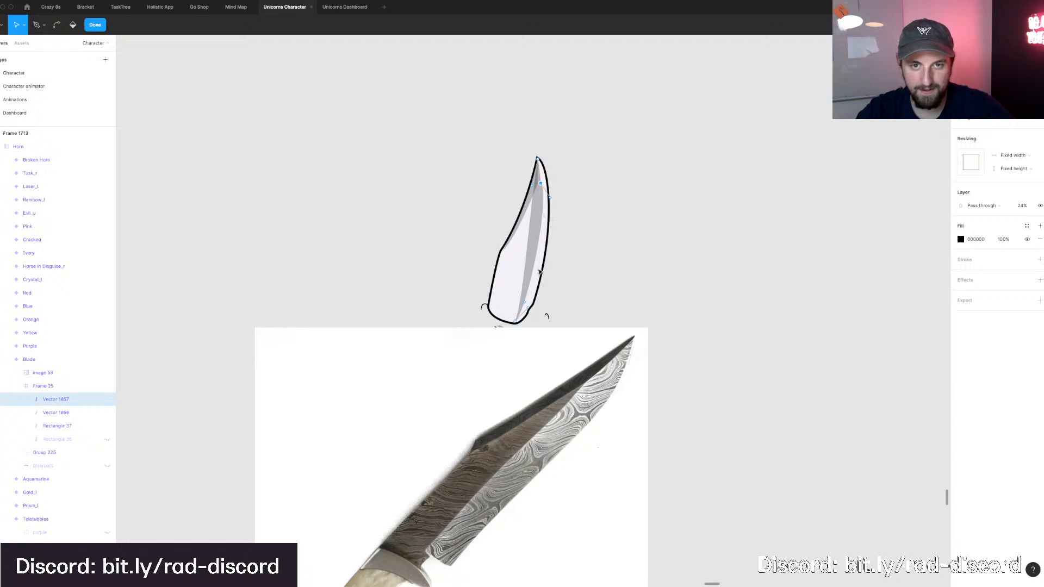
key(super+z)
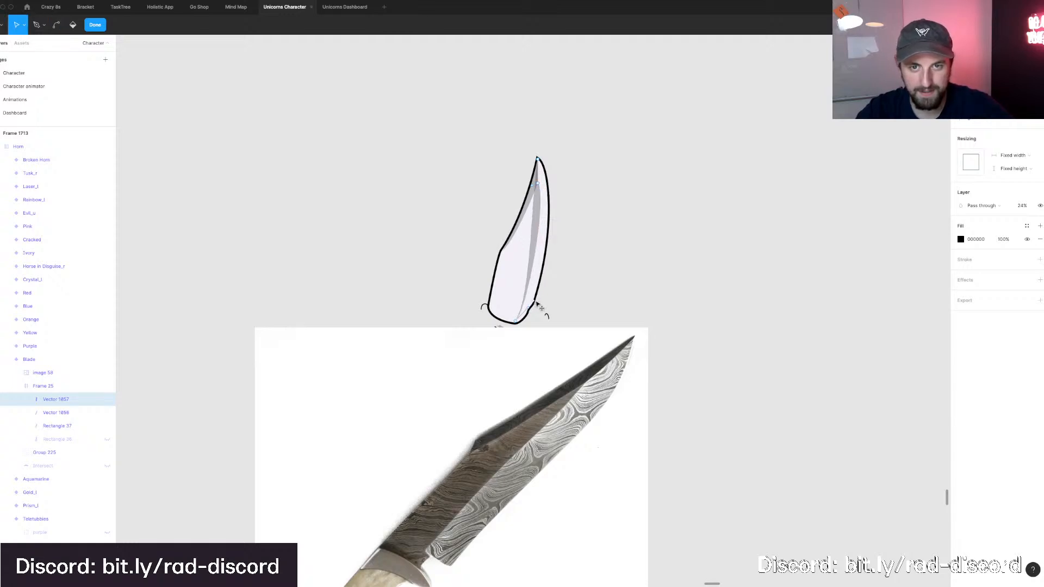
drag(536, 302, 555, 272)
click(523, 310)
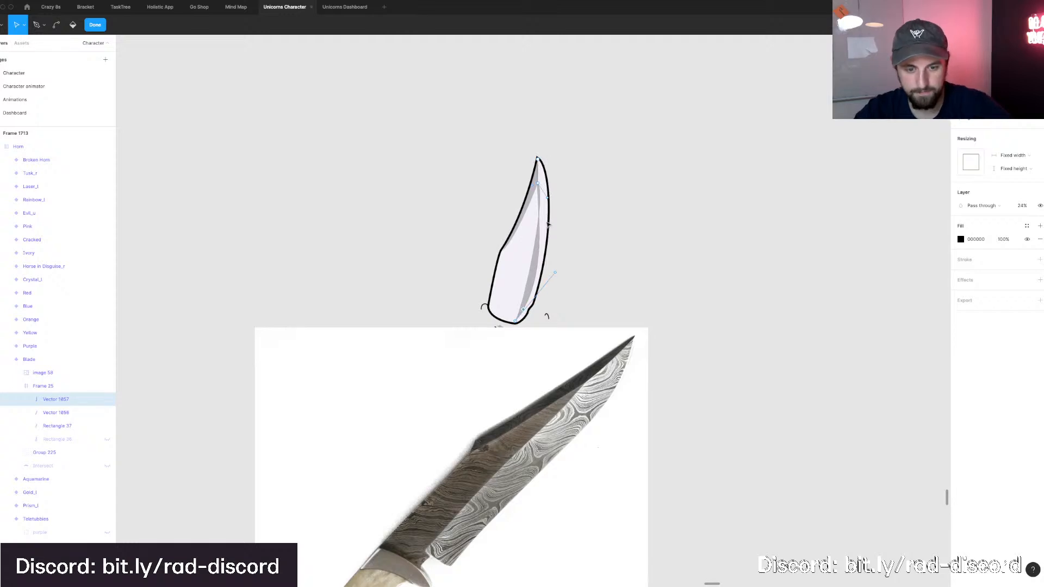
Add an anchor point midway along the ridge shading's outer edge and move it out to the blade's cutting-edge outline.
key(p)
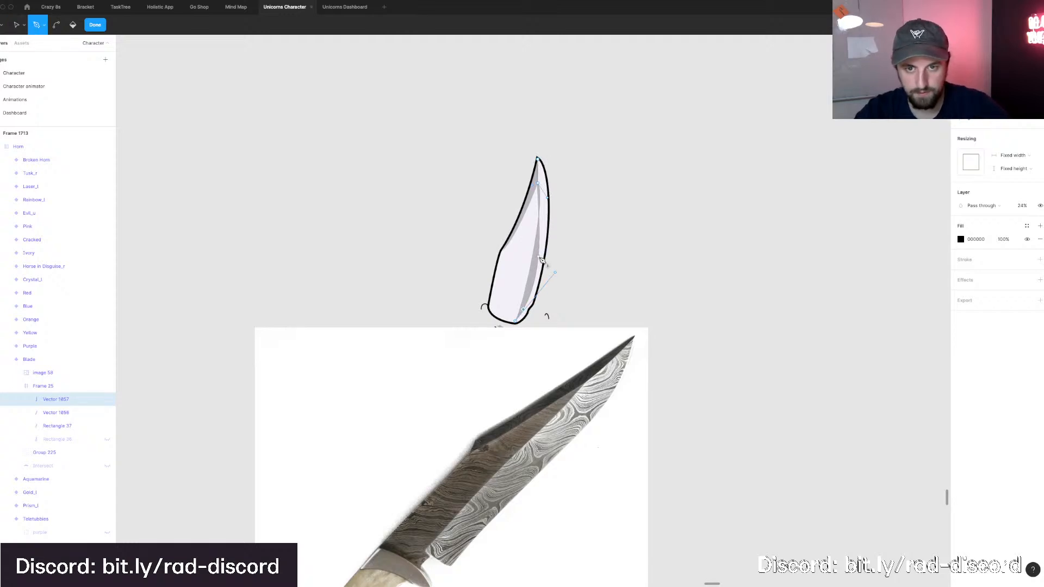
click(538, 257)
key(v)
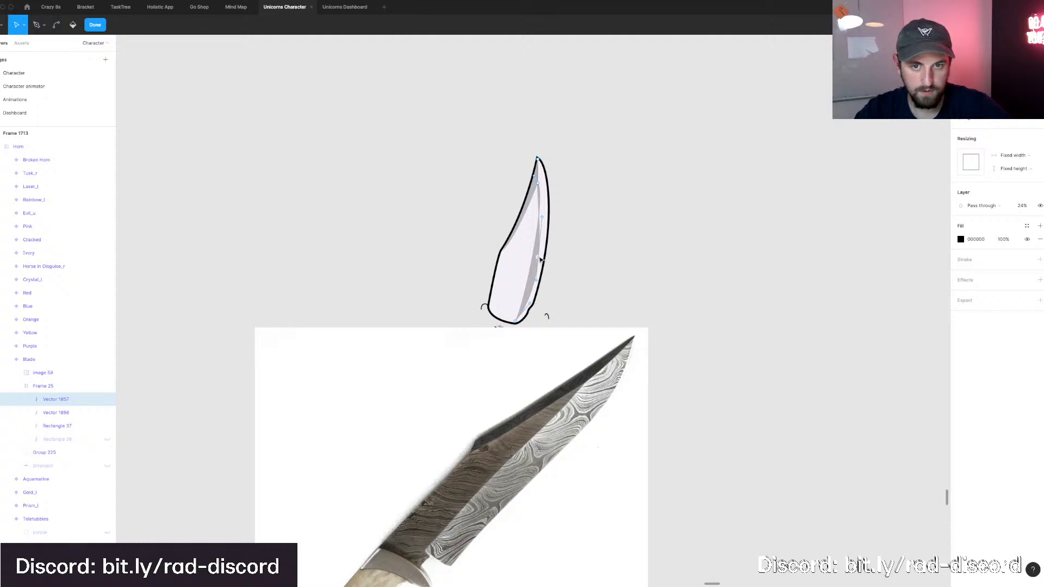
drag(538, 257, 549, 227)
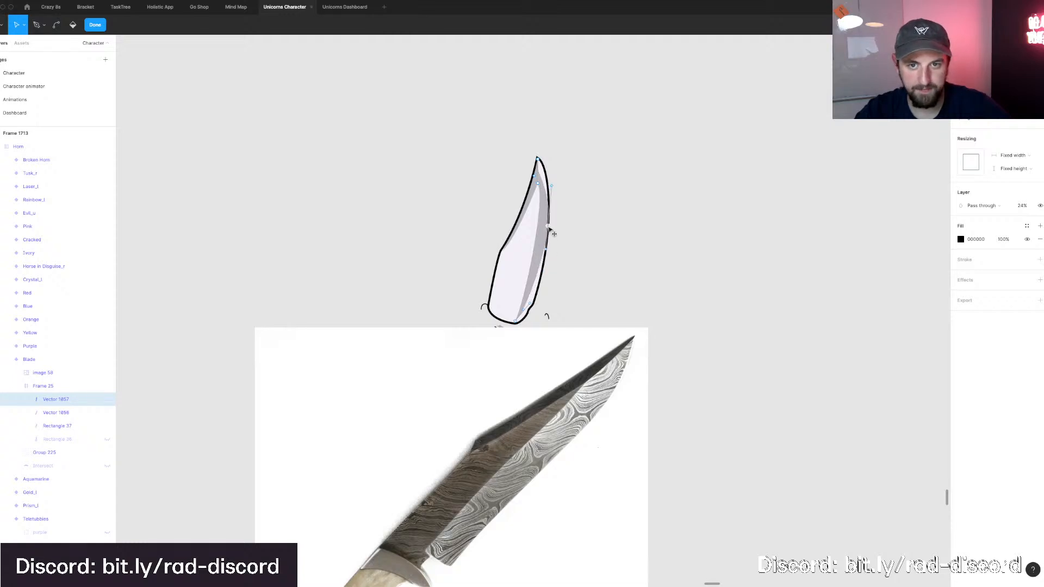
mouse_move(538, 185)
mouse_down()
mouse_move(545, 168)
mouse_move(539, 185)
mouse_up()
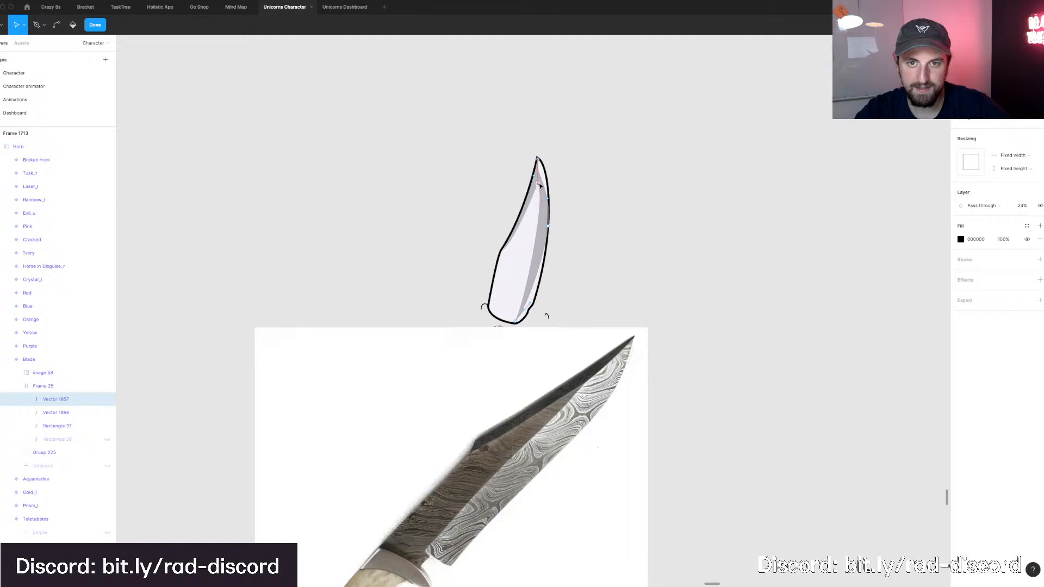
Reshape the ridge shading's tip and smooth its middle anchor with the Bend tool so its edge follows the cutting-edge outline.
scroll(540, 182, up, 5)
click(537, 153)
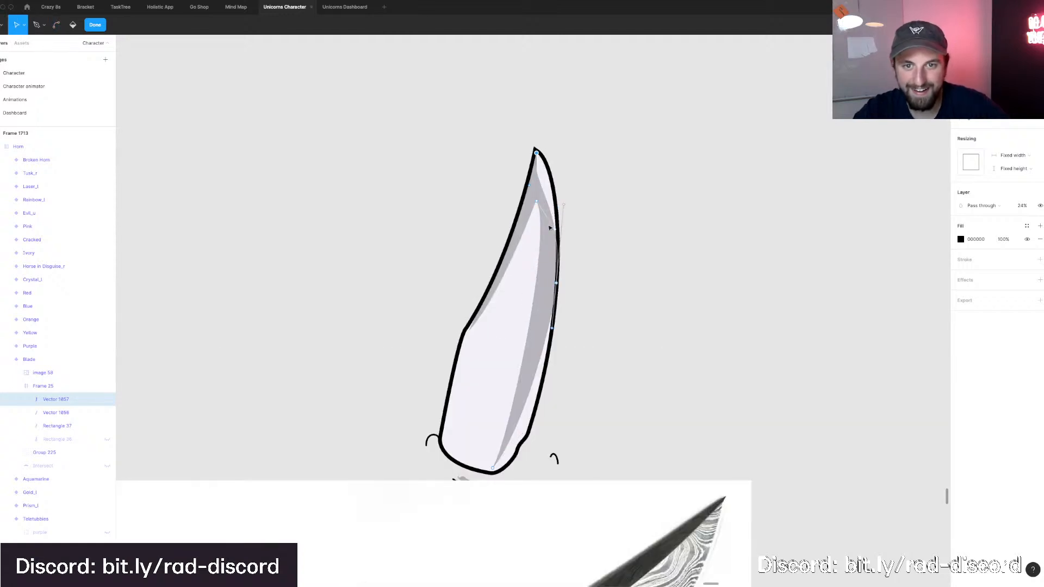
drag(530, 186, 544, 156)
click(553, 326)
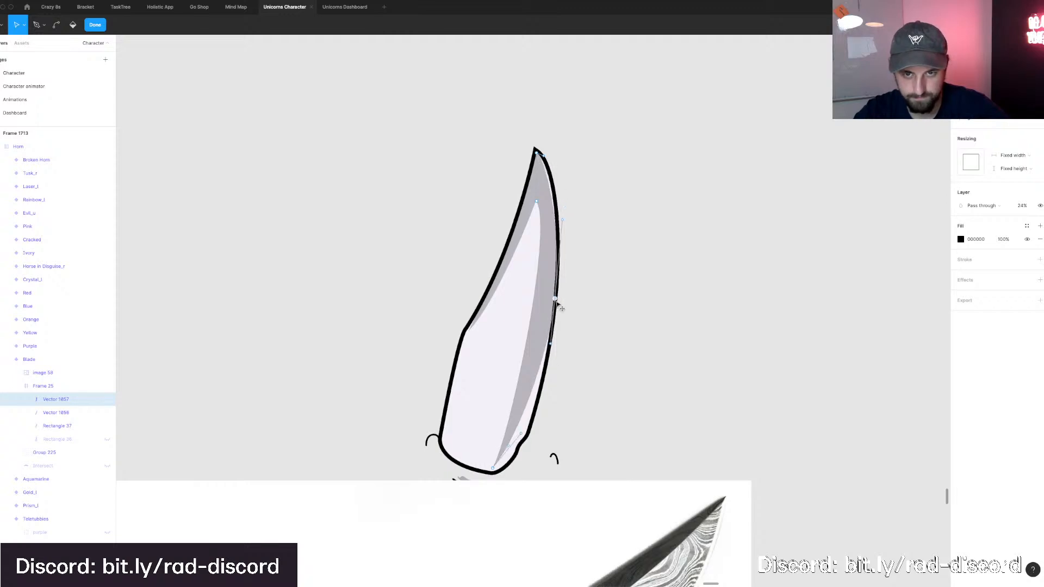
key(super)
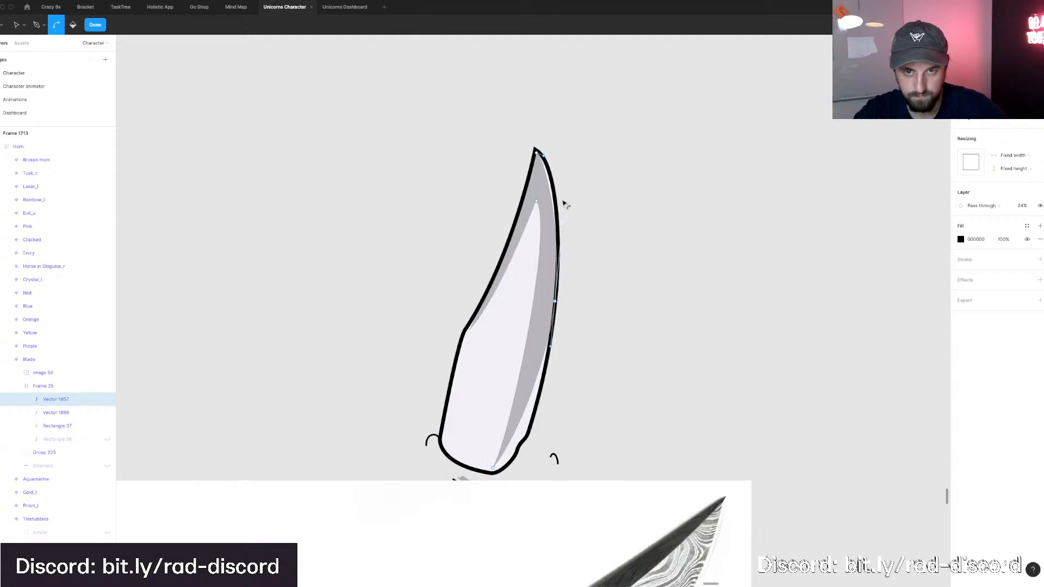
click(563, 203)
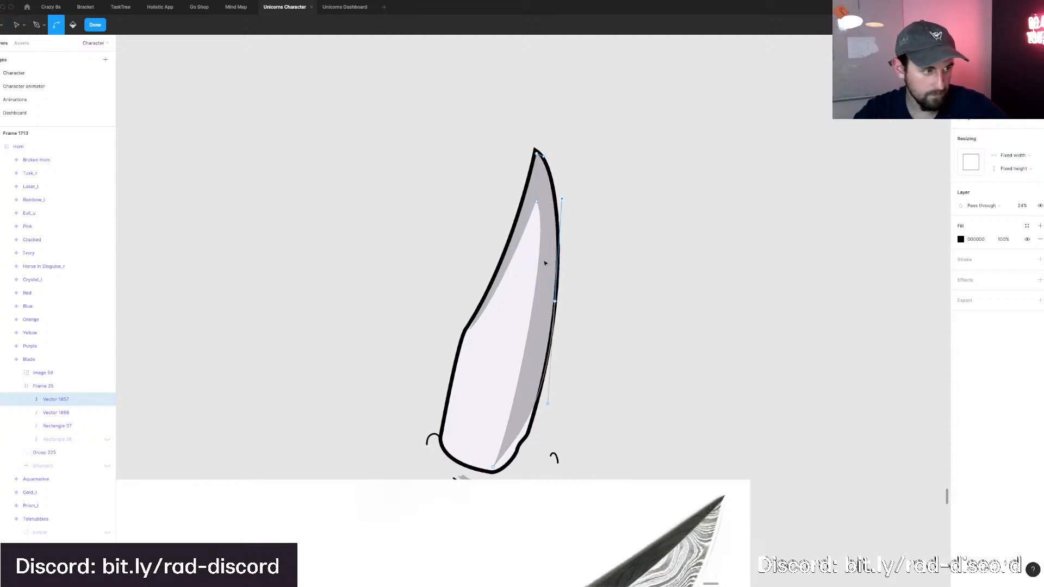
Add anchor points to the shading's lower outer edge and move them onto the notch at the blade's base.
scroll(545, 263, down, 2)
key(p)
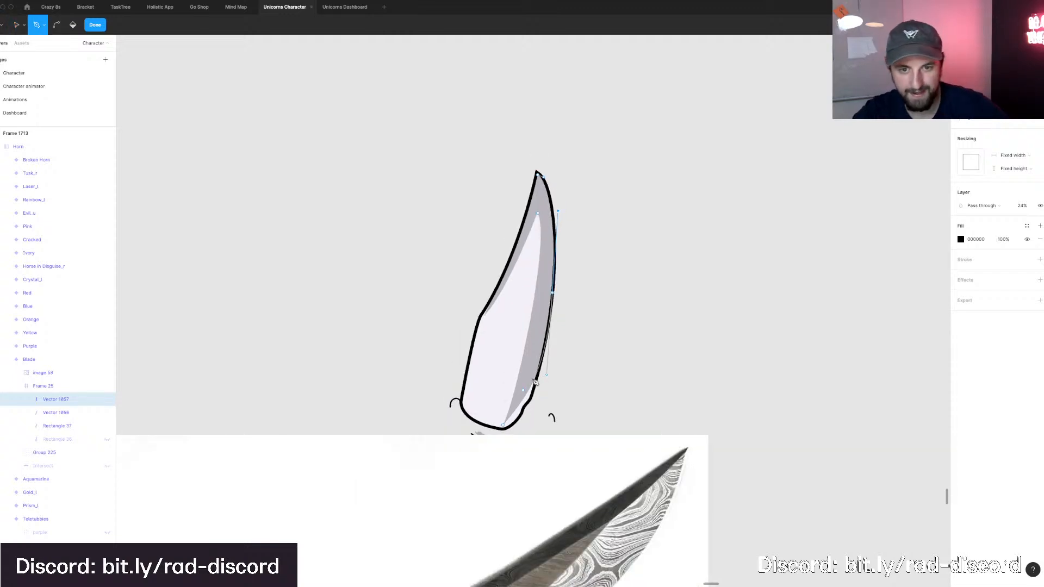
click(535, 384)
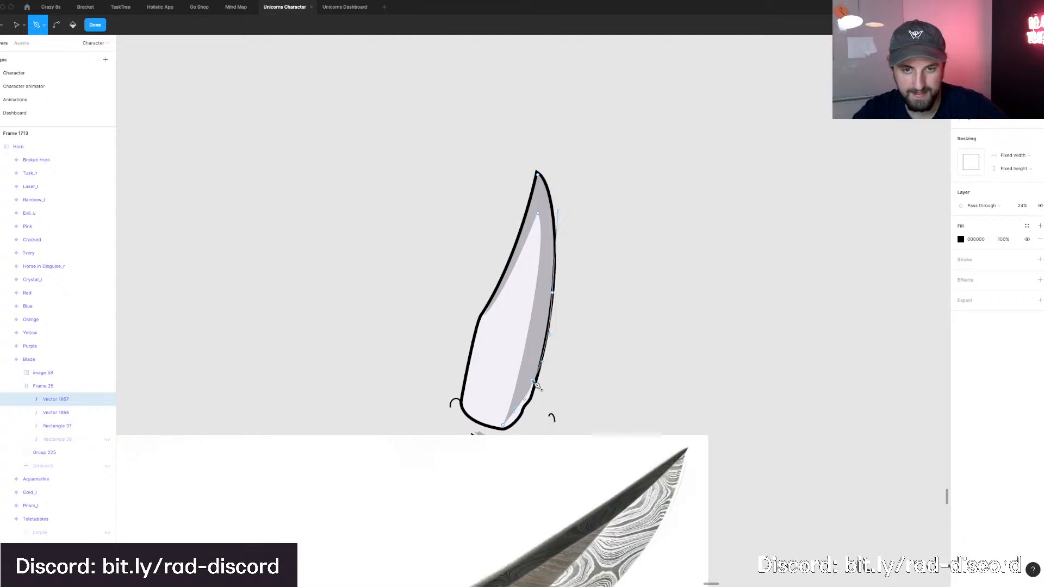
key(v)
drag(536, 404, 527, 412)
key(p)
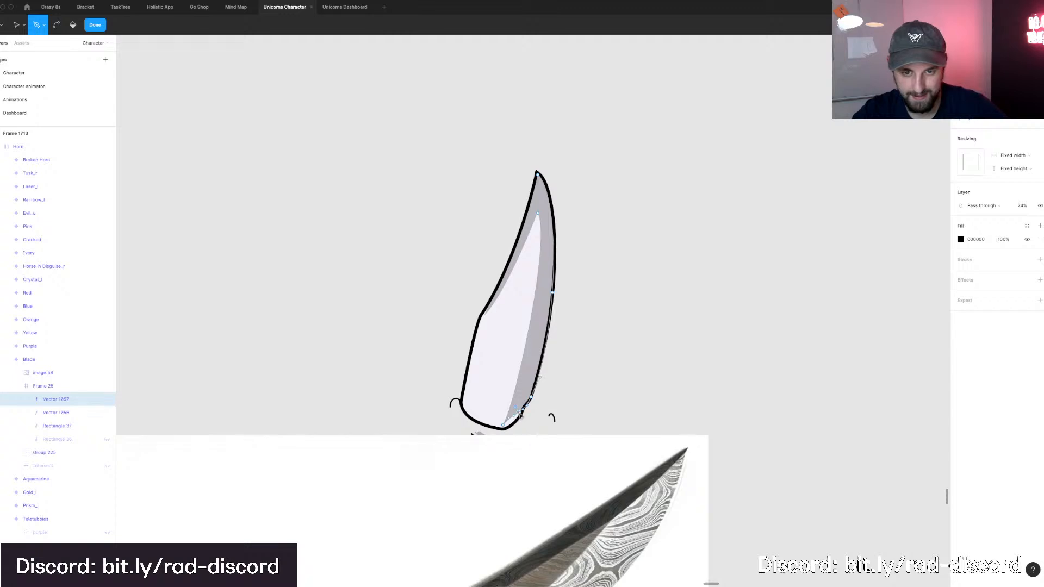
key(v)
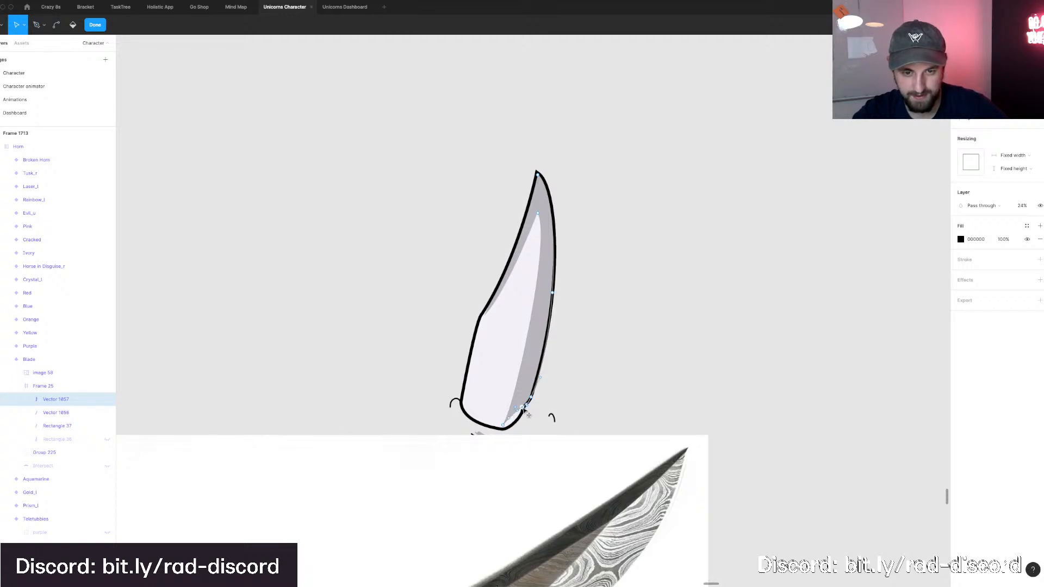
key(p)
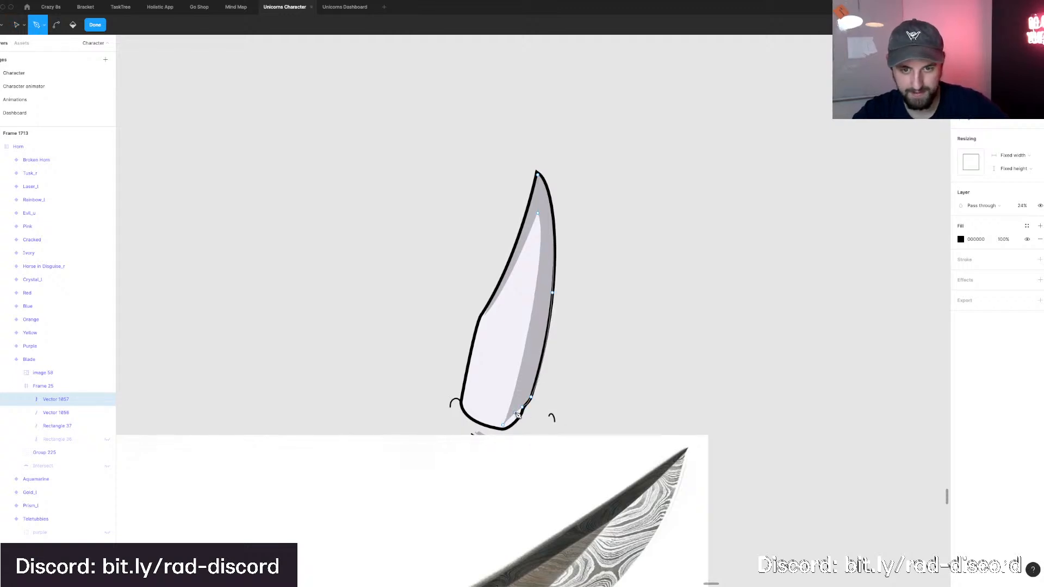
key(v)
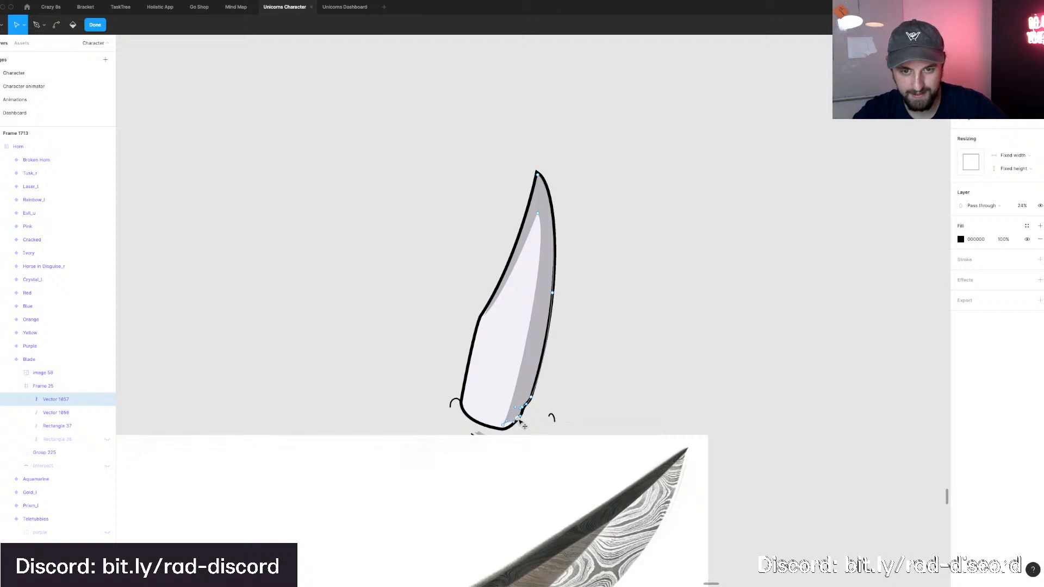
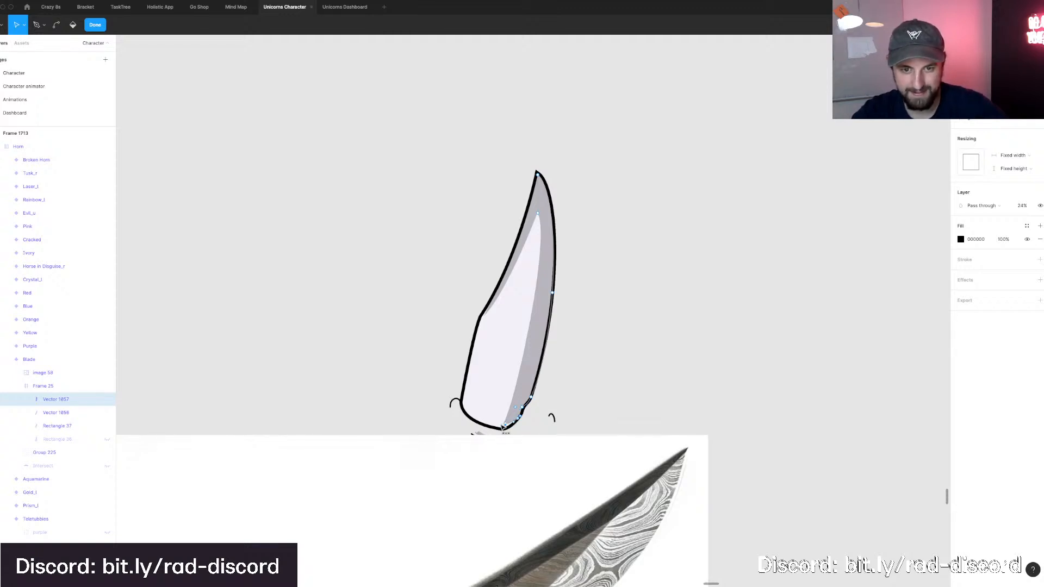
Fit the shading's lowest corner and notch point to the blade's base outline, and finish editing the vector.
scroll(502, 427, up, 5)
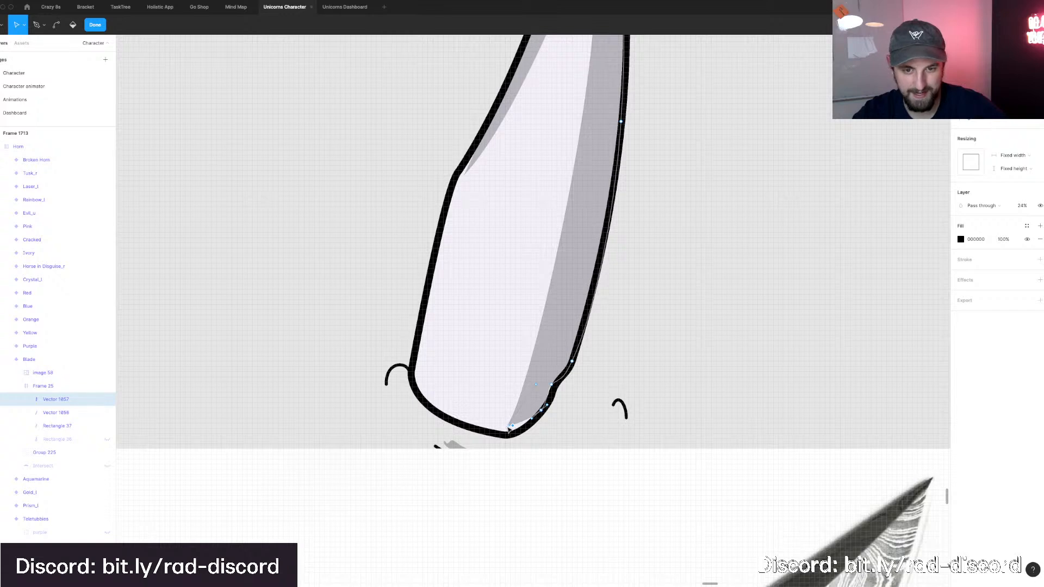
drag(508, 426, 505, 434)
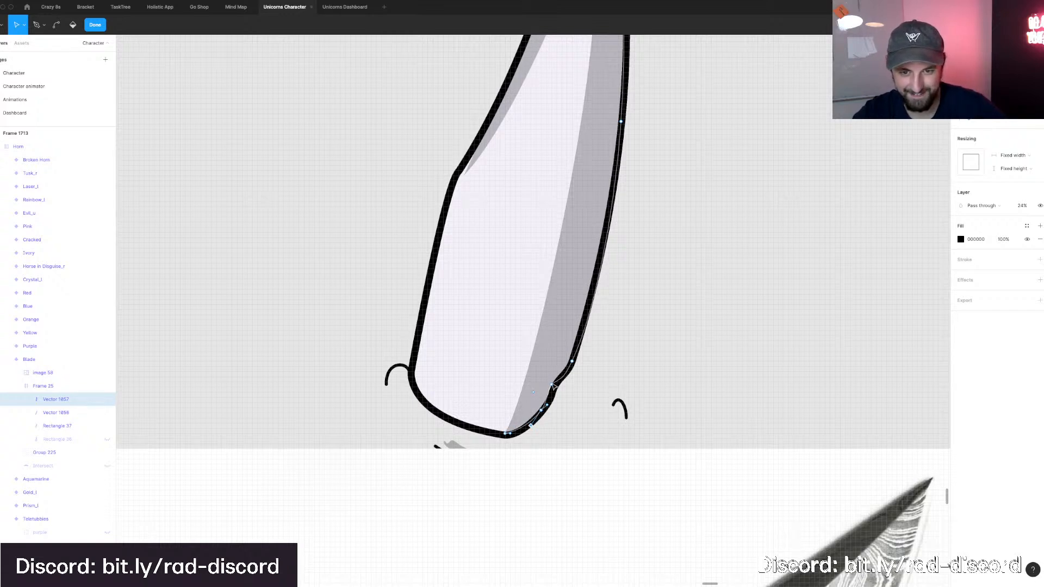
drag(552, 385, 556, 383)
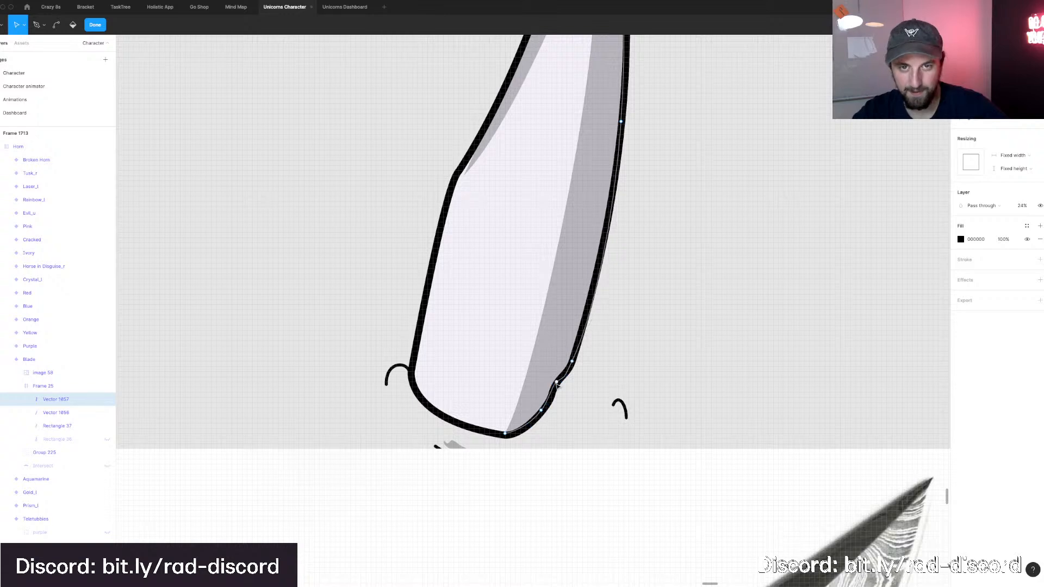
key(Escape)
scroll(522, 350, down, 5)
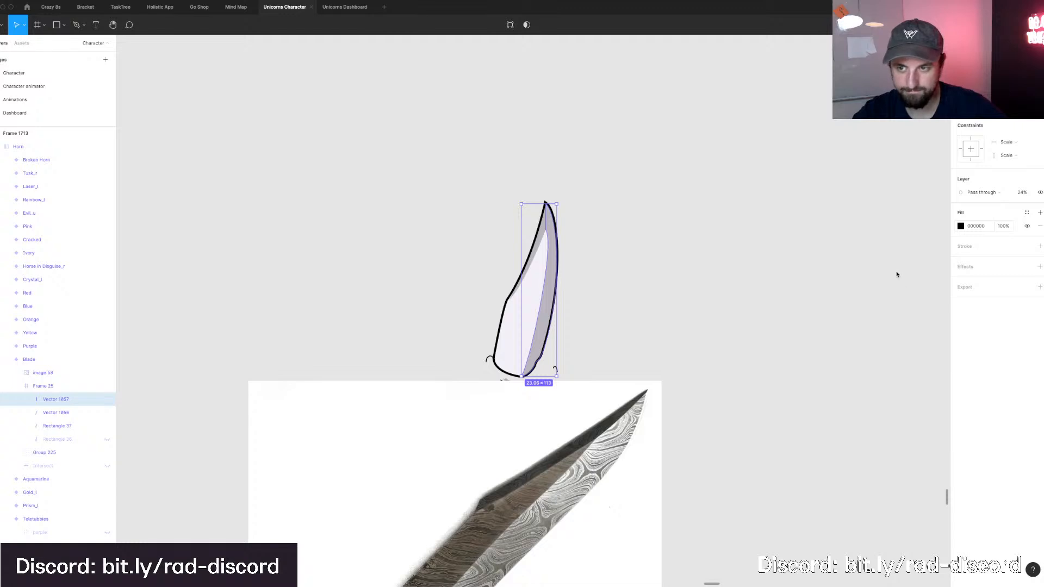
Change the fill of the cutting-edge shading shape to white, FFFFFF.
click(961, 226)
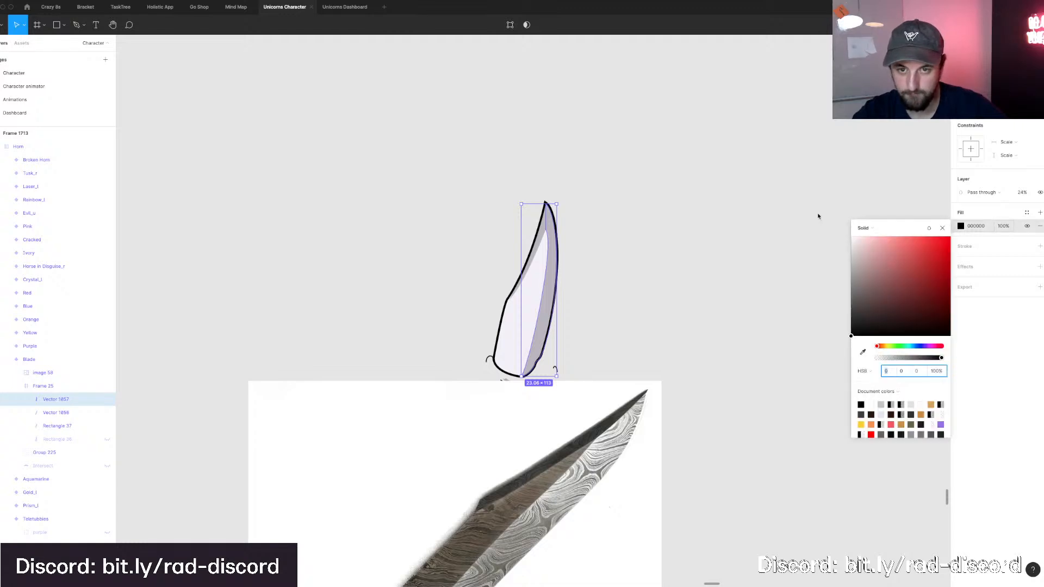
drag(883, 261, 807, 206)
click(674, 221)
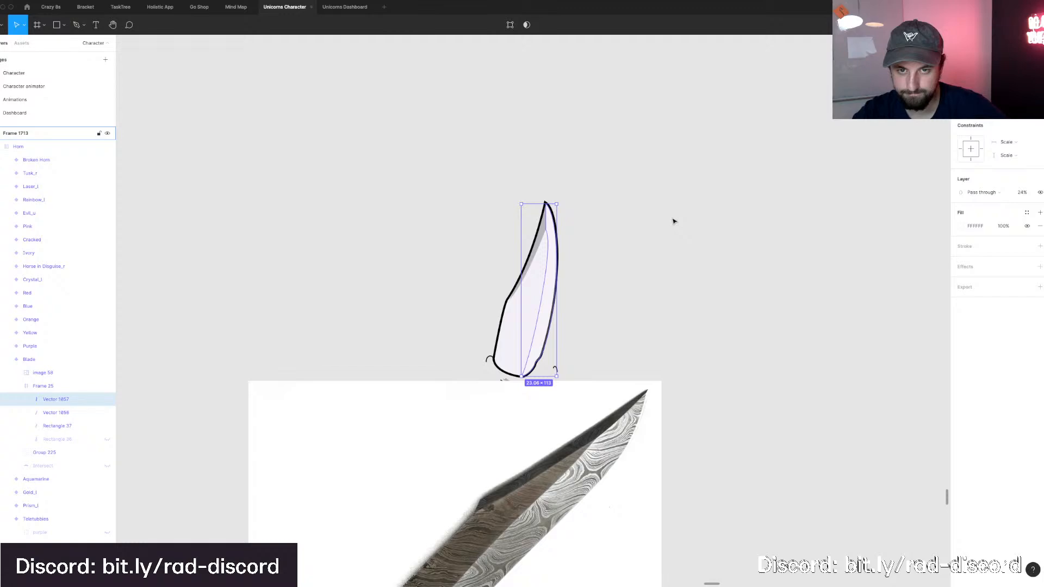
click(671, 222)
Hide the knife reference image in the Blade variant to preview the horn on the character.
scroll(644, 241, down, 3)
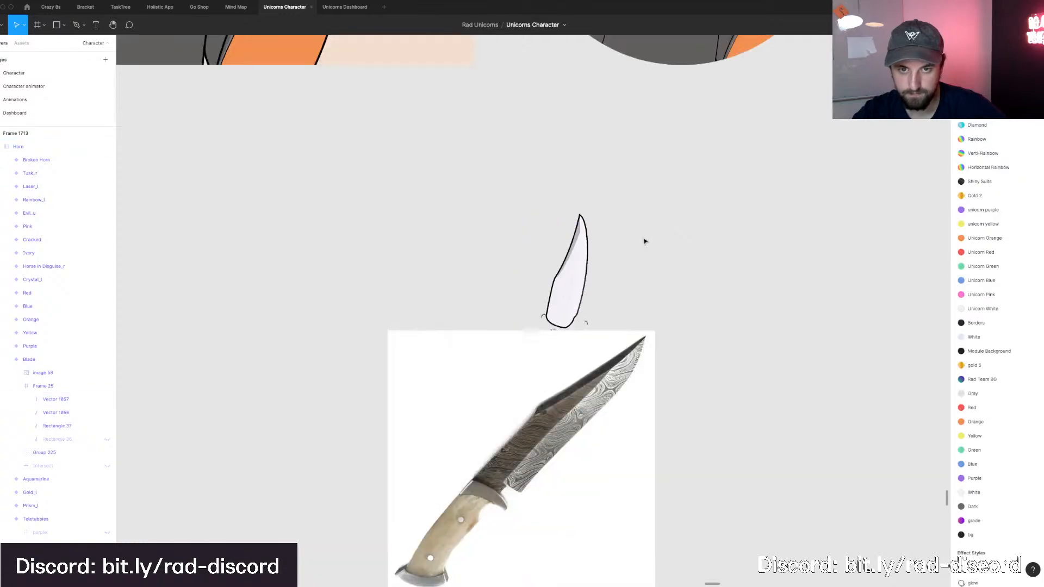
scroll(646, 241, up, 9)
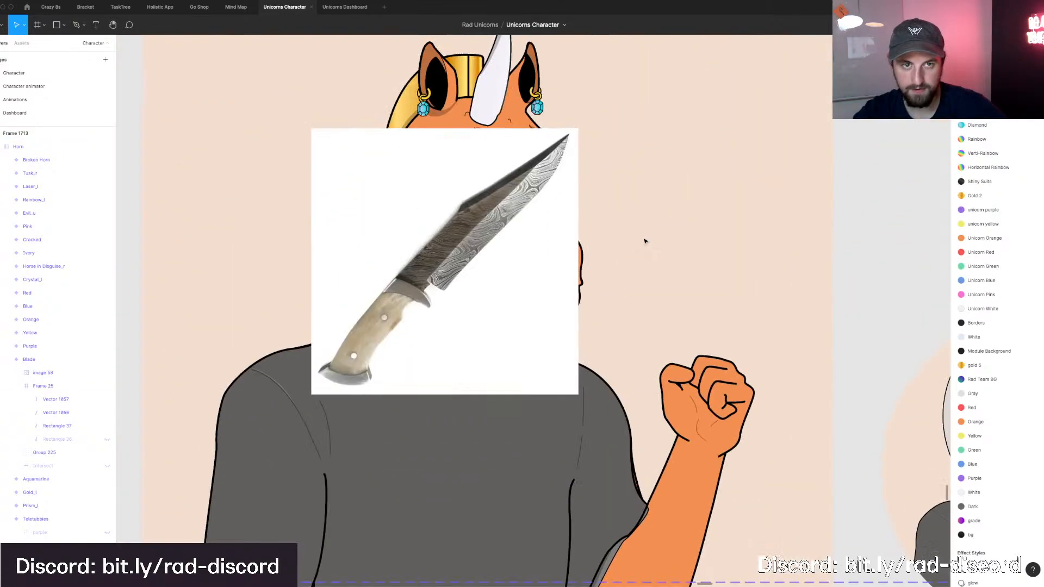
scroll(644, 240, up, 1)
scroll(645, 241, down, 5)
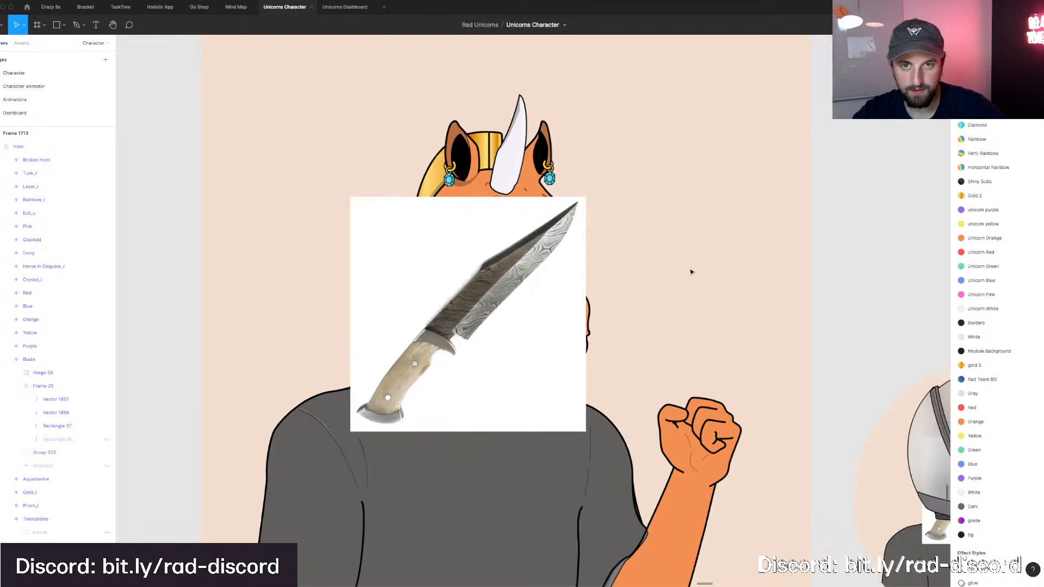
click(726, 507)
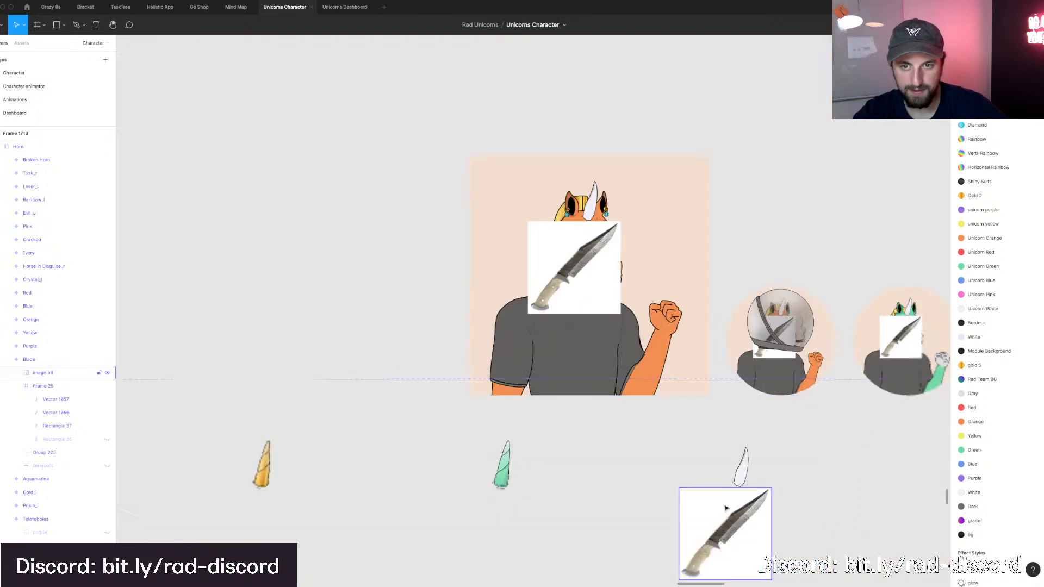
click(108, 374)
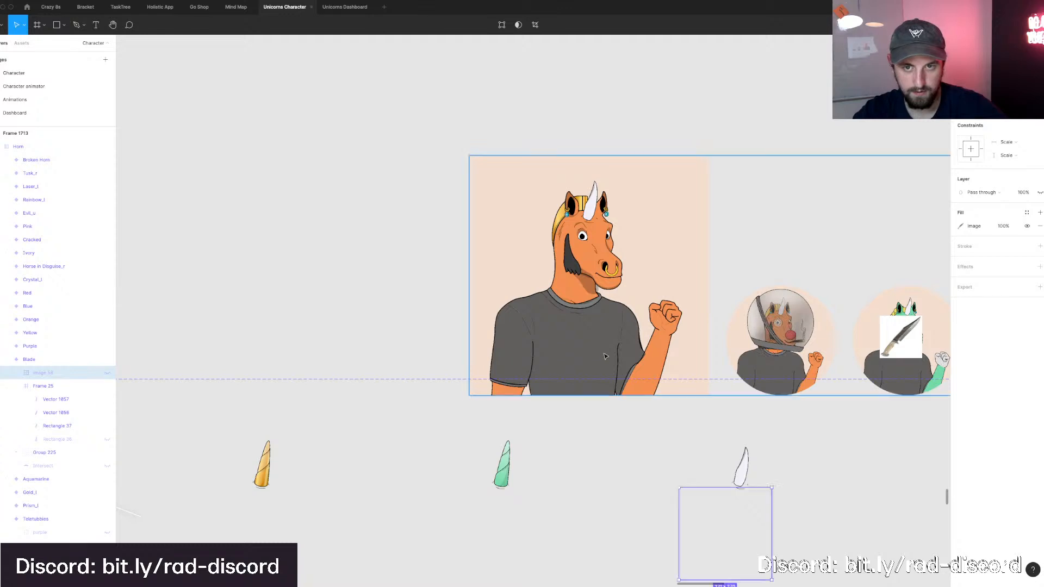
Look over the blade horn on the characters and make the knife reference image visible again.
scroll(589, 355, right, 4)
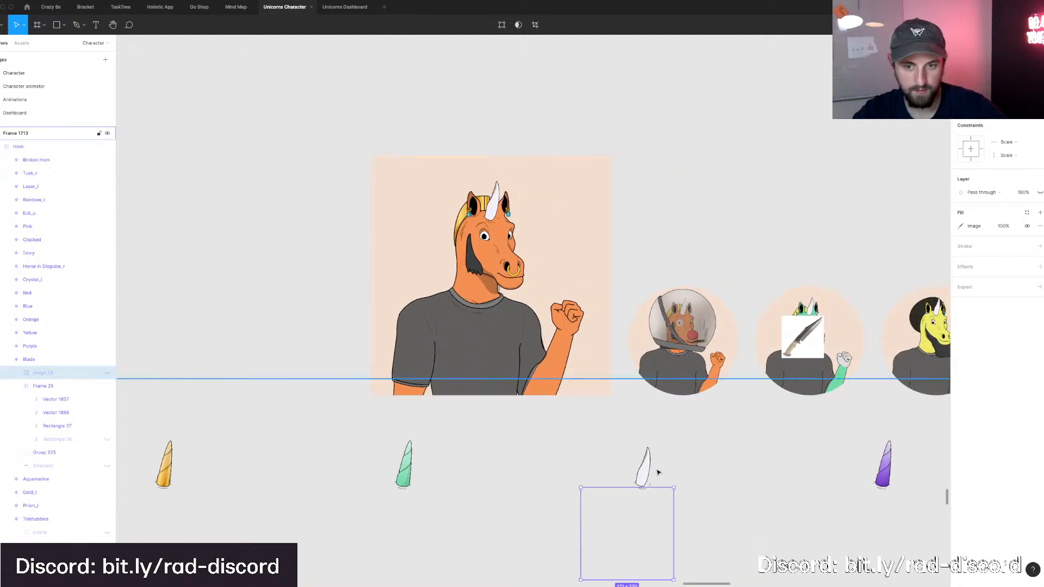
scroll(656, 472, down, 2)
scroll(658, 472, down, 5)
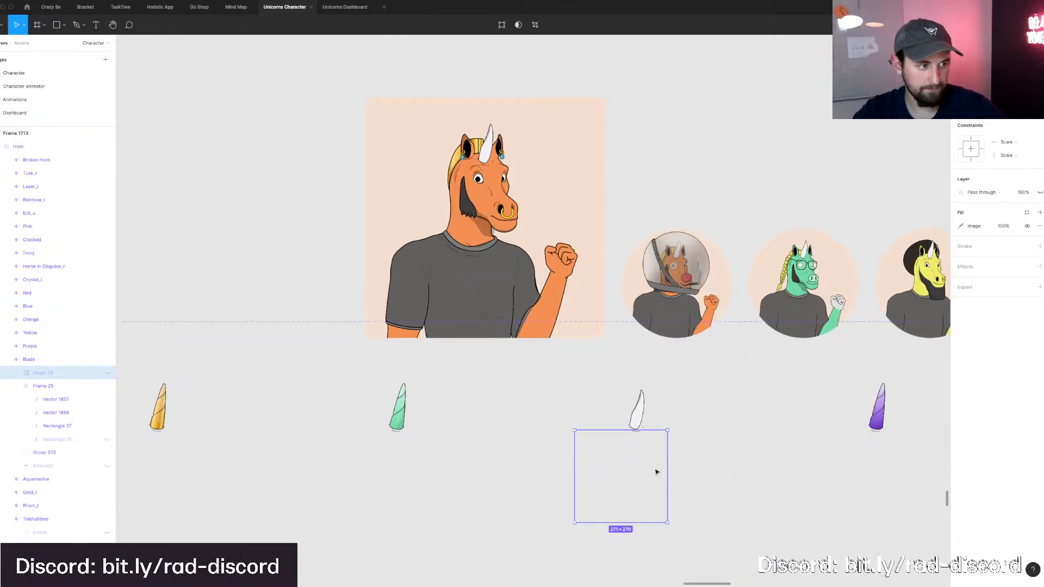
scroll(590, 415, up, 2)
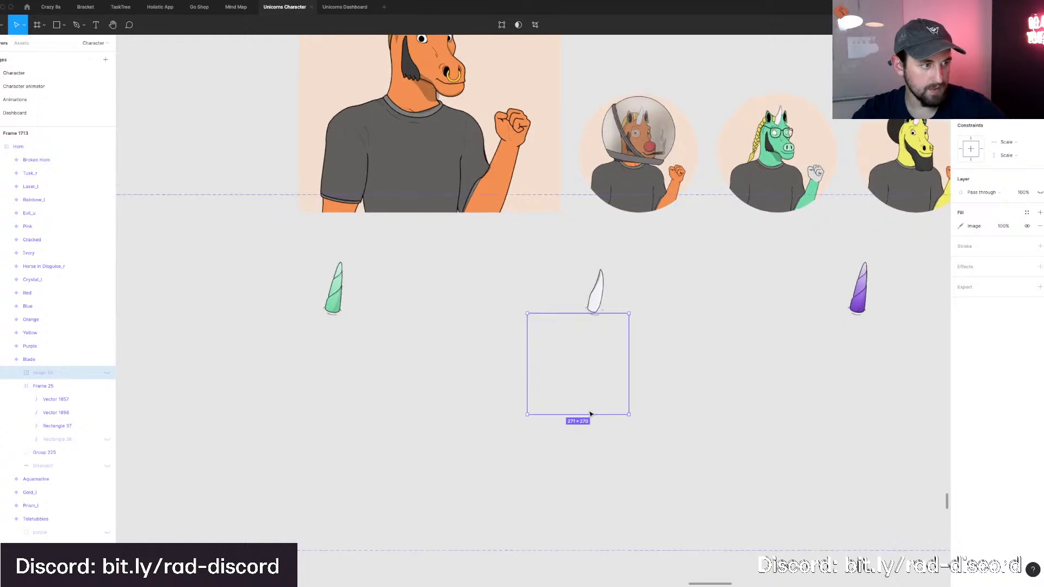
scroll(591, 414, up, 2)
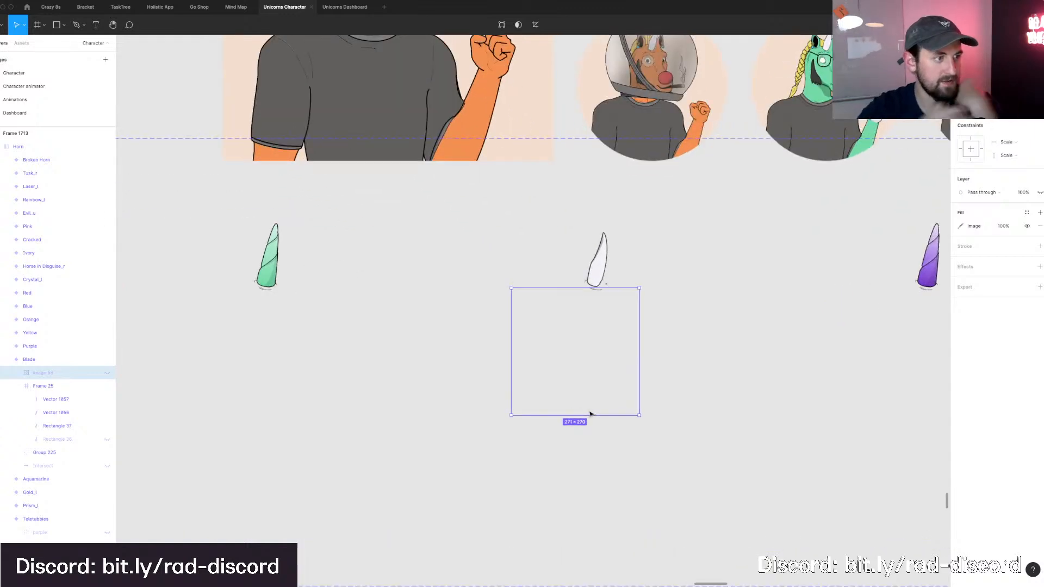
key(Escape)
click(107, 373)
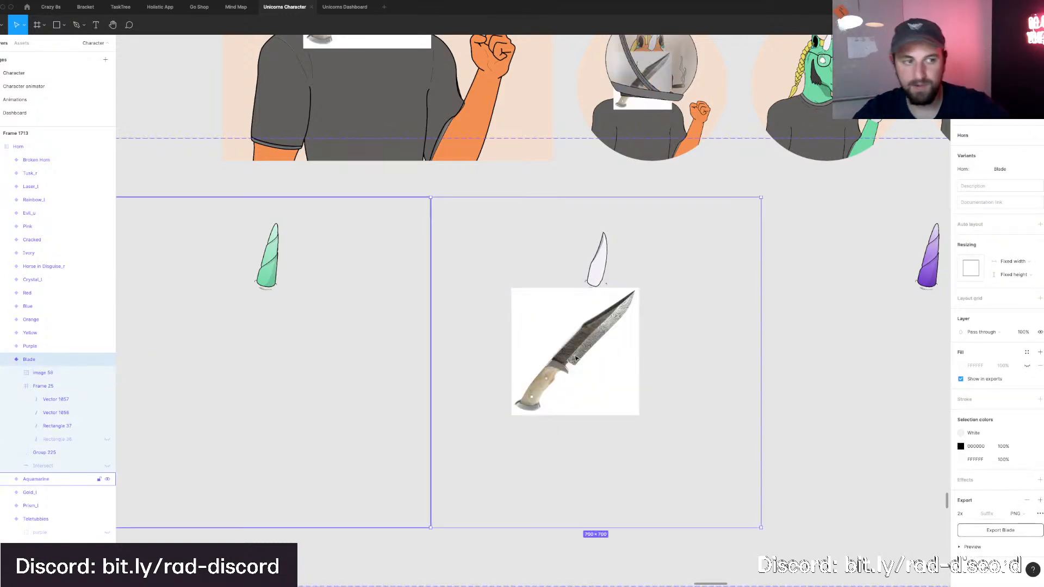
Rotate the knife reference image clockwise below the blade horn so the knife lies flatter, and shift it slightly.
click(576, 358)
scroll(576, 358, up, 1)
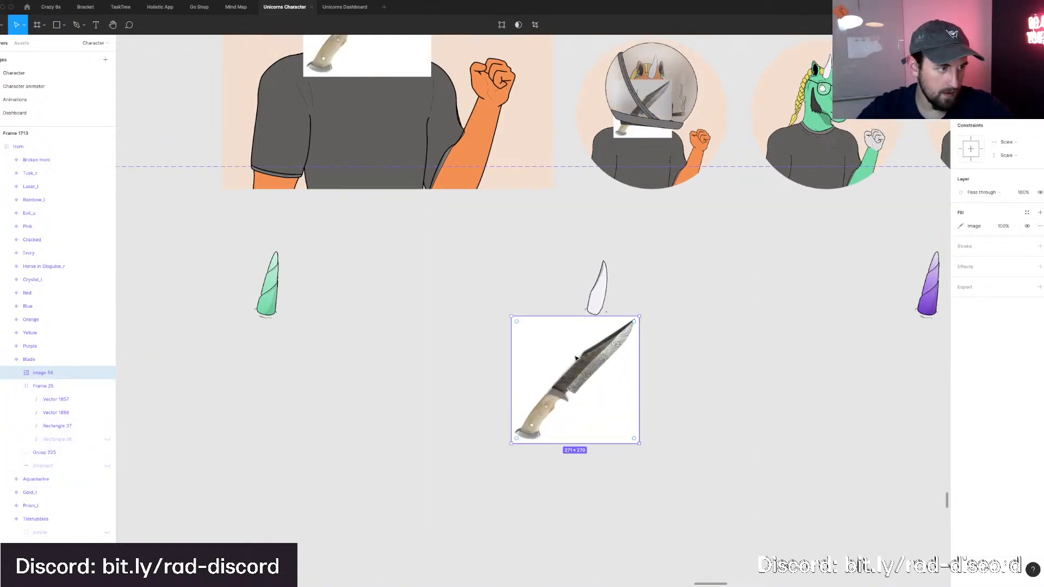
scroll(576, 361, up, 3)
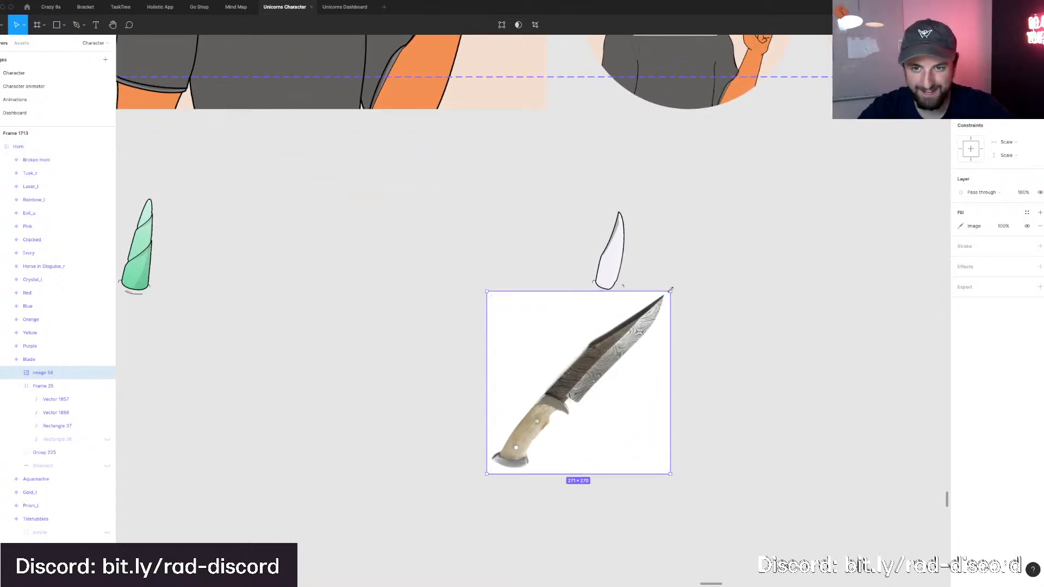
drag(689, 320, 705, 373)
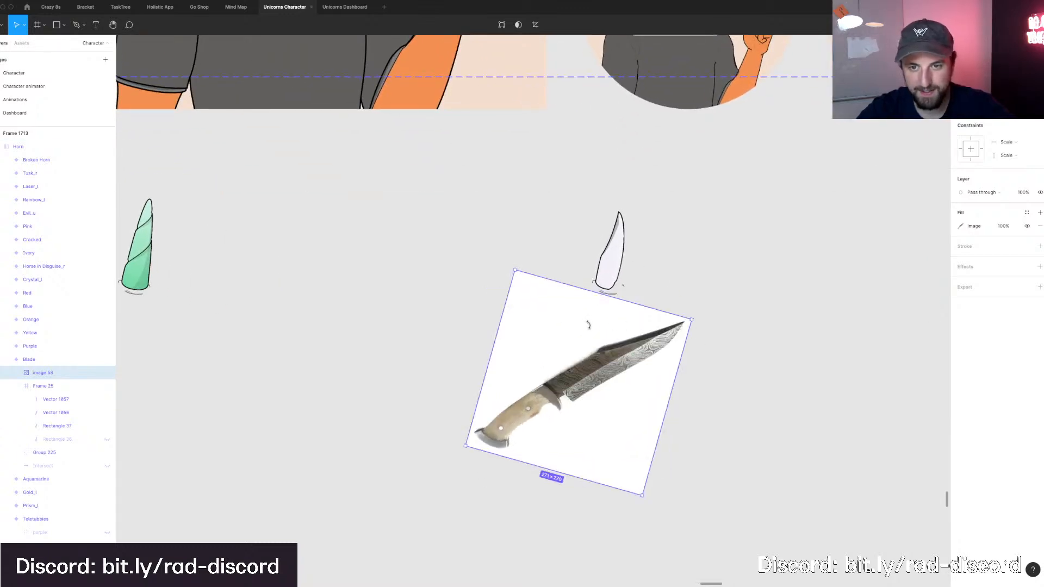
drag(566, 331, 552, 338)
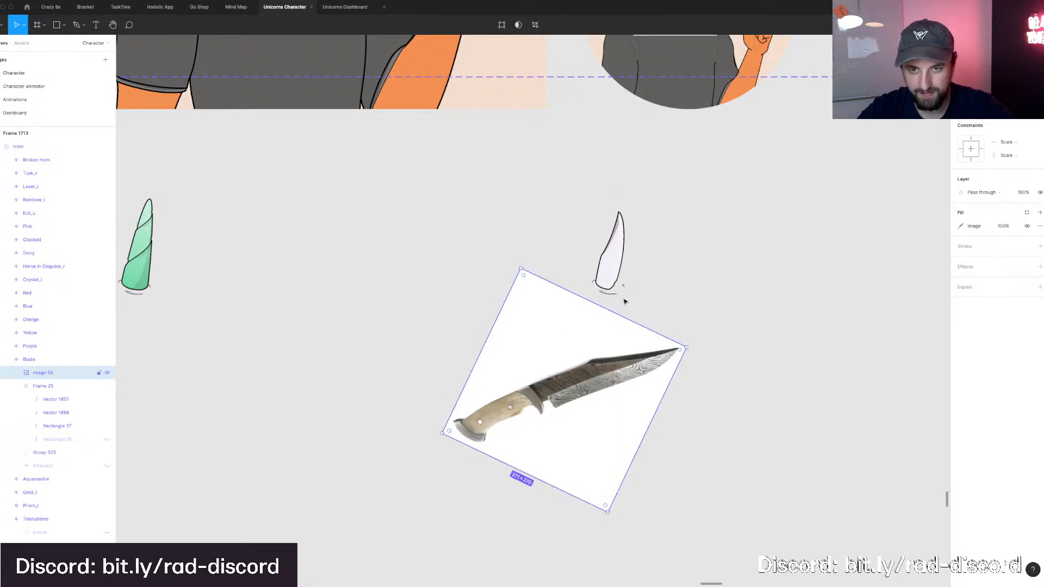
Reshape the notch at the base of the blade outline's cutting edge to resemble the knife's heel, and finish editing the vector.
scroll(618, 292, up, 2)
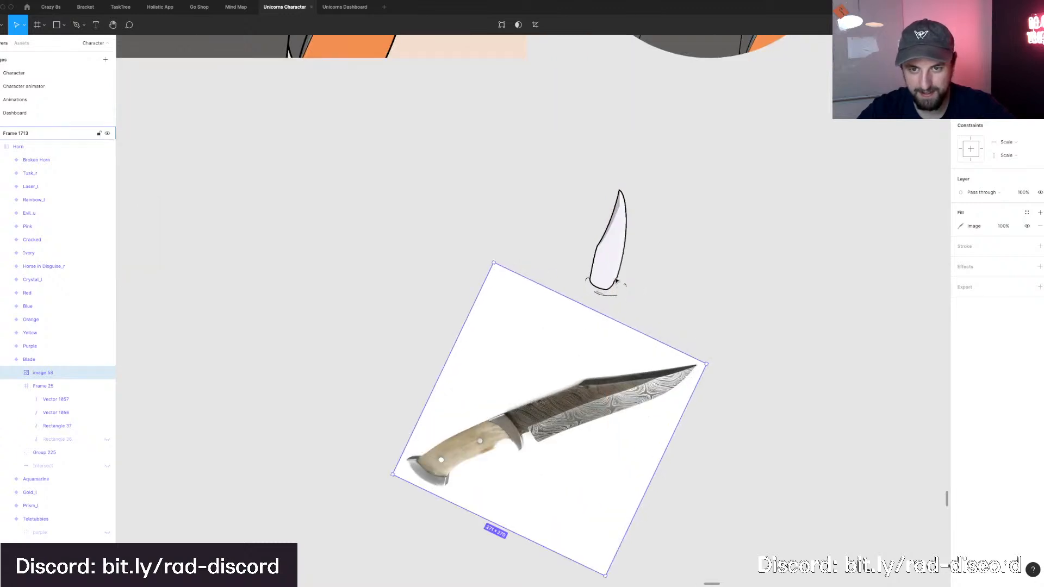
click(609, 281)
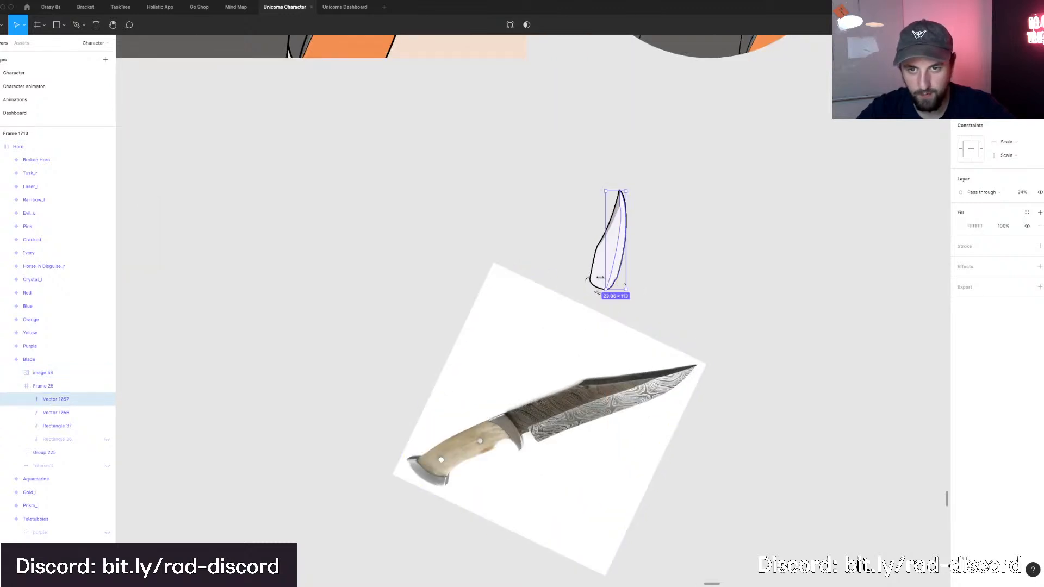
double_click(603, 281)
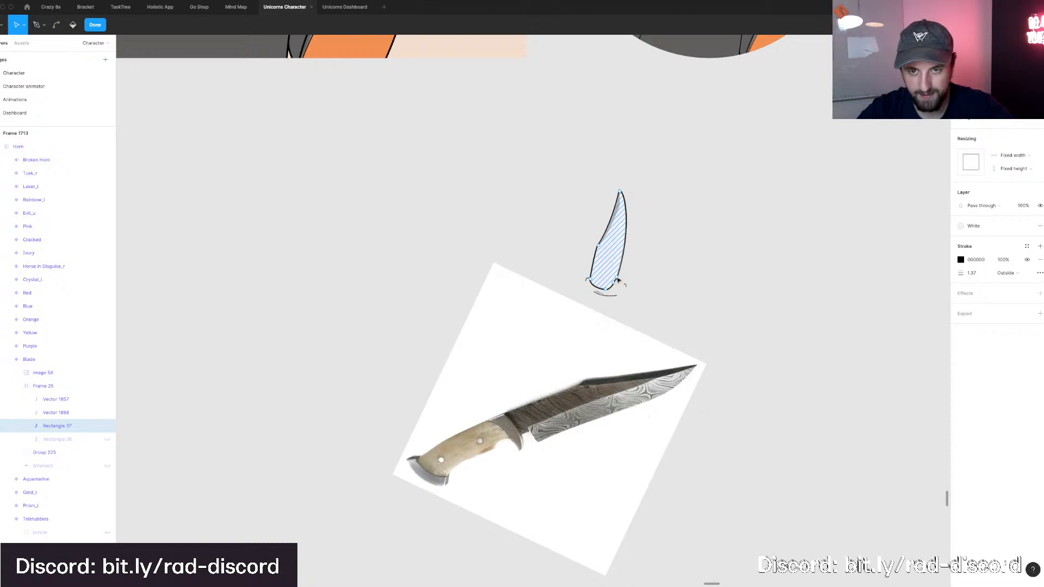
click(618, 280)
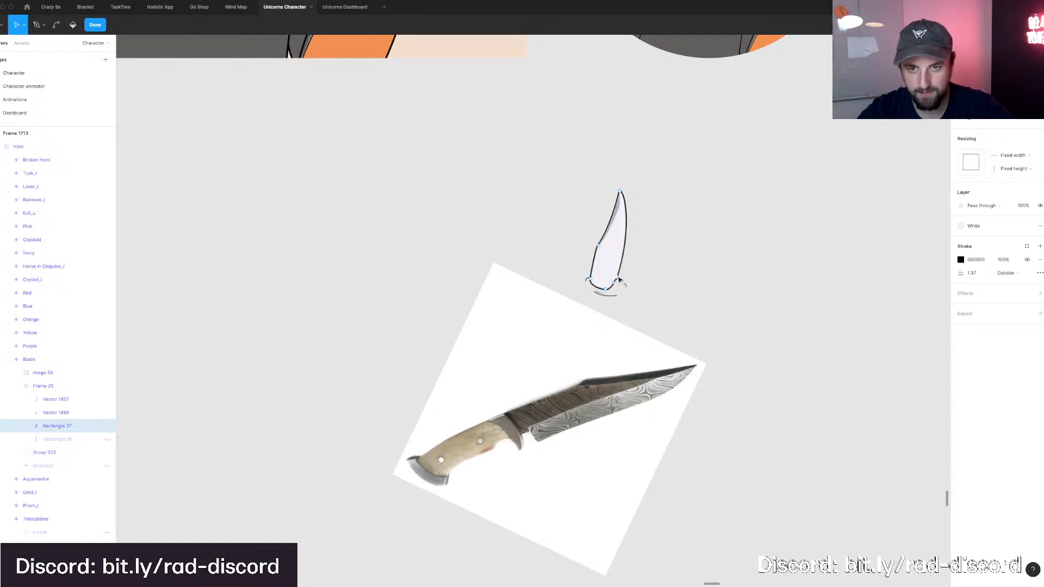
key(super)
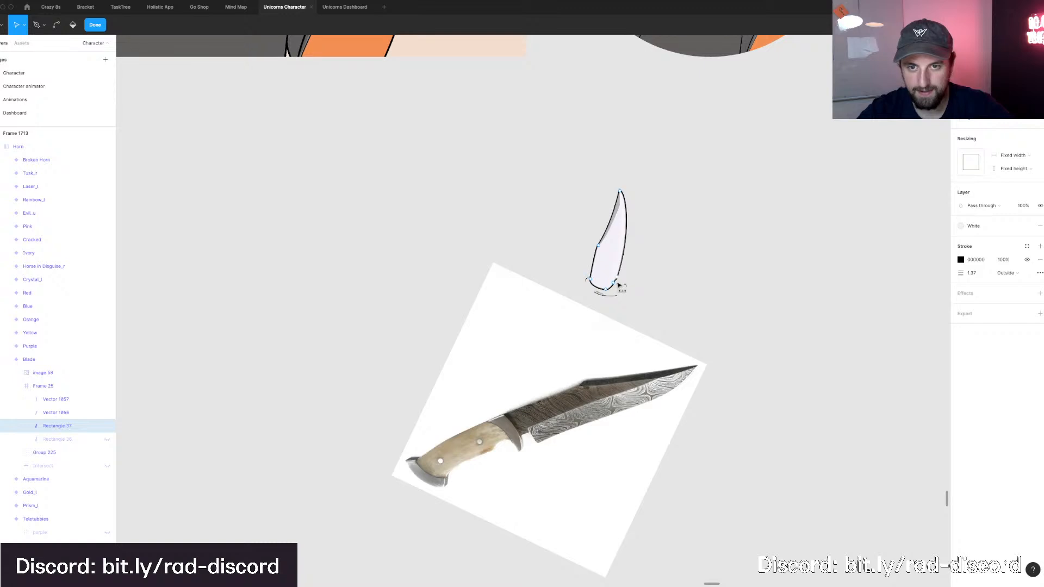
scroll(622, 283, up, 3)
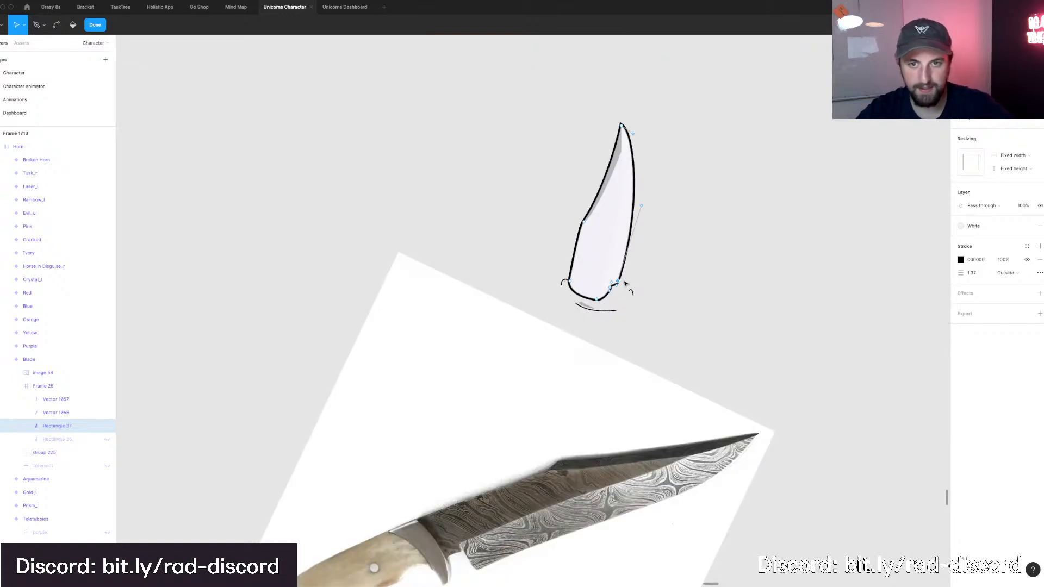
scroll(625, 284, down, 3)
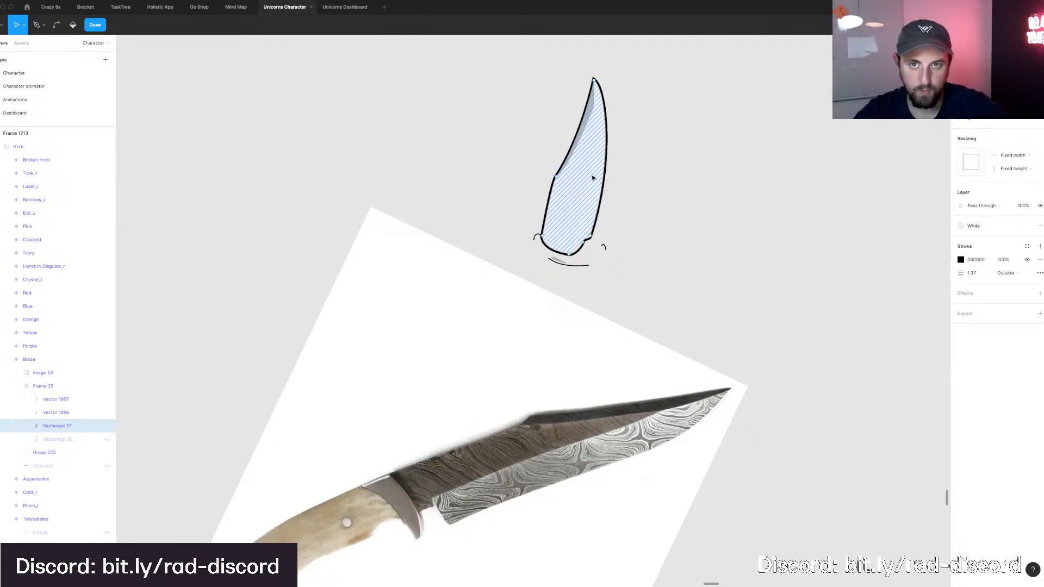
key(Escape)
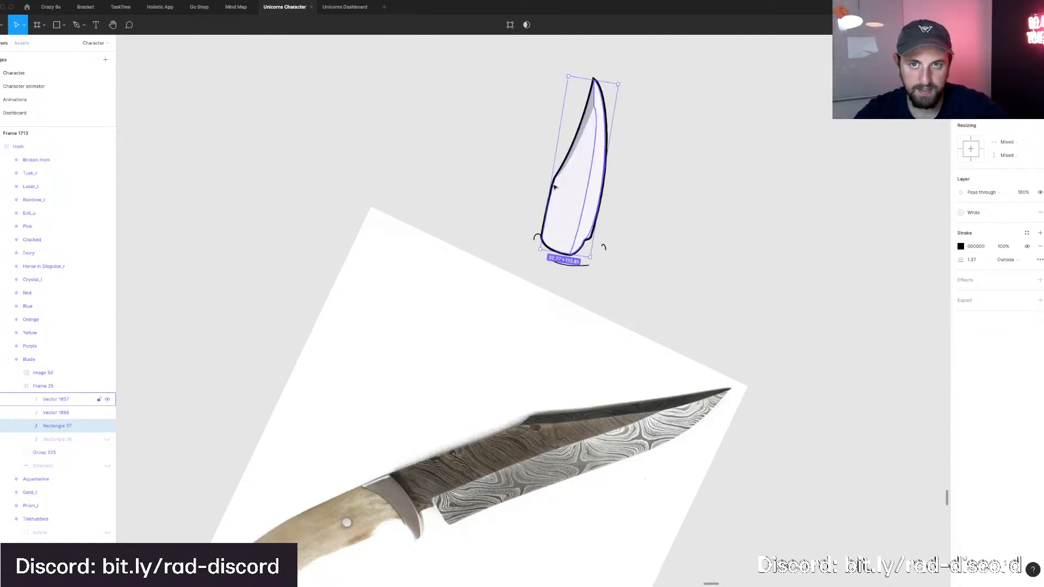
Undo the white fill on the cutting-edge shading to restore black, 000000, and set the shape's opacity to 10%.
click(1009, 216)
click(1019, 452)
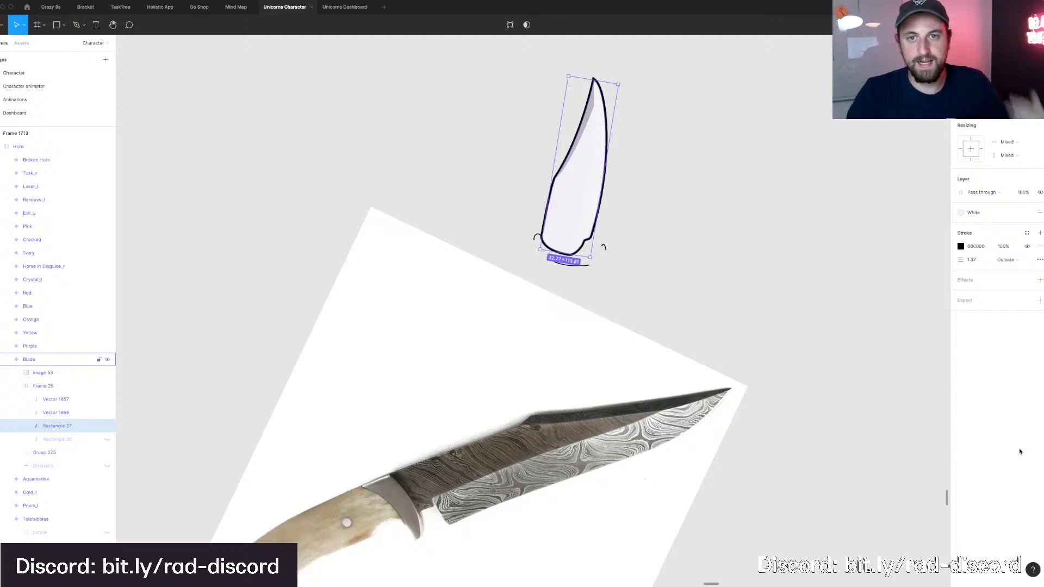
click(600, 151)
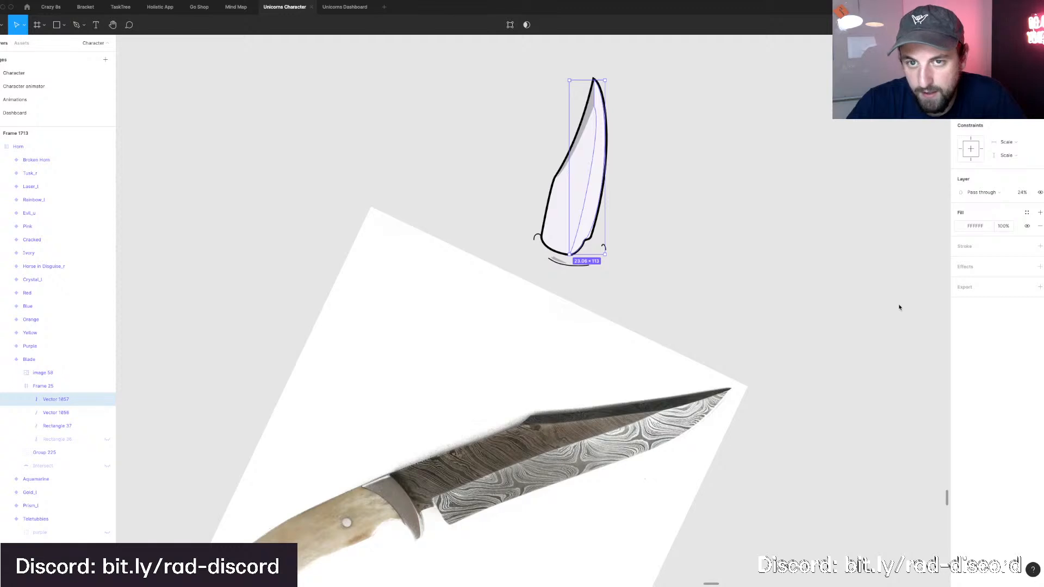
click(960, 226)
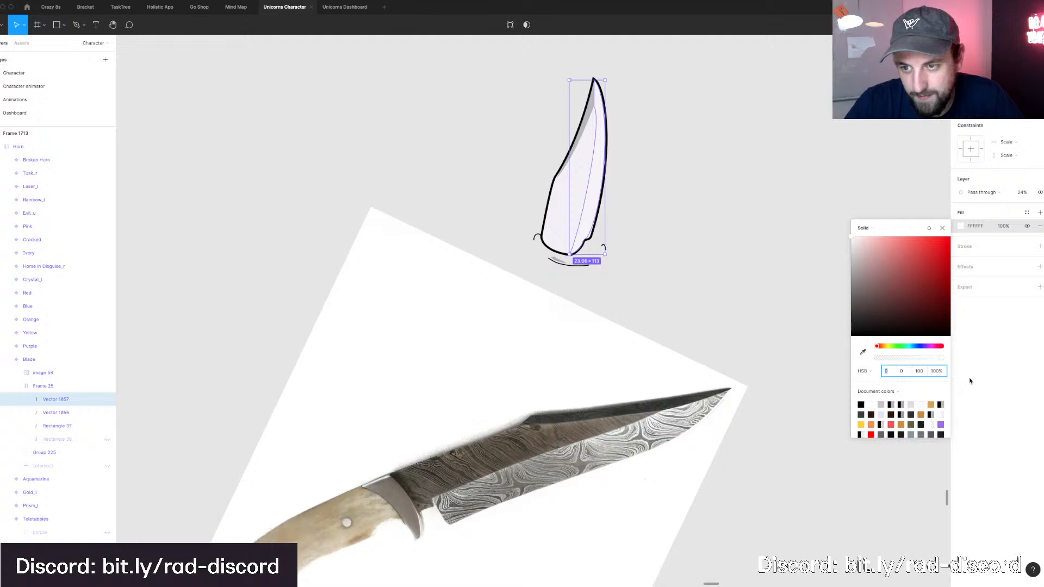
key(super+z)
key(super+z)
click(832, 261)
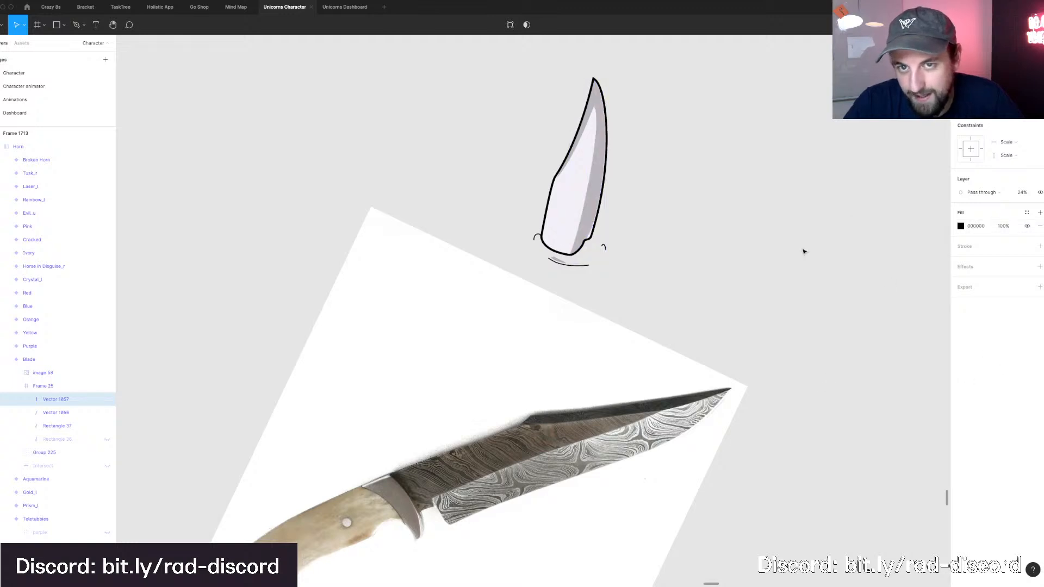
key(1)
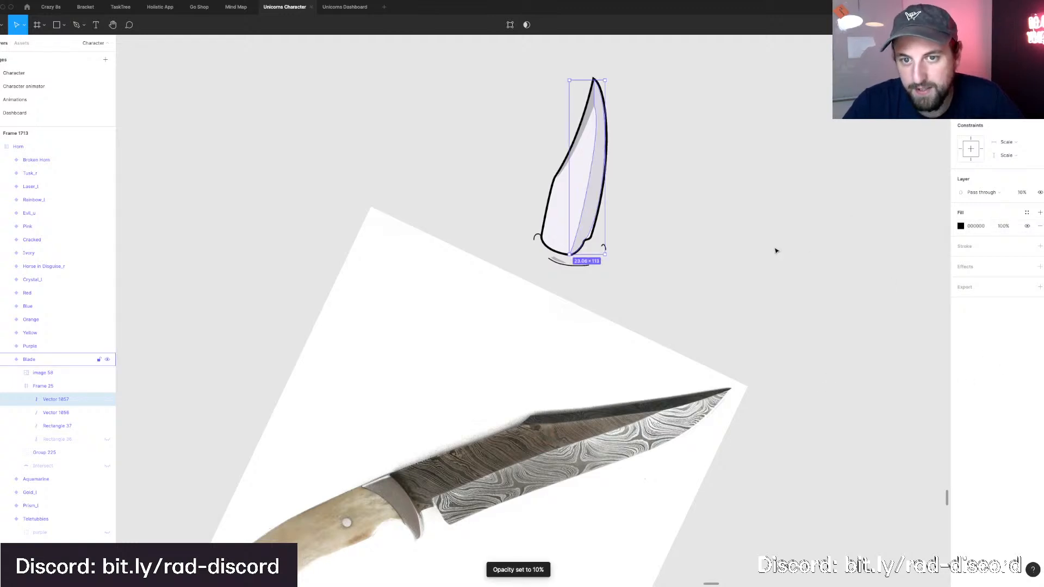
Move the heel corner point of the cutting-edge shading down and outward onto the blade's reshaped outline.
double_click(562, 182)
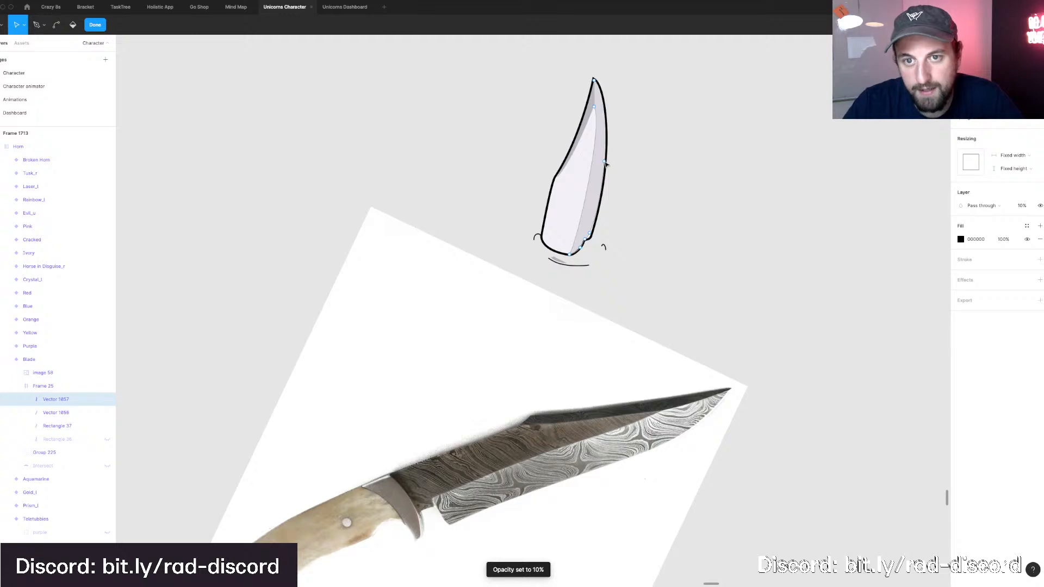
click(605, 162)
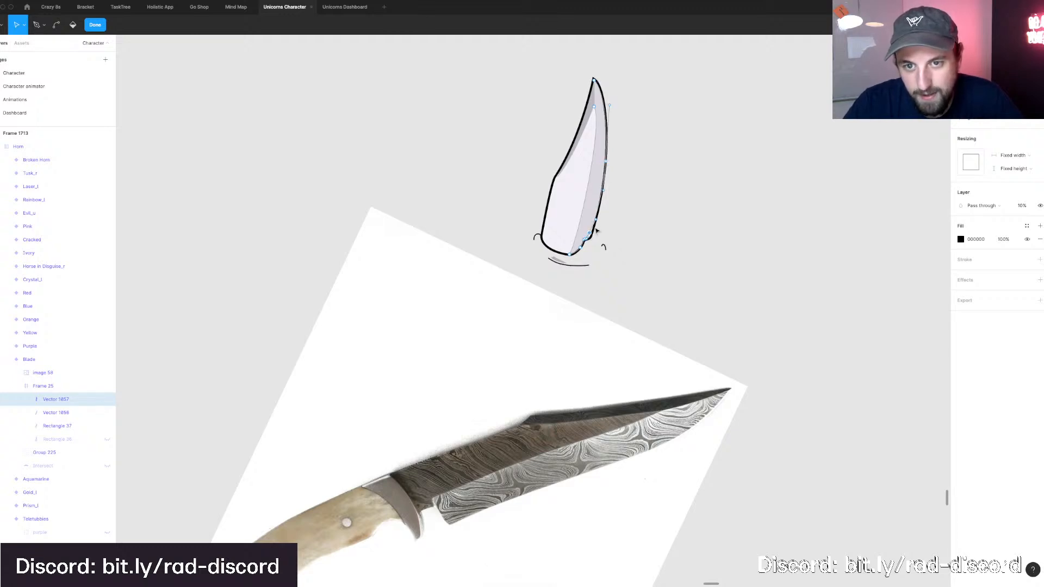
key(super)
scroll(596, 231, up, 3)
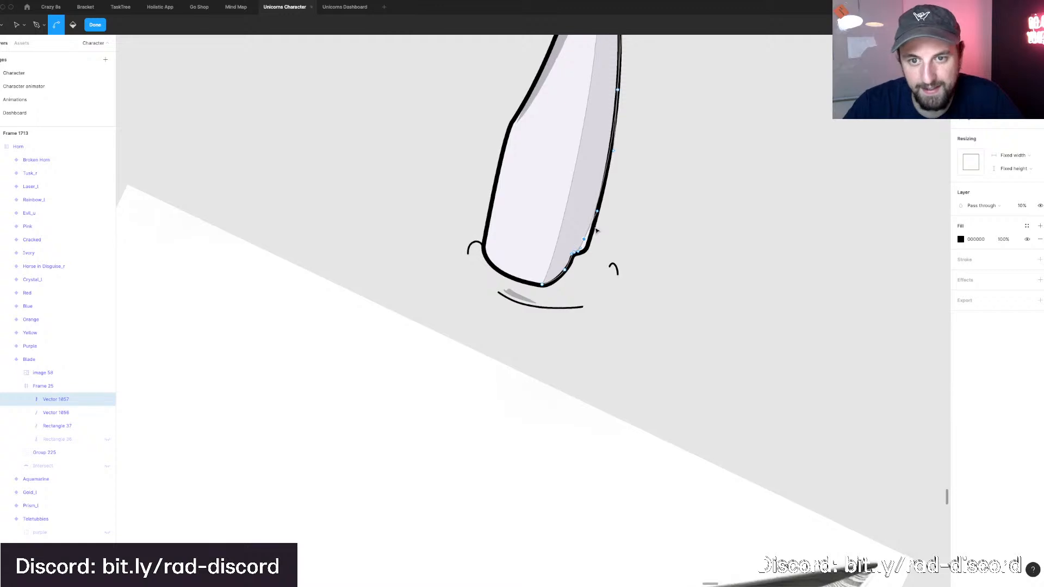
scroll(596, 231, up, 4)
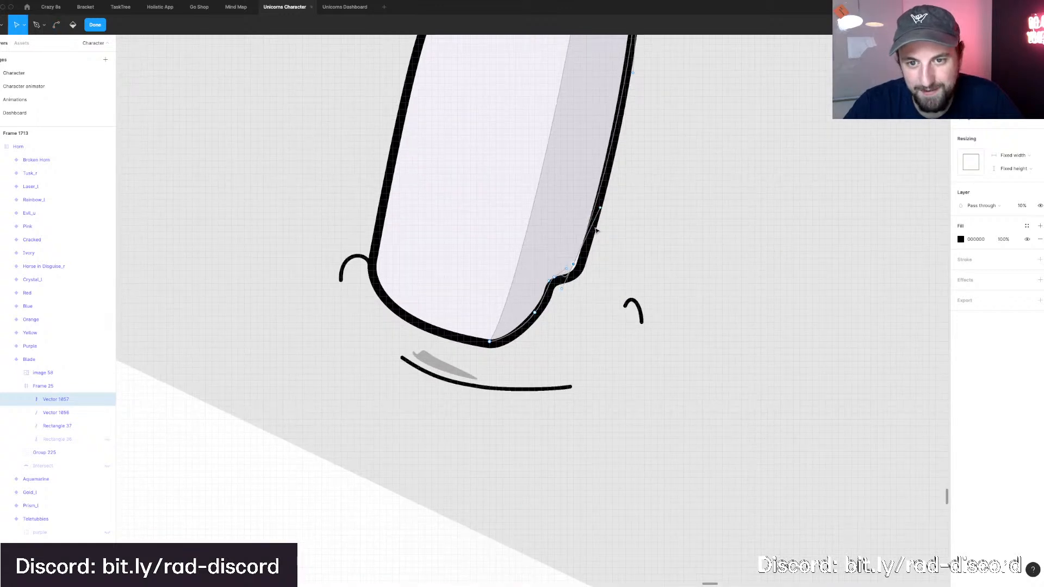
key(Down)
key(Right)
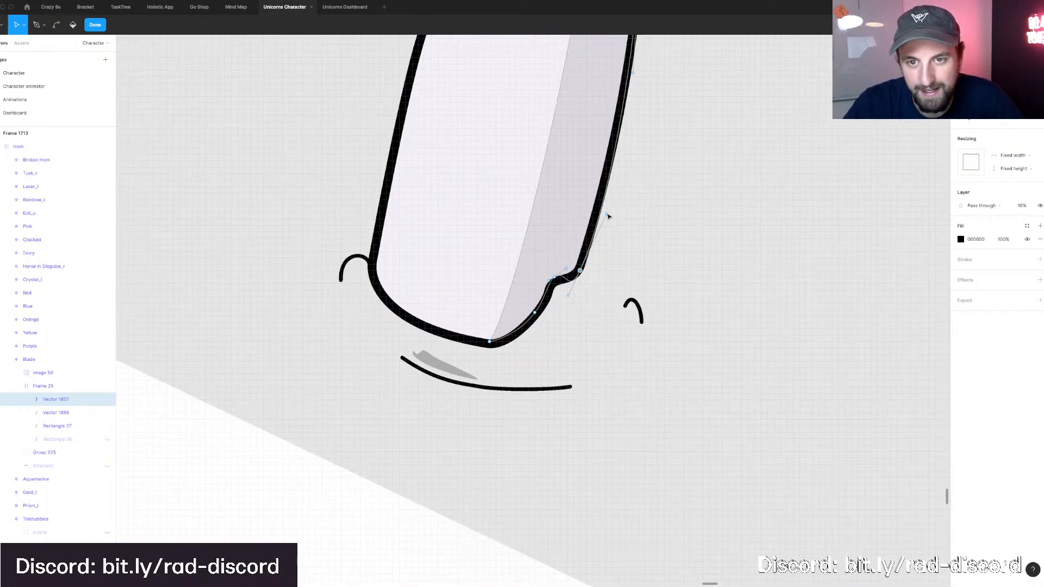
Align the cutting-edge shading's notch point and heel corner with the blade outline, and finish editing the vector.
click(555, 279)
click(555, 279)
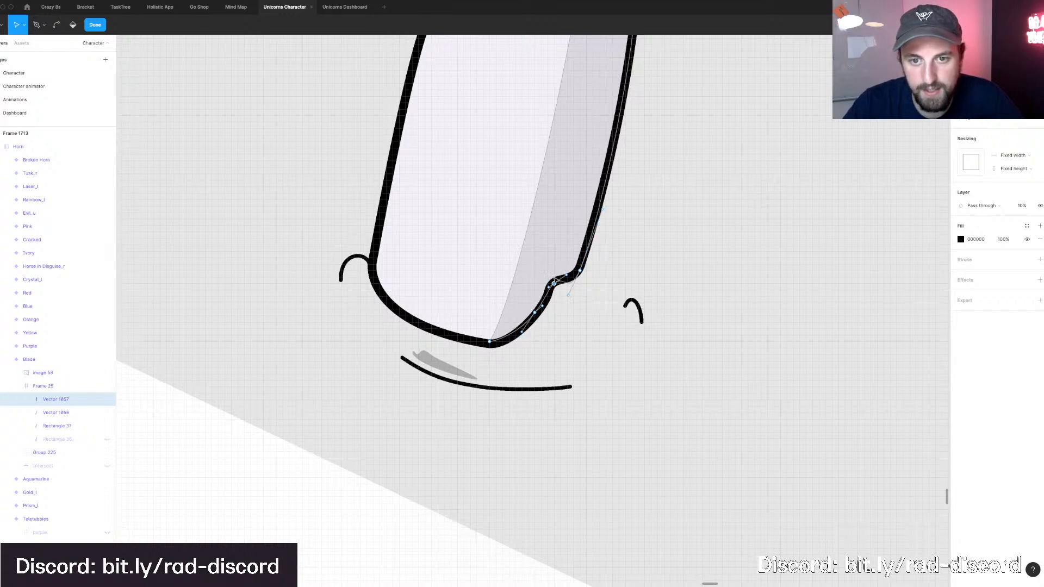
key(Up)
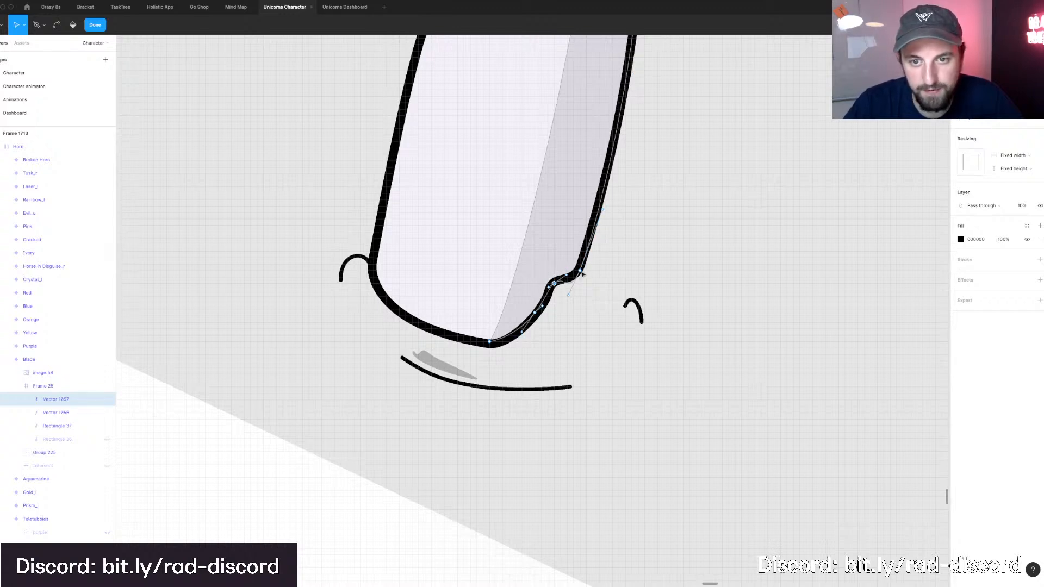
click(583, 263)
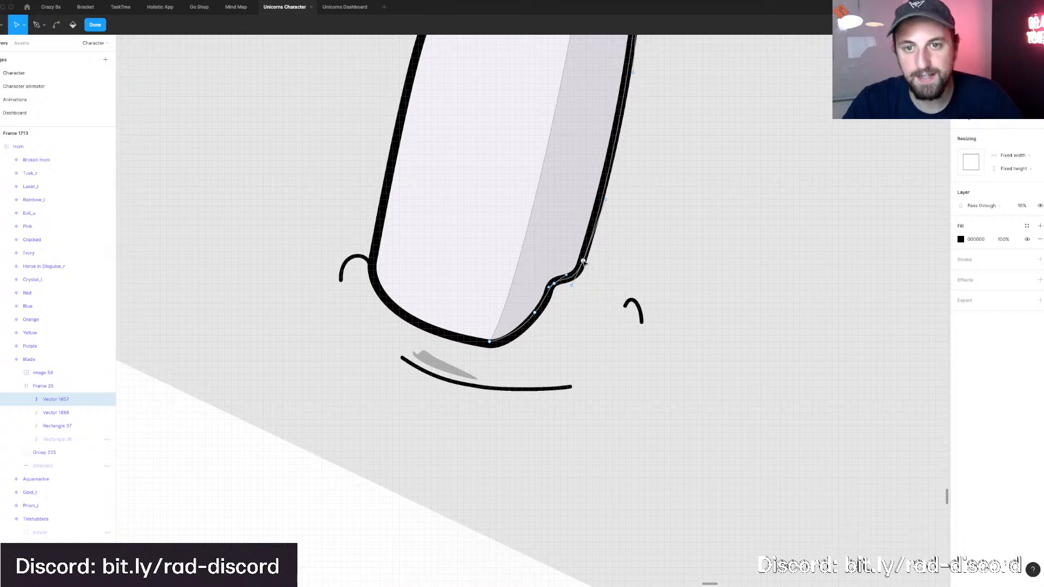
scroll(585, 263, down, 5)
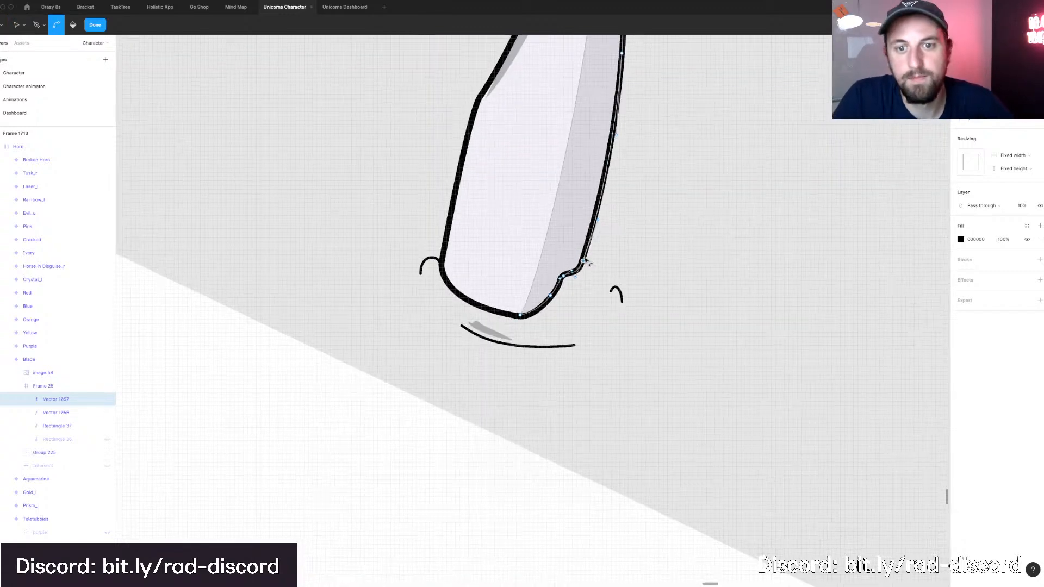
click(484, 222)
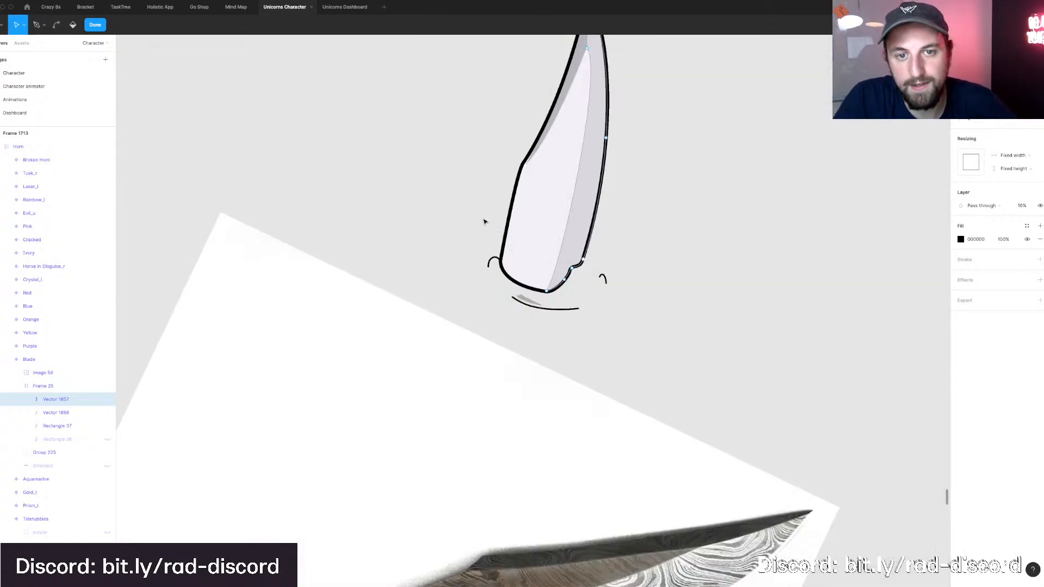
click(478, 218)
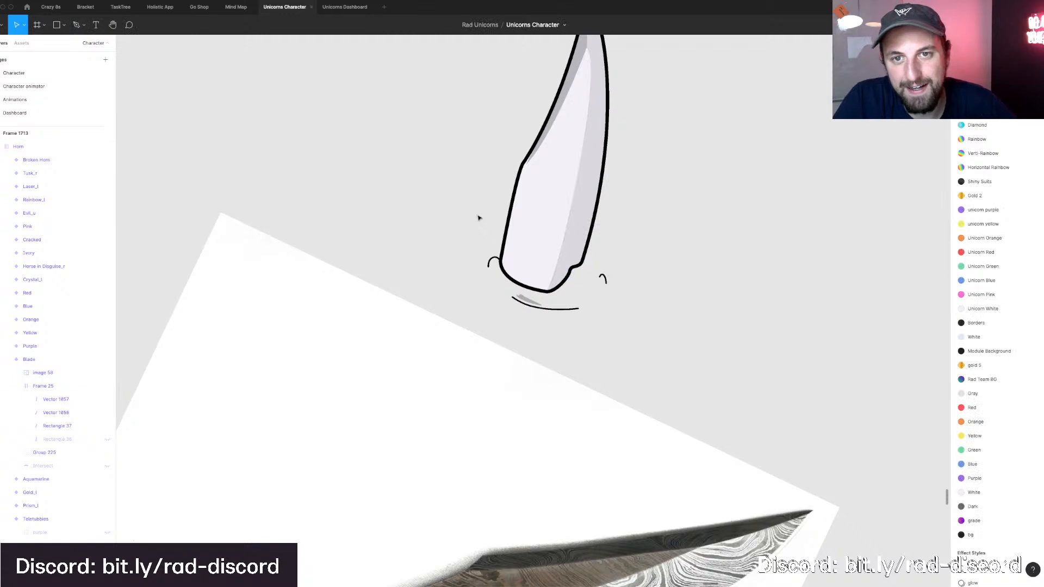
Move the lowest point of the spine shading onto the corner of the blade outline's spine.
scroll(486, 214, down, 4)
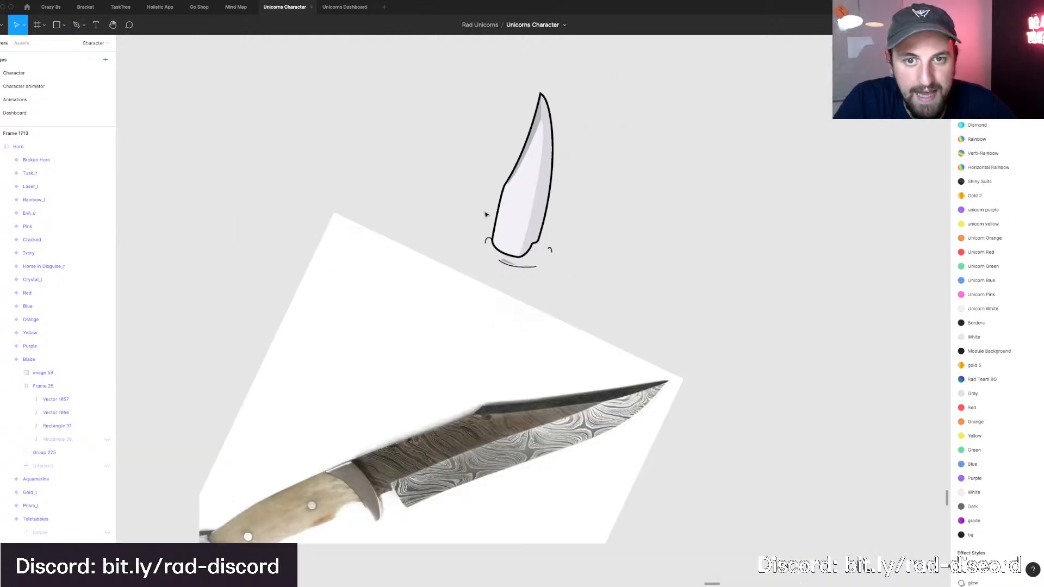
click(536, 128)
scroll(512, 147, up, 5)
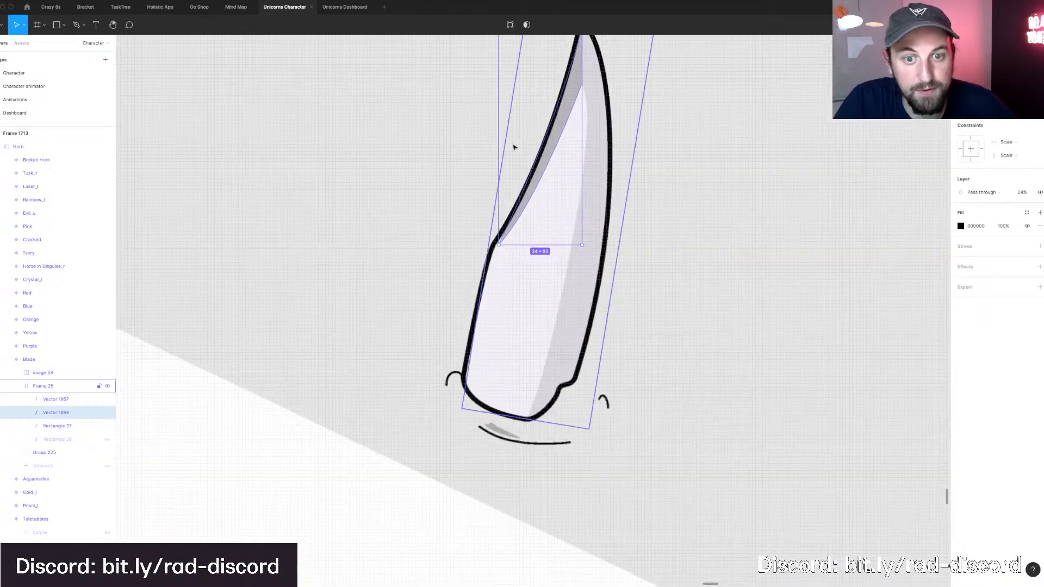
double_click(496, 244)
click(495, 244)
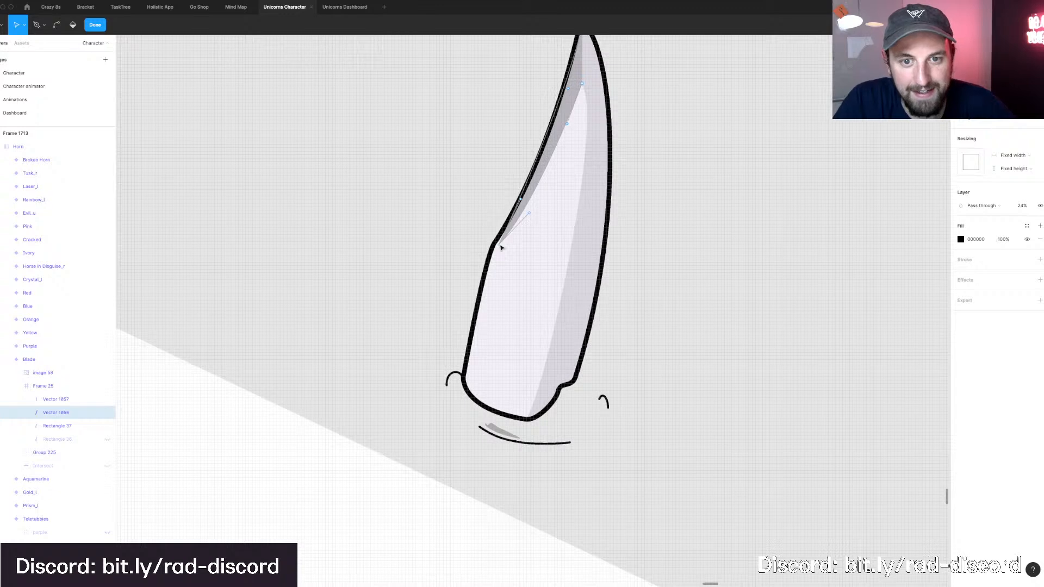
Curve the spine shading's inner edge further into the blade, shift its outer midpoint inward, and finish editing the shape.
click(526, 213)
key(Delete)
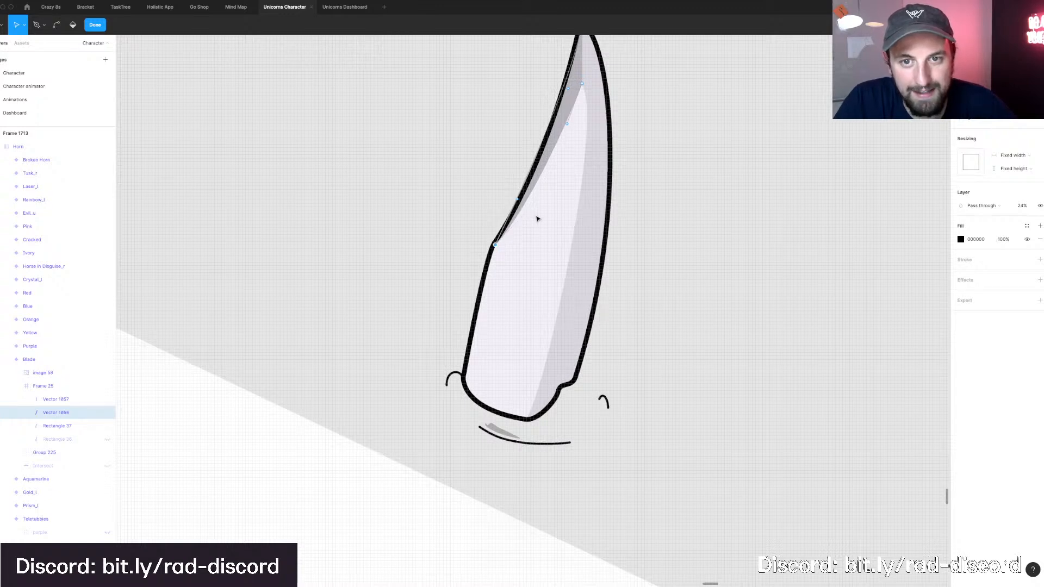
key(super+z)
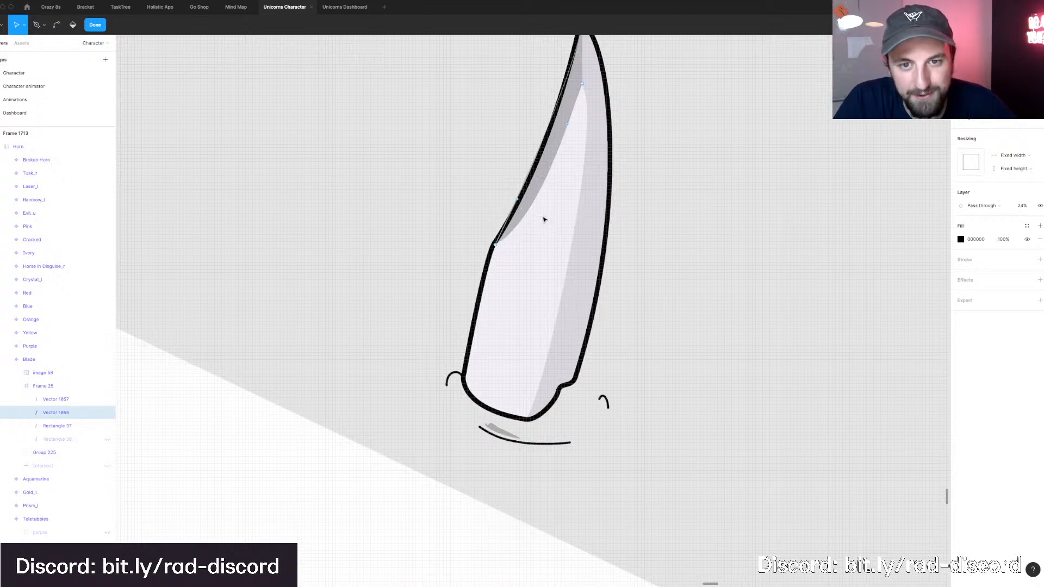
click(521, 203)
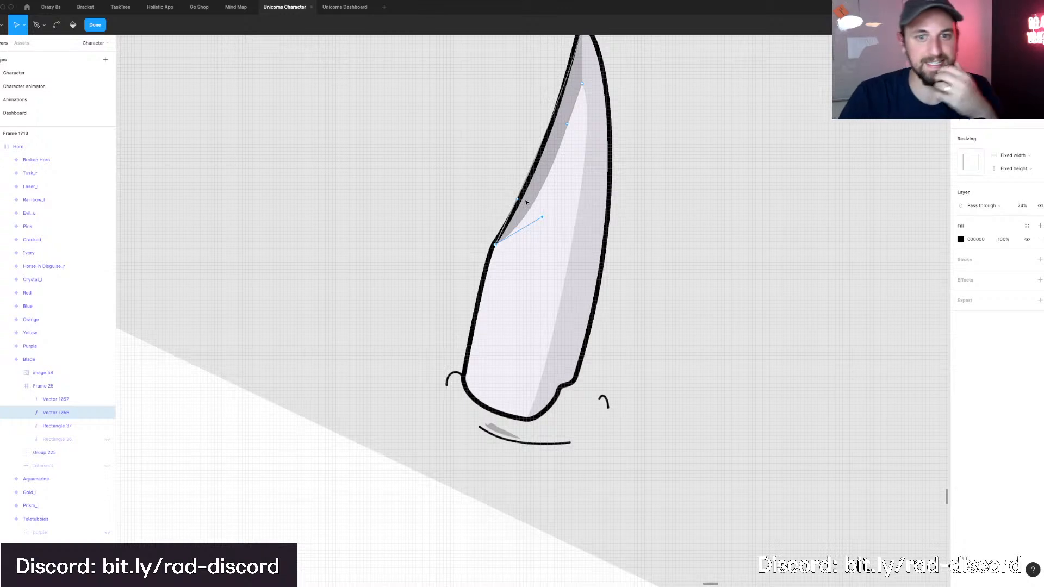
drag(520, 200, 526, 197)
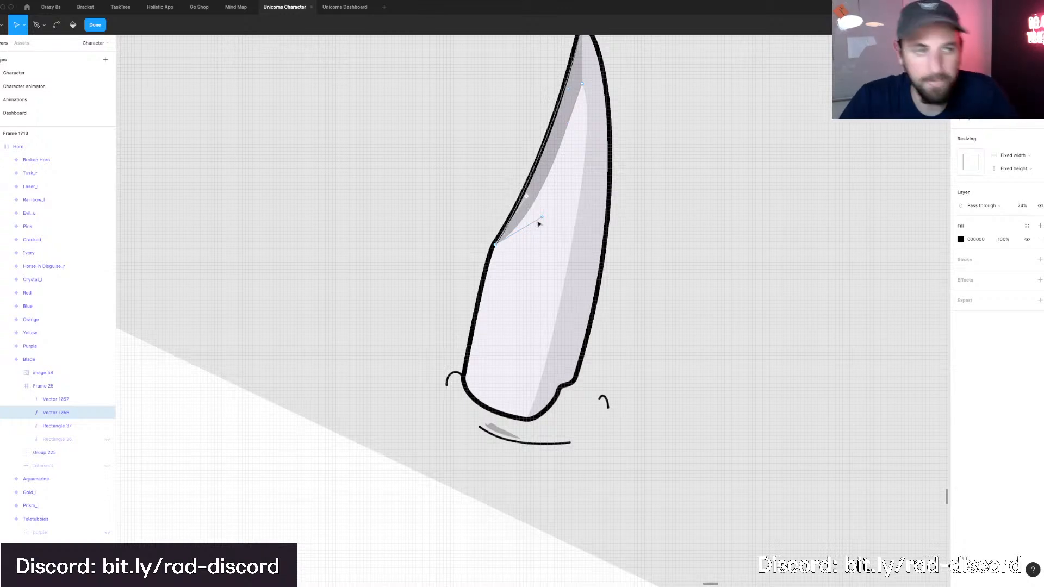
key(Escape)
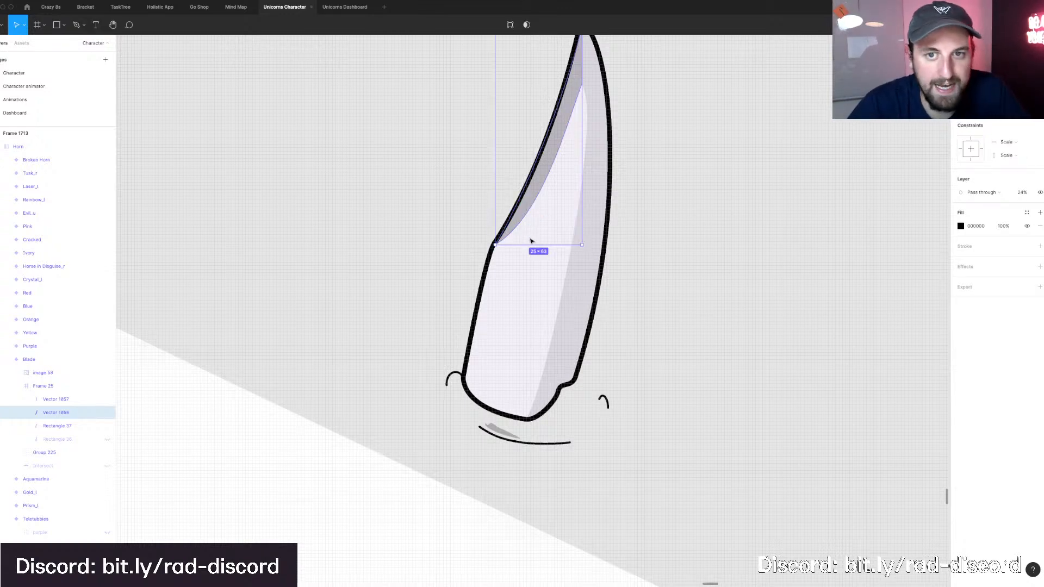
scroll(532, 241, down, 5)
click(626, 244)
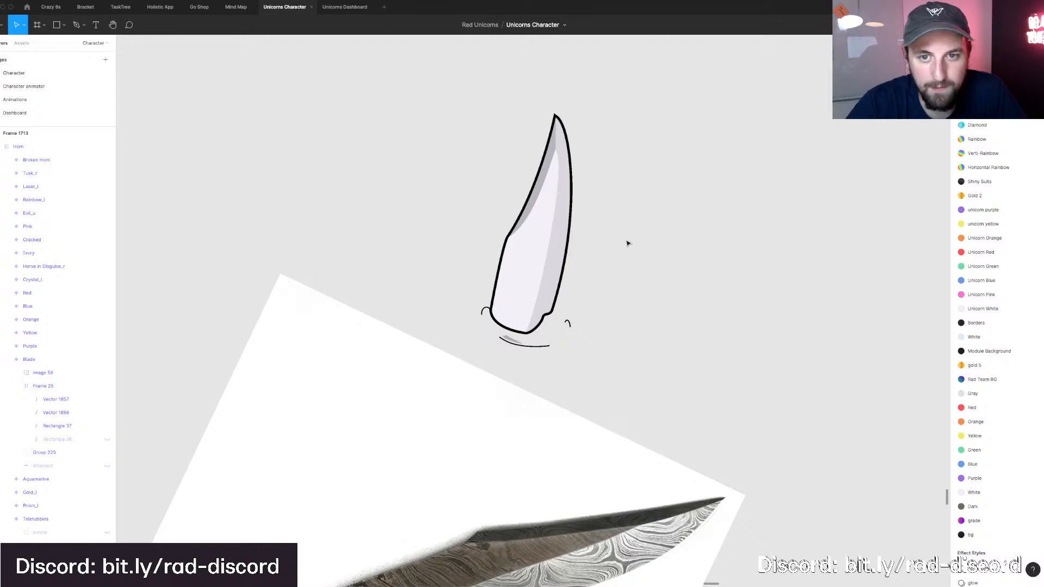
Add a point low on the cutting-edge shading's inner edge and join it to the notch point with a curved segment.
scroll(627, 243, down, 3)
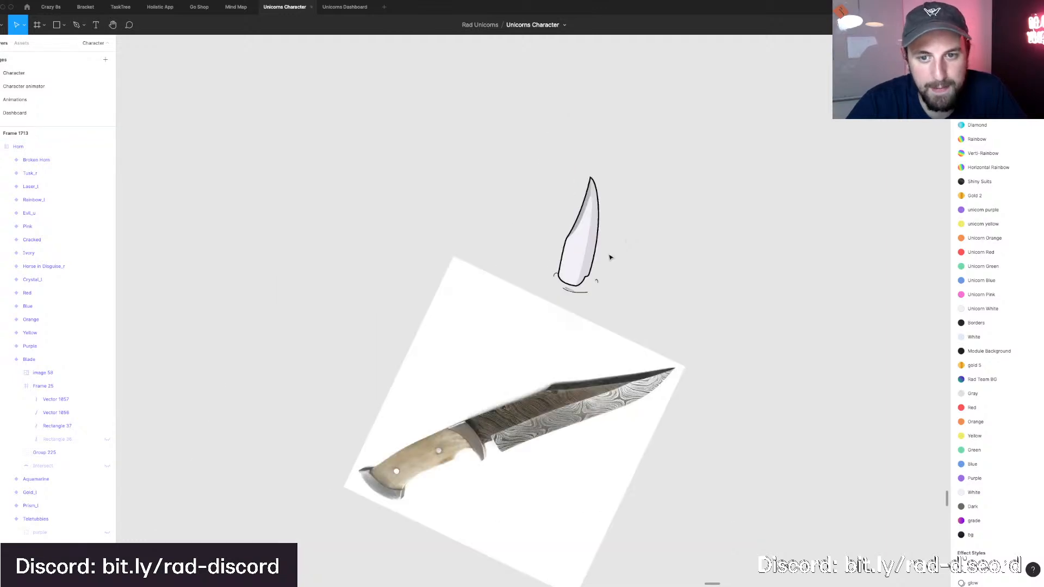
click(580, 278)
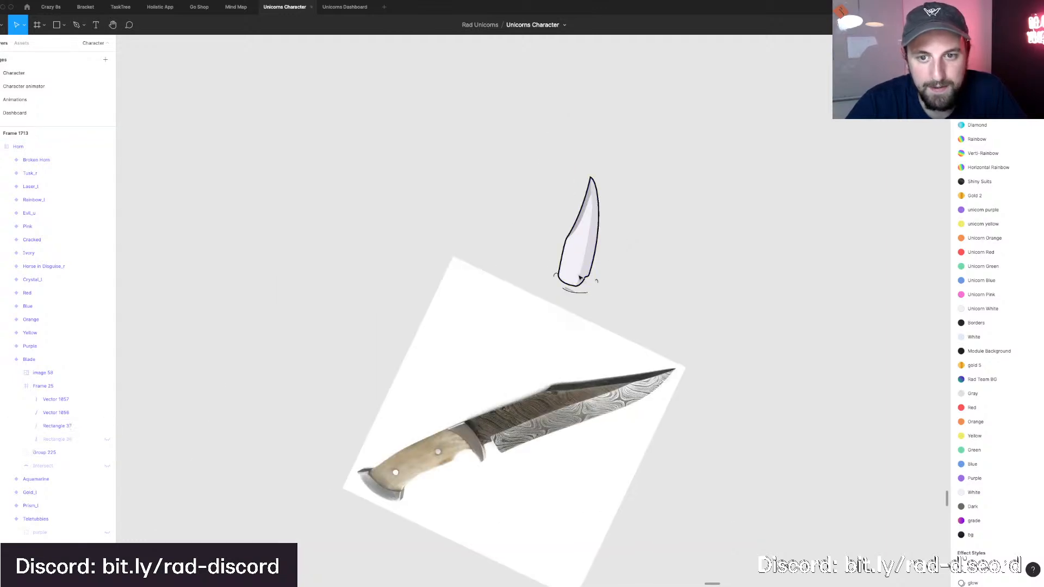
scroll(582, 280, up, 3)
scroll(582, 280, up, 5)
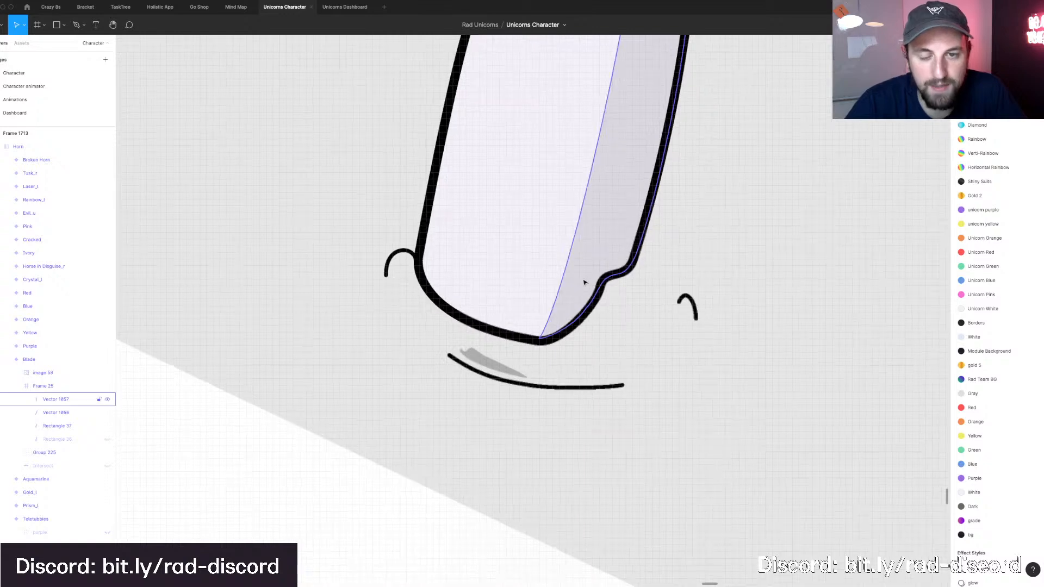
double_click(584, 282)
key(p)
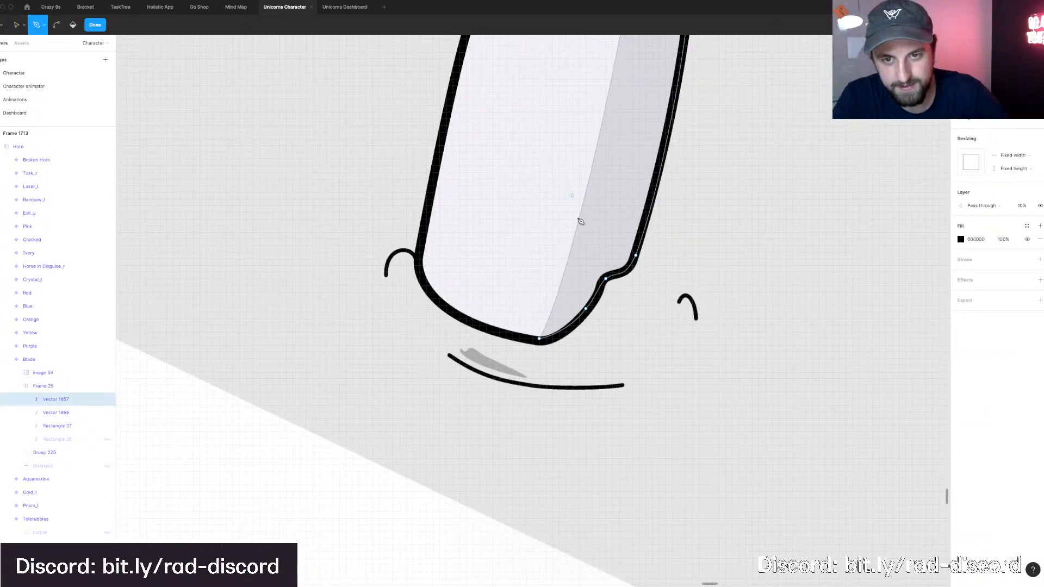
drag(574, 239, 559, 275)
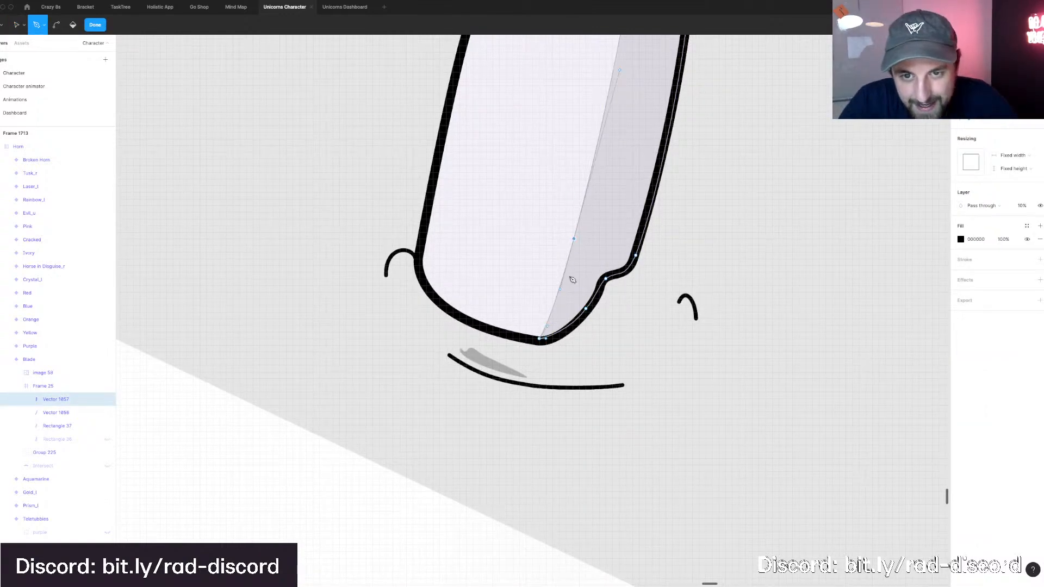
click(607, 279)
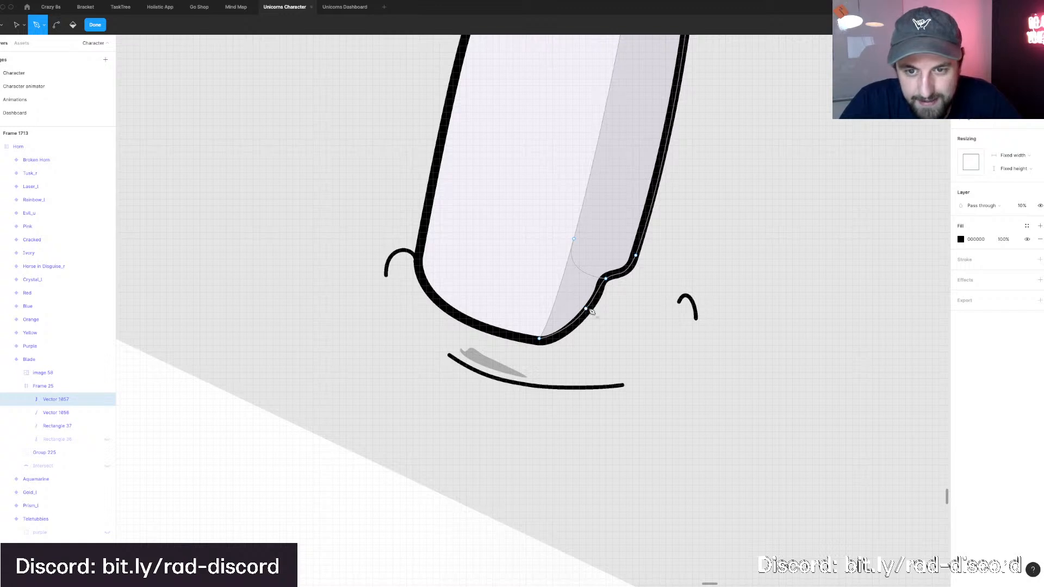
Delete the two points of the cutting-edge shading below the notch, along the blade's heel.
alt+click(587, 309)
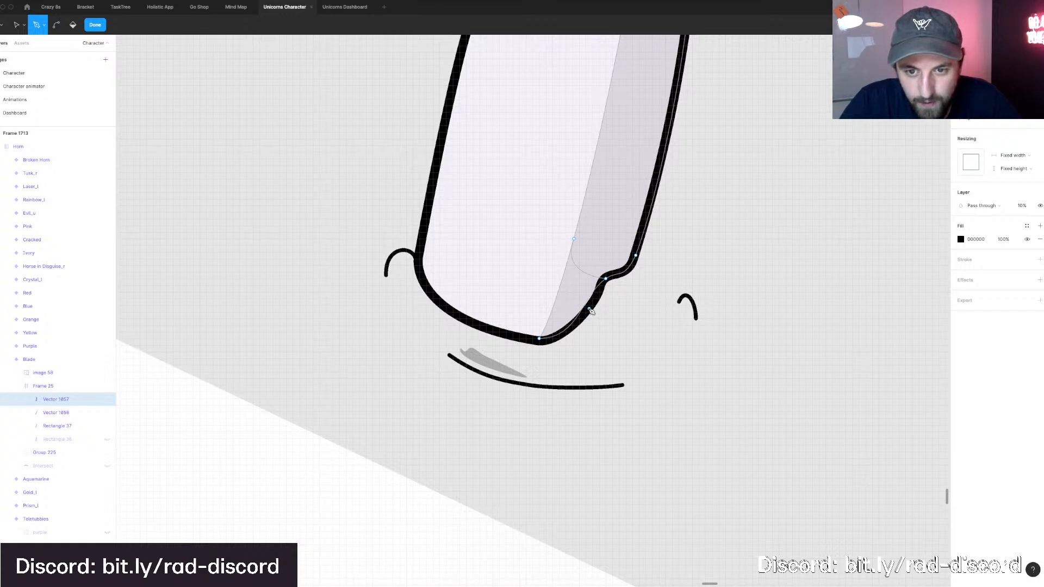
alt+click(541, 342)
key(v)
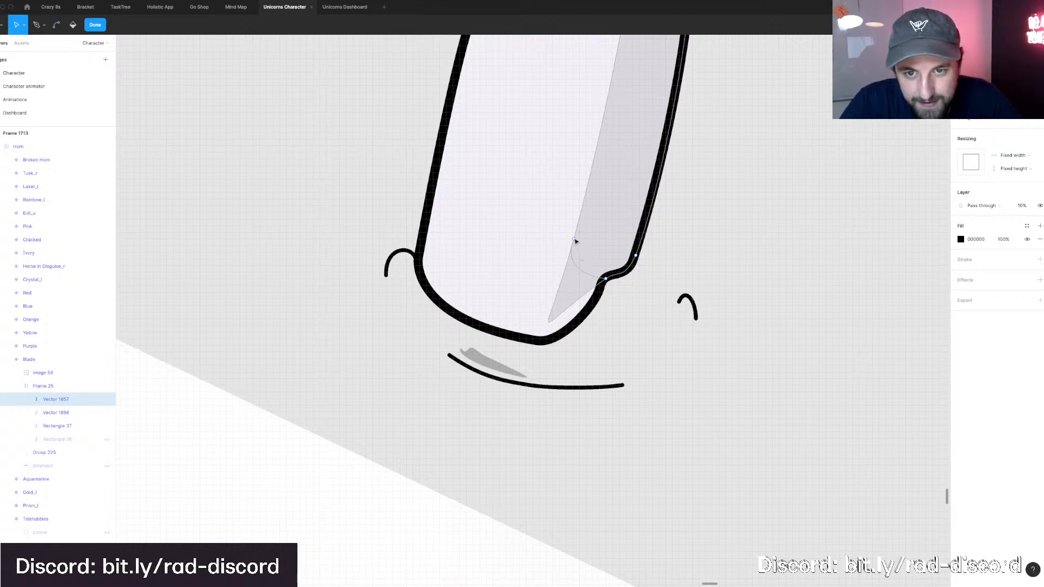
Bend the cutting-edge shading's lower end into a rounded curve that meets the notch, and finish editing the vector.
click(575, 240)
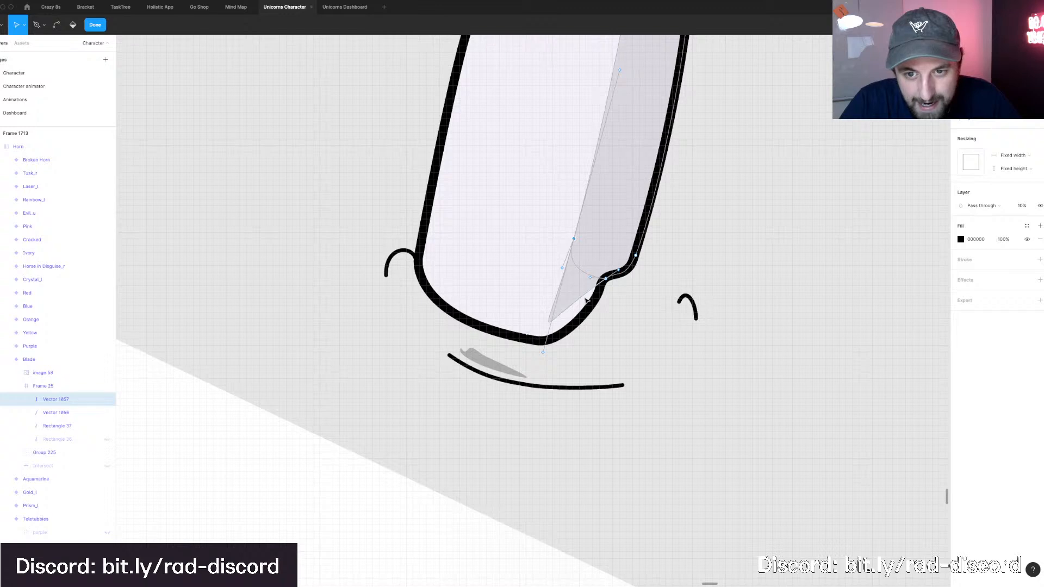
drag(586, 300, 570, 307)
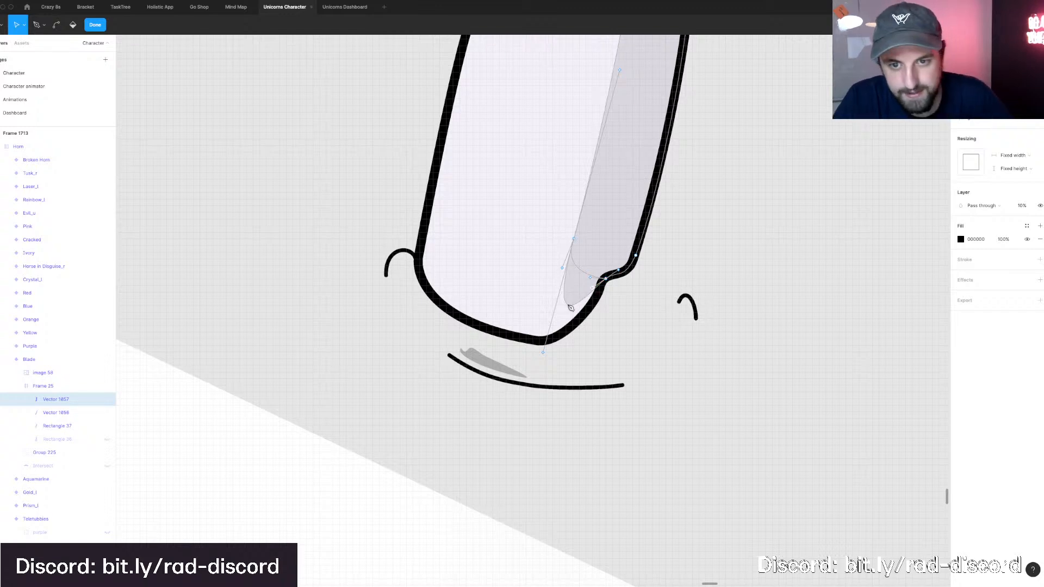
key(p)
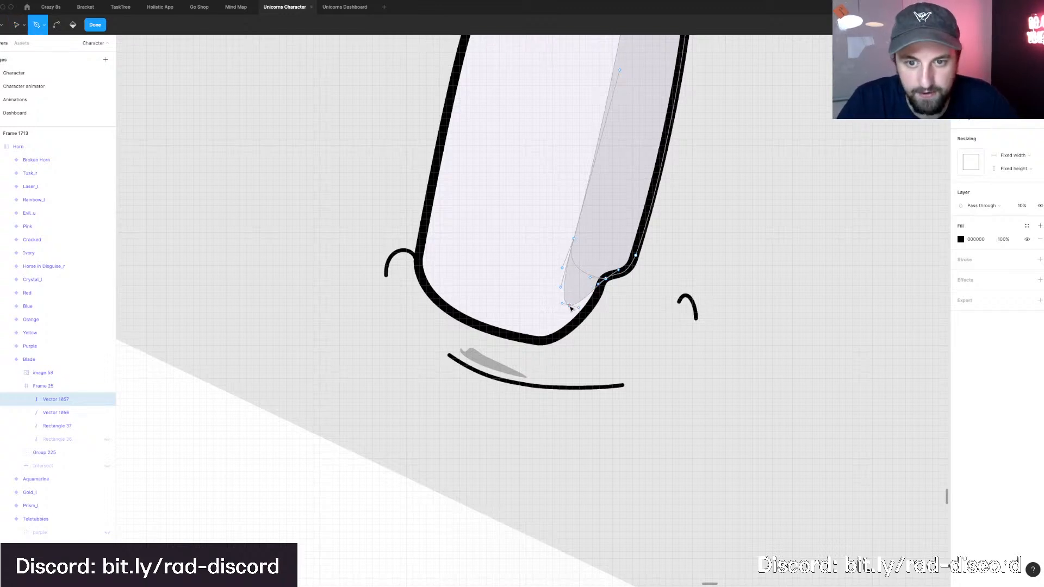
key(v)
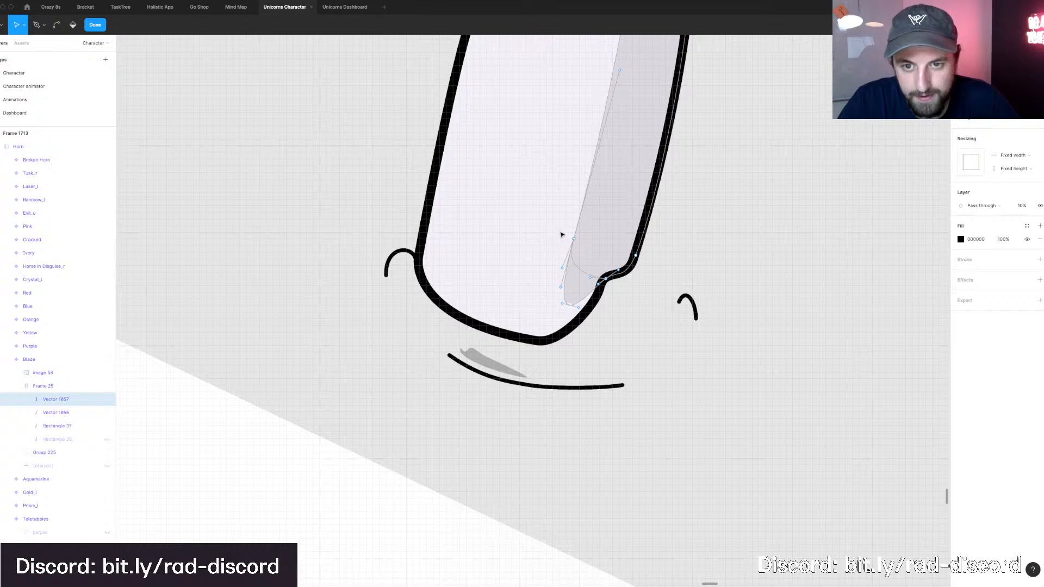
scroll(572, 261, down, 3)
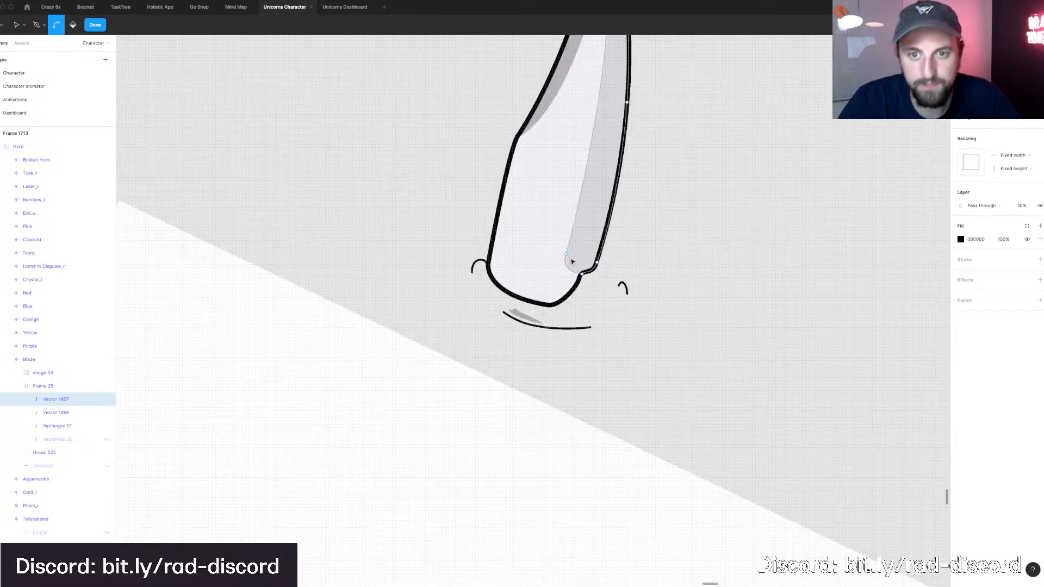
scroll(572, 262, down, 5)
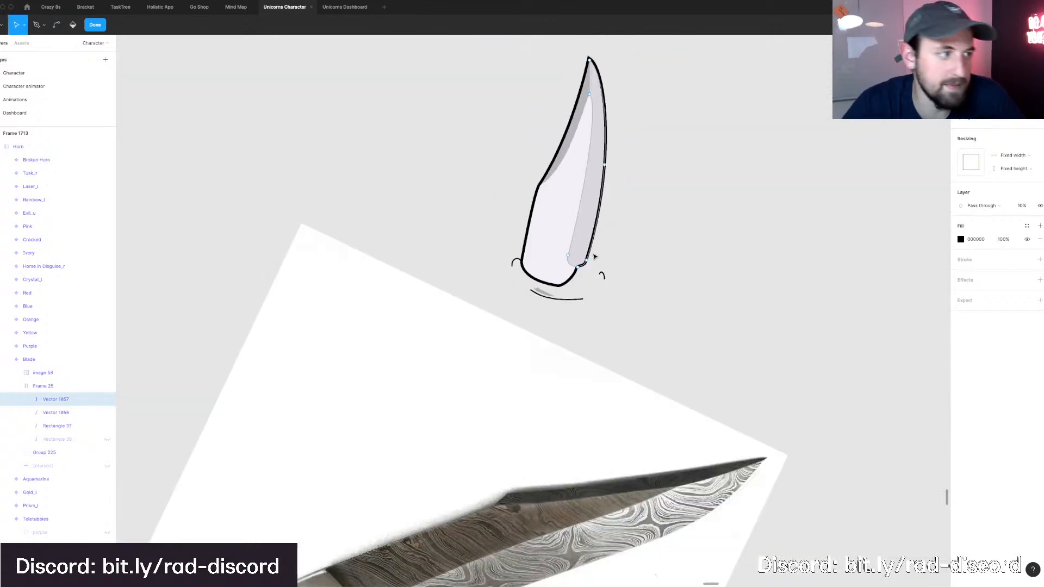
click(625, 257)
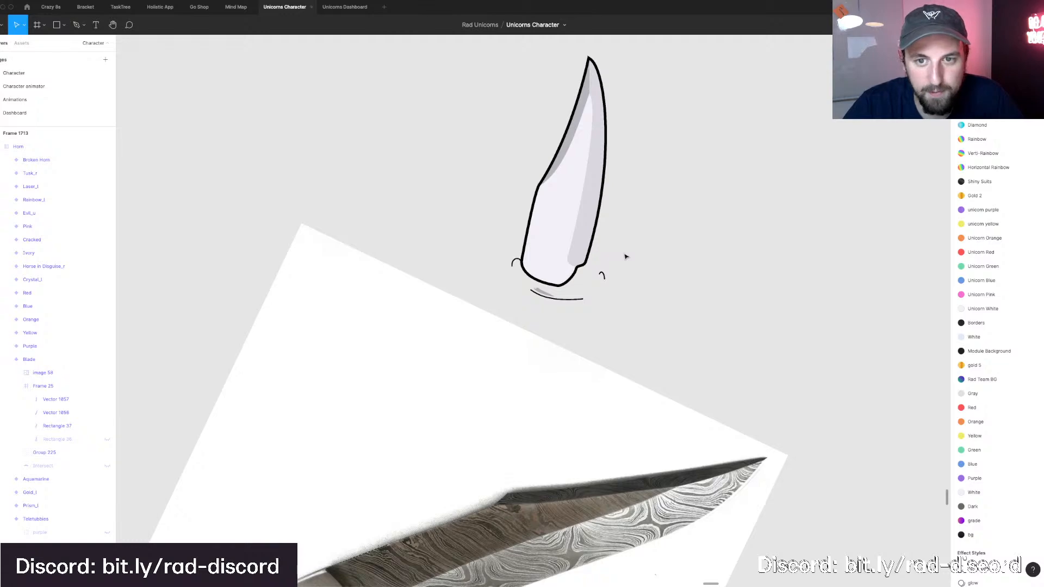
Check the shaded blade horn in place on the unicorn character's head.
scroll(625, 257, down, 3)
scroll(625, 256, down, 2)
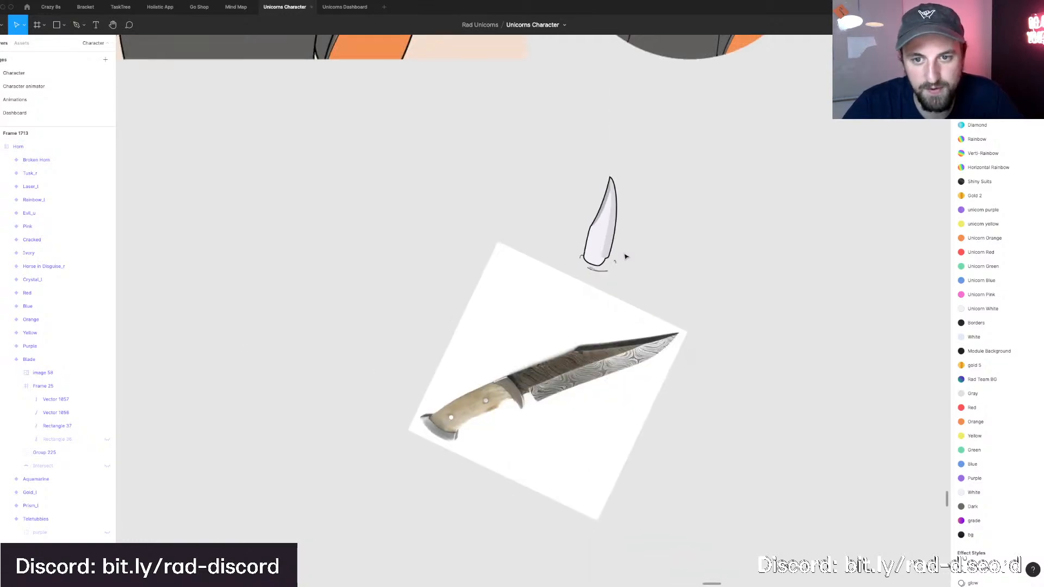
scroll(625, 256, up, 5)
scroll(625, 257, up, 3)
scroll(625, 257, down, 2)
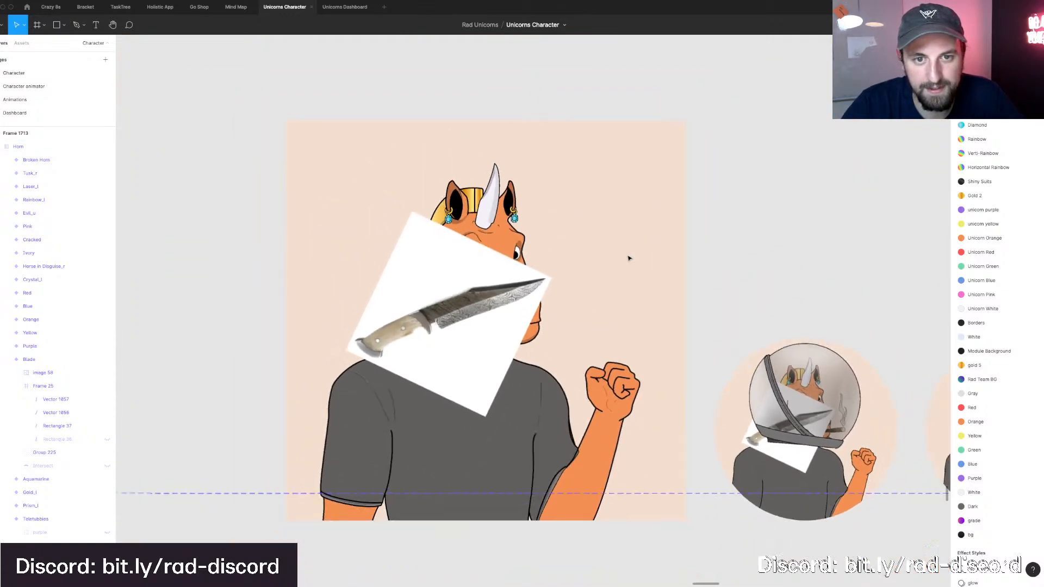
Examine the blade horn drawing alongside the reference knife photo below the character frame.
scroll(628, 258, up, 5)
scroll(628, 258, down, 3)
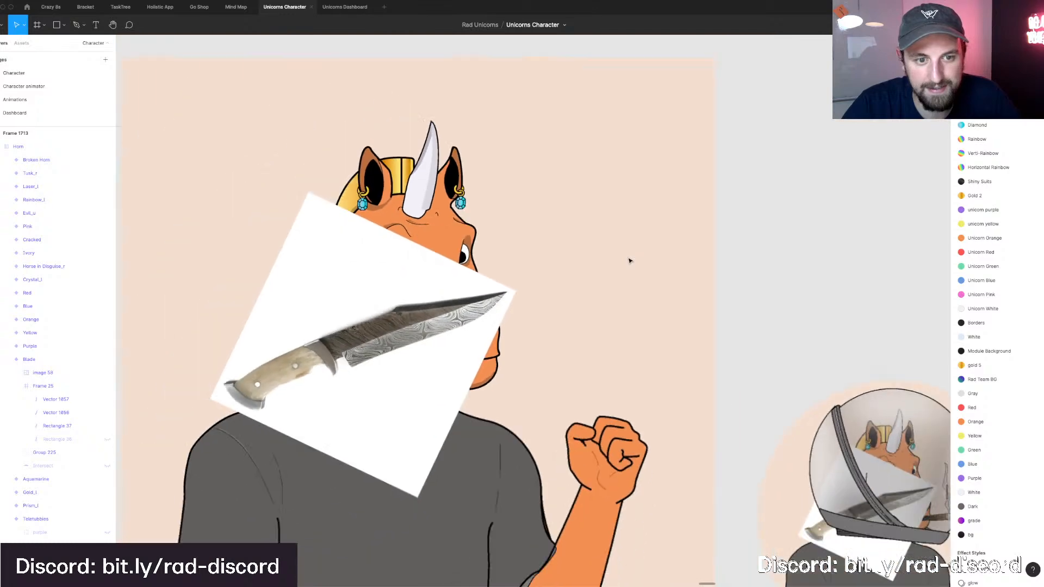
scroll(629, 261, down, 10)
scroll(629, 260, right, 4)
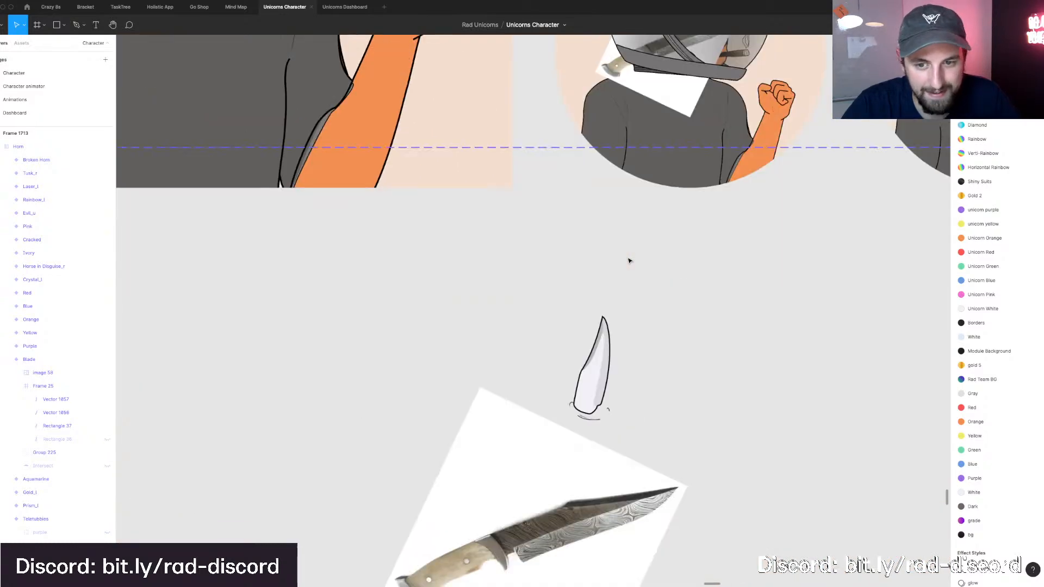
scroll(560, 364, up, 3)
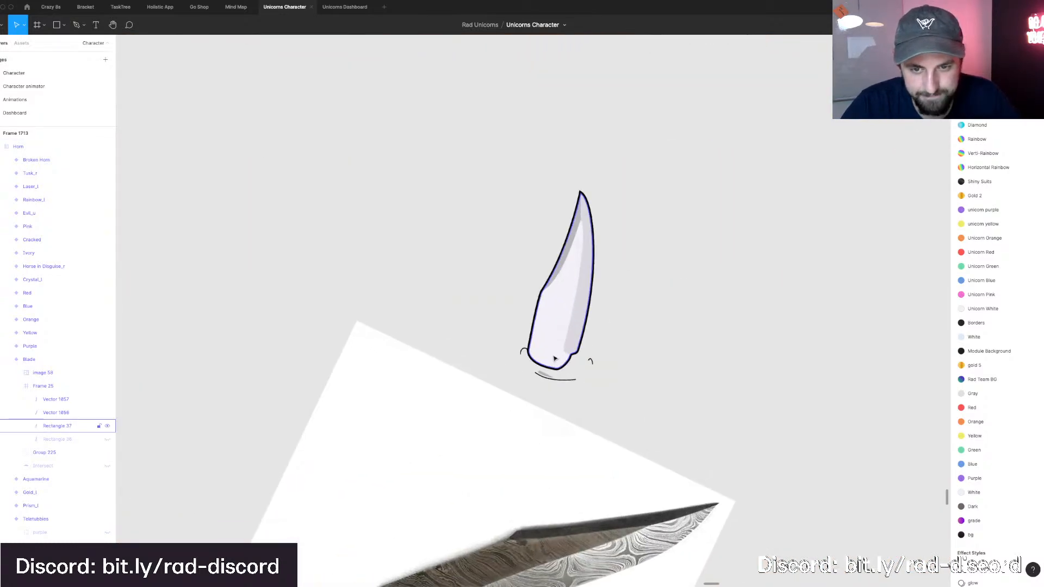
scroll(555, 358, up, 2)
scroll(605, 338, down, 1)
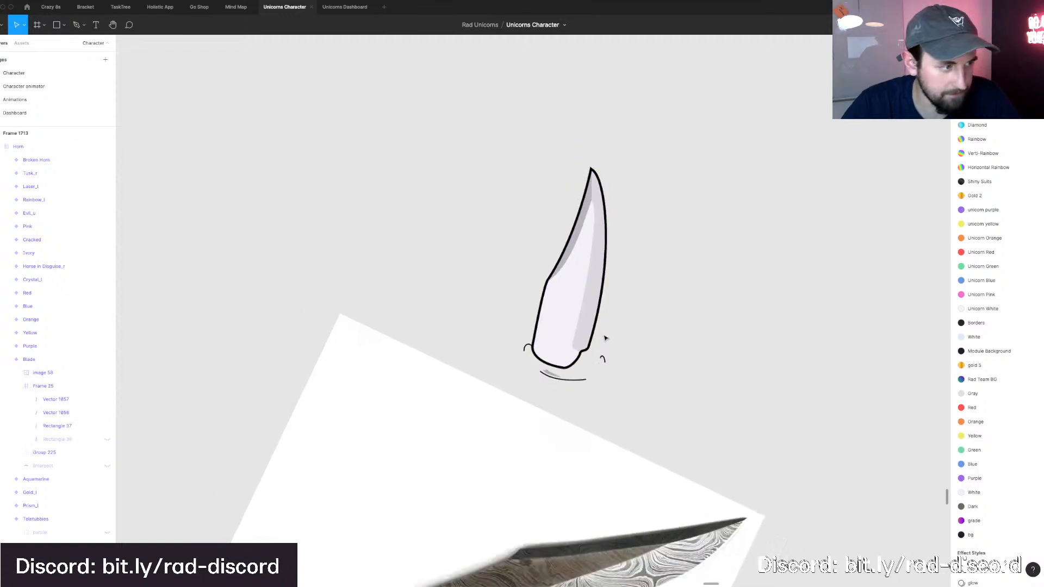
scroll(605, 338, down, 2)
scroll(574, 302, down, 3)
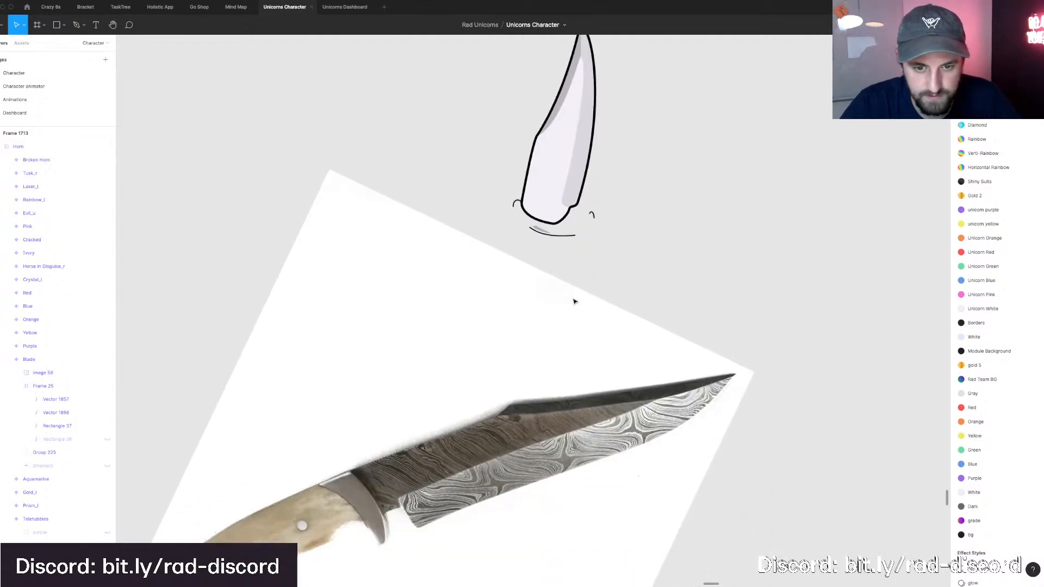
scroll(575, 302, up, 3)
scroll(544, 272, right, 1)
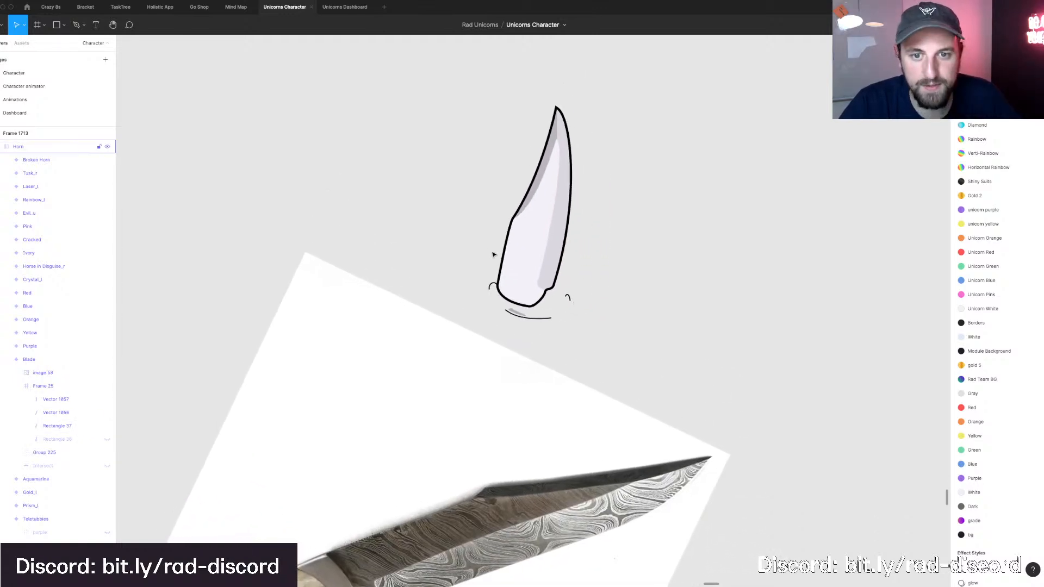
scroll(509, 247, up, 2)
scroll(510, 248, right, 1)
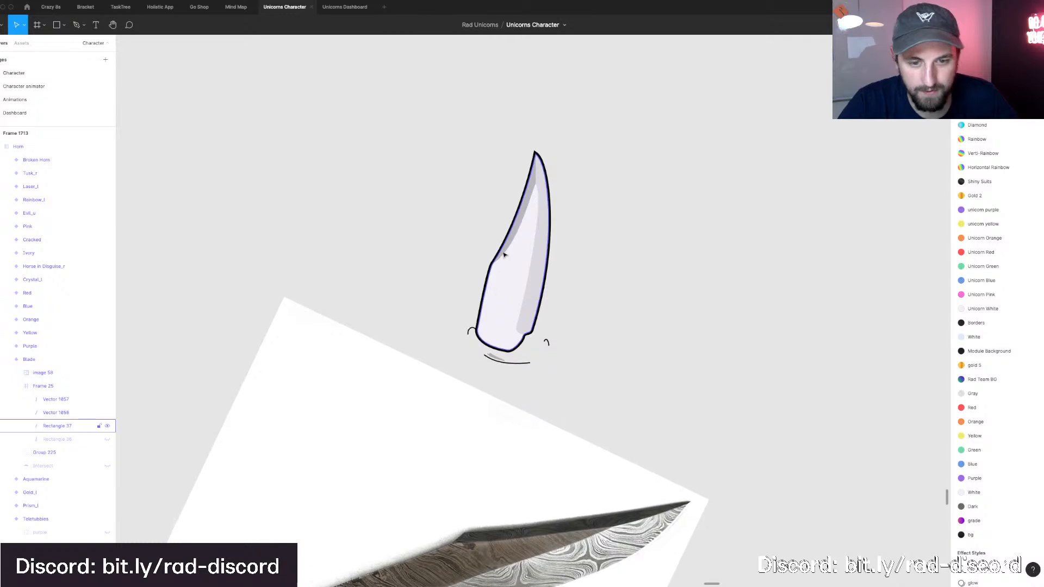
Draw a closed Pen shape along the blade's lower back edge, from the notch to the base, and swap its black stroke to a fill.
double_click(498, 287)
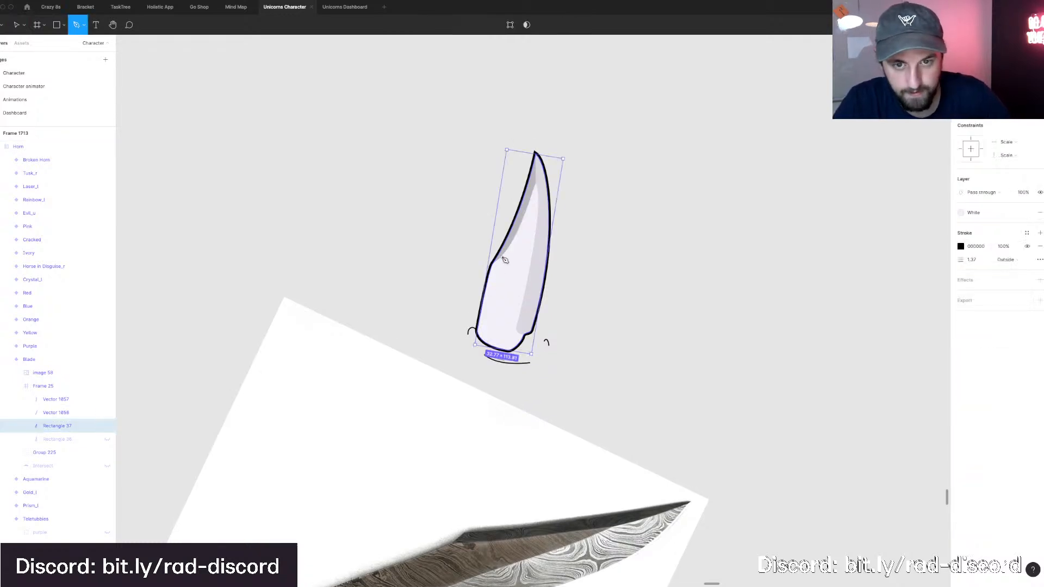
drag(502, 255, 493, 303)
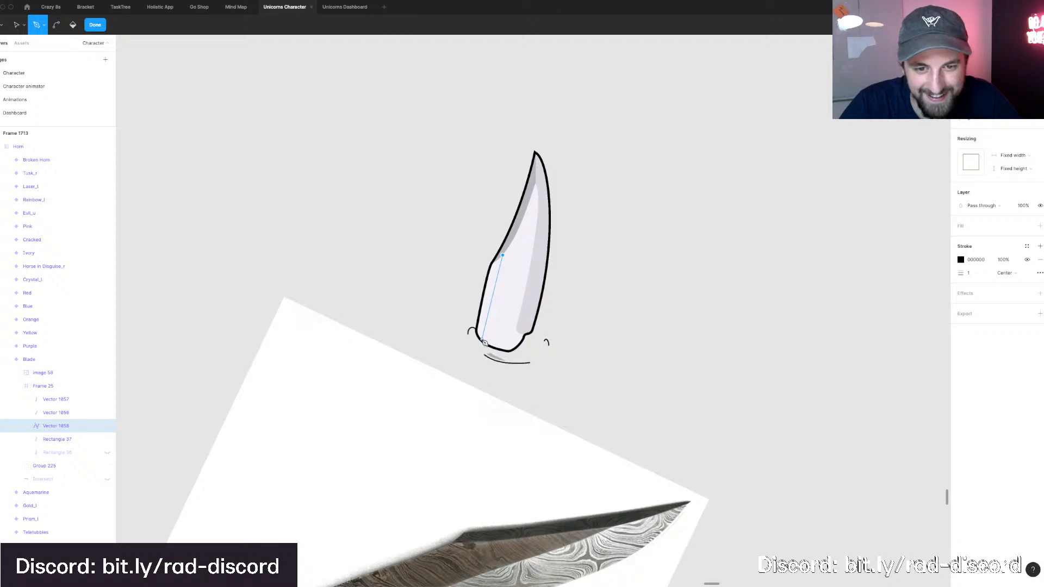
click(482, 336)
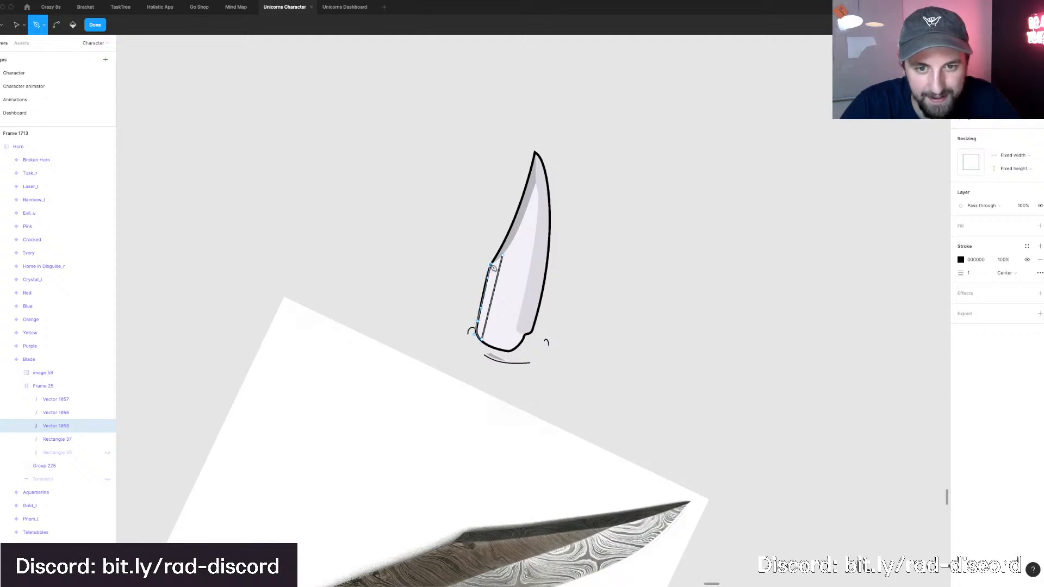
click(509, 250)
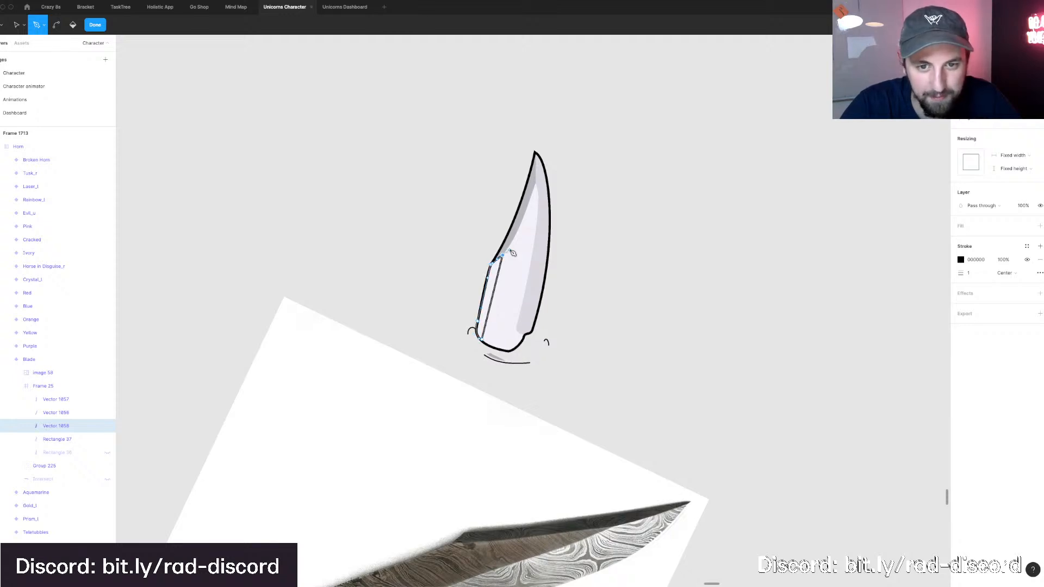
key(Escape)
key(shift+x)
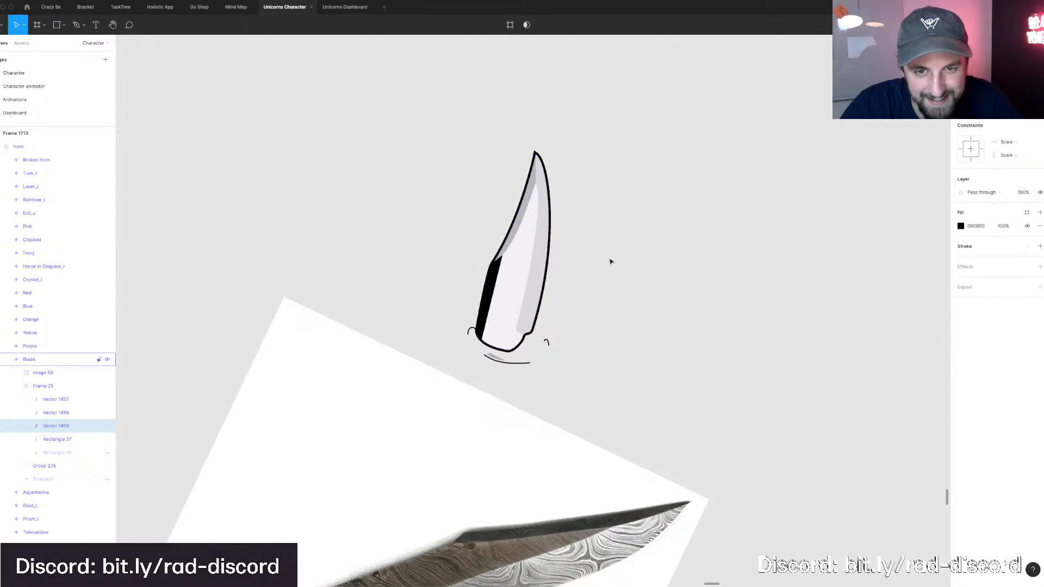
Try 10% and 50% opacity on the new lower shading shape, and settle on 5%.
key(1)
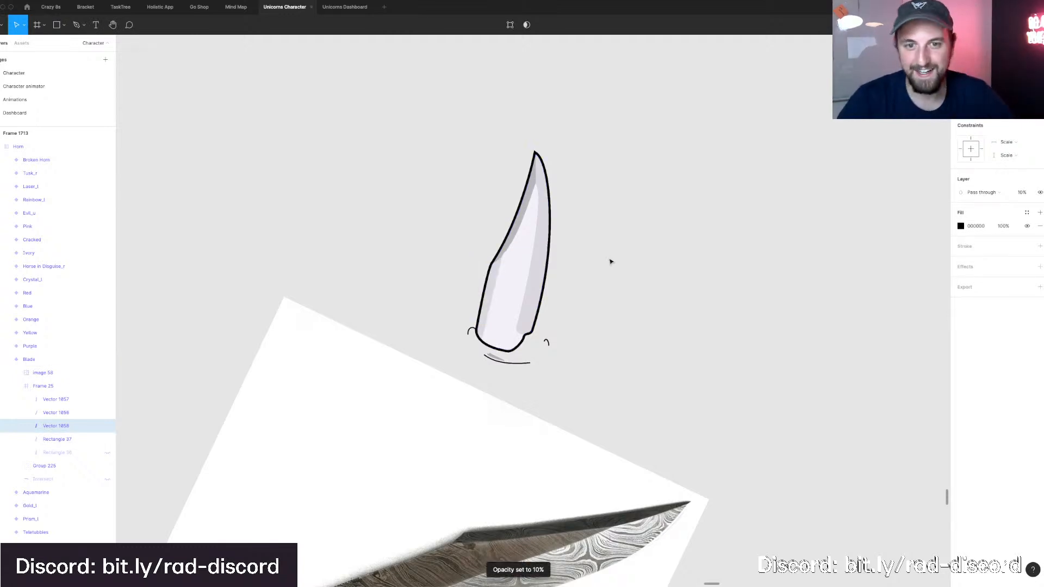
key(5)
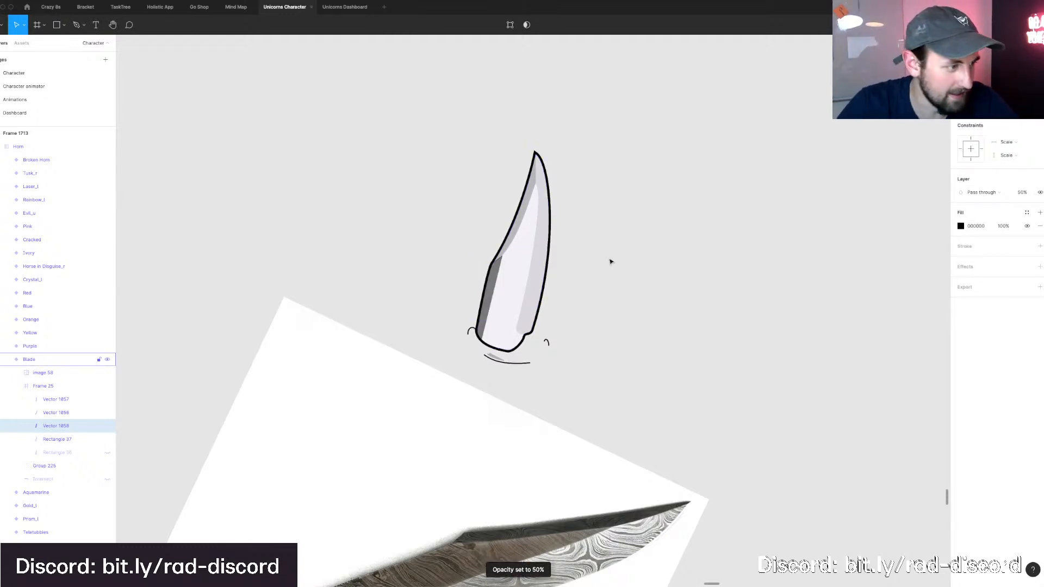
scroll(612, 266, up, 2)
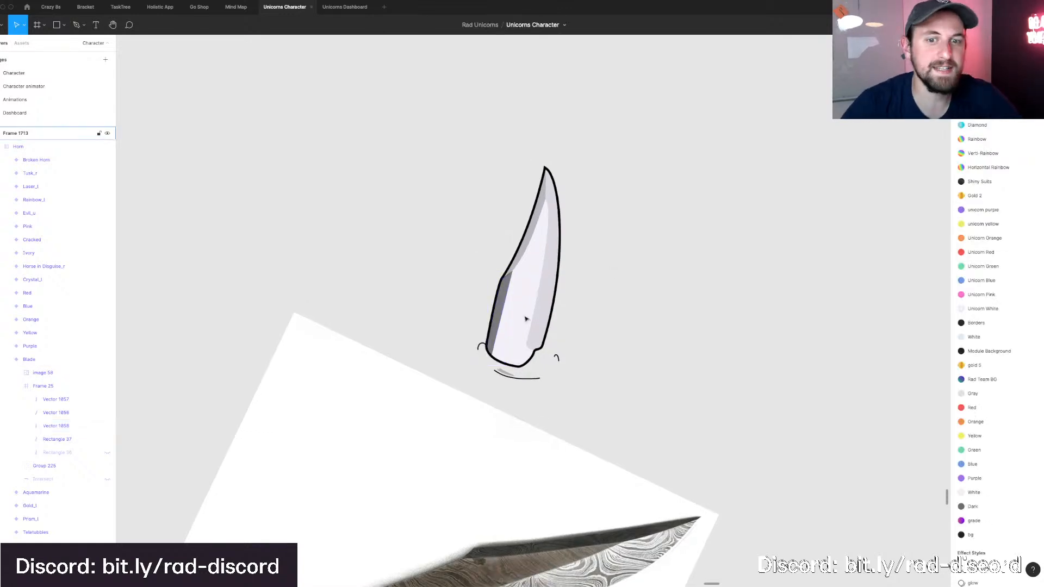
key(0)
key(5)
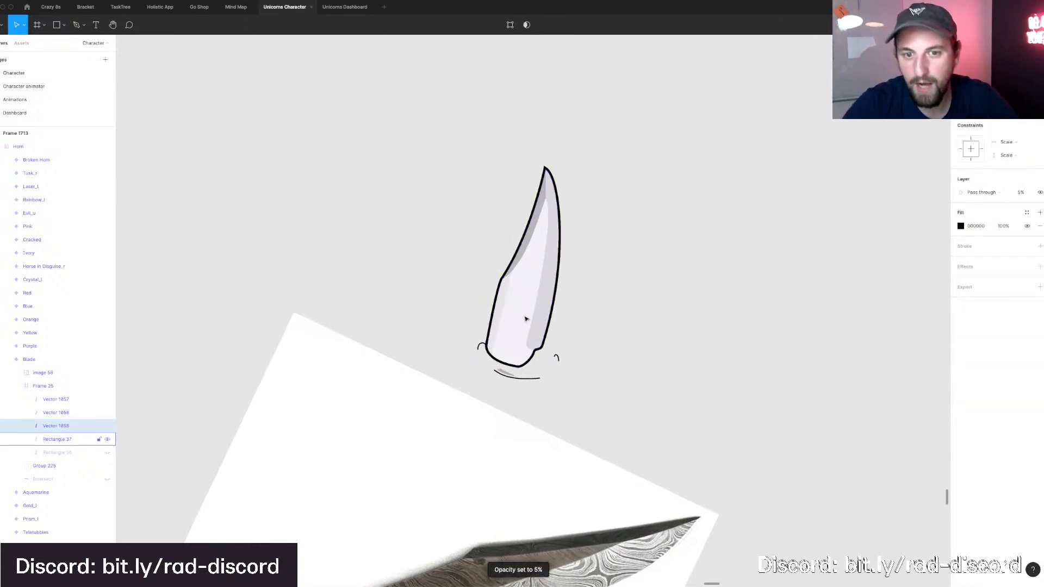
click(580, 298)
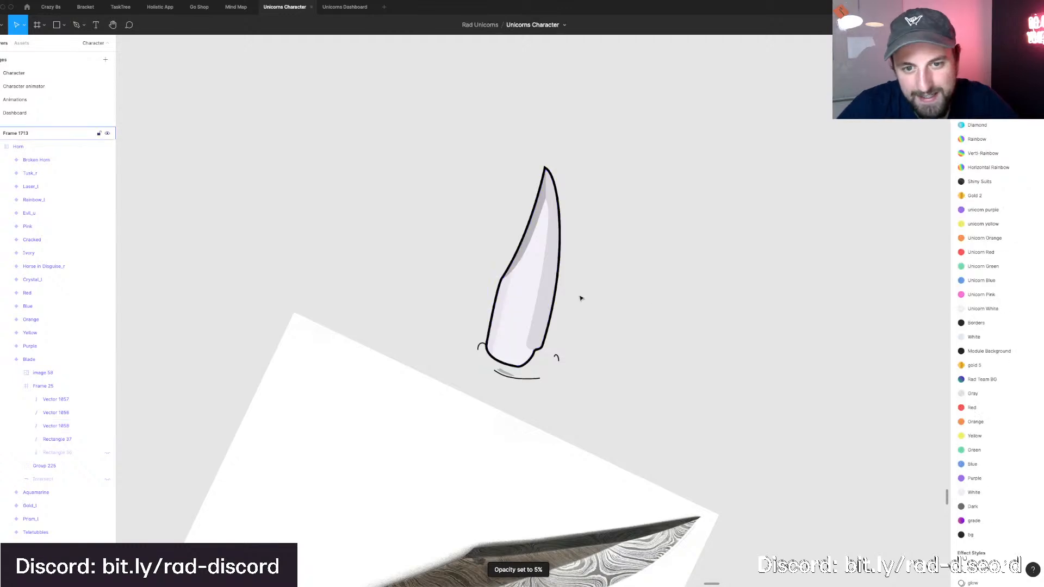
Draw a curved open Pen line about 53 px long down the blade, starting just below its tip.
key(p)
click(545, 199)
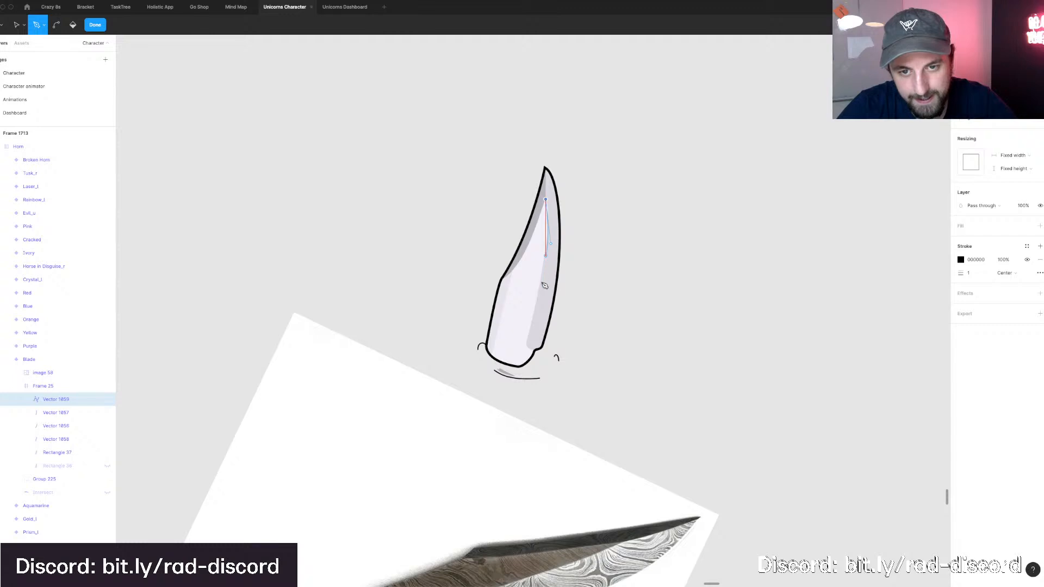
click(538, 287)
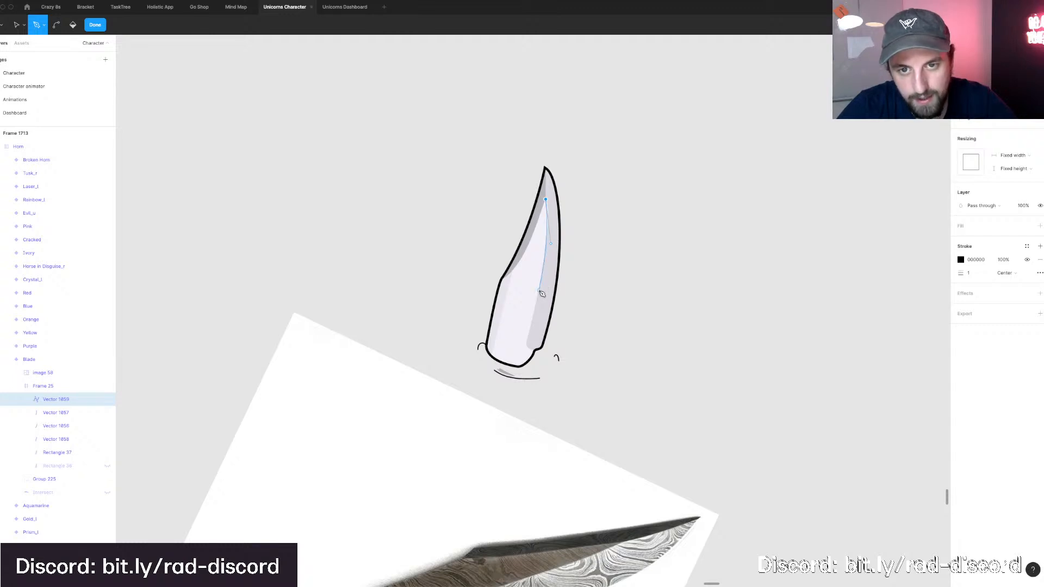
drag(538, 290, 530, 320)
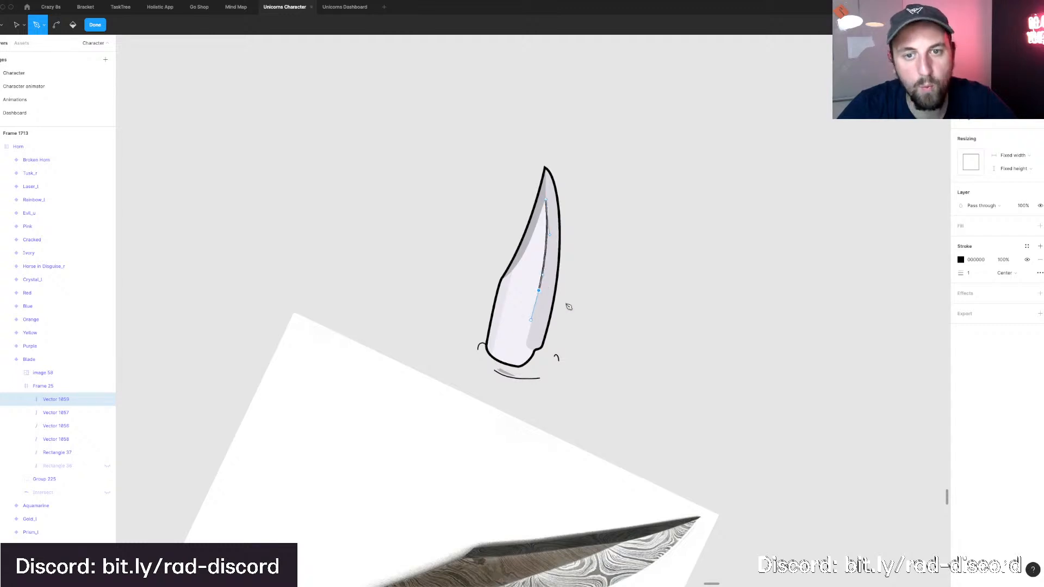
key(Escape)
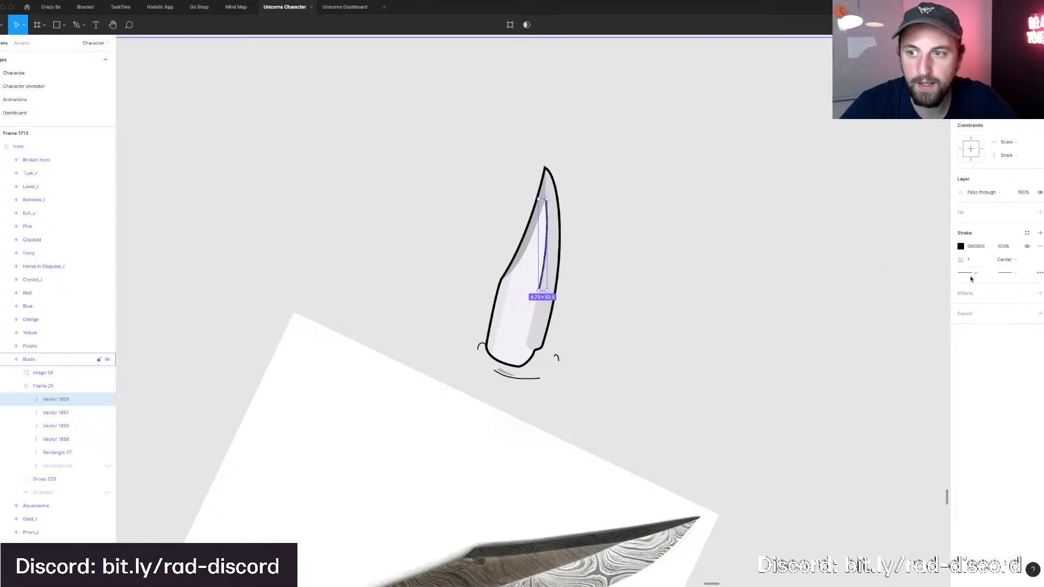
click(971, 275)
key(Escape)
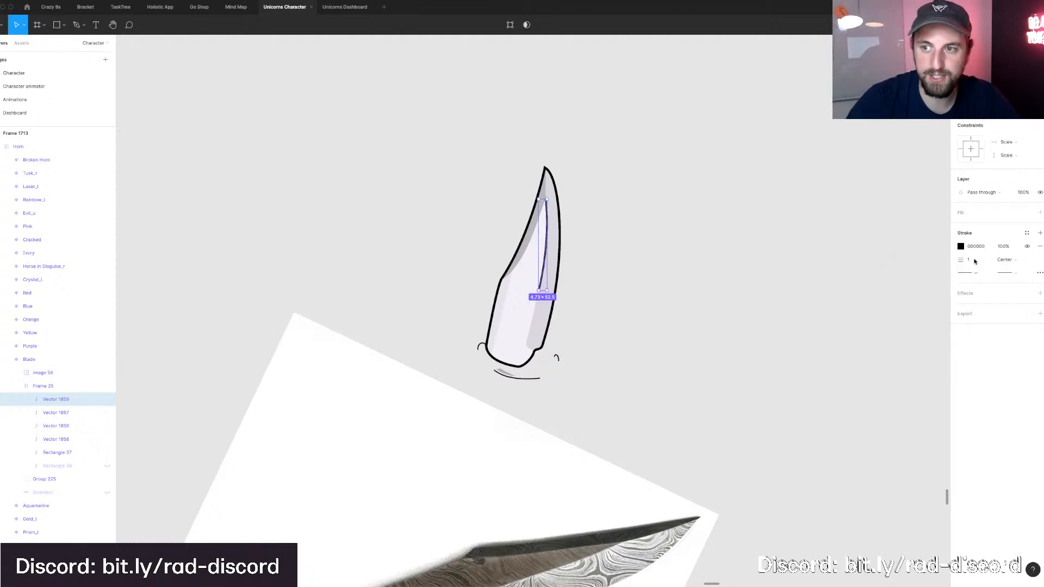
Set the curved detail line's stroke weight to 0.5.
click(975, 261)
text(0.5)
key(Return)
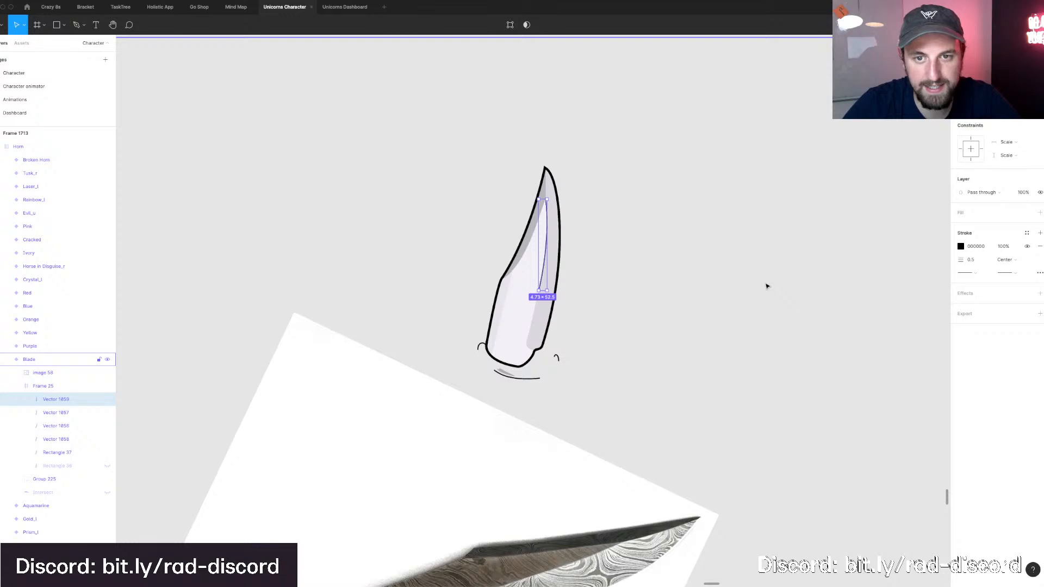
click(596, 233)
scroll(597, 235, down, 3)
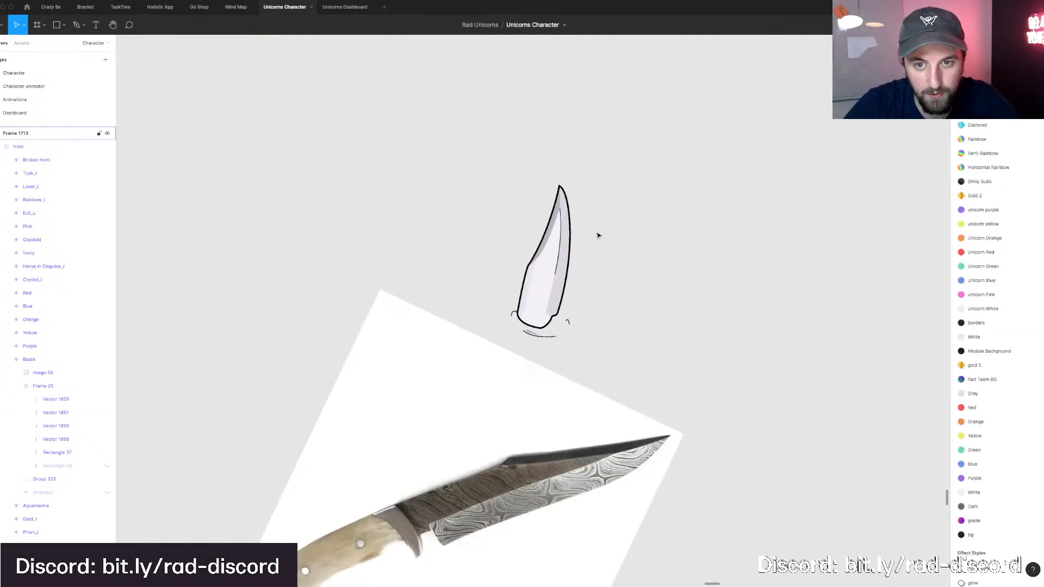
scroll(598, 233, down, 1)
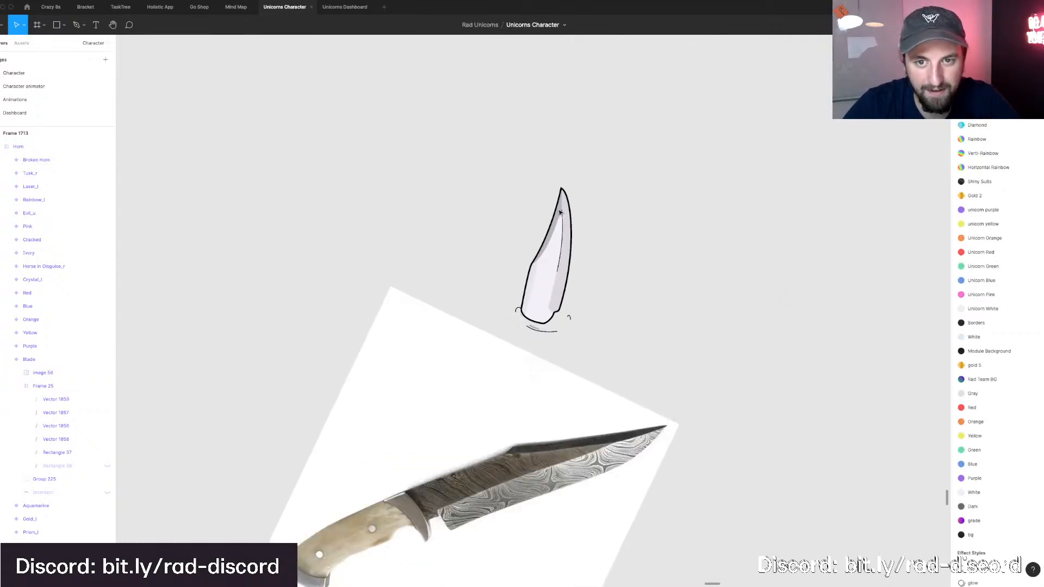
Group the blade's three black-filled shading shapes, leaving out the detail line and the blade body.
scroll(597, 234, up, 3)
click(537, 217)
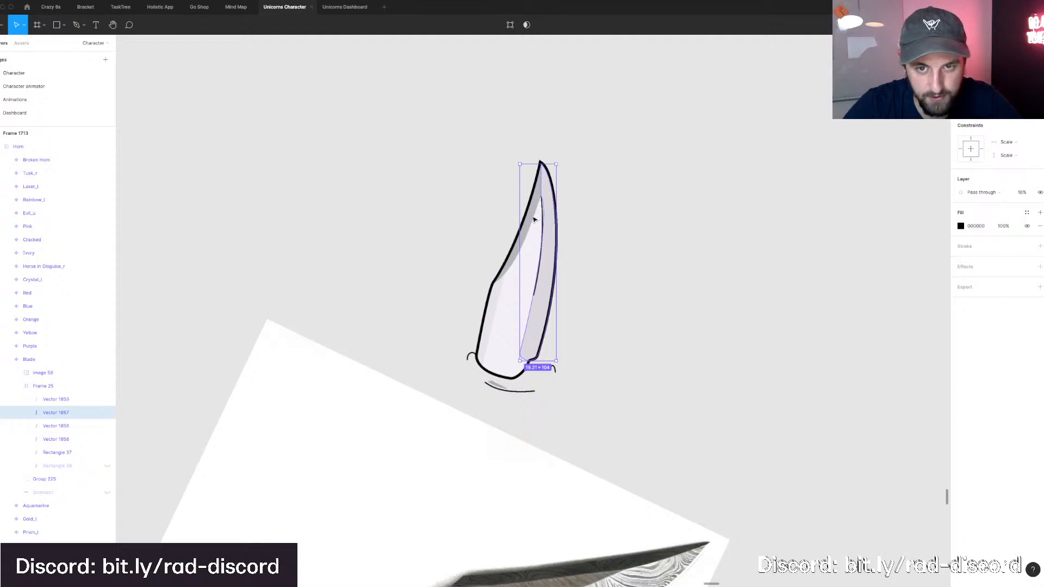
shift+click(535, 219)
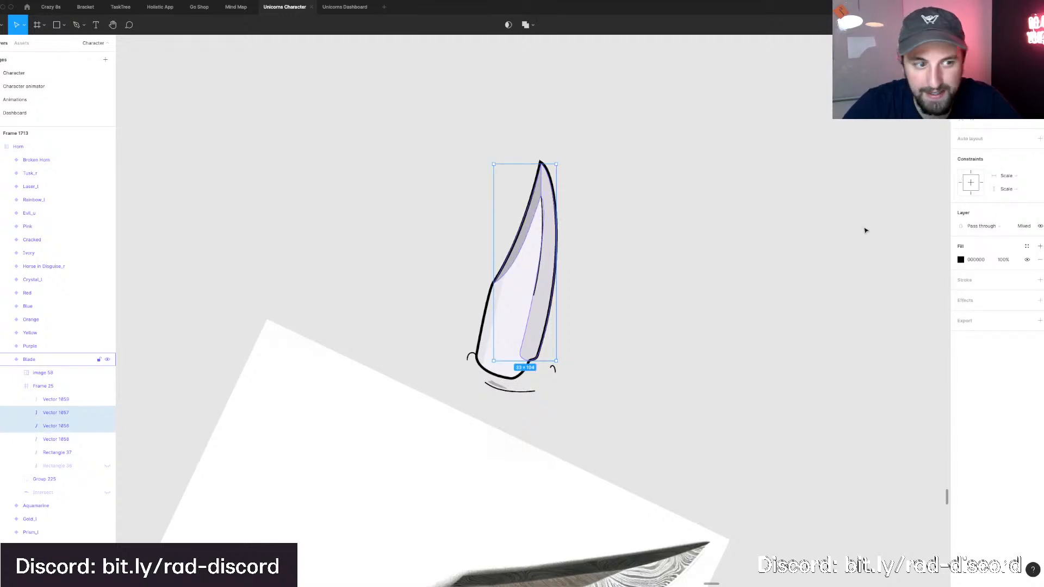
shift+click(489, 316)
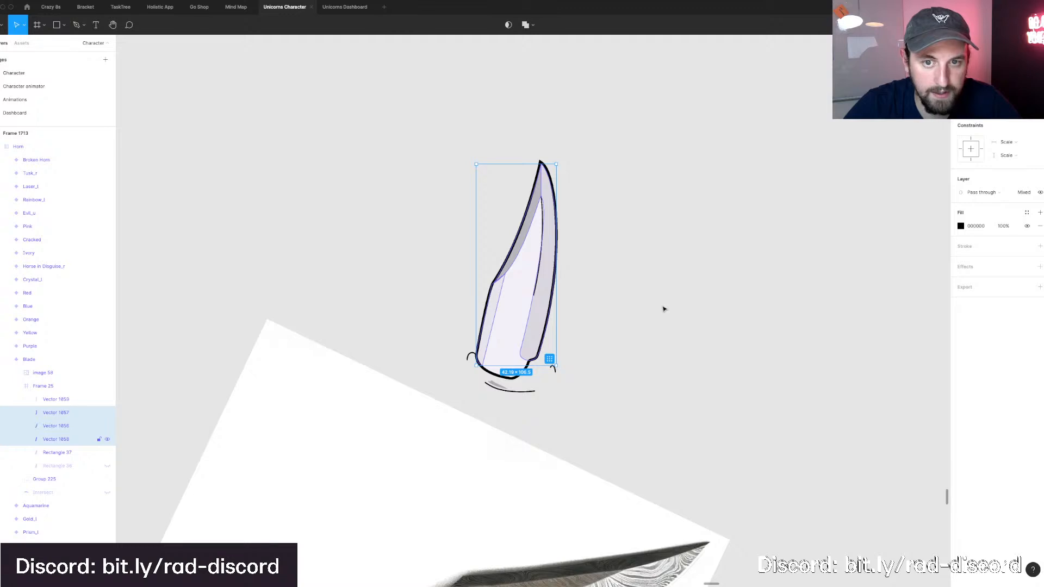
key(ctrl+g)
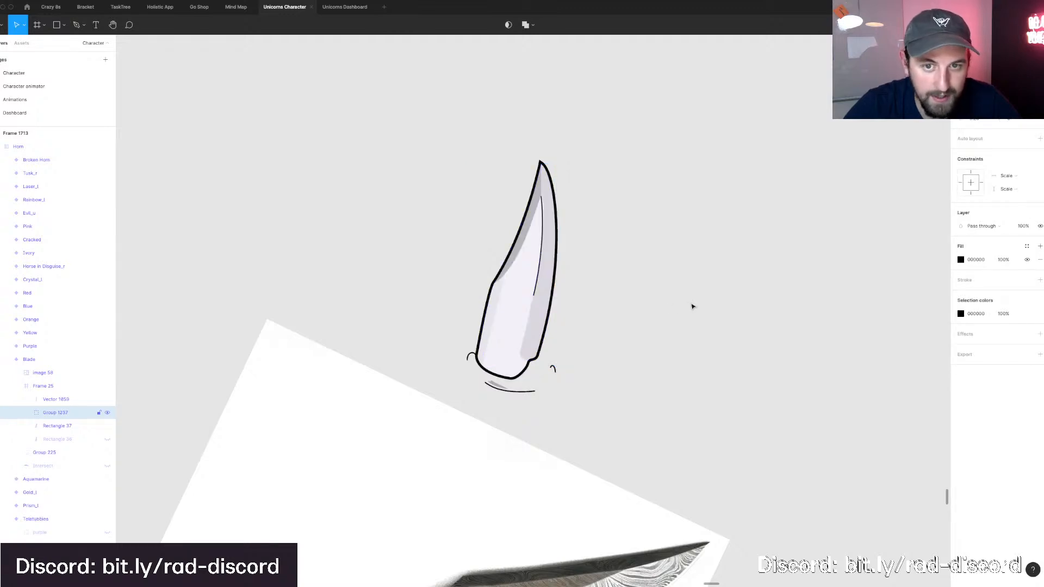
Try 30% opacity on the shading group, and settle on 75%.
key(3)
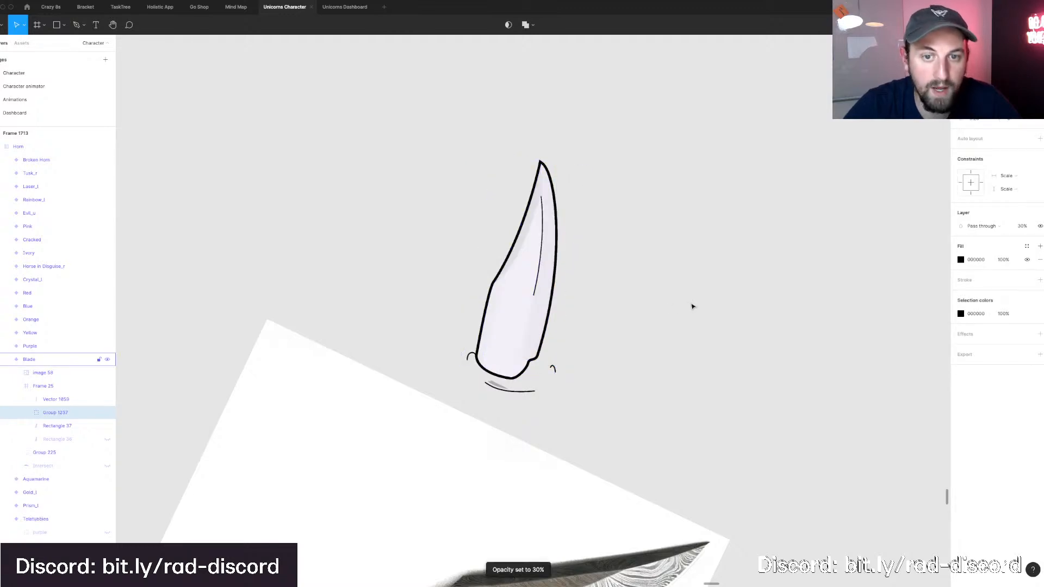
key(5)
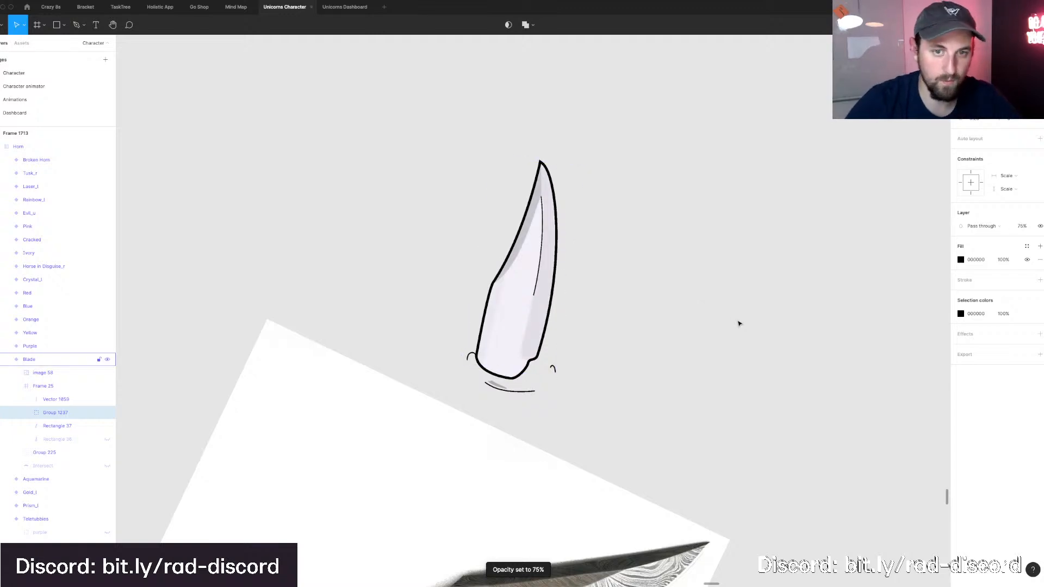
key(7)
key(5)
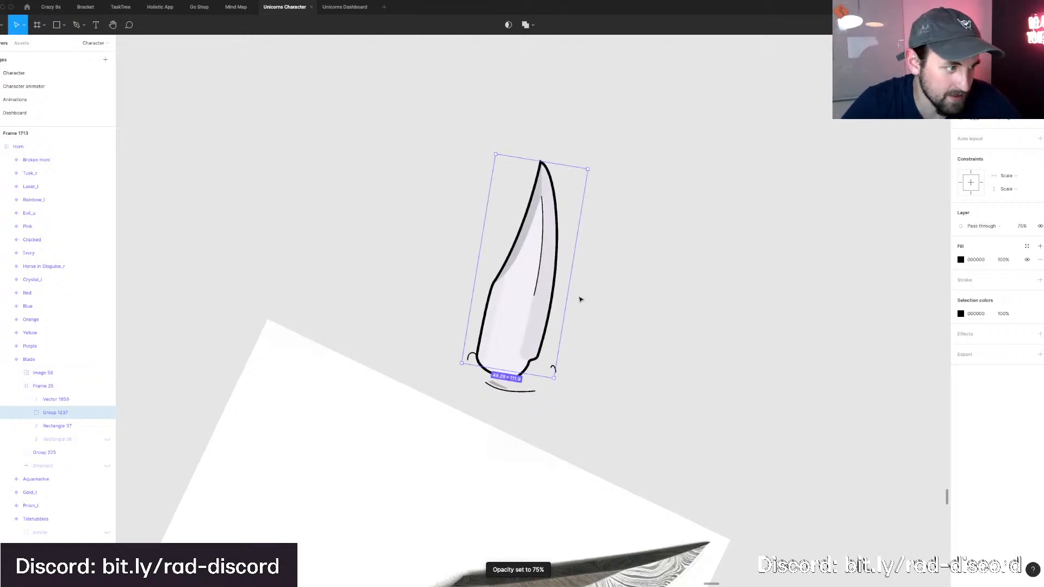
scroll(560, 304, left, 2)
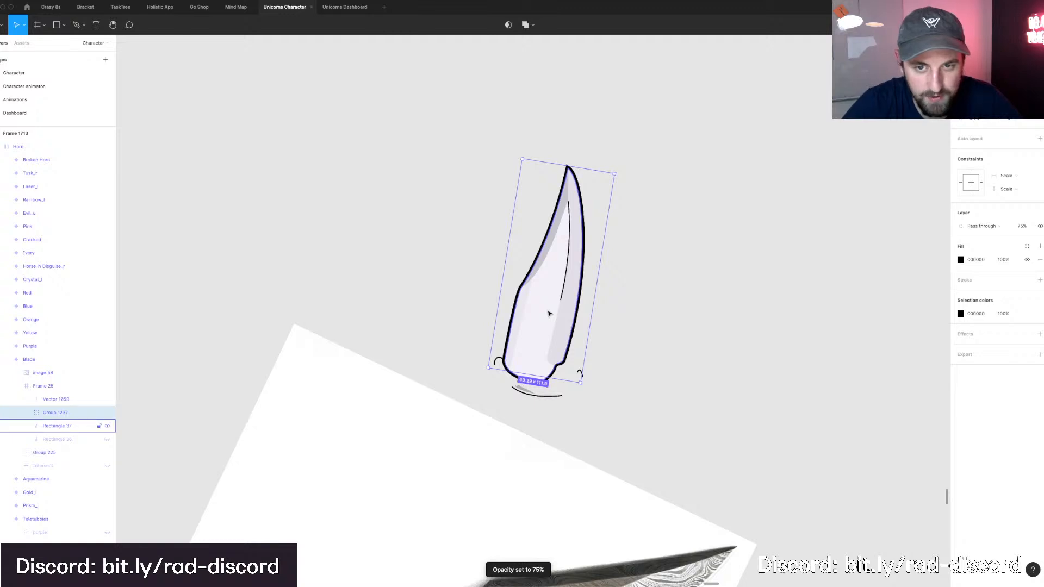
click(549, 314)
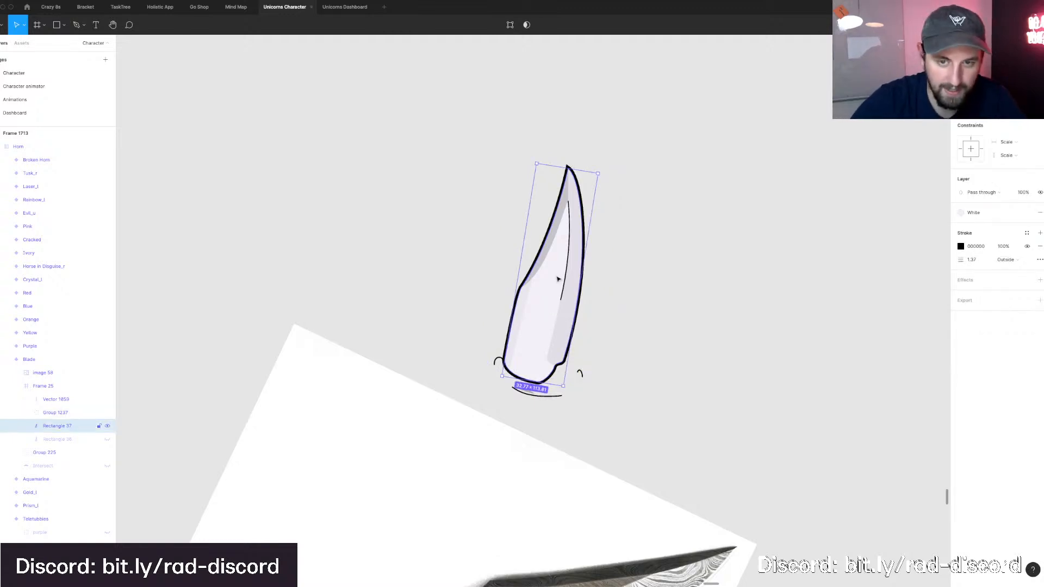
key(p)
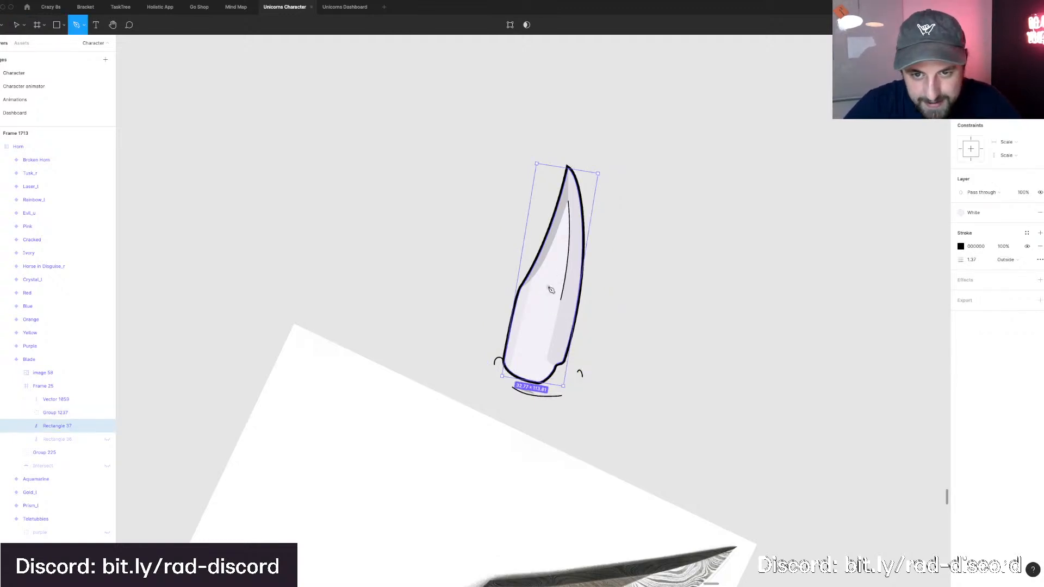
scroll(550, 289, down, 5)
scroll(550, 289, up, 5)
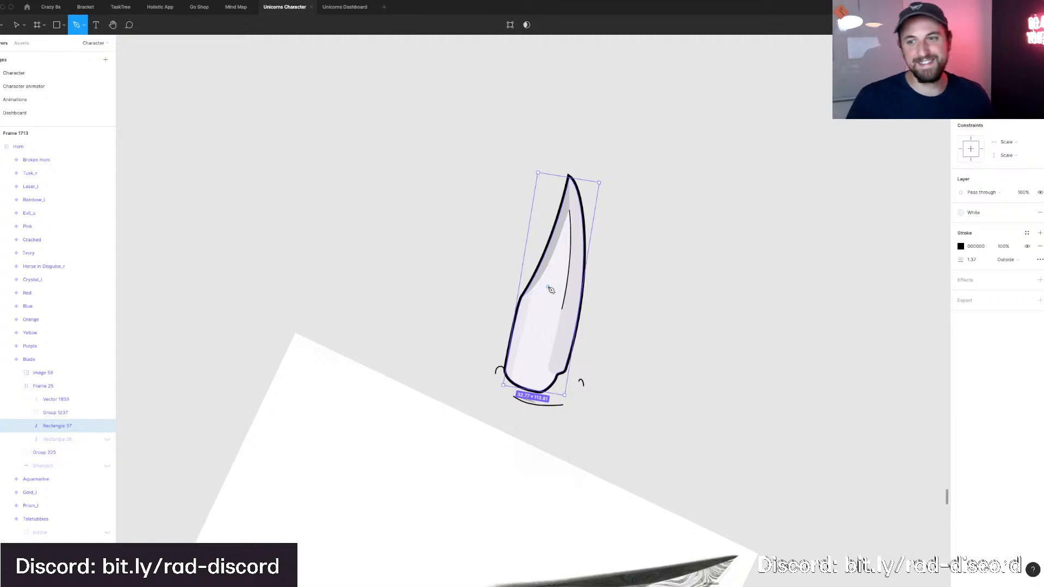
key(v)
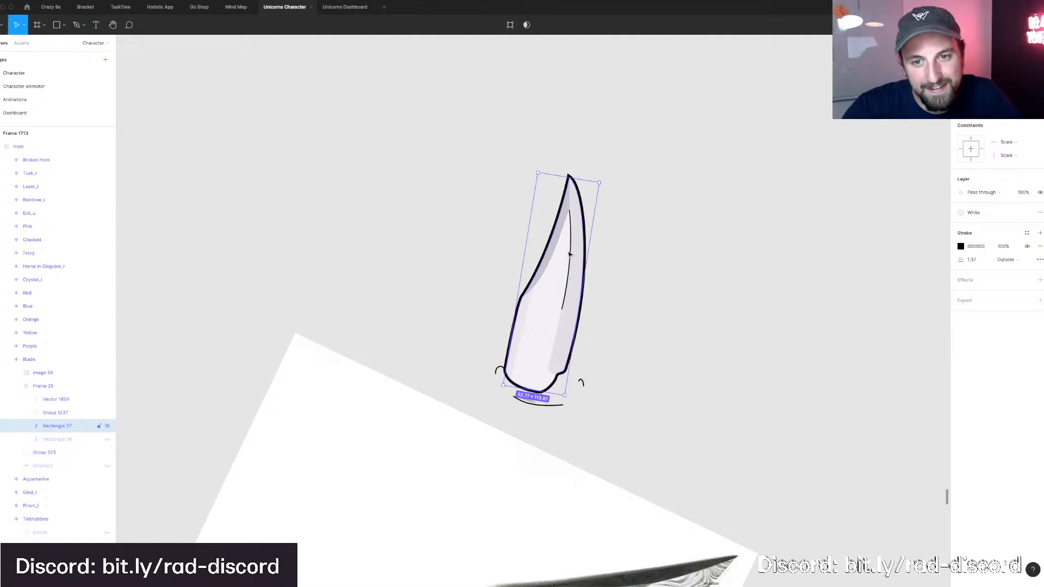
Edit the blade's curved detail line so its upper part bows slightly more toward the curved outer edge.
click(571, 249)
key(Return)
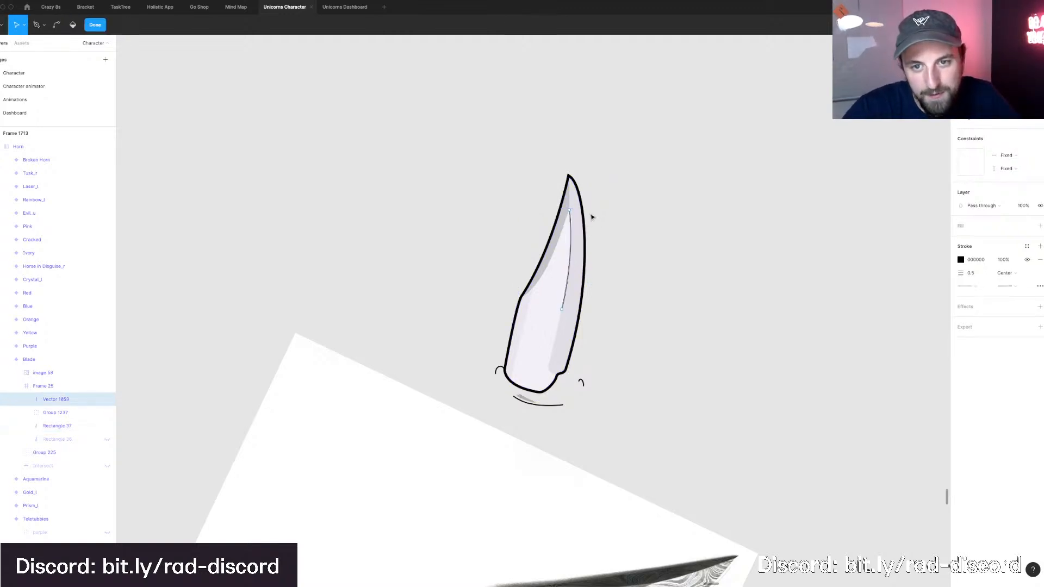
scroll(595, 213, up, 1)
scroll(595, 213, up, 3)
key(v)
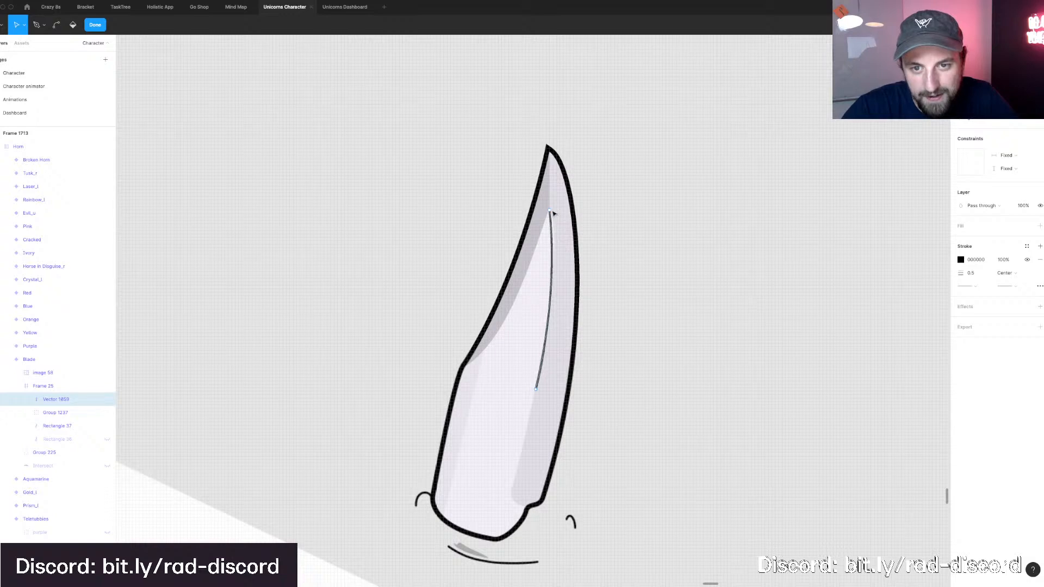
click(562, 267)
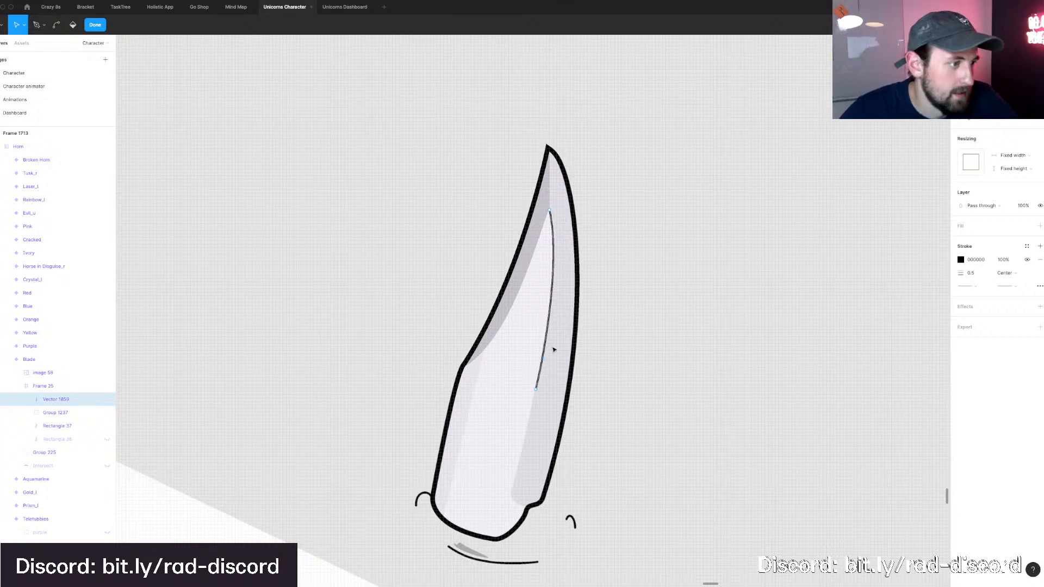
scroll(555, 350, down, 3)
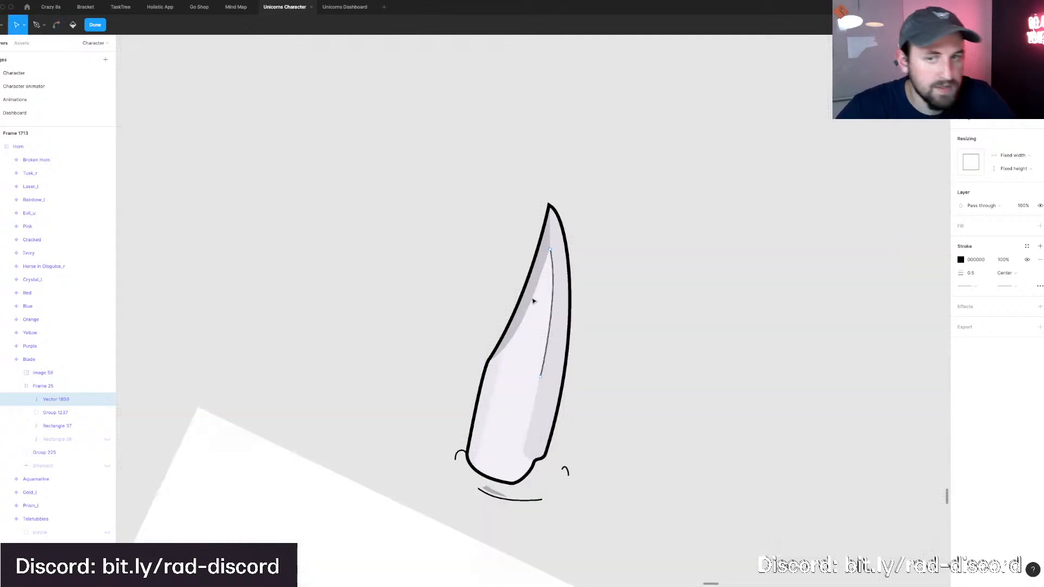
Cut a gap in the upper part of the detail line by adding points and deleting the piece between them.
key(p)
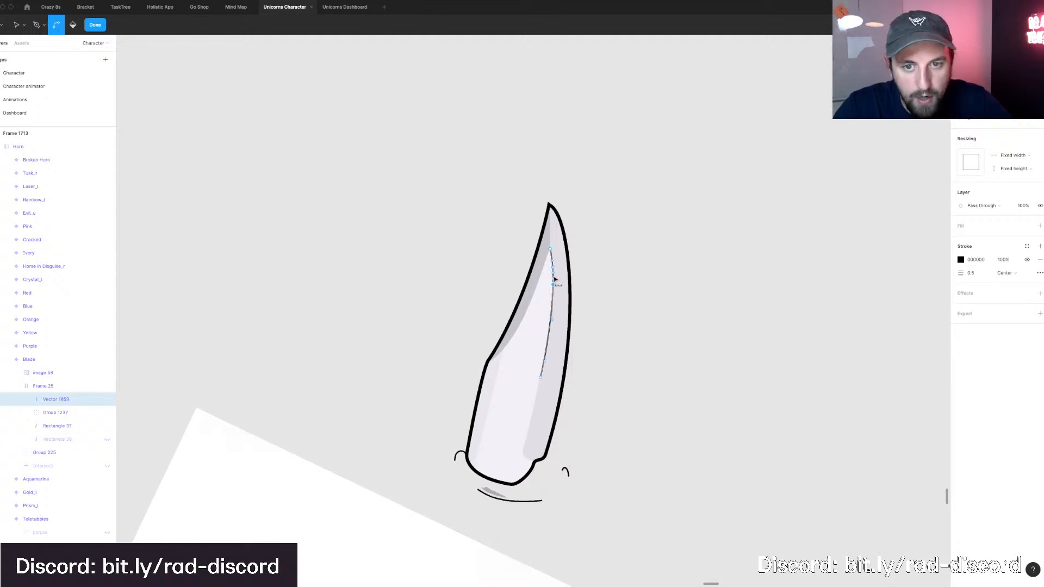
scroll(555, 279, up, 5)
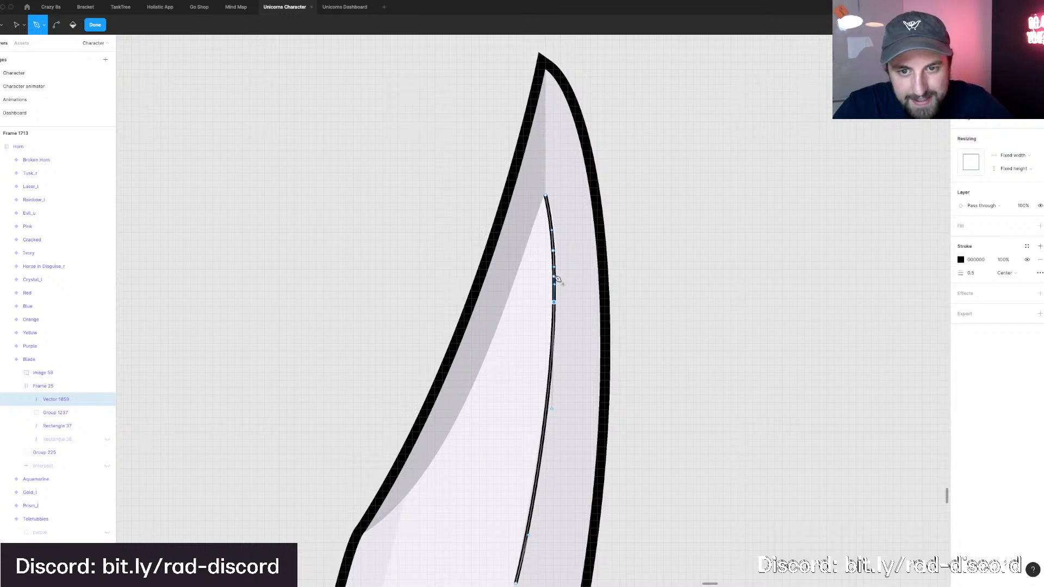
key(v)
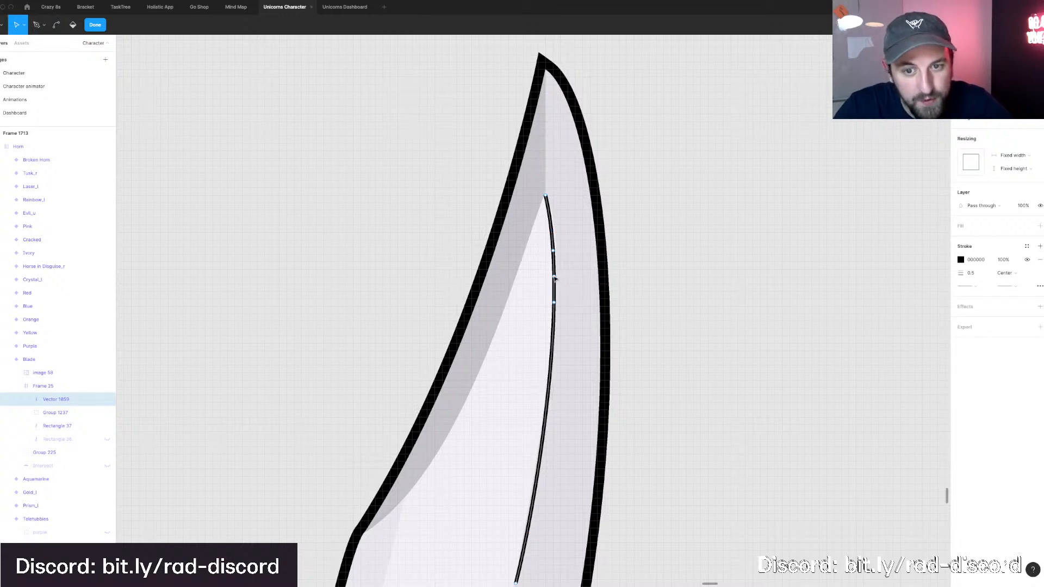
click(555, 278)
key(BackSpace)
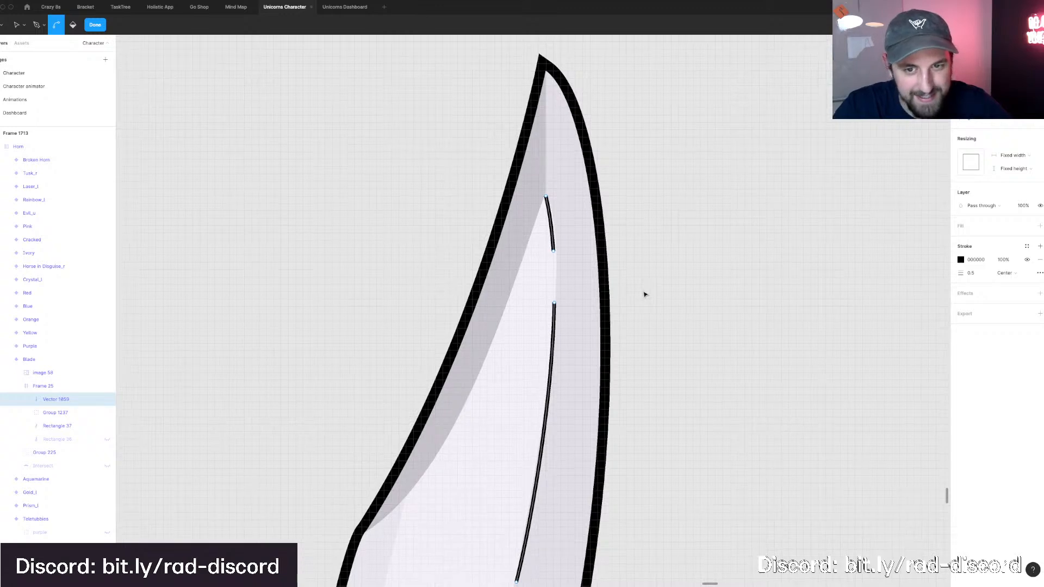
Cut a second, shorter gap in the detail line below the first one and finish editing the line.
scroll(646, 294, down, 3)
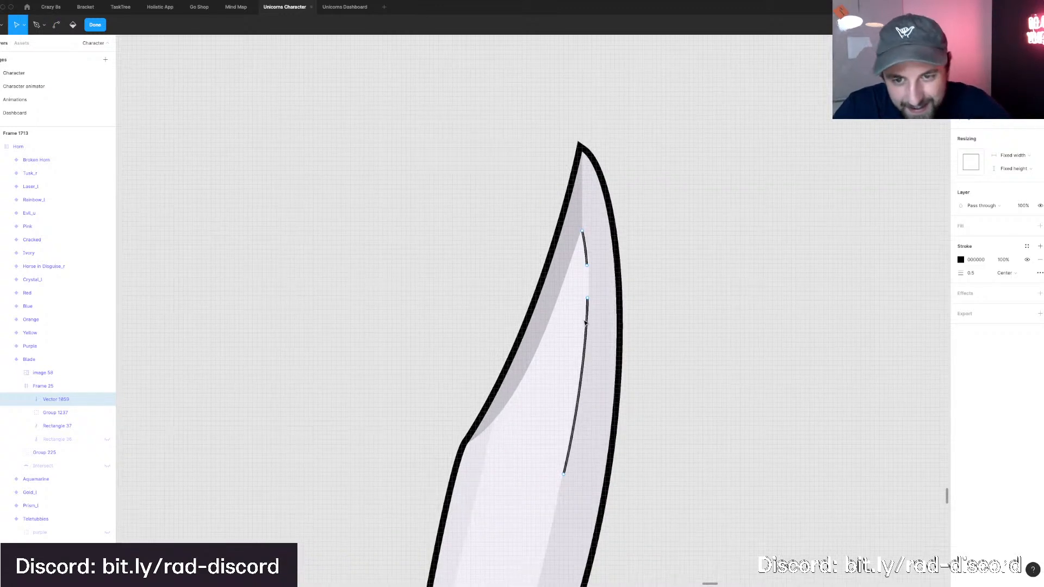
scroll(585, 329, up, 2)
key(p)
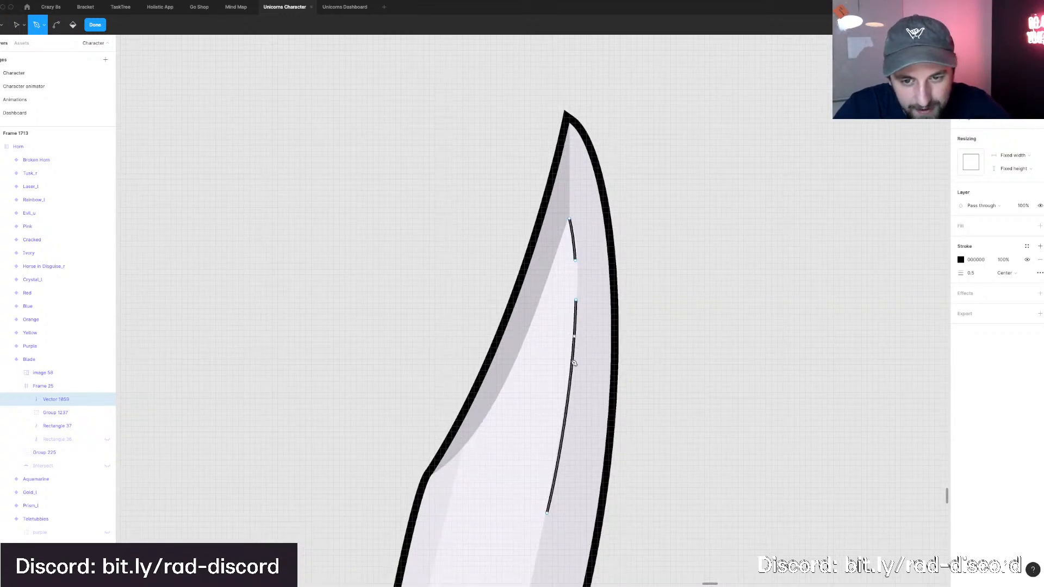
click(573, 351)
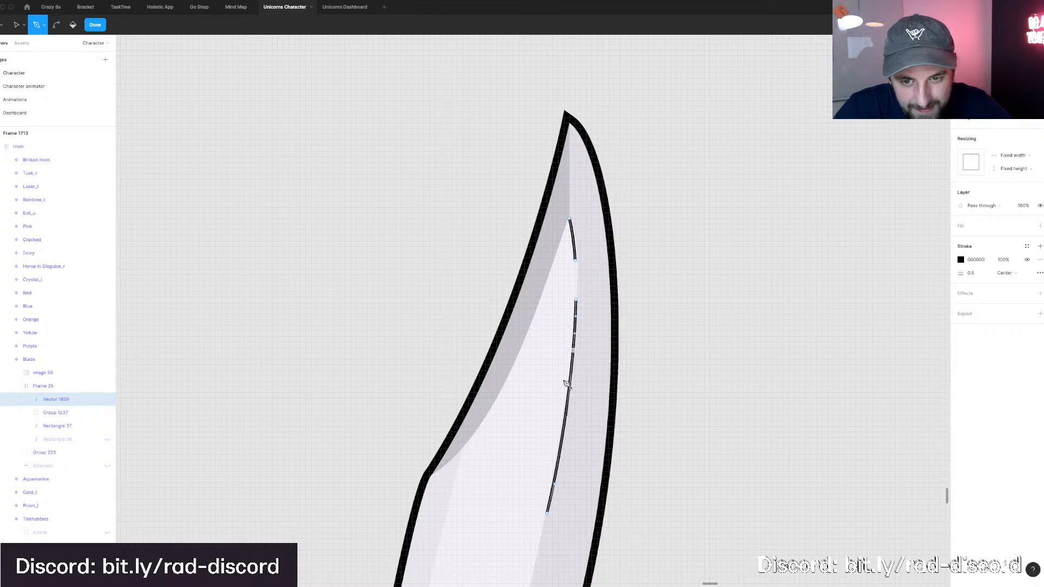
click(573, 380)
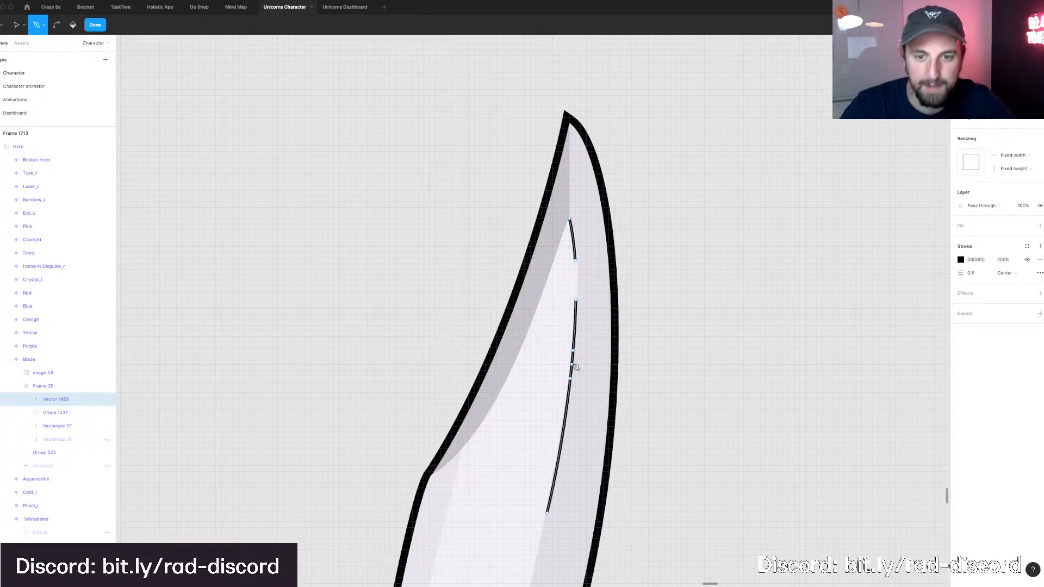
key(v)
click(571, 366)
key(Delete)
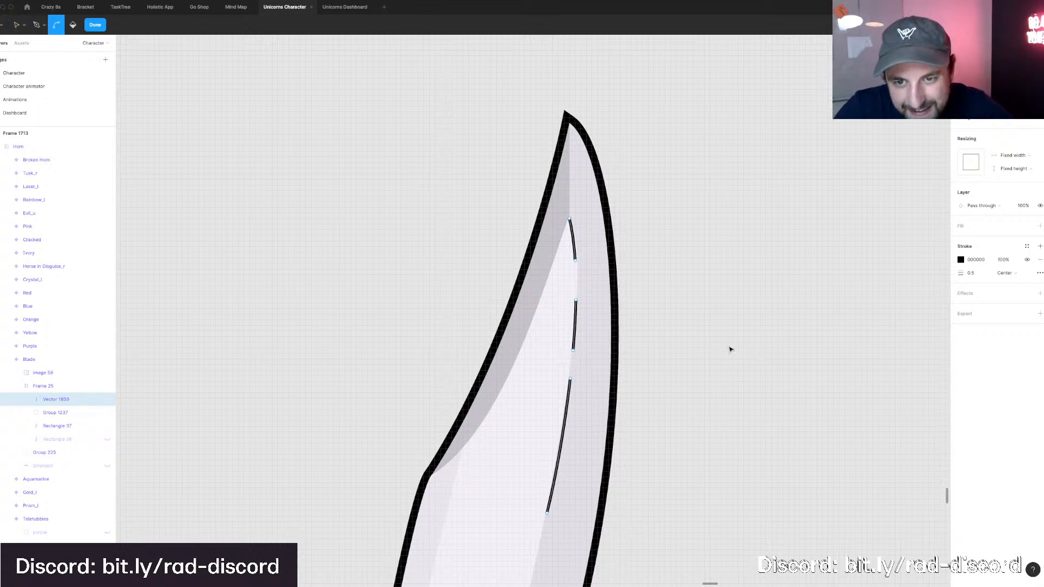
scroll(730, 349, down, 5)
key(v)
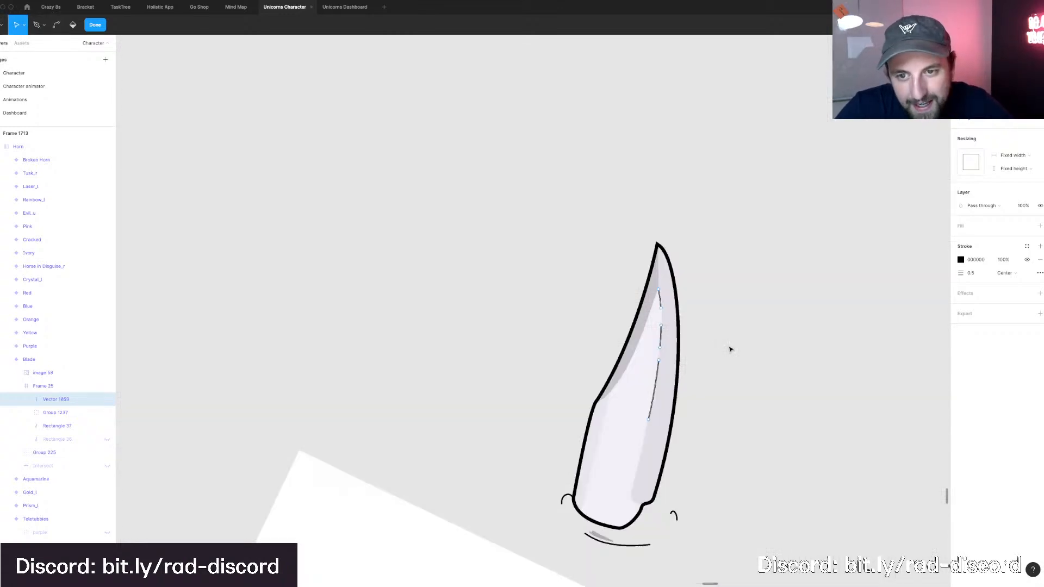
key(Escape)
key(Escape)
Examine the blade with its broken detail line next to the knife photo.
scroll(730, 350, right, 5)
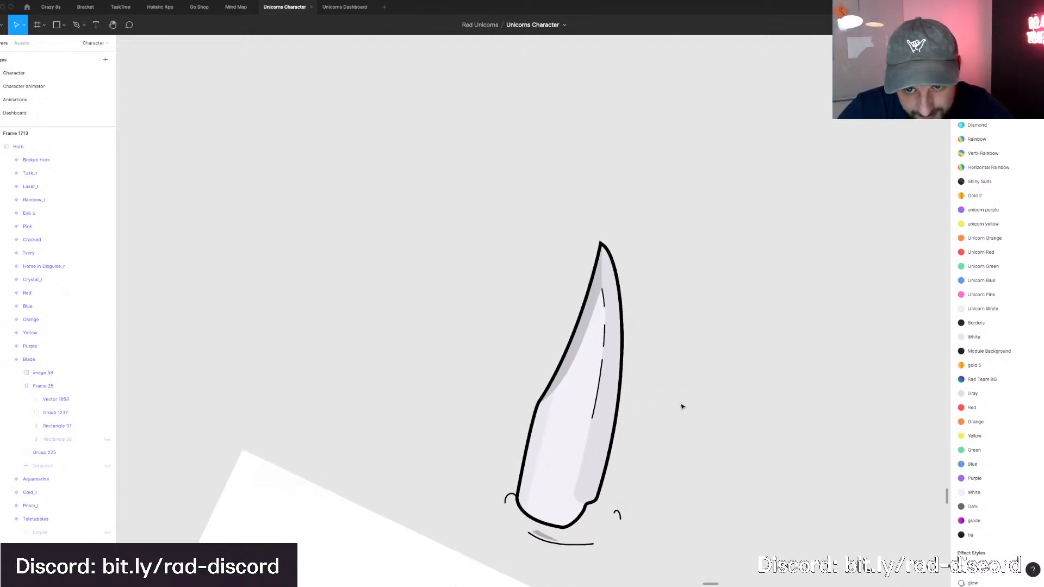
scroll(783, 403, down, 3)
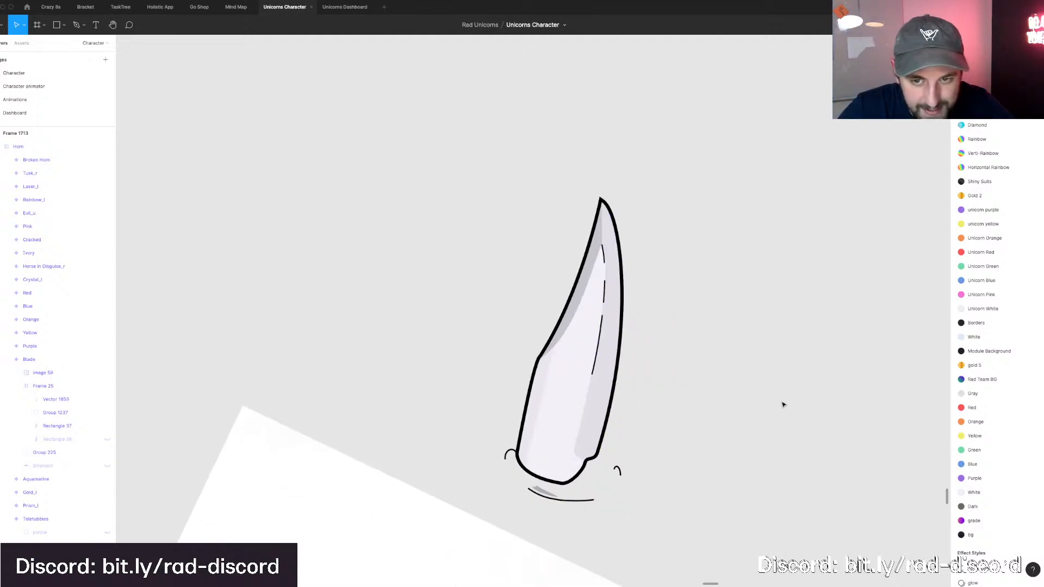
scroll(783, 404, right, 3)
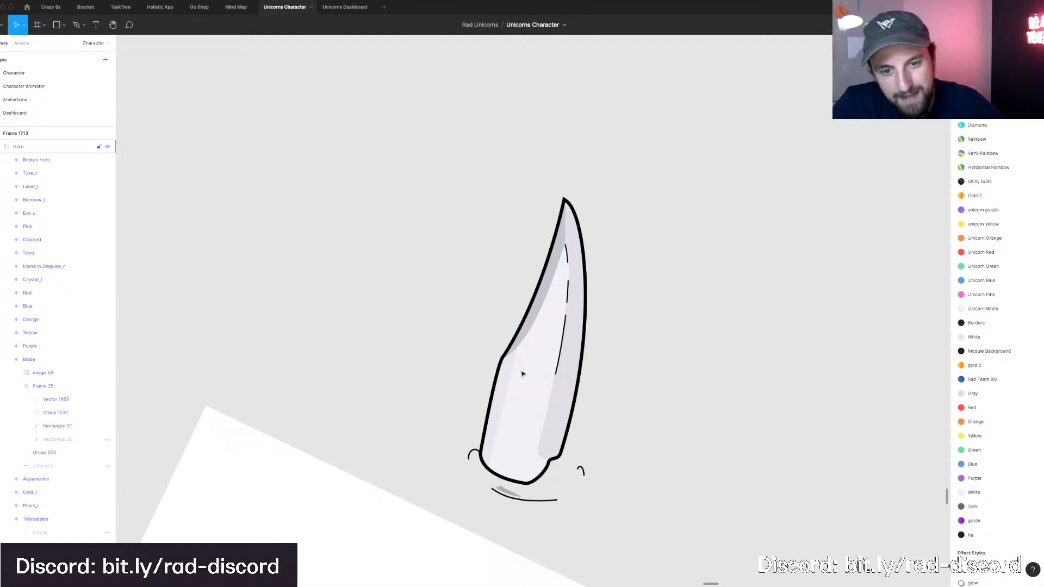
scroll(522, 373, down, 10)
scroll(522, 373, up, 4)
scroll(522, 373, left, 2)
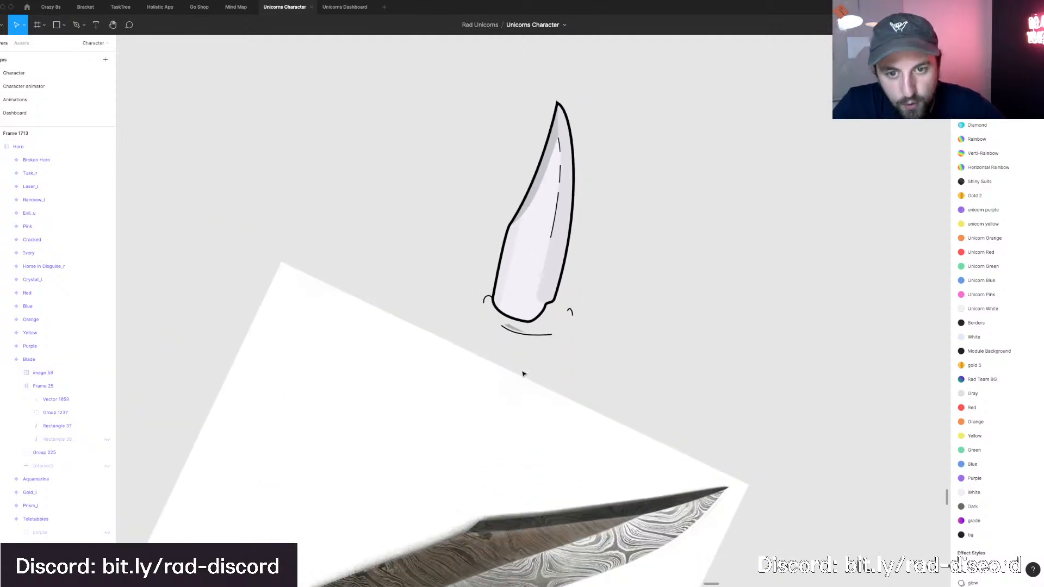
scroll(573, 363, up, 5)
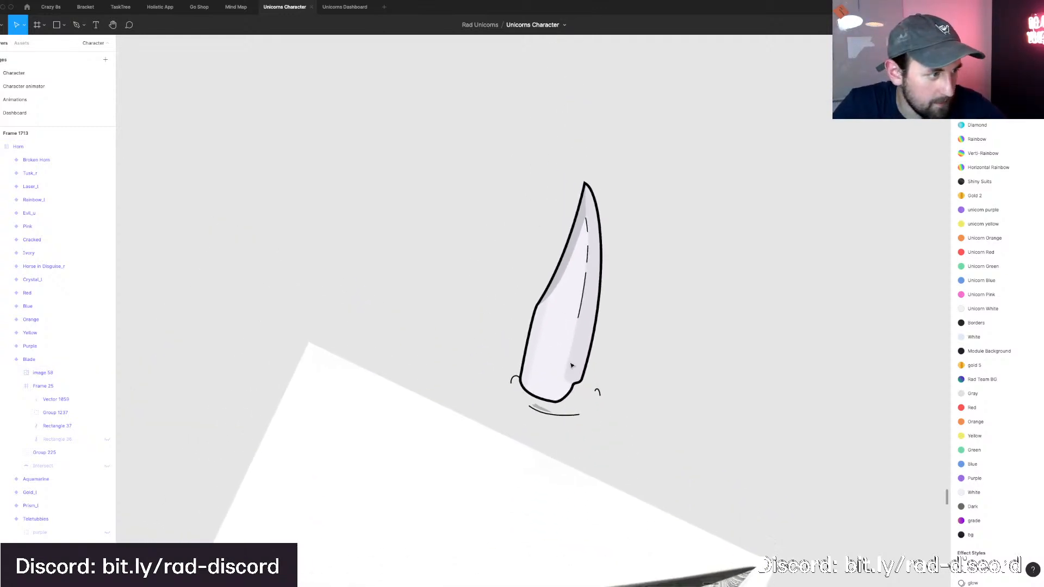
scroll(580, 374, down, 10)
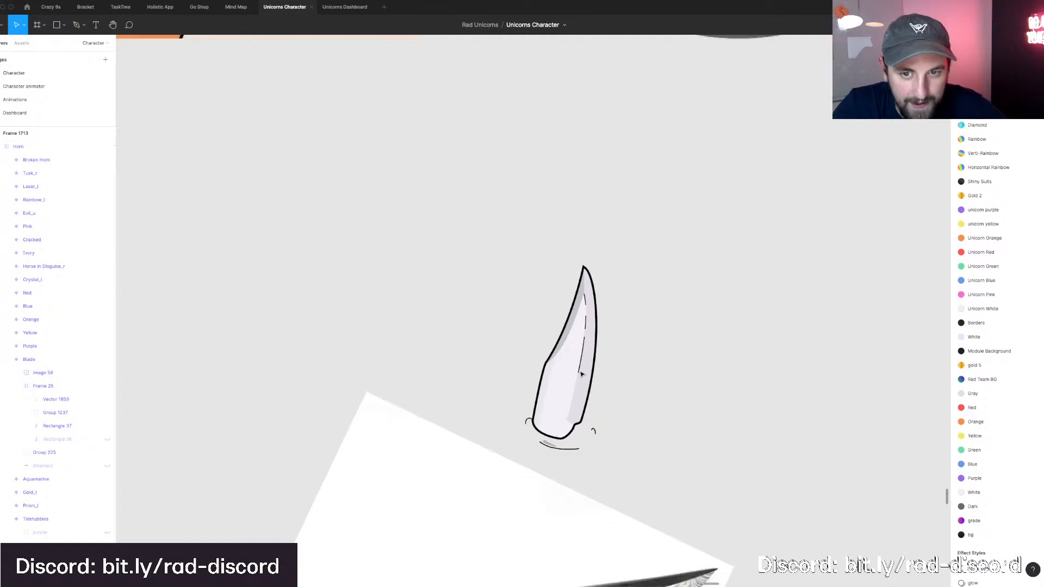
scroll(580, 374, up, 10)
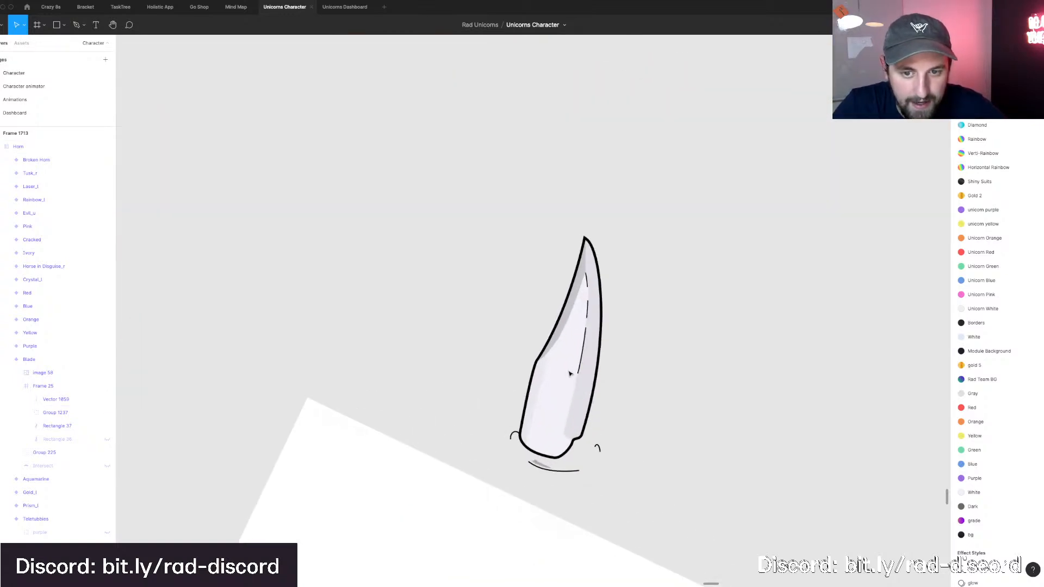
Edit the blade body's outline and add two closely spaced points on the straight edge just below the spine's corner.
click(516, 392)
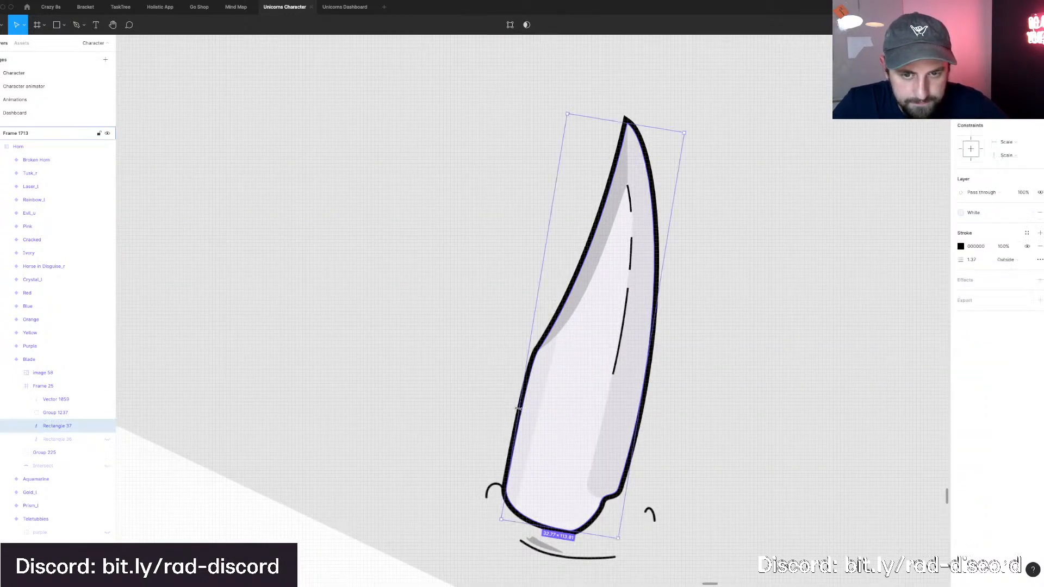
double_click(552, 376)
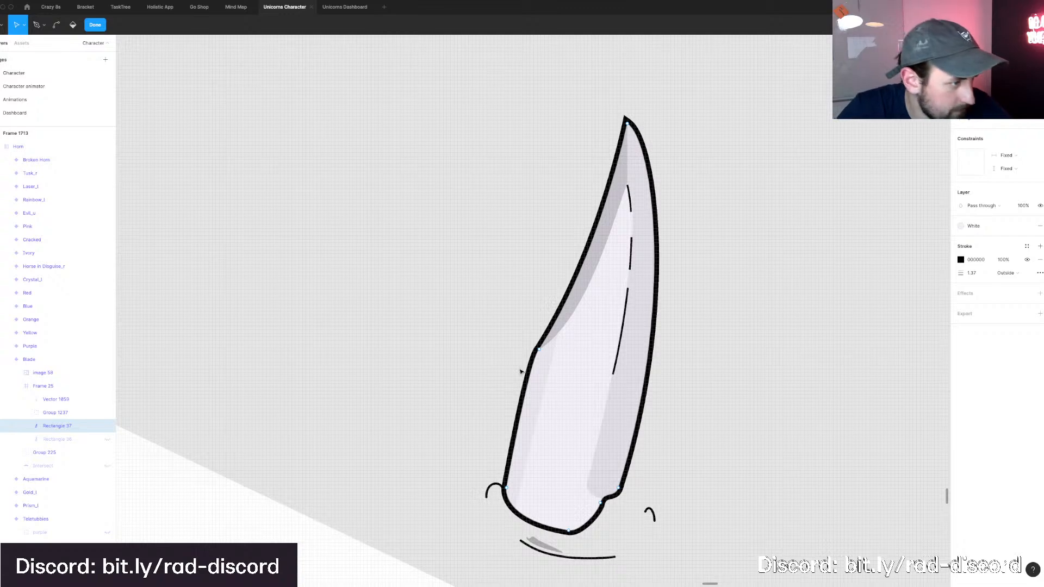
click(540, 351)
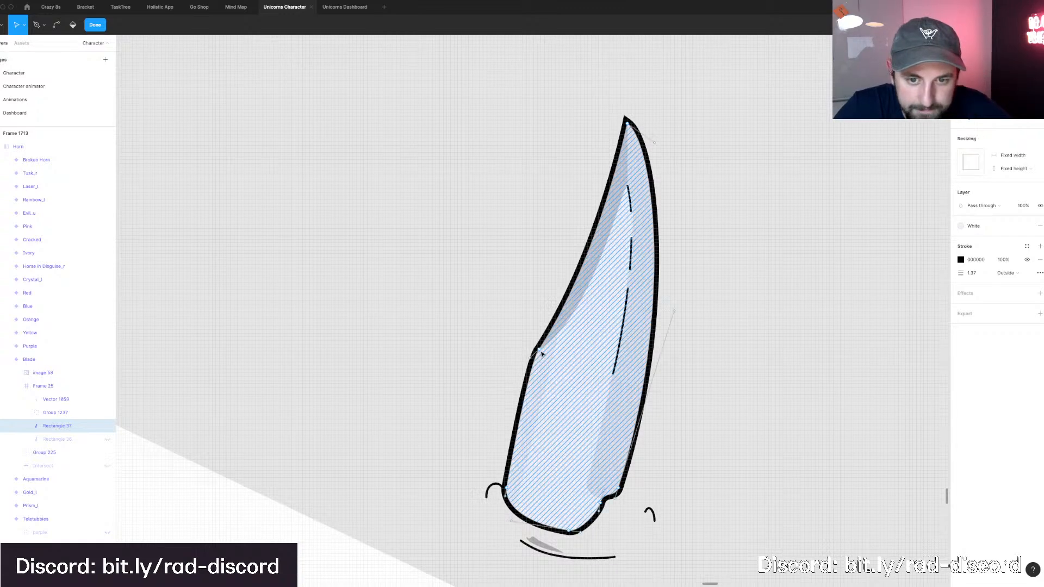
click(539, 349)
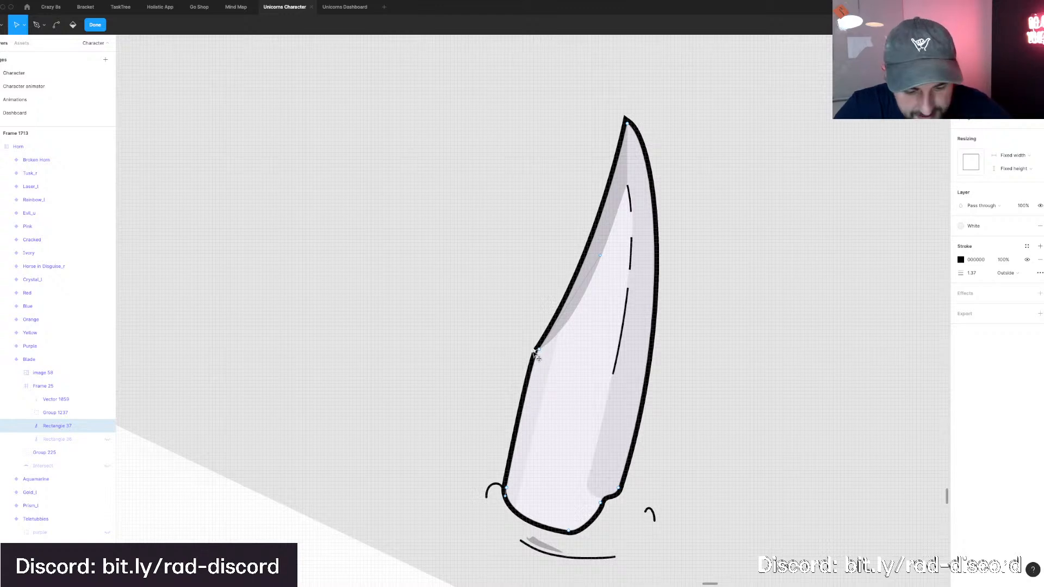
key(p)
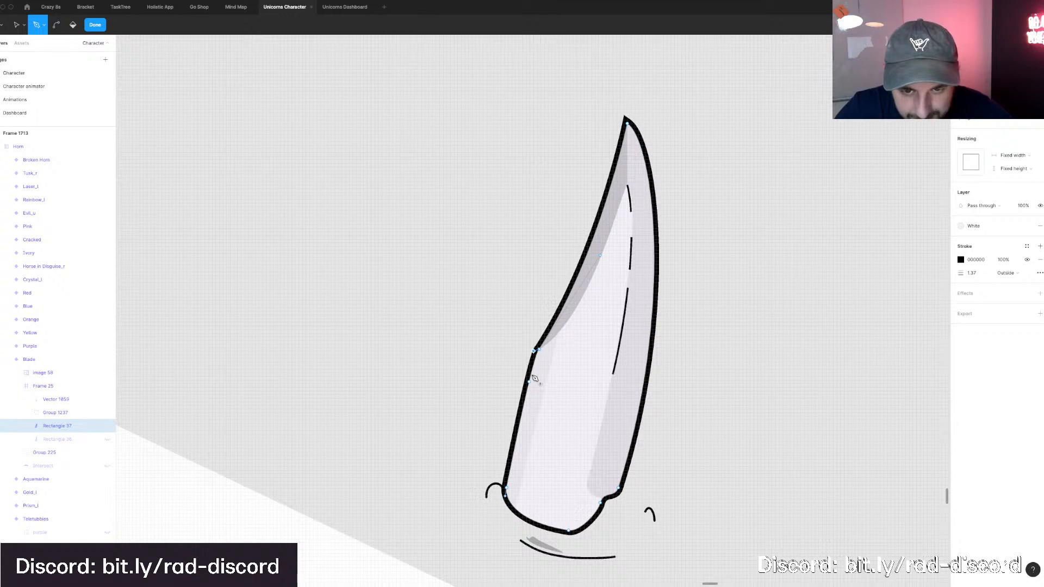
click(531, 375)
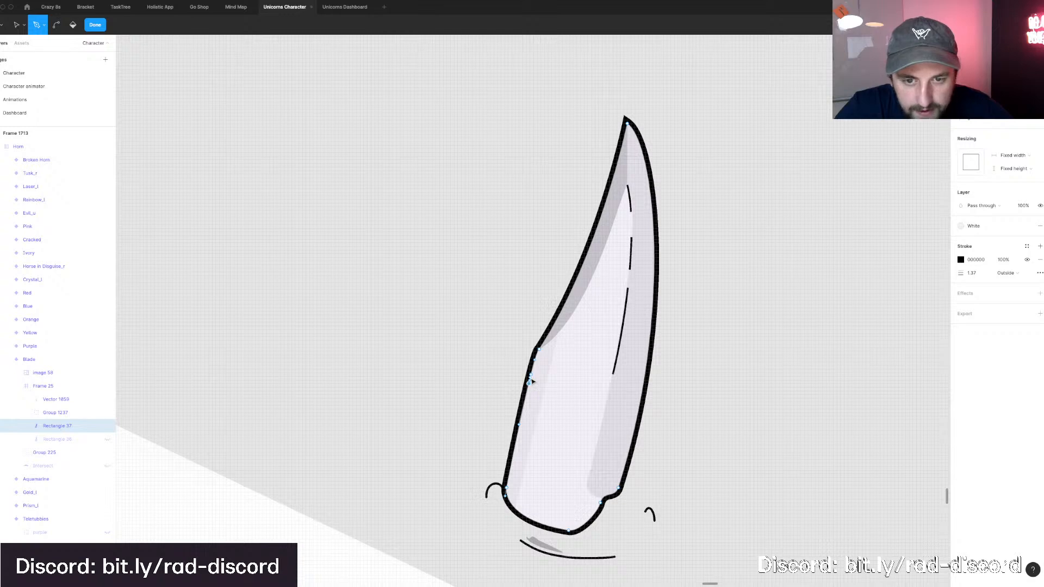
Add a point midway between the two new outline points, pull it inward to form a small notch, and round the notch's tip.
scroll(532, 382, up, 5)
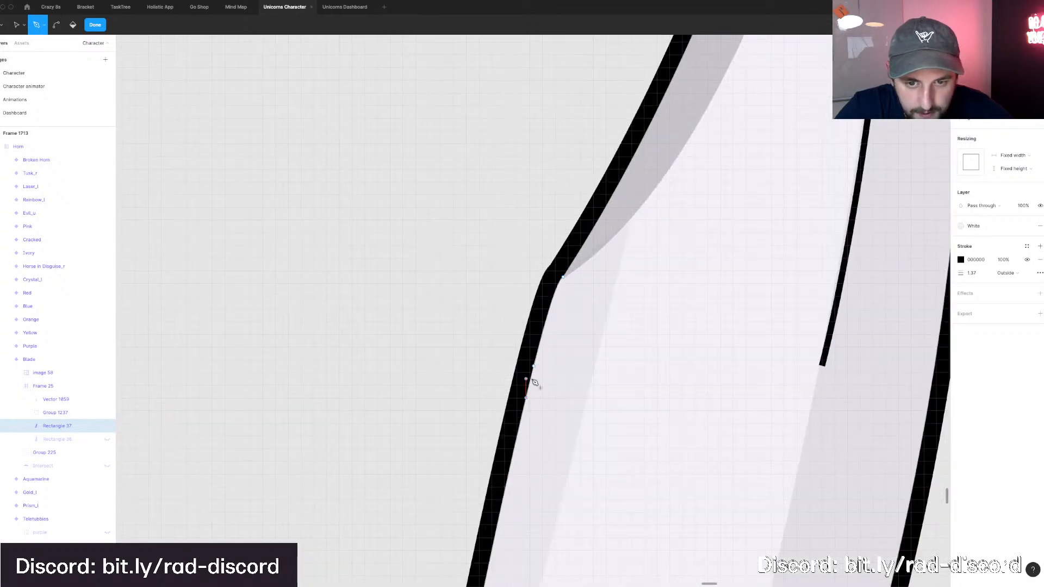
click(531, 379)
key(v)
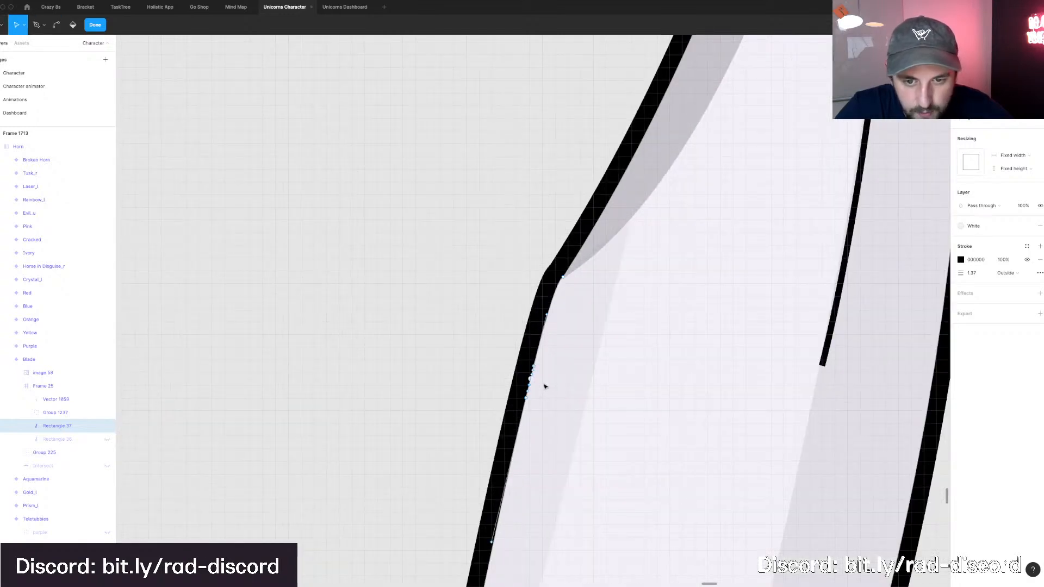
drag(530, 379, 555, 387)
key(super)
click(548, 385)
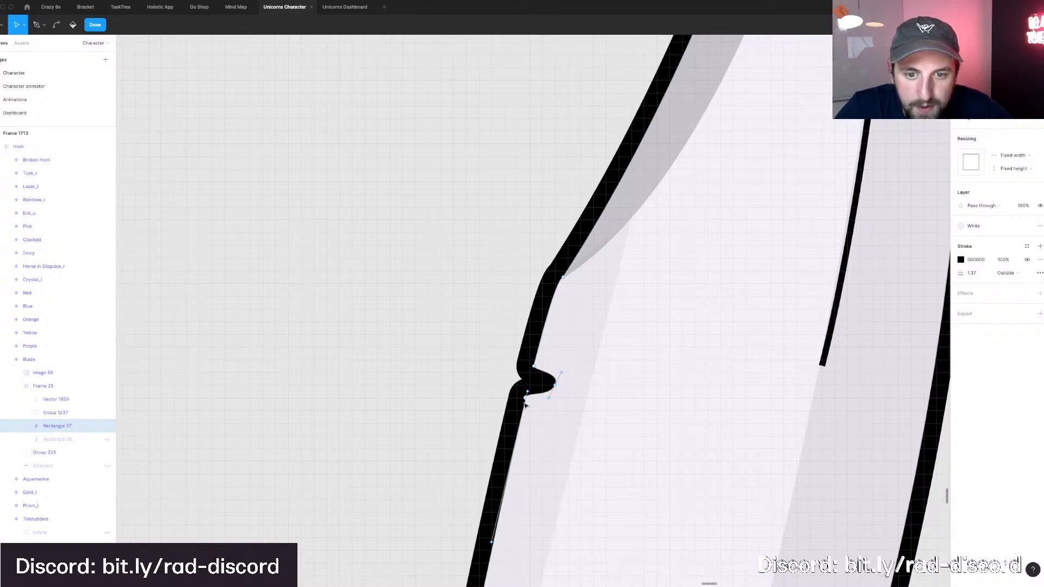
Widen the notch by moving its lower and upper outline points apart, reshape the curve at its tip, and finish editing the outline.
drag(524, 409, 522, 412)
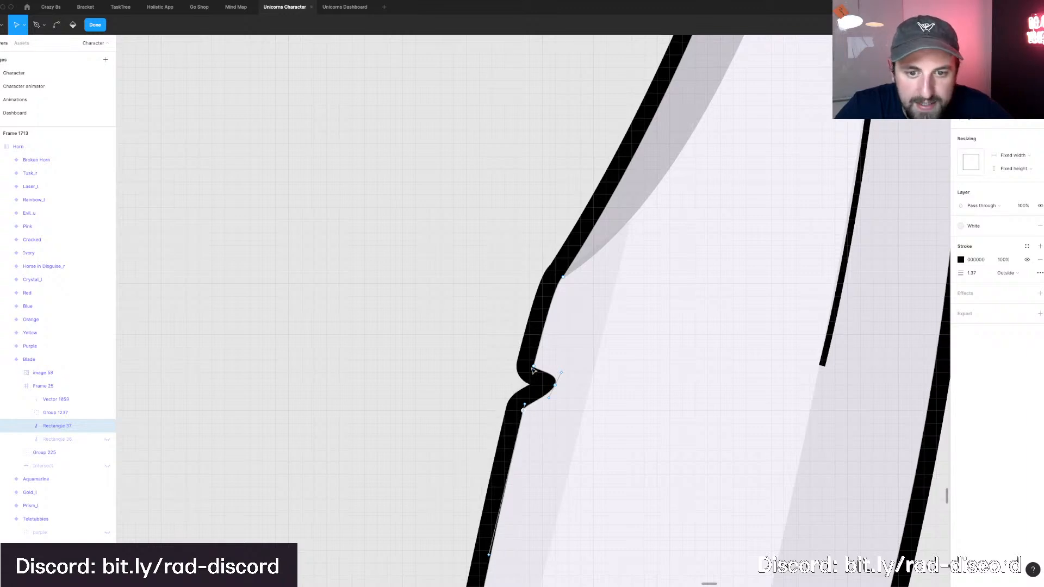
drag(533, 368, 537, 363)
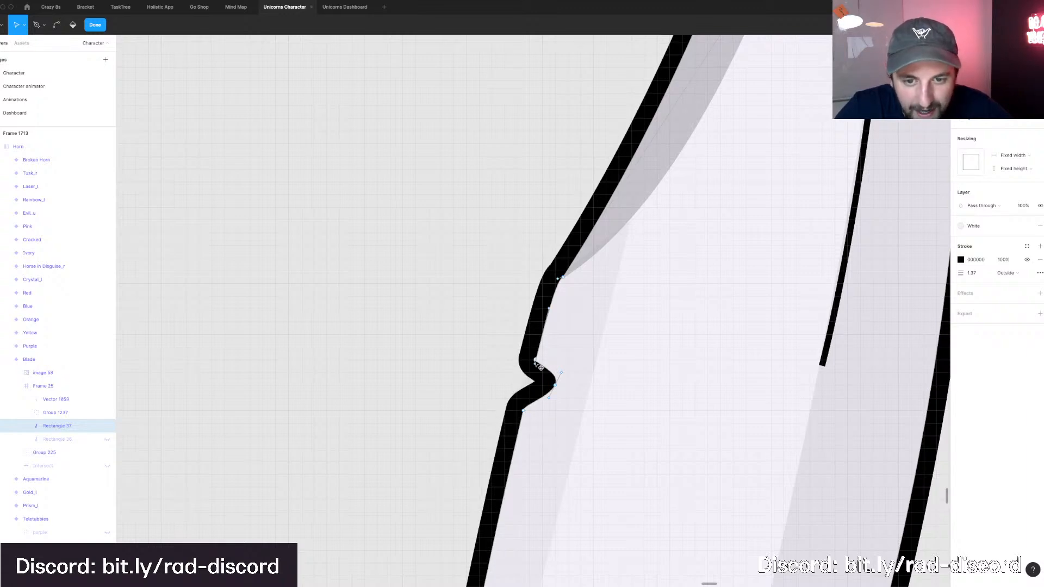
key(super)
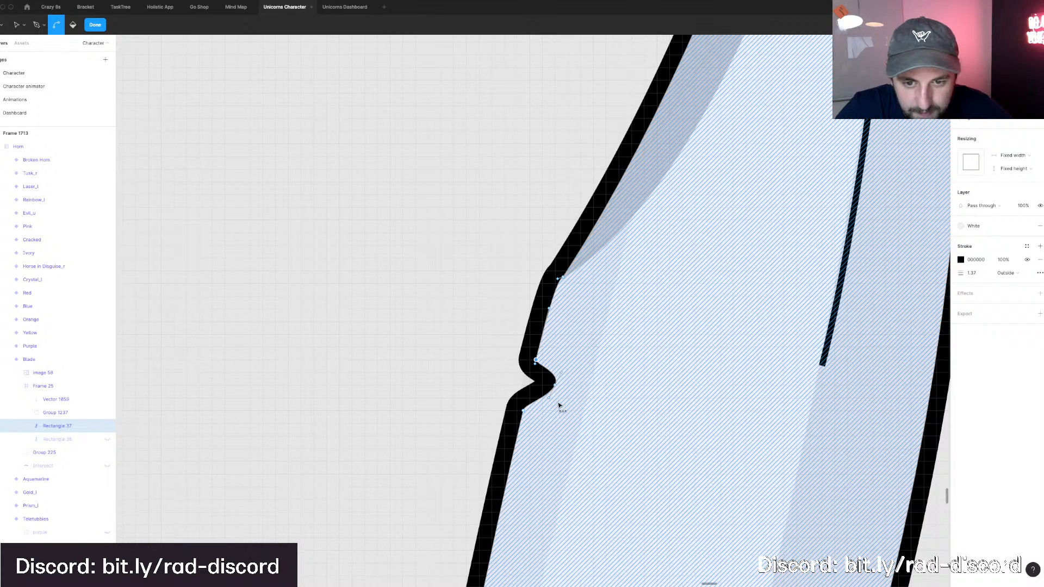
drag(559, 400, 552, 407)
key(v)
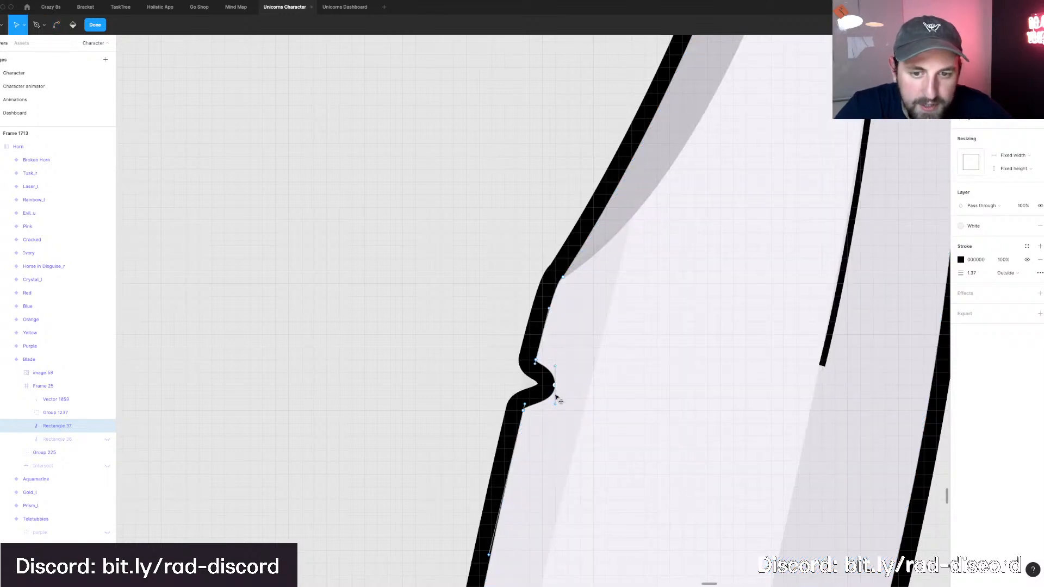
key(Down)
key(Escape)
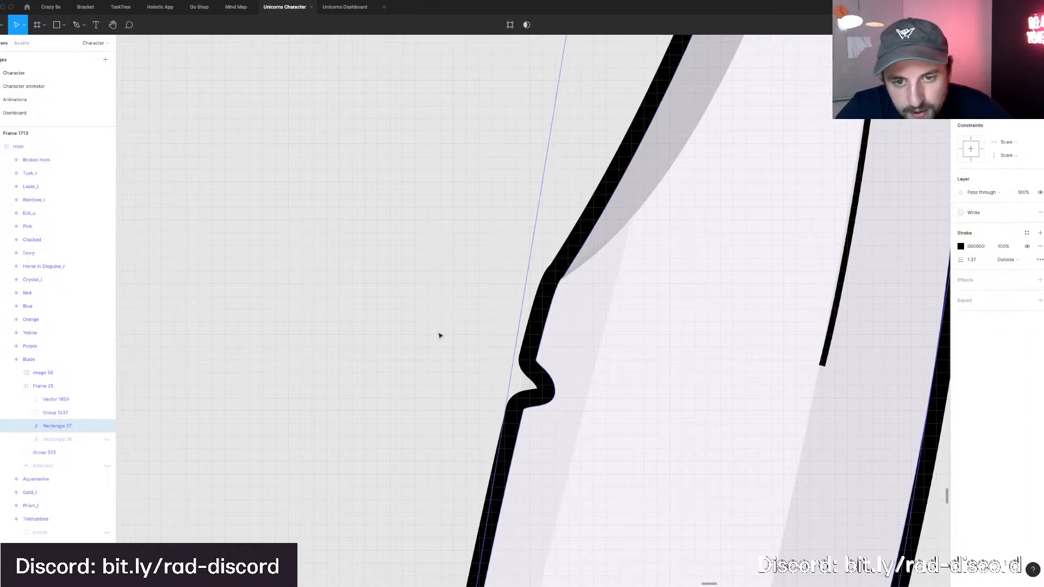
key(Escape)
Edit the blade body's outline again and add three closely spaced points on the straight edge just below the first notch.
scroll(439, 335, down, 2)
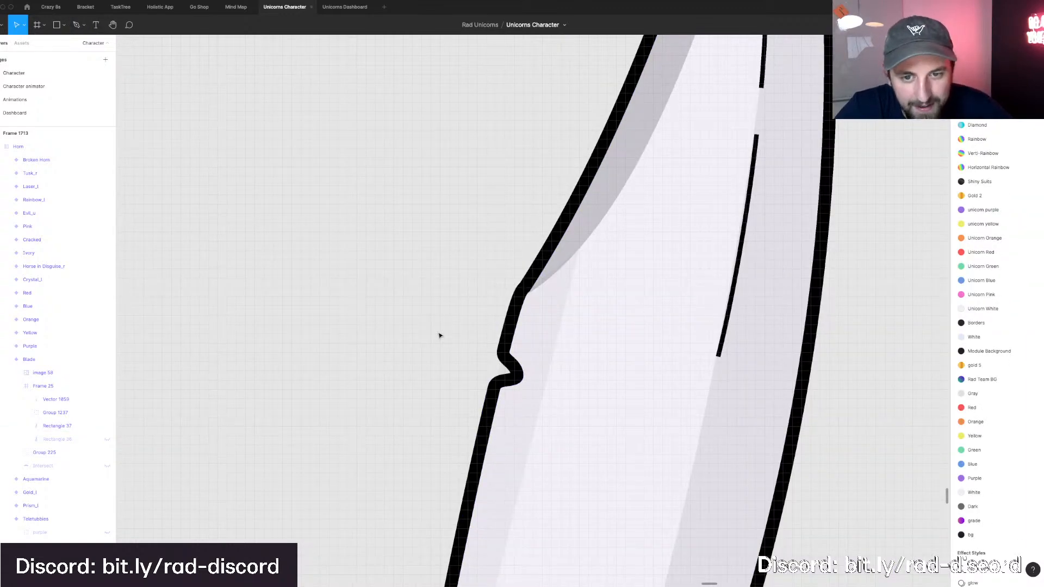
scroll(439, 336, down, 3)
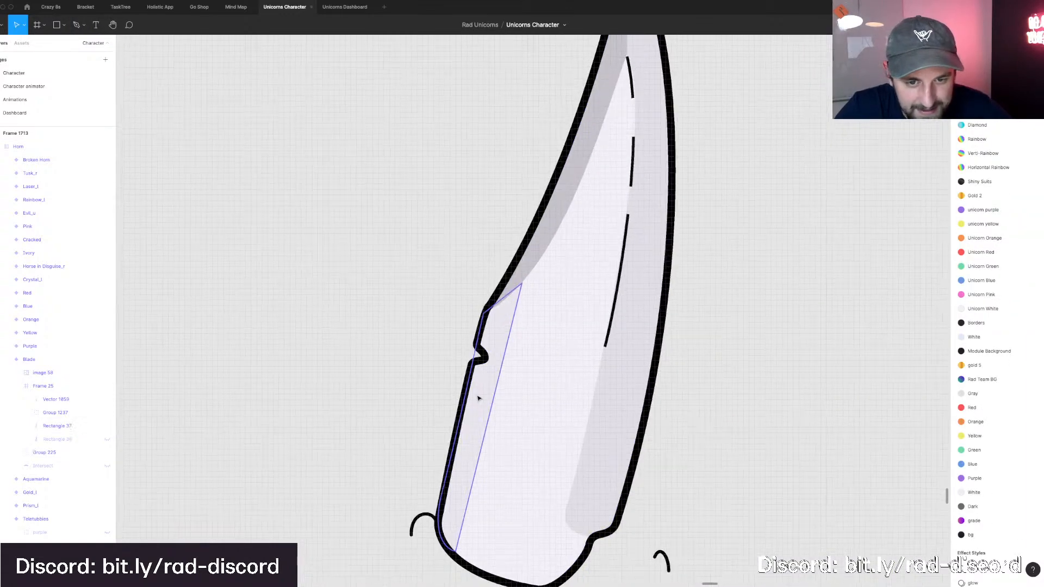
click(478, 398)
scroll(478, 399, down, 2)
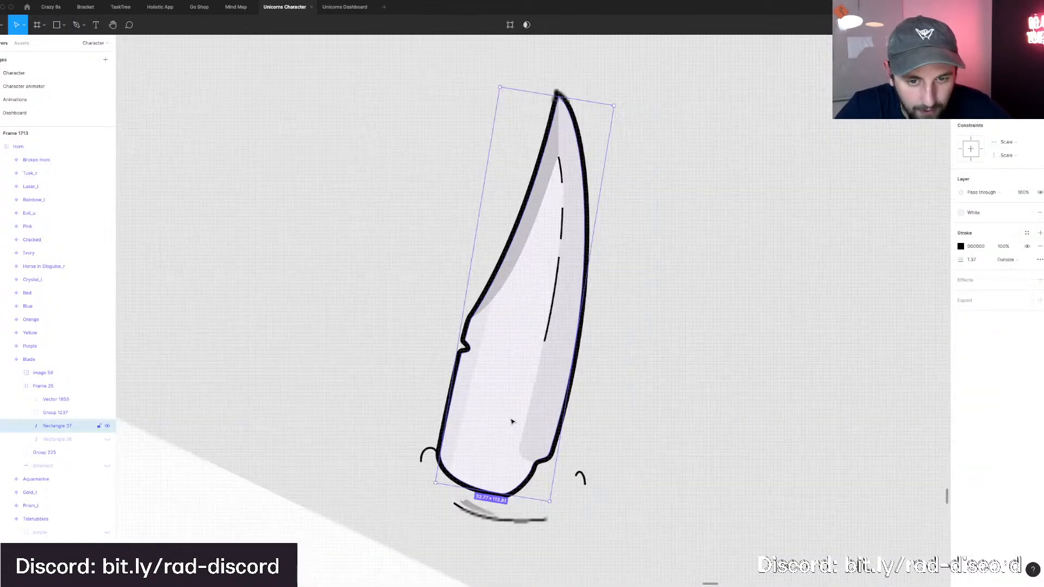
double_click(492, 395)
scroll(456, 368, up, 5)
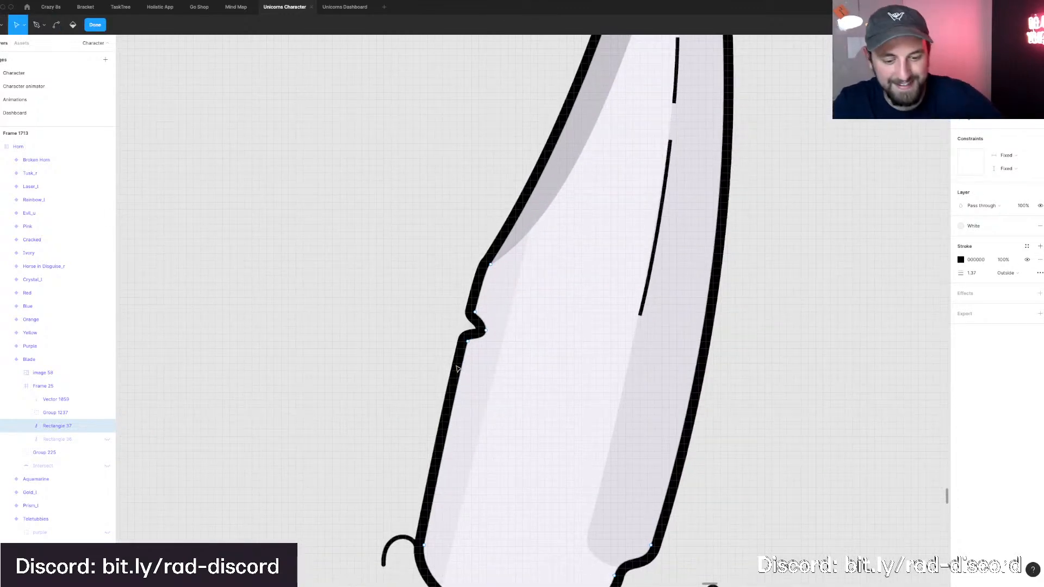
key(p)
click(460, 370)
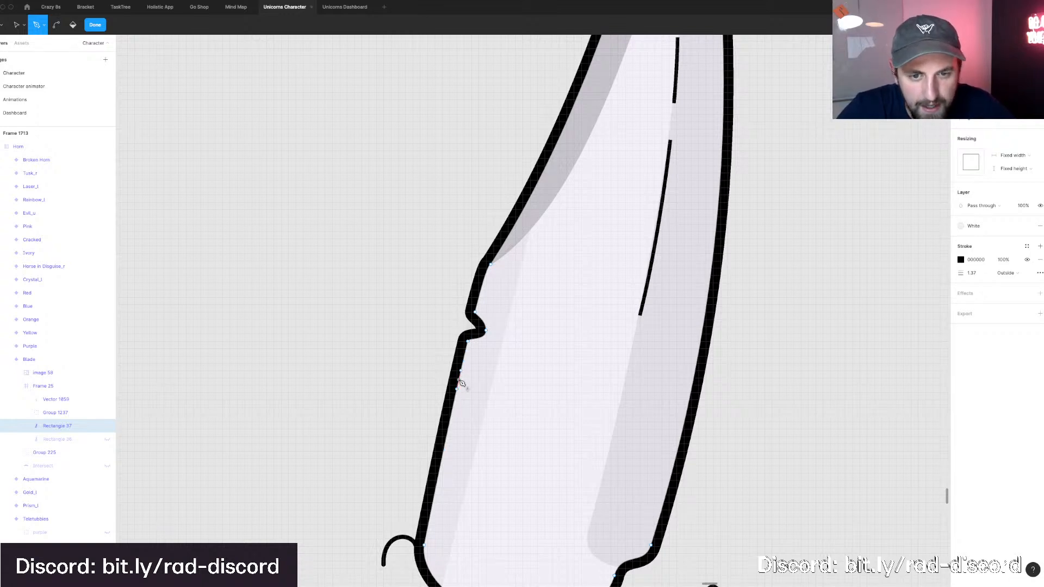
key(v)
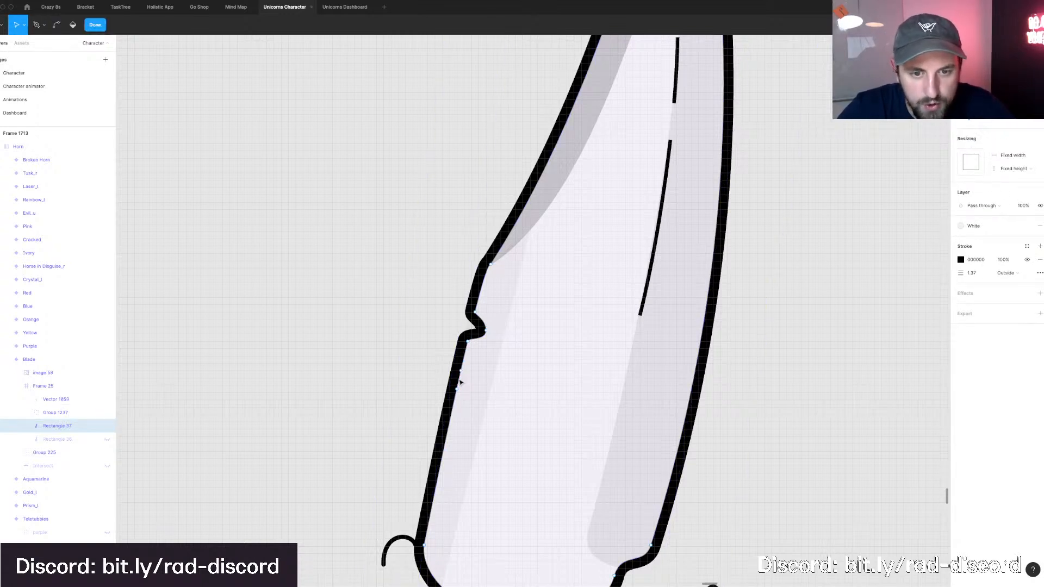
key(p)
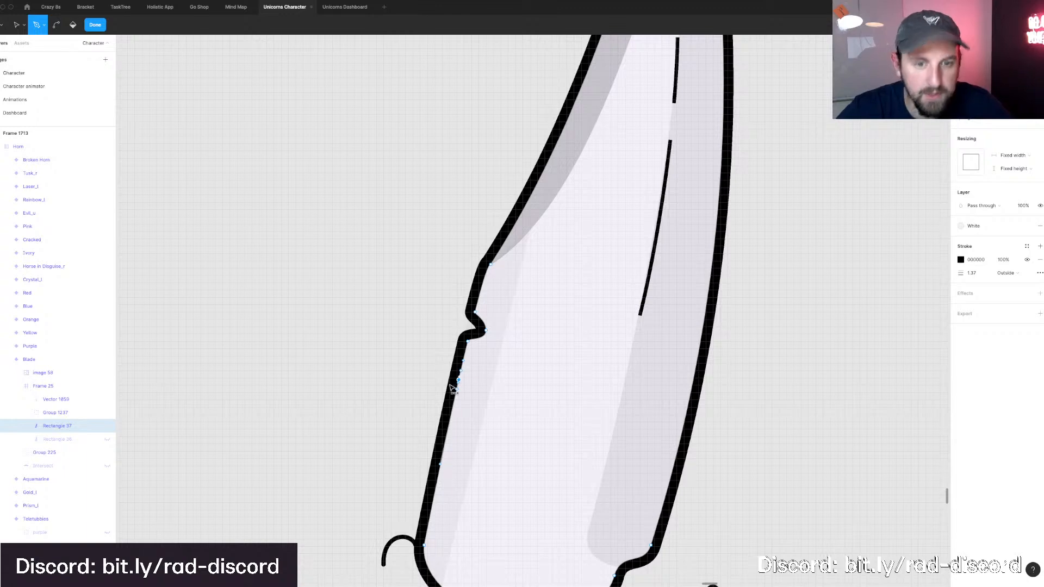
Pull the middle of the new points inward to form a second notch with a rounded tip, and lower its bottom point.
scroll(454, 387, up, 3)
key(v)
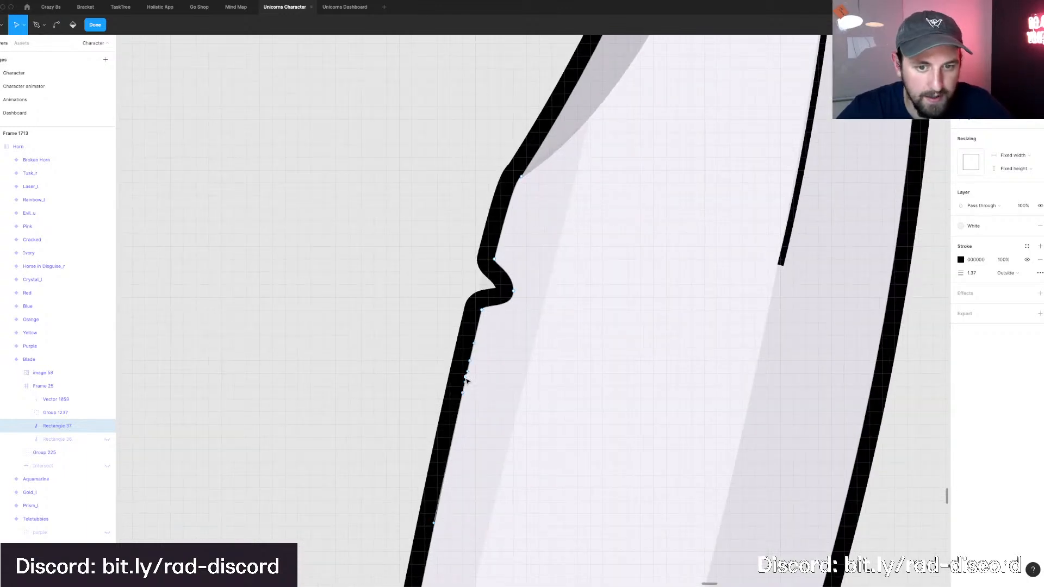
click(495, 388)
key(p)
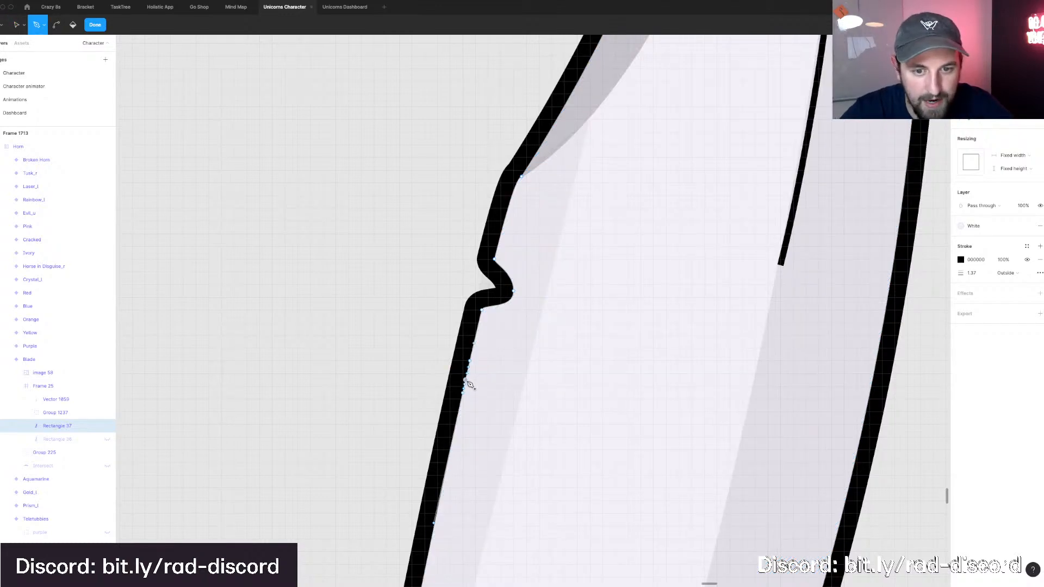
key(v)
drag(465, 380, 461, 408)
key(super)
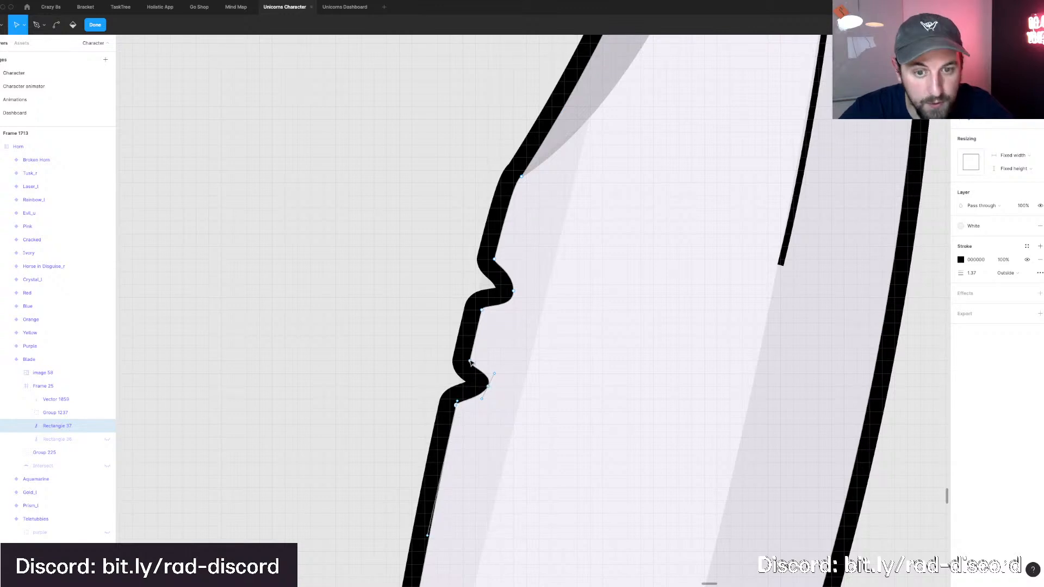
Widen the second notch by raising its upper point, and finish editing the outline.
click(471, 359)
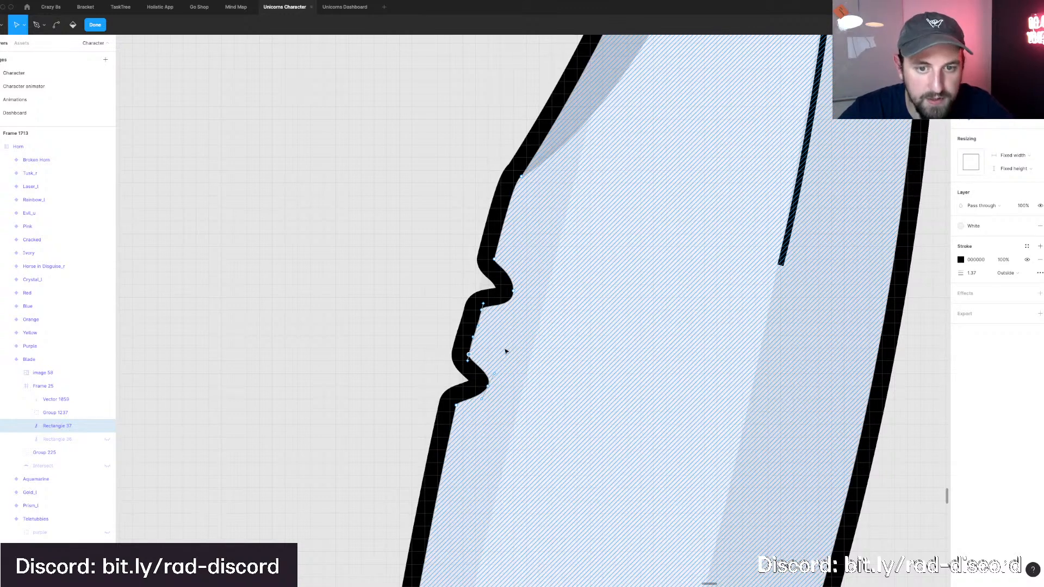
click(419, 338)
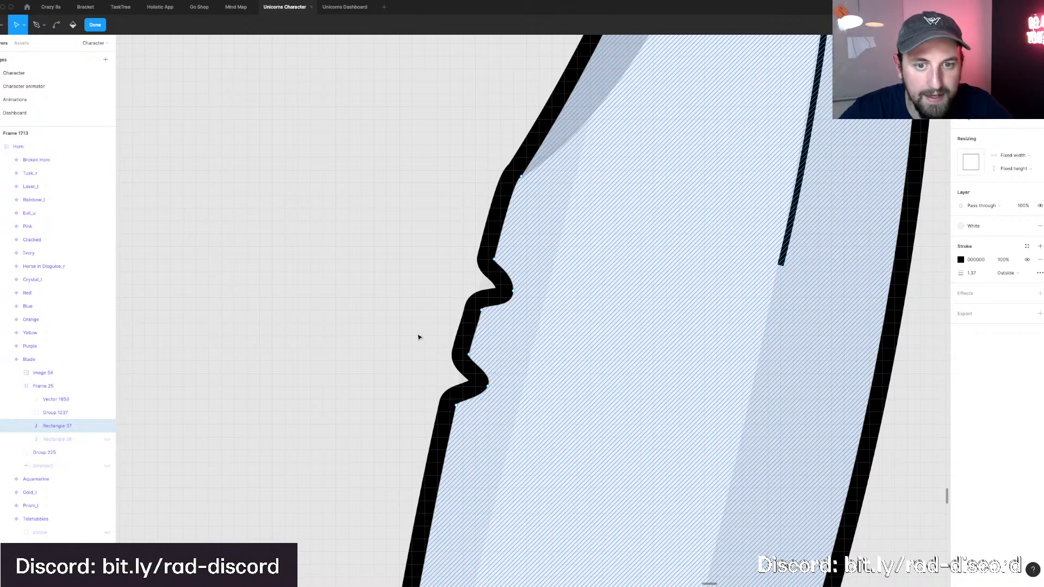
click(370, 331)
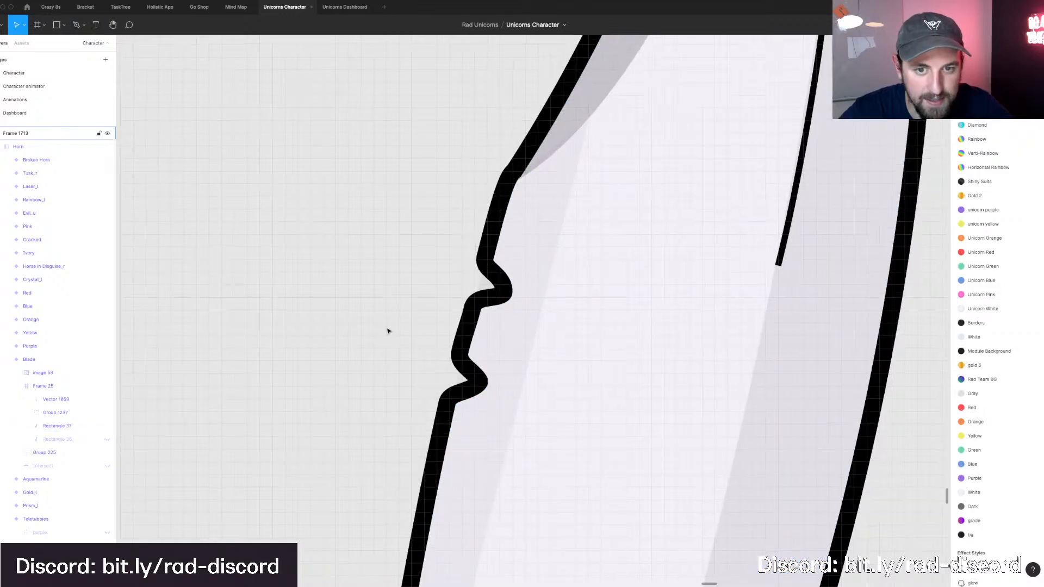
Edit the blade body's outline and add three closely spaced points on the straight edge below the second notch.
scroll(374, 331, down, 5)
scroll(389, 333, up, 8)
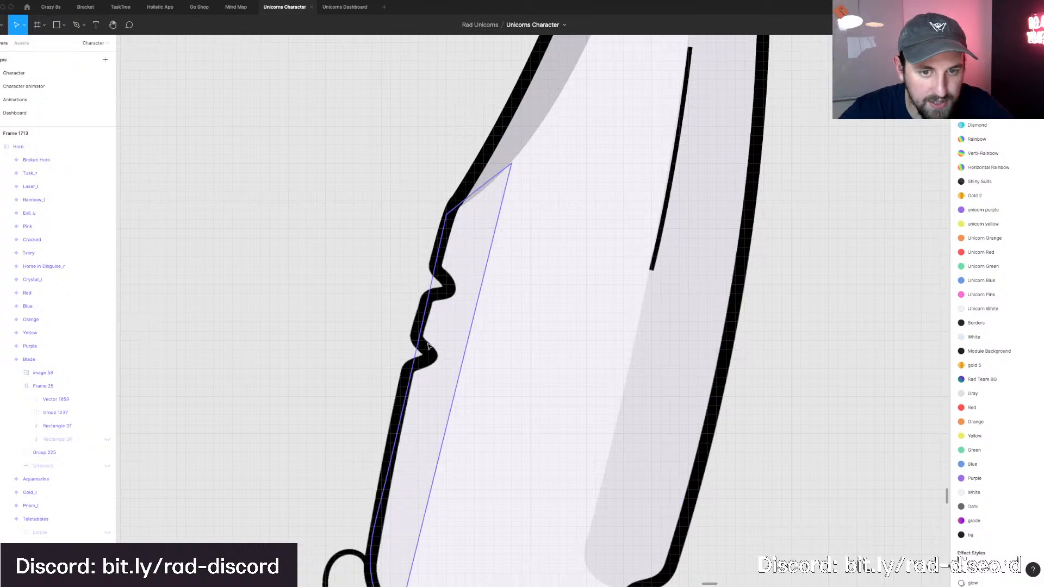
click(485, 361)
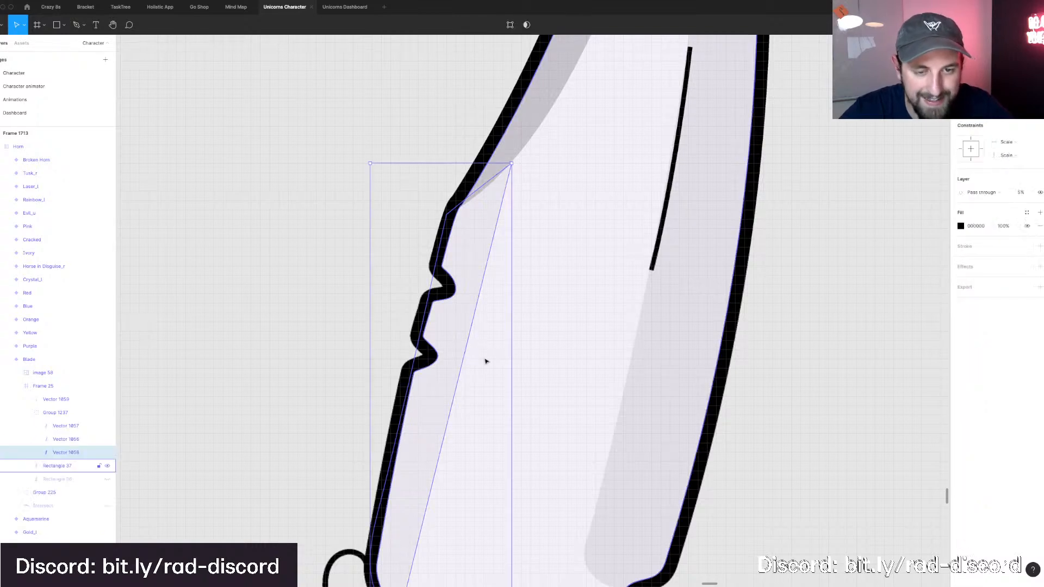
click(485, 361)
double_click(486, 361)
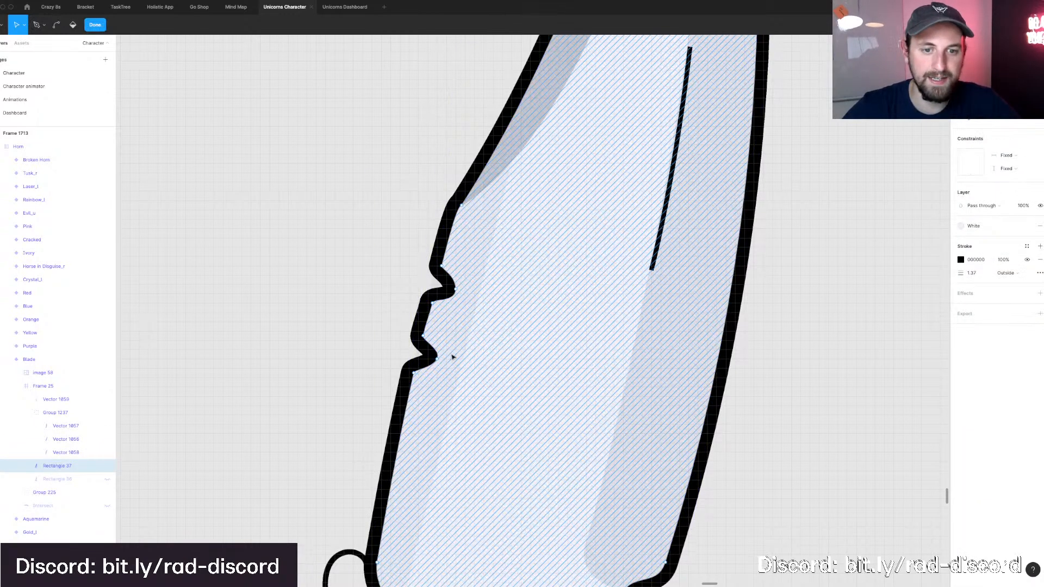
key(p)
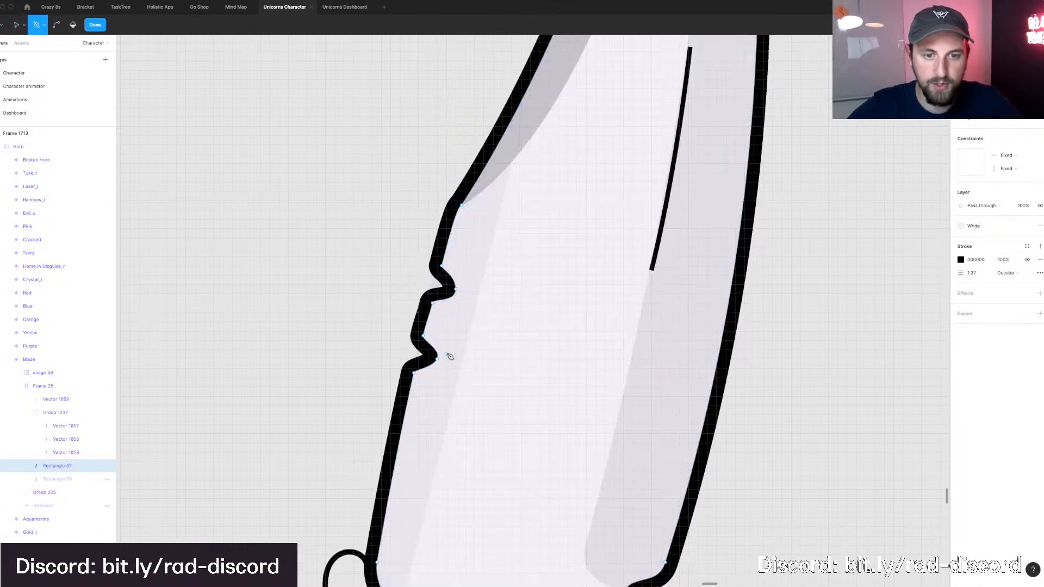
click(408, 404)
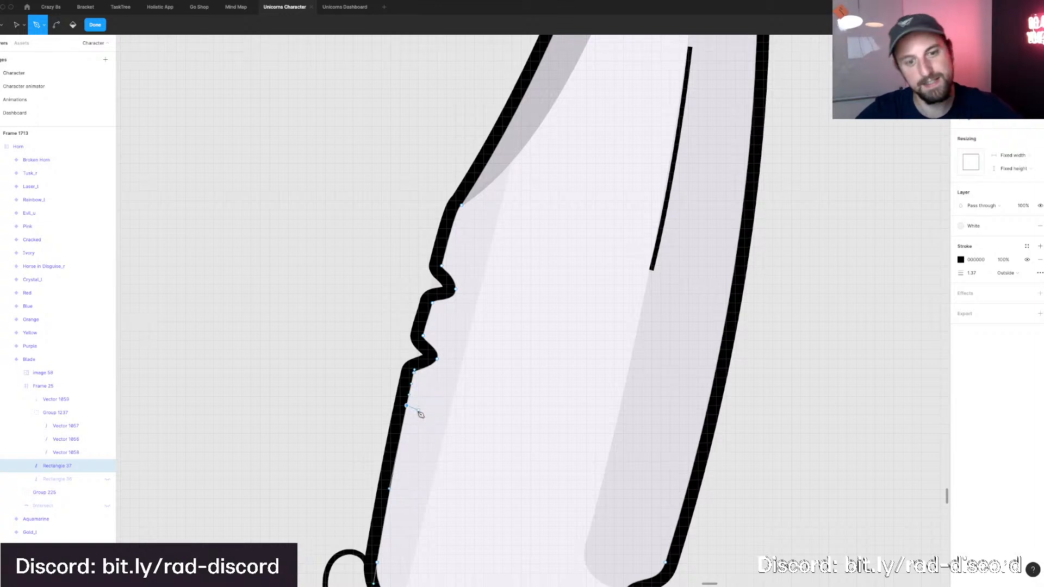
scroll(419, 412, down, 2)
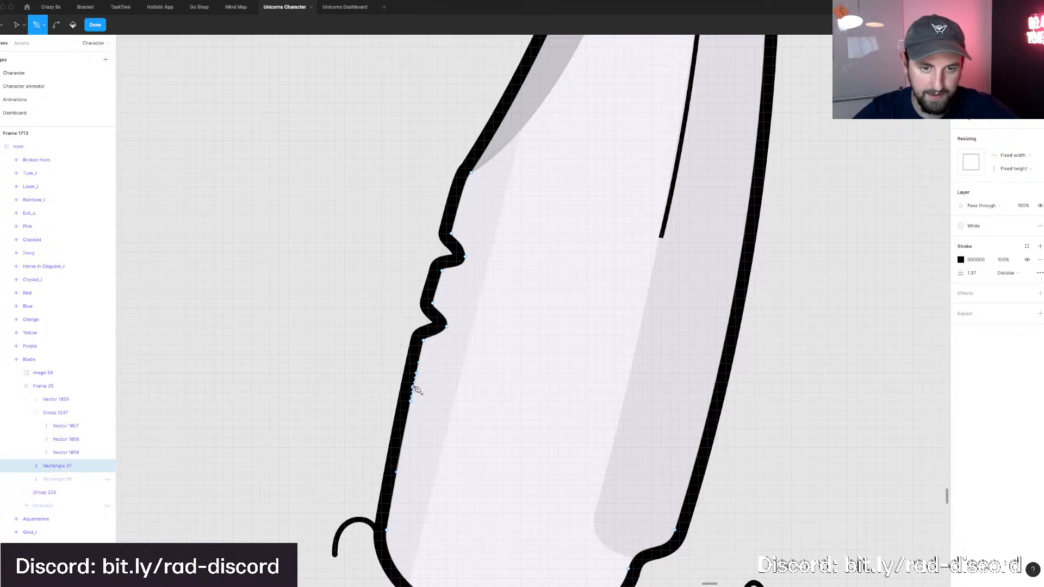
Pull the middle point inward to form a third, smaller notch, round its tip, and finish editing the outline.
key(v)
drag(420, 391, 429, 389)
key(super)
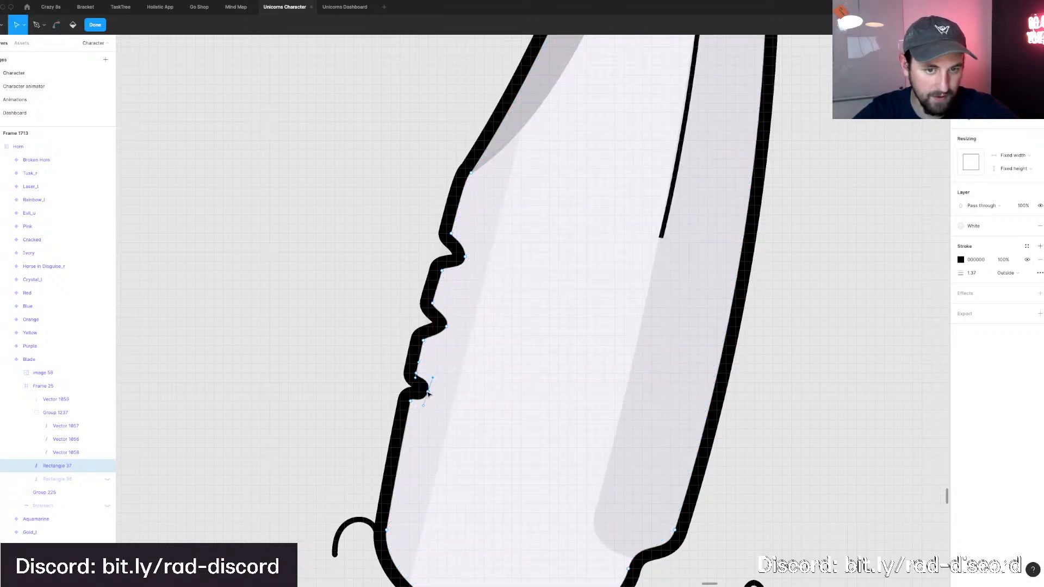
drag(427, 391, 429, 392)
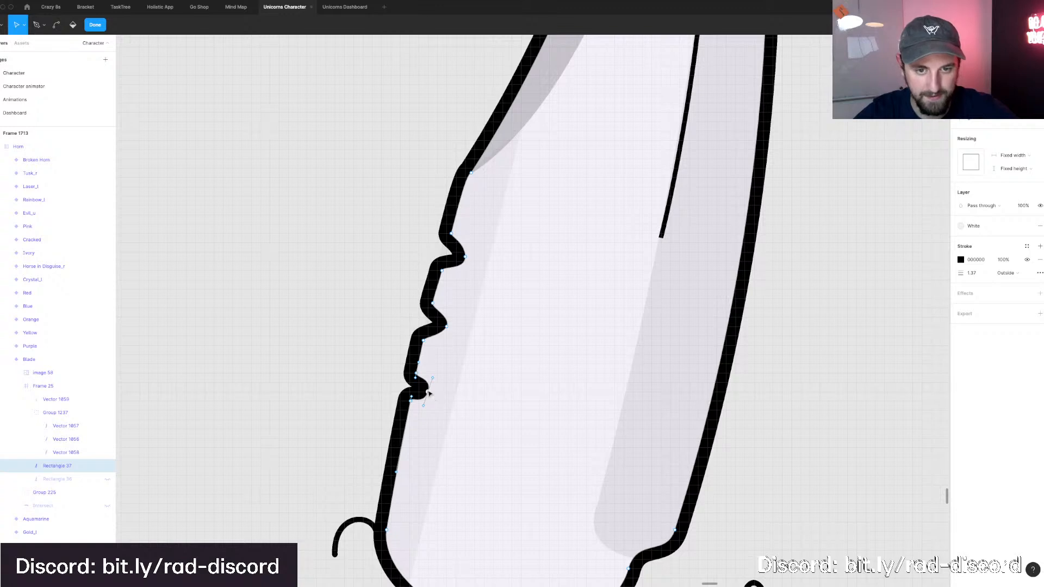
click(471, 375)
click(314, 333)
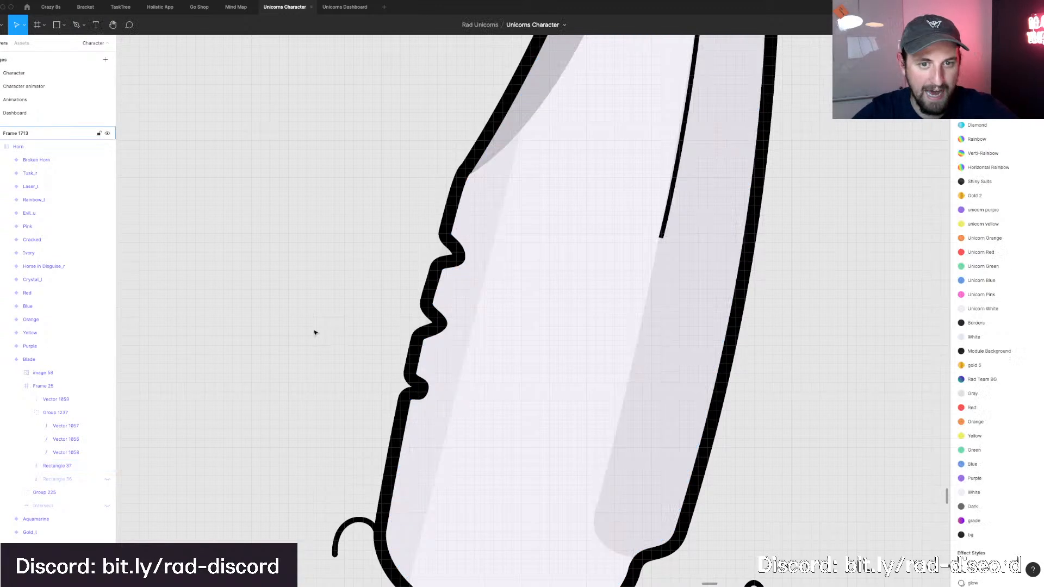
Edit the blade body's outline, move the inner point of the step near its base further into the blade, and finish editing.
scroll(314, 332, down, 5)
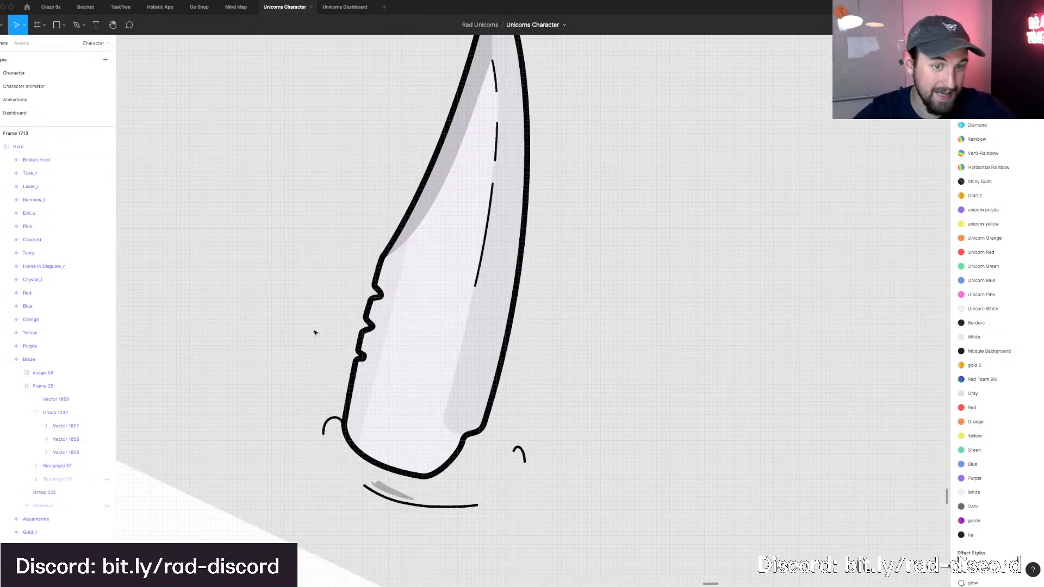
scroll(315, 332, down, 2)
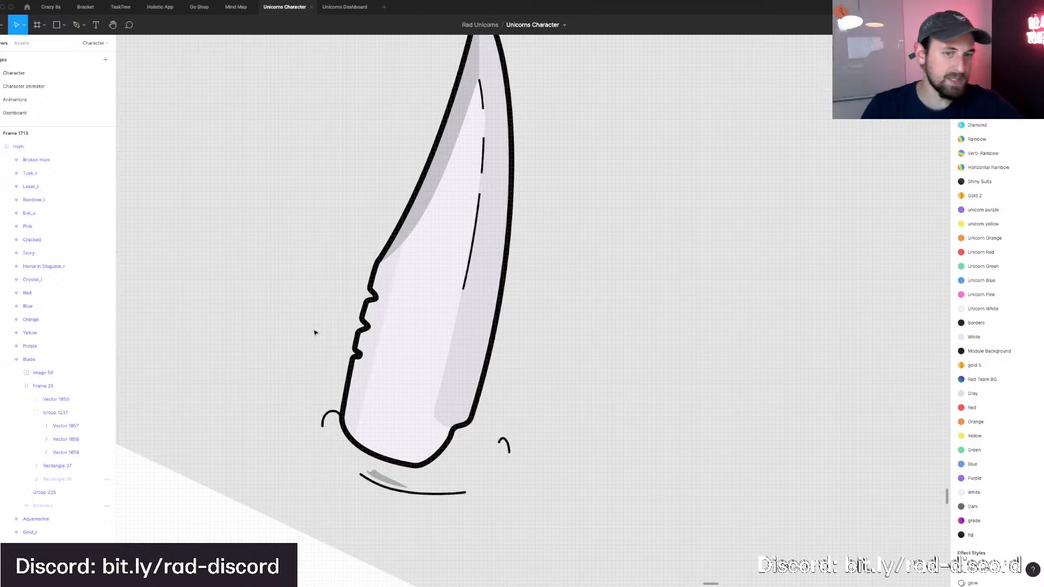
scroll(432, 389, up, 2)
scroll(432, 388, left, 1)
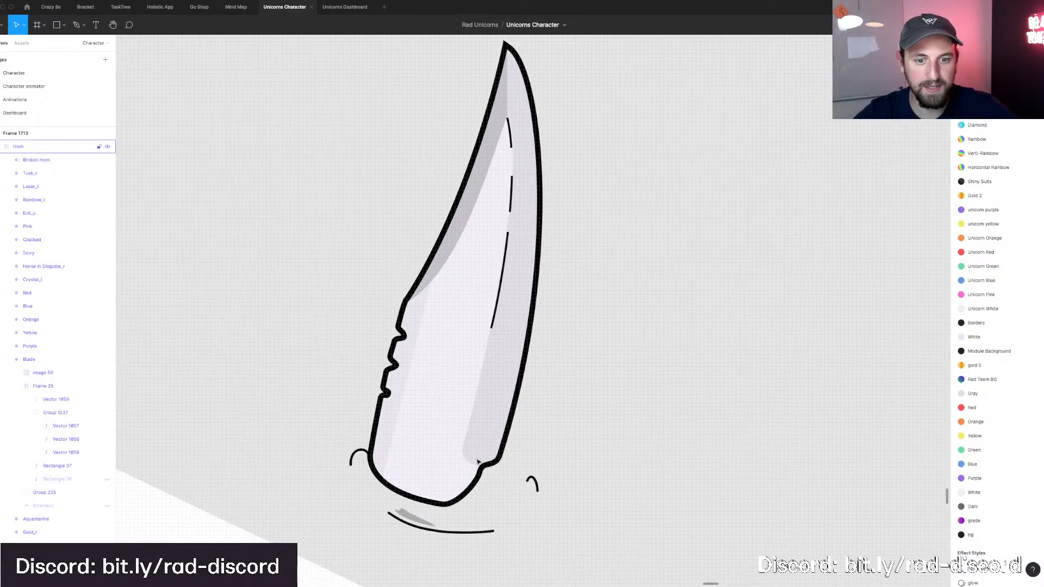
double_click(479, 479)
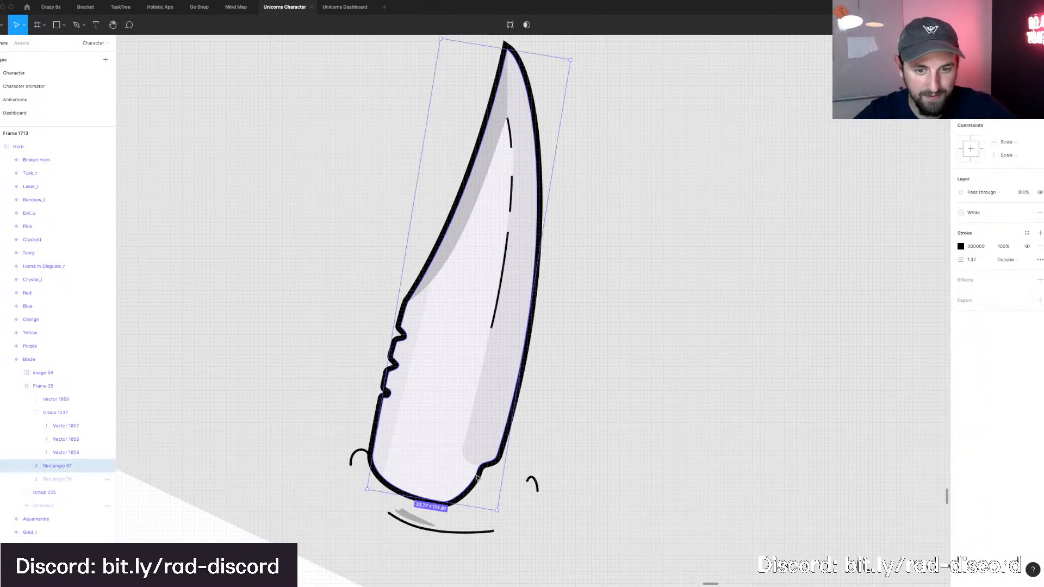
click(478, 474)
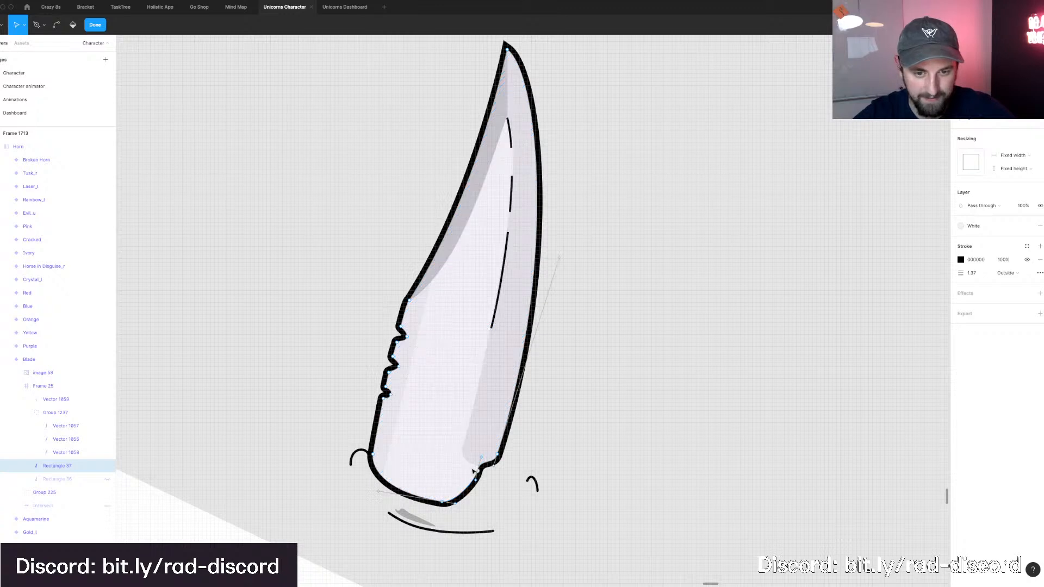
drag(474, 476, 469, 467)
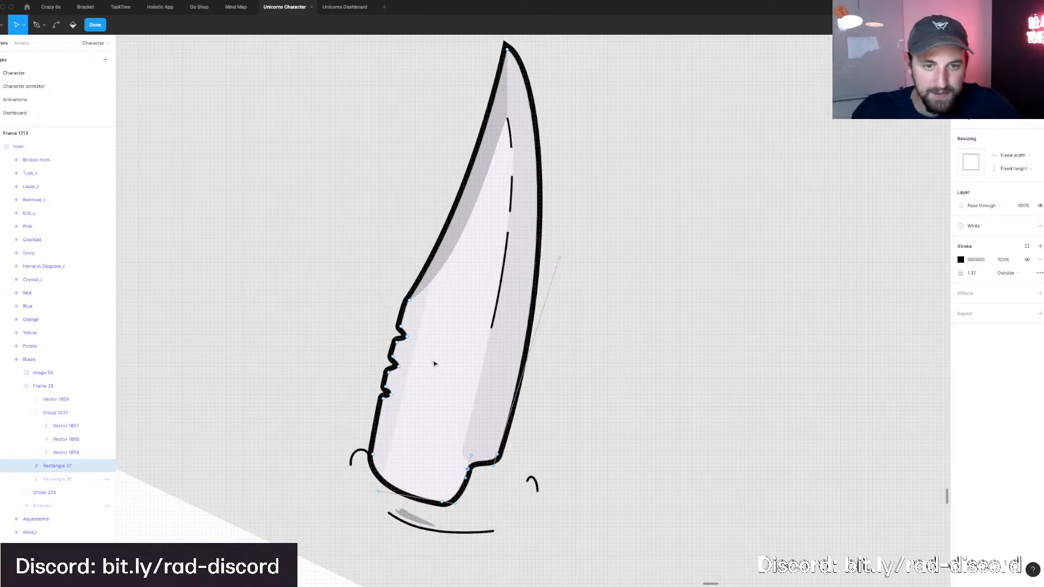
key(Escape)
key(Escape)
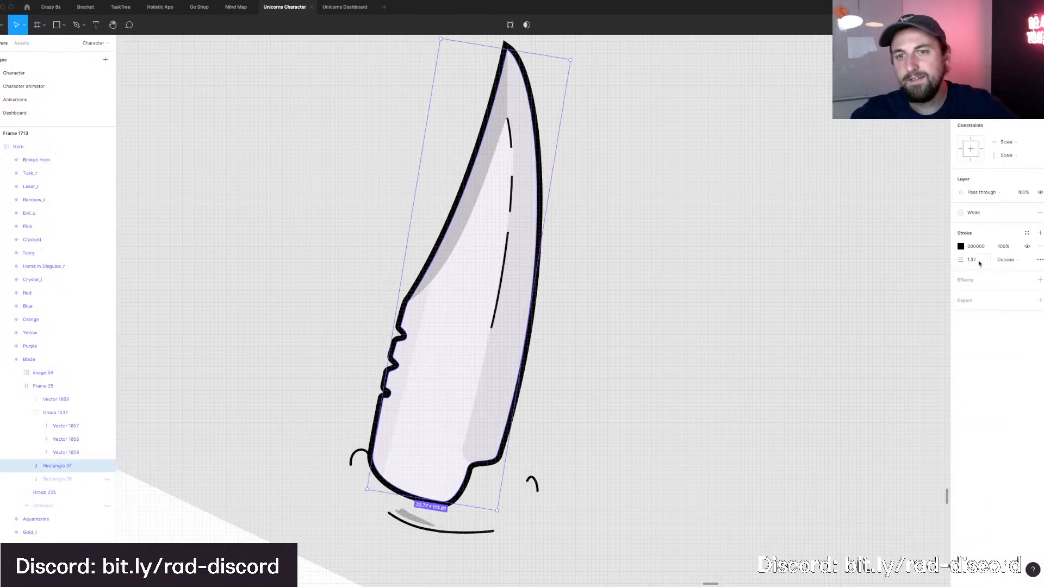
Detach the White colour style from the blade body's fill, apply the Dark style instead, and detach that style too.
click(1003, 213)
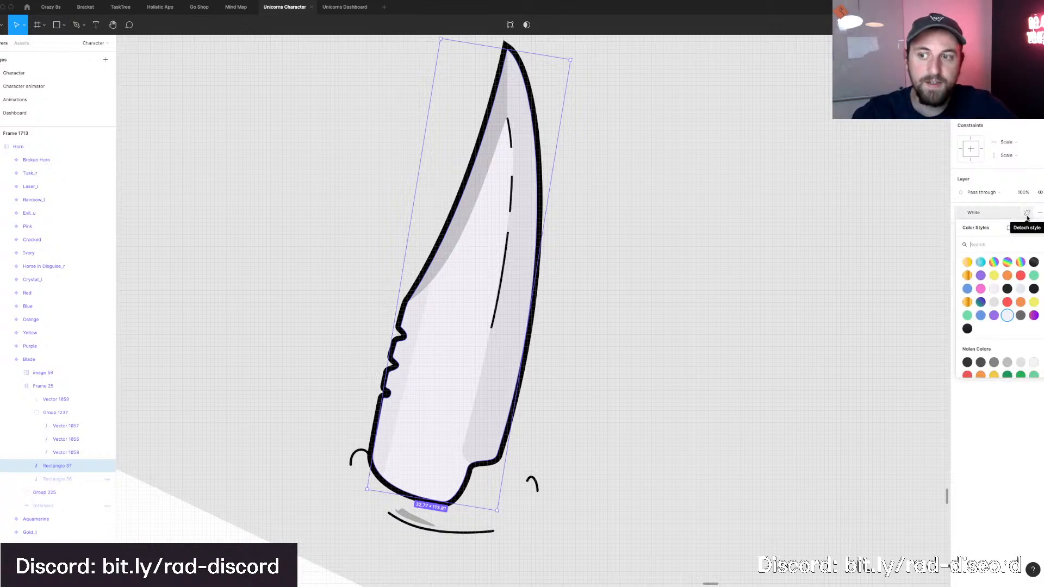
click(1025, 214)
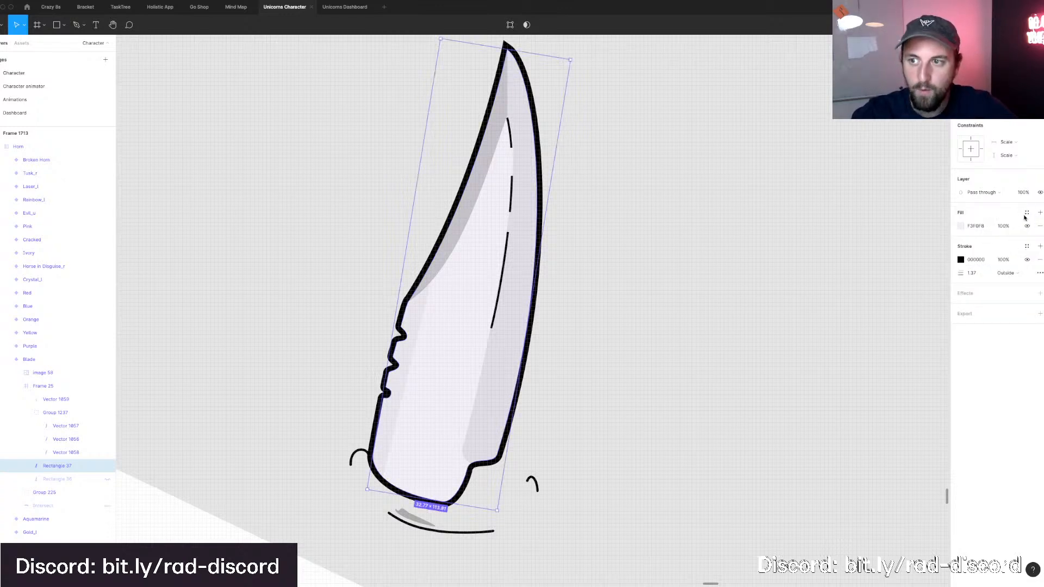
click(1027, 213)
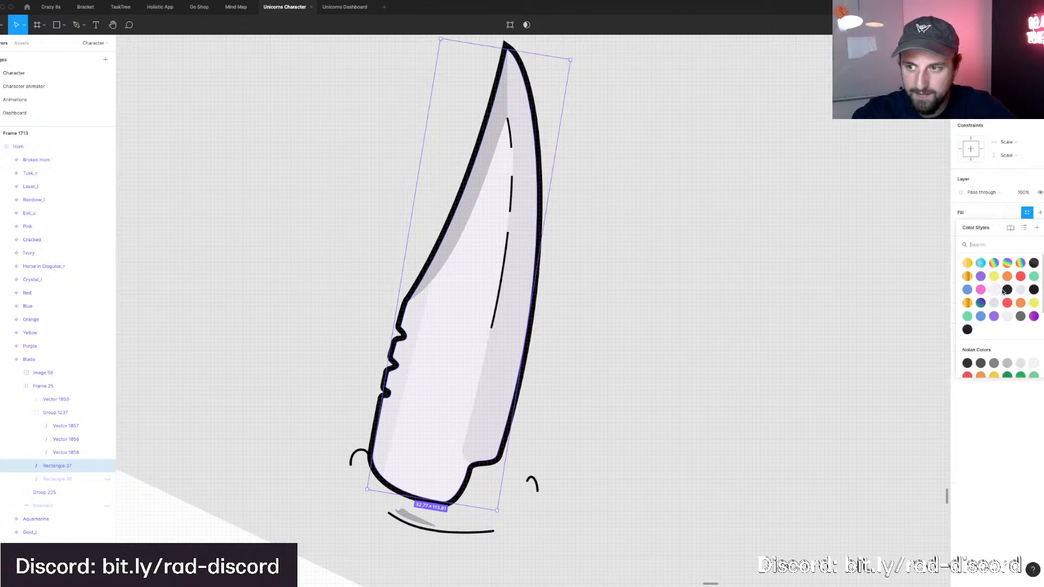
click(1021, 317)
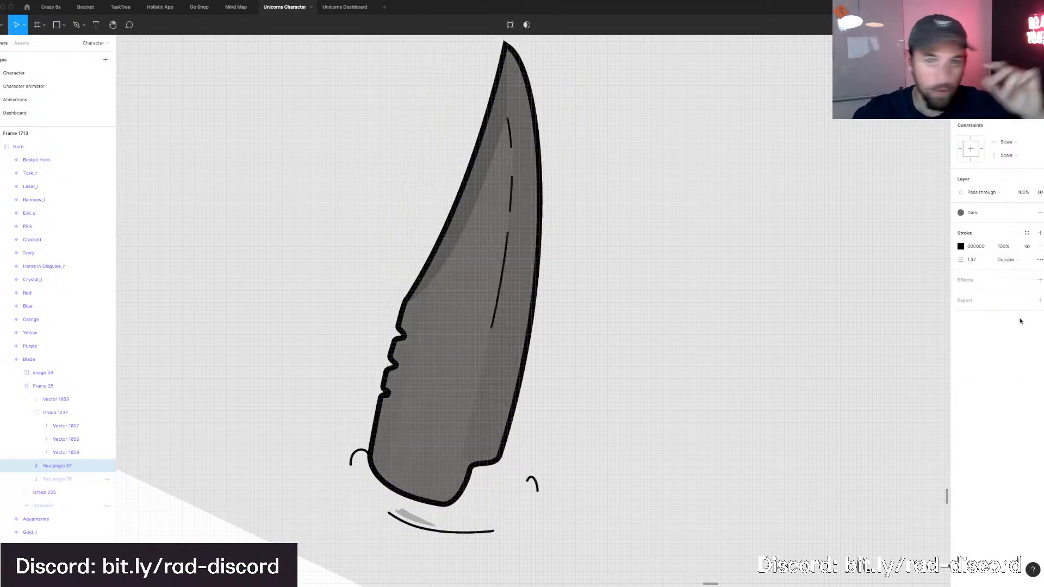
click(1029, 213)
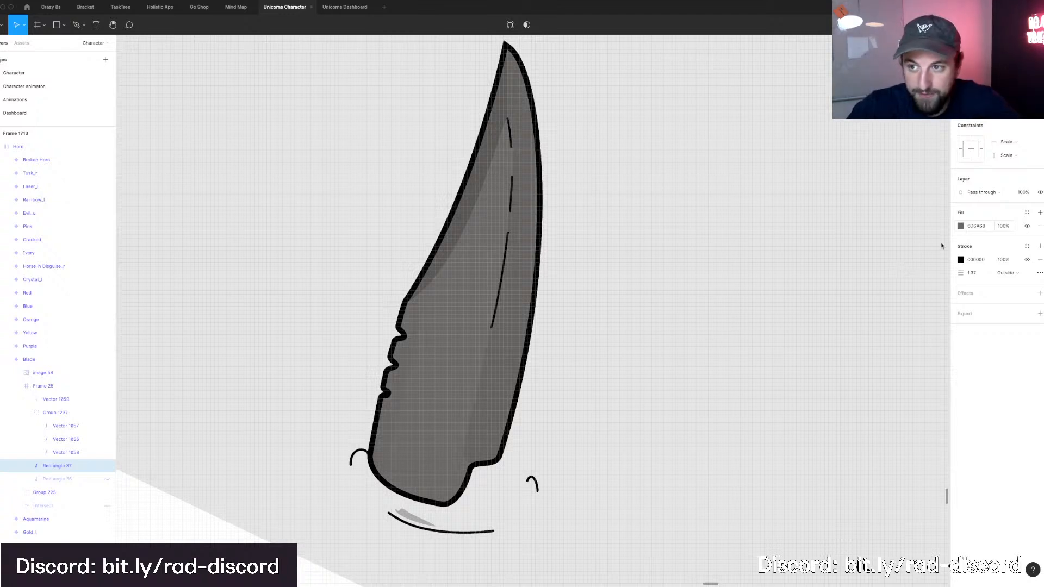
Lighten the blade body's fill to the neutral light grey D4D4D4 and close the colour settings.
click(960, 227)
key(Escape)
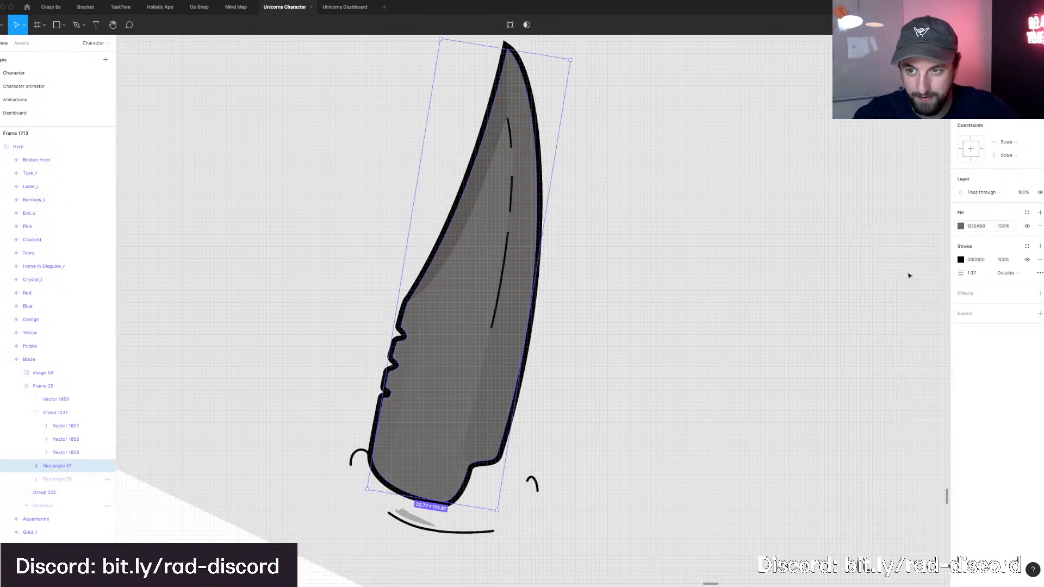
click(959, 226)
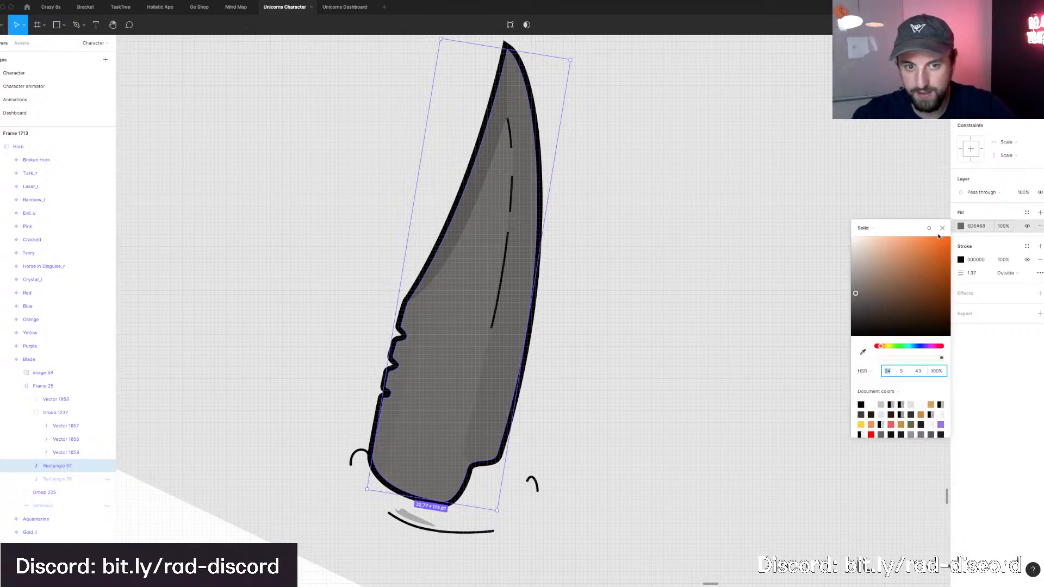
click(855, 267)
drag(856, 268, 849, 259)
key(ctrl+z)
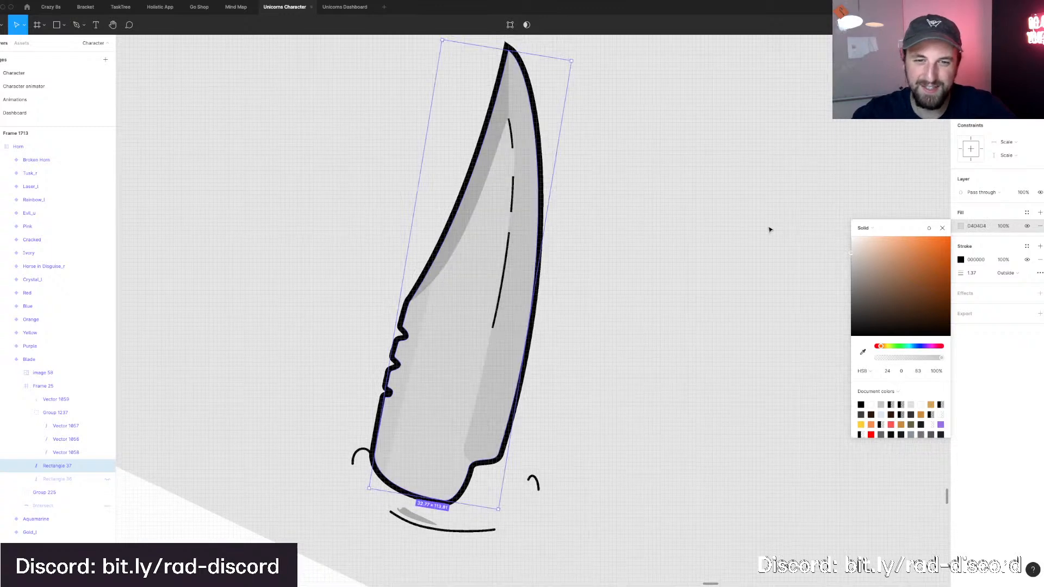
scroll(769, 229, down, 3)
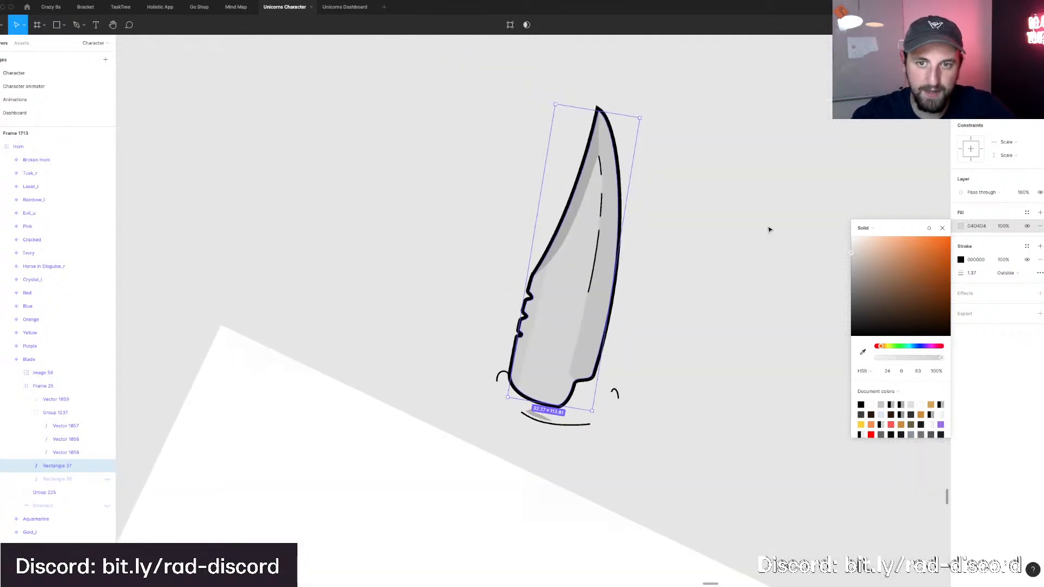
scroll(769, 230, down, 3)
key(Escape)
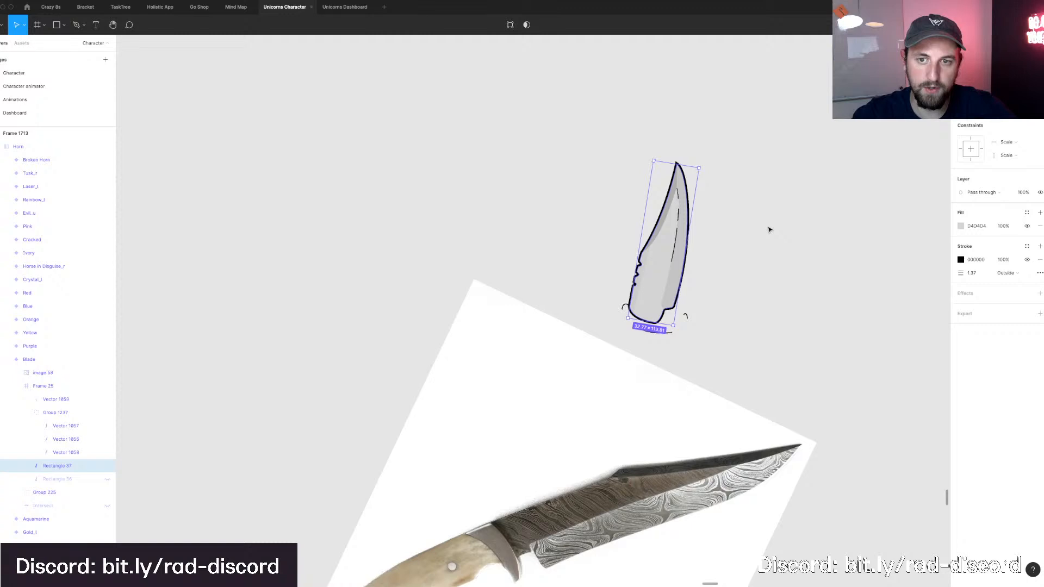
key(Escape)
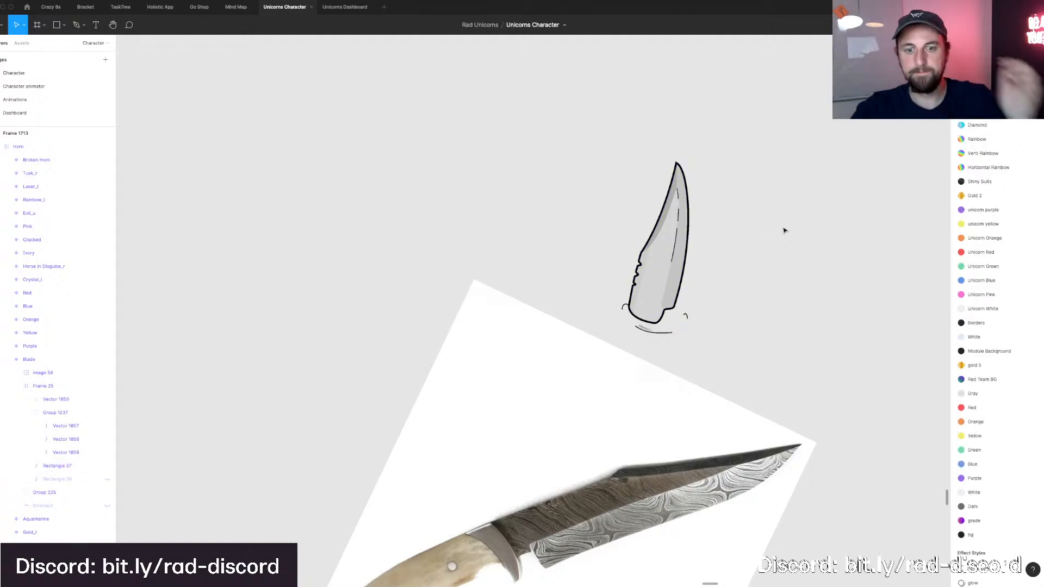
Select the blade body on the canvas again.
key(Escape)
scroll(785, 230, right, 1)
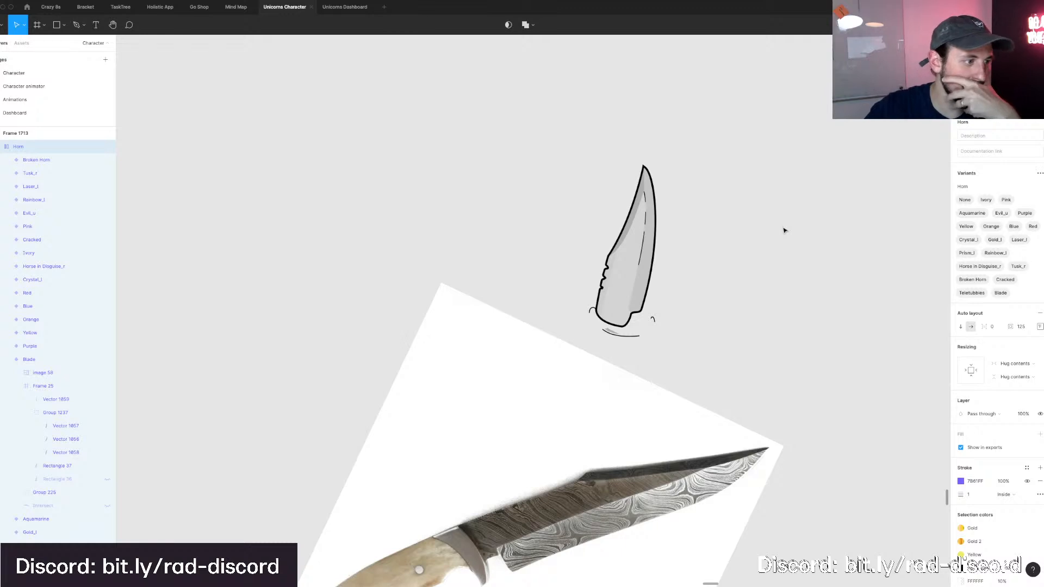
scroll(785, 230, up, 1)
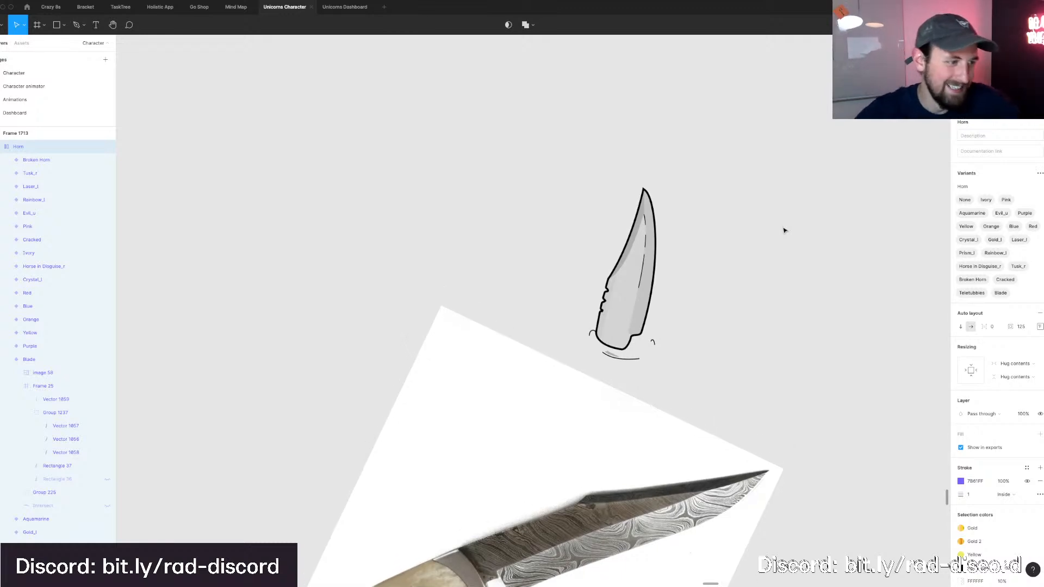
scroll(774, 230, up, 3)
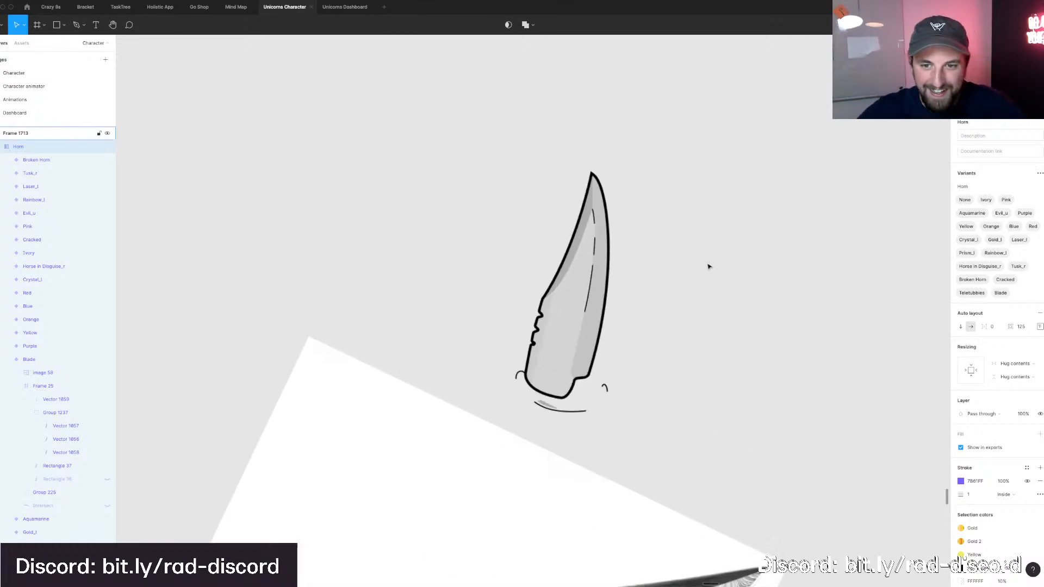
super+click(576, 310)
Switch to Chrome and run a Google image search for "cyberpunk knife" in a new tab.
mouse_move(538, 576)
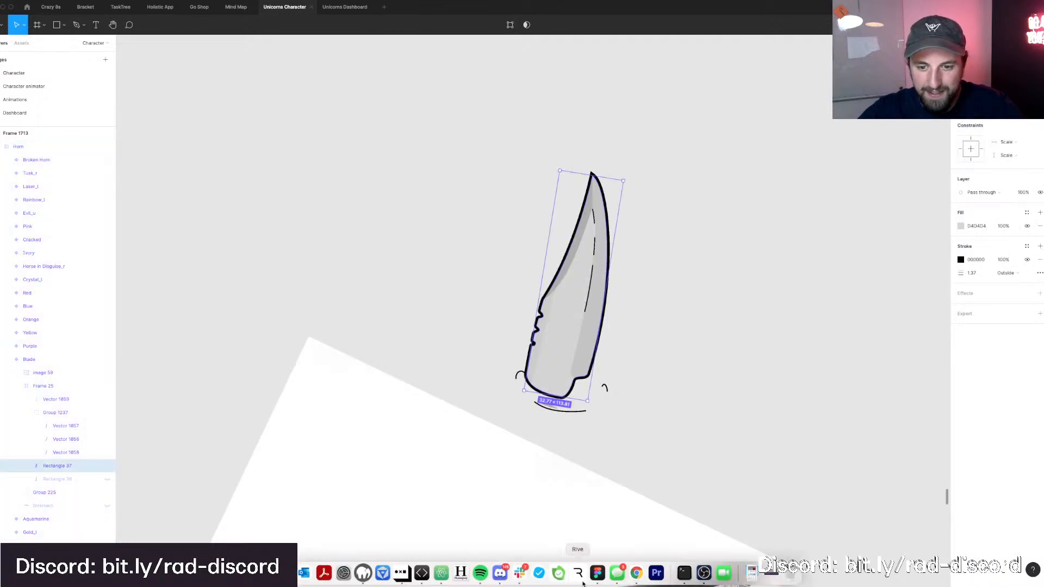
click(633, 583)
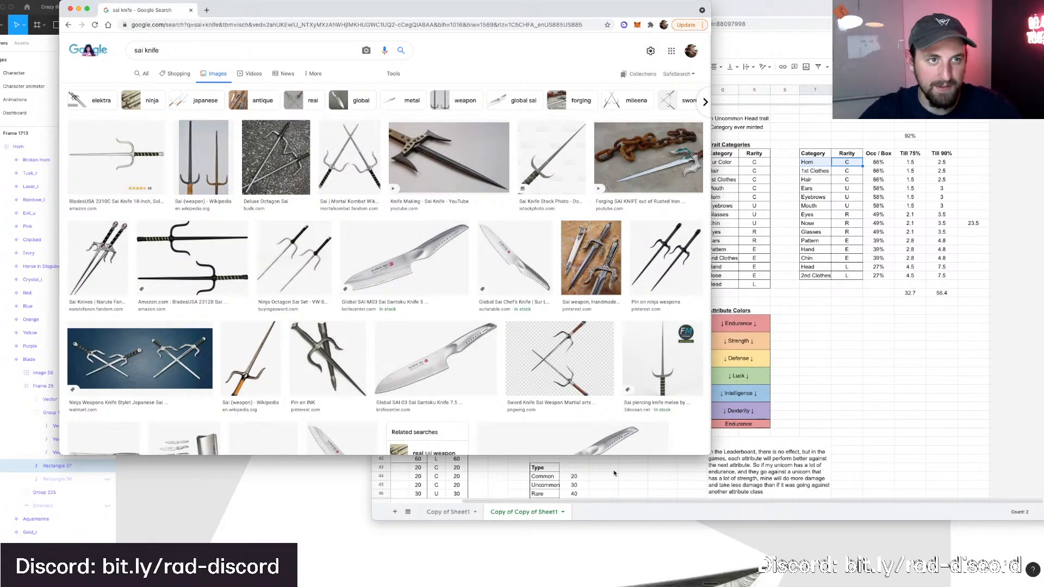
key(super+t)
text(CYPERPUNK )
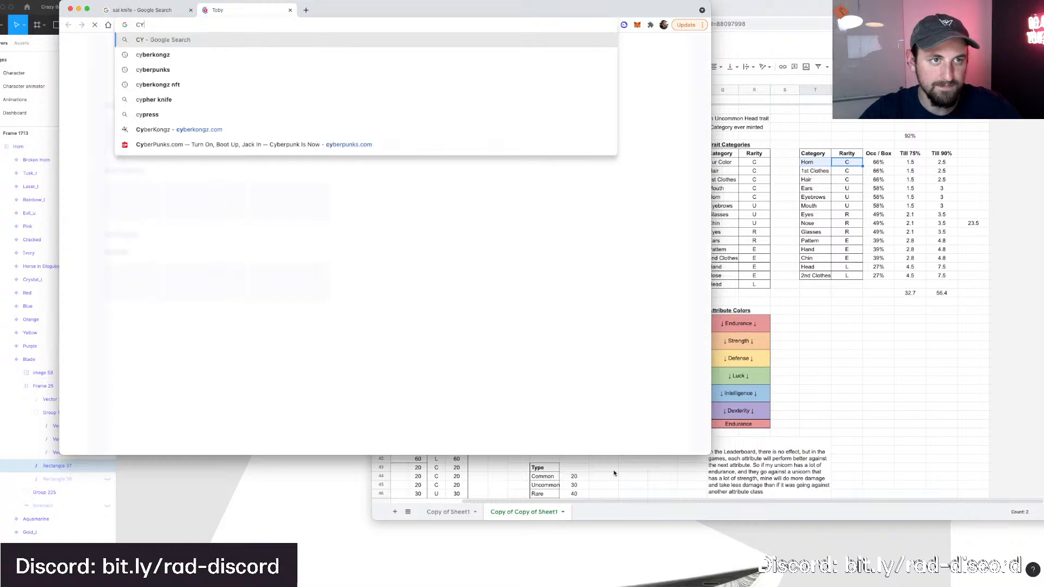
text(KNIFE)
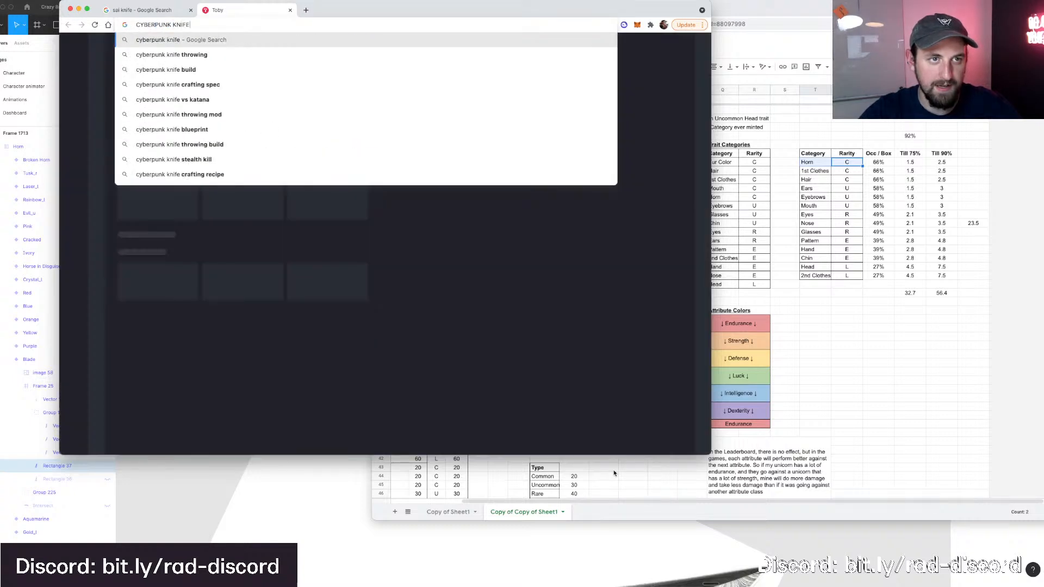
key(Return)
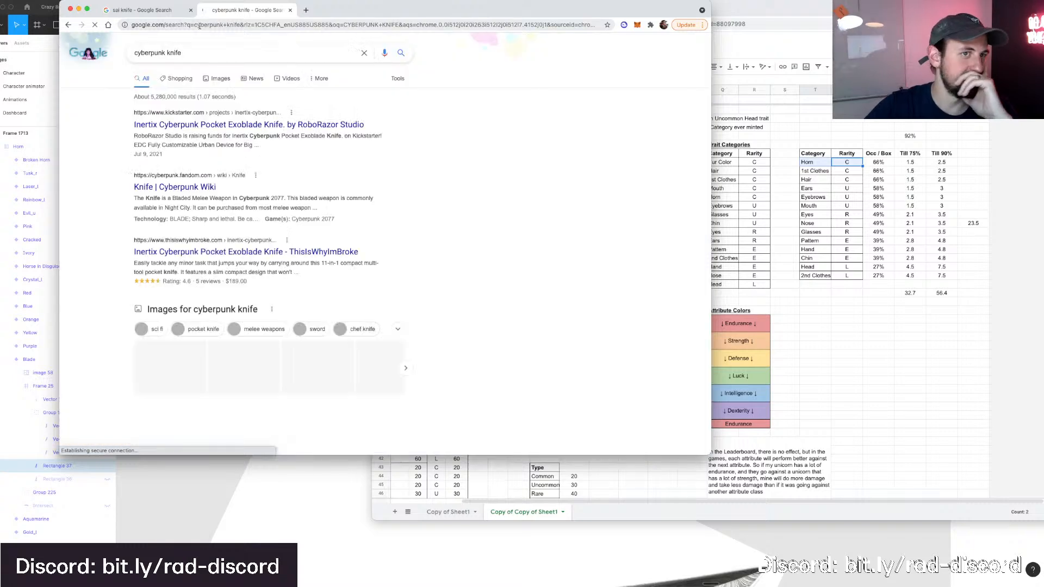
click(210, 80)
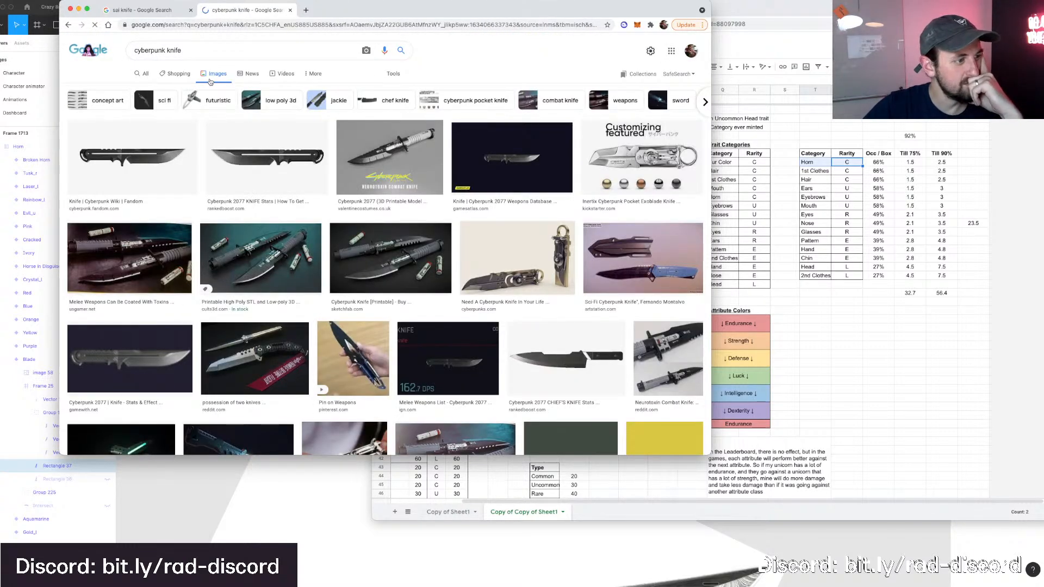
Look through the cyberpunk knife image results for blade design references, and return to Figma.
scroll(479, 249, down, 2)
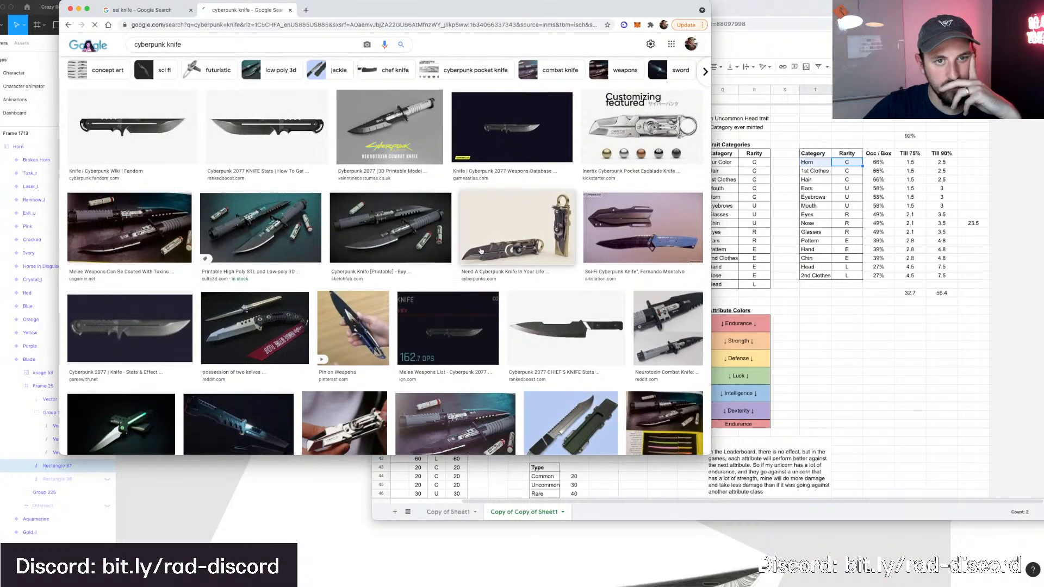
scroll(480, 251, down, 2)
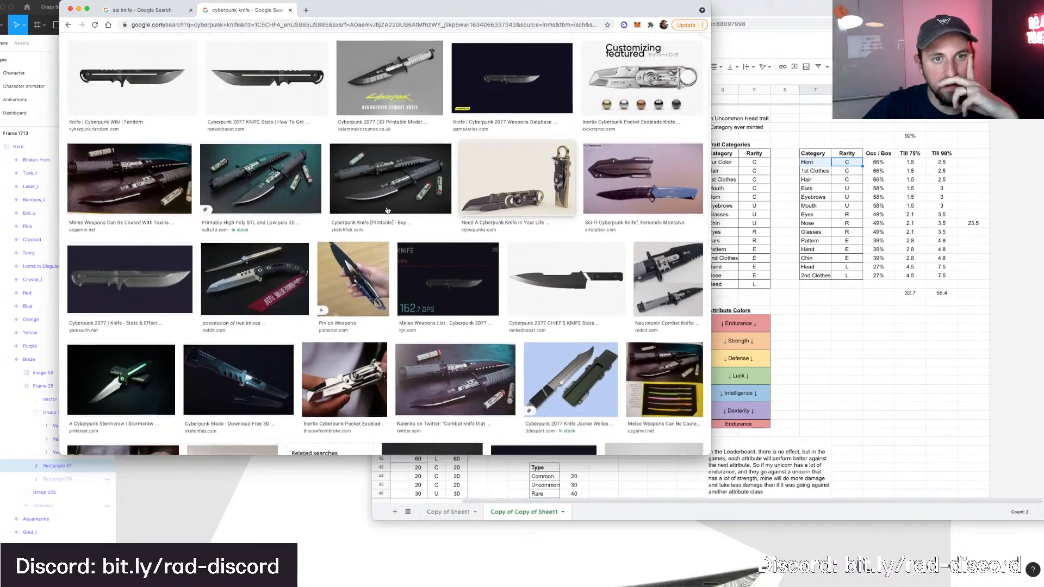
scroll(387, 210, down, 2)
scroll(389, 210, down, 2)
scroll(389, 209, up, 5)
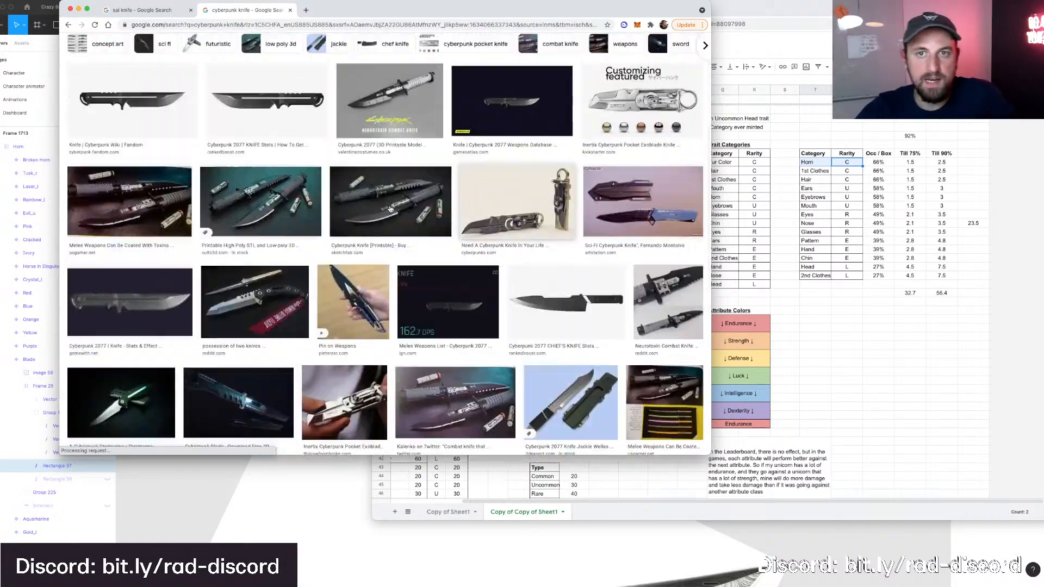
scroll(390, 209, up, 2)
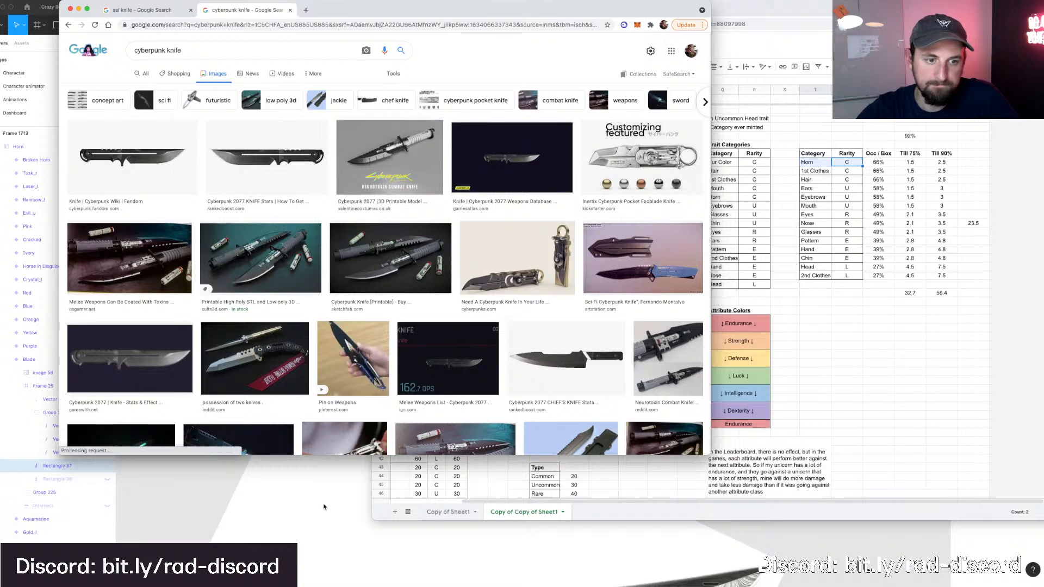
key(super+Tab)
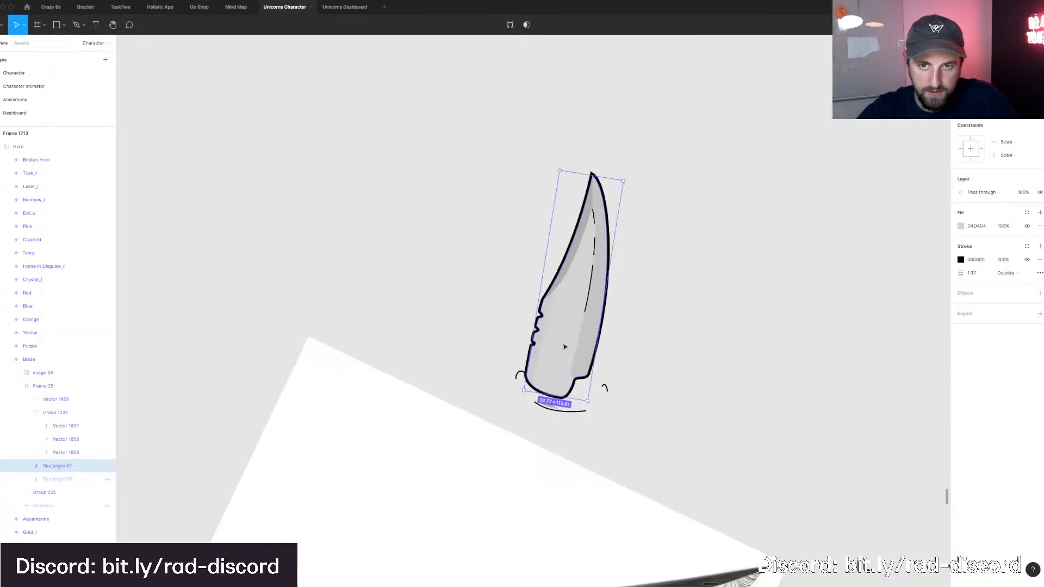
scroll(564, 346, right, 2)
scroll(564, 346, up, 1)
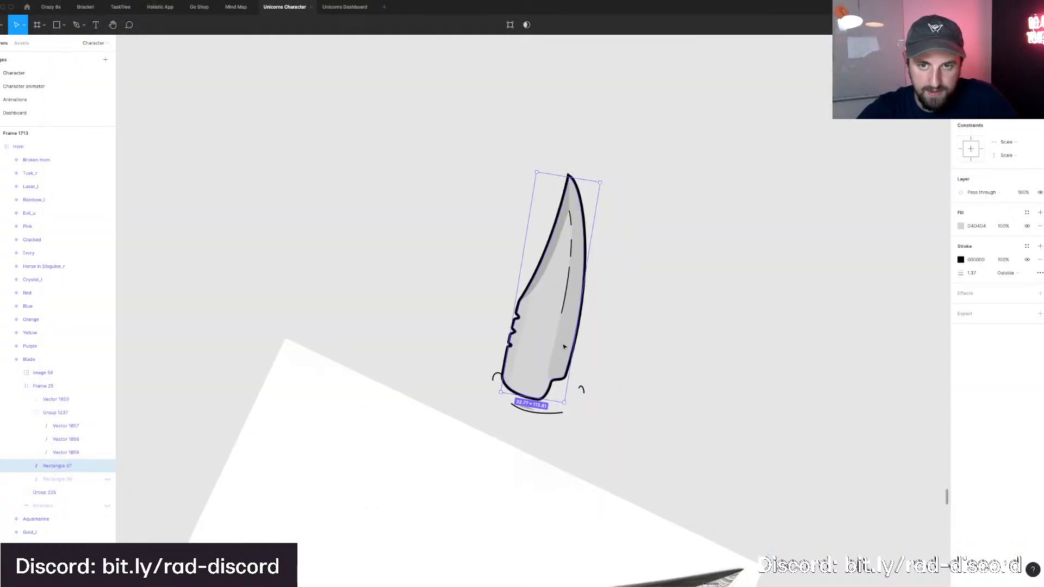
double_click(531, 406)
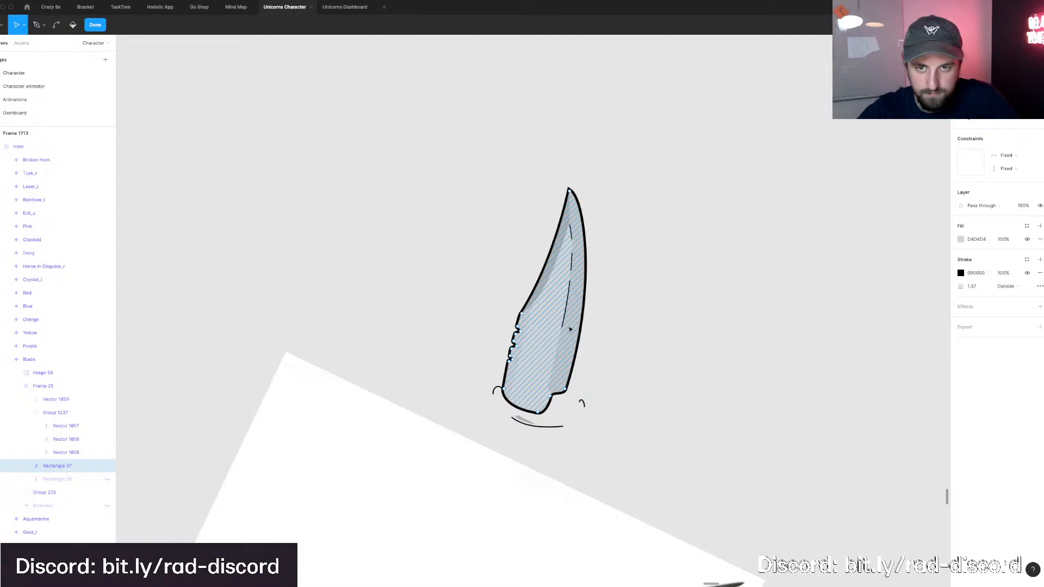
scroll(585, 201, right, 5)
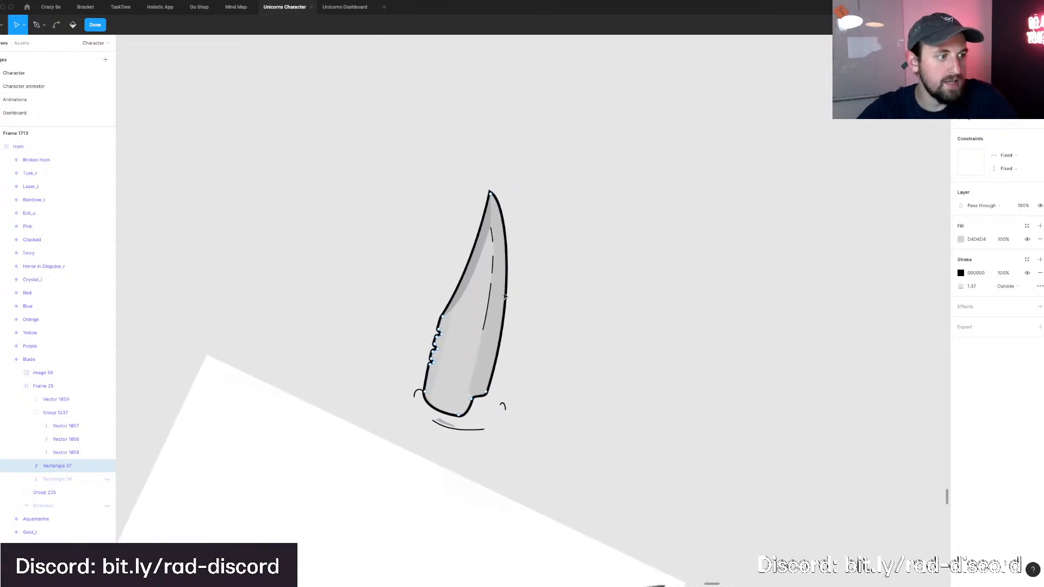
key(Escape)
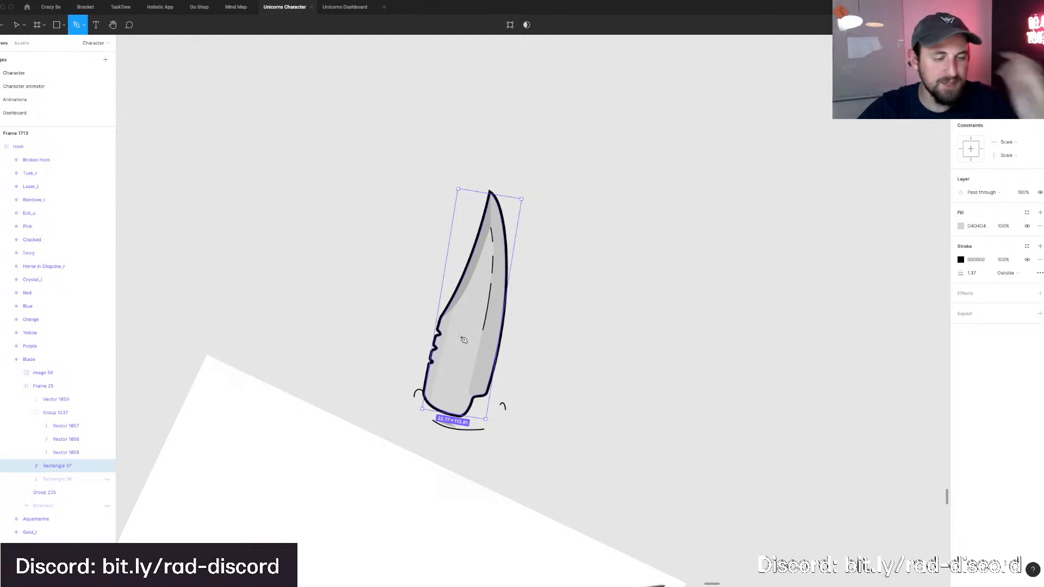
Edit the blade body's outline at its base, adjusting the notch corner and moving the bottom corner point slightly outward.
scroll(477, 338, down, 6)
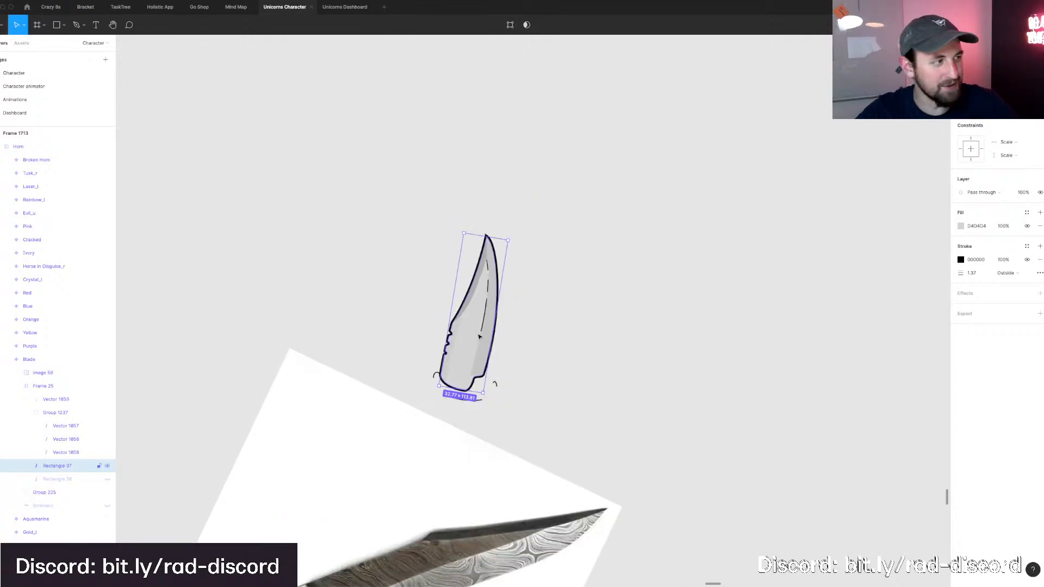
scroll(479, 337, up, 3)
scroll(479, 337, up, 5)
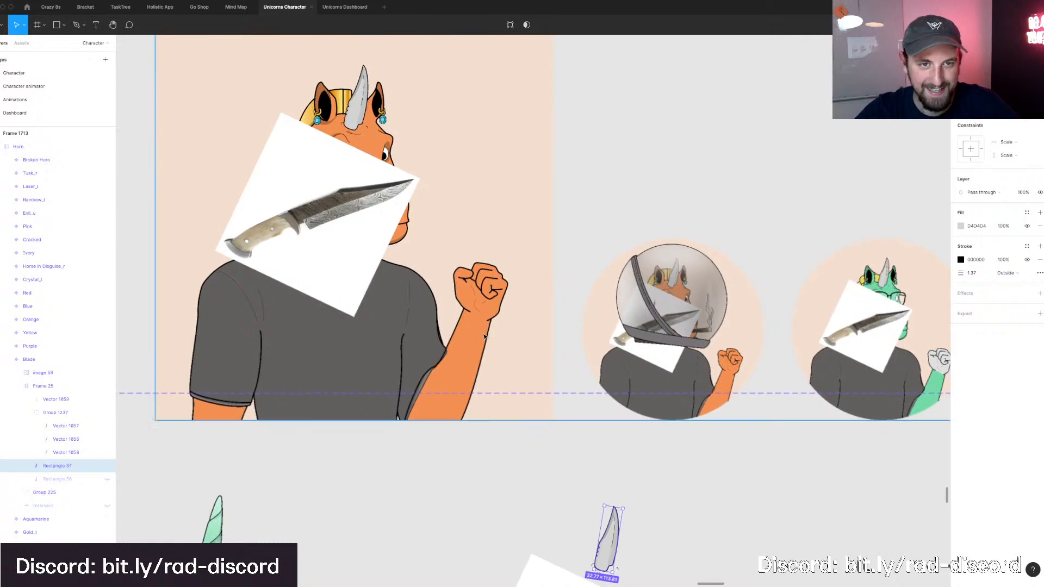
scroll(550, 384, down, 3)
scroll(625, 467, up, 2)
scroll(624, 464, up, 3)
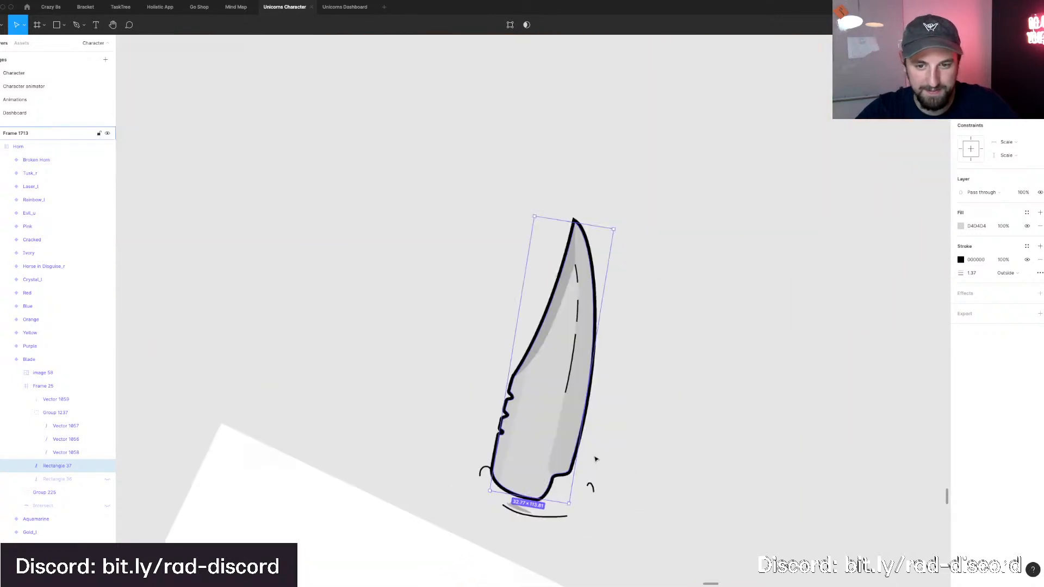
double_click(568, 475)
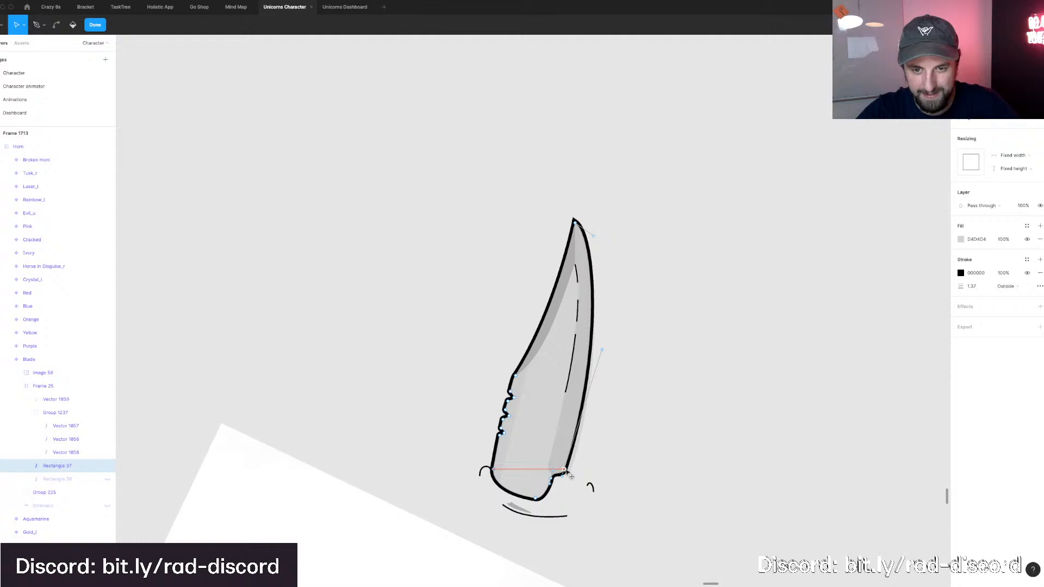
click(566, 471)
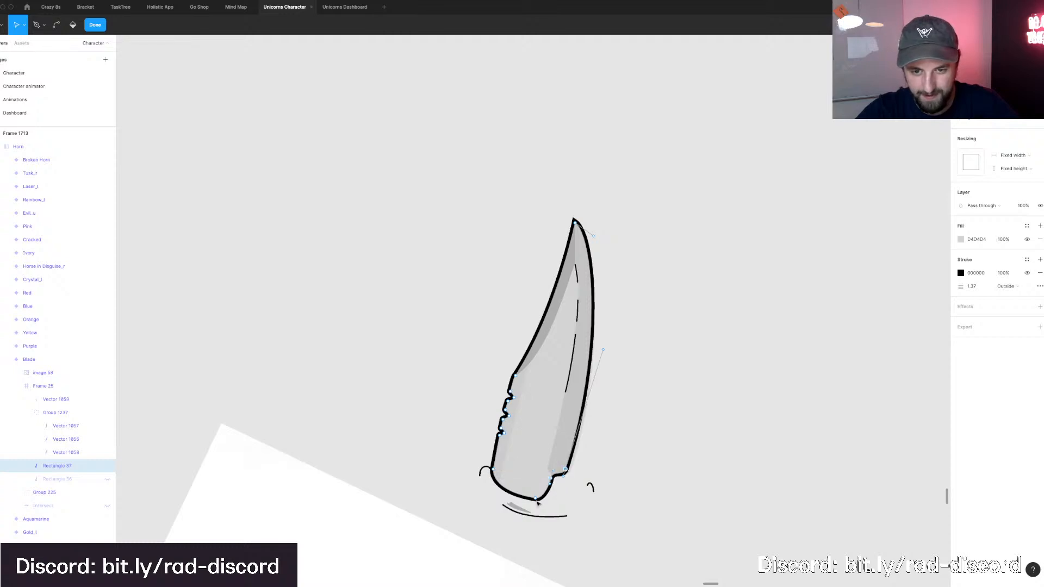
click(538, 499)
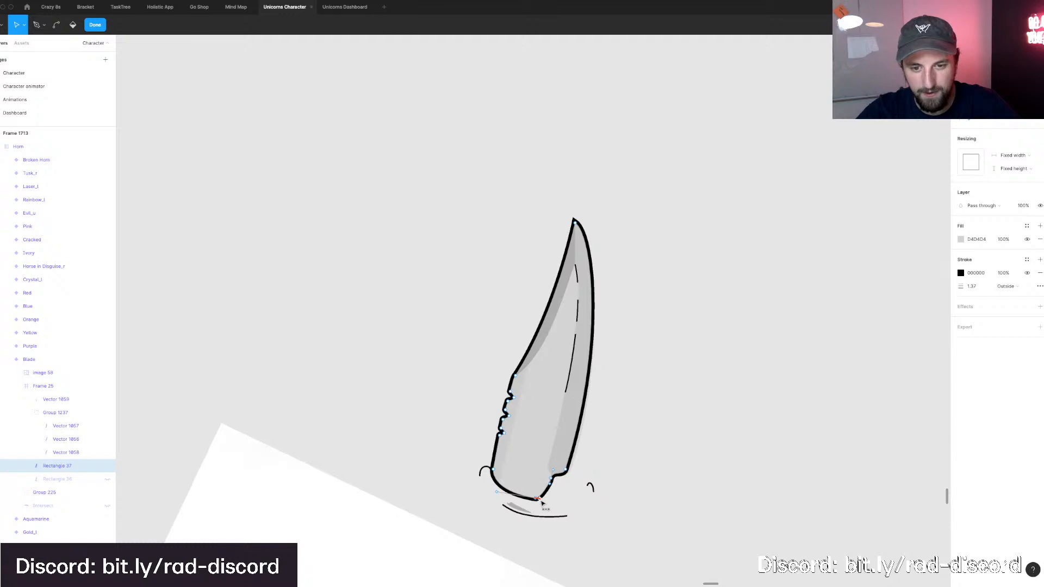
scroll(539, 501, up, 5)
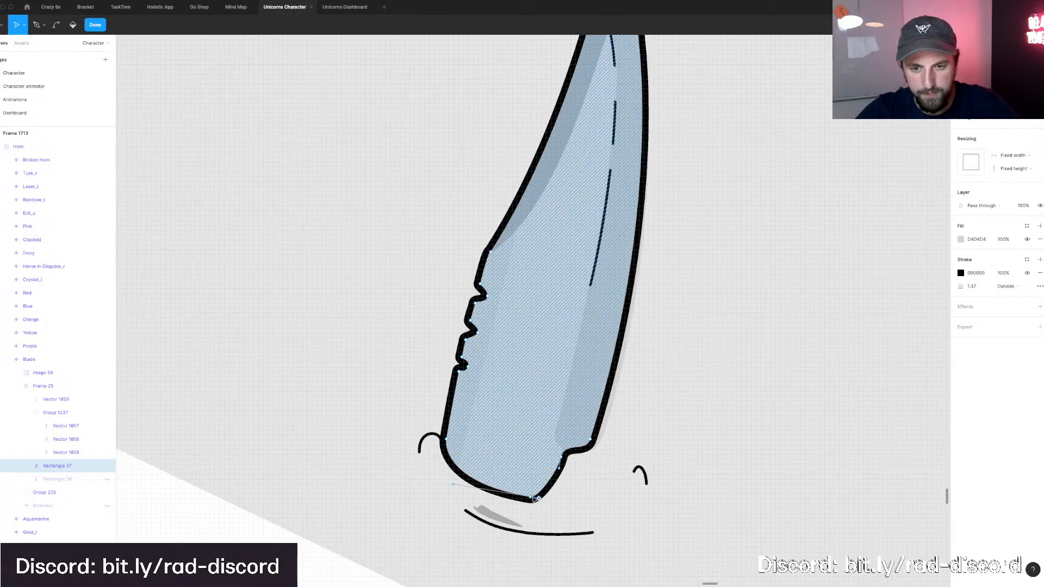
drag(537, 500, 543, 499)
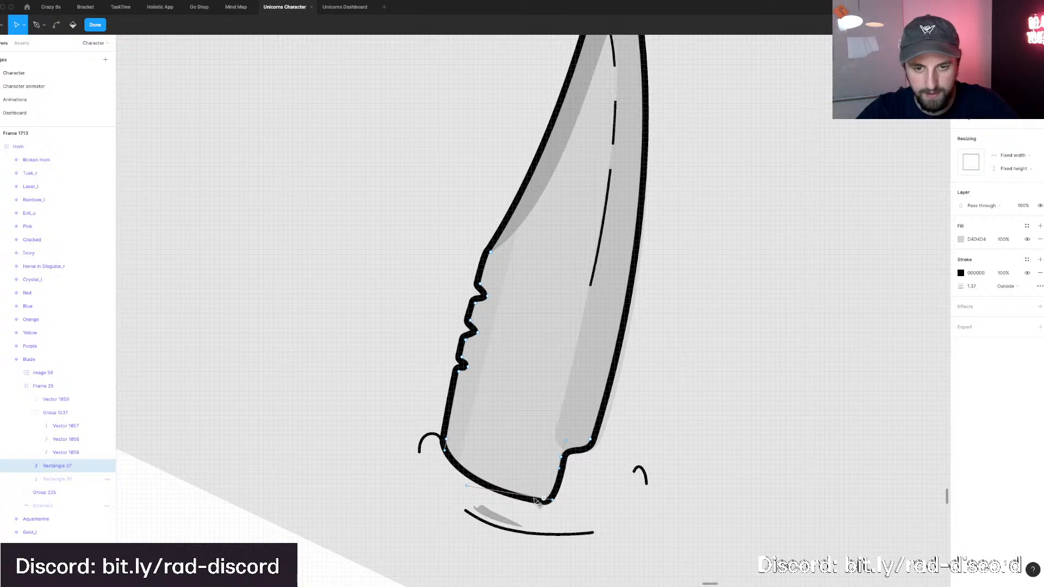
Lower the curve handle of the bottom corner point to give the blade's base edge a fuller curve, and finish editing.
click(464, 491)
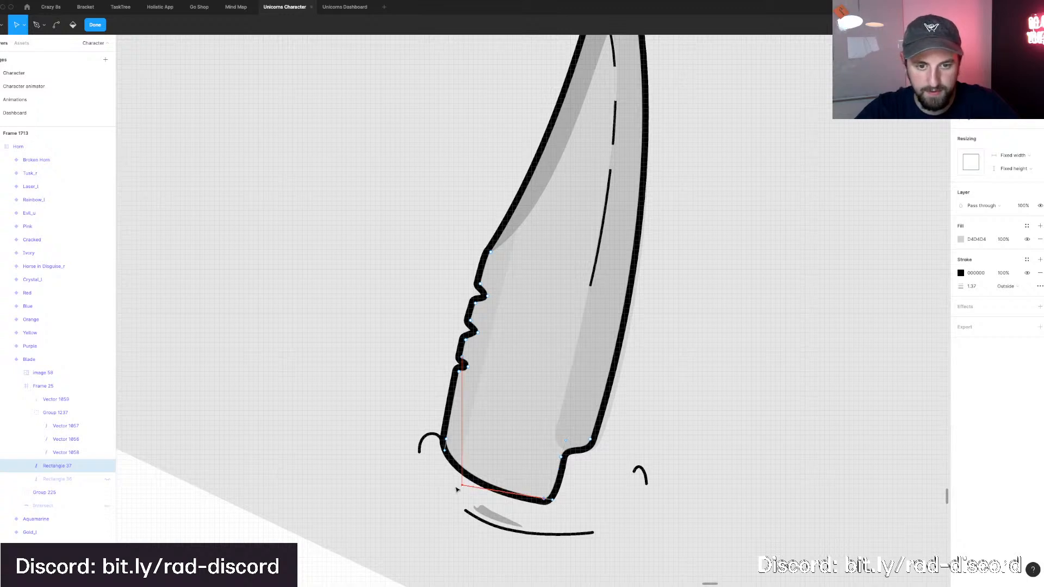
click(523, 507)
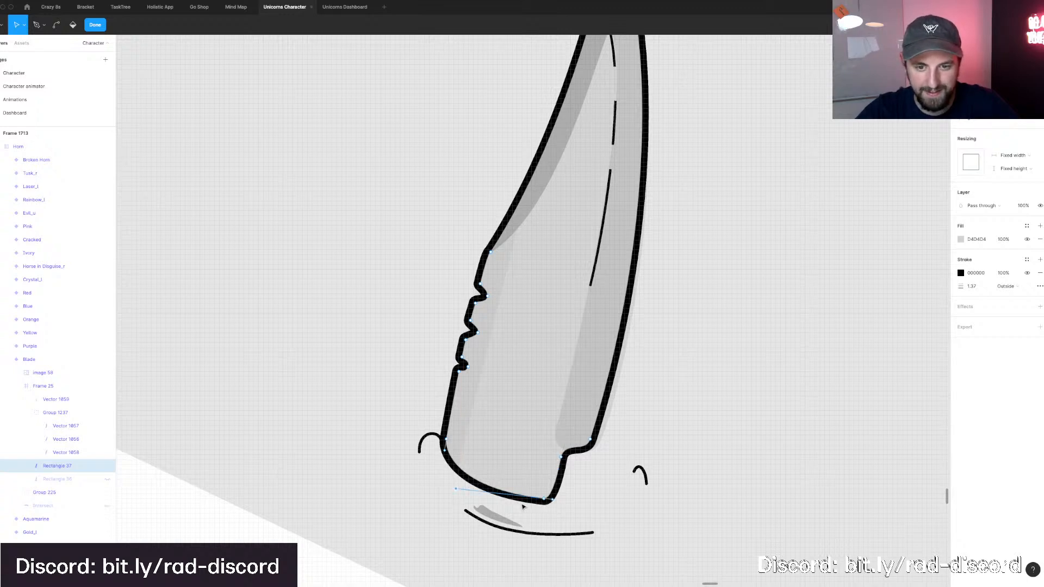
drag(457, 491, 458, 500)
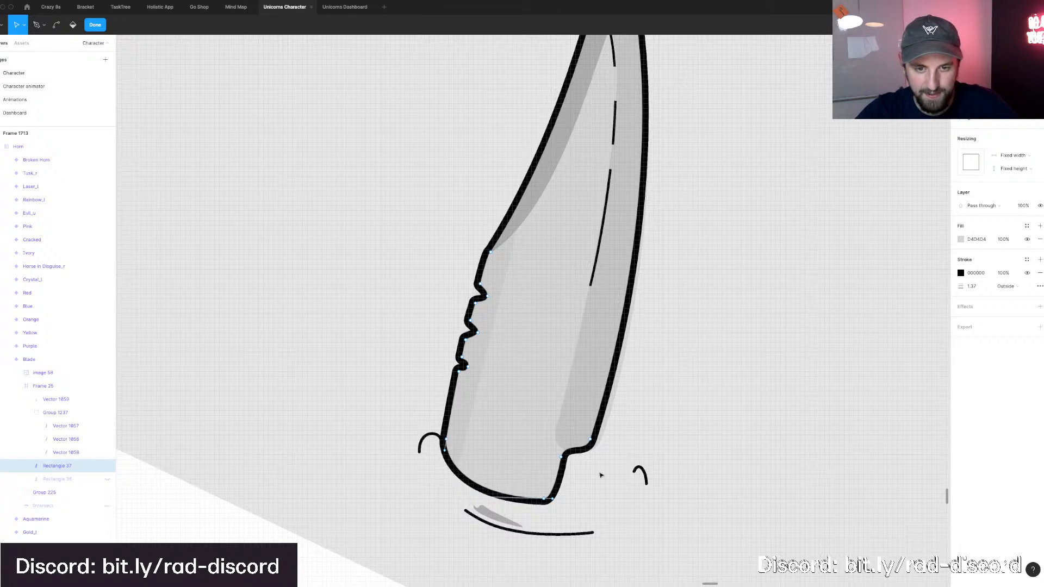
click(662, 445)
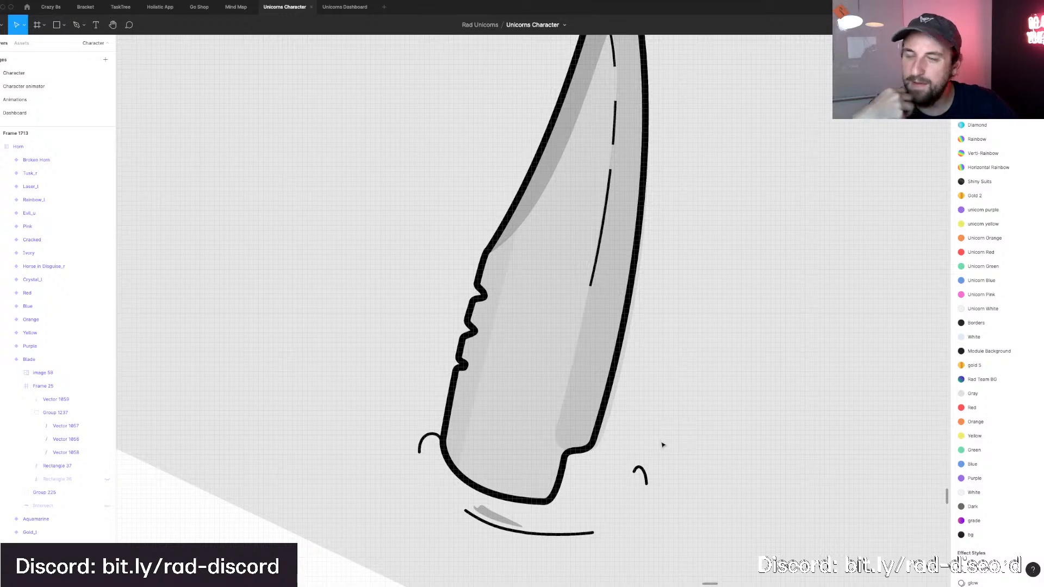
Select the blade body and examine how the blade horn looks on the unicorn character's head.
click(522, 409)
scroll(524, 408, down, 1)
scroll(524, 407, down, 6)
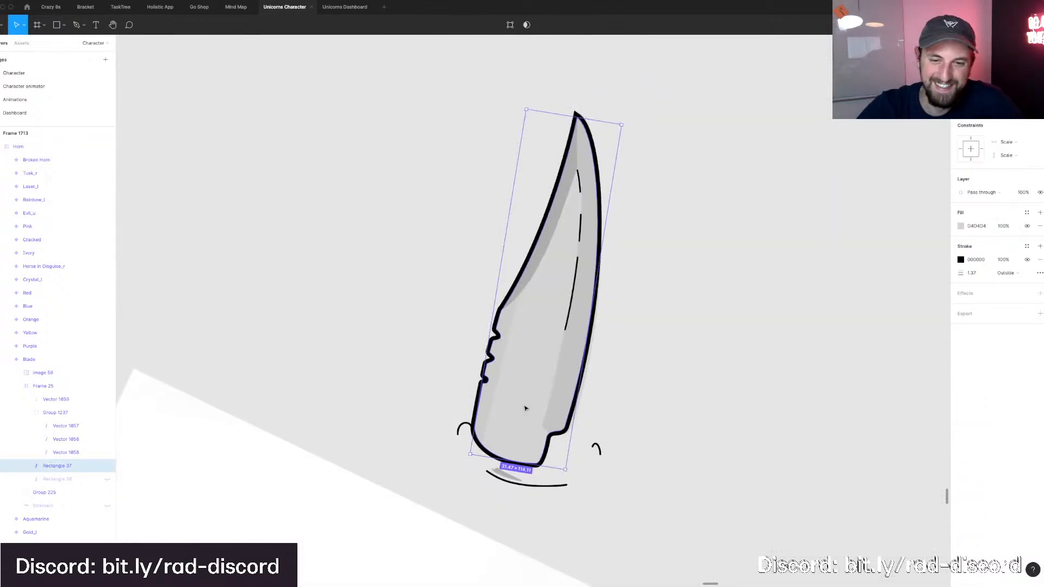
scroll(528, 410, up, 5)
scroll(527, 410, left, 3)
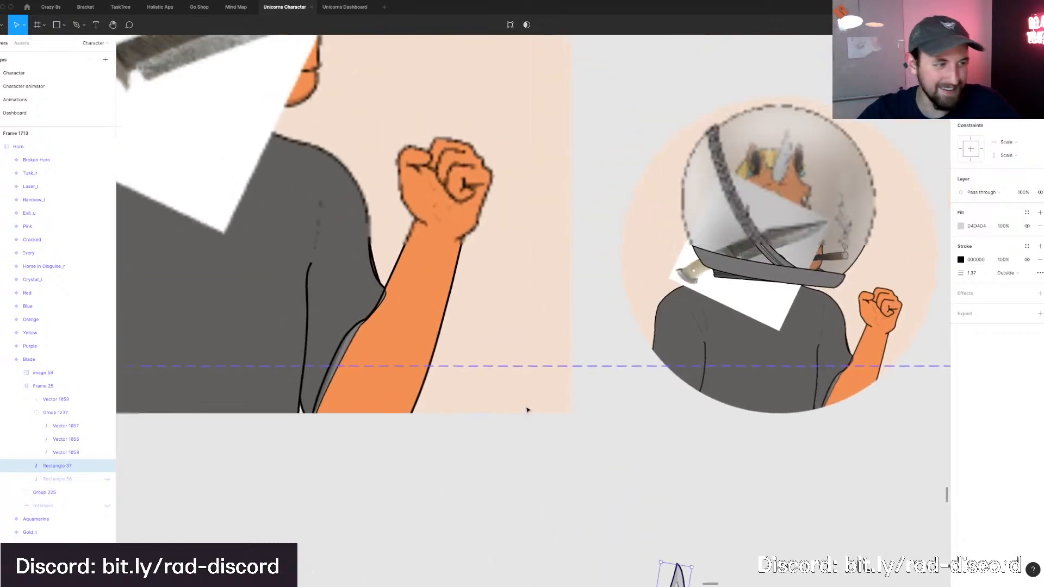
scroll(527, 411, left, 3)
scroll(527, 410, up, 2)
scroll(526, 410, up, 5)
scroll(526, 409, left, 3)
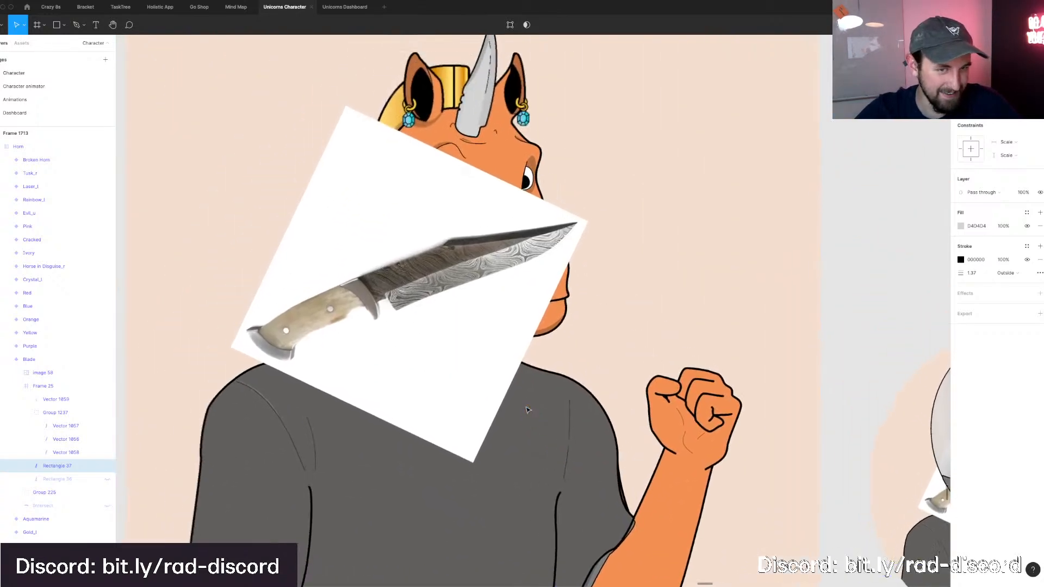
scroll(527, 409, down, 3)
scroll(527, 409, right, 3)
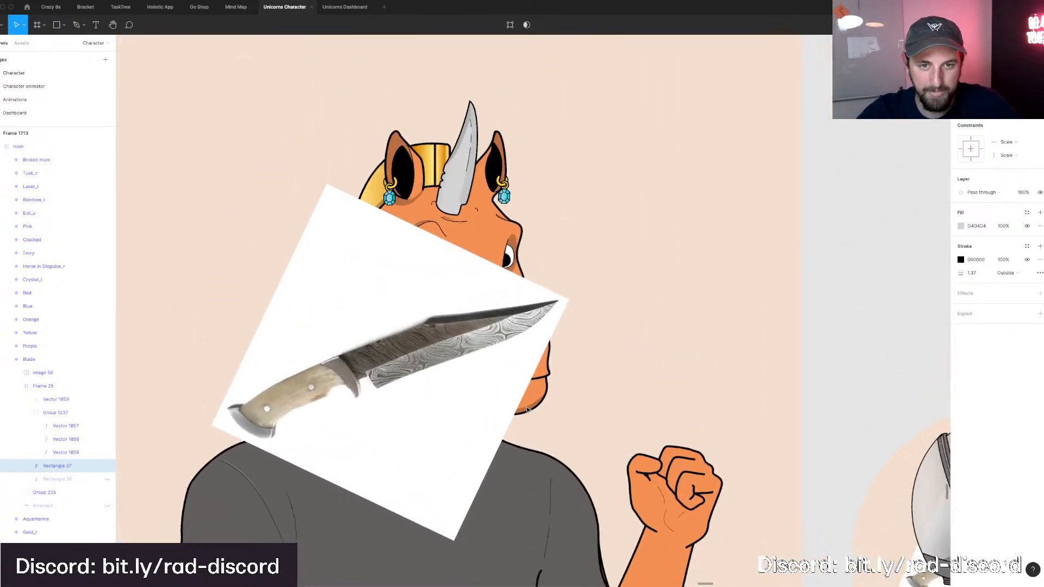
scroll(526, 409, up, 3)
scroll(526, 409, down, 1)
scroll(527, 409, up, 3)
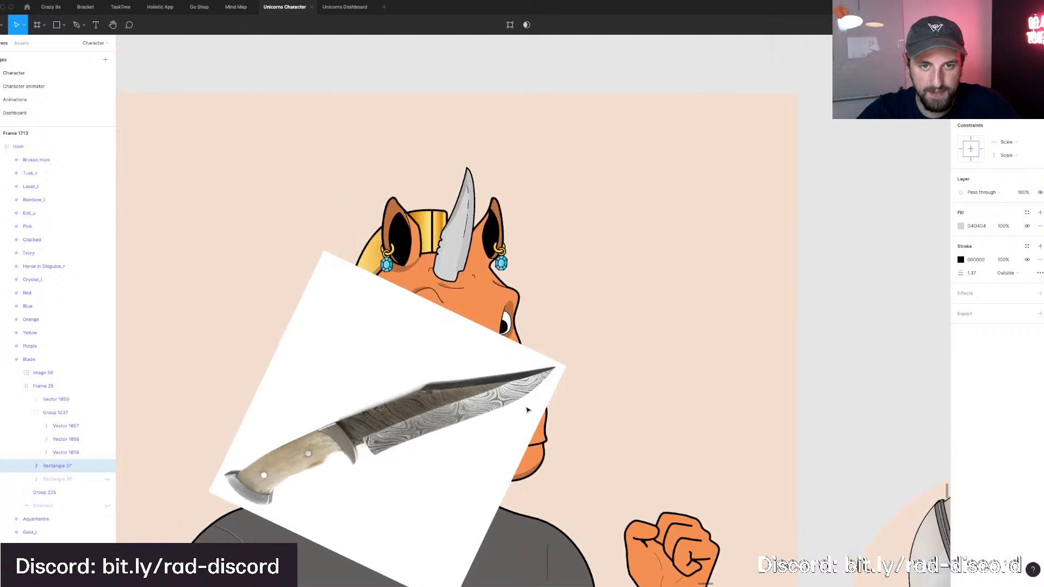
scroll(527, 409, down, 5)
scroll(526, 409, right, 2)
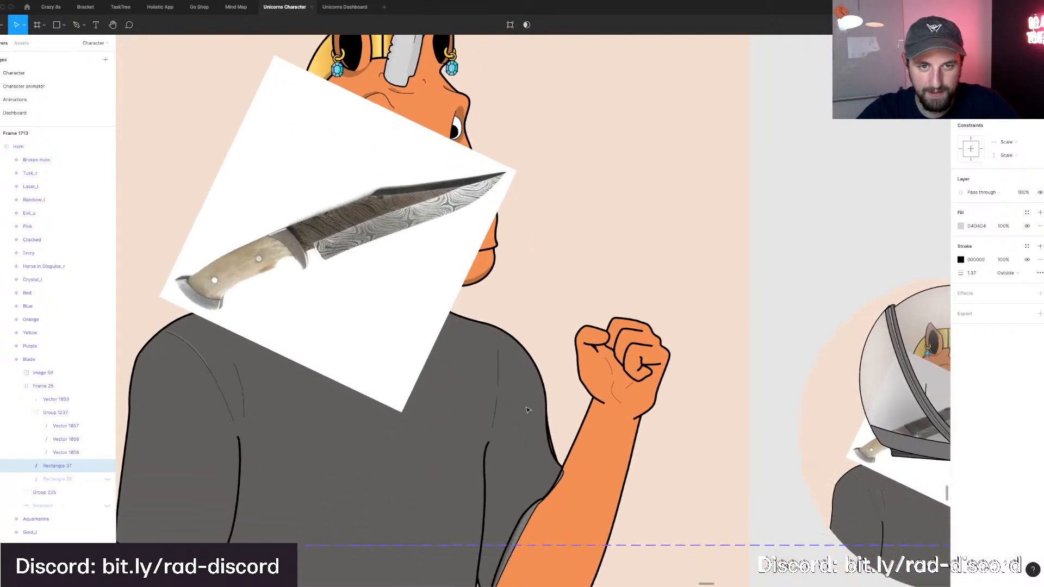
scroll(527, 409, up, 3)
scroll(527, 410, up, 3)
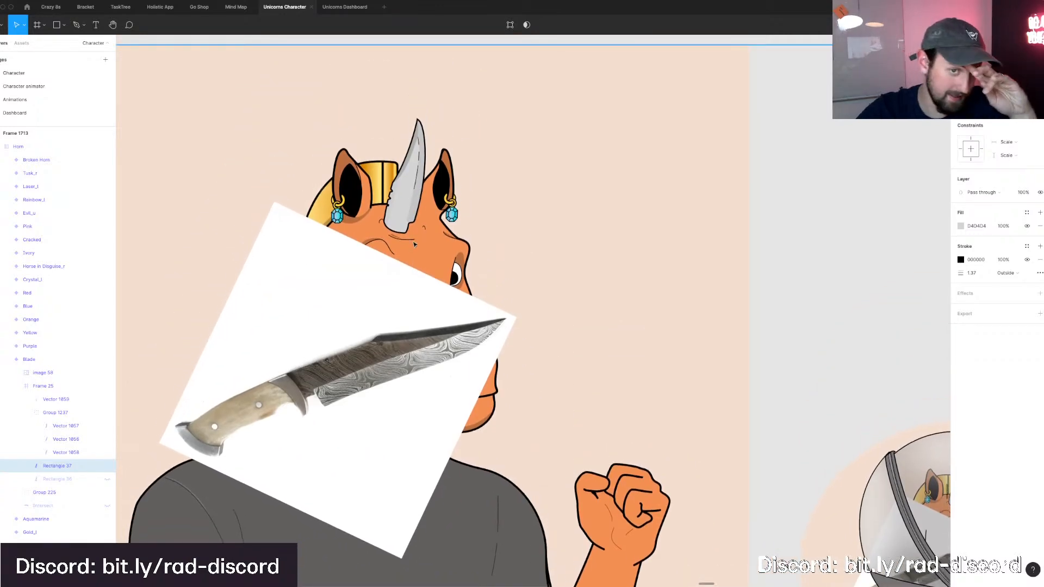
scroll(415, 188, down, 1)
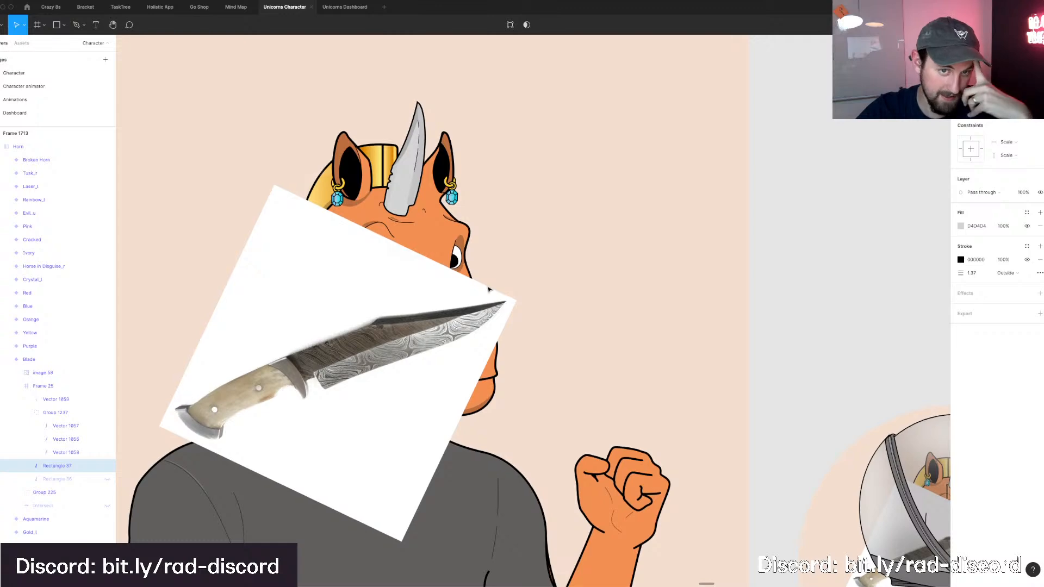
scroll(488, 290, down, 20)
scroll(489, 290, right, 5)
scroll(488, 290, down, 2)
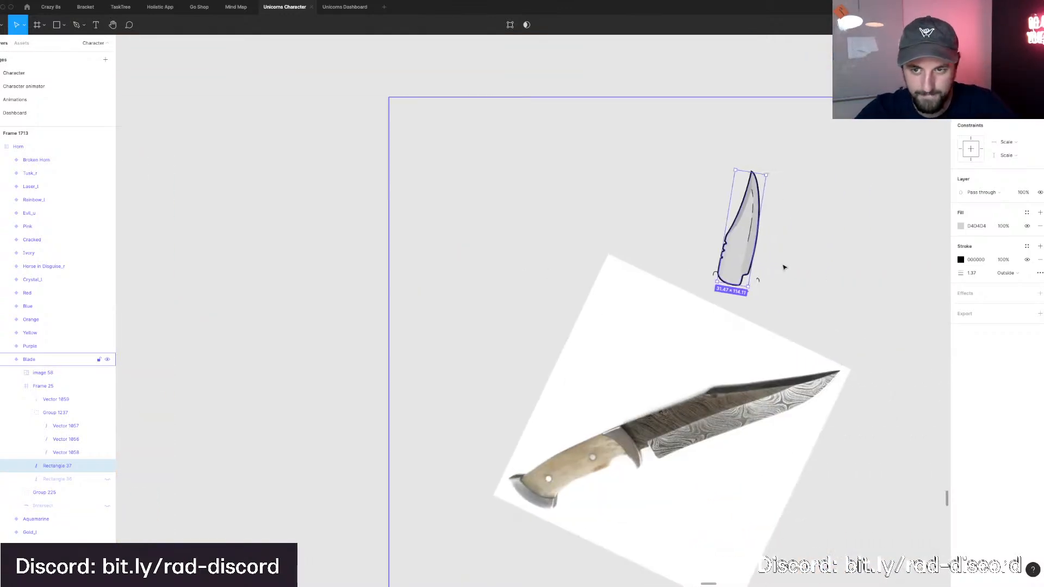
Reopen the blade body's outline and raise the points of the bottom corner and notch to shorten the base.
scroll(775, 267, up, 3)
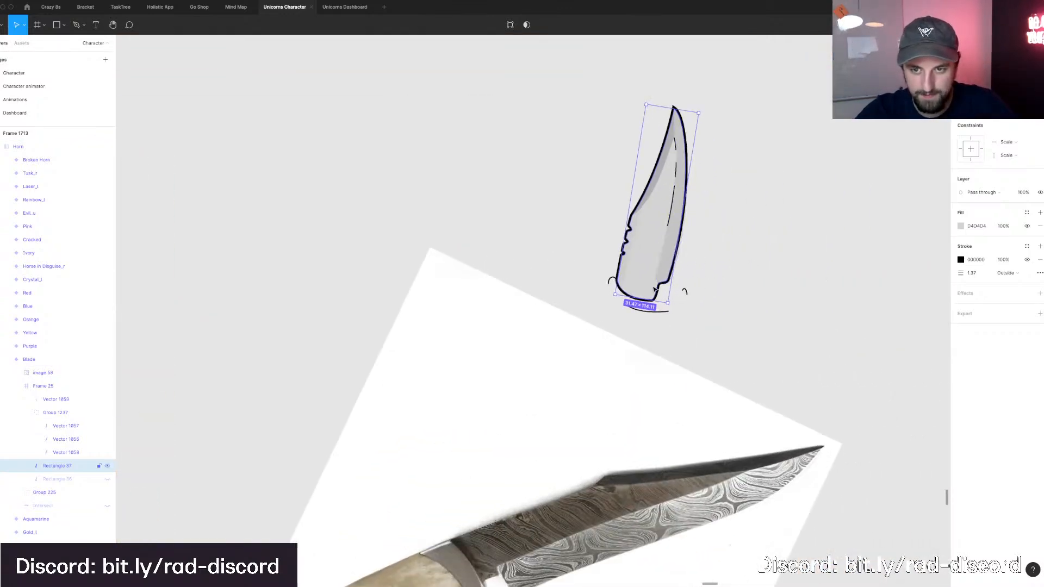
double_click(655, 291)
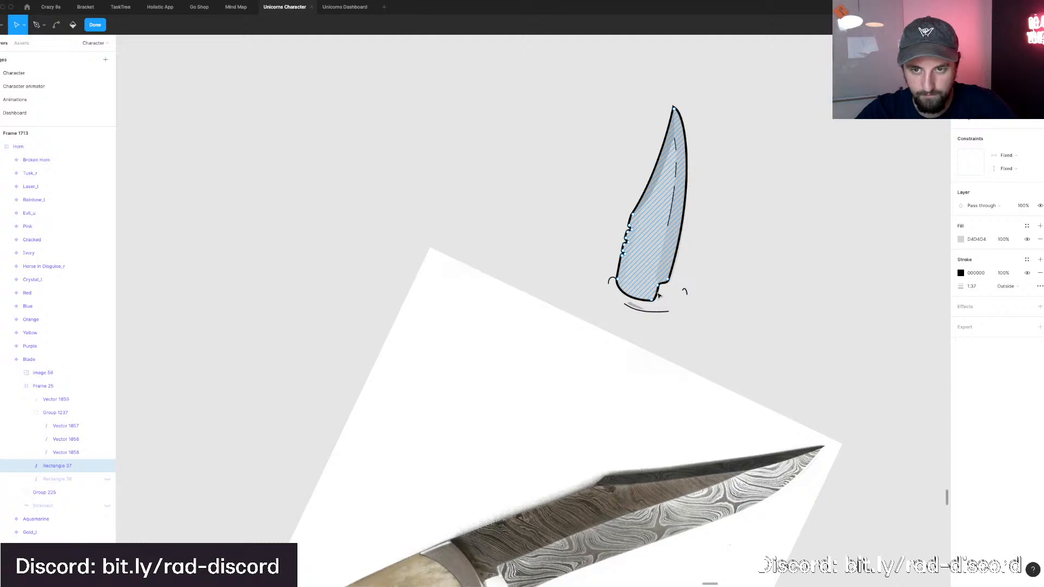
scroll(658, 294, up, 5)
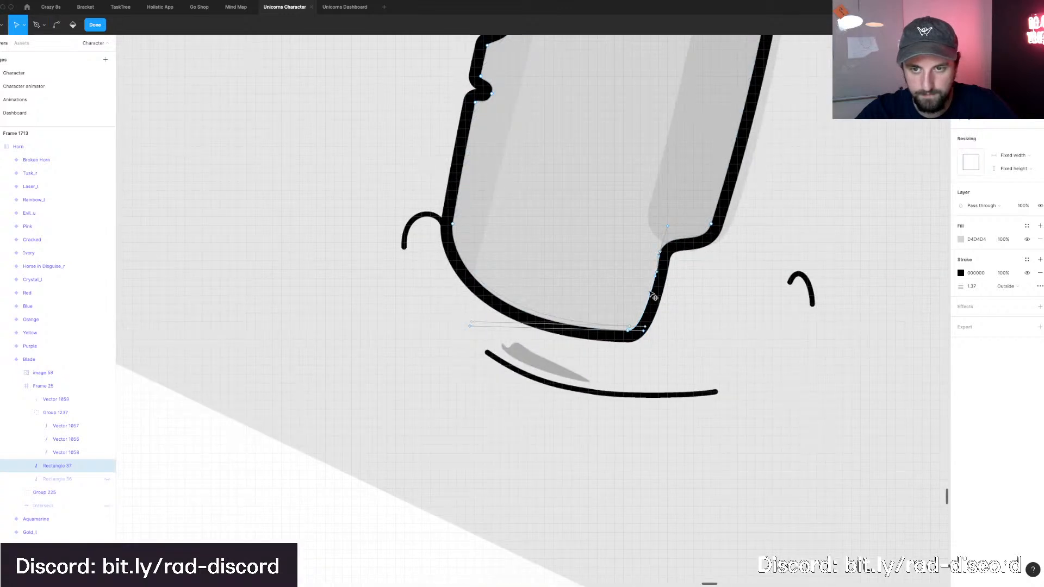
key(ctrl+z)
key(ctrl+z)
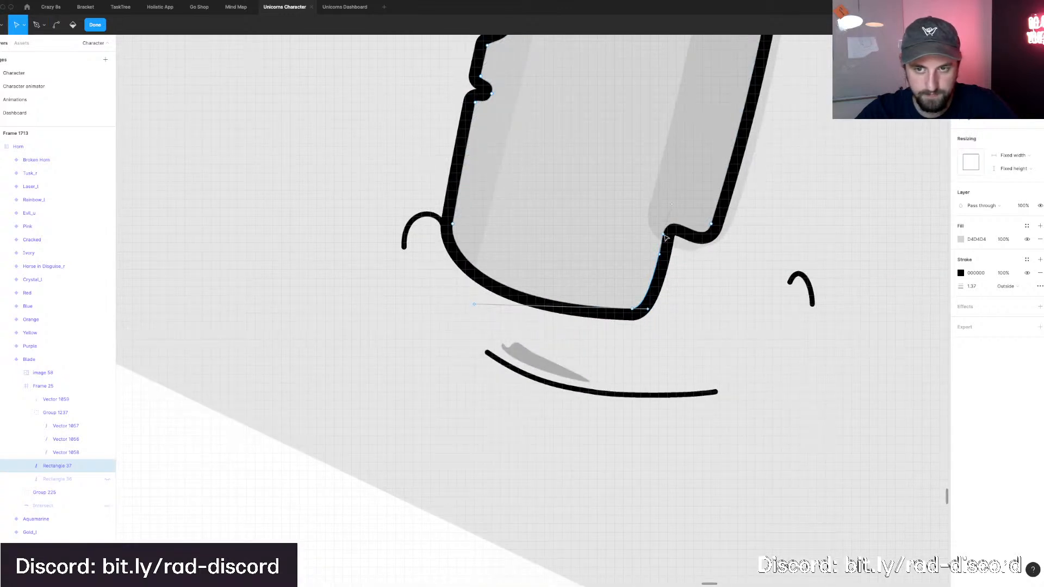
Move the base notch's inner corner point inward, adjust its curve handles to form a squarer step, and finish editing the outline.
click(661, 238)
drag(657, 241, 661, 214)
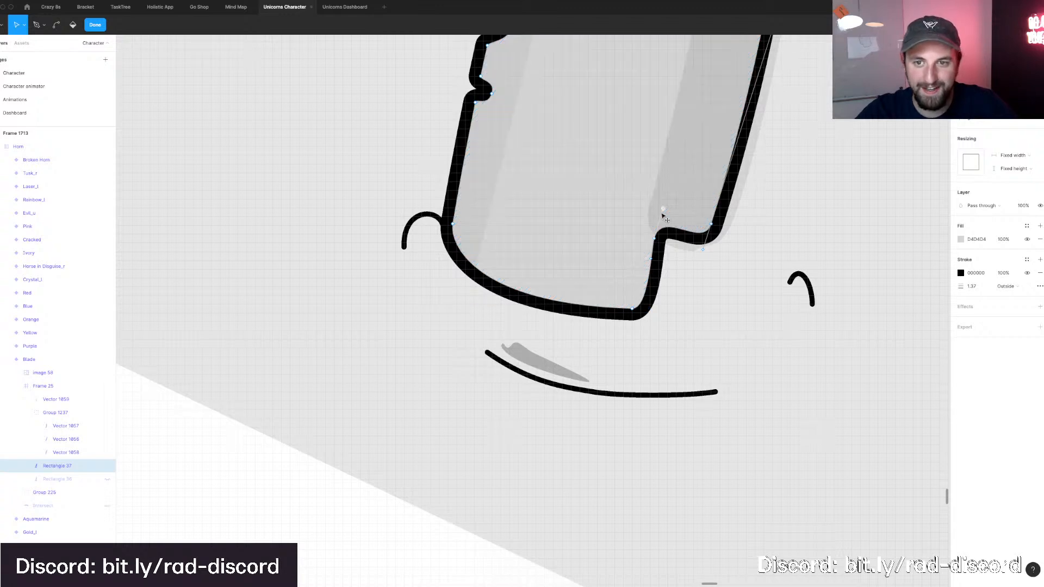
key(ctrl+z)
key(ctrl+z)
key(ctrl+z)
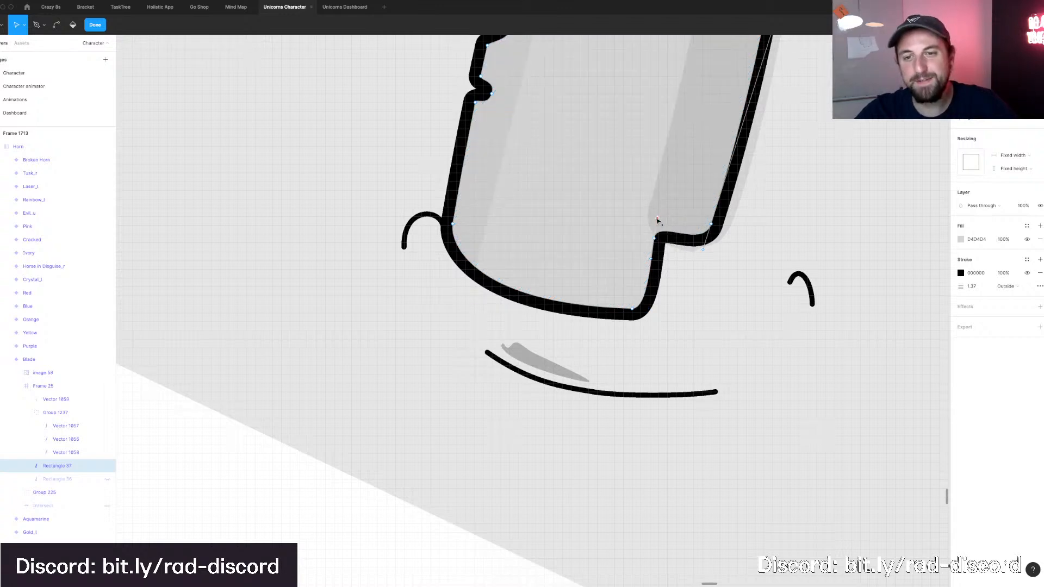
key(ctrl+z)
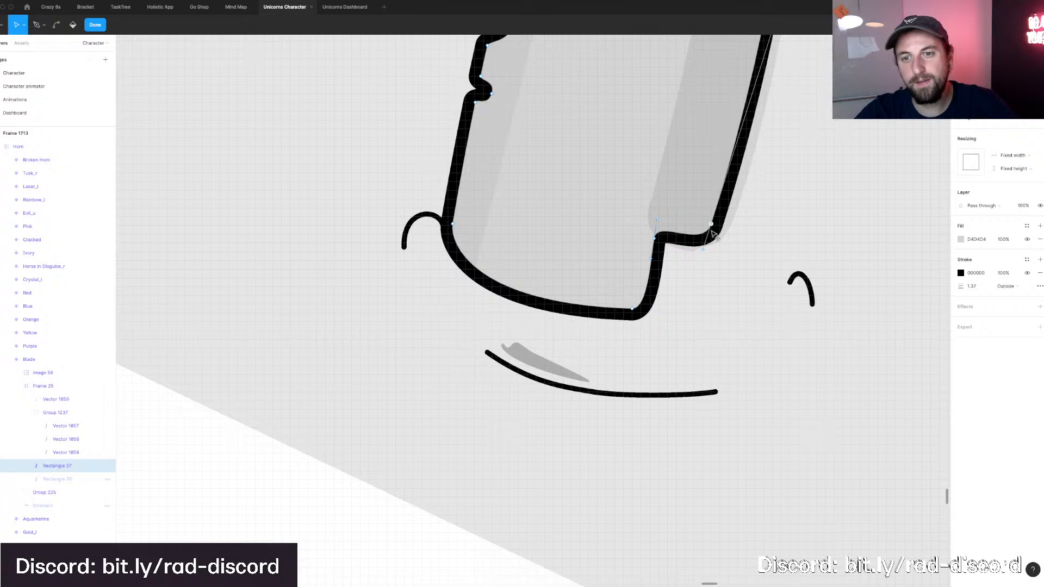
key(ctrl+z)
scroll(714, 232, up, 2)
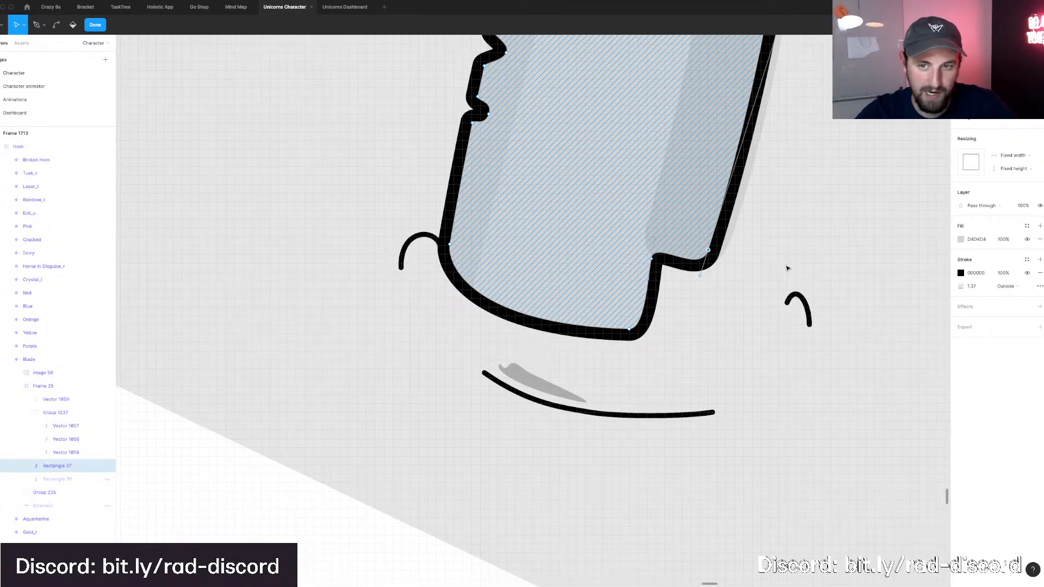
key(Escape)
Close the blade body's outline editing and examine the whole blade from base to tip.
scroll(654, 270, right, 3)
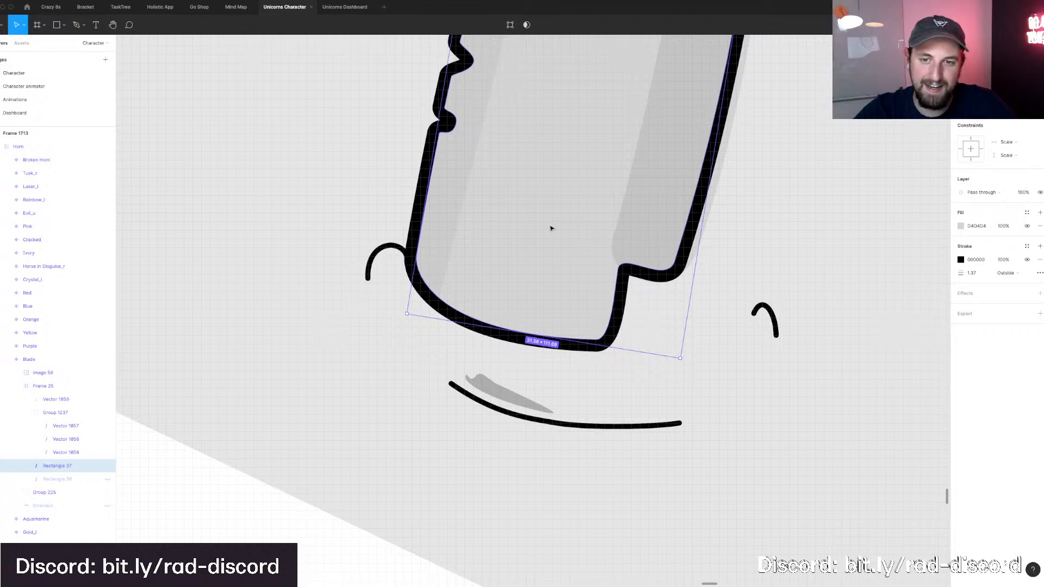
ctrl+scroll(553, 220, down, 5)
key(Escape)
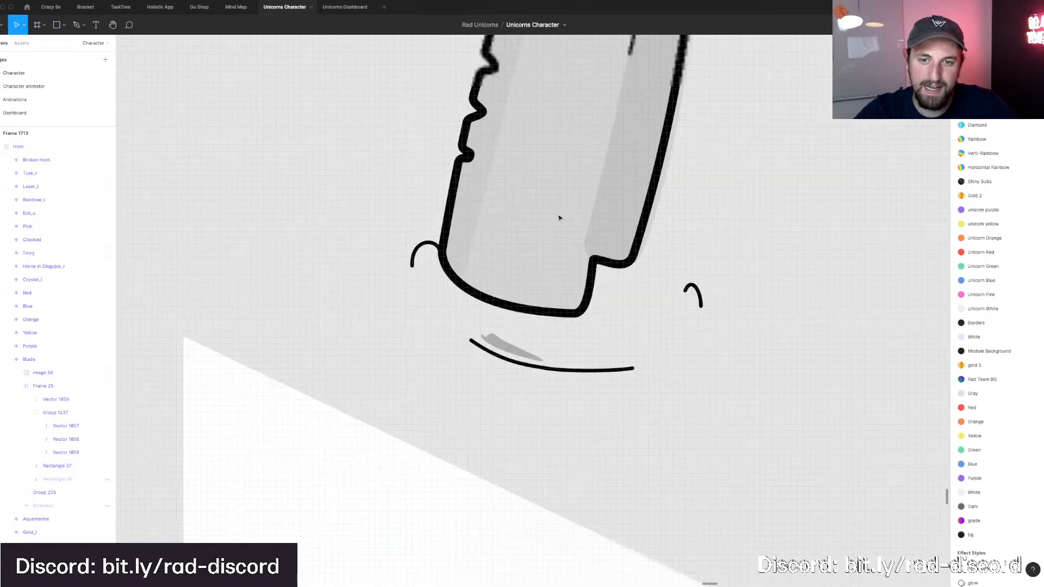
scroll(559, 217, up, 5)
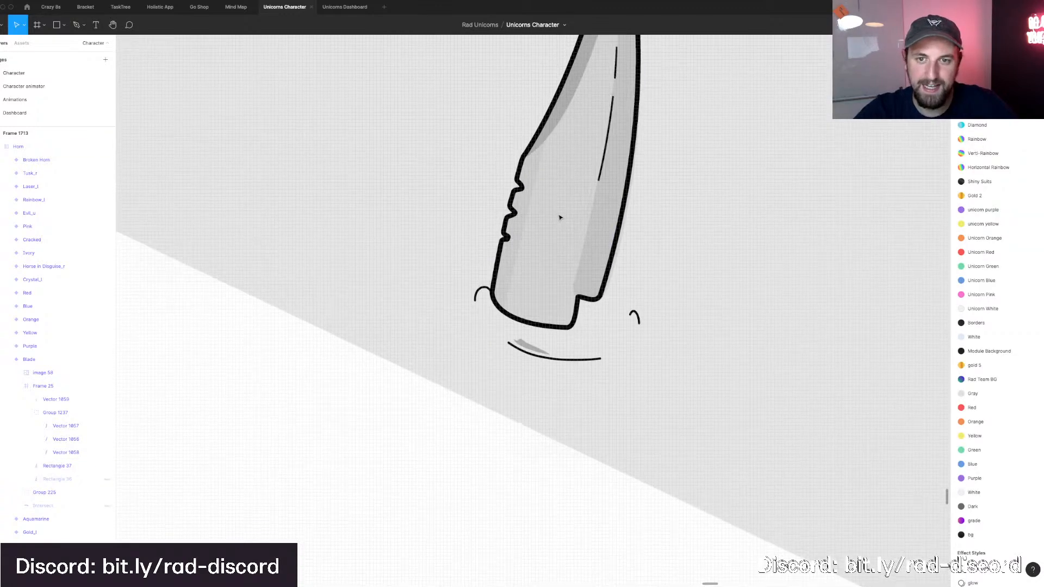
scroll(576, 349, up, 1)
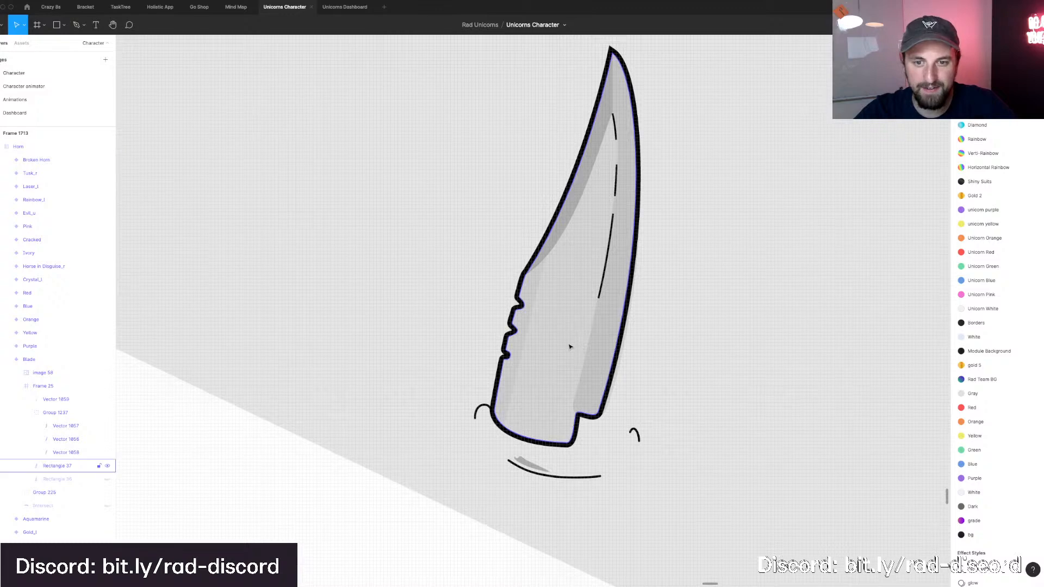
Reopen the blade body's outline and add a row of closely spaced points along the upper half of its right edge.
double_click(589, 338)
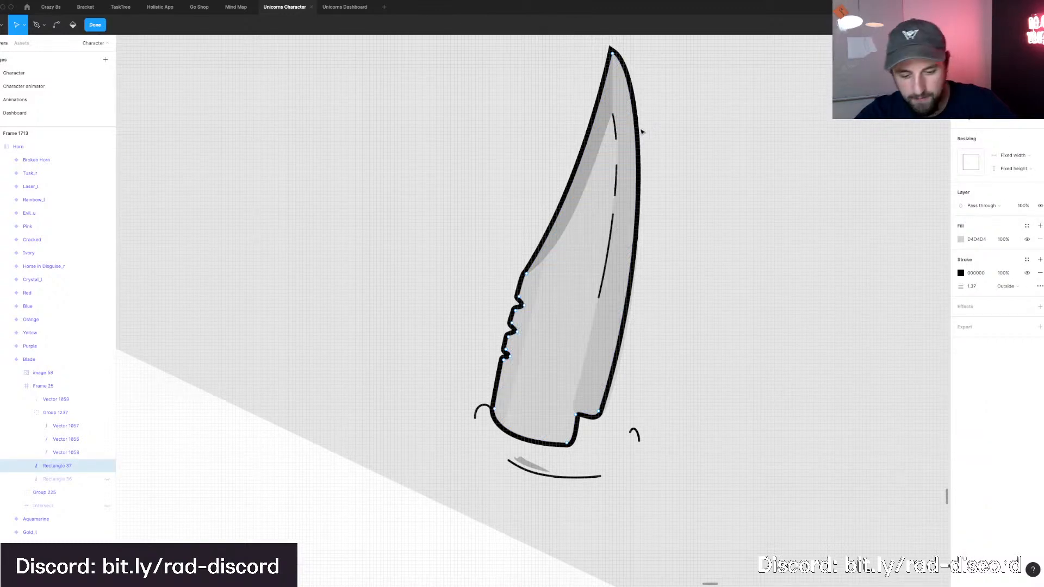
key(p)
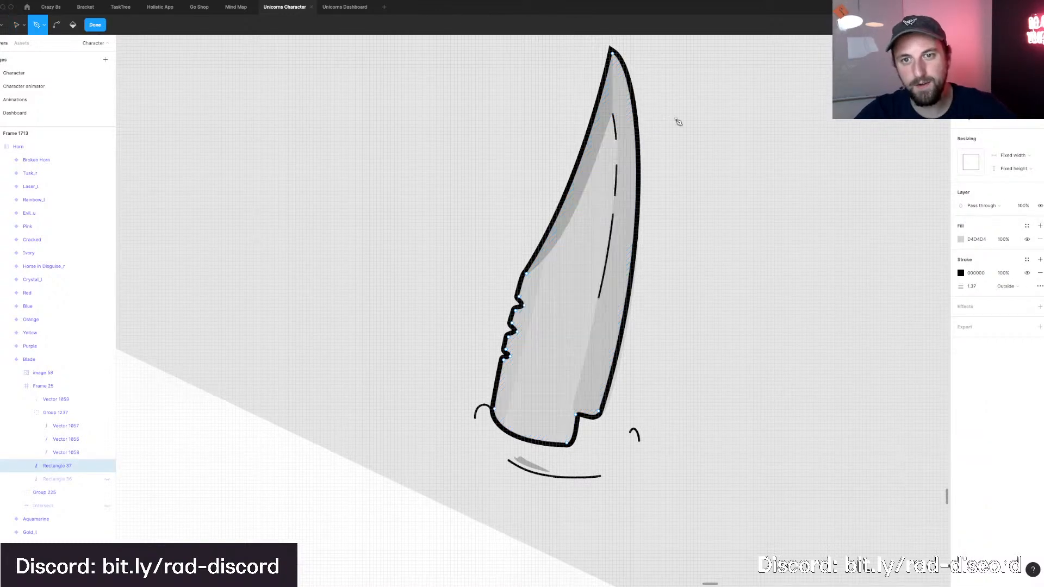
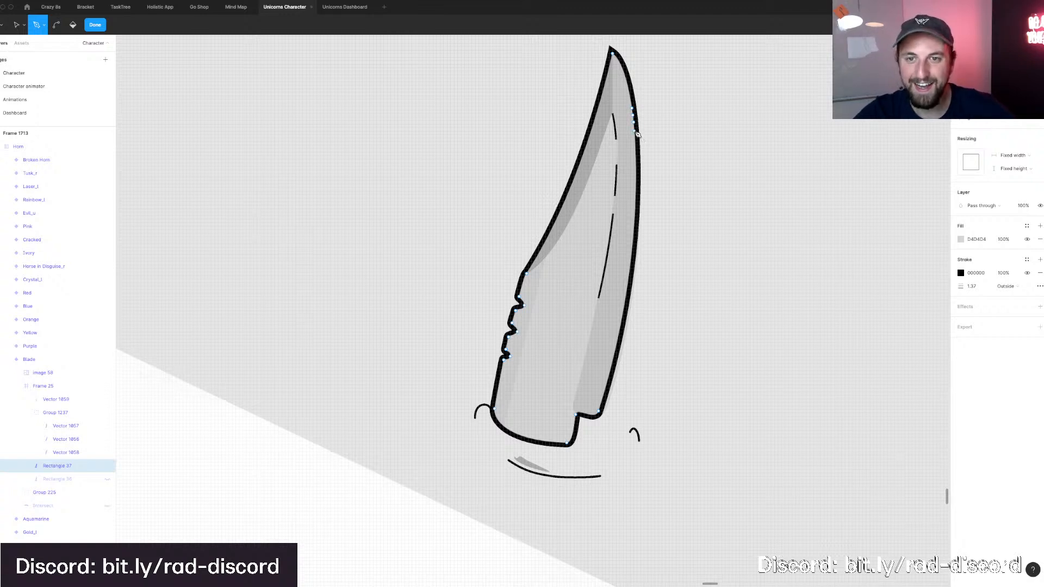
click(635, 132)
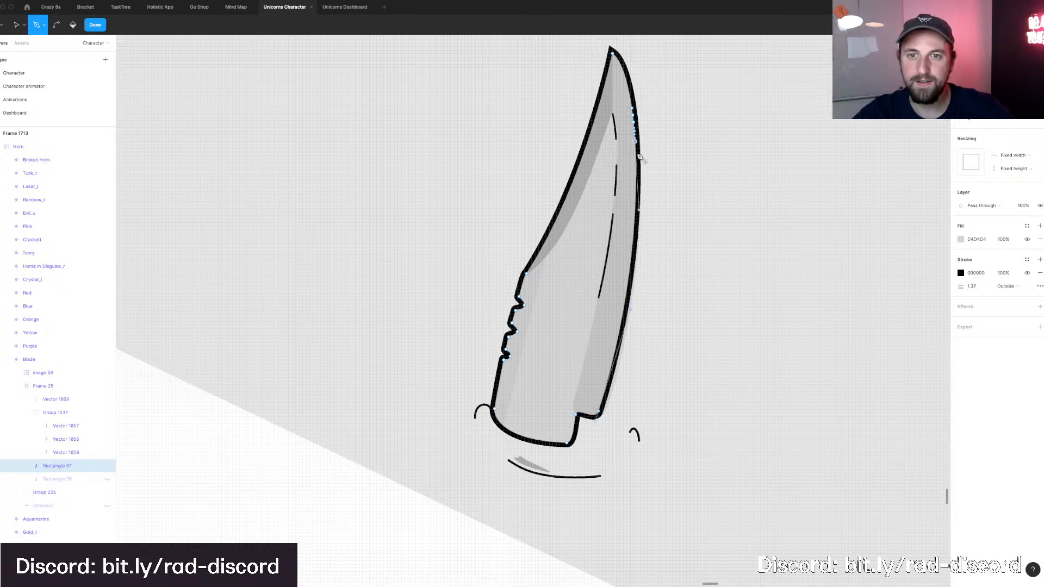
click(637, 155)
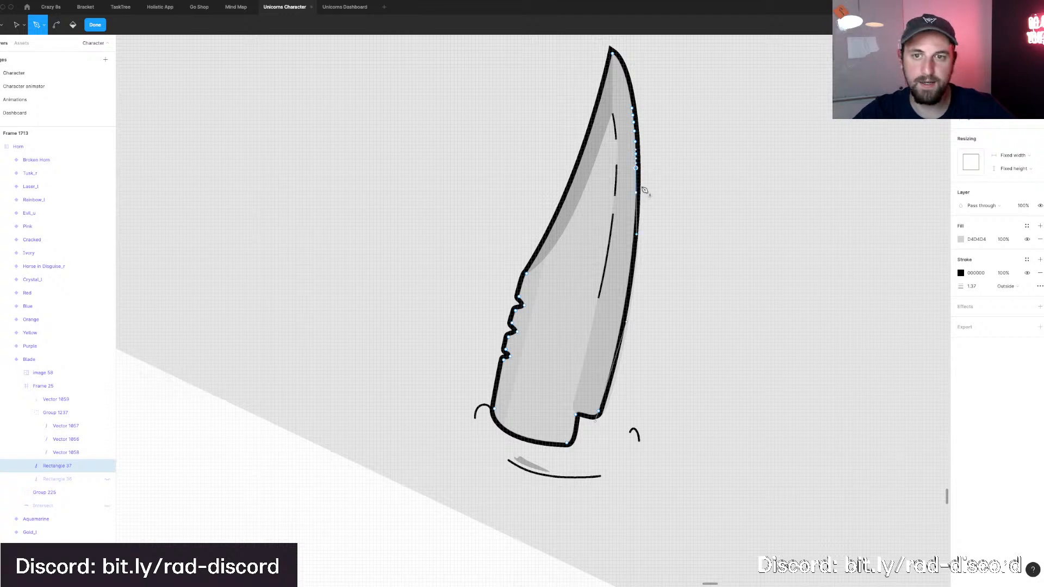
click(636, 181)
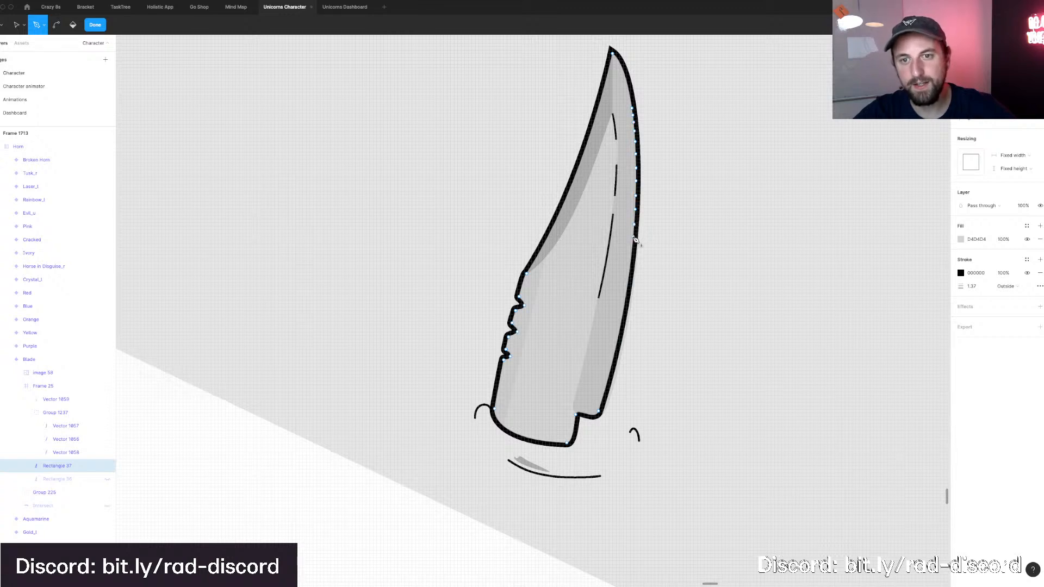
click(634, 238)
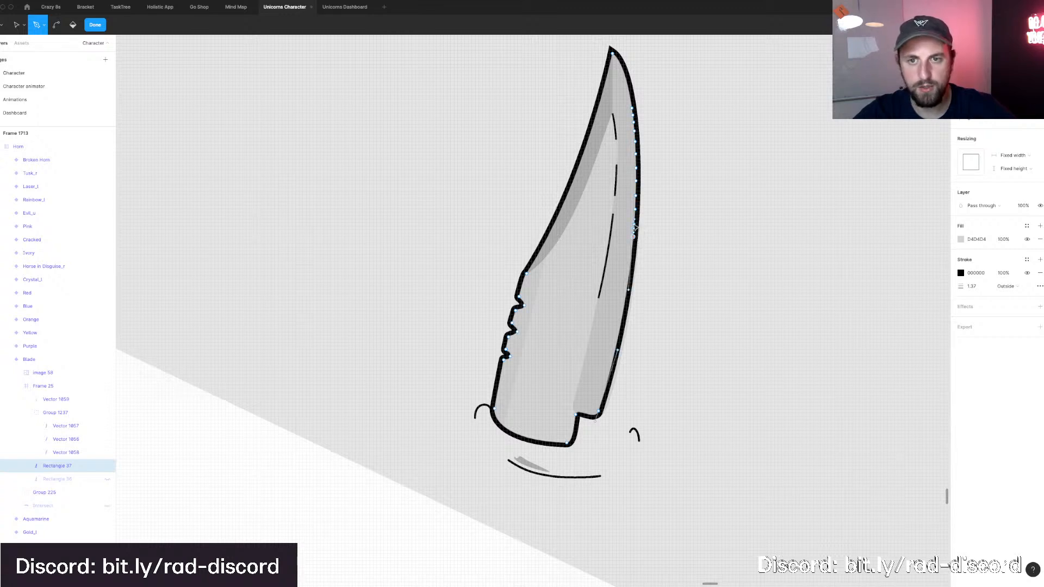
Nudge alternating points on the blade's right edge inward to form scalloped serrations, and finish editing.
key(v)
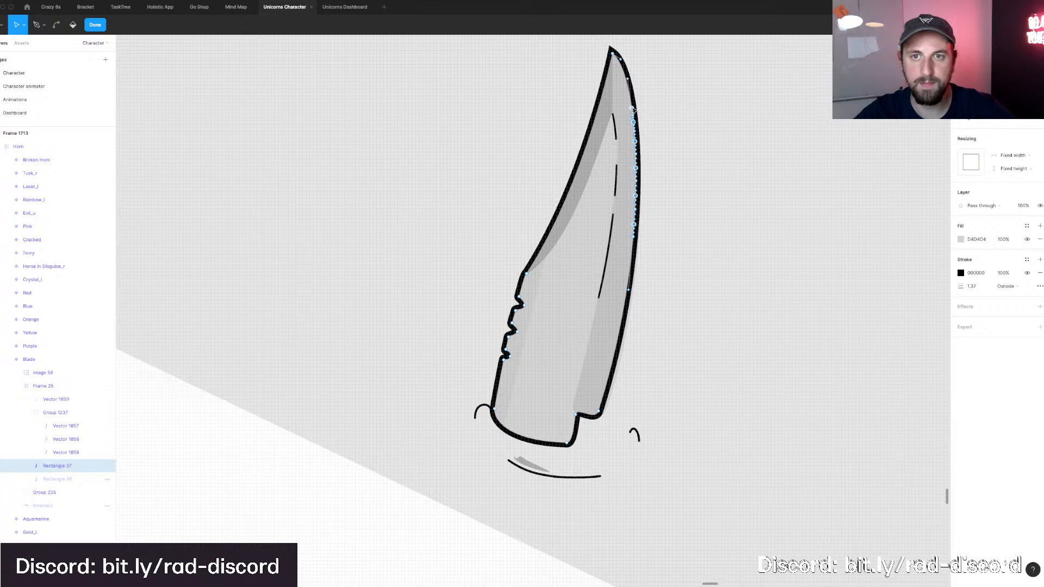
key(Left)
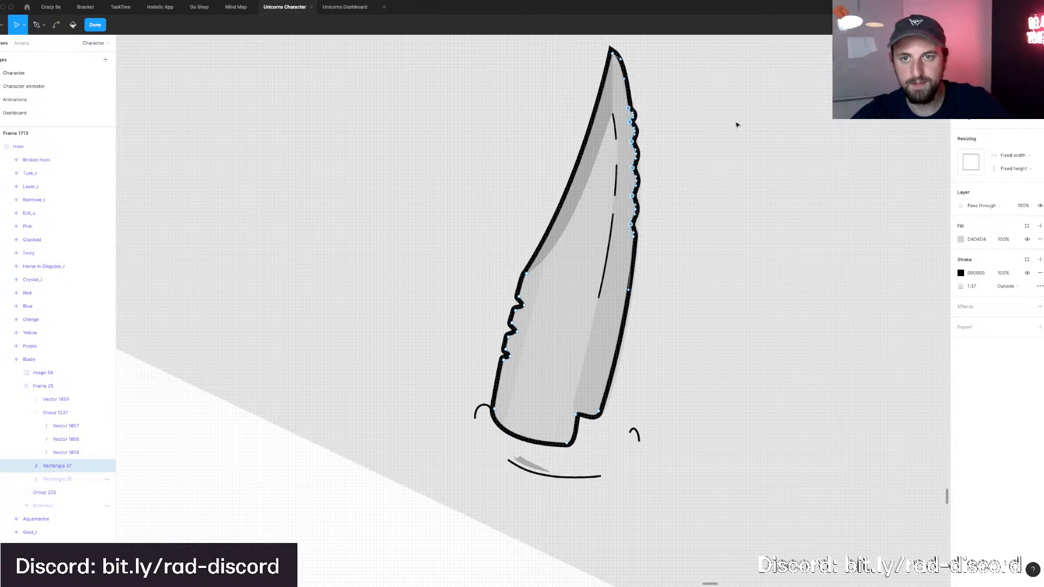
key(Escape)
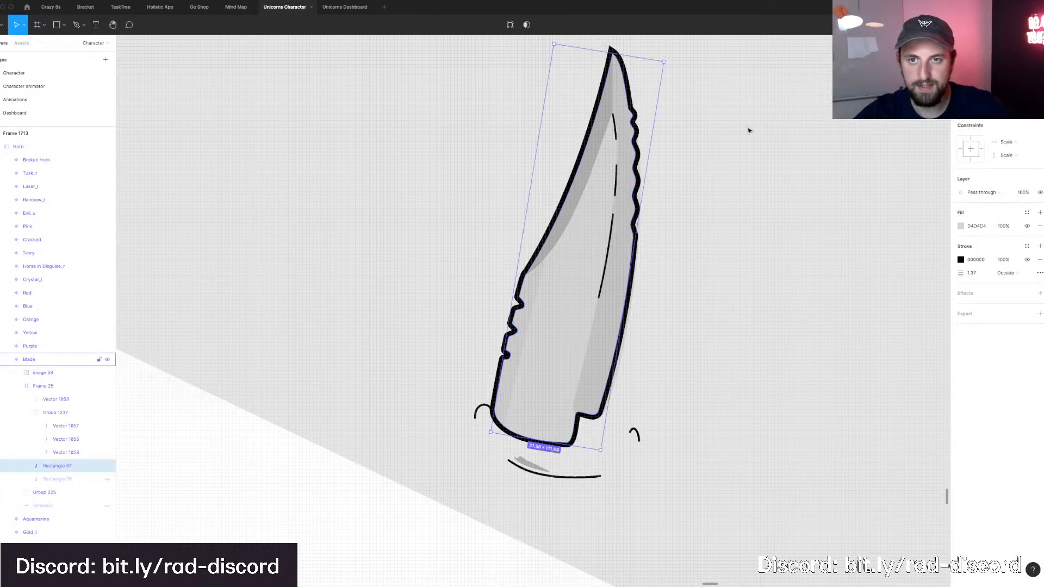
key(Escape)
Compare the serrated blade with the reference knife photo, undo the serrations on the right edge, and finish editing the outline.
scroll(748, 131, down, 5)
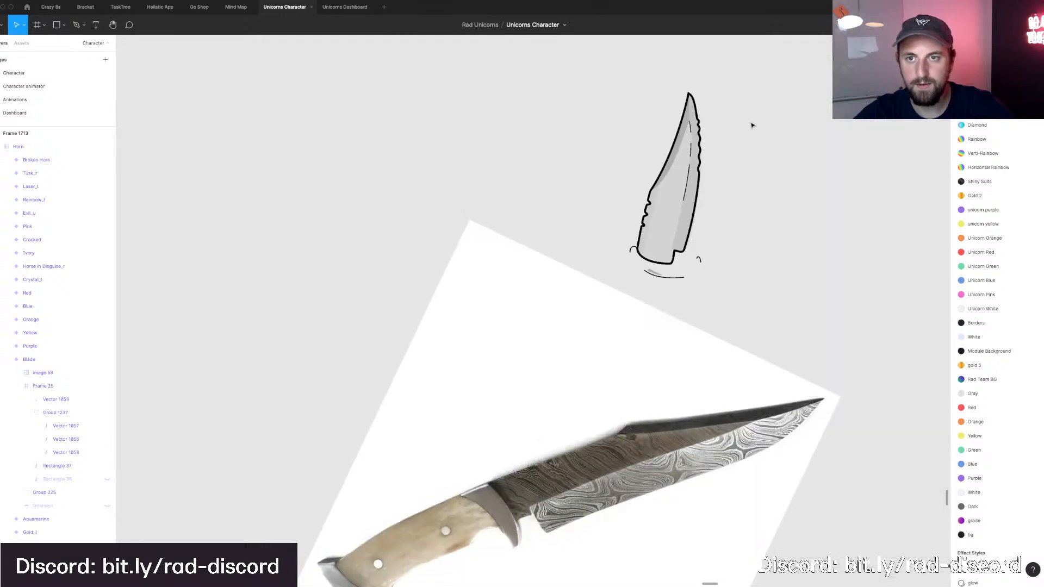
scroll(752, 126, up, 5)
key(ctrl+z)
key(Return)
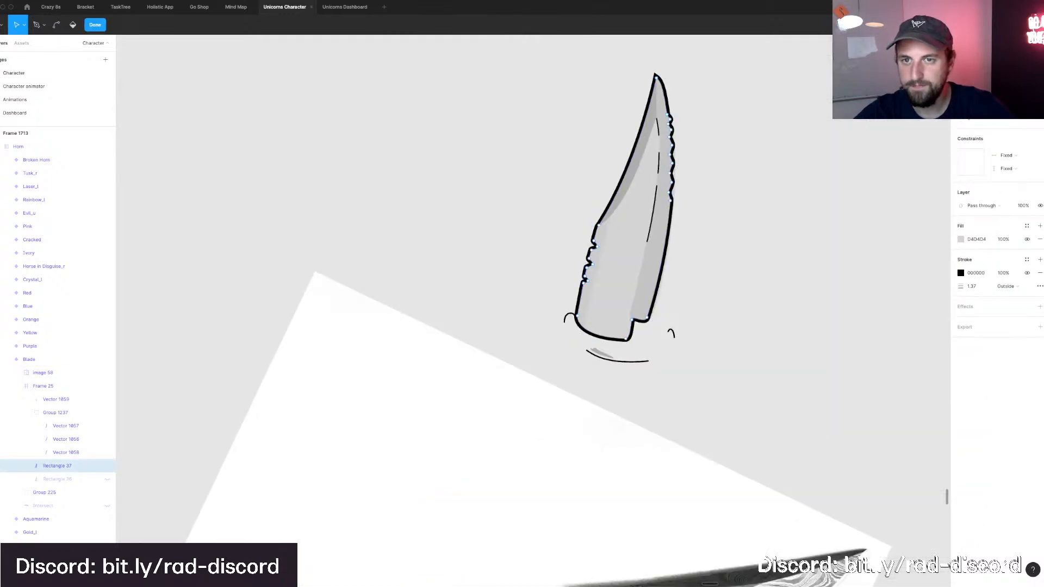
drag(661, 106, 682, 199)
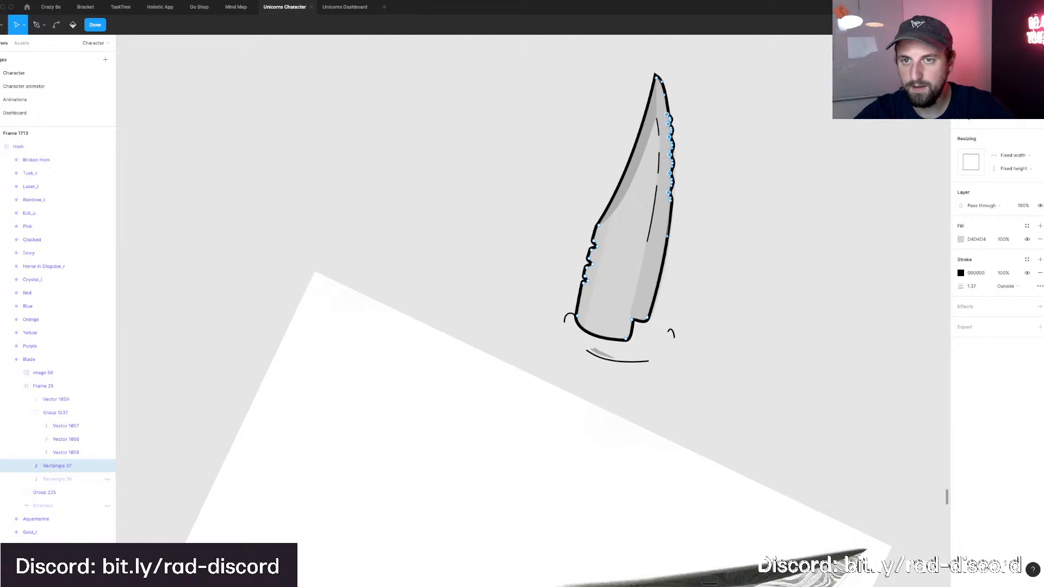
key(alt+h)
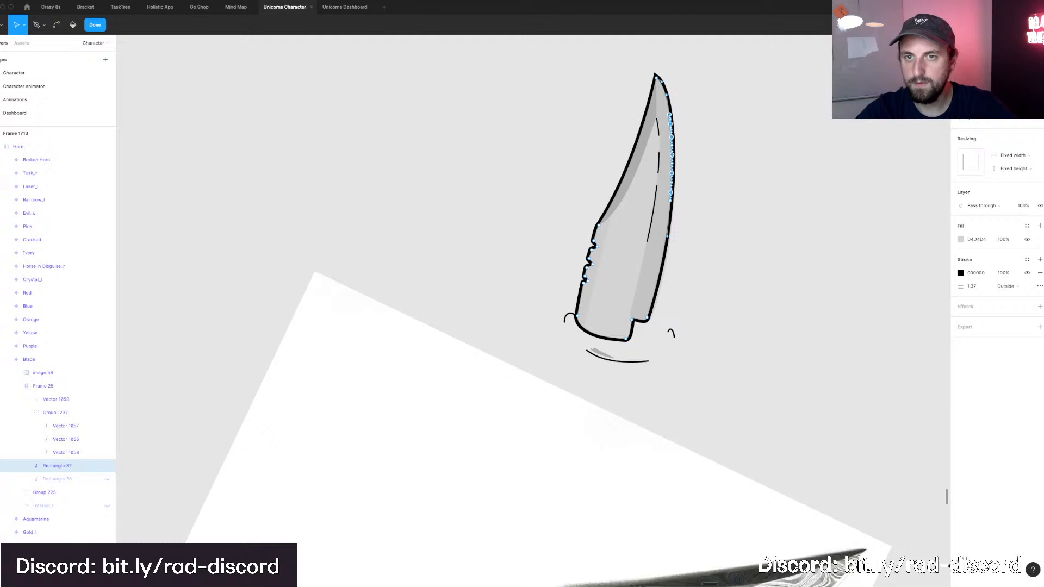
click(738, 97)
key(Escape)
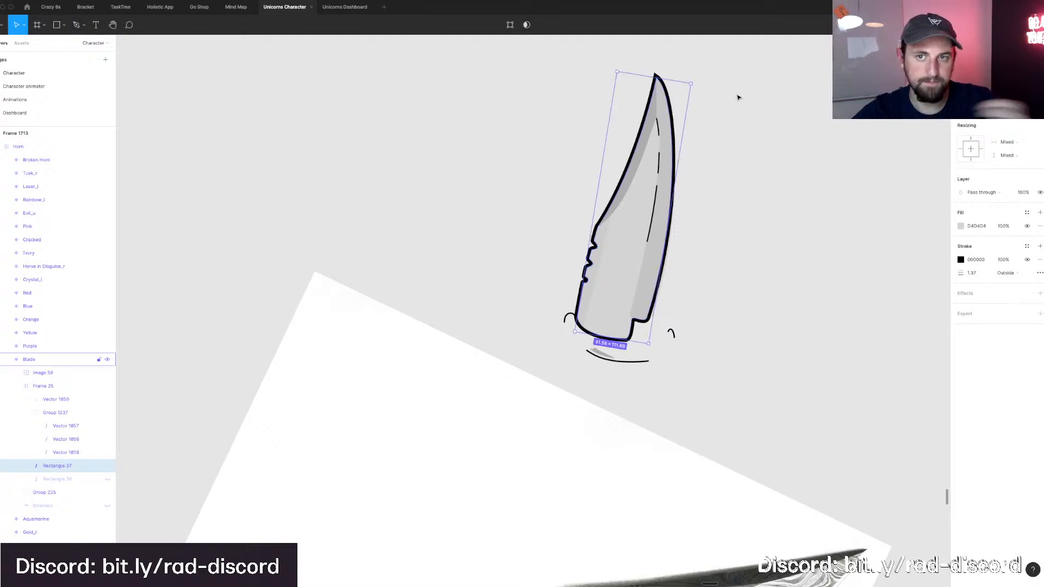
key(Escape)
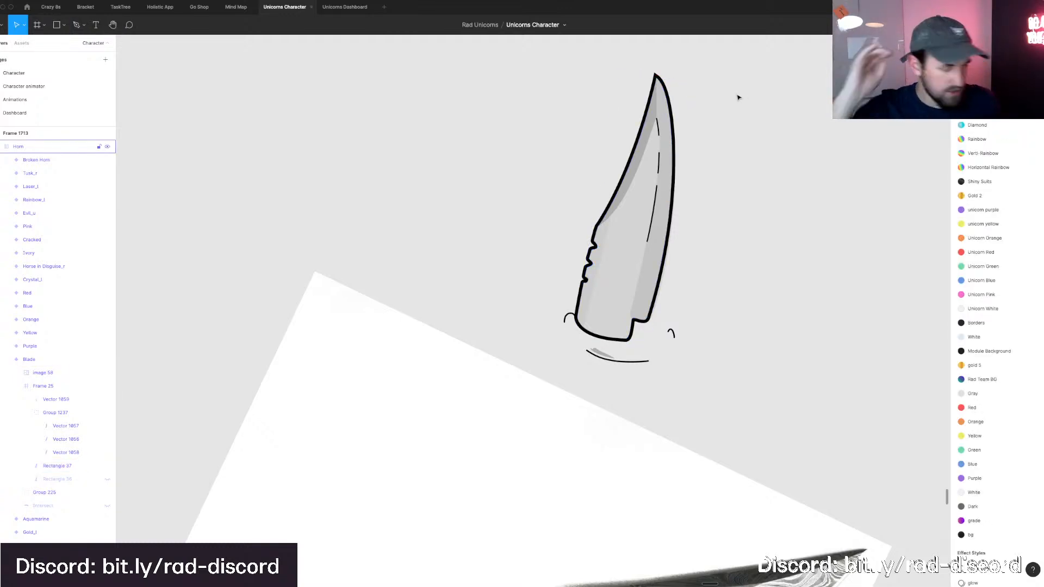
Open the outline of the shading shape along the blade's right edge and nudge its tip, middle and lower corner points inward to follow the edge.
scroll(692, 201, up, 2)
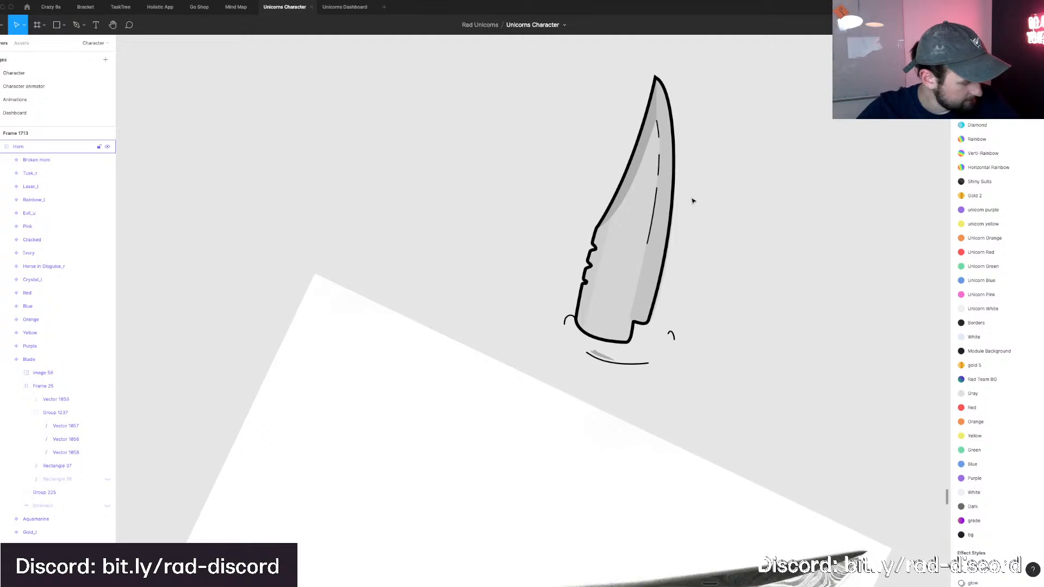
scroll(692, 201, down, 3)
scroll(692, 201, right, 3)
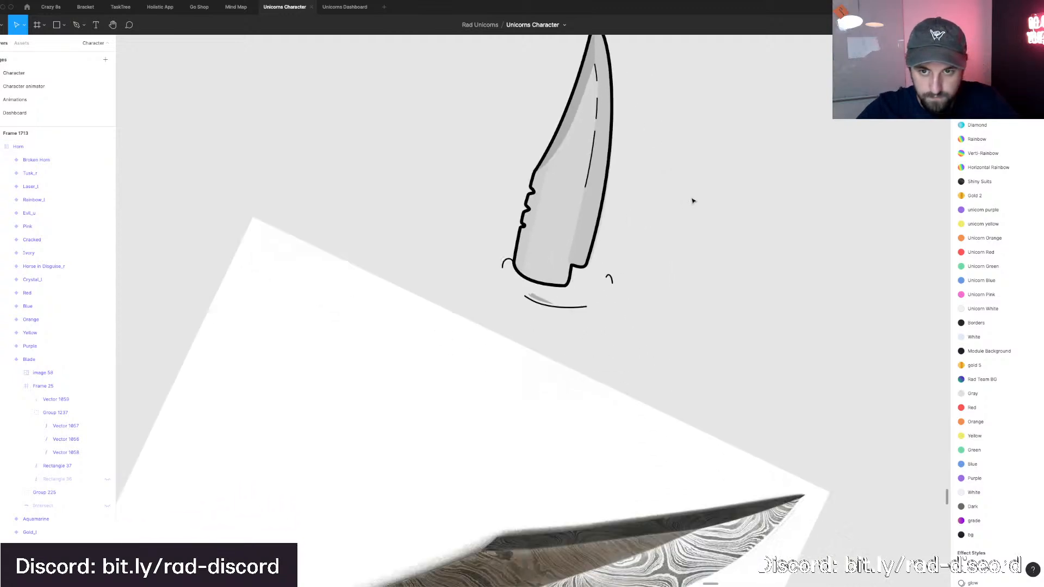
scroll(693, 201, down, 3)
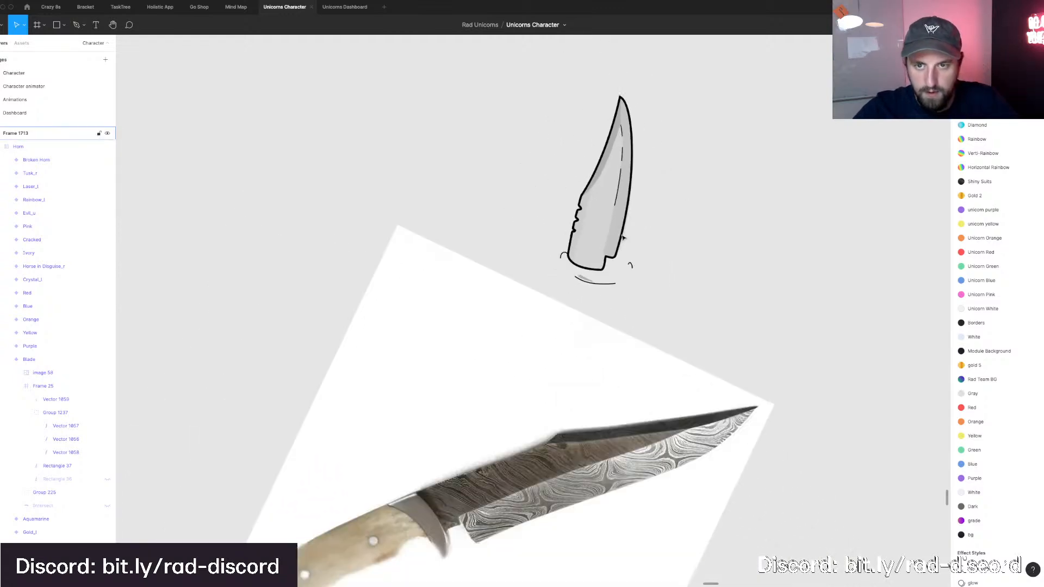
click(620, 235)
key(Return)
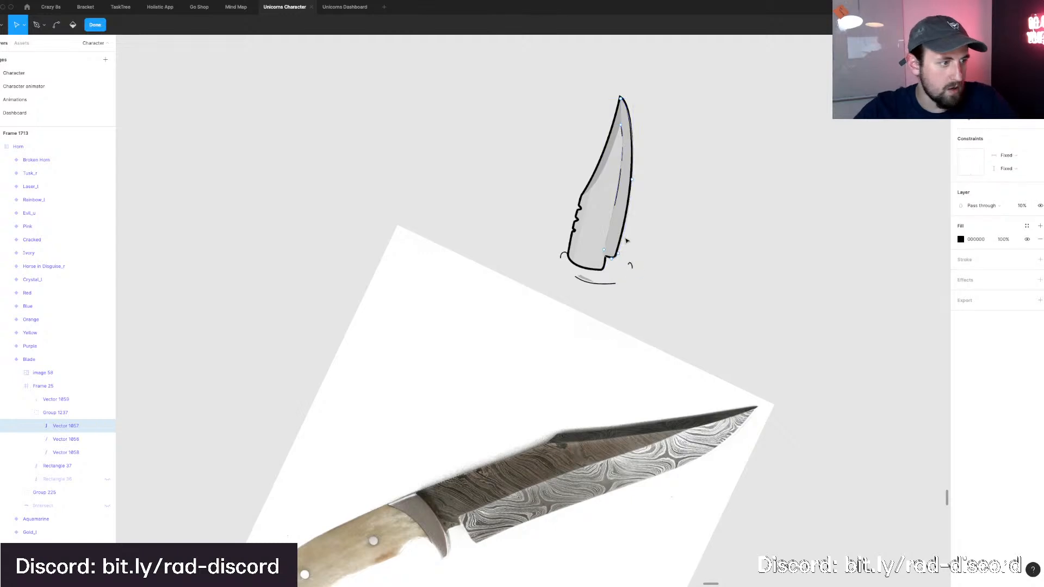
scroll(631, 240, up, 2)
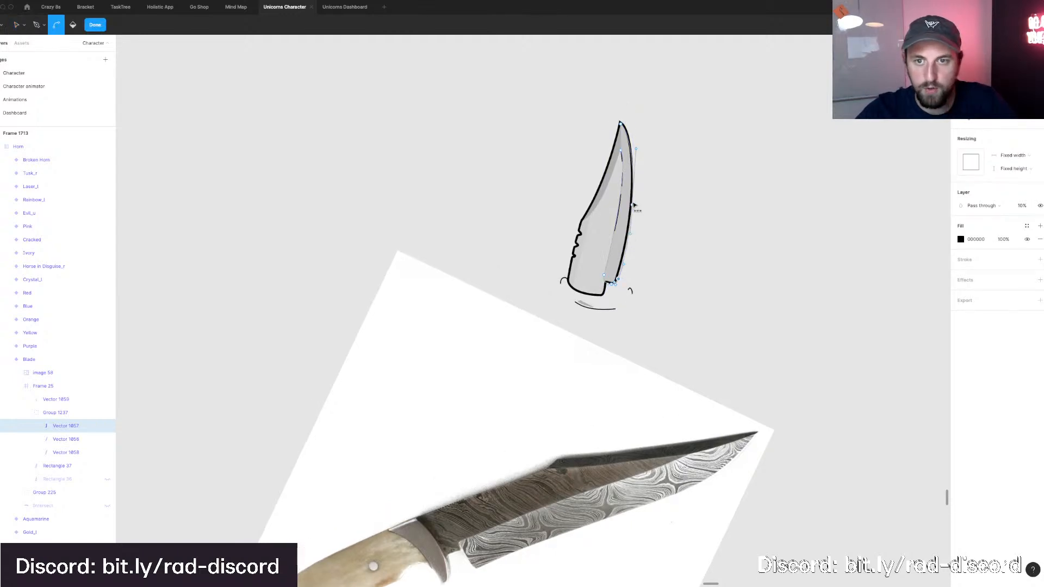
scroll(632, 203, up, 3)
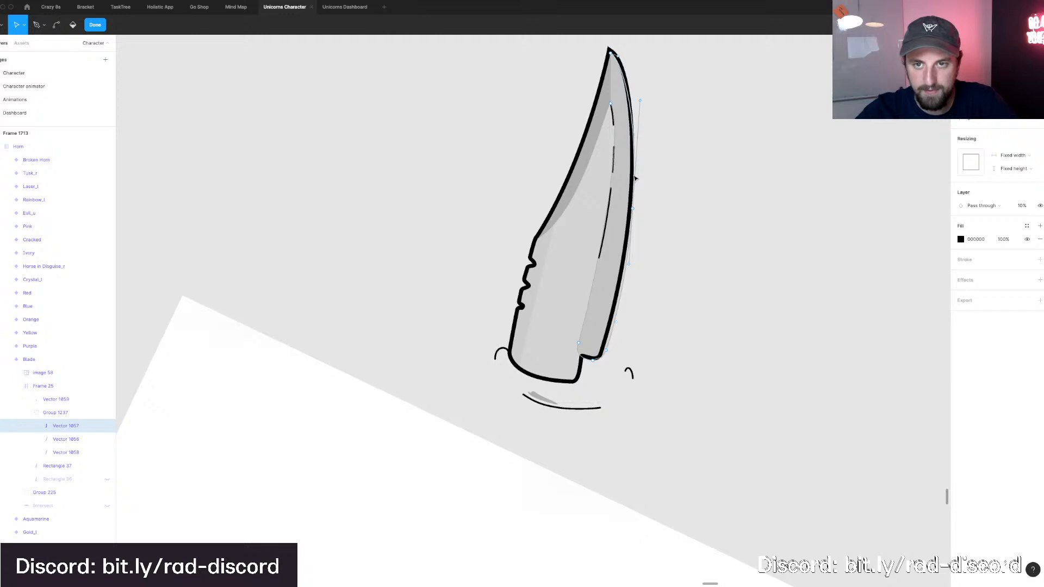
key(Left)
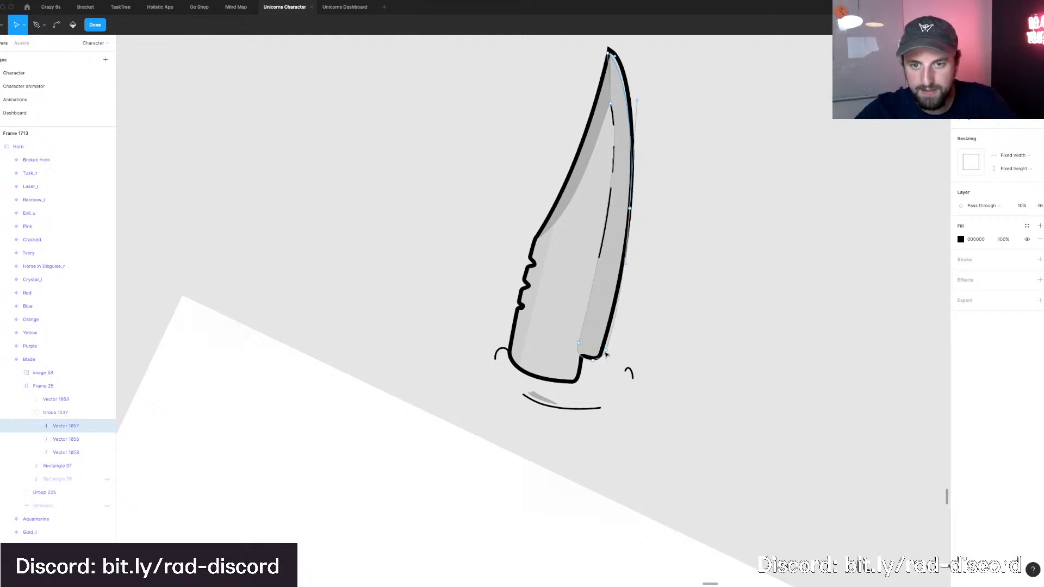
key(Left)
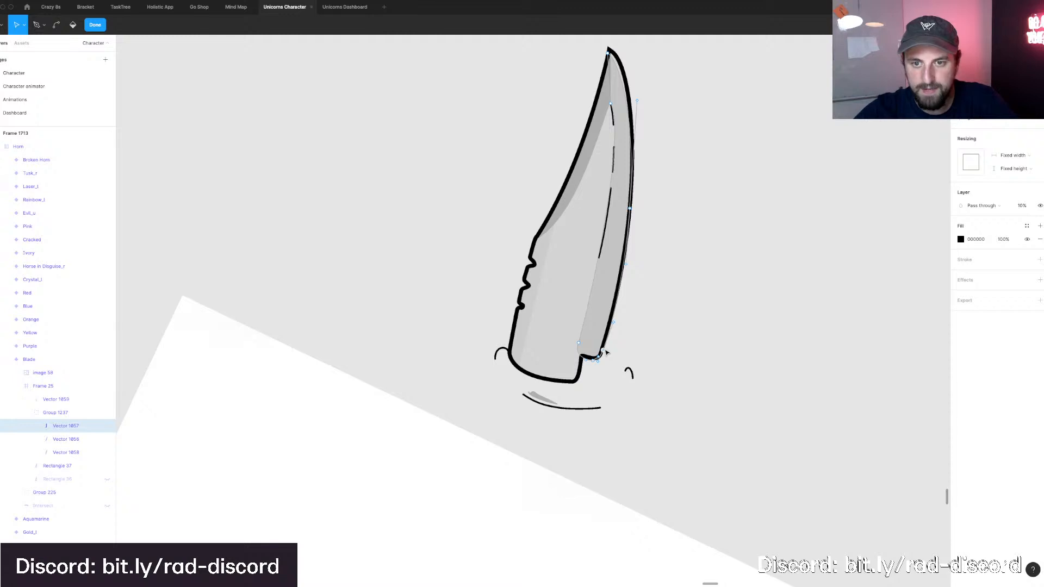
key(Left)
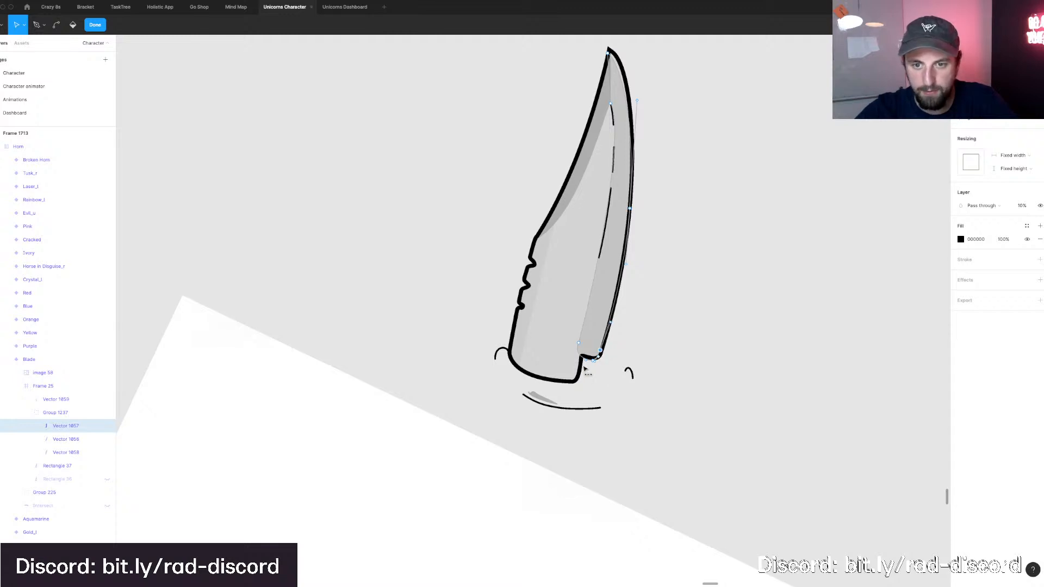
Fine-tune the lower corner points of the right-edge shading to fit inside the base notch, and finish editing the shape.
scroll(598, 362, up, 5)
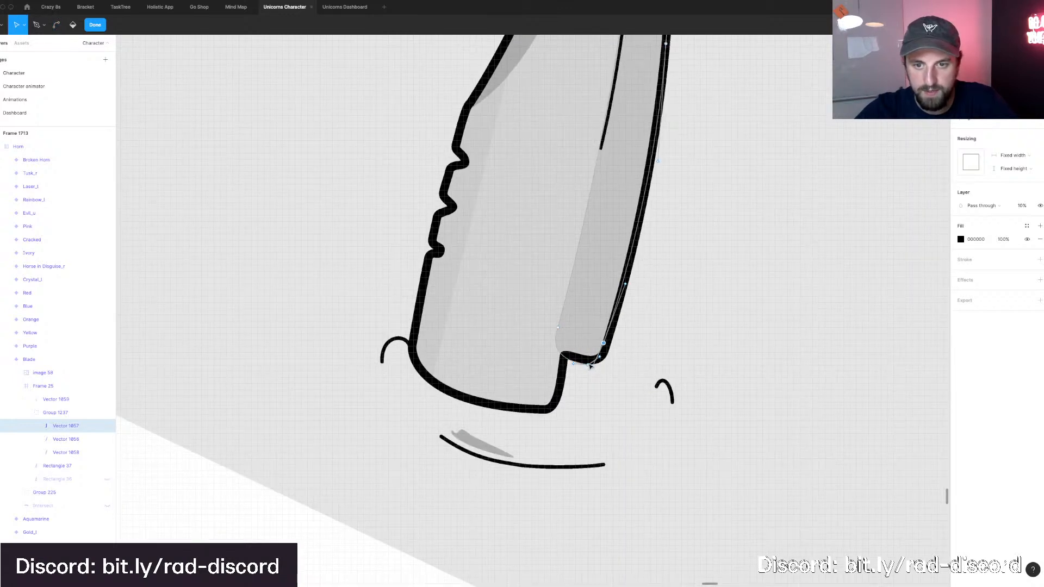
scroll(589, 366, up, 5)
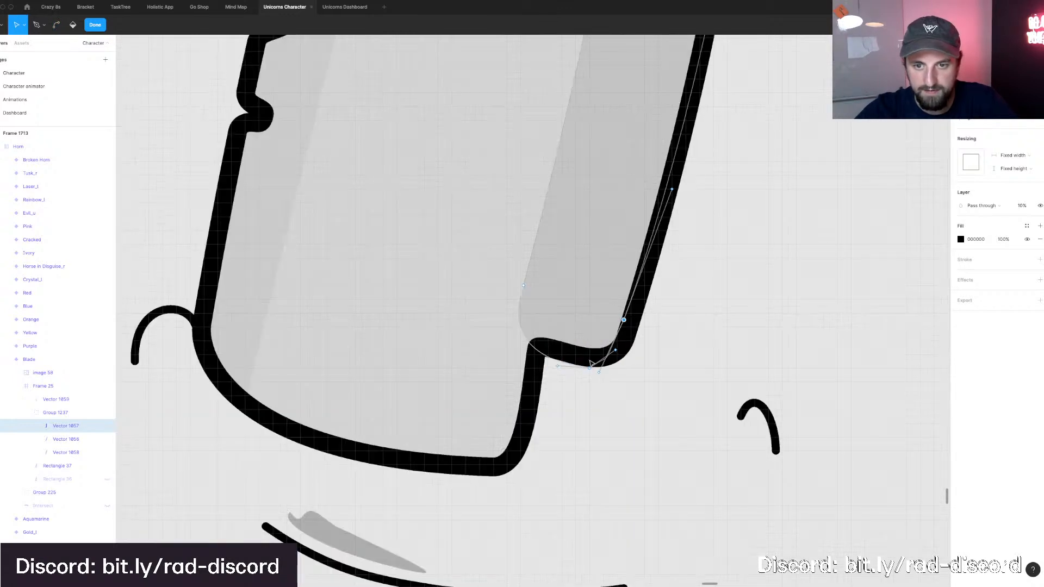
click(625, 320)
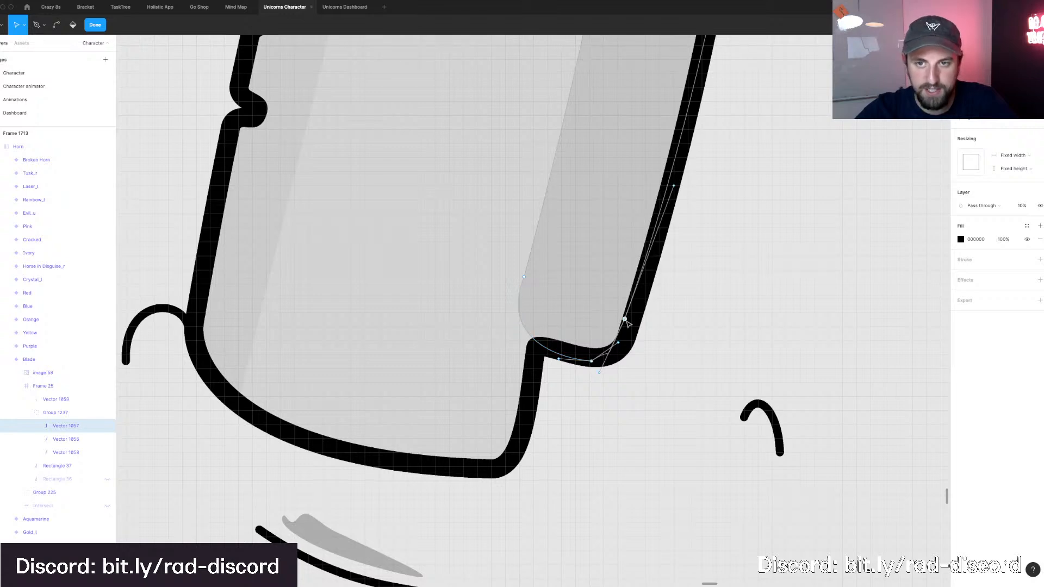
scroll(627, 324, down, 5)
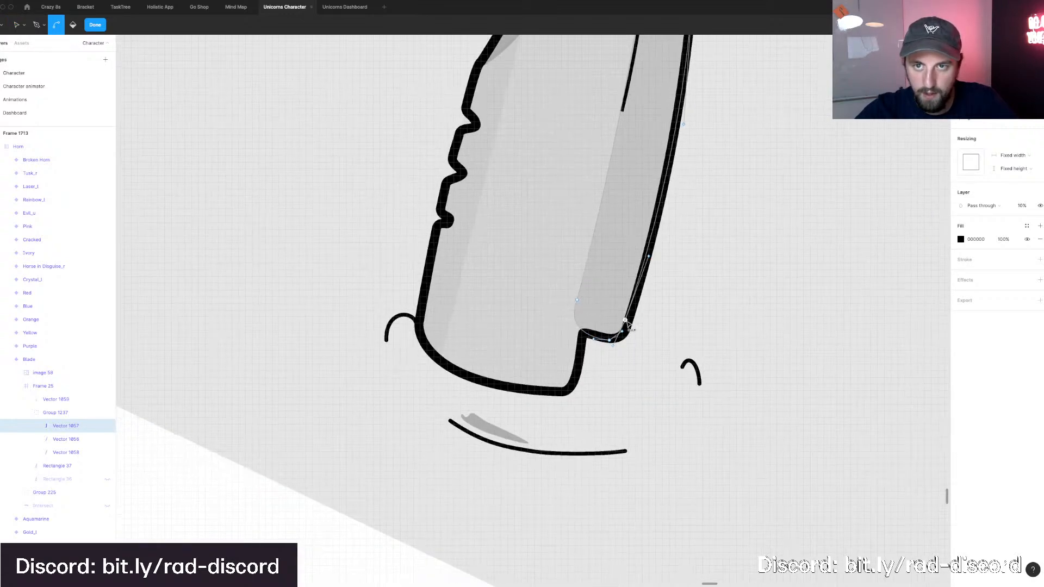
scroll(629, 326, down, 3)
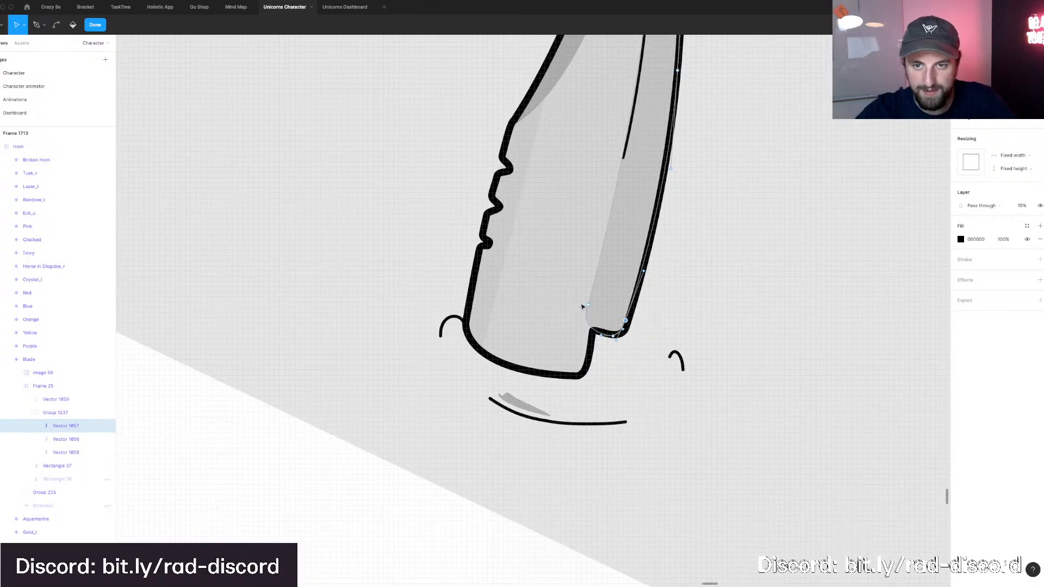
key(Escape)
scroll(473, 275, down, 3)
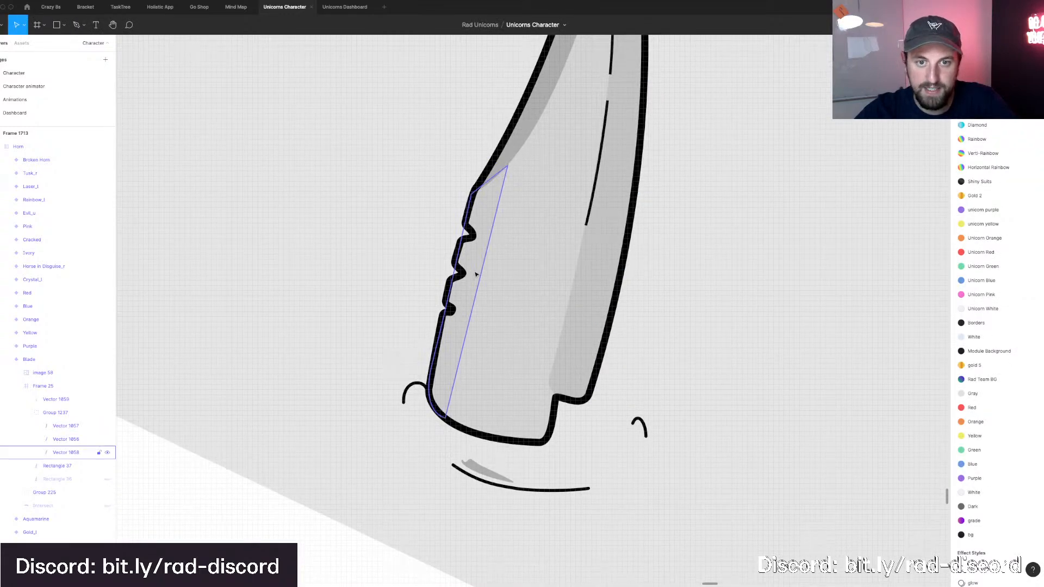
Draw a line with the Pen tool from the blade's lower left corner past the base notch, and bend it to follow the base.
scroll(473, 275, down, 5)
scroll(478, 276, up, 2)
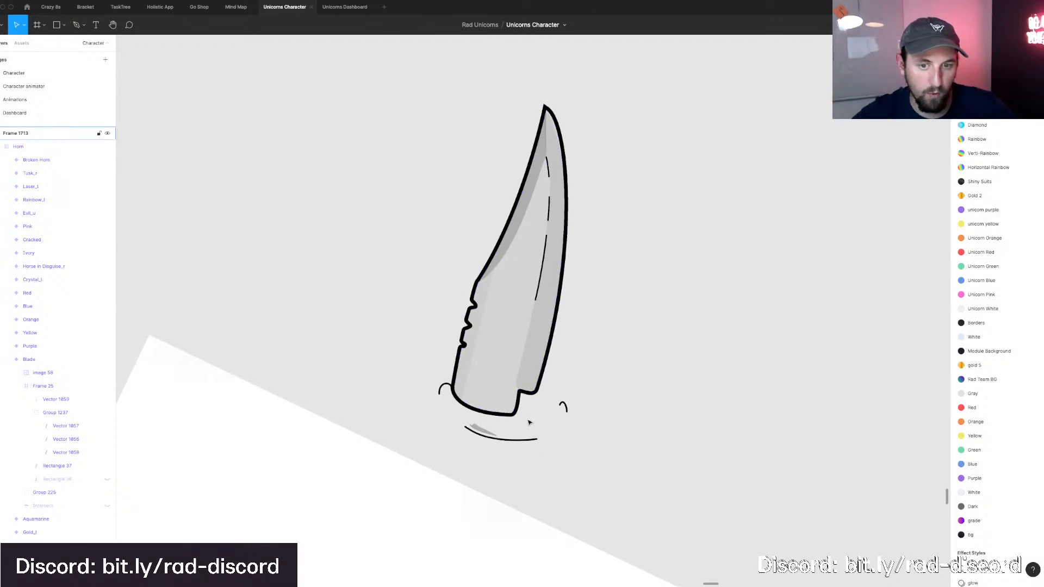
scroll(503, 416, down, 2)
key(p)
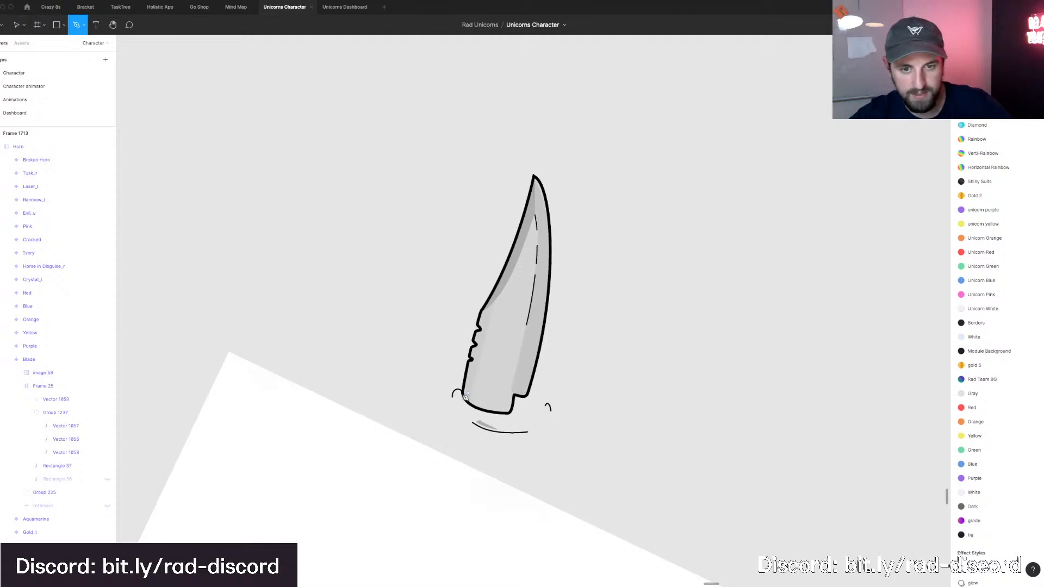
click(463, 392)
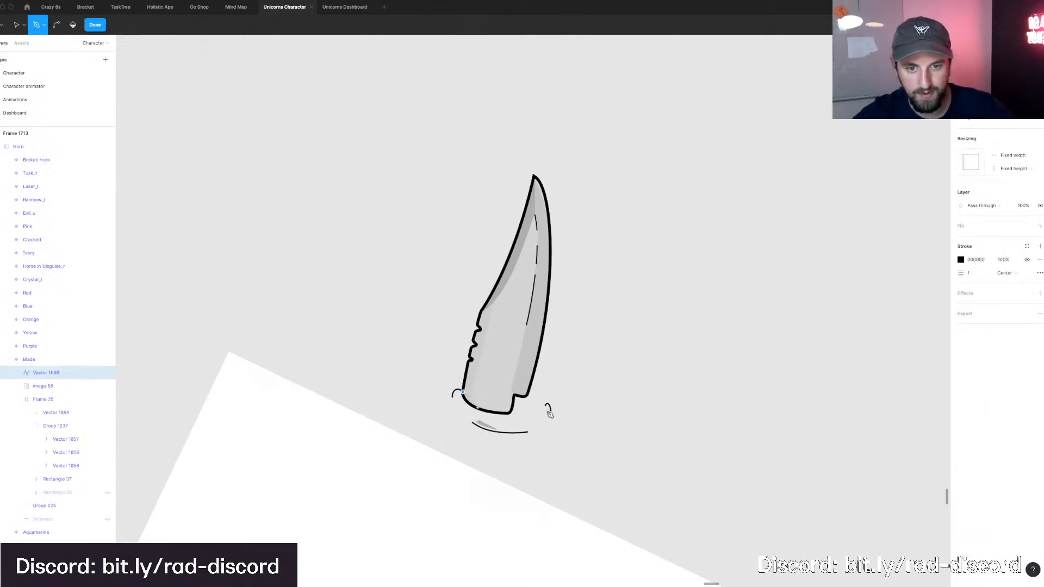
click(541, 407)
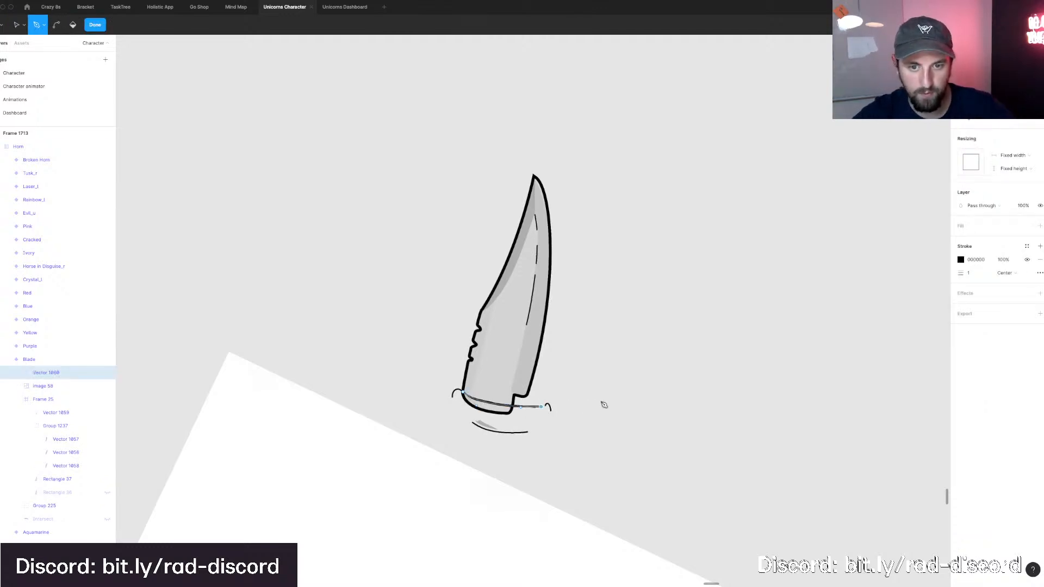
drag(602, 400, 481, 413)
key(Escape)
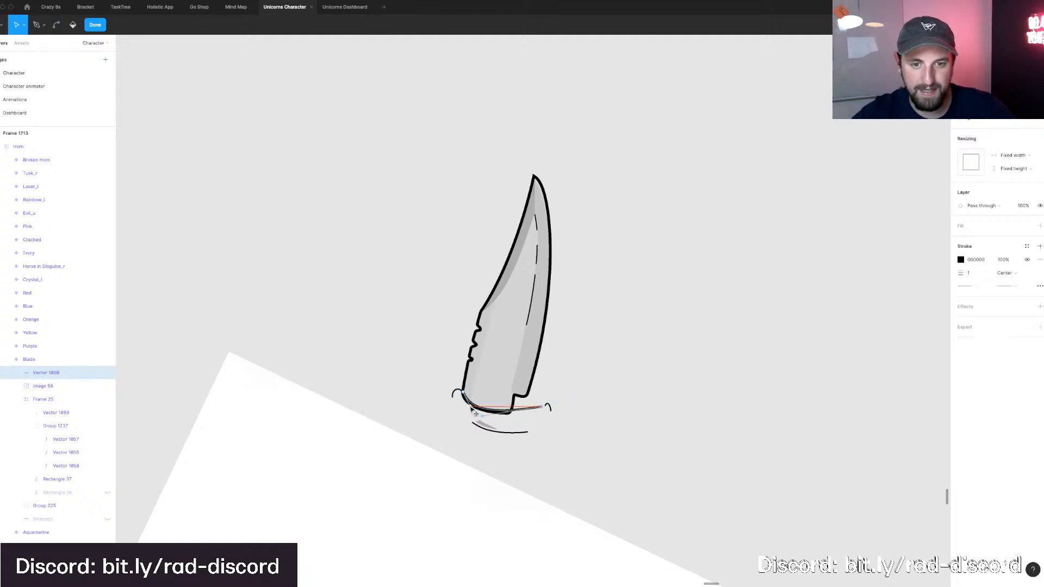
Add a second, lower curve from the line's right end back to the left corner, closing a crescent-shaped band under the blade.
key(p)
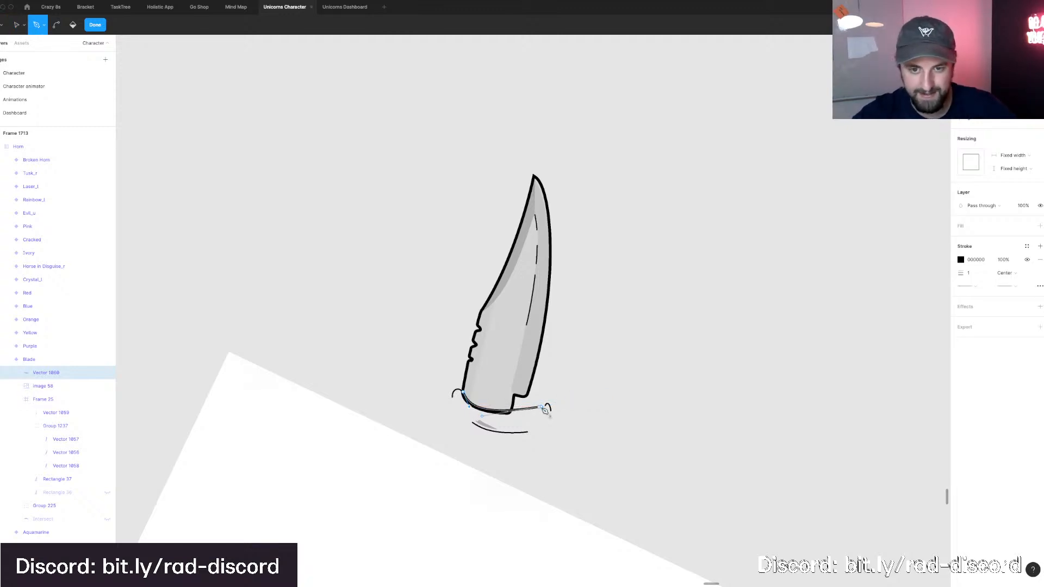
drag(542, 407, 431, 370)
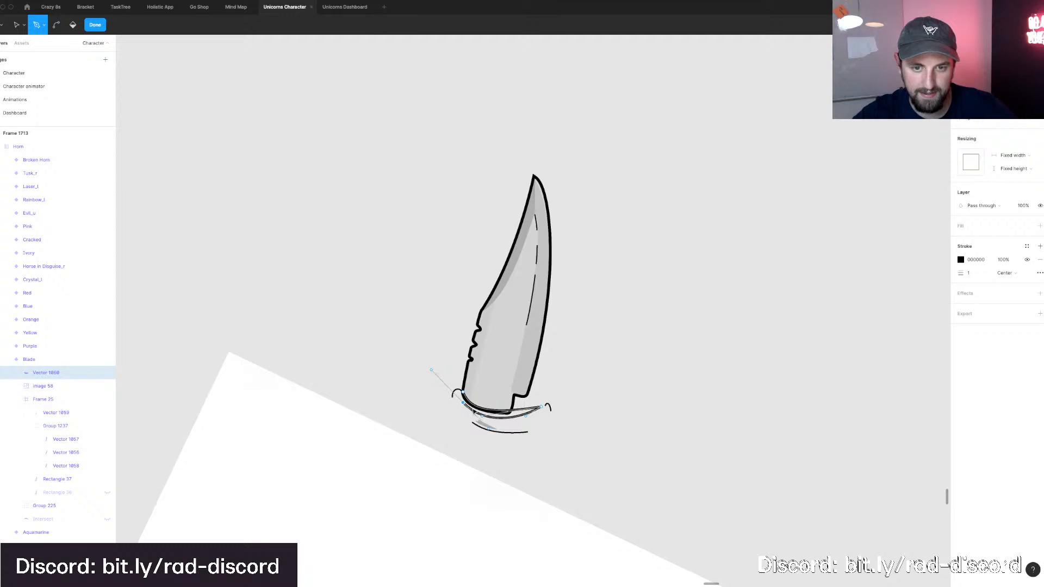
key(v)
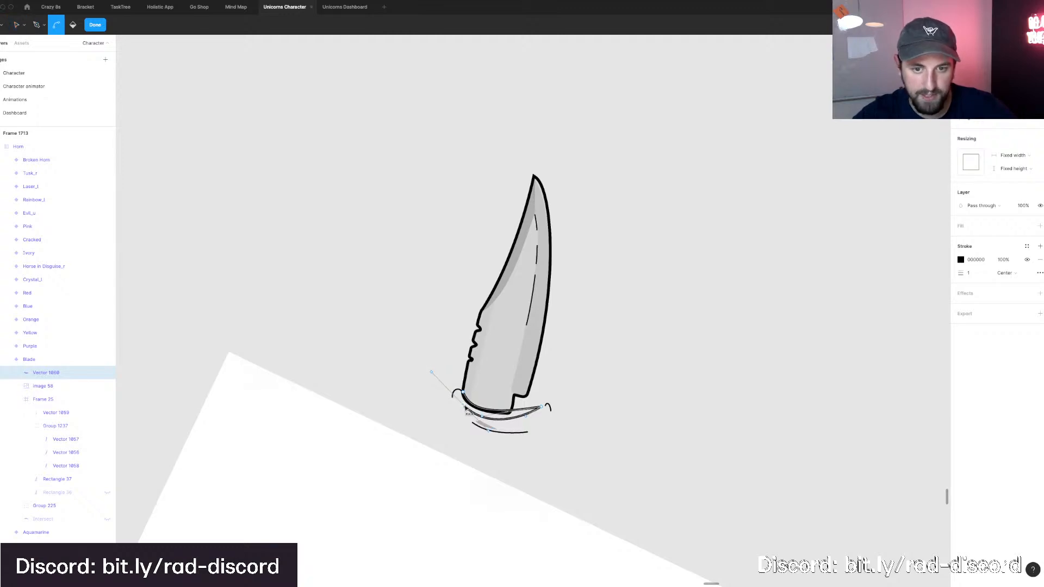
scroll(466, 411, up, 3)
key(p)
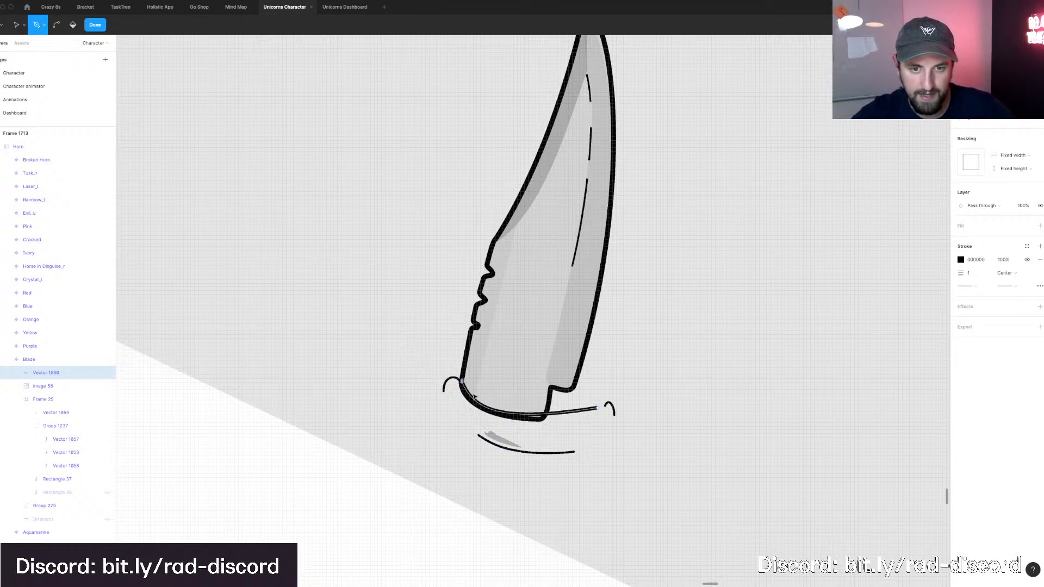
key(super)
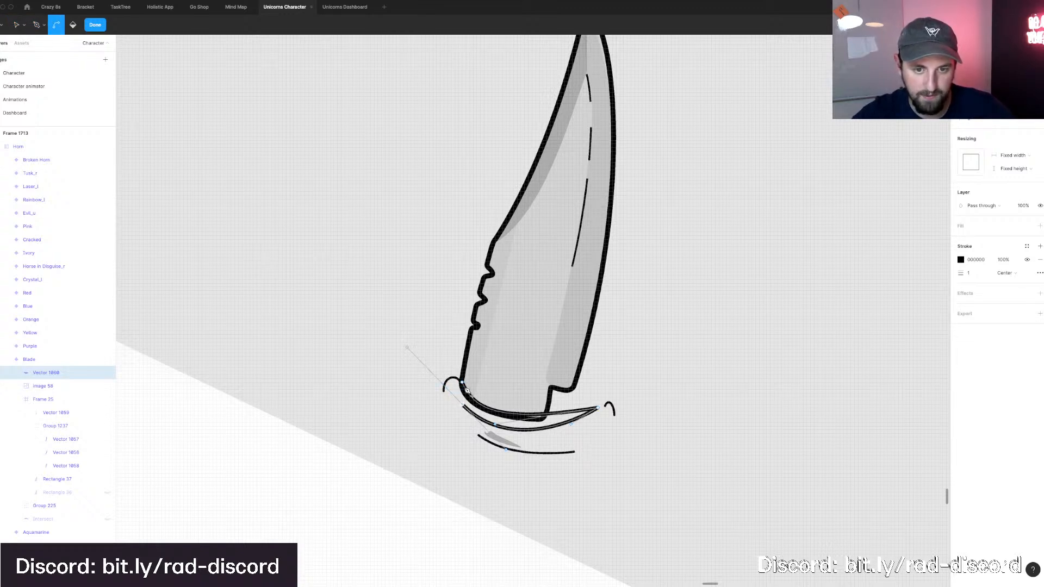
key(super)
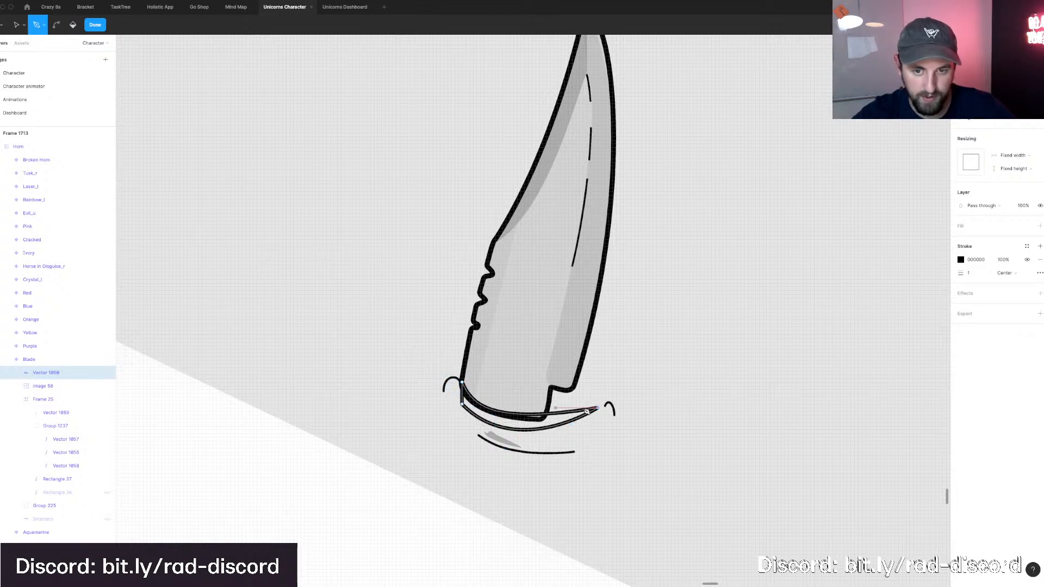
Nudge the crescent's right tip inward, finish editing the path, and give the shape a C4C4C4 fill.
key(v)
drag(598, 409, 593, 410)
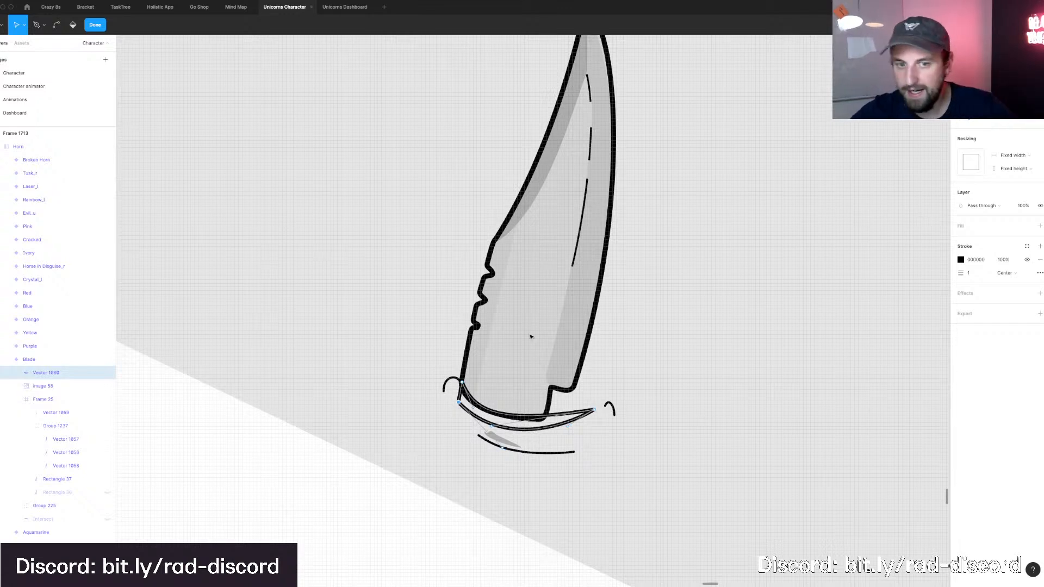
drag(433, 362, 475, 418)
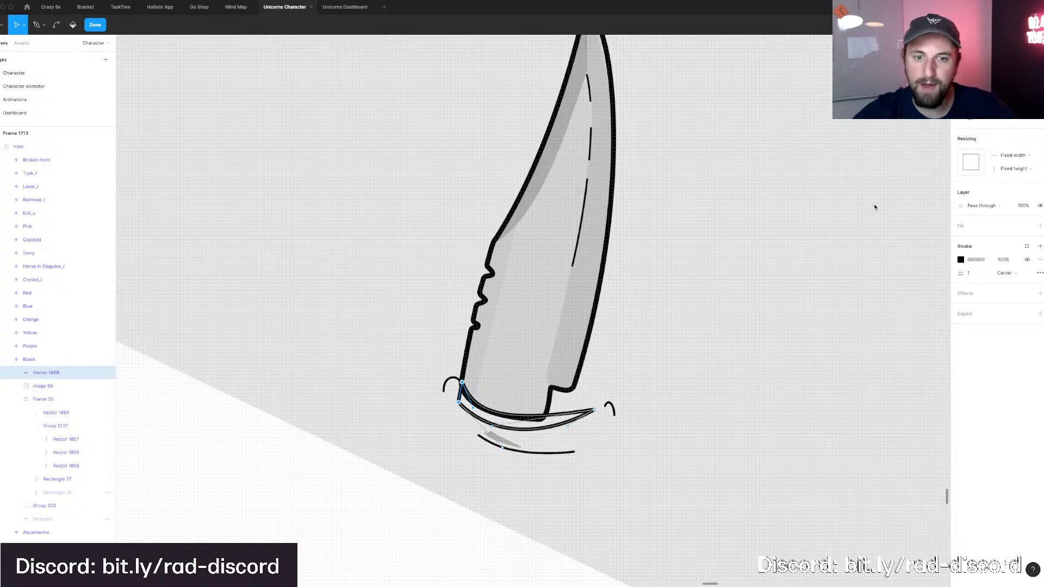
key(Escape)
key(Escape)
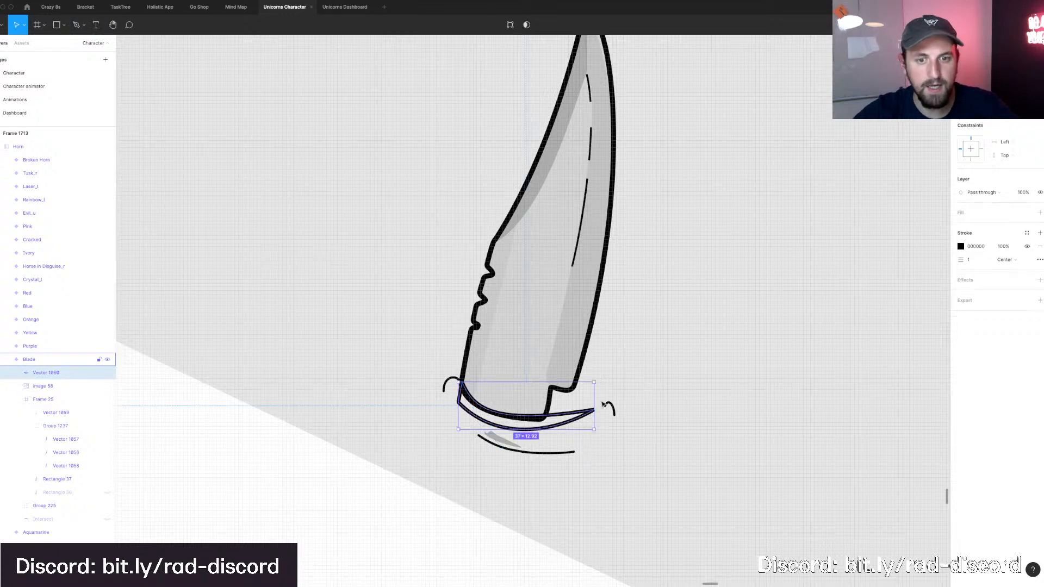
click(1039, 212)
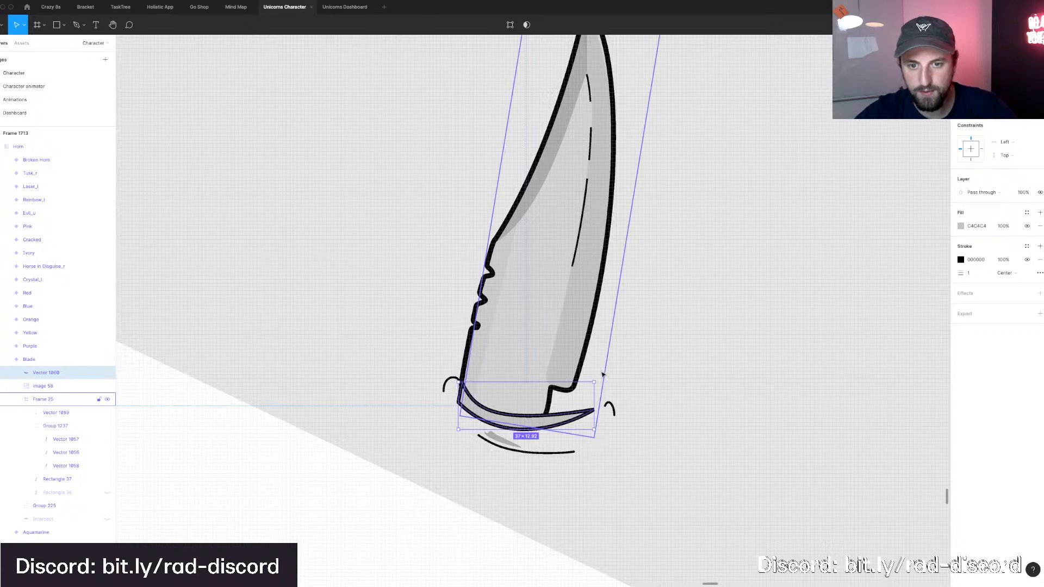
Reshape the crescent by raising its left corner points up the blade's edge and adjusting the curve handles so it covers the base.
key(Return)
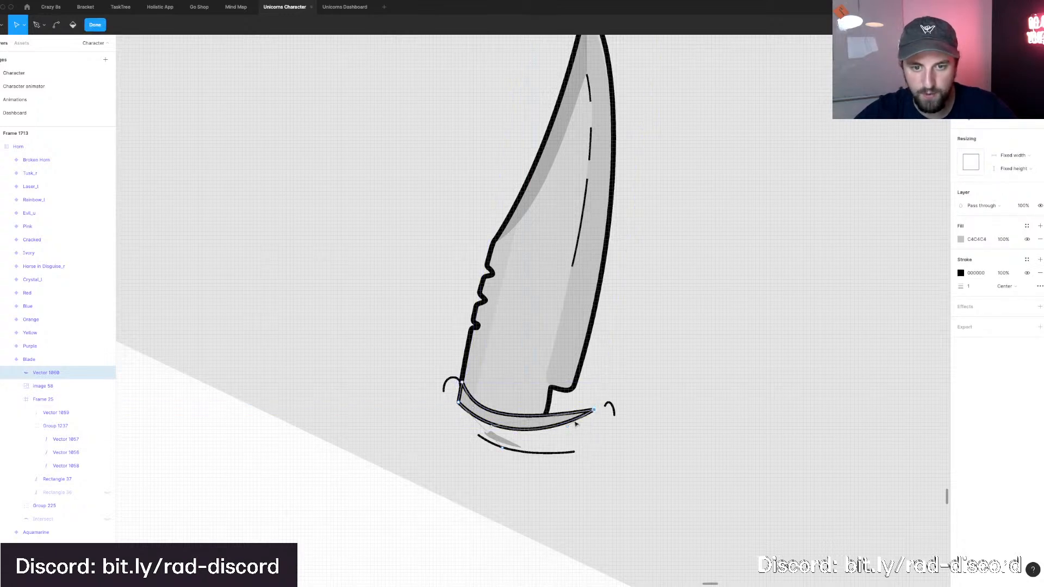
scroll(576, 424, up, 3)
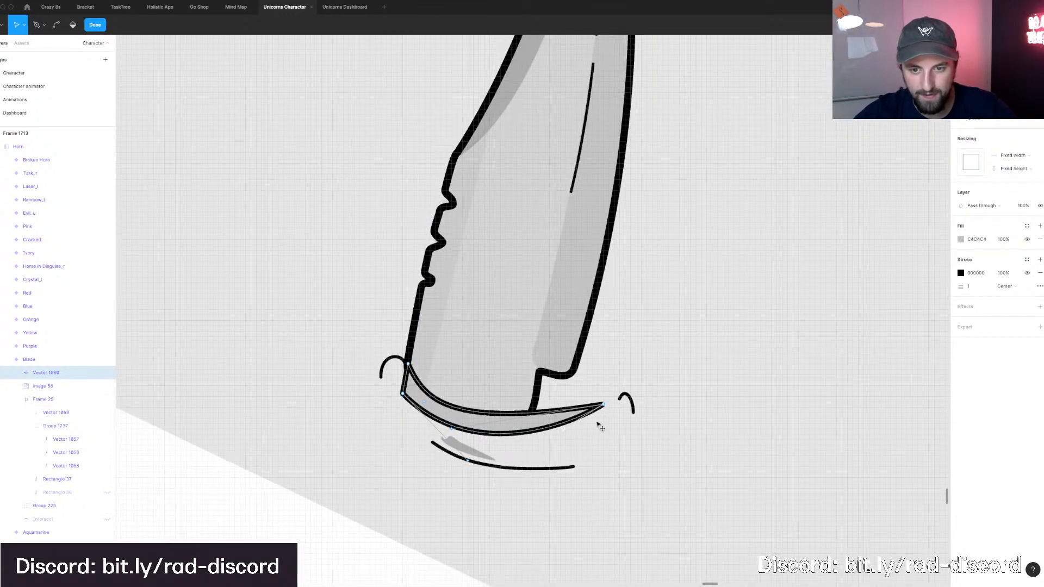
drag(597, 421, 616, 408)
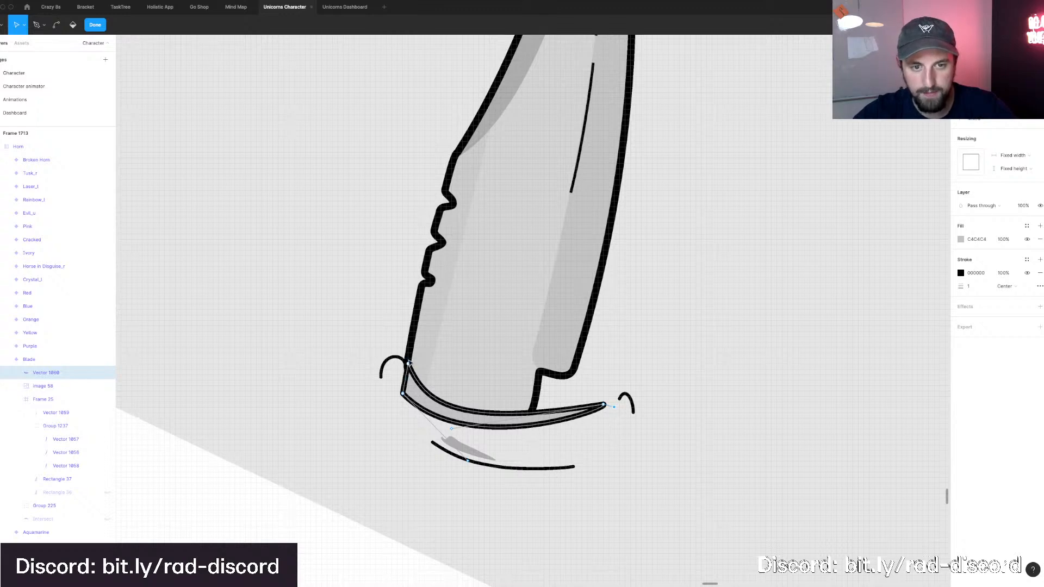
drag(409, 362, 408, 353)
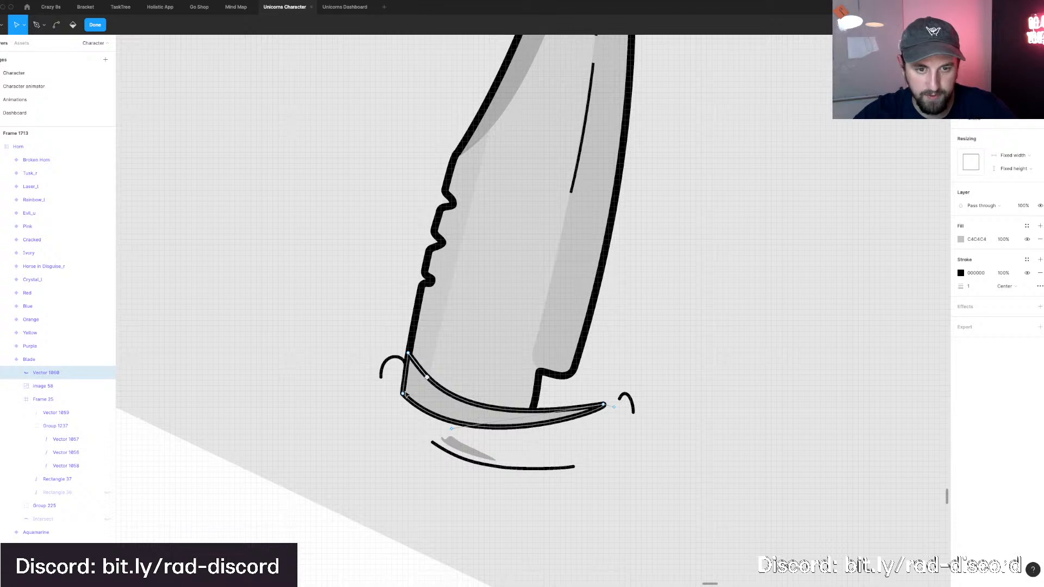
drag(407, 361, 416, 355)
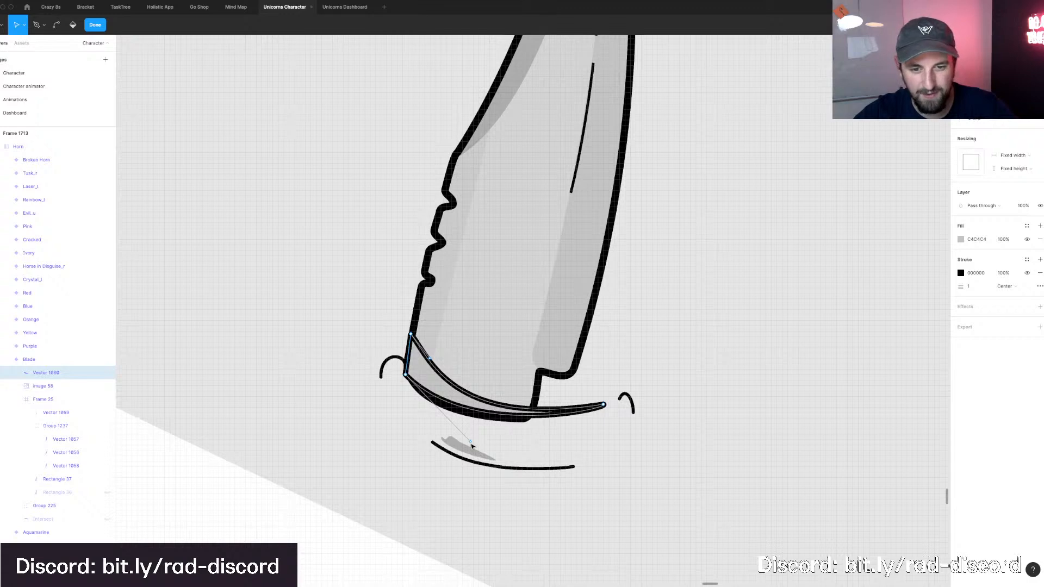
drag(471, 445, 459, 412)
click(452, 429)
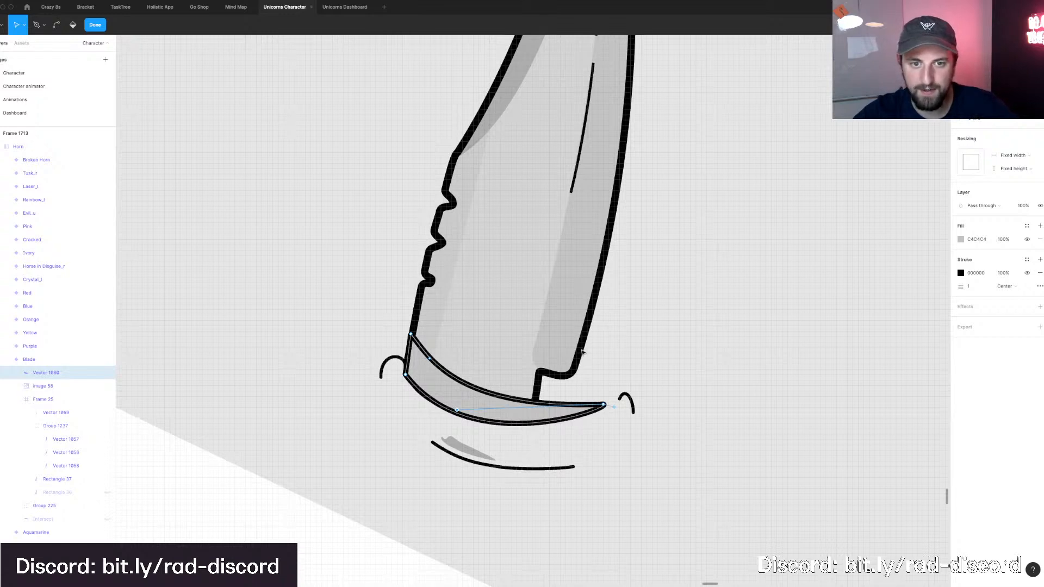
Set the stroke width of the main blade shape to 2.06.
click(488, 329)
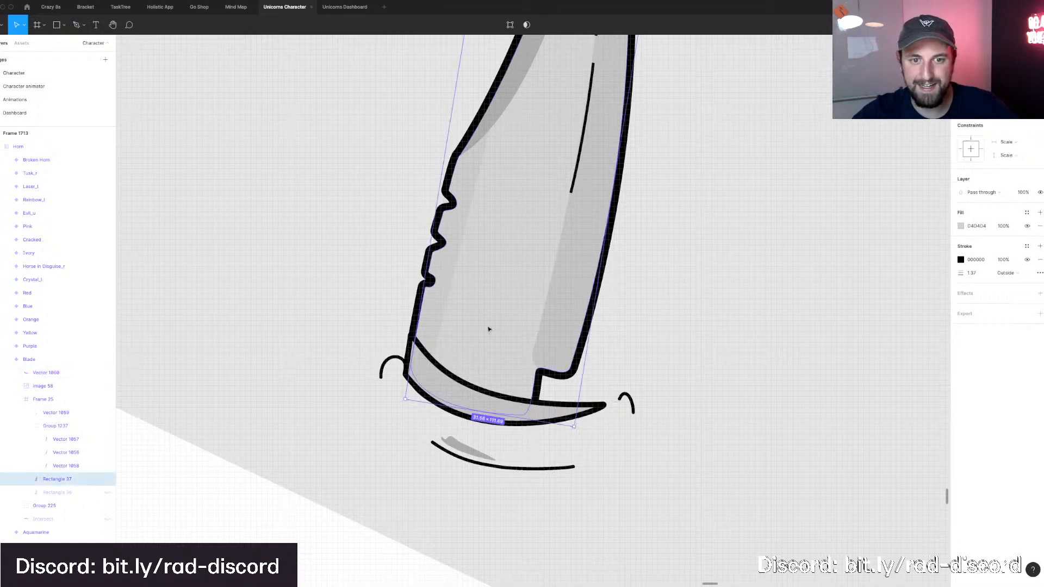
click(973, 273)
text(2.06)
key(Return)
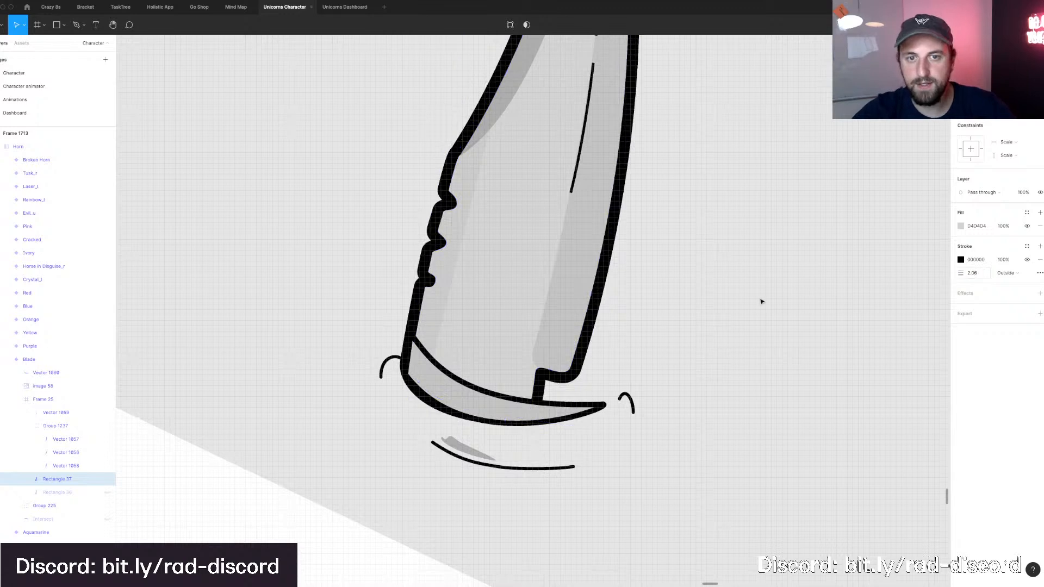
scroll(627, 282, down, 3)
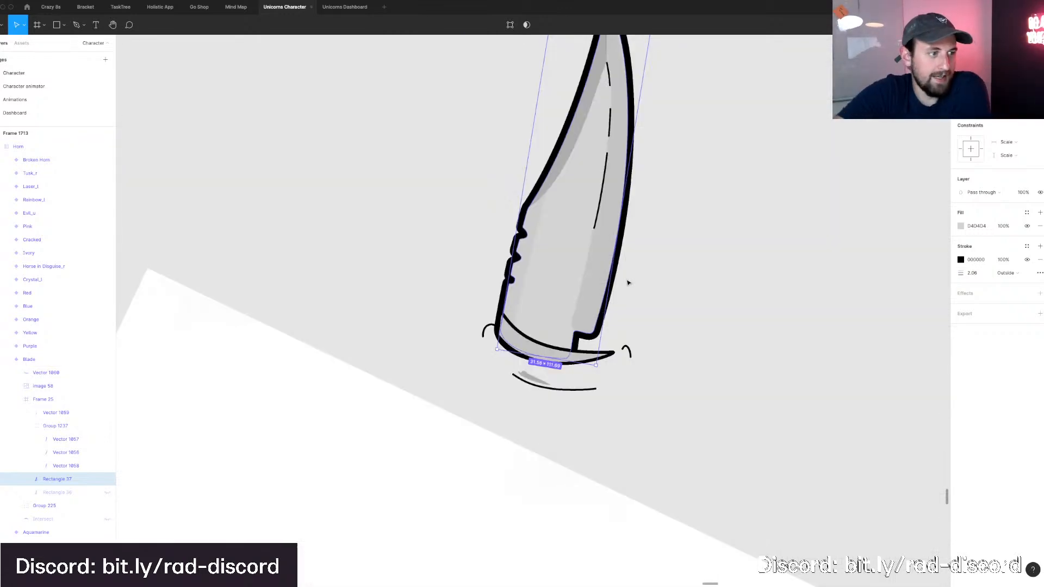
scroll(562, 345, up, 1)
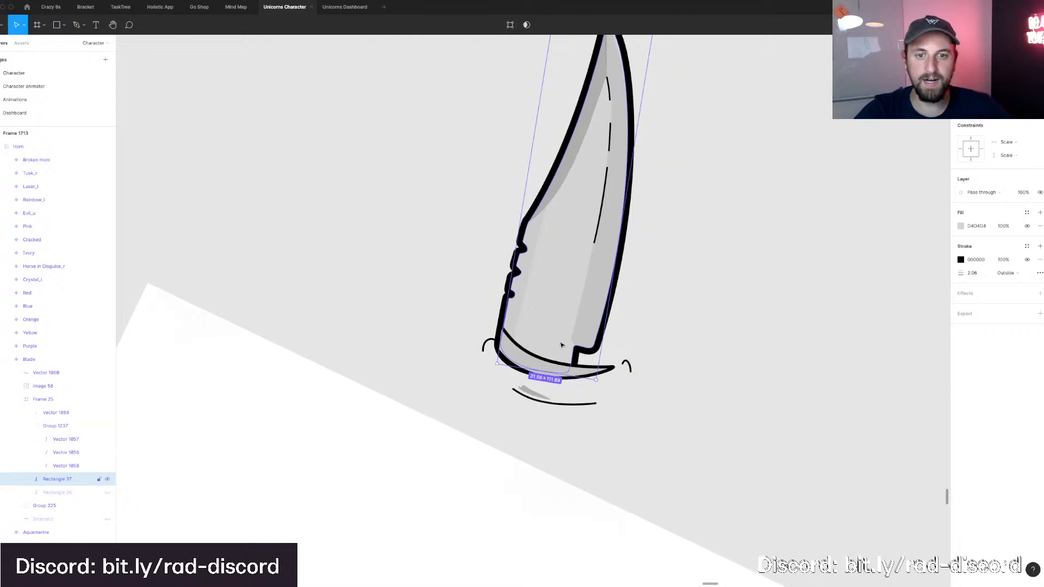
Set the stroke width of the crescent band at the base to 2.06, matching the blade outline.
click(531, 354)
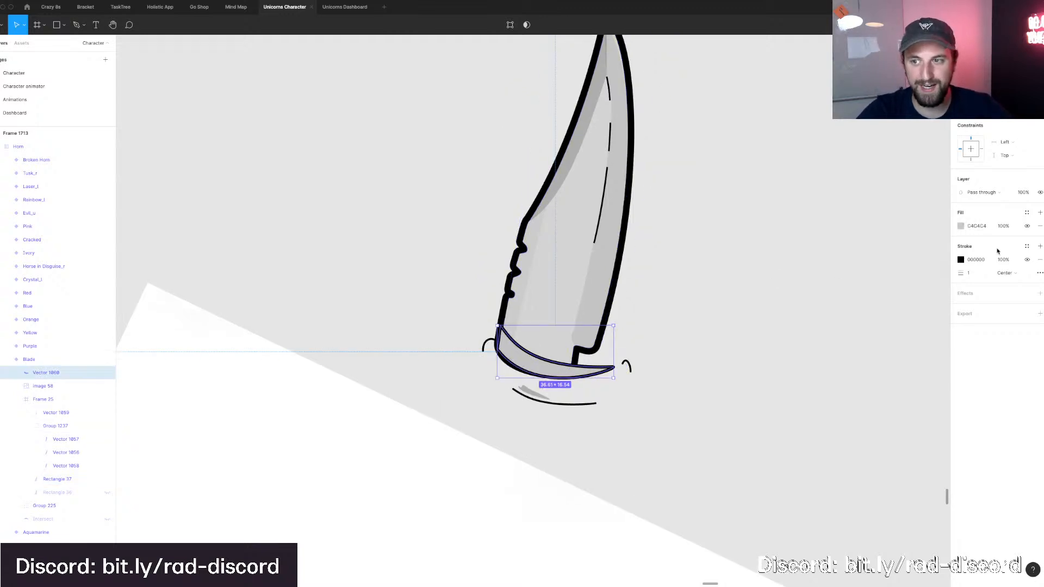
click(970, 273)
text(2.06)
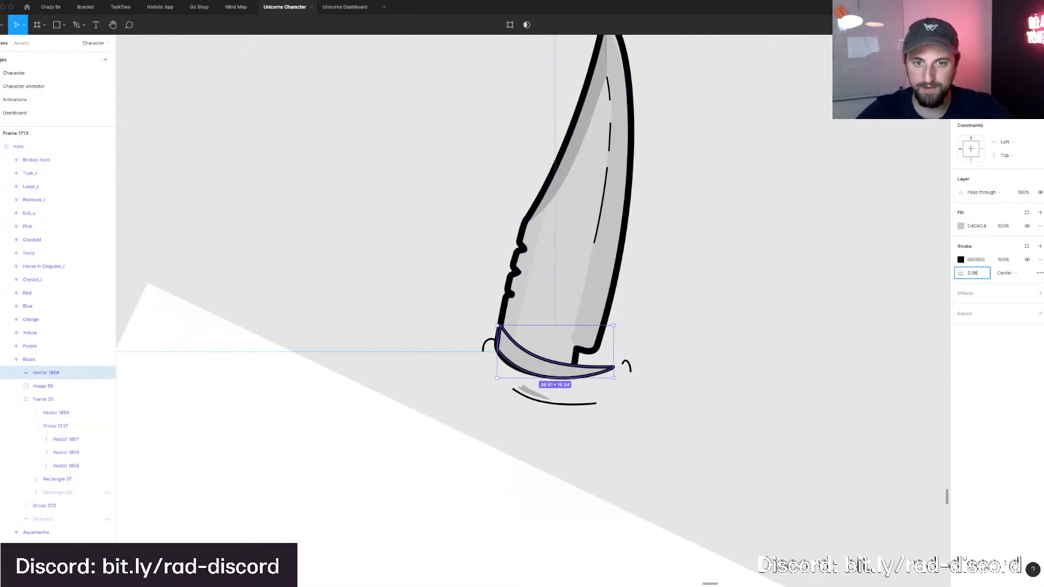
key(Return)
scroll(820, 251, up, 3)
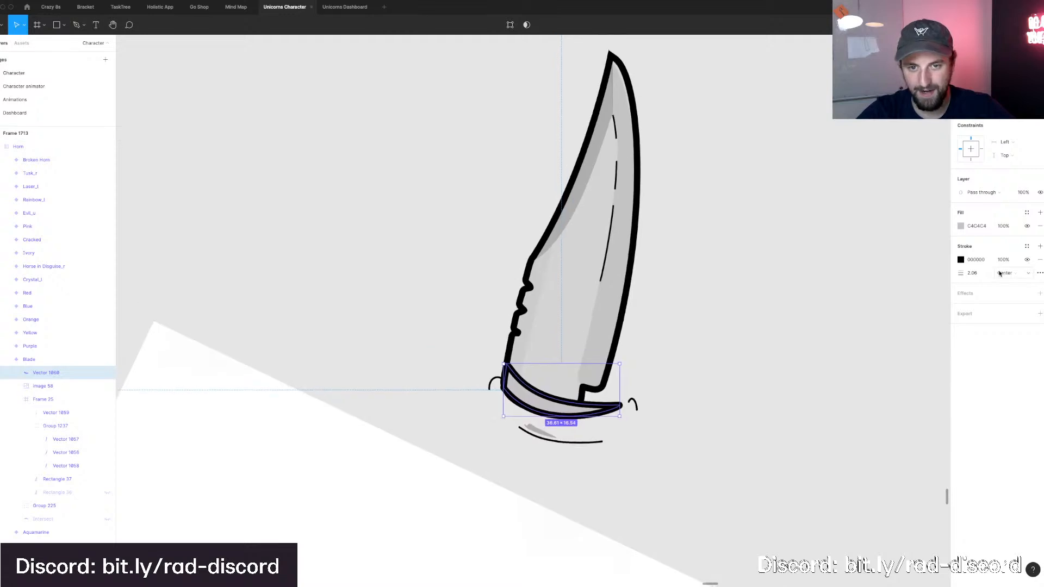
scroll(743, 242, down, 2)
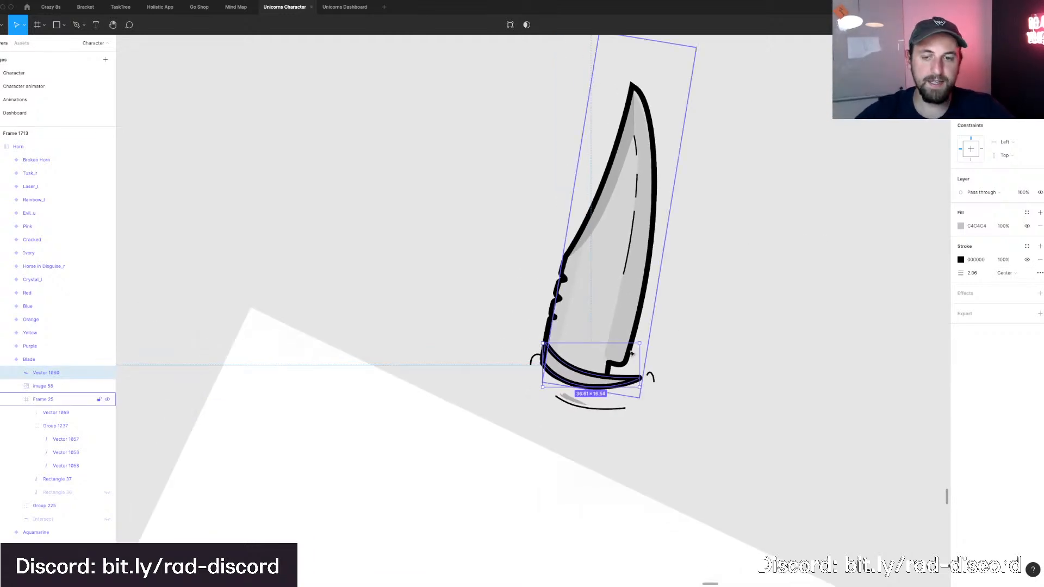
Open the crescent's outline and pull its right tip point slightly inward.
click(613, 373)
double_click(639, 378)
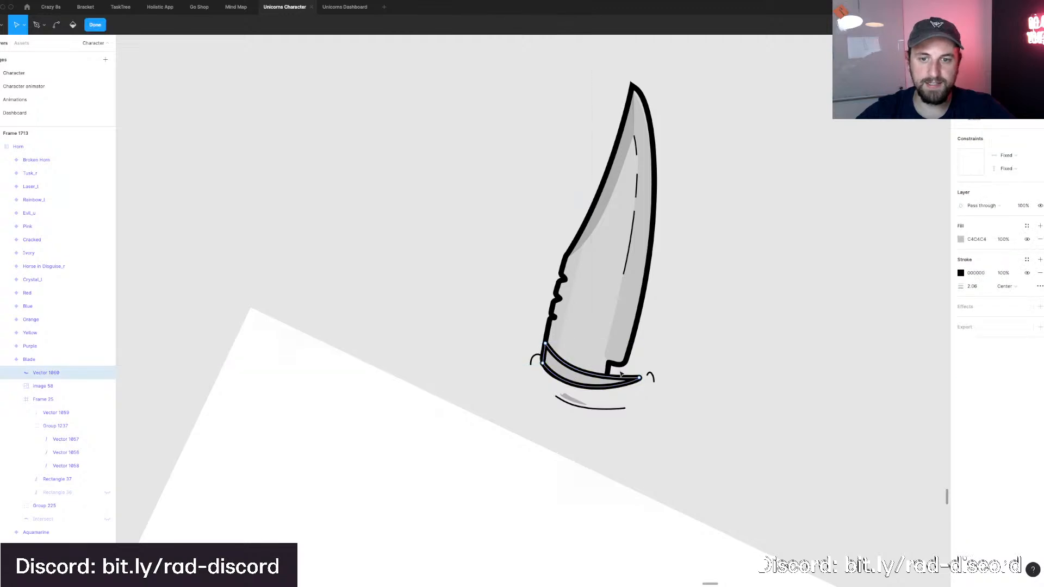
click(639, 378)
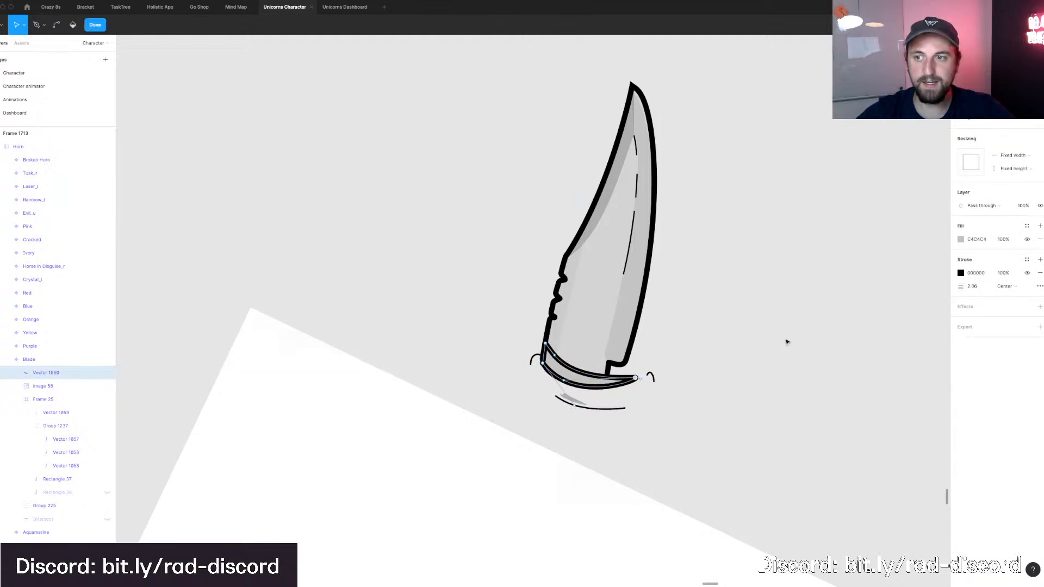
Replace the crescent's plain fill with the Real Silver color style from the Unicorns Dashboard library.
click(1027, 227)
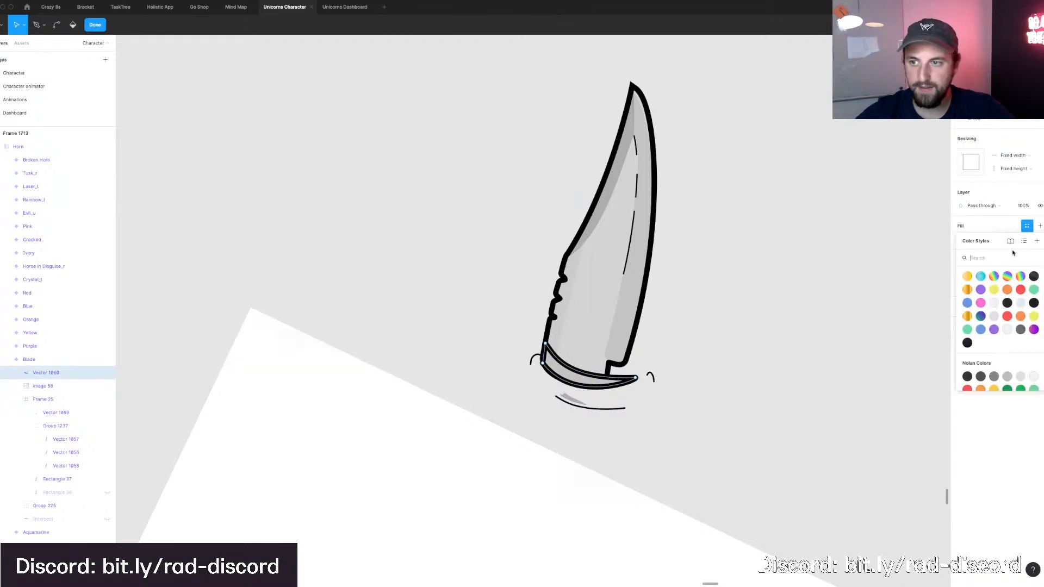
click(1008, 331)
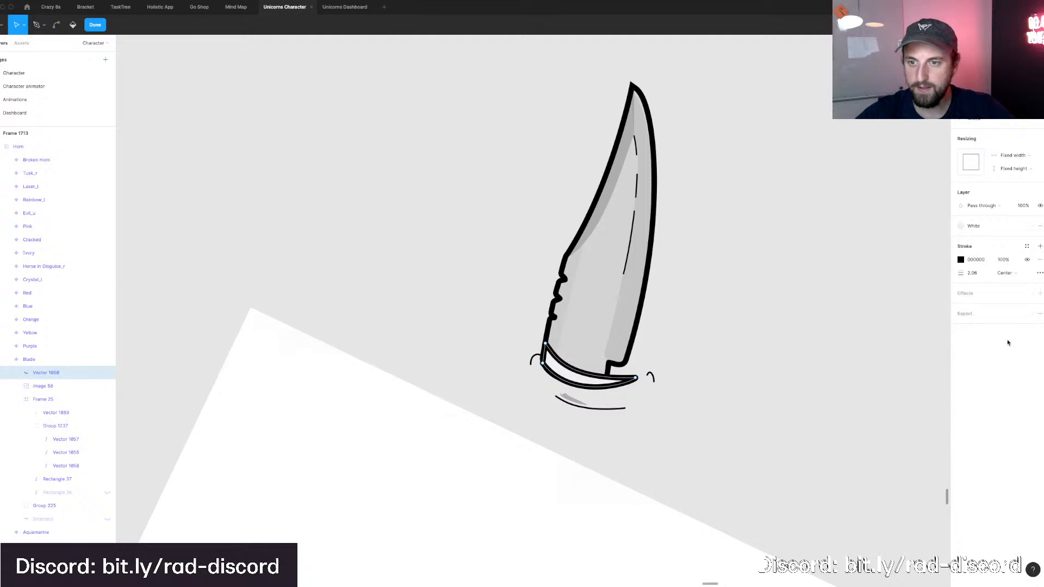
click(998, 226)
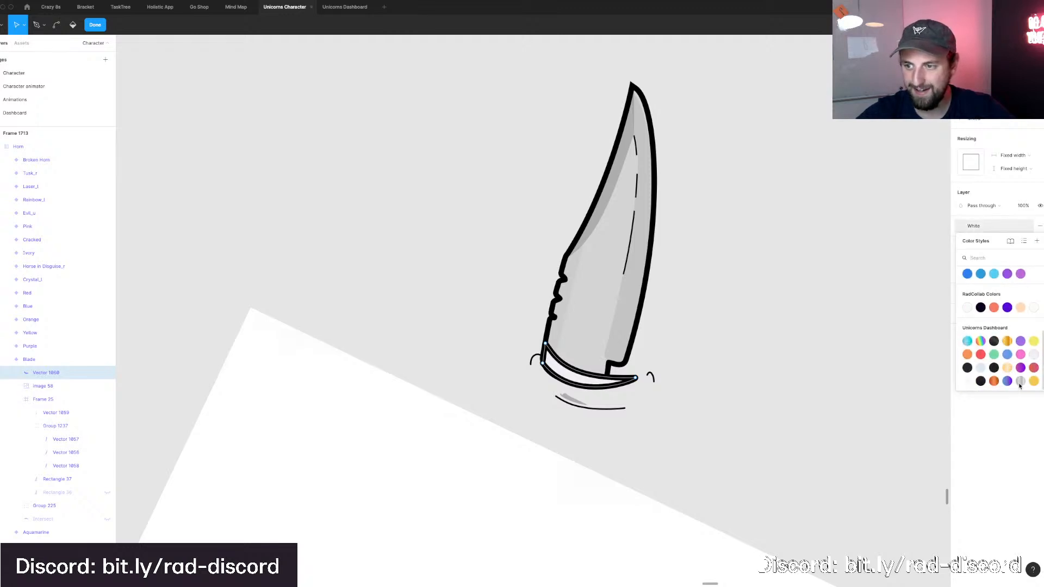
click(1019, 383)
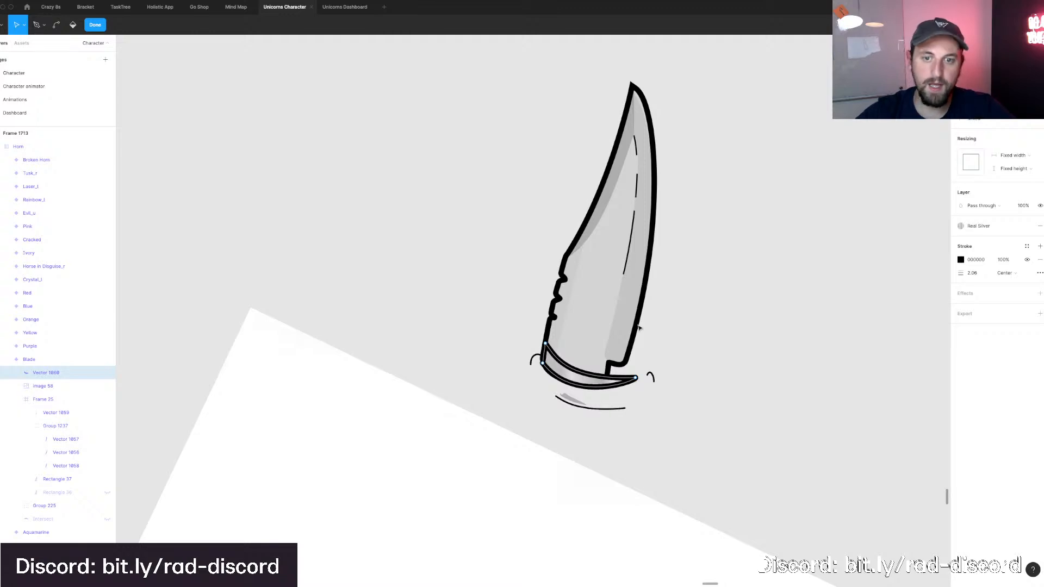
Apply the Real Silver color style from the Unicorns Dashboard library to the main blade shape's fill.
key(Escape)
key(Escape)
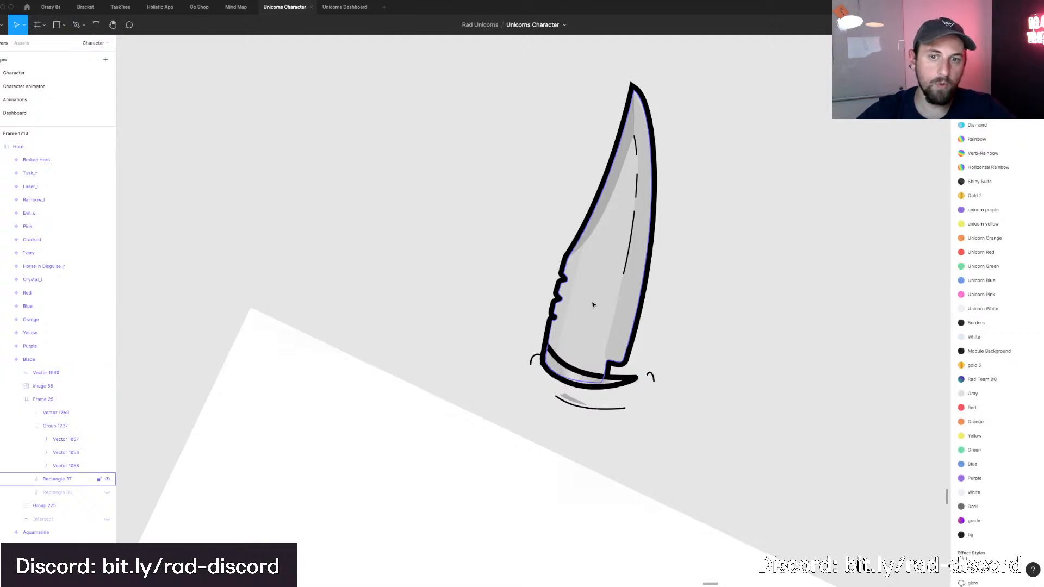
super+click(593, 305)
click(1025, 212)
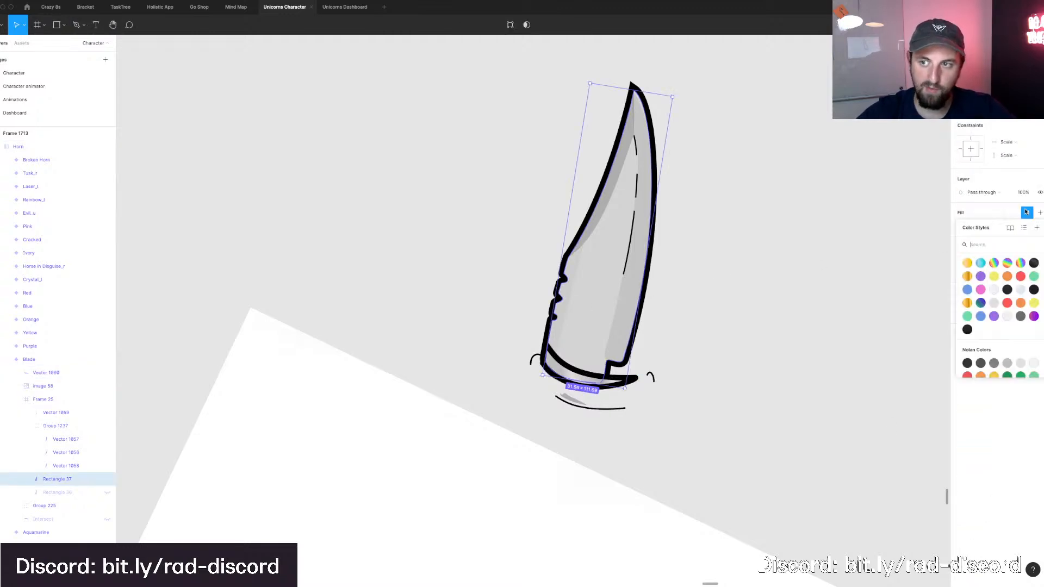
scroll(1006, 315, down, 5)
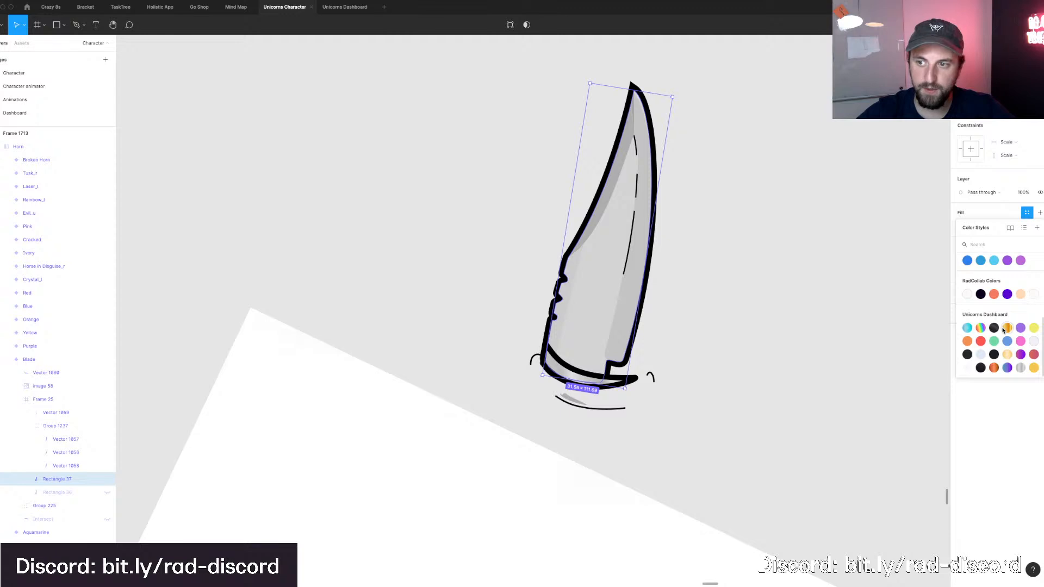
click(1020, 369)
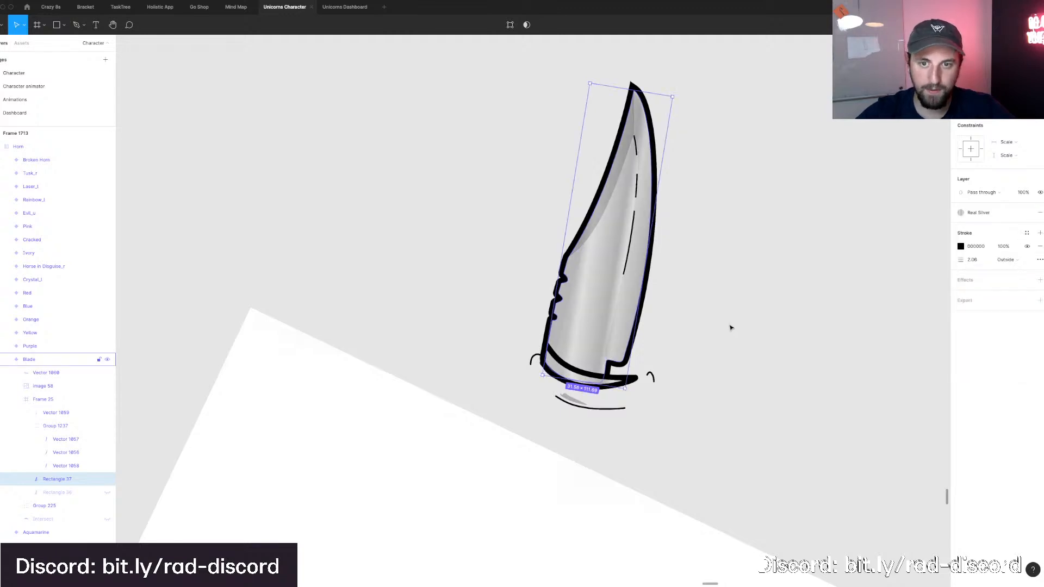
click(445, 229)
key(Escape)
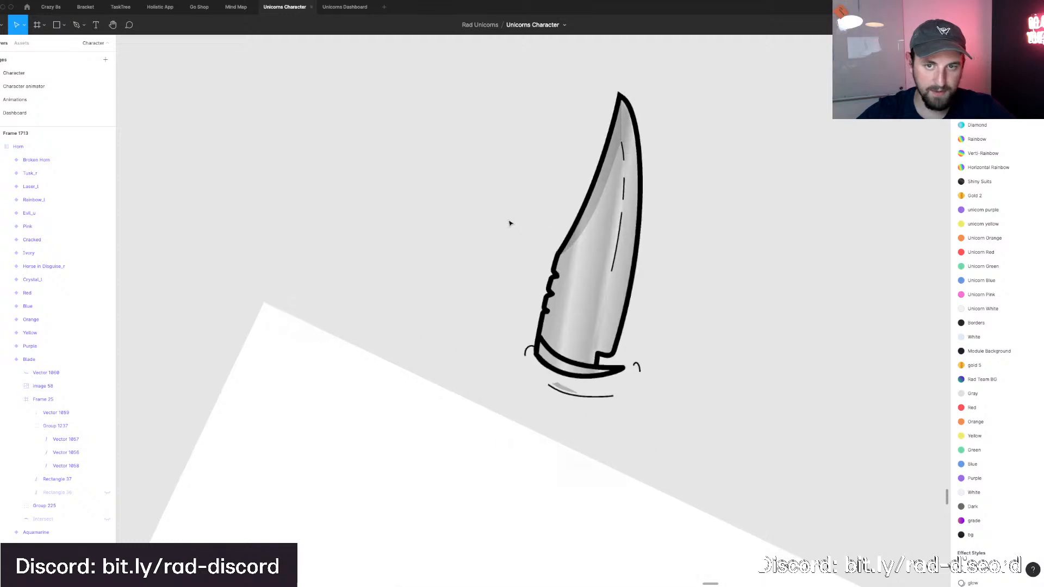
super+click(580, 300)
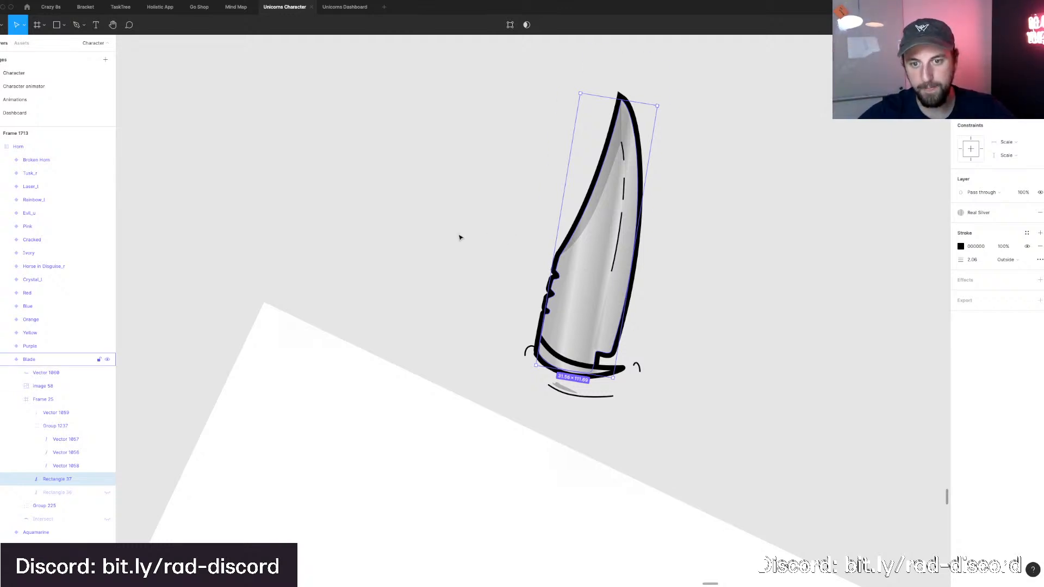
click(441, 234)
Reshape the crescent band by shifting its left points outward, raising its upper-left corner and extending its right tip.
double_click(542, 353)
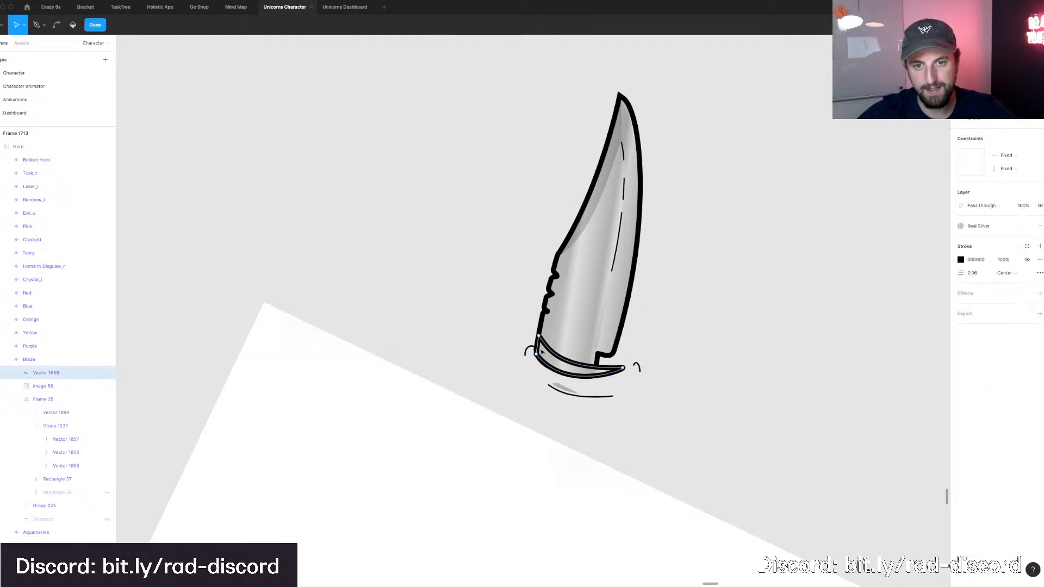
click(538, 350)
key(Left)
key(Up)
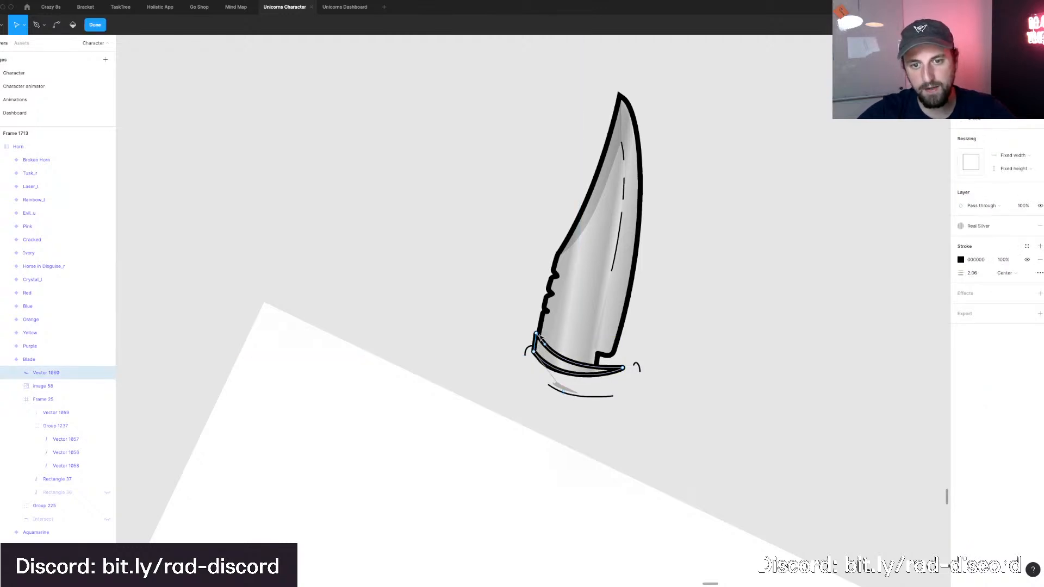
drag(537, 332, 537, 325)
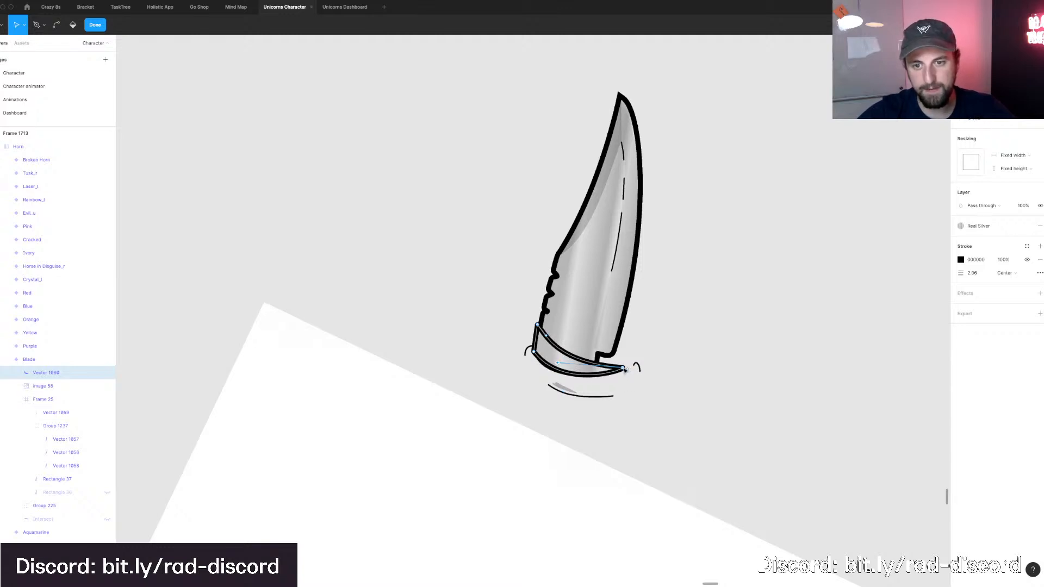
drag(624, 369, 634, 375)
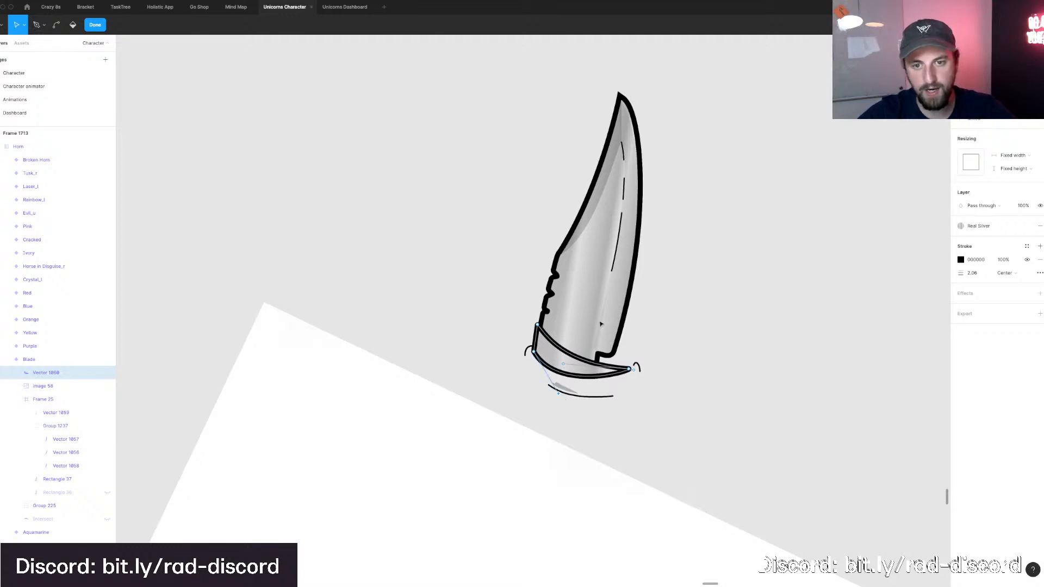
key(Escape)
key(Escape)
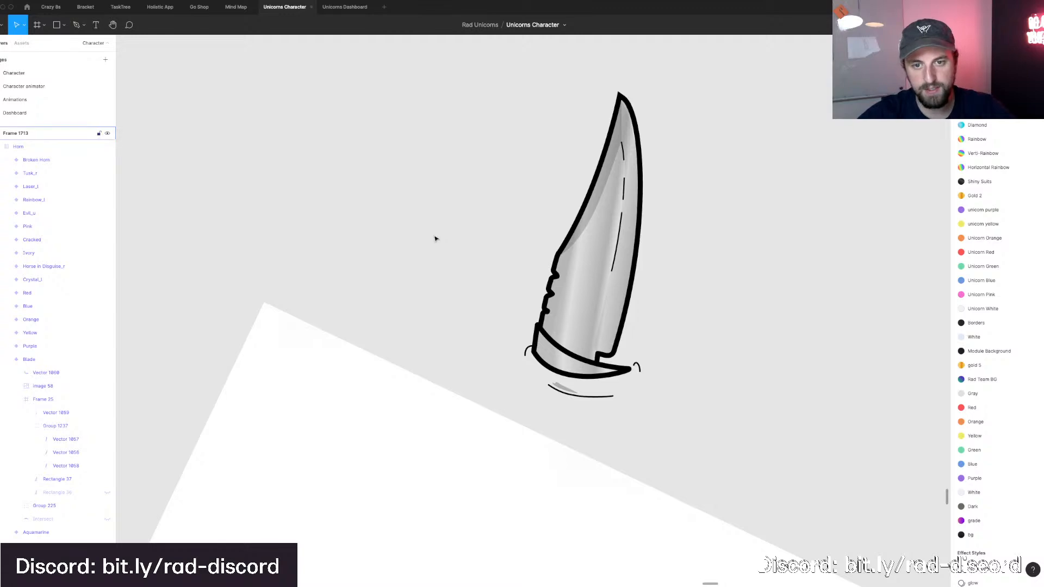
Examine the blade horn on the unicorn character previews and compare it with the reference knife image.
scroll(435, 239, down, 5)
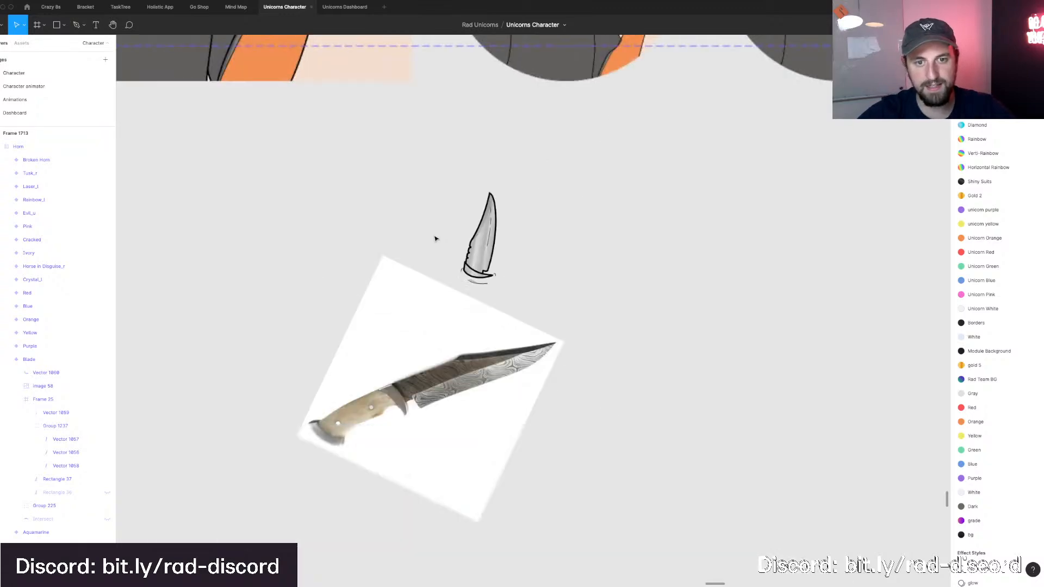
scroll(435, 239, up, 10)
scroll(435, 239, left, 6)
scroll(435, 239, down, 3)
scroll(434, 239, right, 3)
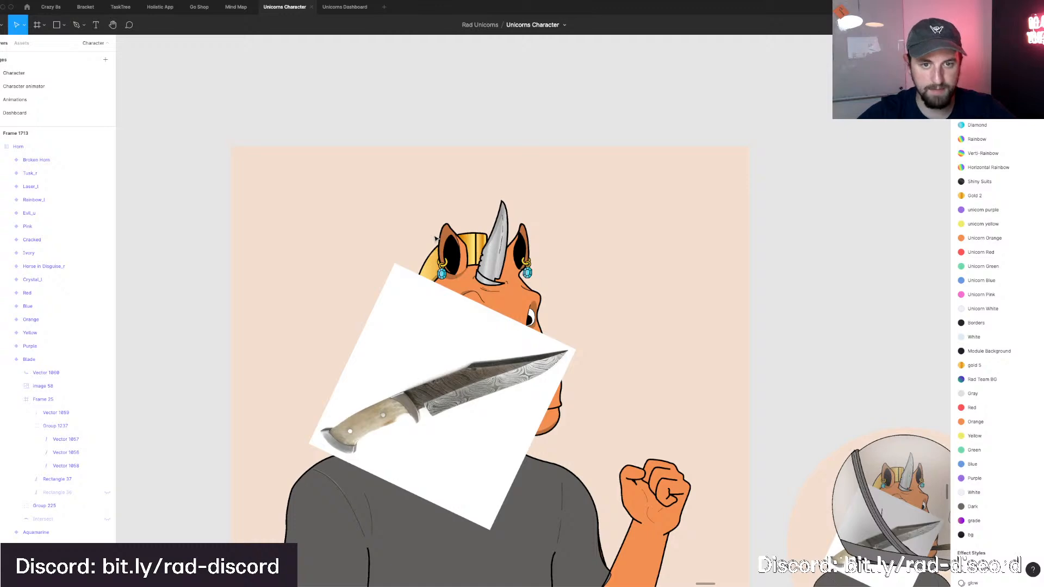
scroll(580, 309, down, 12)
scroll(580, 310, right, 5)
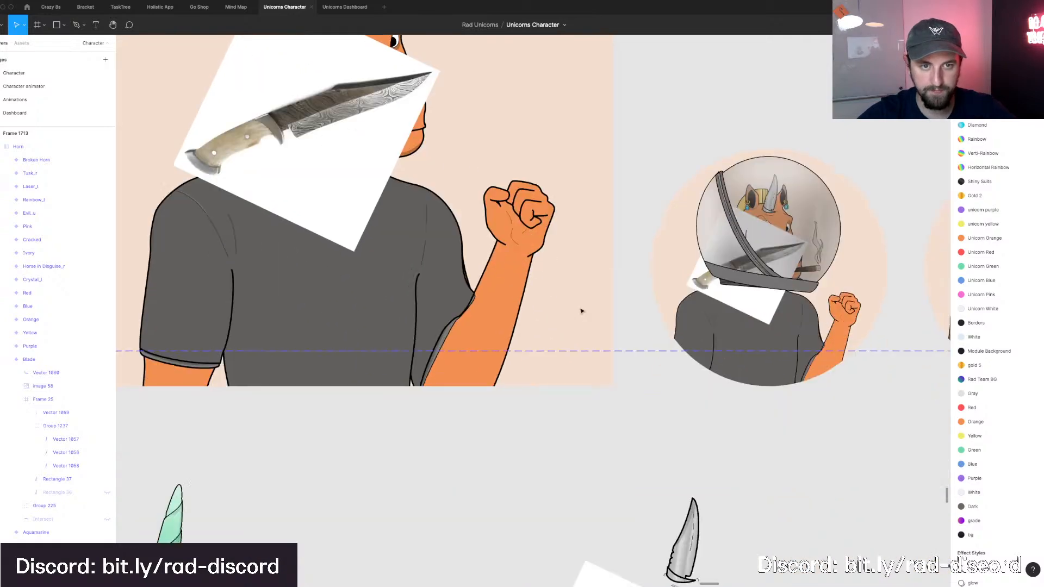
scroll(597, 333, up, 4)
scroll(597, 333, left, 2)
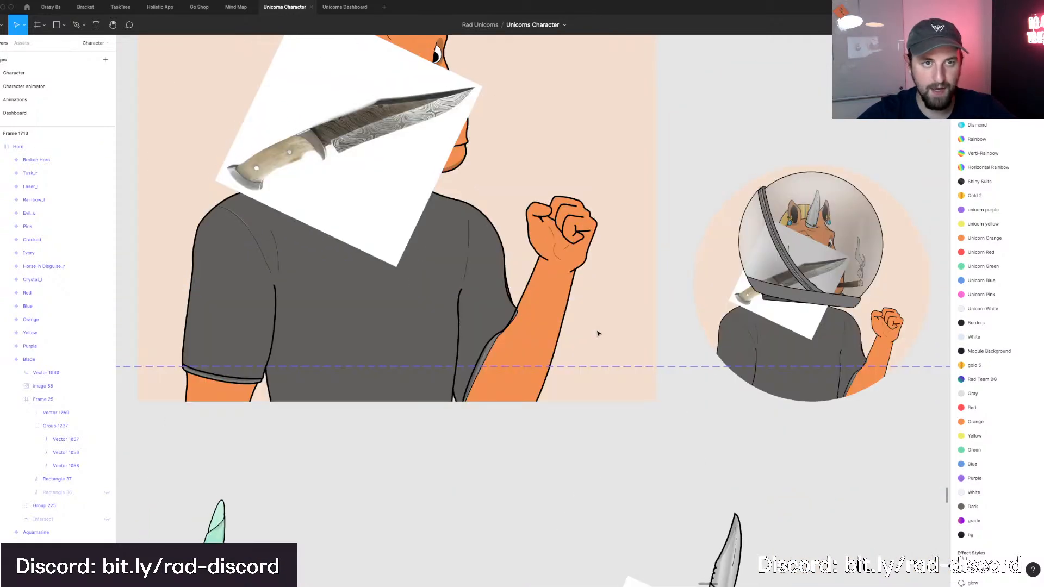
scroll(597, 334, down, 8)
scroll(598, 333, right, 4)
scroll(556, 386, up, 5)
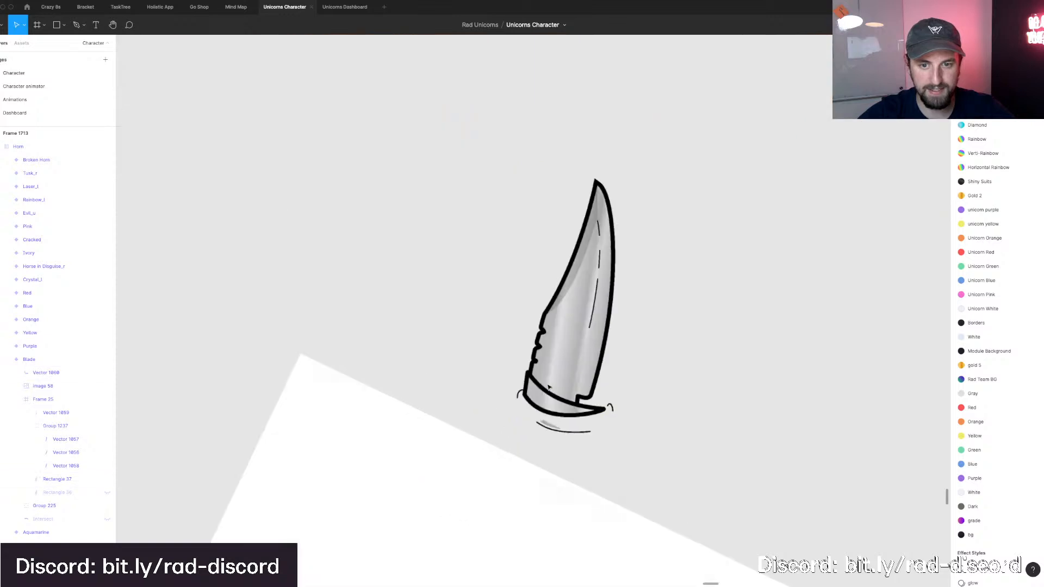
scroll(549, 387, down, 4)
scroll(546, 381, down, 1)
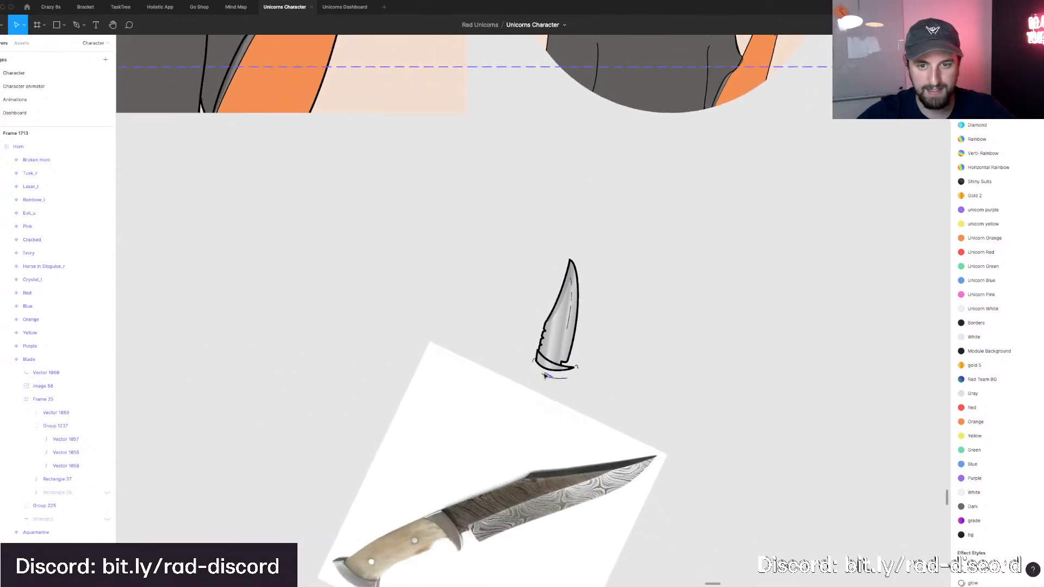
Open the base band's outline and flatten its upper edge into a nearly straight diagonal across the blade.
scroll(544, 375, up, 3)
double_click(548, 354)
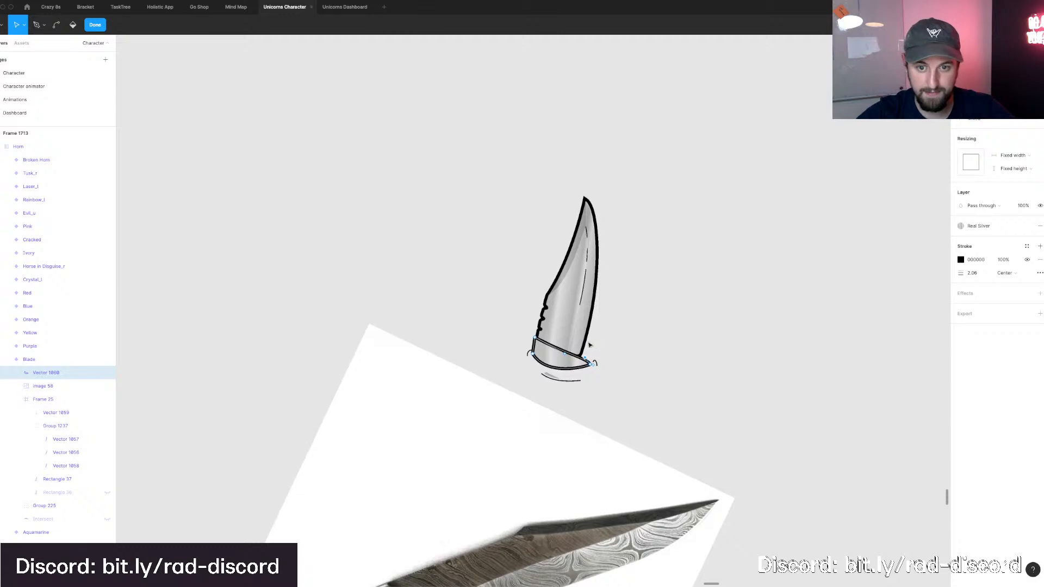
scroll(592, 345, down, 5)
scroll(592, 275, down, 1)
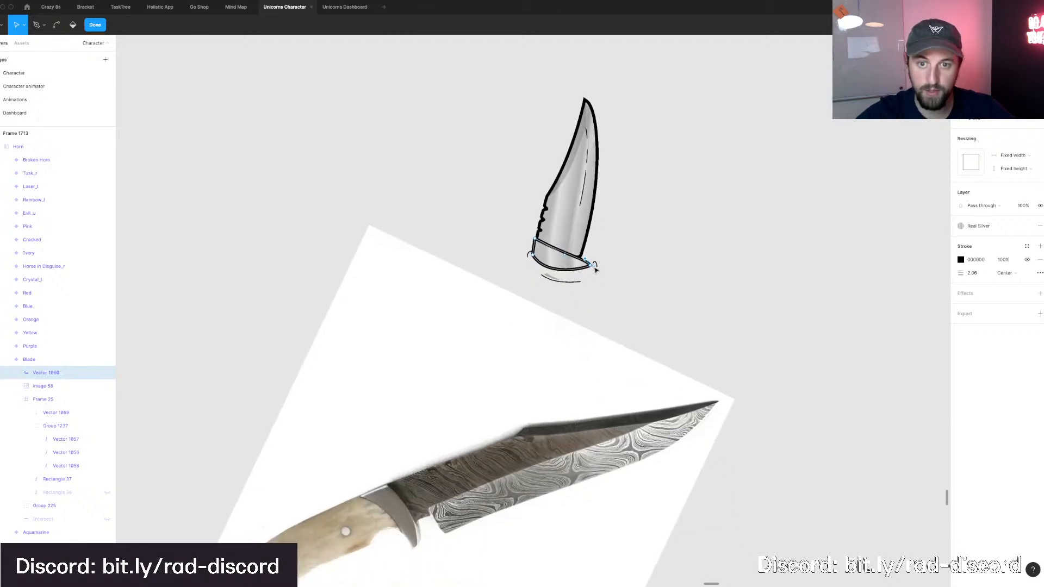
scroll(545, 257, up, 2)
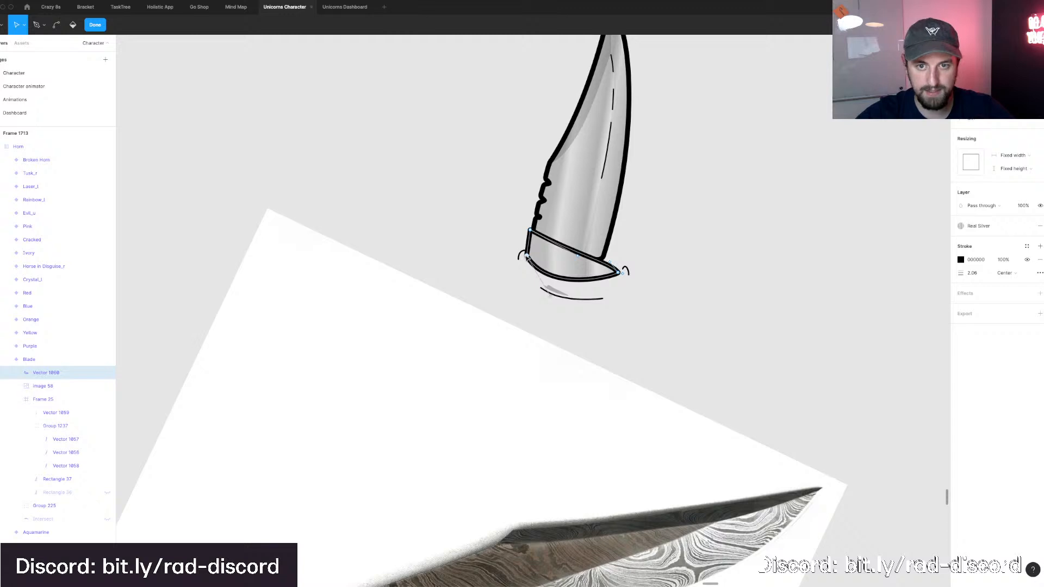
Add a point on the band's lower edge near the right tip and bend the edge inward into a hooked guard shape.
key(super)
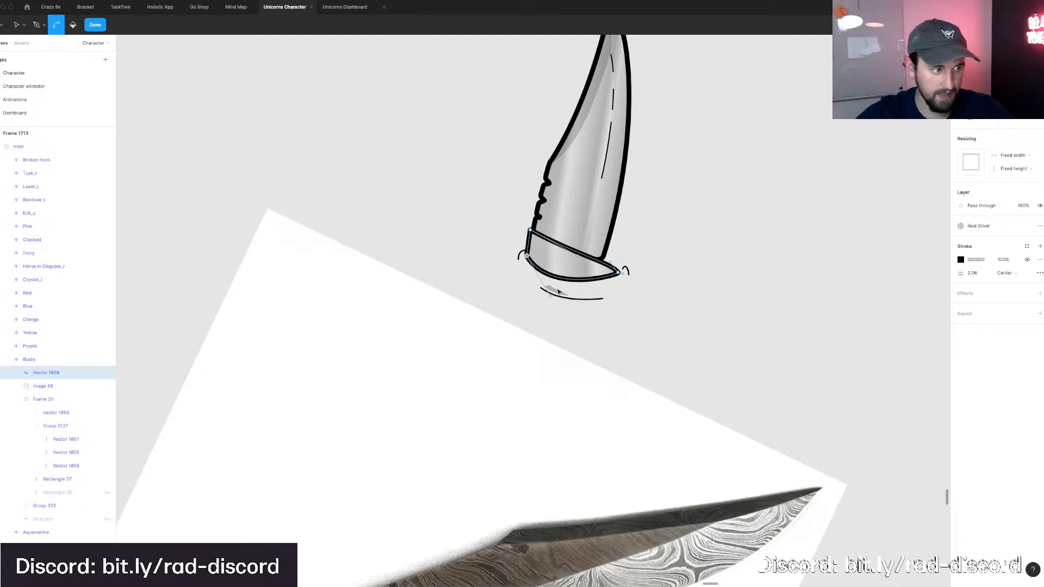
scroll(558, 292, down, 2)
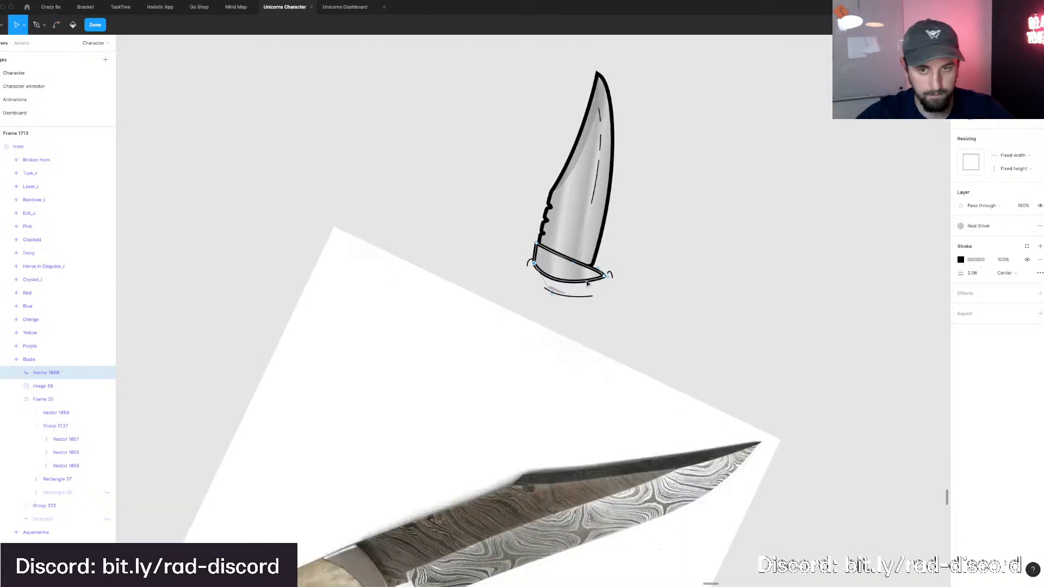
key(super)
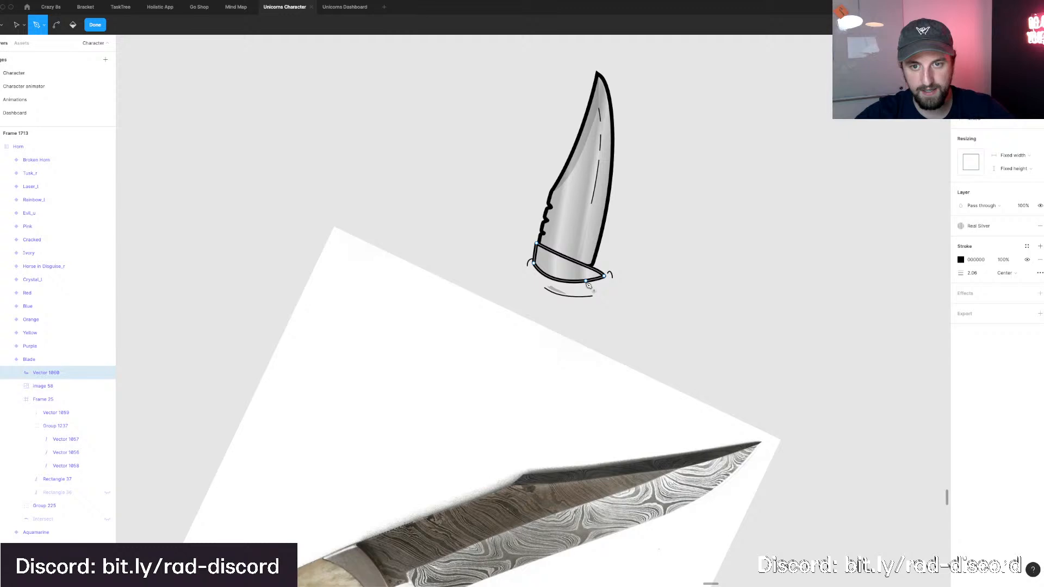
drag(586, 281, 583, 281)
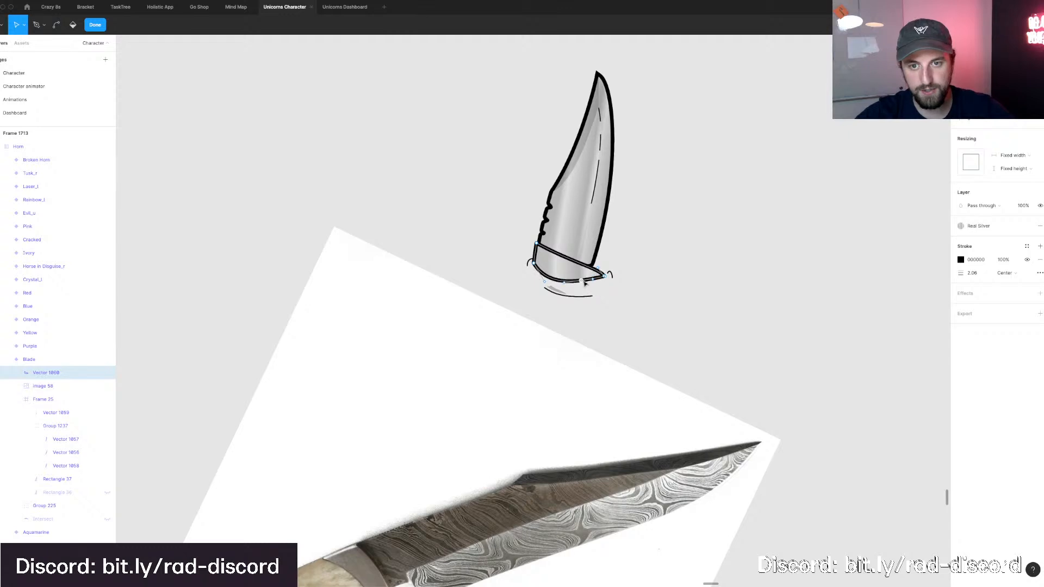
scroll(584, 283, up, 5)
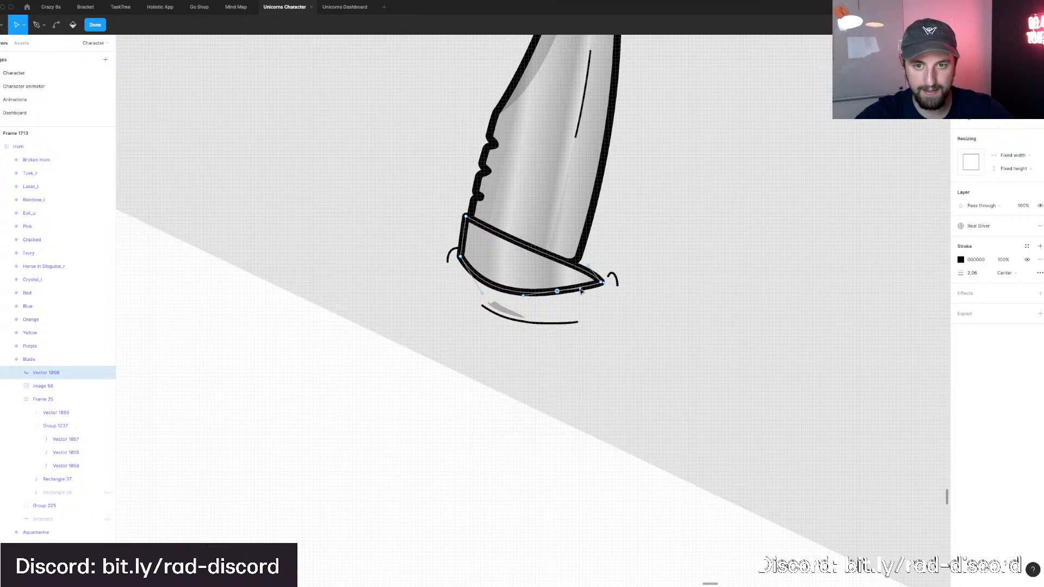
drag(580, 285, 575, 281)
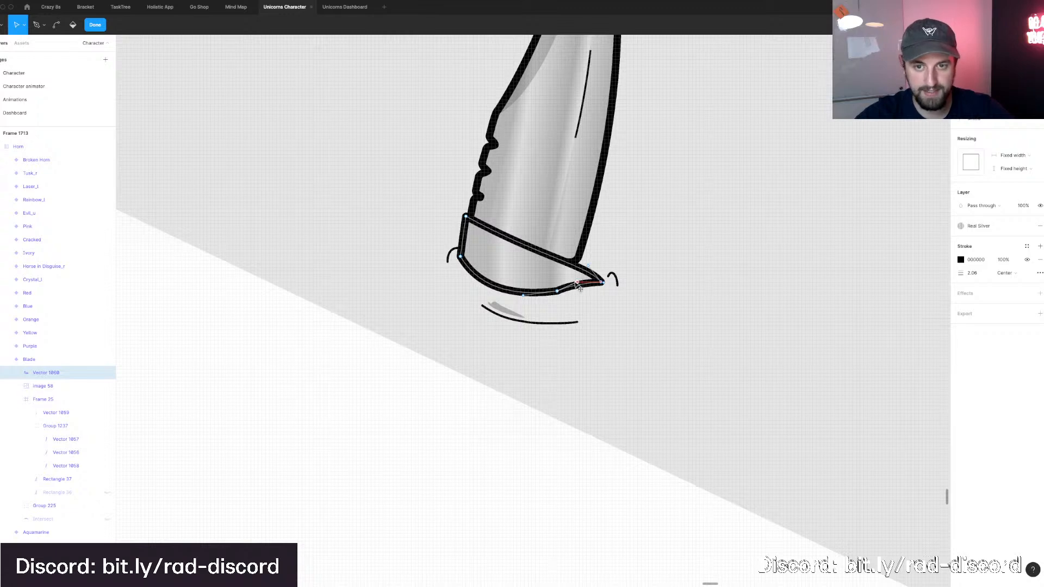
key(super)
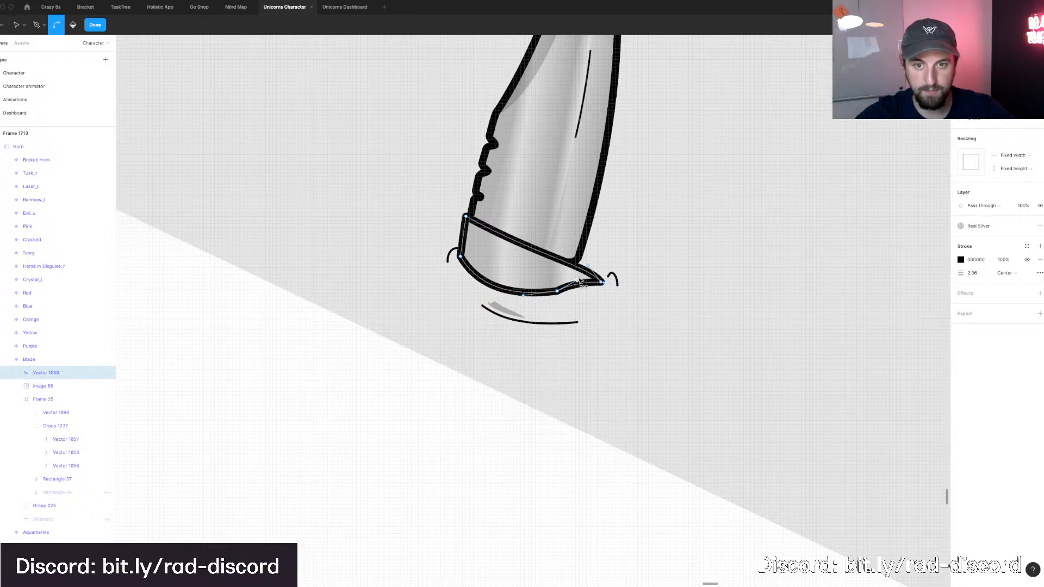
drag(579, 282, 562, 288)
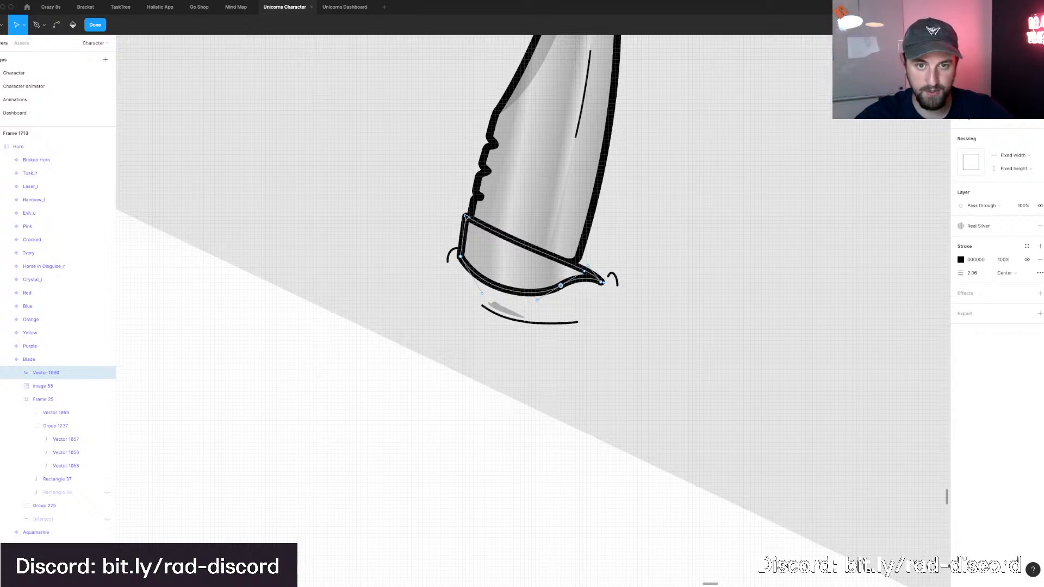
Lower the band's upper-left corner slightly, and add a point mid-way along the upper edge to bow it upward.
drag(465, 219, 466, 223)
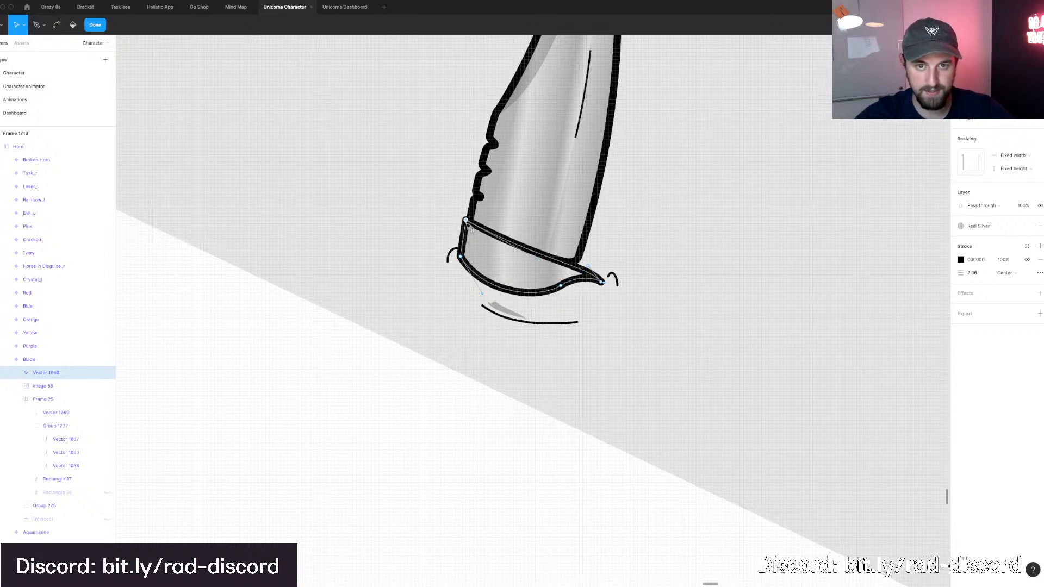
click(537, 252)
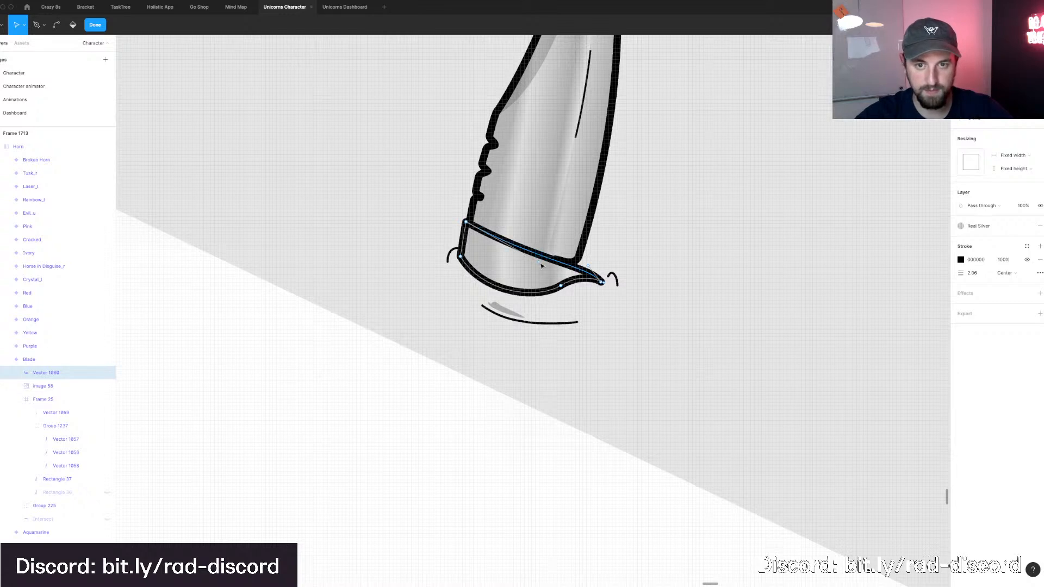
click(529, 250)
drag(530, 250, 535, 246)
scroll(571, 266, right, 1)
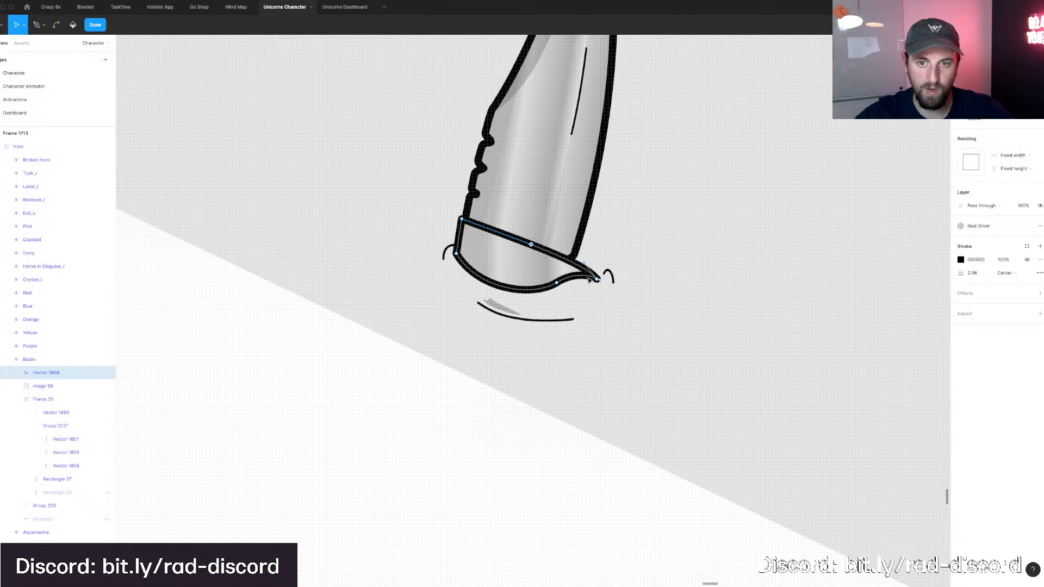
Move the band's right tip point slightly up and inward, and finish editing the outline.
click(597, 280)
drag(593, 276, 595, 271)
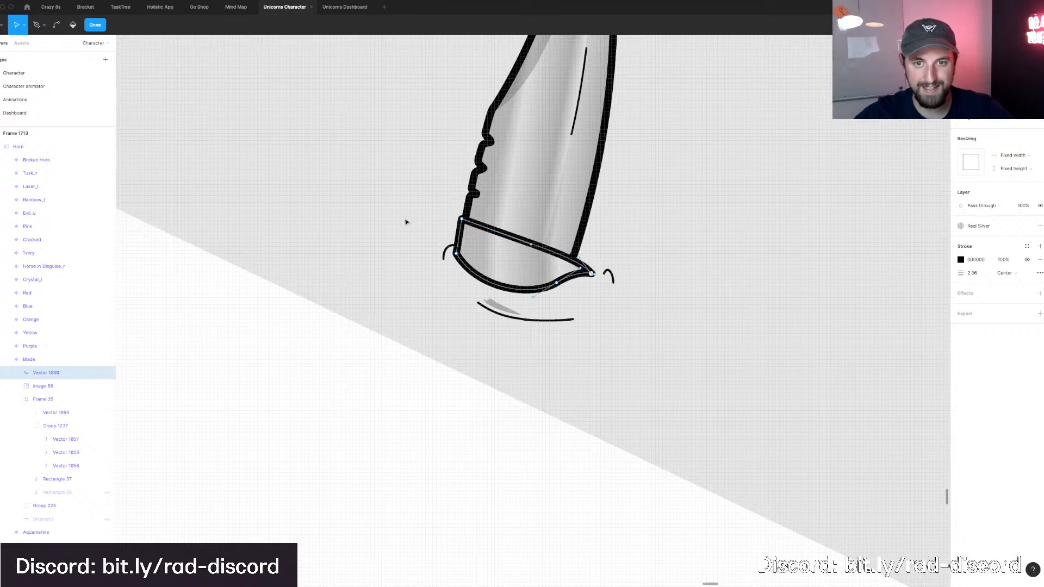
key(Escape)
key(Escape)
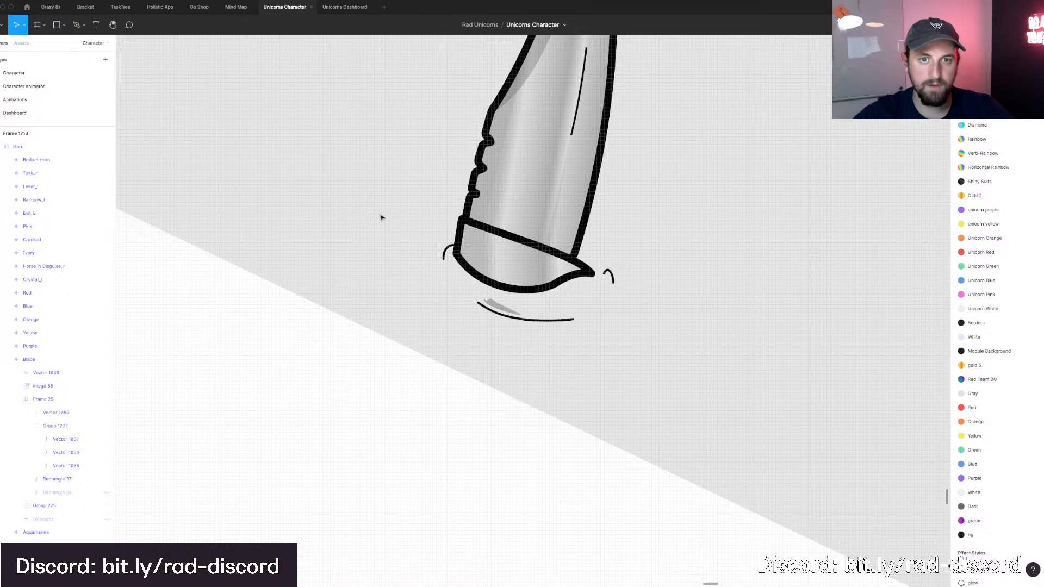
scroll(381, 218, down, 5)
scroll(381, 218, down, 3)
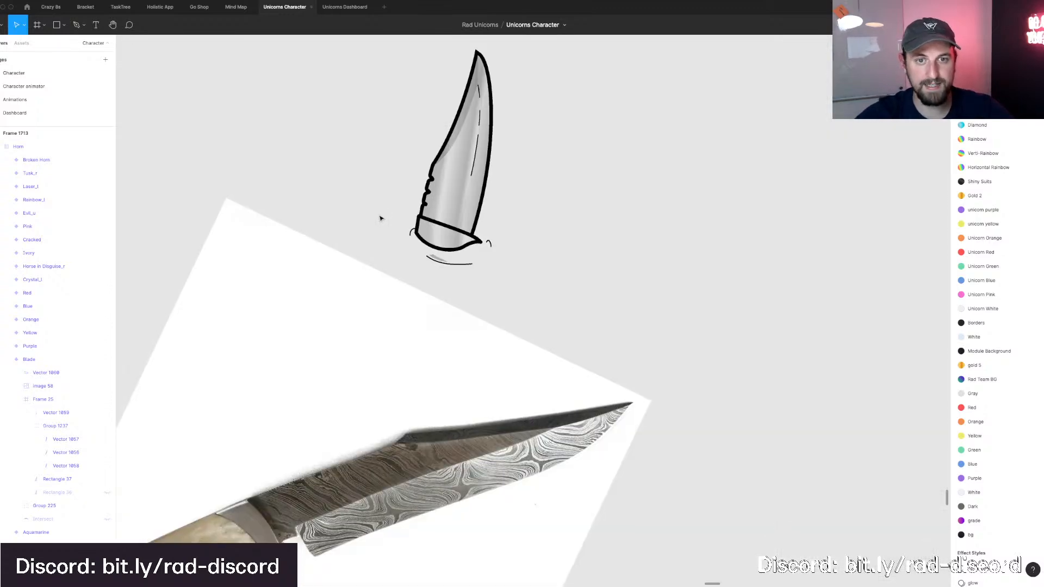
Undo the most recent edits to the base band's outline.
key(super+z)
key(super+z)
key(super+z)
key(super+z)
key(super+z)
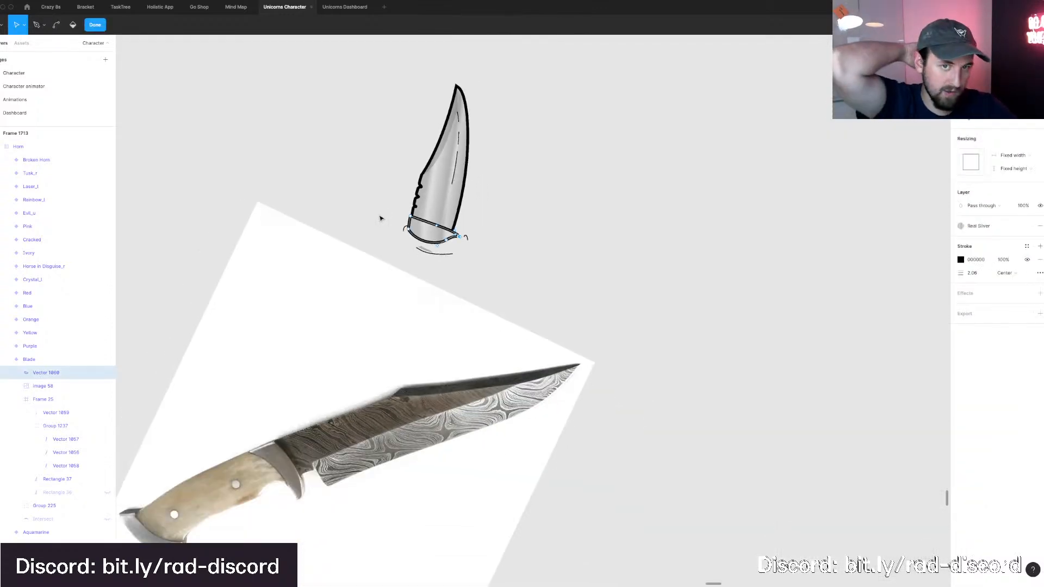
Undo the remaining outline edits on the base band, back to its plain curved crescent, and leave outline editing.
key(super+z)
key(super+z)
key(super+z)
key(super+z)
key(super+z)
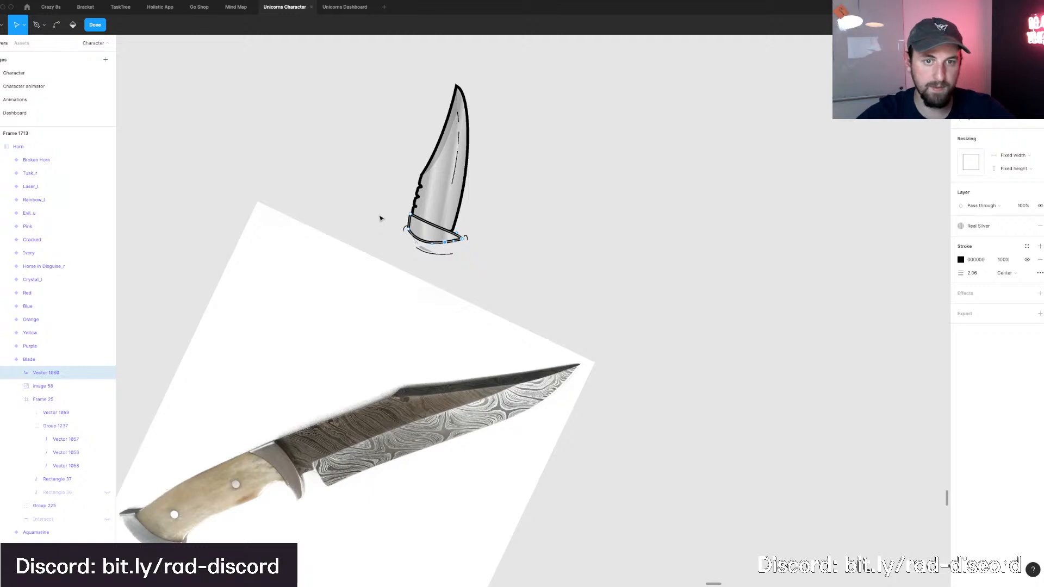
key(super+z)
key(super+z)
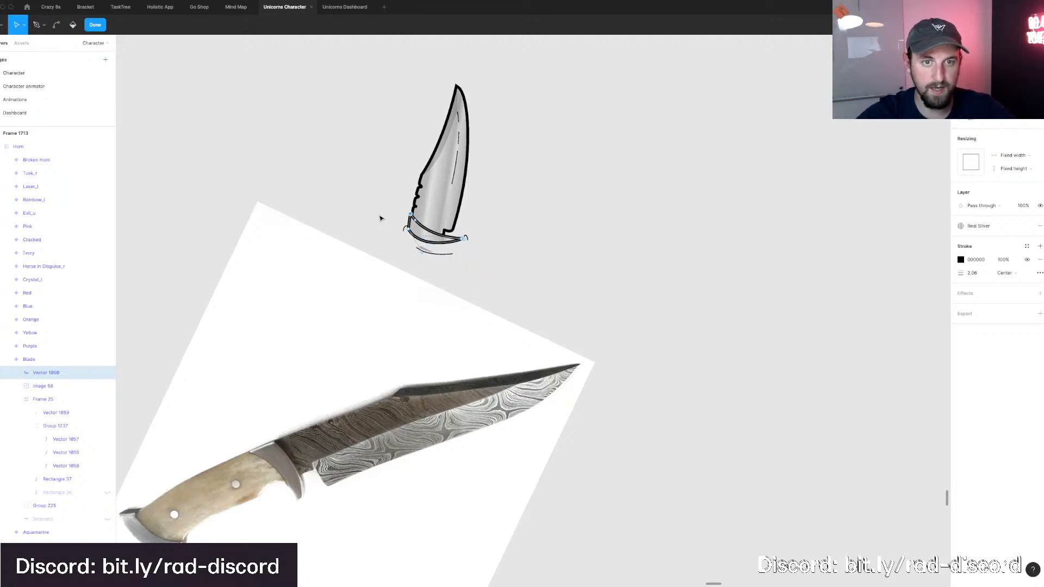
key(super+z)
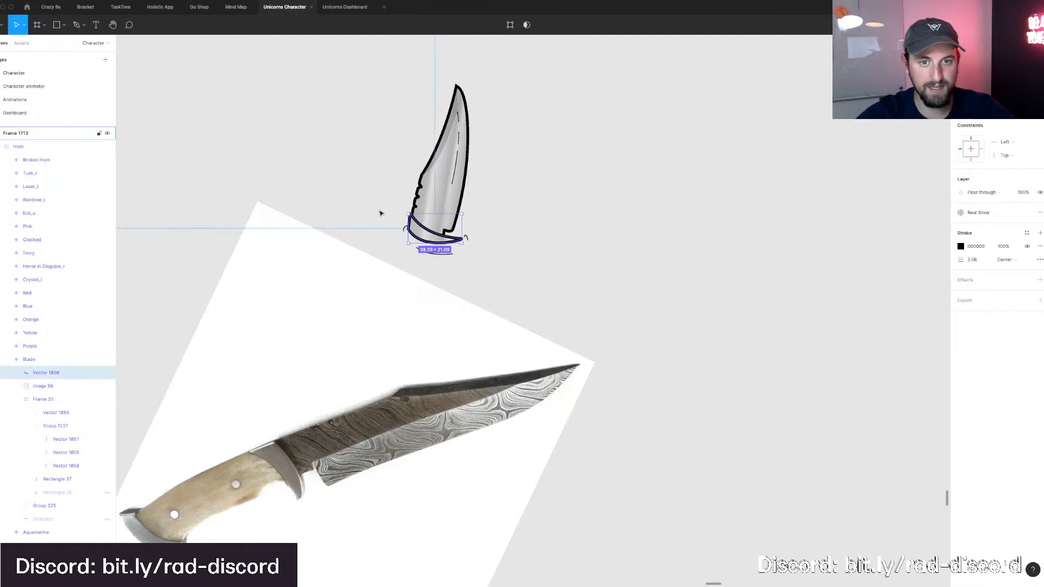
Shift the heel notch points at the blade outline's lower right slightly to the right, and finish editing the outline.
scroll(391, 212, up, 3)
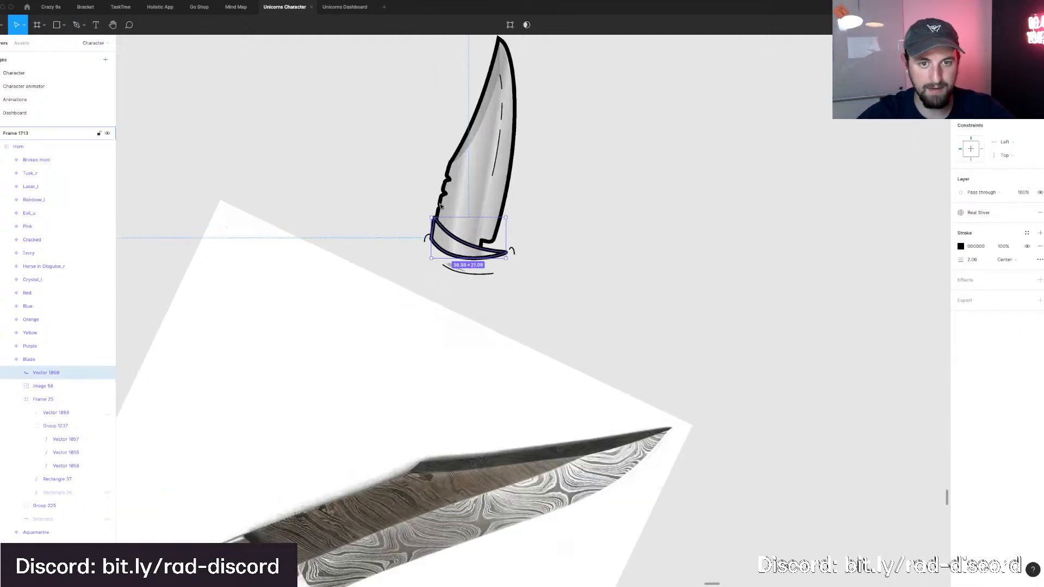
double_click(474, 205)
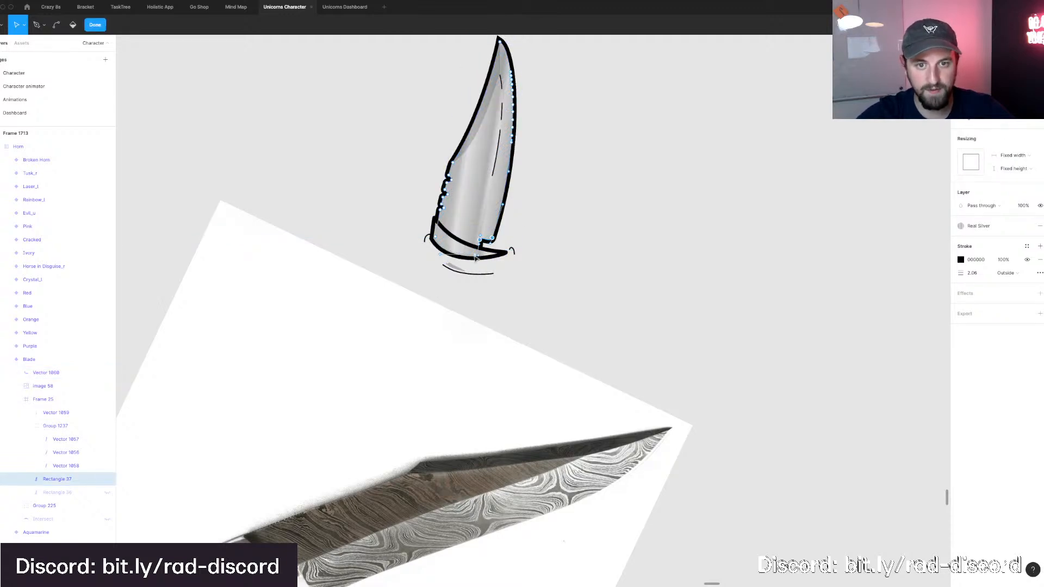
mouse_move(480, 257)
mouse_down()
mouse_move(490, 262)
mouse_move(481, 253)
mouse_up()
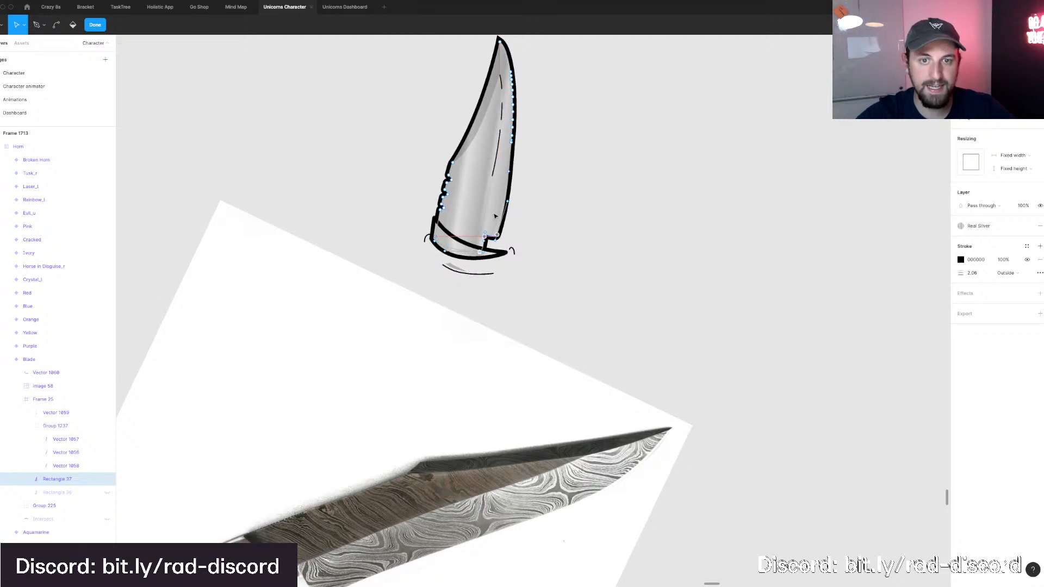
click(678, 263)
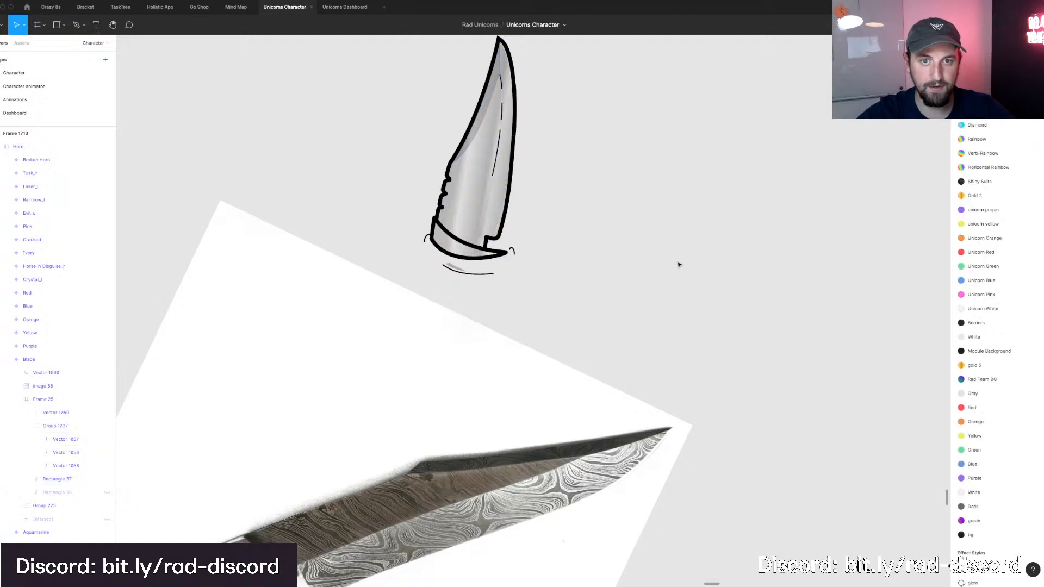
Adjust the lower points of the shading shape along the blade's right edge to fit the heel notch.
scroll(496, 233, up, 2)
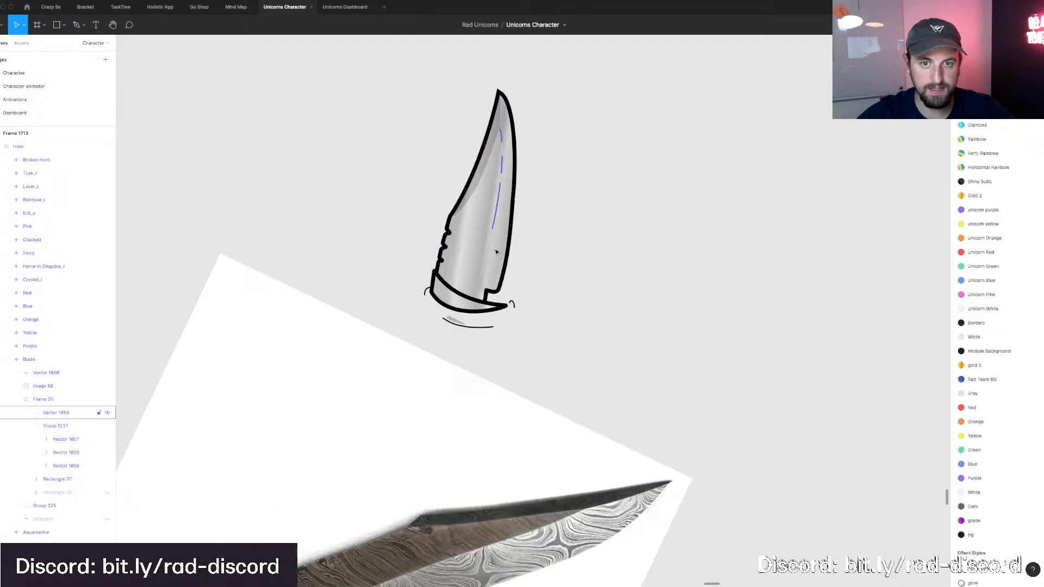
double_click(497, 271)
drag(509, 303, 479, 281)
scroll(484, 280, up, 3)
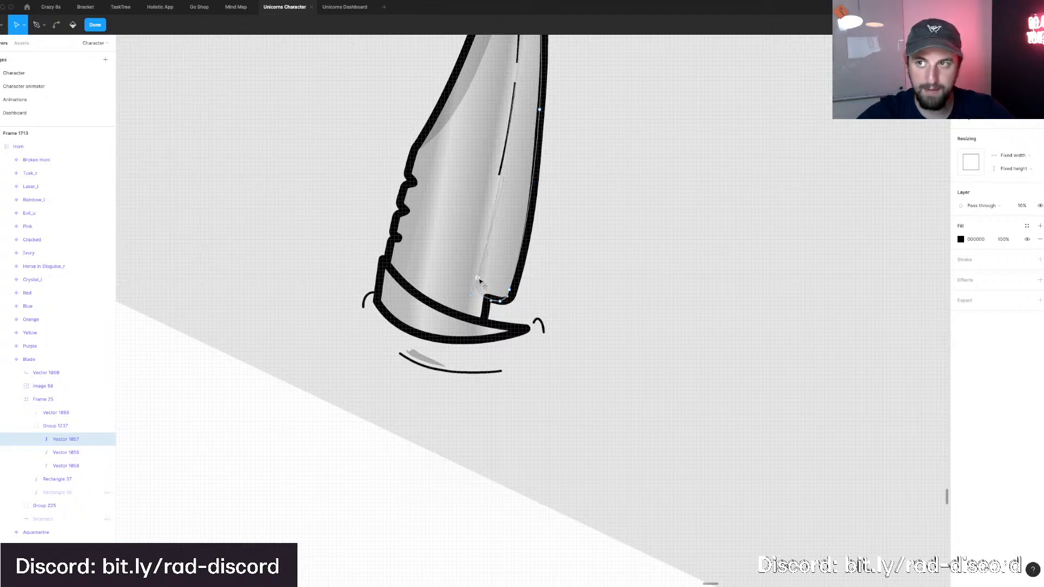
scroll(482, 247, up, 3)
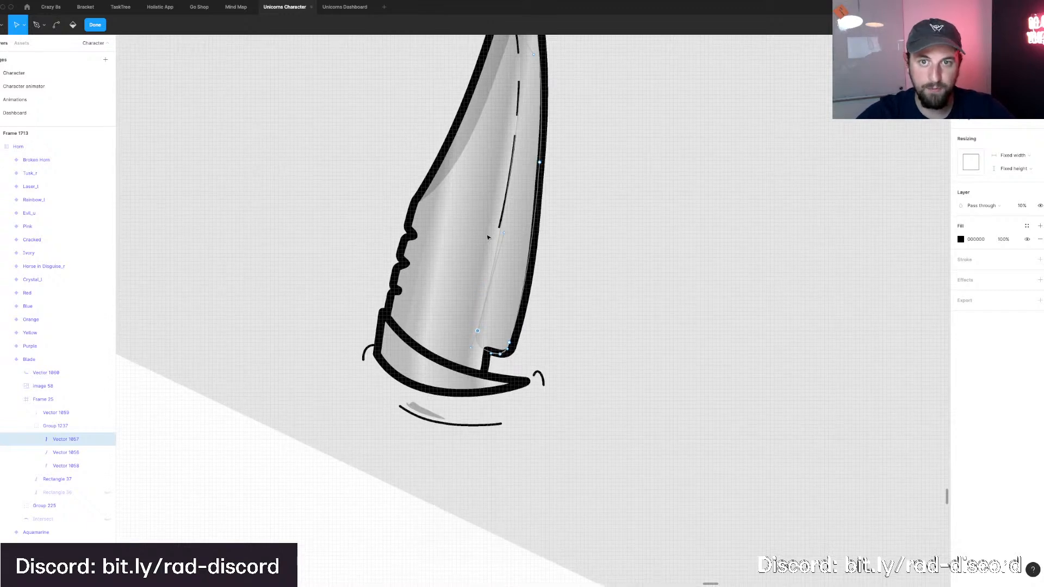
click(582, 219)
scroll(582, 219, up, 2)
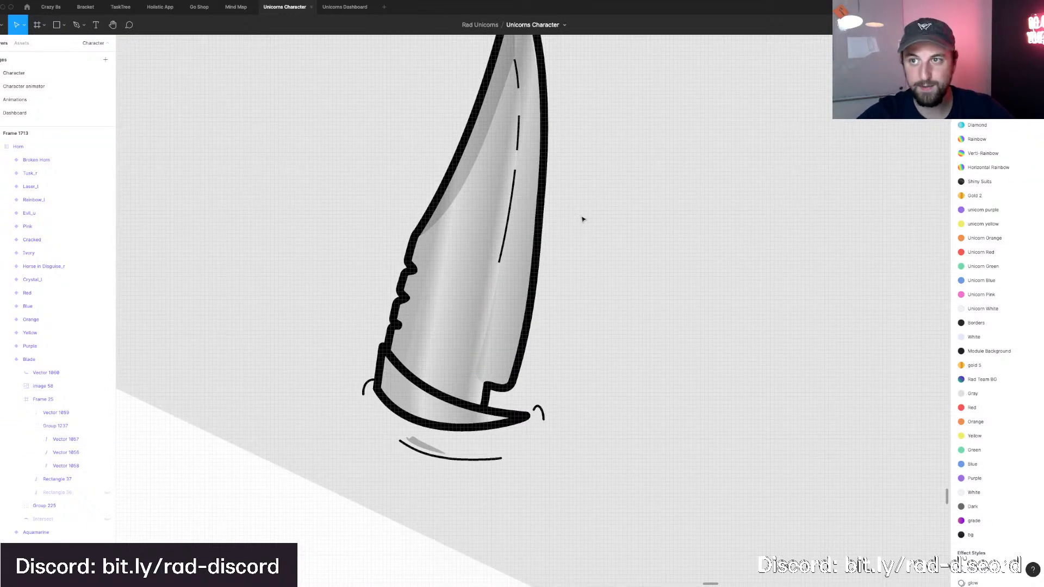
Apply the Unicorn Red color style to the base band's fill.
scroll(582, 219, down, 3)
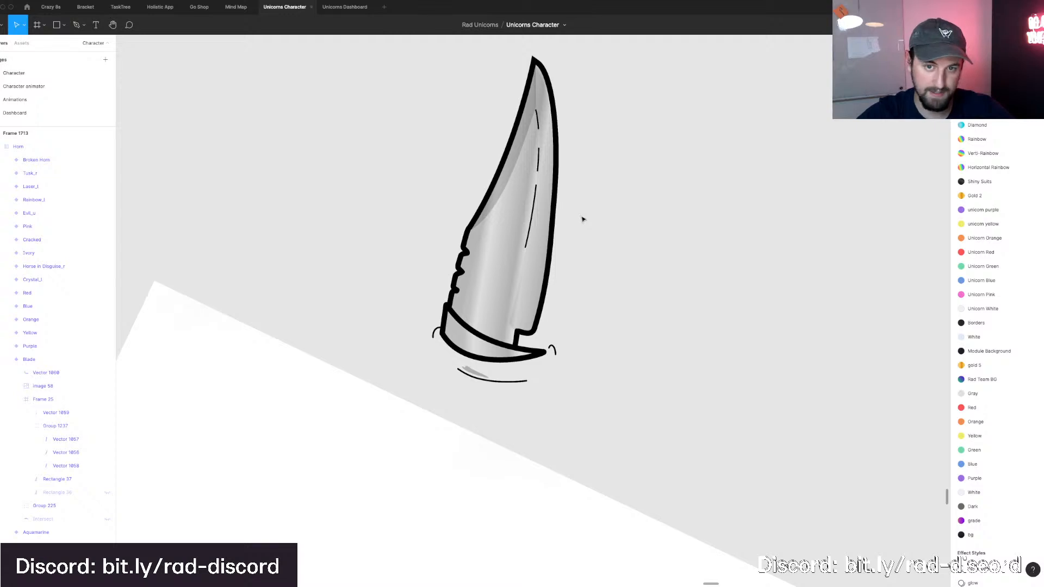
scroll(583, 219, down, 3)
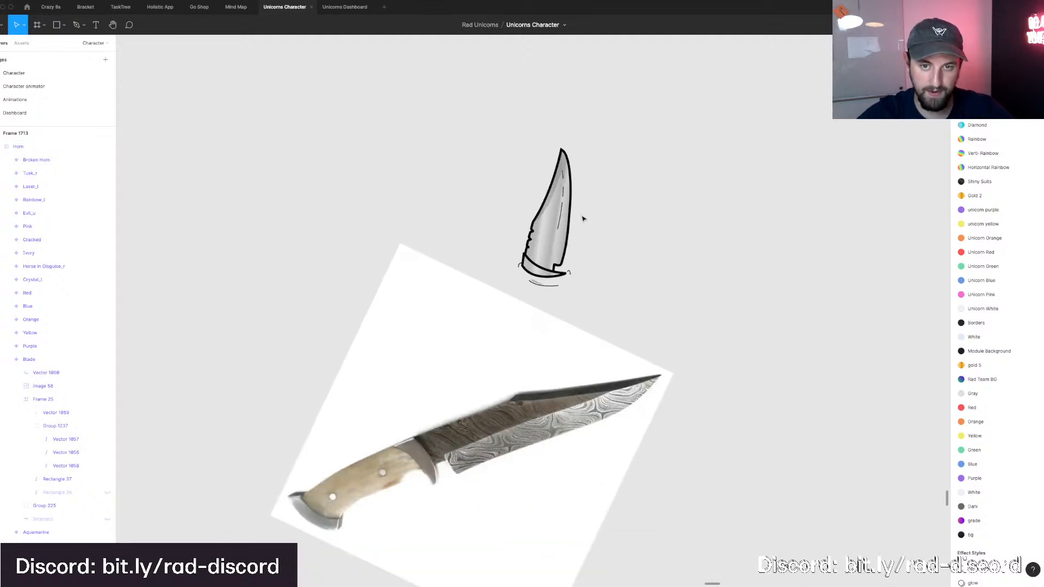
click(539, 264)
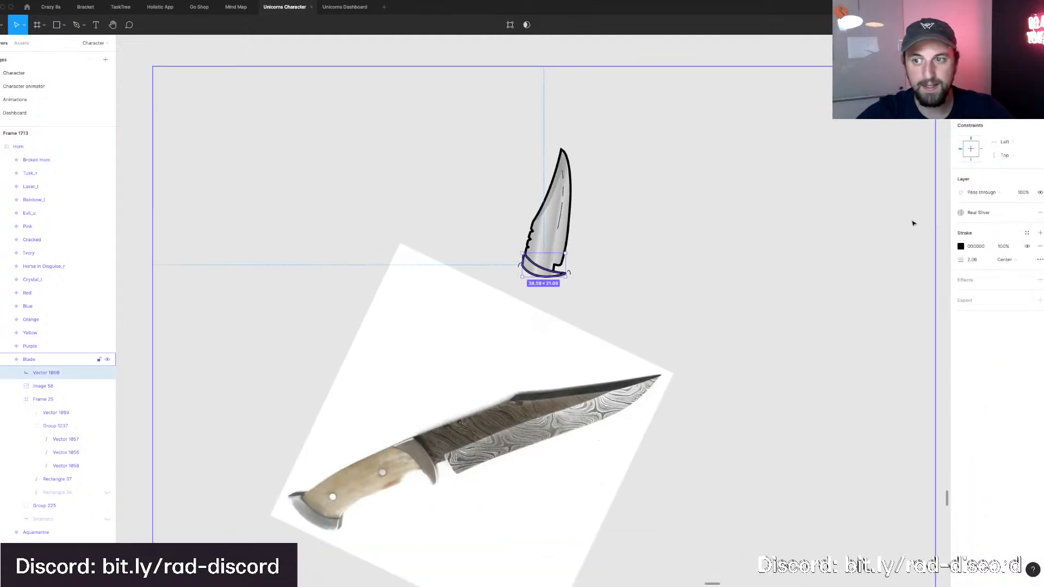
click(961, 212)
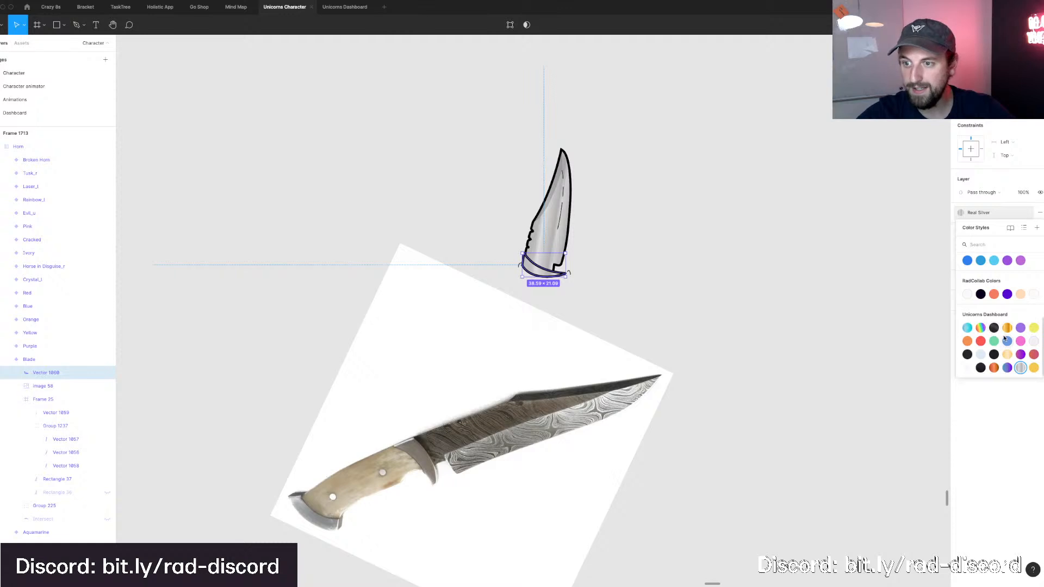
scroll(1009, 315, down, 3)
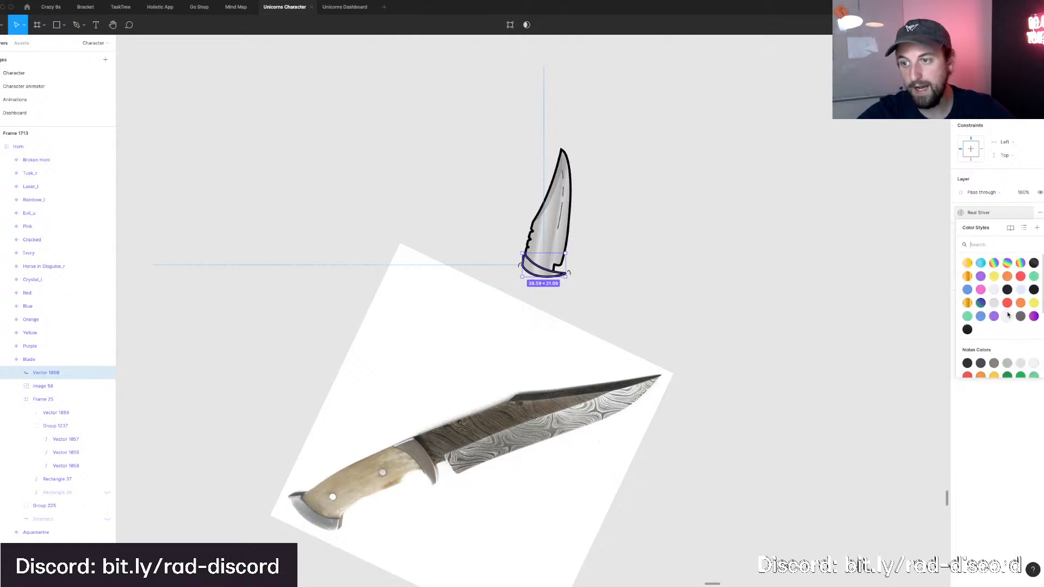
click(1019, 277)
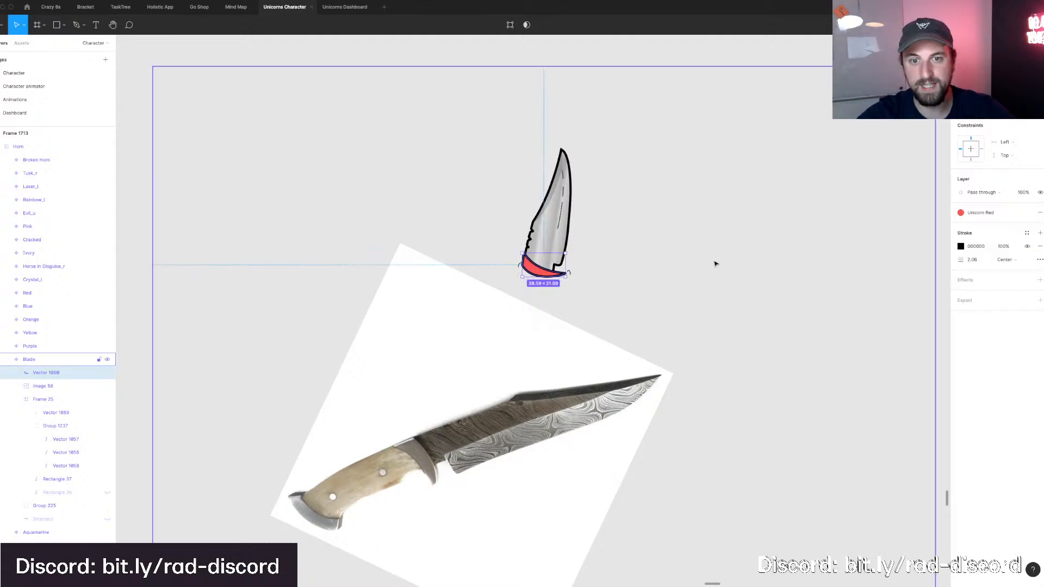
scroll(690, 263, right, 3)
click(625, 264)
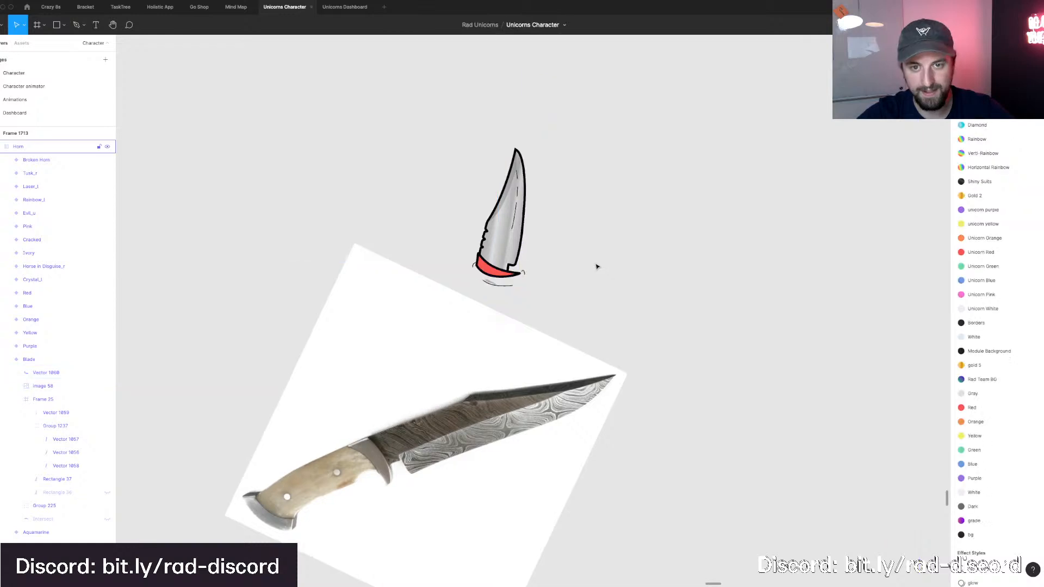
Draw a closed shadow shape on the blade just above the red band, curving its lower edge along the band's upper edge.
click(494, 272)
scroll(473, 251, up, 3)
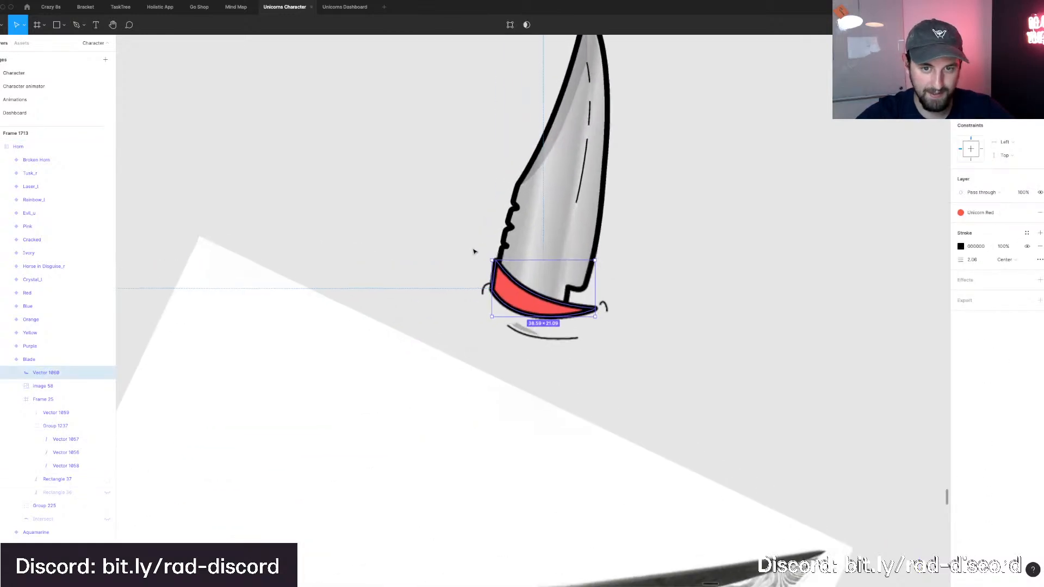
scroll(473, 251, up, 2)
scroll(500, 271, up, 3)
key(p)
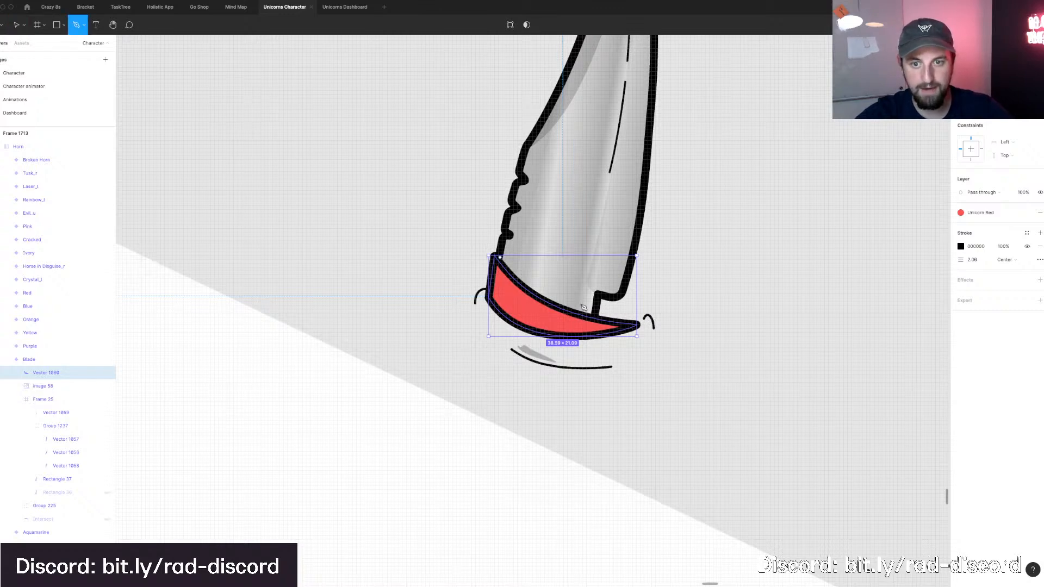
click(494, 257)
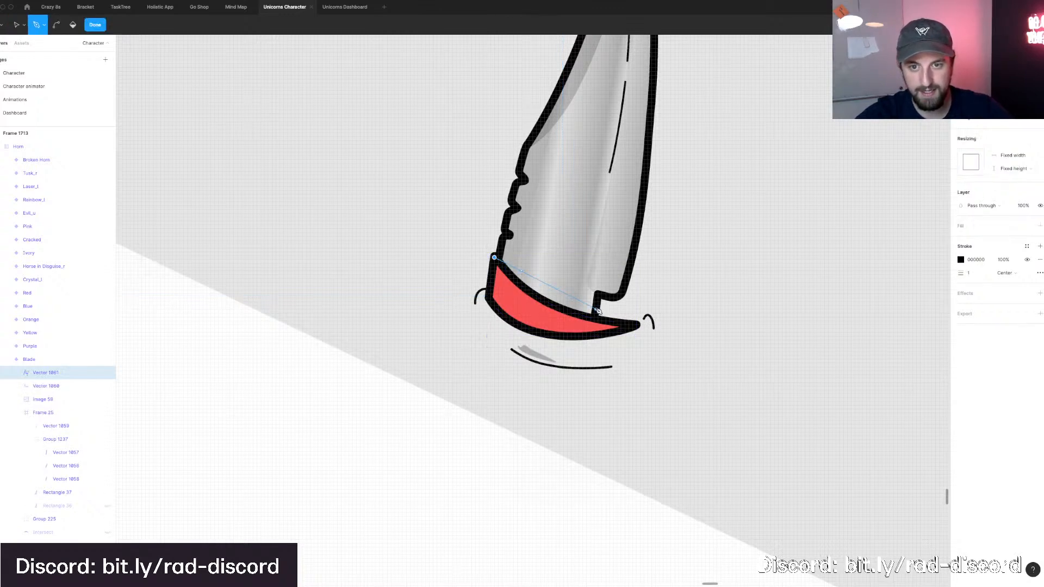
click(595, 307)
click(592, 319)
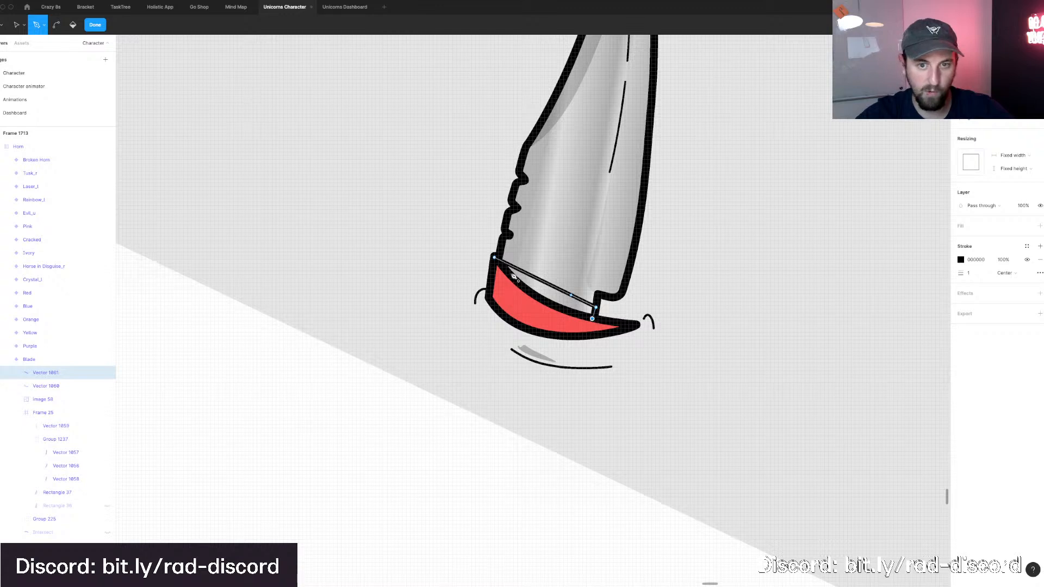
drag(494, 257, 472, 216)
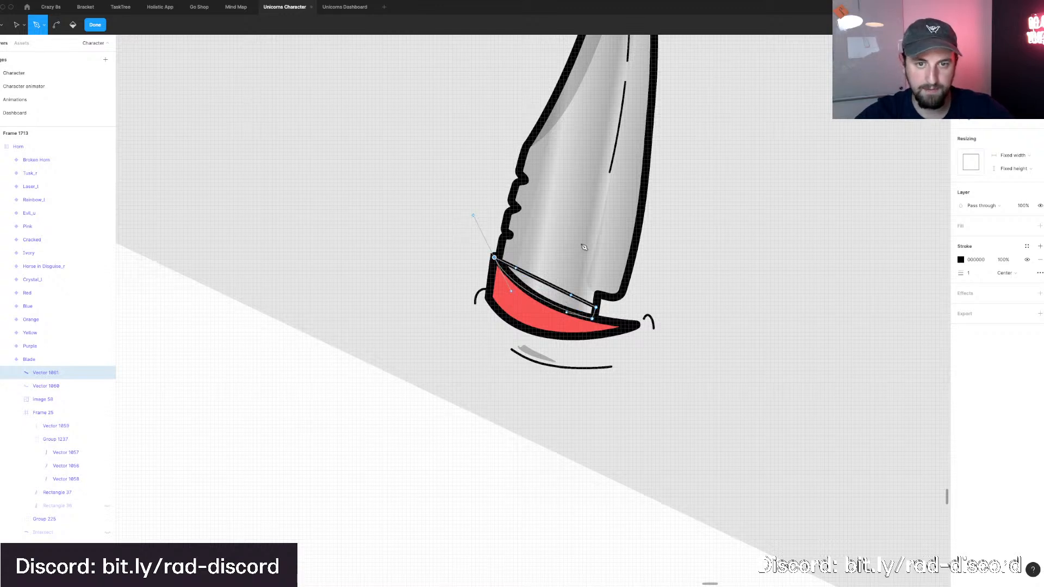
Swap the shadow shape's black stroke to a fill, set its opacity to 20%, and place it behind the red band.
key(Escape)
key(shift+x)
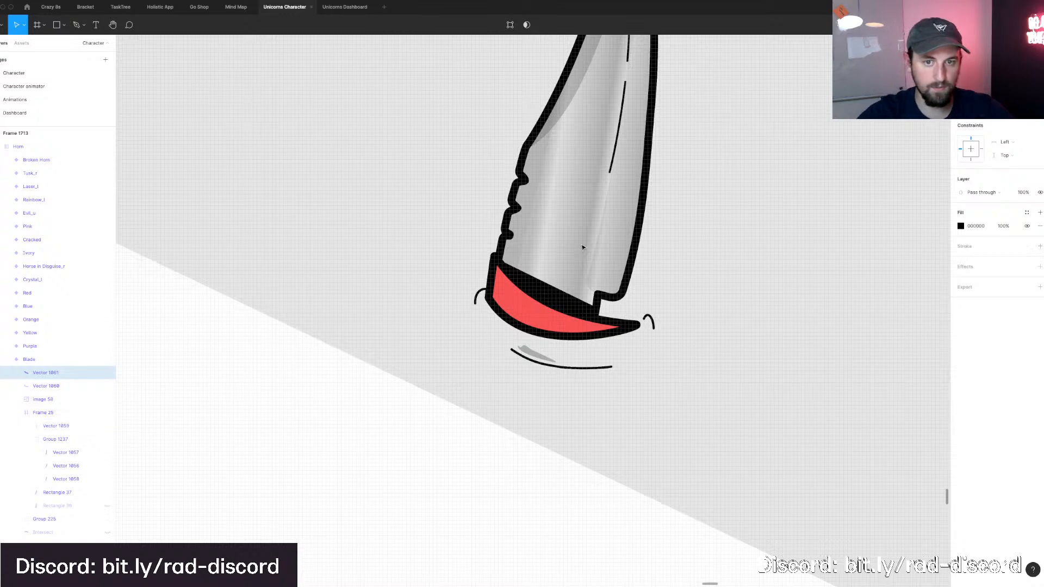
key(2)
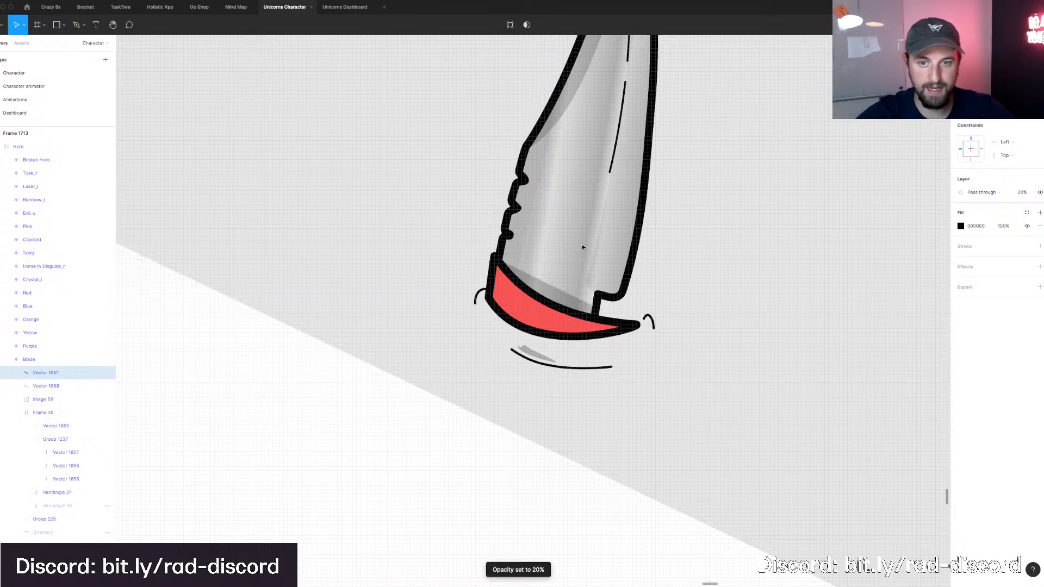
key(super+bracketleft)
Move the shadow's upper-left point slightly right and bend its upper edge to follow the band's curve.
key(Return)
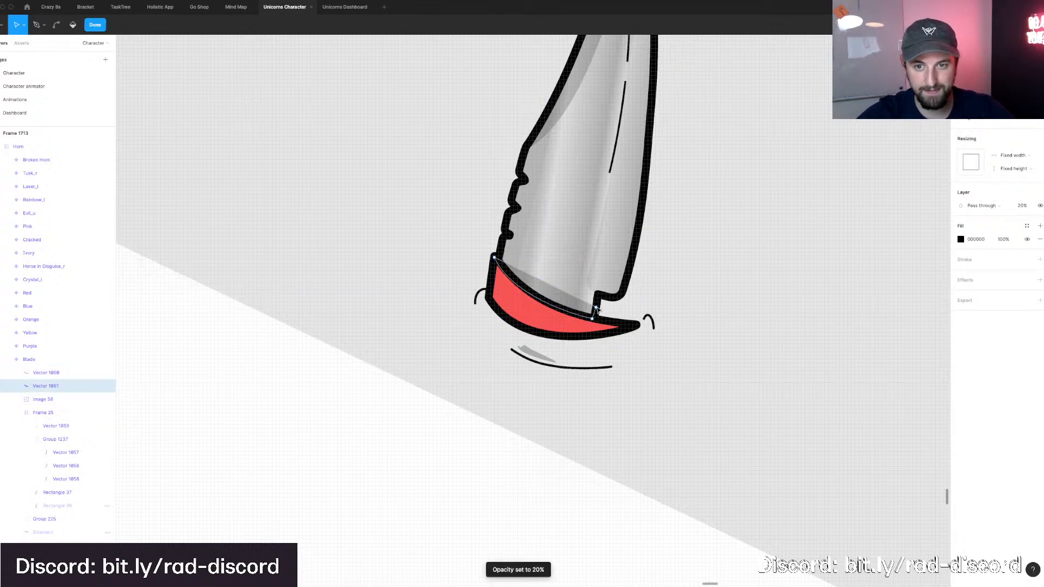
click(494, 257)
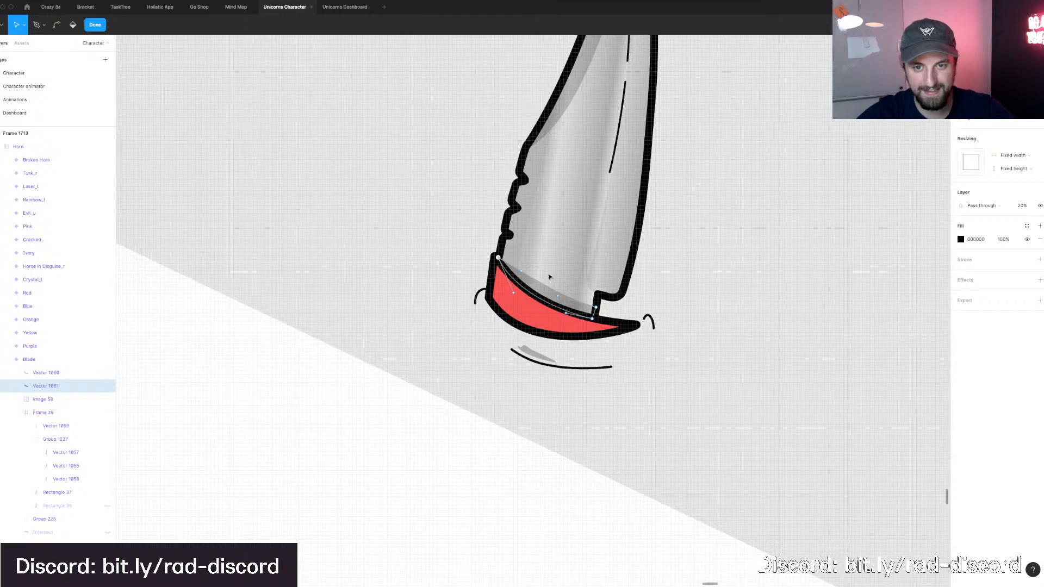
click(671, 271)
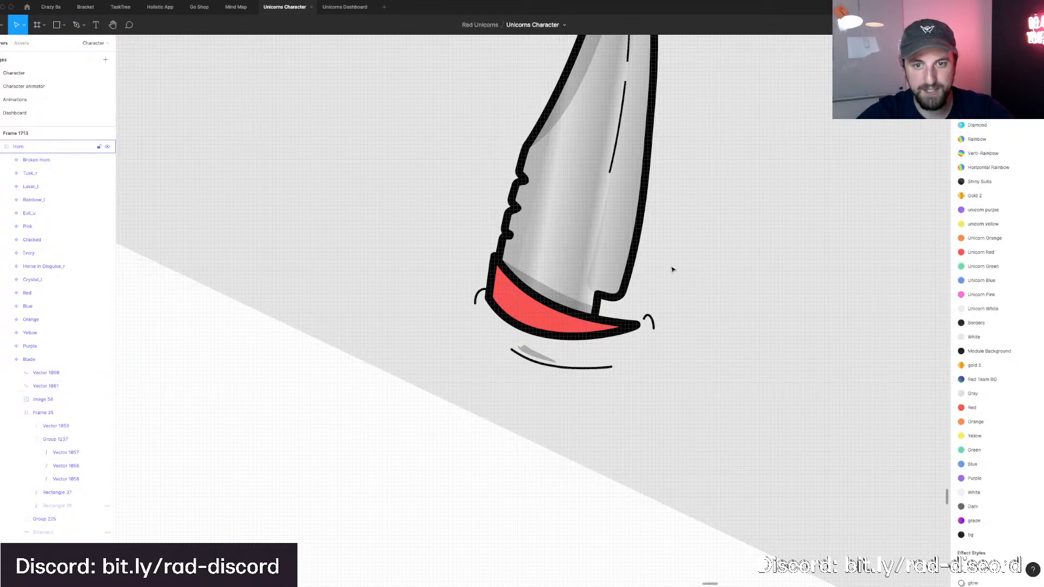
Examine how the blade horn looks on the large character and in the round avatar previews, and check the horn drawing itself.
scroll(671, 267, down, 6)
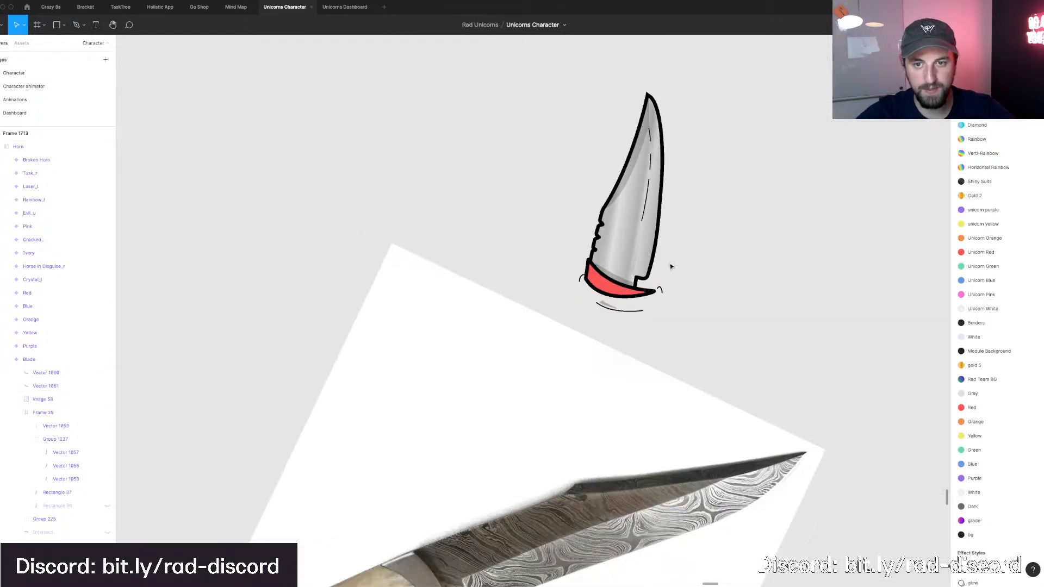
scroll(671, 266, down, 5)
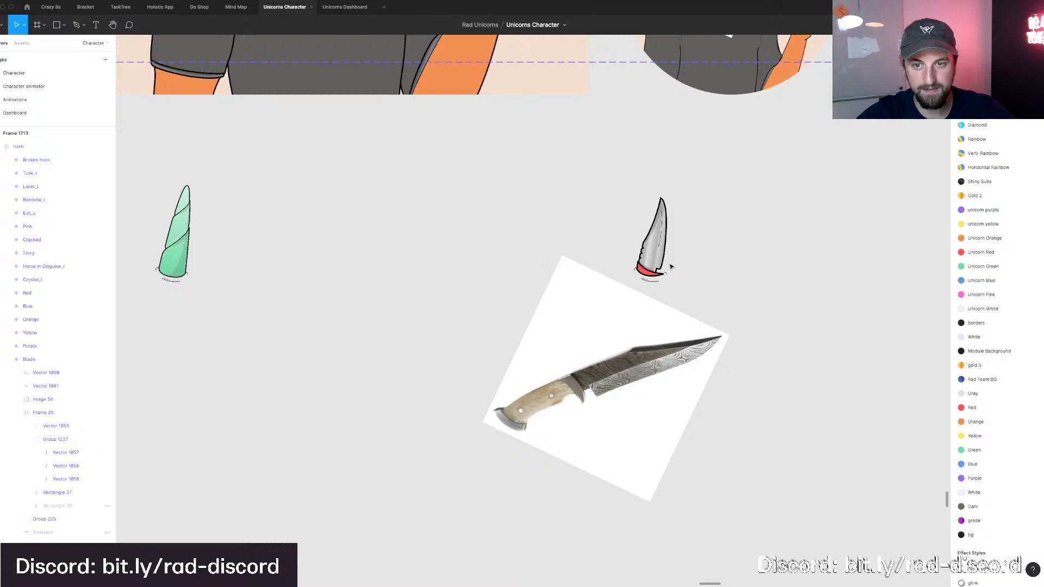
scroll(672, 266, up, 10)
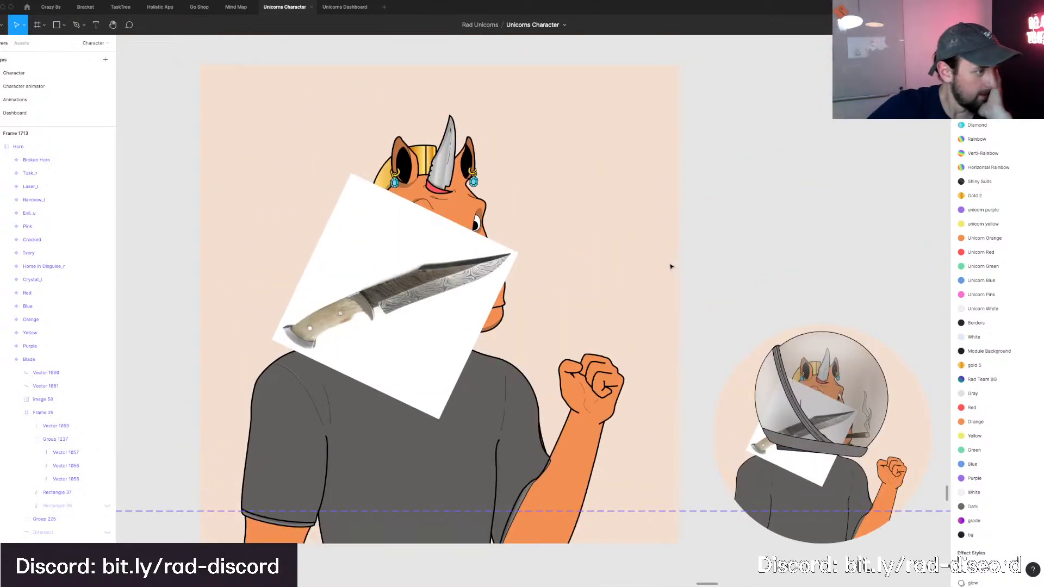
scroll(672, 267, down, 5)
scroll(672, 266, right, 3)
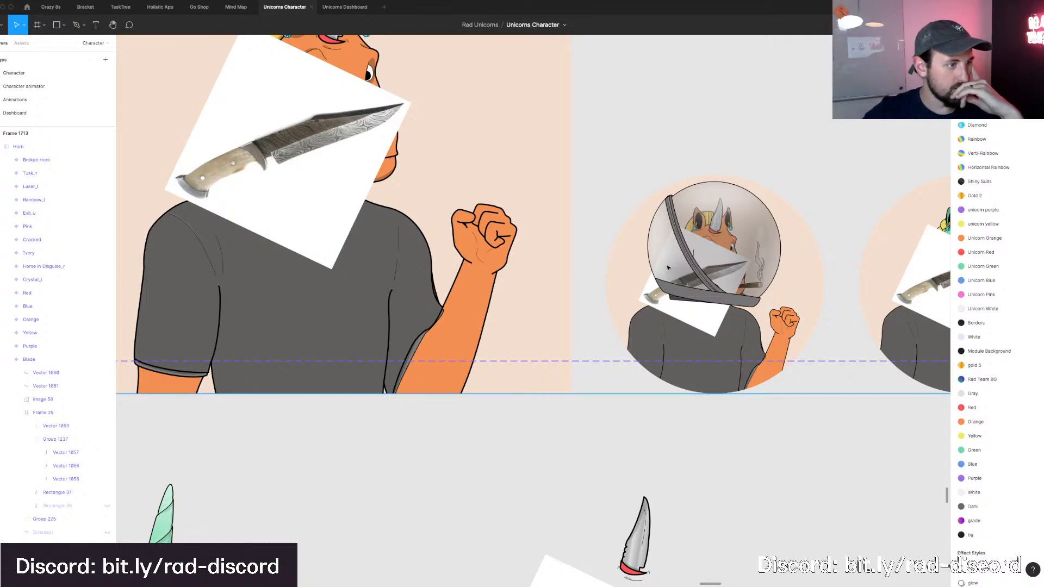
scroll(634, 354, down, 6)
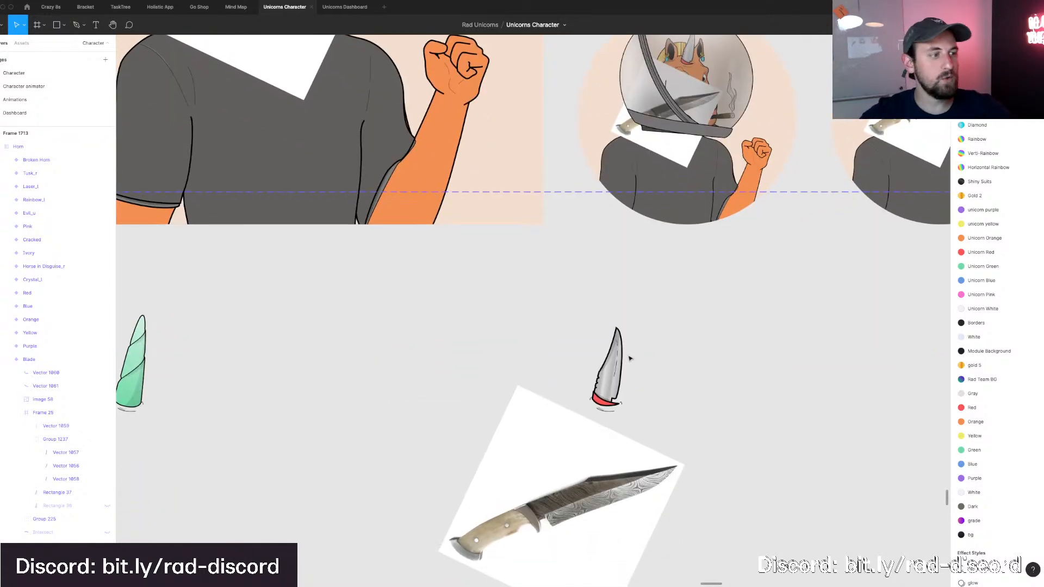
scroll(630, 358, down, 2)
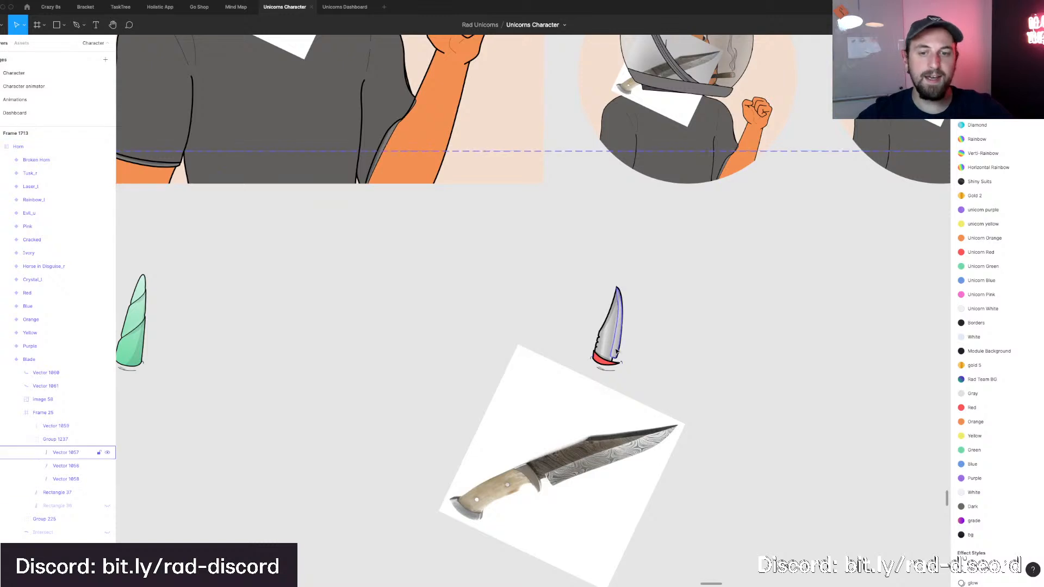
scroll(616, 351, up, 2)
scroll(616, 351, up, 4)
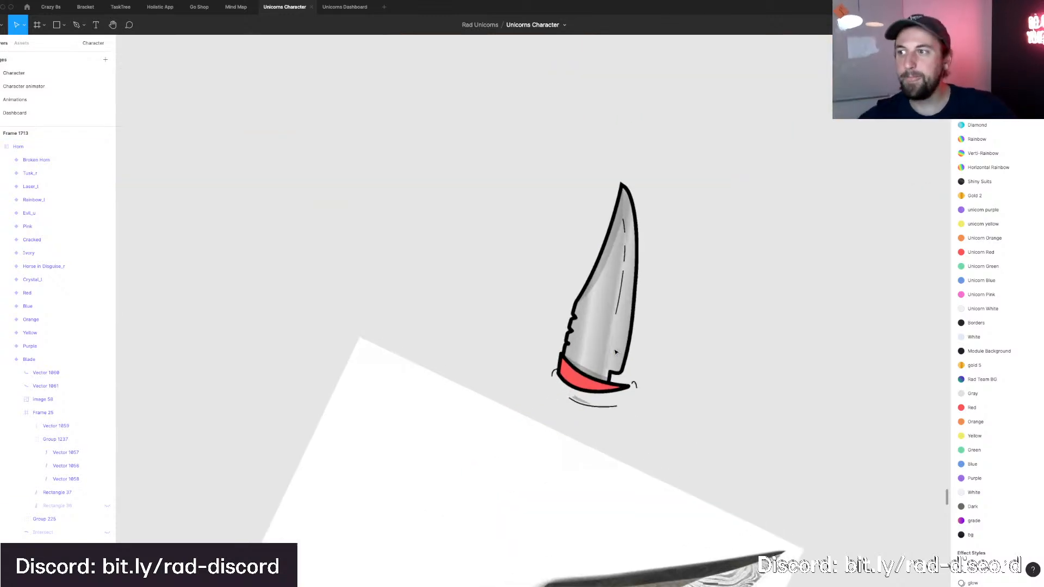
scroll(616, 352, up, 1)
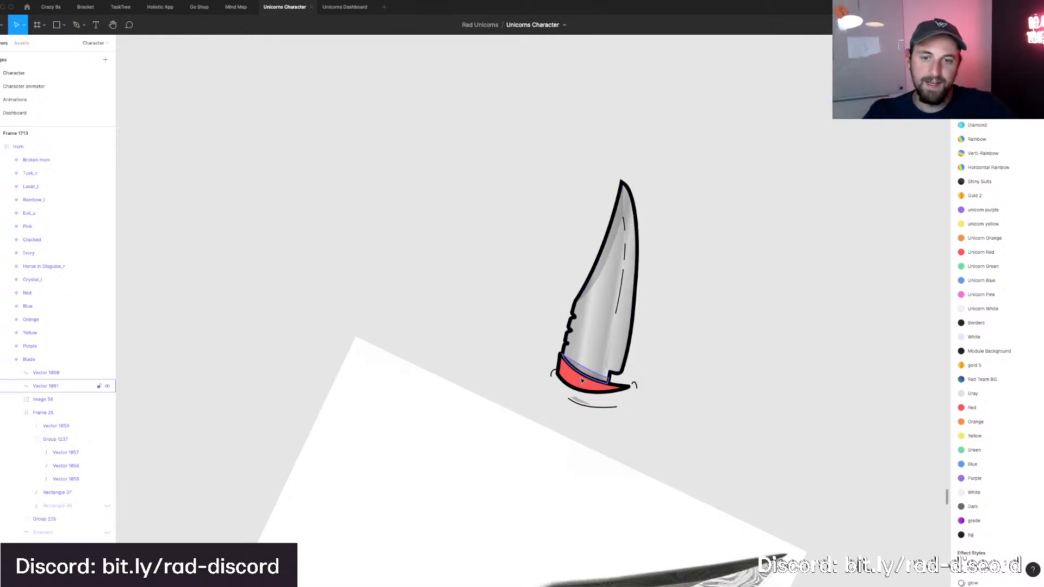
click(601, 383)
scroll(602, 385, up, 2)
scroll(602, 385, up, 1)
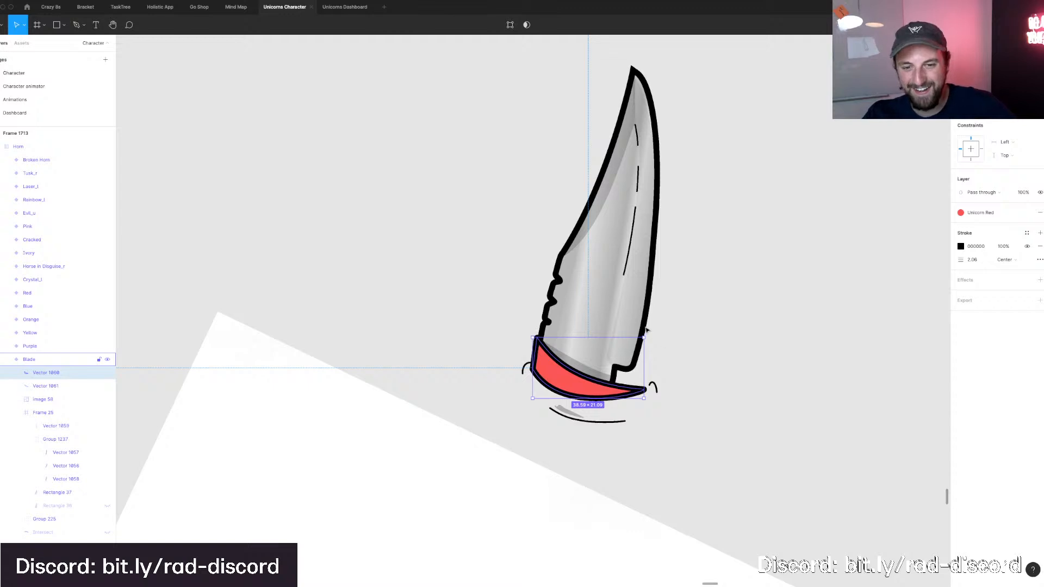
scroll(648, 327, down, 4)
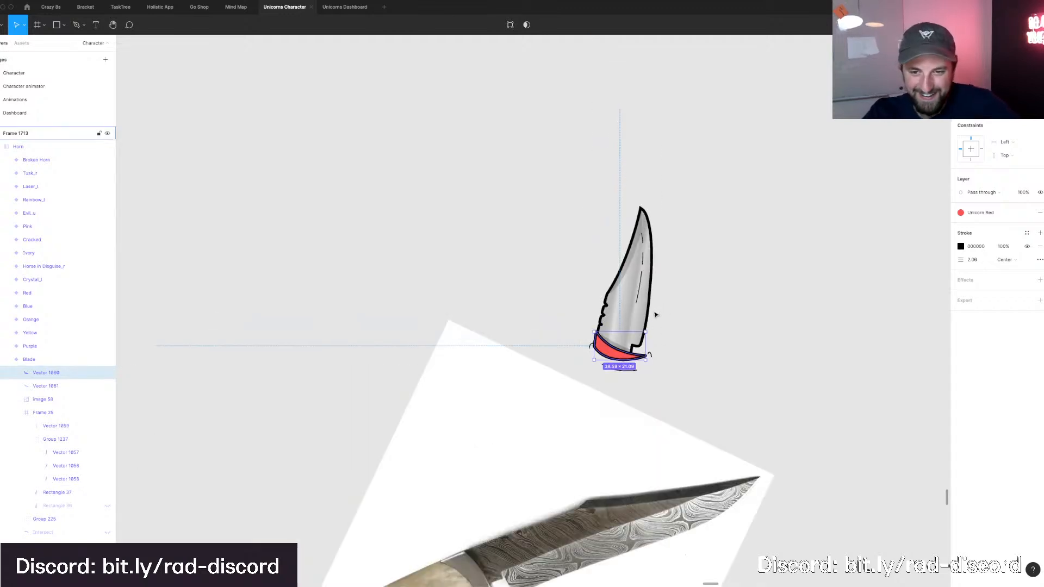
Adjust the blade outline's corner point just above the base notch so the lower outer edge curves inward.
scroll(650, 307, up, 5)
click(585, 342)
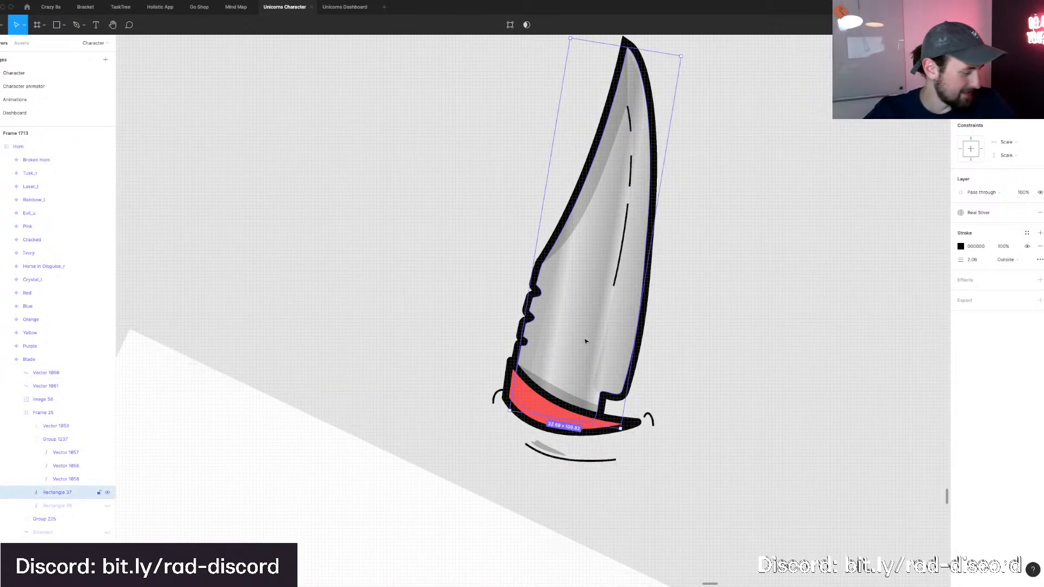
double_click(597, 342)
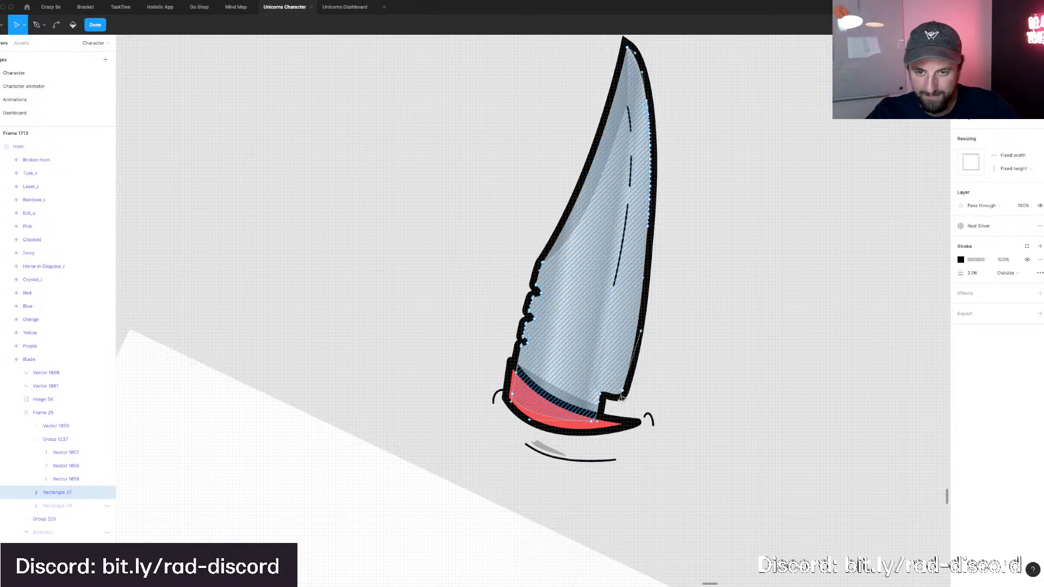
click(621, 393)
drag(621, 396, 623, 395)
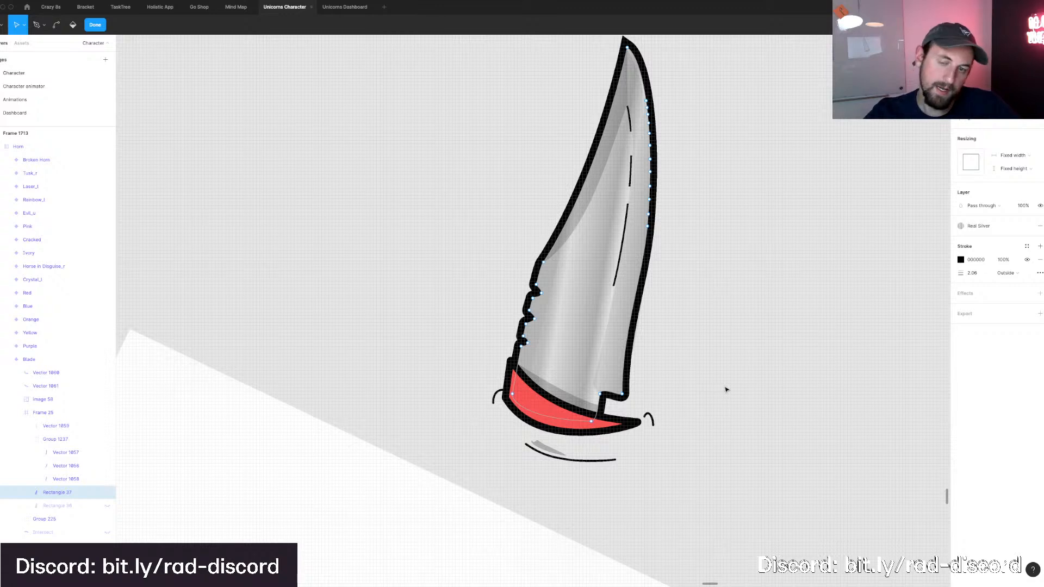
key(Escape)
click(403, 320)
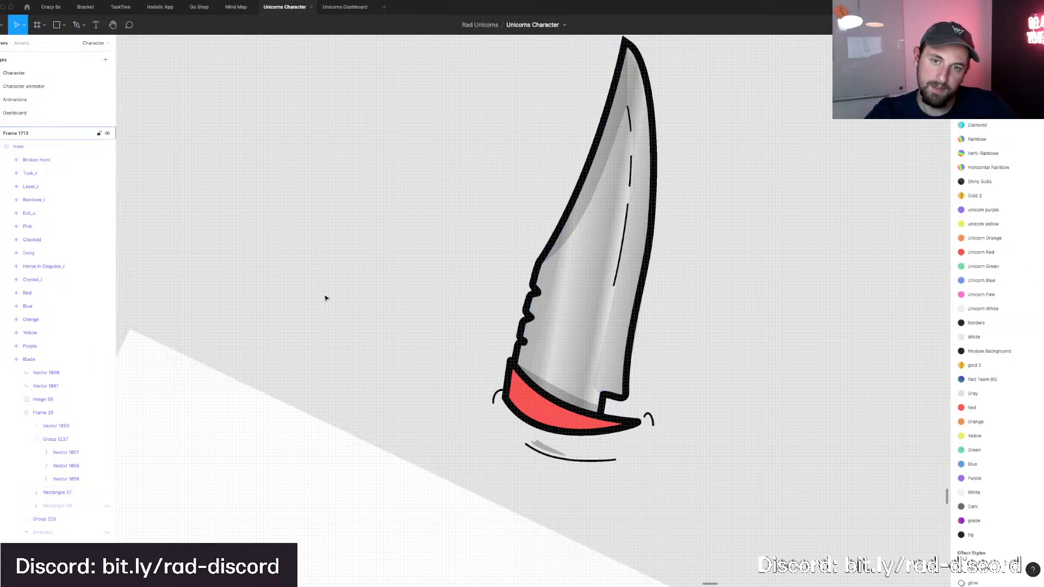
Examine how the reshaped blade horn looks on the large character and in the round avatar previews.
scroll(325, 297, down, 3)
scroll(325, 298, up, 5)
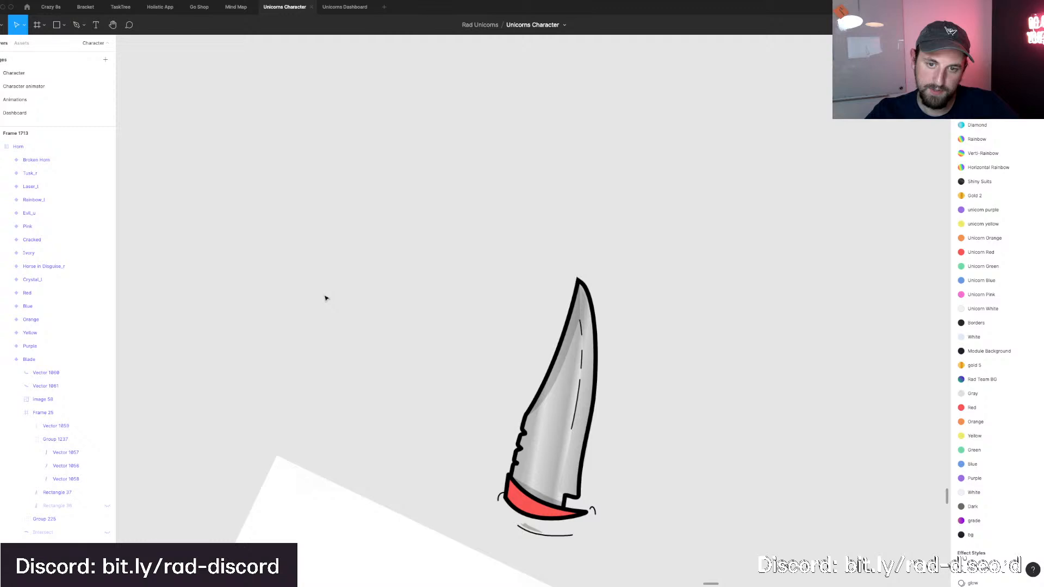
scroll(325, 298, down, 5)
scroll(310, 277, up, 10)
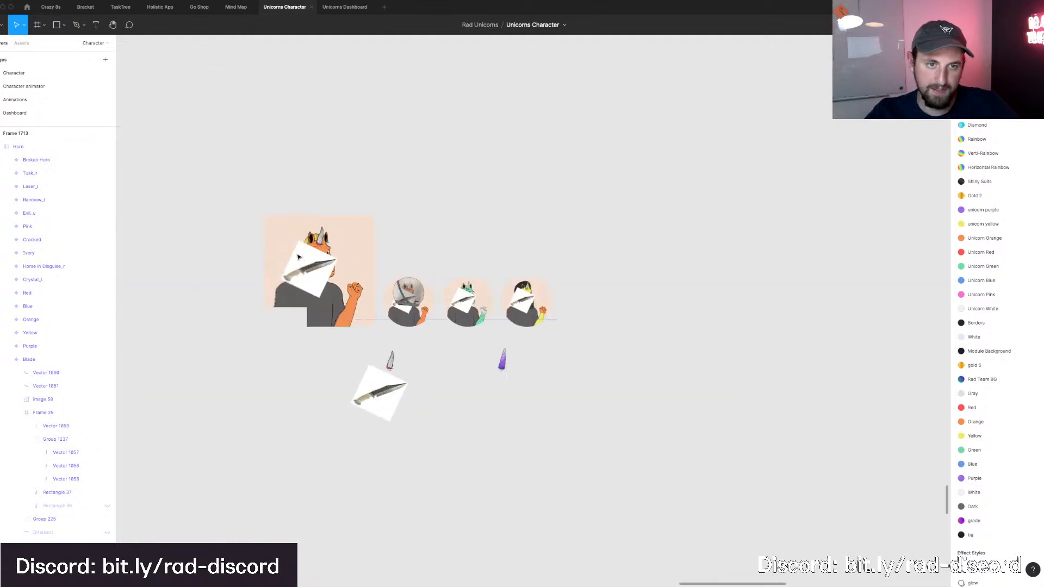
scroll(301, 241, up, 5)
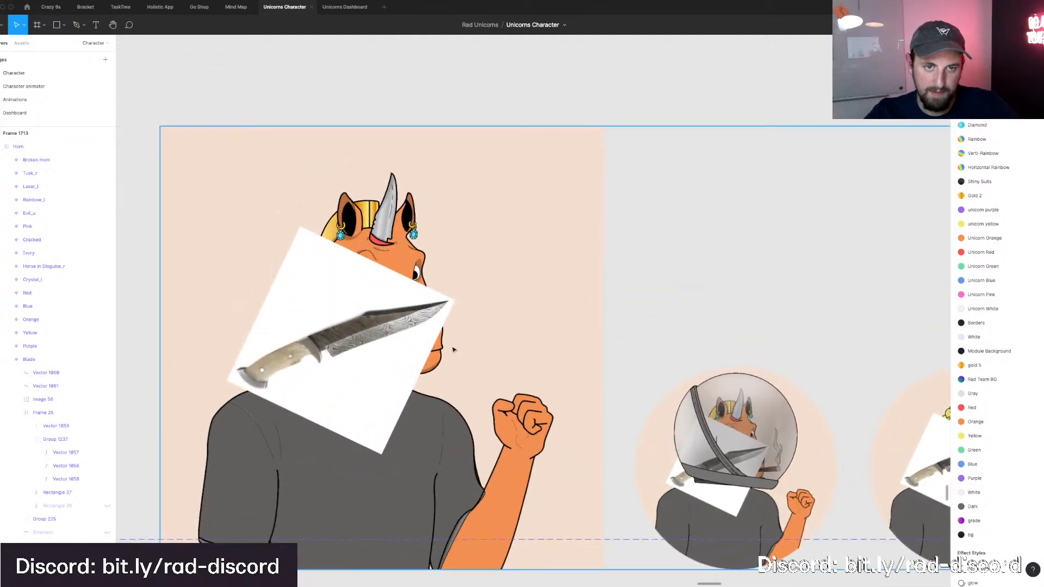
scroll(449, 323, down, 5)
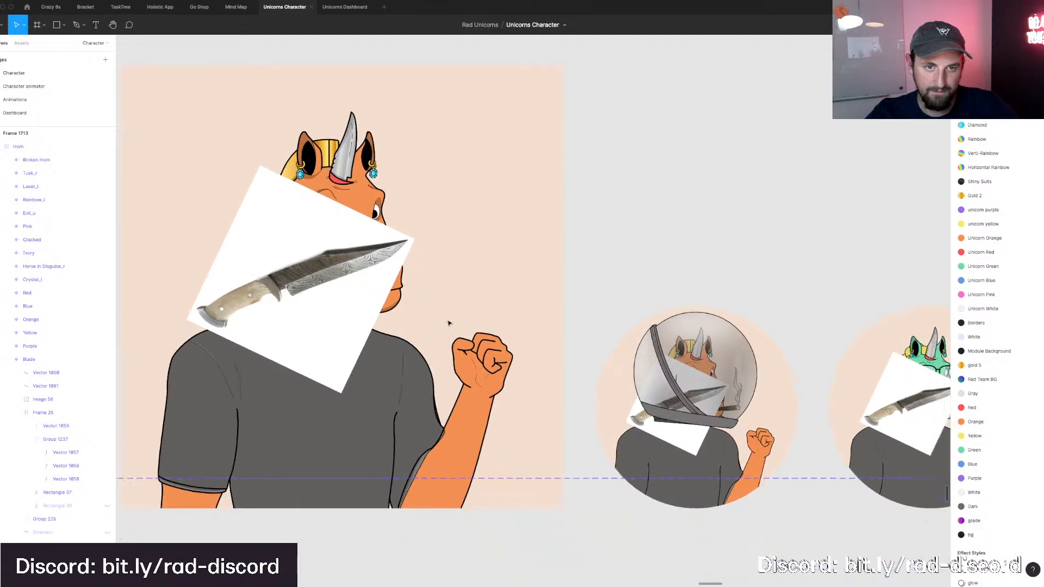
scroll(603, 516, down, 1)
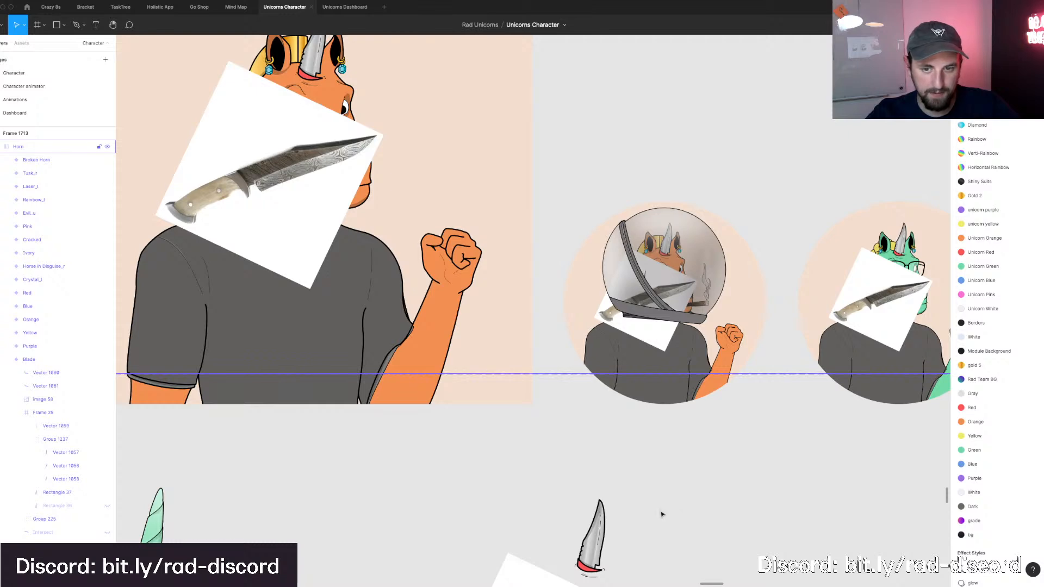
scroll(662, 514, down, 10)
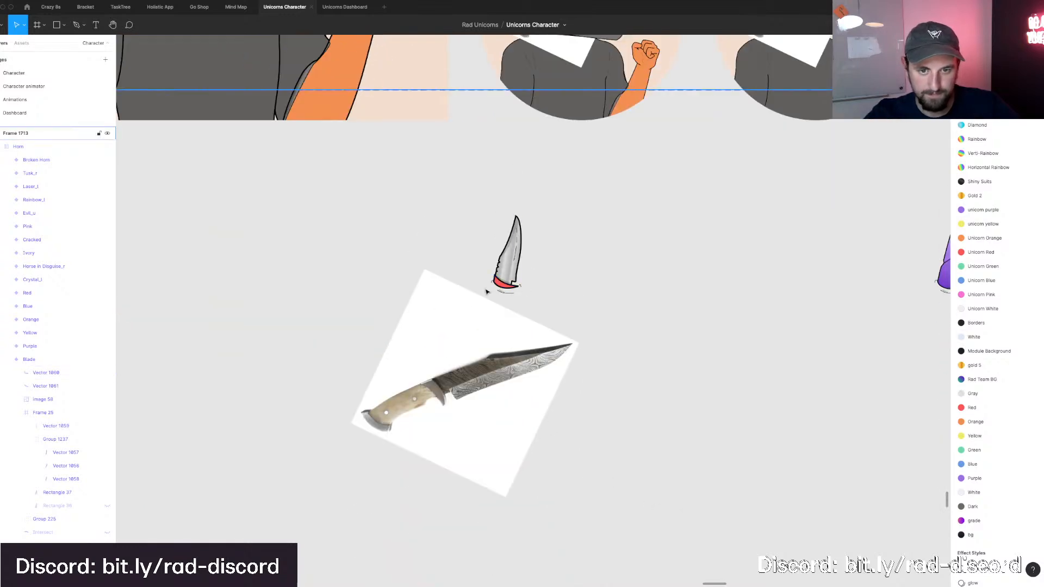
scroll(487, 292, up, 5)
click(522, 280)
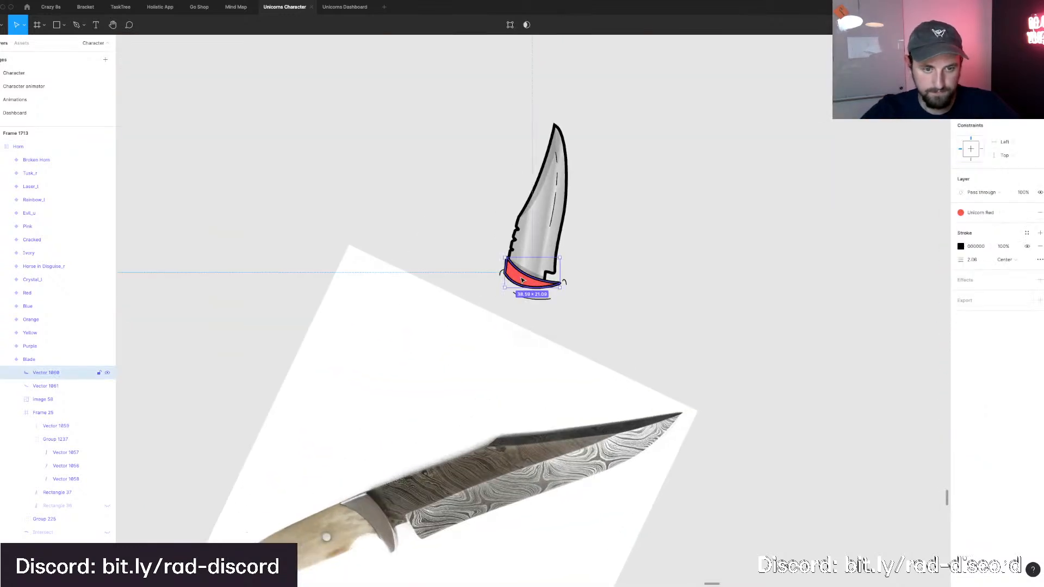
scroll(522, 280, up, 5)
scroll(521, 280, down, 2)
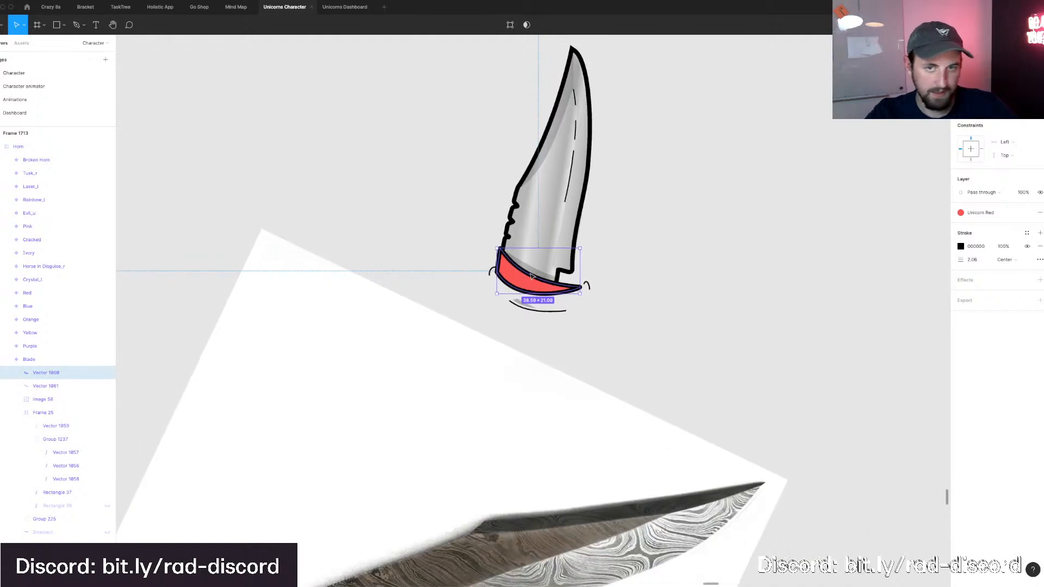
double_click(547, 236)
scroll(547, 235, up, 2)
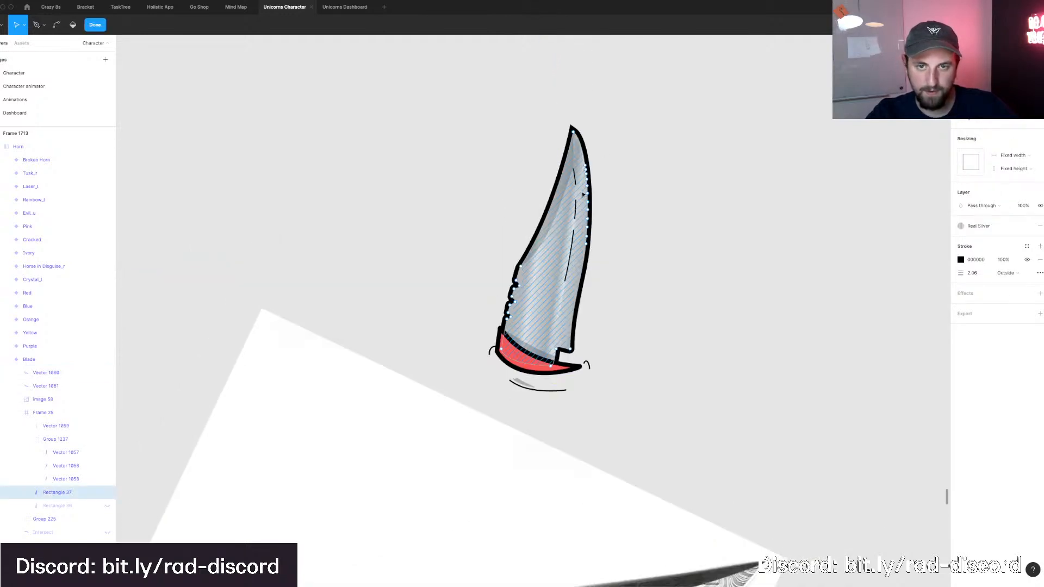
key(Escape)
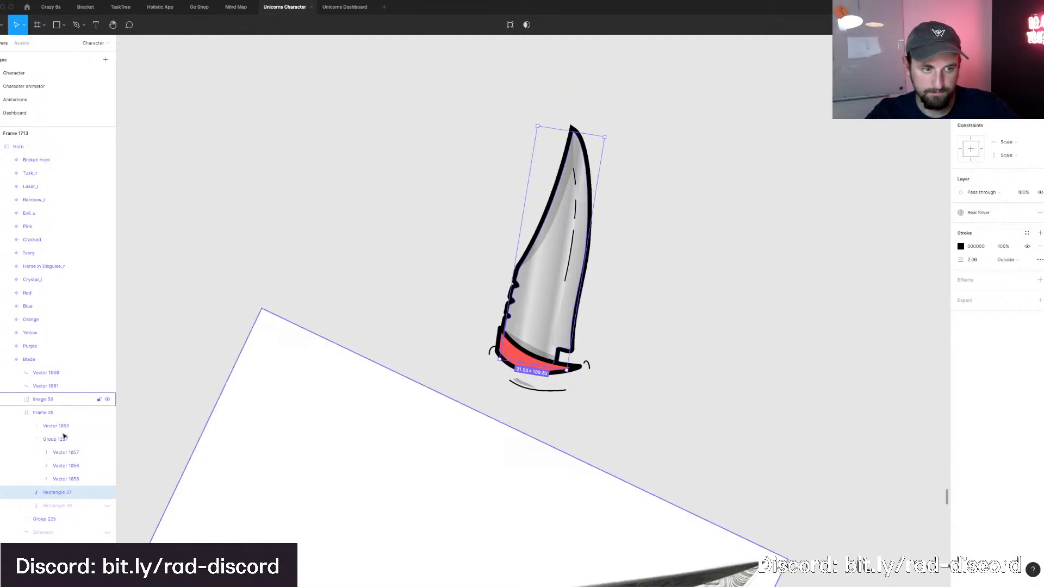
Stretch the silver blade shape on its own upward to a height of about 138.
shift+click(565, 133)
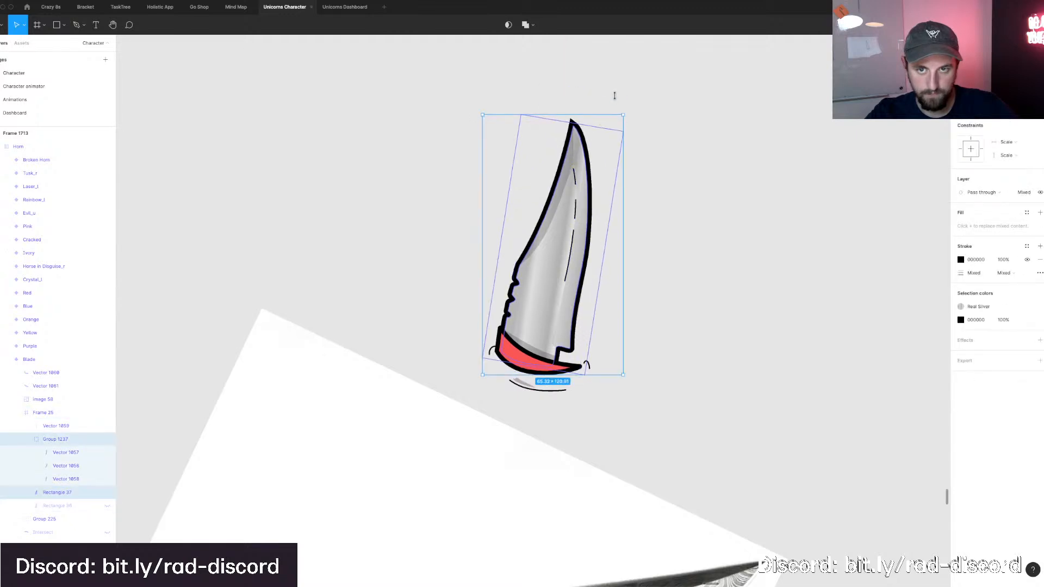
click(56, 491)
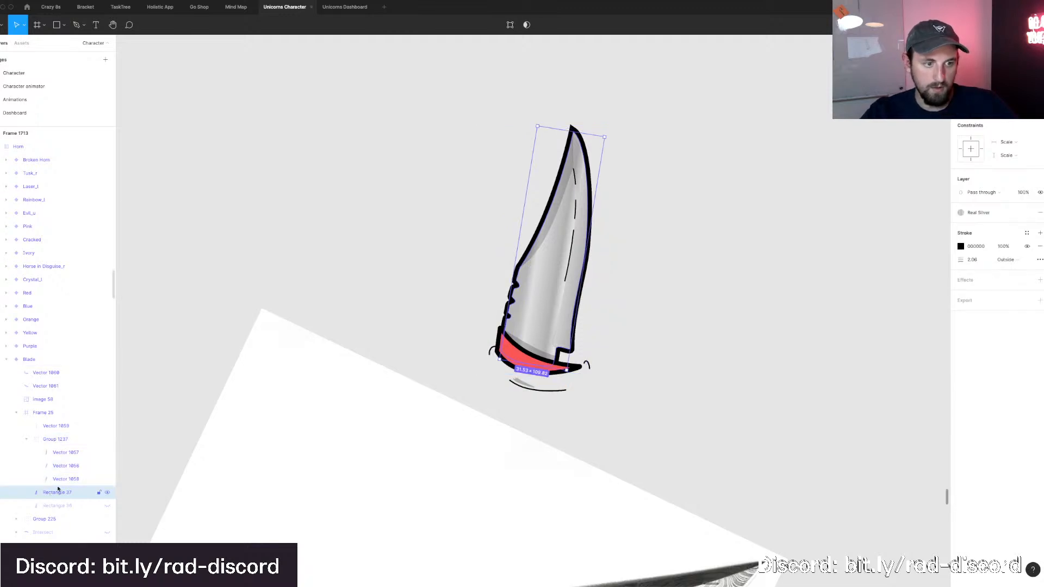
shift+click(73, 453)
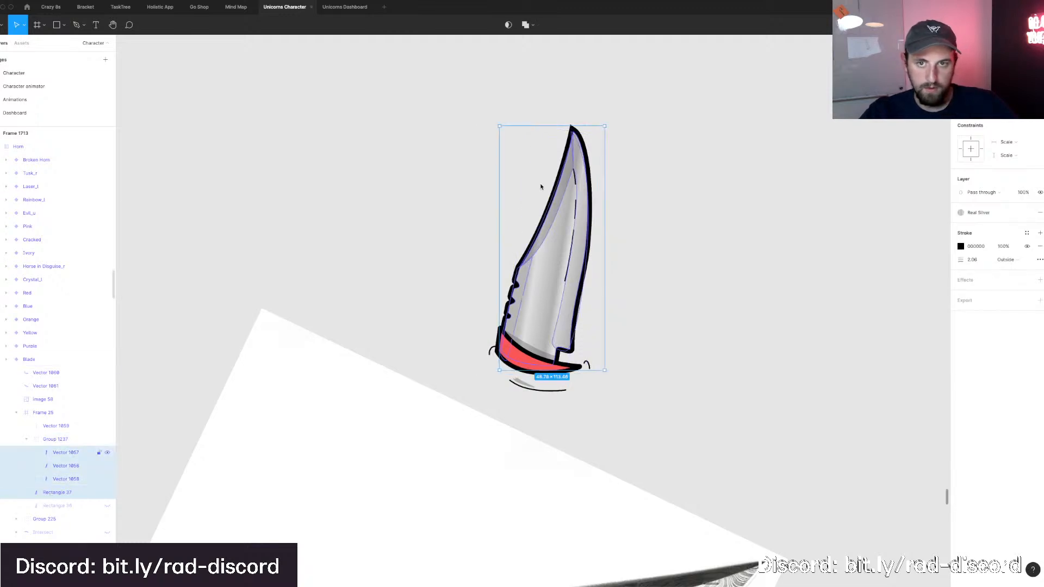
click(64, 492)
drag(574, 134, 605, 76)
scroll(604, 77, down, 2)
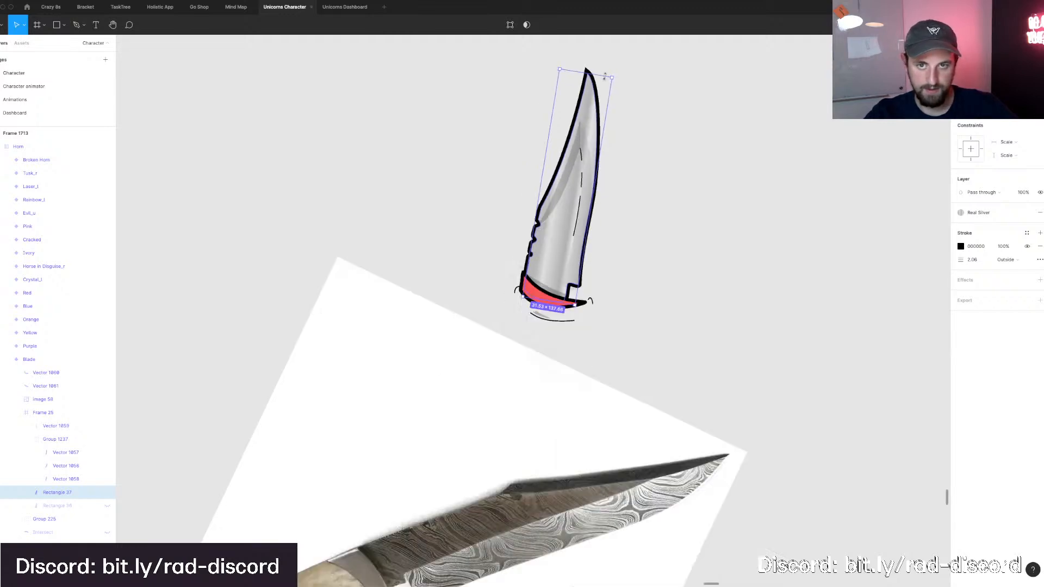
Check the lengthened blade's proportions beside the other horns, on the large character and in the avatar previews.
scroll(604, 76, down, 2)
scroll(604, 77, down, 5)
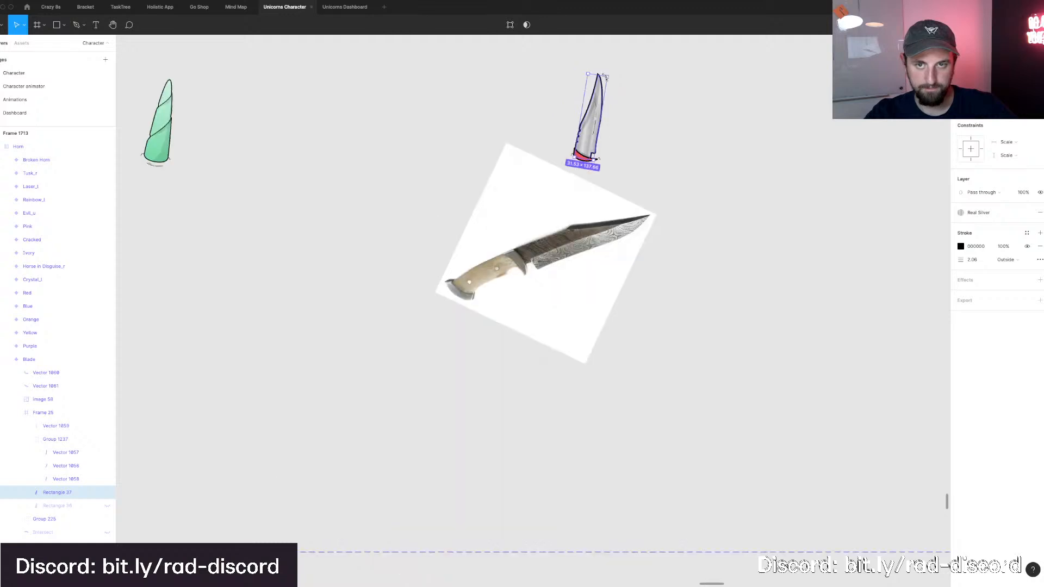
scroll(550, 80, down, 4)
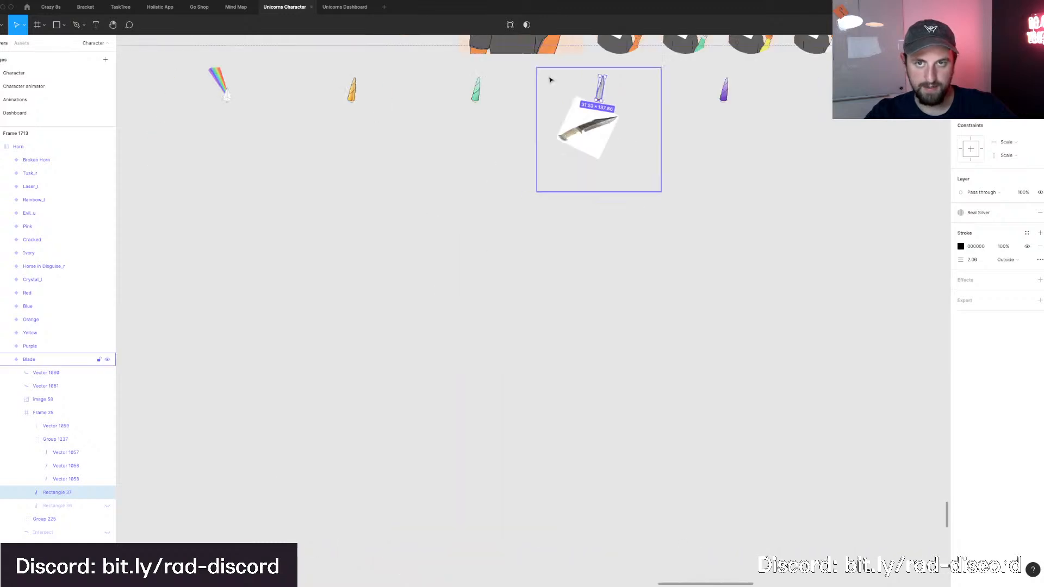
scroll(548, 56, down, 6)
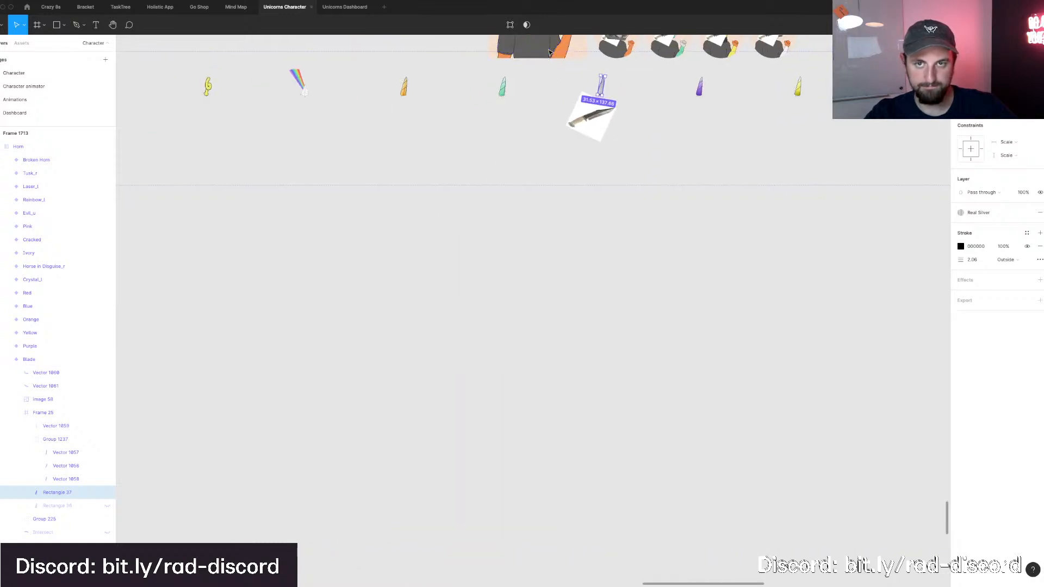
scroll(550, 52, up, 10)
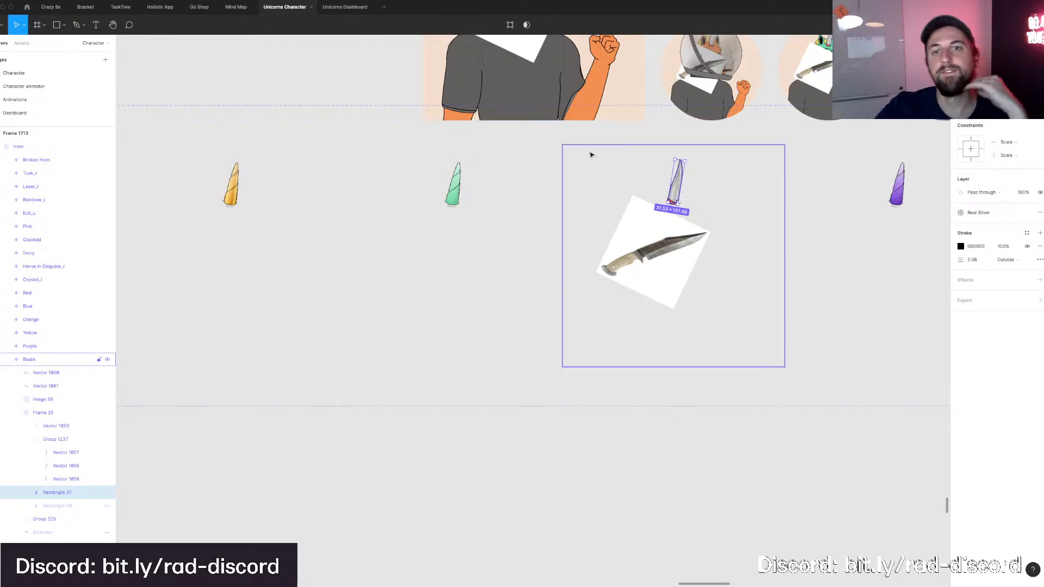
scroll(588, 157, up, 6)
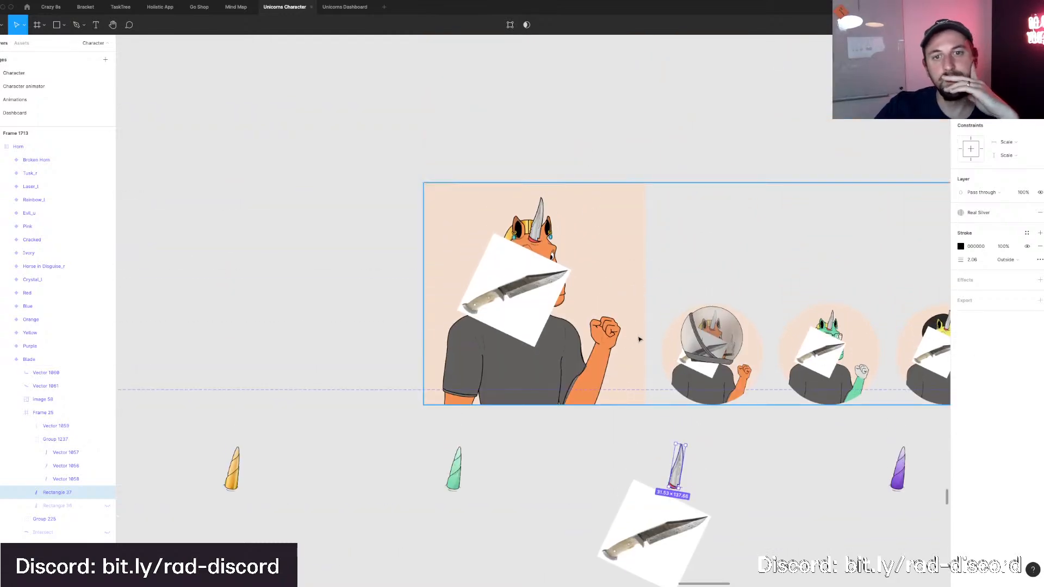
scroll(646, 339, down, 1)
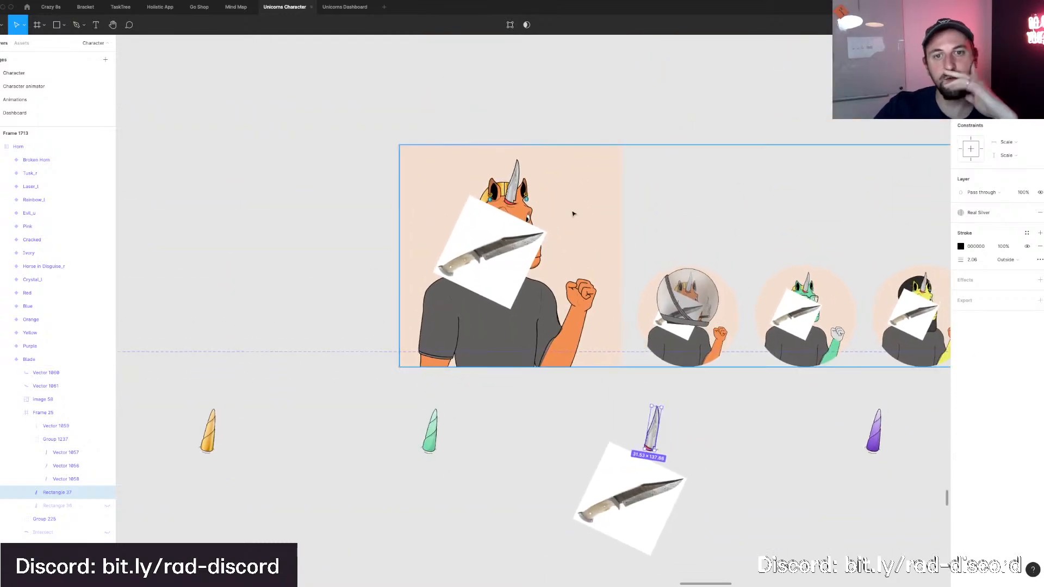
scroll(529, 192, up, 8)
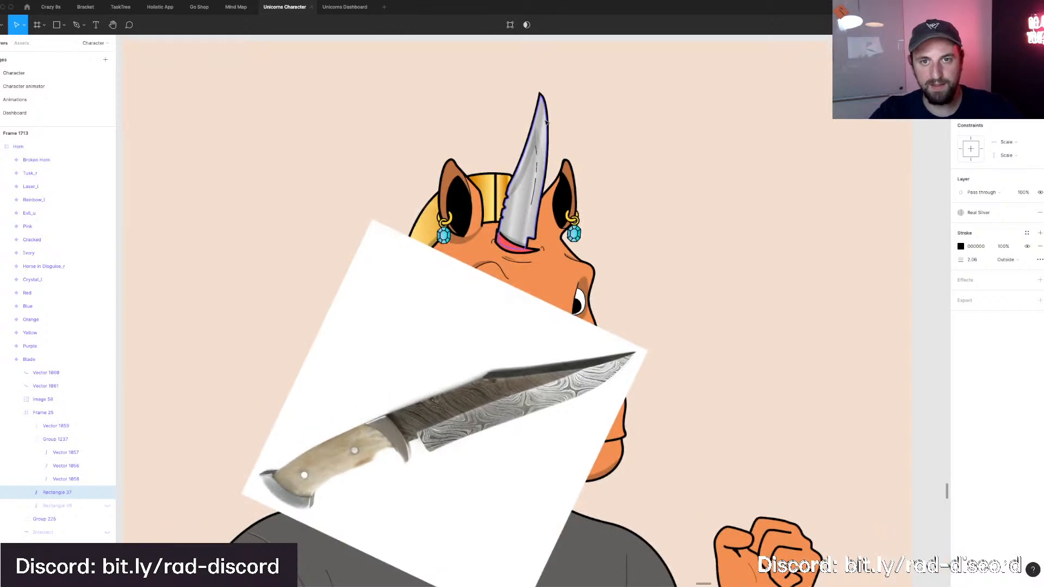
drag(550, 160, 744, 397)
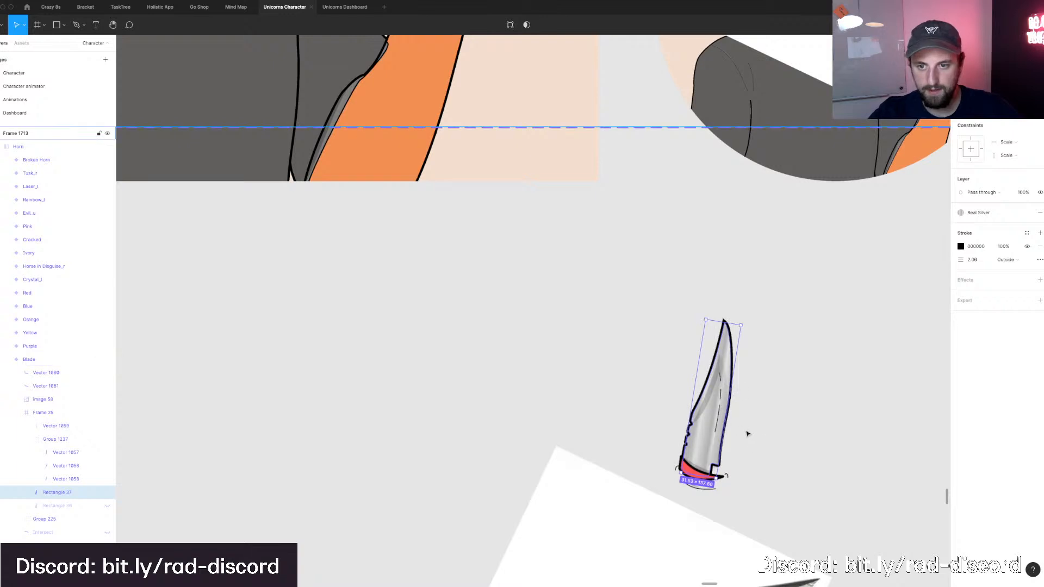
Draw a wider curved outer edge with the Pen tool inside the blade shape, from its tip to the corner above the base notch.
scroll(747, 433, up, 4)
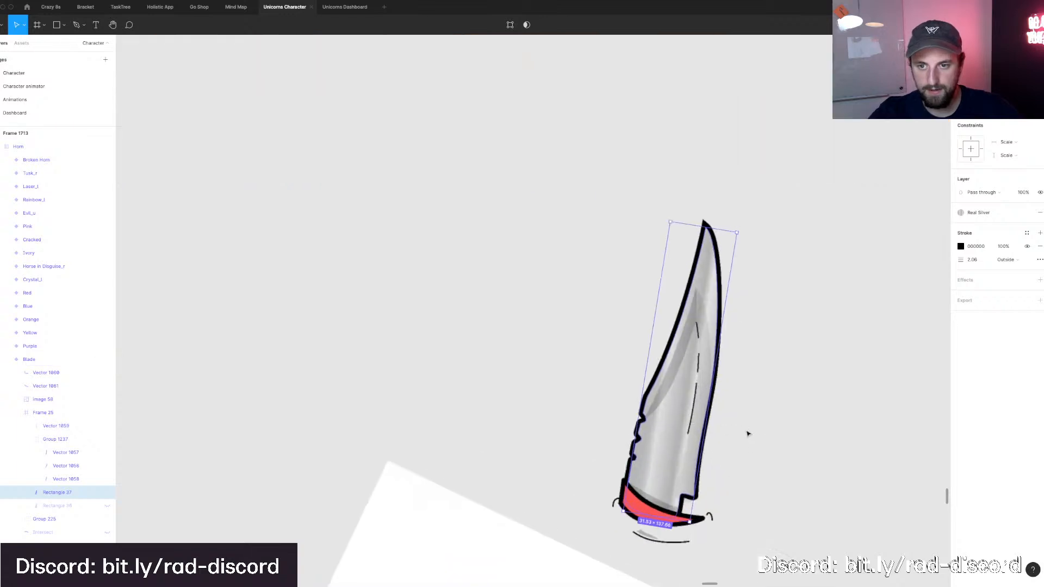
double_click(716, 284)
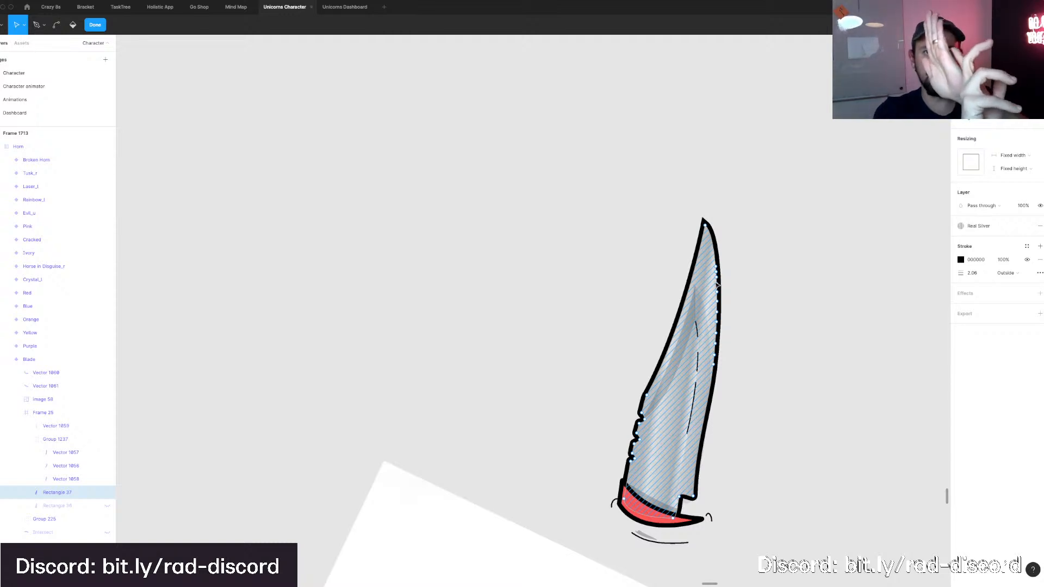
scroll(695, 255, right, 3)
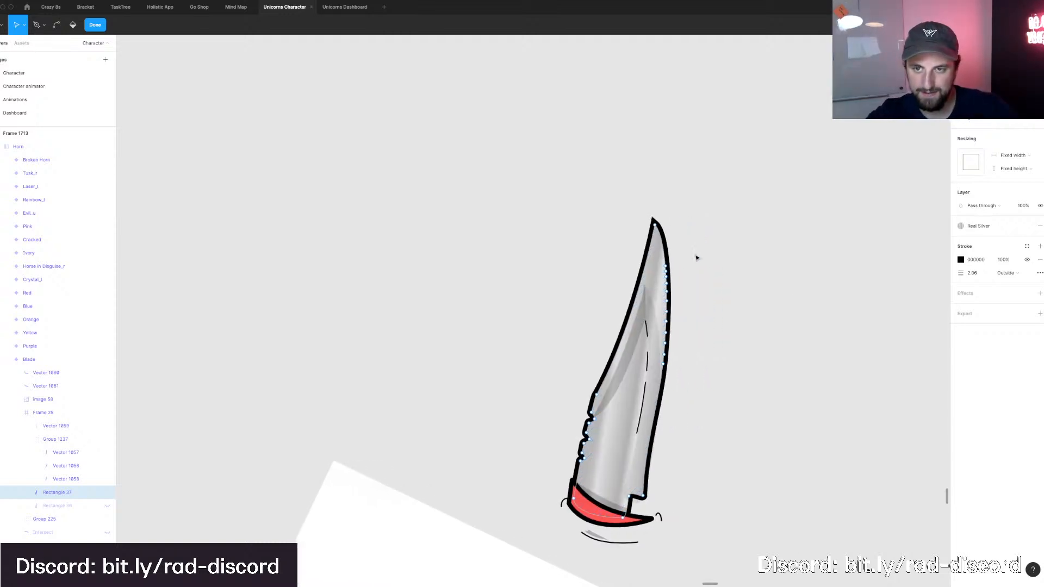
key(p)
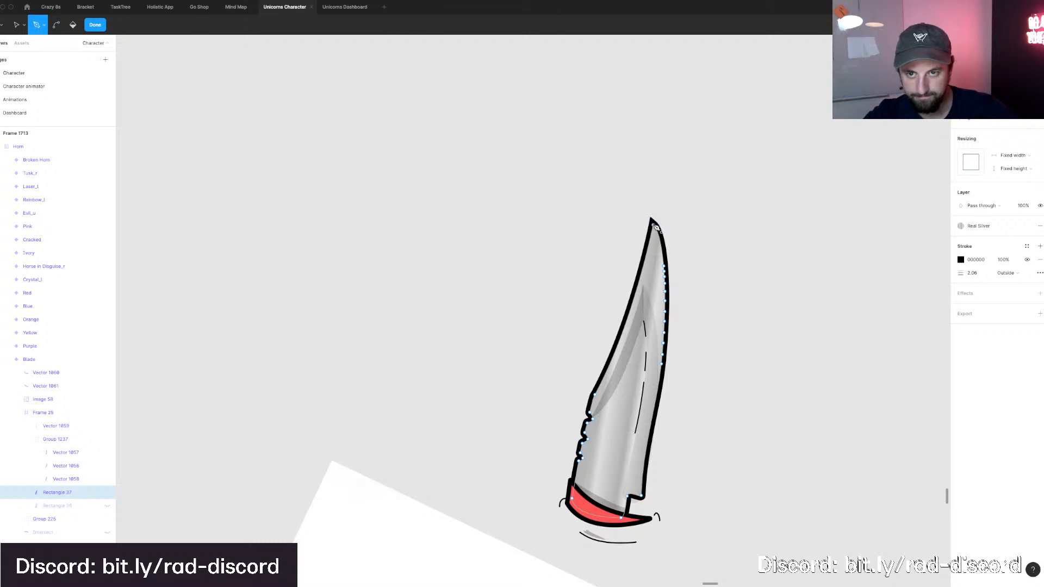
drag(653, 224, 680, 247)
drag(668, 381, 669, 416)
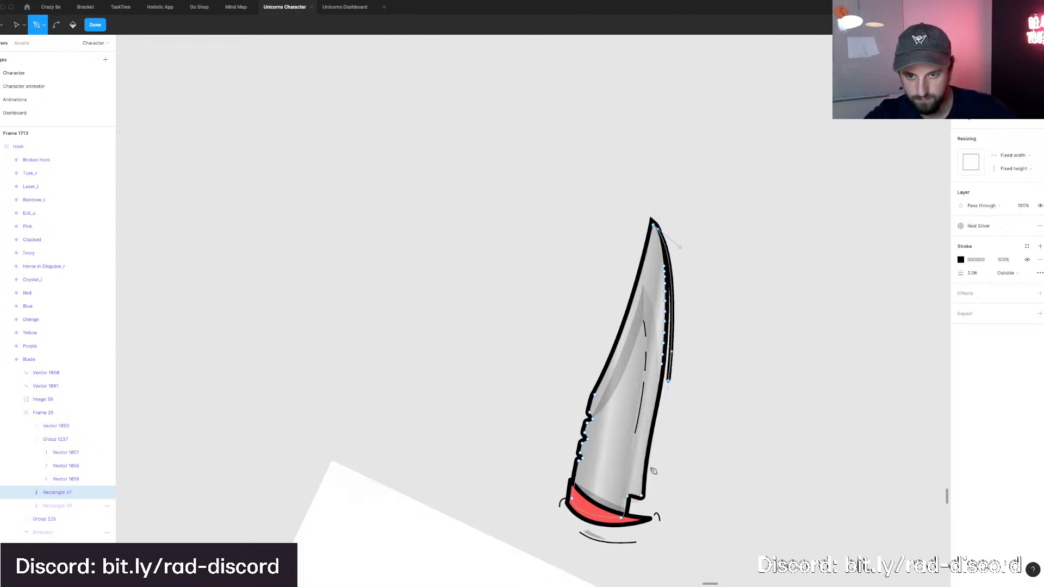
drag(647, 499, 629, 510)
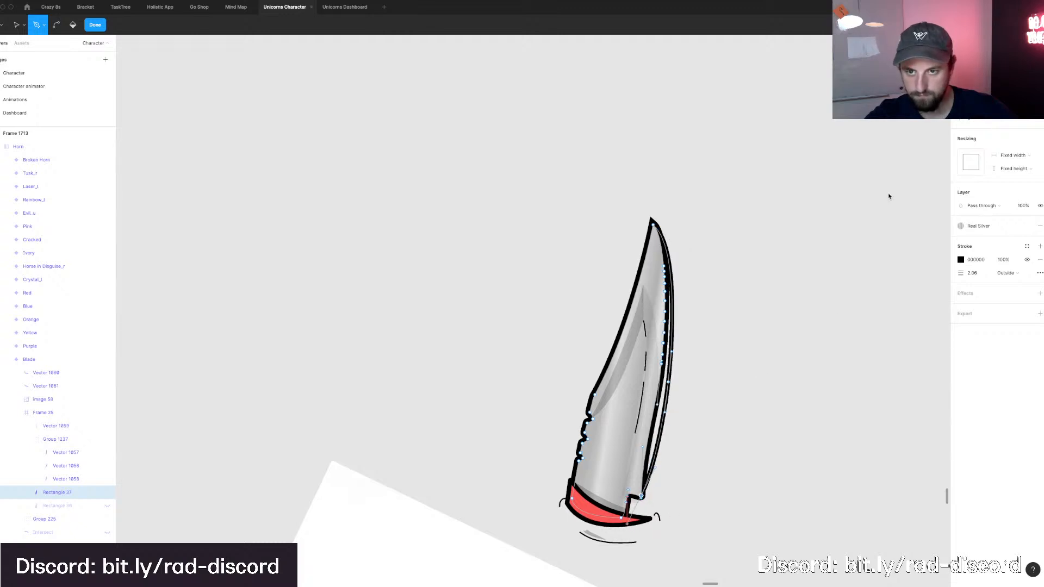
Try to remove the old outer edge inside the blade shape by deleting its anchor points one by one from the upper end.
key(Escape)
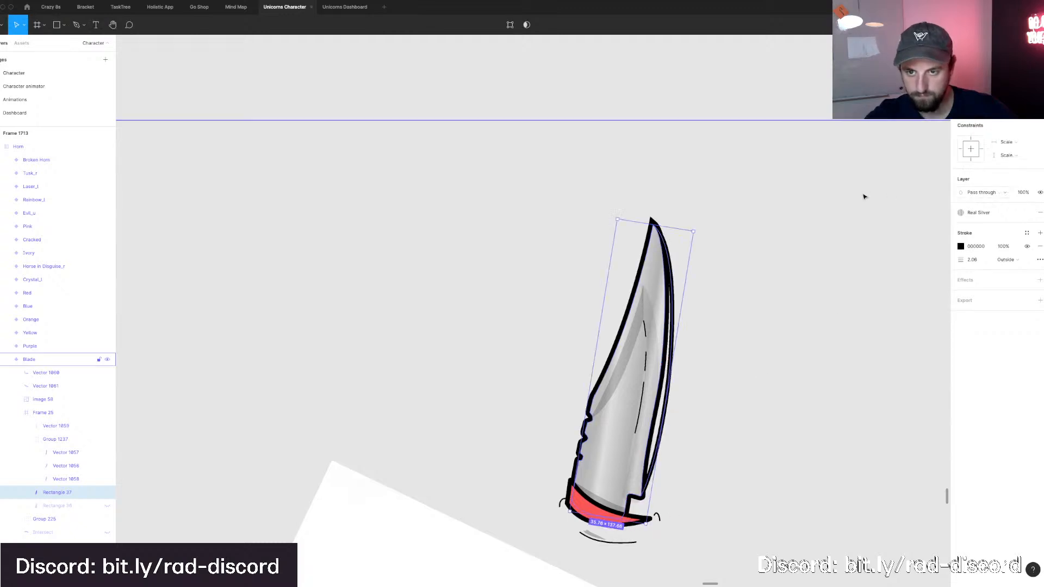
click(800, 241)
scroll(782, 269, down, 1)
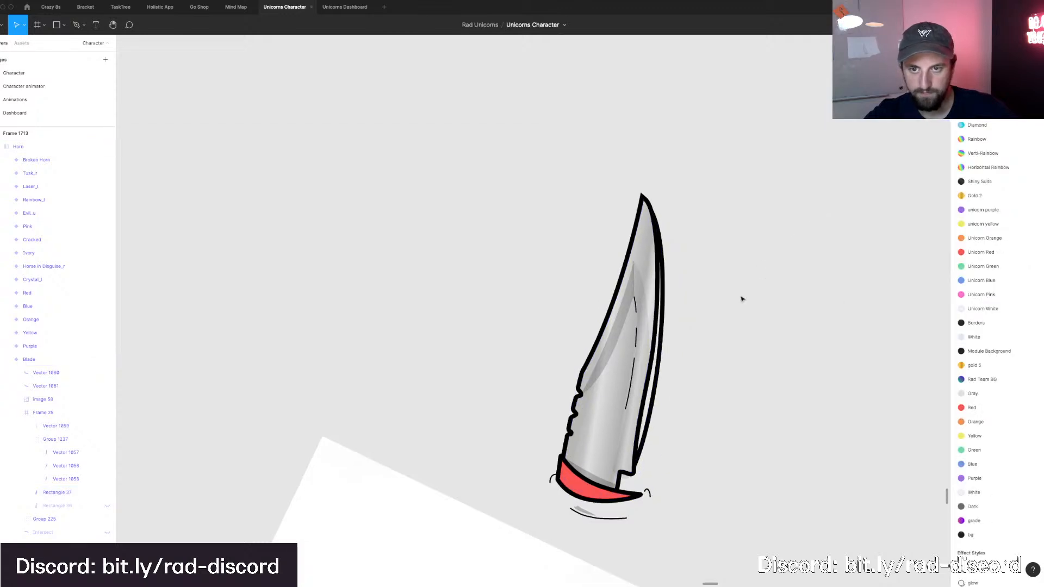
scroll(734, 299, up, 3)
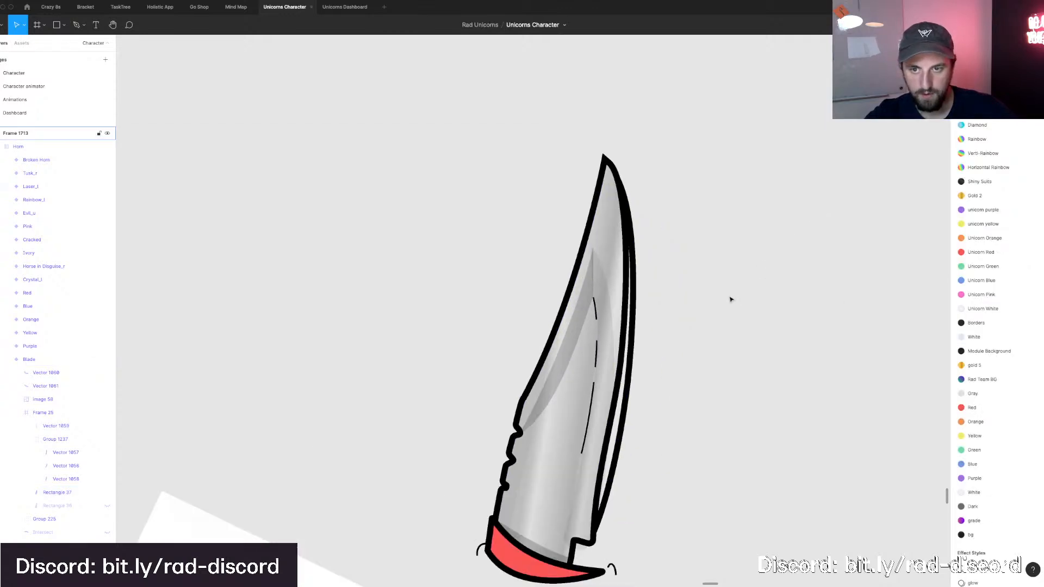
click(623, 320)
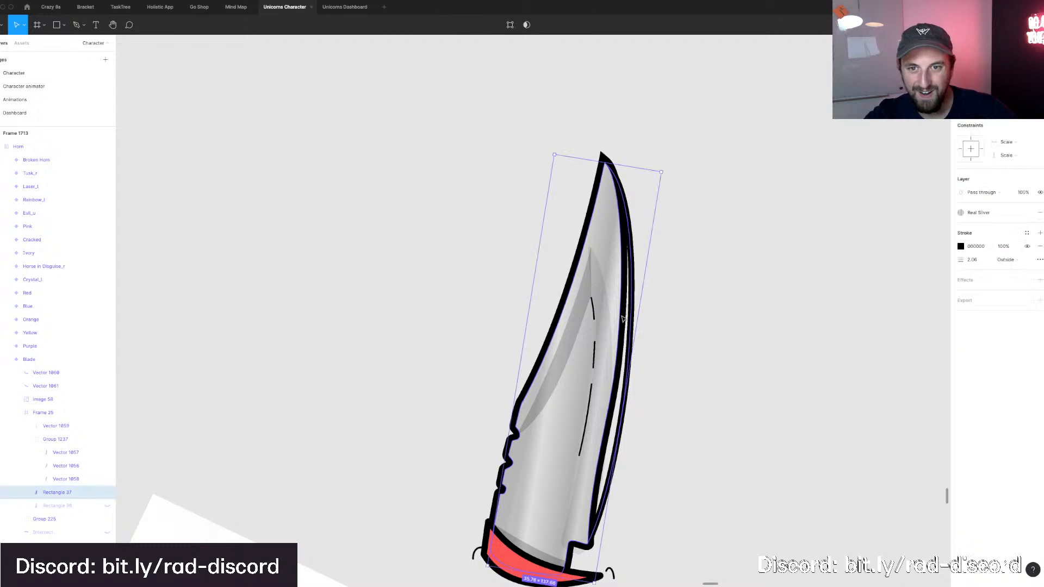
double_click(623, 319)
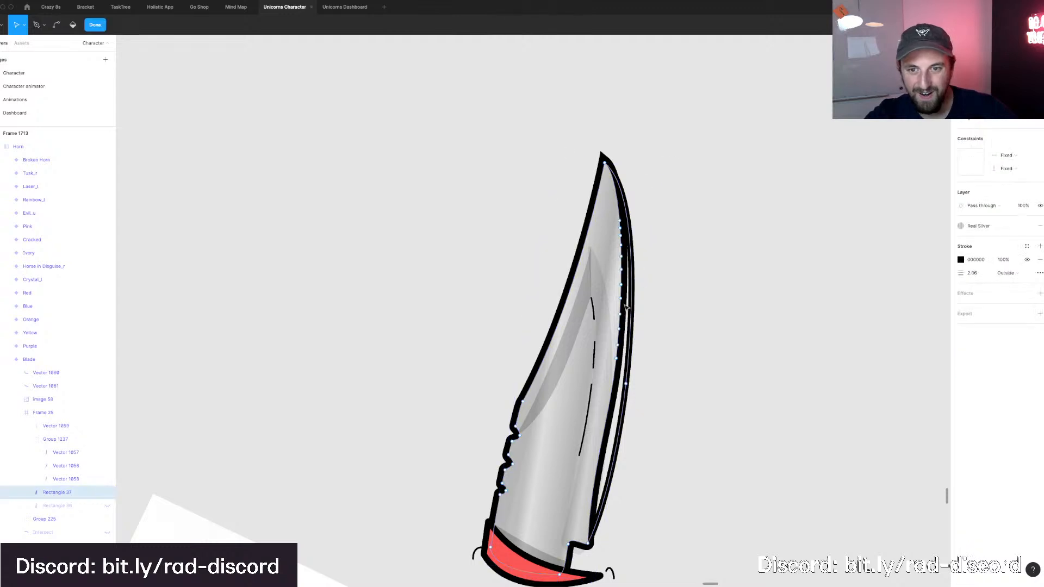
click(619, 221)
key(Delete)
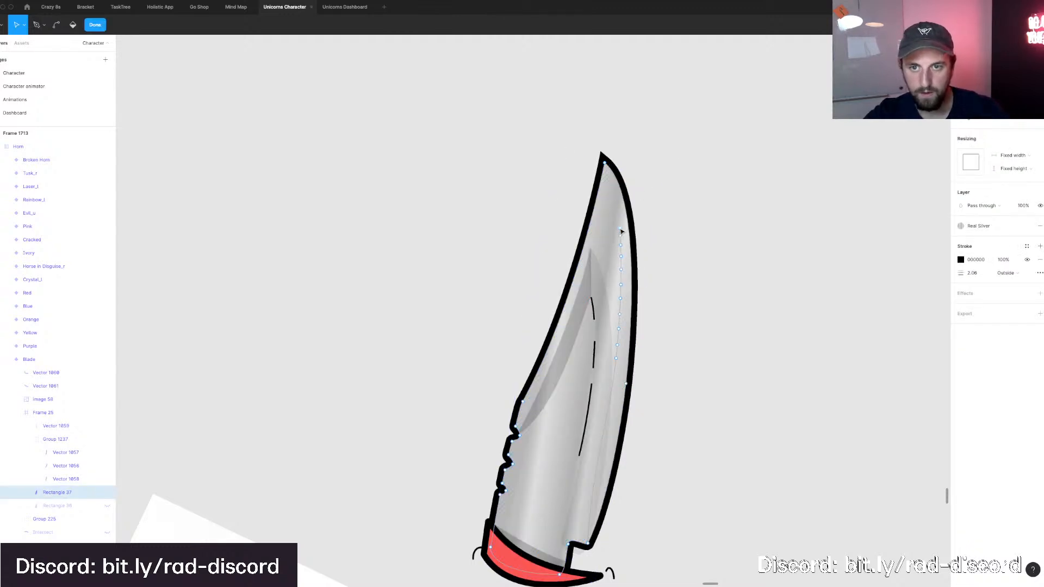
click(620, 230)
key(Delete)
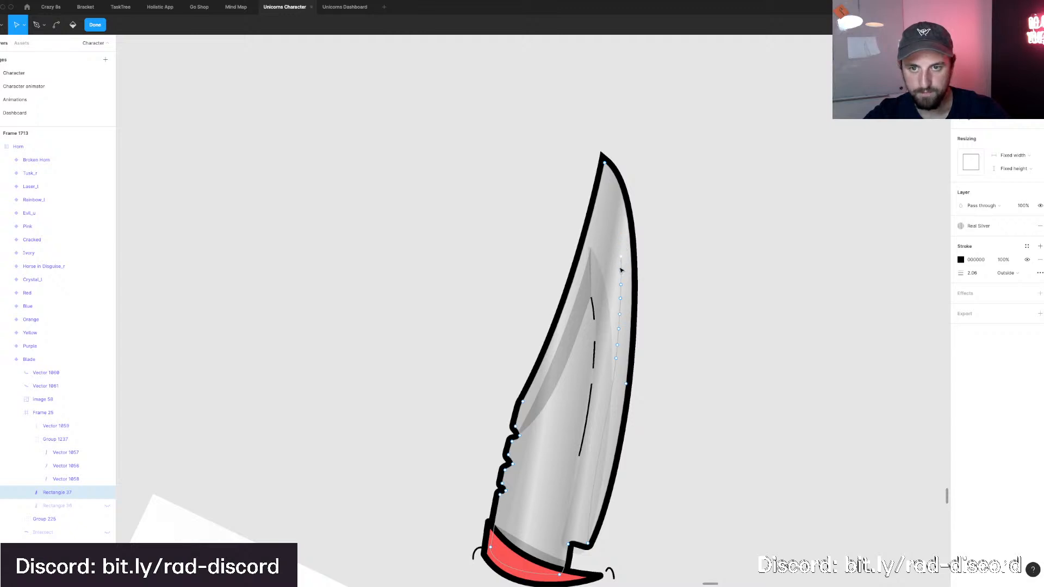
key(Delete)
click(622, 285)
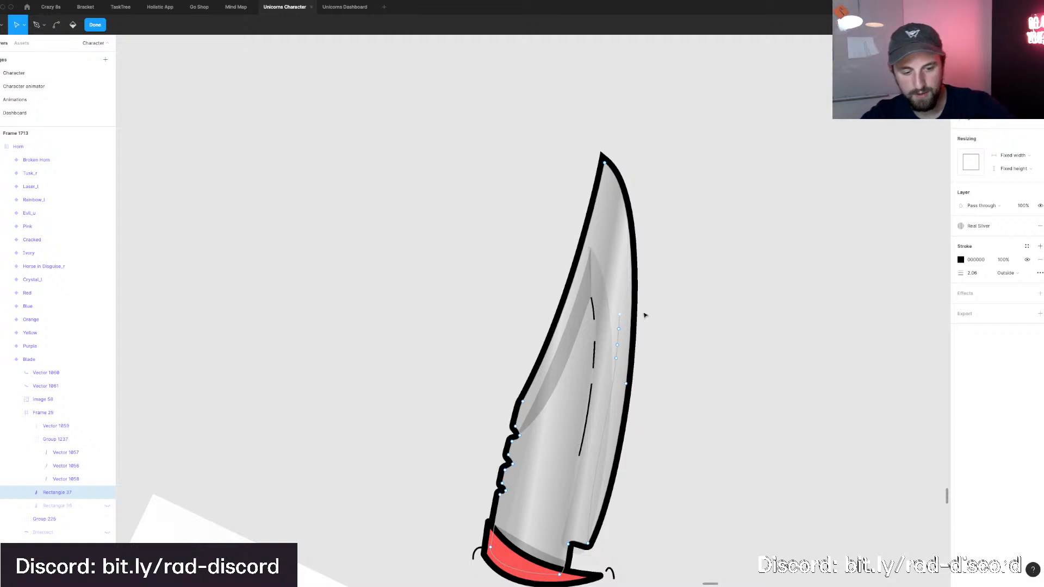
Undo the anchor point deletions and the added wider curve, keeping the lengthened blade shape.
key(Escape)
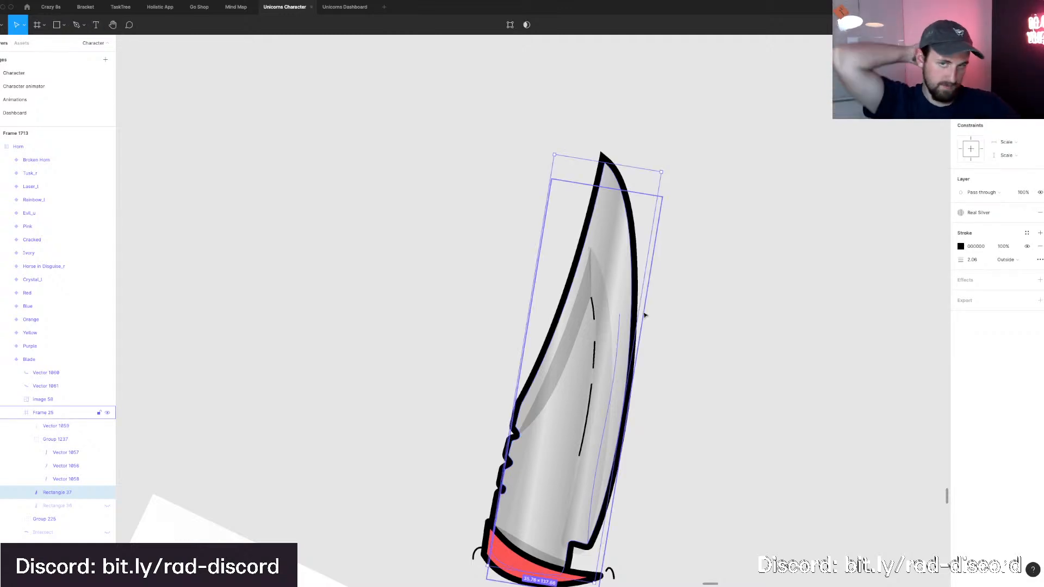
key(Return)
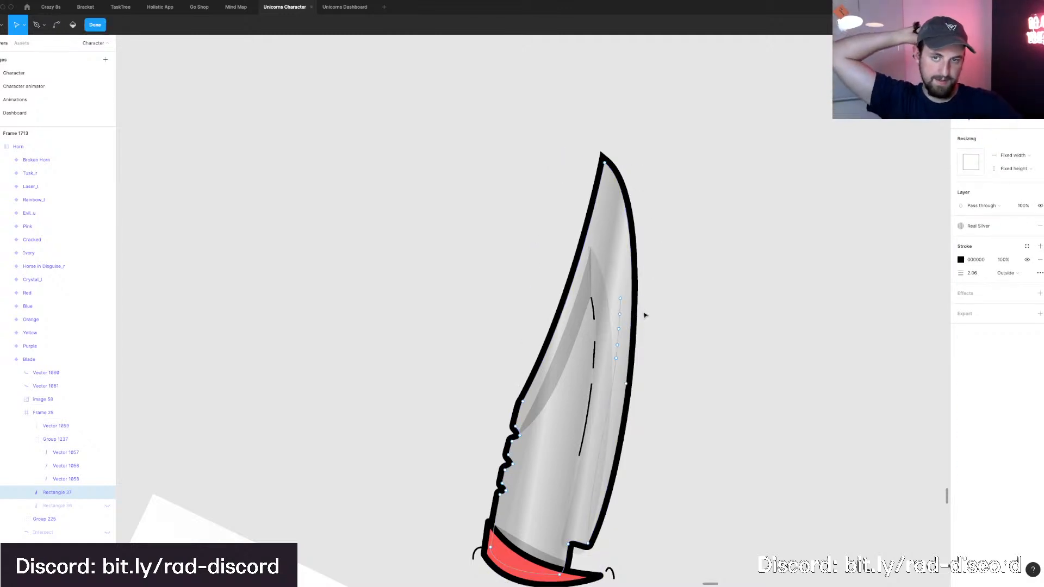
key(ctrl+z)
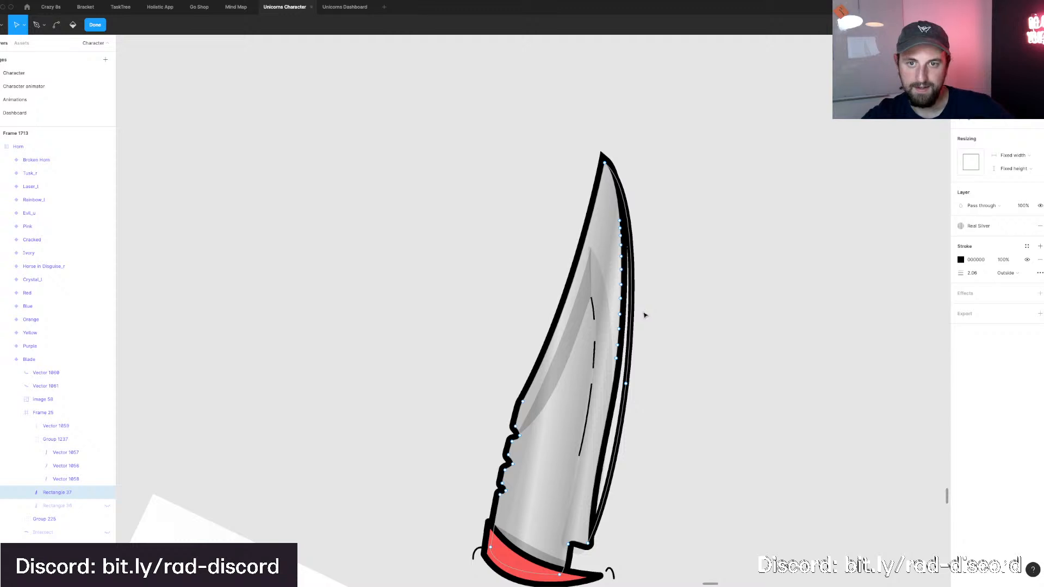
key(ctrl+z)
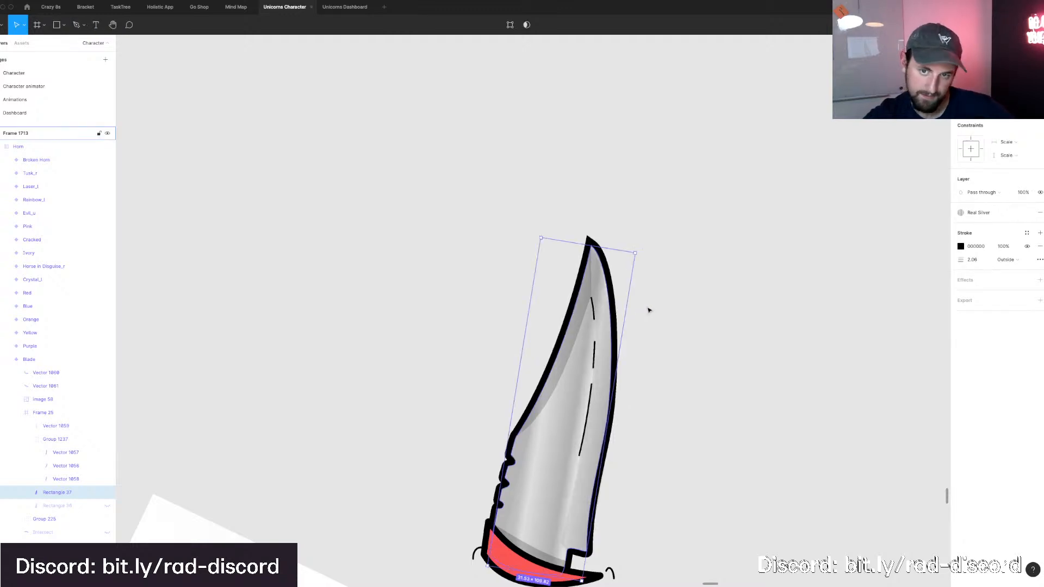
key(Escape)
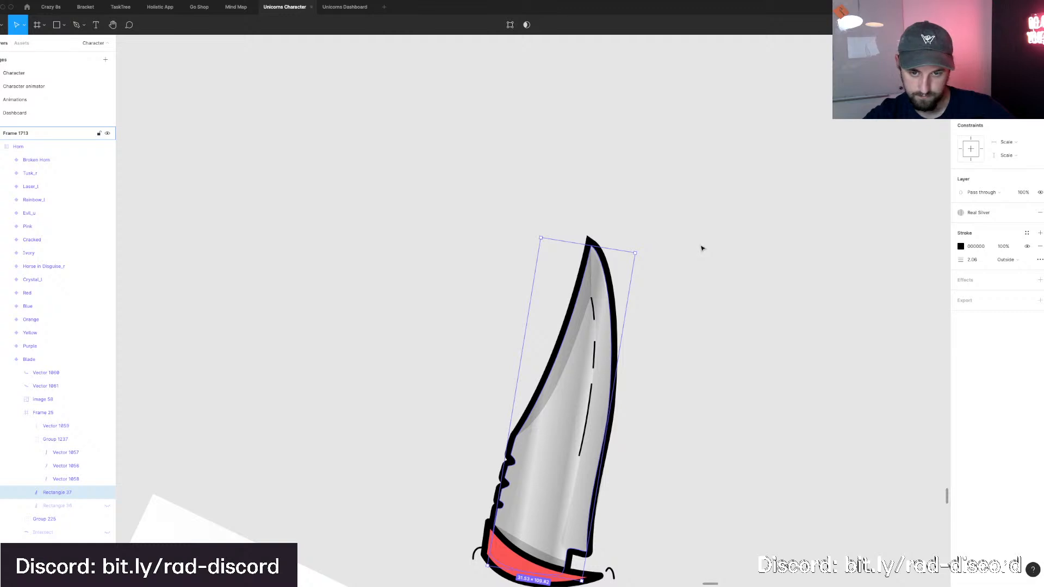
key(ctrl+shift+z)
Widen the blade by nudging all anchor points of its outer edge, from below the tip to the base notch corner, outward together.
key(Return)
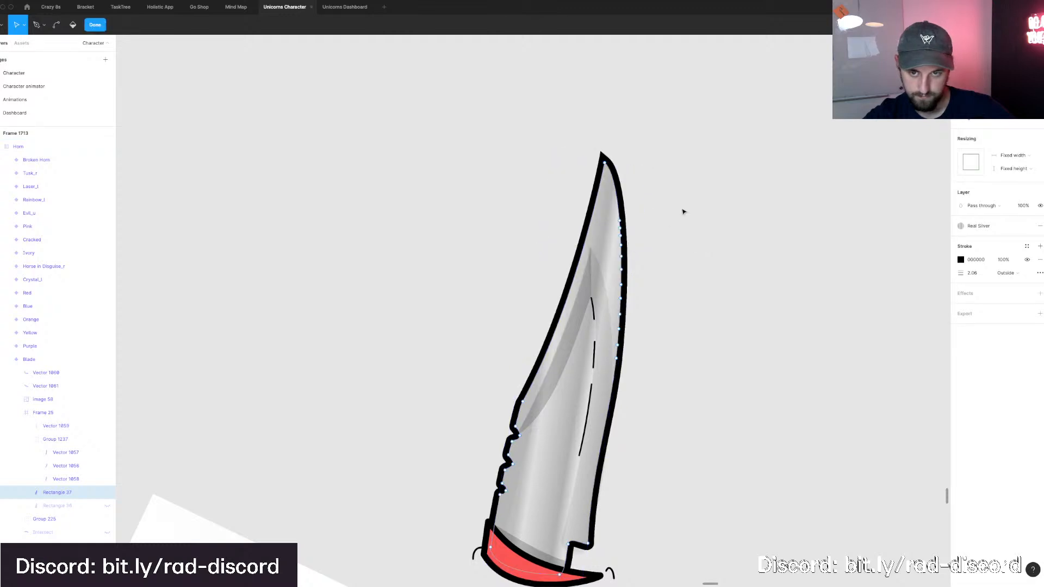
drag(686, 187, 579, 567)
key(Right)
key(Right)
key(Right)
key(Right)
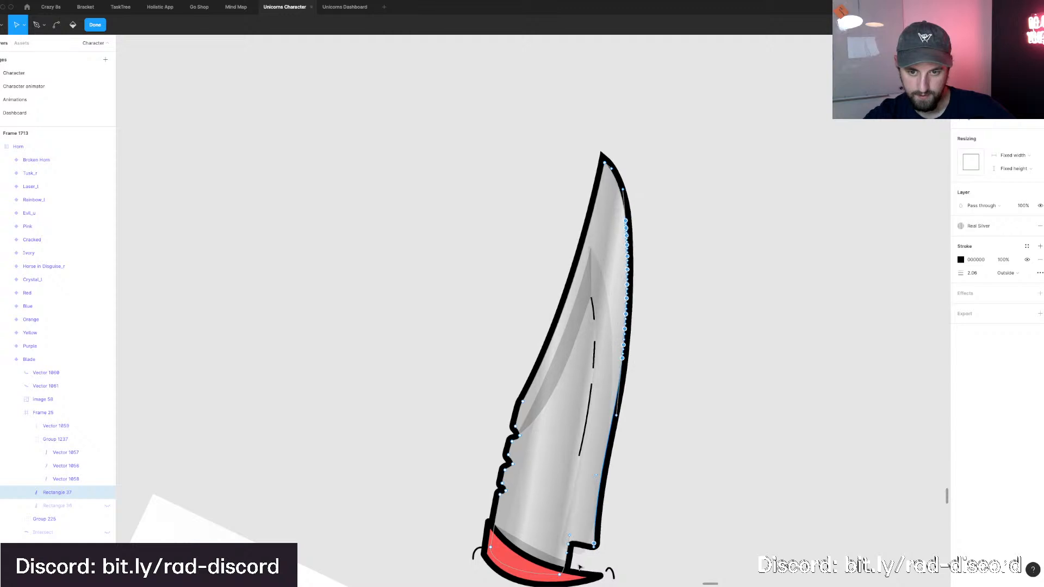
key(Right)
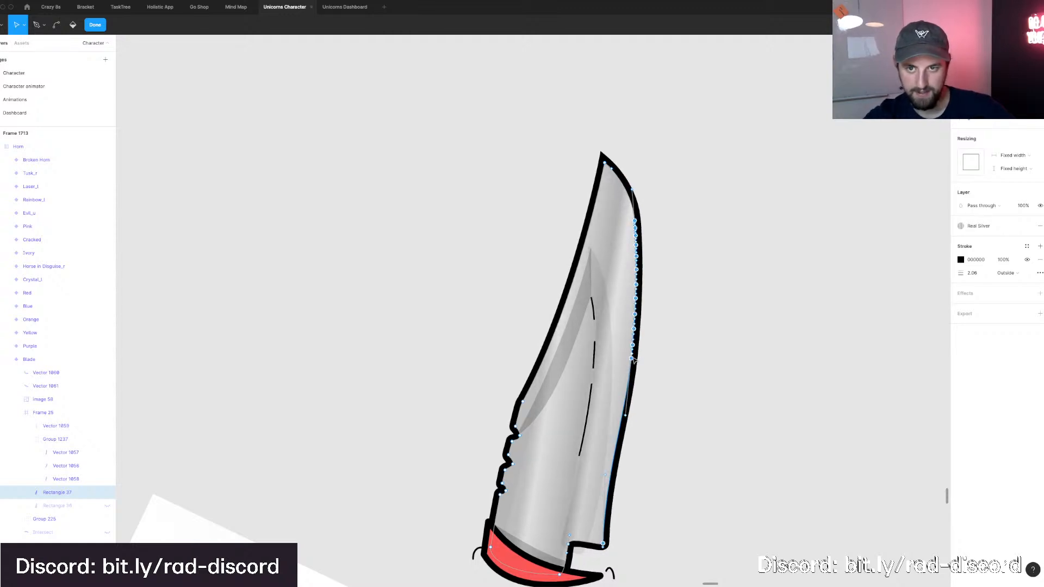
key(Left)
click(630, 172)
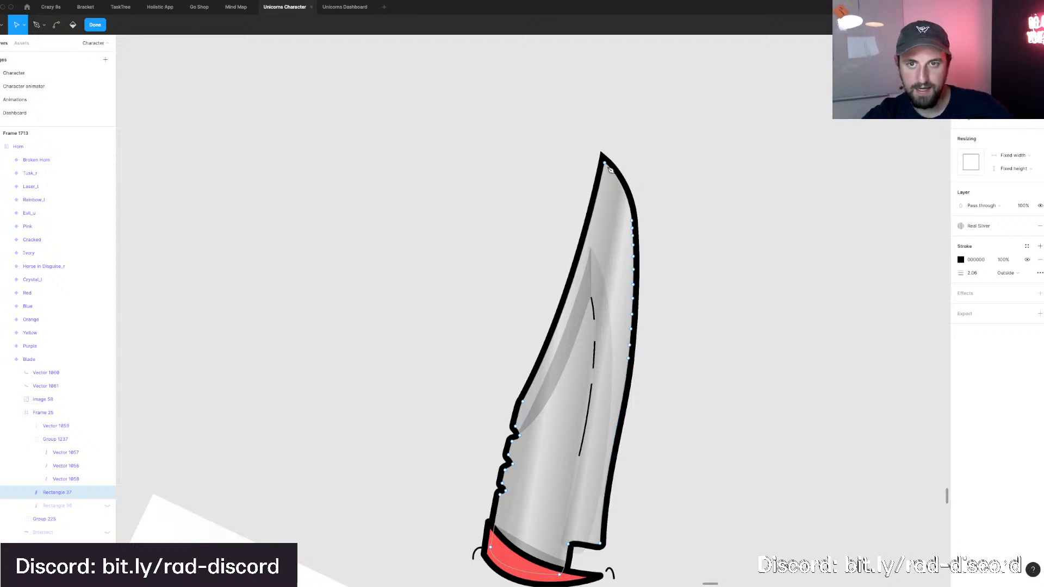
key(Escape)
Draw a thin curved line with the Pen tool from the blade tip along the inside of the outer edge to the base notch corner.
click(604, 165)
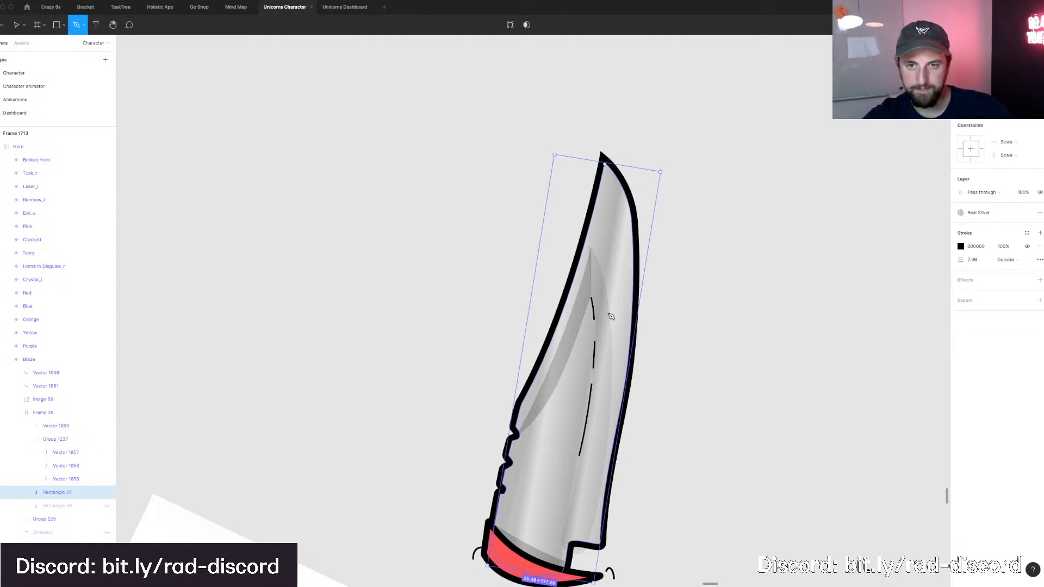
scroll(613, 312, down, 3)
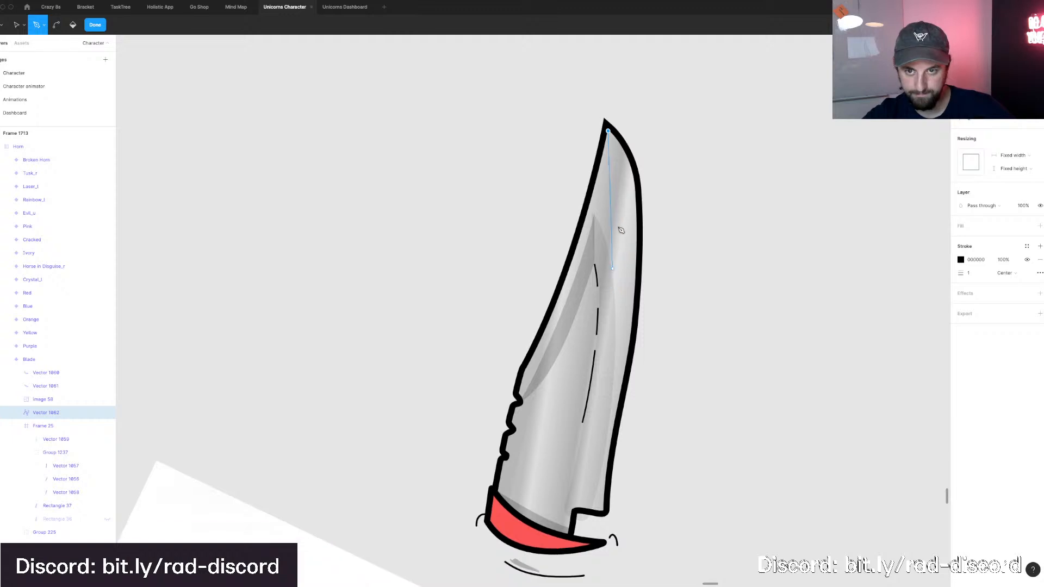
drag(619, 221, 617, 316)
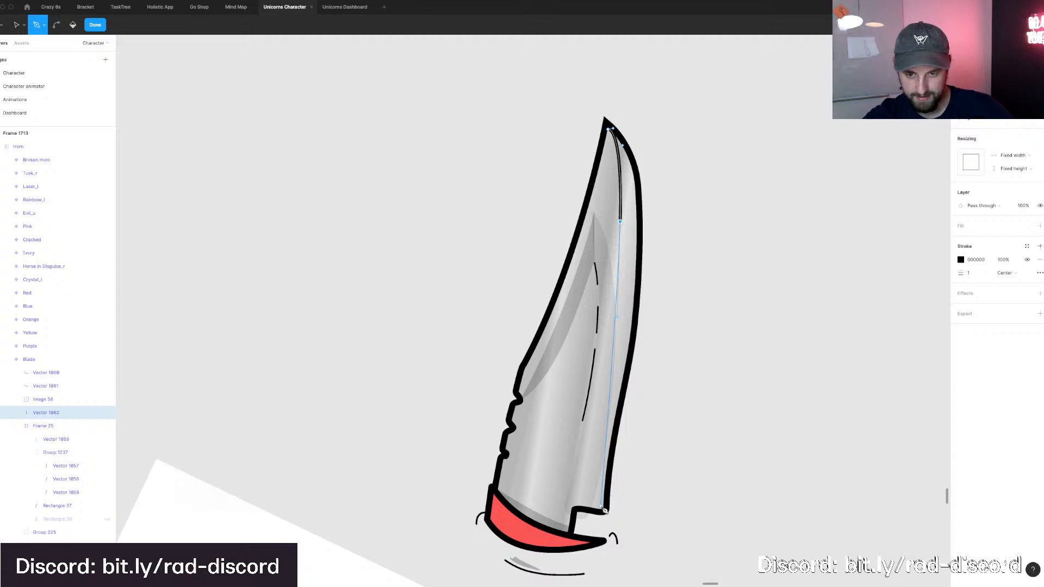
click(603, 509)
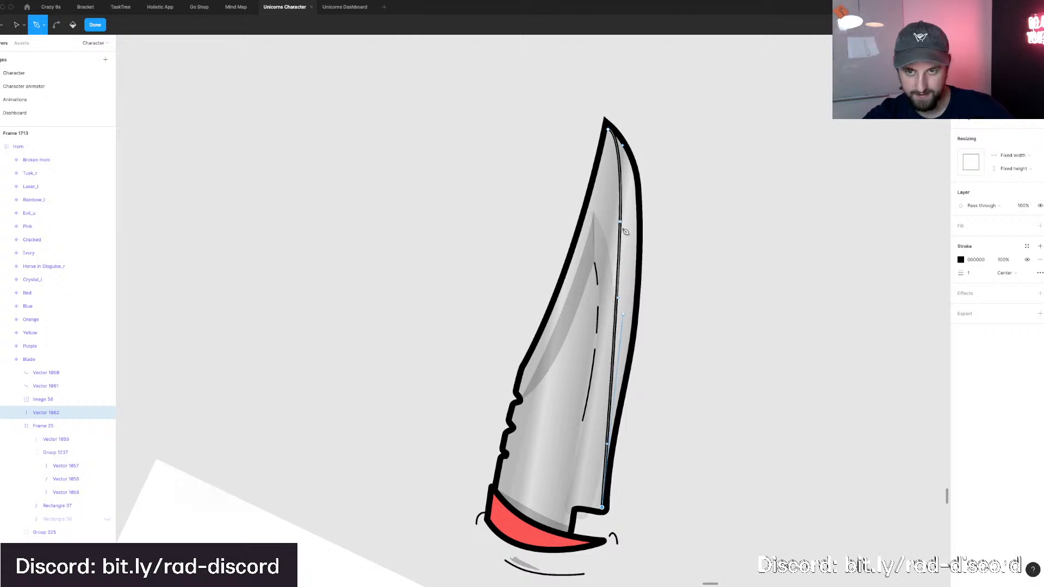
key(Escape)
Move the thin inner line's middle anchor outward toward the blade edge and set its lower end into the notch corner.
drag(629, 228, 636, 234)
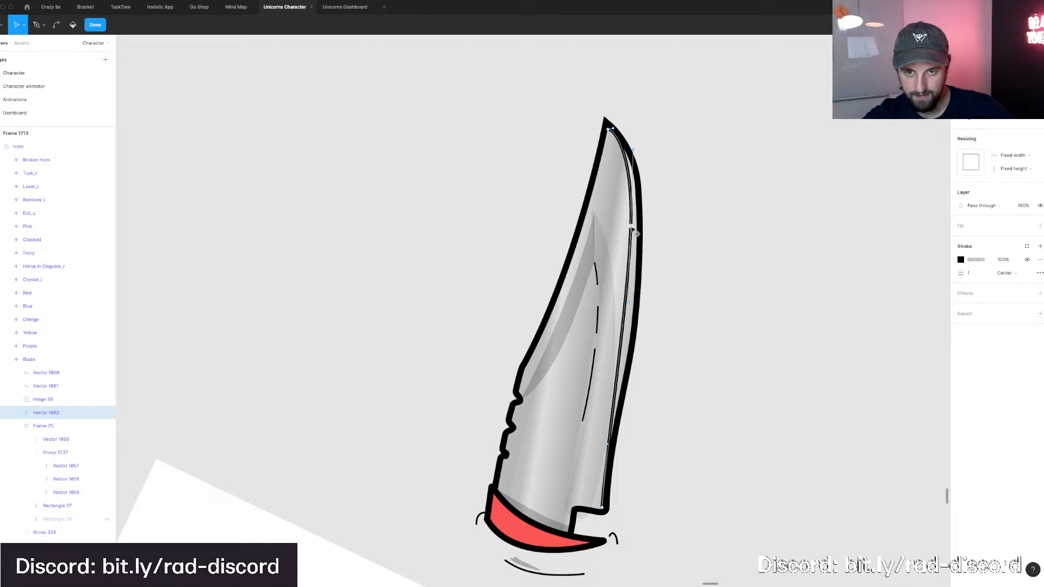
click(734, 298)
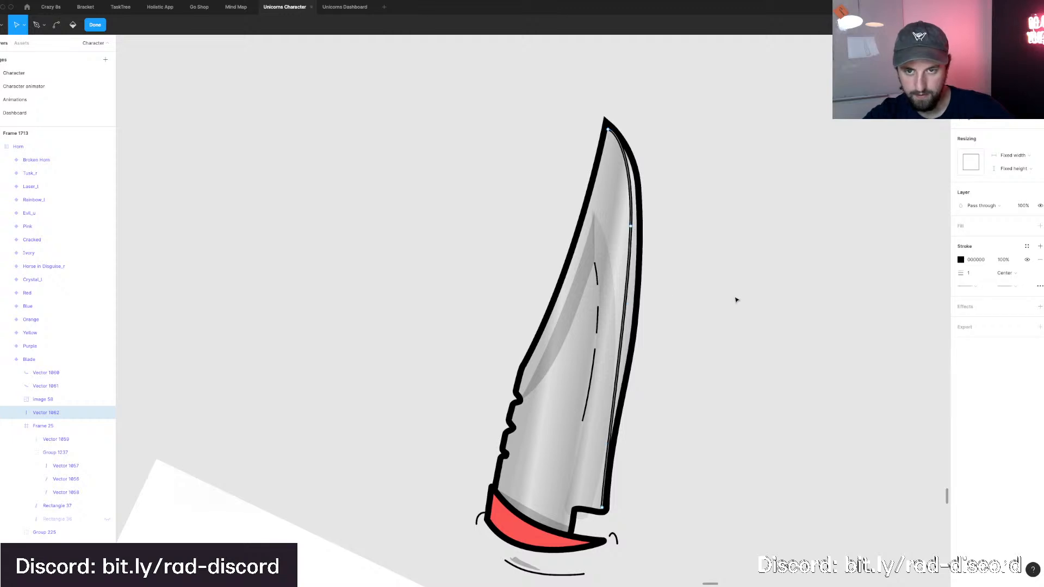
click(738, 298)
scroll(617, 478, right, 2)
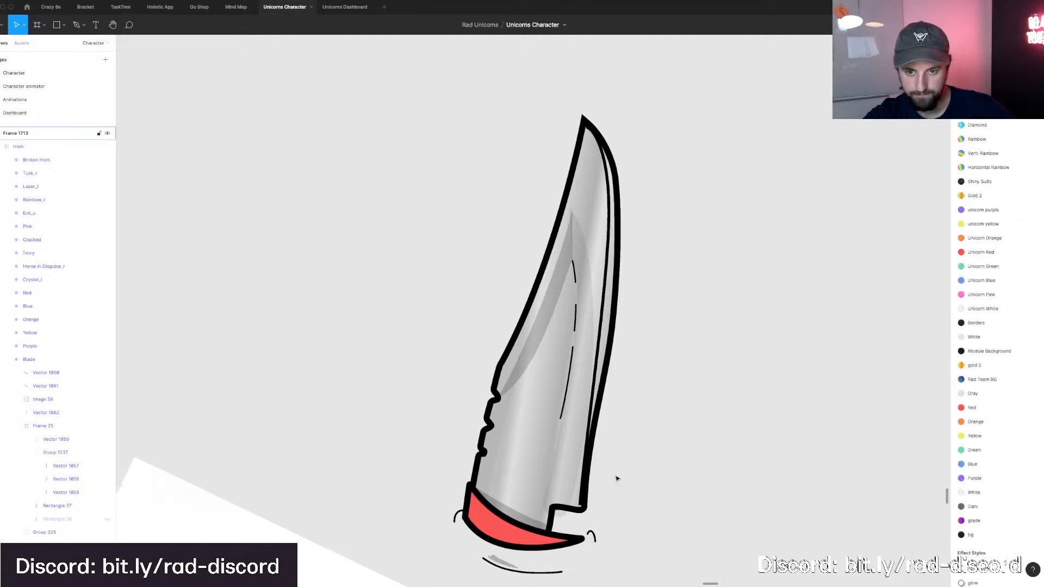
click(585, 483)
double_click(585, 472)
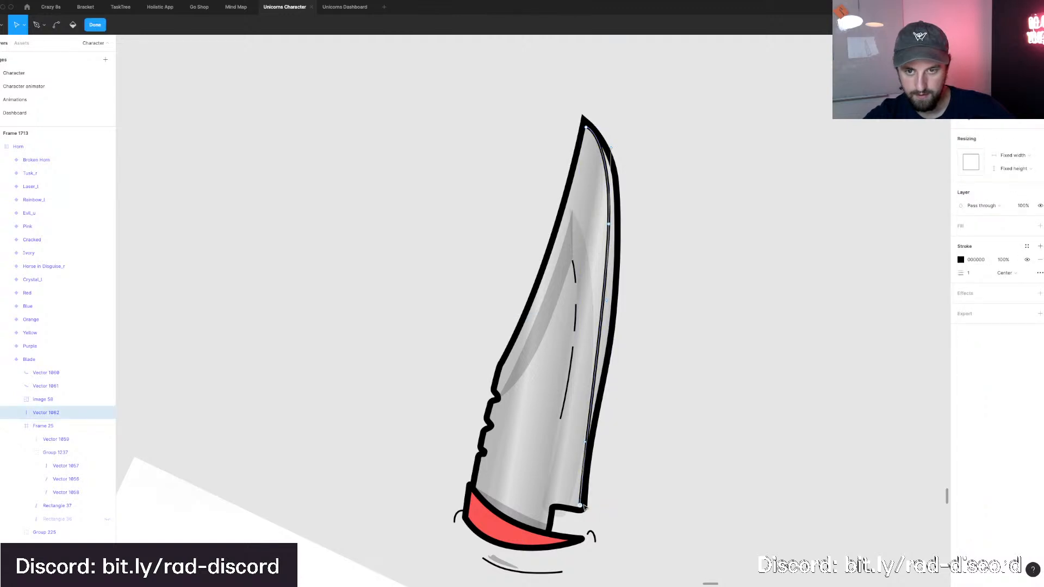
click(581, 506)
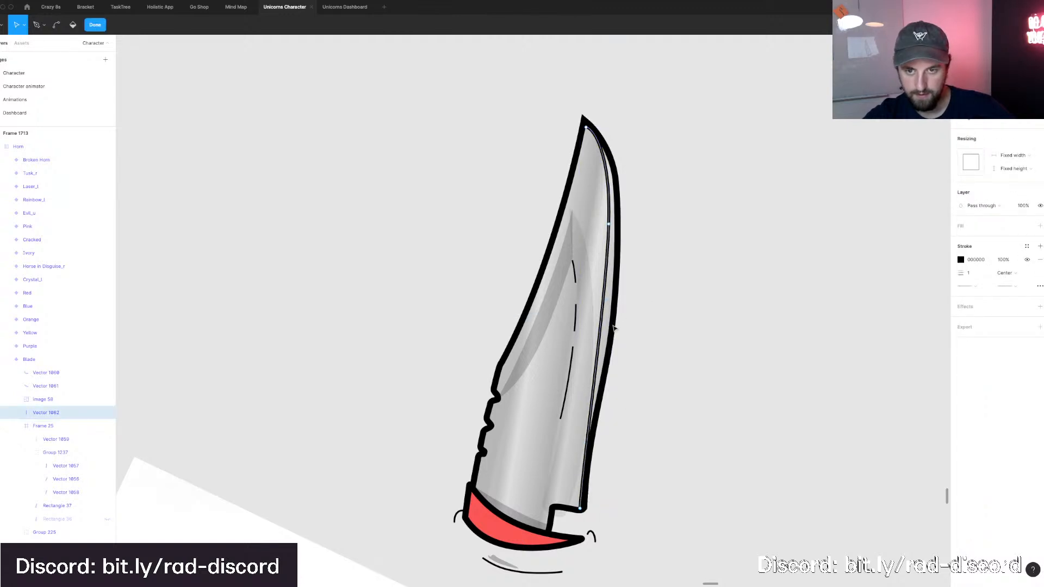
Nudge the anchor points along the upper outer edge of the blade shape slightly inward, closer to the thin inner line.
click(613, 328)
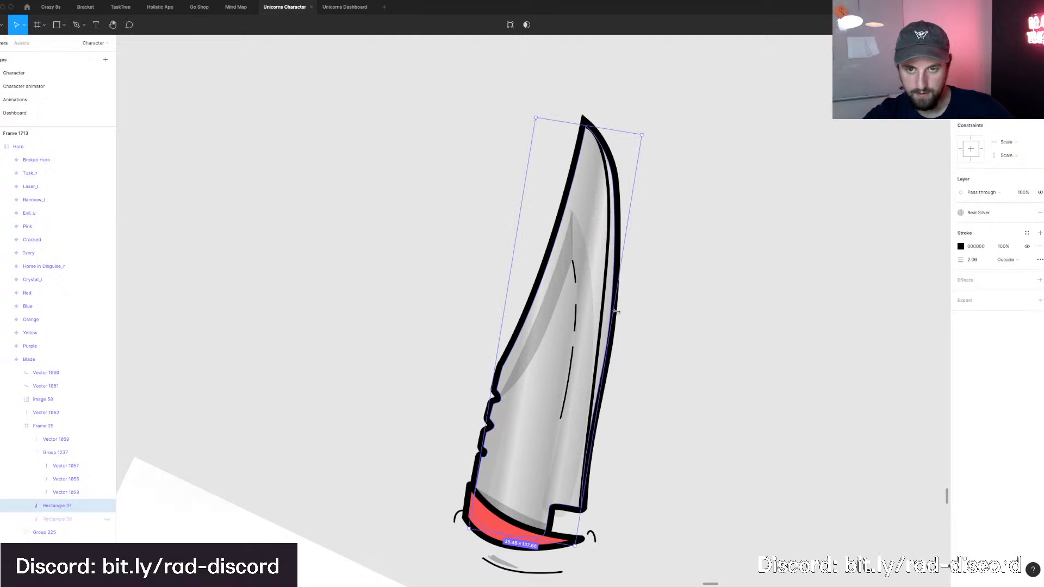
double_click(616, 311)
drag(660, 173, 593, 379)
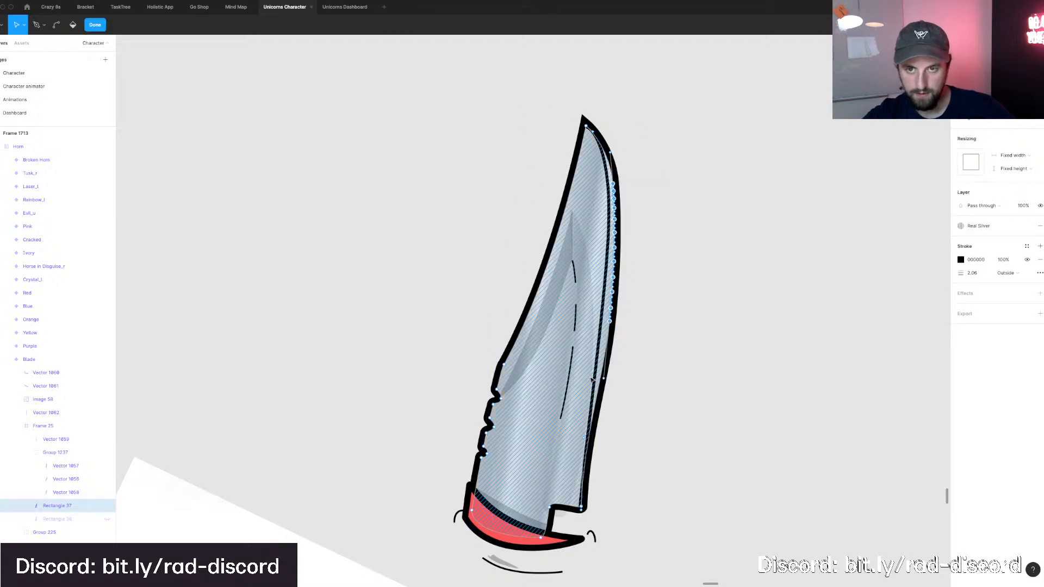
key(Left)
key(Escape)
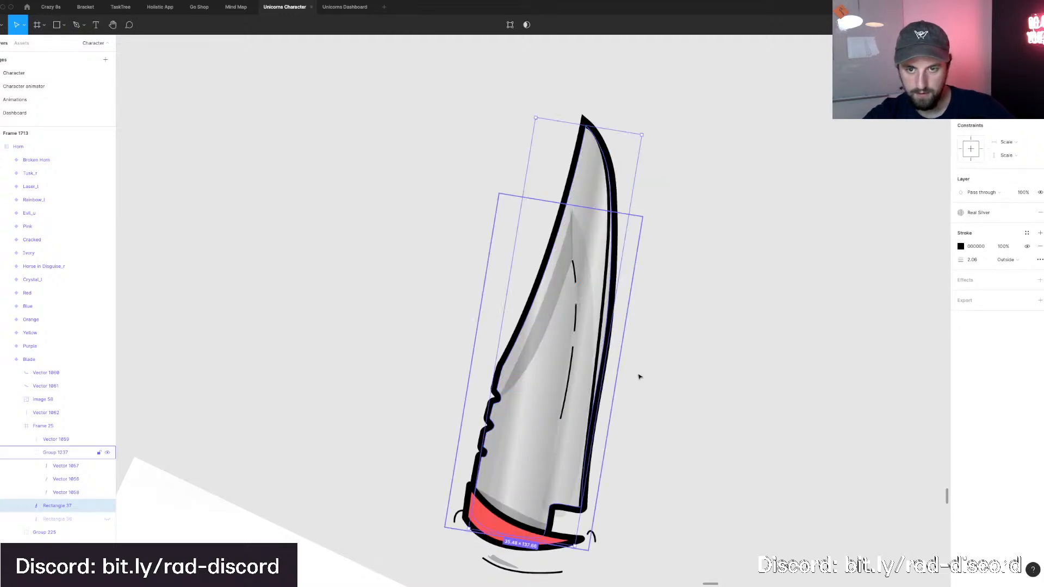
click(728, 301)
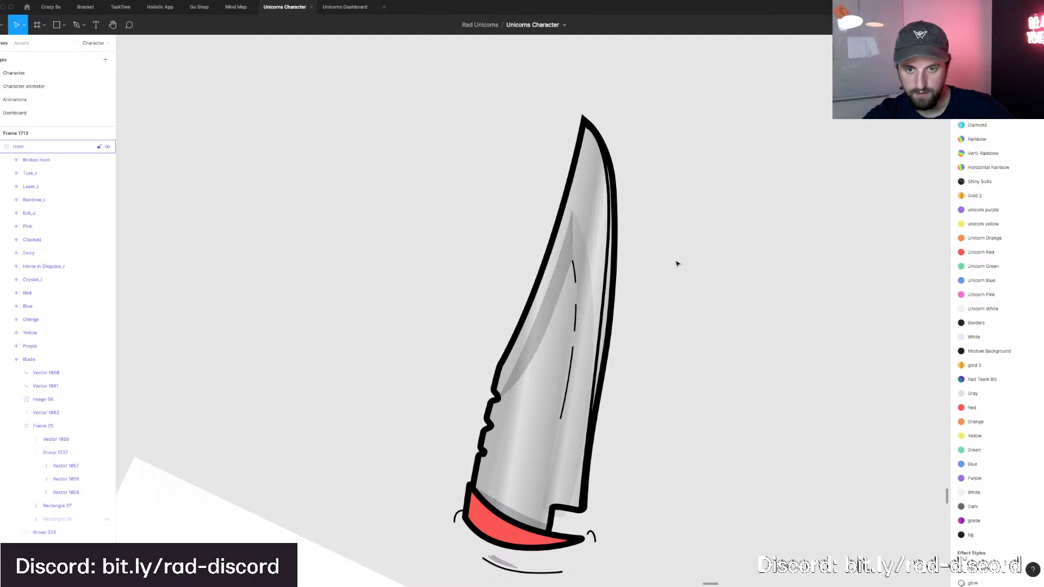
Move the lower end of the thin inner blade line slightly outward into the base notch corner.
scroll(677, 263, down, 5)
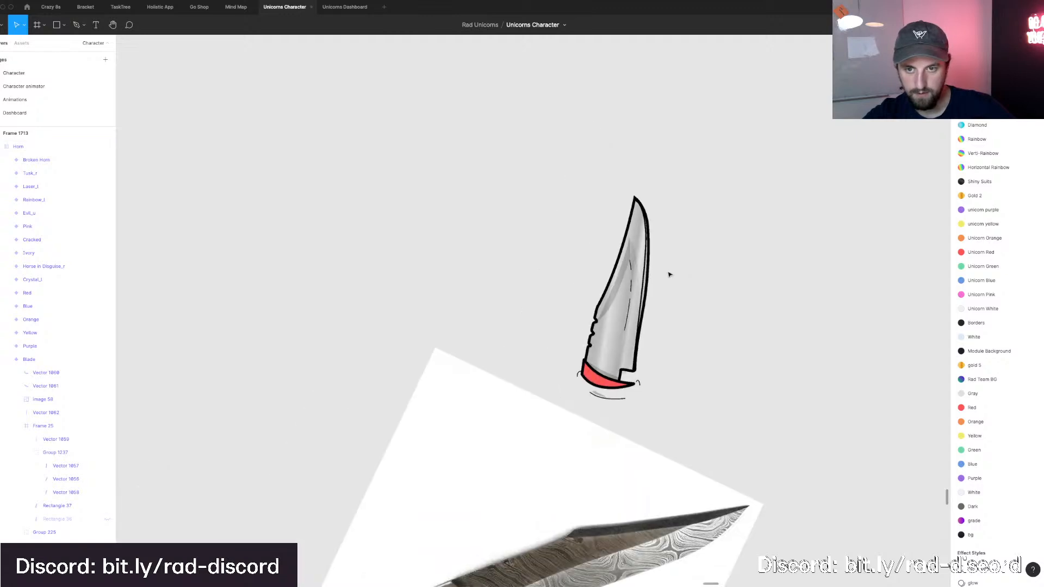
scroll(663, 283, up, 5)
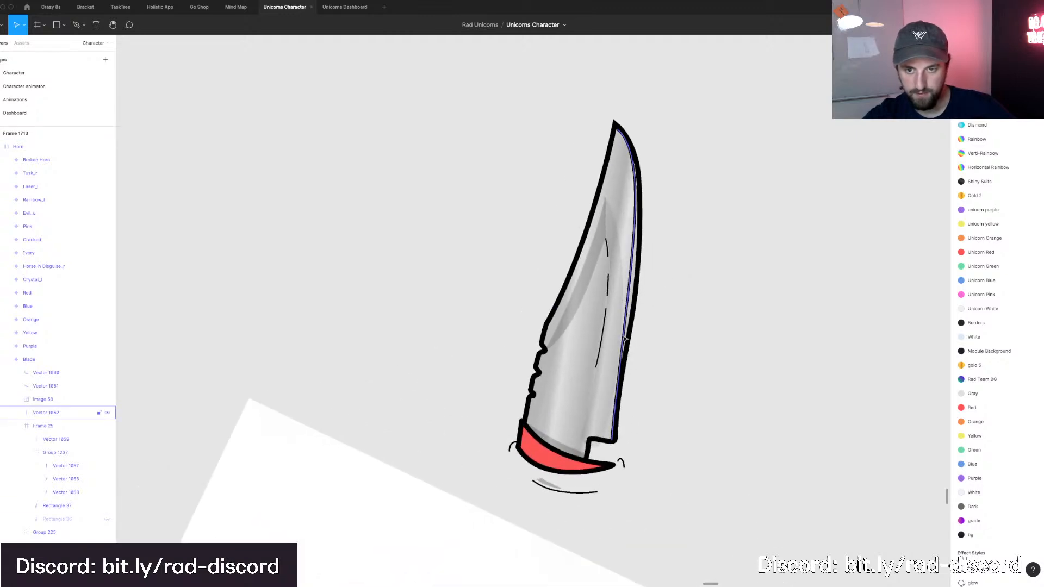
double_click(624, 338)
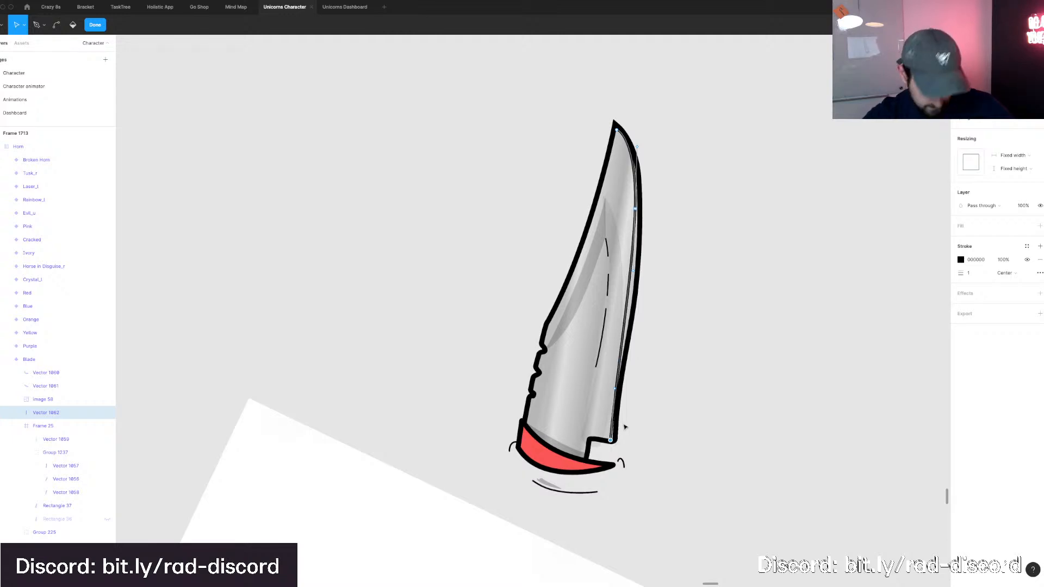
key(ctrl)
scroll(622, 428, up, 2)
scroll(624, 374, up, 3)
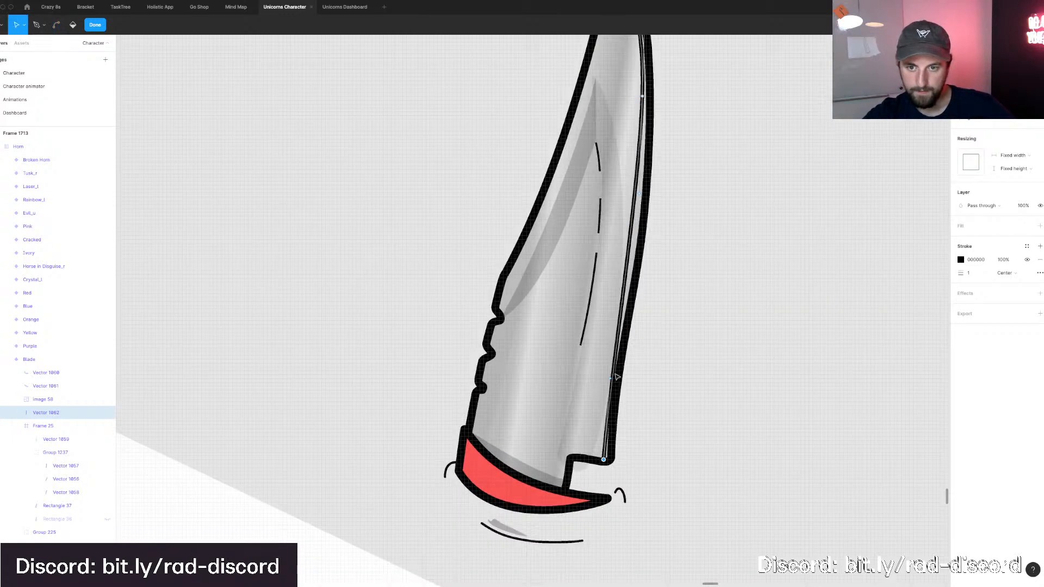
click(609, 378)
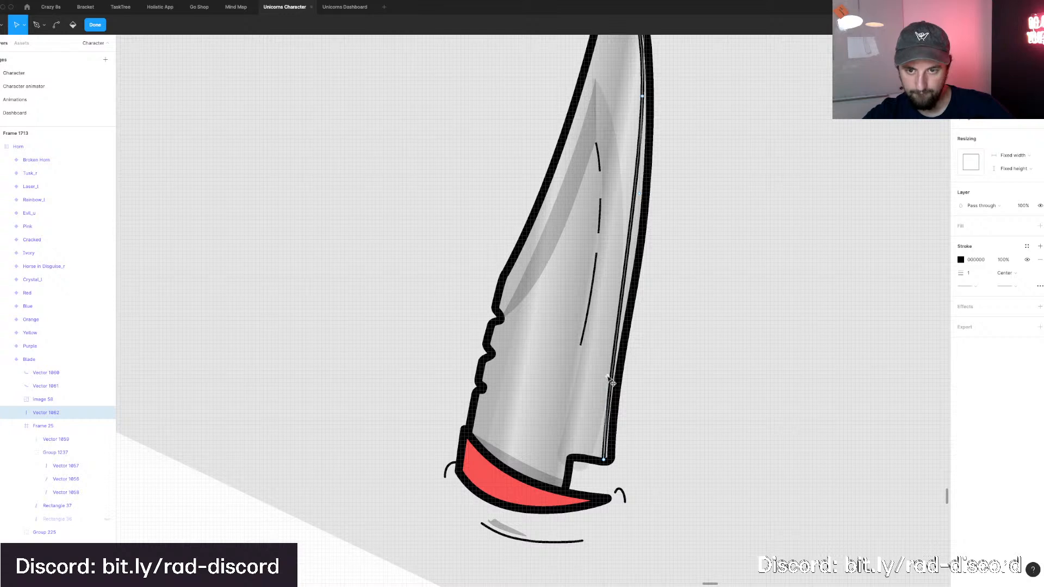
click(604, 460)
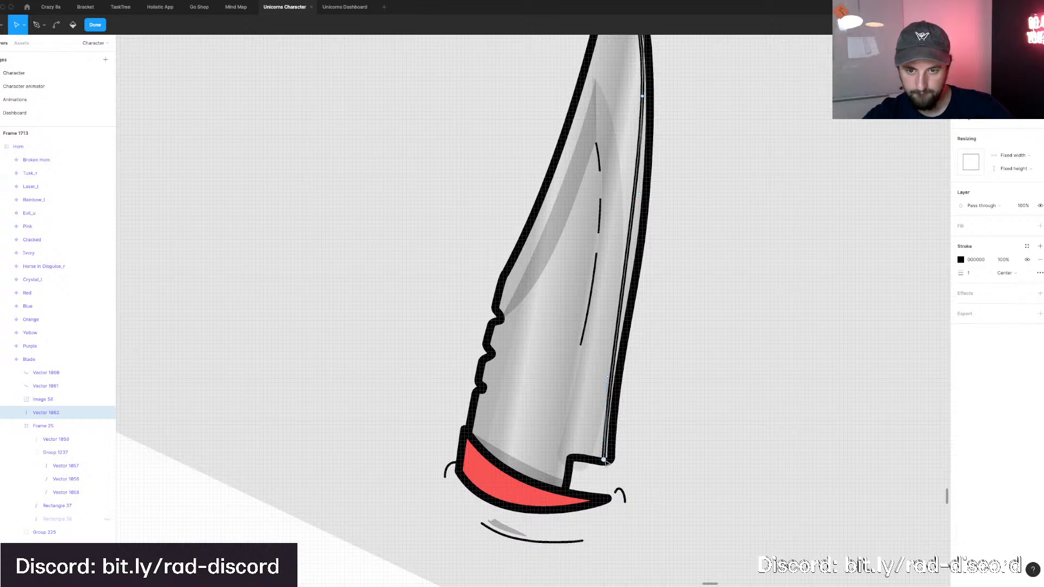
drag(604, 461, 609, 461)
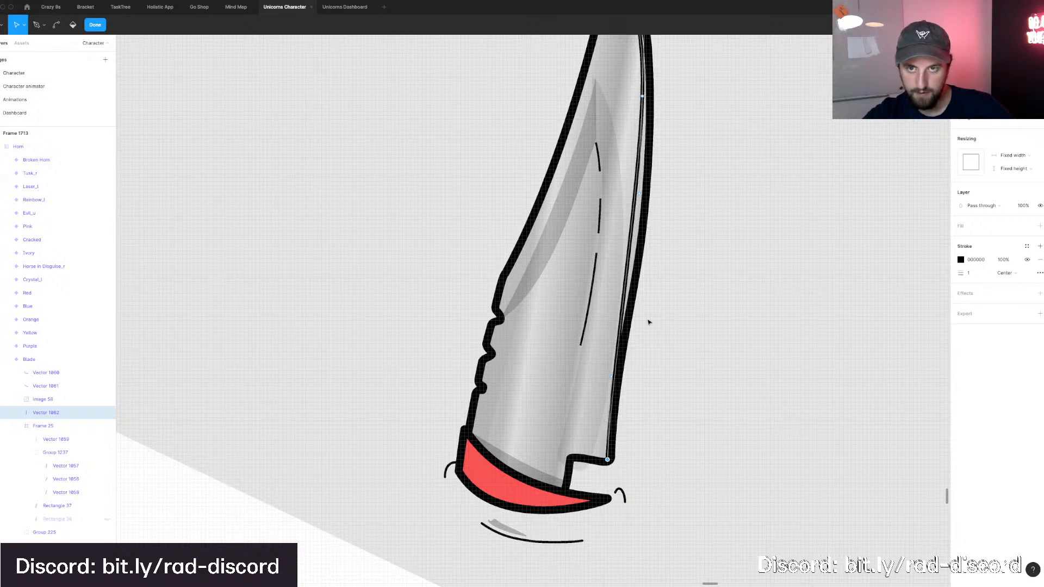
Nudge the thin inner line's middle anchor slightly down along the upper blade edge and finish editing the line.
scroll(631, 131, up, 3)
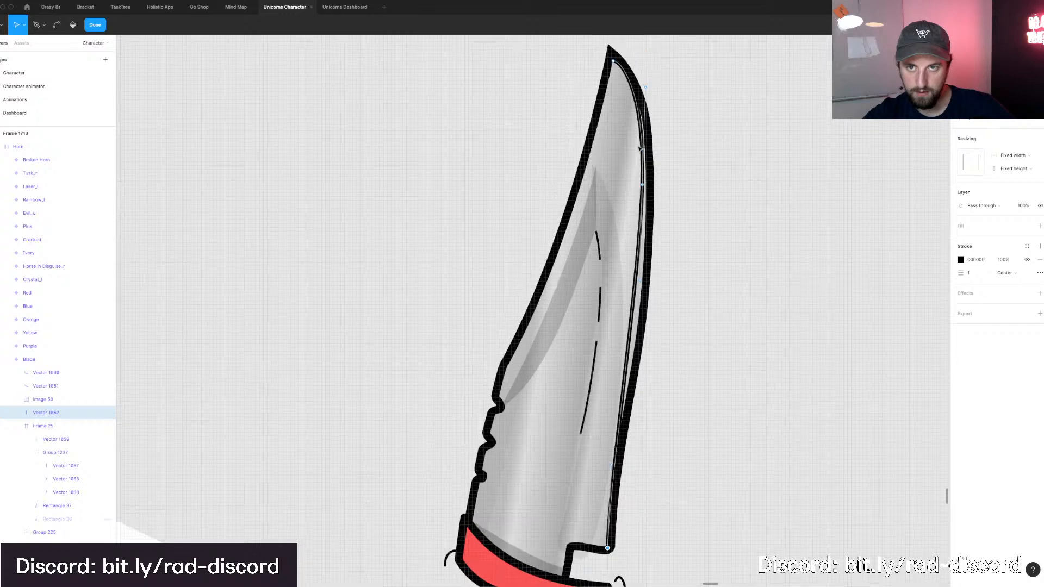
click(642, 187)
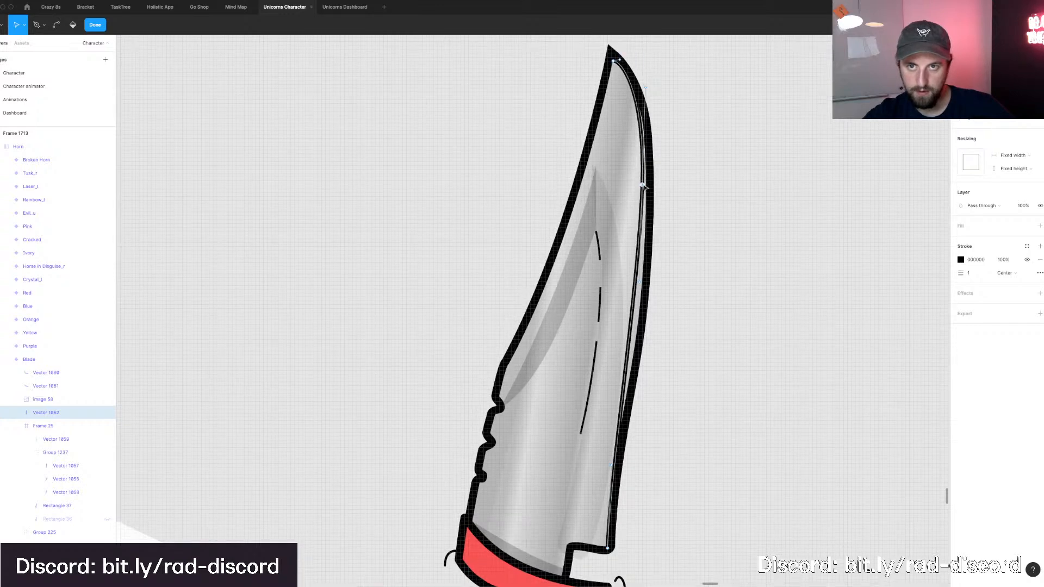
drag(644, 187, 647, 189)
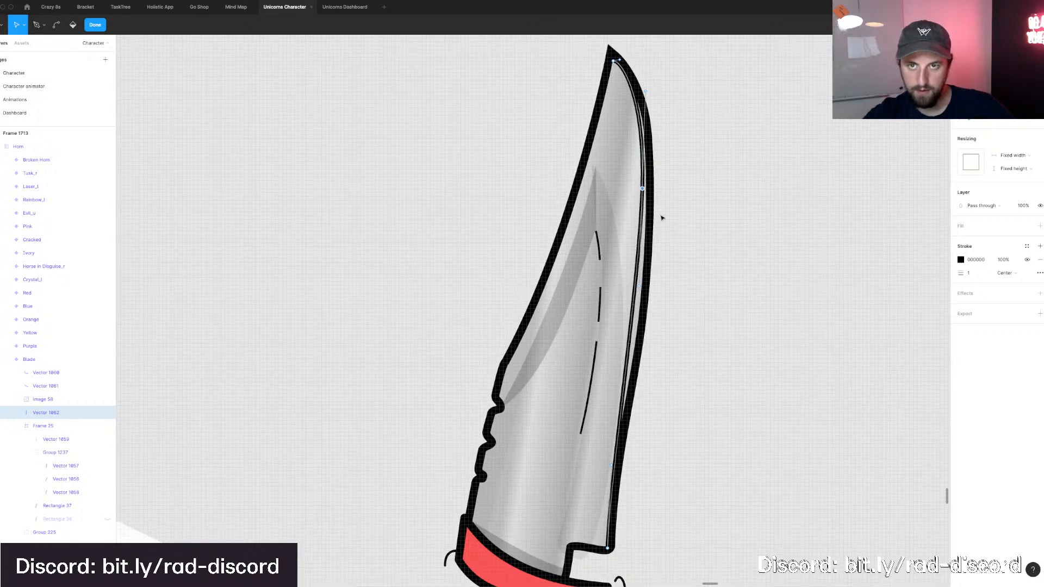
key(Escape)
click(699, 204)
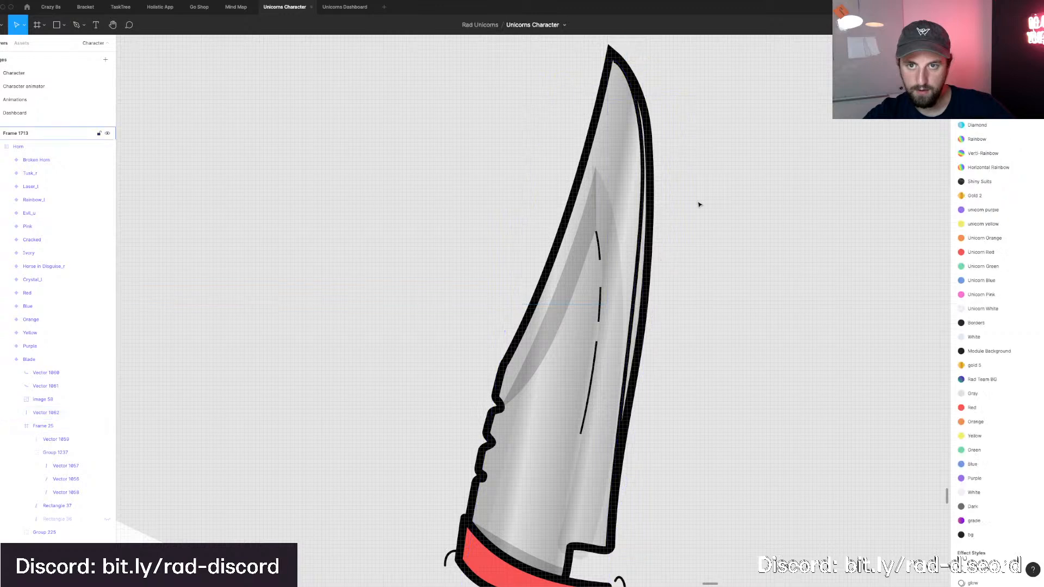
Examine how the blade horn looks on the orange unicorn's head in the large character preview.
scroll(699, 204, down, 10)
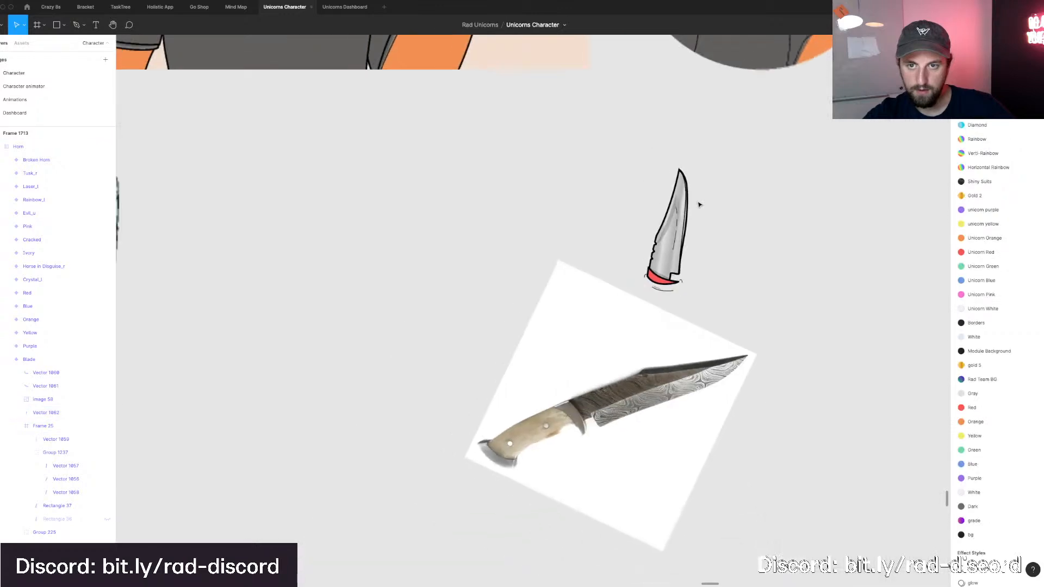
scroll(699, 204, up, 5)
scroll(508, 161, up, 6)
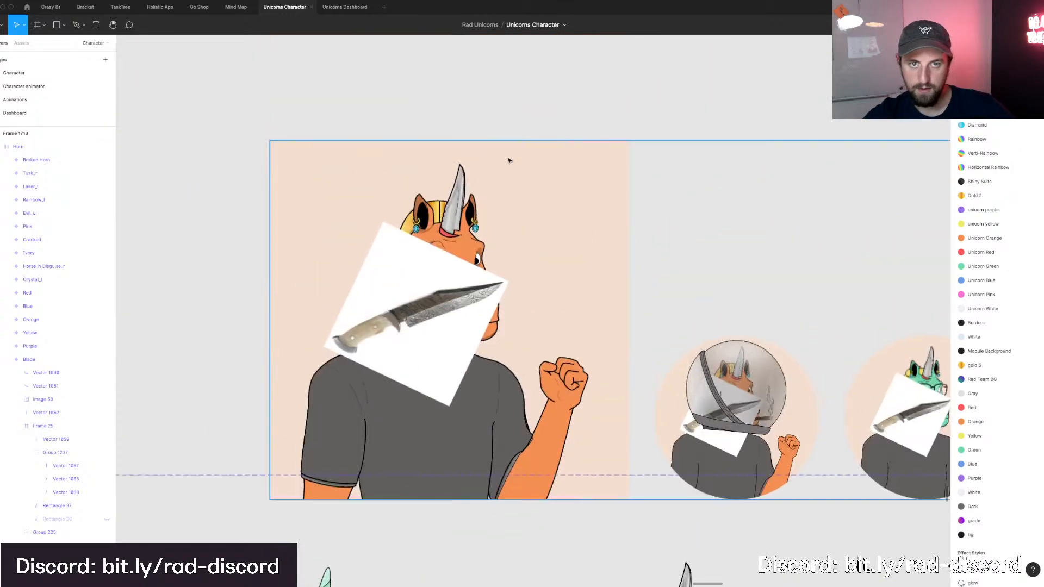
scroll(461, 195, up, 2)
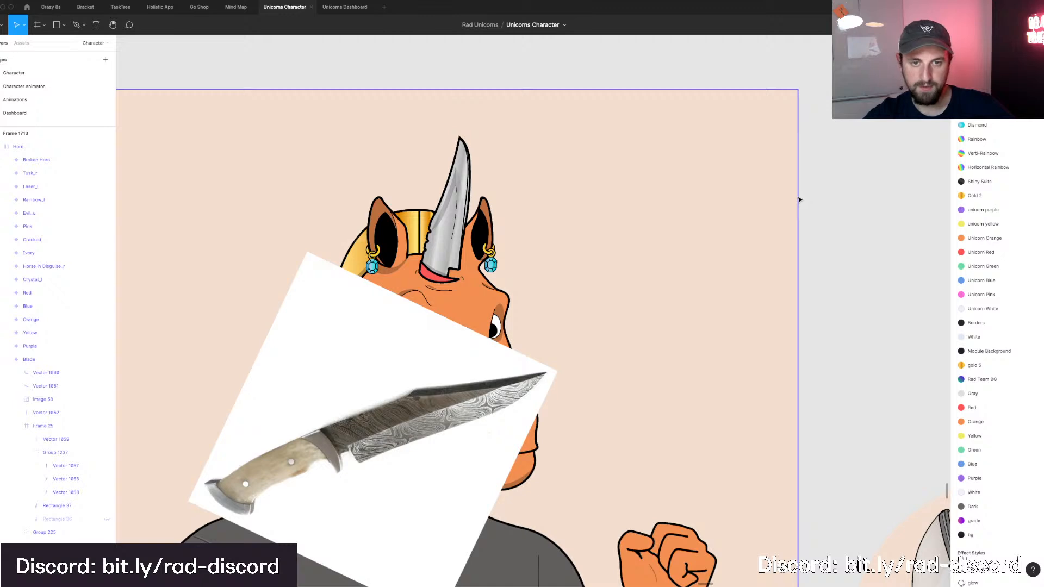
scroll(772, 193, down, 2)
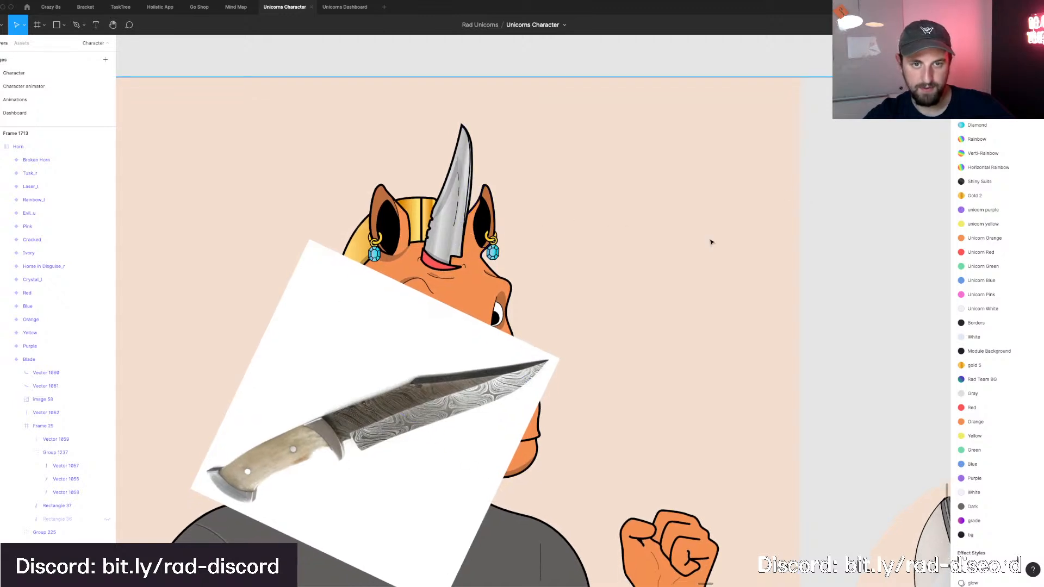
scroll(710, 241, down, 2)
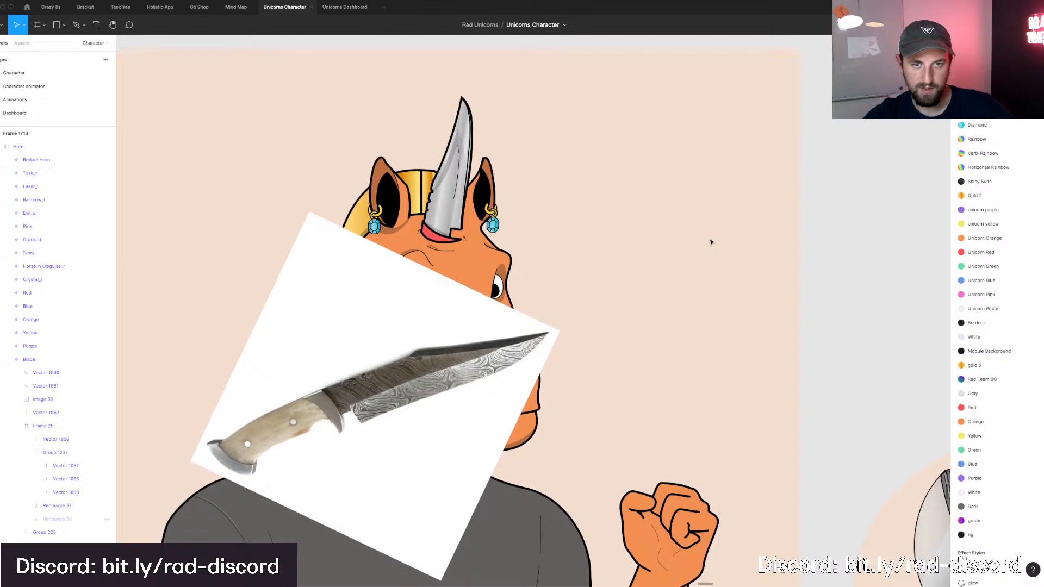
scroll(711, 243, down, 1)
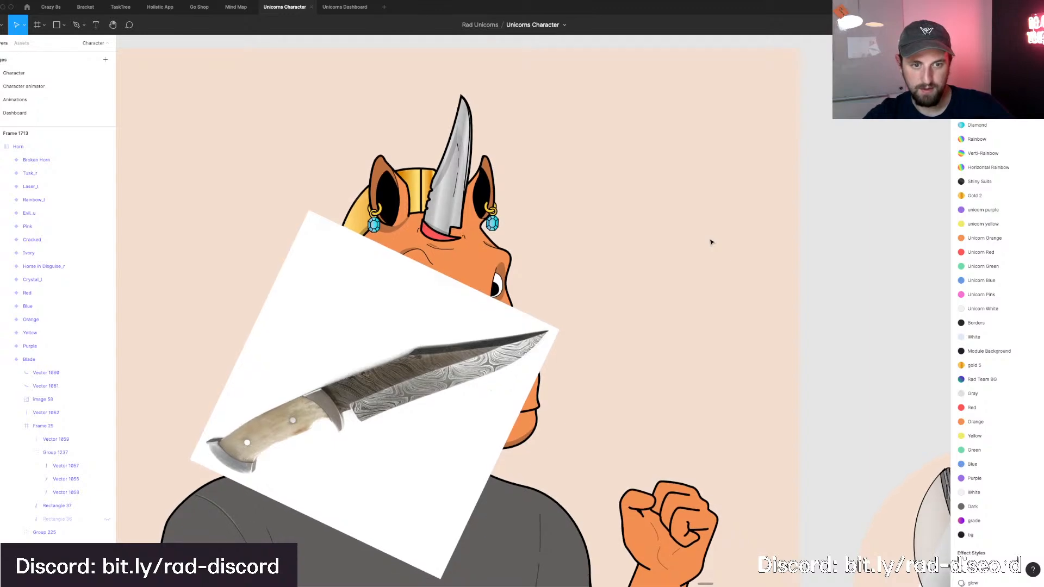
scroll(710, 242, down, 10)
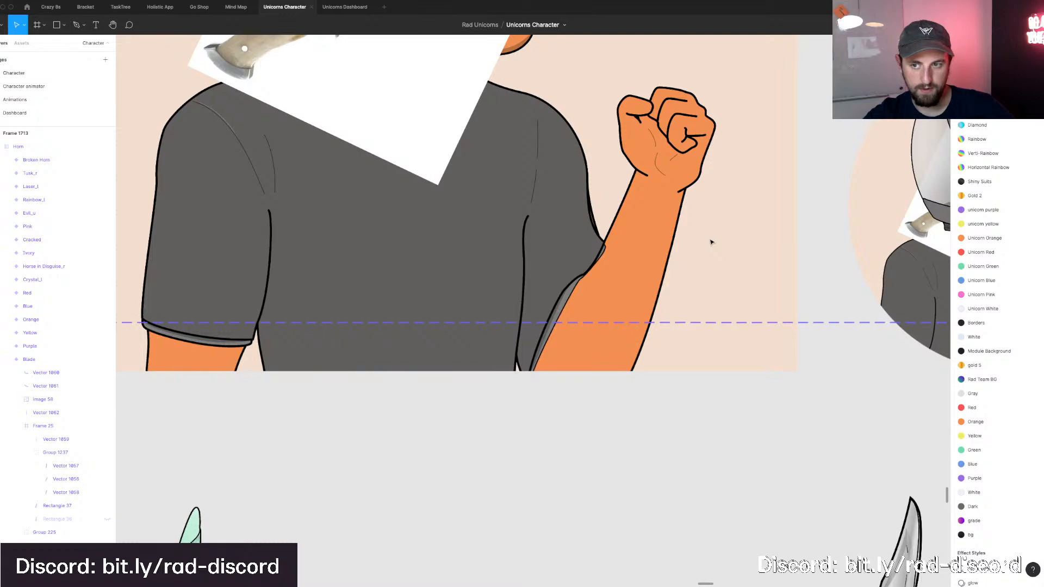
scroll(787, 329, down, 9)
Move the blade shape's base notch corner slightly inward and adjust the anchor above it to straighten the lower outer edge.
scroll(779, 328, up, 5)
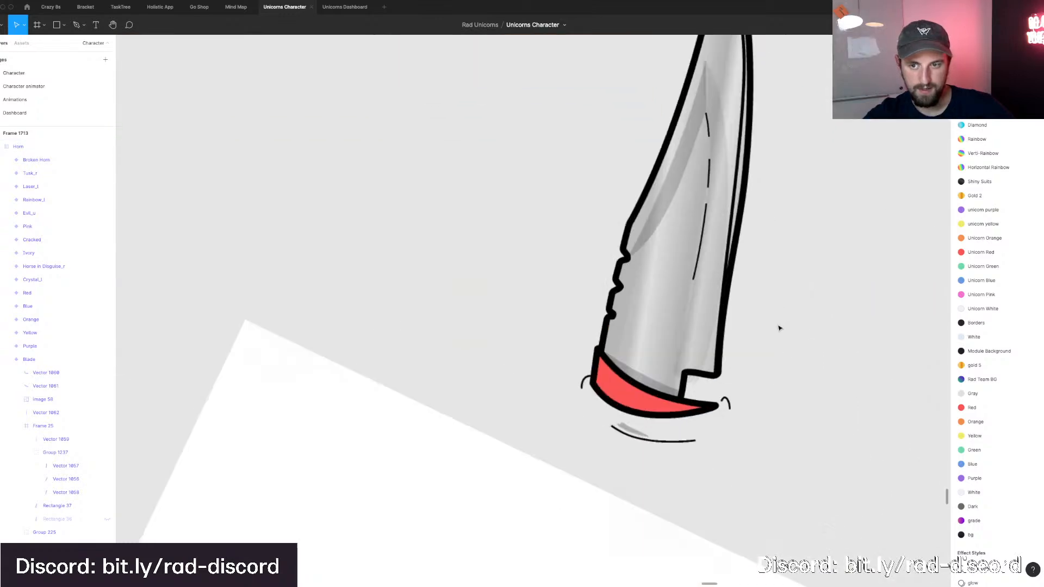
scroll(779, 328, up, 3)
double_click(654, 413)
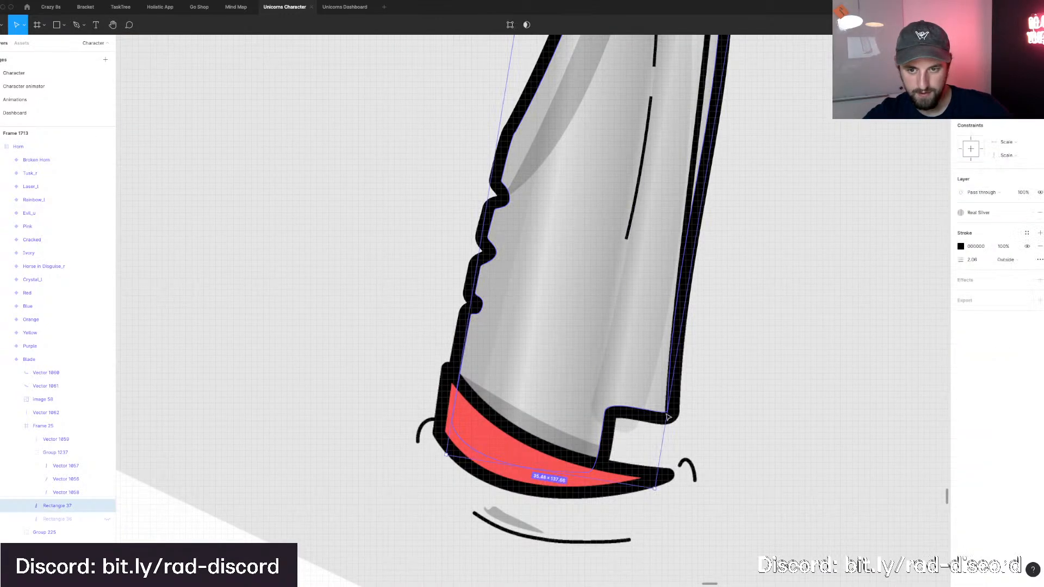
drag(661, 406, 655, 402)
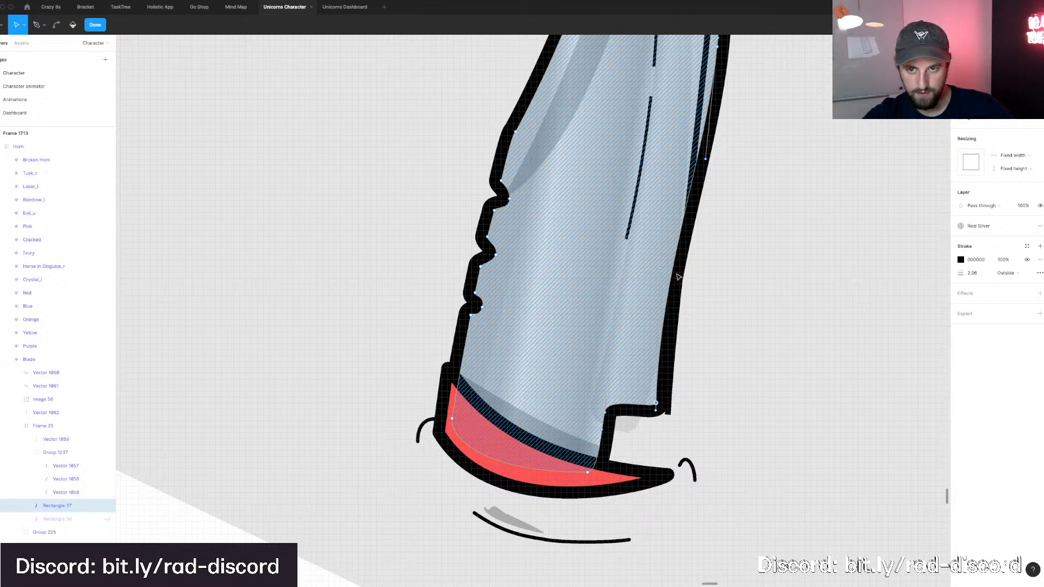
drag(661, 269, 677, 276)
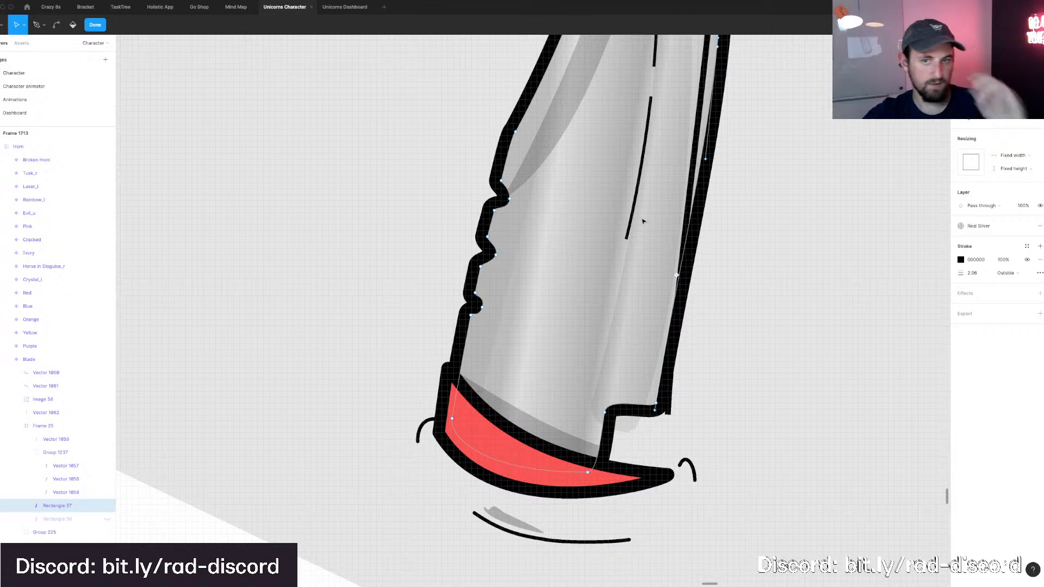
key(Escape)
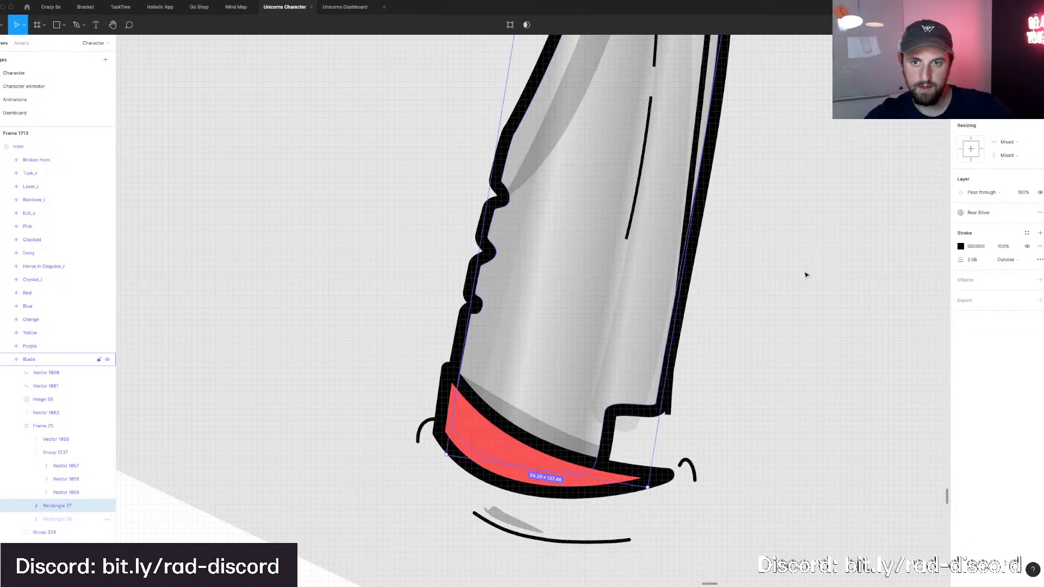
click(806, 274)
scroll(792, 281, up, 3)
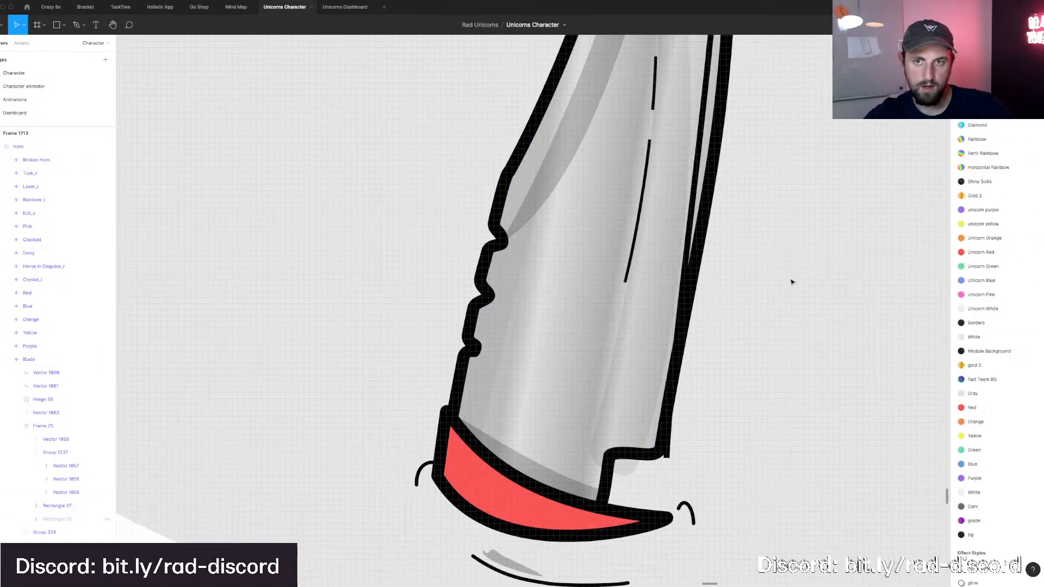
click(686, 205)
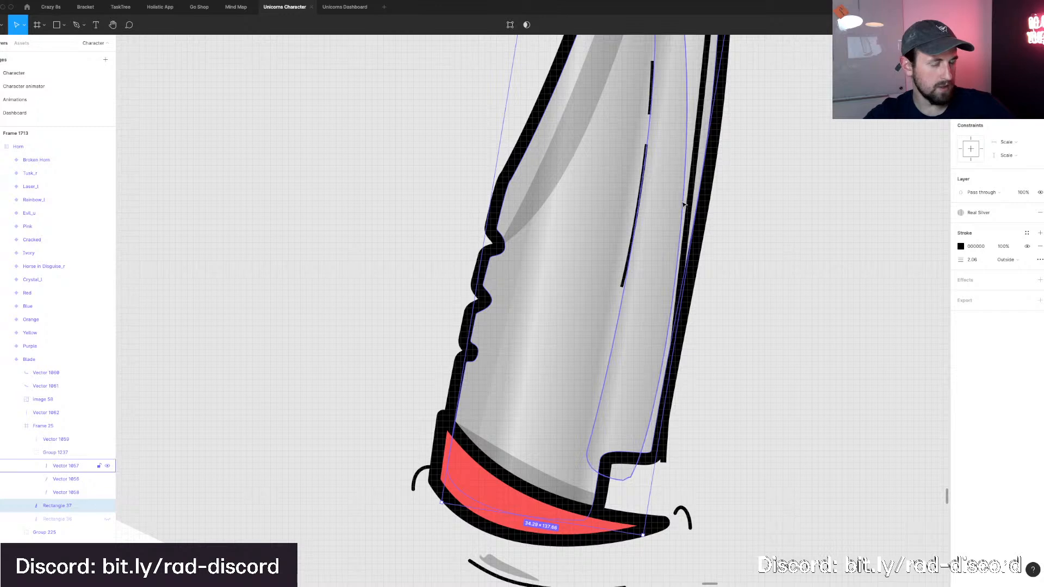
click(688, 188)
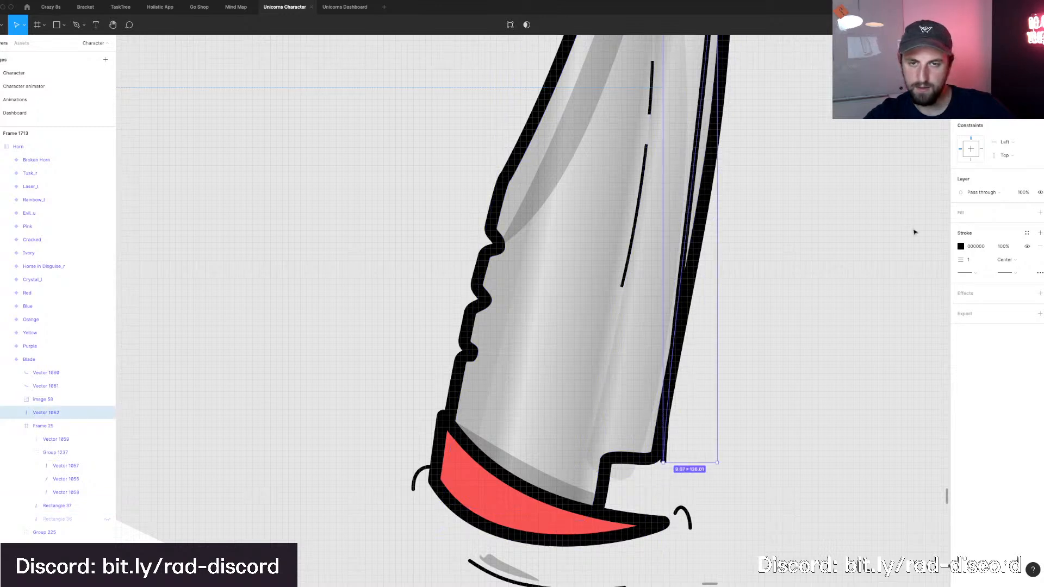
Stretch the dark shading shape along the blade's notched side up to the blade tip and move its lower end to the corner above the first notch.
scroll(741, 189, down, 4)
scroll(741, 189, up, 5)
scroll(741, 188, right, 3)
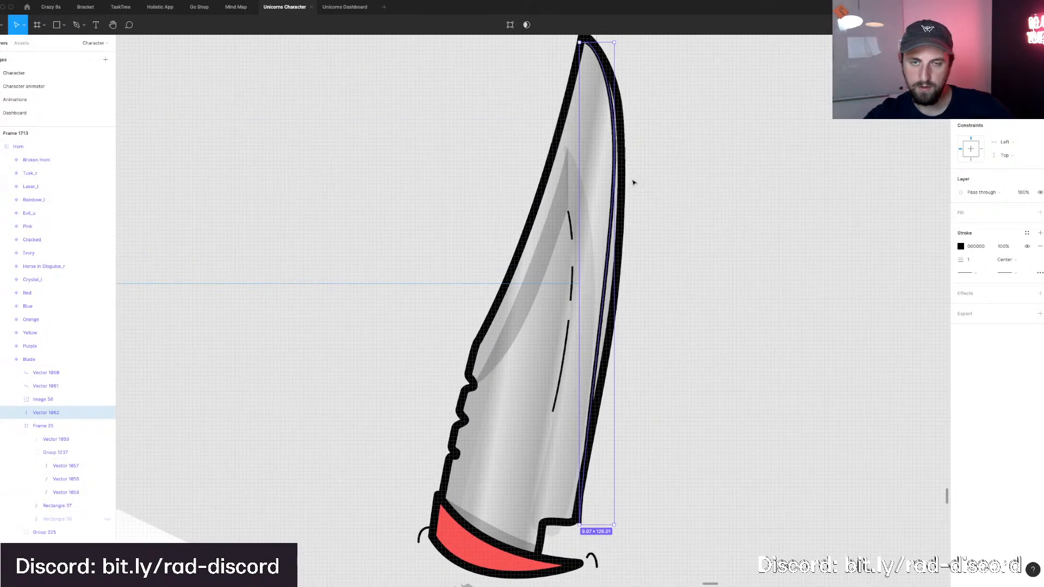
super+click(557, 220)
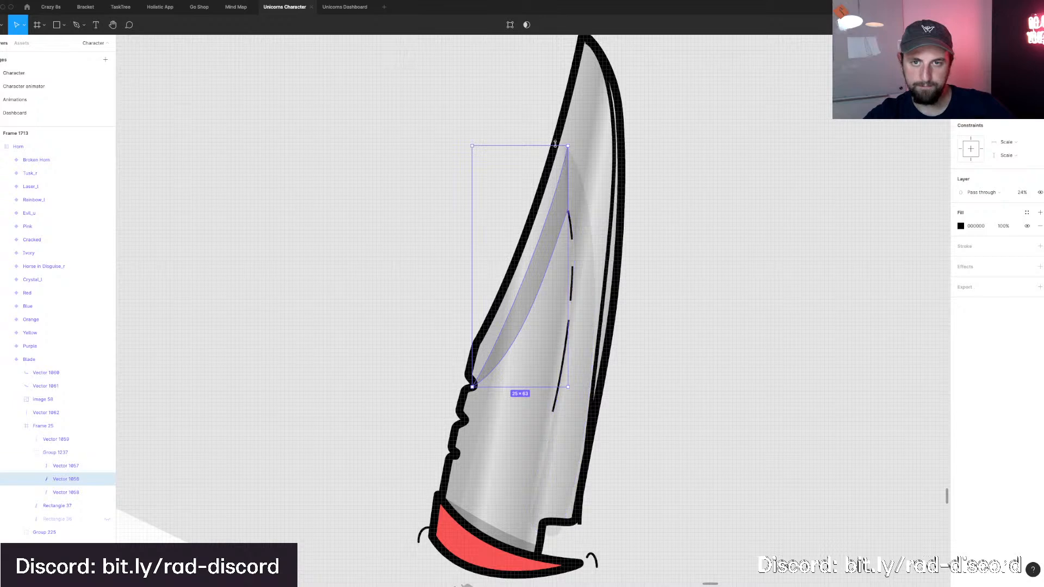
drag(555, 144, 590, 72)
double_click(568, 79)
key(Delete)
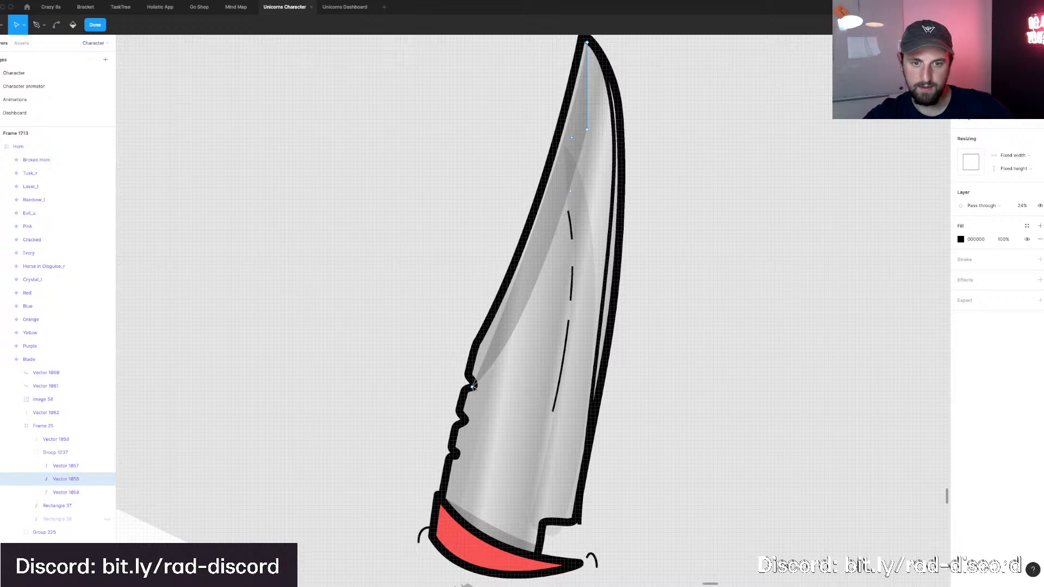
drag(478, 353, 482, 345)
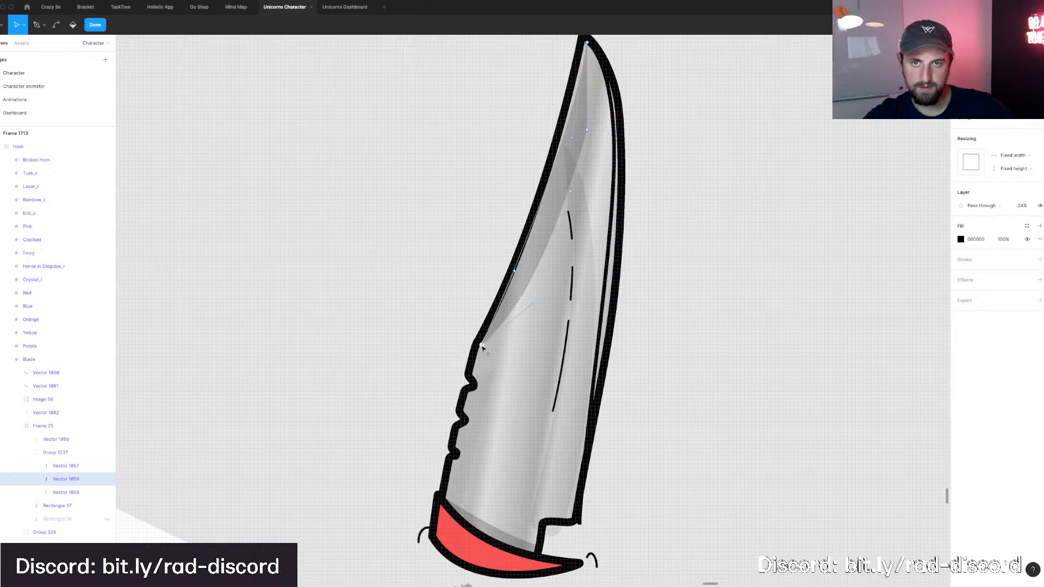
Reshape the dark shading along the blade's left side so its curve and tip point follow the outline.
drag(572, 140, 565, 123)
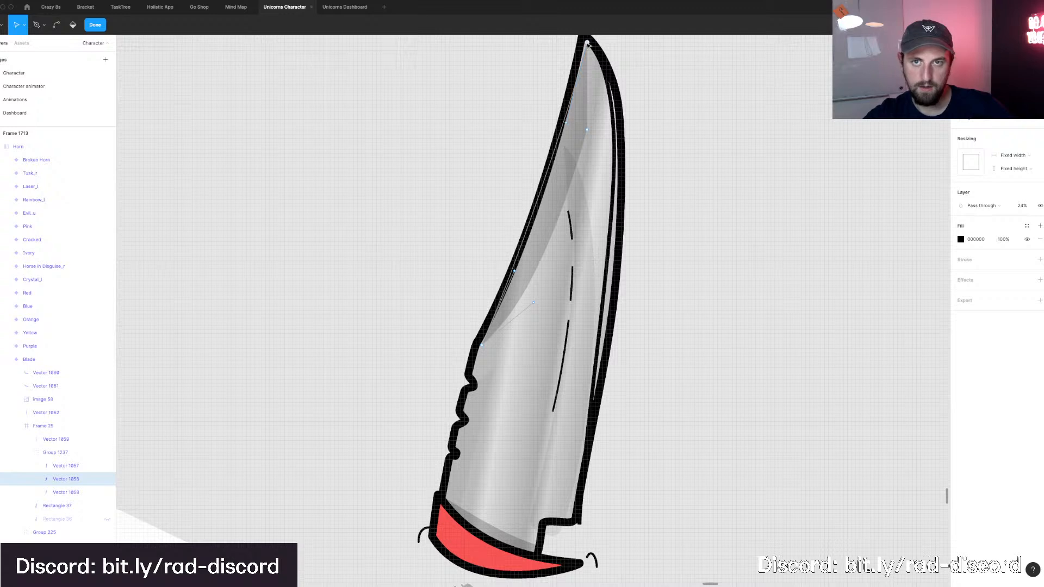
key(Left)
click(581, 206)
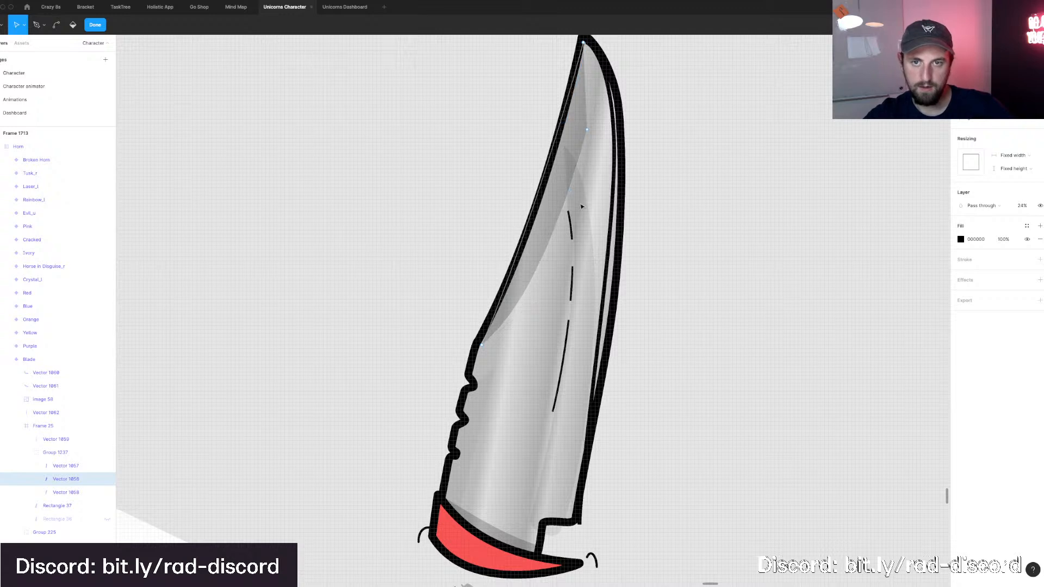
key(Escape)
Extend the upper points of the 10% opacity shadow to the blade tip and meet the darker shading's corner.
click(580, 204)
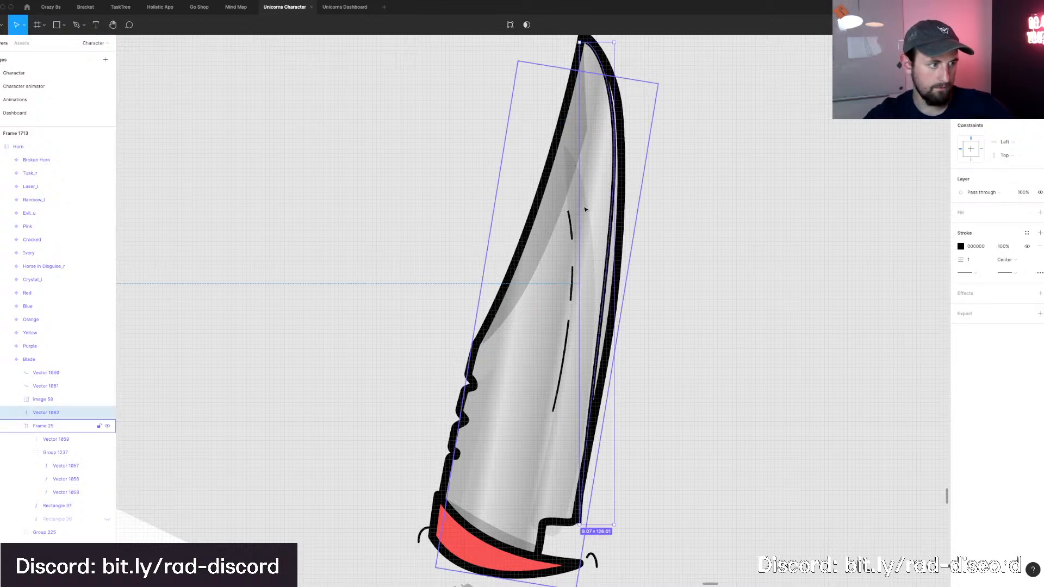
click(589, 252)
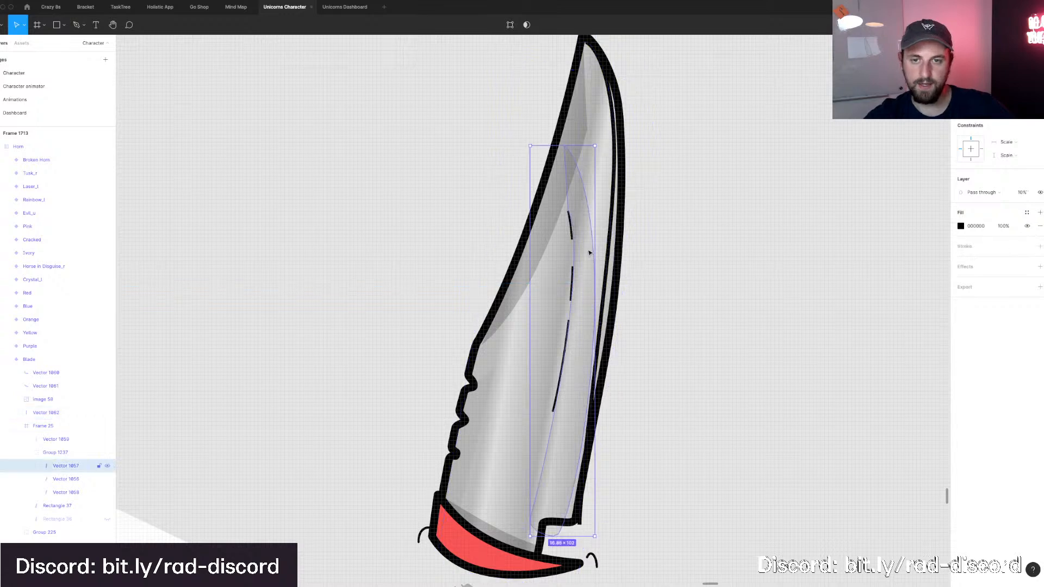
double_click(589, 252)
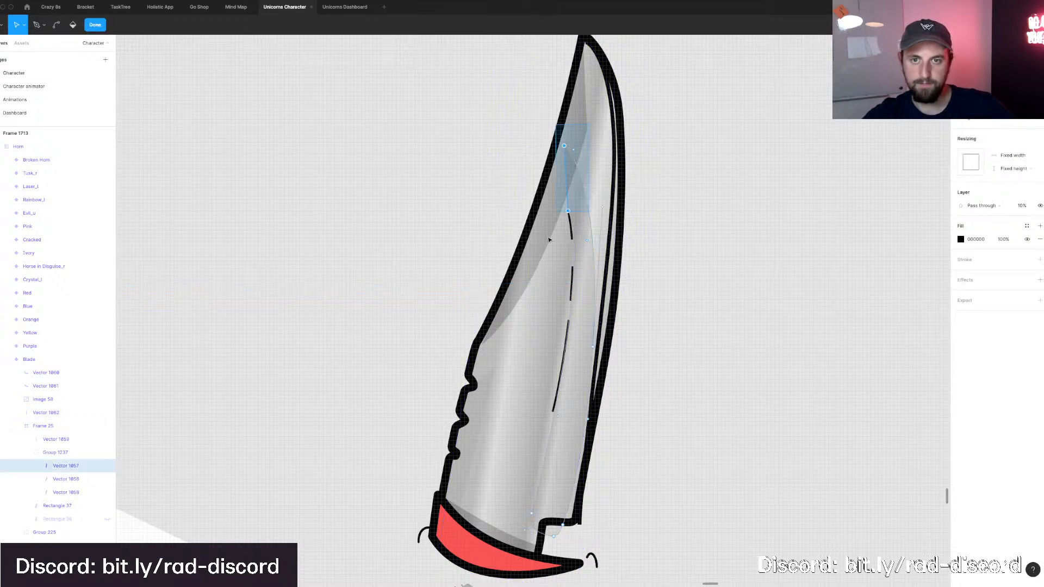
drag(568, 212, 590, 110)
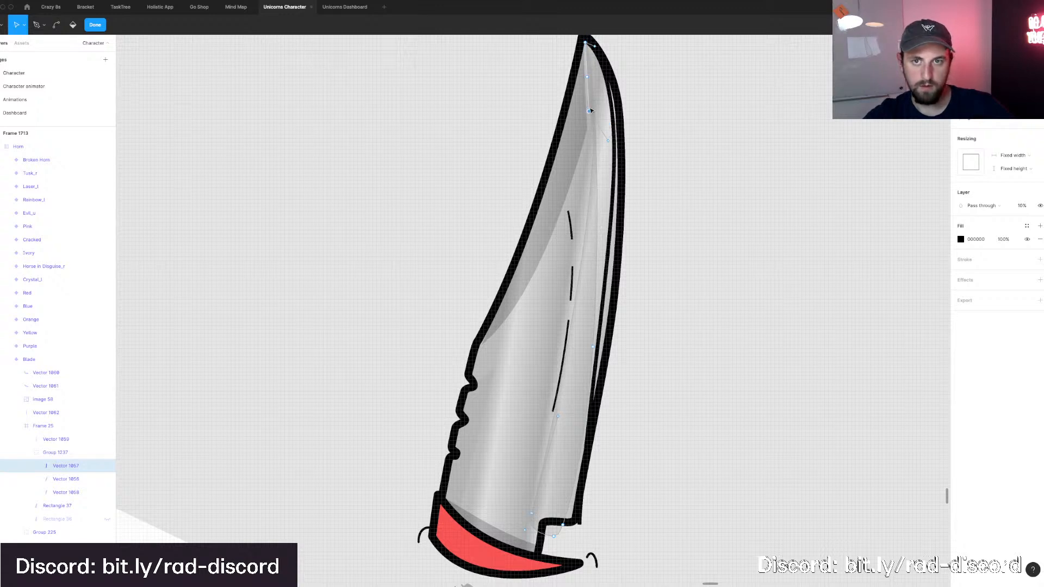
key(Down)
key(Down)
key(Left)
Move the lower points of the 10% opacity shadow up and right to fit the notch at the blade's base.
click(564, 541)
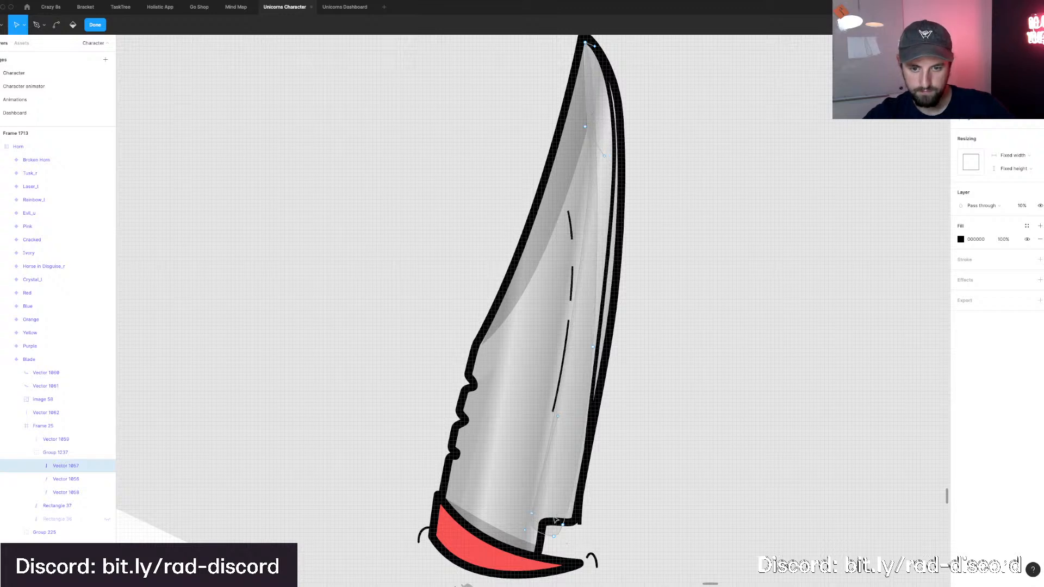
click(555, 520)
key(Up)
key(Up)
key(Up)
key(Up)
key(Right)
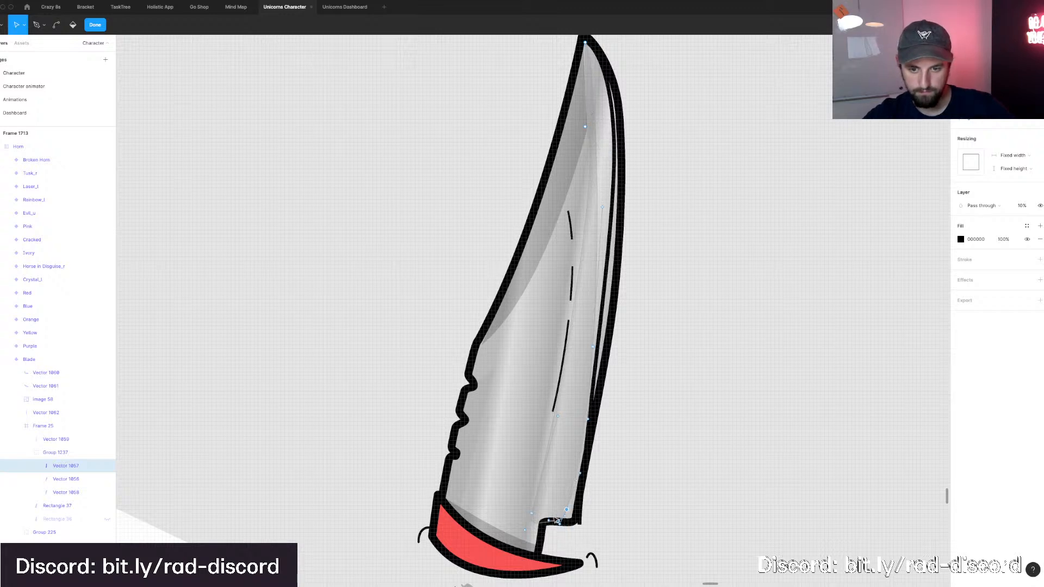
key(Right)
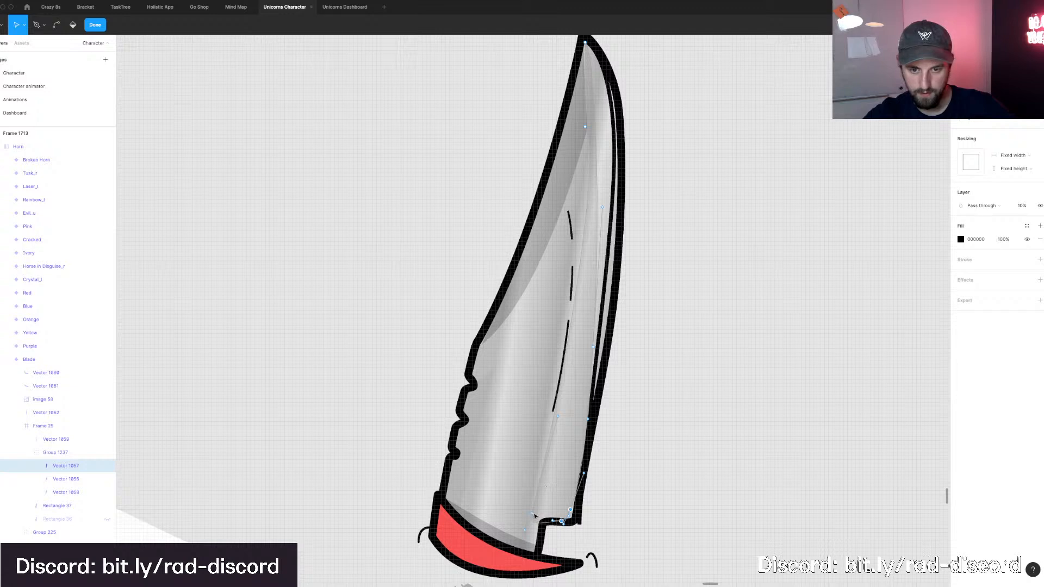
drag(532, 513, 538, 509)
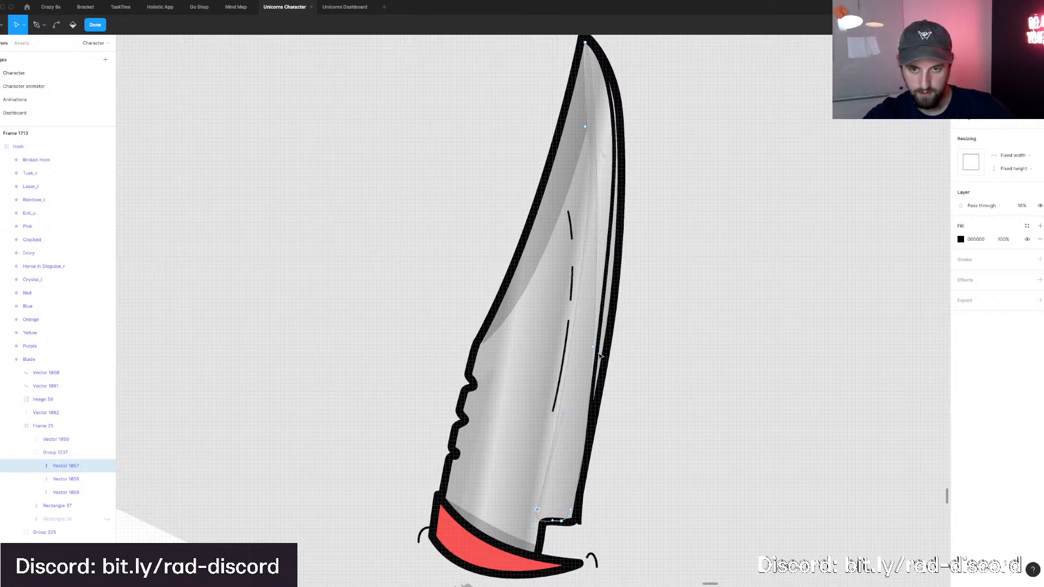
Pull the 10% opacity shadow's right edge outward to the blade's right outline and finish editing the shape.
mouse_move(593, 347)
mouse_down()
mouse_move(627, 232)
mouse_move(616, 218)
mouse_up()
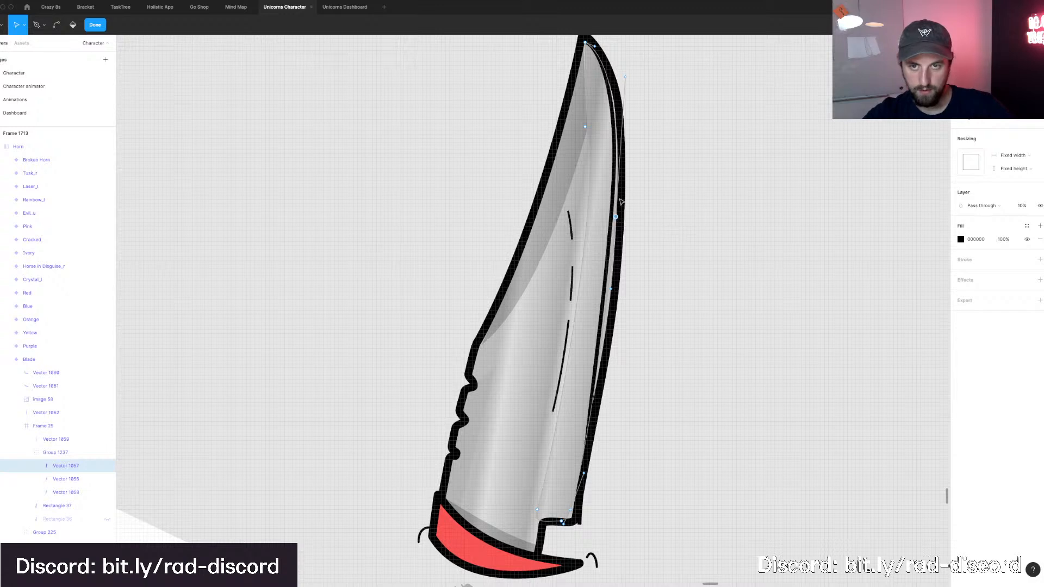
key(Escape)
key(Escape)
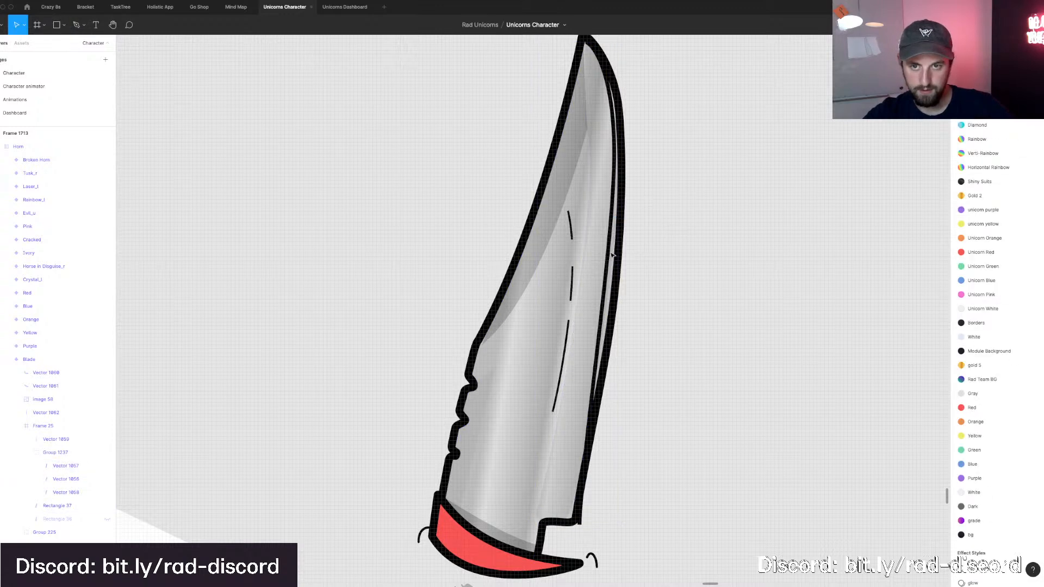
Shift the points along the right edge of the silver blade shape inward to the left, then leave vector editing.
click(617, 252)
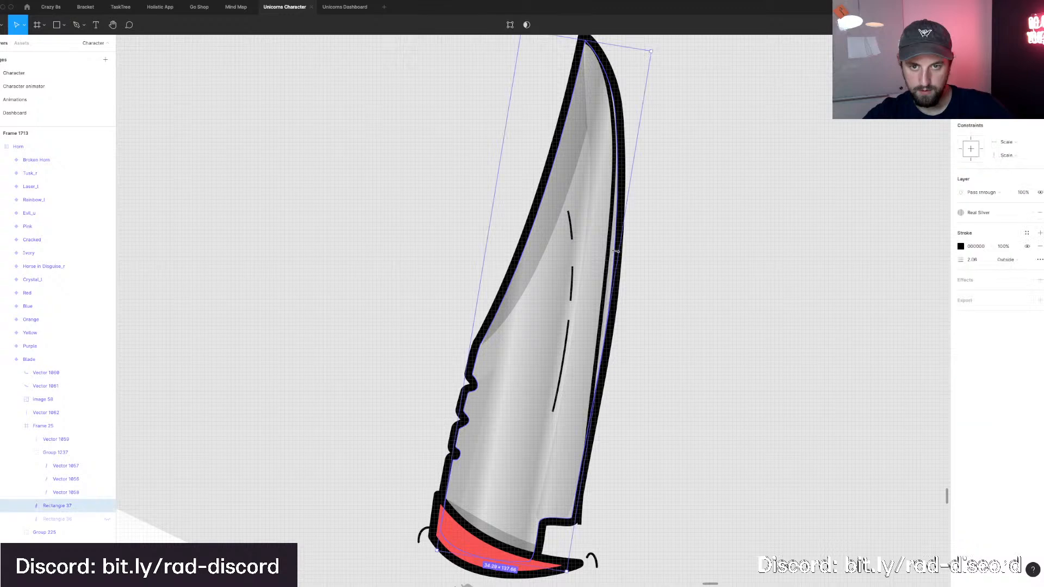
scroll(616, 253, down, 3)
double_click(616, 252)
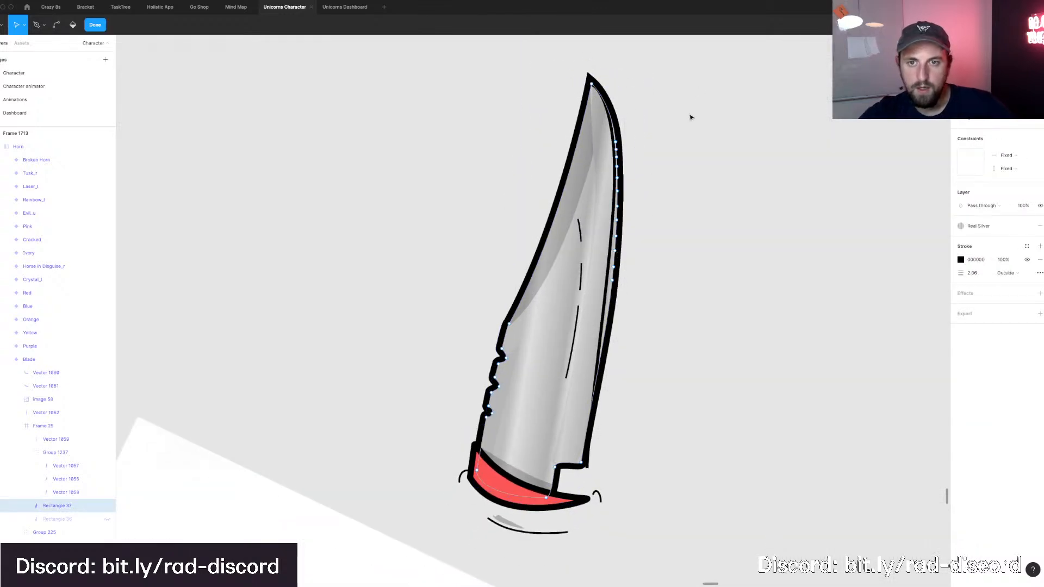
drag(699, 87, 611, 315)
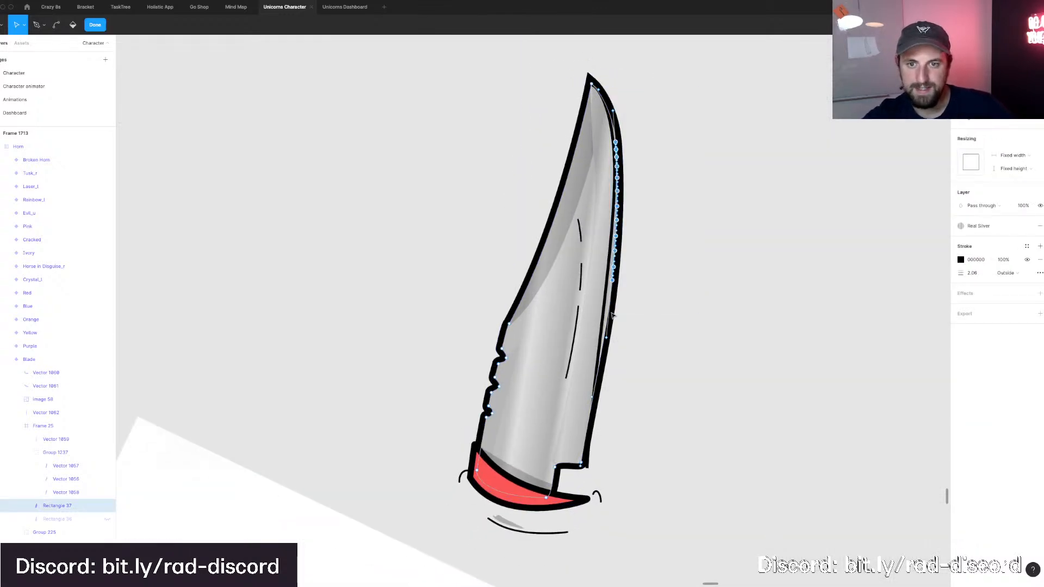
key(Left)
key(Left)
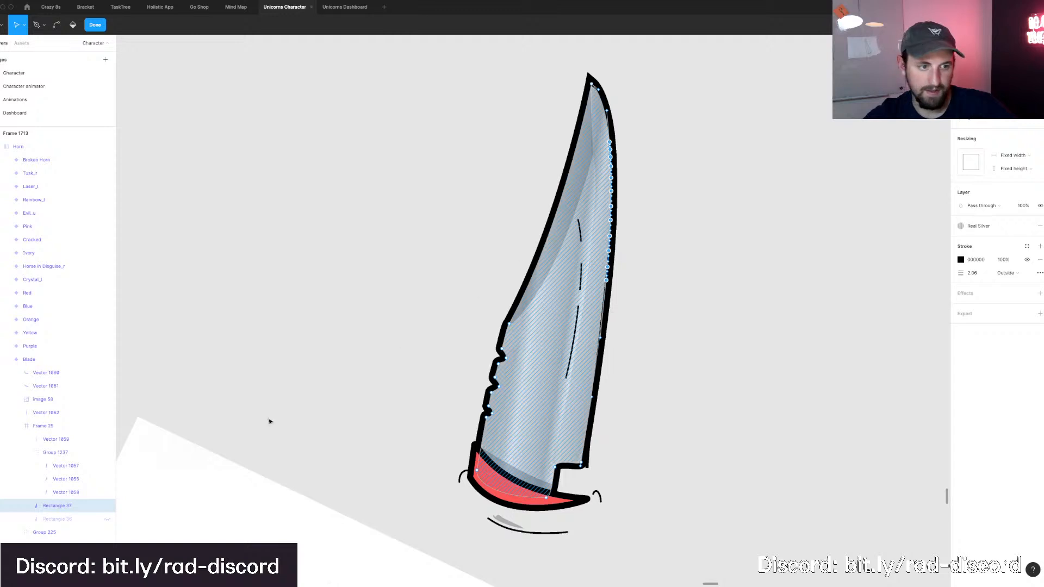
click(52, 476)
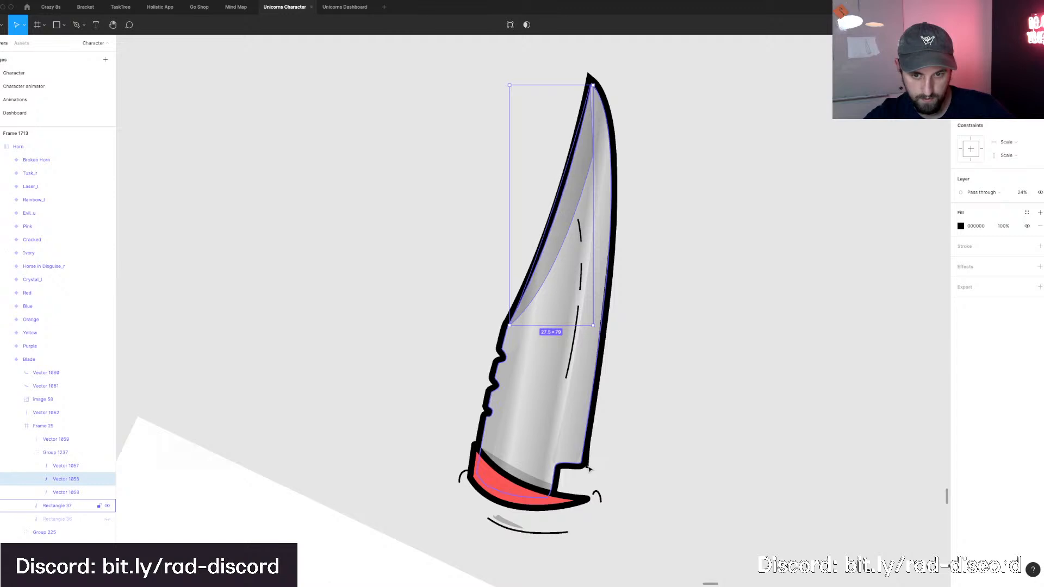
key(Escape)
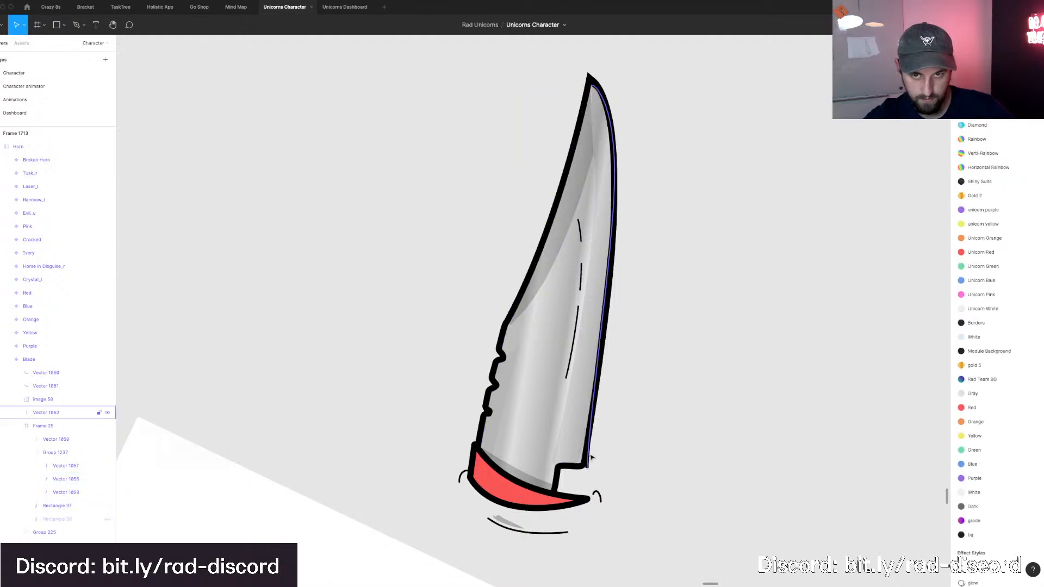
Reshape the thin line beside the blade so it ends at the lower right corner and bows outside the right edge.
click(589, 456)
double_click(592, 457)
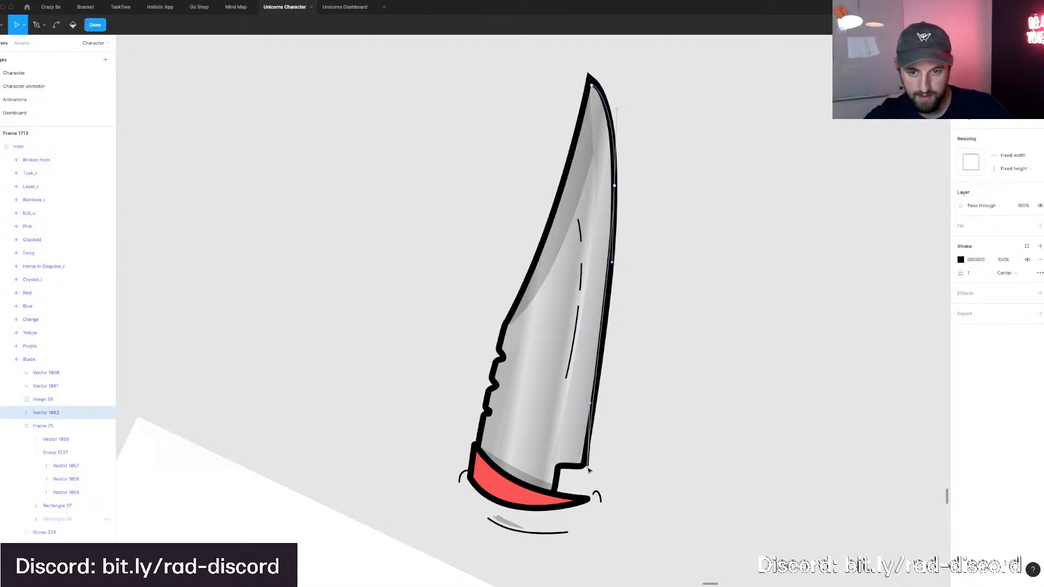
click(596, 397)
drag(610, 403, 598, 468)
click(610, 277)
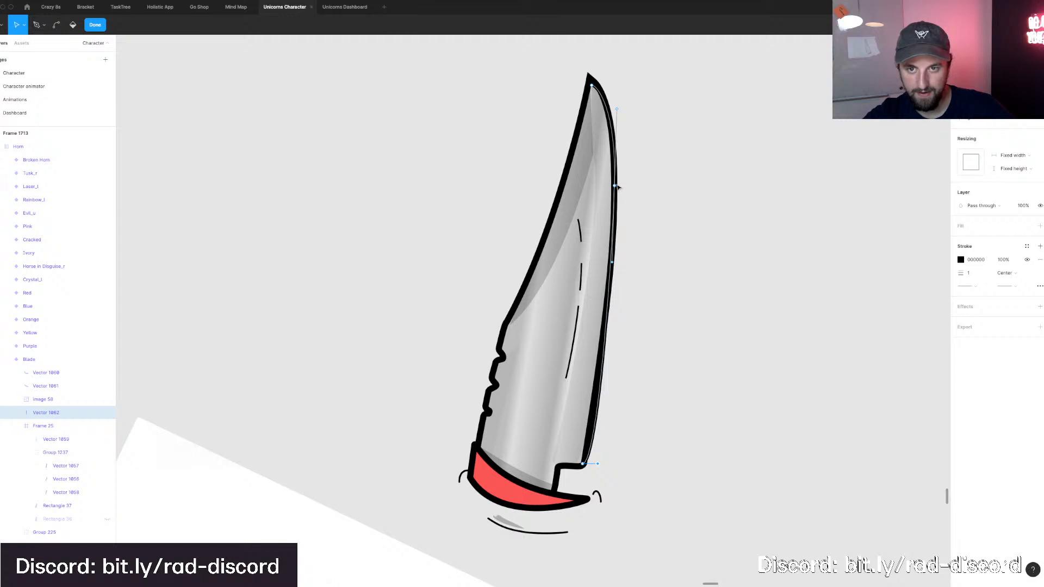
key(Right)
key(Right)
key(Right)
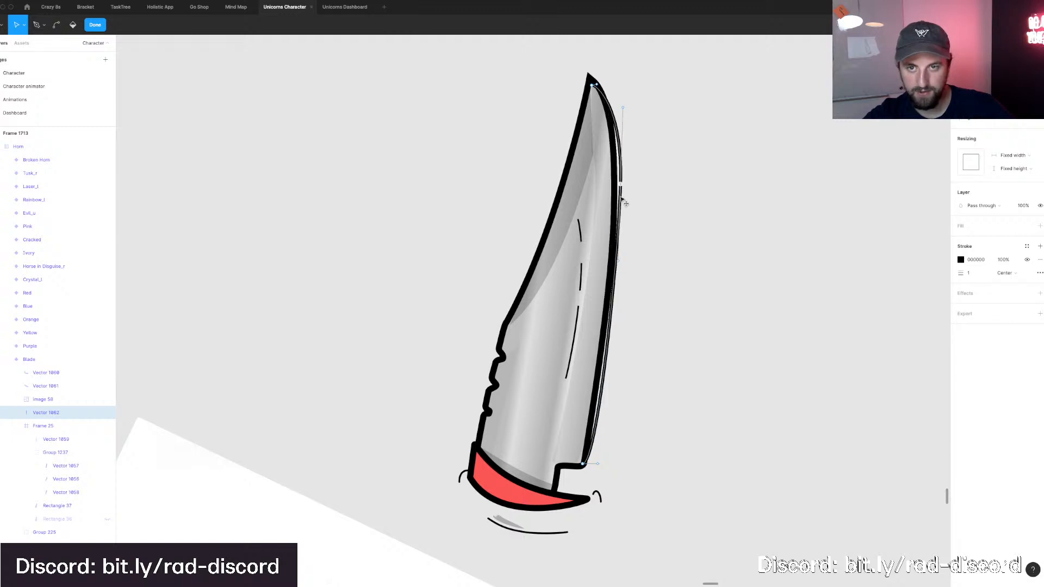
click(624, 261)
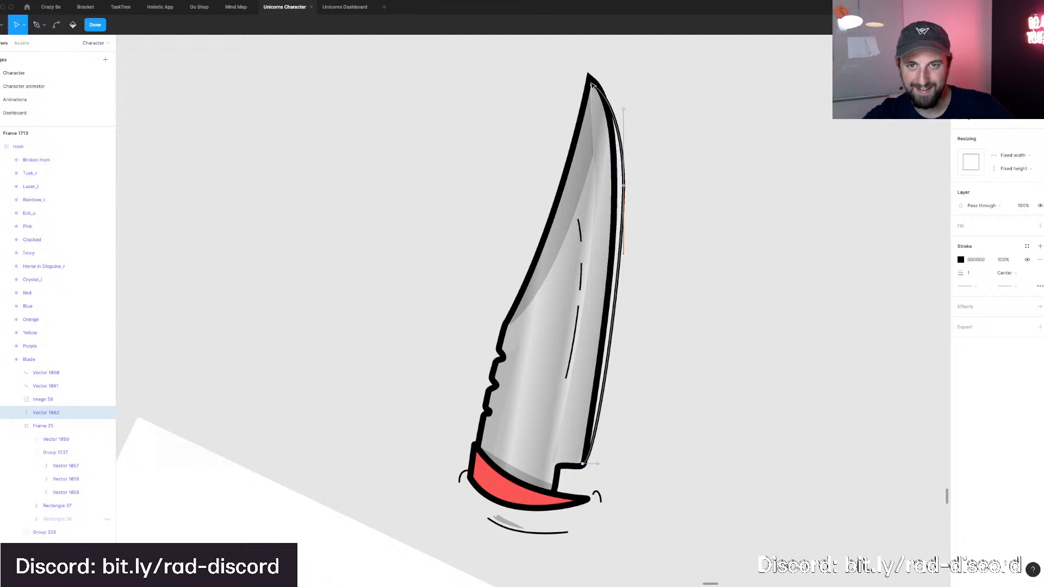
Align the thin line's end points with the blade's tip and lower corner, fine-tuning its middle point horizontally.
click(591, 84)
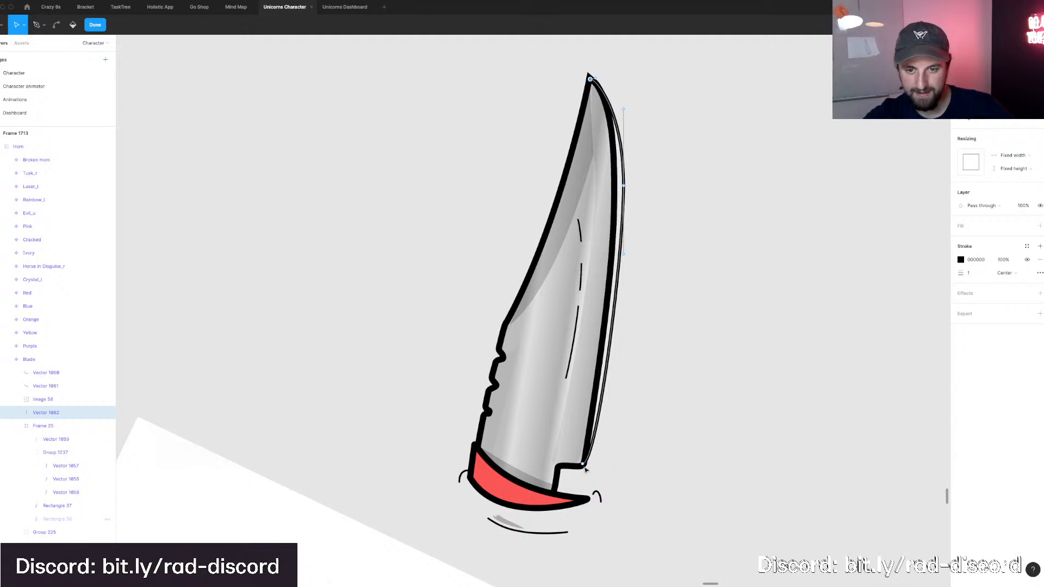
click(582, 465)
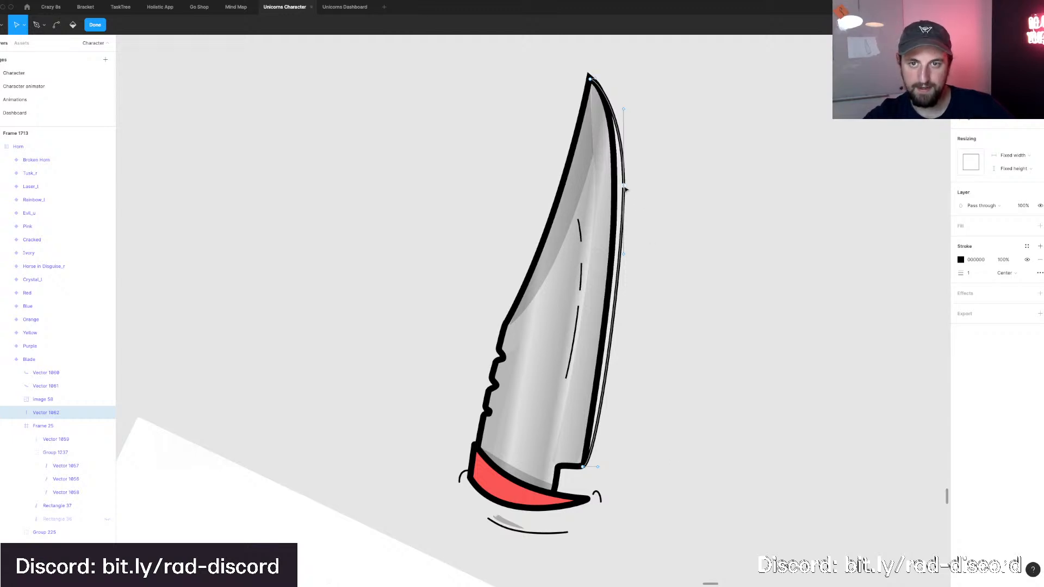
key(Left)
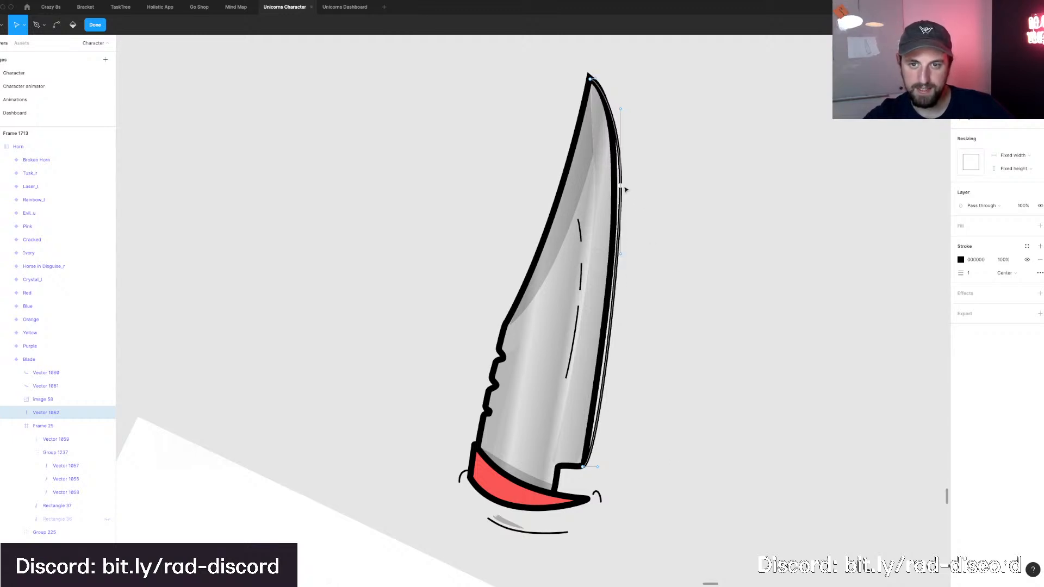
key(Right)
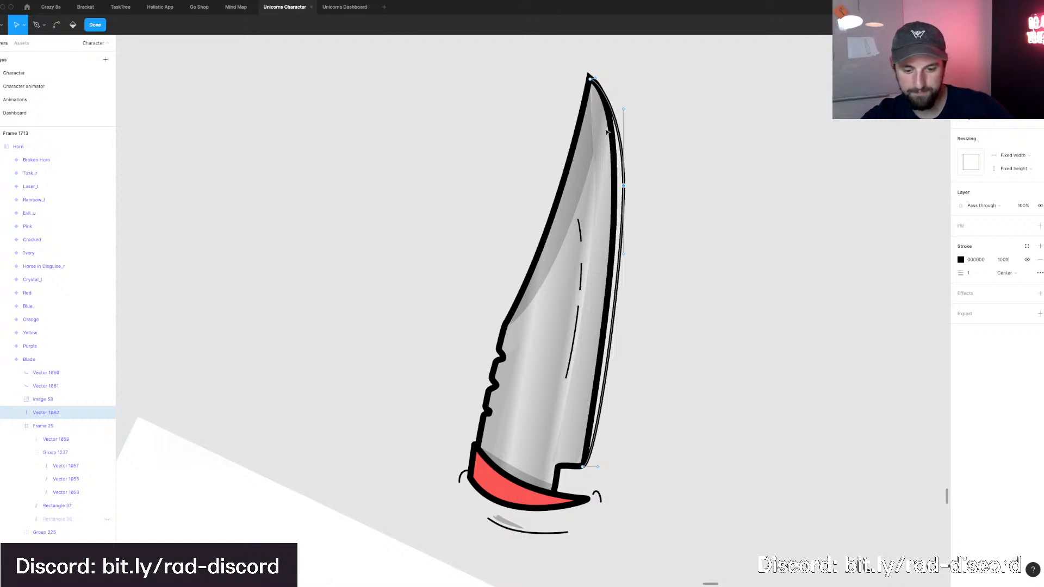
Draw an inner curve from the tip to the lower corner to close the thin edge shape, and adjust its upper point.
key(p)
click(590, 79)
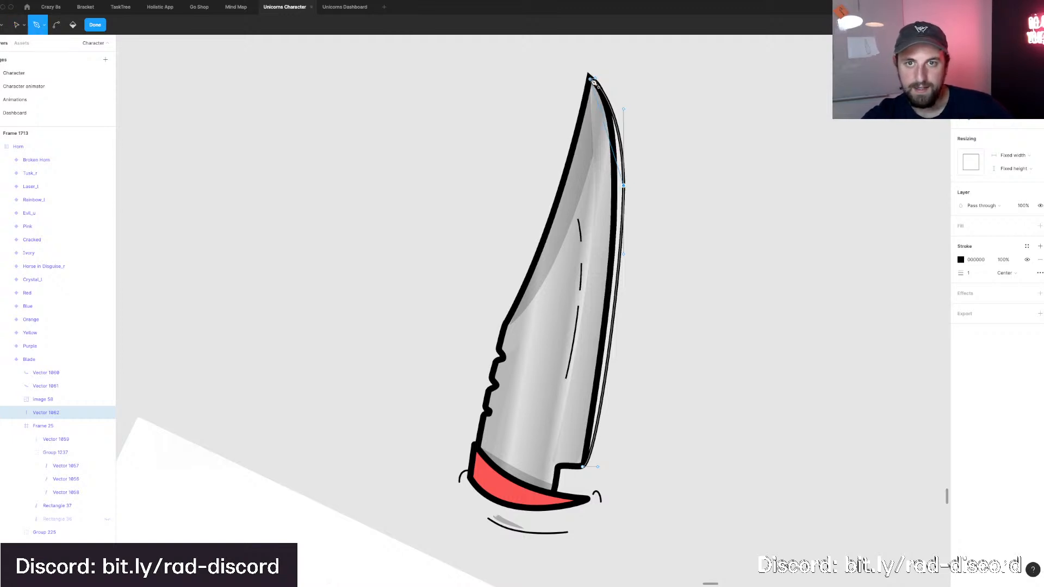
drag(611, 116, 614, 151)
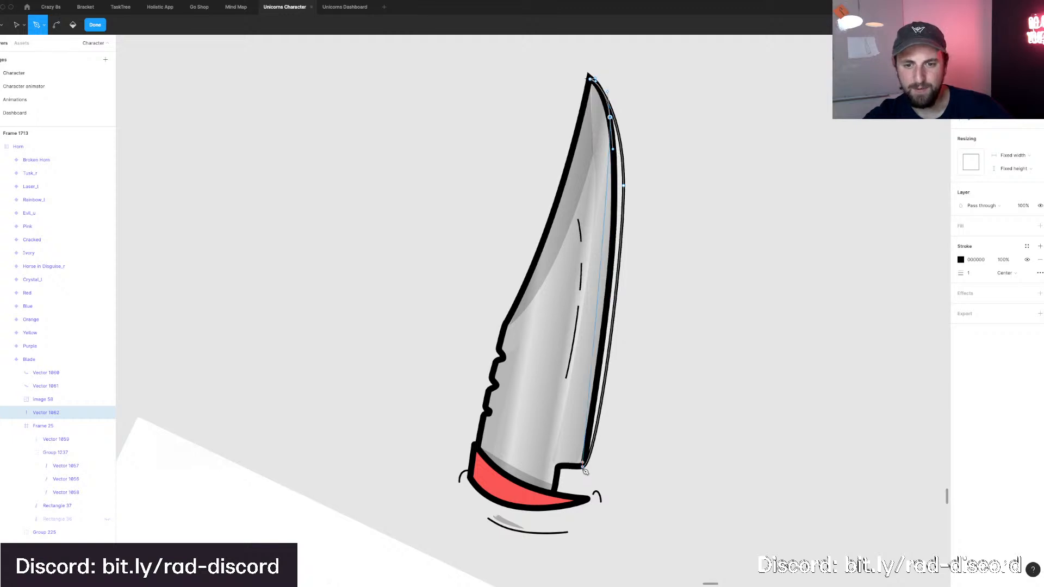
drag(583, 468, 553, 569)
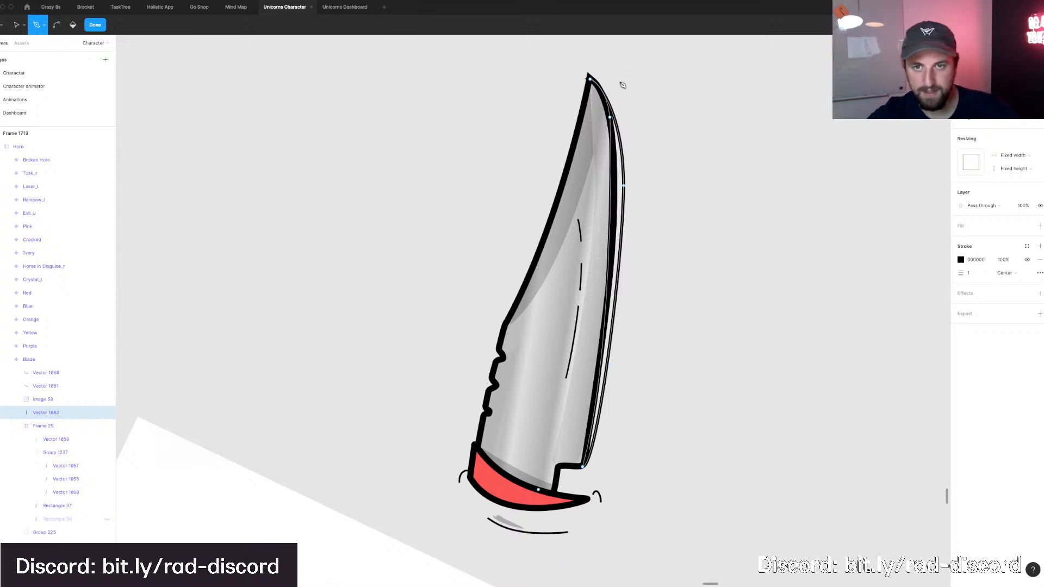
key(v)
click(610, 118)
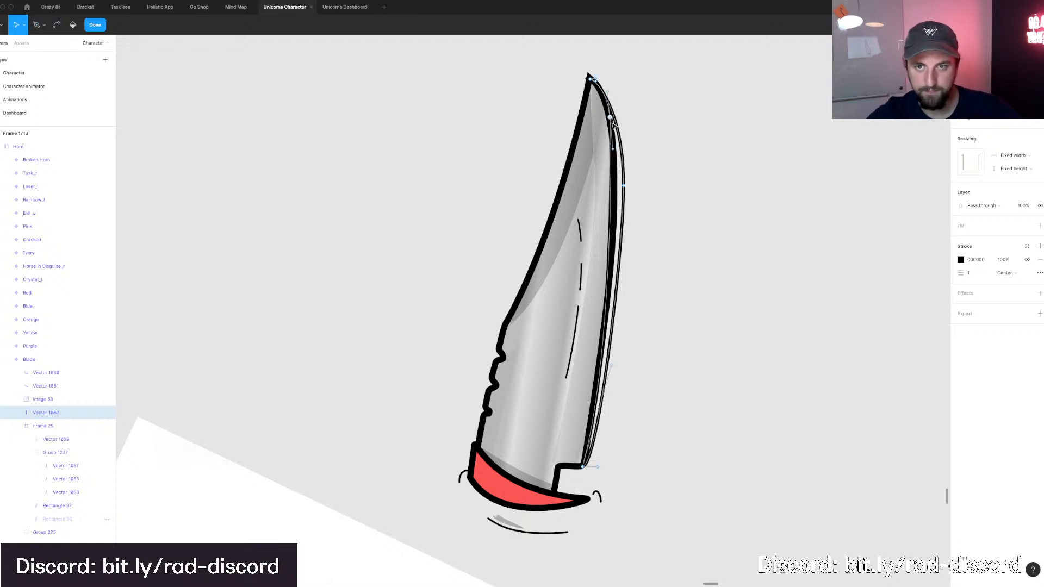
drag(616, 135, 618, 142)
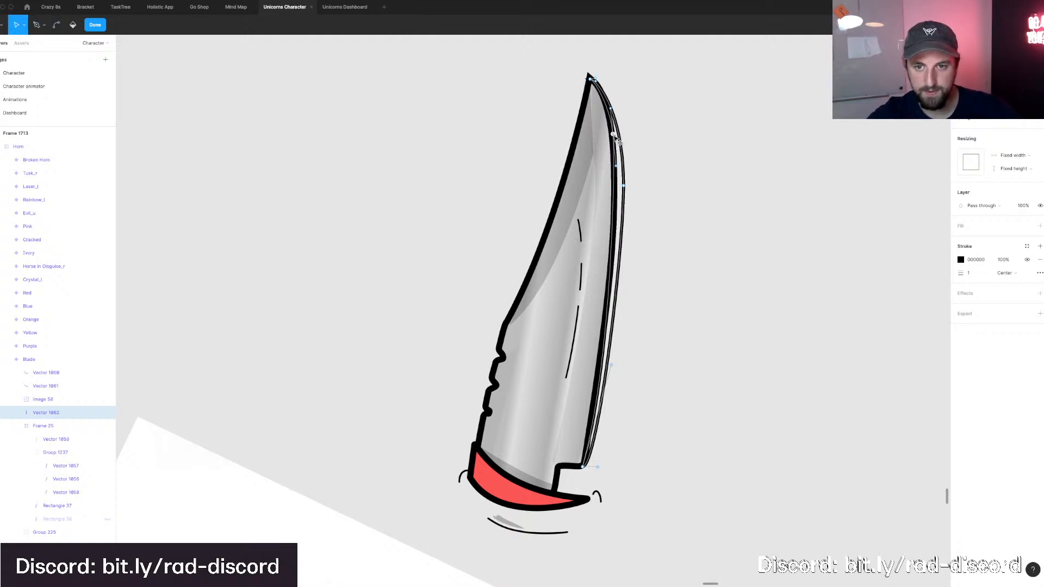
Add a C4C4C4 fill to the closed edge shape and send it behind the blade frame.
click(1038, 226)
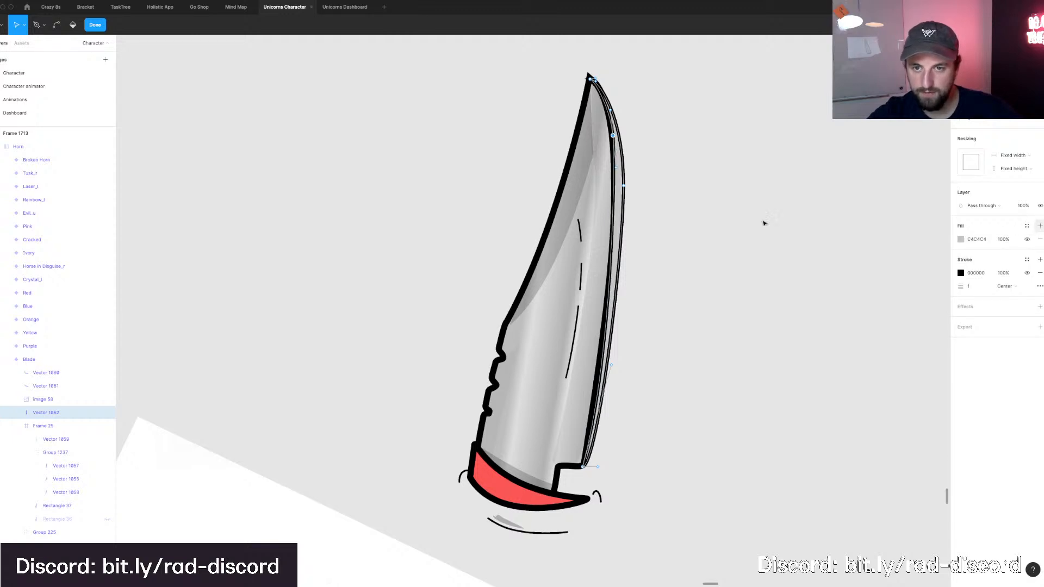
click(742, 221)
key(Escape)
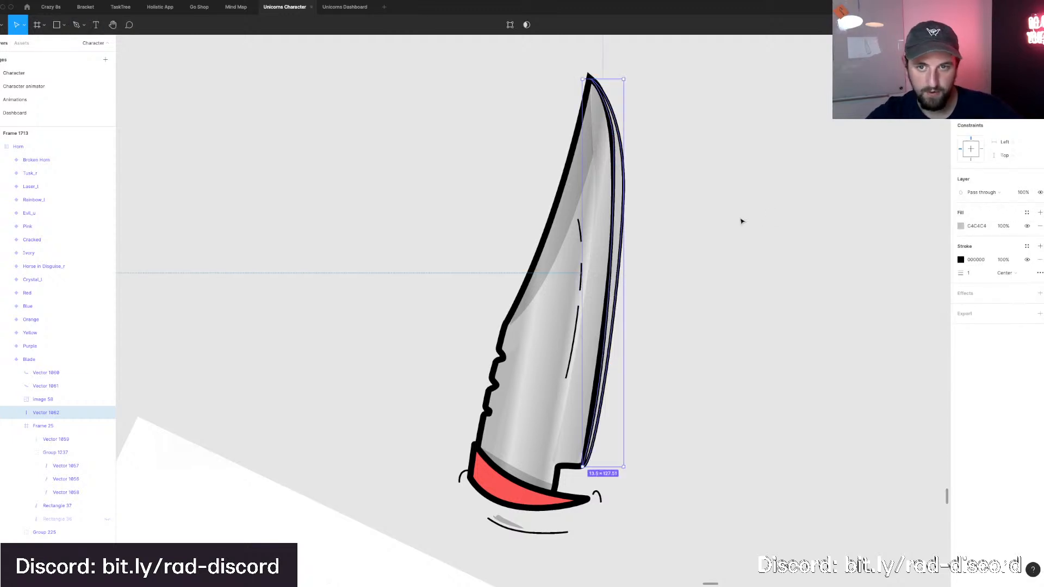
key(ctrl+bracketleft)
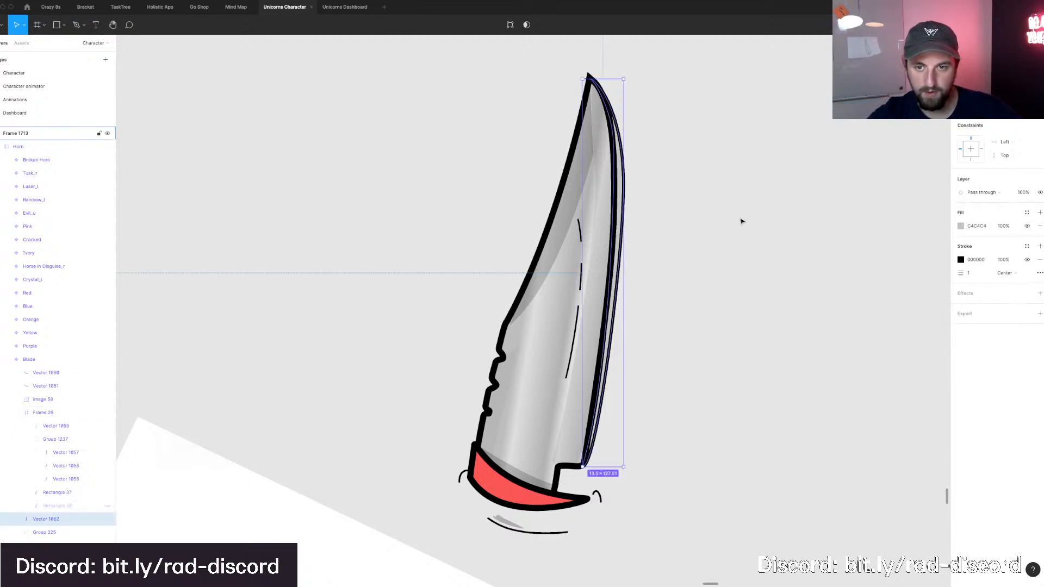
Change the fill of the thin edge shape behind the blade to gray B7B7B7.
click(1026, 213)
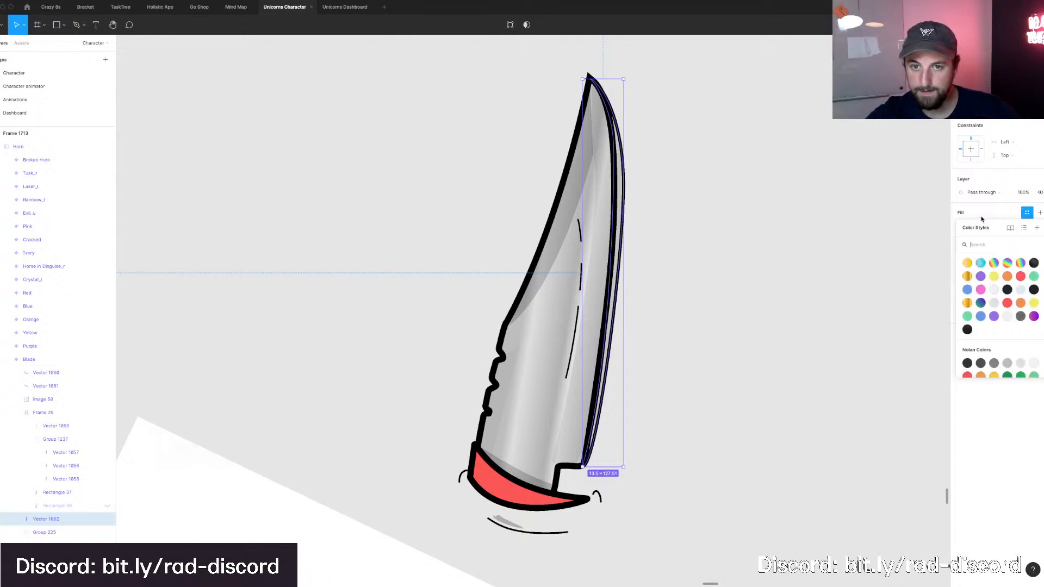
key(Escape)
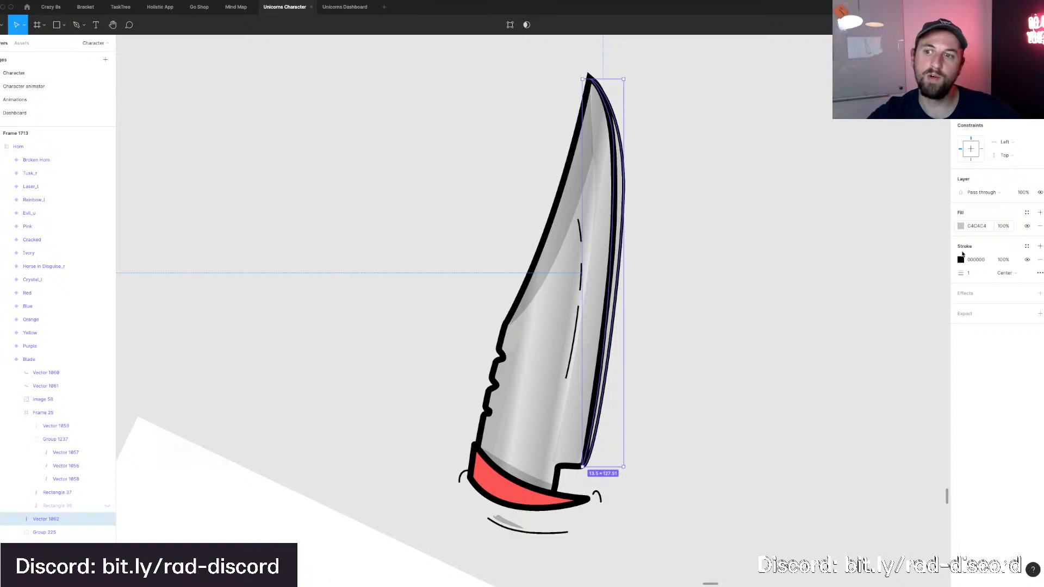
click(959, 226)
key(Escape)
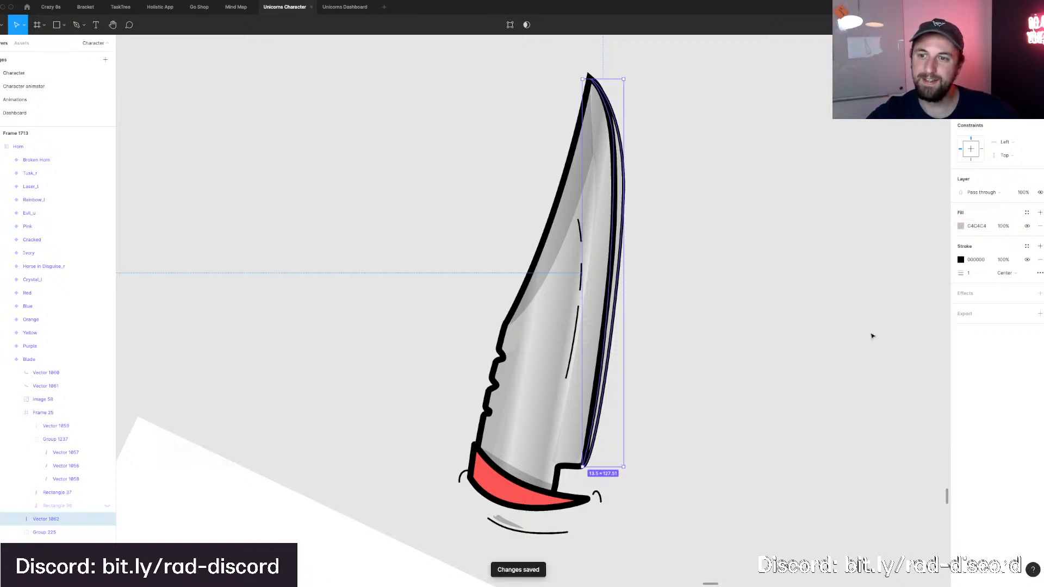
click(960, 226)
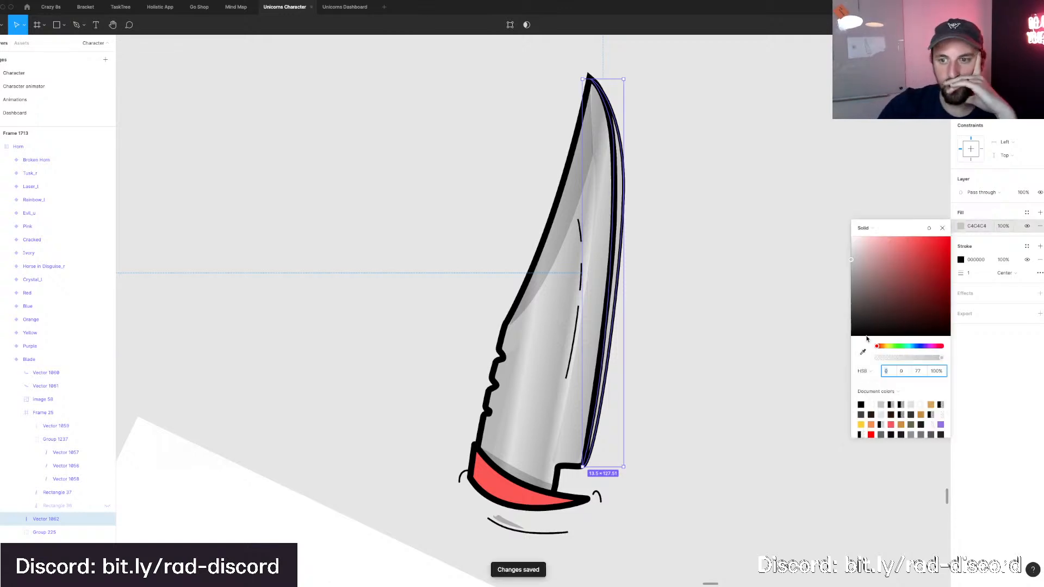
click(511, 365)
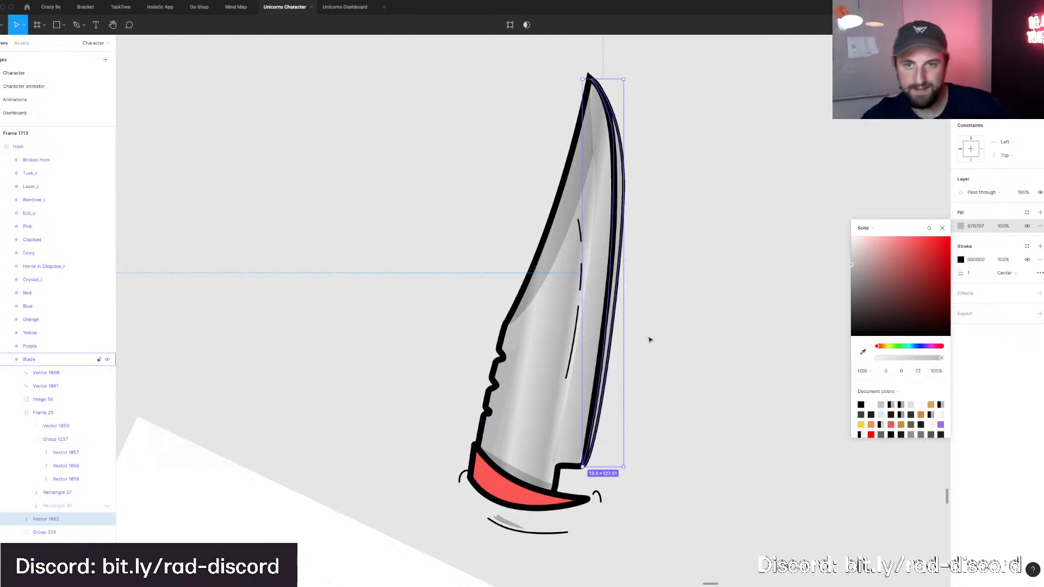
key(Escape)
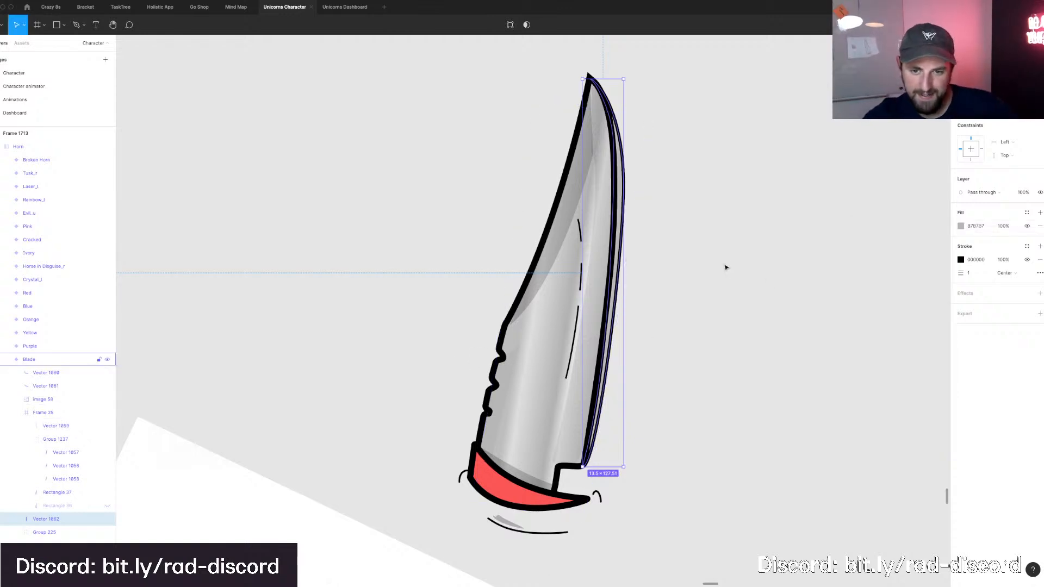
click(465, 253)
Examine how the knife horn looks on the unicorn character's head and beside the reference knife photo.
scroll(464, 254, down, 5)
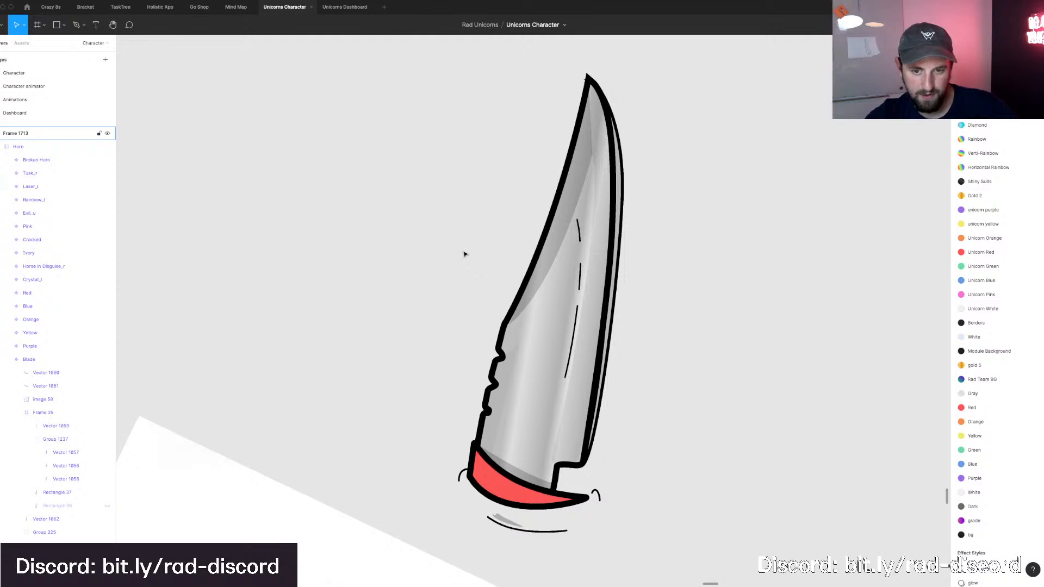
scroll(464, 254, up, 2)
scroll(465, 254, up, 5)
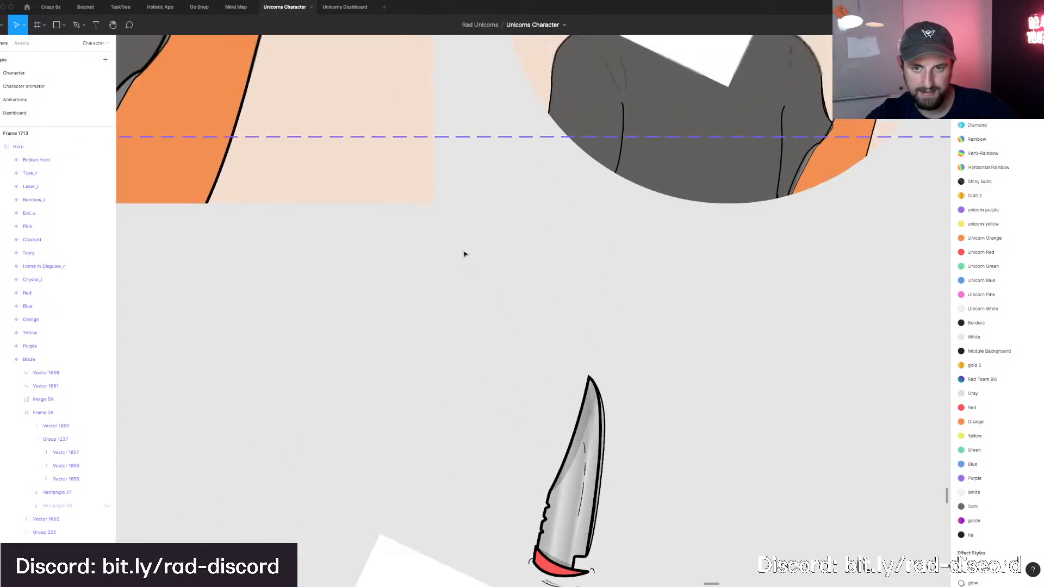
scroll(463, 254, up, 3)
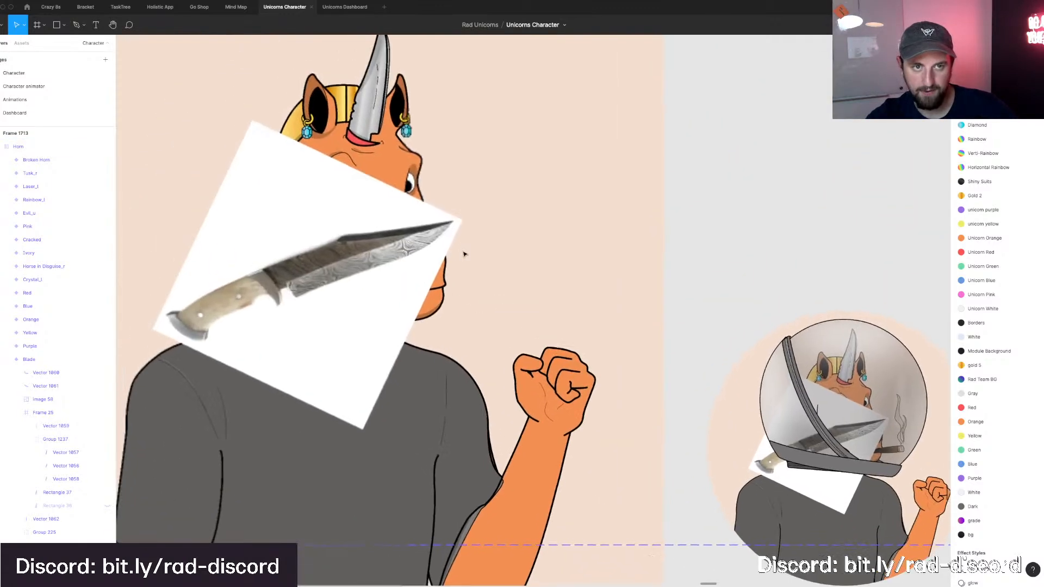
scroll(464, 254, up, 2)
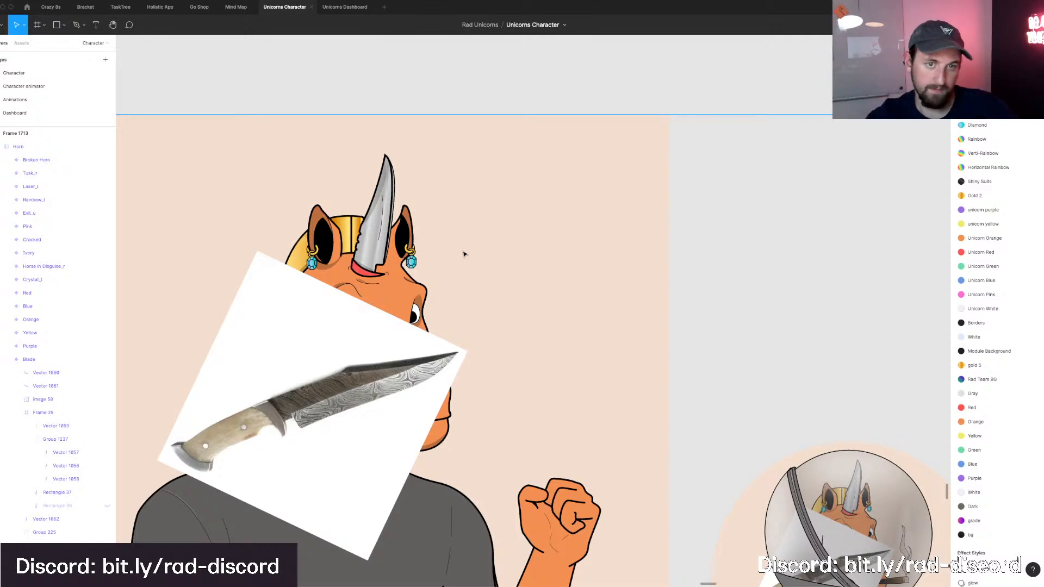
scroll(501, 249, down, 1)
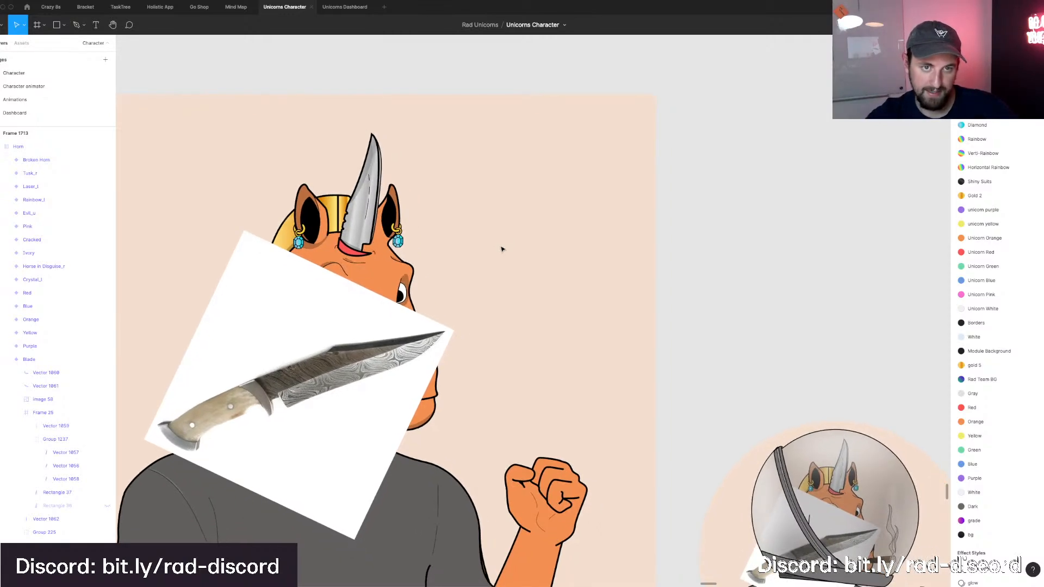
scroll(501, 248, down, 10)
scroll(649, 219, right, 3)
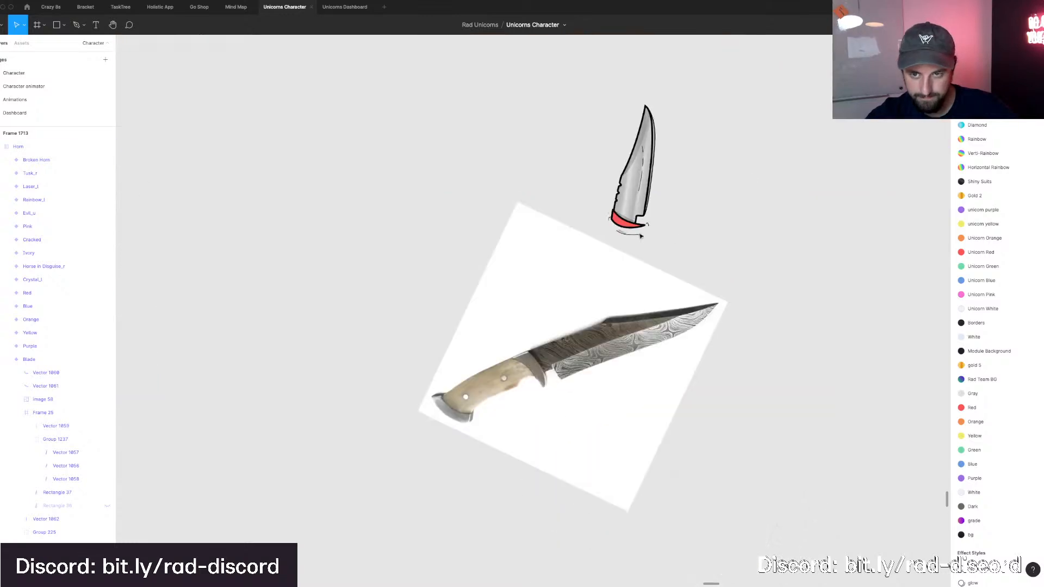
Shift the blade outline's left notch and lower points inward, nudging the notch points slightly back outward.
scroll(648, 218, up, 5)
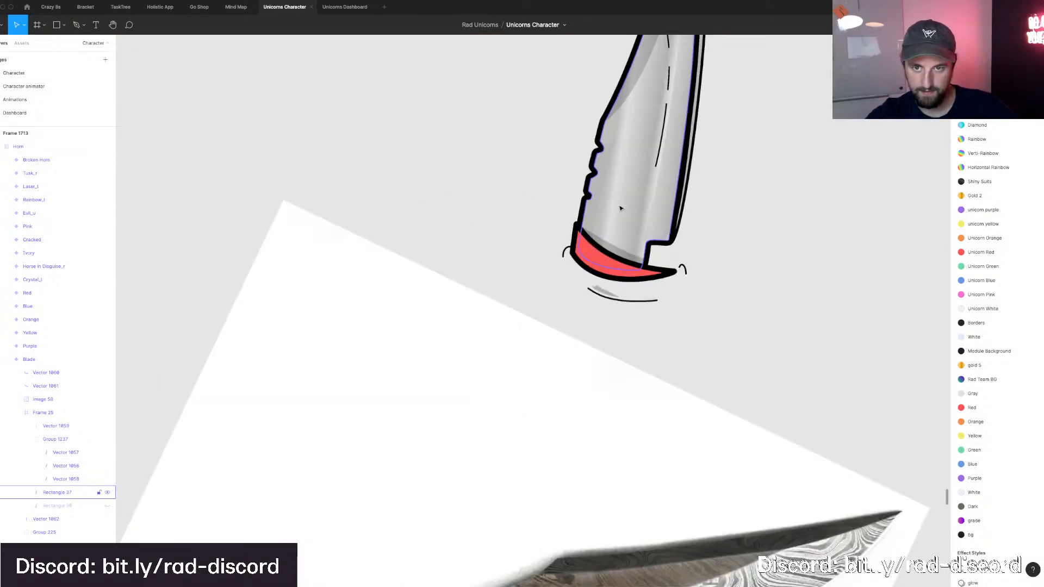
double_click(620, 208)
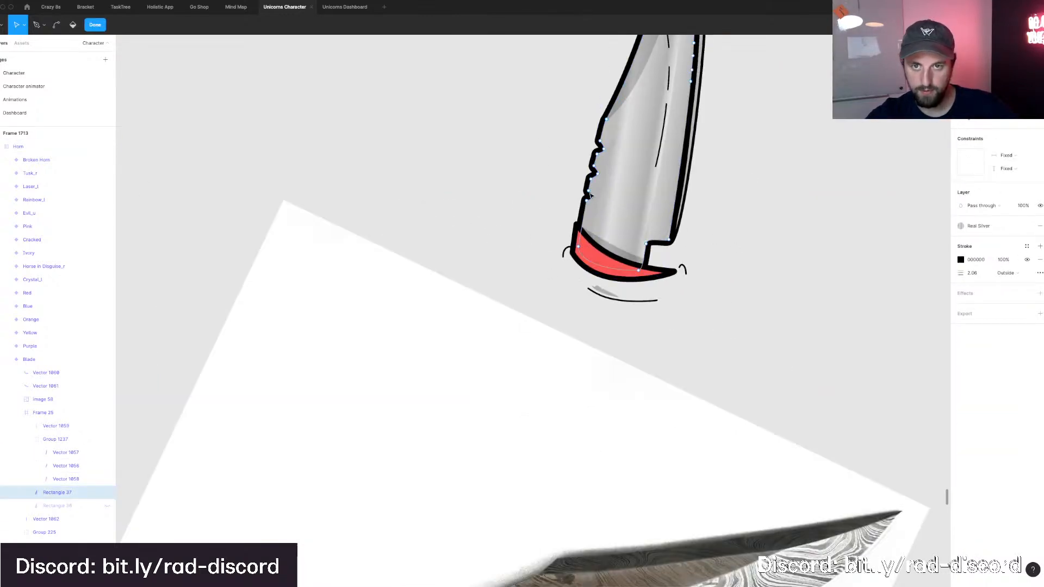
drag(549, 273, 621, 126)
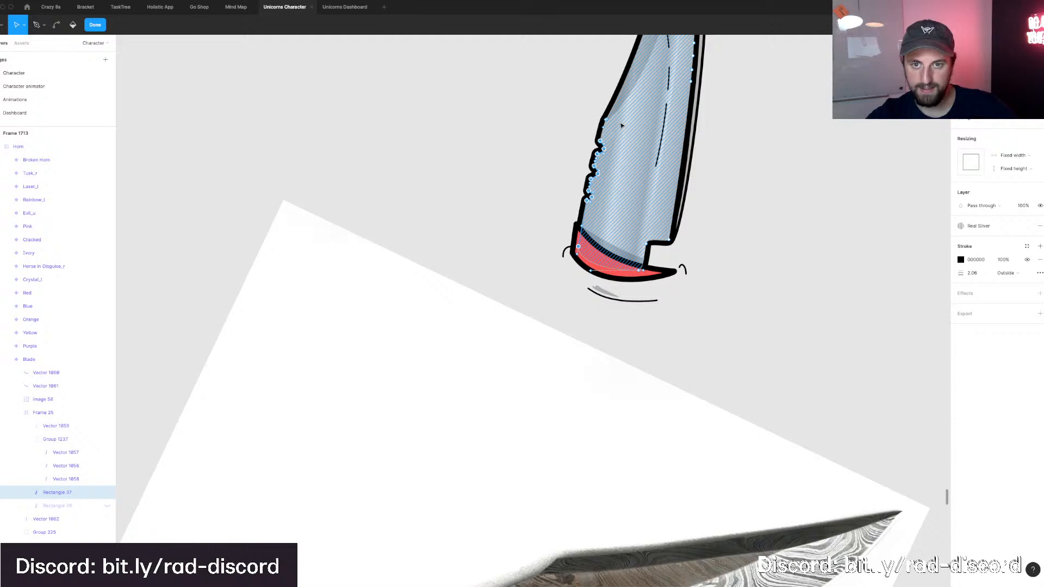
key(Right)
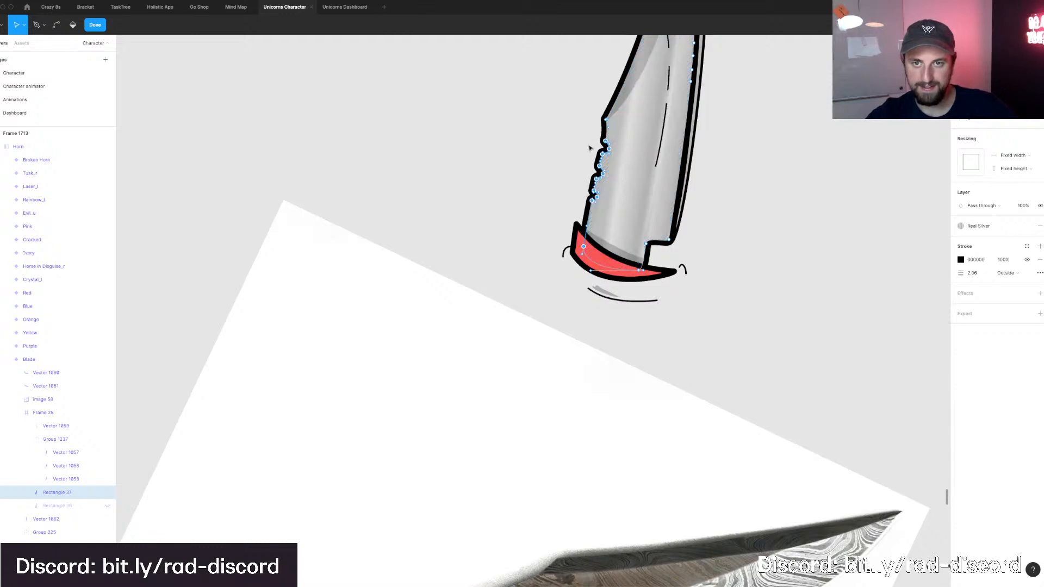
scroll(584, 149, up, 2)
drag(570, 174, 641, 242)
key(Left)
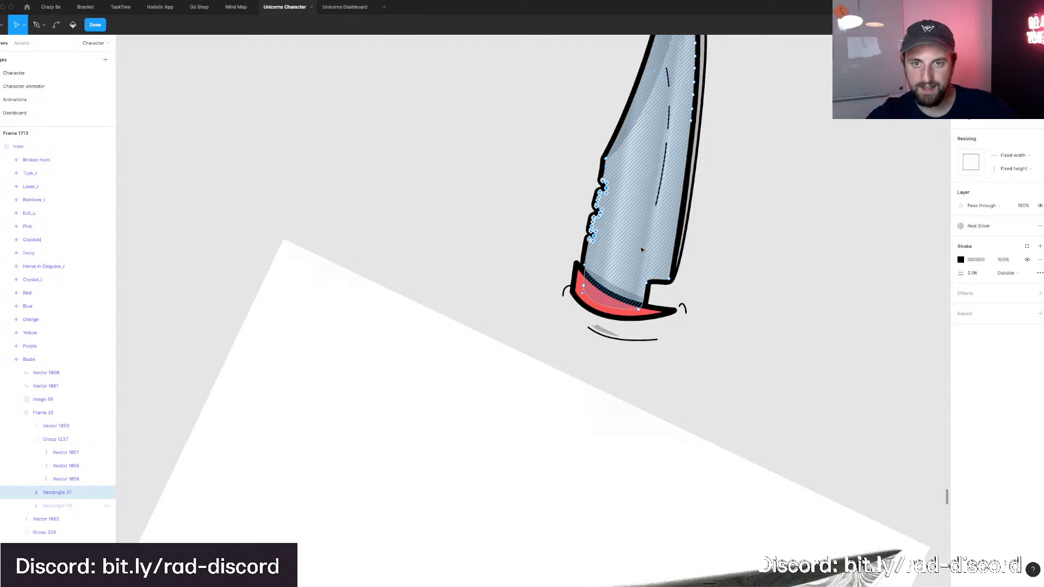
click(584, 287)
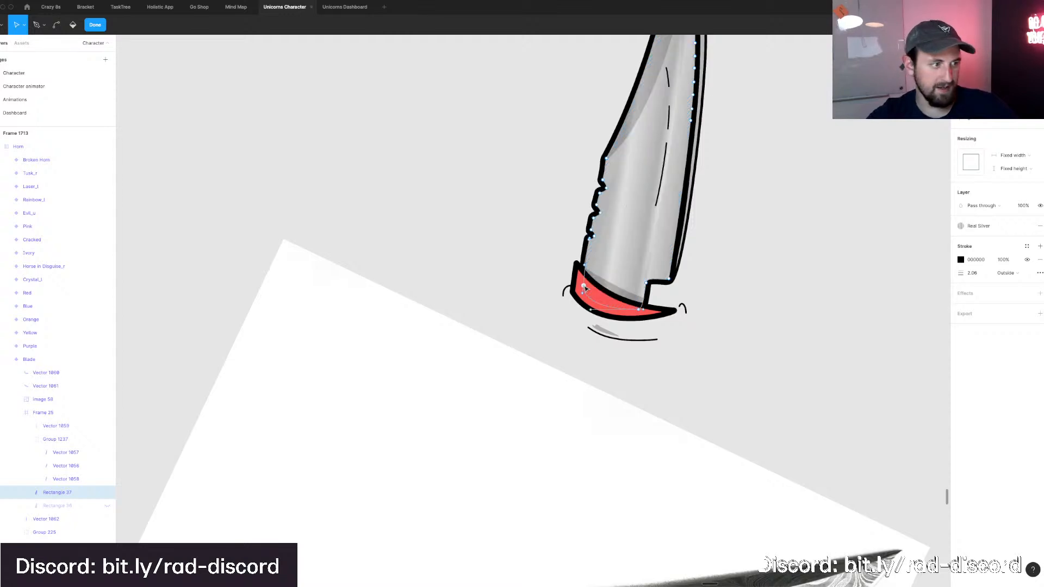
scroll(541, 235, left, 2)
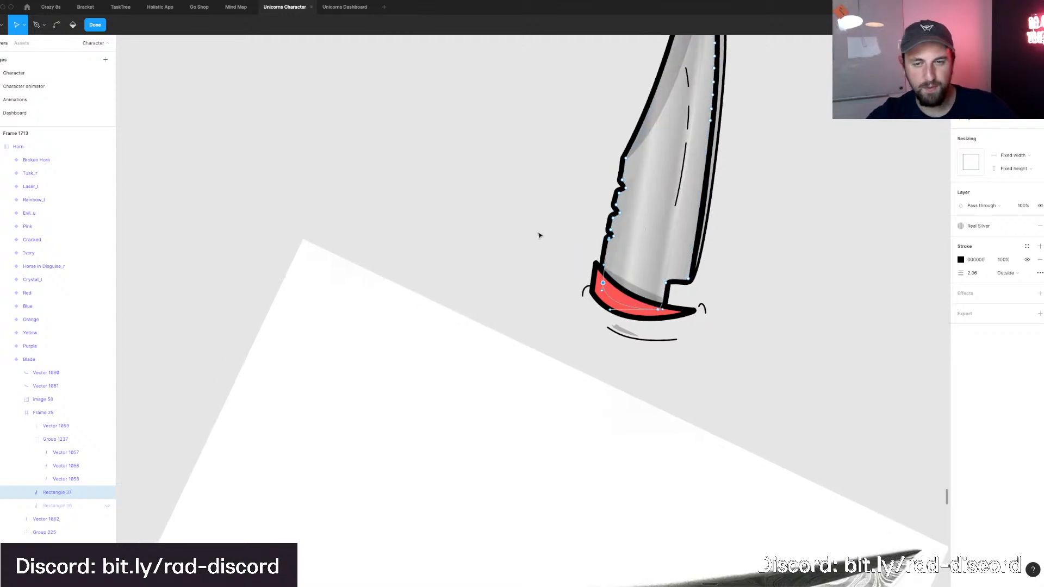
key(Escape)
key(Escape)
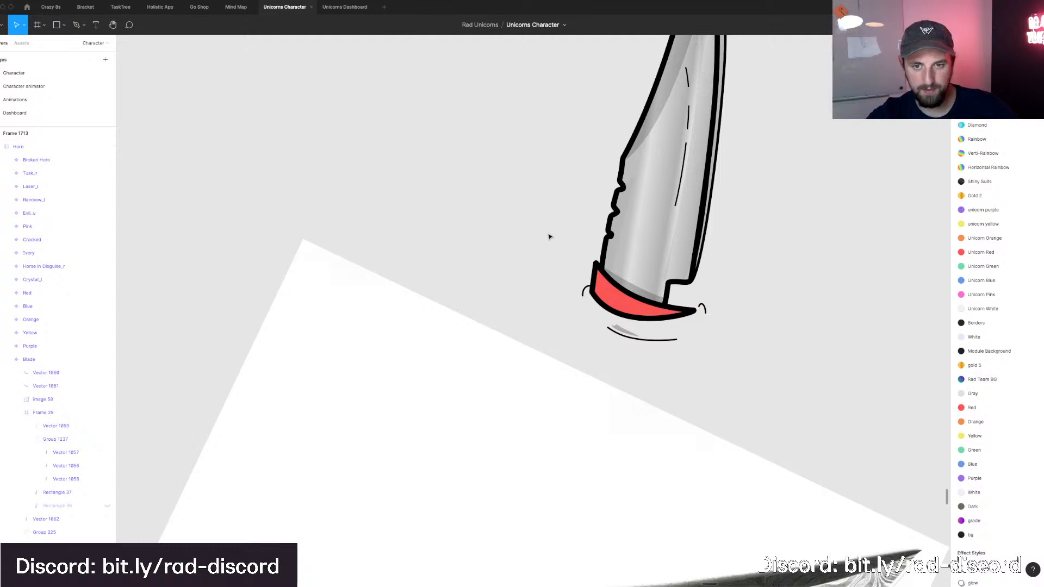
Slightly round the upper-left corner of the red collar at the blade's base.
scroll(613, 300, right, 3)
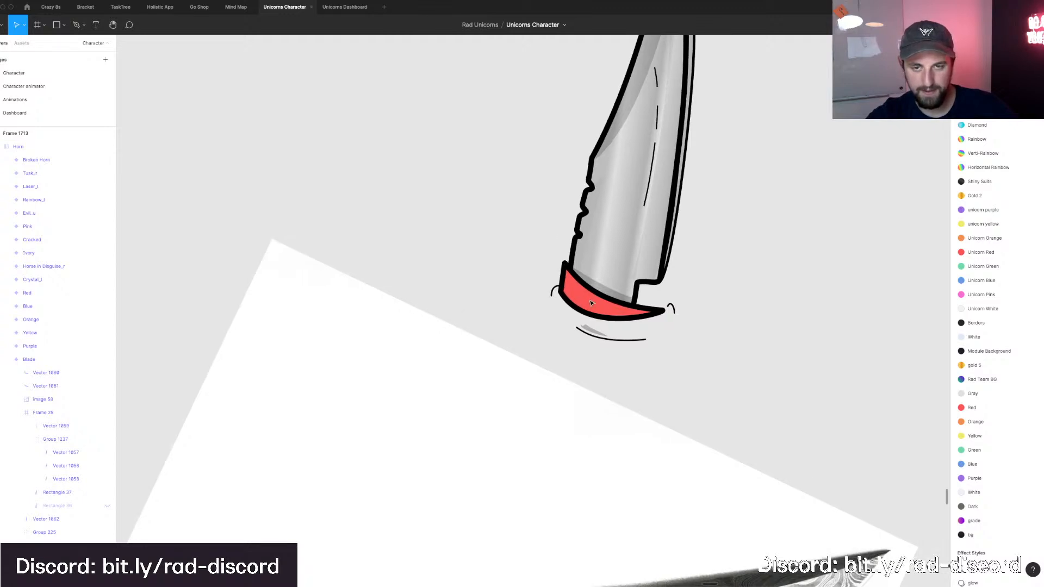
scroll(591, 303, right, 3)
click(536, 305)
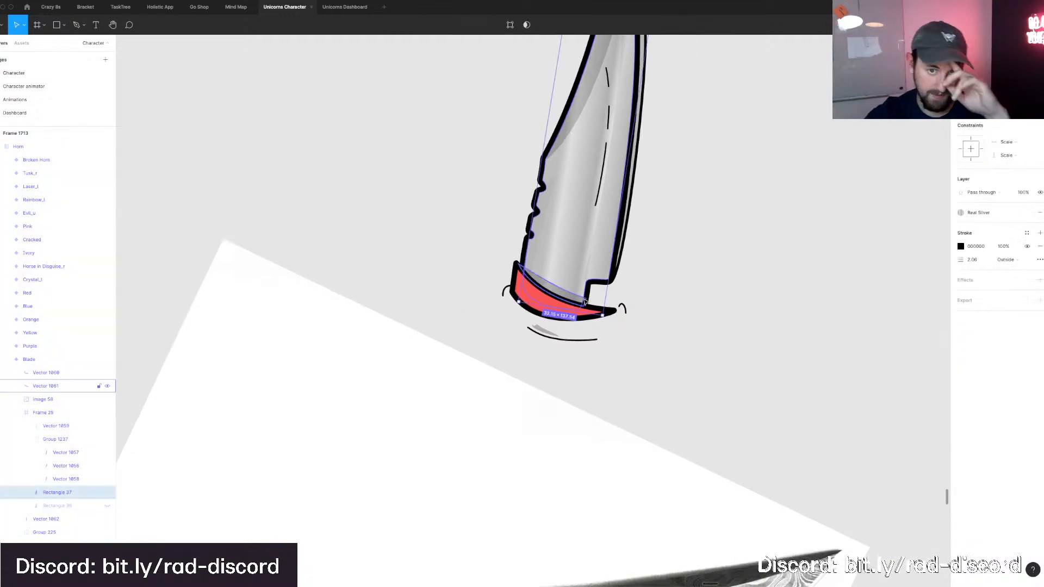
click(534, 308)
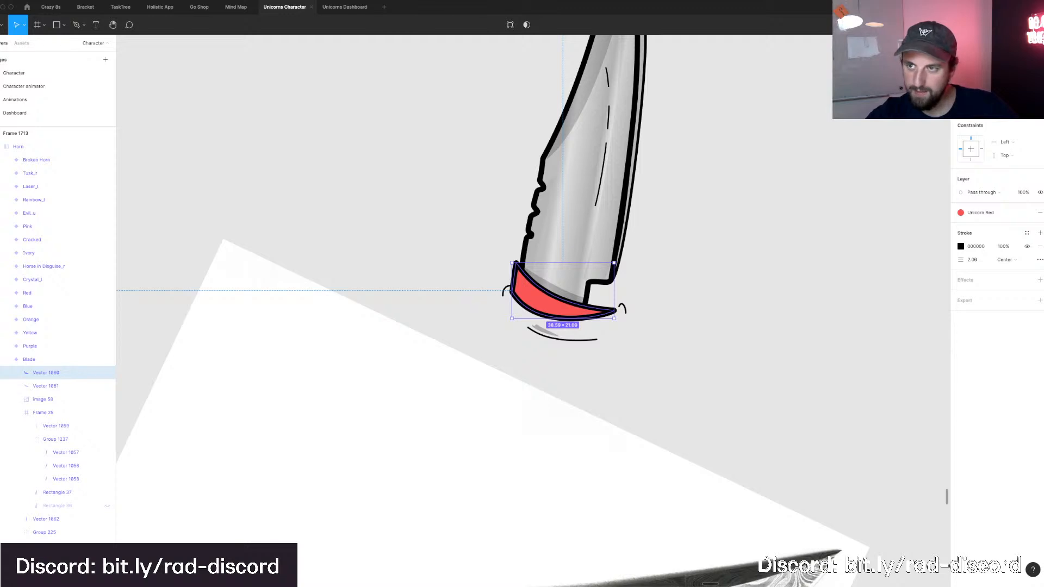
key(Return)
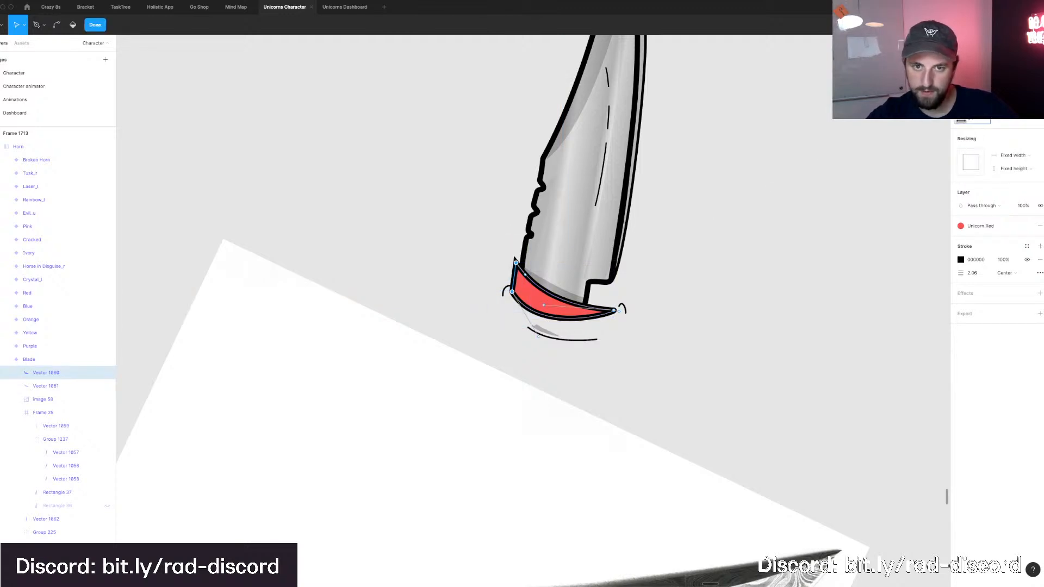
drag(960, 120, 980, 121)
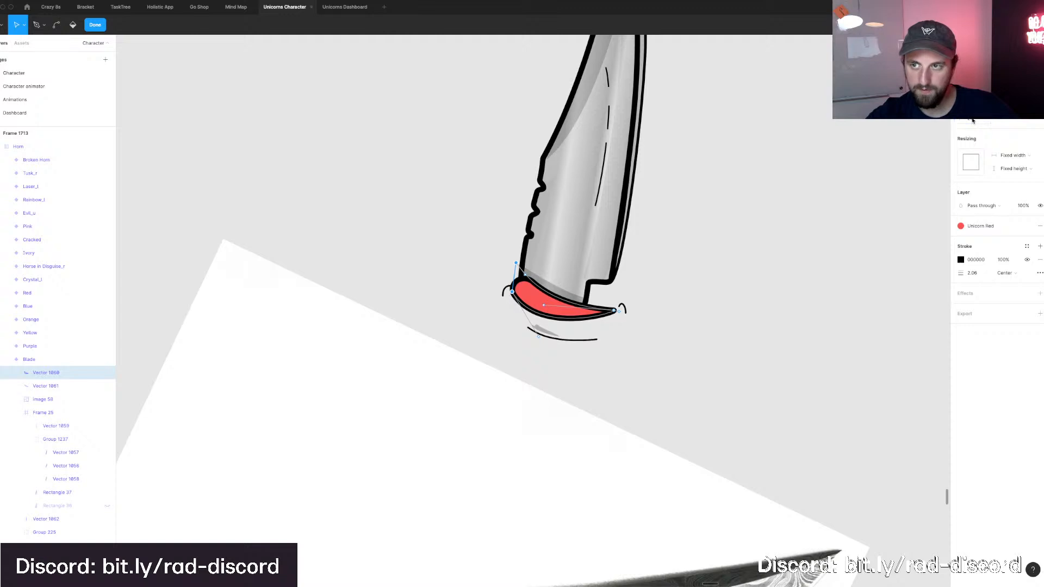
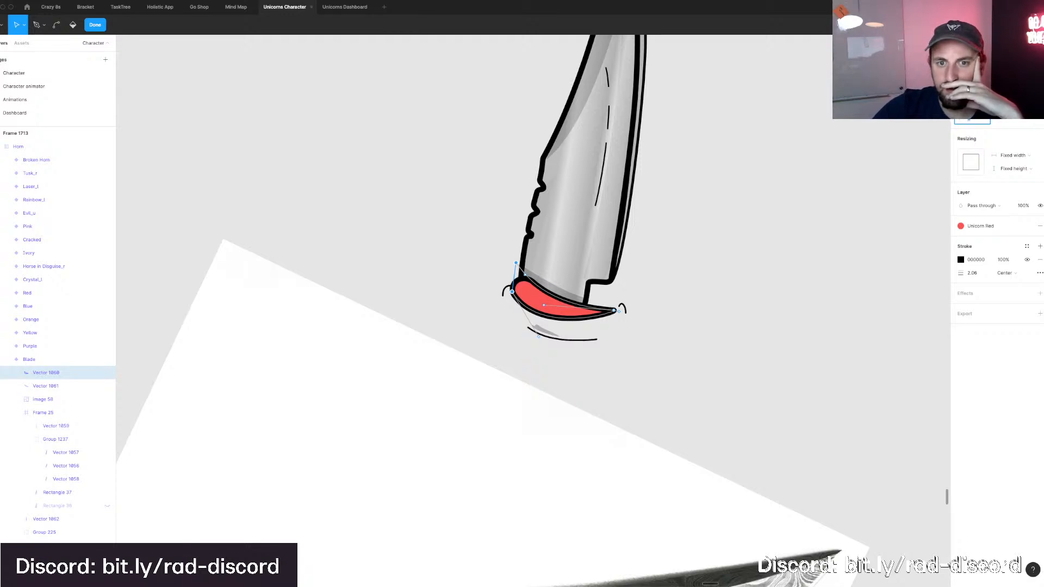
key(Down)
key(Down)
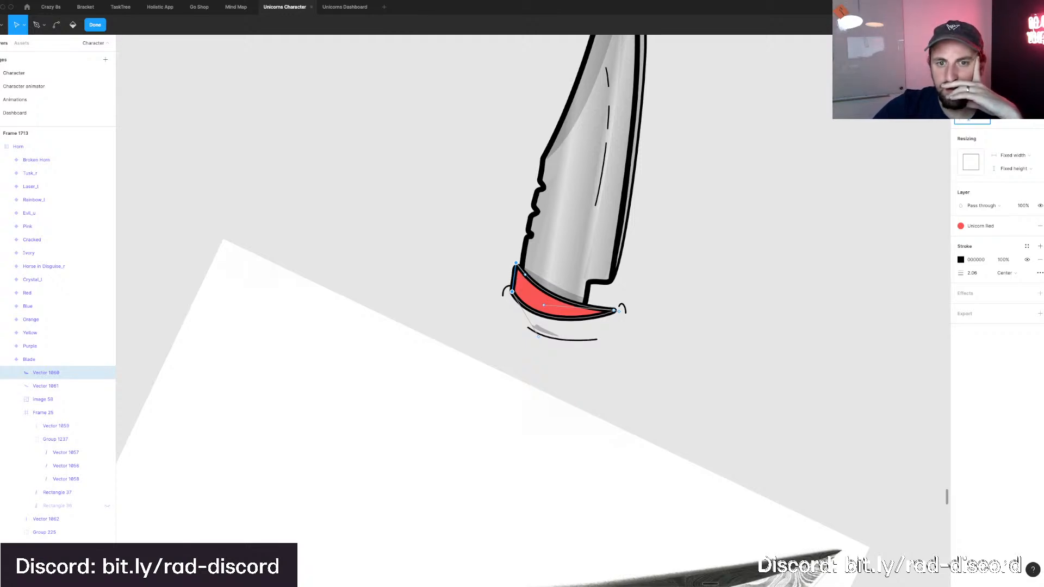
key(Escape)
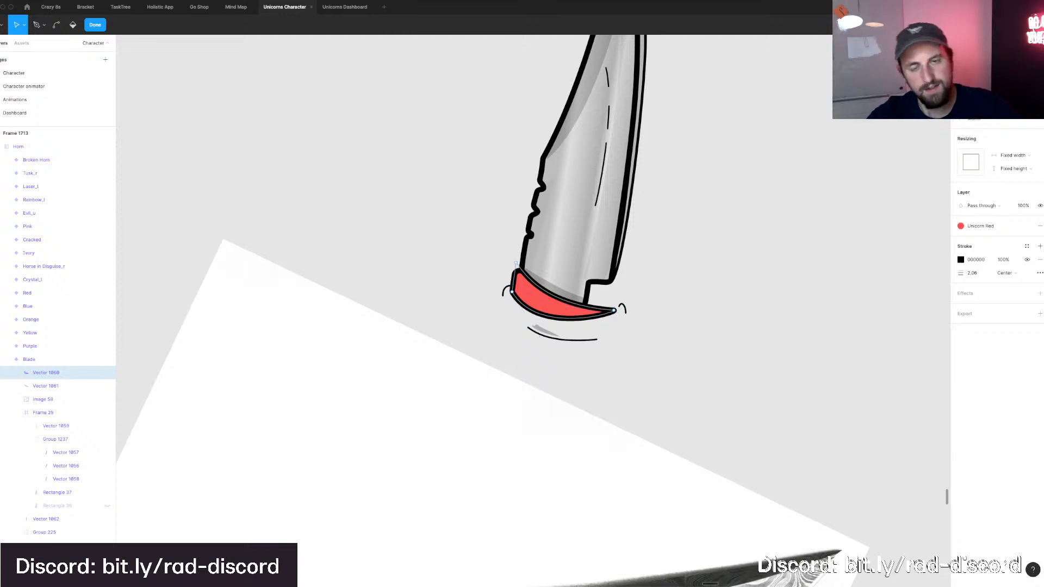
click(674, 216)
Darken the fill of the thin edge shape behind the blade to mid-gray 8B8B8B.
scroll(674, 216, right, 1)
scroll(674, 216, down, 1)
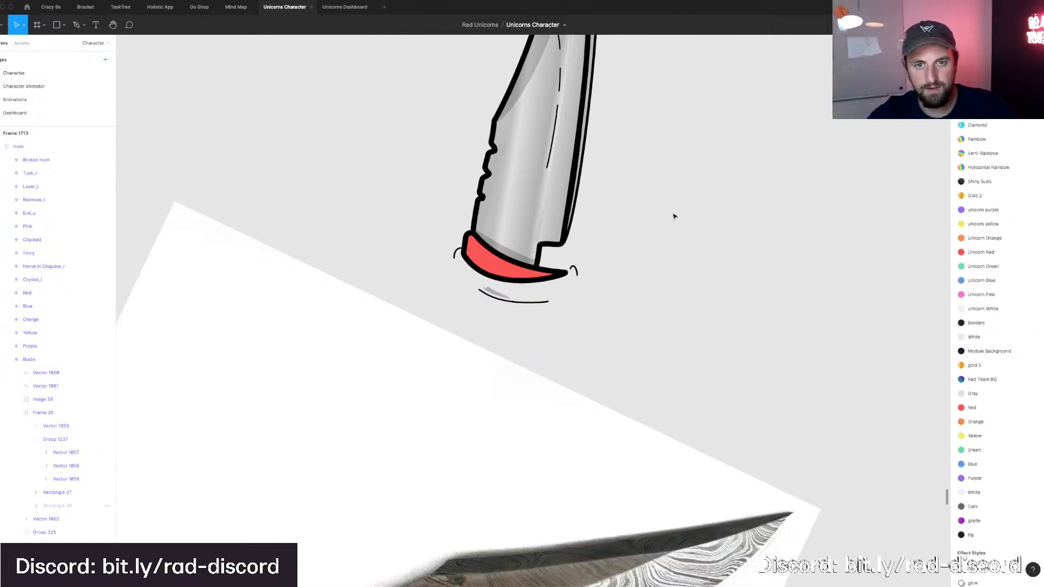
scroll(674, 217, up, 3)
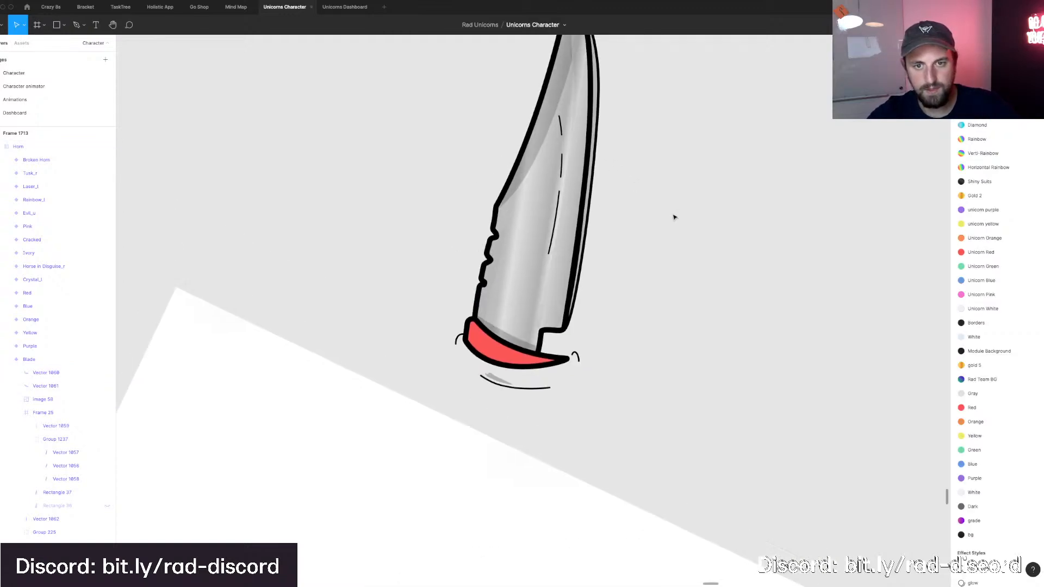
scroll(674, 217, down, 3)
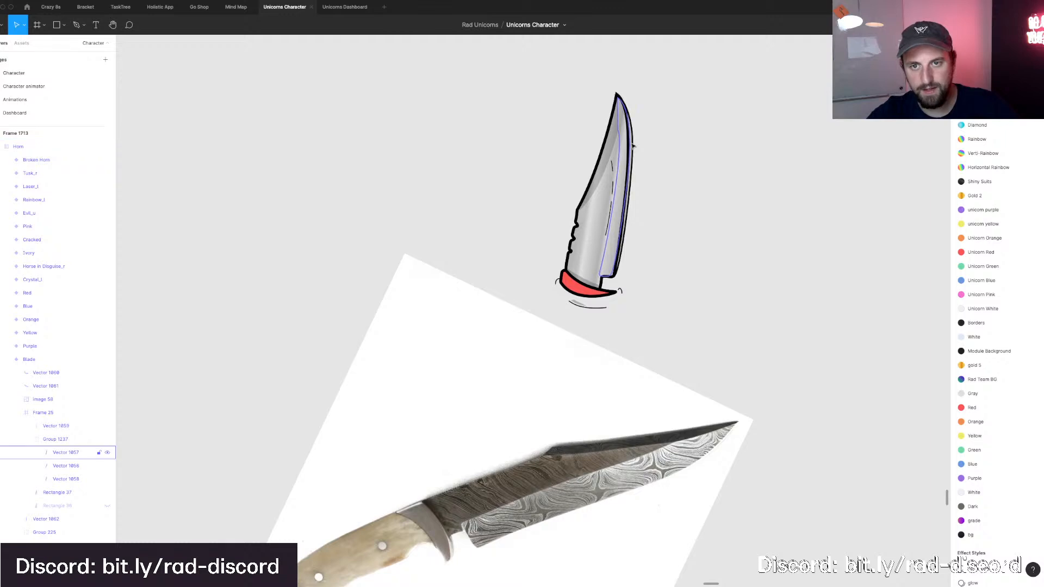
click(635, 146)
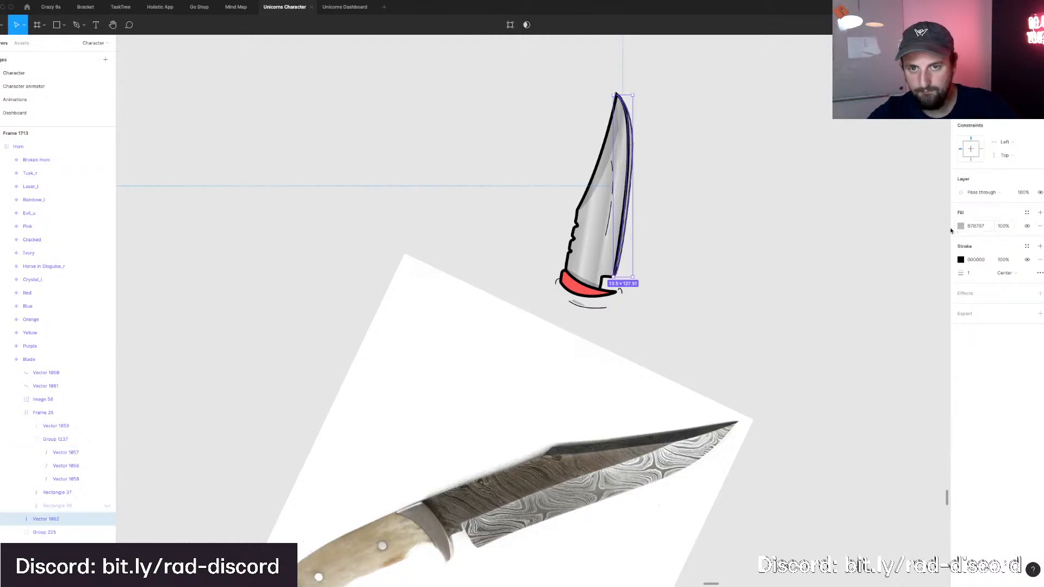
click(960, 225)
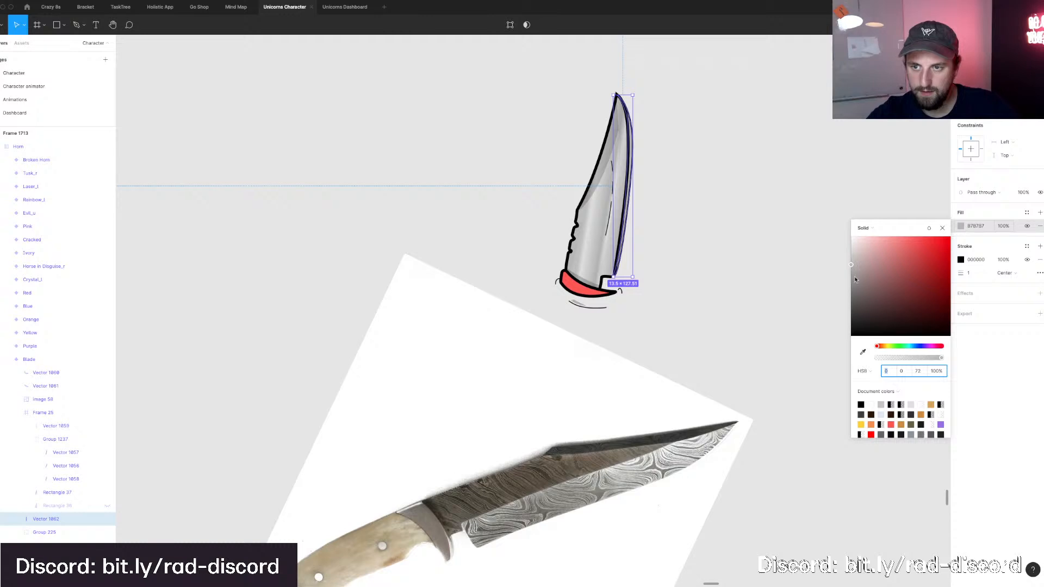
drag(854, 280, 851, 283)
click(687, 216)
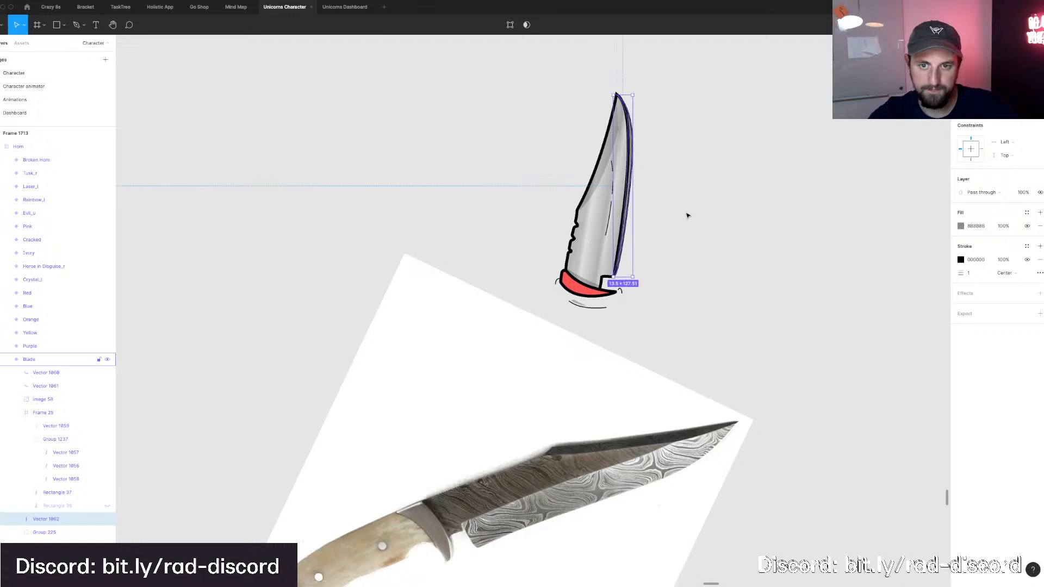
click(687, 215)
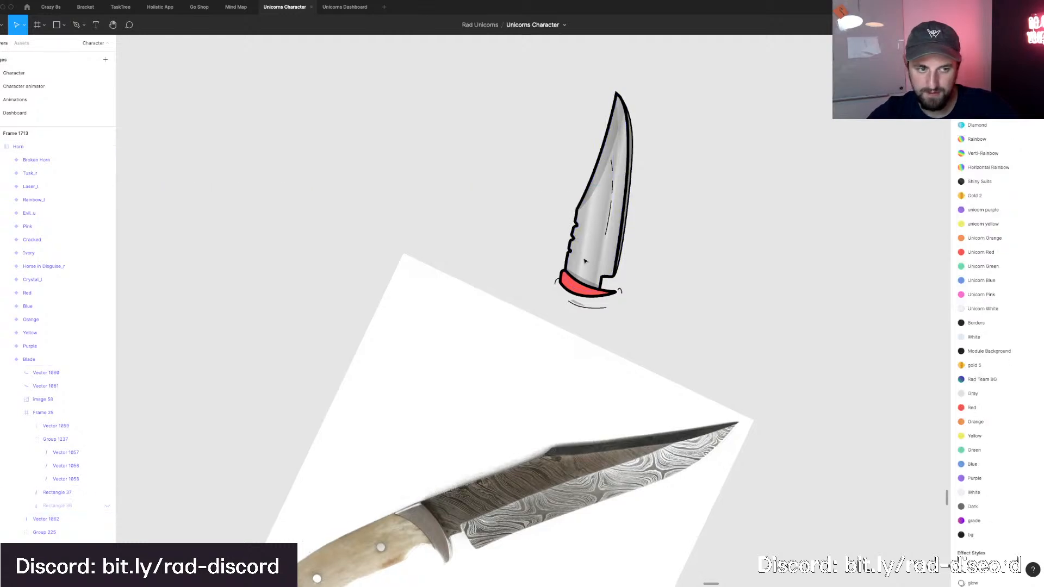
Draw an open wavy contour line about 27 × 47 with the Pen tool, bulging inward from the blade's notched edge.
scroll(586, 261, up, 3)
drag(492, 452, 501, 377)
scroll(500, 378, down, 3)
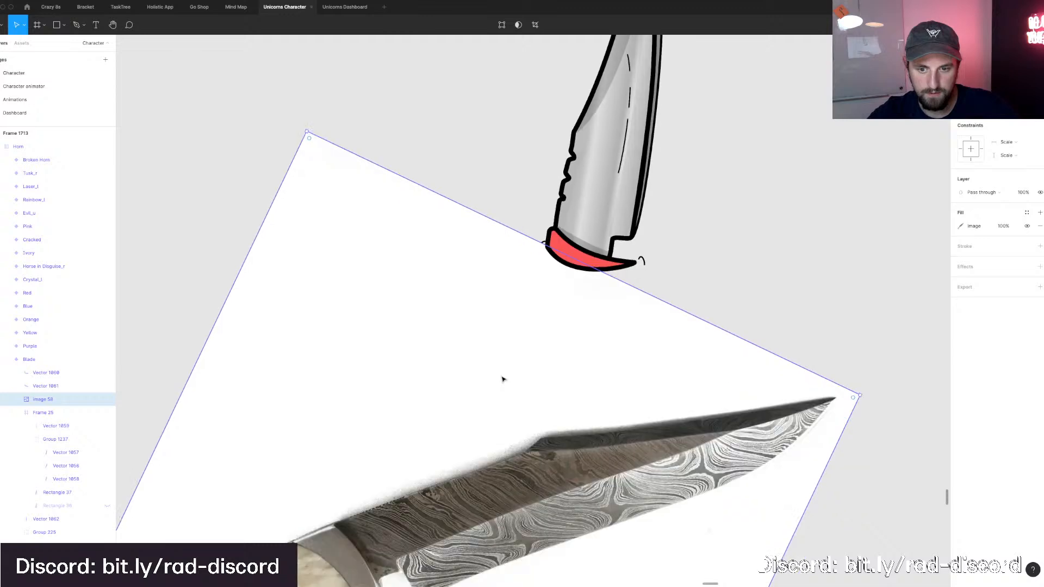
click(583, 197)
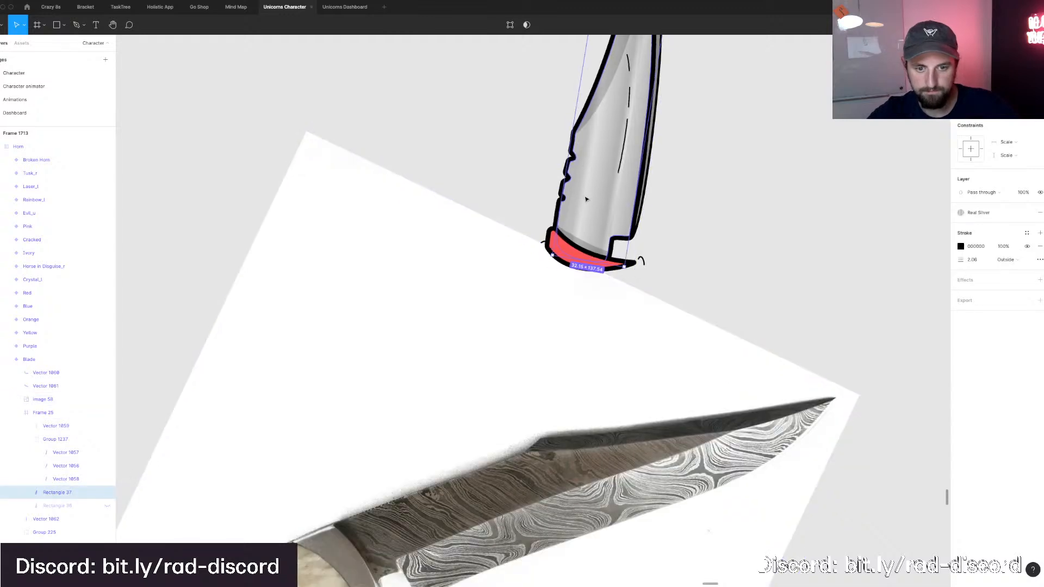
scroll(585, 199, right, 2)
key(p)
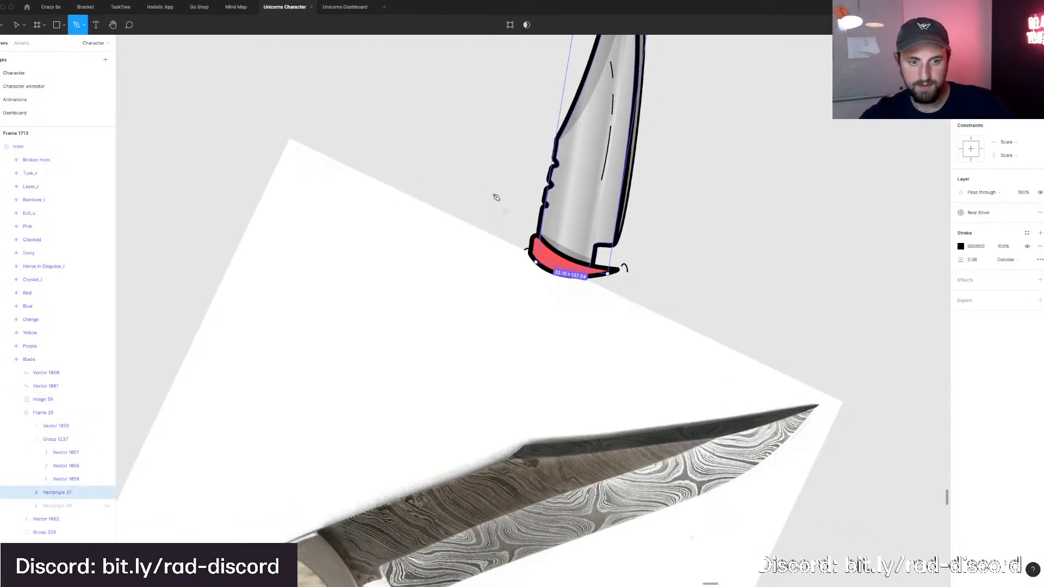
click(541, 224)
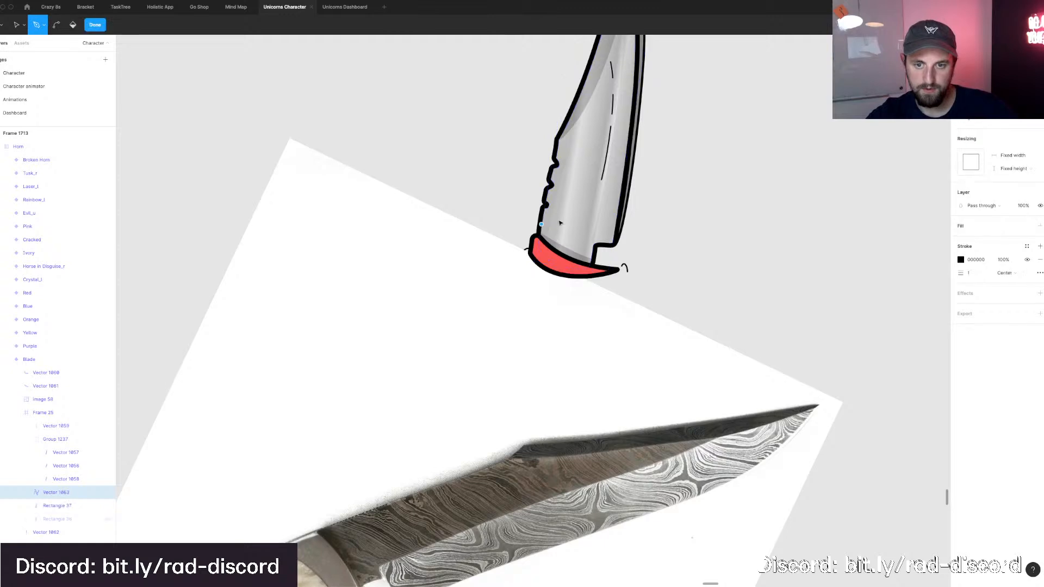
drag(570, 209, 598, 156)
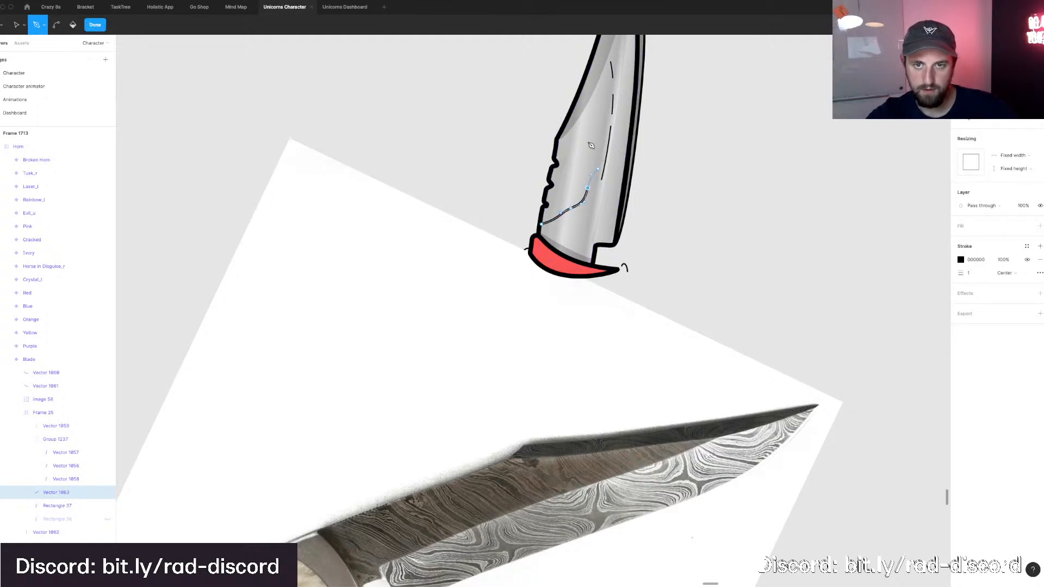
click(581, 128)
click(568, 122)
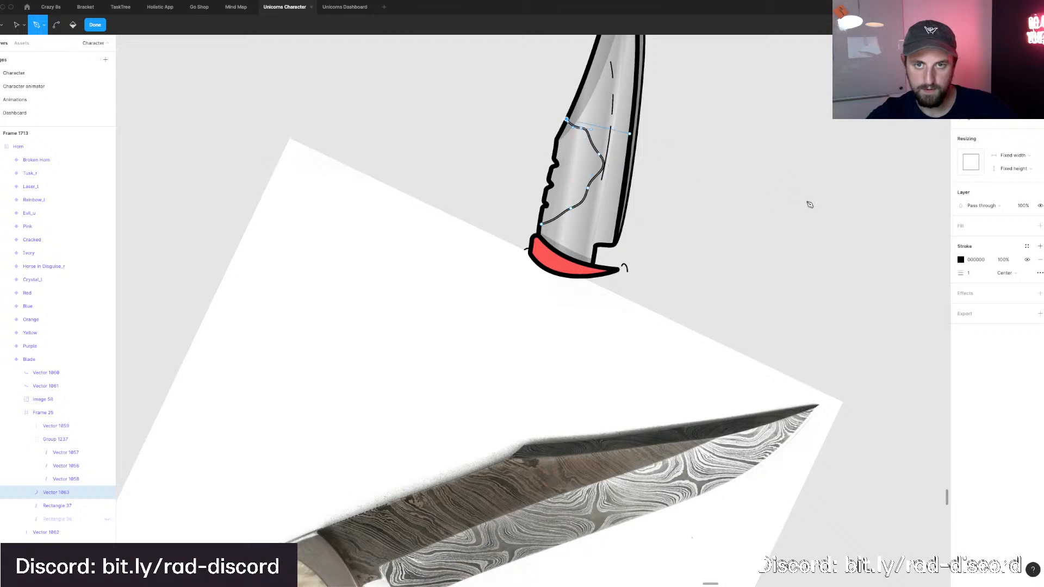
key(Escape)
Style the wavy line with a 0.5 stroke in white FFFFFF and set its opacity to 50%.
click(977, 264)
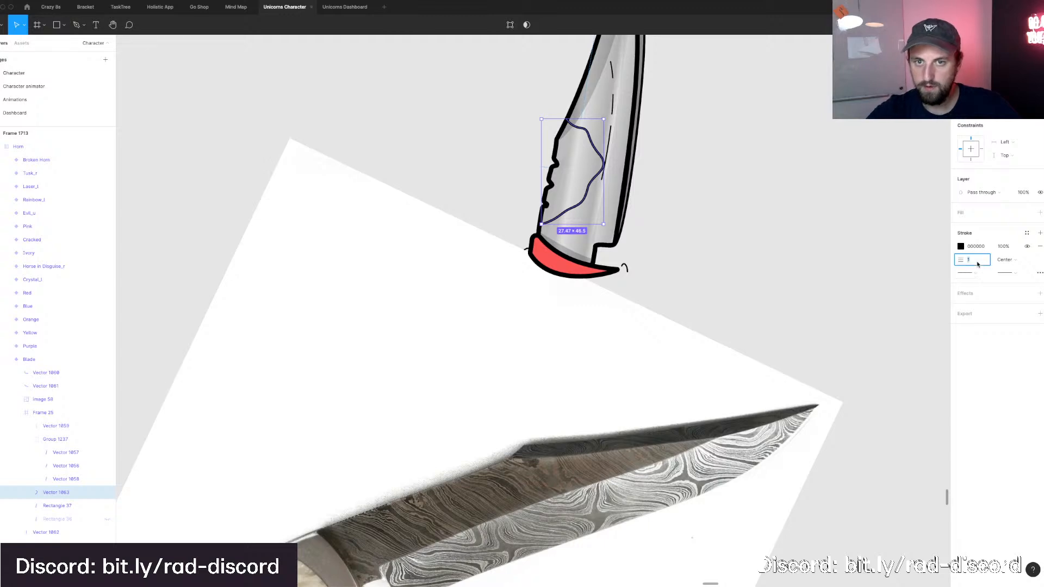
text(0.5)
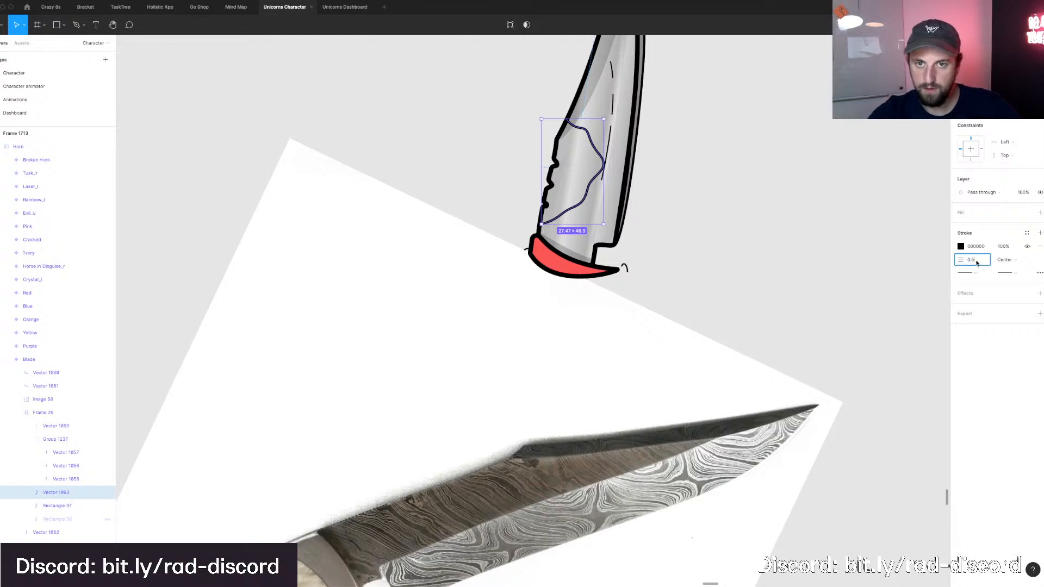
key(Return)
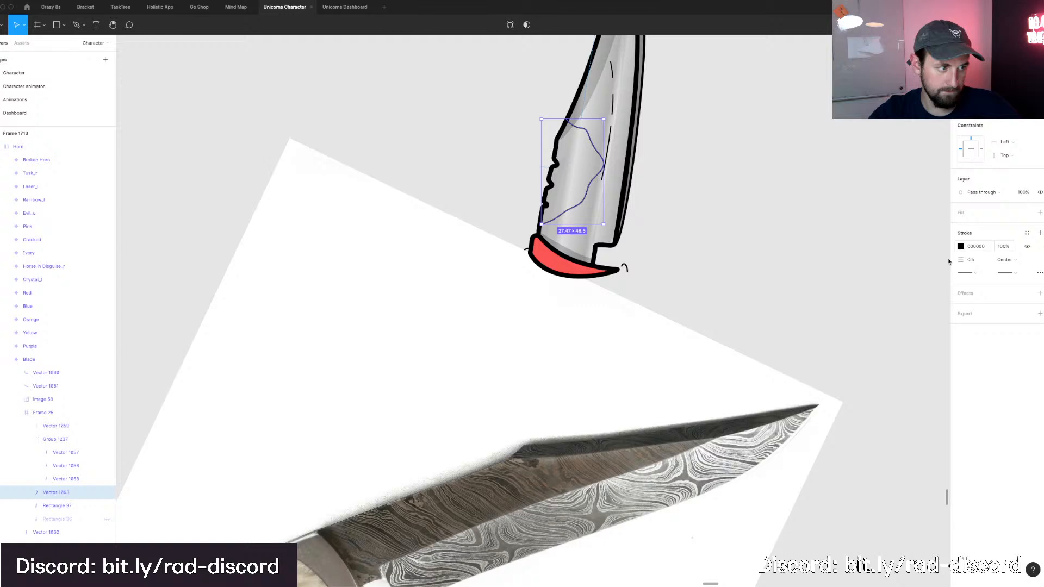
click(961, 246)
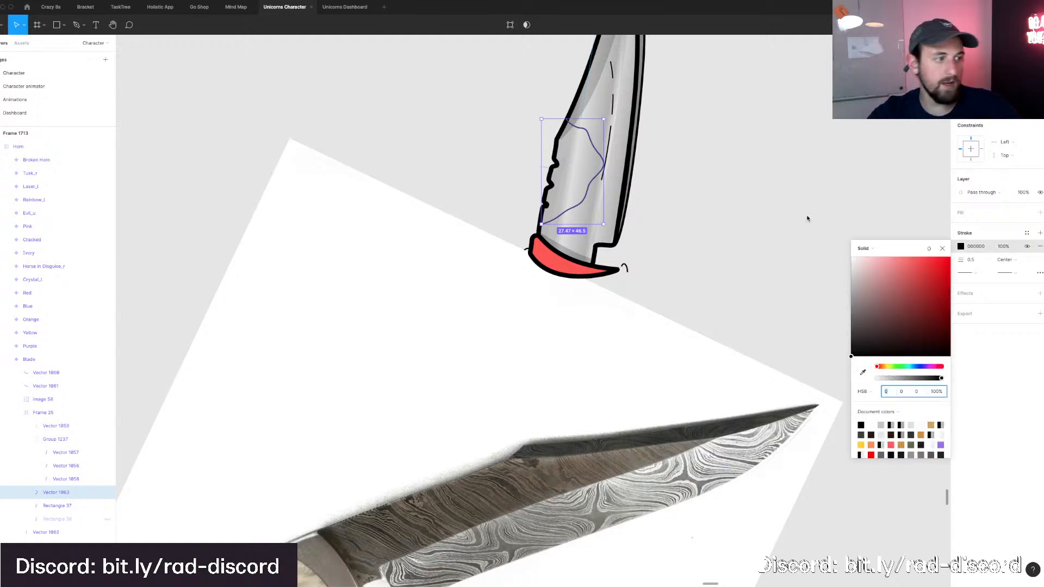
drag(807, 218, 808, 218)
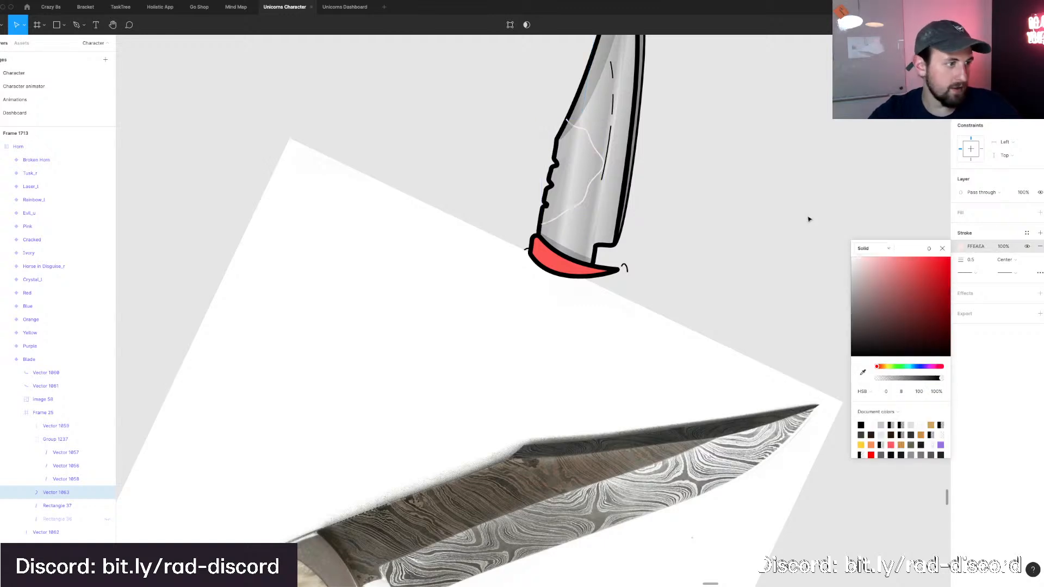
click(1017, 457)
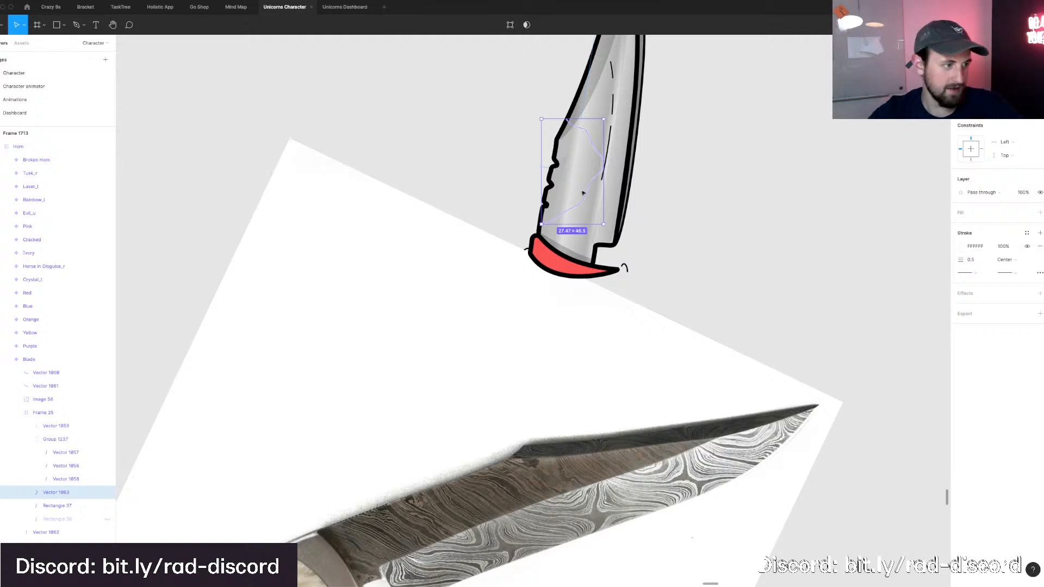
key(Escape)
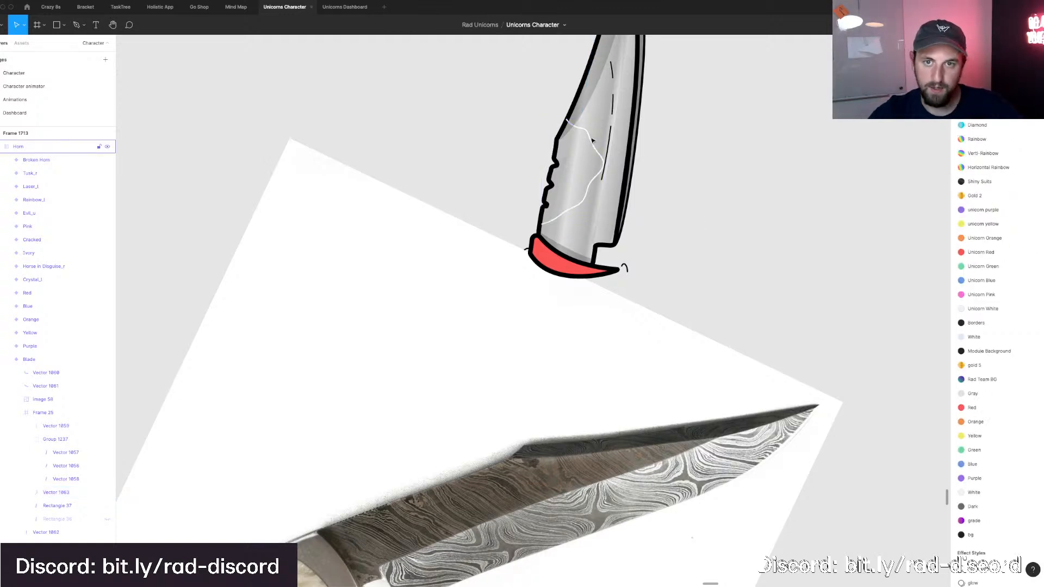
click(592, 140)
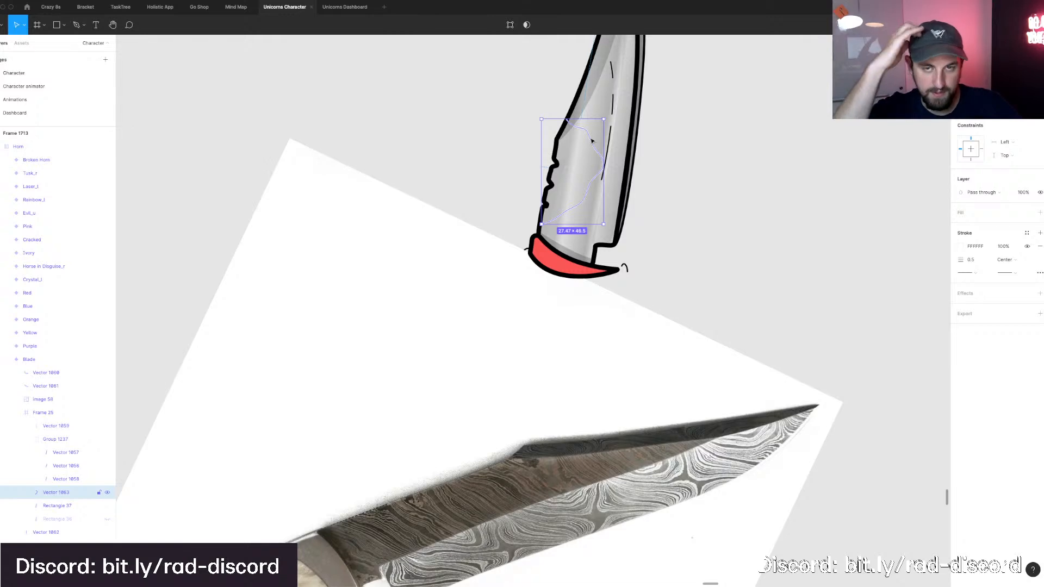
key(5)
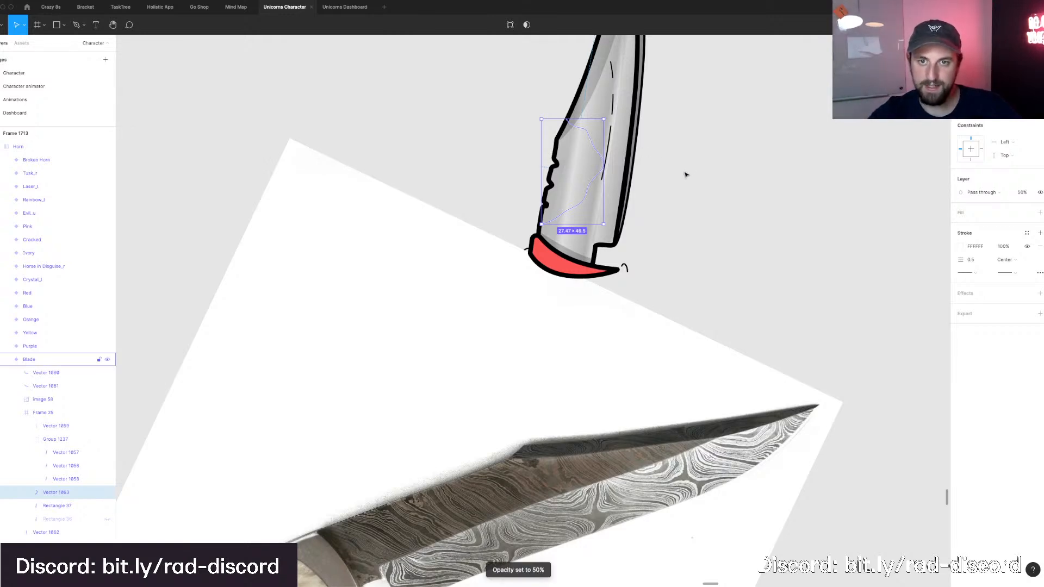
click(684, 174)
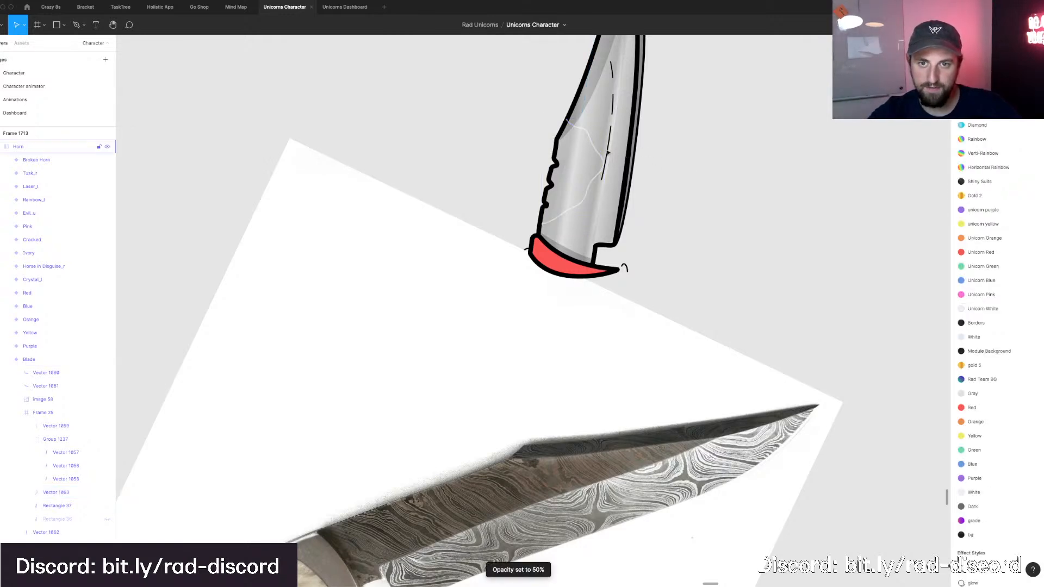
Duplicate the main silver blade shape and use the copy as a mask for the wavy line.
click(589, 163)
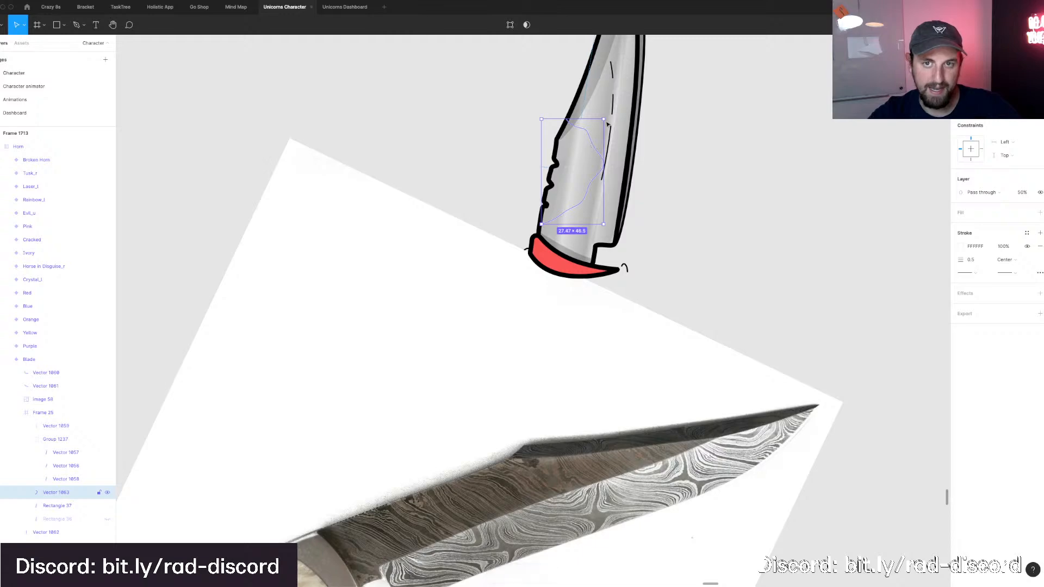
click(602, 111)
scroll(494, 299, up, 5)
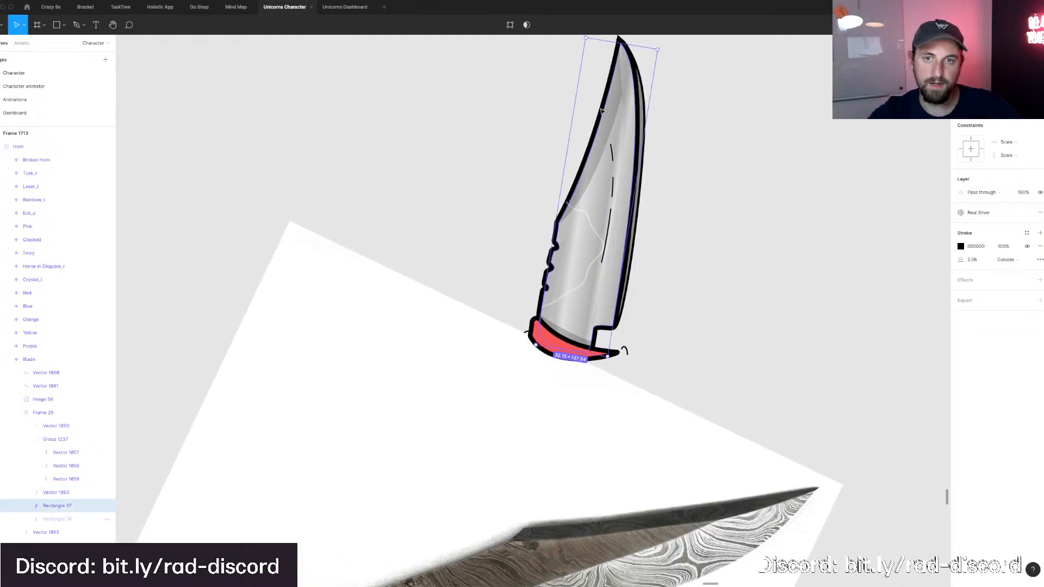
key(super+d)
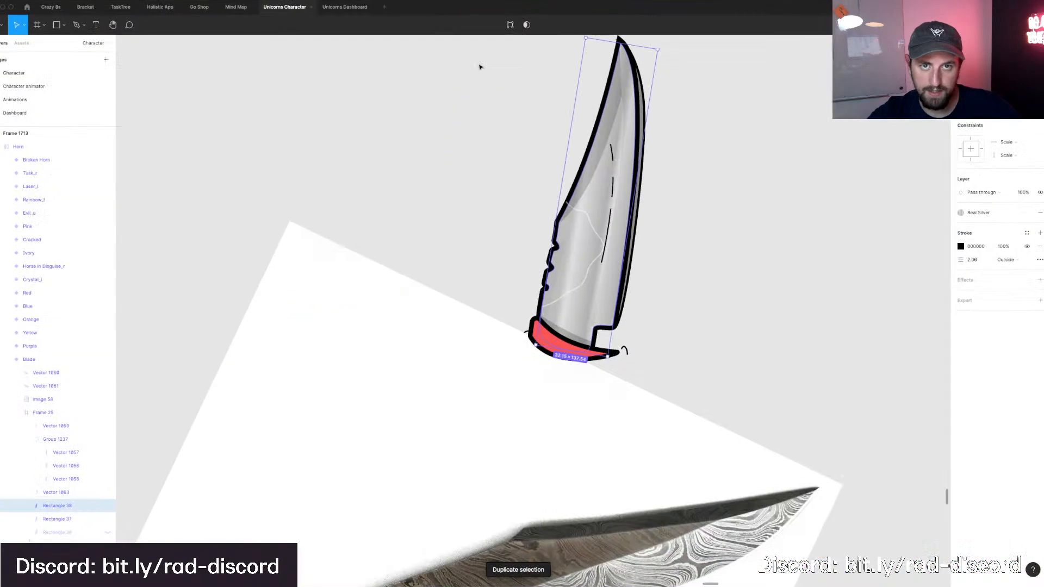
click(526, 25)
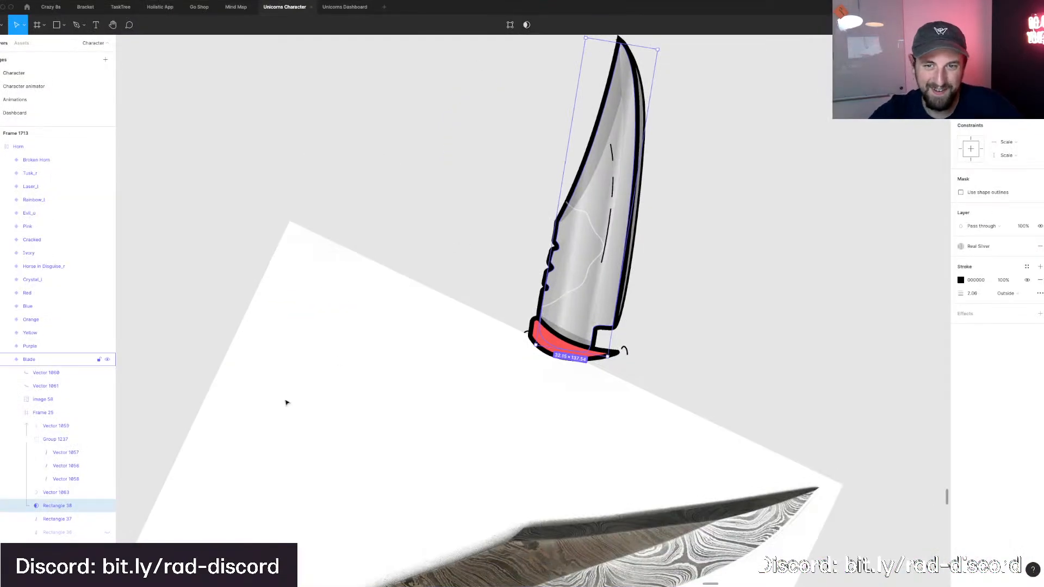
Duplicate the wavy line, nudge the copy beside the original and shrink it about its centre to 27 × 43.
click(592, 226)
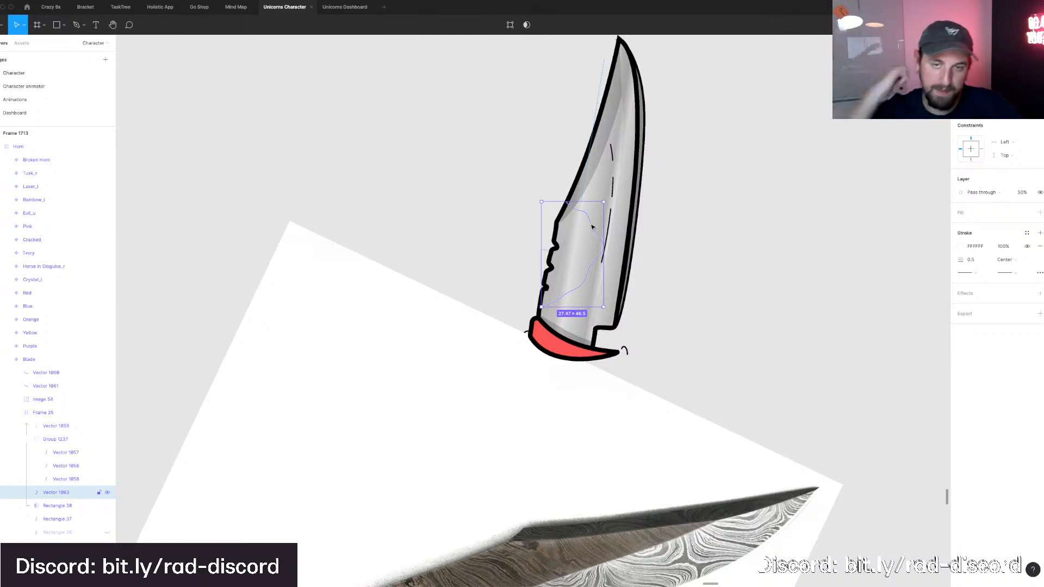
key(super+d)
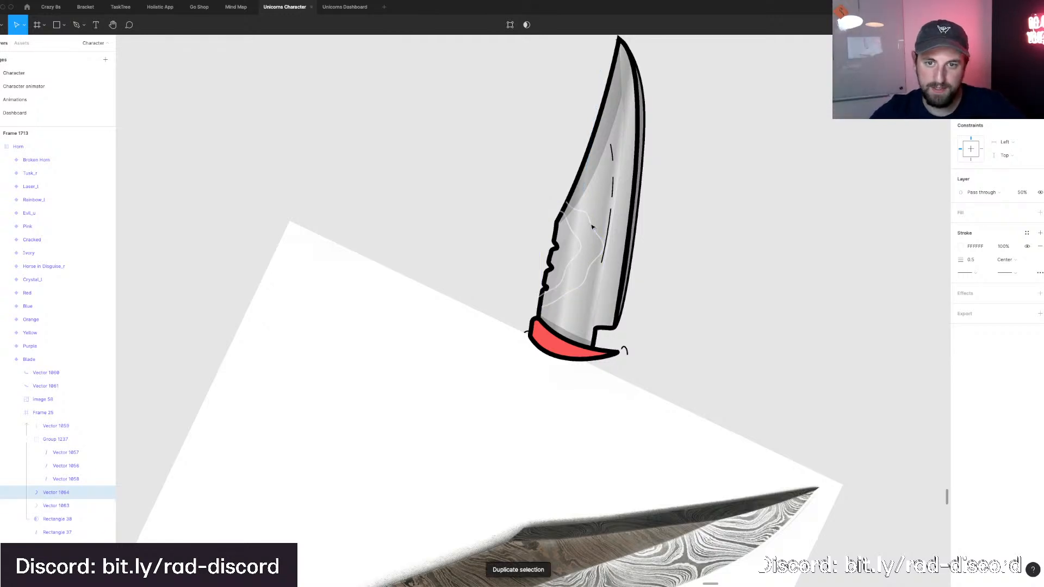
key(Right)
key(Right)
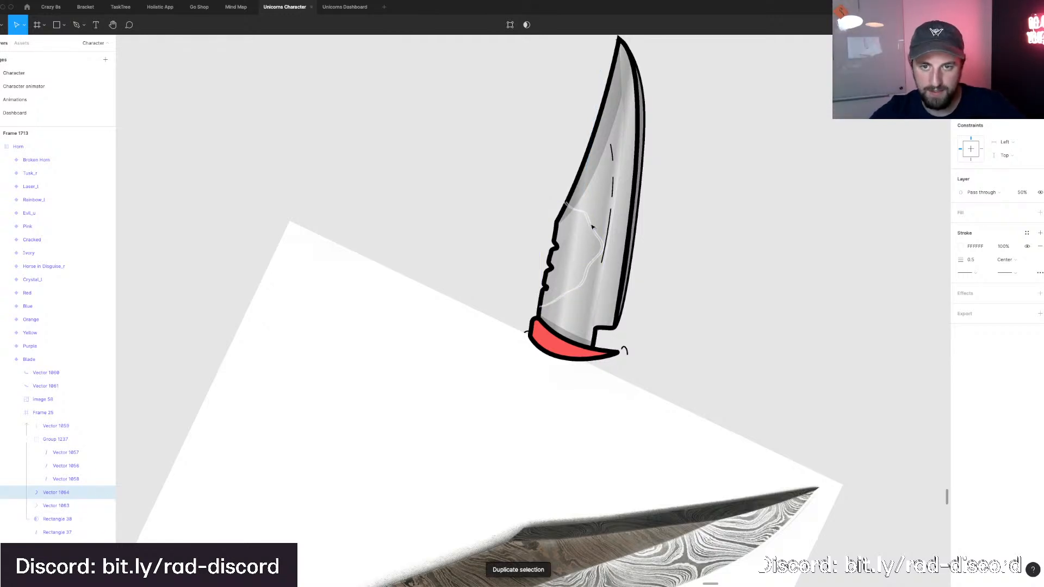
key(Right)
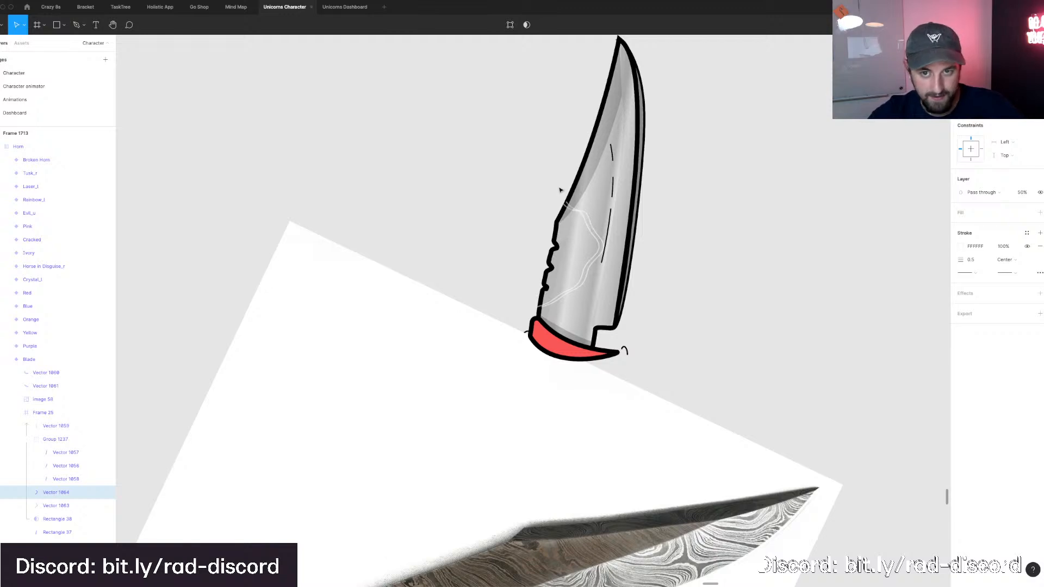
key(alt)
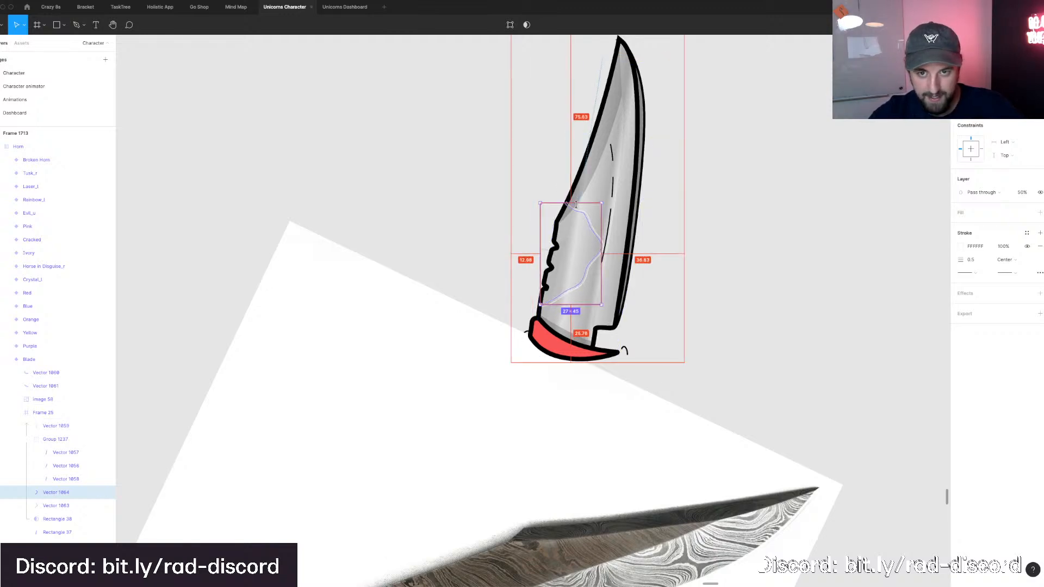
drag(576, 204, 576, 207)
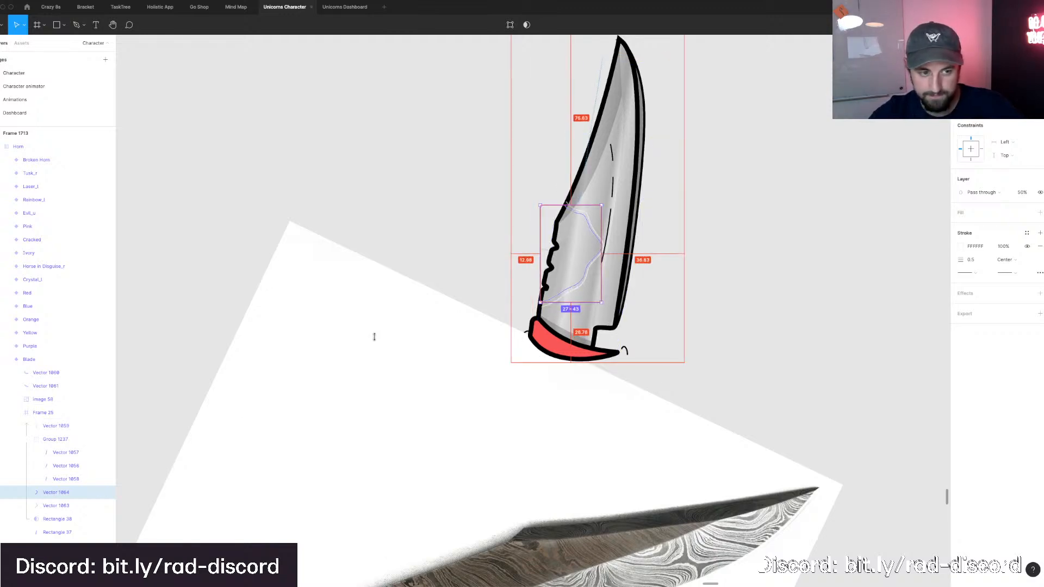
Remove the black stroke from the blade-shaped mask.
click(57, 518)
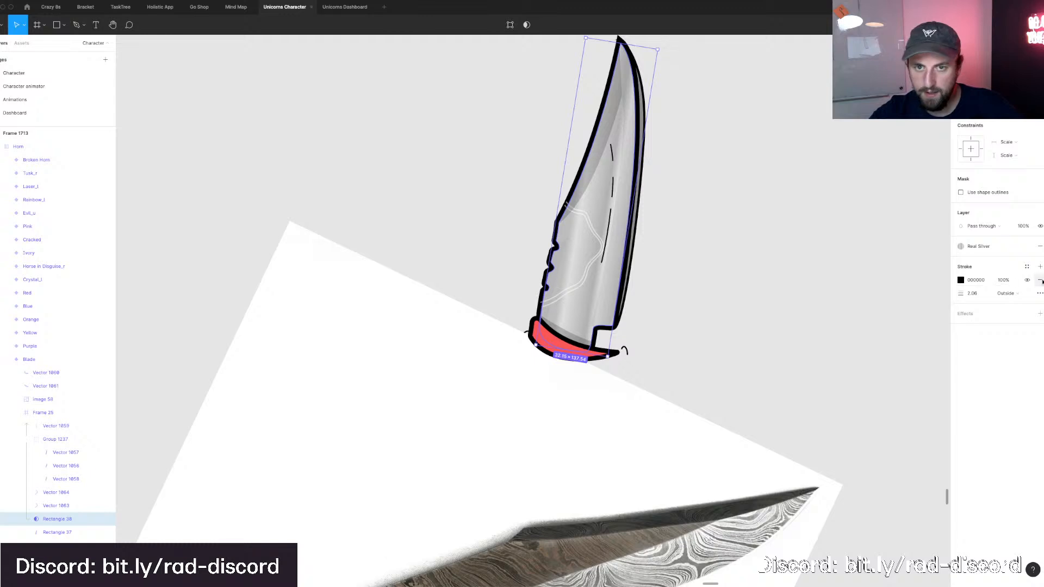
click(1039, 279)
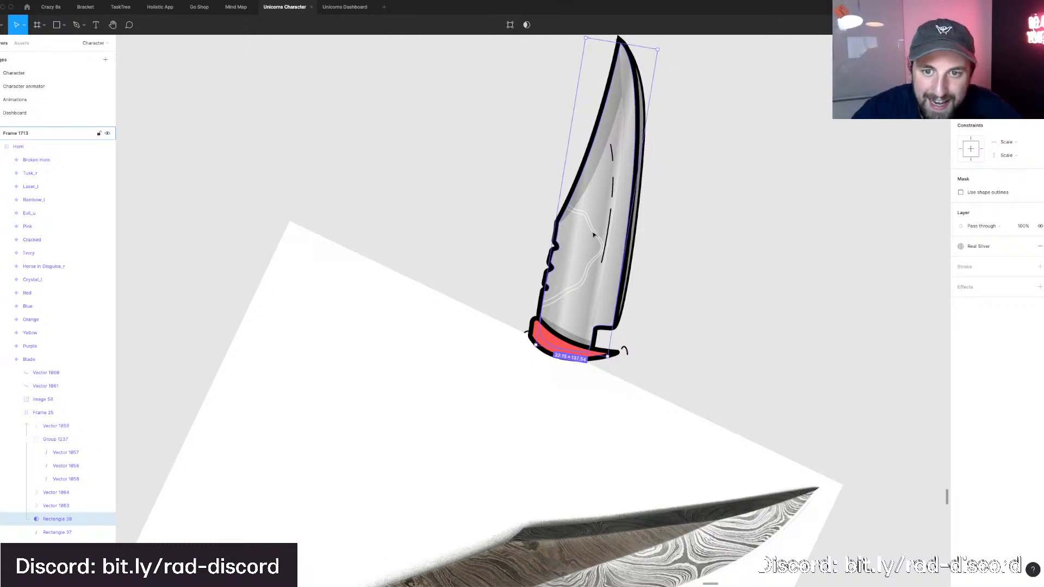
Duplicate the inner wavy line and shrink the copy to 25 × 41 as a third nested contour.
click(593, 235)
key(ctrl+d)
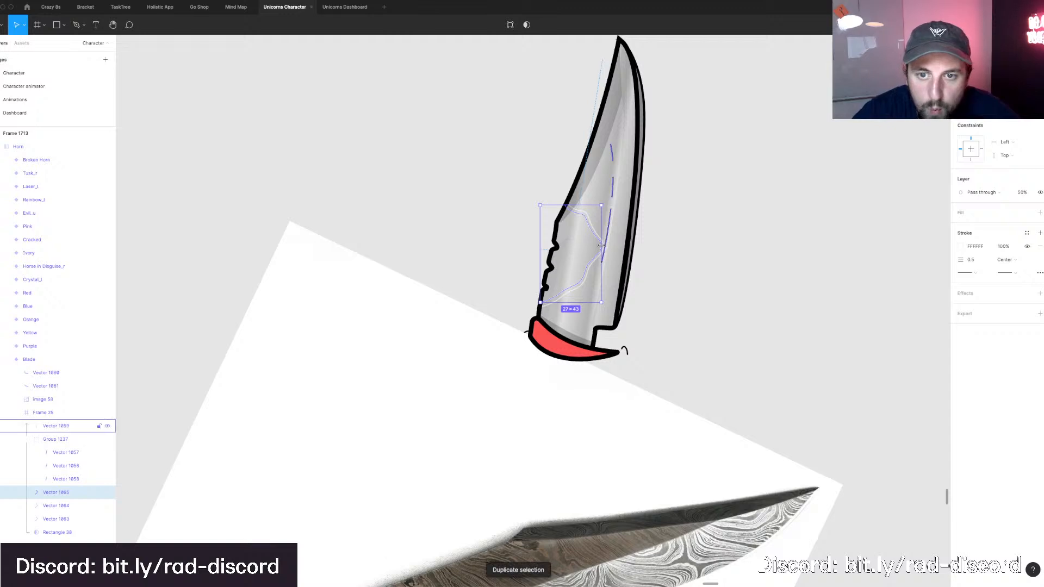
drag(601, 246, 599, 246)
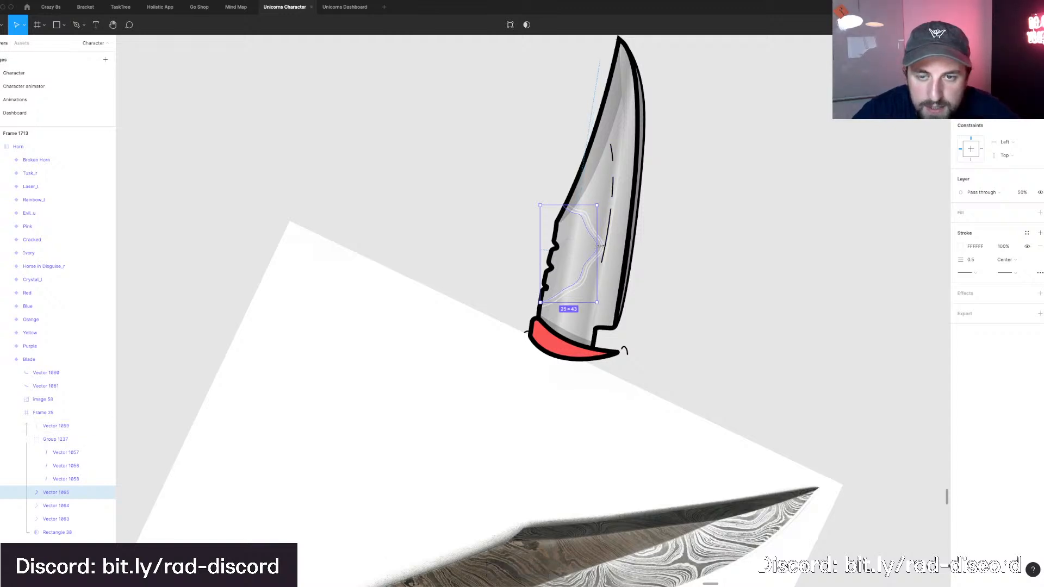
scroll(603, 245, up, 5)
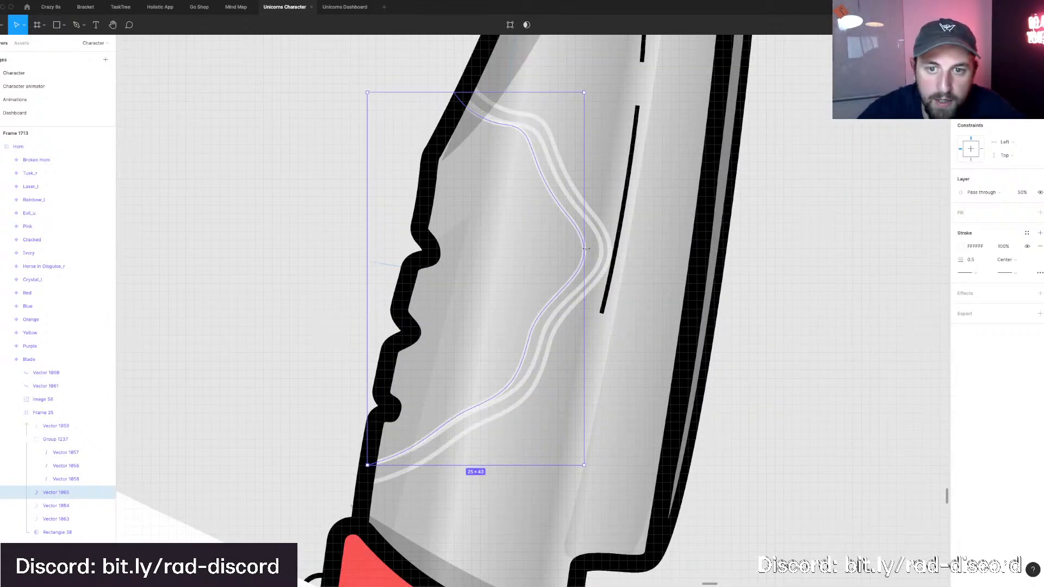
key(alt)
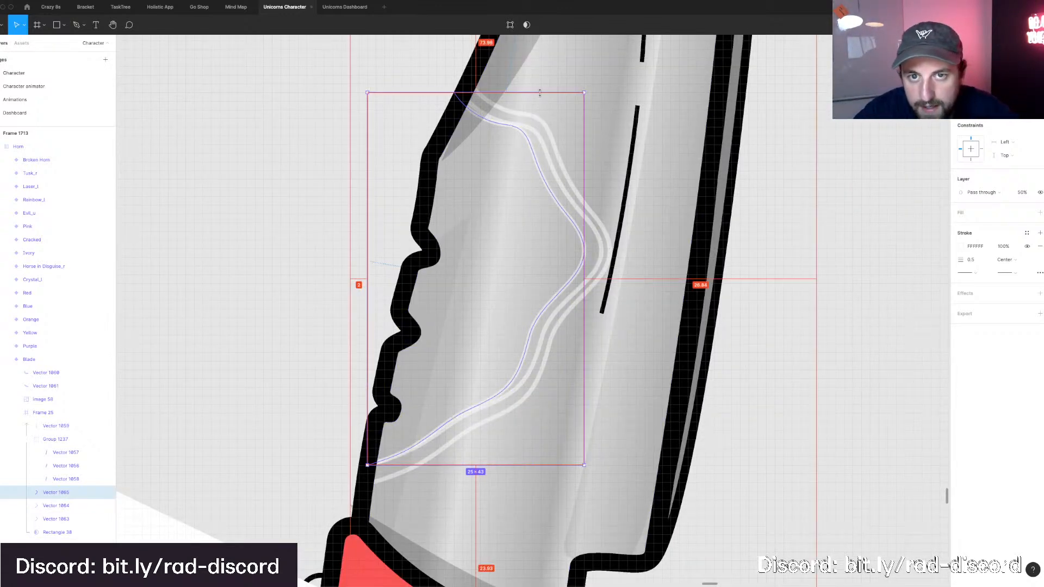
drag(538, 97, 538, 97)
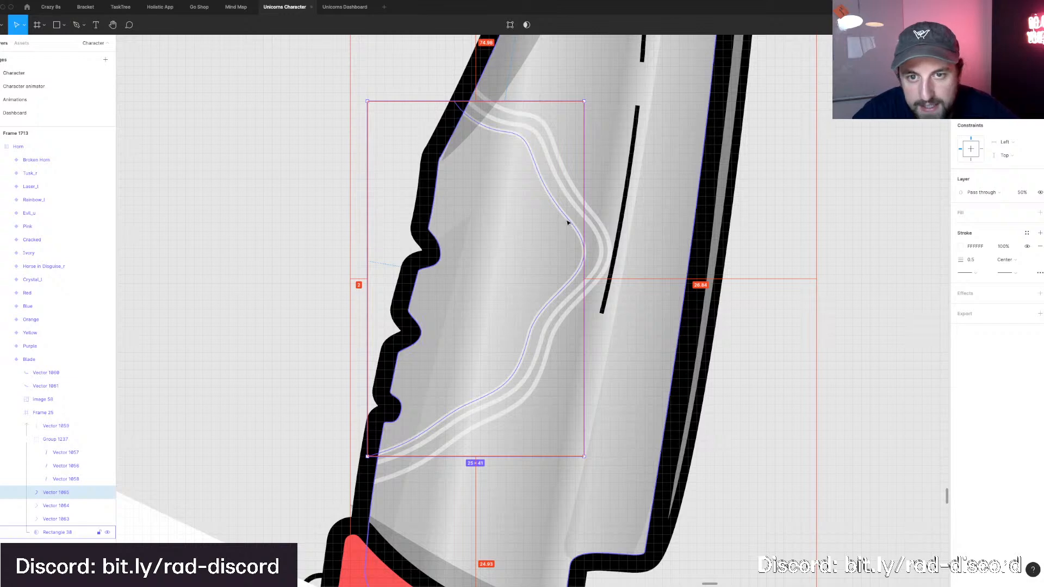
Try adding another copy of the innermost wavy line.
key(super+d)
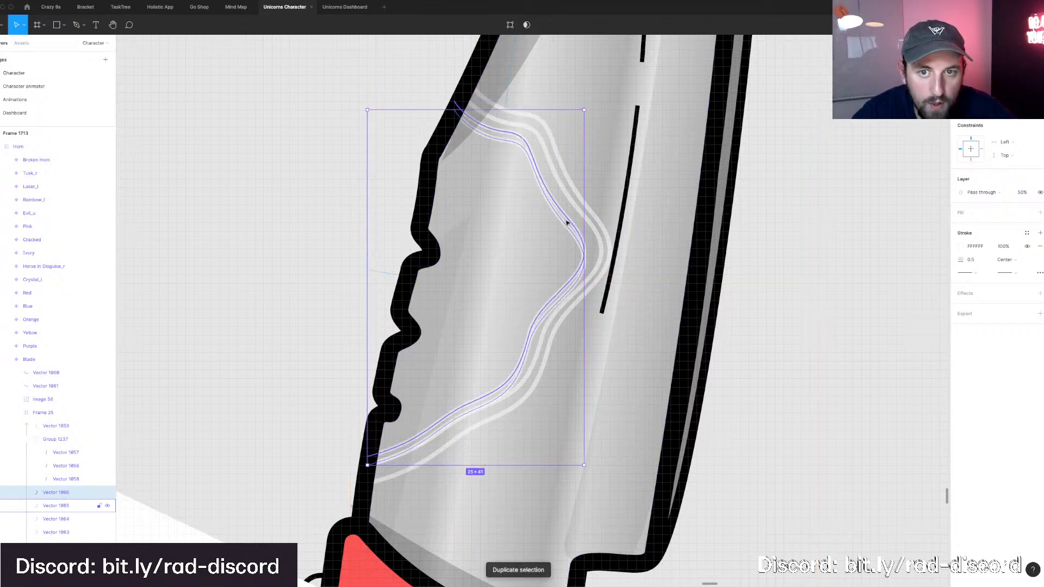
key(Up)
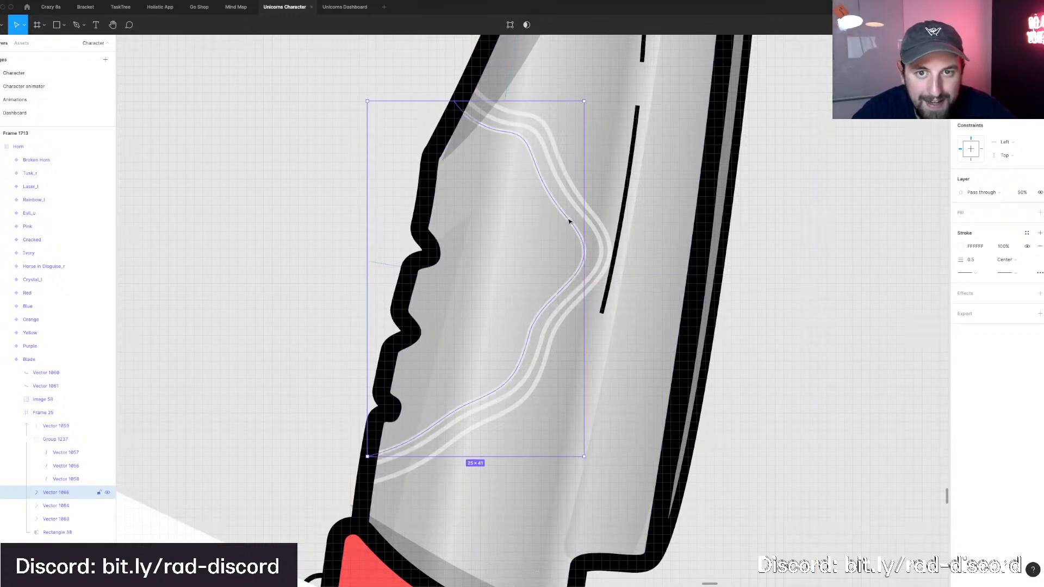
Duplicate the innermost wavy line, nudge the copy toward the serrated edge and shrink it to 25 × 39 as a fourth contour.
key(Escape)
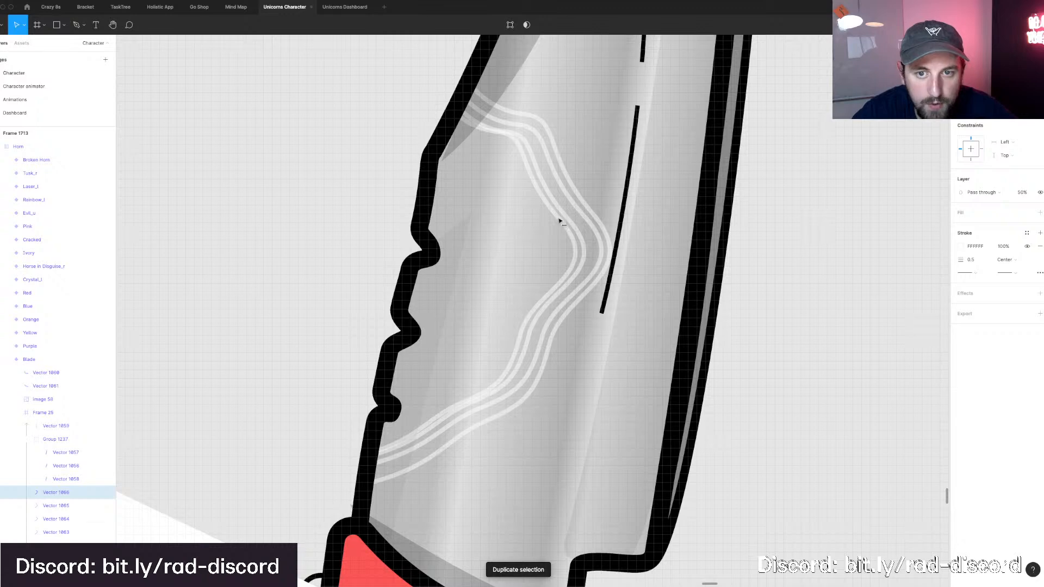
click(522, 115)
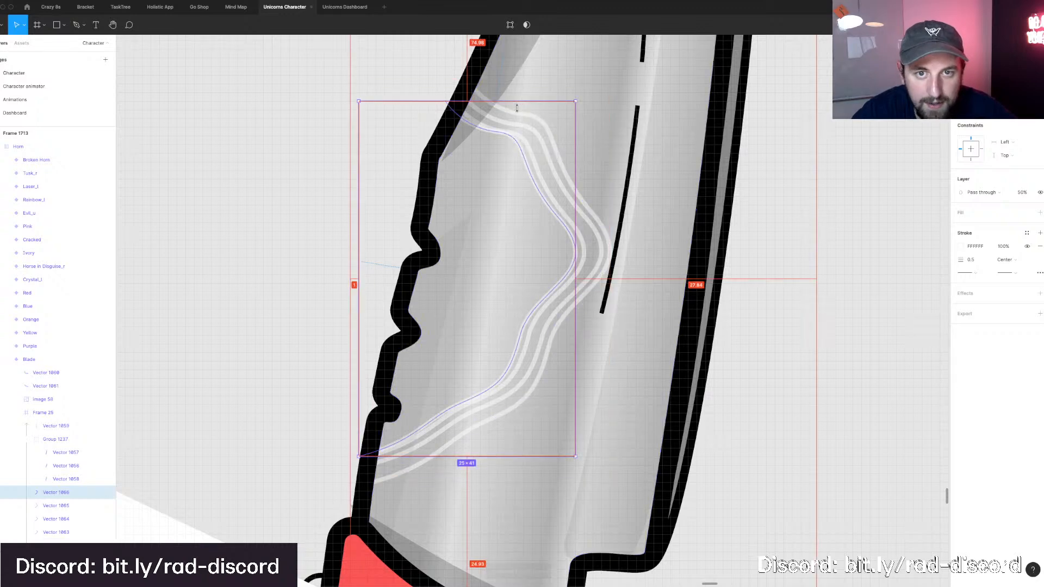
drag(517, 101, 516, 109)
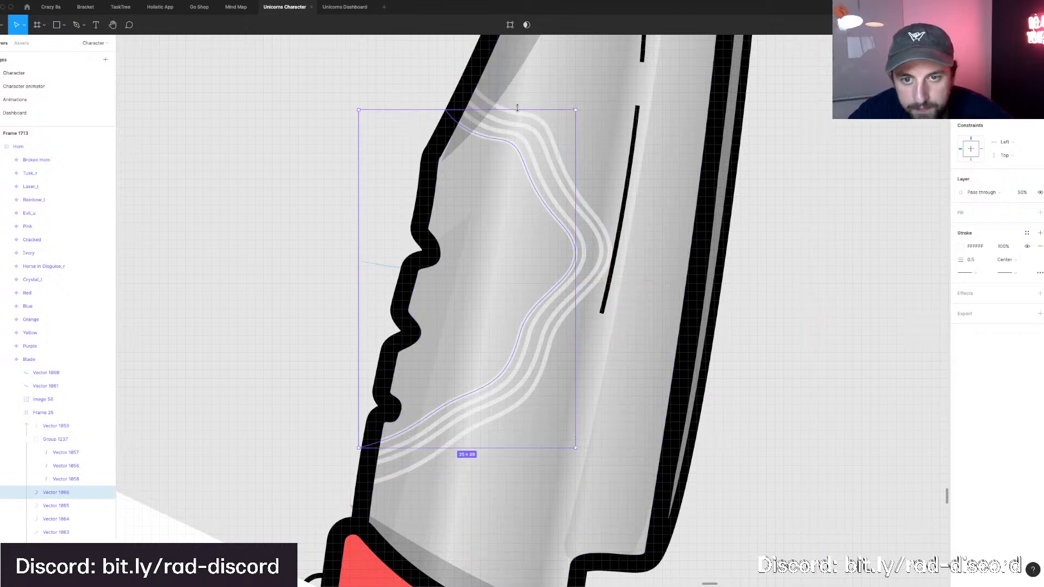
key(Escape)
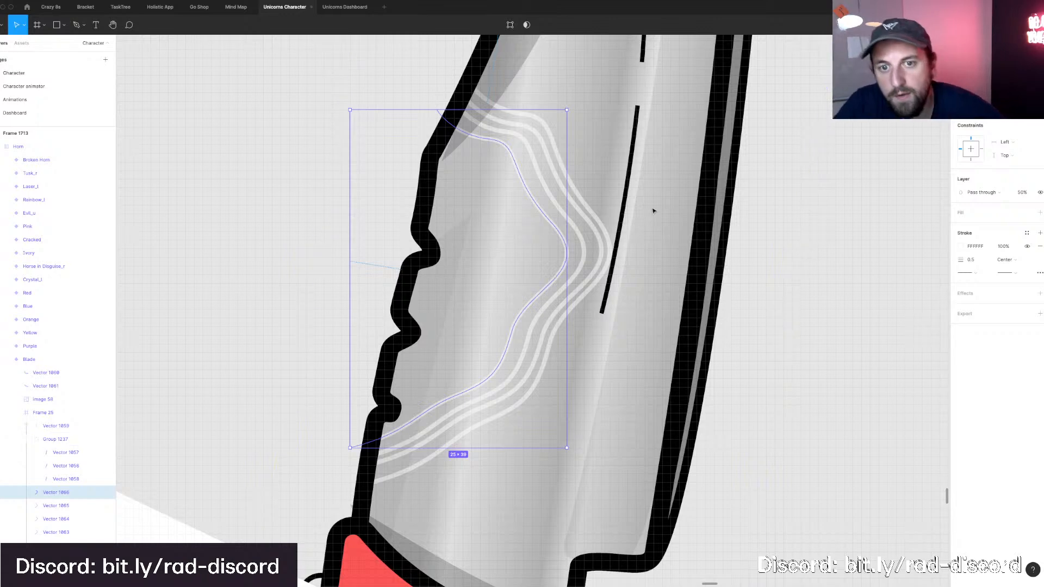
scroll(652, 208, down, 5)
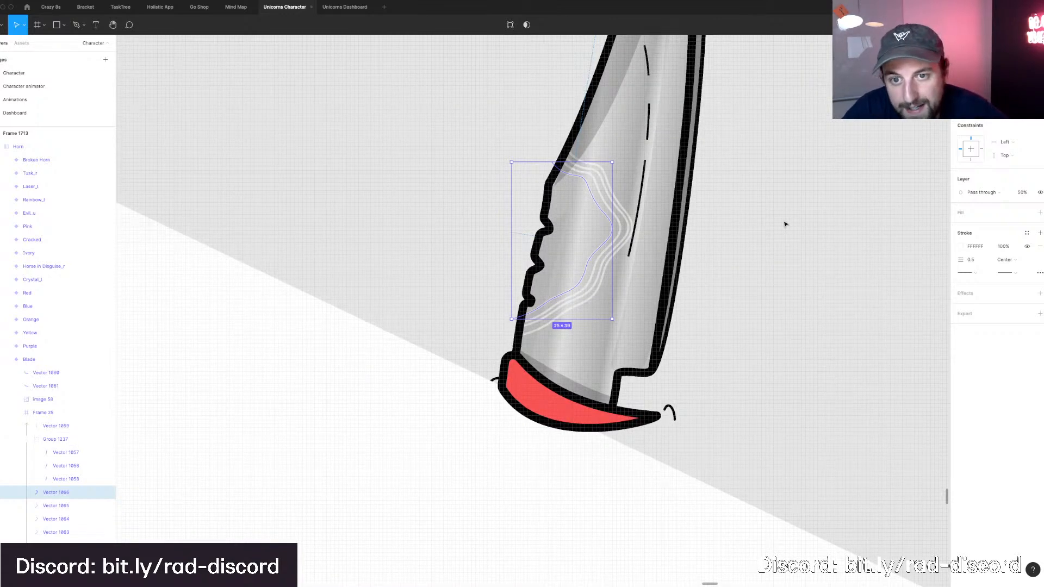
click(784, 224)
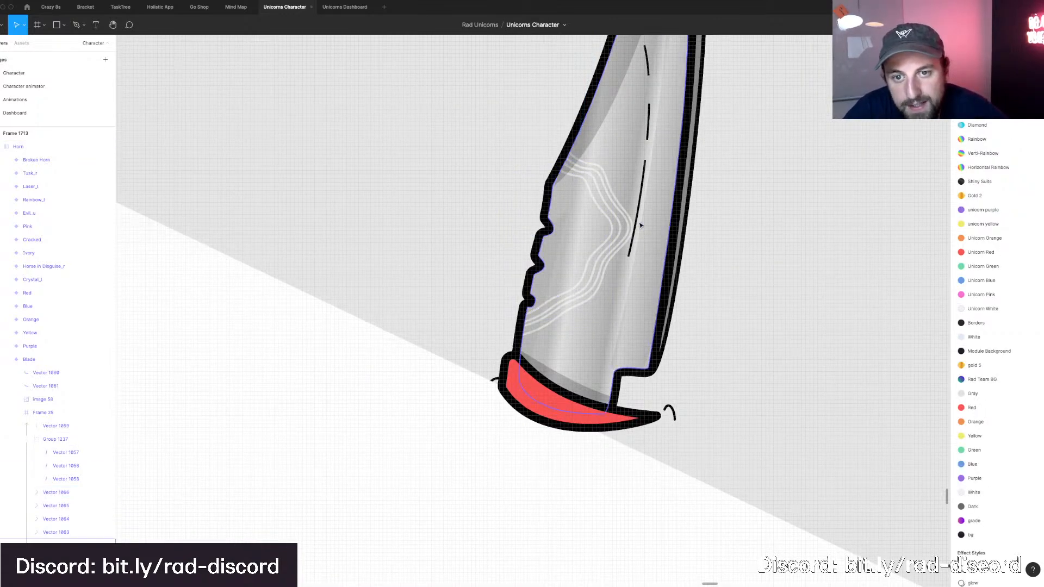
Shrink all four wavy lines together about their centre to 27 × 37 and set their stroke width to 0.25.
scroll(640, 225, down, 5)
scroll(685, 285, up, 2)
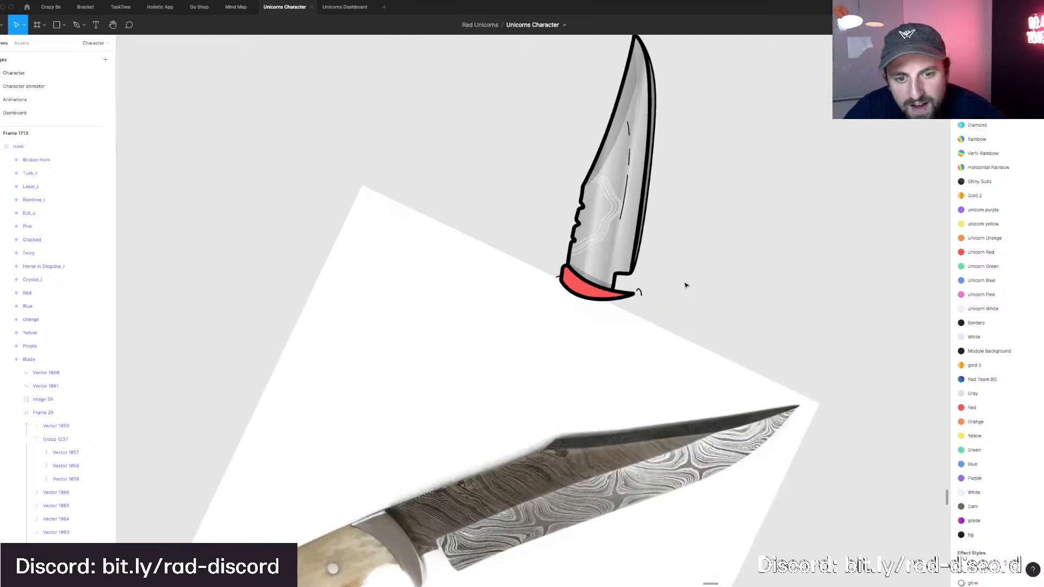
scroll(620, 201, up, 3)
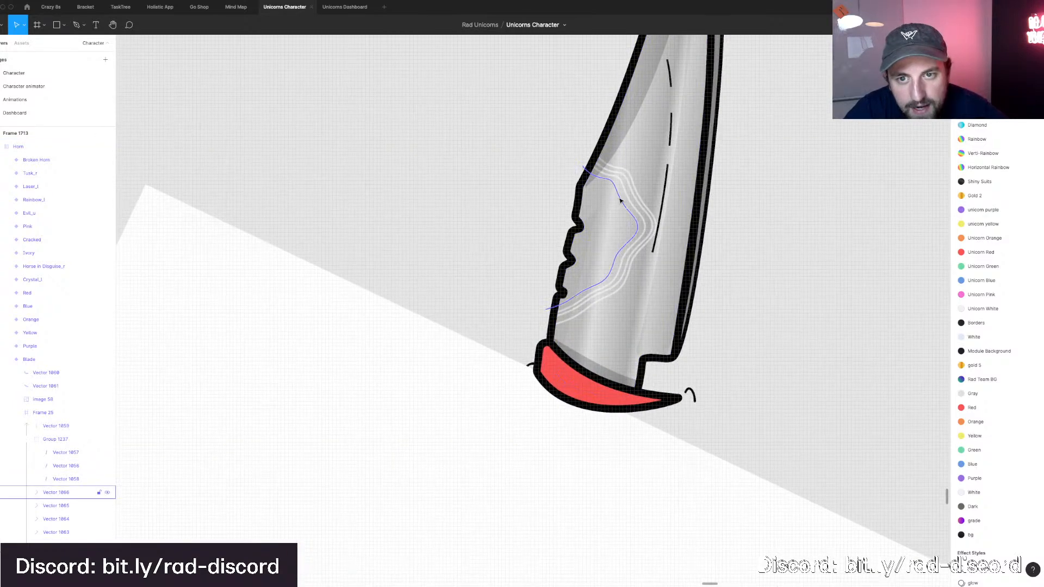
click(56, 492)
shift+click(56, 532)
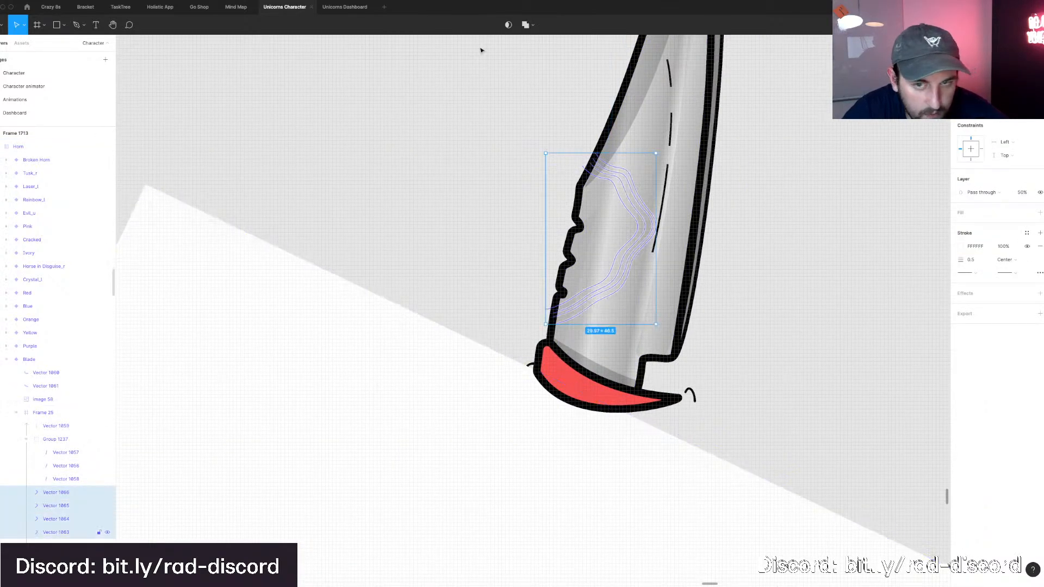
drag(608, 154, 609, 171)
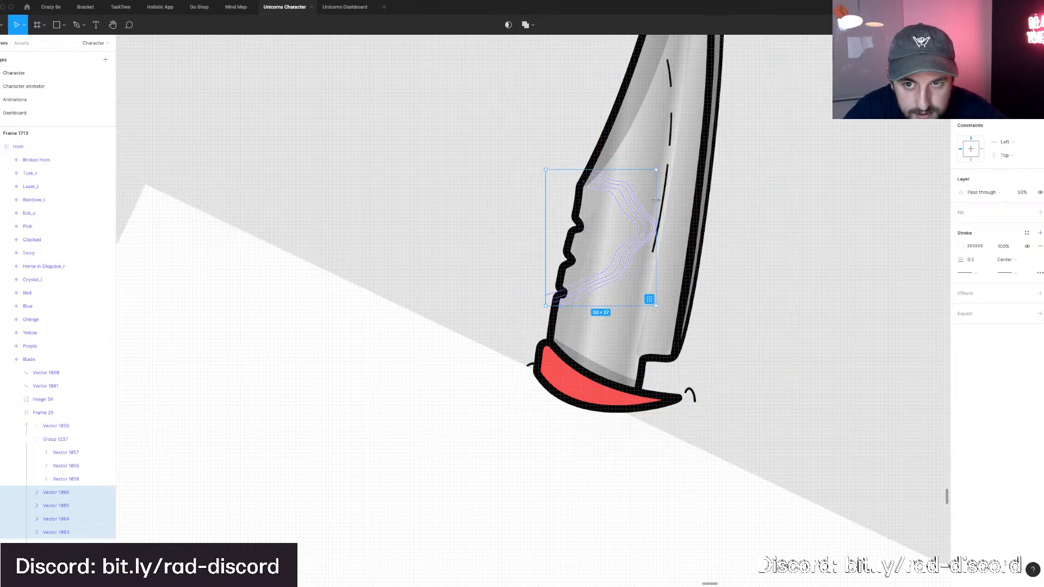
drag(647, 200, 648, 204)
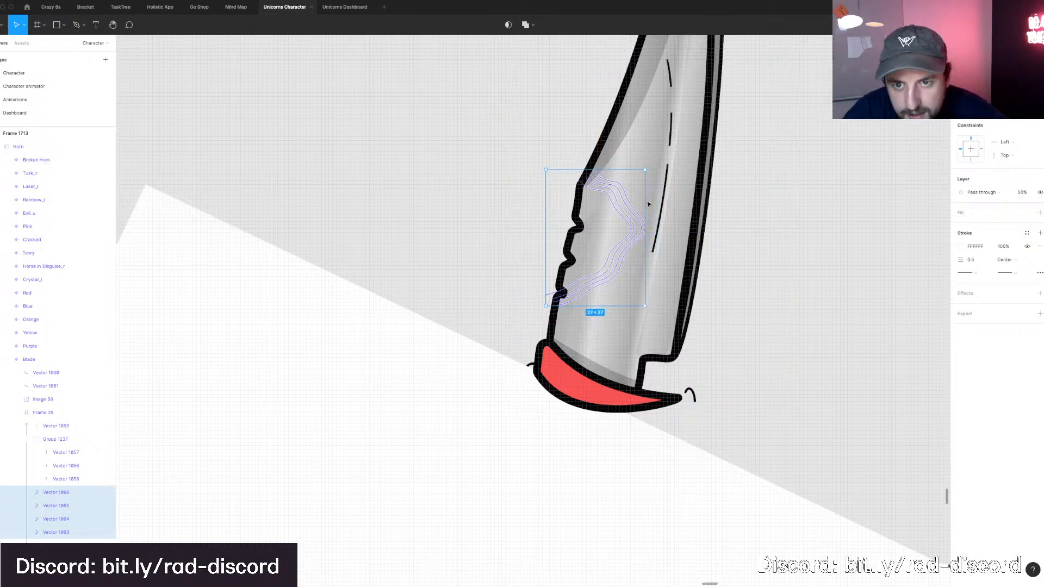
key(Escape)
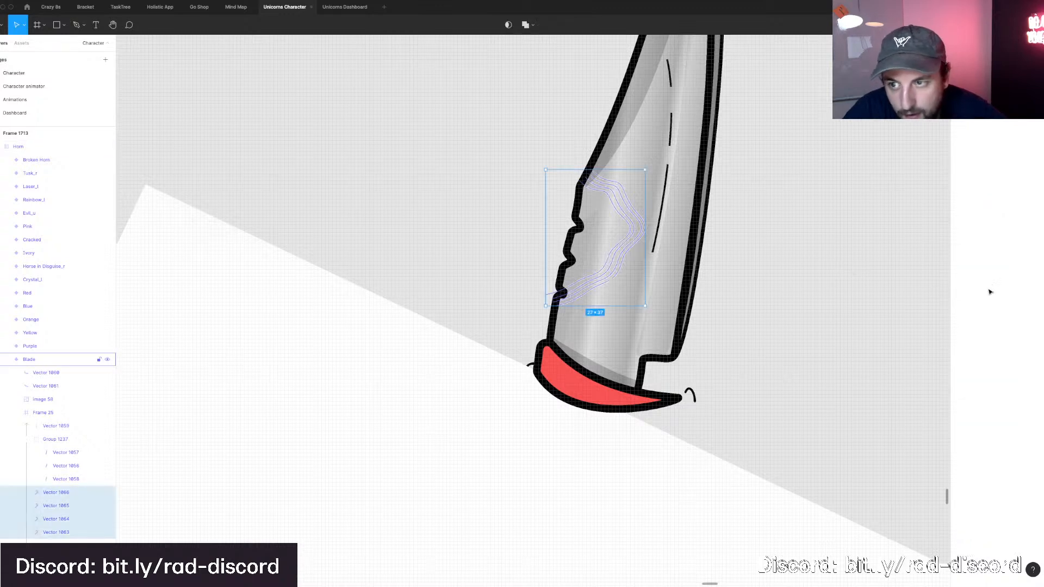
click(973, 259)
text(0.25)
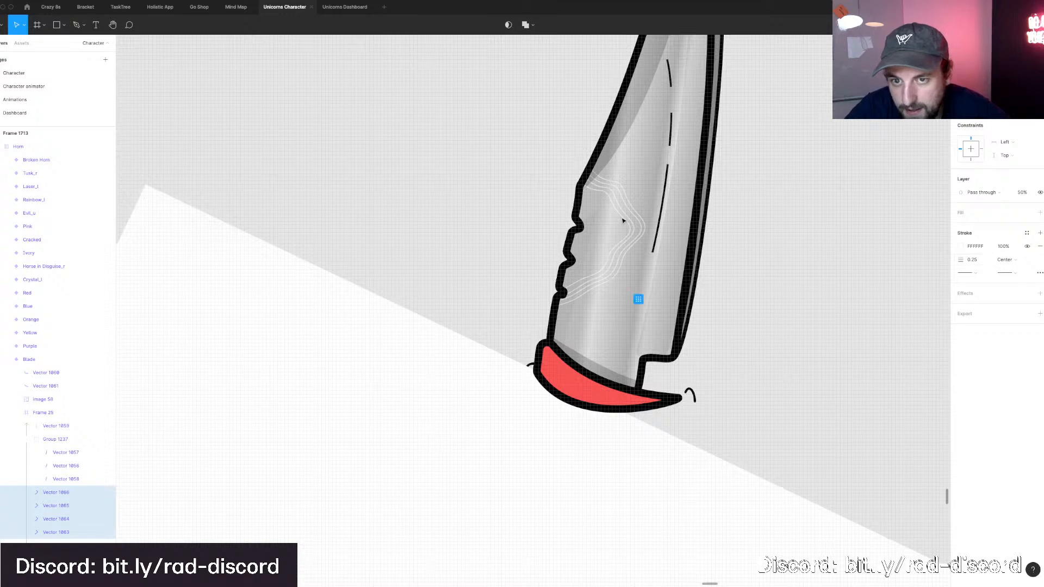
Place a copy of the four wavy lines nearer the serrated edge and shrink it to 25 × 29, nested inside the originals.
scroll(636, 221, up, 3)
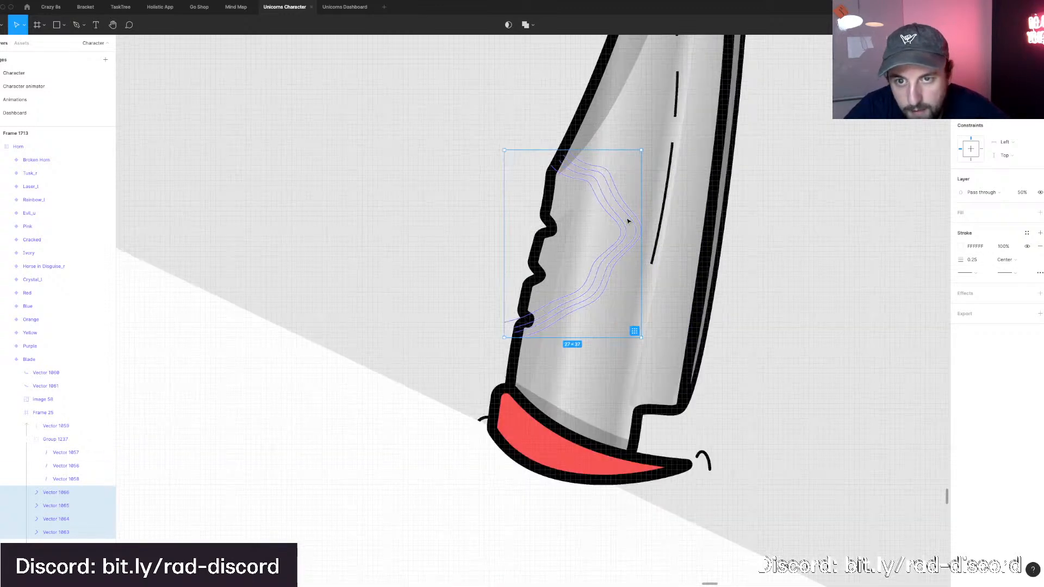
drag(631, 221, 603, 220)
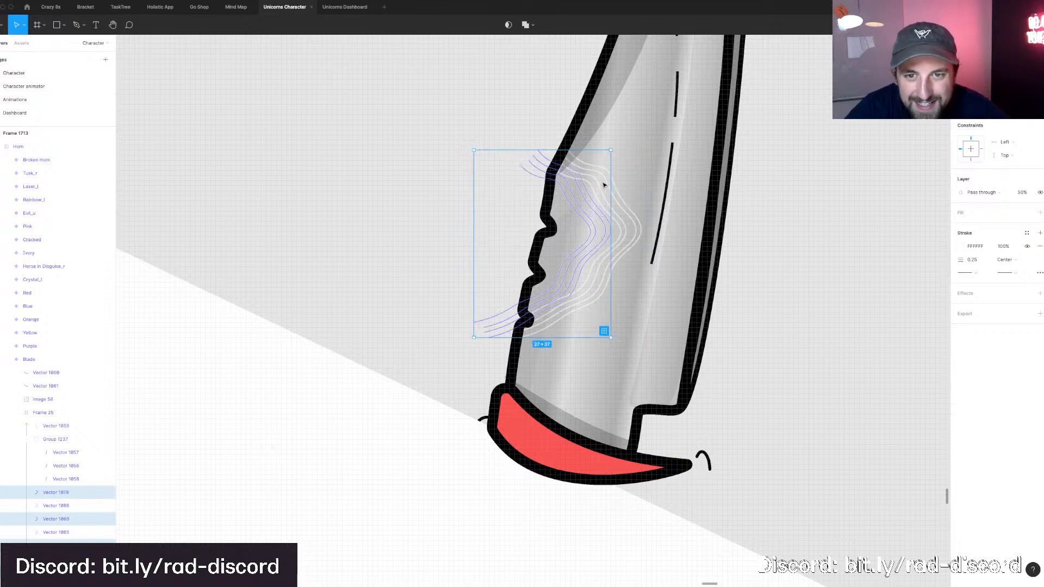
drag(576, 151, 568, 165)
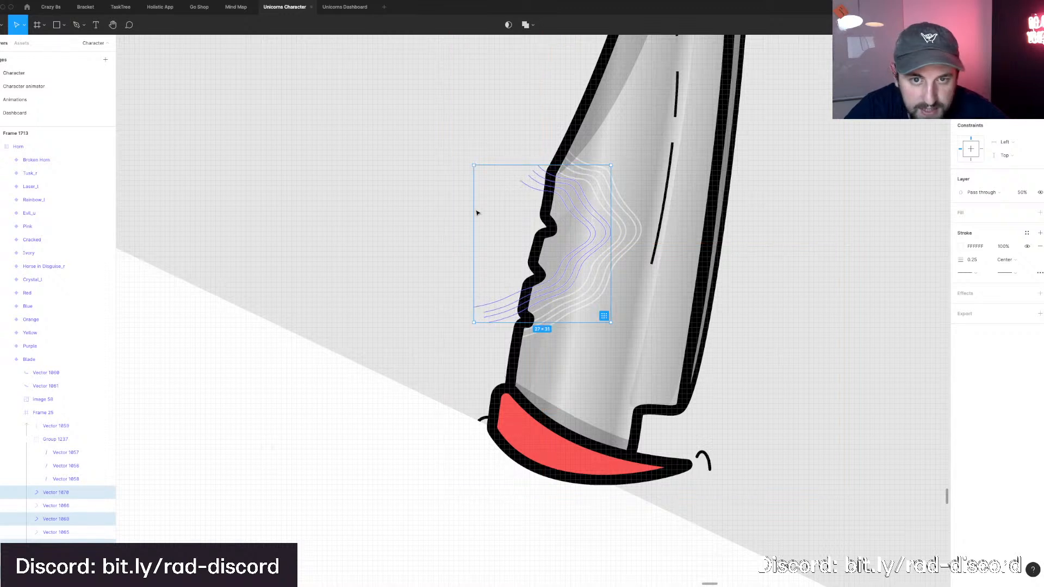
drag(480, 210, 490, 210)
drag(551, 165, 550, 170)
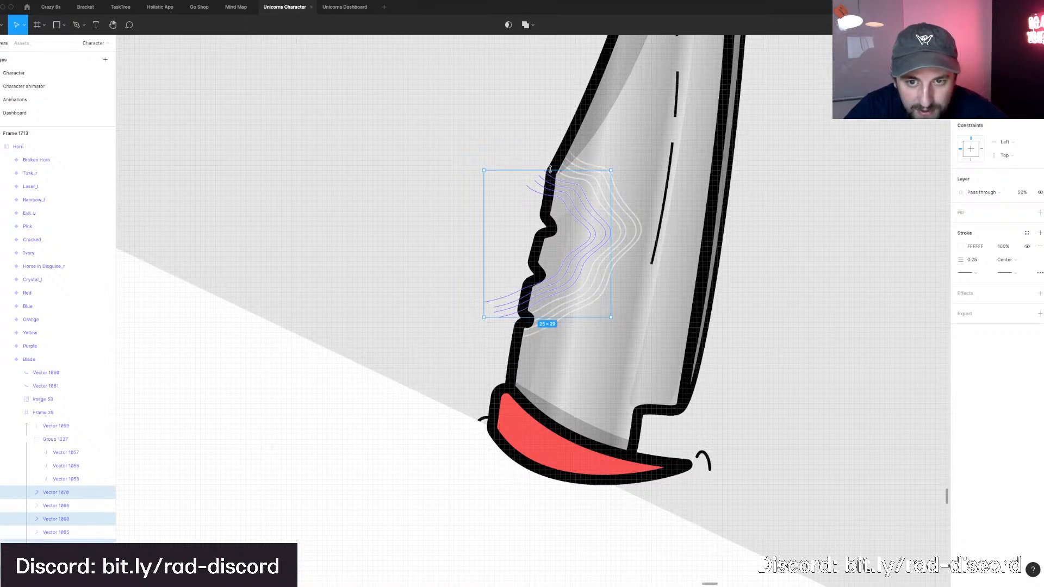
key(Escape)
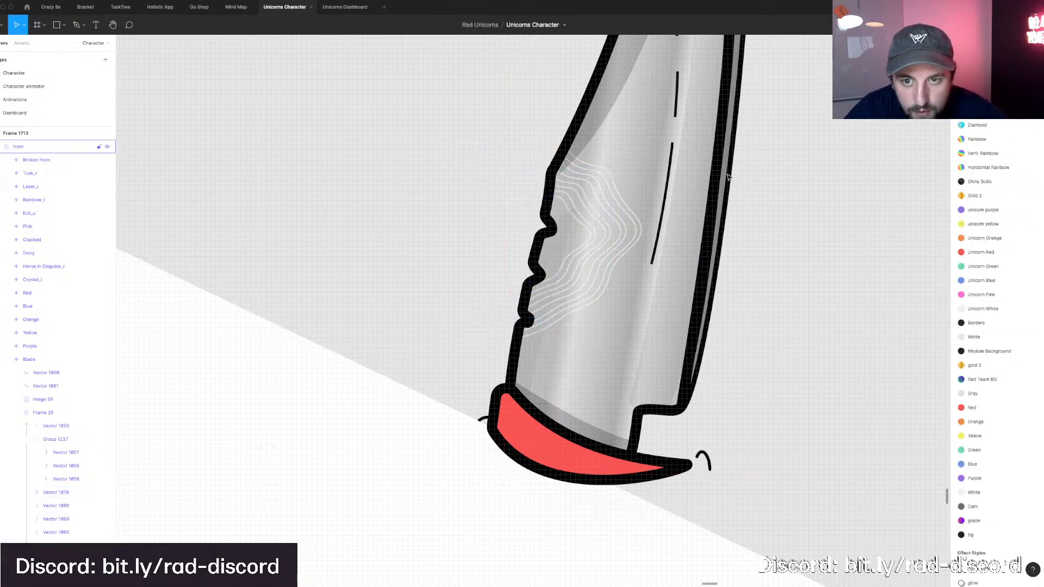
Duplicate the inner set of four wavy lines and move the copy further toward the serrated edge.
scroll(728, 176, down, 6)
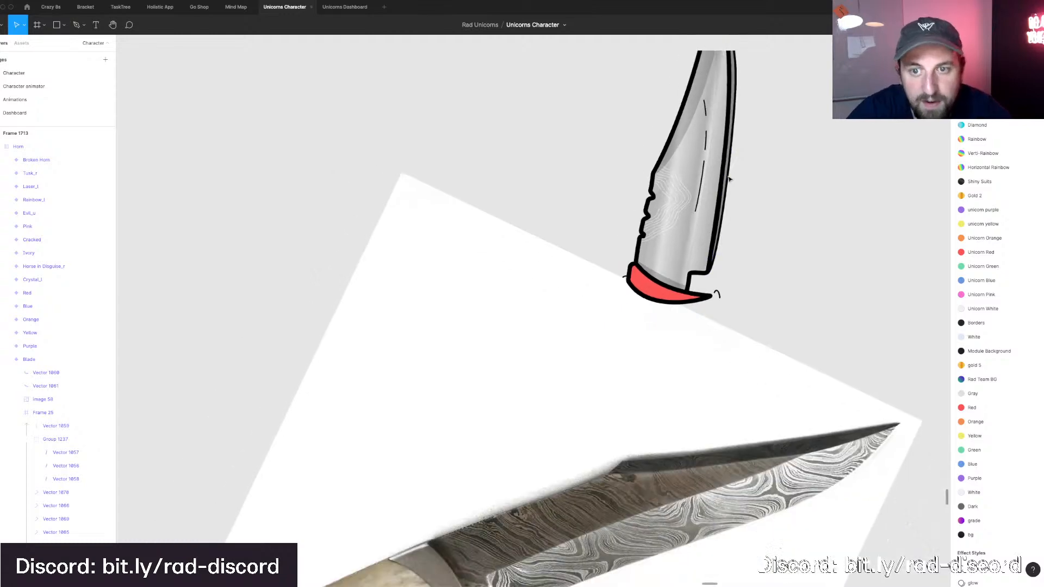
scroll(728, 184, up, 5)
click(598, 213)
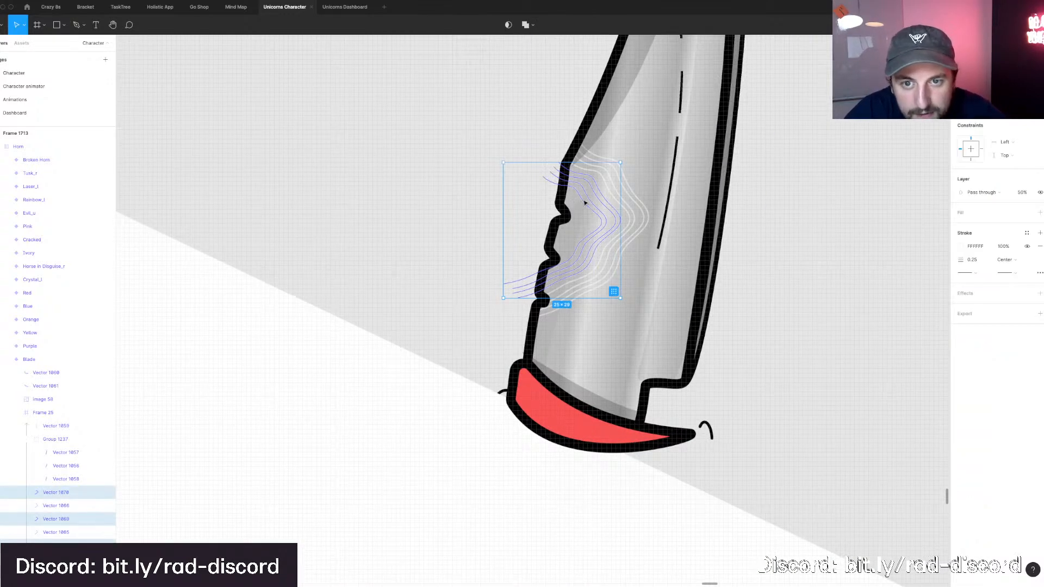
key(super+d)
key(Left)
key(Left)
key(Left)
key(Left)
key(Left)
key(Left)
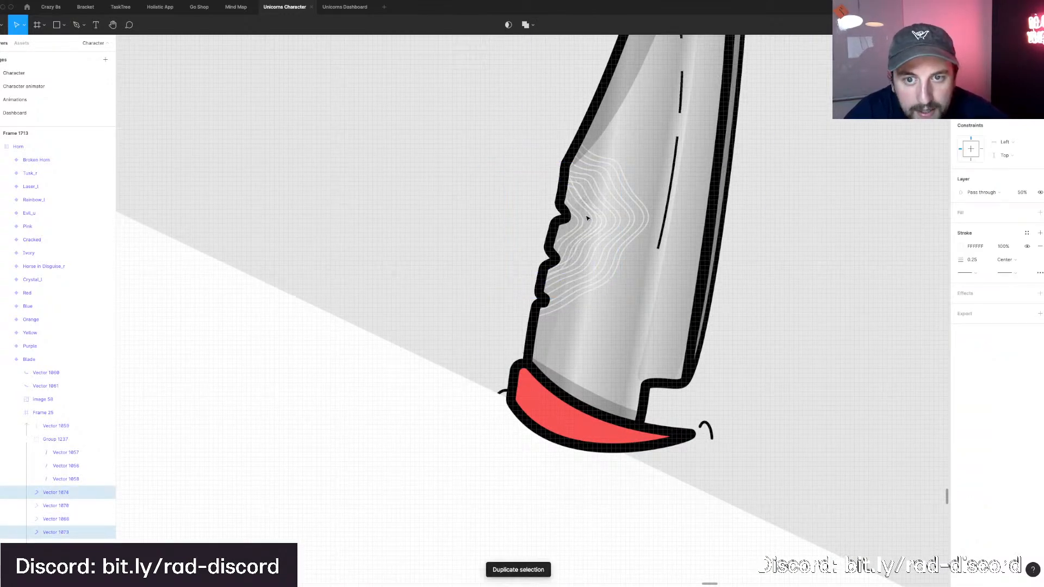
drag(582, 220, 551, 235)
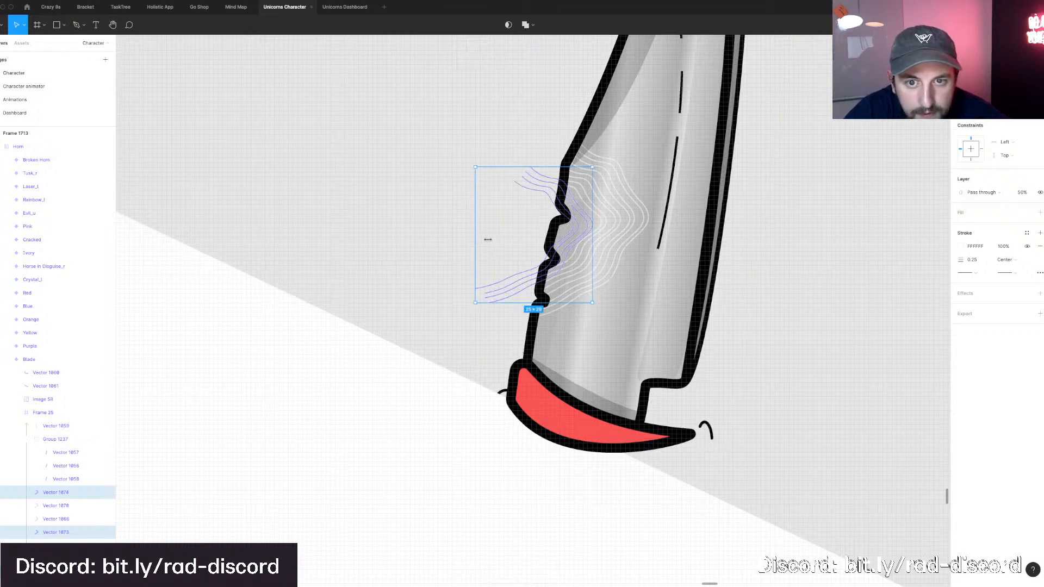
Shrink the newest set of wavy lines to 18 × 21 and nudge it into place inside the other contours.
drag(487, 239, 517, 240)
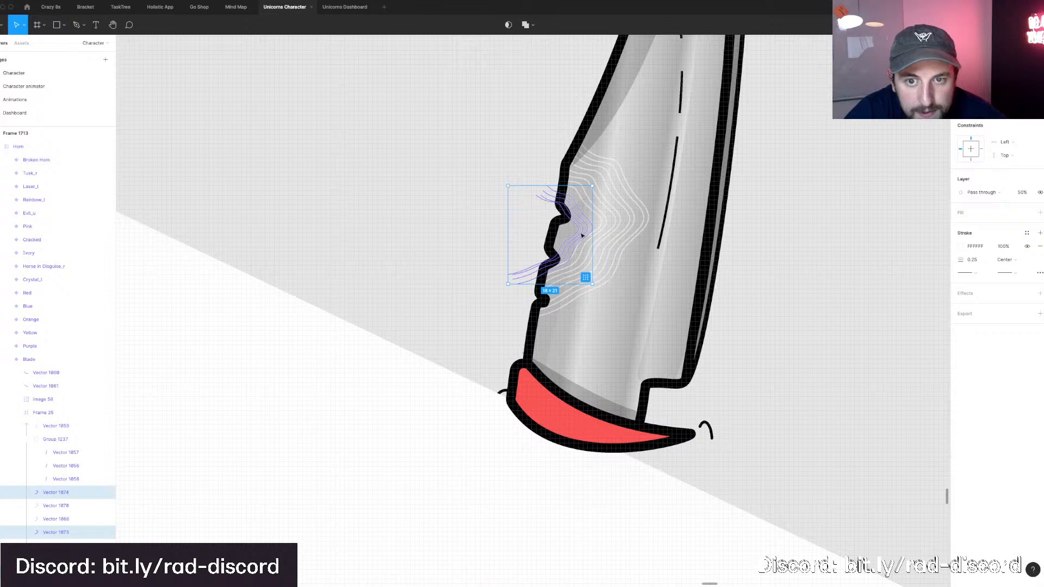
drag(583, 230, 585, 228)
key(Up)
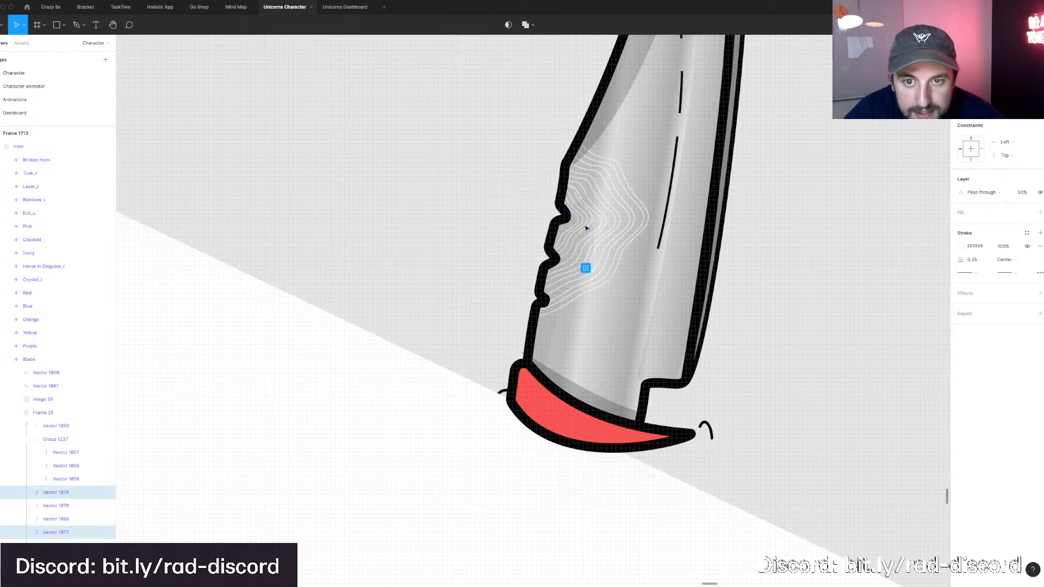
key(Down)
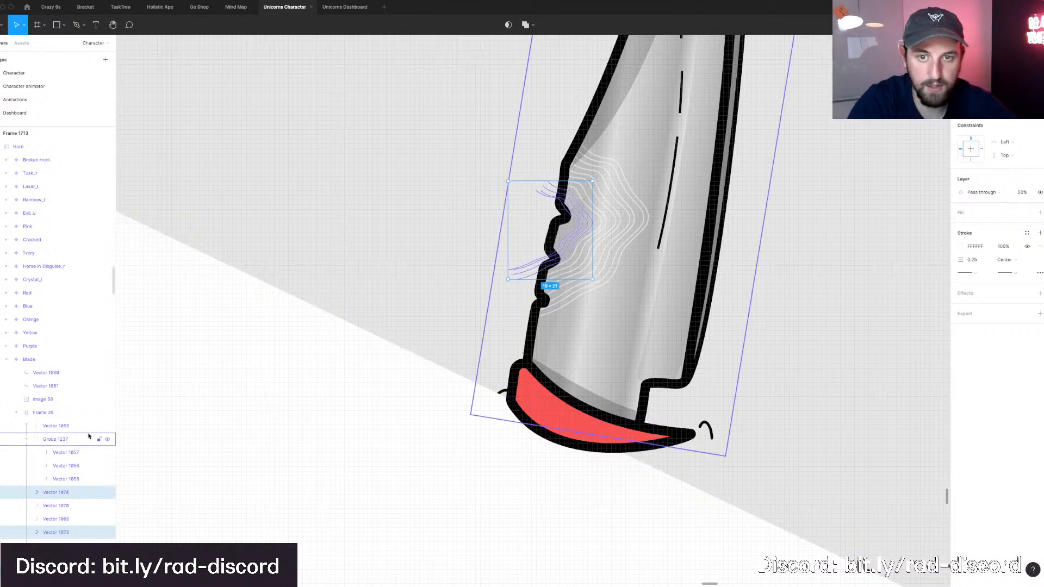
Select all twelve wavy contour lines and shift them slightly toward the blade's serrated edge.
scroll(40, 447, down, 2)
scroll(40, 447, down, 2)
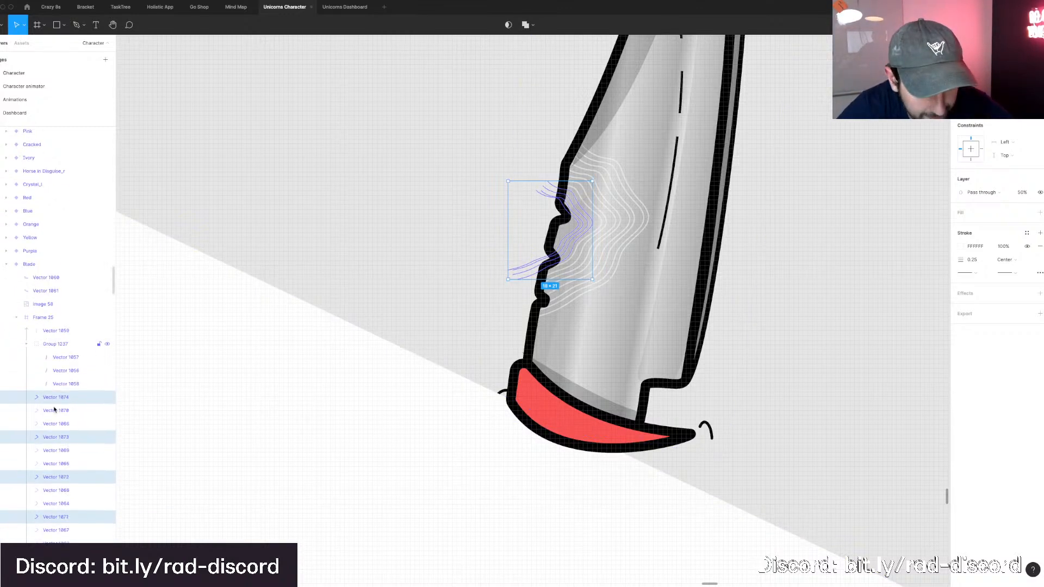
click(55, 399)
scroll(55, 413, down, 2)
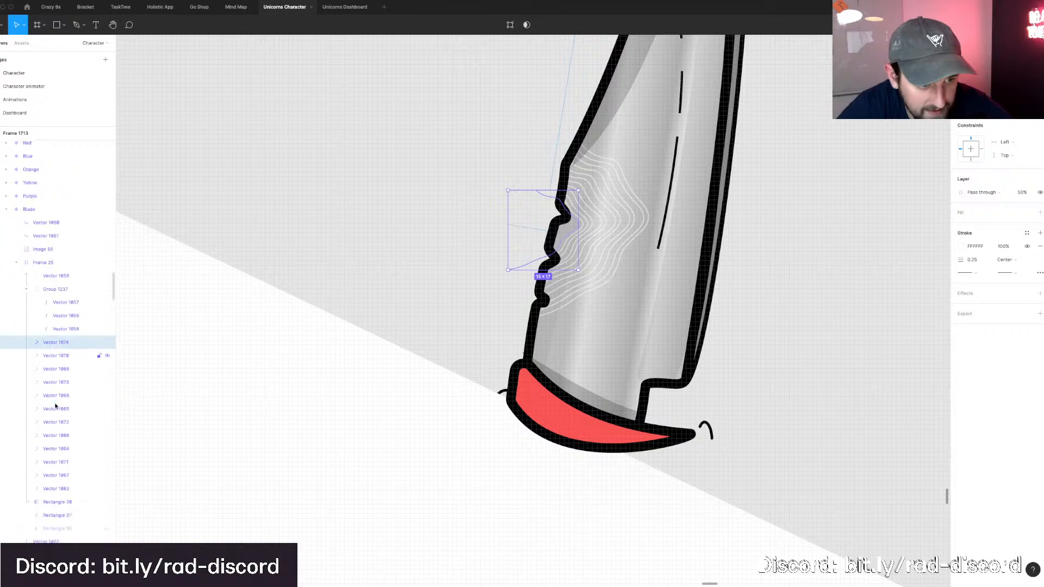
shift+click(57, 483)
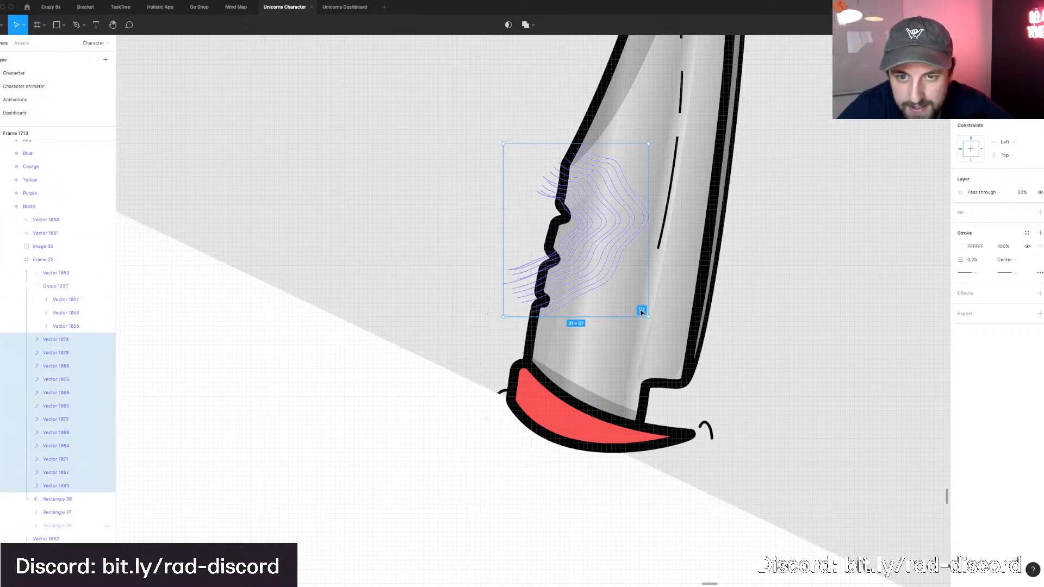
click(641, 312)
key(super+z)
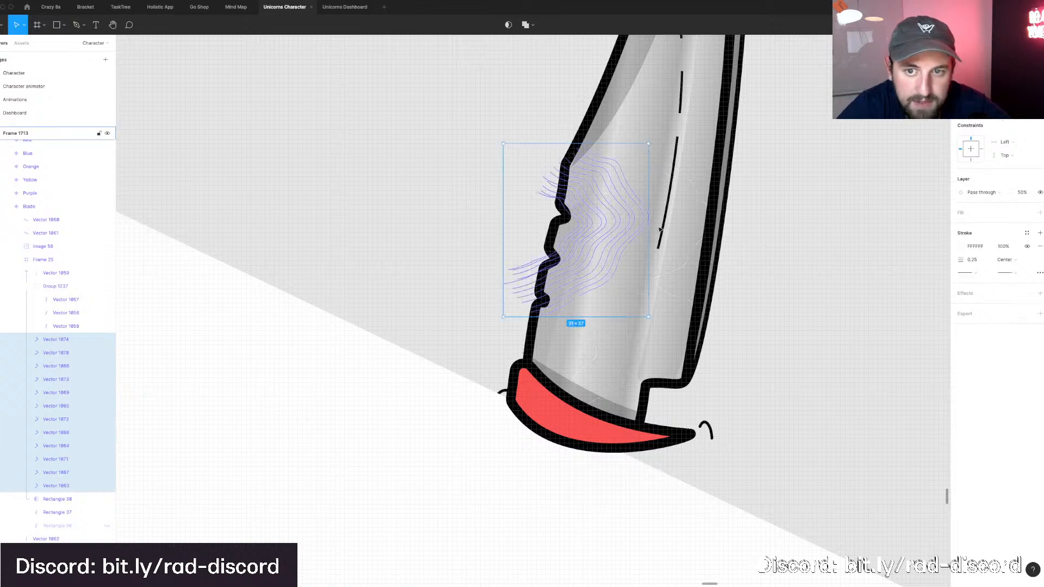
drag(616, 221, 614, 221)
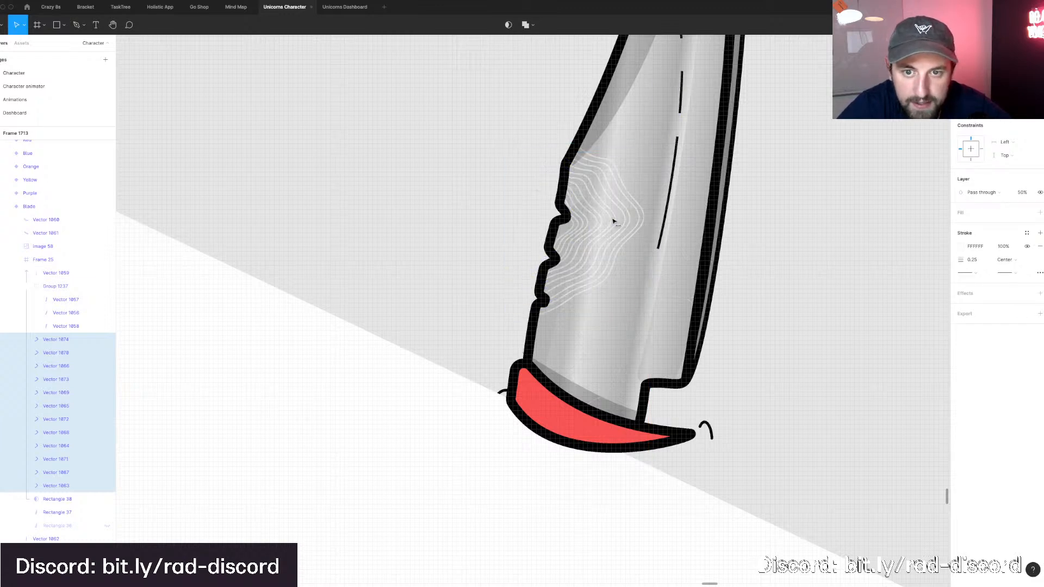
scroll(734, 217, down, 3)
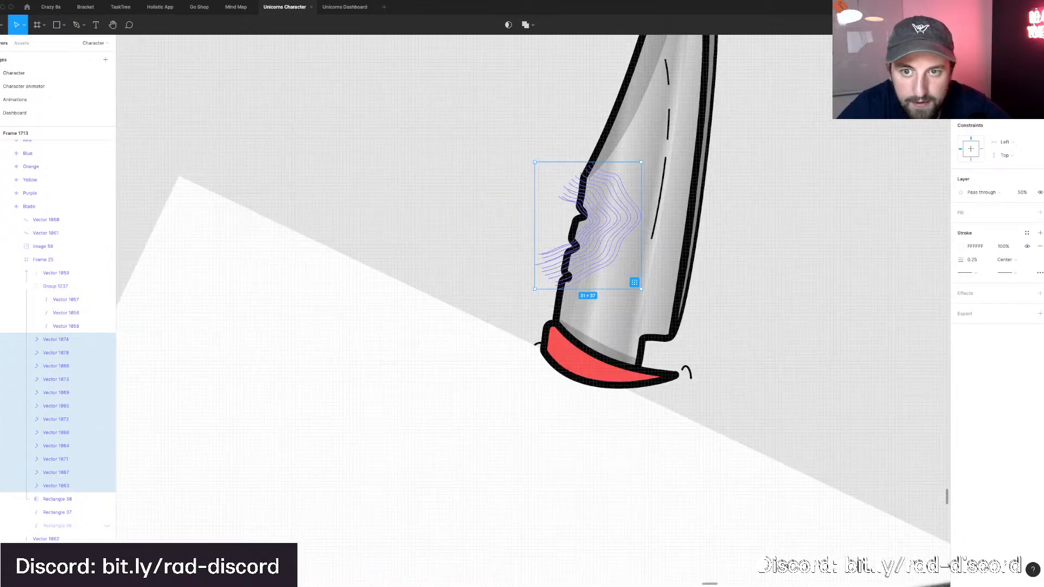
key(Escape)
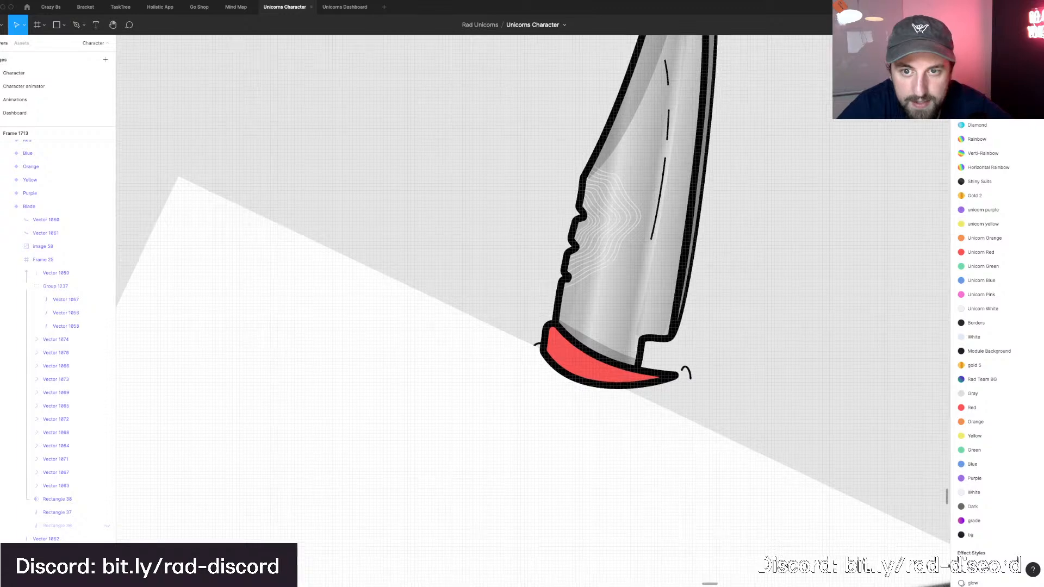
Group the twelve wavy lines and place a copy of the group higher up the blade.
scroll(597, 261, up, 1)
key(super+z)
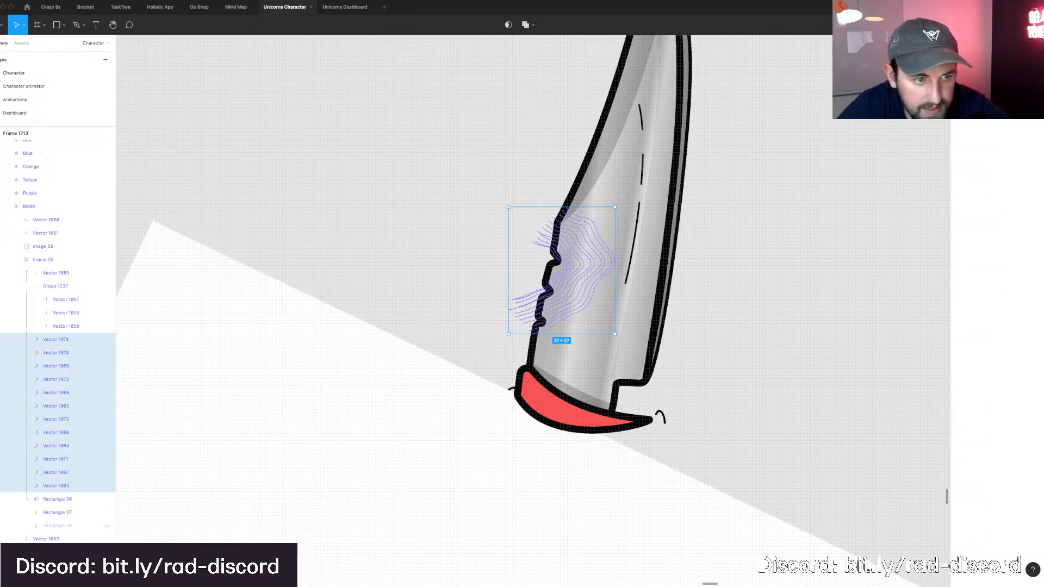
key(super+g)
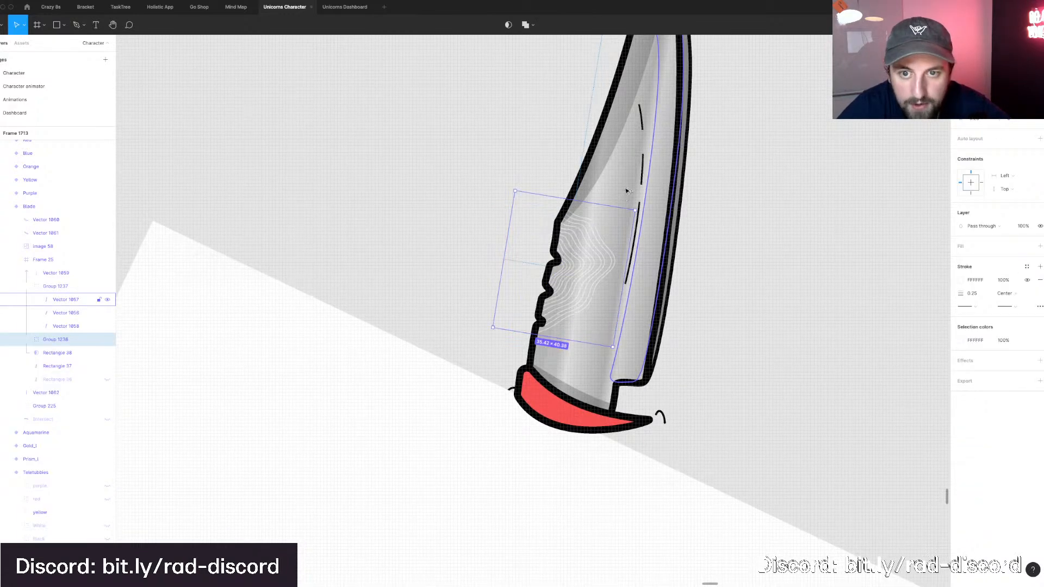
drag(589, 249, 633, 183)
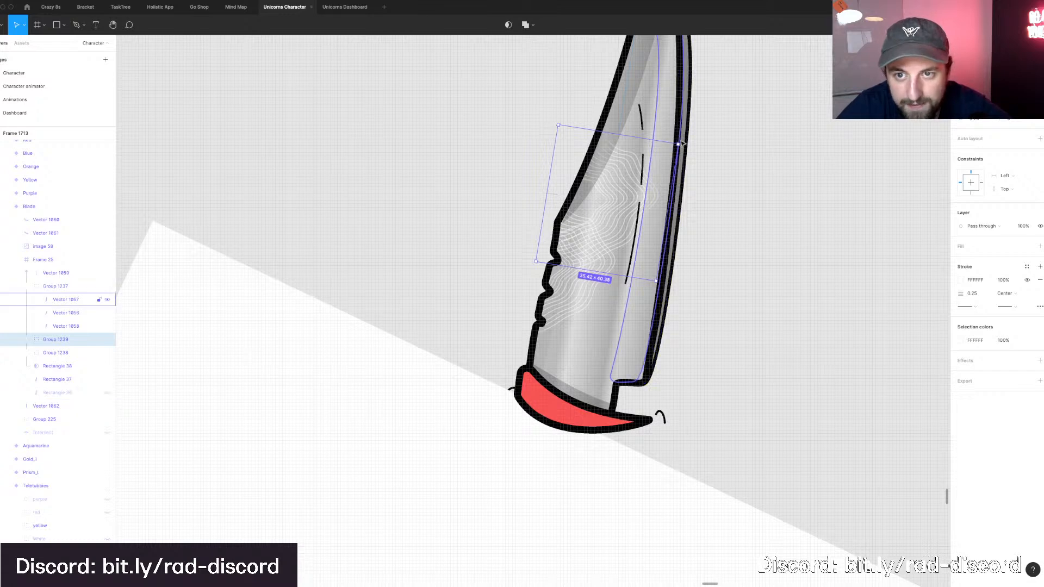
Rotate the copied group of wavy lines and fit it on the blade just above the first group.
drag(692, 233, 600, 285)
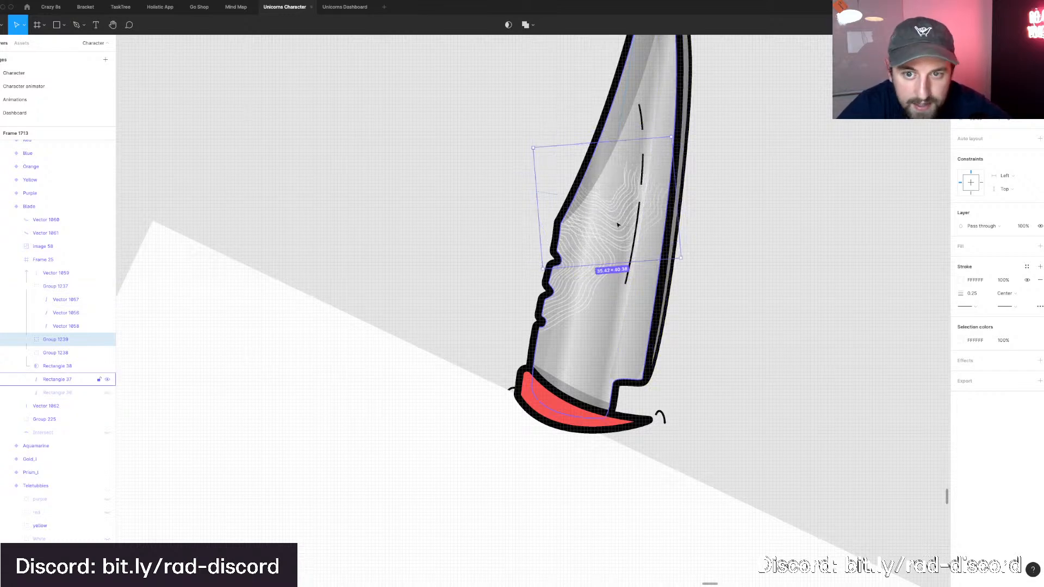
drag(619, 209, 619, 208)
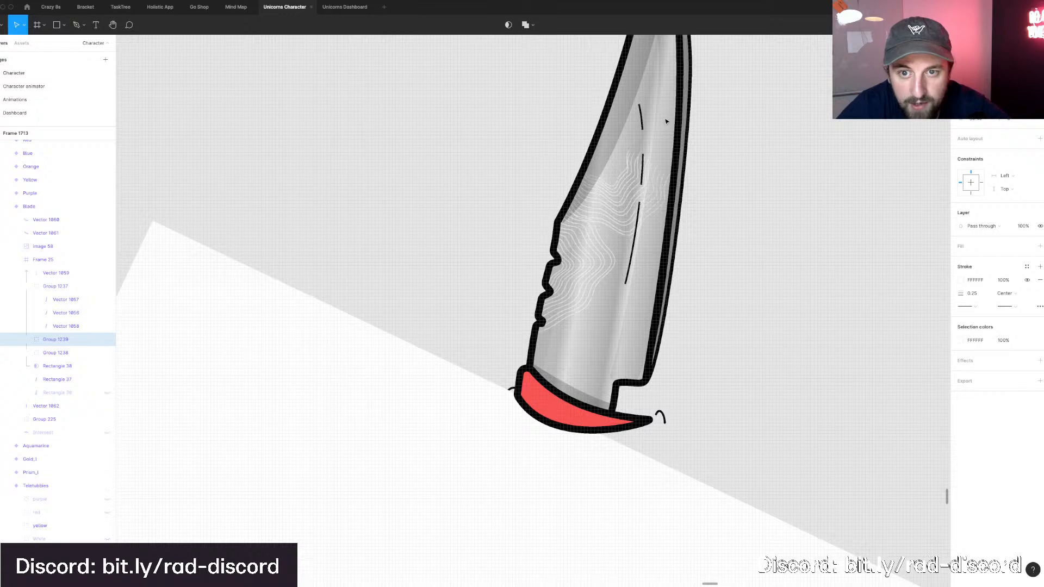
drag(665, 121, 686, 131)
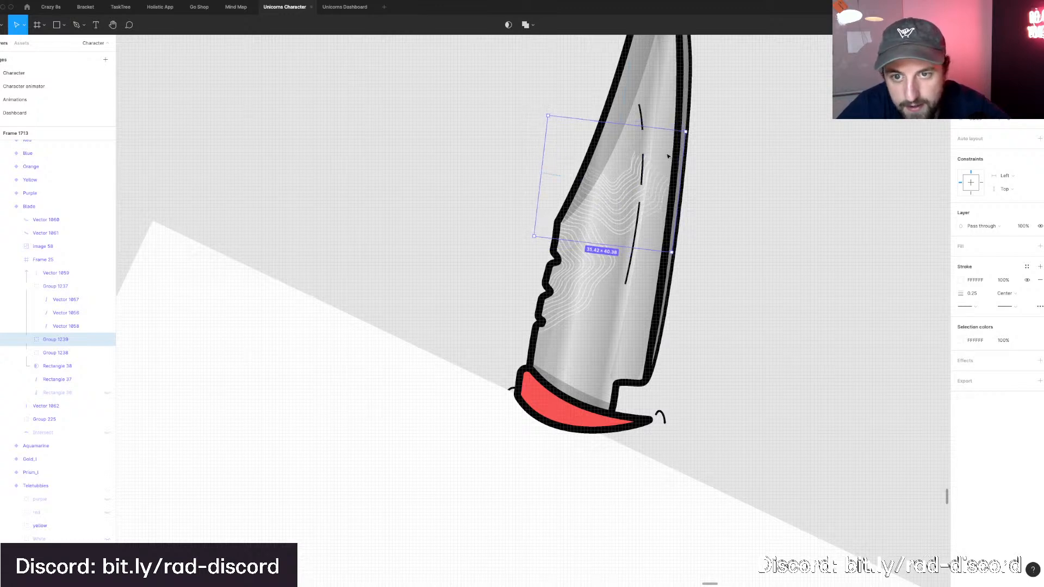
scroll(633, 224, up, 3)
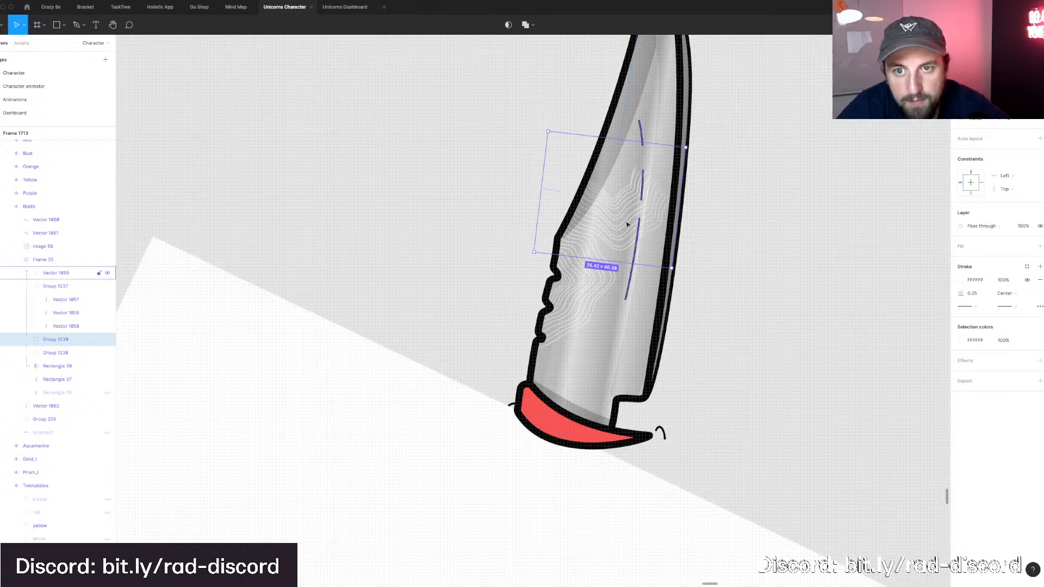
drag(629, 224, 627, 227)
key(Left)
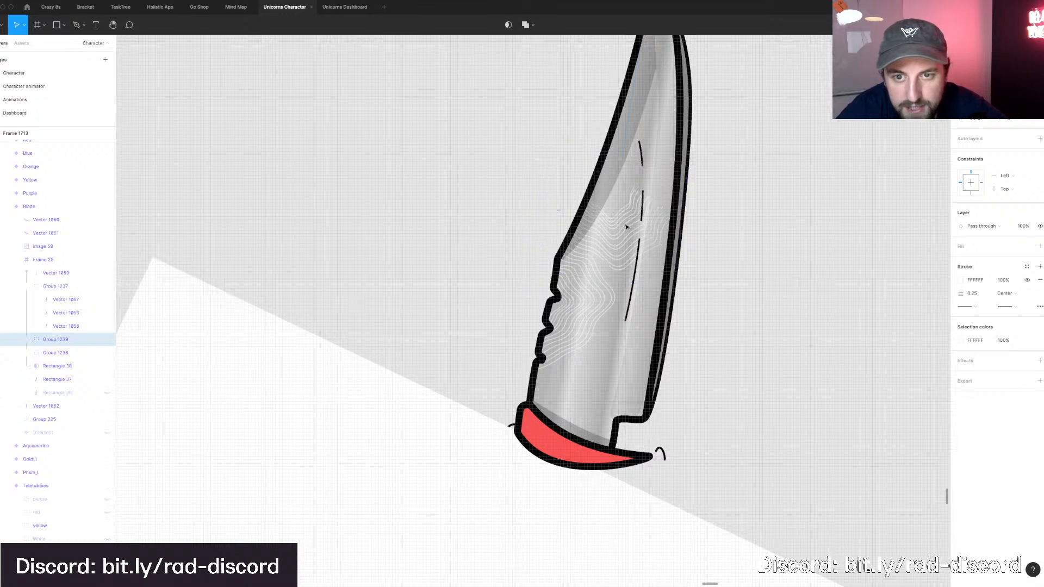
key(Right)
key(Left)
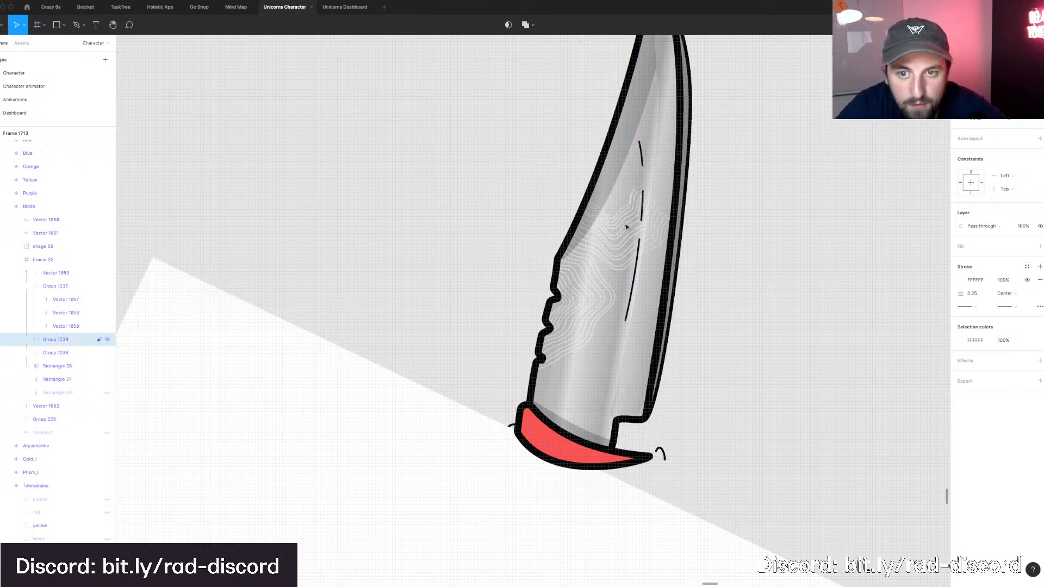
key(Escape)
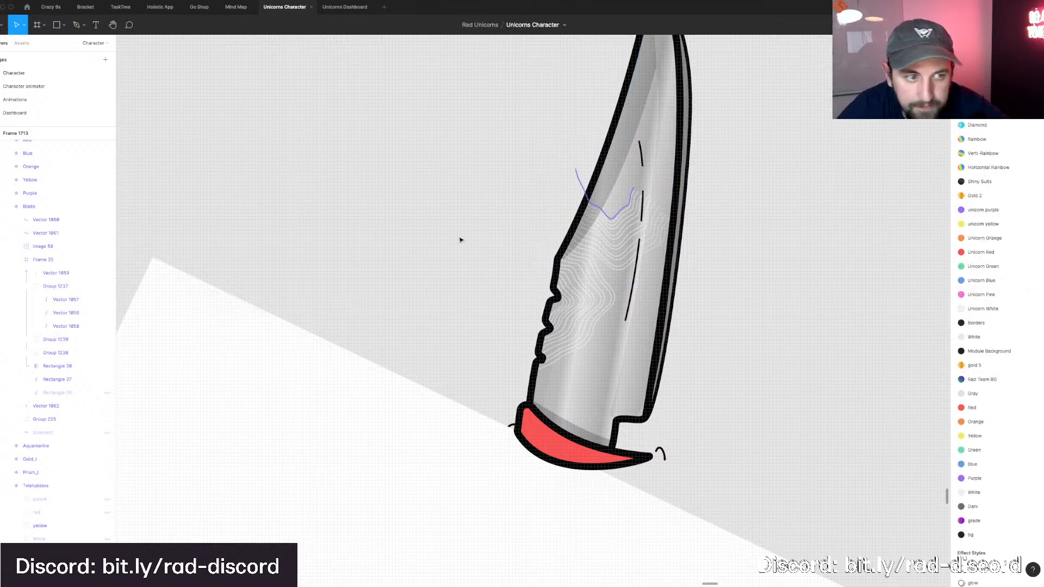
Delete eleven of the twelve wavy lines in the copied group, keeping only the outermost one.
super+click(590, 204)
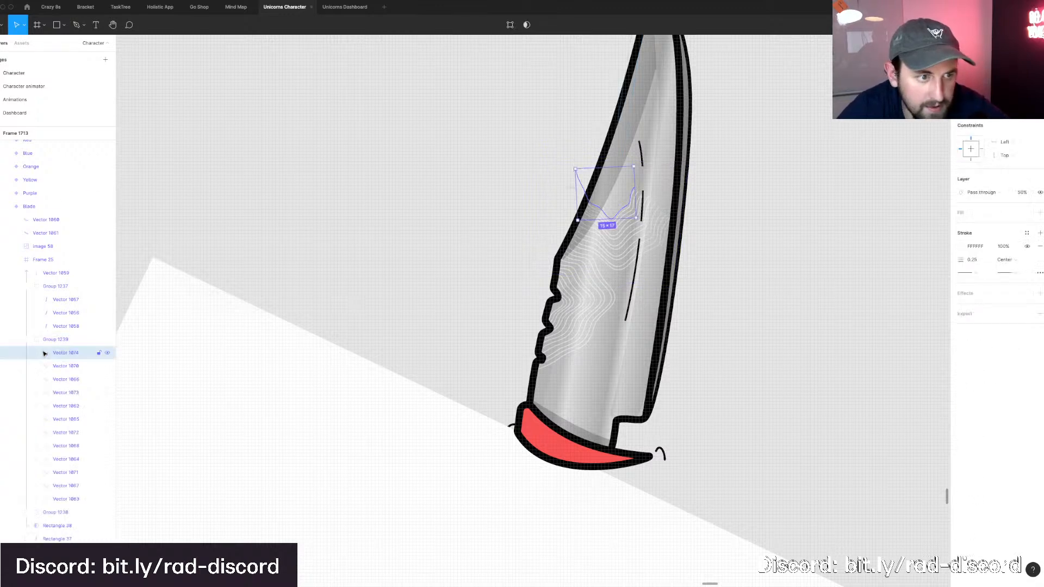
shift+click(74, 486)
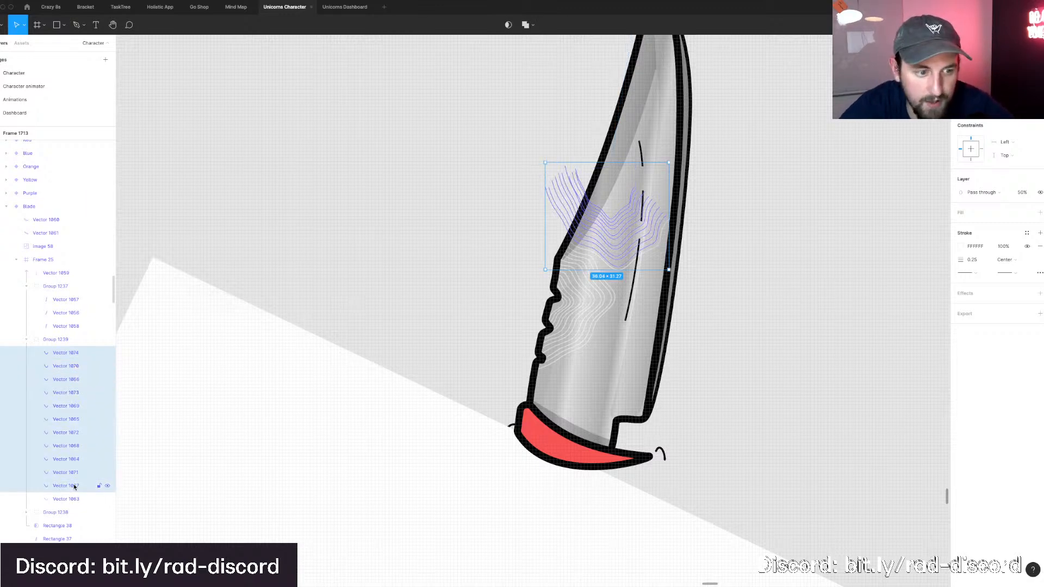
key(Delete)
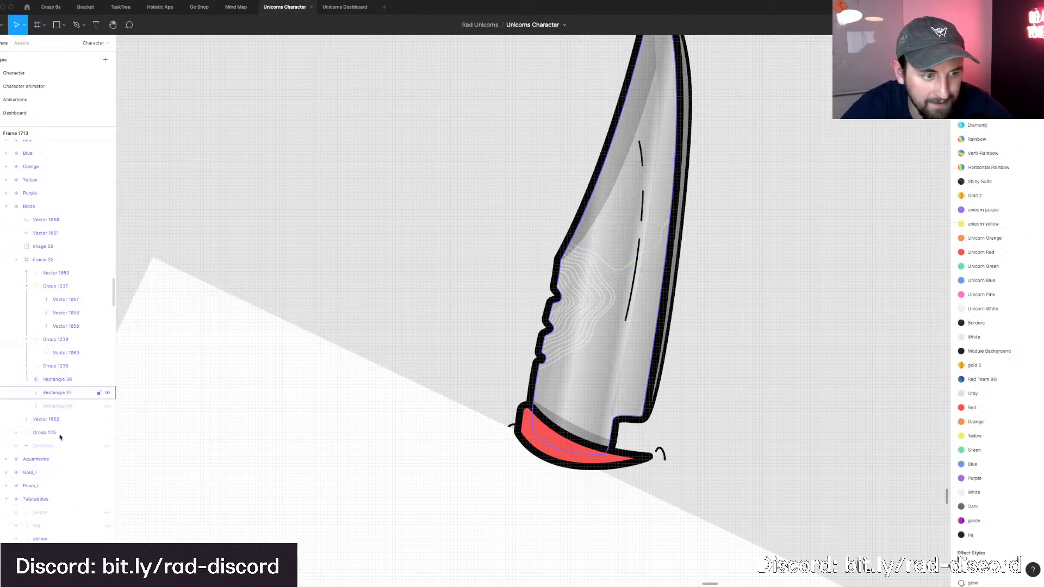
Extend the remaining wavy line with curved points across the upper blade and close it into a loop about 43 units across.
super+click(610, 268)
key(Return)
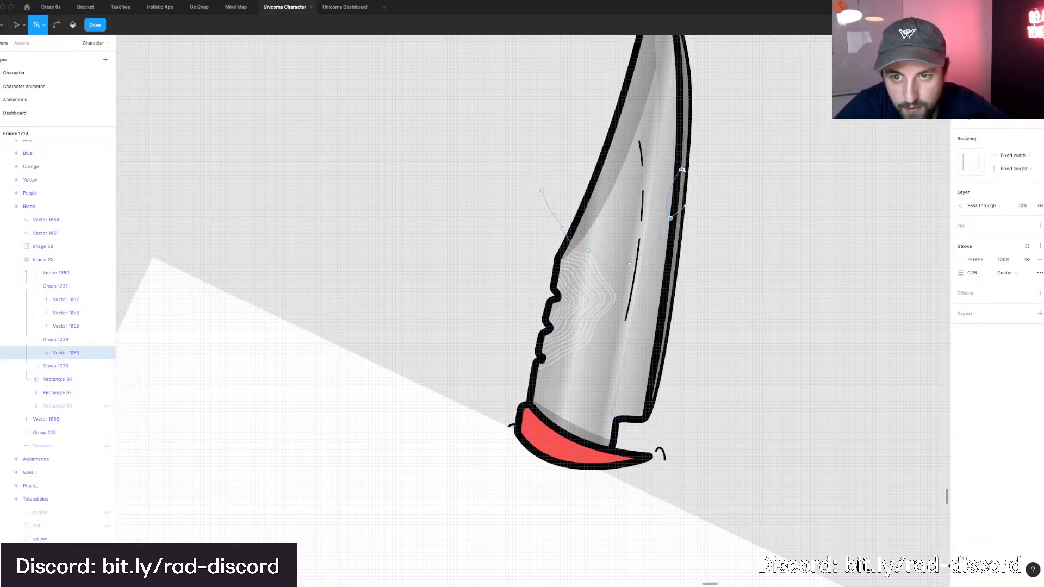
drag(677, 165, 574, 142)
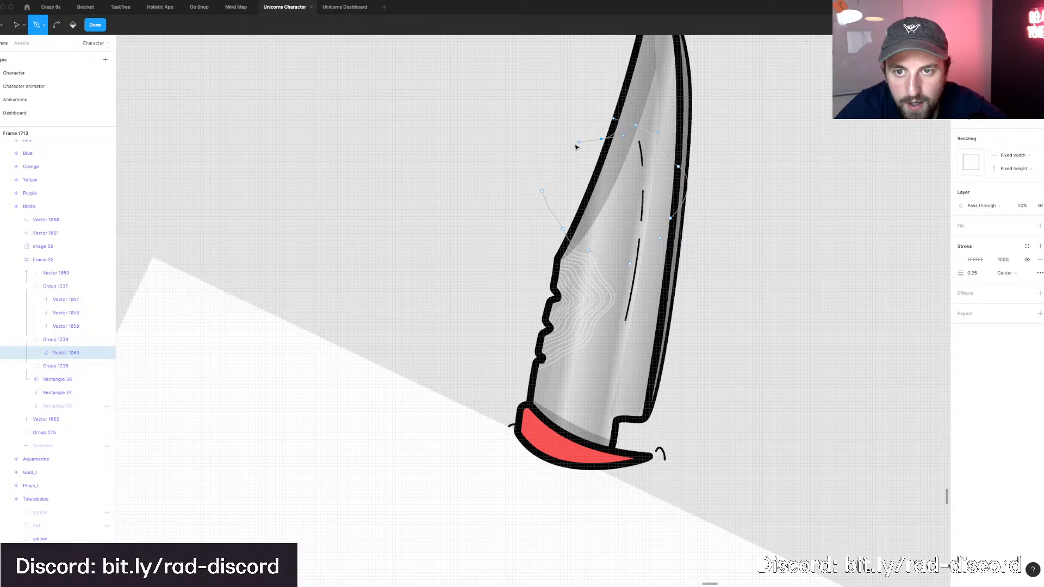
click(542, 191)
drag(542, 206, 544, 226)
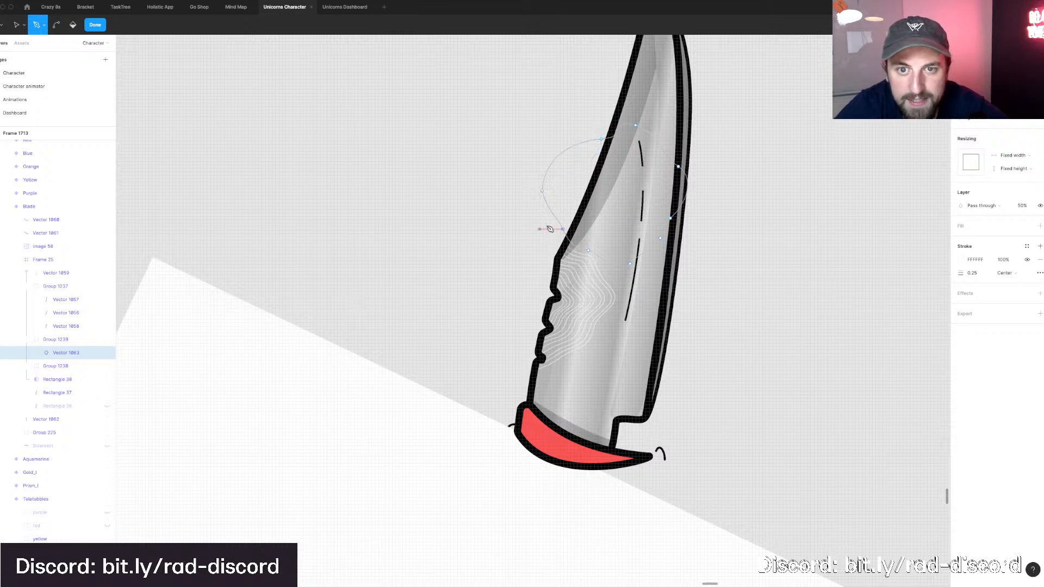
key(Escape)
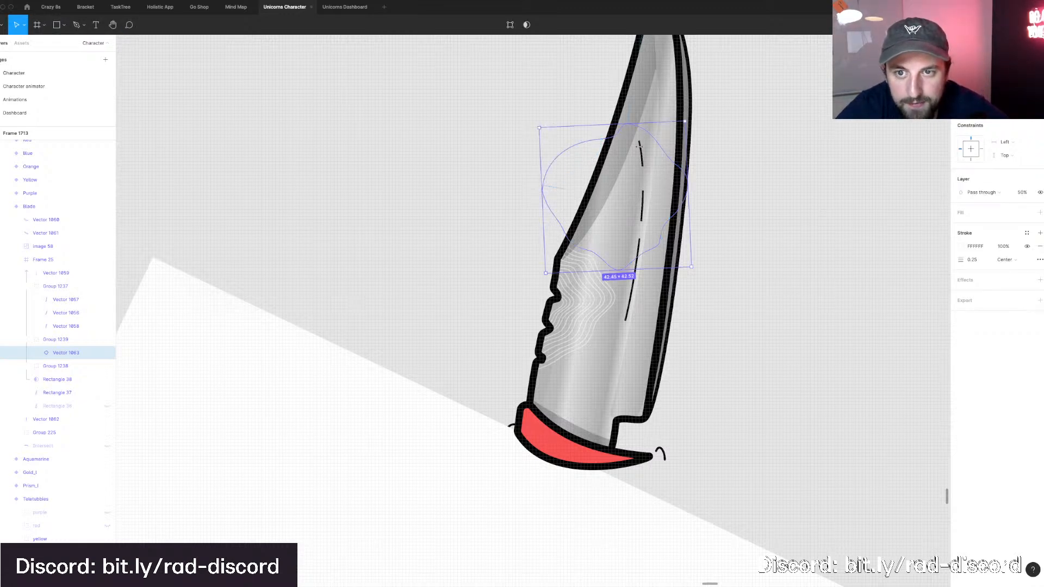
key(Escape)
Duplicate the closed contour loop and shrink the copy inside it to about 40 × 37.
click(657, 142)
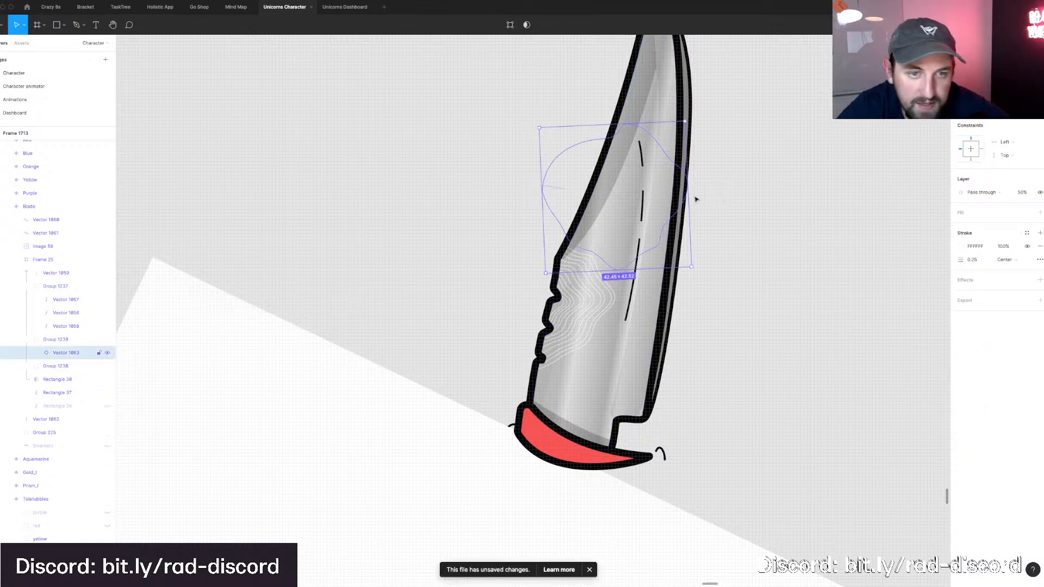
key(ctrl+d)
drag(684, 203, 681, 204)
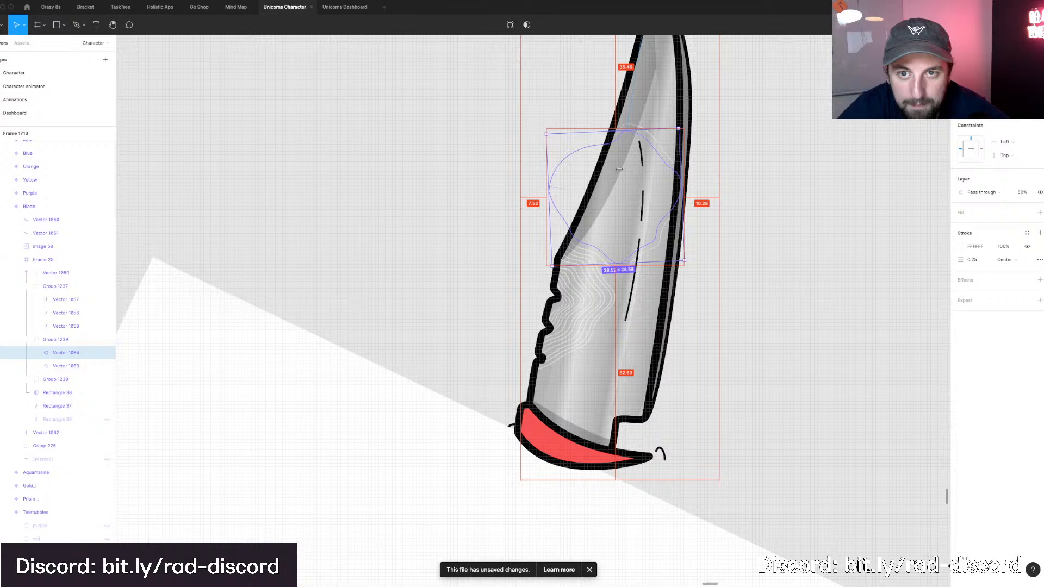
drag(548, 163, 552, 163)
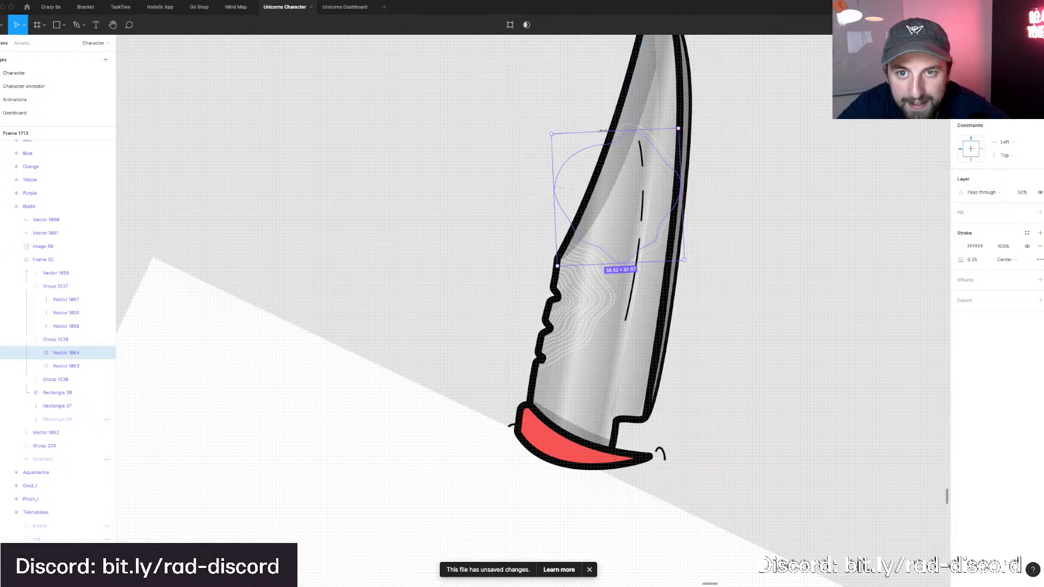
drag(602, 130, 603, 132)
key(super+d)
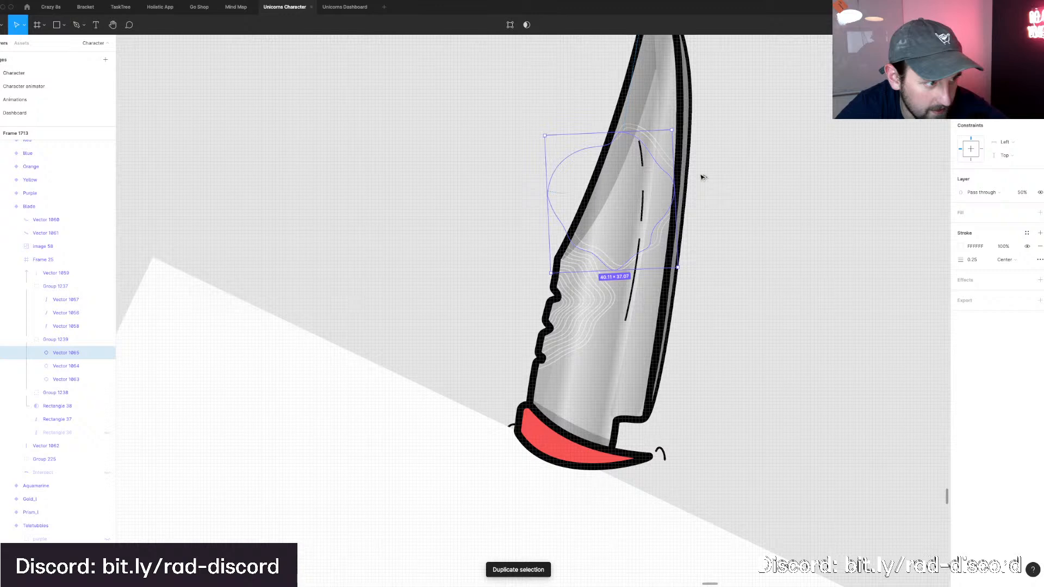
key(super+d)
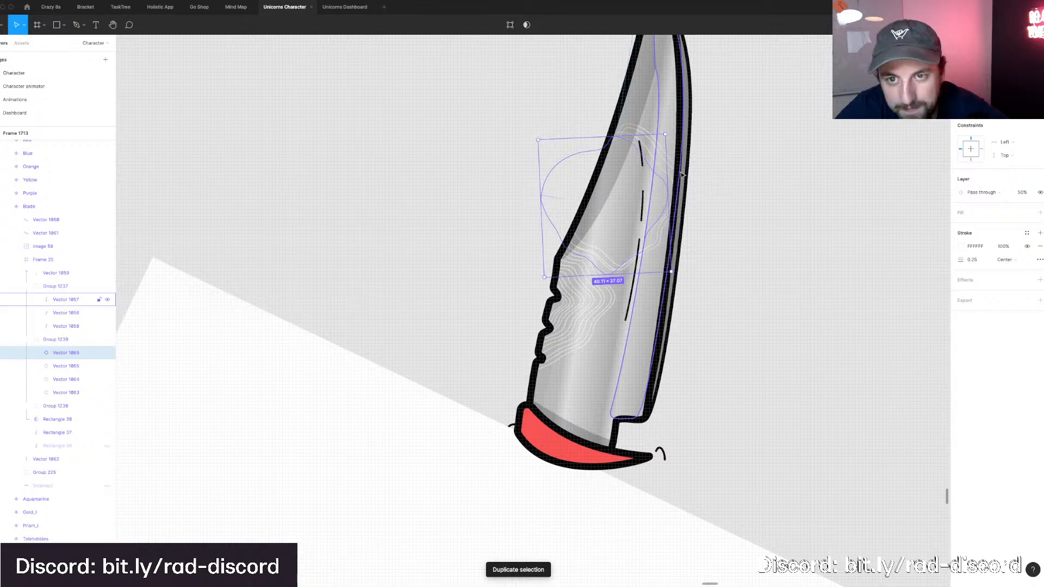
key(super+z)
key(super+z)
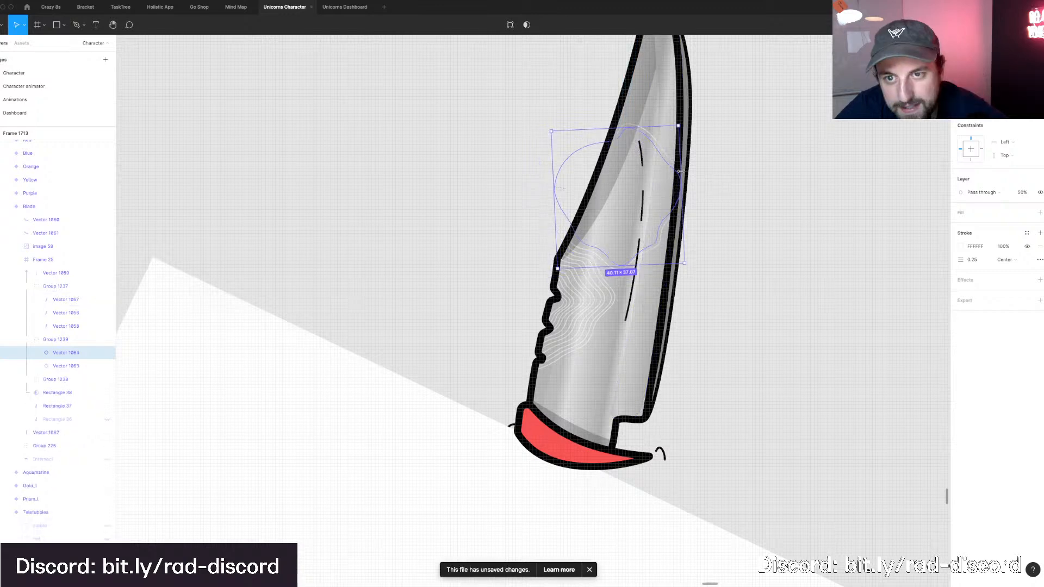
Duplicate the inner contour loop and shrink the copy to about 38 × 34 inside it.
key(super+d)
drag(680, 171, 676, 173)
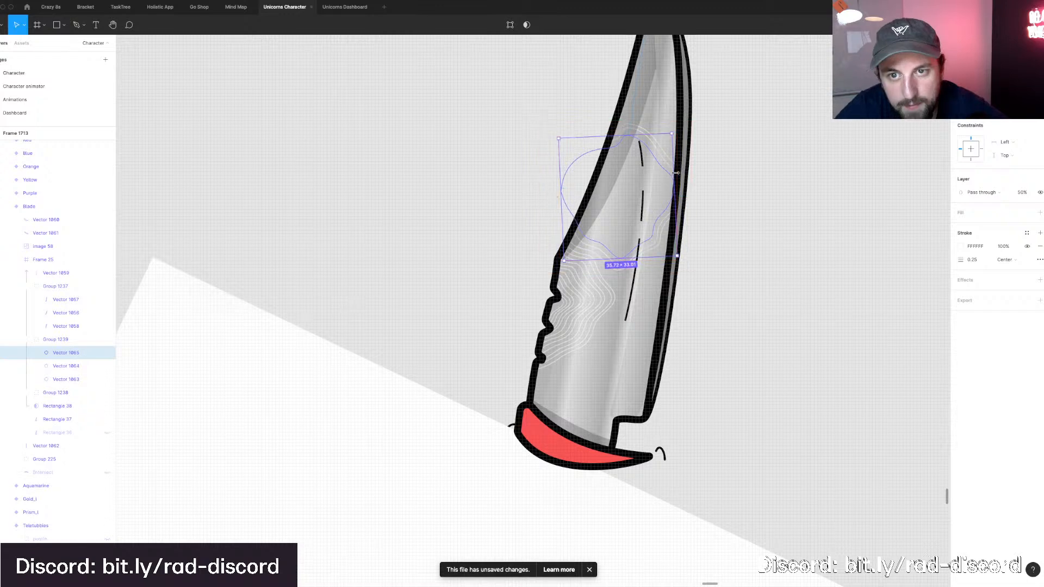
drag(620, 136, 619, 131)
Add a fourth nested loop by duplicating the innermost contour and resizing the copy to about 36 × 31.
key(super+d)
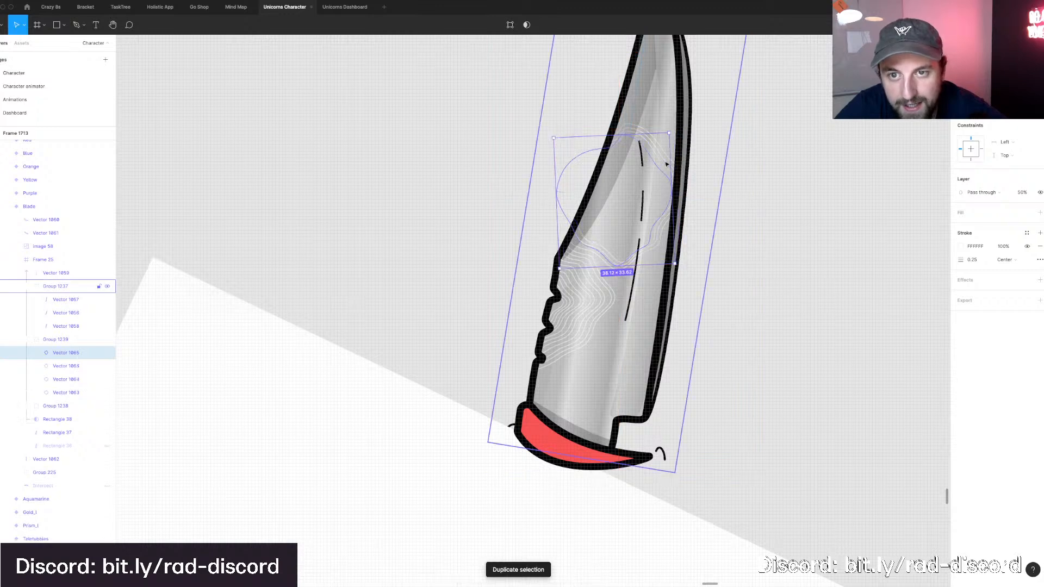
key(super+d)
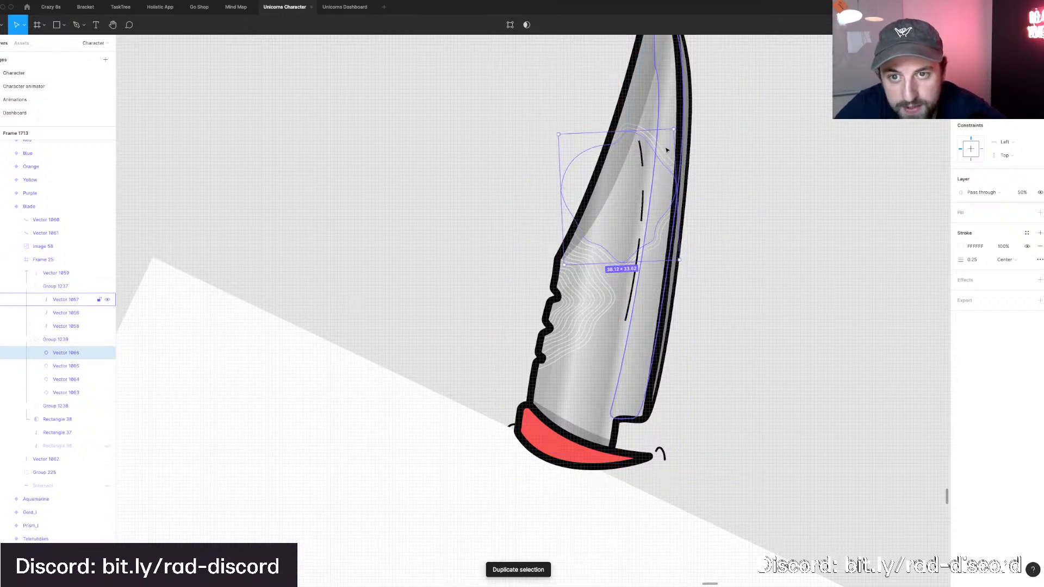
key(alt)
drag(668, 134, 667, 135)
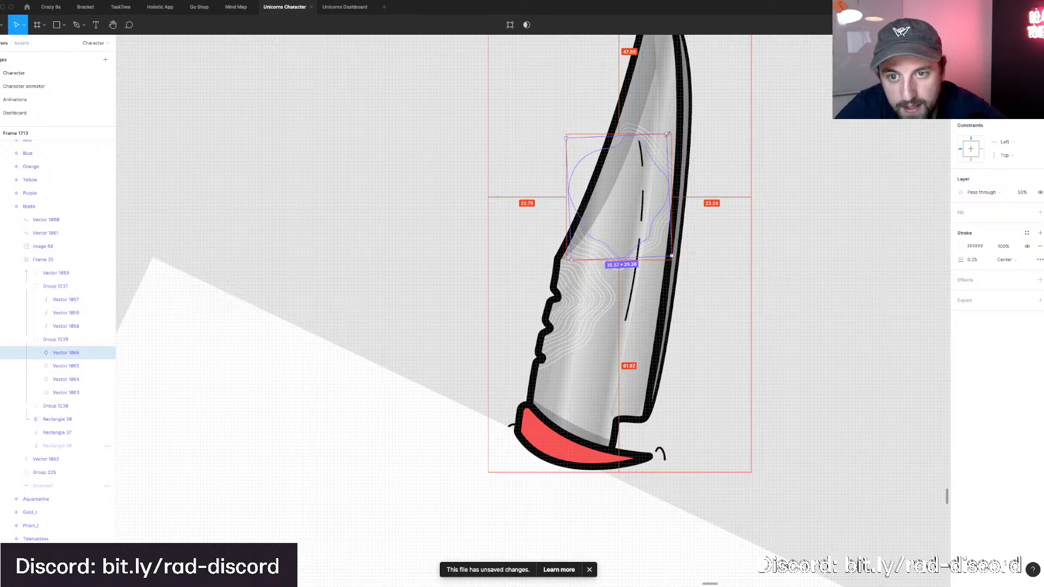
drag(673, 188, 673, 188)
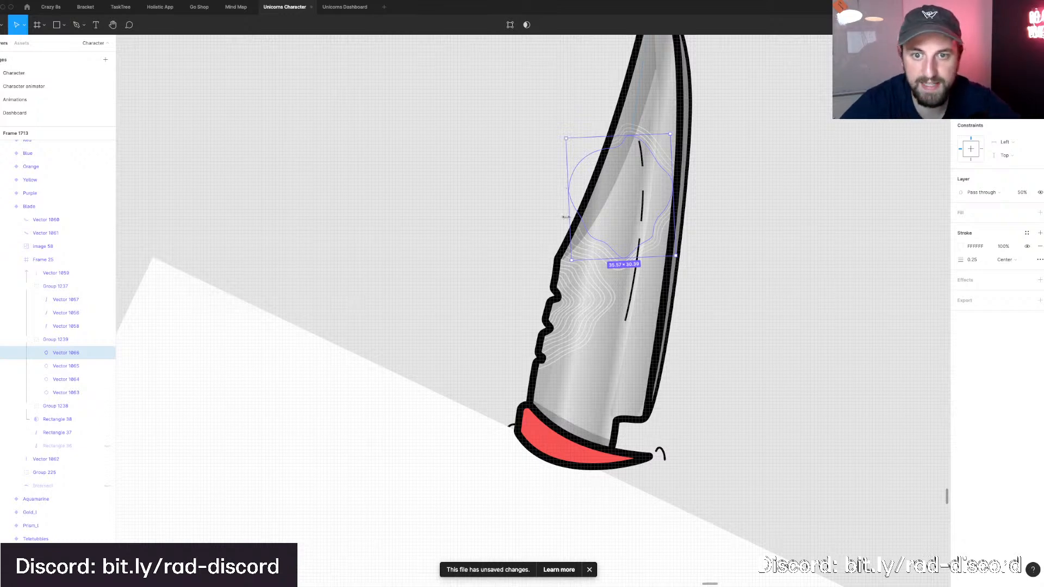
drag(565, 217, 563, 217)
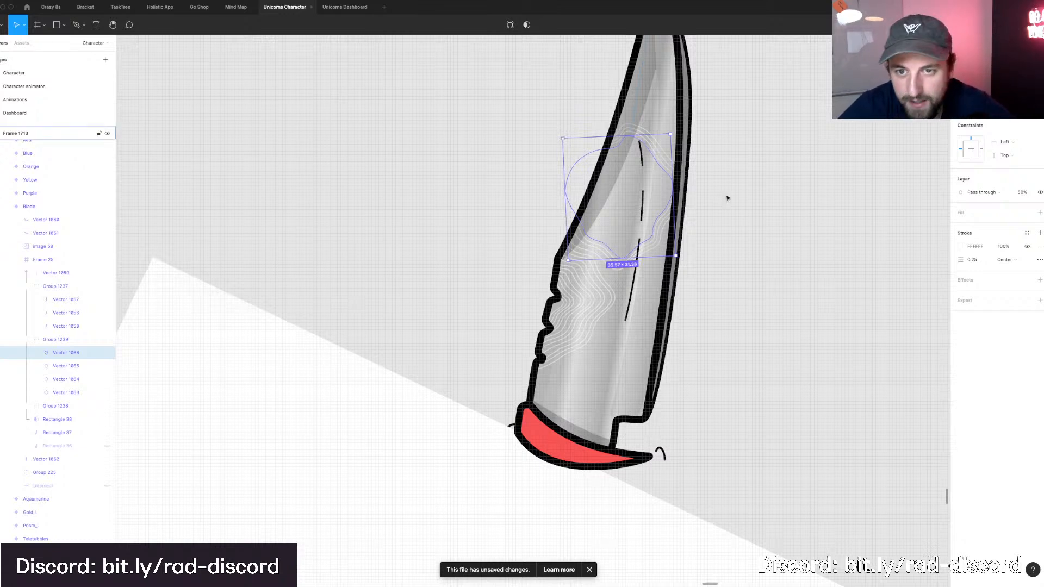
Duplicate the fourth contour loop in place and shrink the copy around its centre to about 32 × 28.
key(super+d)
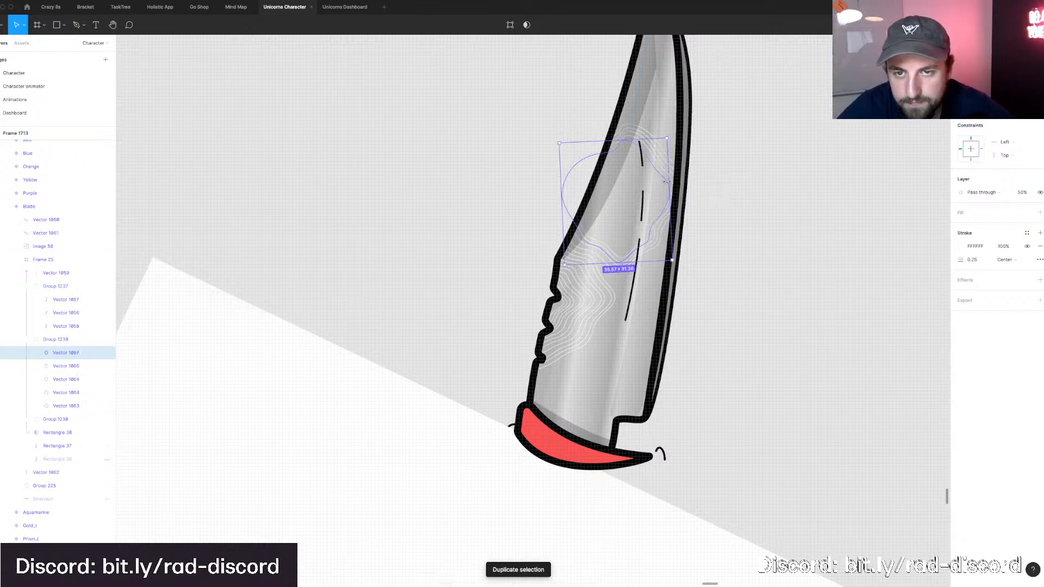
key(super+z)
key(super+d)
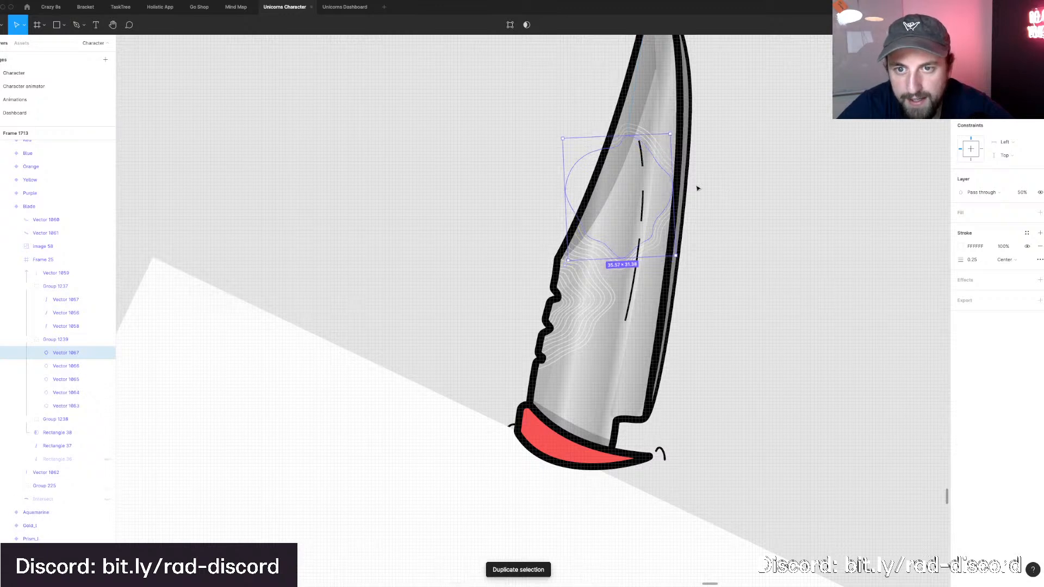
key(alt)
drag(673, 195, 667, 196)
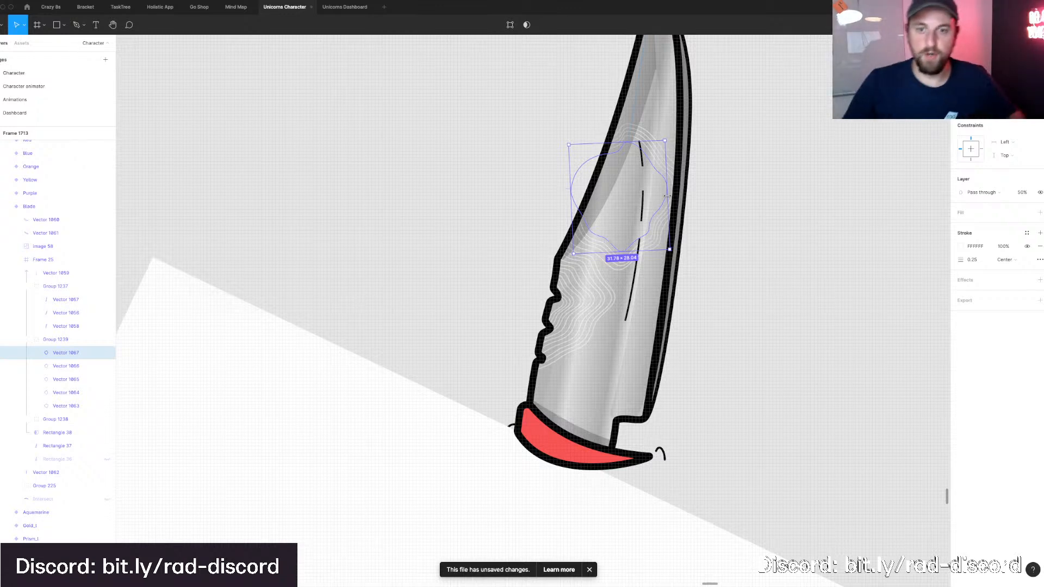
Create a sixth nested contour from a copy of the innermost loop, reduced to about 28 × 24.
scroll(745, 216, up, 1)
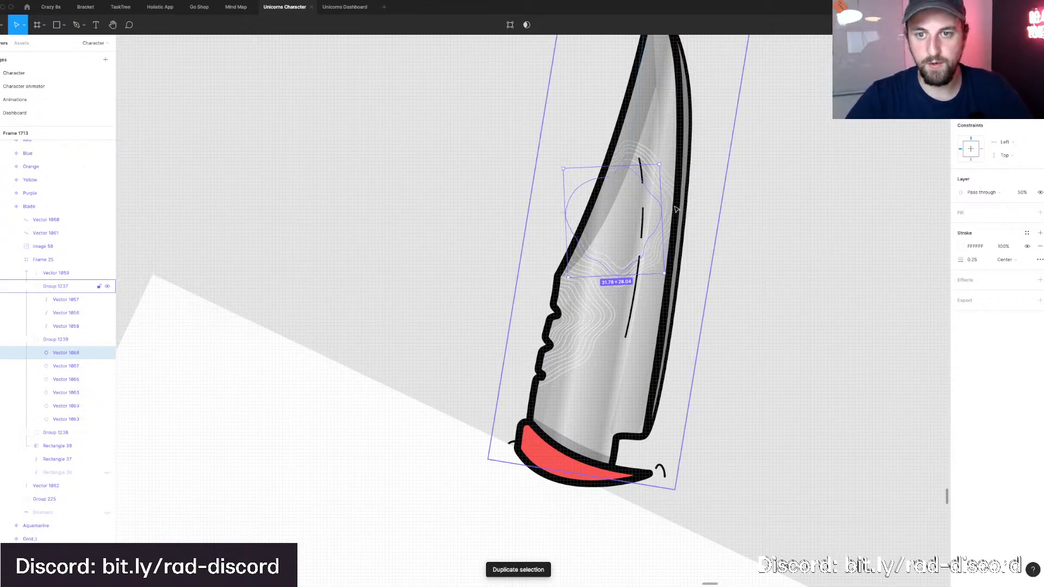
key(super+d)
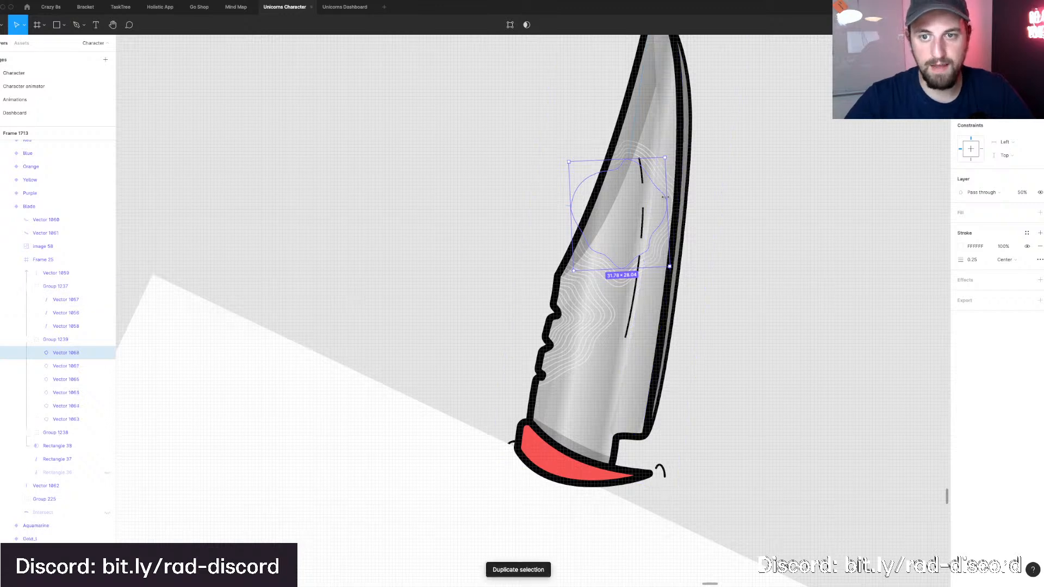
drag(662, 198, 662, 202)
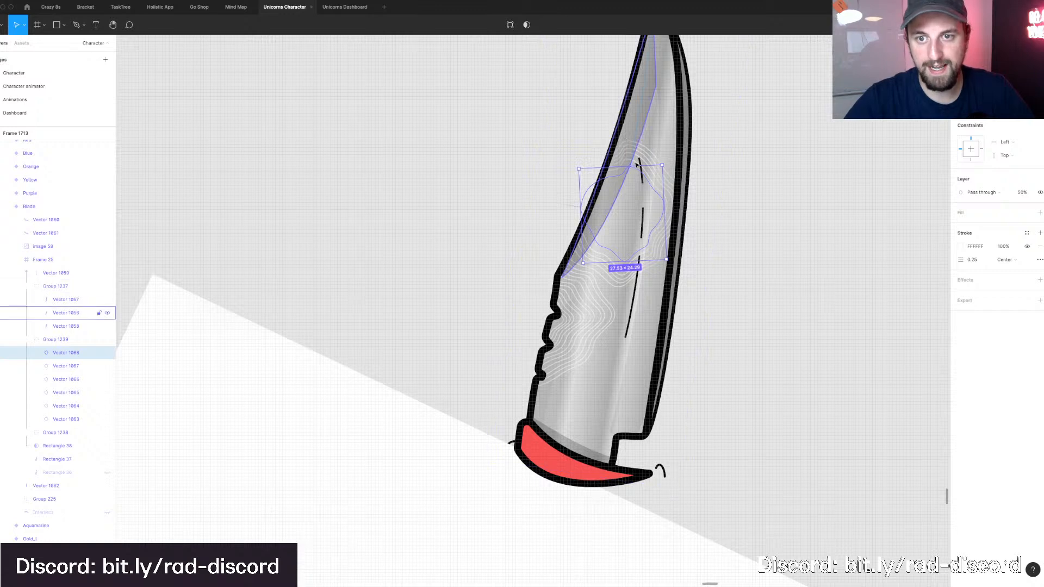
shift+click(637, 164)
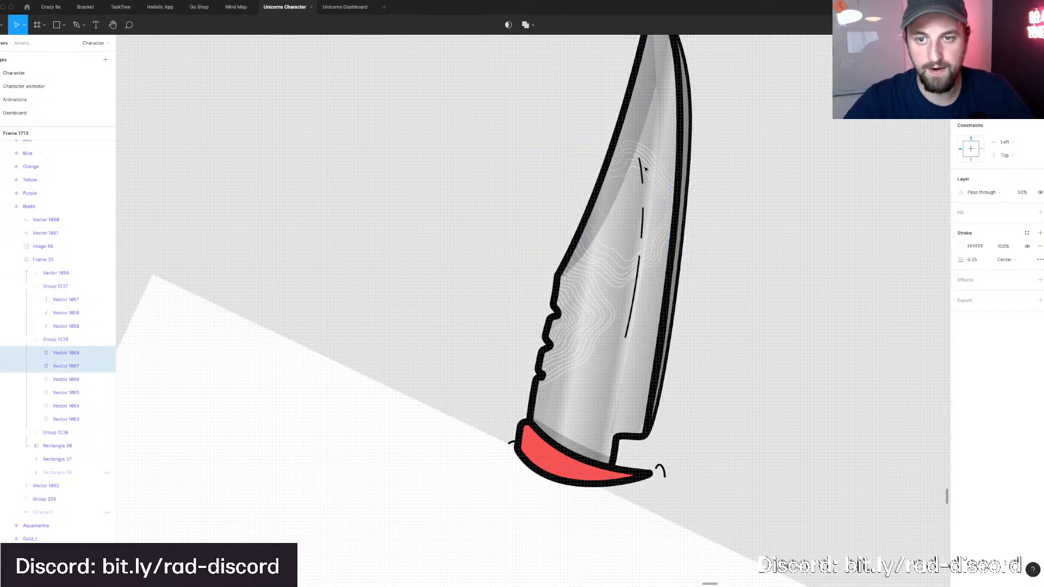
key(Escape)
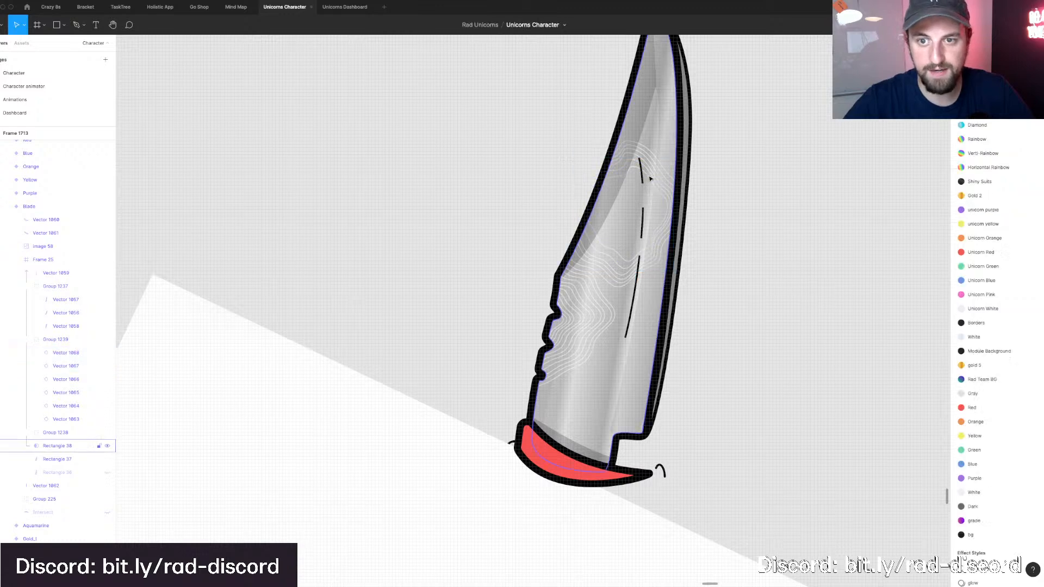
Add a seventh nested contour by duplicating the innermost loop and shrinking the copy around its centre to about 23 × 20.
click(673, 206)
key(super+d)
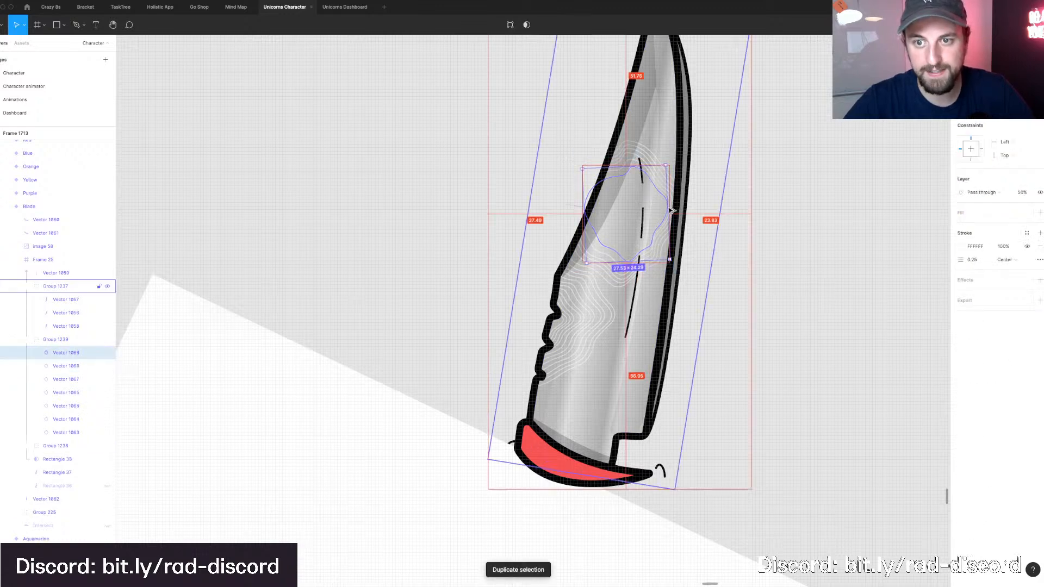
drag(662, 206, 662, 211)
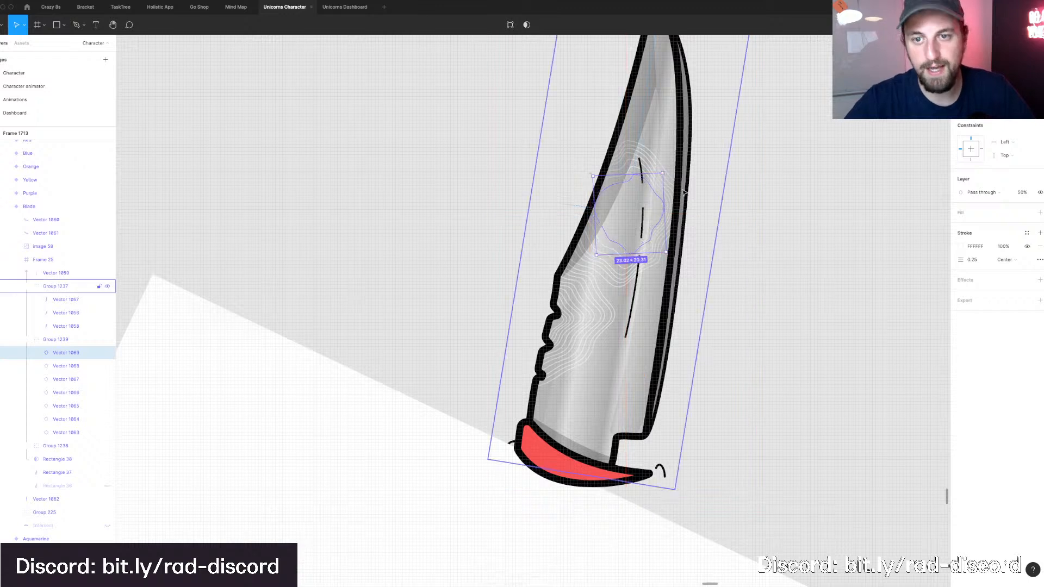
Duplicate the seventh contour loop in place and reduce the copy to about 19 × 17 for an eighth ring.
key(super+d)
key(Down)
key(Down)
key(Down)
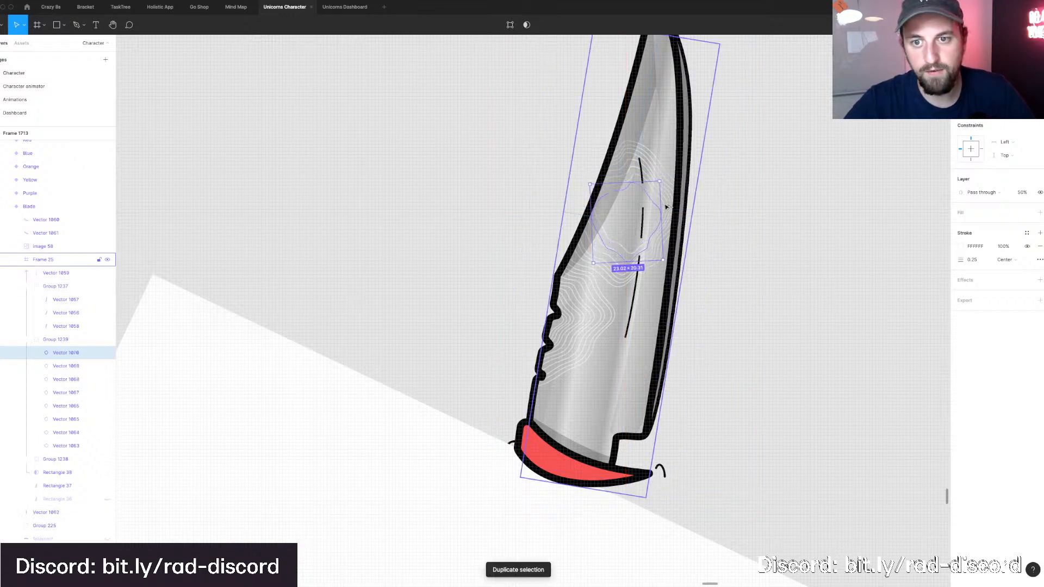
key(super+z)
key(super+d)
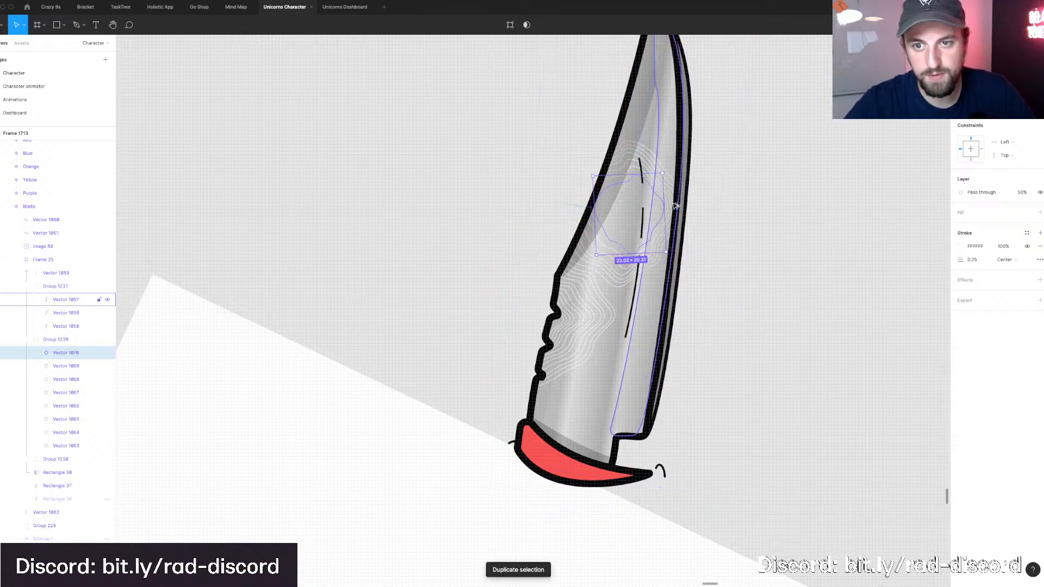
drag(665, 210, 658, 212)
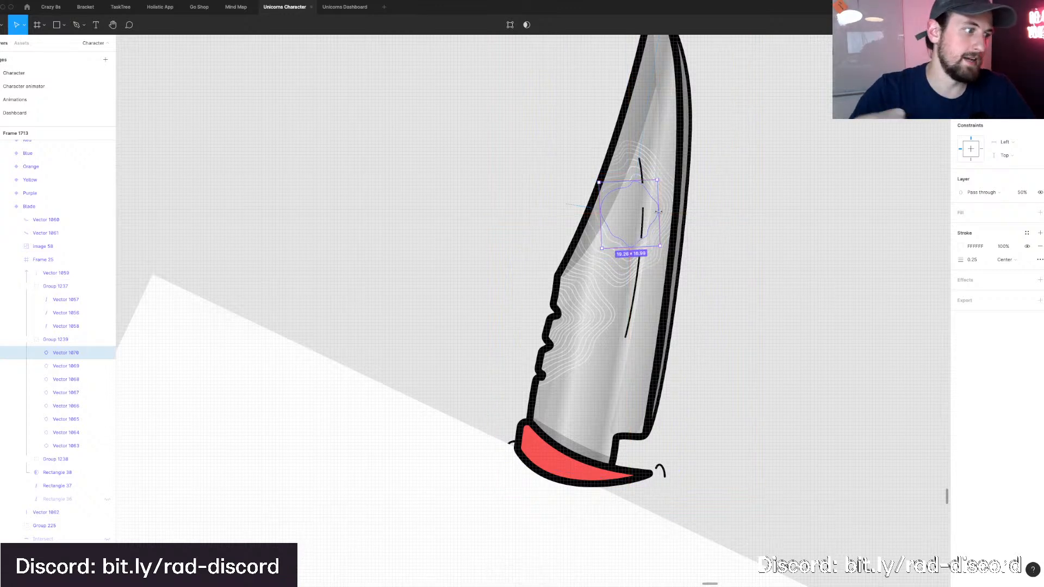
Rotate the eighth loop slightly, then build a ninth ring from a copy shrunk to about 16 × 14 and turned a little.
key(super+d)
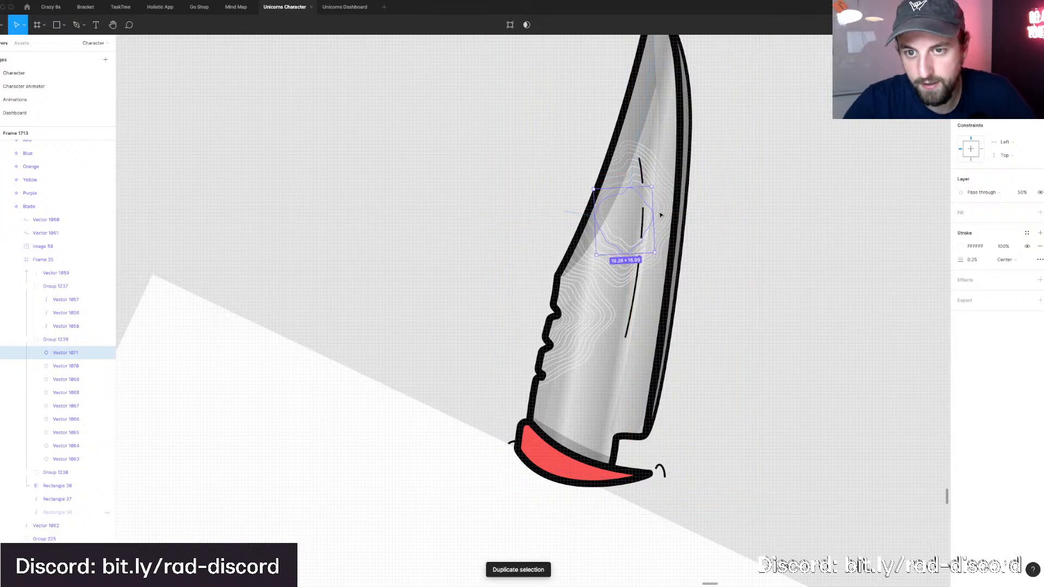
key(super+z)
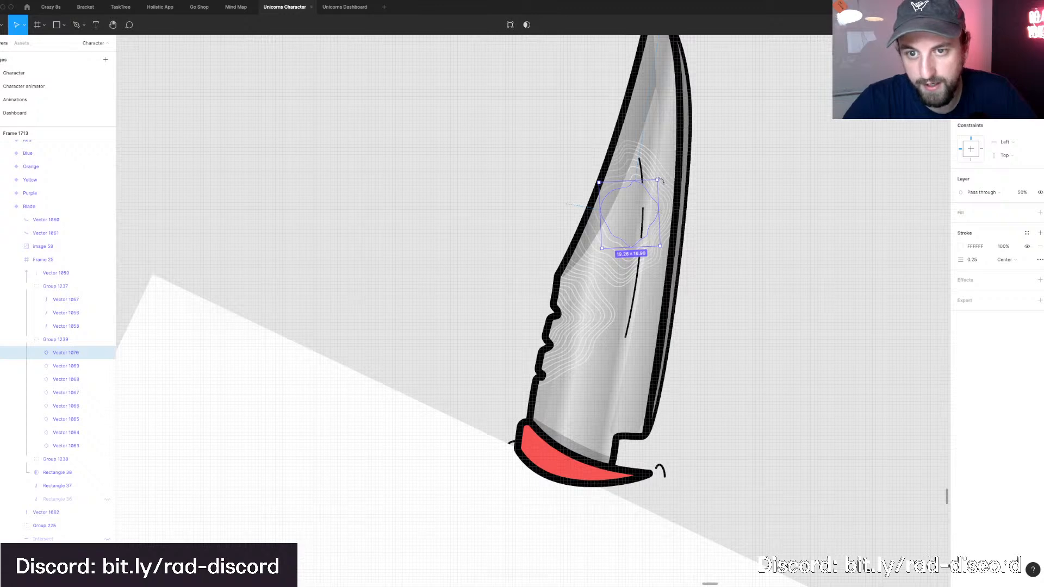
drag(662, 181, 660, 180)
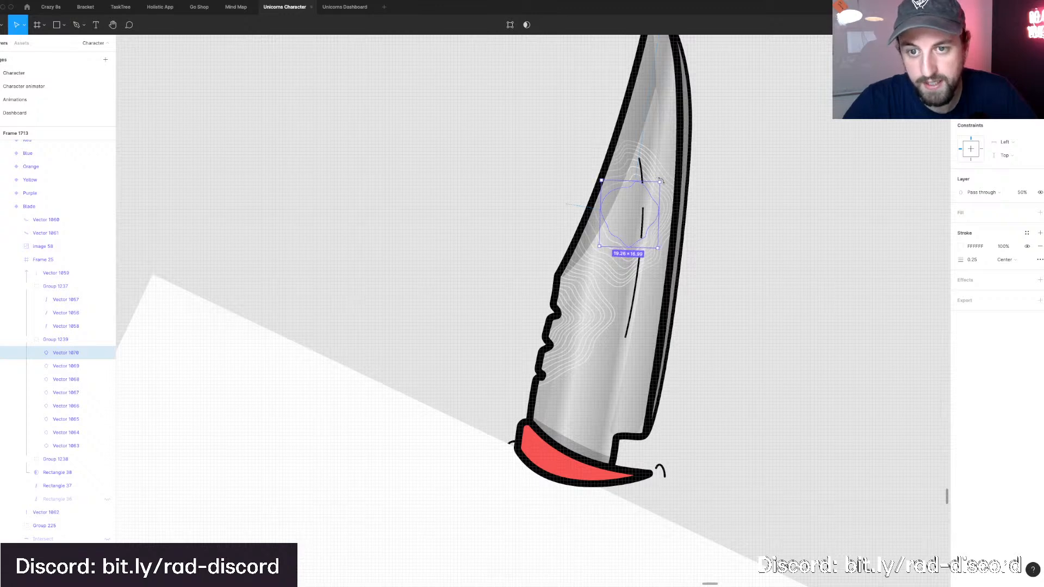
key(super+d)
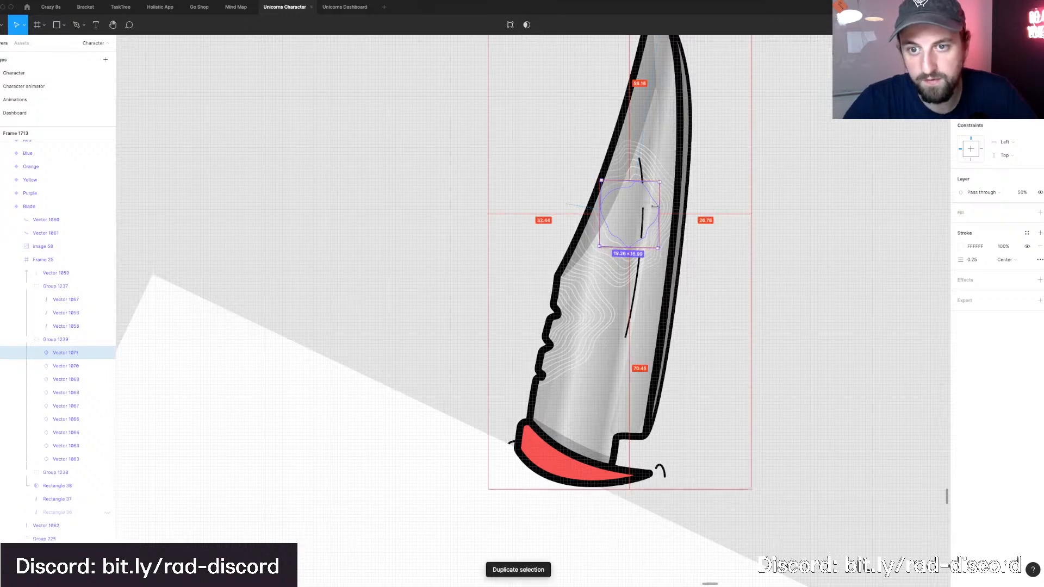
mouse_move(659, 200)
mouse_down()
mouse_move(653, 205)
mouse_move(659, 190)
mouse_up()
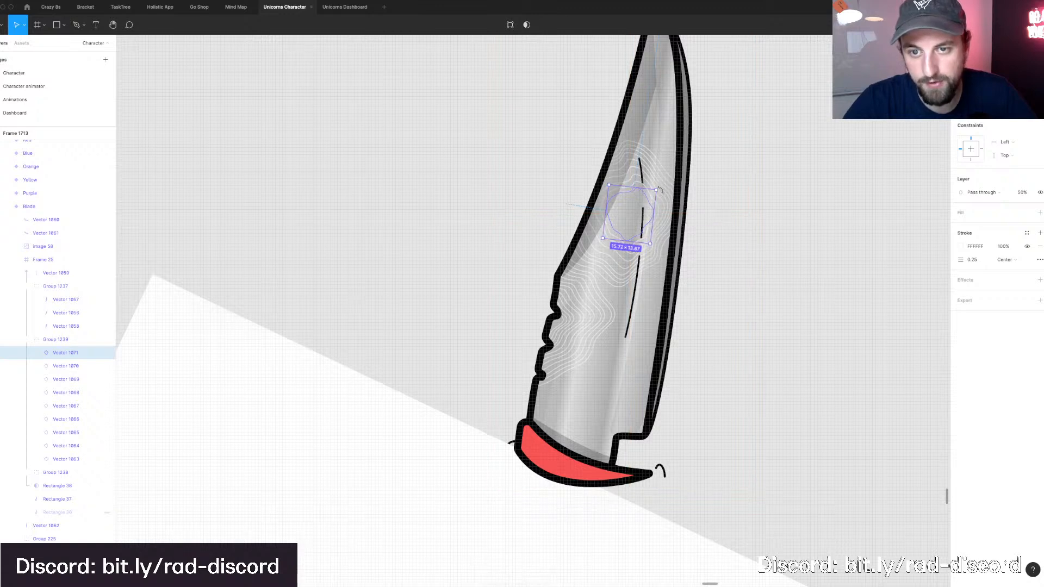
Create a tenth ring by duplicating the ninth loop, shrinking the copy to about 13 × 11 and rotating it slightly.
key(super+d)
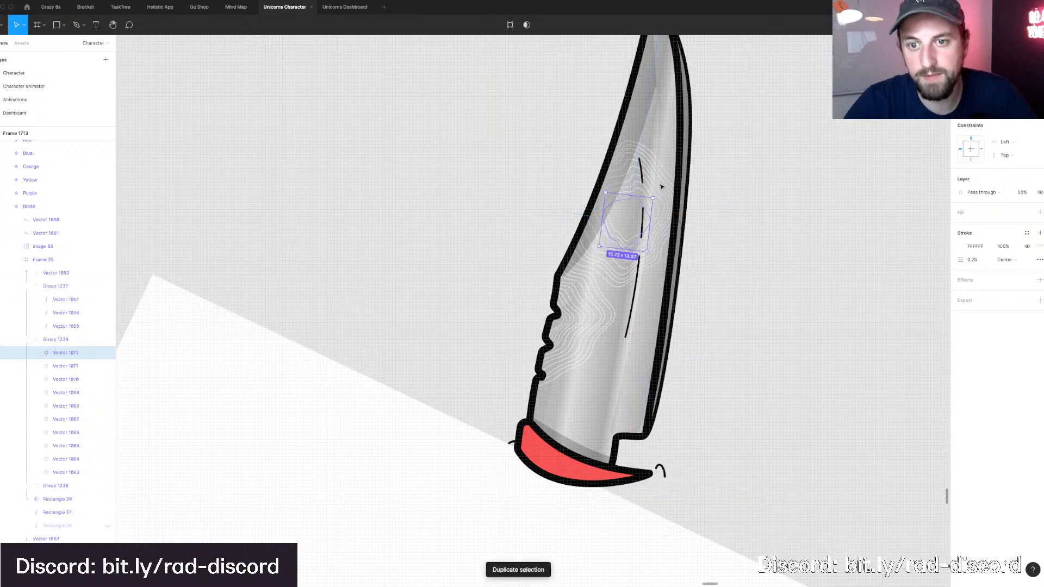
key(super+d)
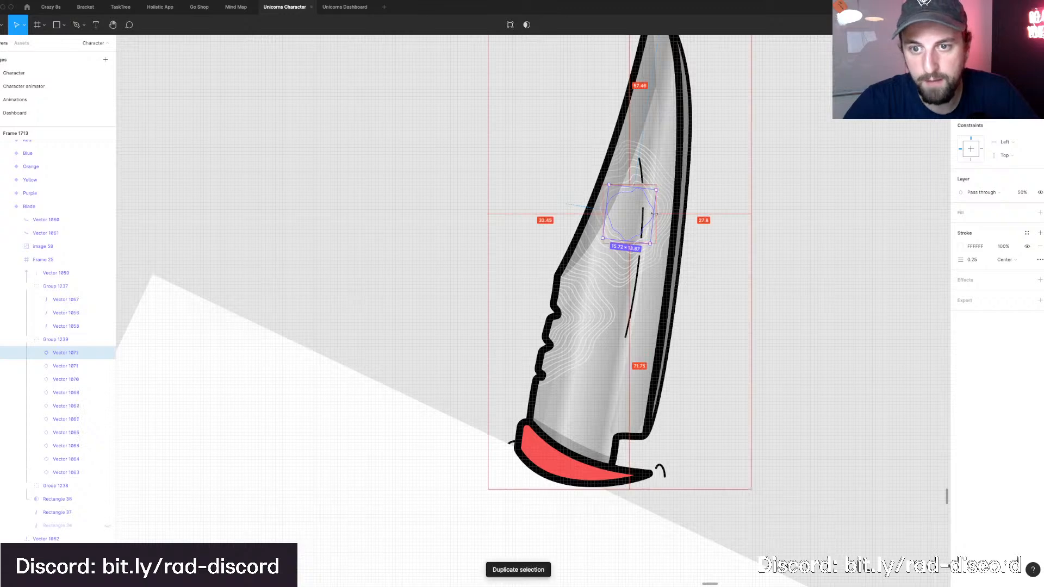
mouse_move(650, 213)
mouse_down()
mouse_move(651, 191)
mouse_move(656, 198)
mouse_up()
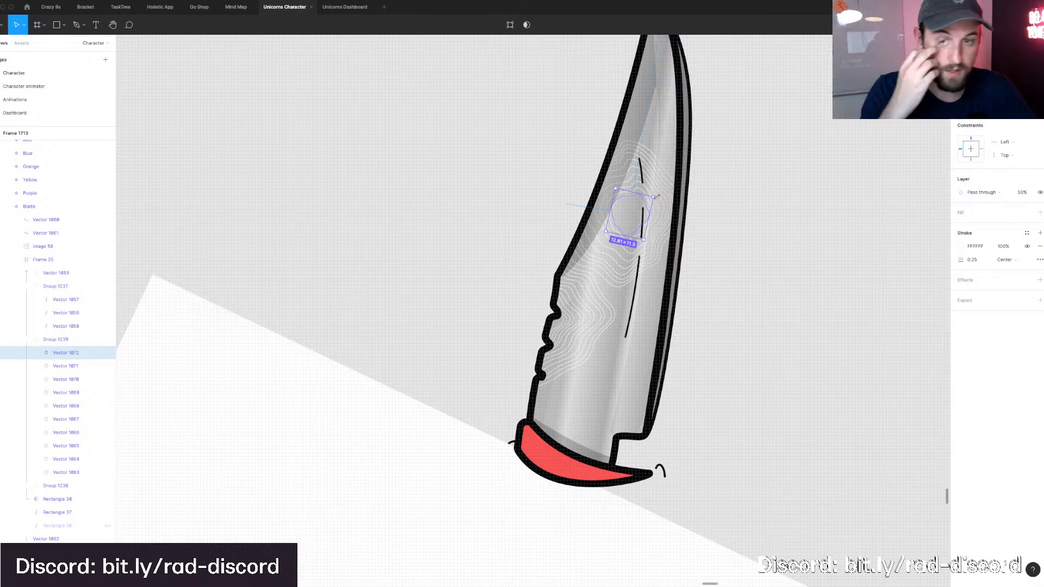
Nest an eleventh ring inside the tenth from a duplicate reduced to about 9 × 8 and rotated slightly.
scroll(723, 234, down, 6)
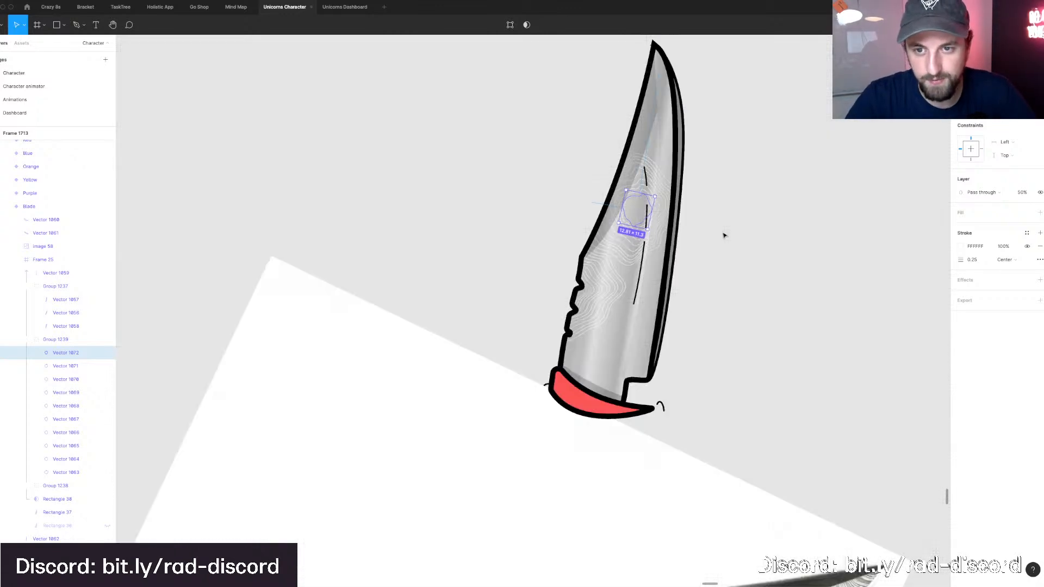
scroll(672, 185, up, 8)
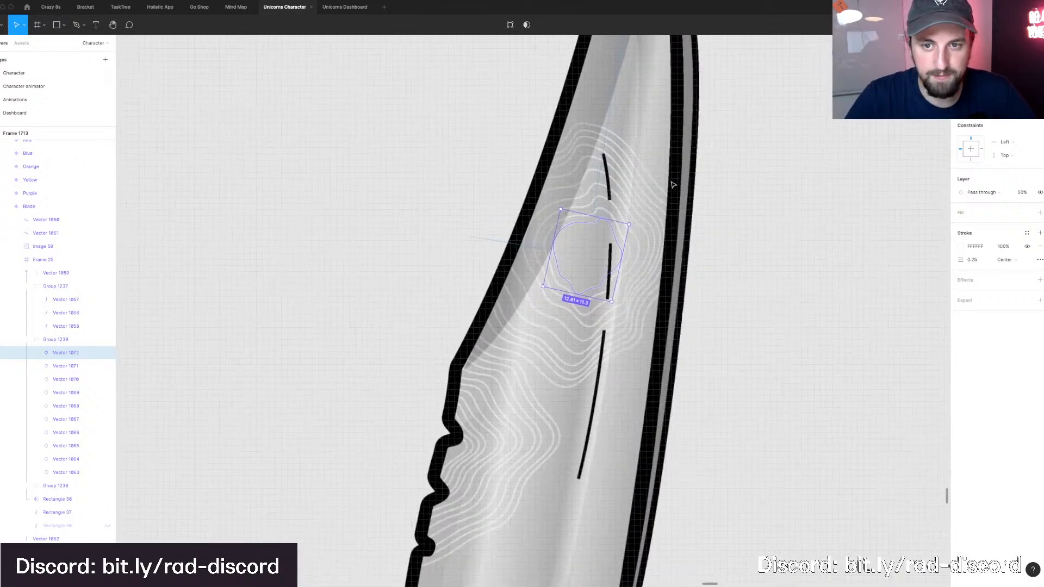
key(ctrl+d)
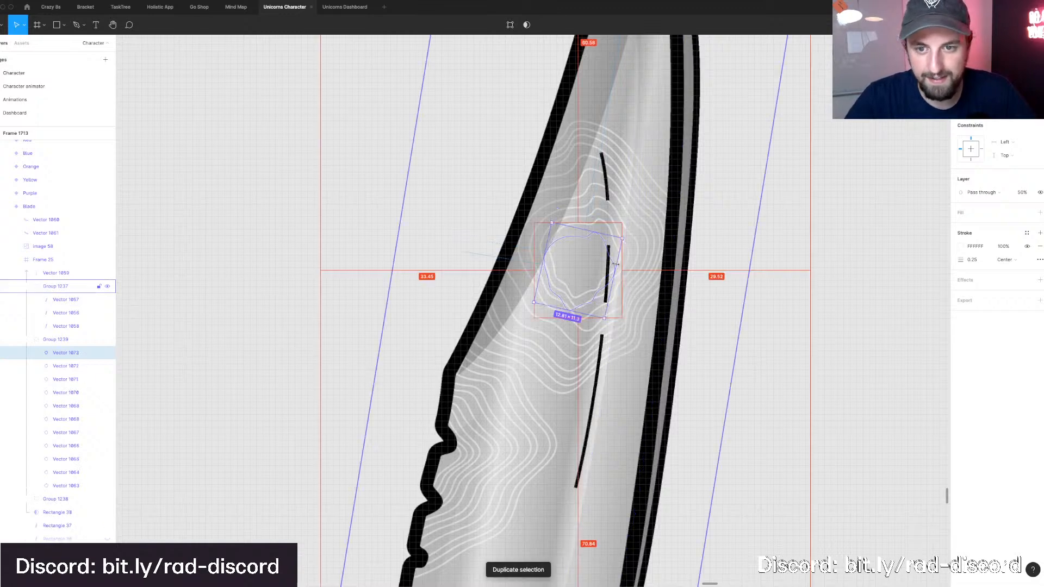
key(super+d)
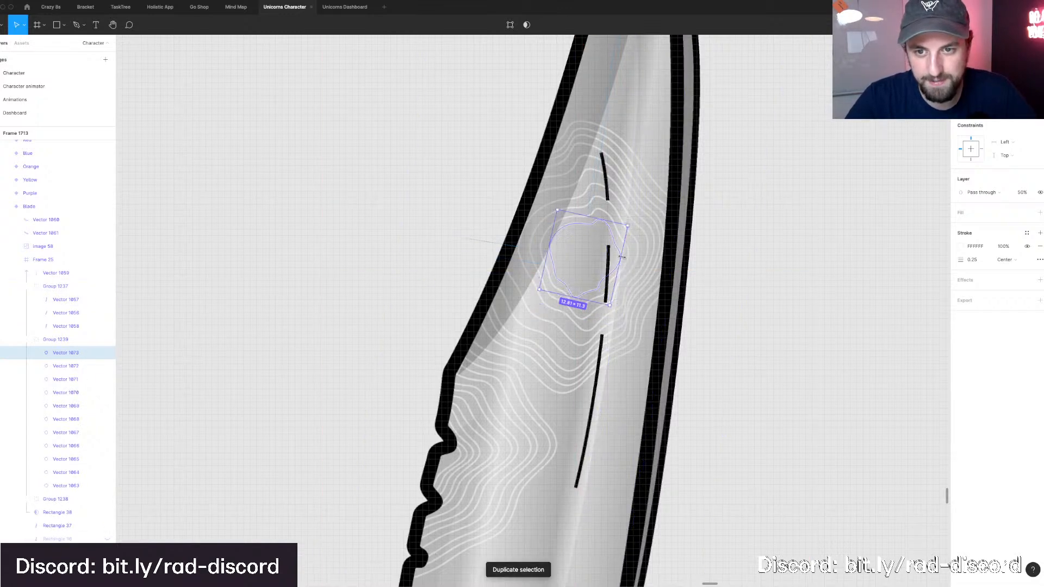
mouse_move(618, 256)
mouse_down()
mouse_move(605, 252)
mouse_move(627, 240)
mouse_up()
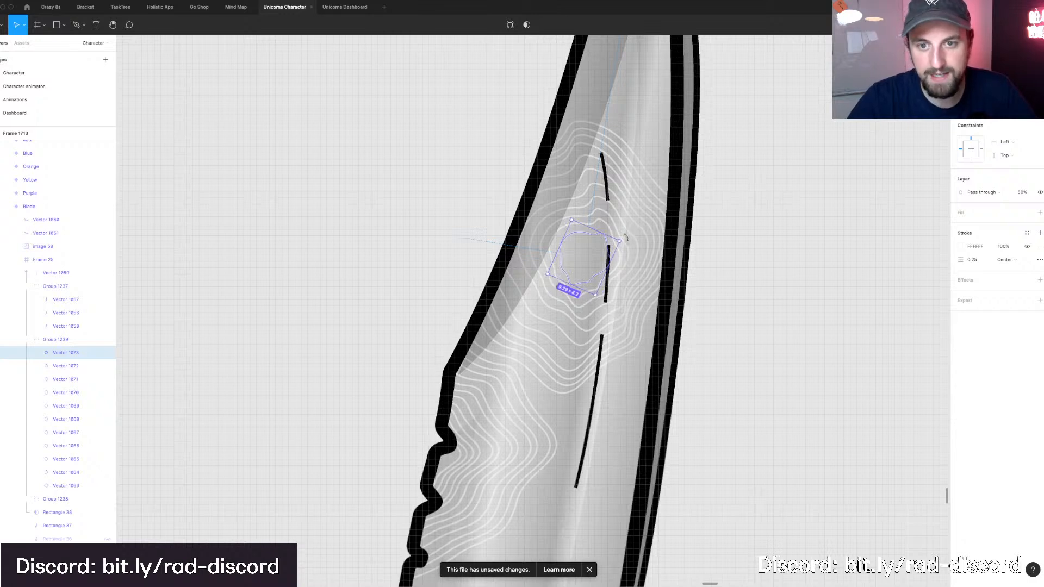
Fill the centre with two more duplicated loops, one about 6 × 5 and a smaller one inside it, and deselect.
key(super+d)
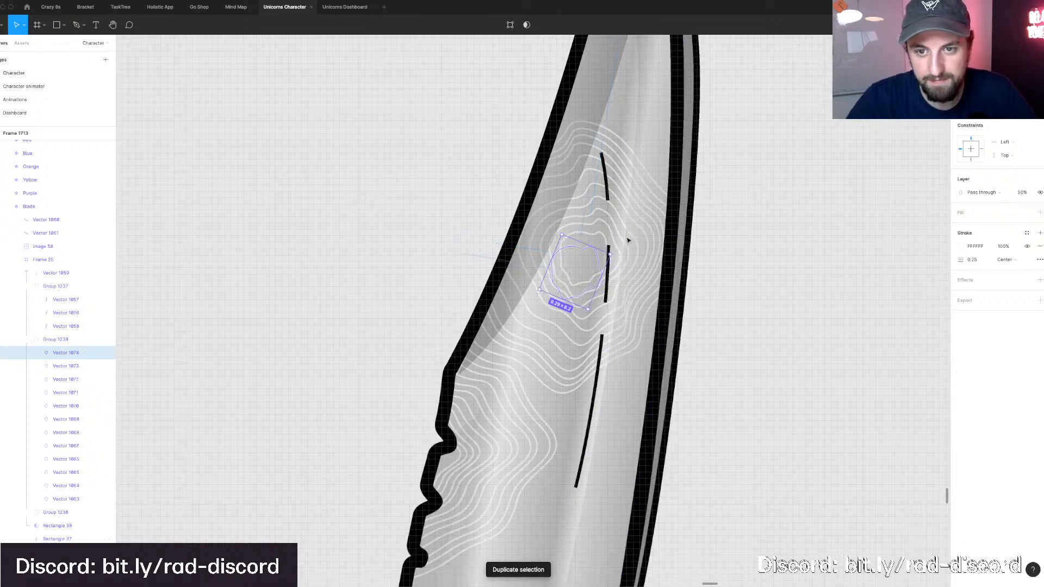
mouse_move(605, 273)
mouse_down()
mouse_move(614, 258)
mouse_move(602, 255)
mouse_up()
key(super+d)
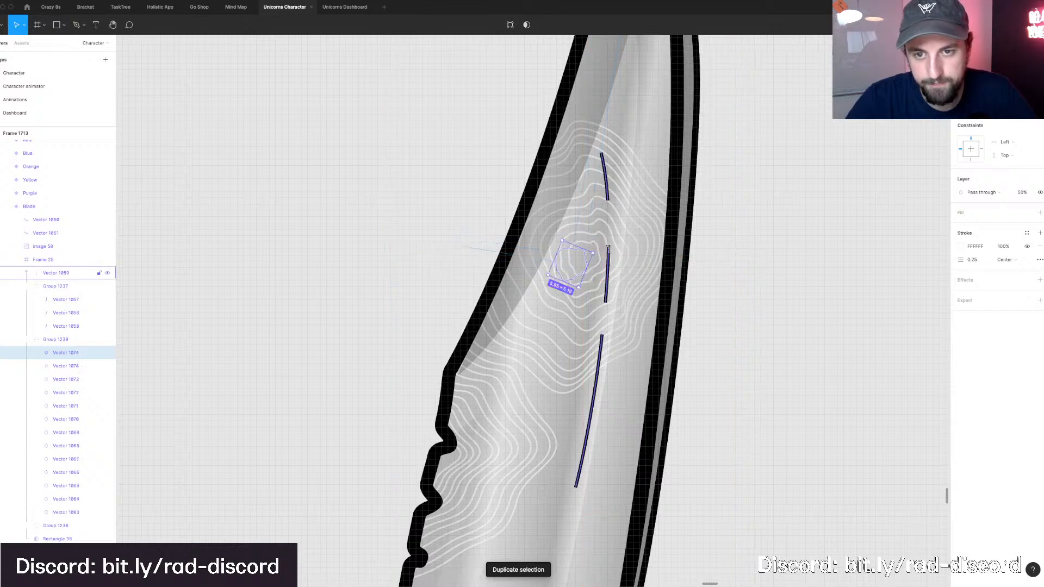
key(super+z)
key(super+d)
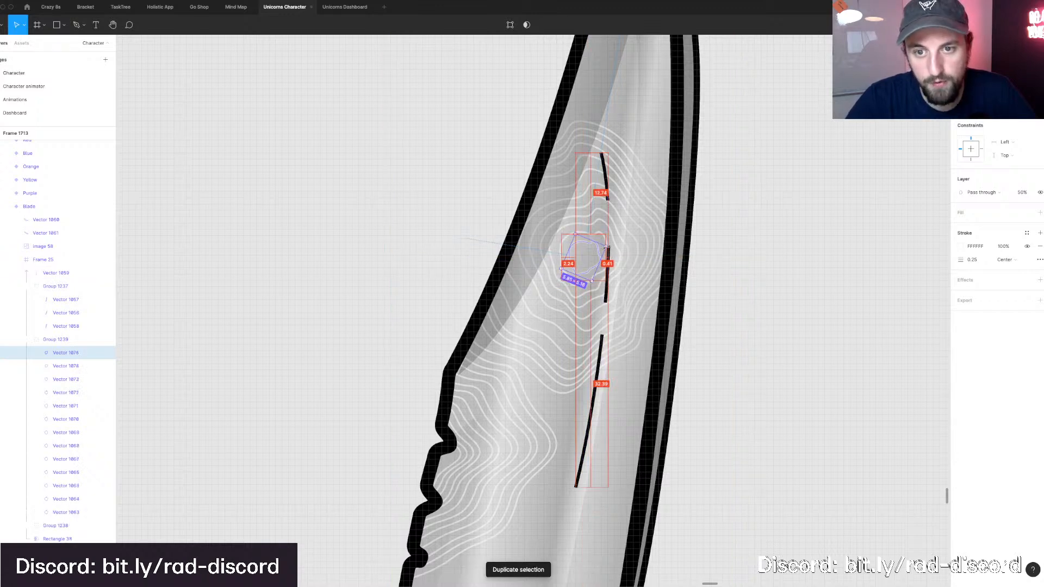
key(super+z)
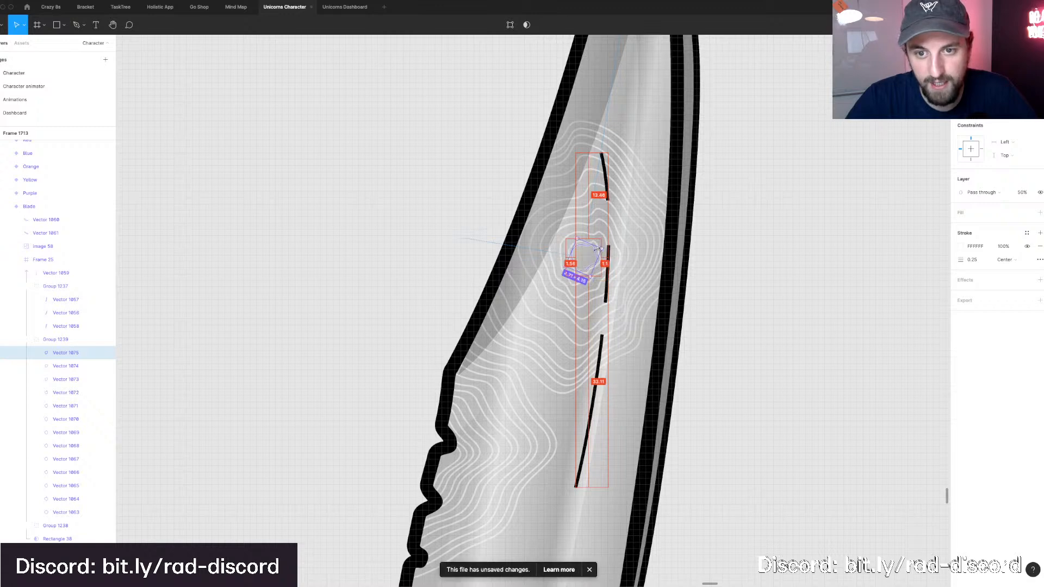
drag(598, 248, 595, 250)
click(704, 242)
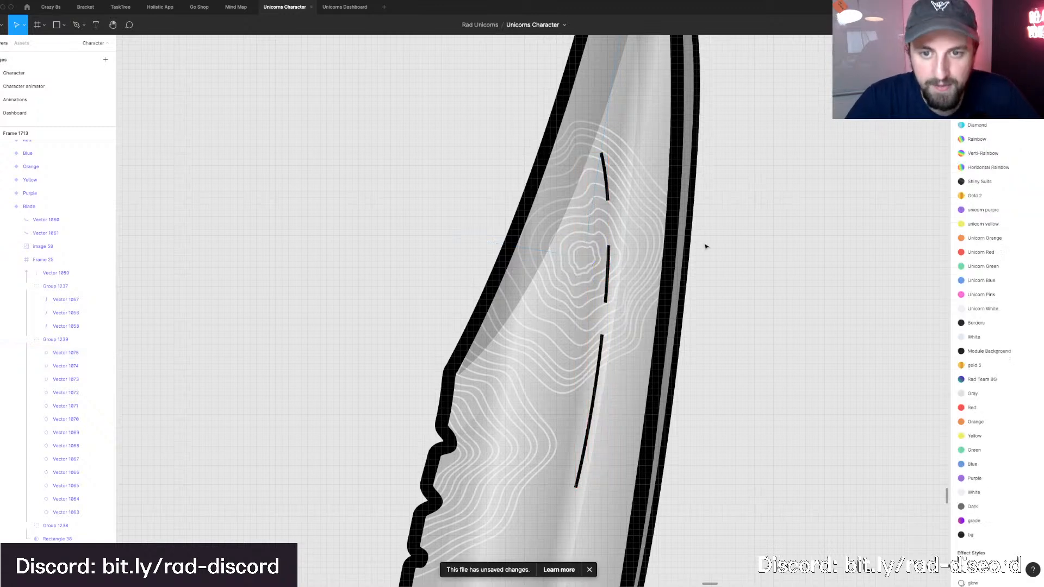
Duplicate the whole group of closed contour loops onto the lower part of the blade.
scroll(705, 246, down, 10)
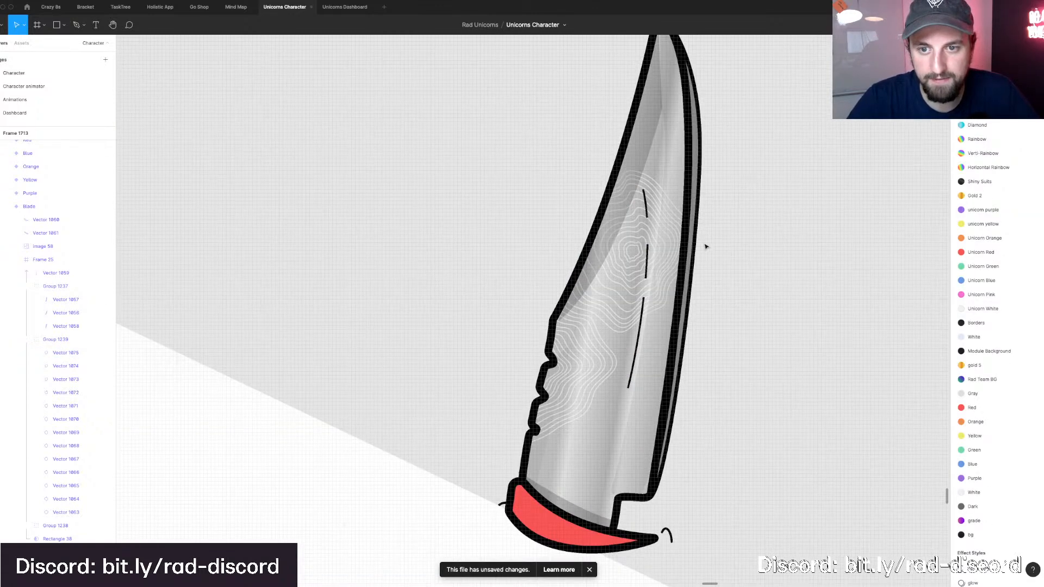
scroll(704, 246, down, 5)
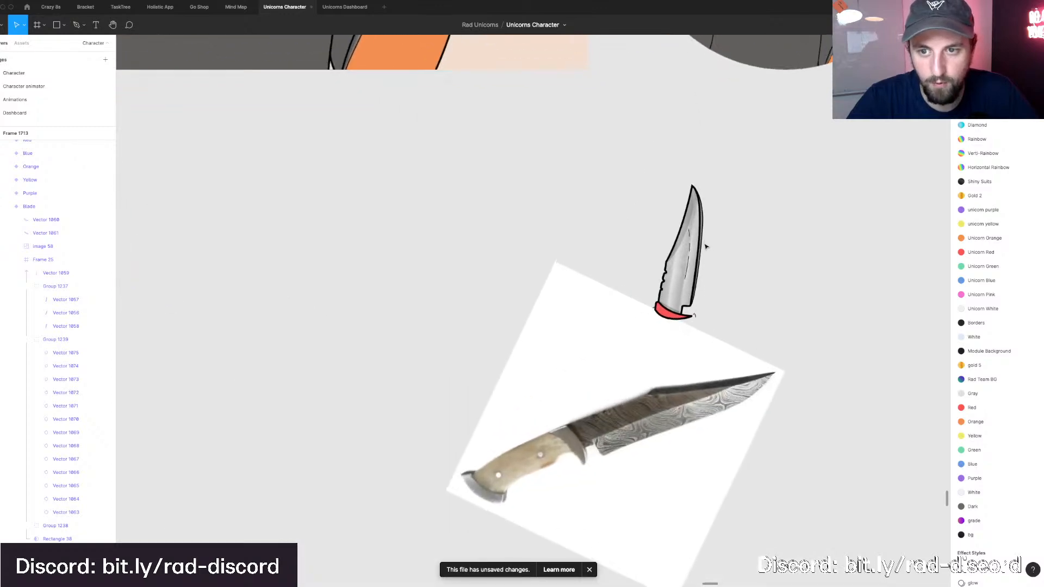
scroll(705, 246, right, 5)
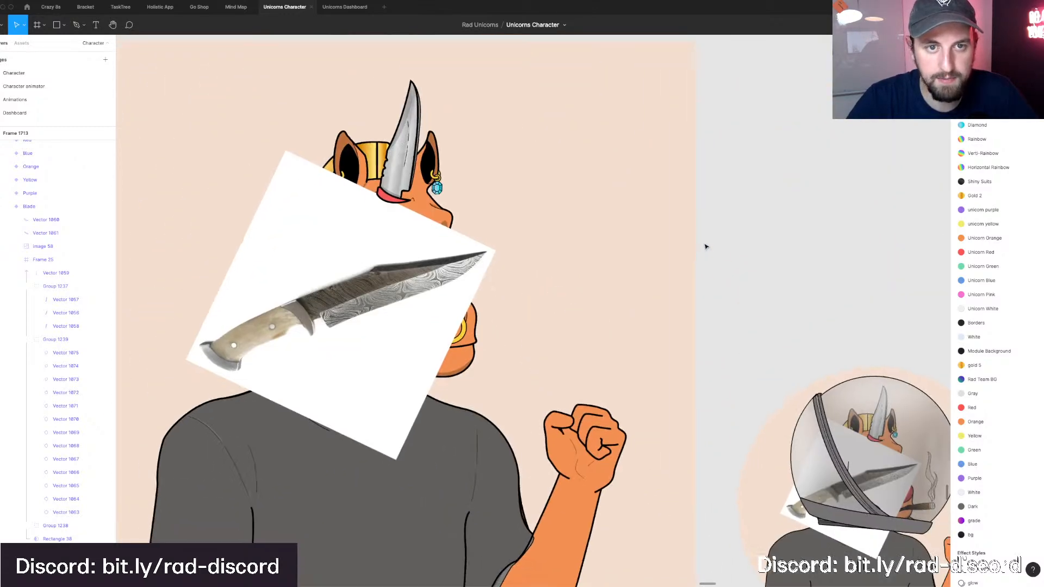
scroll(704, 246, down, 10)
scroll(491, 271, up, 5)
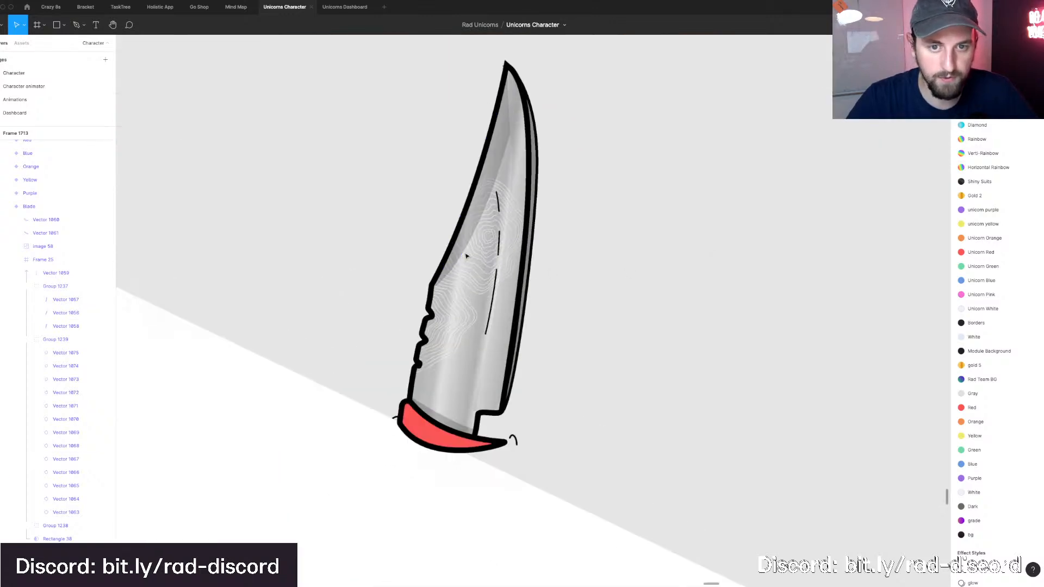
click(494, 248)
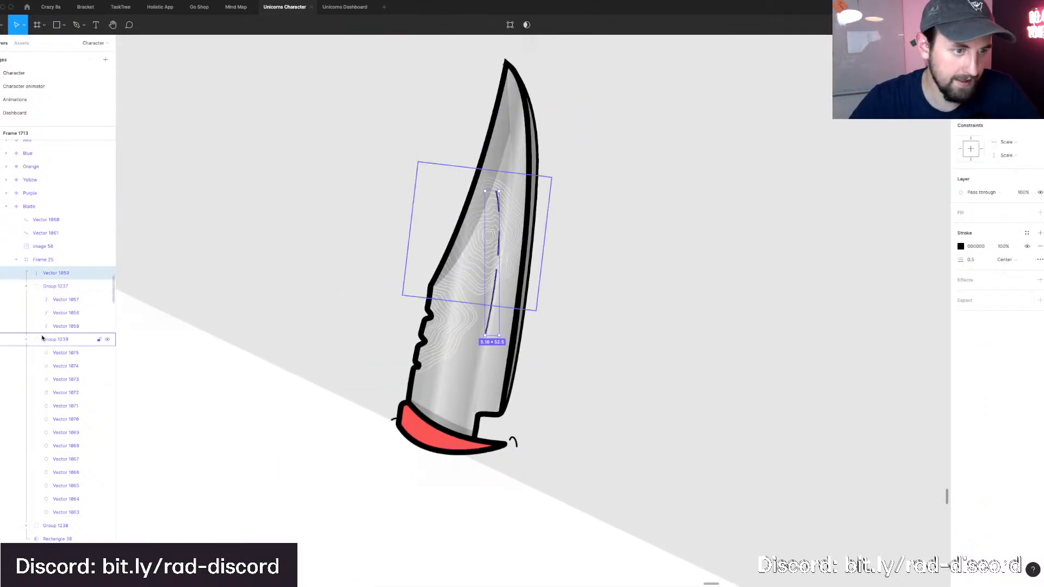
click(41, 339)
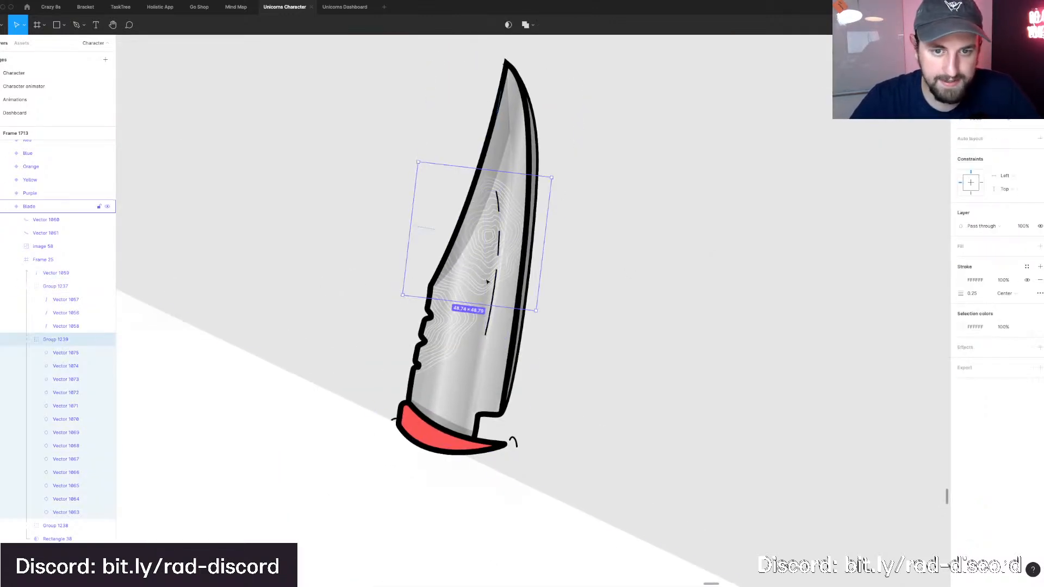
drag(471, 219, 480, 352)
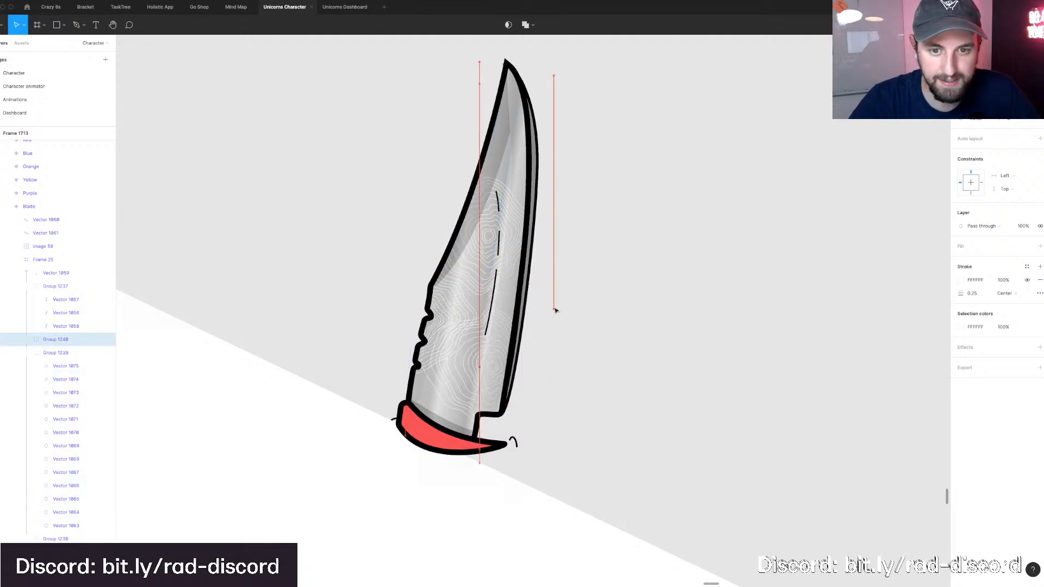
Rotate the copied loop group on the lower blade counter-clockwise so that it sits diagonally.
drag(554, 310, 536, 268)
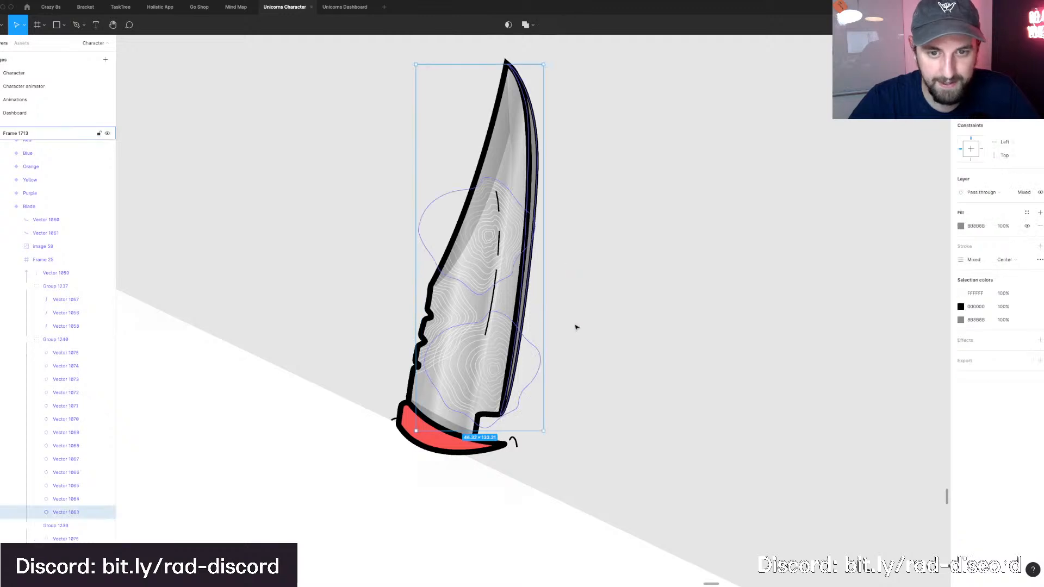
click(562, 312)
drag(562, 311, 500, 271)
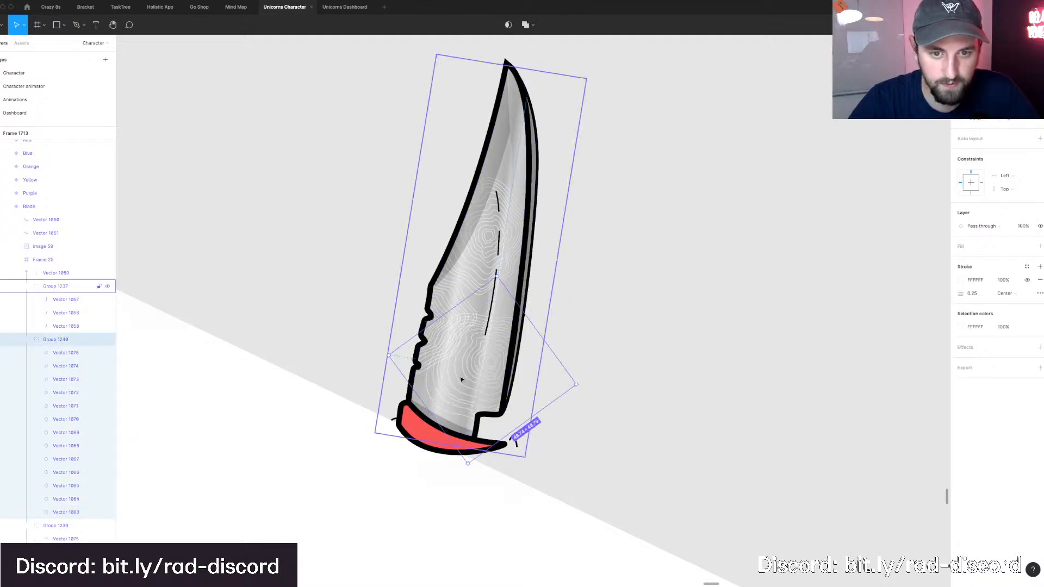
Shift the rotated loop group toward the blade's spine, and place another copy of it lower down near the red collar.
drag(462, 377, 496, 364)
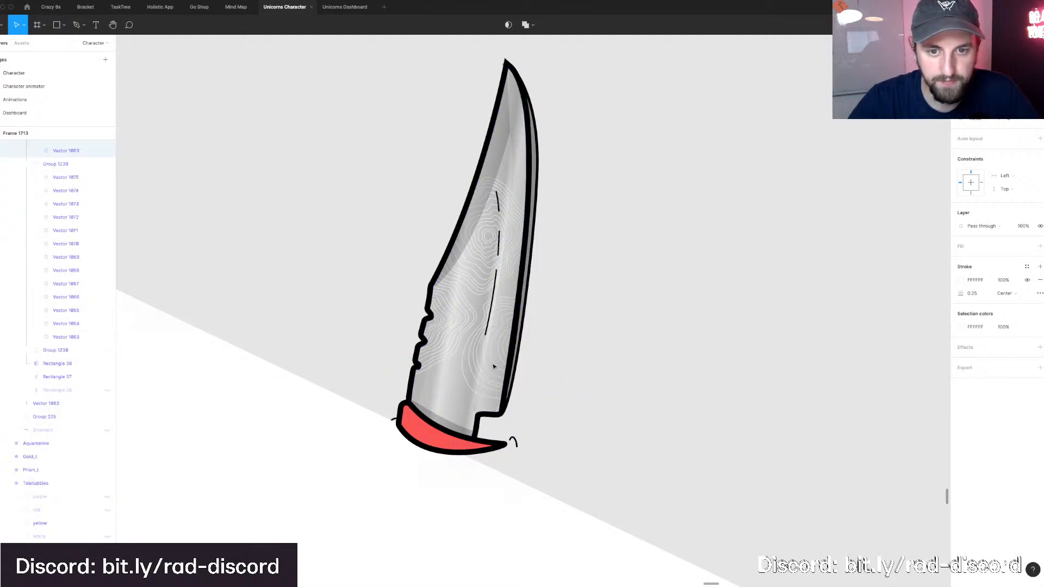
key(Left)
key(Left)
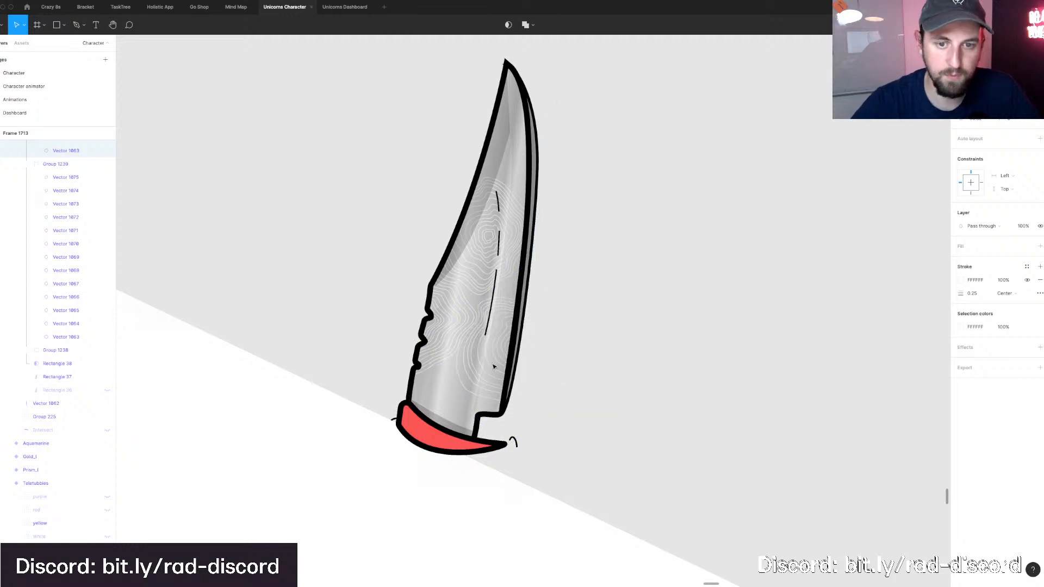
drag(493, 364, 400, 431)
key(alt)
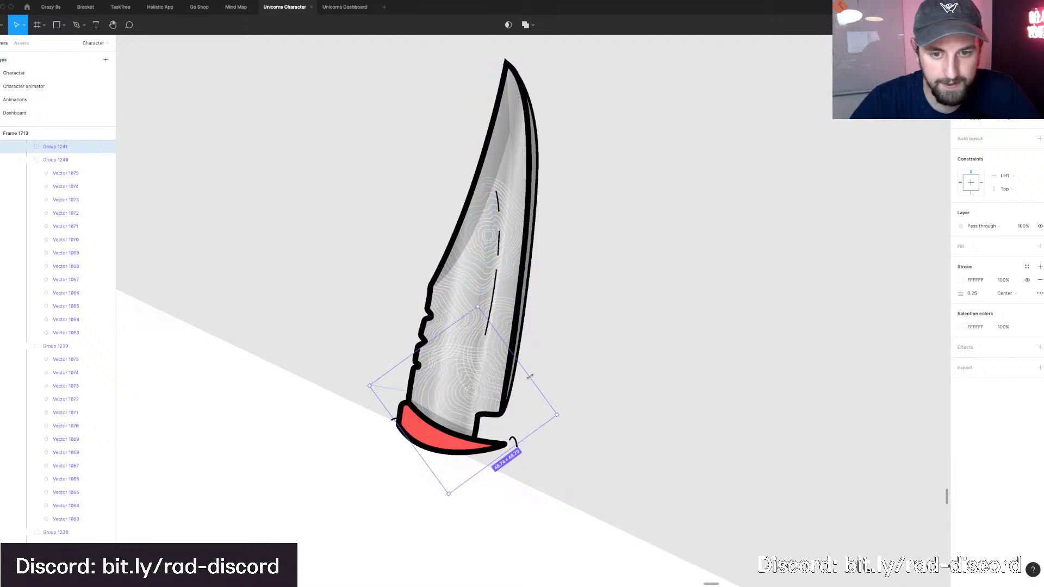
Move the lowest loop group down over the red collar, rotate it to follow the blade and stretch it lengthwise.
drag(455, 371, 446, 390)
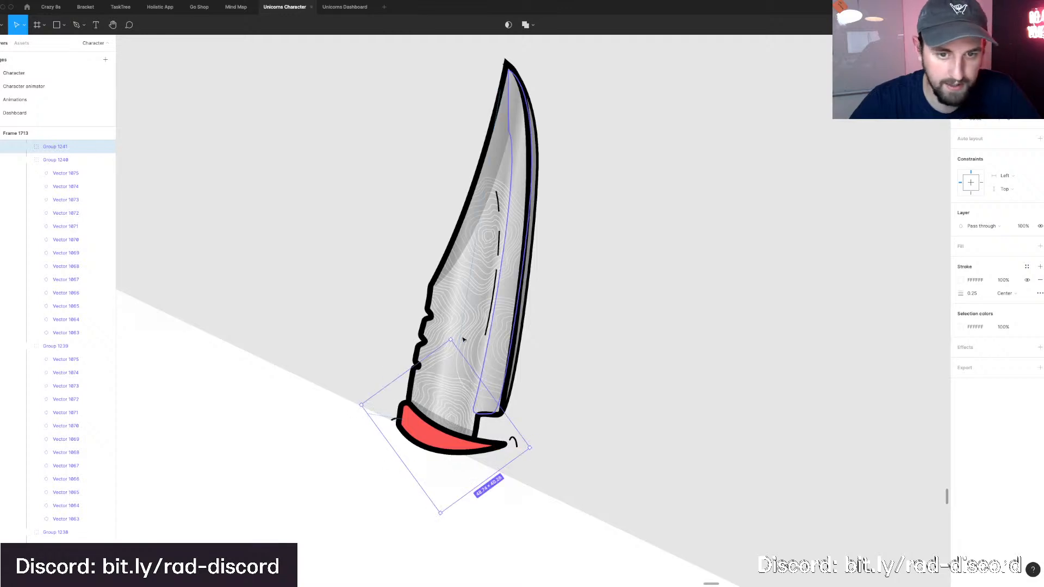
drag(453, 336, 449, 401)
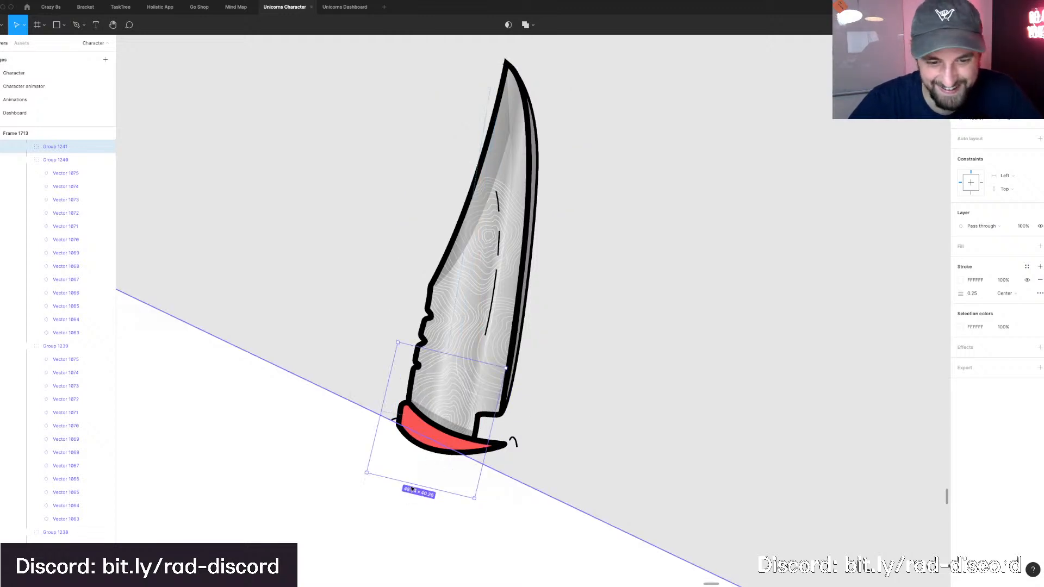
drag(412, 489, 406, 517)
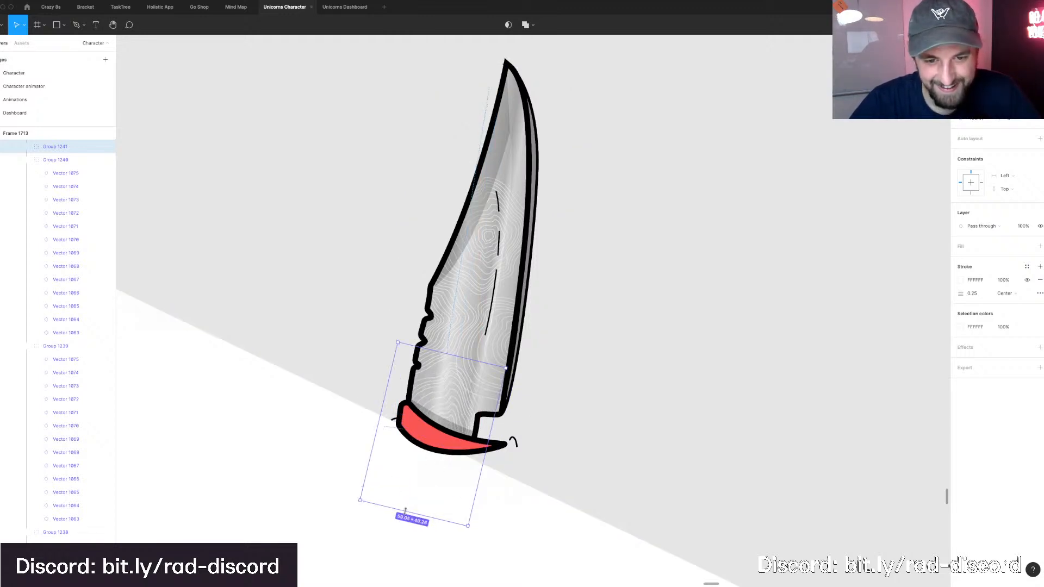
Select the diagonal loop group beside the blade's spine and adjust its proportions slightly.
click(495, 345)
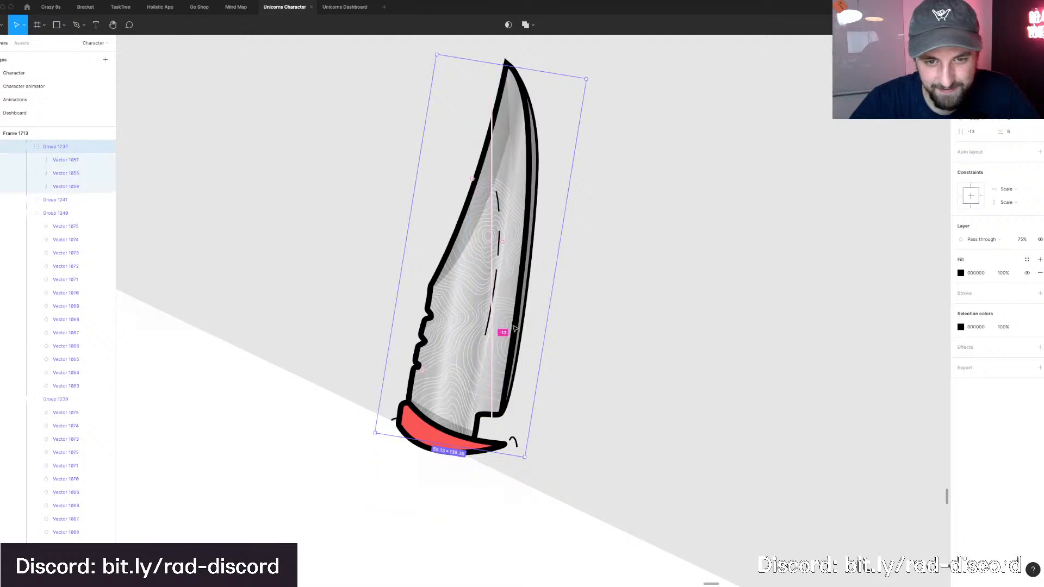
double_click(509, 323)
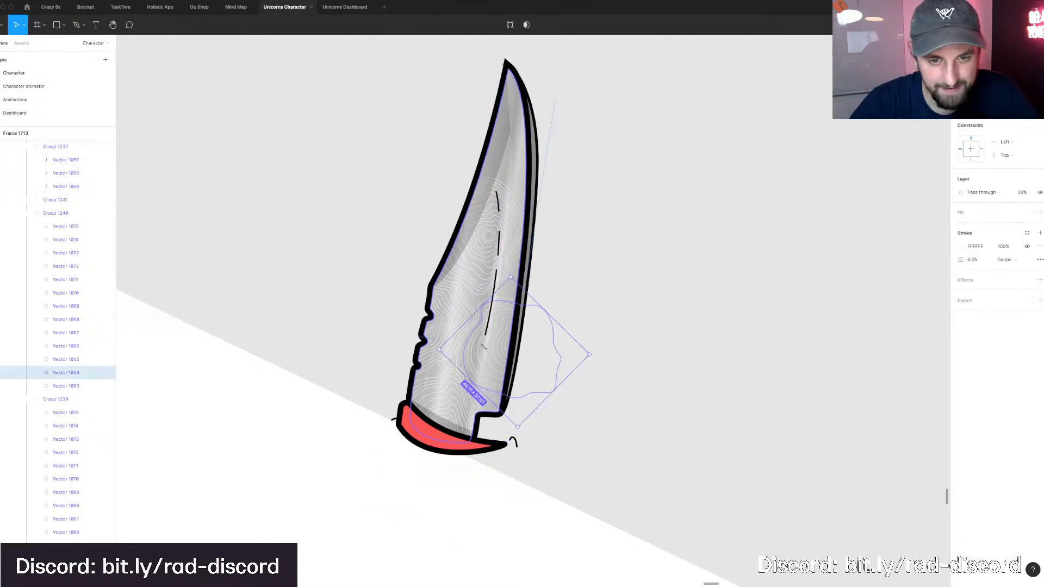
click(486, 400)
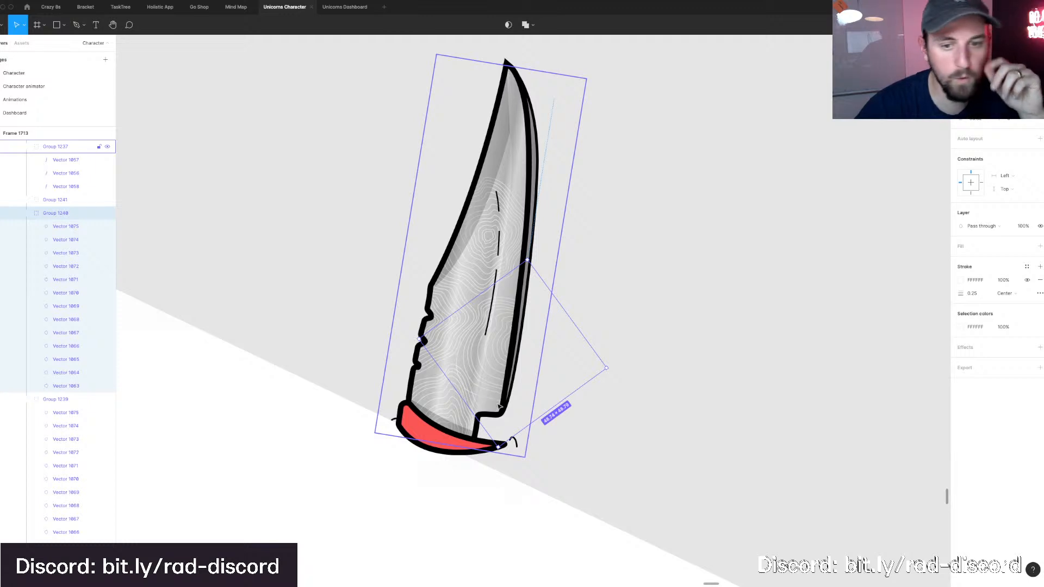
drag(516, 432, 468, 391)
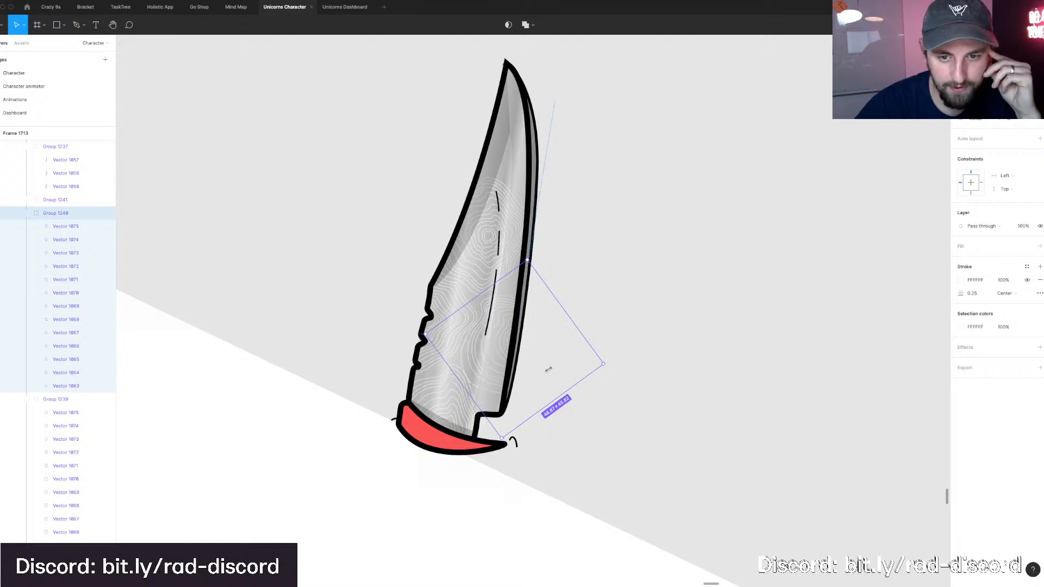
drag(564, 392, 567, 397)
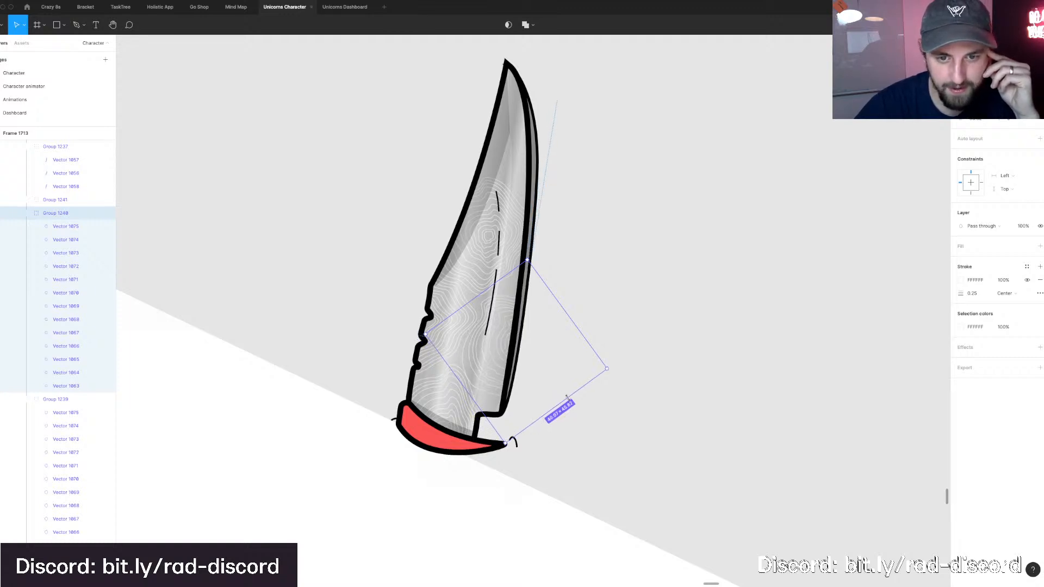
Place a copy of the mid-blade loop group over the blade tip and narrow it to about 40 wide.
click(489, 236)
key(ctrl+g)
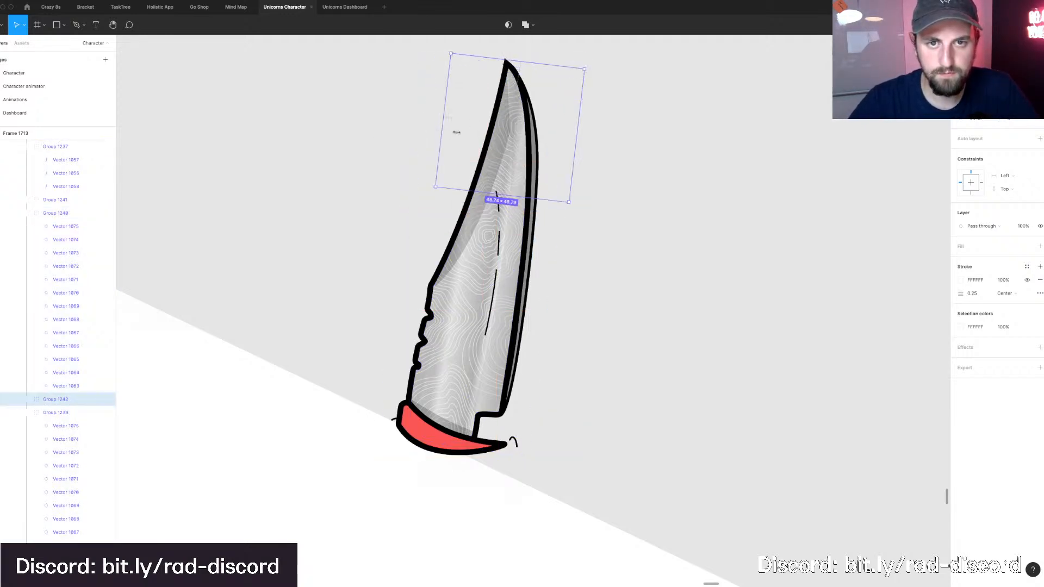
drag(456, 132, 466, 134)
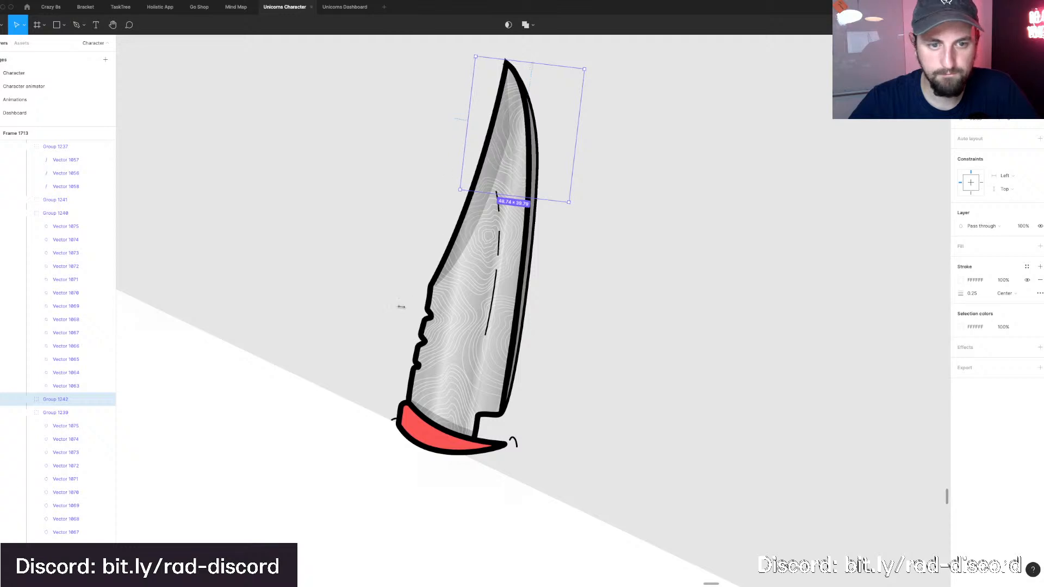
Collapse the expanded shading and contour groups inside Frame 25 of the Blade layer.
scroll(42, 315, up, 5)
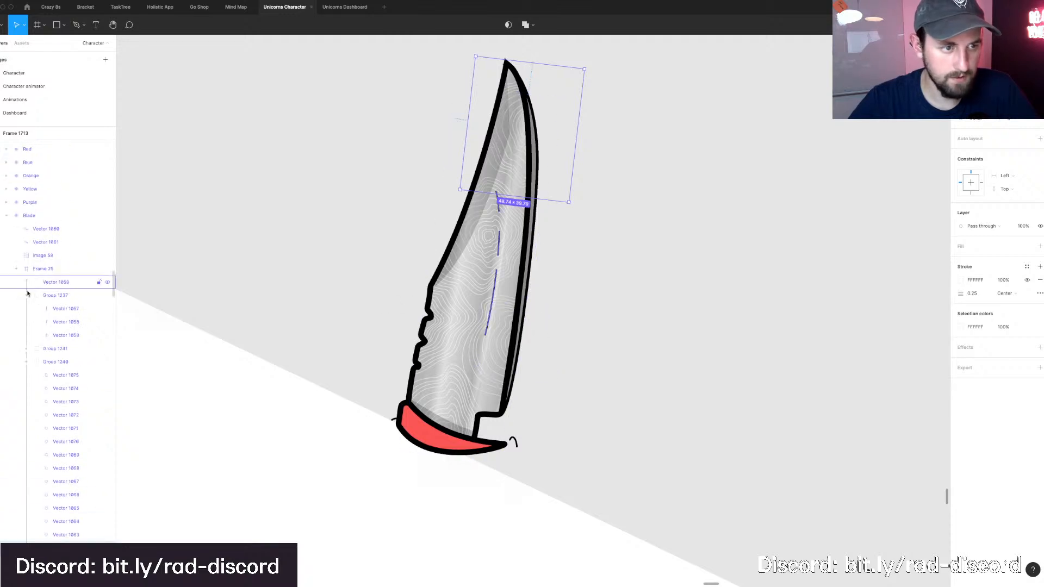
click(27, 296)
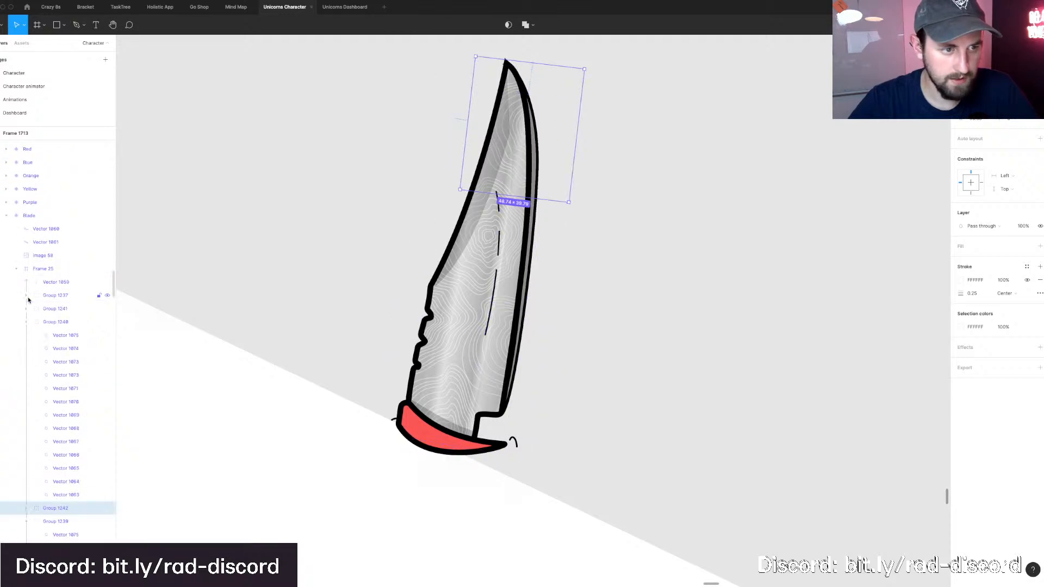
click(24, 324)
click(25, 348)
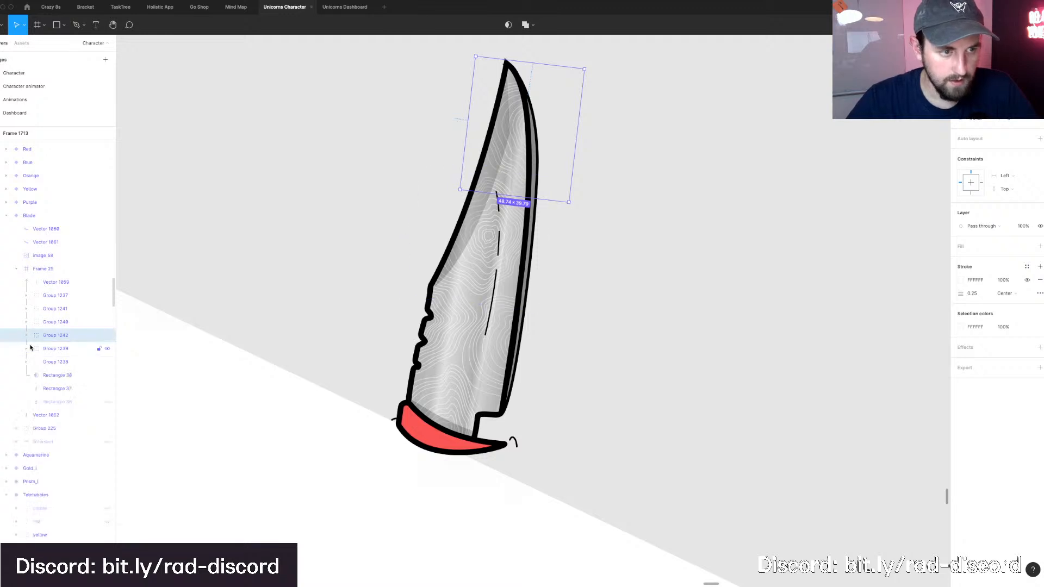
Try to turn all blade groups, including shading Group 1237, into one flattened outline vector at 100% opacity.
click(51, 361)
shift+click(112, 296)
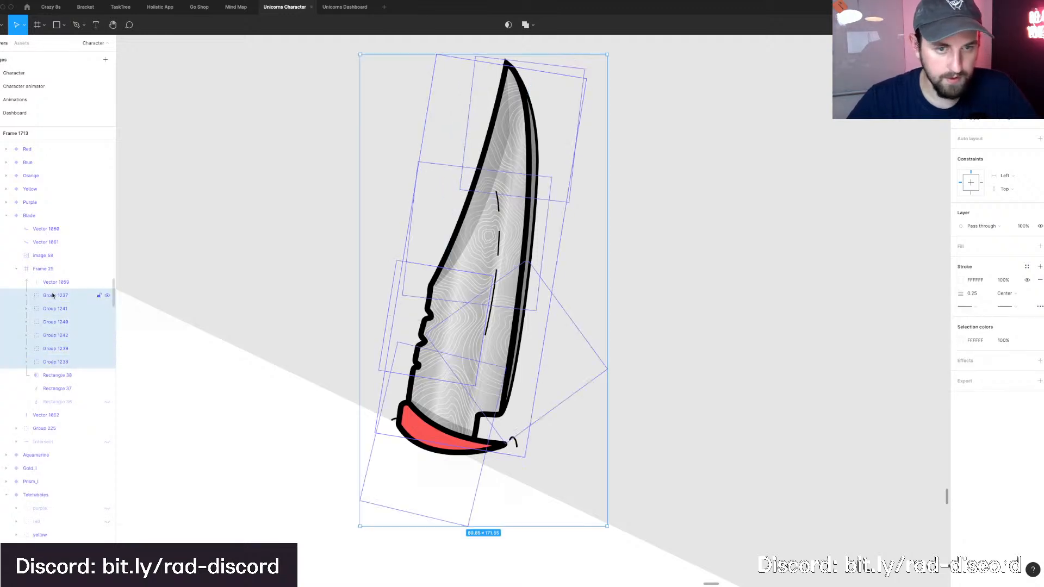
key(super+shift+g)
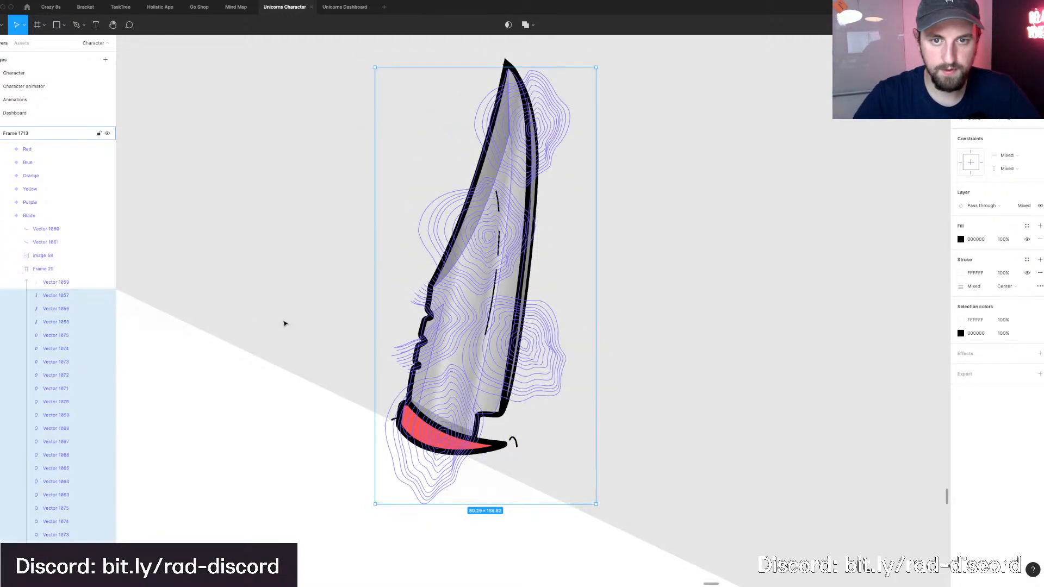
key(alt+super+o)
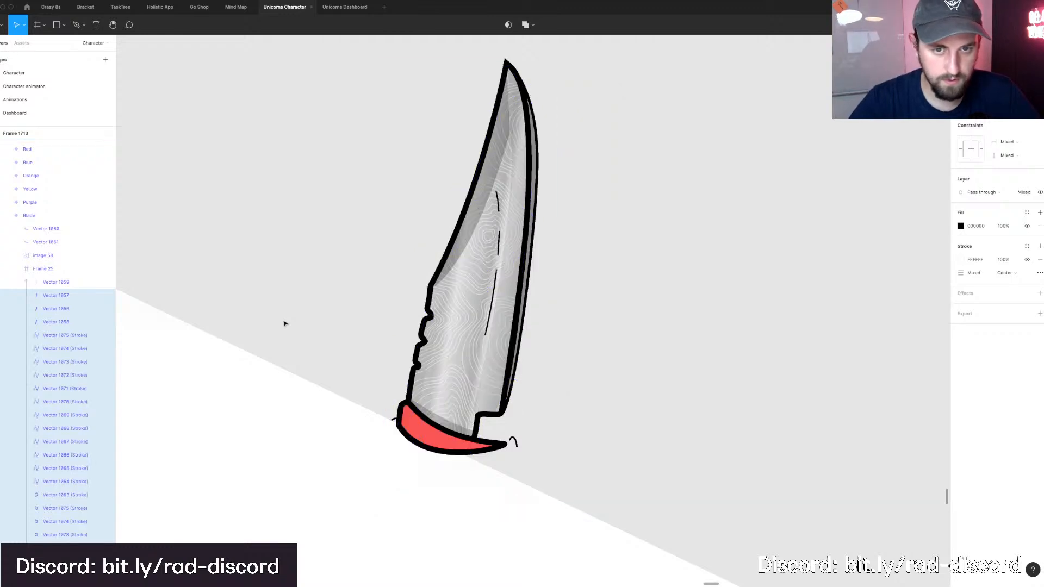
key(super+e)
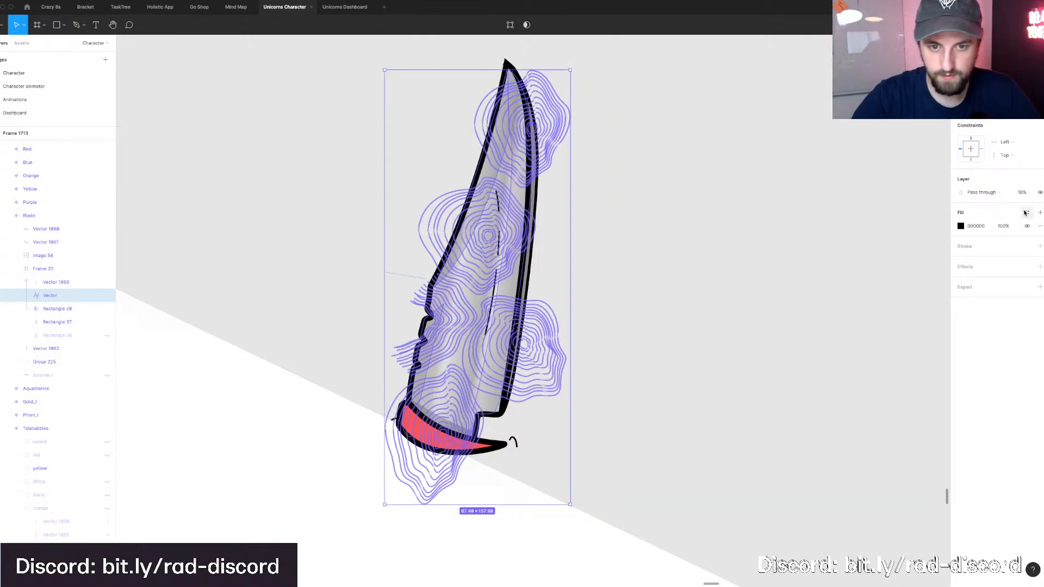
key(0)
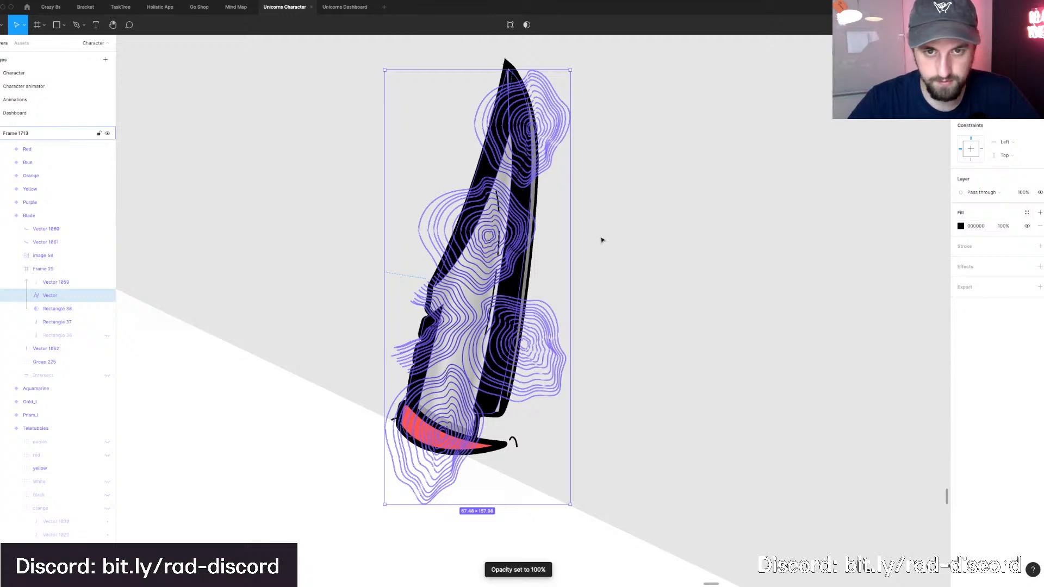
Undo the flattening attempt back to the separate blade groups.
key(super+z)
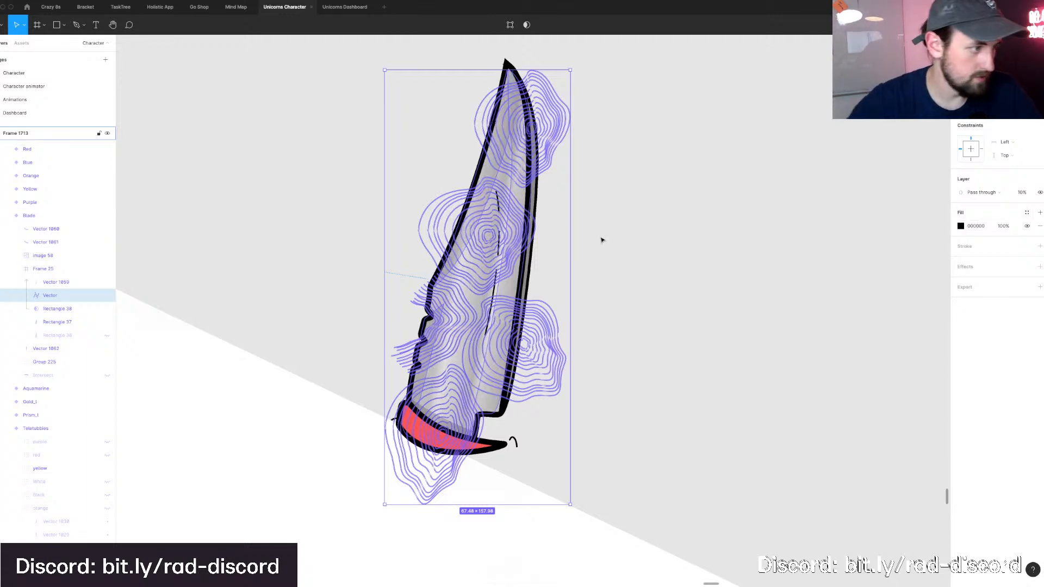
key(super+z)
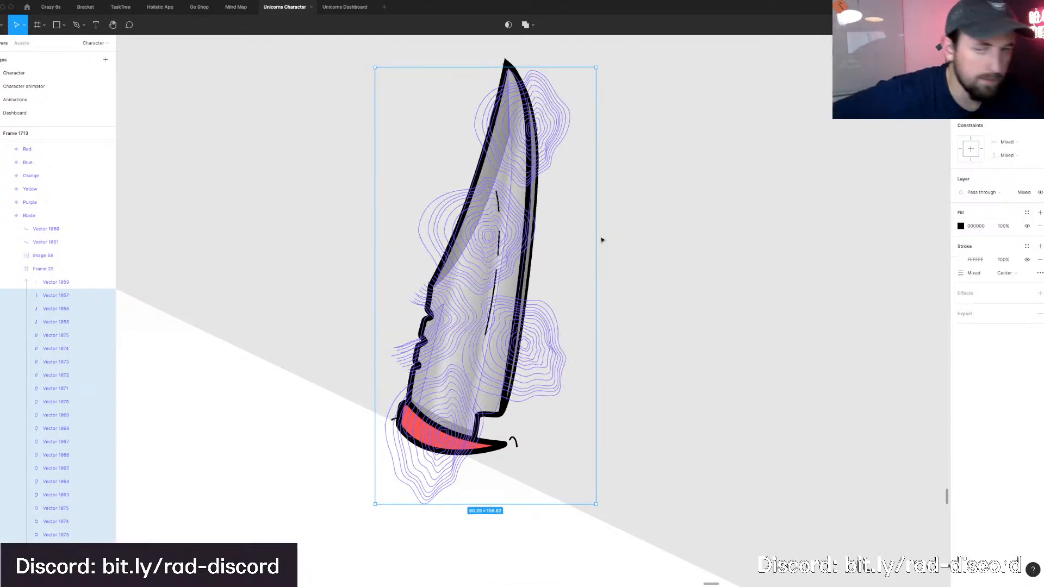
key(super+z)
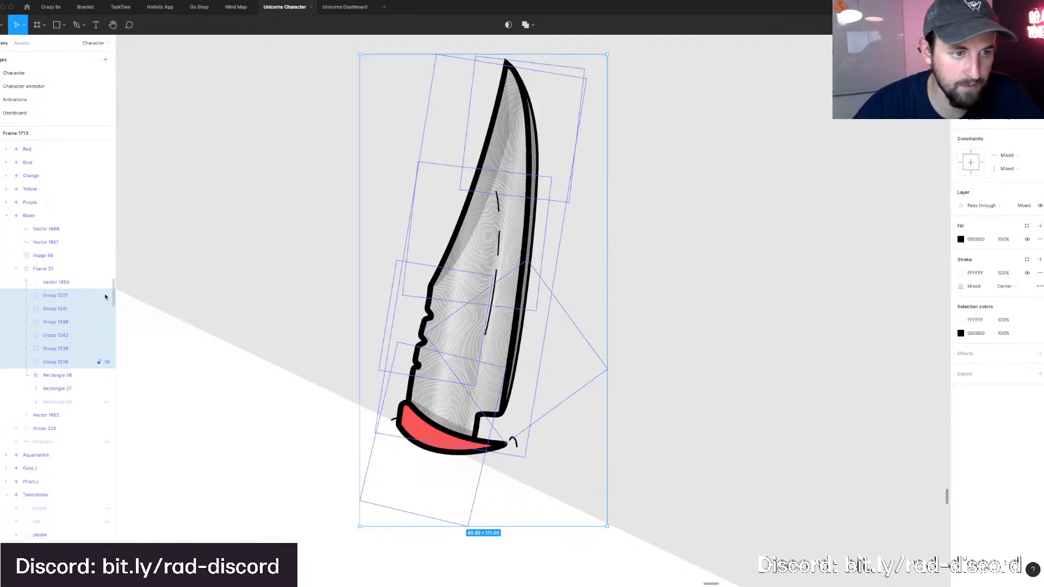
Check which groups hold the shading and the contour lines by briefly hiding Group 1237 and Group 1241.
click(57, 284)
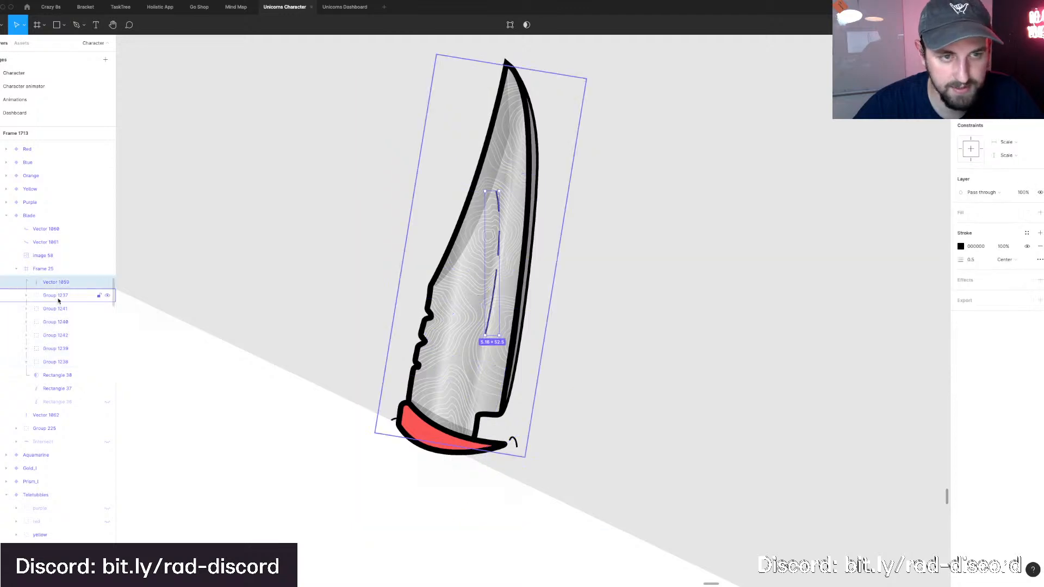
click(58, 300)
click(108, 297)
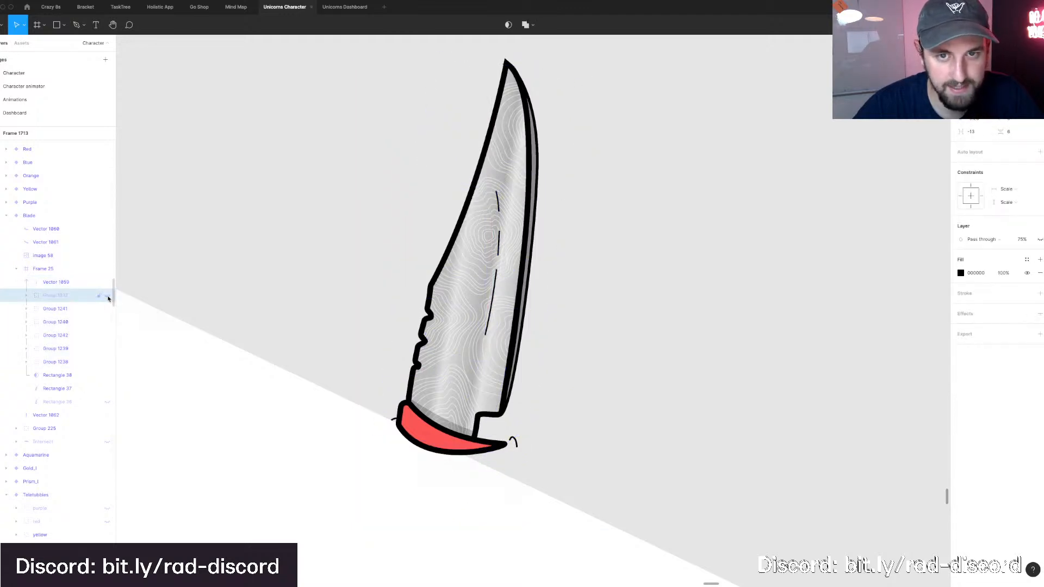
click(107, 297)
click(89, 309)
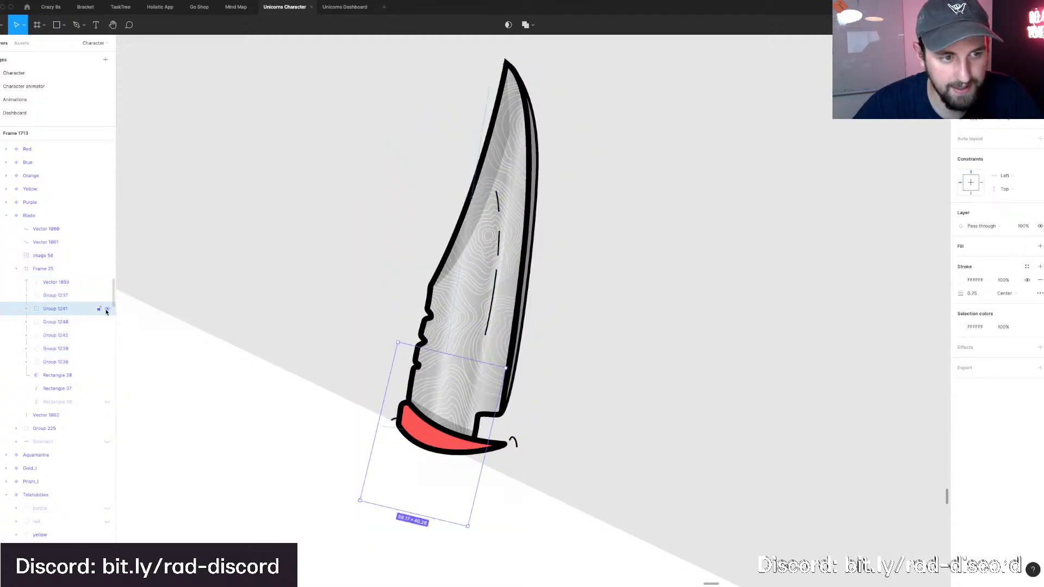
click(107, 309)
click(107, 310)
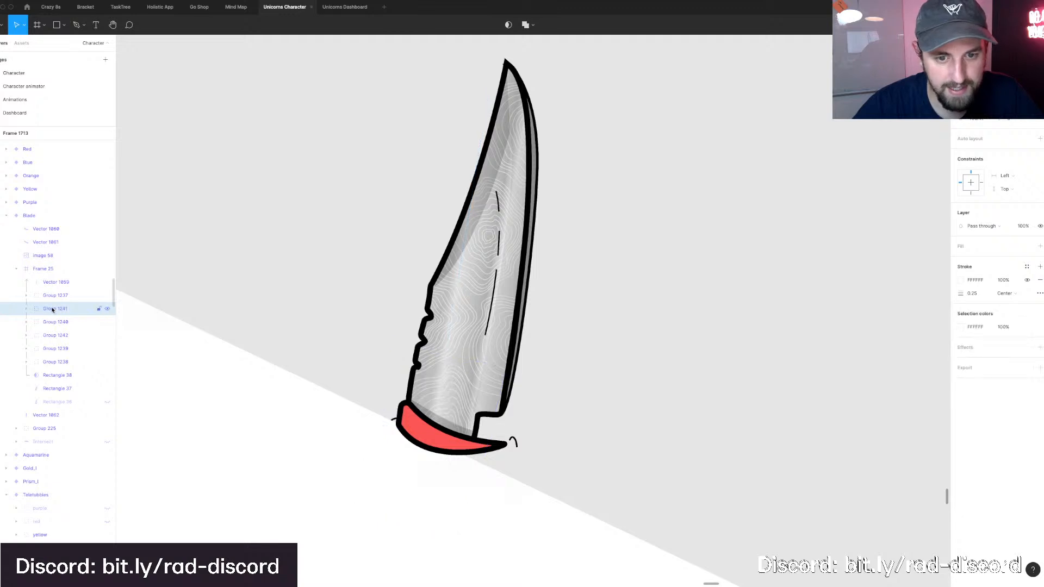
Ungroup the five contour groups, Group 1241 through Group 1238, and flatten their outlined strokes into one vector.
shift+click(57, 361)
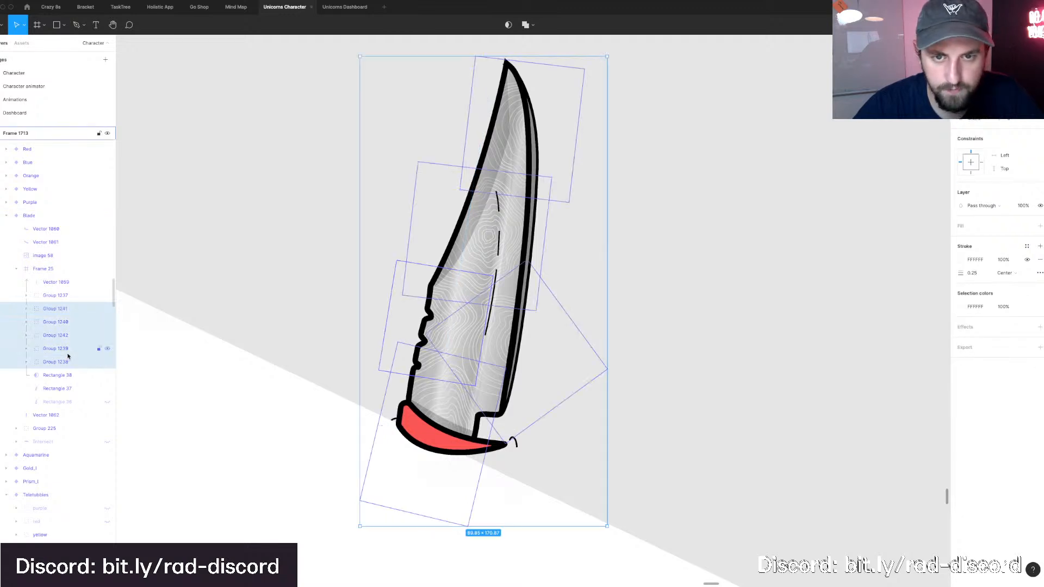
key(super+shift+g)
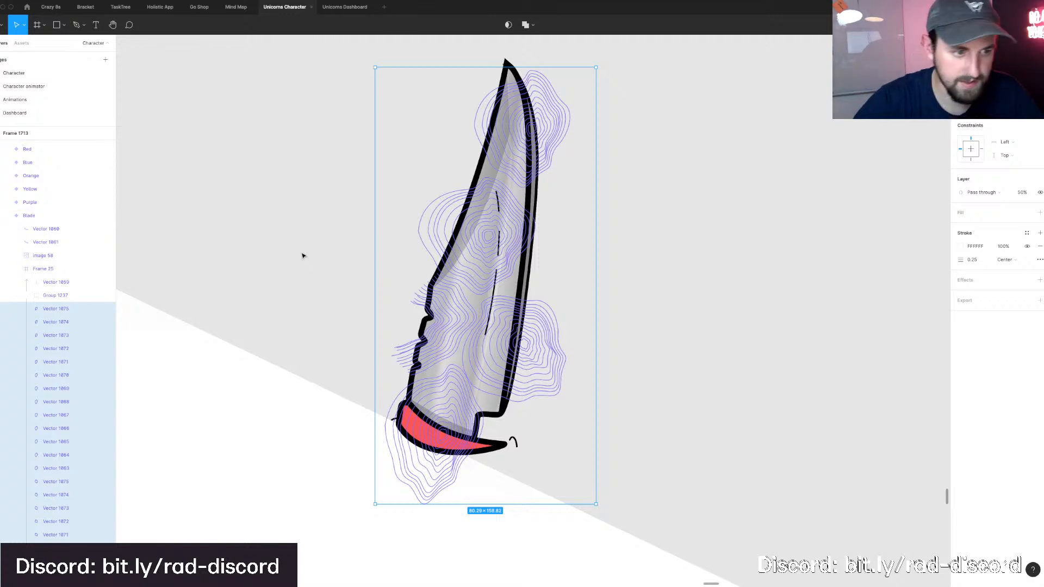
key(alt+super+o)
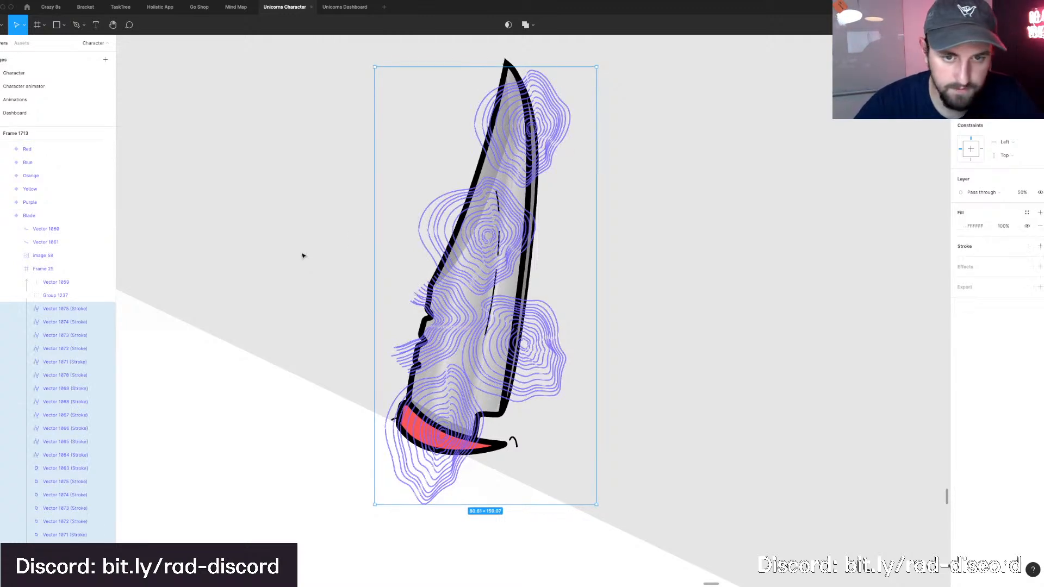
key(super+e)
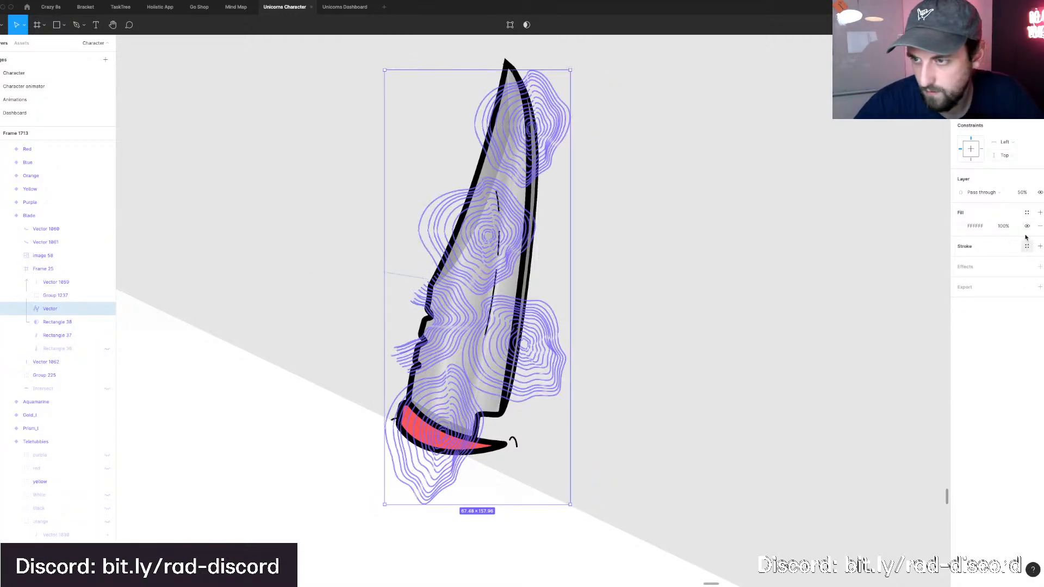
Apply the Rainbow color style to the flattened contour vector and set its opacity to 100%.
click(1025, 213)
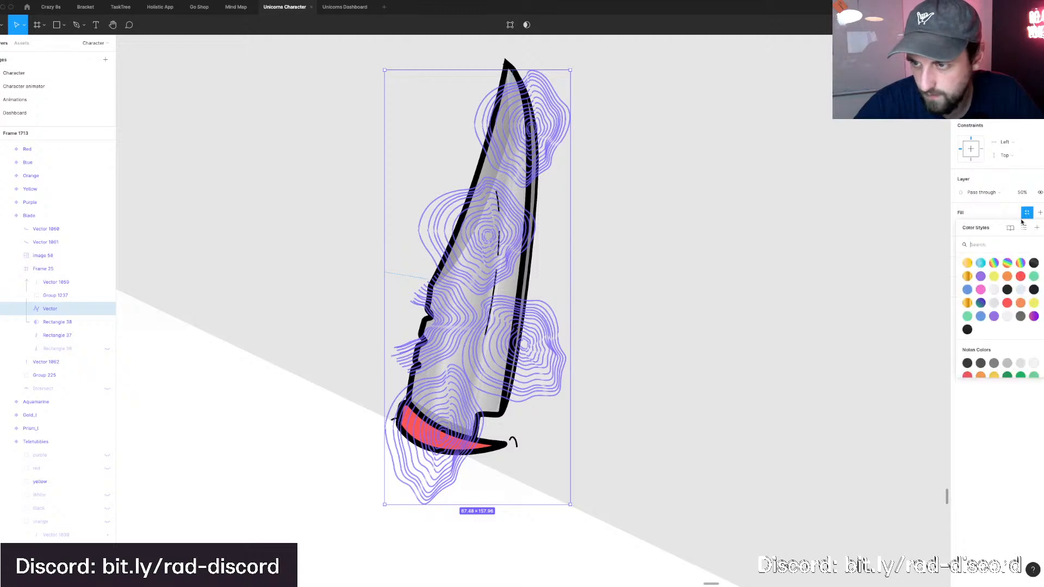
click(995, 263)
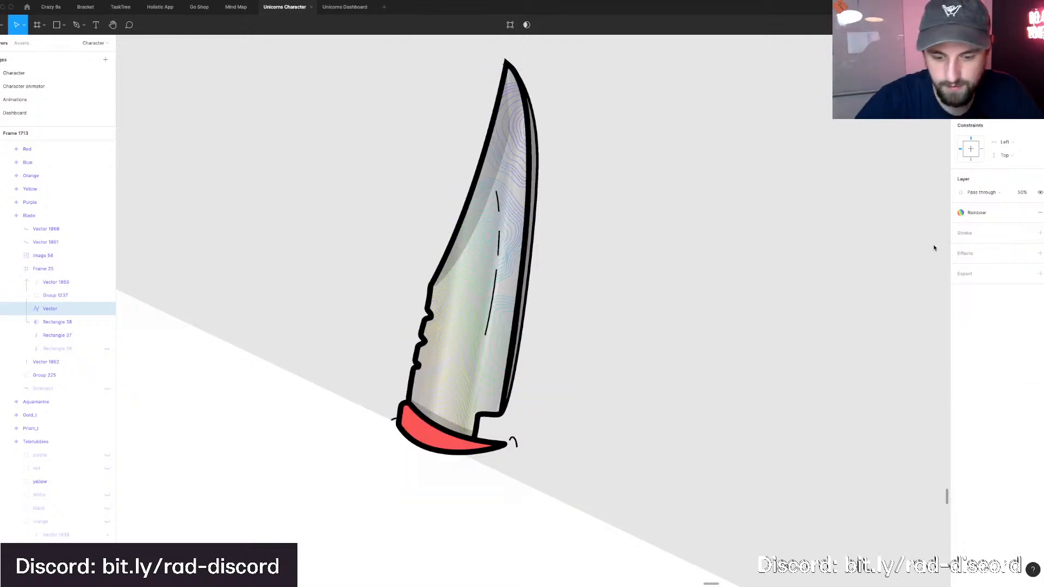
key(0)
click(687, 215)
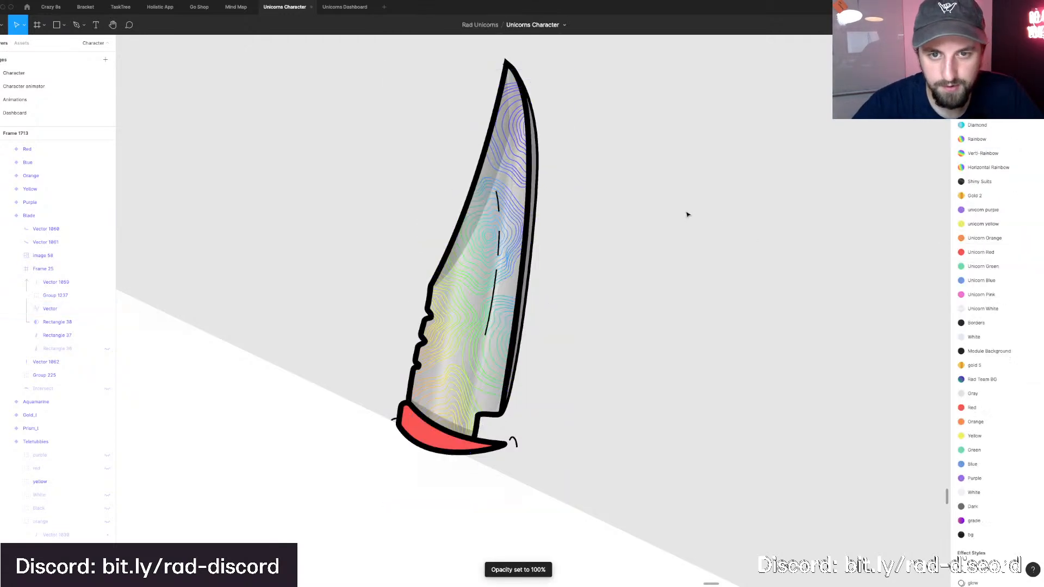
Review the blade horn on the full unicorn character and against the reference knife photo.
scroll(687, 214, down, 5)
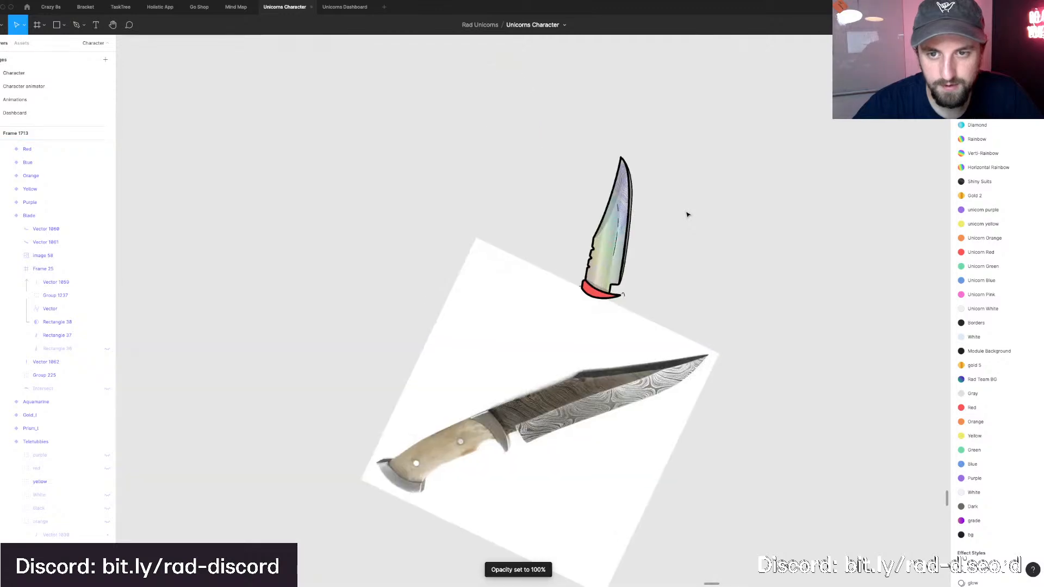
scroll(687, 215, up, 10)
scroll(687, 214, up, 5)
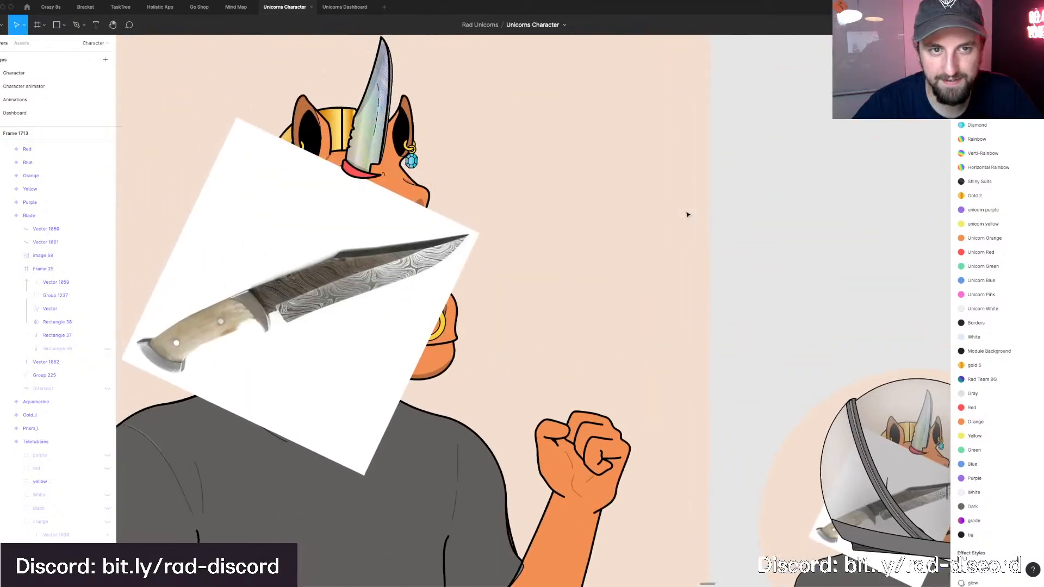
scroll(674, 221, down, 5)
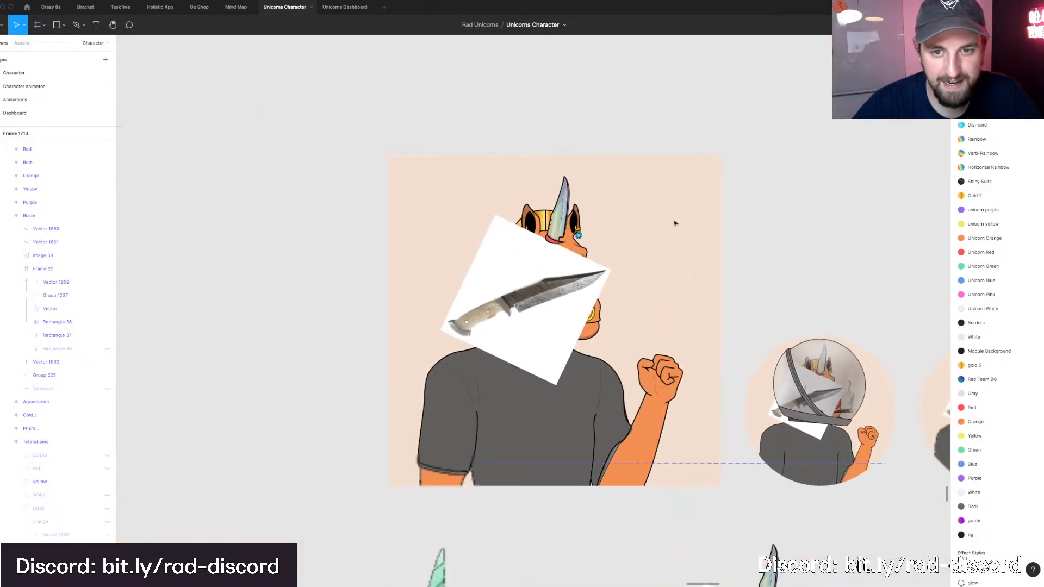
Hide the knife reference photo, Image 56, to view the blade horn on the unicorn character.
scroll(677, 223, down, 3)
scroll(681, 224, down, 2)
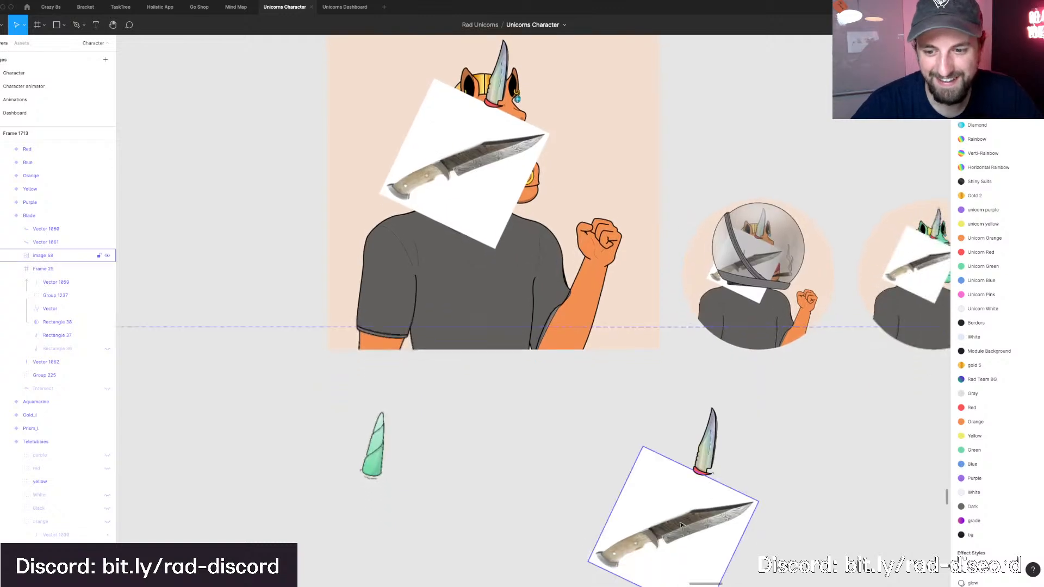
click(573, 470)
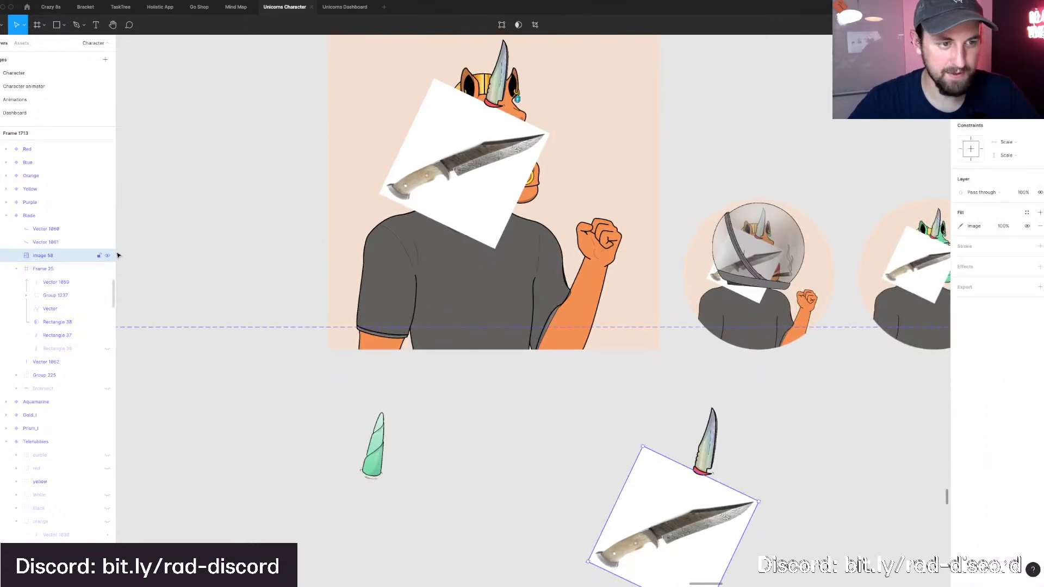
click(107, 255)
scroll(426, 212, up, 1)
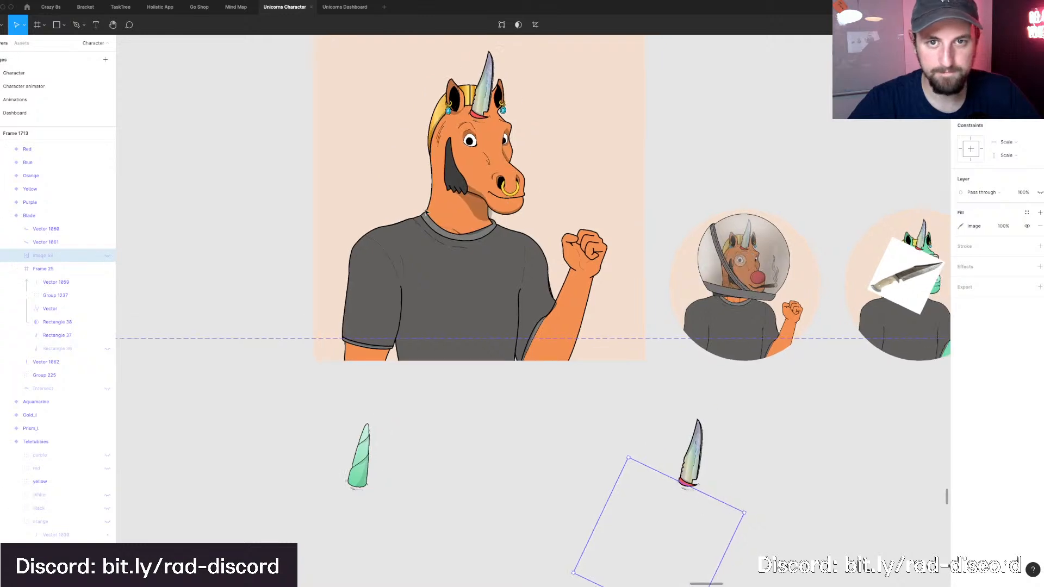
scroll(426, 212, up, 3)
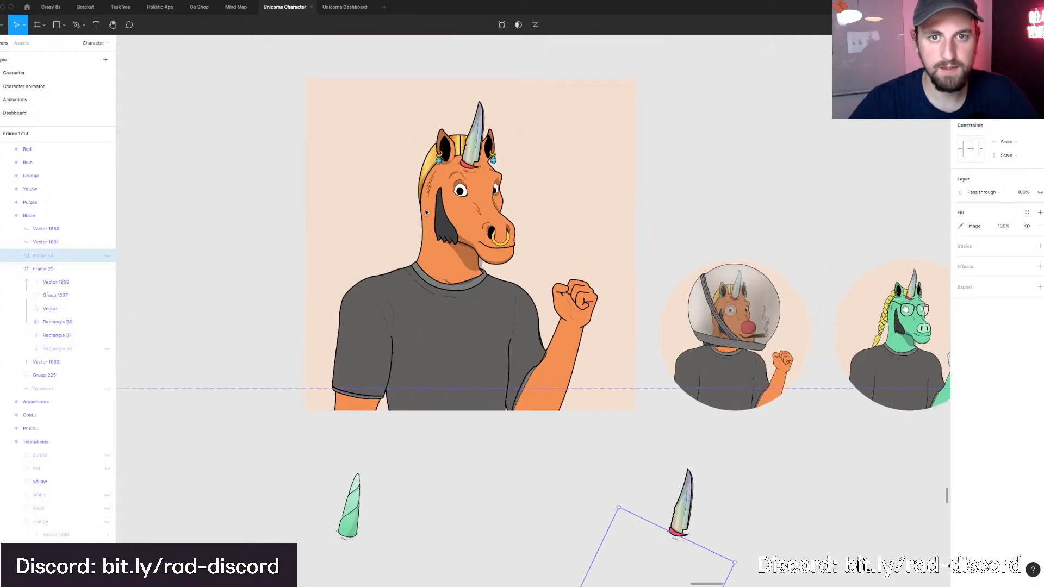
Detach the contour vector's fill from the Rainbow color style.
double_click(681, 517)
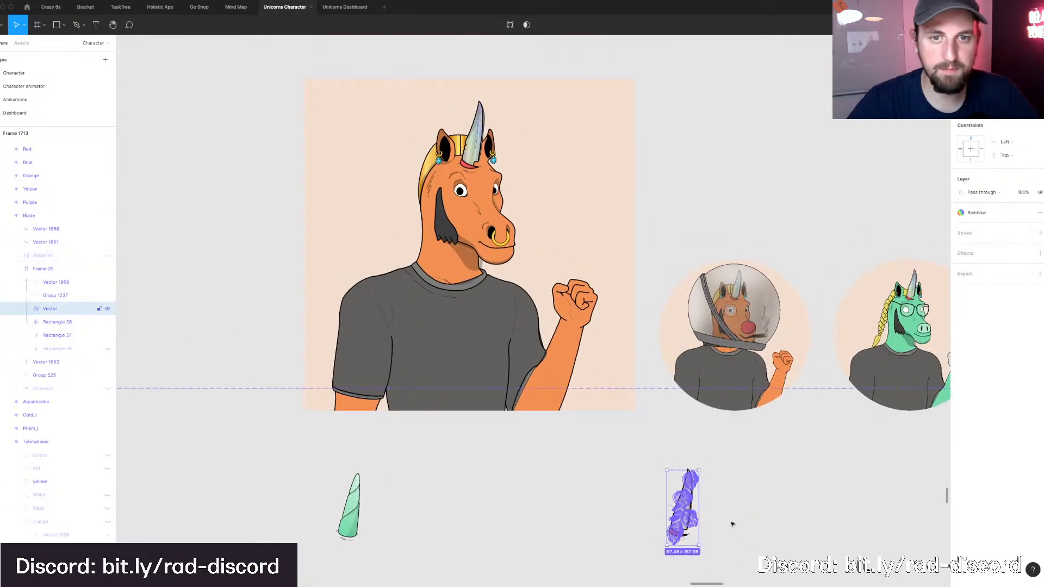
click(1025, 213)
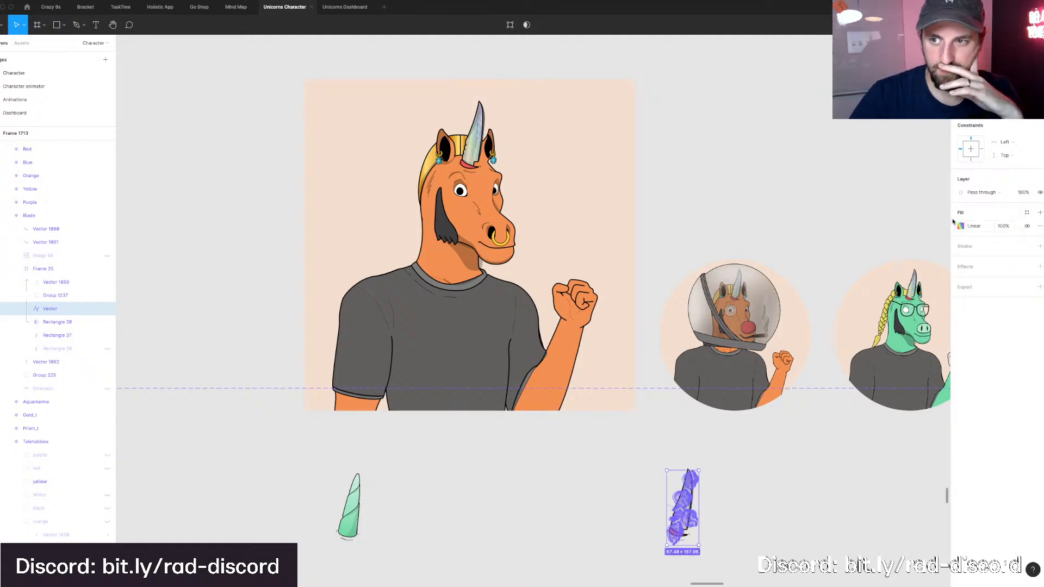
click(961, 228)
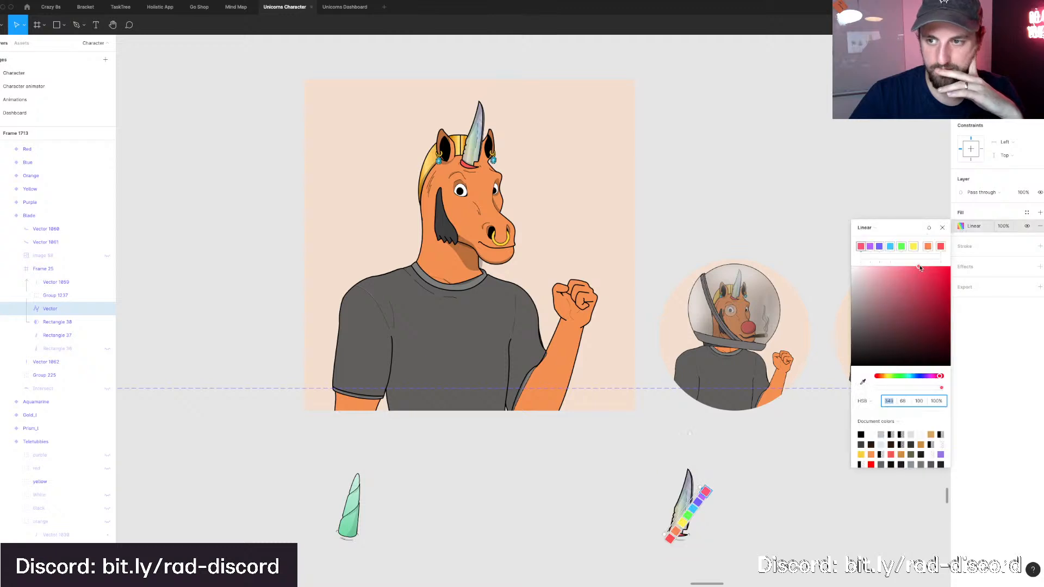
click(961, 228)
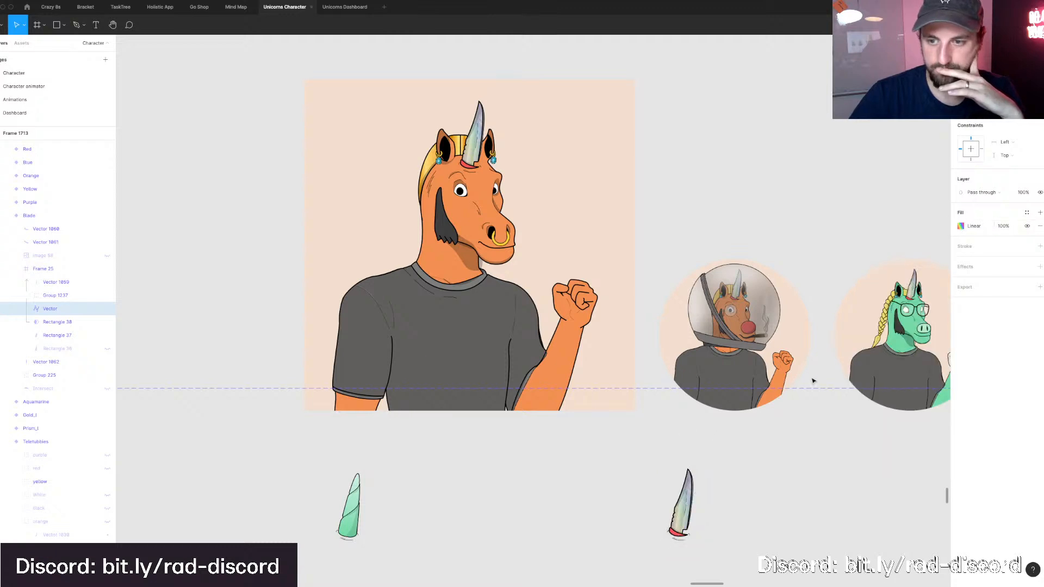
Realign the contour vector's linear gradient to run along the blade from its tip down to its base.
click(961, 226)
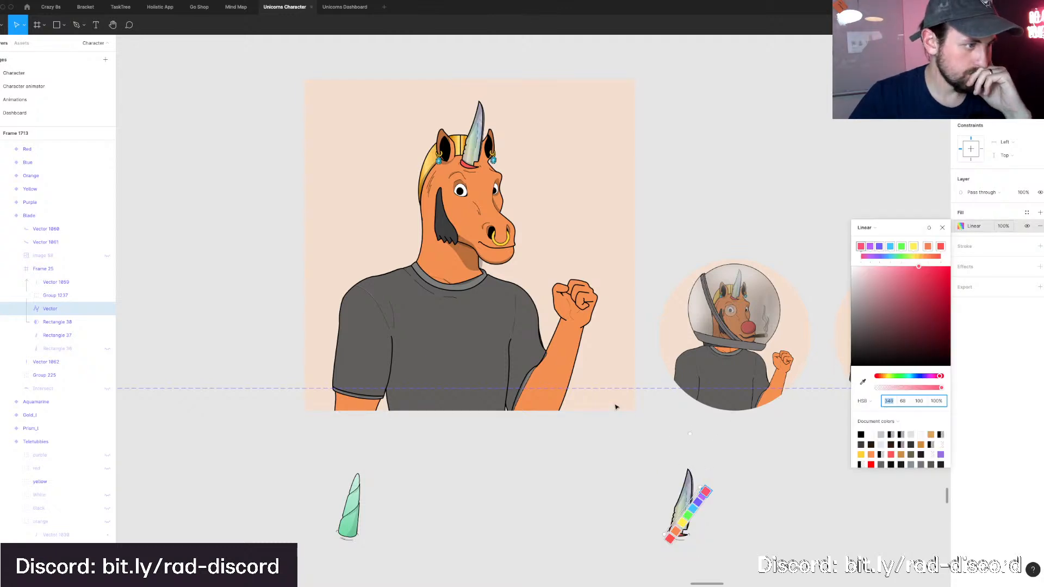
scroll(615, 407, down, 1)
scroll(616, 407, right, 1)
scroll(615, 407, down, 3)
scroll(616, 408, right, 3)
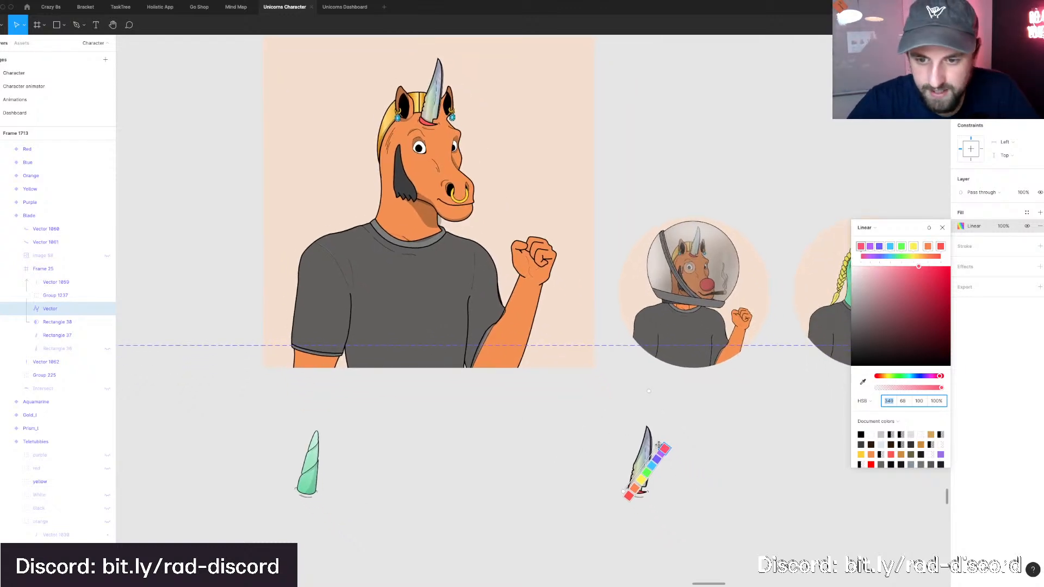
click(658, 445)
drag(665, 447, 655, 433)
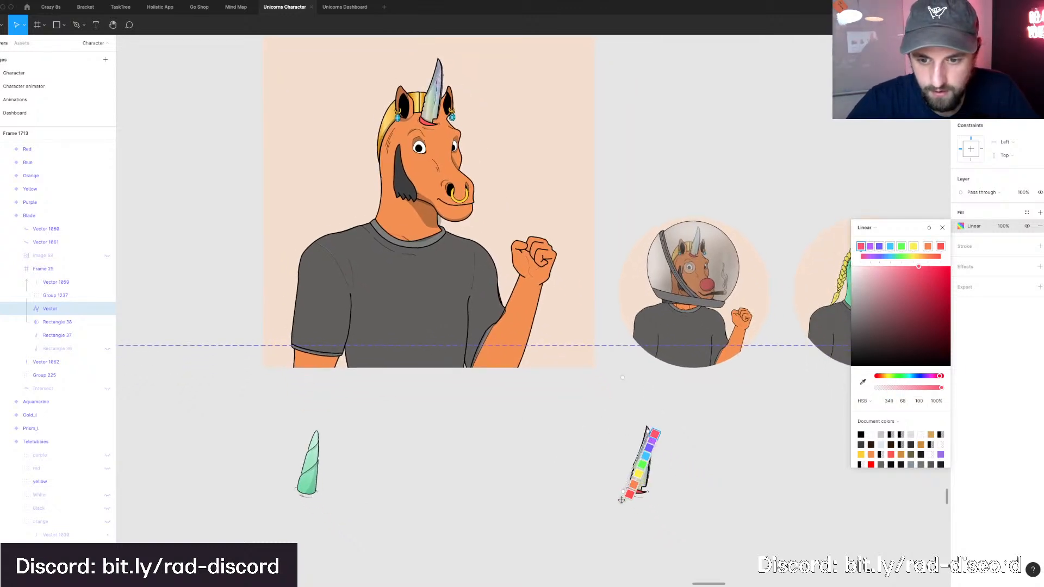
drag(622, 491, 637, 491)
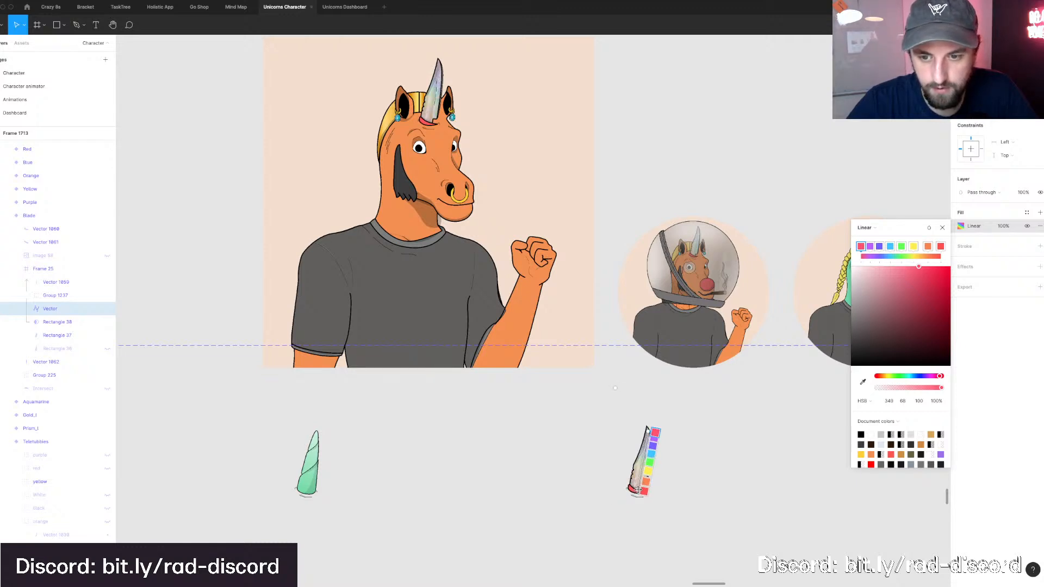
scroll(636, 489, up, 3)
scroll(635, 482, up, 3)
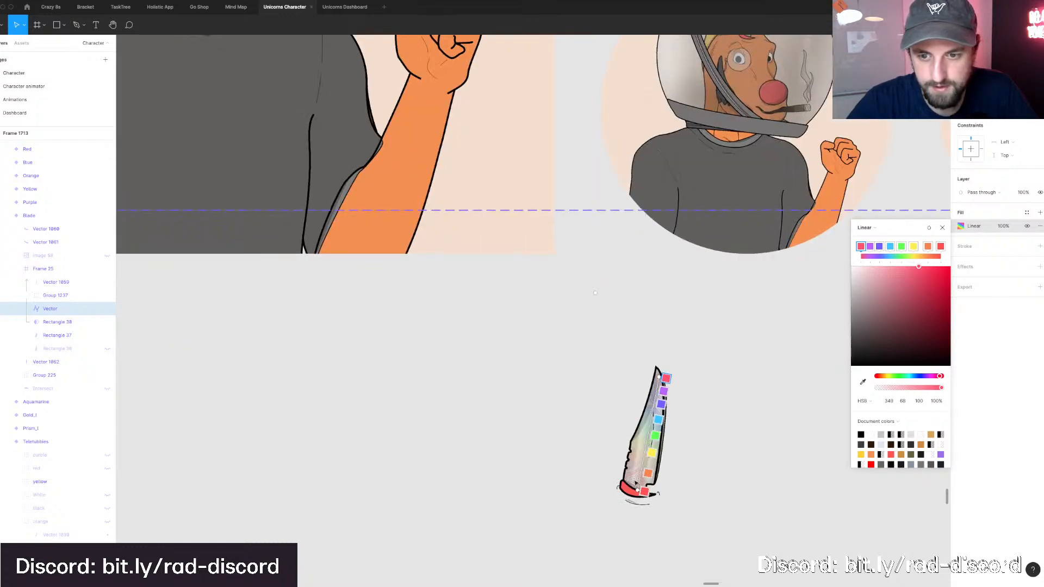
click(684, 297)
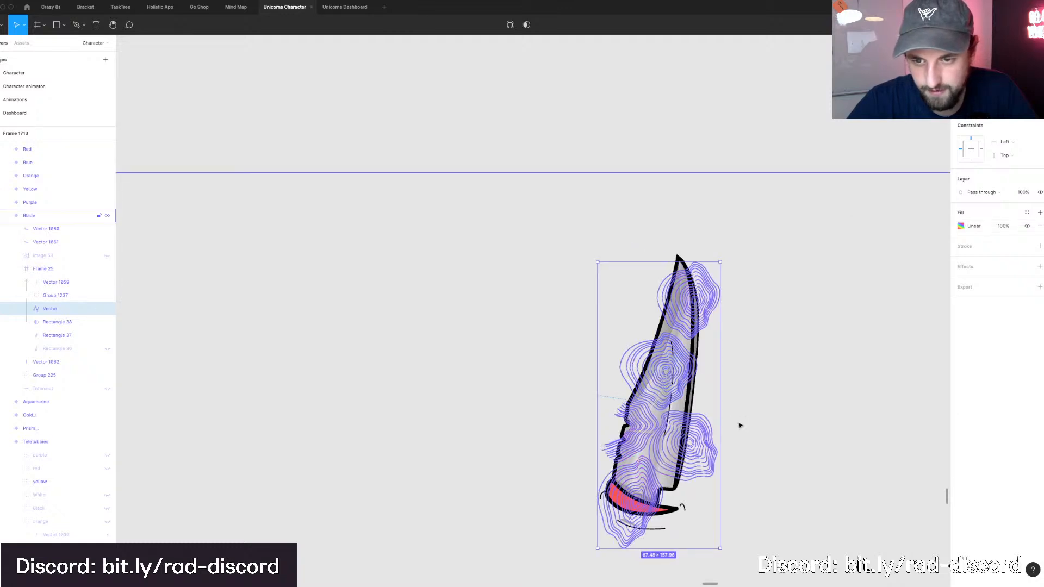
Inspect the rainbow contour lines on the blade horn up close and from farther away.
click(732, 373)
scroll(732, 373, down, 2)
scroll(732, 373, right, 1)
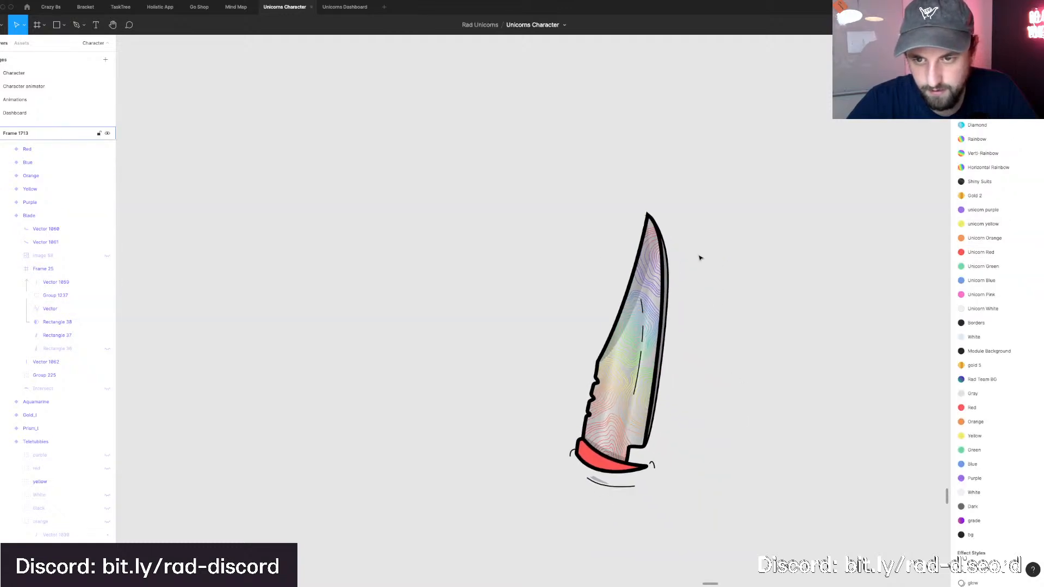
scroll(699, 259, up, 5)
scroll(699, 259, down, 4)
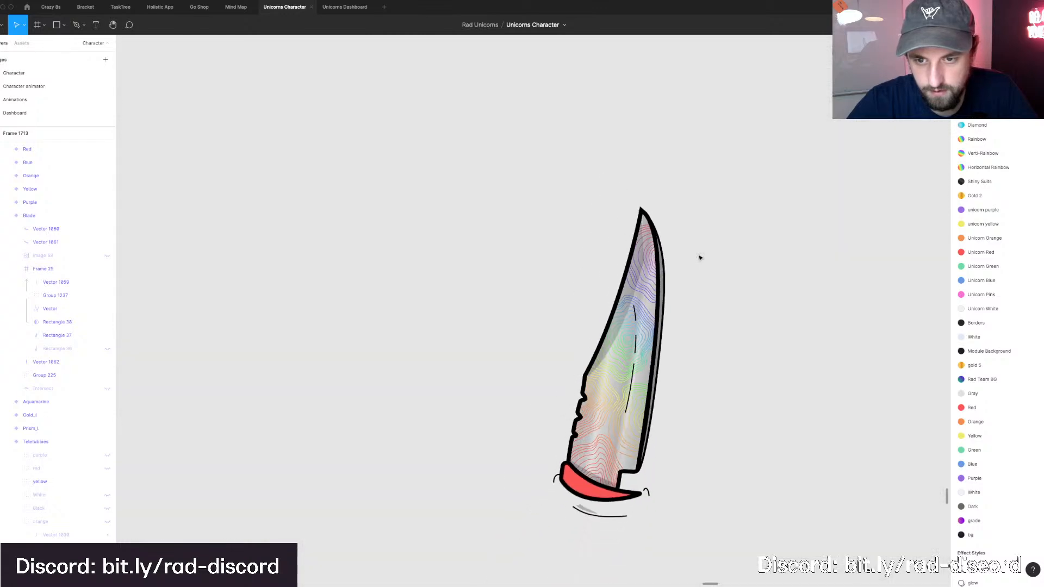
scroll(699, 257, down, 2)
scroll(699, 258, up, 3)
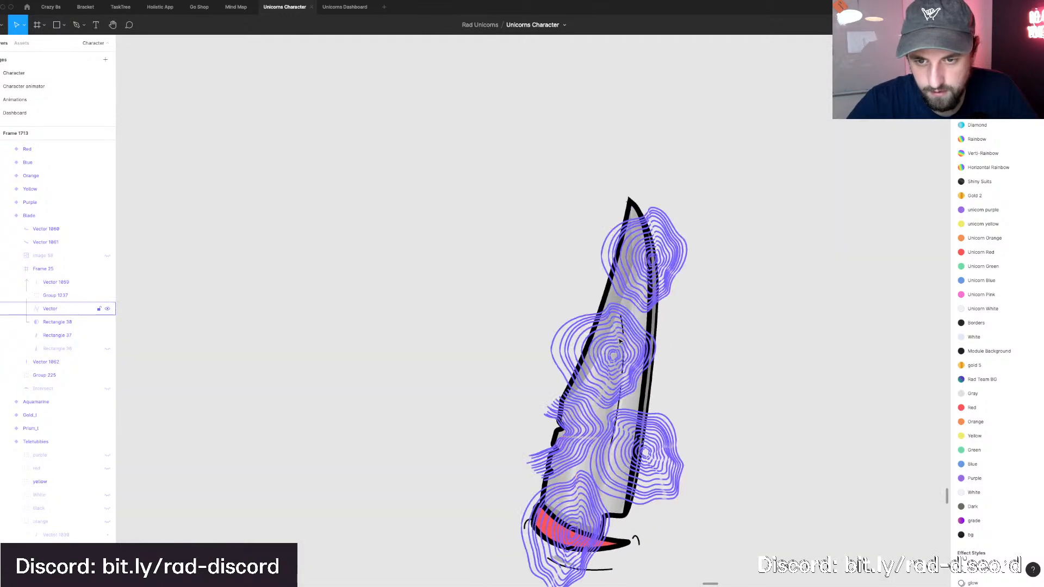
scroll(478, 247, down, 6)
scroll(478, 246, down, 3)
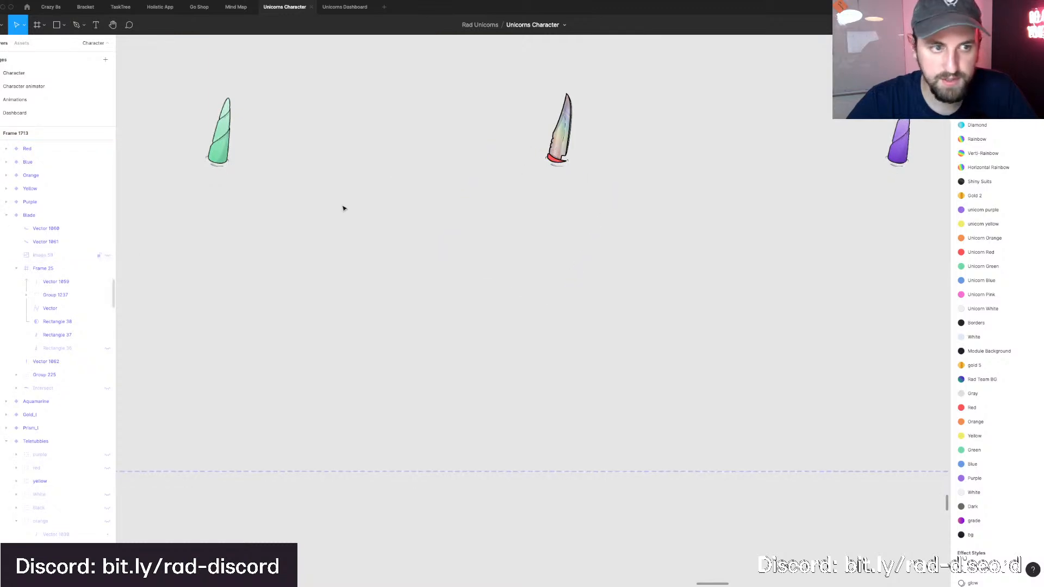
Show the knife reference photo again and look through the color styles for the contour vector.
click(105, 256)
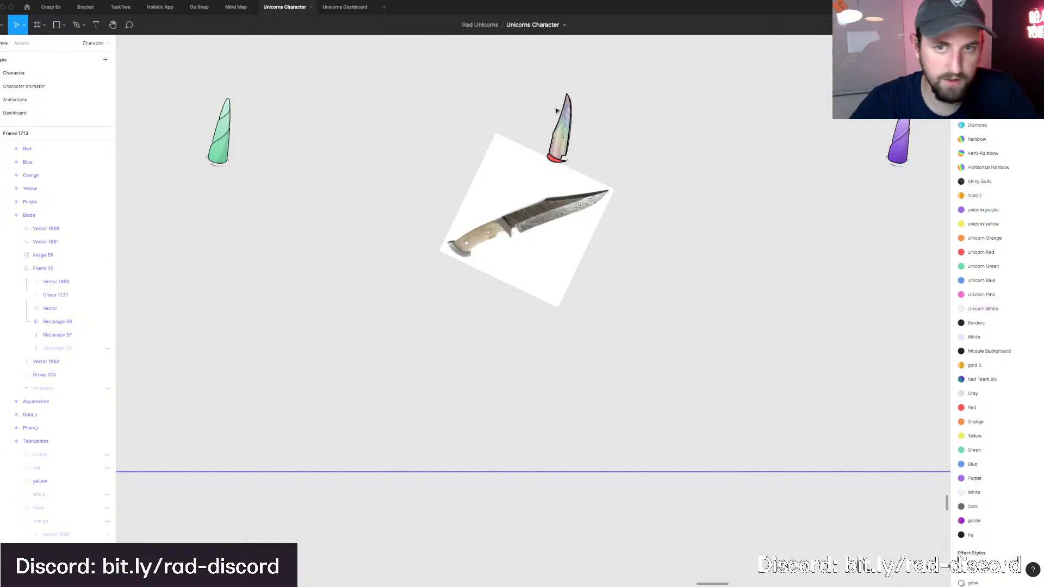
super+click(561, 130)
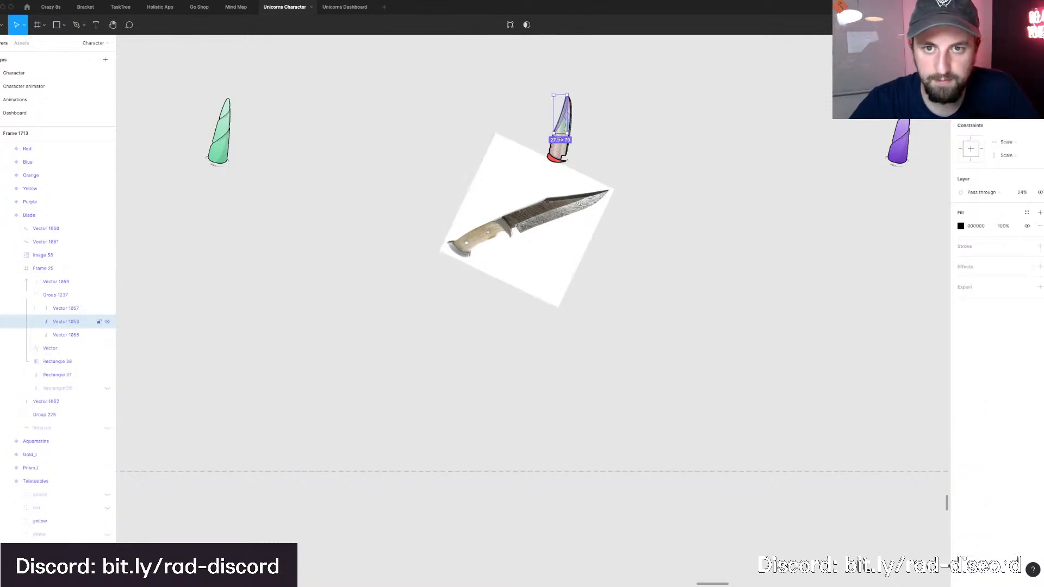
click(559, 148)
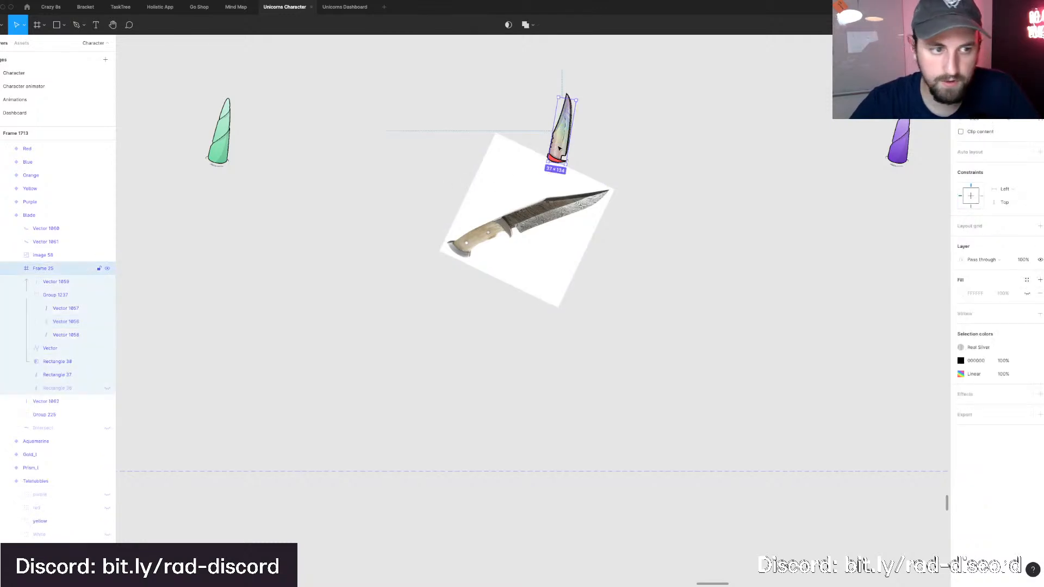
double_click(559, 147)
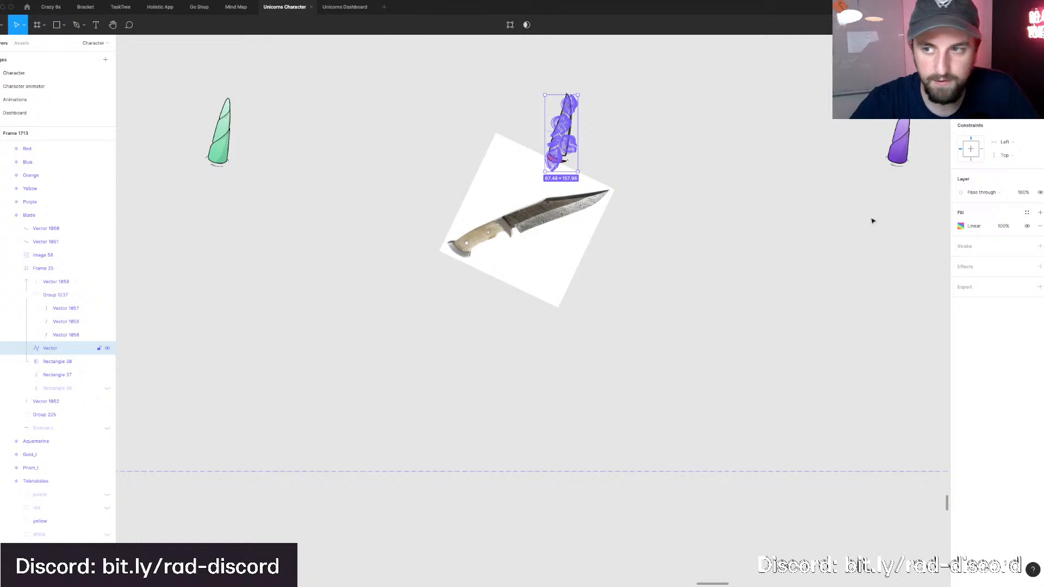
click(1026, 212)
click(967, 303)
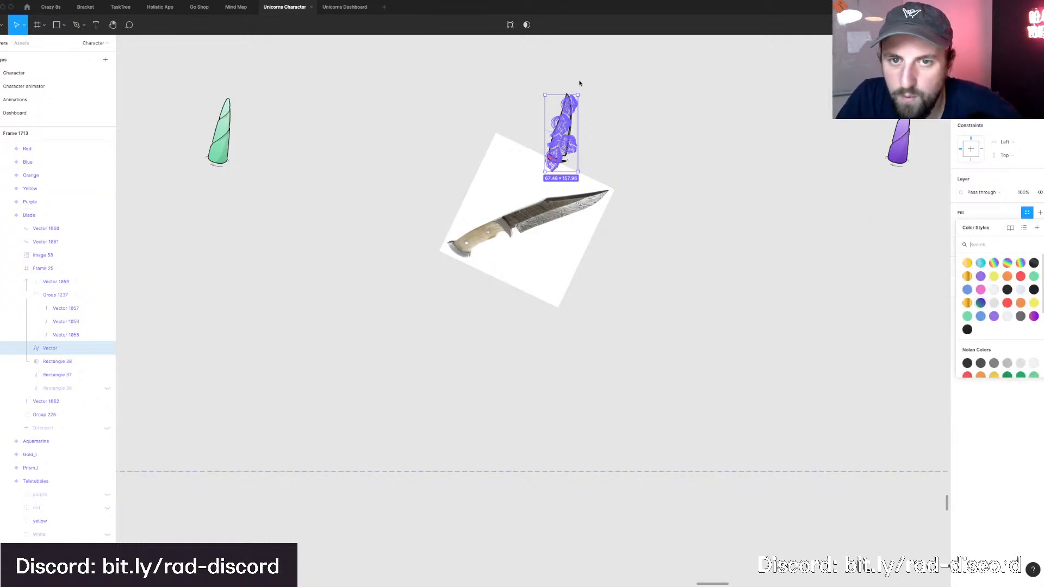
scroll(566, 72, up, 5)
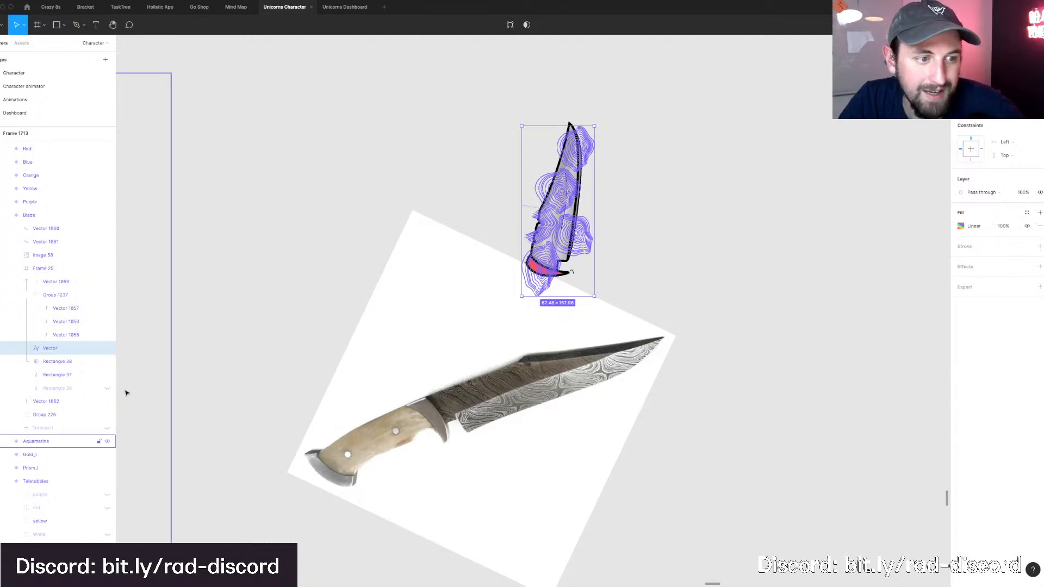
key(Escape)
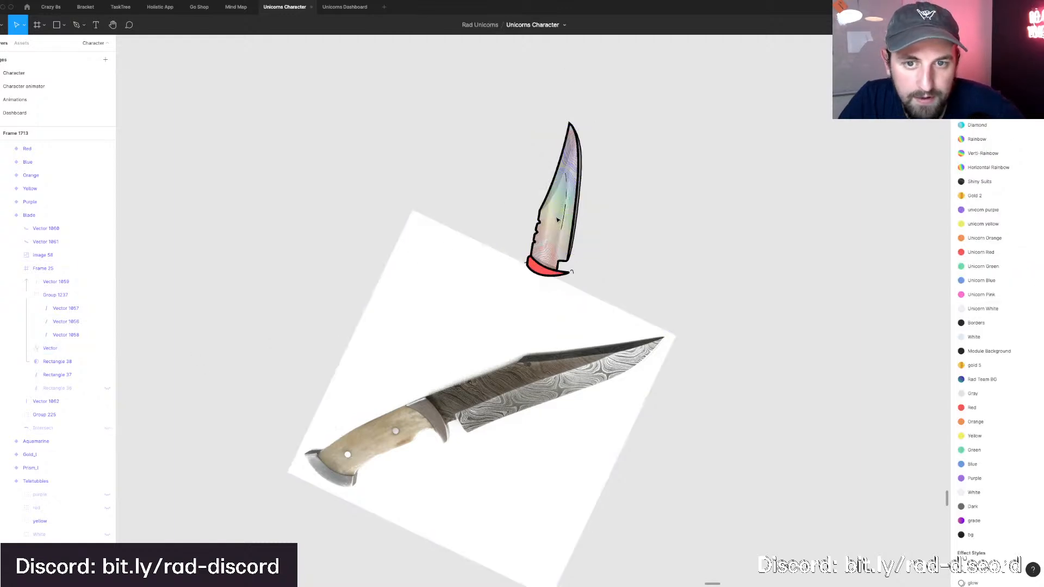
Try the Gold 2 color style in place of Real Silver across the Blade component.
click(13, 348)
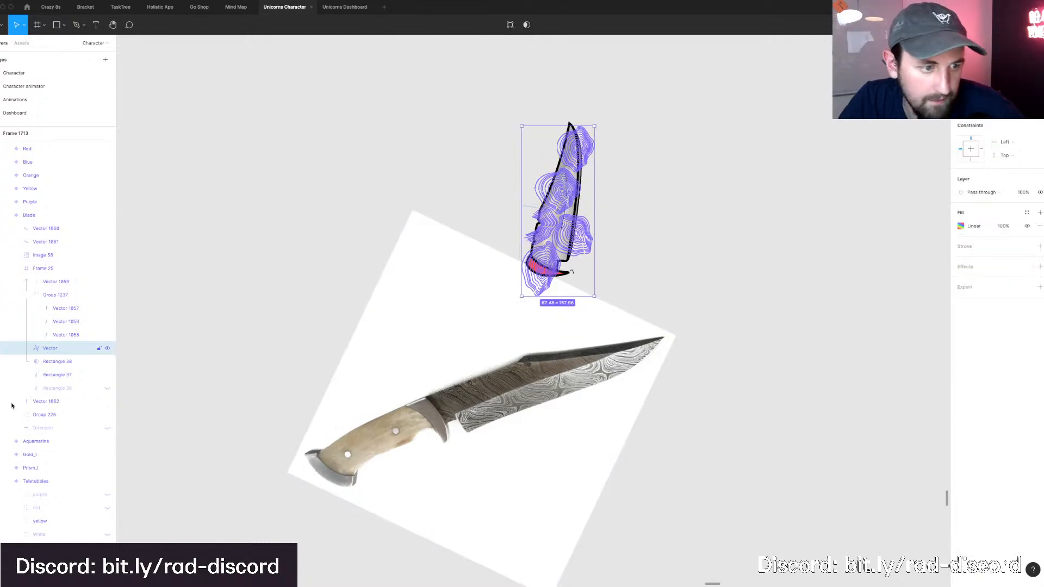
click(53, 404)
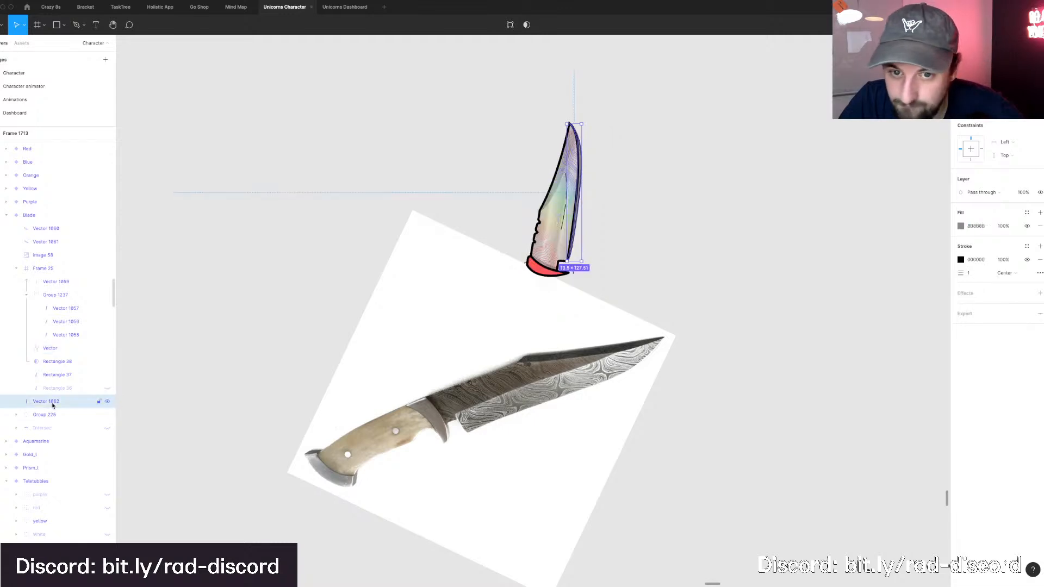
click(52, 415)
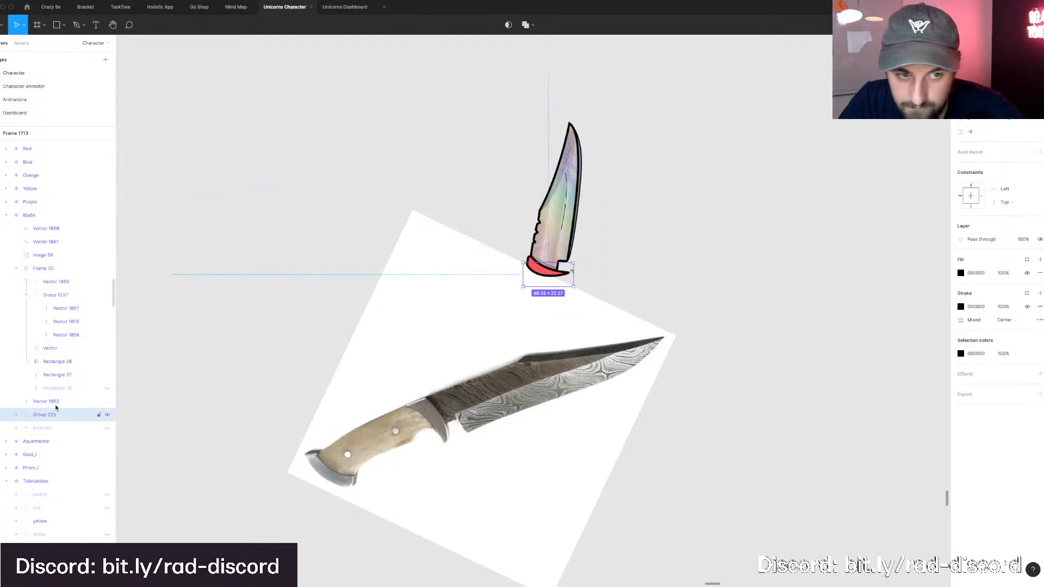
click(751, 279)
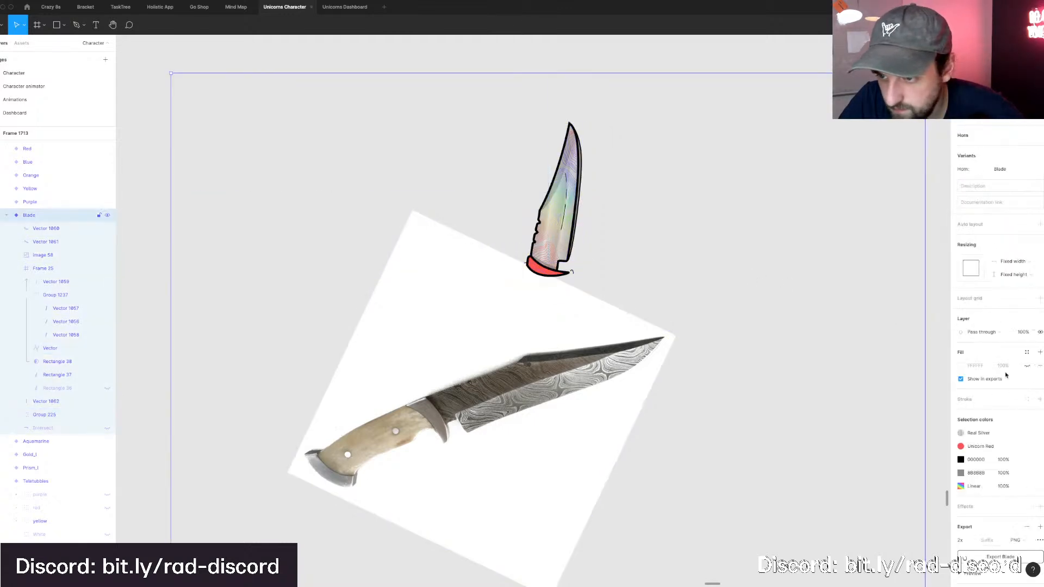
click(1026, 432)
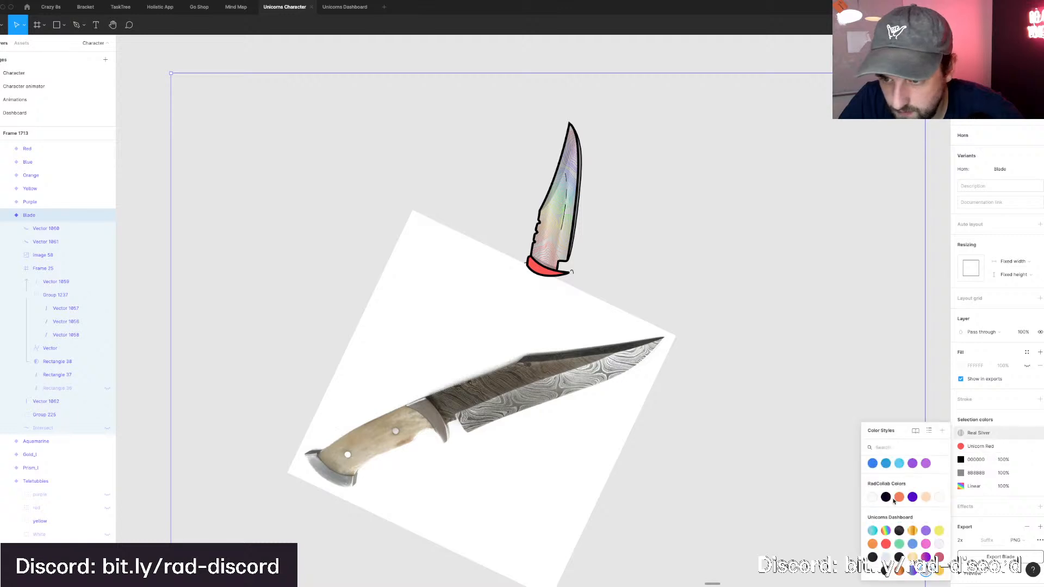
click(912, 531)
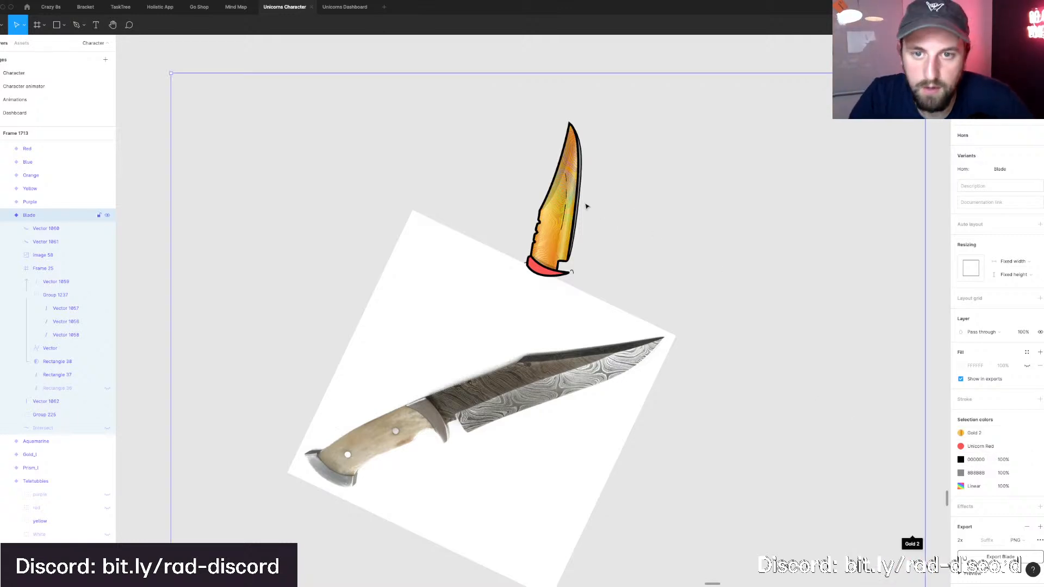
Review the gold blade horn on the unicorn character and undo the Gold 2 recolor.
scroll(586, 206, down, 5)
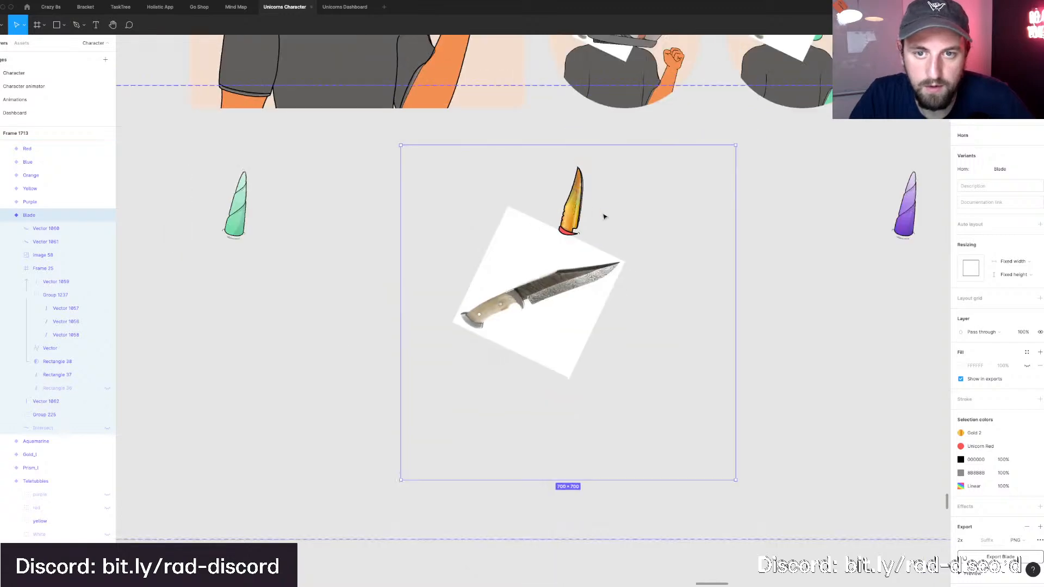
scroll(603, 217, up, 6)
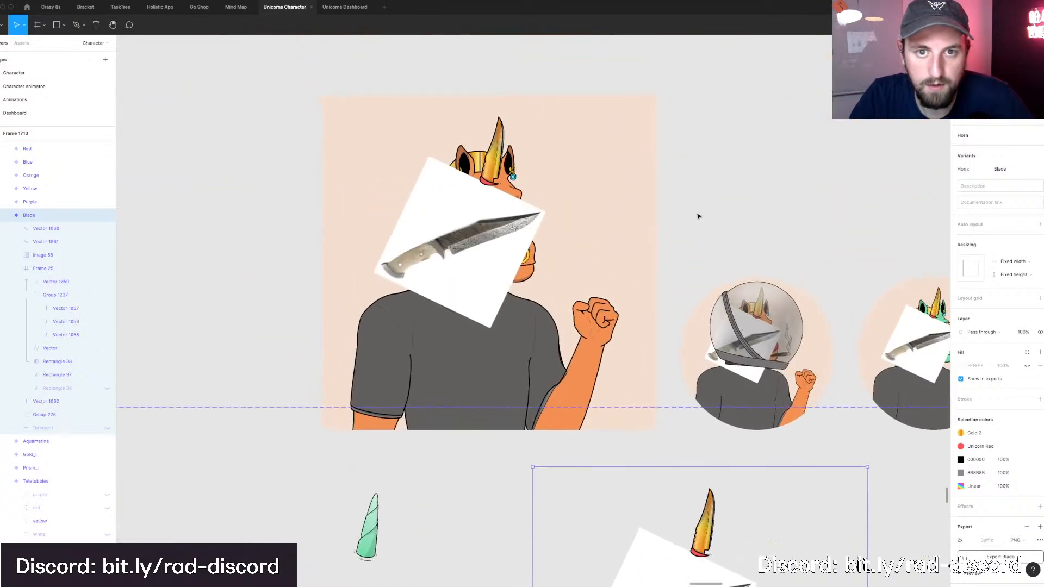
scroll(704, 218, down, 4)
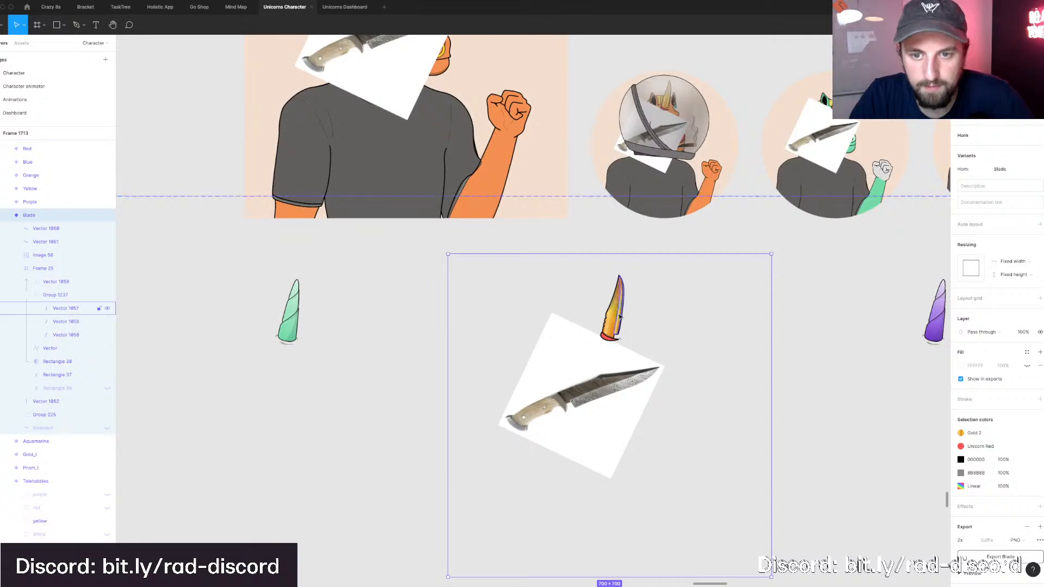
key(super+z)
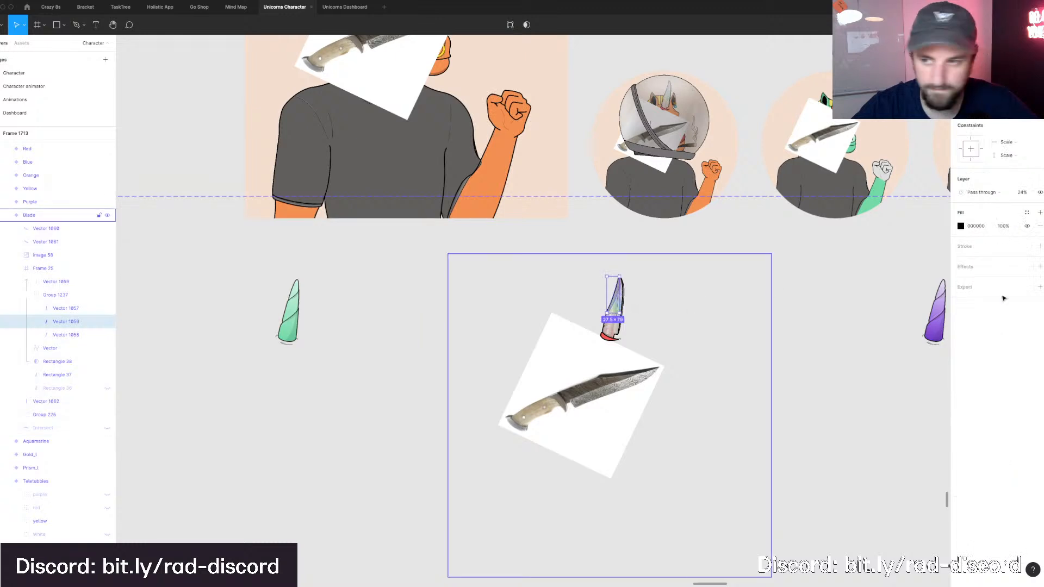
Try the gold 5 color style on the contour-line vector of the blade horn and view it up close.
super+click(614, 299)
click(1026, 213)
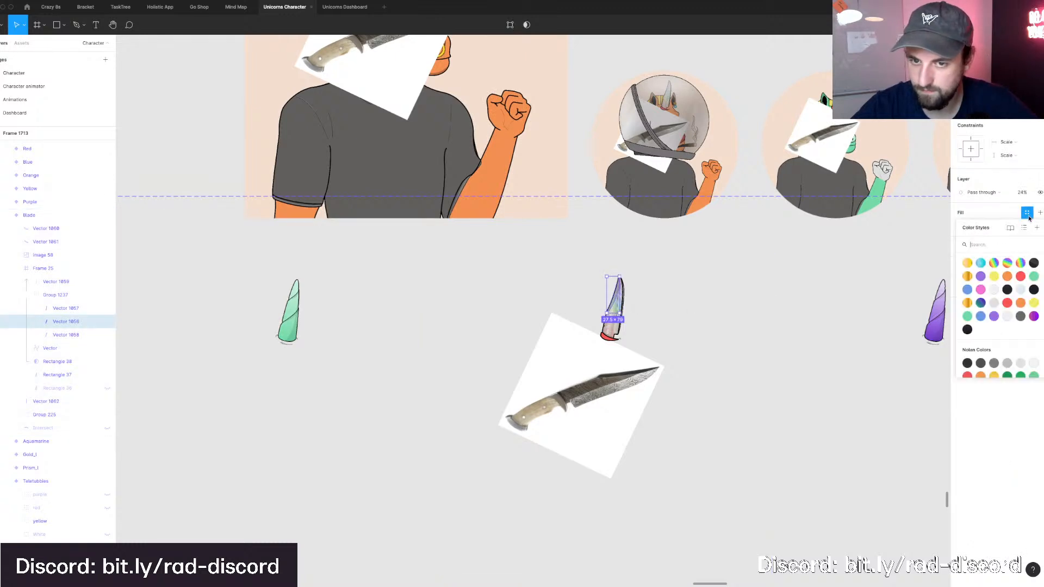
click(50, 349)
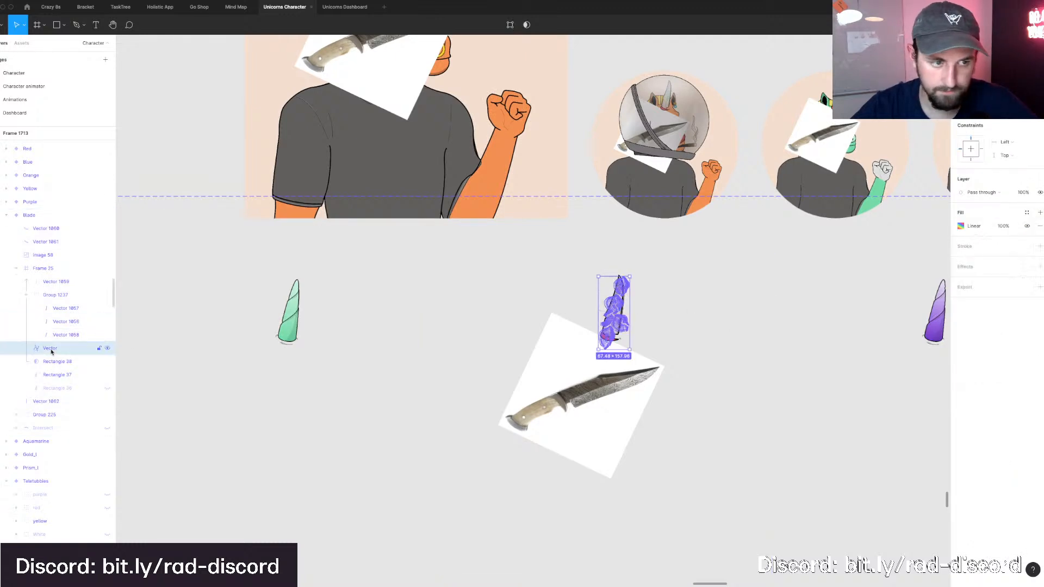
click(1026, 212)
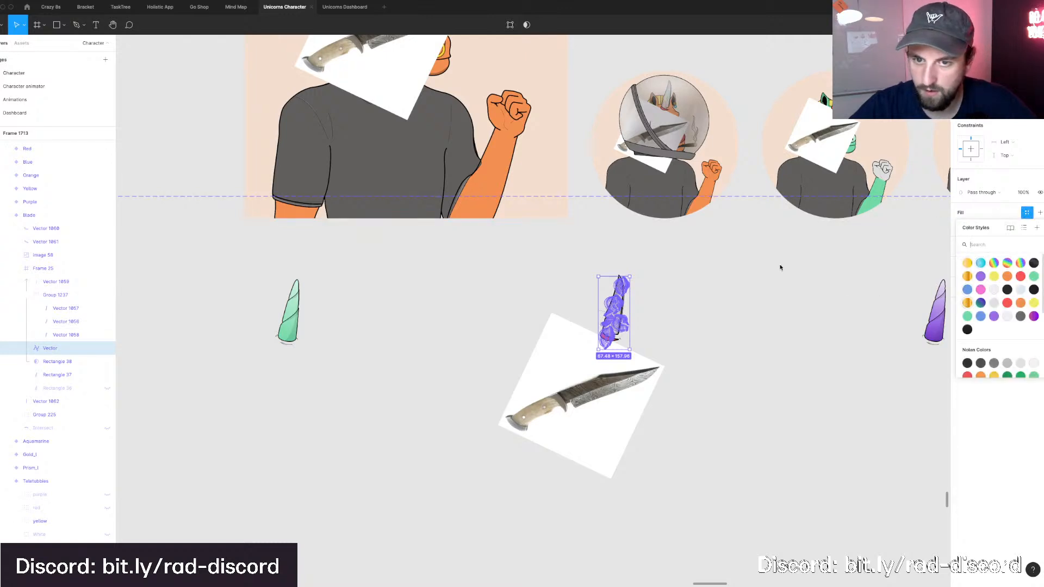
scroll(644, 320, up, 3)
click(646, 315)
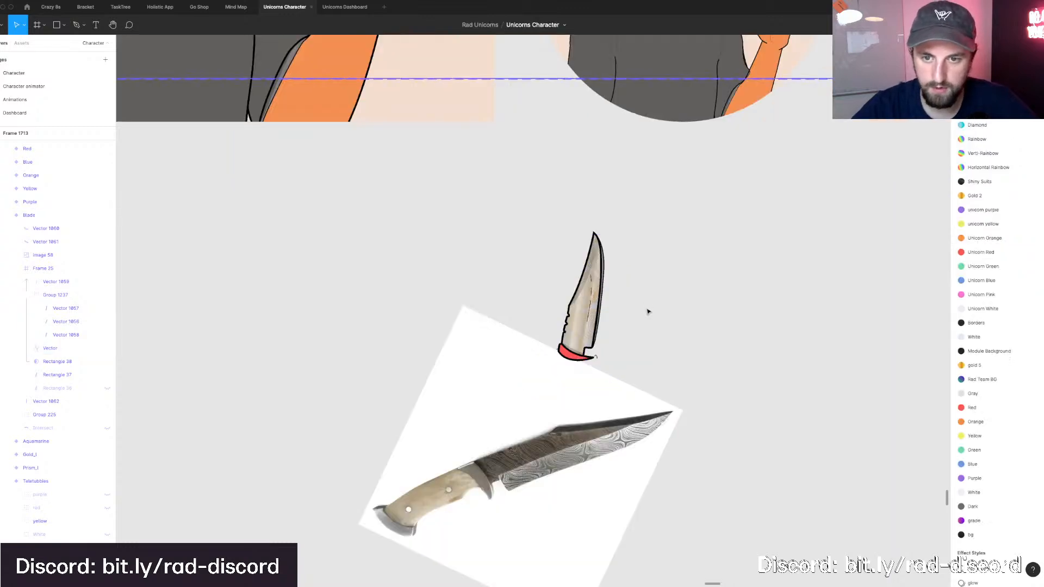
scroll(618, 297, up, 5)
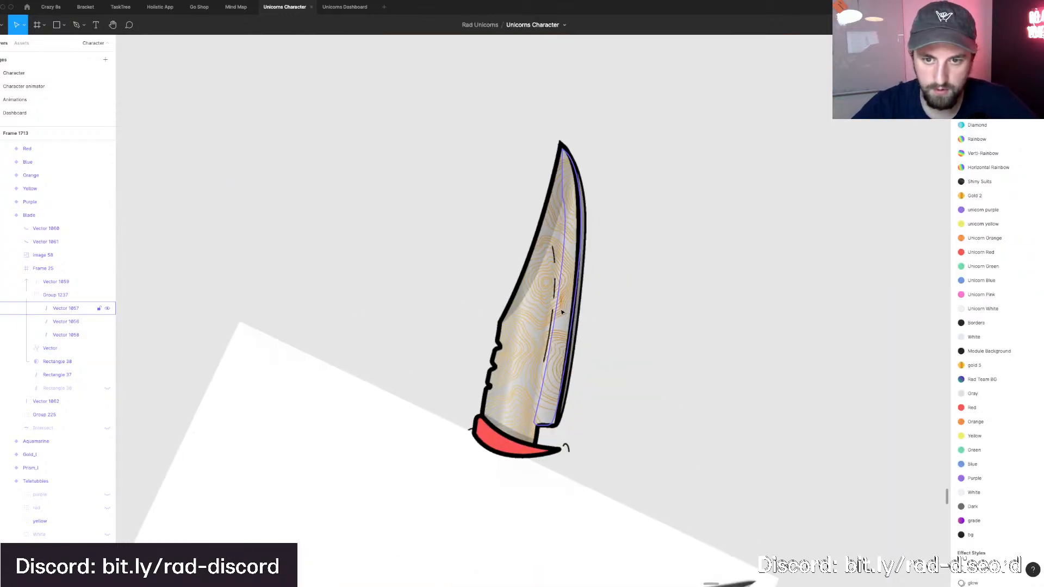
Review the gold contour lines beside the knife photo and undo the gold 5 recolor to restore the rainbow gradient.
key(super+z)
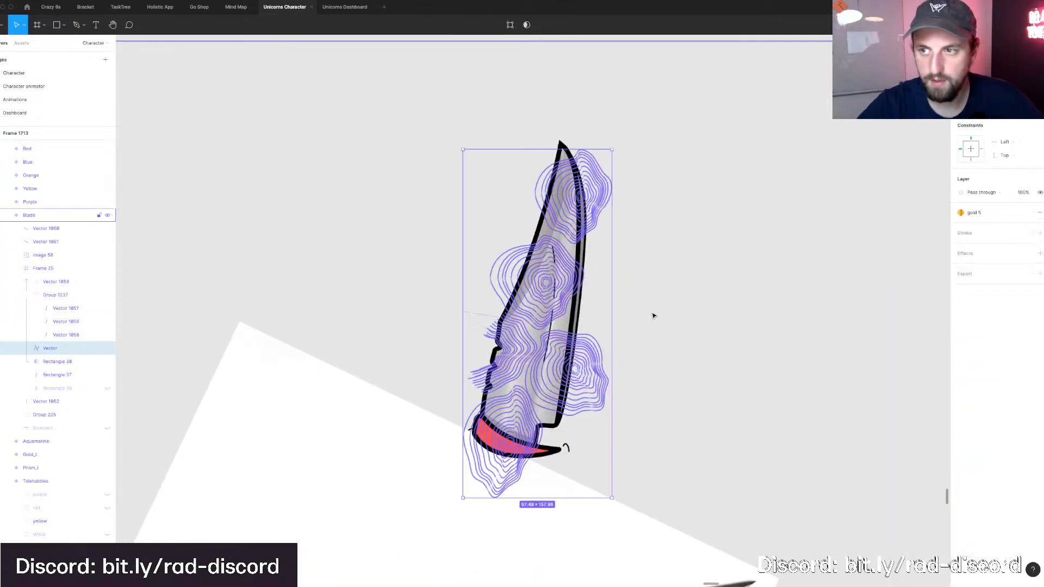
click(653, 316)
scroll(653, 316, down, 3)
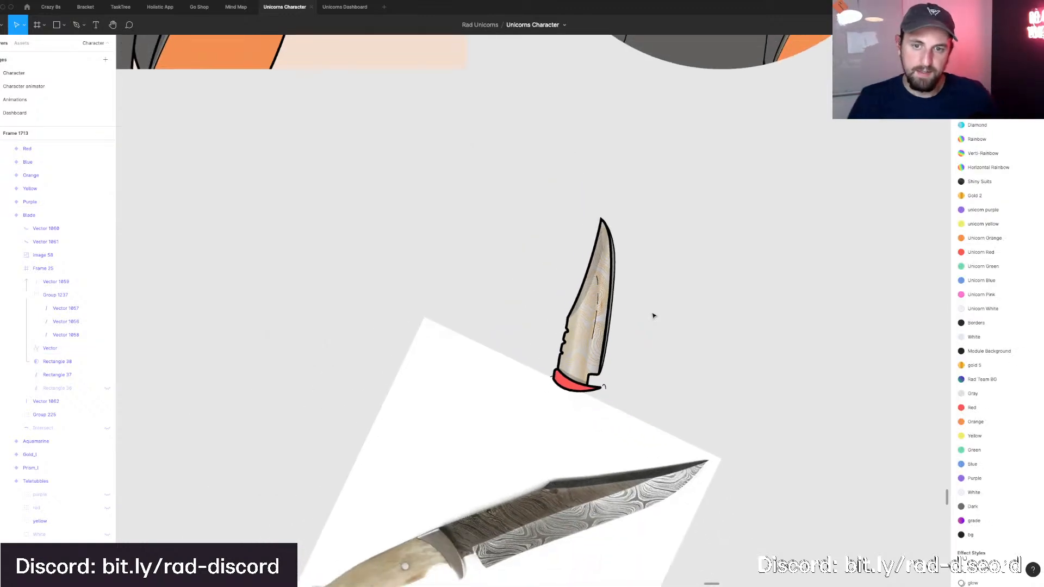
key(ctrl+z)
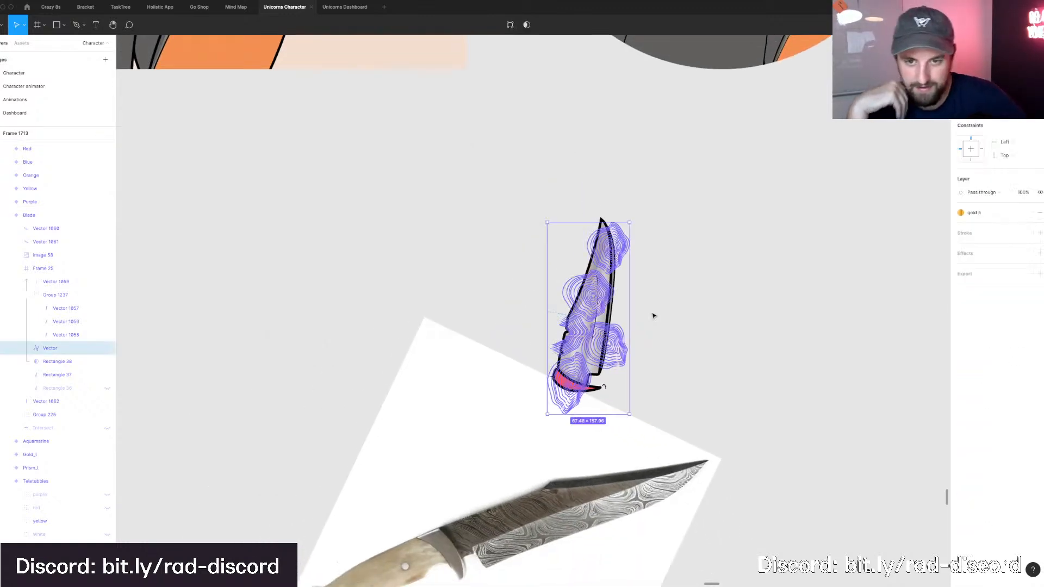
key(ctrl+z)
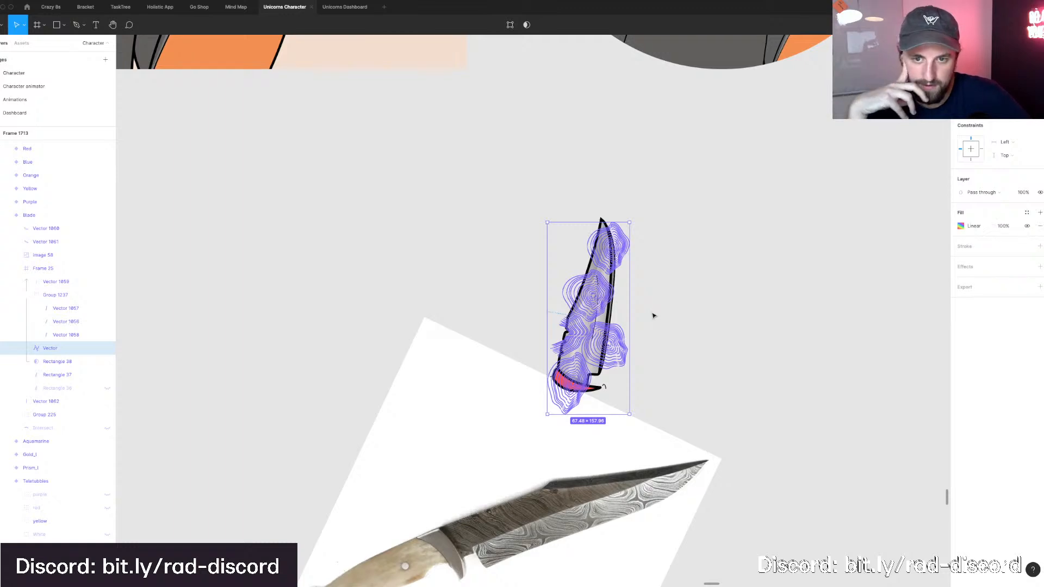
click(641, 314)
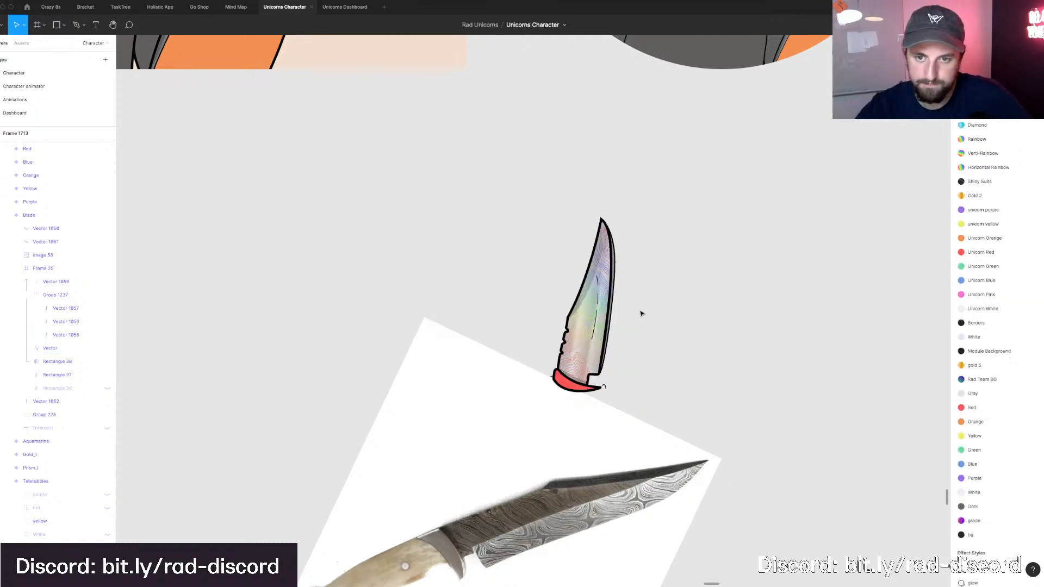
Replace Real Silver with the Gold 2 color style on both blade shapes, Rectangle 38 and Rectangle 37.
ctrl+click(587, 321)
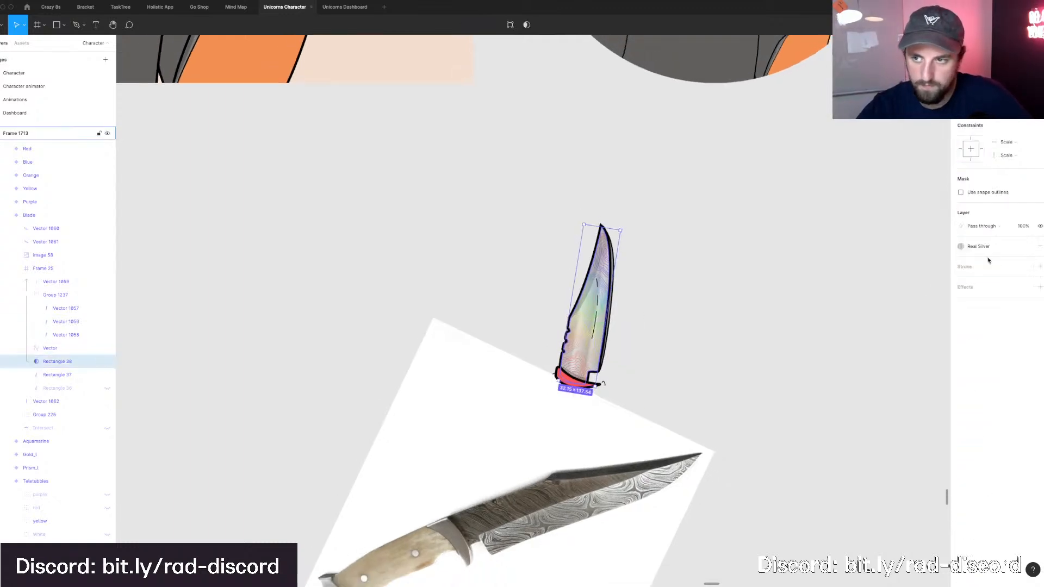
click(989, 247)
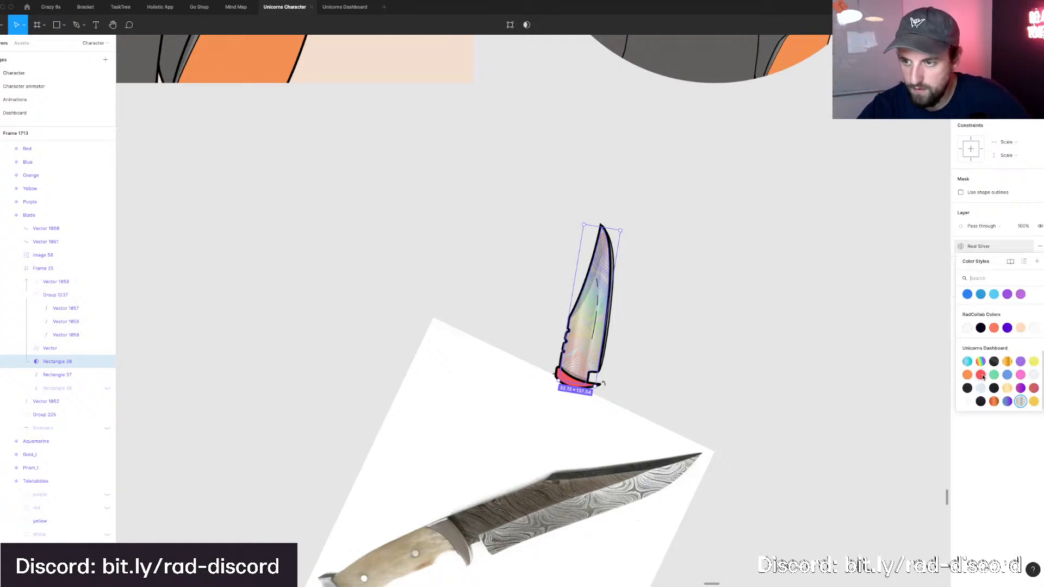
key(Escape)
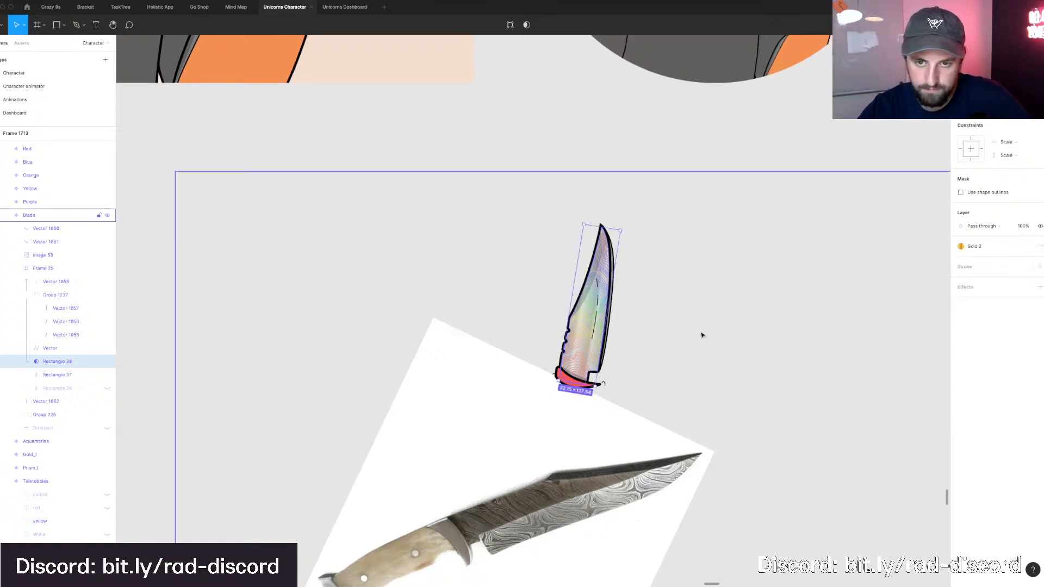
click(61, 350)
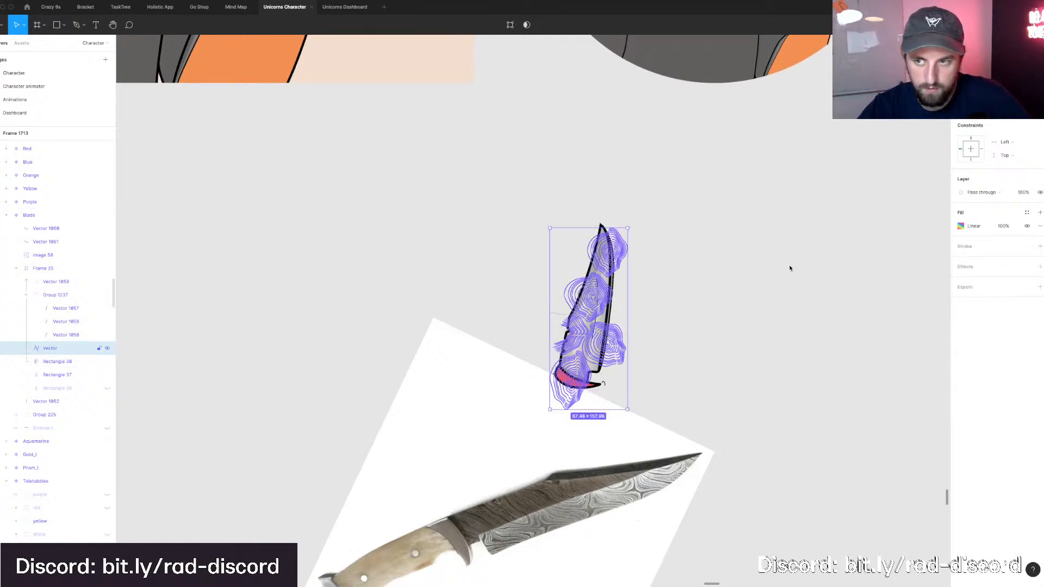
click(78, 374)
click(978, 213)
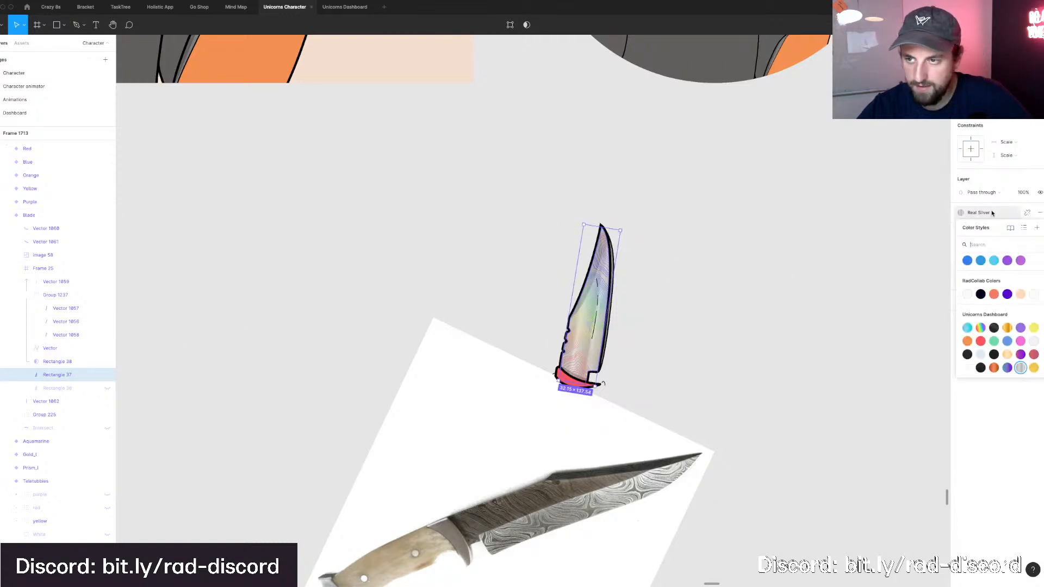
click(741, 277)
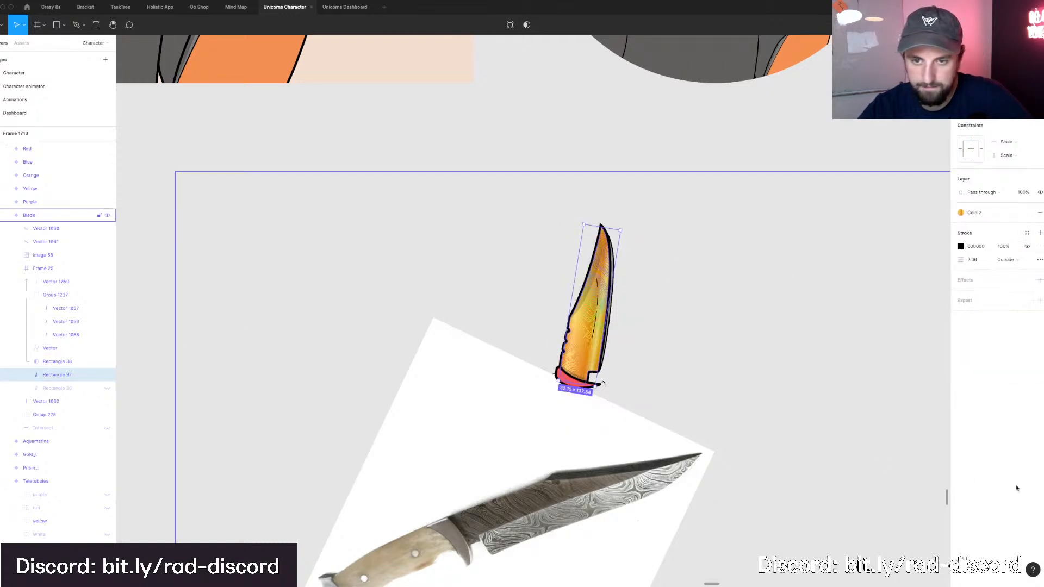
click(644, 327)
scroll(644, 326, right, 2)
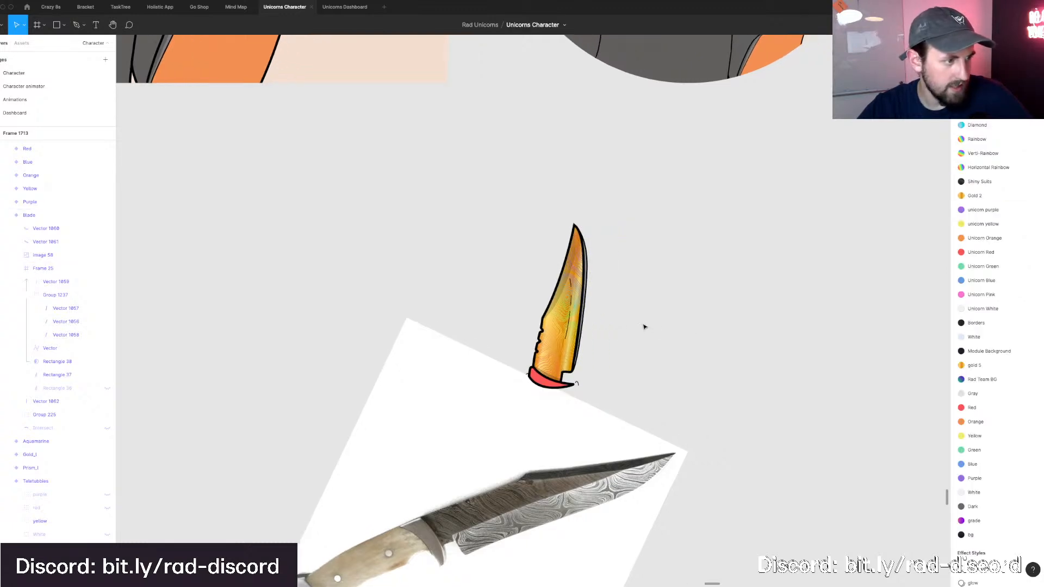
Hide the knife reference photo in the Blade component so it no longer covers the unicorn characters.
scroll(620, 238, down, 10)
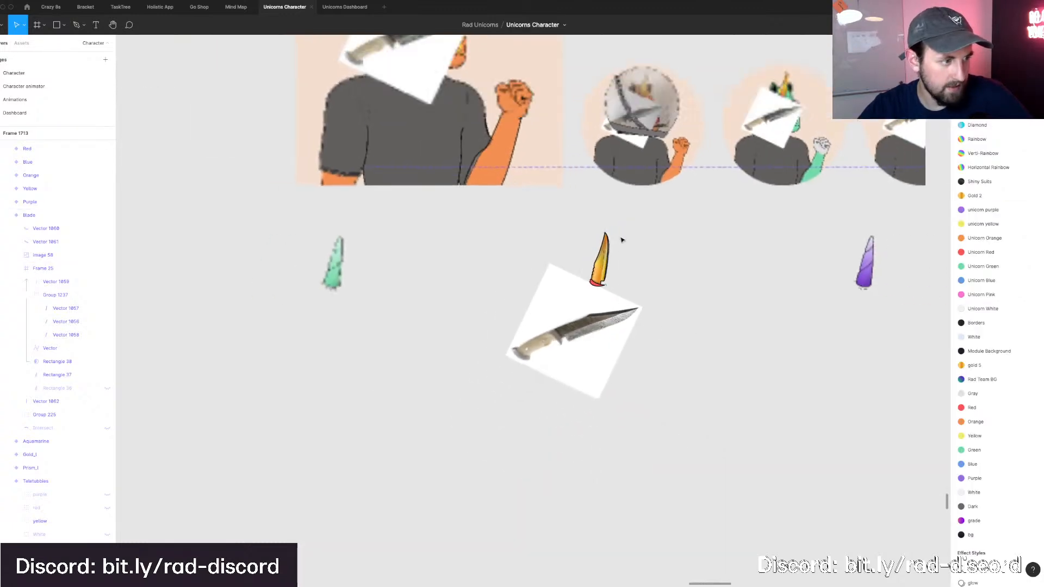
scroll(620, 238, up, 4)
scroll(538, 280, up, 3)
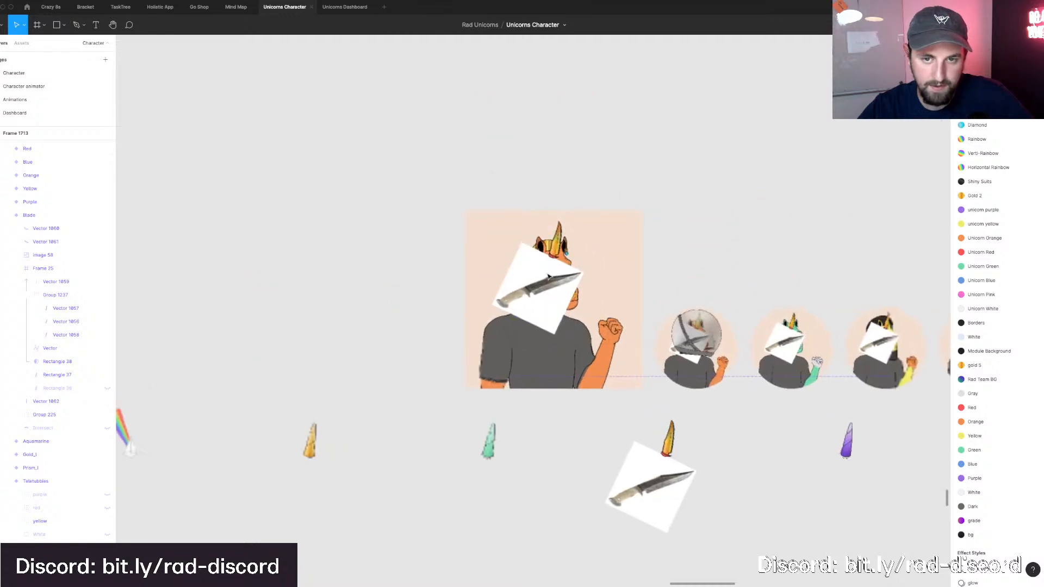
click(651, 476)
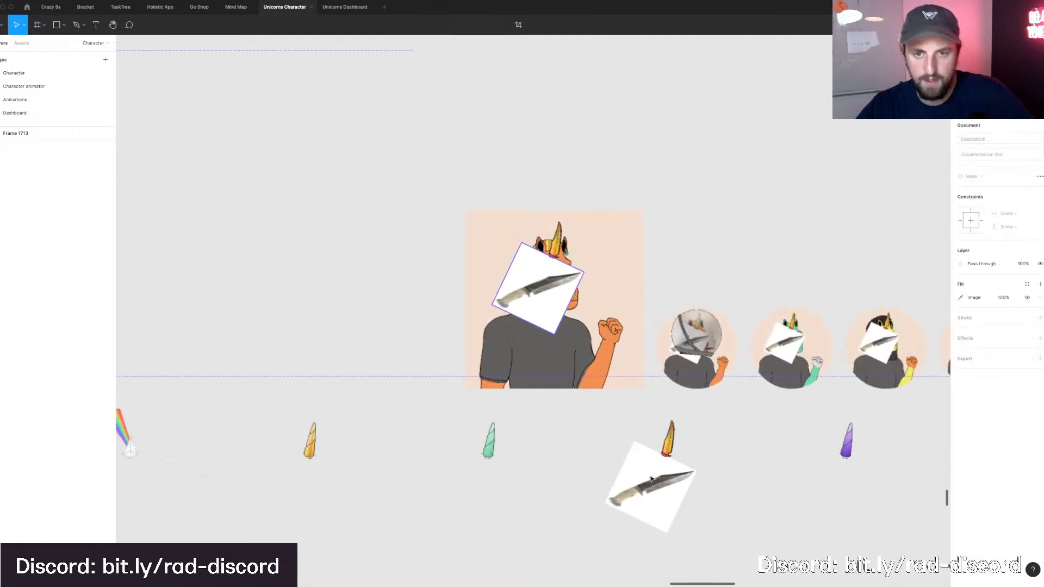
click(658, 467)
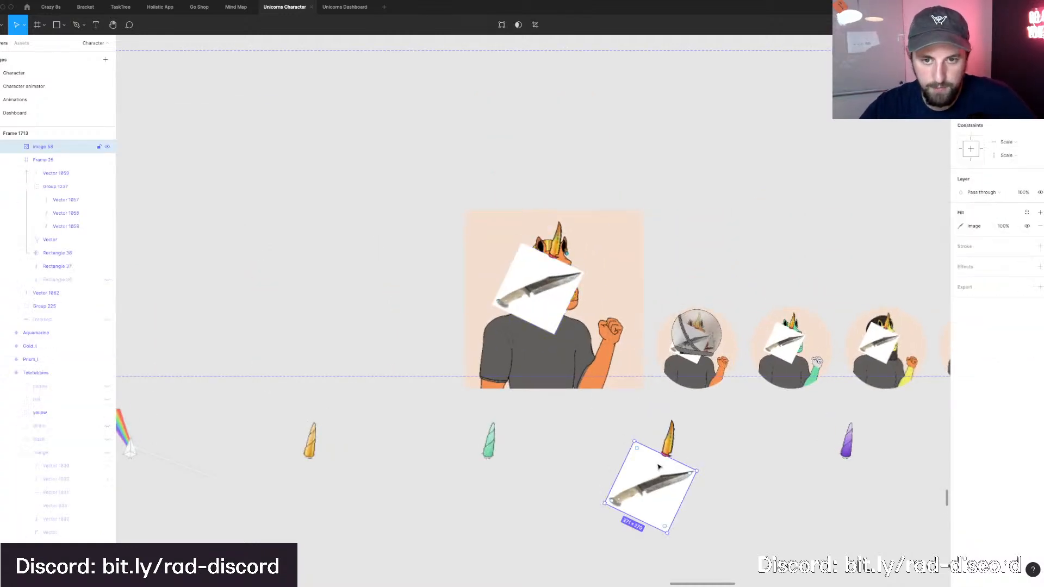
key(super+shift+h)
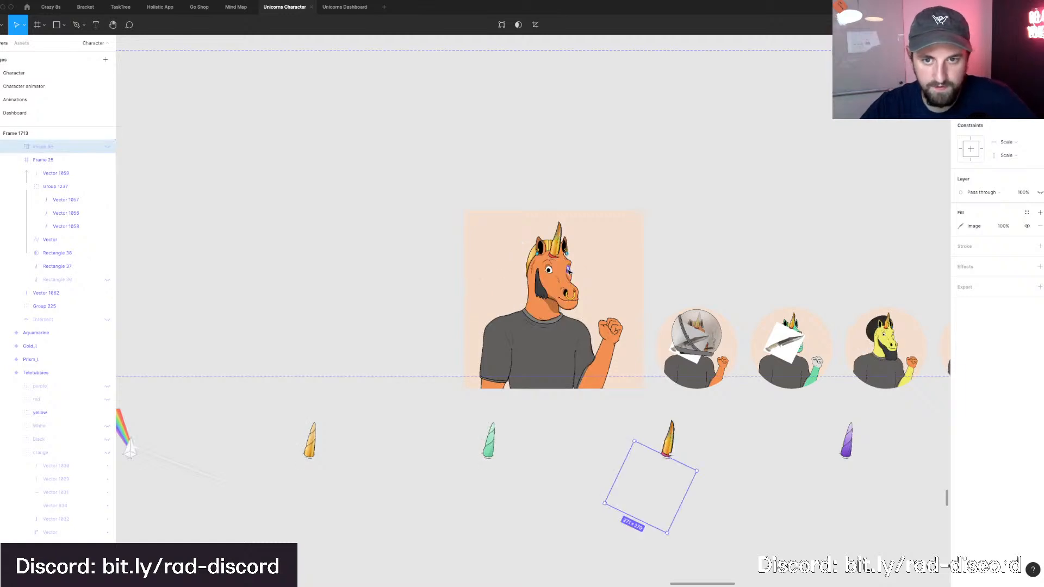
Try the Zebra variant for the Pattern layer of the large Unicorn New character.
scroll(567, 271, up, 2)
scroll(571, 269, up, 2)
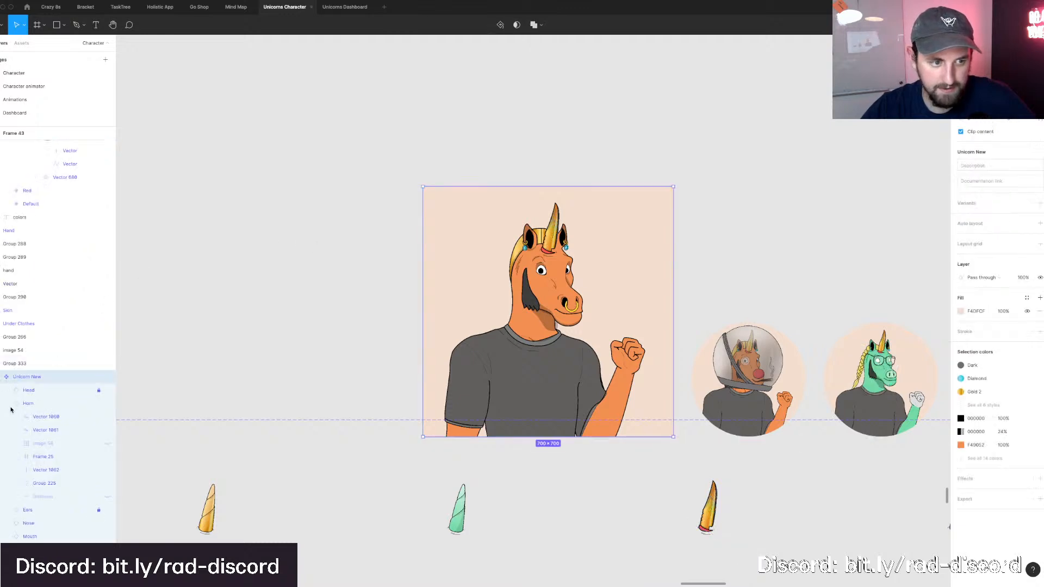
click(10, 410)
scroll(53, 395, down, 3)
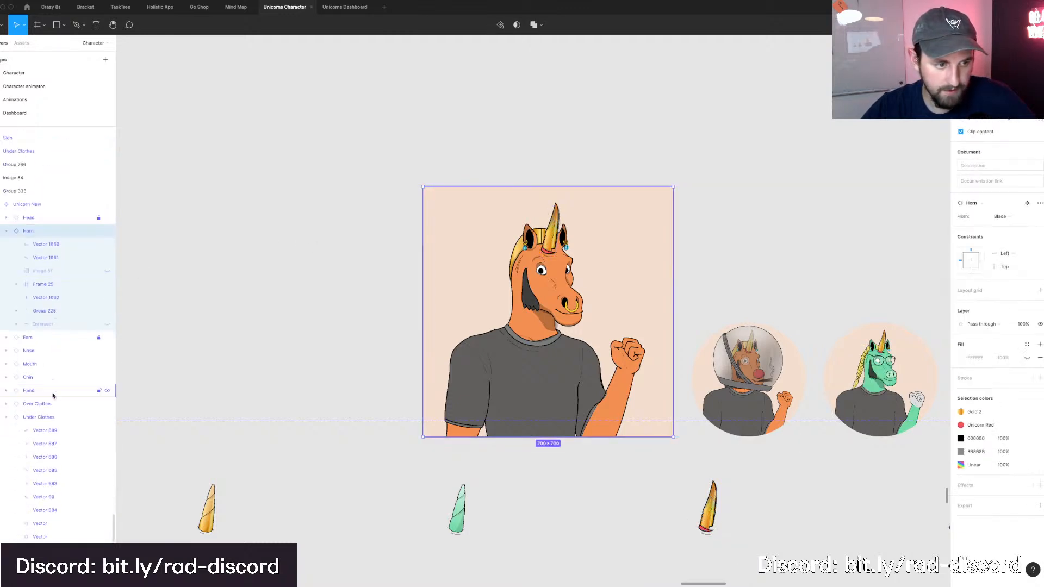
scroll(53, 395, down, 4)
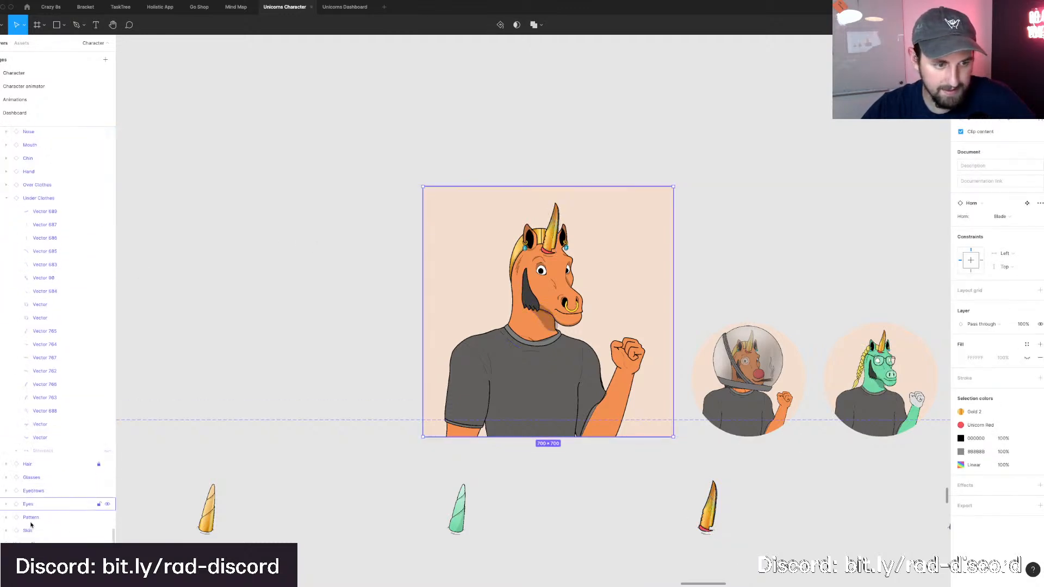
click(31, 519)
click(1004, 217)
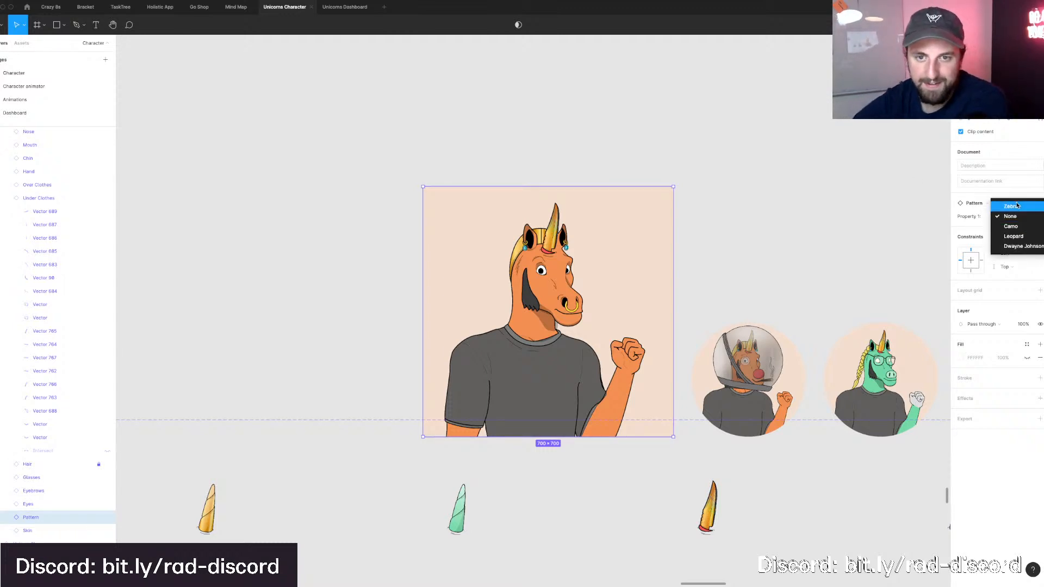
click(1012, 206)
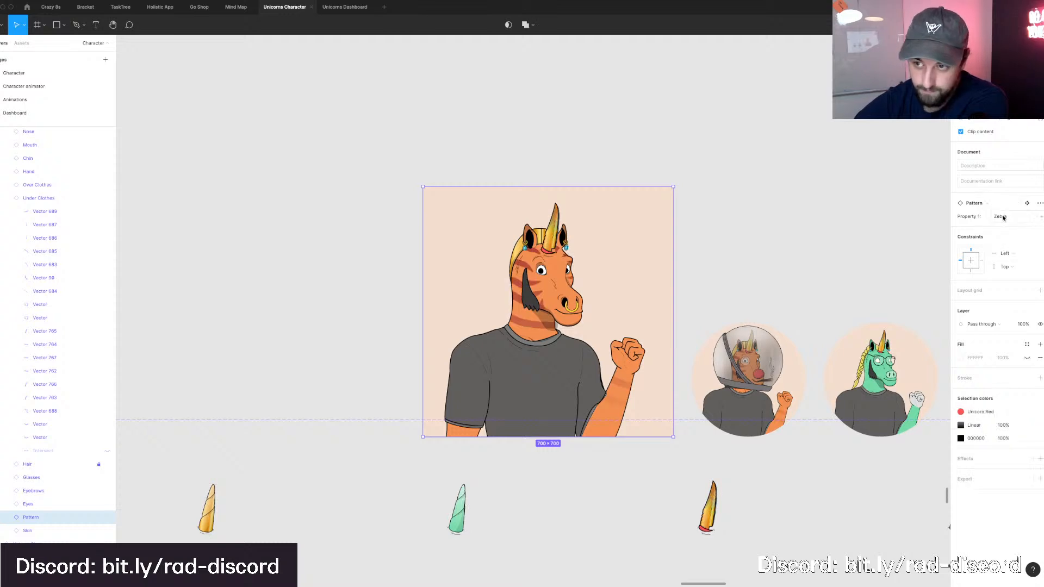
Try the Leopard and Dwayne Johnson pattern variants on the large unicorn and return the pattern to None.
click(1002, 218)
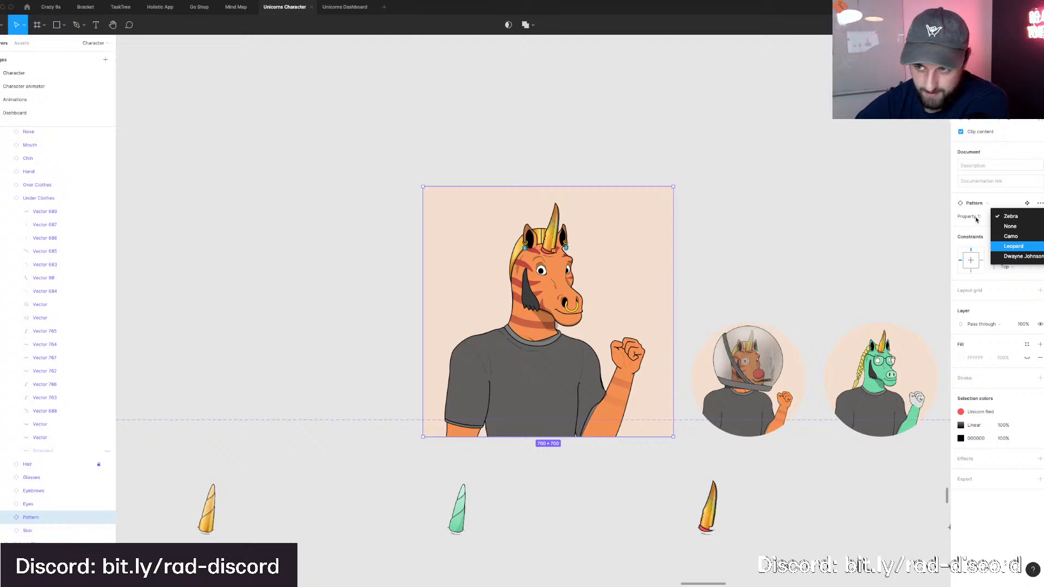
key(Return)
click(1004, 216)
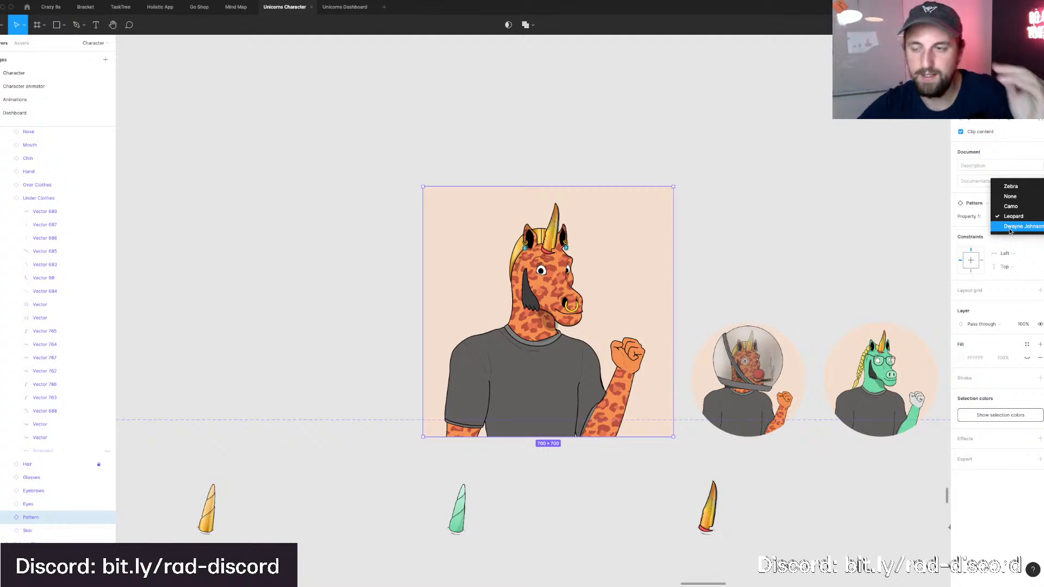
click(1009, 227)
click(999, 217)
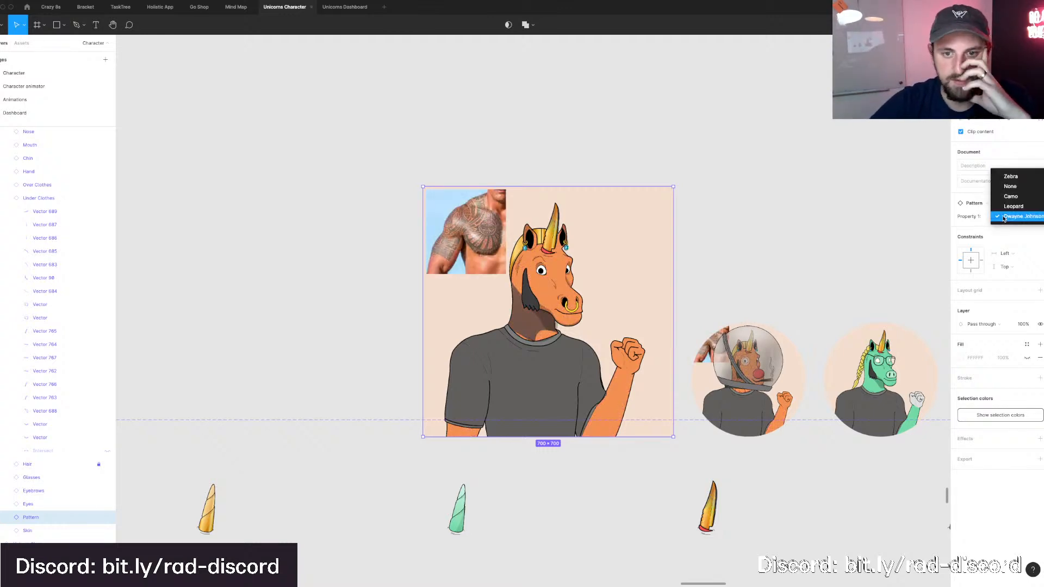
key(Return)
Try the Colored Pupil eyes on the large unicorn and set its Eyes variant to Reptile-yellow.
click(28, 504)
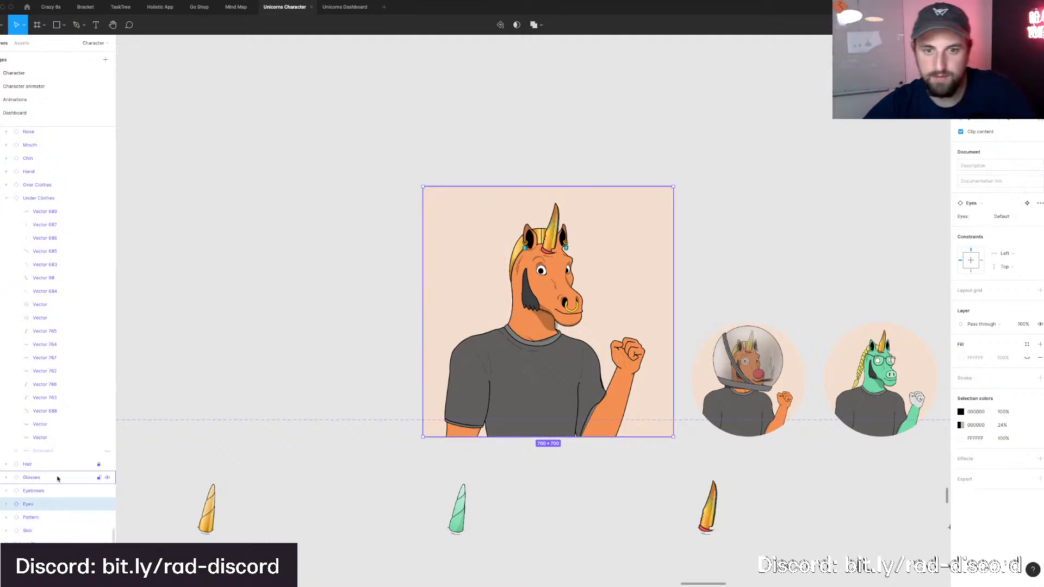
click(1004, 217)
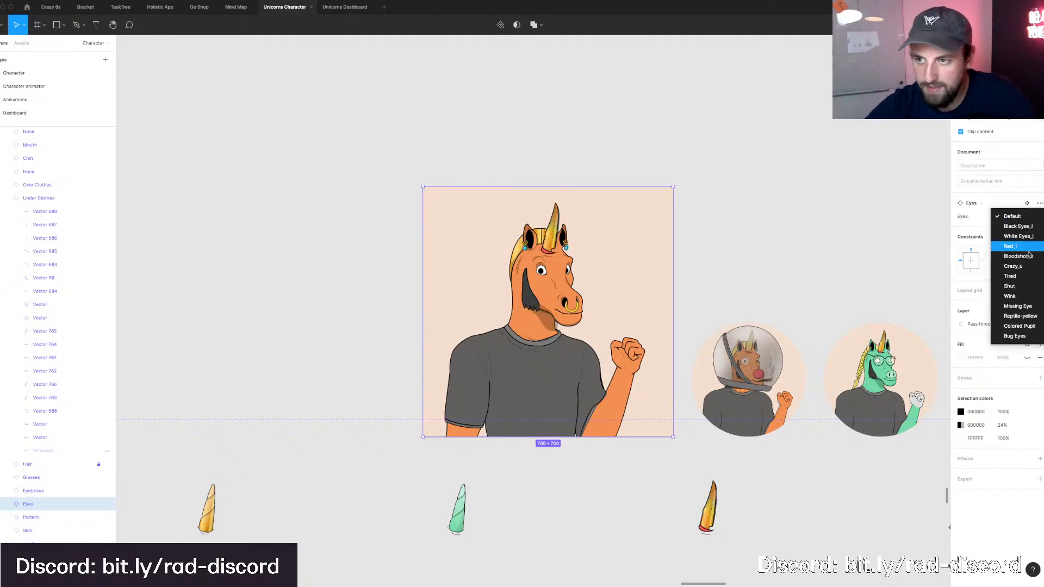
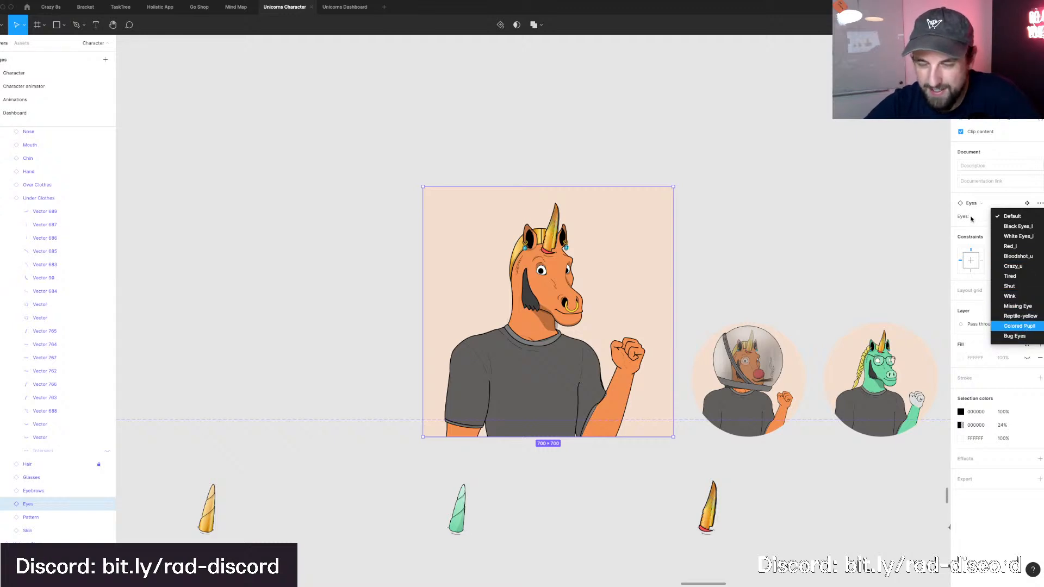
key(Return)
click(1011, 220)
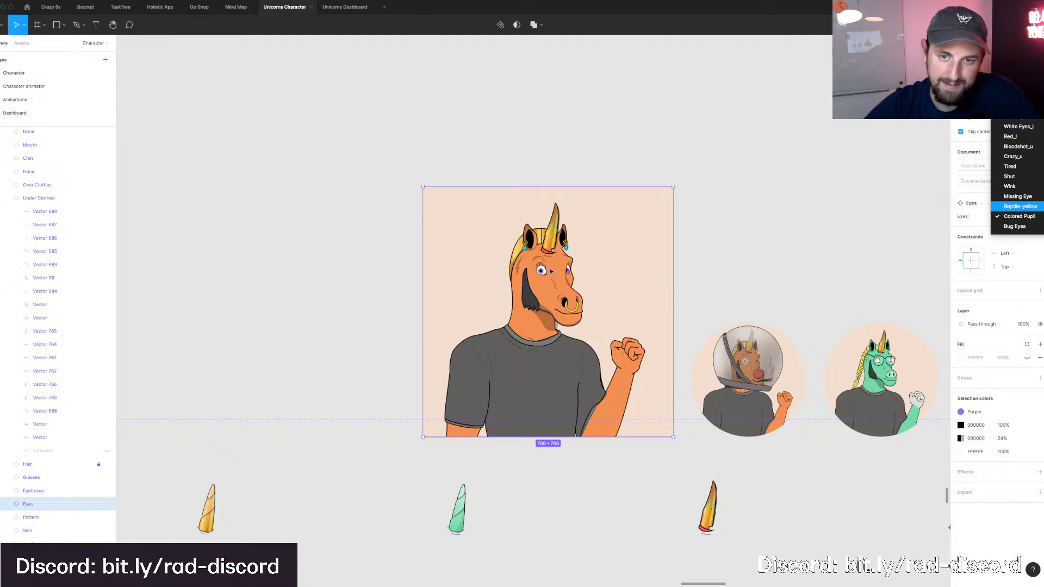
scroll(558, 272, up, 3)
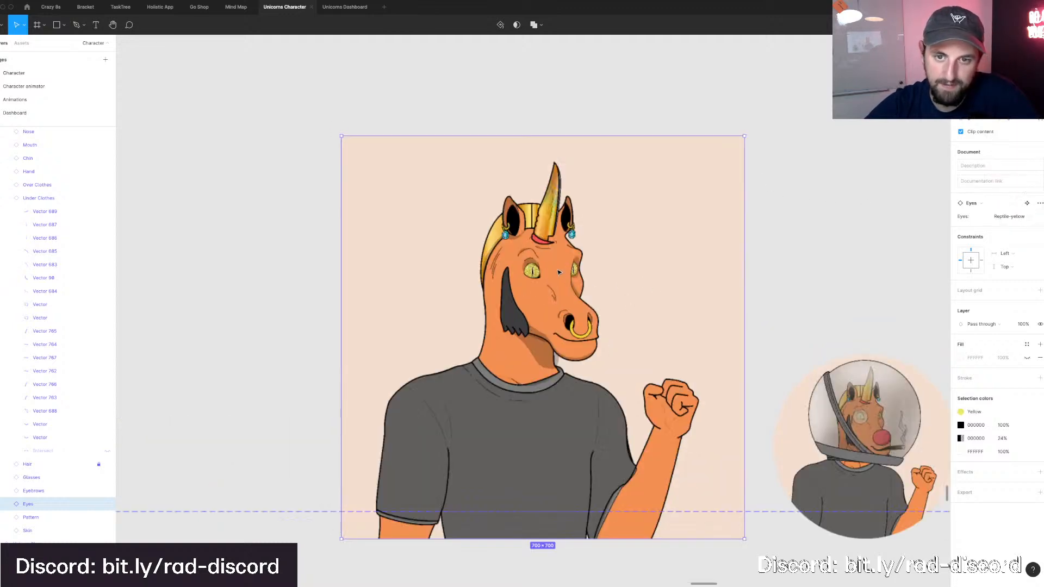
Try the Suprised and Angry variants for the Eyebrows layer of the large unicorn.
scroll(786, 278, right, 1)
scroll(786, 278, down, 1)
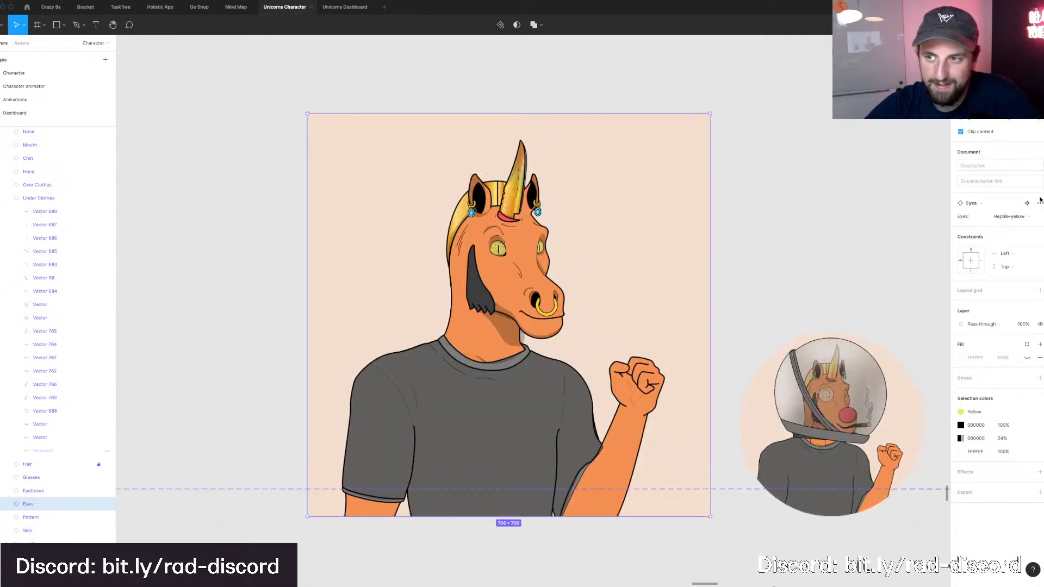
click(1021, 217)
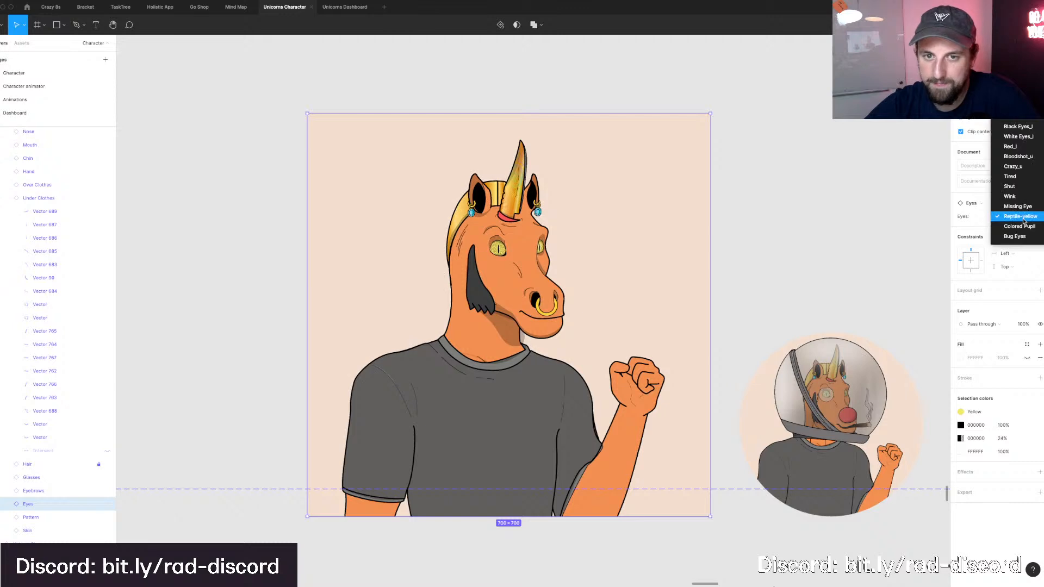
click(30, 503)
click(40, 490)
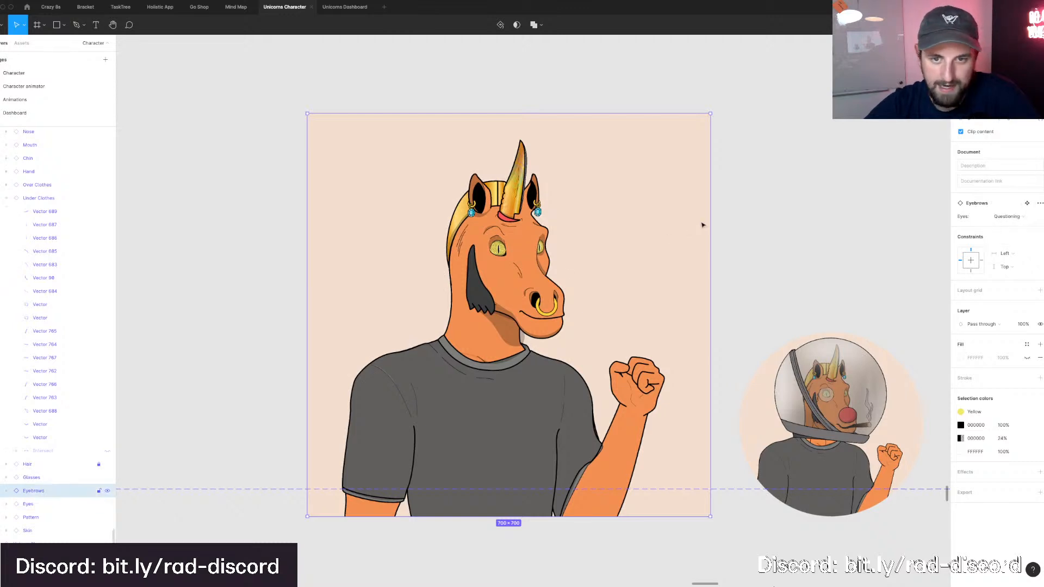
click(1010, 216)
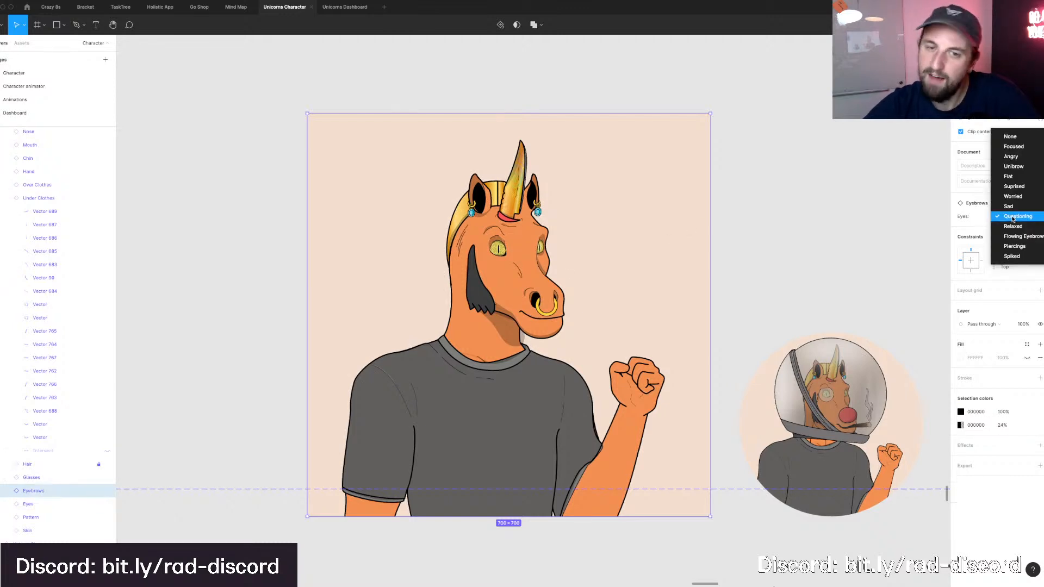
click(1014, 188)
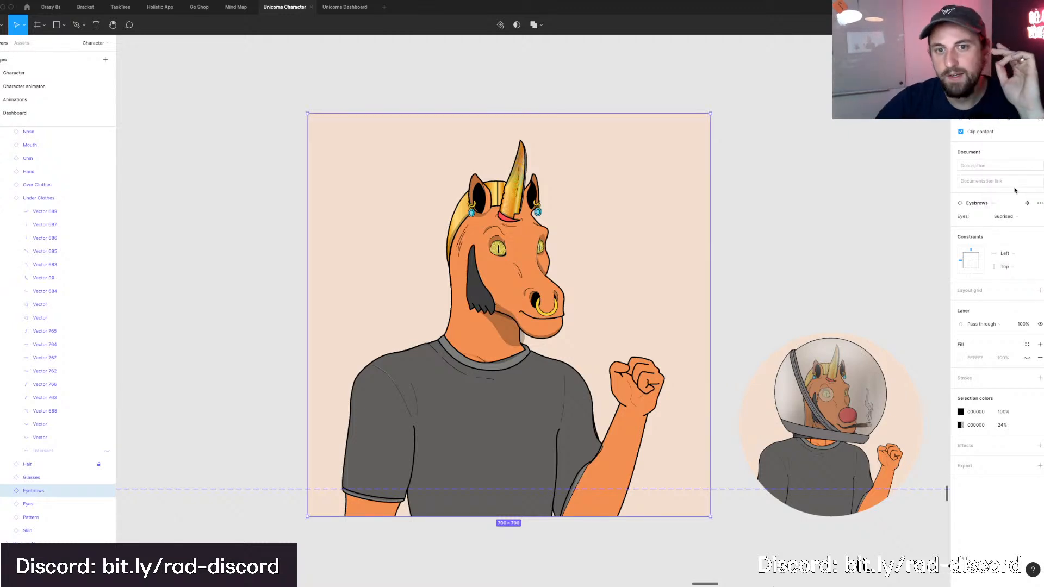
click(1011, 217)
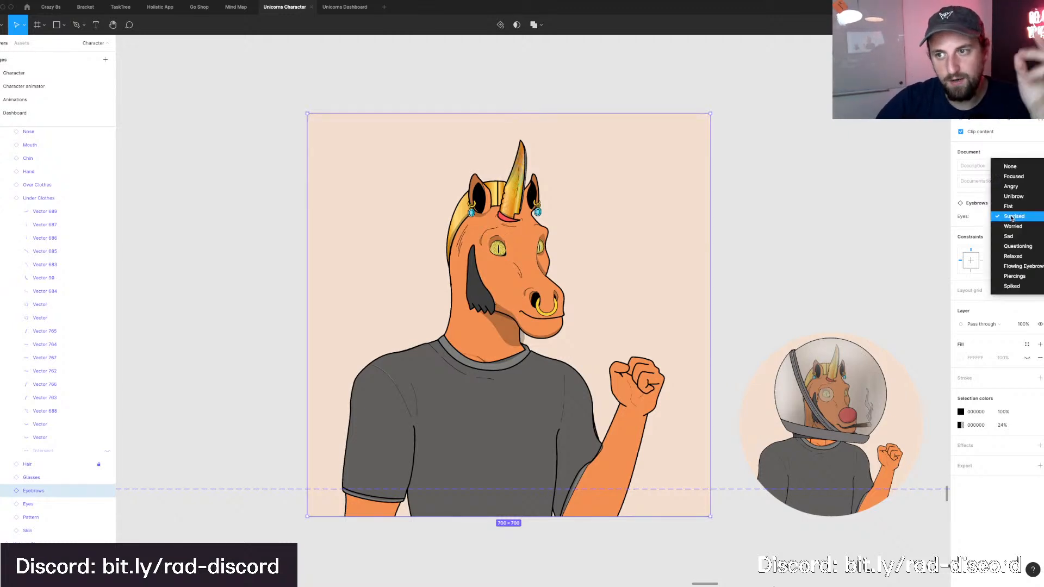
click(1011, 187)
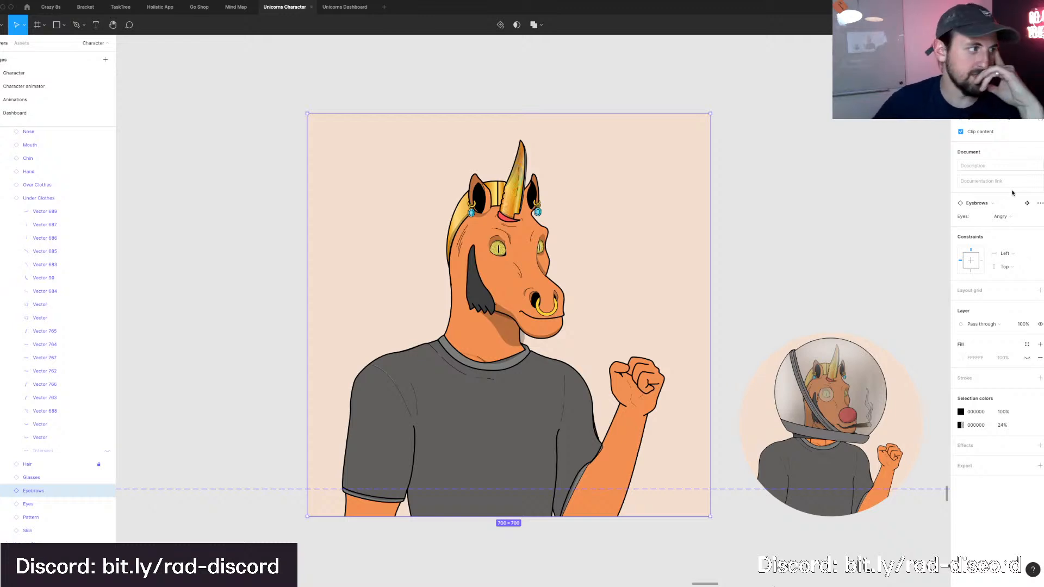
Set the large unicorn's Eyebrows variant to Focused.
click(1007, 216)
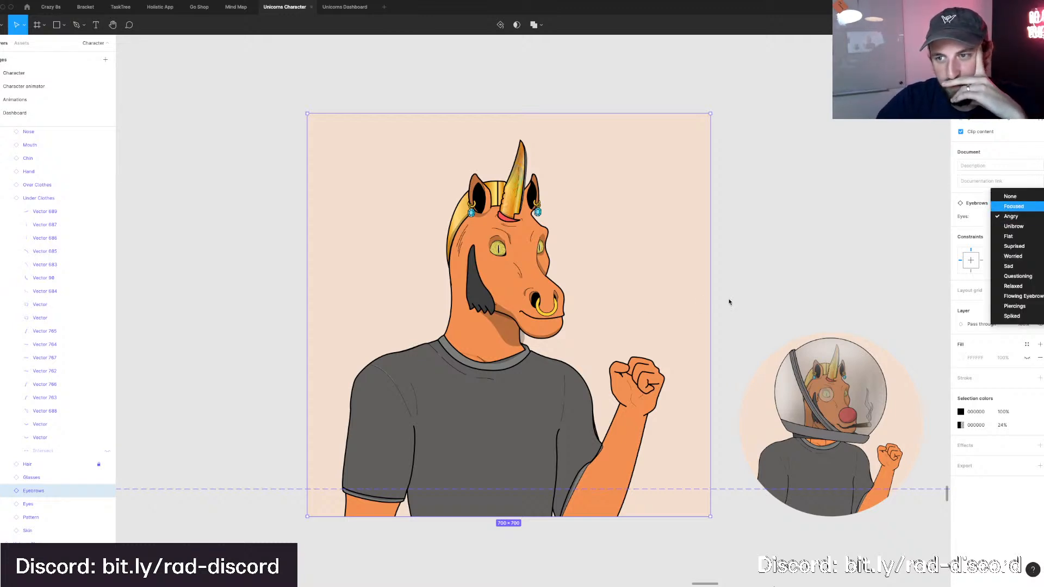
key(Return)
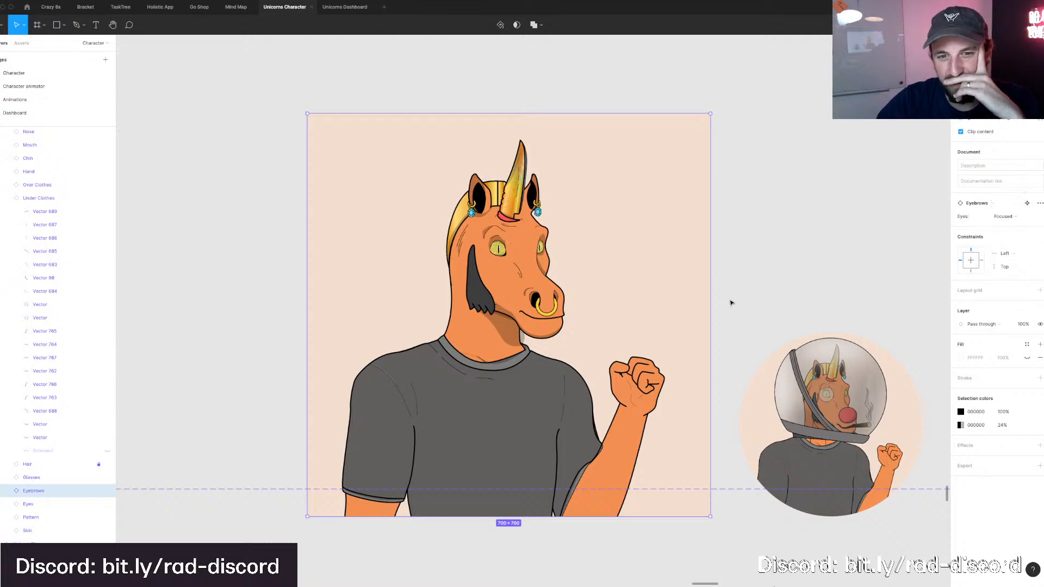
scroll(730, 303, right, 1)
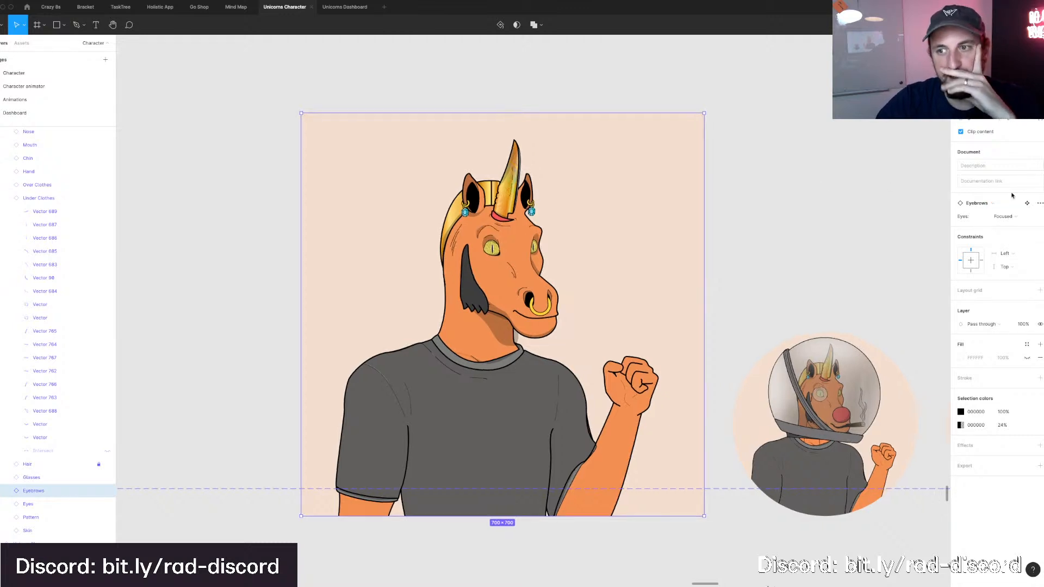
click(1008, 223)
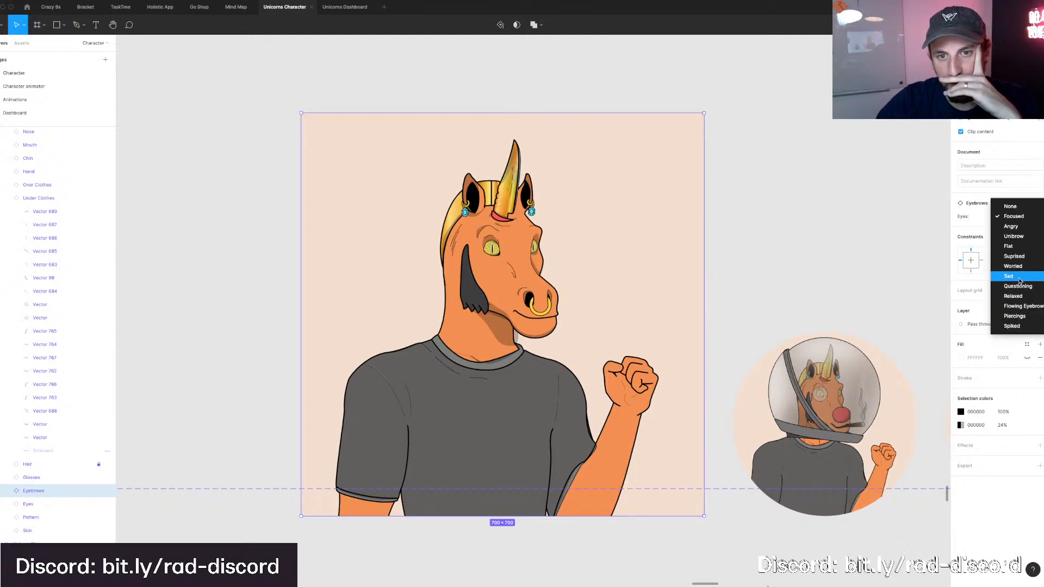
click(998, 524)
Try the Nerd Glasses_r, The McKnight_r and Aviators_u variants for the Glasses layer of the large unicorn.
click(41, 478)
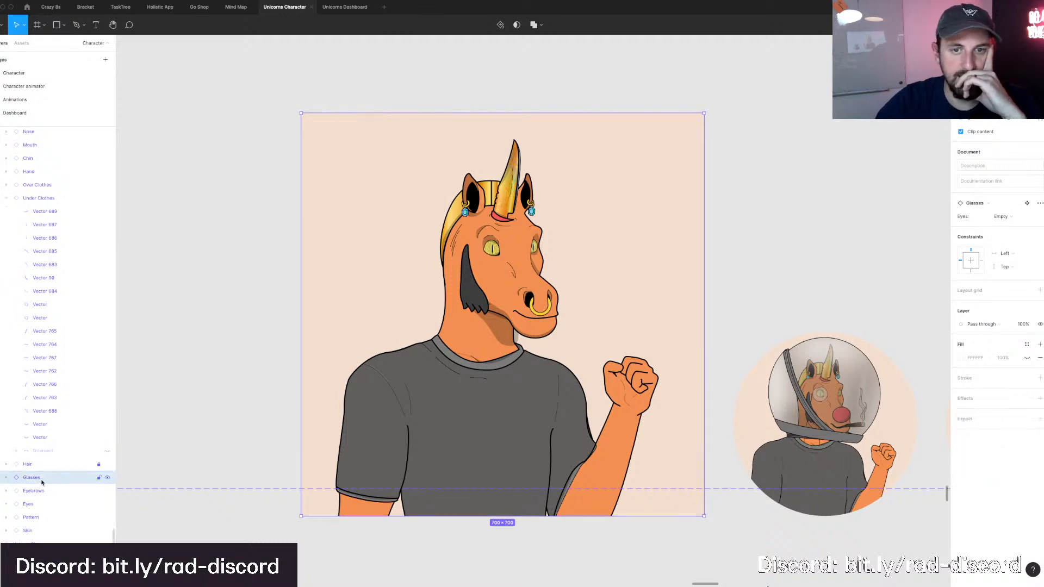
click(1011, 218)
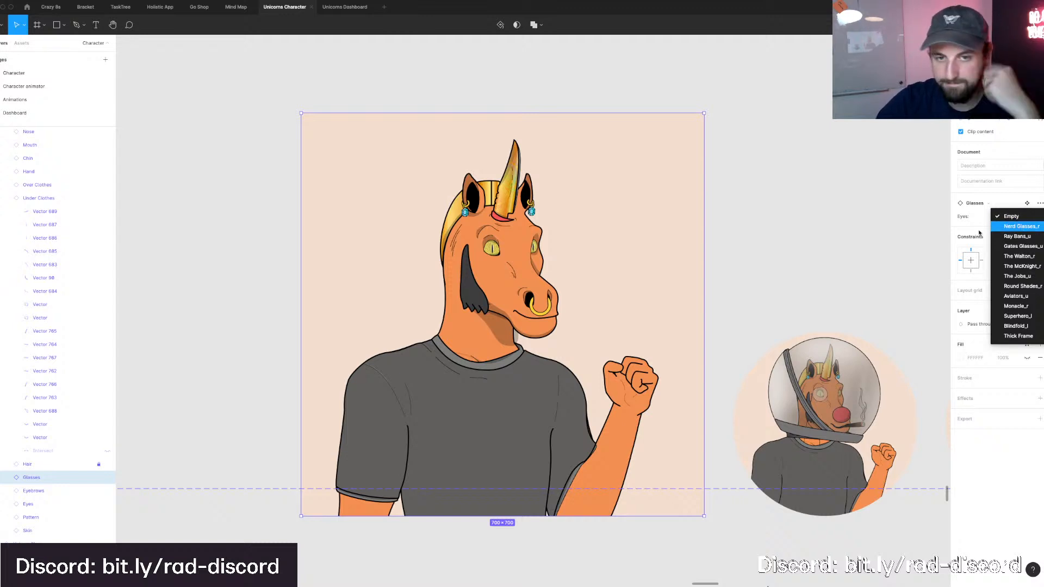
click(995, 227)
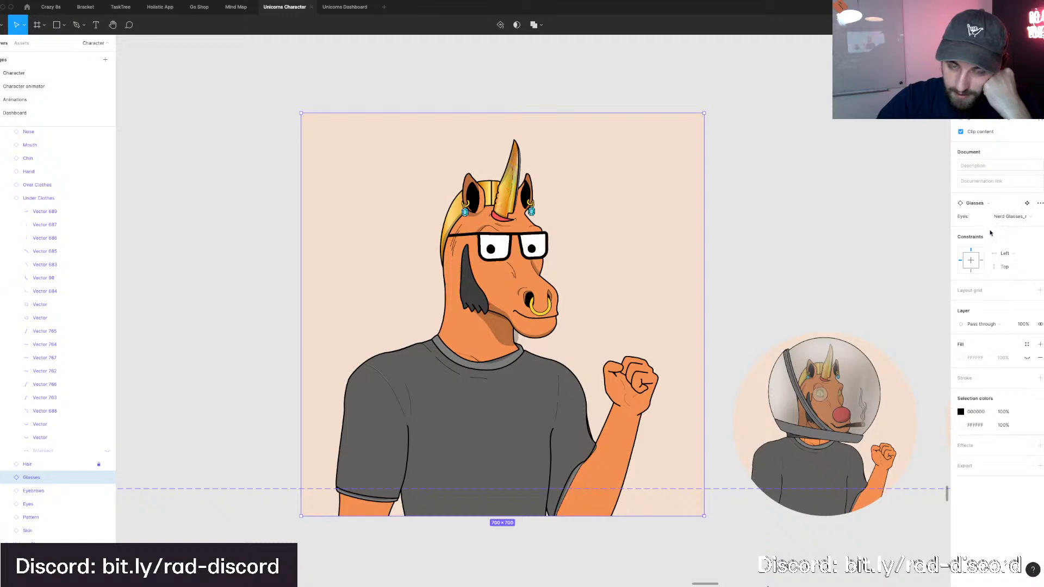
click(1015, 217)
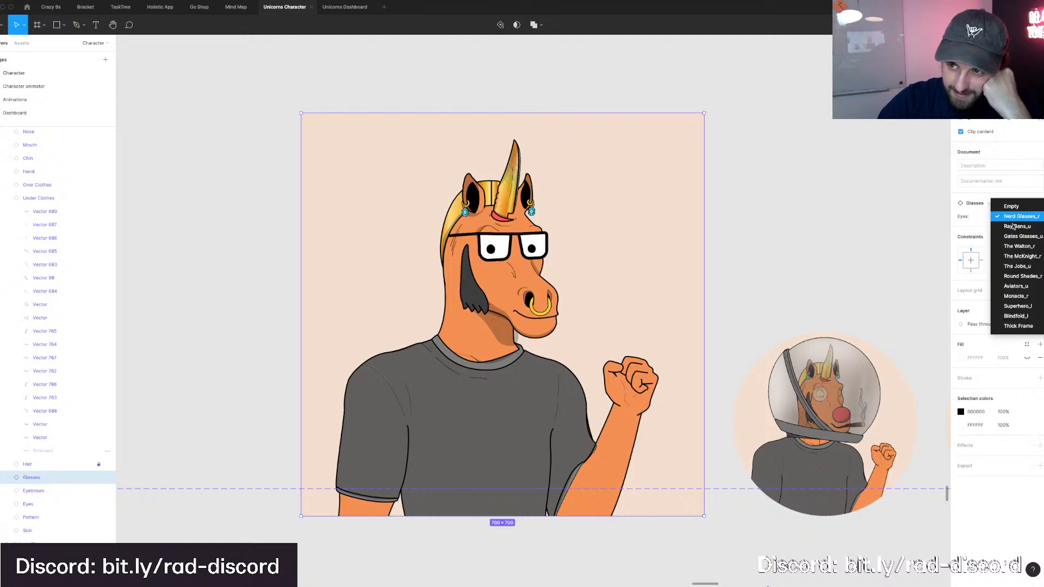
click(1016, 256)
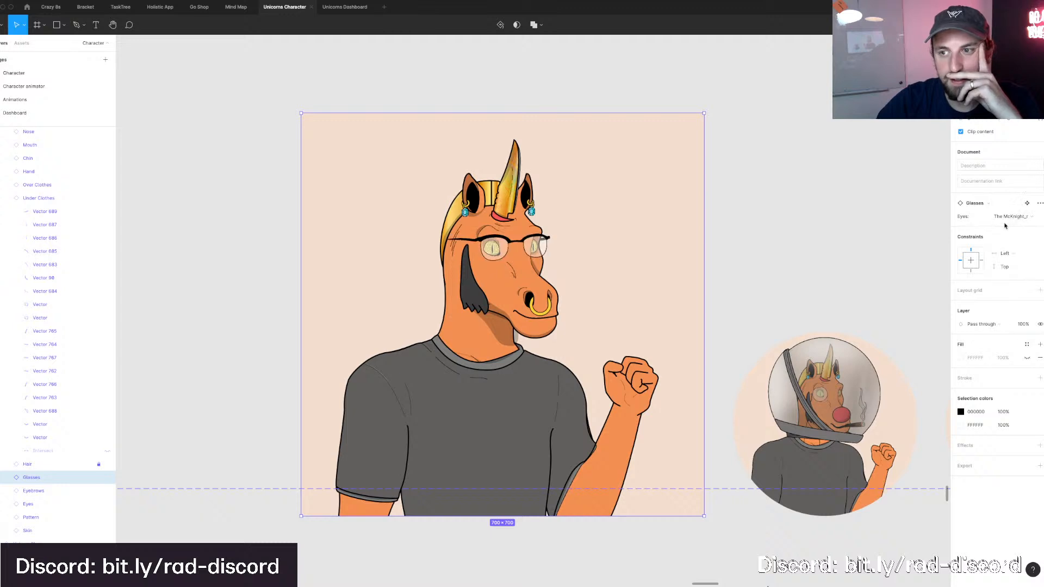
click(1005, 223)
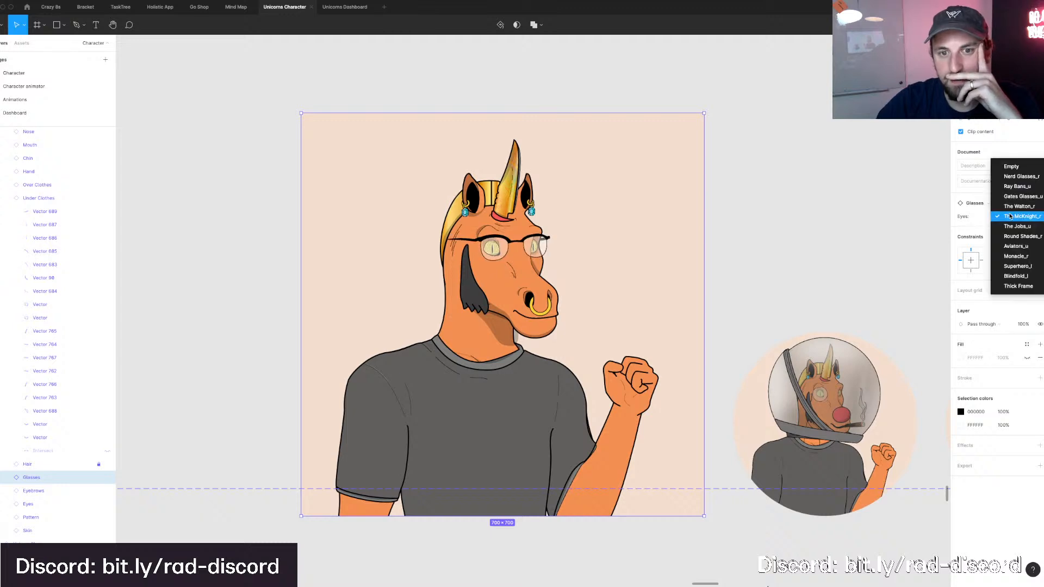
click(1016, 247)
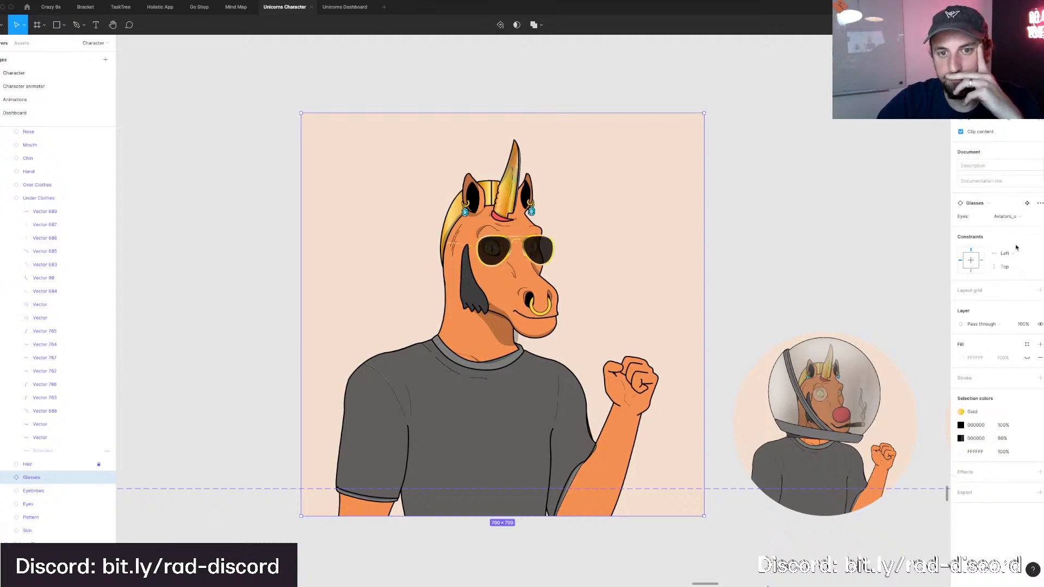
Try the Blindfold_l and Superhero_l eyewear on the large unicorn and switch its Glasses variant to Gates Glasses_u.
click(1016, 218)
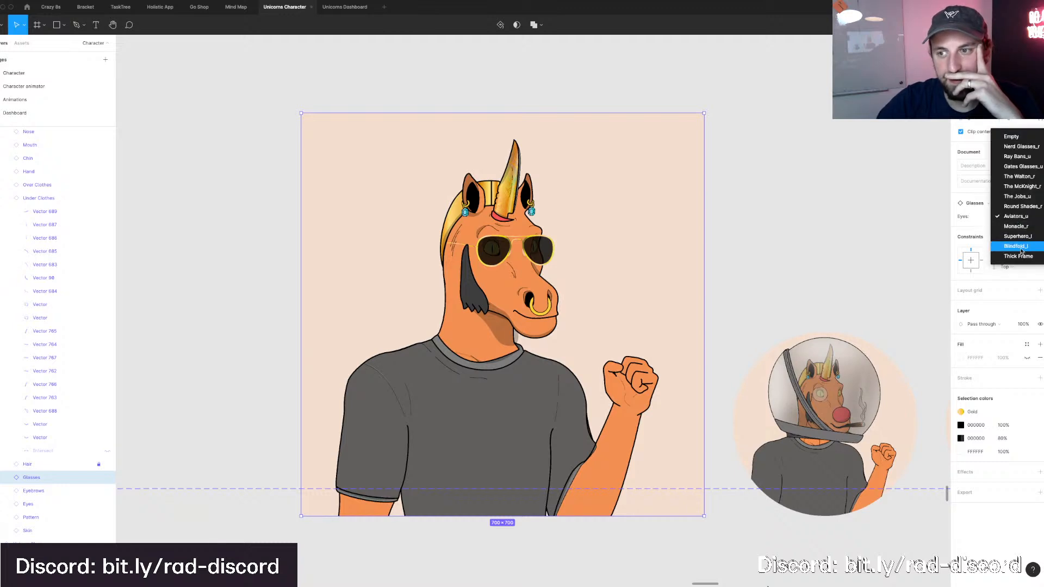
key(Return)
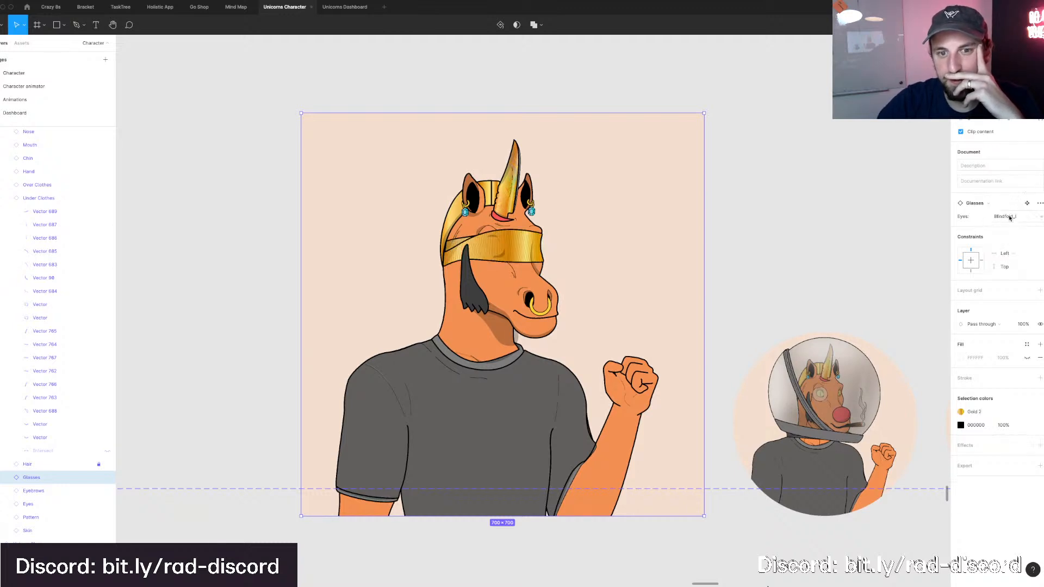
click(1009, 217)
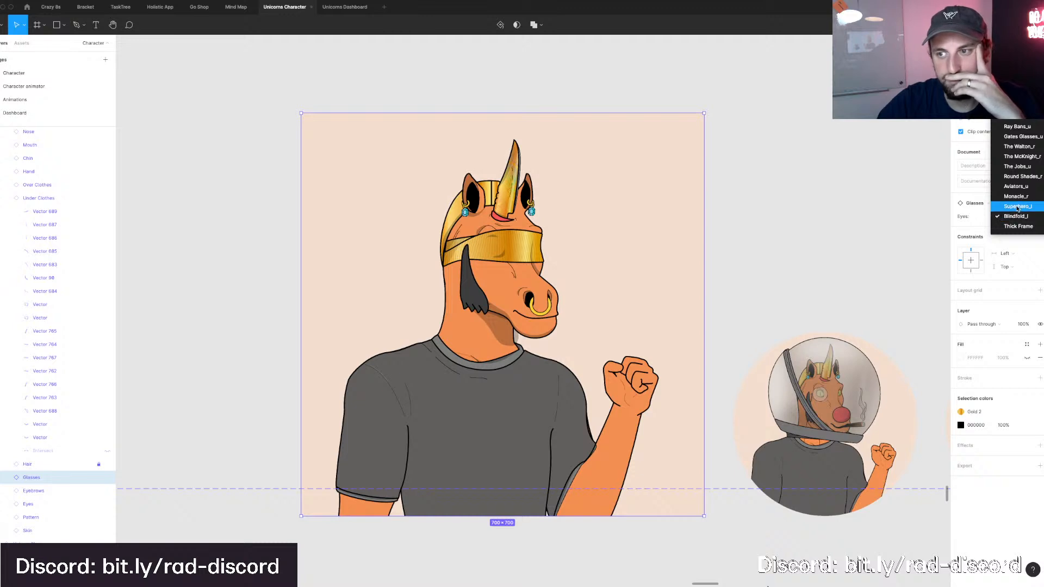
click(1017, 207)
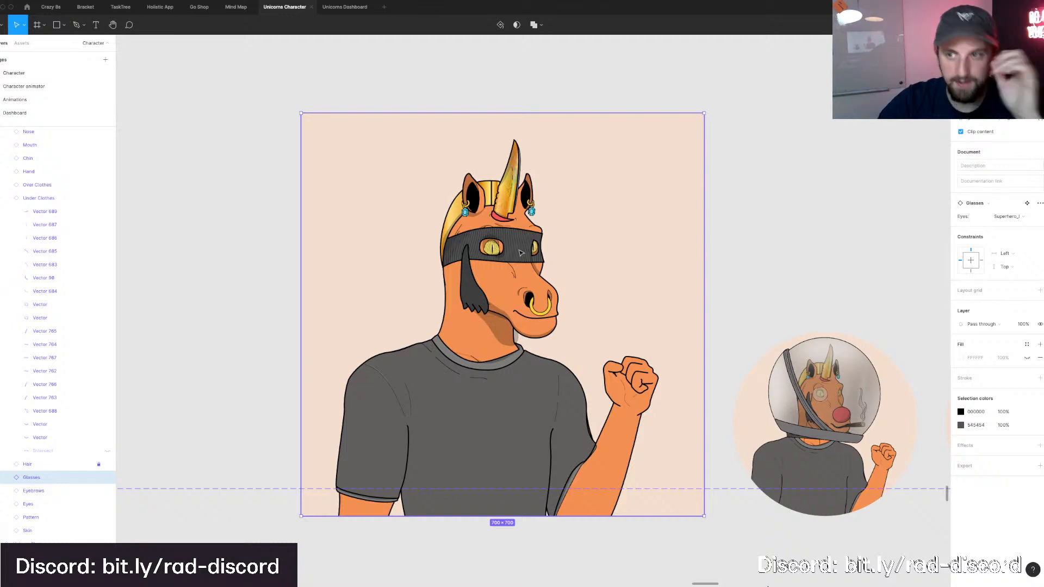
click(1007, 216)
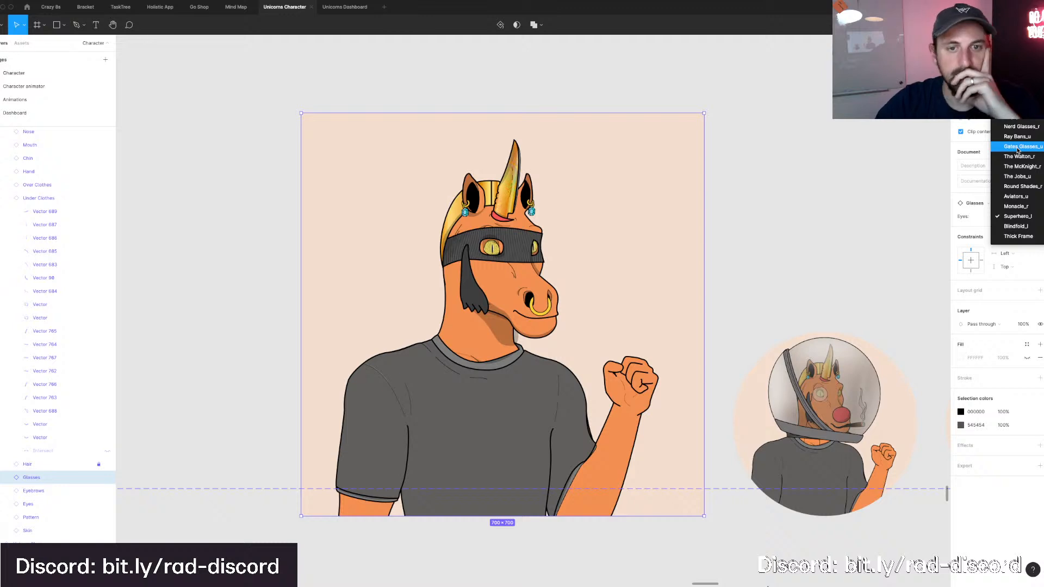
Try the Poof_r and Side Part_u hairstyles on the large unicorn and set its Hair variant to White Mohawk_u.
click(79, 462)
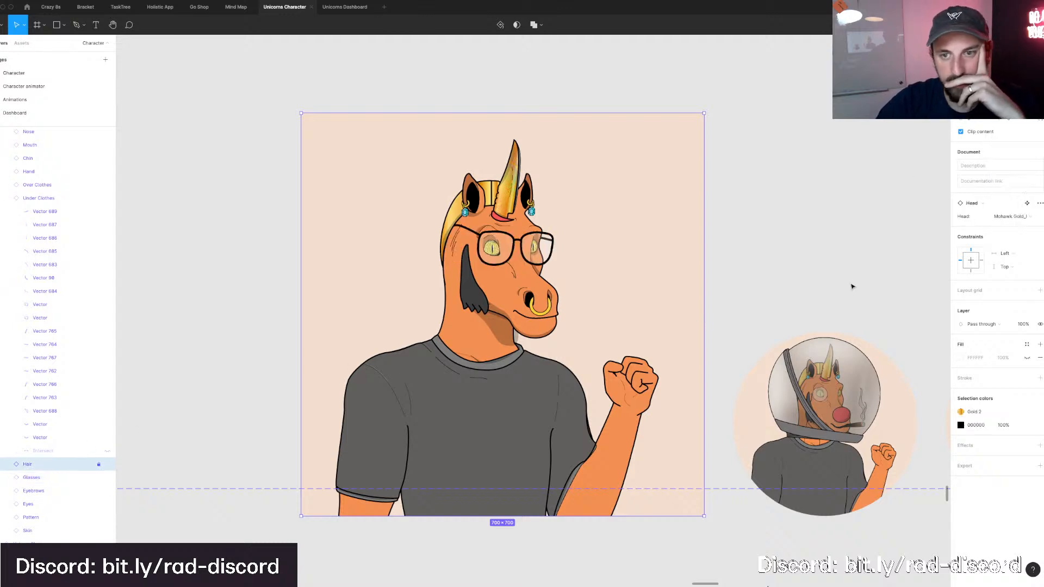
click(1020, 216)
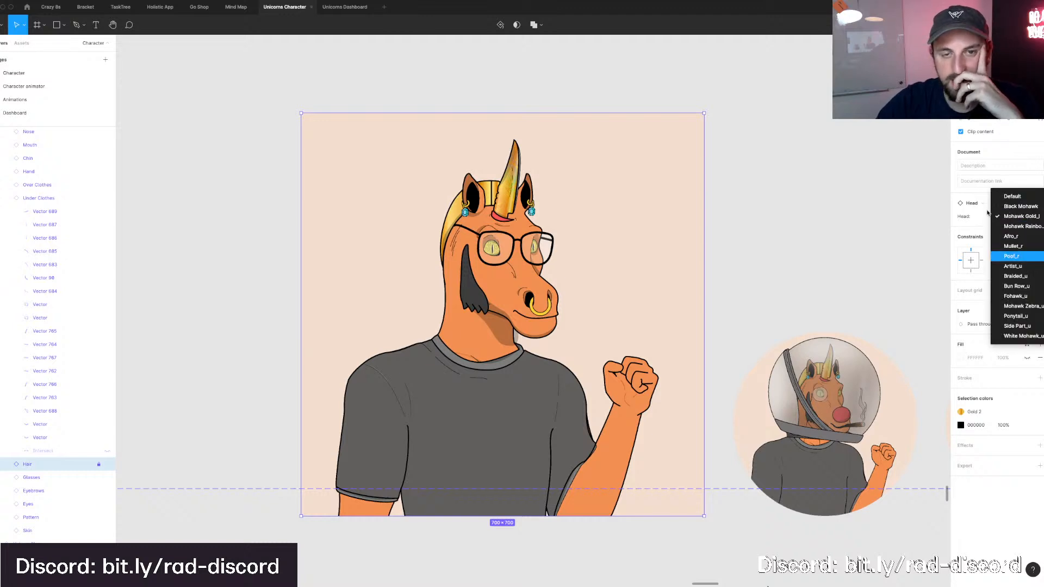
key(Return)
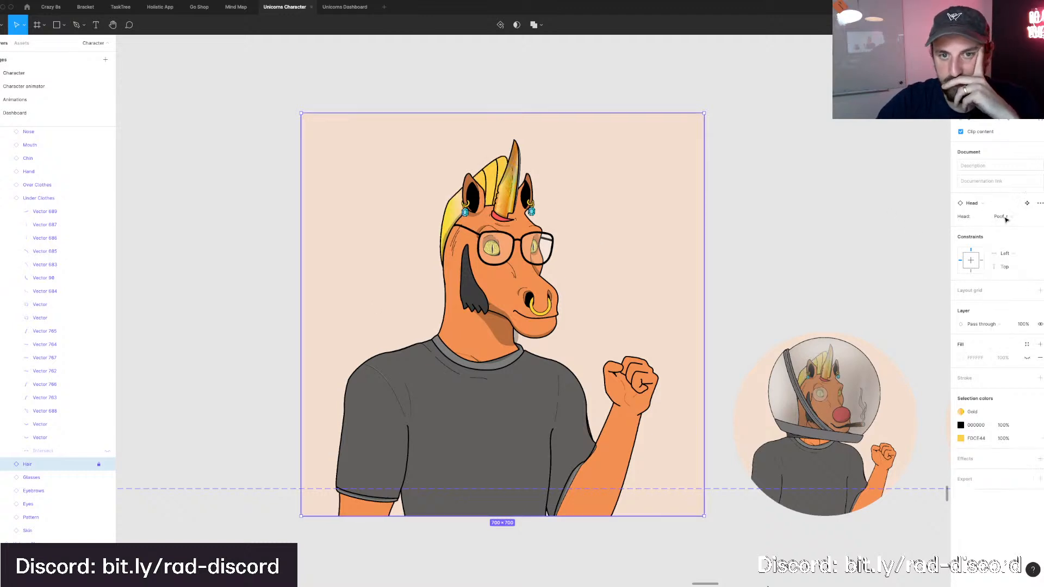
click(1005, 218)
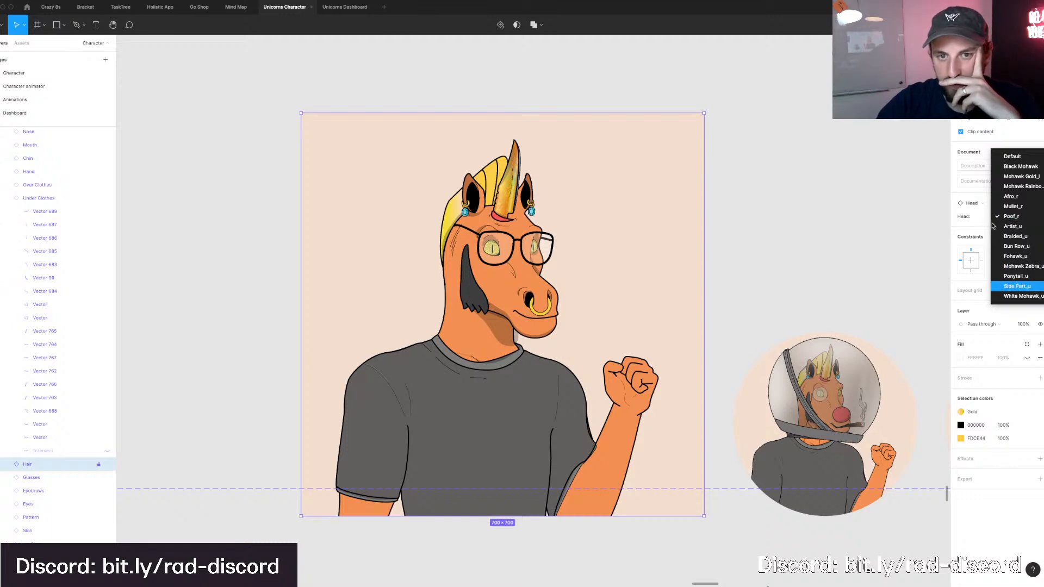
key(Return)
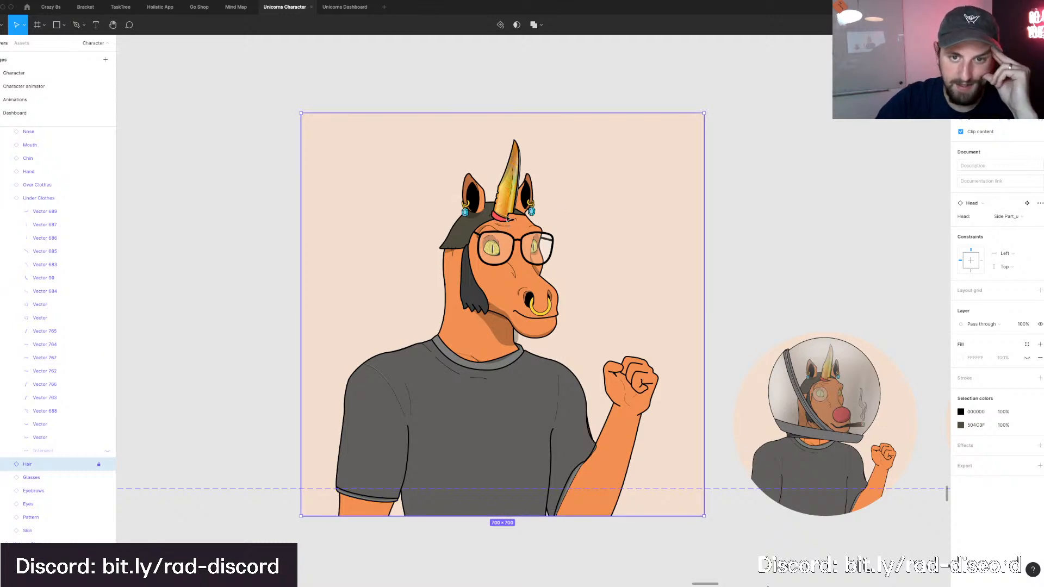
click(998, 218)
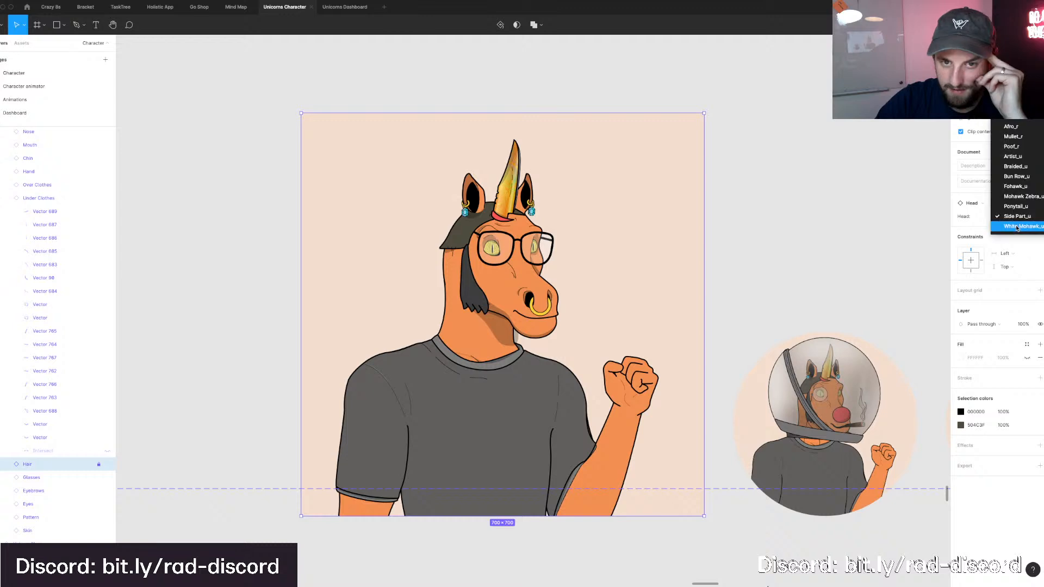
key(Return)
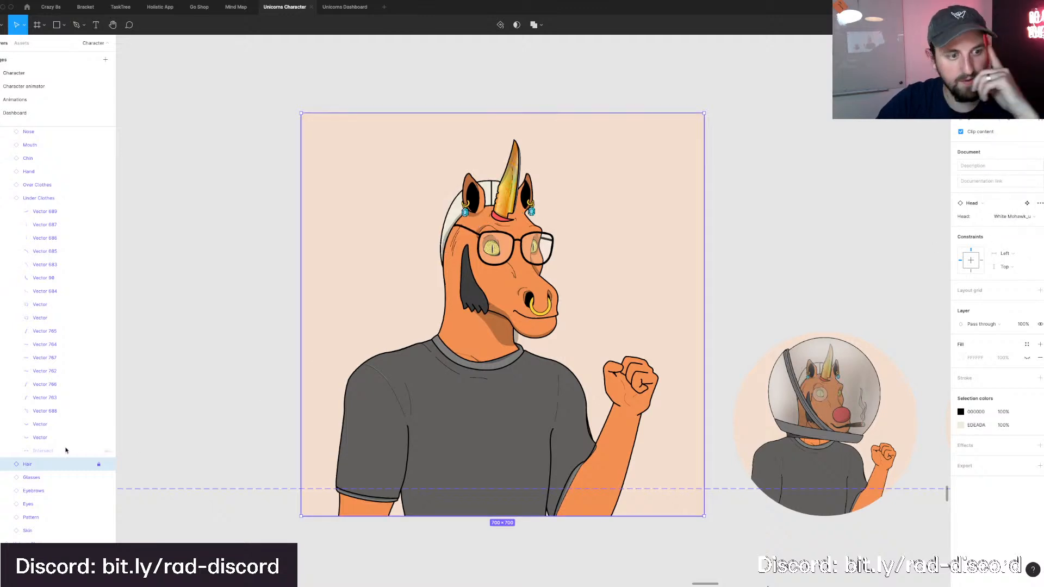
Collapse the Under Clothes layer and set its under layer variant to Short Sleeve.
click(7, 200)
click(7, 200)
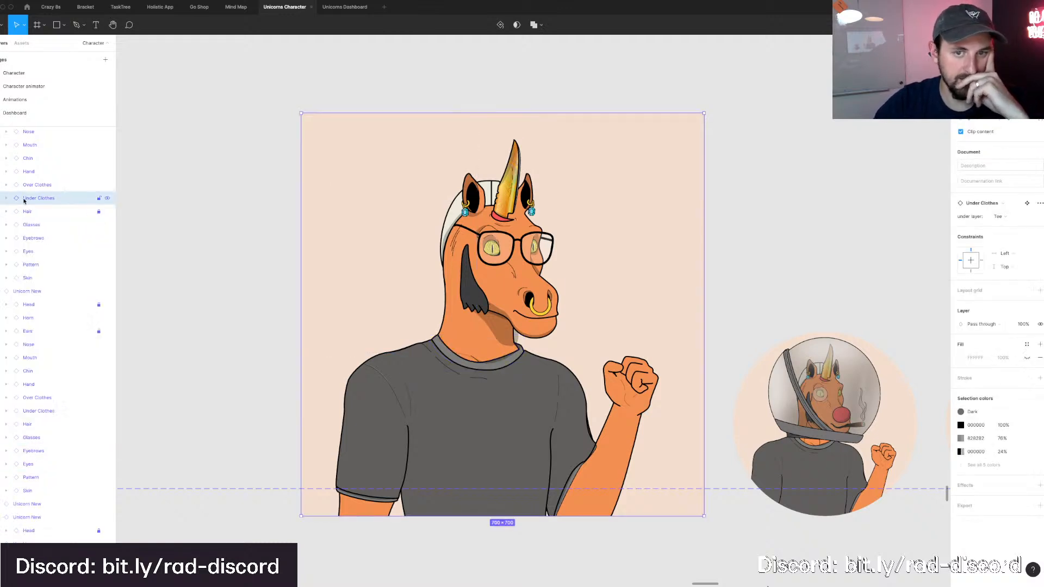
click(1020, 217)
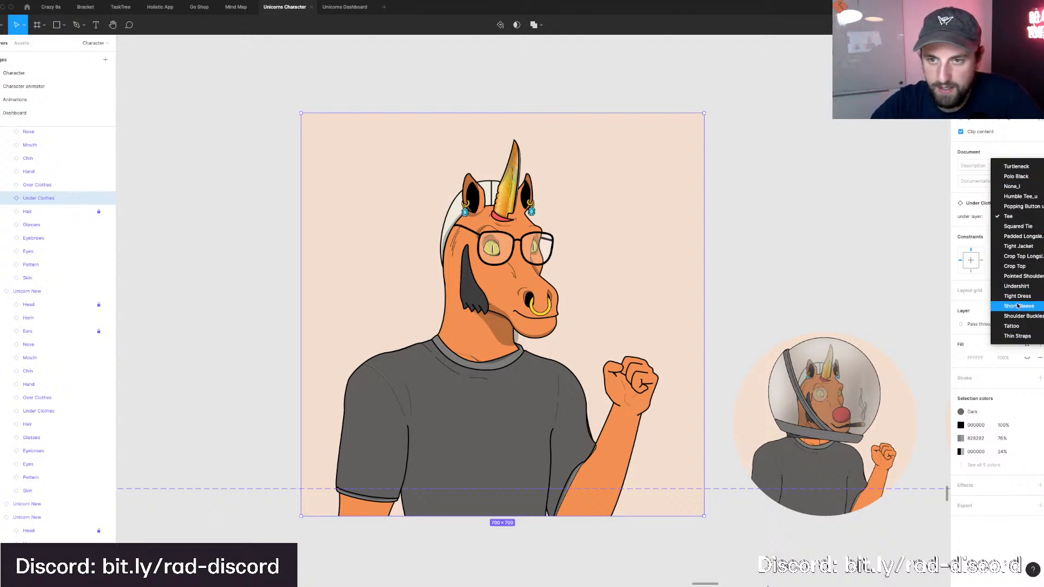
click(1018, 306)
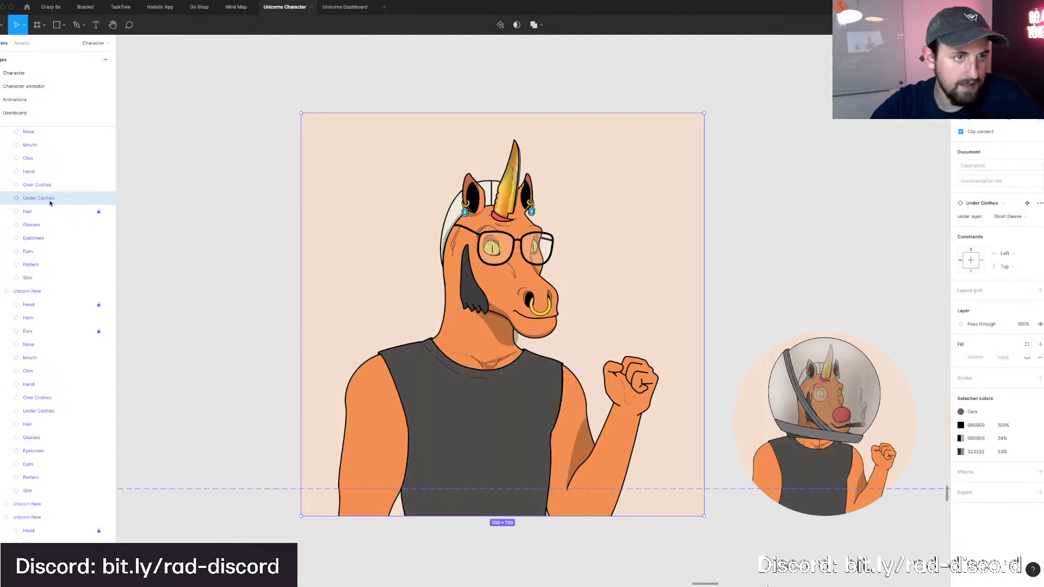
Try the Blazer_u variant on the large unicorn's Over Clothes layer and set its second layer to Collar.
click(49, 187)
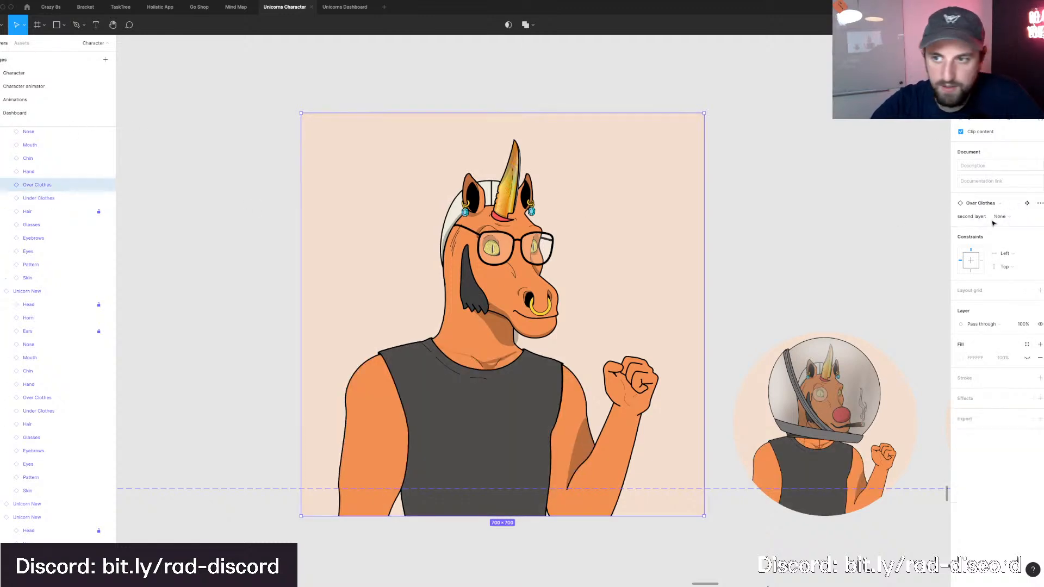
click(1000, 216)
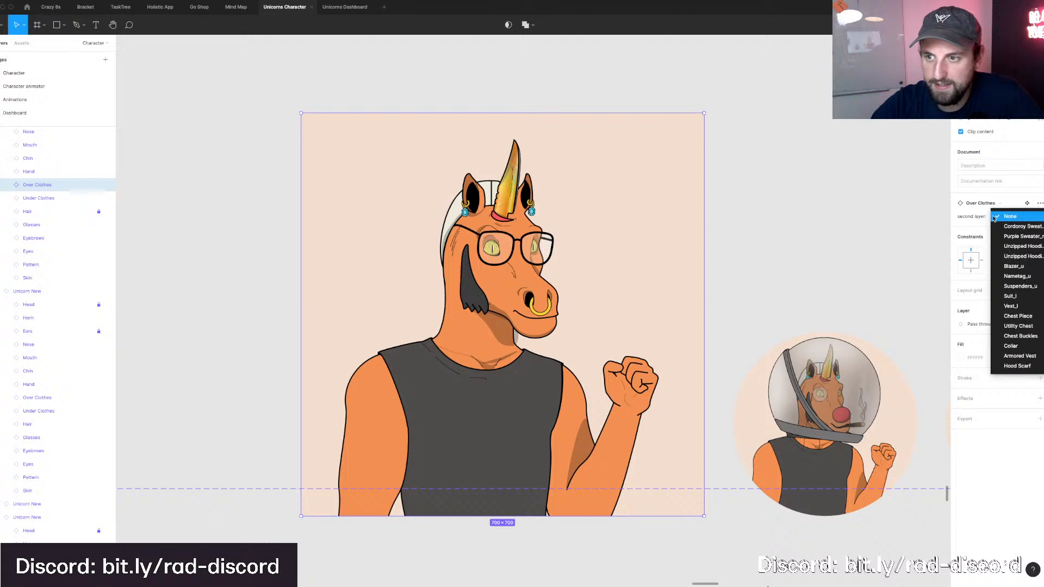
click(1013, 266)
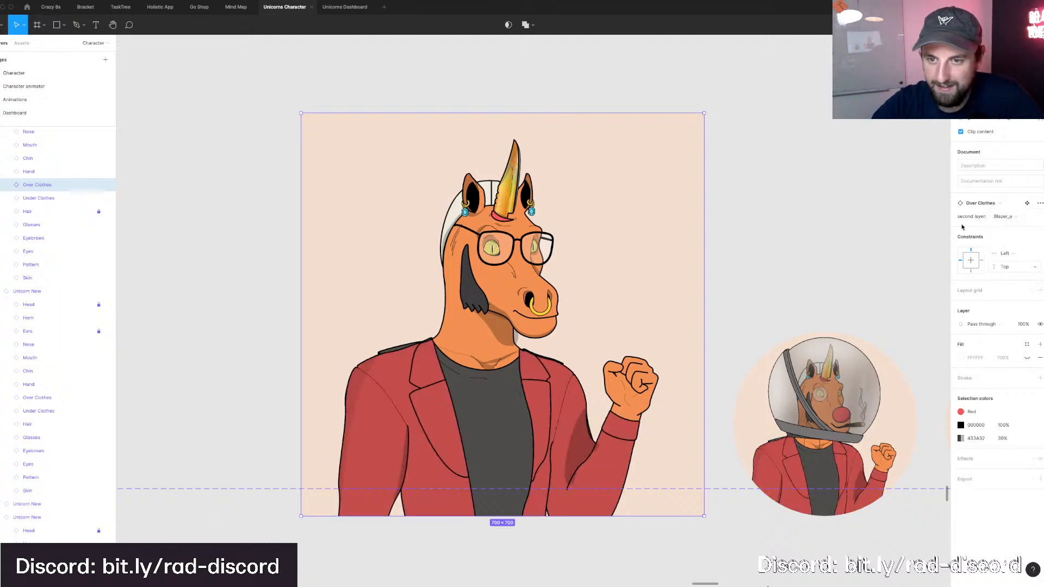
click(1004, 217)
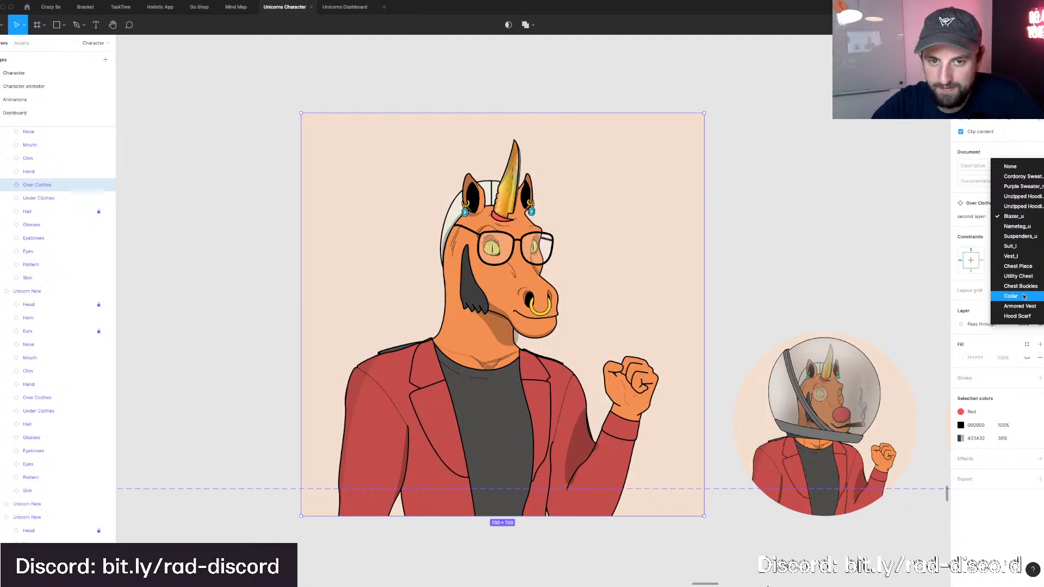
key(Return)
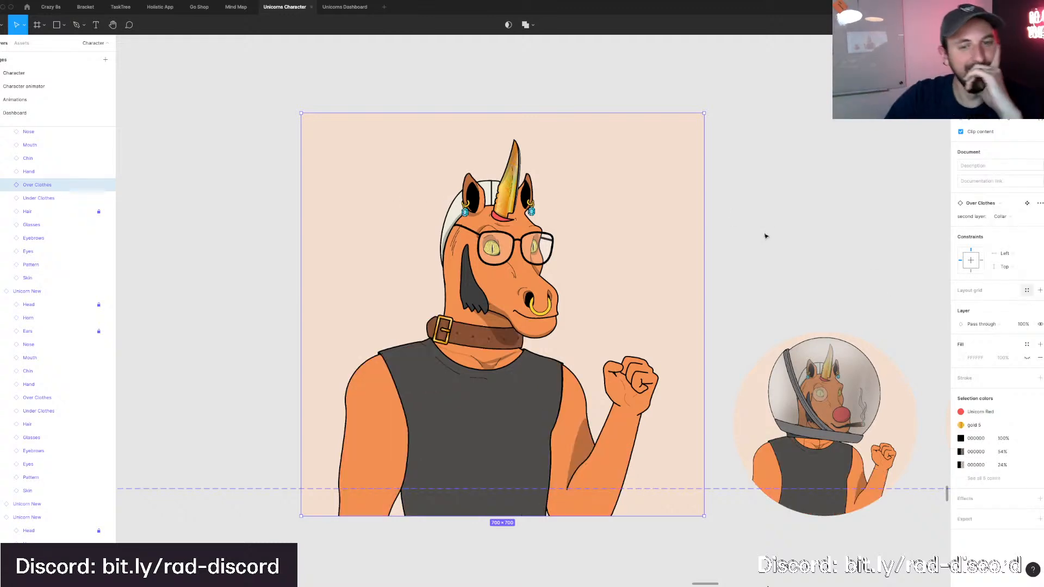
click(42, 173)
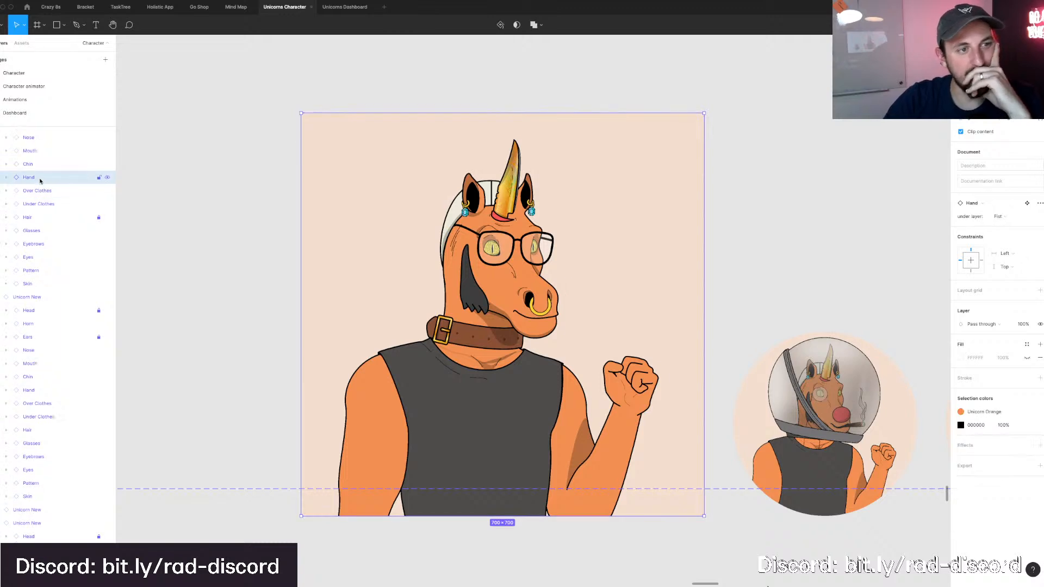
click(993, 217)
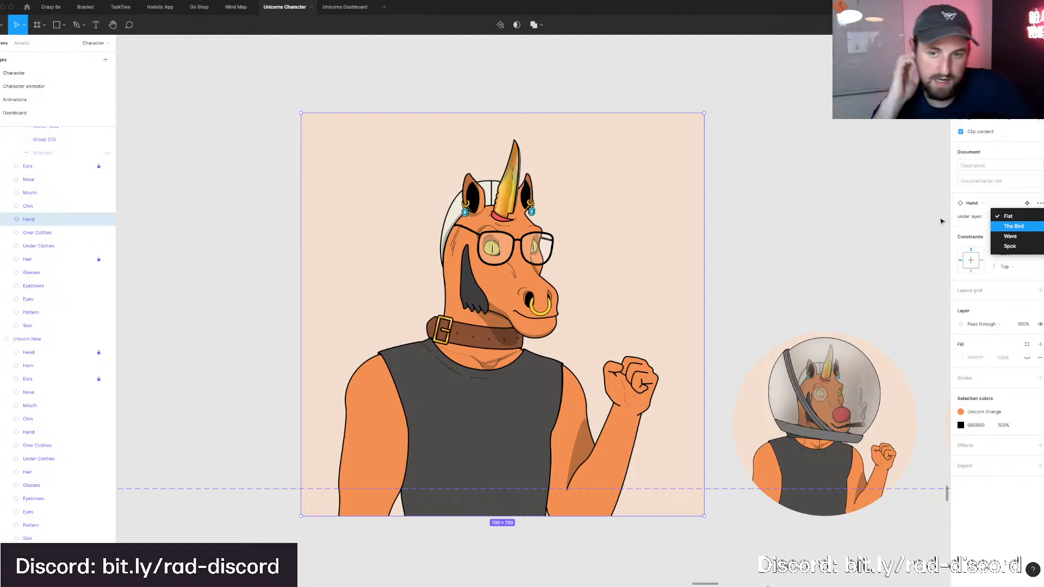
key(Escape)
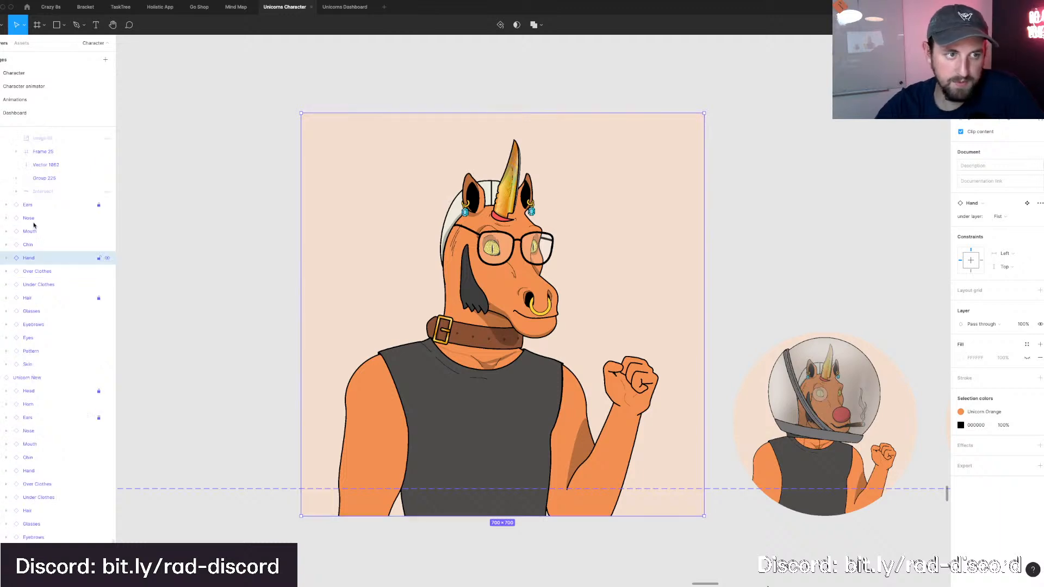
Set the variant of the large unicorn's Chin layer to Beard_r.
scroll(30, 250, up, 2)
click(28, 279)
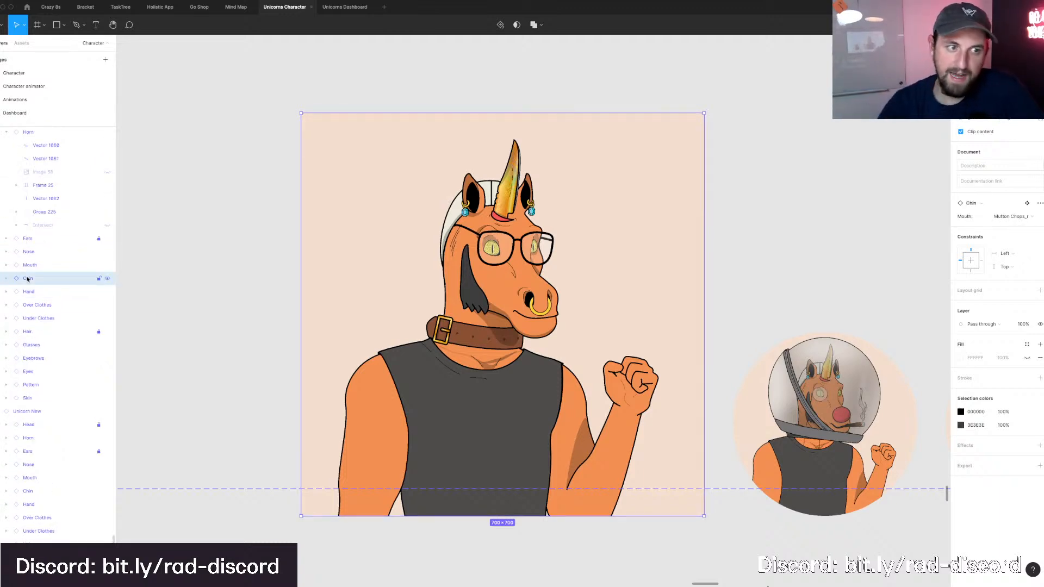
click(1030, 217)
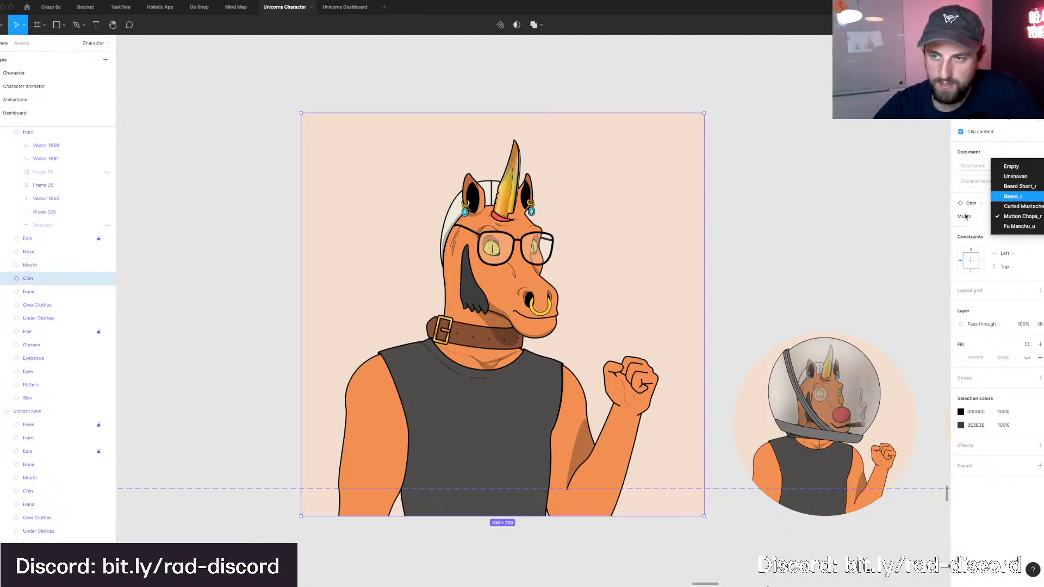
key(Return)
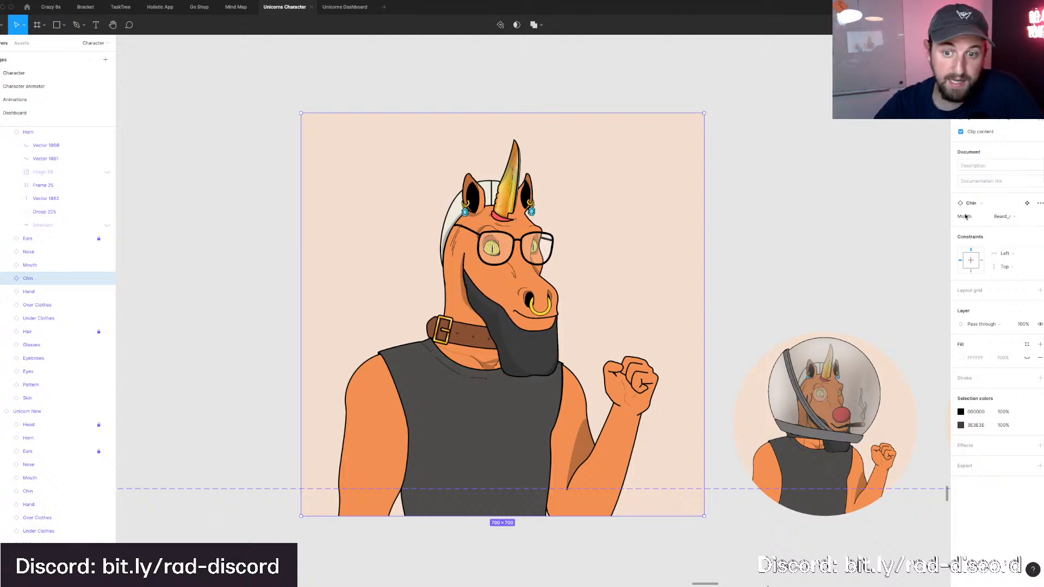
click(1024, 219)
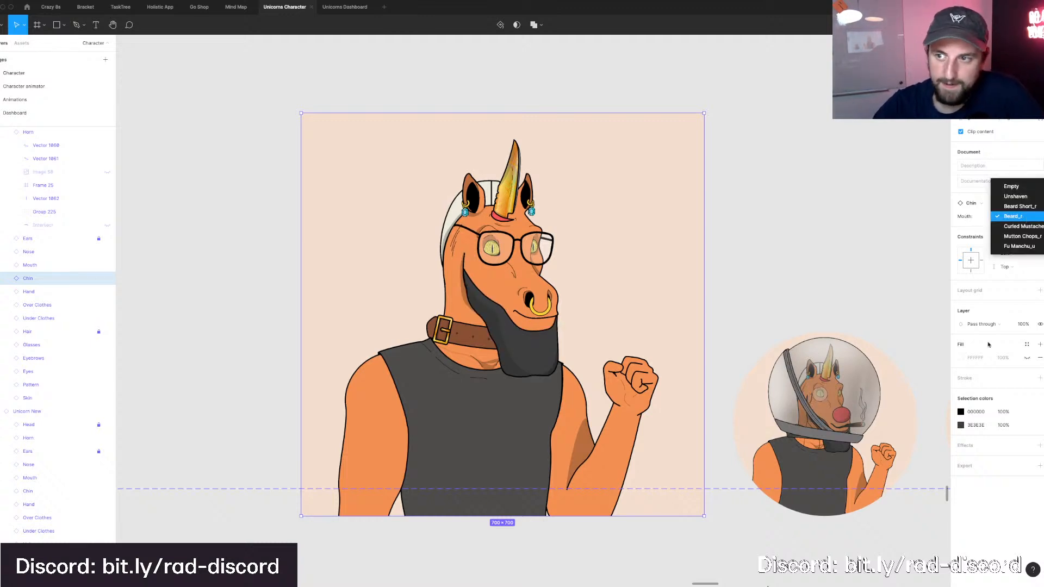
click(1025, 514)
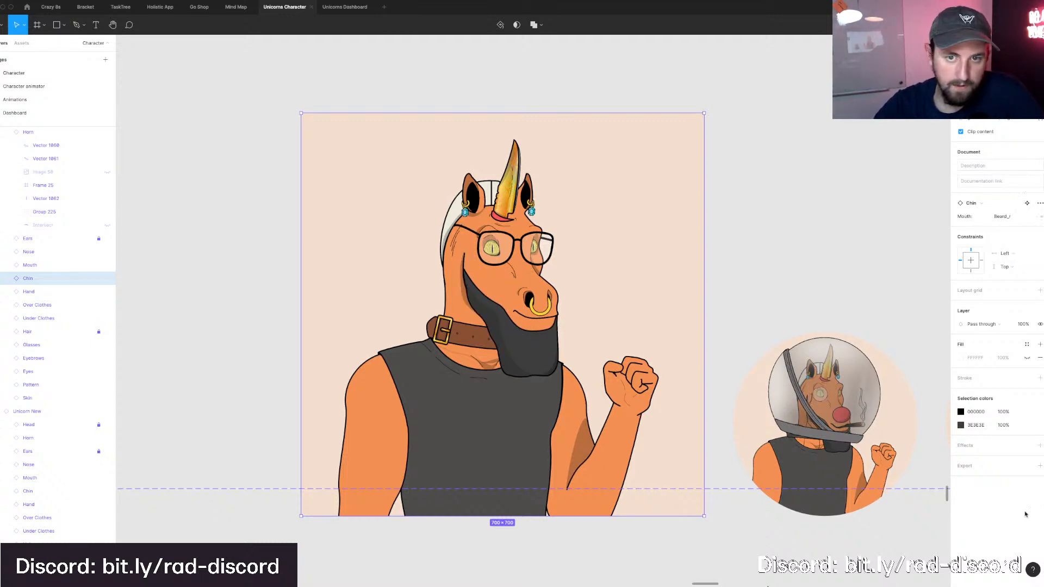
click(1024, 217)
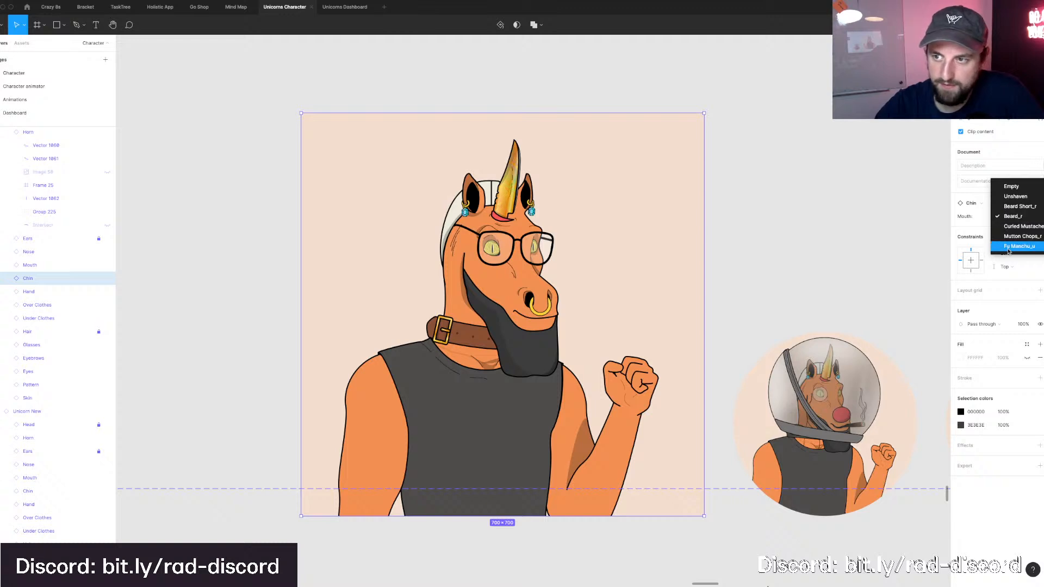
click(981, 505)
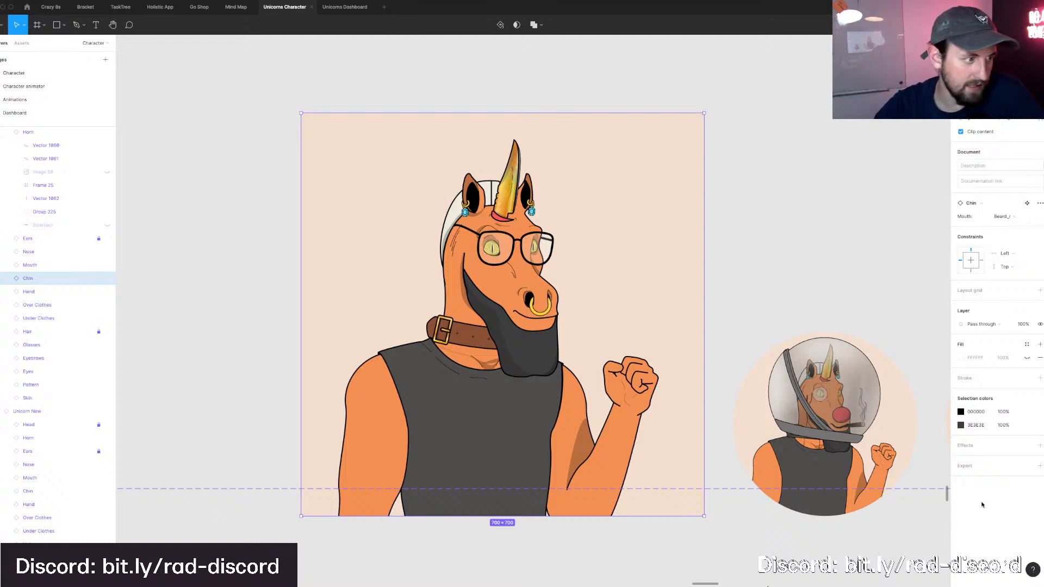
Try the Pipe_r and Lolipop_u variants for the large unicorn's Mouth layer.
scroll(373, 288, right, 2)
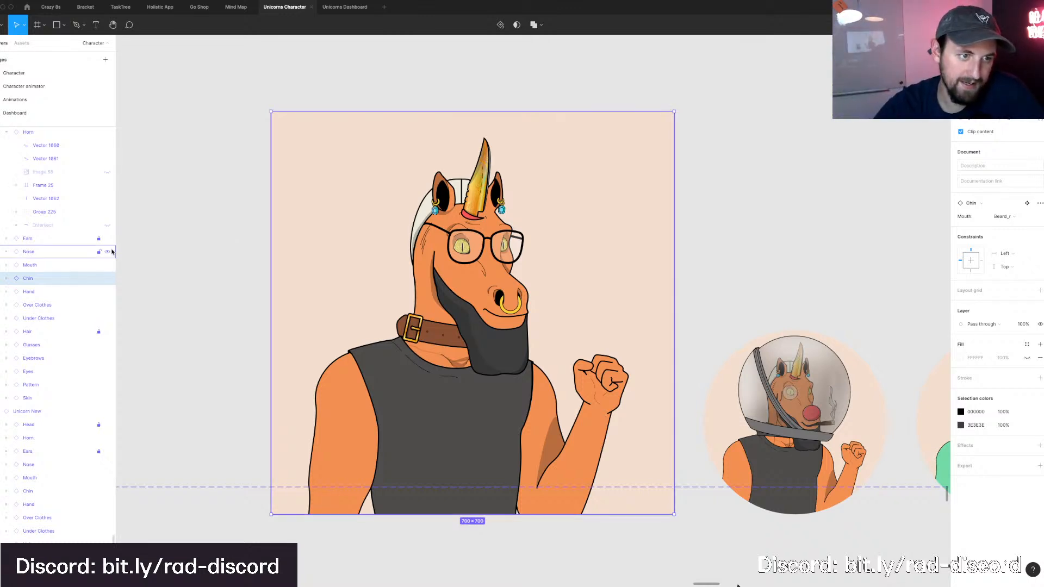
click(69, 265)
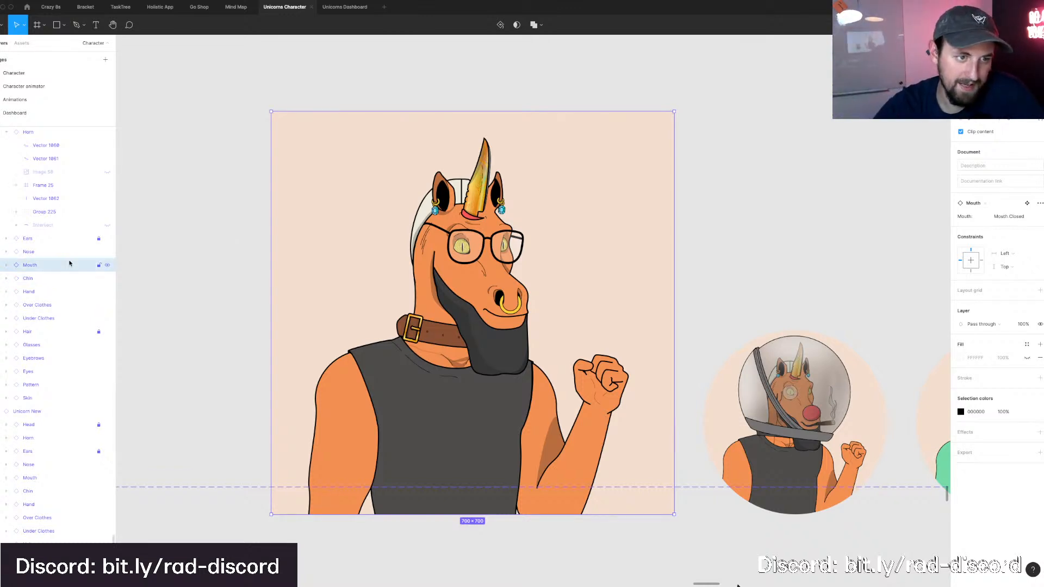
click(1017, 220)
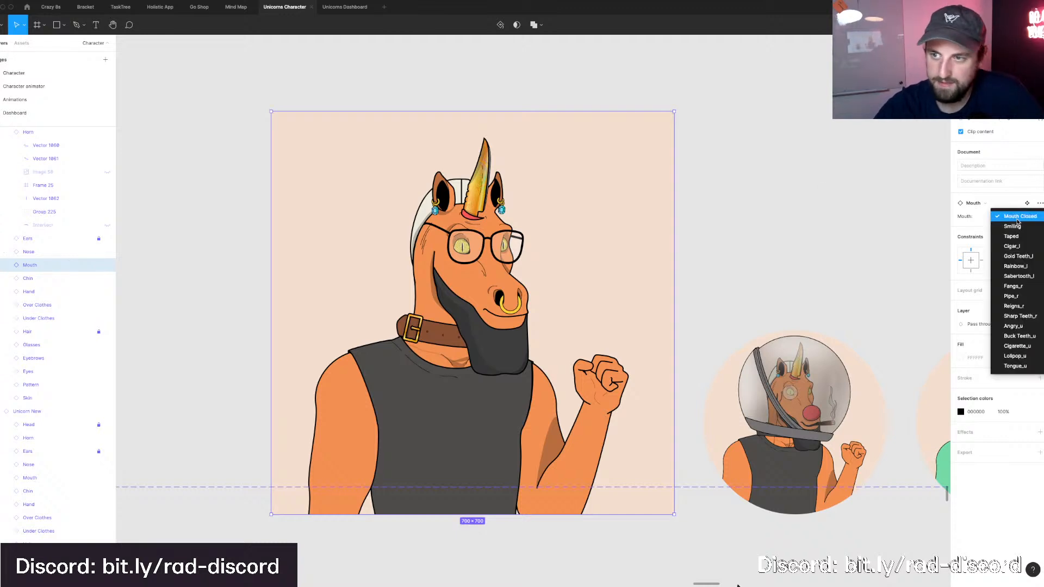
click(1026, 299)
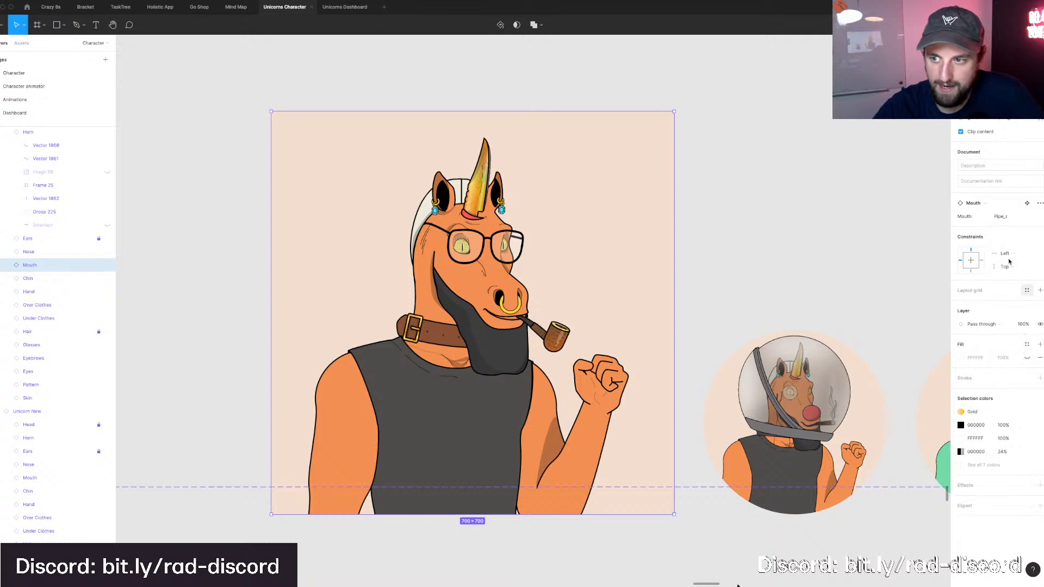
click(1003, 225)
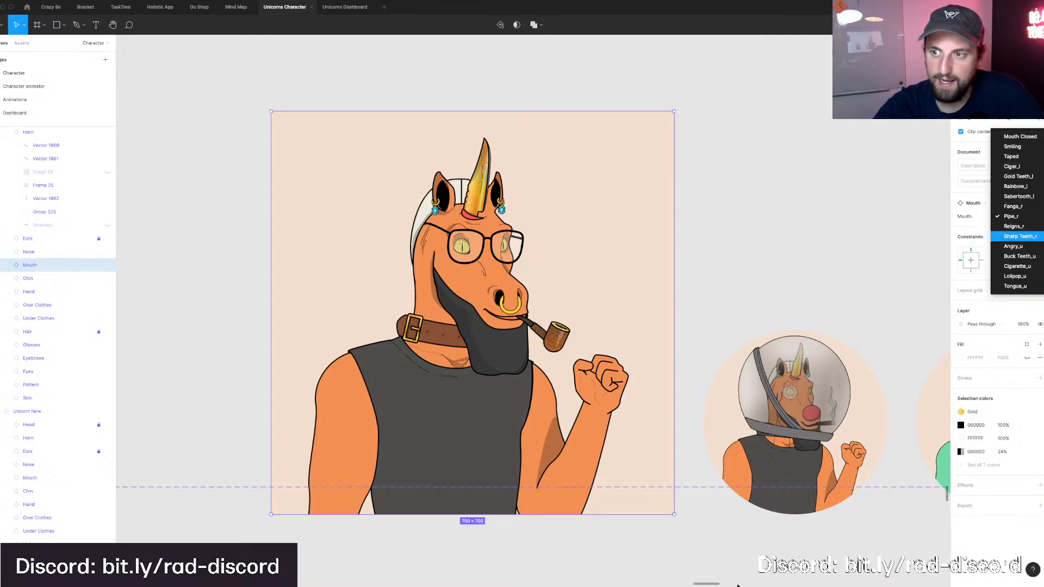
key(Down)
key(Down)
key(Down)
key(Down)
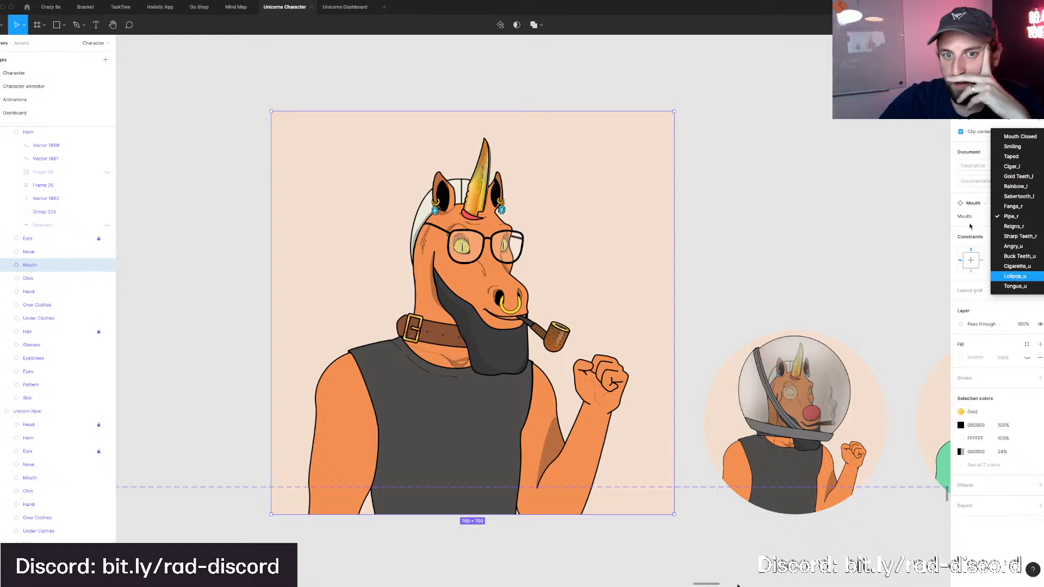
key(Return)
Try the Gold Teeth_l mouth on the large unicorn and set its Mouth variant to Cigar_l.
click(1022, 217)
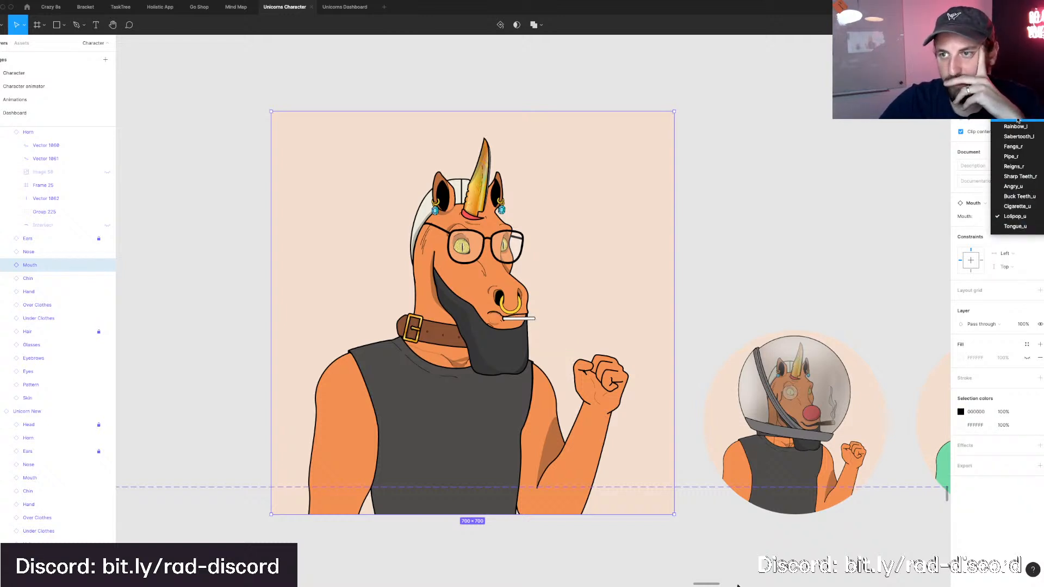
key(Return)
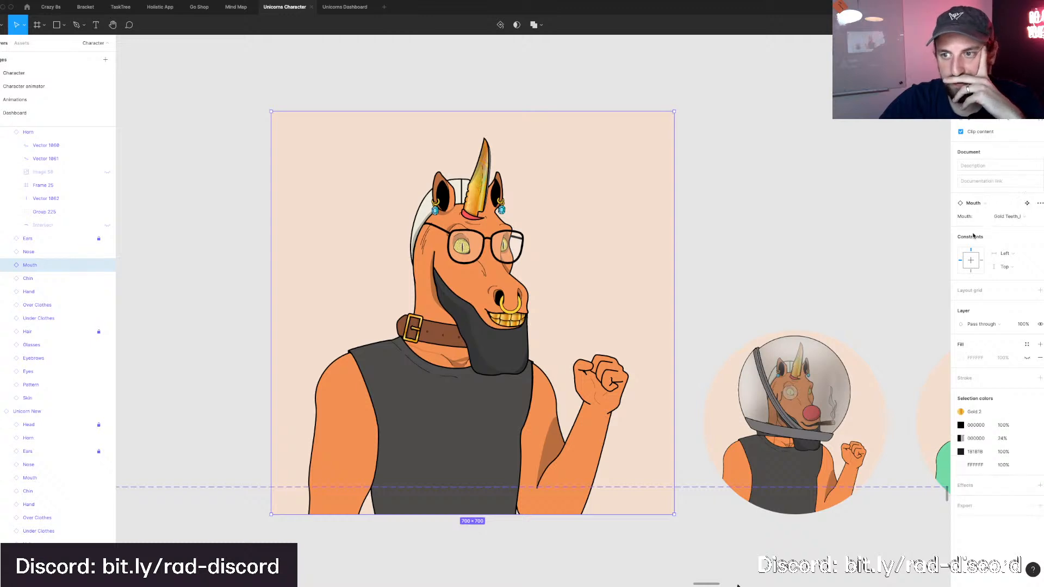
click(1008, 222)
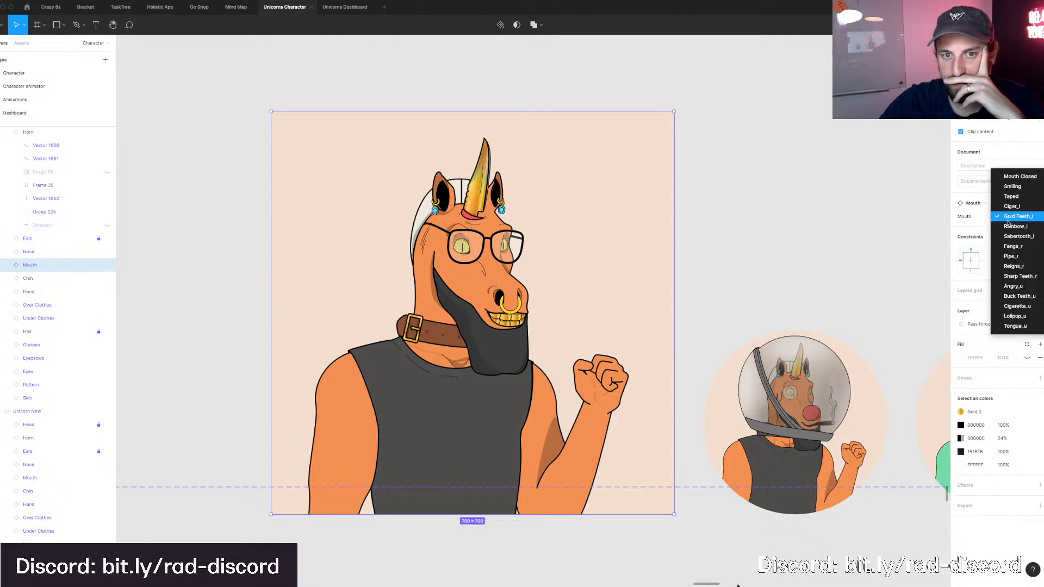
key(Return)
Try the Antenna and Pig Snout noses on the large unicorn and set its Nose variant to Single.
click(52, 252)
click(1002, 215)
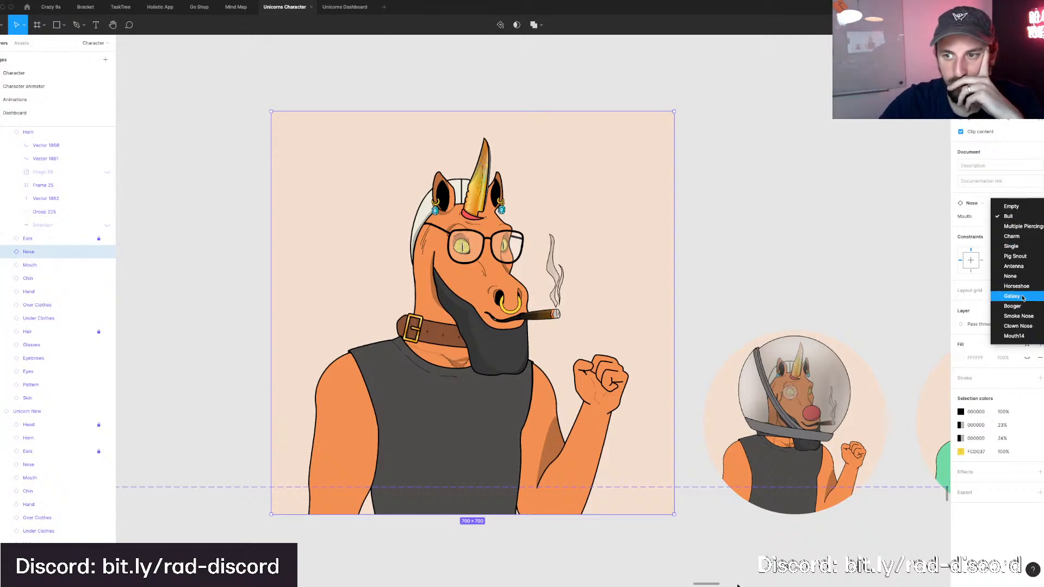
click(1014, 267)
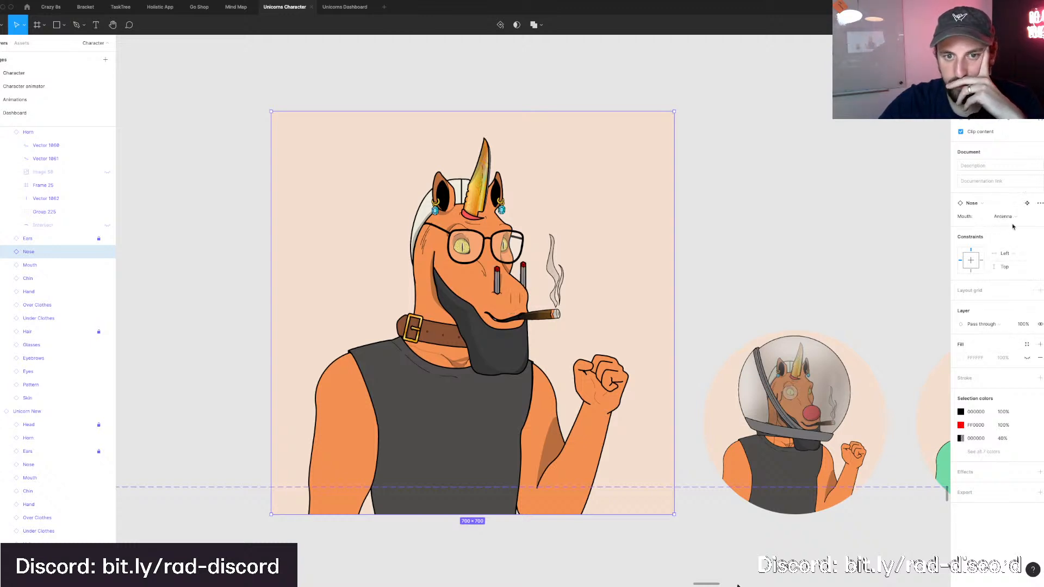
click(1011, 217)
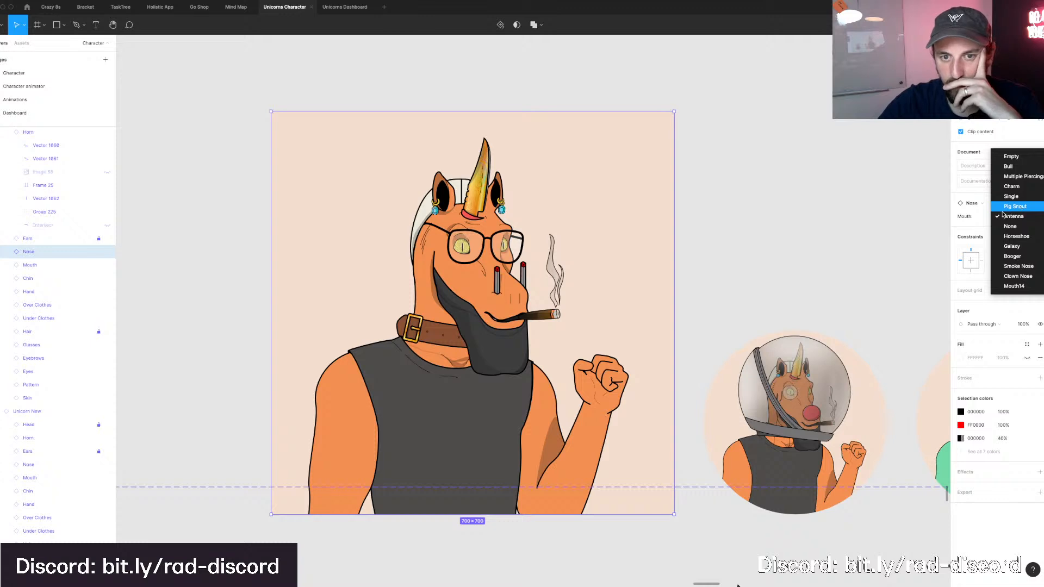
click(1005, 208)
click(1003, 217)
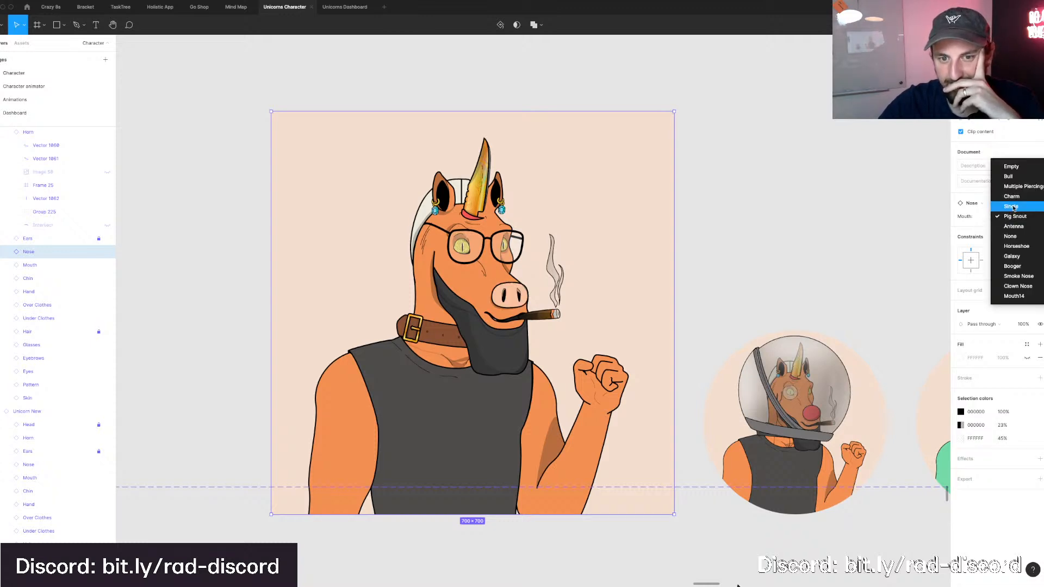
key(Return)
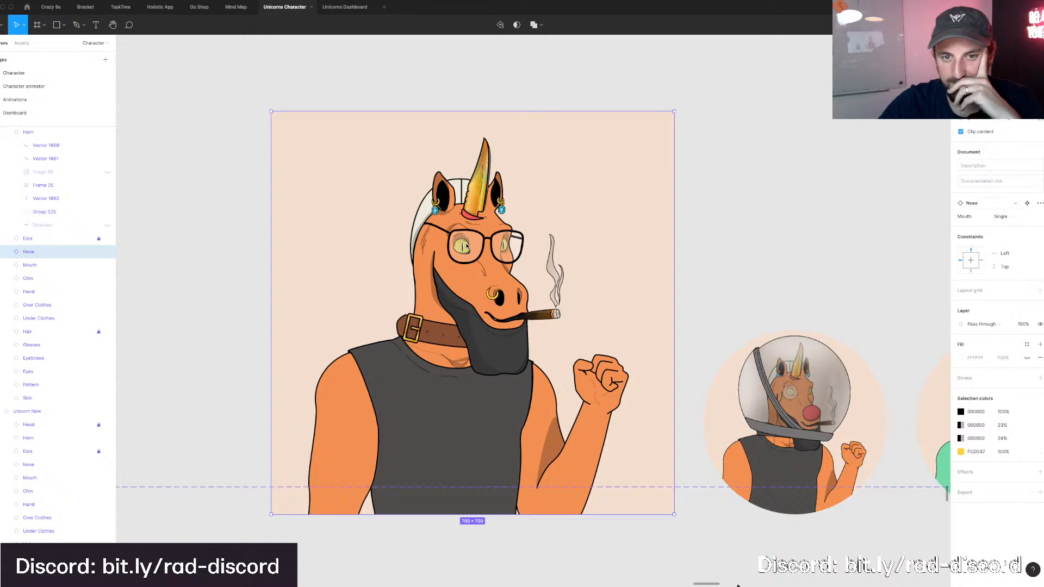
Try the Metal Ear and Airpods variants on the large unicorn's Ears layer and set it to Multiple Piercings.
click(43, 240)
click(1017, 220)
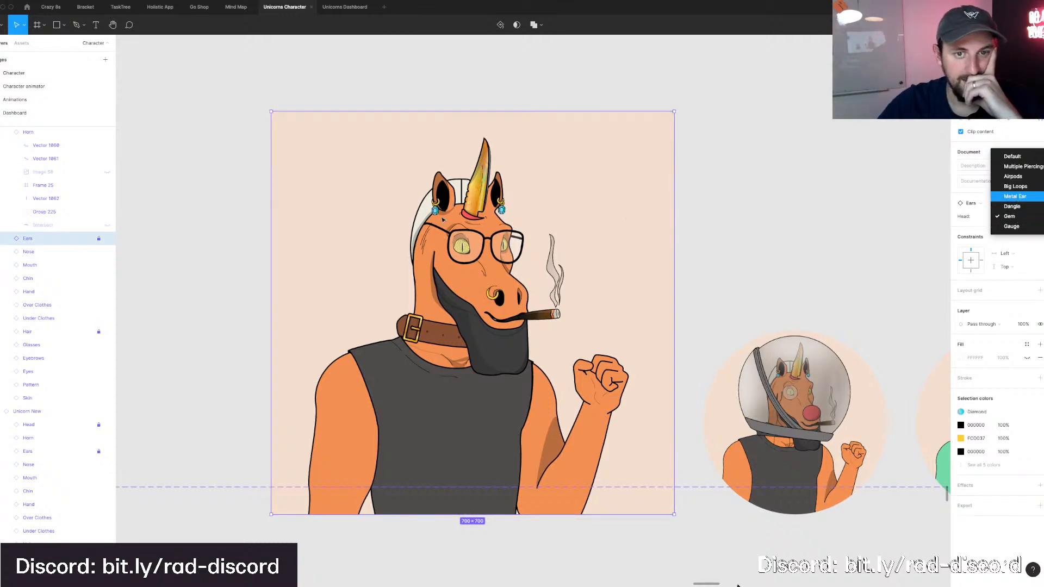
click(1014, 196)
scroll(424, 198, up, 1)
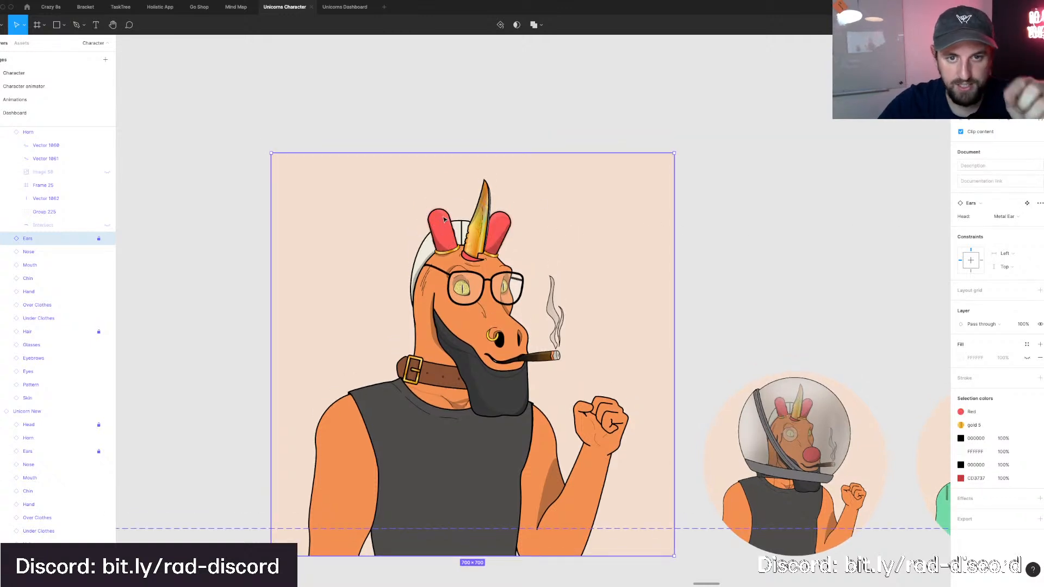
click(1012, 217)
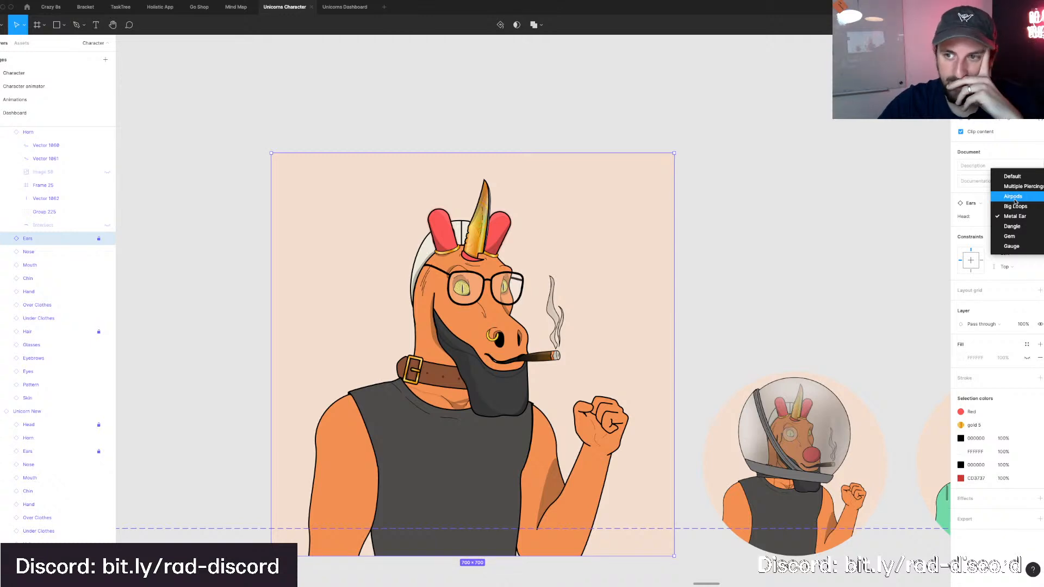
click(1012, 196)
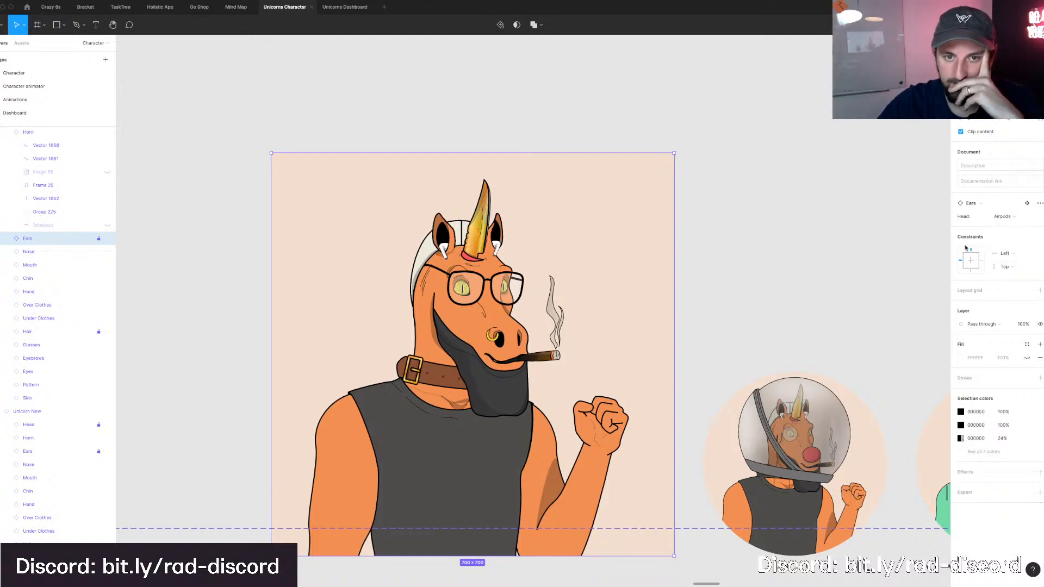
click(1004, 216)
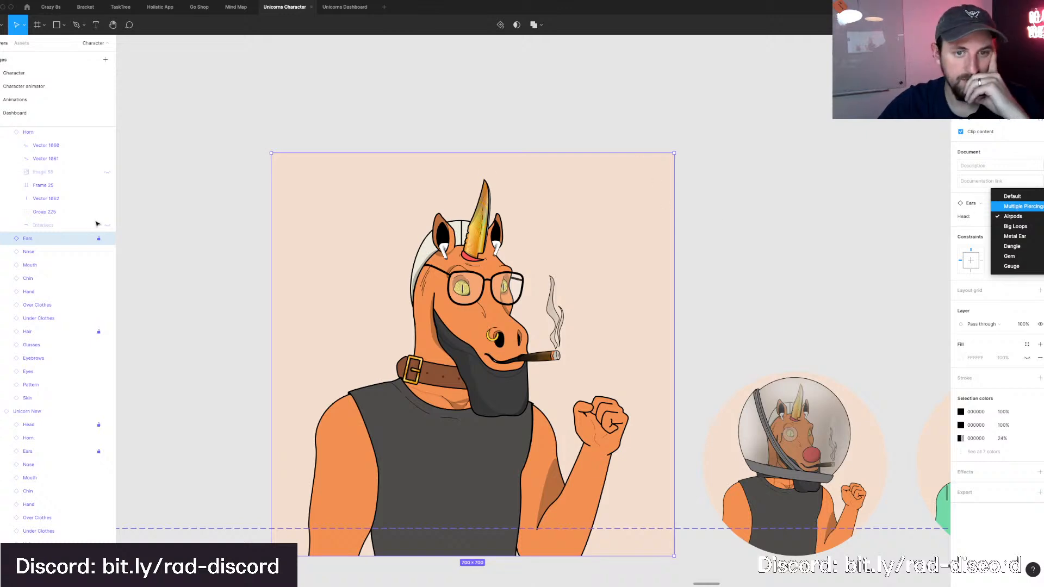
key(Return)
scroll(34, 213, up, 5)
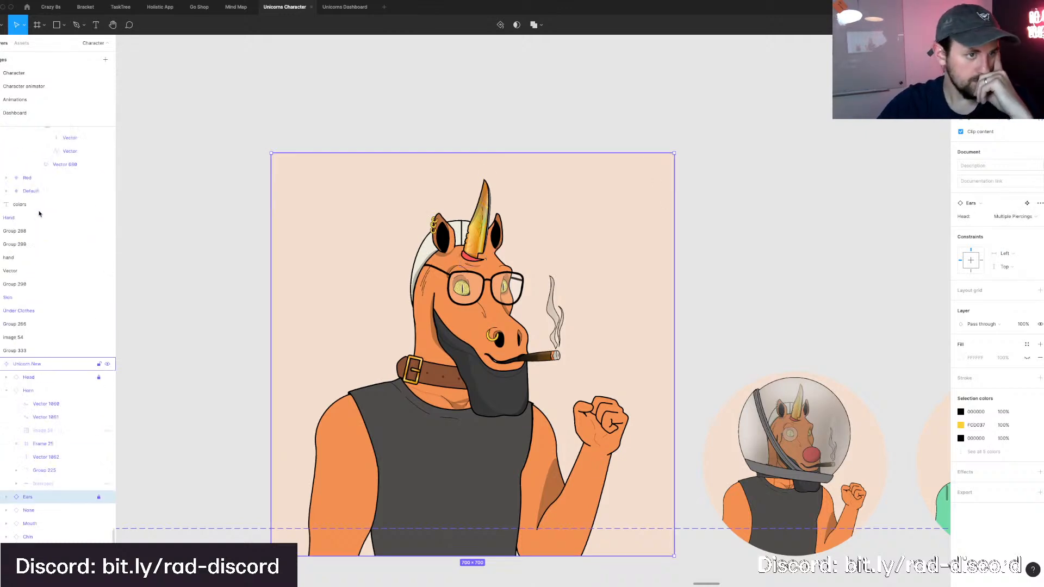
Collapse the large unicorn's Horn layer and set its Horn variant to Prism_l.
click(6, 384)
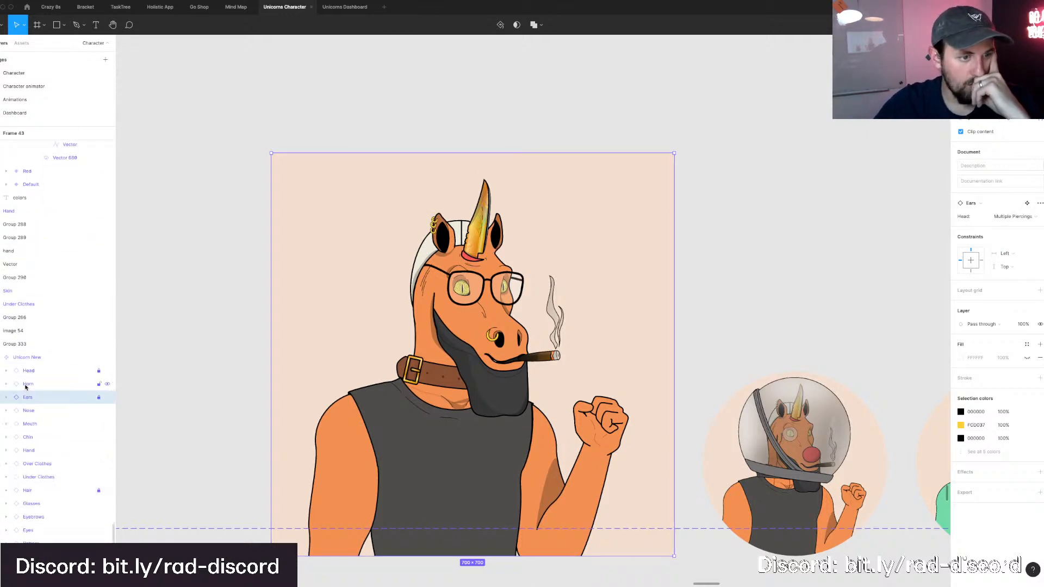
click(25, 383)
click(1000, 217)
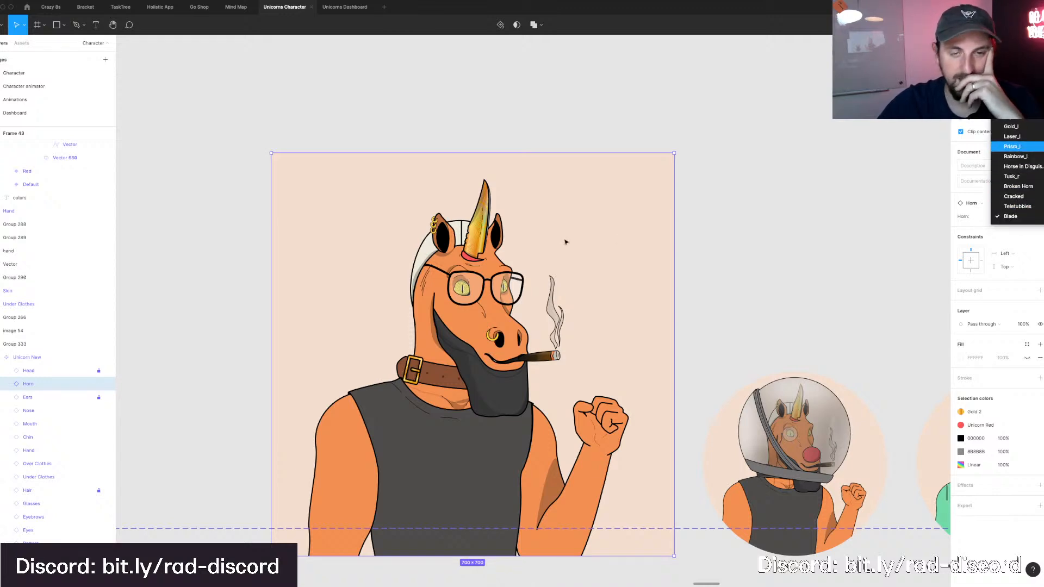
key(Return)
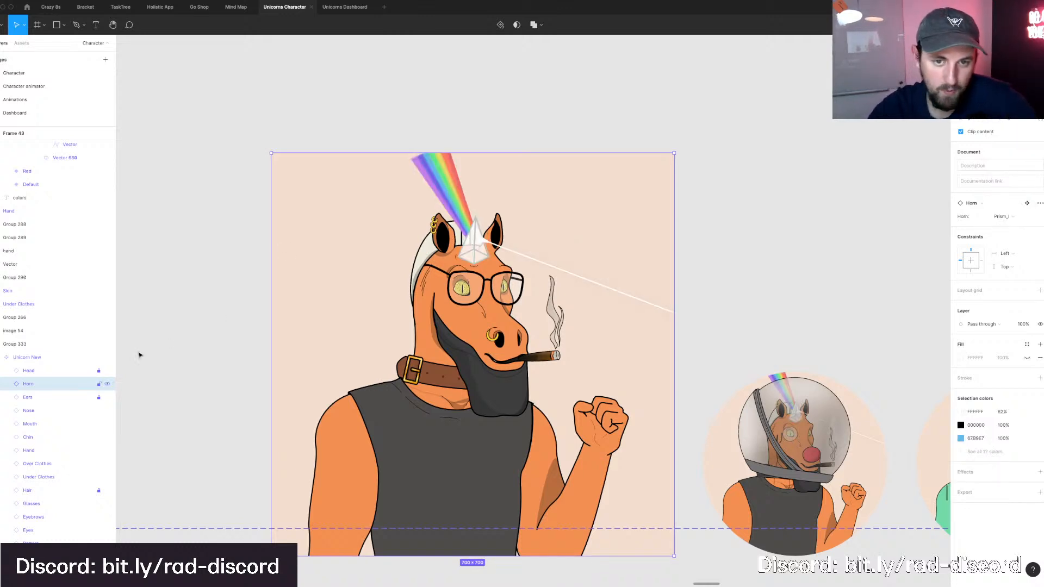
Try the Headband Red variant on the large unicorn's Head layer and set it back to Default.
click(60, 372)
click(1019, 217)
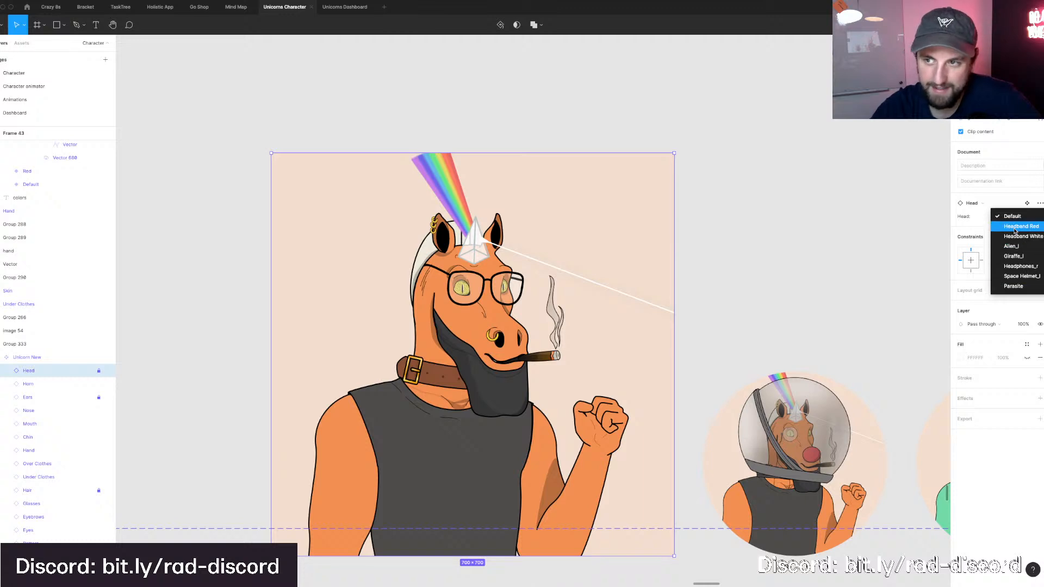
key(Return)
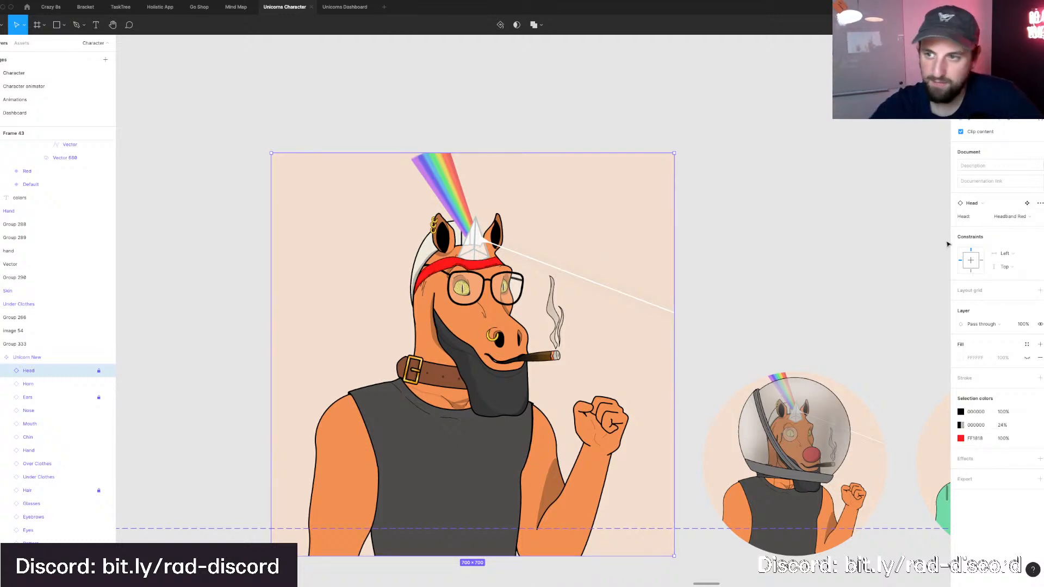
click(1010, 216)
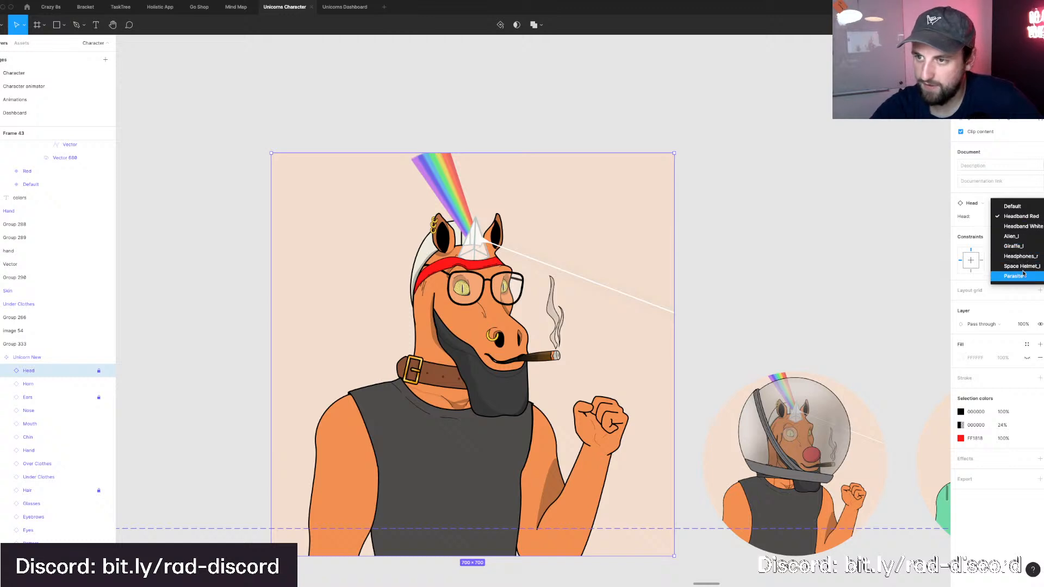
click(1003, 534)
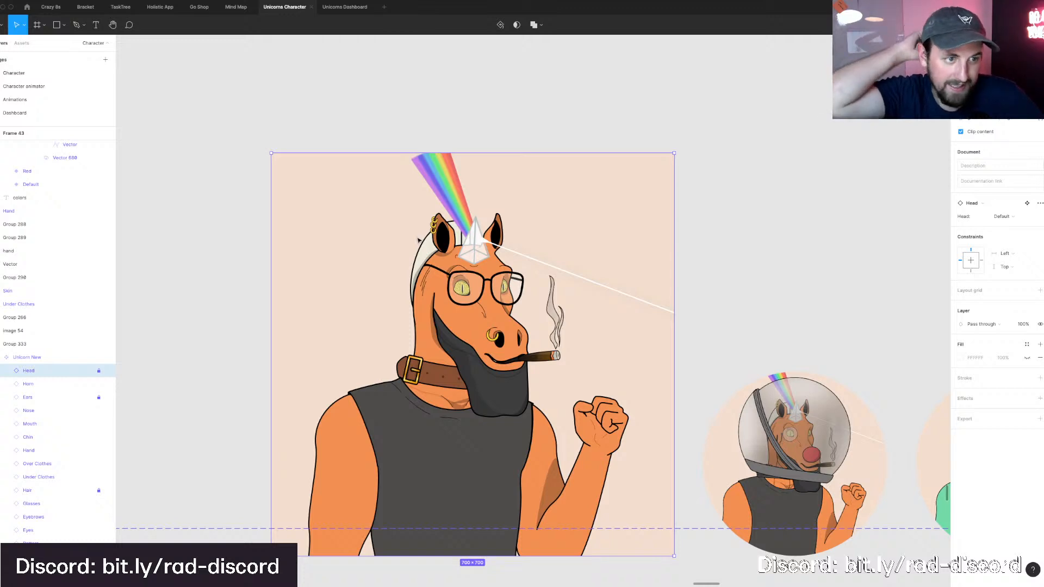
Examine the large unicorn with the prism horn alongside the small circular character previews, and clear the selection.
scroll(419, 240, down, 5)
scroll(428, 238, up, 3)
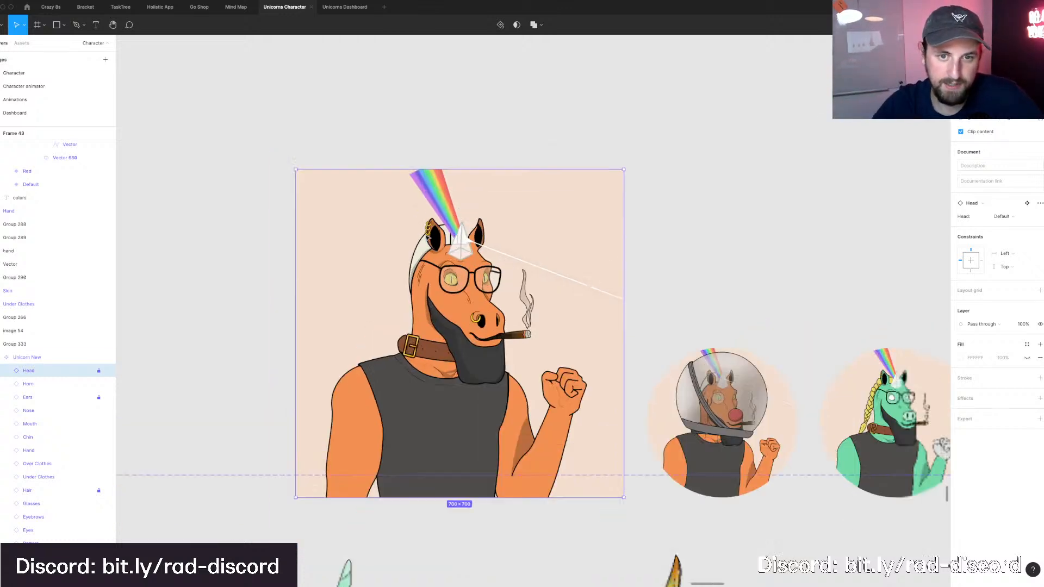
scroll(428, 238, up, 2)
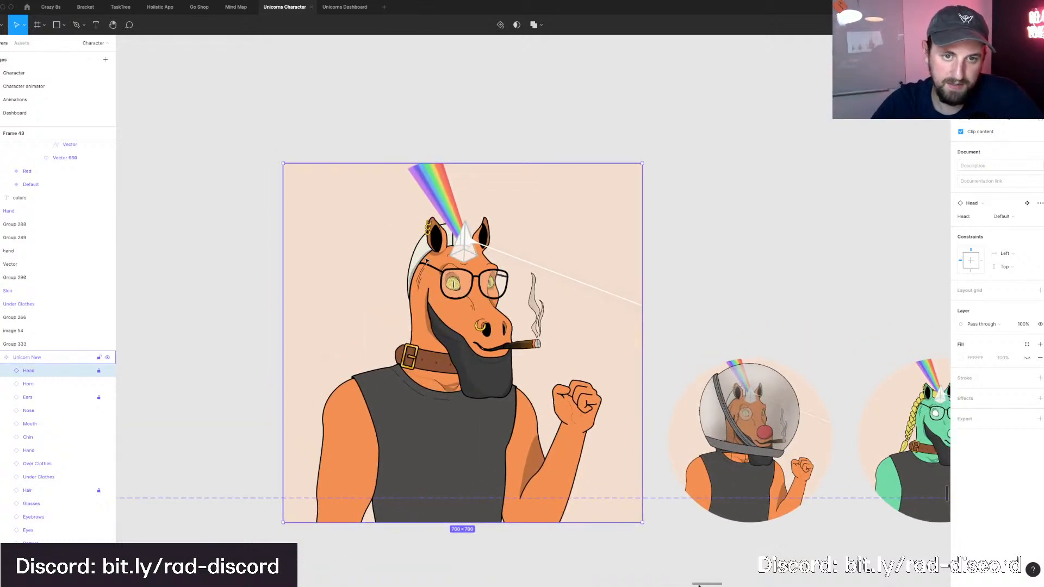
scroll(549, 278, down, 3)
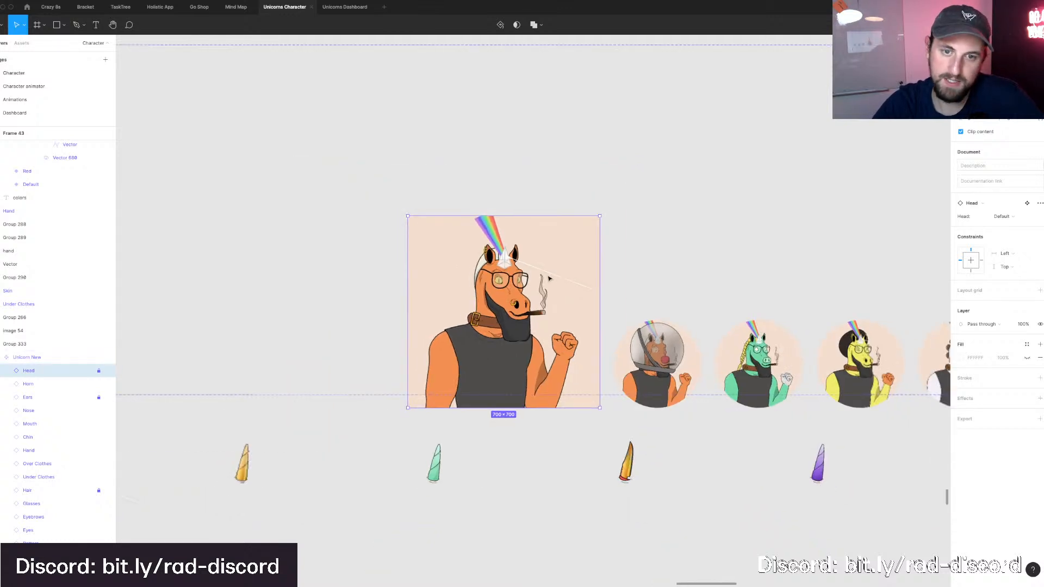
scroll(652, 272, up, 2)
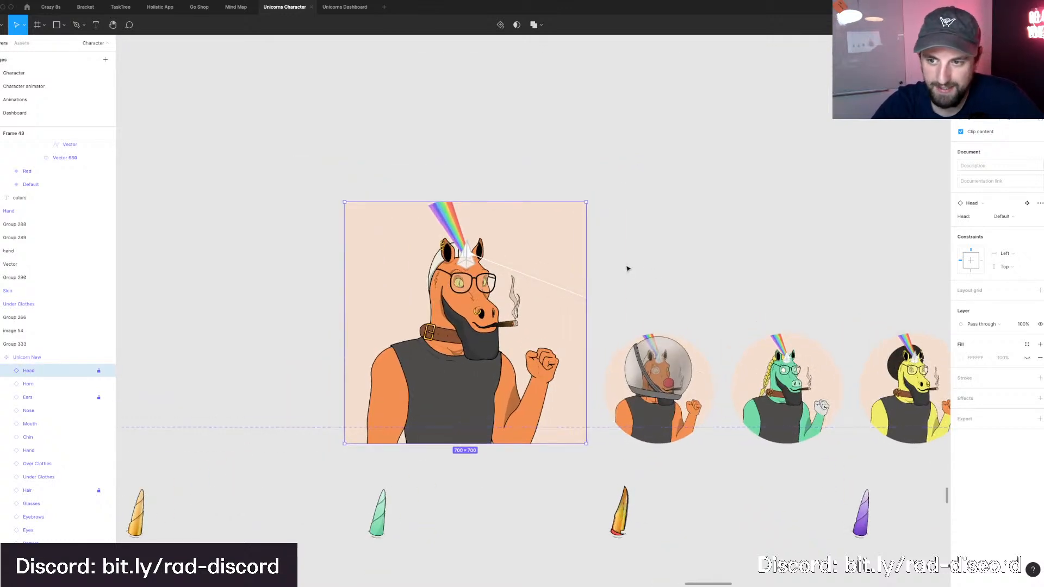
scroll(627, 269, right, 5)
scroll(628, 268, left, 5)
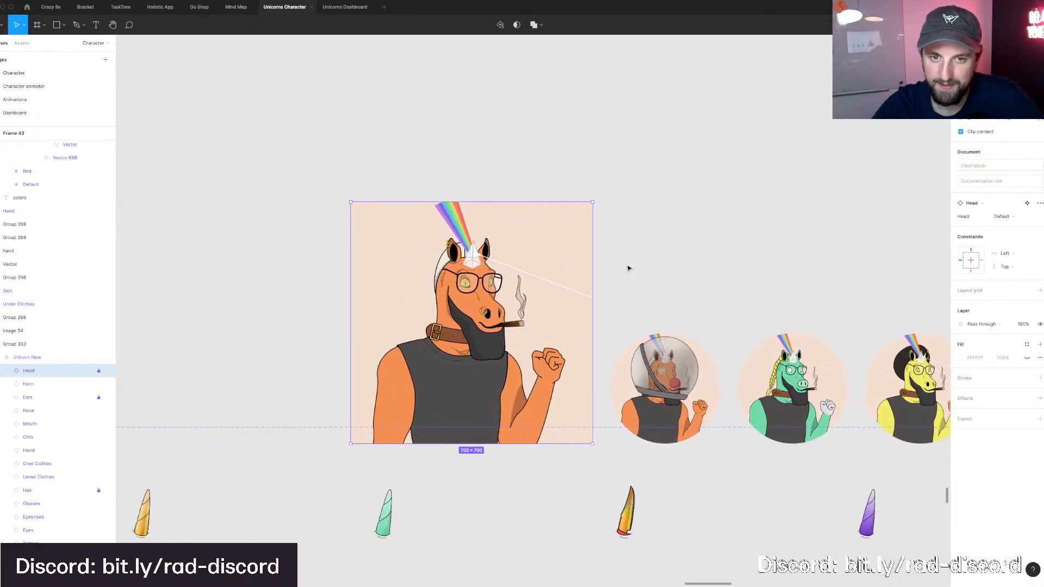
click(627, 268)
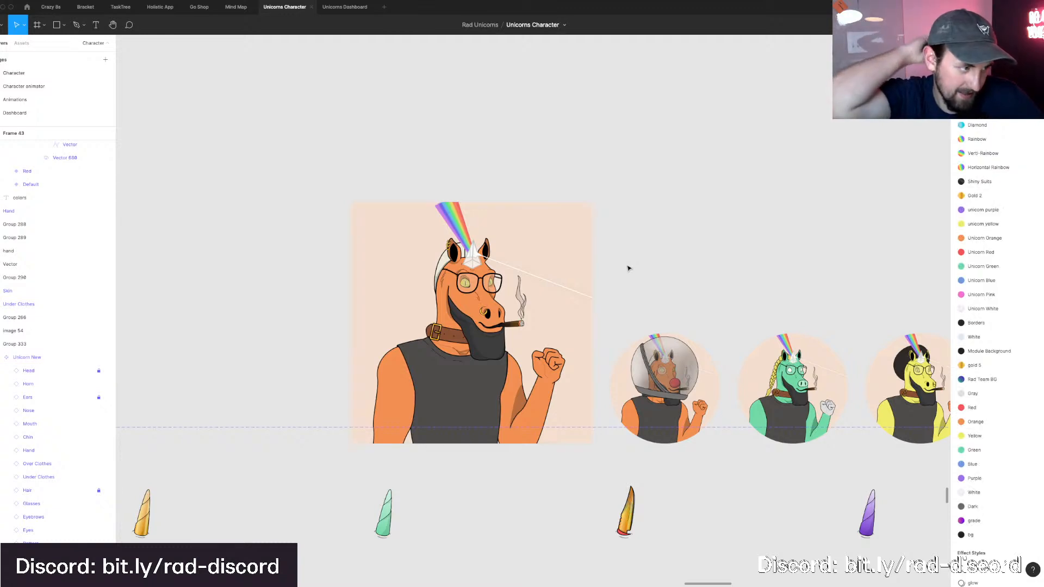